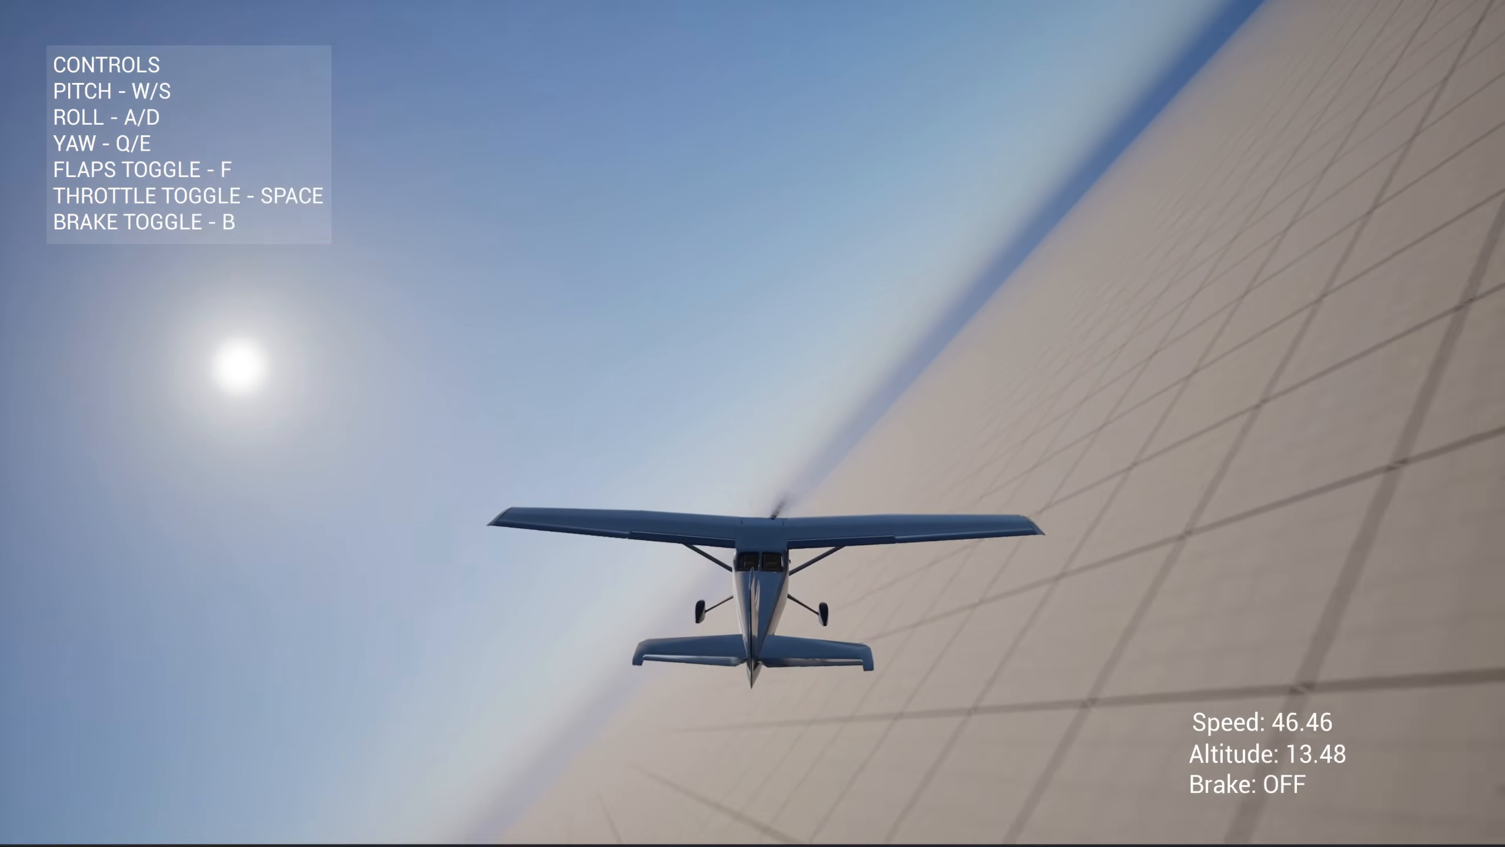
Play-test the Cessna by climbing in a steep bank, and roll it to steer toward the block obstacles.
key(a)
key(d)
key(s)
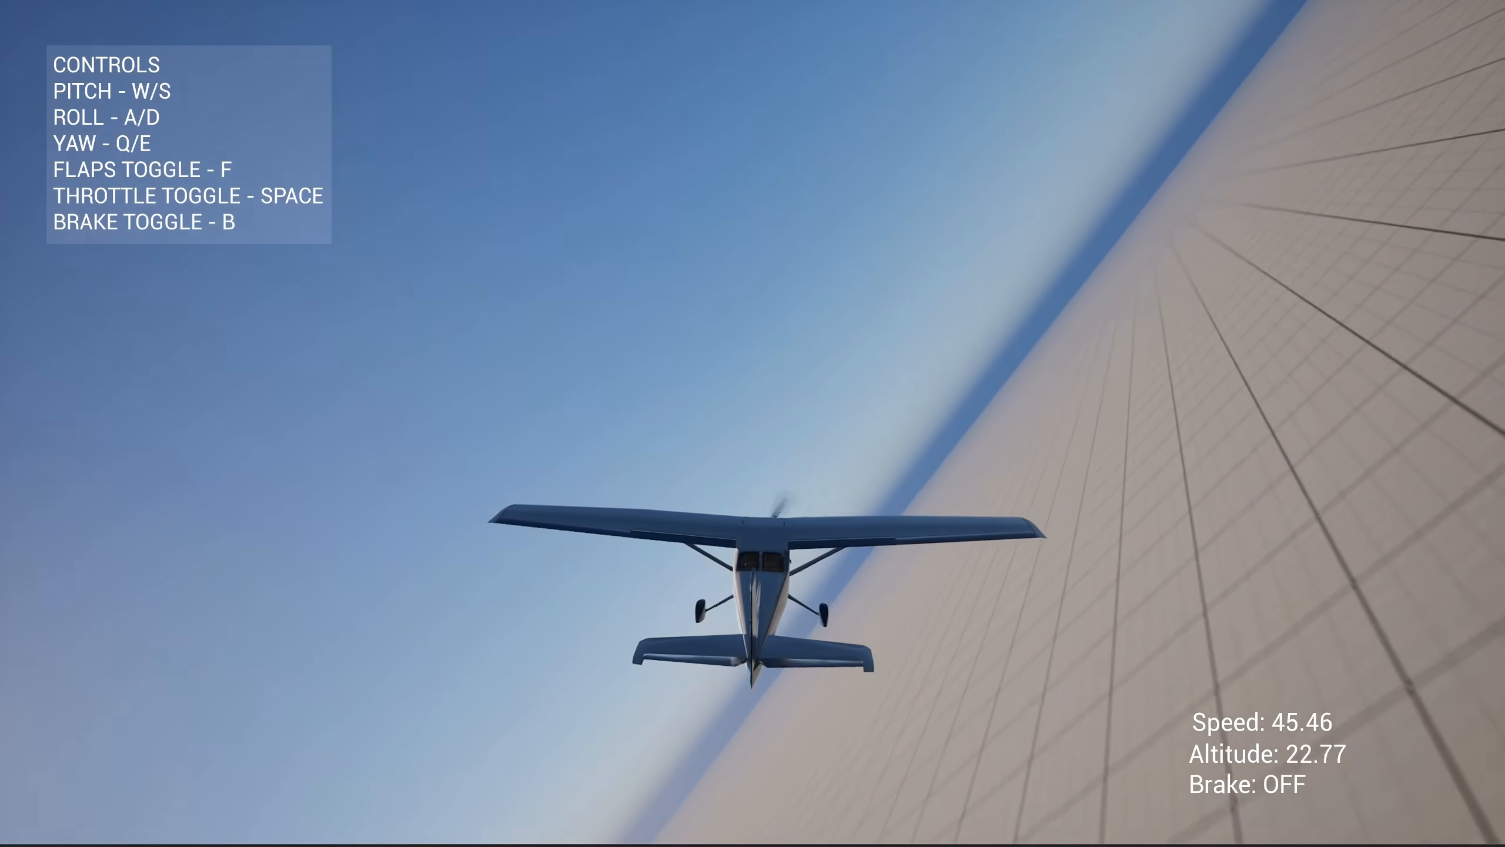
key(s)
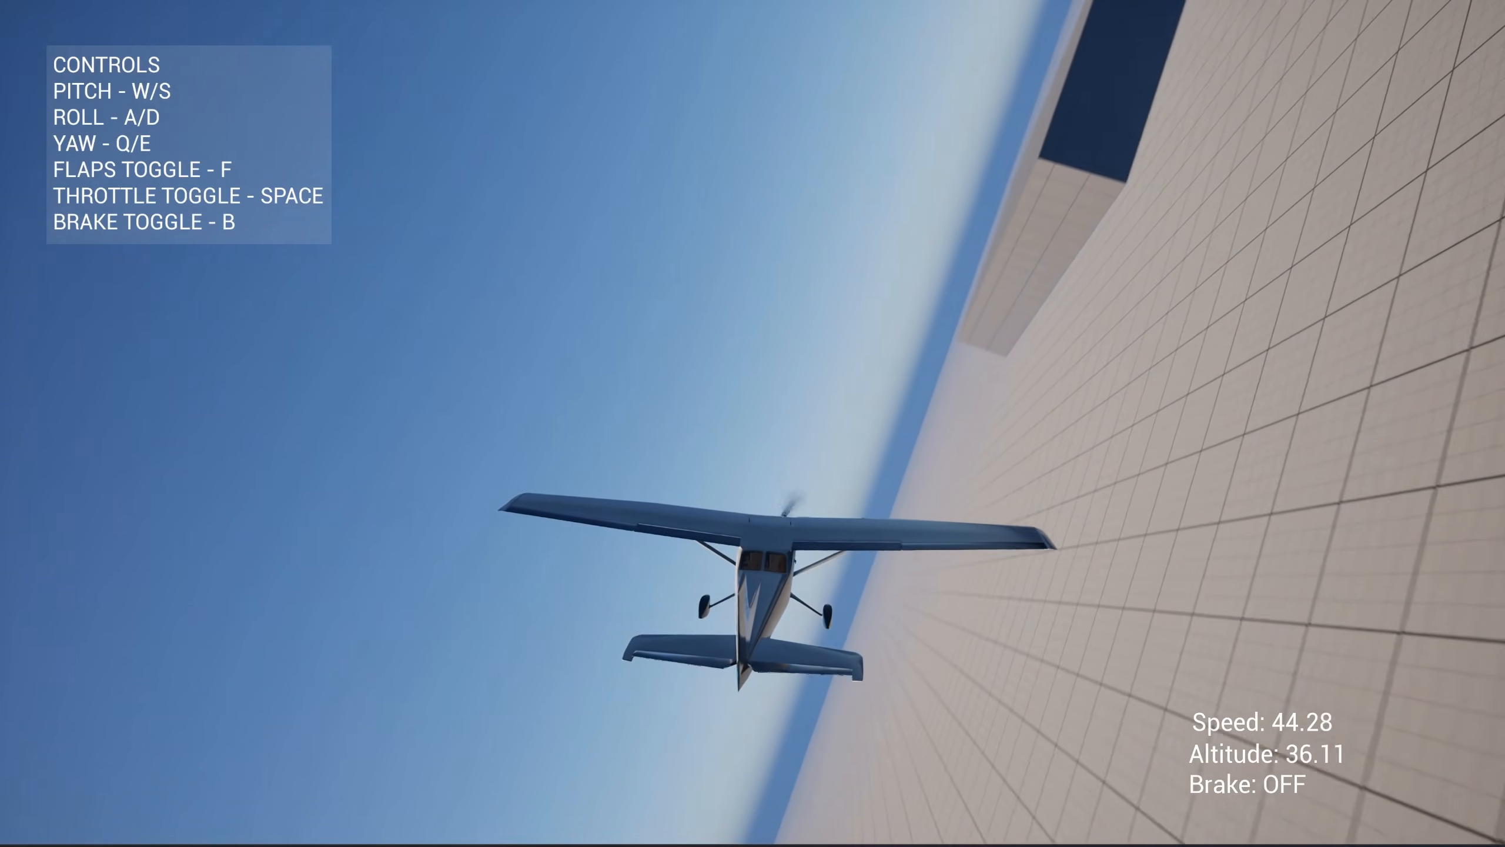
key(s)
key(a)
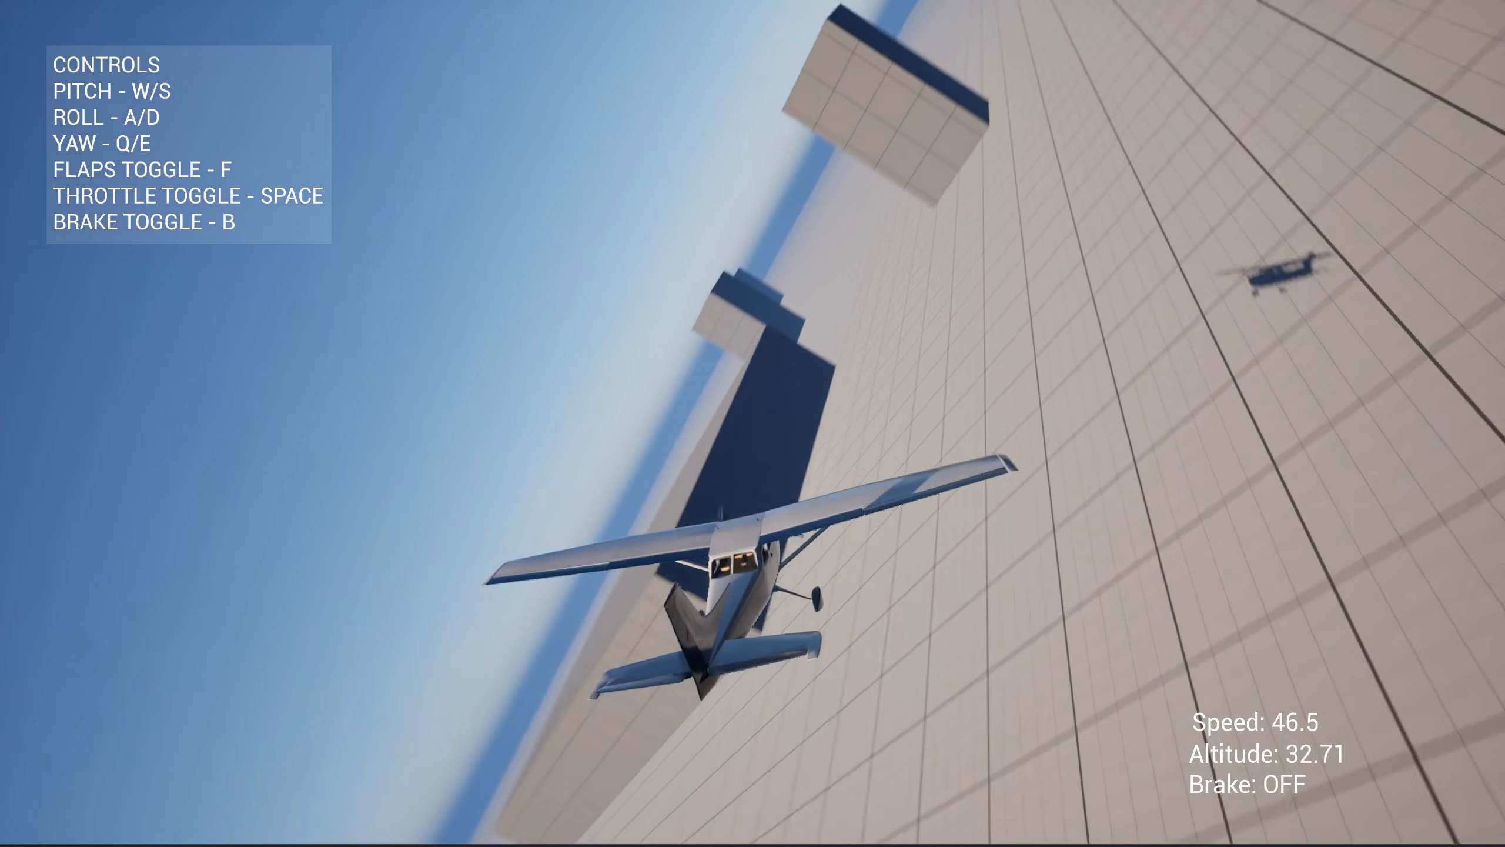
key(a)
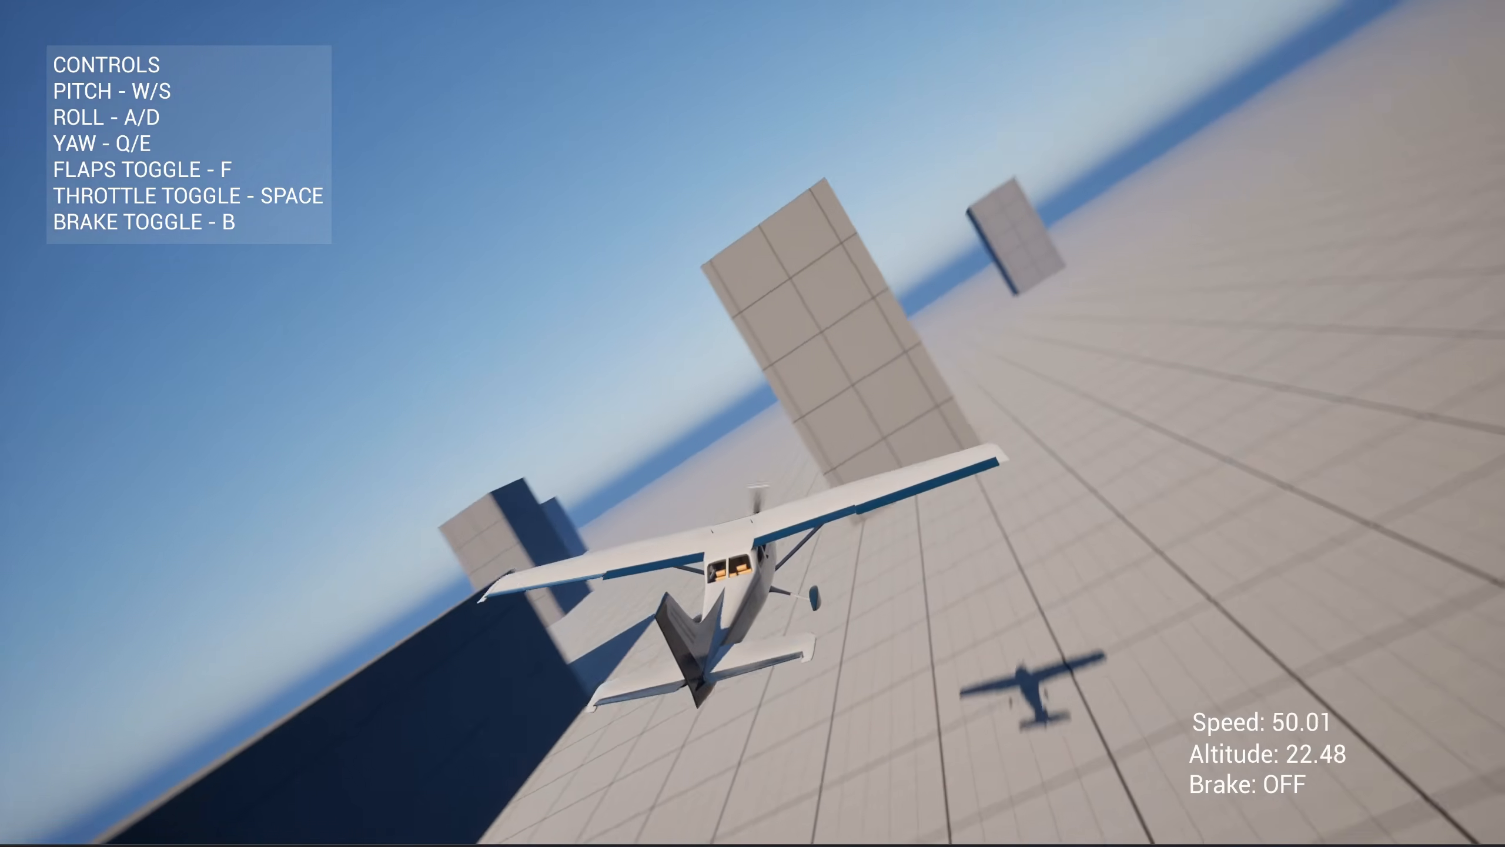
key(s)
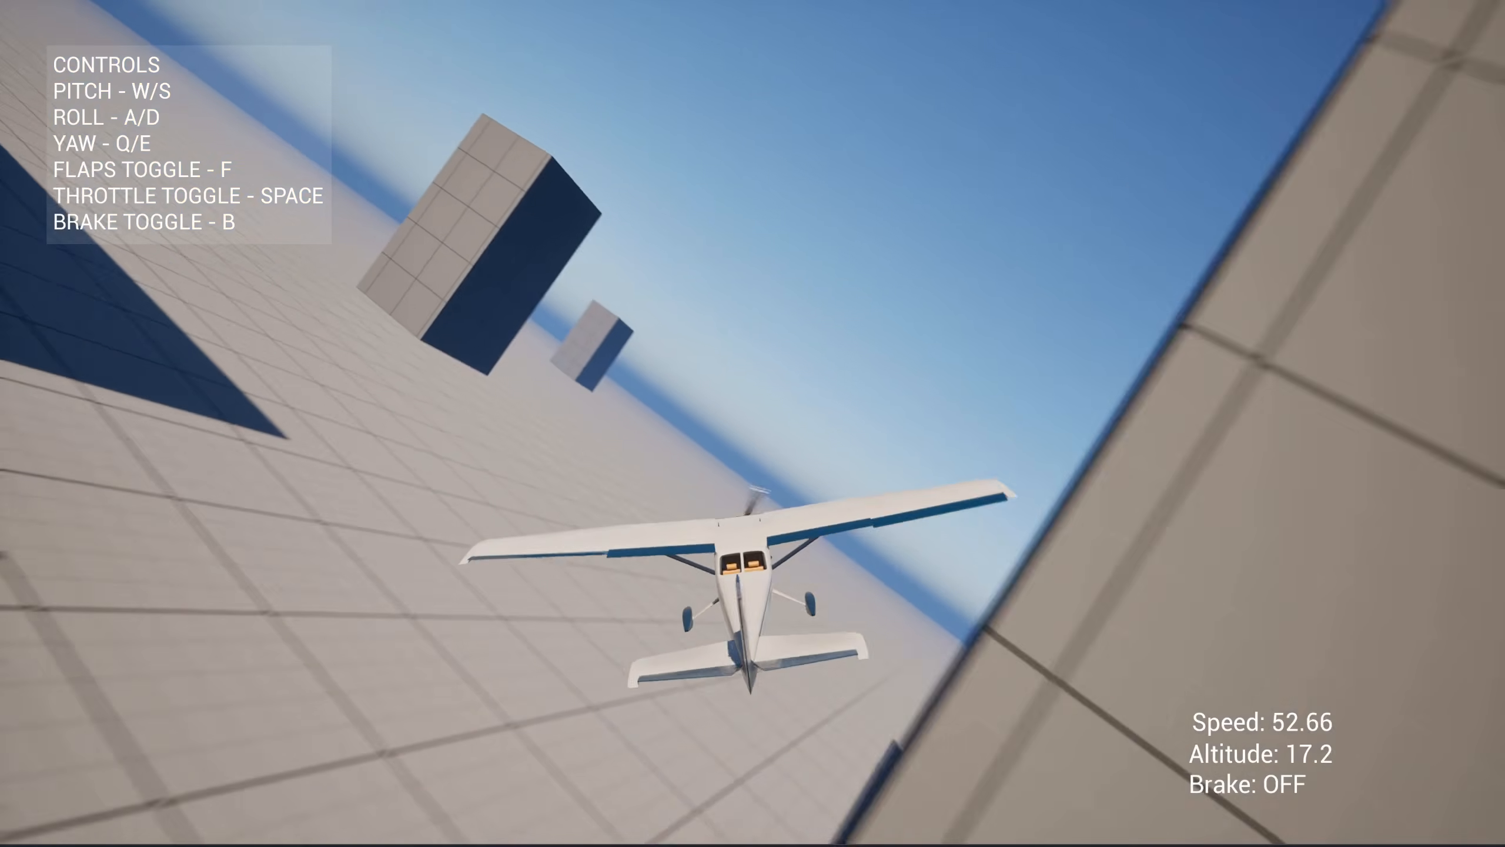
Steer the aircraft past the tall blocks with rolls and pitch, and straighten it out over open ground.
key(d)
key(d)
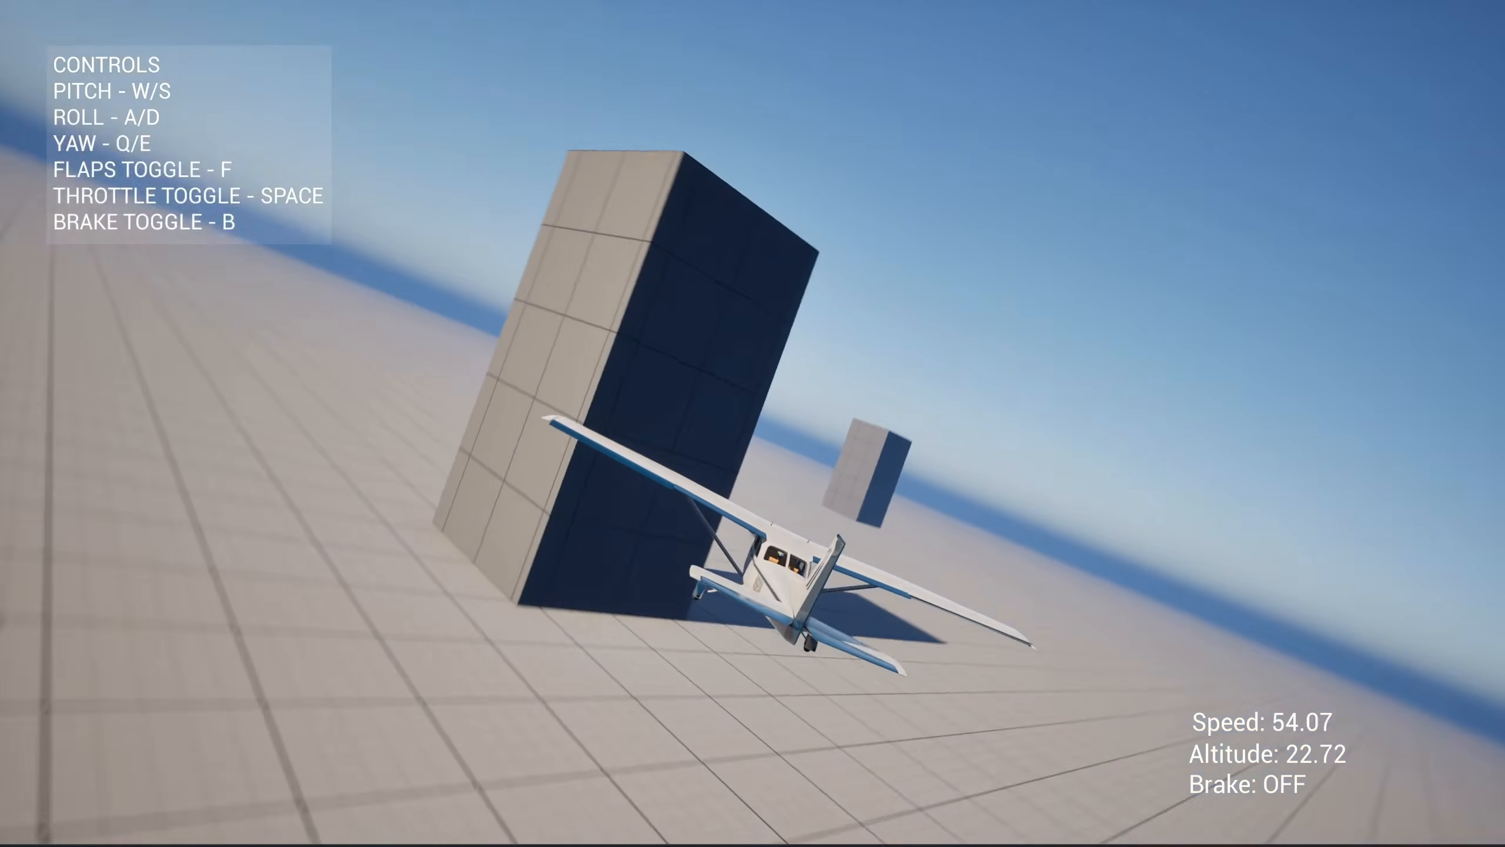
key(s)
key(a)
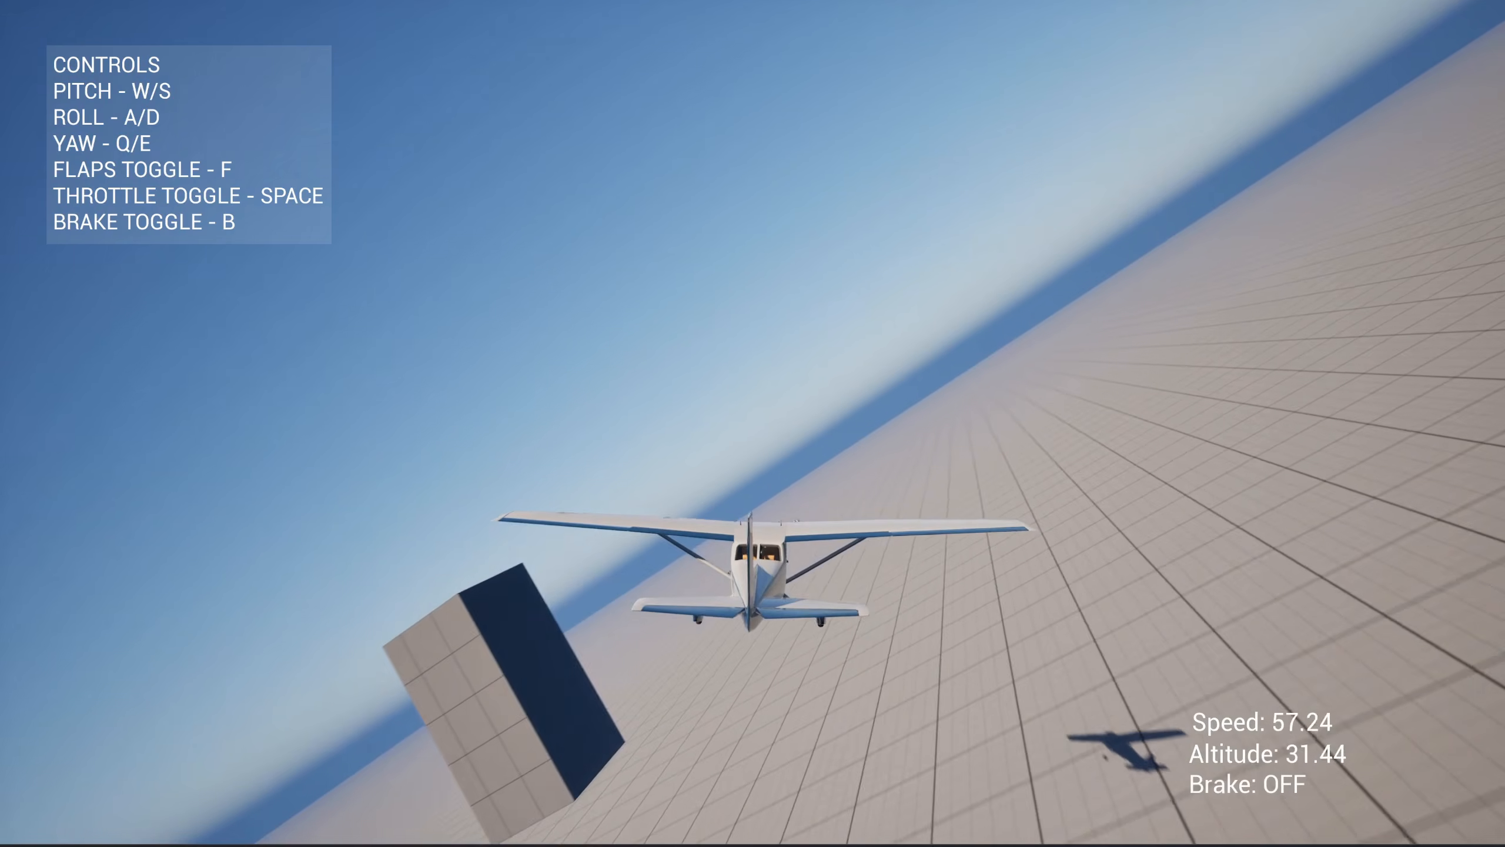
key(a)
key(a)
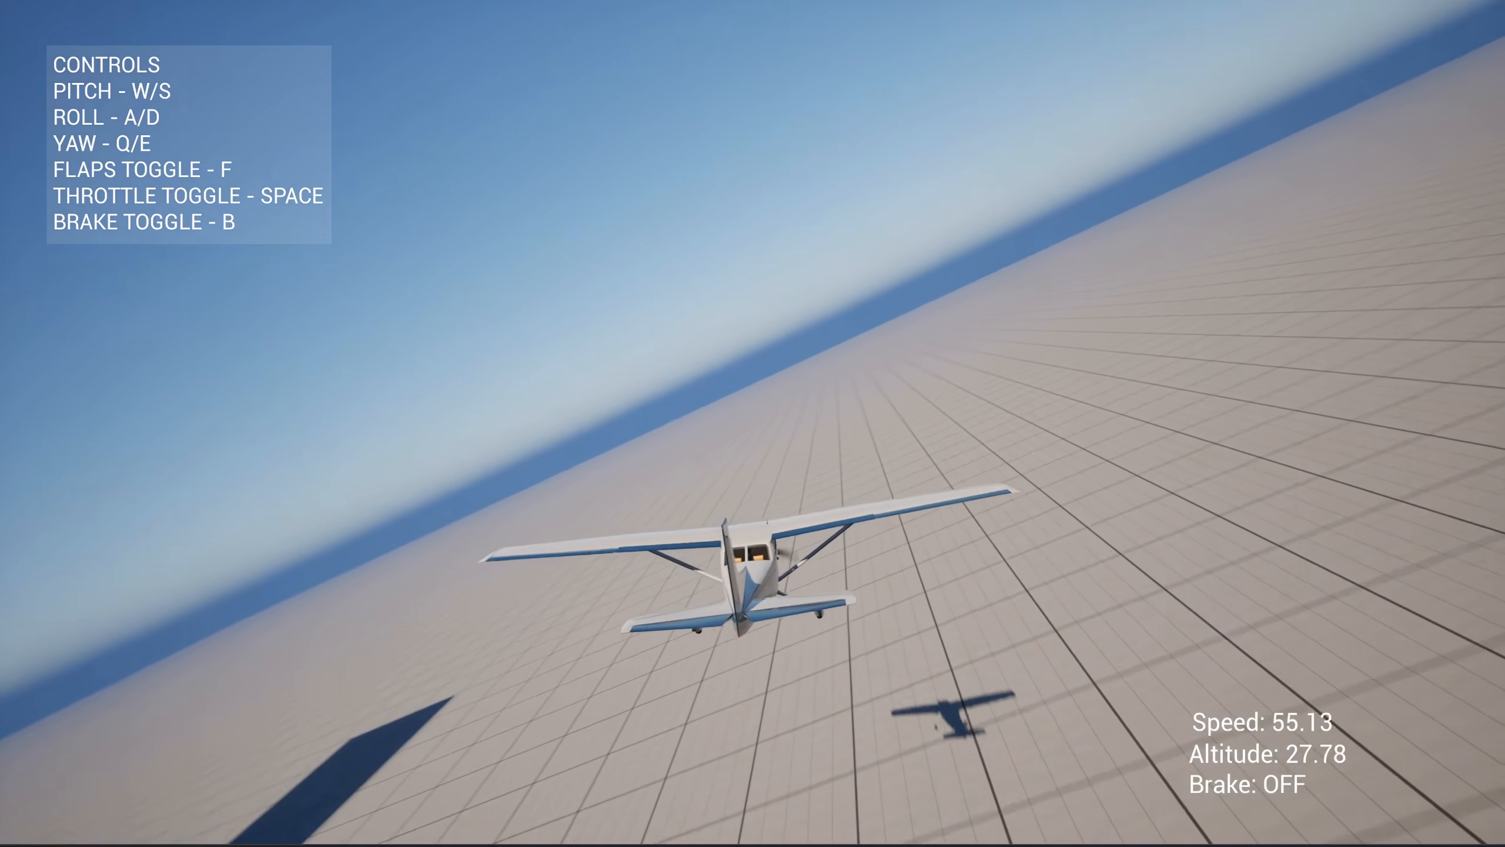
key(s)
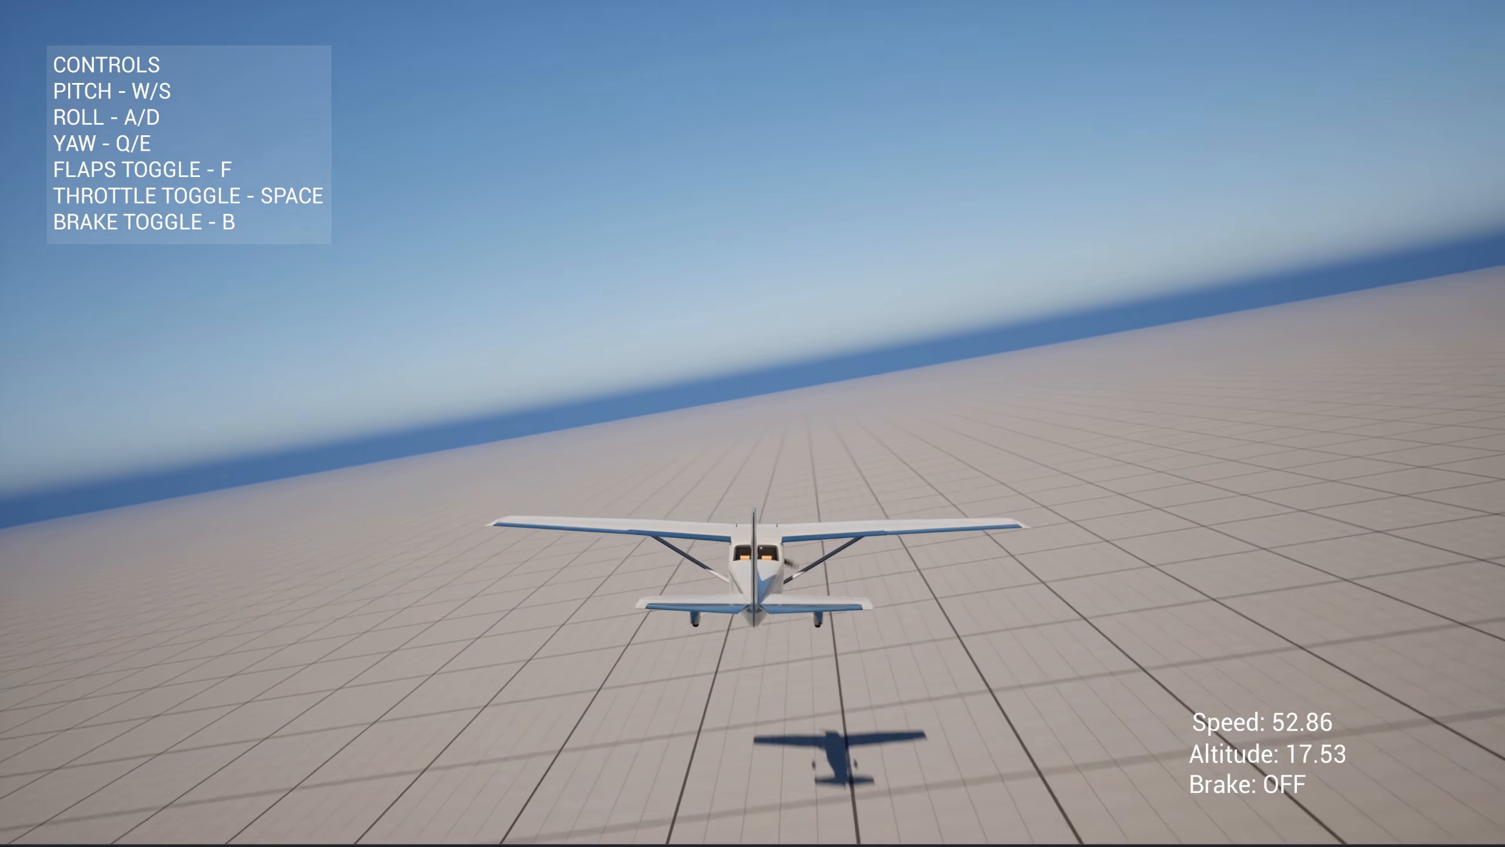
Extend the flaps and land the aircraft on the ground, correcting pitch and roll to keep the wings level.
key(f)
key(s)
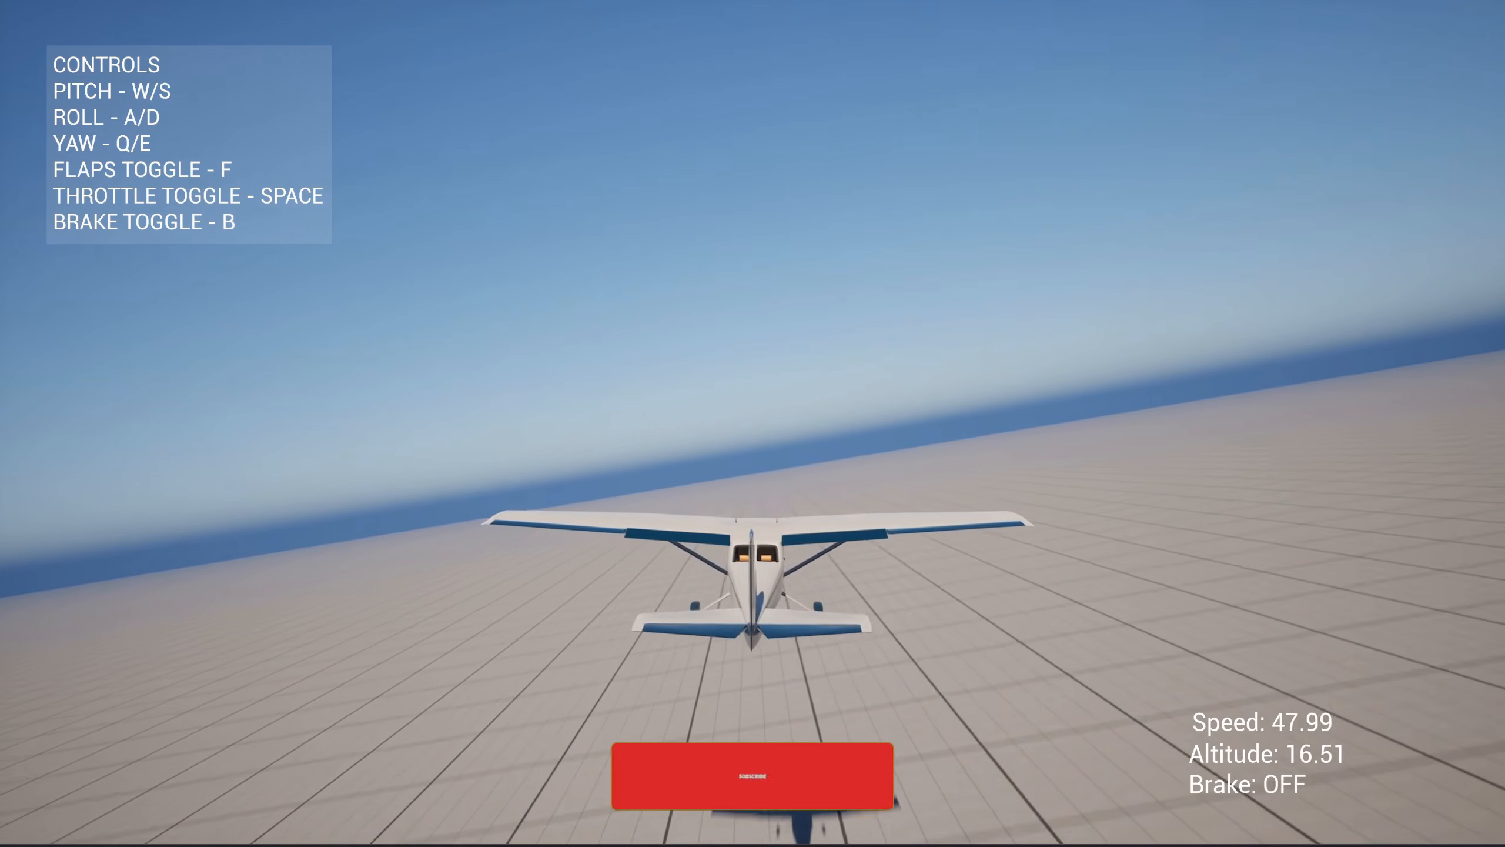
key(s)
key(a)
key(s)
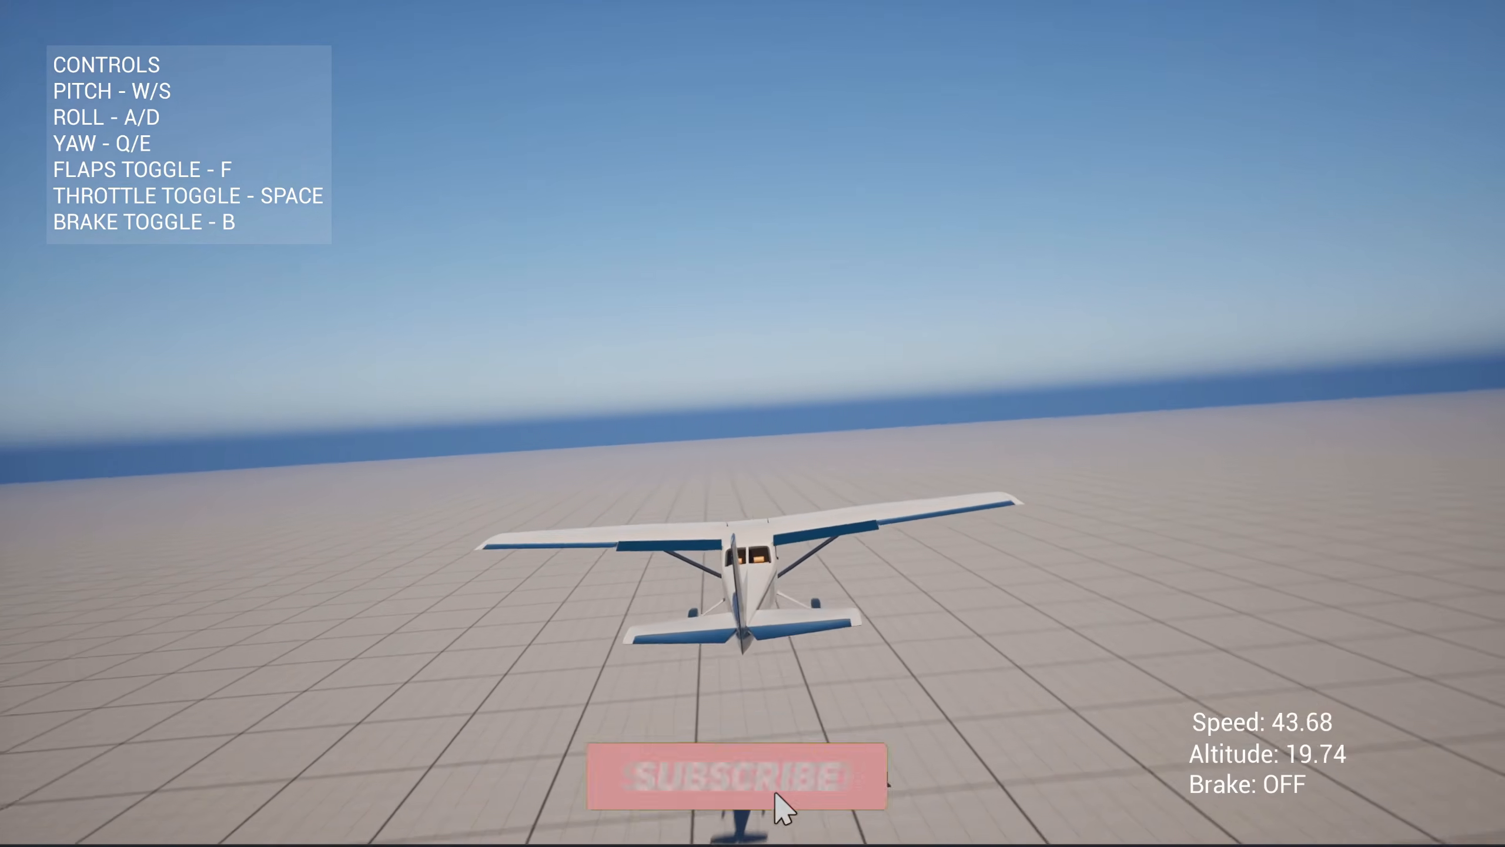
key(w)
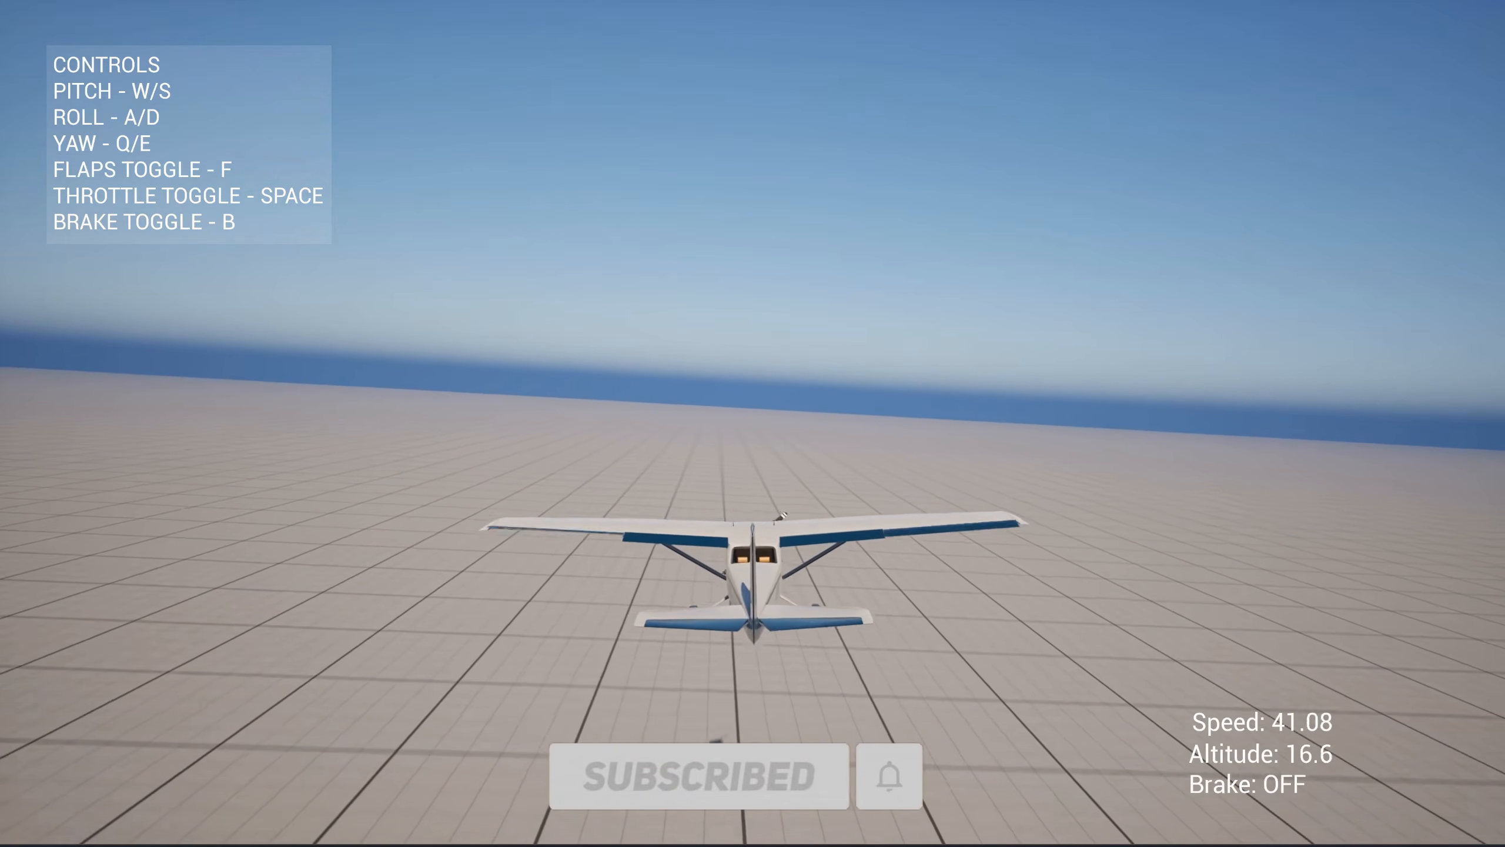
key(a)
key(d)
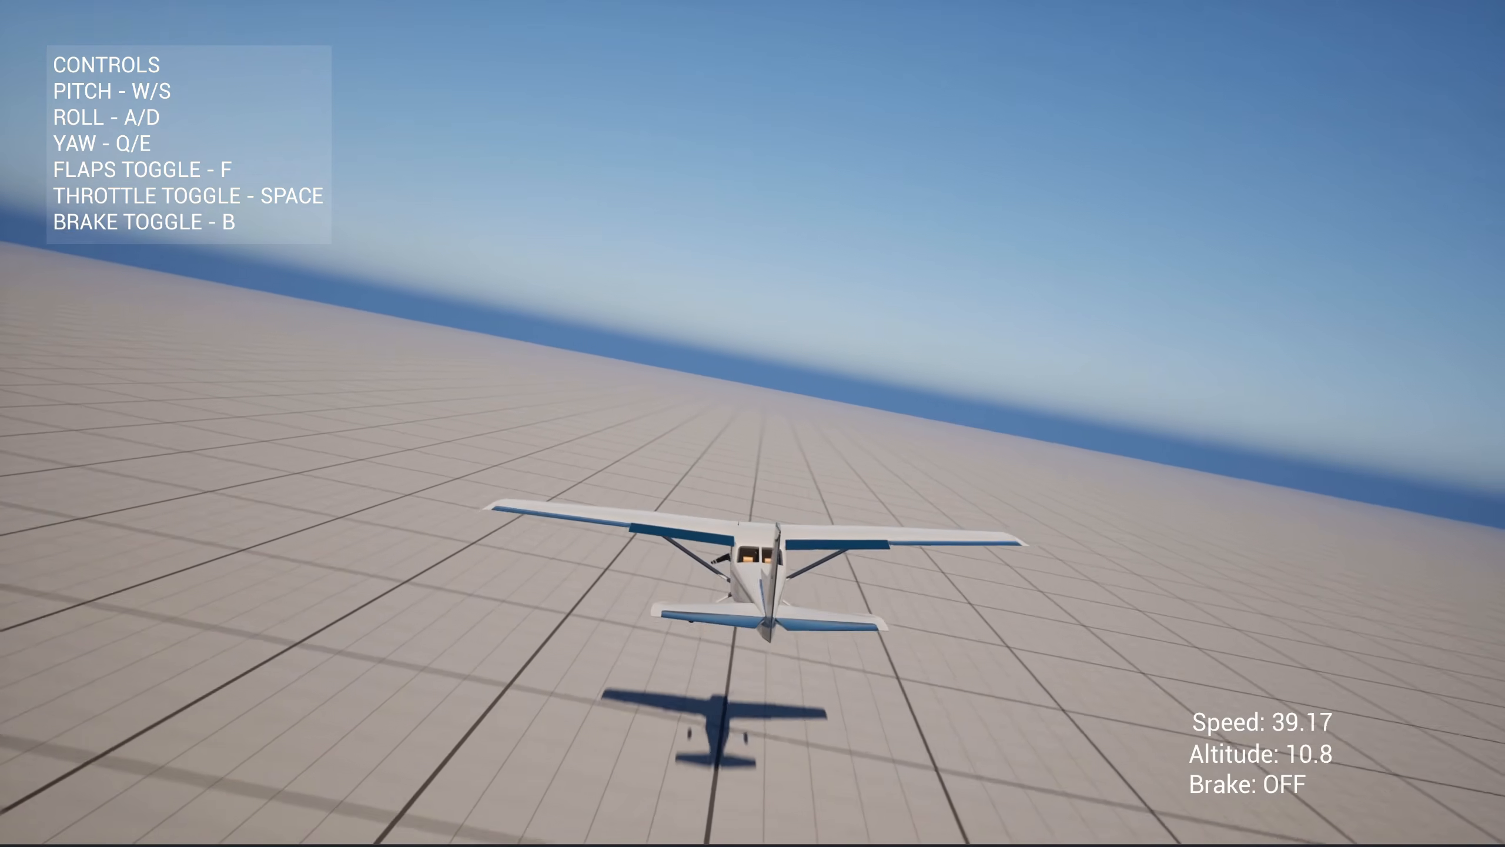
key(s)
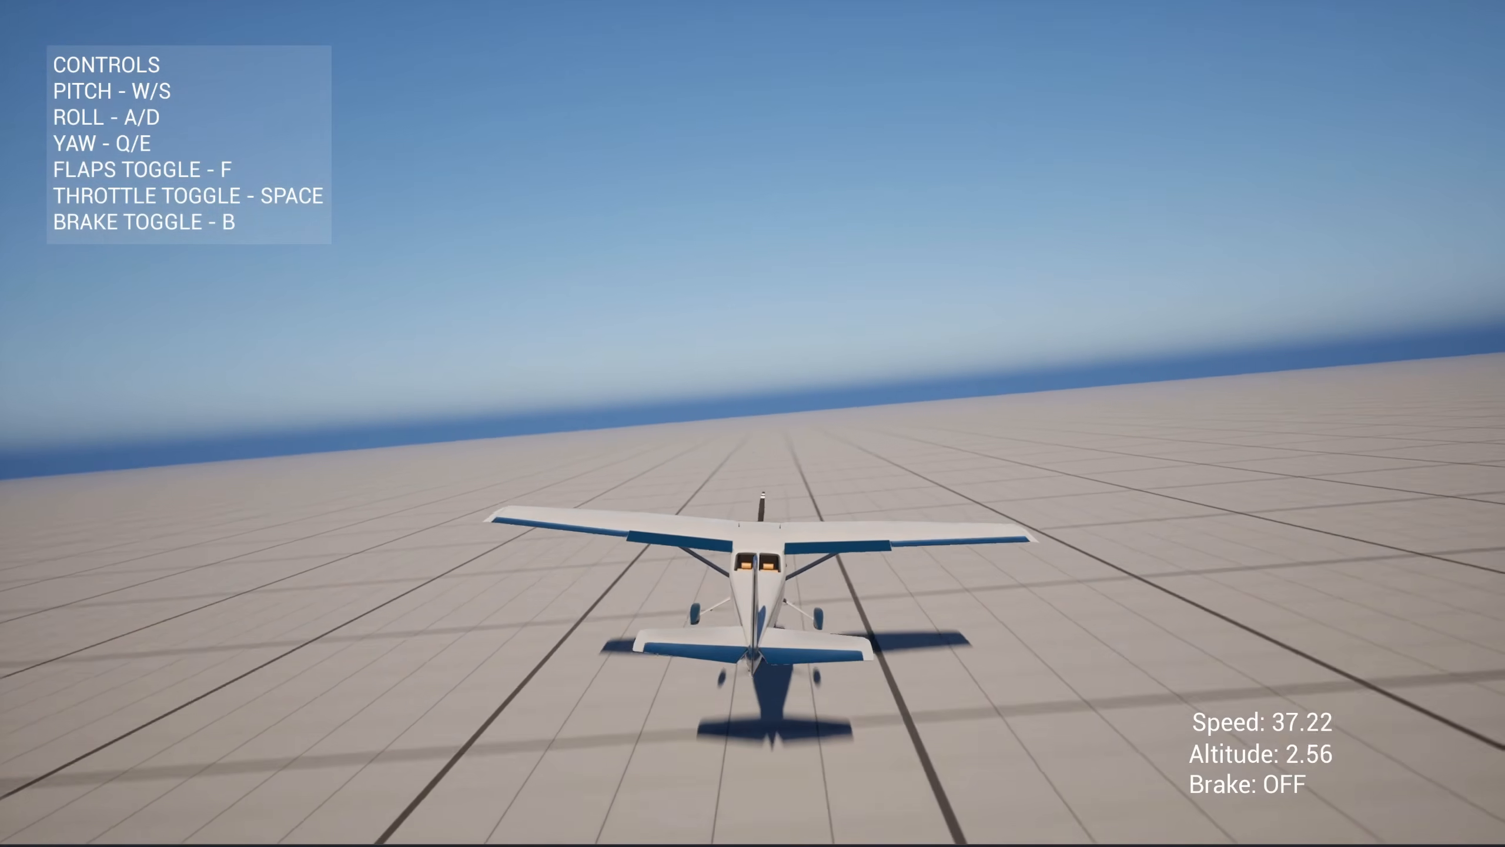
key(a)
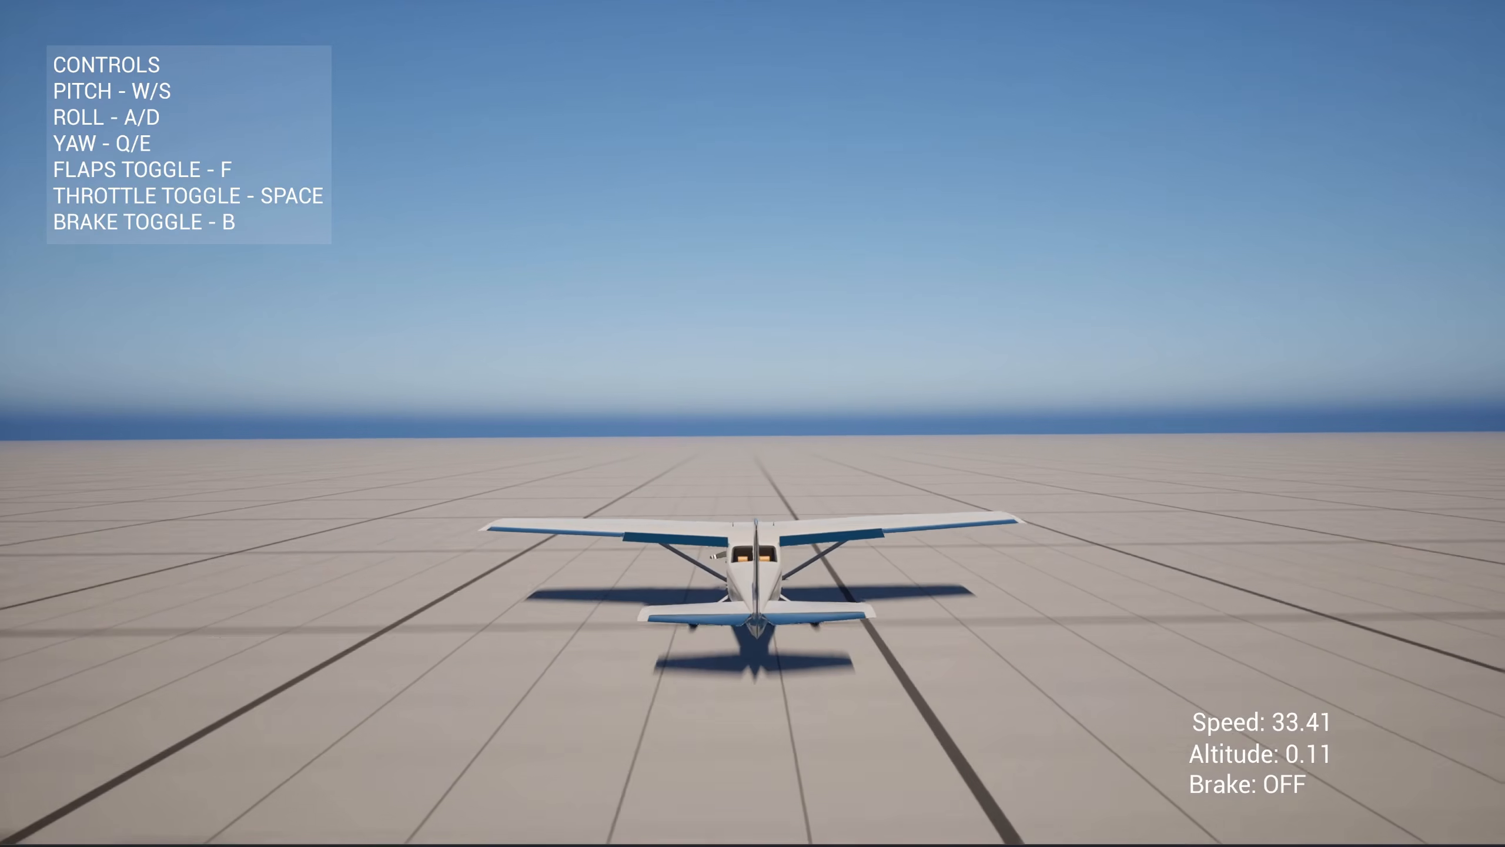
Turn on the brake to stop the aircraft and end the play session.
key(b)
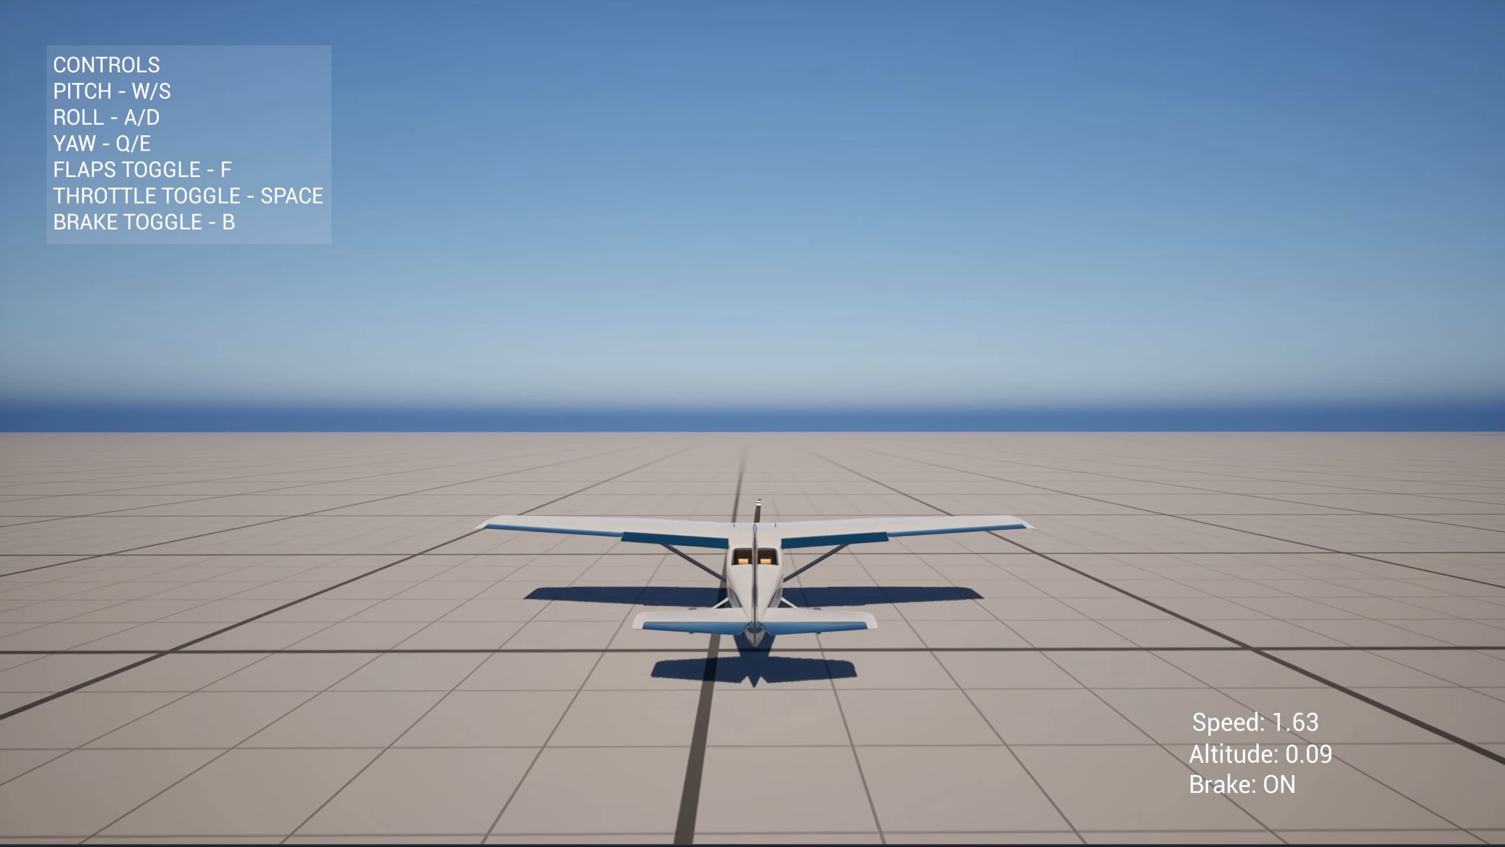
key(Escape)
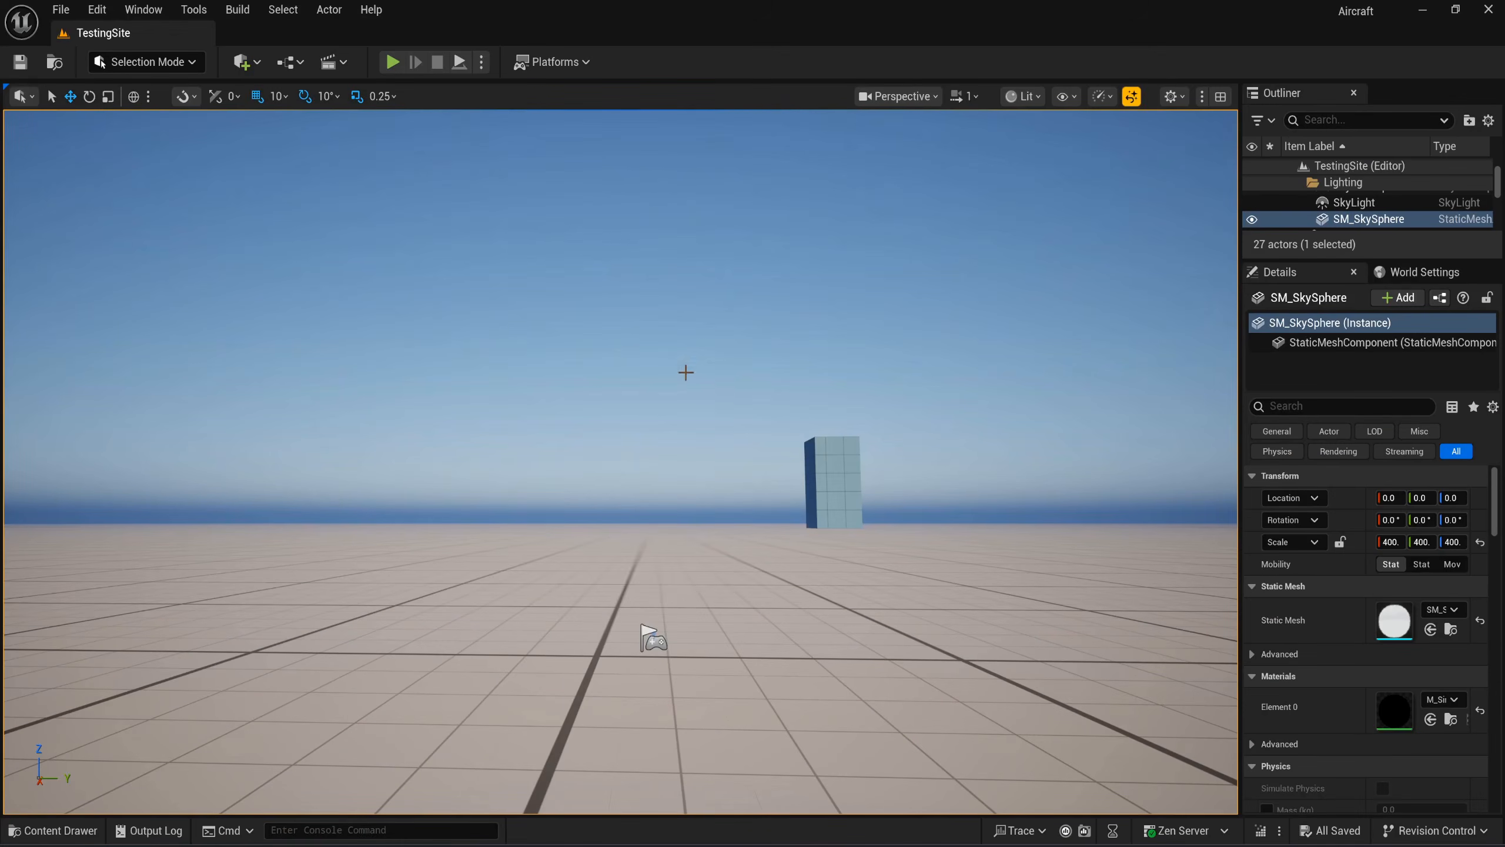
Create a folder named StaticMesh inside the Cessna content folder.
key(ctrl+space)
double_click(266, 702)
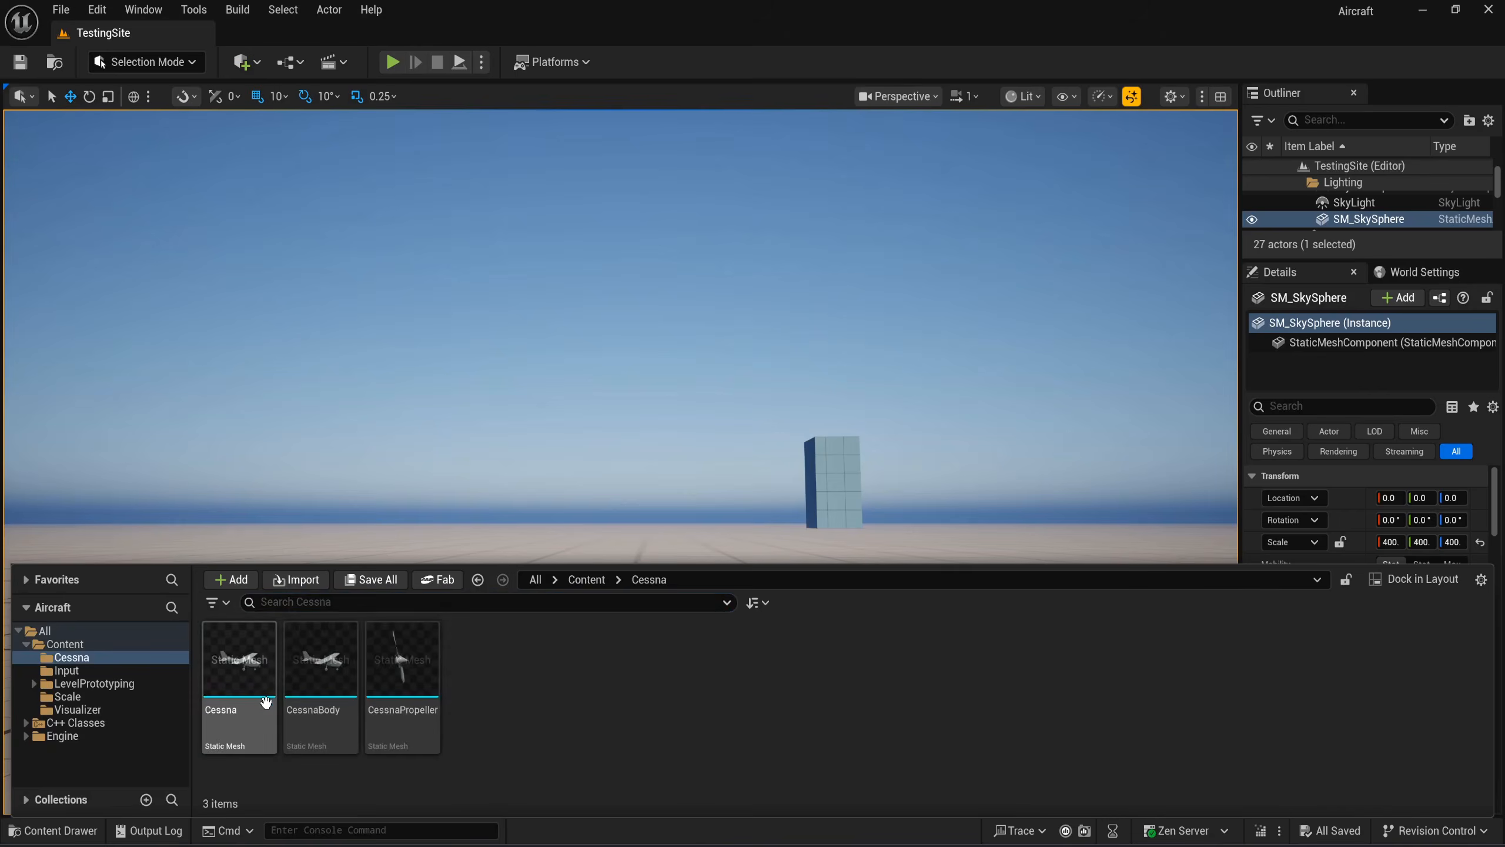
right_click(518, 699)
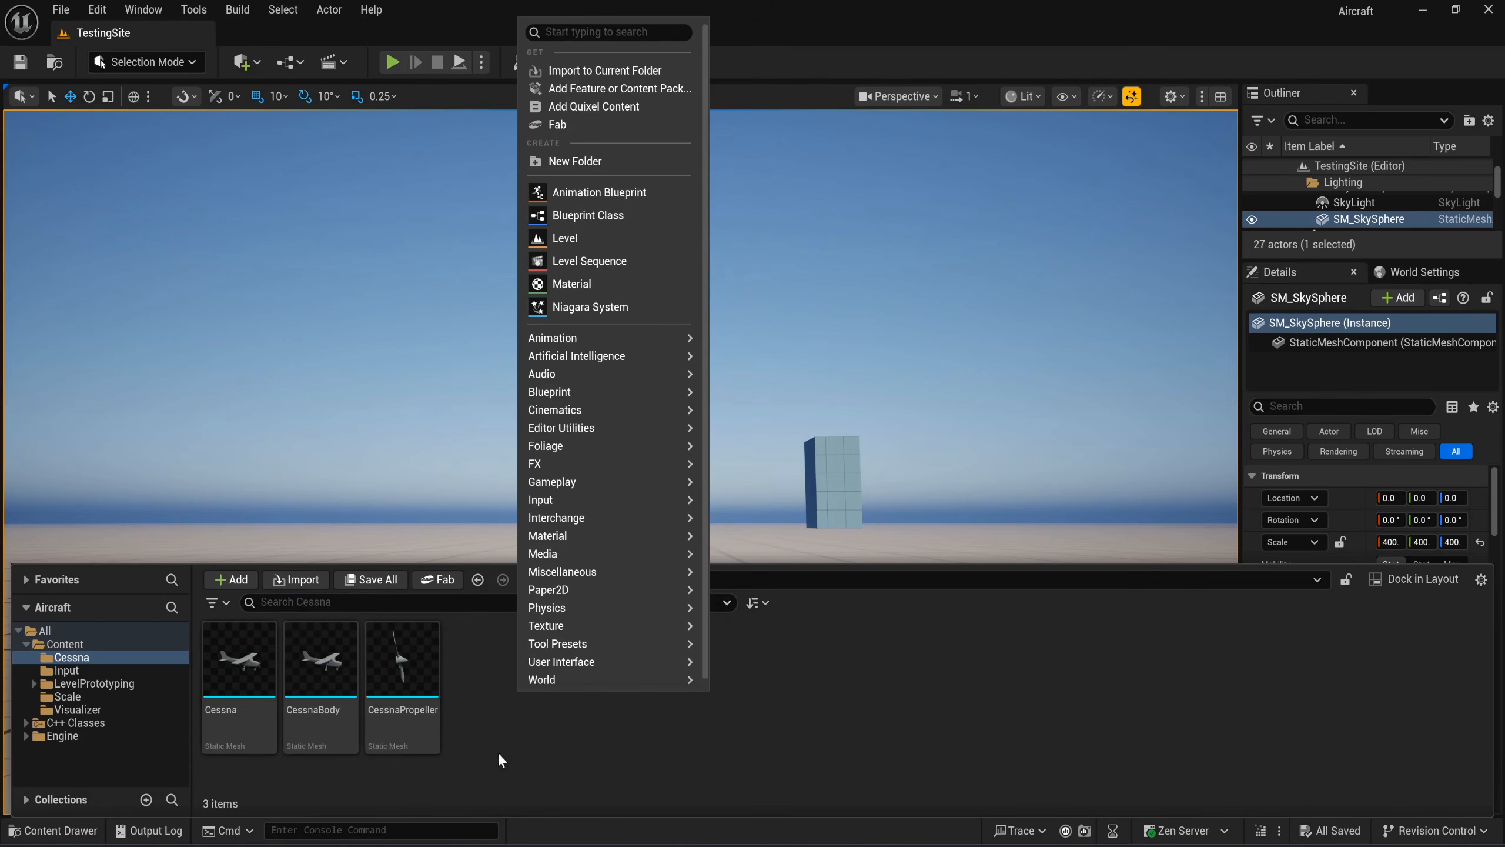
click(598, 160)
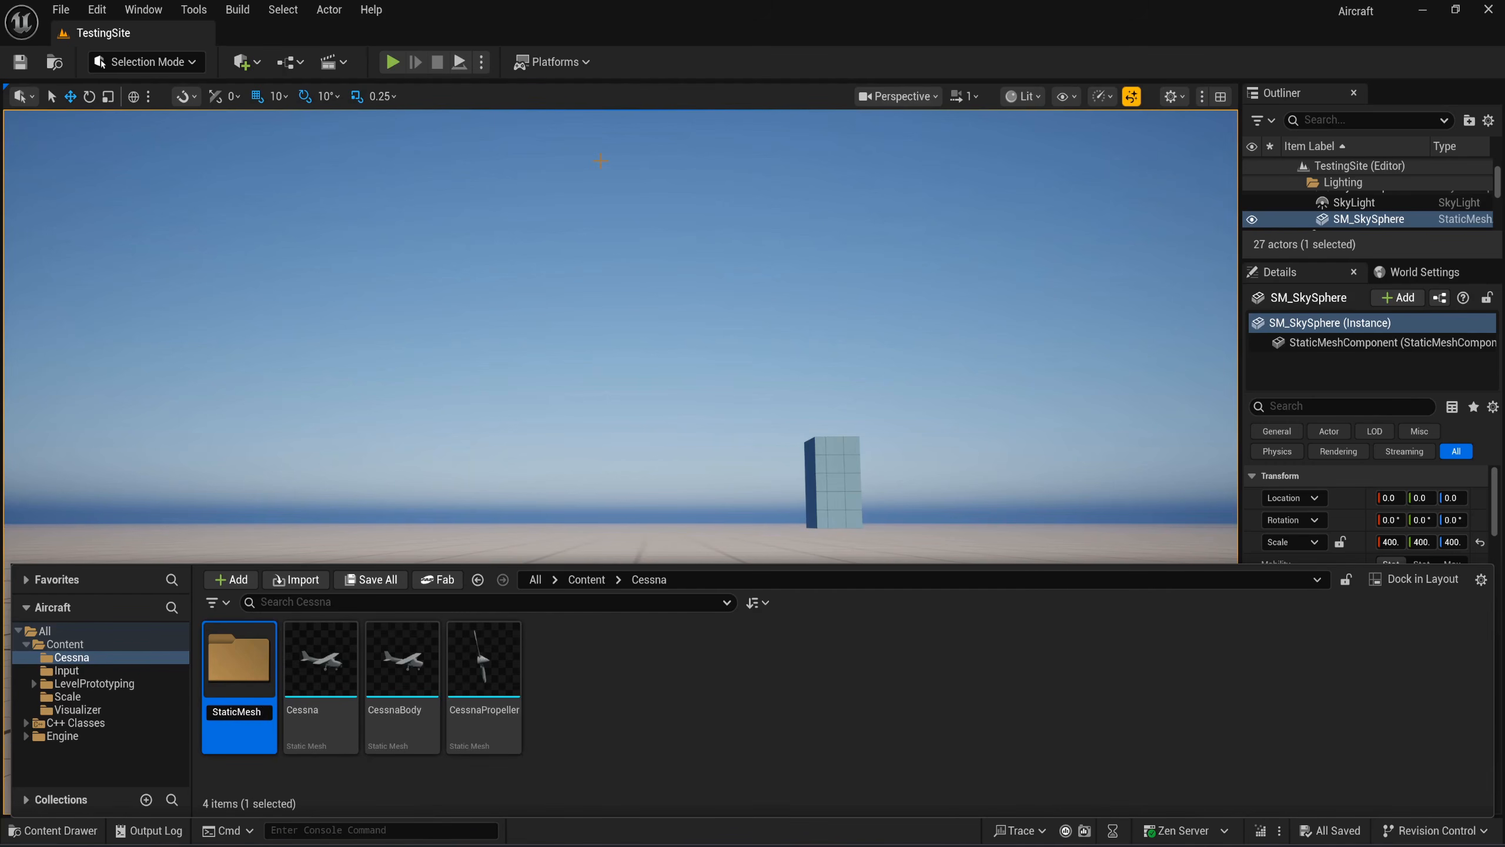
Move the Cessna, CessnaBody and CessnaPropeller meshes into the StaticMesh folder.
click(494, 672)
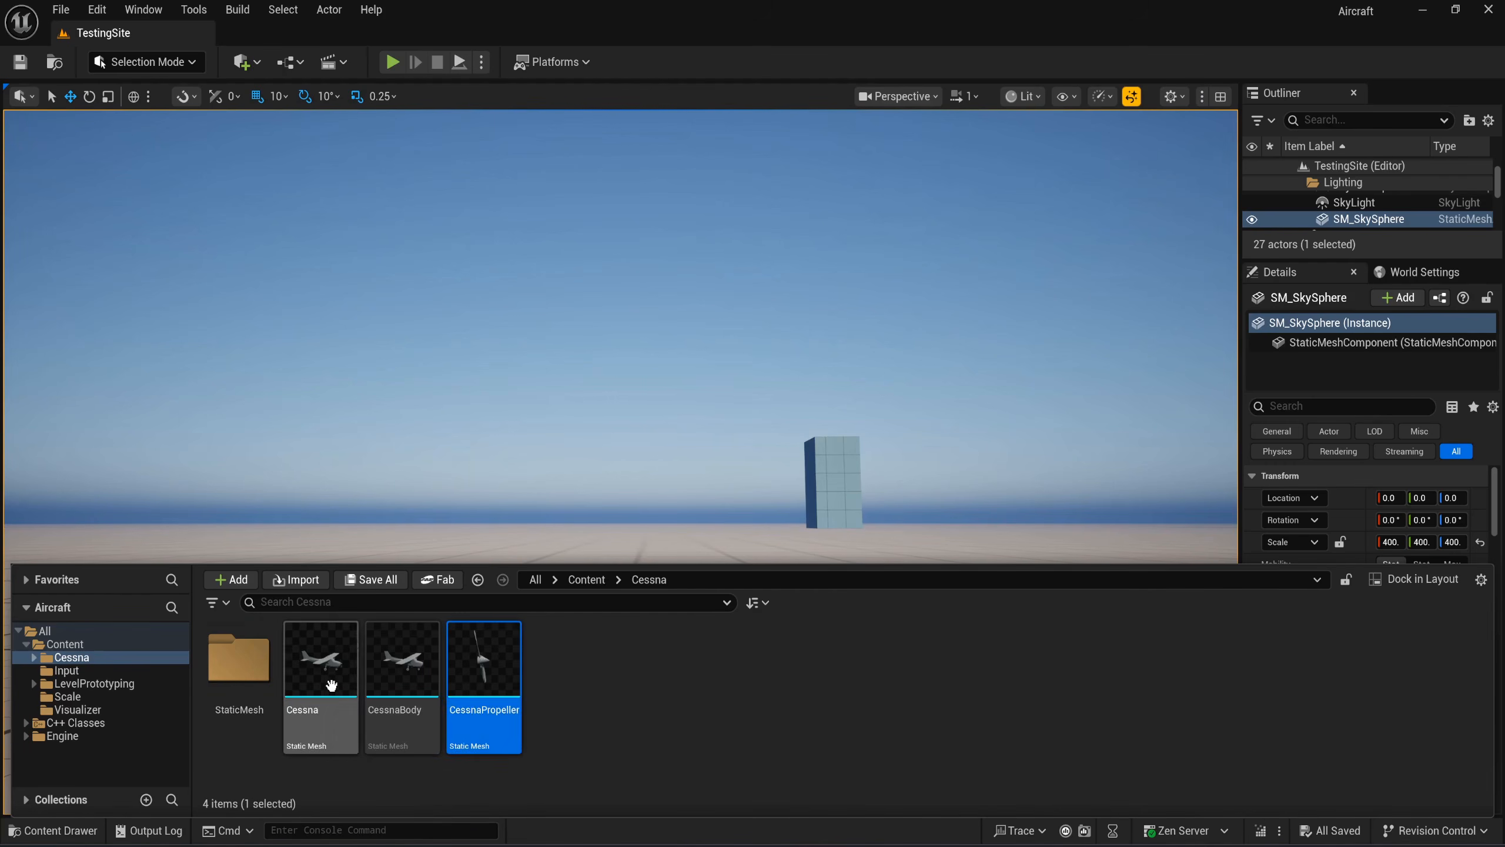
shift+click(330, 685)
drag(330, 685, 239, 690)
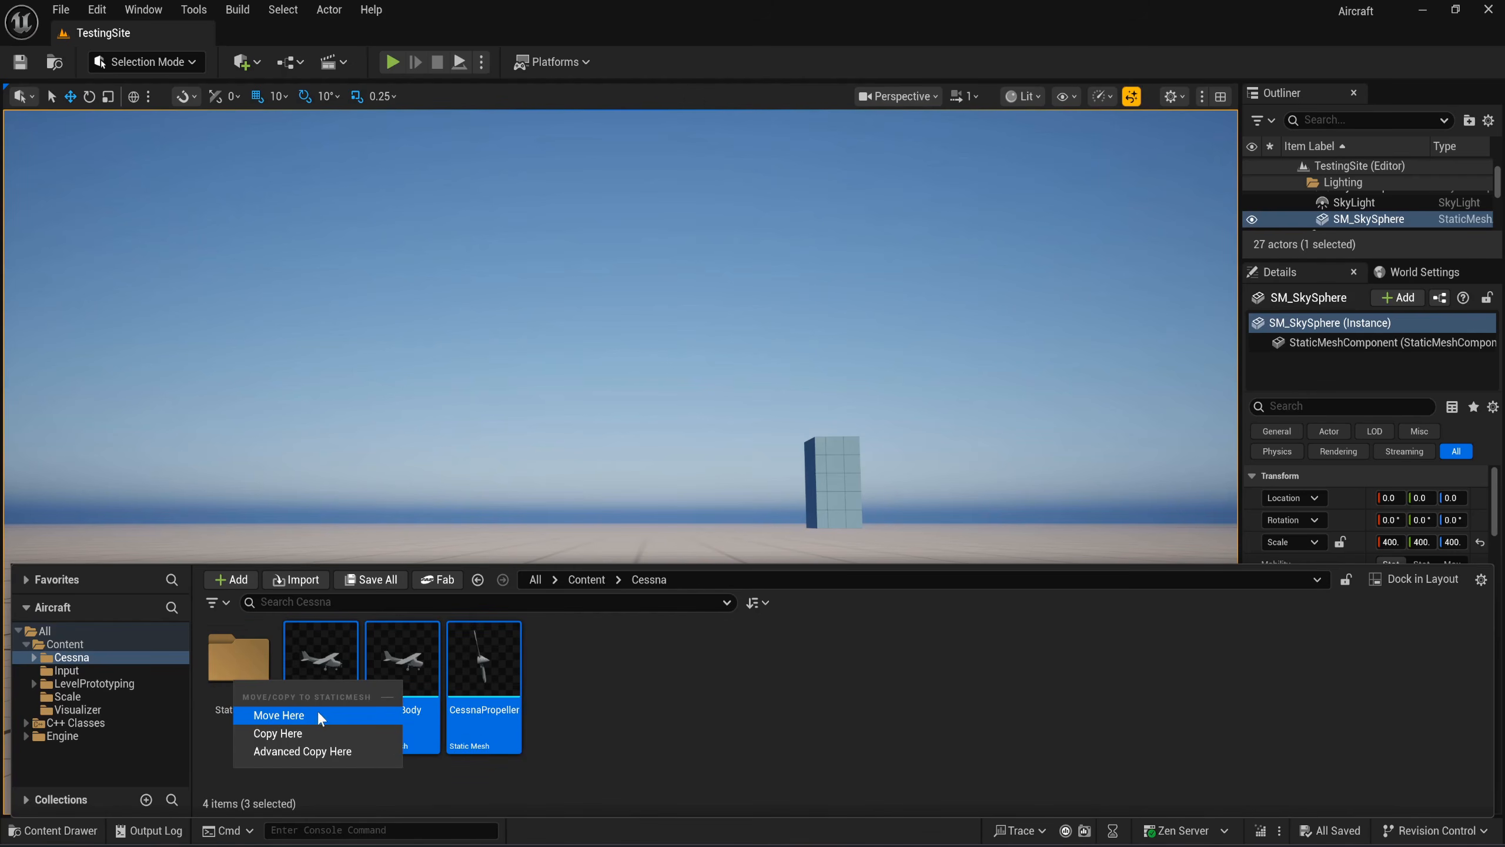
click(317, 714)
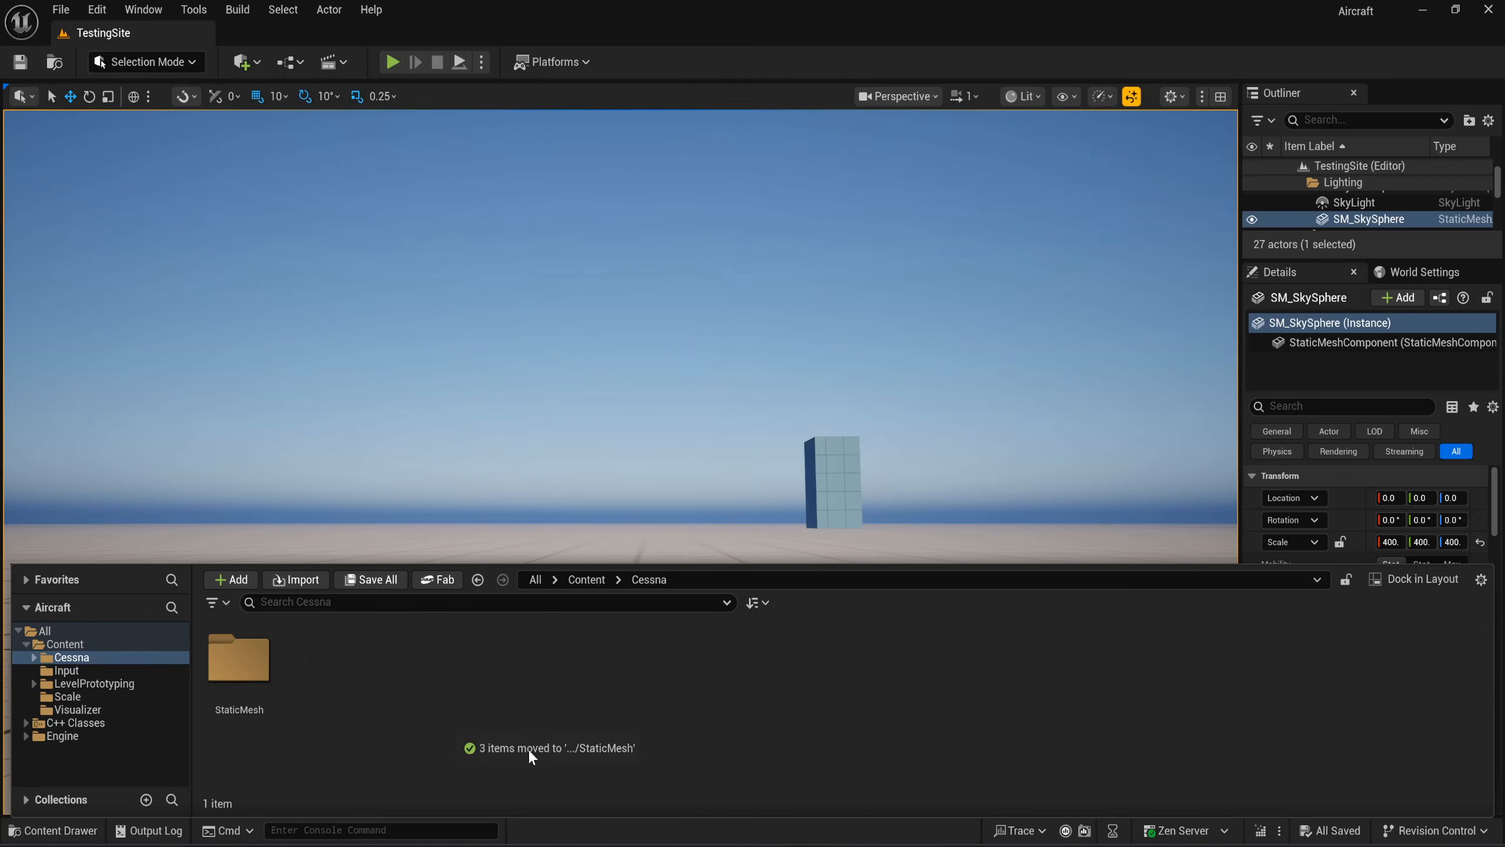
Create two more folders inside the Cessna folder, named SkeletalMesh and Textures.
right_click(367, 675)
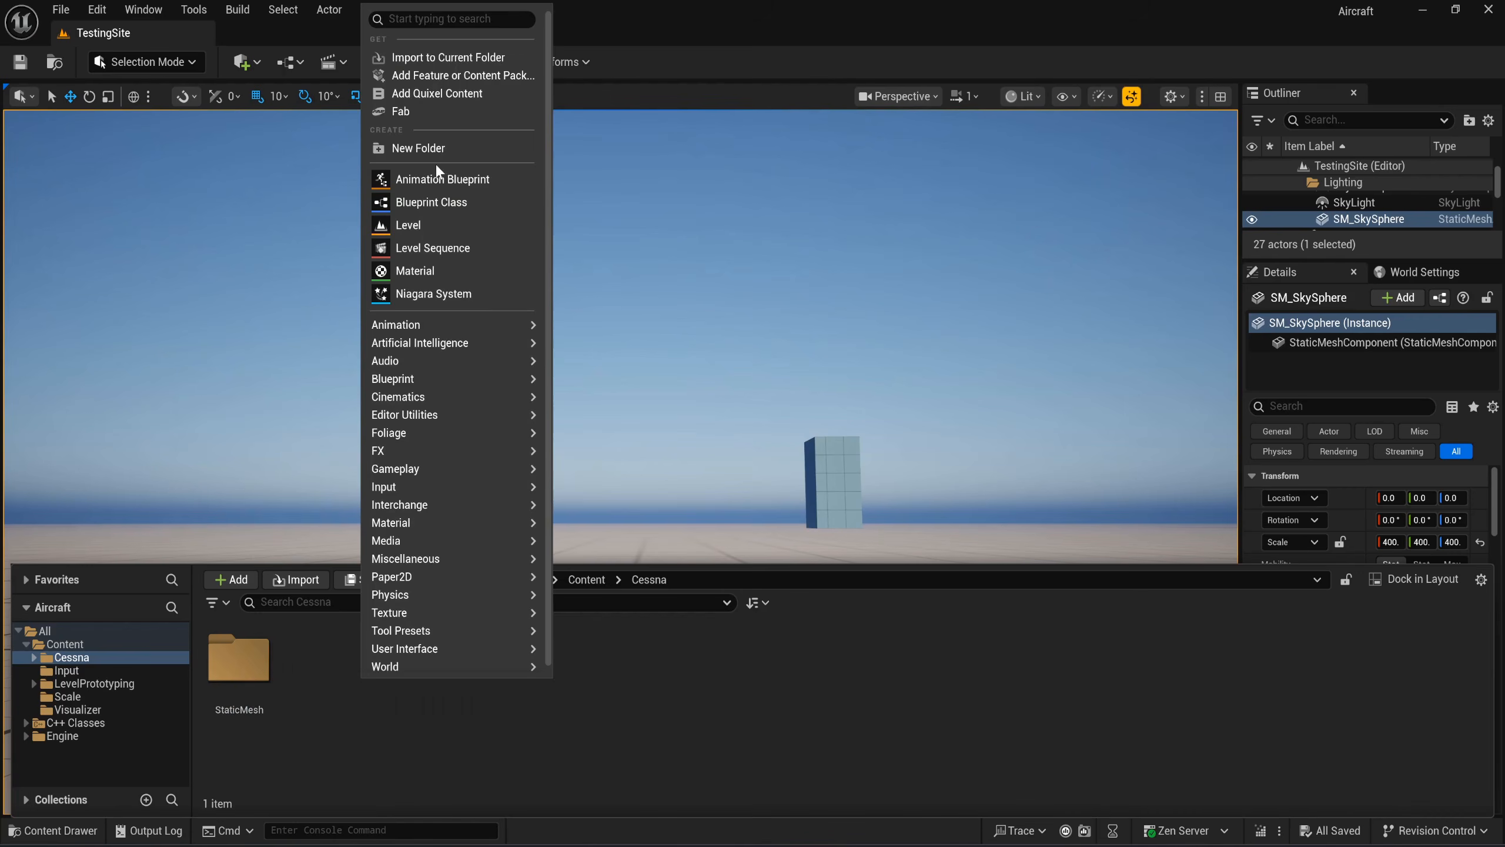
click(427, 147)
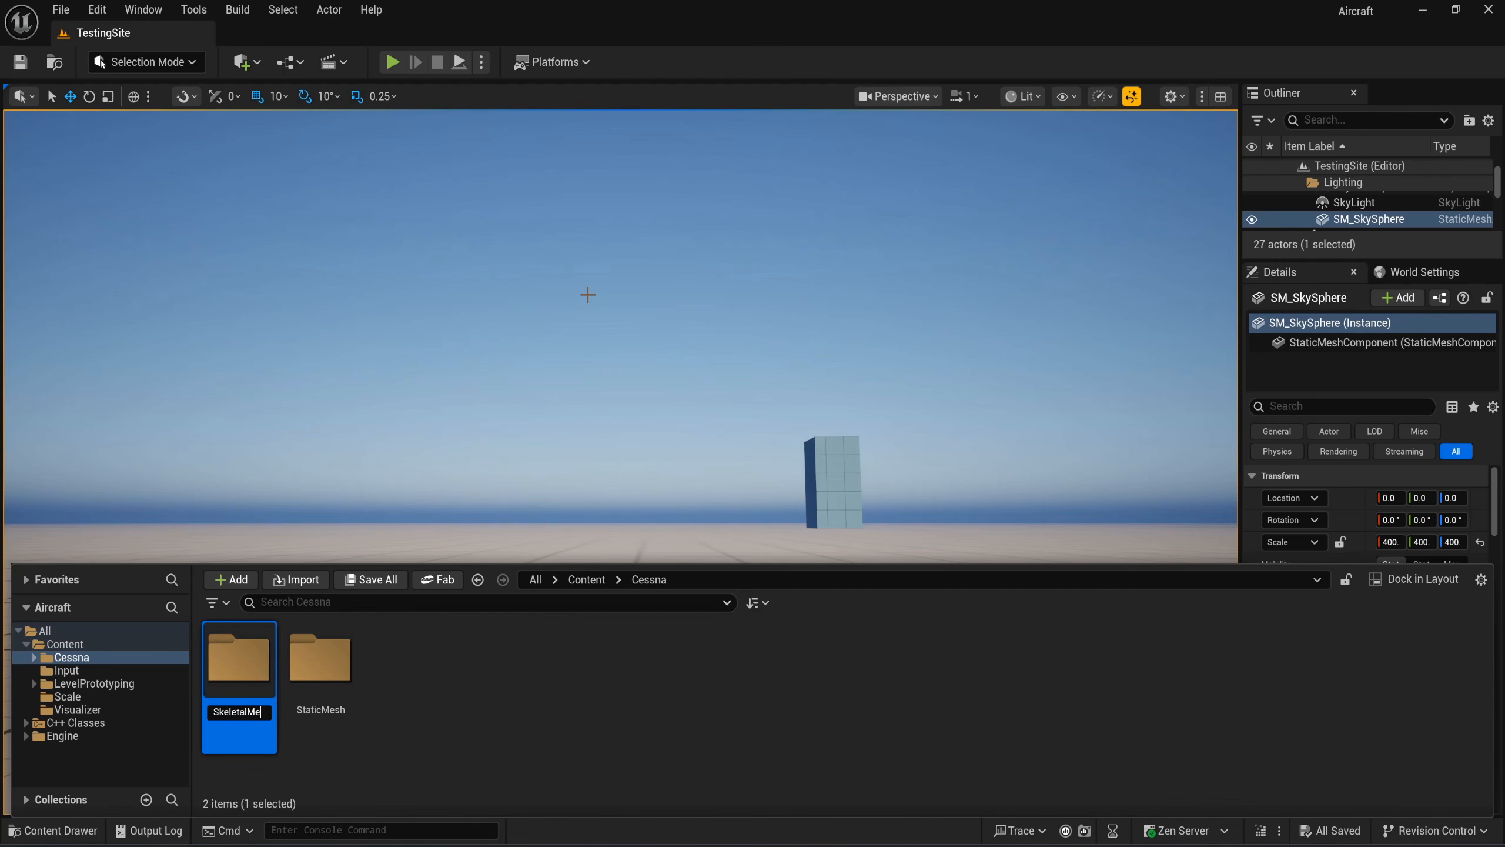
right_click(438, 743)
click(514, 221)
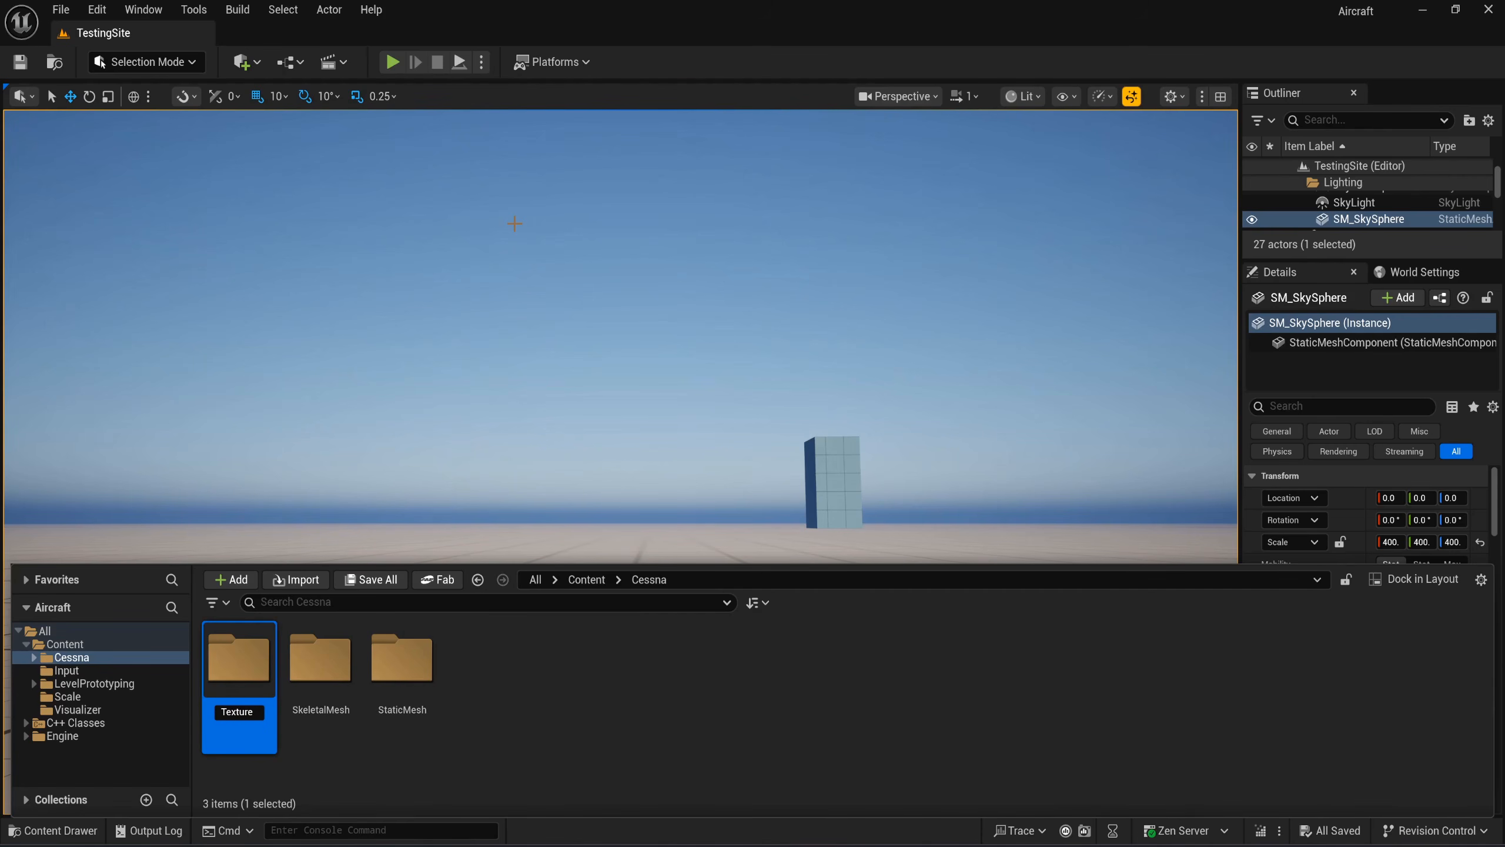
key(Return)
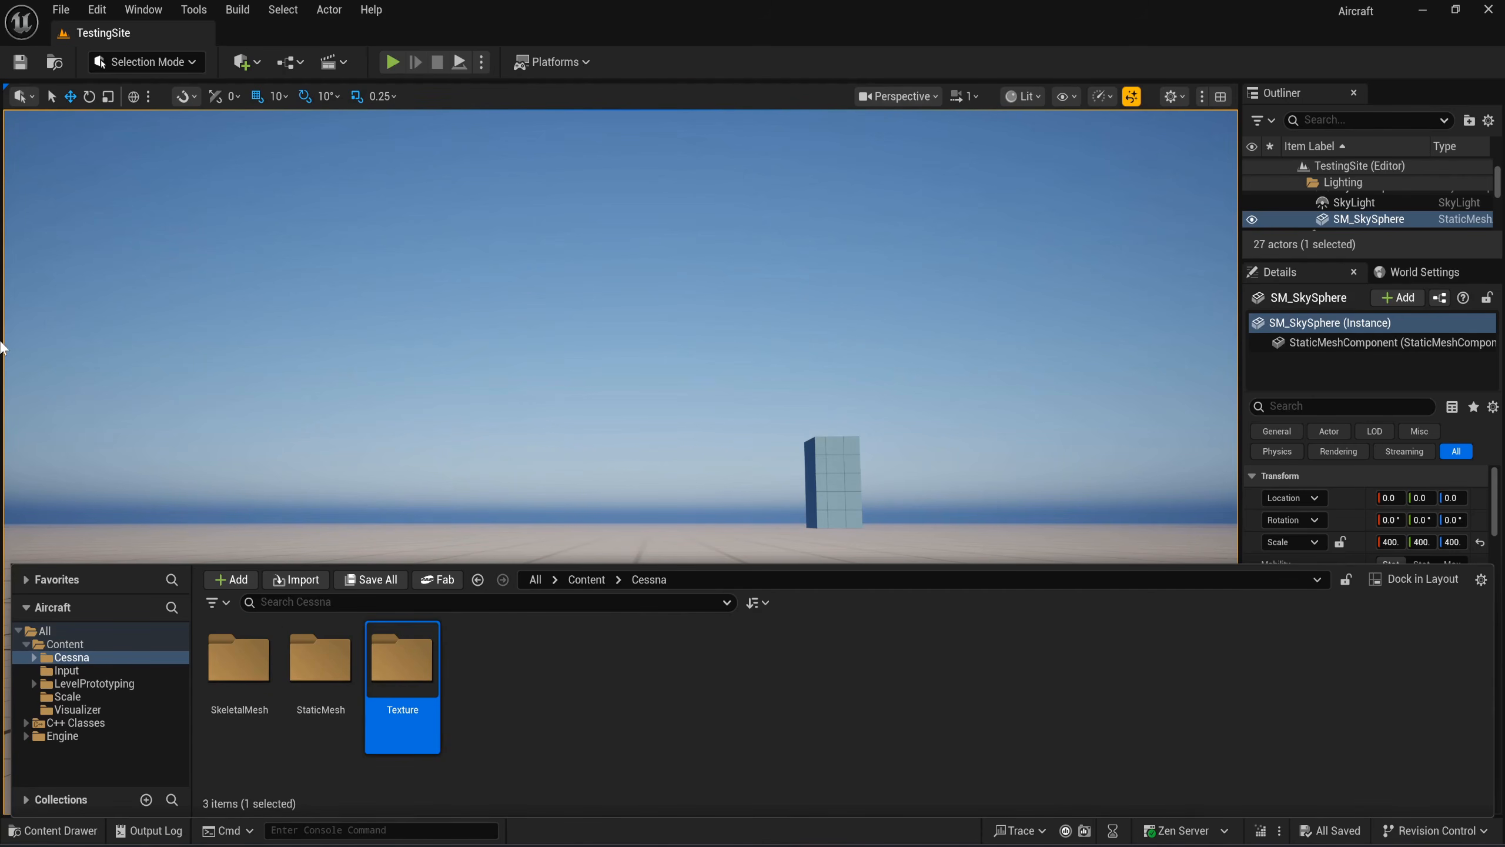
key(F2)
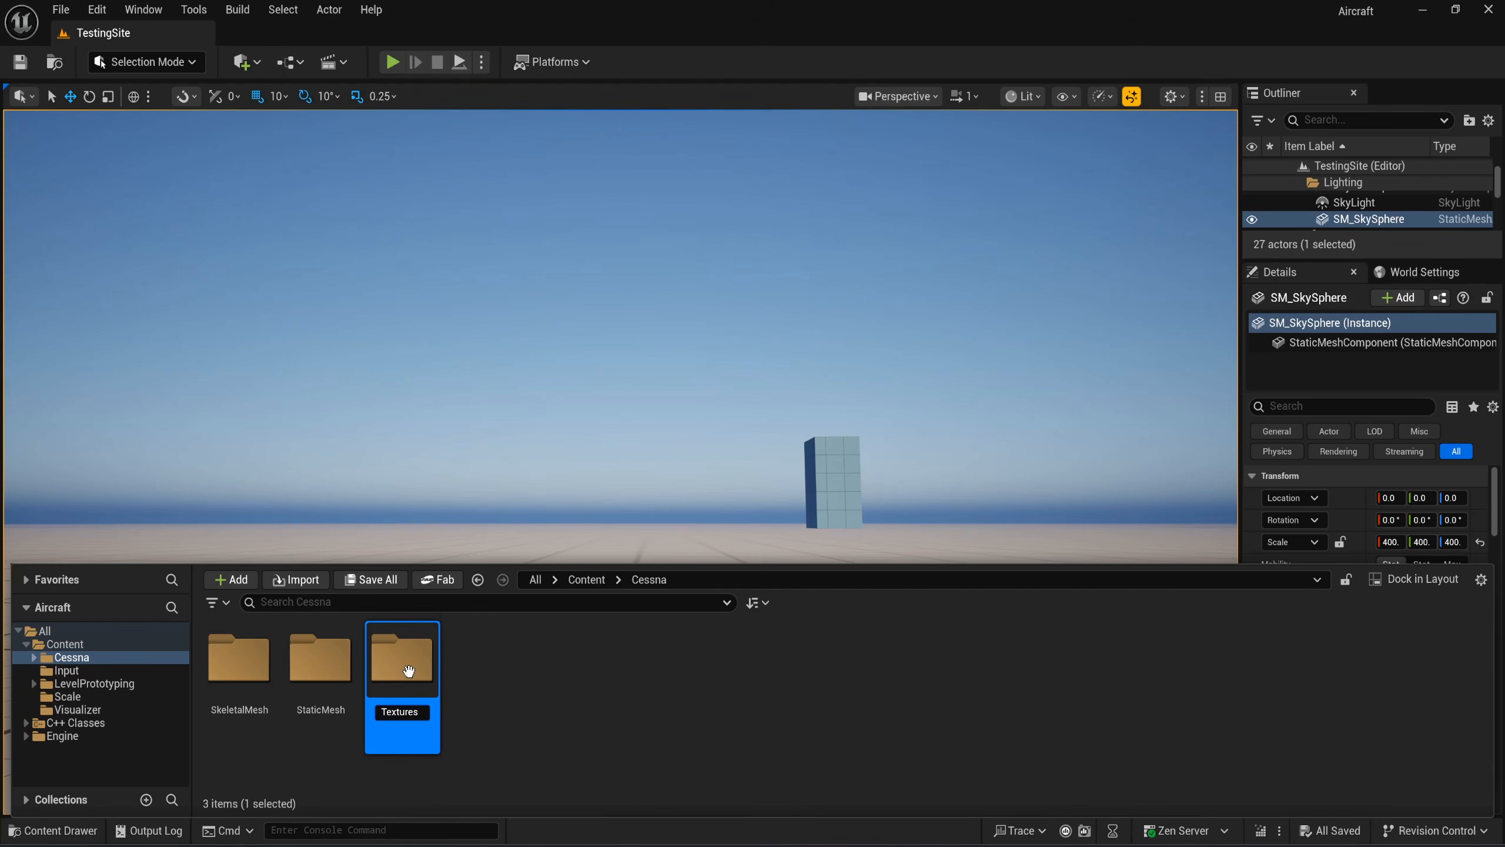
text(s)
key(Return)
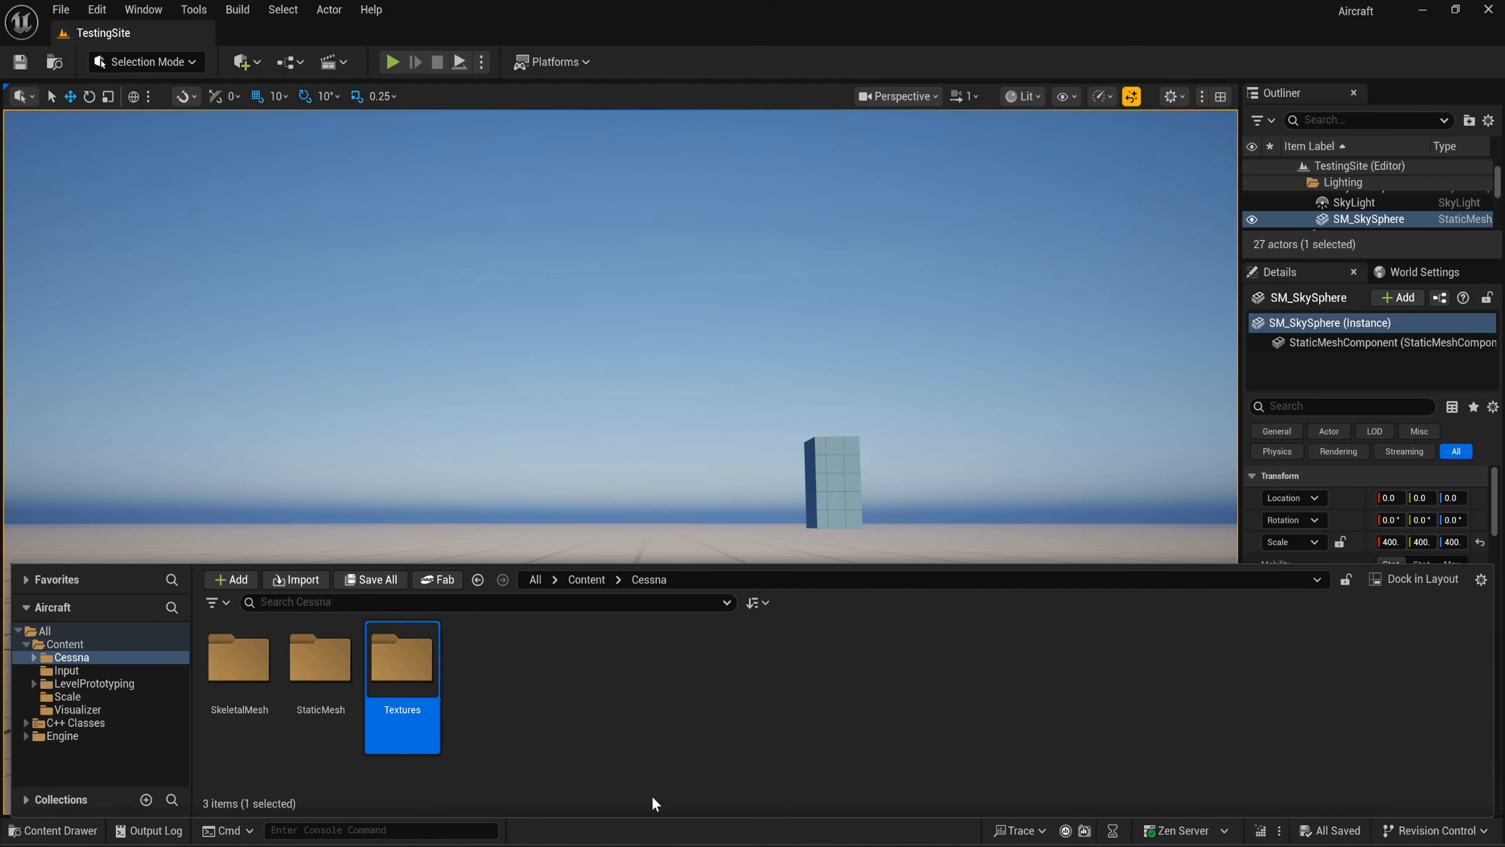
Open the empty Textures folder and place the File Explorer window of Downloads > Cessna above the content browser.
click(501, 706)
double_click(418, 683)
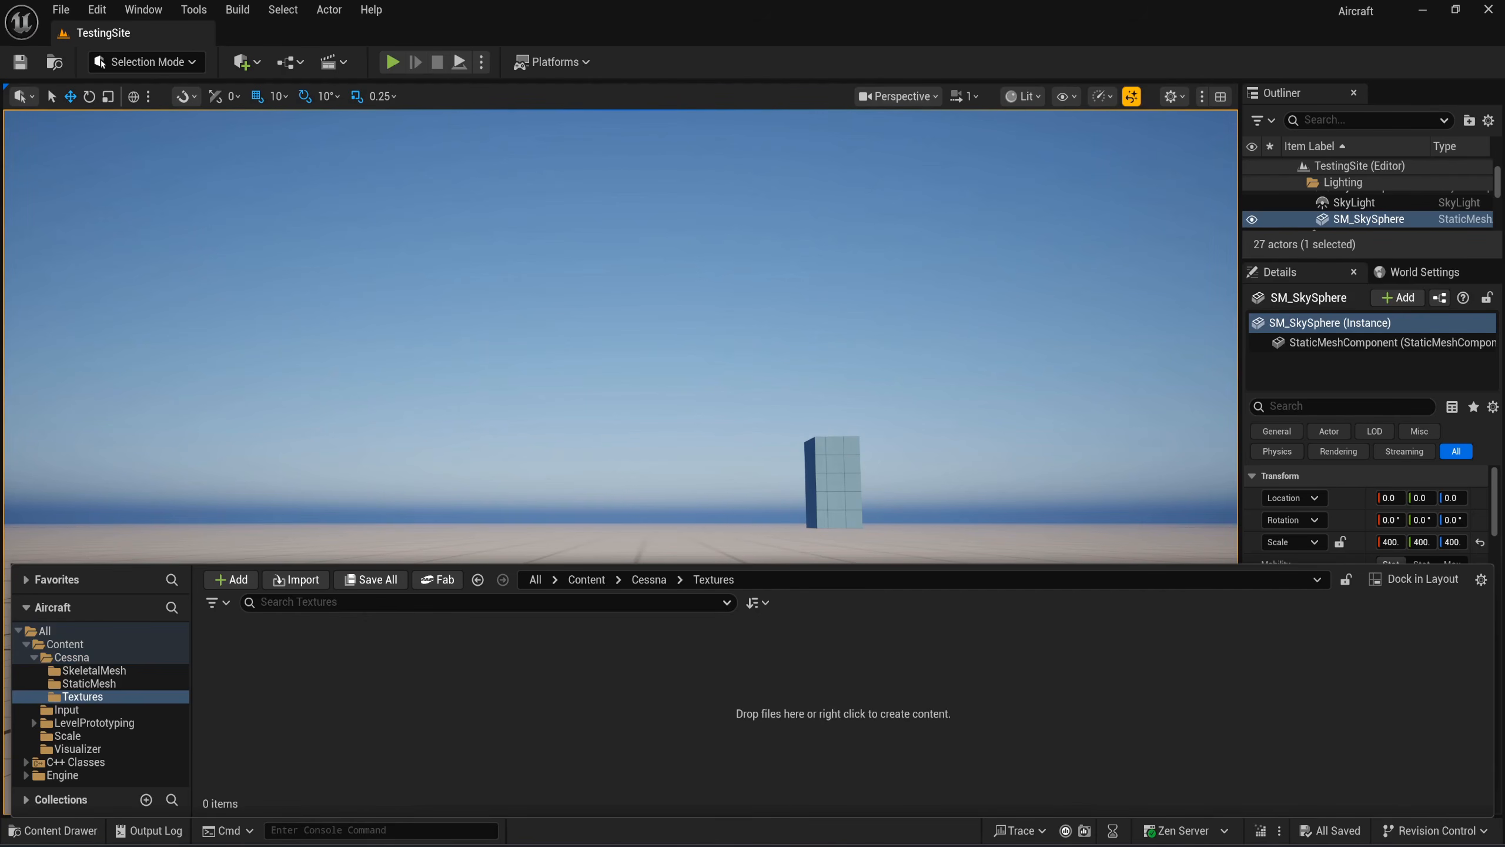
mouse_move(807, 846)
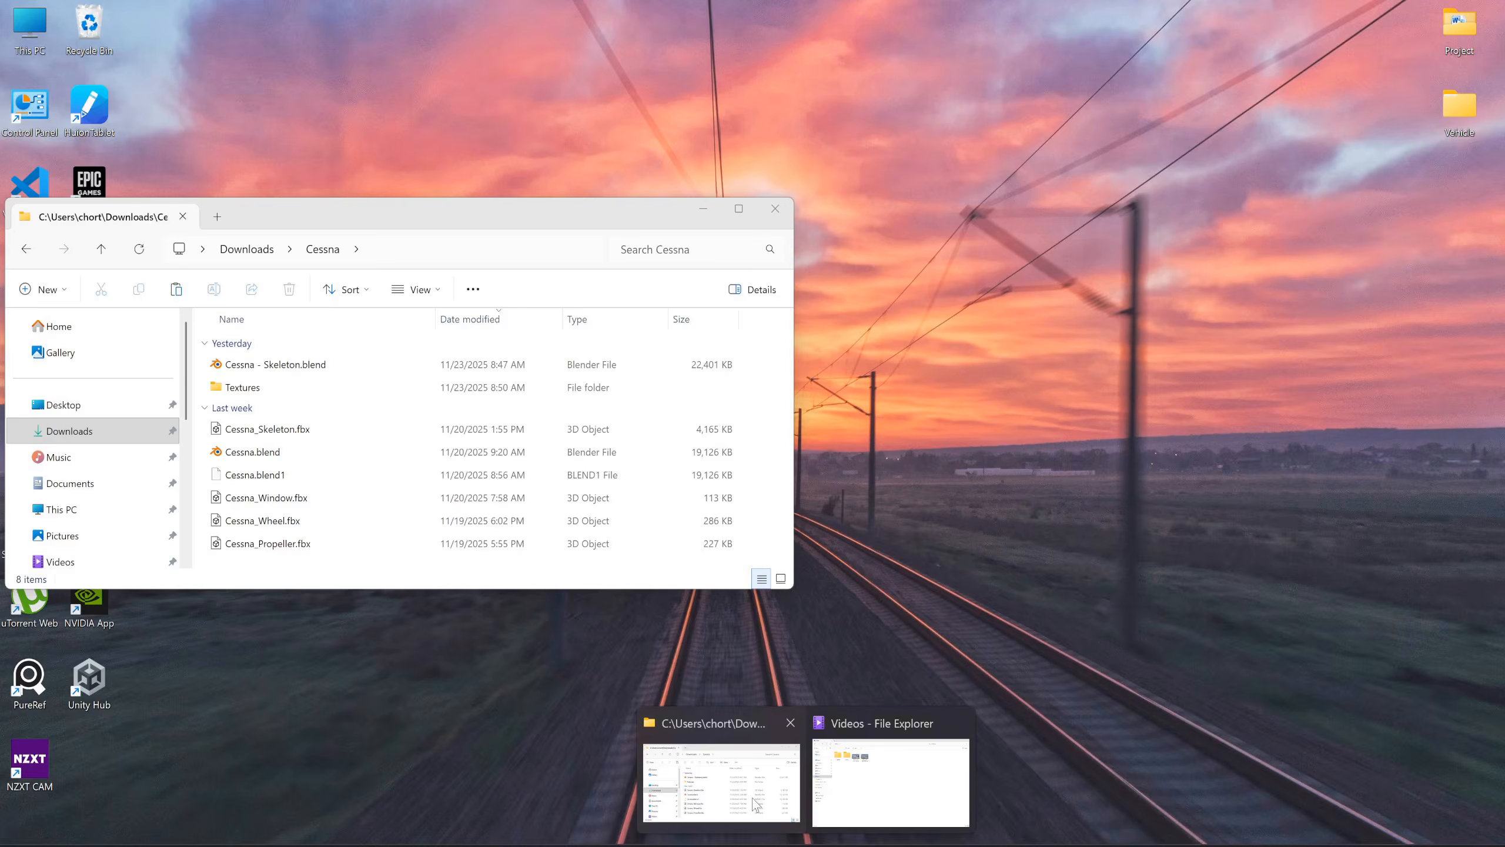
click(754, 805)
drag(354, 215, 1023, 150)
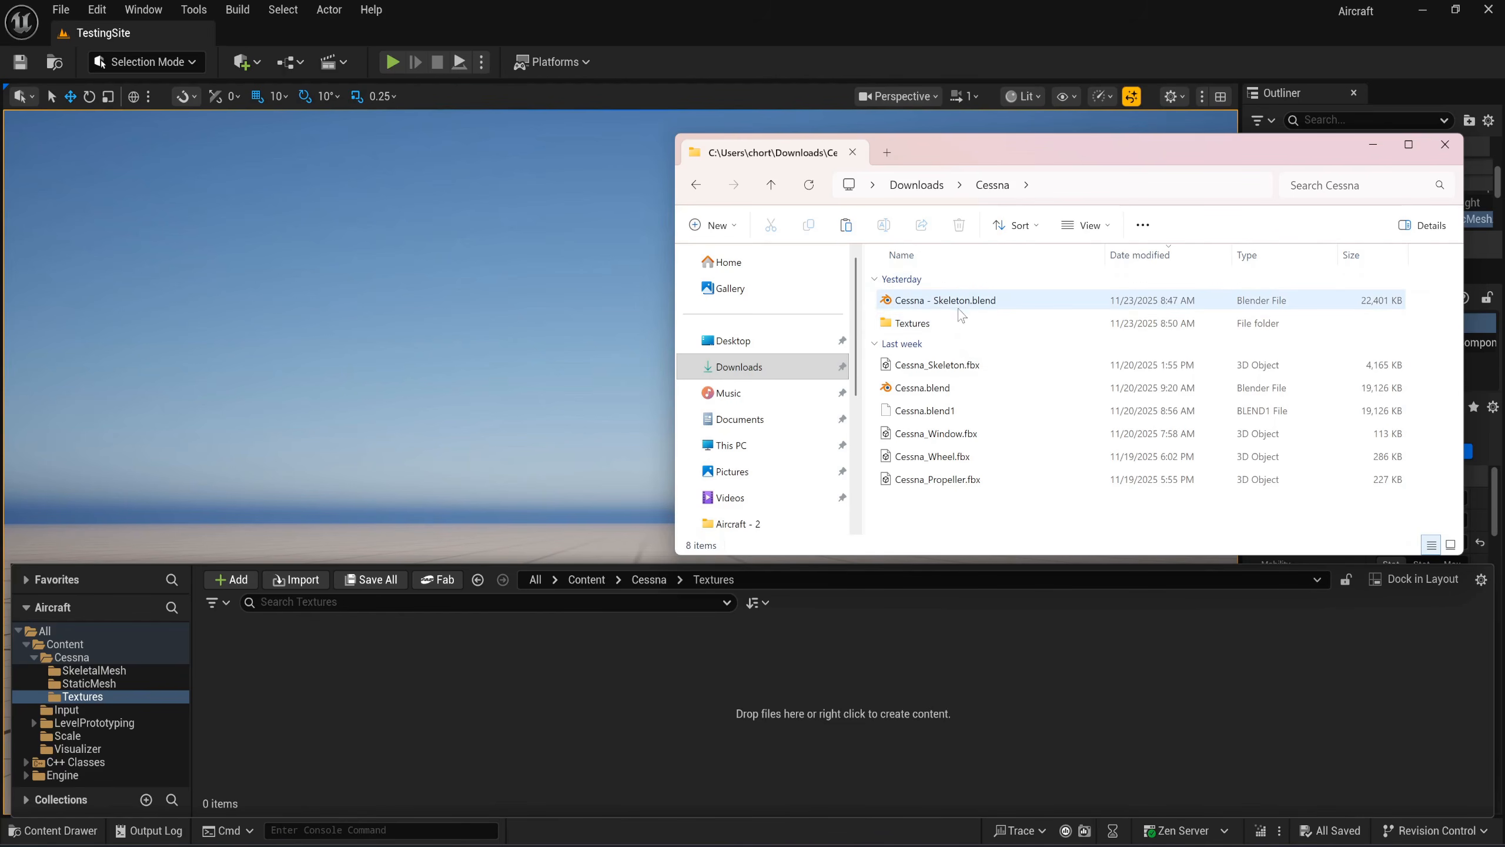
Open Cessna - Skeleton.blend in Blender and select the aircraft's armature to inspect its bones.
click(962, 302)
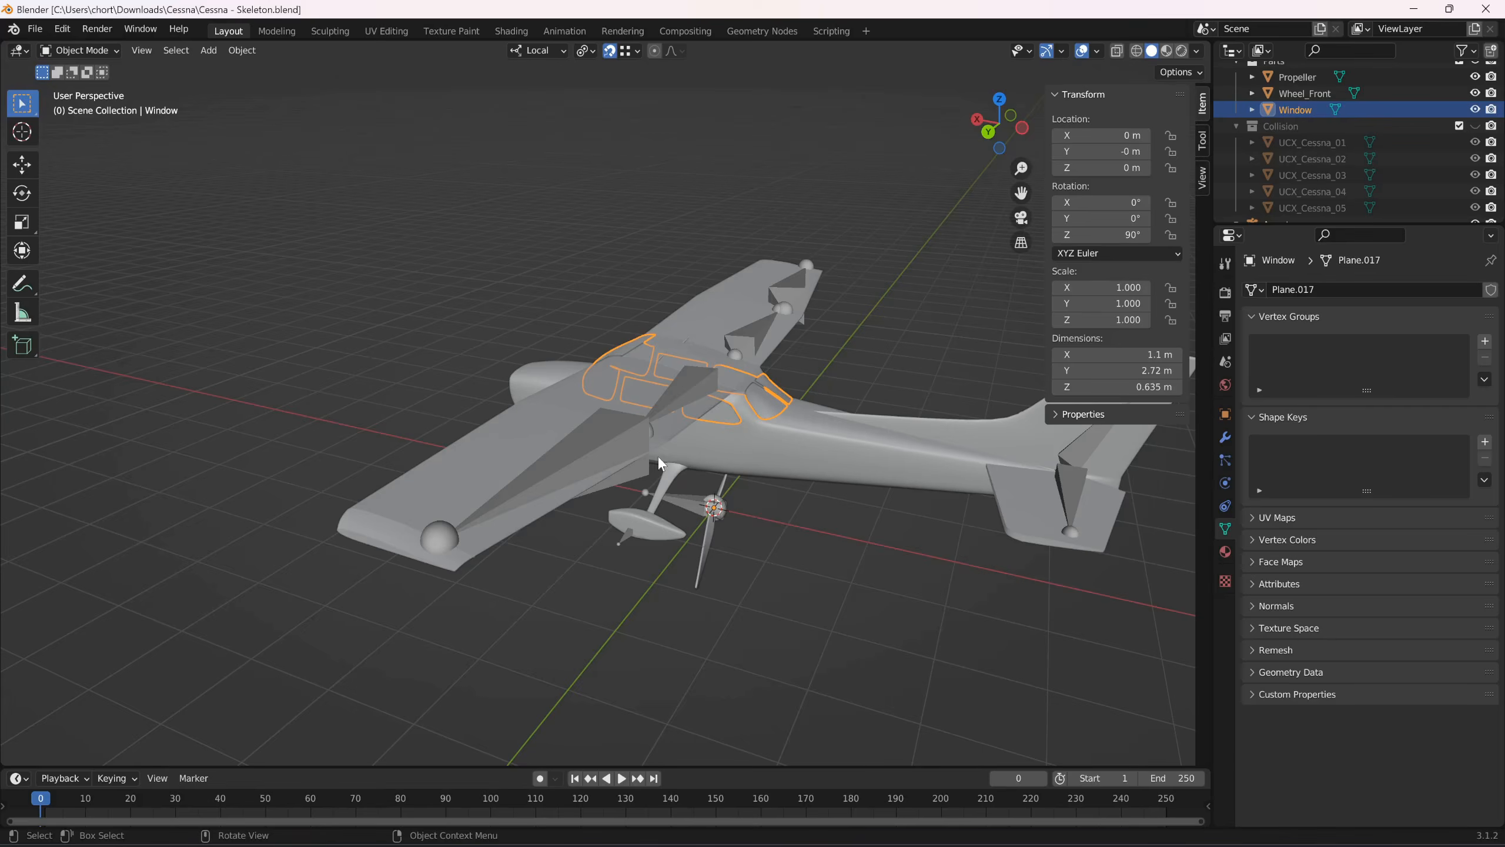
middle_drag(659, 456, 1015, 464)
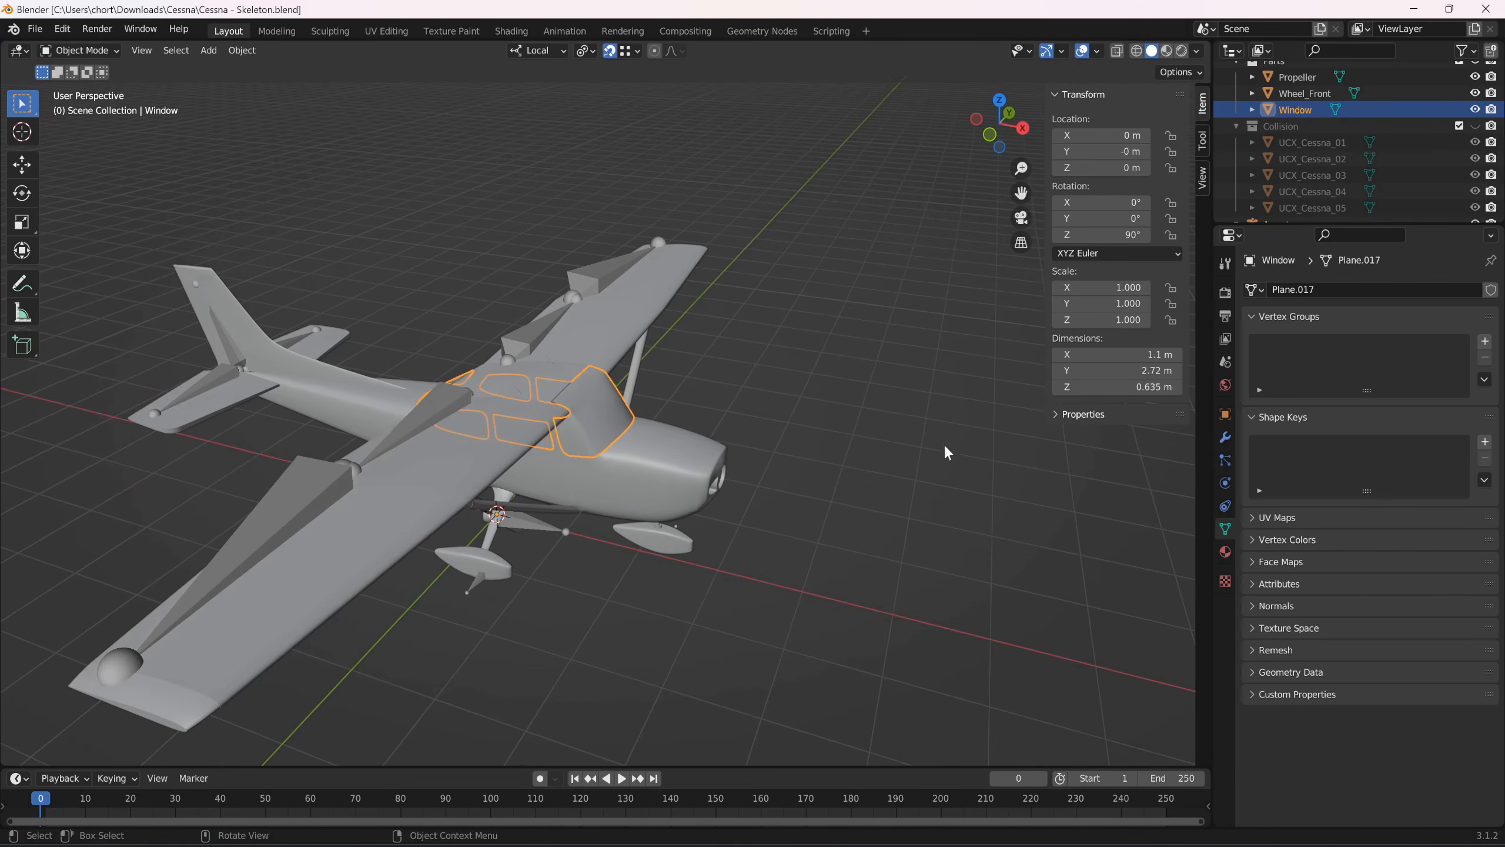
click(942, 443)
shift+middle_drag(551, 421, 642, 360)
click(618, 335)
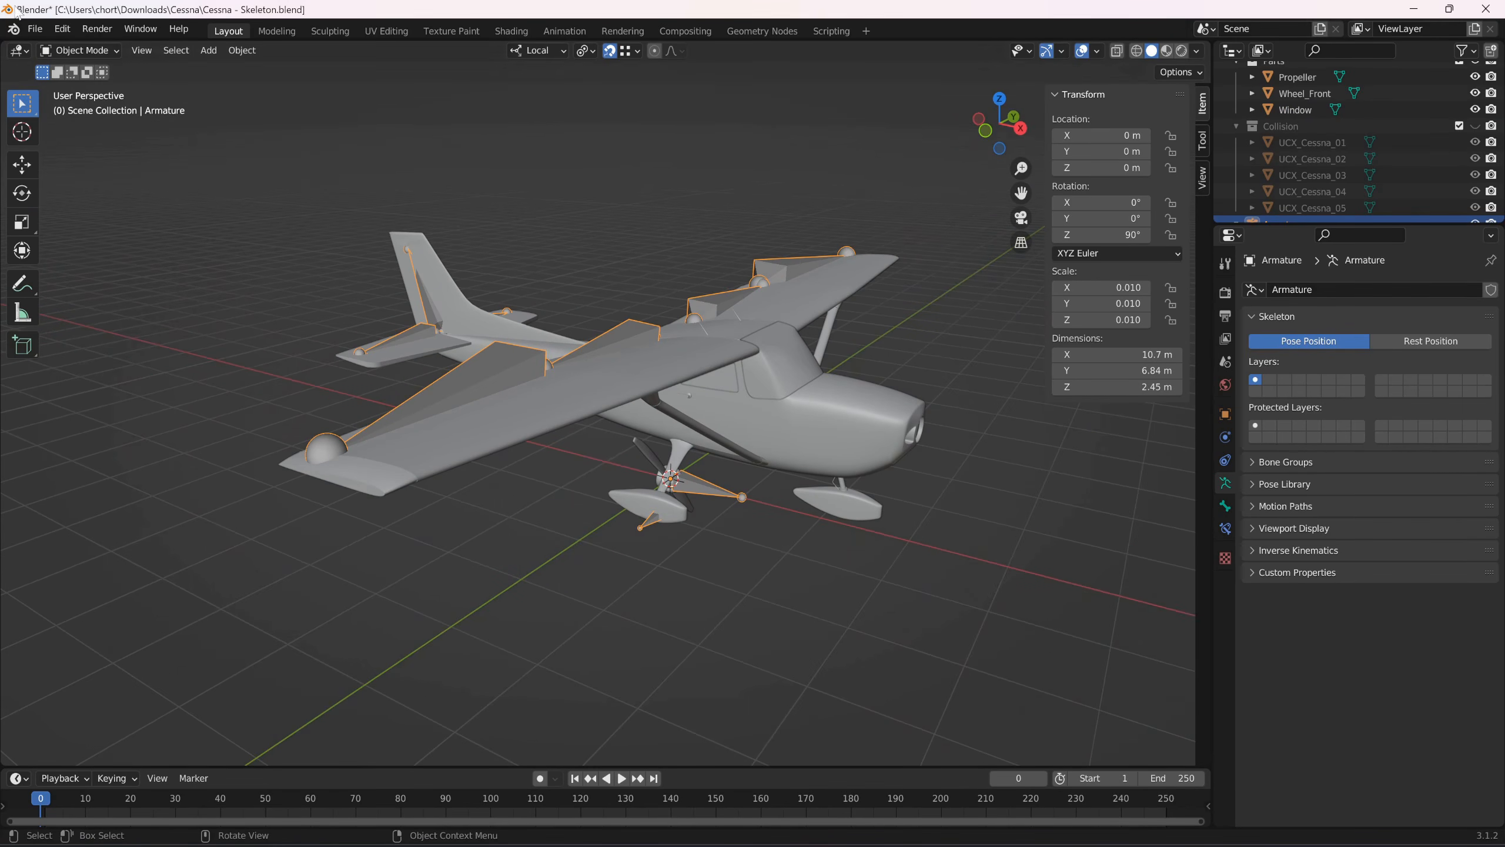
click(80, 52)
click(97, 93)
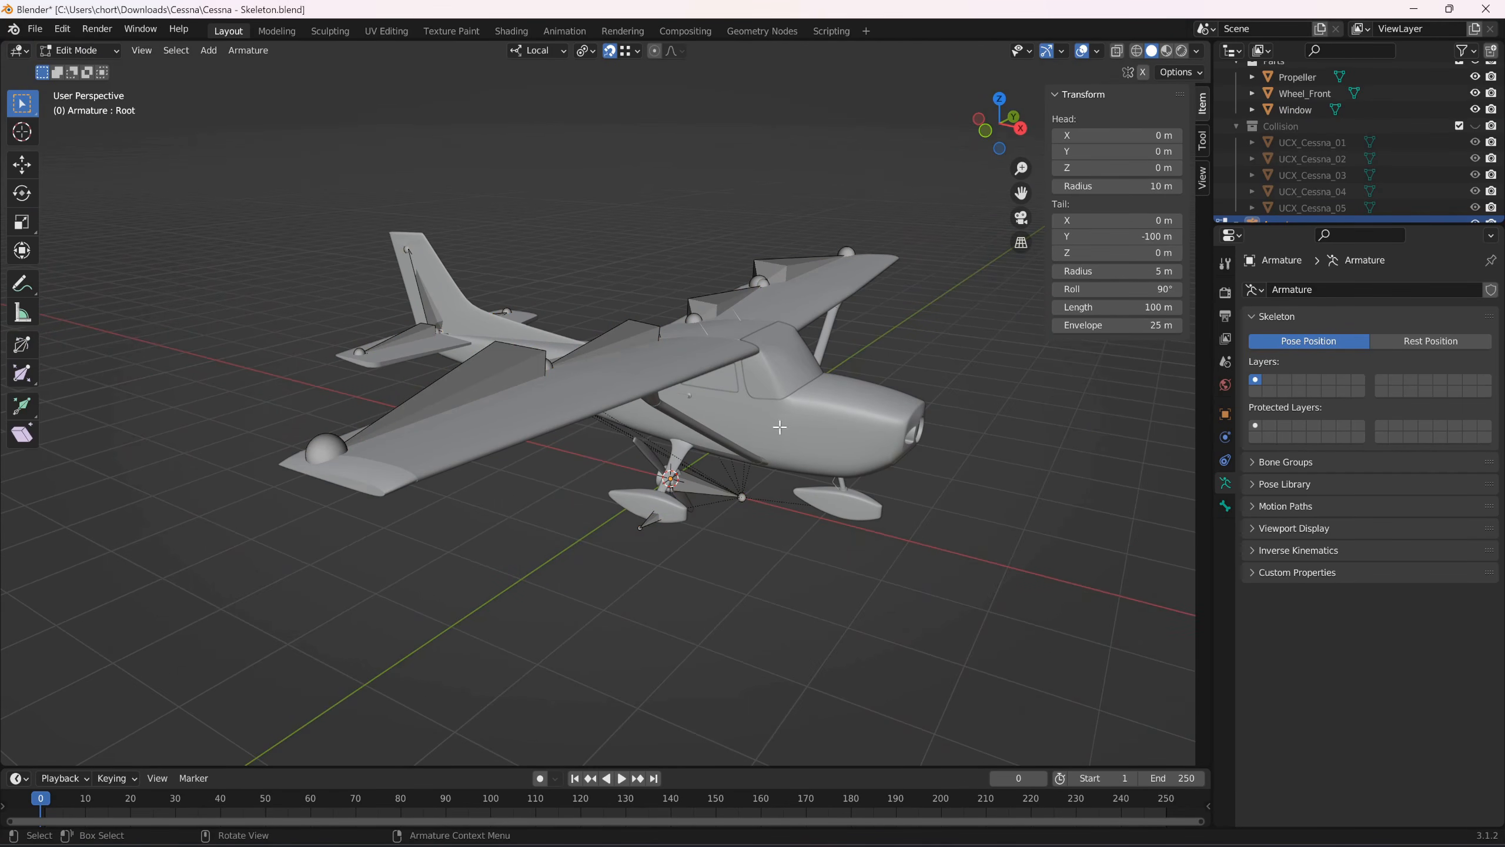
key(a)
key(Tab)
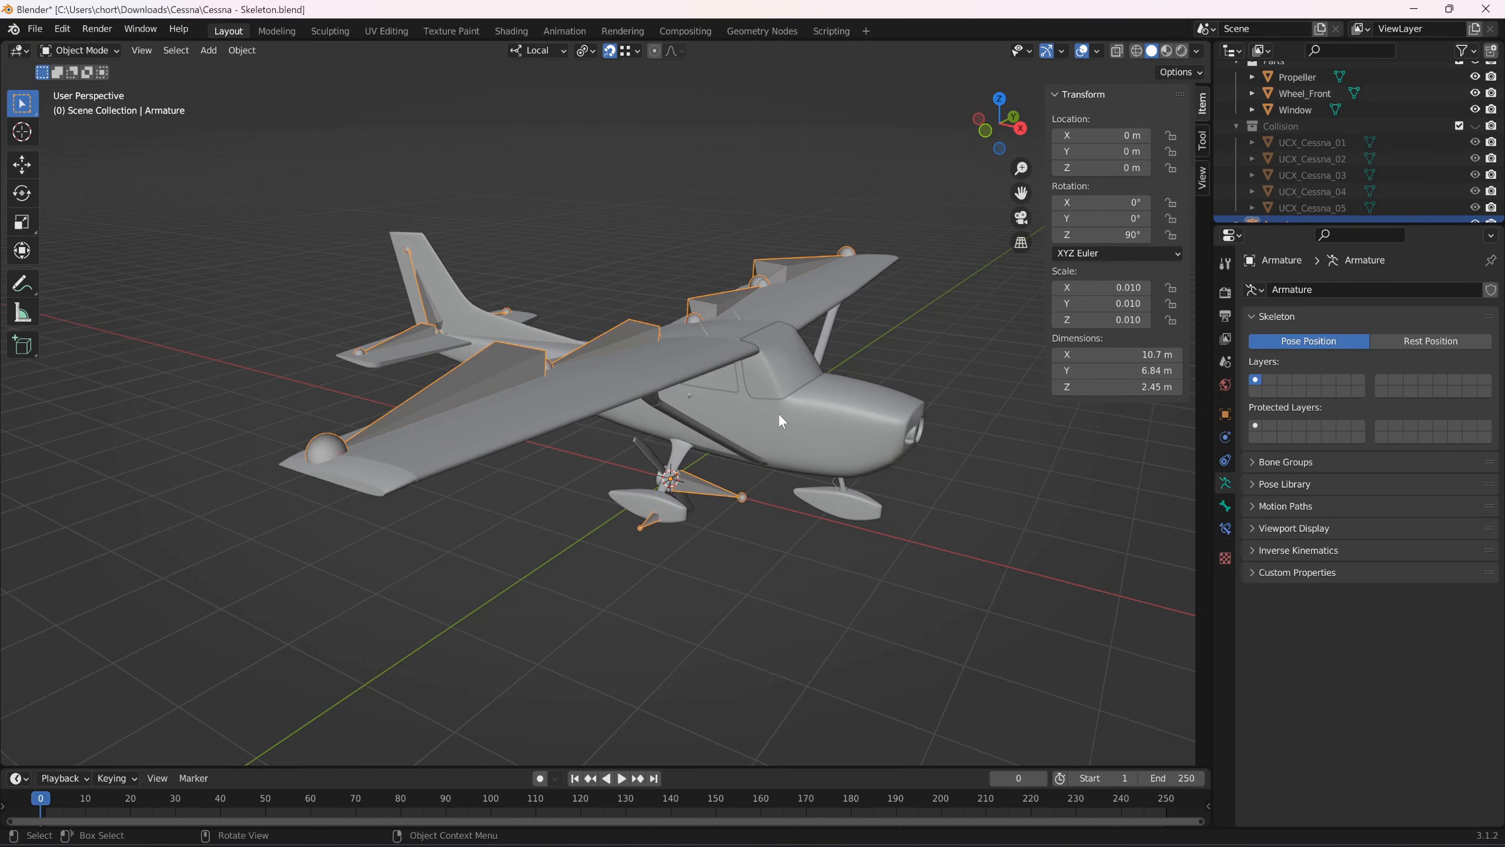
Switch the armature to Pose Mode and select the root and wheel bones in turn to inspect them.
click(77, 51)
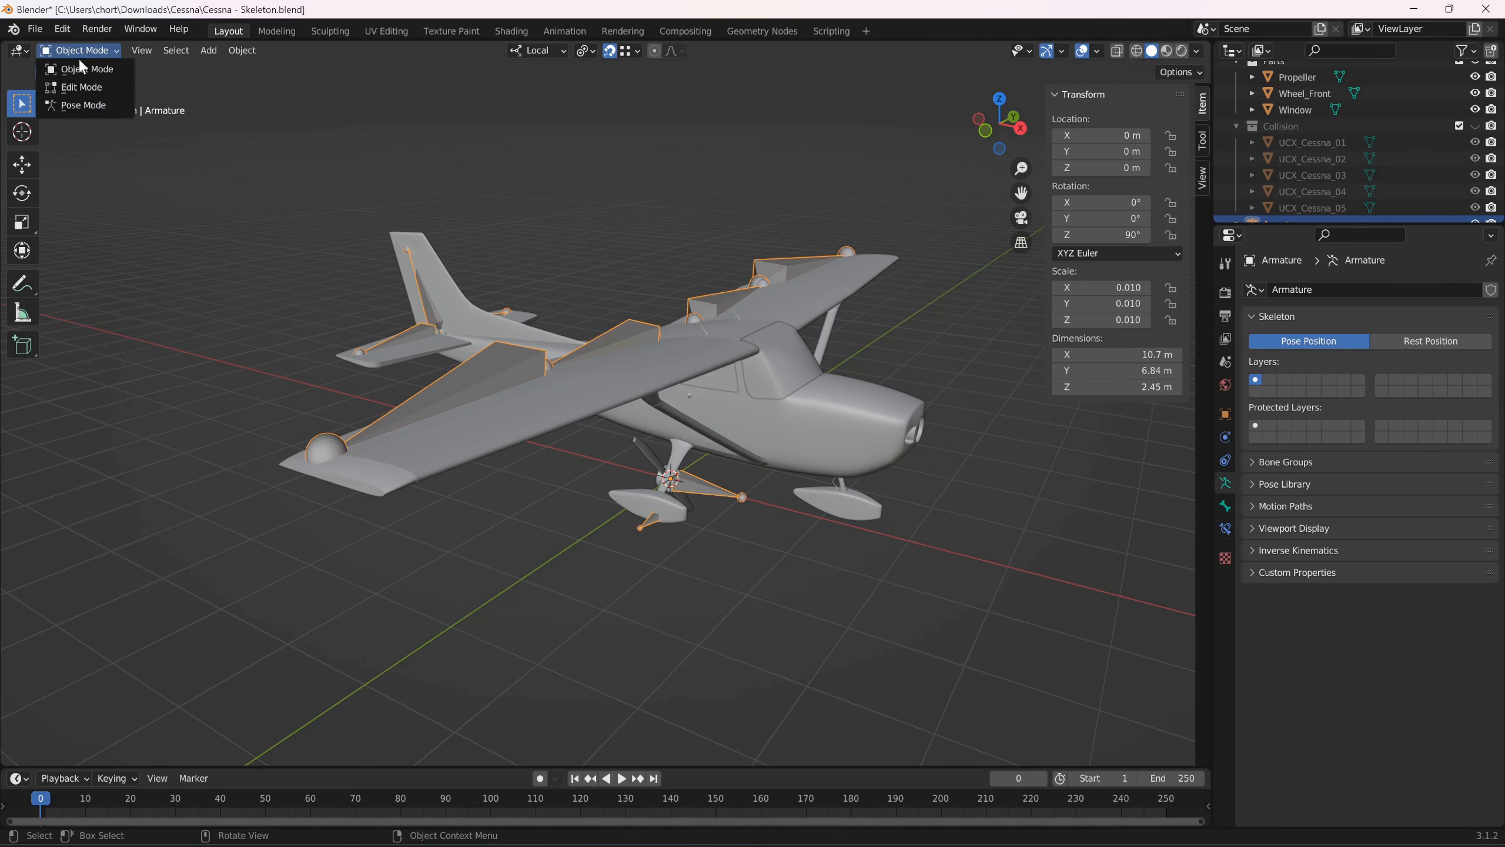
click(86, 107)
middle_drag(643, 332, 885, 212)
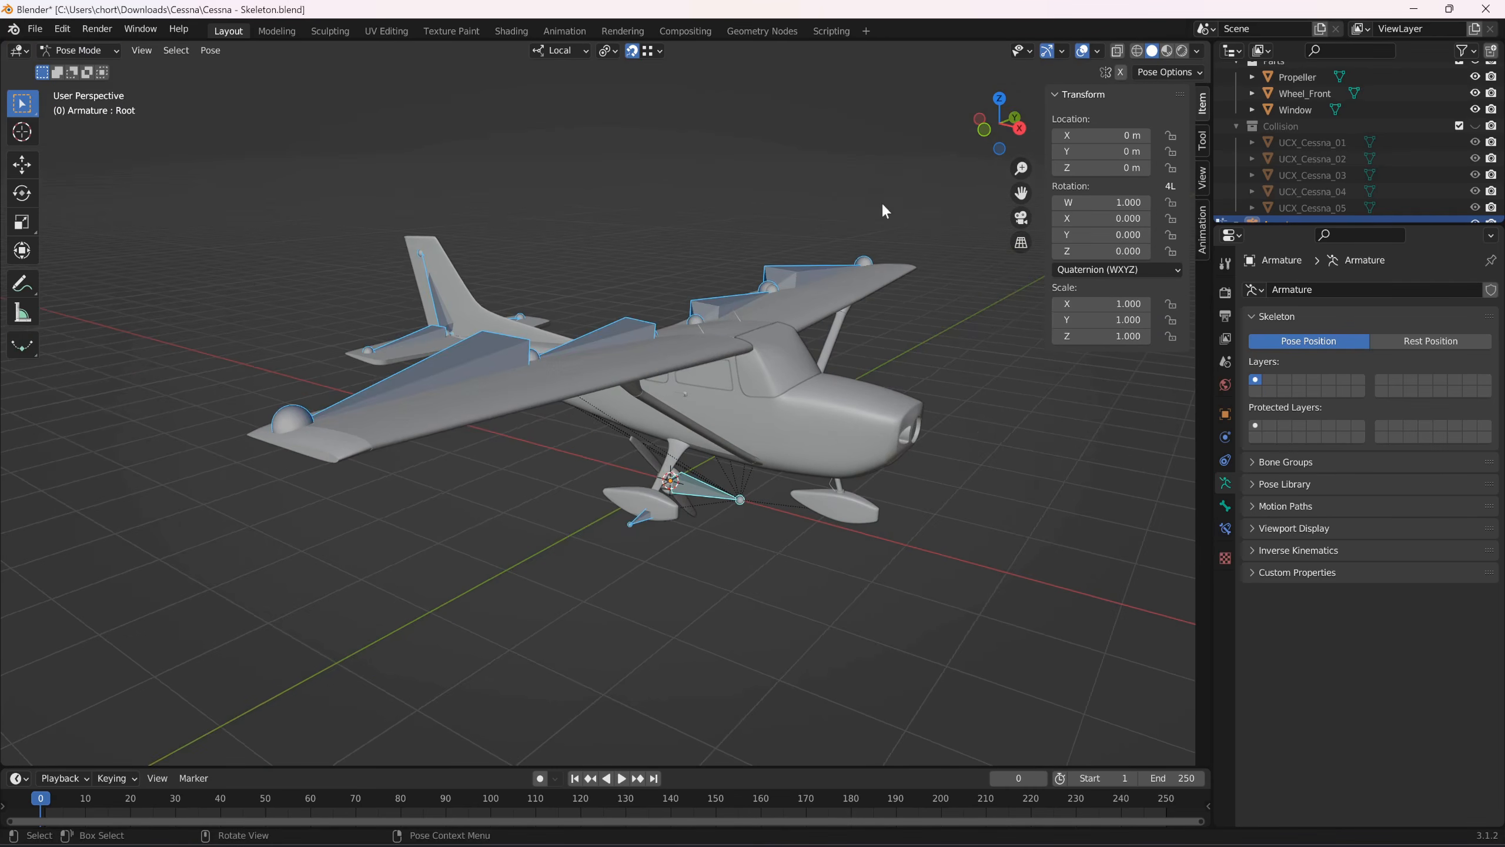
middle_drag(789, 356, 755, 295)
scroll(760, 440, up, 5)
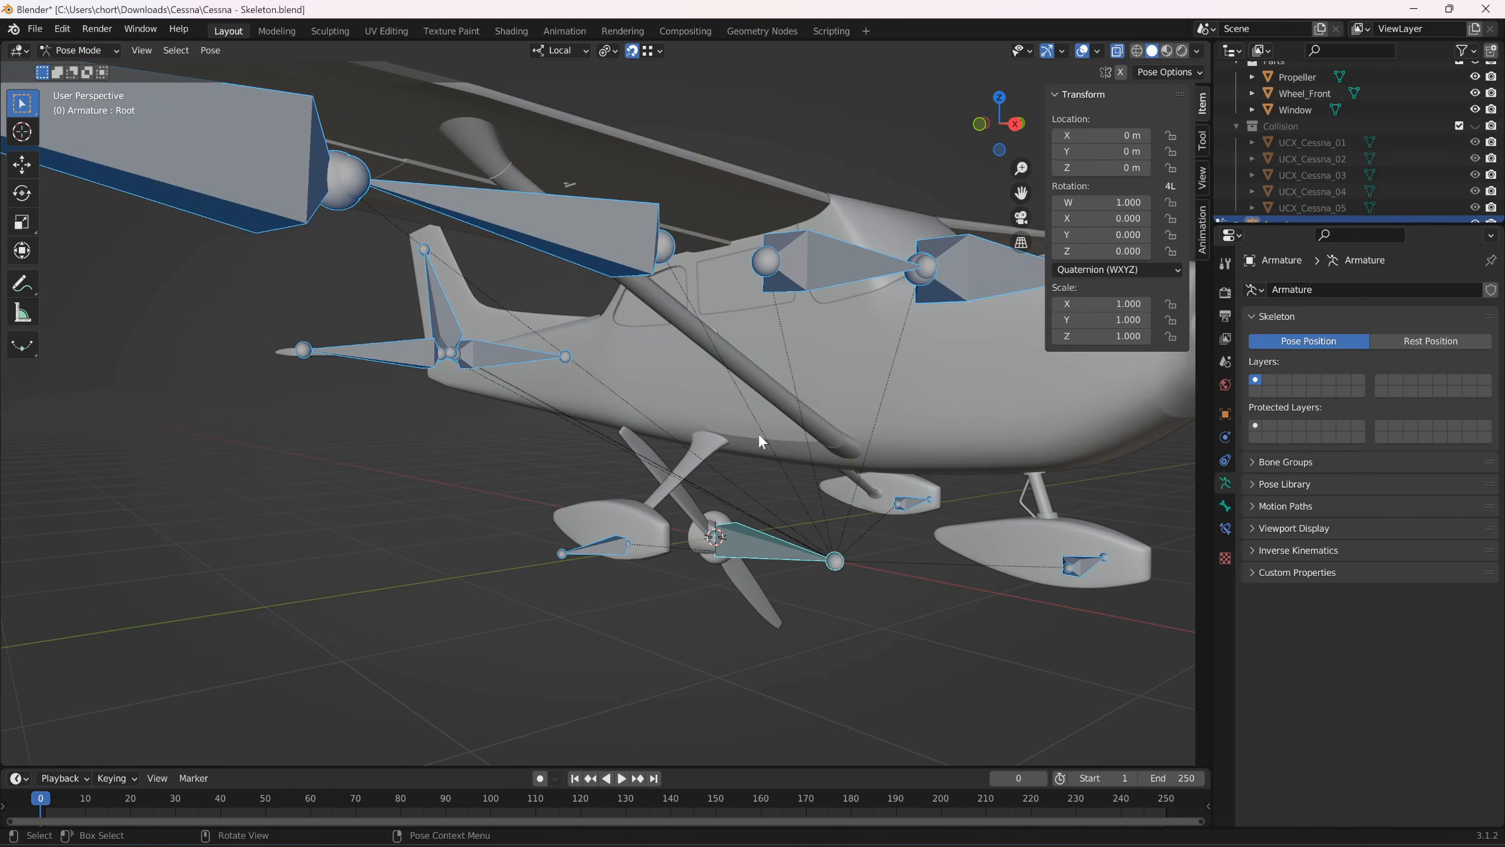
click(752, 533)
scroll(764, 531, down, 5)
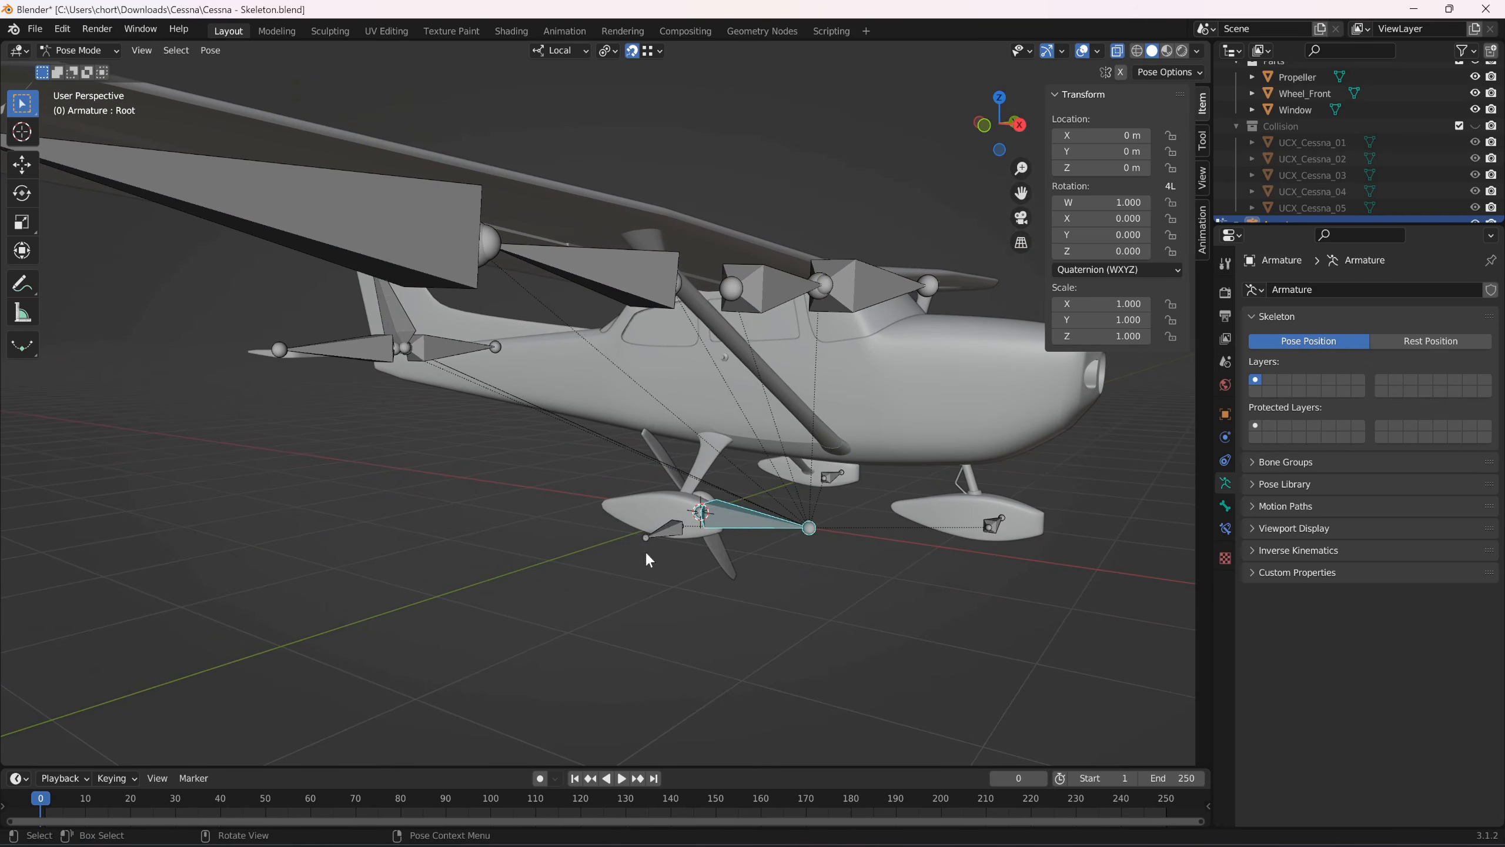
click(664, 532)
click(841, 473)
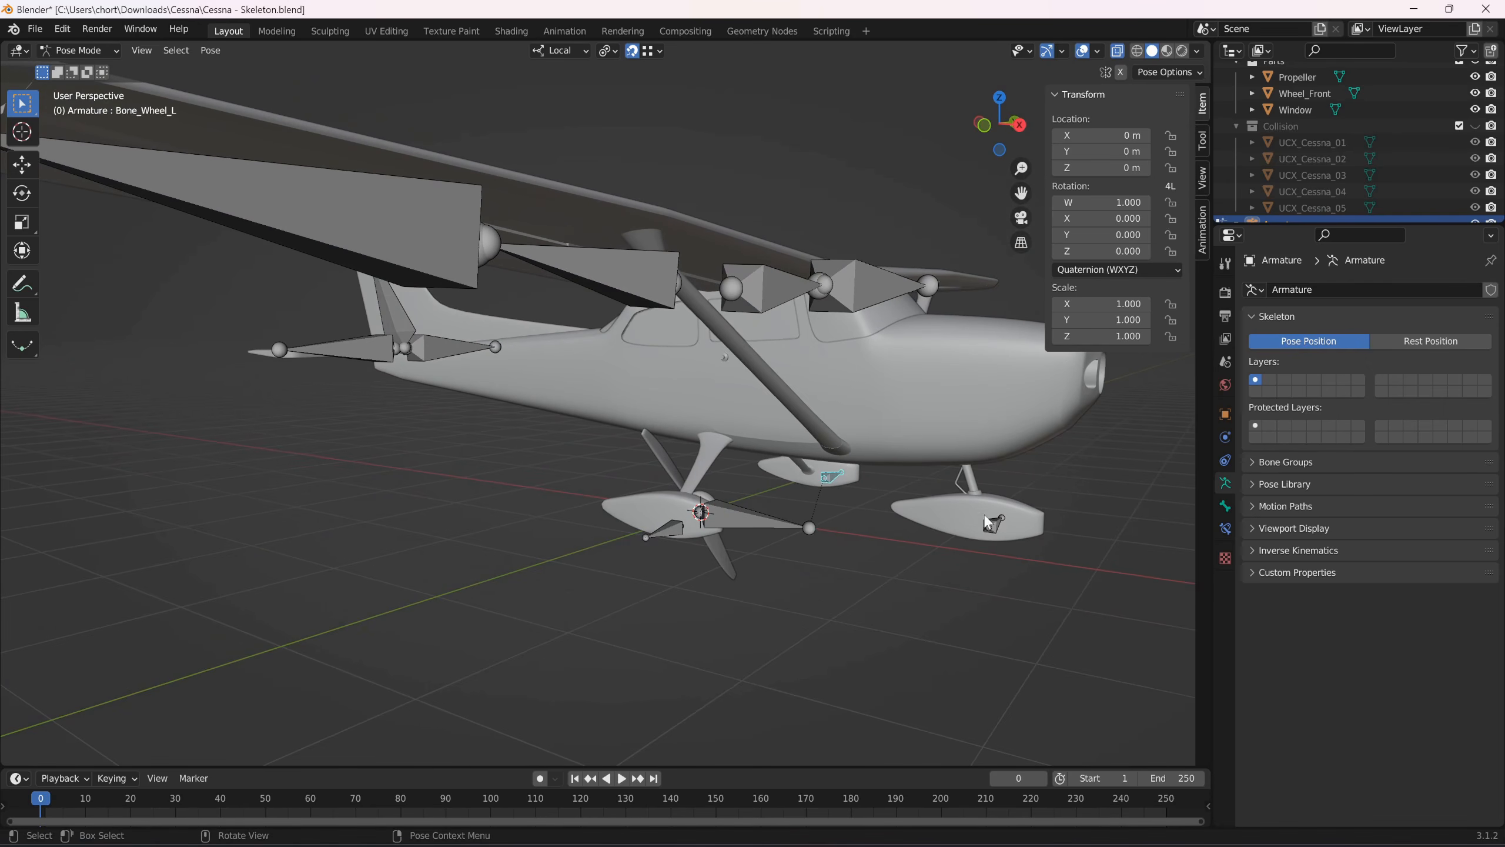
middle_drag(692, 403, 859, 422)
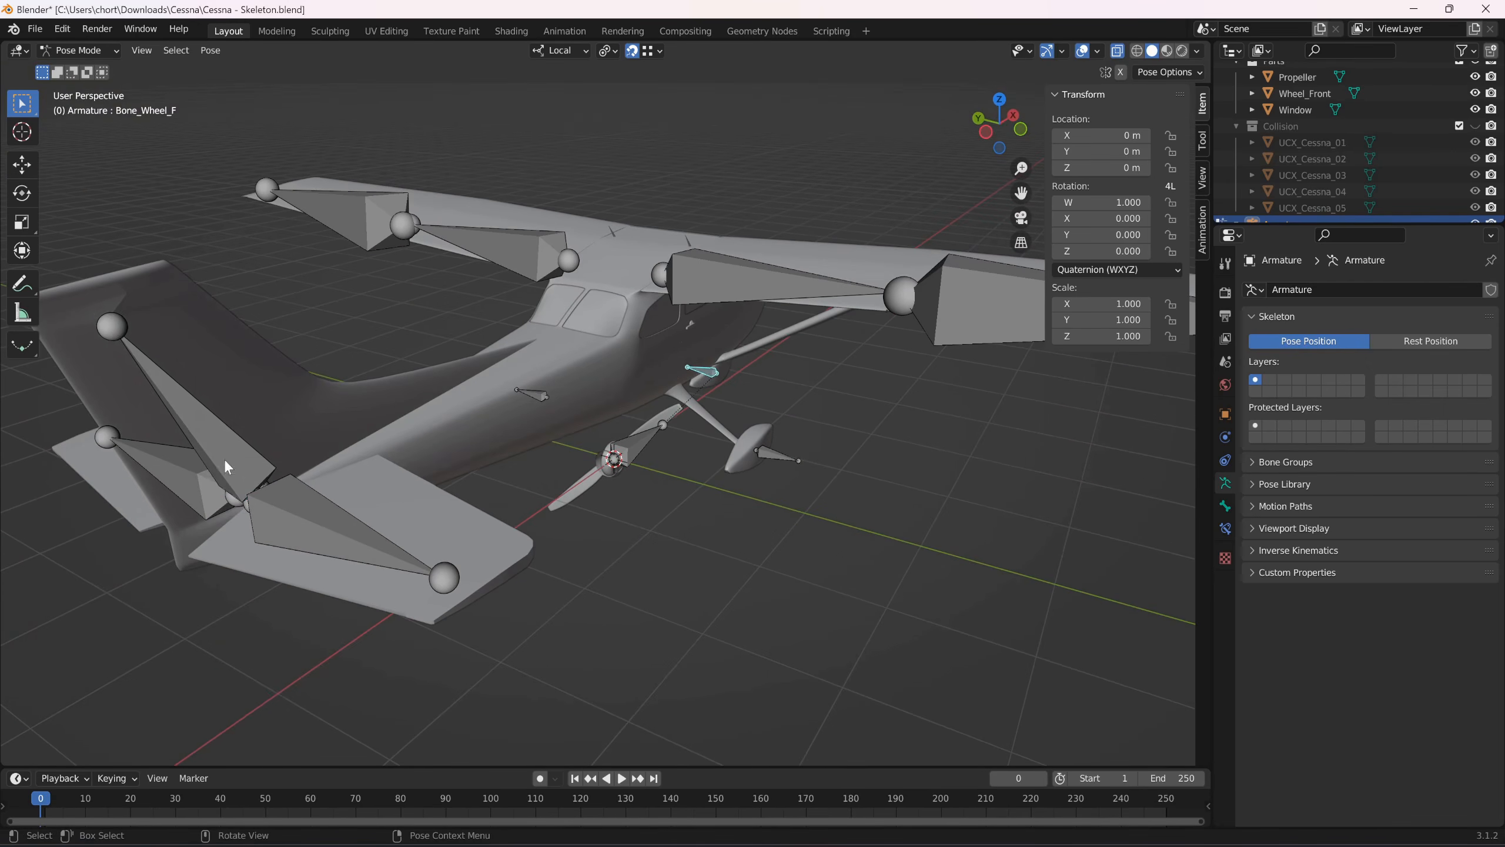
Inspect the tail's rudder and elevator bones and the left flap bone on the wing.
click(223, 460)
click(347, 516)
middle_drag(431, 512, 623, 513)
click(407, 357)
Expand the Root bone's hierarchy and identify Bone_Aileron_L, Bone_Elevator_L and Bone_Rudder on the aircraft.
scroll(1327, 160, down, 5)
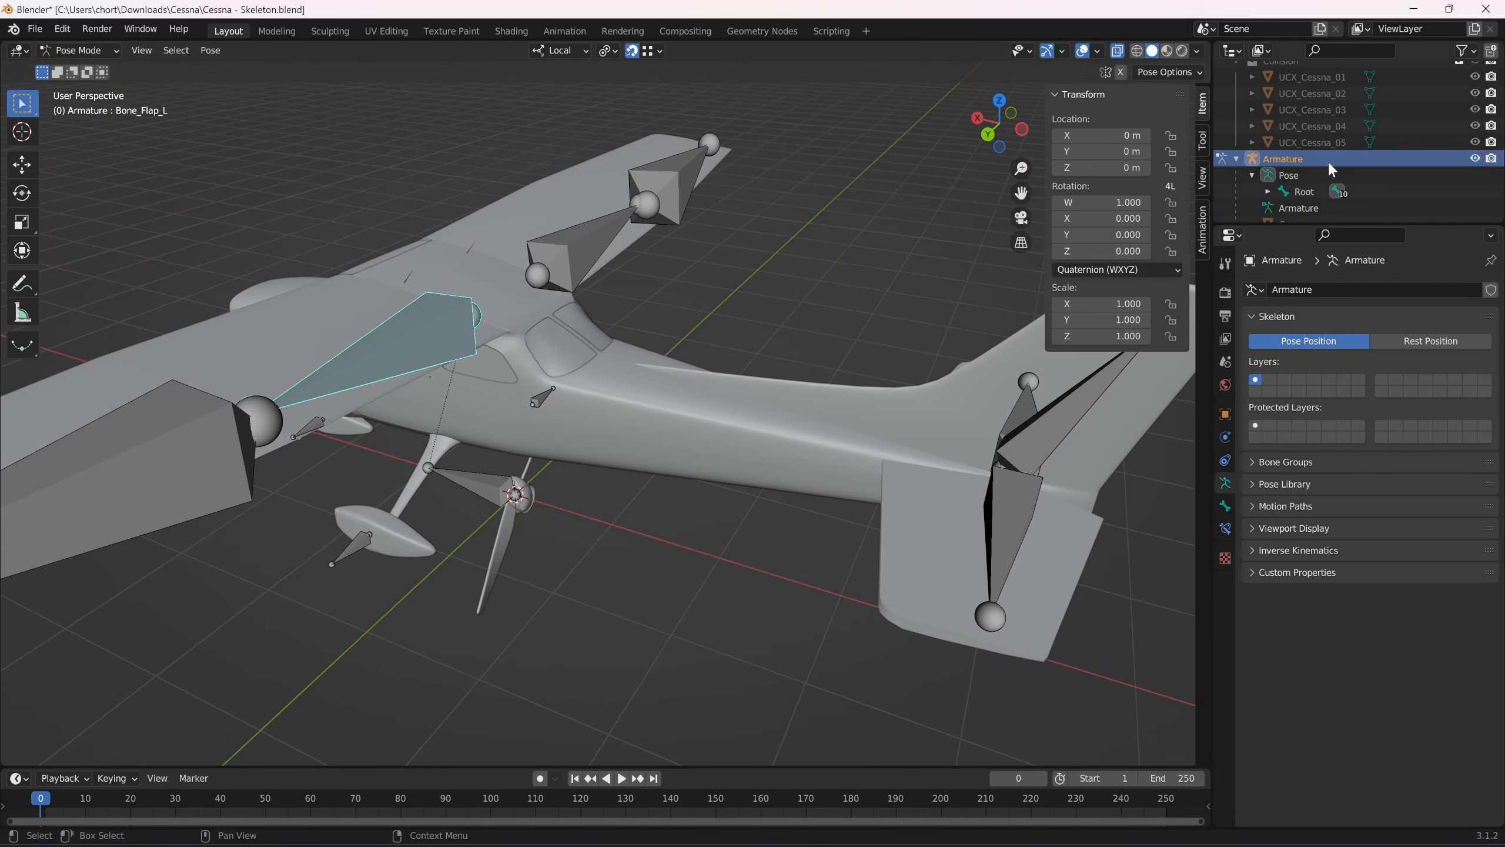
click(1268, 175)
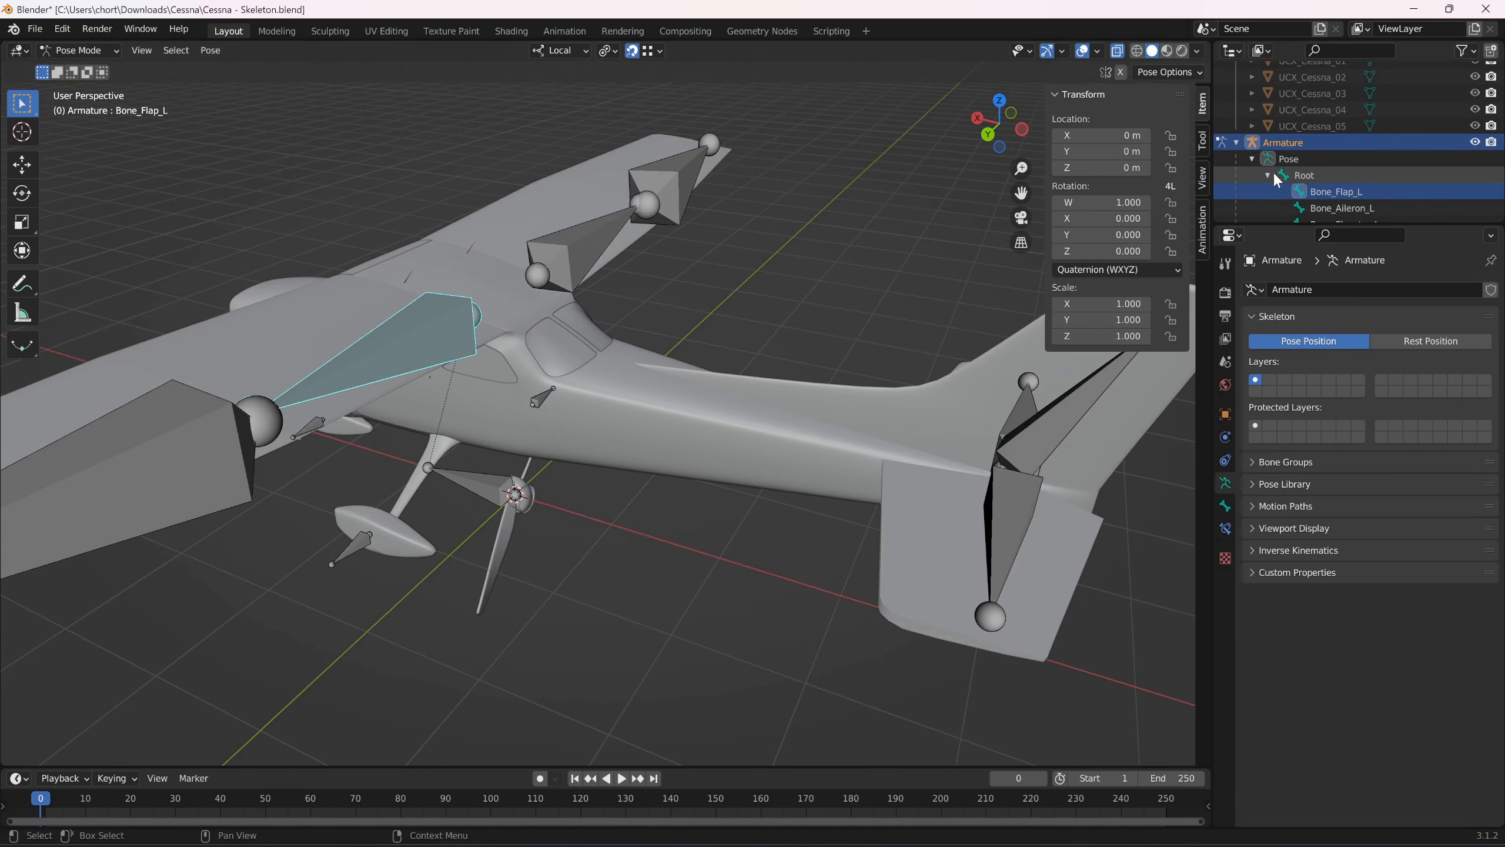
scroll(1284, 162, down, 5)
scroll(1324, 137, up, 1)
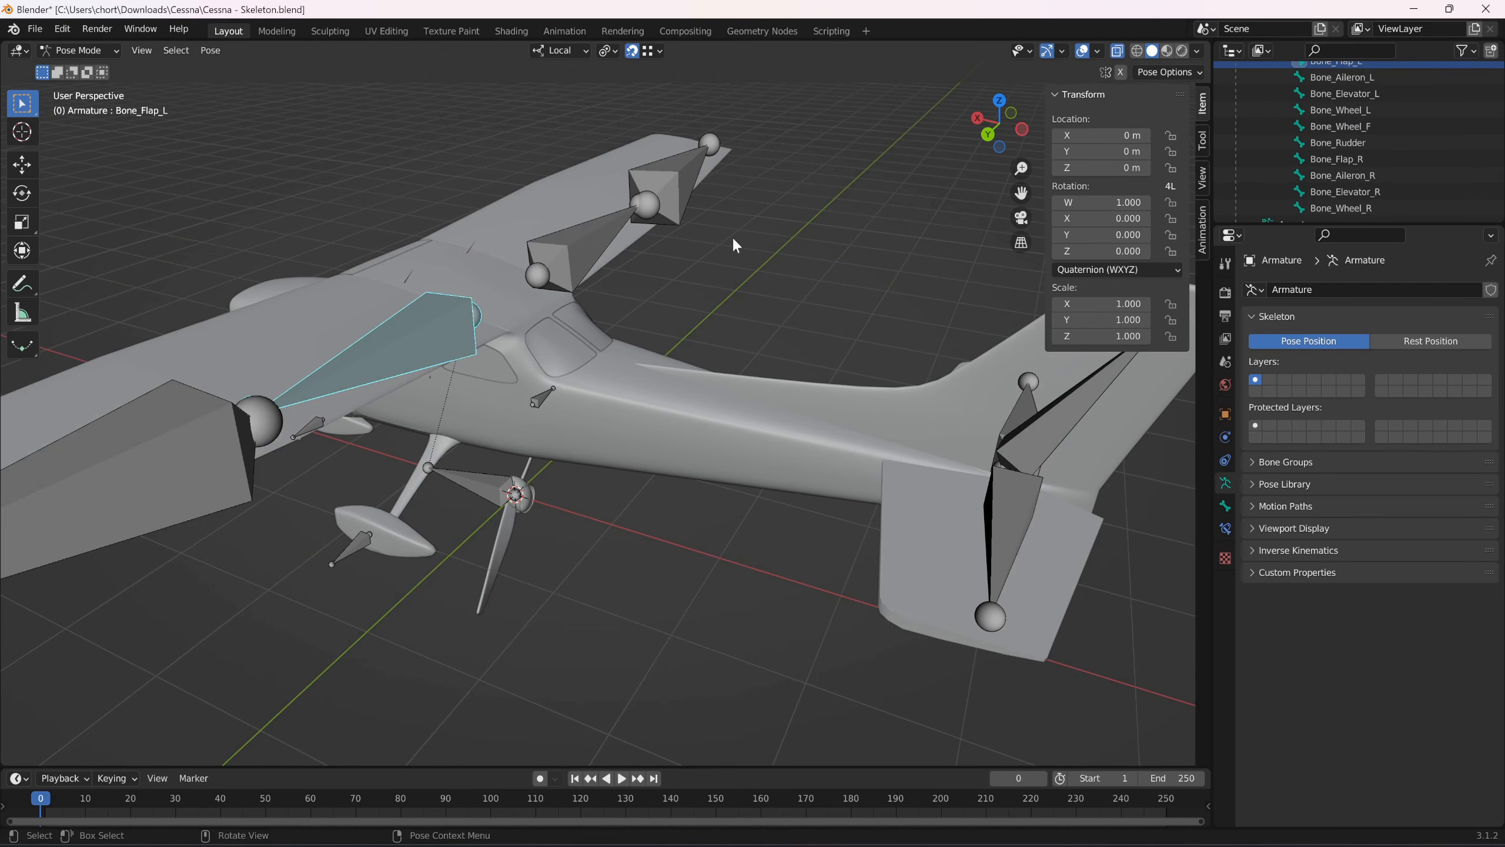
middle_drag(662, 268, 662, 278)
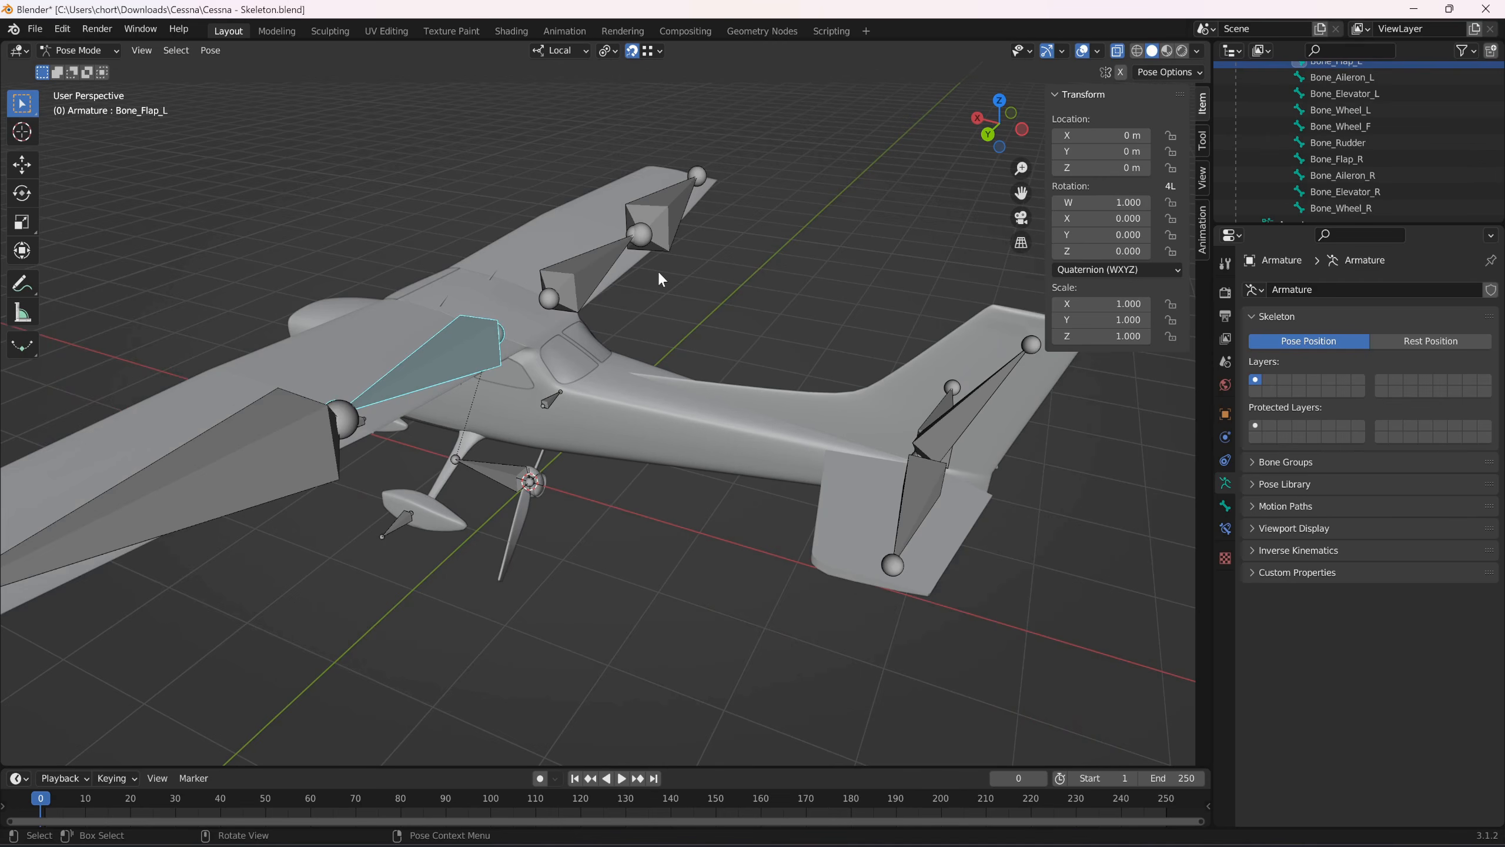
click(1355, 77)
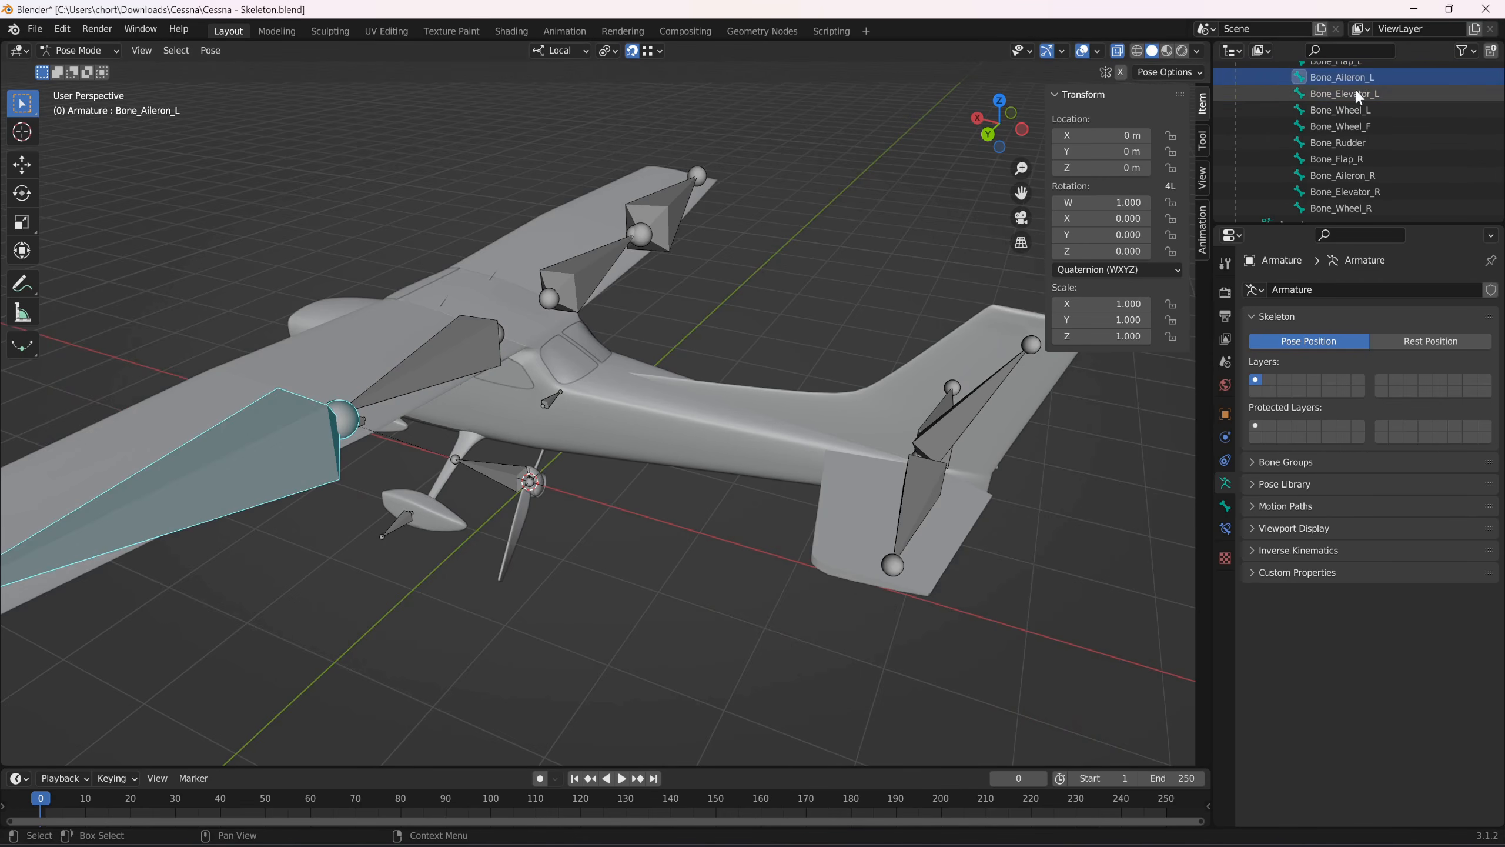
click(1358, 93)
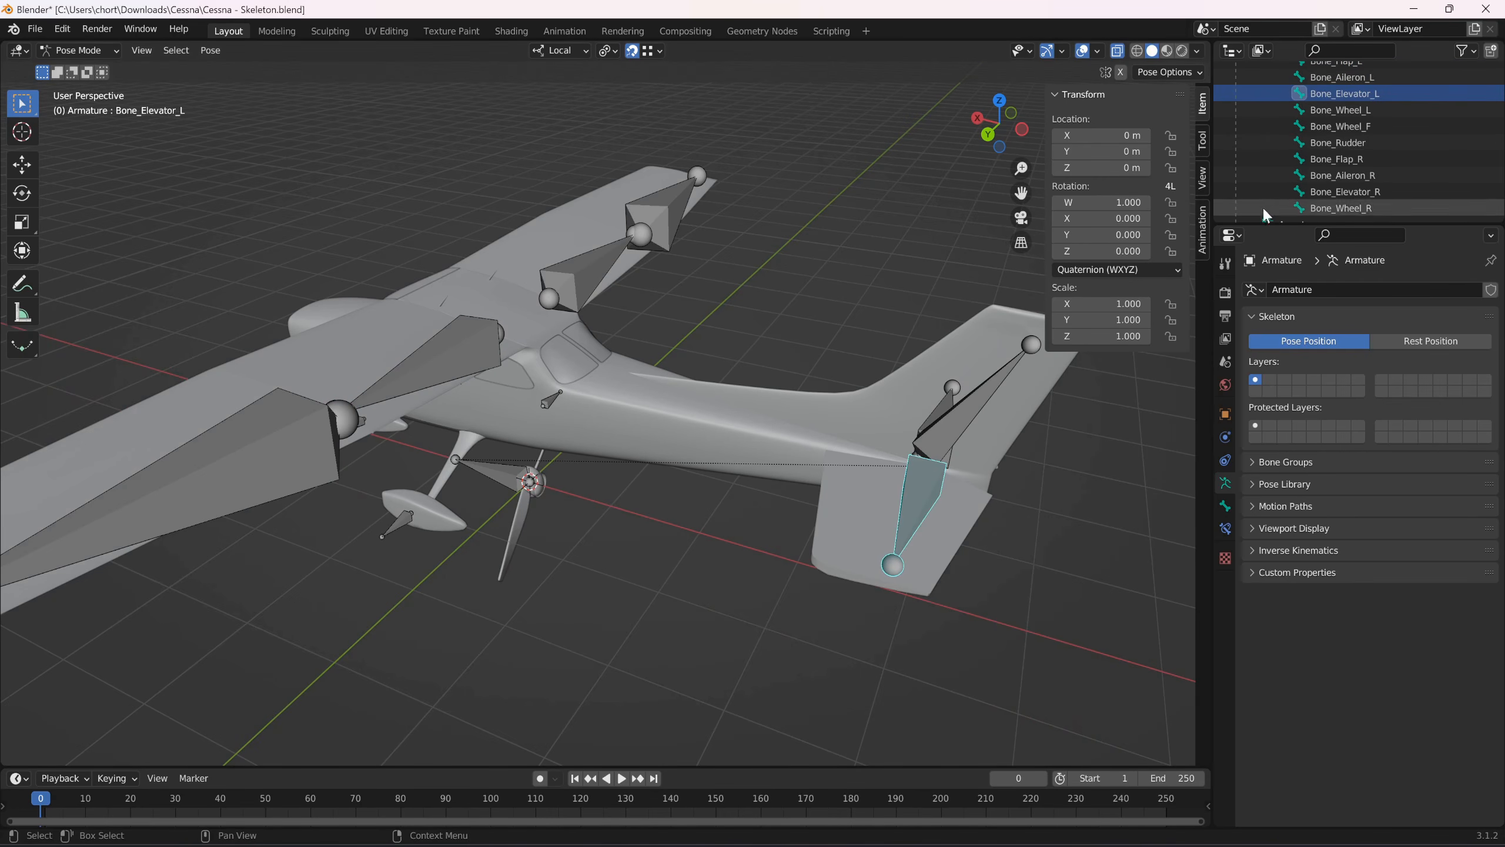
click(1352, 146)
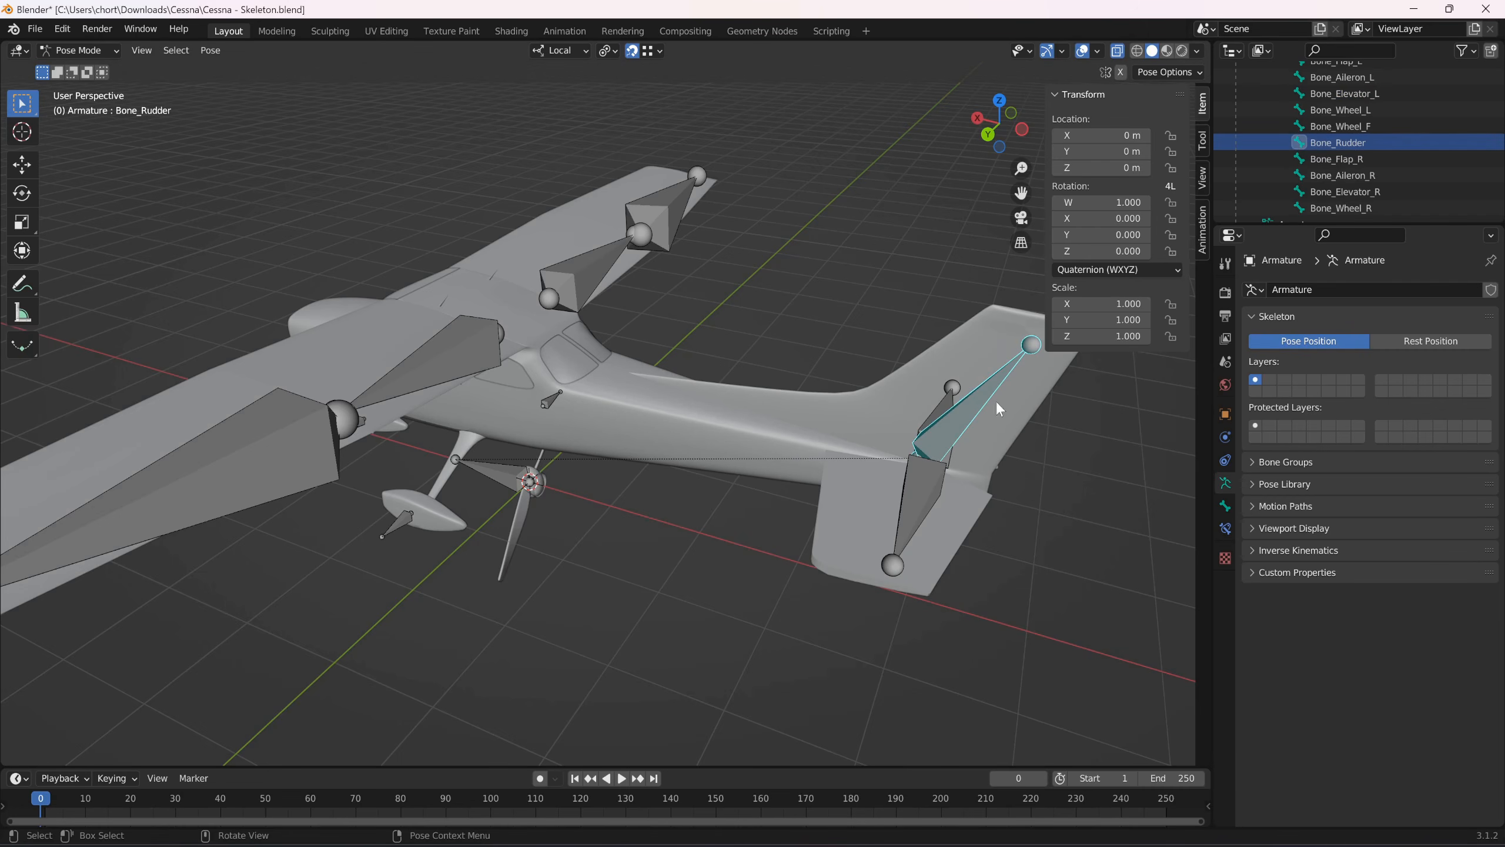
middle_drag(972, 441, 590, 416)
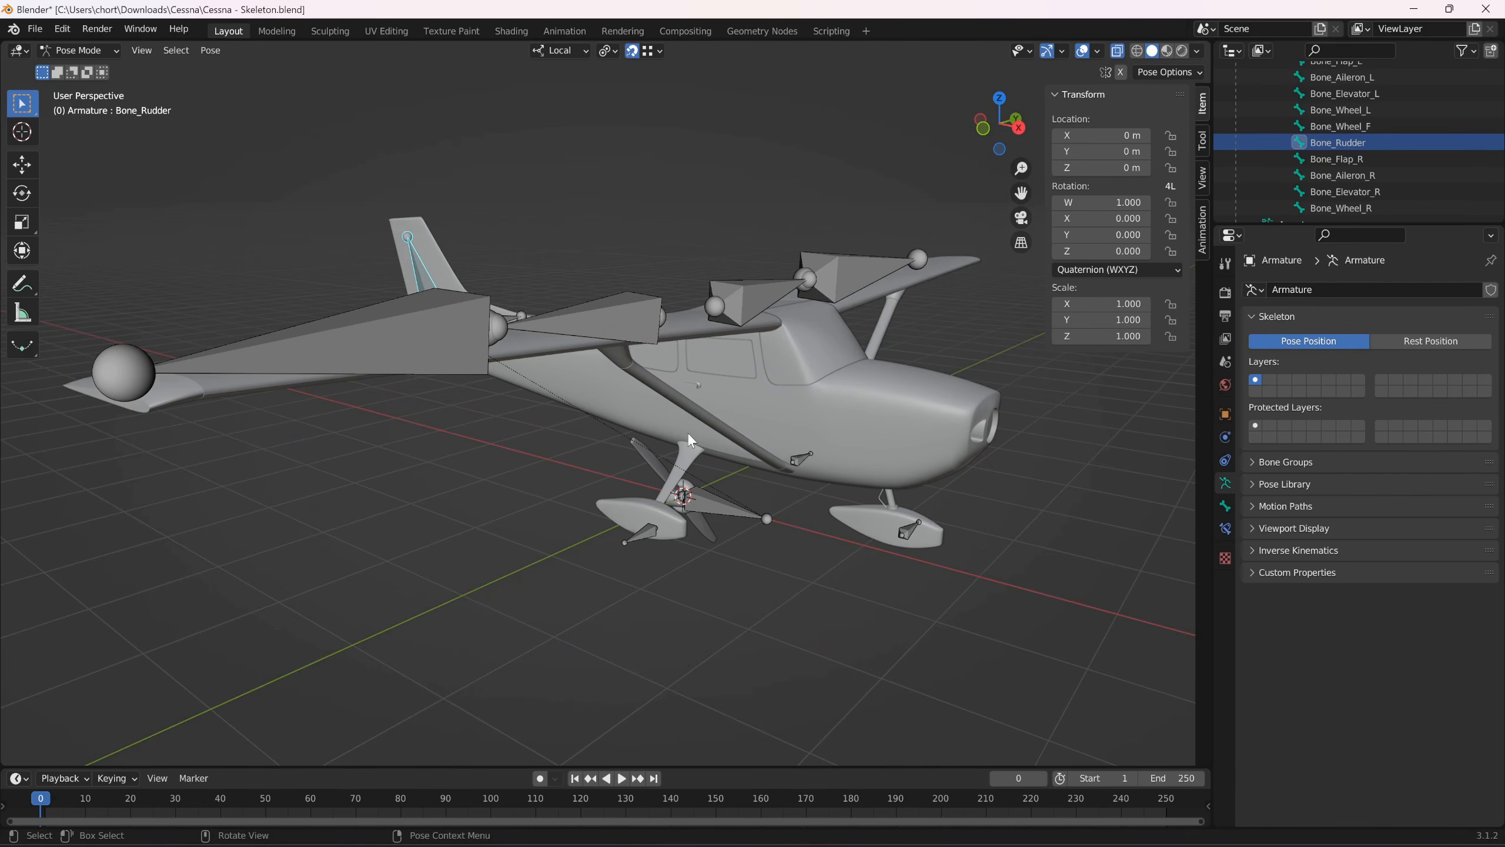
Close the Blender file without saving and open the Textures subfolder of Downloads > Cessna in File Explorer.
click(1486, 8)
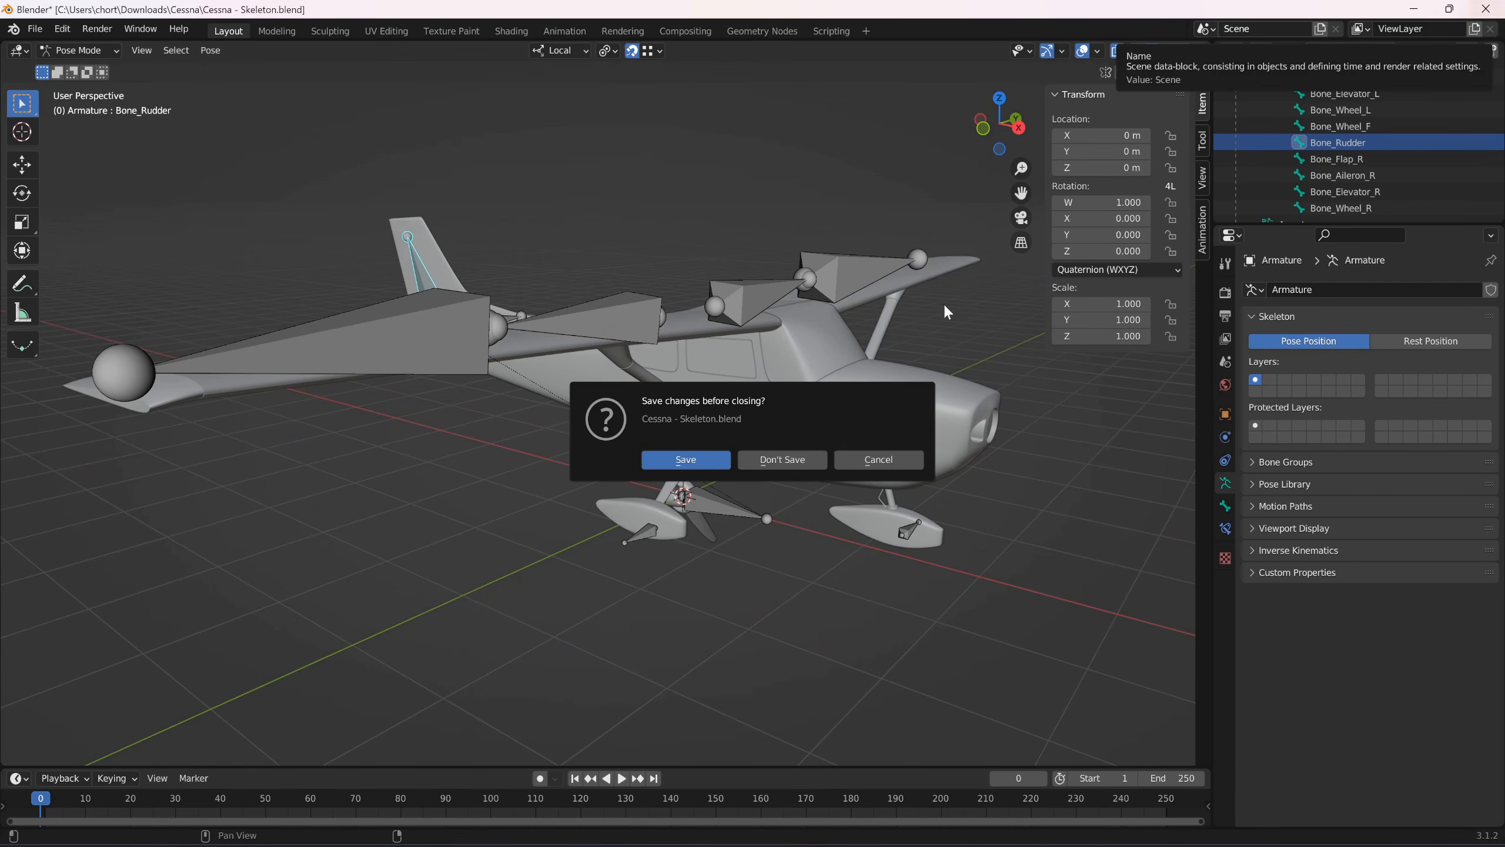
click(798, 463)
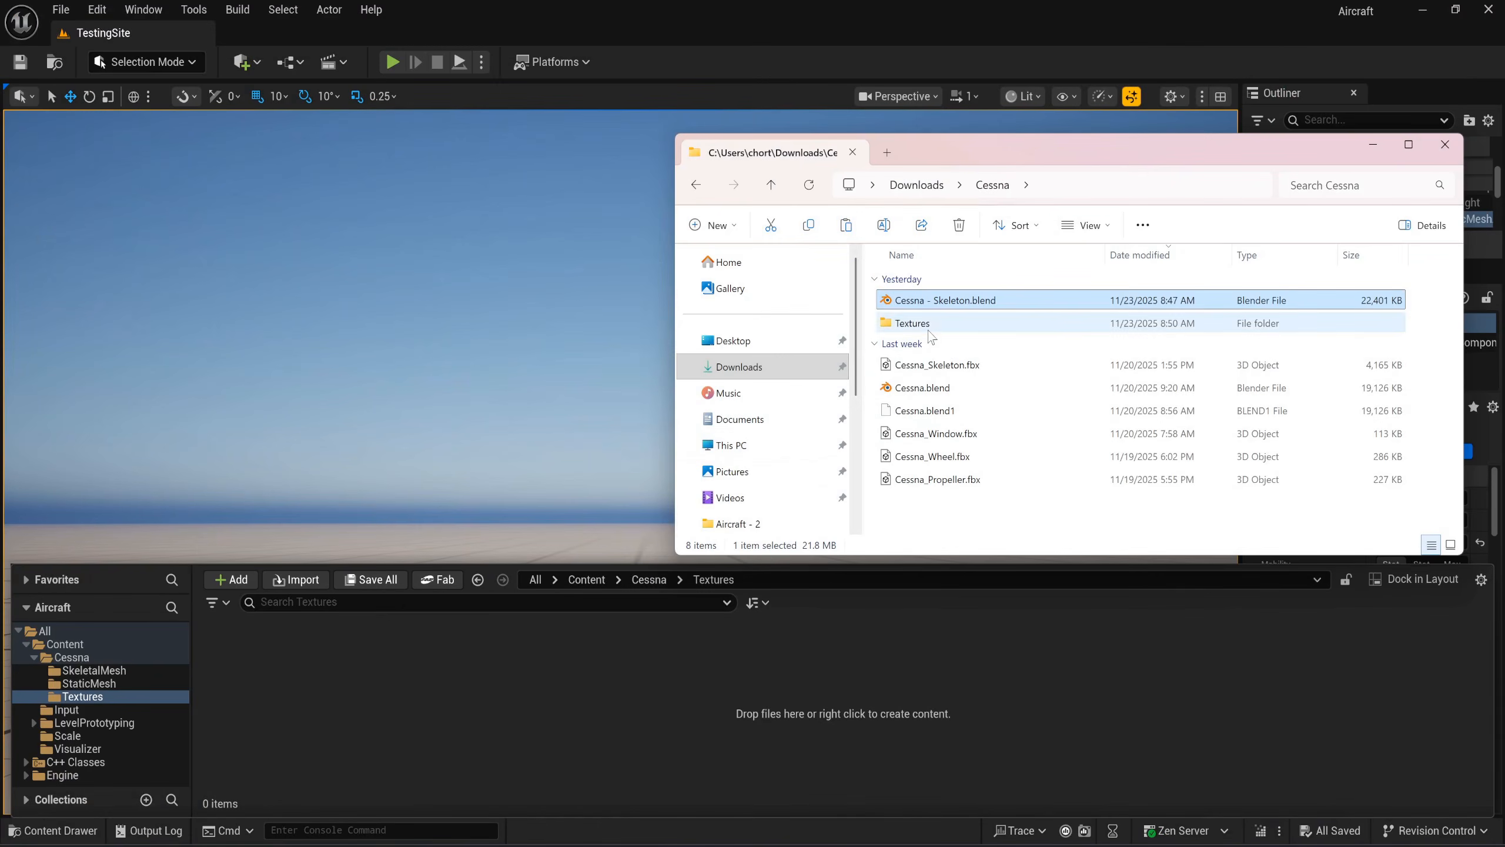
double_click(929, 330)
scroll(970, 415, down, 1)
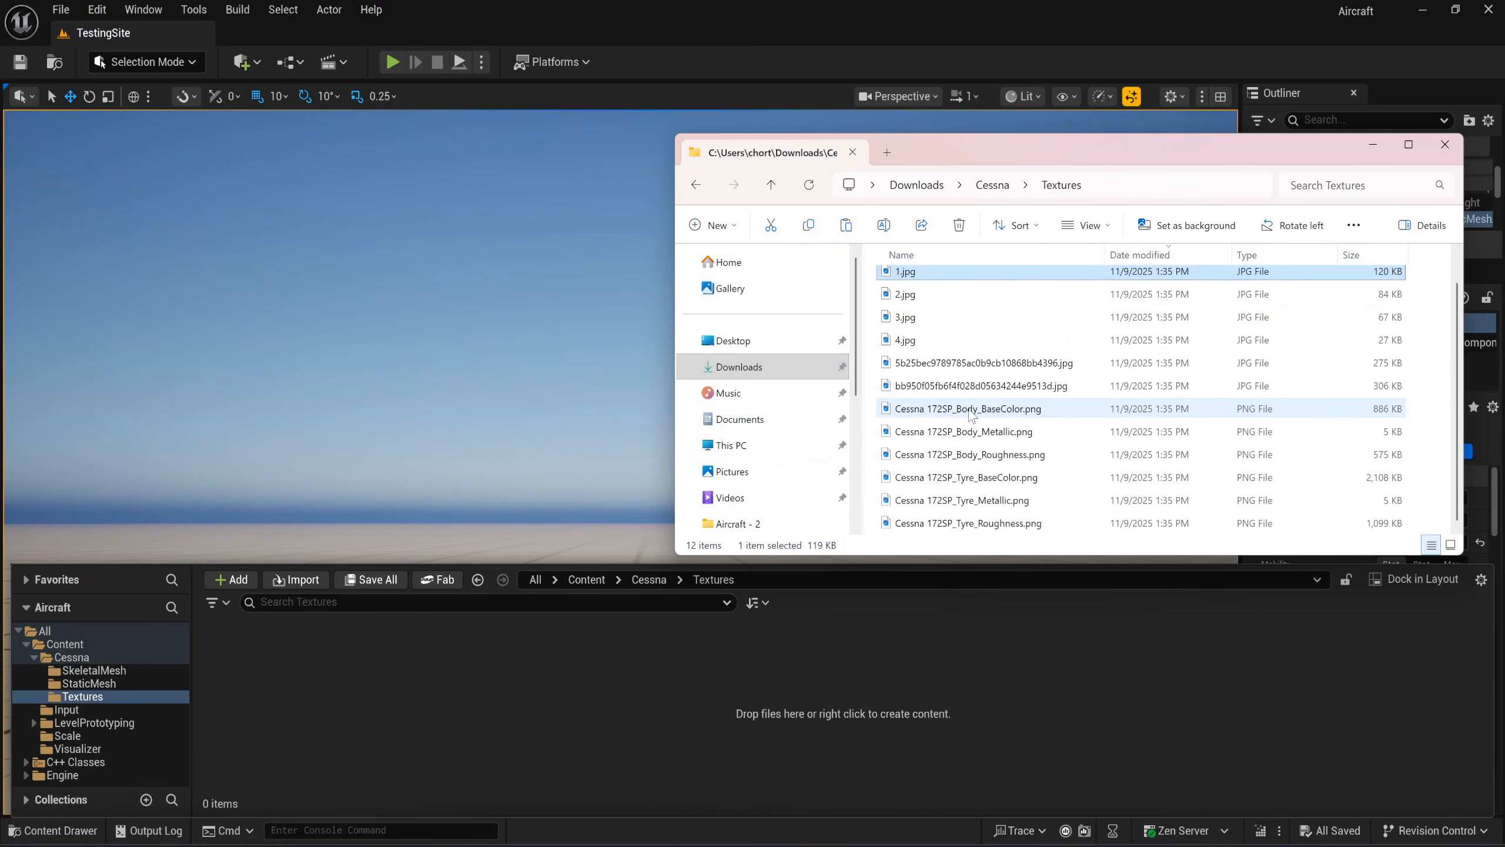
click(970, 415)
shift+click(989, 523)
drag(996, 407, 461, 728)
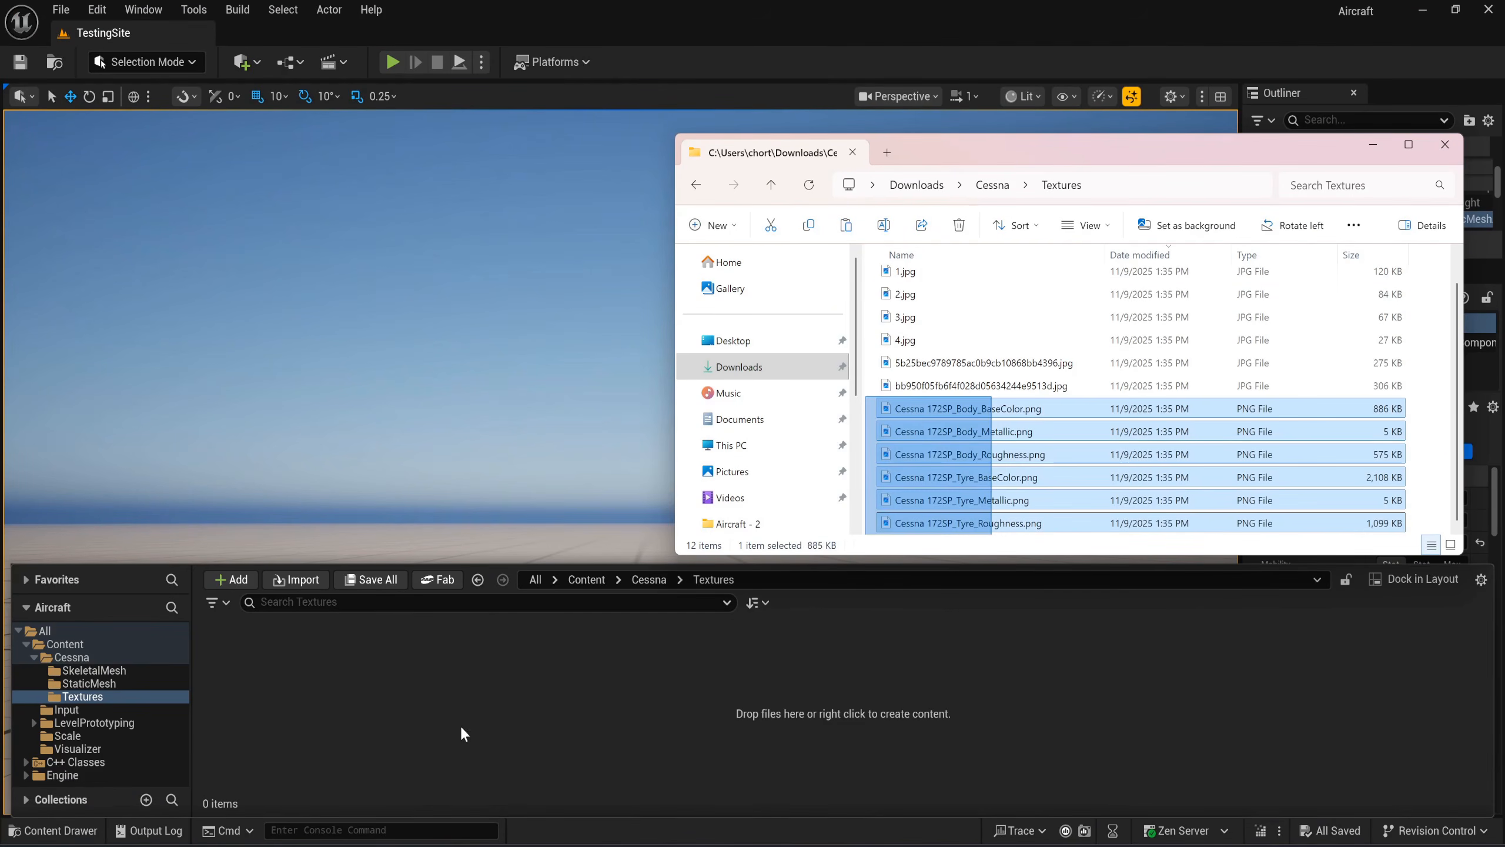
drag(579, 677, 981, 515)
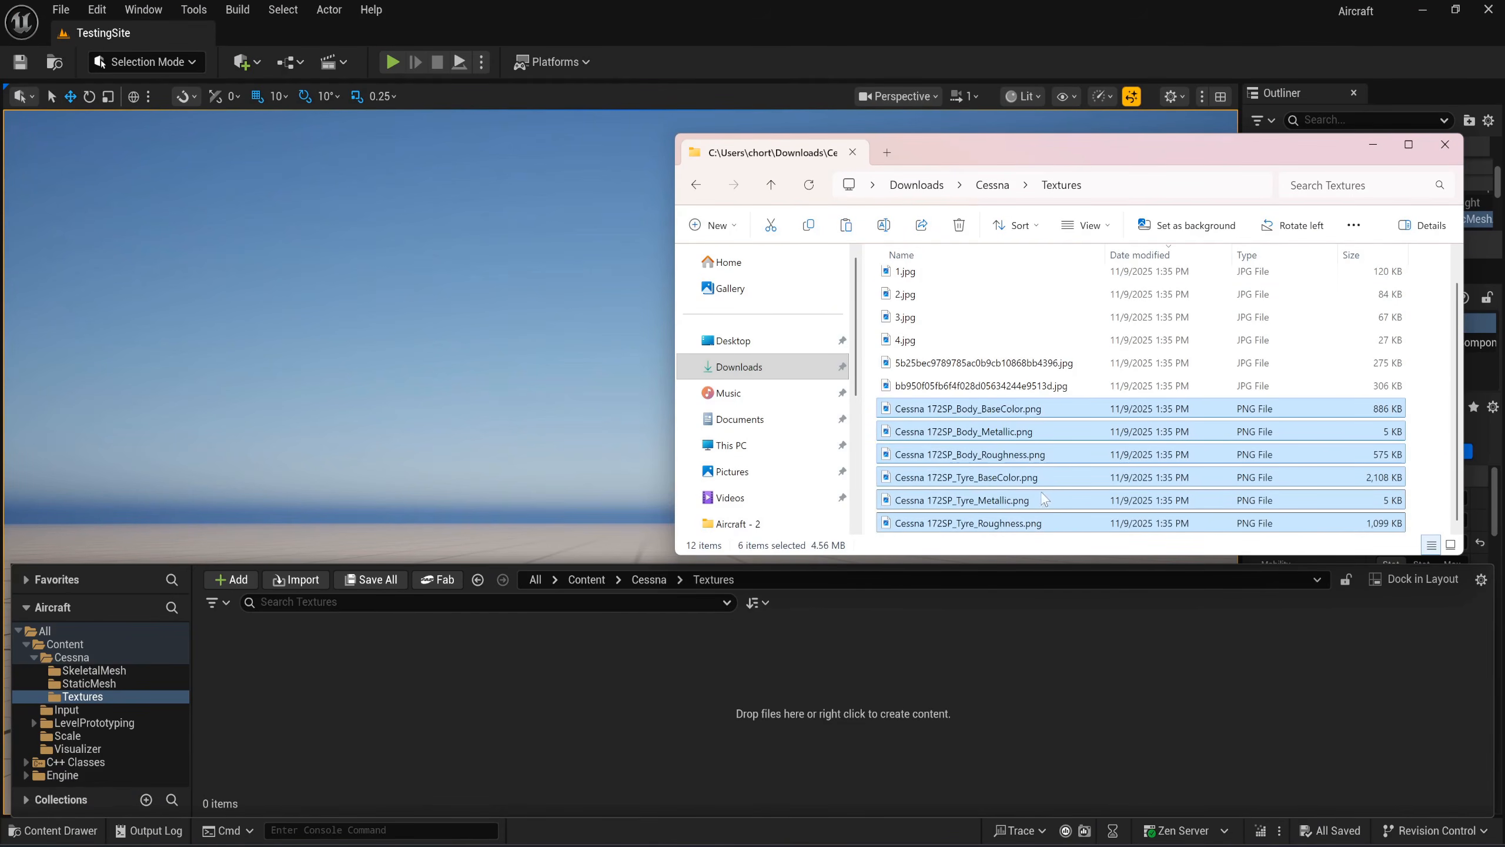
Import all image files from the downloaded Textures folder into the project's Cessna > Textures folder.
click(970, 274)
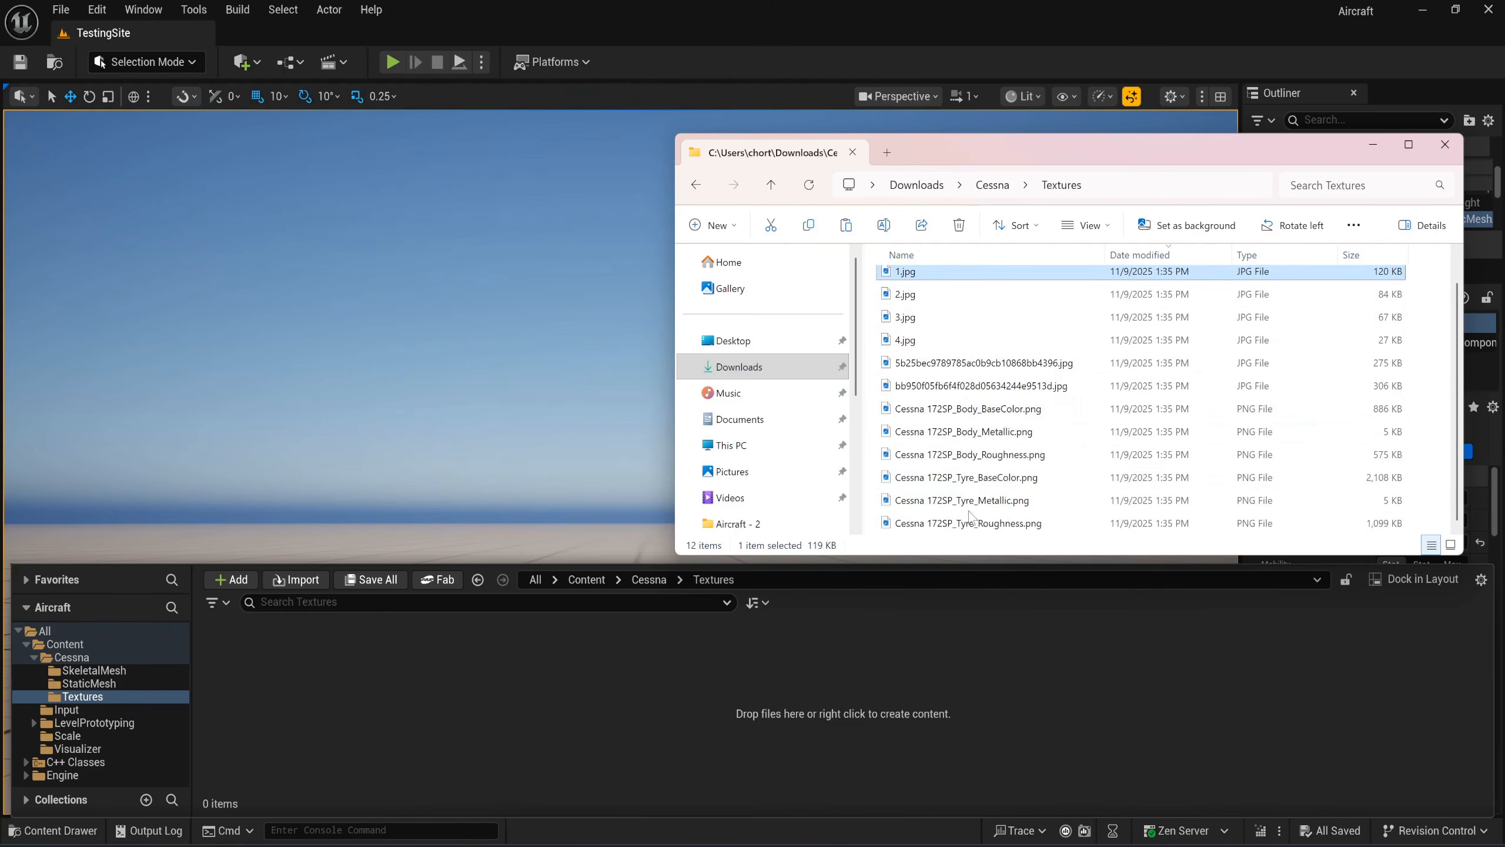
shift+click(968, 524)
drag(970, 344, 579, 672)
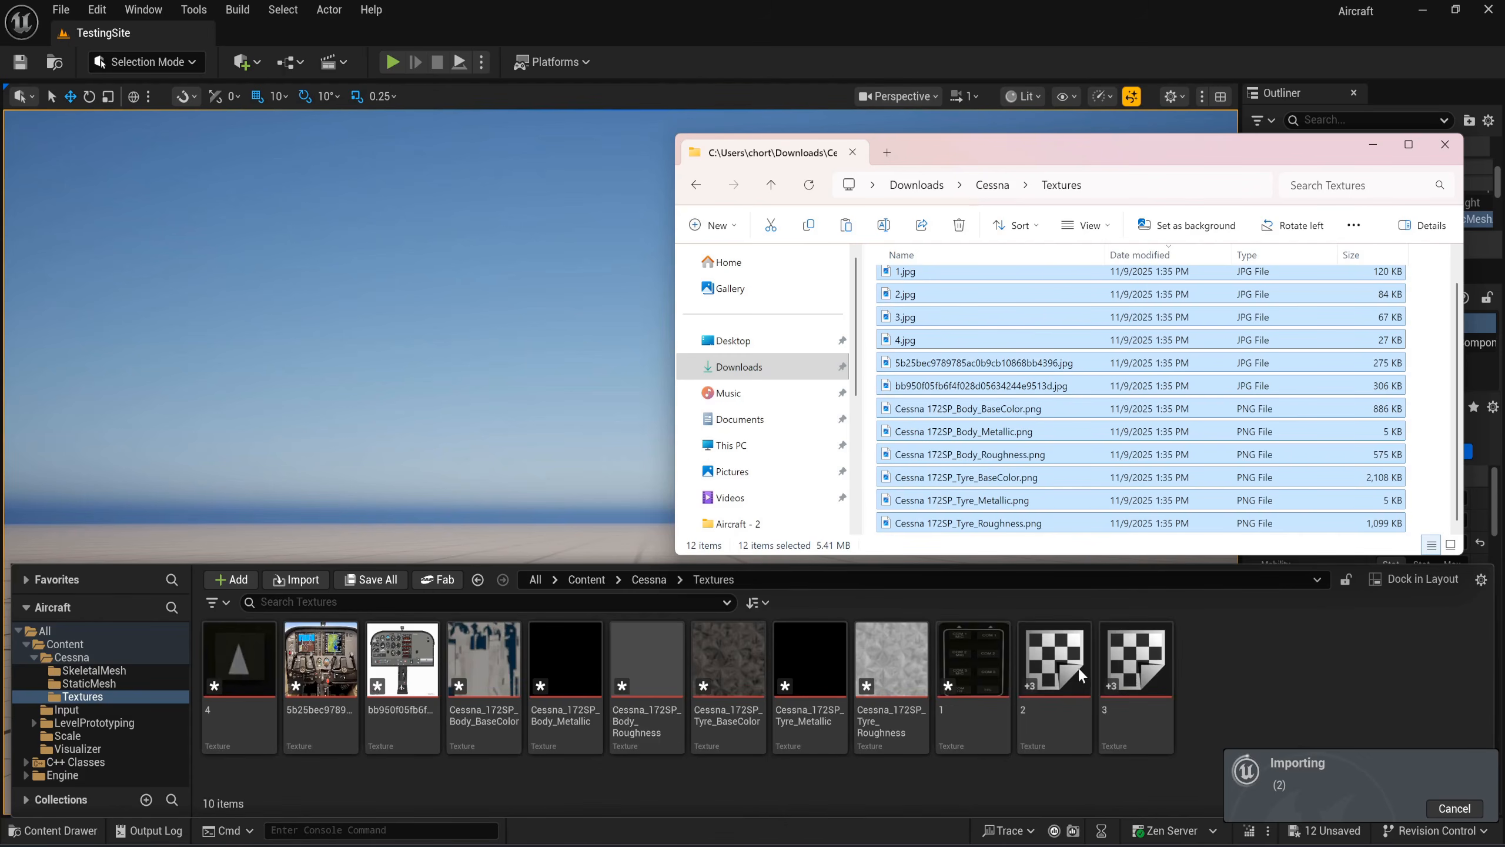
click(1262, 653)
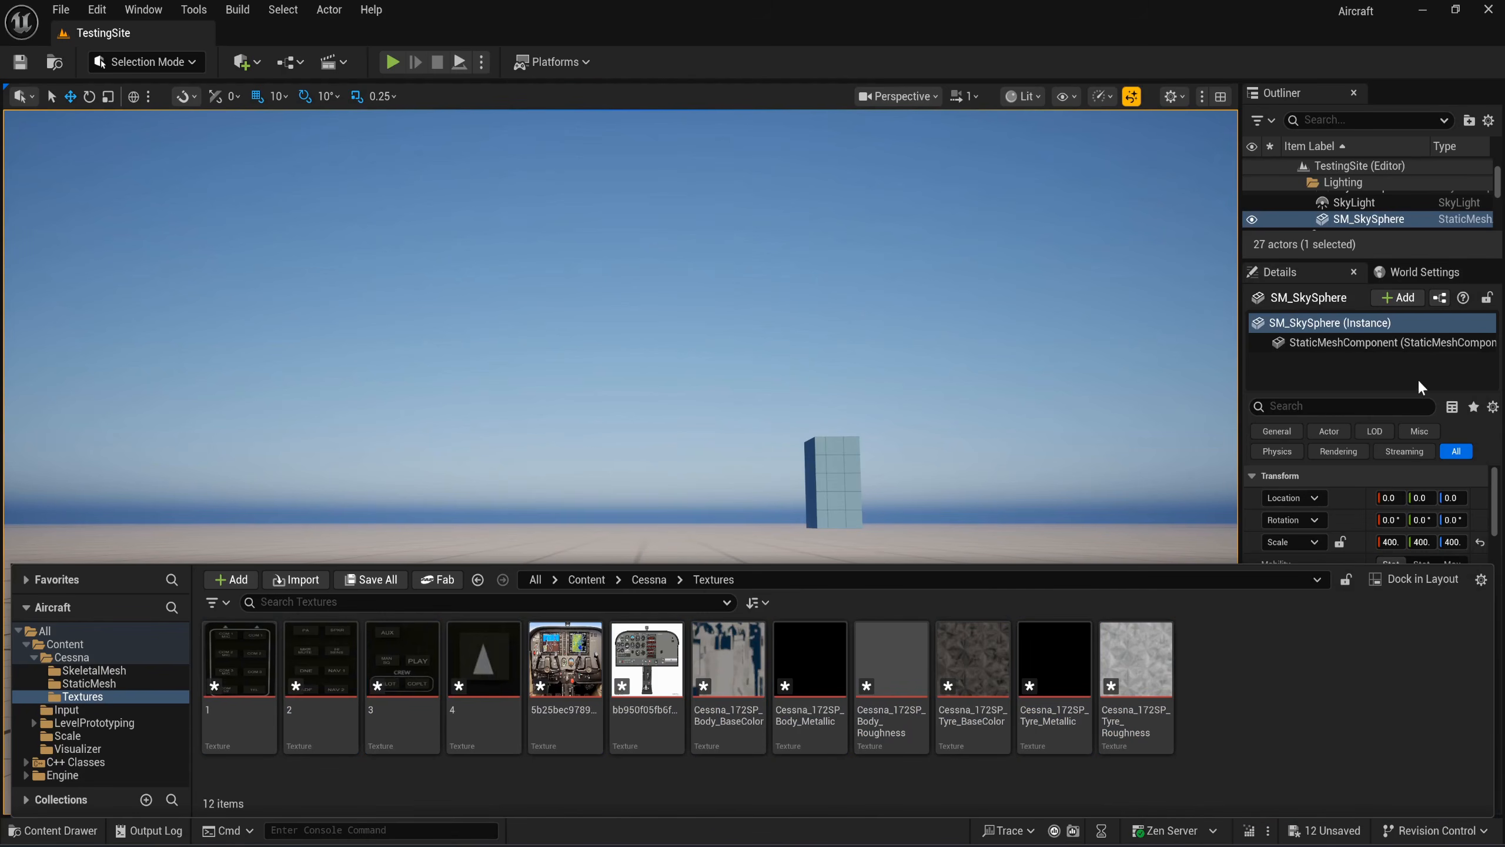
Open the project's Cessna > SkeletalMesh folder and bring up File Explorer at Downloads > Cessna above it.
click(646, 579)
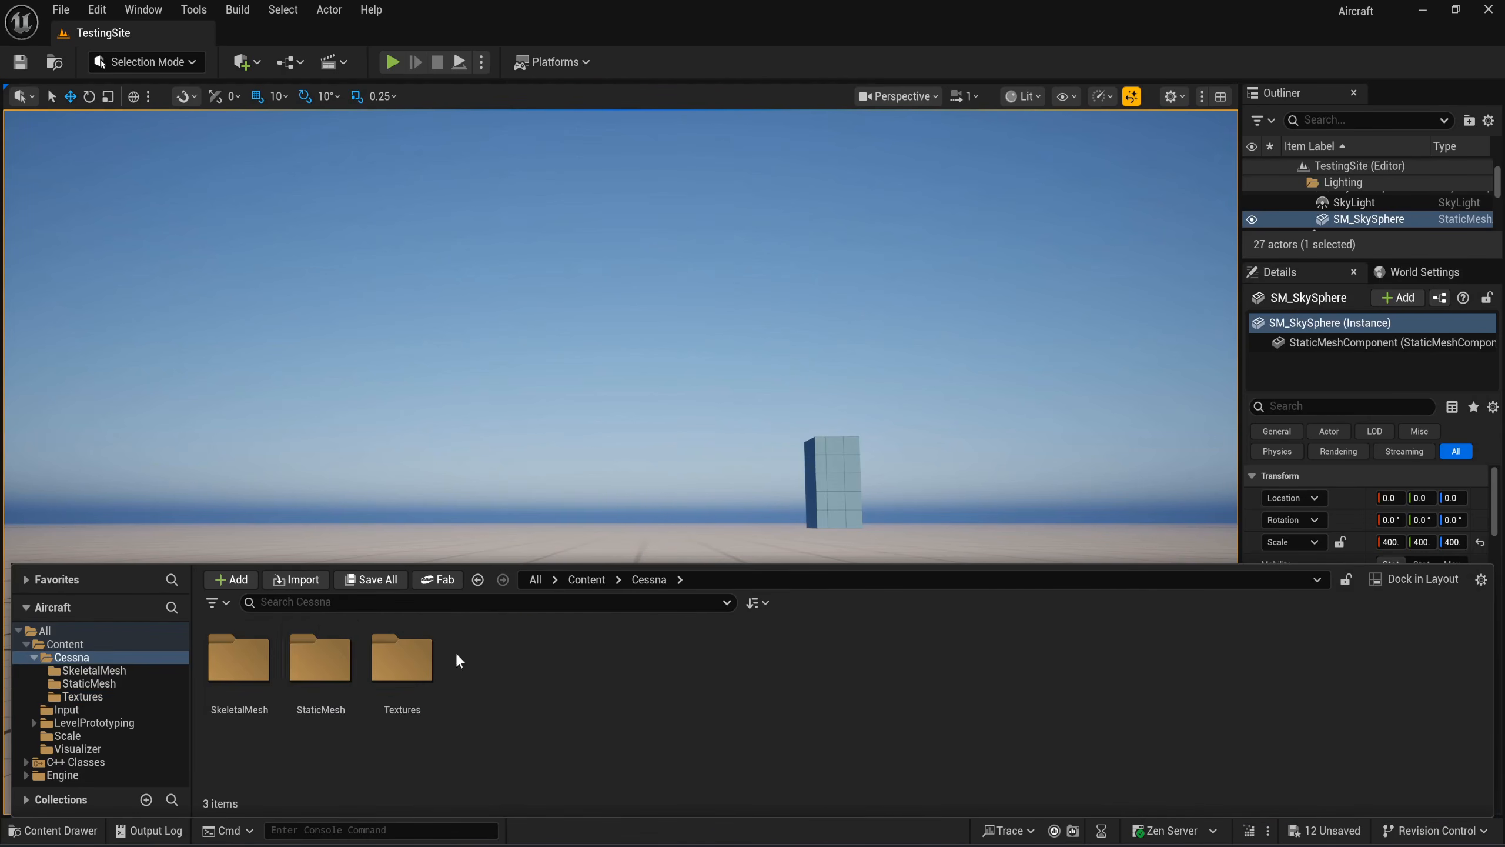
double_click(273, 684)
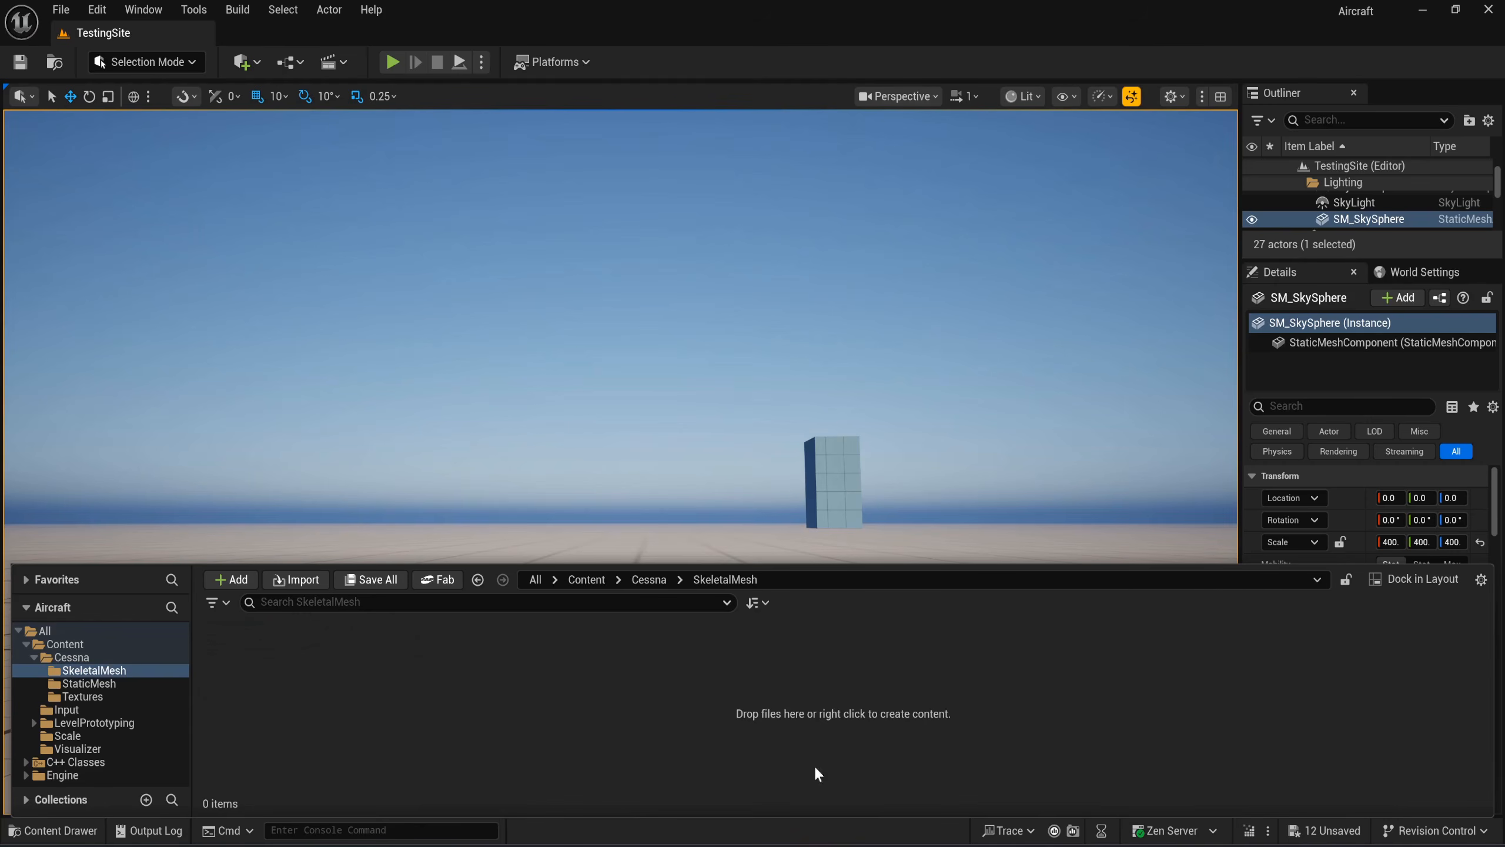
mouse_move(812, 837)
click(876, 774)
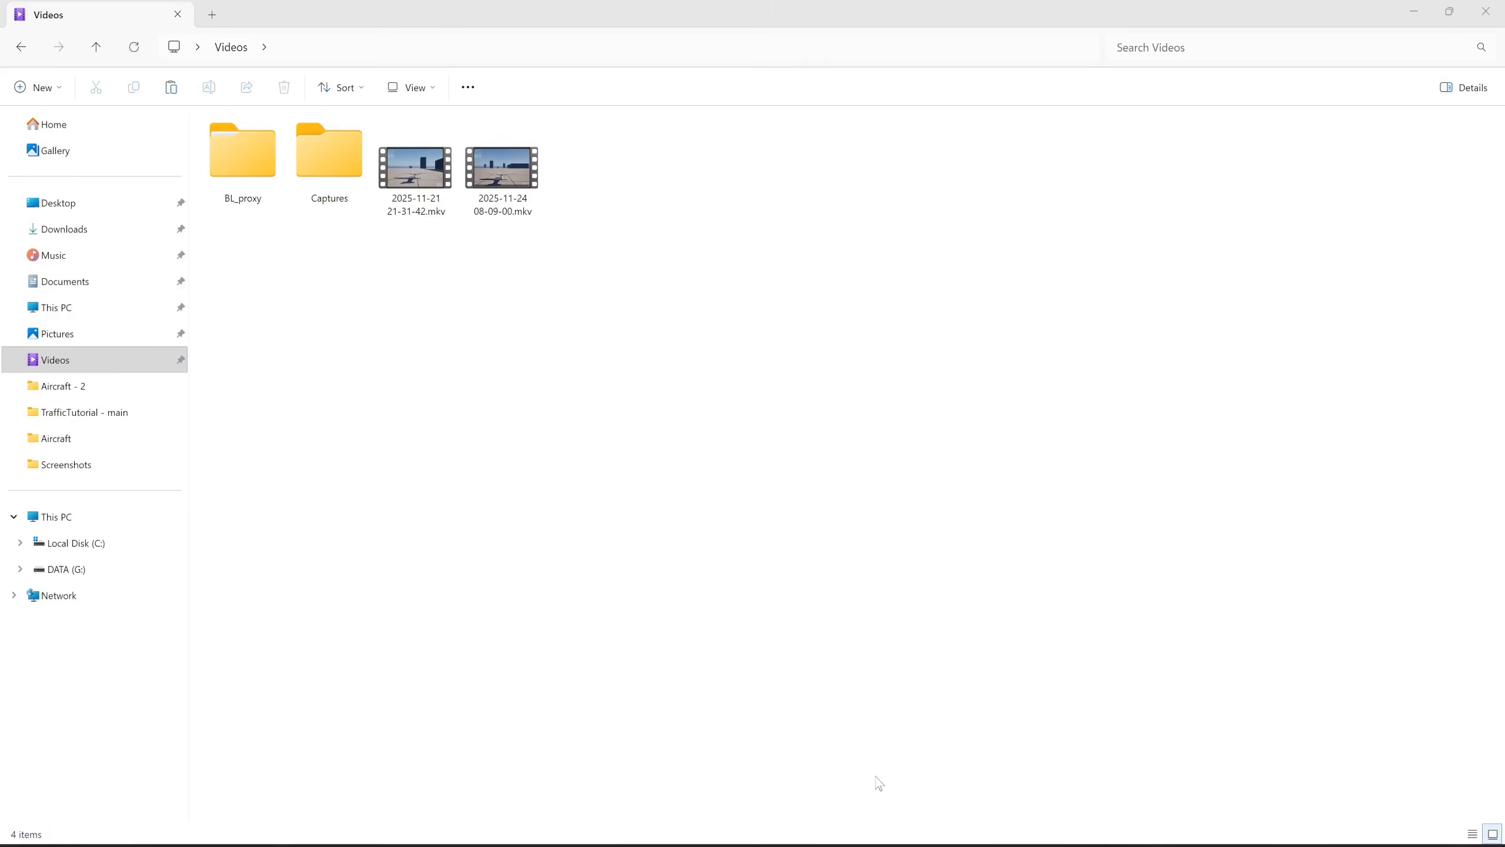
mouse_move(807, 839)
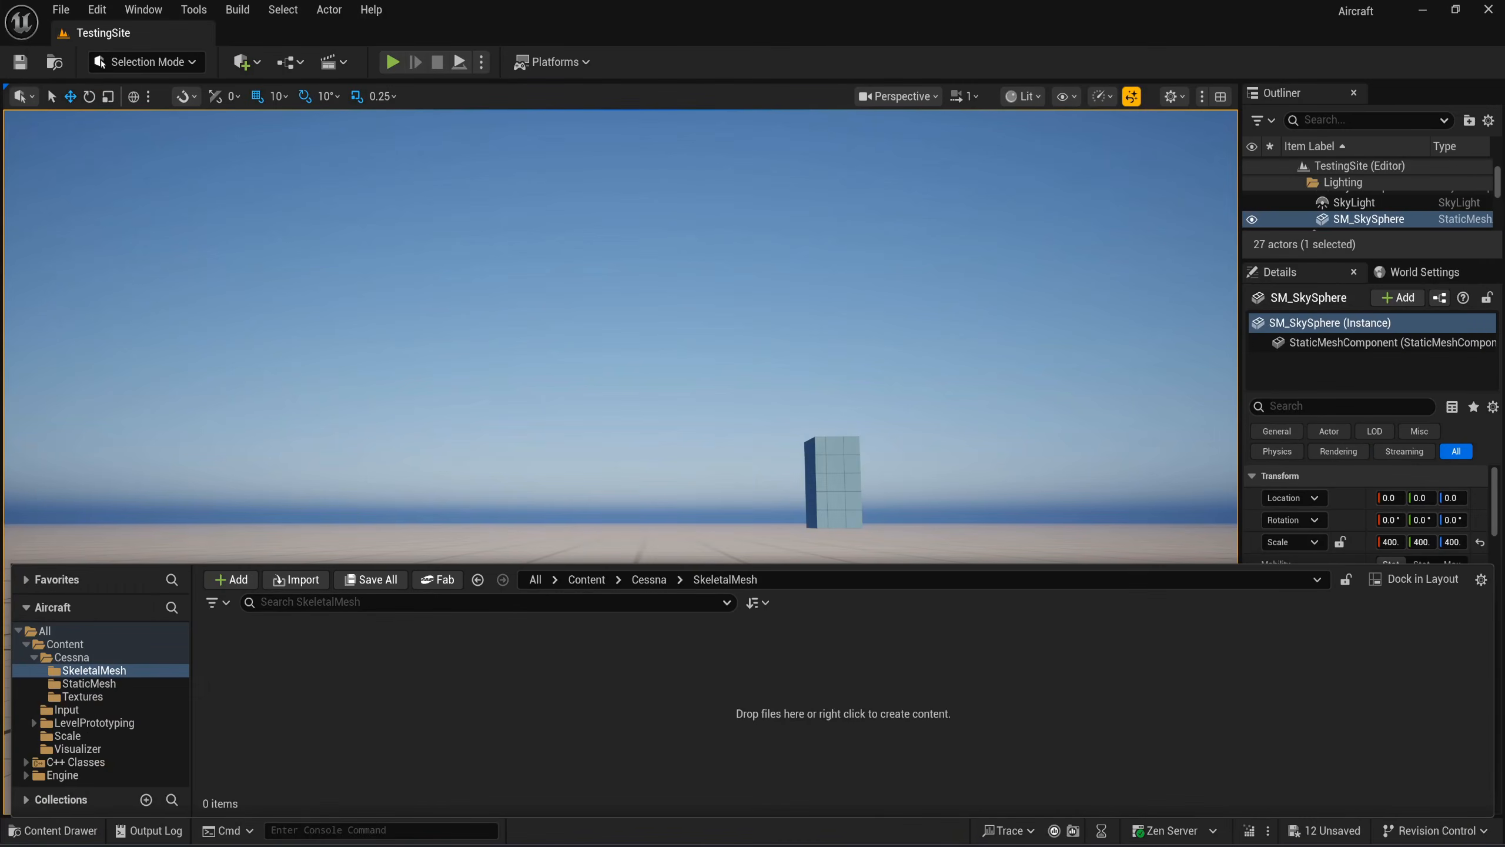
click(733, 774)
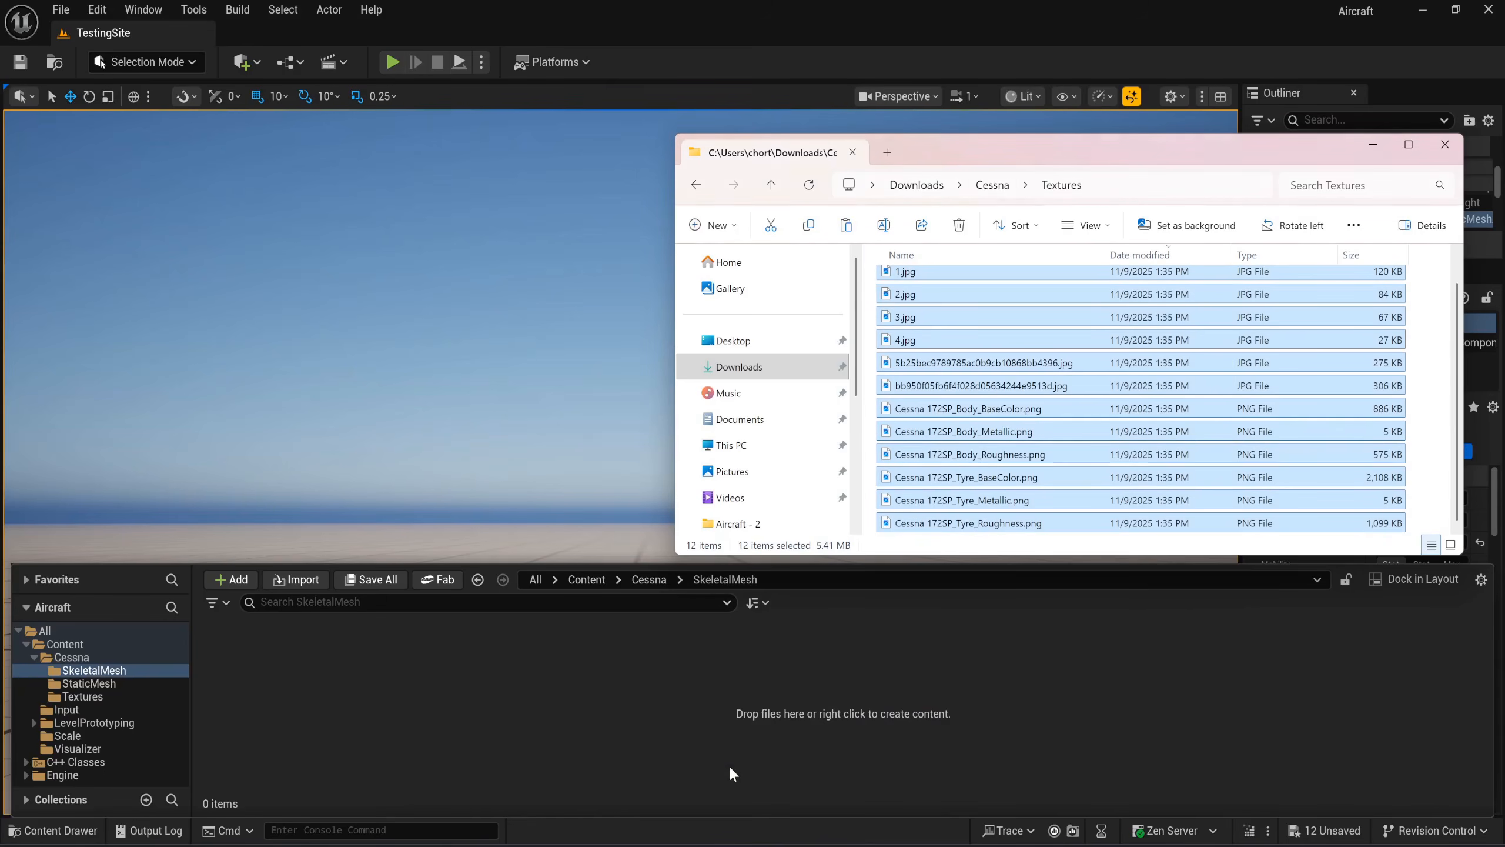
click(992, 187)
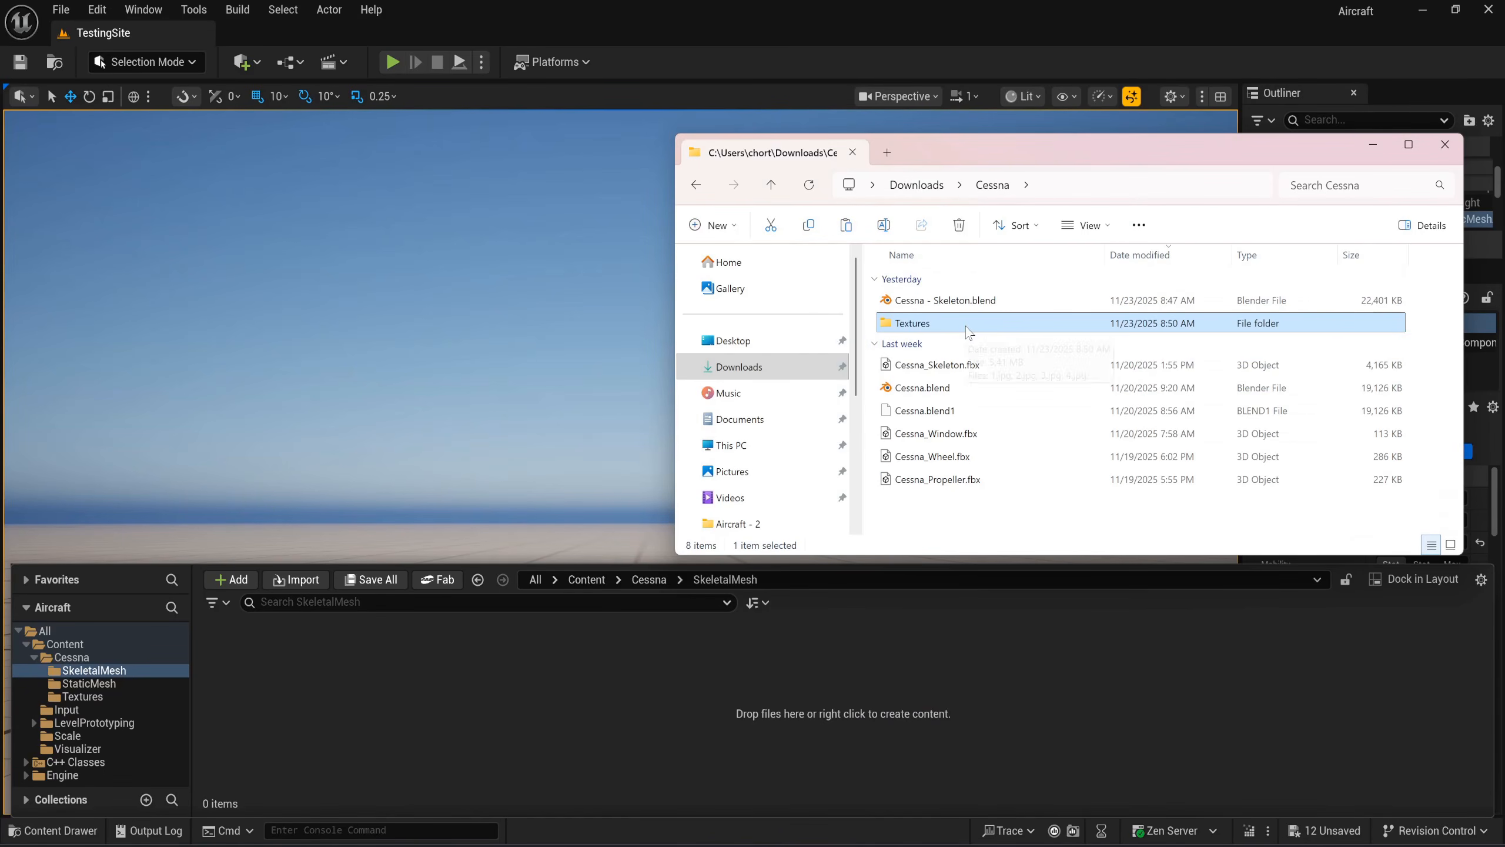
Bring Cessna_Skeleton.fbx from Downloads > Cessna into the project's SkeletalMesh folder to open its import settings.
click(959, 366)
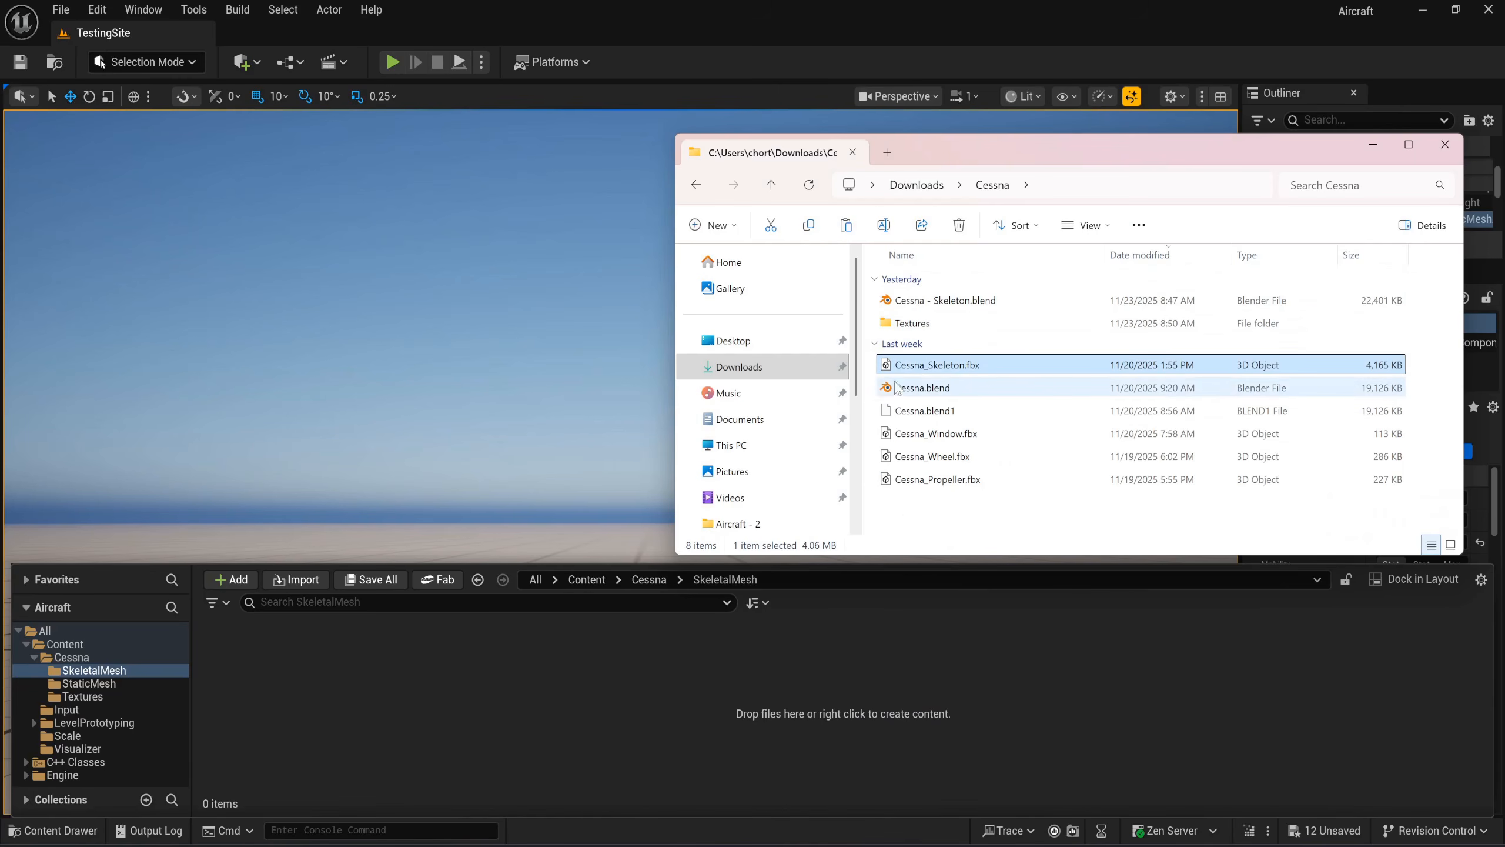
drag(924, 371, 627, 676)
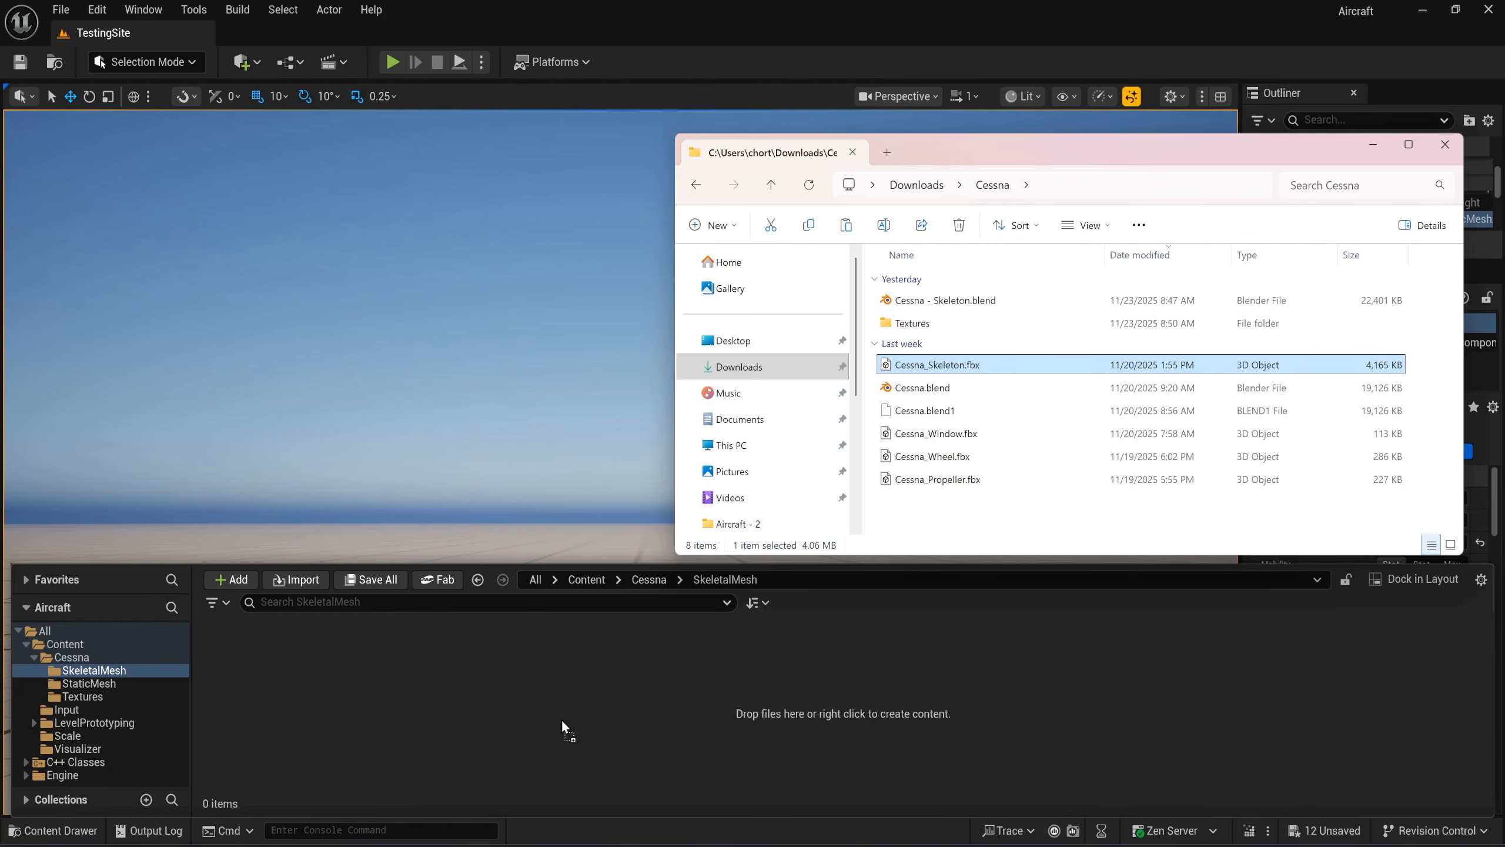
drag(562, 721, 563, 720)
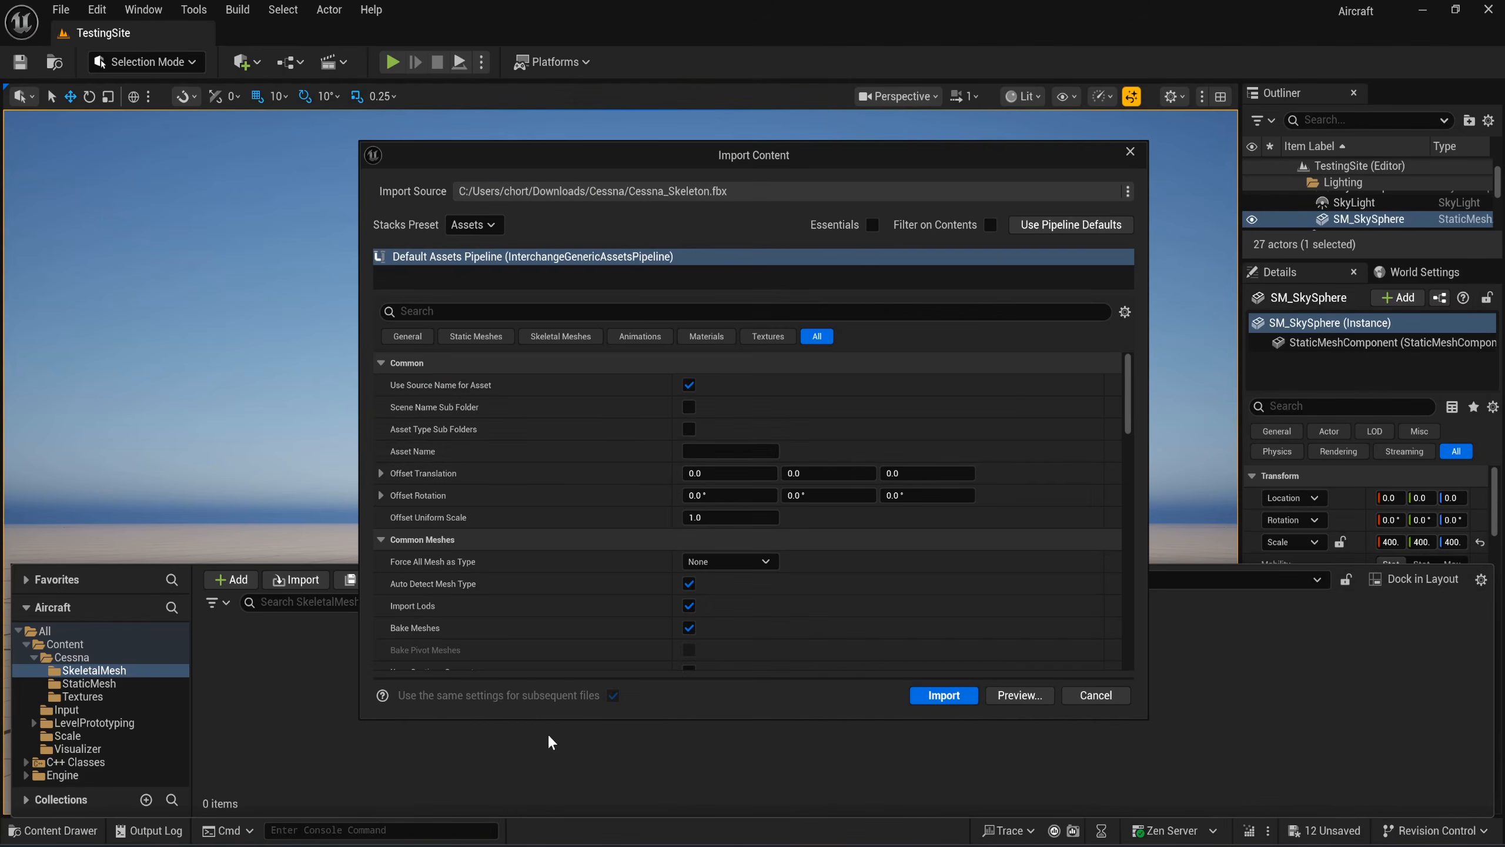
Turn off Import Materials in the import settings and import the Cessna skeletal mesh.
scroll(621, 440, down, 15)
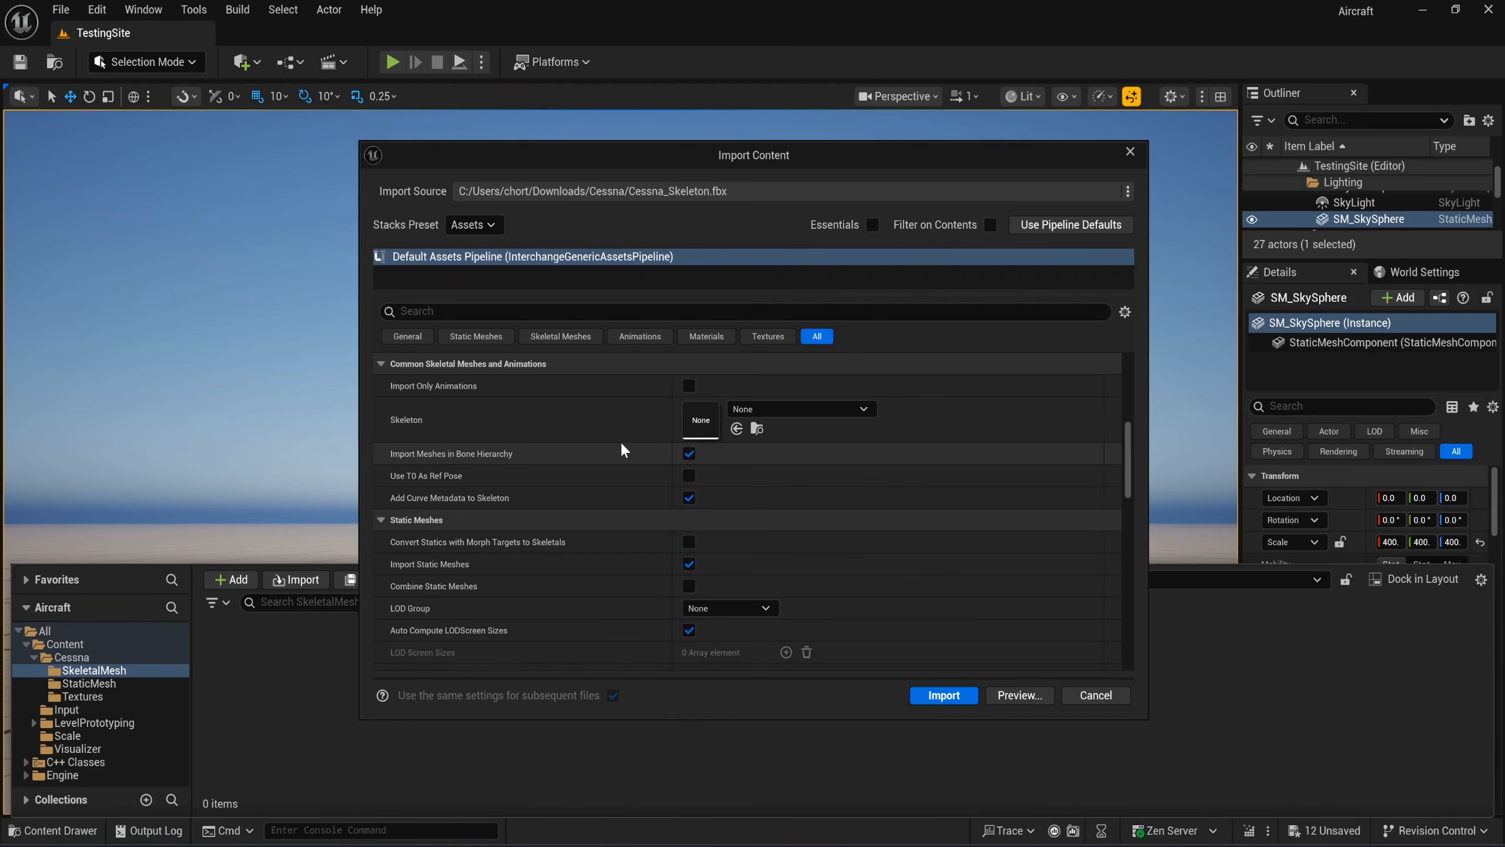
scroll(610, 445, down, 10)
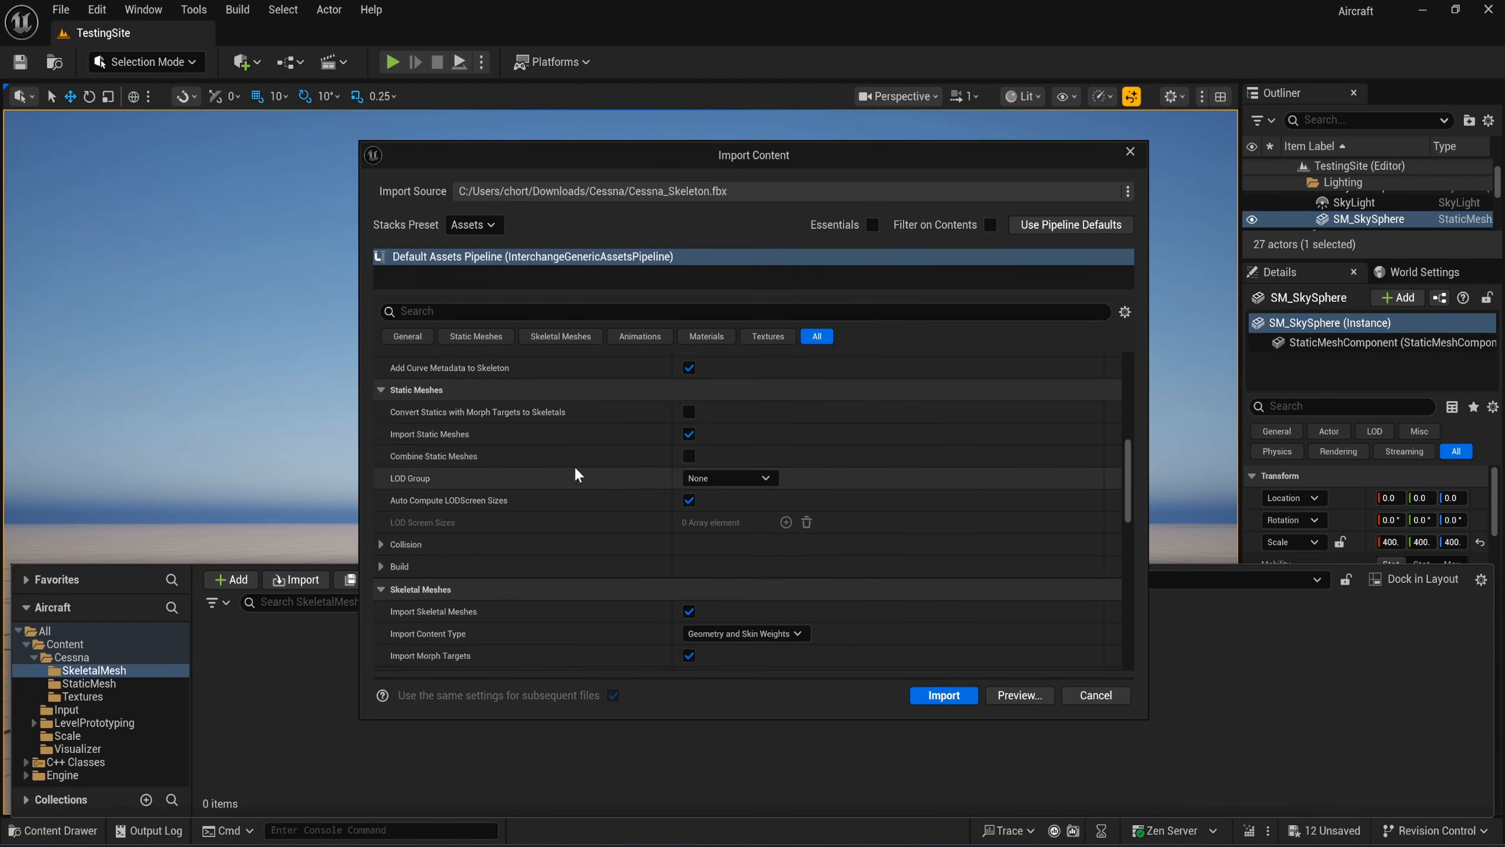
scroll(462, 474, down, 5)
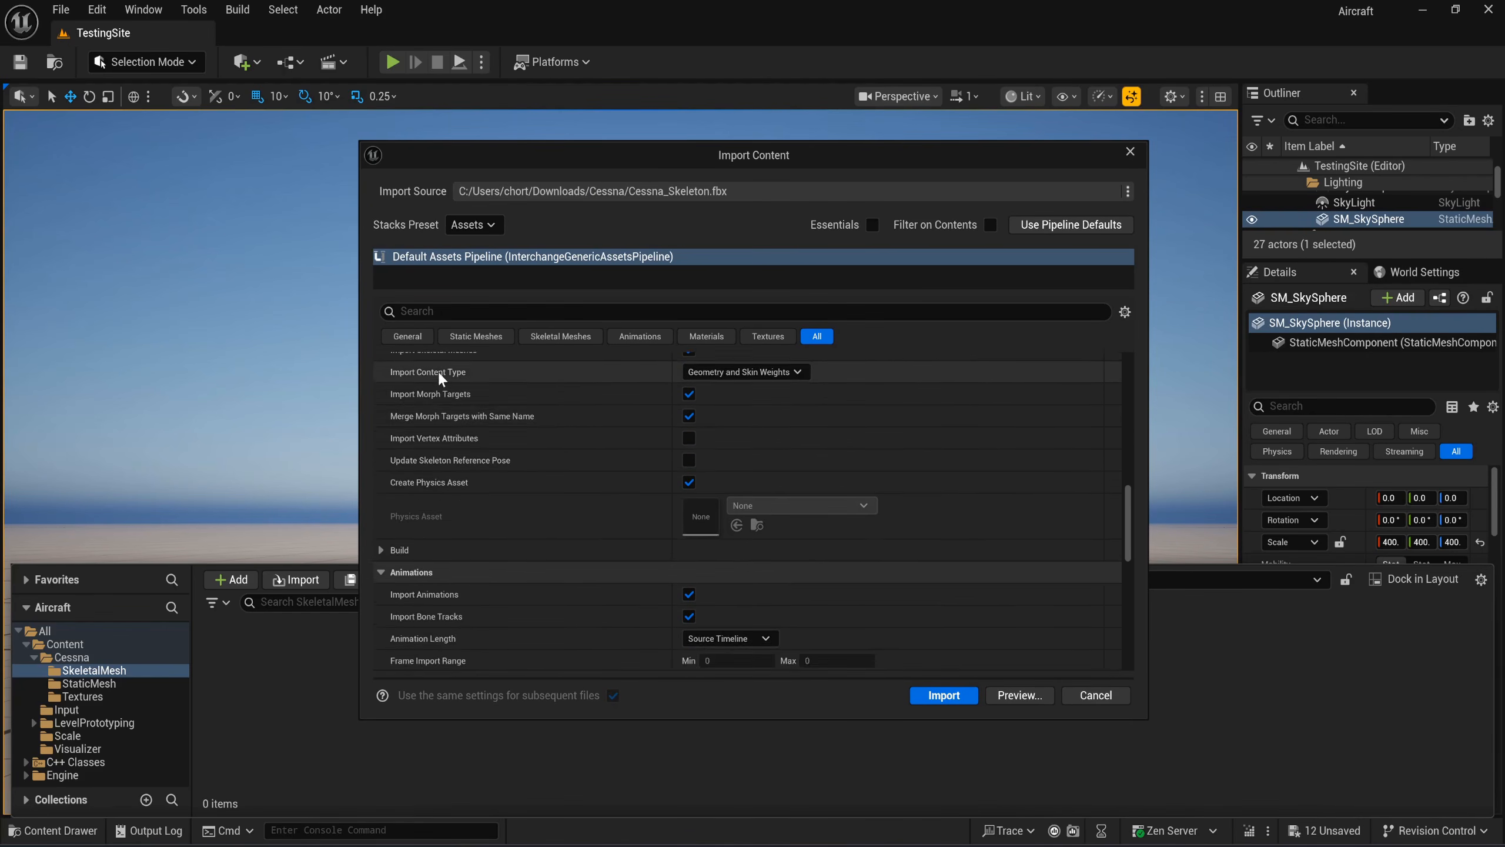
scroll(438, 416, up, 3)
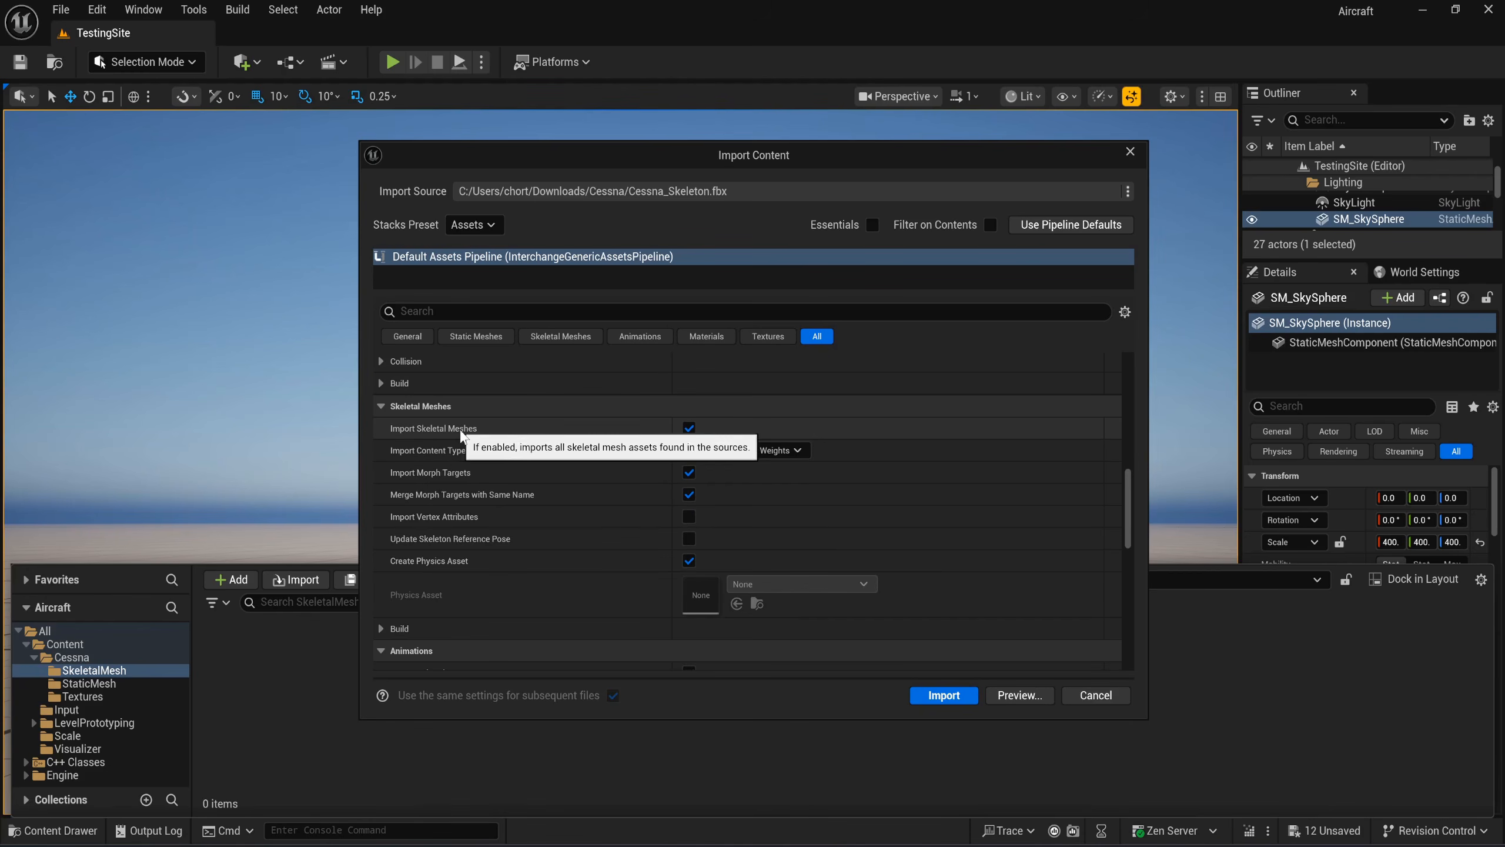
scroll(520, 494, down, 5)
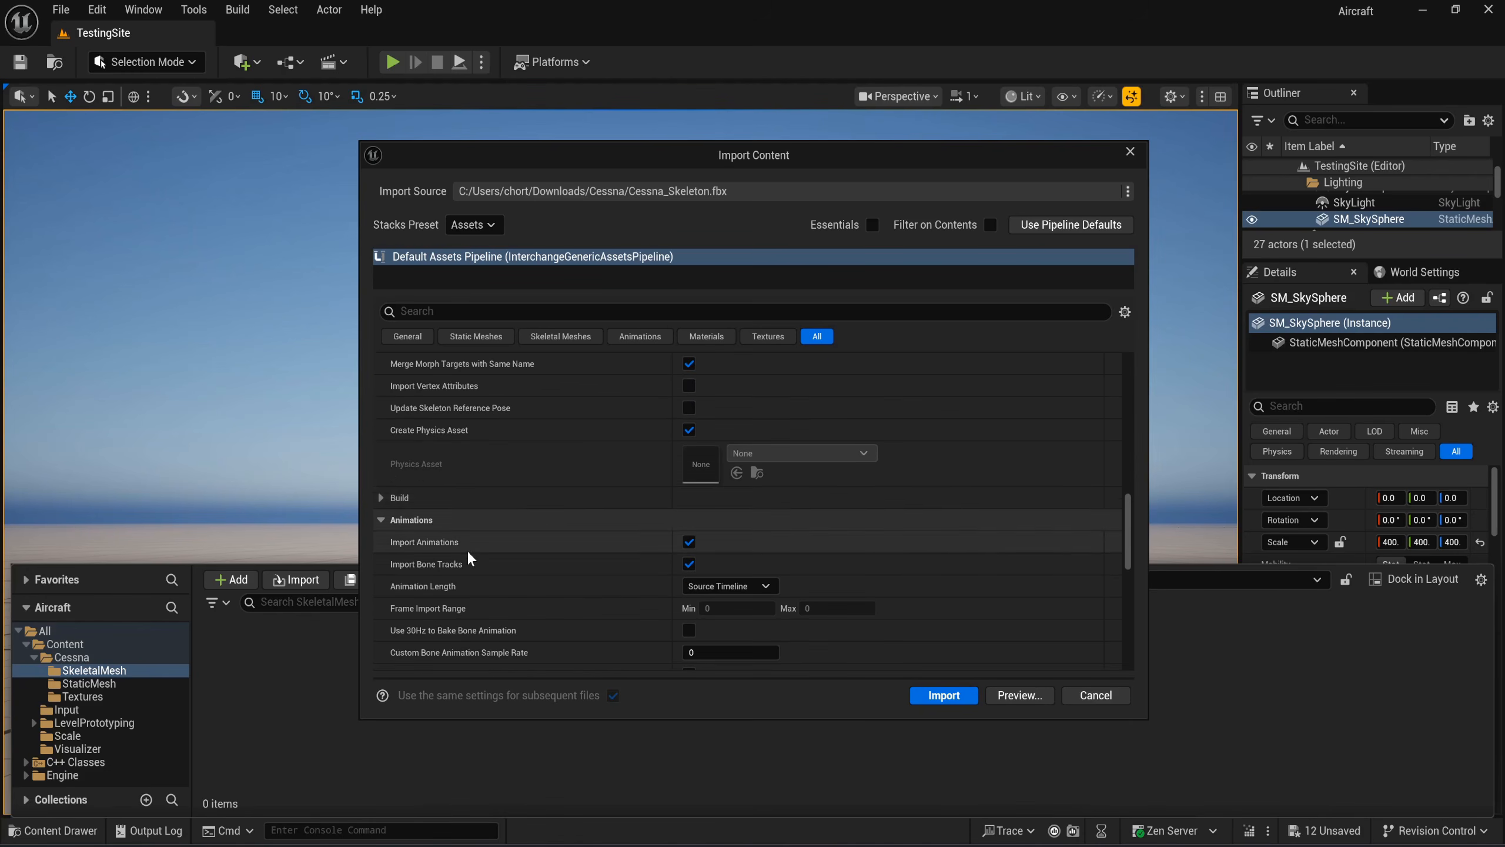
scroll(466, 548, down, 4)
scroll(467, 551, down, 4)
scroll(464, 548, down, 4)
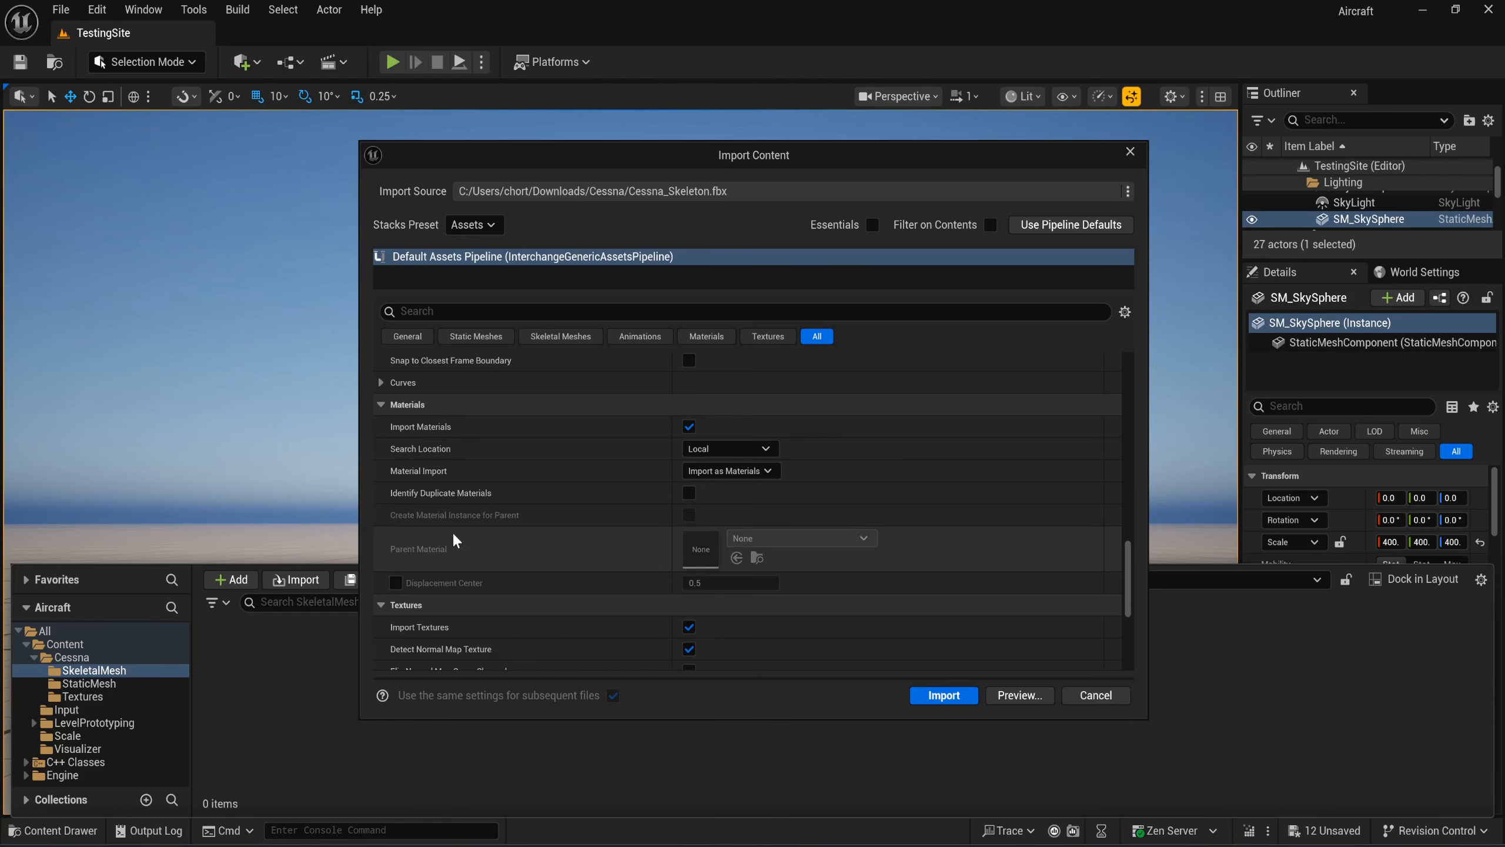
click(689, 427)
scroll(598, 533, down, 4)
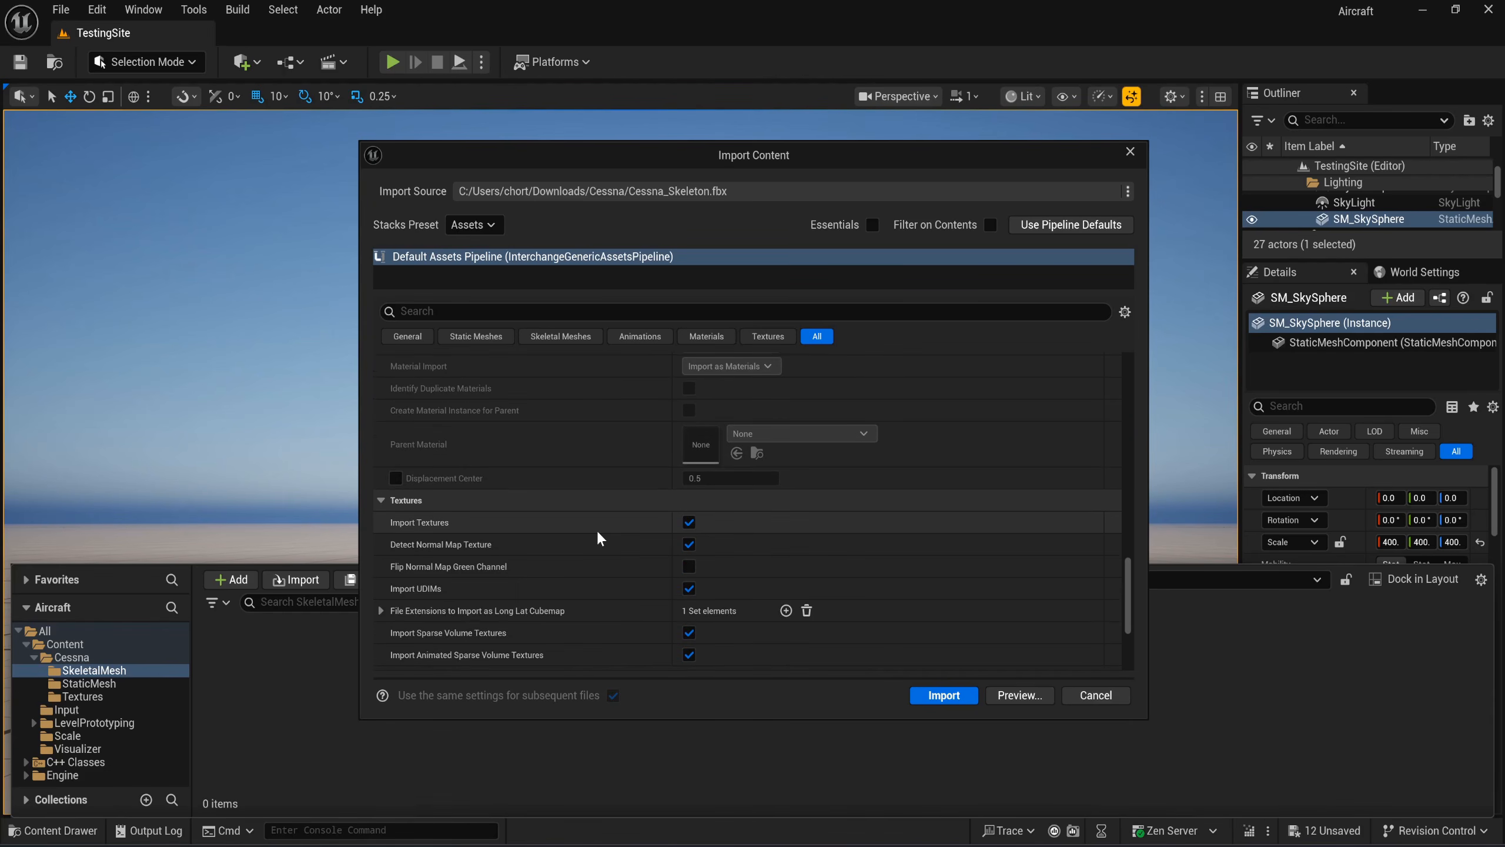
scroll(595, 528, down, 5)
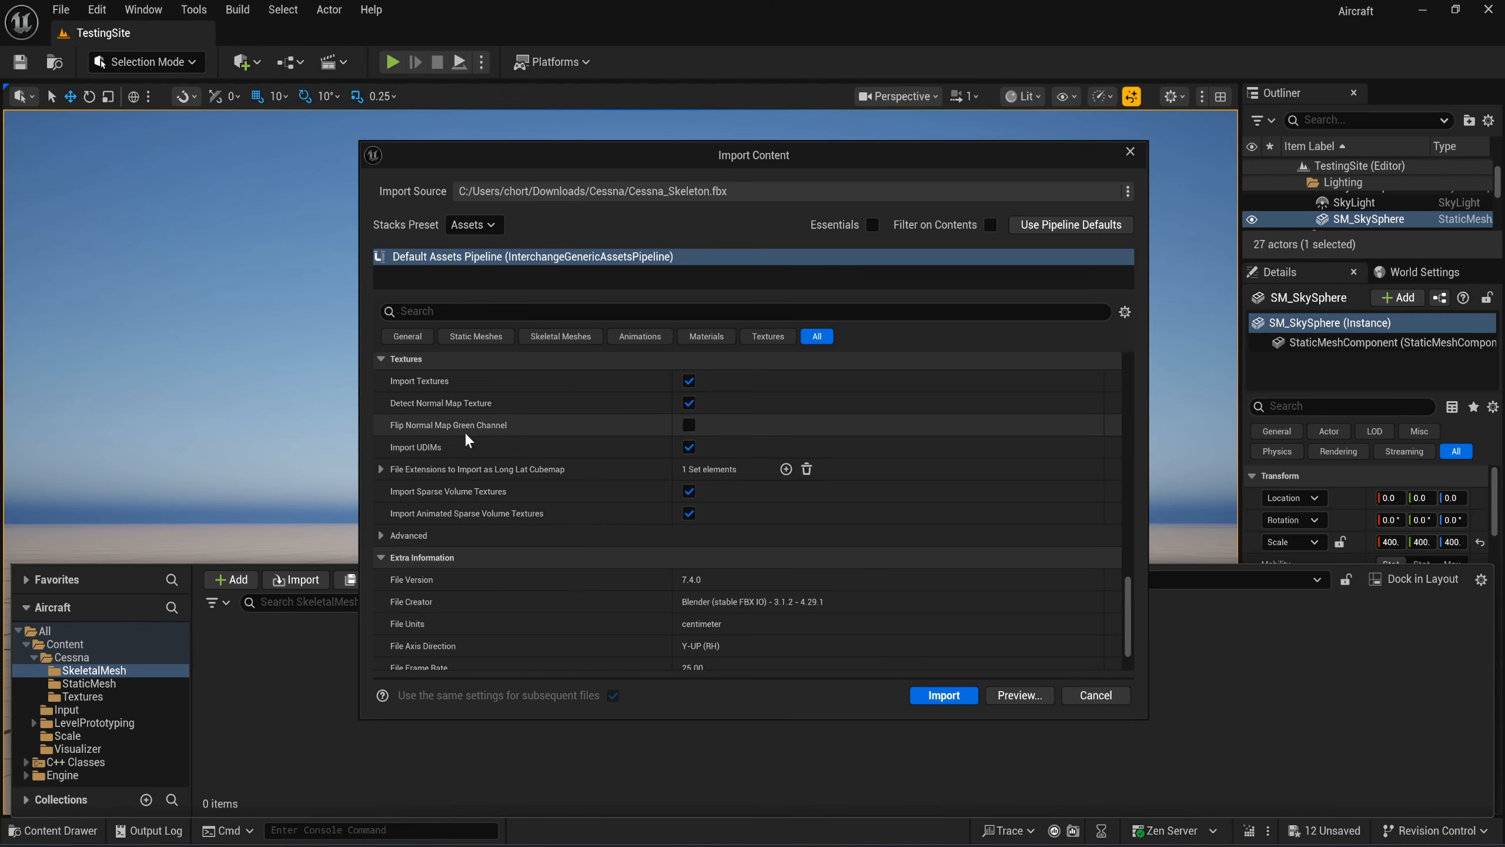
scroll(556, 482, down, 3)
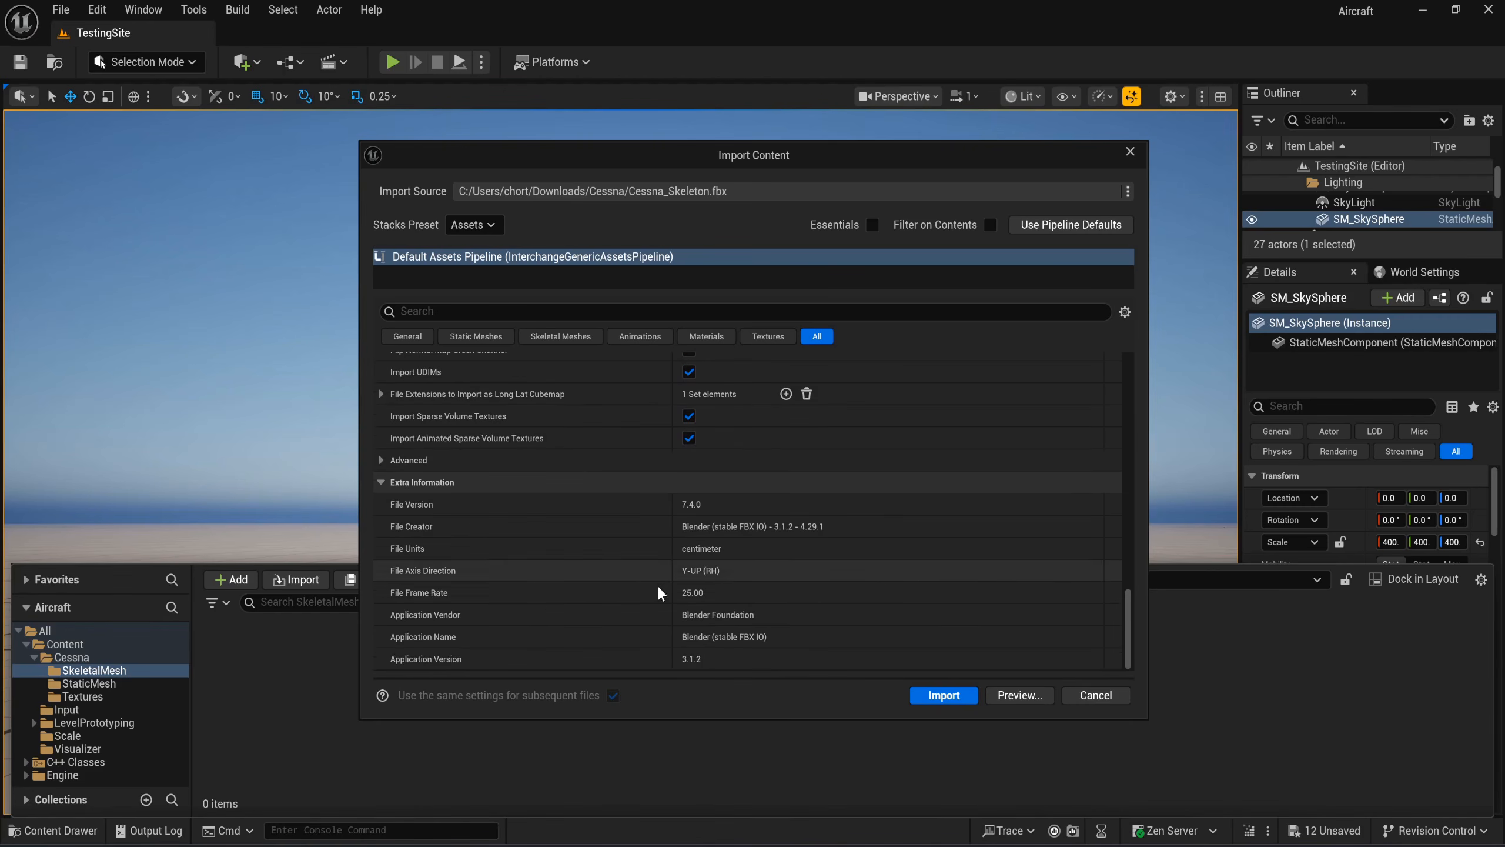
click(946, 697)
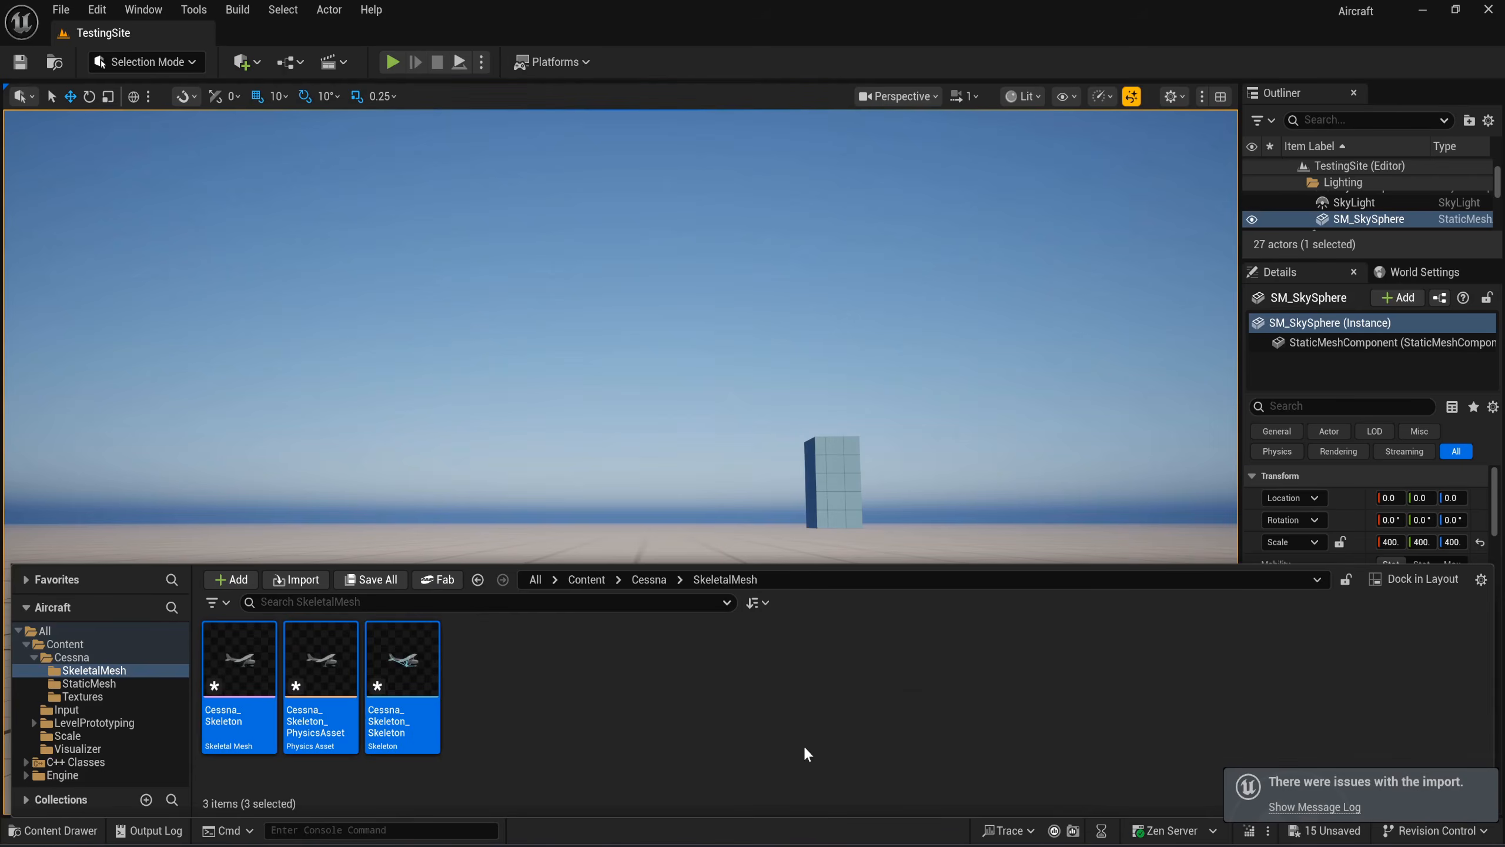
Bring Cessna_Window.fbx, Cessna_Wheel.fbx and Cessna_Propeller.fbx from File Explorer into the project's Cessna folder to open their import settings.
click(655, 581)
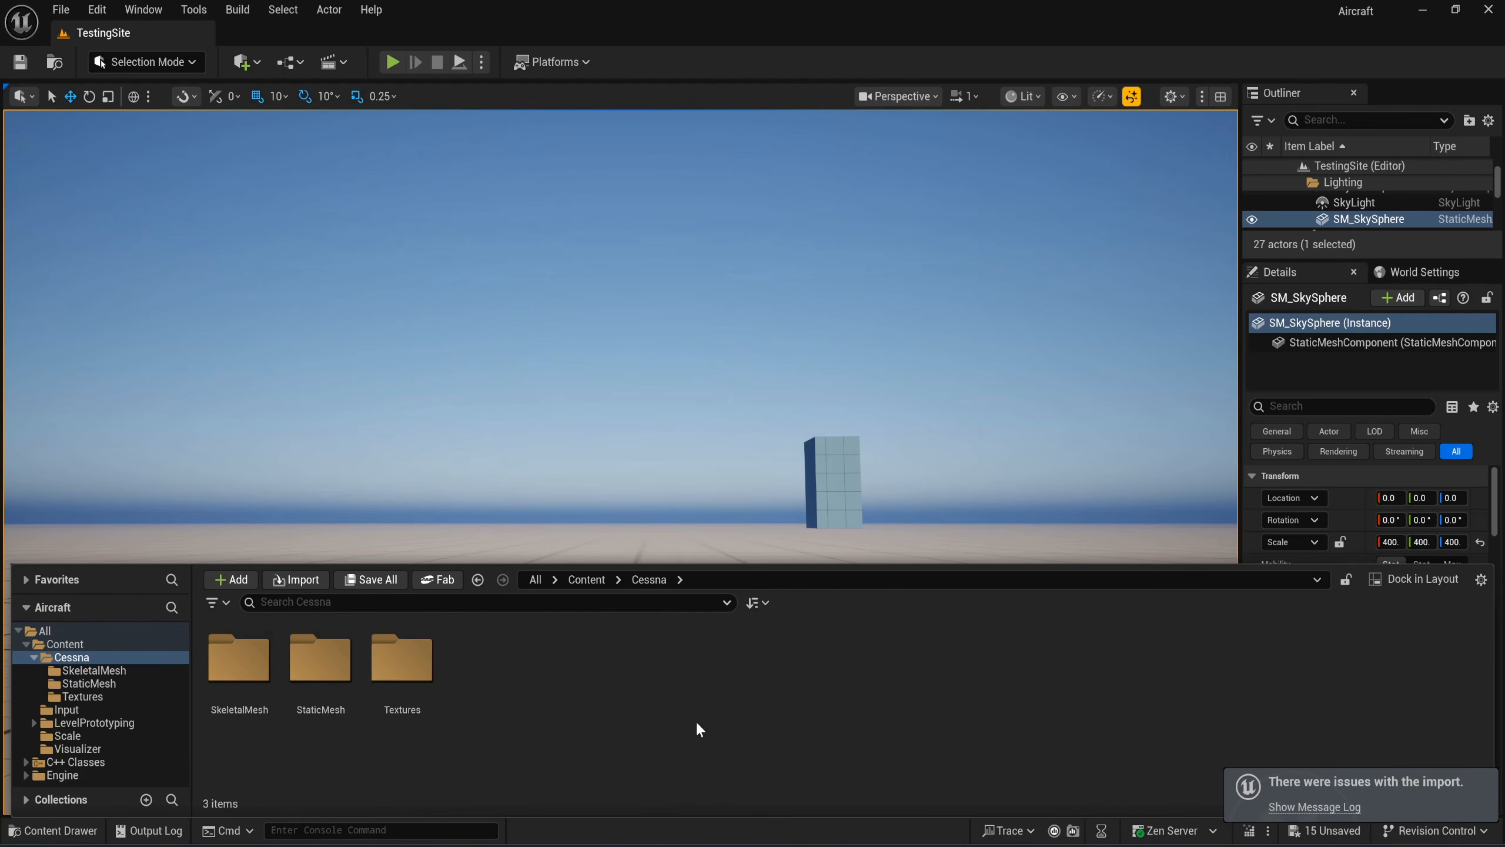
mouse_move(807, 842)
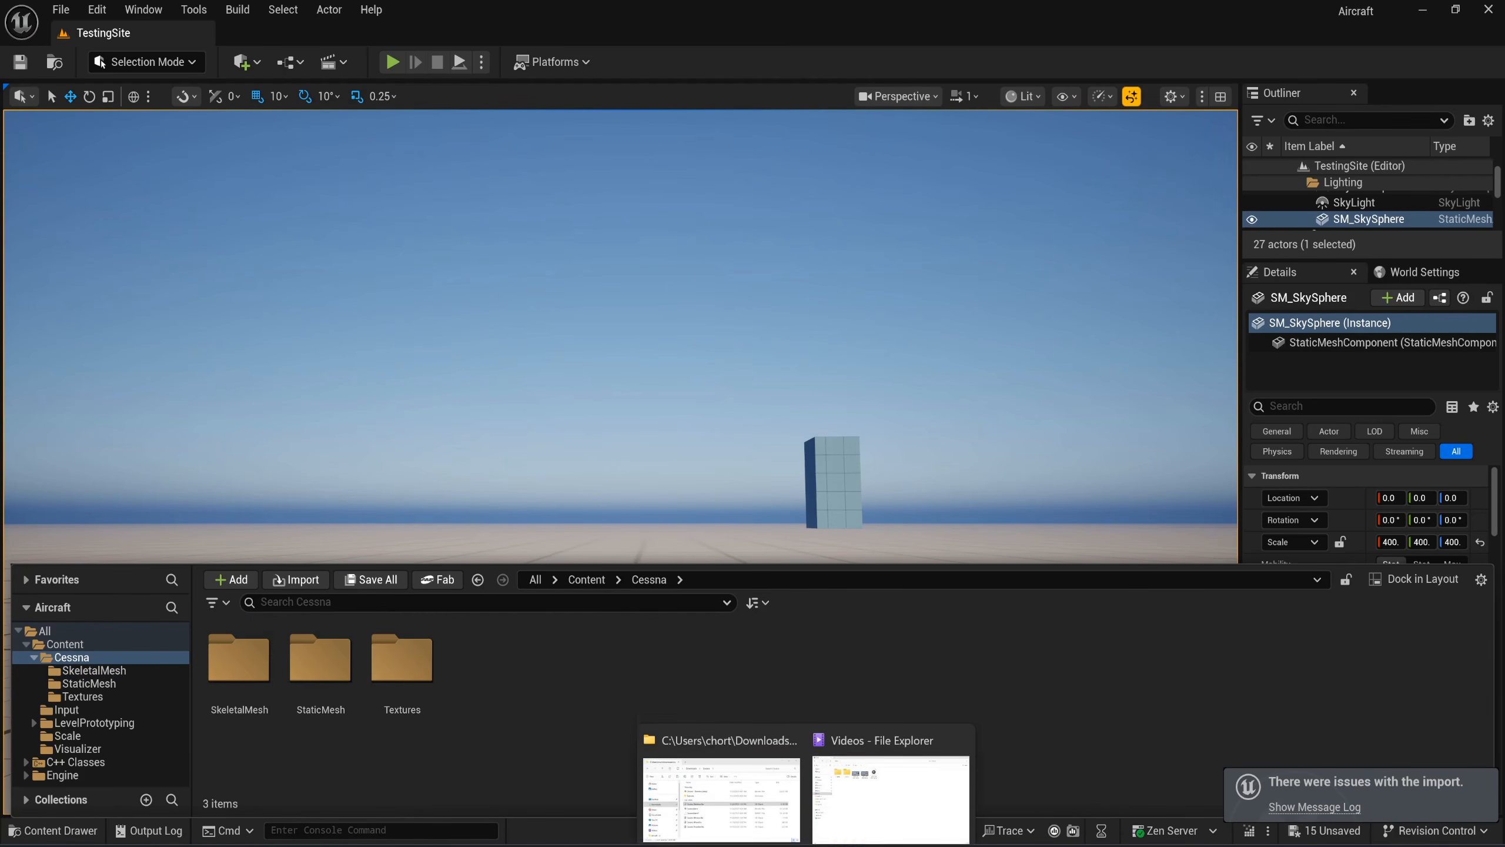
click(765, 803)
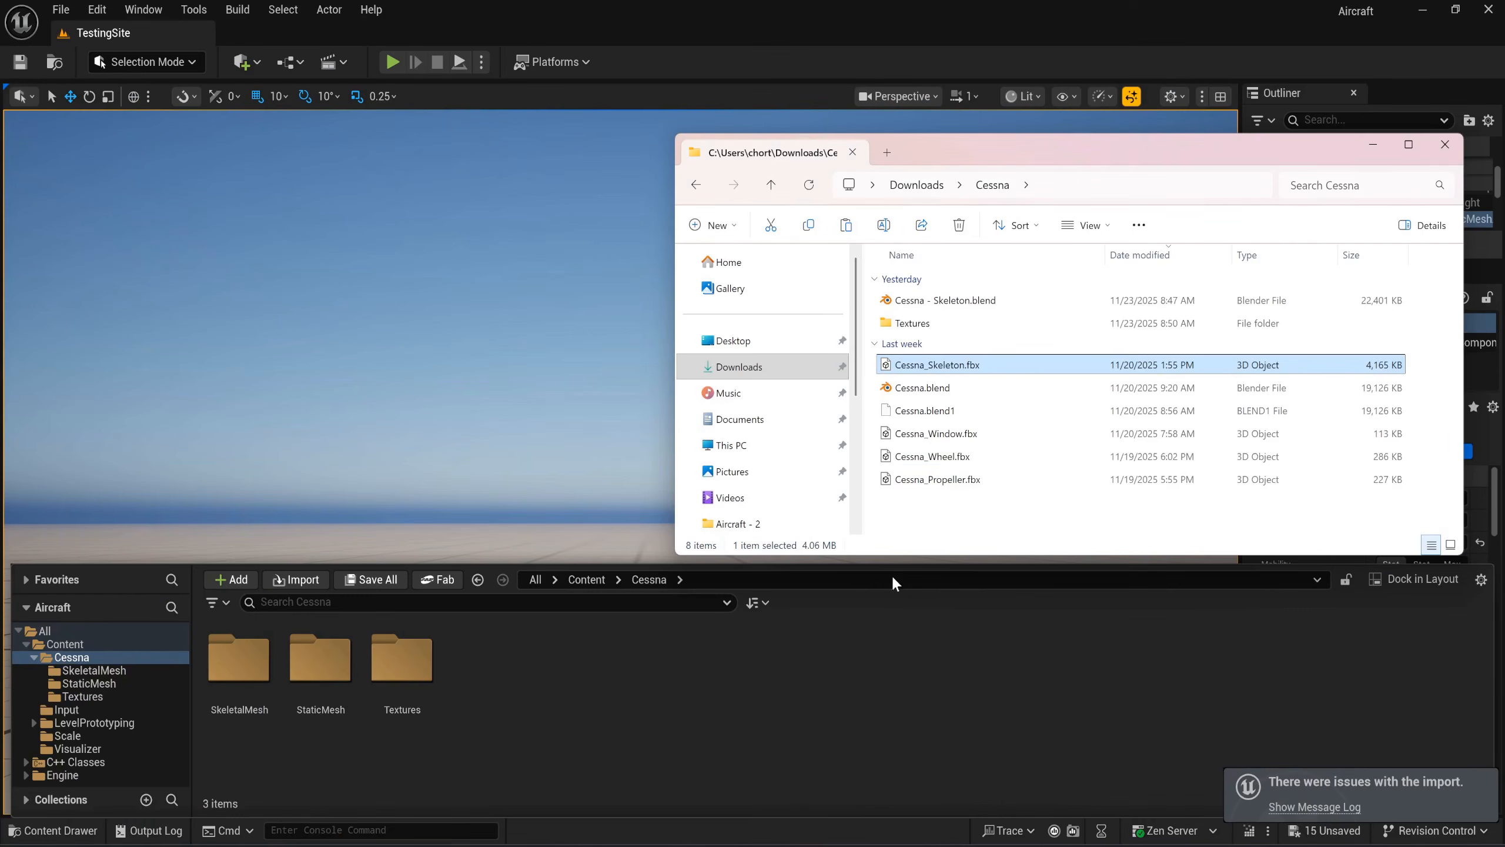
click(943, 433)
shift+click(909, 488)
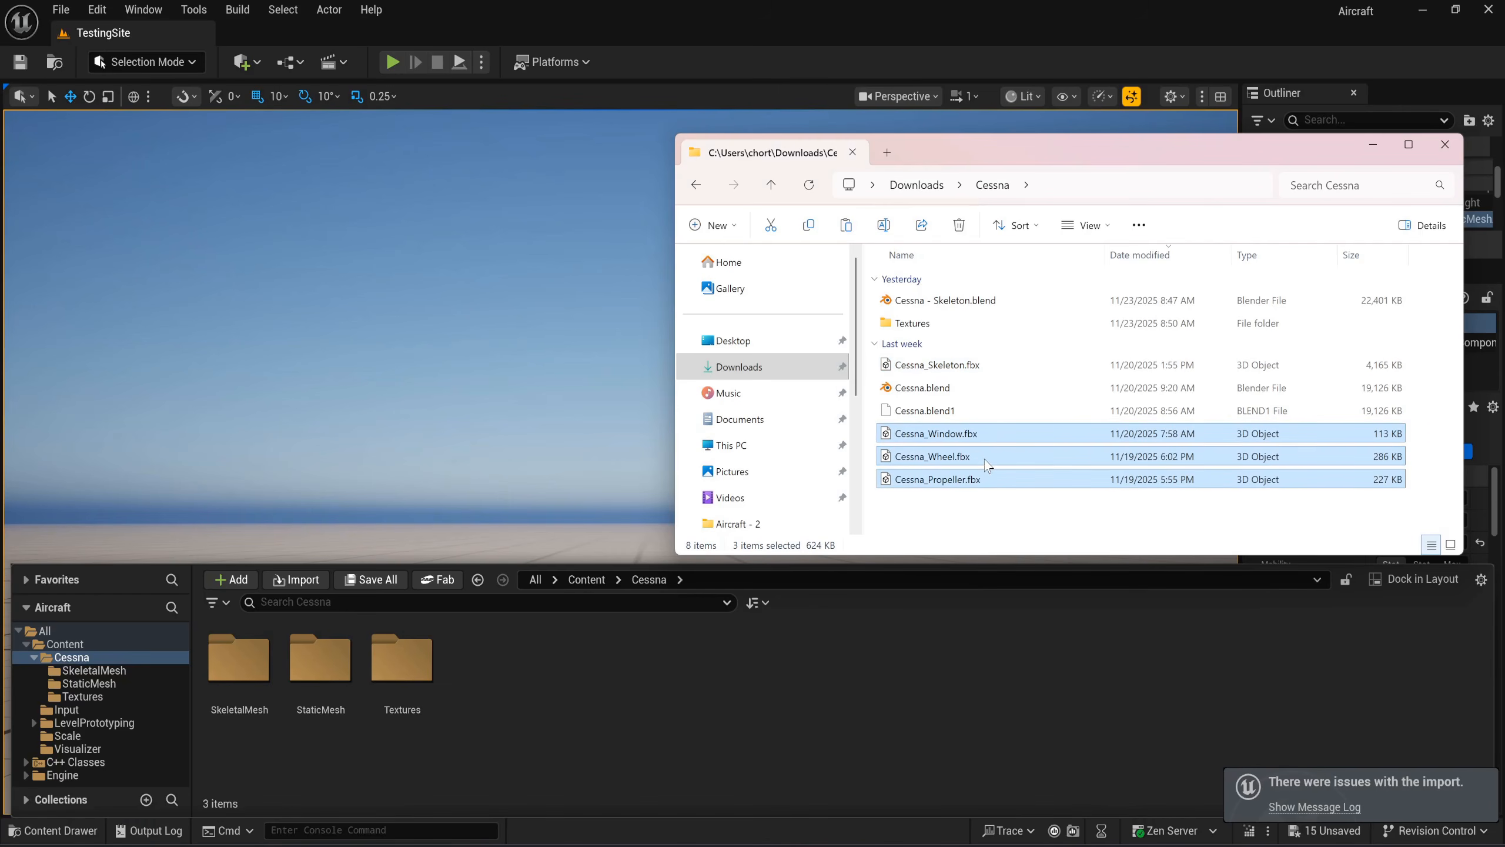
drag(984, 459, 666, 676)
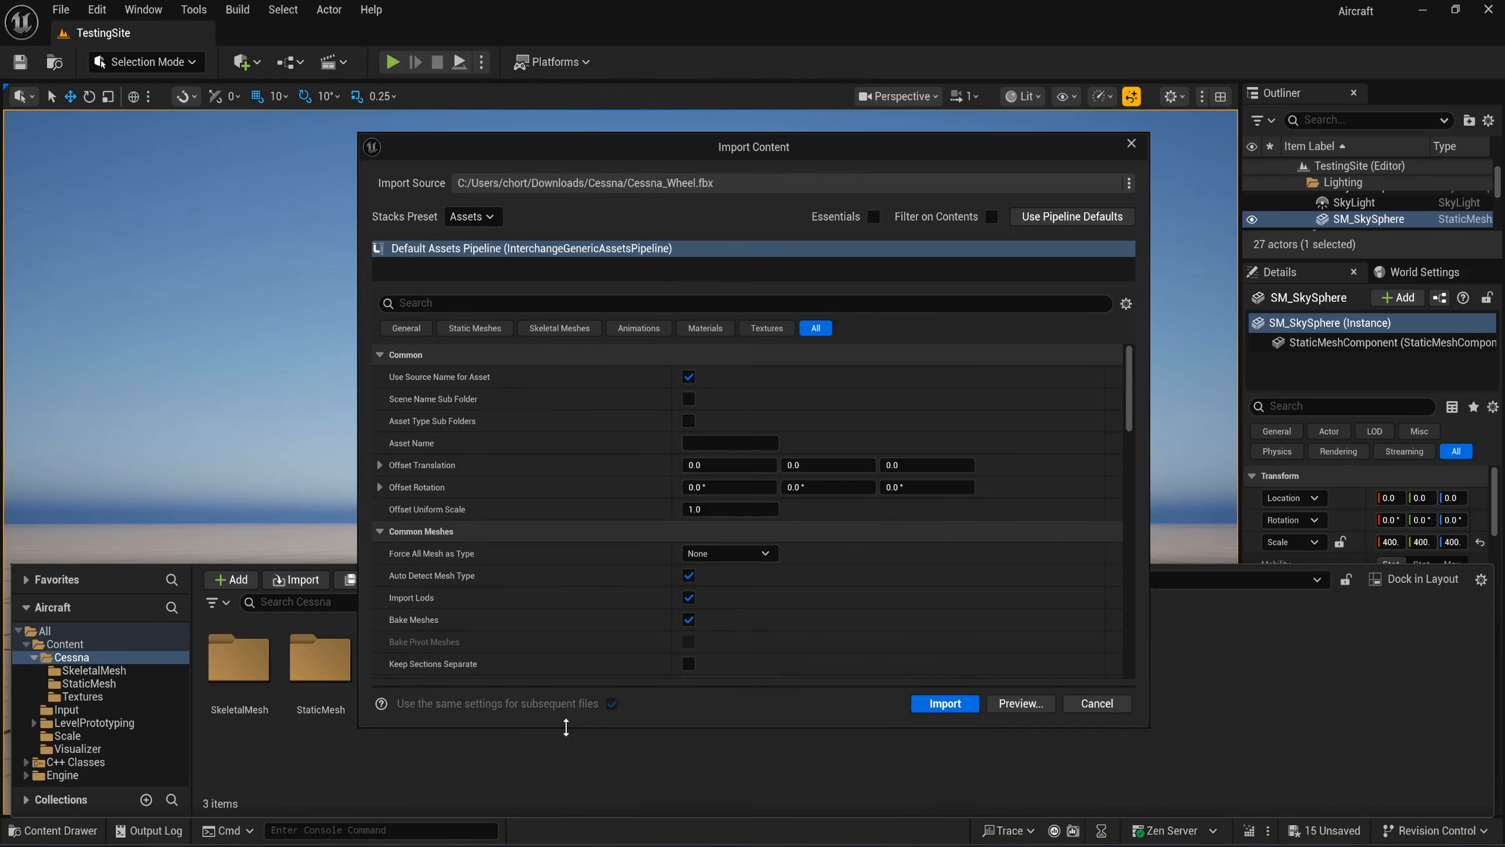
Review the import settings down to the Import Materials option and import the window, wheel and propeller meshes.
scroll(574, 584, down, 4)
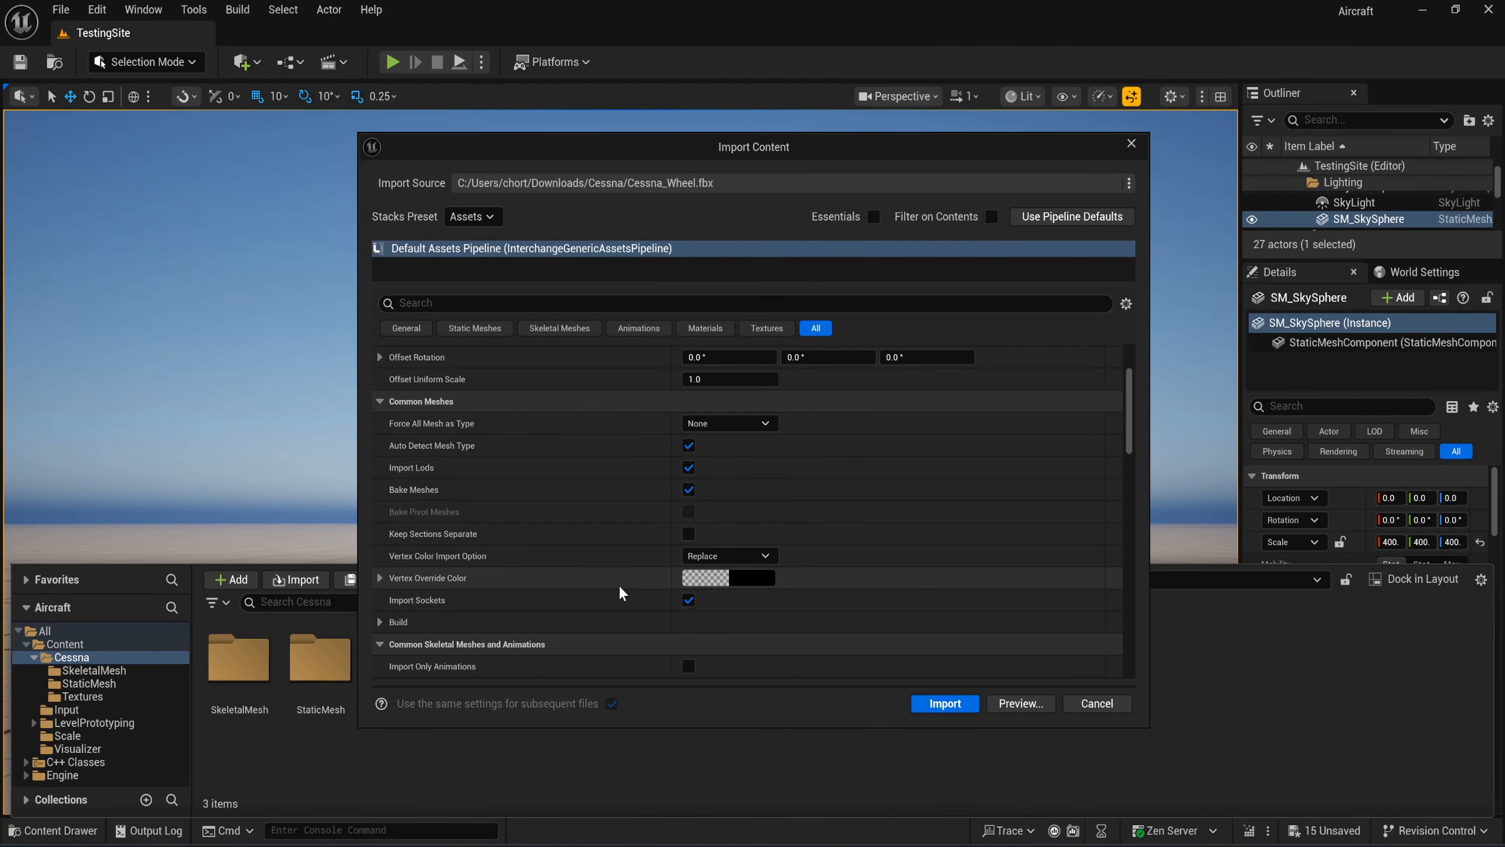
scroll(618, 584, down, 4)
scroll(625, 589, down, 8)
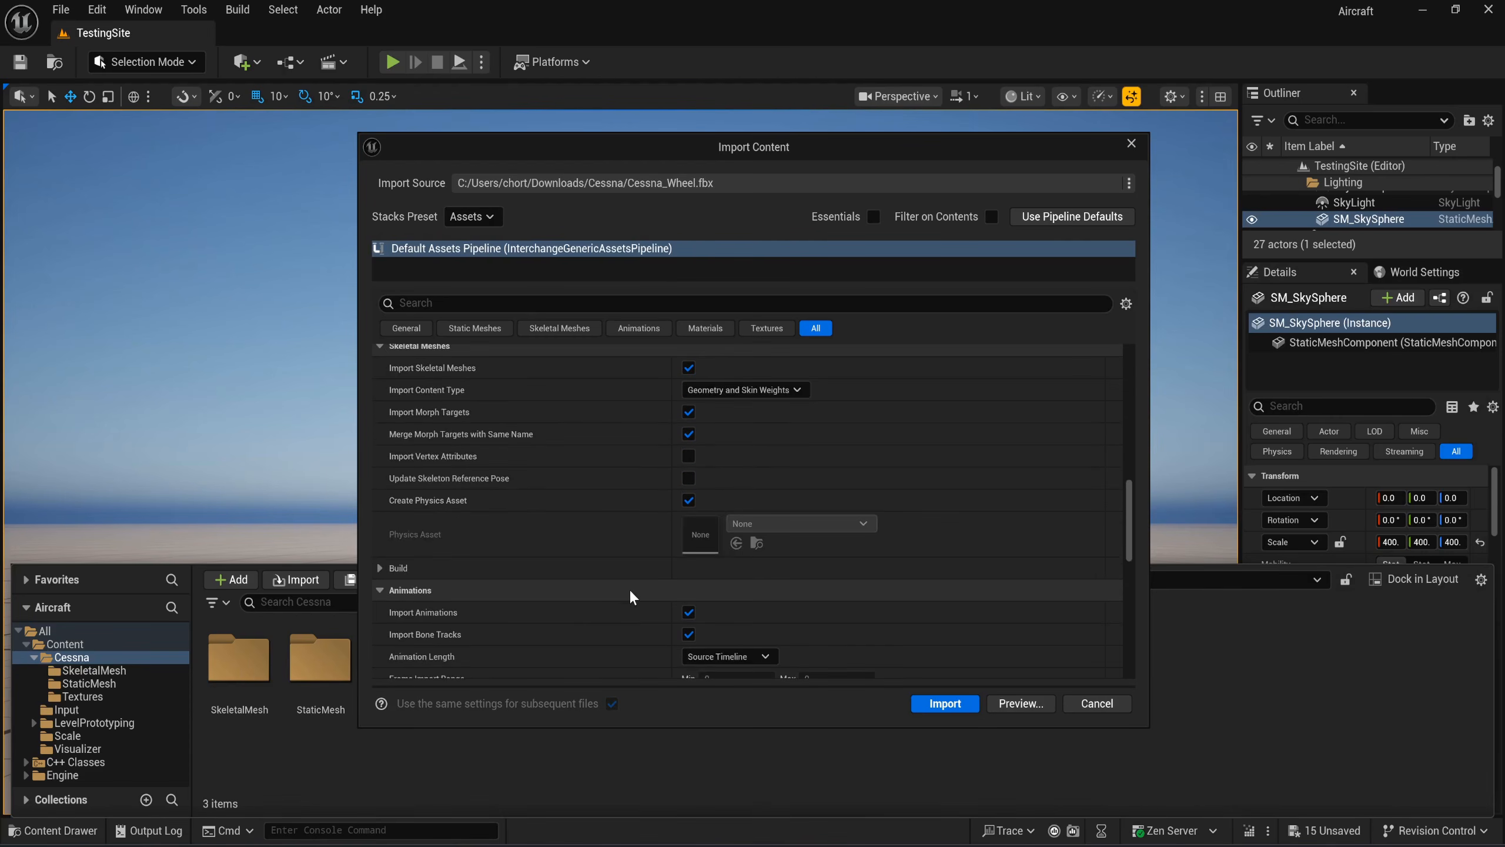
scroll(629, 586, down, 4)
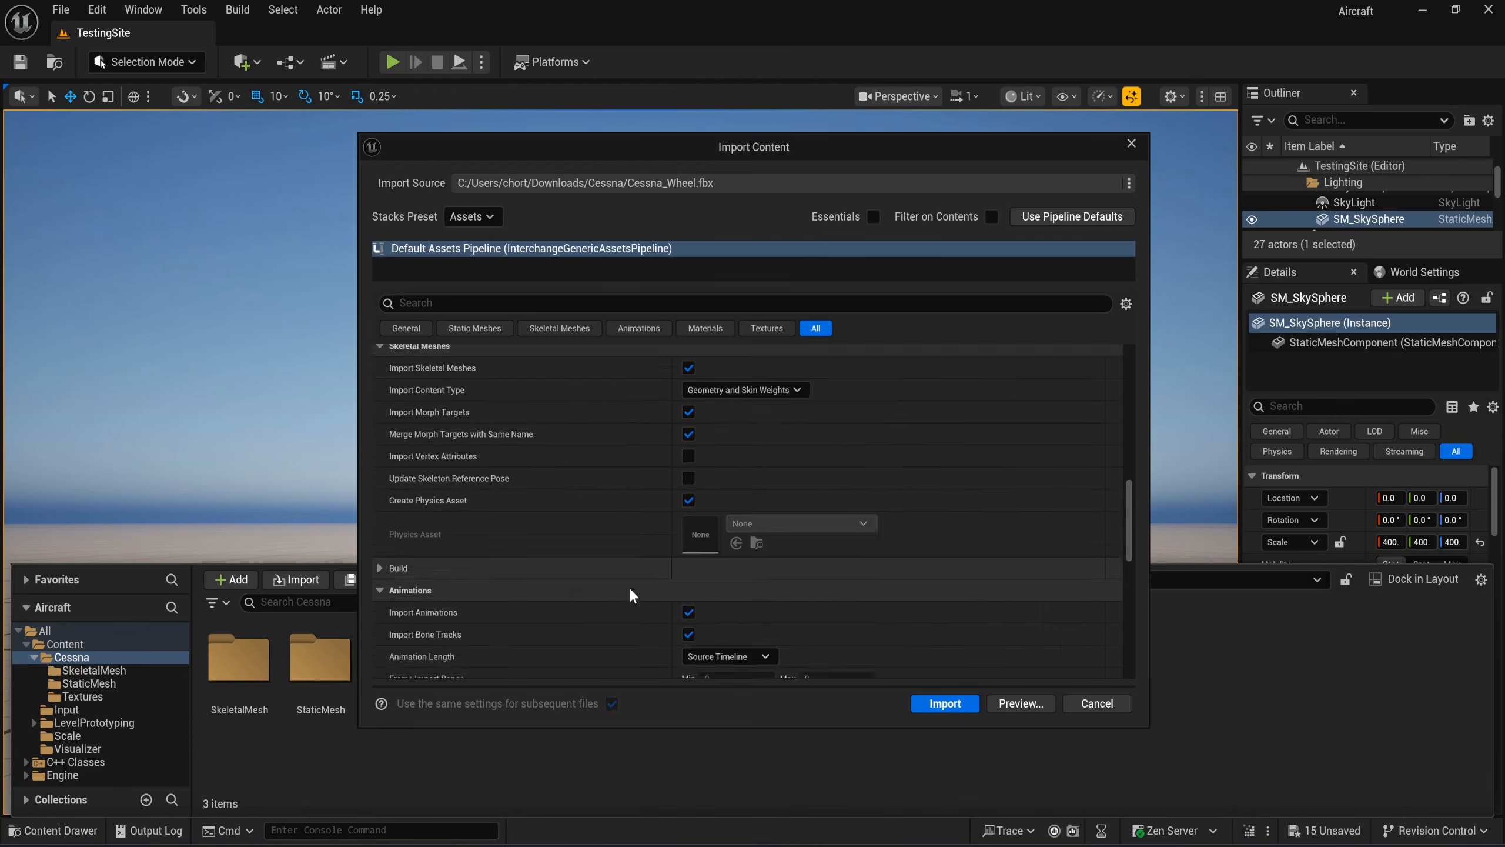
scroll(631, 592, down, 4)
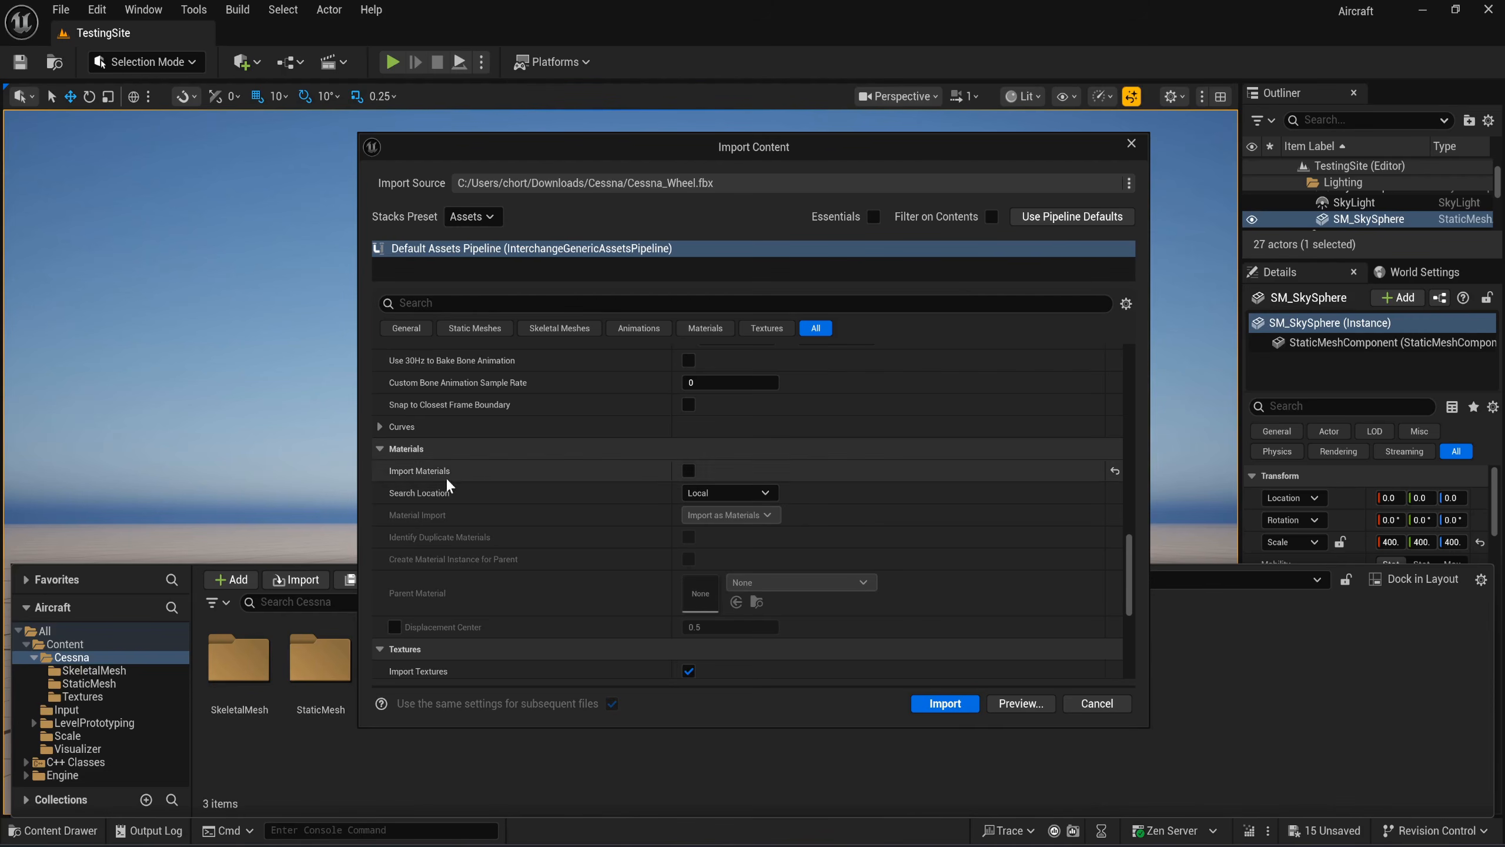
click(947, 704)
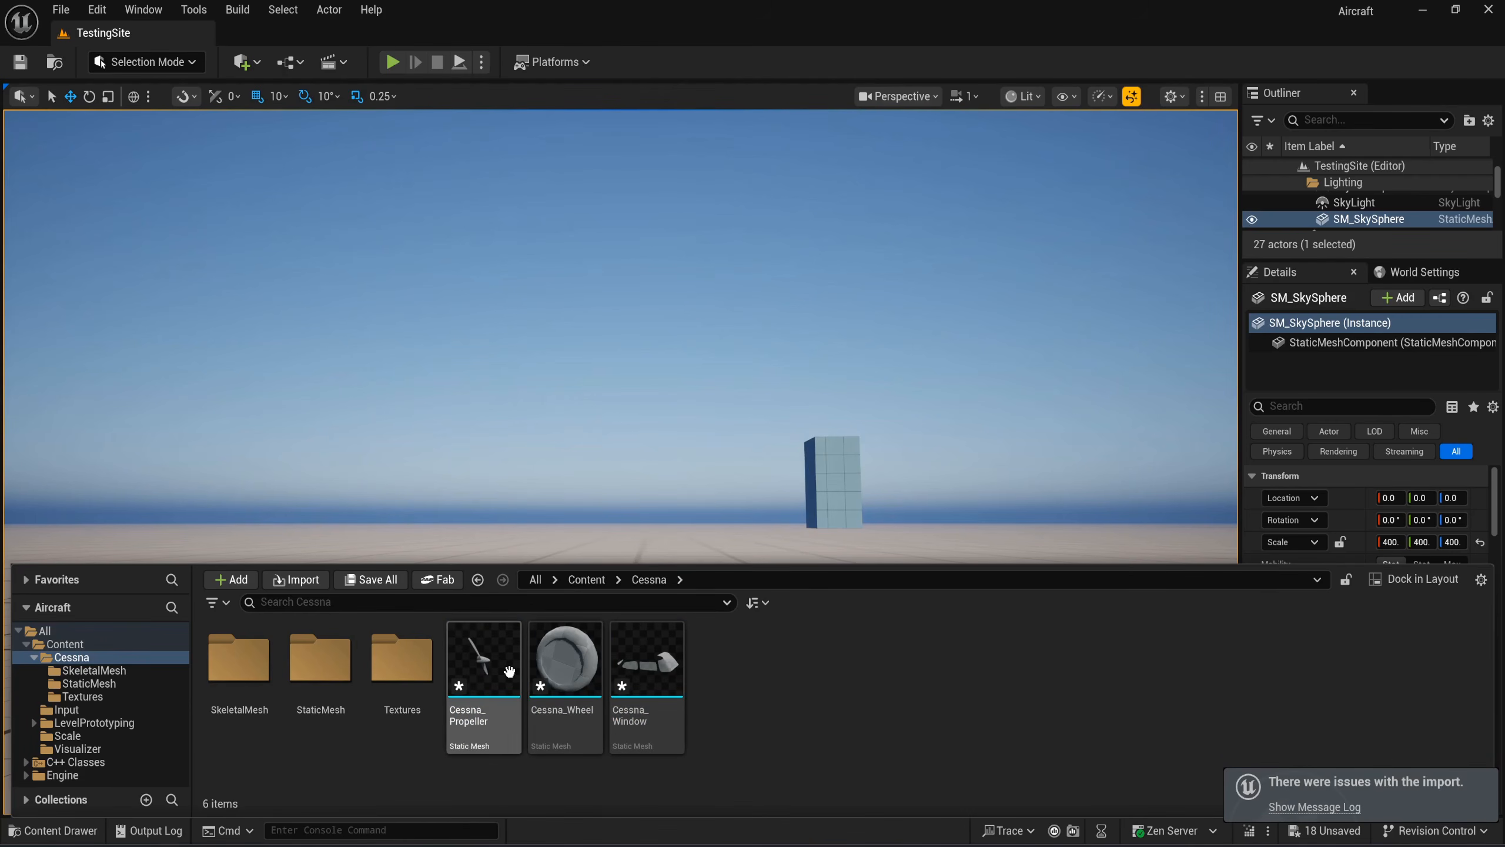
Open the Cessna_Propeller static mesh, remove its collision and close its editor.
double_click(511, 678)
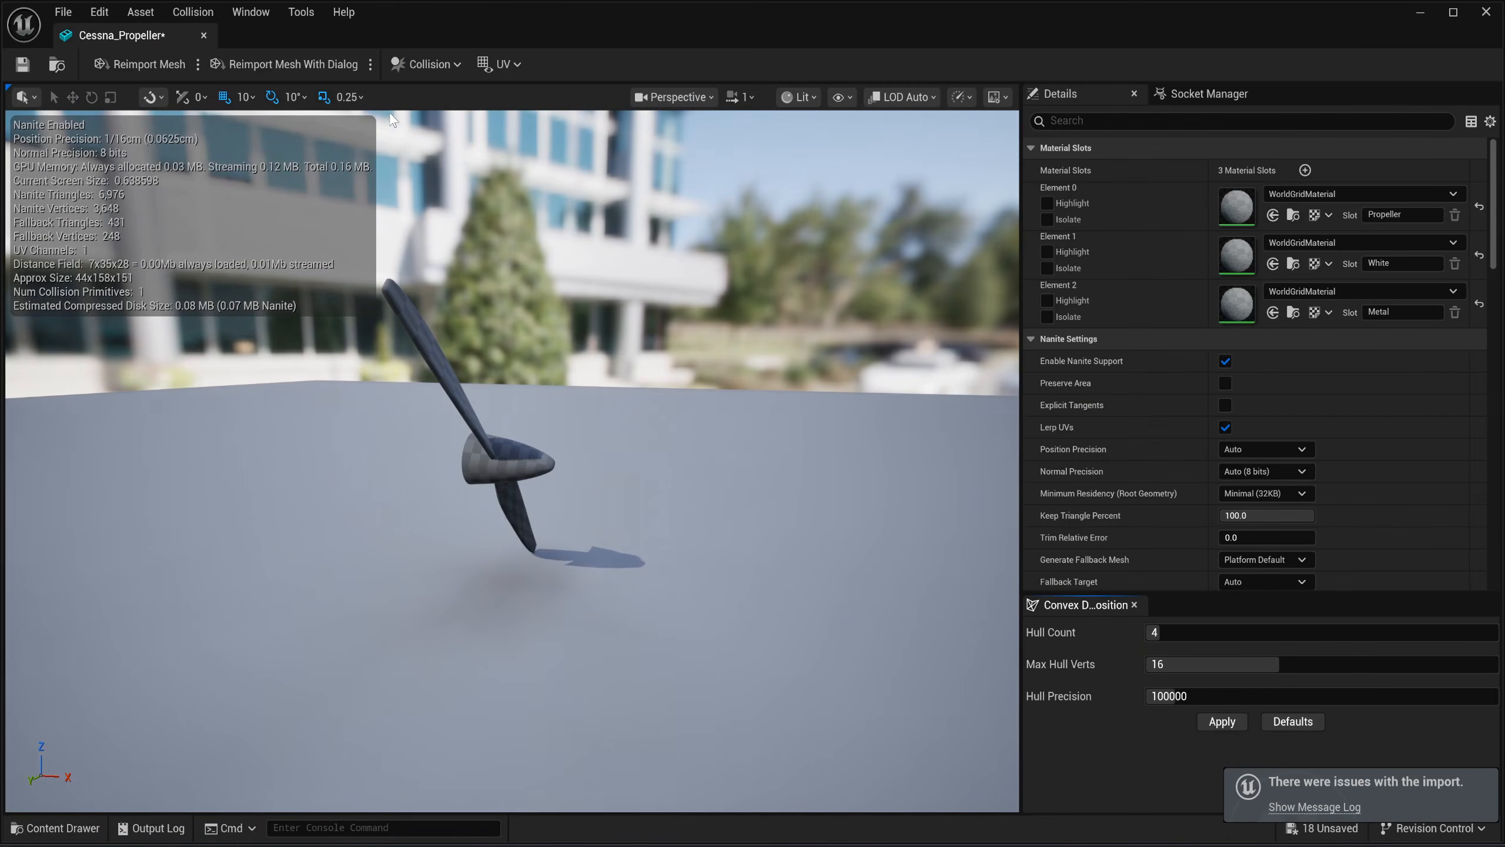
click(412, 65)
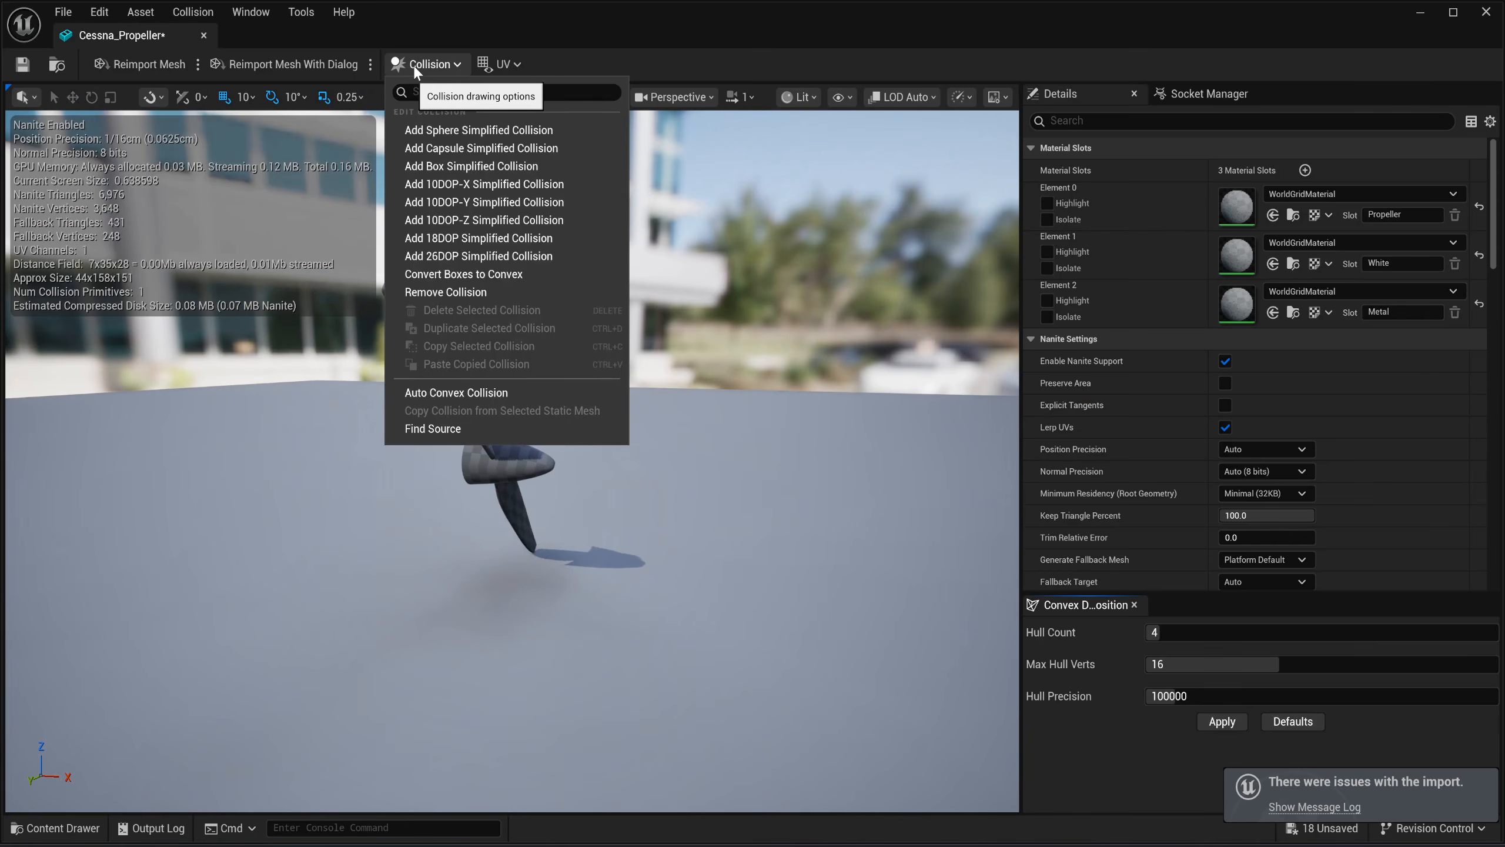
click(417, 293)
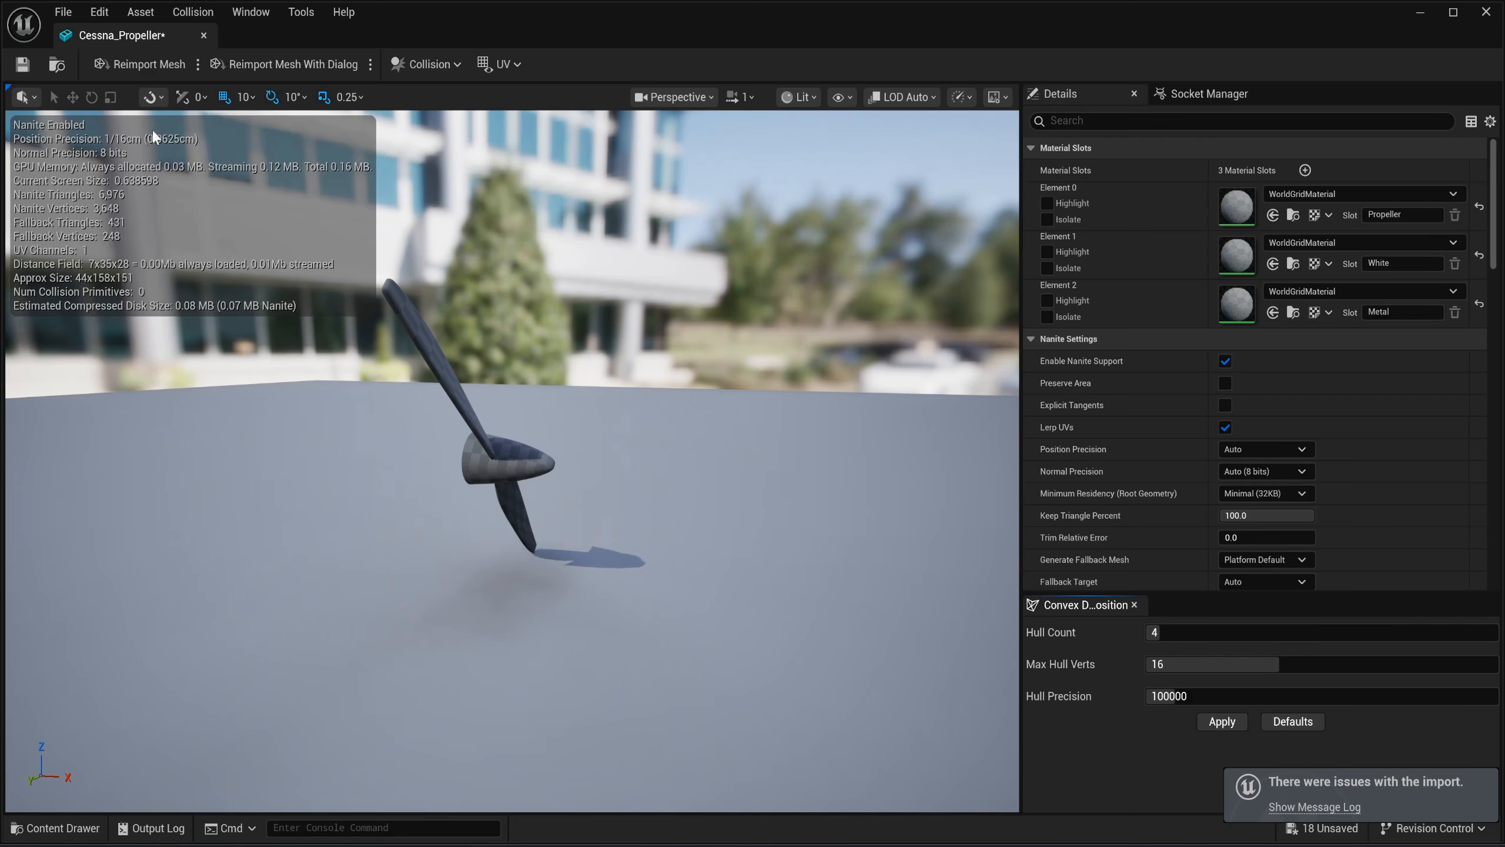
click(204, 34)
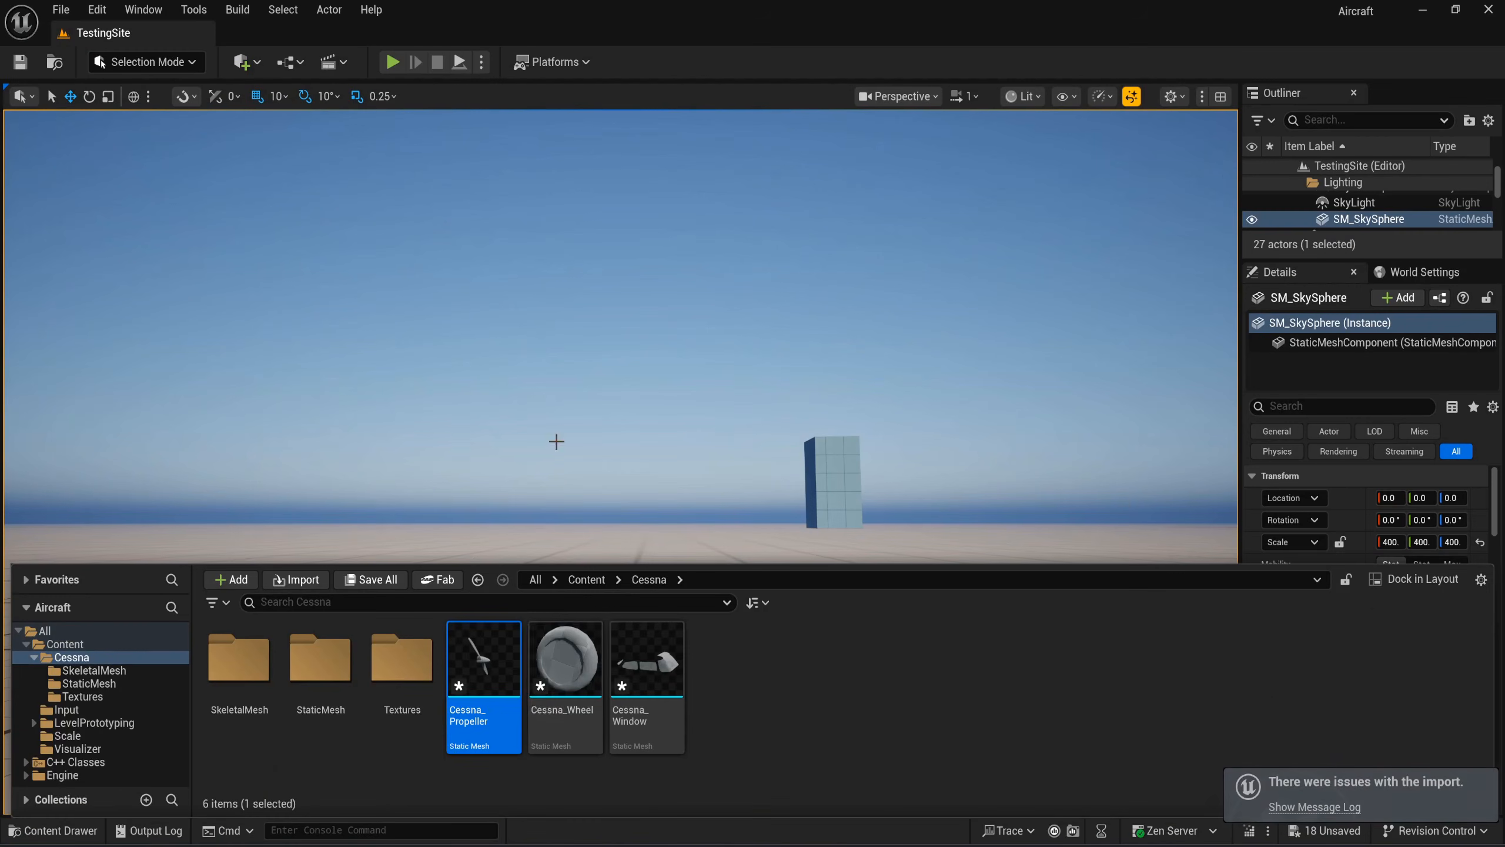
Open the Cessna_Wheel static mesh, remove its collision and close its editor.
double_click(566, 658)
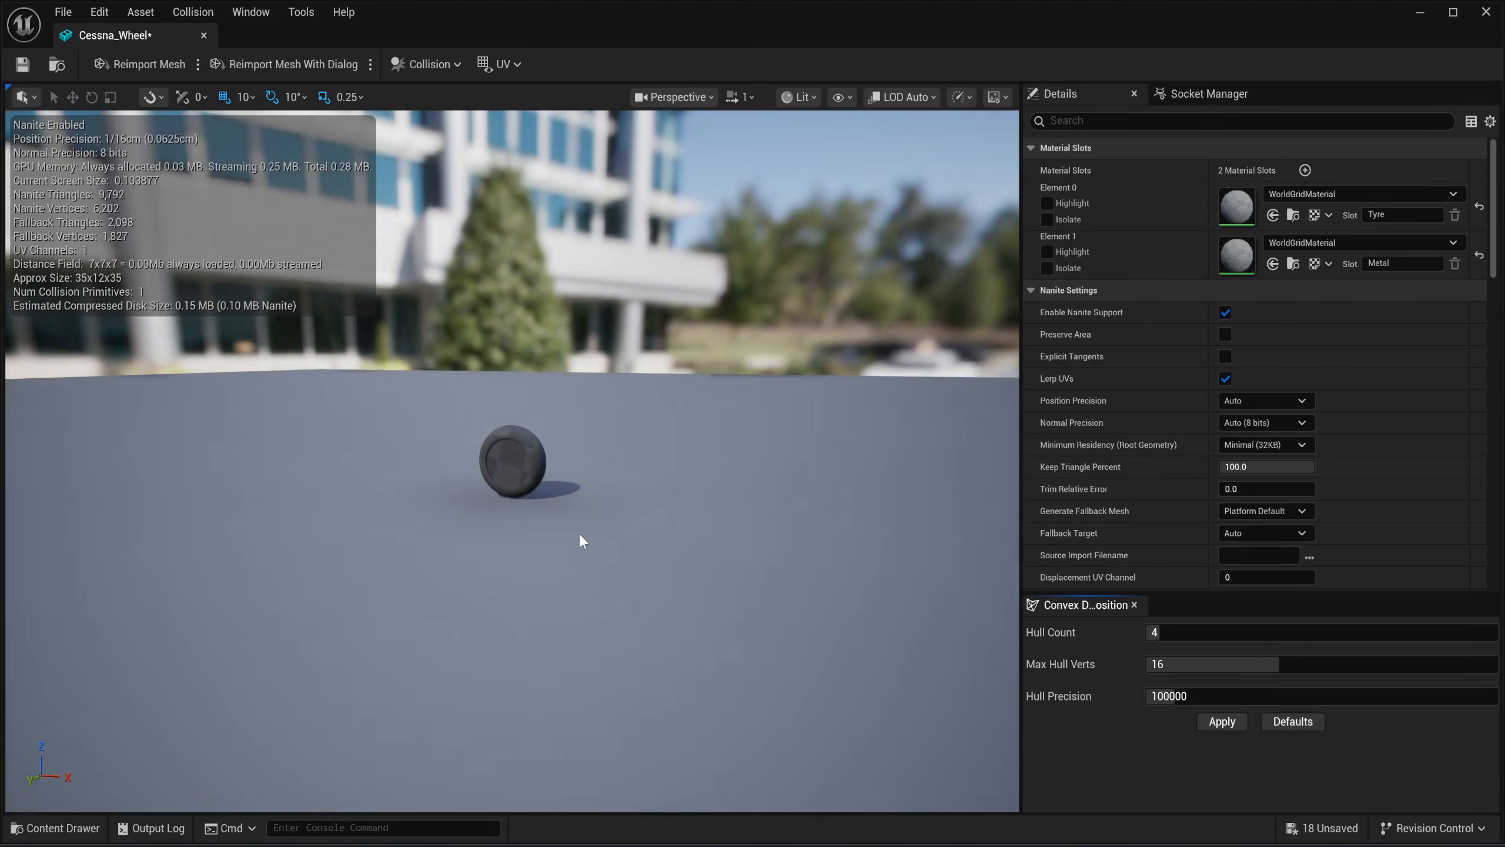
click(456, 66)
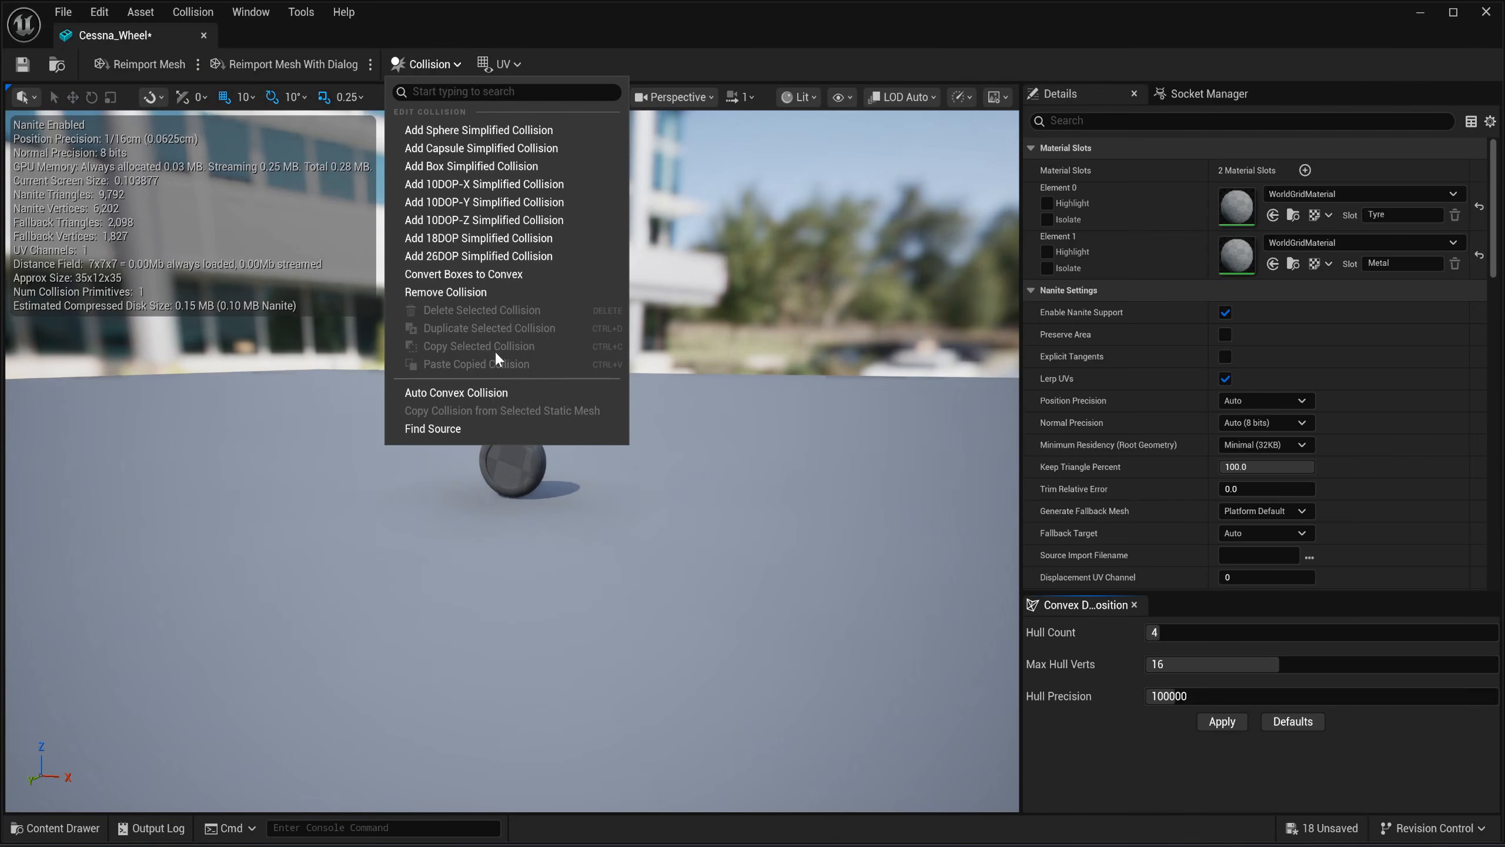
click(474, 293)
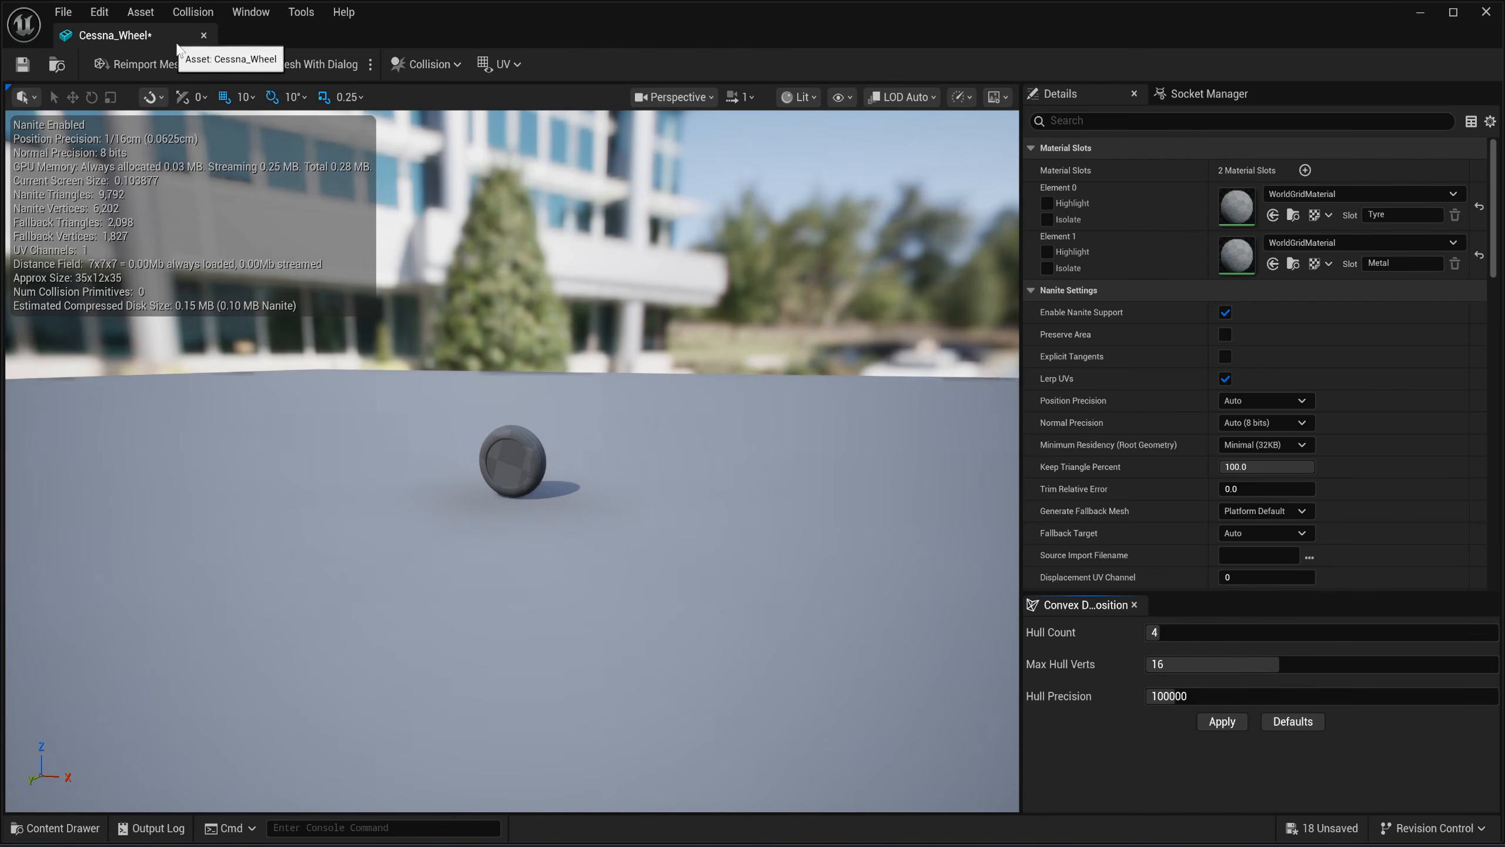
click(202, 36)
Open the Cessna_Window static mesh, display its Simple Collision and remove the collision.
key(ctrl+space)
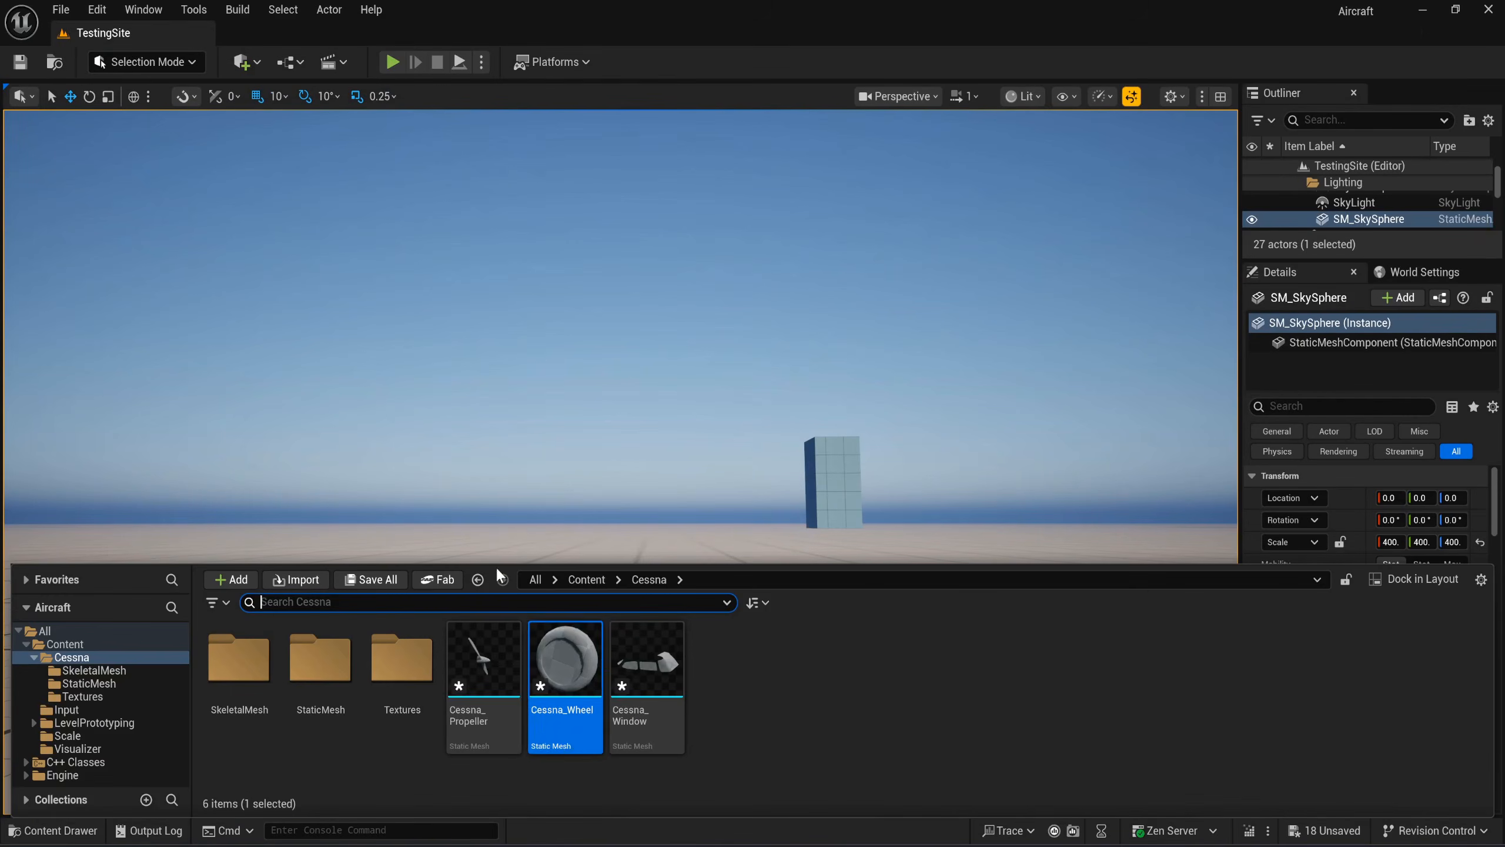
click(628, 661)
double_click(628, 661)
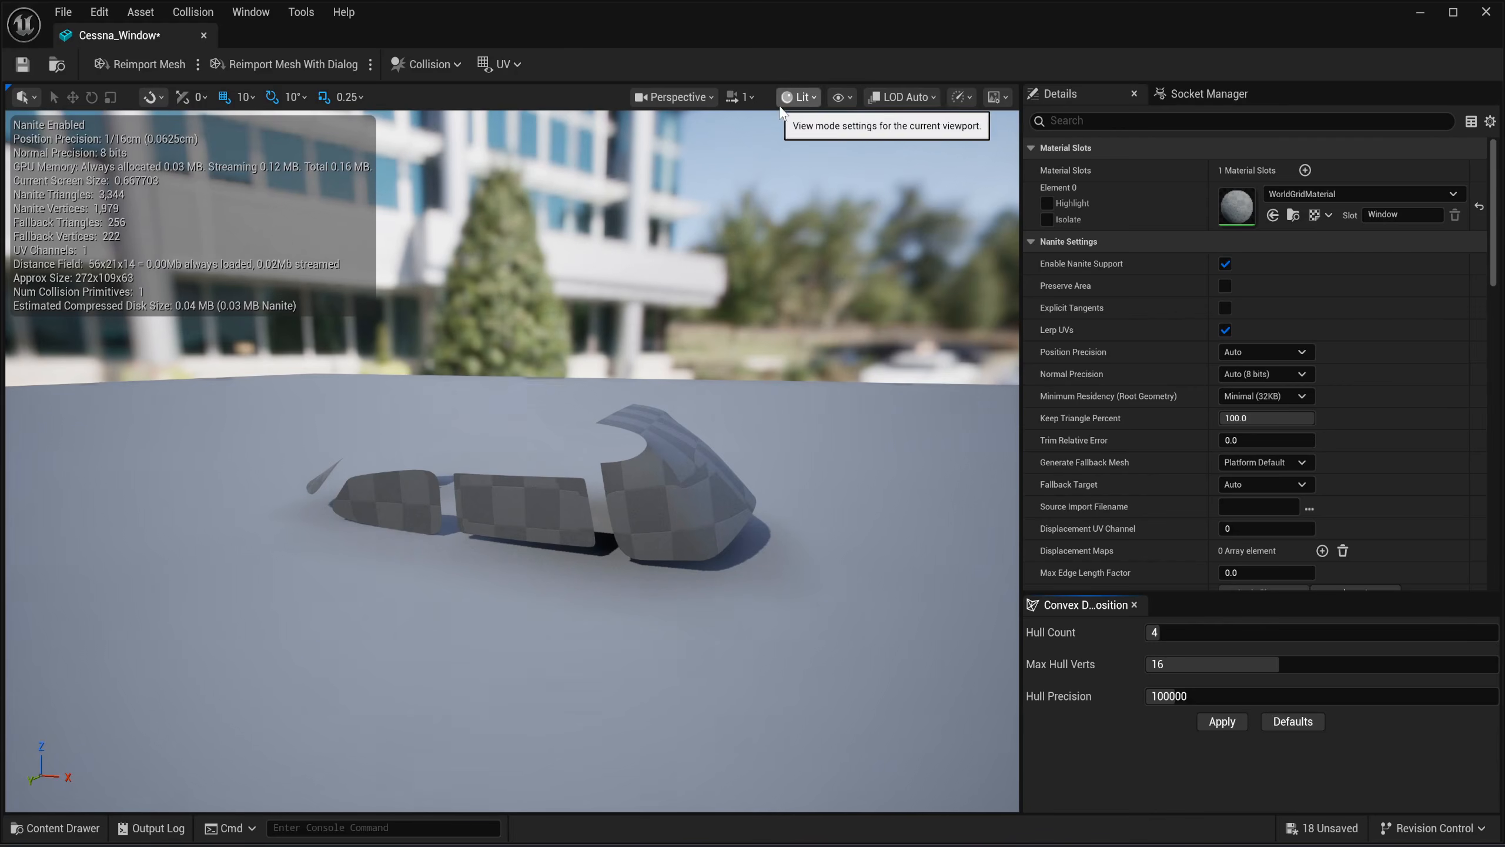
click(840, 97)
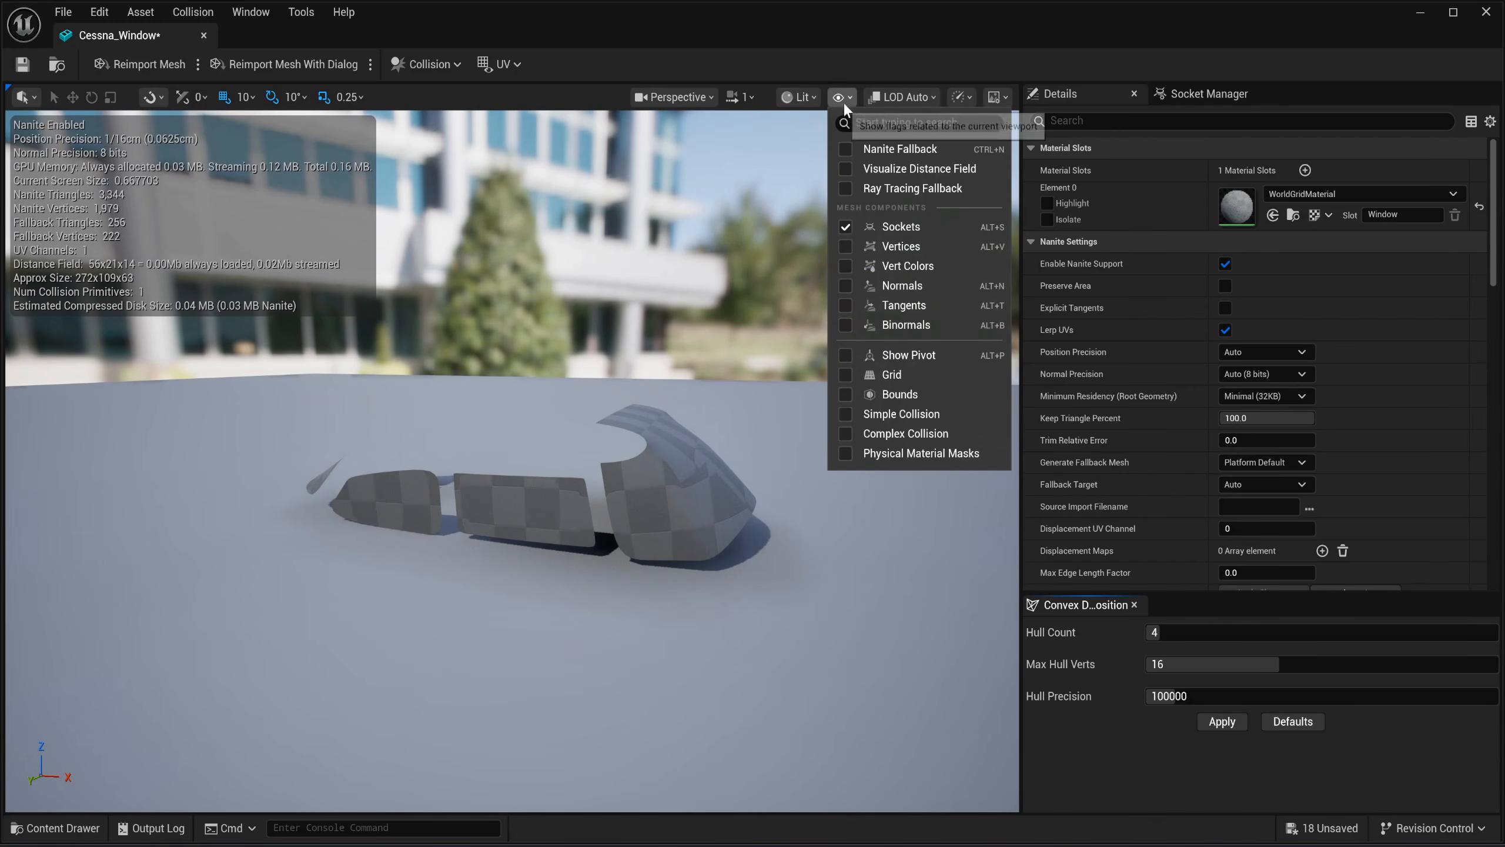
click(857, 414)
click(710, 344)
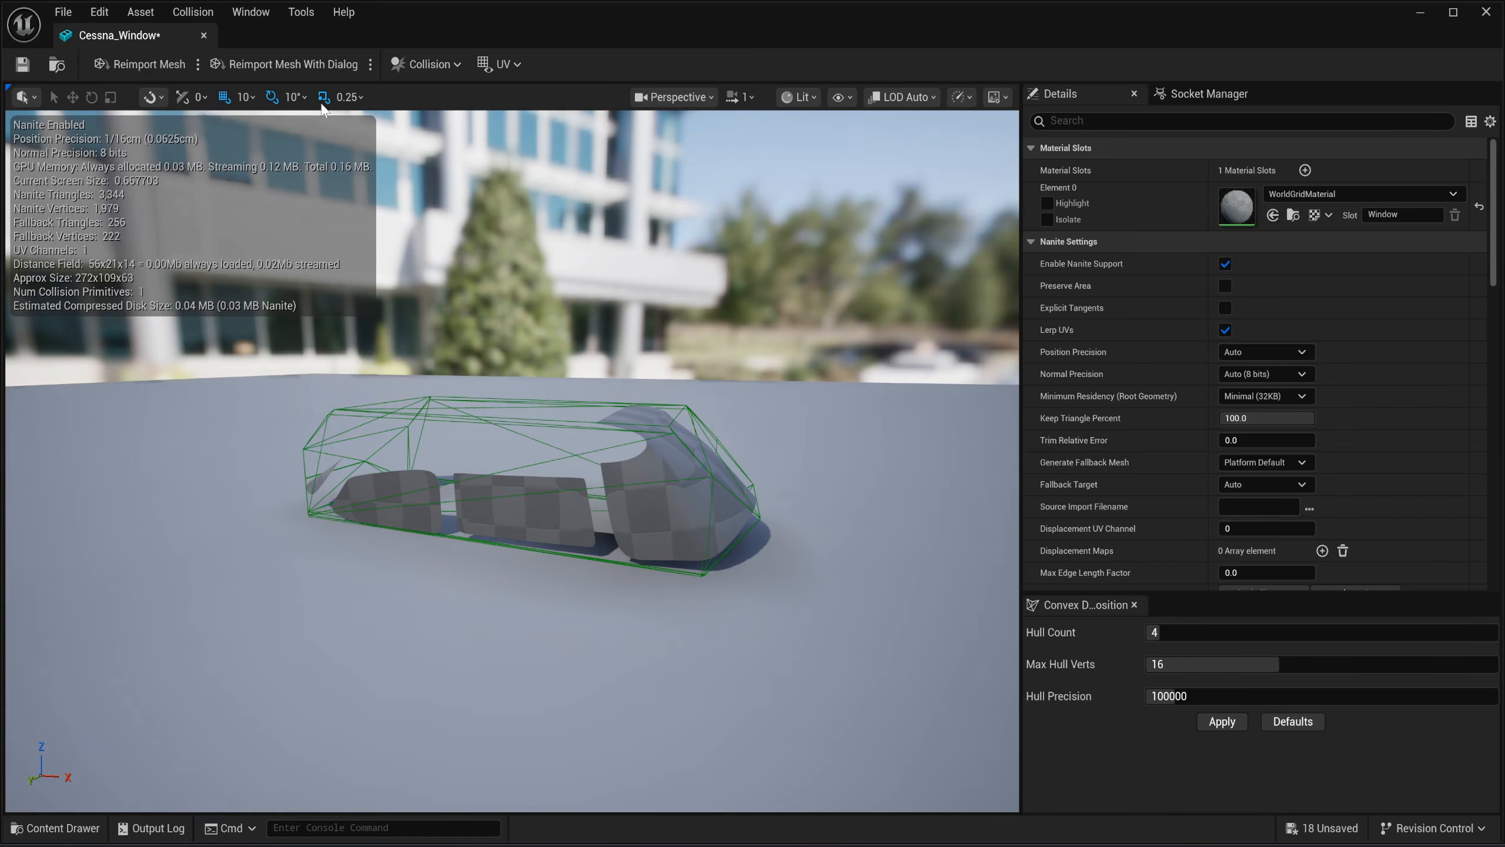
click(420, 64)
click(508, 293)
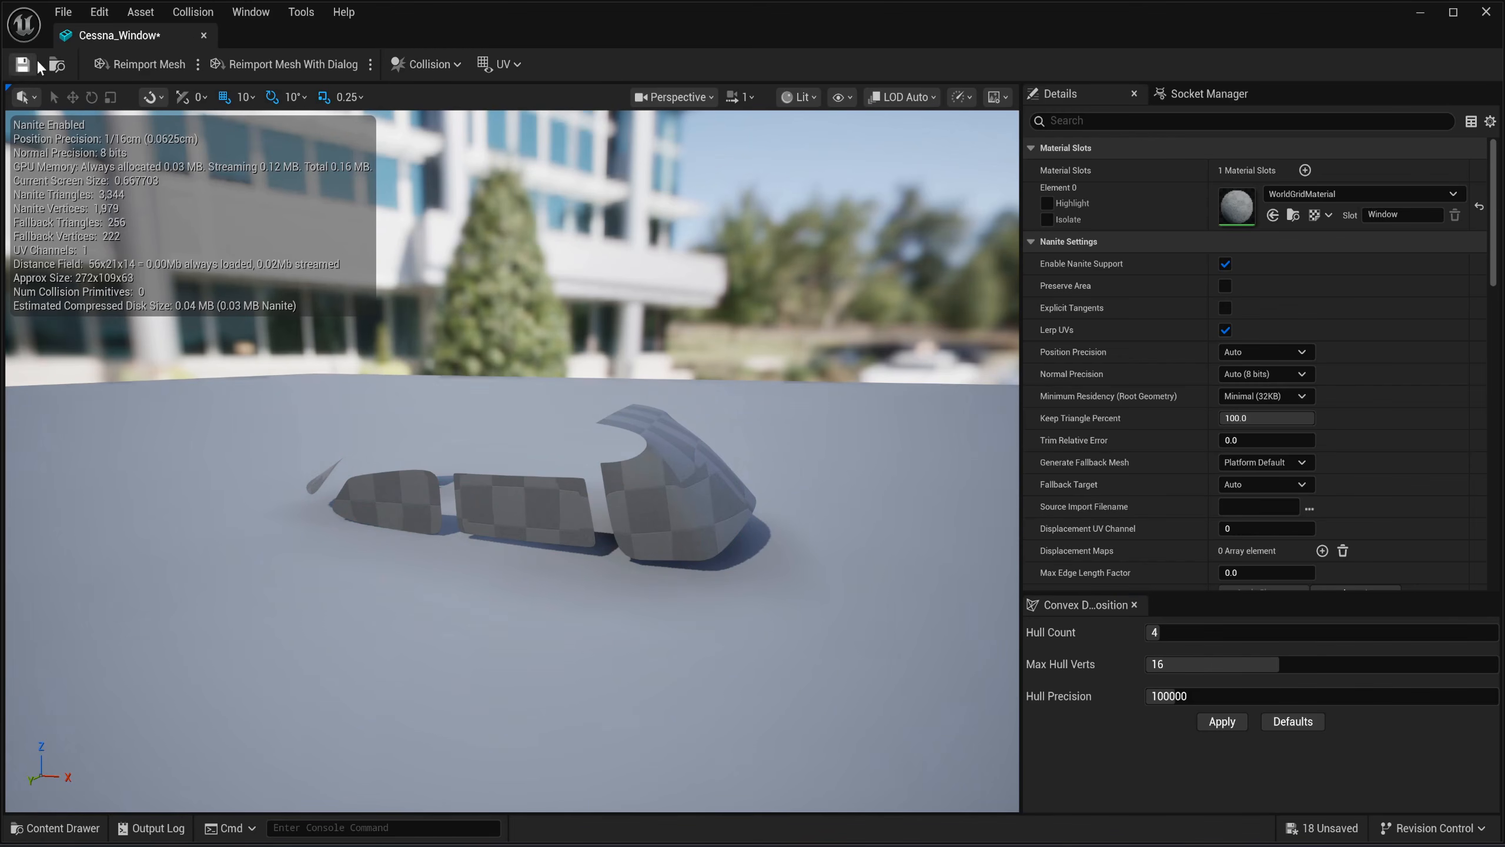
Close the Cessna_Window mesh editor and save all modified project content.
click(202, 36)
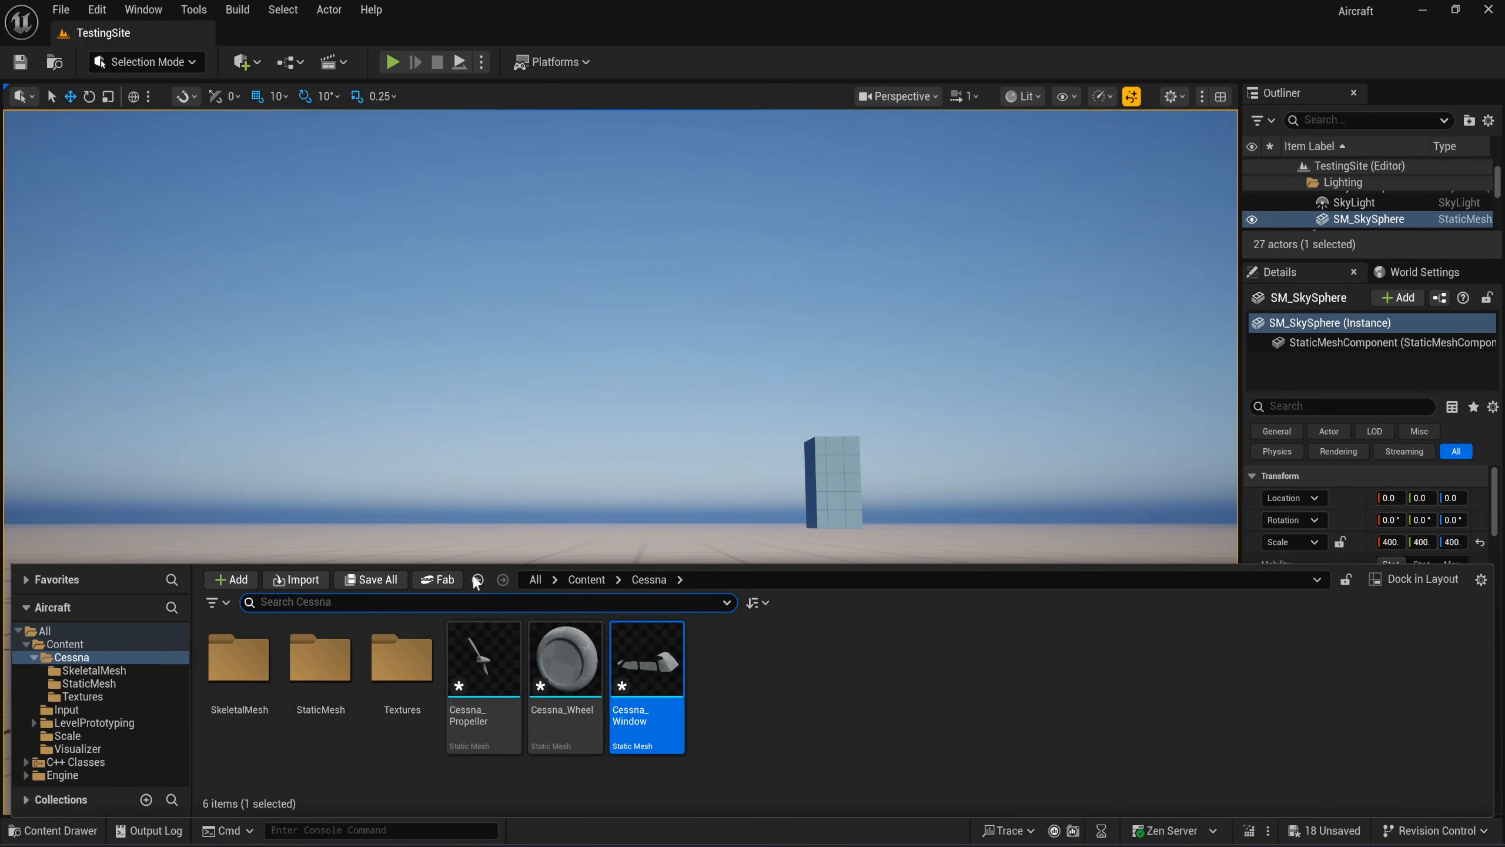
click(371, 579)
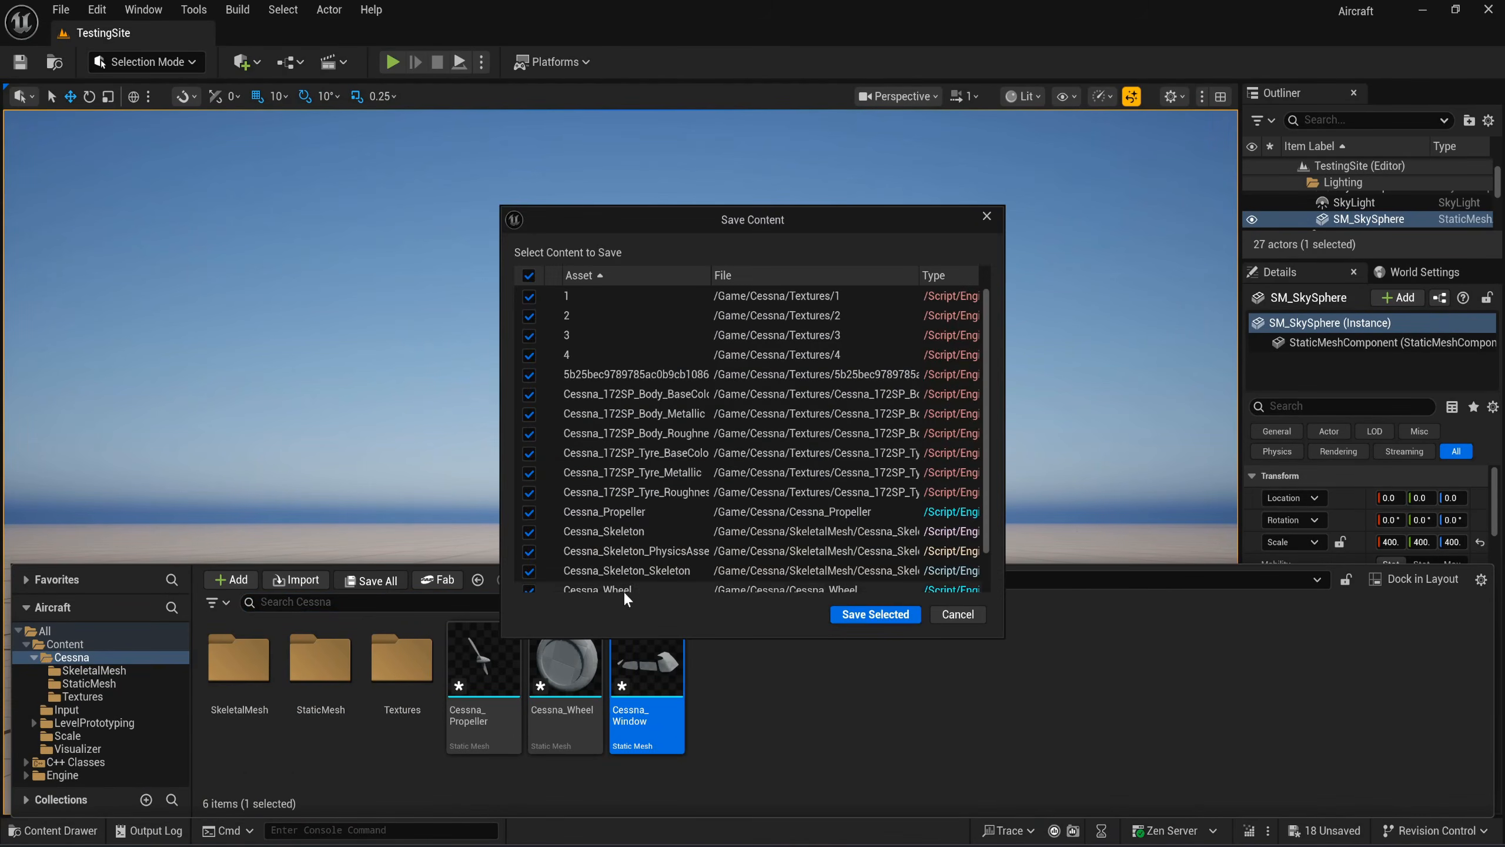
click(847, 617)
click(828, 724)
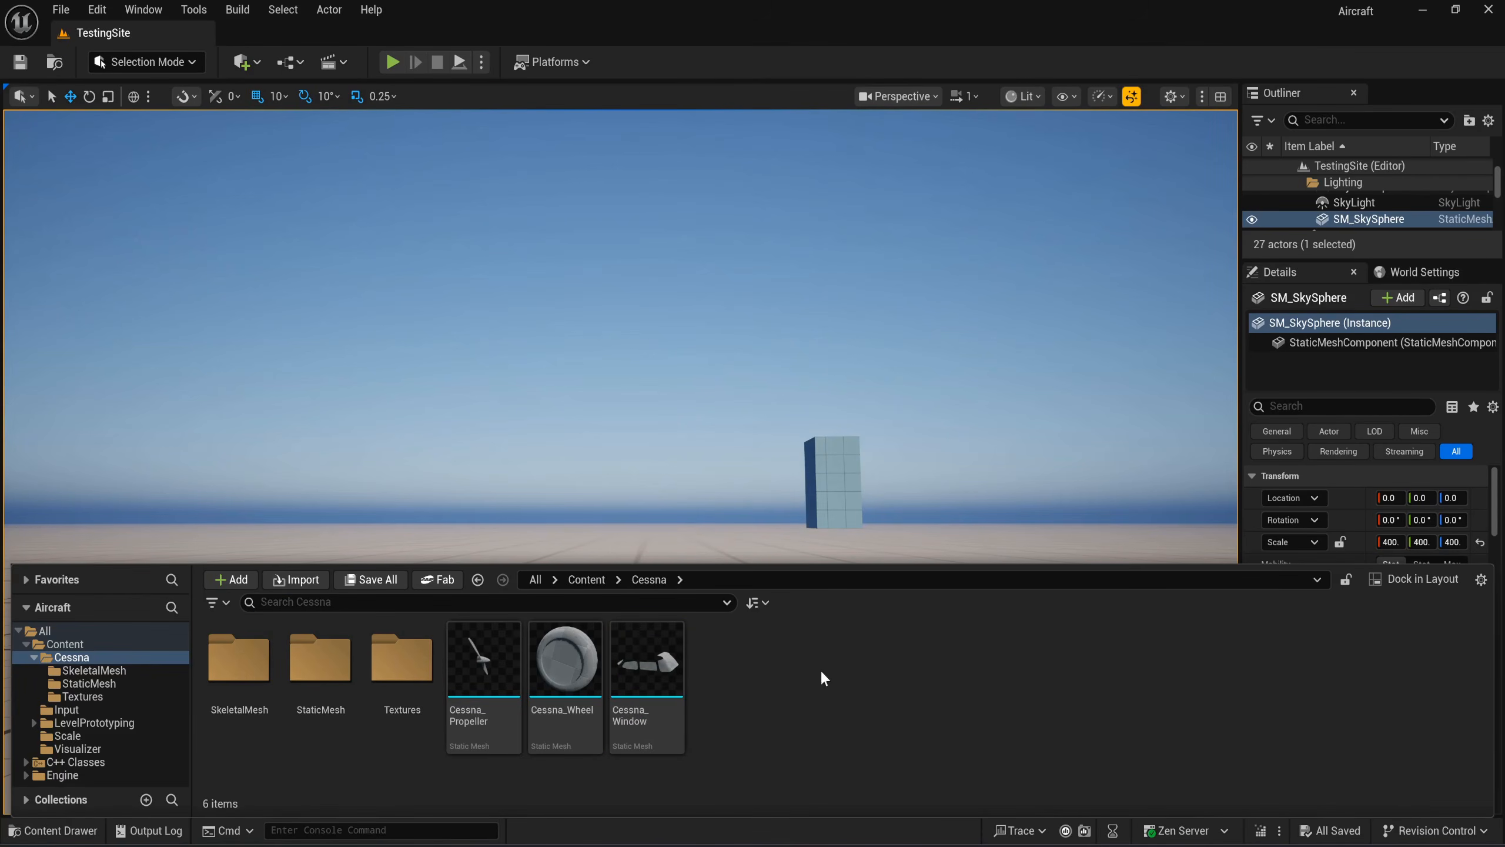
Create a new material named M_StandardMaterial in the Cessna folder and open its material graph.
right_click(807, 690)
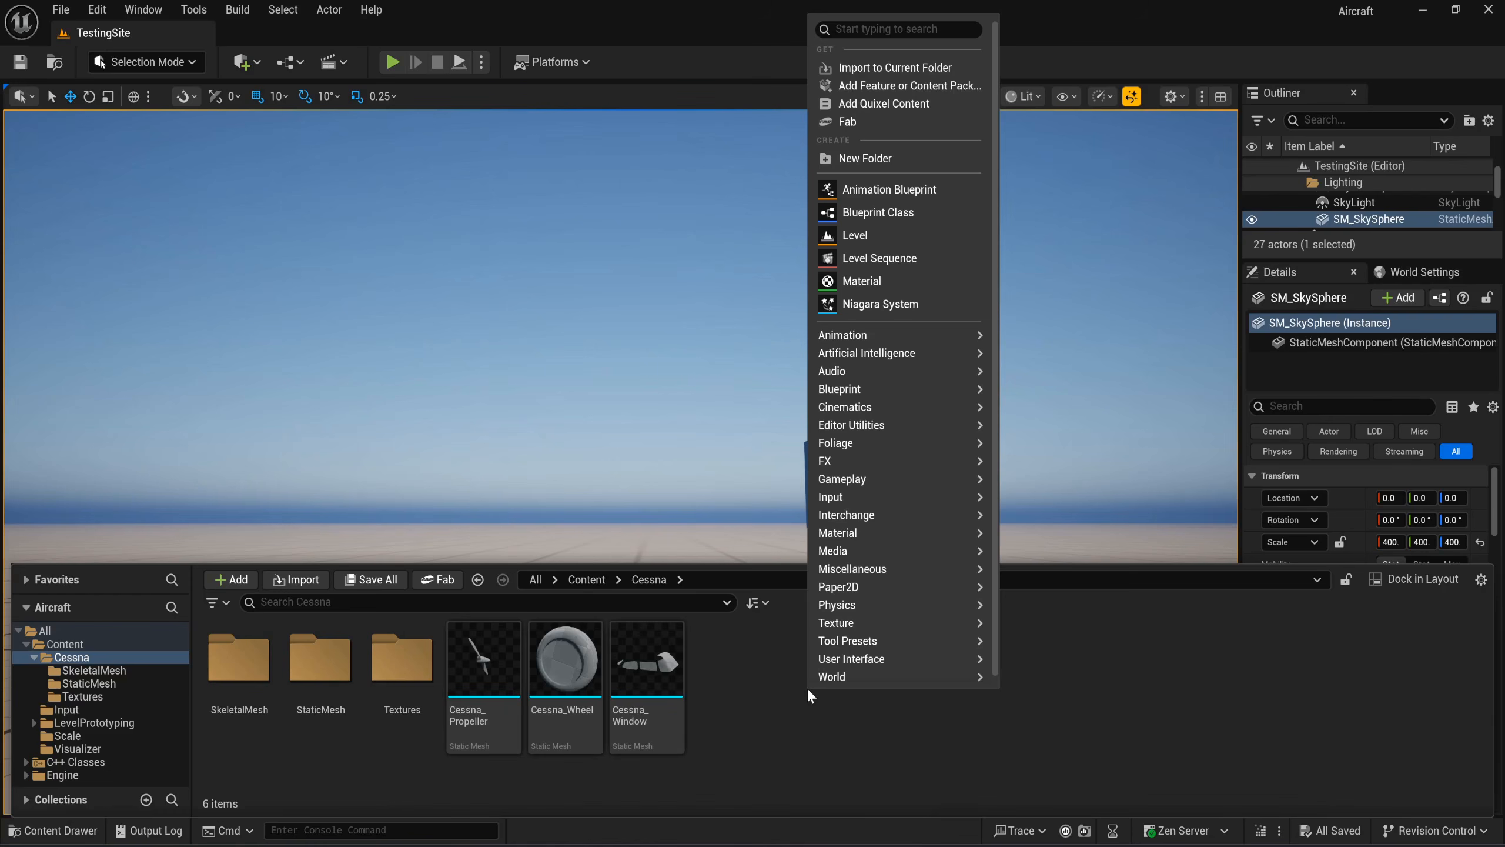
mouse_move(896, 532)
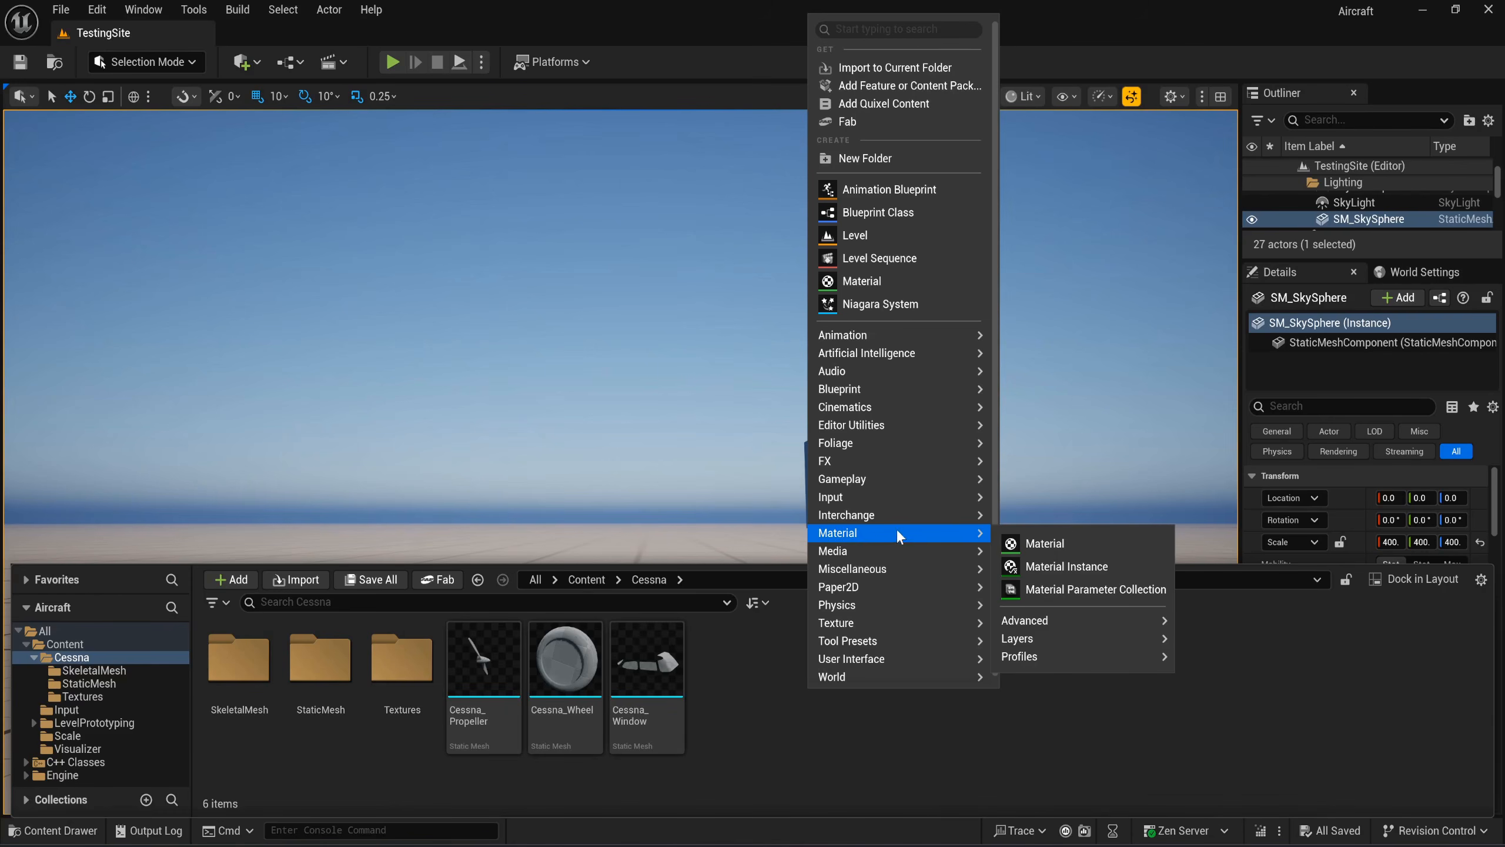
click(1100, 542)
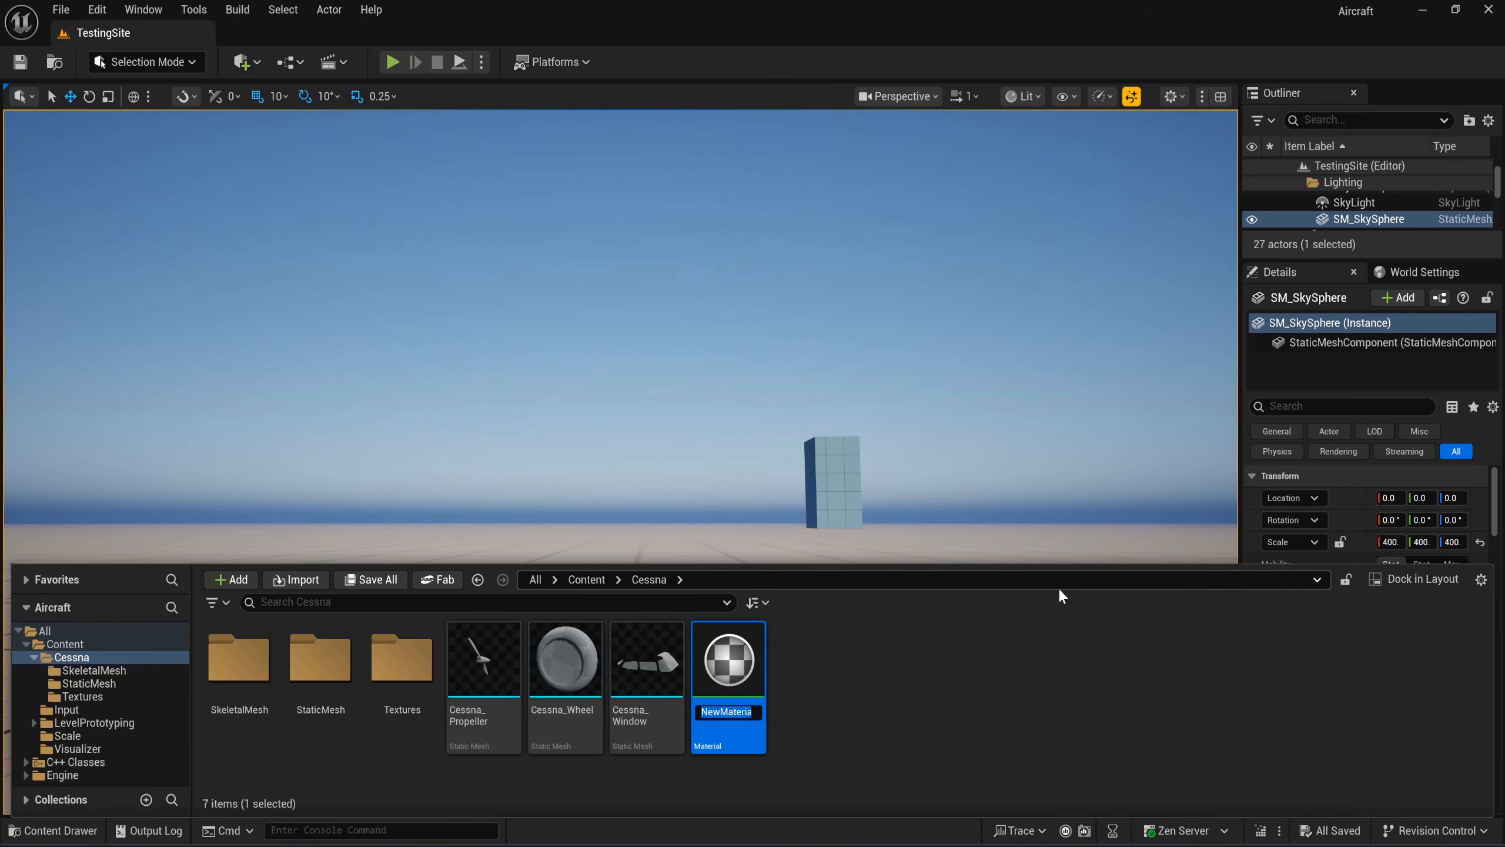
text(M)
text(_StandardMater)
text(ial)
key(Return)
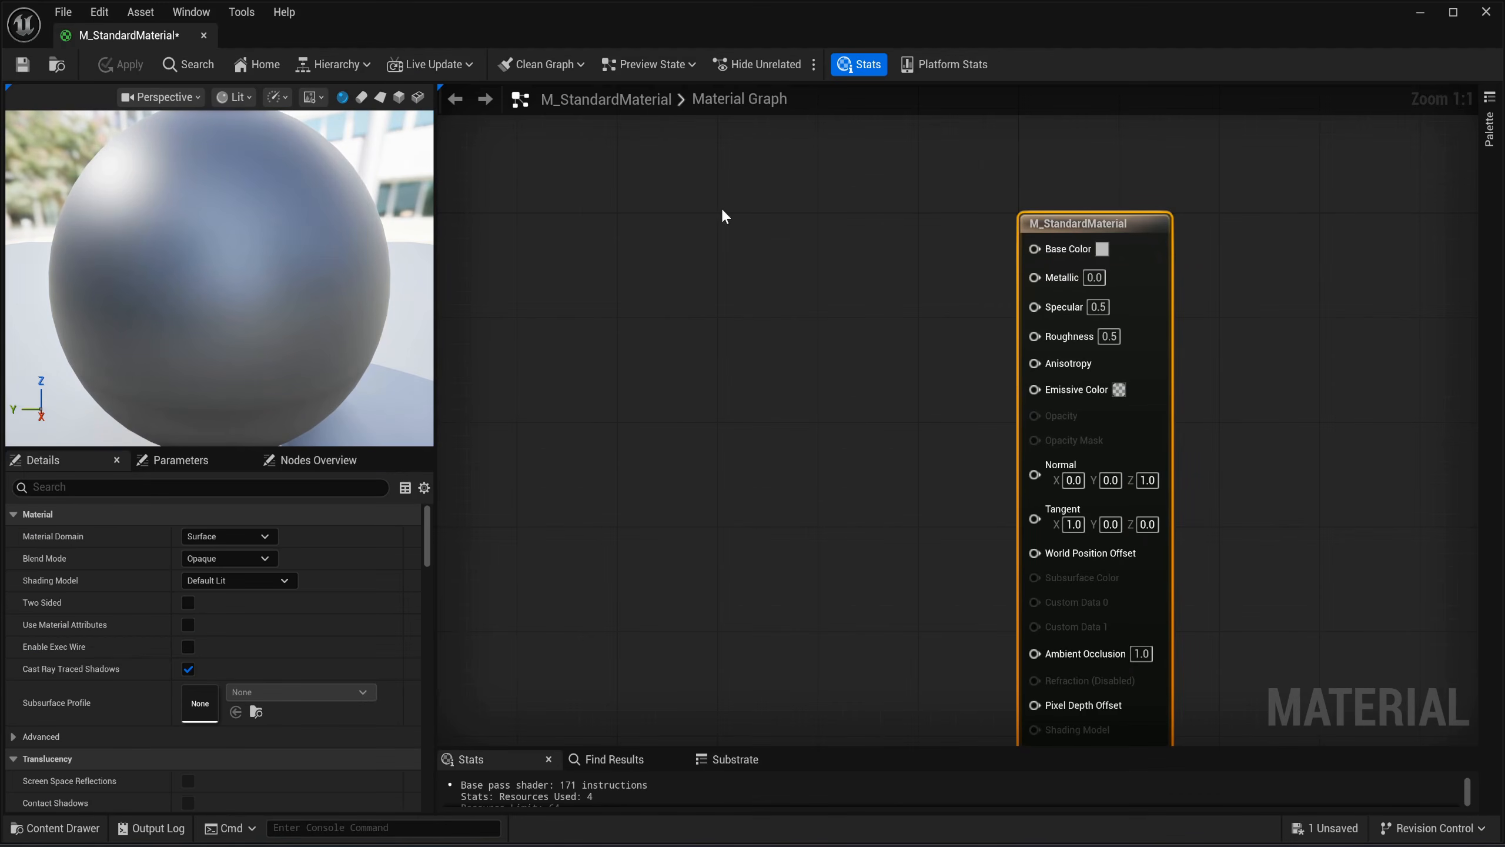
click(721, 206)
drag(788, 207, 767, 204)
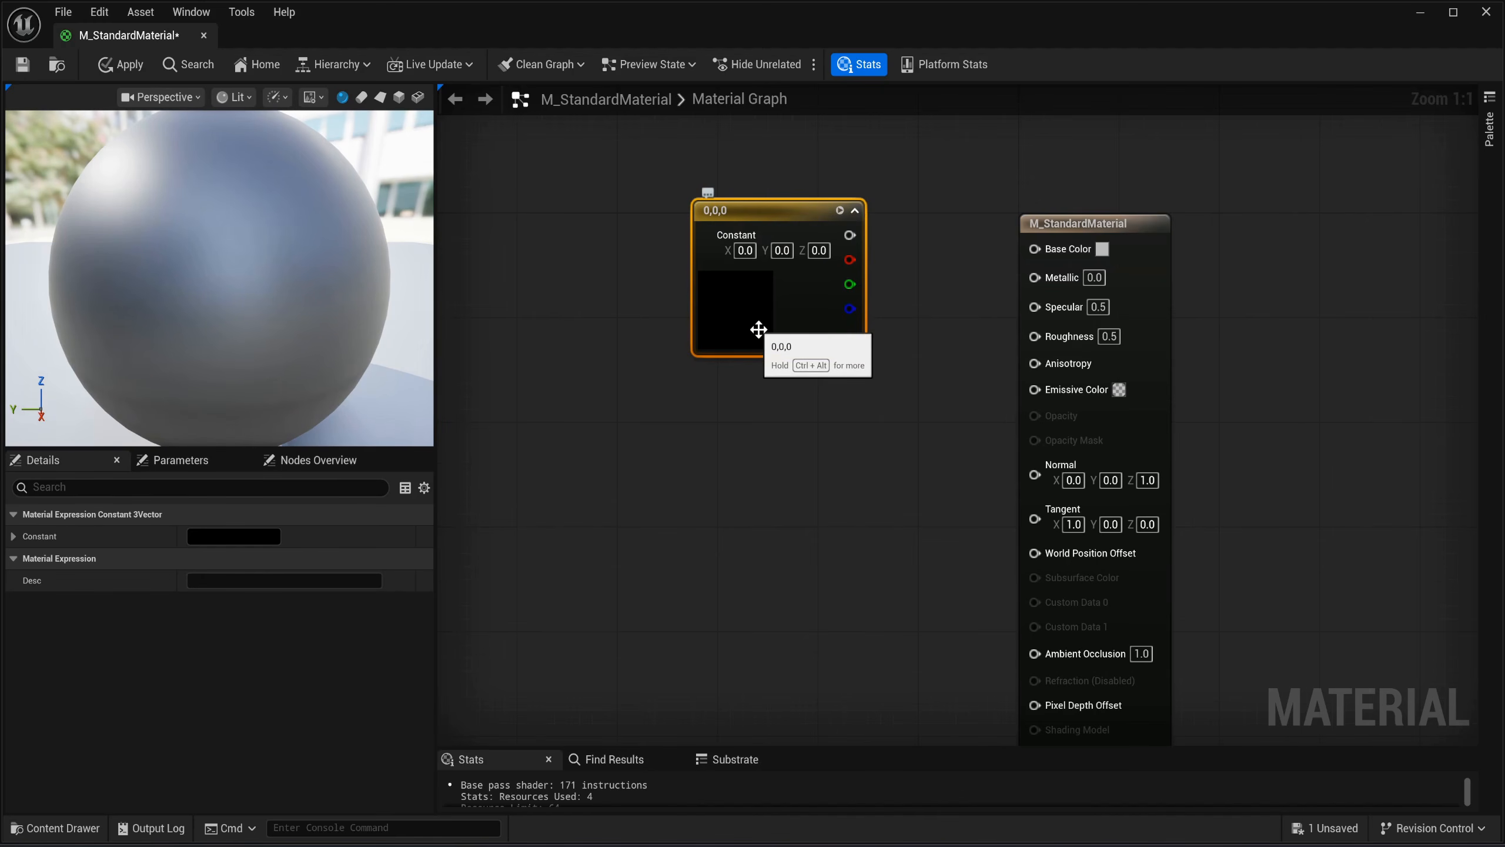
key(Delete)
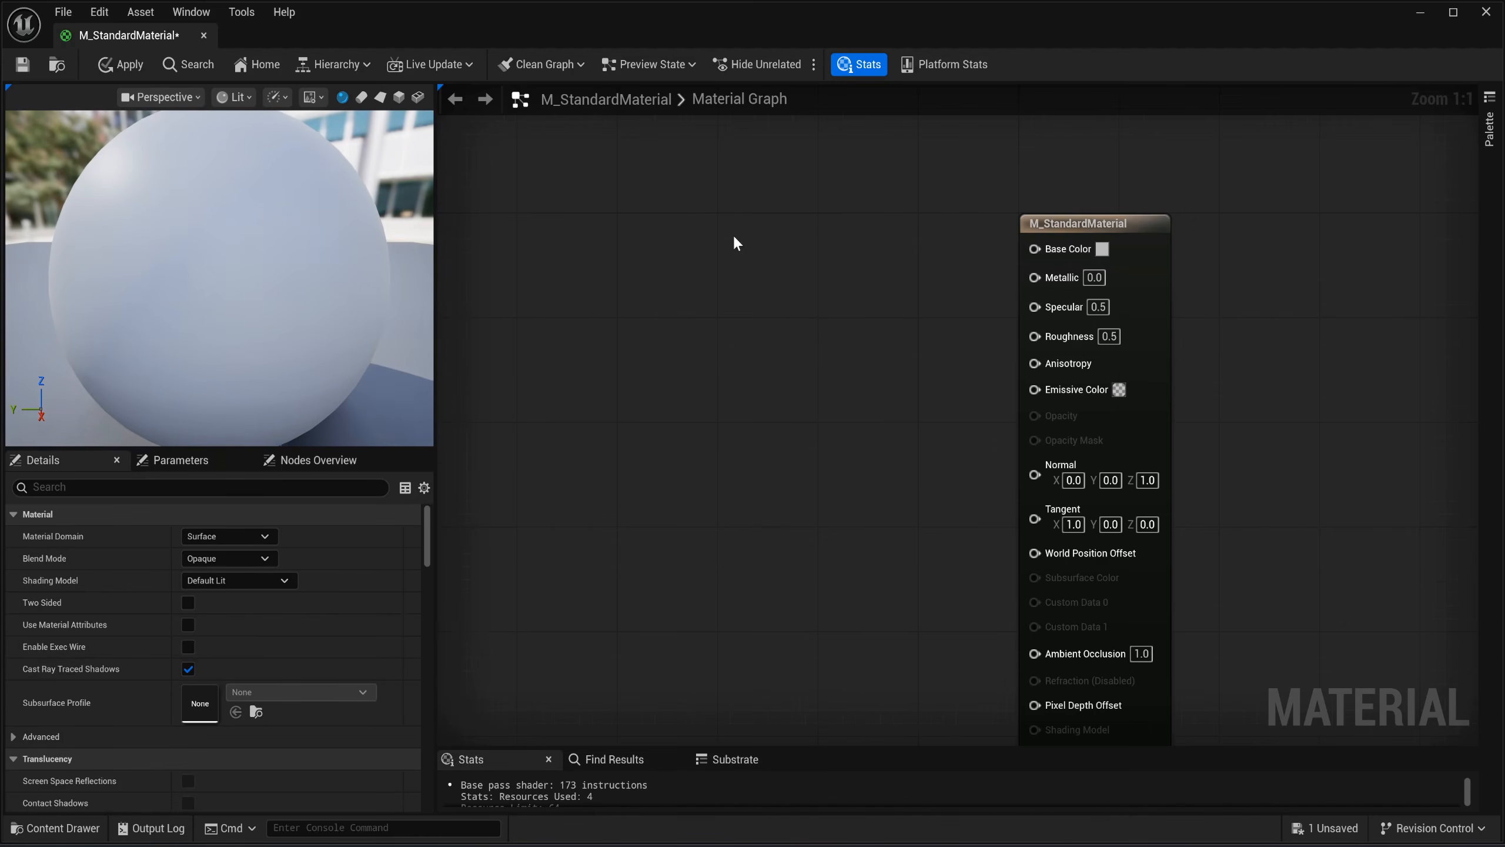
Add a Constant4Vector node, convert it to a parameter named Color and connect it to the material's Base Color.
click(706, 228)
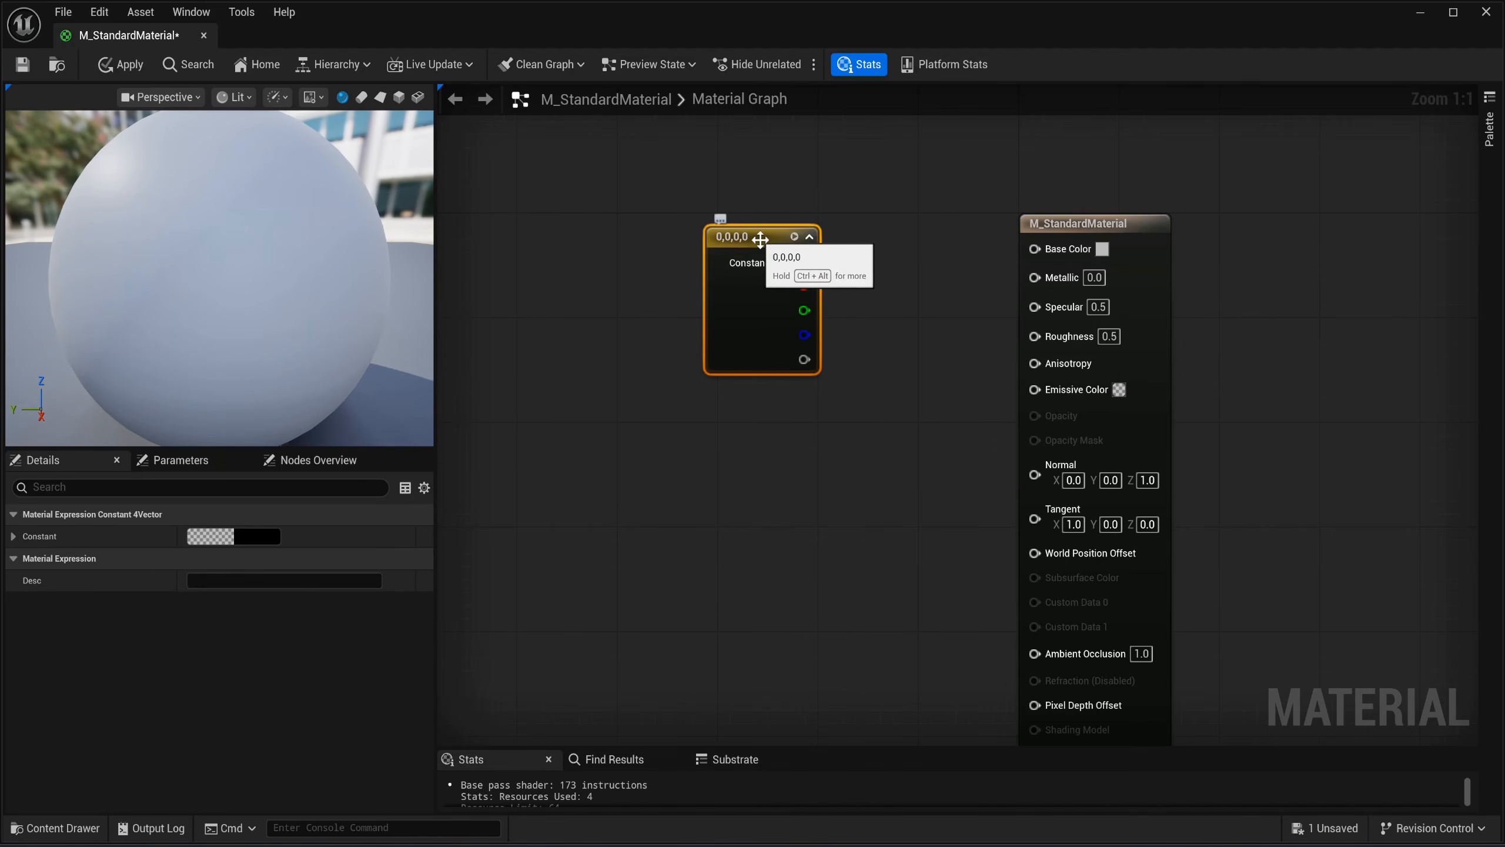
right_click(746, 328)
click(795, 379)
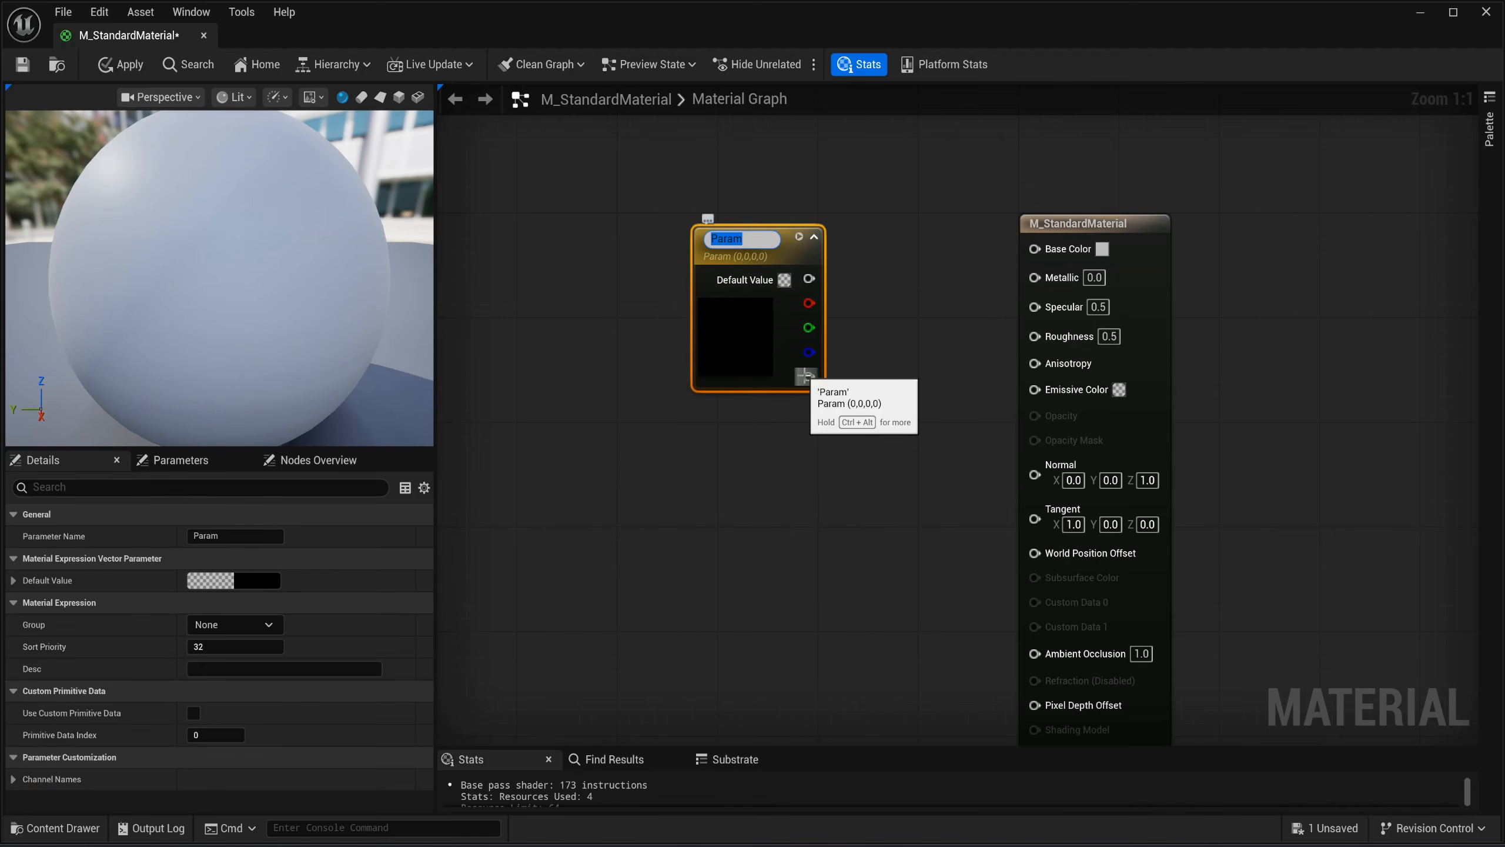
text(Color)
key(Return)
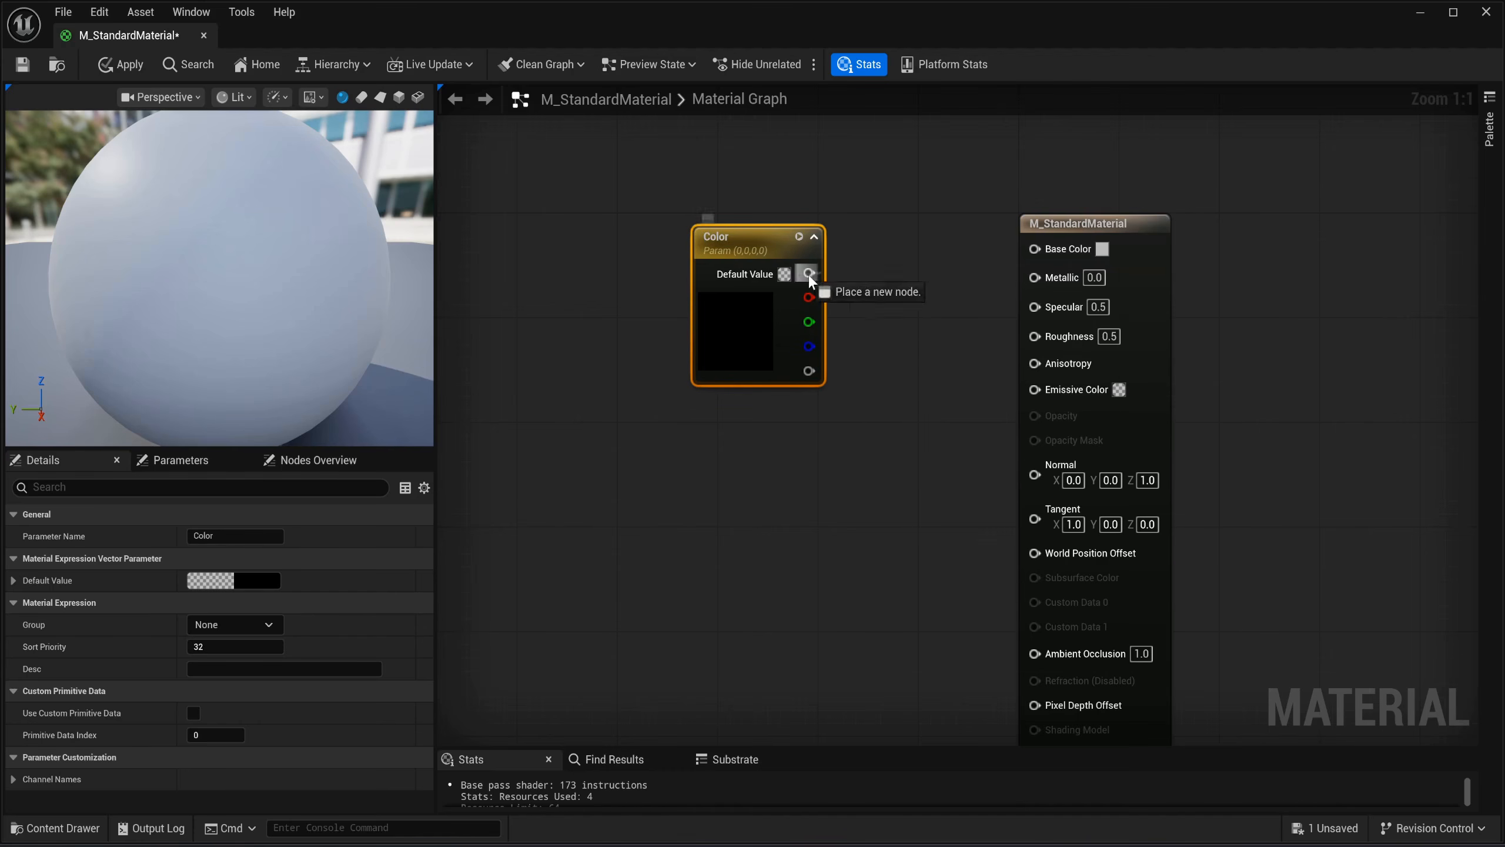
drag(809, 277, 1067, 249)
drag(741, 346, 742, 316)
click(770, 510)
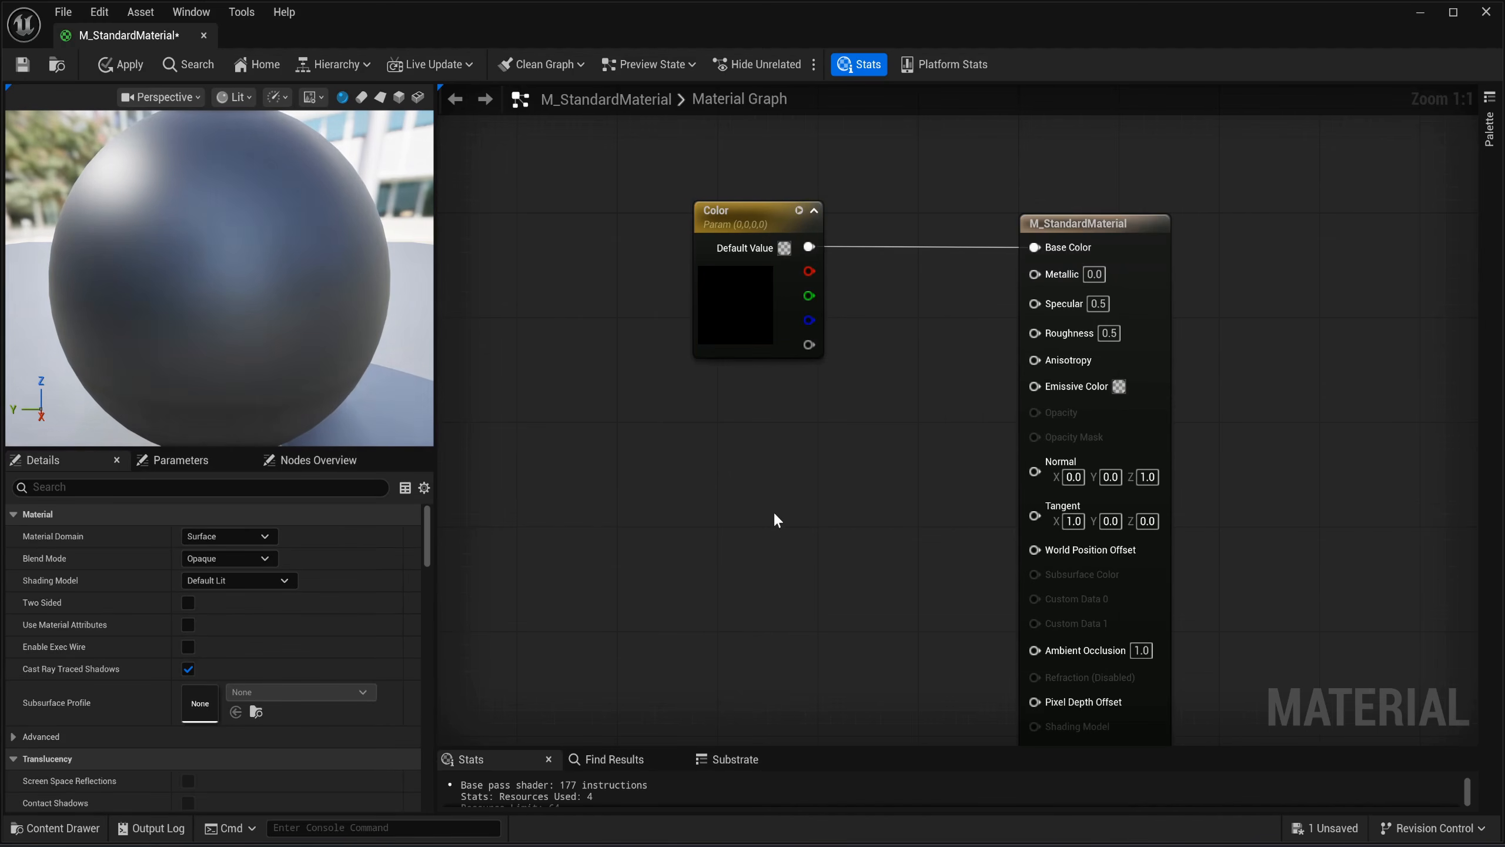
Add a scalar Constant node below the Color node and convert it to a parameter named Metallic.
click(724, 449)
right_drag(776, 506, 795, 423)
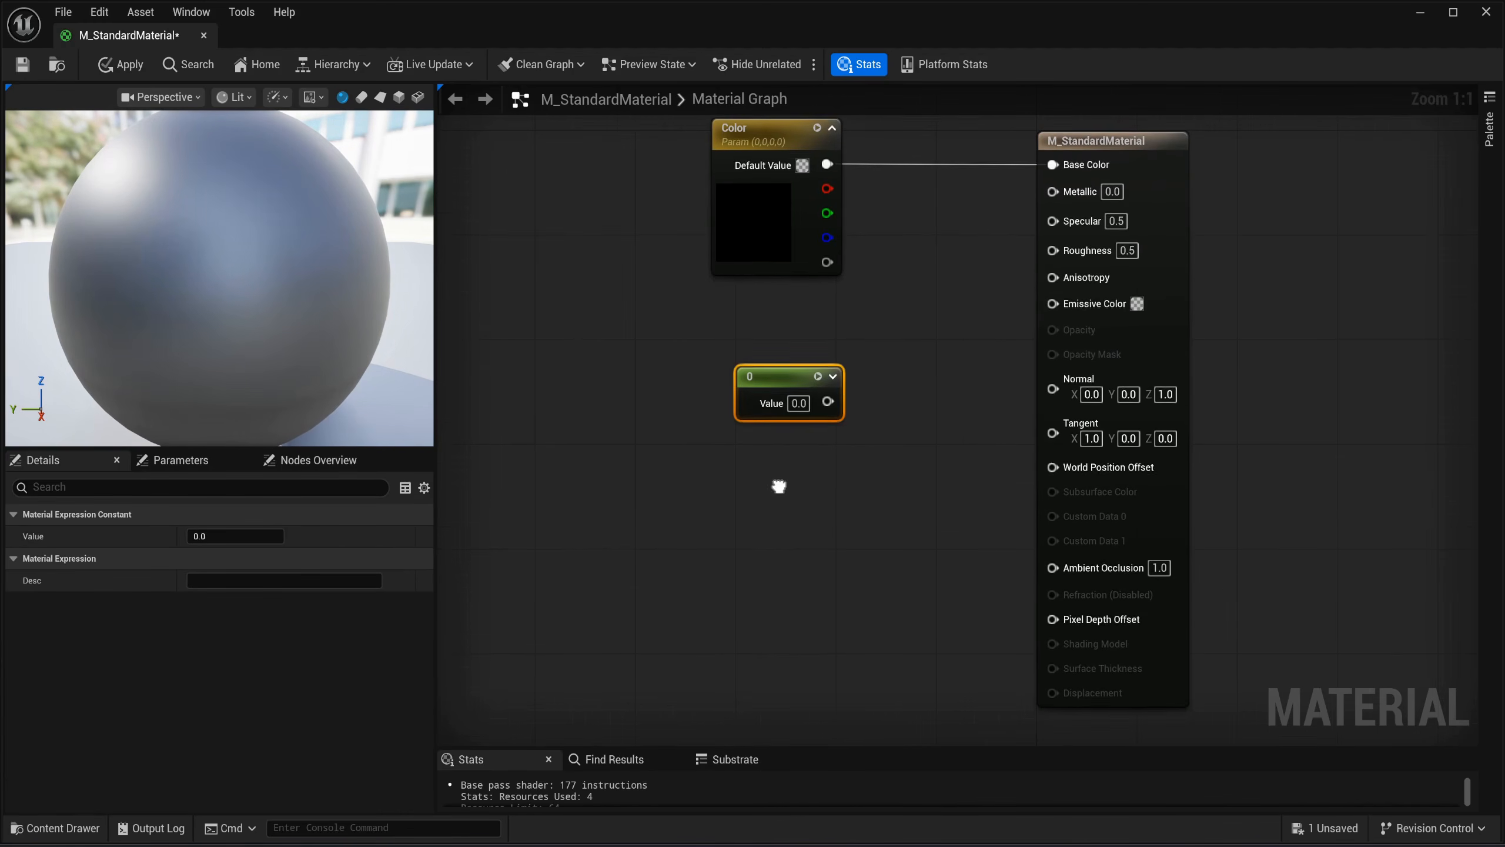
right_click(778, 386)
click(814, 435)
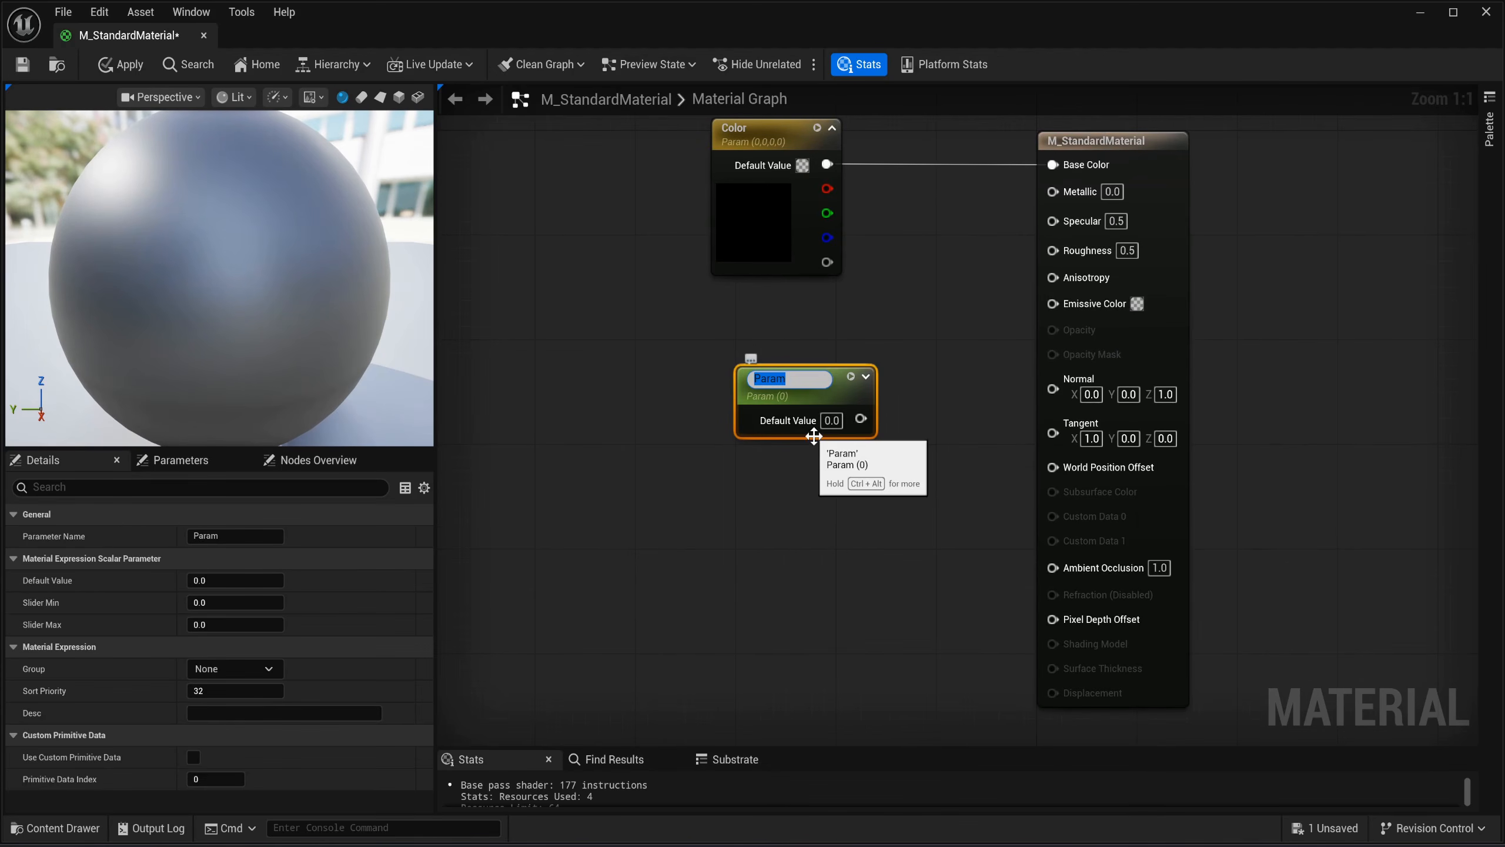
text(Metallic)
key(Return)
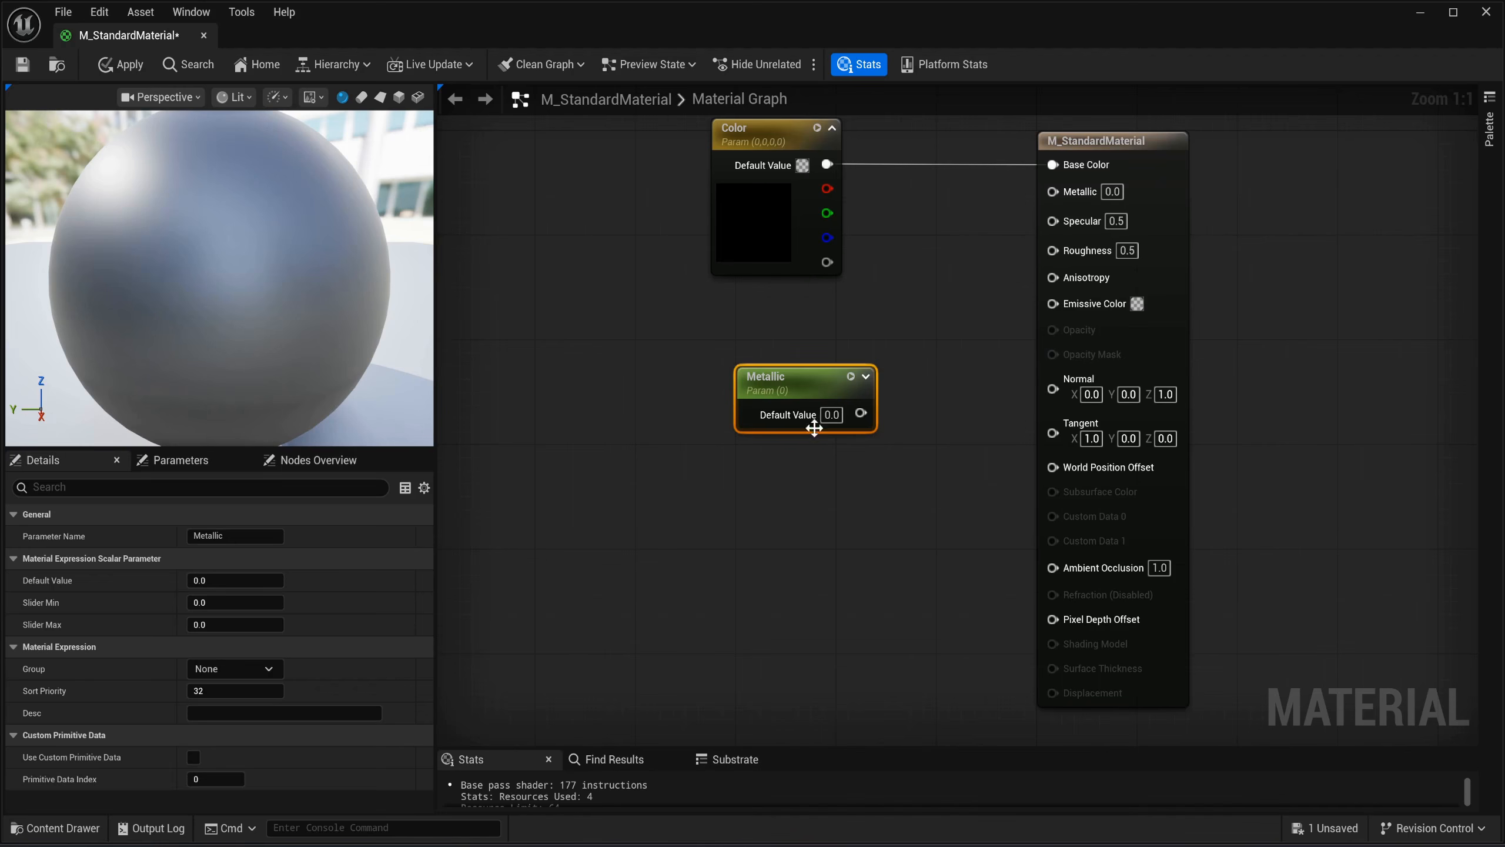
drag(826, 397, 814, 385)
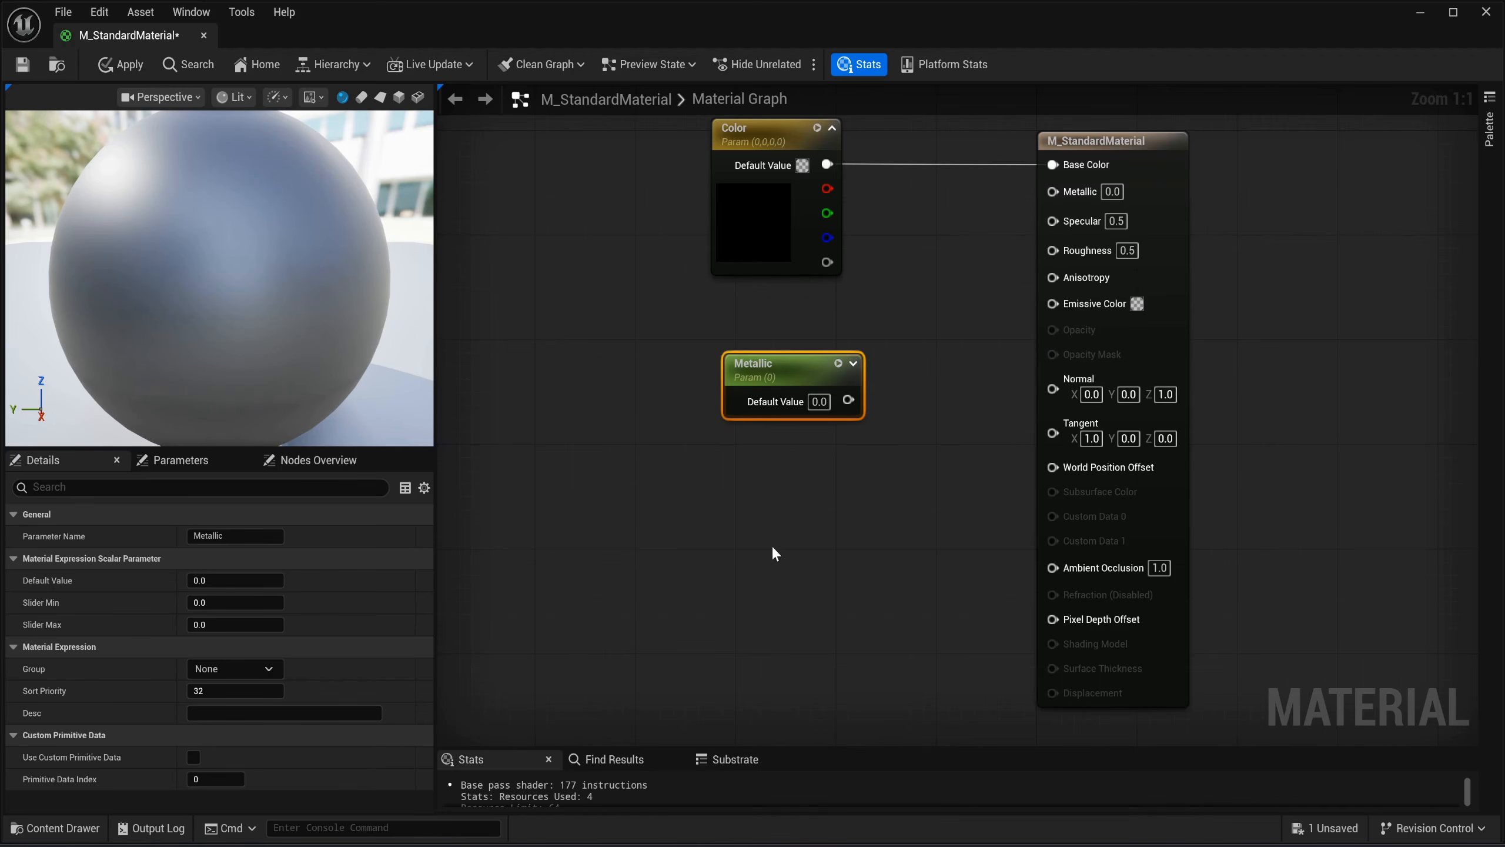
Add another scalar Constant node below Metallic and convert it to a parameter named Roughness.
click(752, 558)
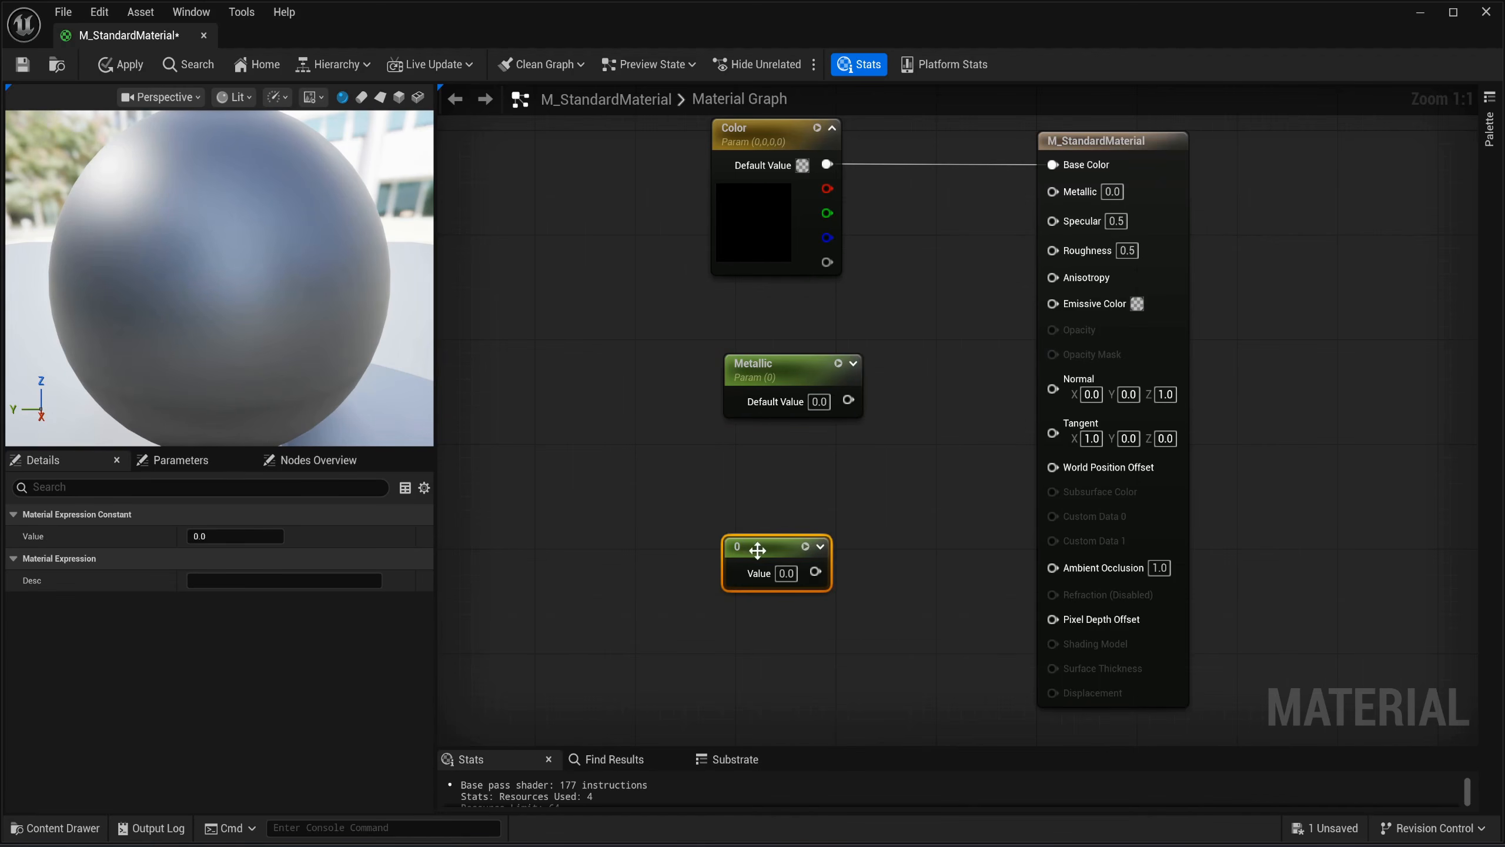
right_click(758, 550)
click(824, 188)
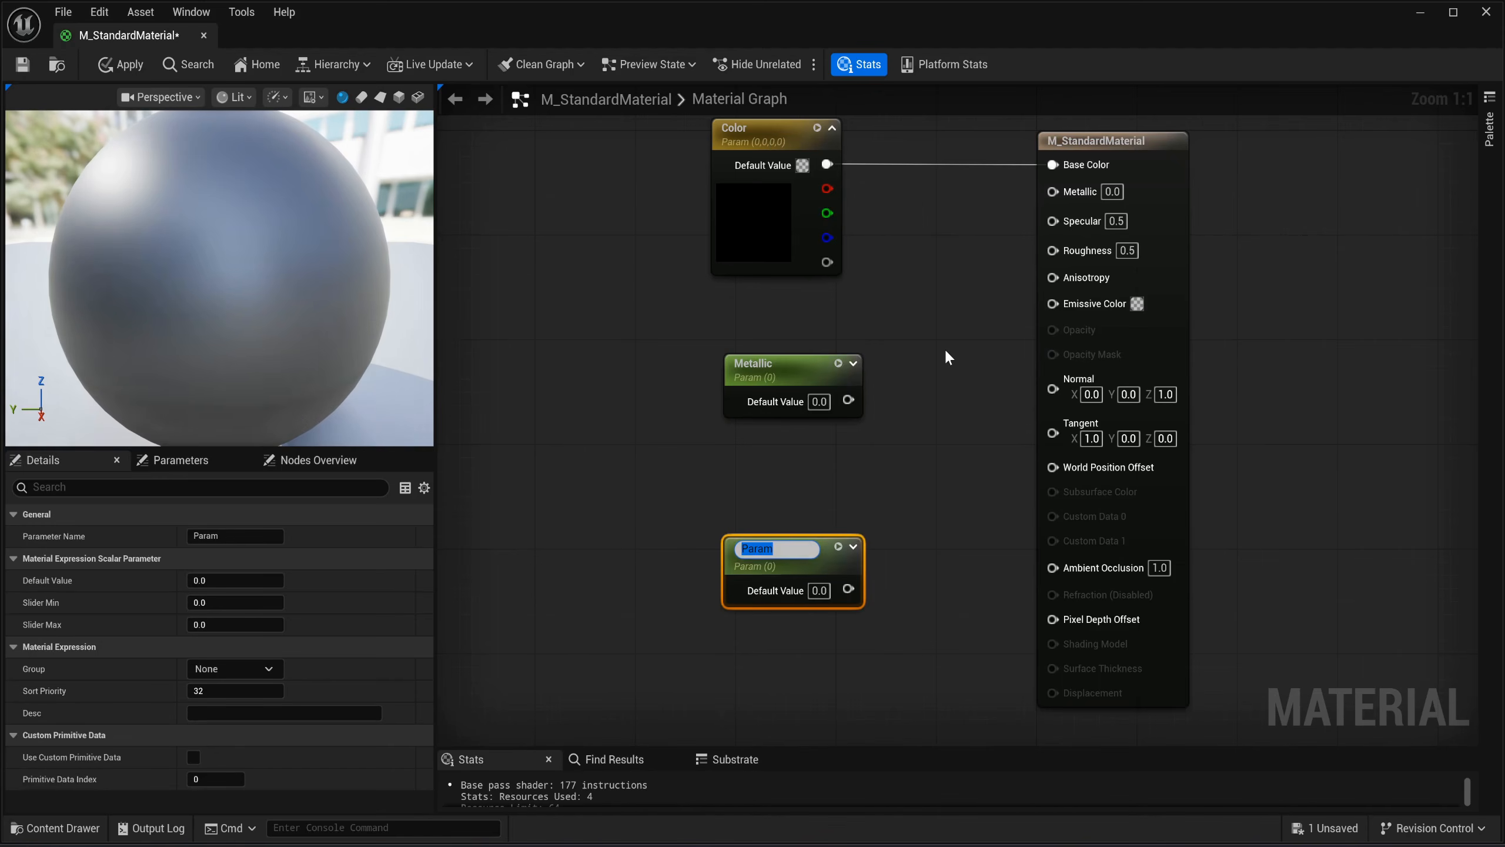
text(Rough)
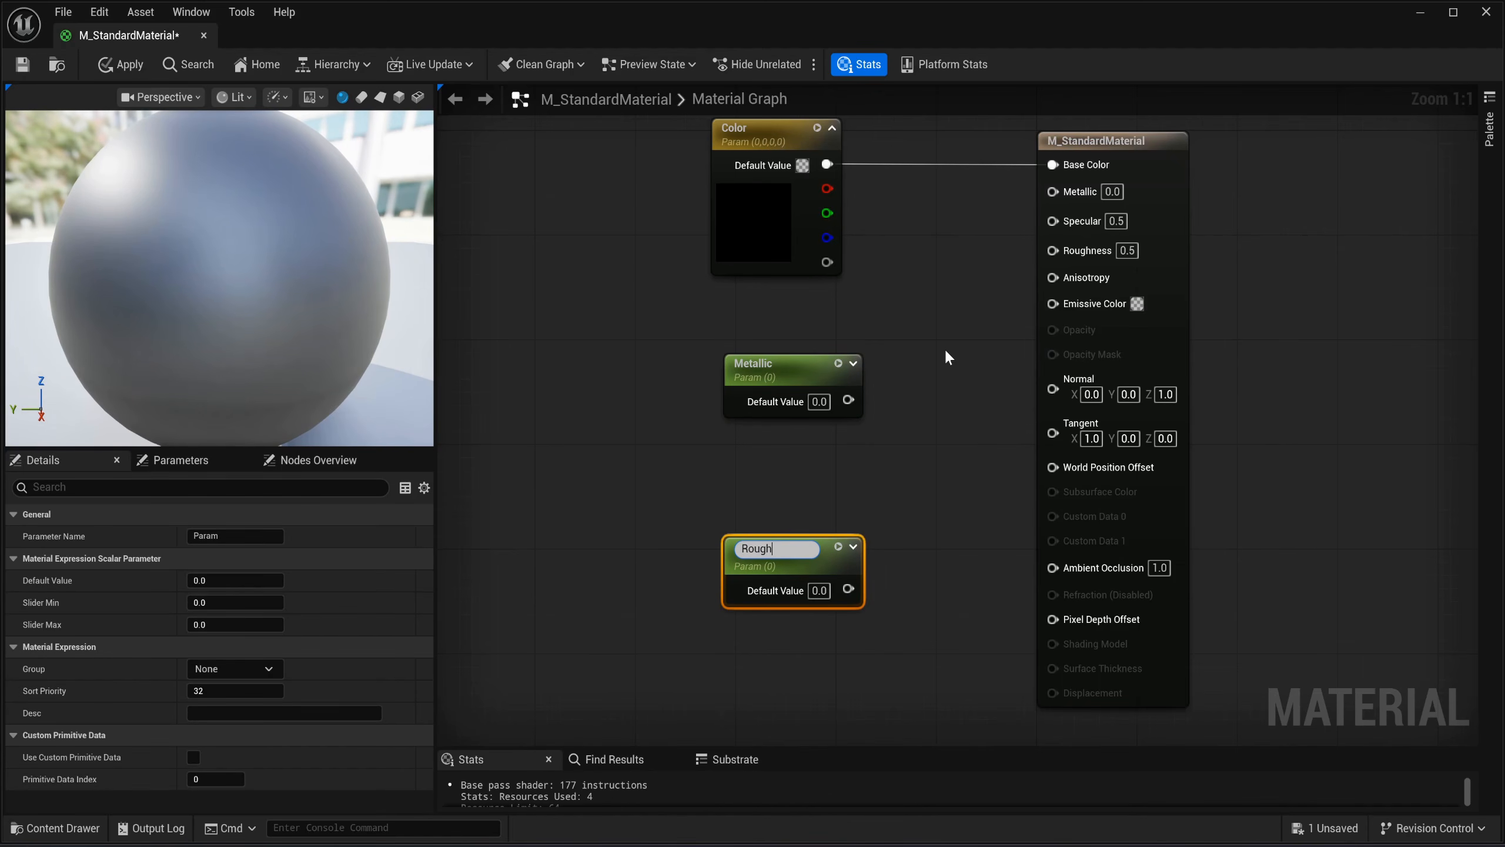
text(ness)
key(Return)
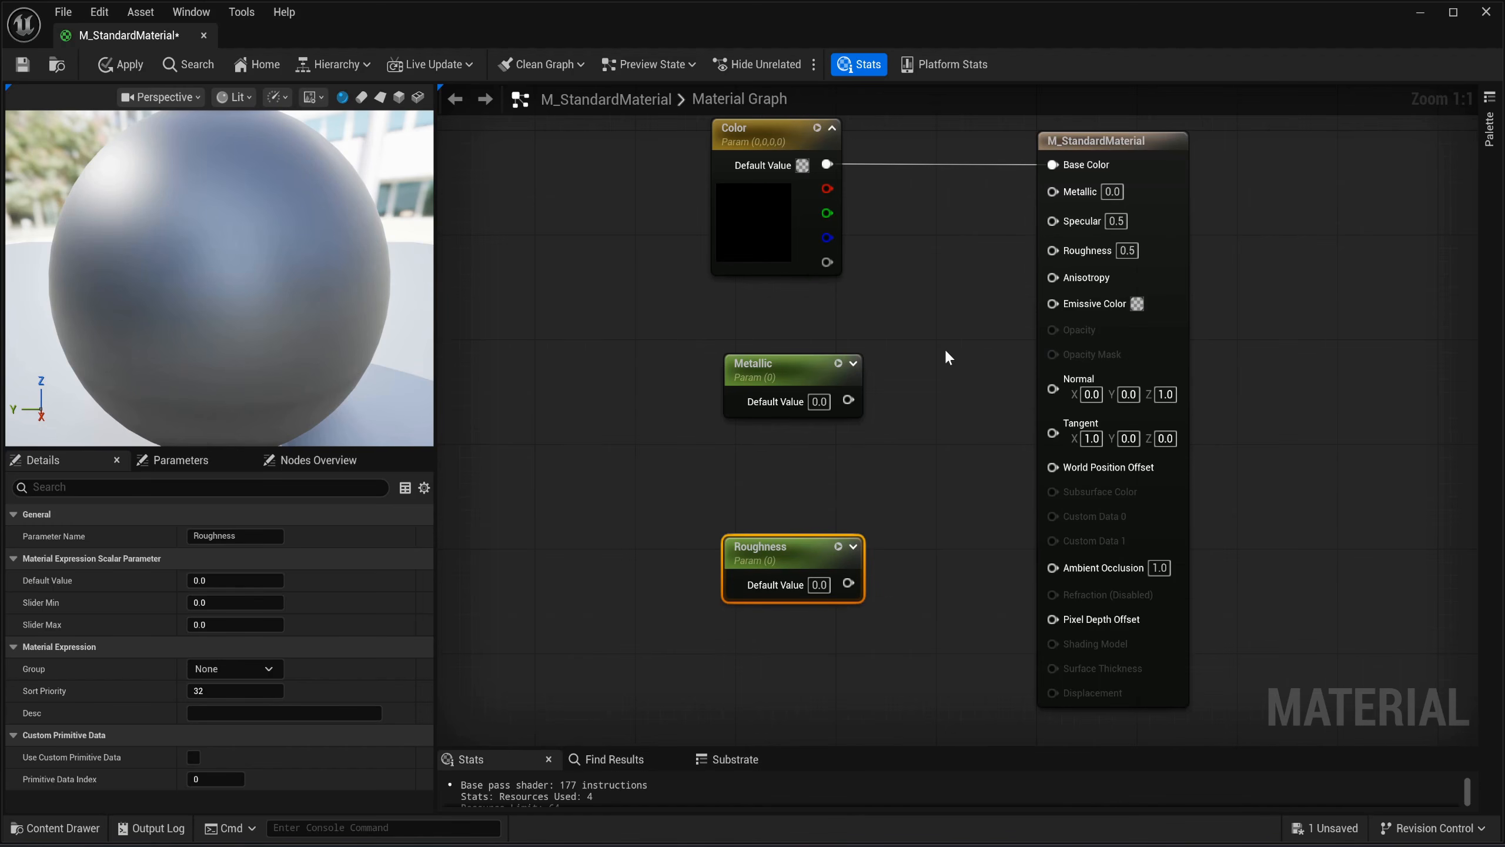
Line up the Metallic and Roughness nodes under Color and connect them to the material's Metallic and Roughness inputs.
drag(773, 356, 764, 321)
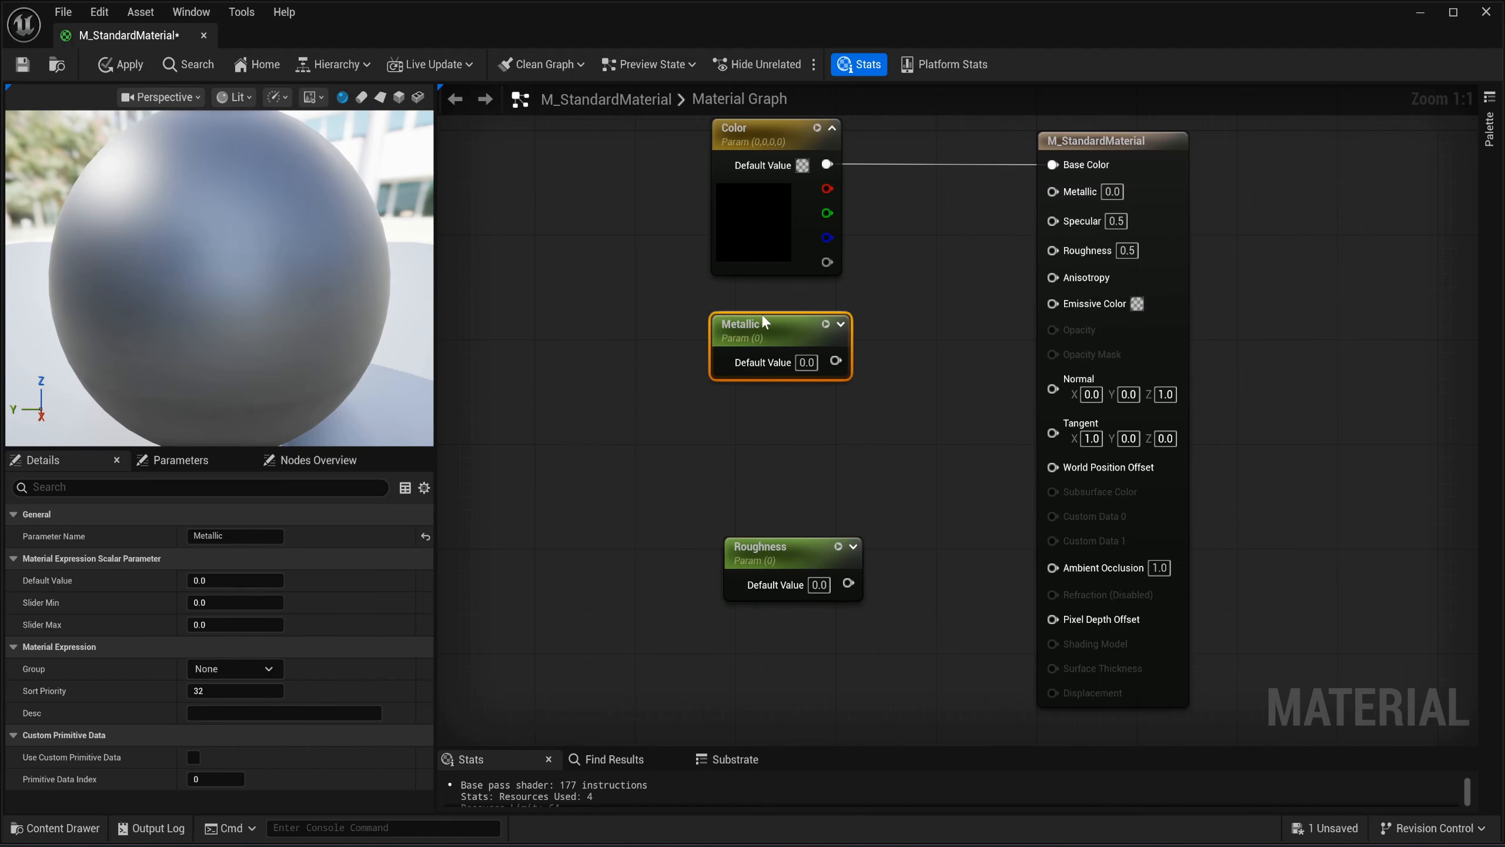
drag(778, 568, 766, 489)
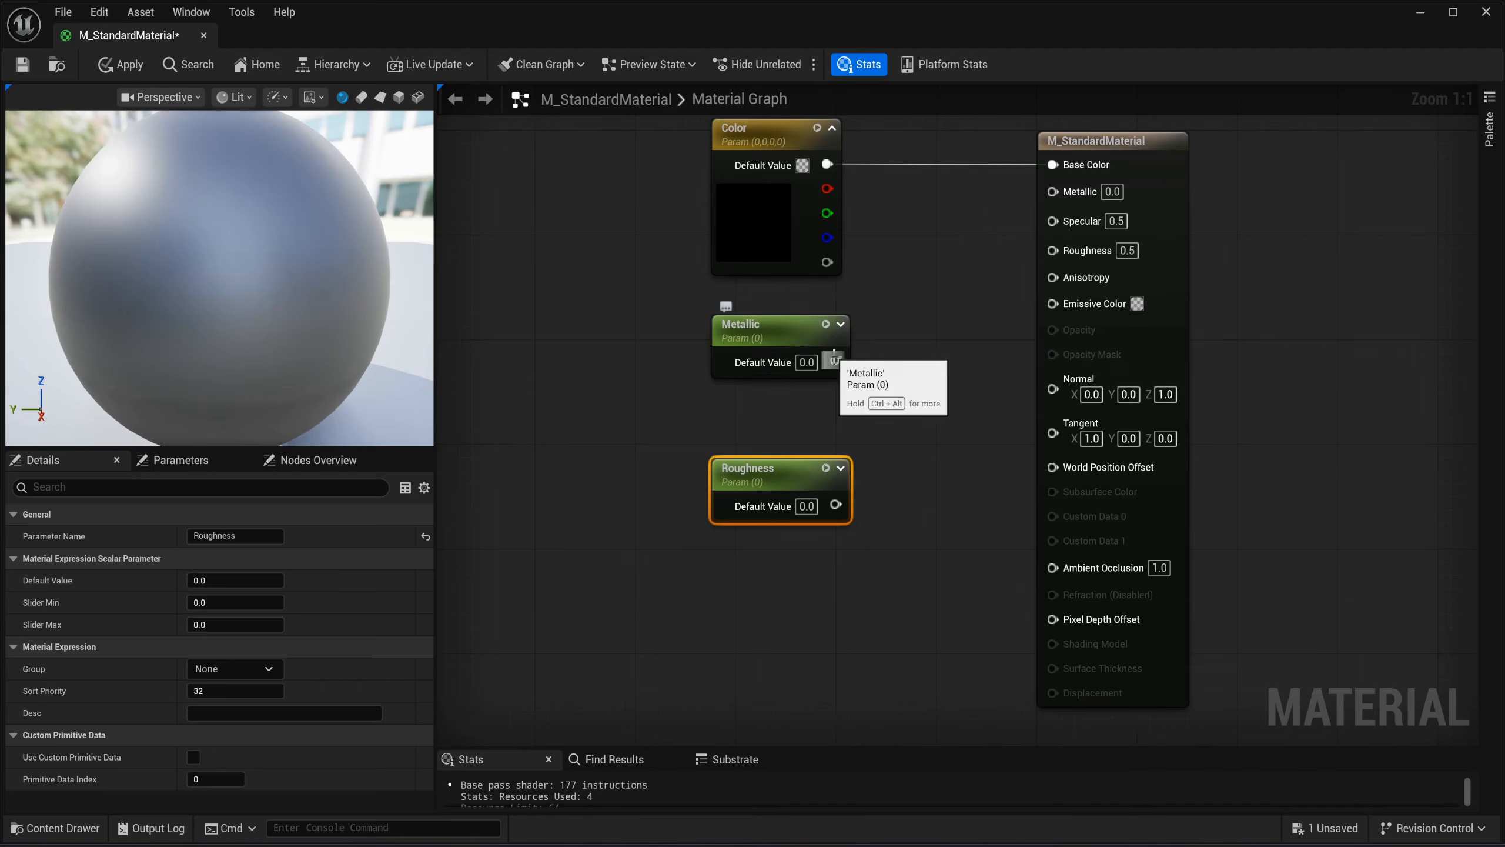
drag(835, 361, 1070, 190)
drag(835, 504, 1083, 246)
click(962, 330)
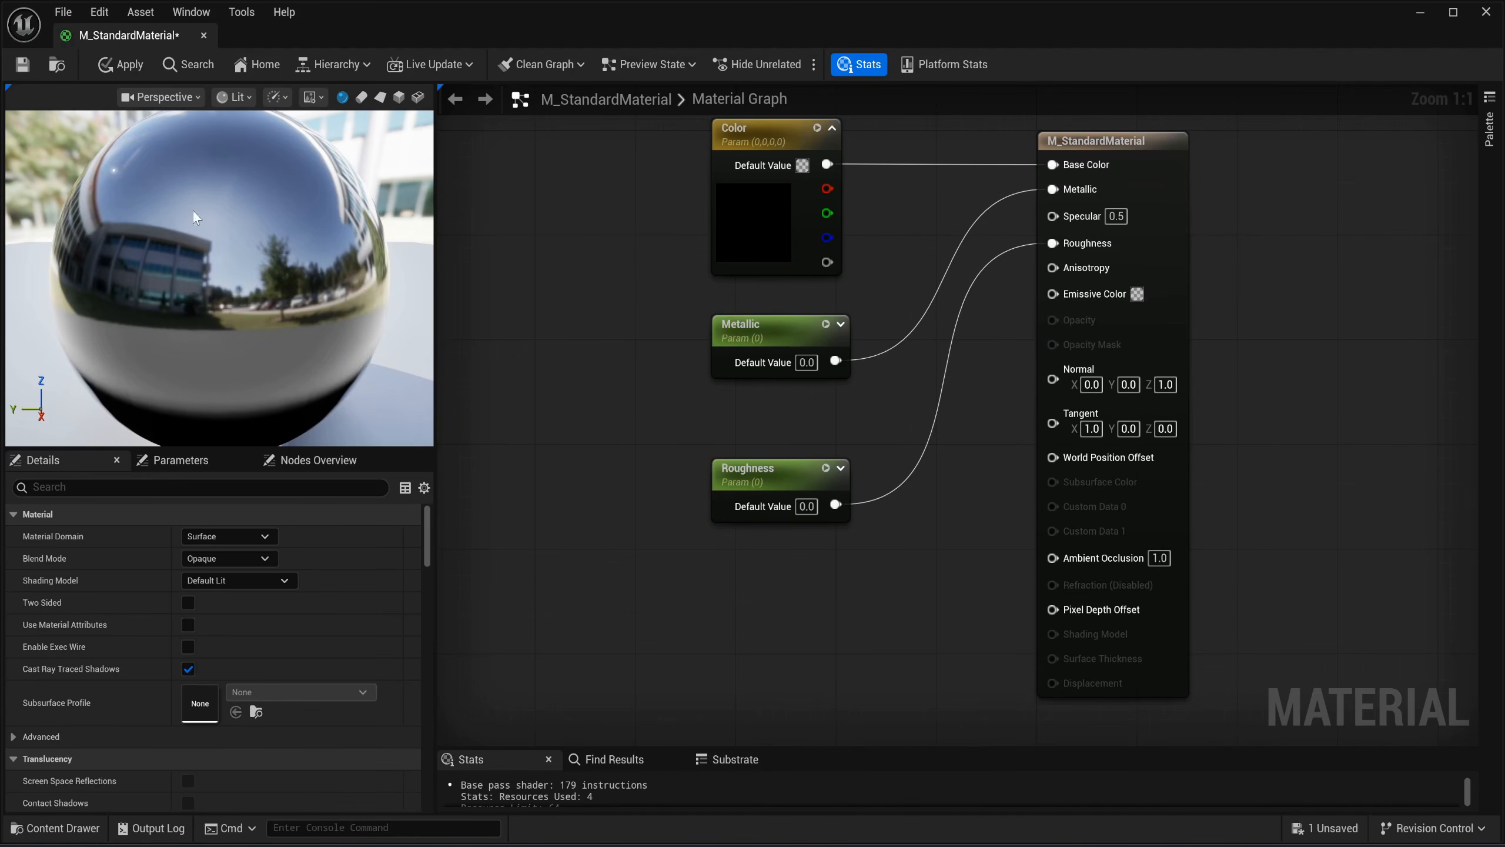
Apply and save M_StandardMaterial and dock its editor beside the TestingSite level in the main window.
click(121, 64)
click(23, 64)
drag(127, 35, 279, 34)
Return to the TestingSite level and create a second material named M_SolidMaterial in the Cessna folder.
click(103, 33)
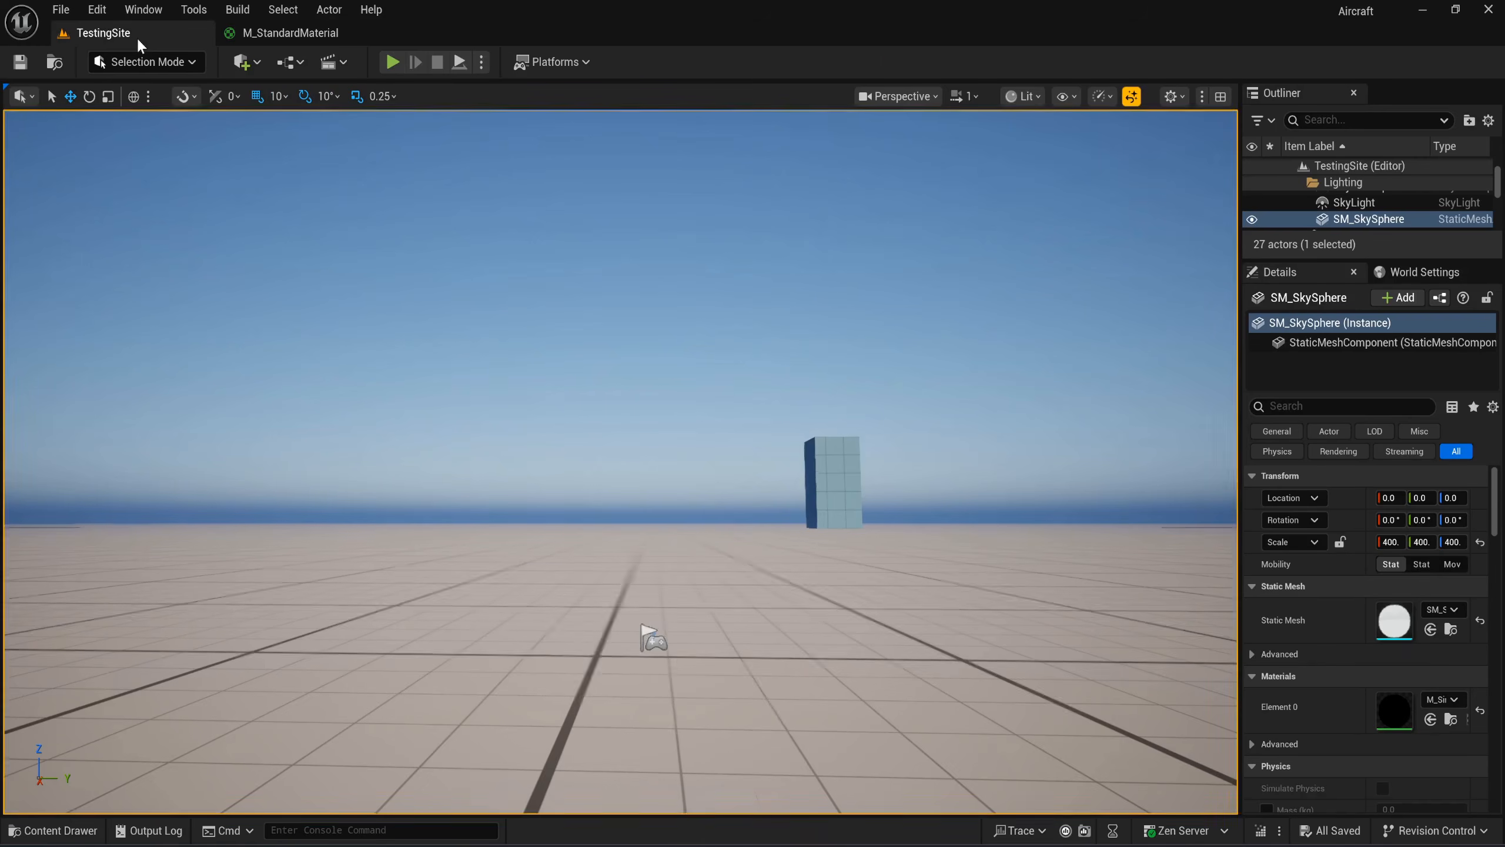
key(ctrl+space)
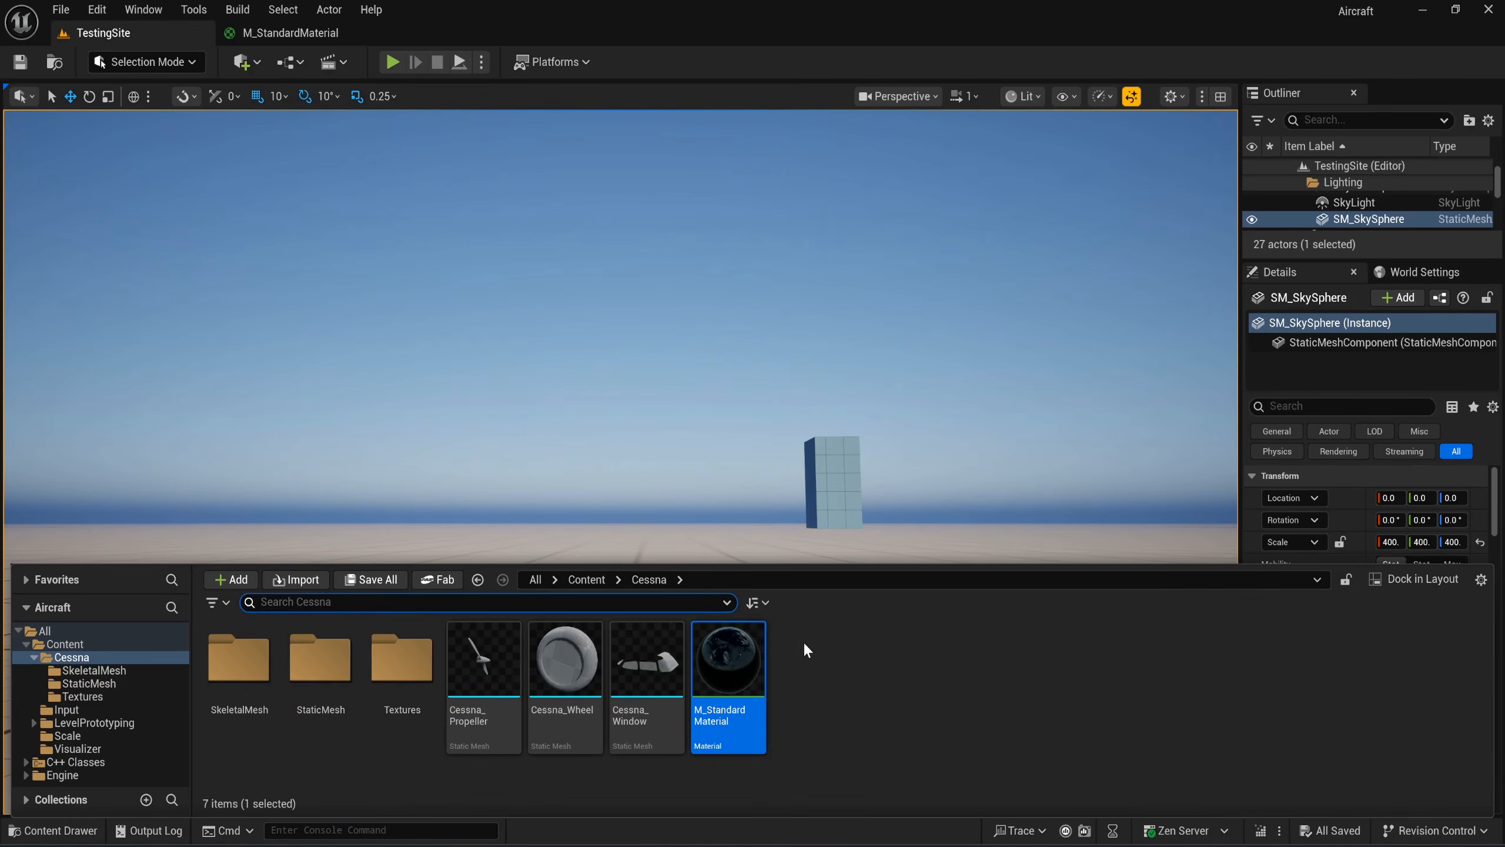
right_click(828, 663)
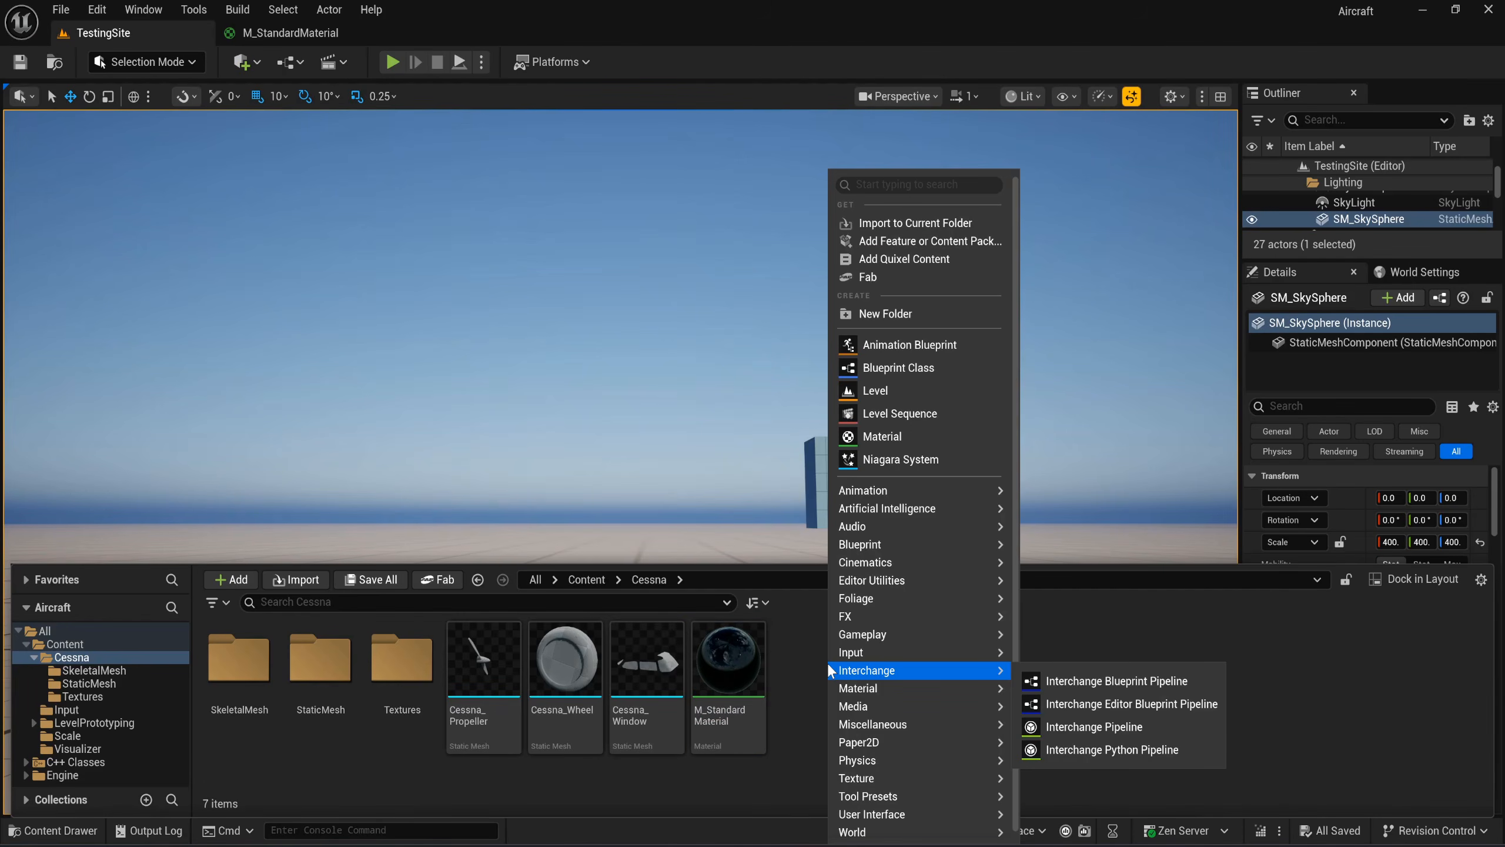
mouse_move(1007, 690)
click(1189, 703)
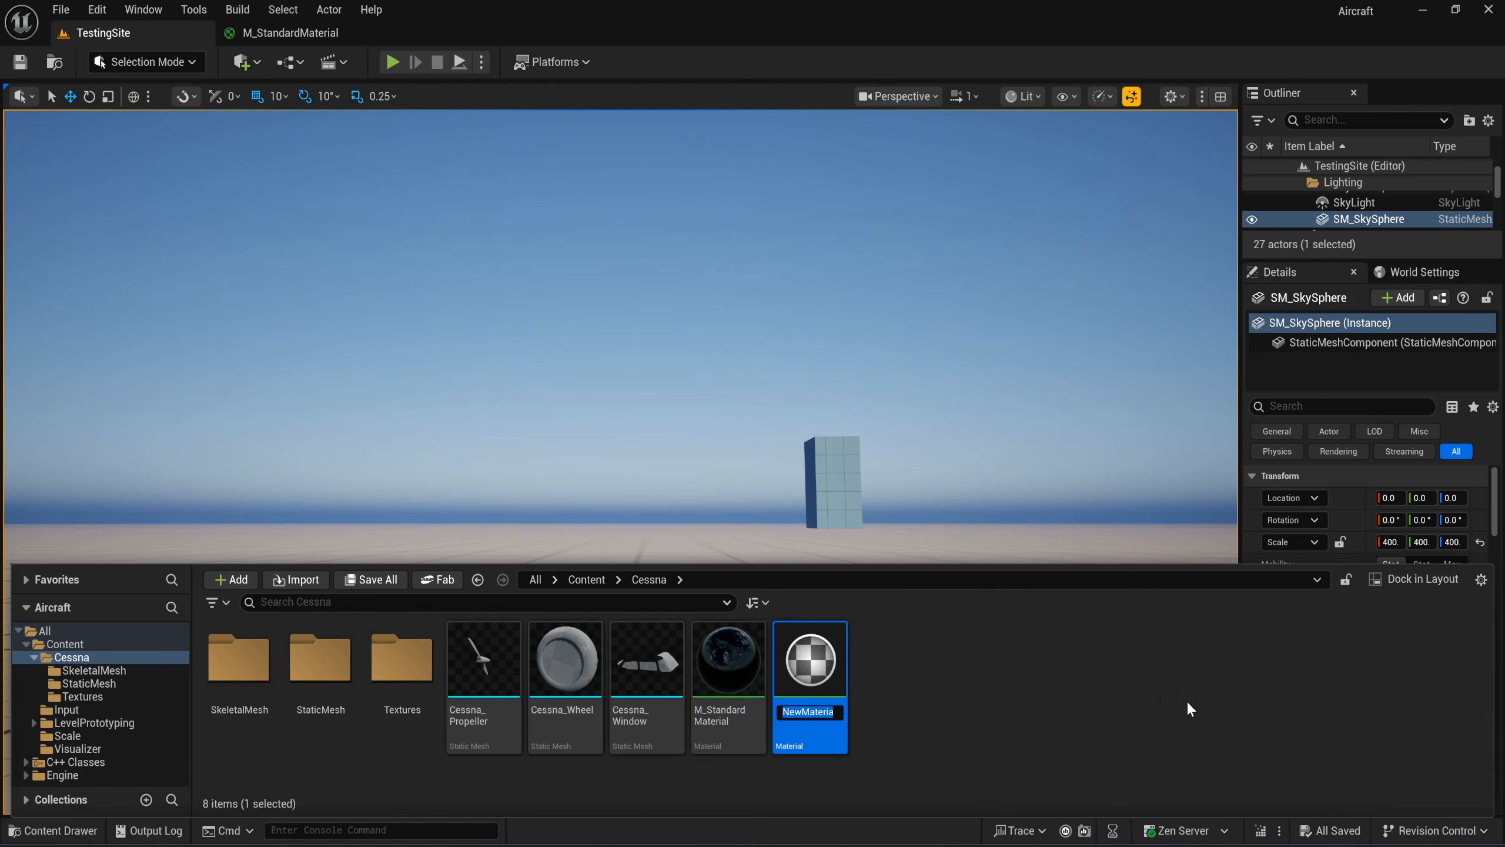
text(M)
text(_SolidMaterial)
key(Return)
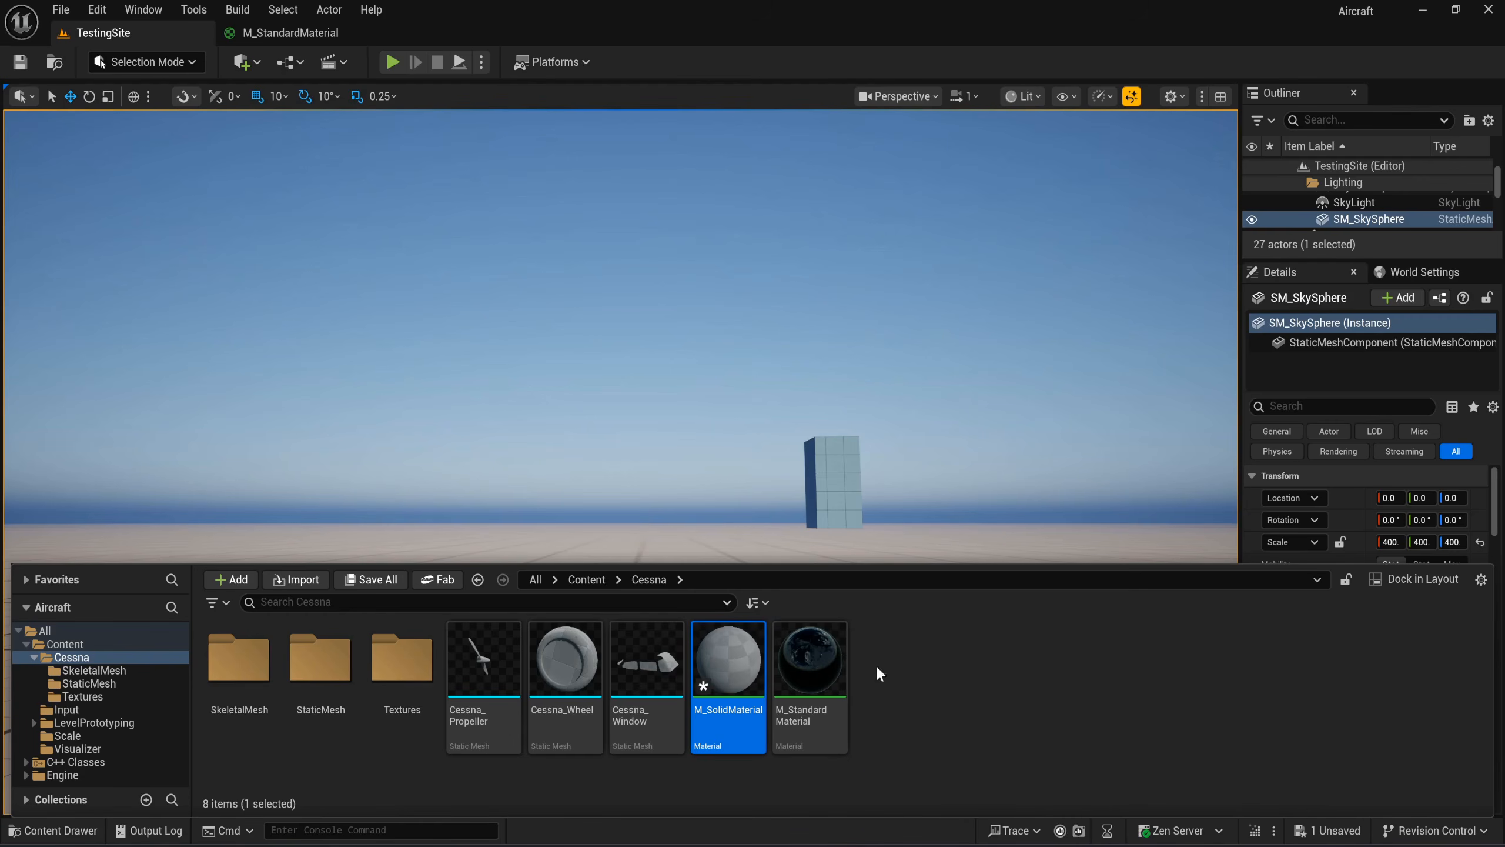
Open M_SolidMaterial, add a Texture Sample node level with the material node and connect its RGB output to Base Color.
double_click(752, 664)
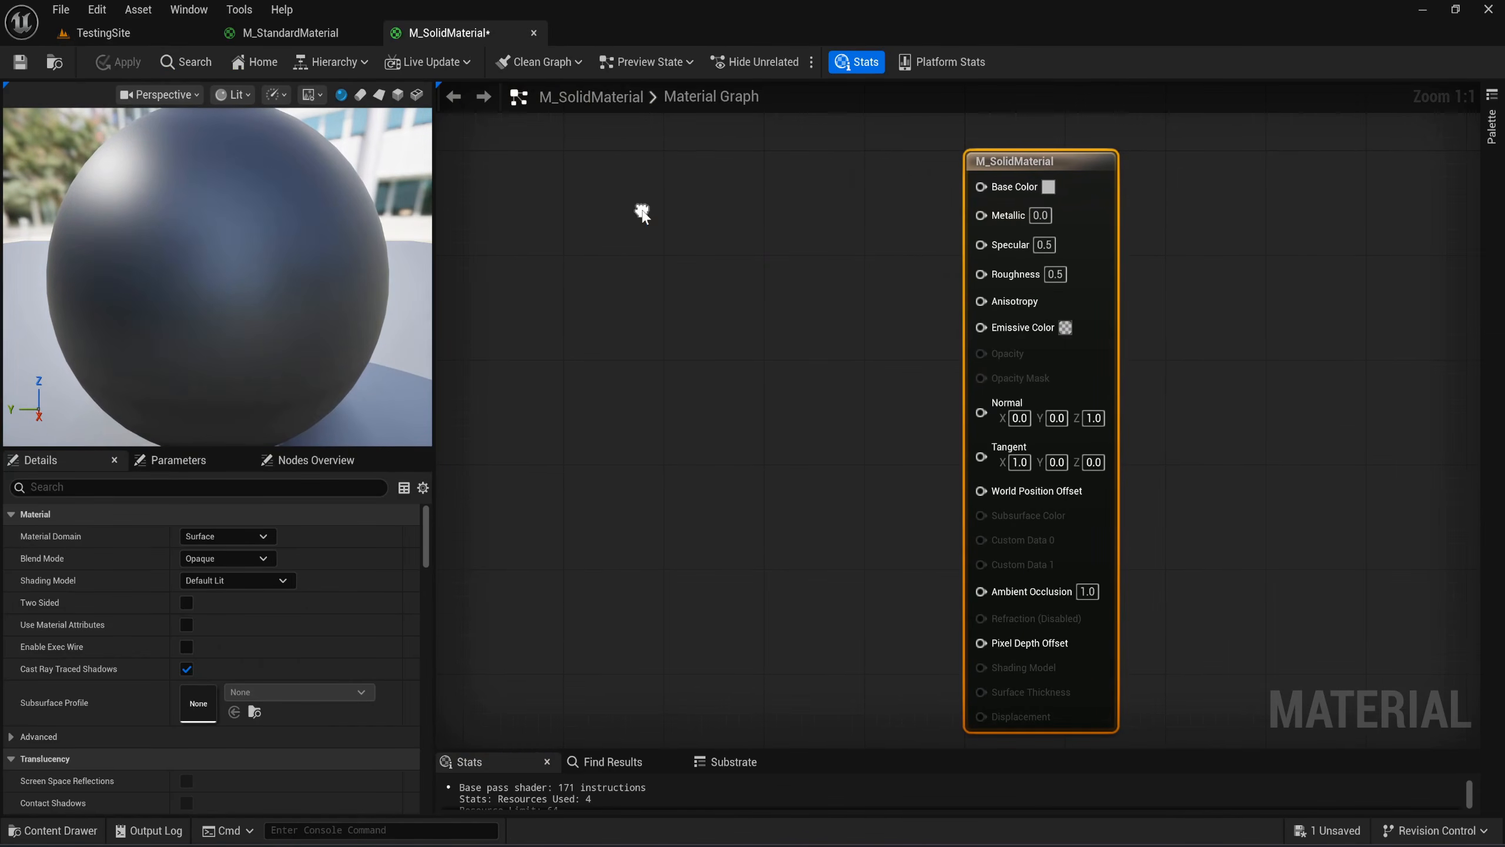
right_click(642, 214)
text(texture)
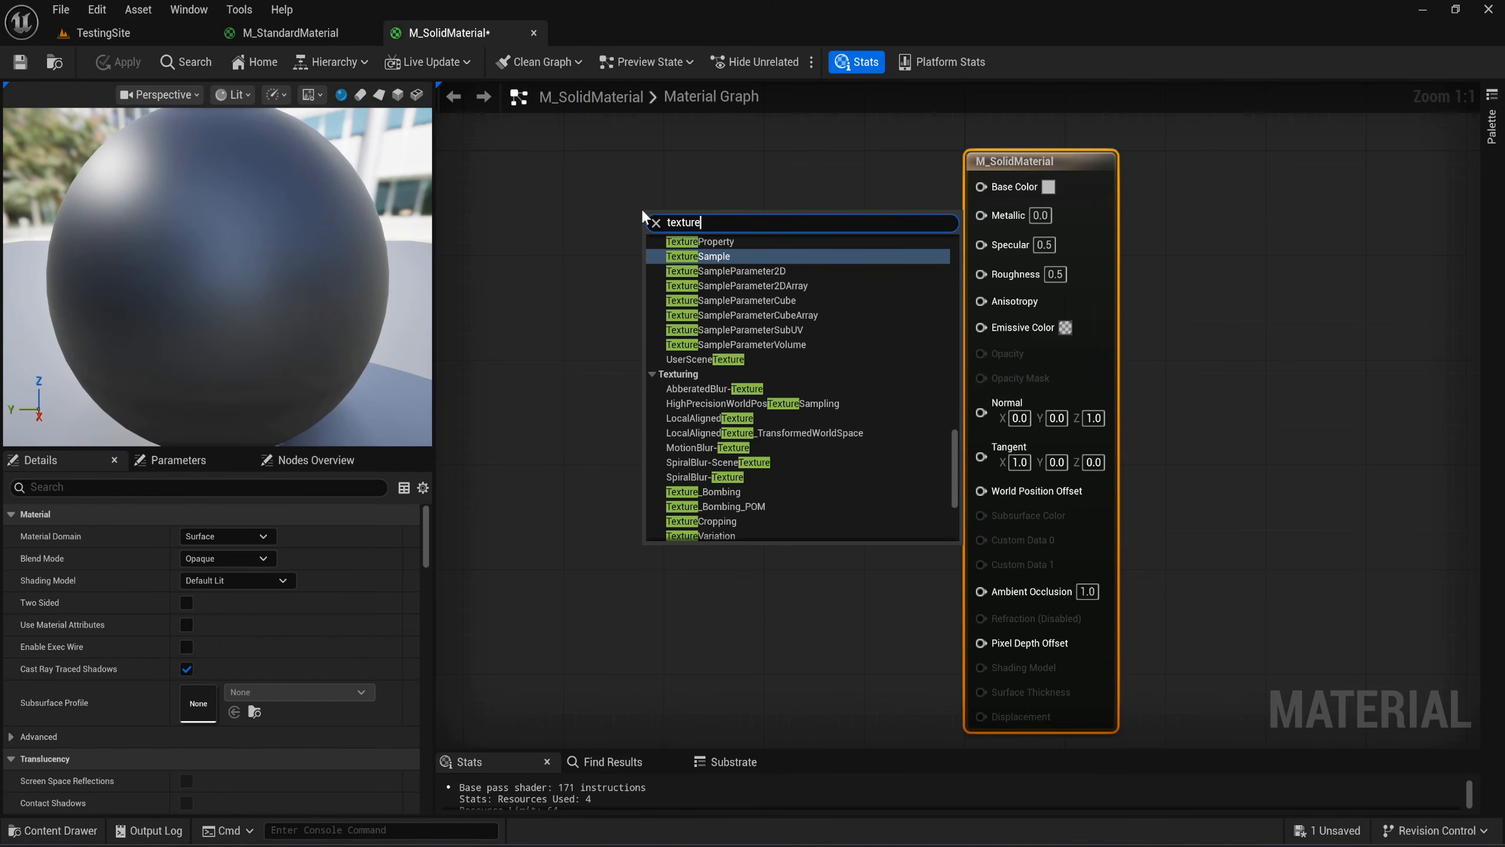
key(Return)
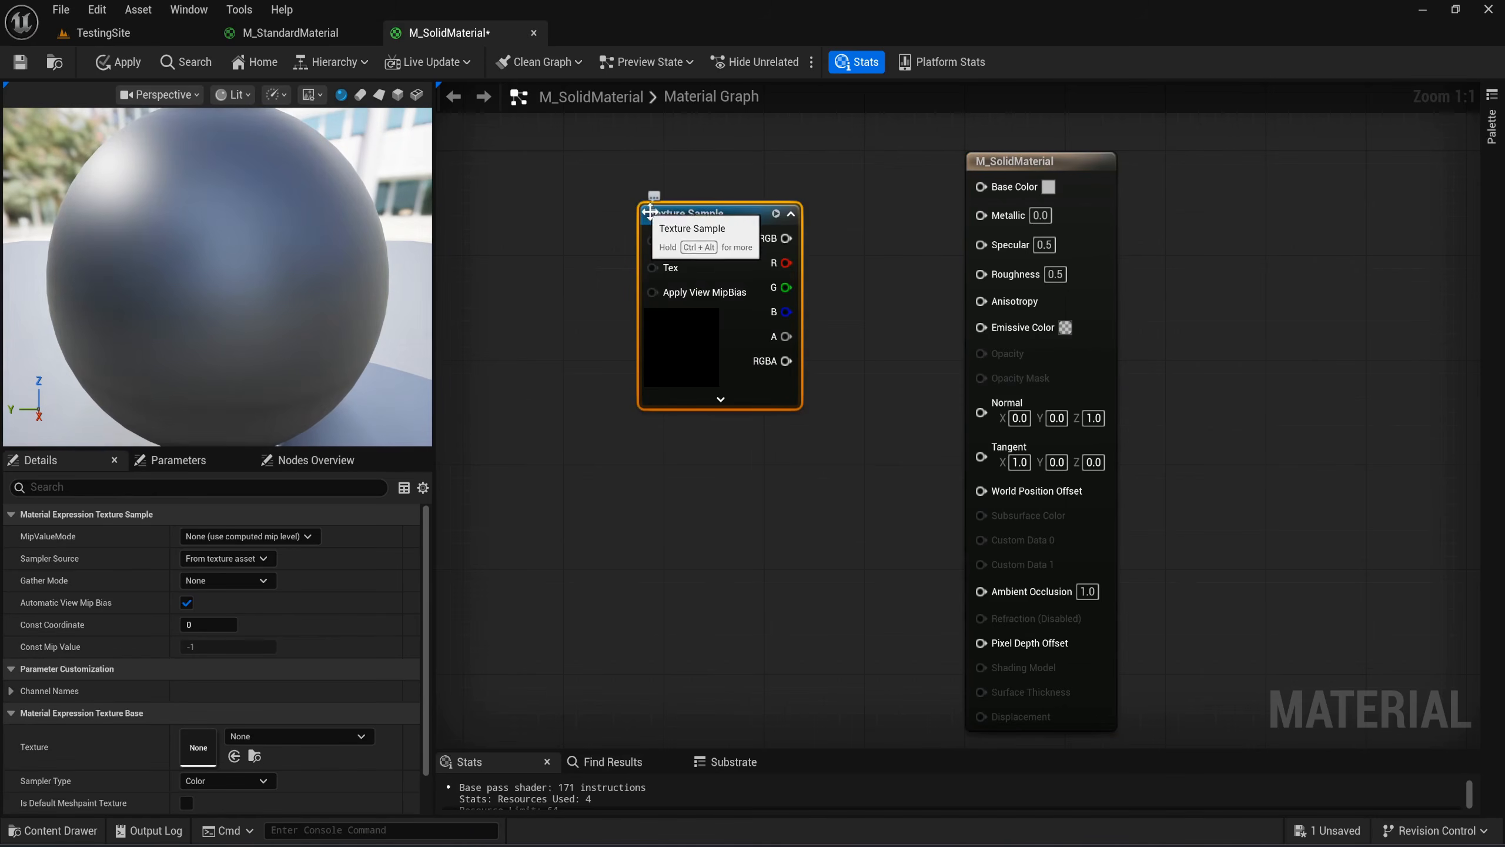
drag(651, 212, 651, 160)
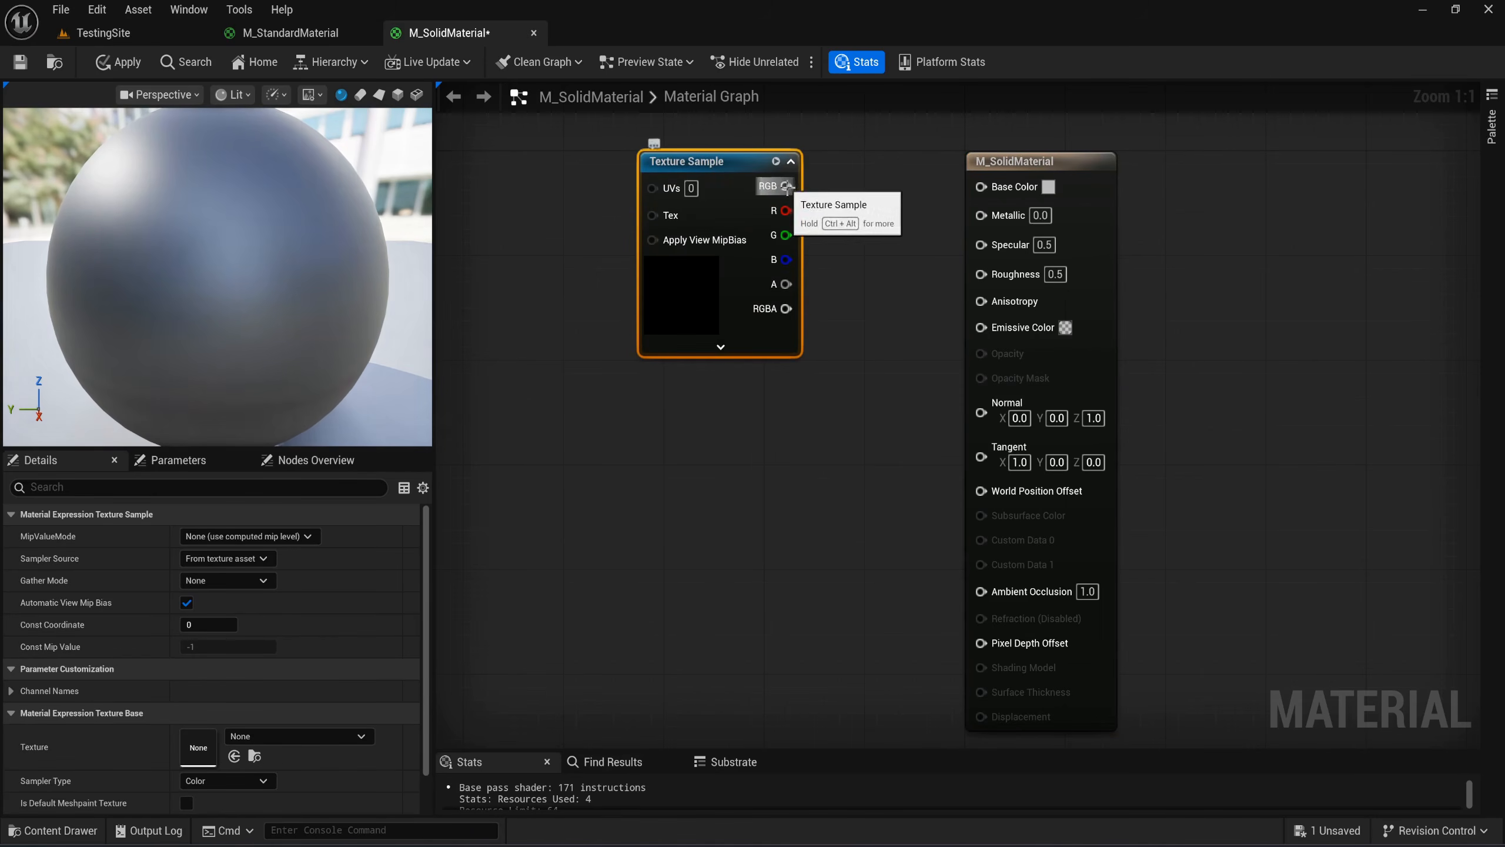
drag(785, 186, 981, 187)
click(883, 262)
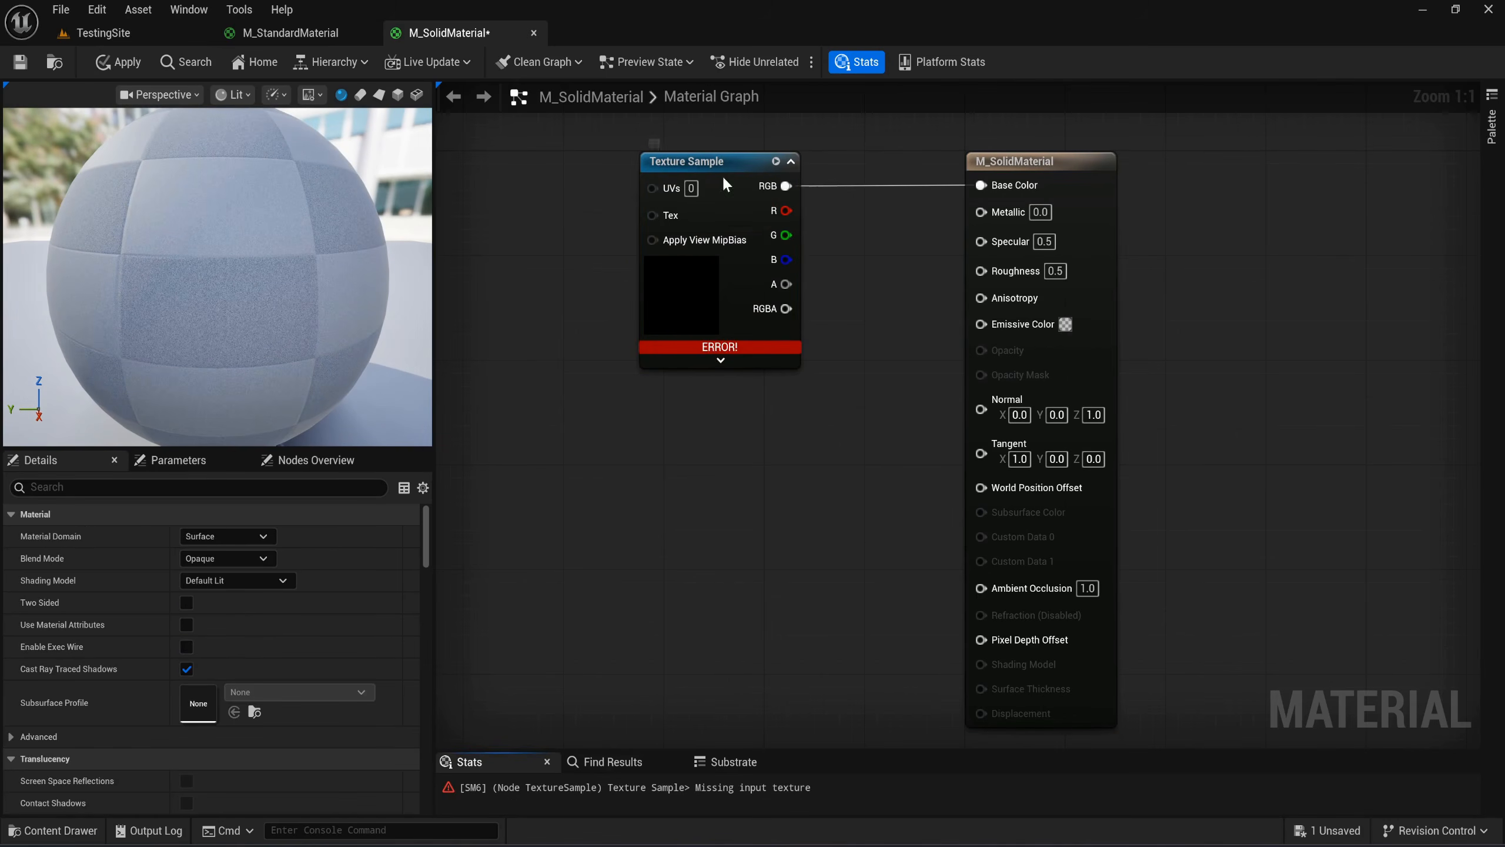
right_click(722, 174)
key(Escape)
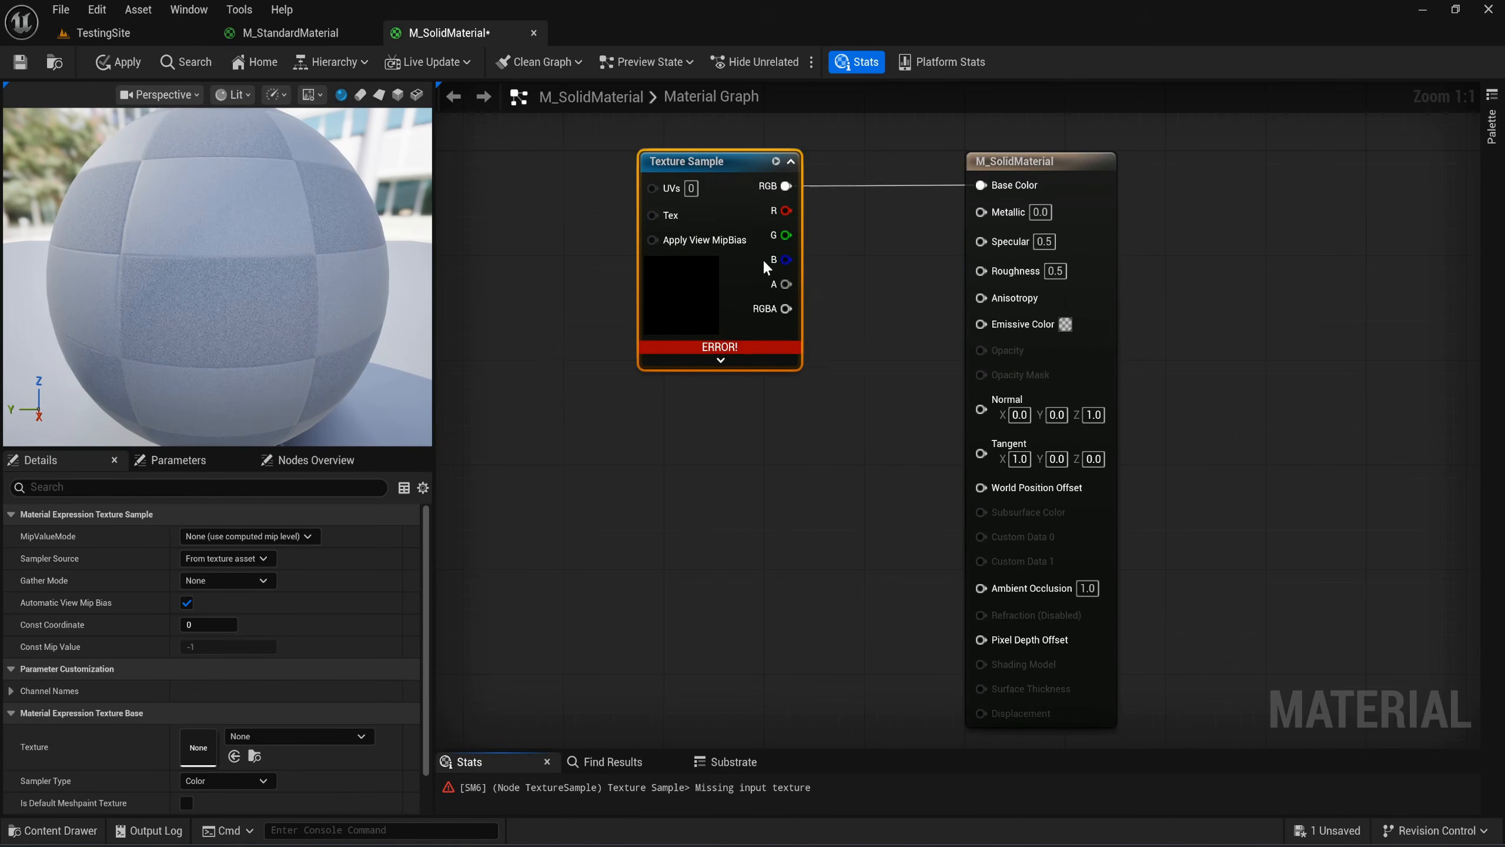
Convert the Texture Sample into a parameter named BaseColor and line its RGB output up with the Base Color input.
text(B)
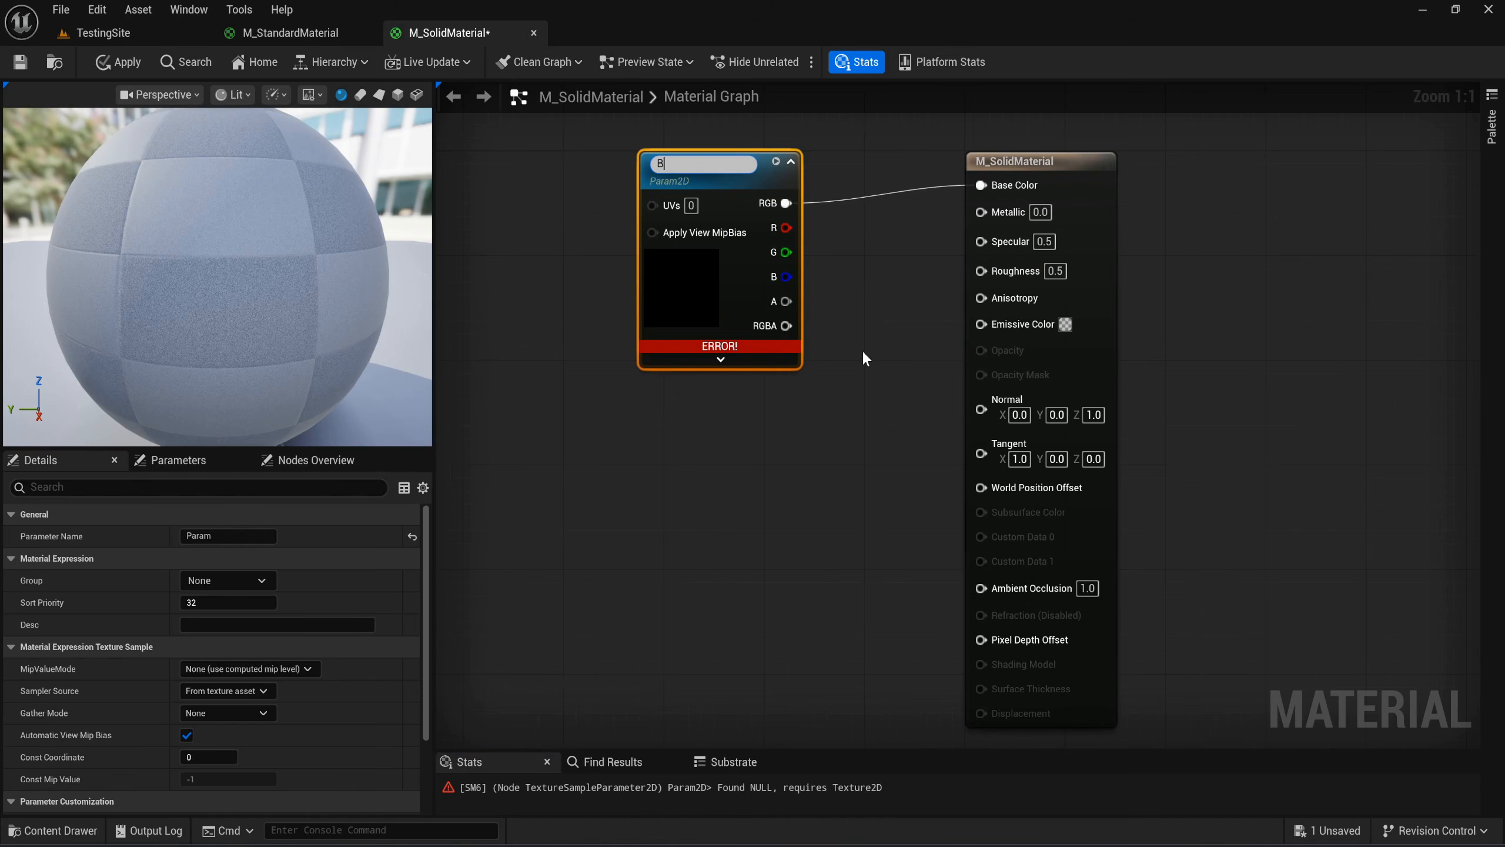
text(aseColor)
key(Return)
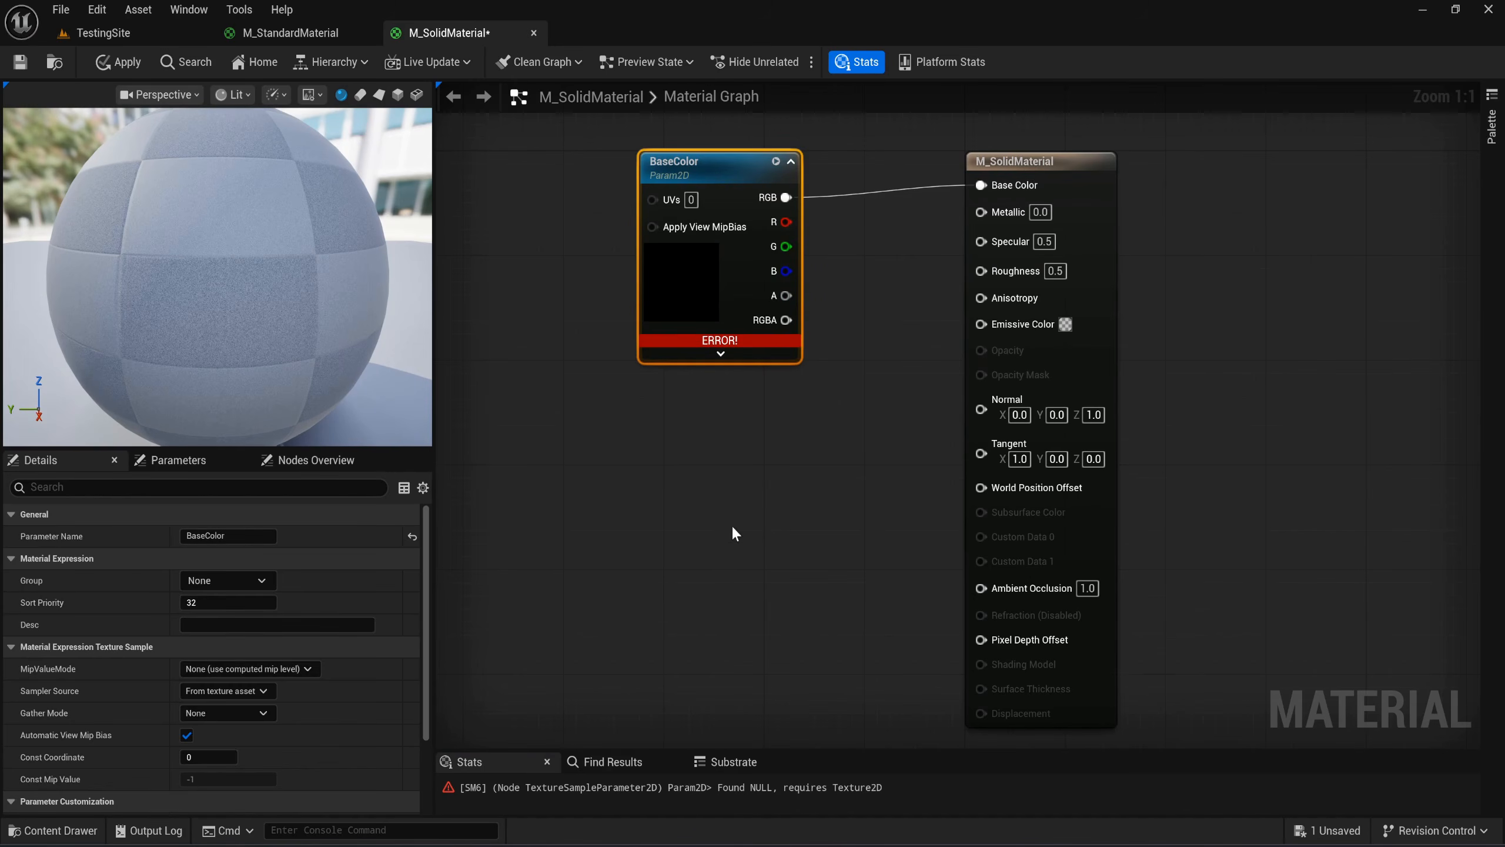
drag(674, 305, 674, 291)
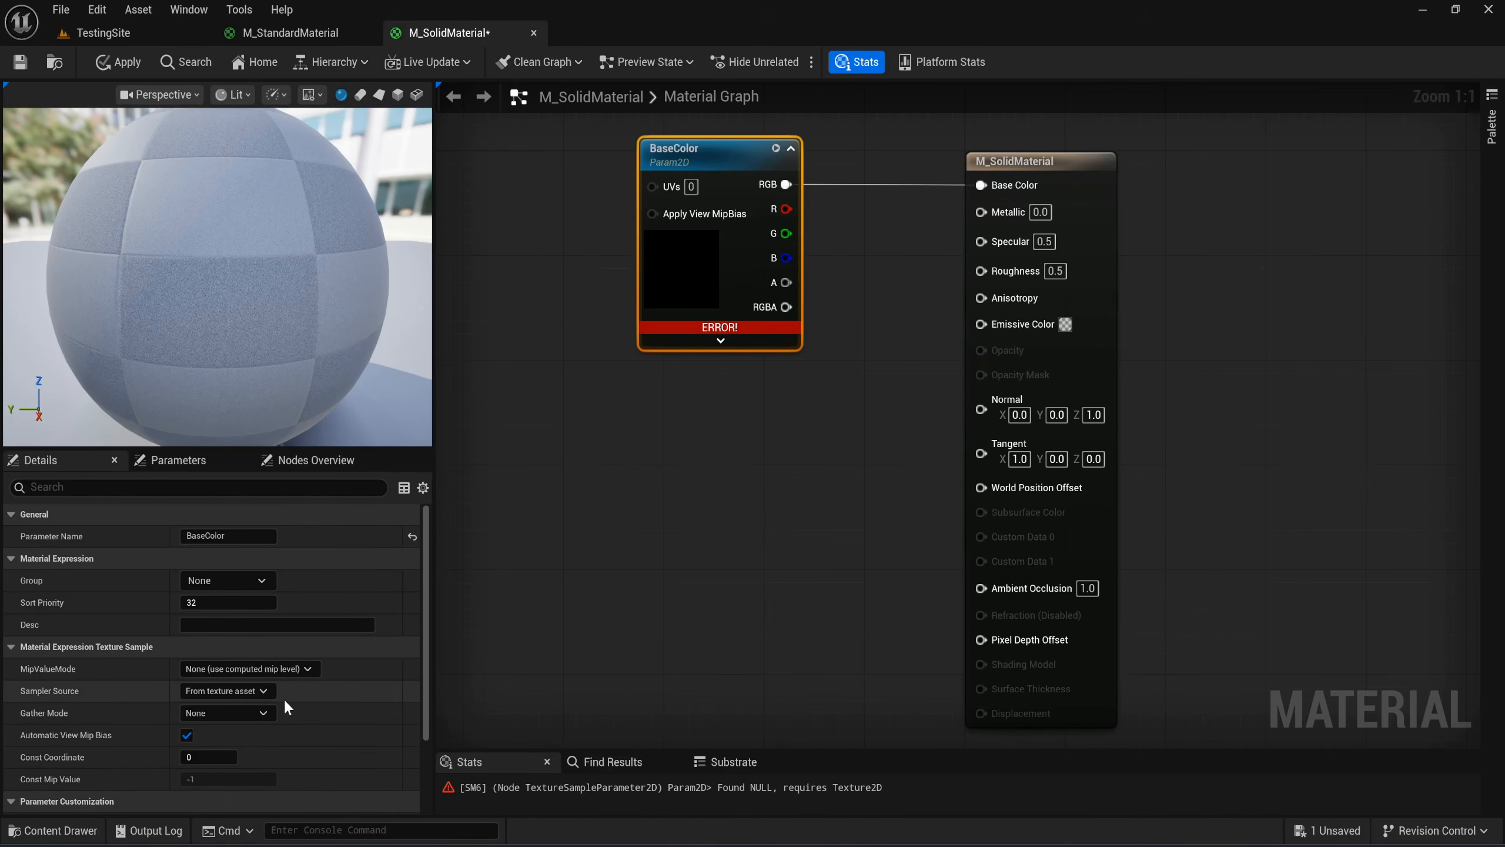
Reset the BaseColor parameter's texture to DefaultTexture.
scroll(310, 587, down, 3)
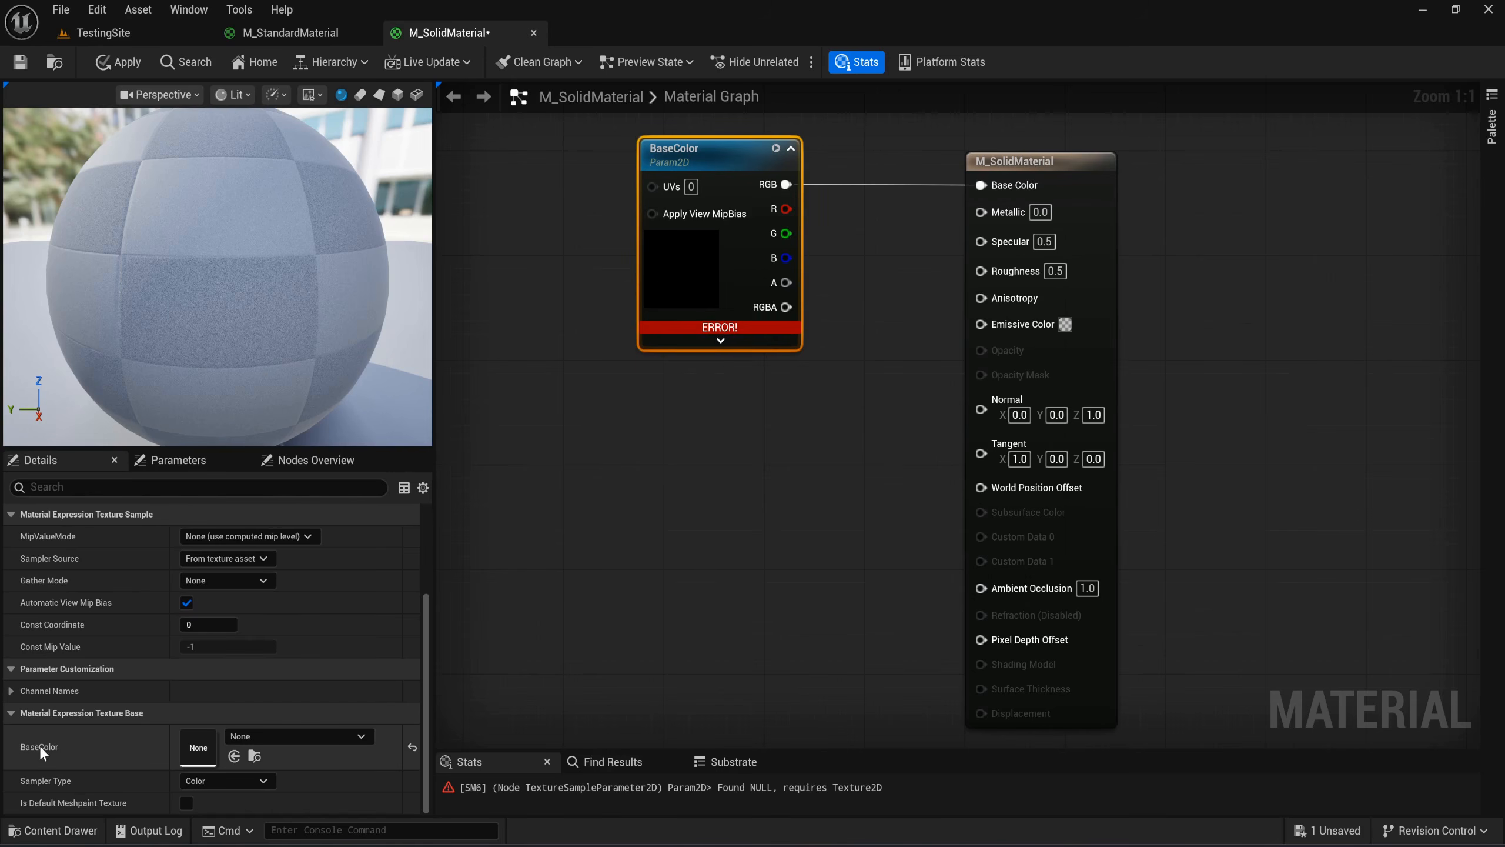
click(410, 751)
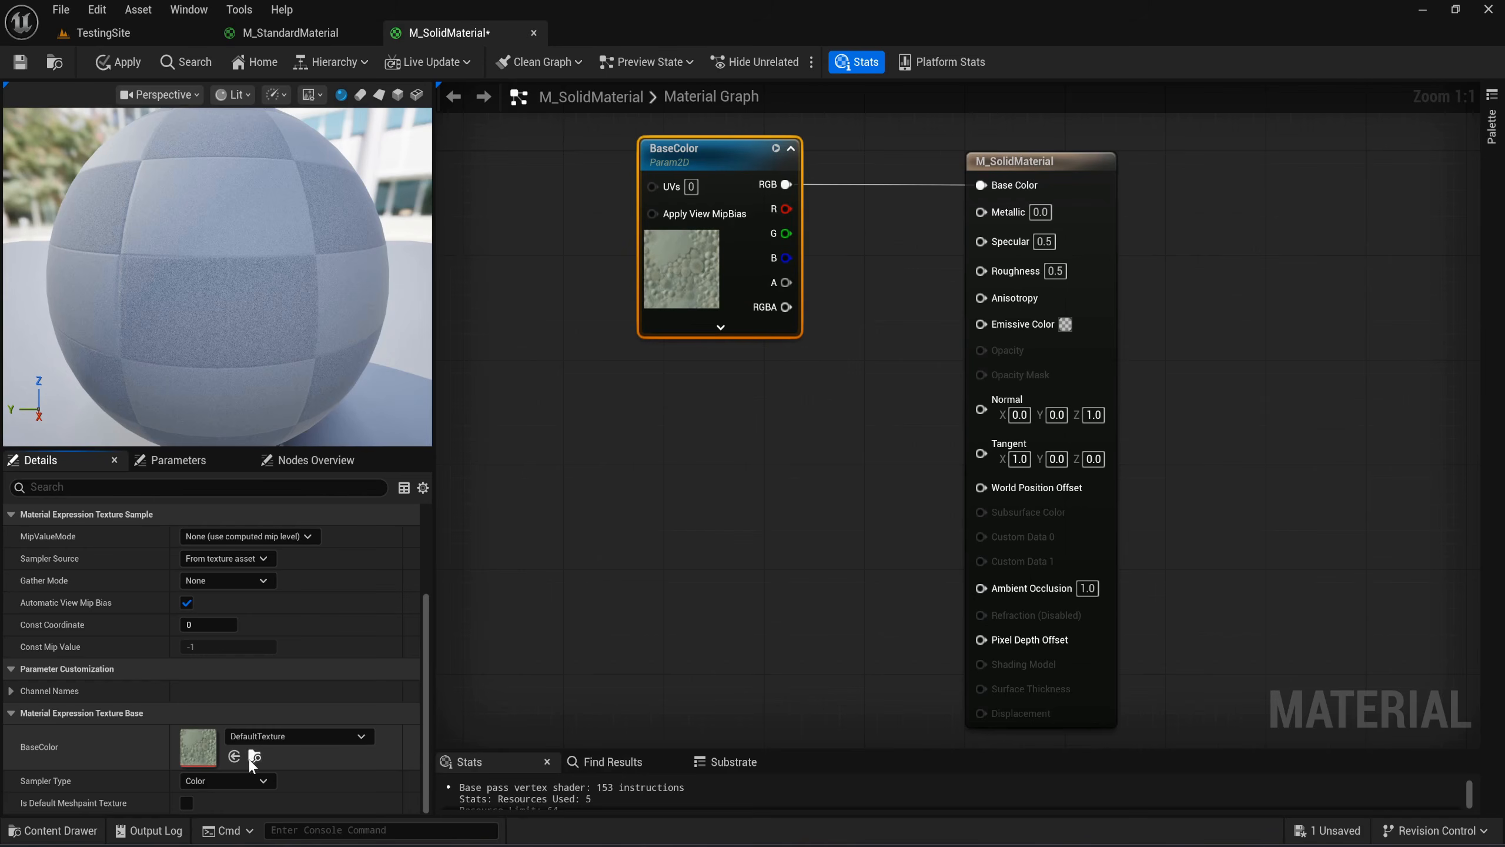
click(716, 463)
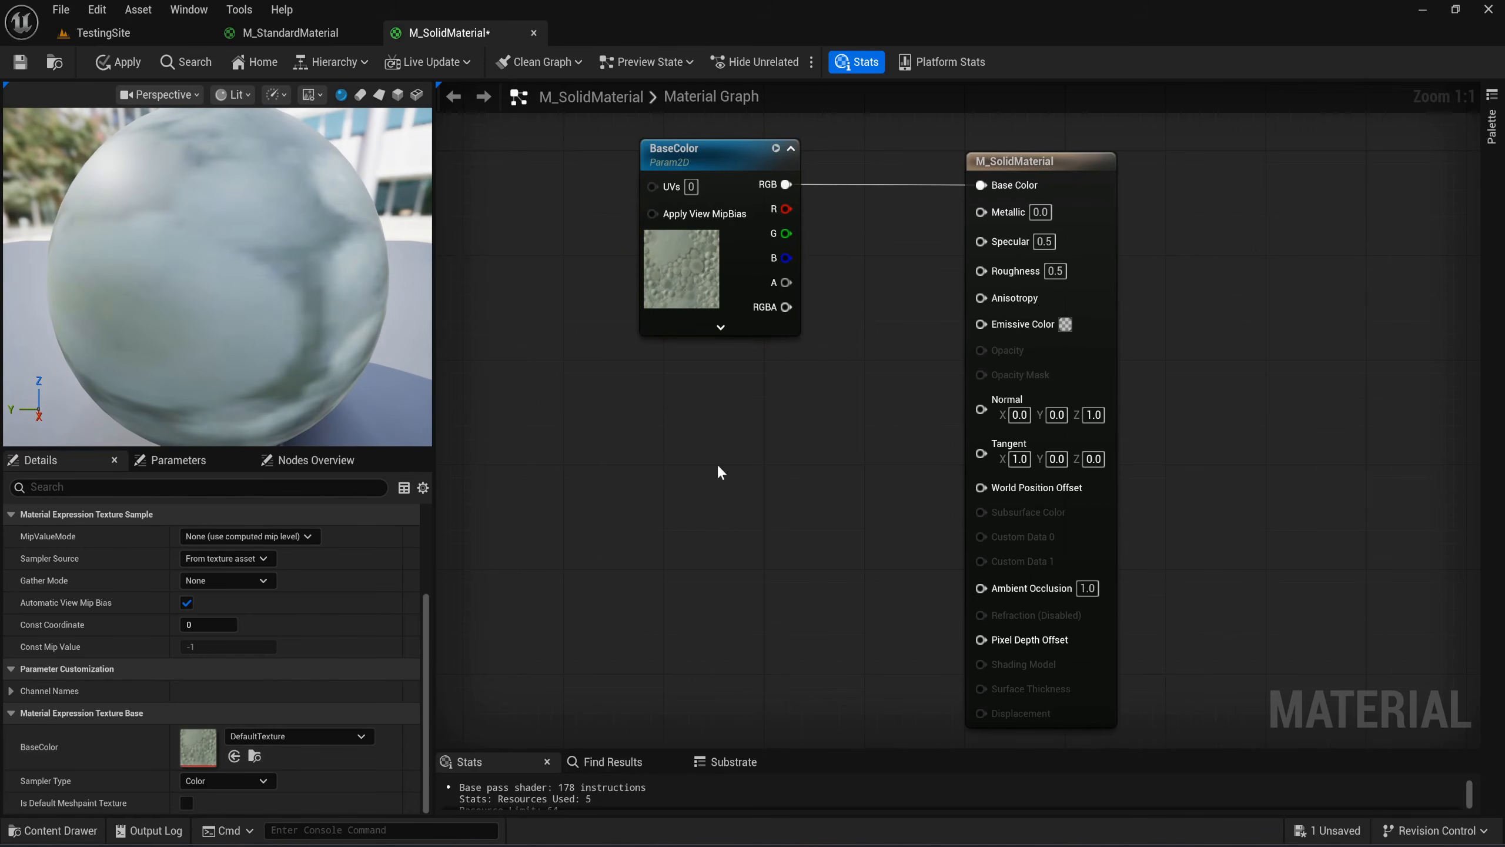
Duplicate the BaseColor node below itself, rename the copy Metallic, and connect its RGB output to the material's Metallic input.
right_drag(745, 546, 729, 441)
scroll(720, 460, down, 1)
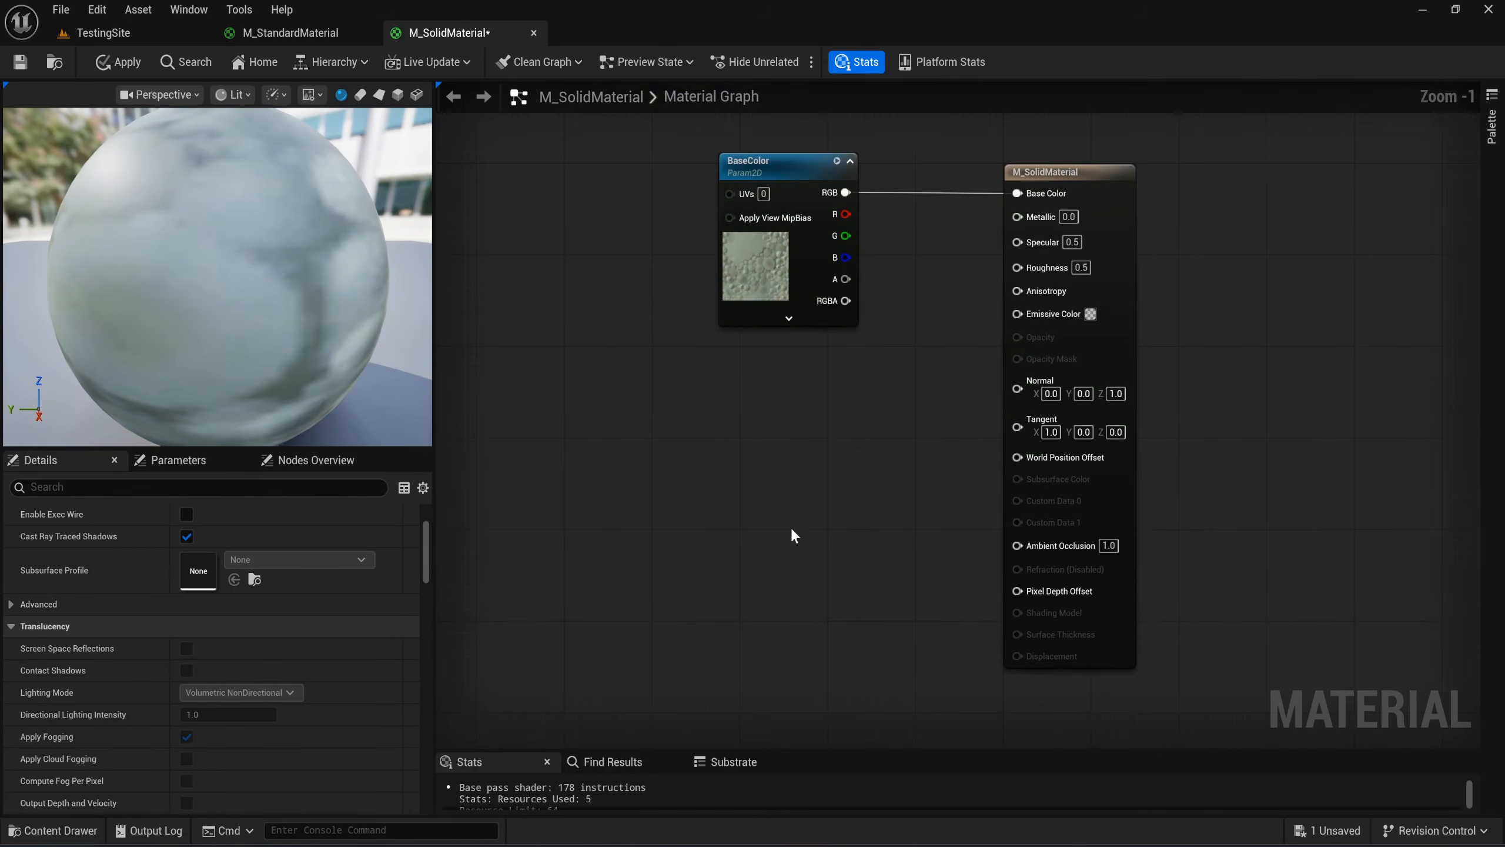
click(723, 280)
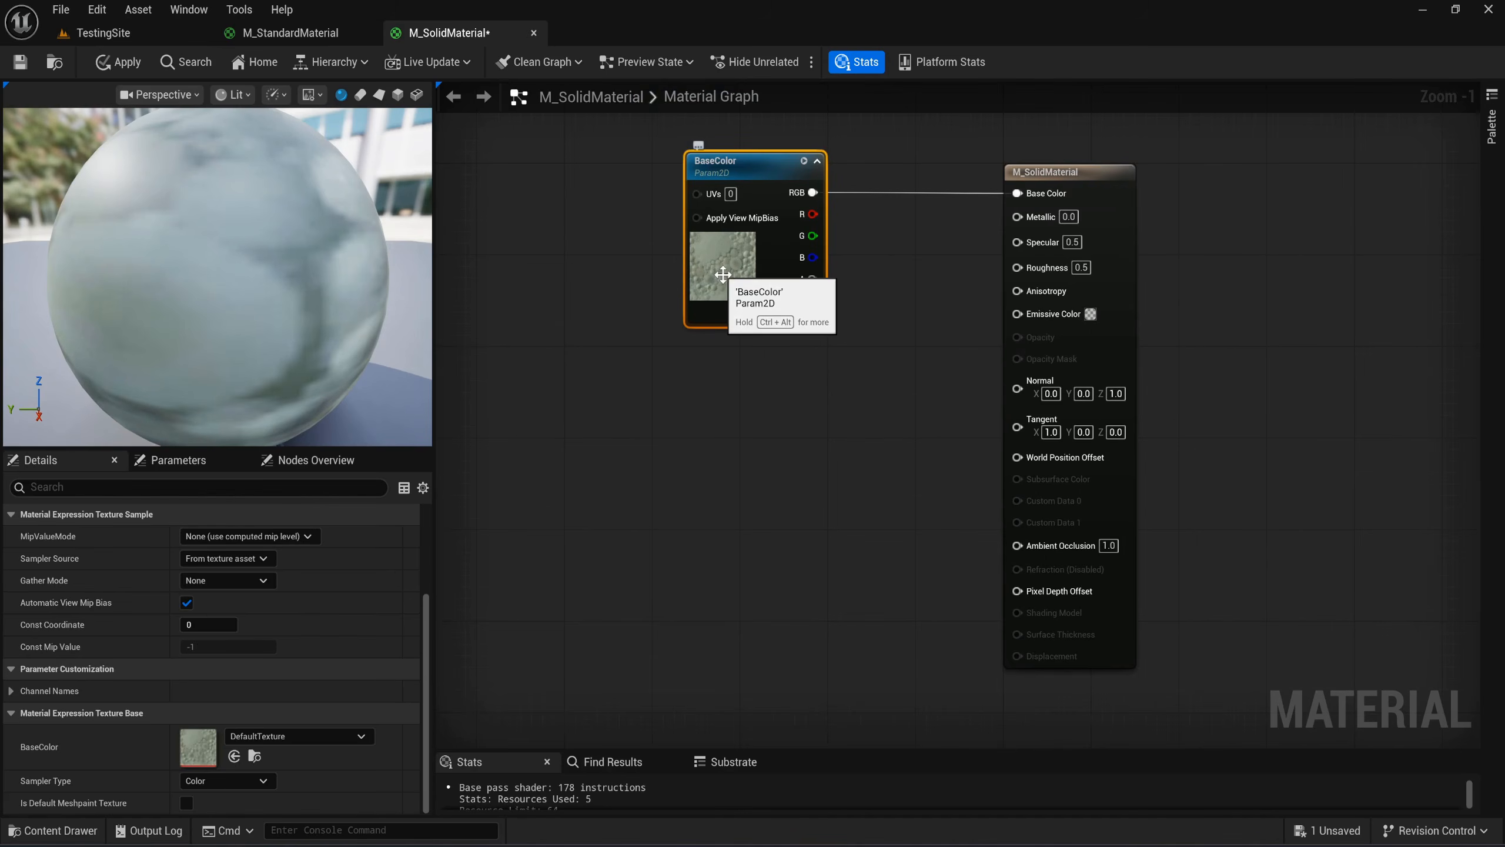
key(ctrl+d)
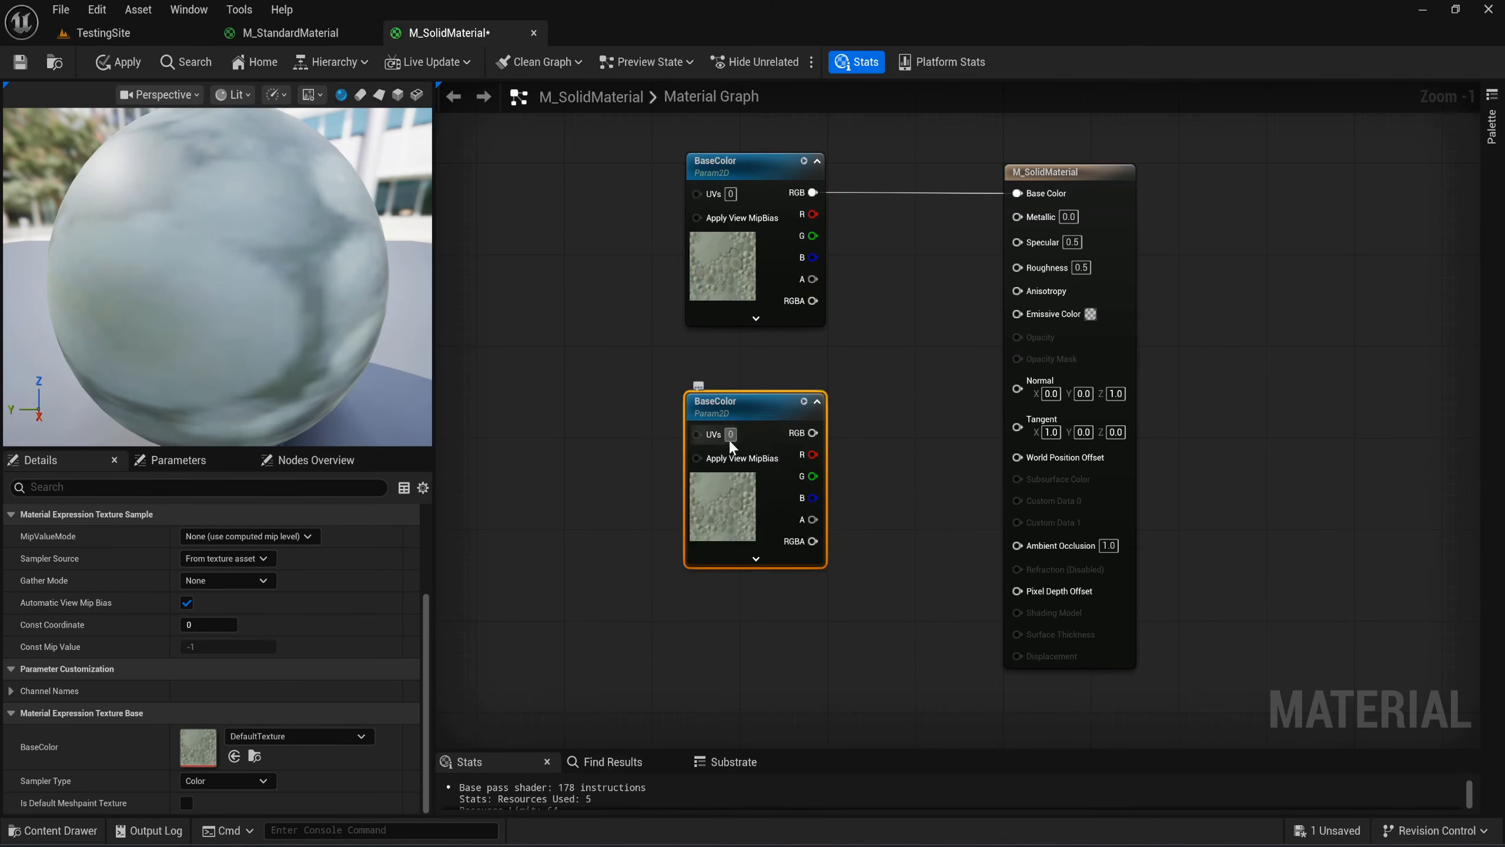
drag(747, 416, 747, 382)
key(F2)
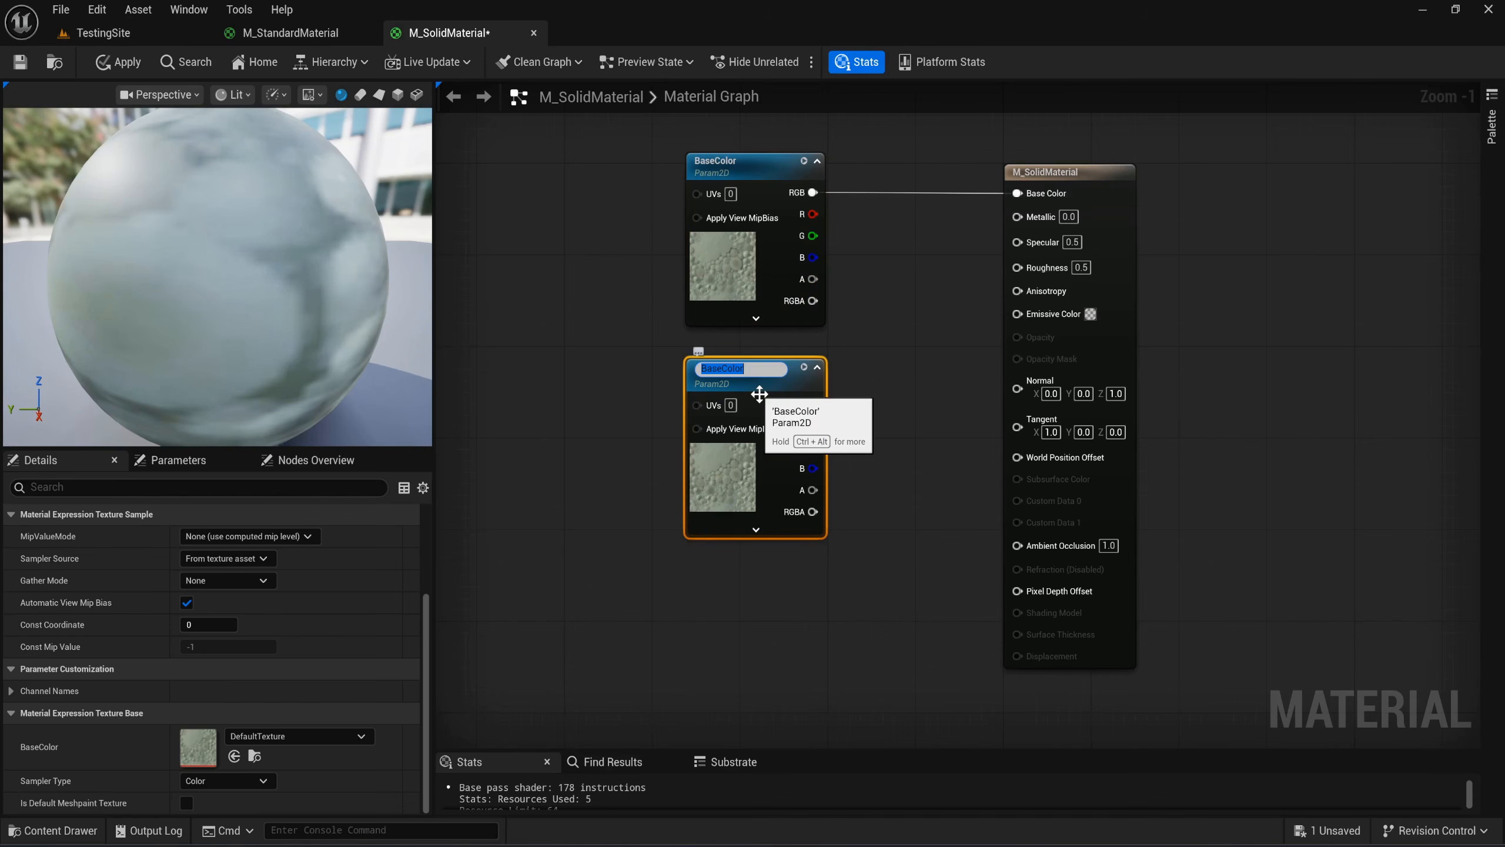
text(Metallic)
key(Return)
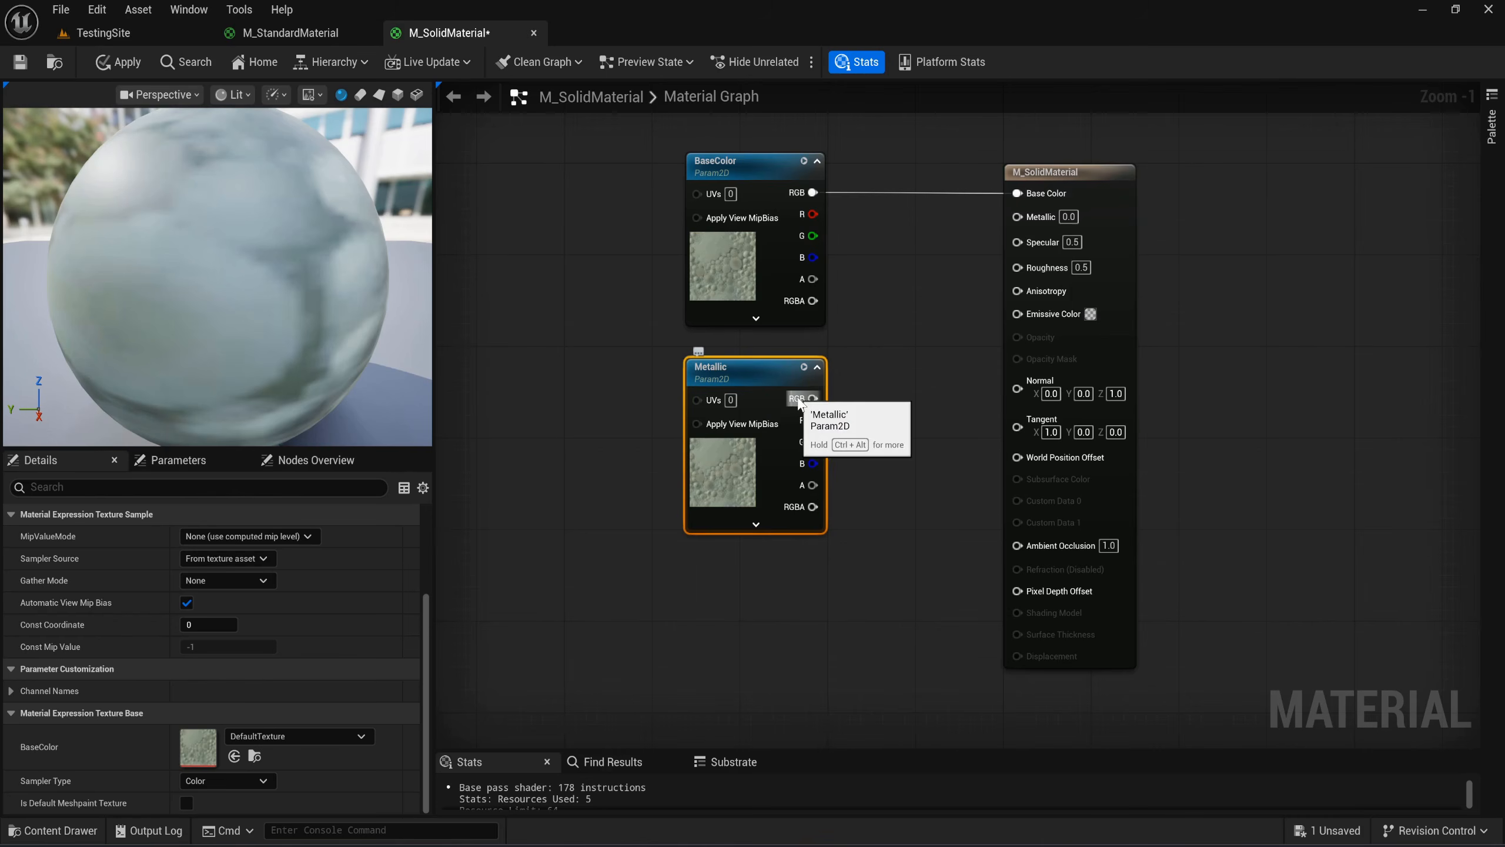
drag(813, 398, 1018, 217)
Duplicate the Metallic node below itself, rename the copy Roughness, and connect its RGB output to the material's Roughness input.
right_drag(912, 429, 874, 314)
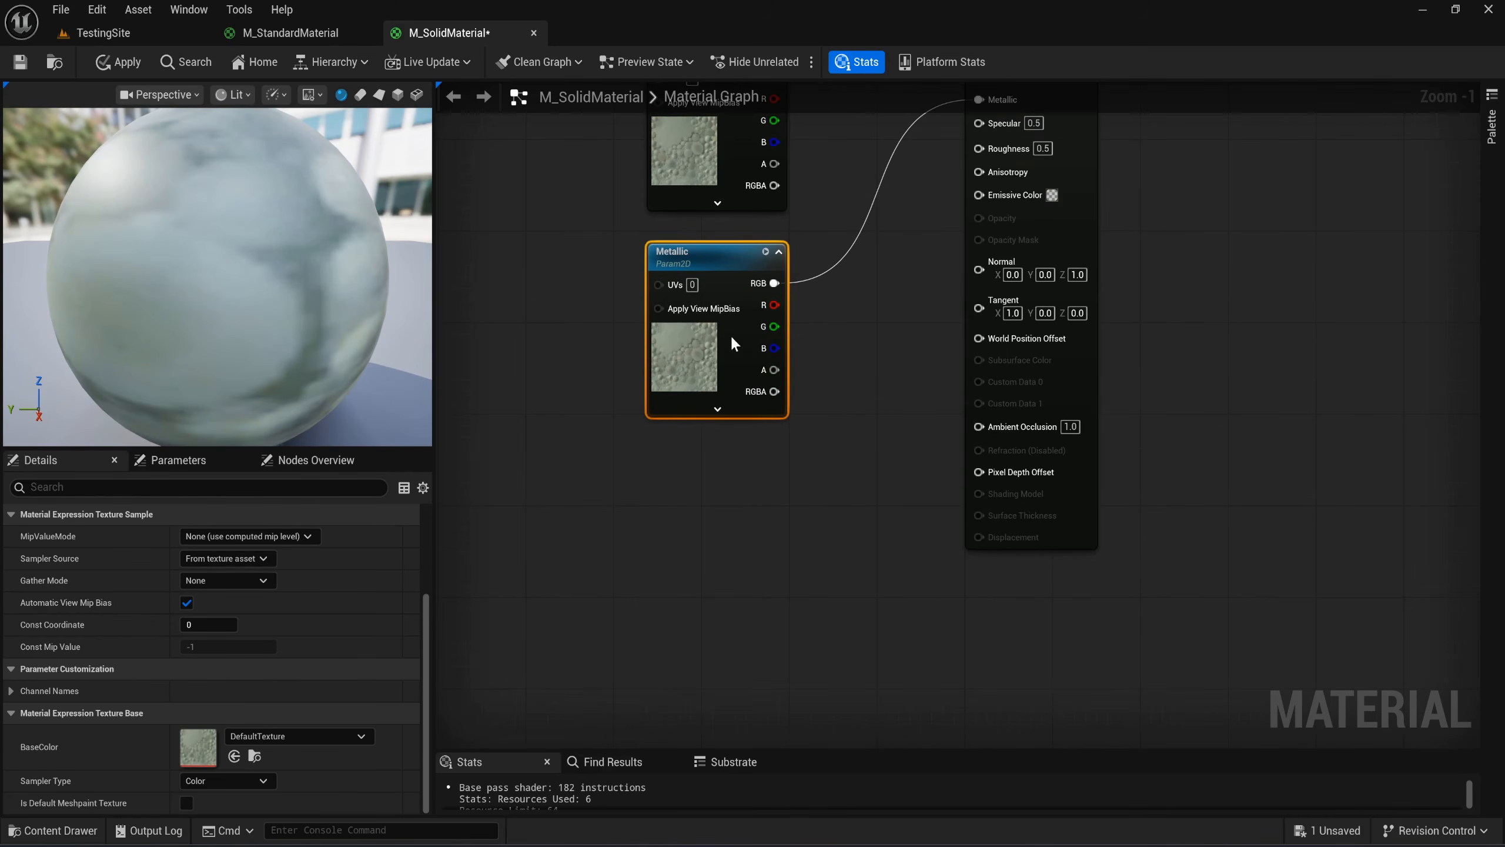
key(ctrl+d)
drag(743, 496, 725, 466)
click(832, 473)
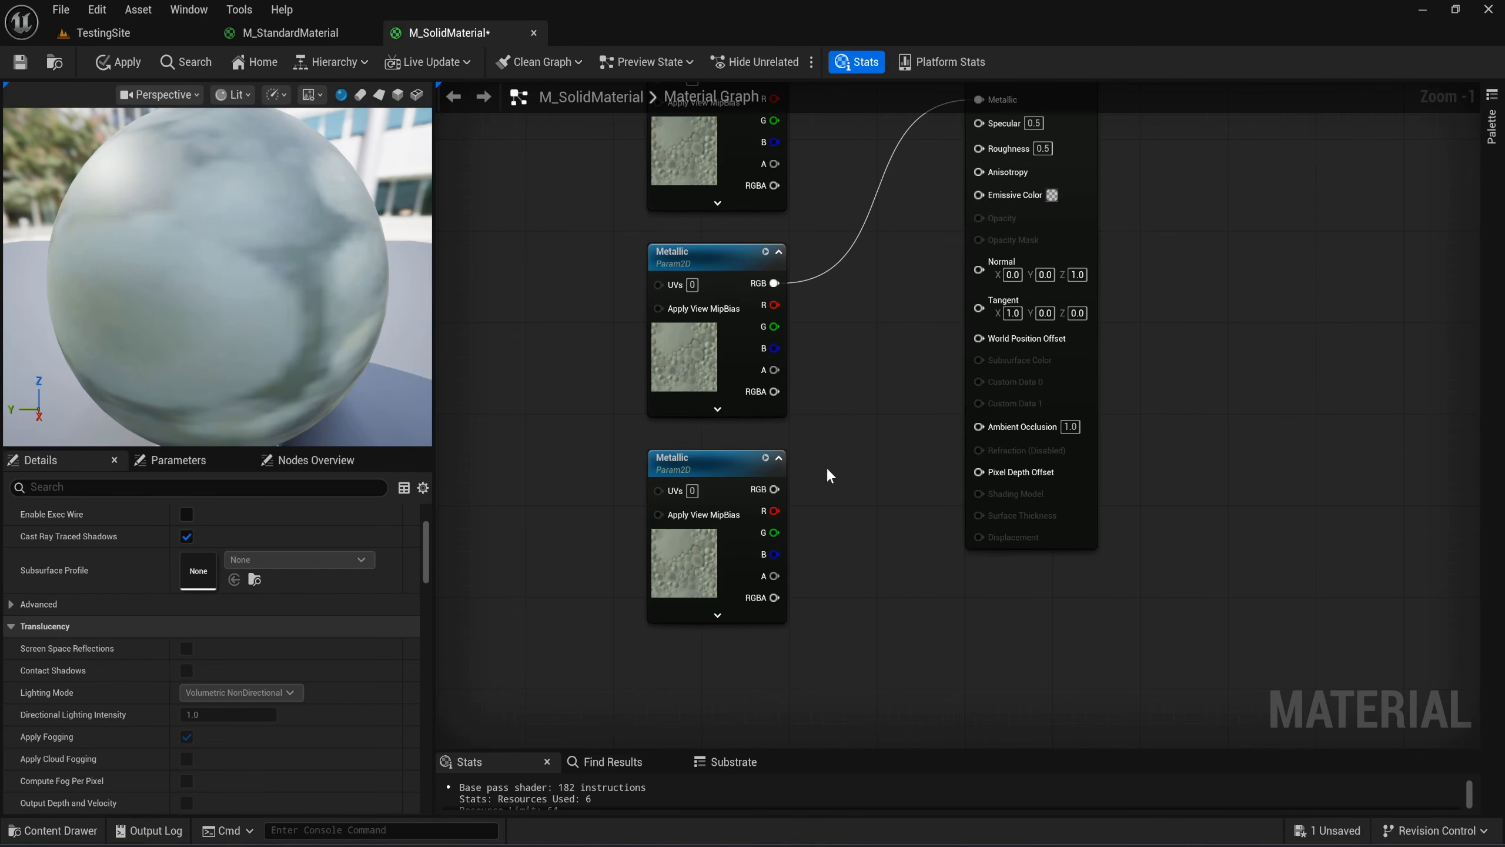
double_click(728, 460)
text(Roughness)
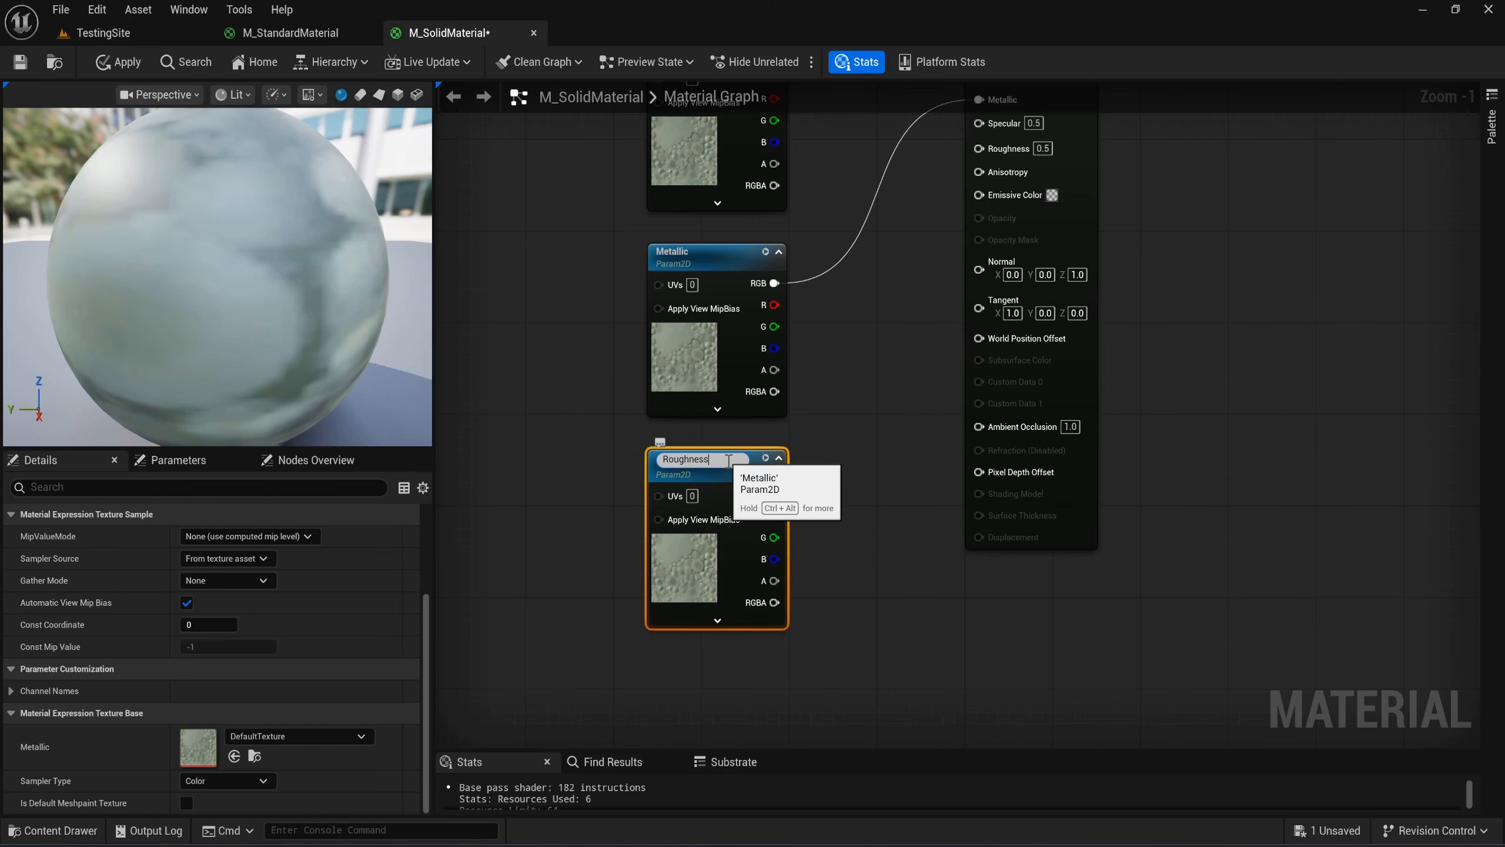
key(Return)
drag(774, 489, 979, 147)
Apply the changes to M_SolidMaterial and save it.
right_drag(861, 249, 841, 353)
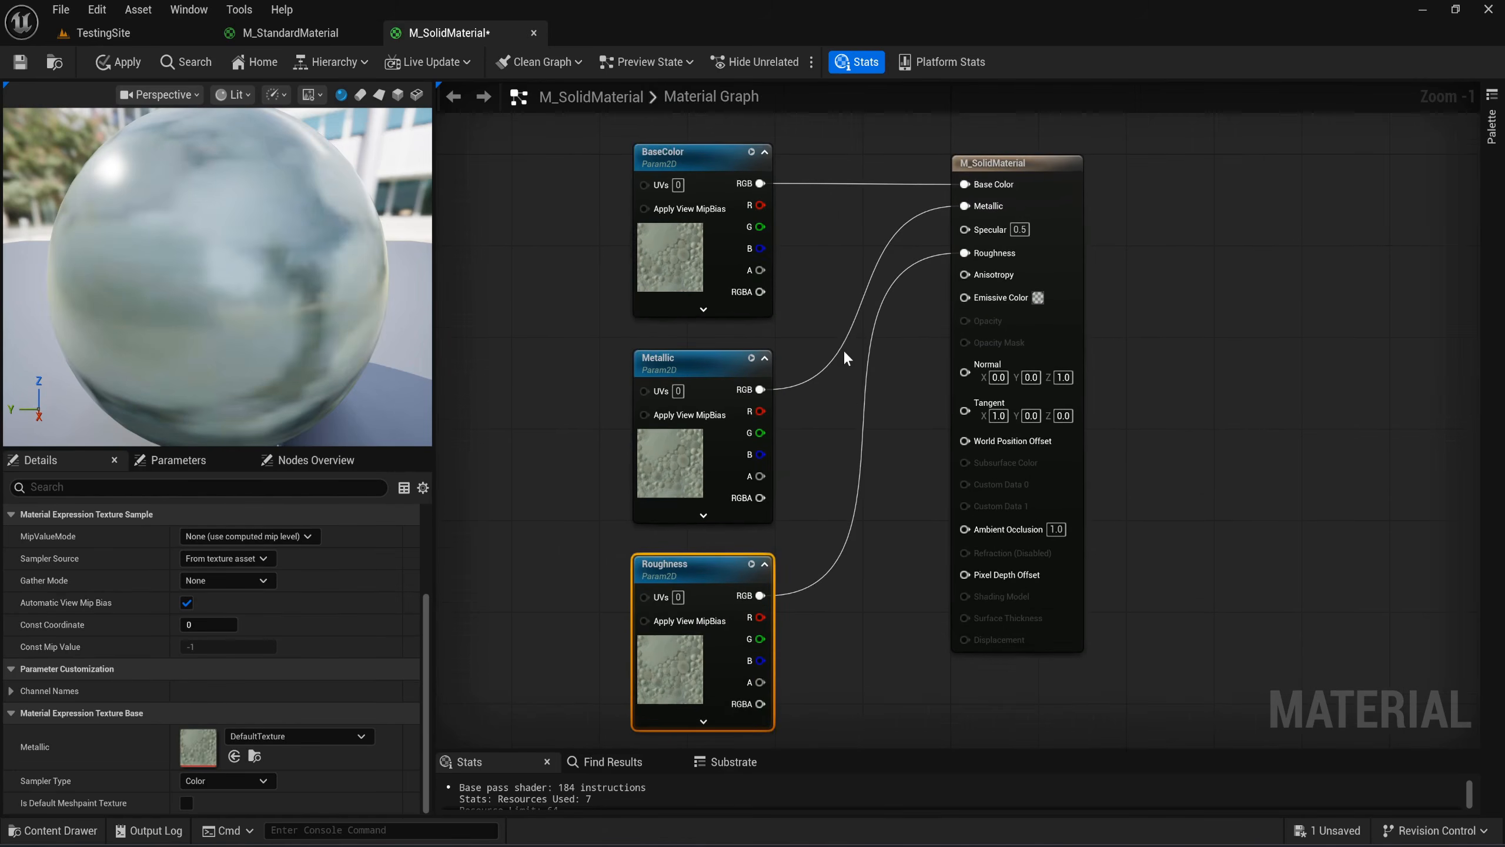
click(121, 63)
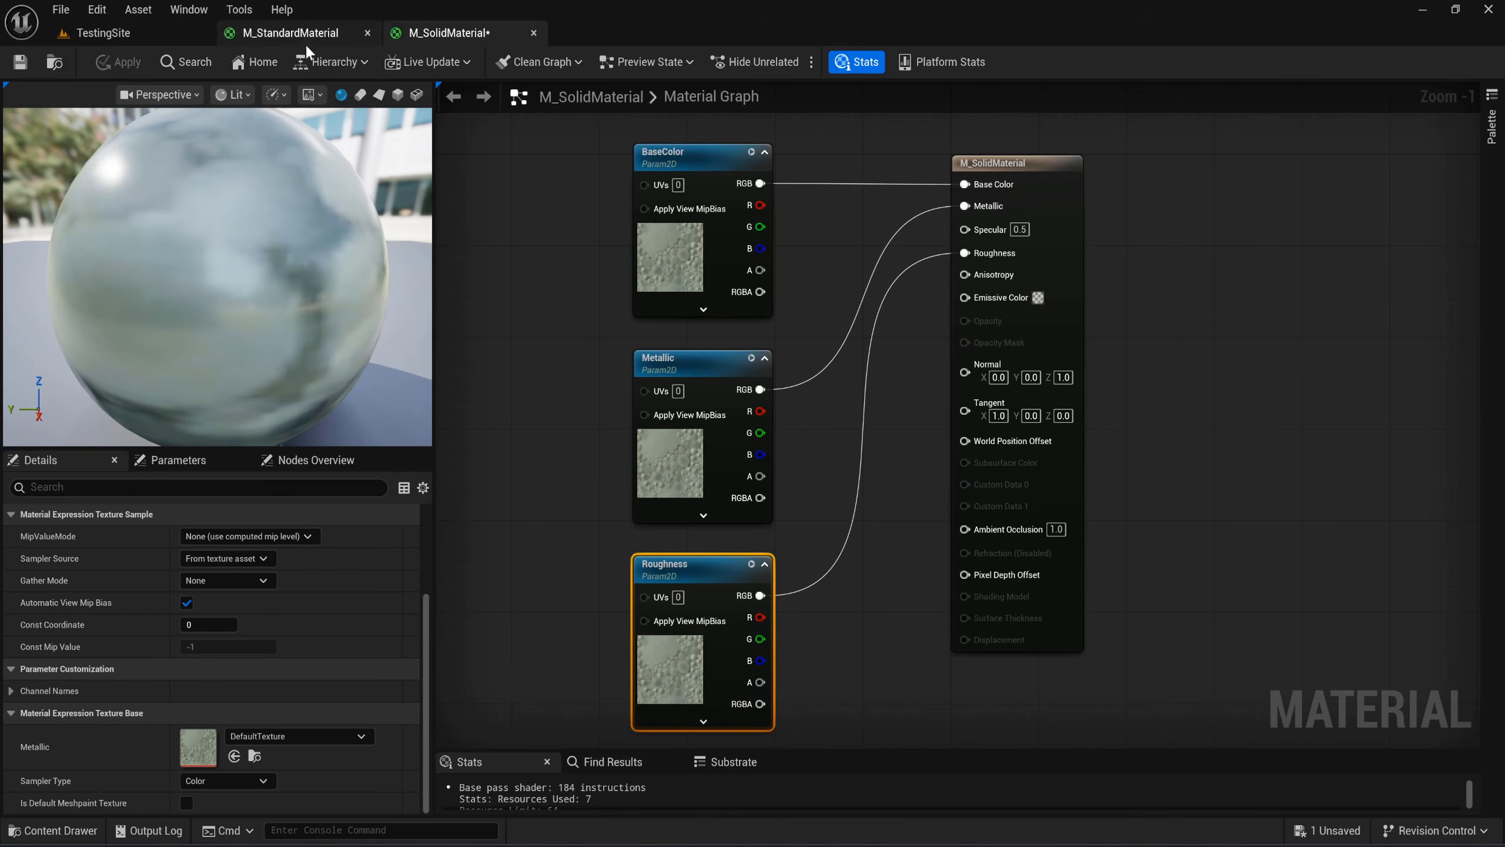
click(24, 67)
Return to the TestingSite level and create a third material named M_Emissive in the Cessna folder.
click(104, 32)
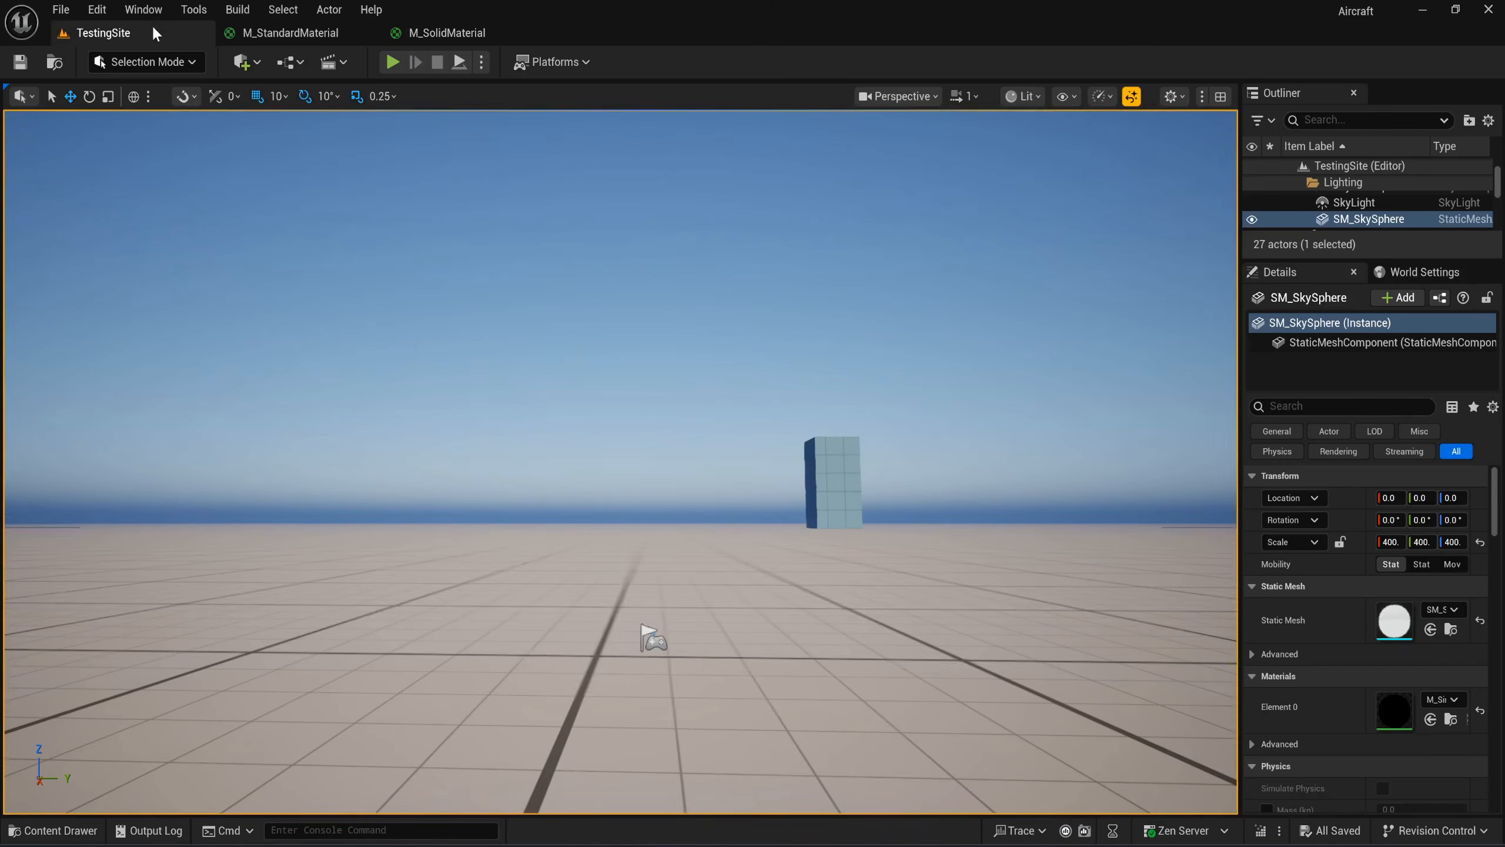
key(ctrl+space)
right_click(951, 700)
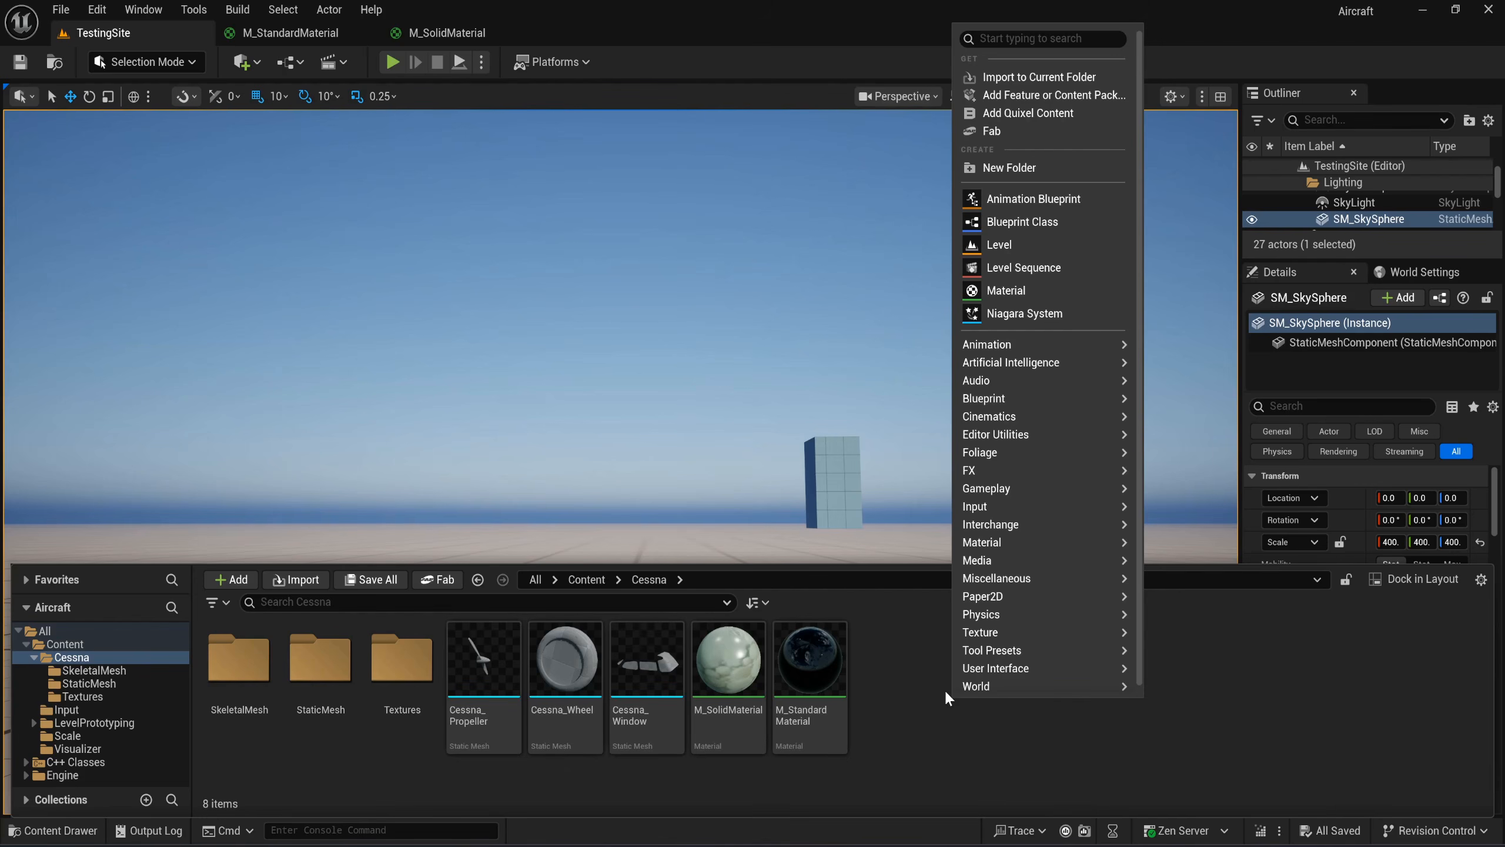
mouse_move(1012, 545)
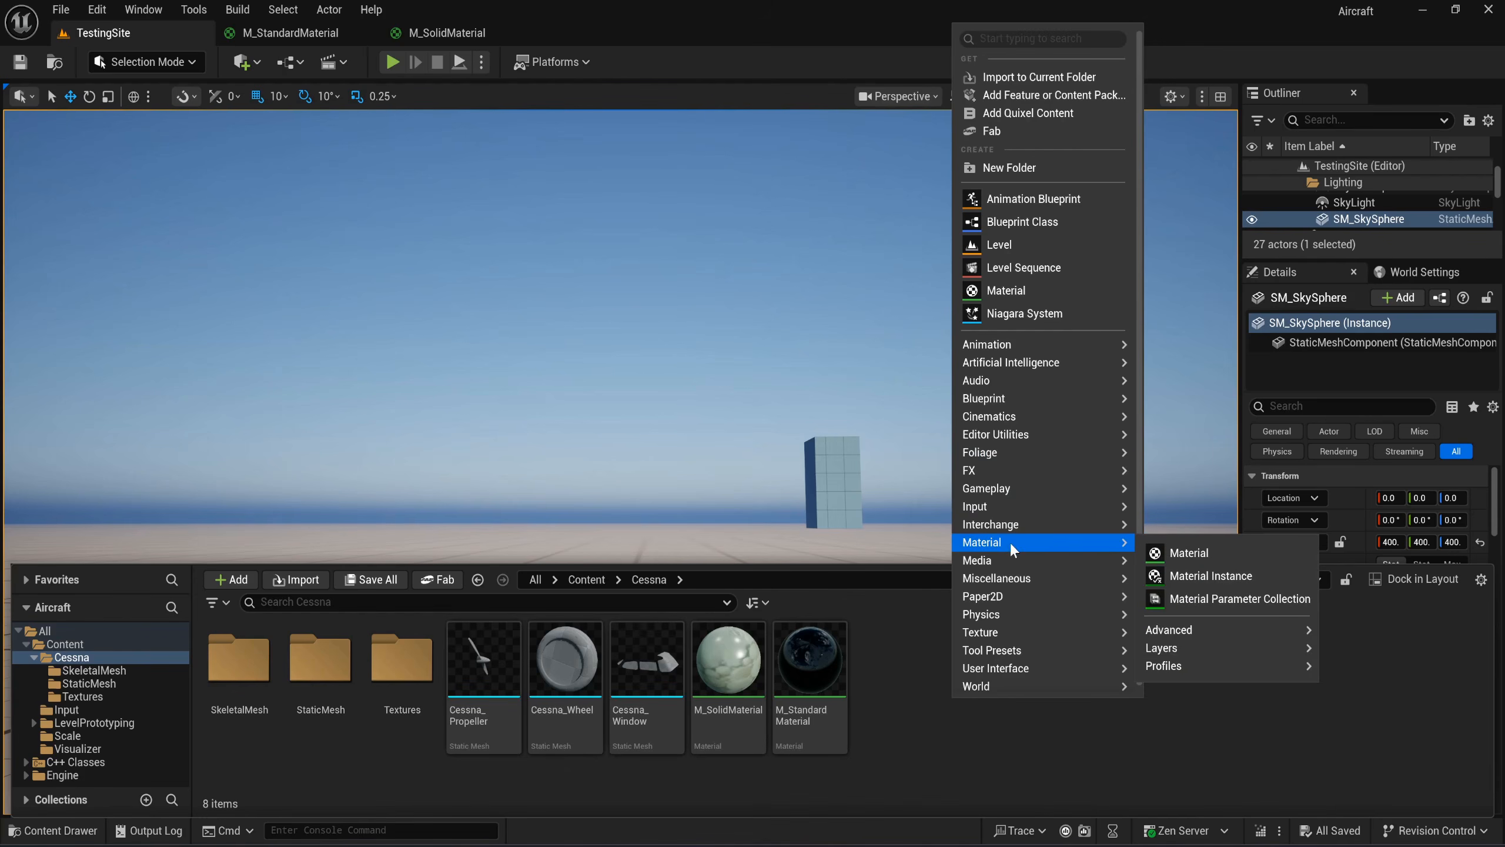
click(1174, 552)
text(M_Em)
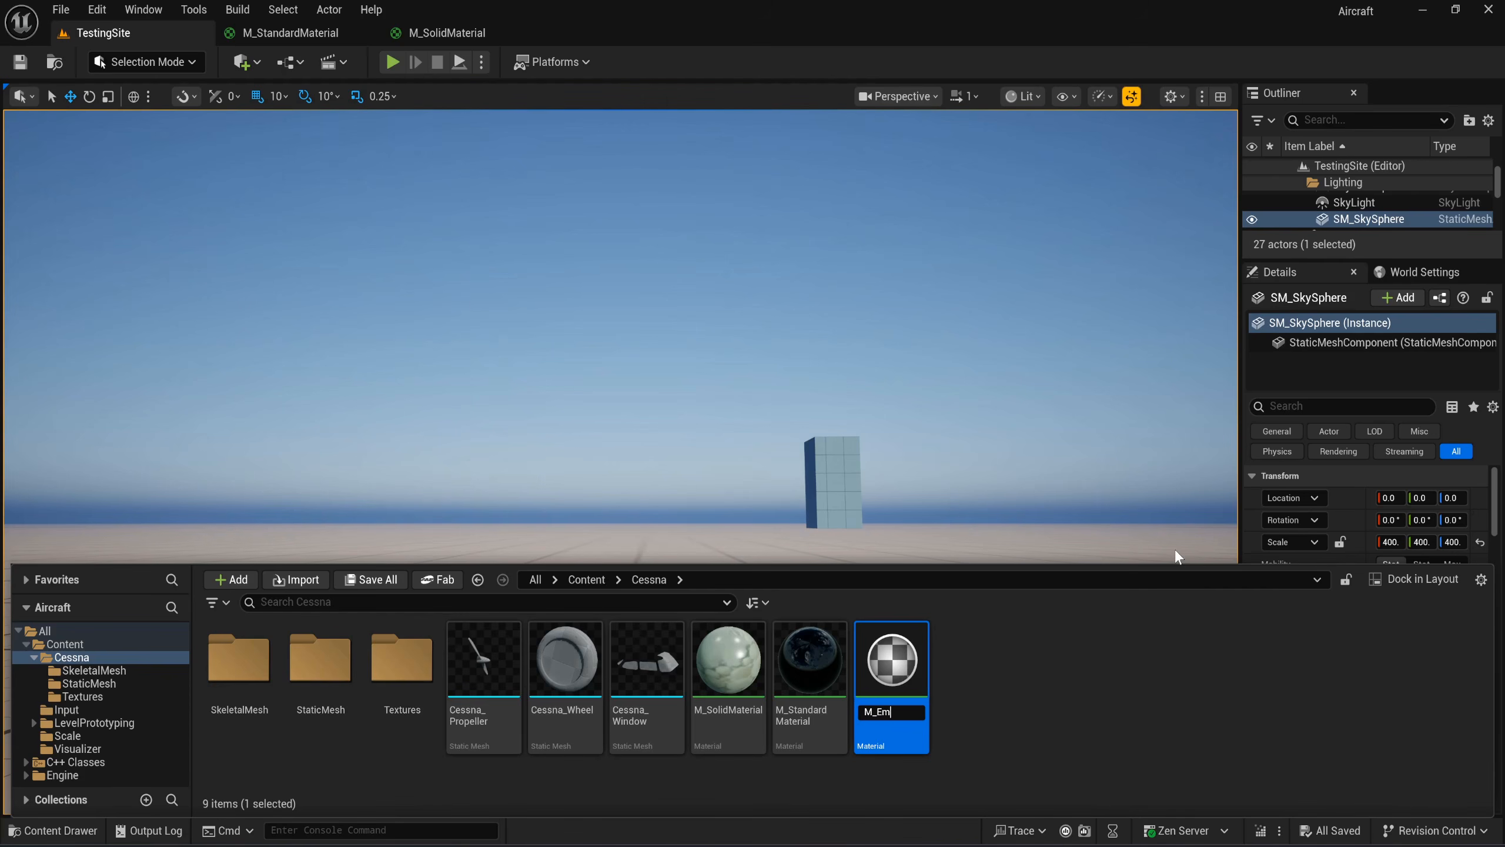
text(issive)
key(Return)
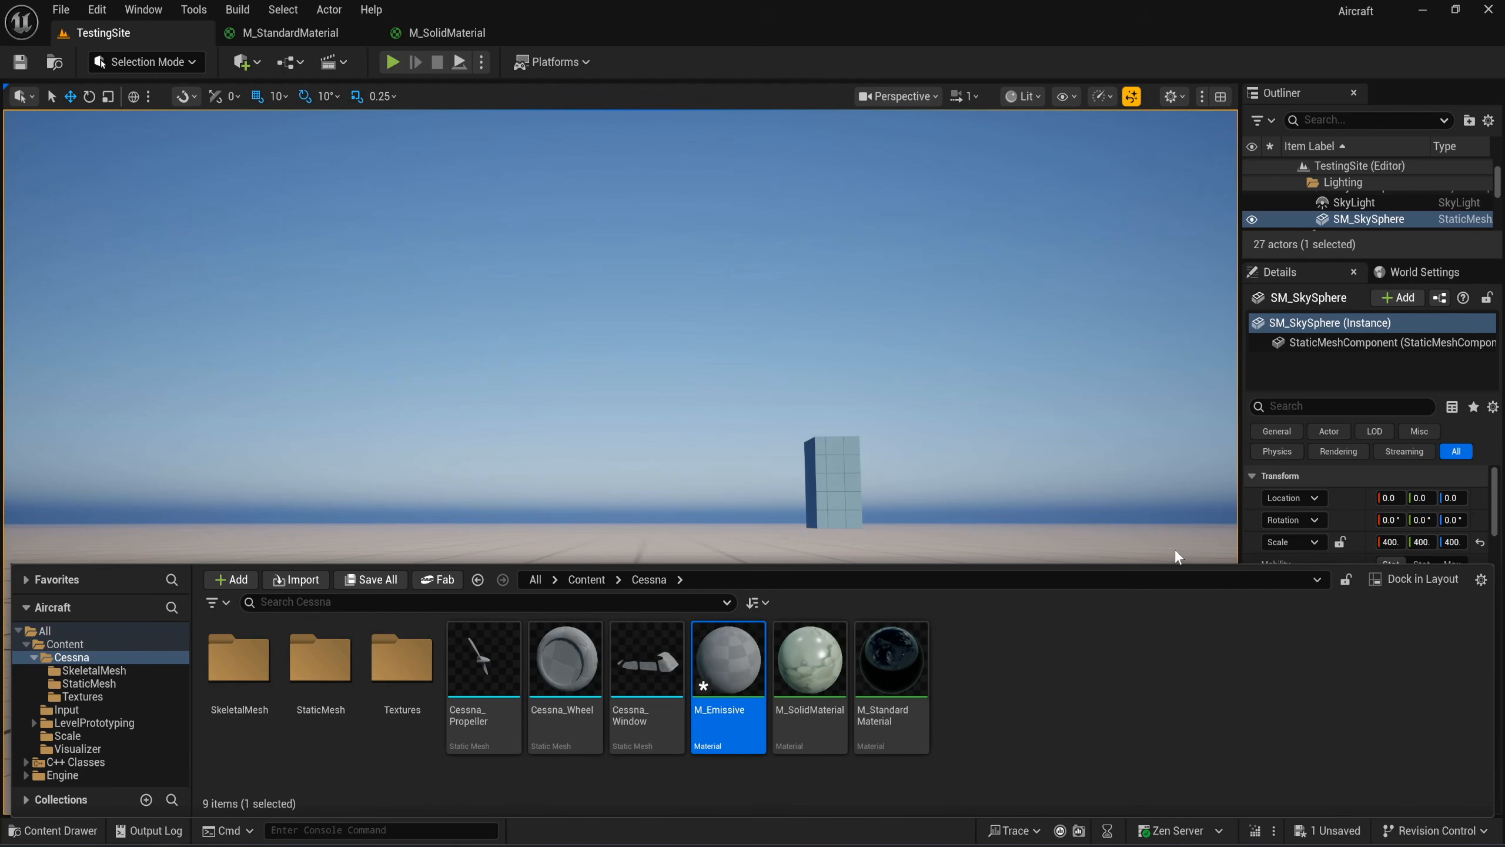
Open M_Emissive and add a Texture Sample node to its graph beside the material node.
double_click(726, 679)
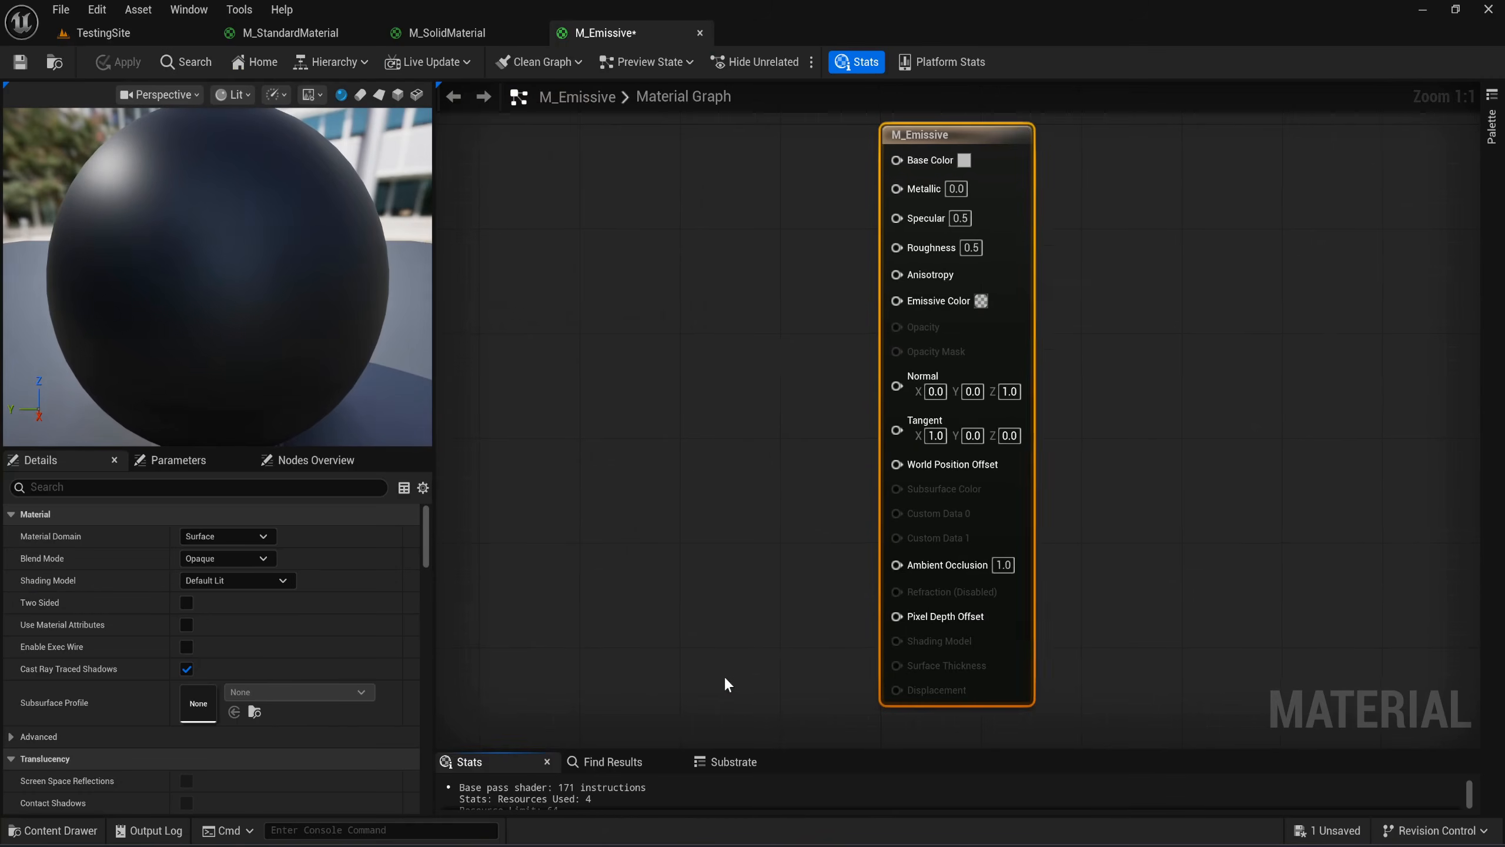
right_click(691, 265)
text(t)
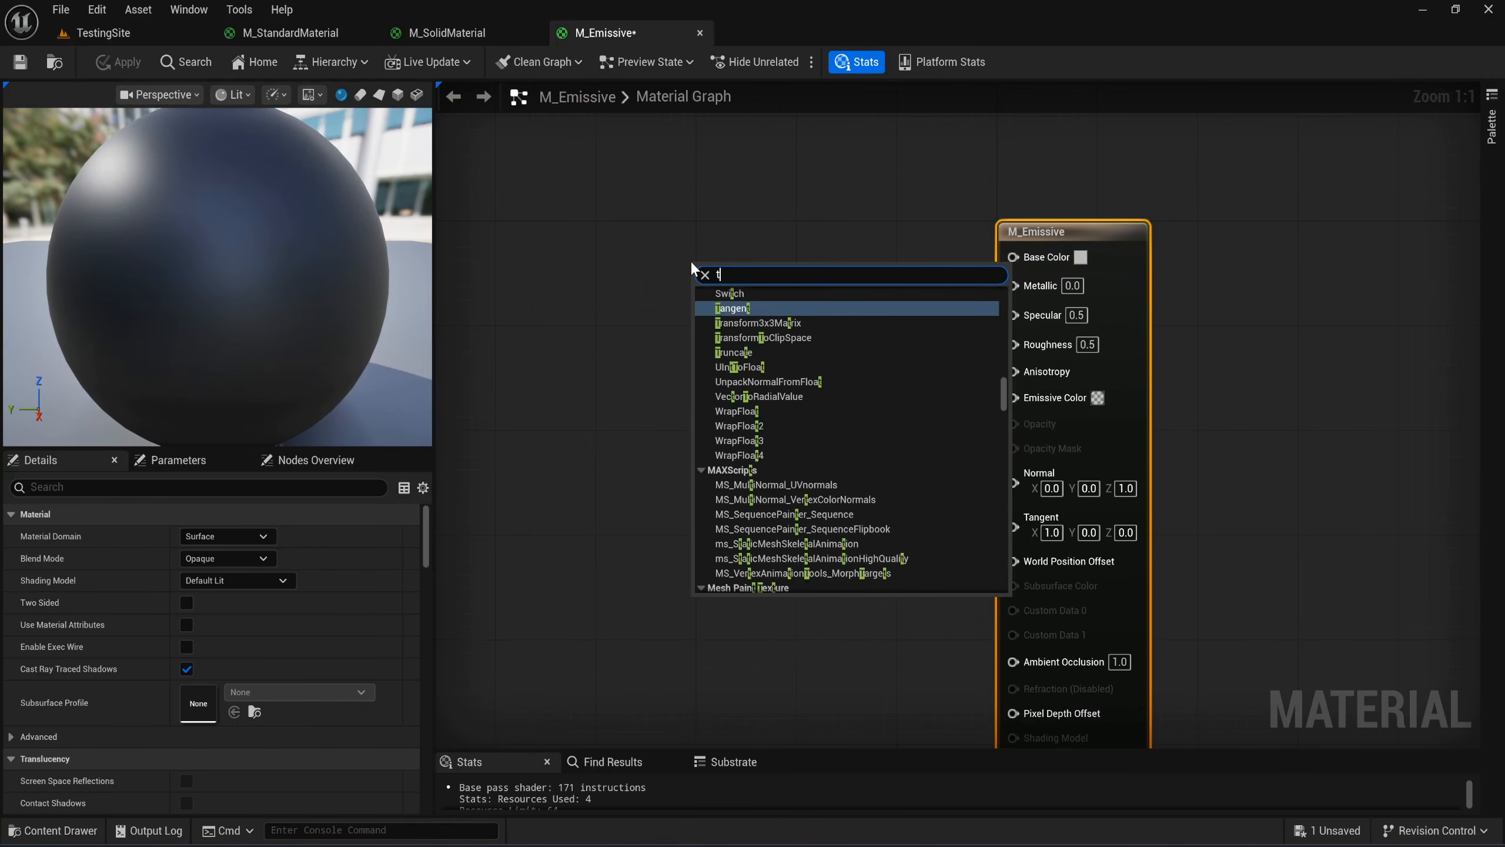
text(exturesam)
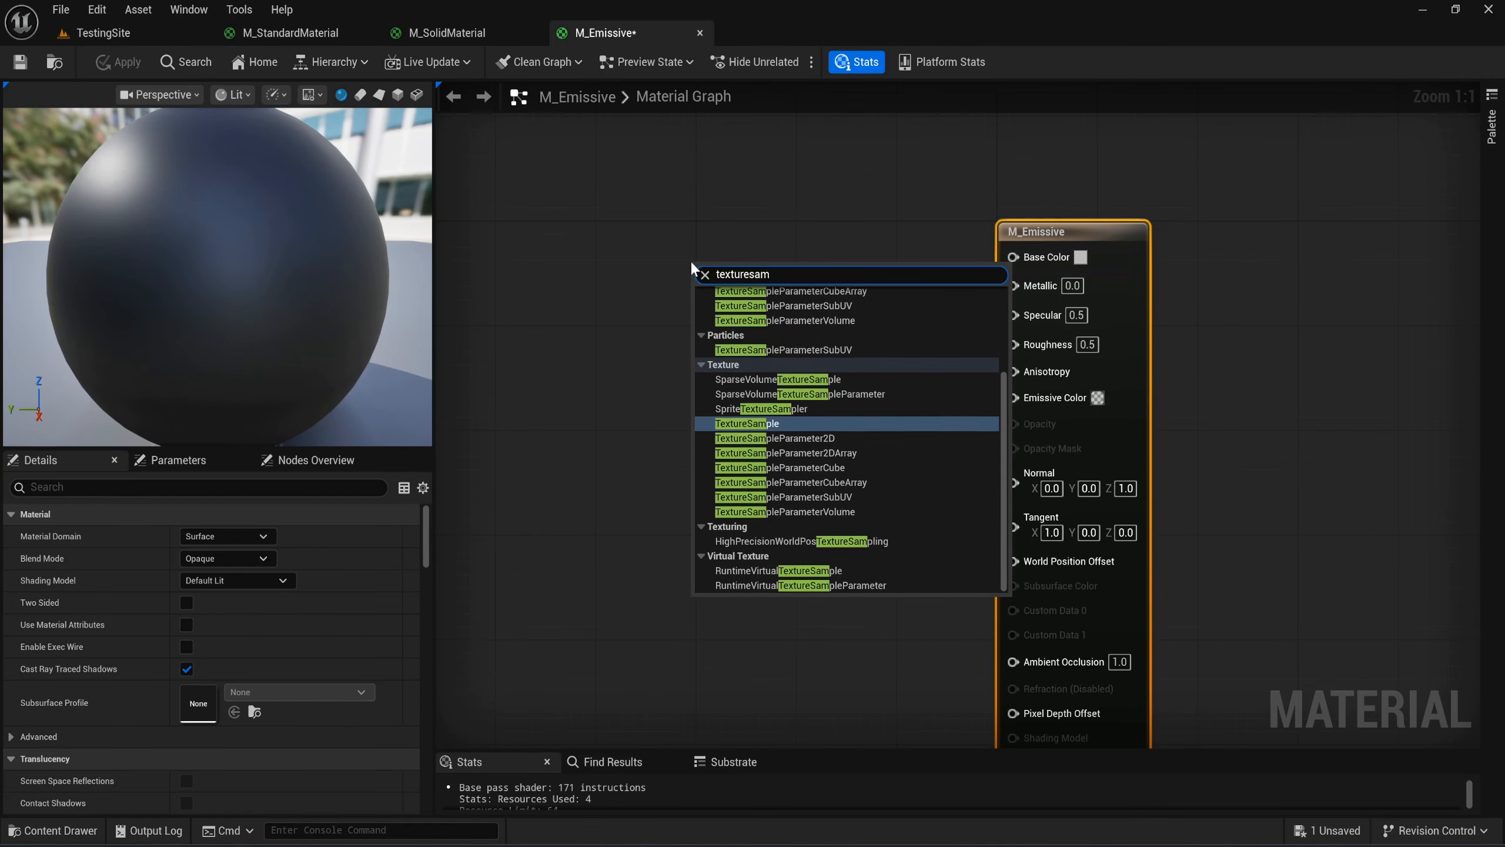
key(Return)
Convert M_Emissive's Texture Sample into a parameter named BaseColor and move it level with the material node.
right_click(756, 292)
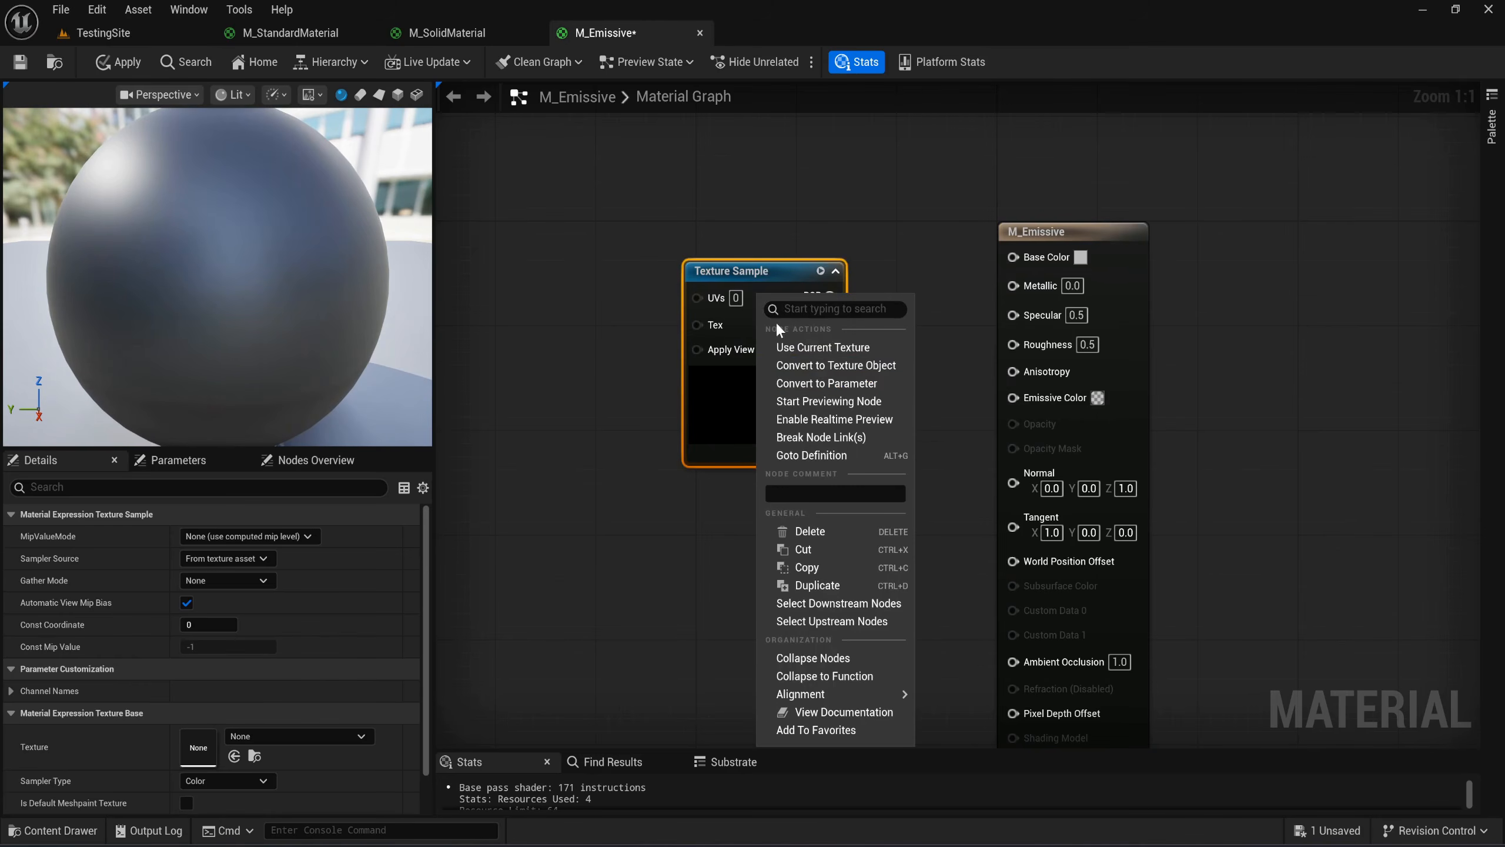
click(812, 382)
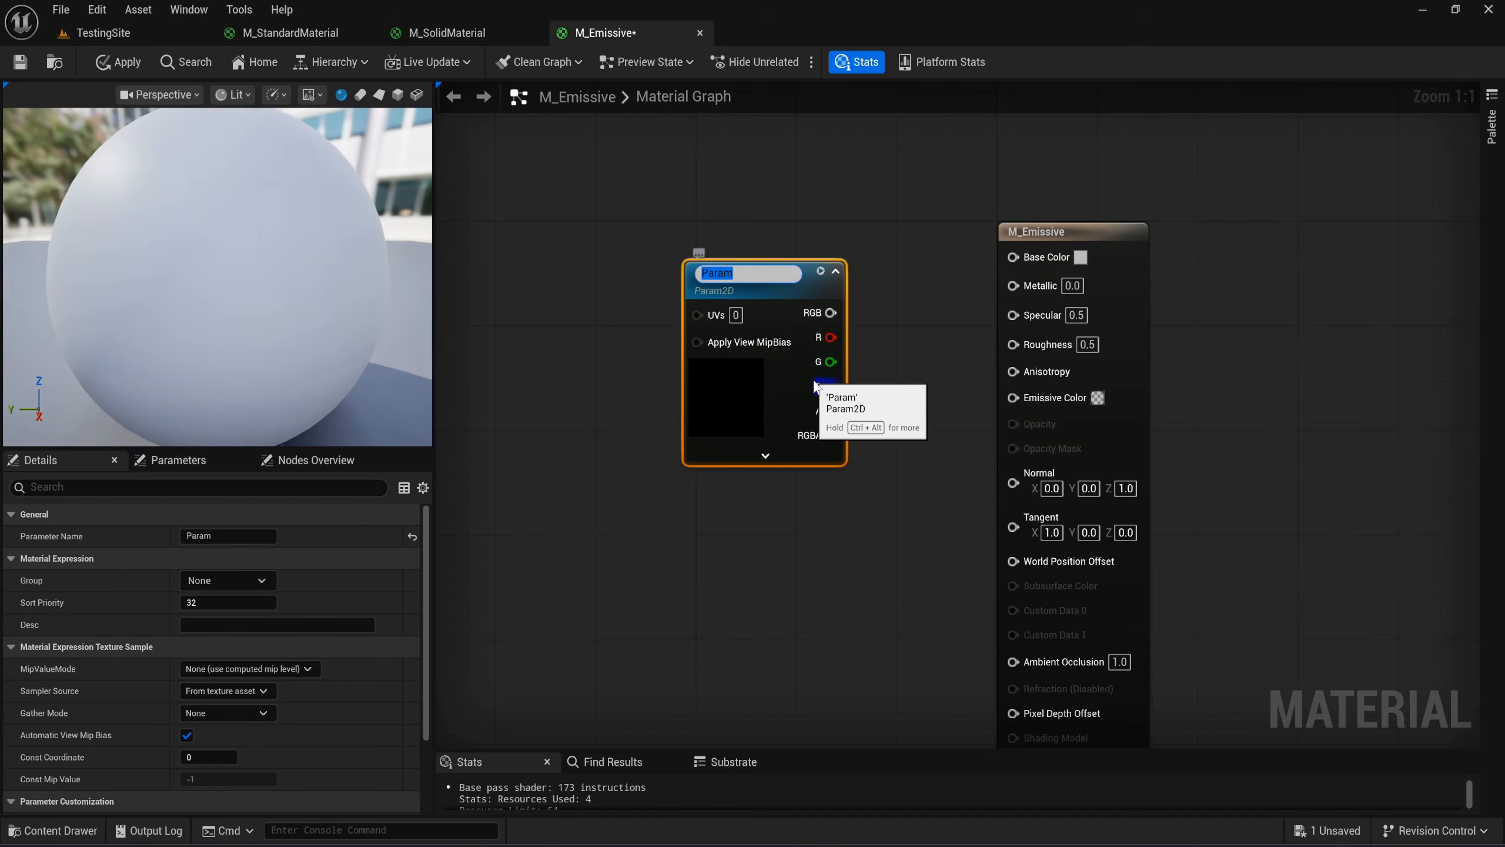
text(B)
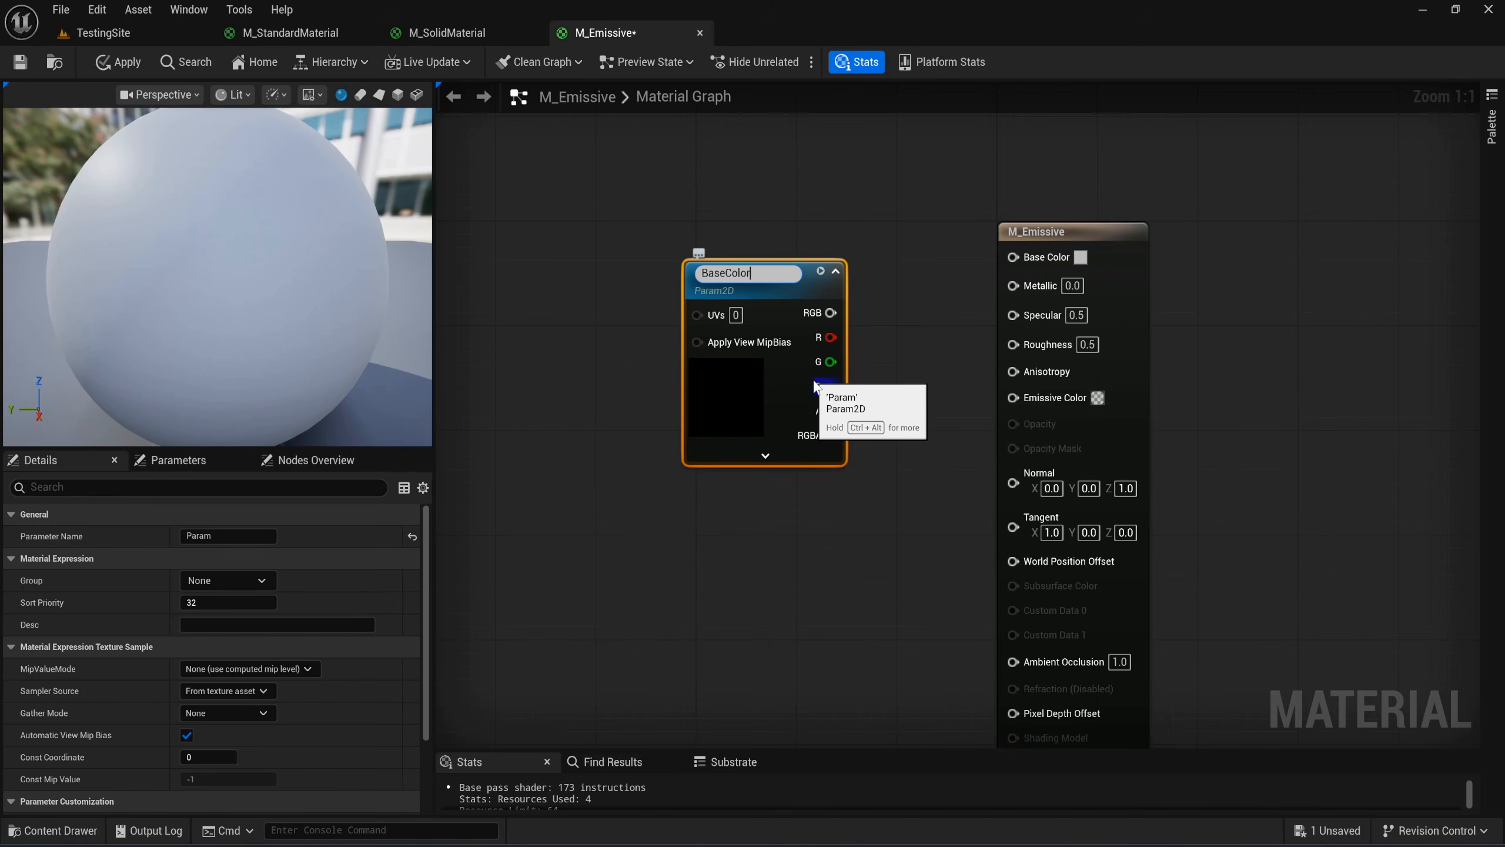
text(aseColor)
key(Return)
drag(744, 385, 731, 341)
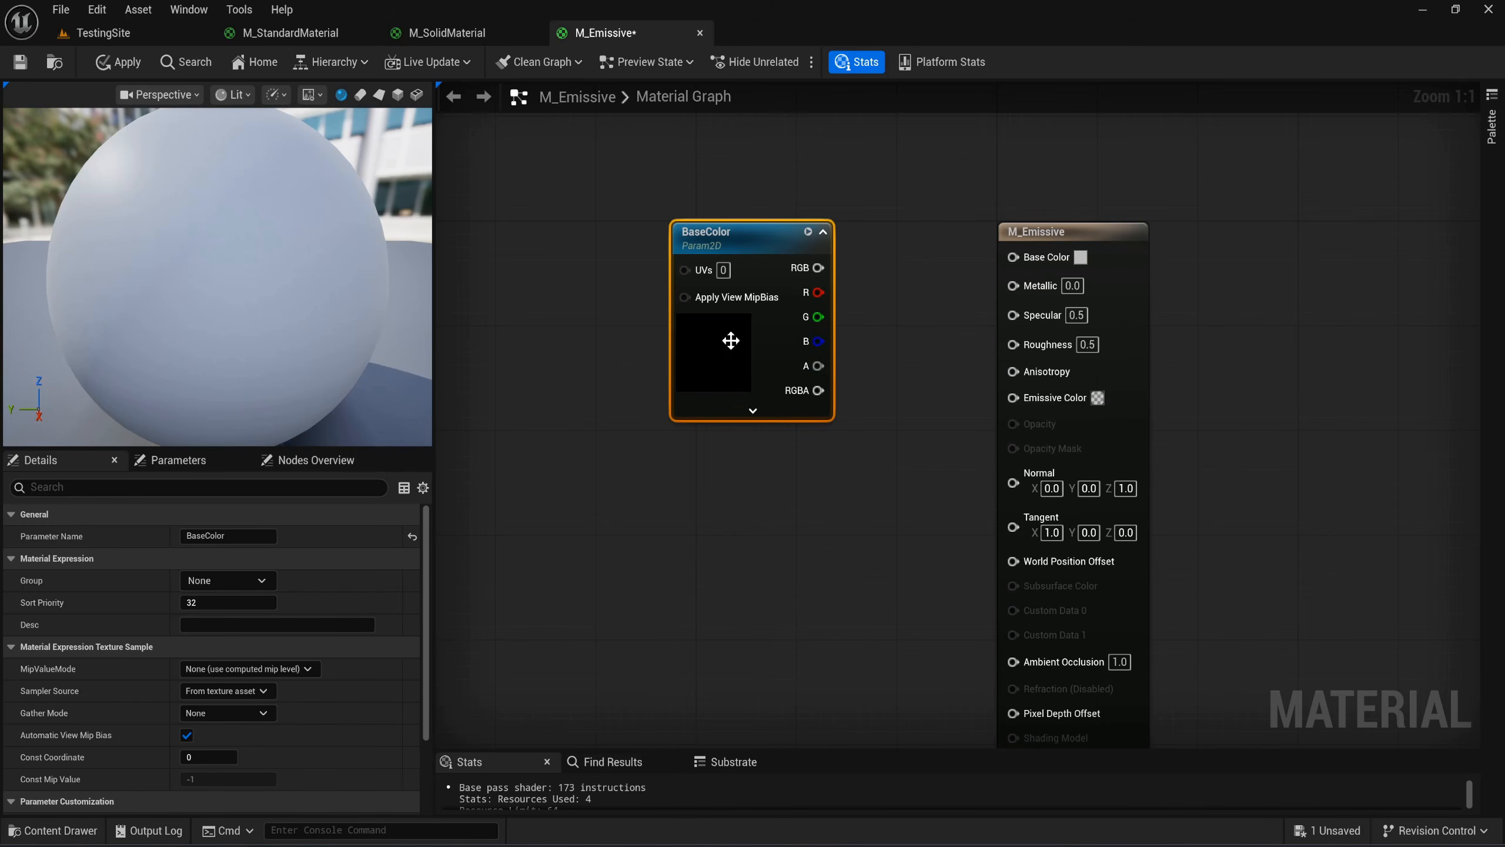
Connect the BaseColor node's RGB output to both the Base Color and Emissive Color inputs and straighten the Base Color wire.
drag(818, 268, 1012, 256)
drag(711, 362, 674, 350)
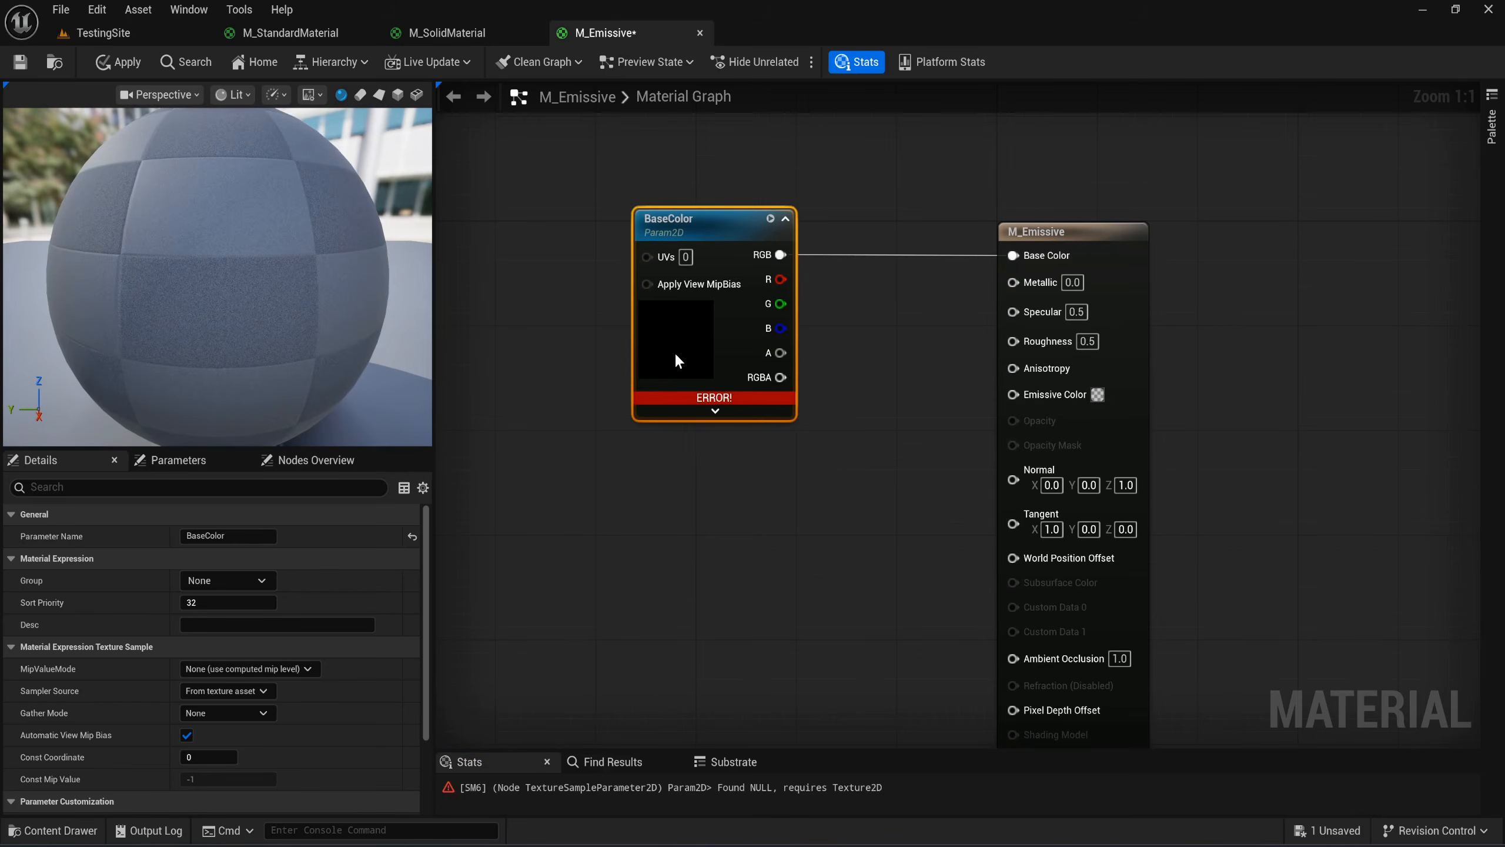
drag(780, 255, 1014, 393)
click(833, 500)
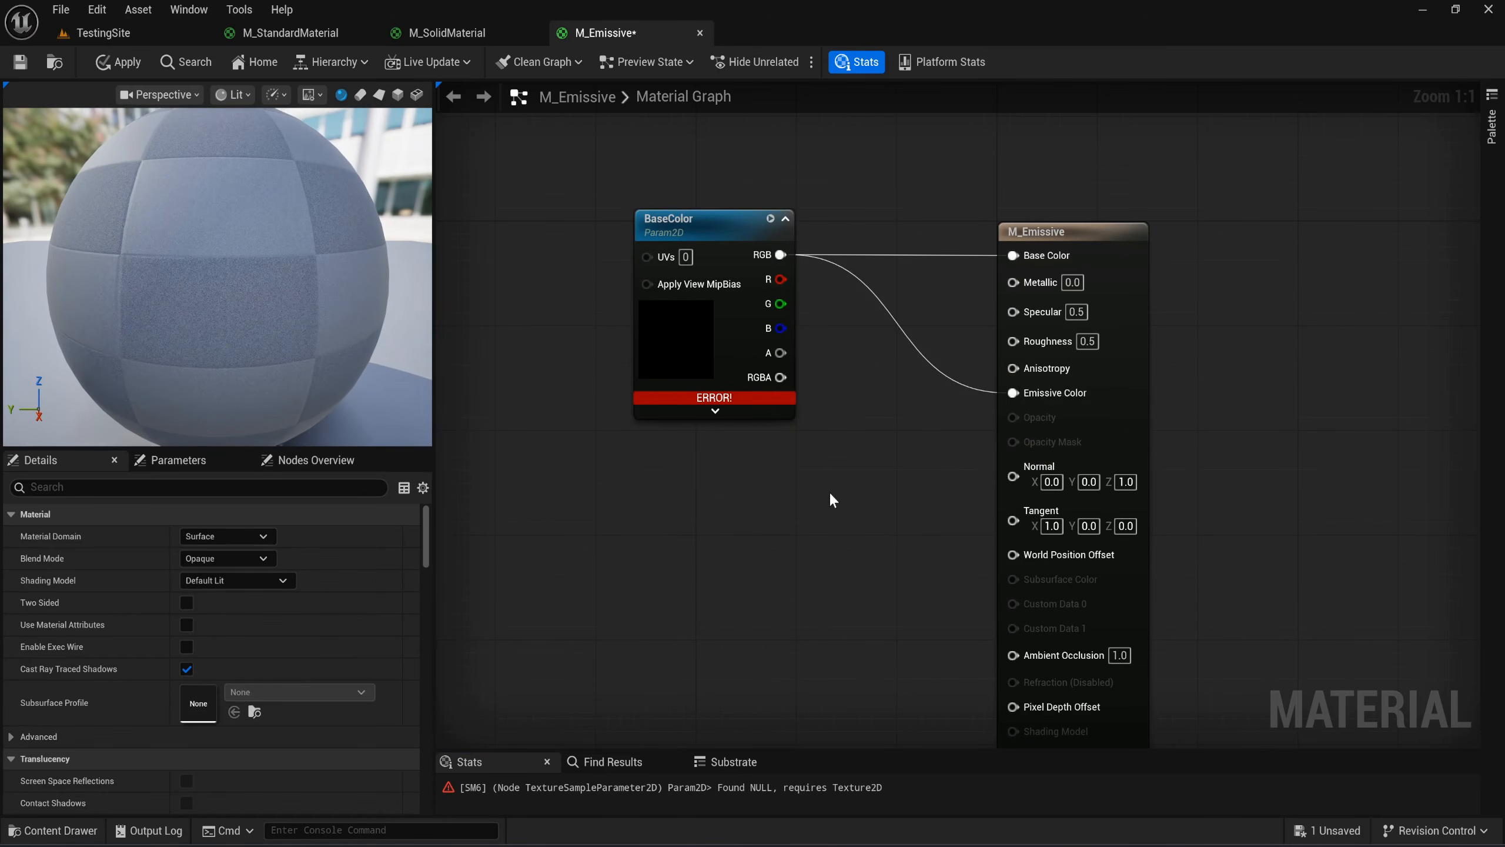
Add a constant below BaseColor, convert it into a scalar parameter named Roughness, and set its default value to 0.5.
right_drag(657, 527, 705, 444)
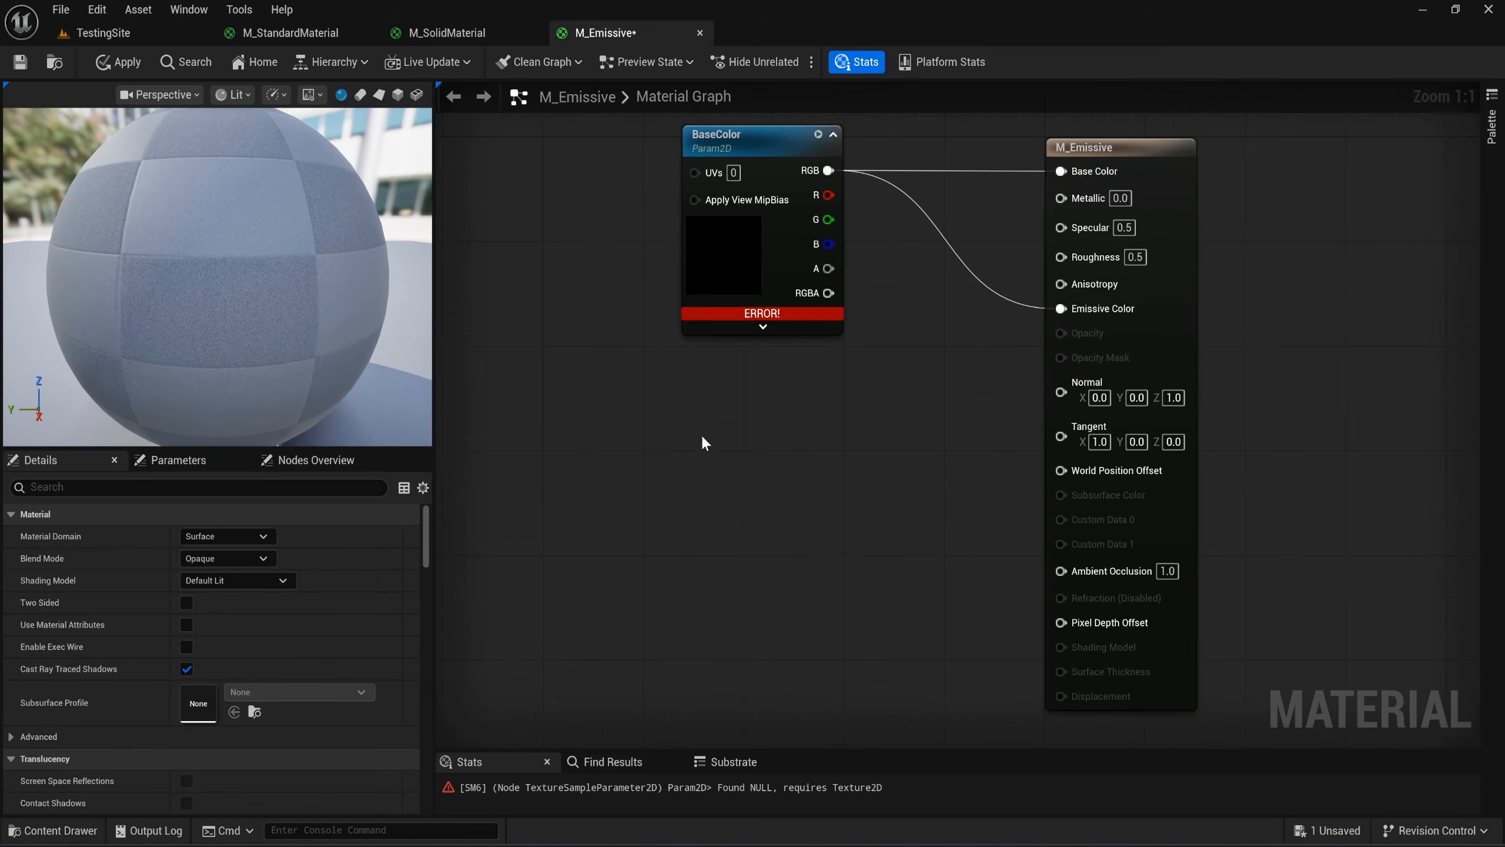
key(1)
click(727, 408)
right_click(772, 408)
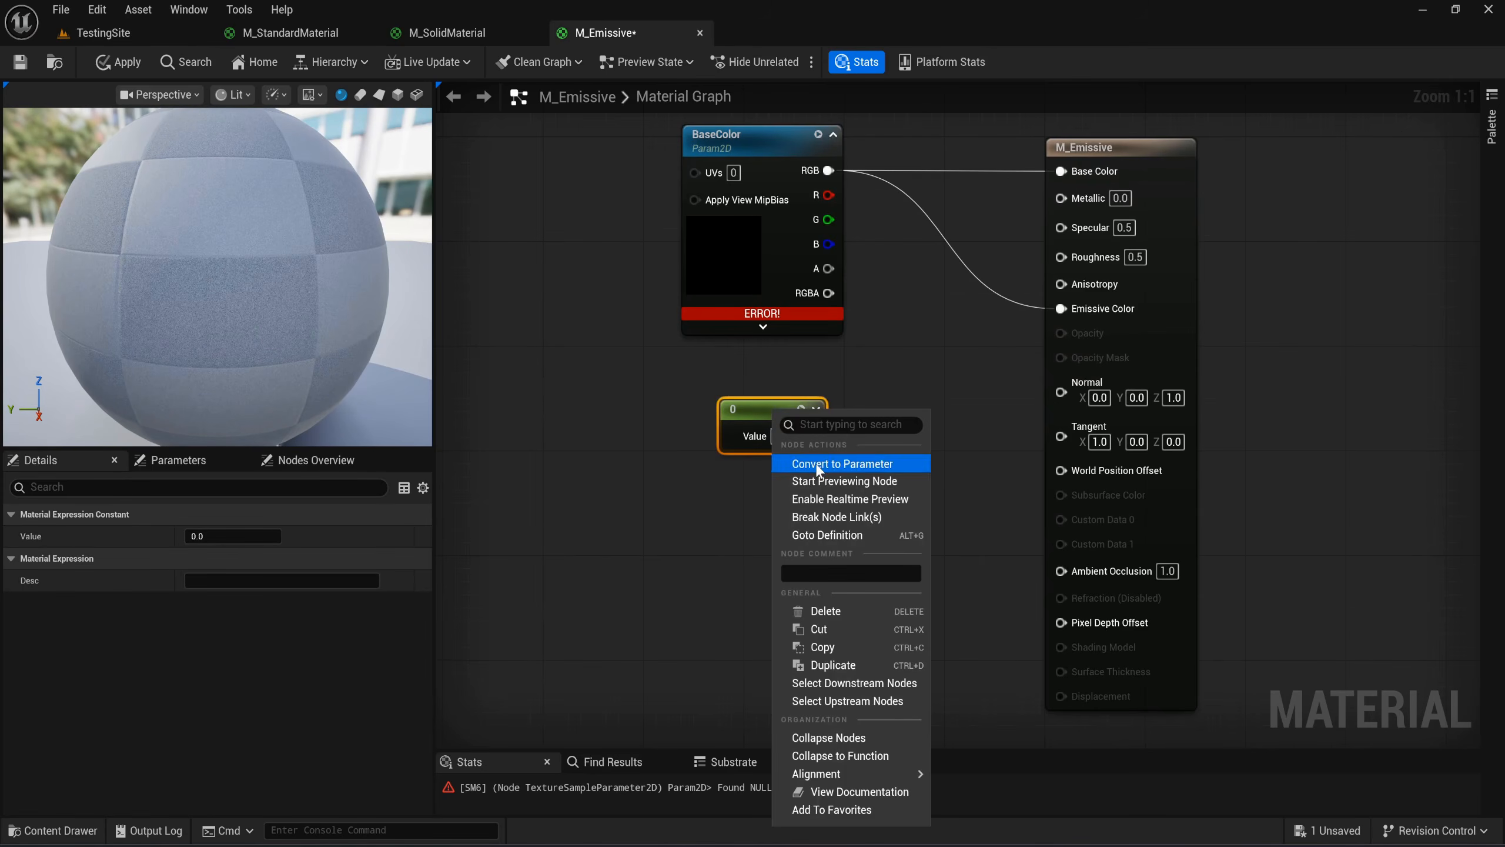
click(838, 463)
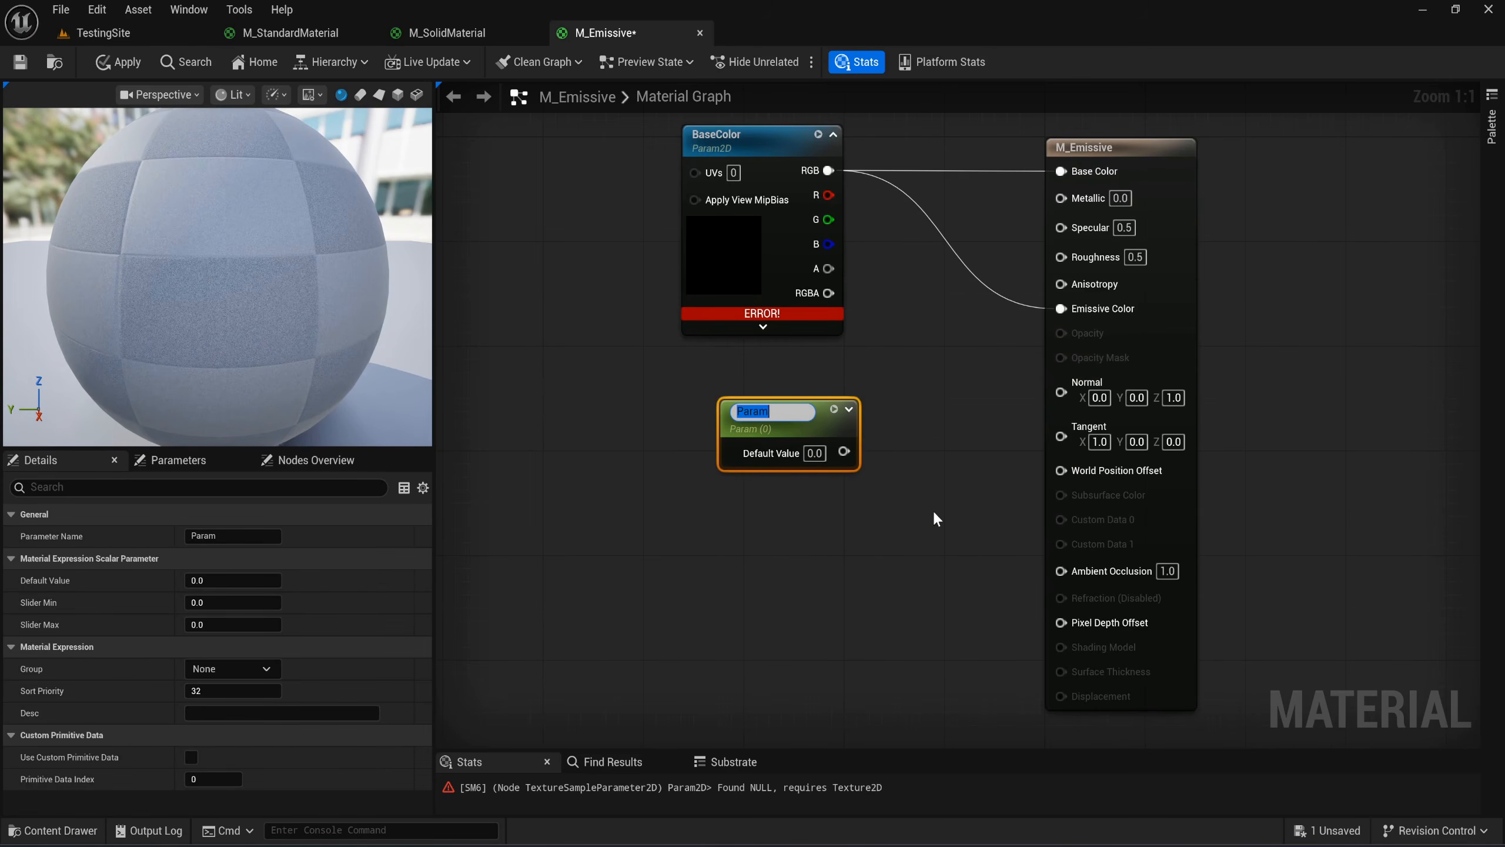
text(Roughness)
key(Return)
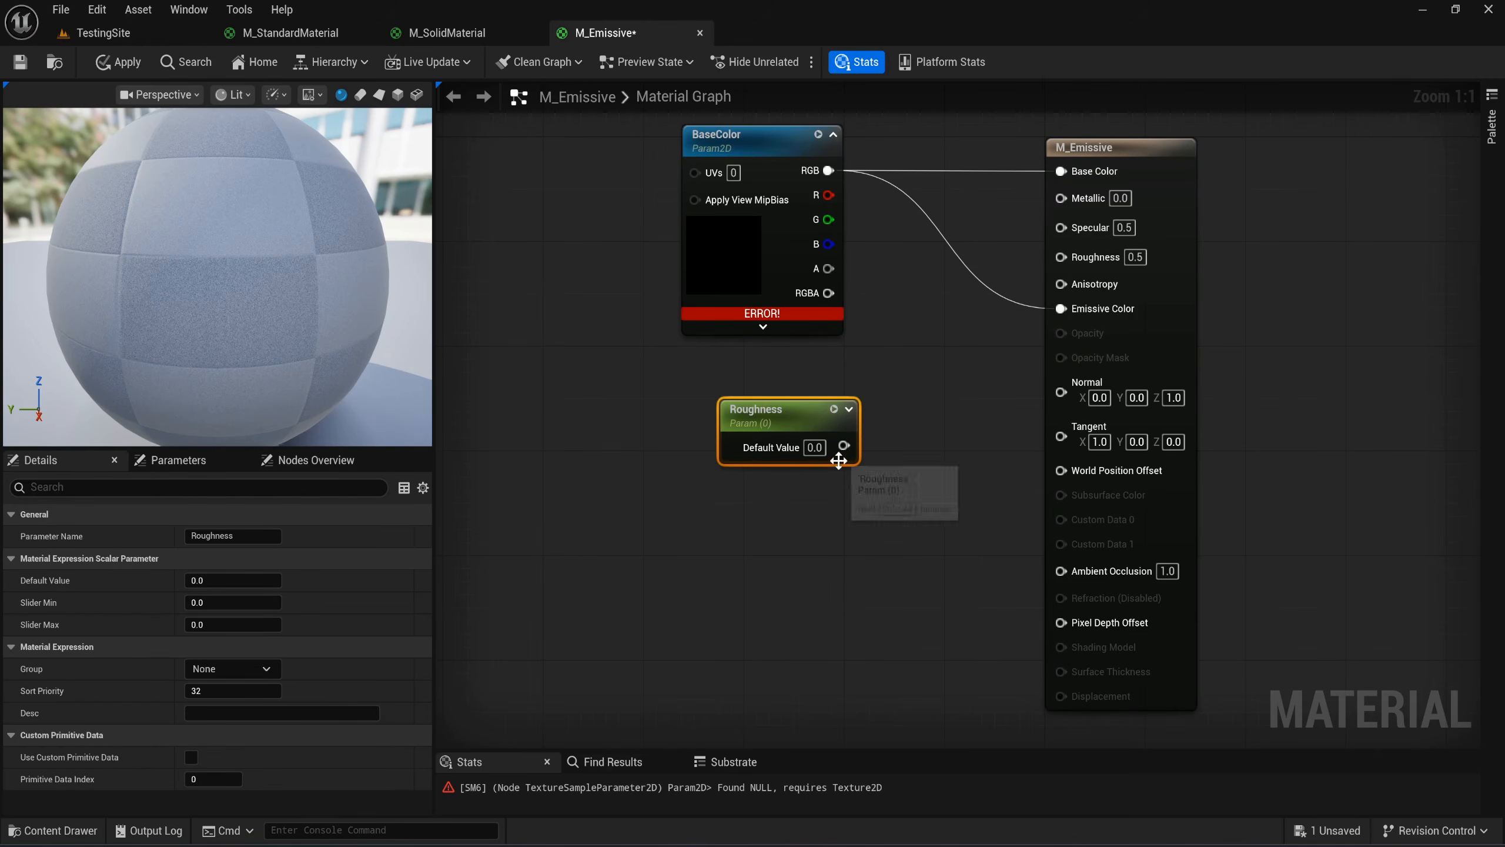
click(817, 448)
text(0.5)
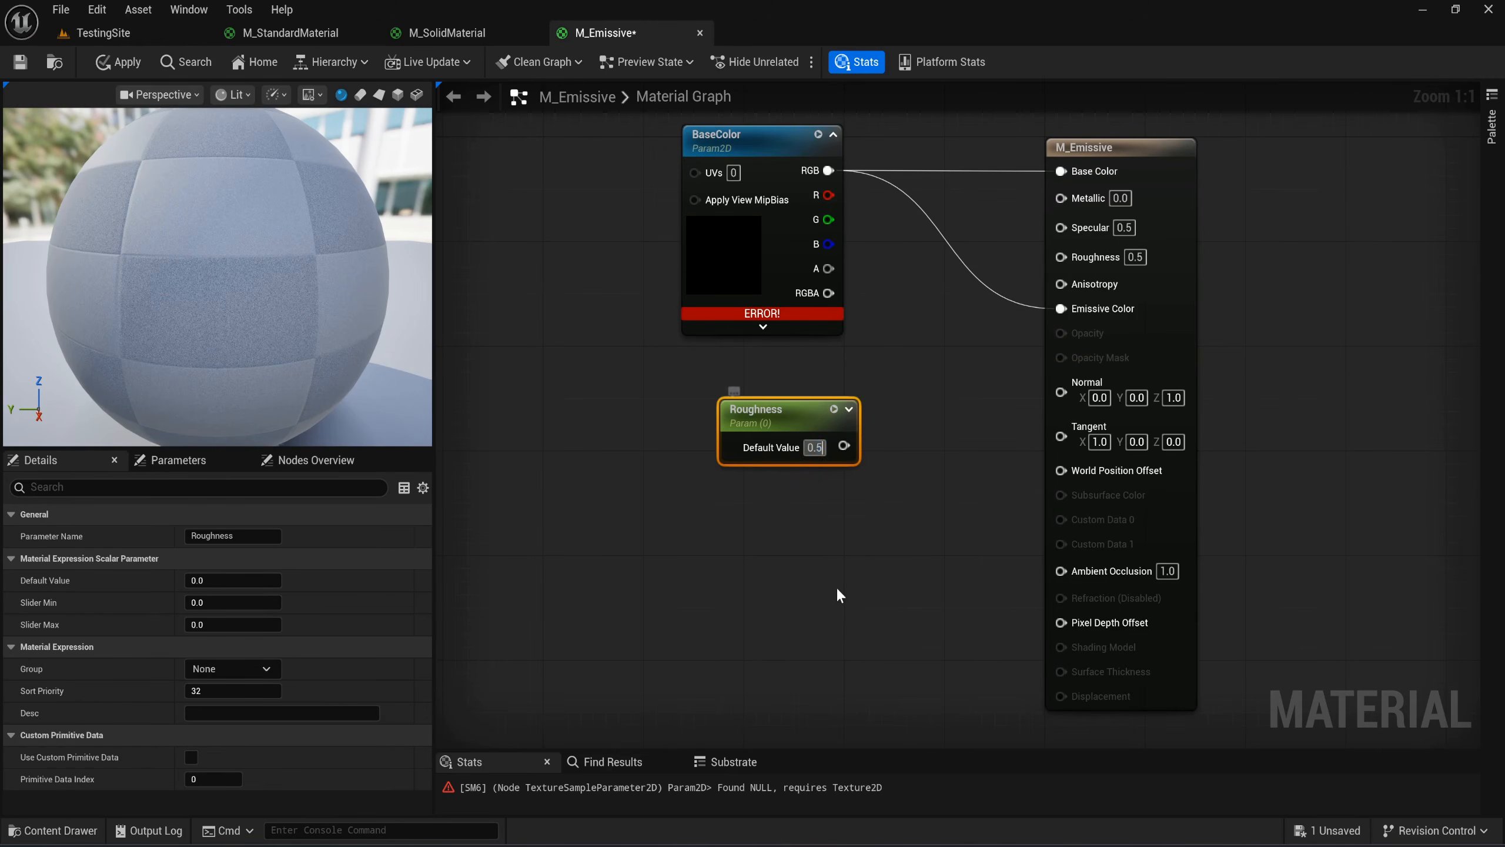
Connect the Roughness parameter to the material's Roughness input and shift the BaseColor node slightly closer to the material node.
click(837, 596)
drag(843, 445, 1077, 267)
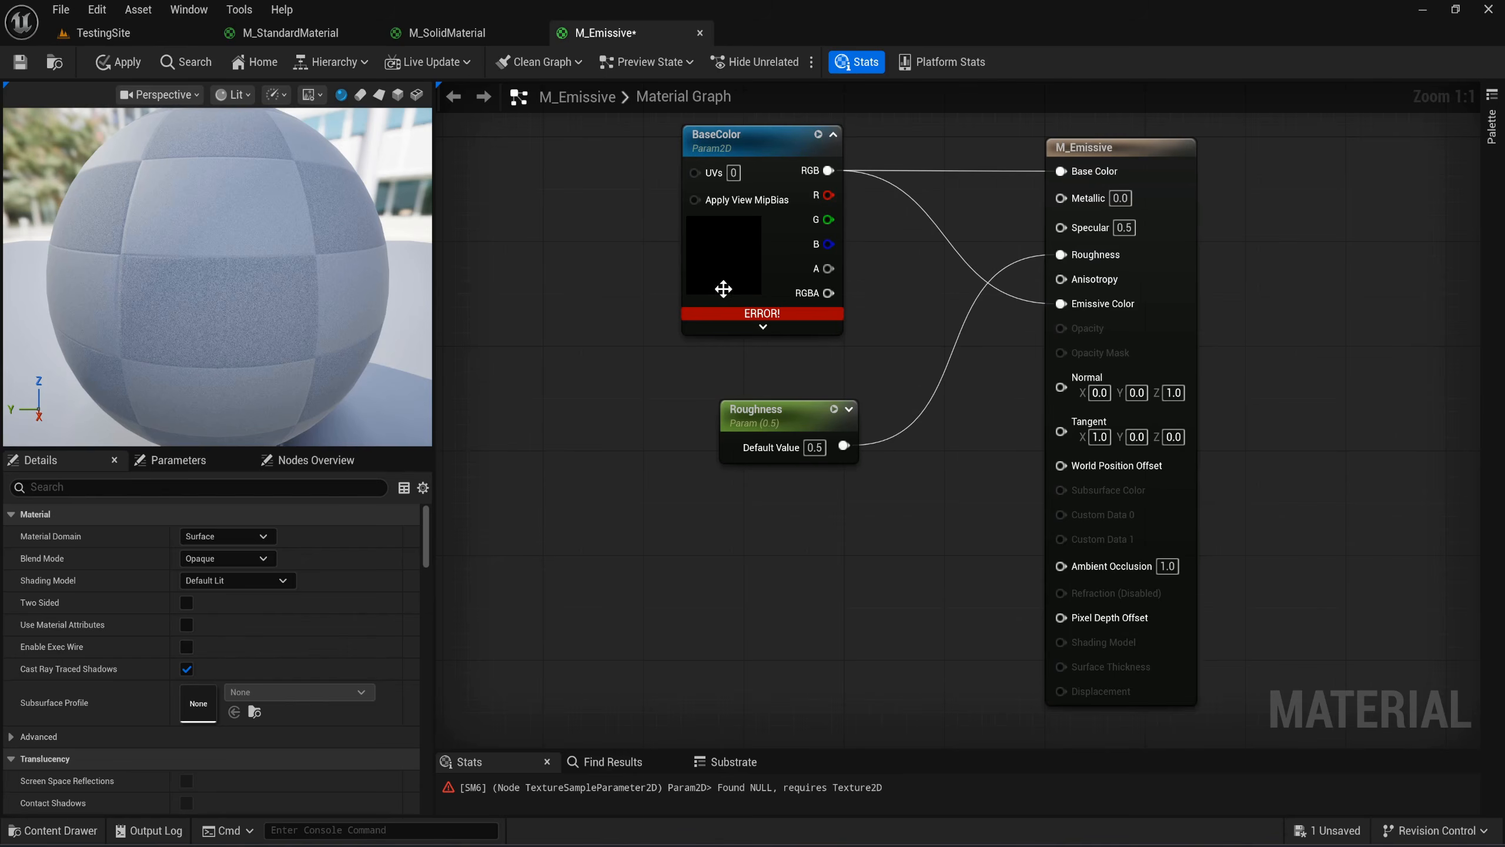
drag(733, 276, 746, 279)
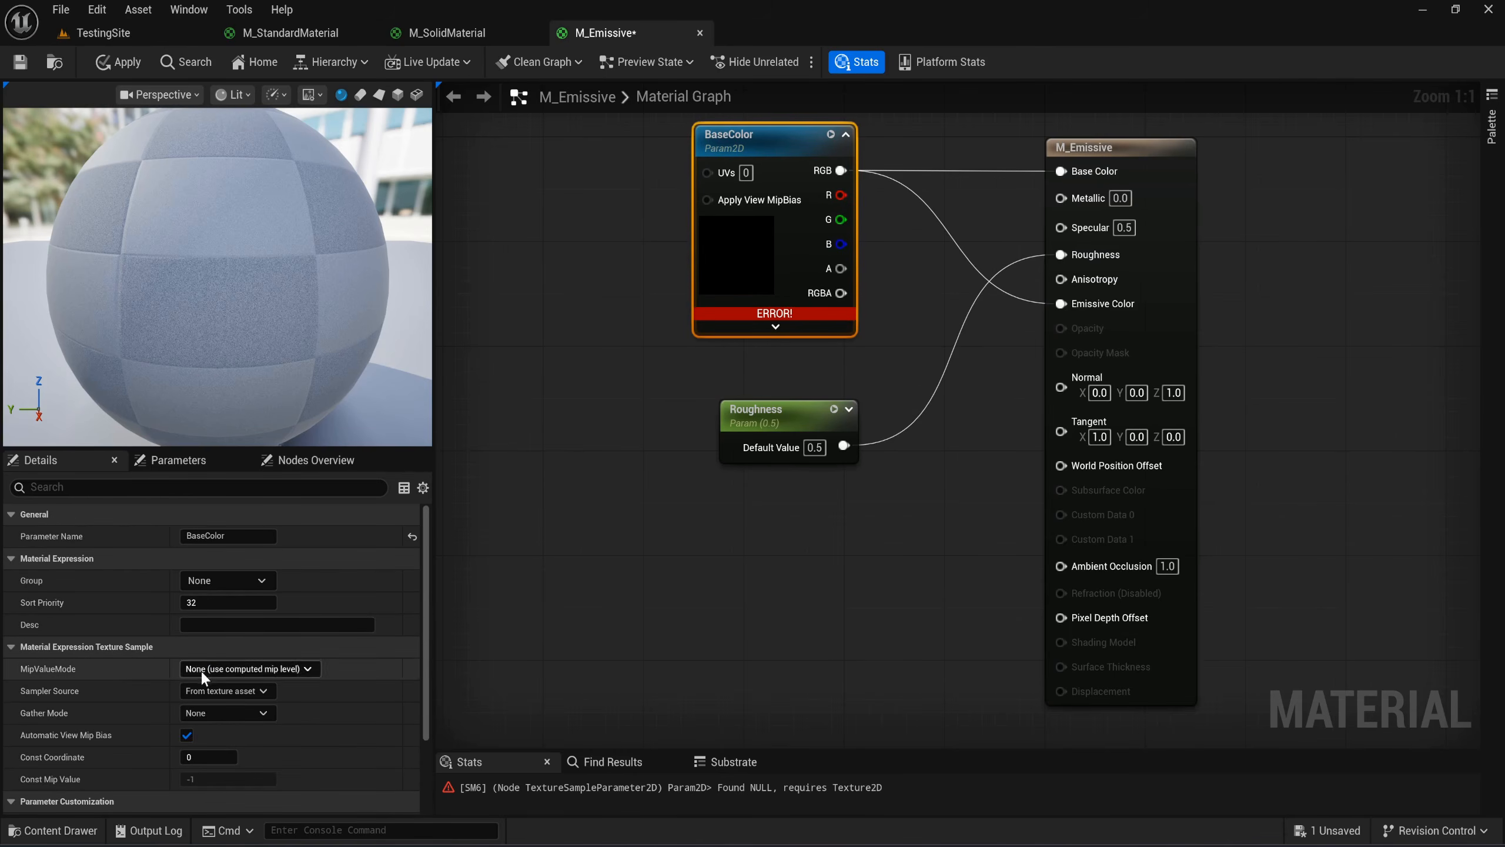
Assign DefaultTexture to the BaseColor parameter, apply the changes and save M_Emissive.
scroll(231, 661, down, 3)
click(410, 748)
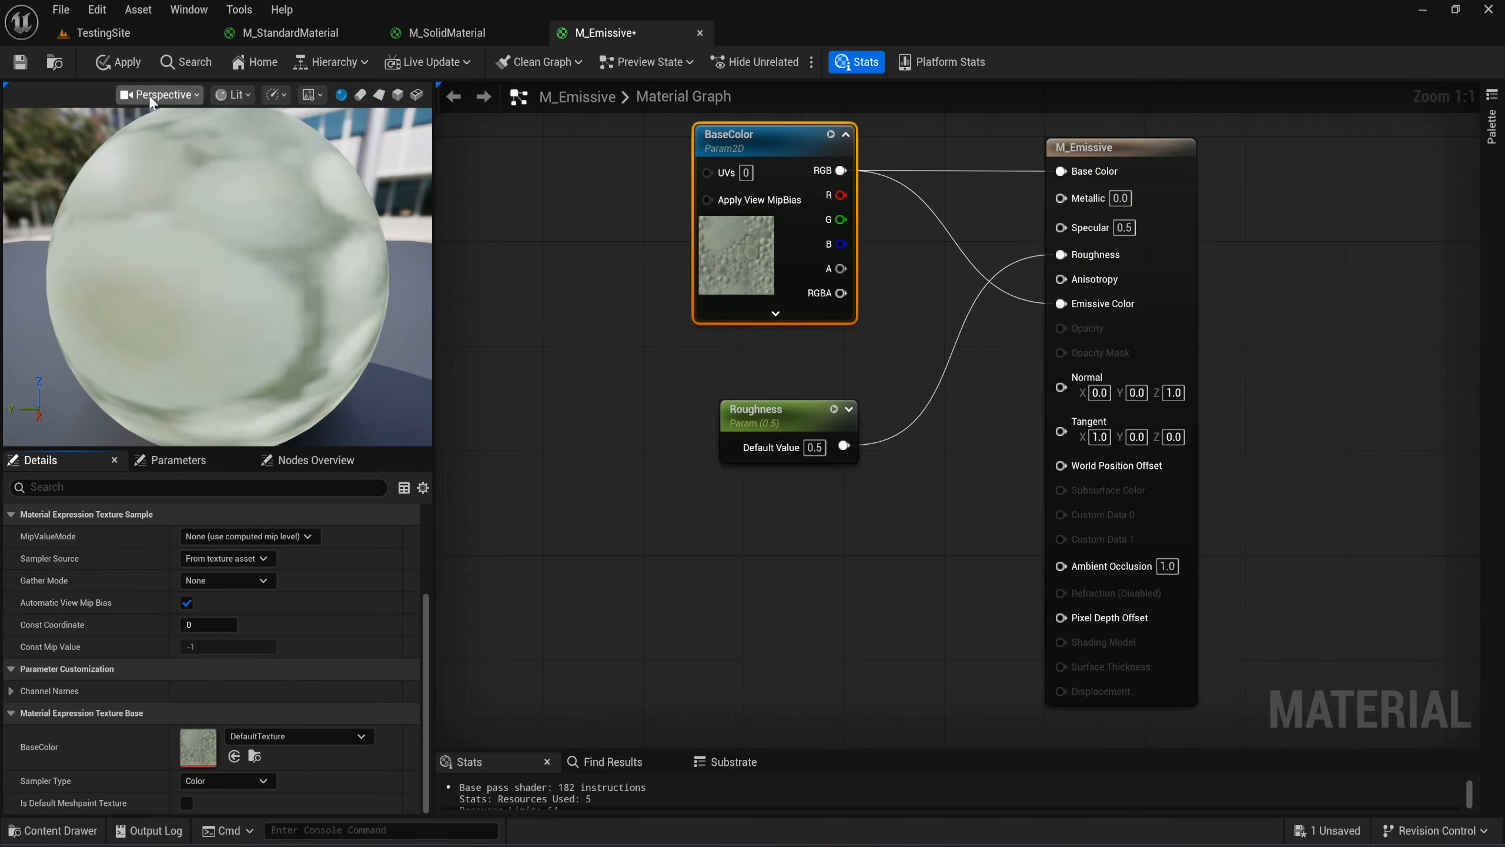
click(116, 61)
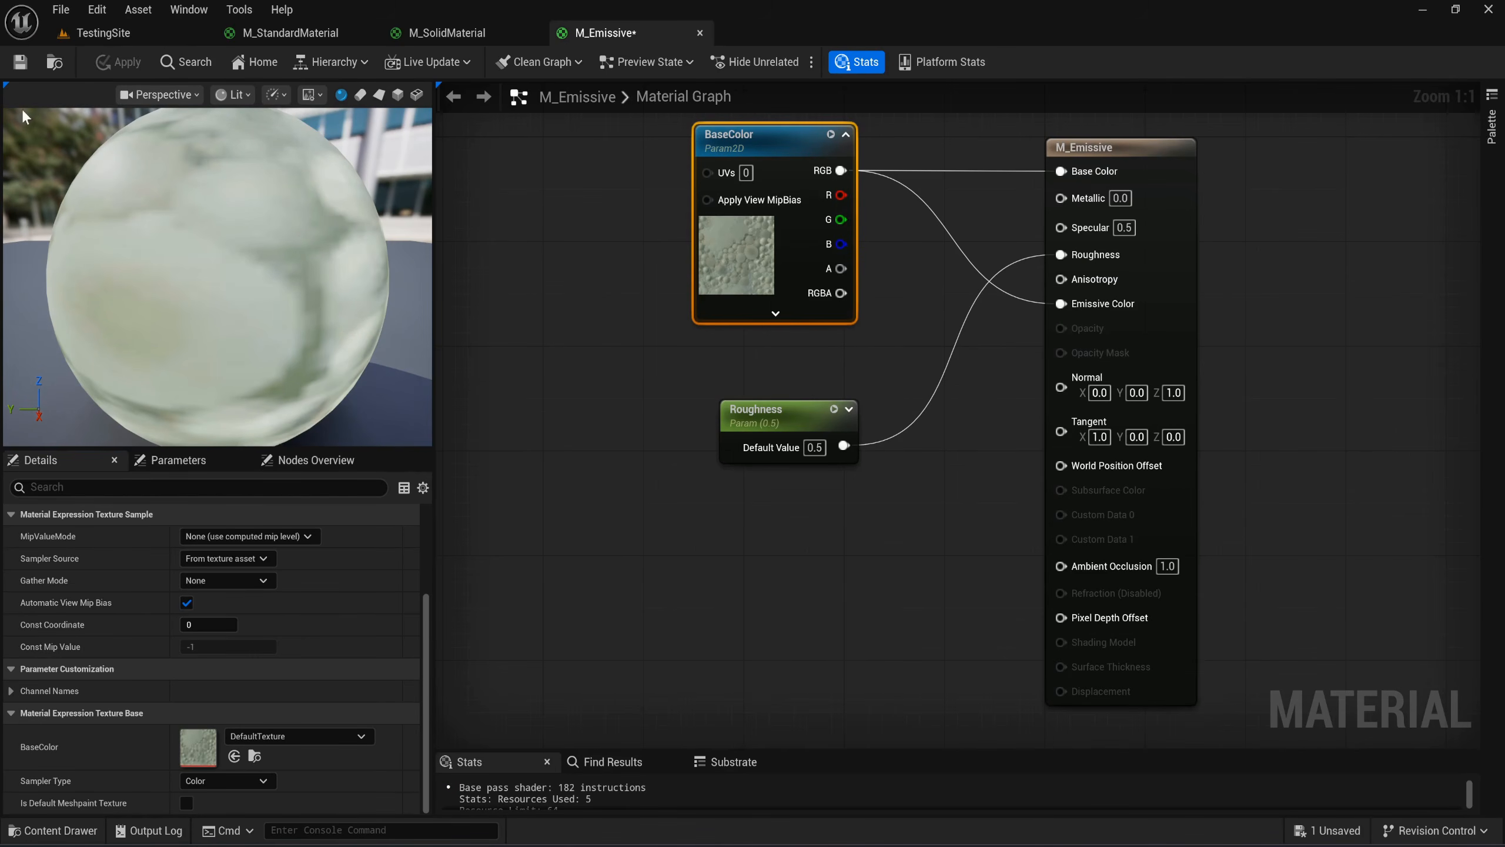
click(20, 62)
click(451, 125)
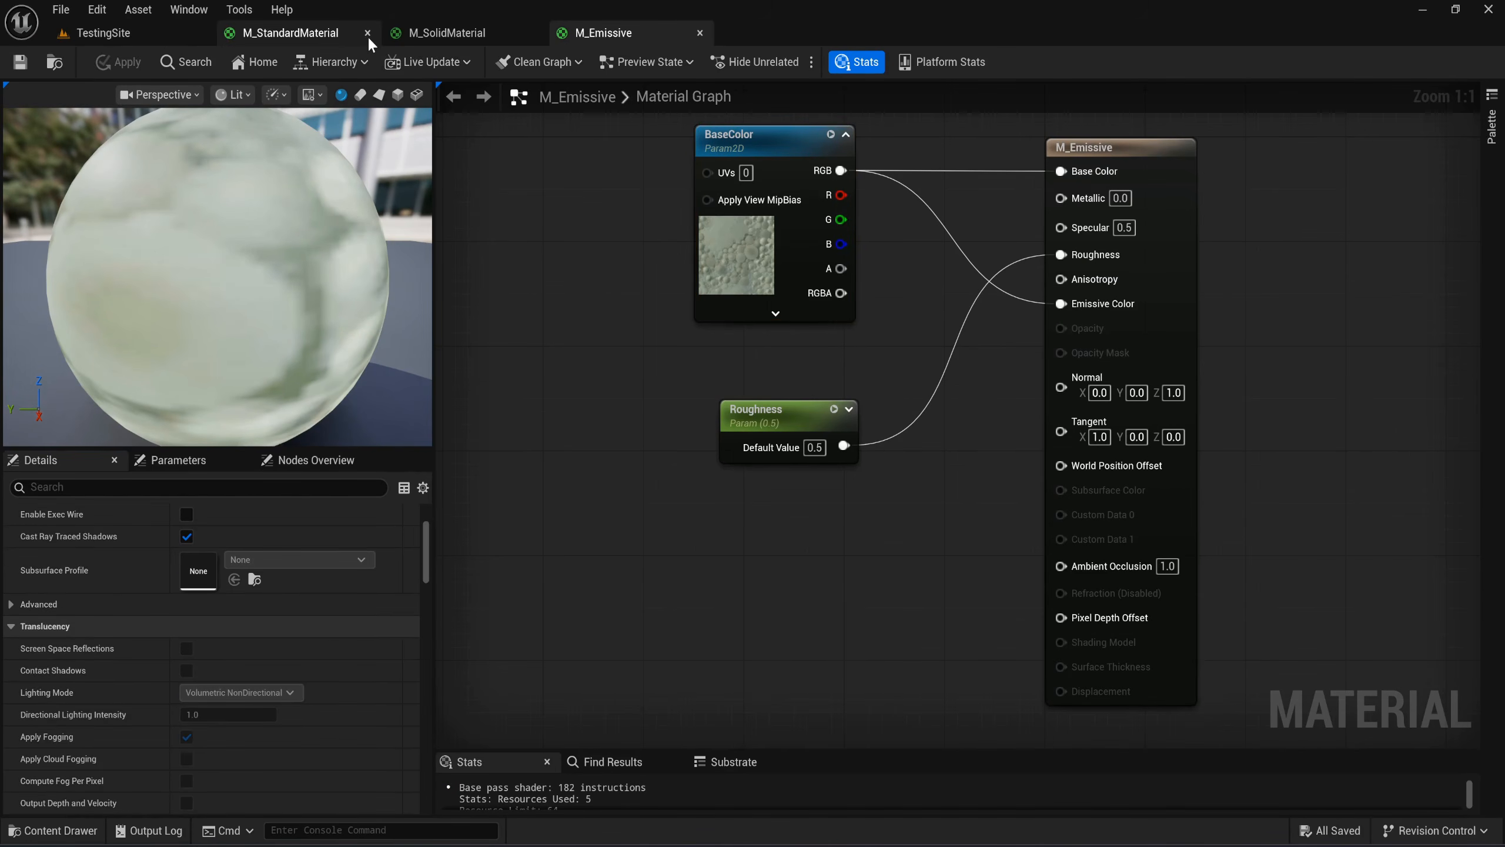
Close the M_StandardMaterial, M_SolidMaterial and M_Emissive editors and clear the asset selection in the Cessna folder.
click(368, 34)
click(368, 35)
click(368, 33)
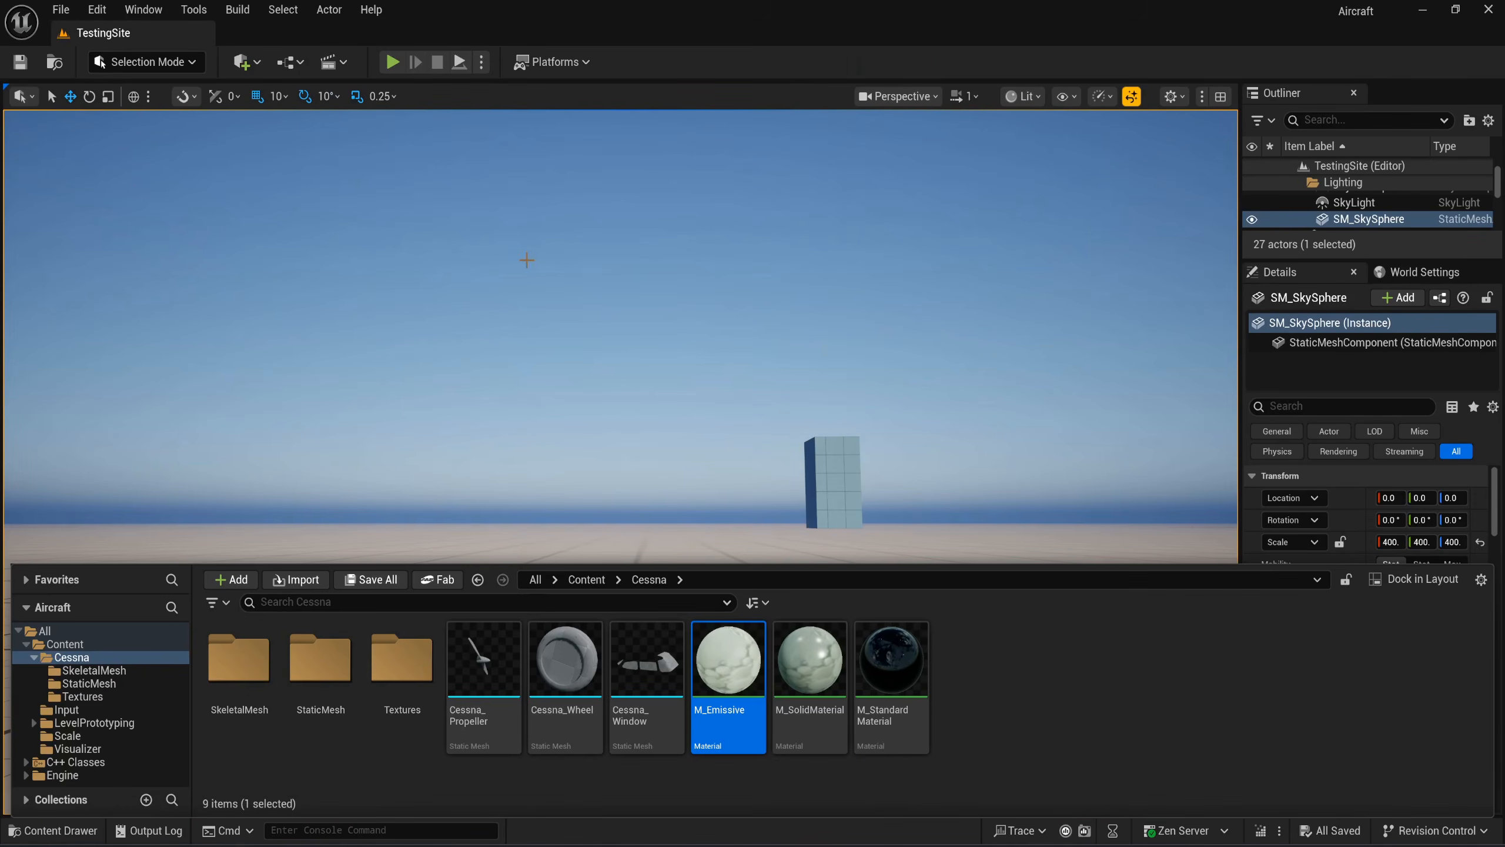
click(1006, 712)
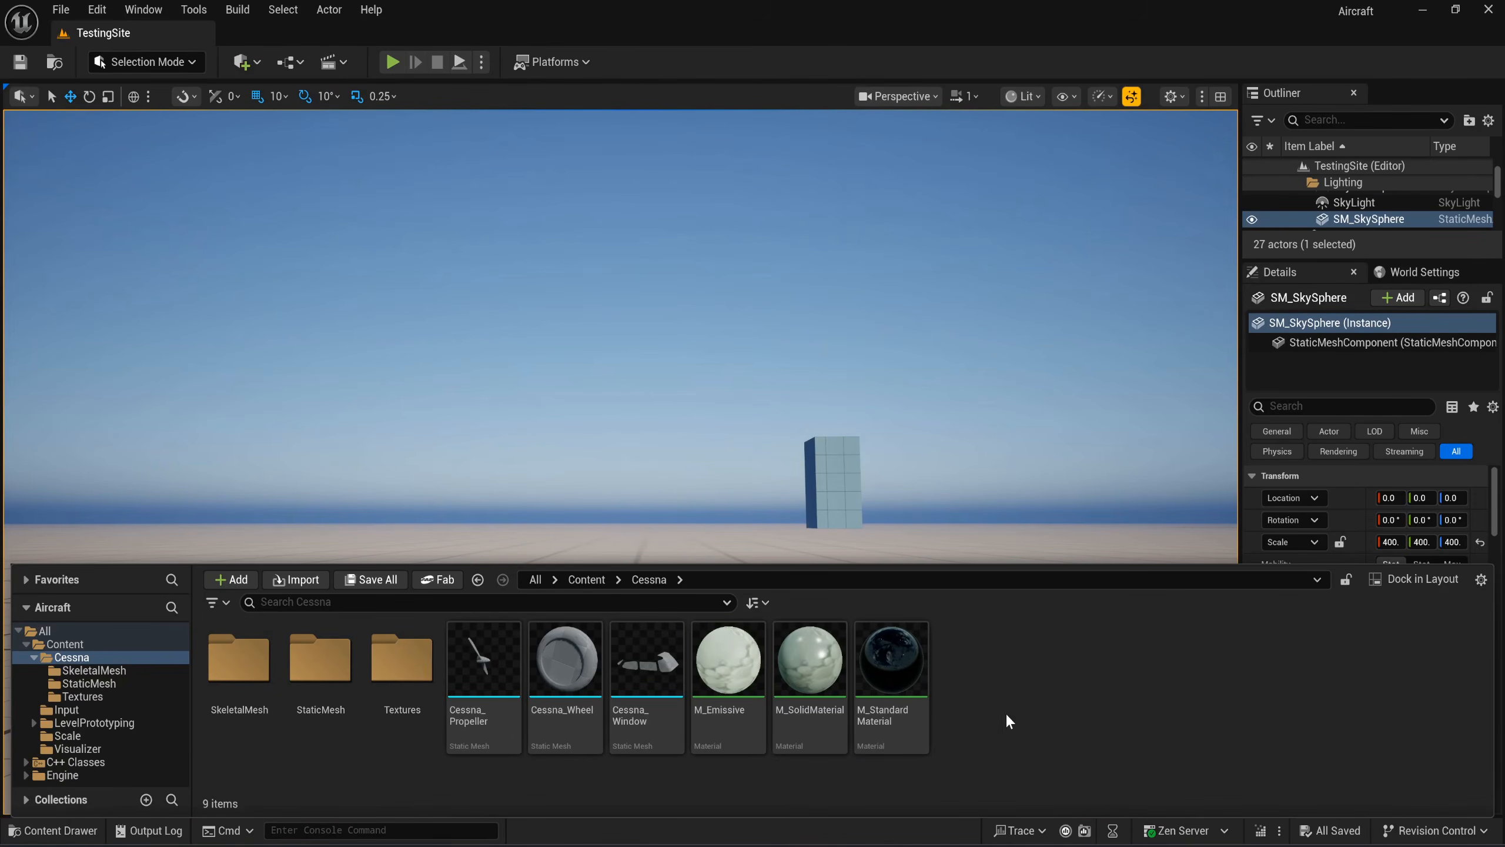
Create a material instance from M_SolidMaterial and name it MI_Body.
click(826, 669)
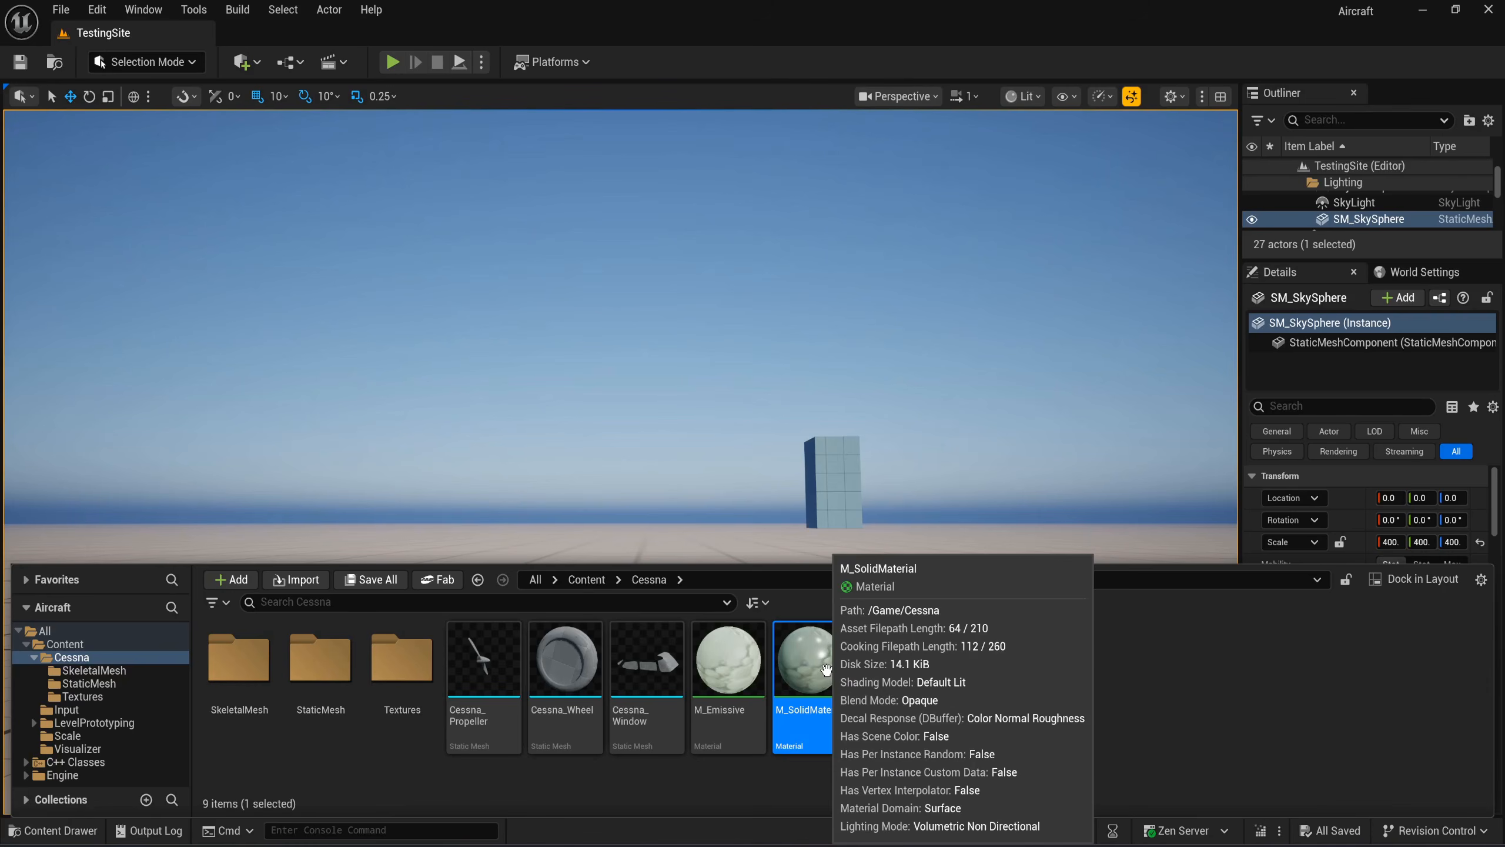
right_click(825, 668)
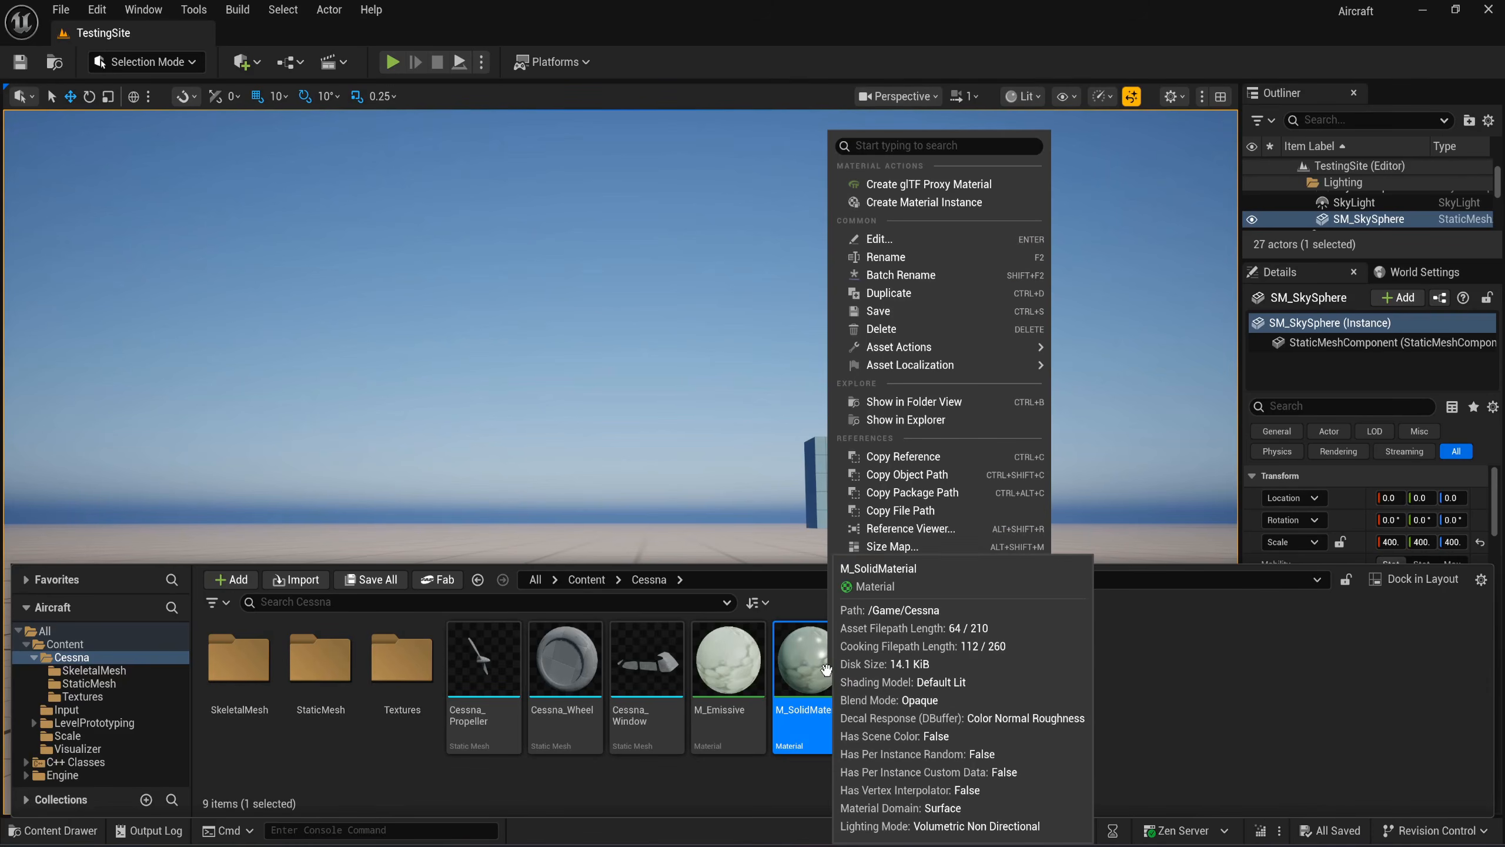
click(946, 204)
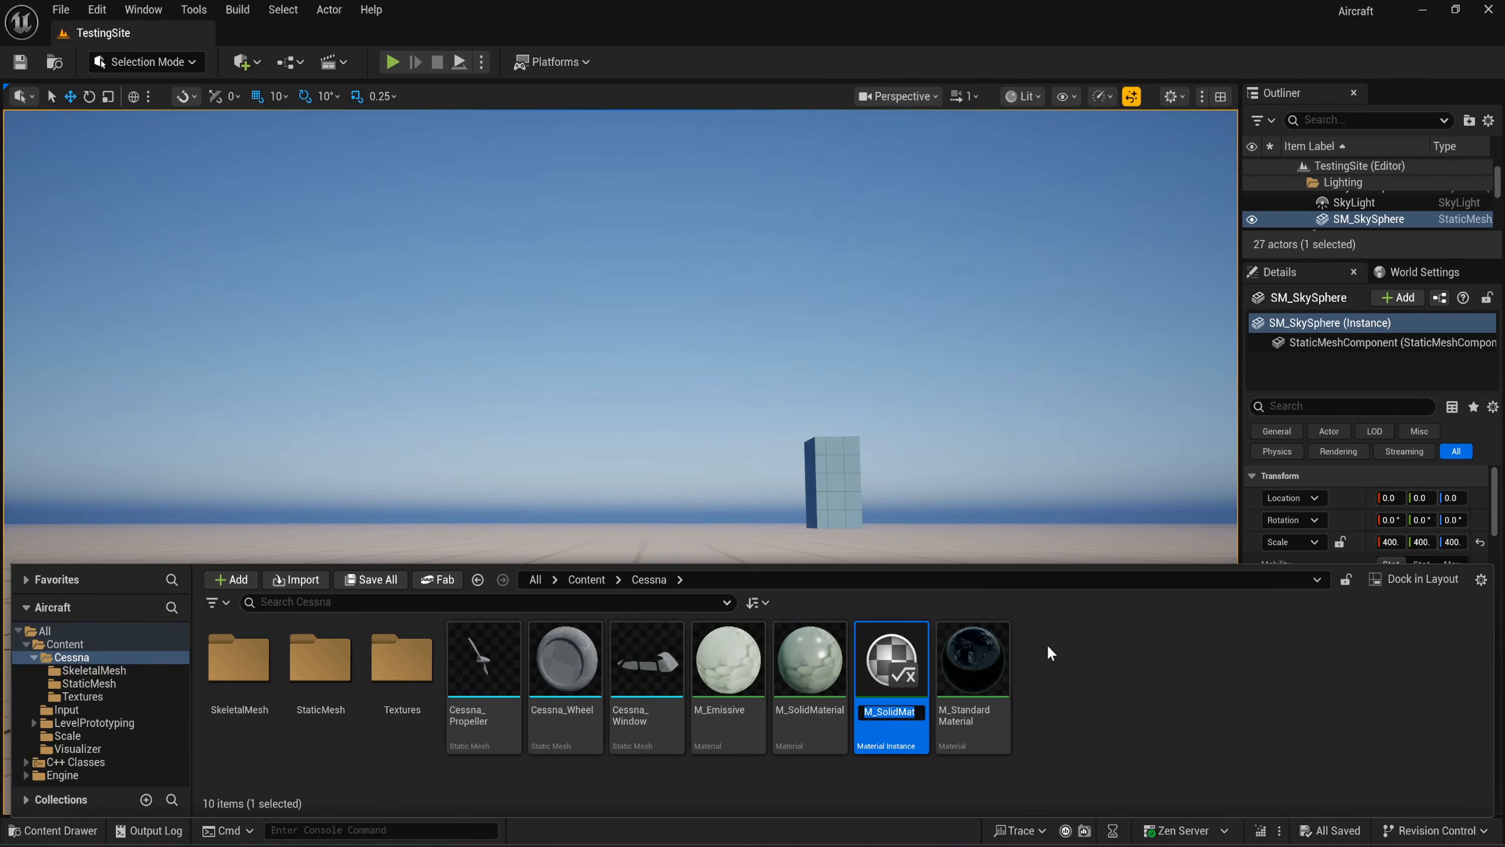
text(MI_Body)
key(Return)
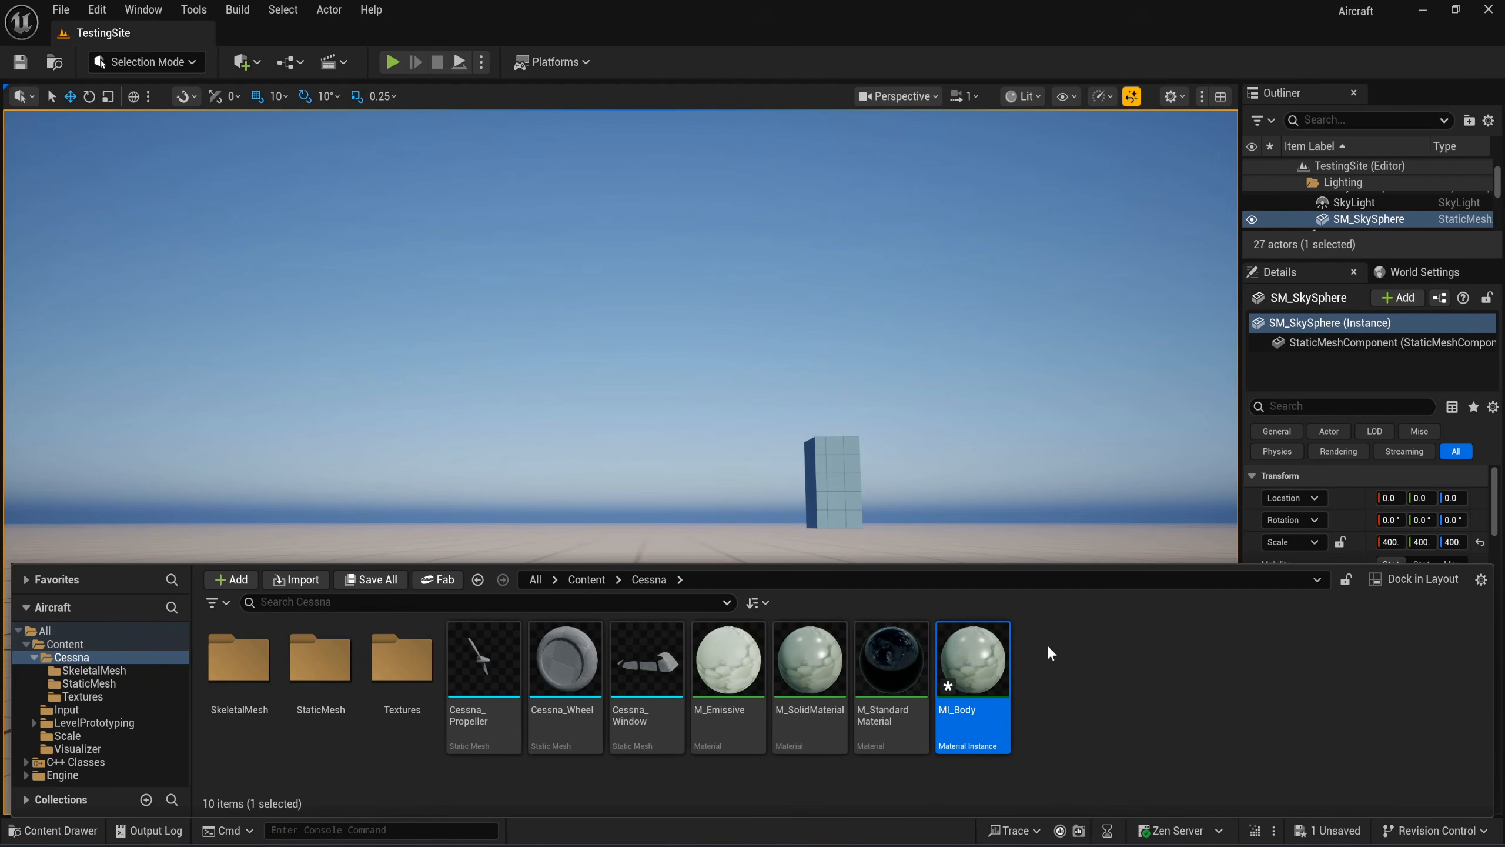
Open MI_Body and enable its BaseColor, Metallic and Roughness texture parameter overrides.
double_click(983, 695)
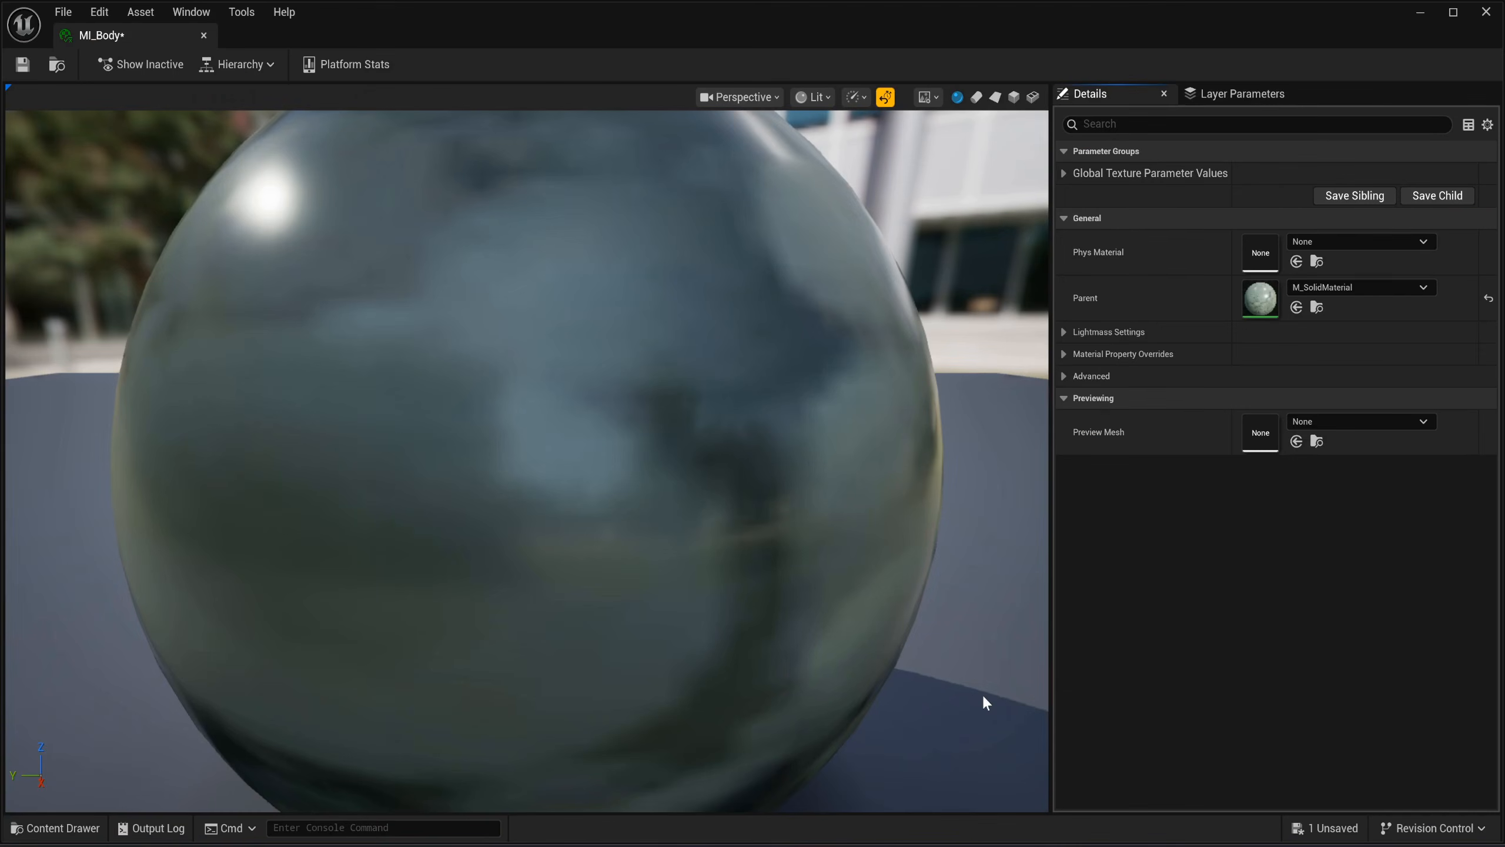
click(1064, 173)
click(1091, 207)
click(1091, 253)
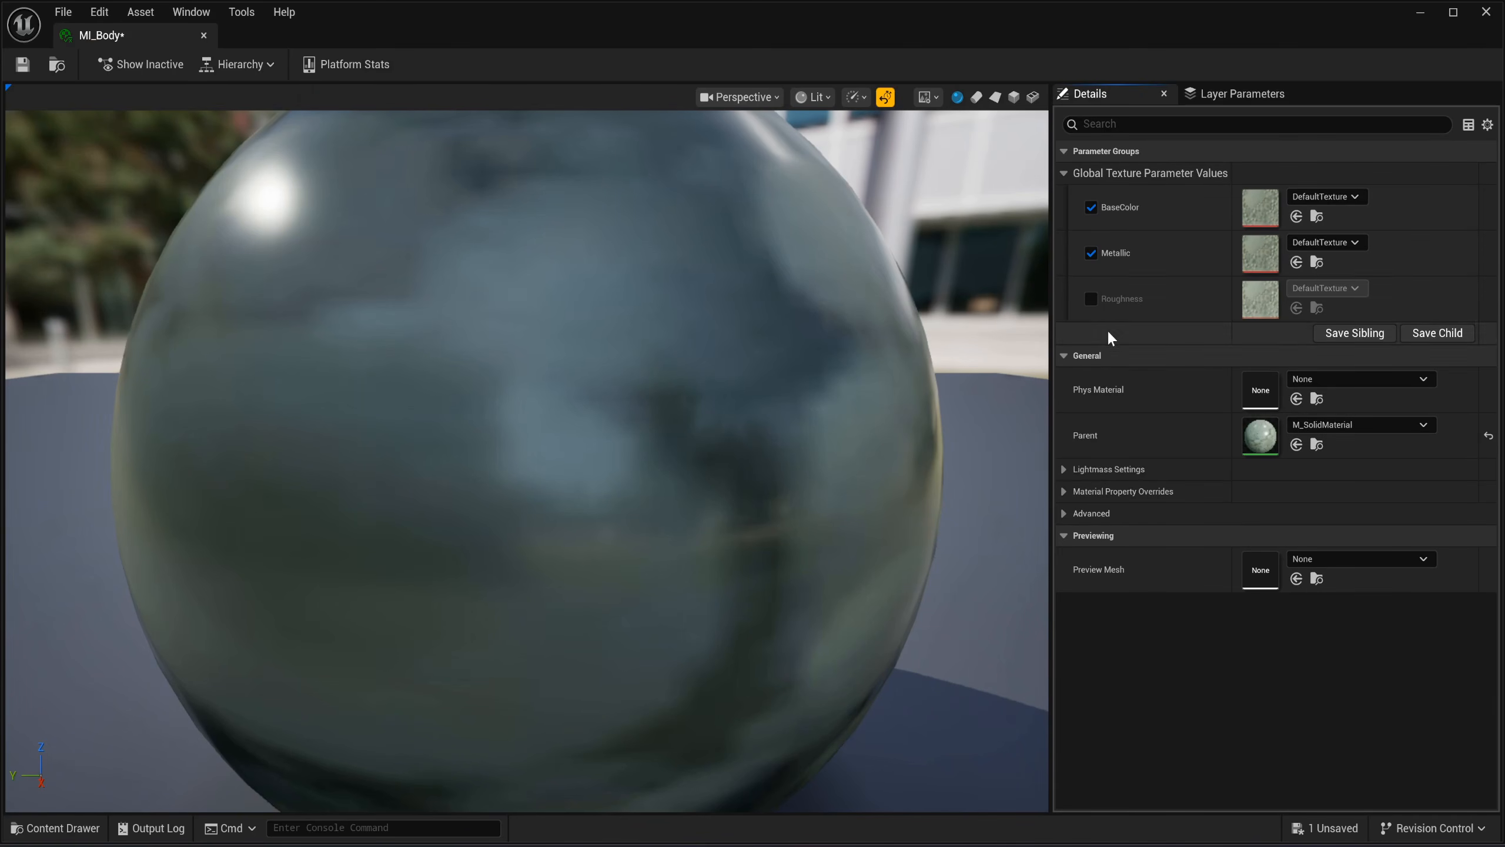
click(1091, 298)
Assign the Cessna_172SP_Body BaseColor, Metallic and Roughness textures from the Textures folder to MI_Body's matching parameters.
key(ctrl+space)
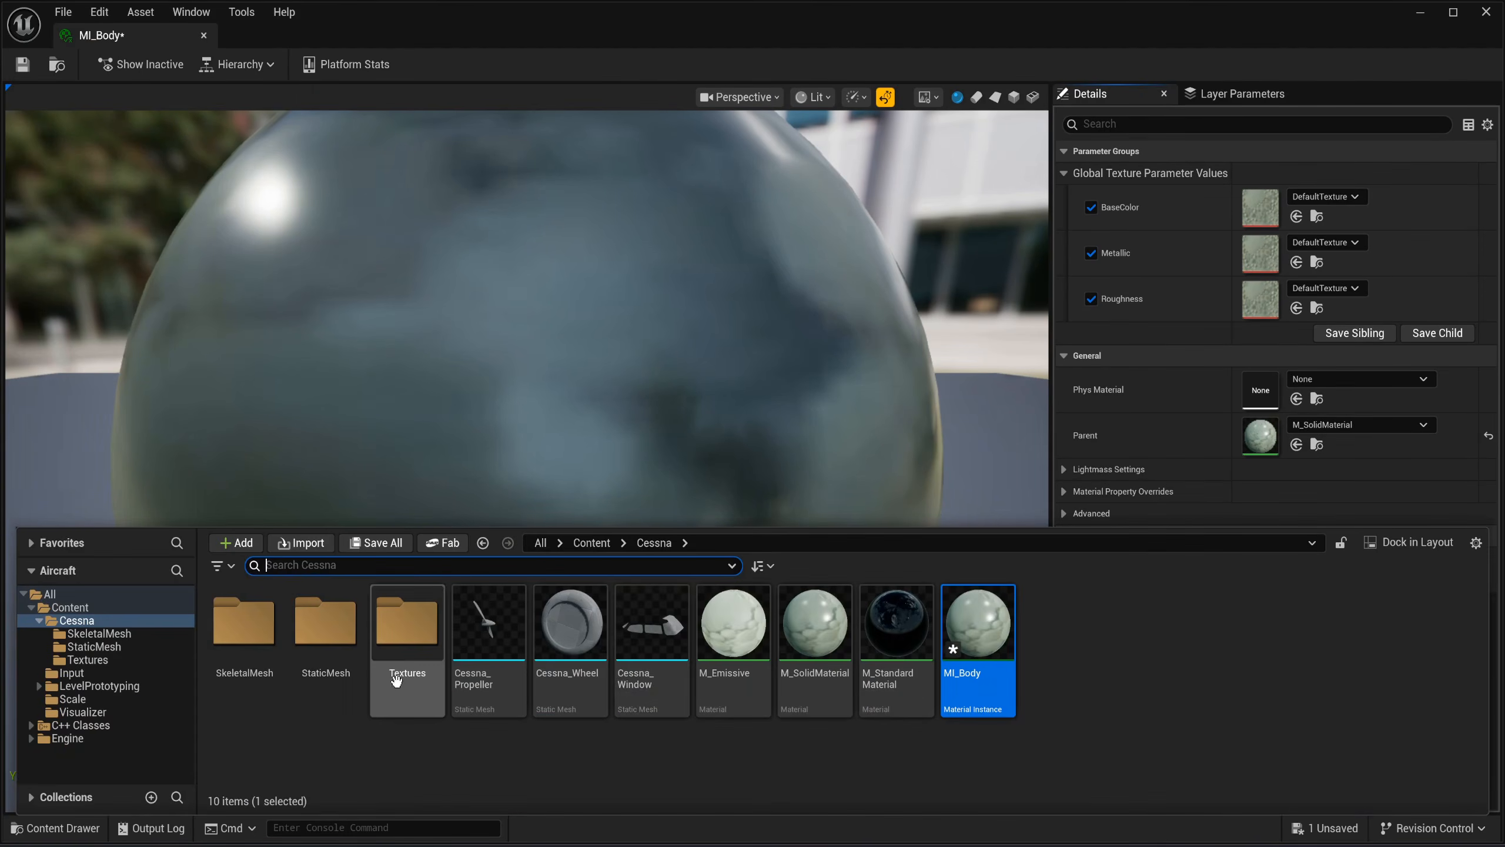
double_click(396, 681)
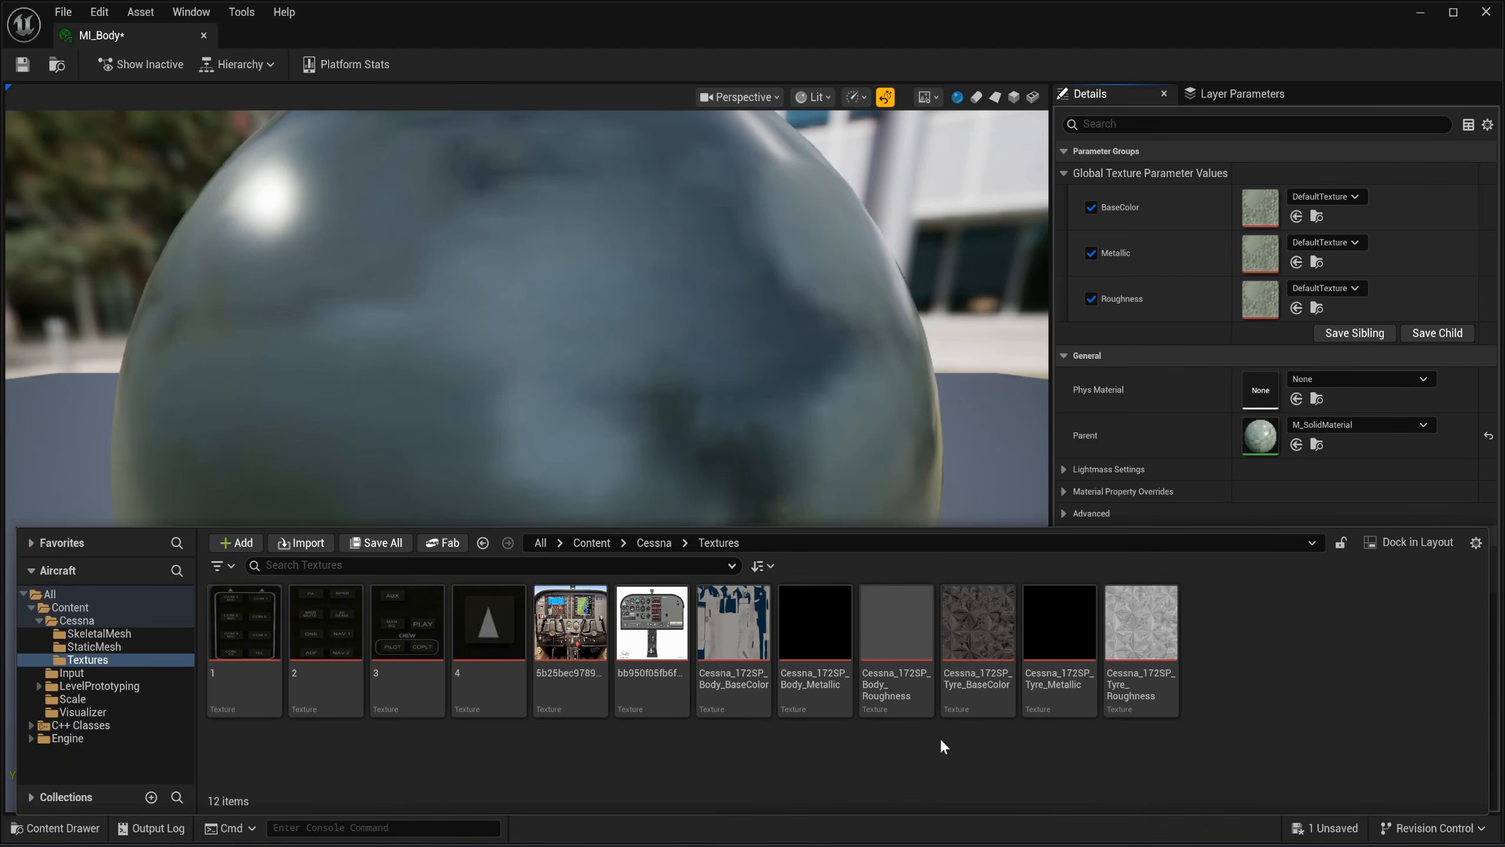
click(869, 695)
mouse_move(733, 634)
mouse_down()
mouse_move(835, 629)
mouse_move(1303, 246)
mouse_move(1289, 215)
mouse_up()
key(ctrl+space)
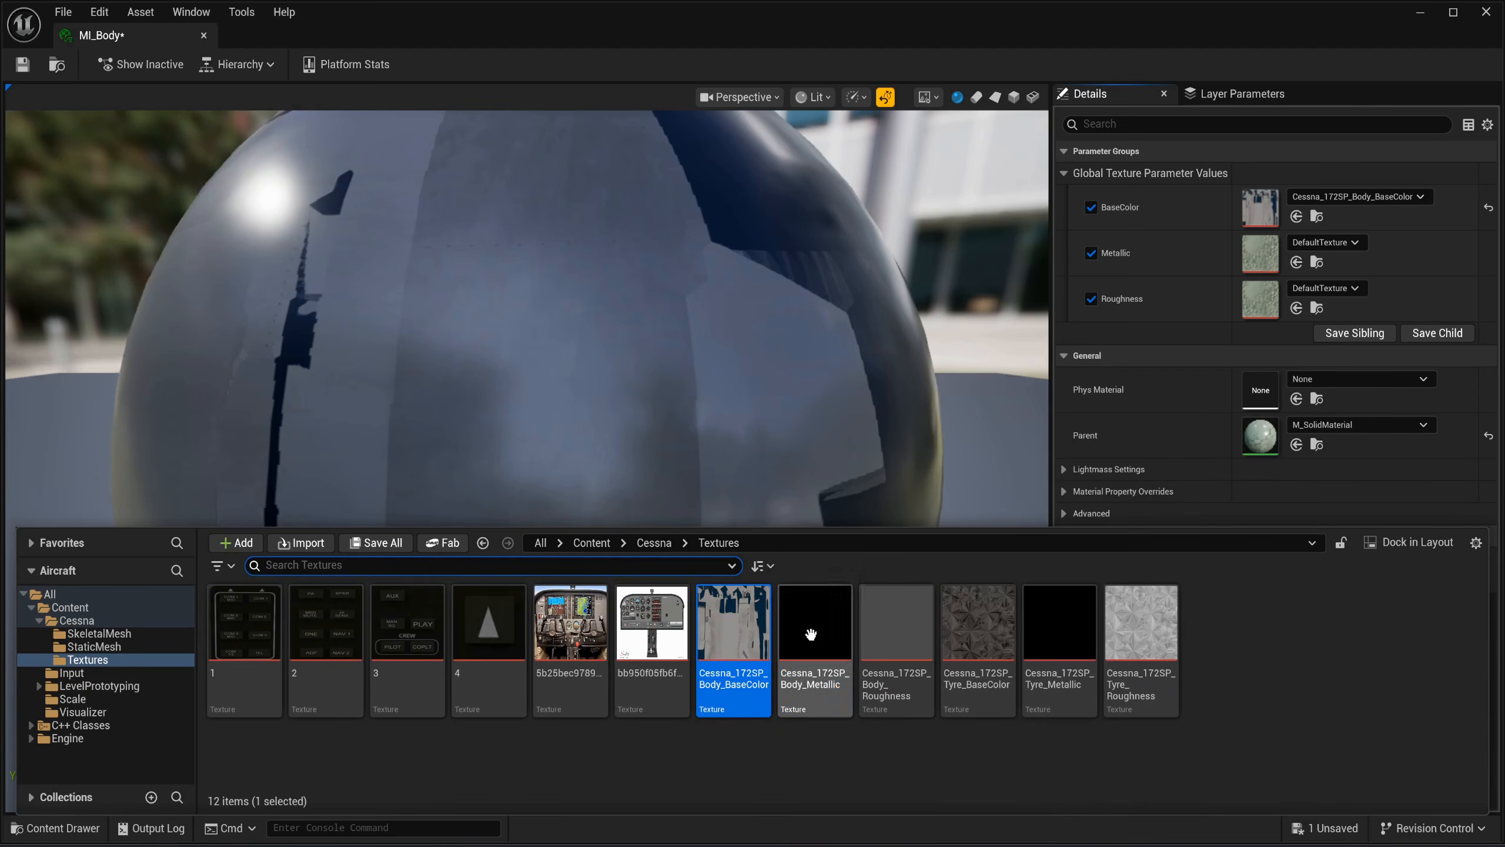
click(811, 635)
click(1297, 262)
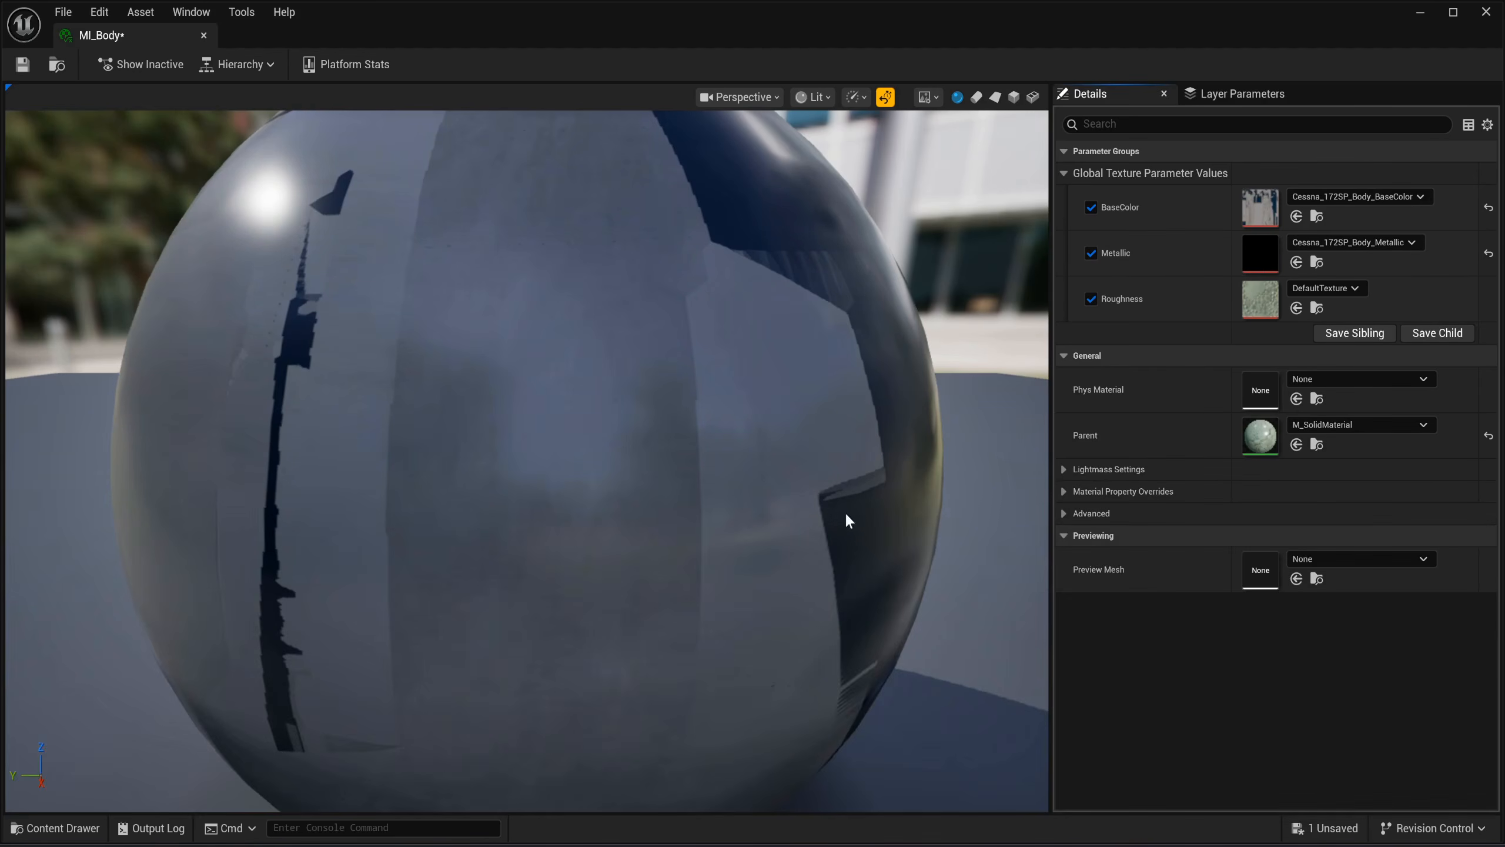
key(ctrl+space)
click(896, 623)
click(1297, 308)
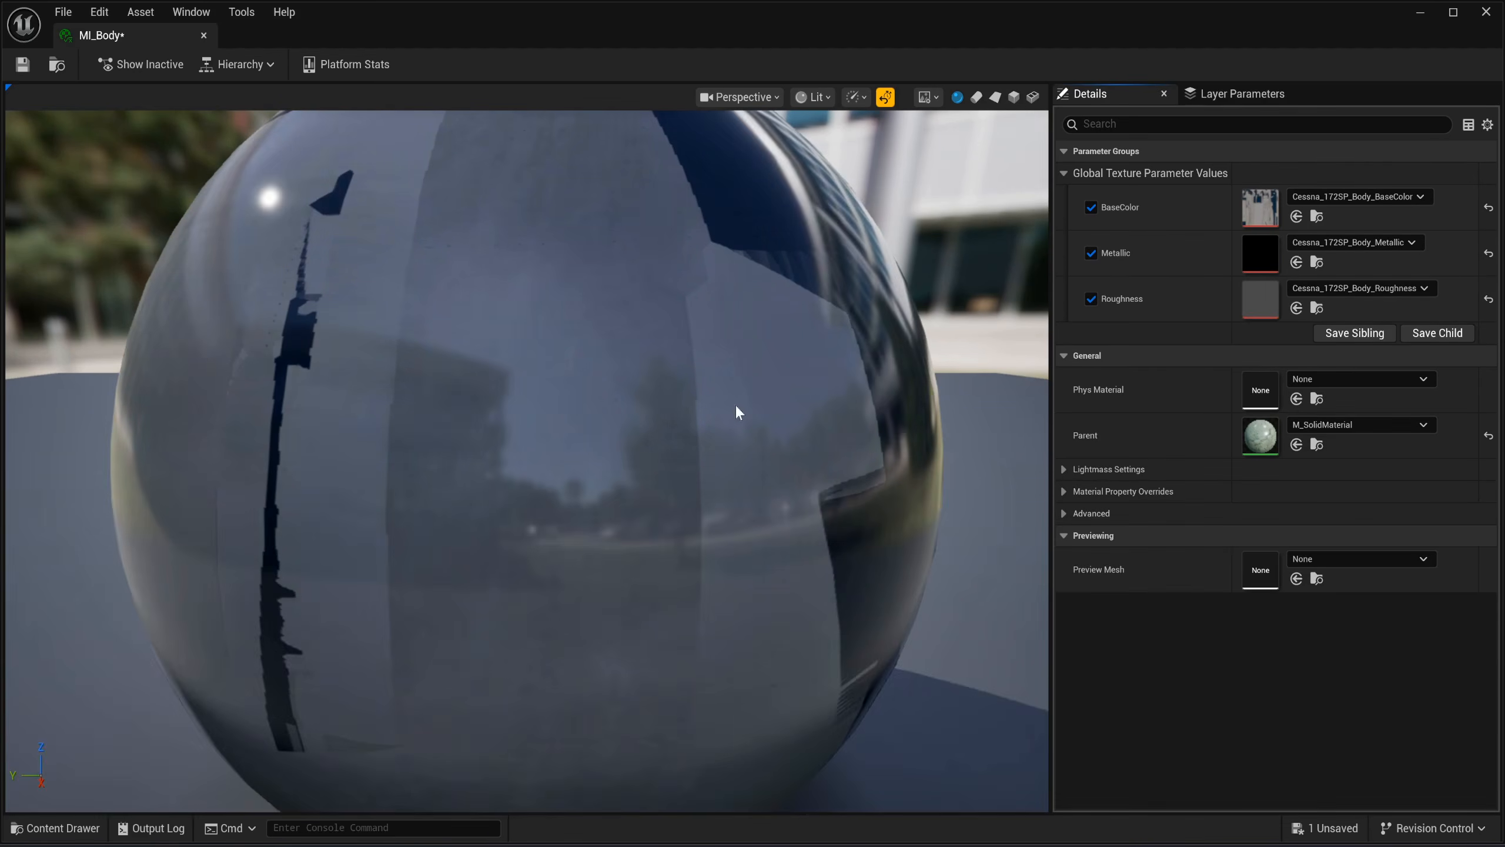
Check the body material on the preview sphere, save MI_Body and close its editor.
scroll(736, 410, down, 5)
drag(708, 483, 39, 218)
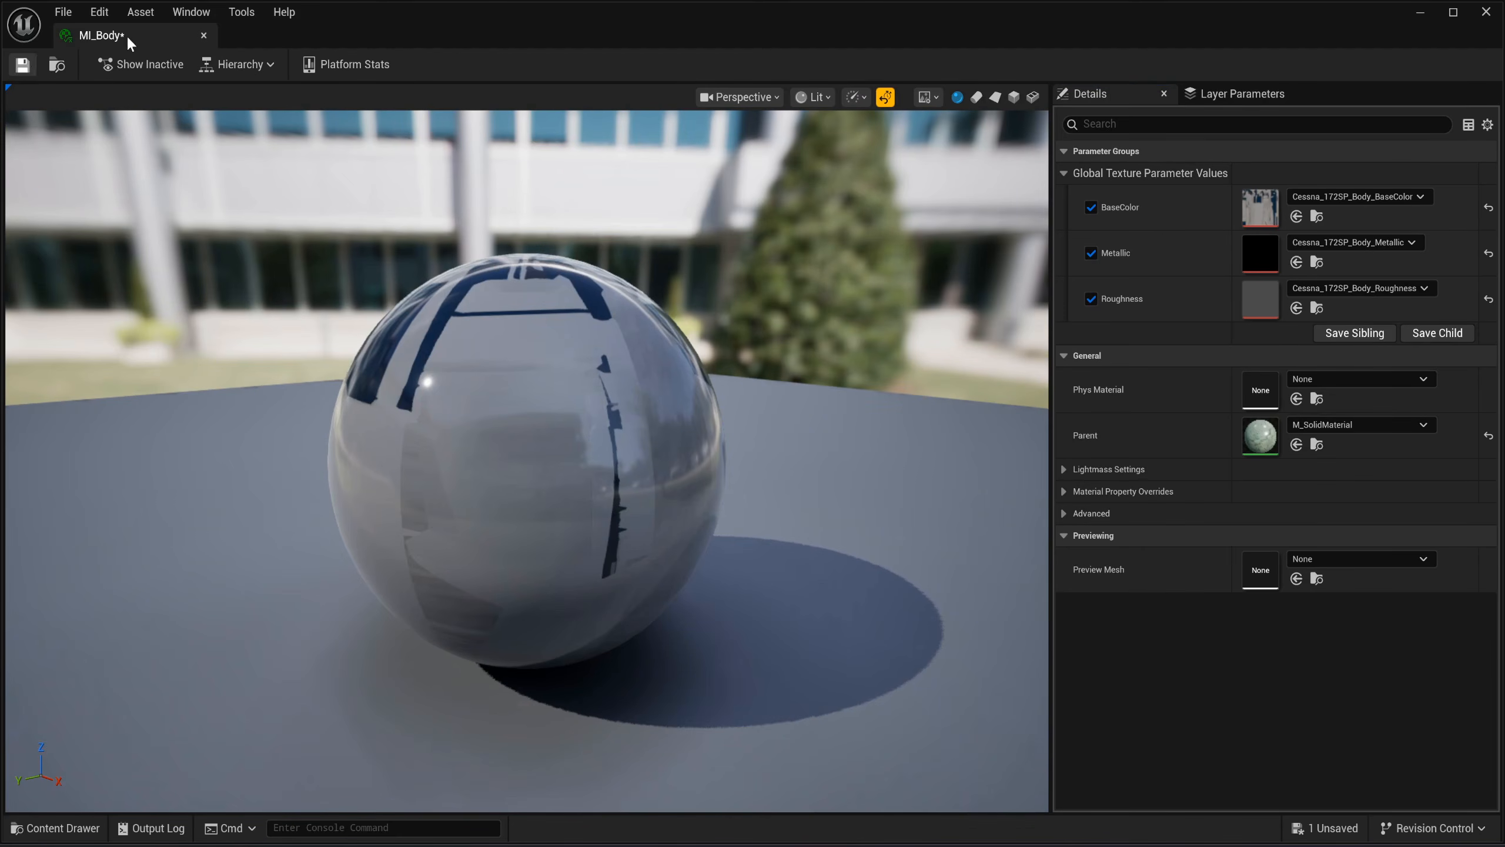
drag(127, 33, 358, 35)
click(363, 34)
Return to the Cessna folder, create another material instance from M_SolidMaterial and name it MI_Tyre.
key(ctrl+space)
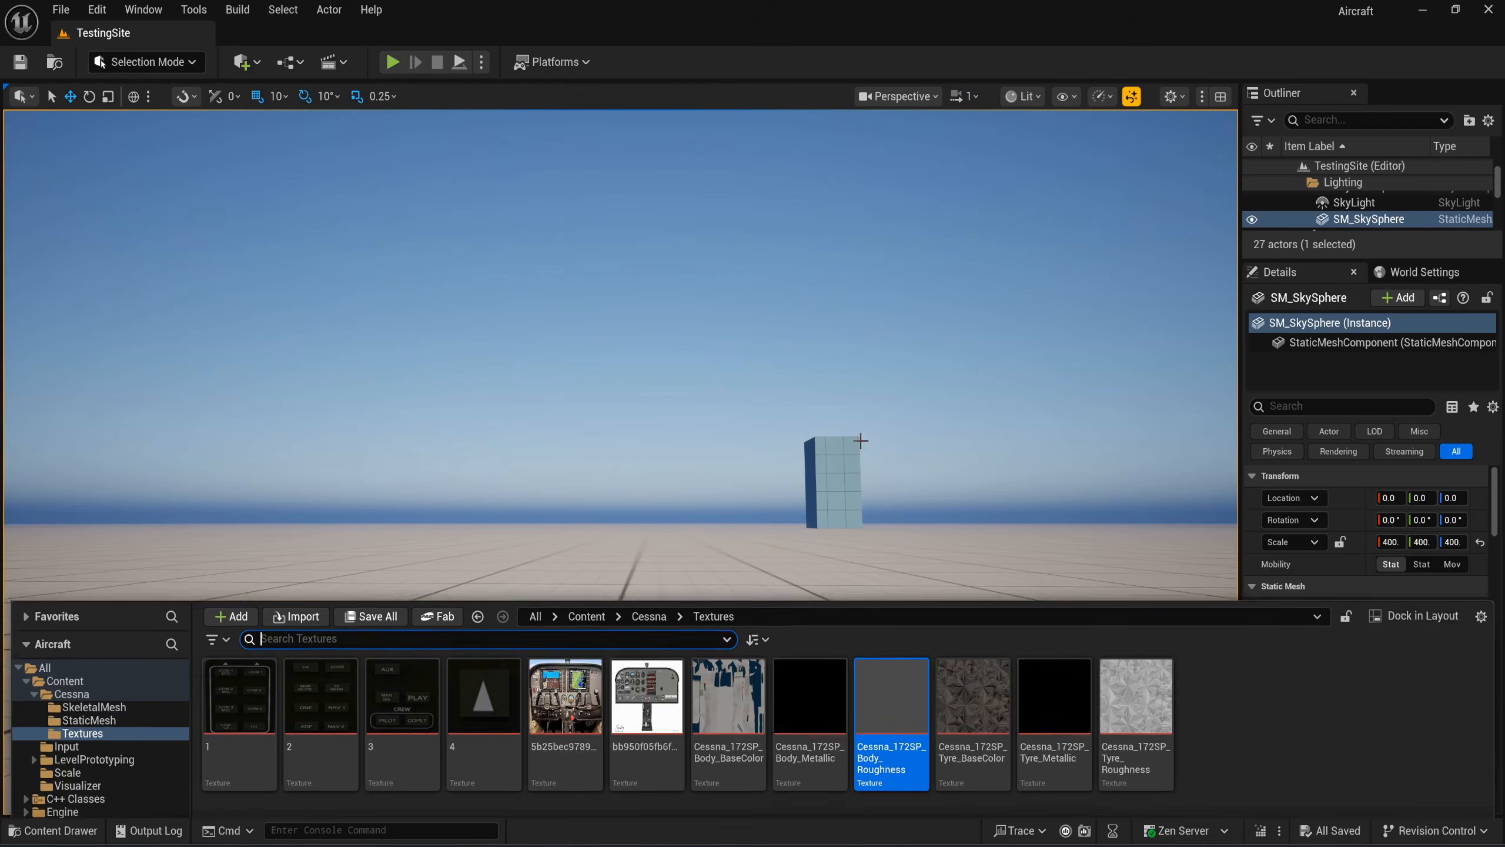
click(635, 582)
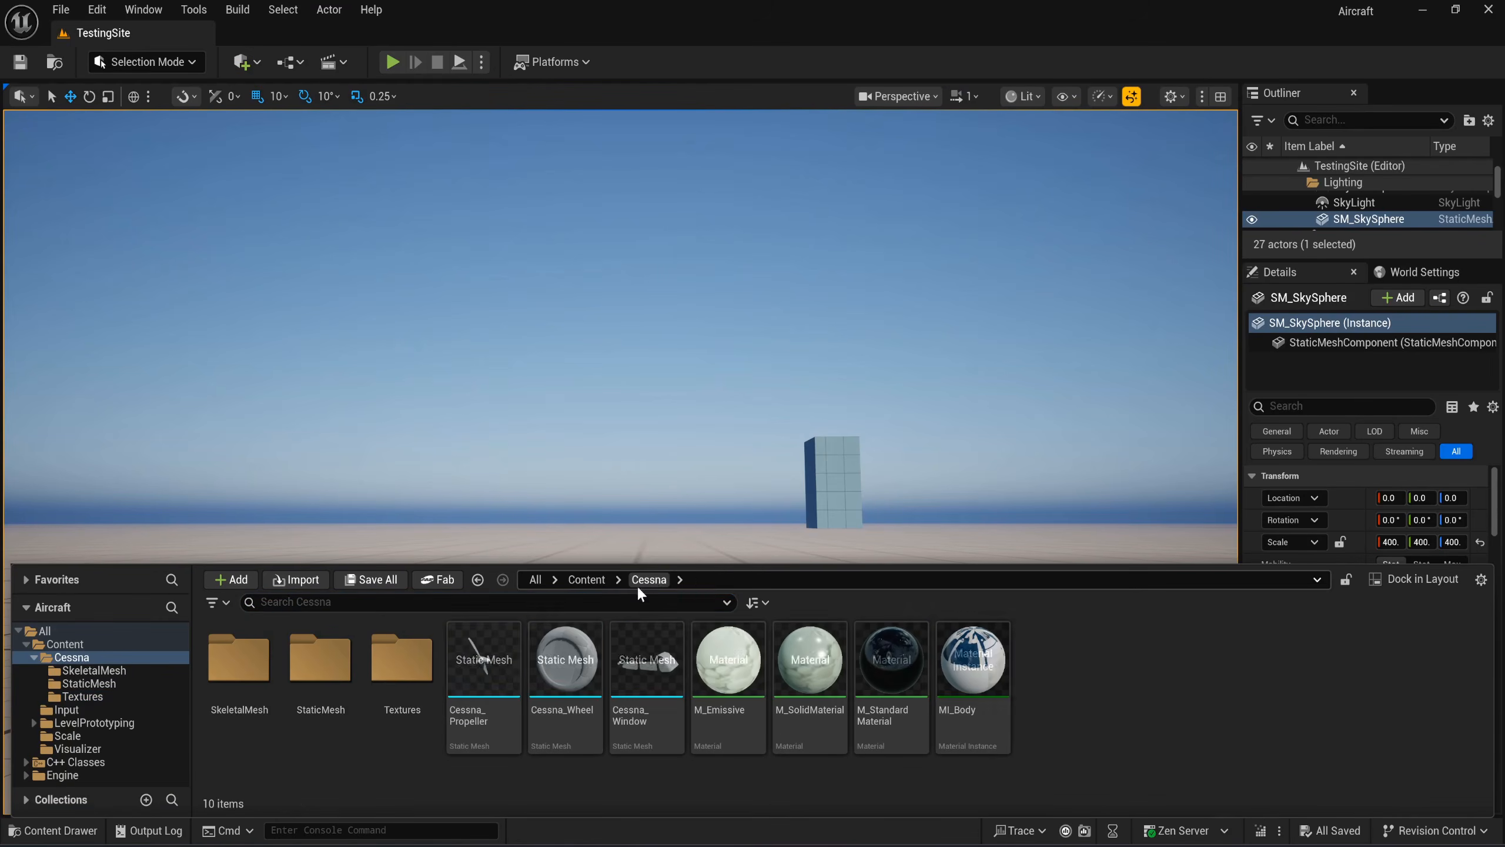
click(797, 736)
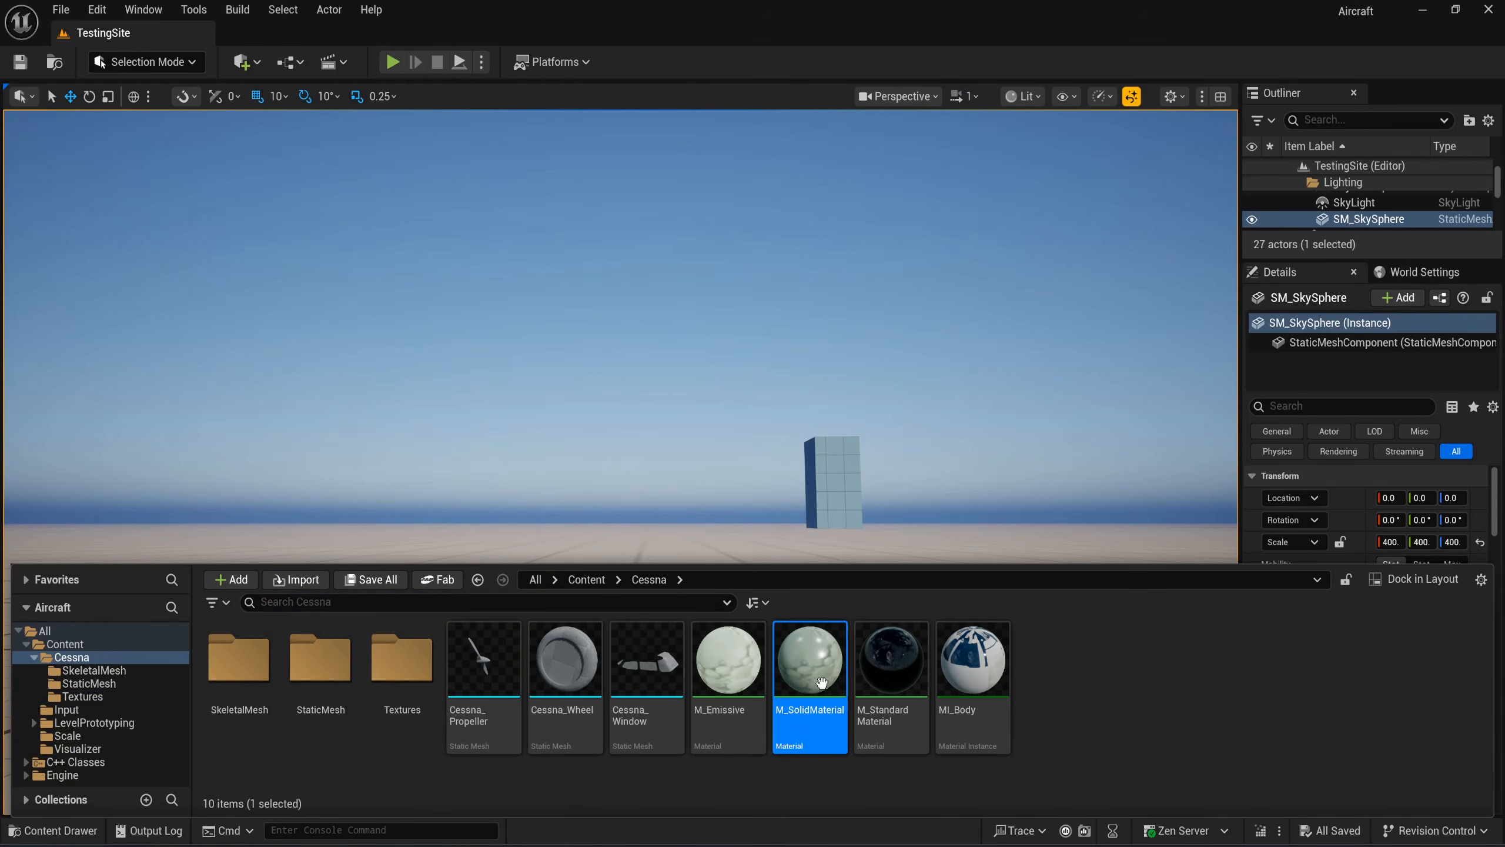
right_click(798, 736)
click(925, 216)
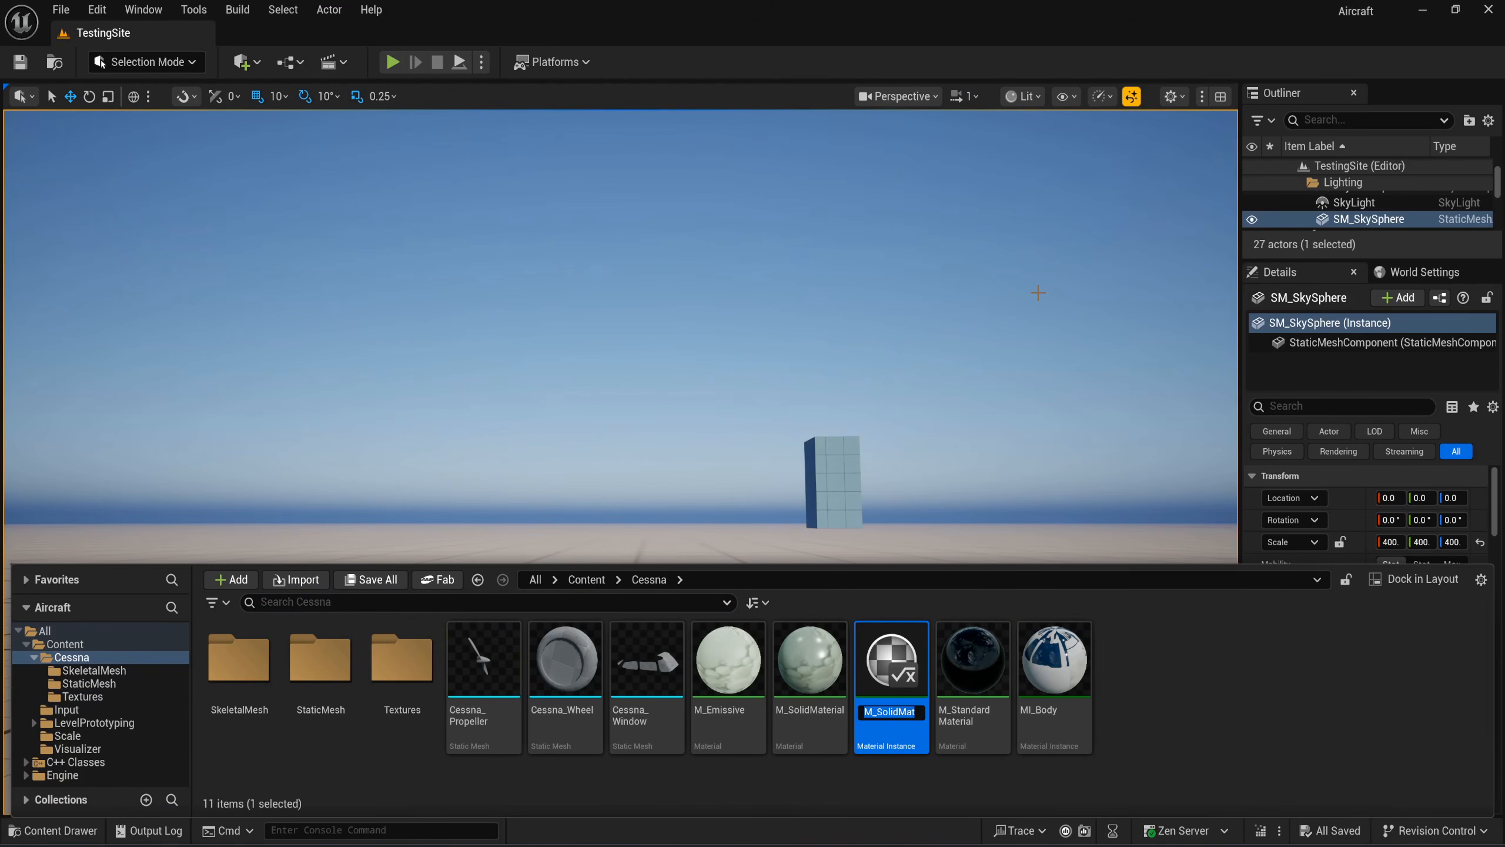
text(MI_Tyre)
key(Return)
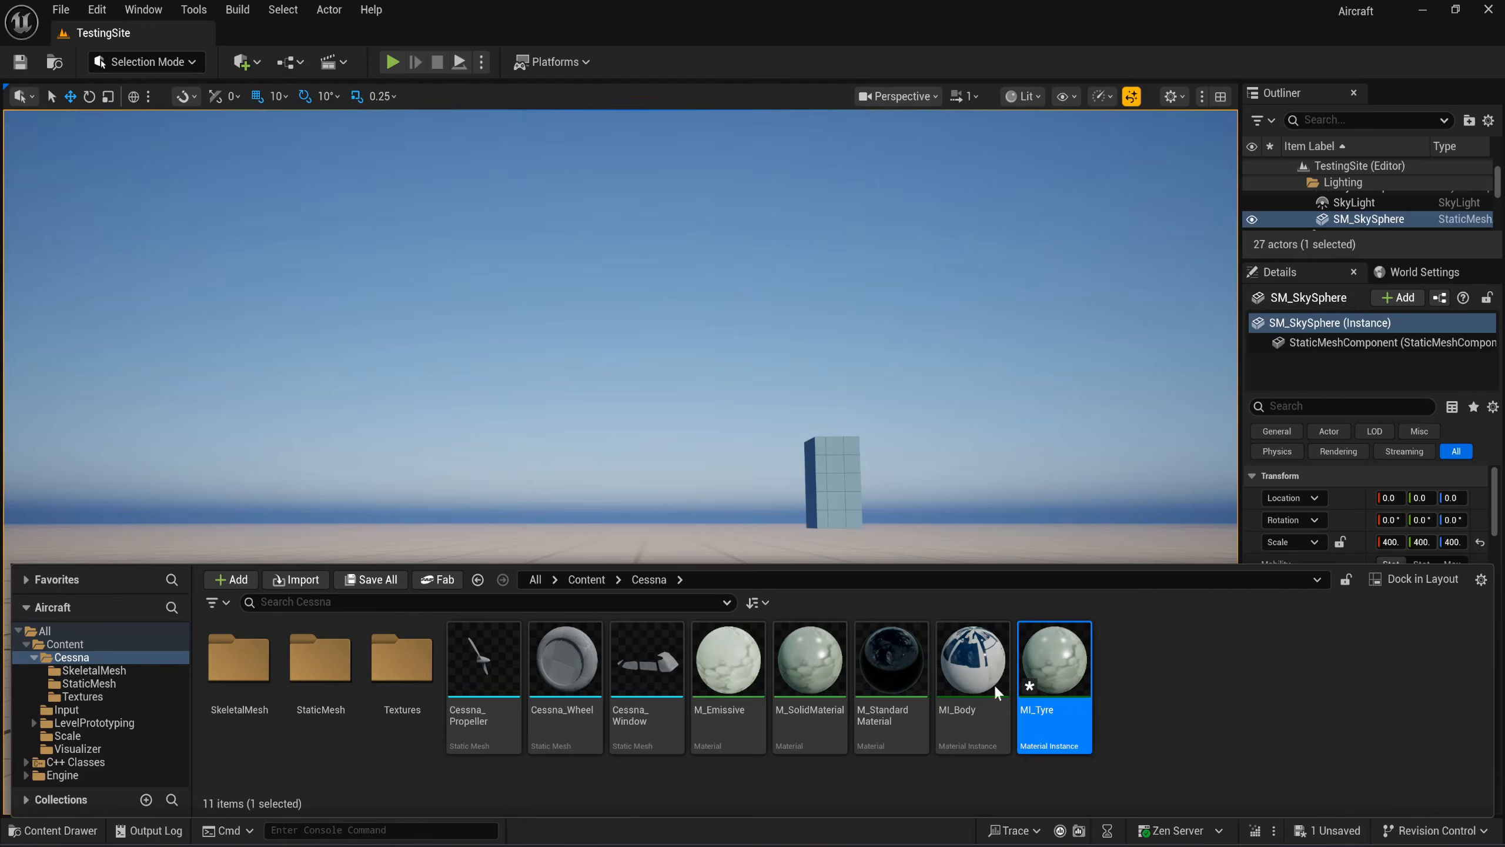
Open MI_Tyre, select Cessna_172SP_Tyre_BaseColor in the Textures folder, and enable the BaseColor, Metallic and Roughness overrides.
double_click(1077, 715)
key(ctrl+space)
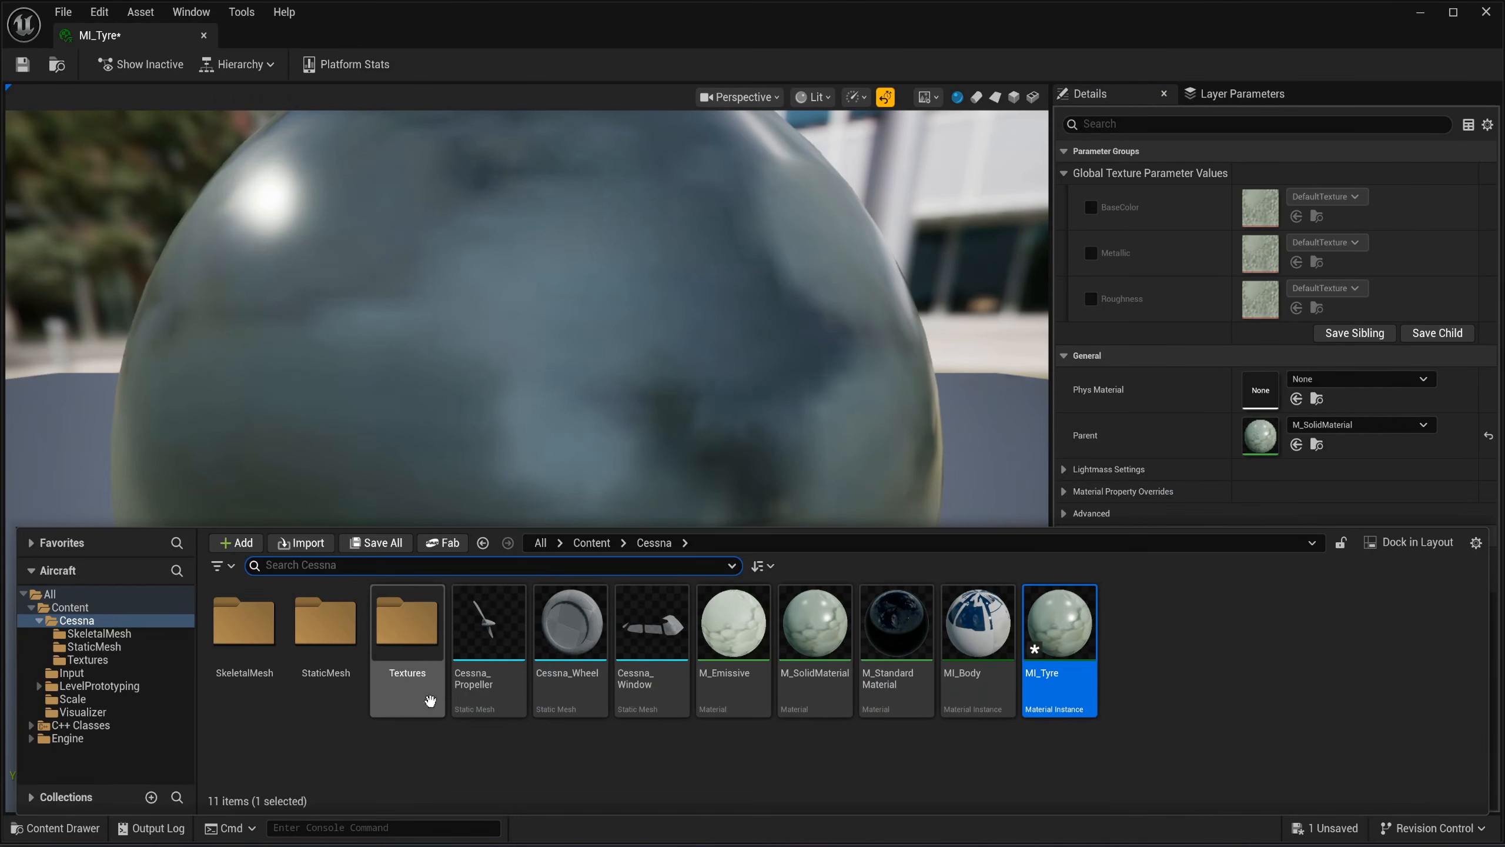
double_click(408, 628)
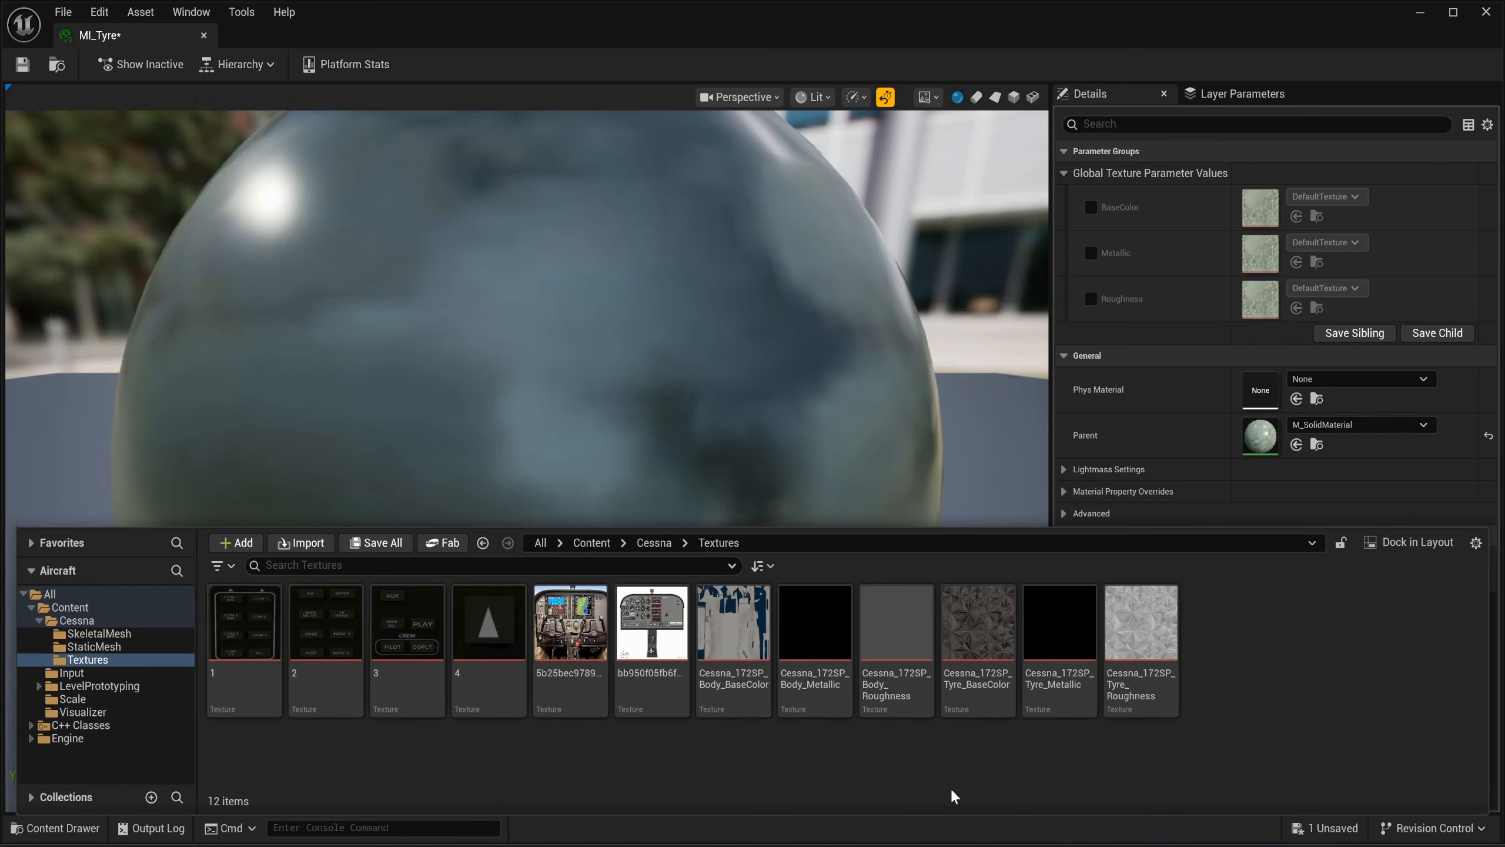
click(993, 709)
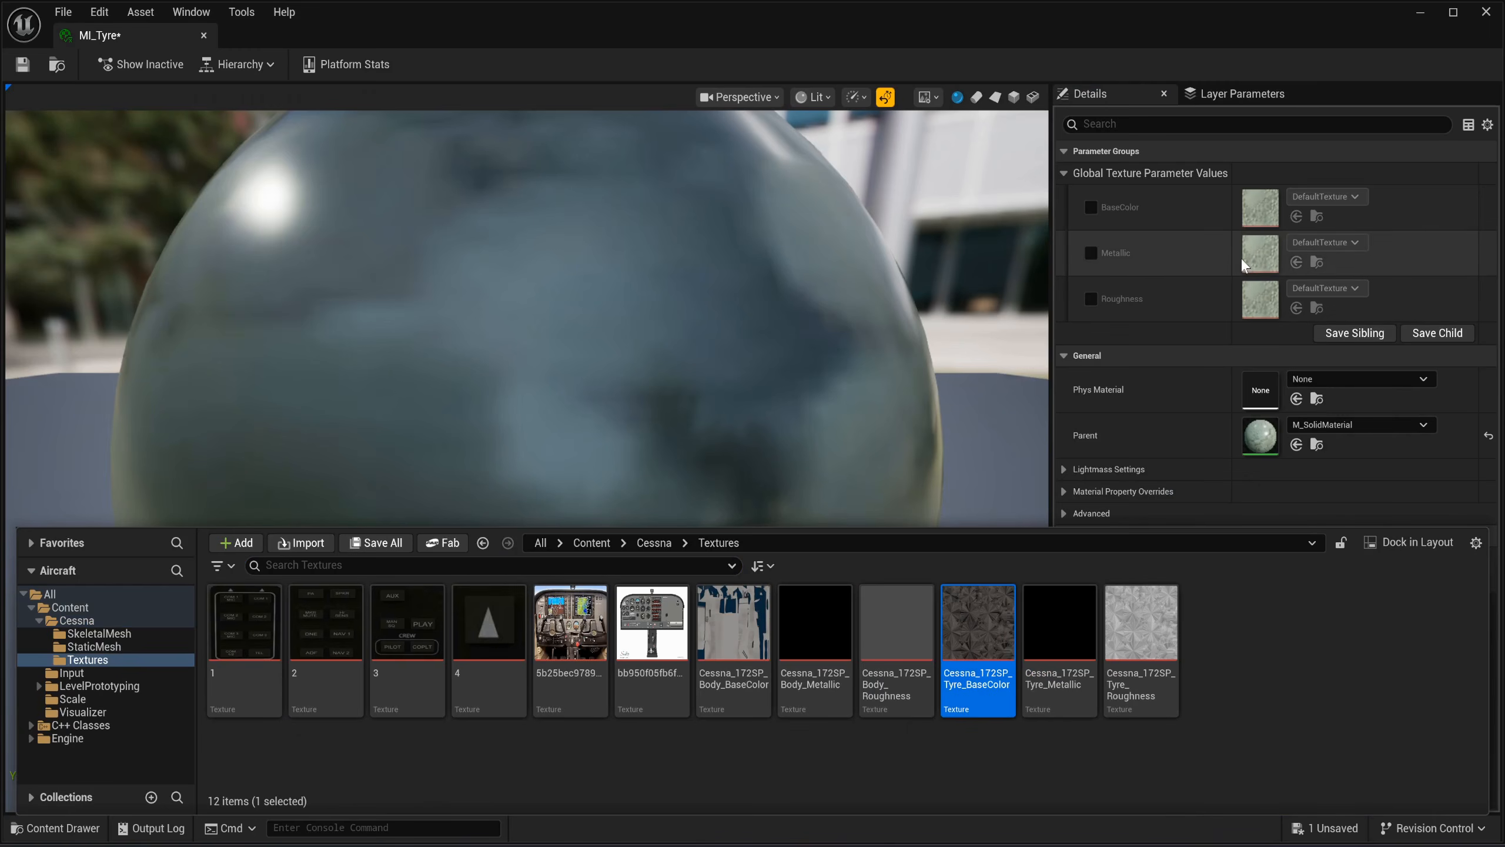
click(1092, 205)
click(1094, 254)
click(1093, 298)
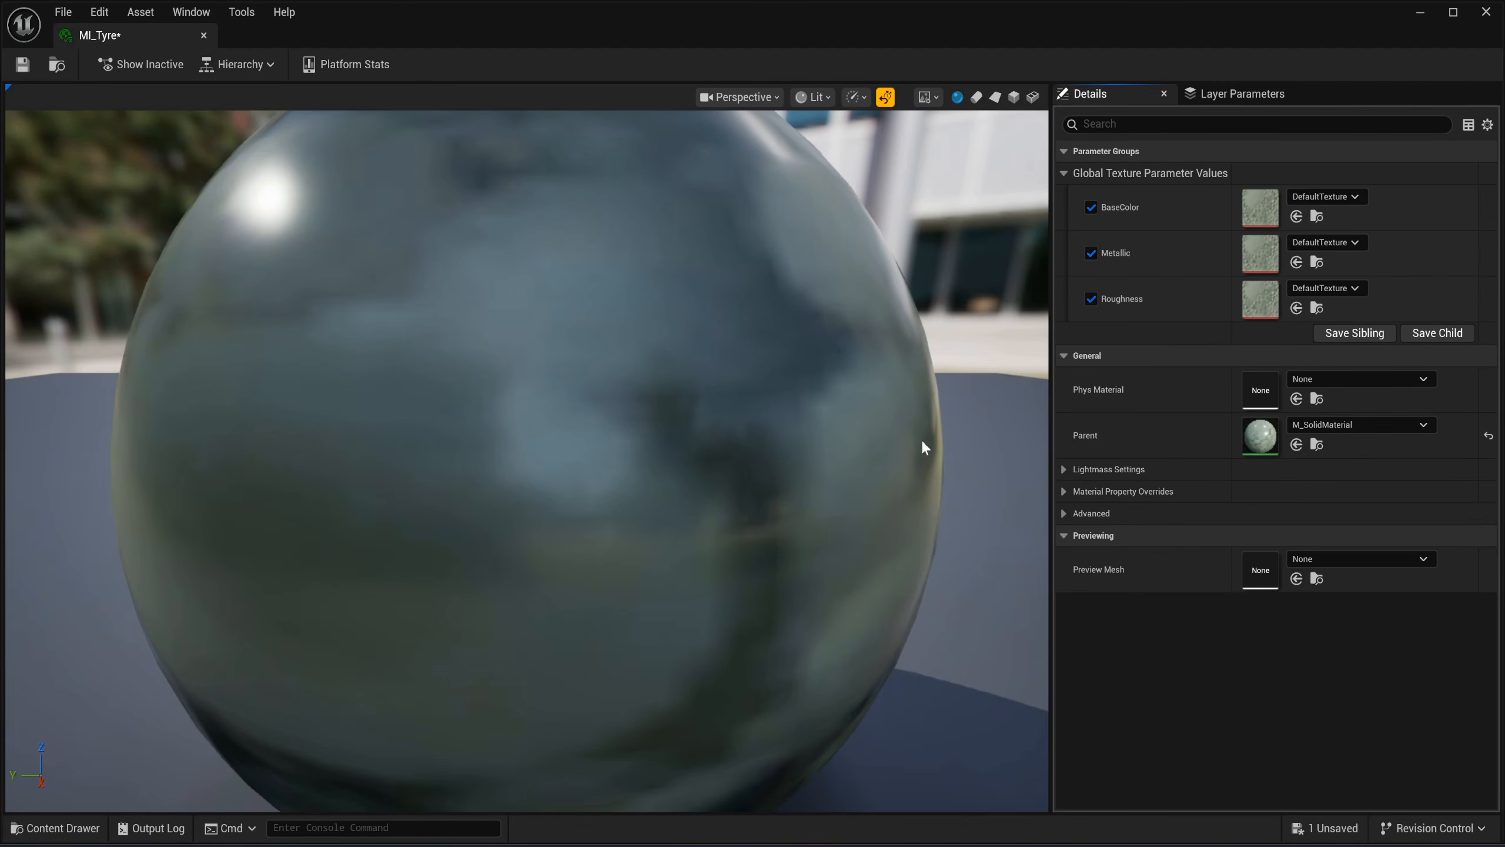
Assign the Cessna_172SP_Tyre BaseColor, Metallic and Roughness textures to MI_Tyre's matching parameters.
key(ctrl+space)
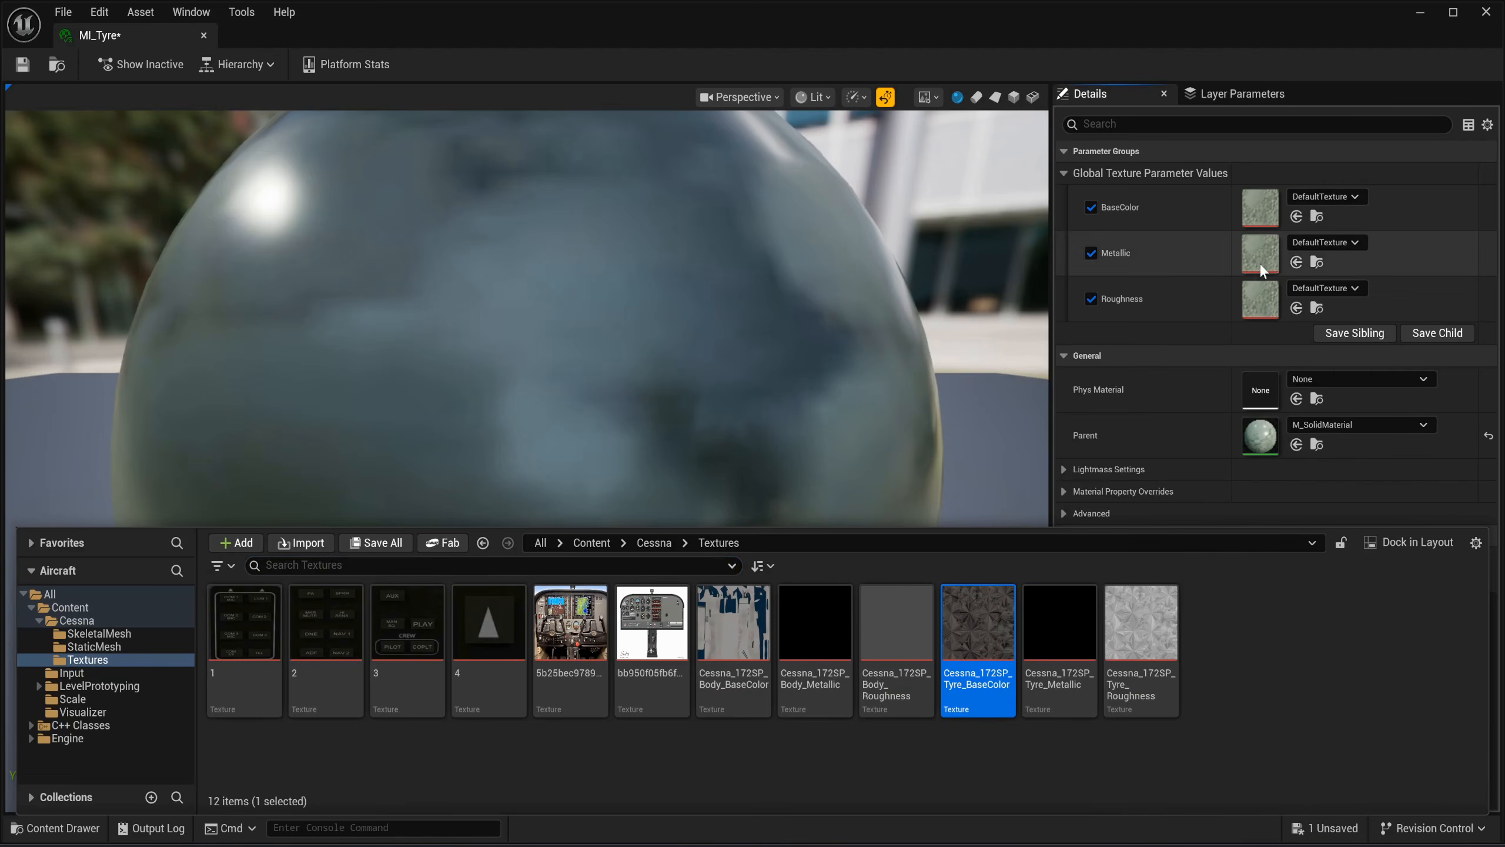
click(1296, 216)
key(ctrl+space)
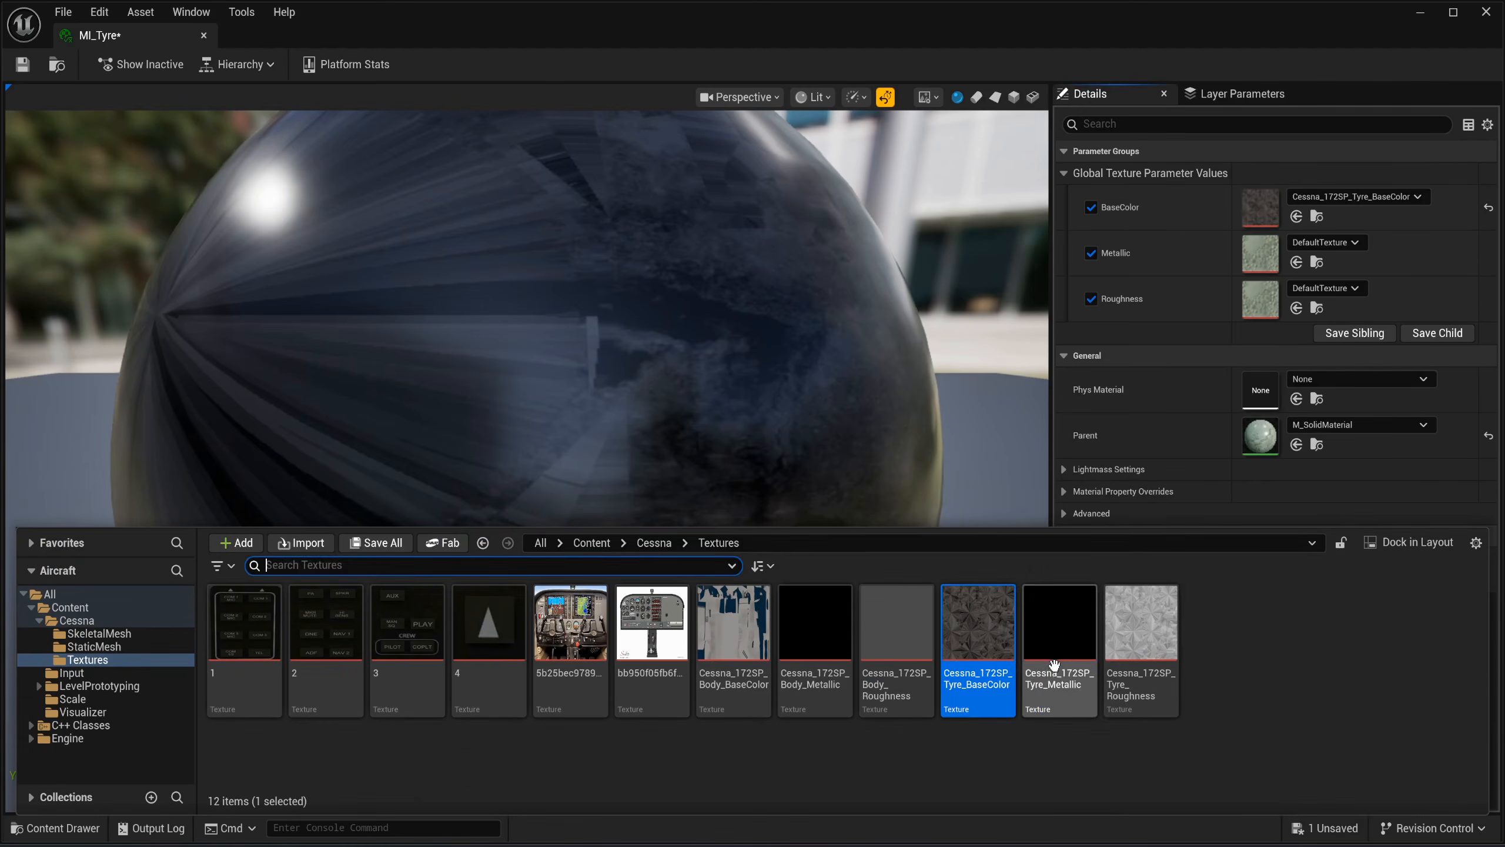
click(1067, 639)
click(1296, 262)
key(ctrl+space)
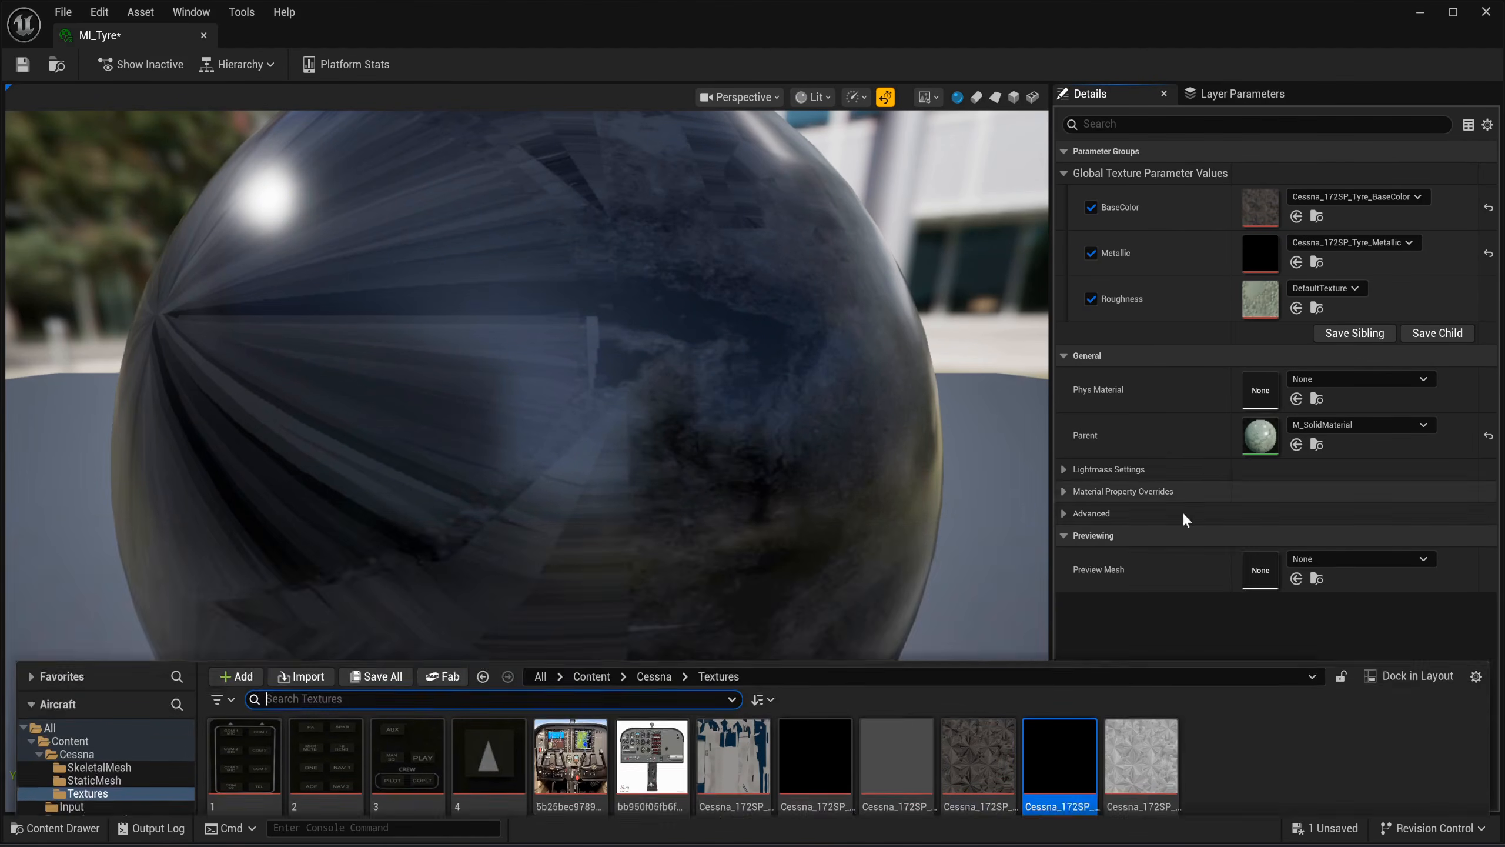
click(1171, 601)
click(1296, 307)
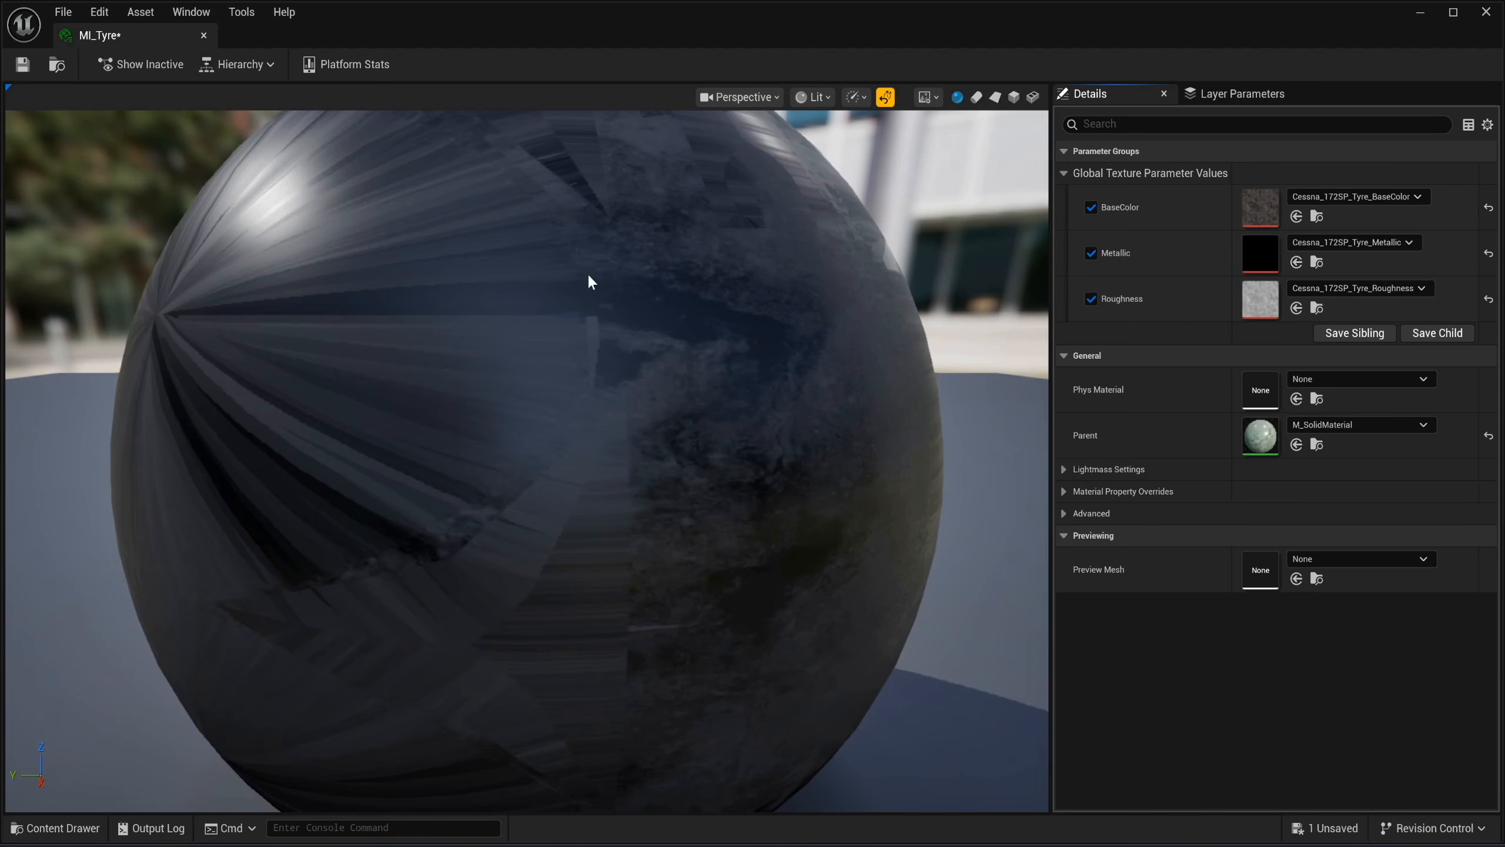
Save MI_Tyre, close its editor and go back to the Cessna folder.
click(22, 64)
drag(100, 35, 375, 42)
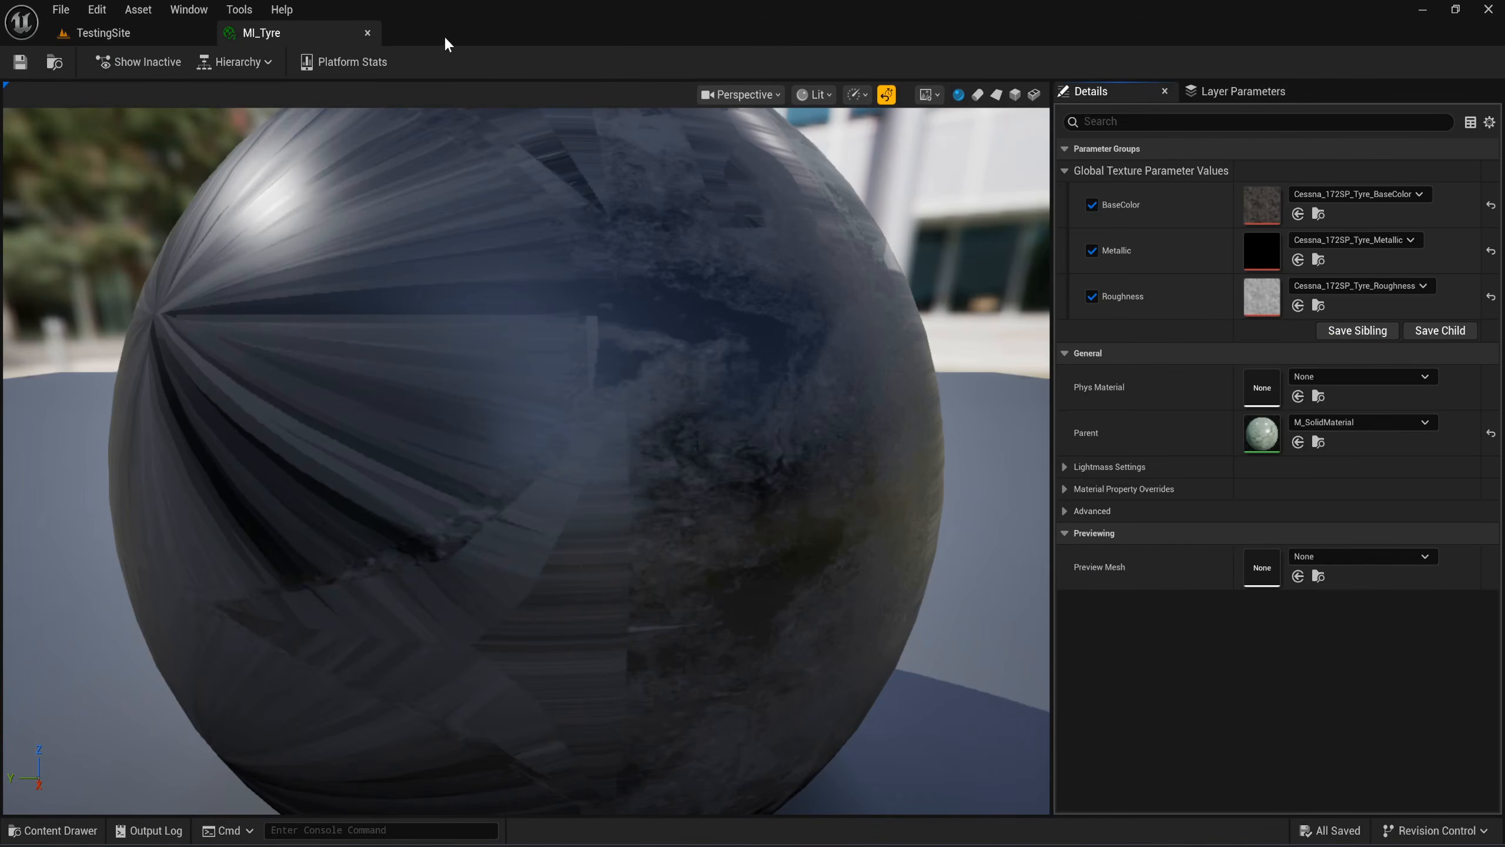
click(367, 35)
key(ctrl+space)
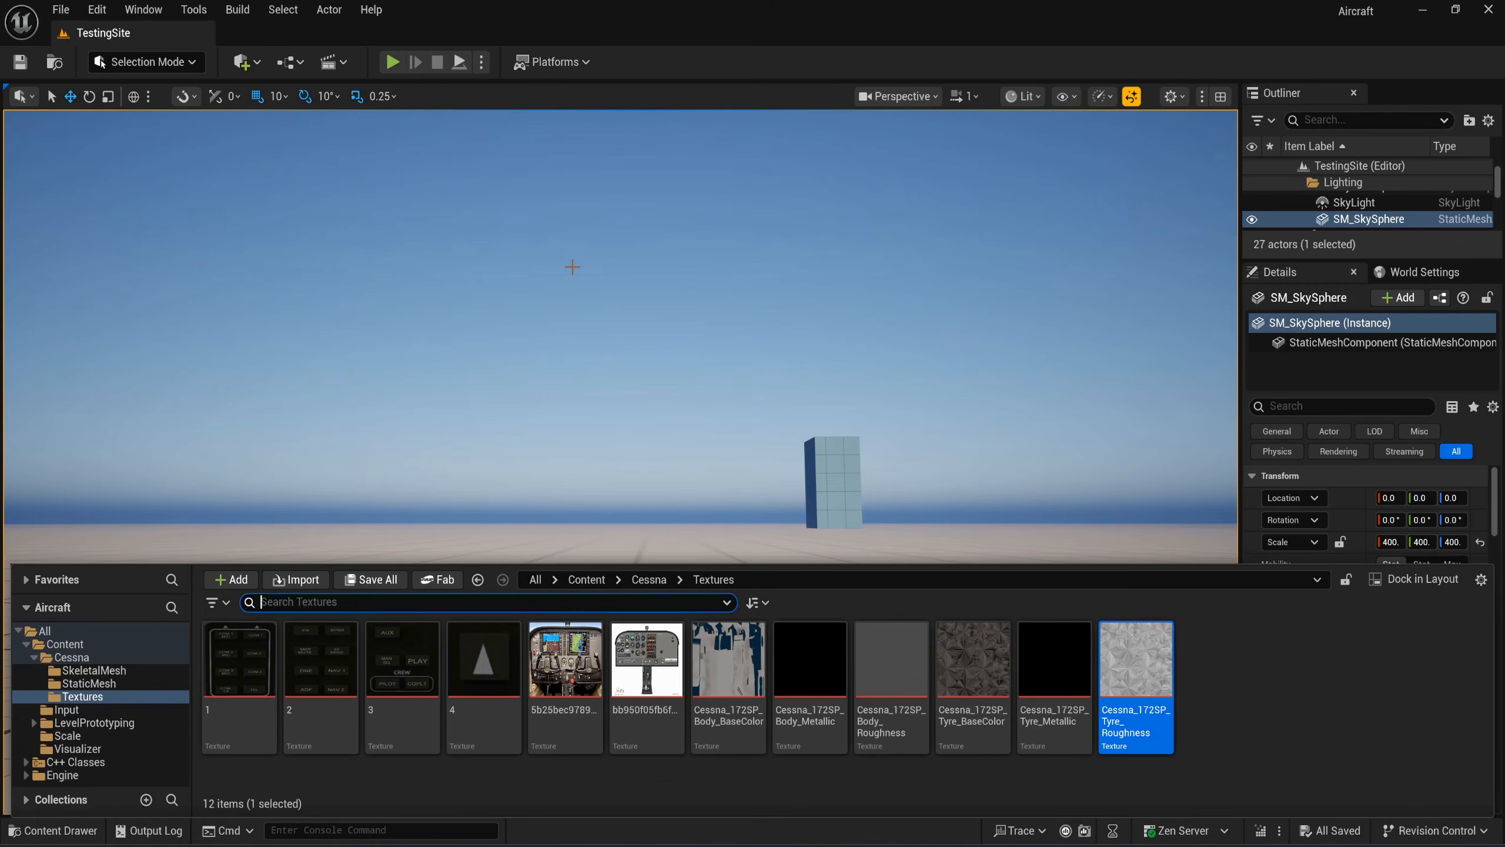
click(648, 579)
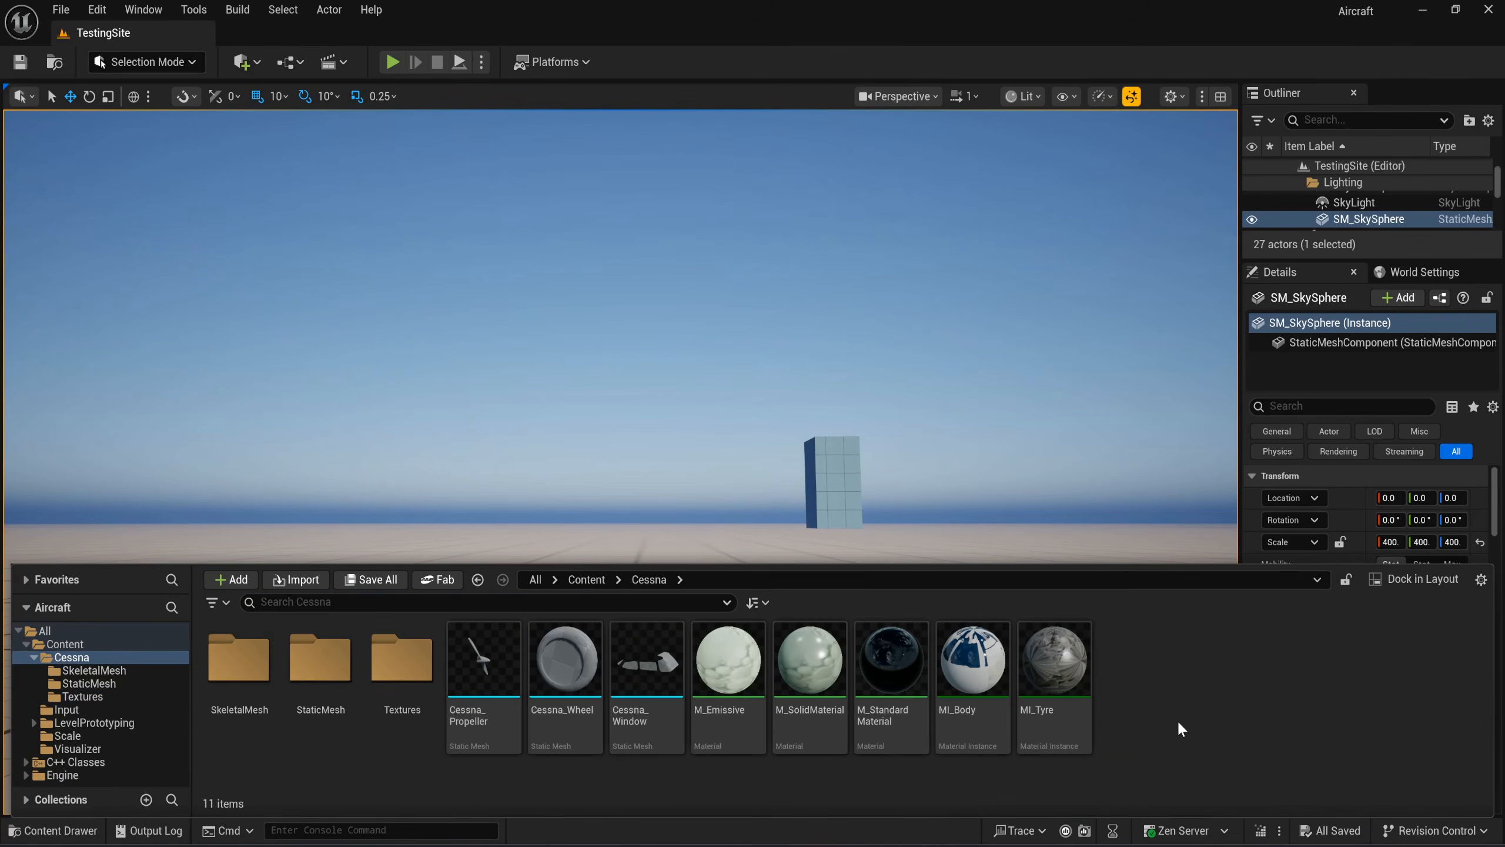
Create a material instance from M_Emissive in the Cessna folder and name it MI_1.
click(735, 679)
right_click(735, 679)
click(830, 217)
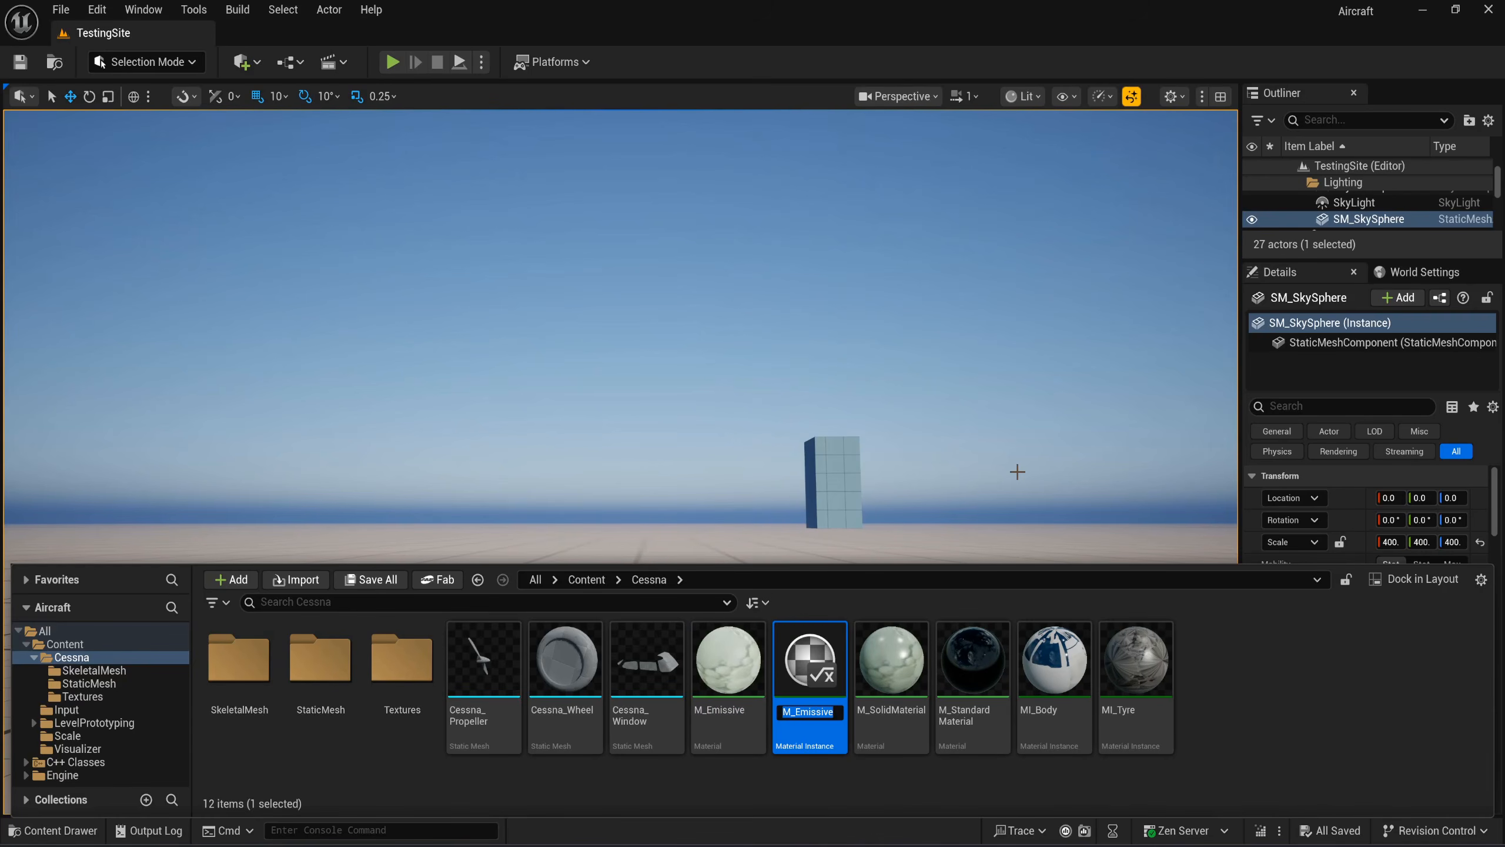
text(MI_1)
key(Return)
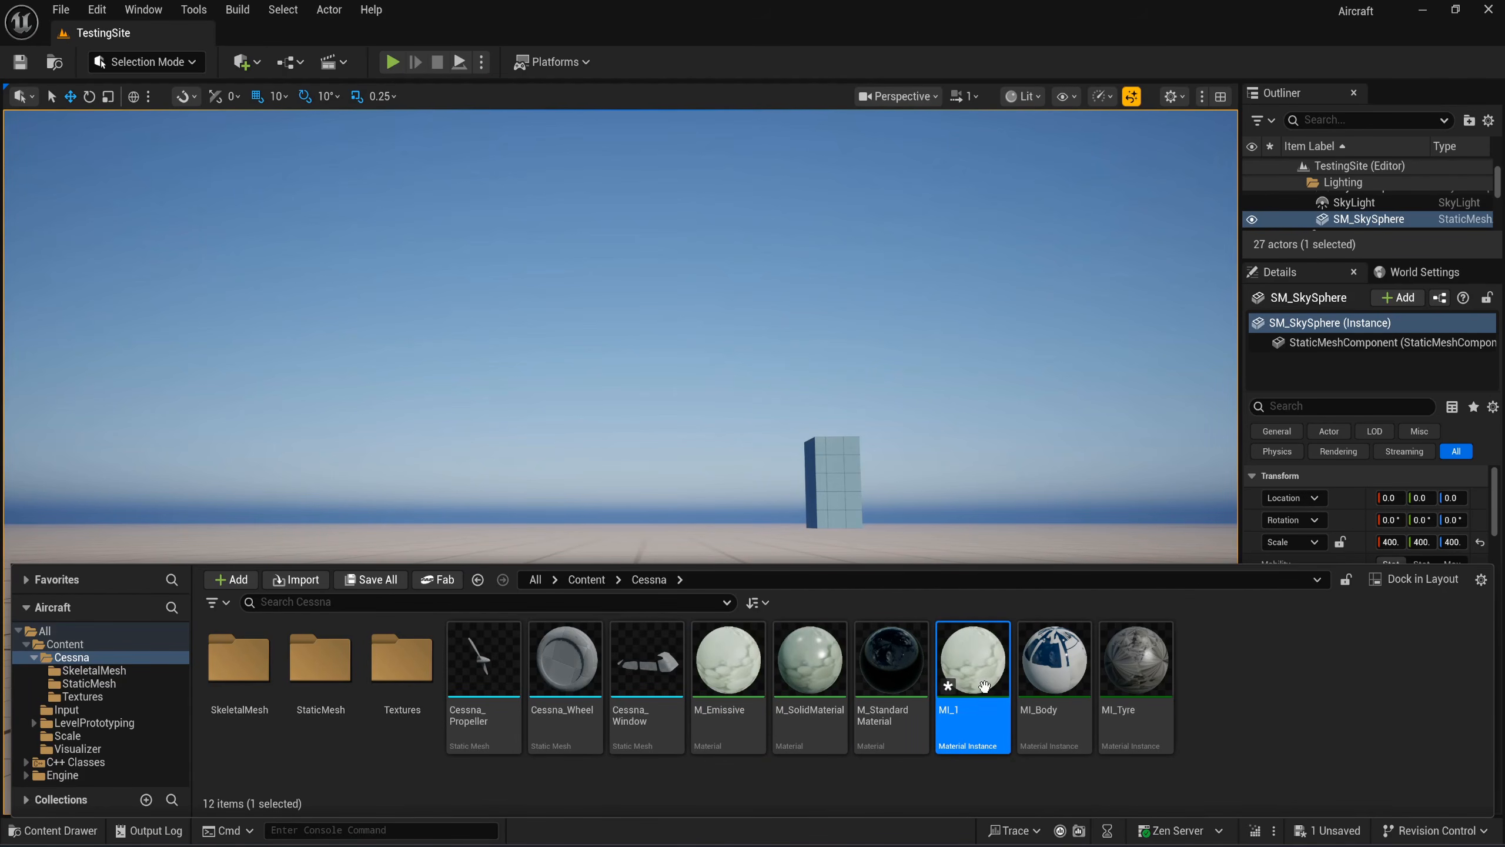
Open MI_1, enable its BaseColor override and assign texture 1 from the Textures folder to it.
double_click(973, 663)
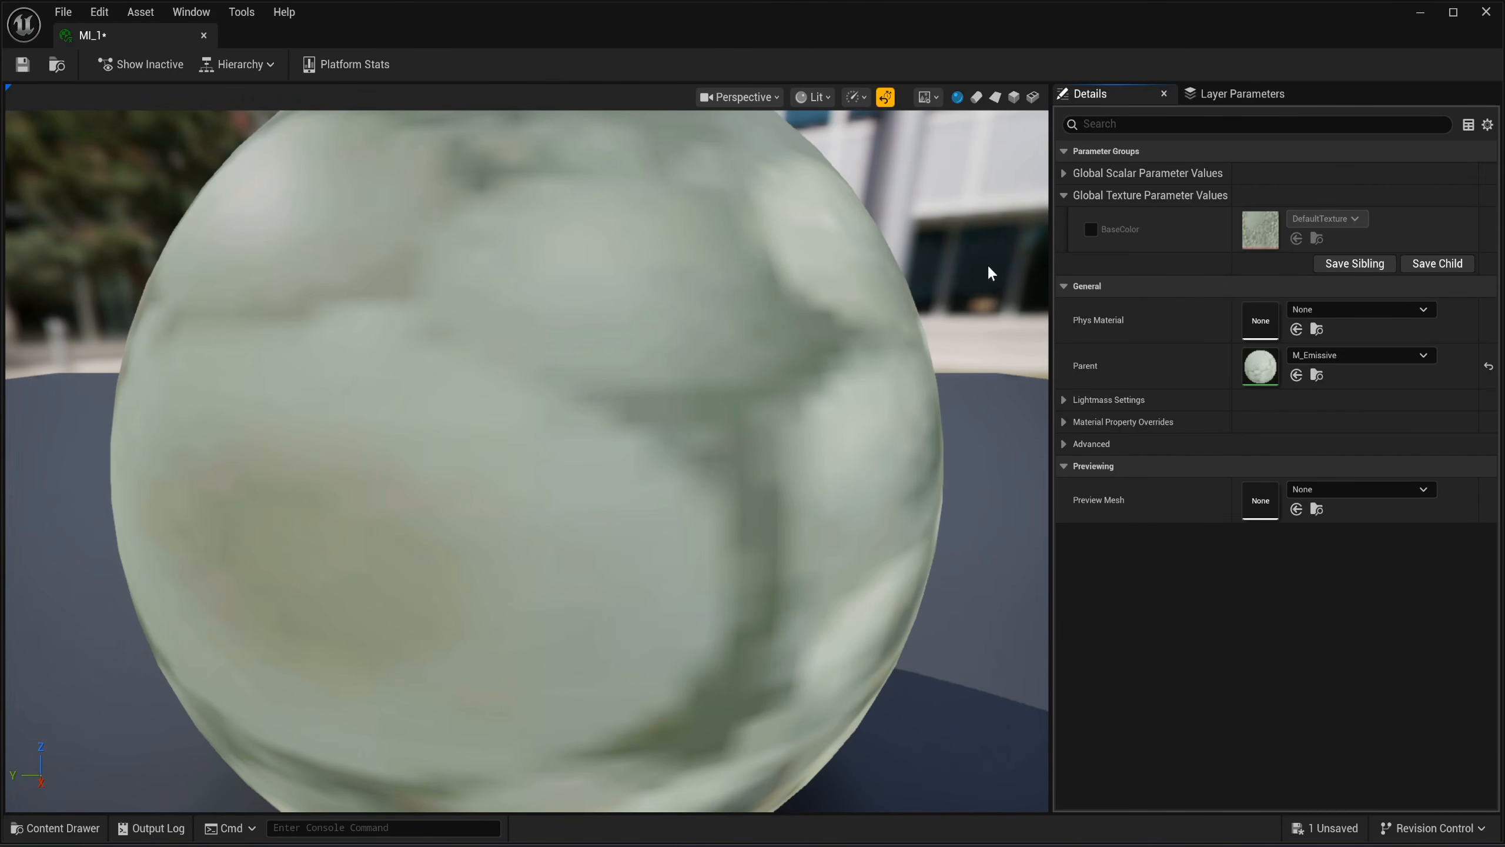
click(1090, 229)
key(ctrl+space)
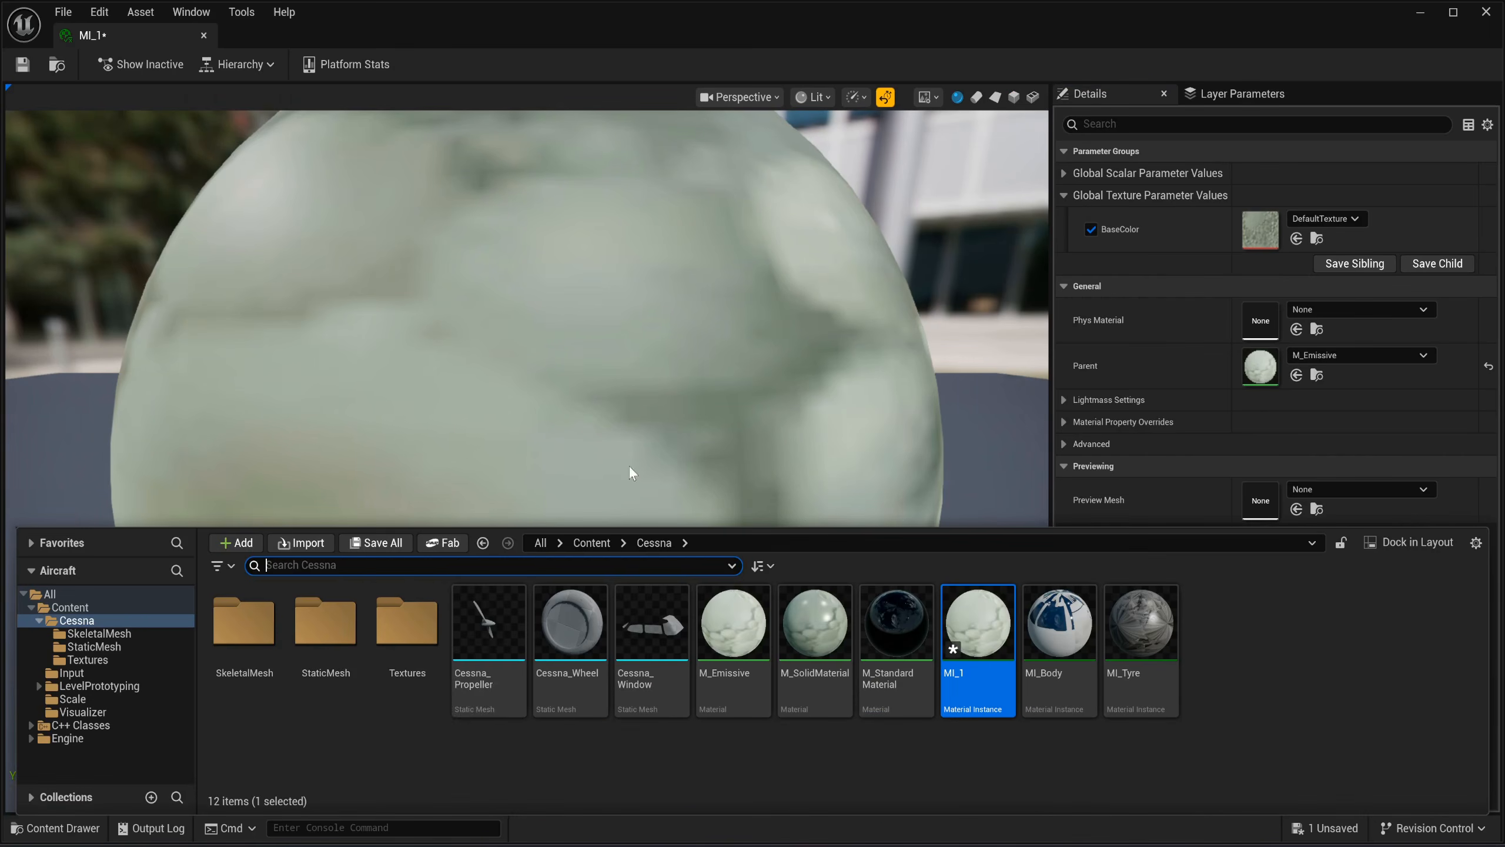
click(423, 662)
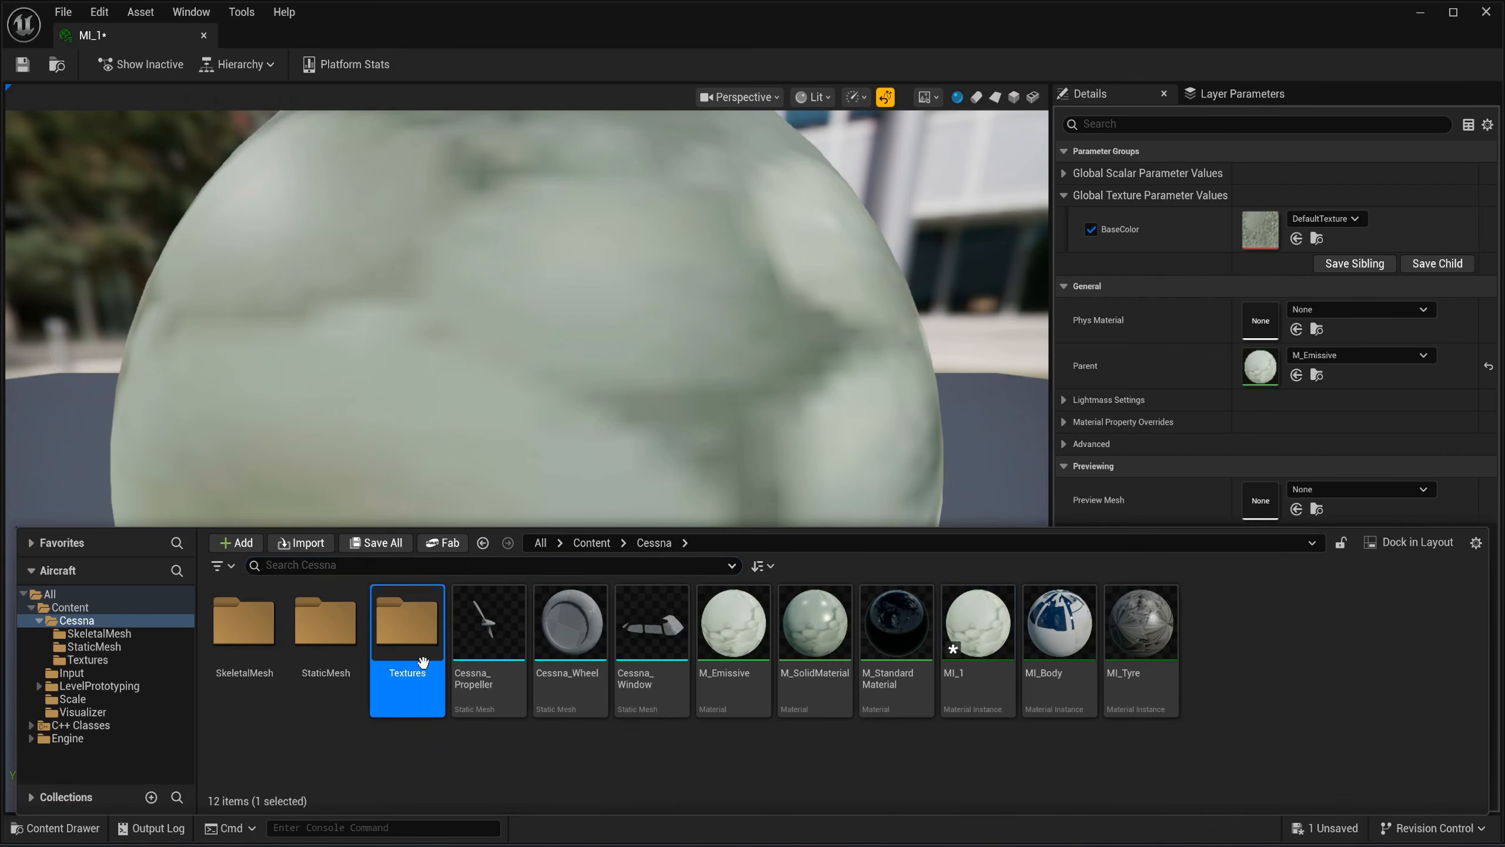
double_click(423, 662)
click(247, 631)
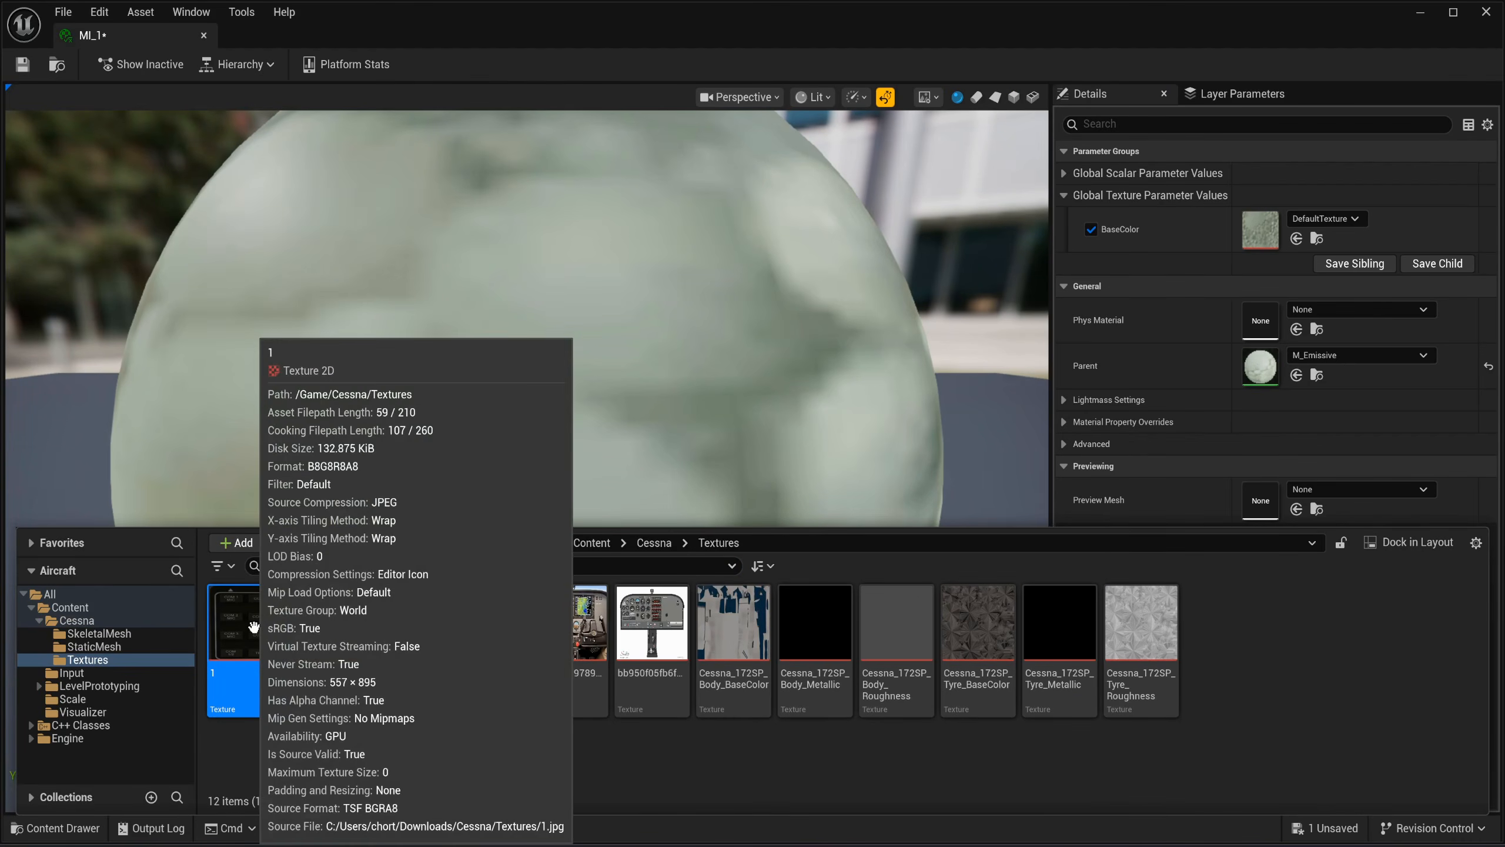
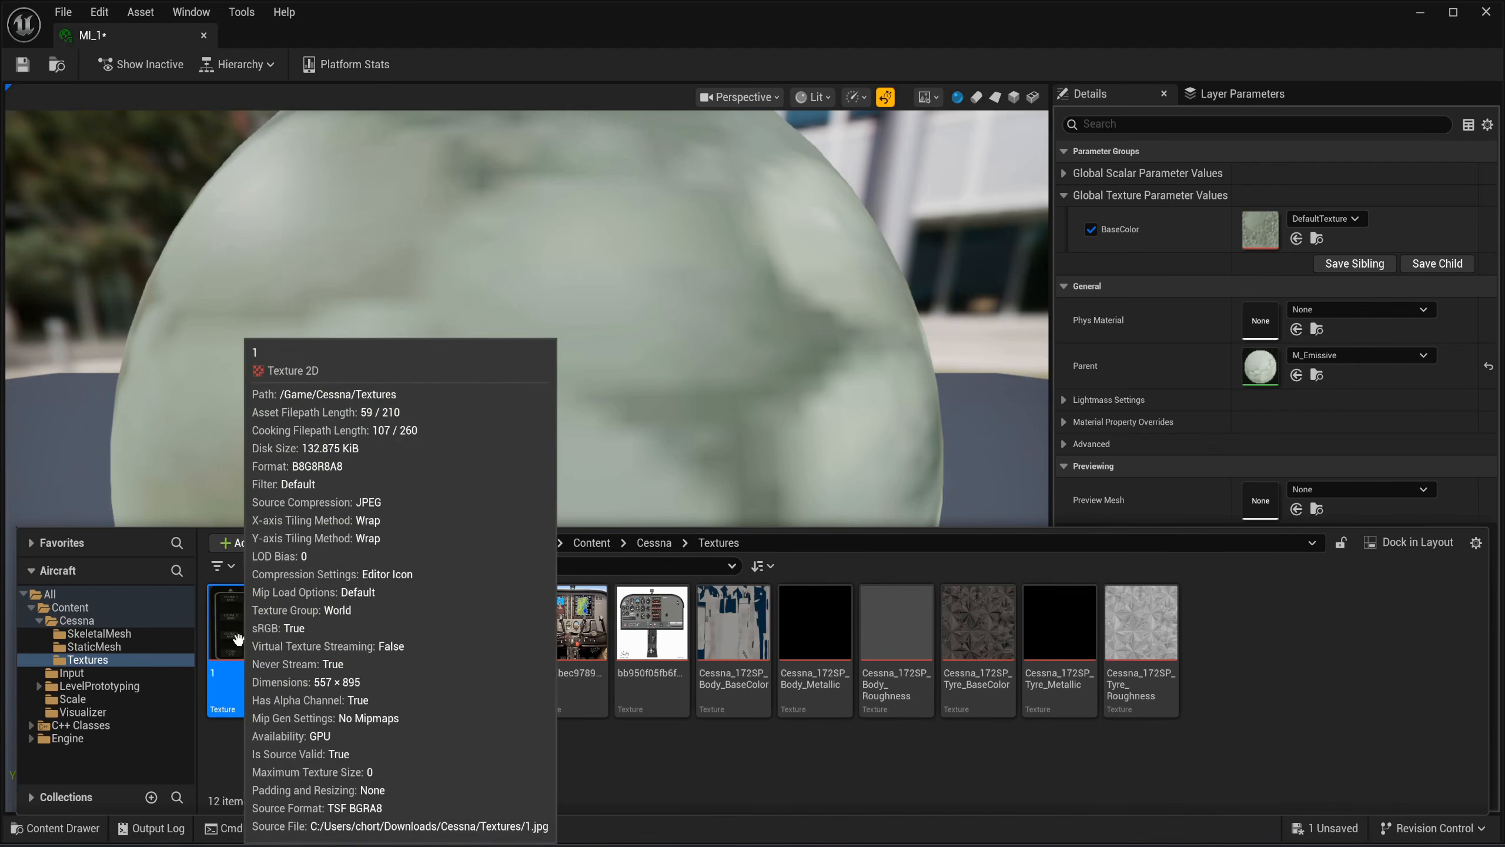
click(1296, 238)
scroll(487, 442, down, 5)
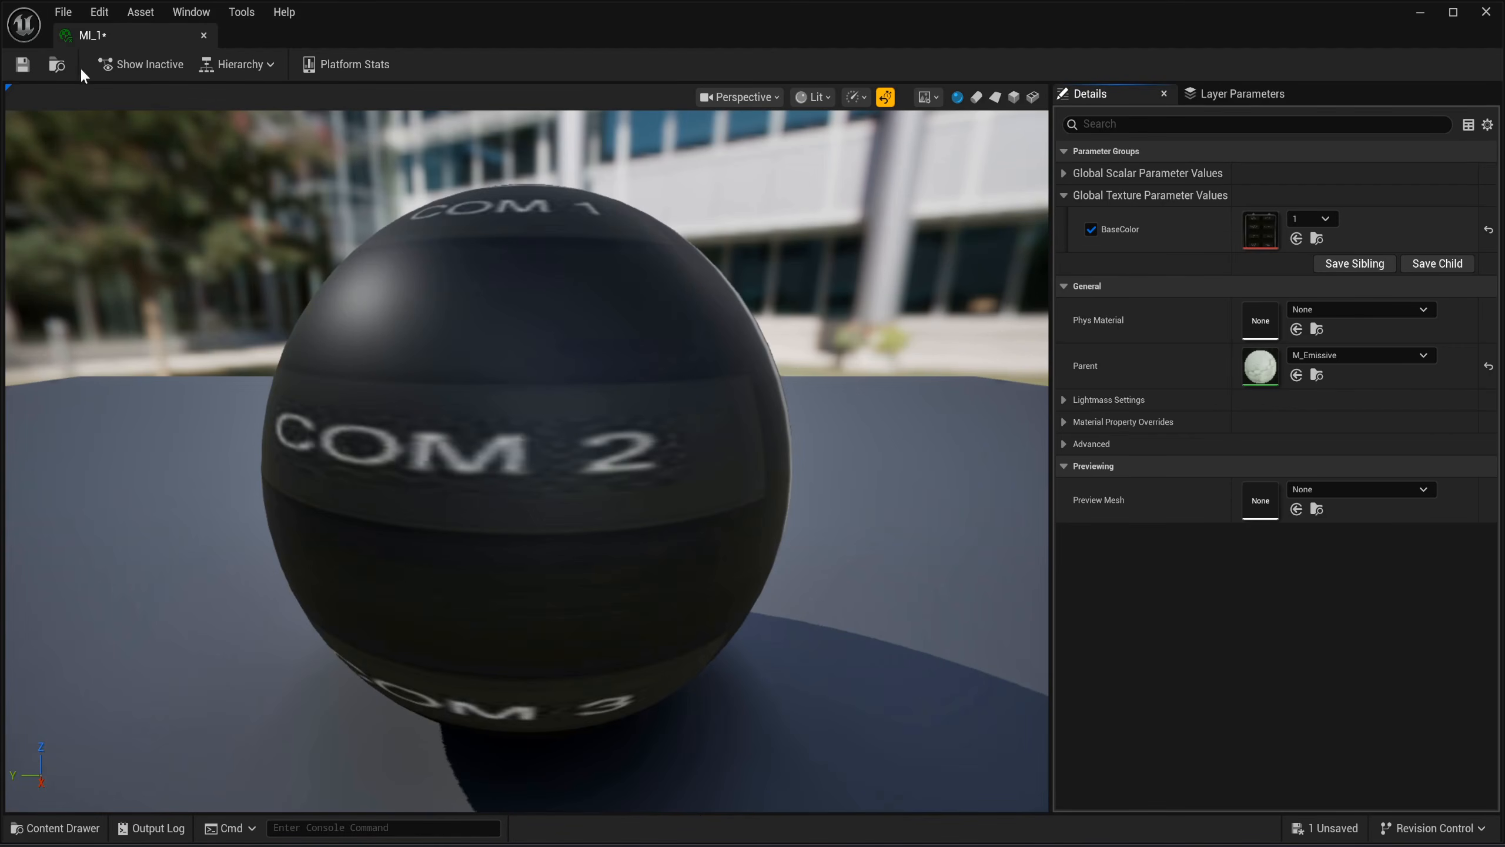
Save MI_1, dock its editor beside the TestingSite level, and return to the Cessna folder from the level editor.
click(33, 65)
drag(115, 36, 266, 42)
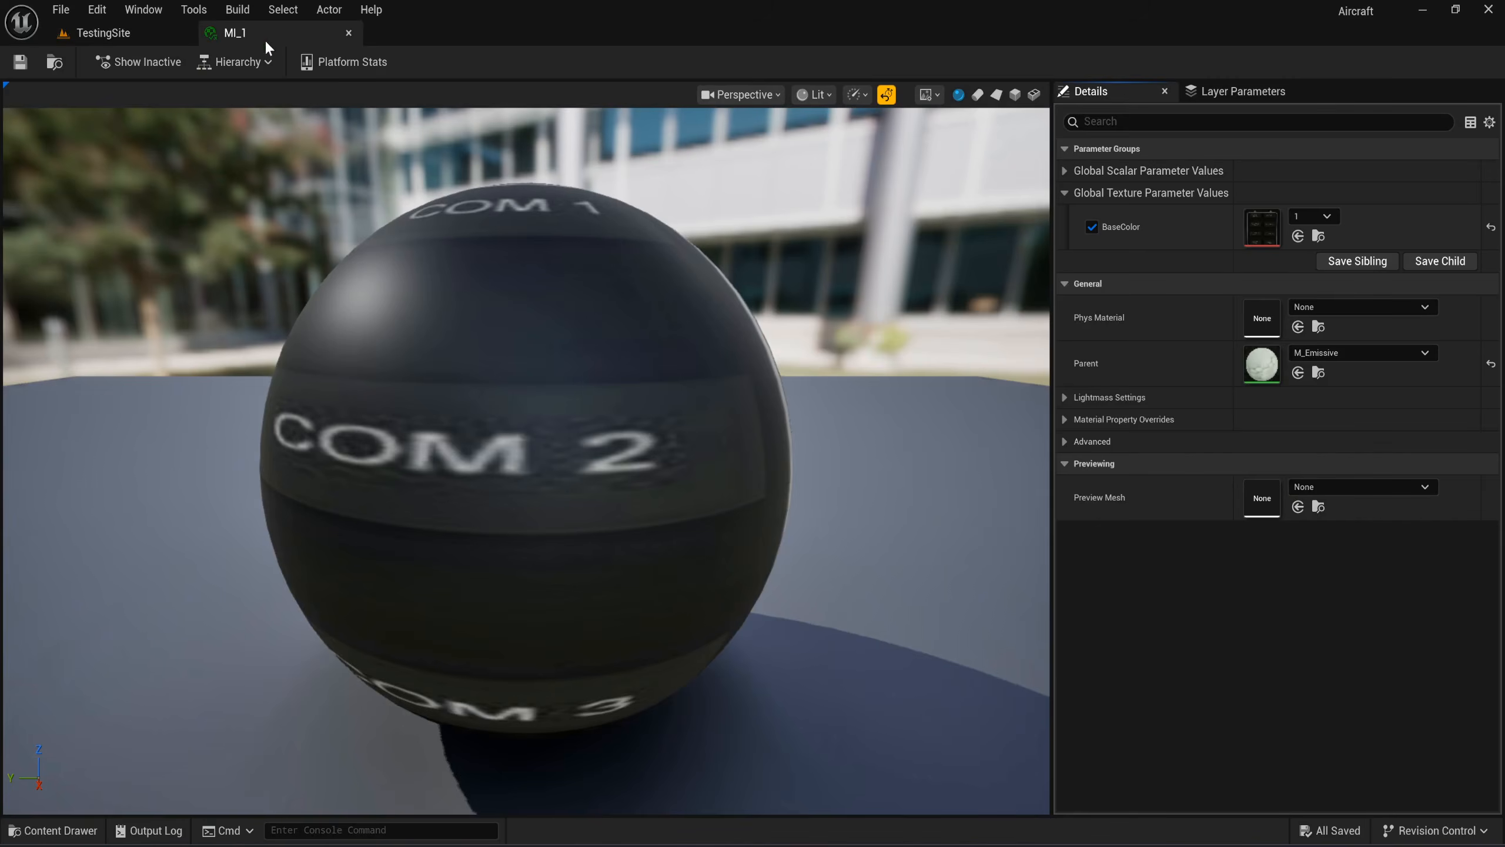
click(128, 42)
key(ctrl+space)
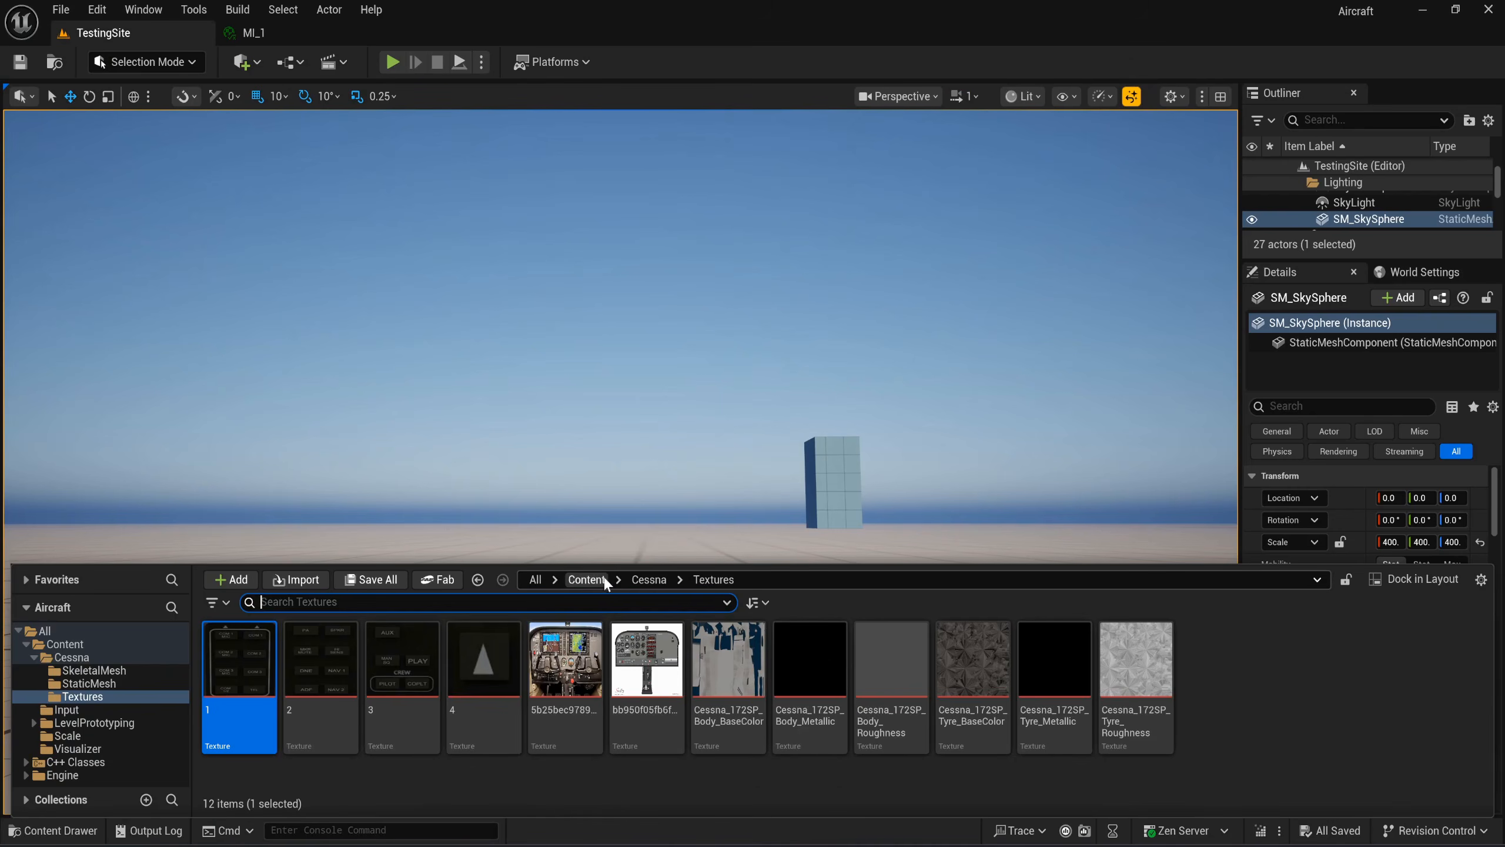
click(643, 579)
Duplicate MI_1 and name the copy MI_2.
click(975, 682)
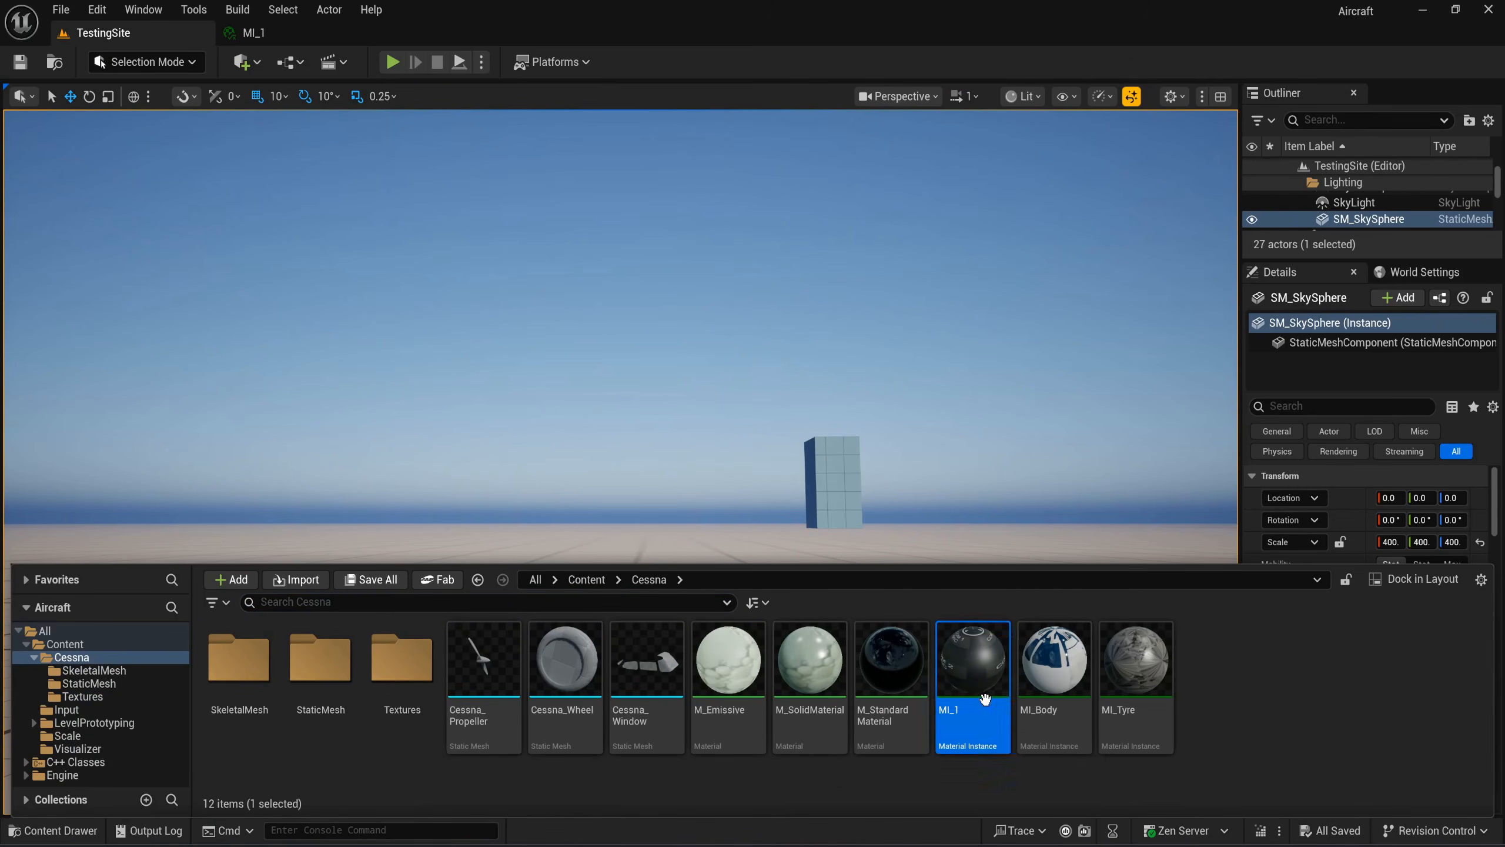
key(ctrl+d)
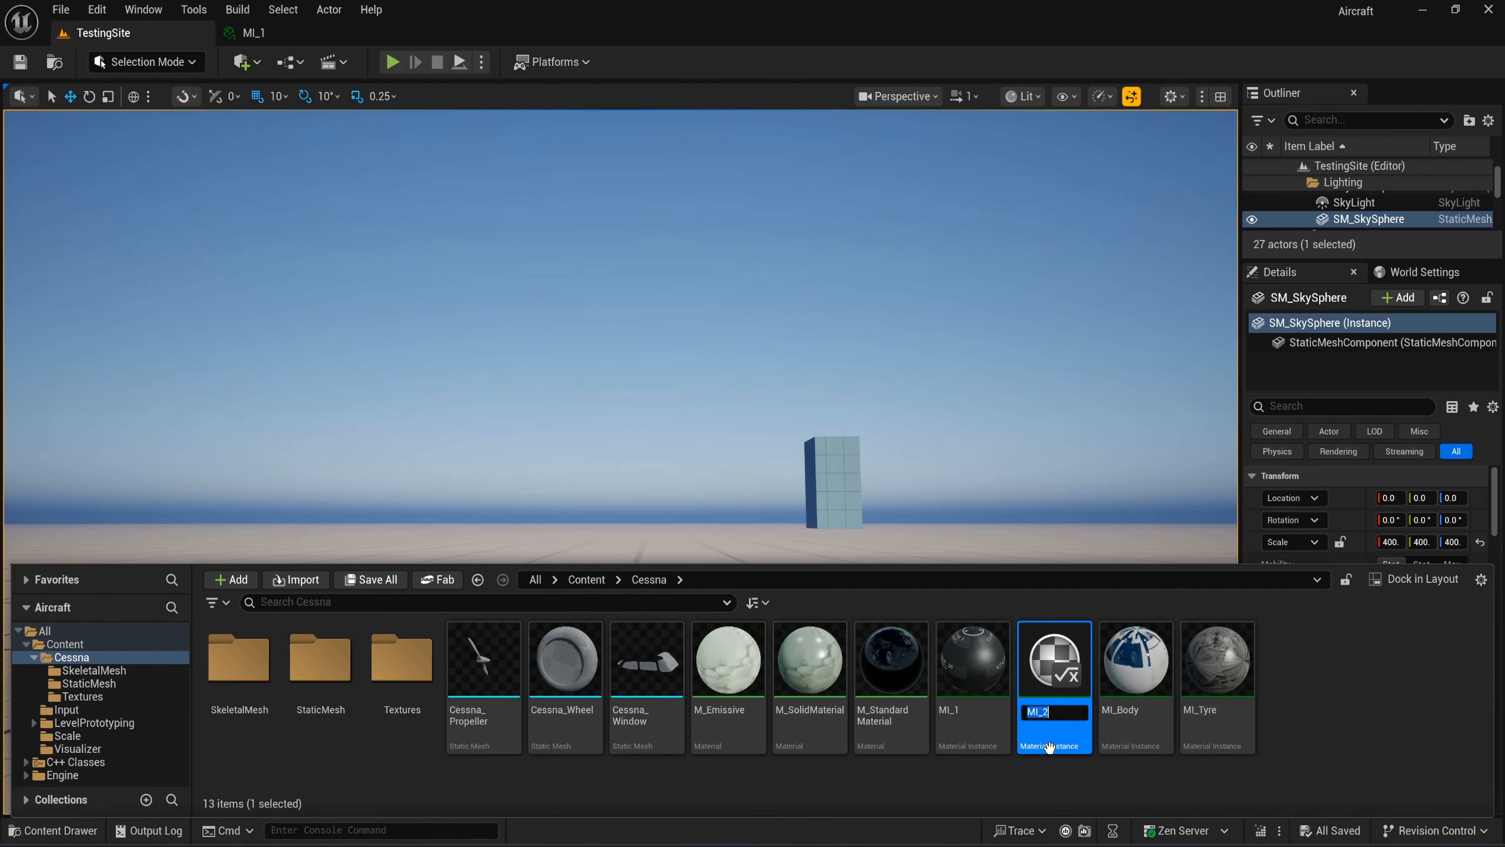
key(Return)
Open MI_2, assign texture 2 from the Textures folder to its BaseColor parameter, and save it.
double_click(1044, 680)
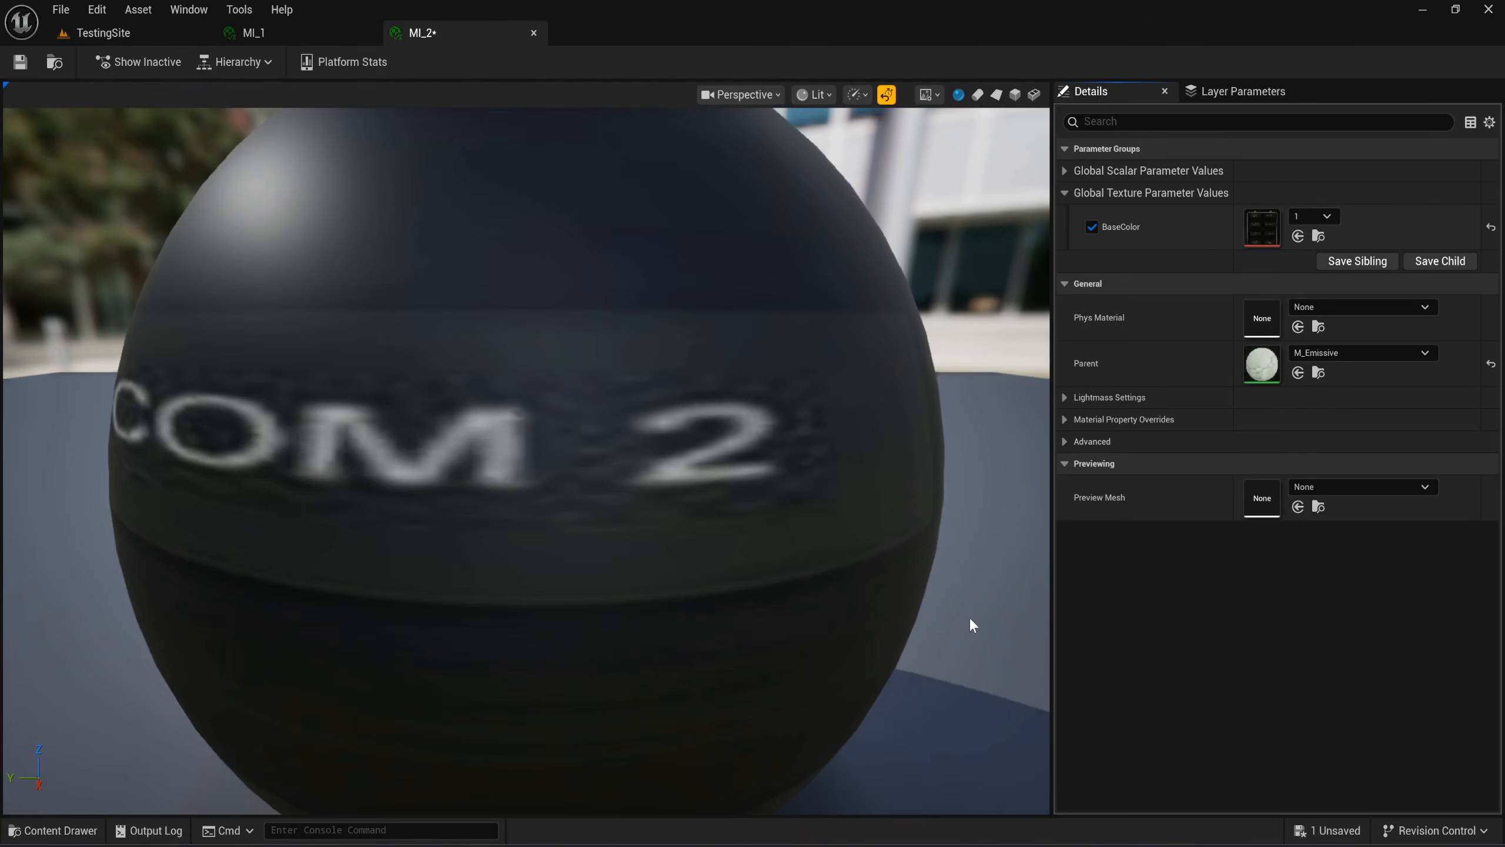
key(ctrl+space)
click(396, 629)
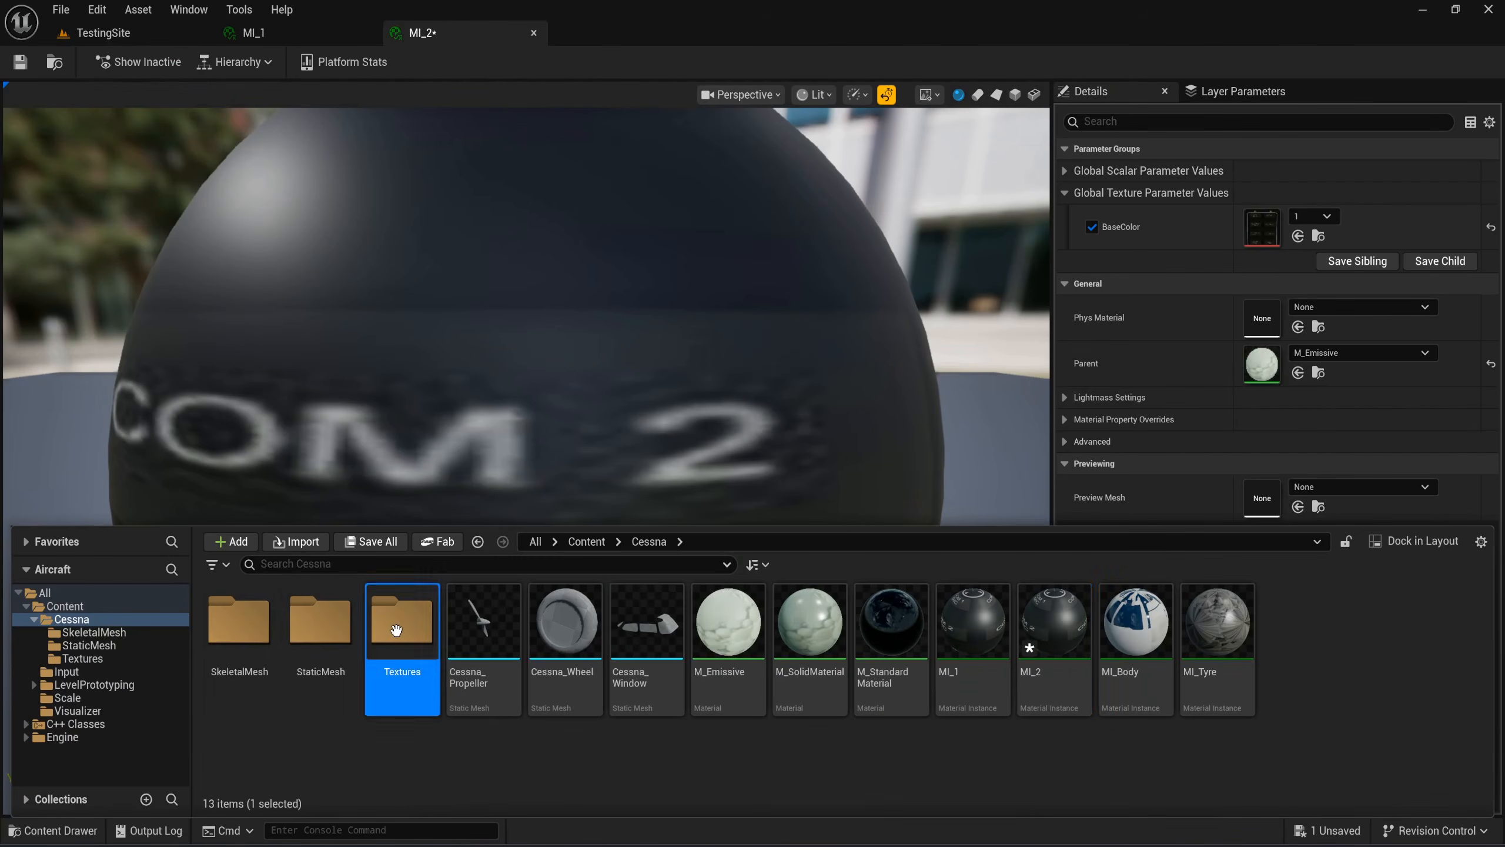
double_click(396, 629)
click(316, 652)
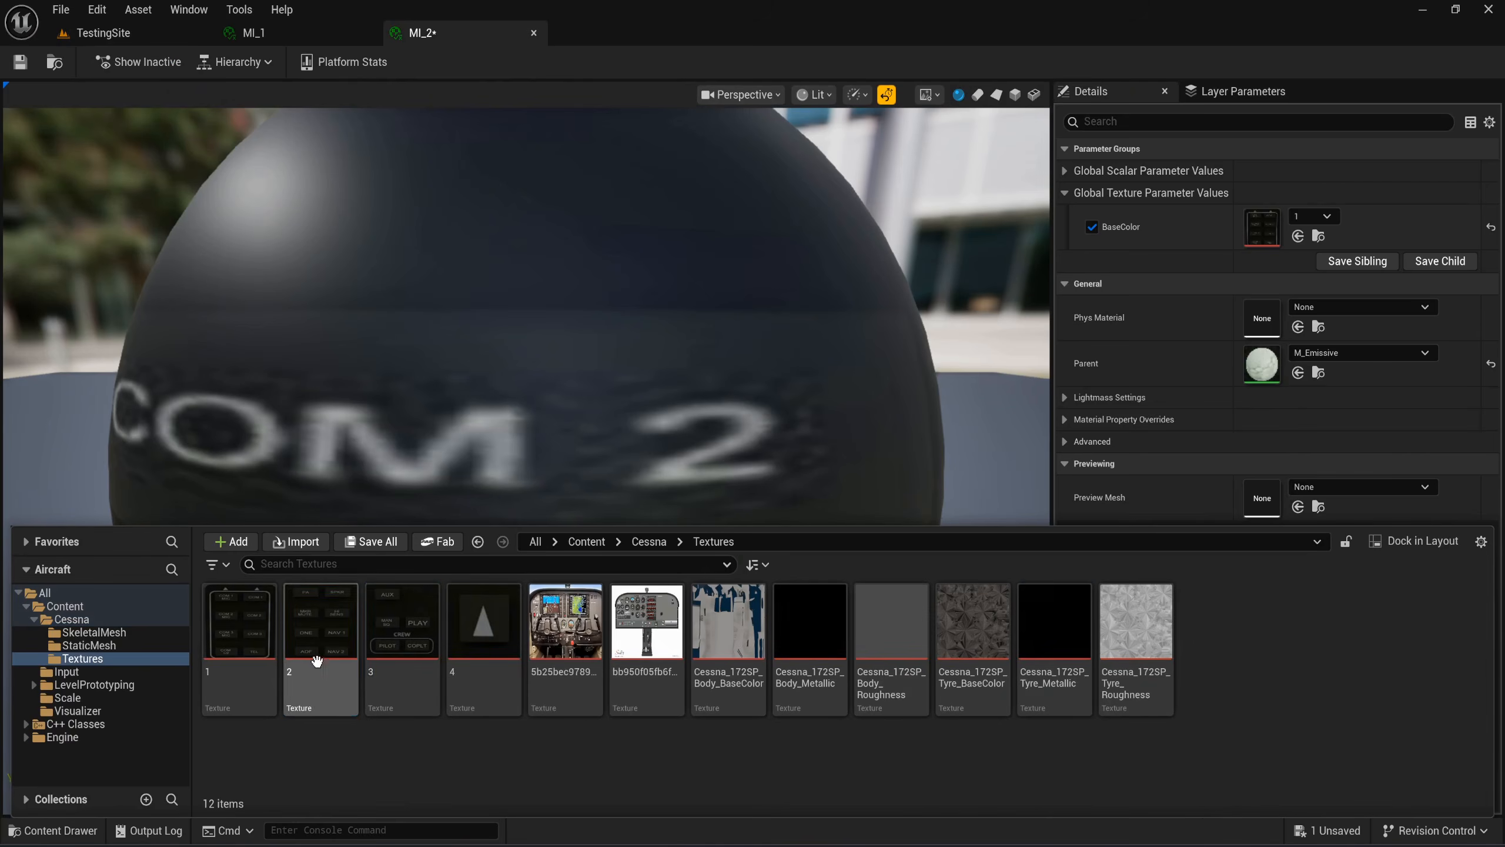
click(1298, 236)
click(20, 61)
Return to the Cessna folder from the TestingSite level, duplicate MI_2 as MI_3, and duplicate MI_3 as MI_4.
click(91, 37)
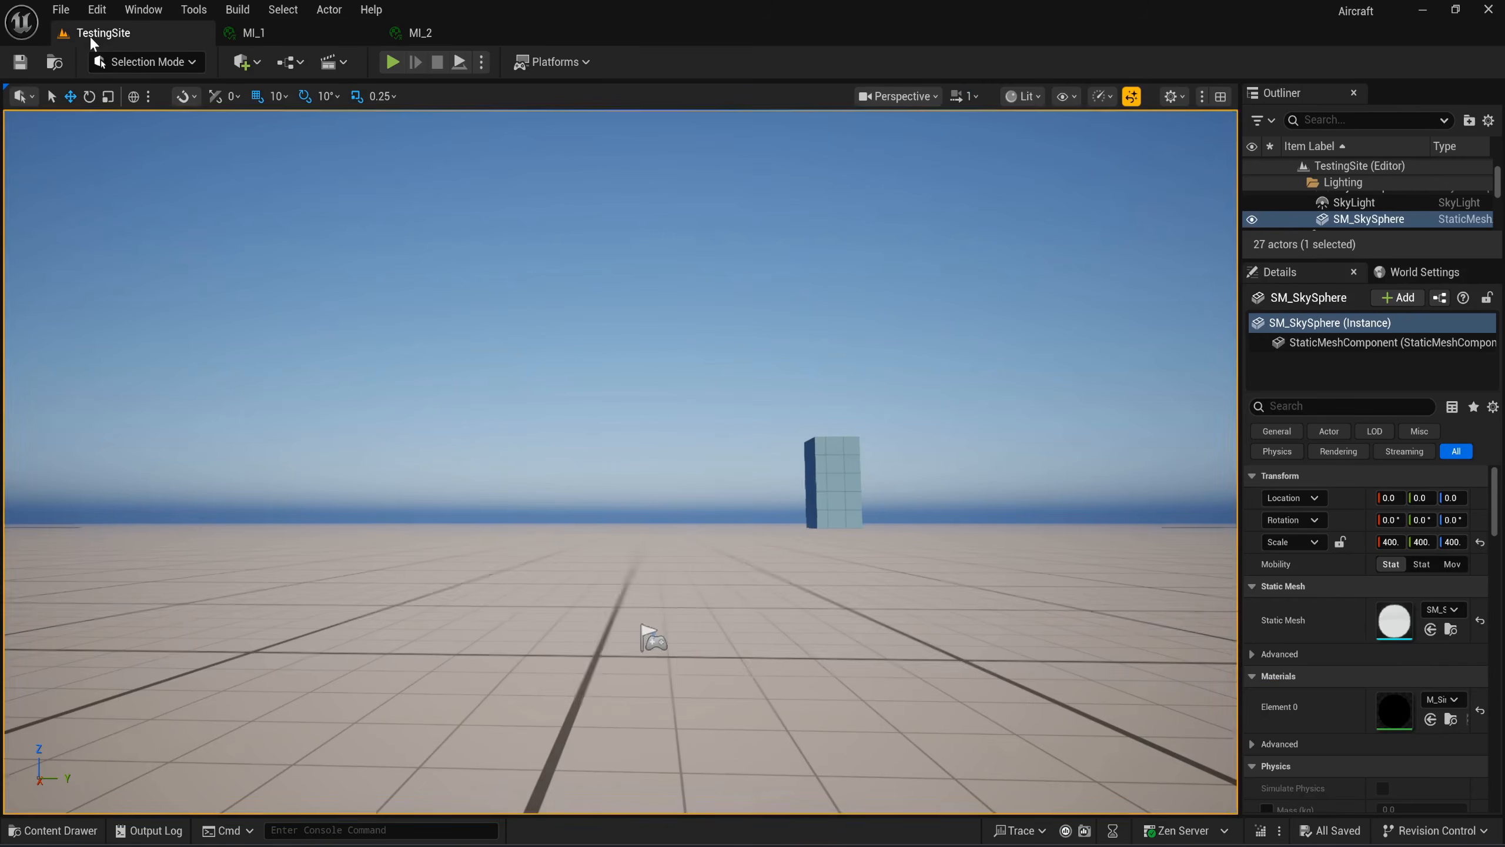
key(ctrl+space)
click(649, 580)
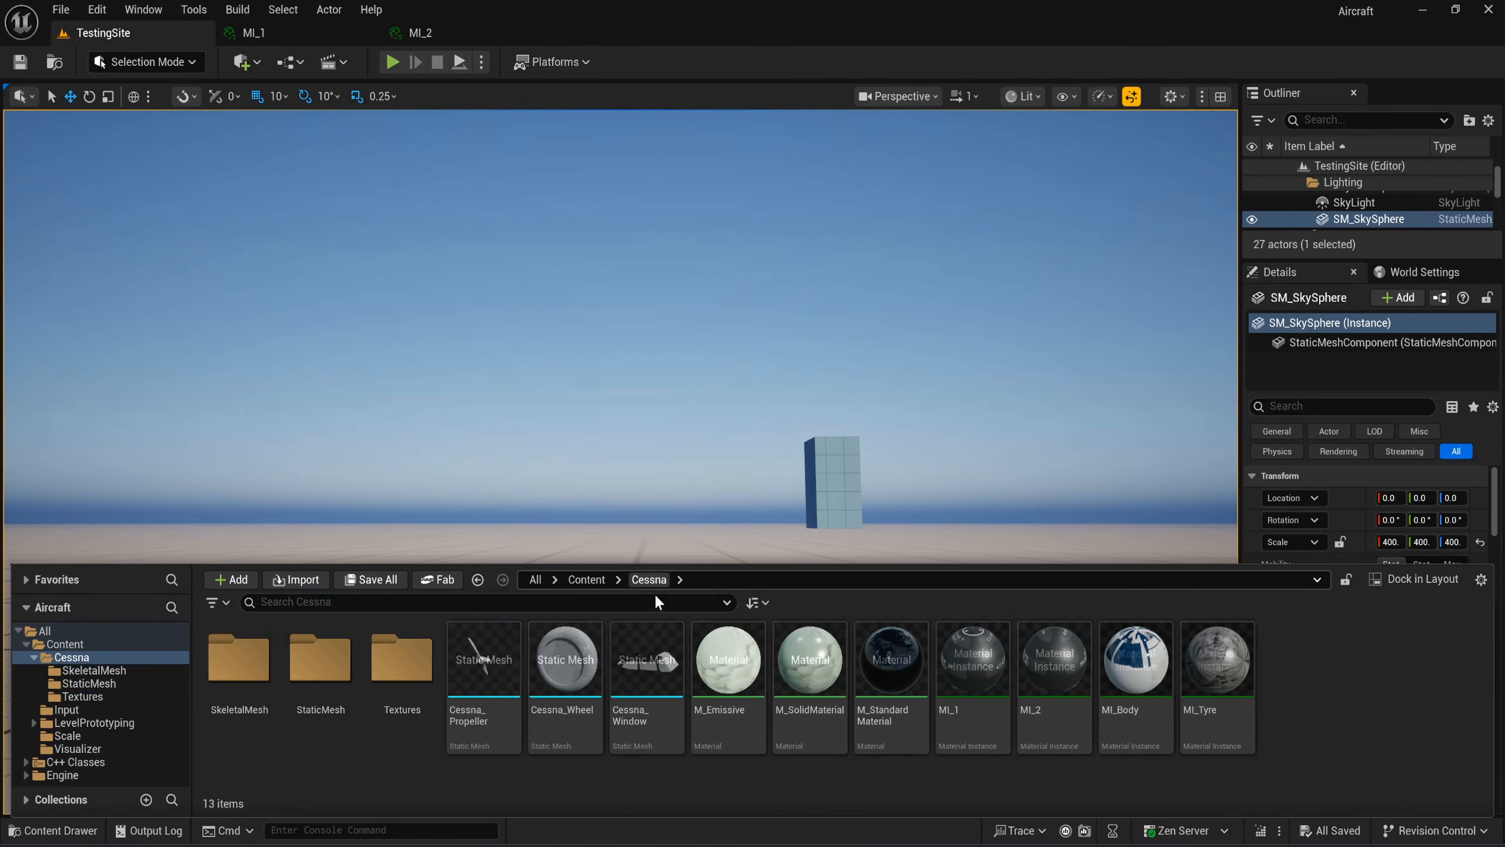
click(1041, 734)
key(ctrl+d)
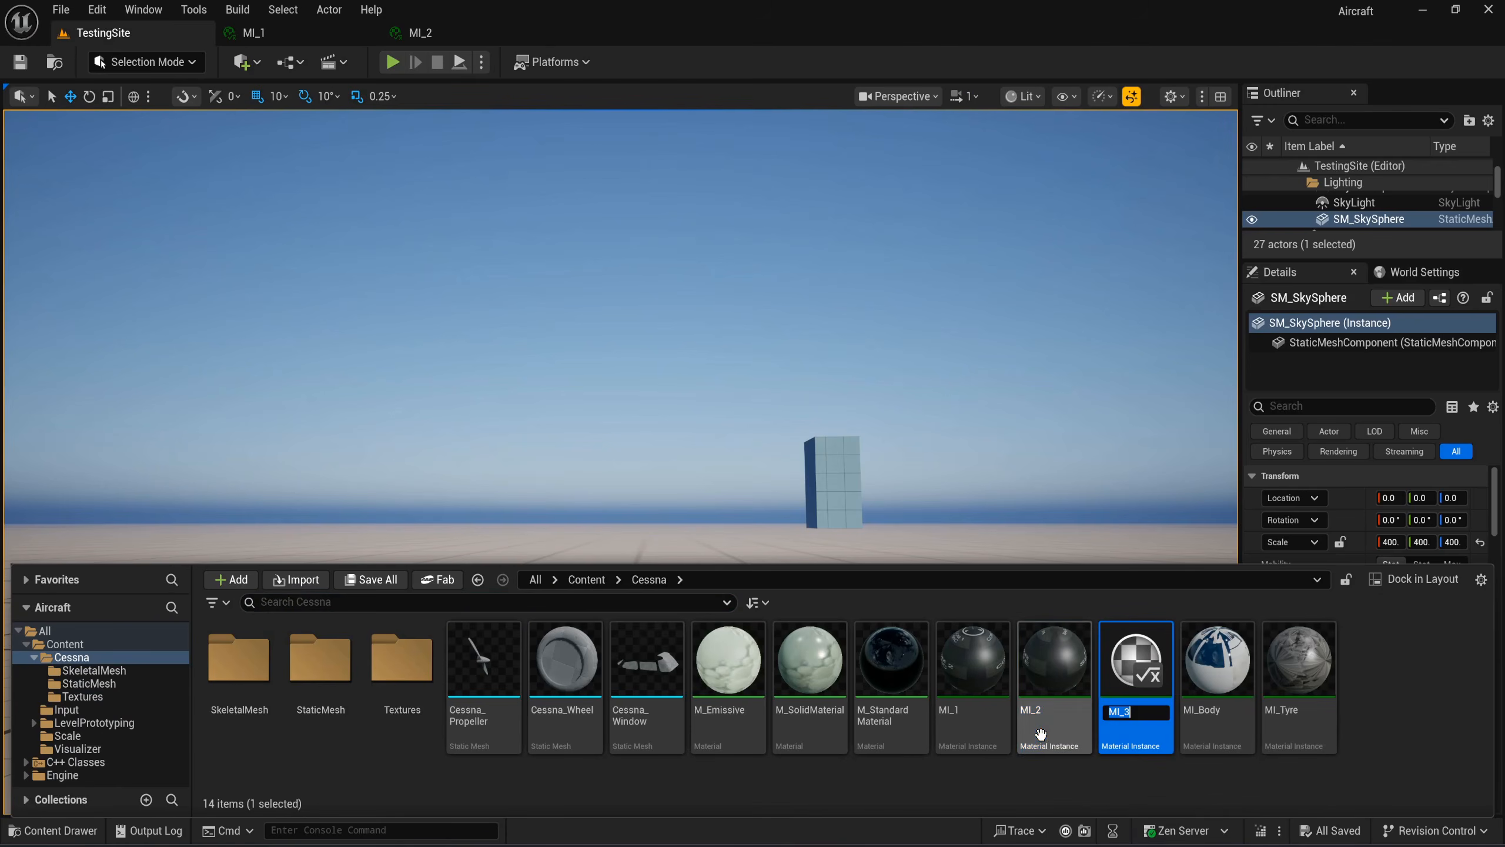
key(Return)
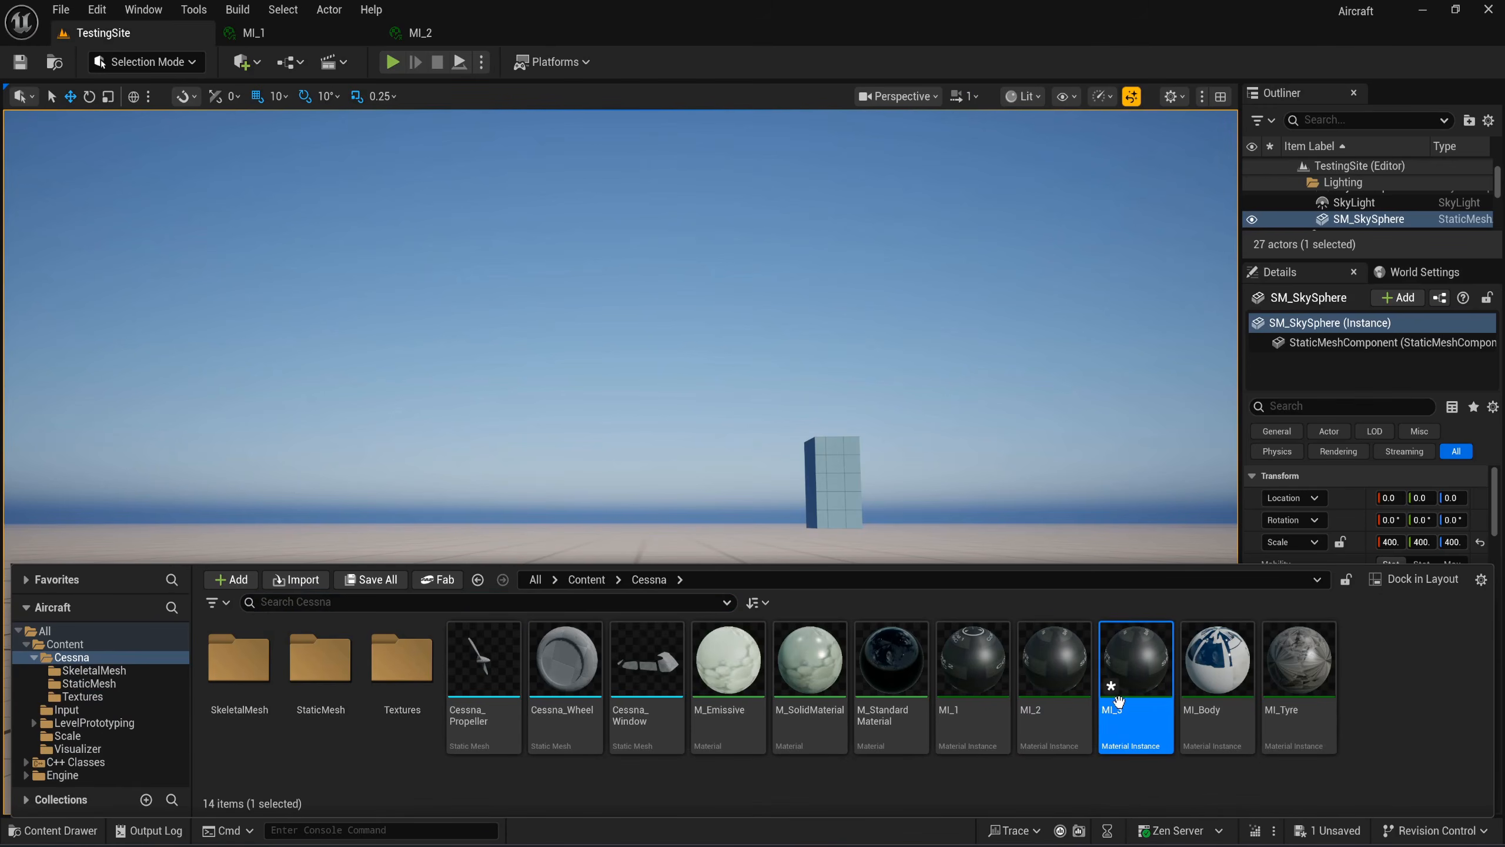
key(ctrl+d)
Open MI_3 and assign texture 3 from the Textures folder to its BaseColor parameter.
double_click(1121, 680)
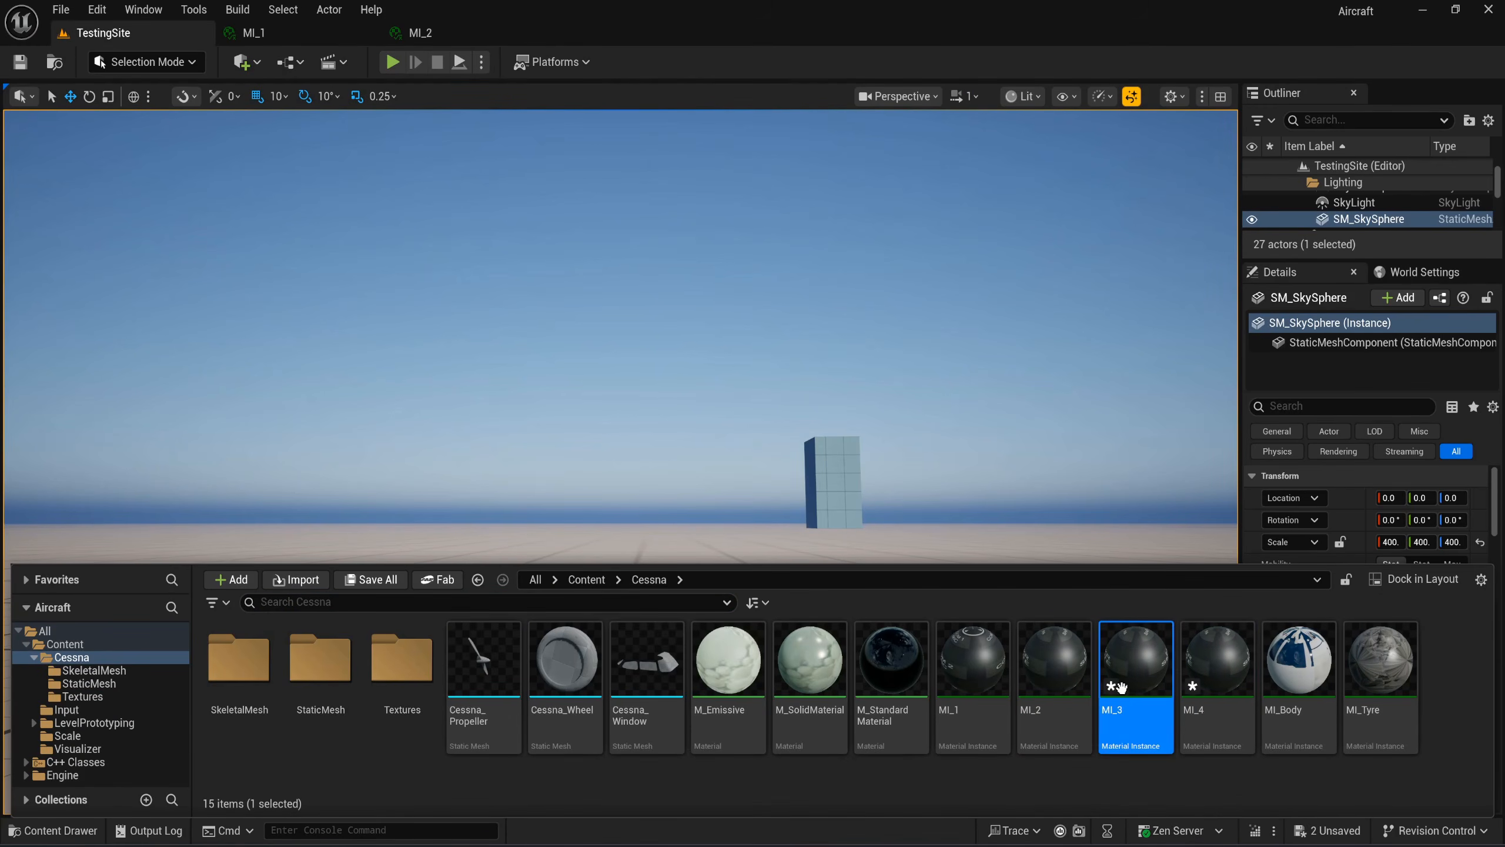
key(ctrl+space)
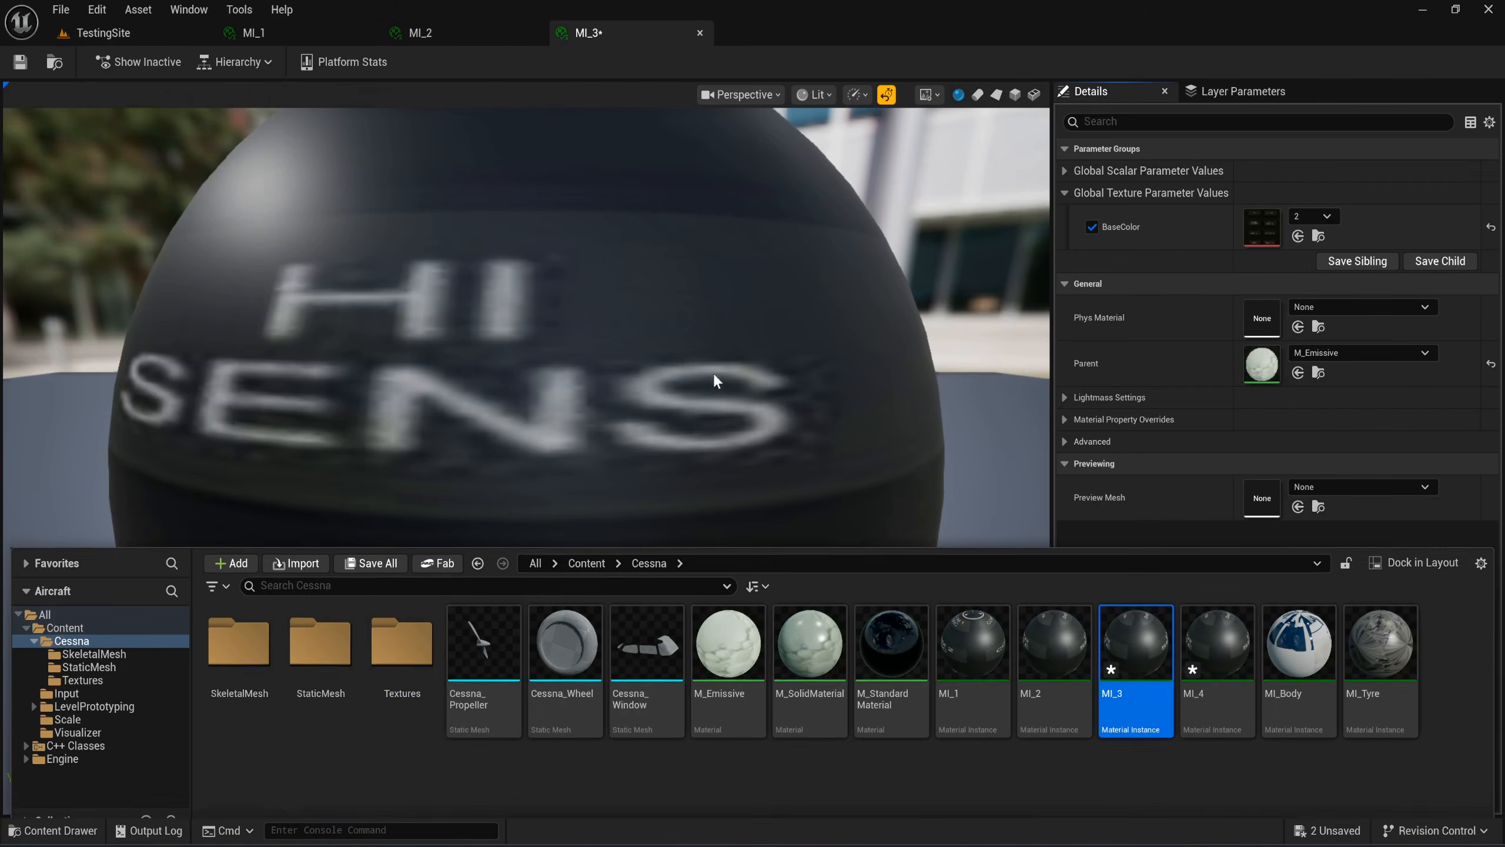
double_click(392, 626)
click(393, 626)
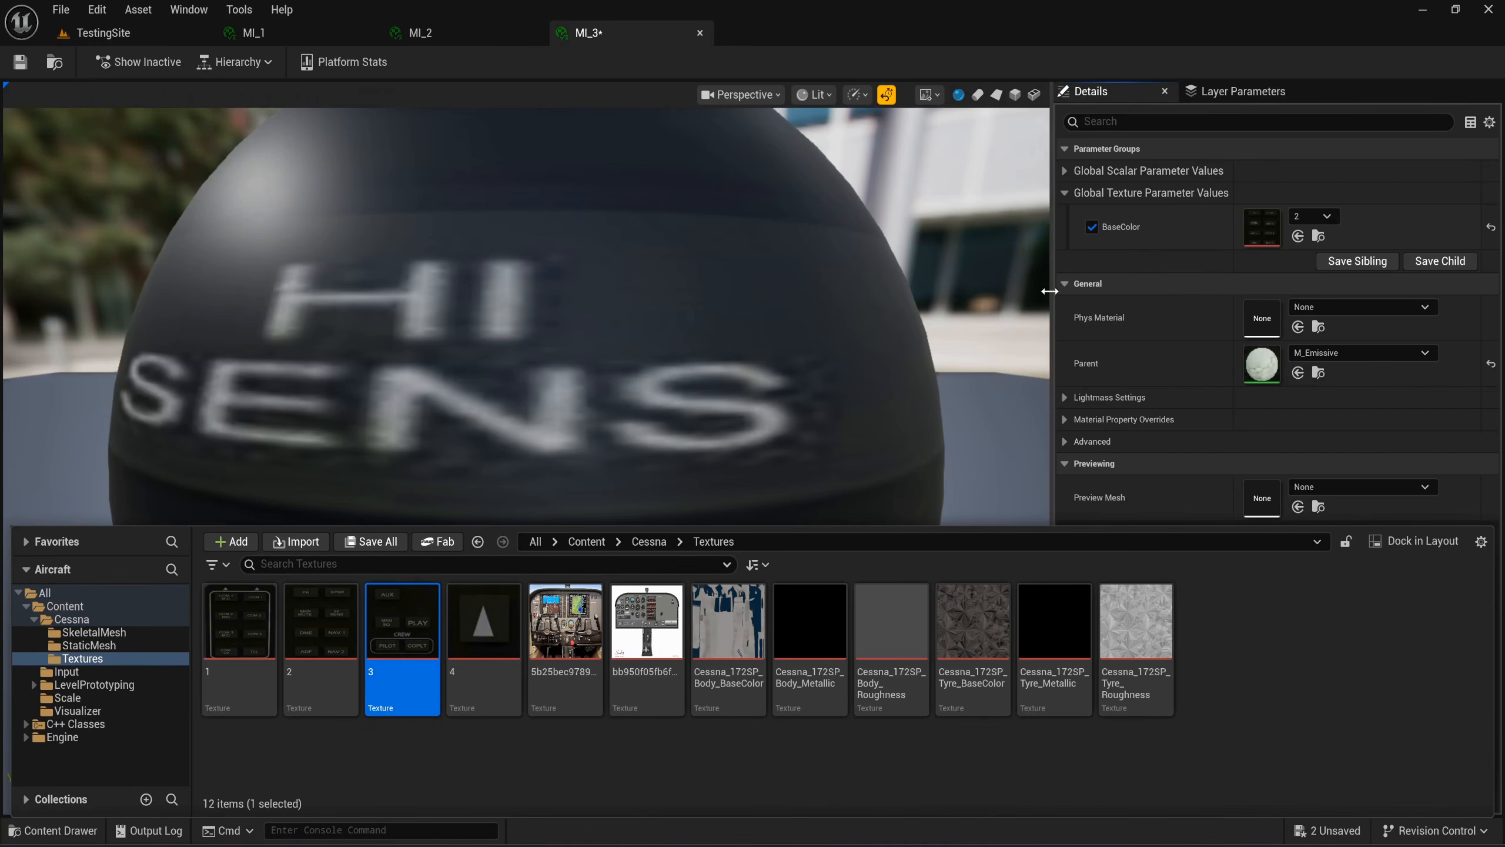
click(1298, 236)
scroll(776, 460, down, 5)
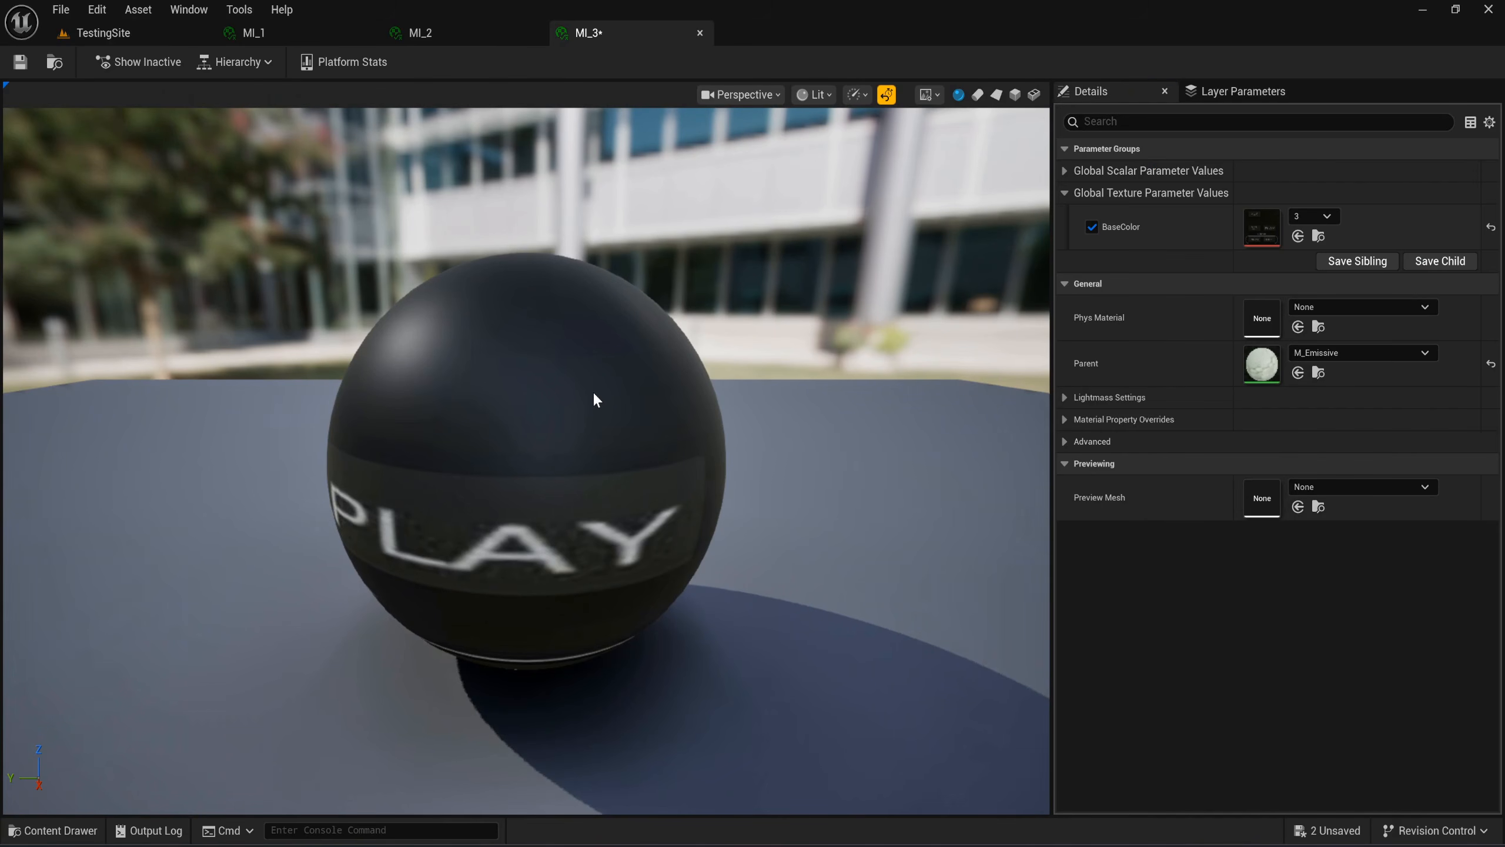
Open MI_4 from the Cessna folder, assign texture 4 to its BaseColor parameter, and save it.
key(ctrl+space)
click(645, 547)
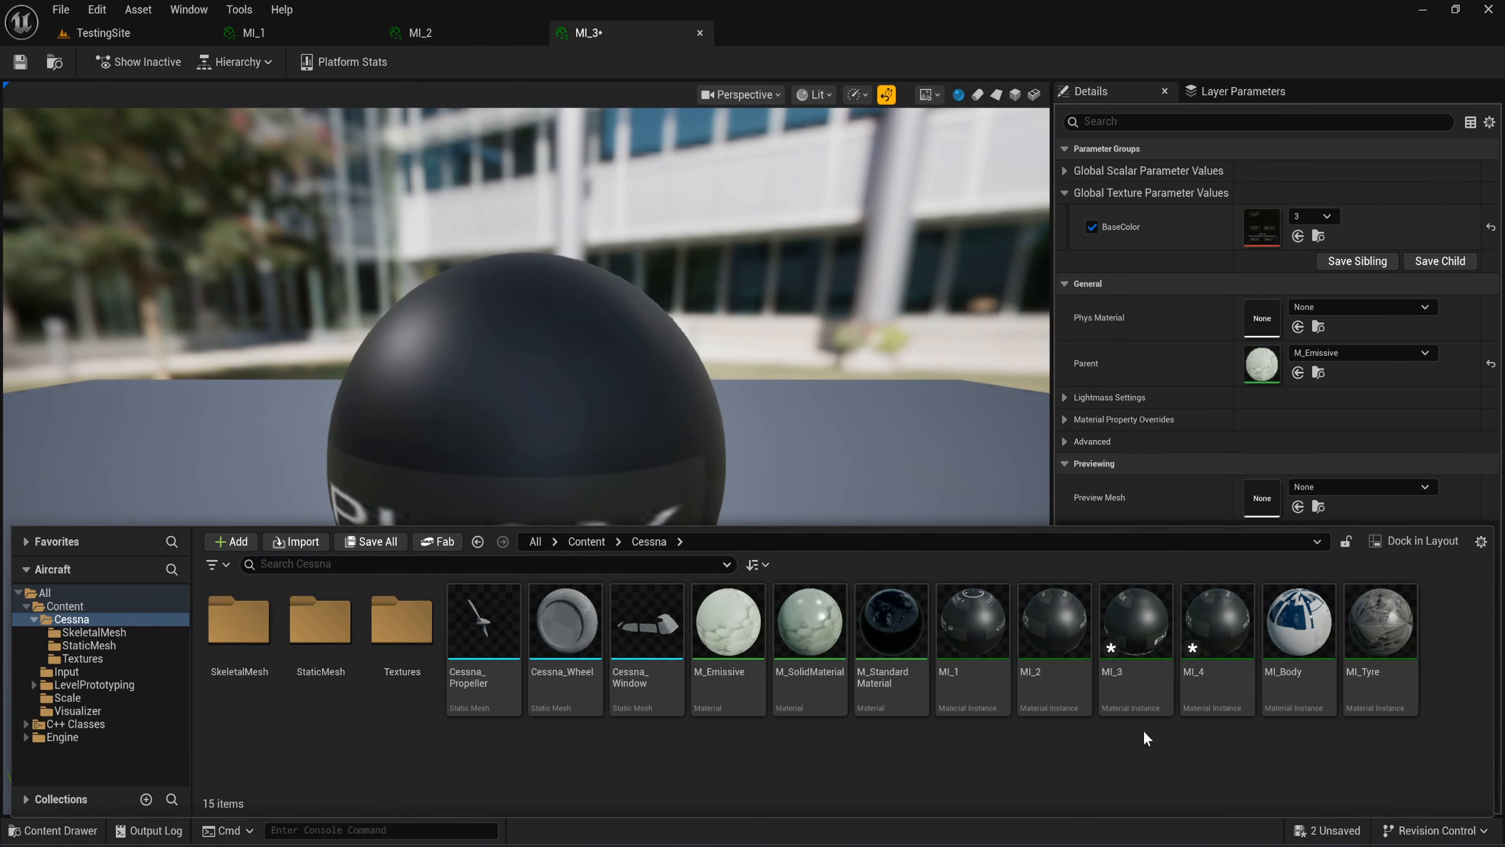
double_click(1185, 692)
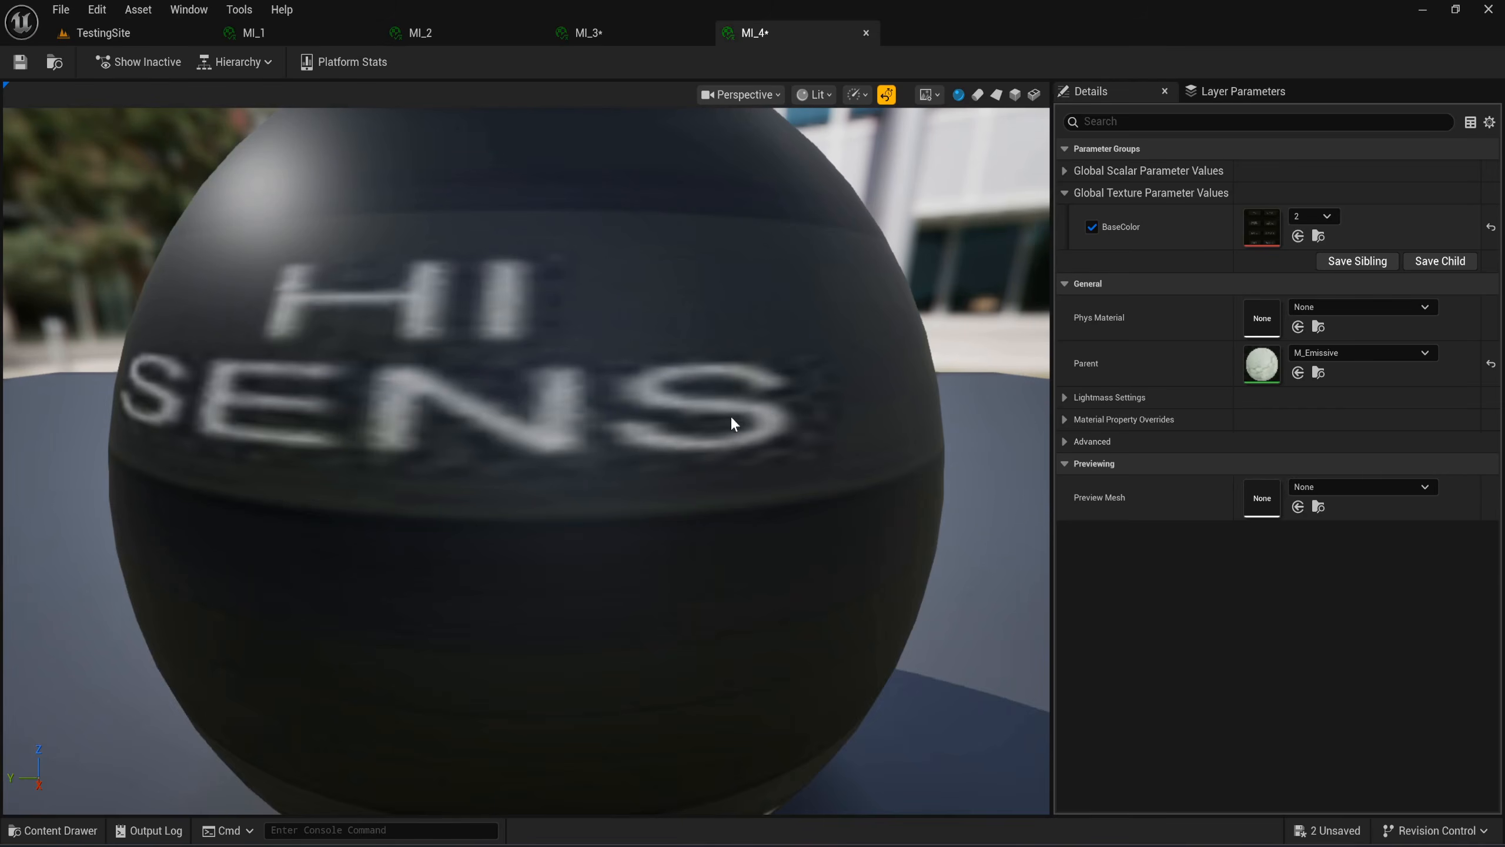
key(ctrl+space)
double_click(402, 623)
click(485, 687)
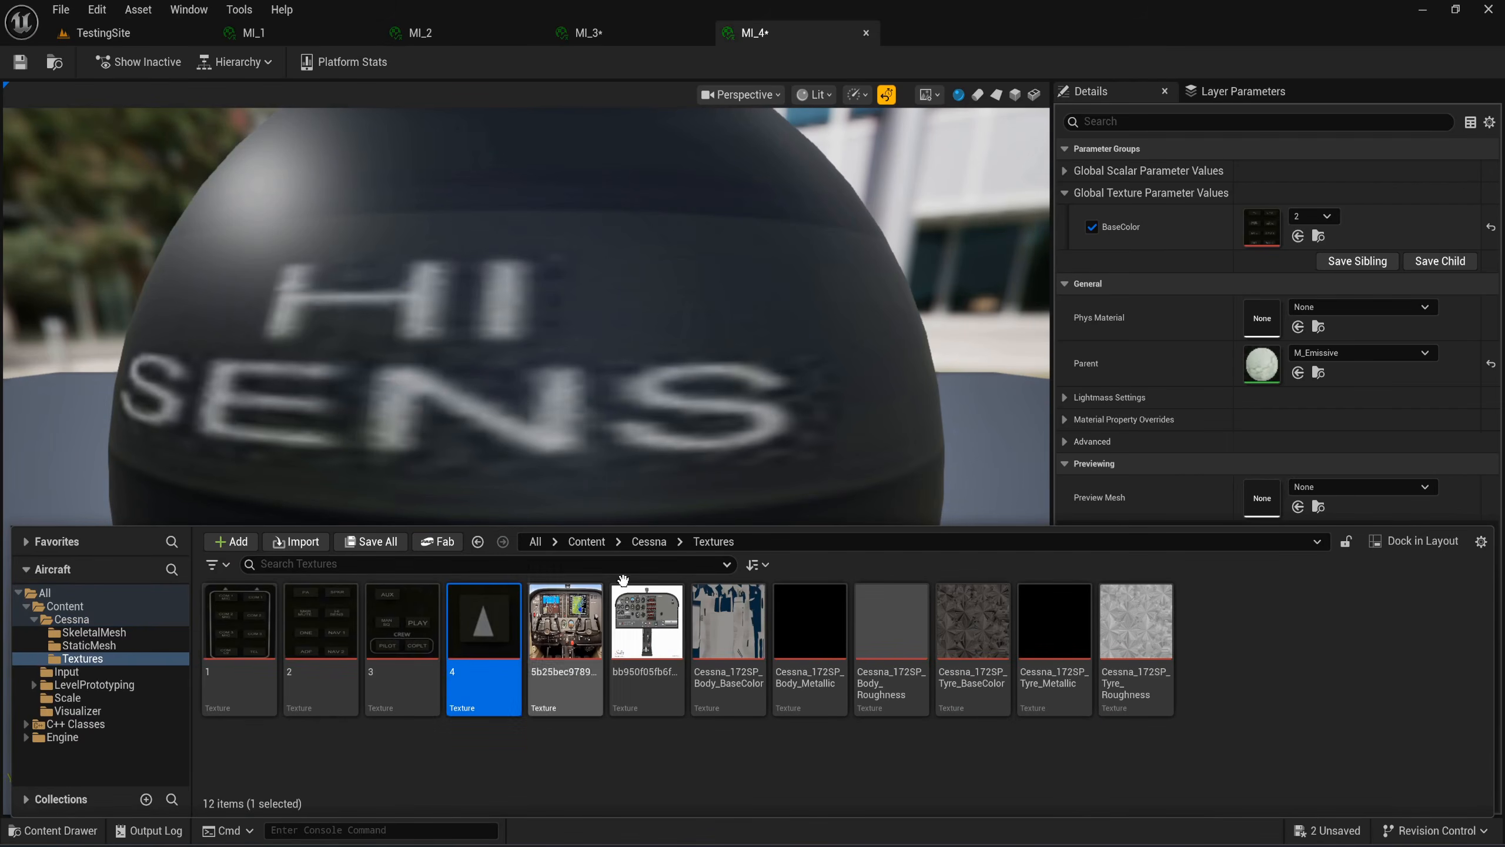
click(1298, 236)
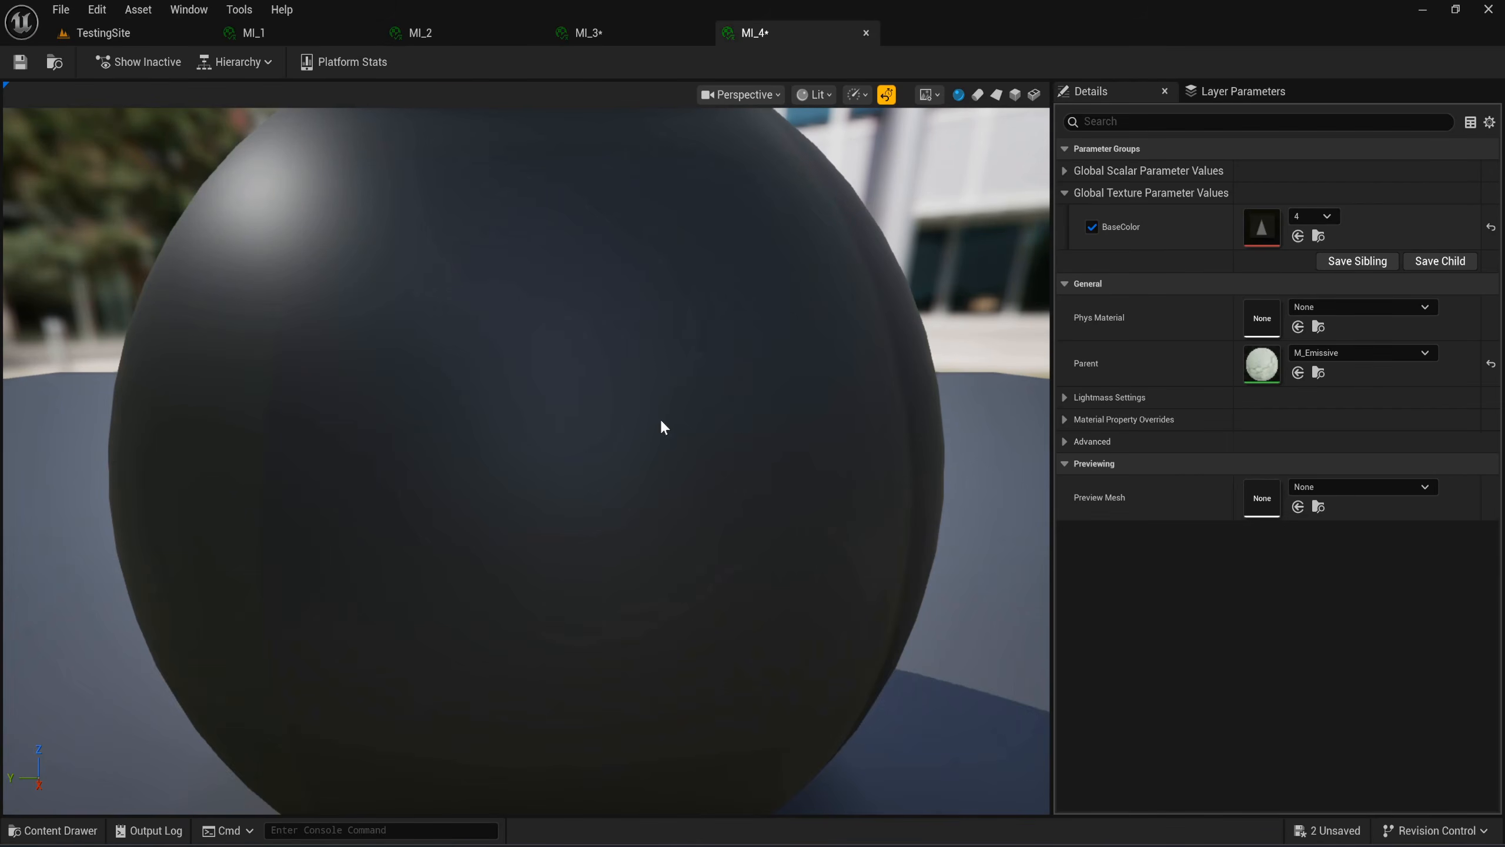
scroll(507, 389, down, 5)
click(19, 62)
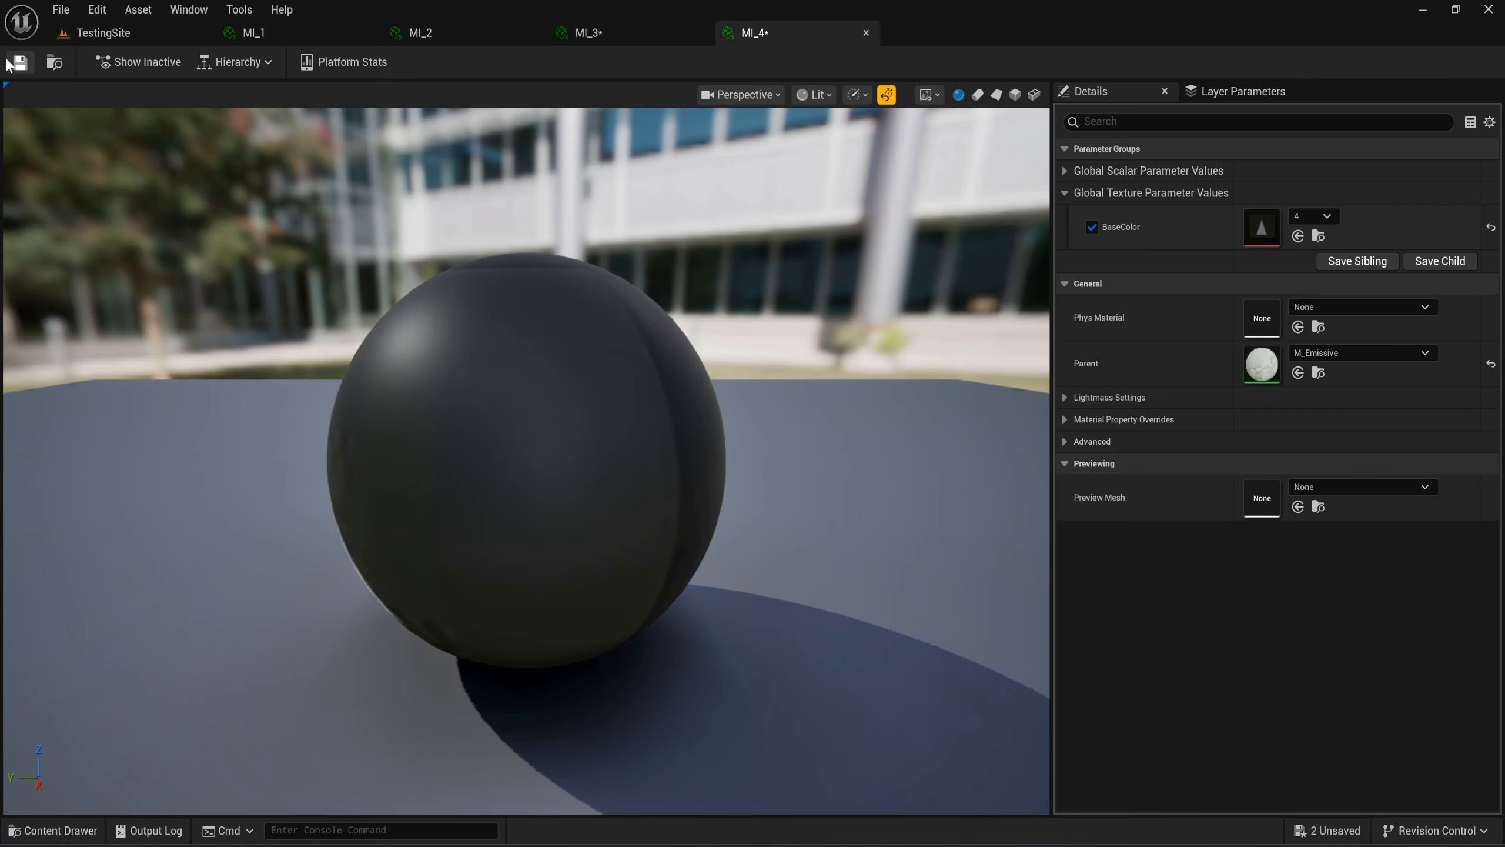
Close the editors of MI_1 through MI_4 and show the Cessna folder in the level editor.
click(699, 31)
click(699, 32)
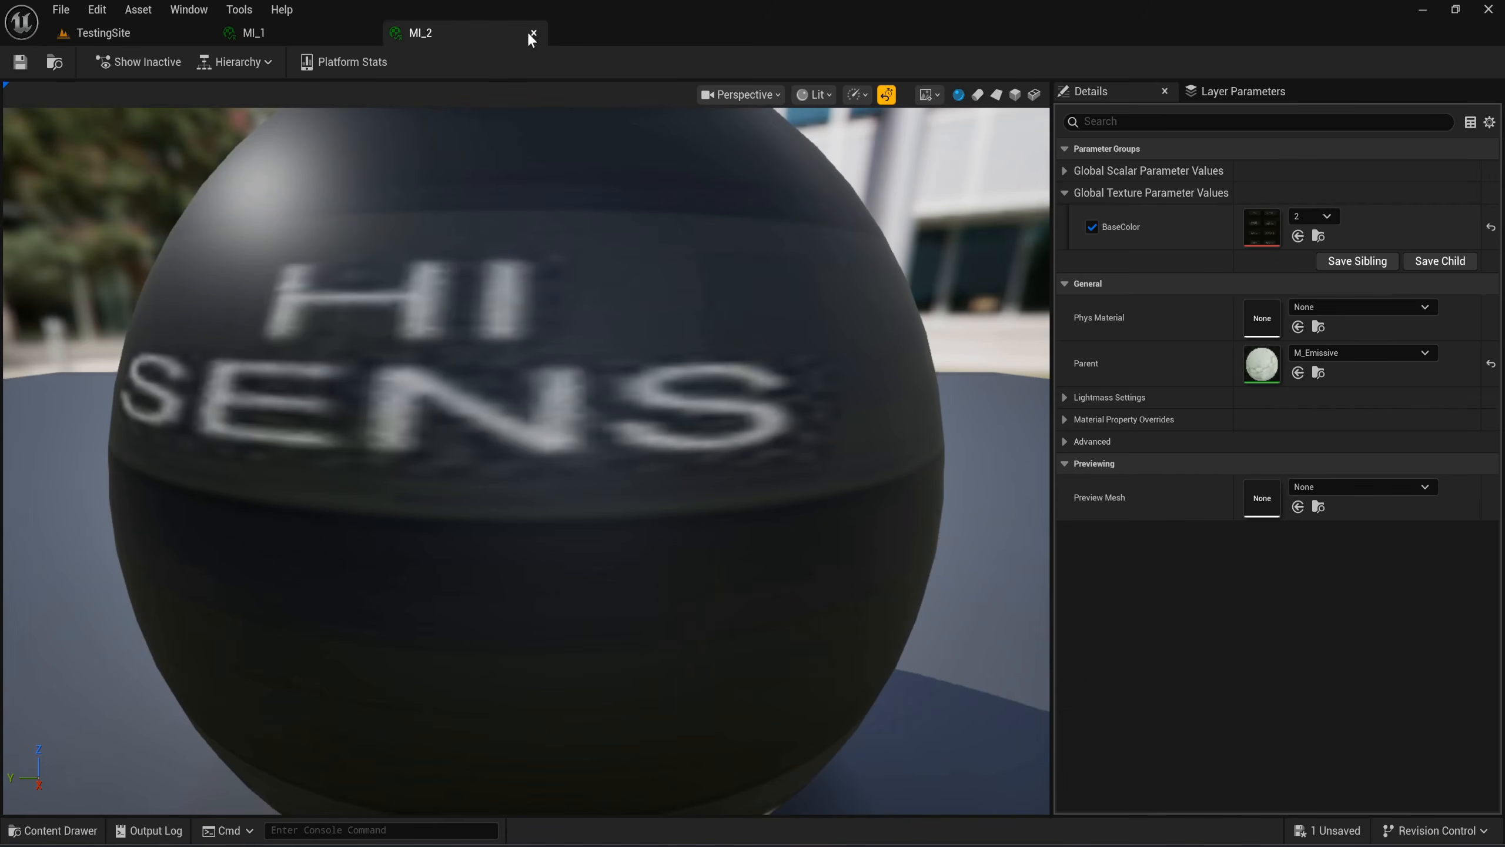
click(527, 32)
click(367, 32)
key(ctrl+space)
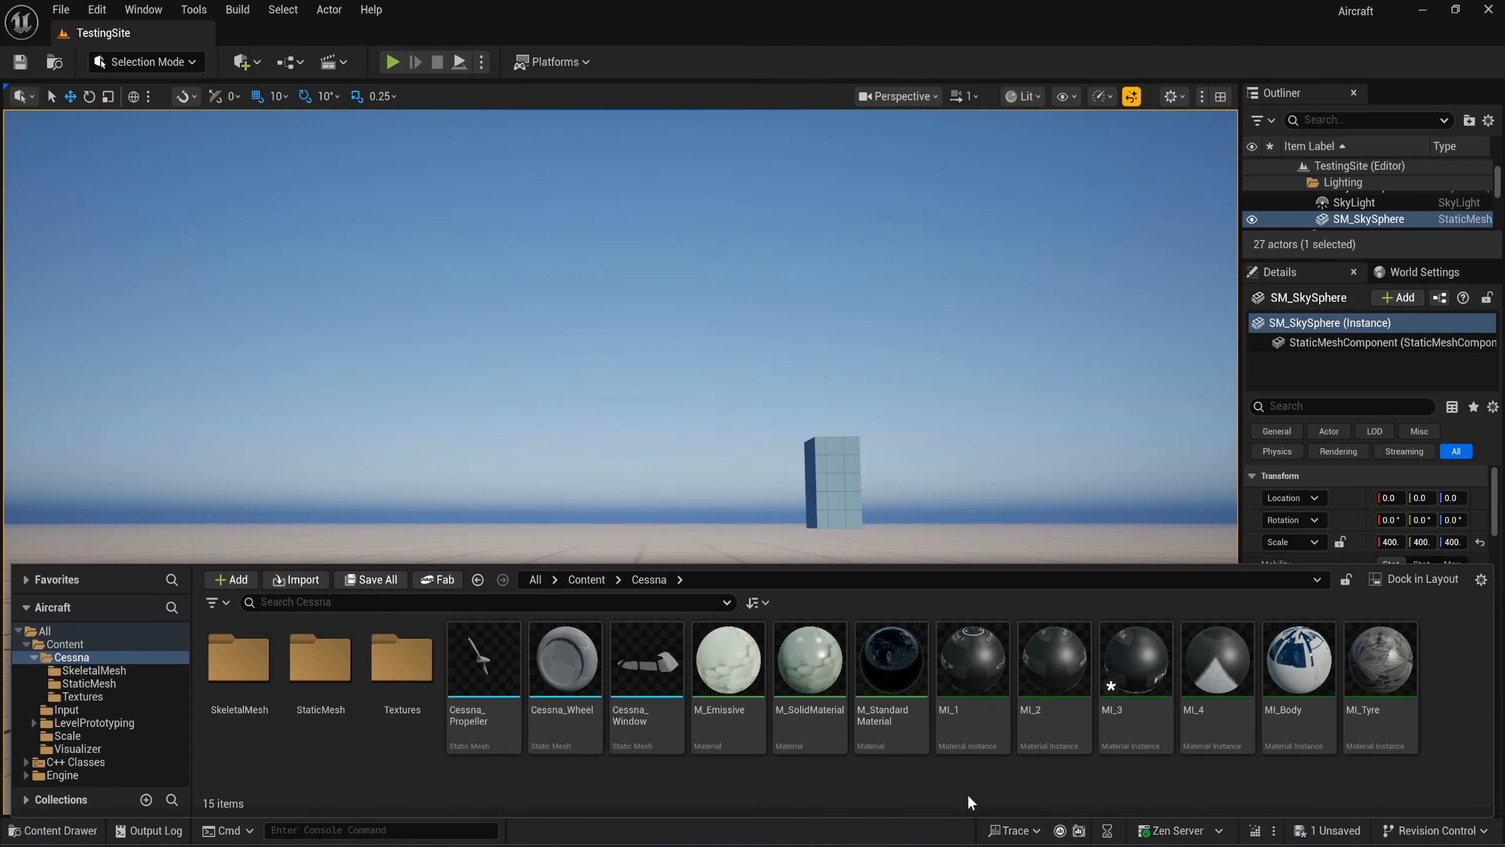
Duplicate MI_4 and name the copy MI_Panel1.
click(1213, 744)
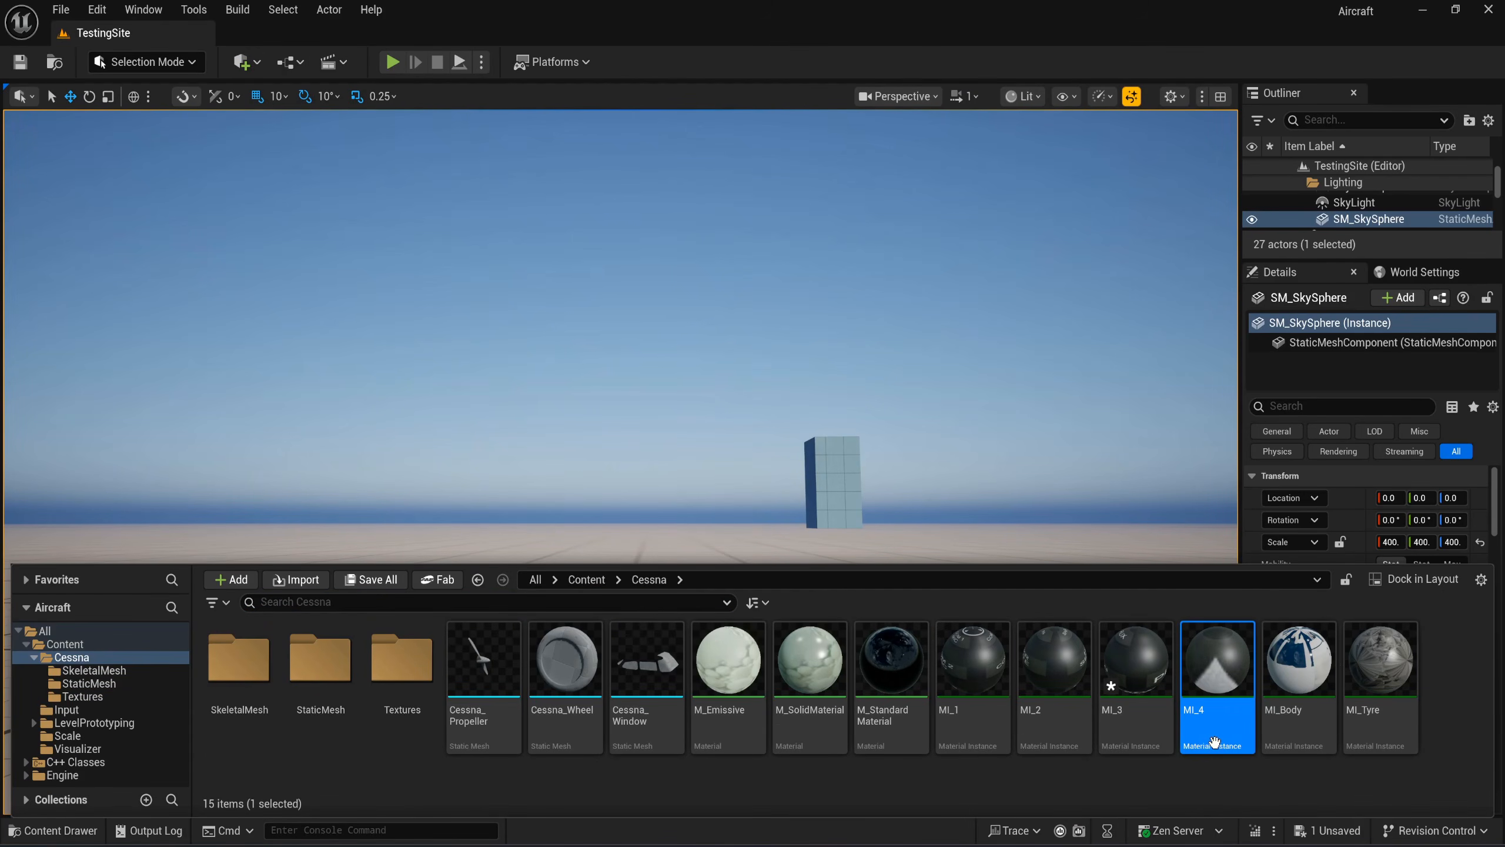
key(ctrl+d)
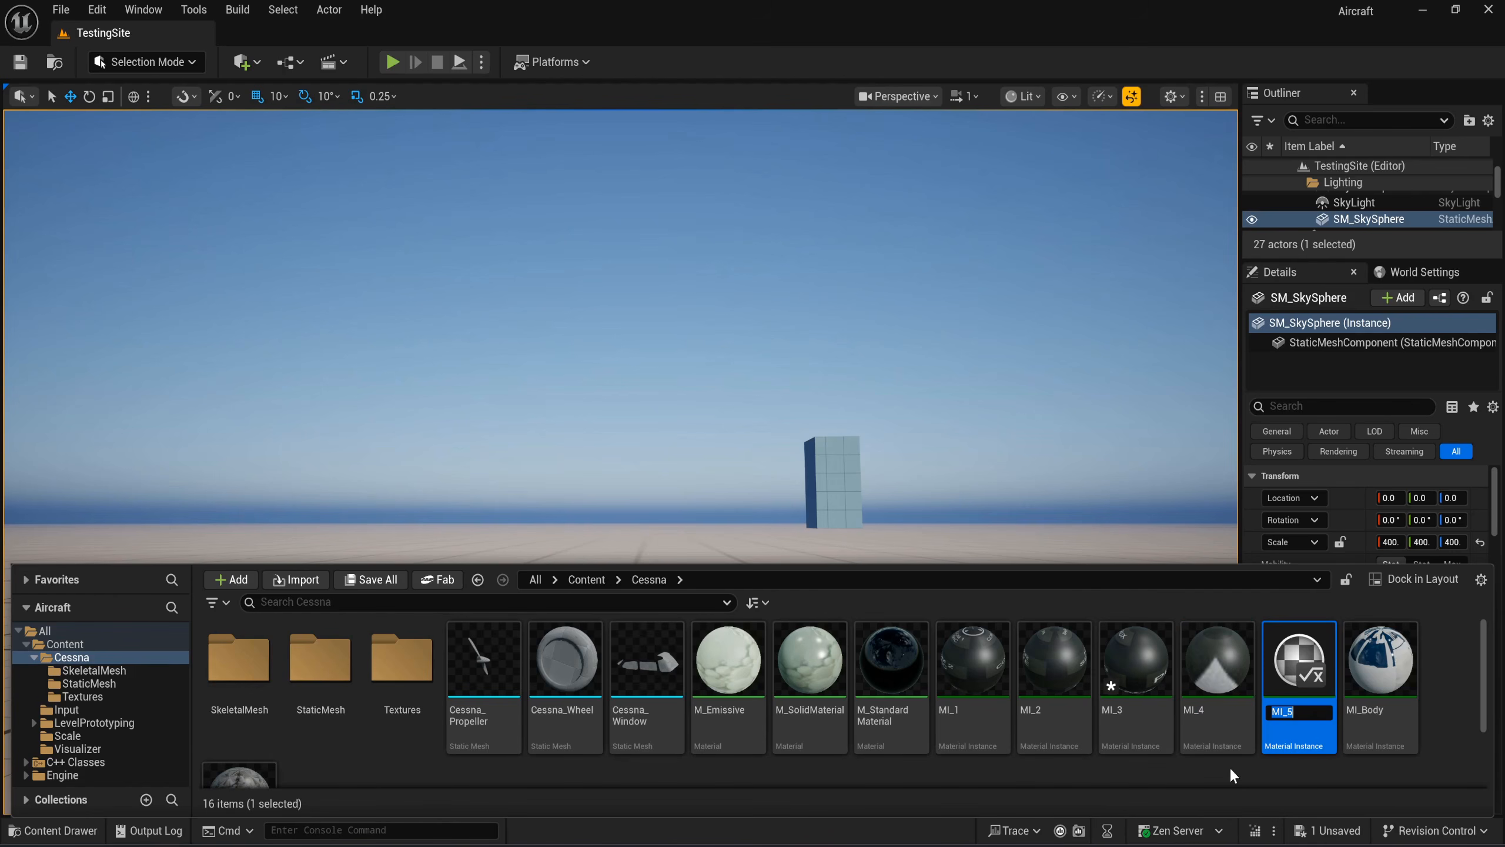
text(MI_Panel1)
key(Return)
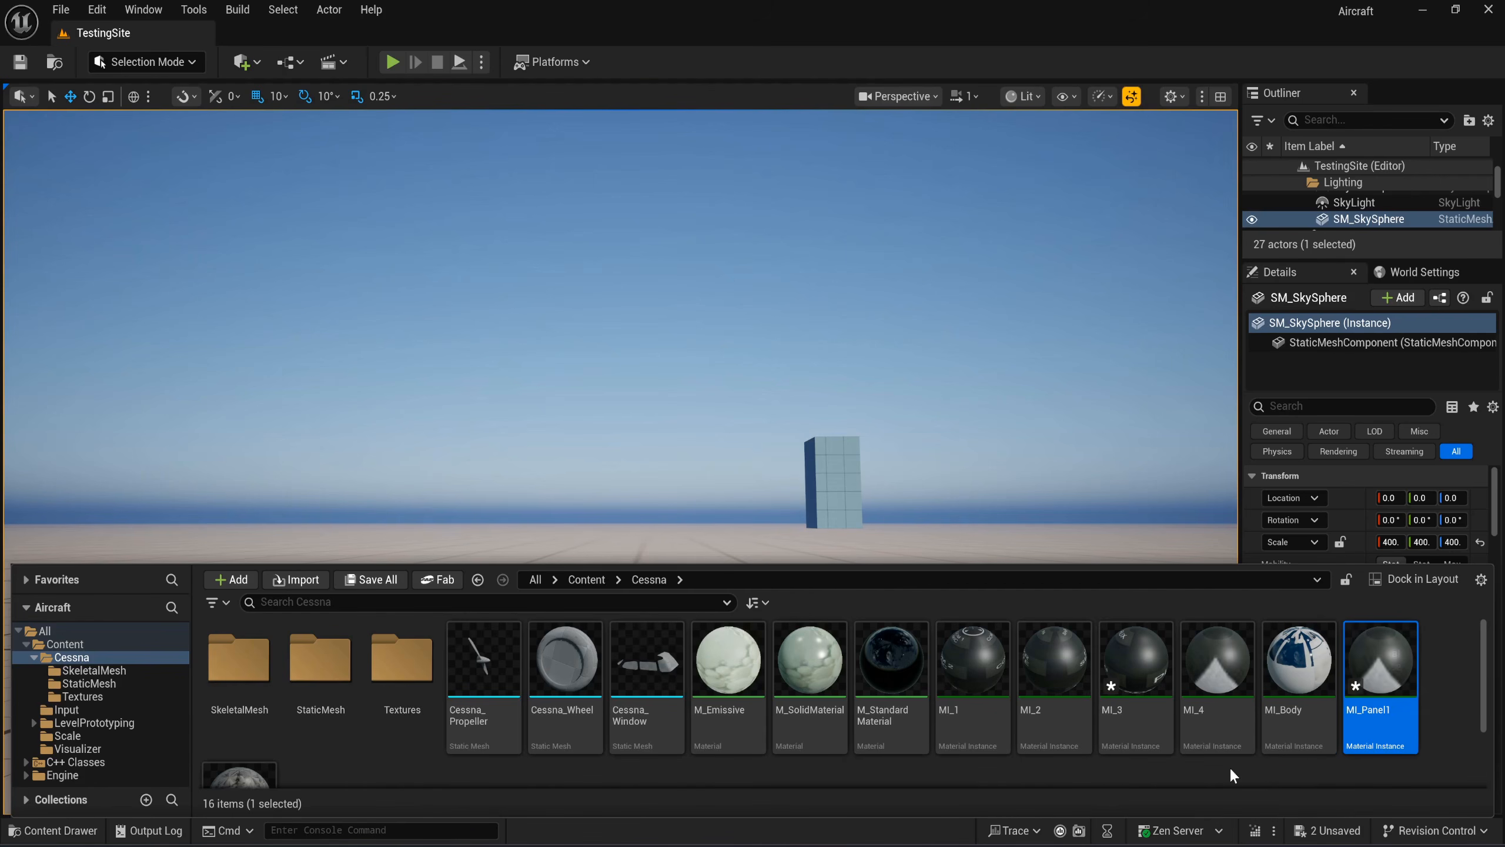
Open MI_Panel1, assign the cockpit photo texture 5b25bec9789… from the Textures folder to its BaseColor parameter, and close its editor.
double_click(1357, 705)
scroll(800, 493, down, 5)
scroll(628, 498, up, 3)
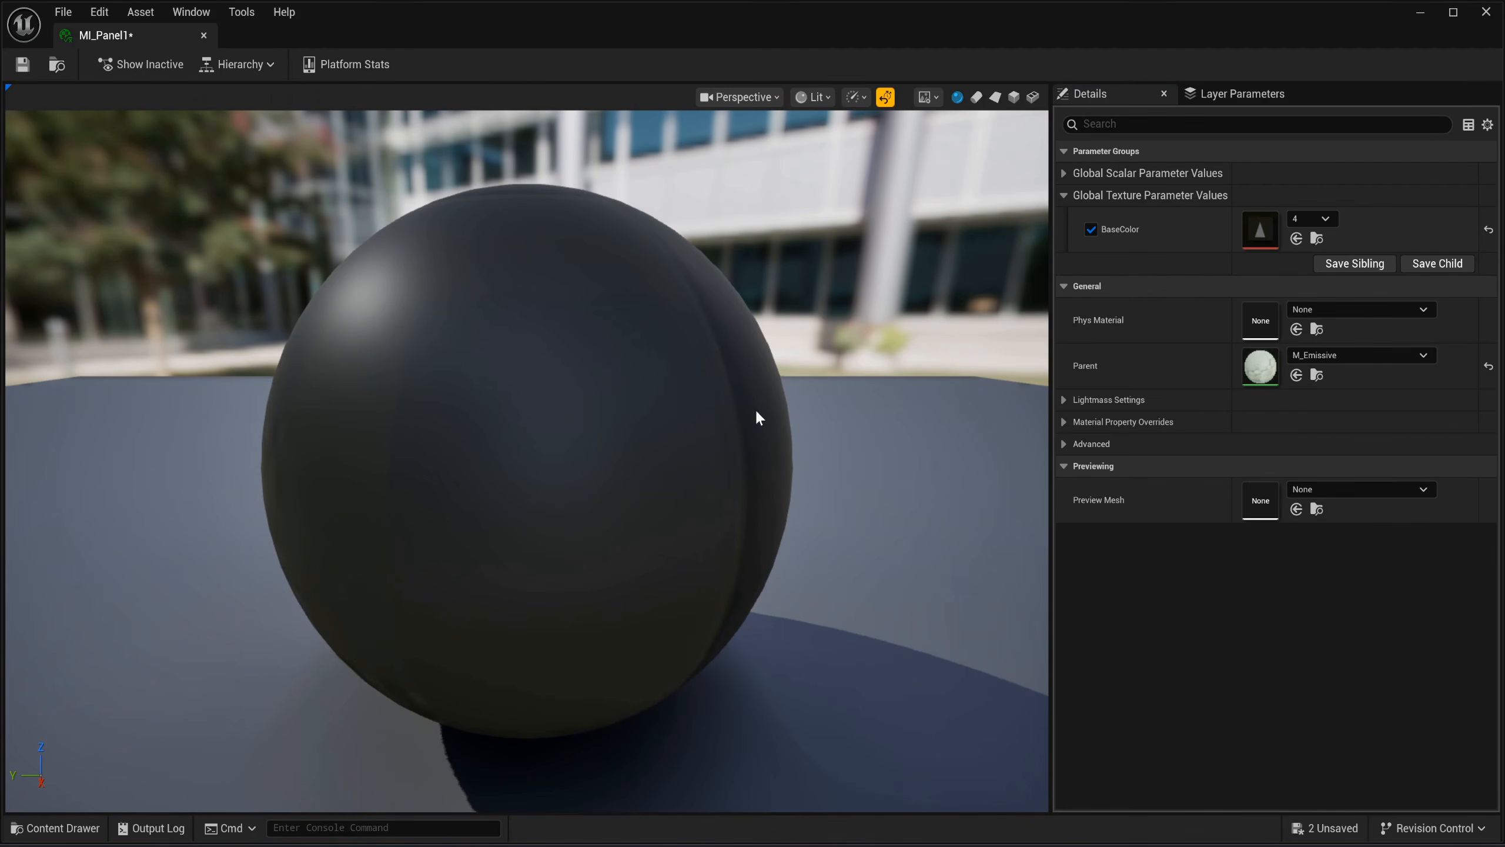
key(ctrl+space)
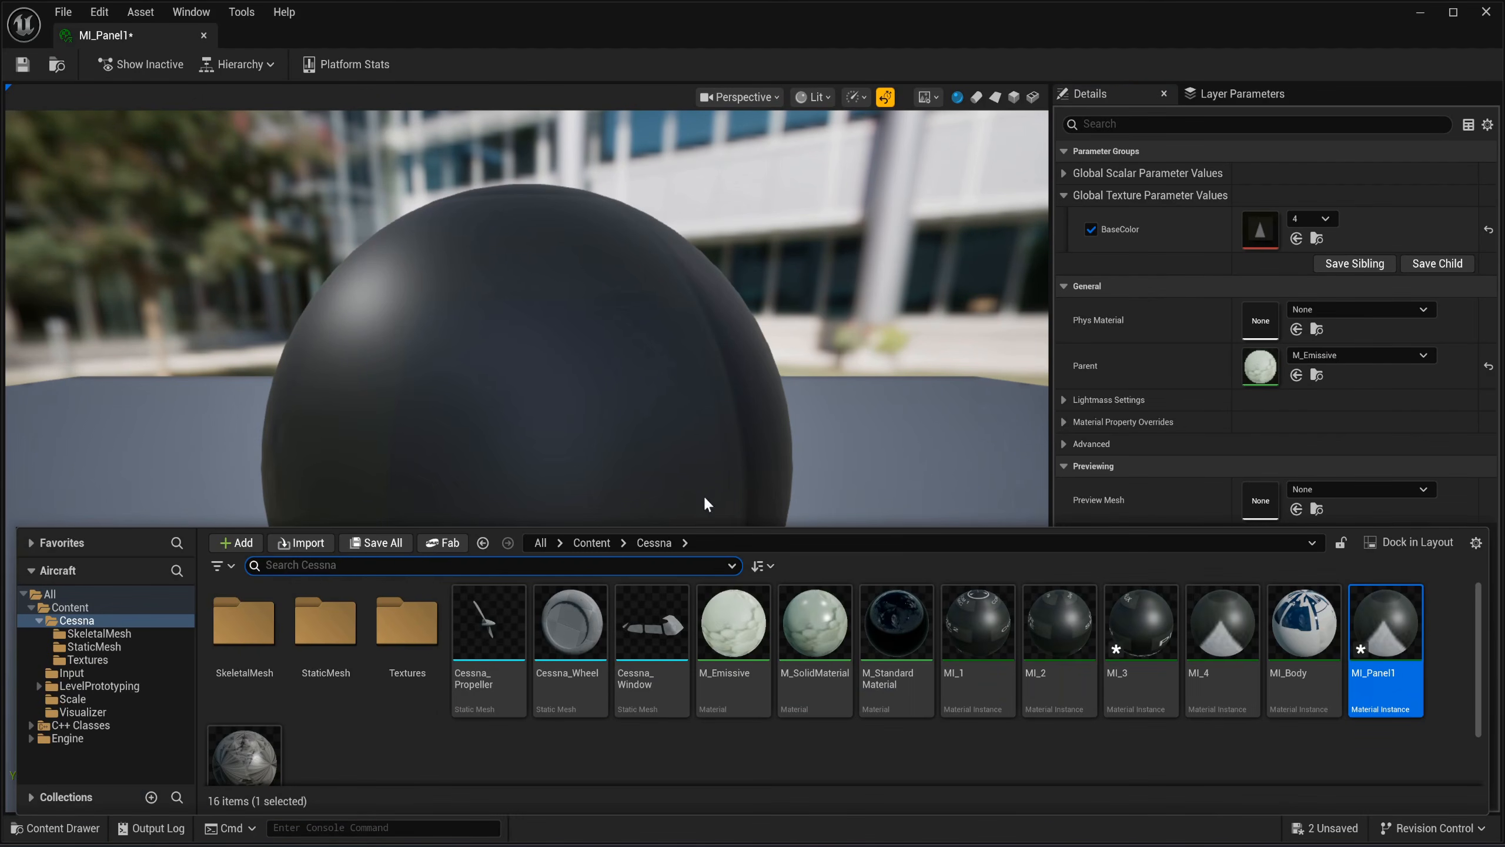
click(372, 736)
double_click(407, 683)
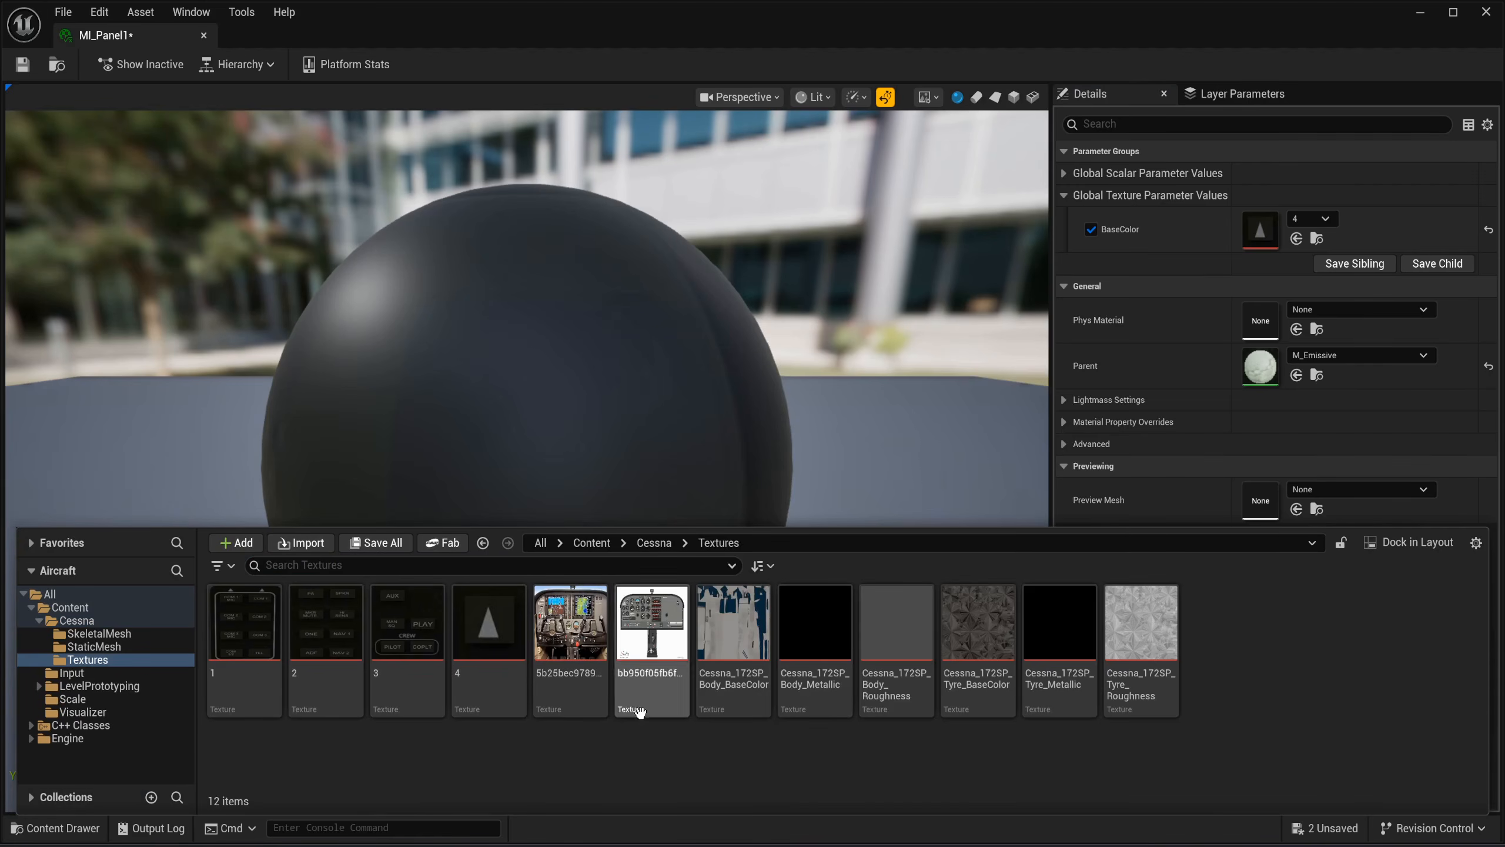
click(569, 626)
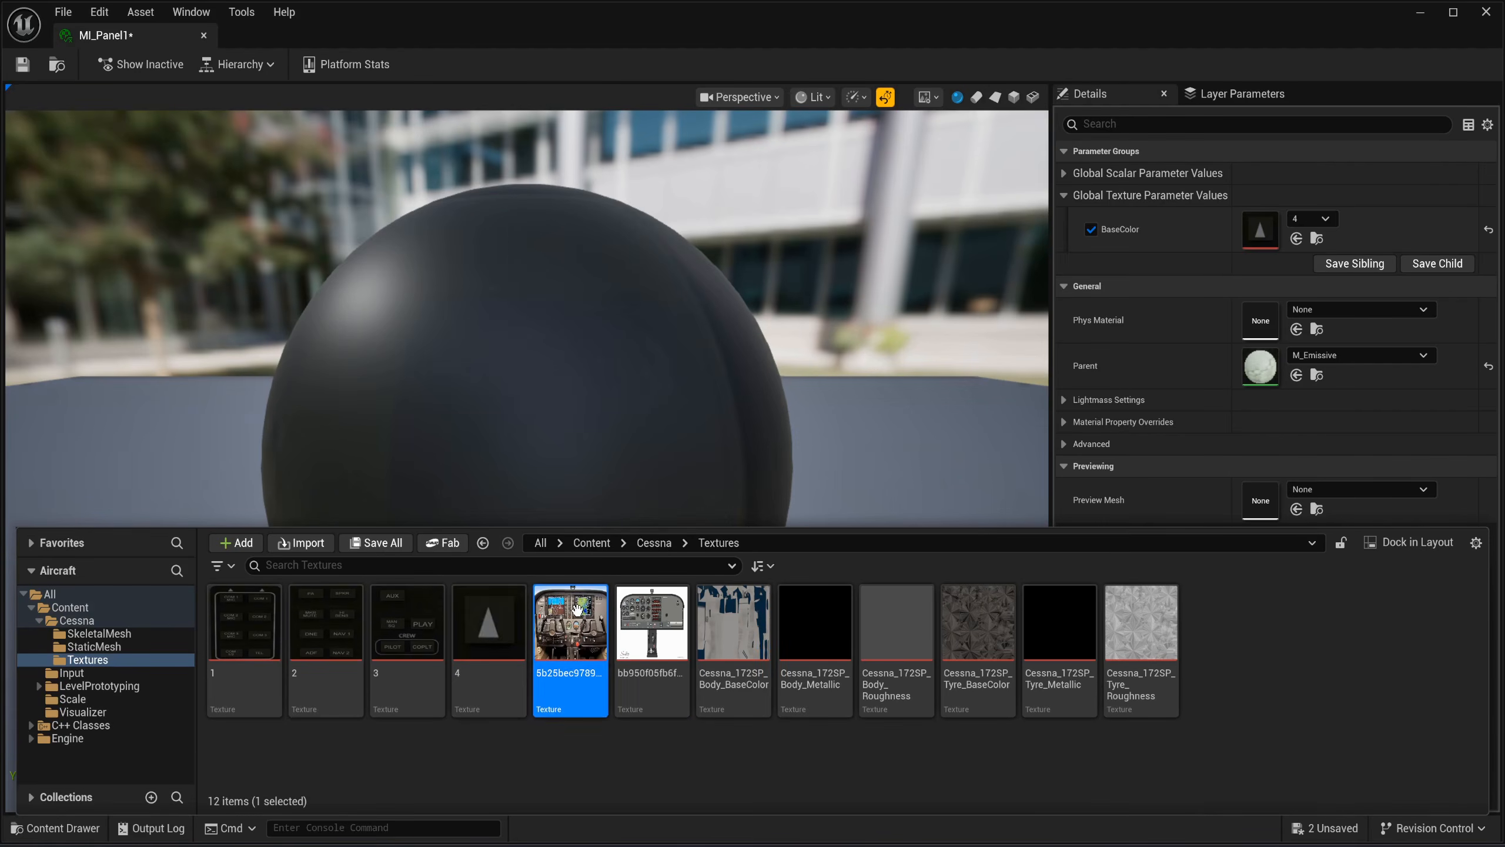
click(1296, 239)
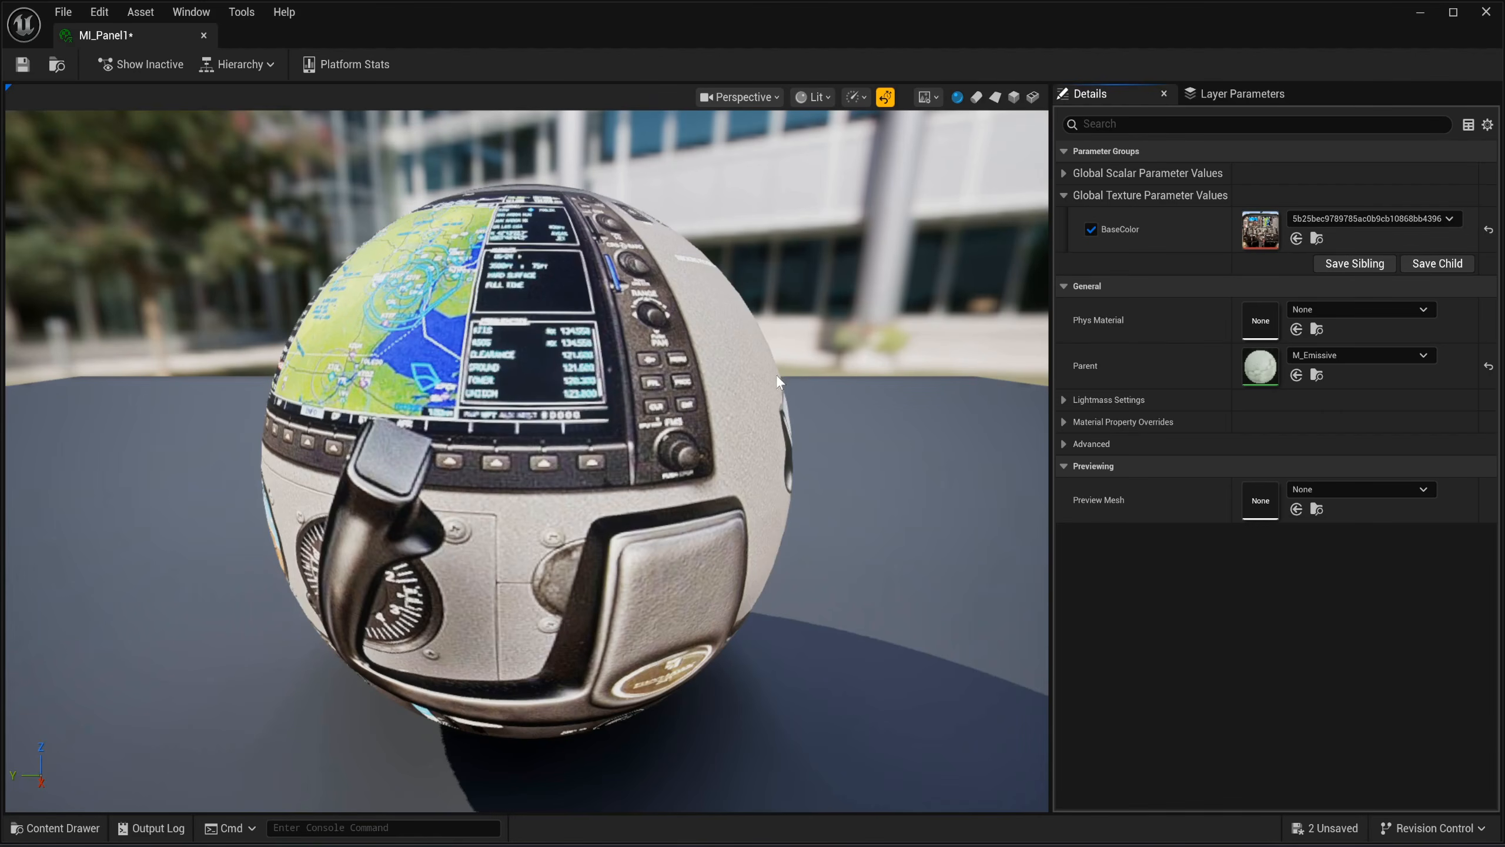
drag(464, 387, 788, 492)
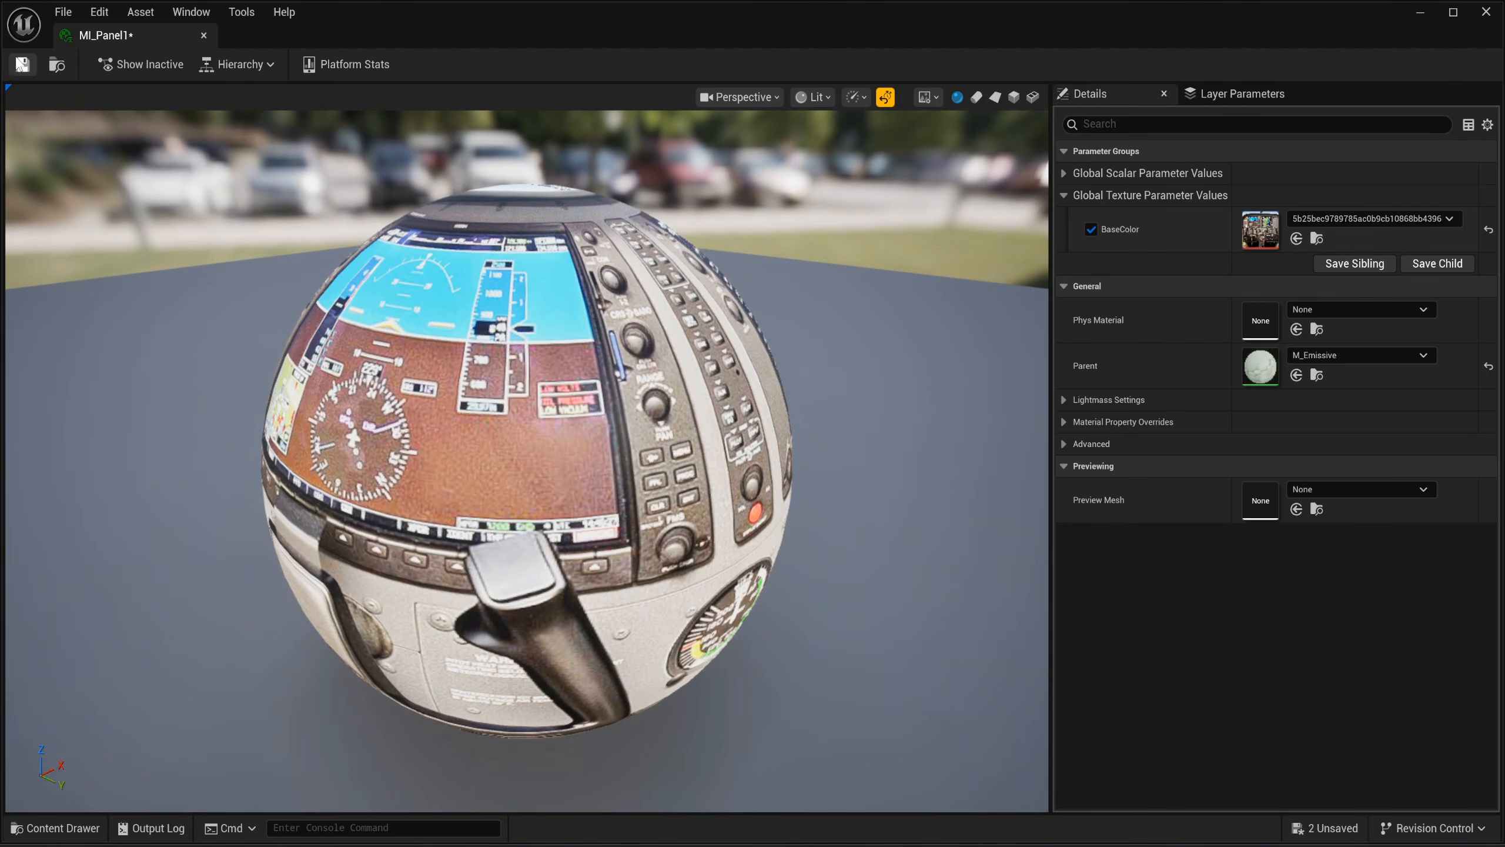
click(203, 35)
Duplicate MI_Panel1 in the Cessna folder and name the copy MI_Panel2.
key(ctrl+space)
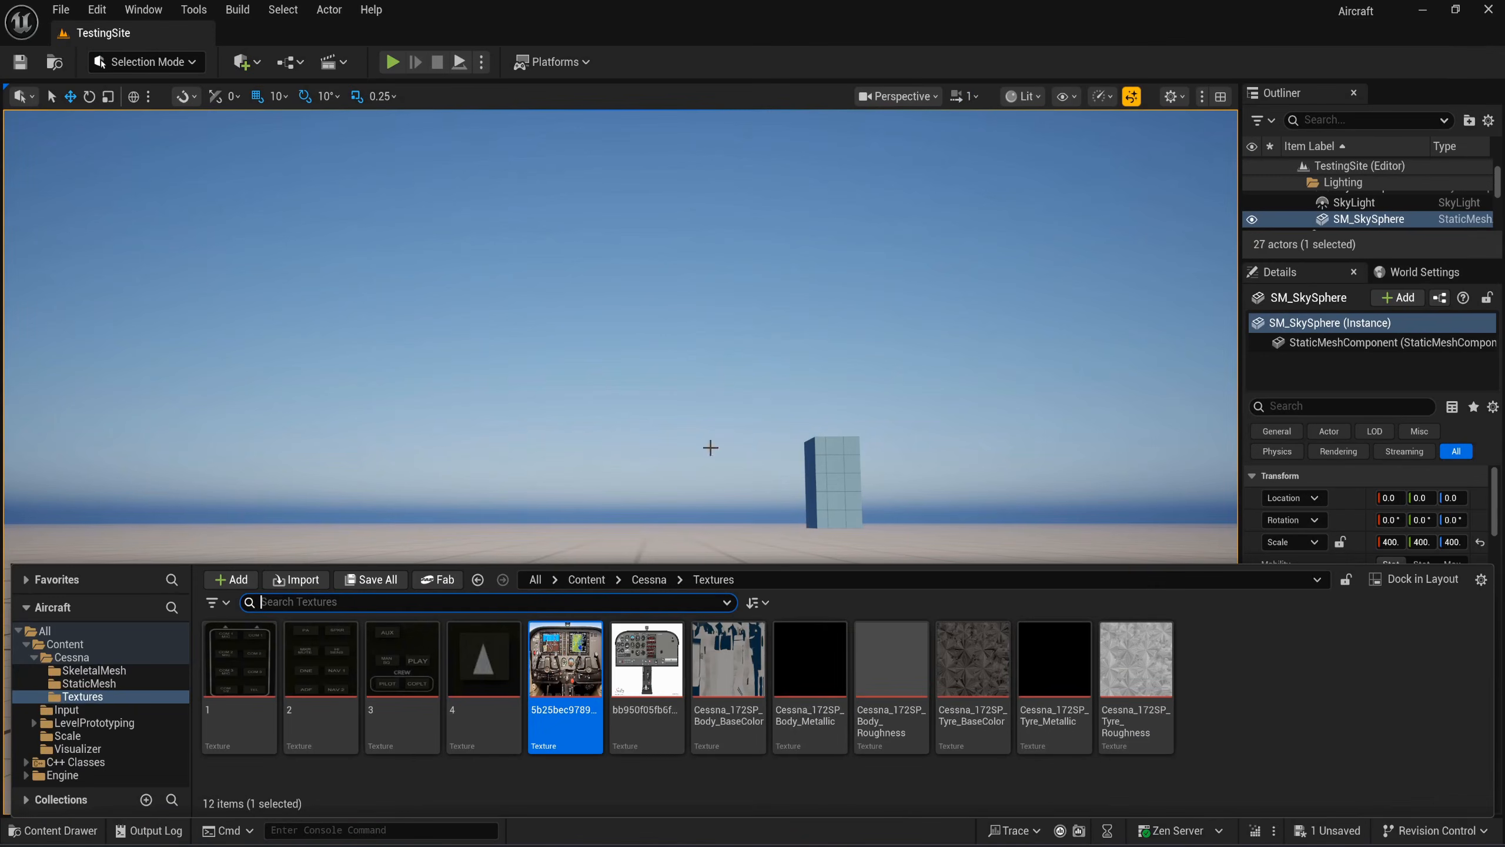
click(650, 580)
scroll(962, 711, down, 2)
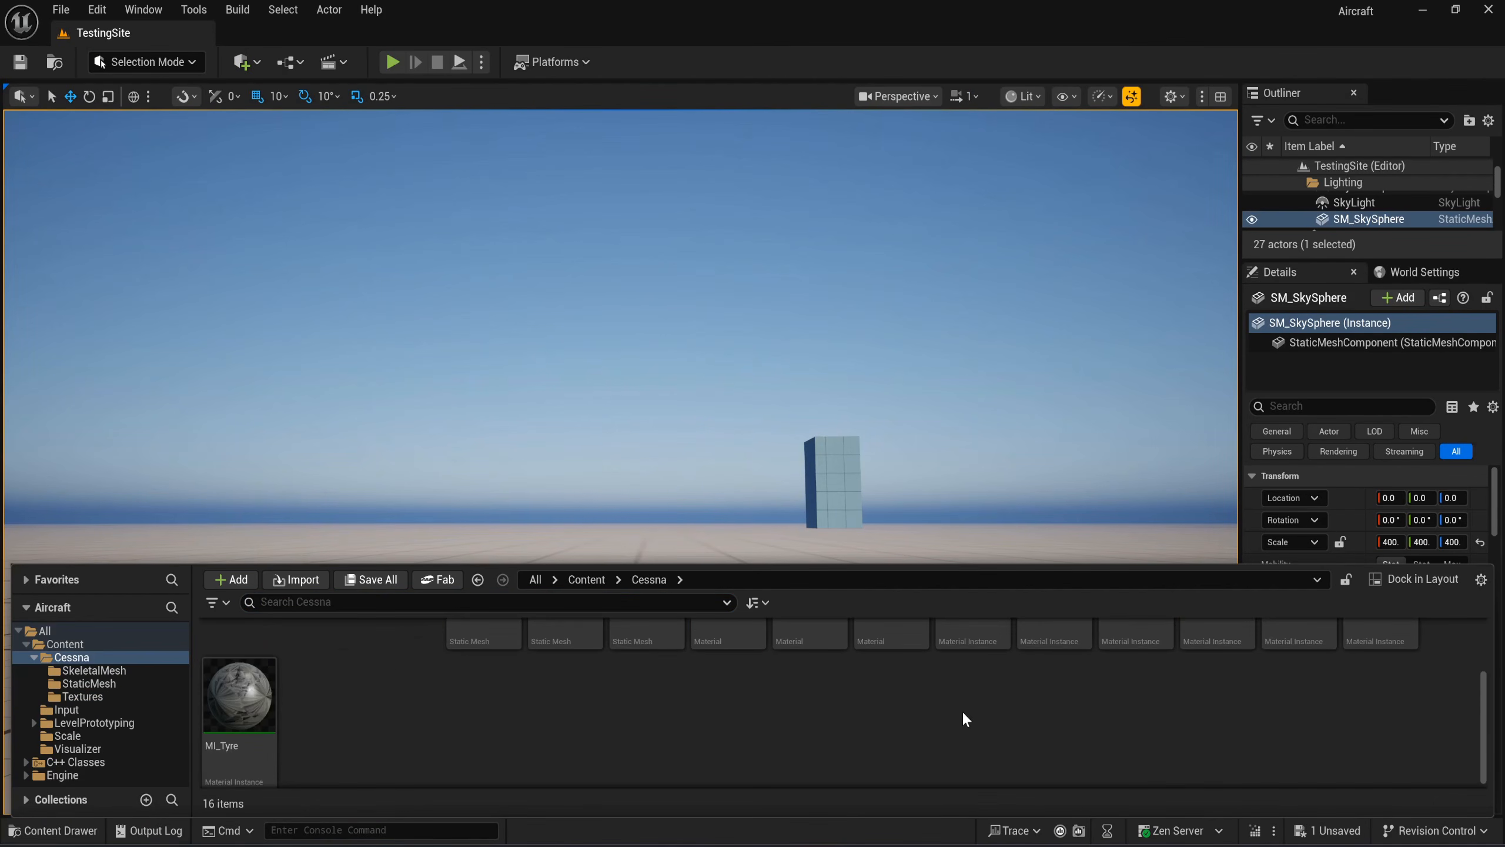
scroll(949, 714, up, 2)
click(1365, 684)
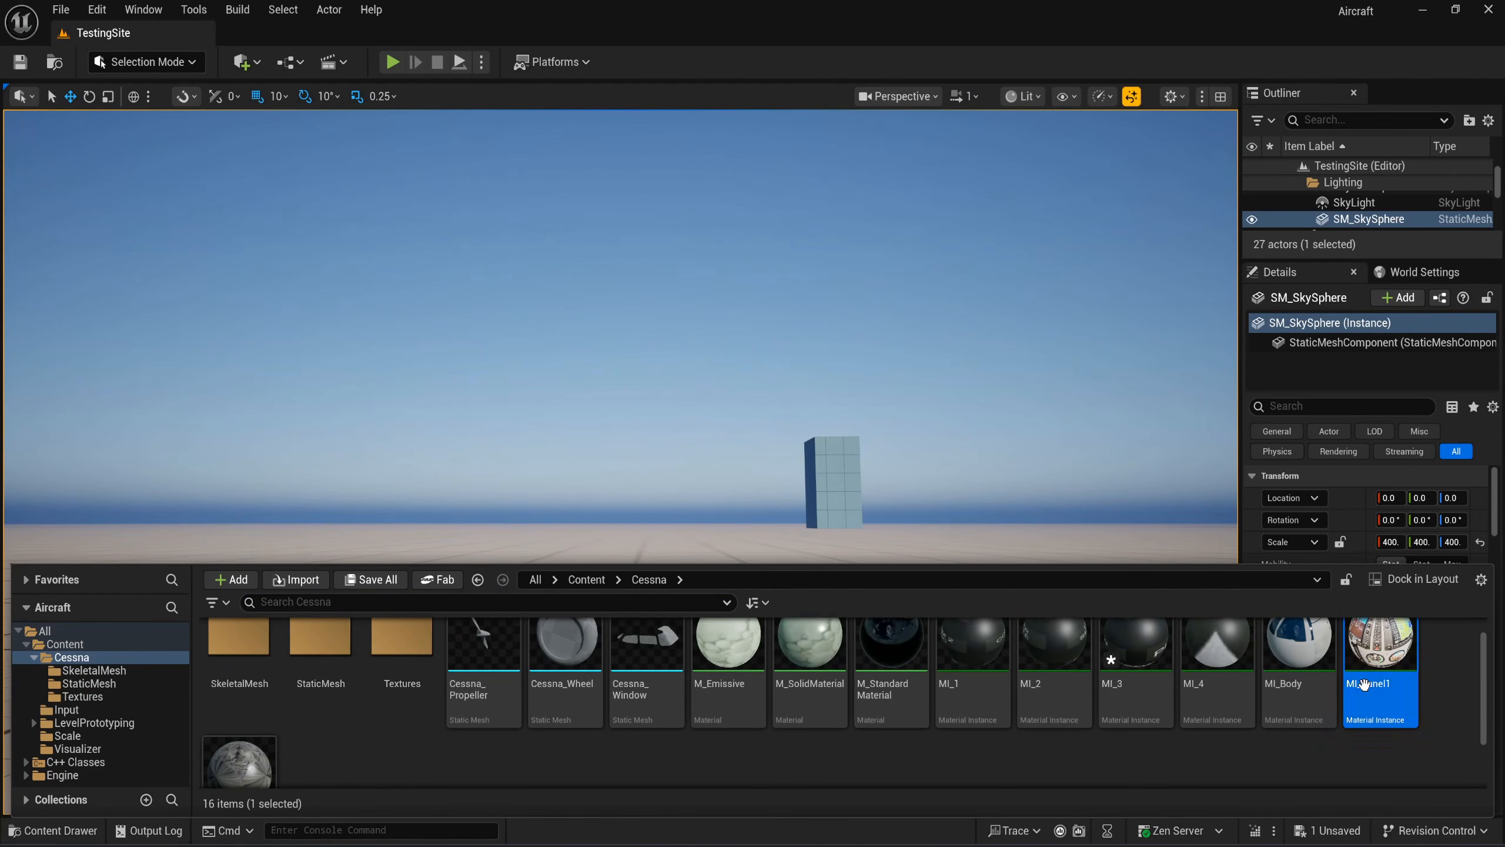
key(ctrl+d)
key(Return)
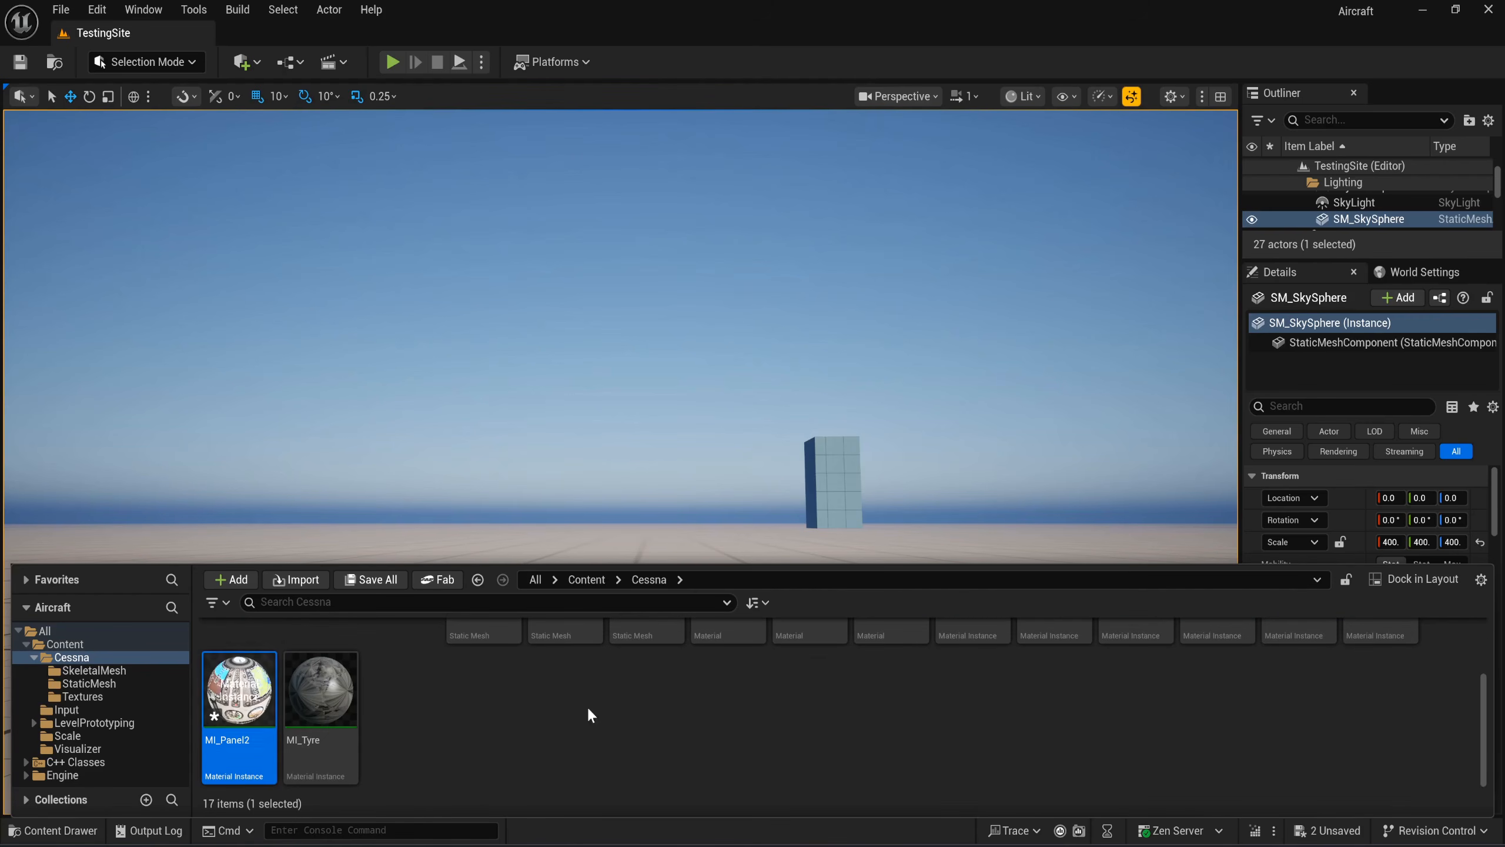
Open MI_Panel2, assign the instrument panel texture bb950f05fb6f… to its BaseColor parameter, then save and close it.
double_click(243, 690)
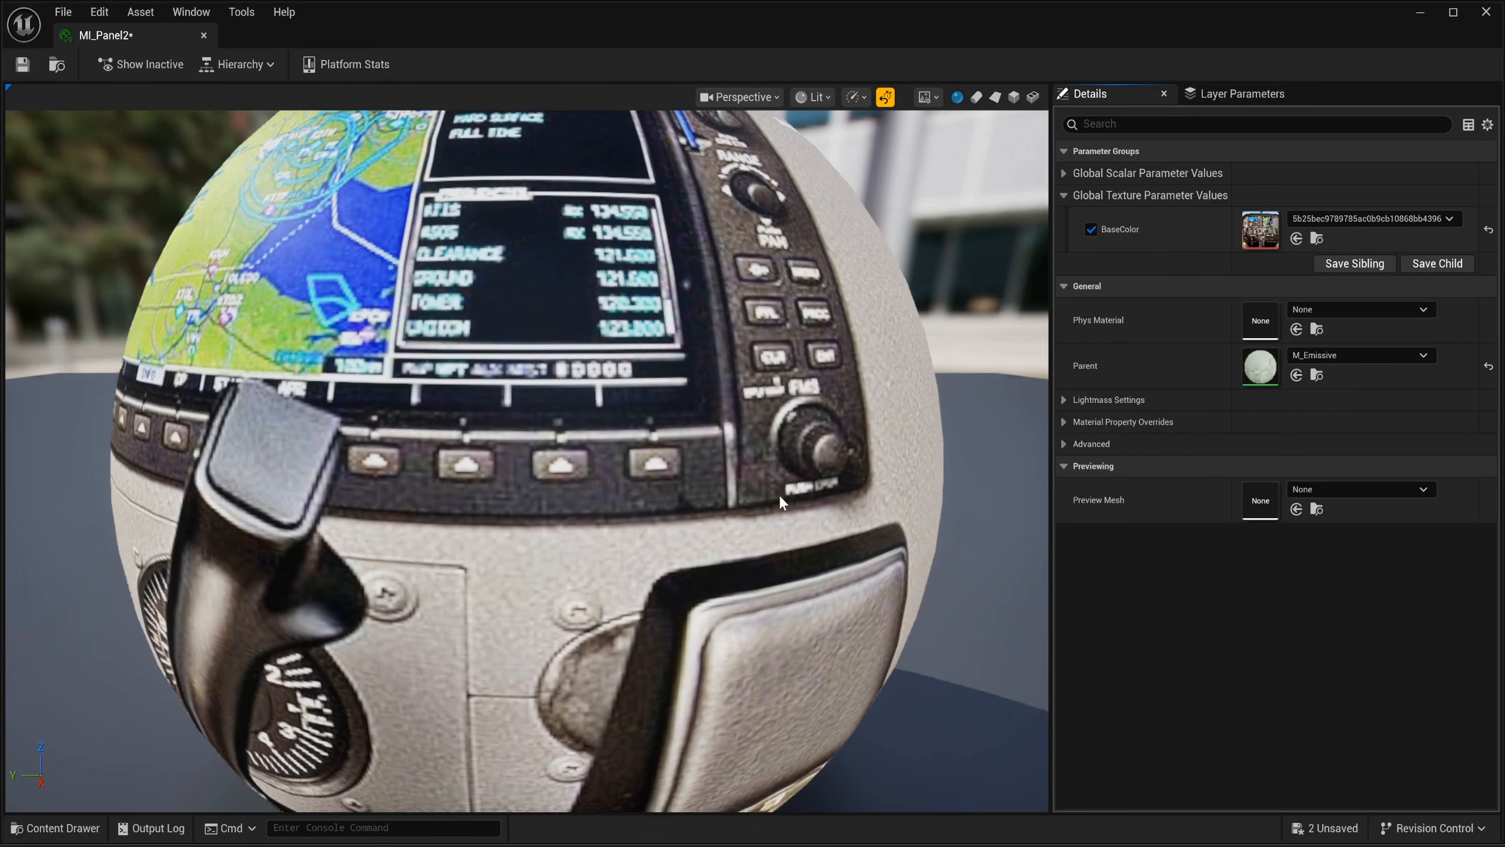
key(ctrl+space)
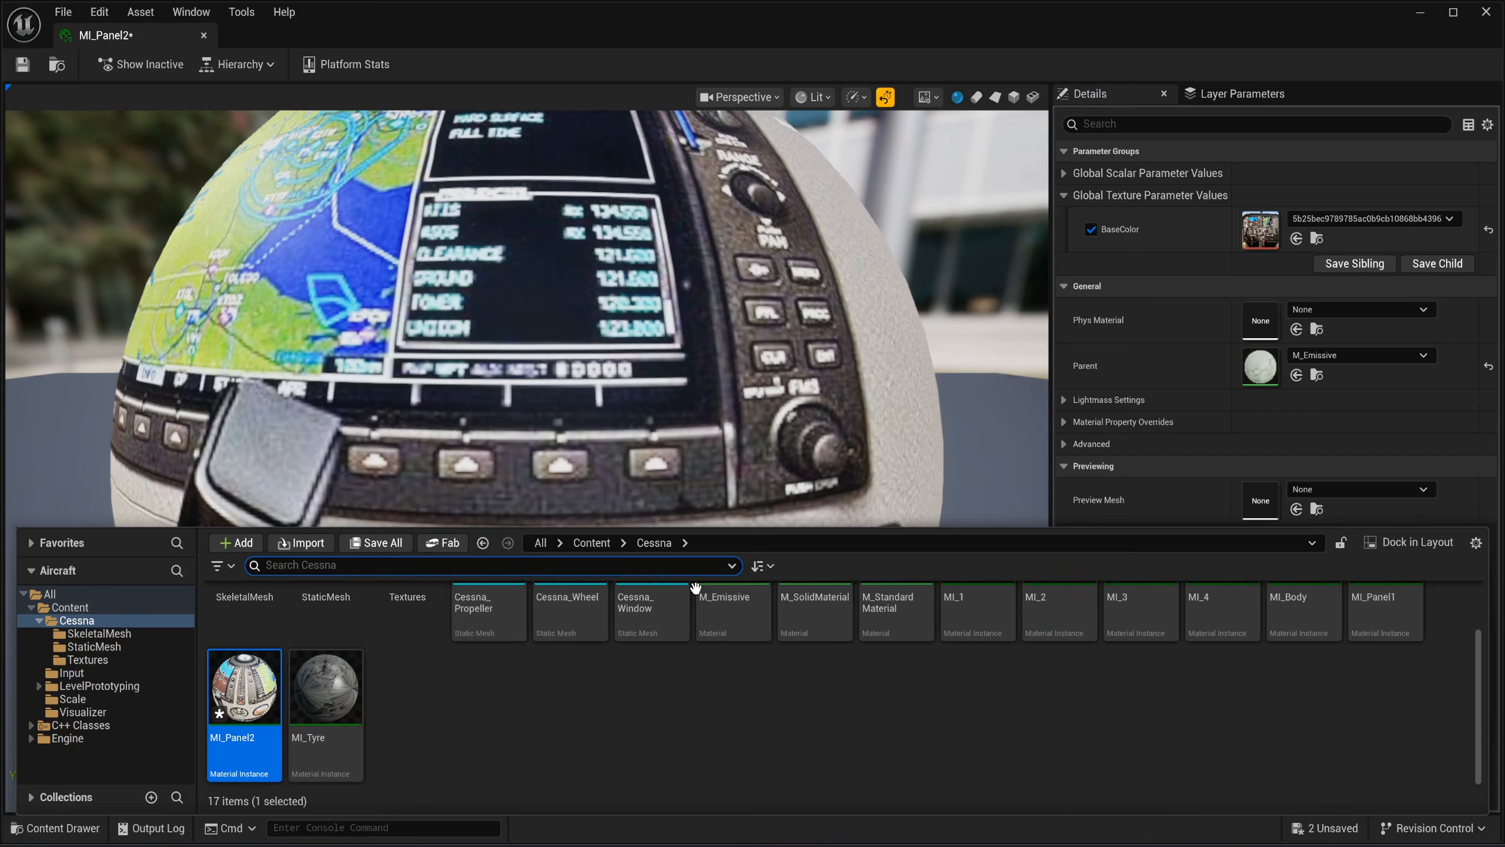
scroll(588, 723, up, 2)
double_click(407, 651)
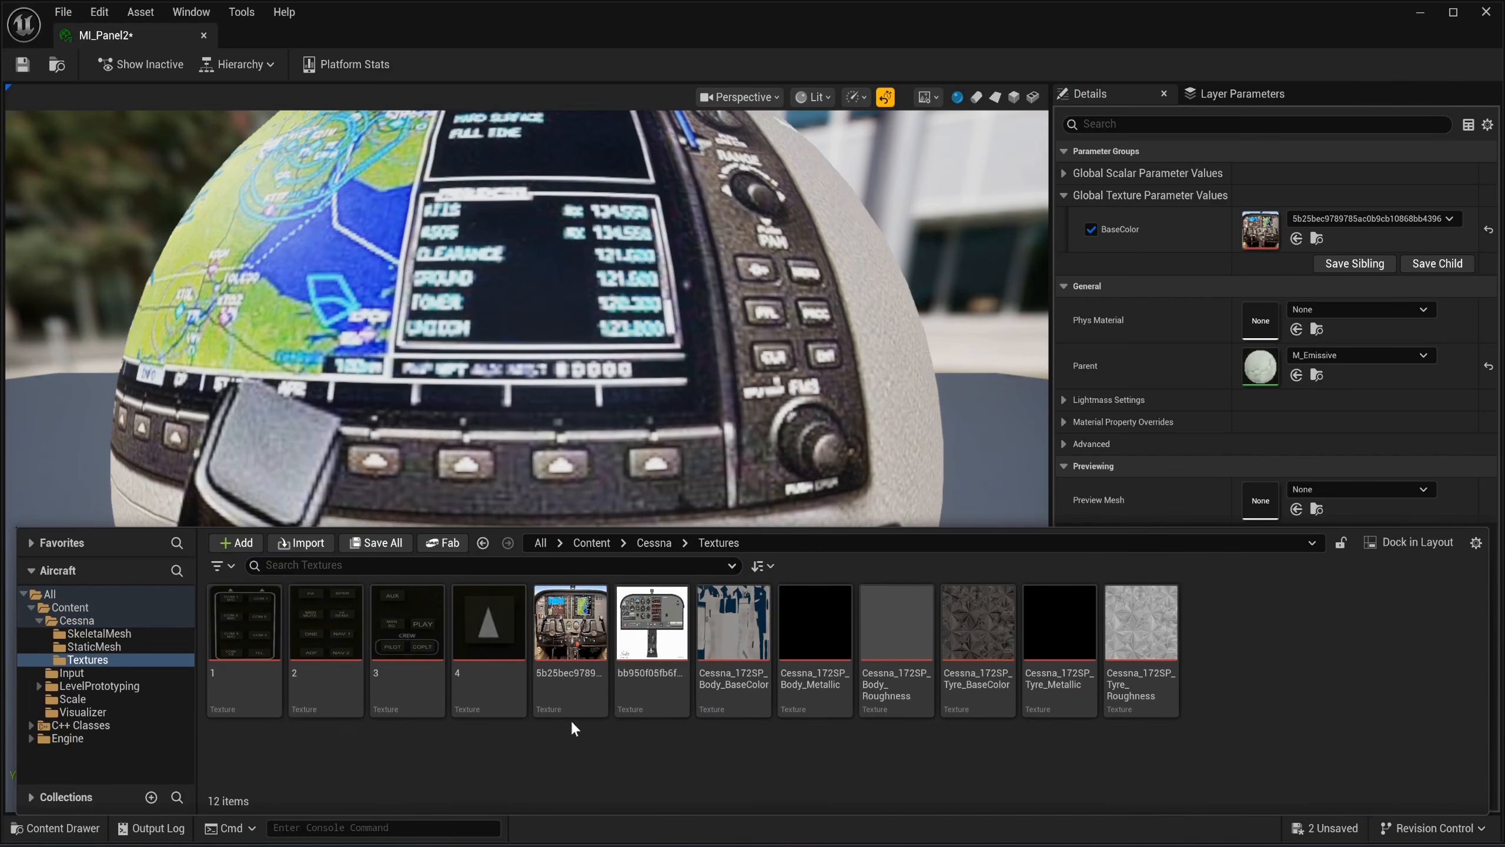
click(646, 664)
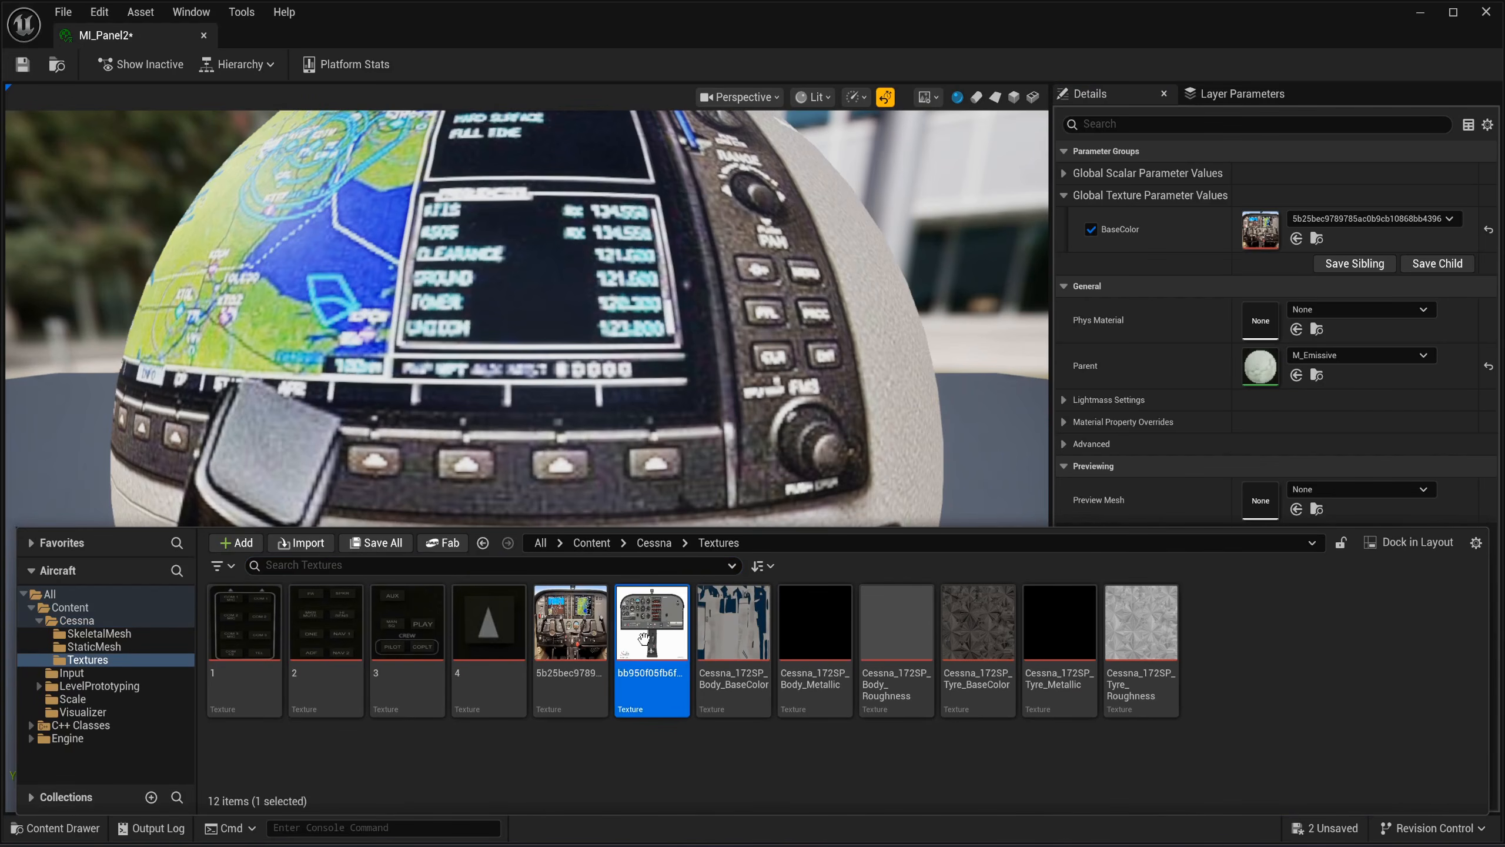
click(1297, 239)
drag(406, 355, 178, 257)
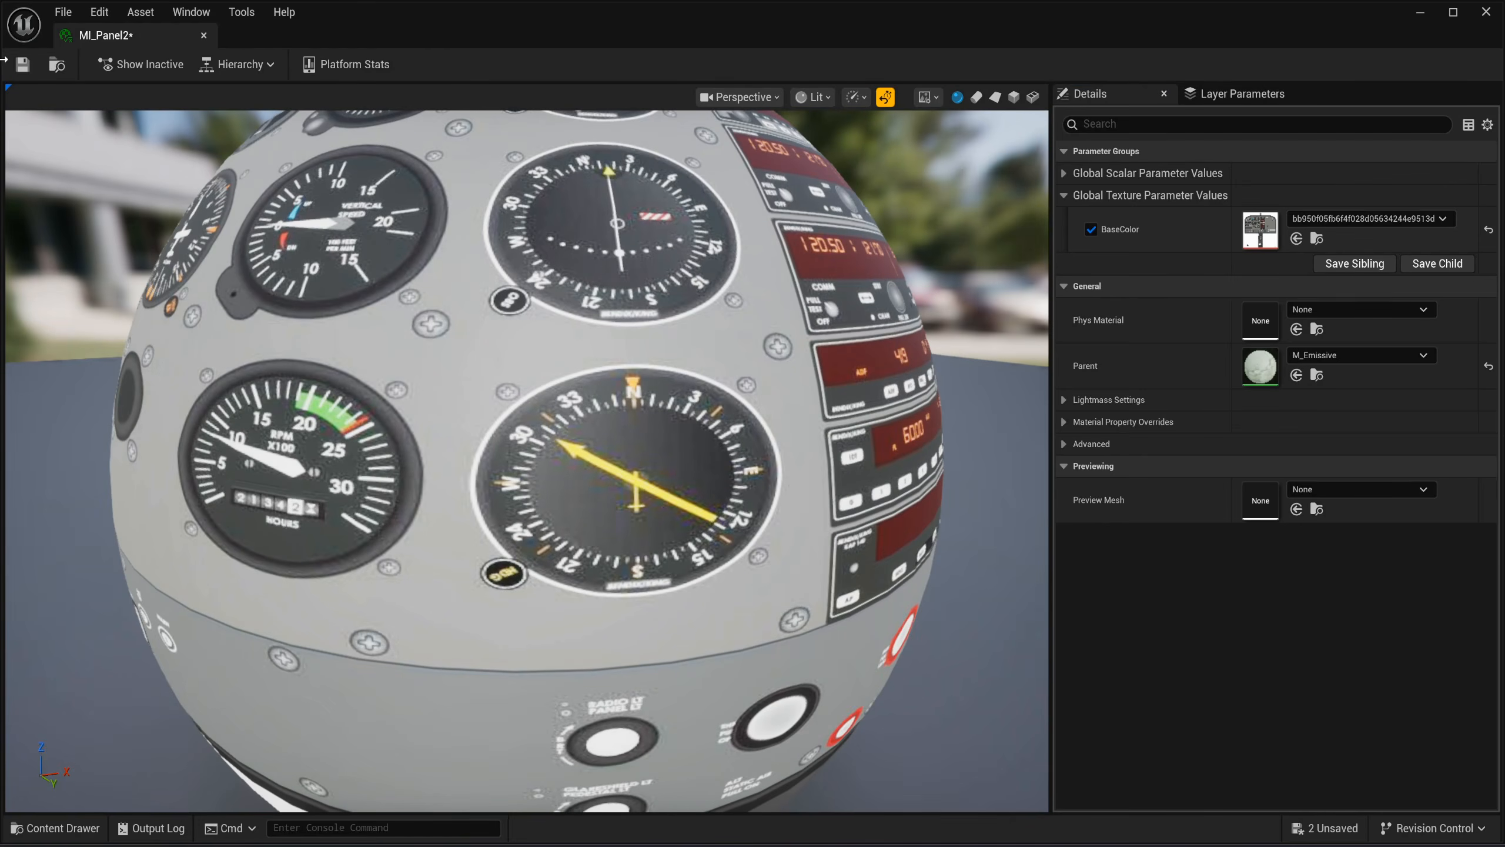
click(23, 64)
click(204, 37)
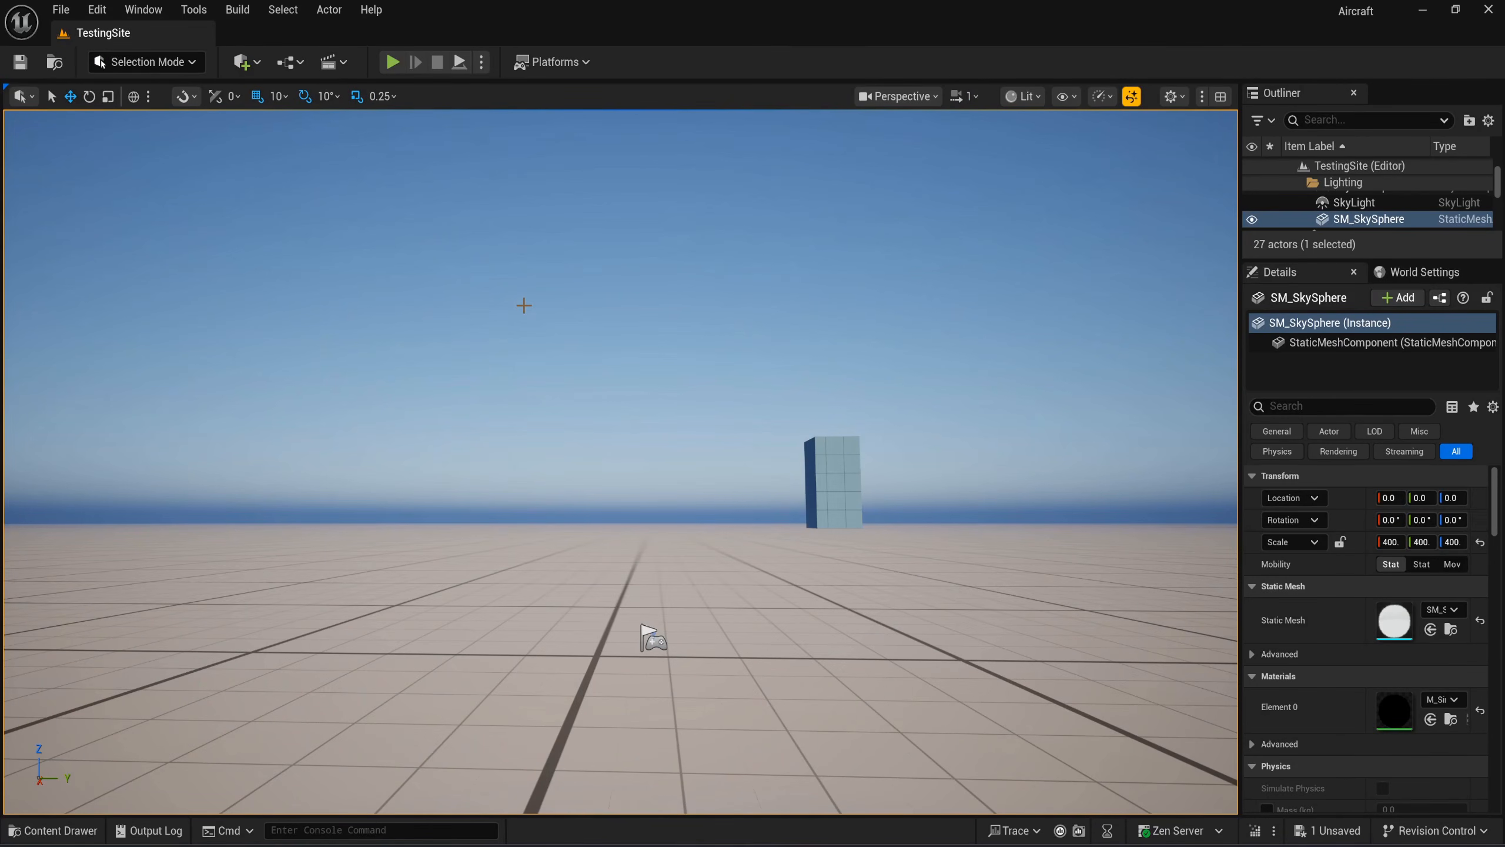
Create a material instance from M_StandardMaterial in the Cessna folder and name it MI_Black.
key(ctrl+space)
click(655, 578)
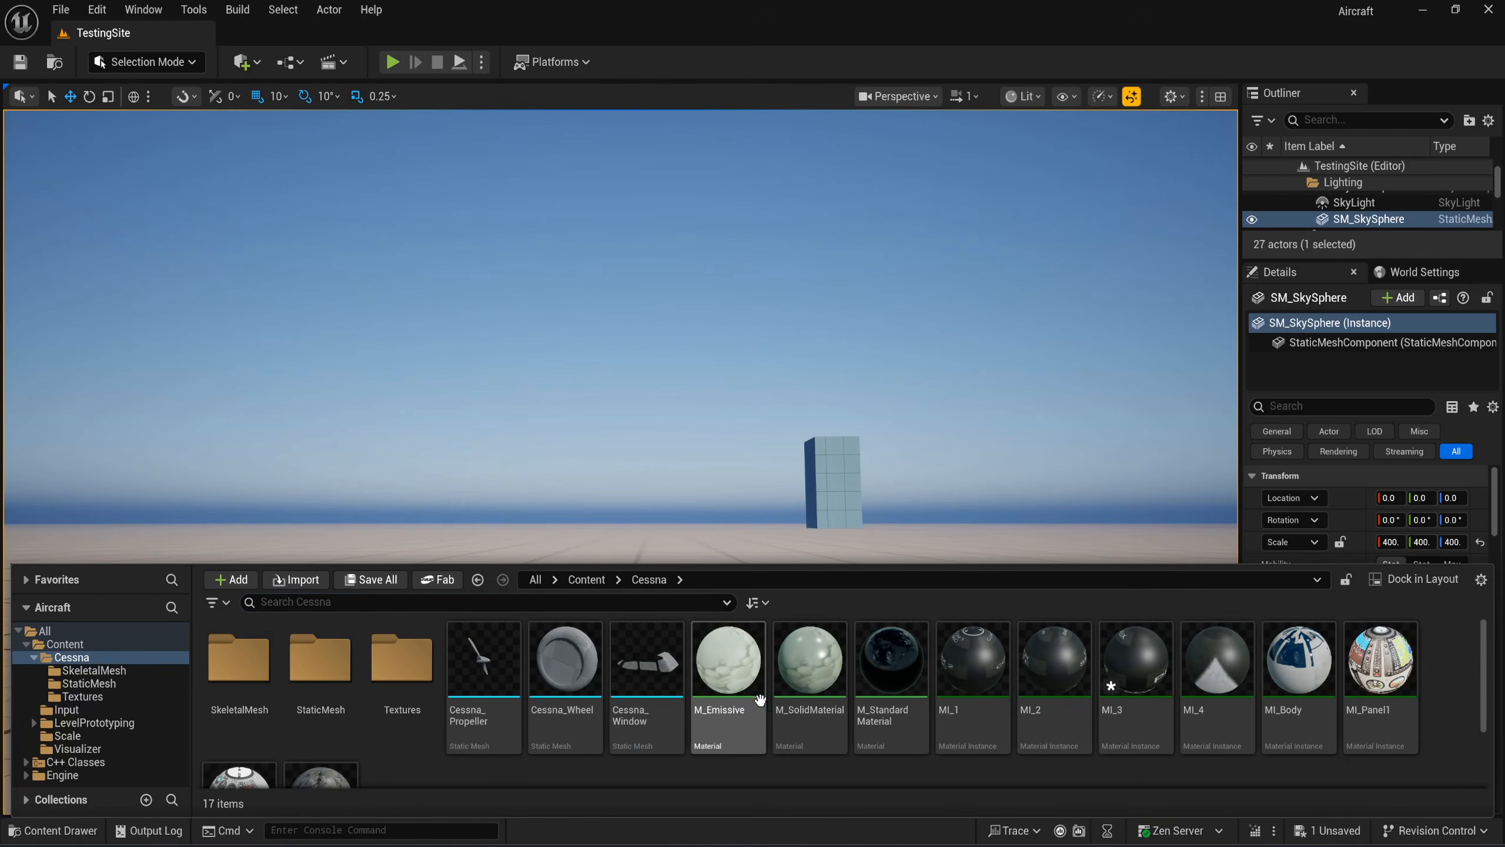
click(907, 706)
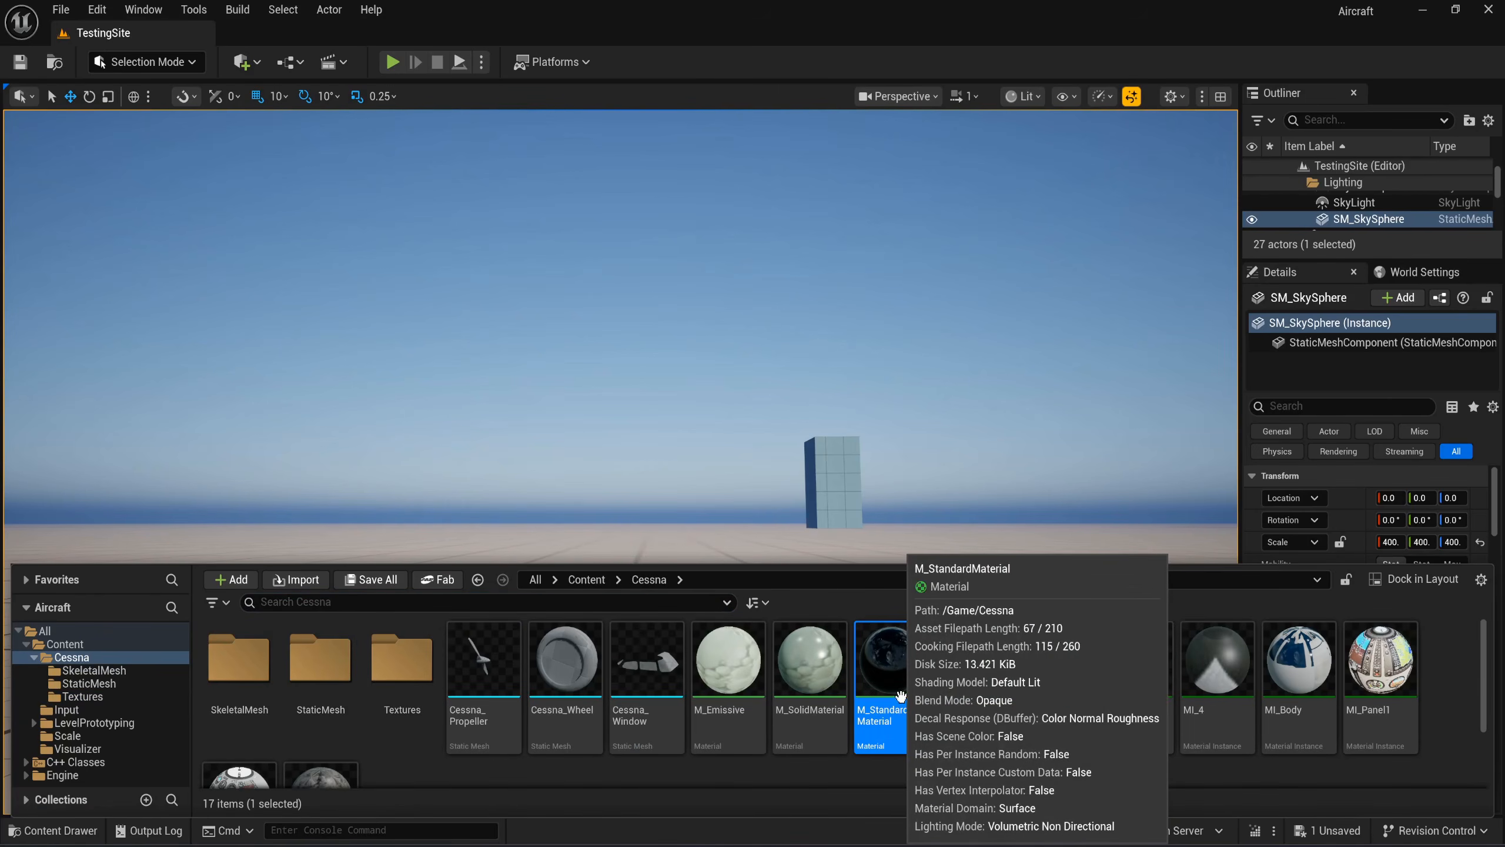
right_click(901, 695)
click(1021, 240)
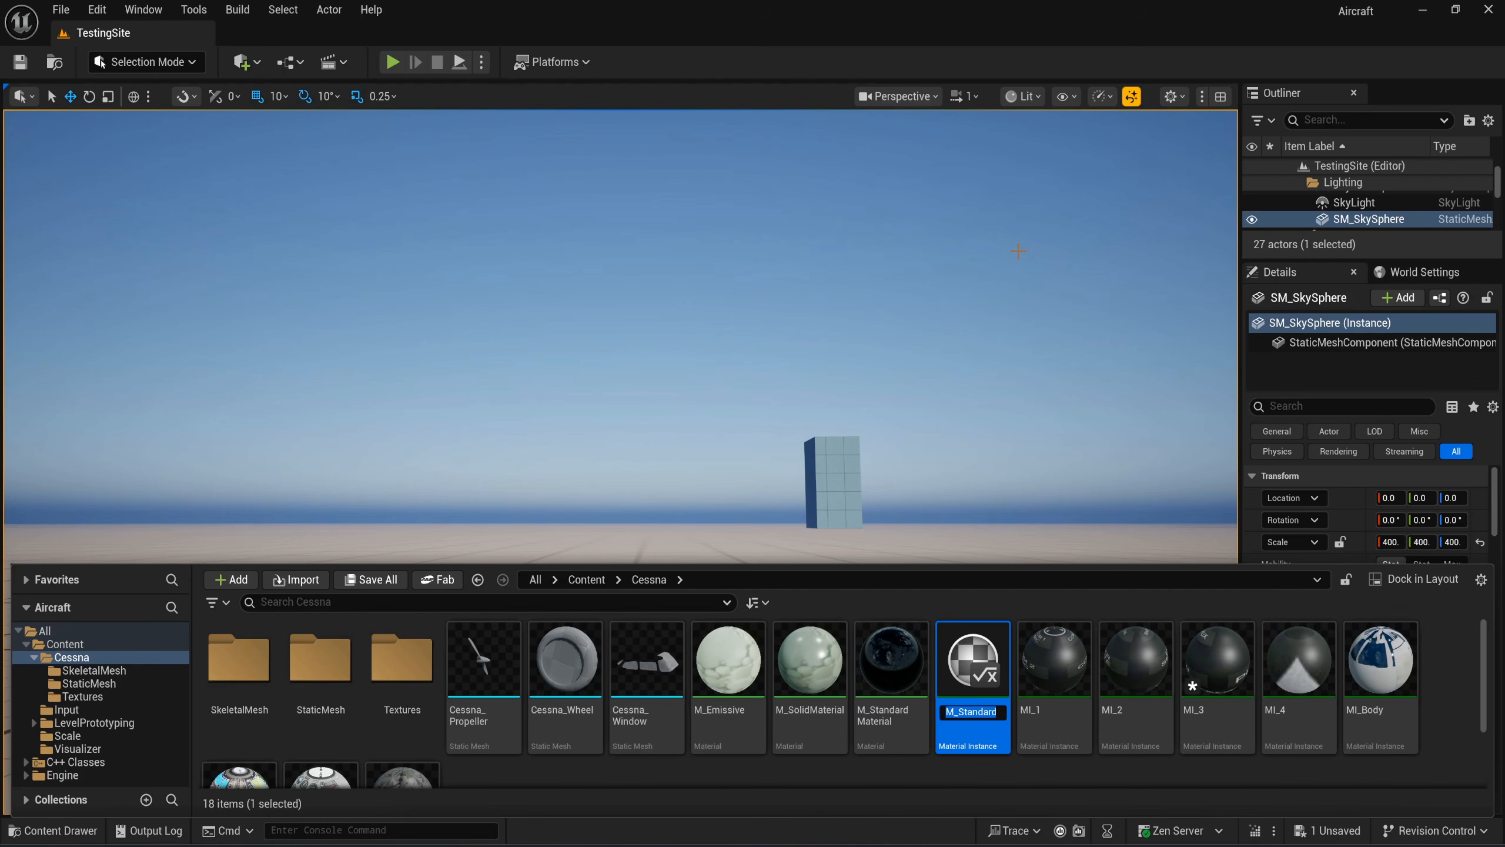
text(MI_Black)
key(Return)
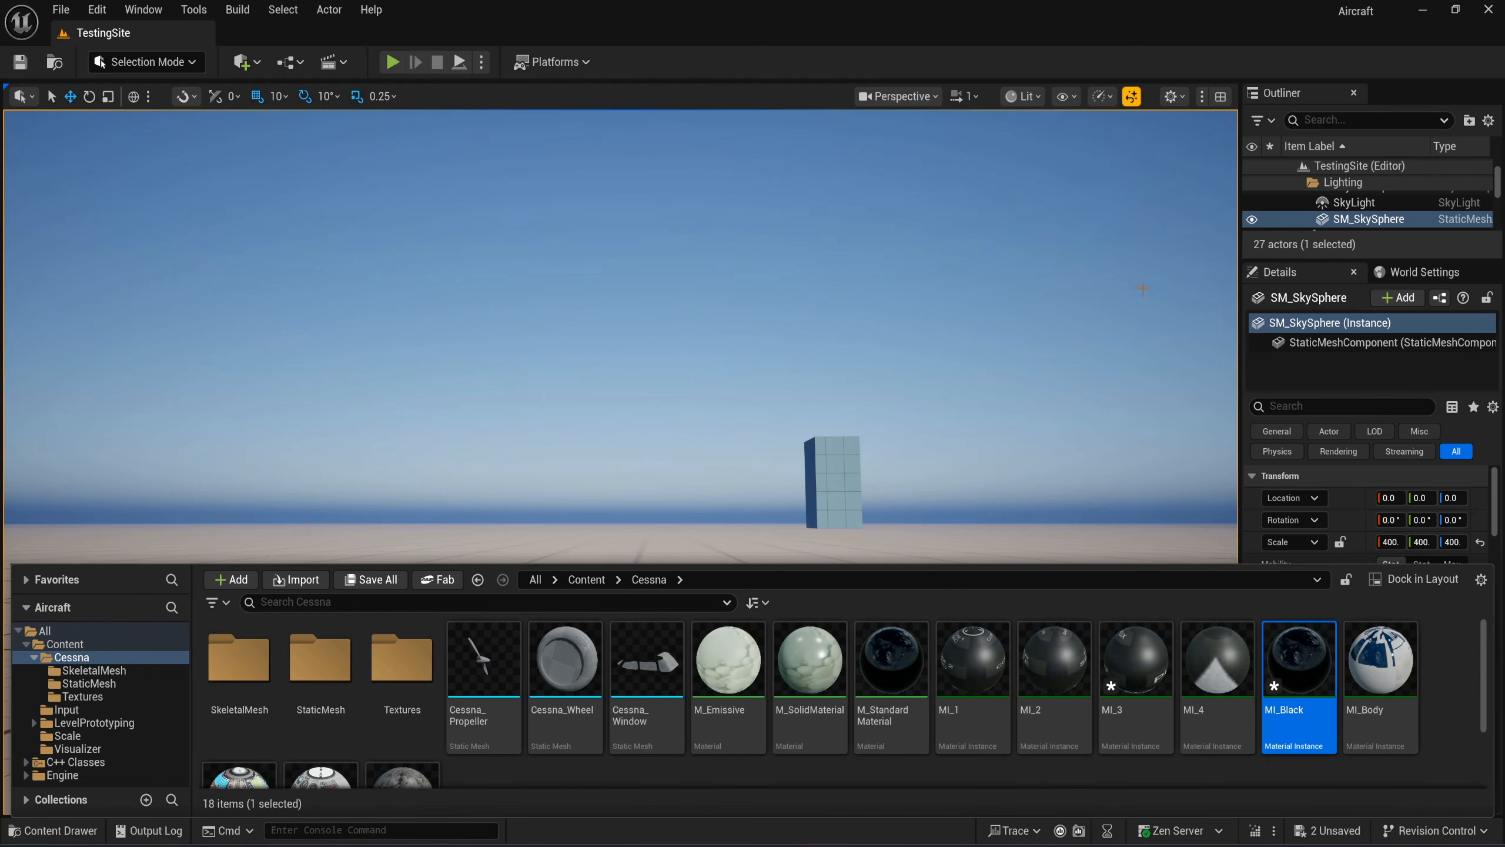
Open MI_Black, override its Color parameter with black, and save the instance.
double_click(1298, 658)
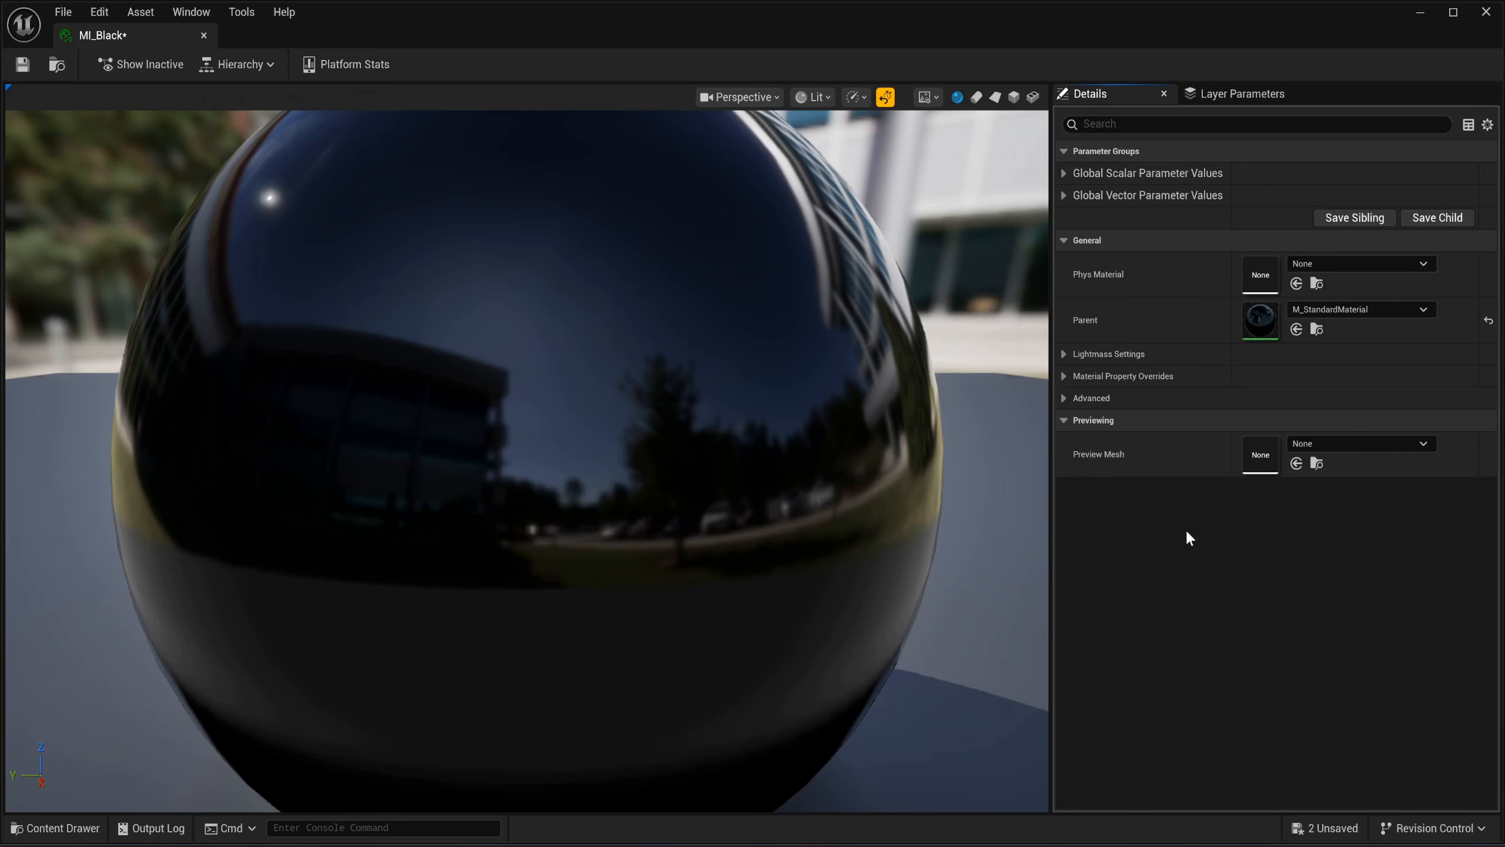
click(1063, 194)
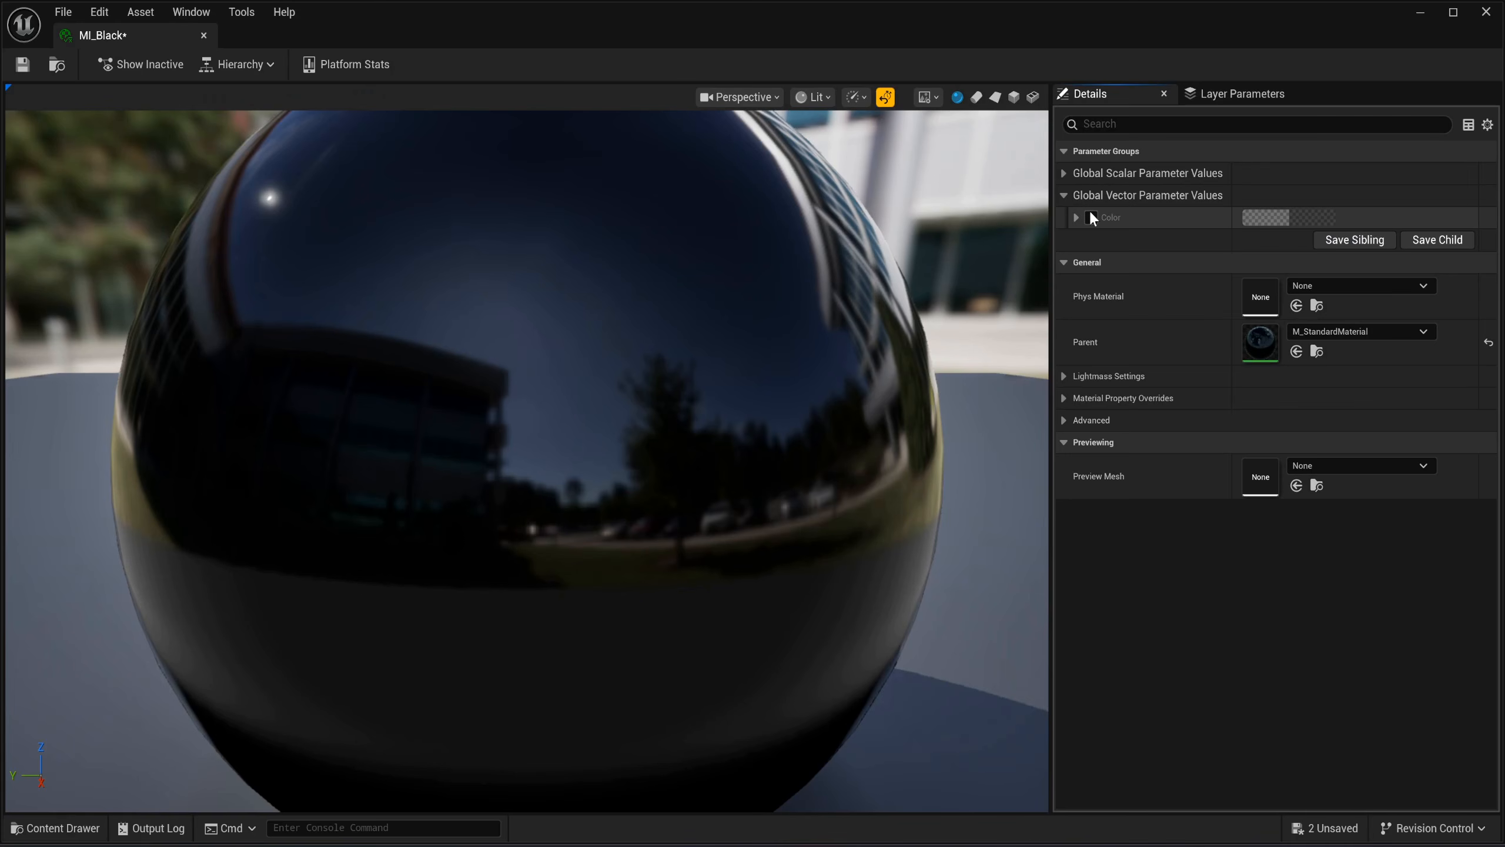
click(1091, 217)
click(1064, 172)
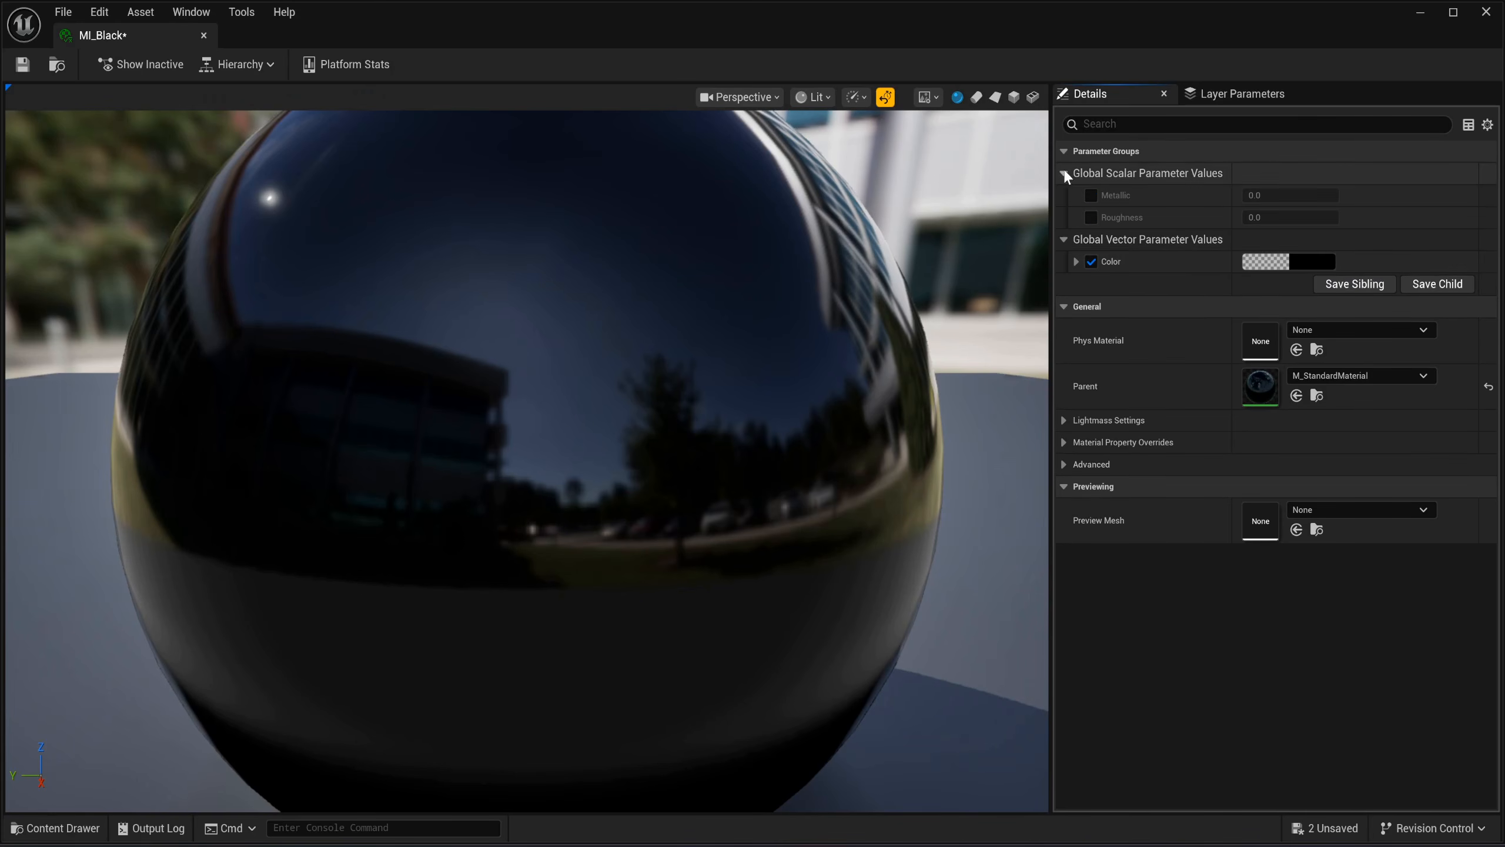
click(1271, 267)
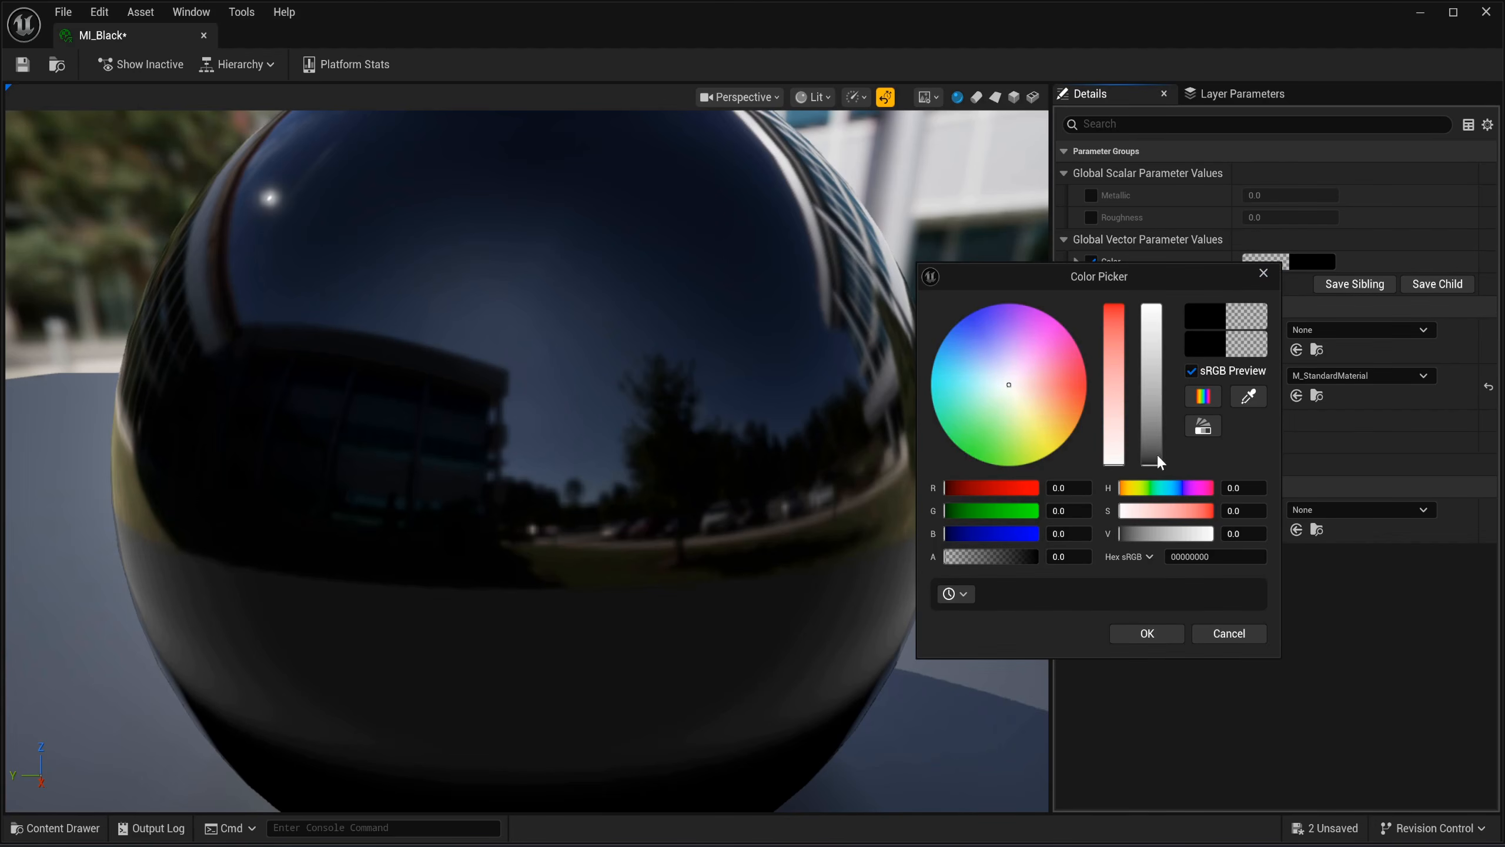
click(1145, 641)
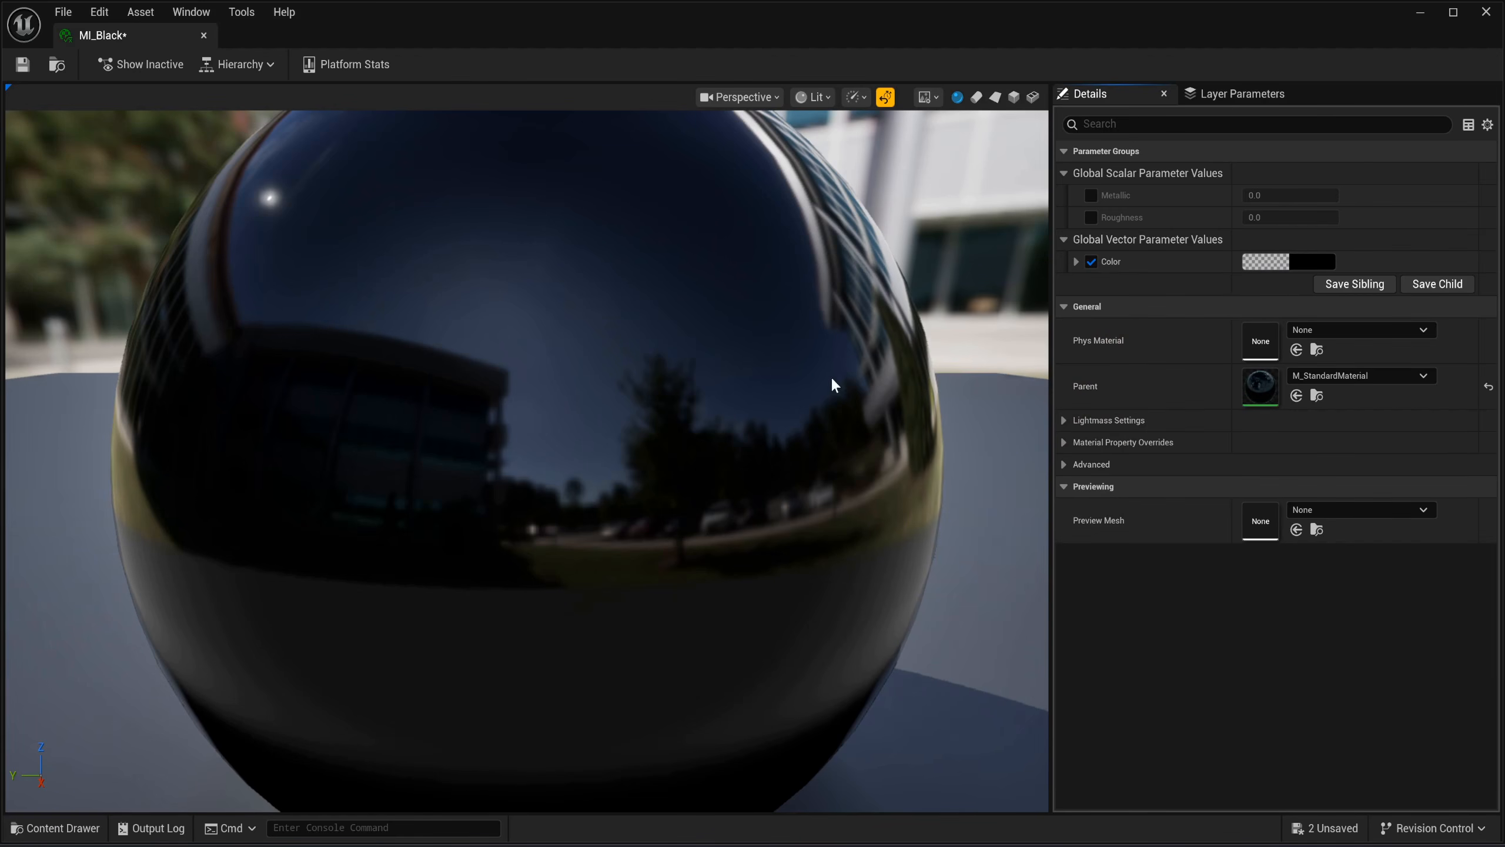
click(24, 64)
Enable the Metallic and Roughness overrides in MI_Black, set Roughness to 0.5, then save and close it.
click(1091, 195)
click(1091, 217)
click(1283, 218)
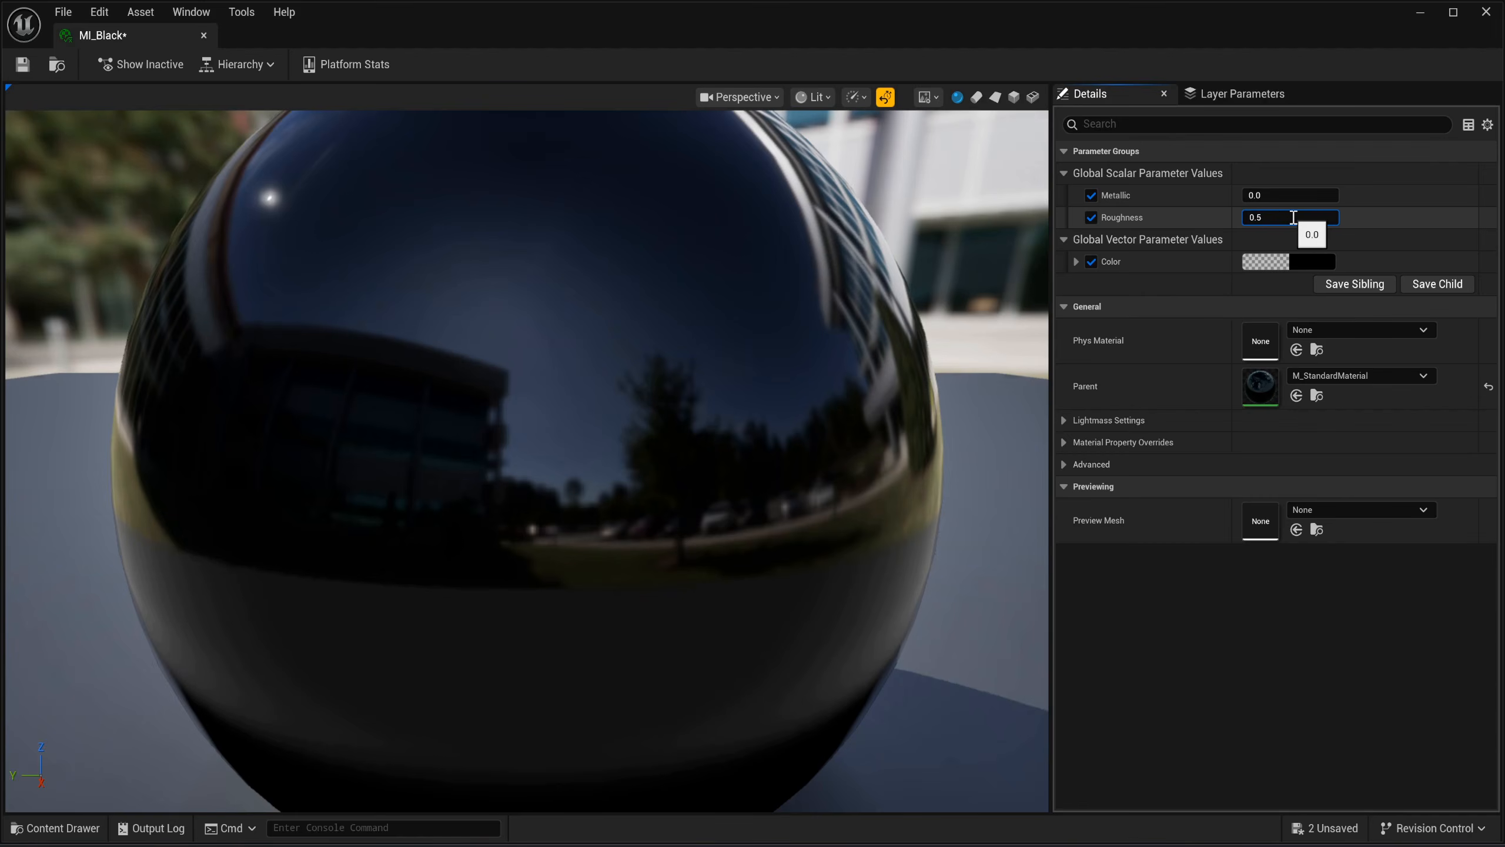
key(Return)
click(21, 65)
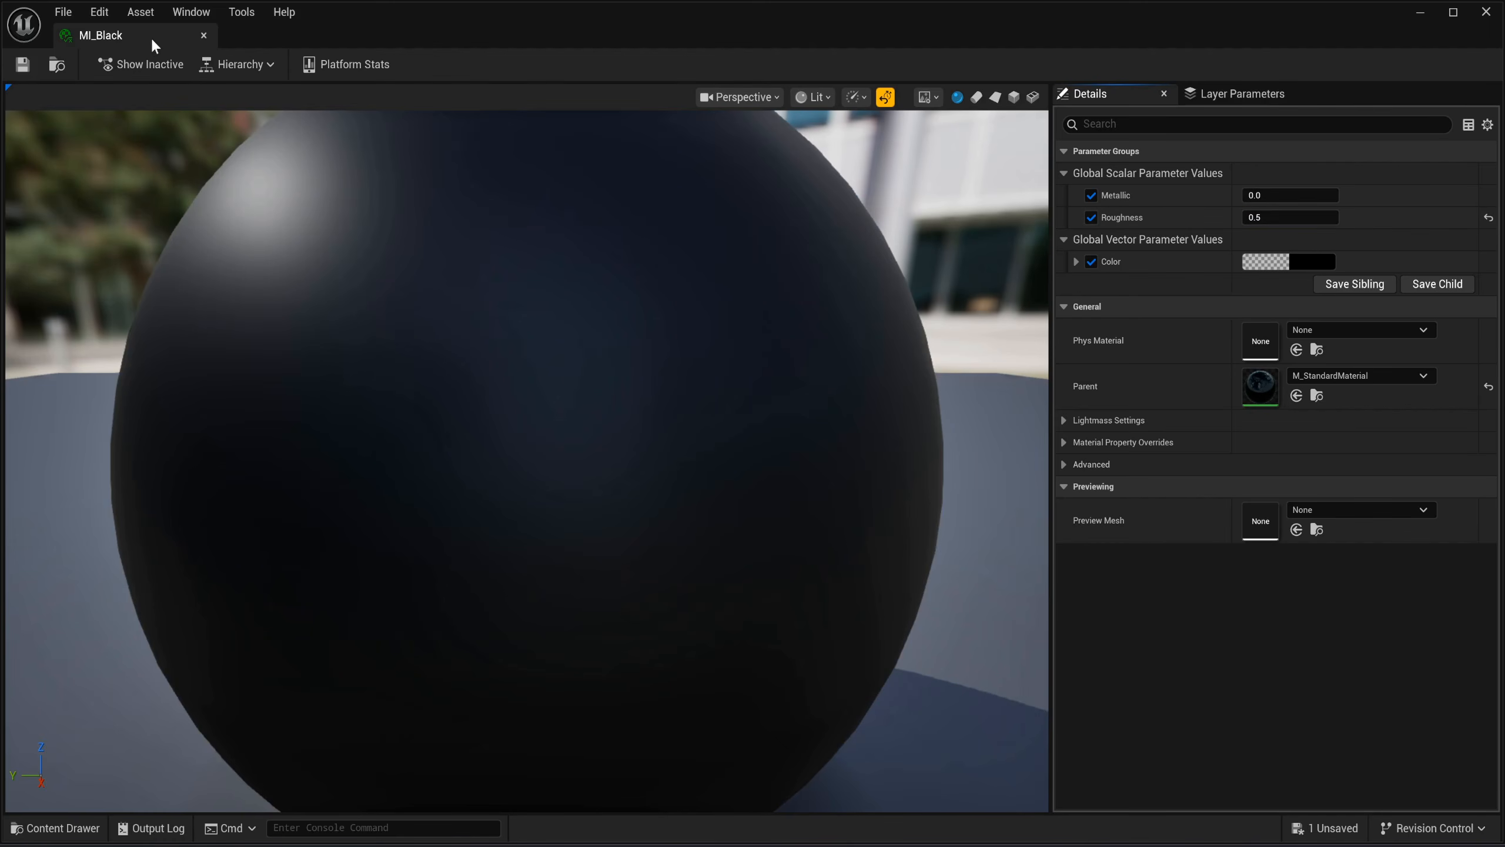
click(203, 35)
Duplicate MI_Black in the Cessna folder and name the copy MI_Front.
key(ctrl+space)
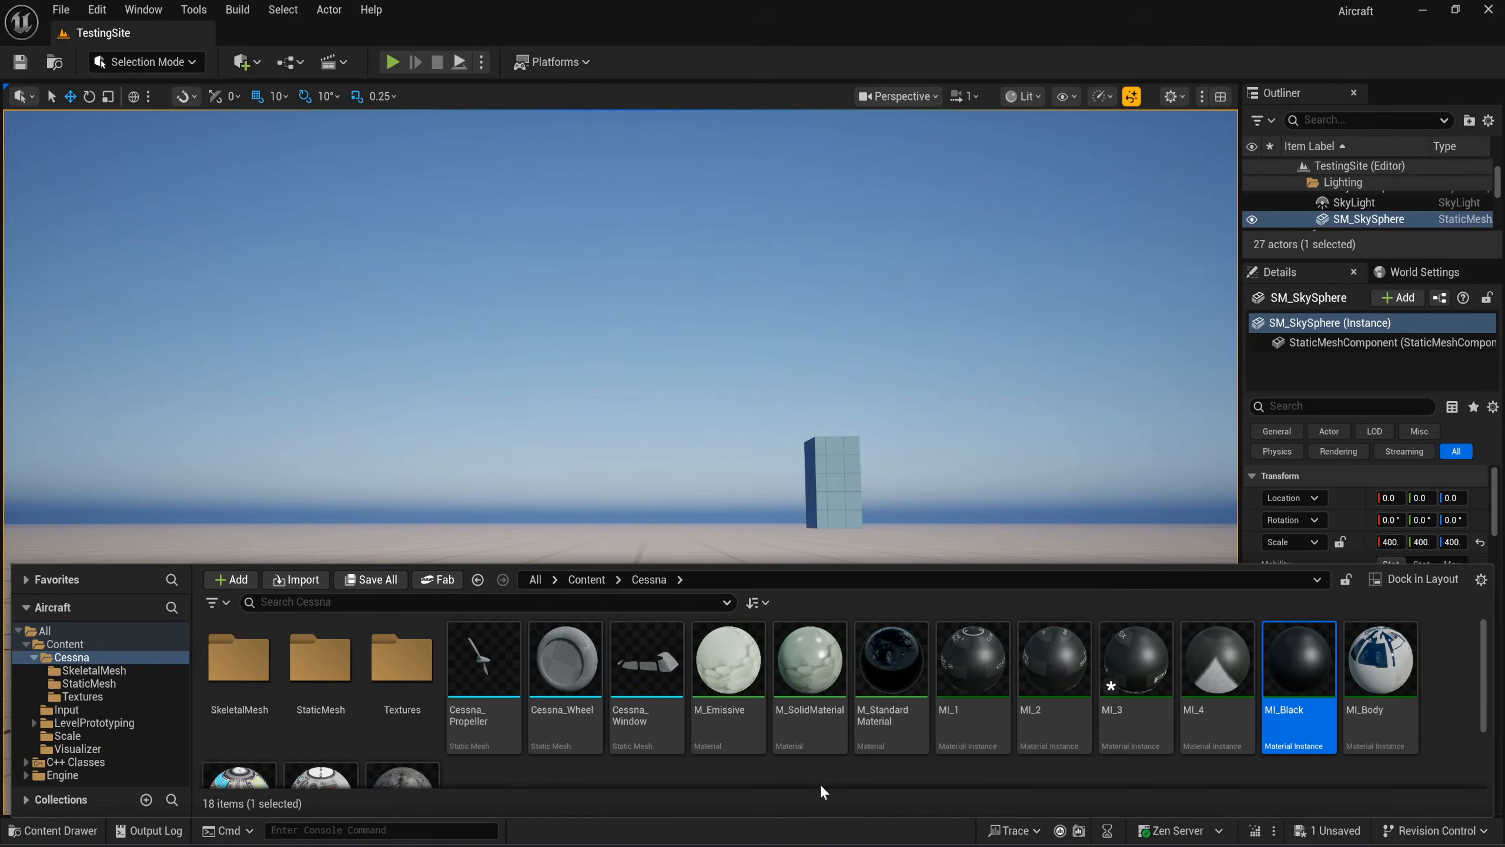
scroll(946, 694, down, 1)
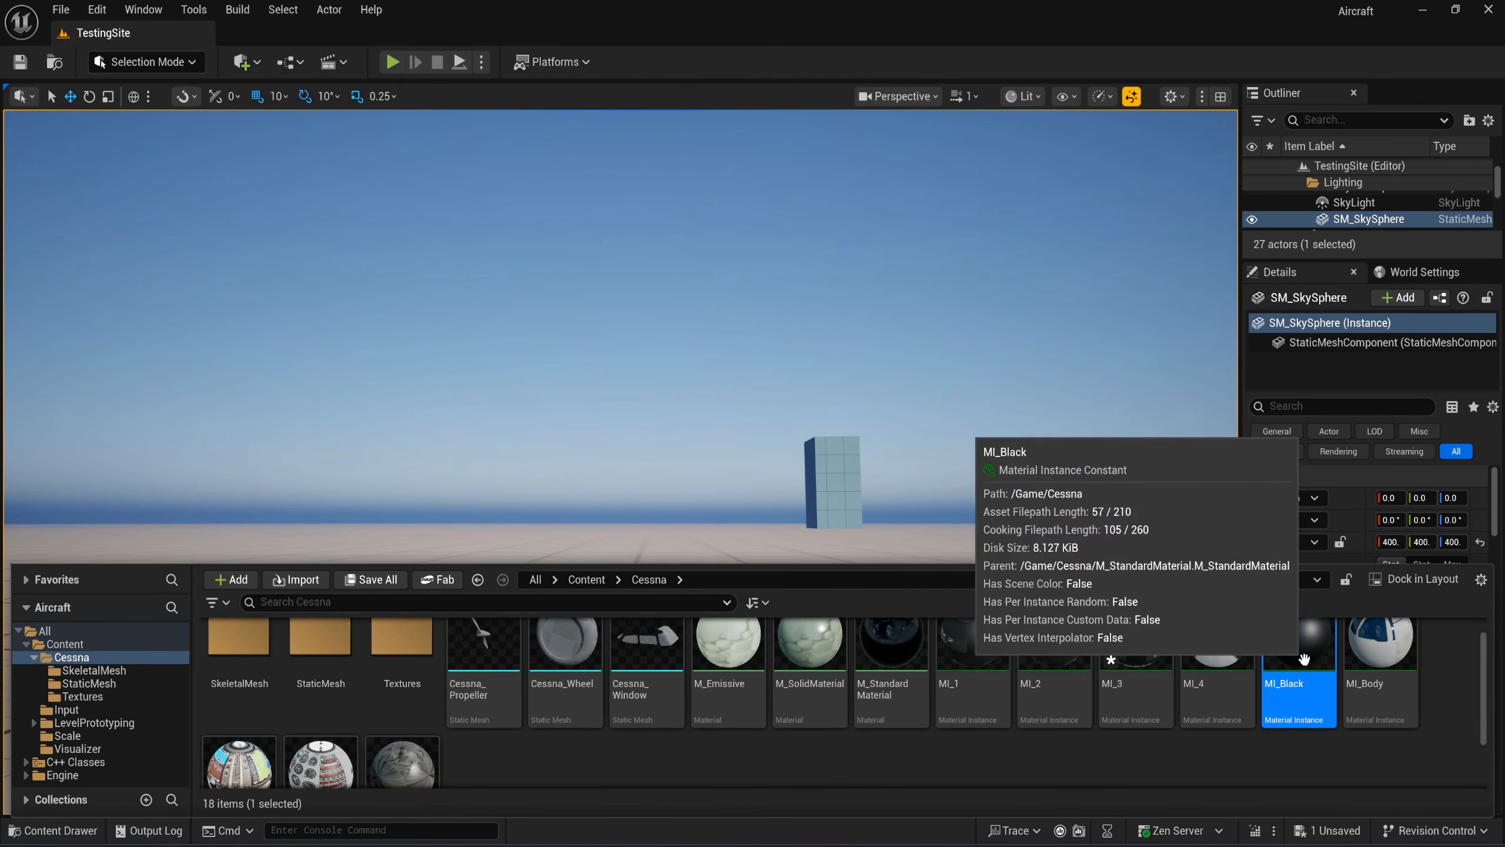
click(1241, 762)
scroll(1242, 762, up, 1)
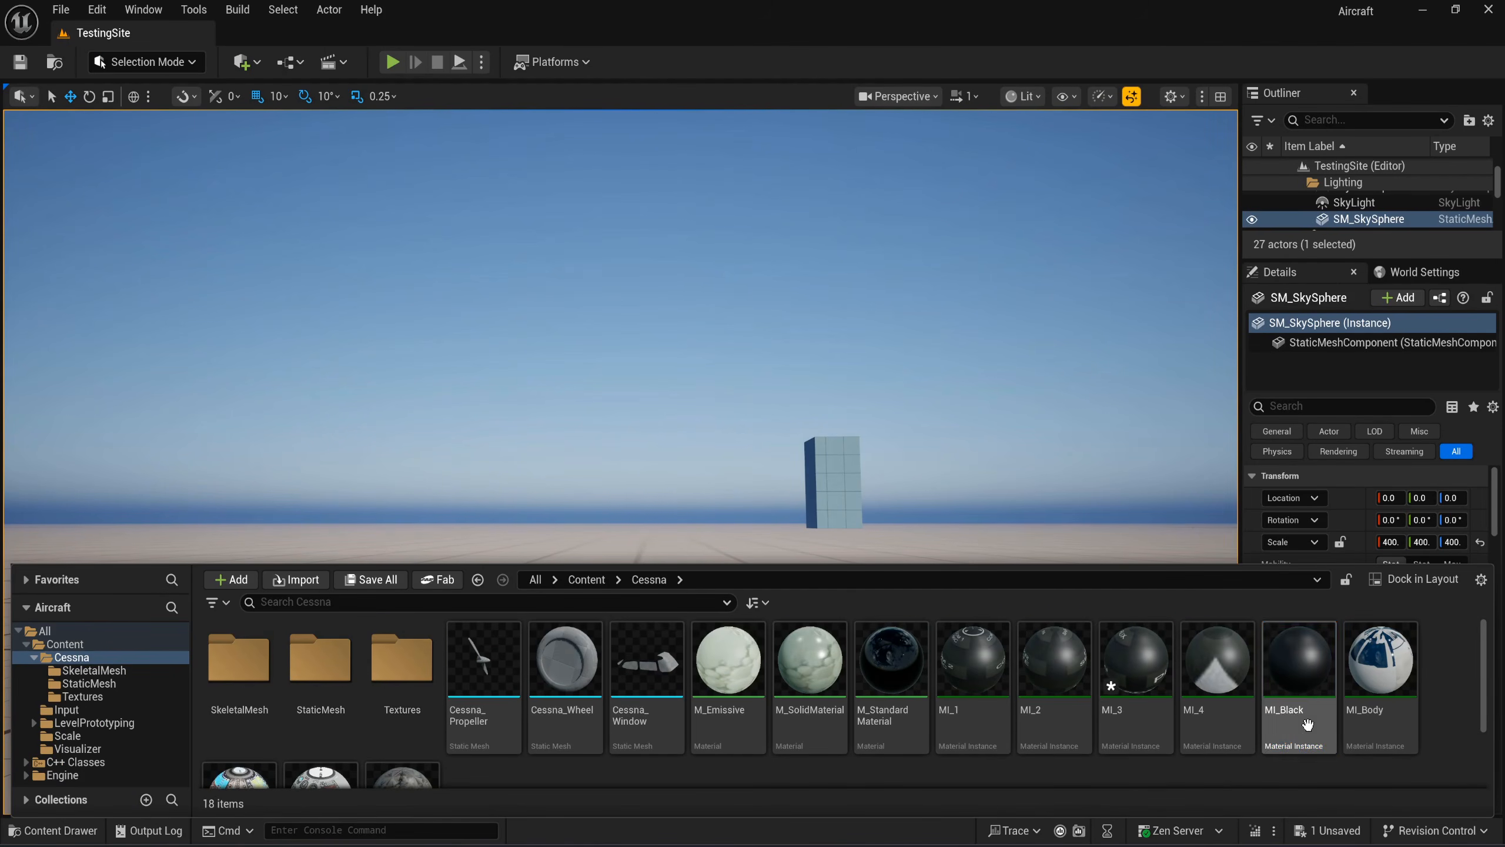
click(1314, 701)
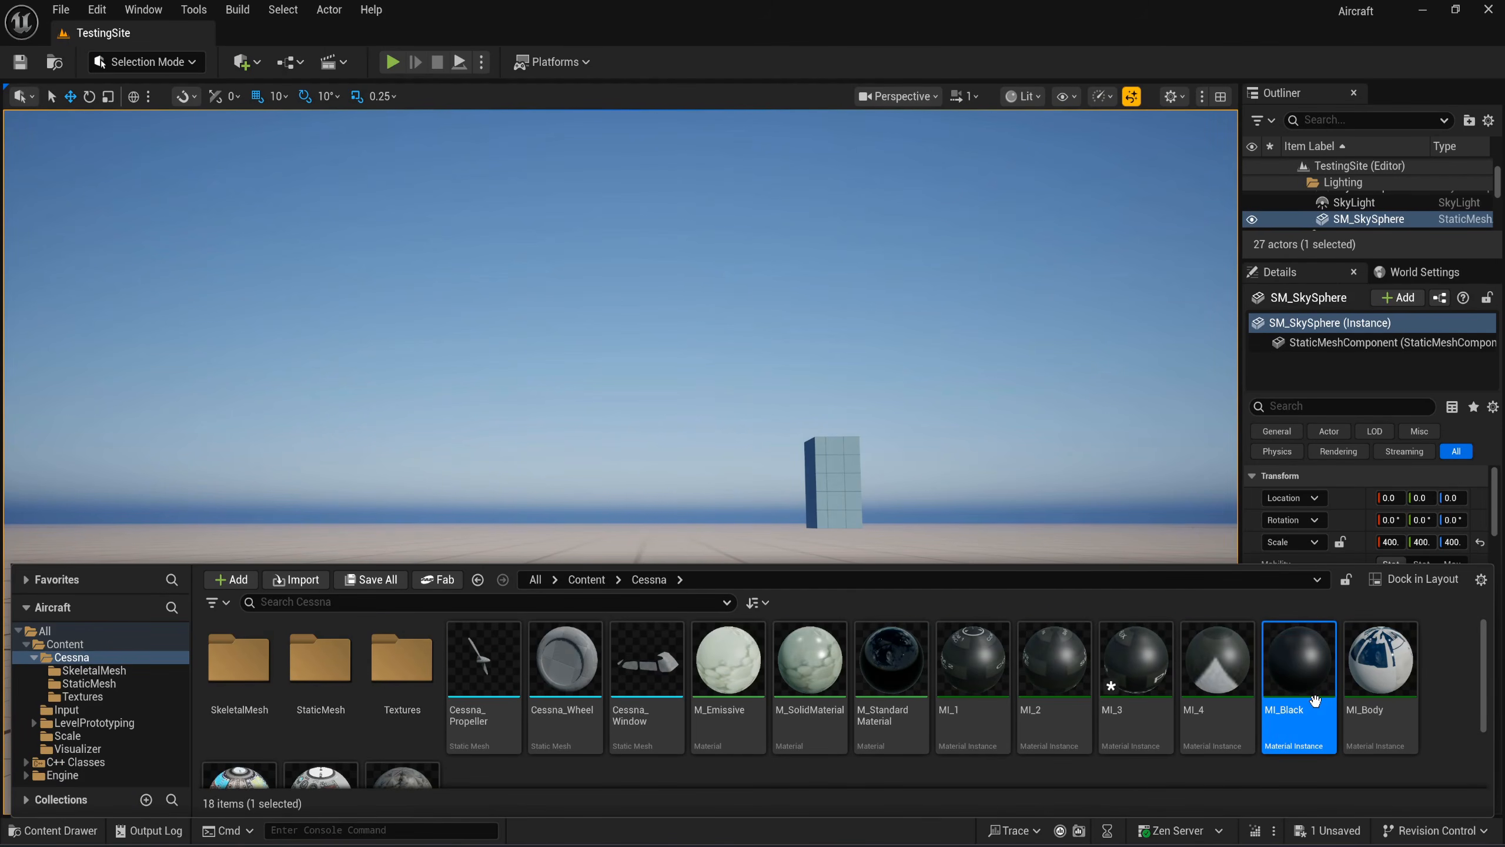
key(ctrl+d)
scroll(1348, 678, down, 1)
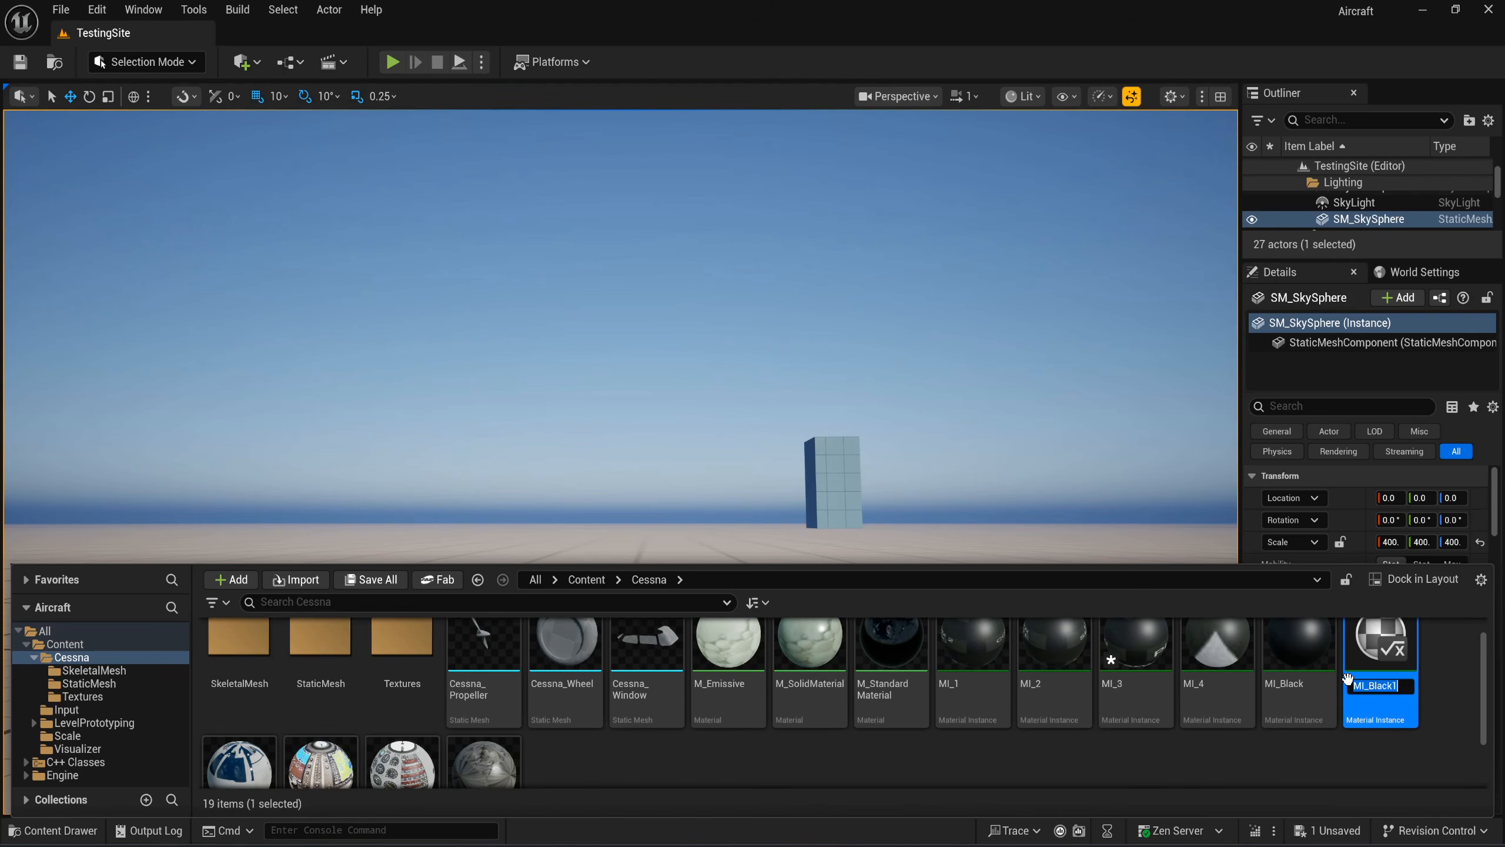
key(End)
key(BackSpace)
key(BackSpace)
key(BackSpace)
key(BackSpace)
key(BackSpace)
key(BackSpace)
text(Front)
key(Return)
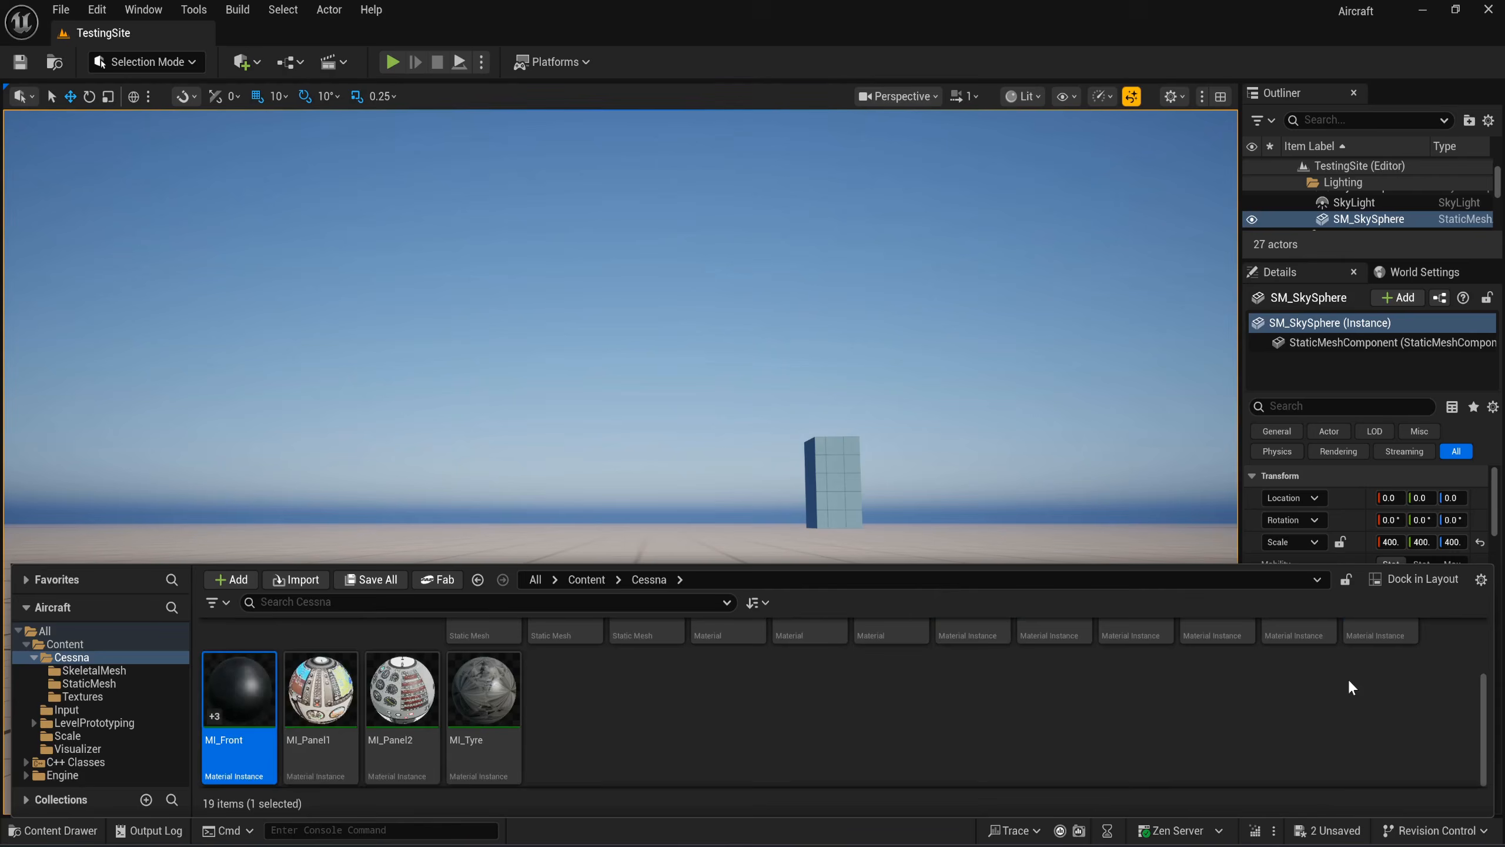
Open MI_Front, set its Roughness to 0.25, then save and close the instance.
double_click(213, 691)
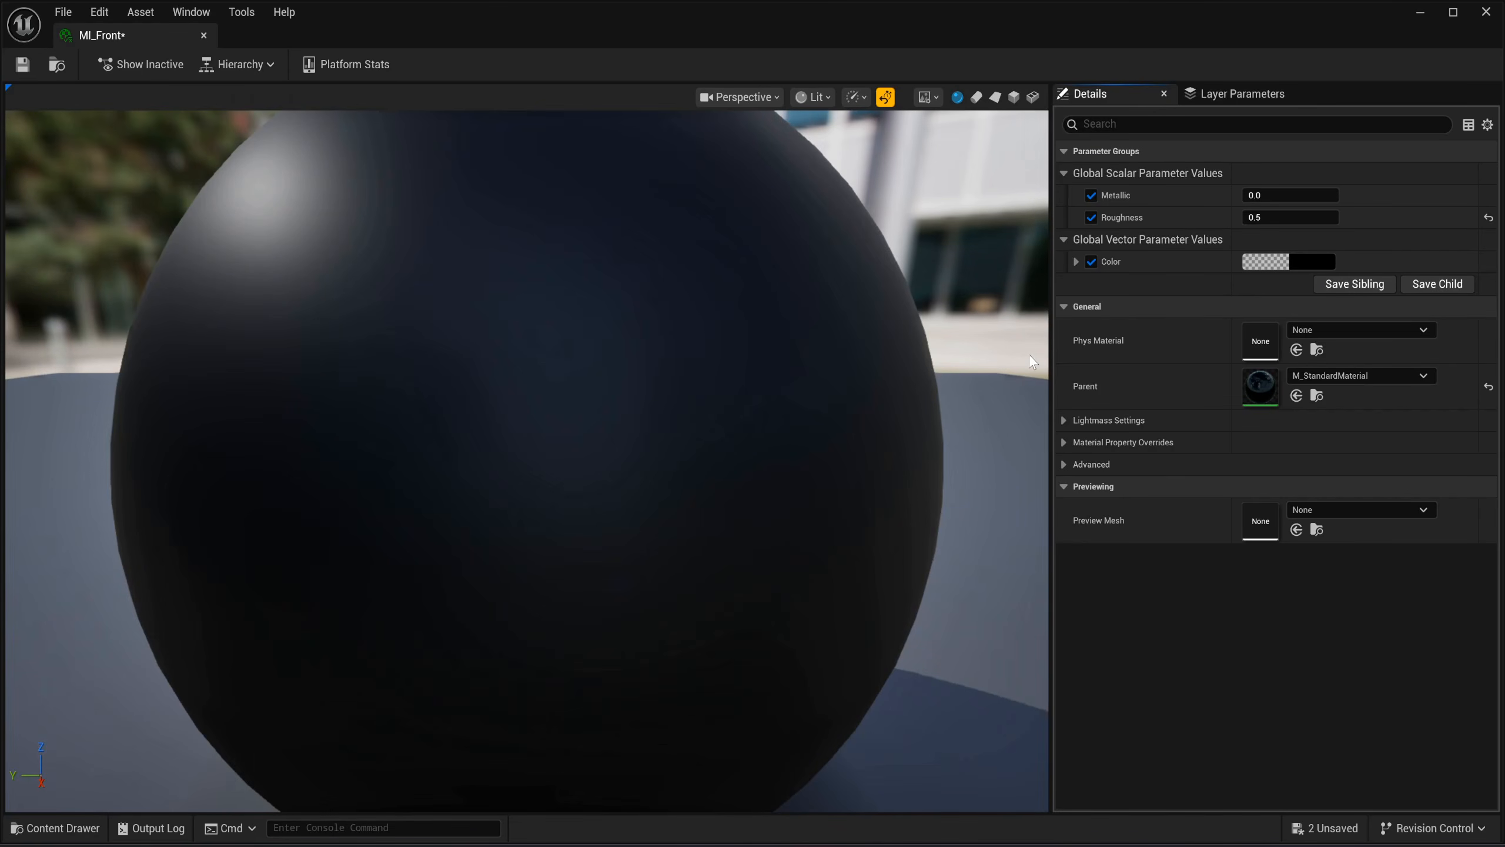
click(1302, 217)
click(1302, 217)
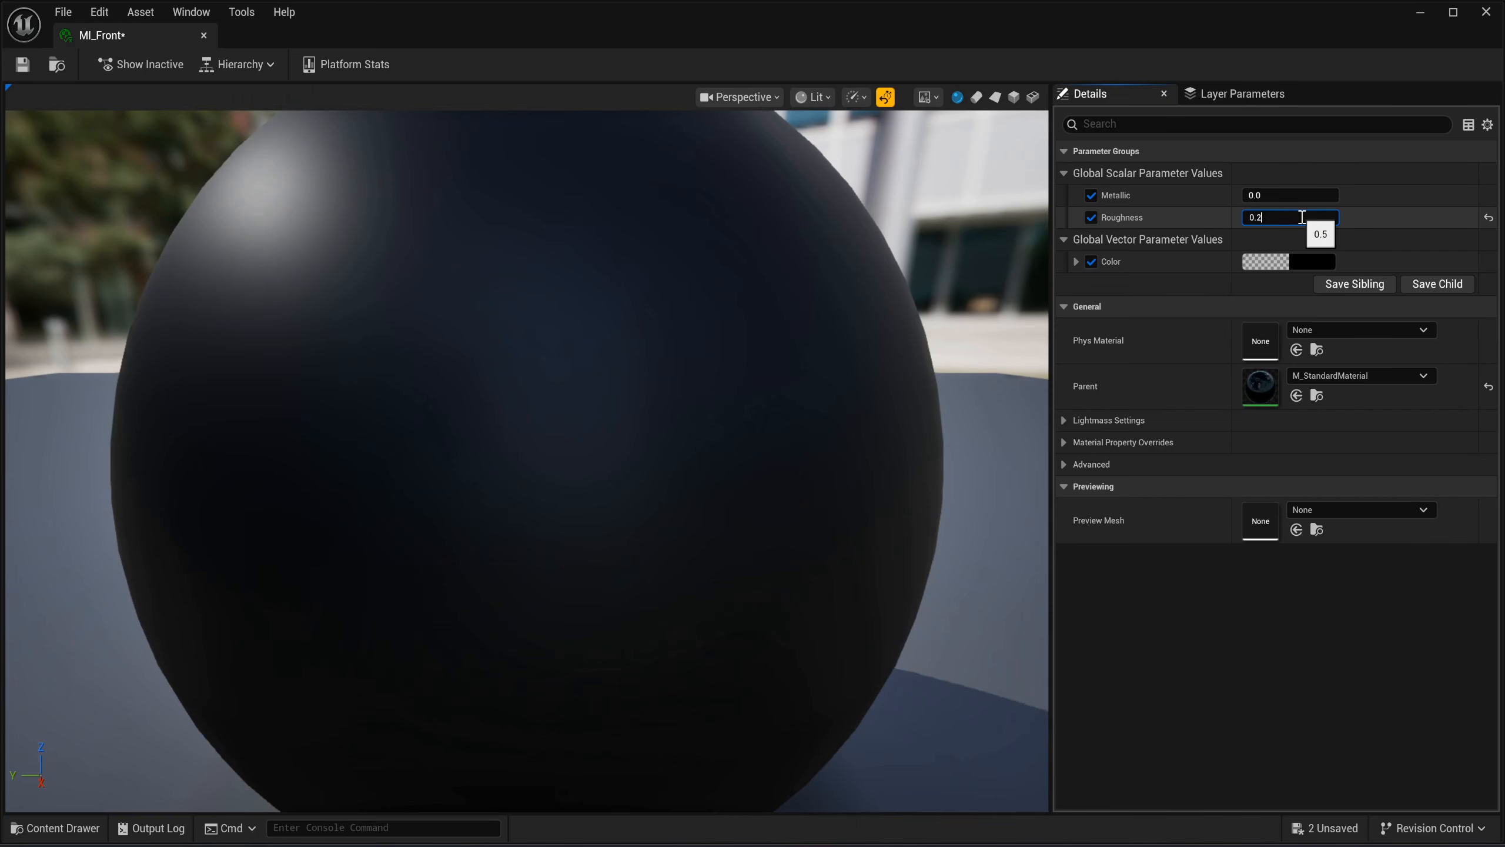
key(BackSpace)
text(25)
key(Return)
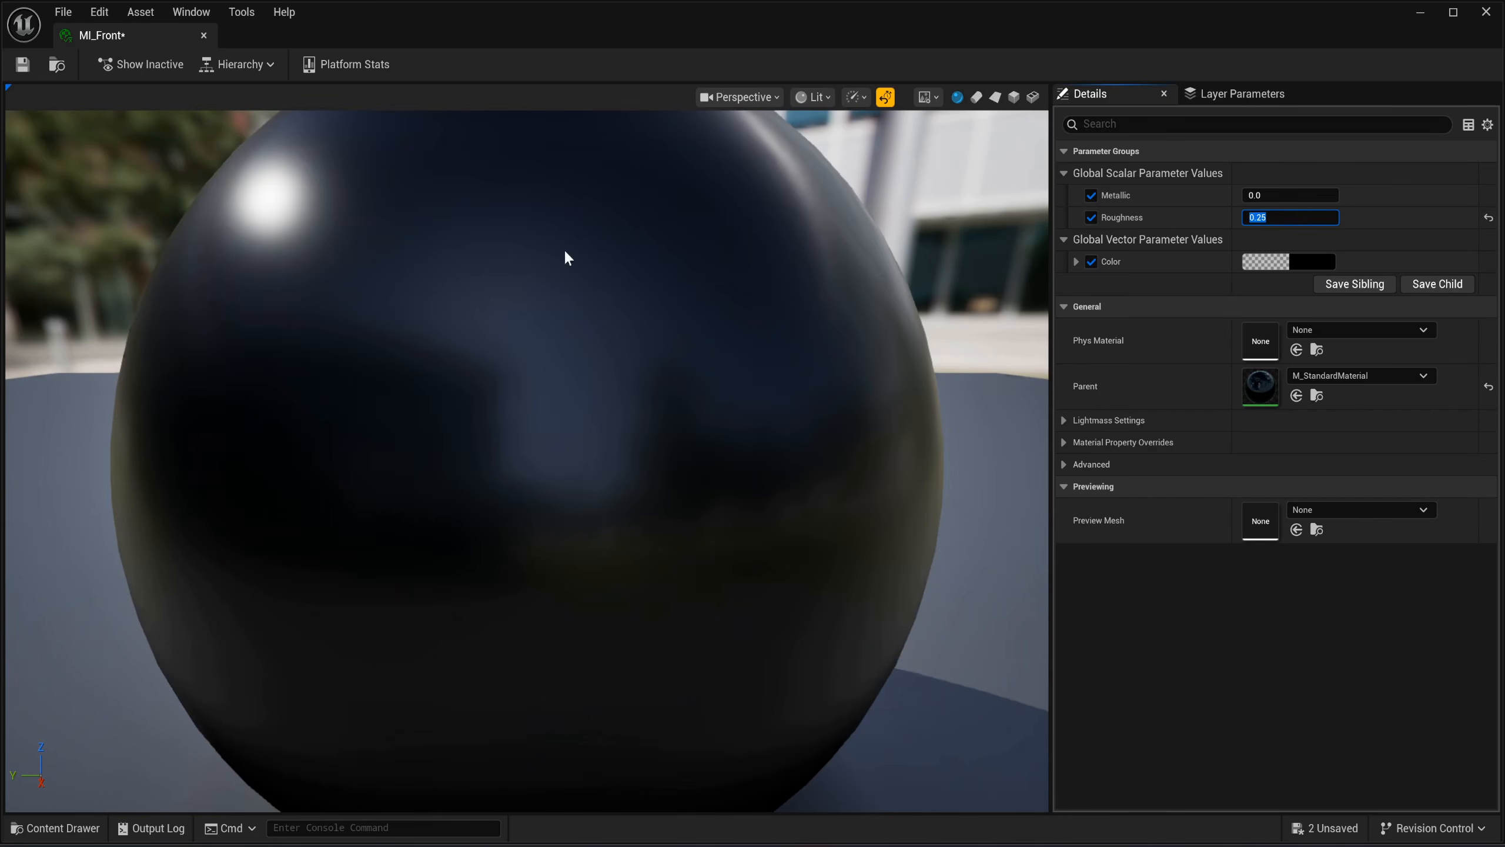
scroll(536, 398, down, 5)
key(ctrl+s)
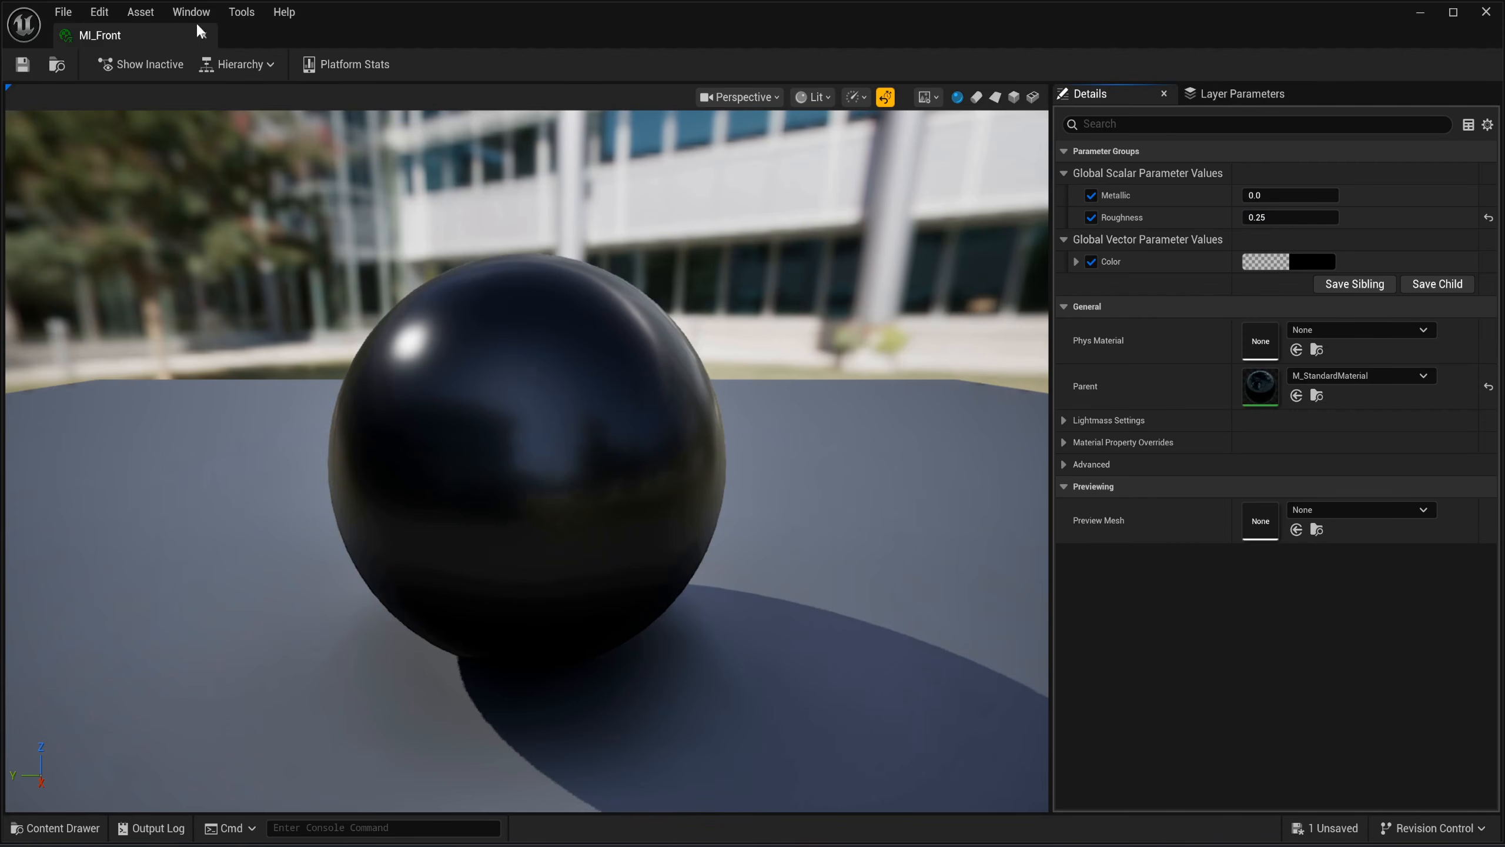
click(202, 30)
Duplicate MI_Front in the Cessna folder and name the copy MI_Interior.
key(ctrl+space)
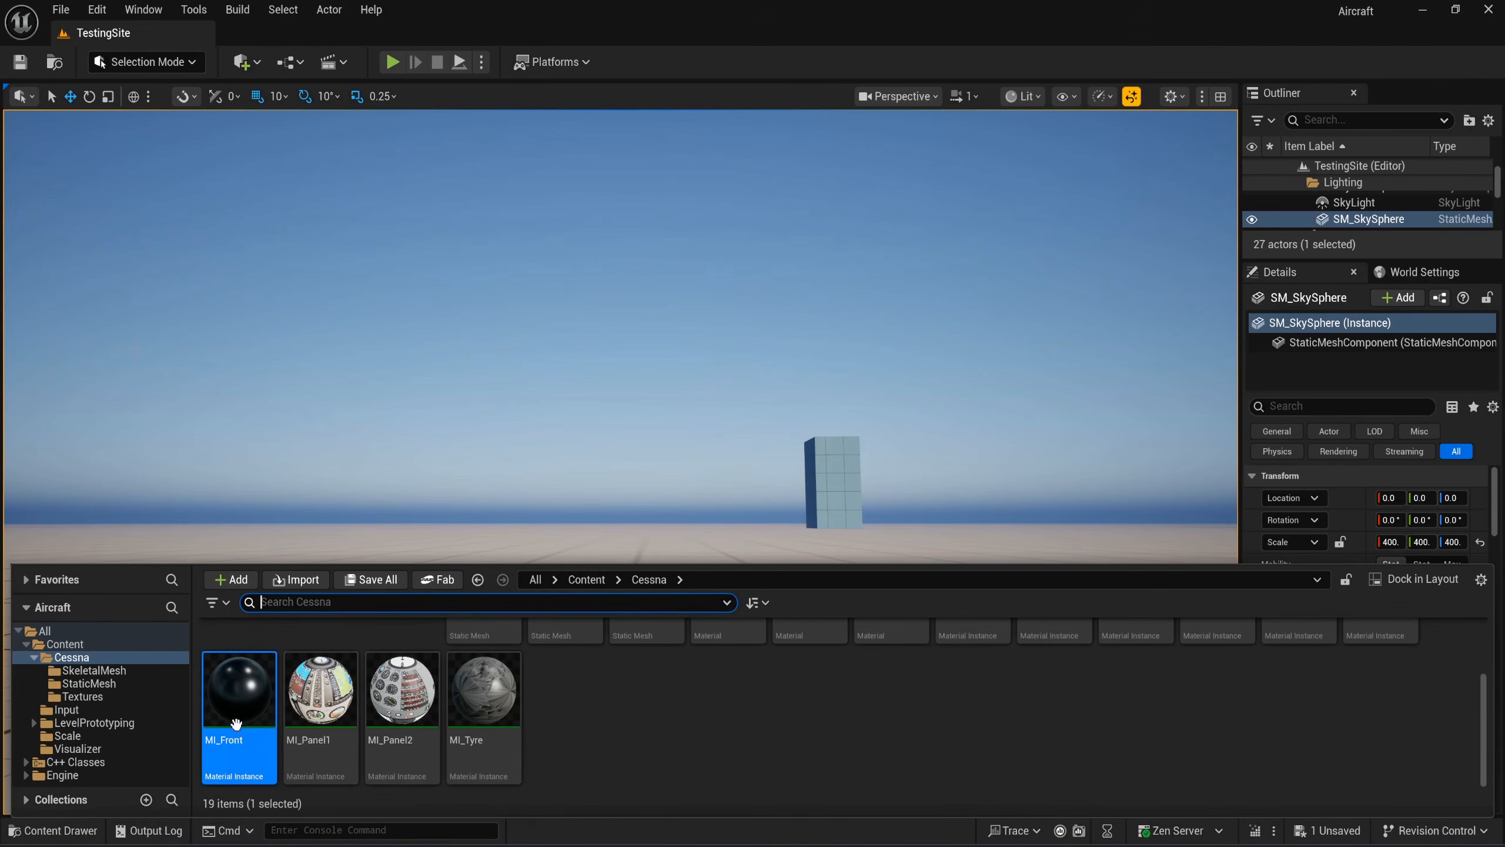
key(ctrl+d)
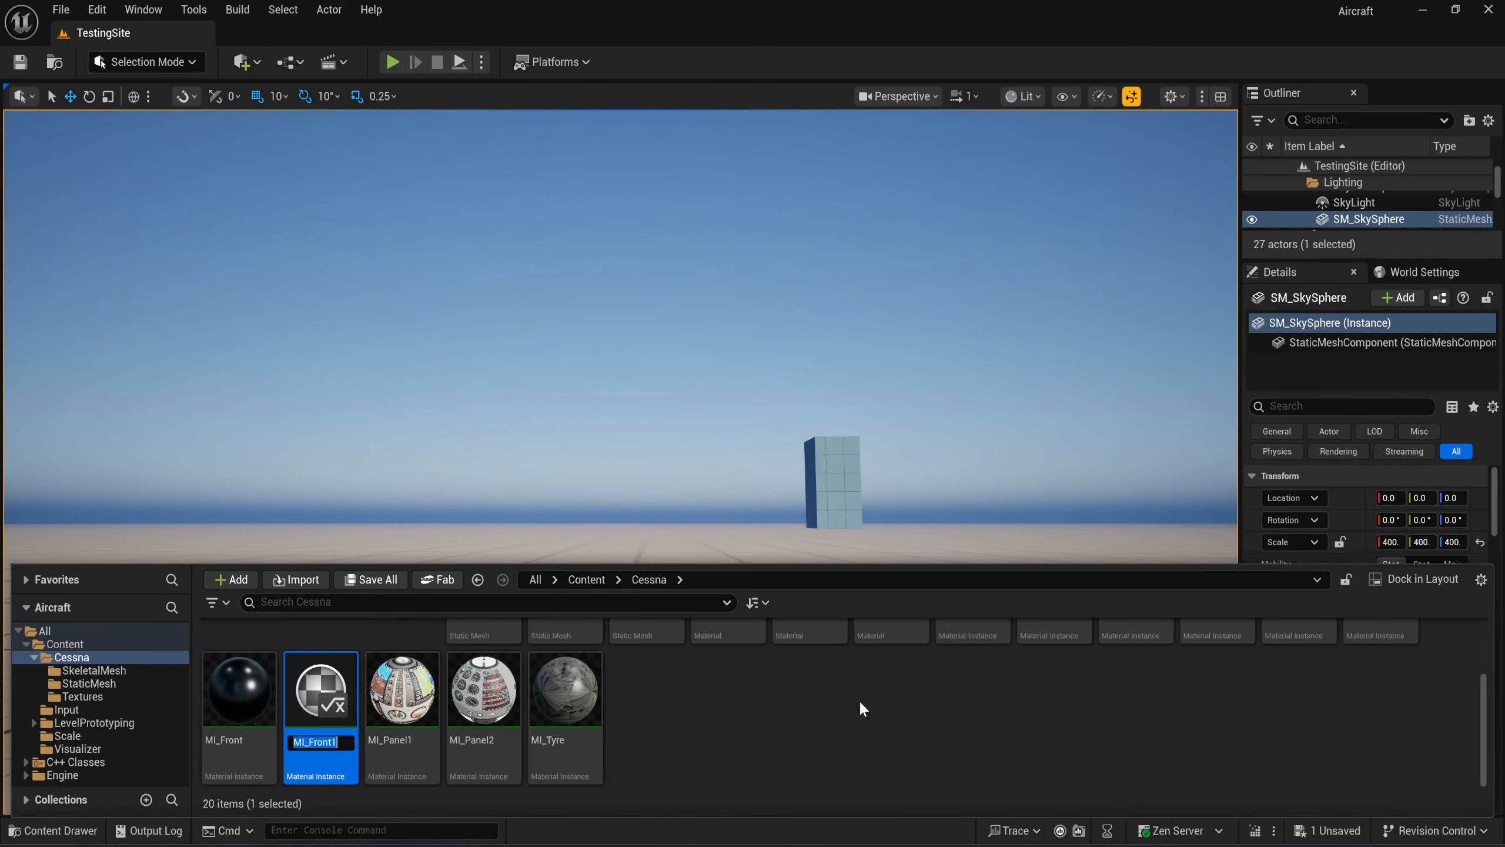
key(End)
key(BackSpace)
key(BackSpace)
key(BackSpace)
key(BackSpace)
key(BackSpace)
key(BackSpace)
text(Interio)
key(Return)
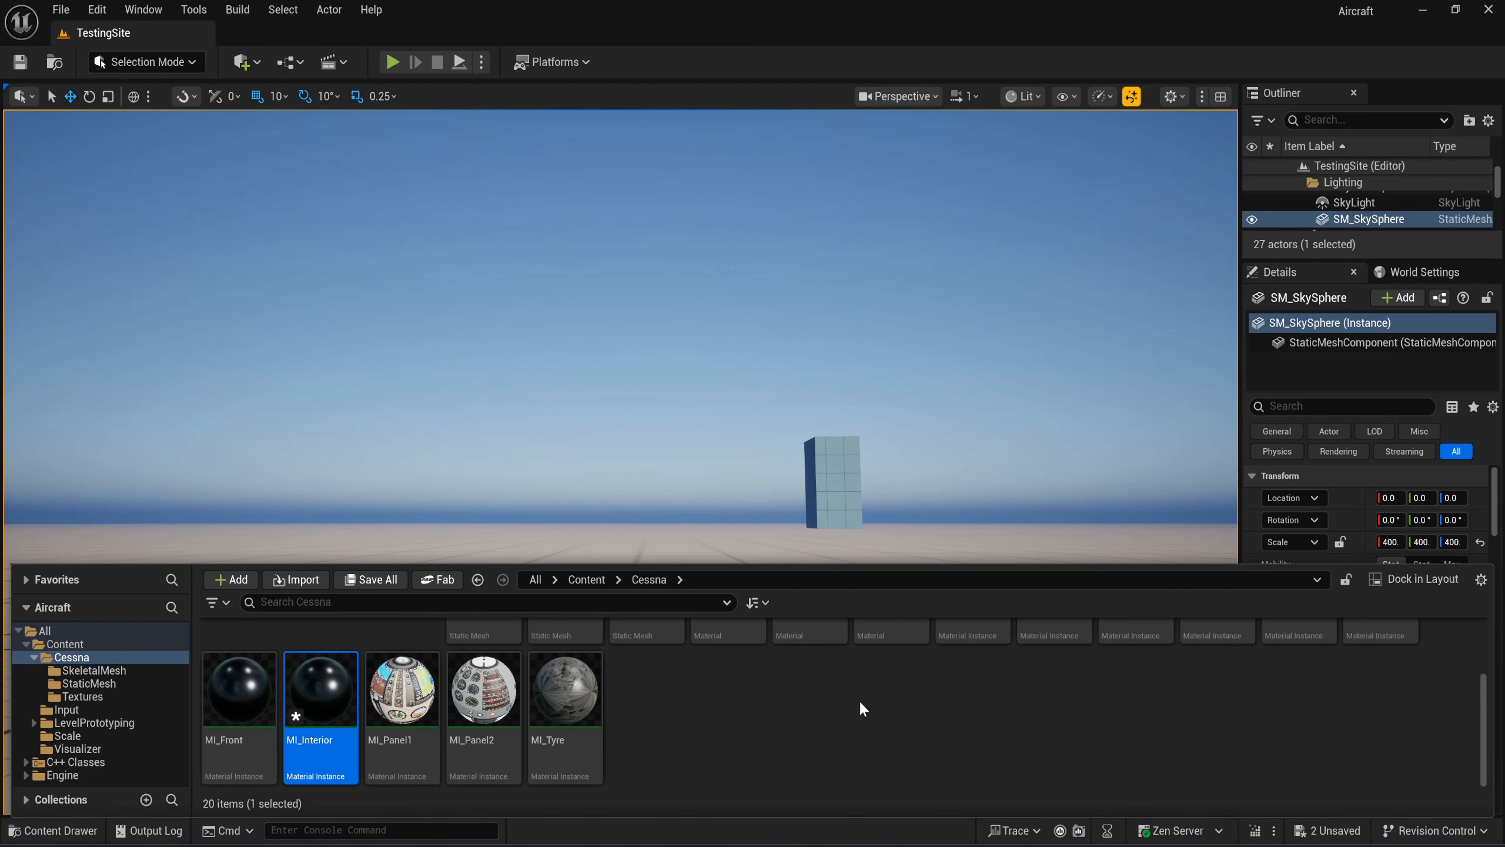
Open MI_Interior and set its Color parameter to the sRGB hex value BE814FFF.
double_click(308, 692)
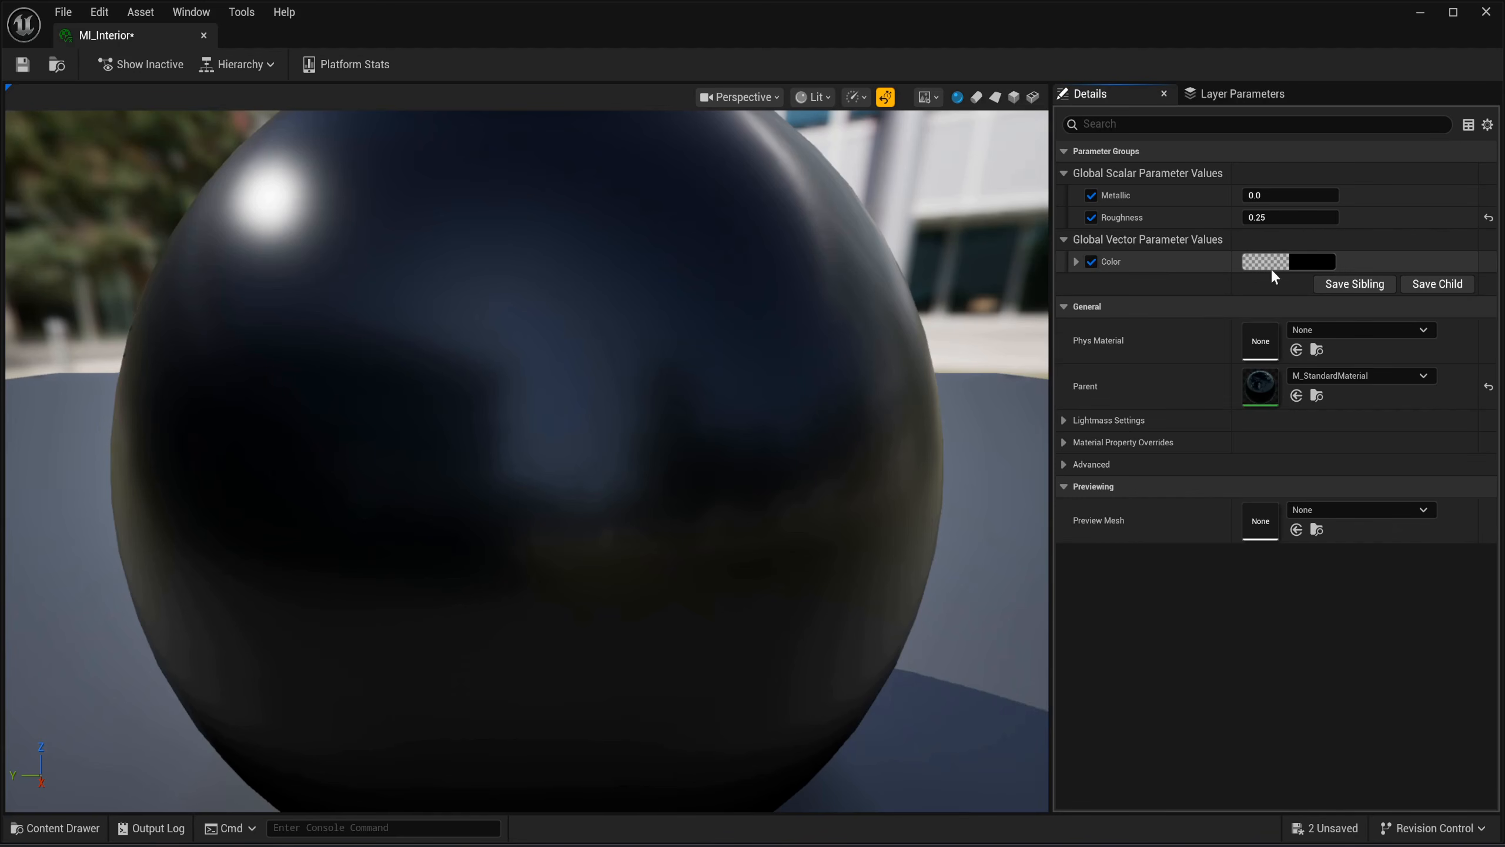
click(1289, 264)
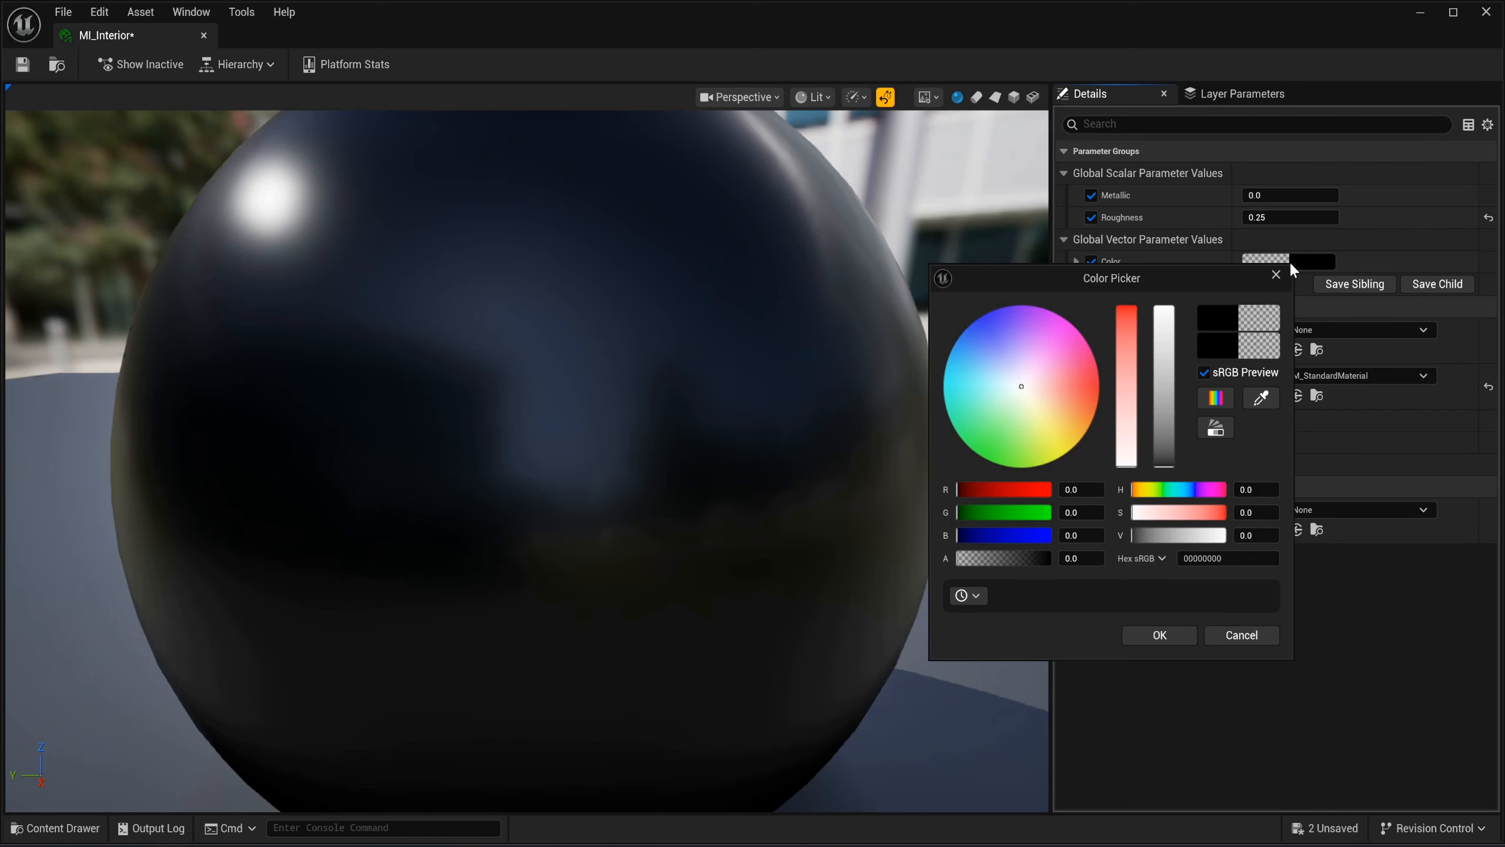
drag(1231, 559, 1165, 556)
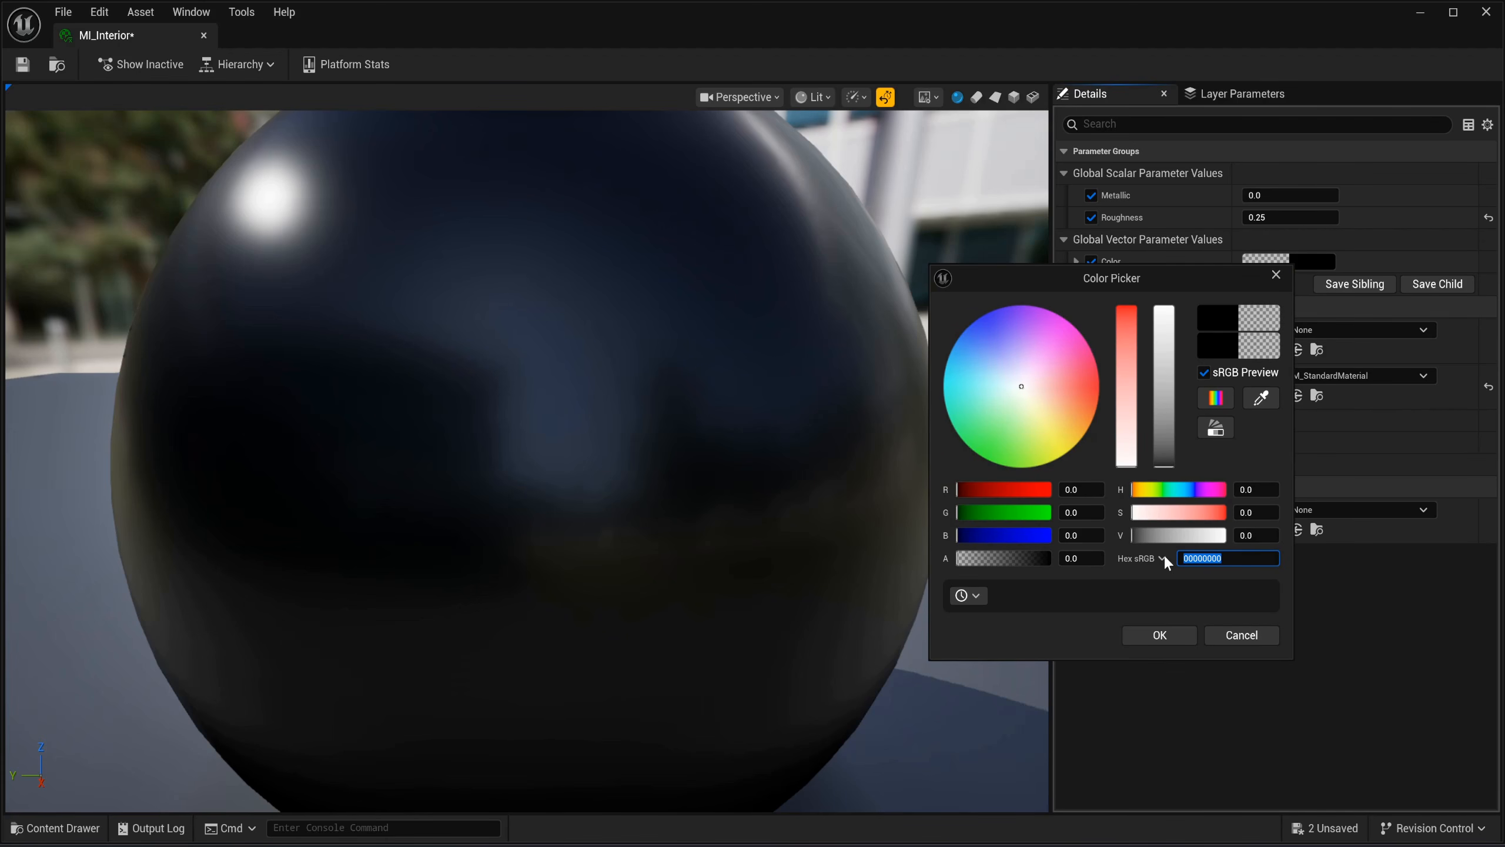
text(BE814FFF)
click(1161, 634)
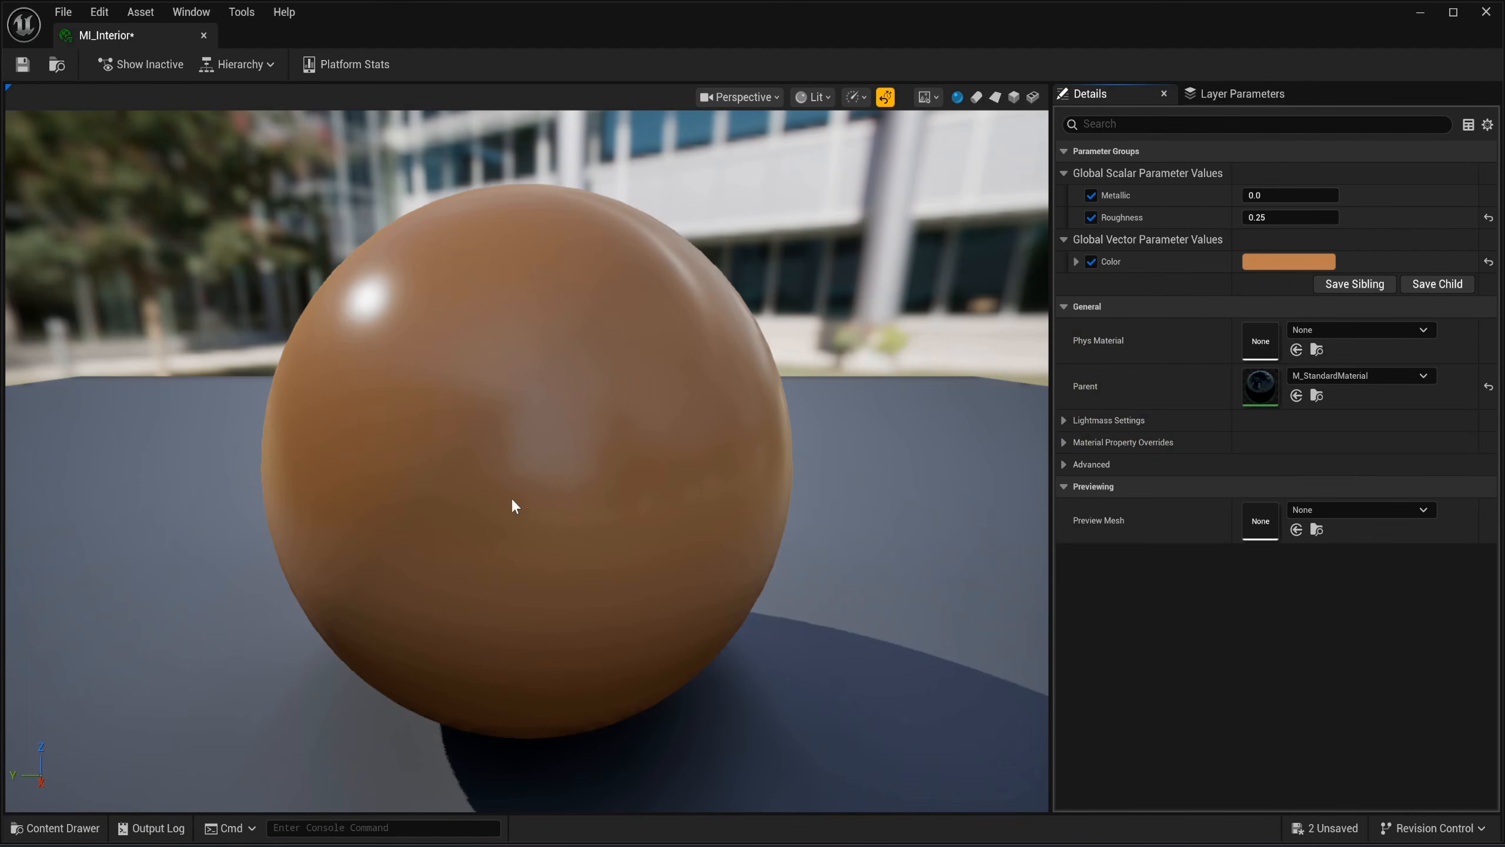
Set the Roughness of MI_Interior to 0.5, then save and close the instance.
click(1280, 218)
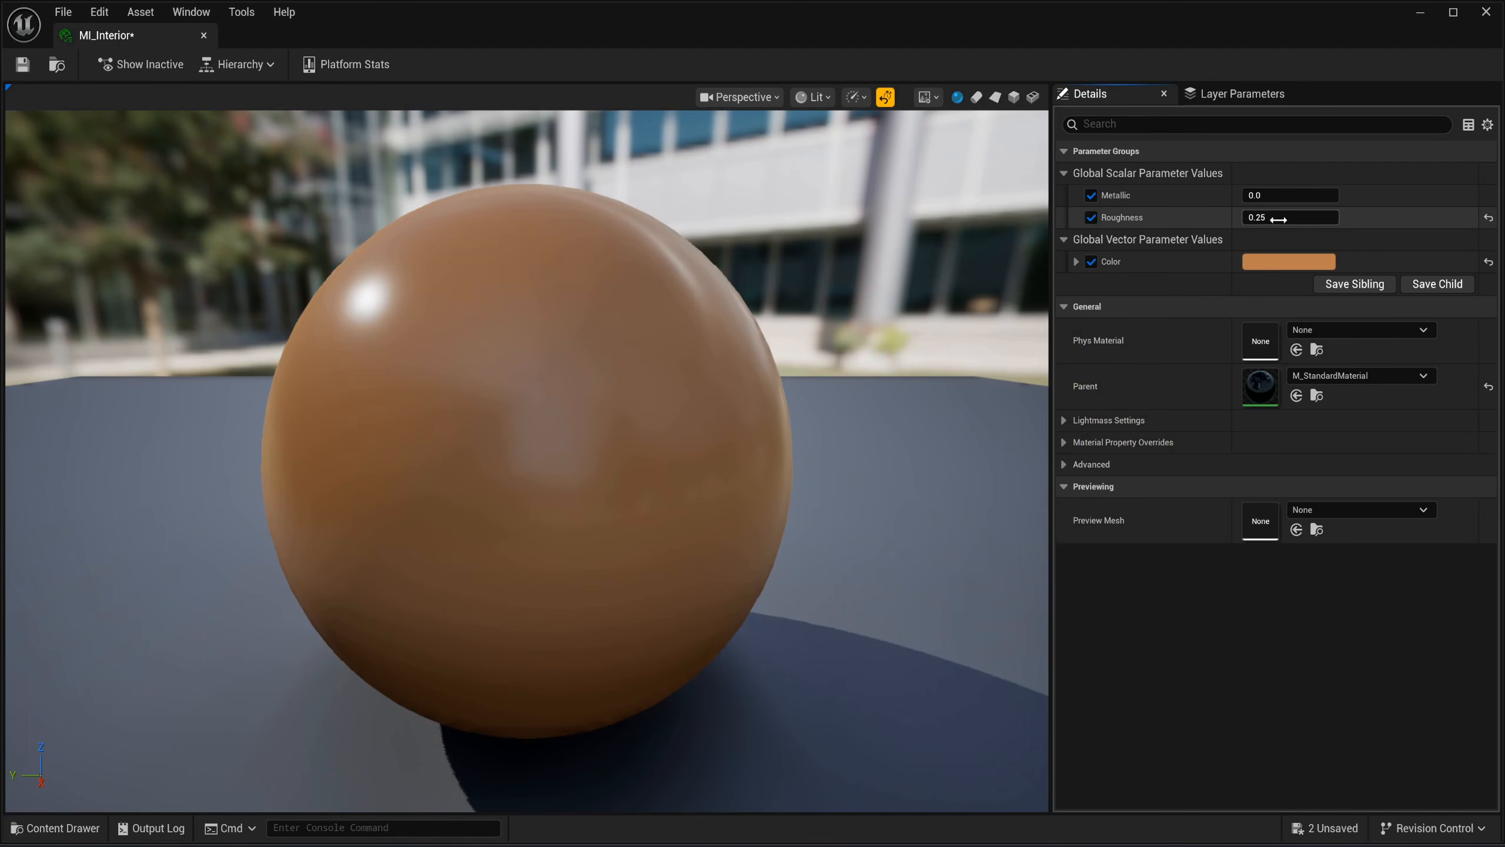
key(BackSpace)
key(BackSpace)
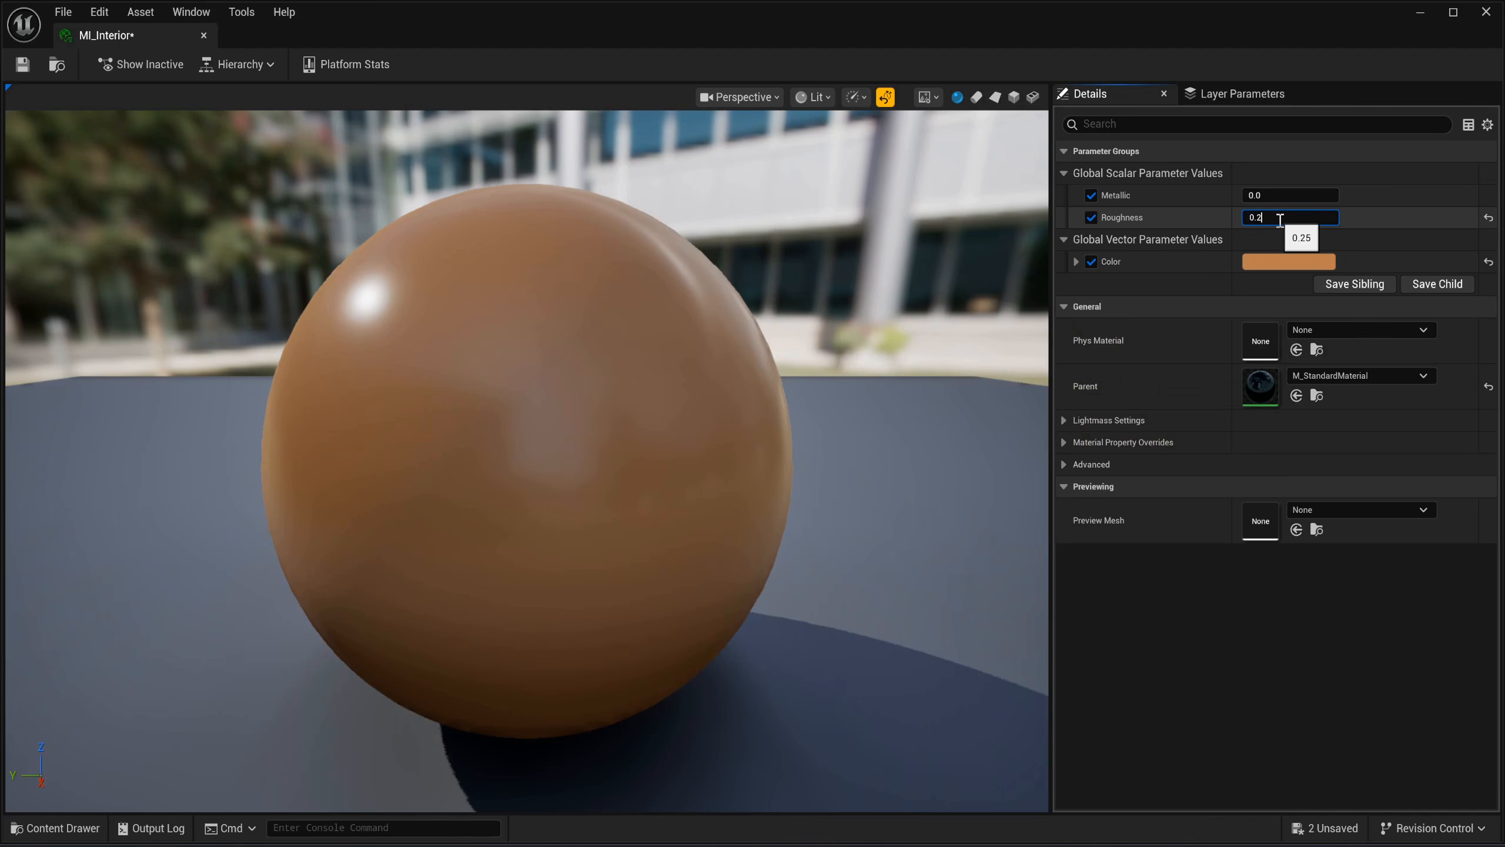
text(5)
key(Return)
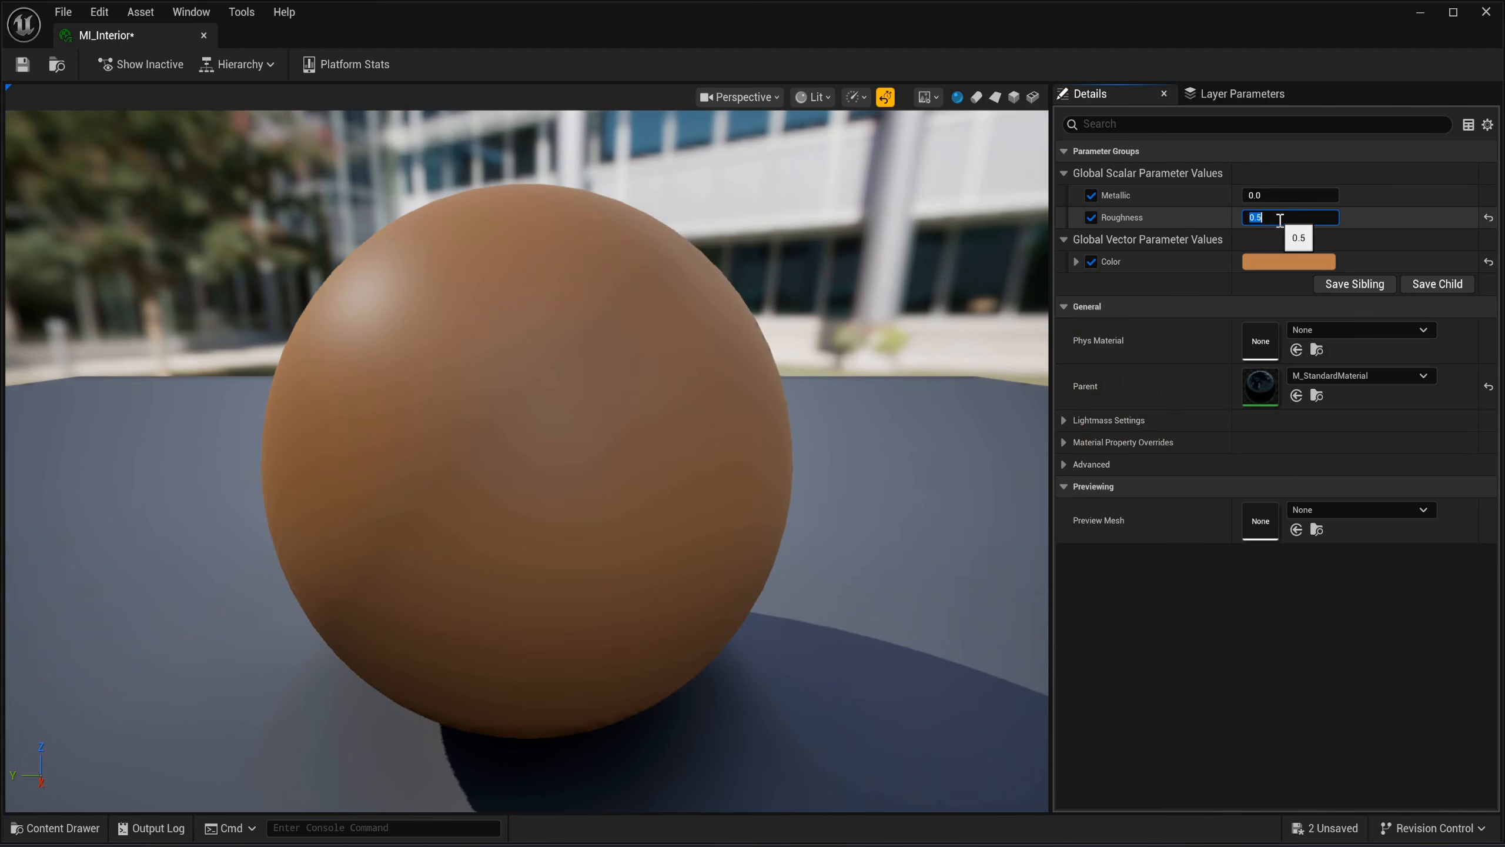
click(23, 64)
click(204, 37)
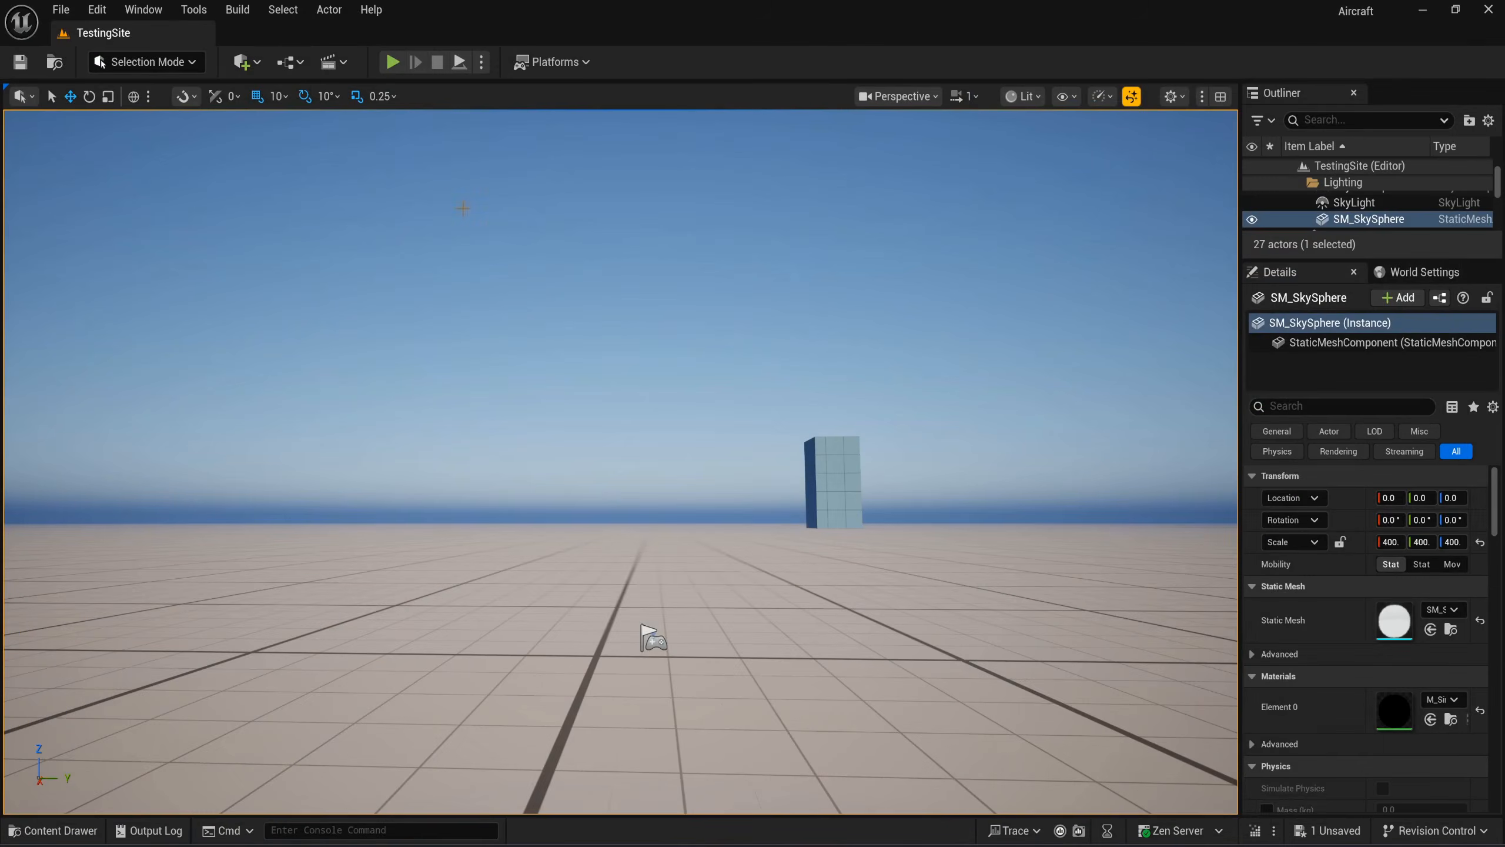
Duplicate MI_Interior in the Cessna folder and name the copy MI_Interior2.
key(ctrl+space)
click(343, 688)
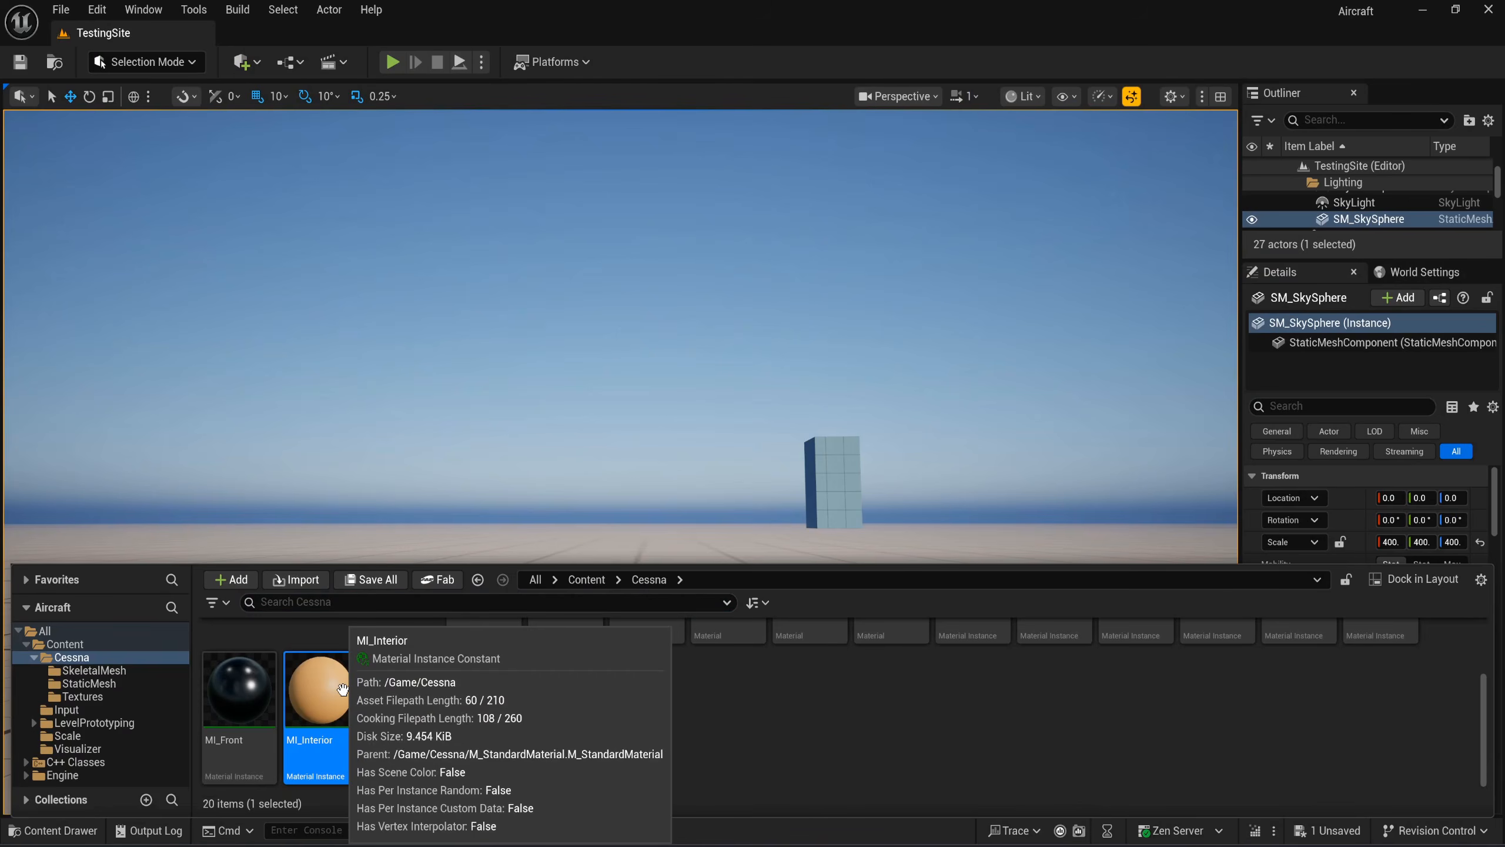
key(ctrl+d)
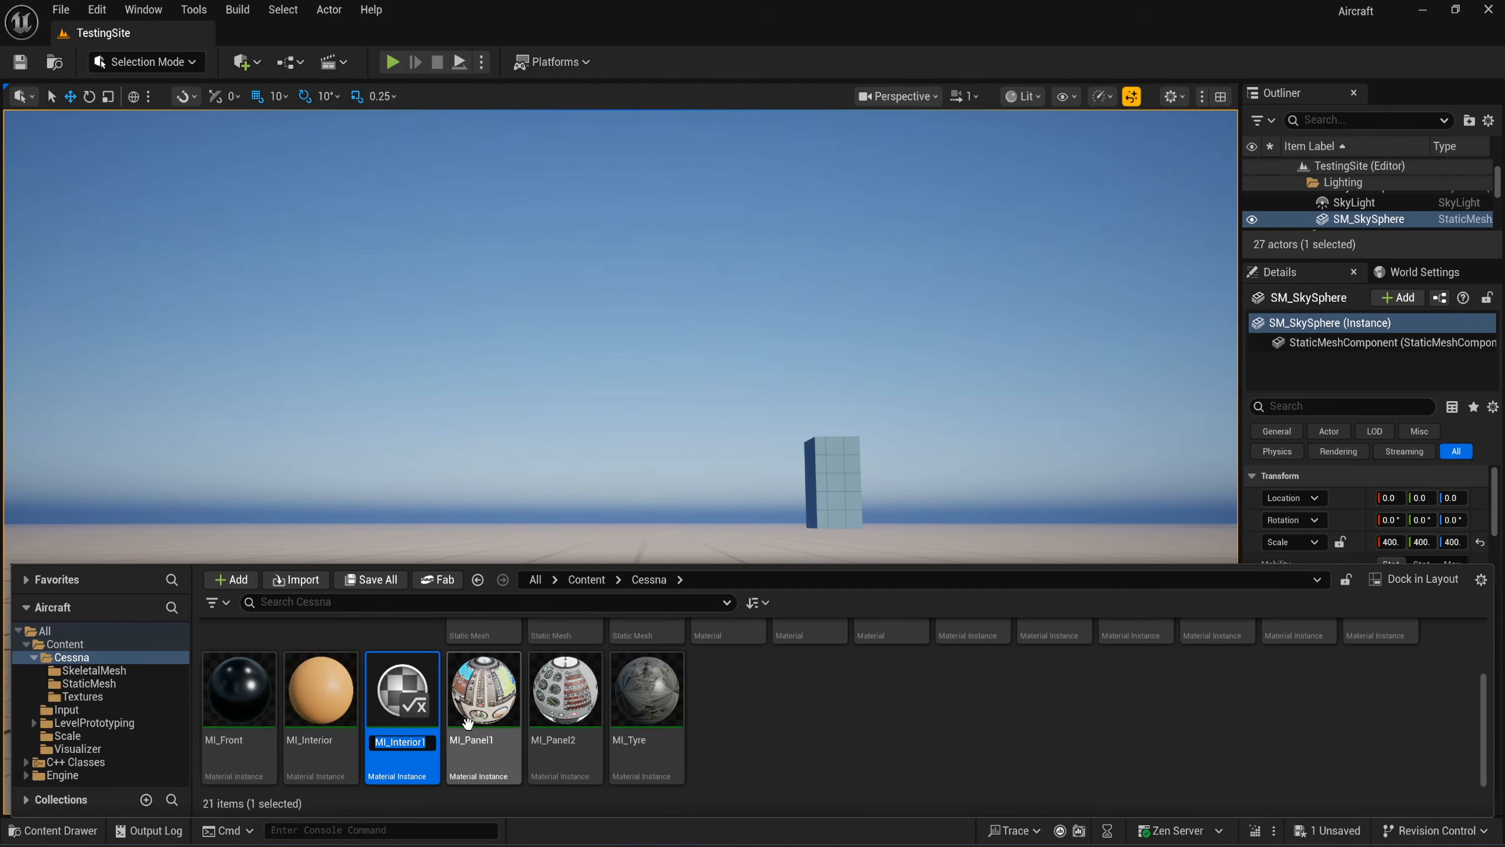
key(Right)
key(BackSpace)
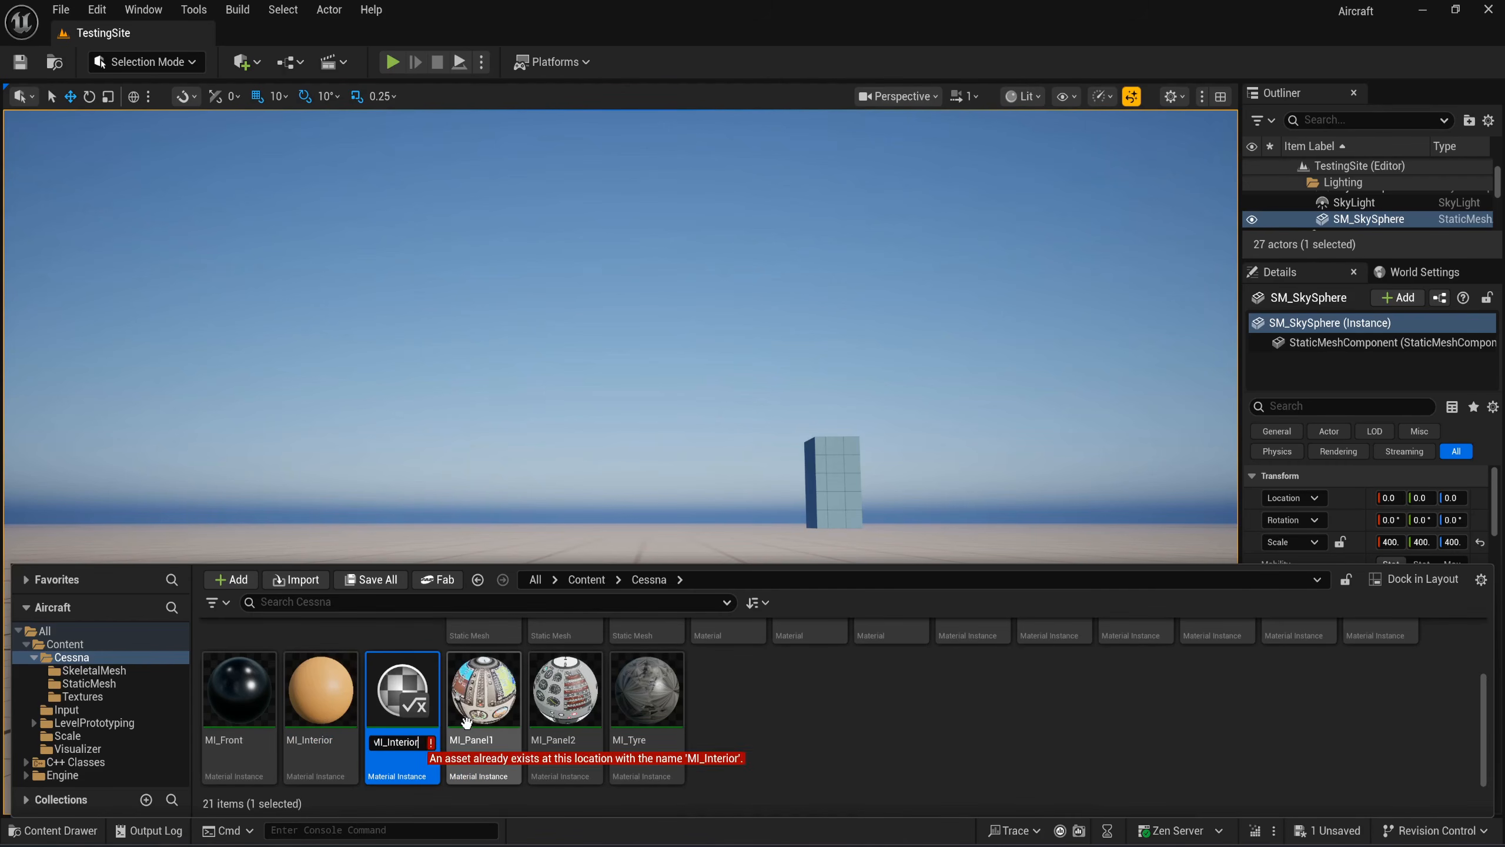
text(2)
key(Return)
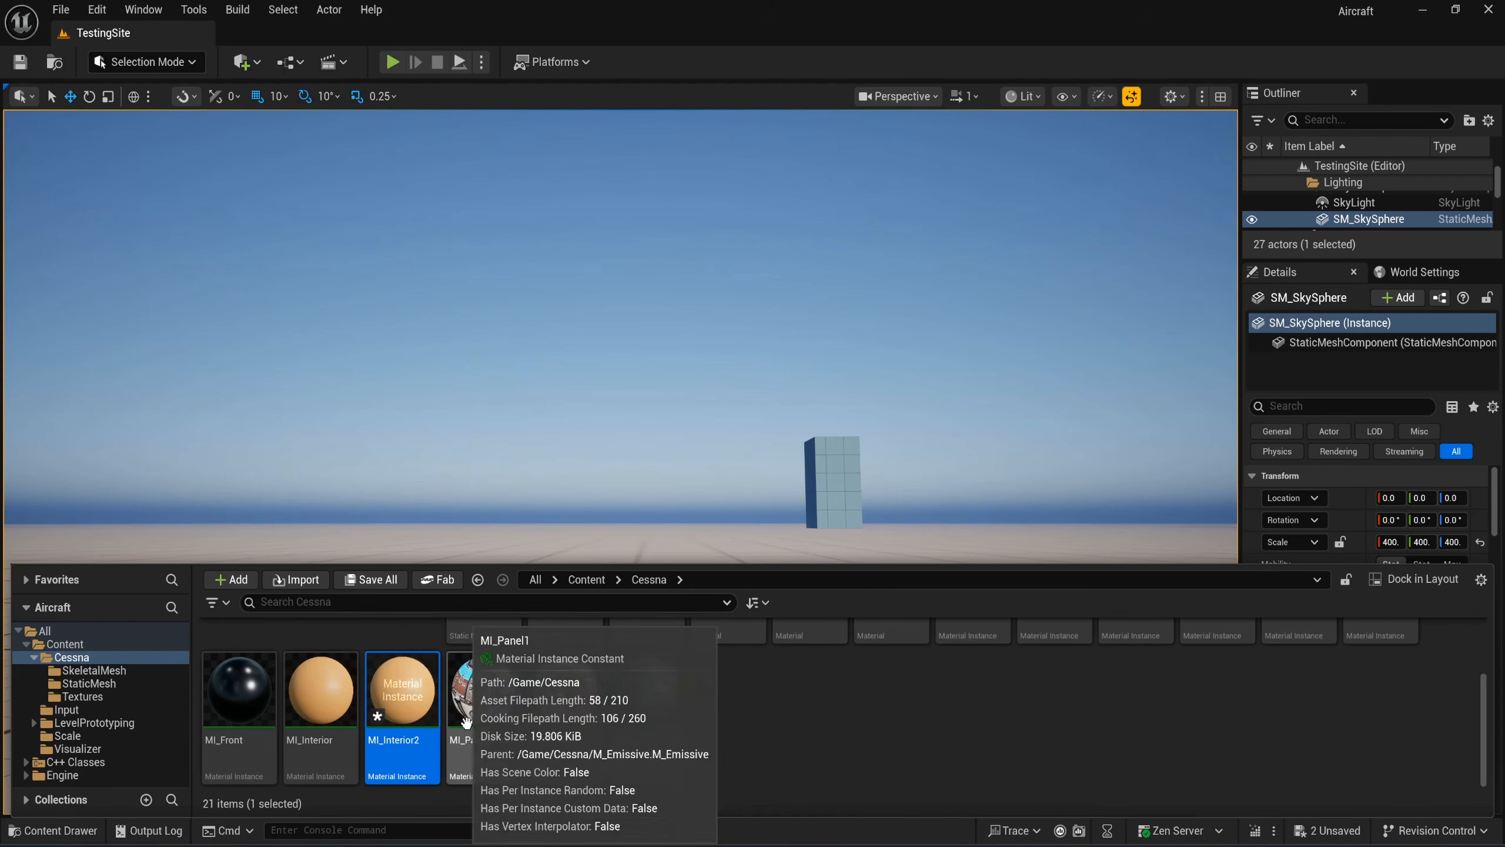
Open MI_Interior2, set its Color parameter to the sRGB hex value 535353FF, and close the instance.
double_click(413, 695)
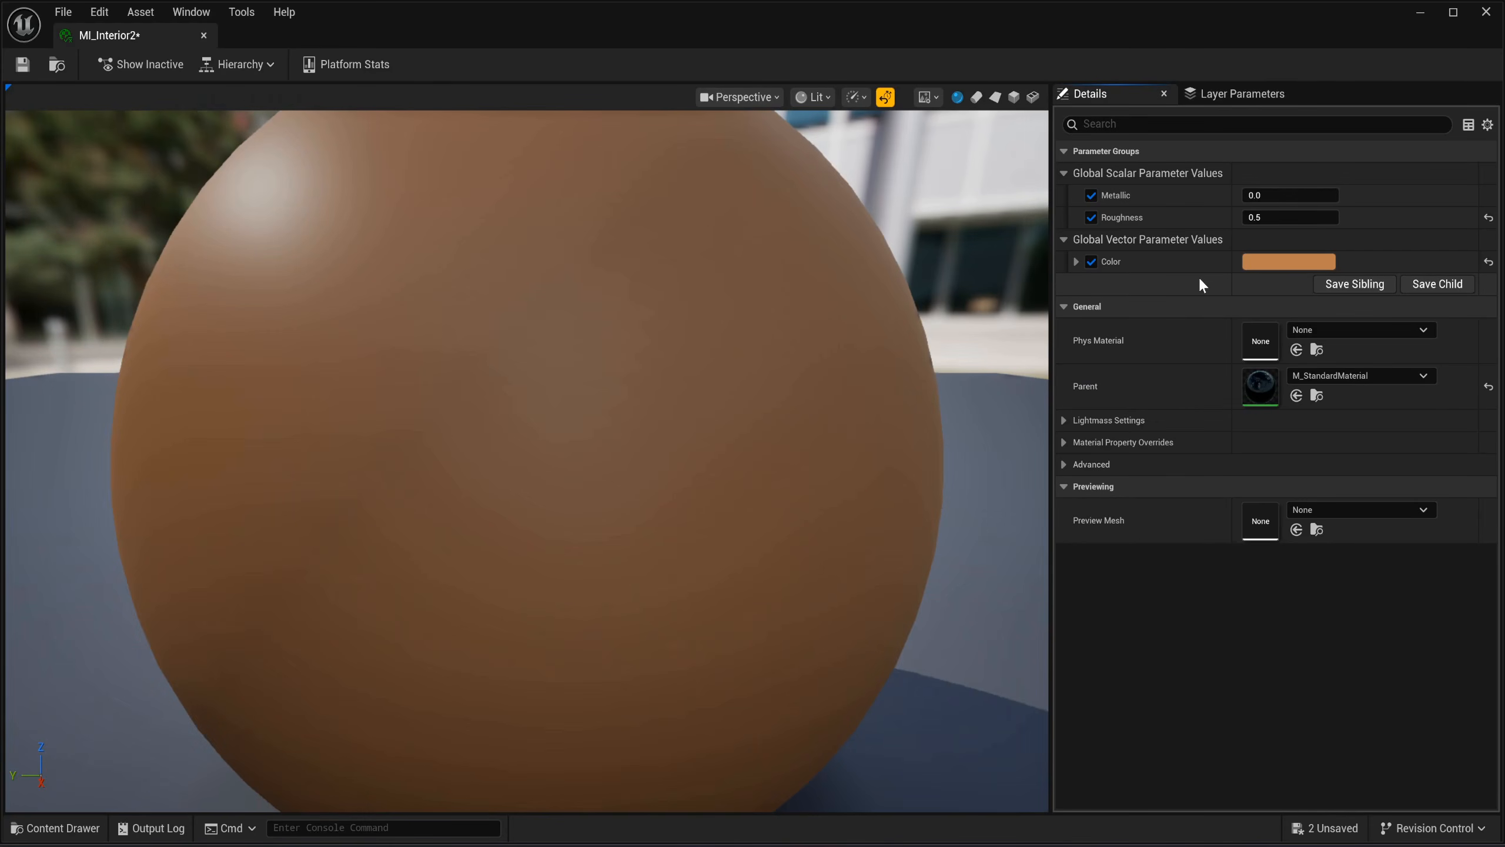
click(1307, 261)
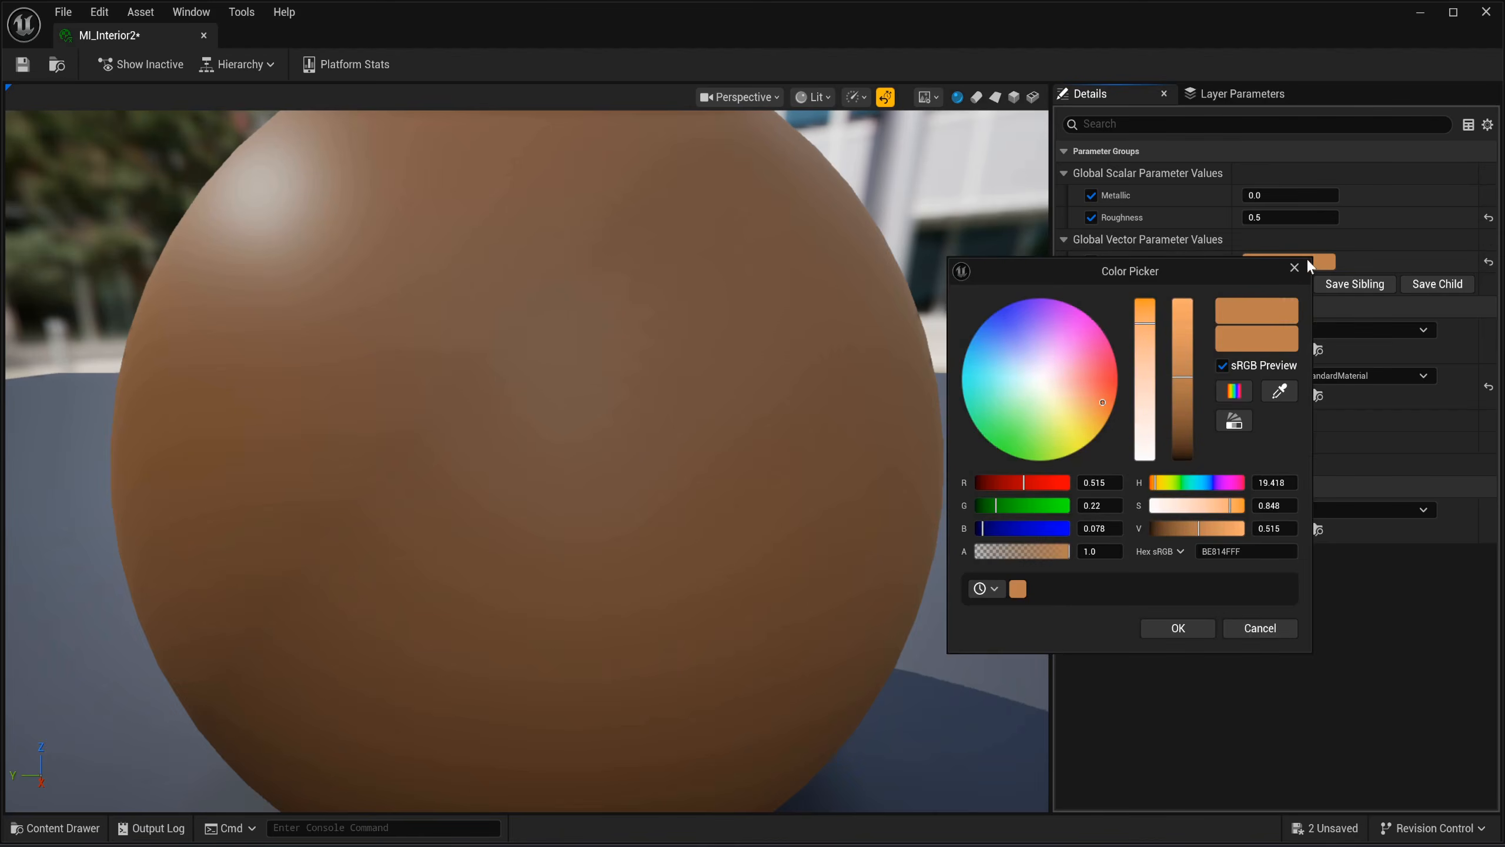
click(1252, 551)
text(53)
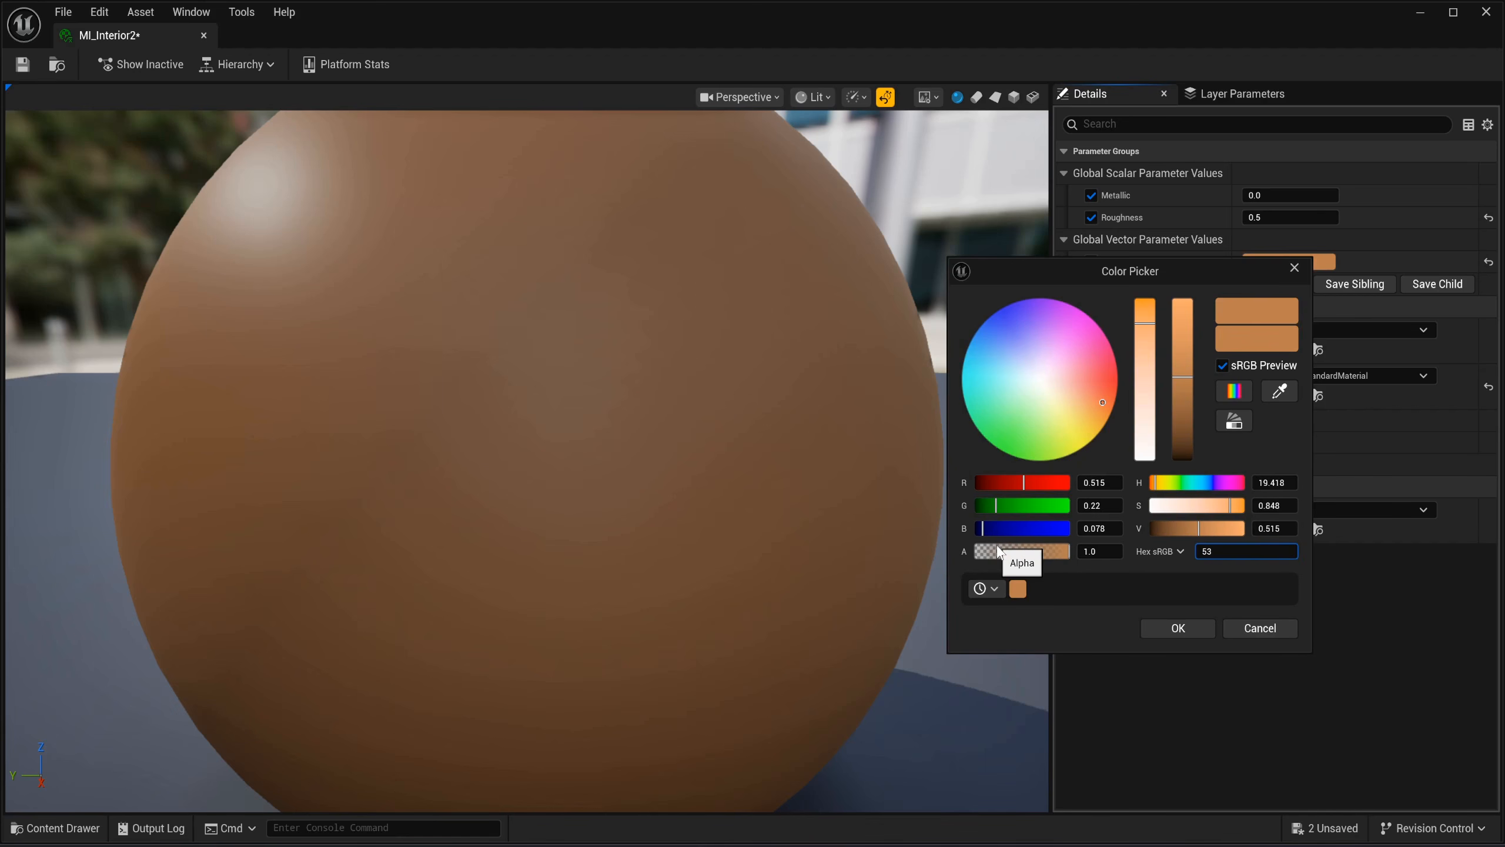
text(5353FF)
key(Return)
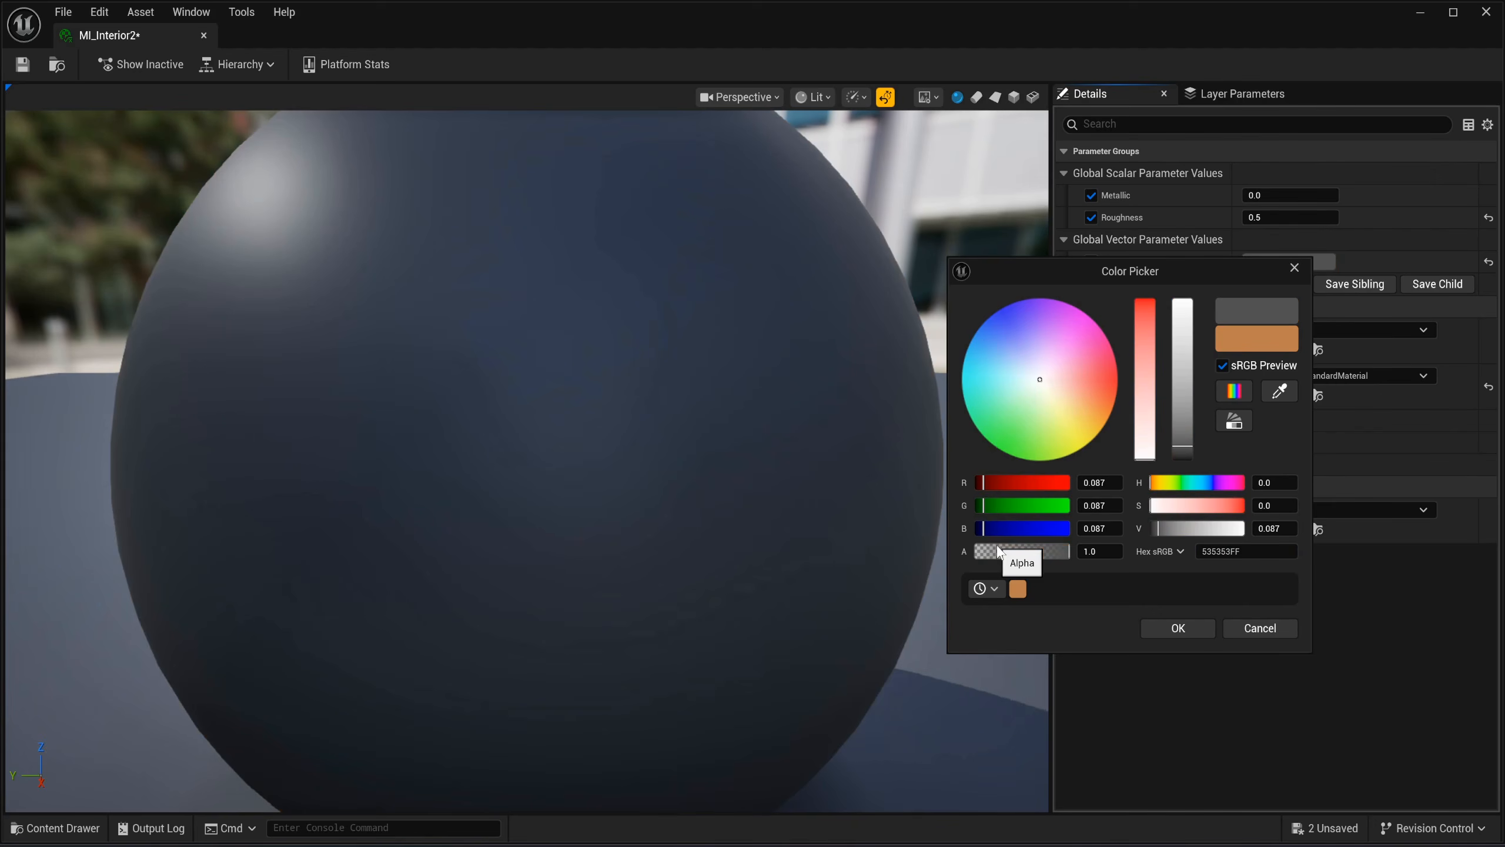
click(1166, 627)
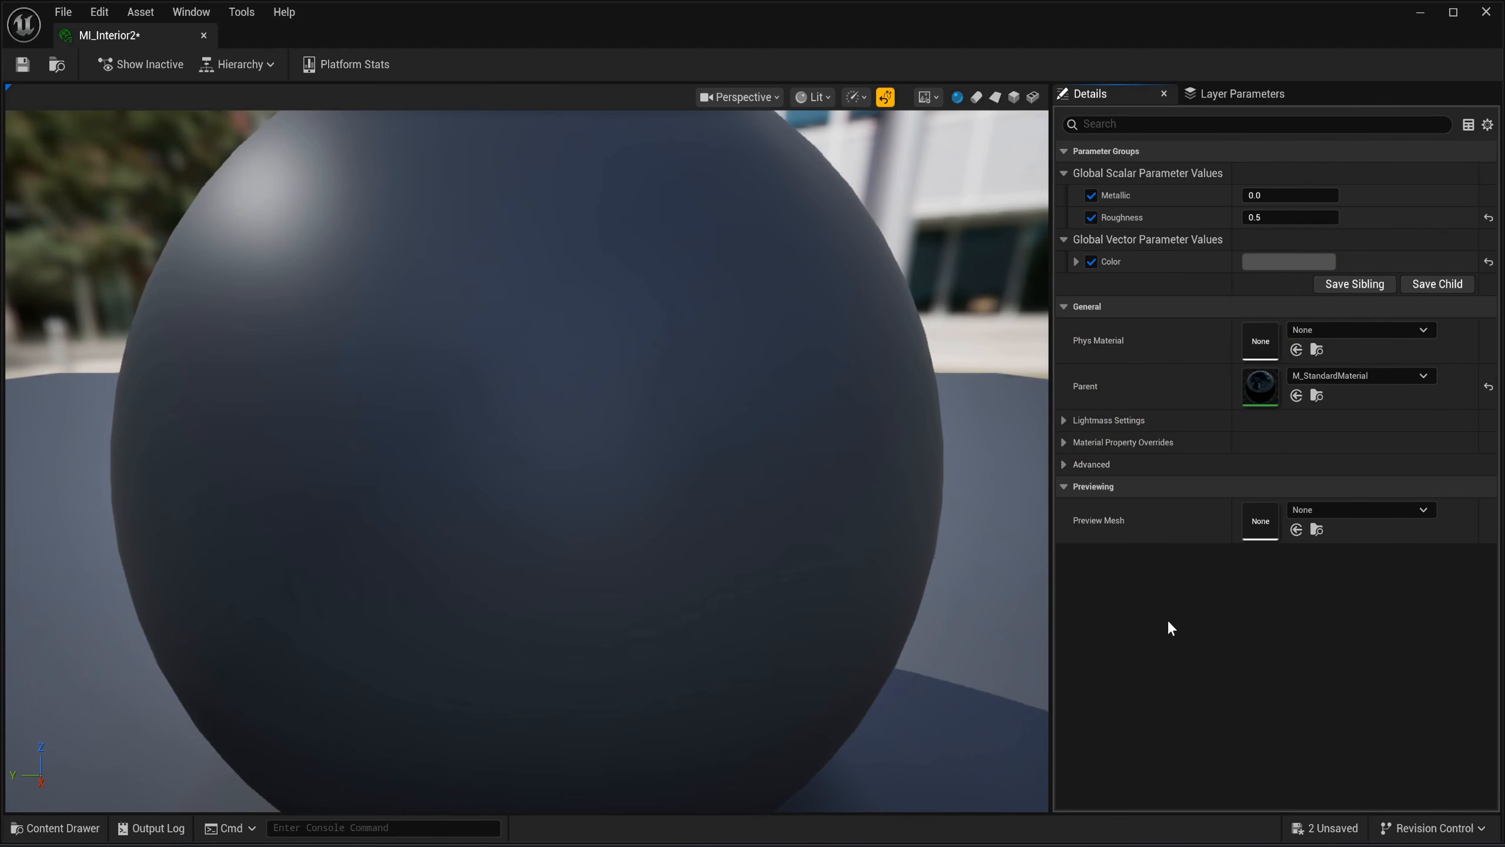
click(204, 36)
Duplicate MI_Interior2 in the Cessna folder and name the copy MI_Metal.
key(ctrl+space)
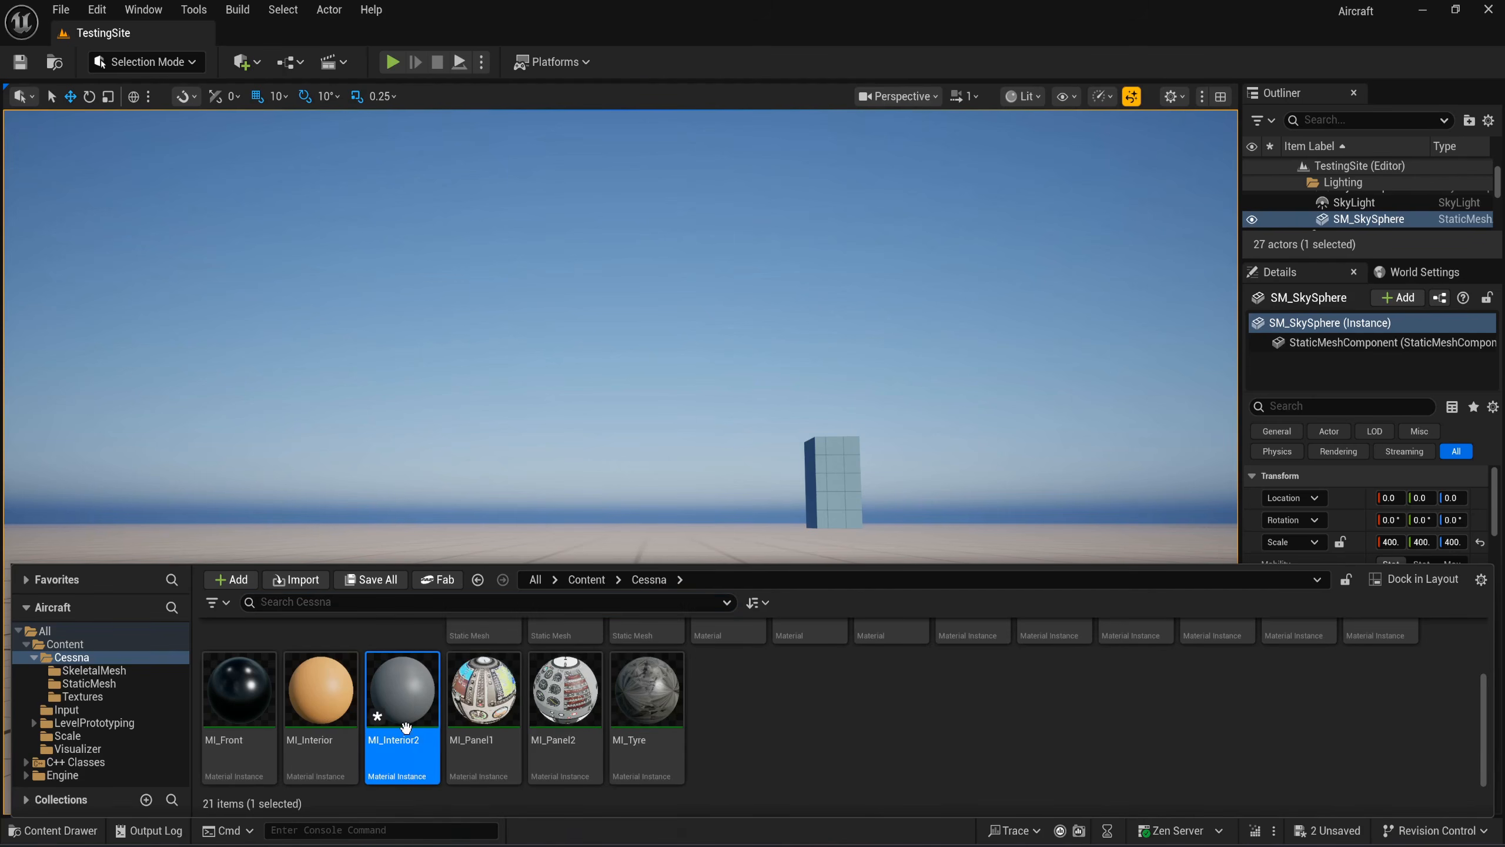
key(ctrl+d)
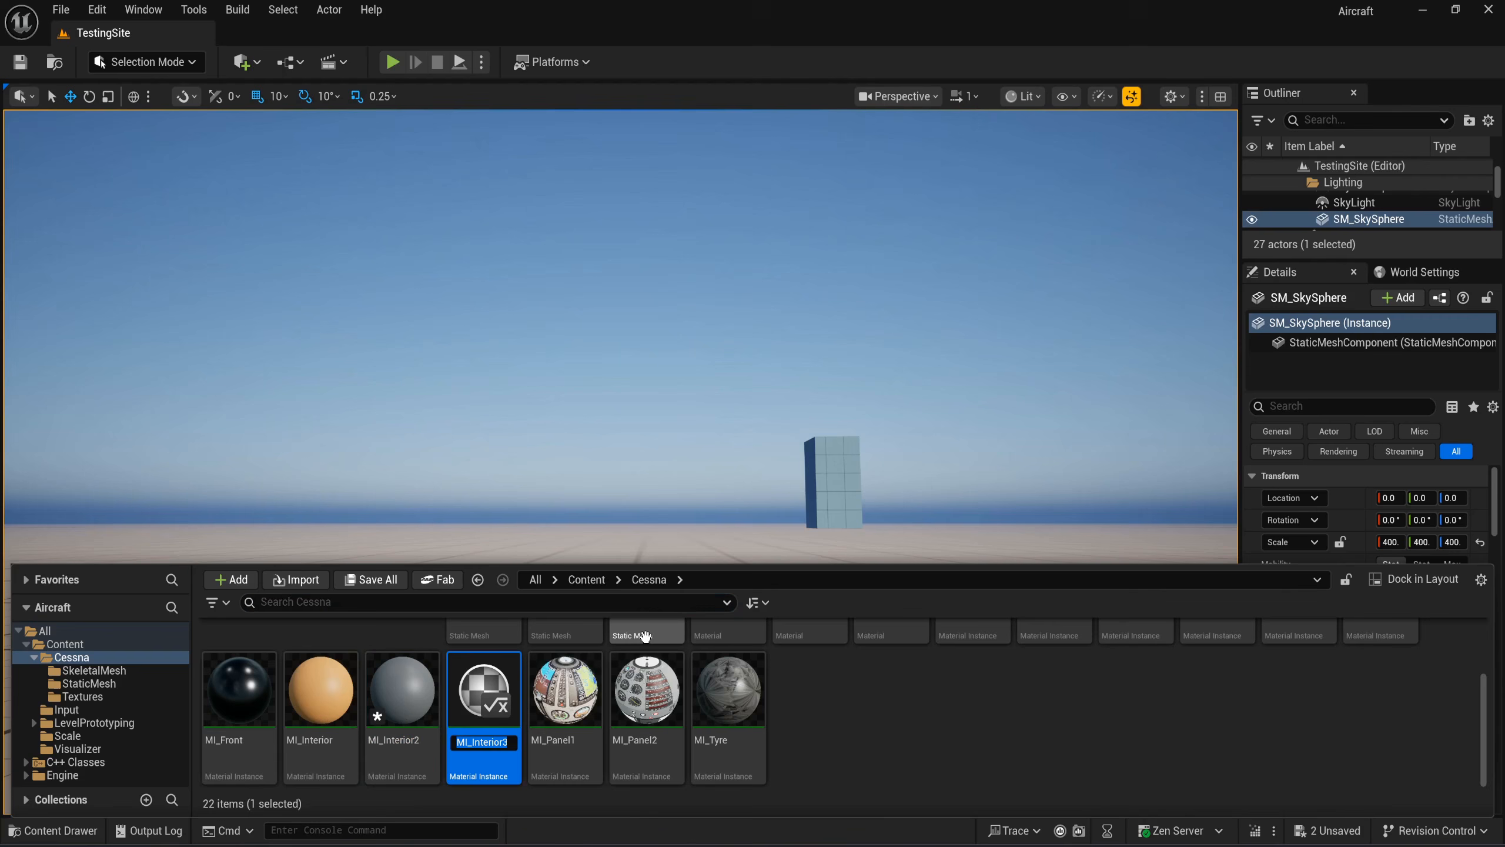
key(Right)
key(BackSpace)
key(BackSpace)
key(BackSpace)
key(BackSpace)
key(BackSpace)
key(BackSpace)
key(BackSpace)
key(BackSpace)
key(BackSpace)
text(Metal)
key(Return)
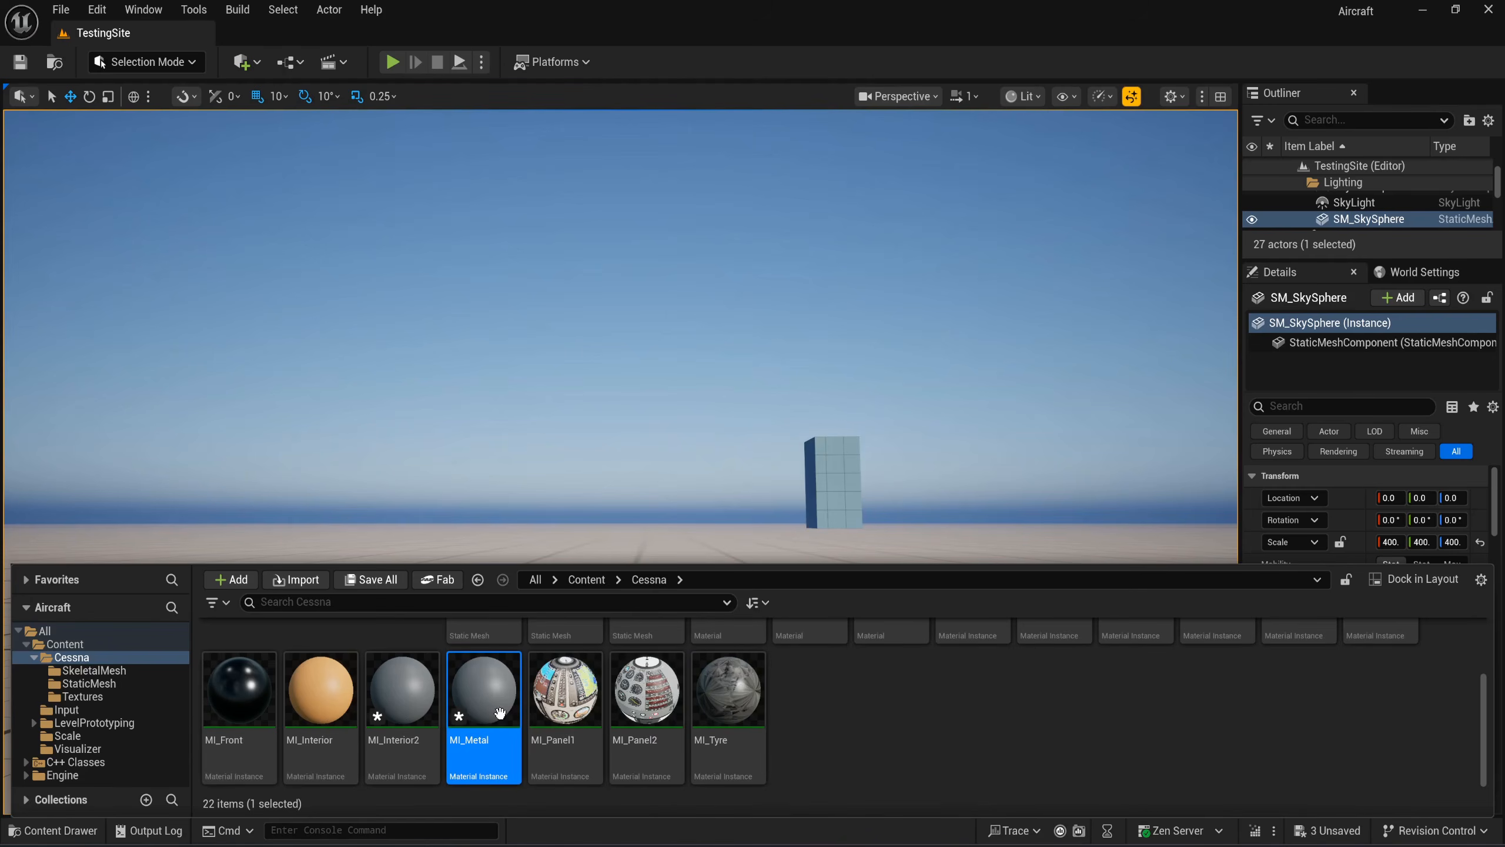
Open MI_Metal, set its Metallic value to 0.7, then save and close the instance.
double_click(500, 713)
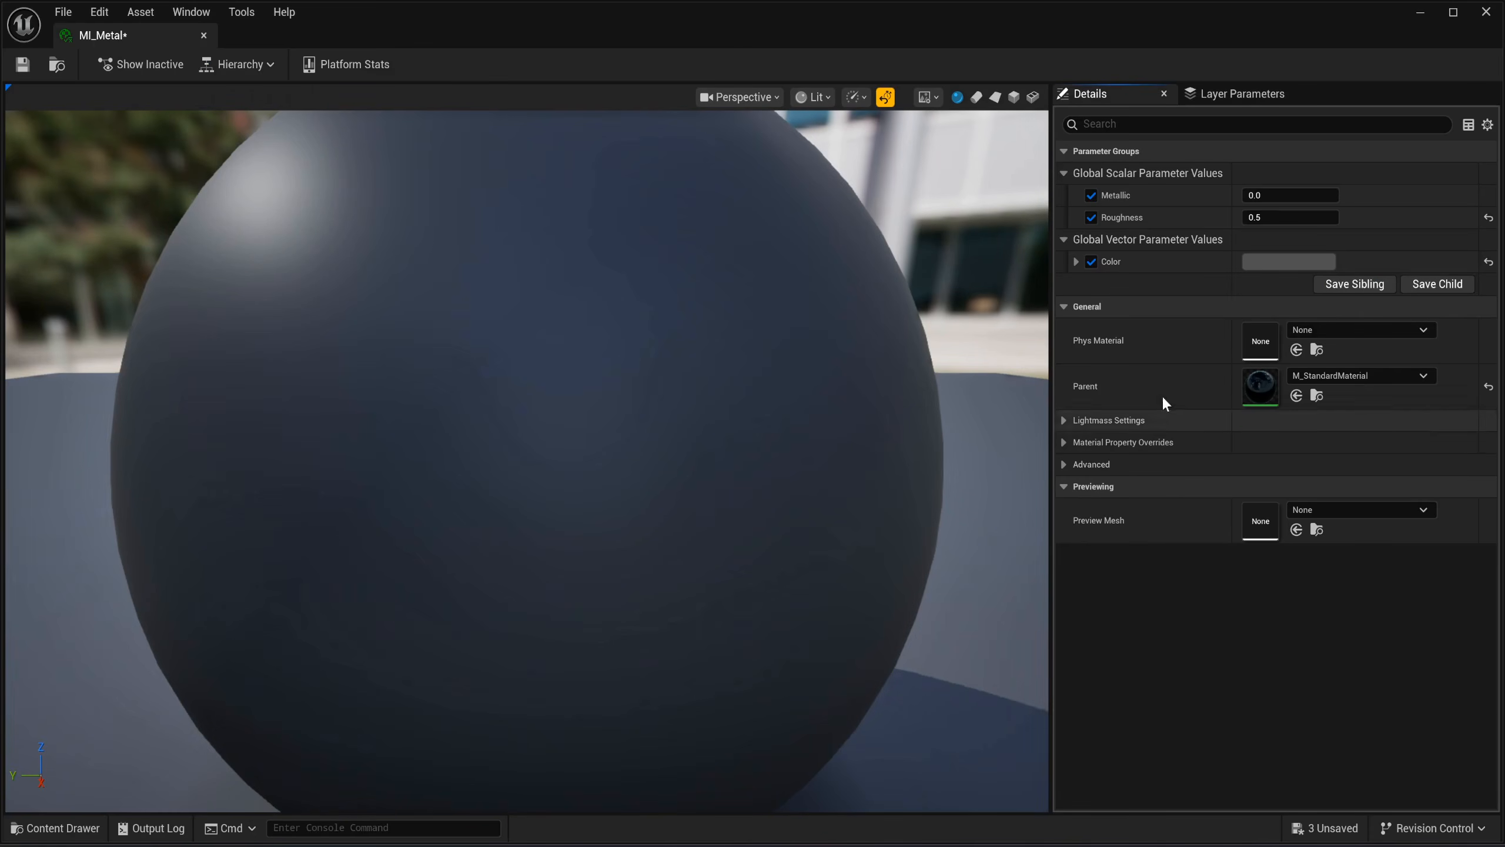
click(1259, 197)
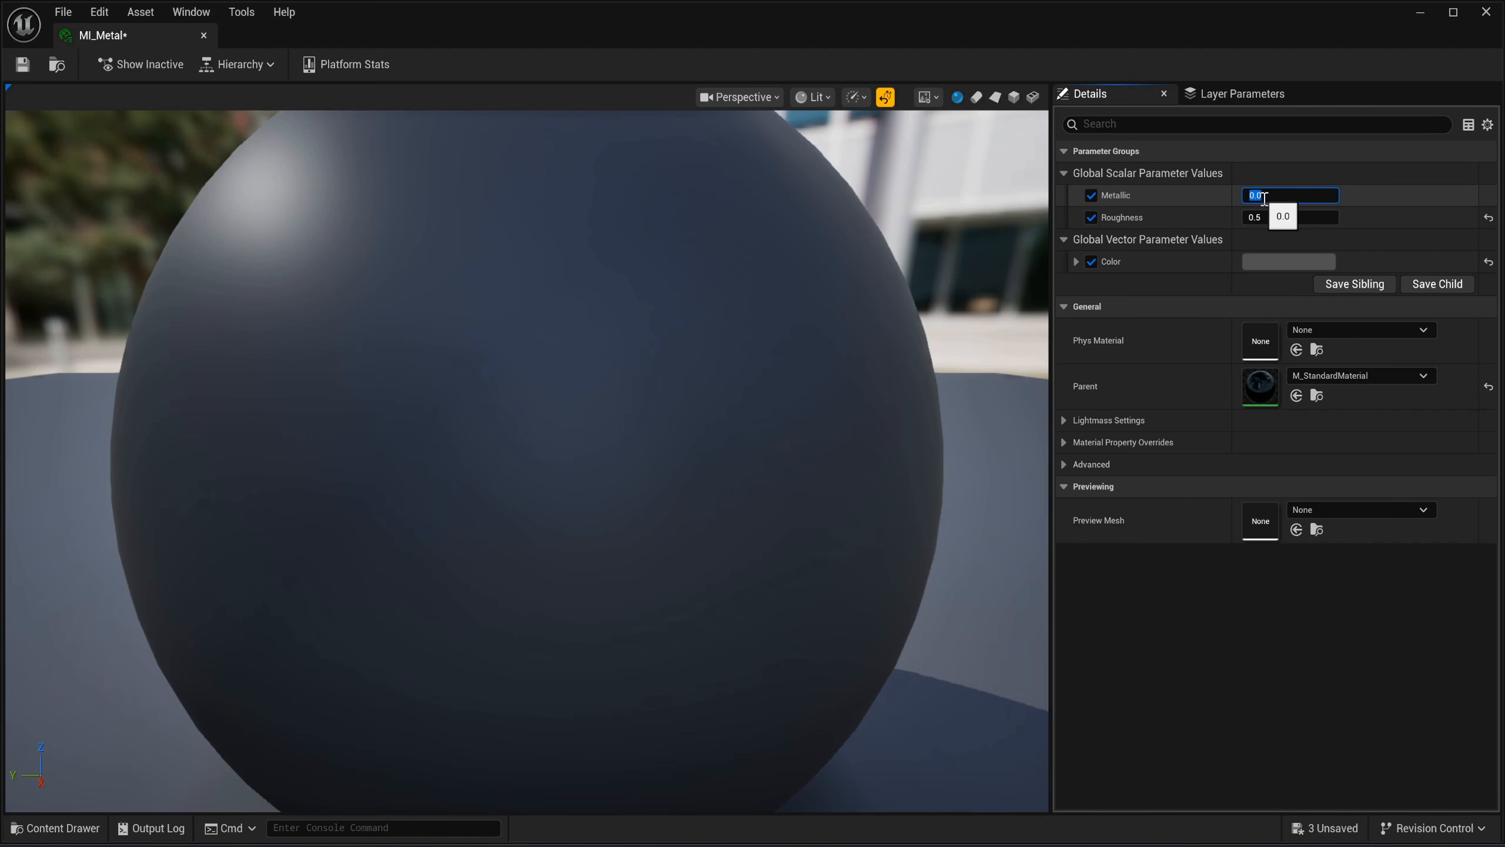
text(0.7)
key(Return)
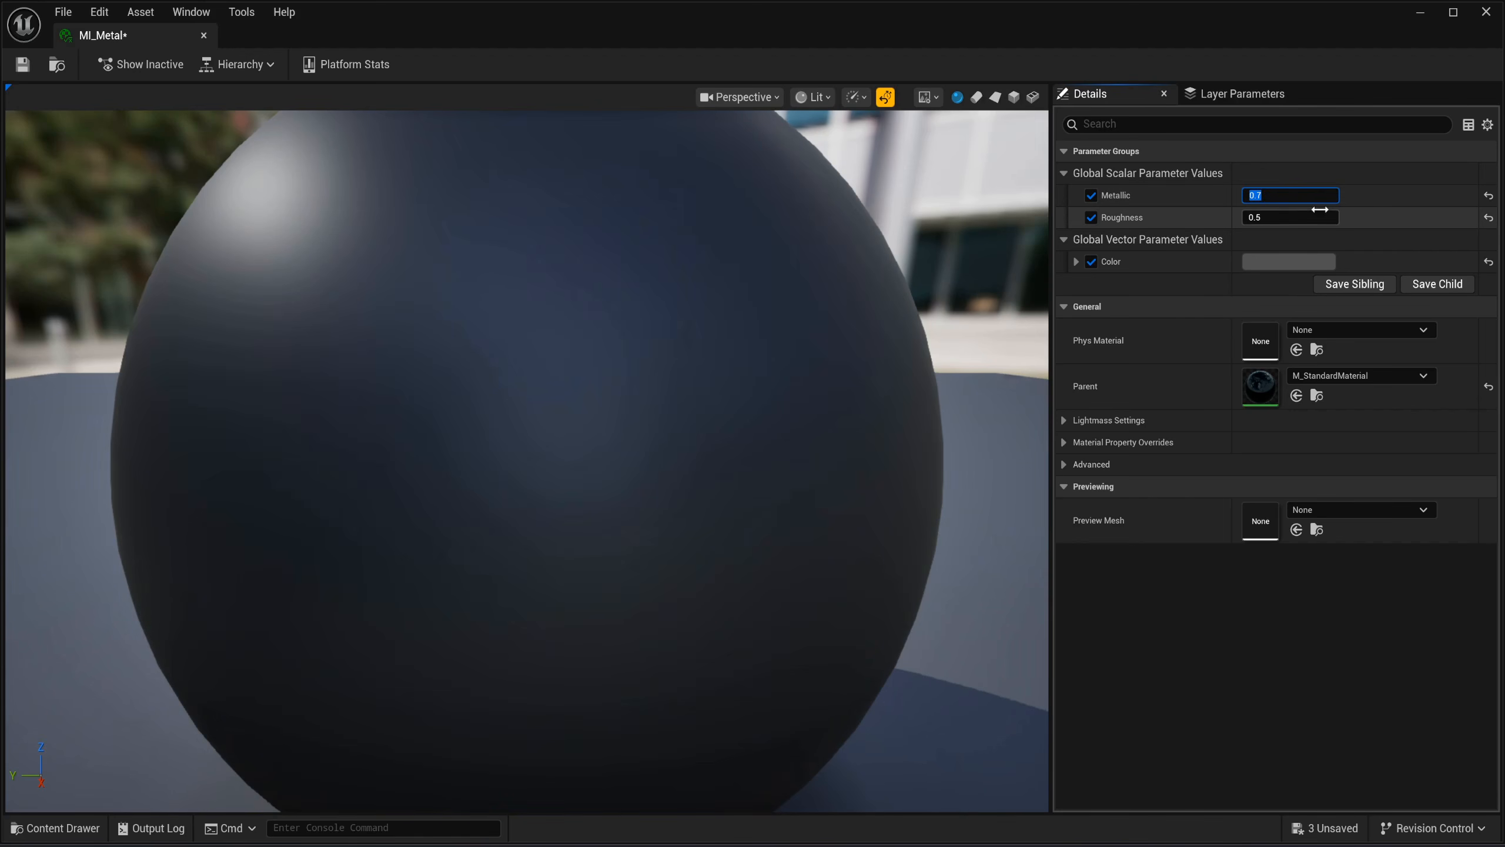
click(22, 65)
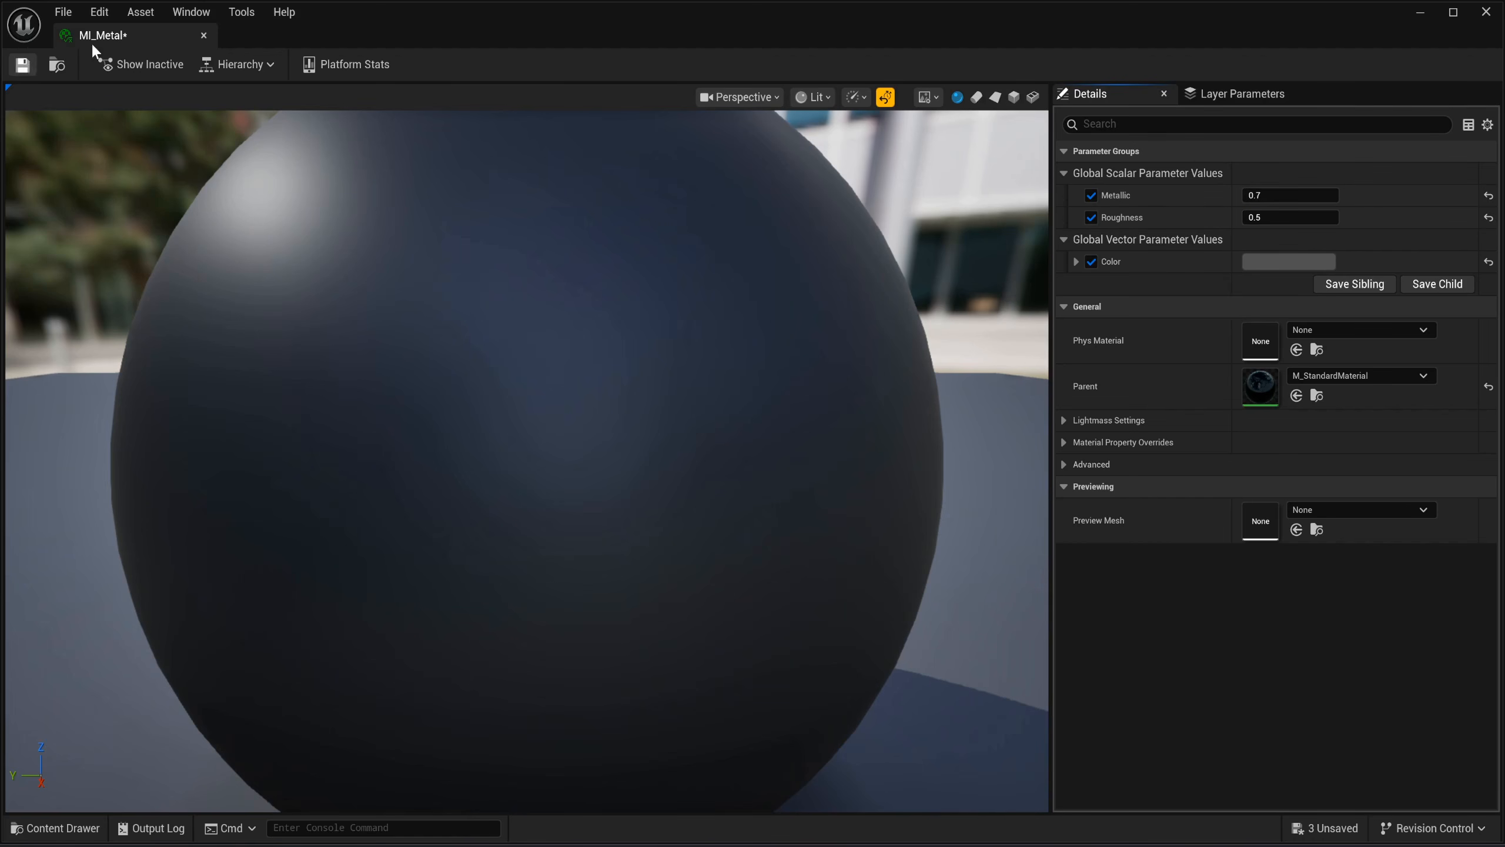
click(203, 35)
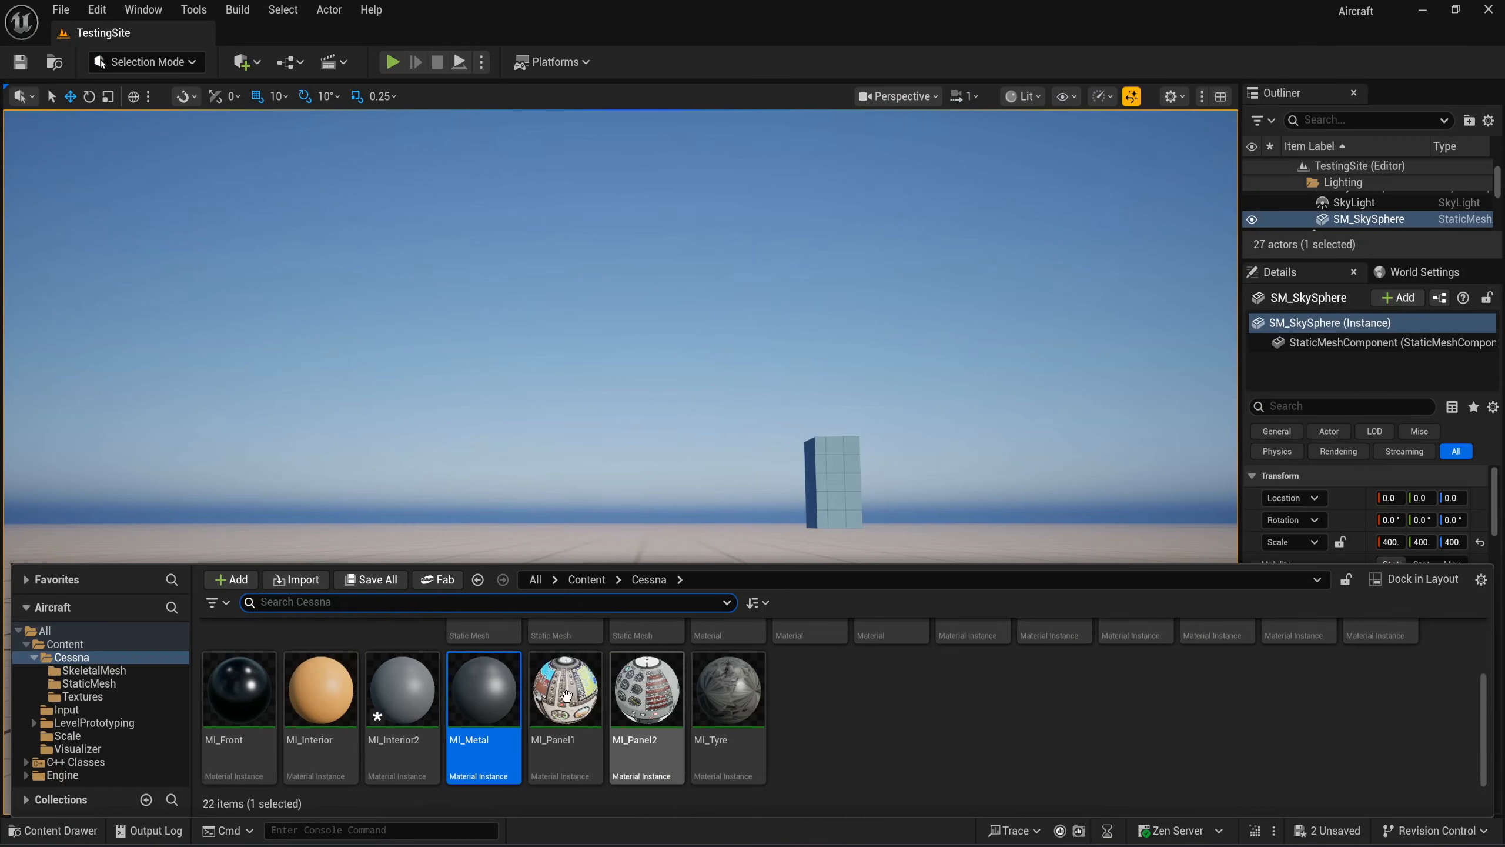
Duplicate MI_Metal in the Cessna folder and name the copy MI_Metal2.
click(492, 704)
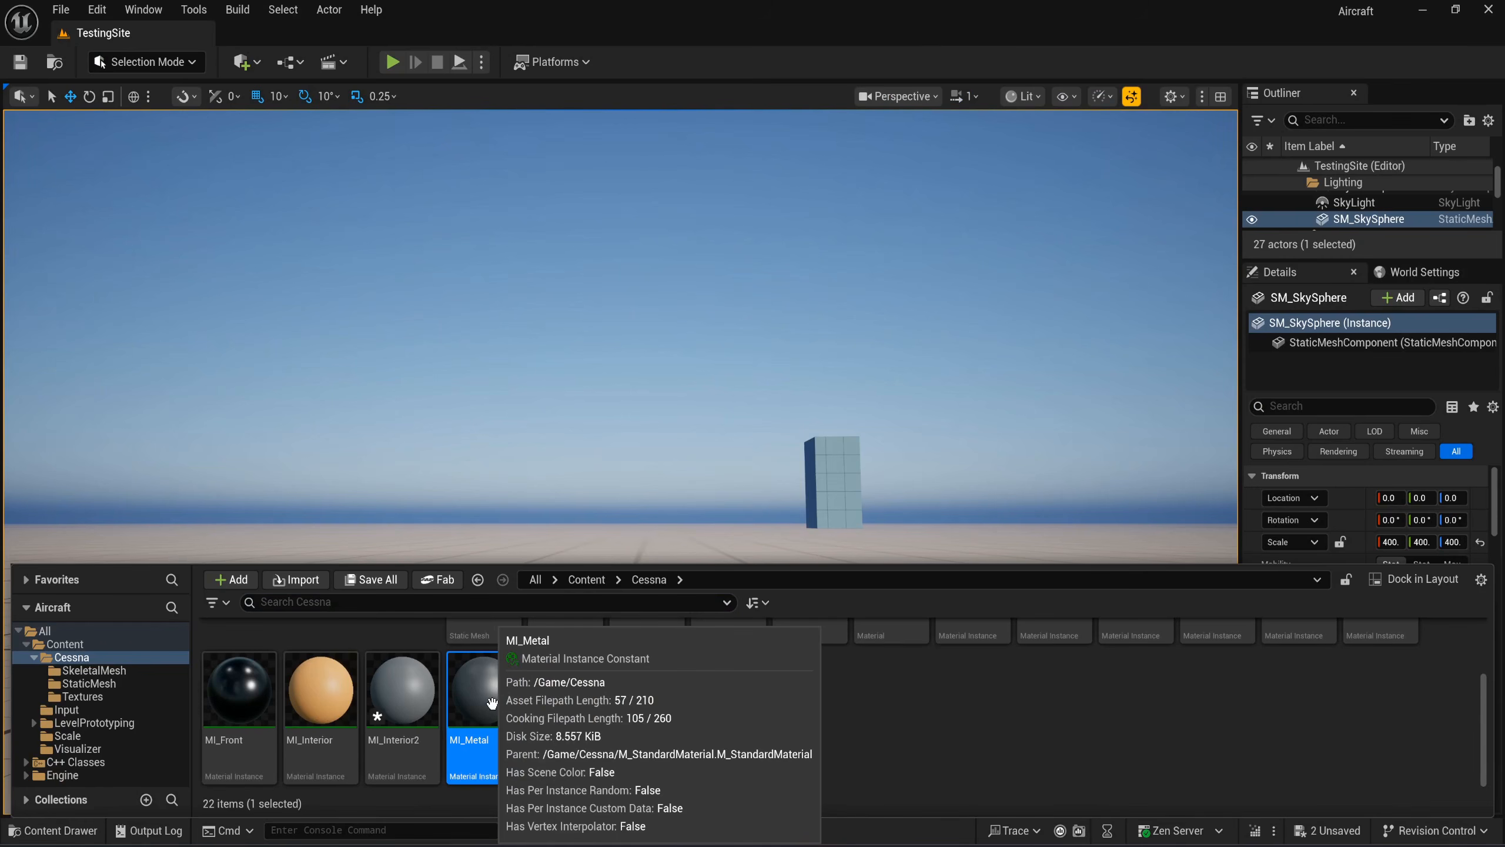
key(ctrl+d)
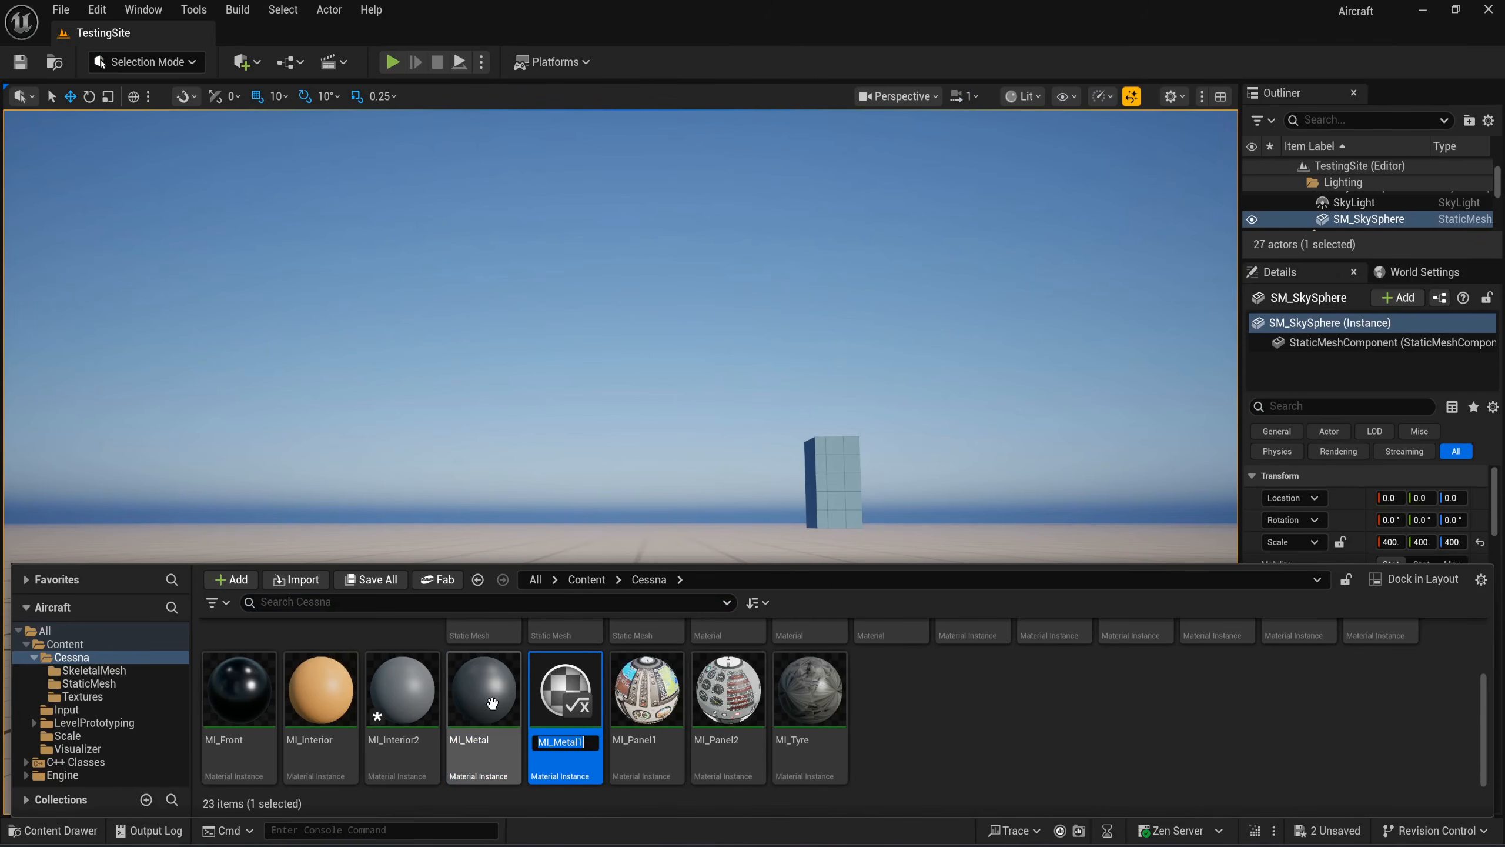
key(Right)
key(BackSpace)
text(2)
key(Return)
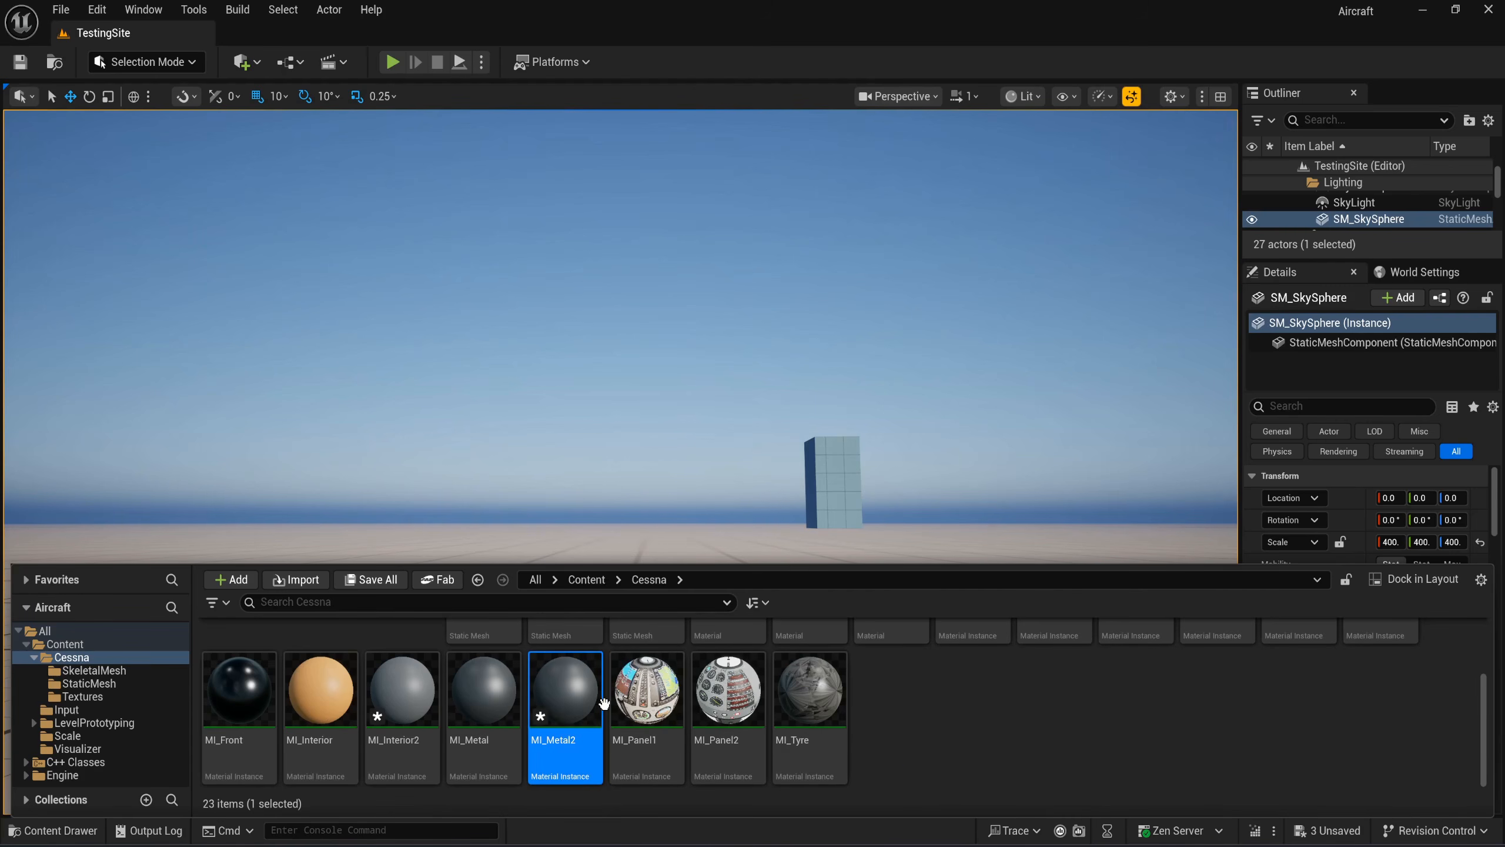
Open the MI_Metal2 material instance and set its Metallic value to 1.
double_click(578, 692)
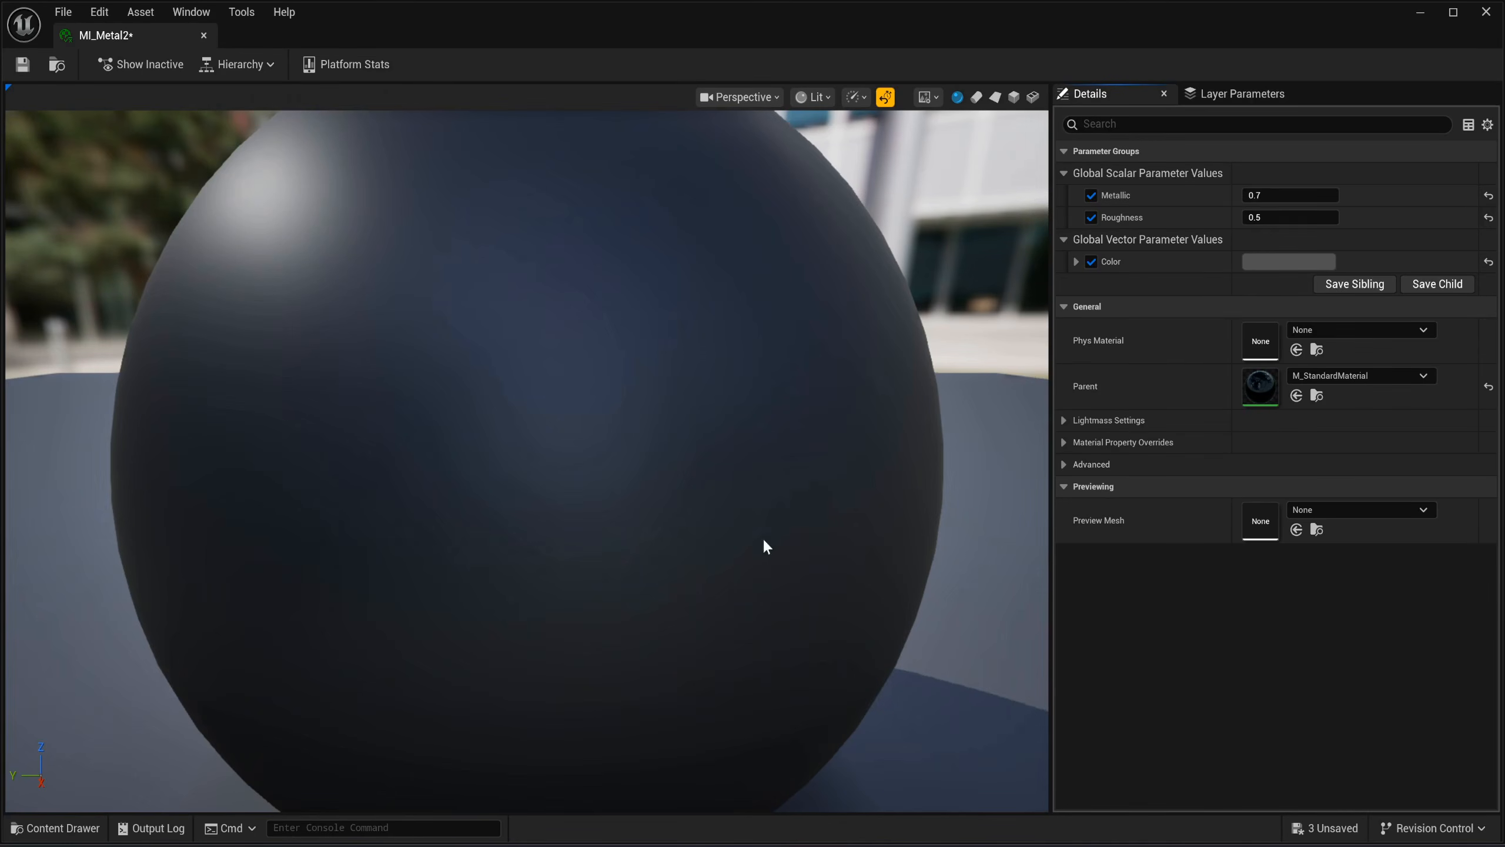
click(1282, 195)
text(1)
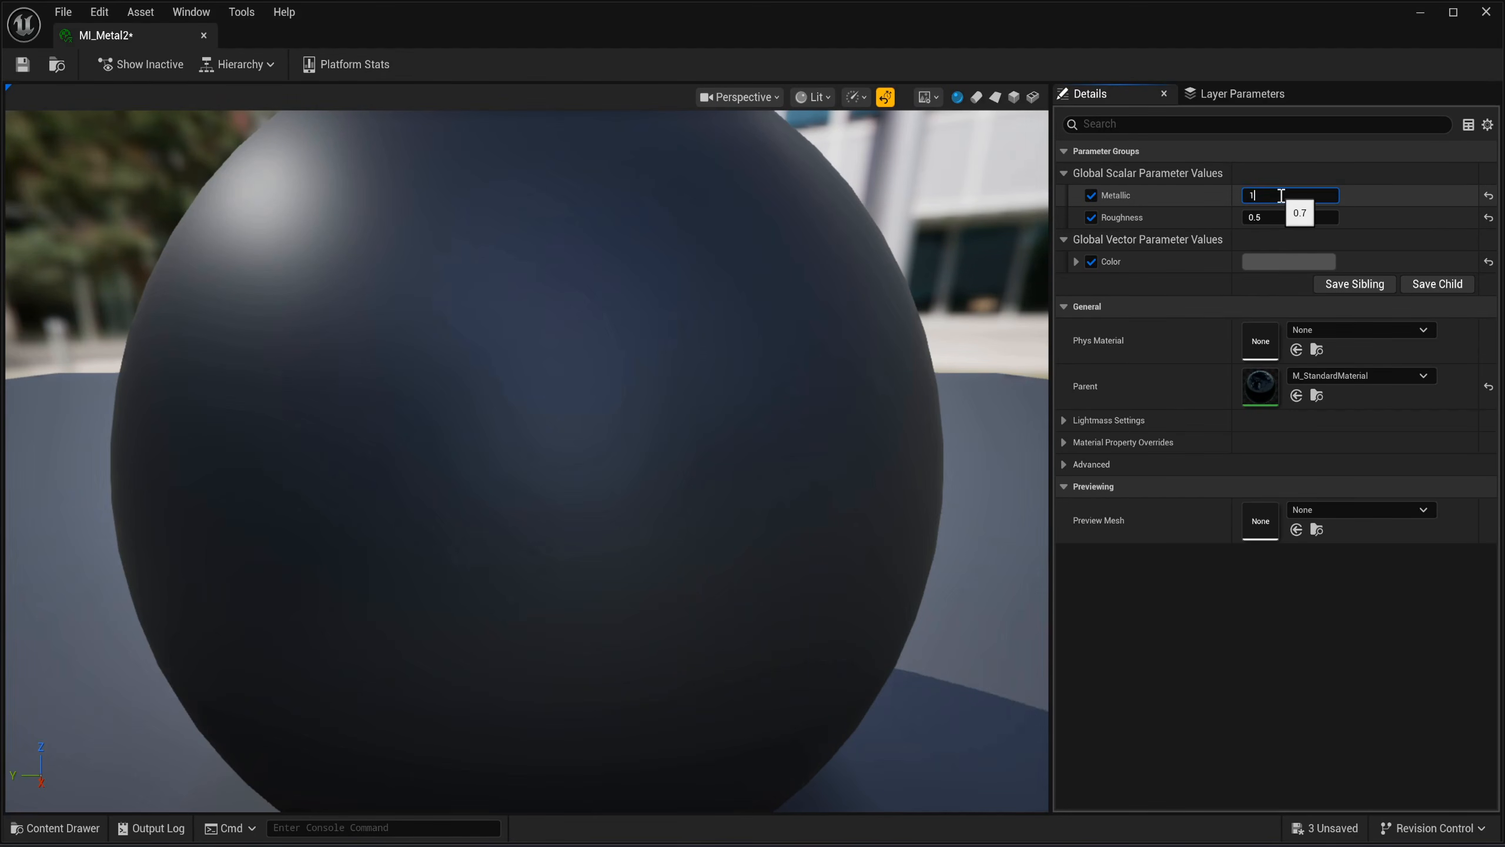
key(Return)
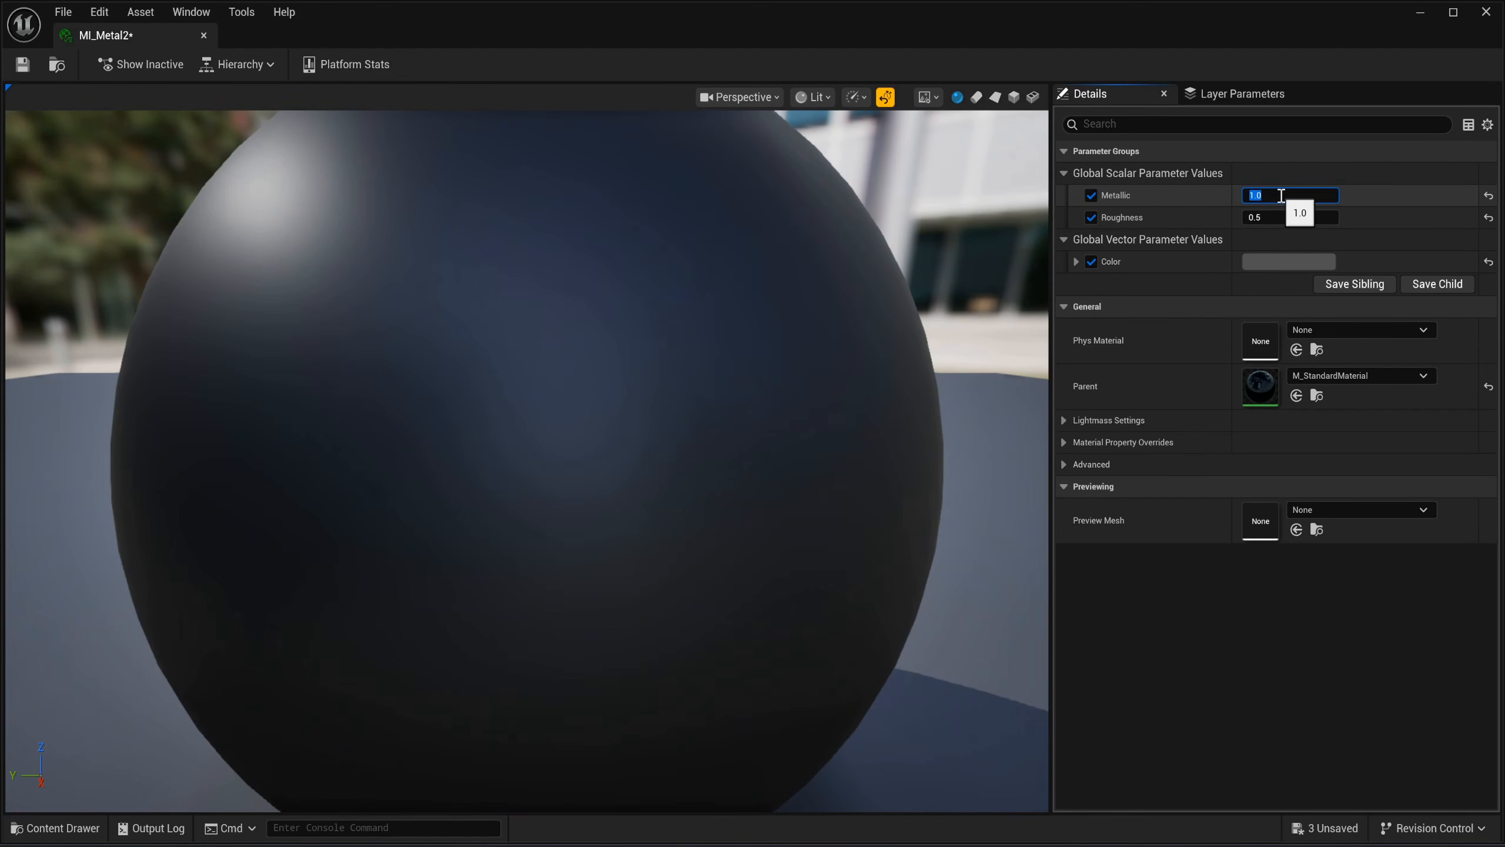
Set MI_Metal2's Color parameter to the sRGB hex value 818181FF, then save and close the instance.
click(1301, 265)
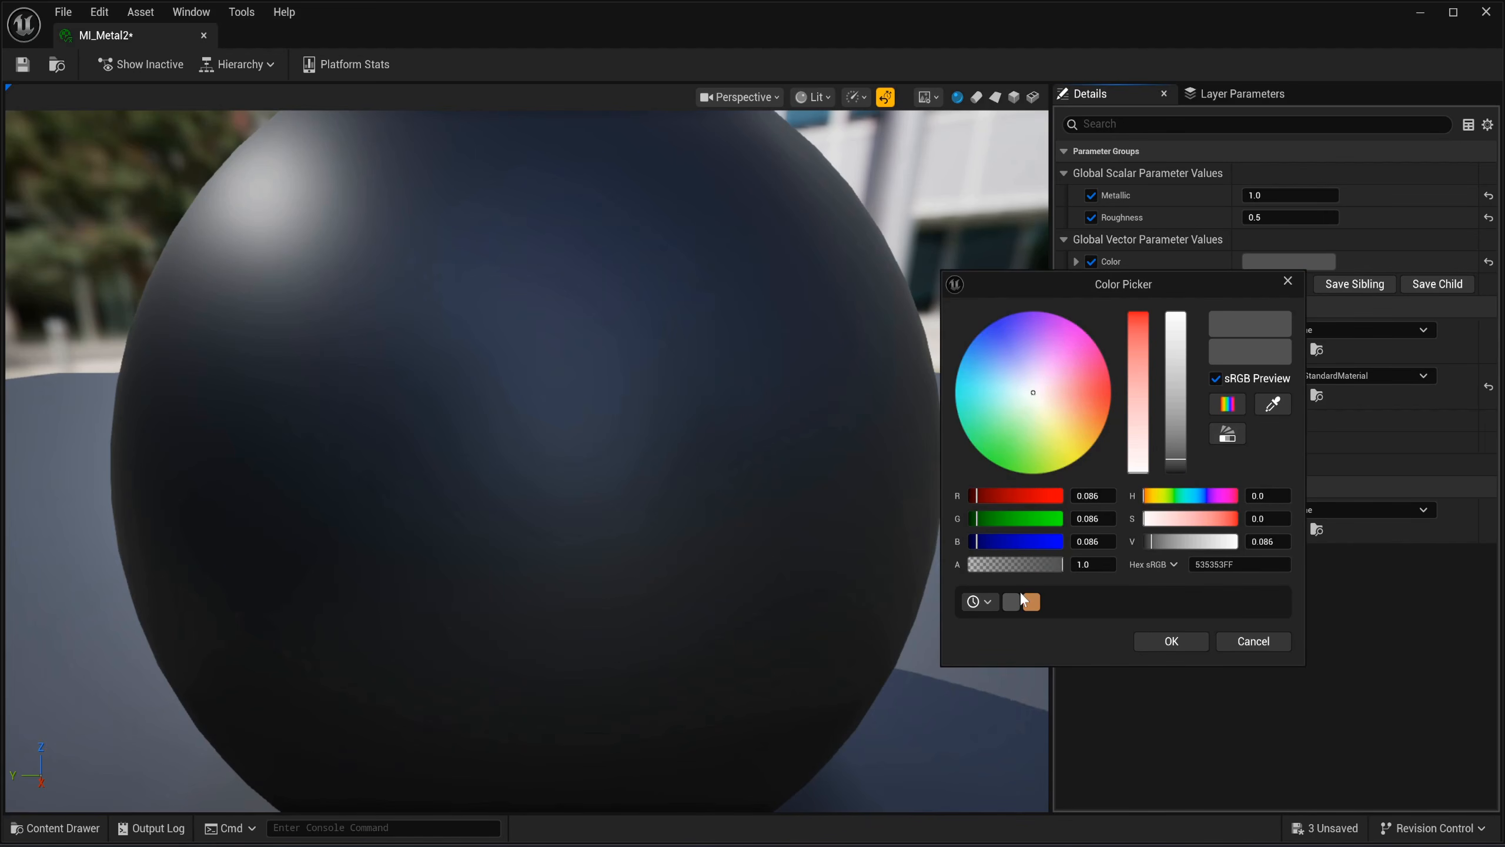
click(1247, 562)
text(818181FF)
click(1171, 643)
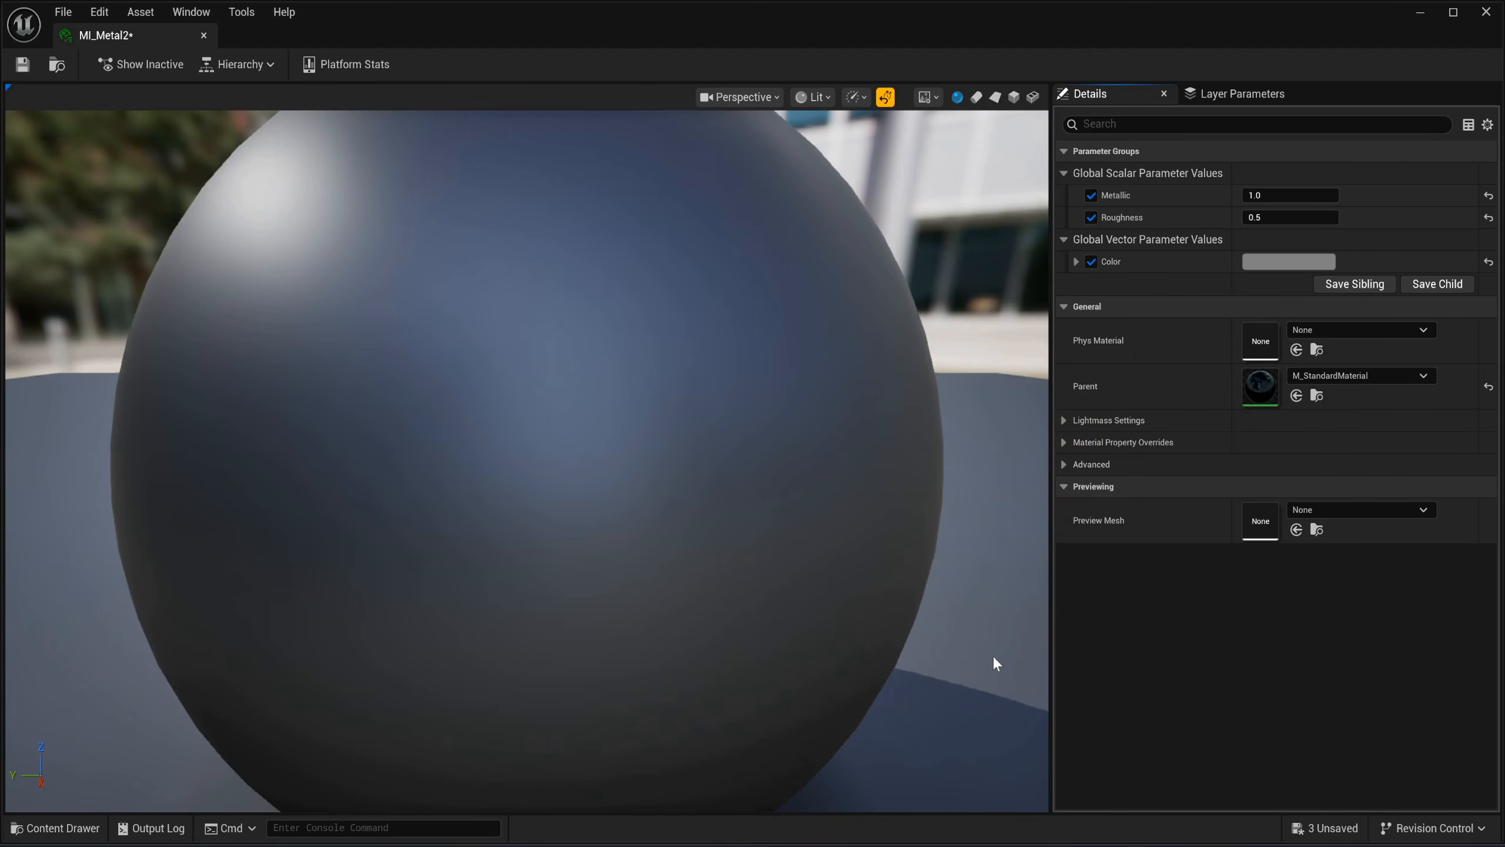
click(23, 64)
click(203, 35)
key(ctrl+space)
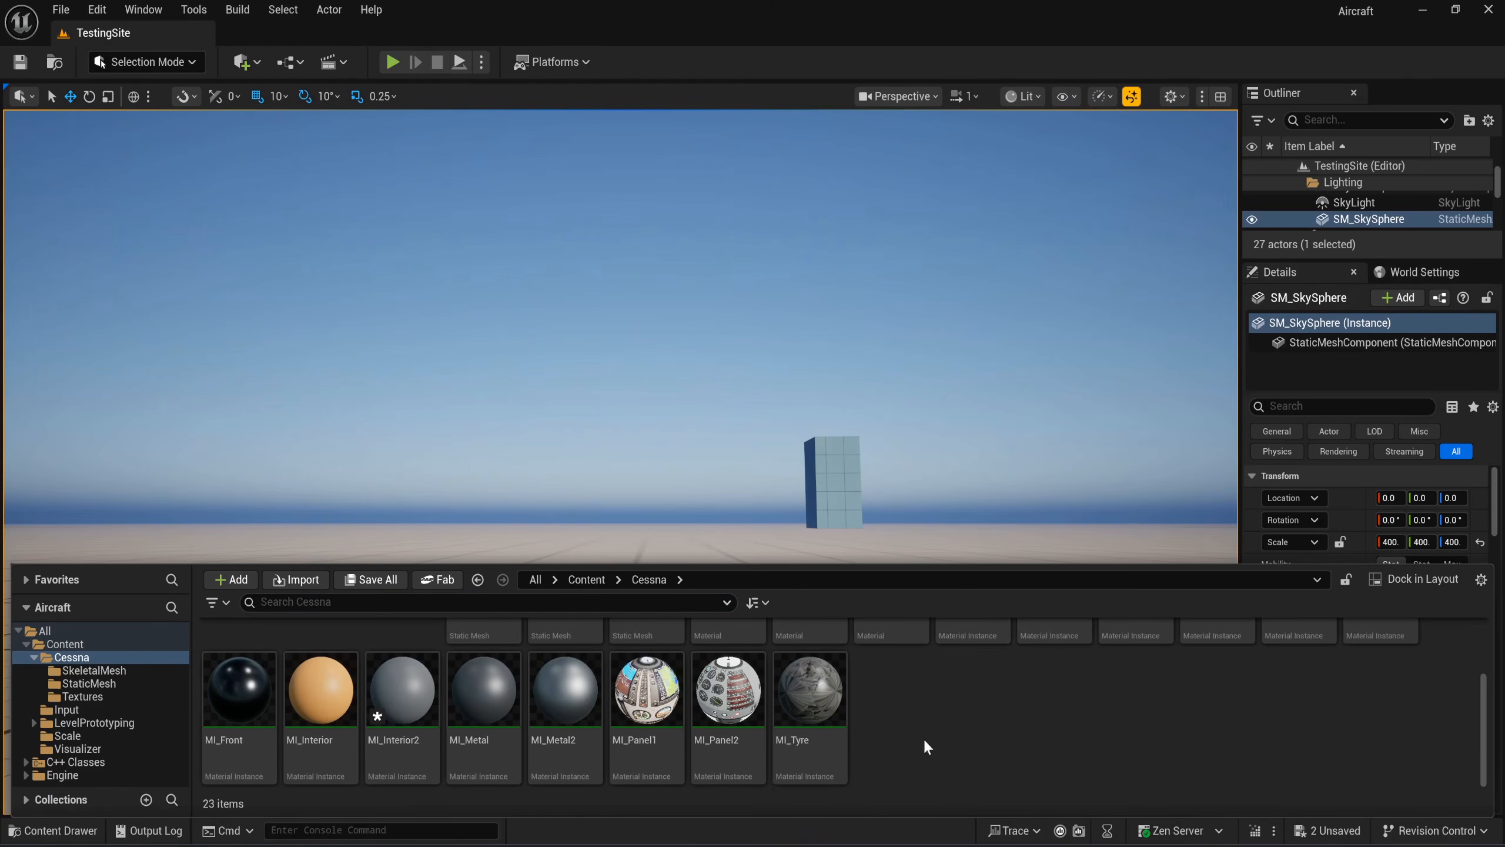
Create a material instance from M_StandardMaterial in the Cessna folder and name it MI_Propeller.
scroll(883, 724, up, 3)
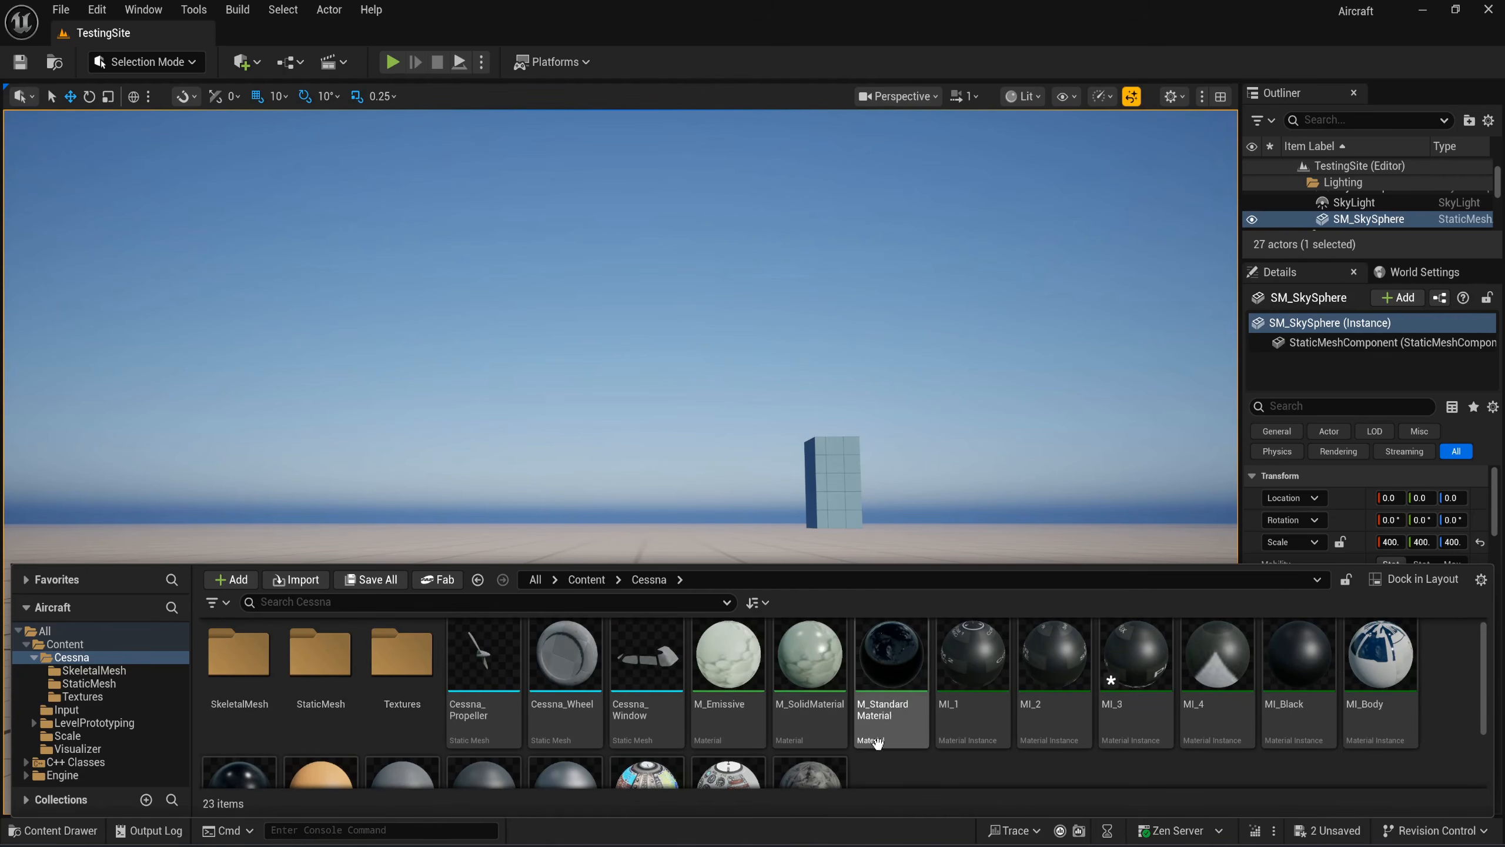
click(884, 712)
right_click(902, 664)
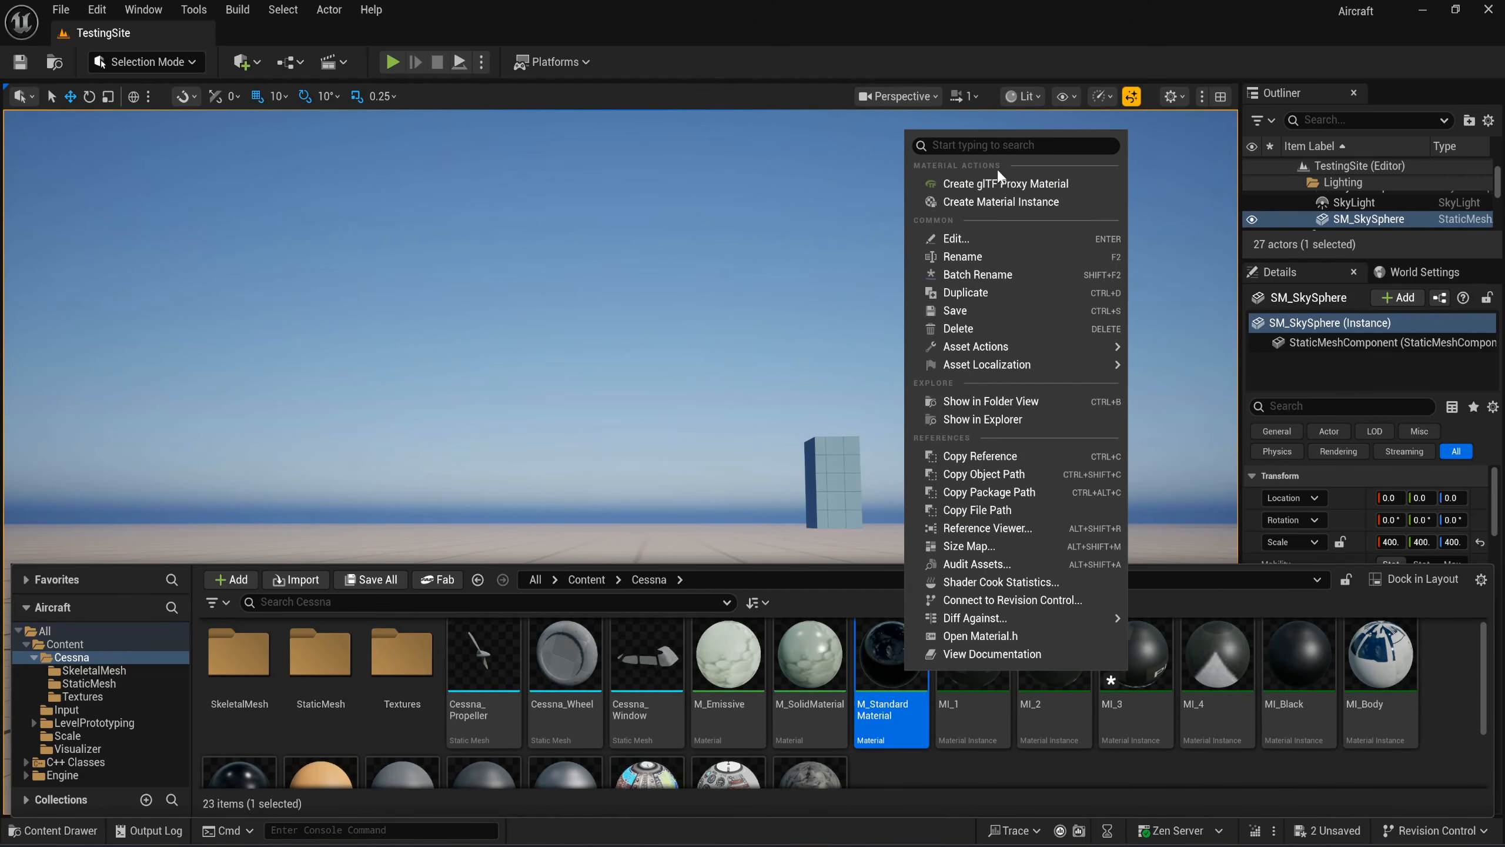
click(1000, 202)
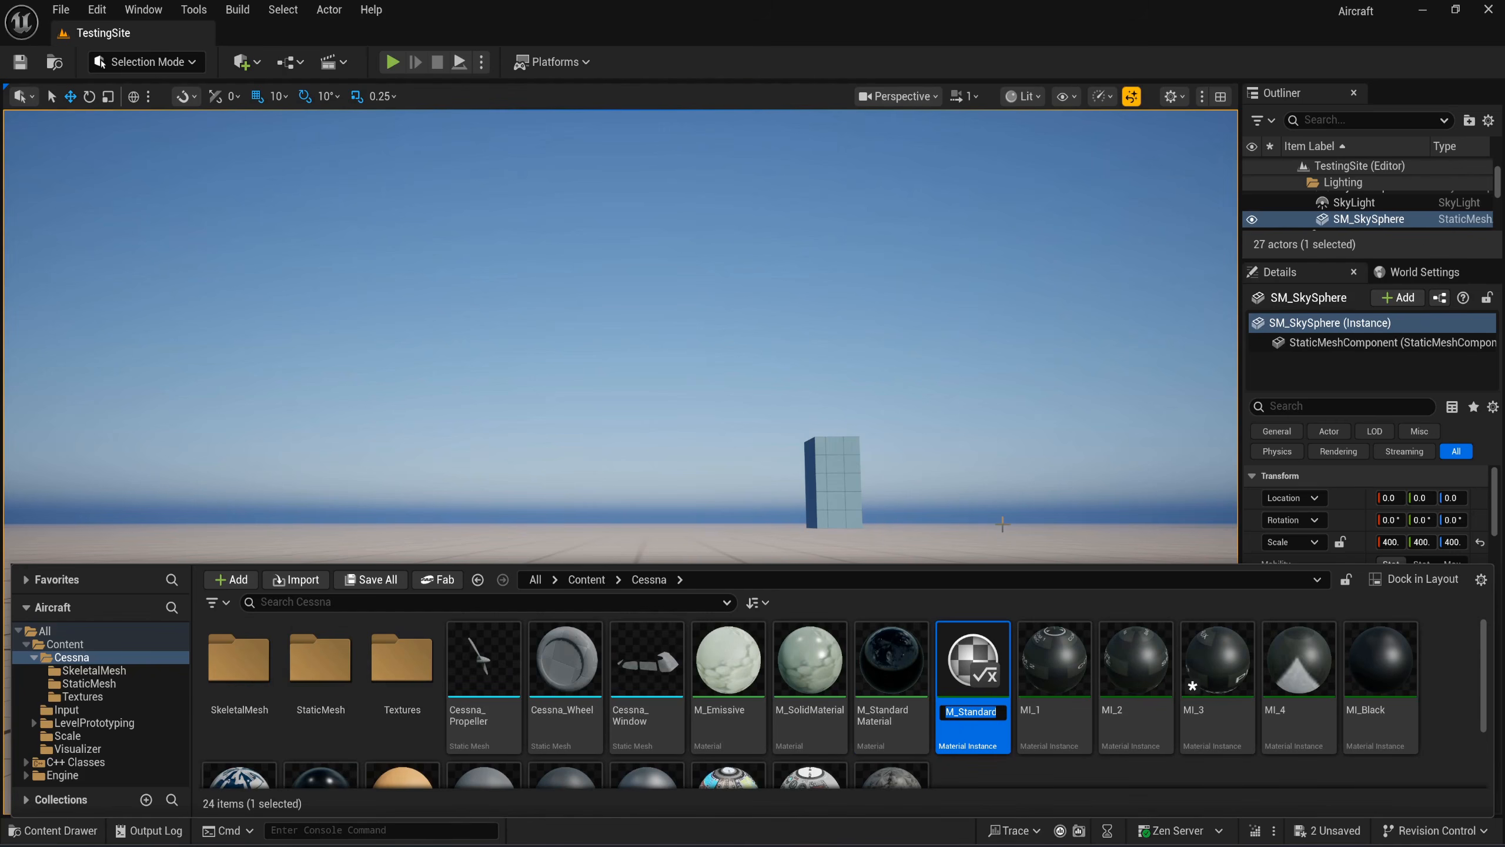
text(MI_Propeller)
key(Return)
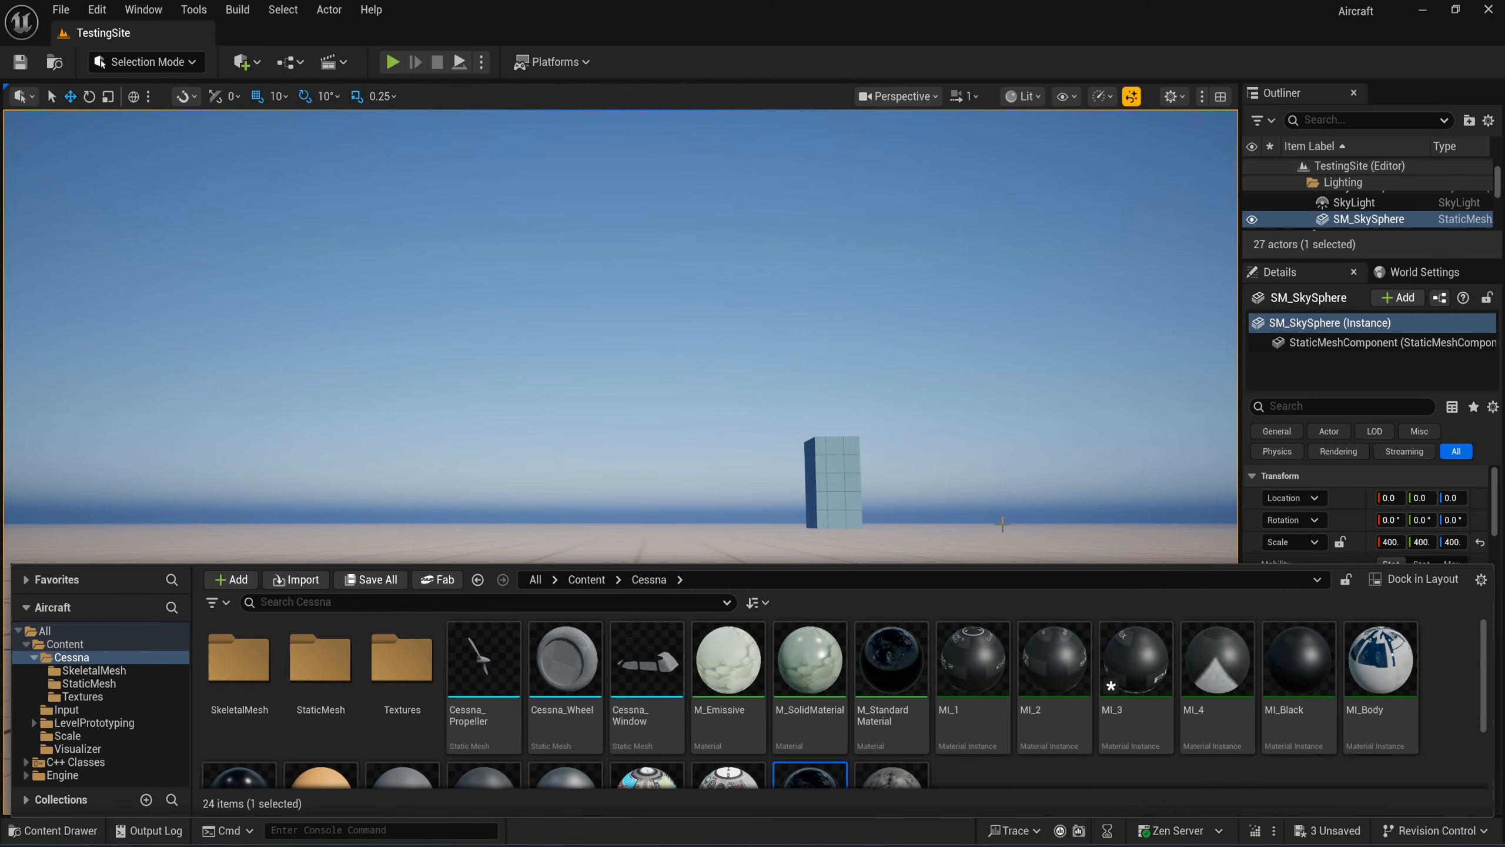
Open MI_Propeller and enable its Color, Roughness and Metallic parameter overrides.
scroll(1049, 658, down, 2)
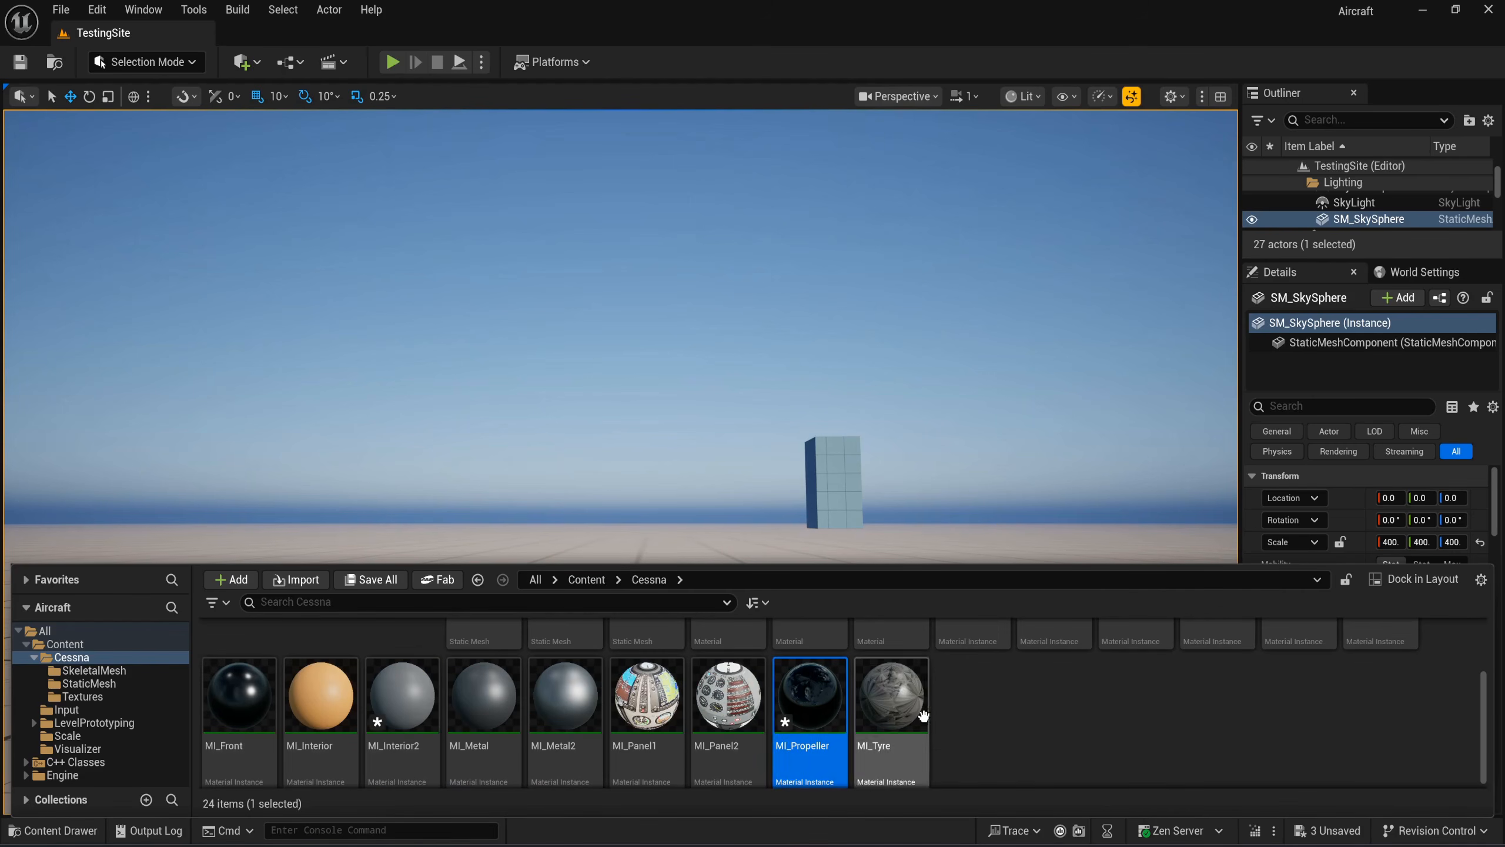
double_click(781, 717)
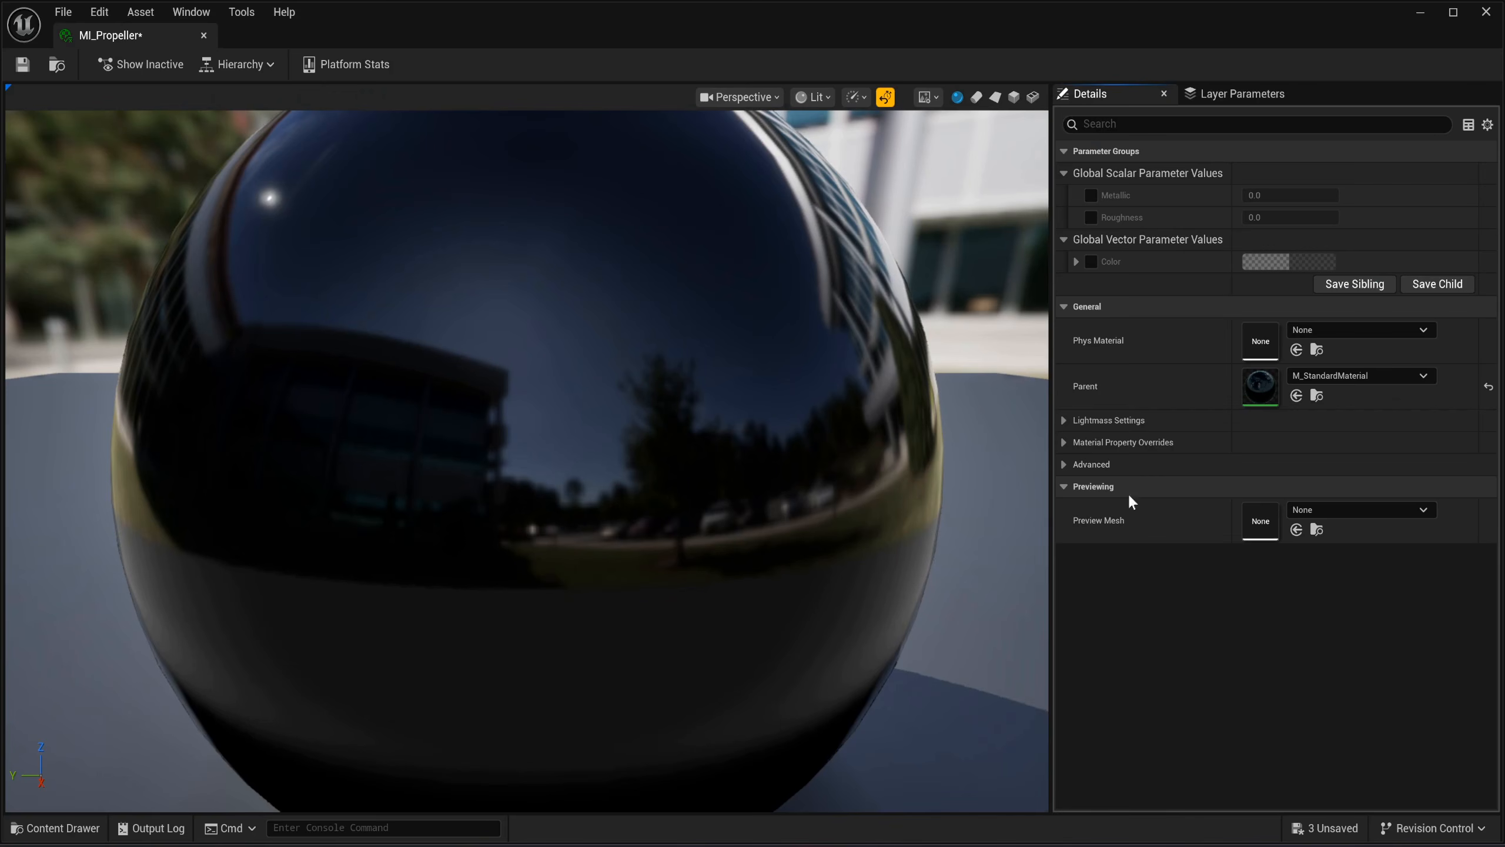
click(1090, 262)
click(1090, 217)
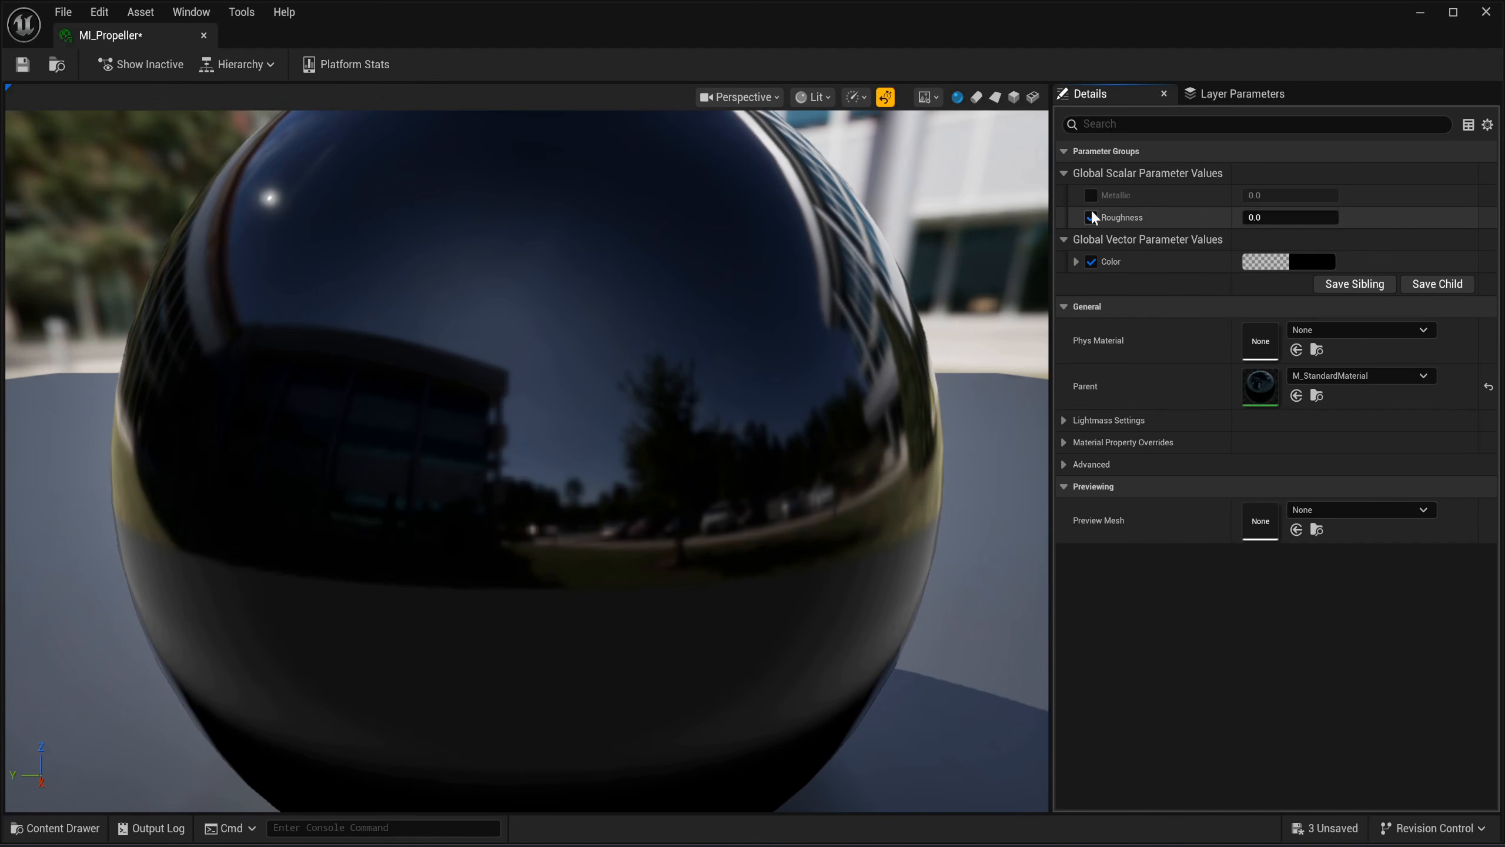
click(1091, 195)
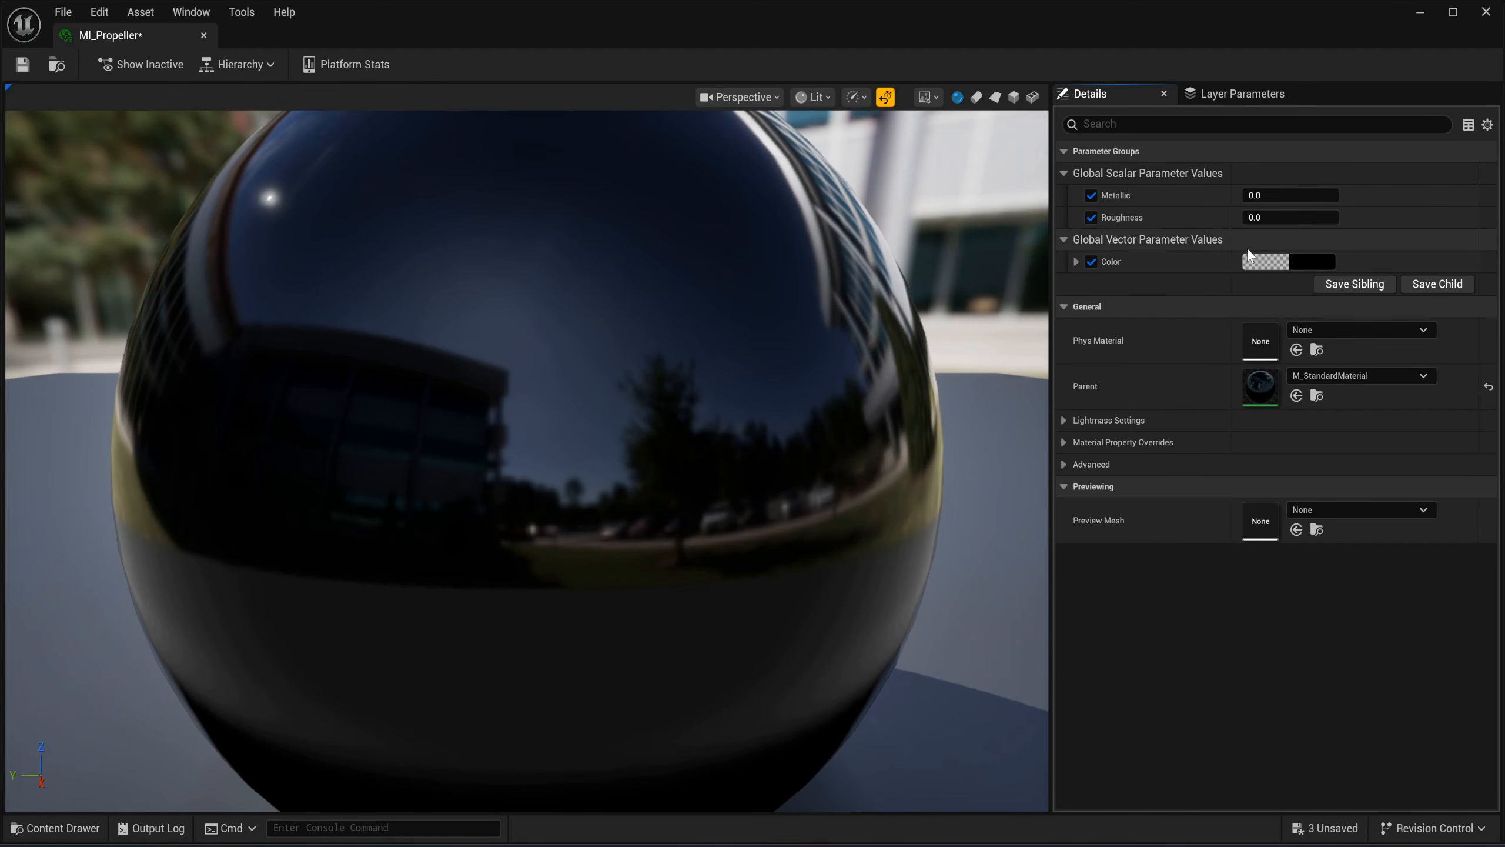
Set MI_Propeller's Color parameter to the sRGB hex value 2D2D2DFF.
click(1274, 261)
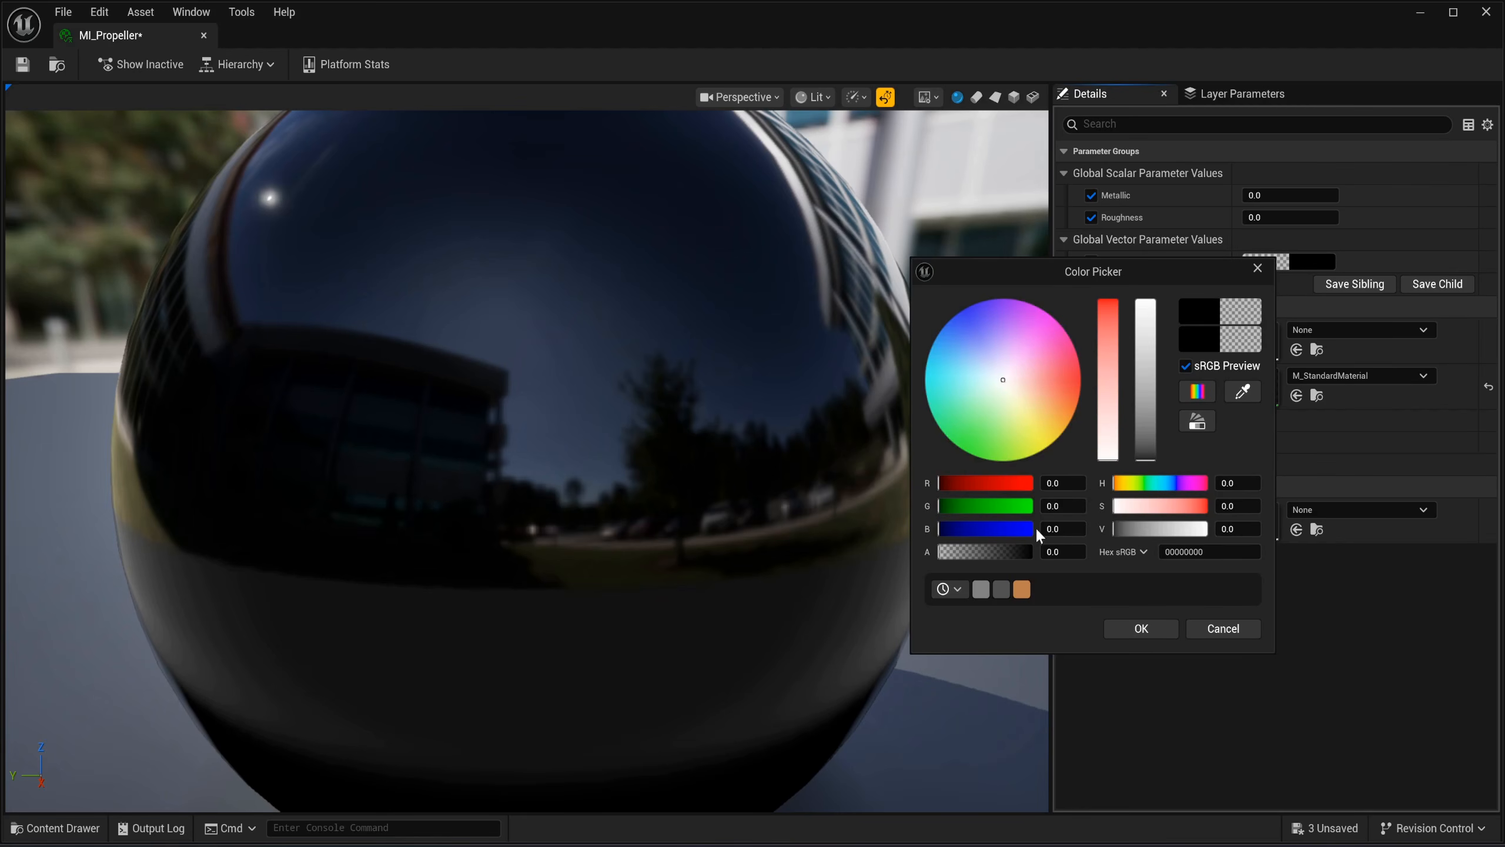
text(2)
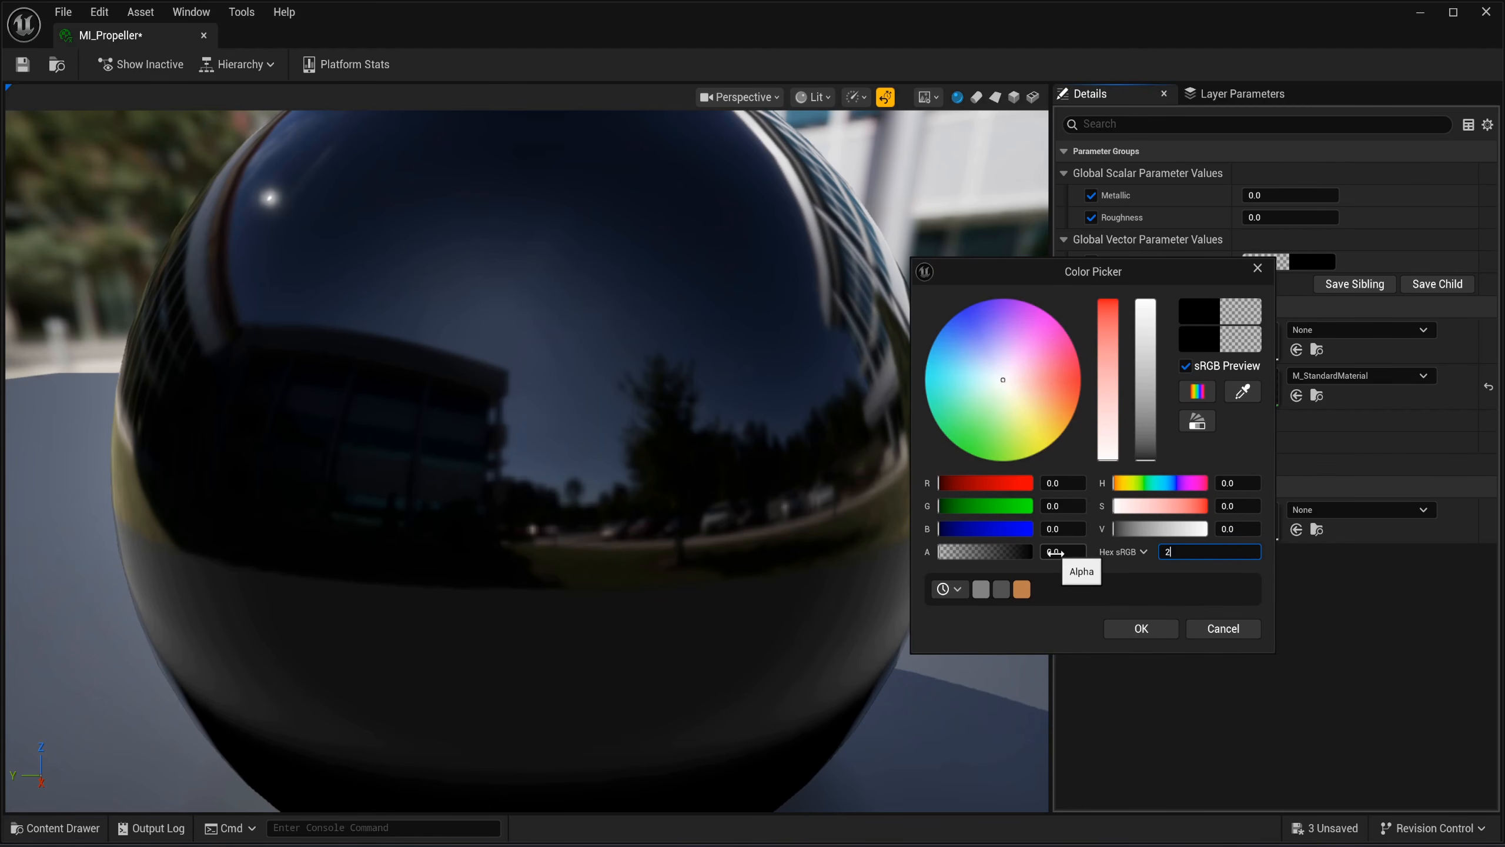
text(D2D2DFF)
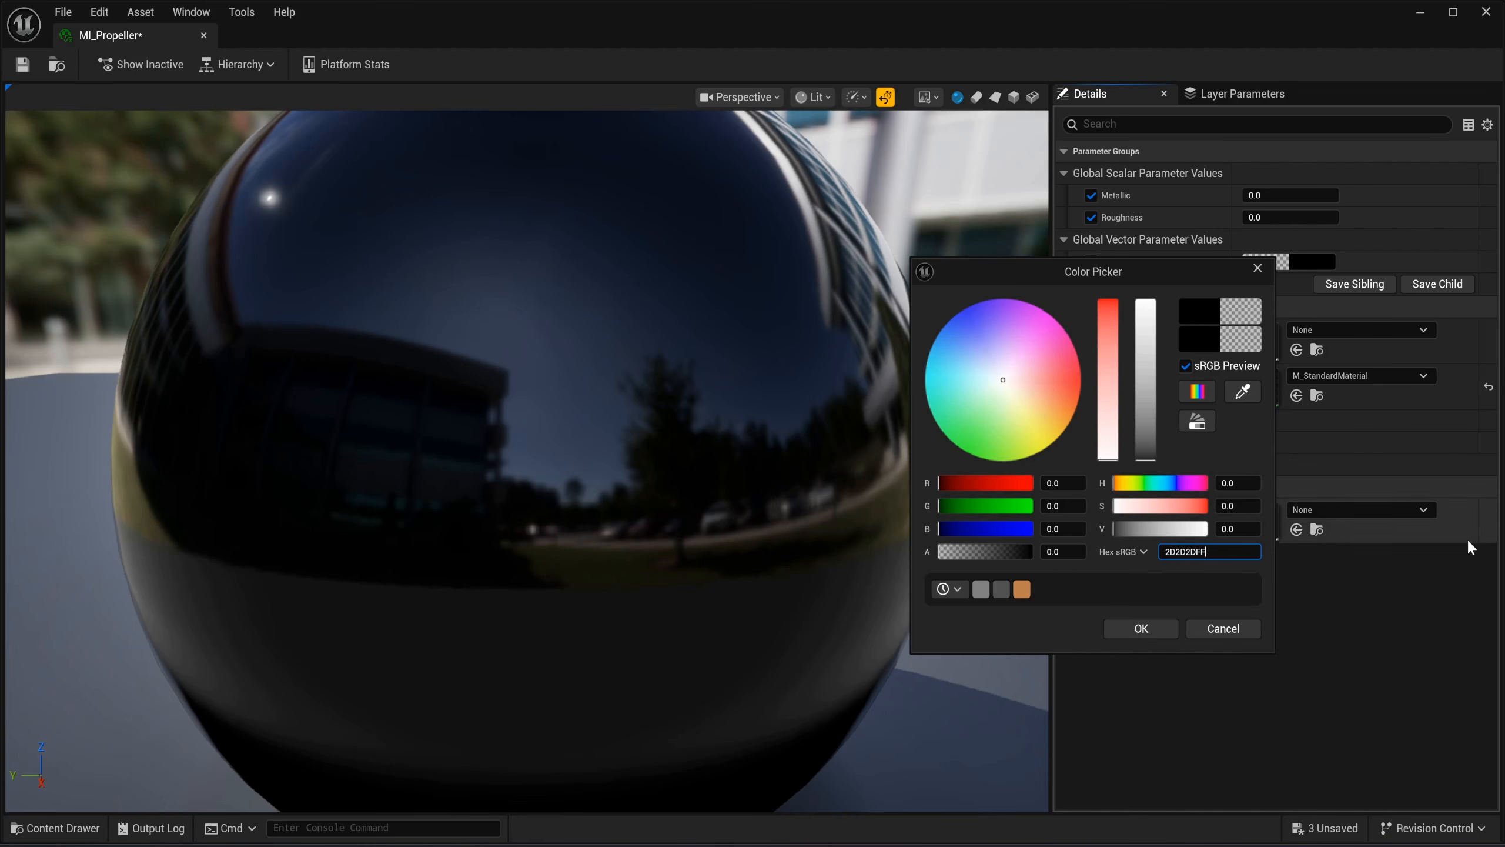
click(1155, 624)
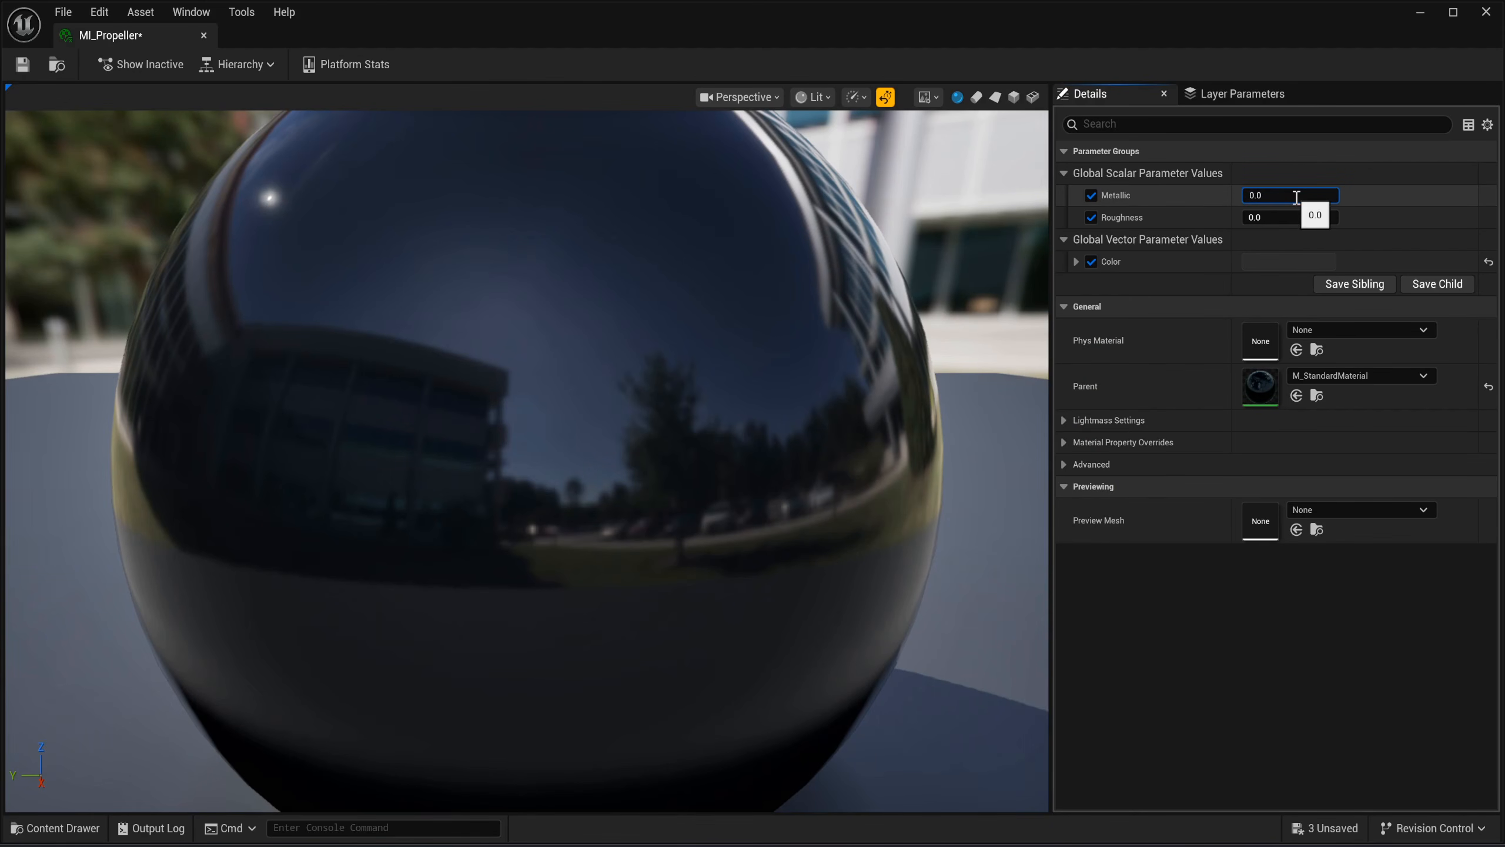
Set MI_Propeller's Metallic to 0.6 and Roughness to 0.7, then save and close the instance.
text(.6)
key(Return)
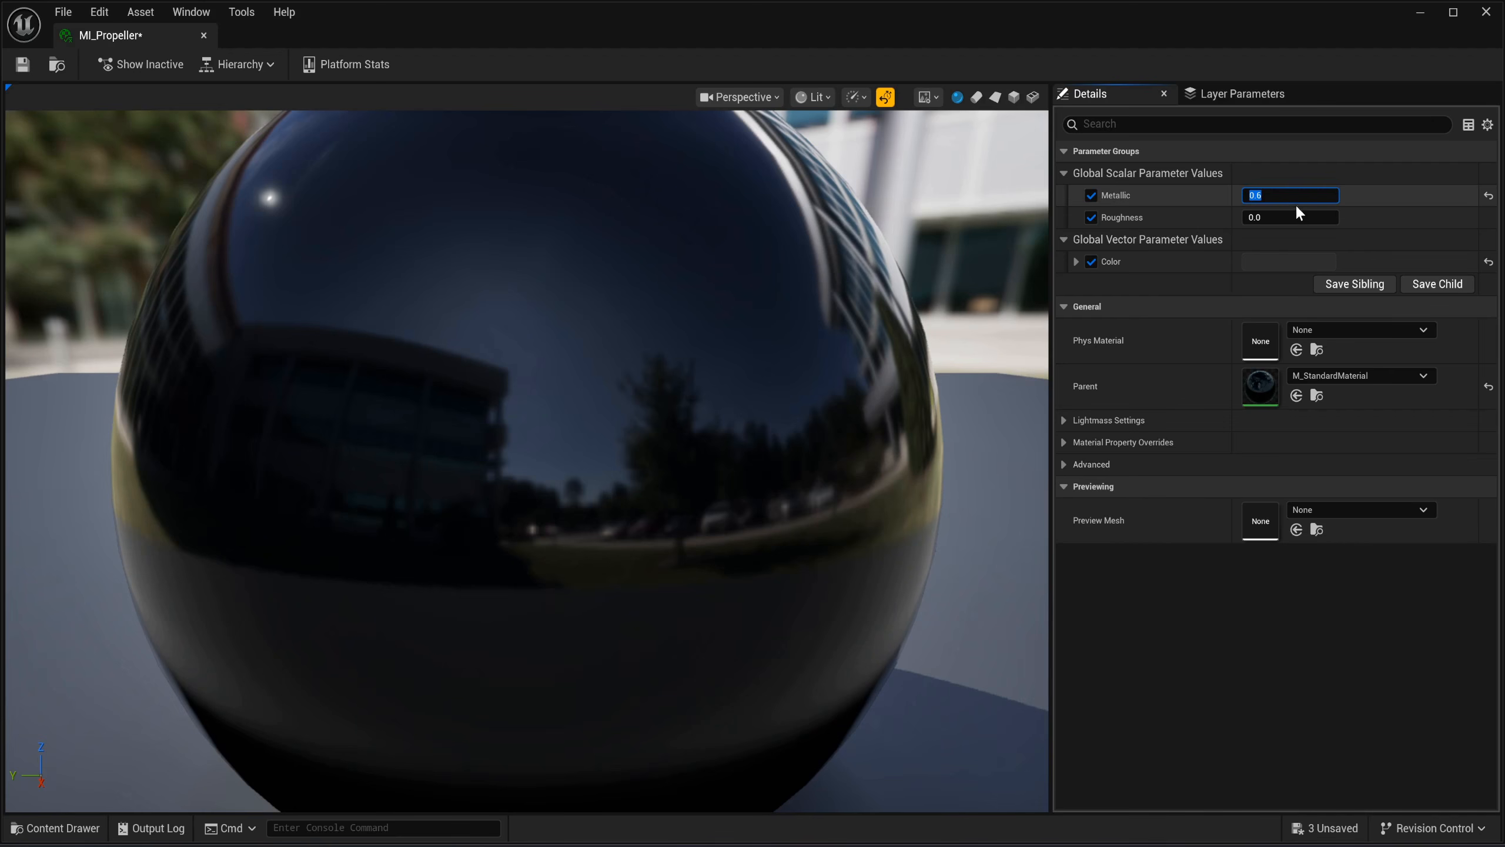
click(1306, 217)
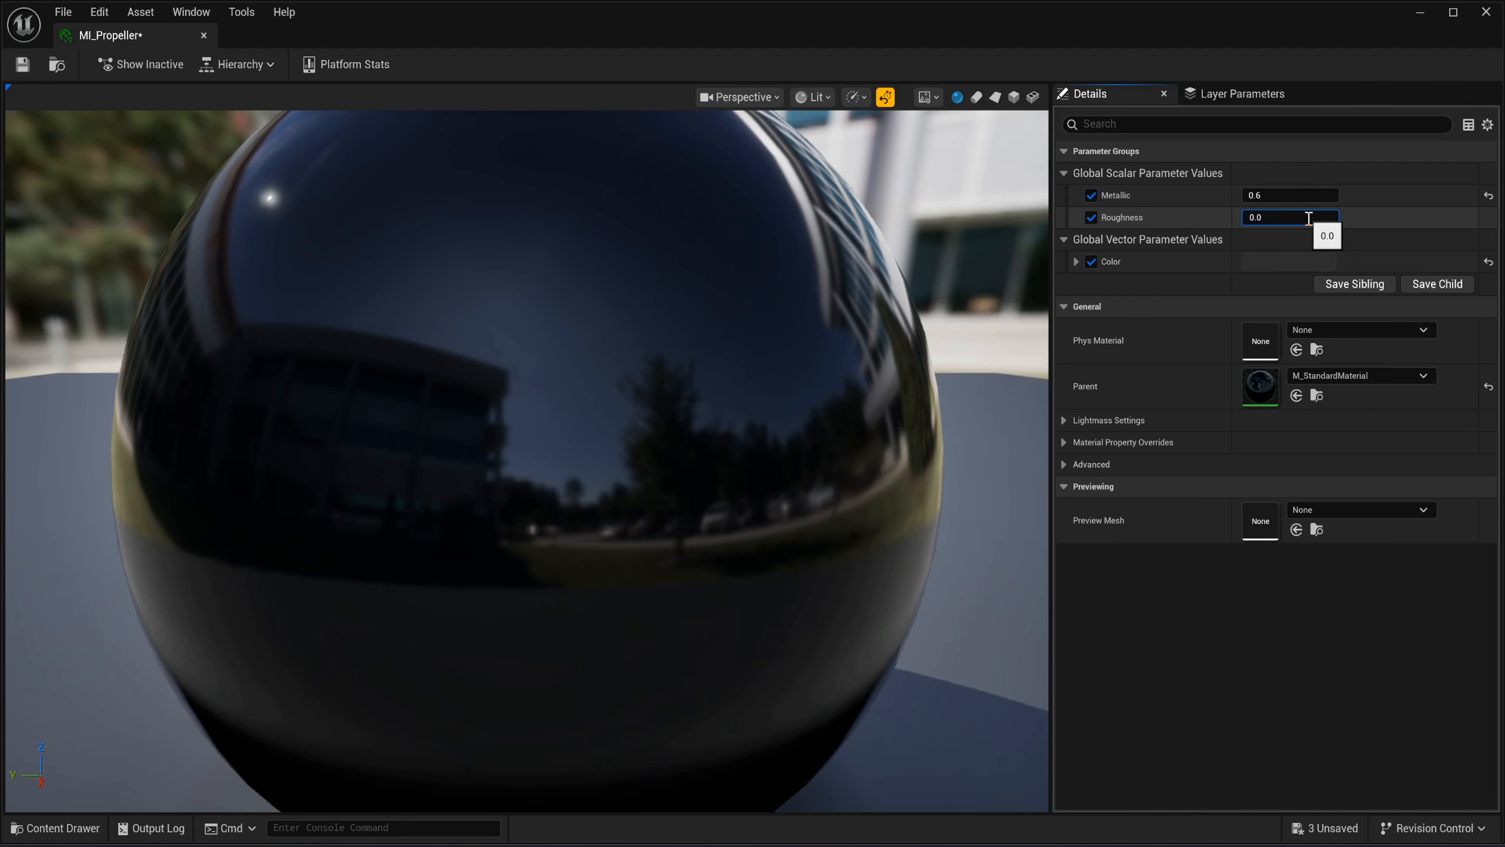
key(BackSpace)
text(7)
key(Return)
scroll(729, 443, down, 5)
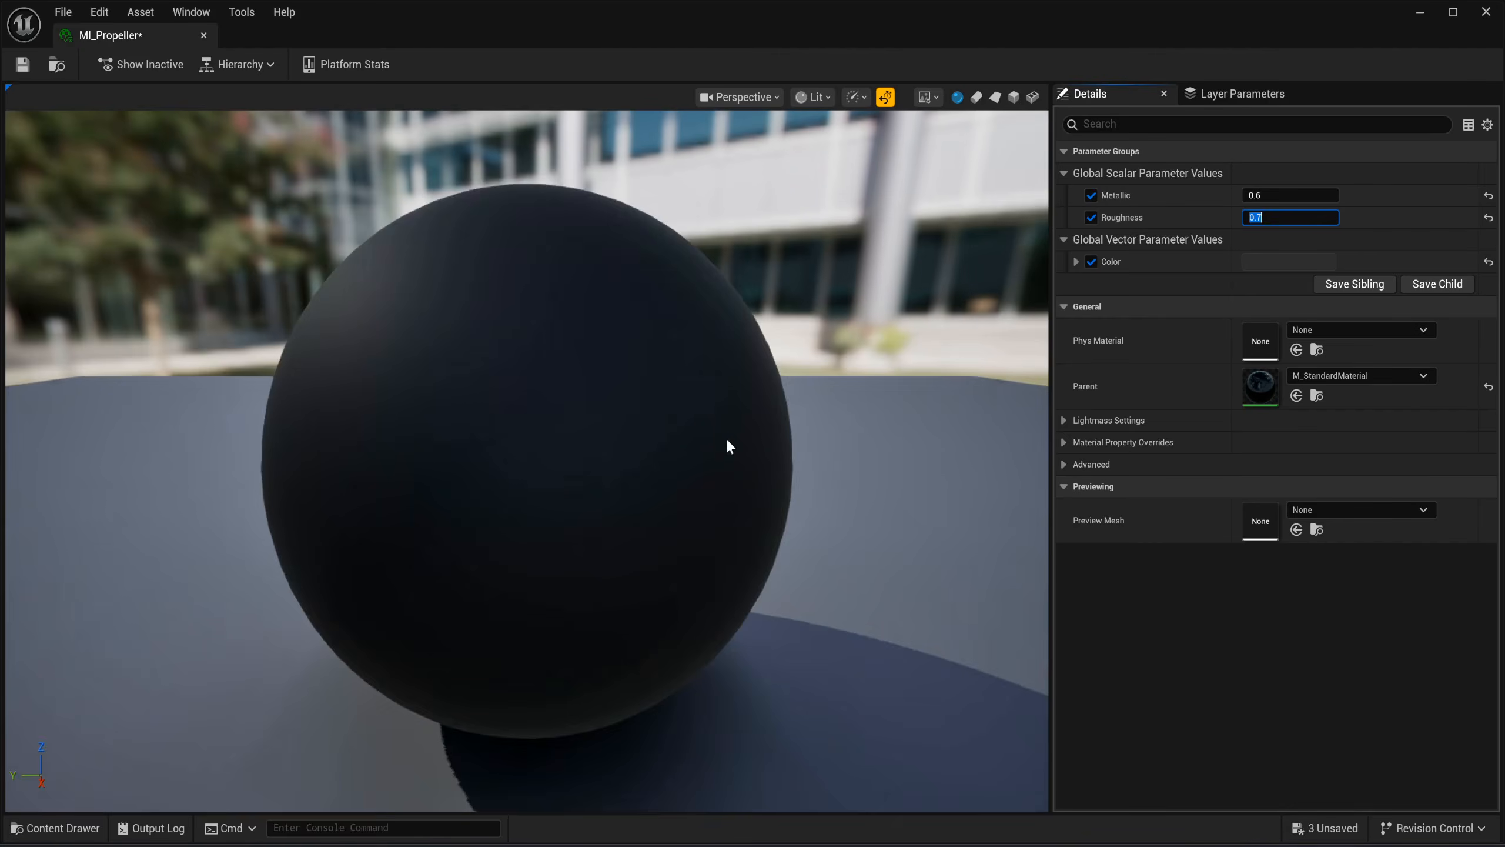
click(204, 35)
key(ctrl+space)
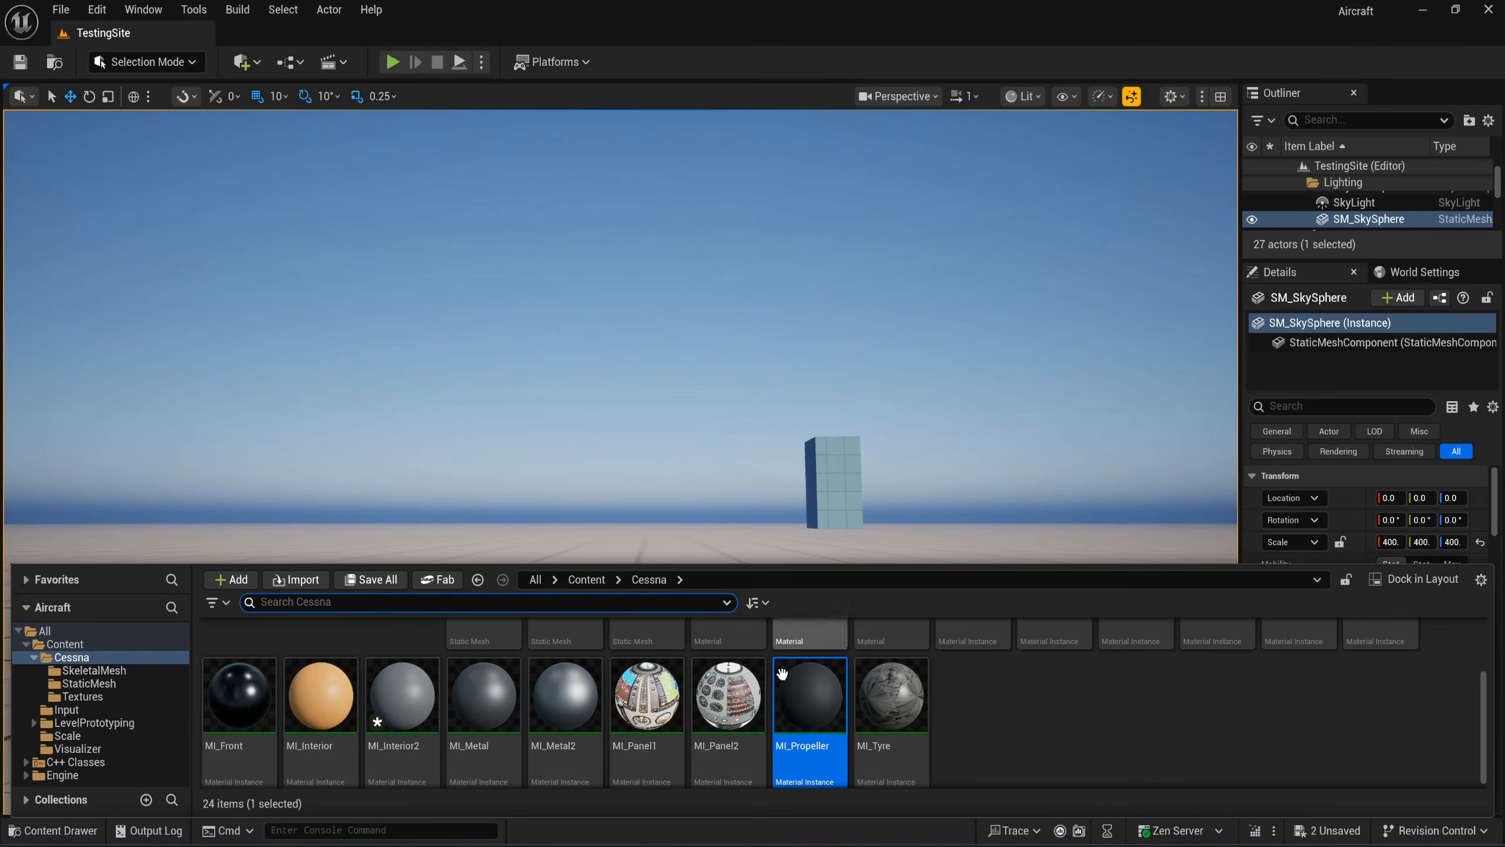
Duplicate the MI_Propeller material instance in the Cessna folder.
ctrl+click(824, 700)
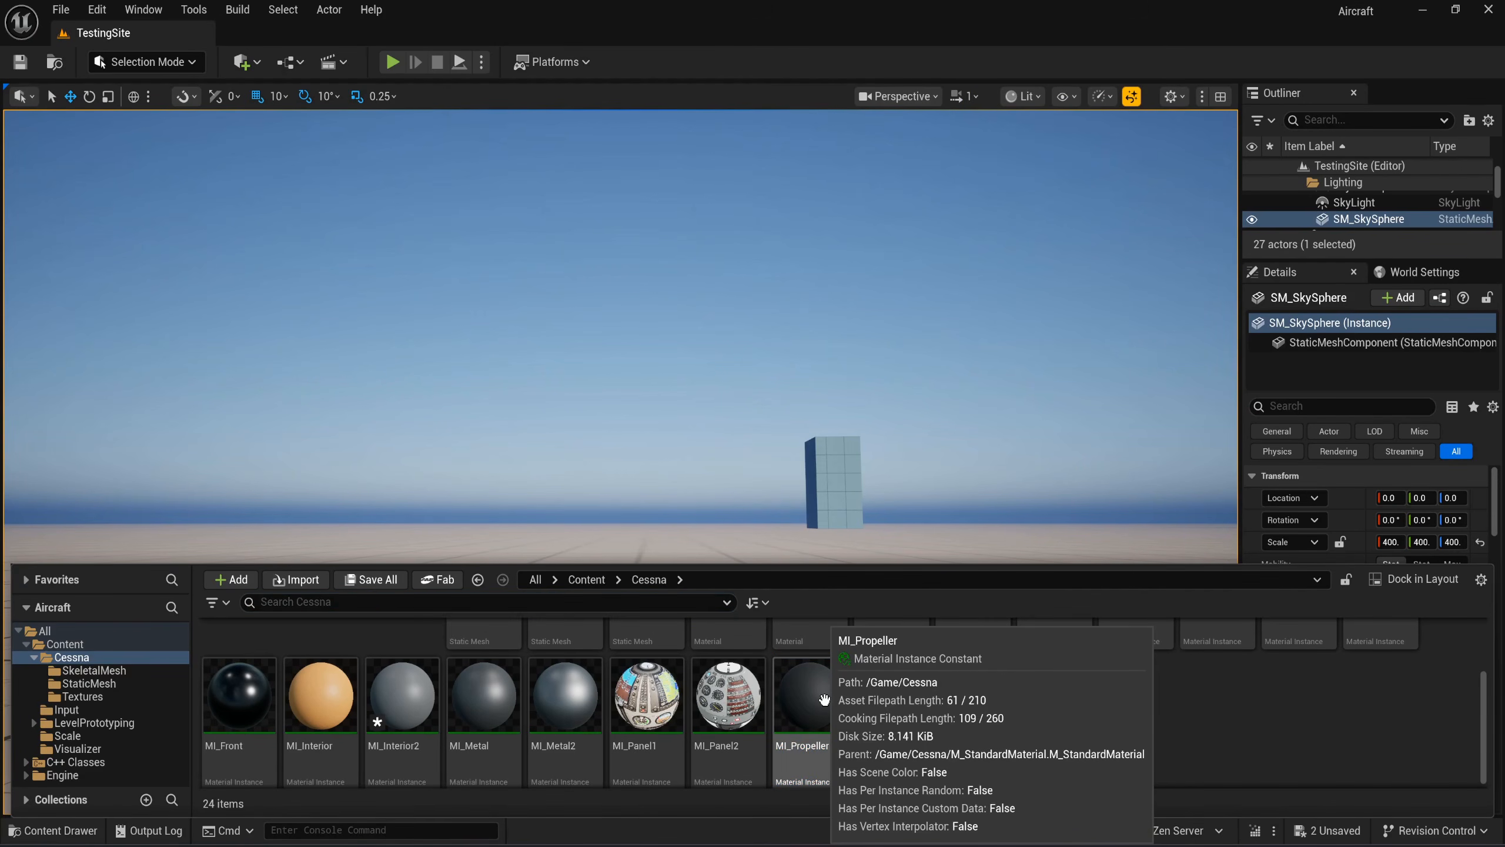
click(803, 701)
key(ctrl+d)
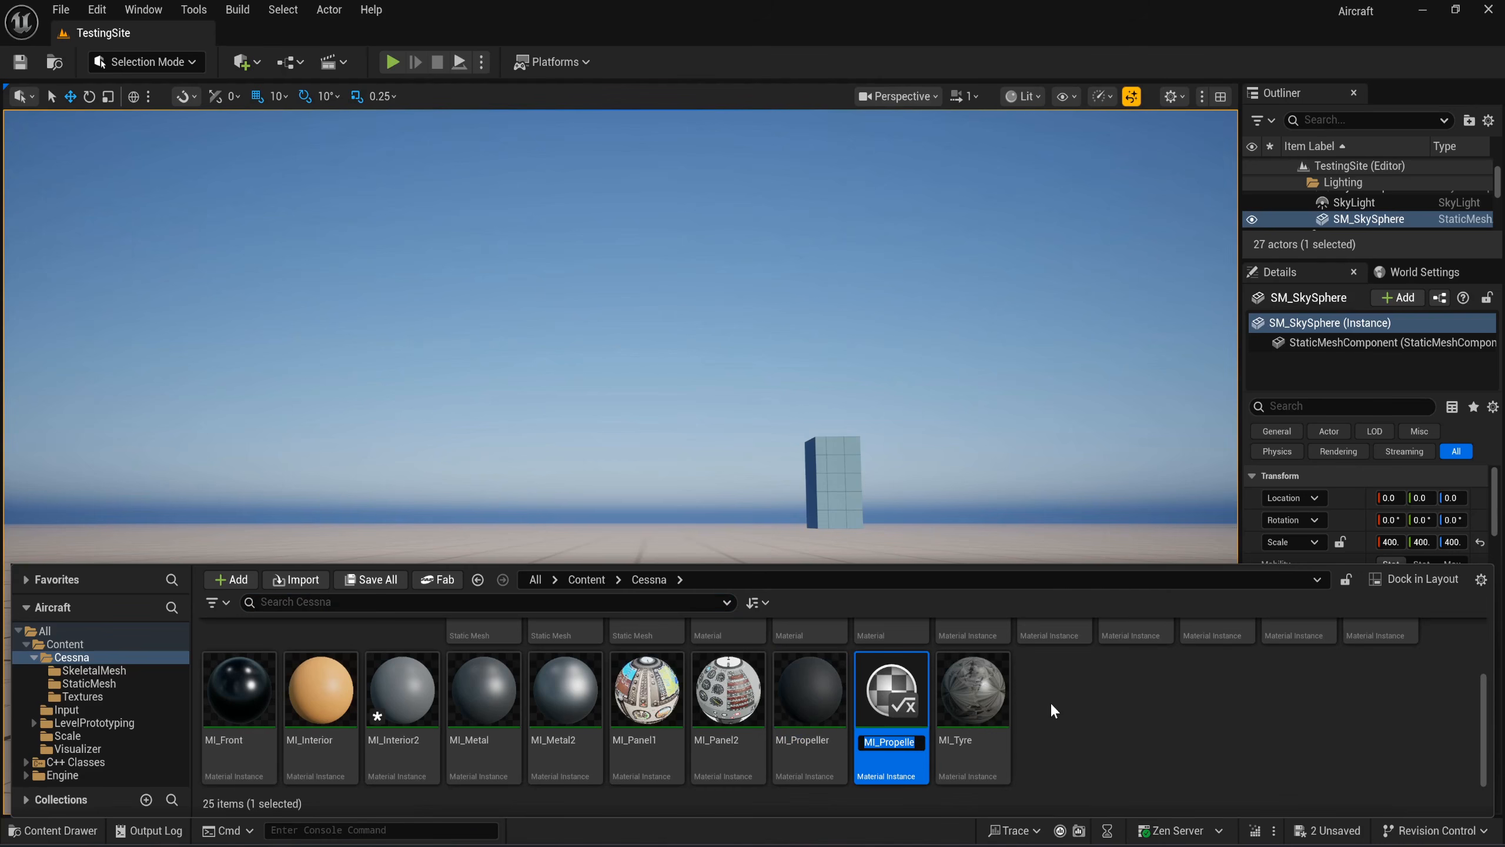
Rename the duplicated propeller material instance to MI_White.
key(Right)
key(BackSpace)
key(BackSpace)
key(BackSpace)
key(BackSpace)
key(BackSpace)
key(BackSpace)
key(BackSpace)
key(BackSpace)
key(BackSpace)
key(BackSpace)
text(White)
key(Return)
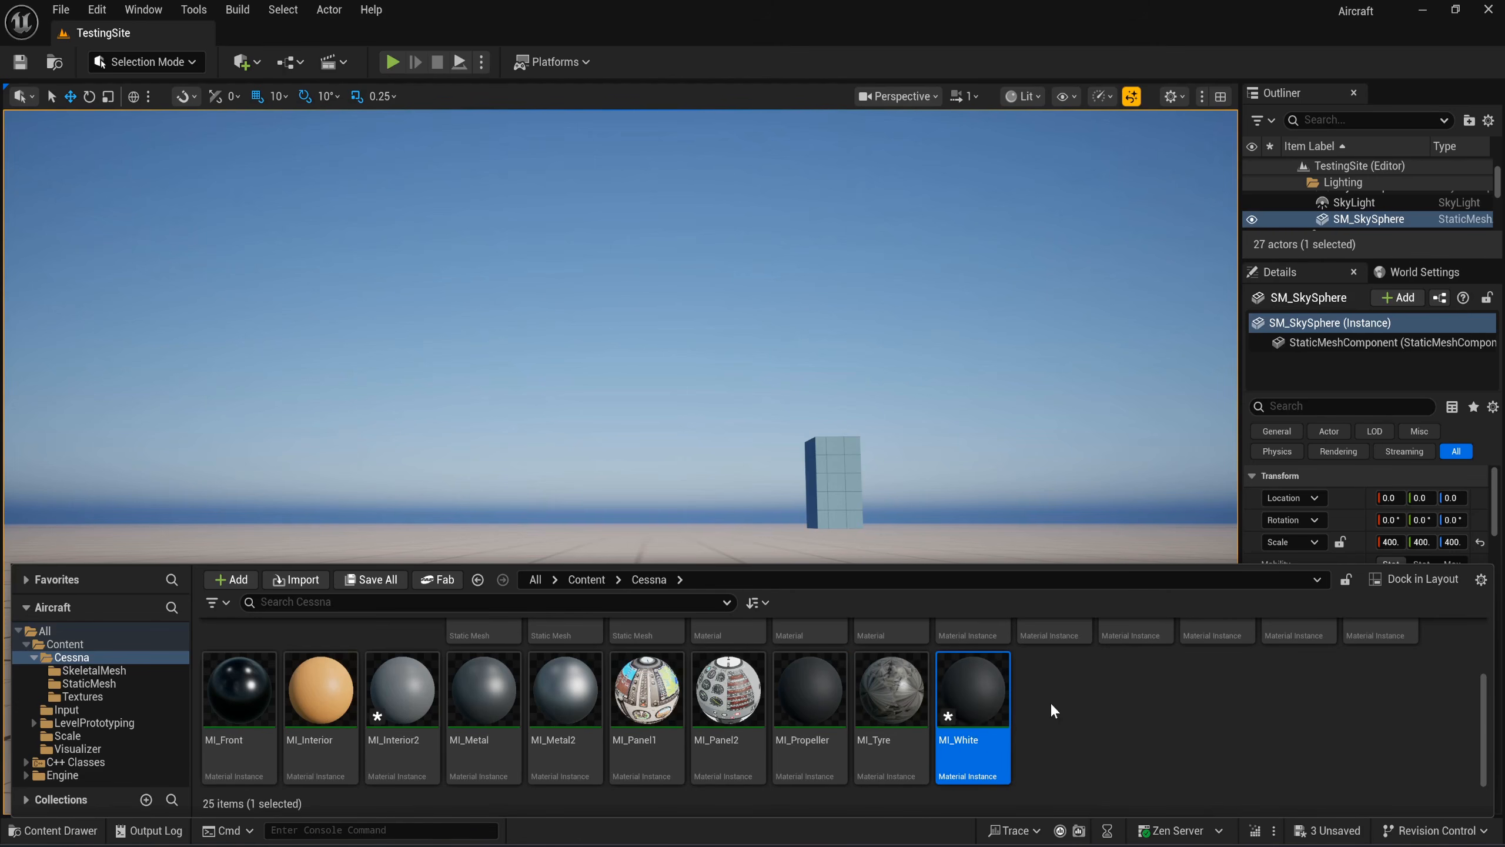
Open the MI_White material instance and set its Color parameter to pure white.
double_click(987, 680)
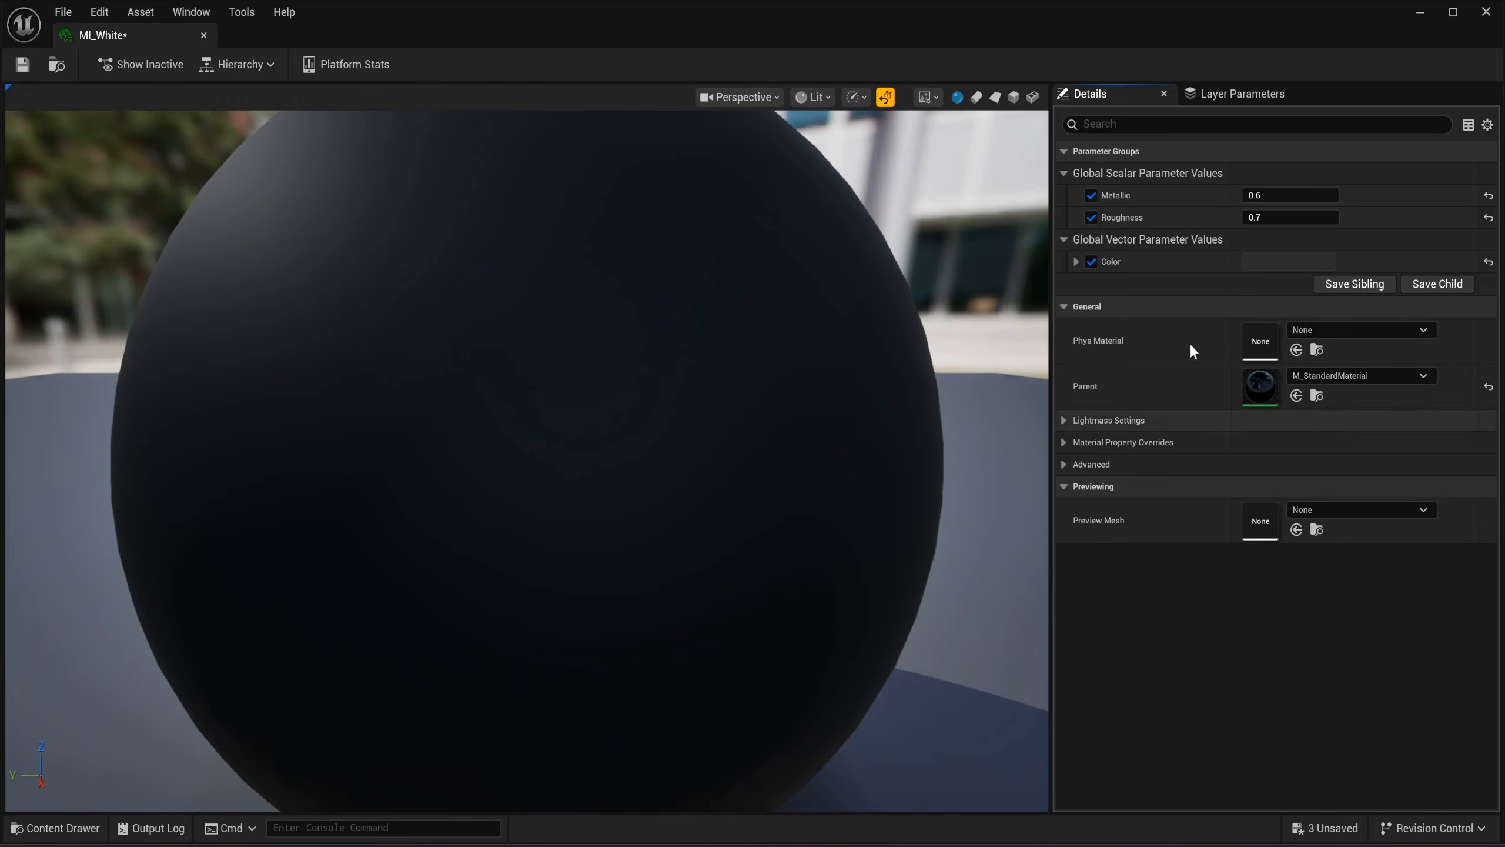
click(1266, 262)
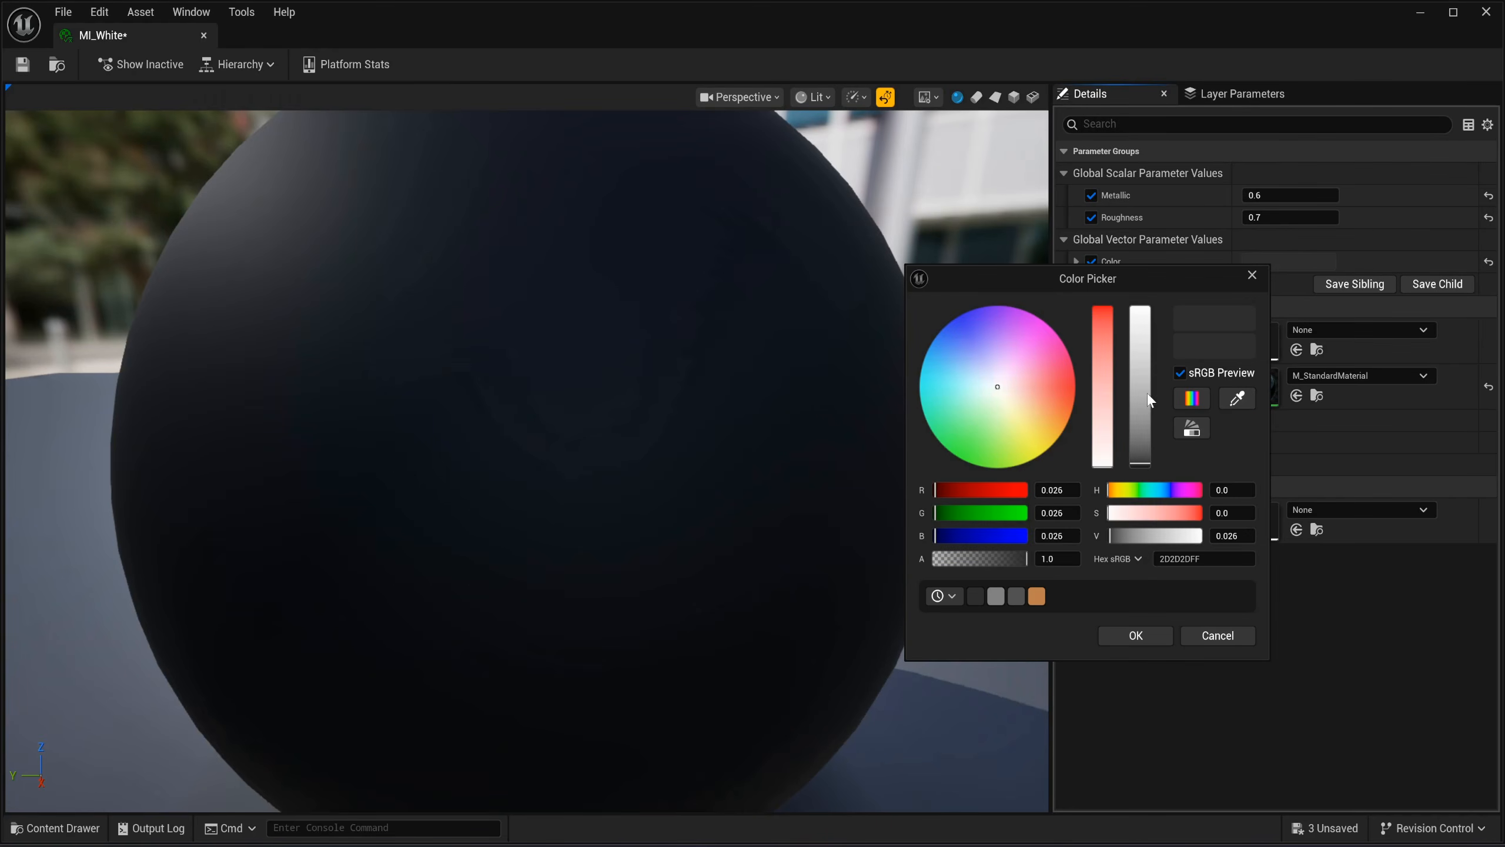
drag(1149, 402, 1130, 110)
click(1136, 635)
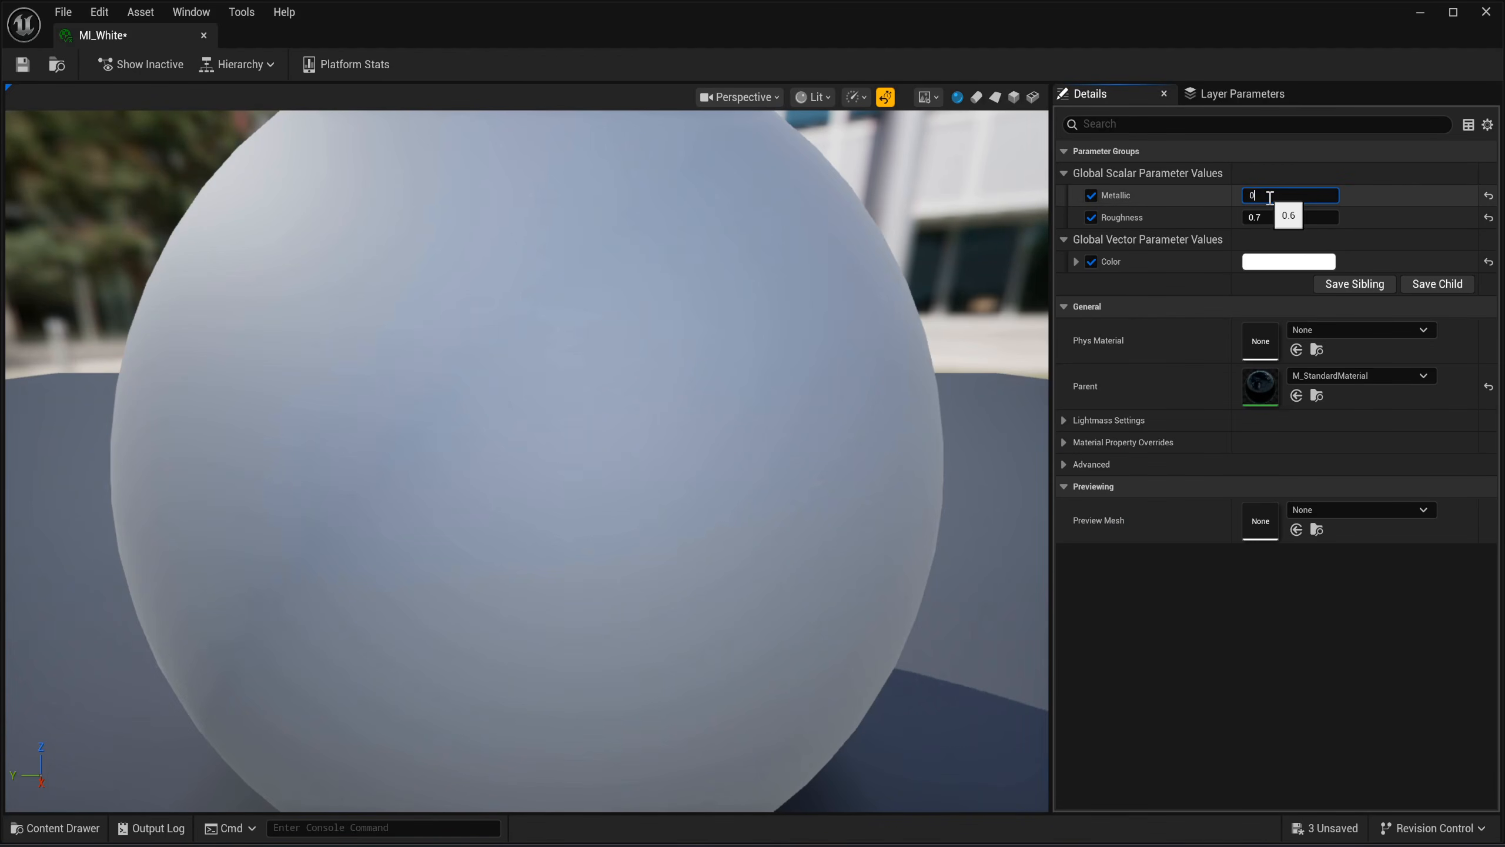
Set MI_White's Metallic to 0 and Roughness to 0.5, and save and close the material instance.
key(Return)
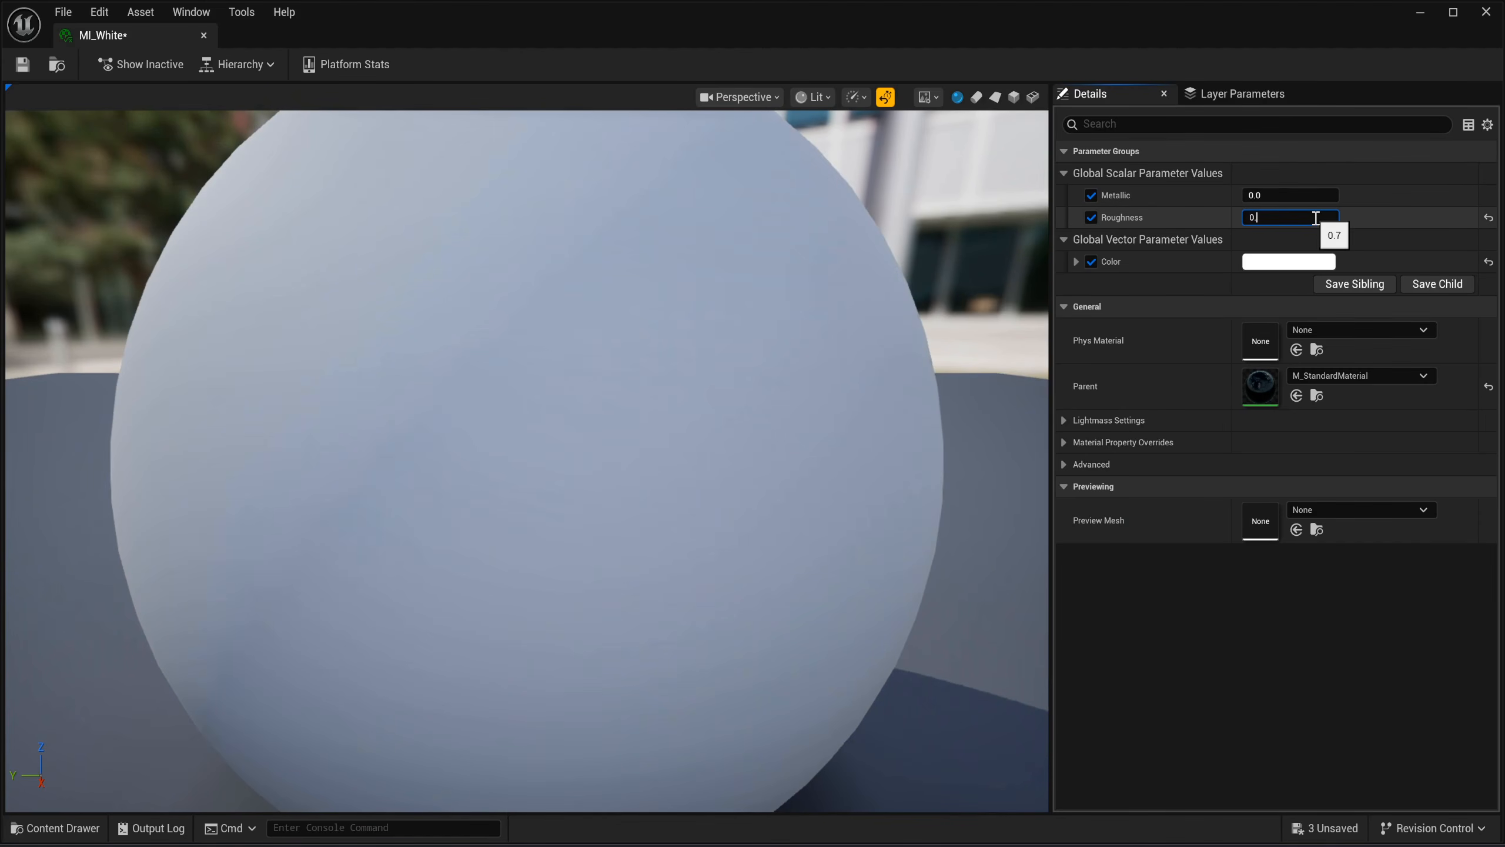
click(1316, 219)
text(0.5)
key(Return)
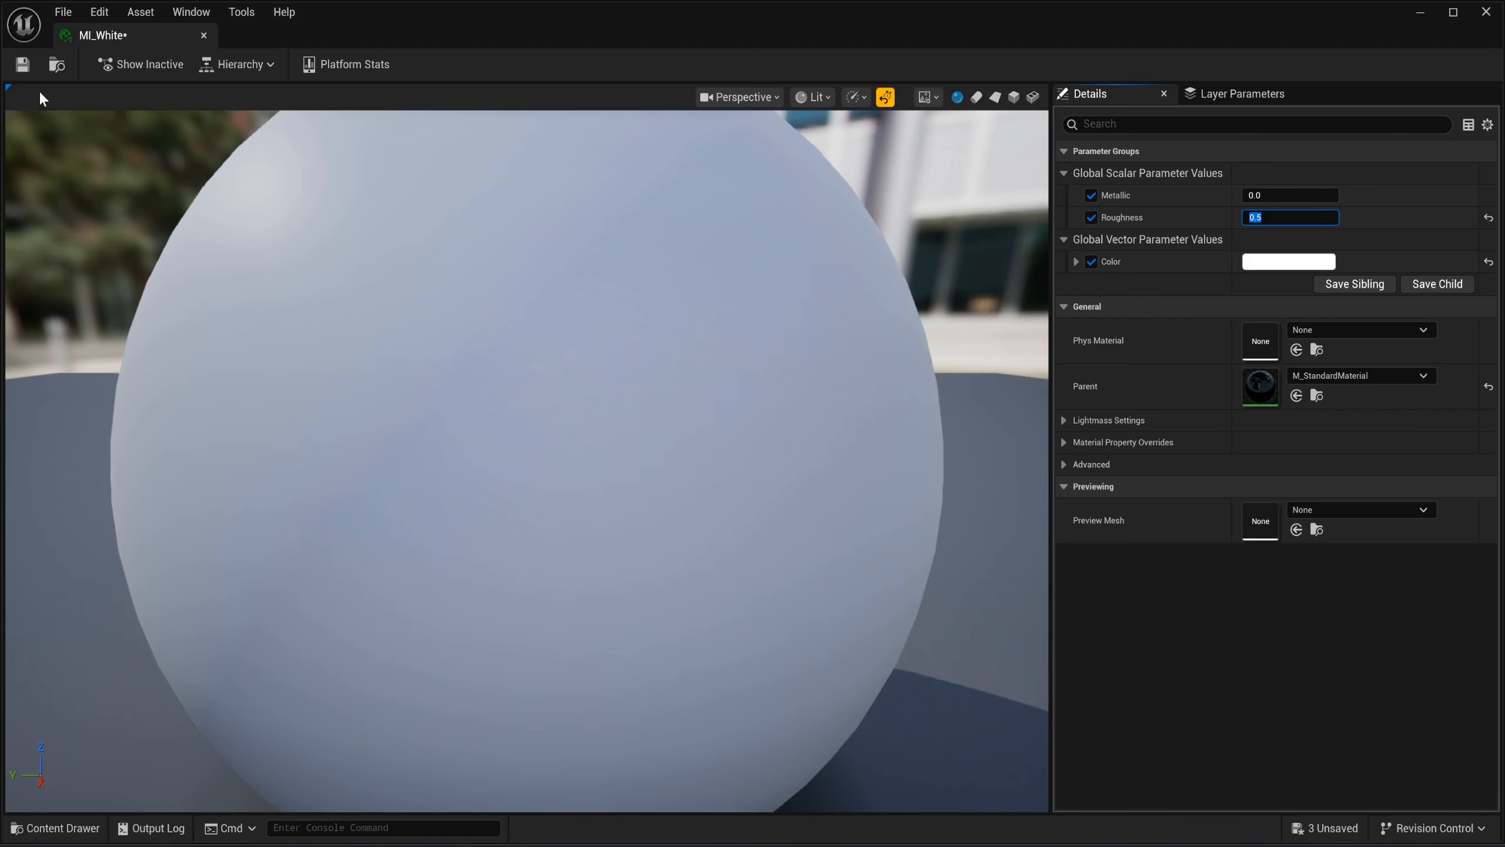
key(ctrl+s)
click(203, 36)
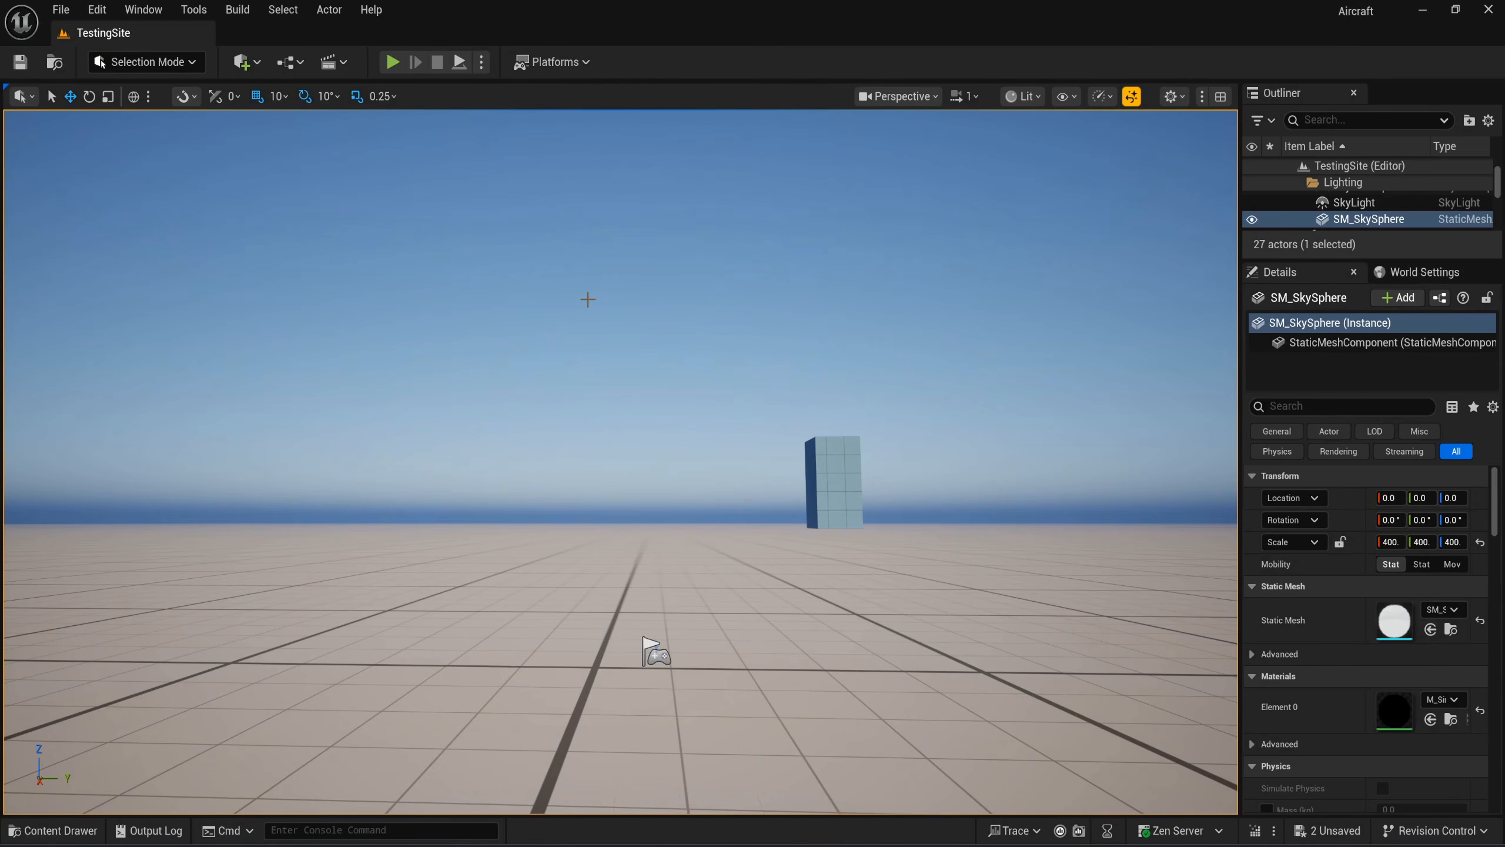
Bring up the Cessna folder's assets and enlarge the asset browser so that all of them fit.
key(ctrl+space)
scroll(1027, 708, up, 2)
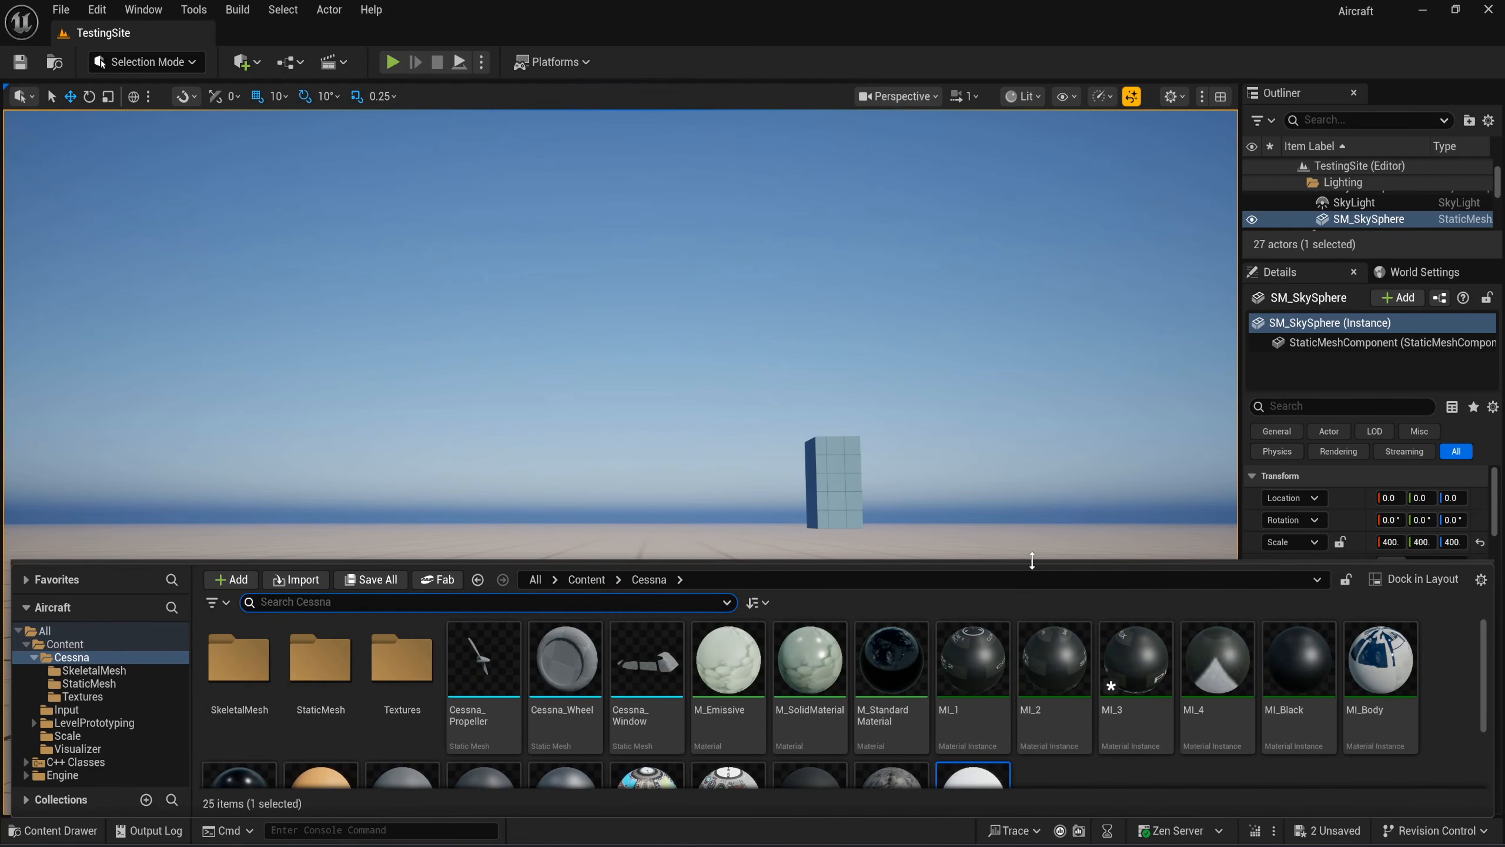
drag(1032, 560, 1030, 382)
click(1033, 673)
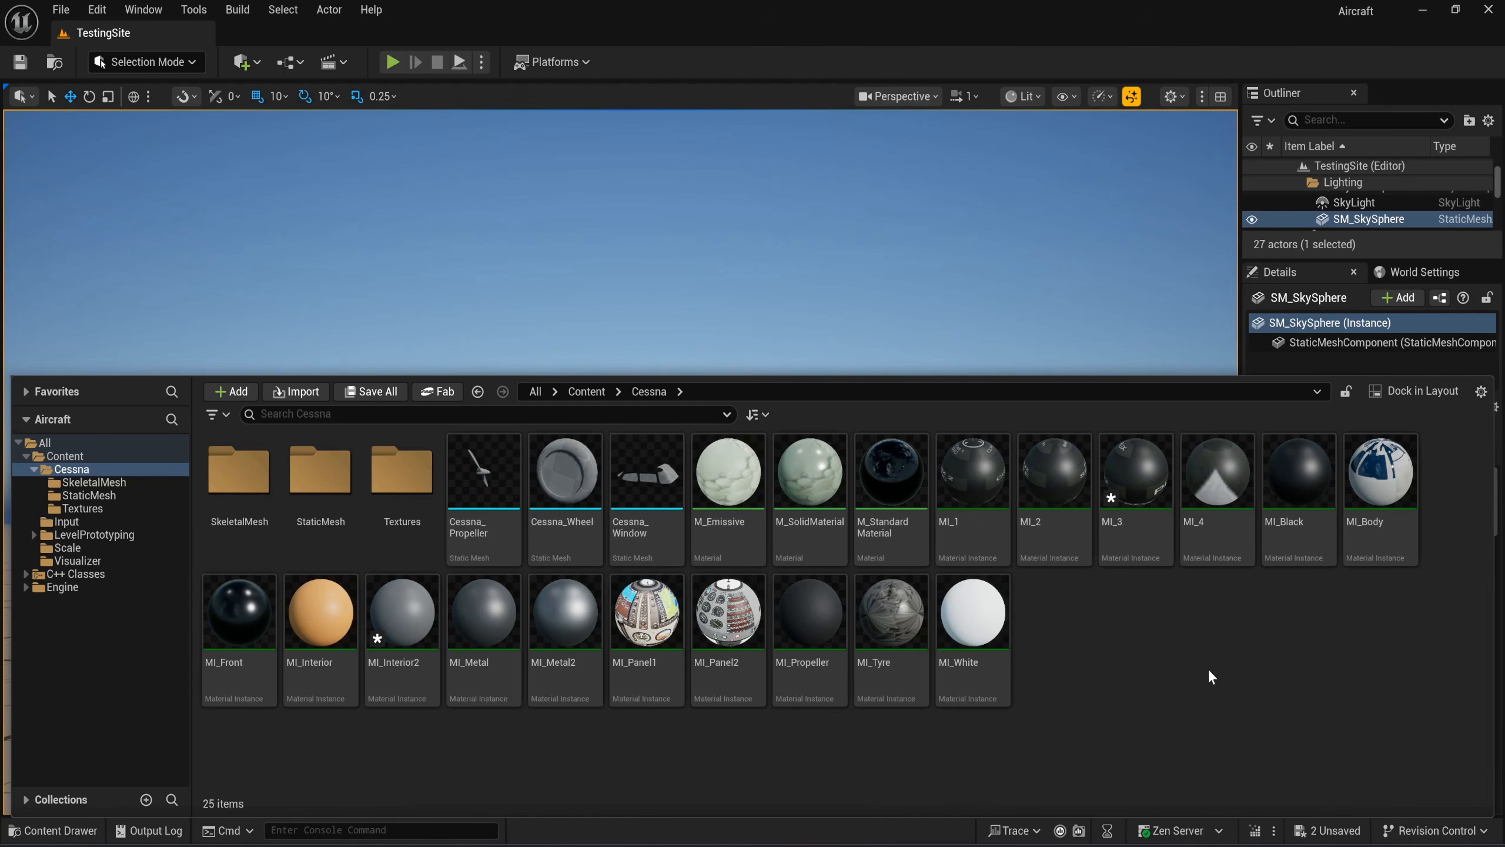
Create a new material named M_Window in the Cessna folder.
right_click(1098, 631)
mouse_move(1100, 632)
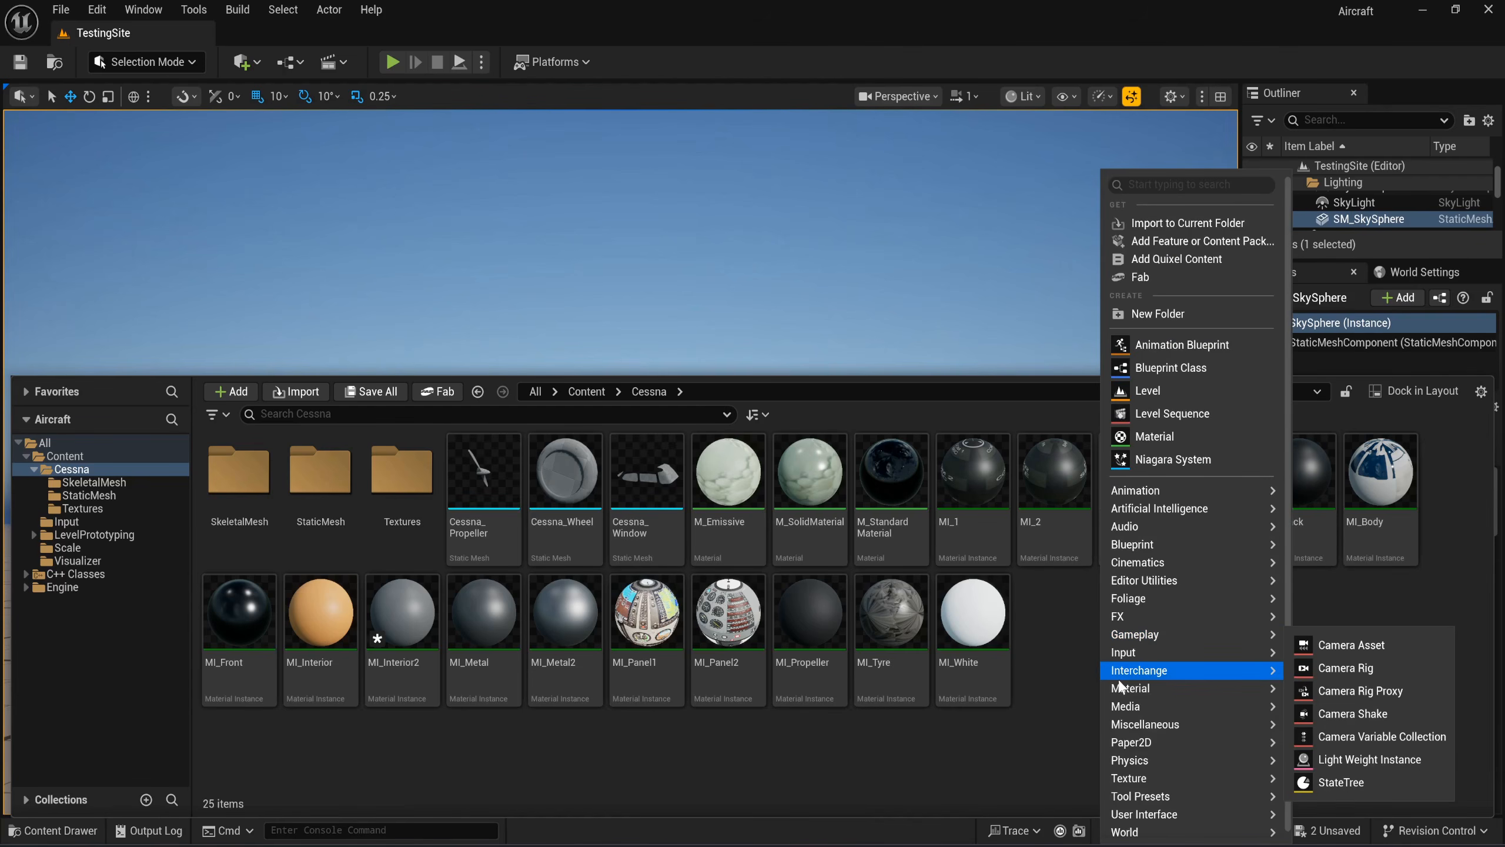
mouse_move(1132, 688)
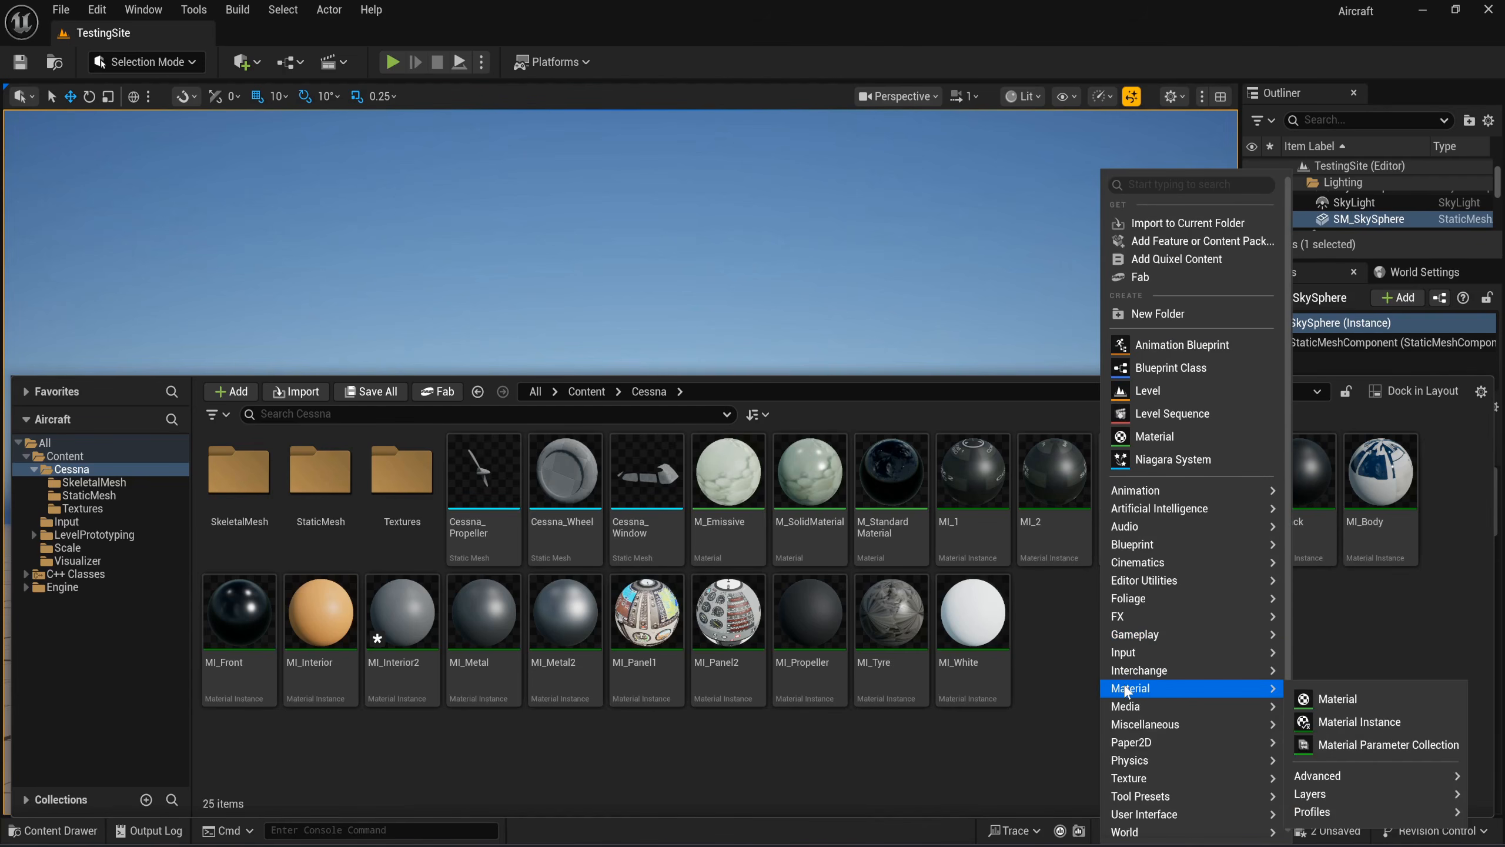
click(1329, 698)
text(M)
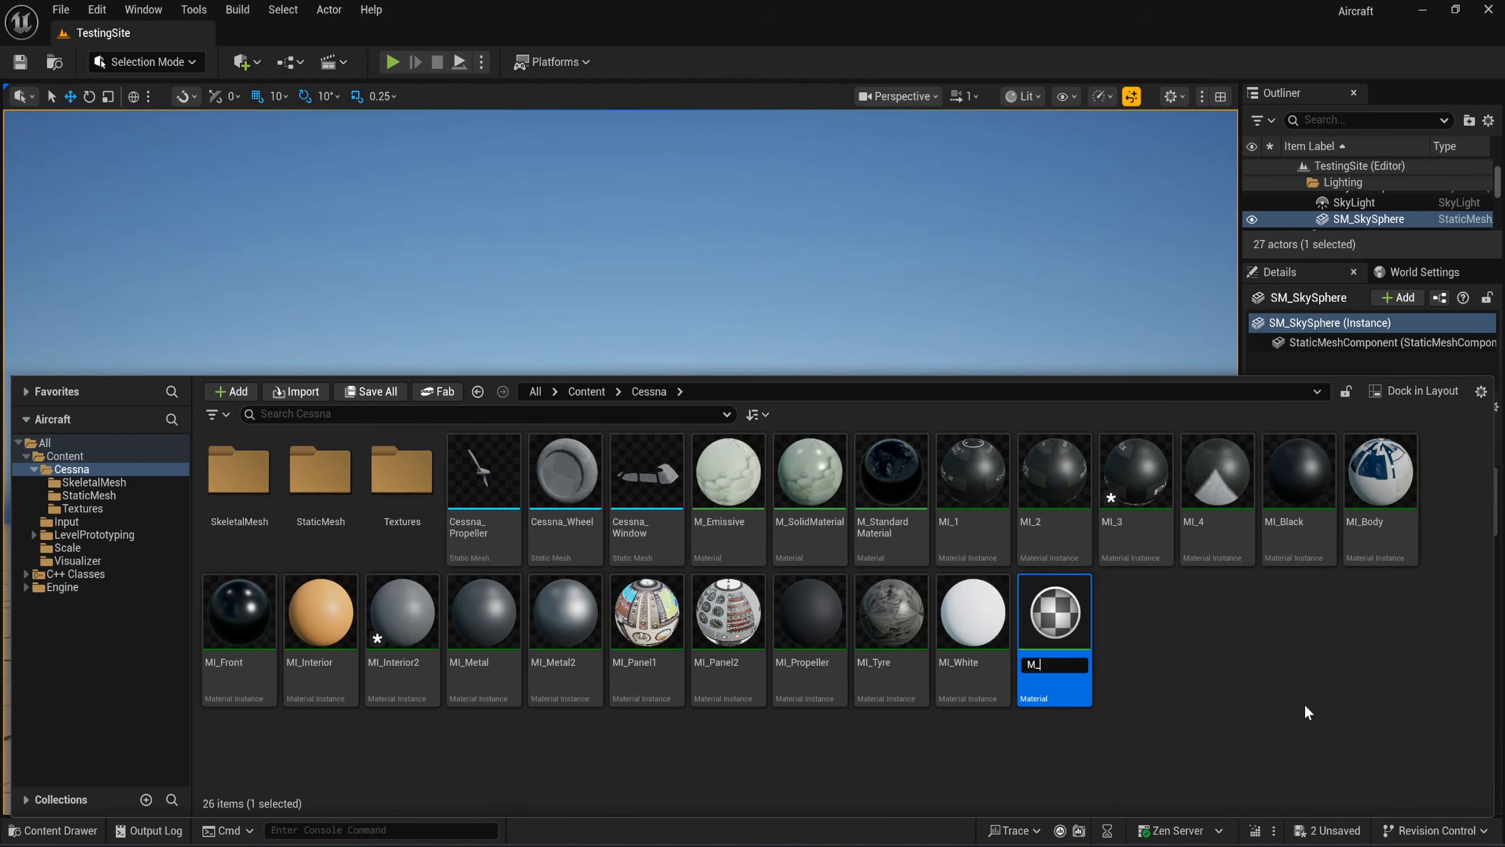
text(_Window)
key(Return)
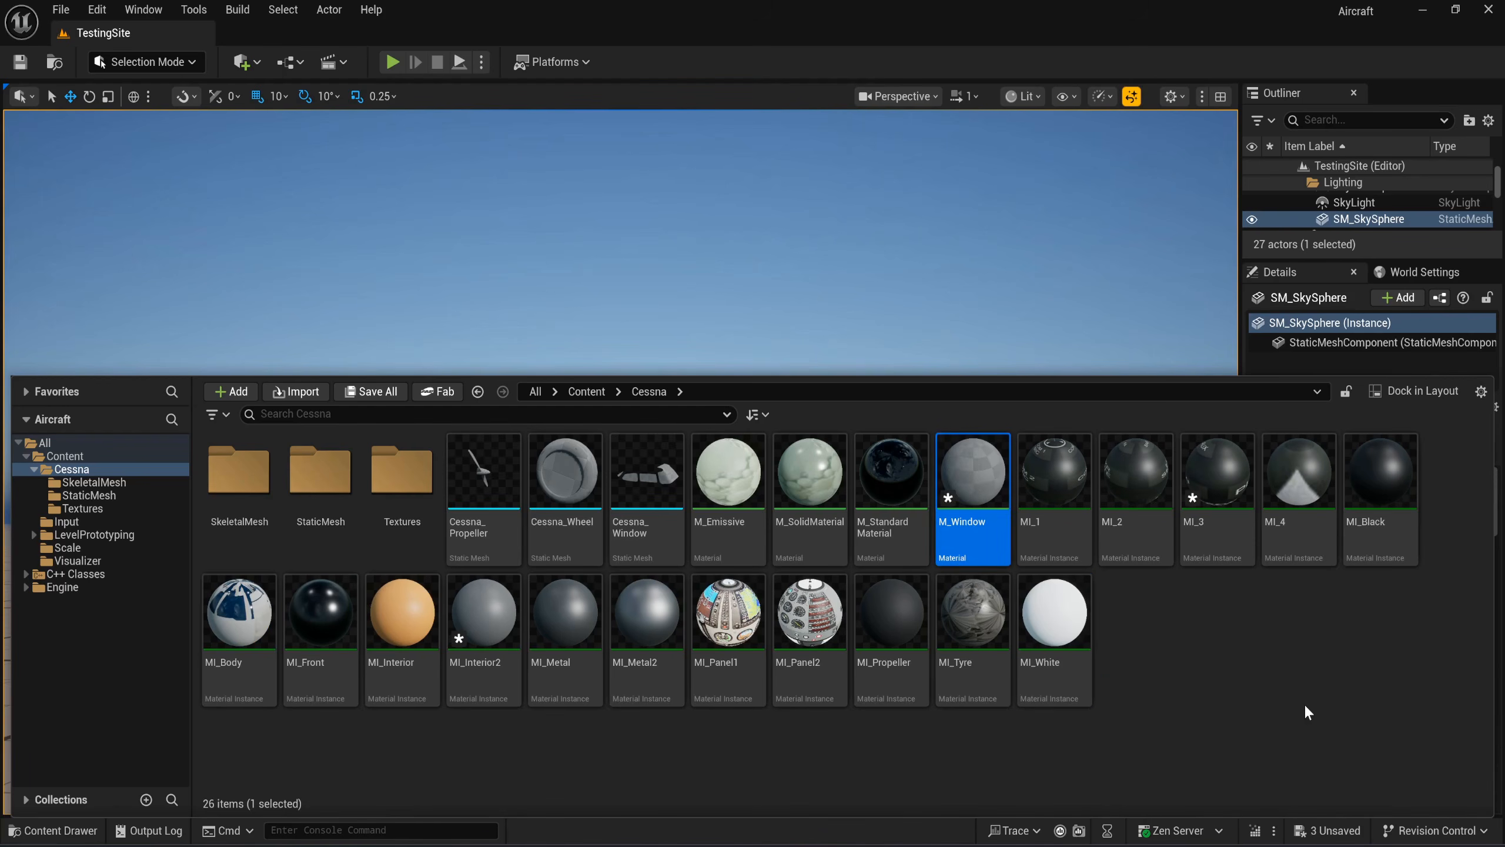
Open the M_Window material and set its Blend Mode to Translucent.
double_click(938, 511)
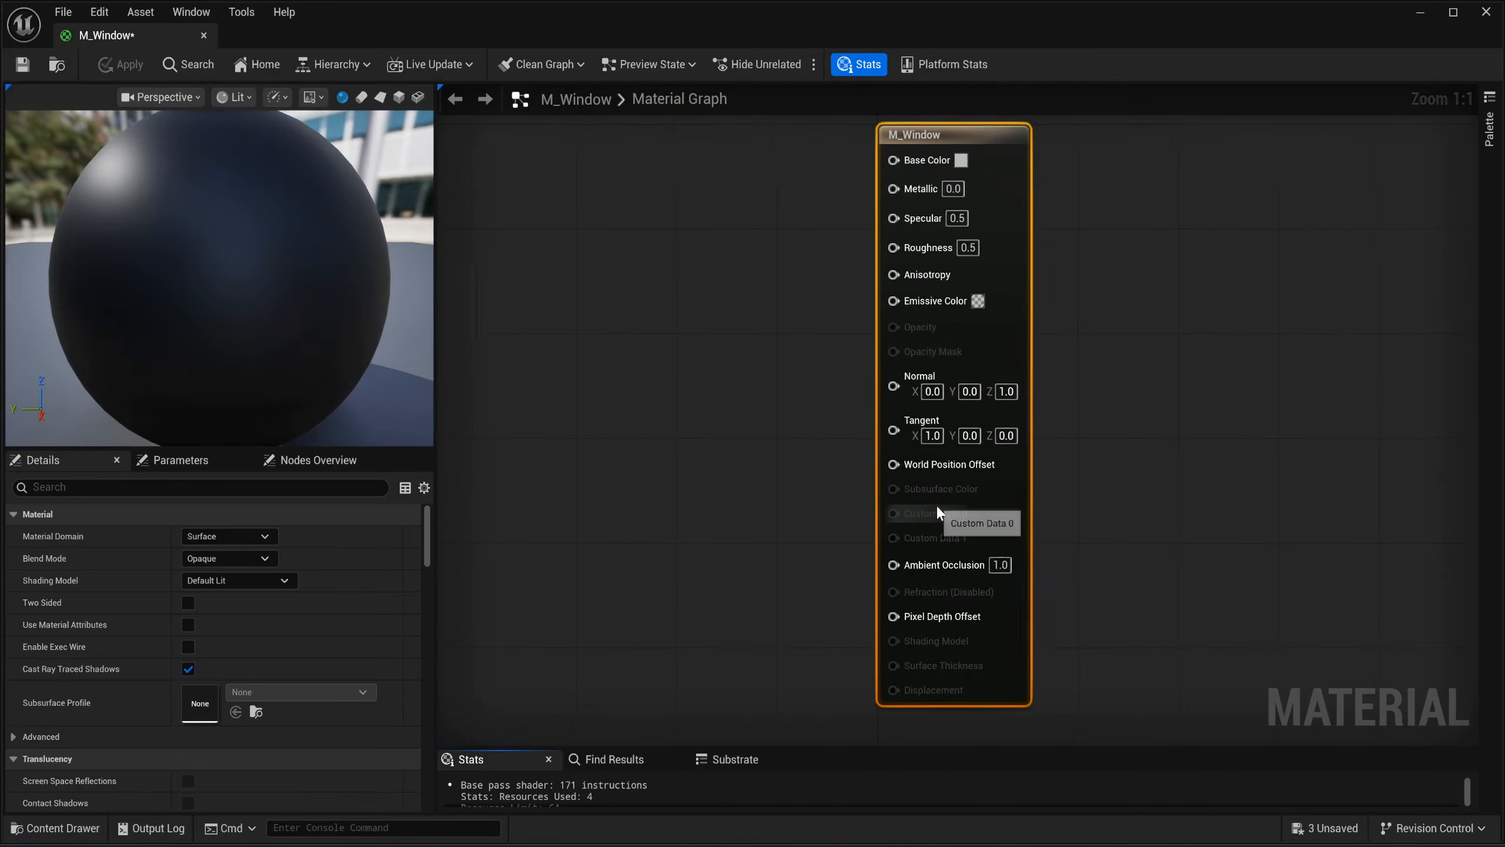
right_drag(562, 419, 851, 421)
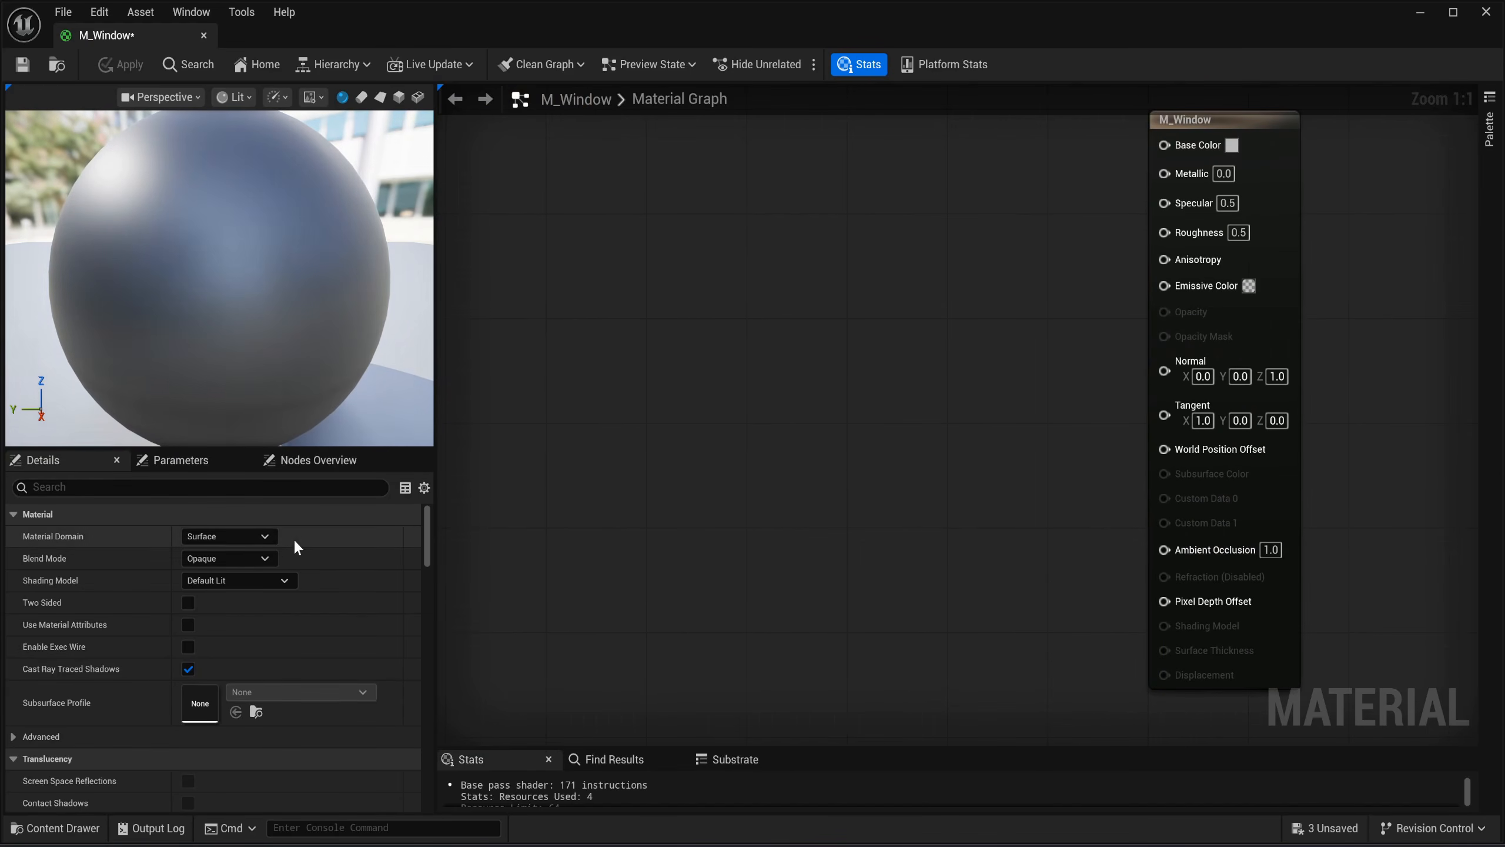
click(261, 558)
click(259, 604)
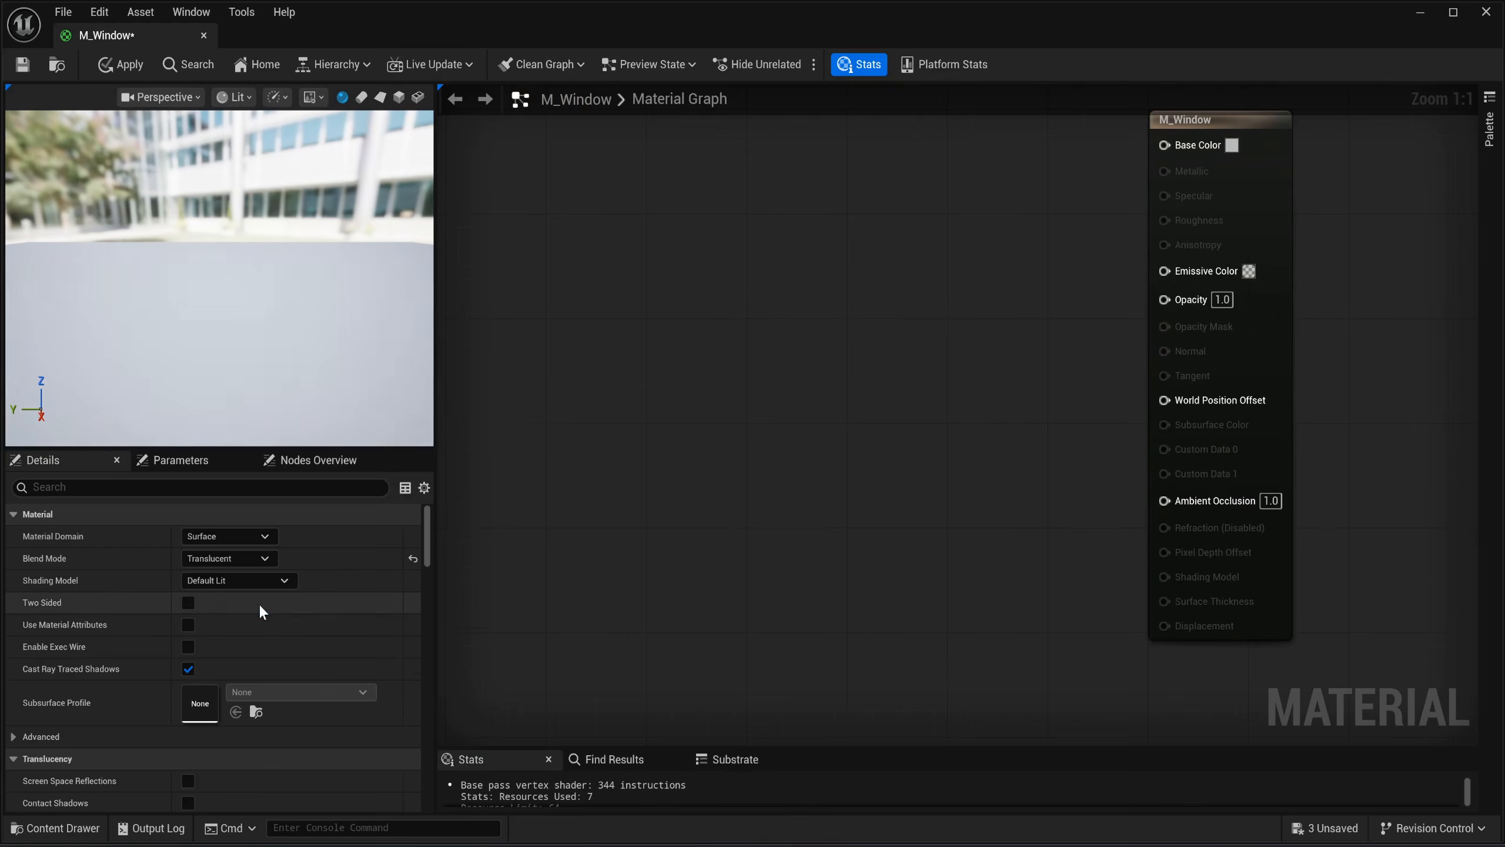
drag(232, 324, 168, 349)
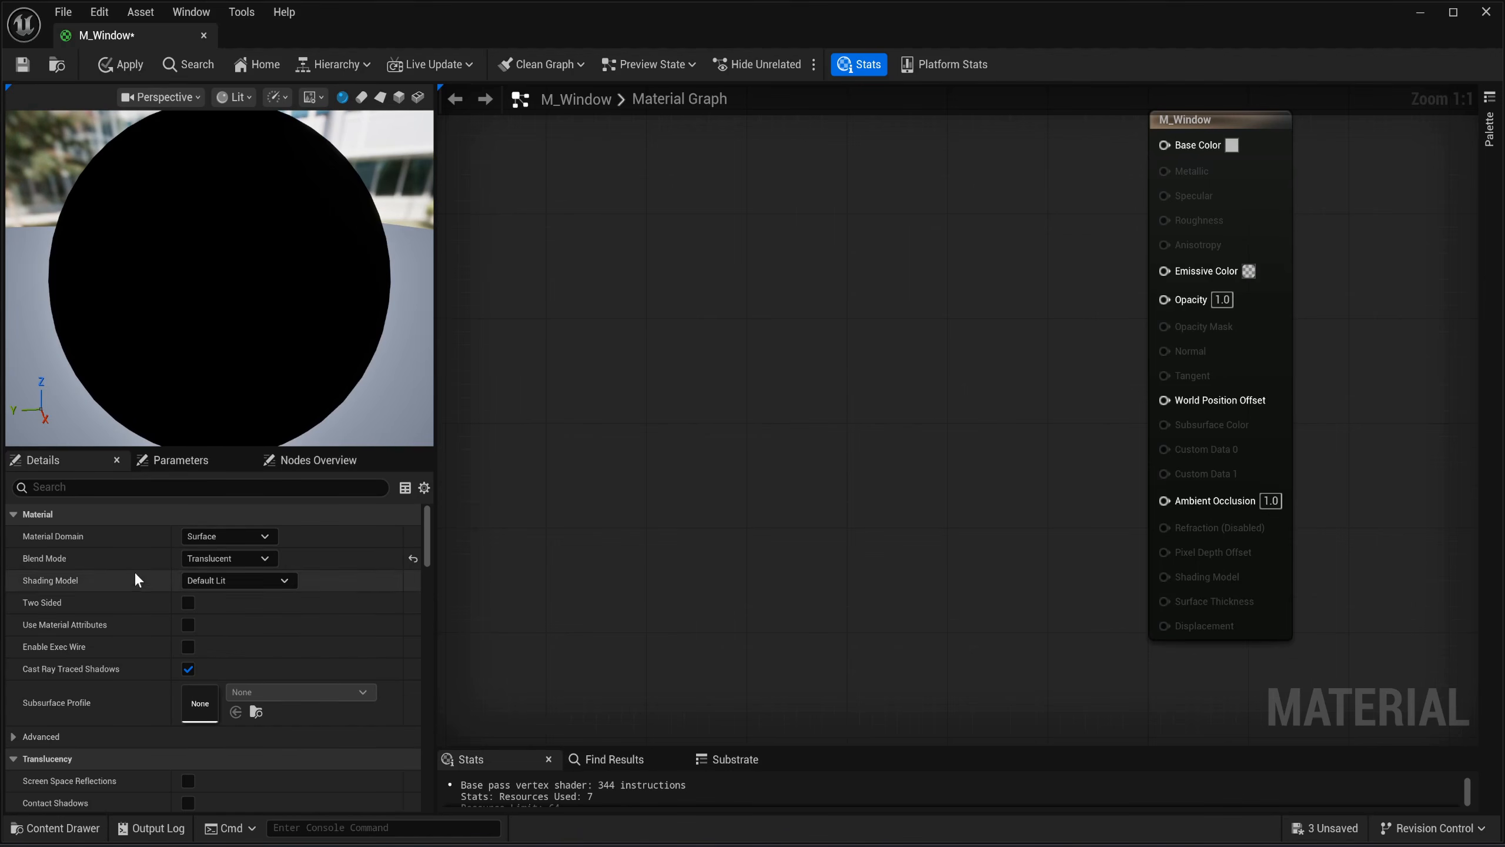
Set M_Window's translucency Lighting Mode to Surface TranslucencyVolume and make the material Two Sided.
scroll(137, 587, down, 3)
click(243, 643)
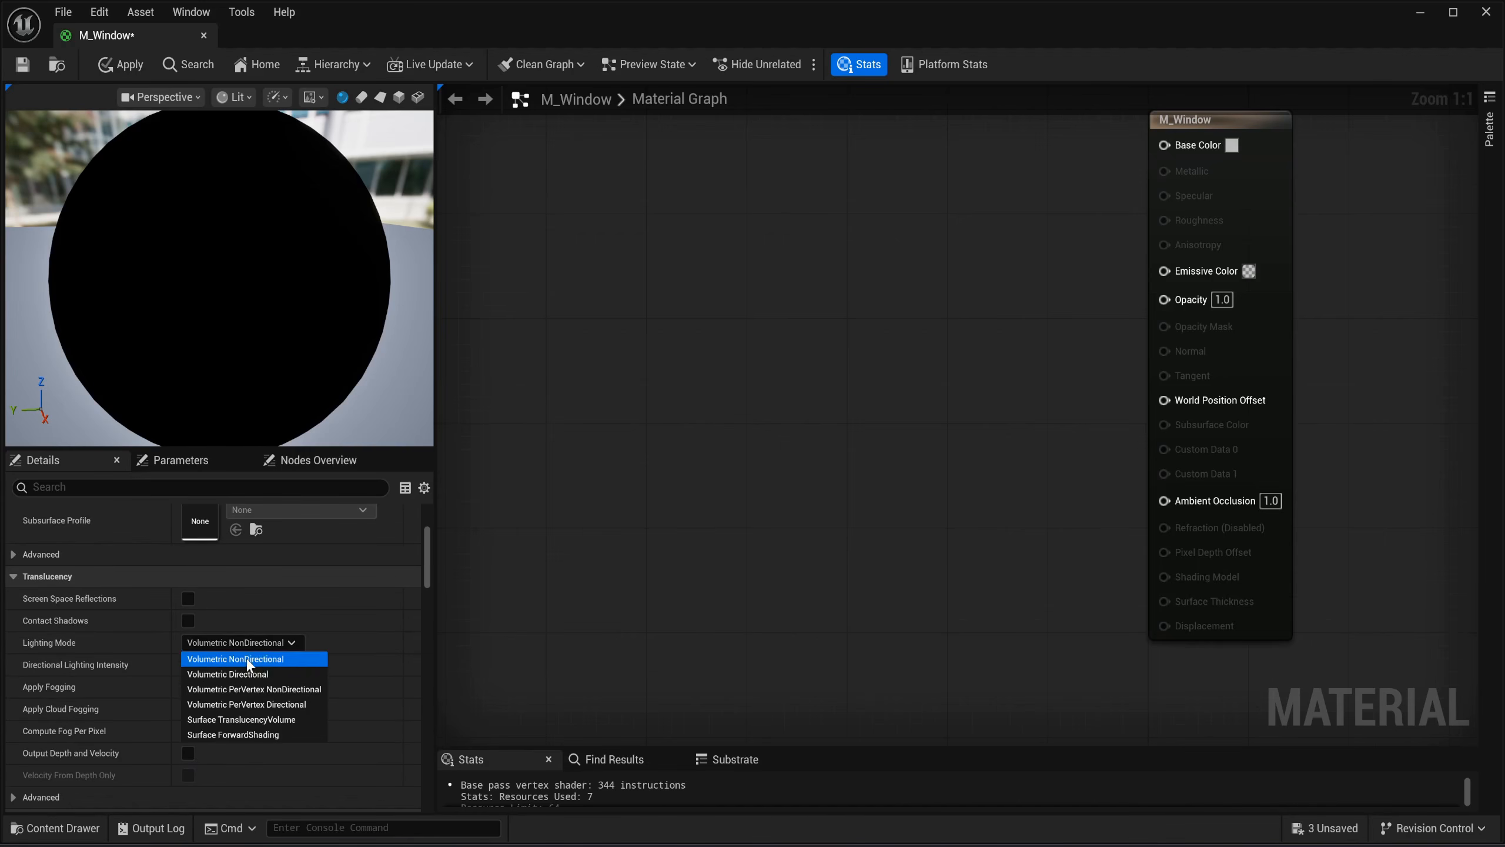
click(289, 720)
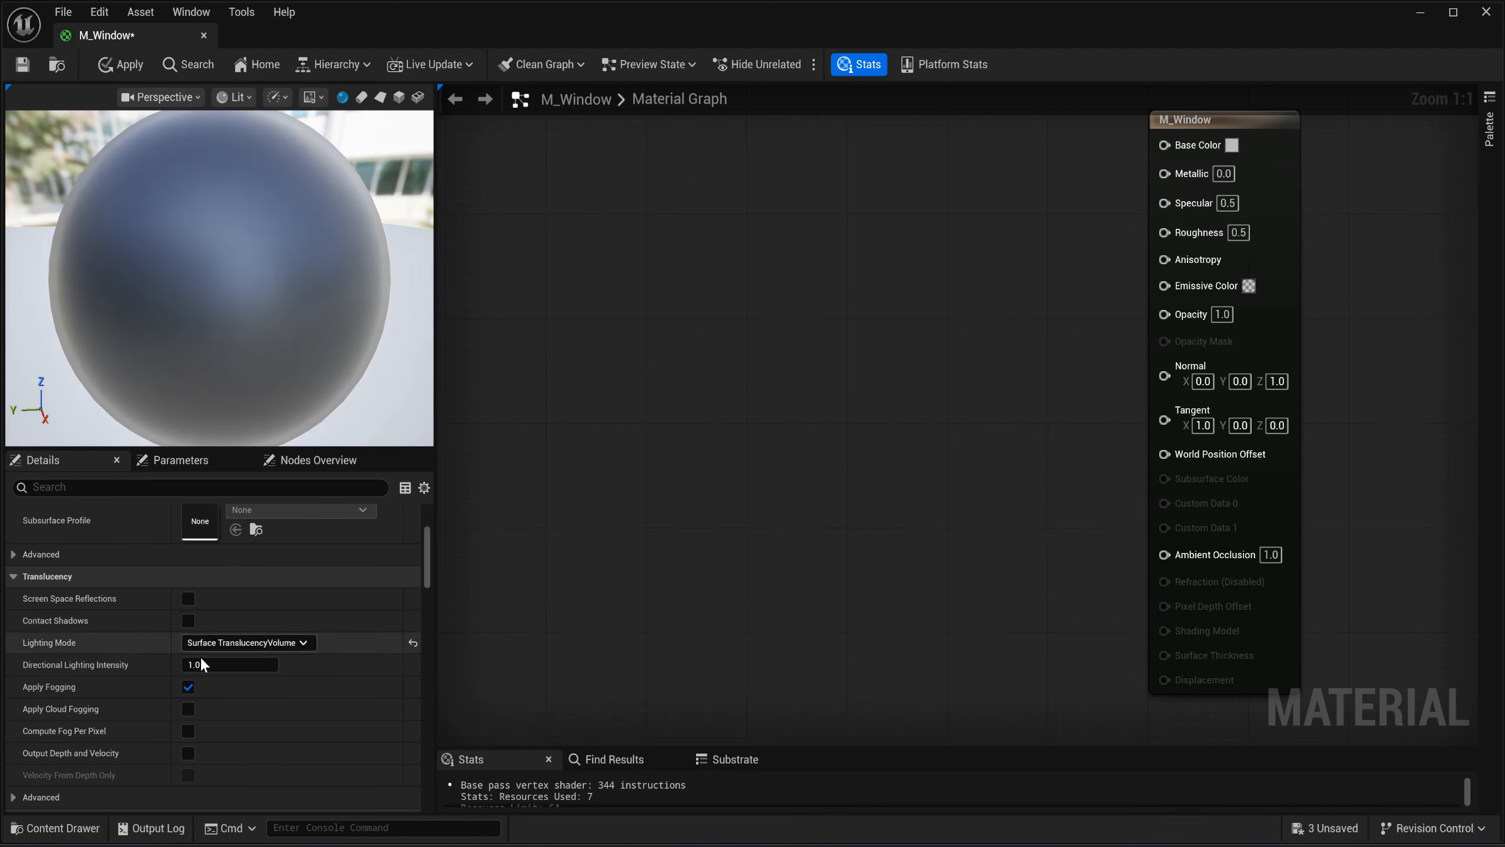
scroll(196, 656, up, 3)
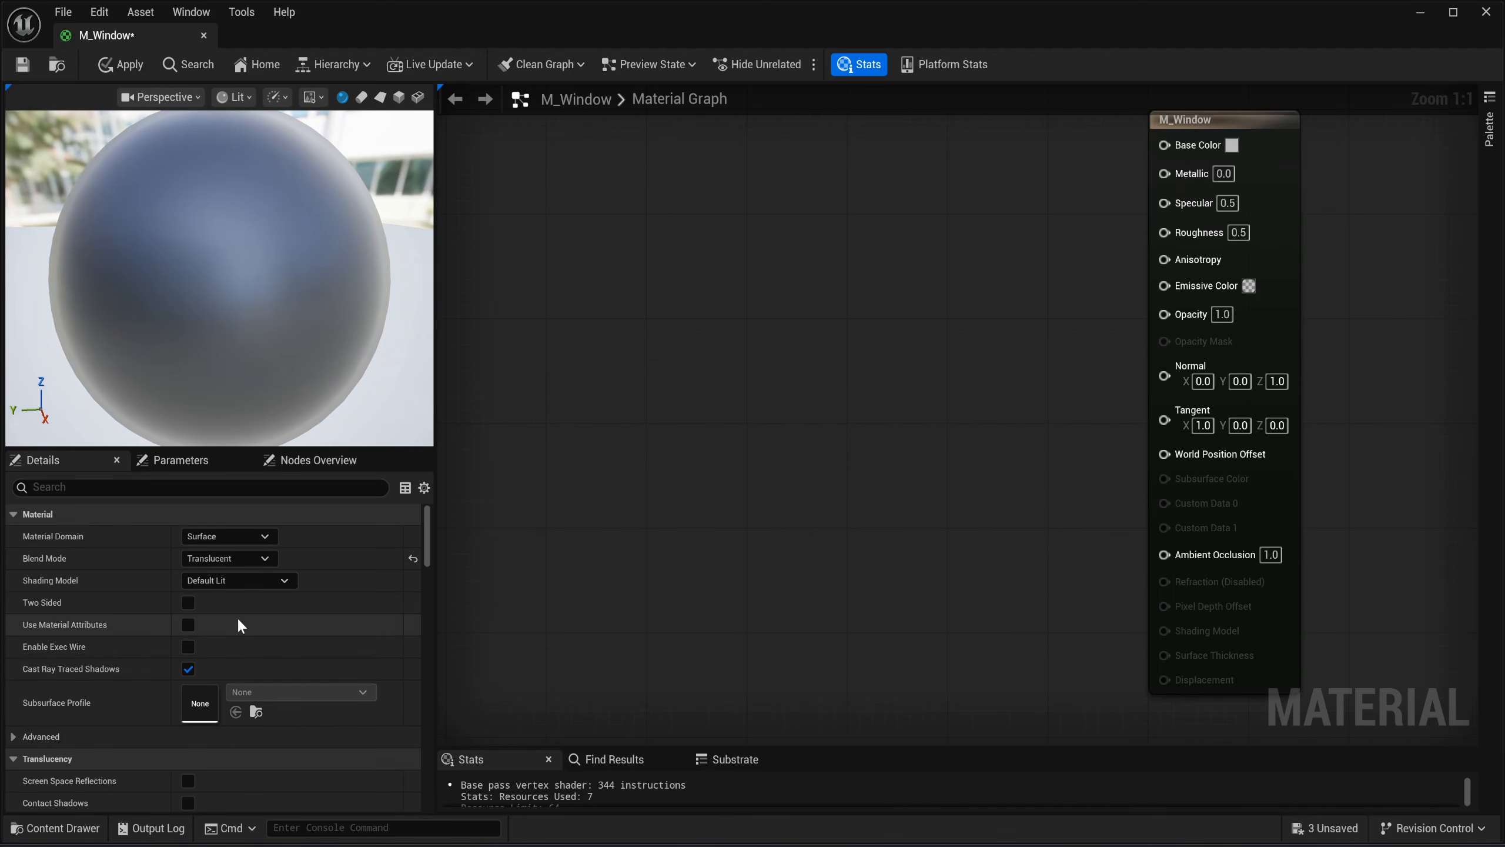
click(187, 602)
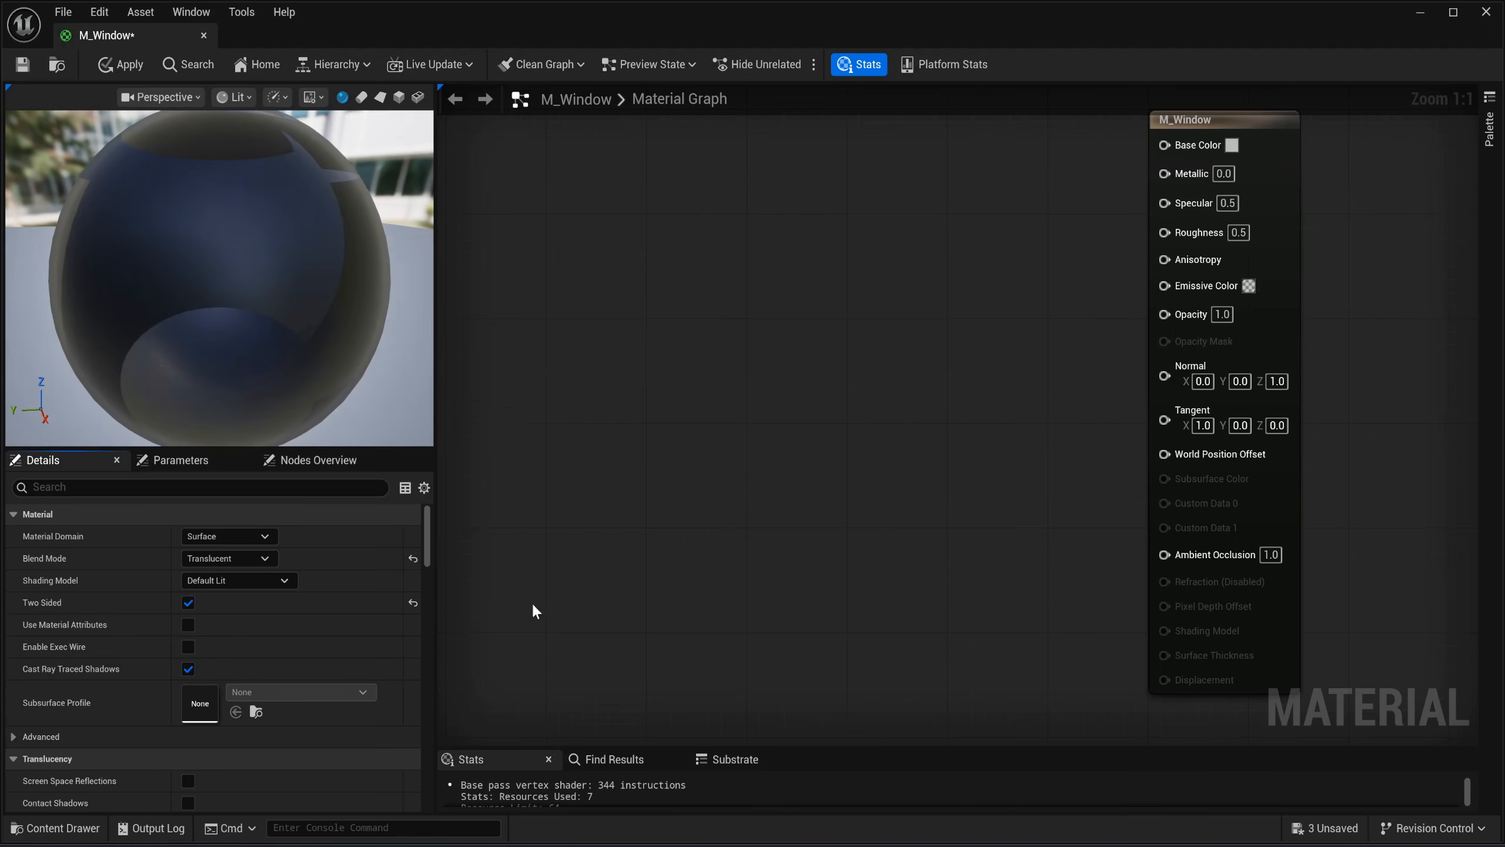
right_drag(883, 397, 919, 487)
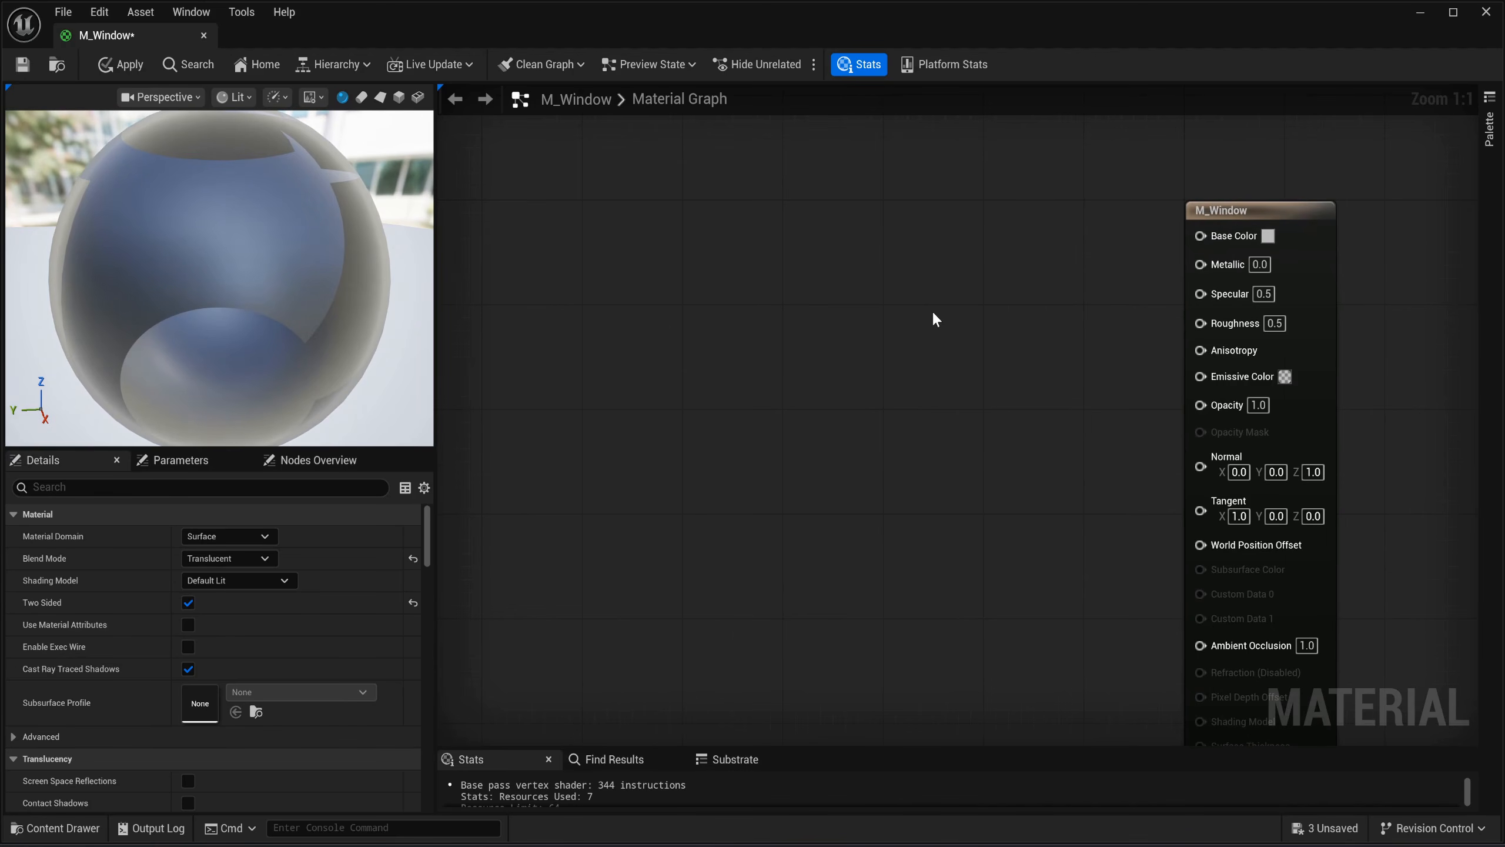
key(1)
click(961, 213)
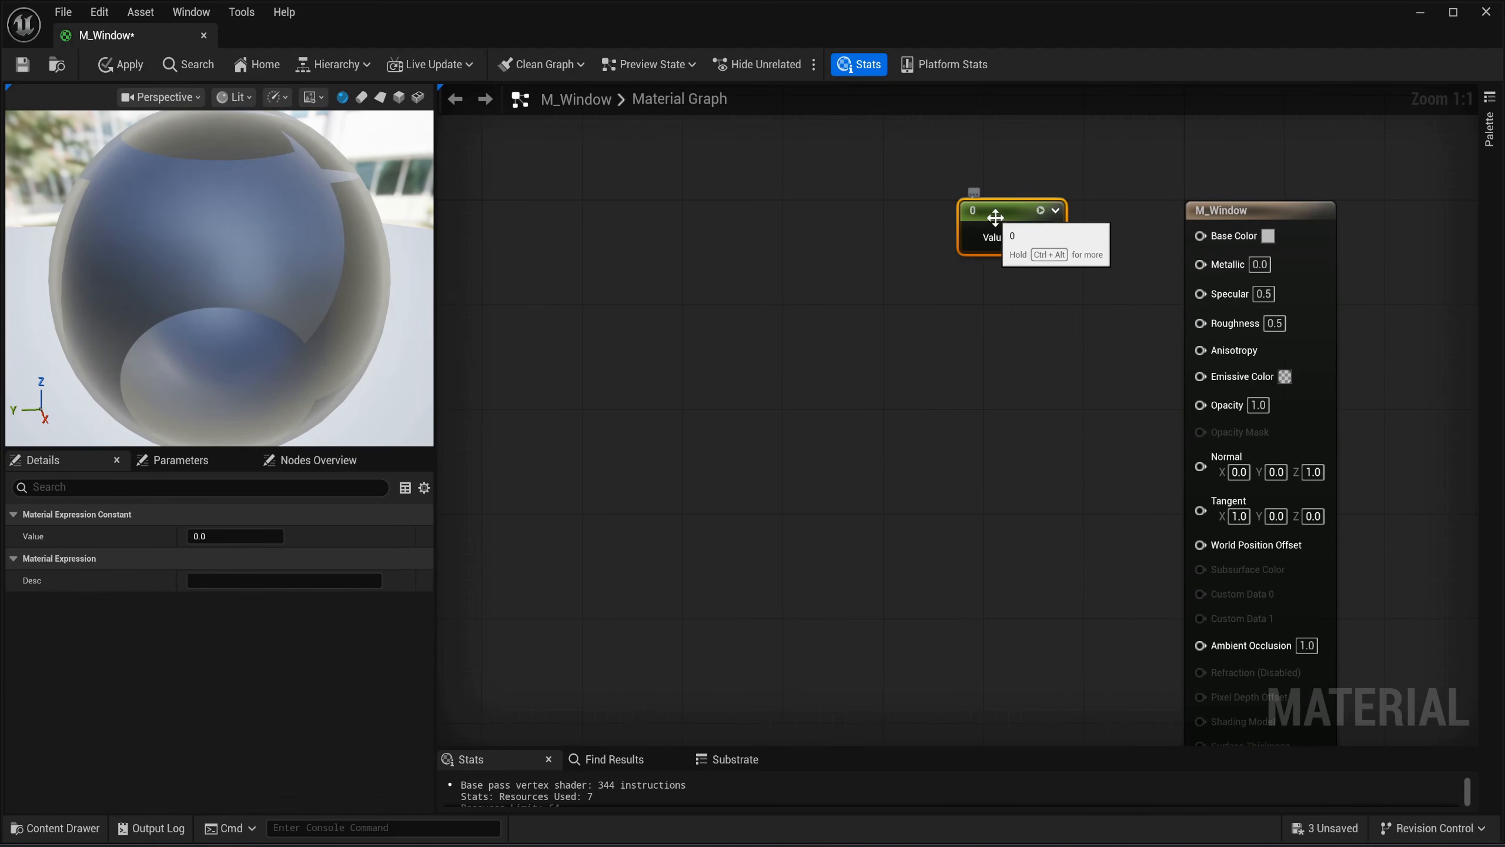
key(Delete)
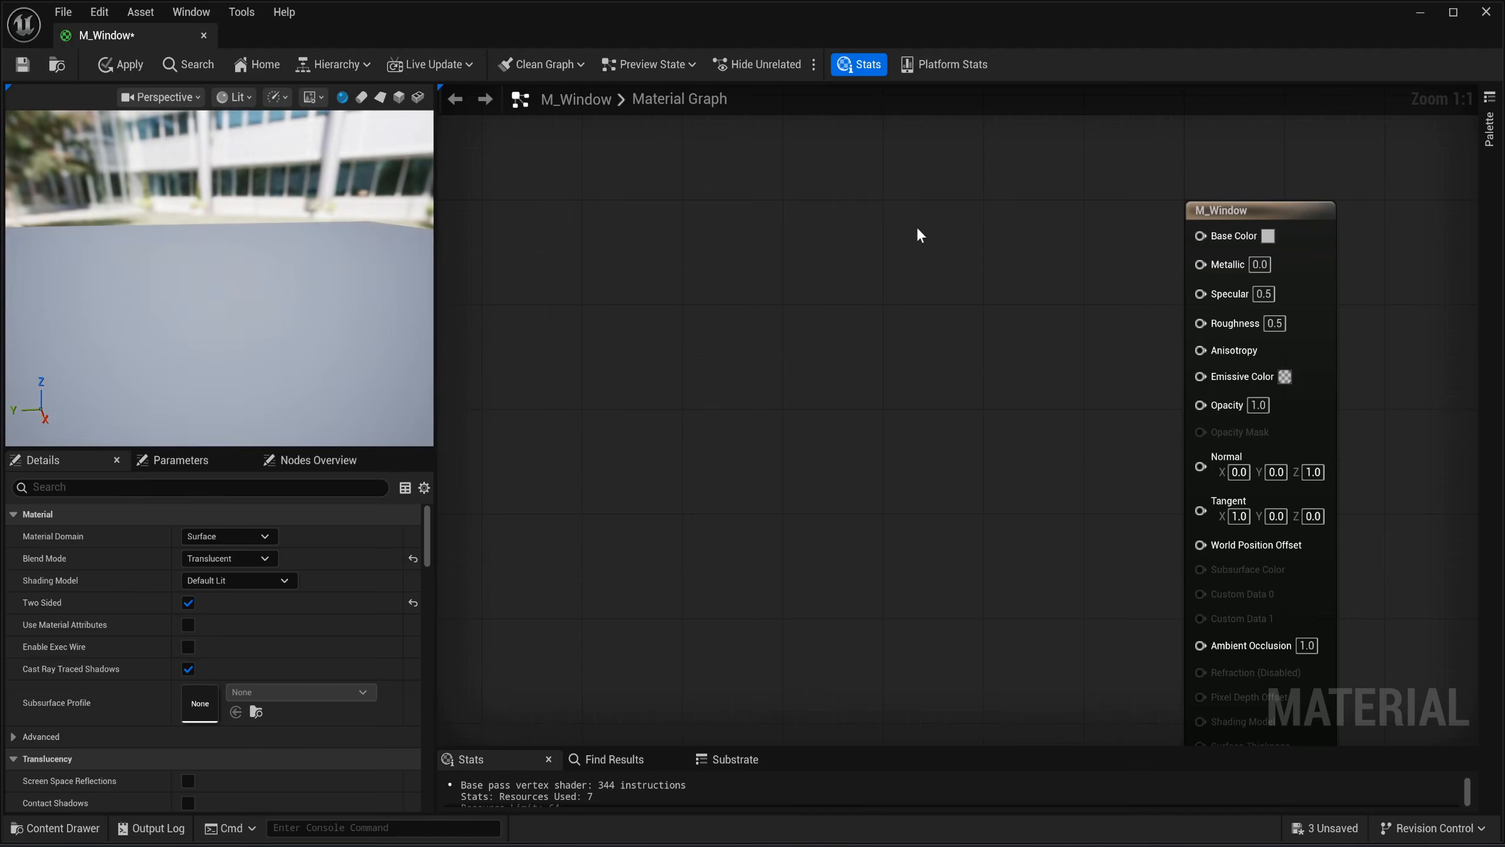
Add a black three-component constant (0,0,0) to the graph and connect it to M_Window's Base Color.
key(3)
click(918, 223)
drag(984, 246, 1231, 240)
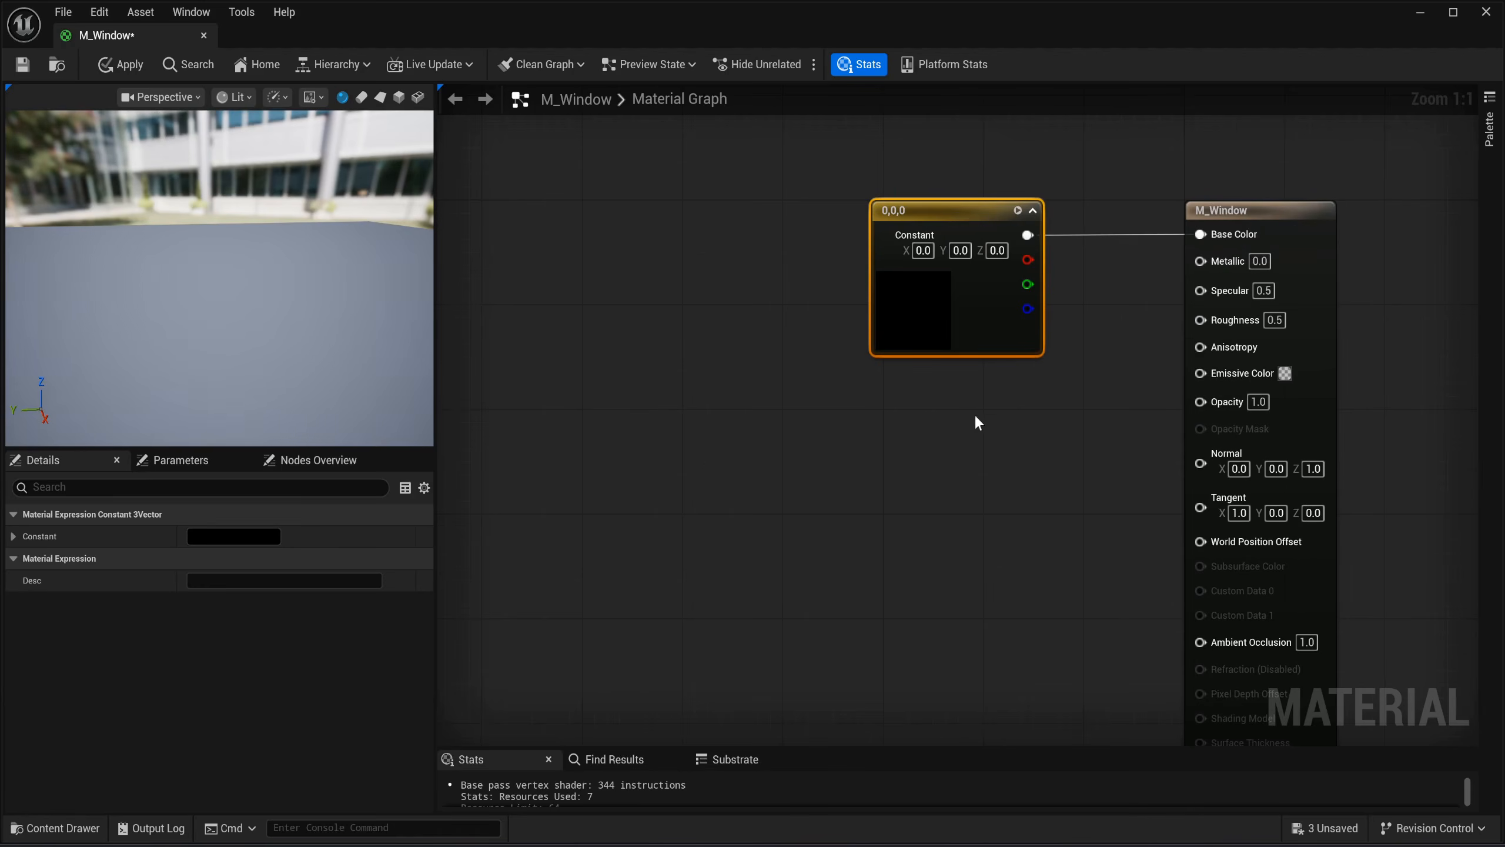
Add a scalar constant of 0 below the color constant and connect it to Roughness.
key(1)
click(917, 409)
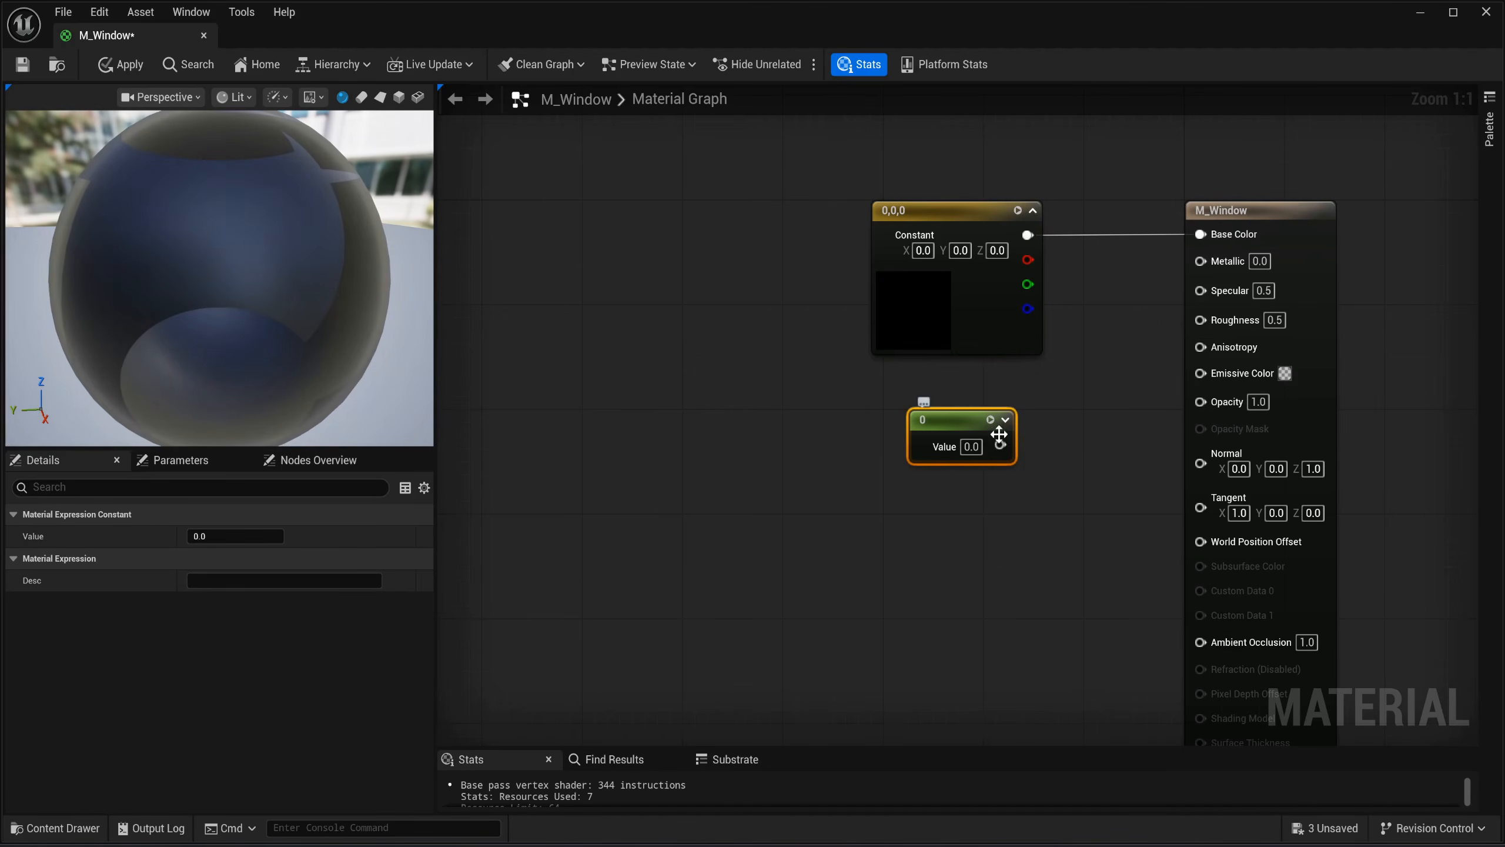
drag(999, 444, 1200, 318)
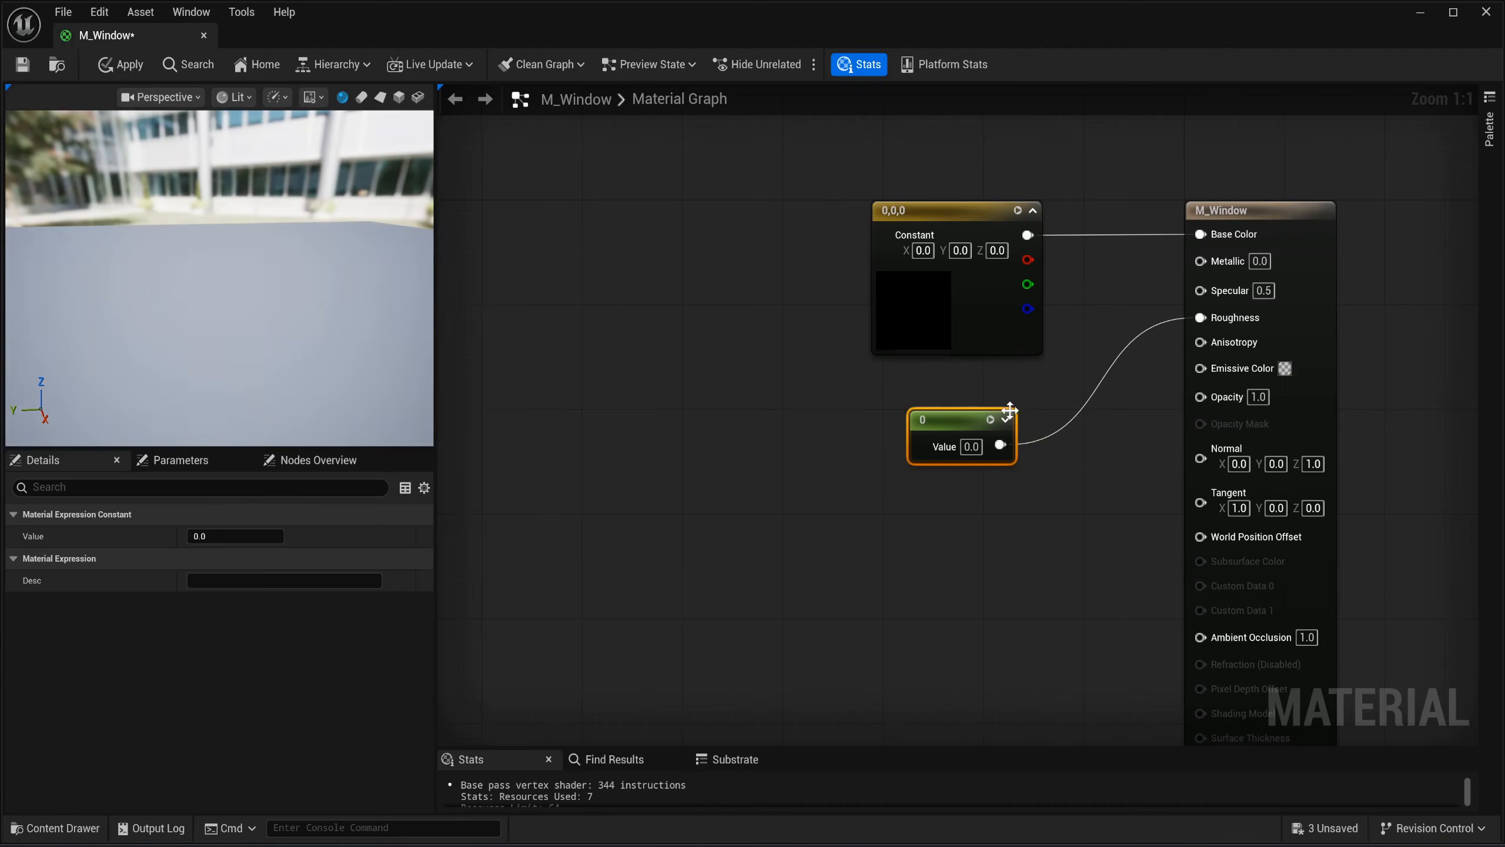
drag(957, 423, 969, 397)
click(948, 494)
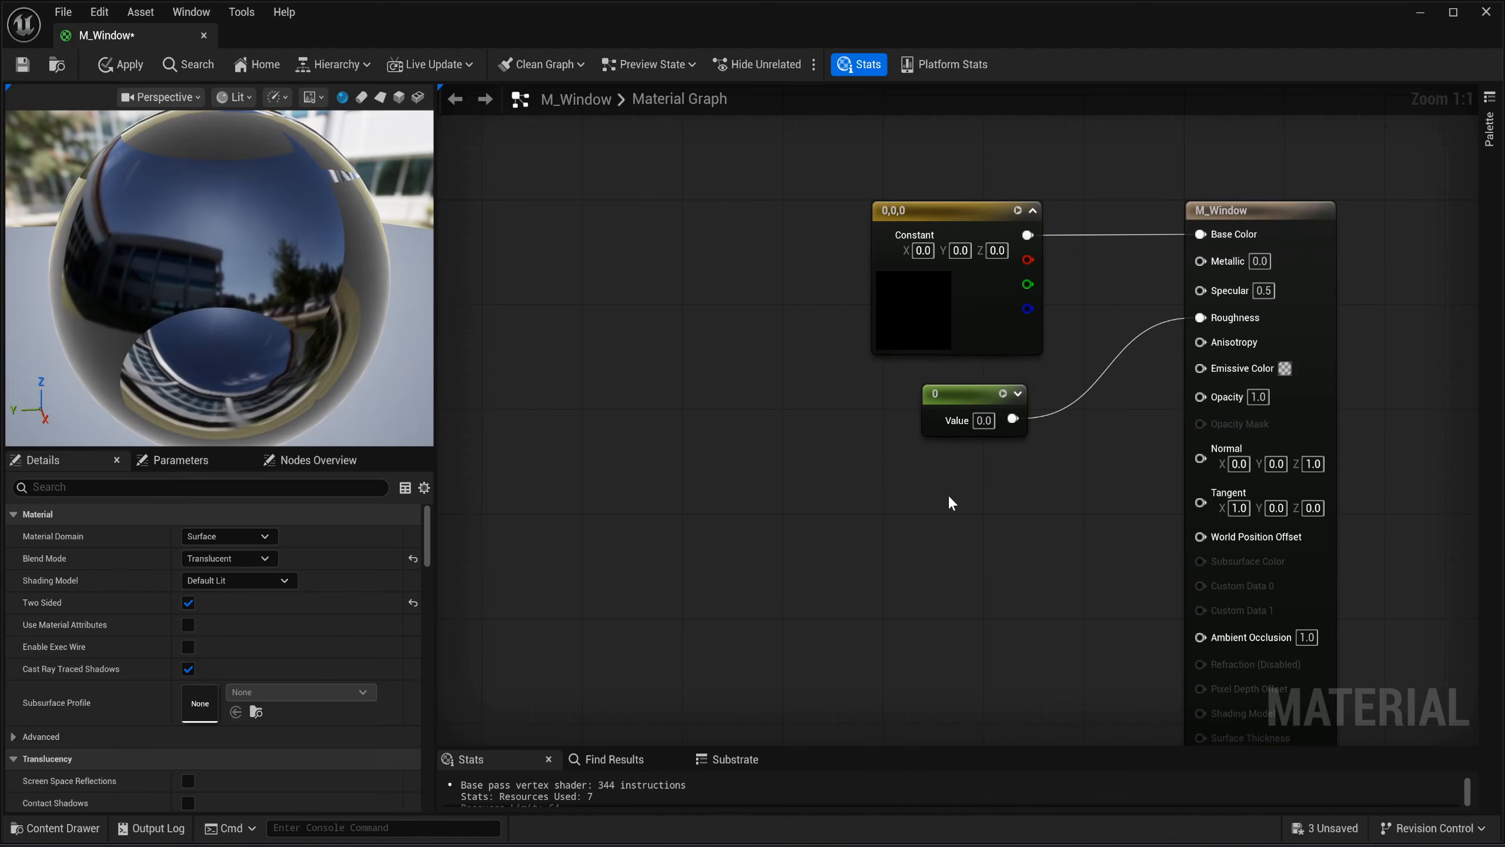
Add a second scalar constant below the roughness one, set it to 0.4, and connect it to Opacity.
key(1)
click(940, 493)
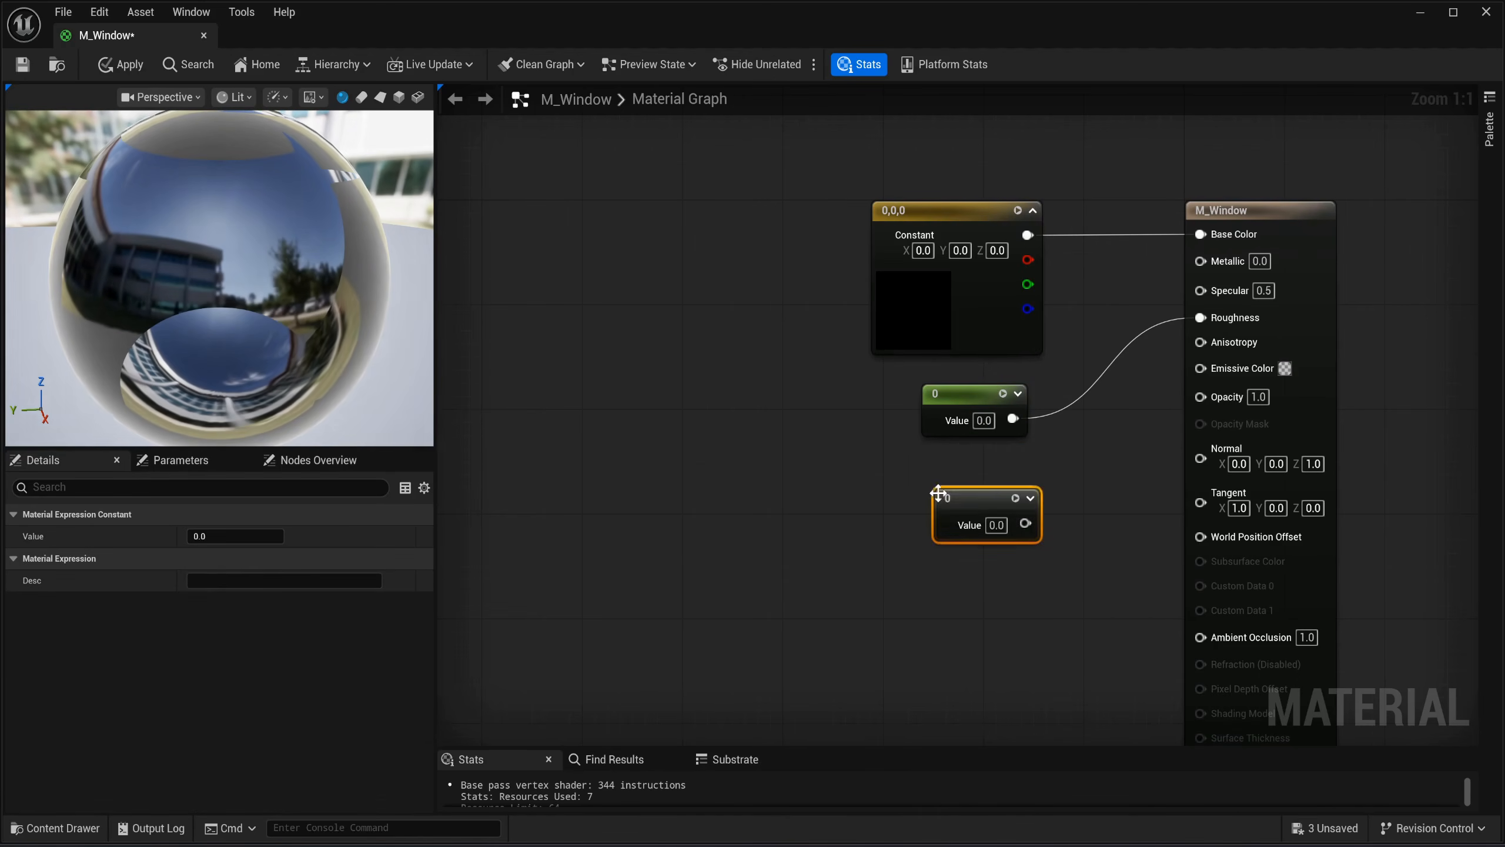
mouse_move(975, 503)
mouse_down()
mouse_move(960, 488)
mouse_move(973, 477)
mouse_up()
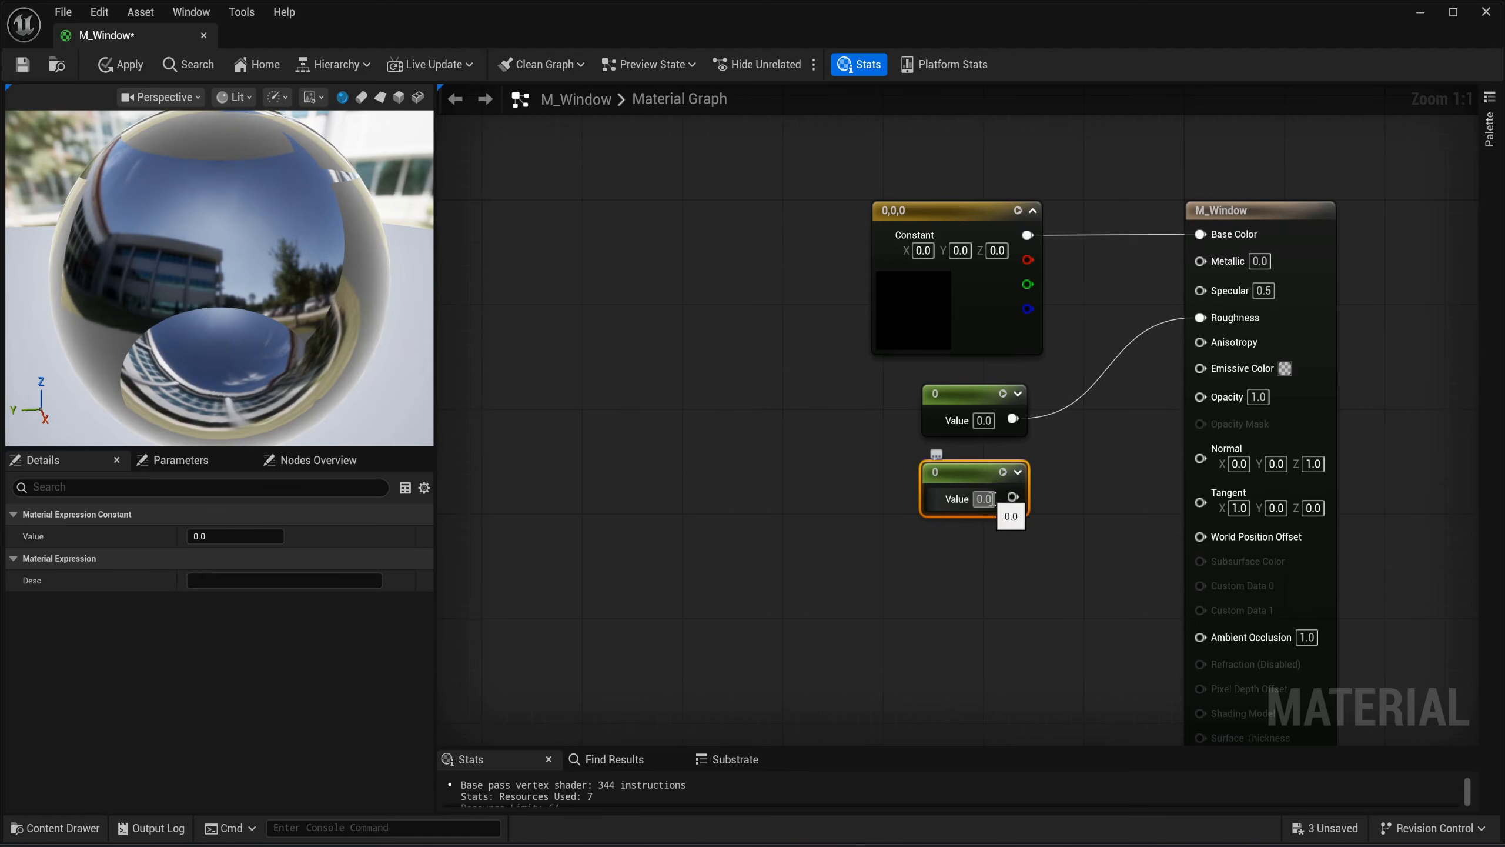
text(0.4)
key(Return)
click(998, 561)
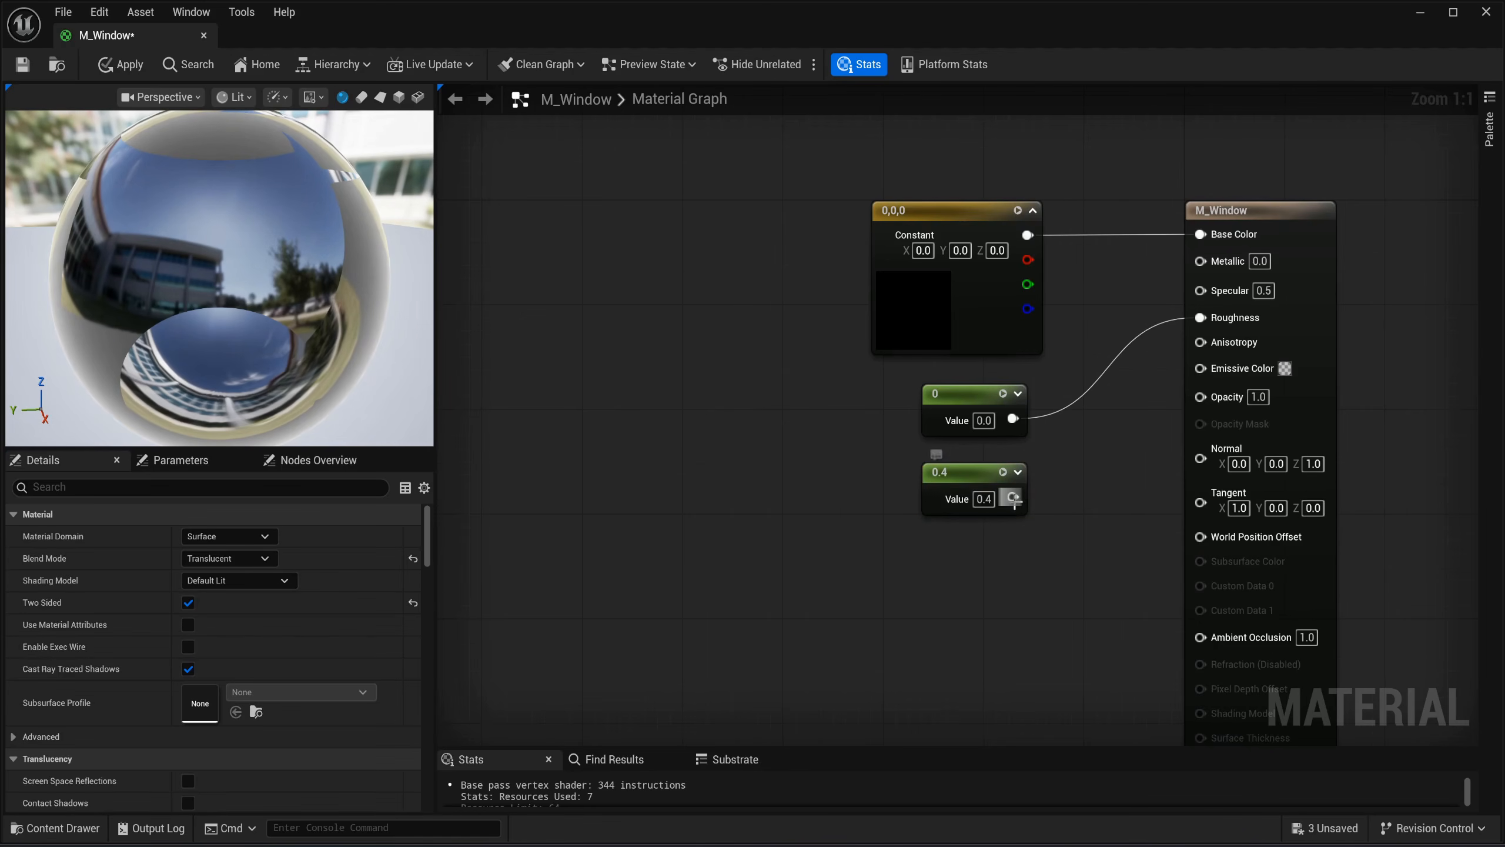
drag(1013, 497, 1209, 399)
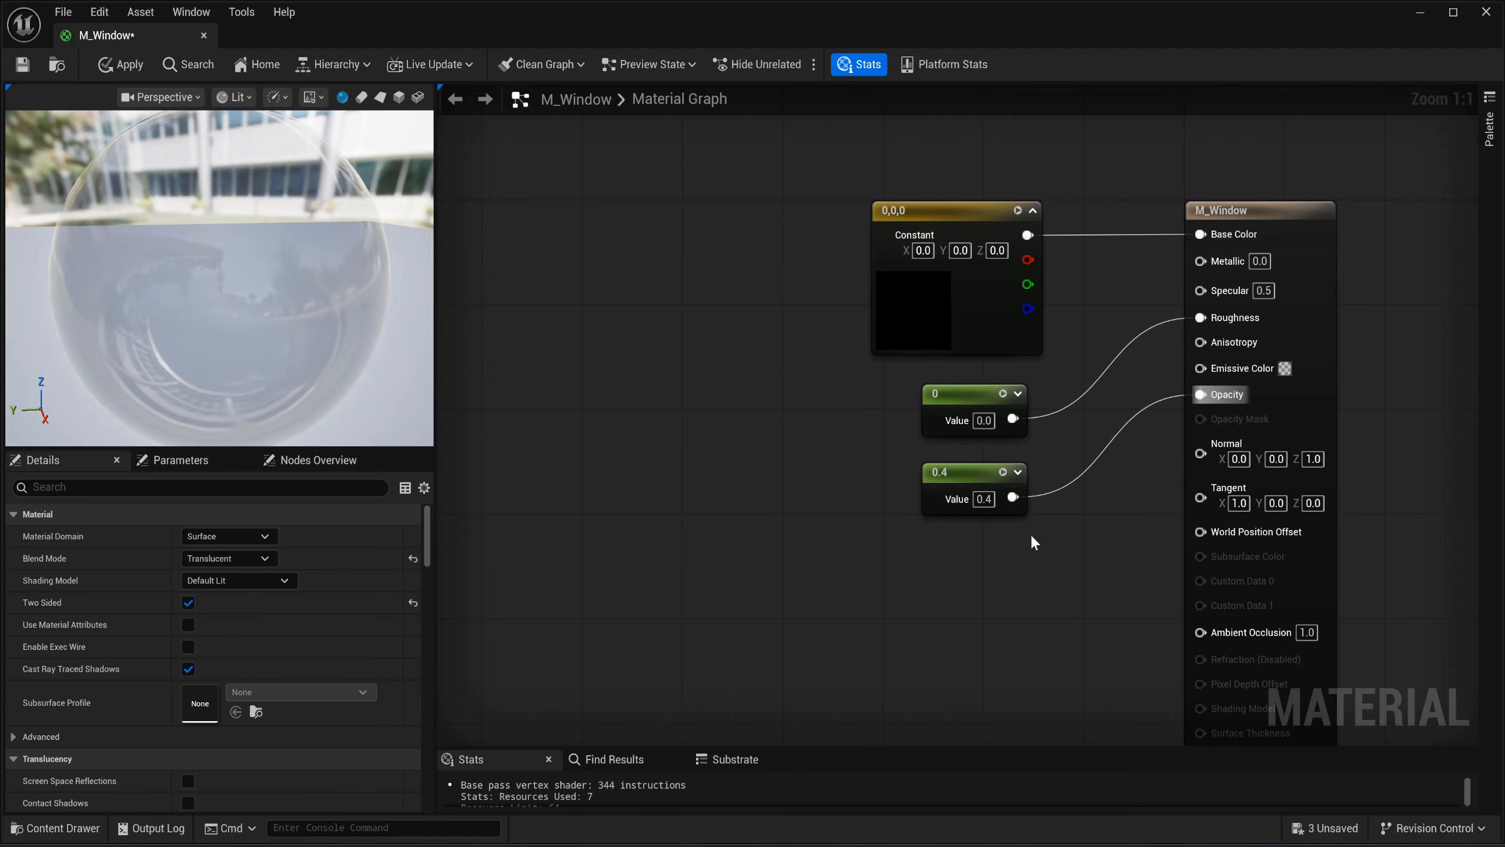
Apply and save the M_Window changes, and return from the material editor to the Cessna folder's assets.
mouse_move(126, 136)
mouse_down()
mouse_move(260, 122)
mouse_move(127, 136)
mouse_up()
click(122, 64)
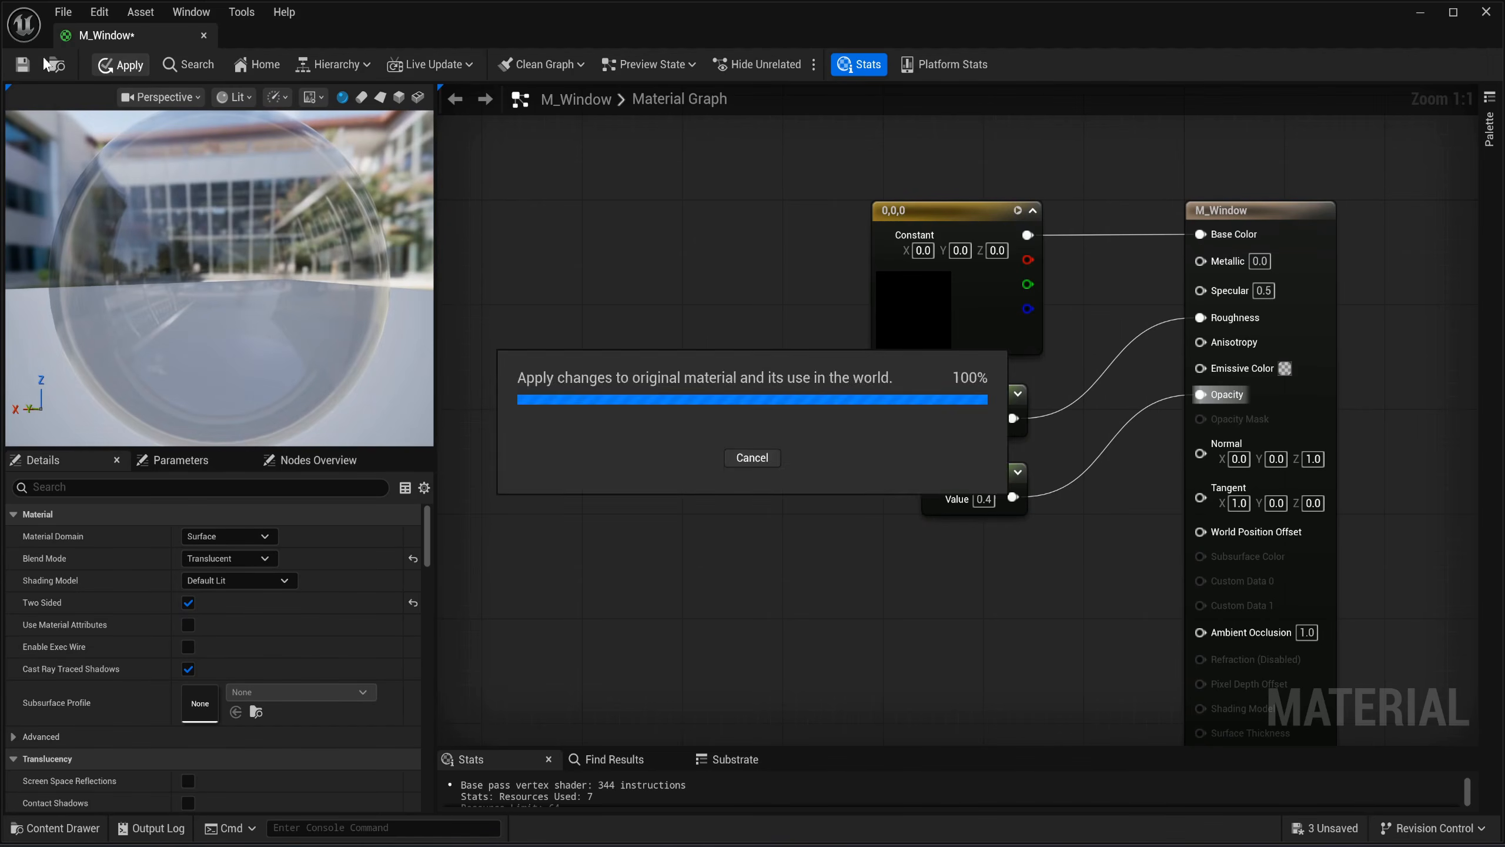
click(204, 35)
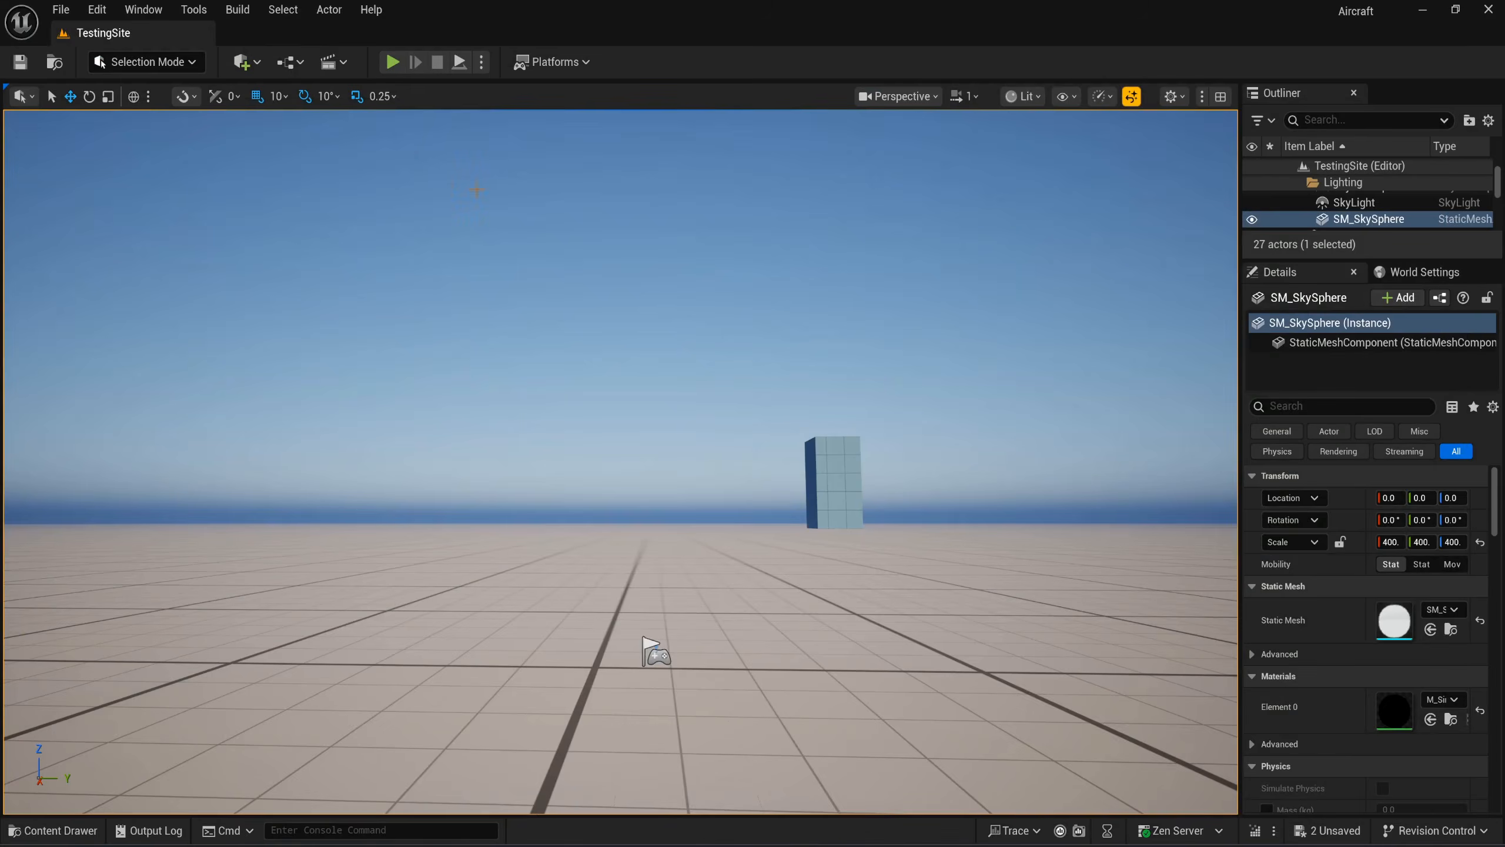
key(ctrl+space)
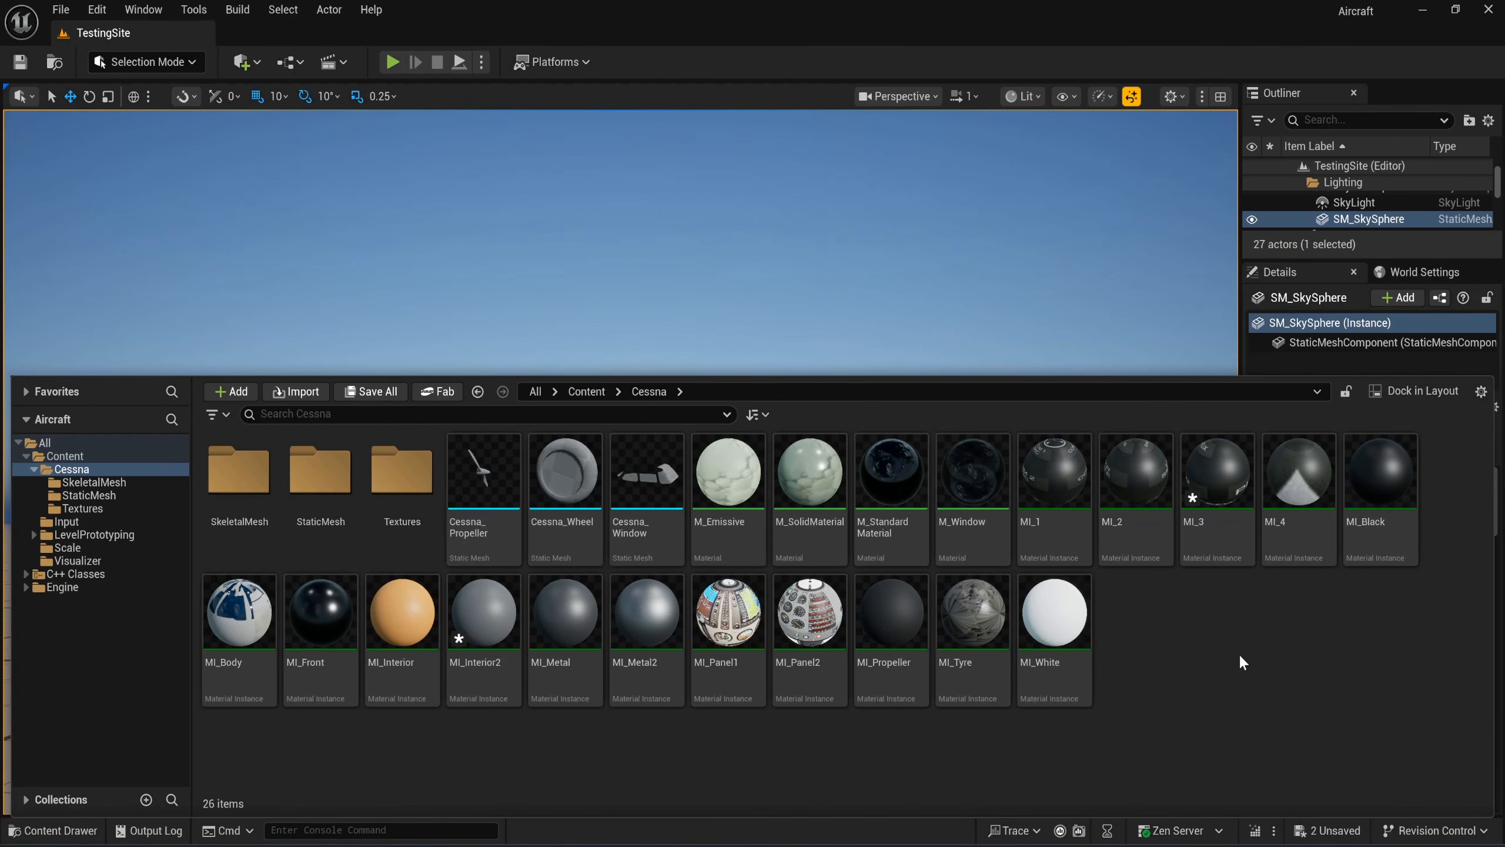
Save all modified assets and open the Cessna_Skeleton skeletal mesh from the SkeletalMesh folder.
click(382, 397)
click(855, 615)
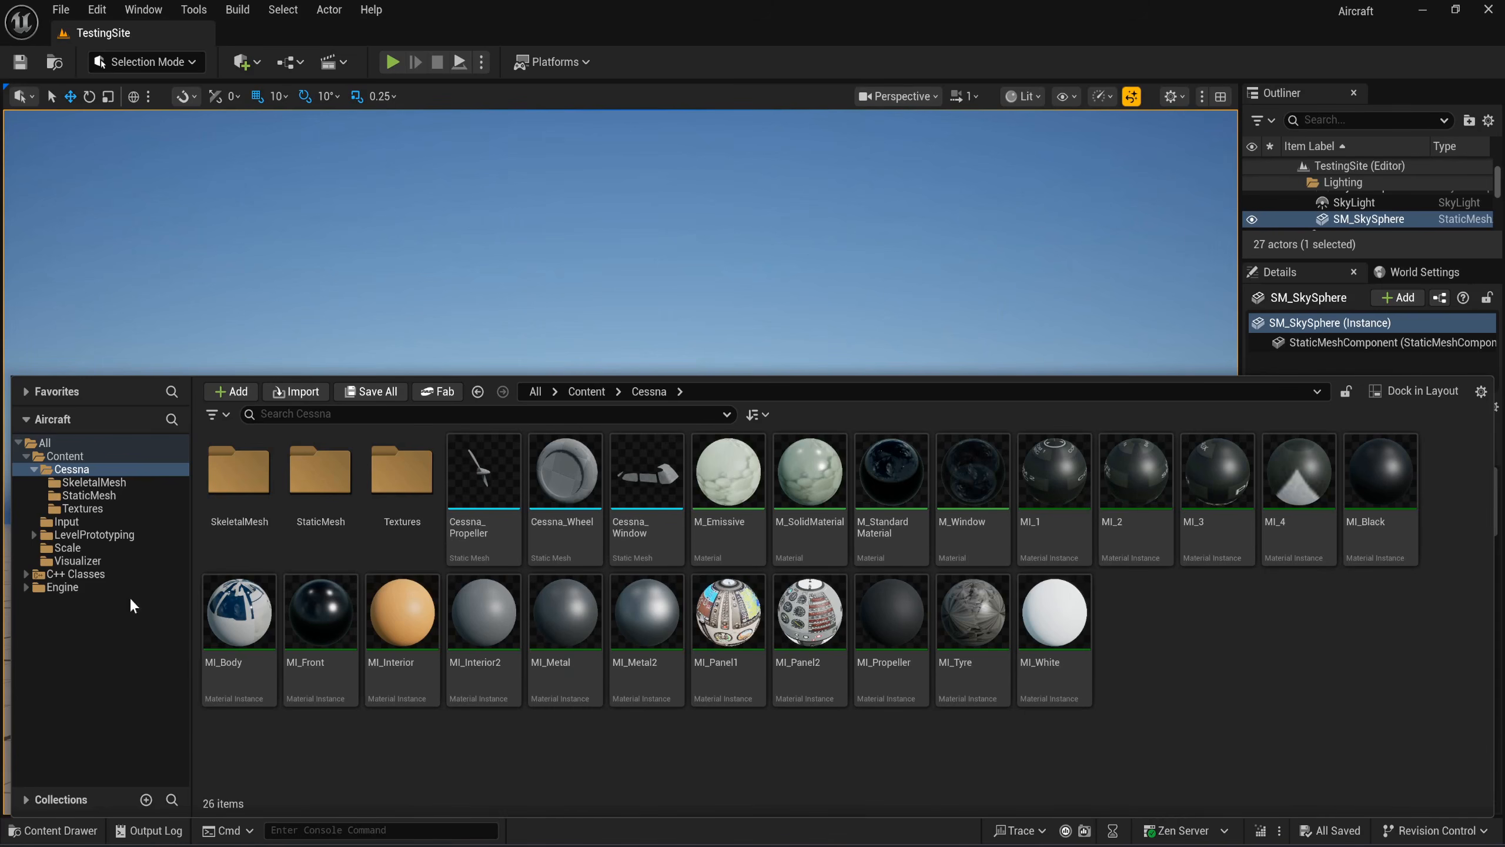
double_click(238, 471)
double_click(239, 475)
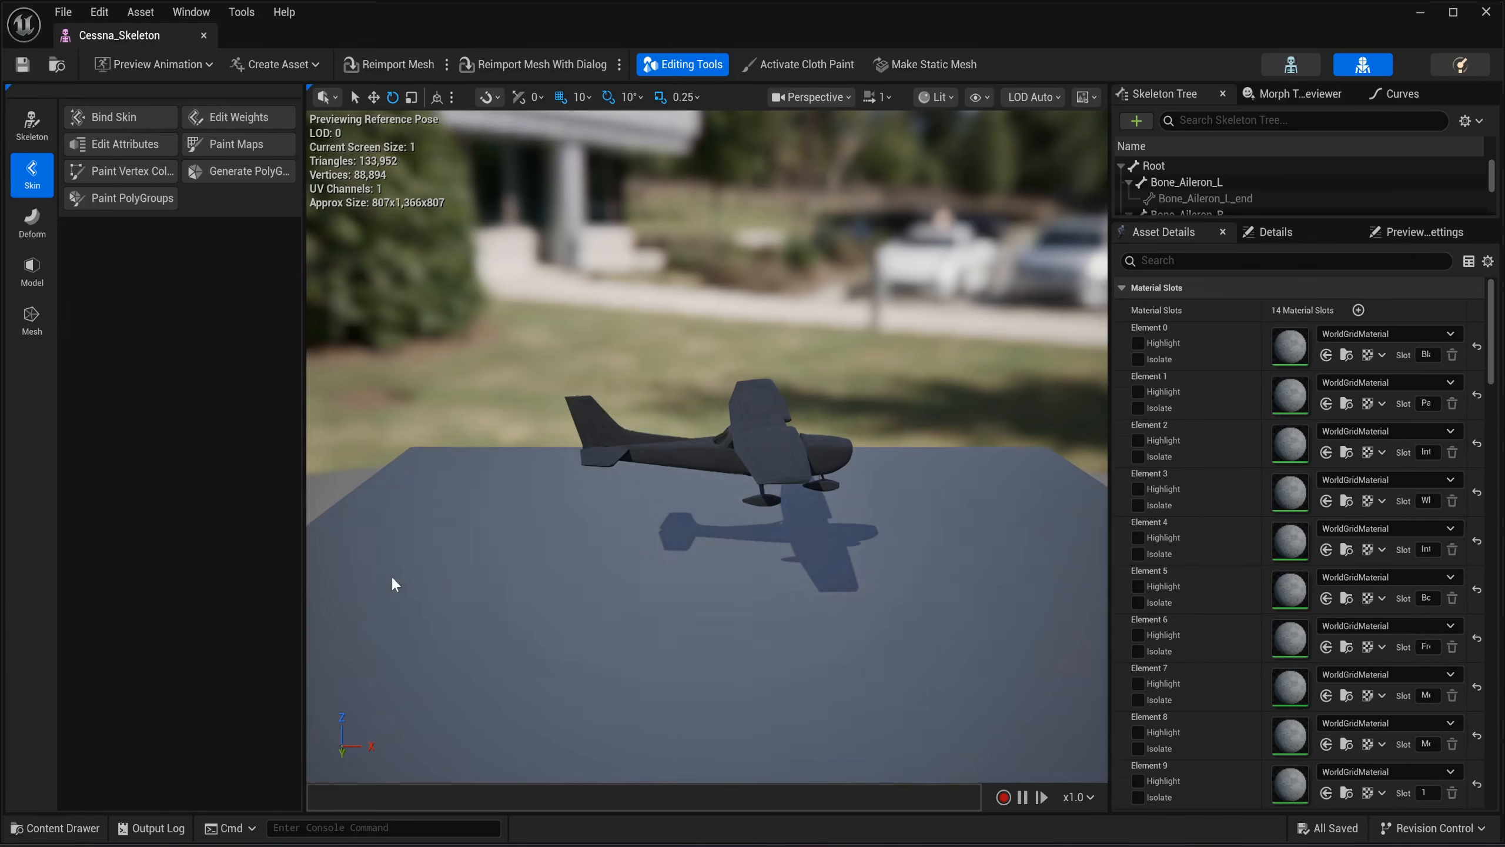
Dock the Cessna_Skeleton editor beside the TestingSite level and widen its asset details area to show the full slot names.
scroll(740, 513, up, 2)
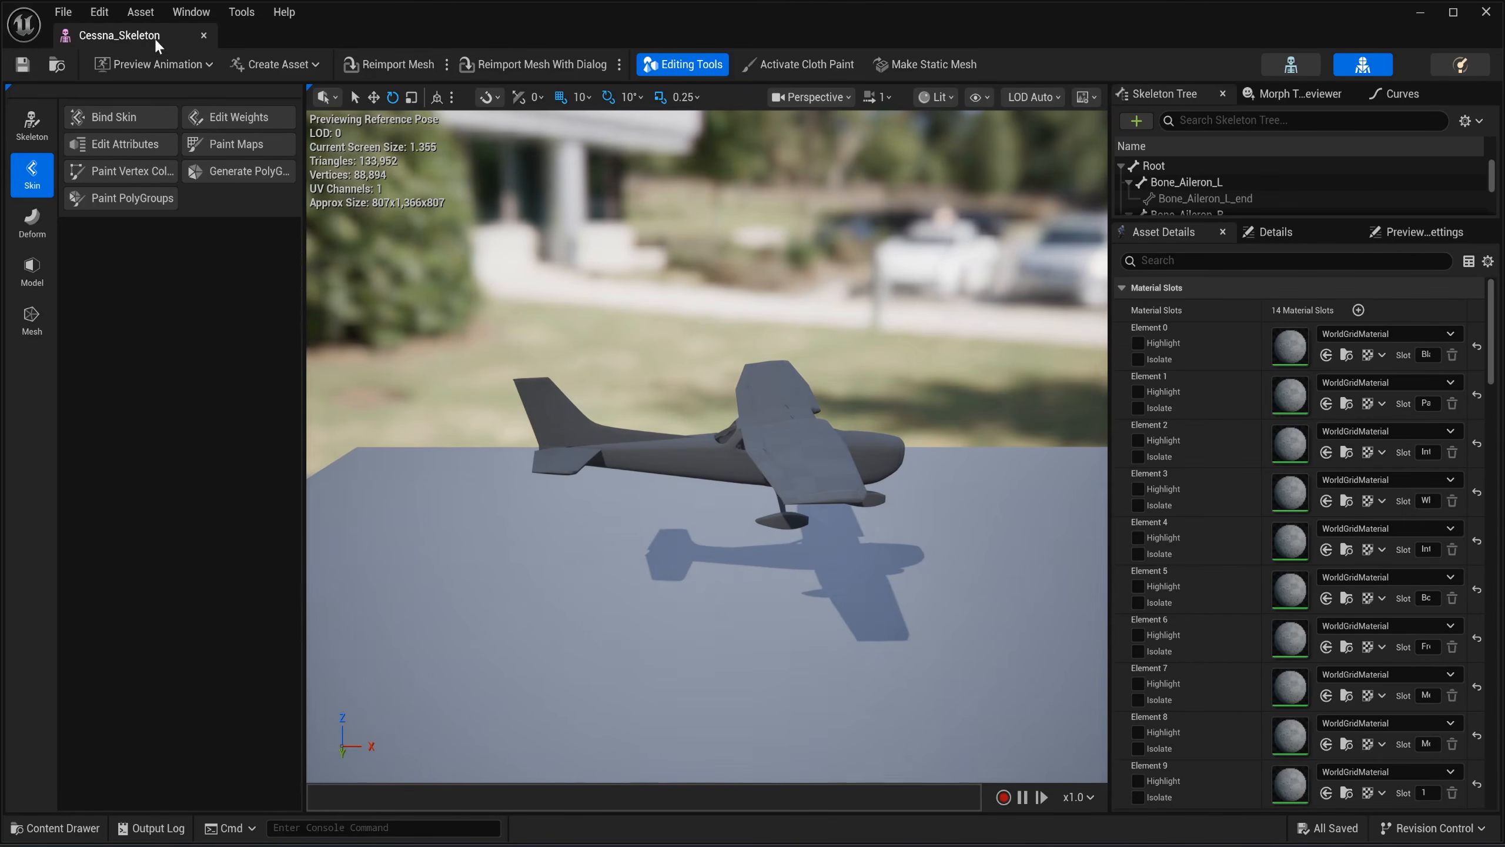
drag(154, 38, 309, 34)
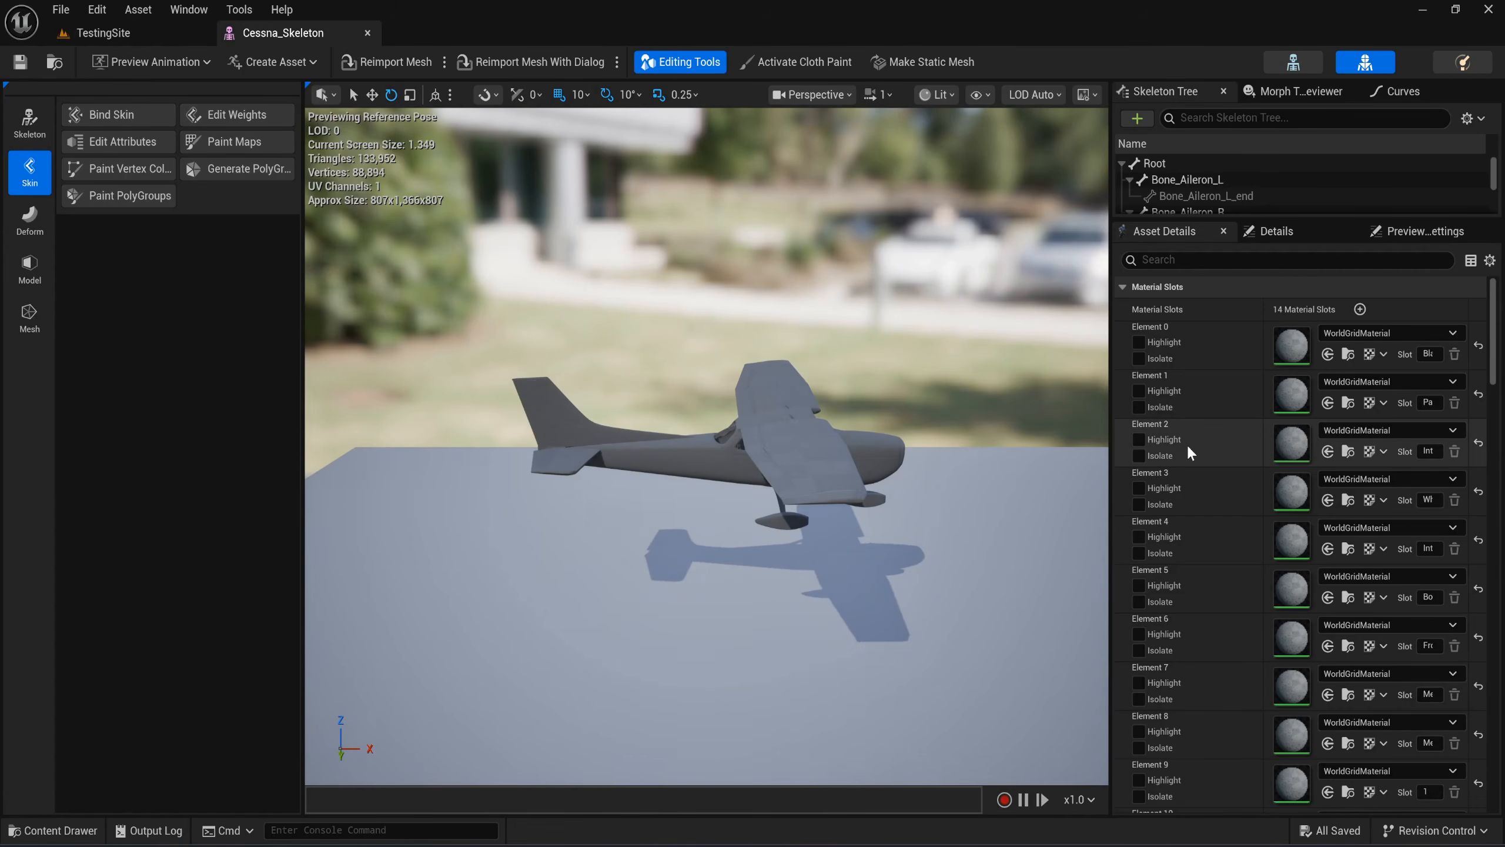
drag(1109, 407, 876, 404)
Assign the MI_Black material instance from the Cessna folder to the mesh's Black material slot.
key(ctrl+space)
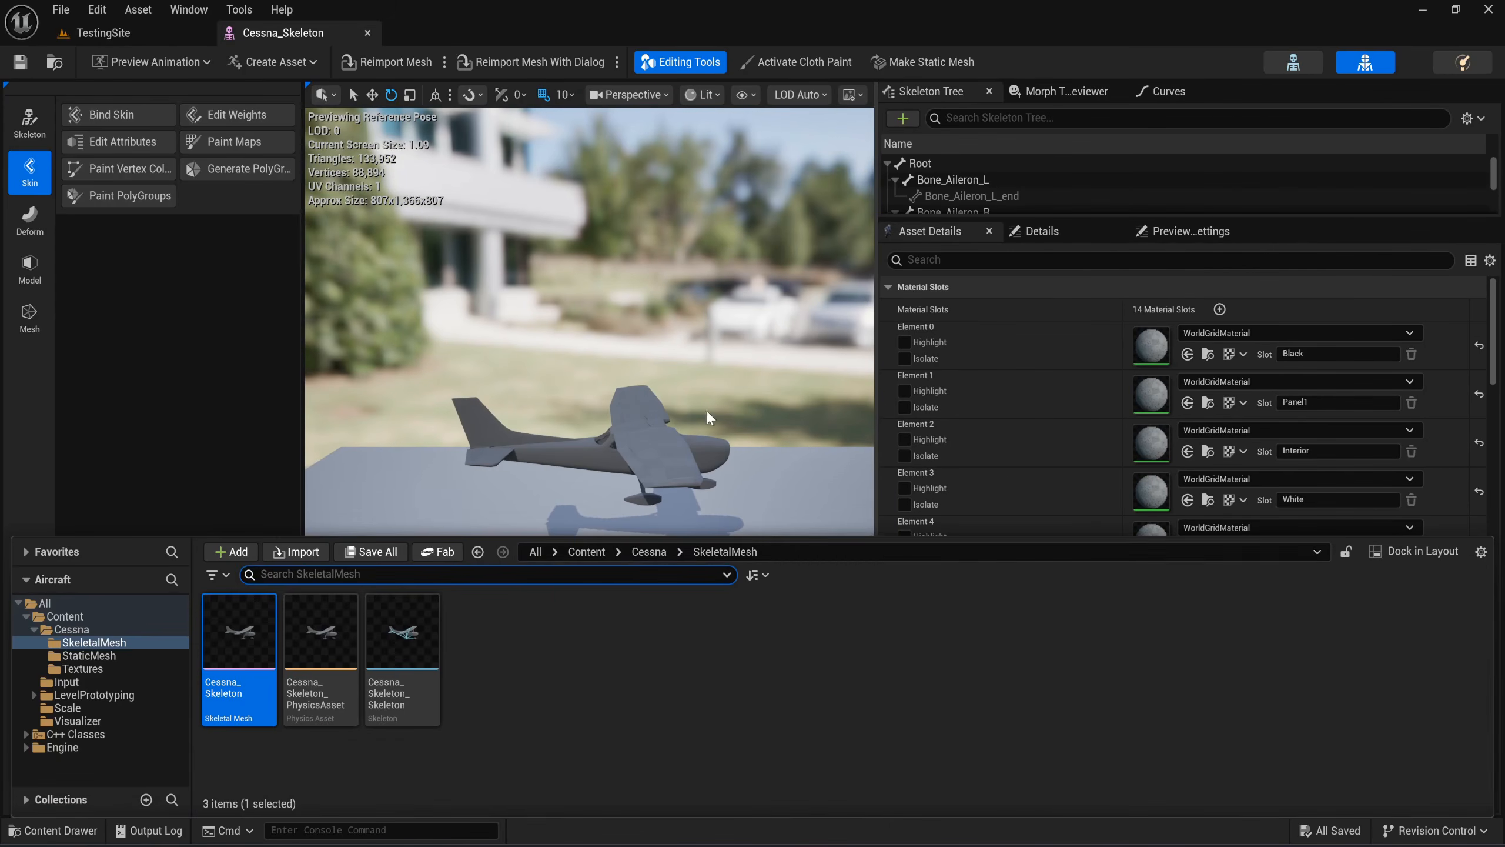
click(646, 553)
scroll(740, 711, down, 2)
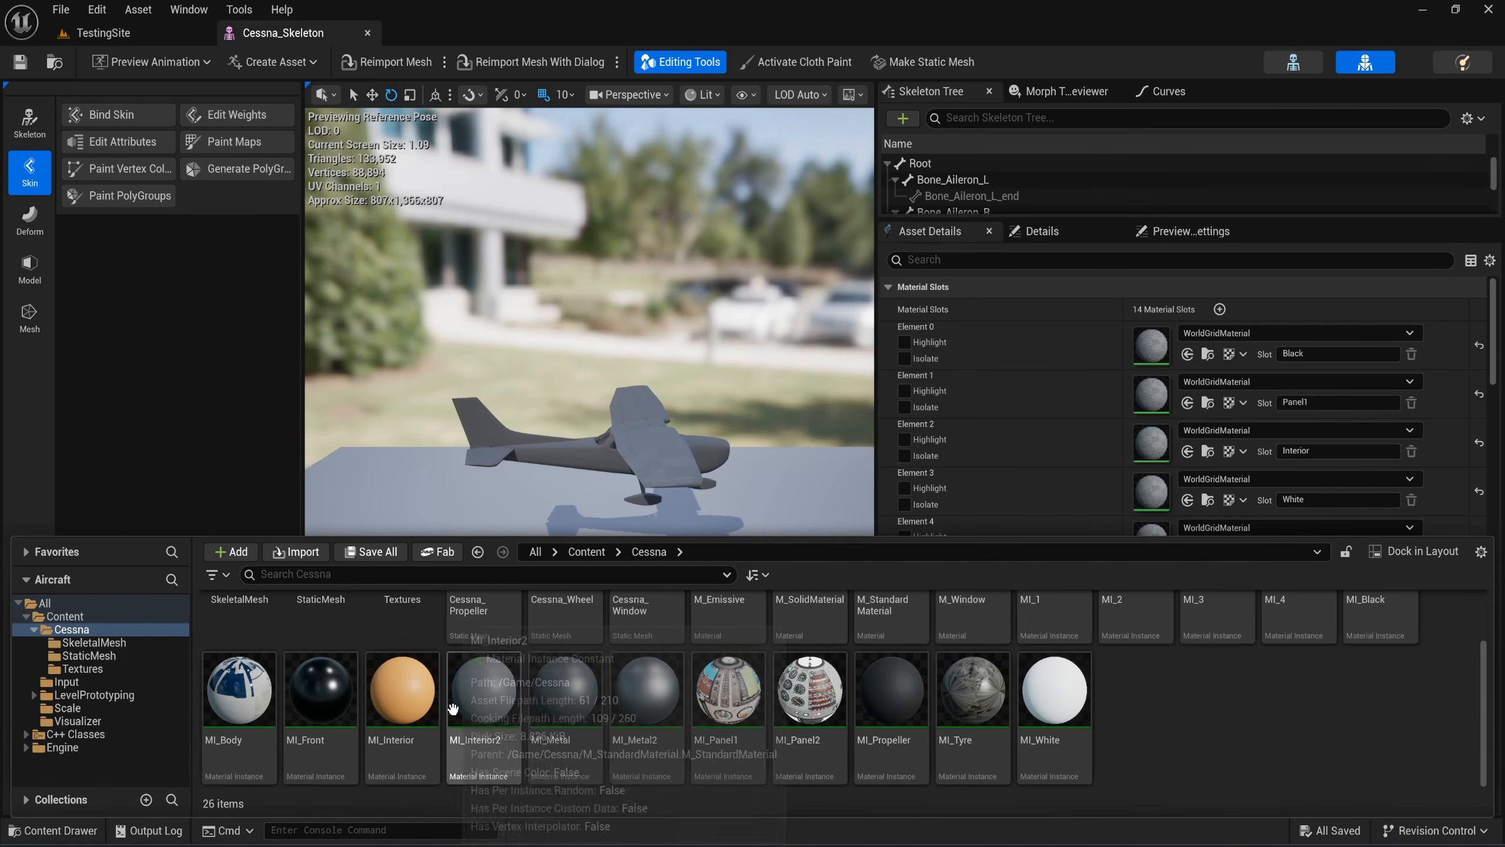
scroll(1304, 759, up, 1)
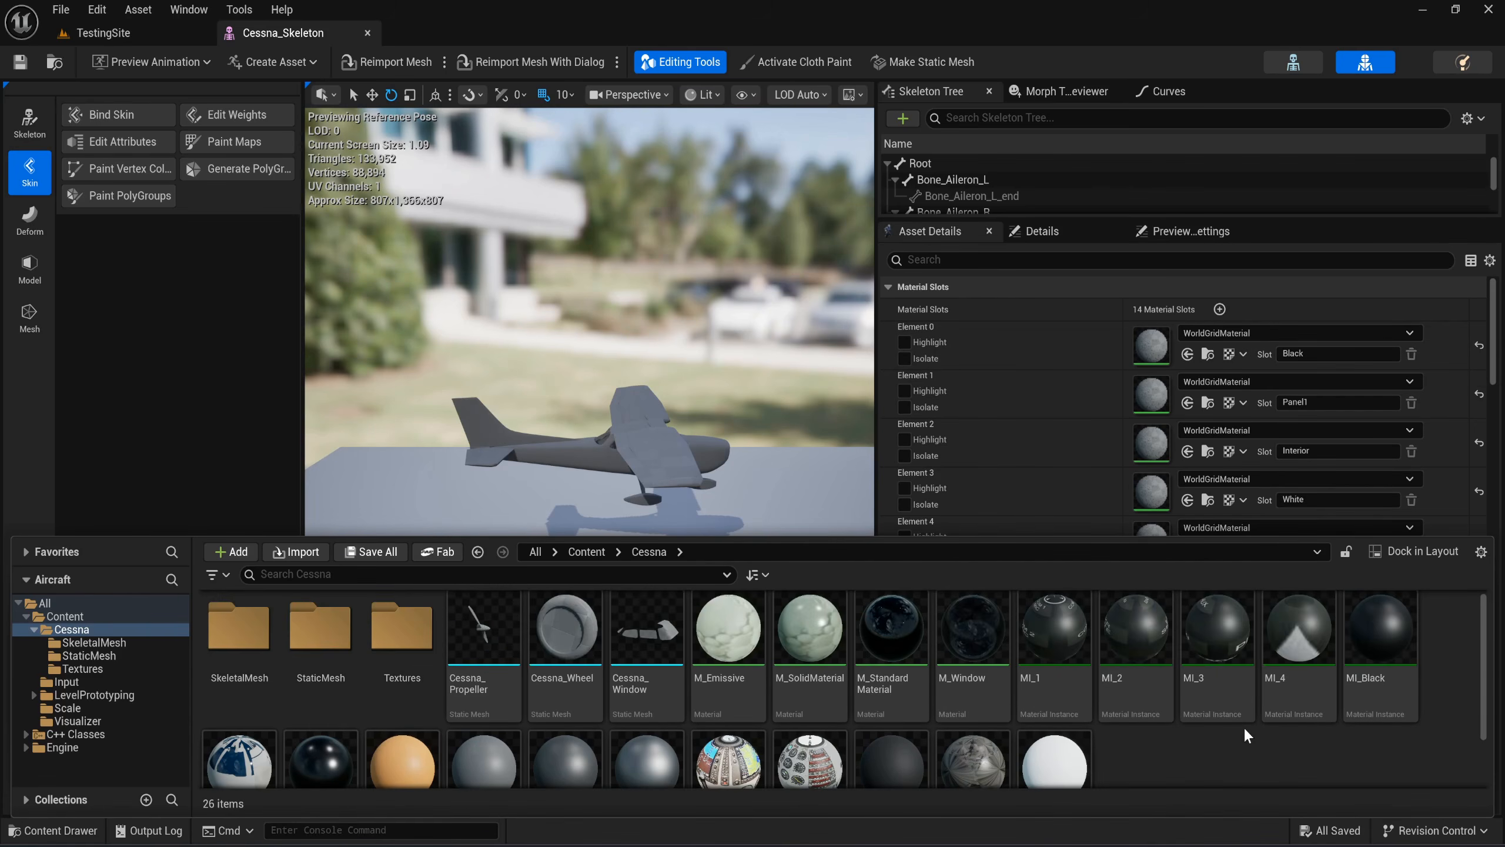
scroll(1245, 733, down, 1)
scroll(1119, 720, up, 1)
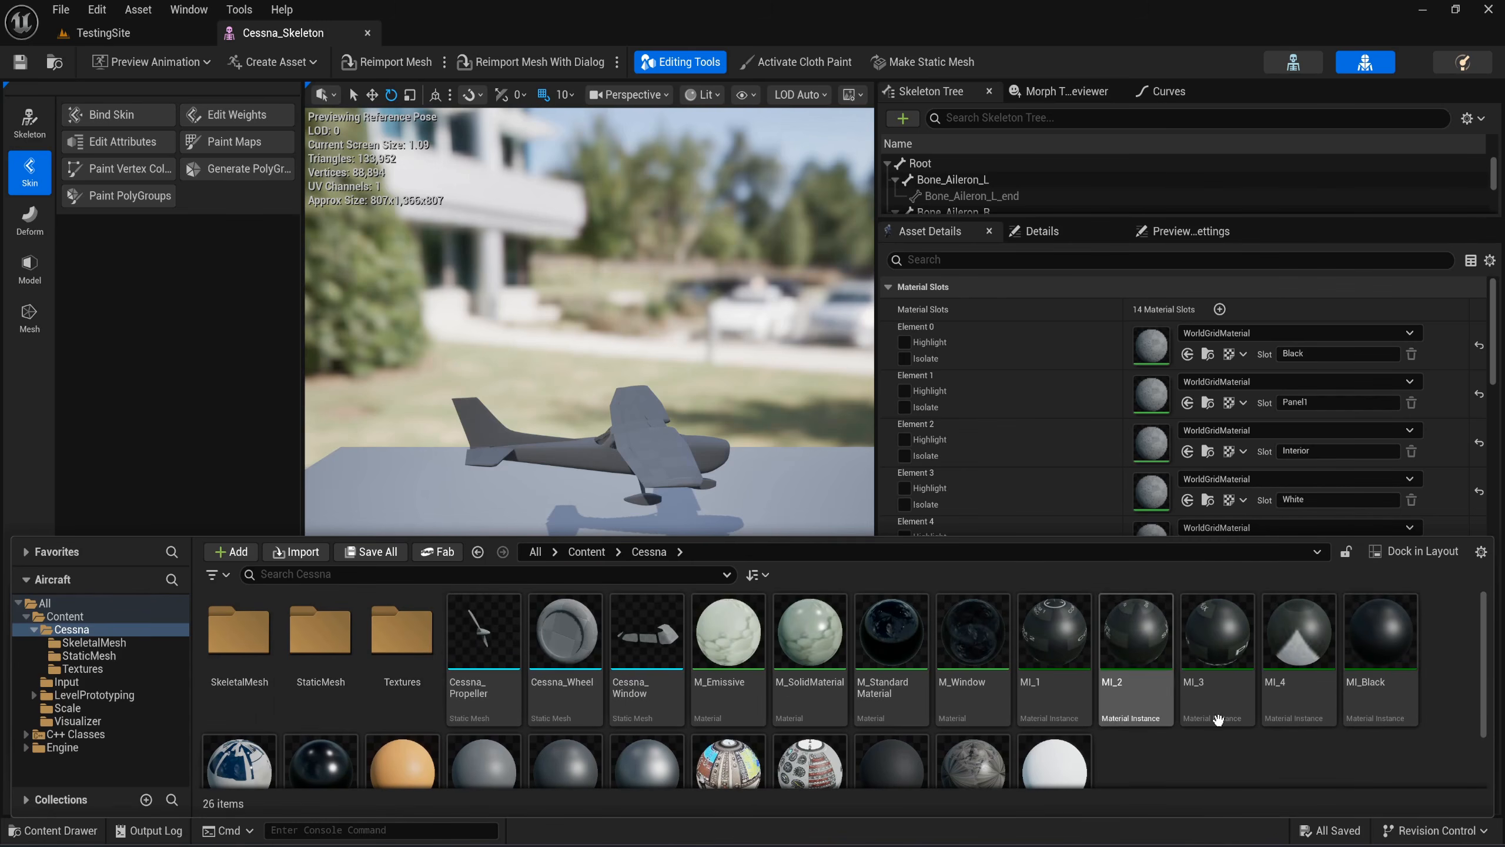
click(1363, 664)
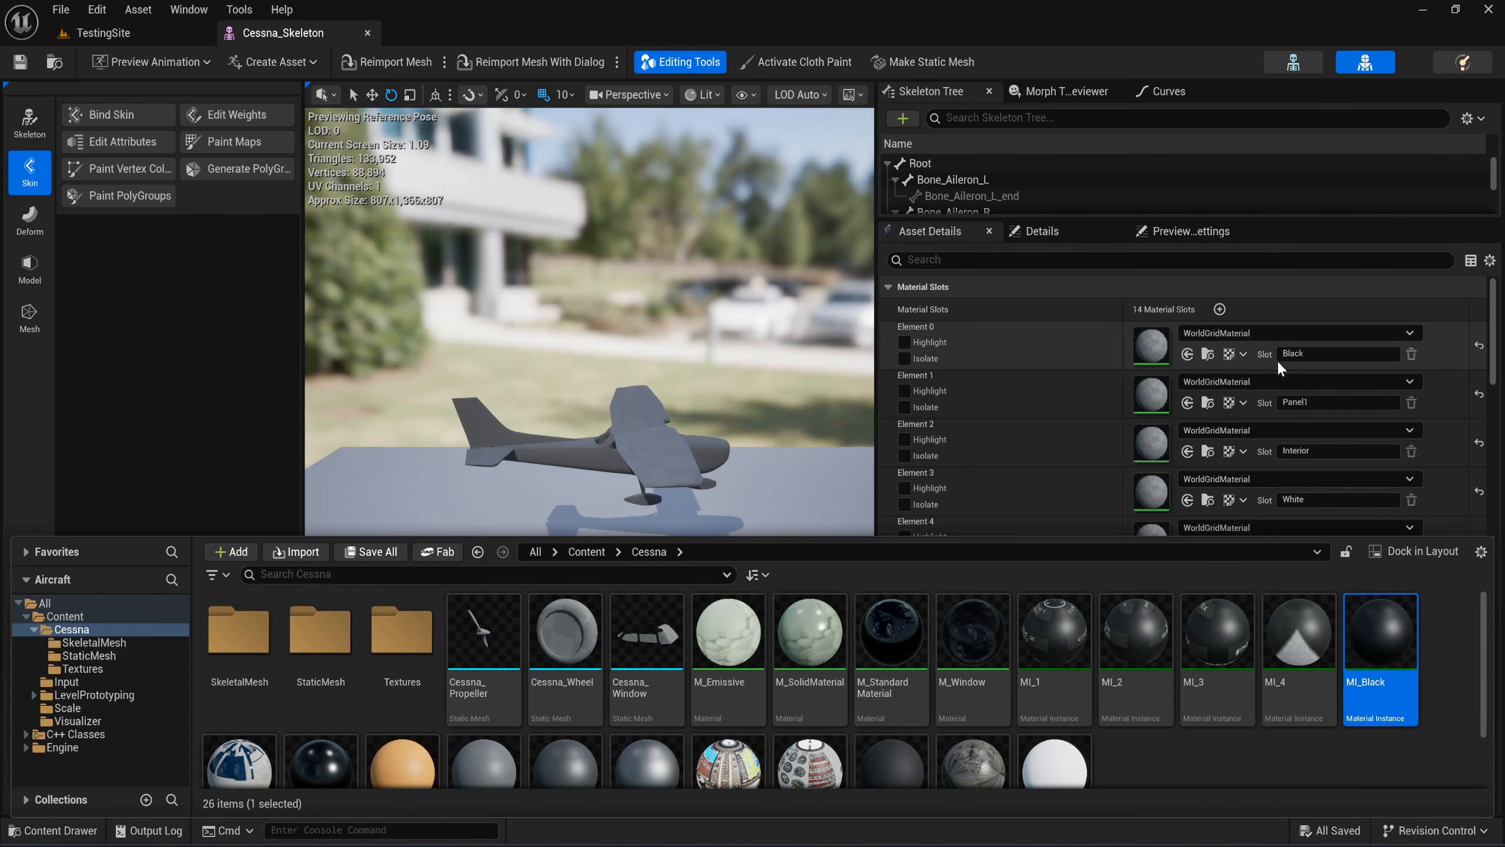
click(1189, 355)
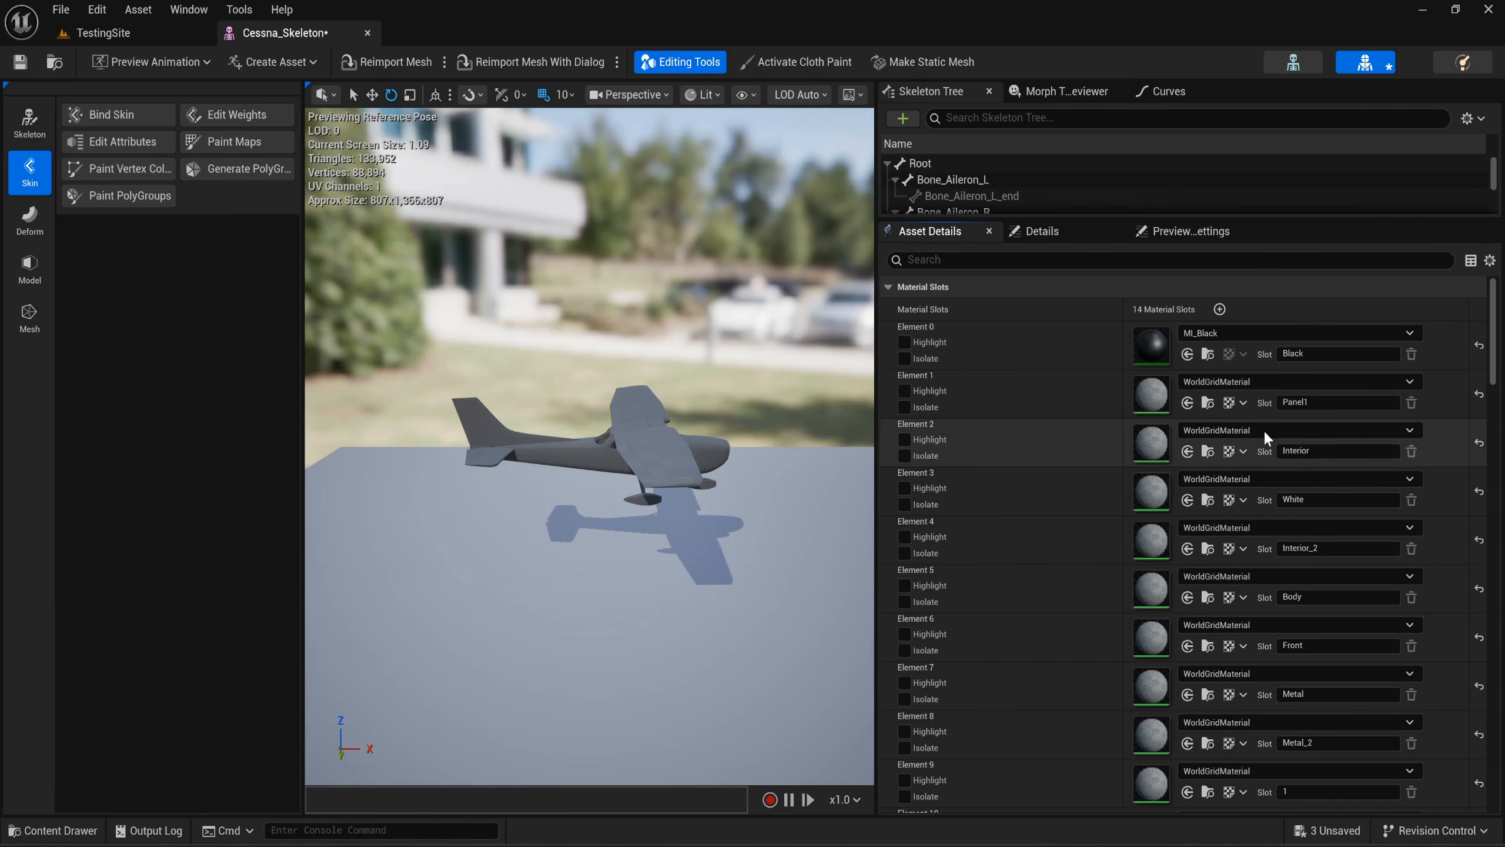
Assign MI_Panel1 to the Panel1 slot and MI_Interior to the Interior slot.
key(ctrl+space)
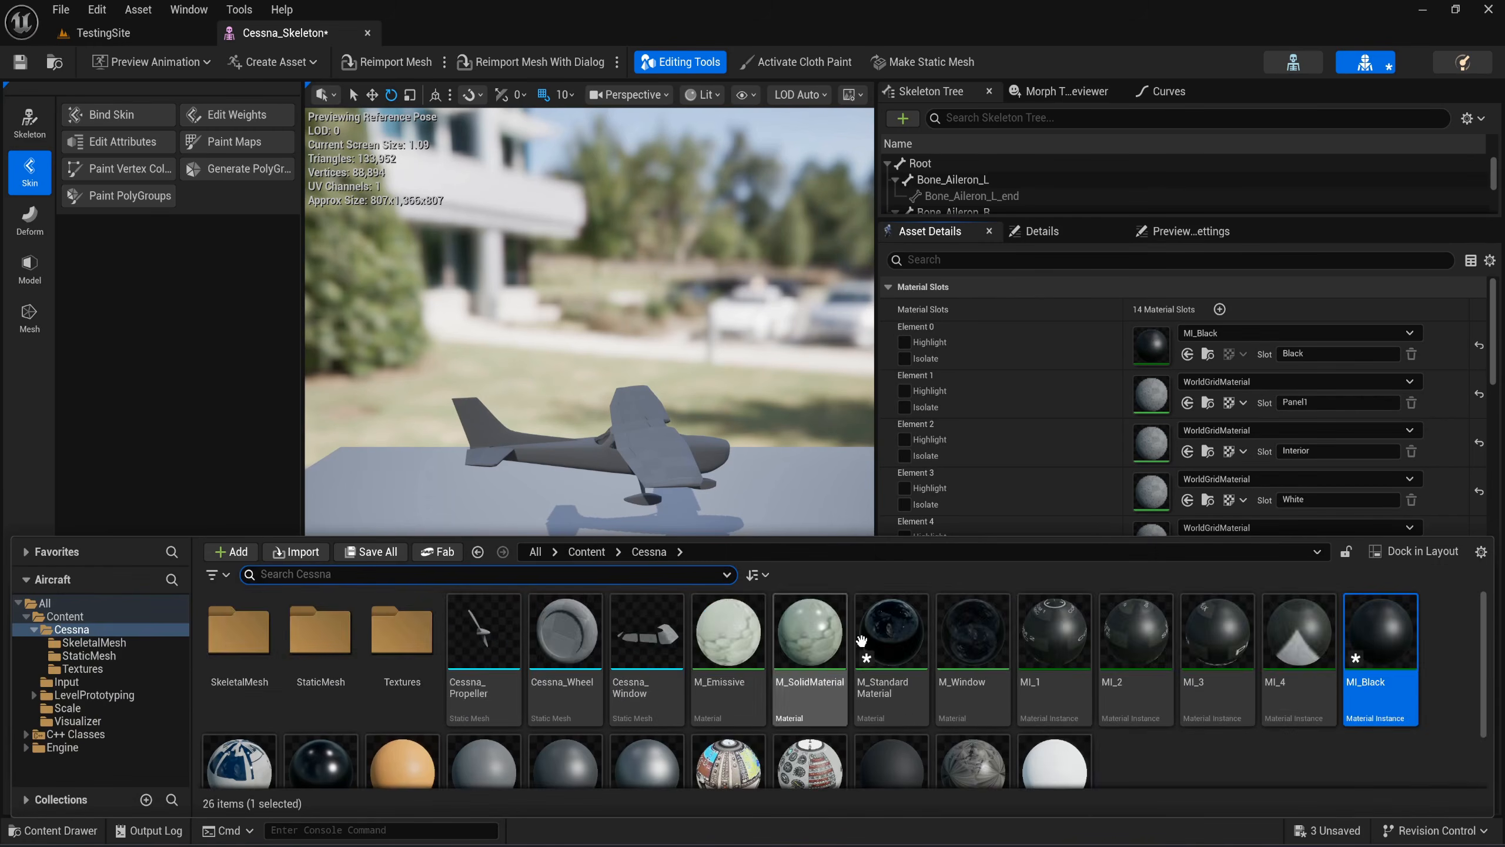
scroll(861, 640, down, 1)
click(729, 691)
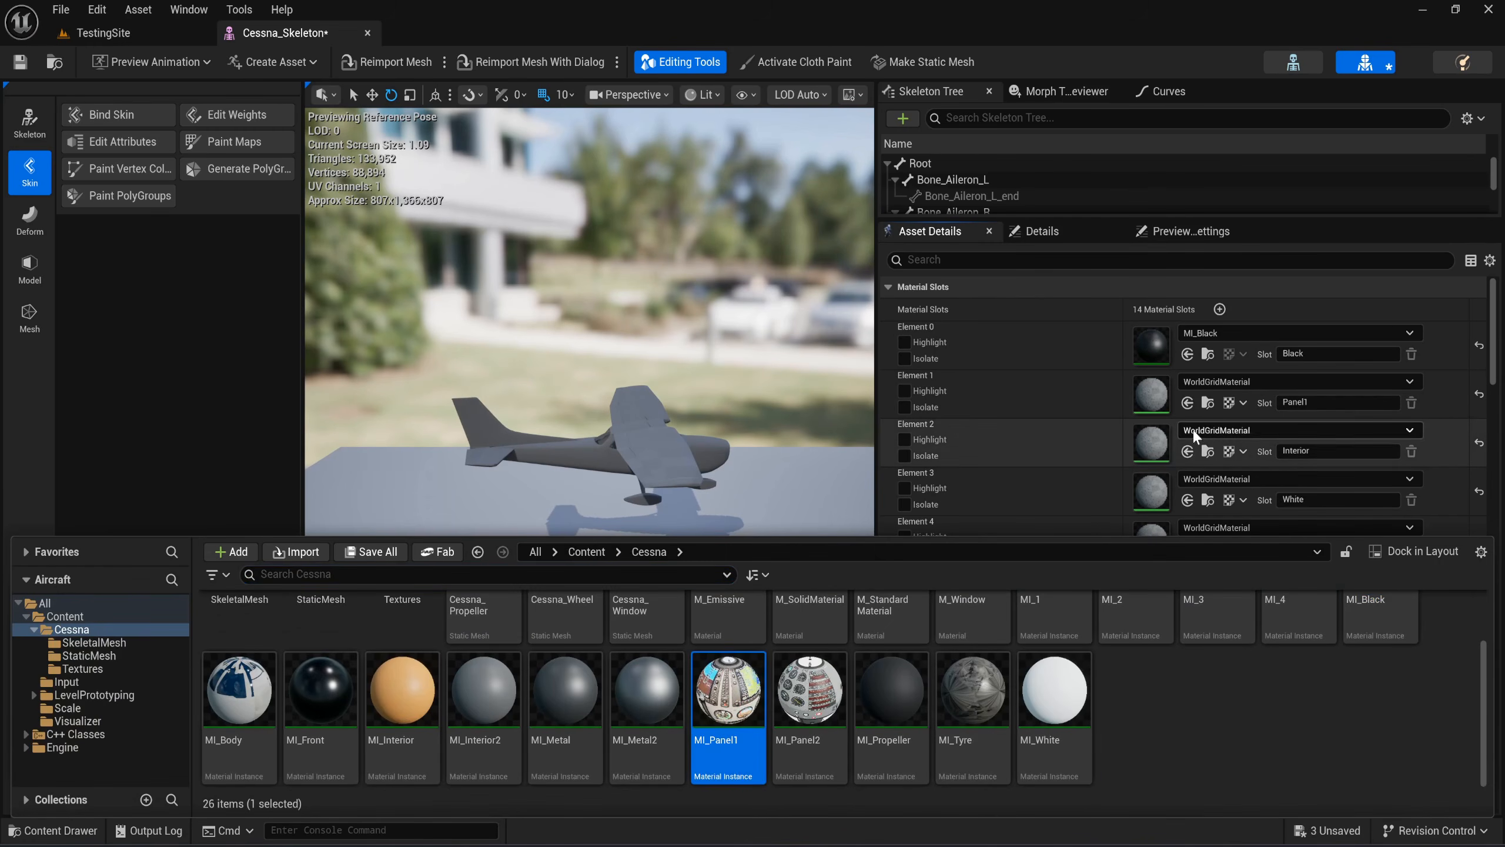
click(1188, 403)
key(ctrl+space)
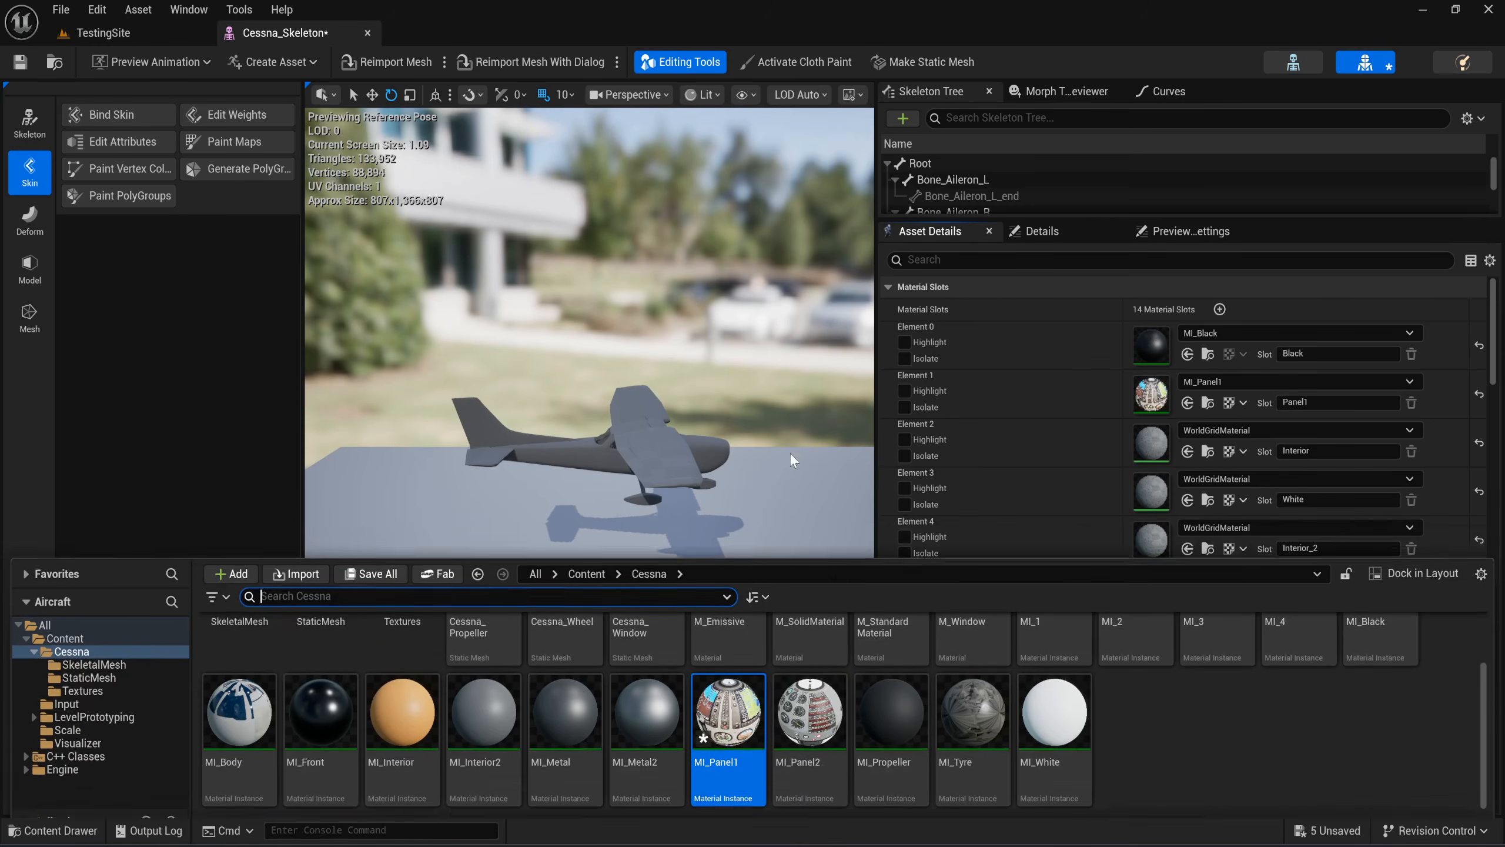
click(405, 705)
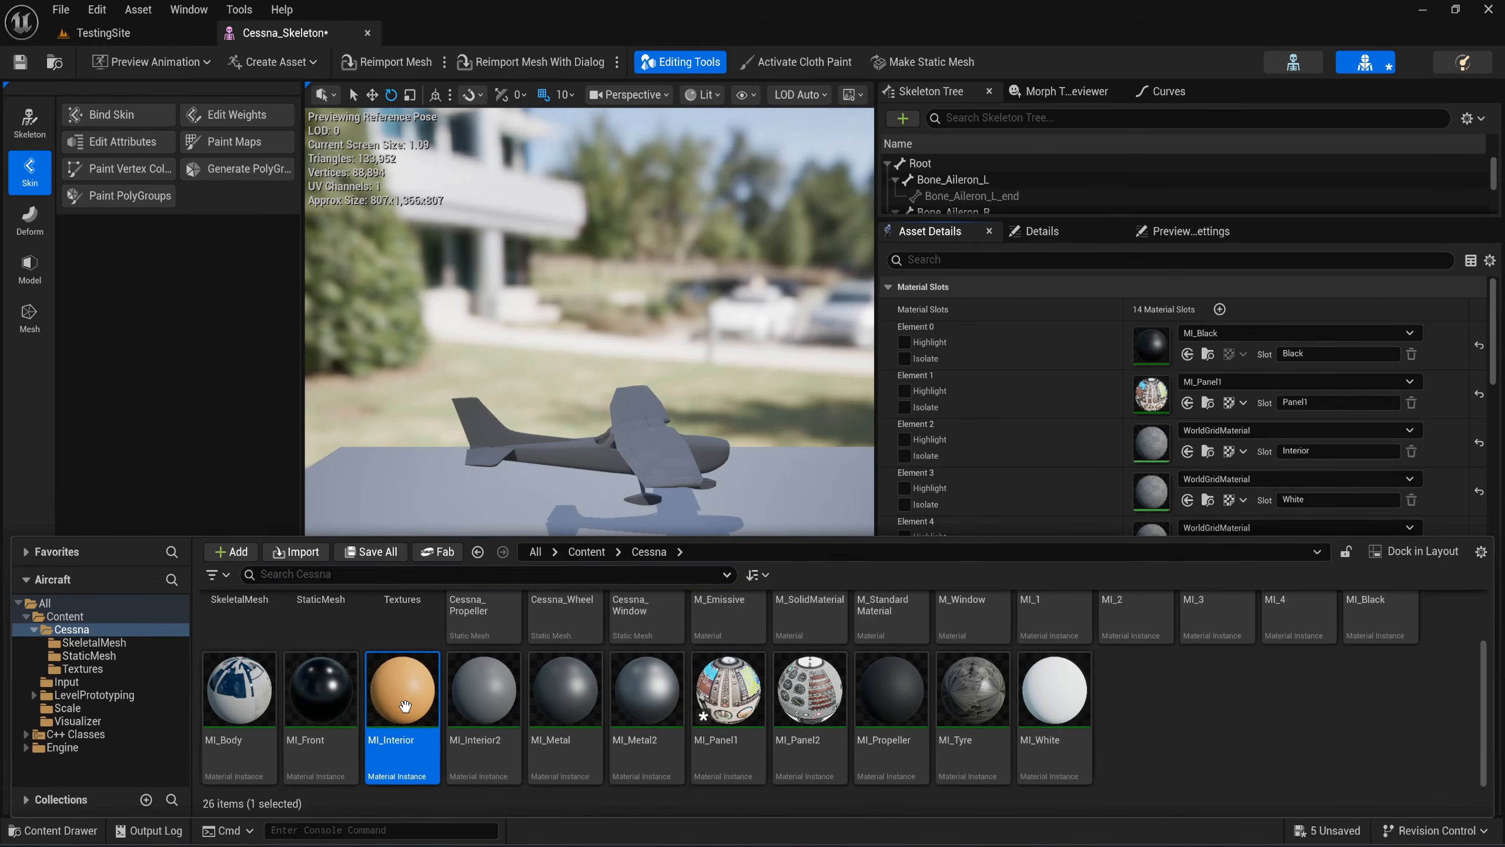
click(1188, 452)
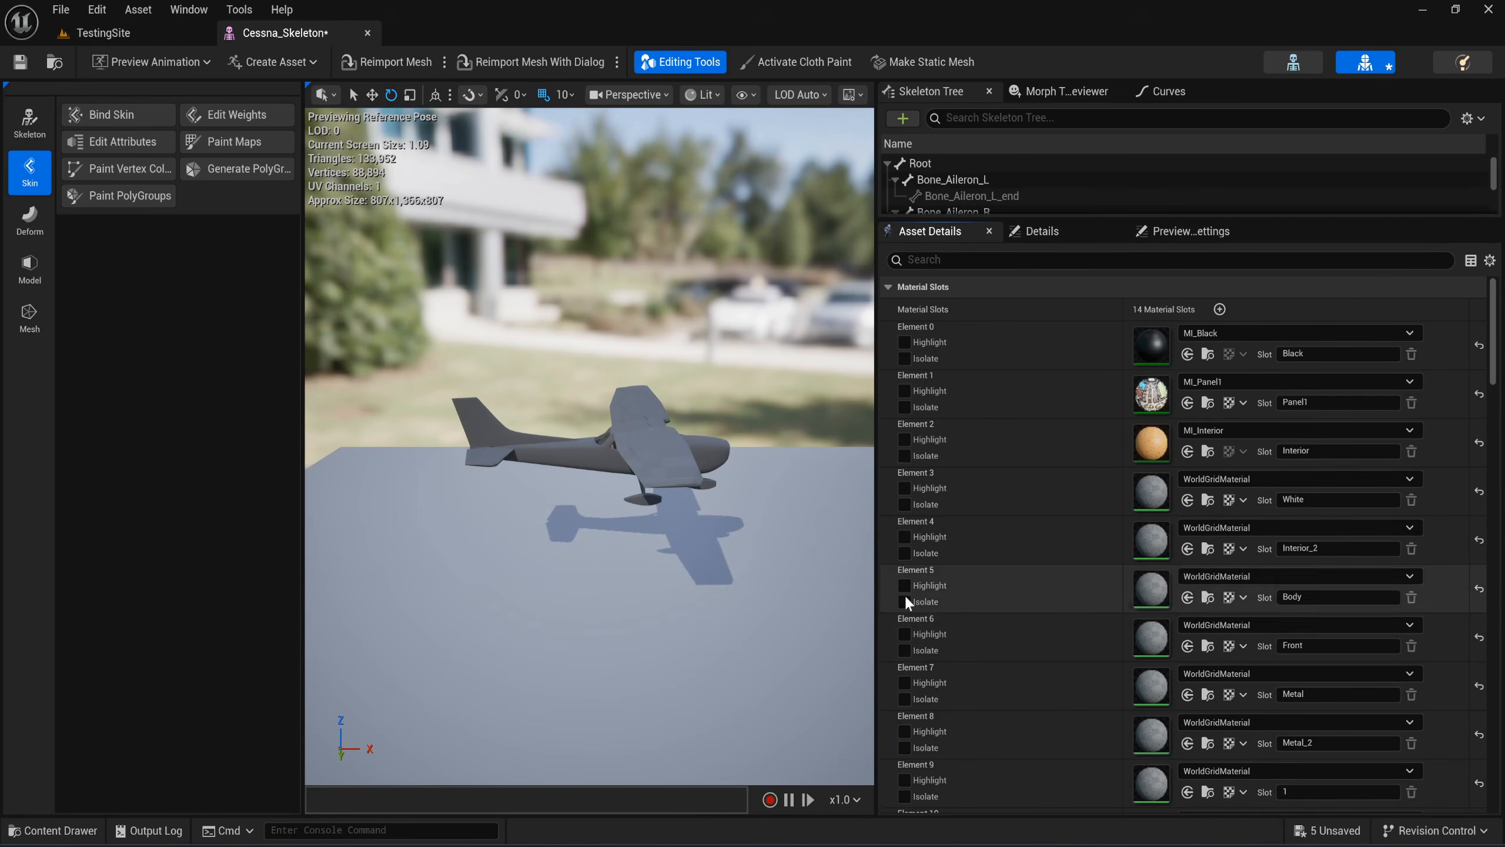
Assign MI_White to the White slot and MI_Interior2 to the Interior_2 slot.
key(ctrl+space)
click(1070, 735)
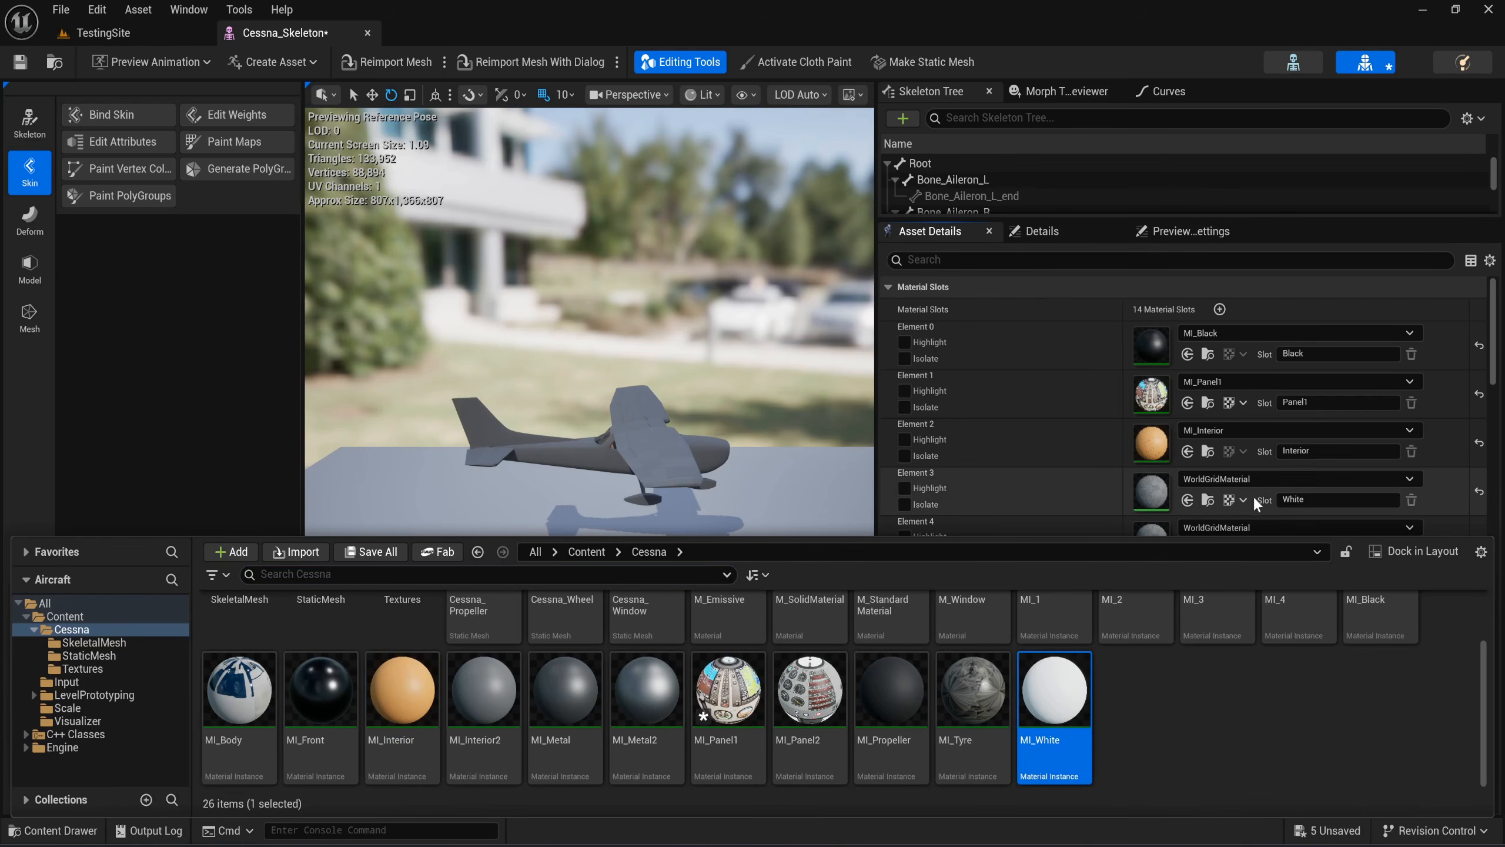
click(1188, 500)
scroll(1037, 547, down, 3)
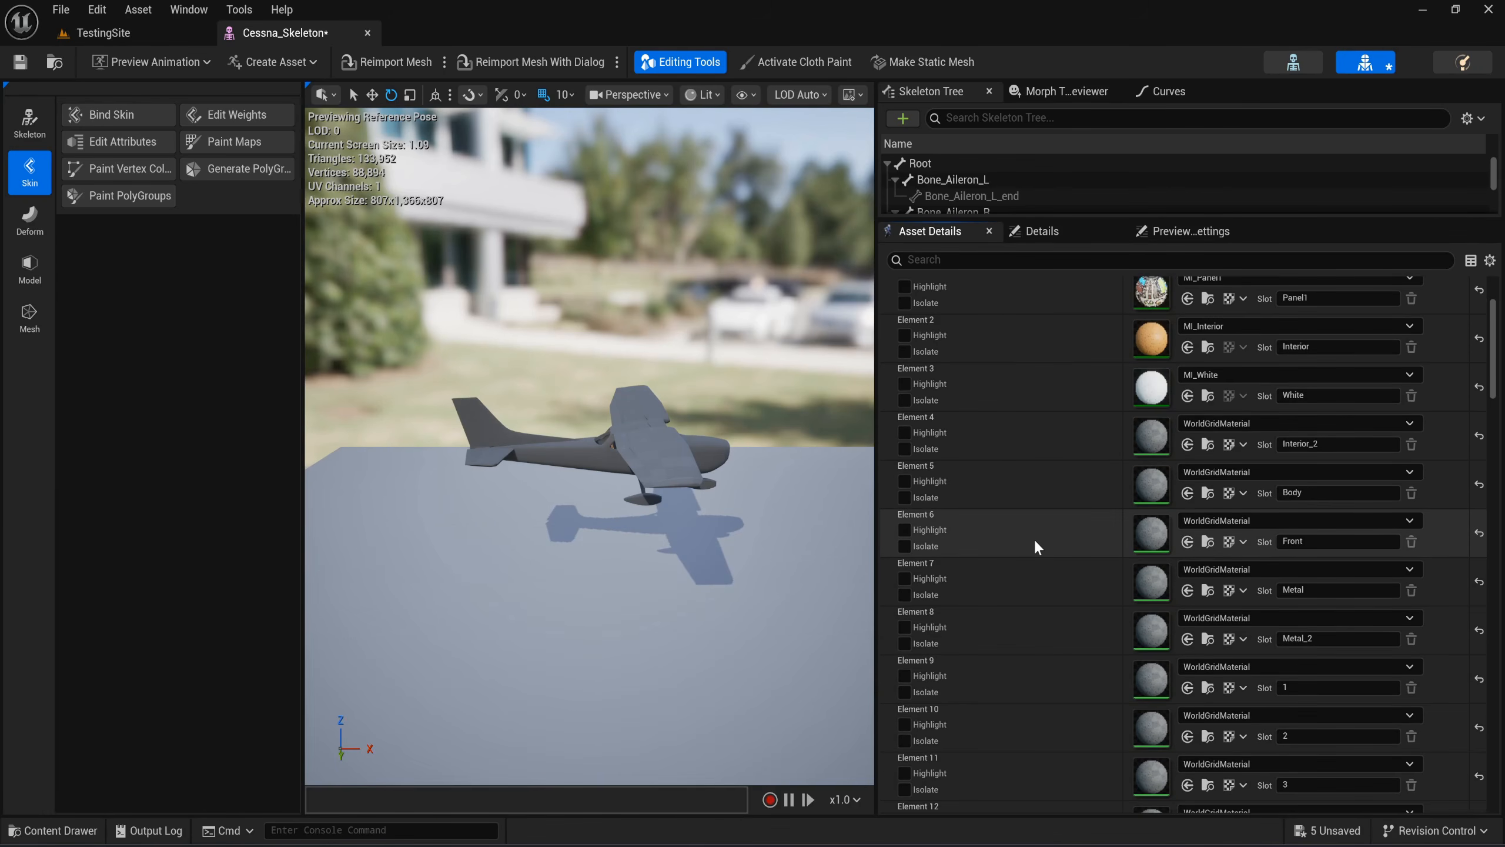
key(ctrl+space)
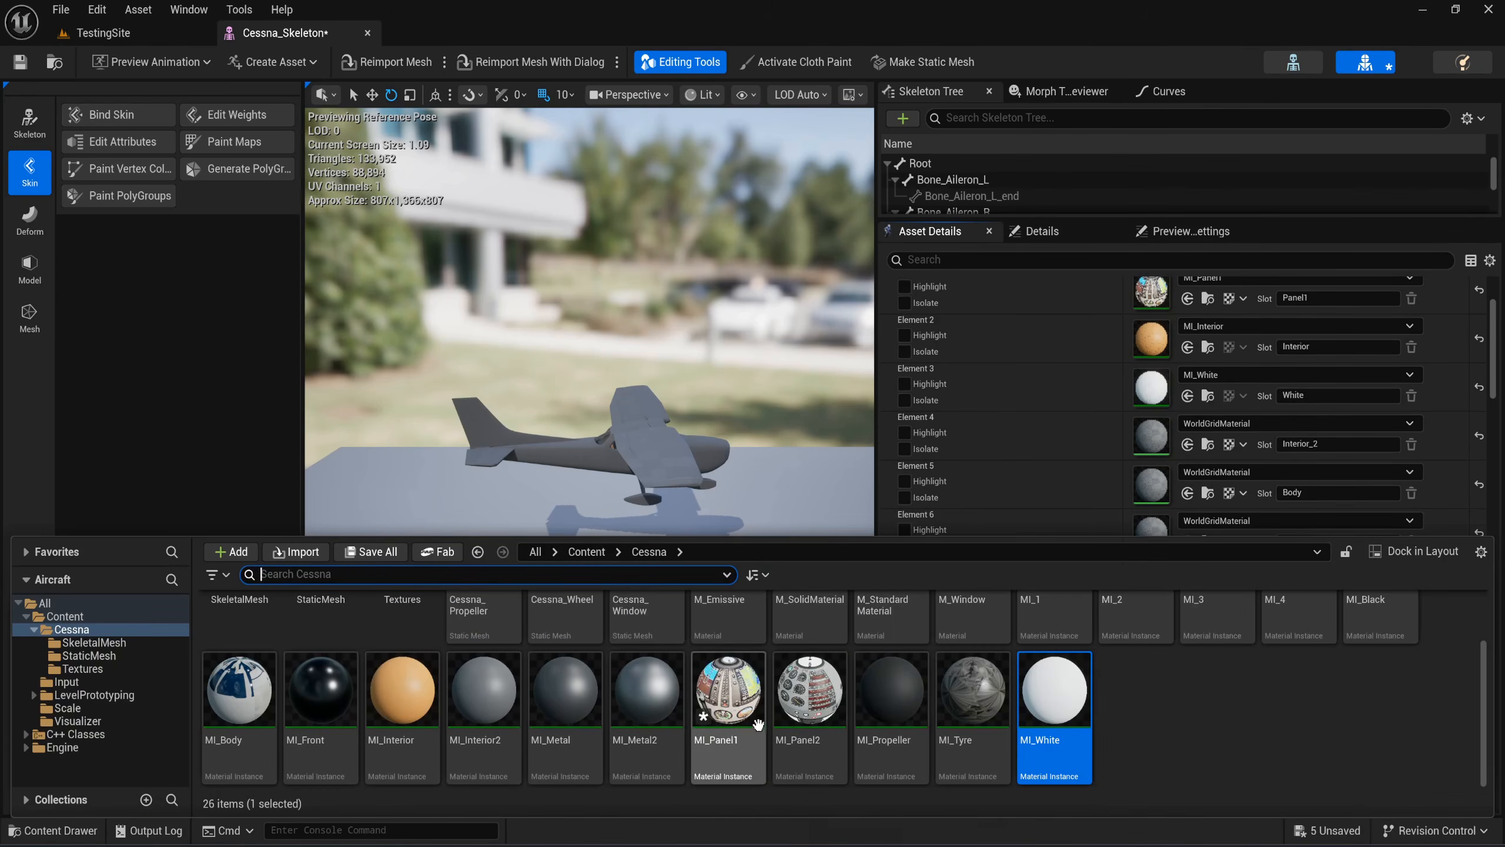
drag(483, 691, 1183, 441)
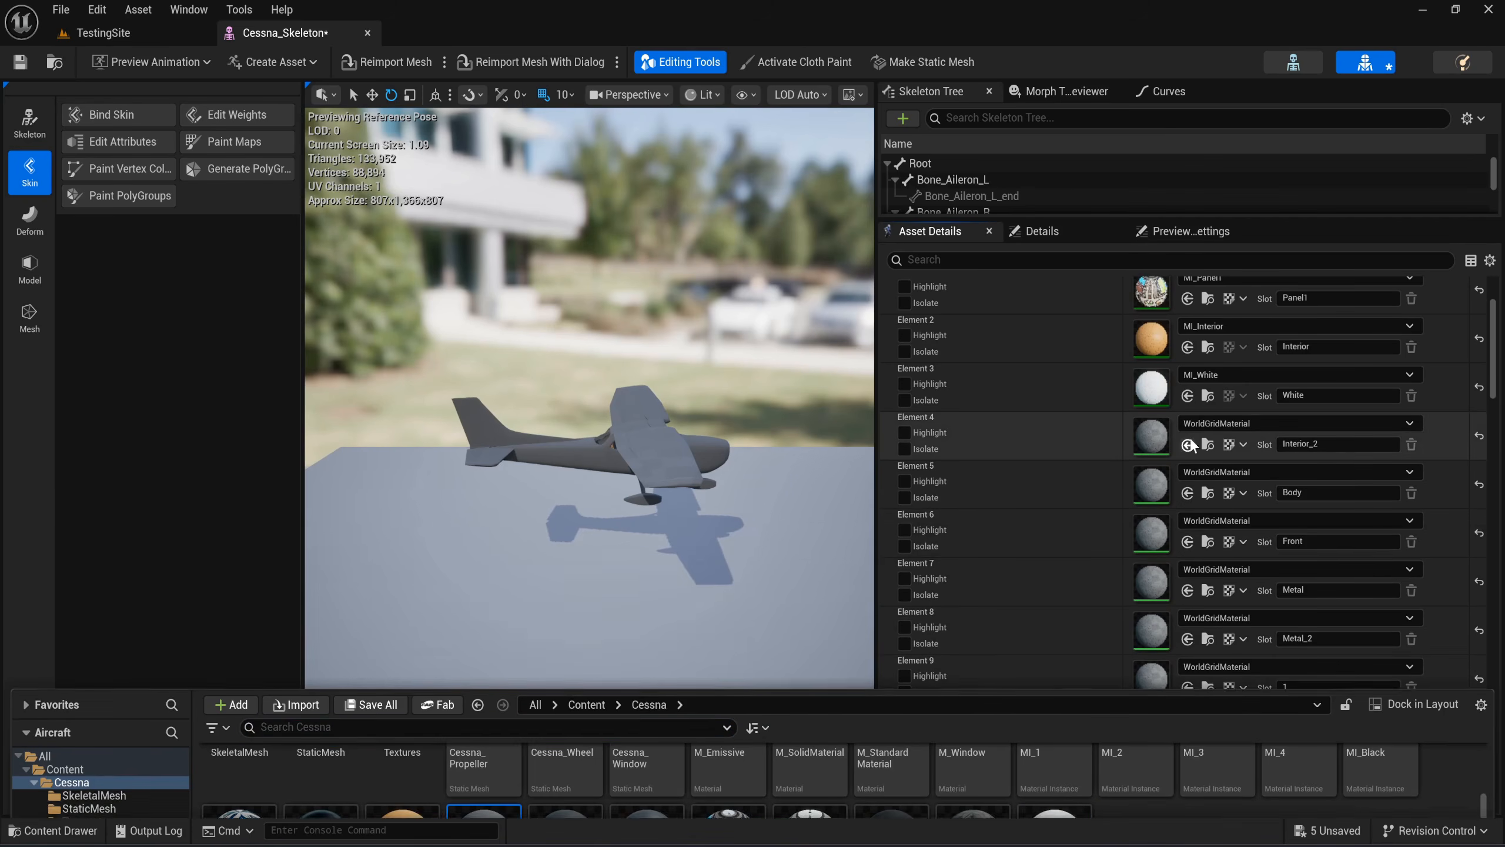
Assign MI_Body to the Body slot and MI_Front to the Front slot.
key(ctrl+space)
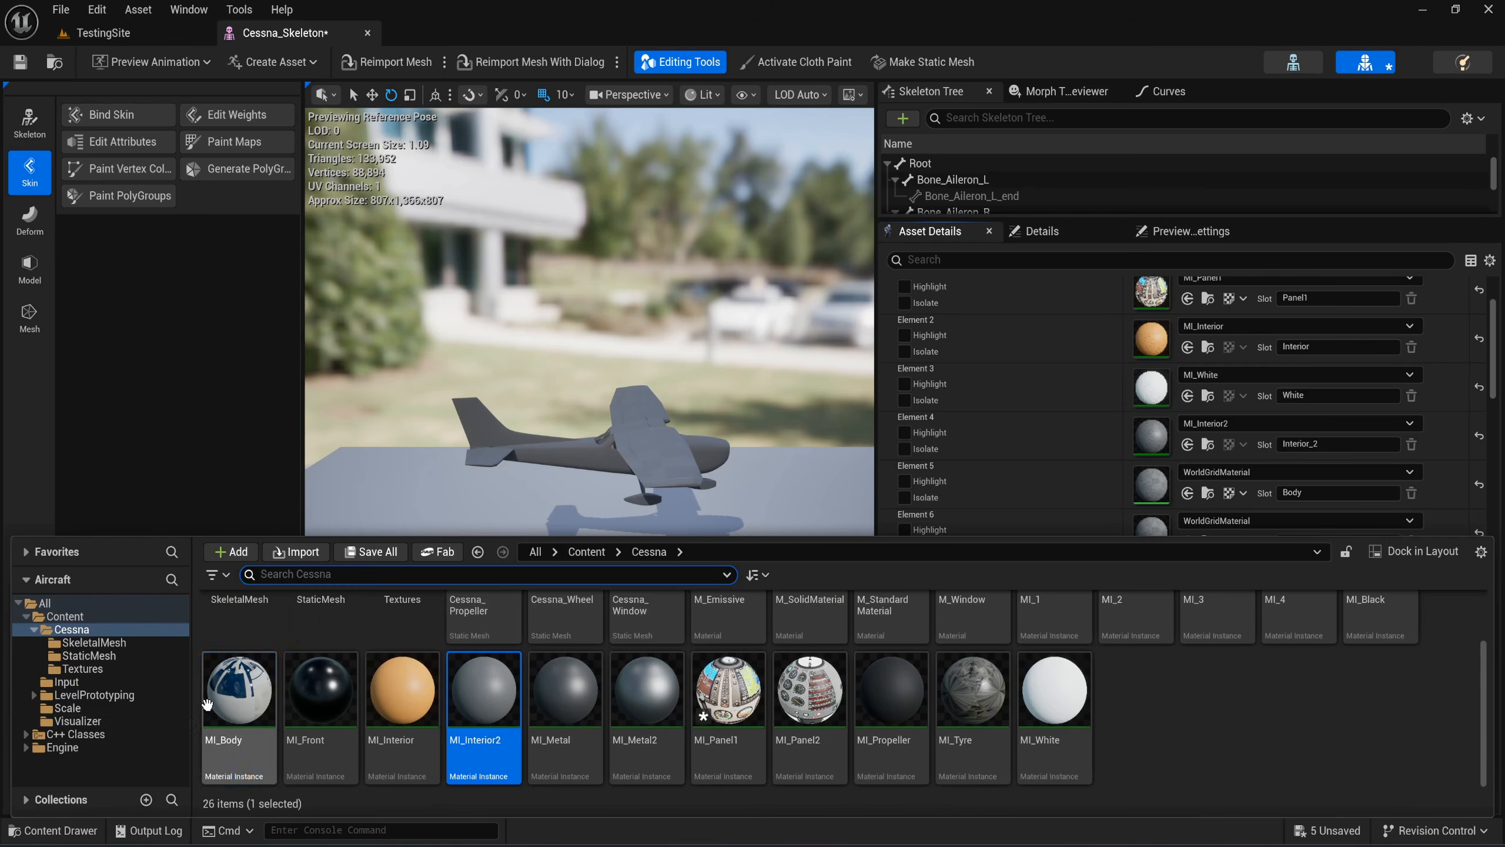
click(239, 691)
click(1188, 493)
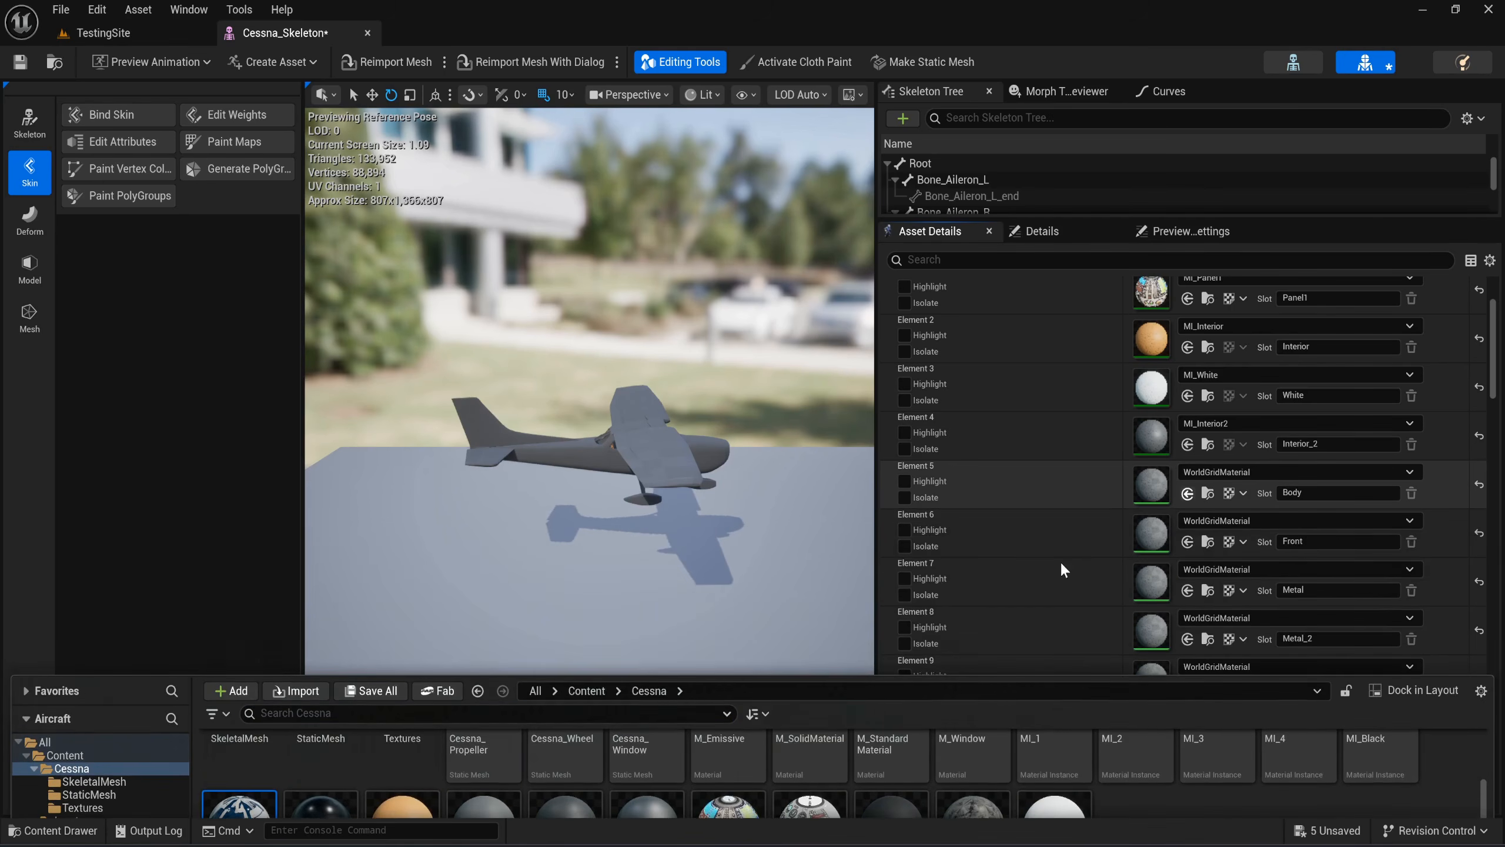
scroll(1050, 534, down, 2)
key(ctrl+space)
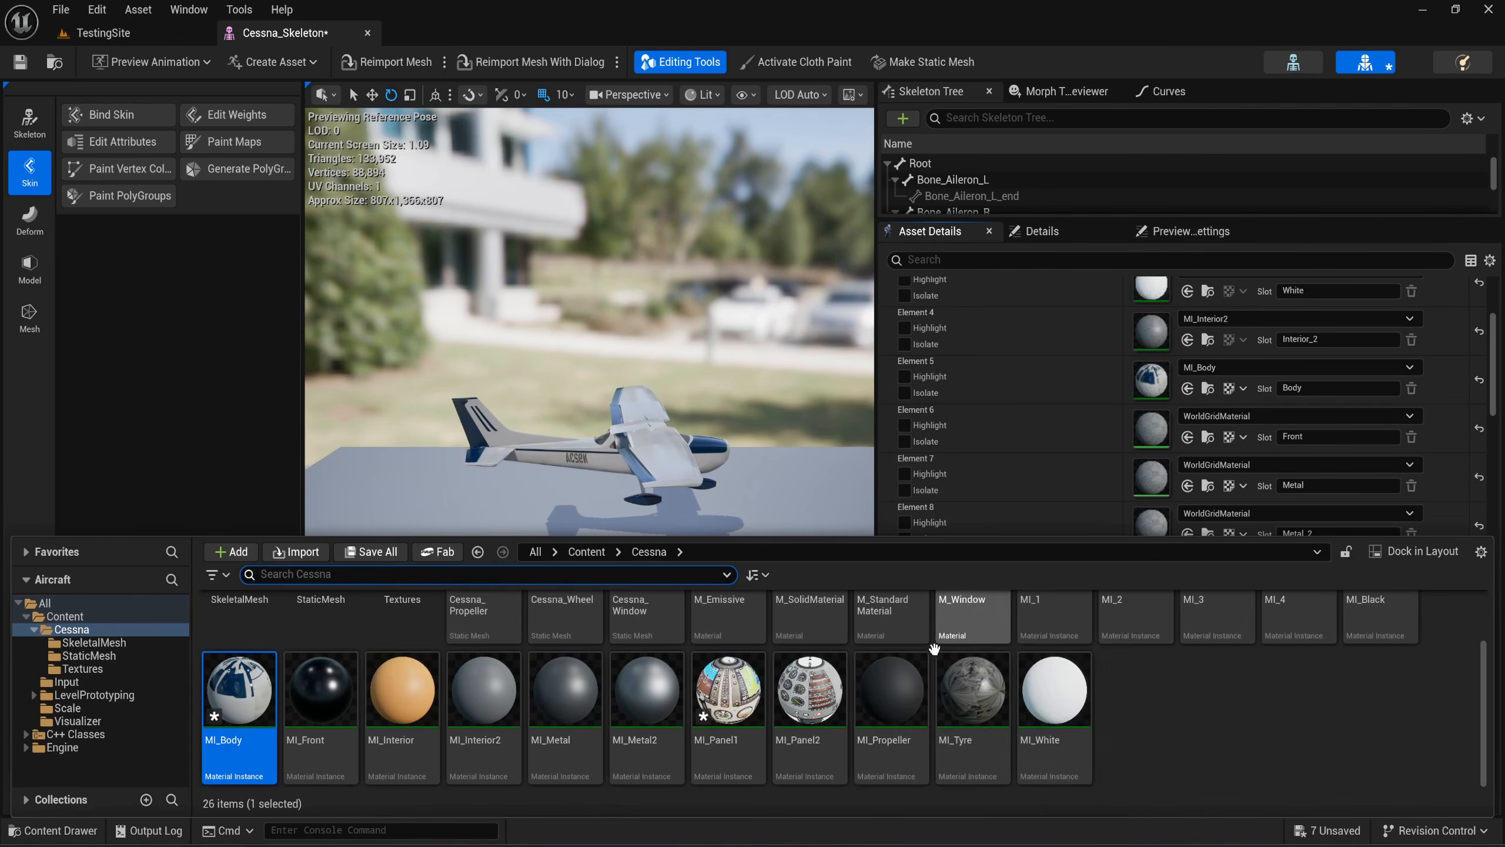
click(320, 708)
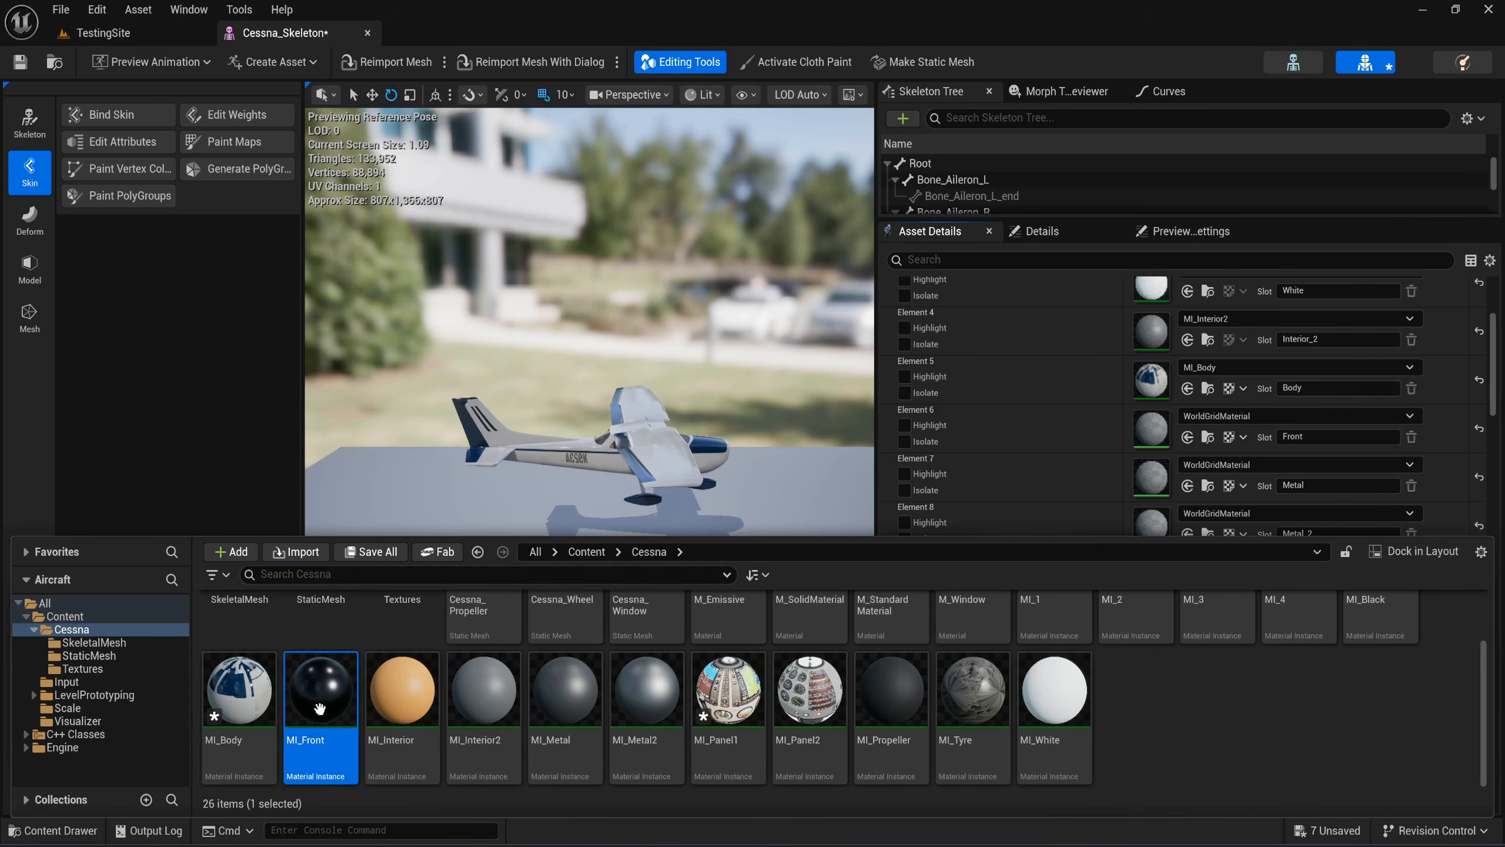
click(1188, 437)
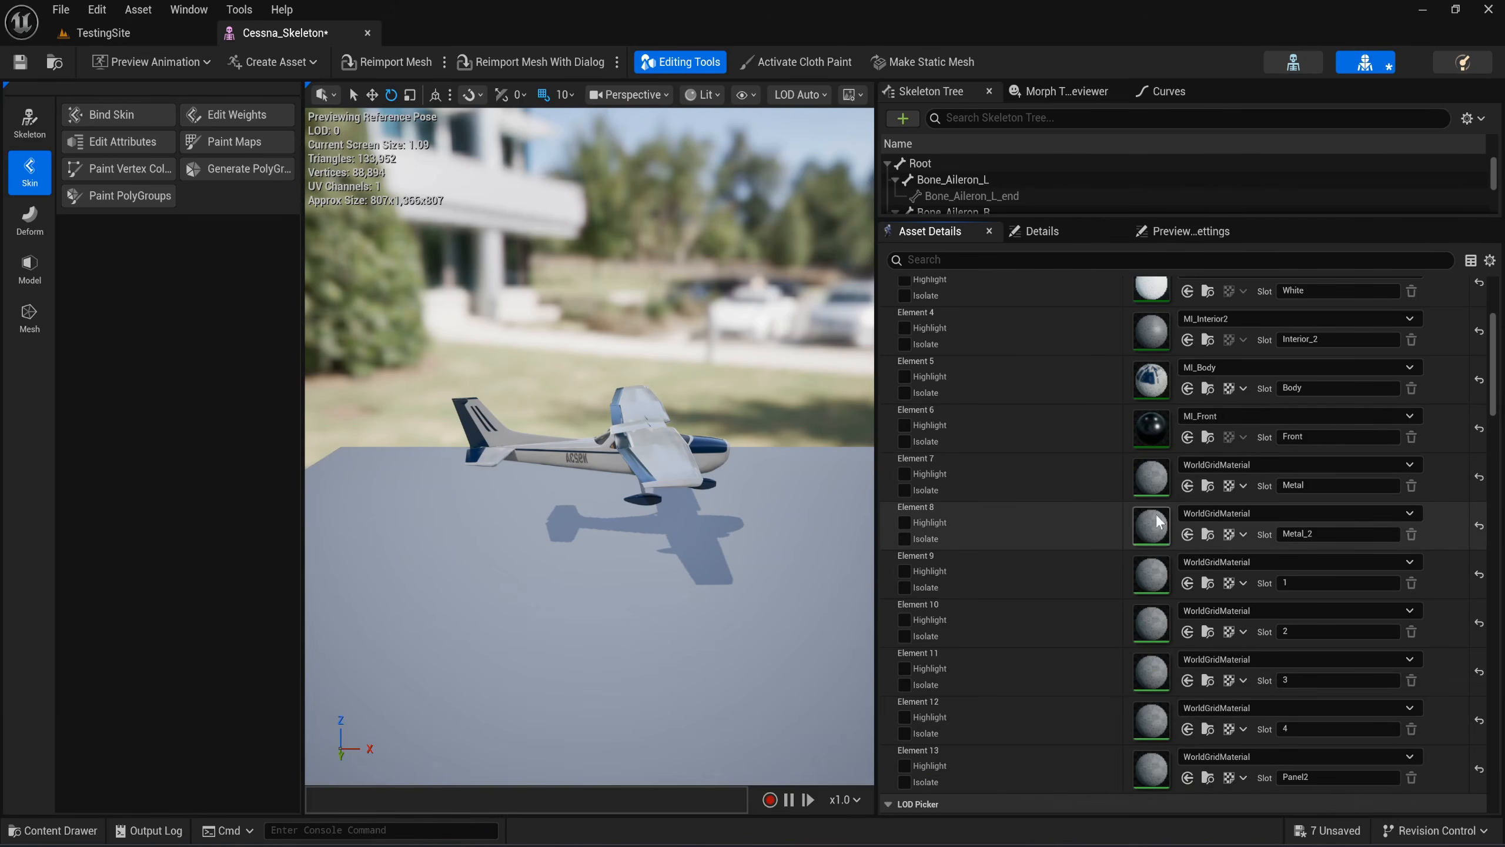
Assign MI_Metal to the Metal slot and MI_Metal2 to the Metal_2 slot.
key(ctrl+space)
click(565, 691)
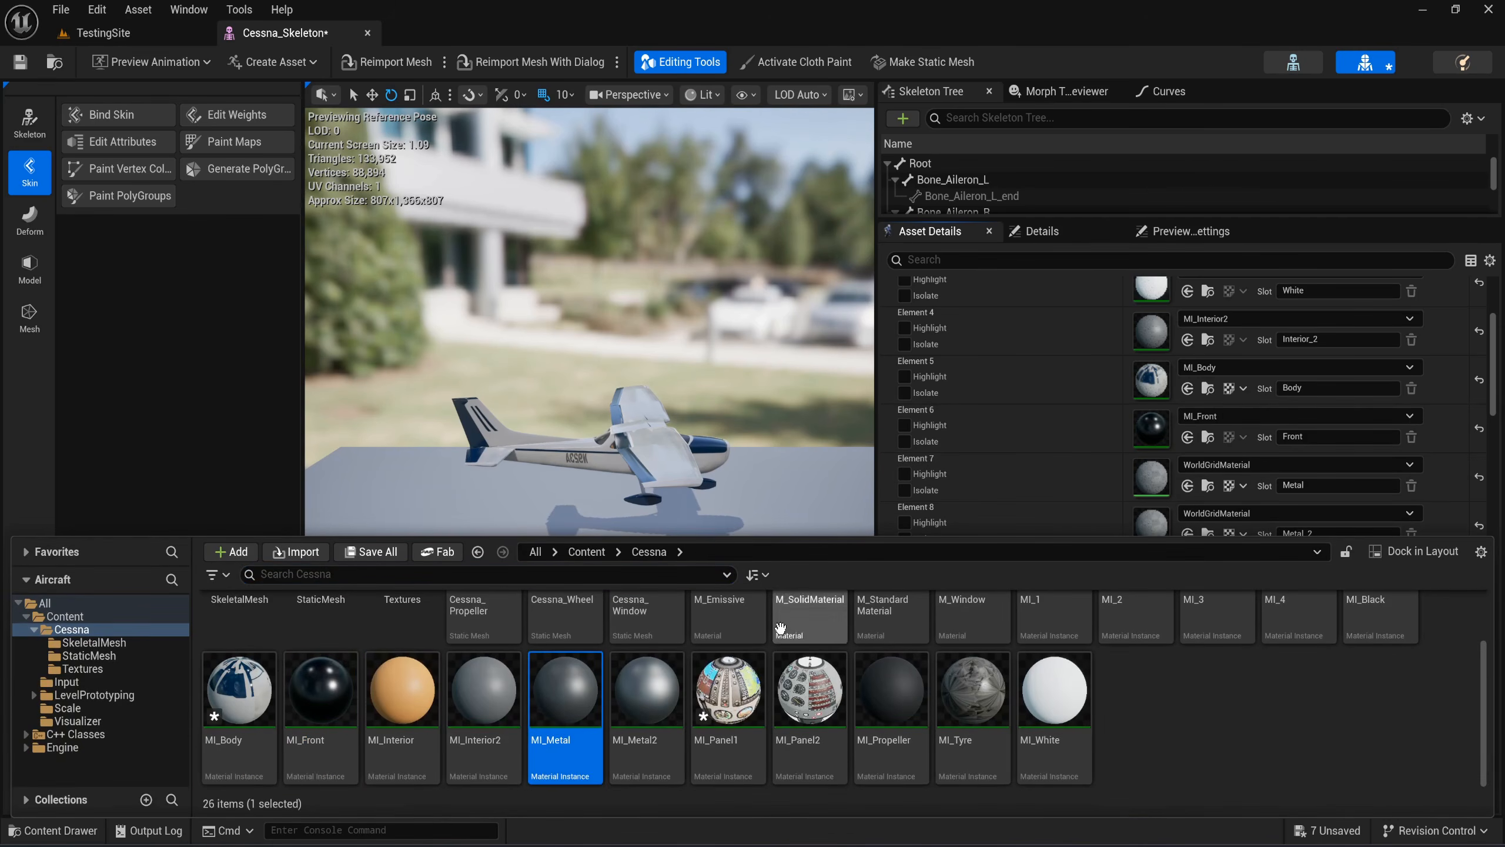
click(1186, 486)
key(ctrl+space)
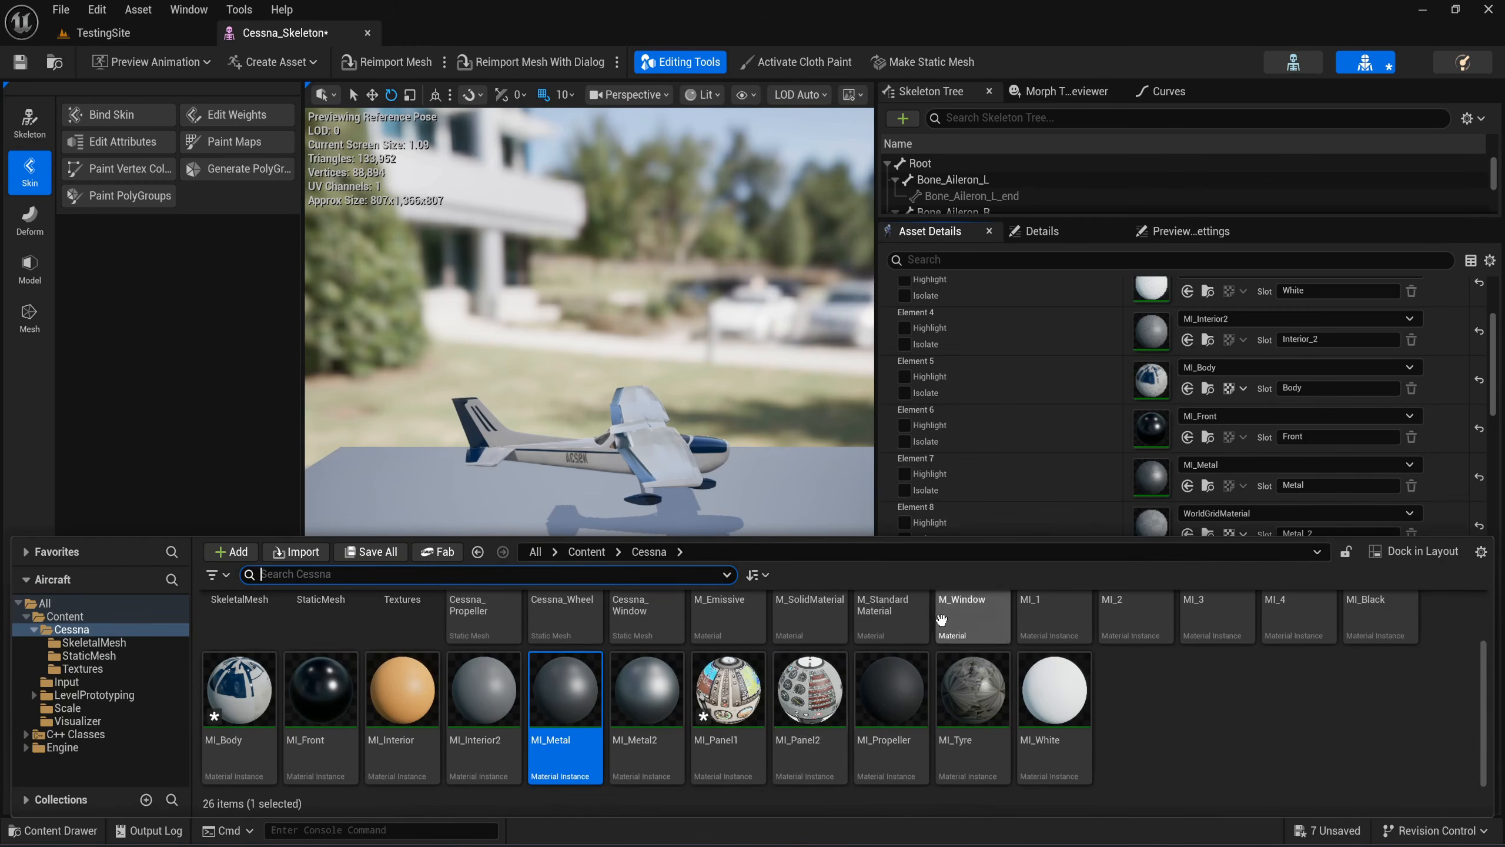
click(647, 704)
scroll(1075, 437, down, 2)
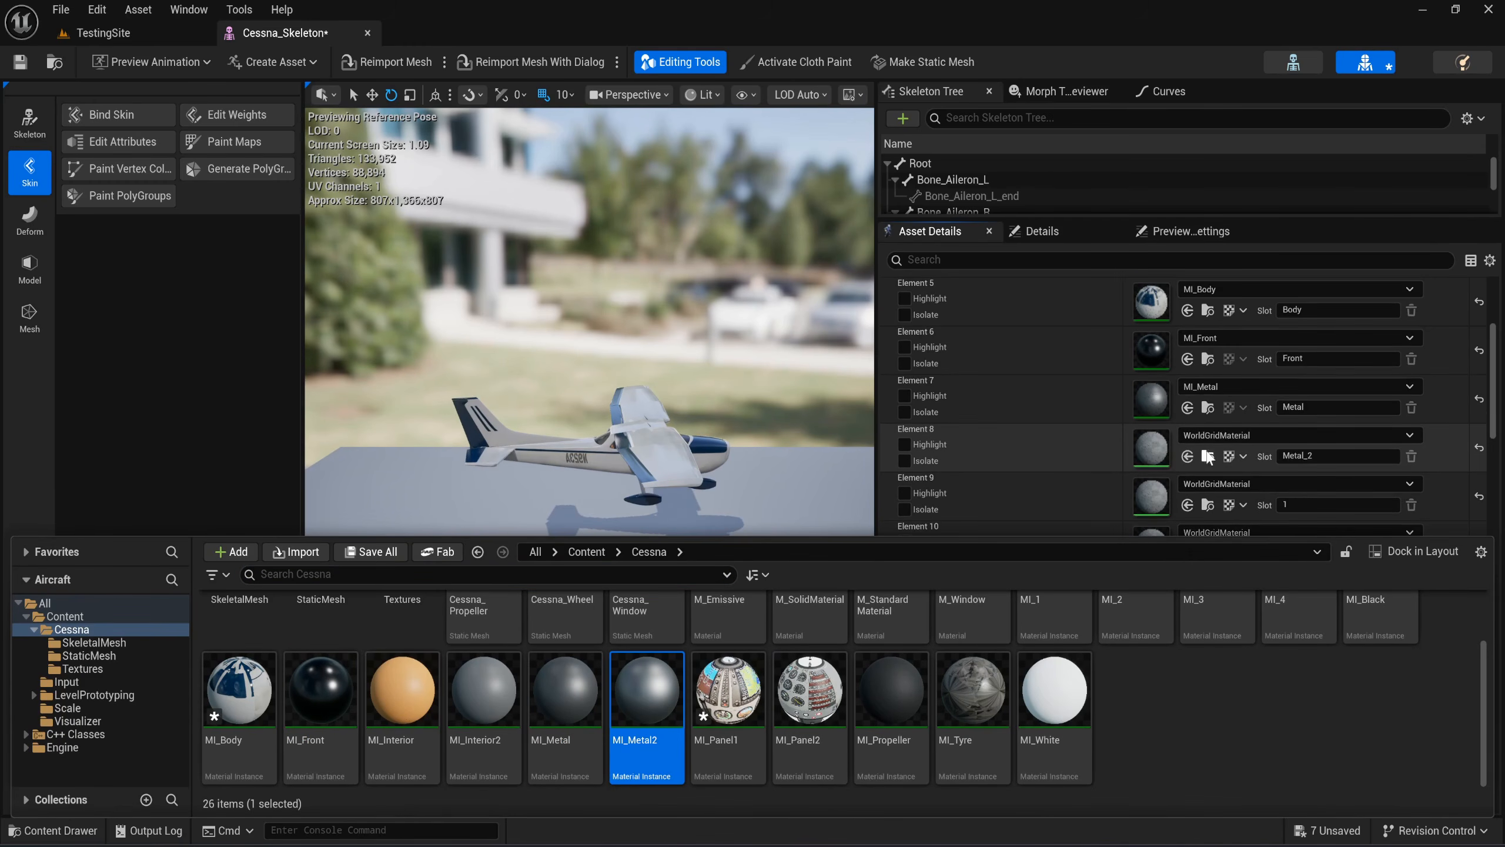
click(1187, 456)
Assign MI_1 to the material slot named 1 and MI_2 to the slot named 2.
scroll(1061, 540, down, 3)
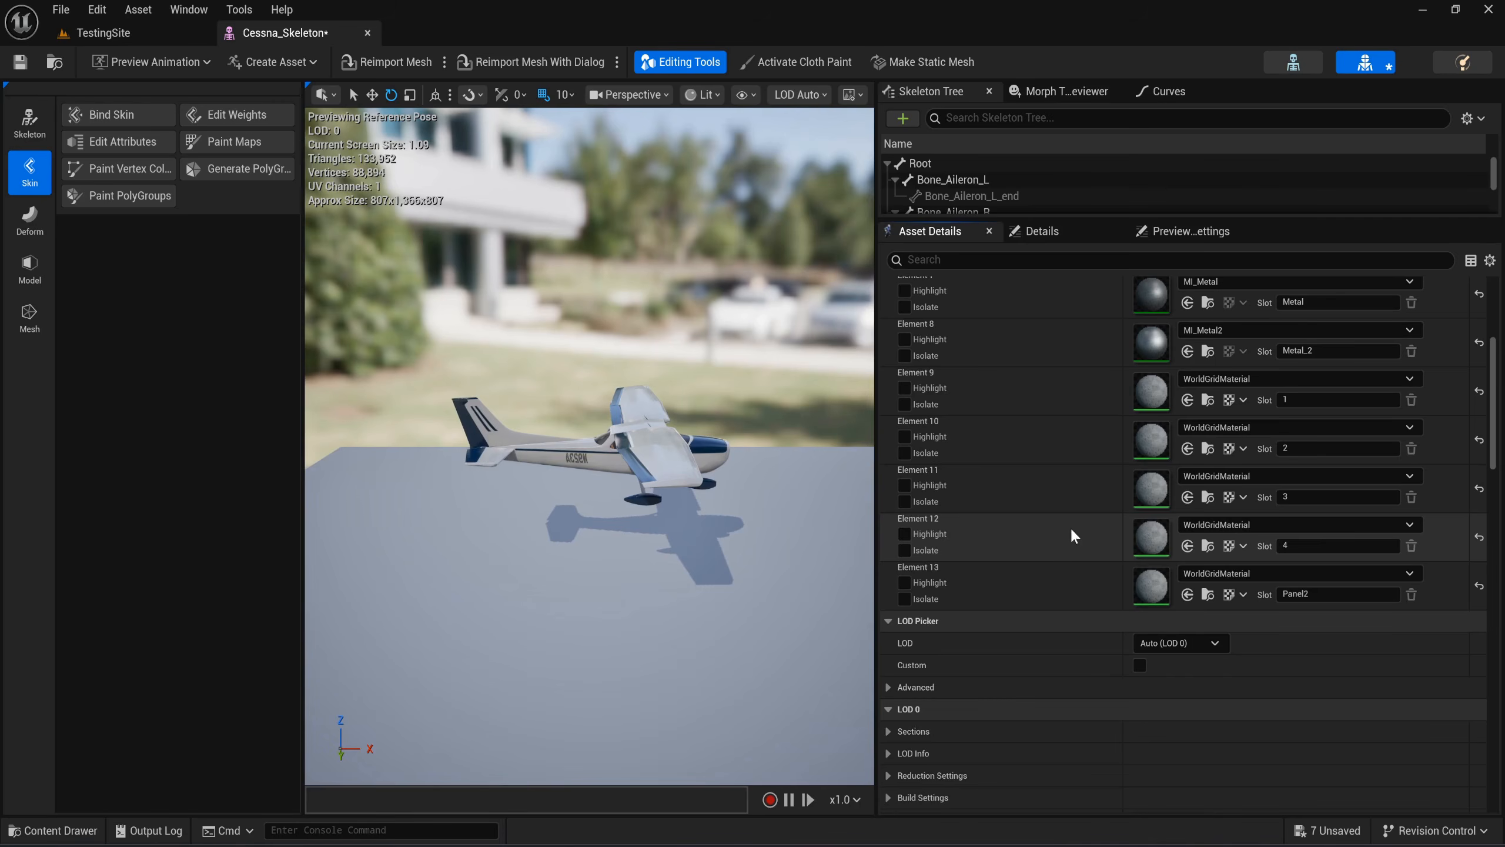
key(ctrl+space)
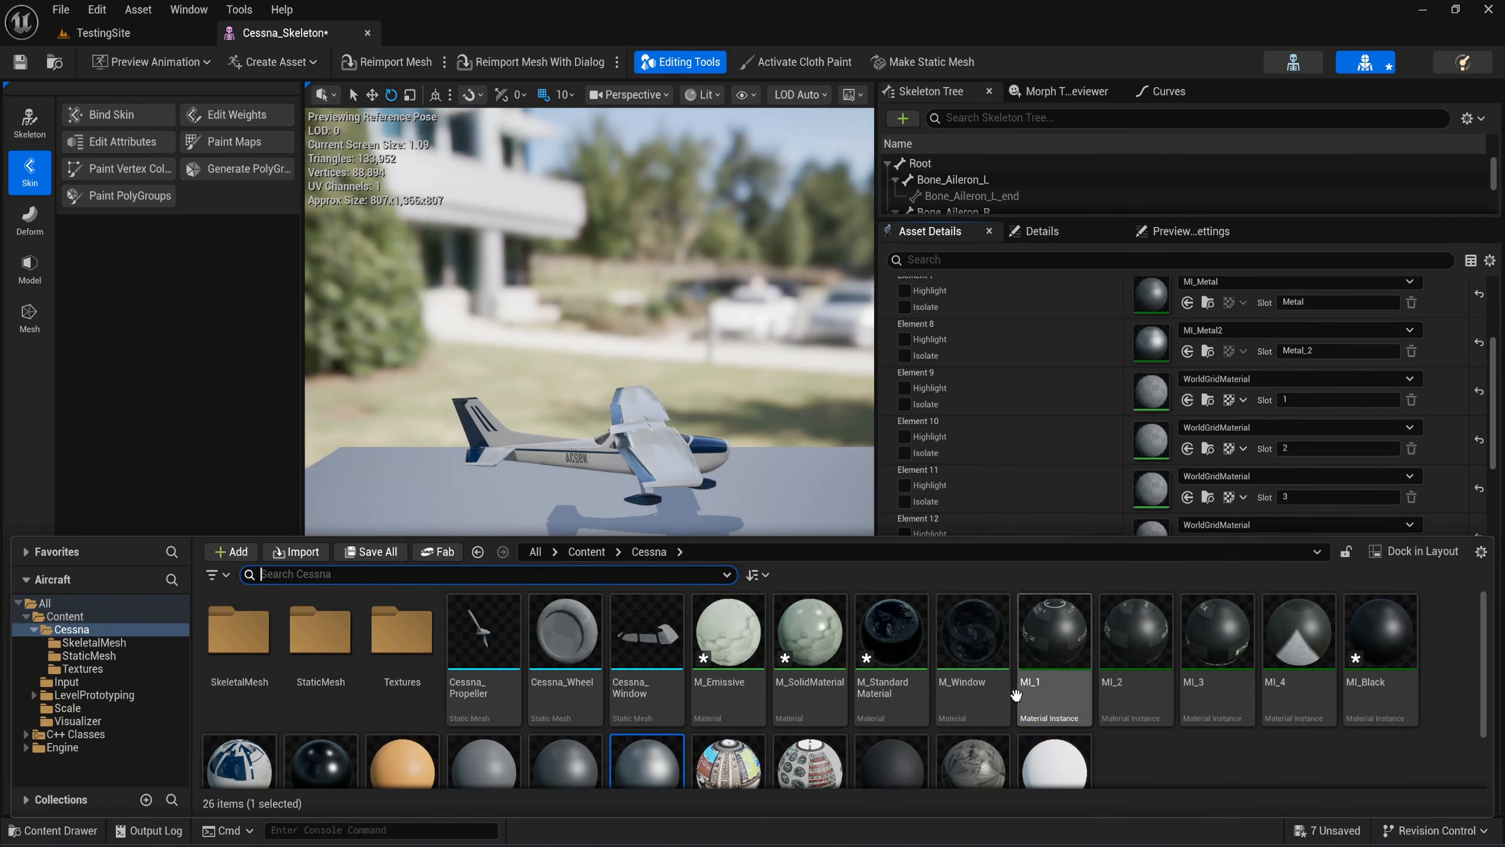
click(1052, 631)
scroll(1069, 430, down, 2)
click(1188, 348)
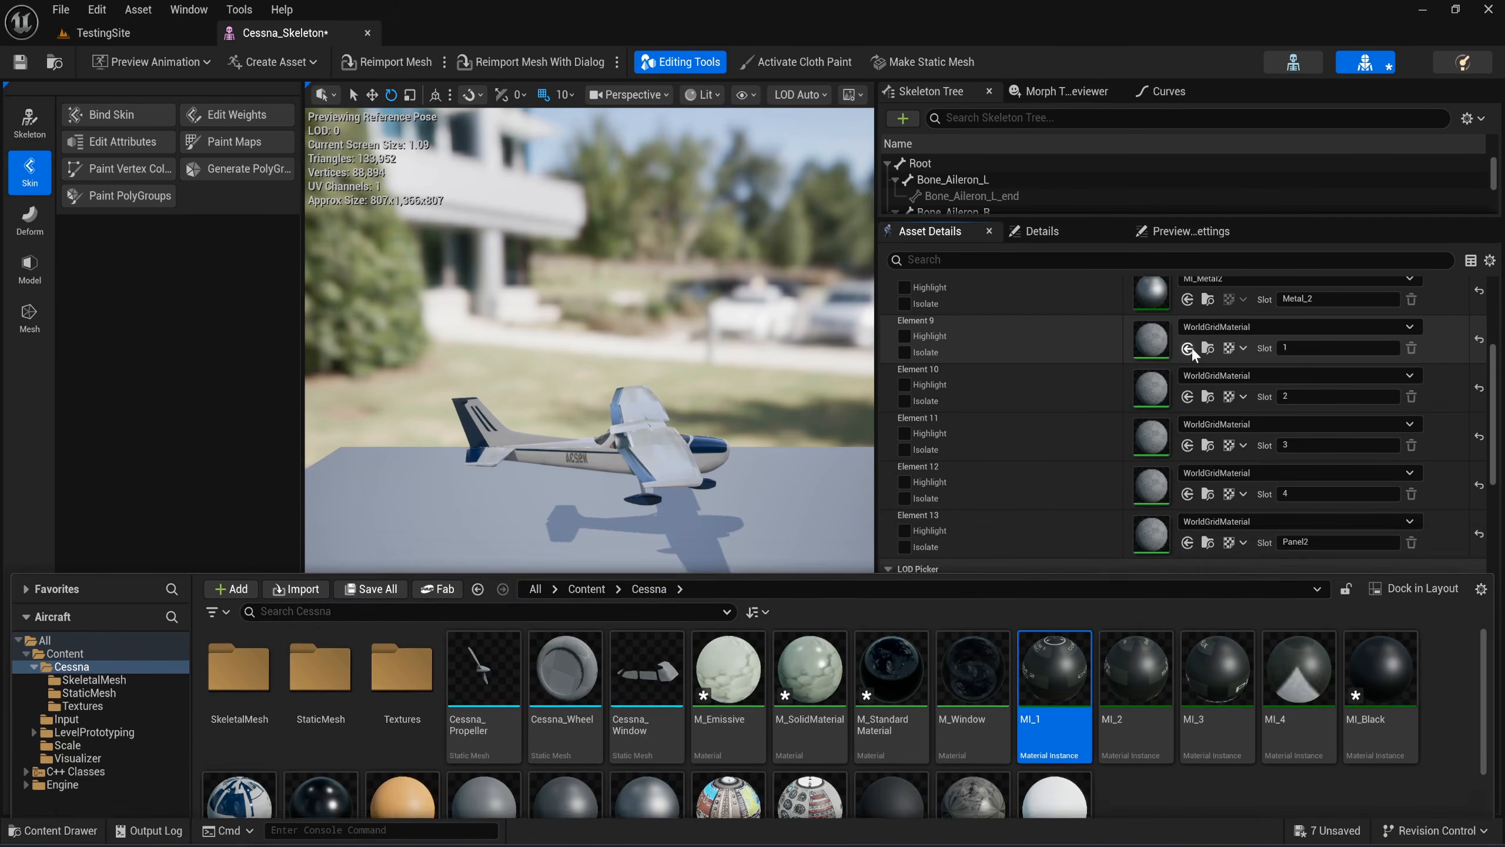
key(ctrl+space)
click(1135, 695)
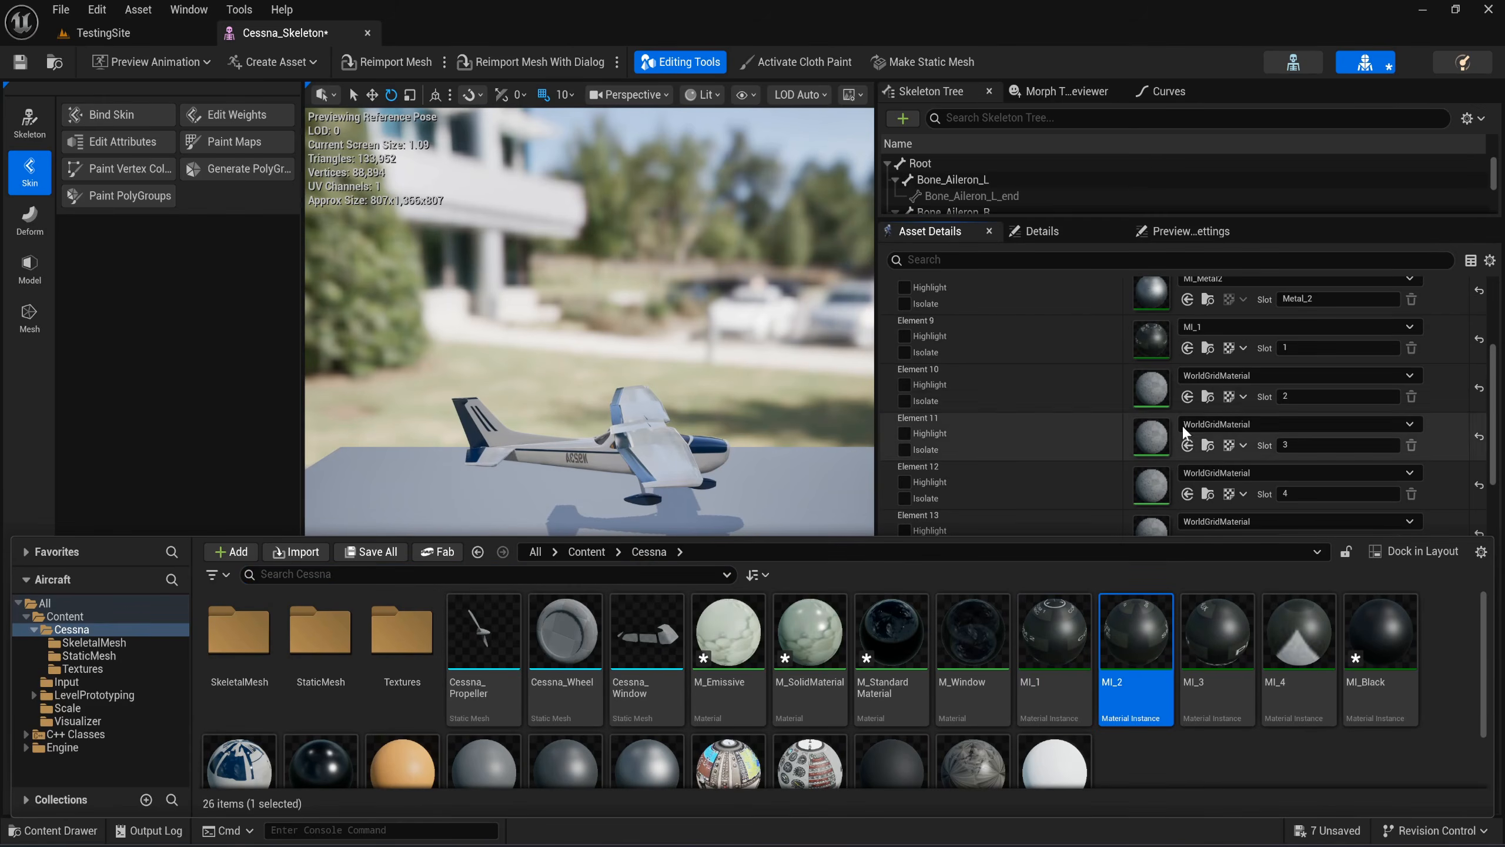
click(1188, 397)
Assign MI_3 to the material slot named 3 and MI_4 to the slot named 4.
key(ctrl+space)
click(1218, 630)
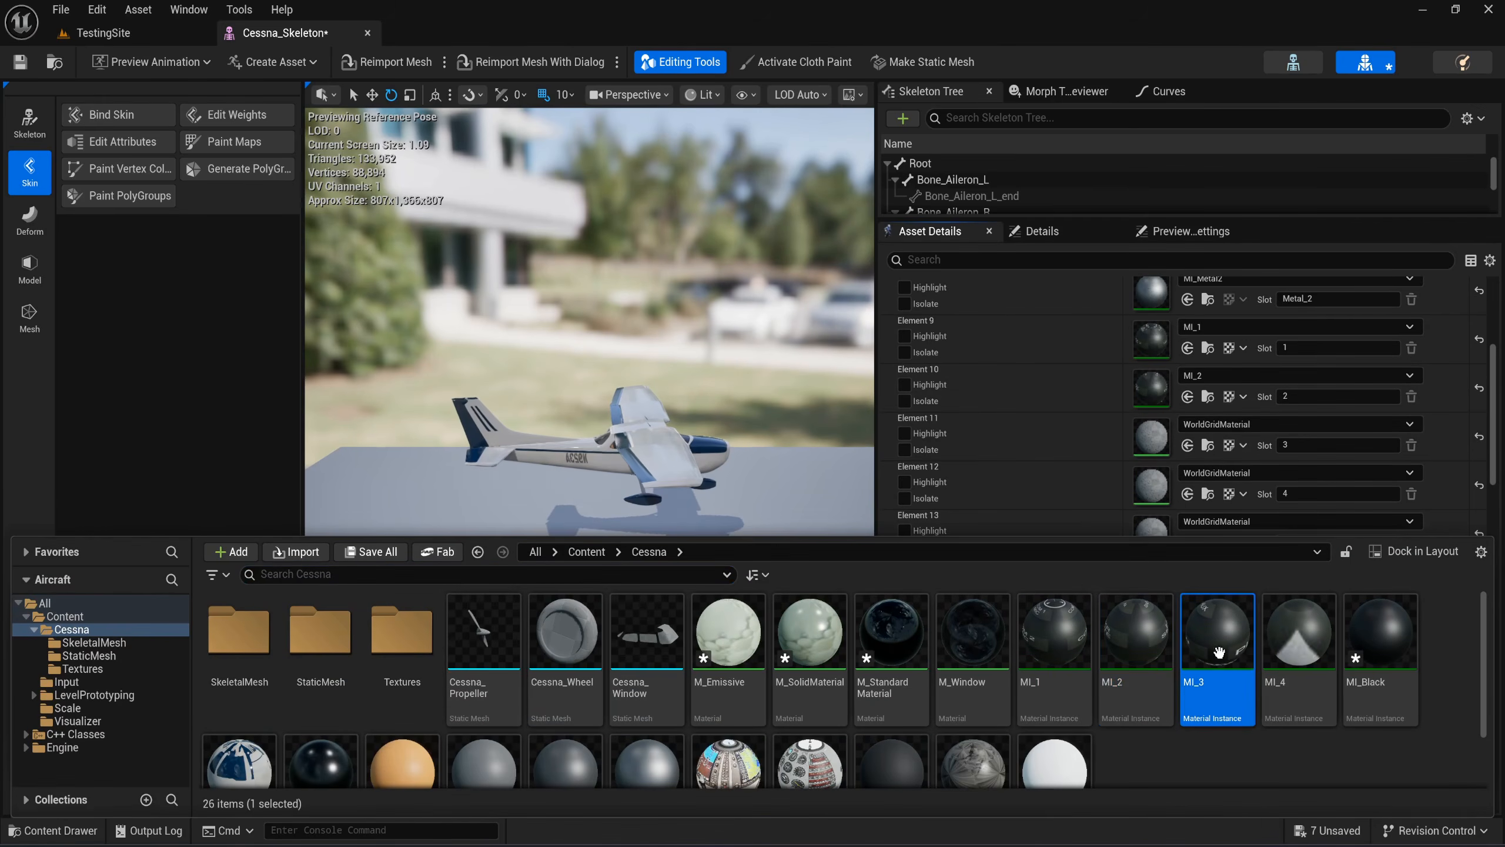
click(1188, 444)
key(ctrl+space)
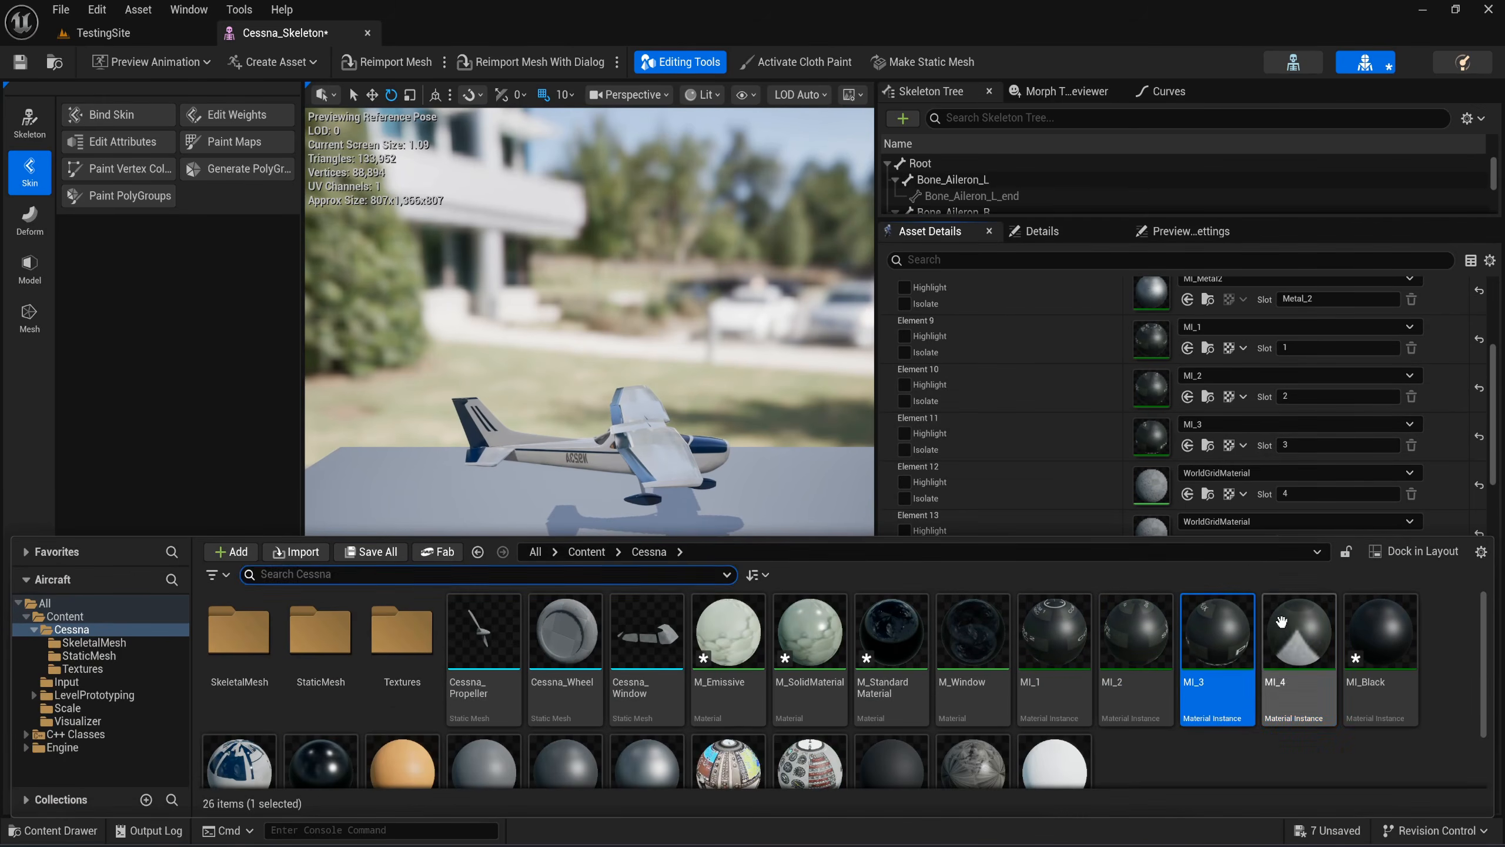
click(1298, 630)
click(1187, 494)
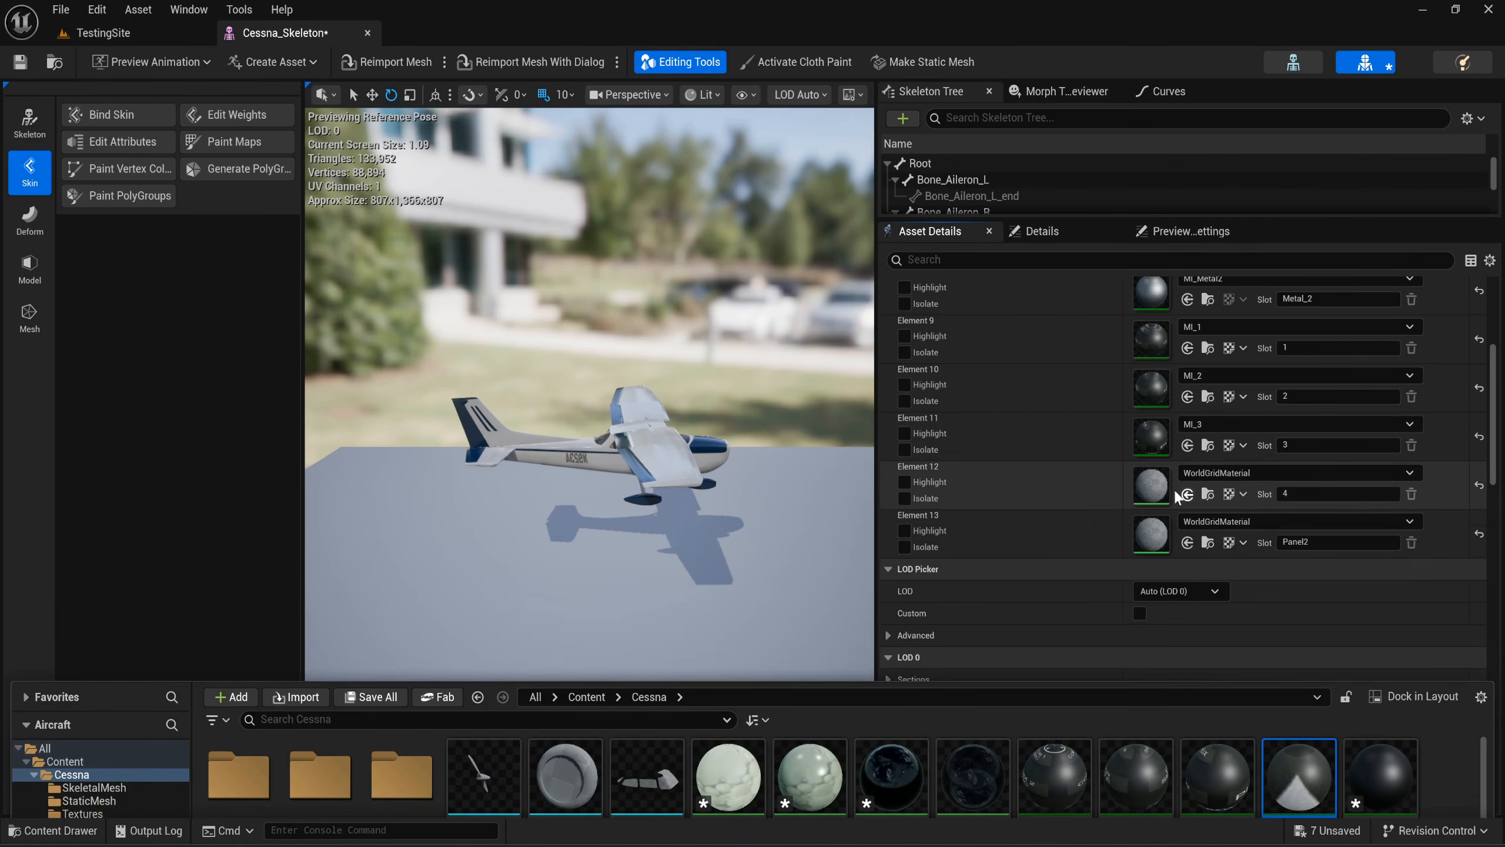
Assign MI_Panel2 to the Panel2 material slot of the skeletal mesh.
scroll(1097, 494, down, 3)
key(ctrl+space)
scroll(1070, 616, down, 2)
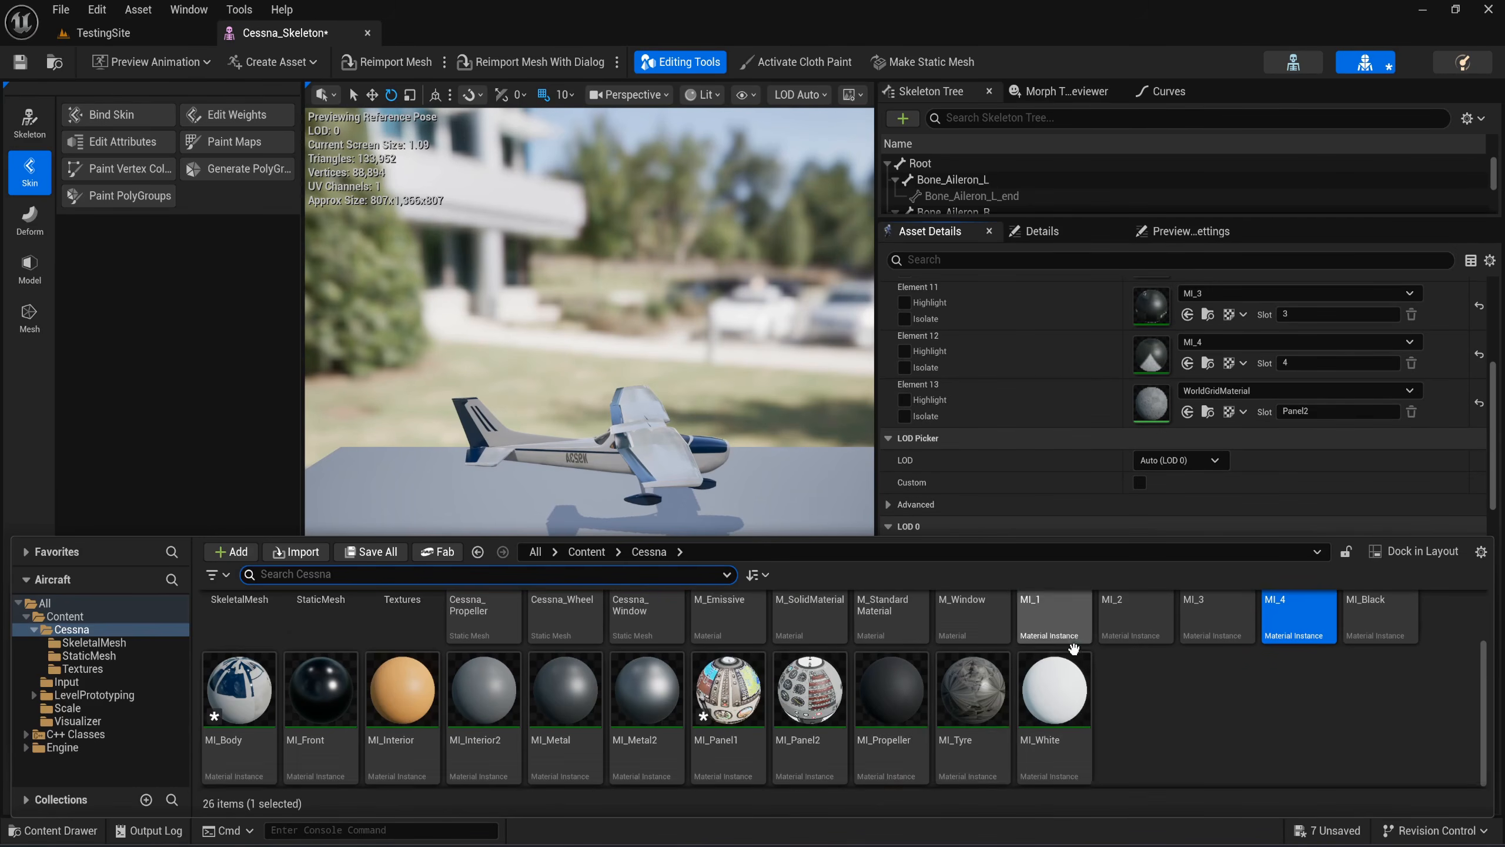
click(829, 724)
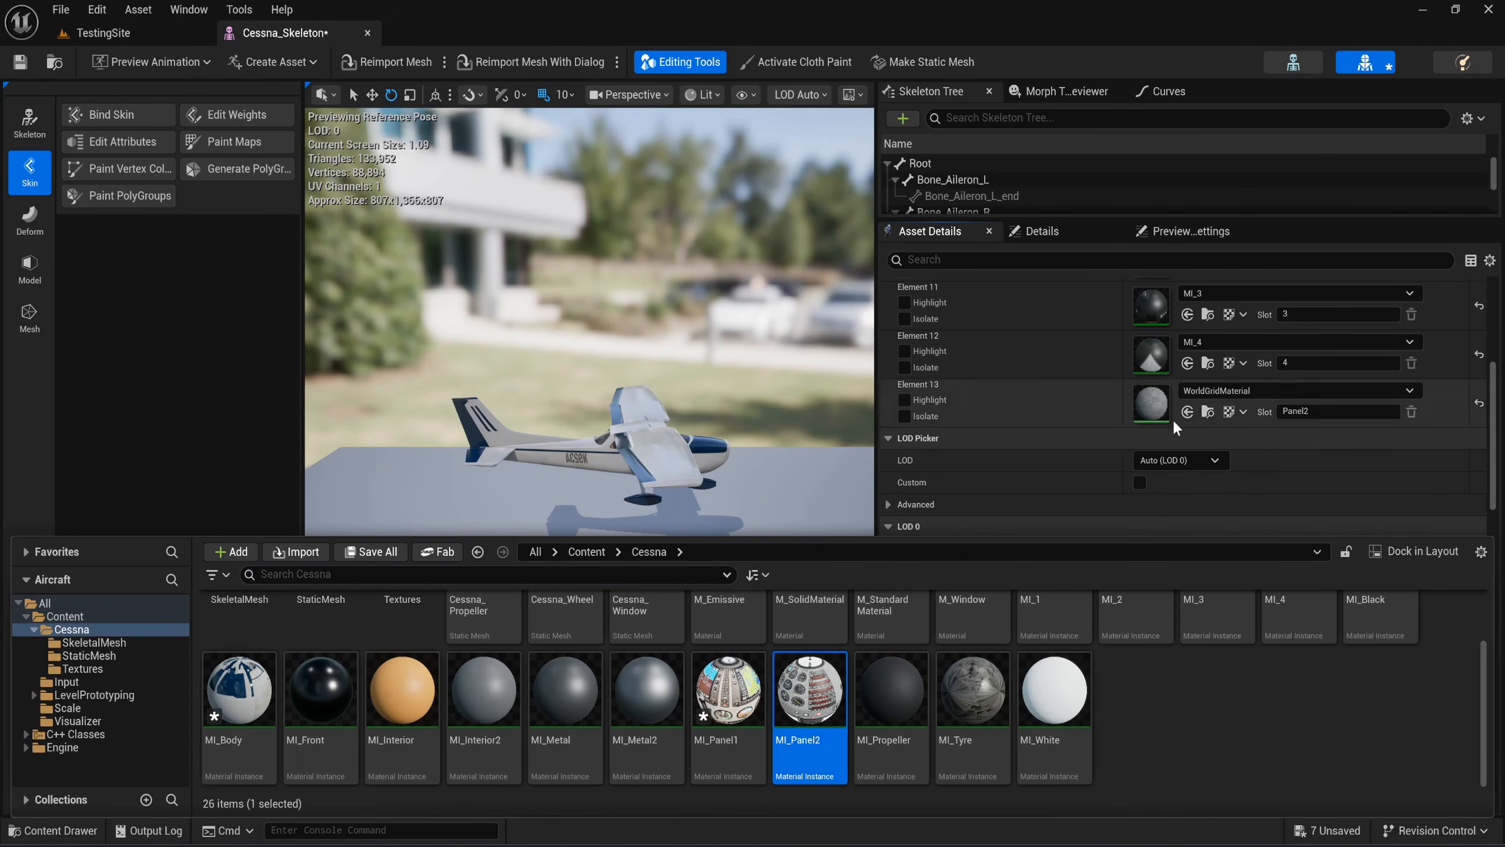
click(1188, 413)
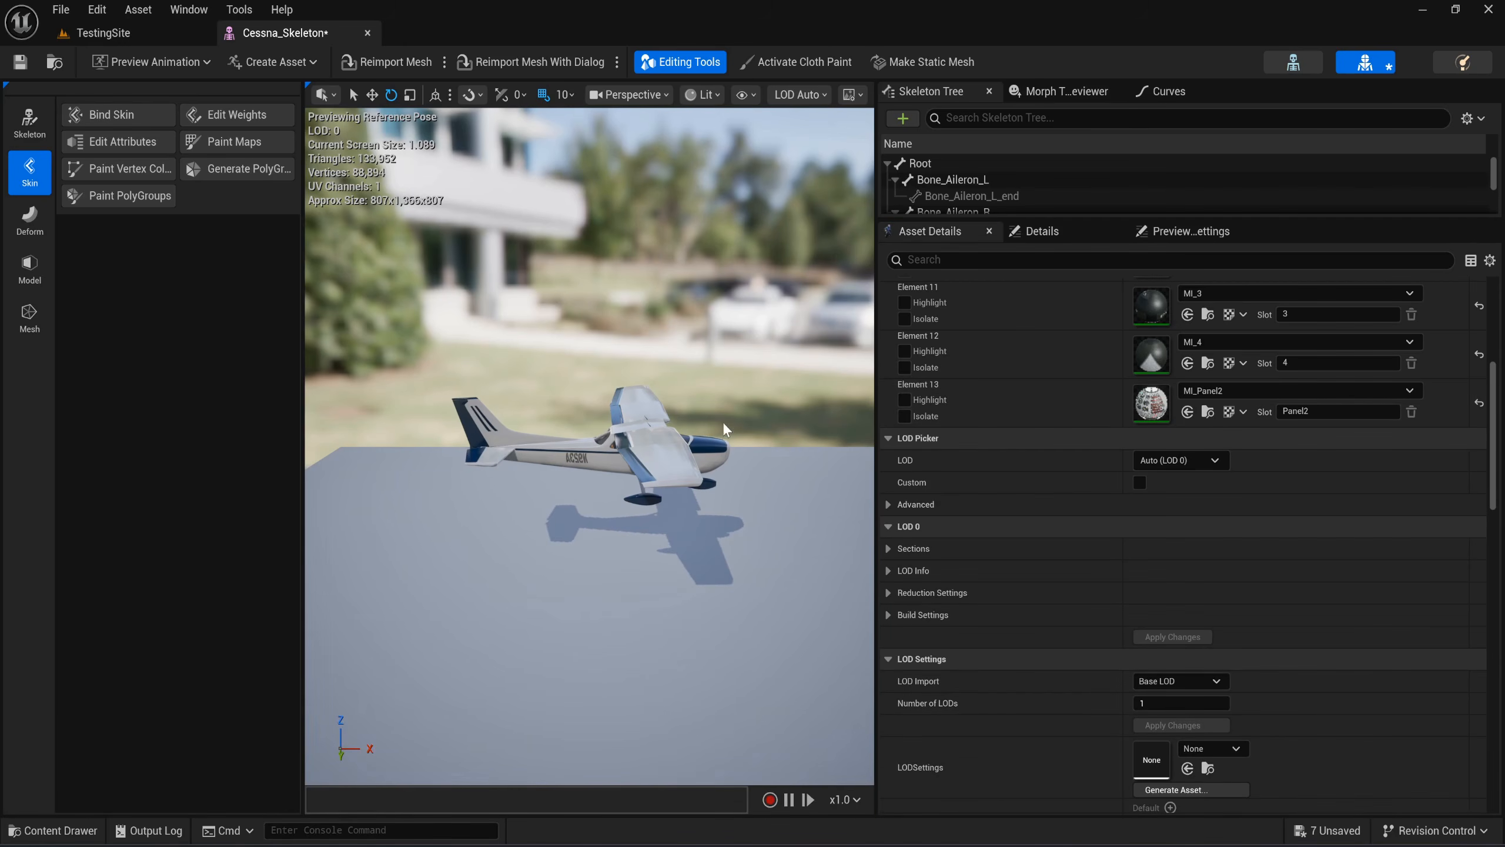
Enlarge the preview to check the aircraft from the front, then save and close the Cessna_Skeleton mesh.
drag(879, 356, 1114, 356)
right_drag(708, 445, 533, 411)
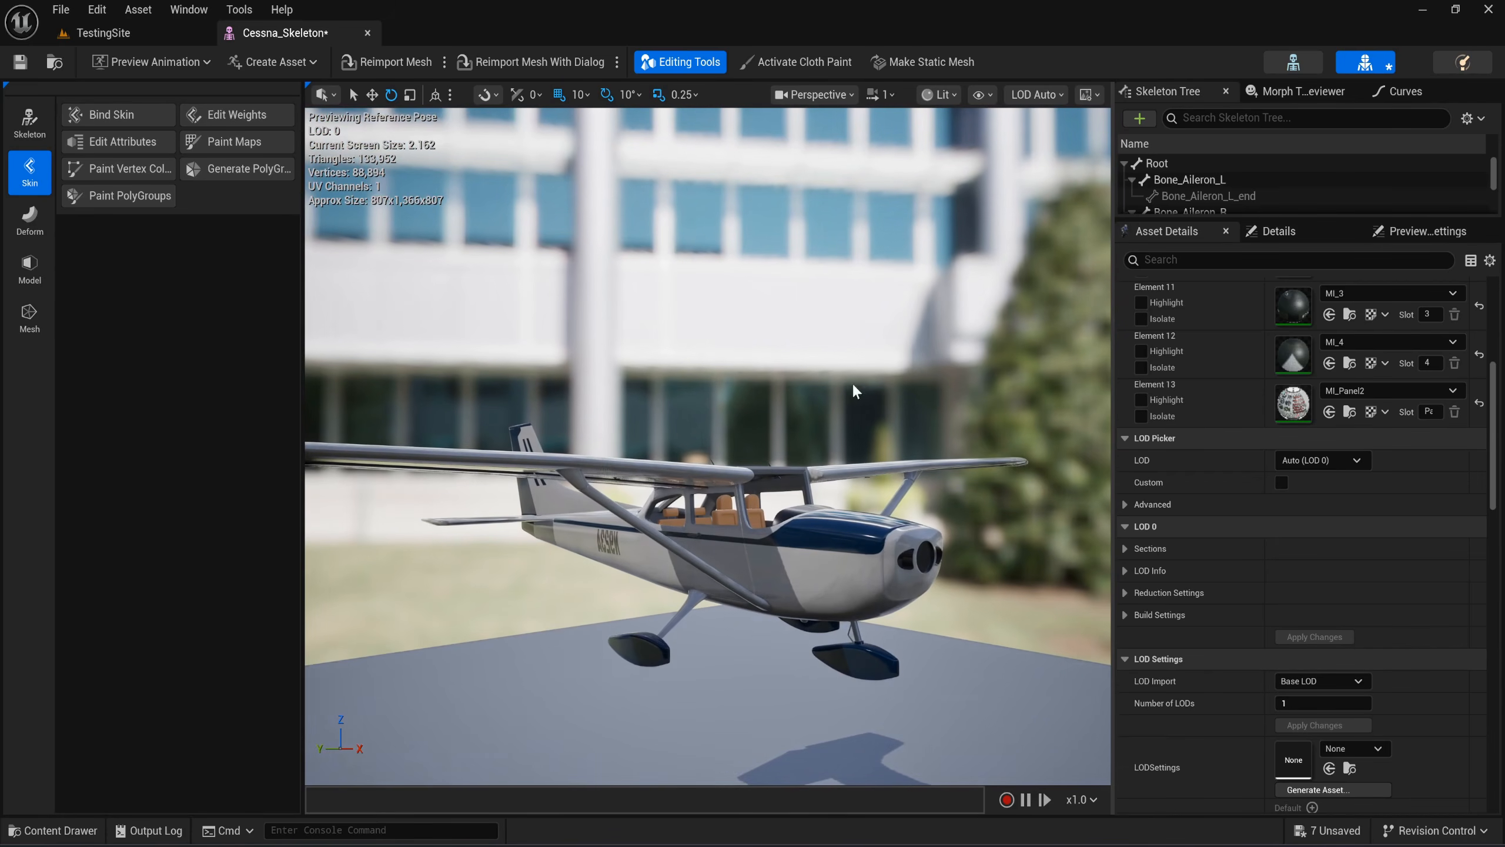
click(19, 62)
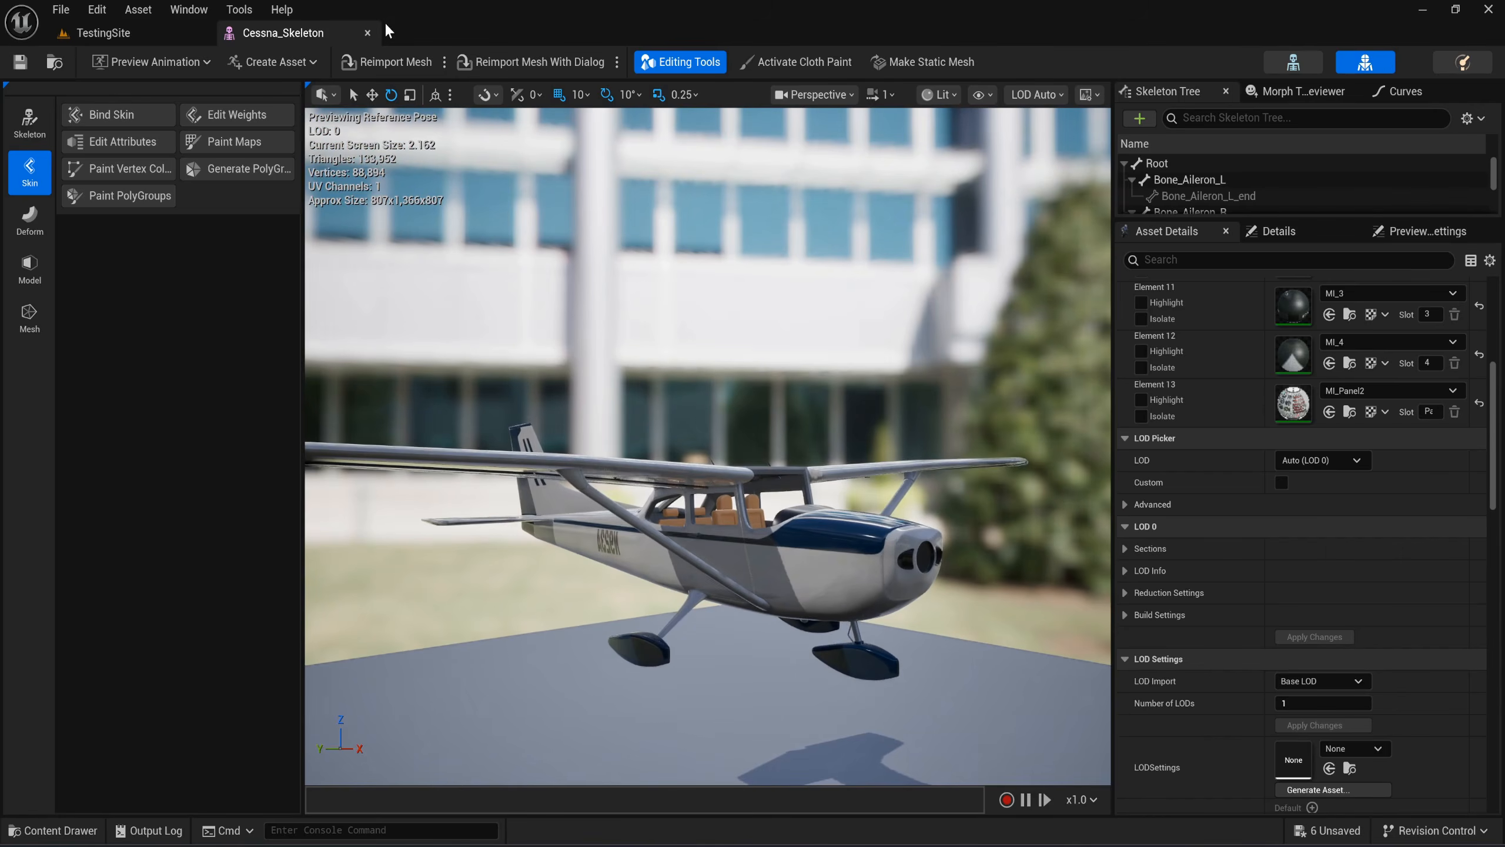
click(368, 33)
Open the Cessna_Propeller static mesh and assign MI_Propeller to its Propeller slot.
key(ctrl+space)
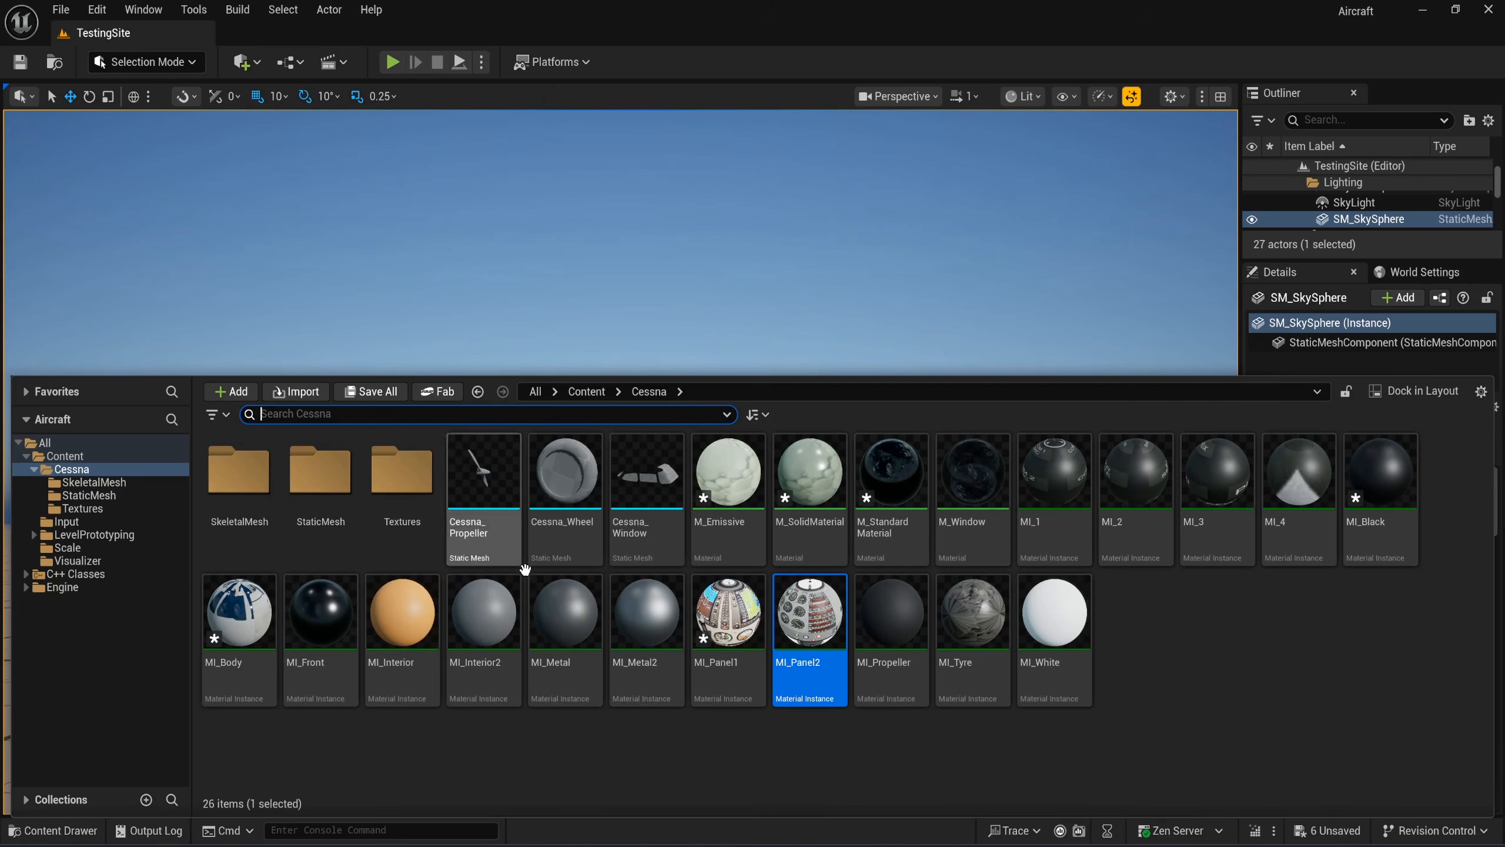
click(682, 789)
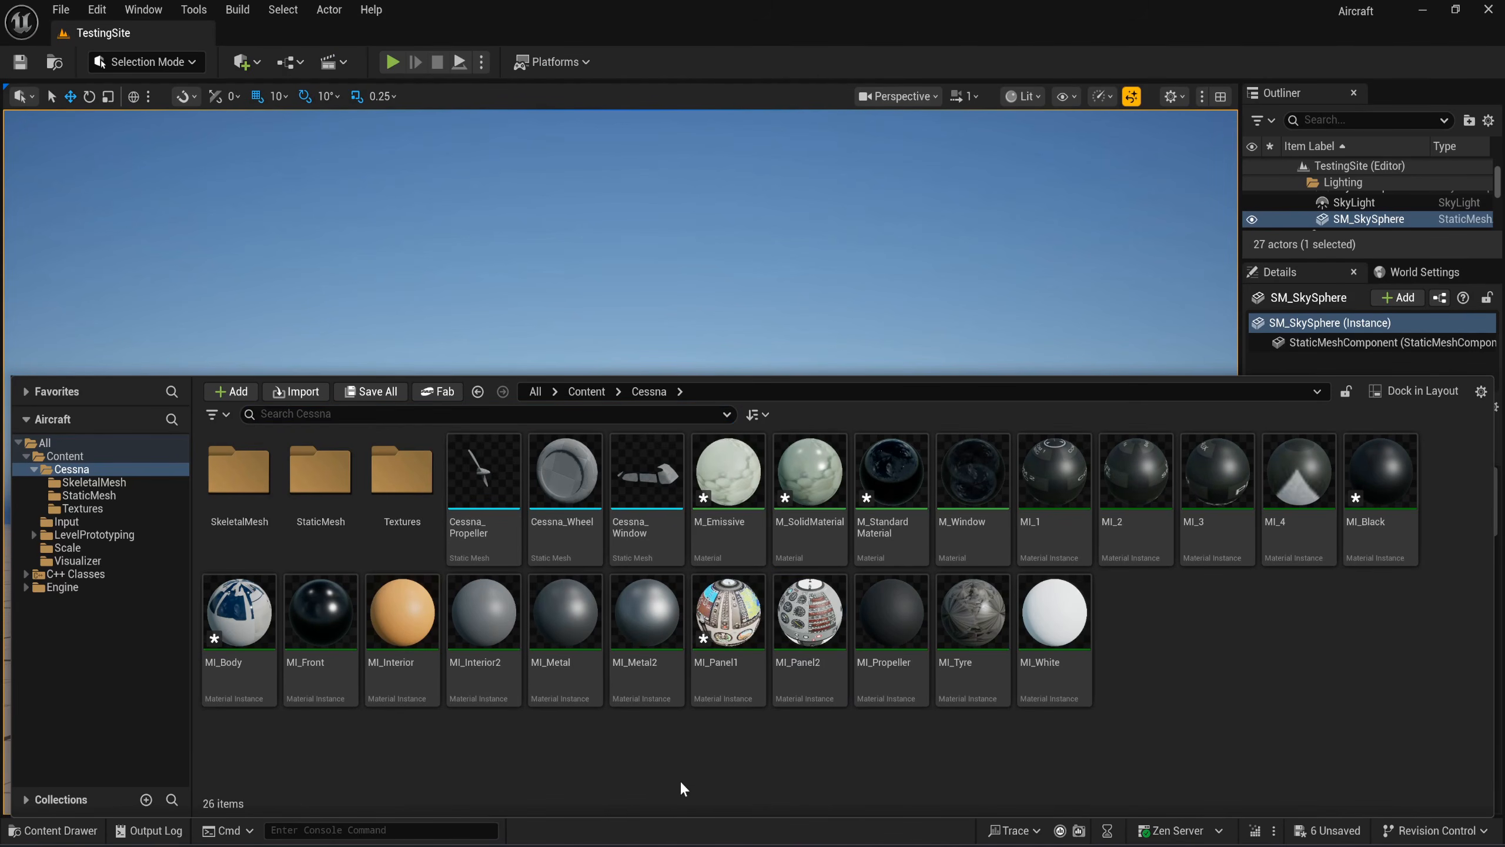
click(495, 509)
double_click(514, 525)
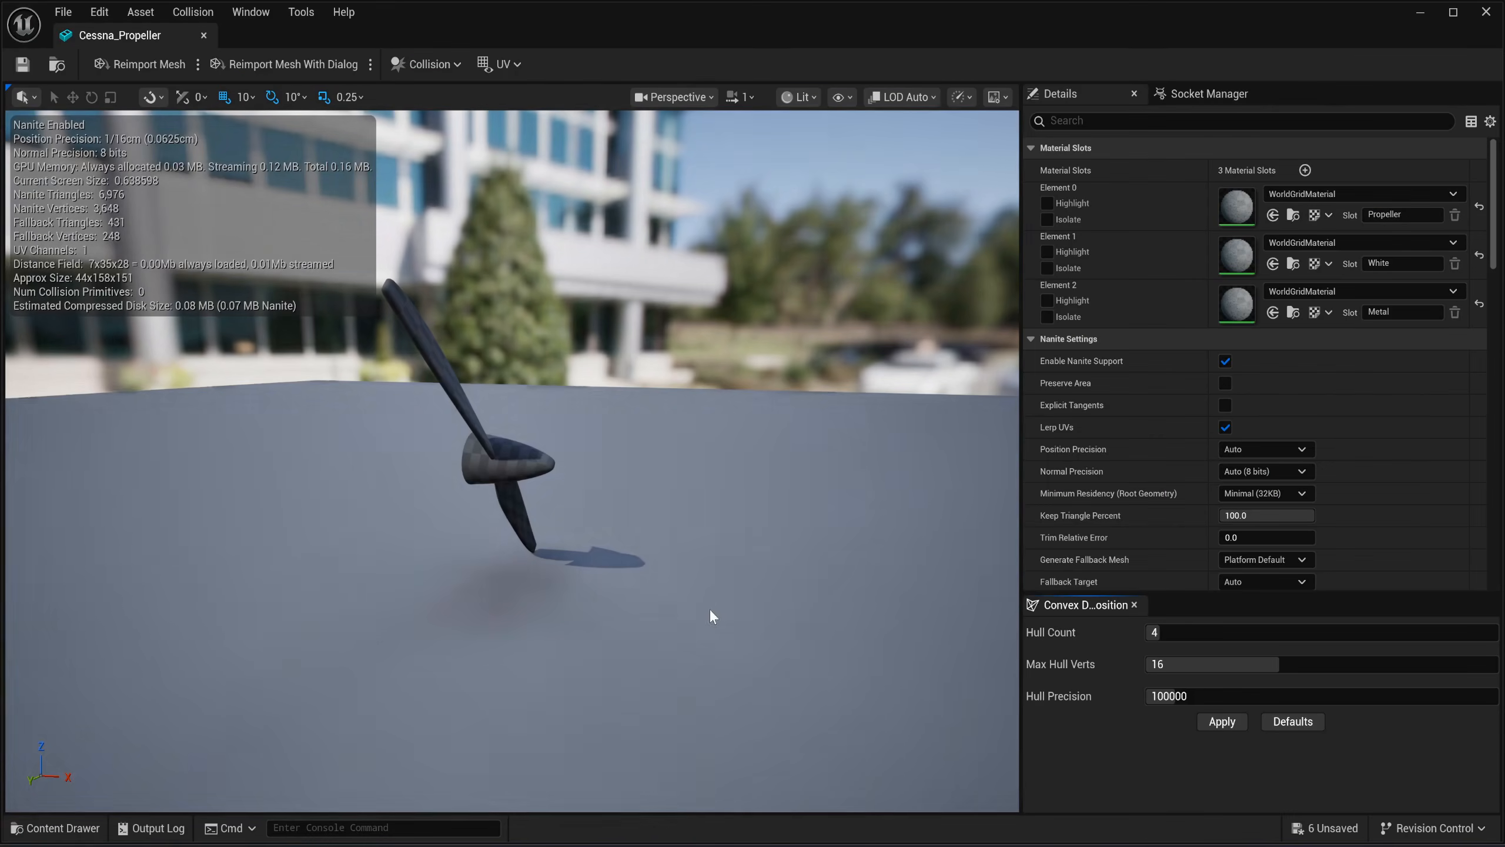
drag(671, 454, 744, 509)
key(ctrl+space)
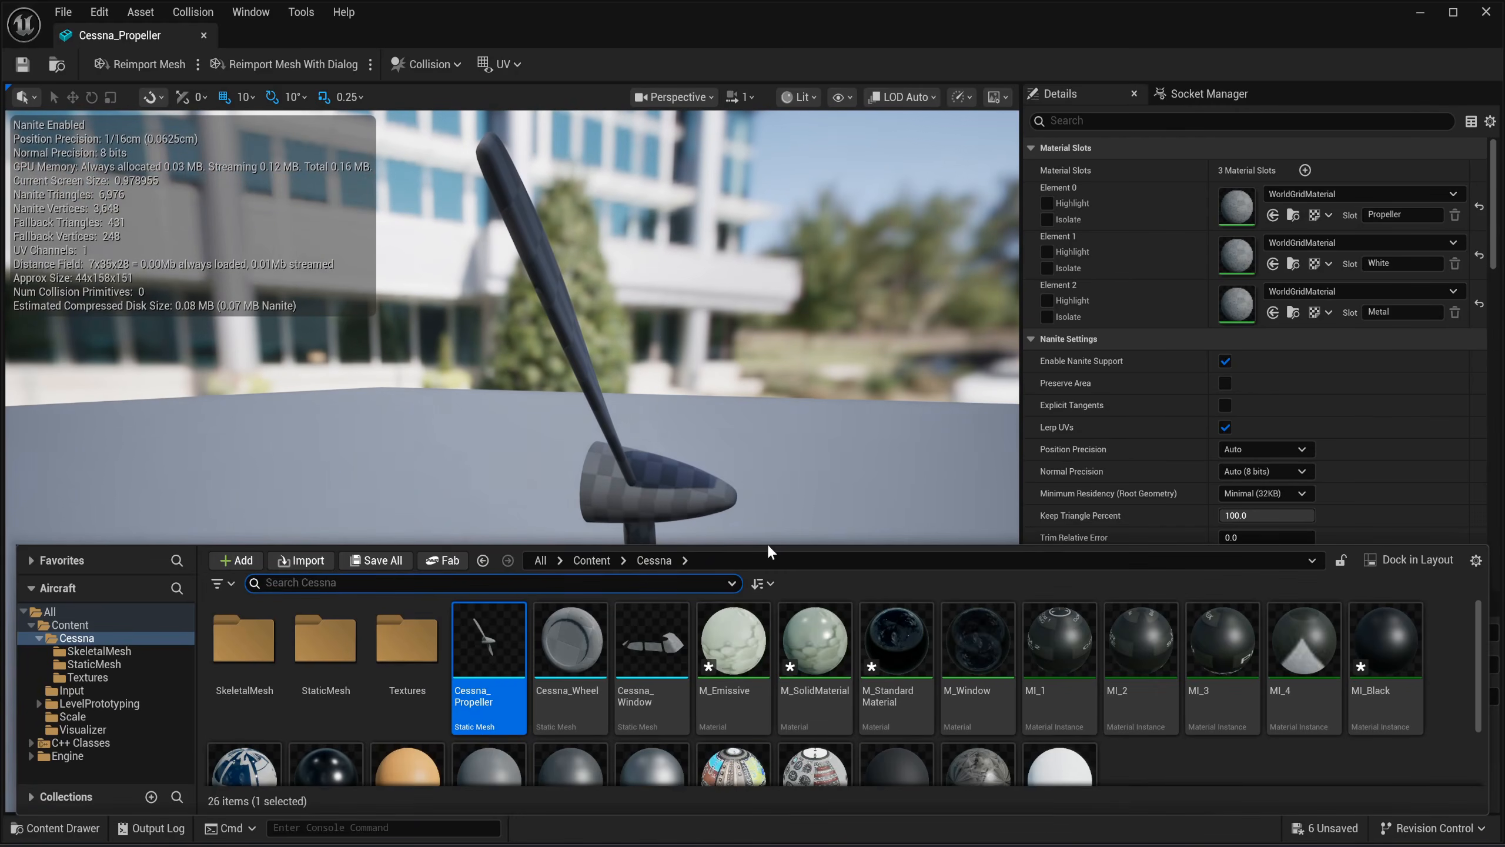
scroll(890, 700, down, 1)
click(859, 735)
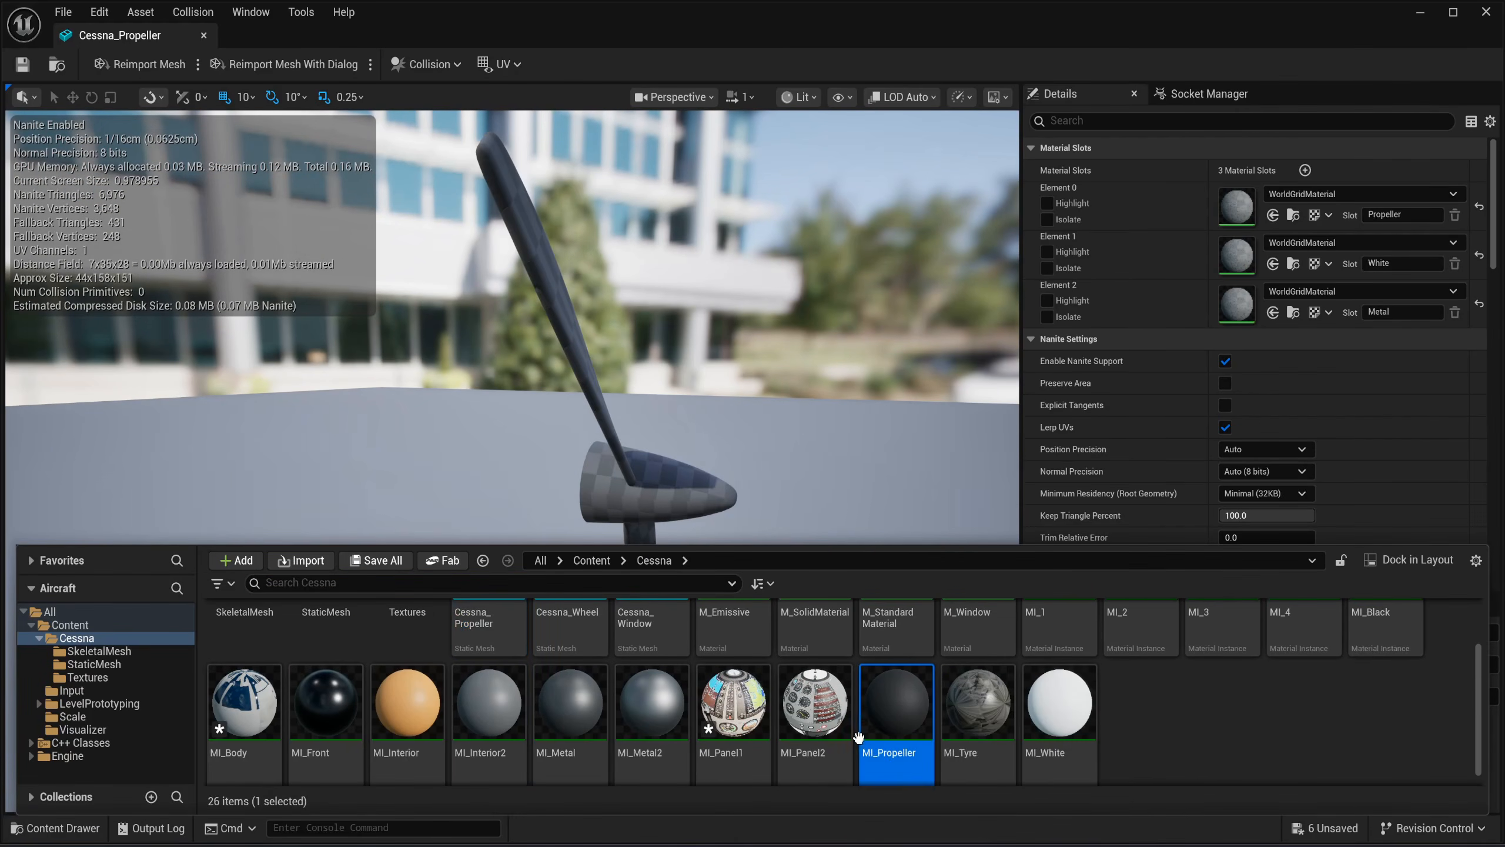
drag(859, 735, 1238, 204)
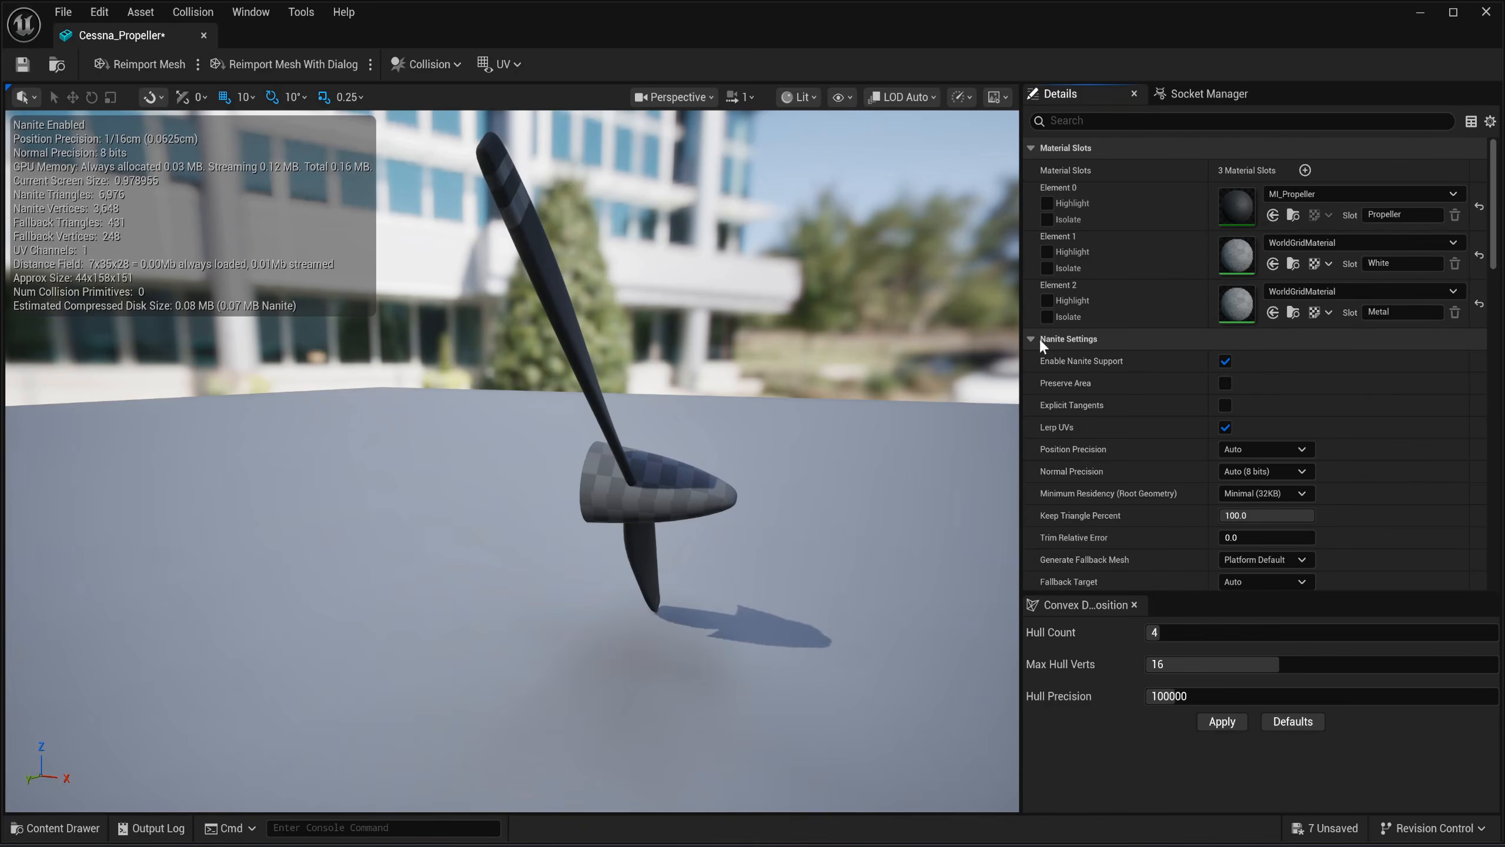
Assign MI_White to the propeller mesh's White slot and MI_Metal to its Metal slot.
key(ctrl+space)
click(1059, 708)
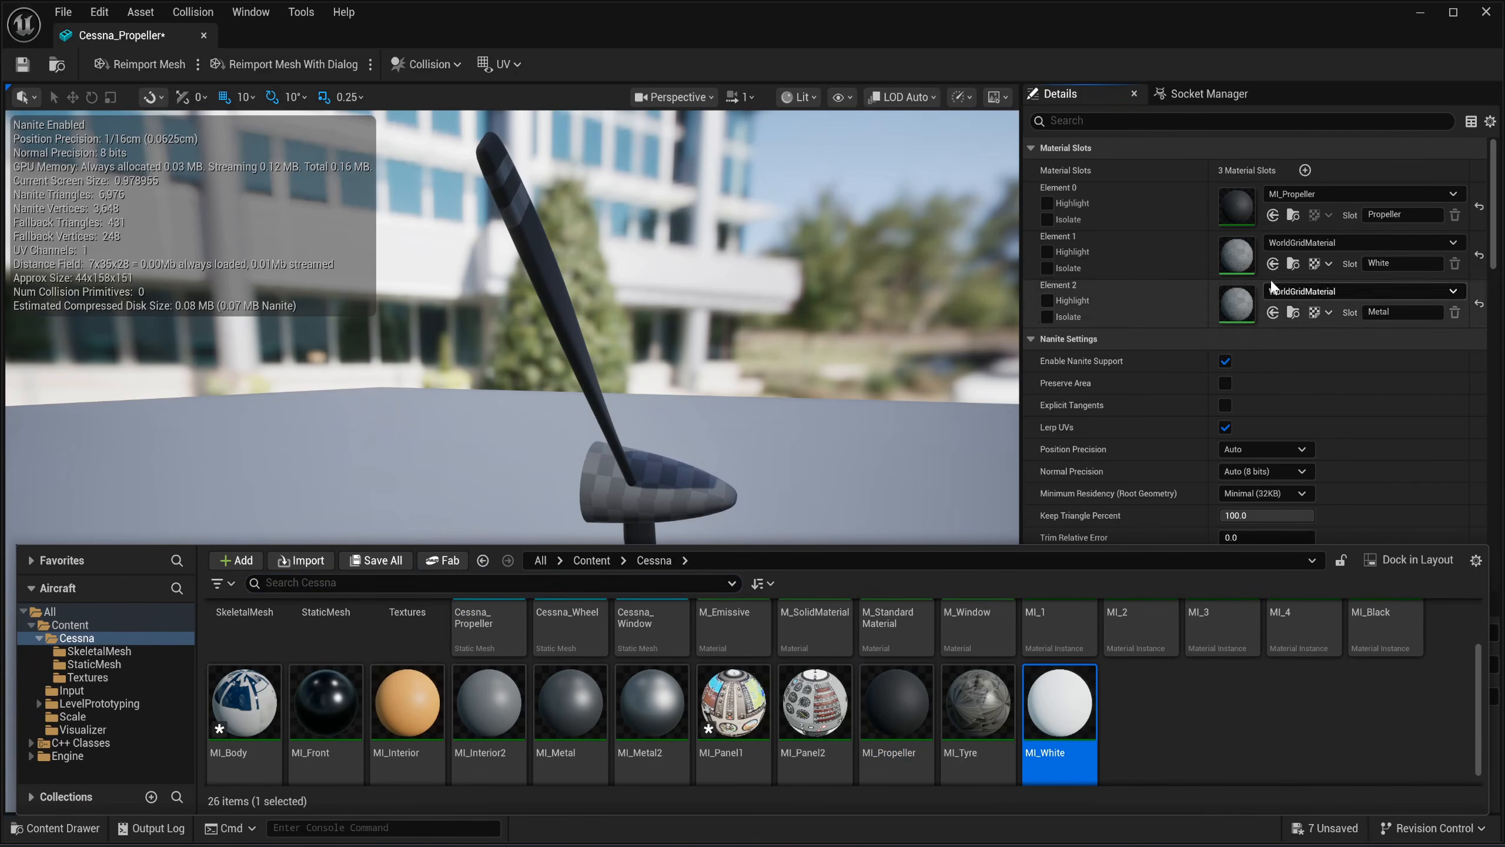
click(1273, 263)
key(ctrl+space)
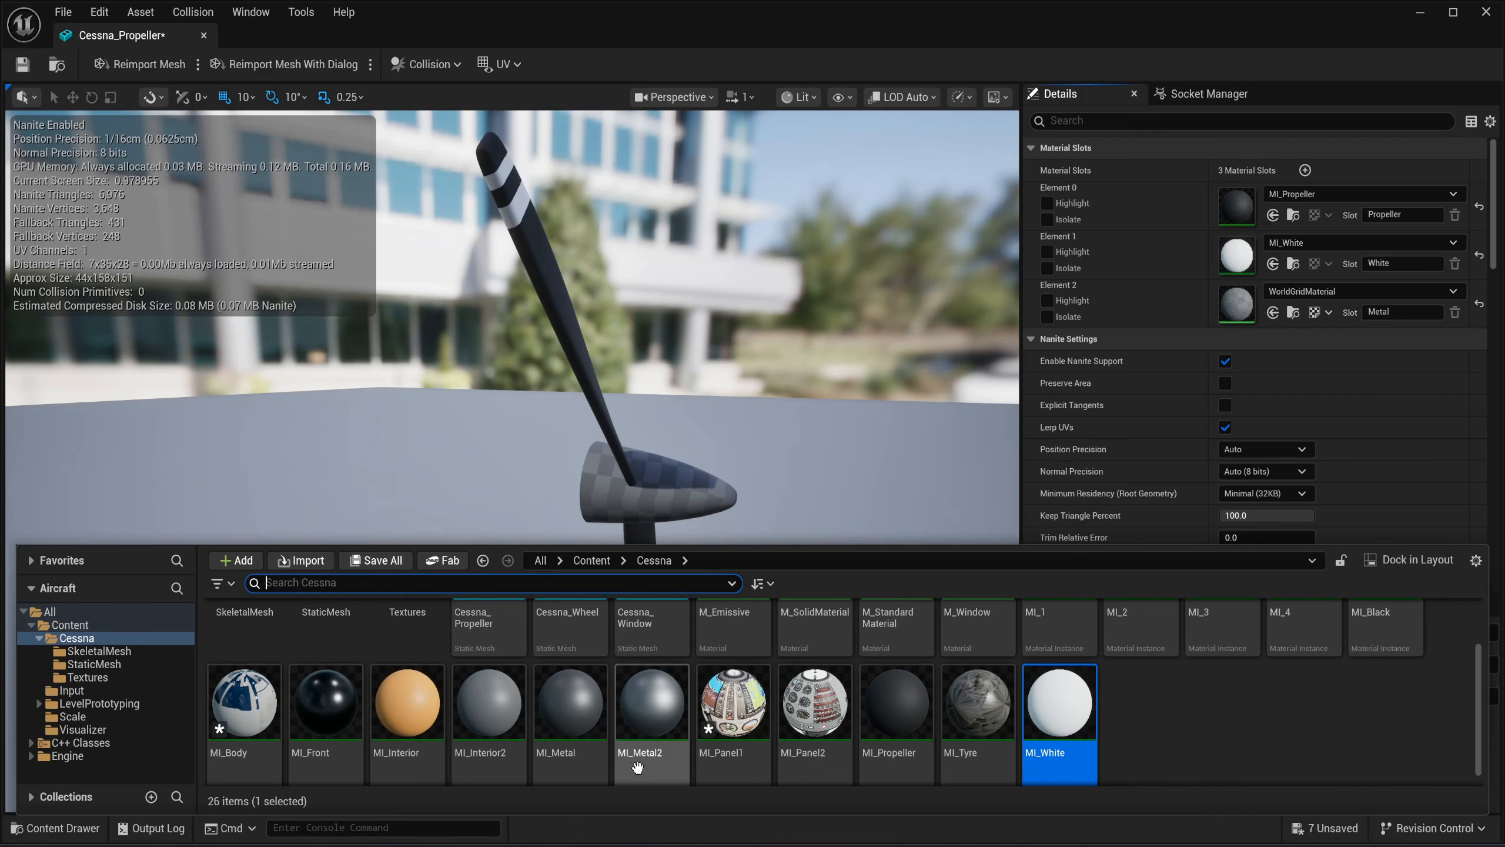
click(571, 705)
click(1273, 313)
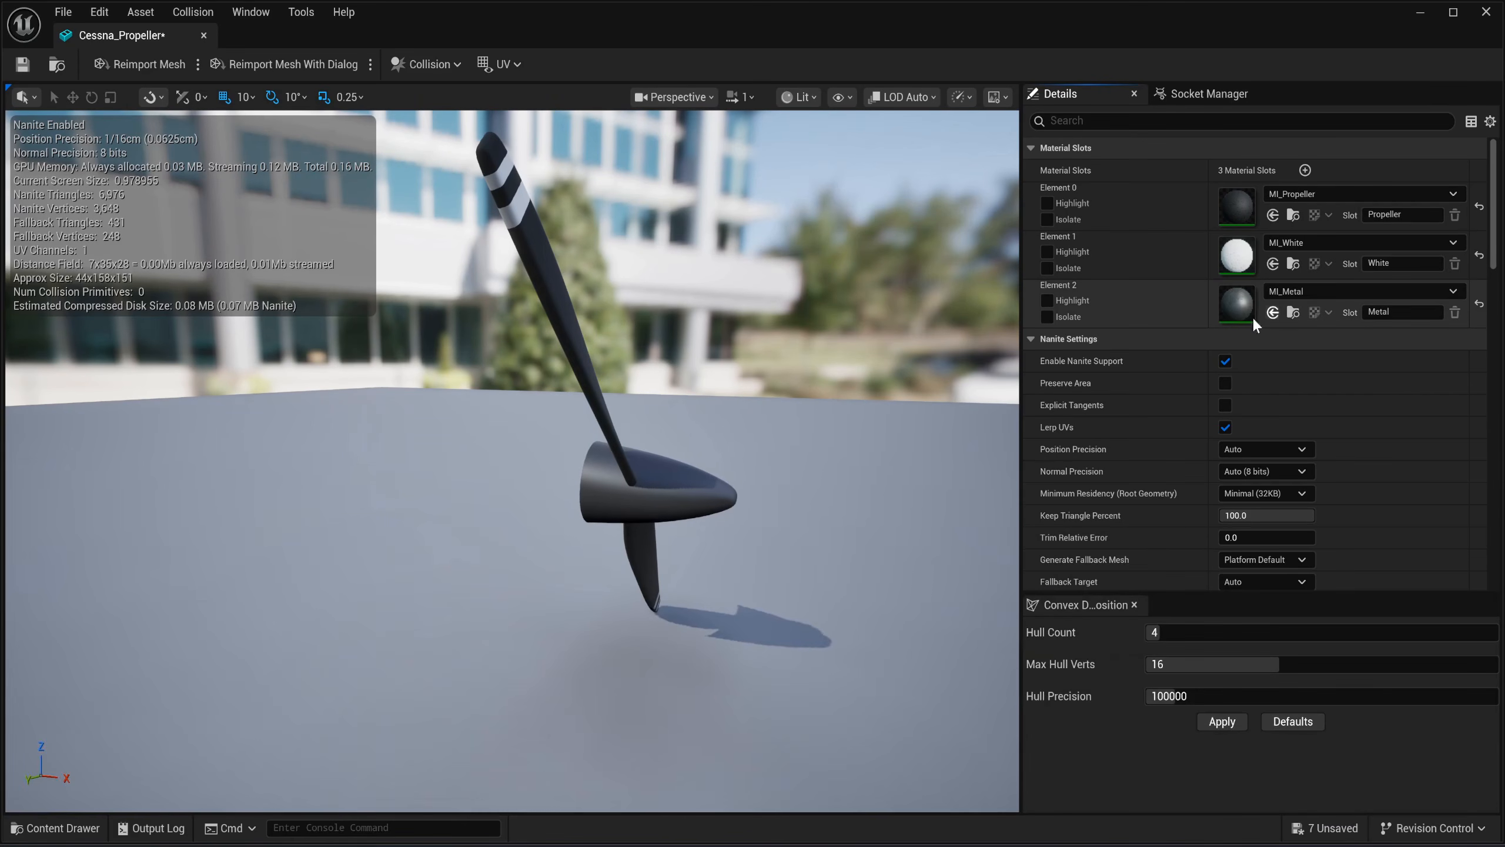
Open the Cessna_Wheel static mesh and assign MI_Tyre to its Tyre slot.
key(ctrl+space)
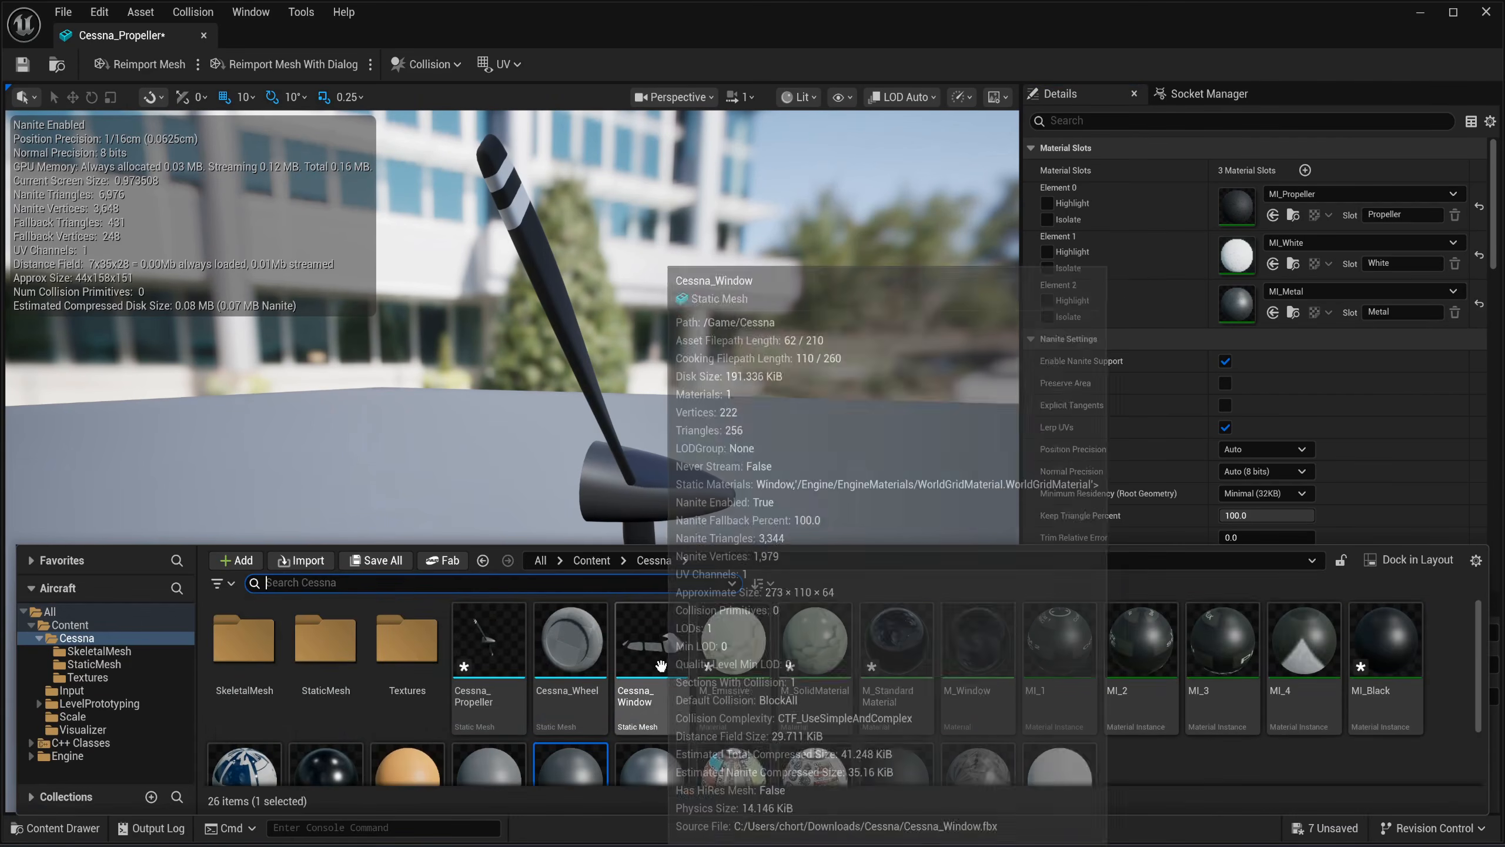
double_click(587, 656)
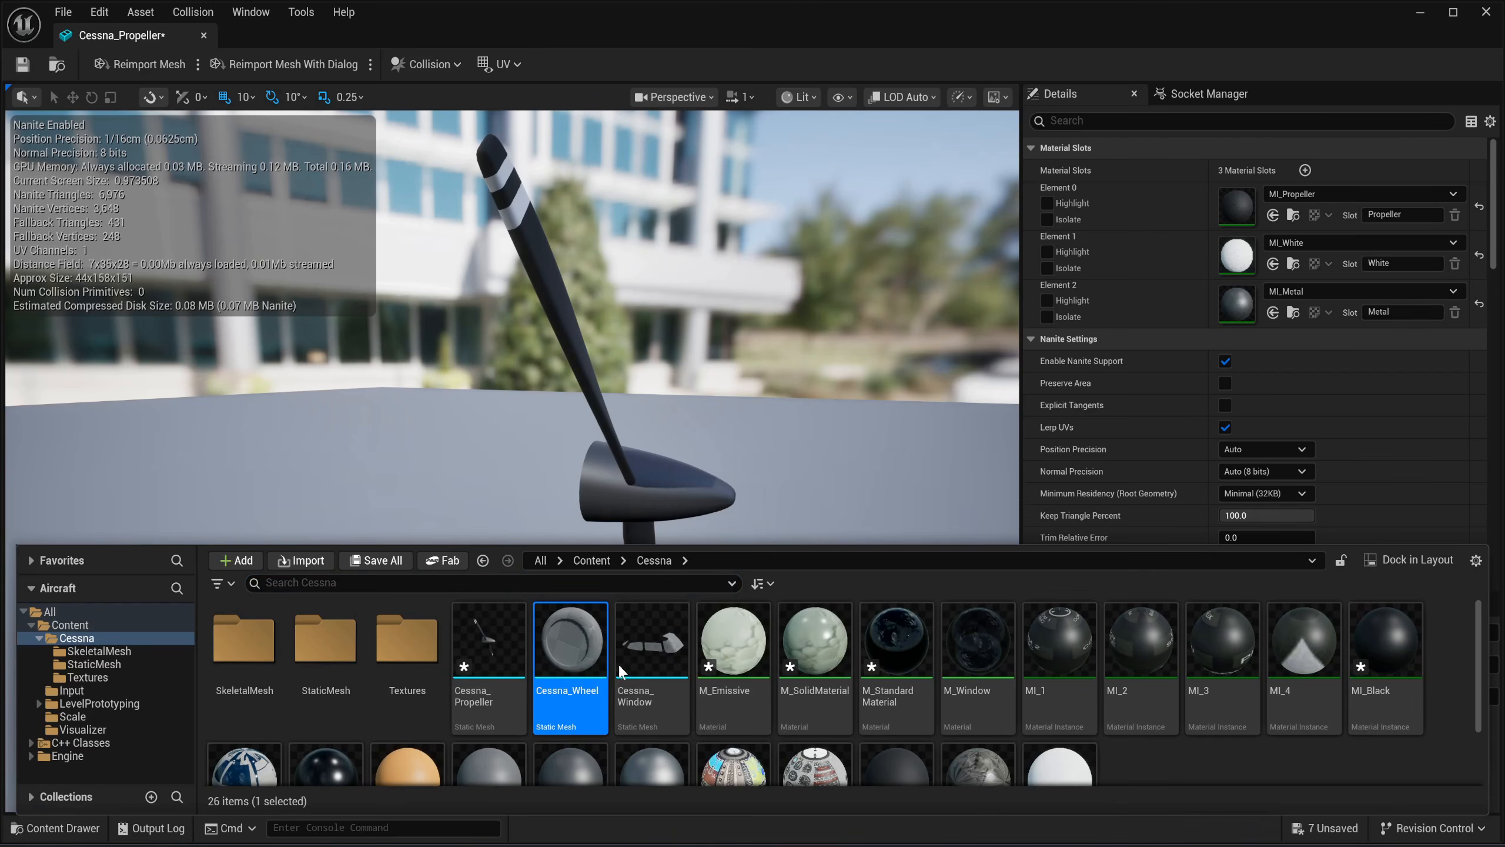
key(ctrl+space)
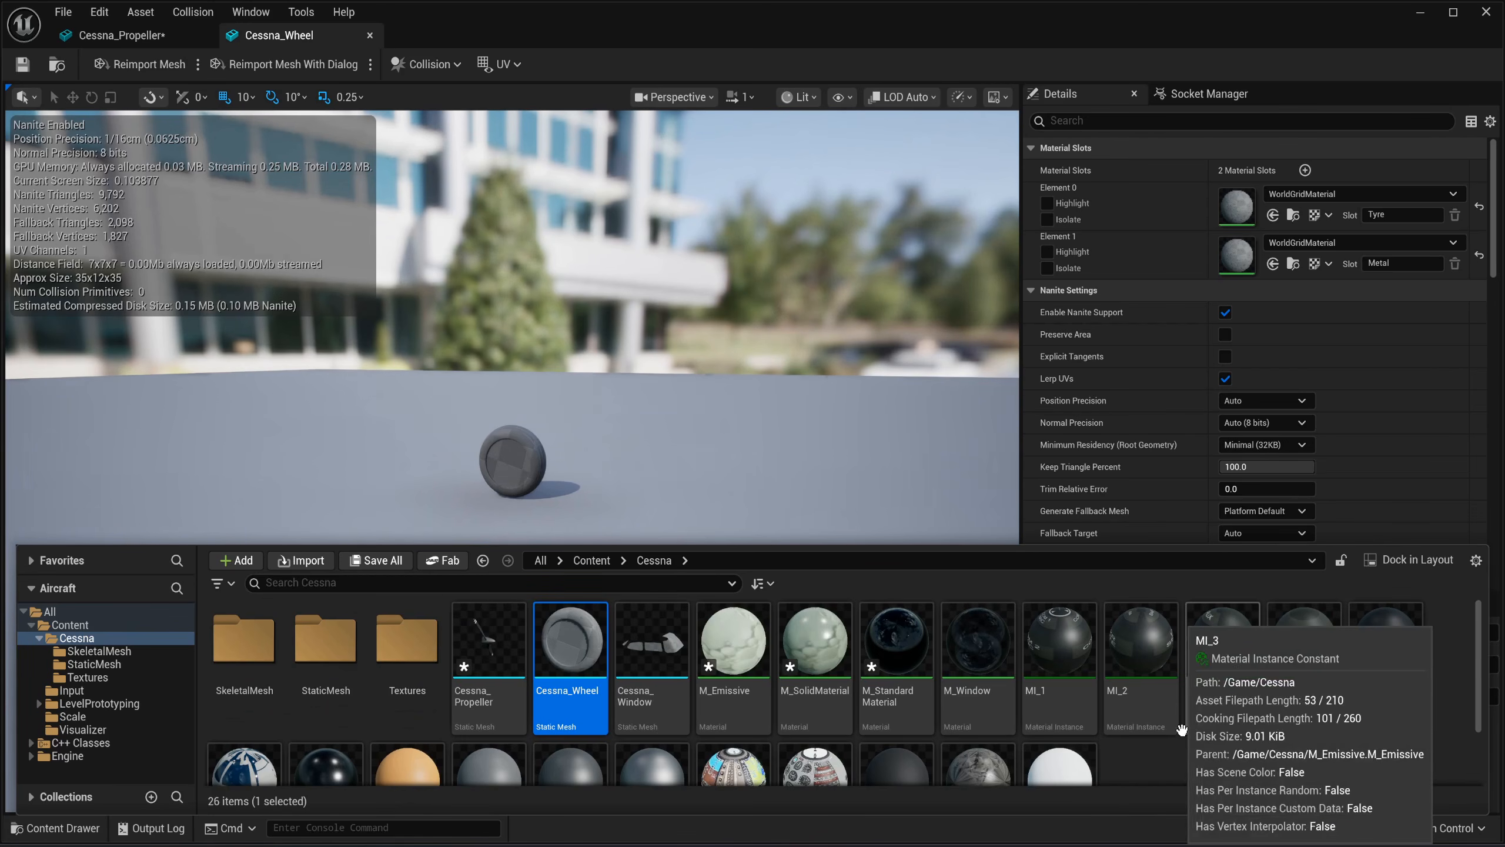
scroll(1357, 727, down, 2)
click(964, 747)
drag(964, 747, 1340, 205)
key(f)
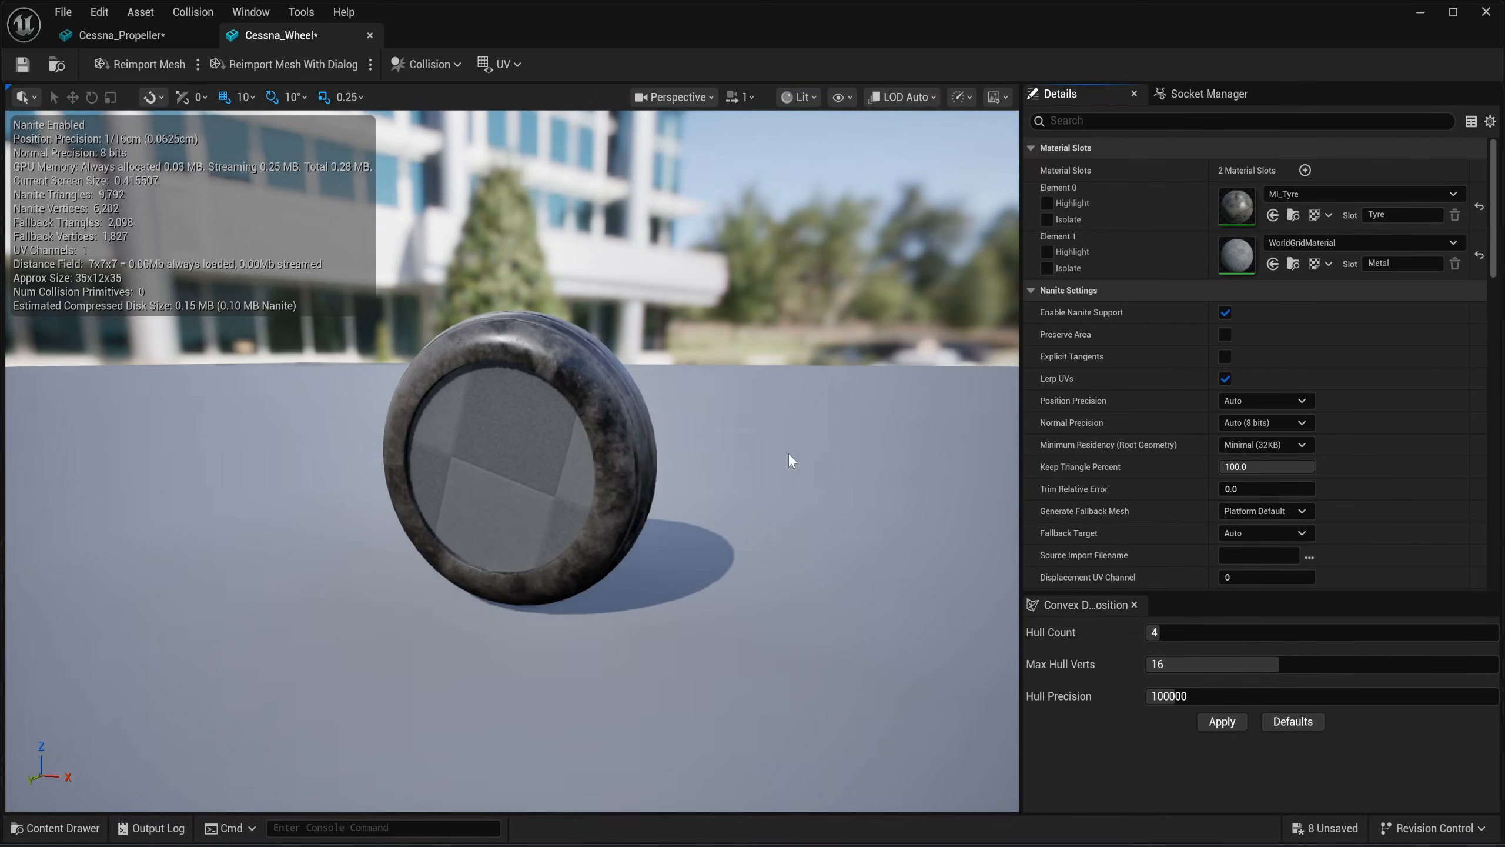
Assign MI_Metal to the wheel mesh's Metal slot.
key(ctrl+space)
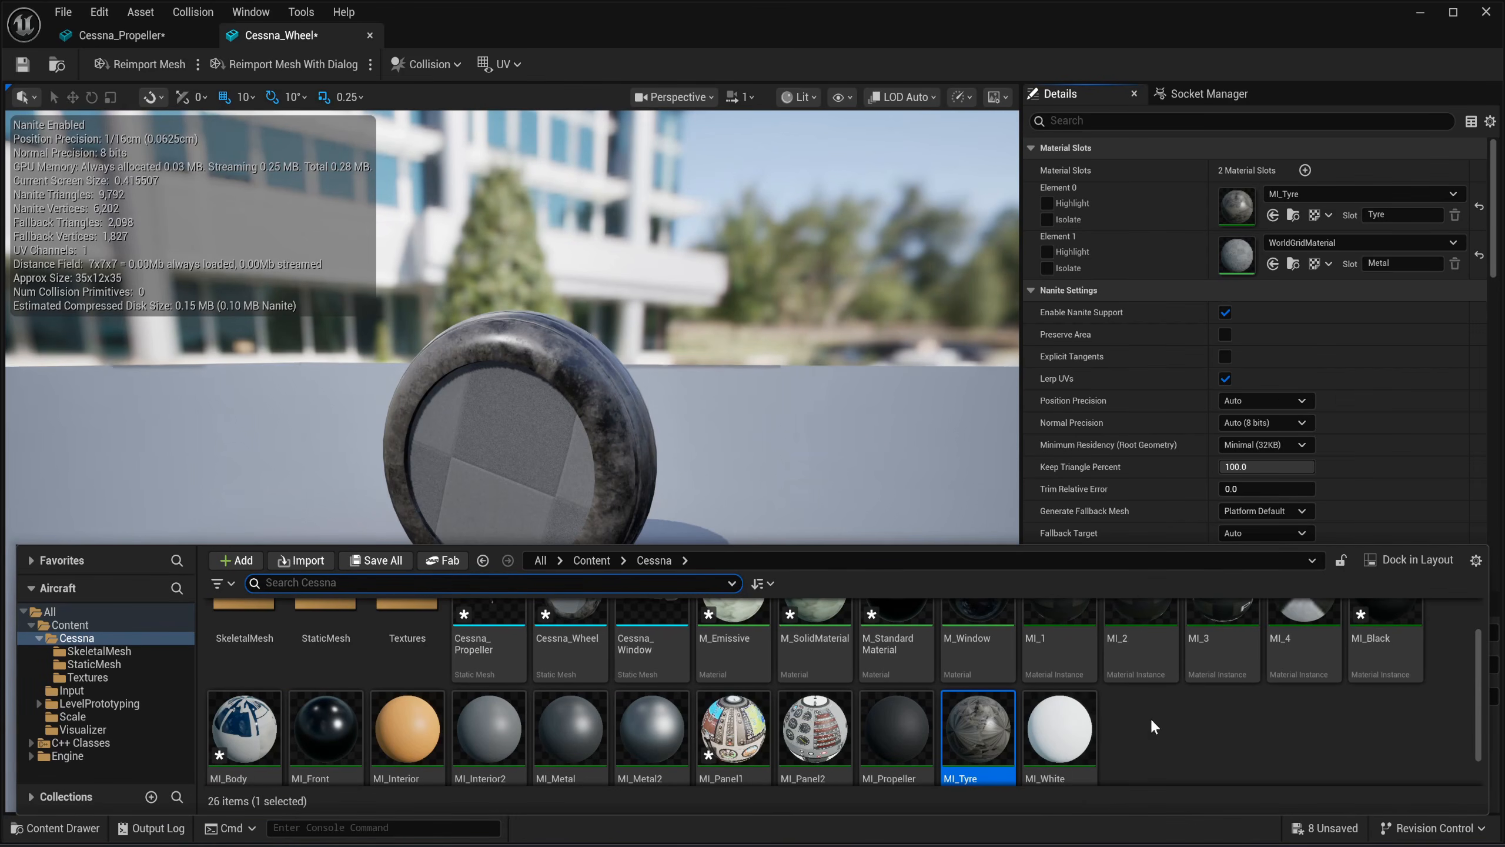
scroll(1148, 715, down, 1)
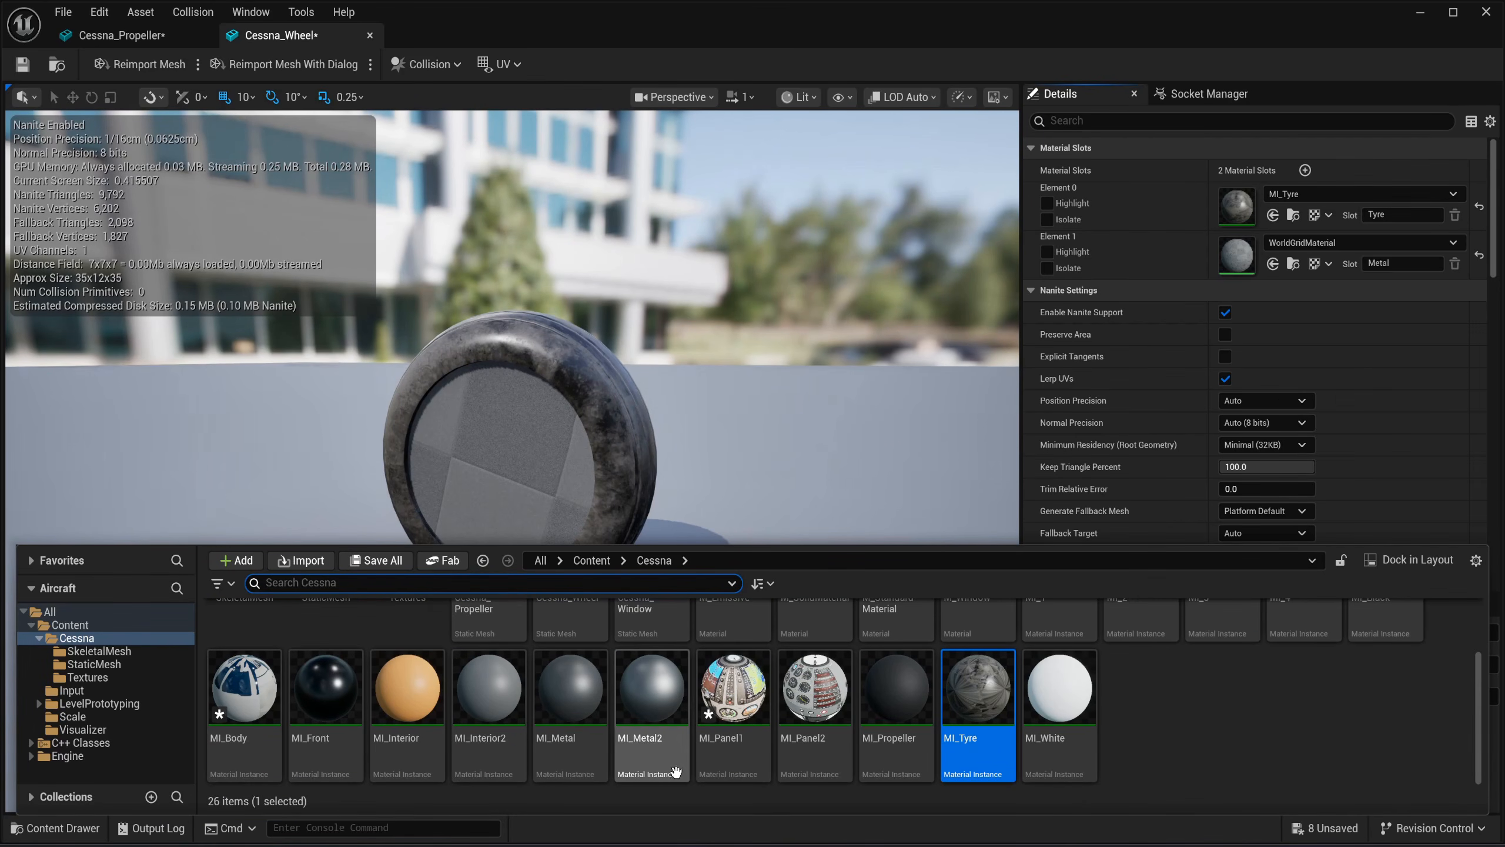
click(592, 715)
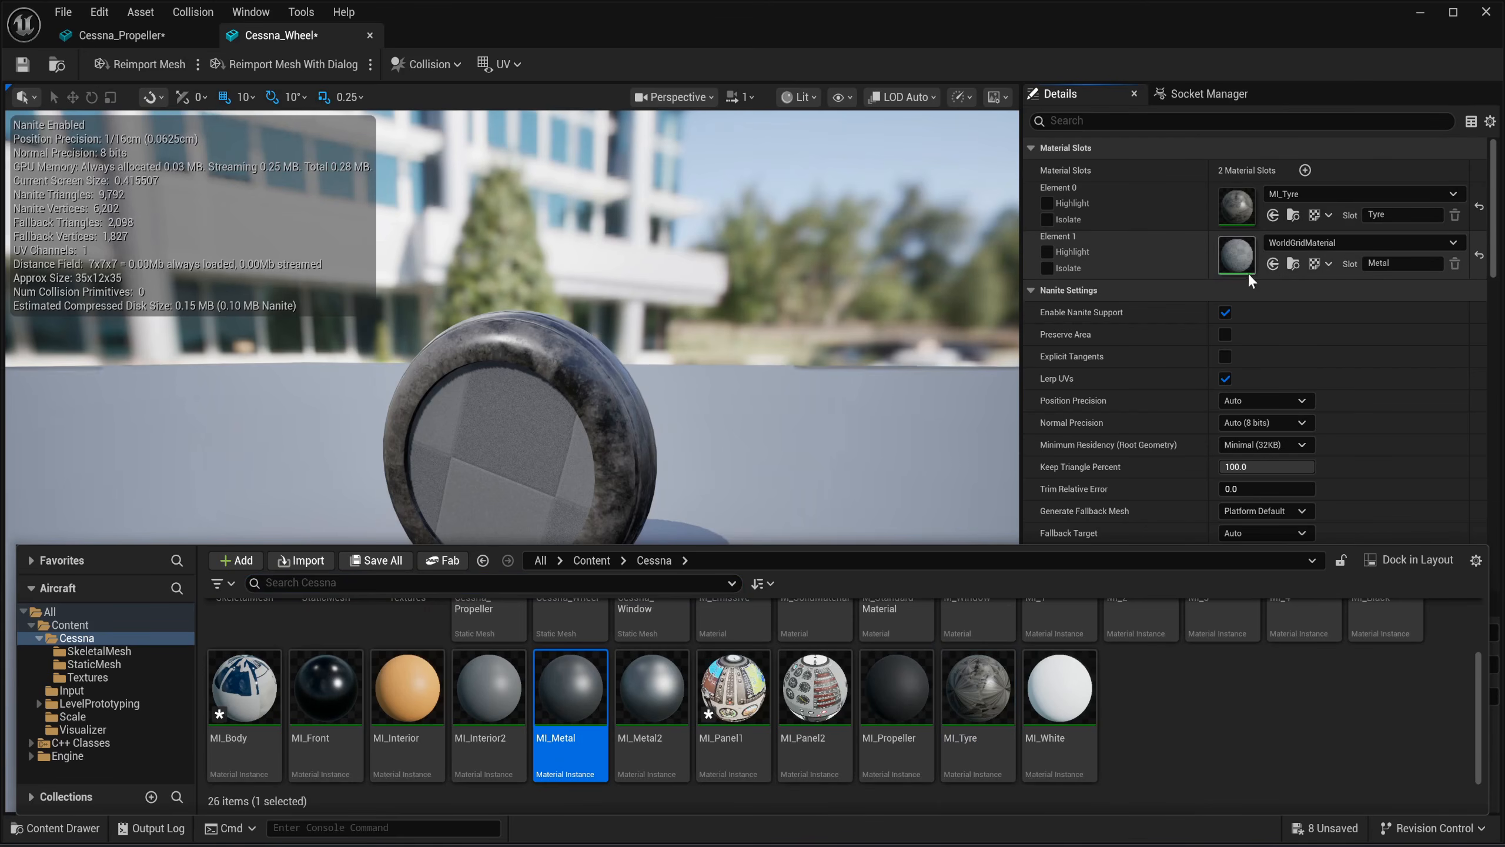
click(1272, 263)
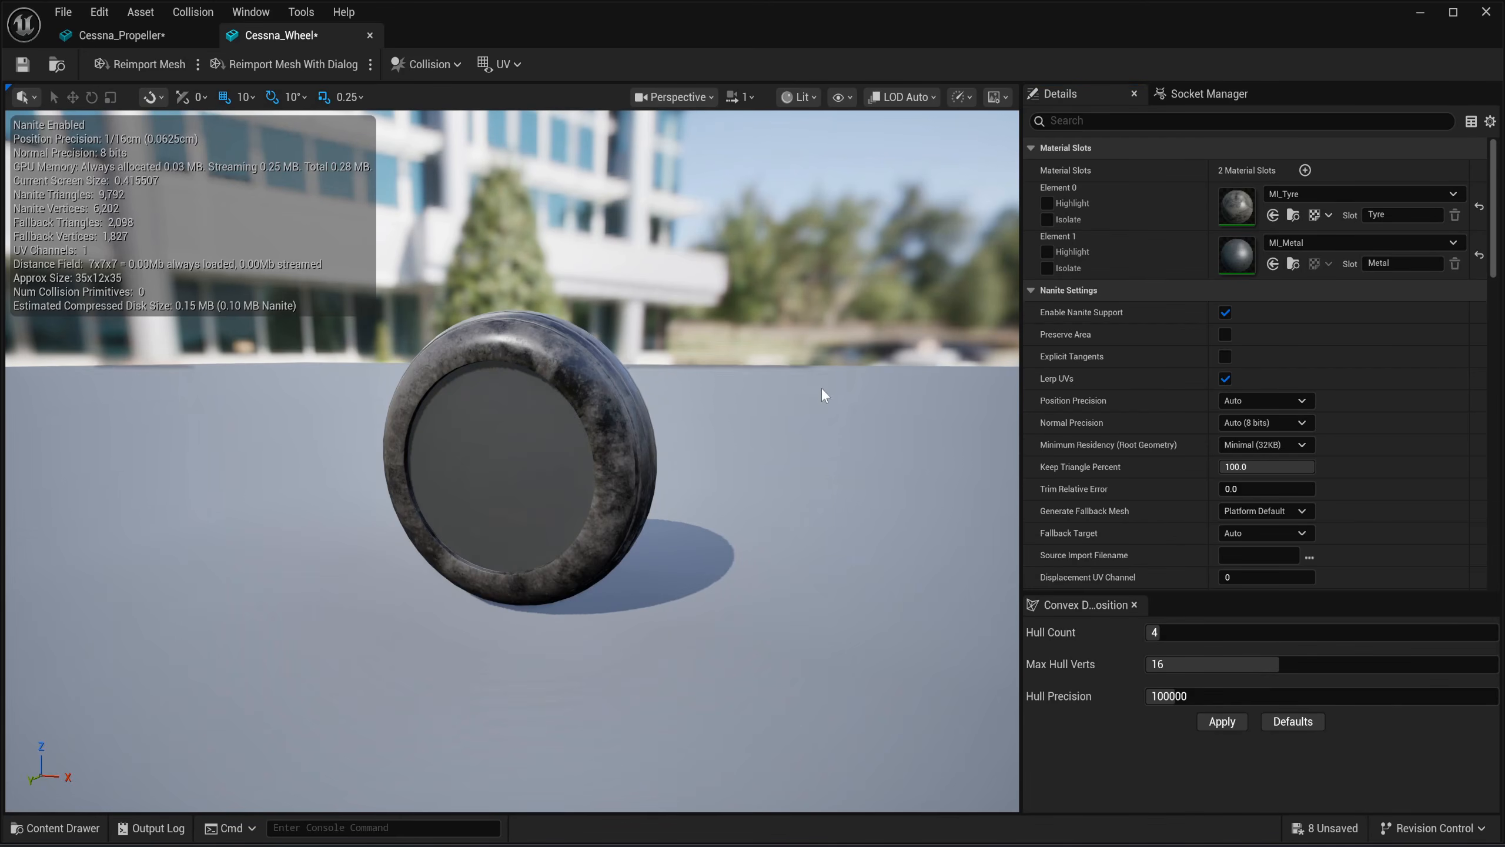
Open the Cessna_Window static mesh and assign the M_Window material to its Window slot.
key(ctrl+space)
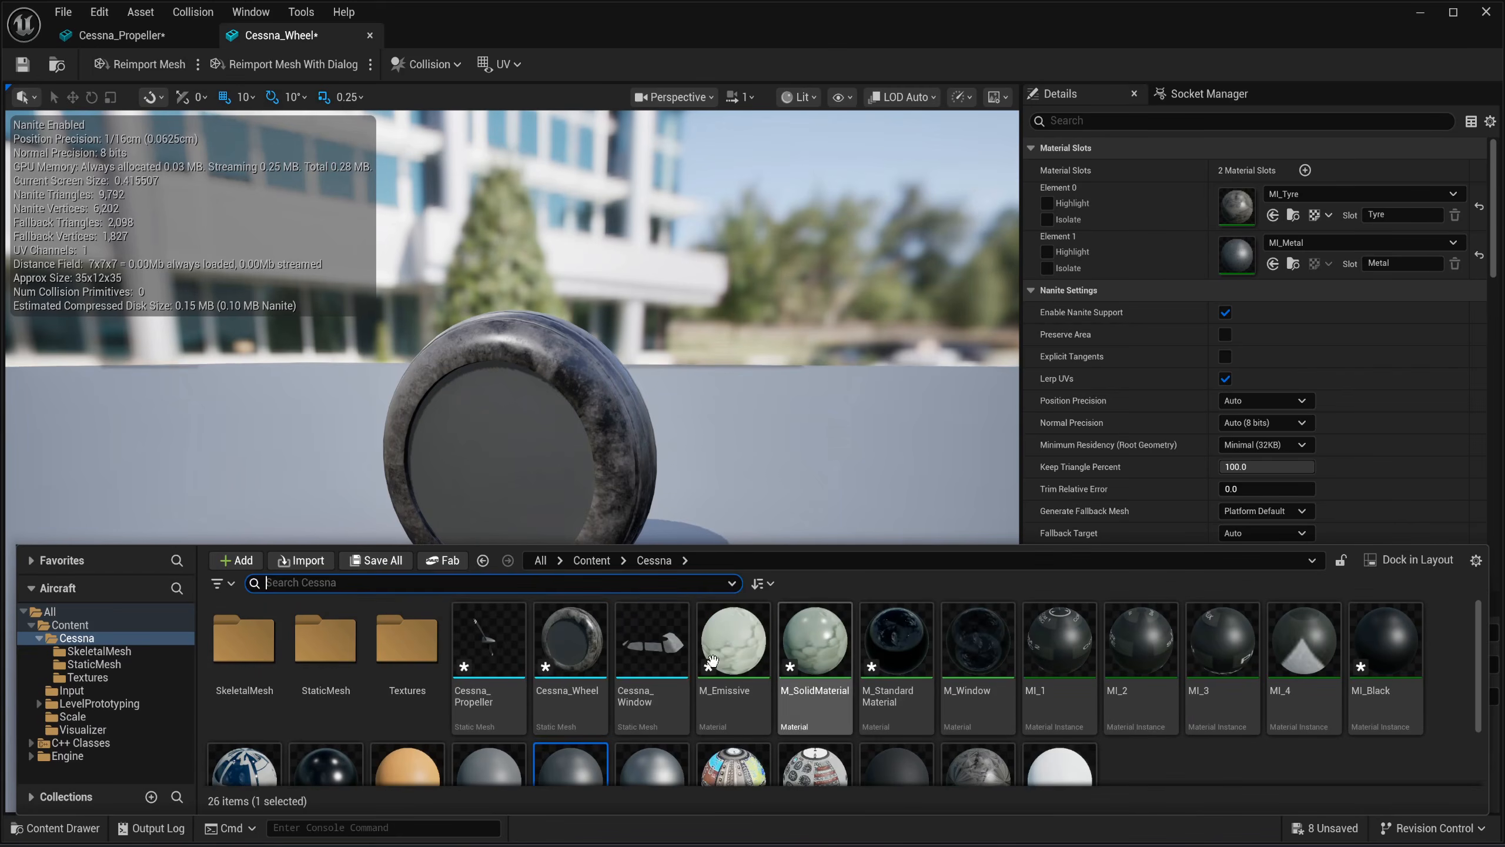
click(678, 658)
double_click(678, 658)
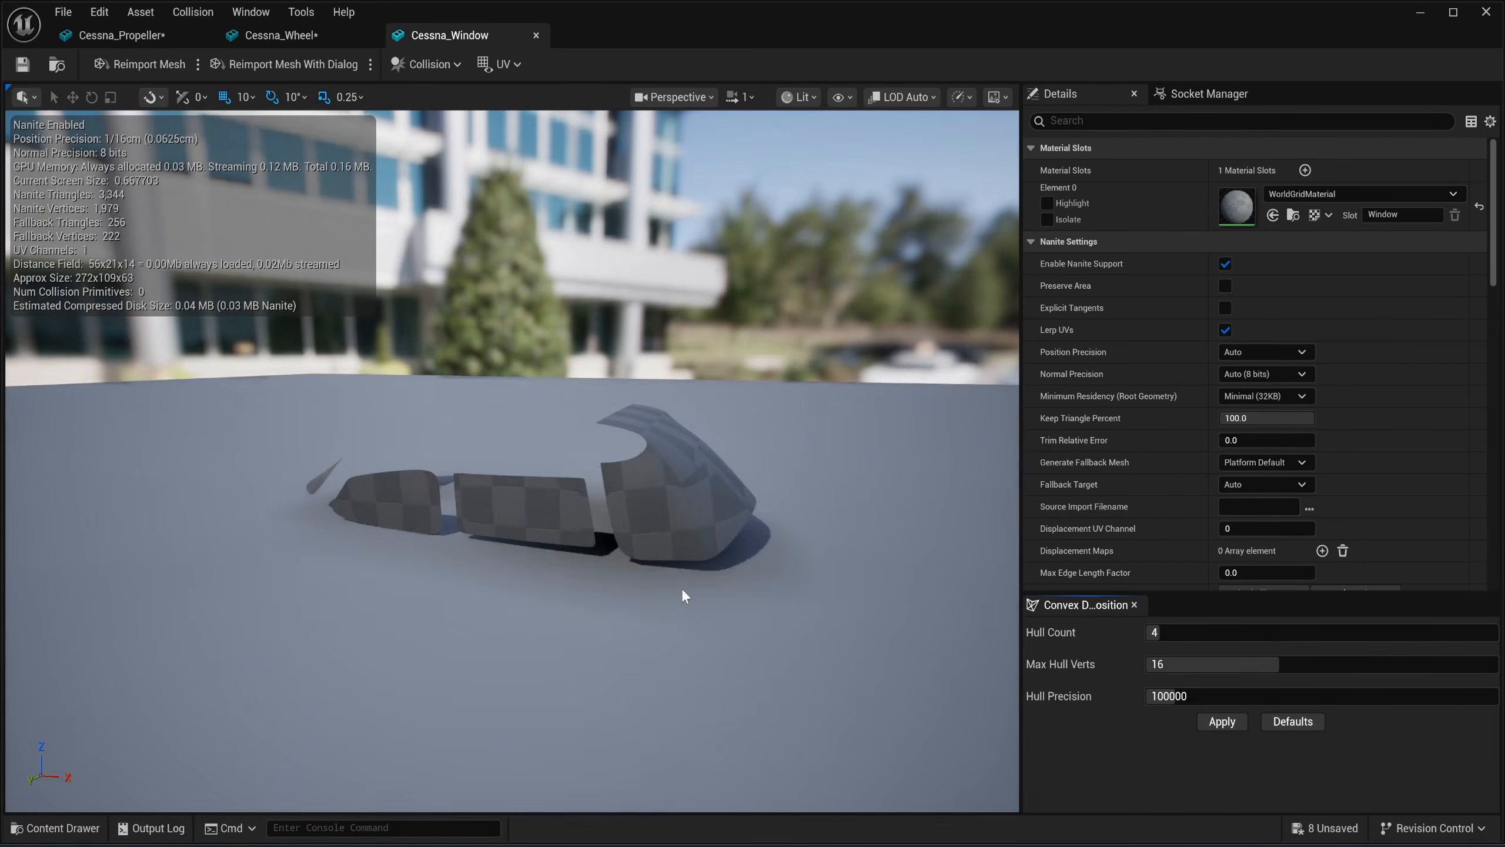
scroll(628, 504, up, 3)
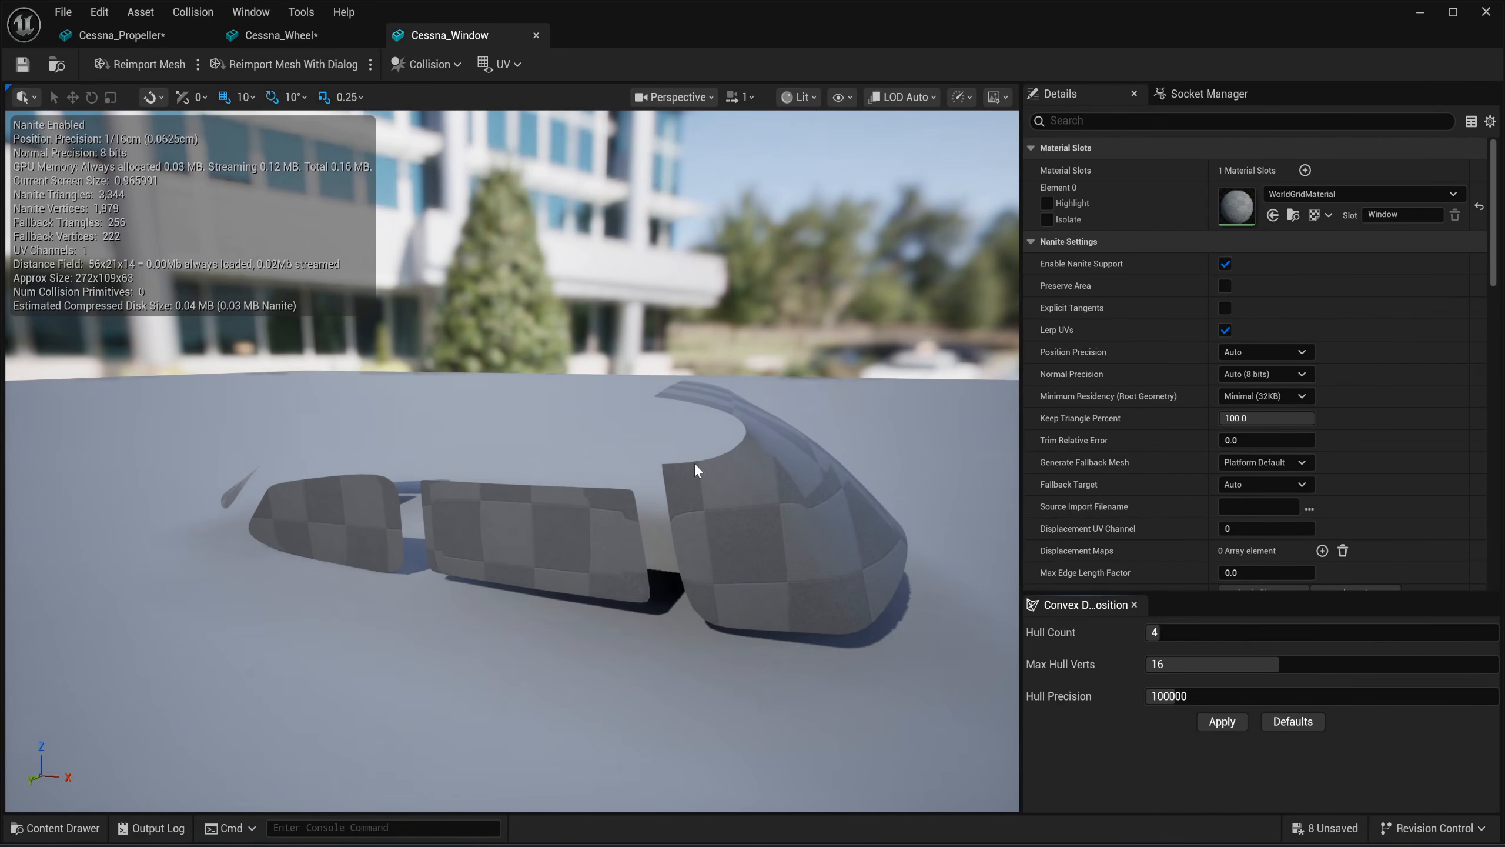
key(ctrl+space)
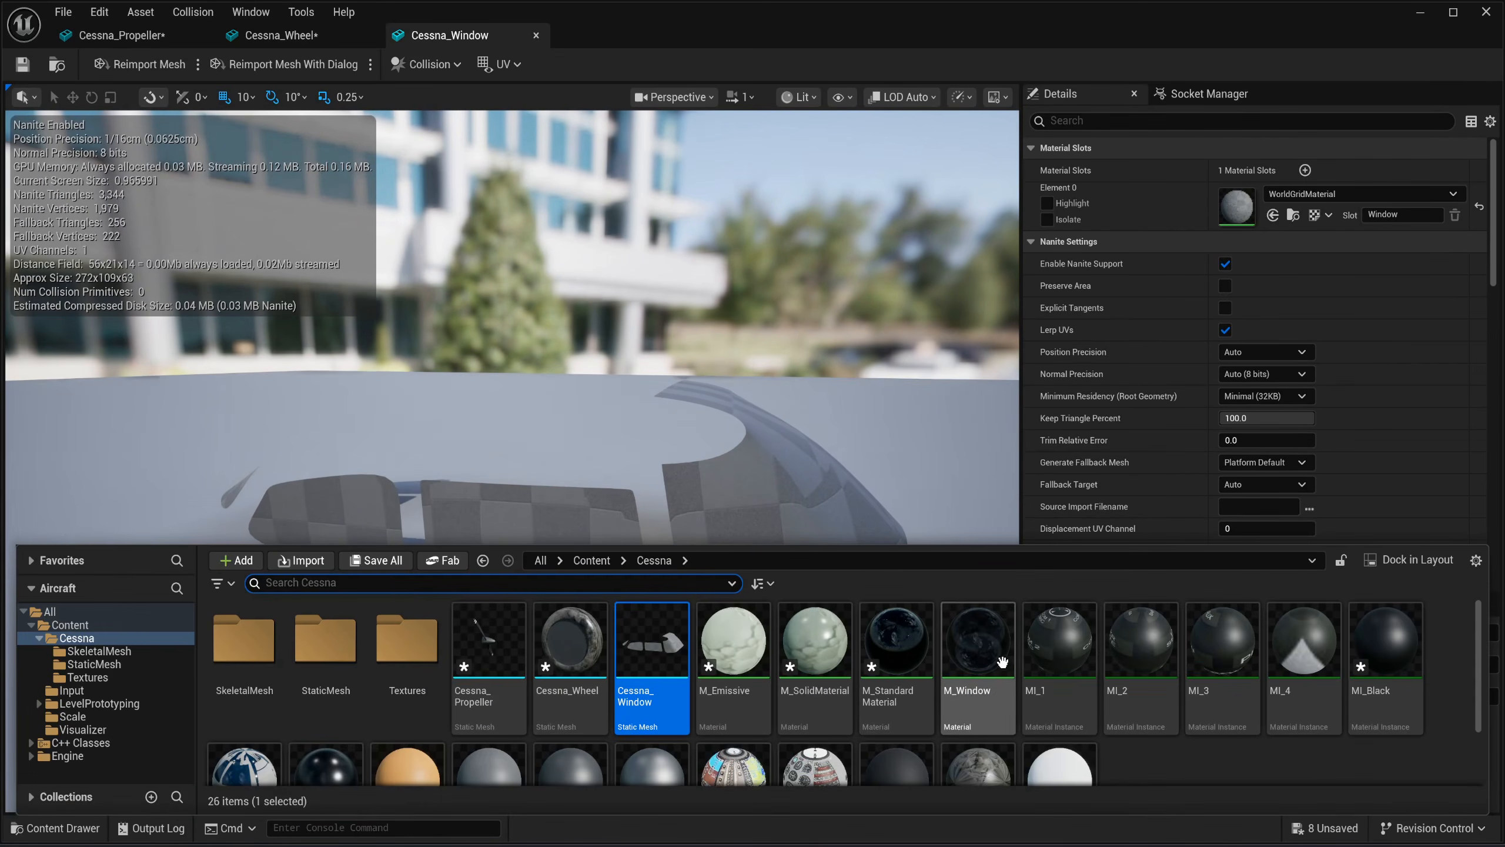
drag(1001, 661, 1268, 243)
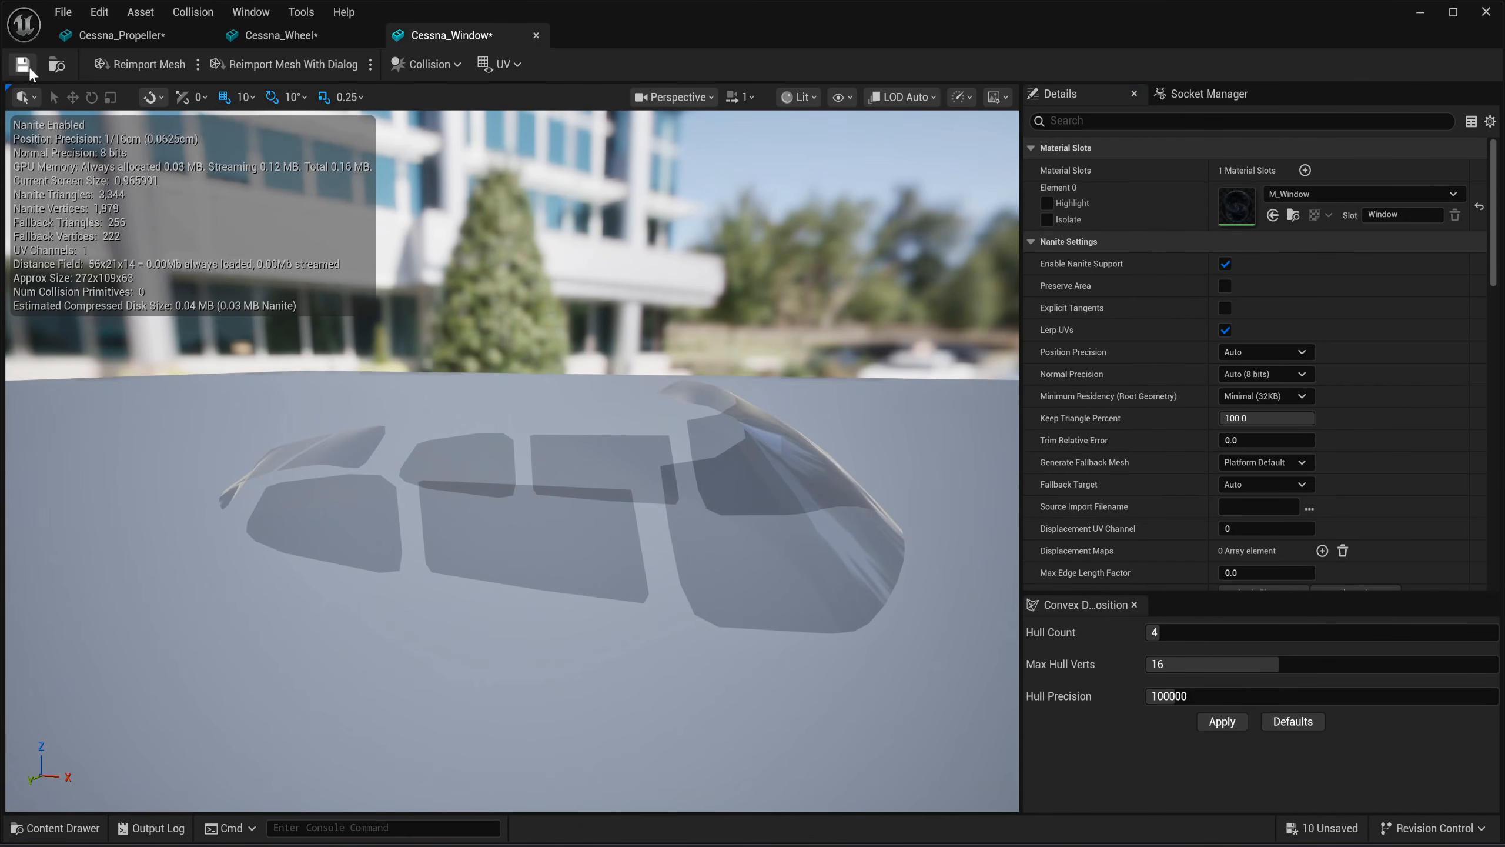
Save the Cessna_Window mesh and close the propeller, wheel and window mesh editors.
click(202, 35)
click(203, 36)
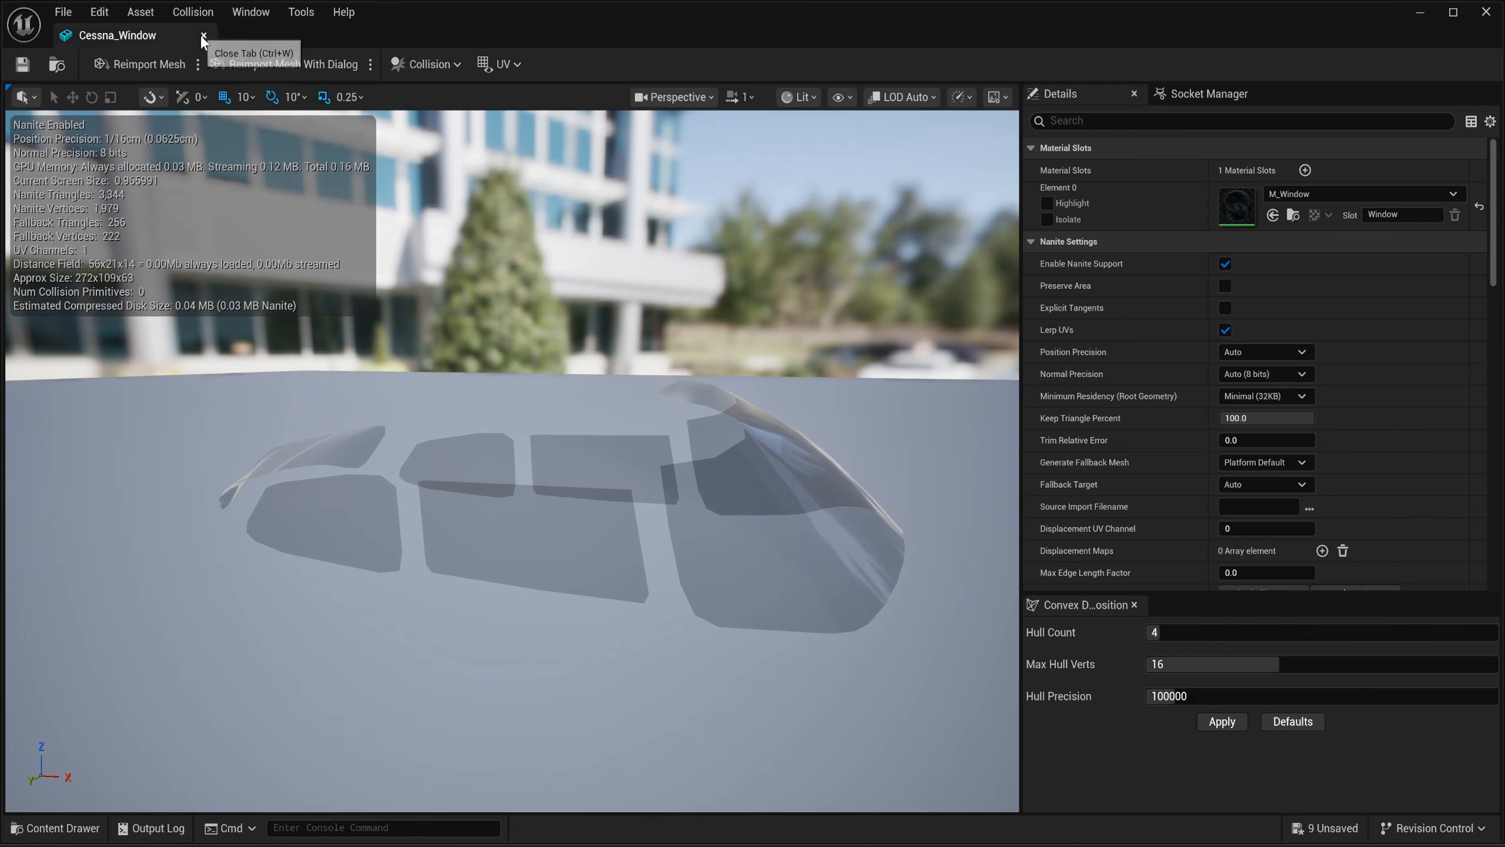
click(202, 36)
Save all remaining modified meshes, materials and material instances in the Cessna folder.
key(ctrl+space)
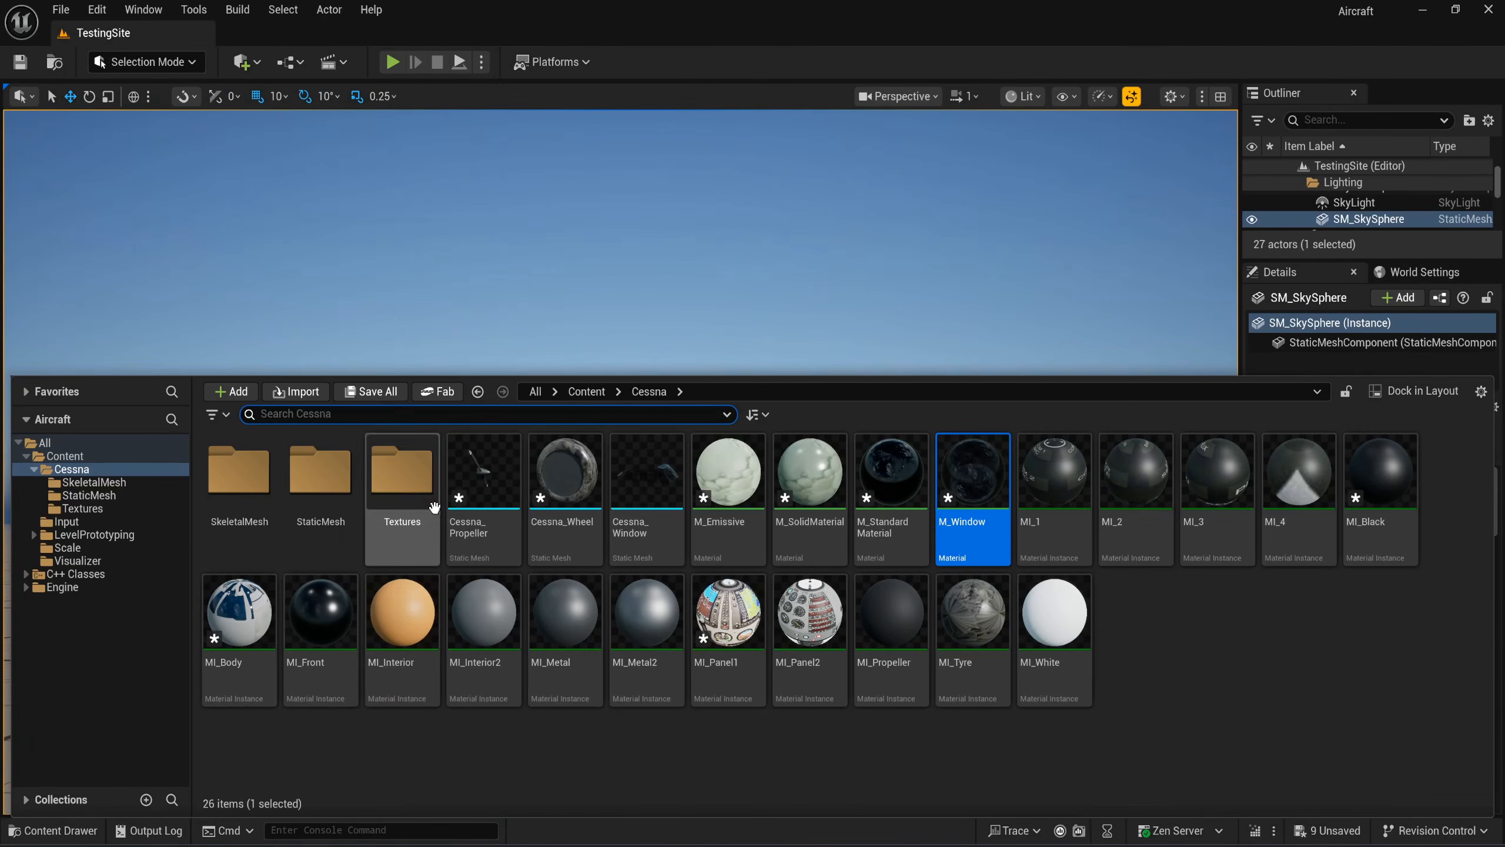
click(379, 397)
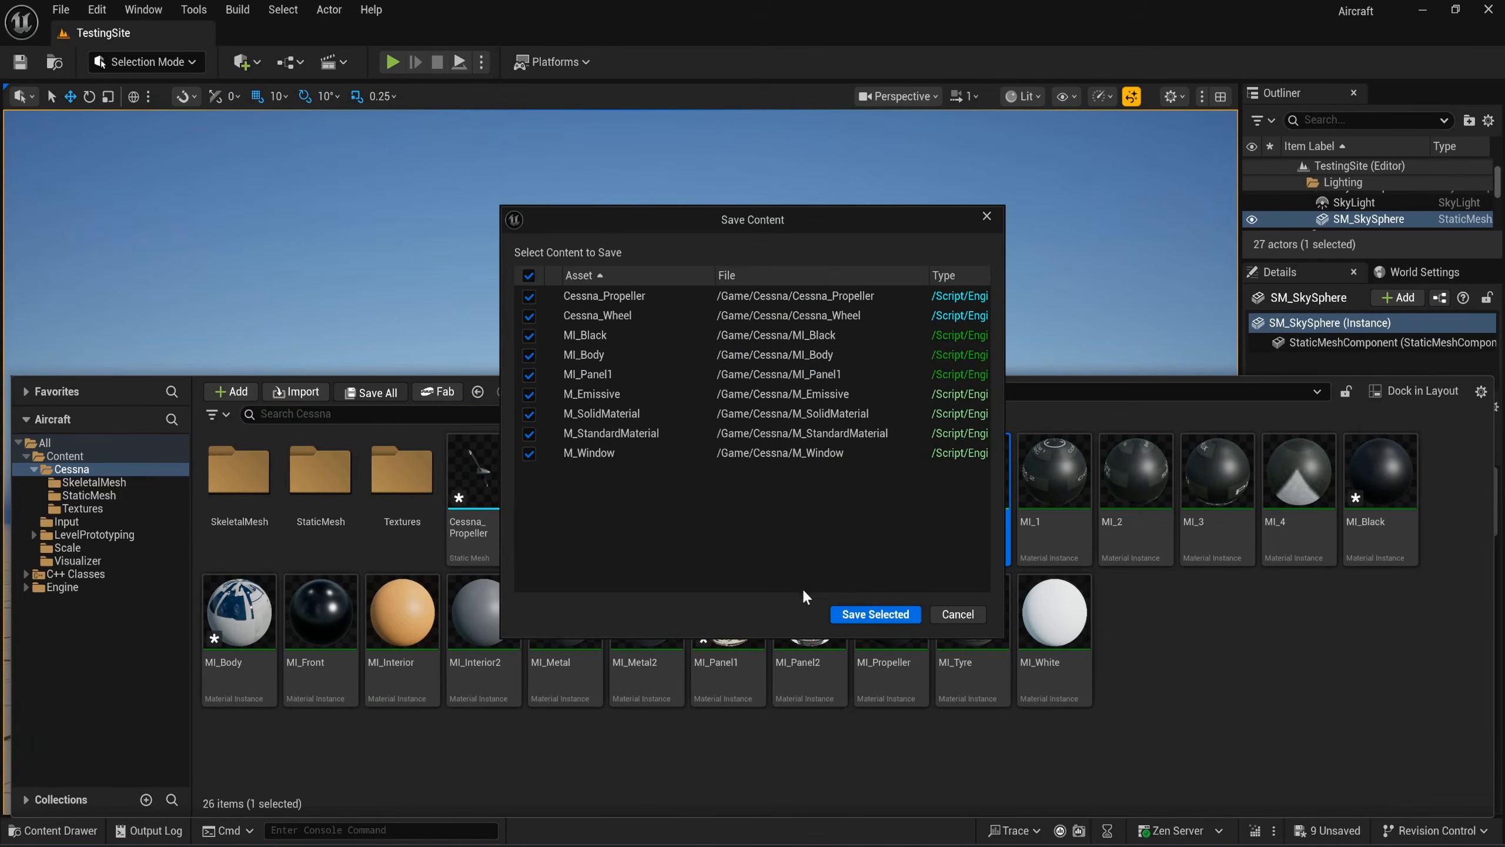
click(836, 615)
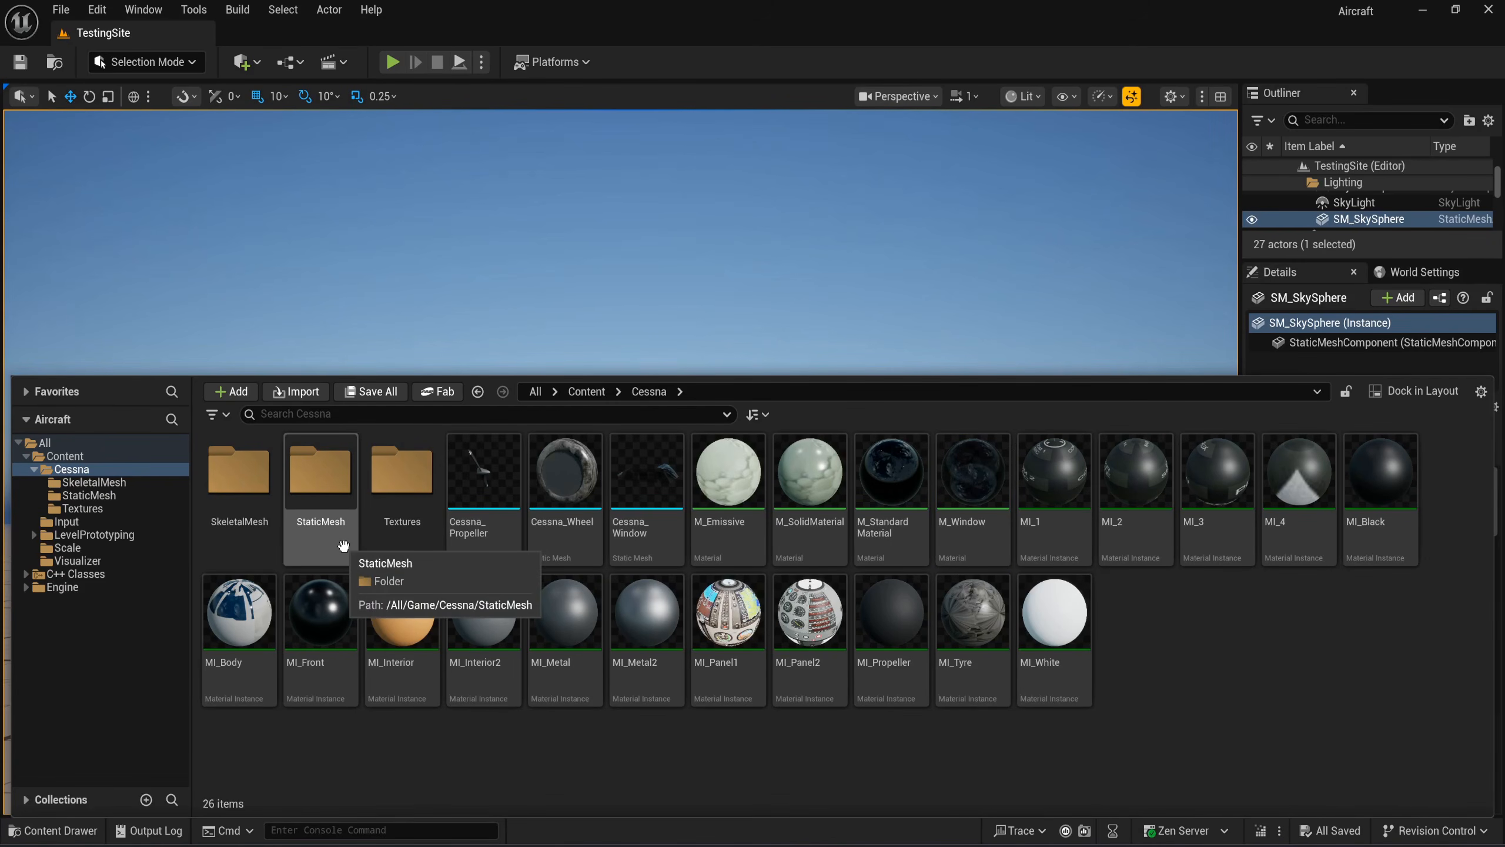
Open the Cessna_Skeleton_PhysicsAsset from the Cessna SkeletalMesh folder.
double_click(341, 472)
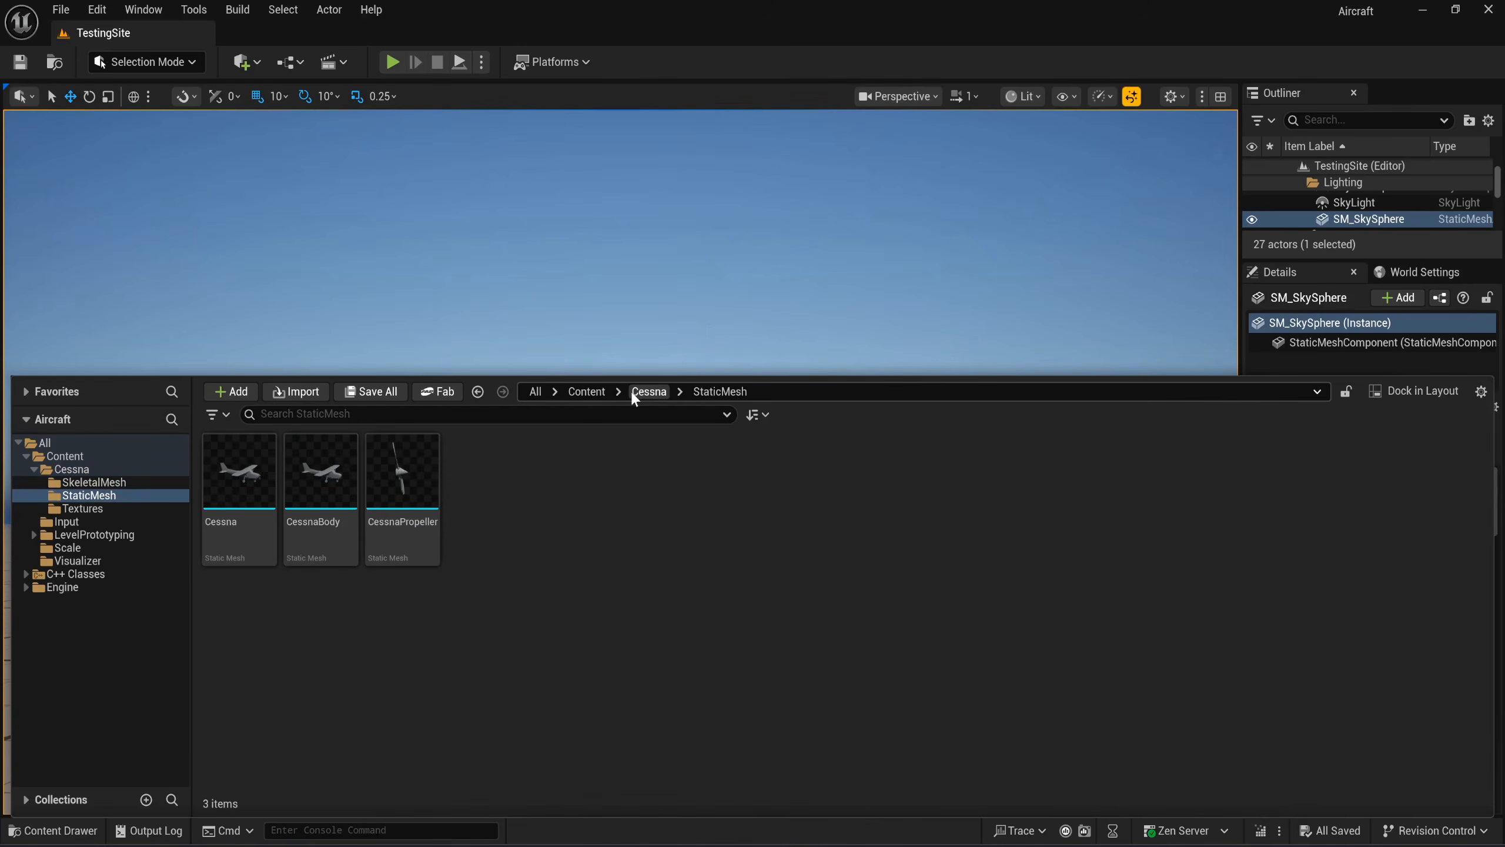
click(647, 392)
double_click(240, 475)
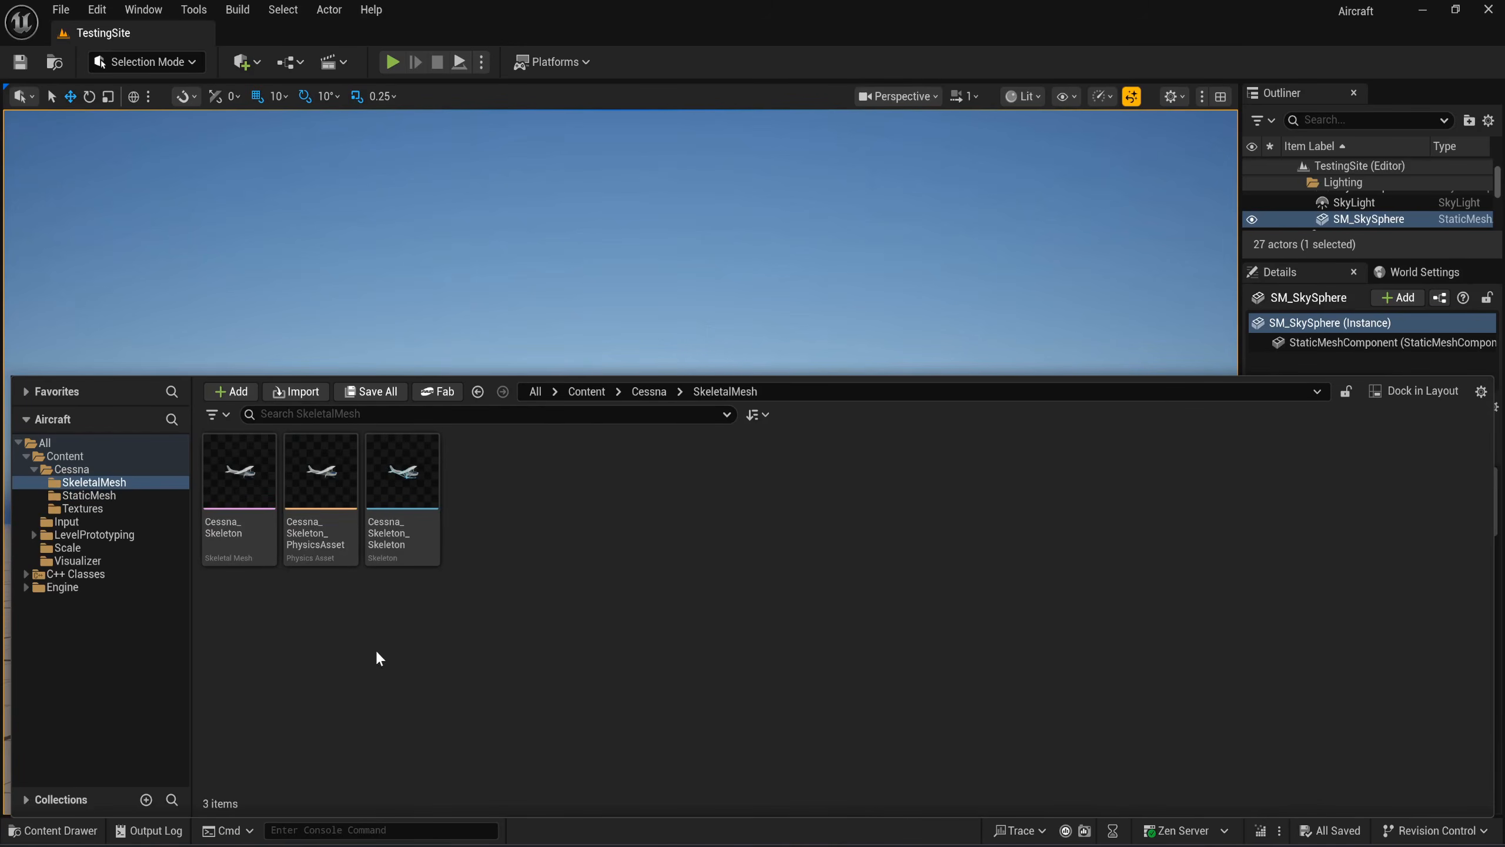
click(335, 521)
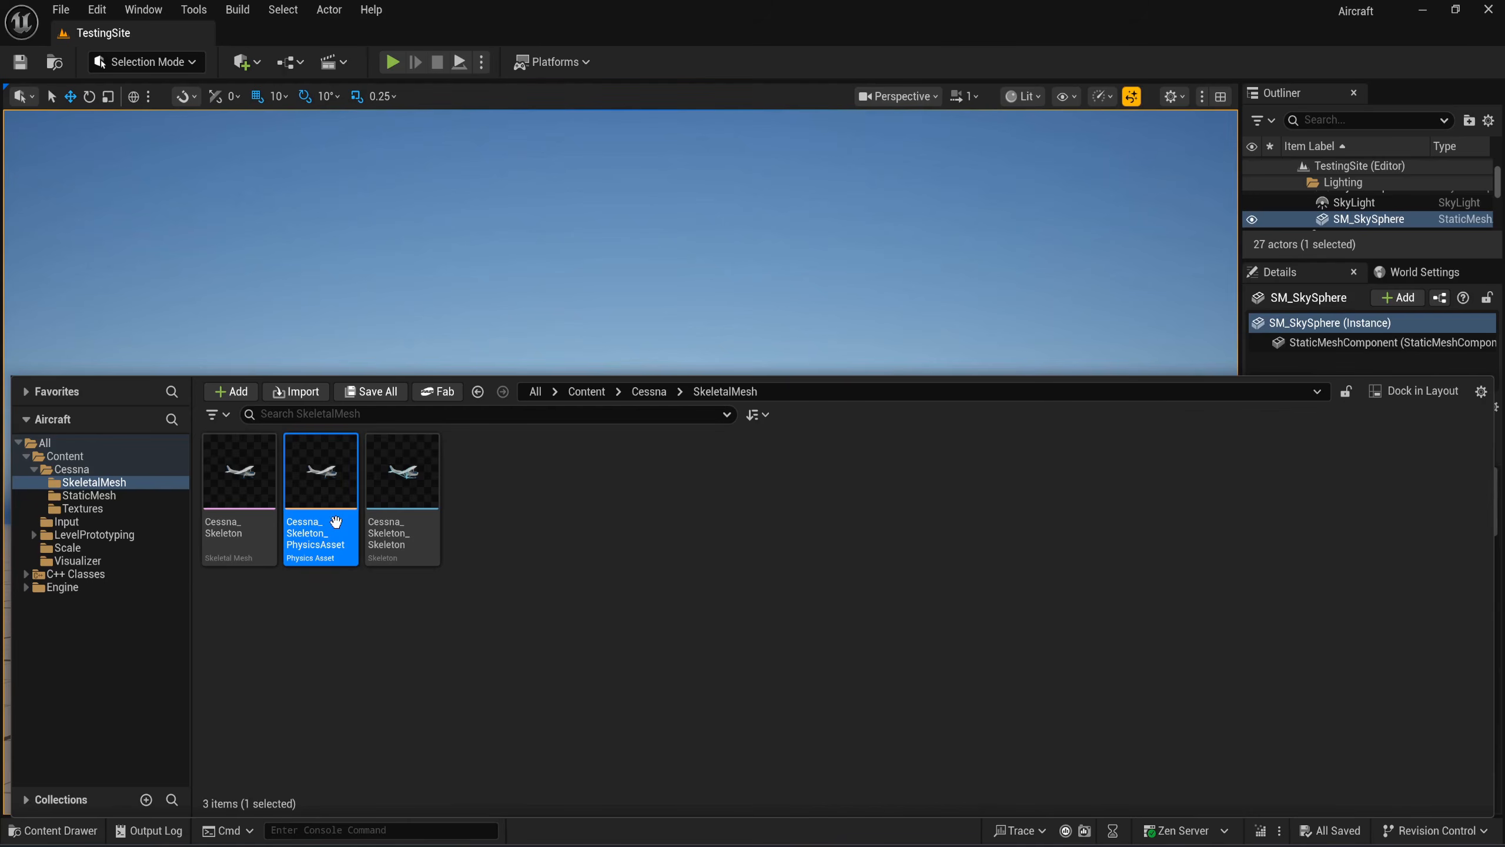
double_click(340, 530)
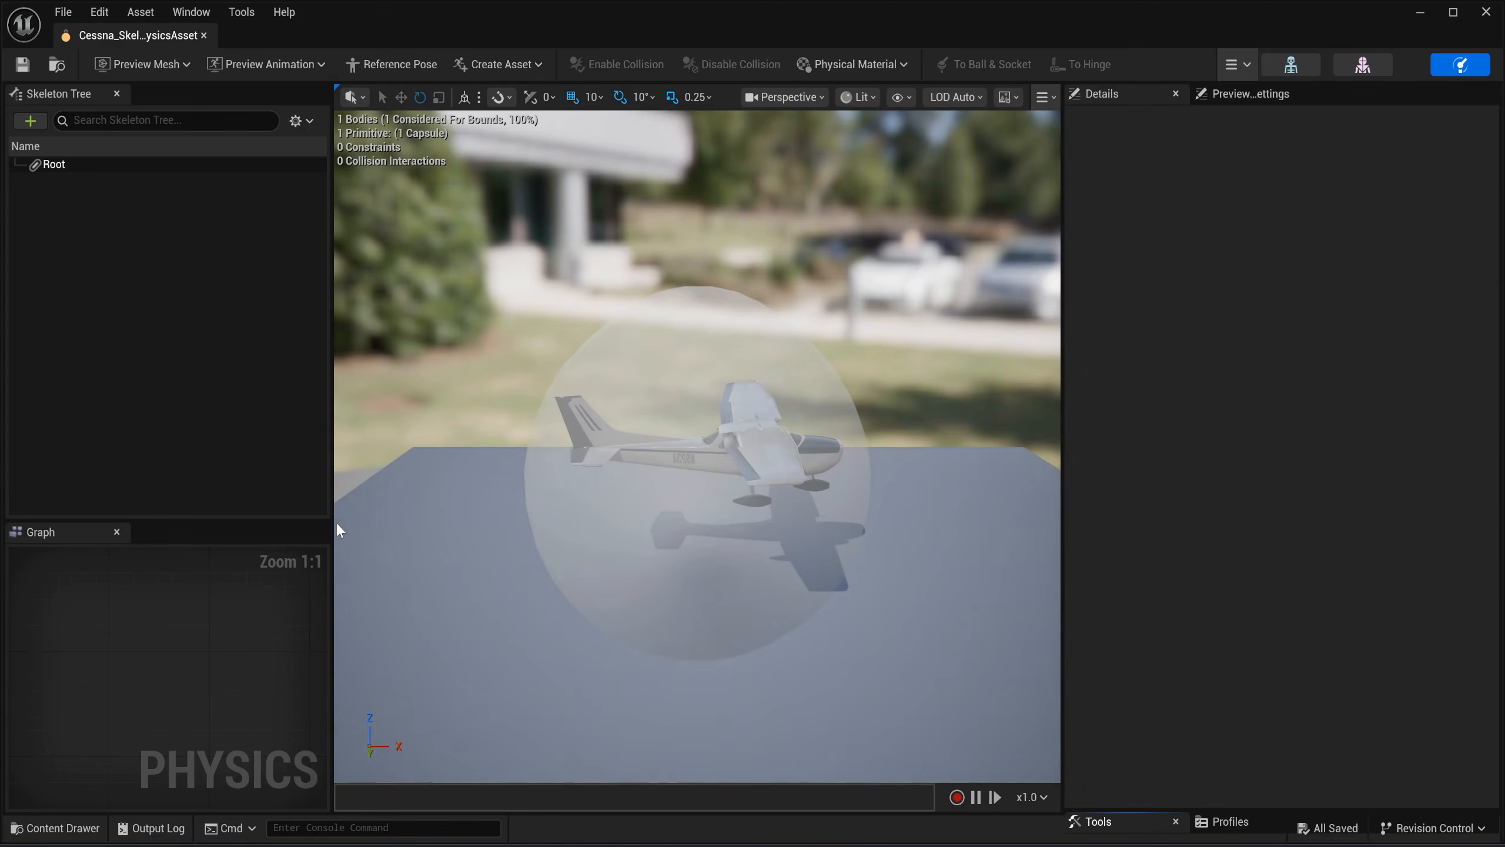
Delete the capsule body around the aircraft and show all bones in the skeleton tree.
click(737, 374)
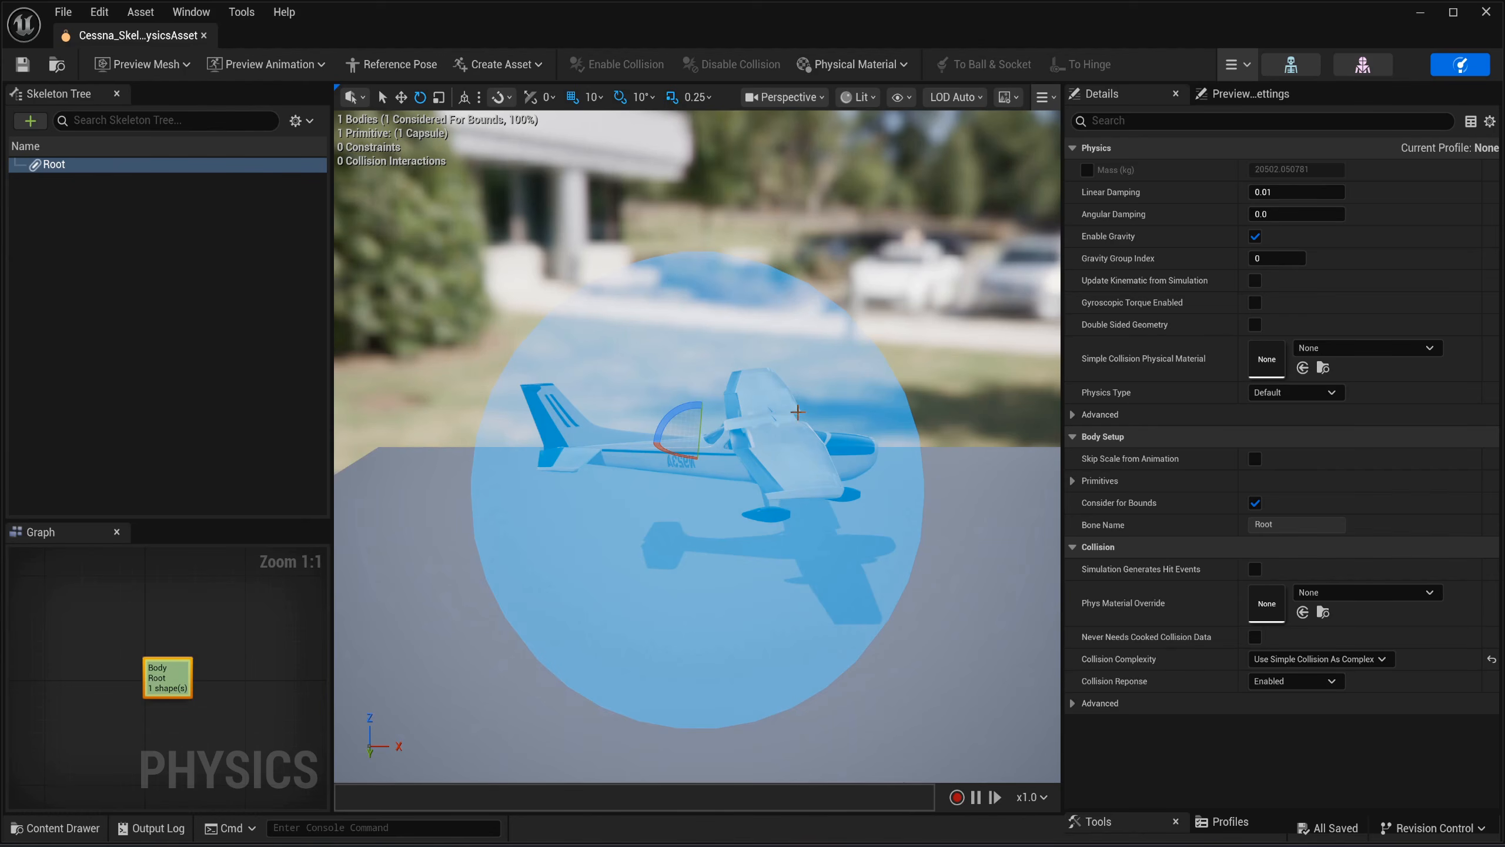
key(Delete)
click(299, 121)
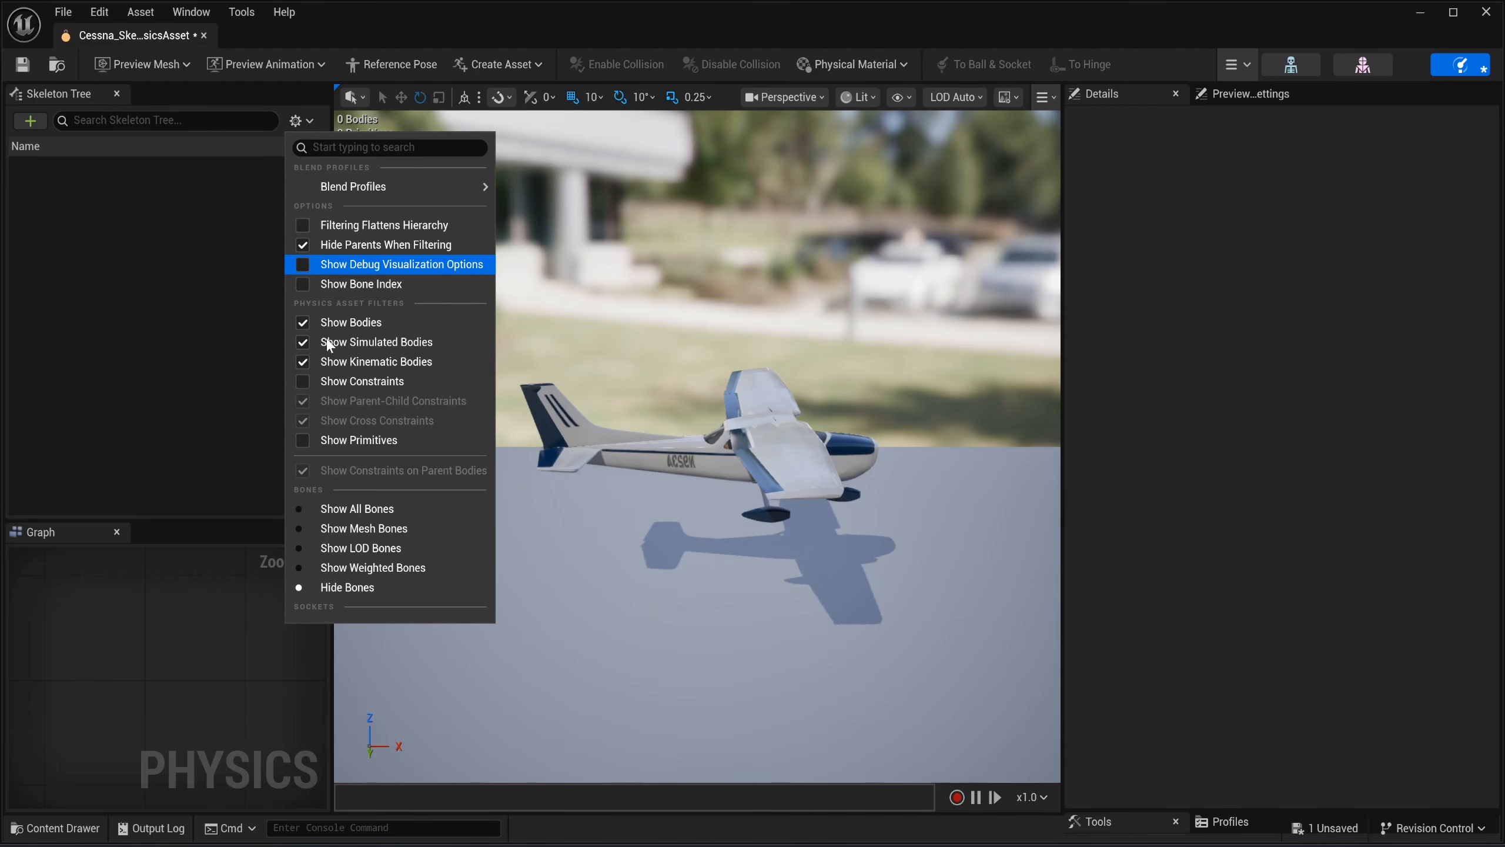
click(312, 509)
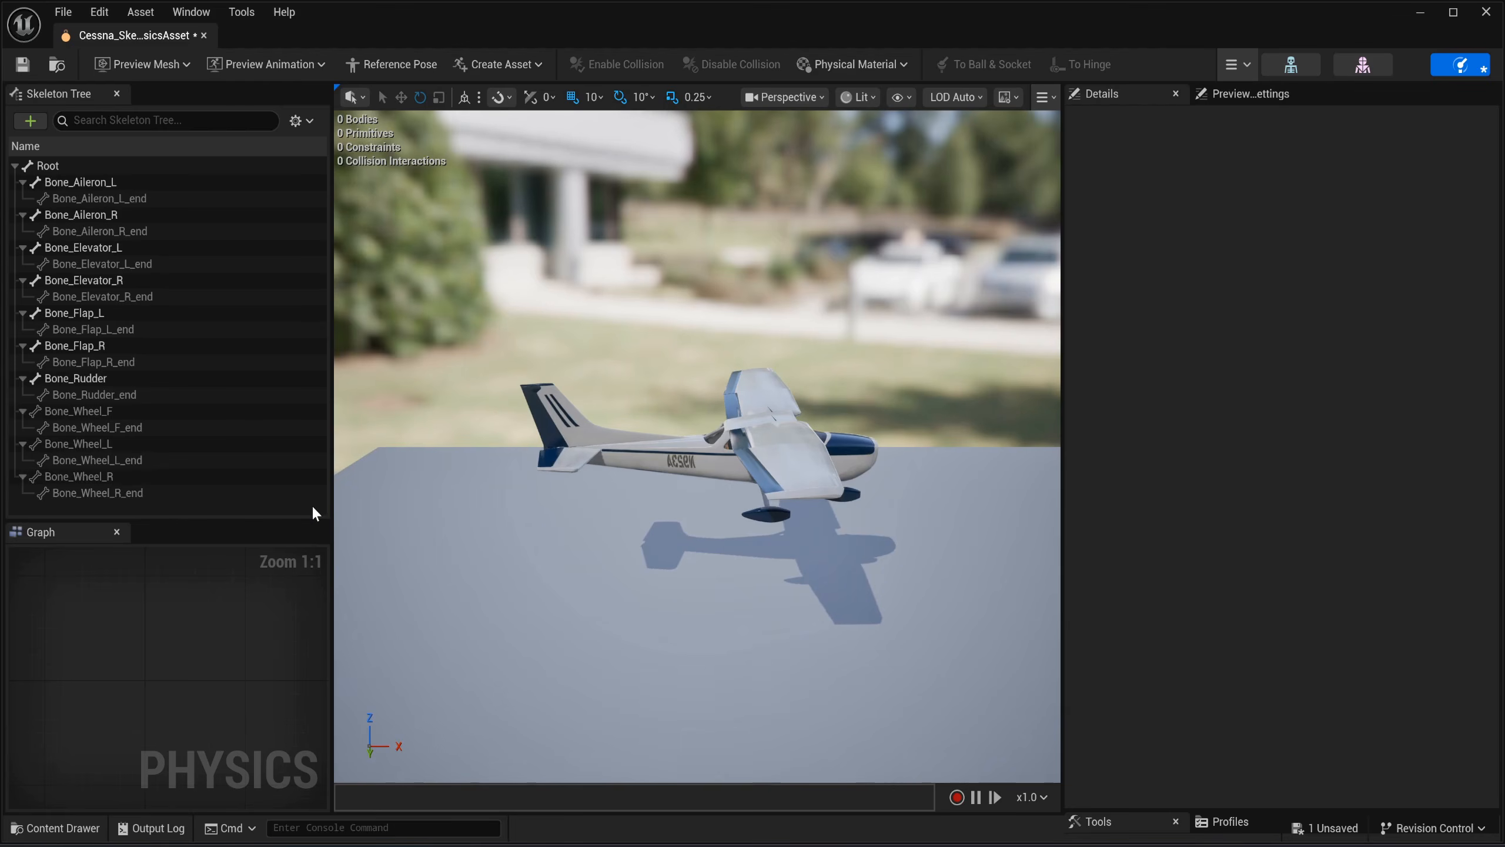
Turn on the display of primitives and constraints in the skeleton tree.
click(299, 122)
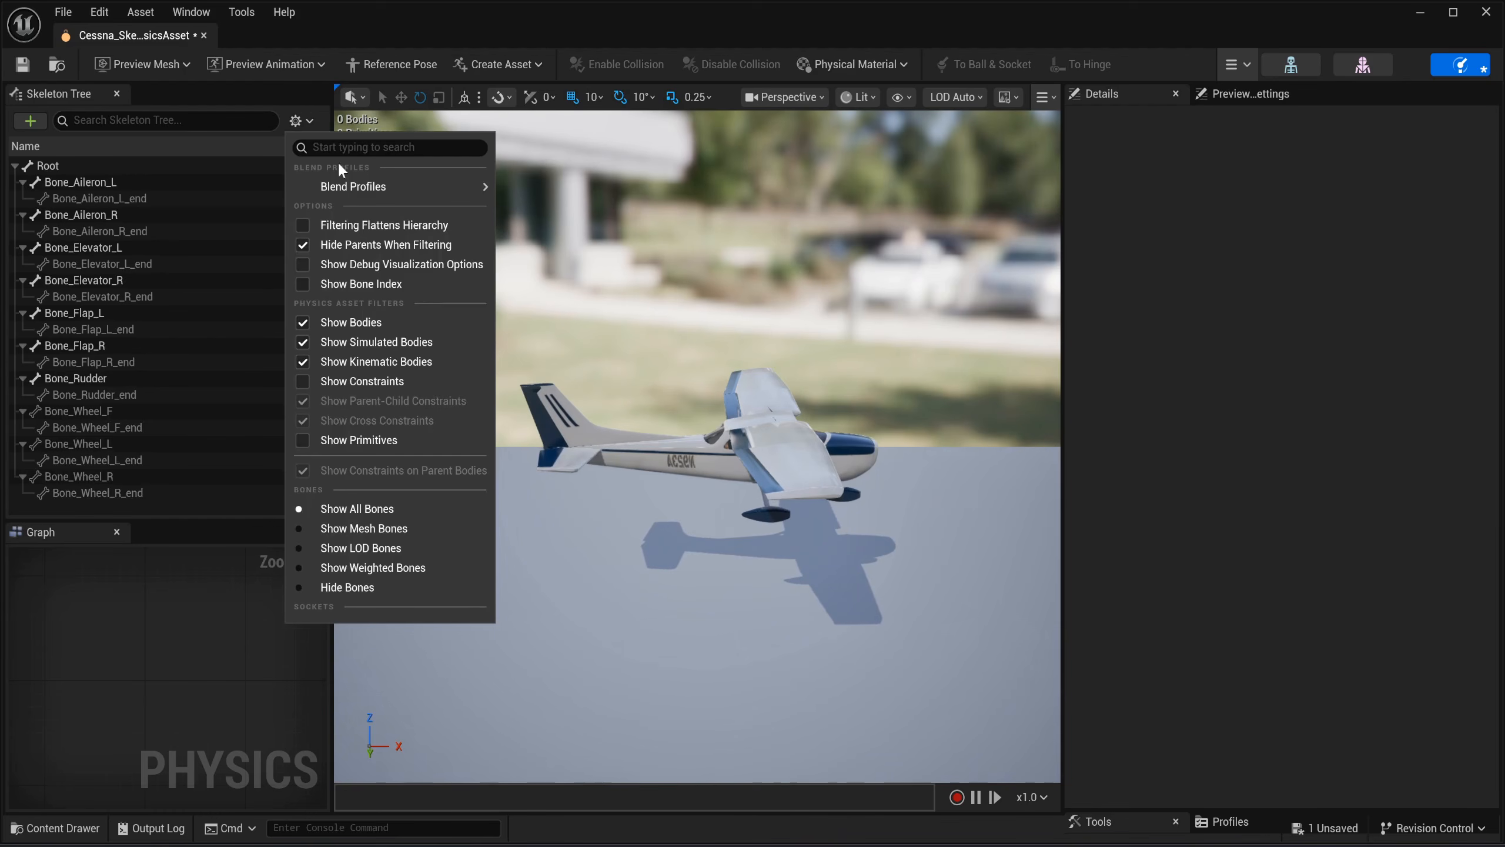
click(302, 440)
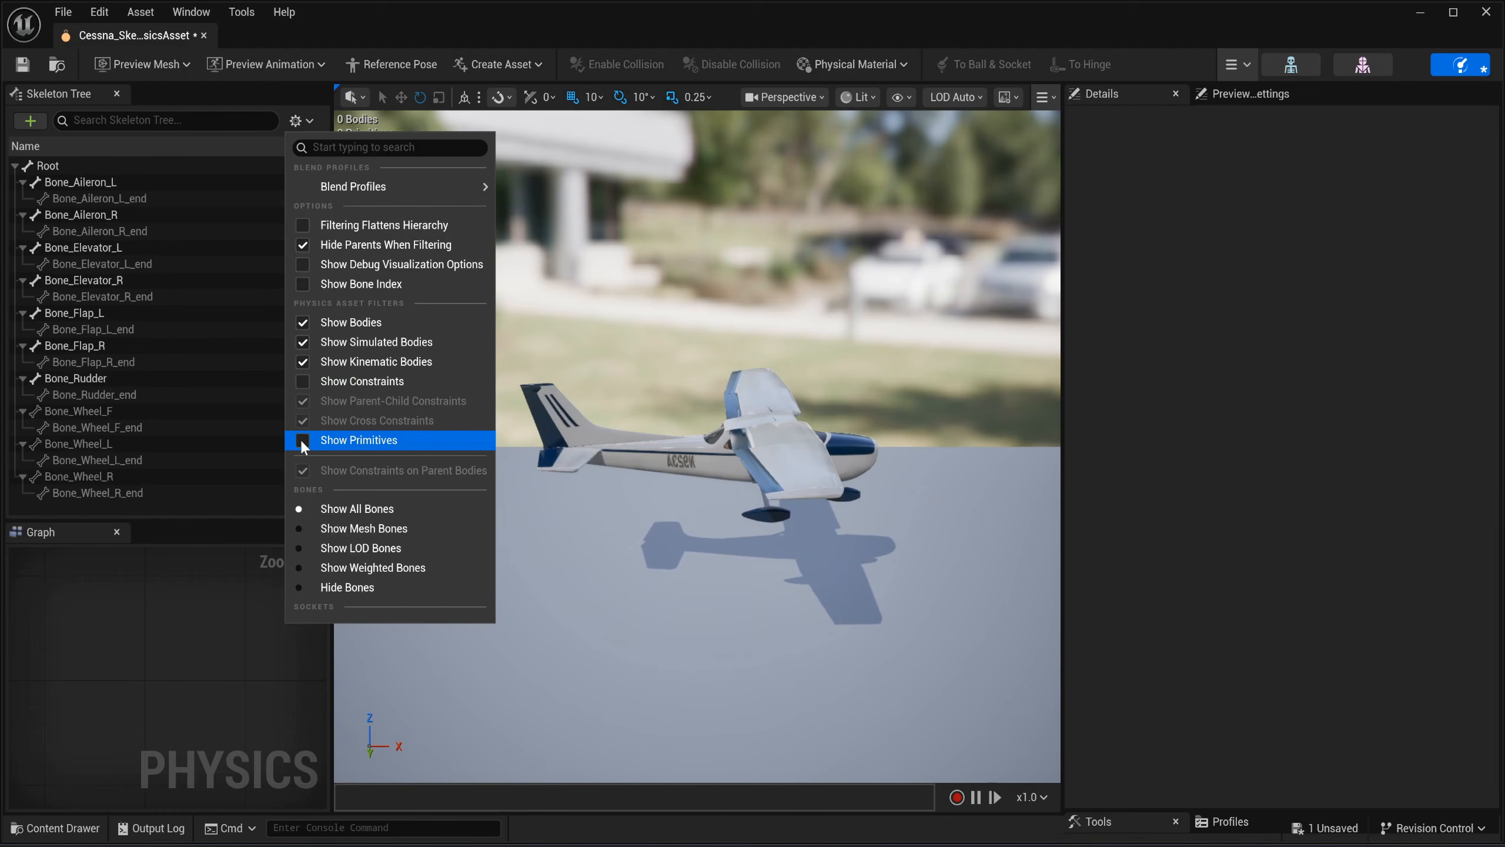
click(303, 381)
click(619, 266)
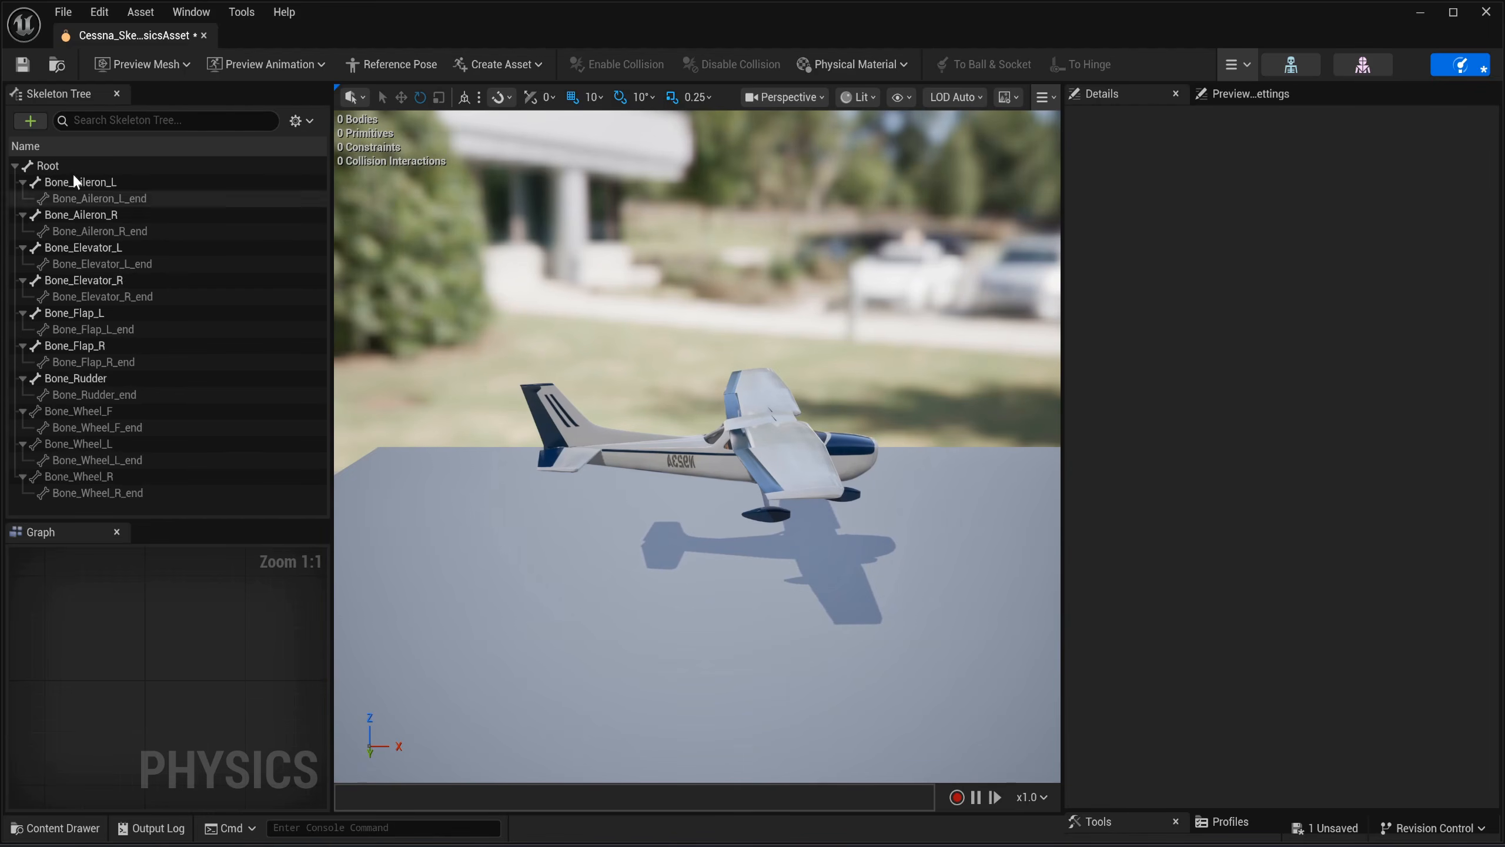
Add a box collision primitive to the Root bone.
click(98, 162)
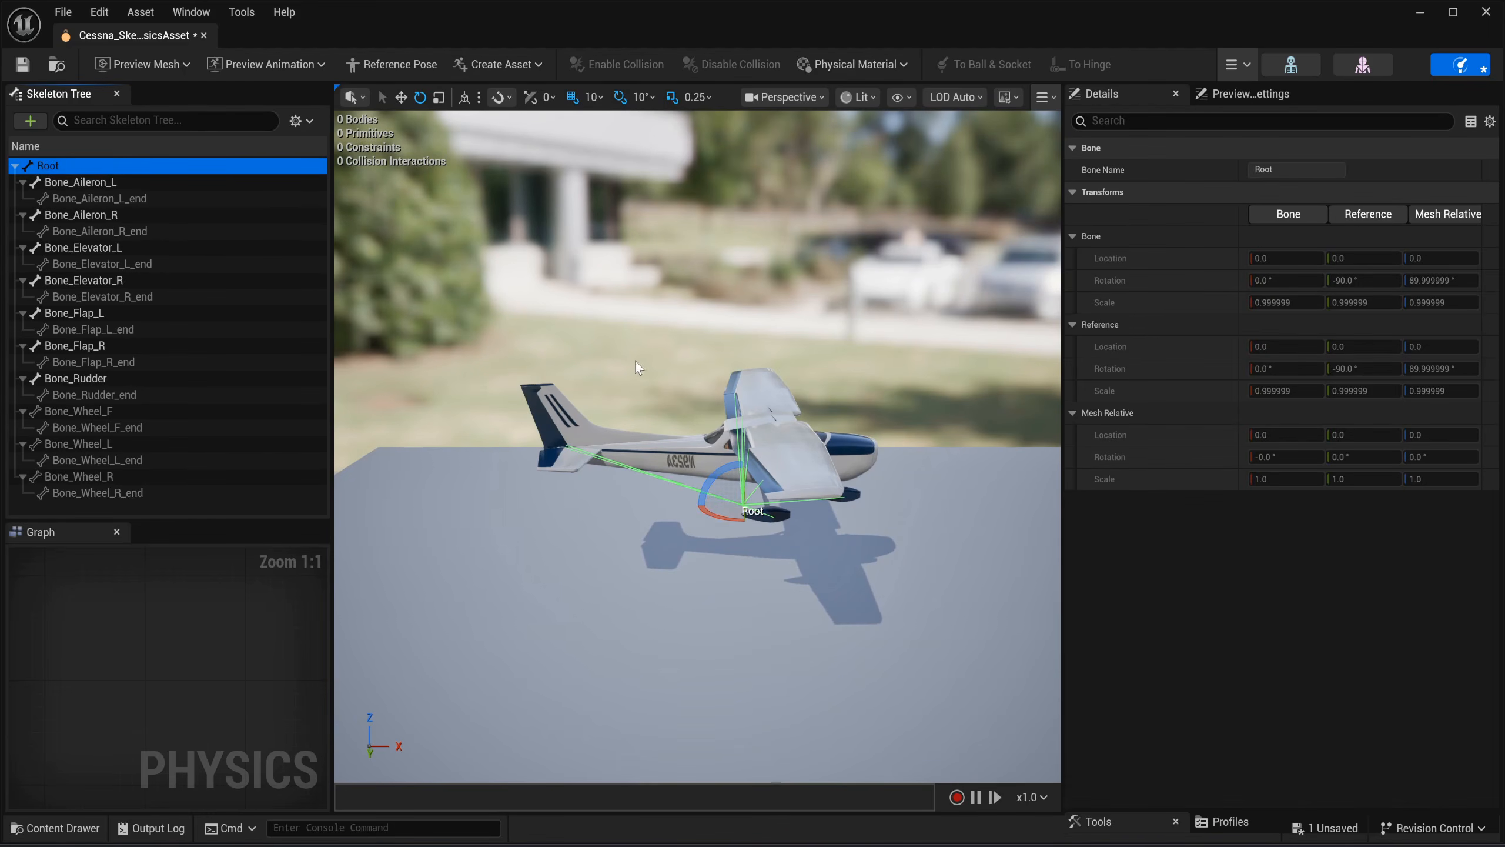
mouse_move(563, 367)
right_down()
mouse_move(682, 394)
mouse_move(545, 358)
right_up()
key(w)
key(s)
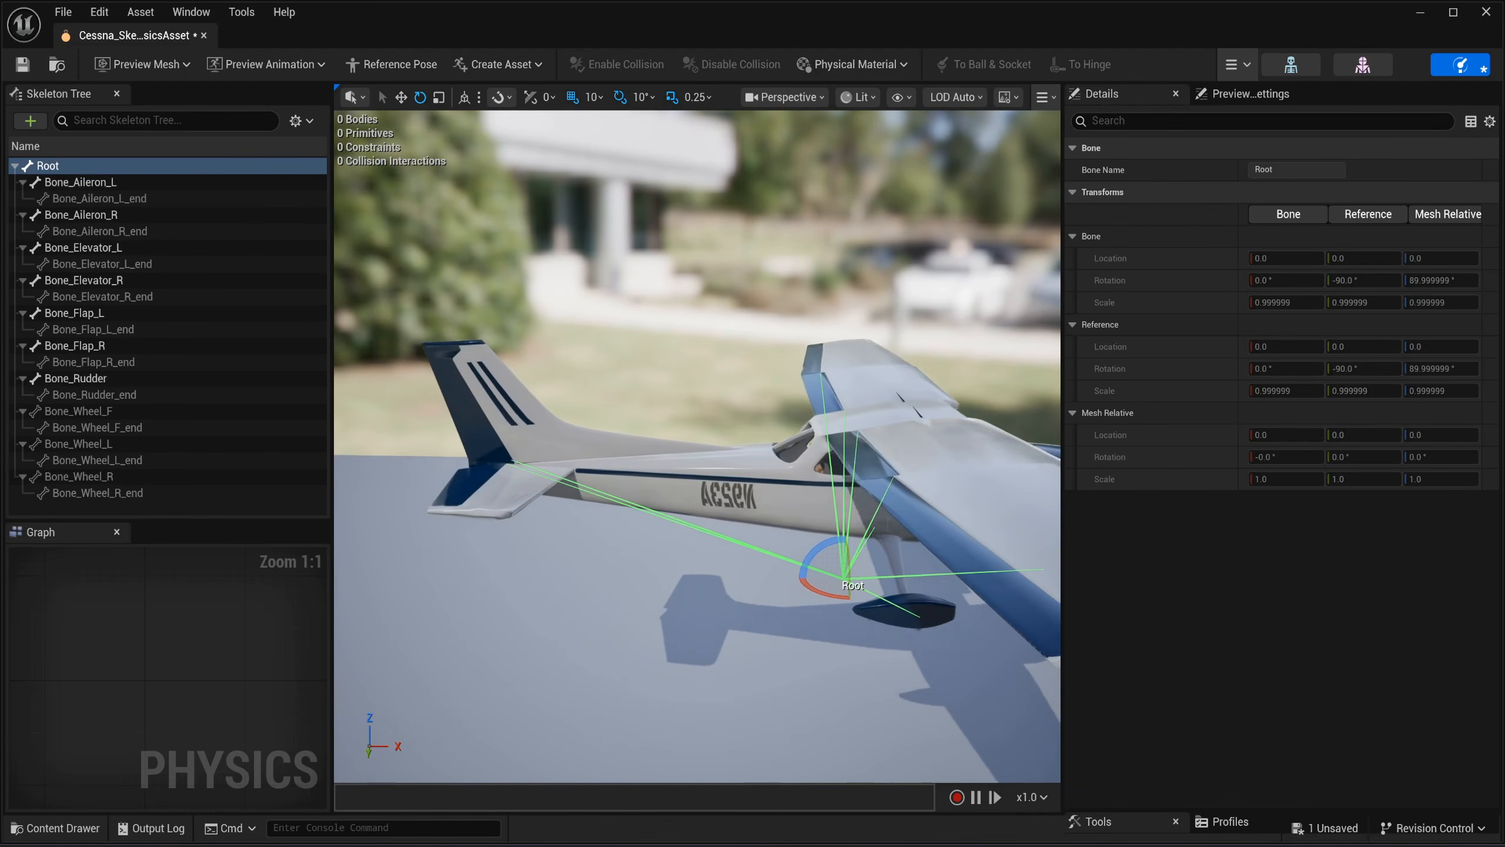
key(d)
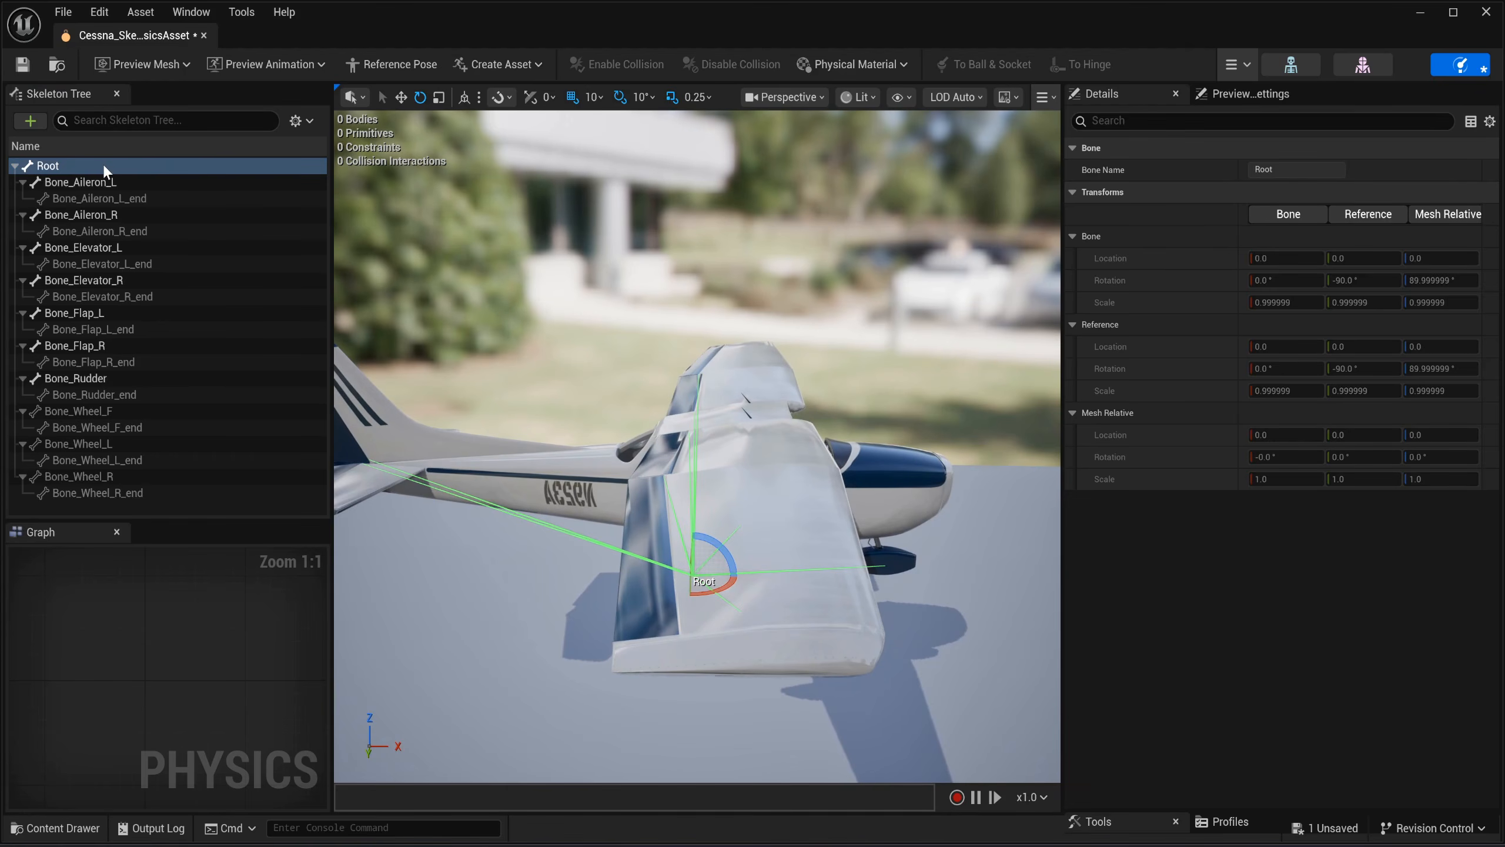
right_click(104, 168)
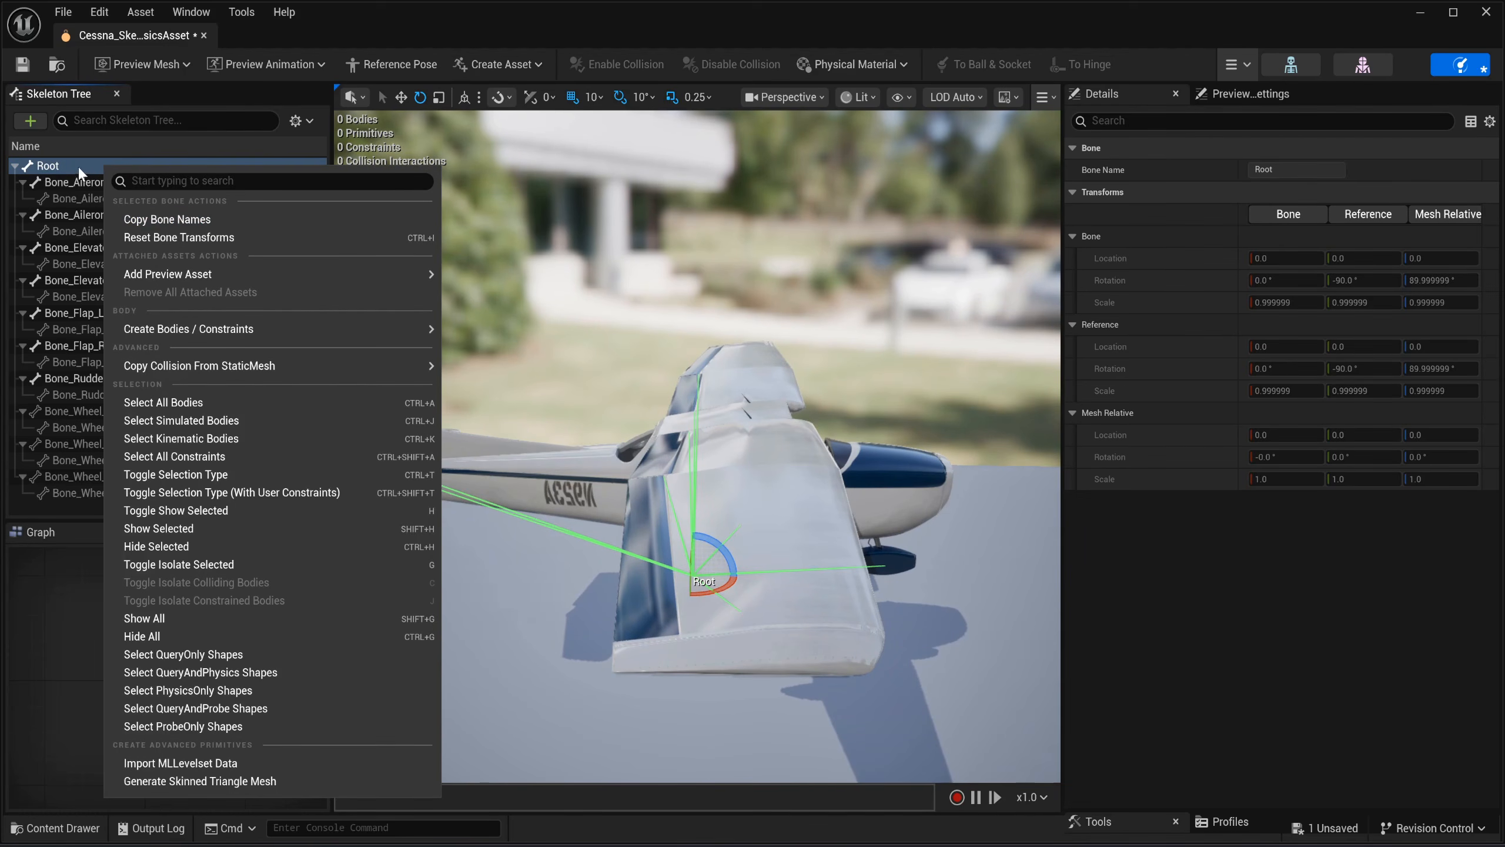
click(79, 169)
click(38, 120)
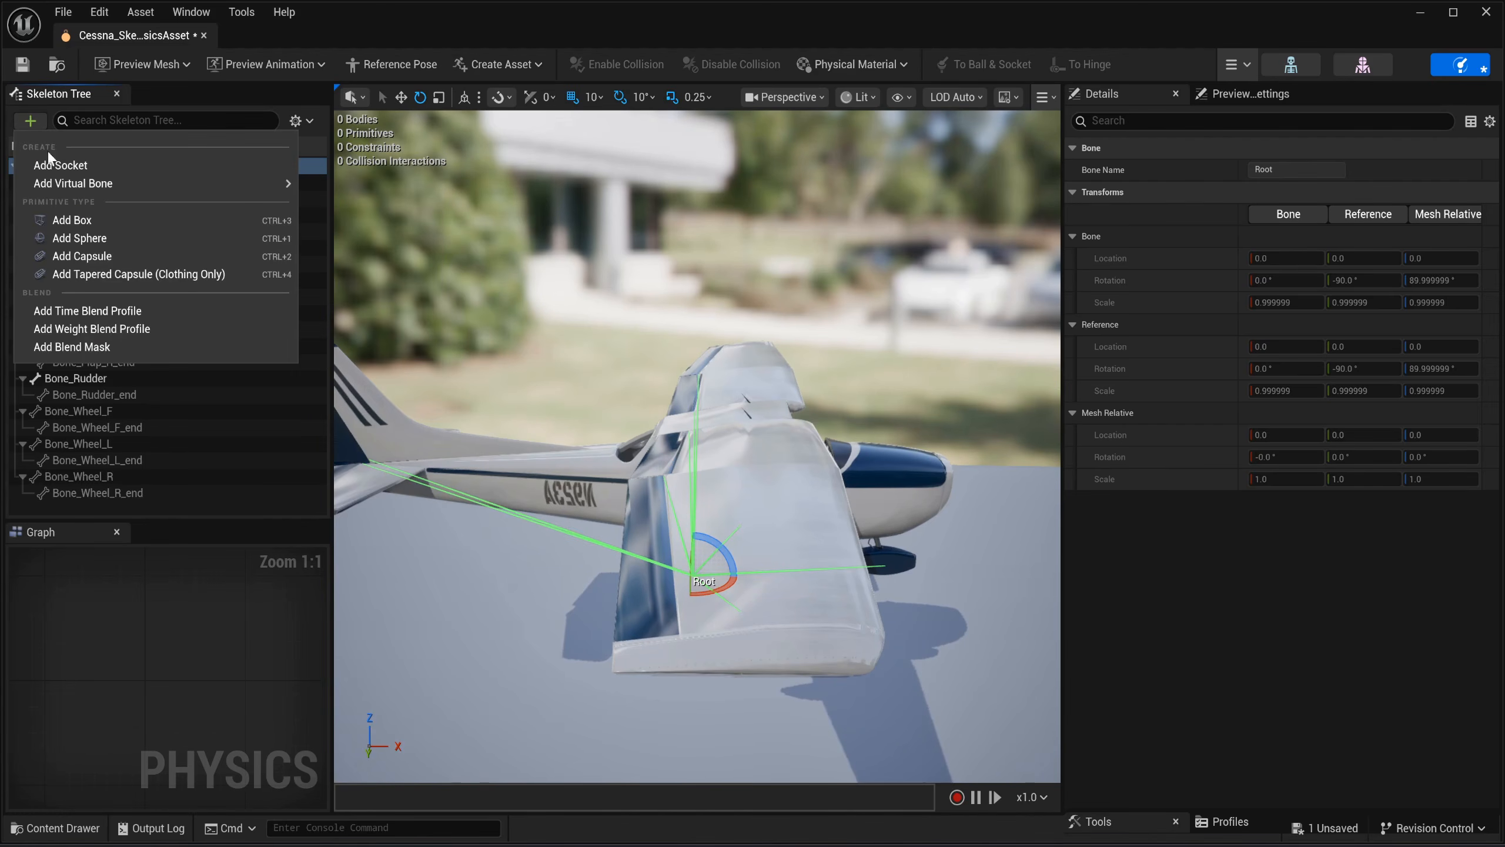
click(109, 222)
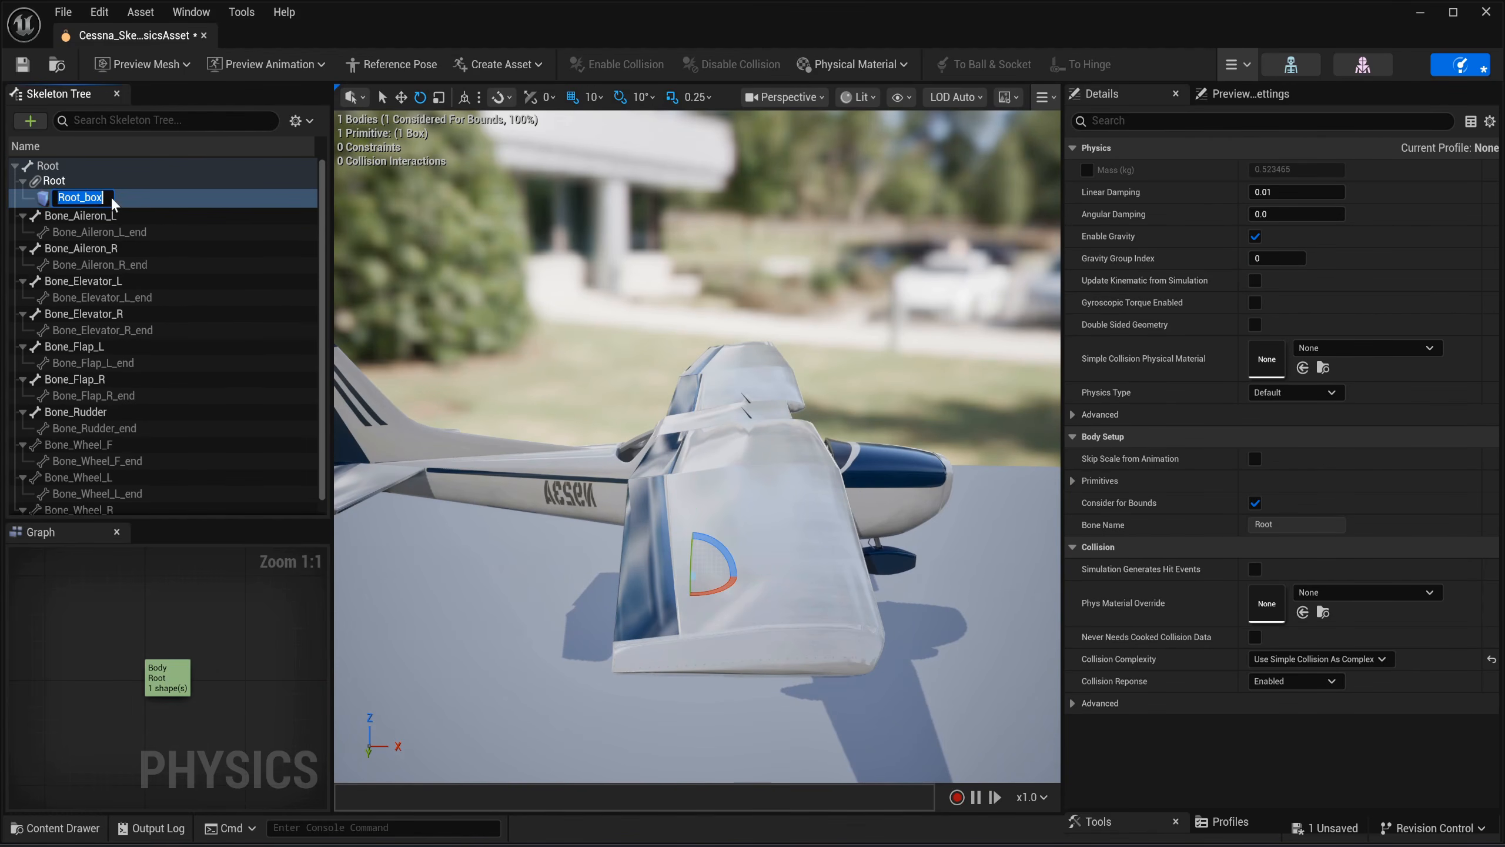
Rename the Root bone's new box primitive as Collision_01.
key(F2)
text(Collision_01)
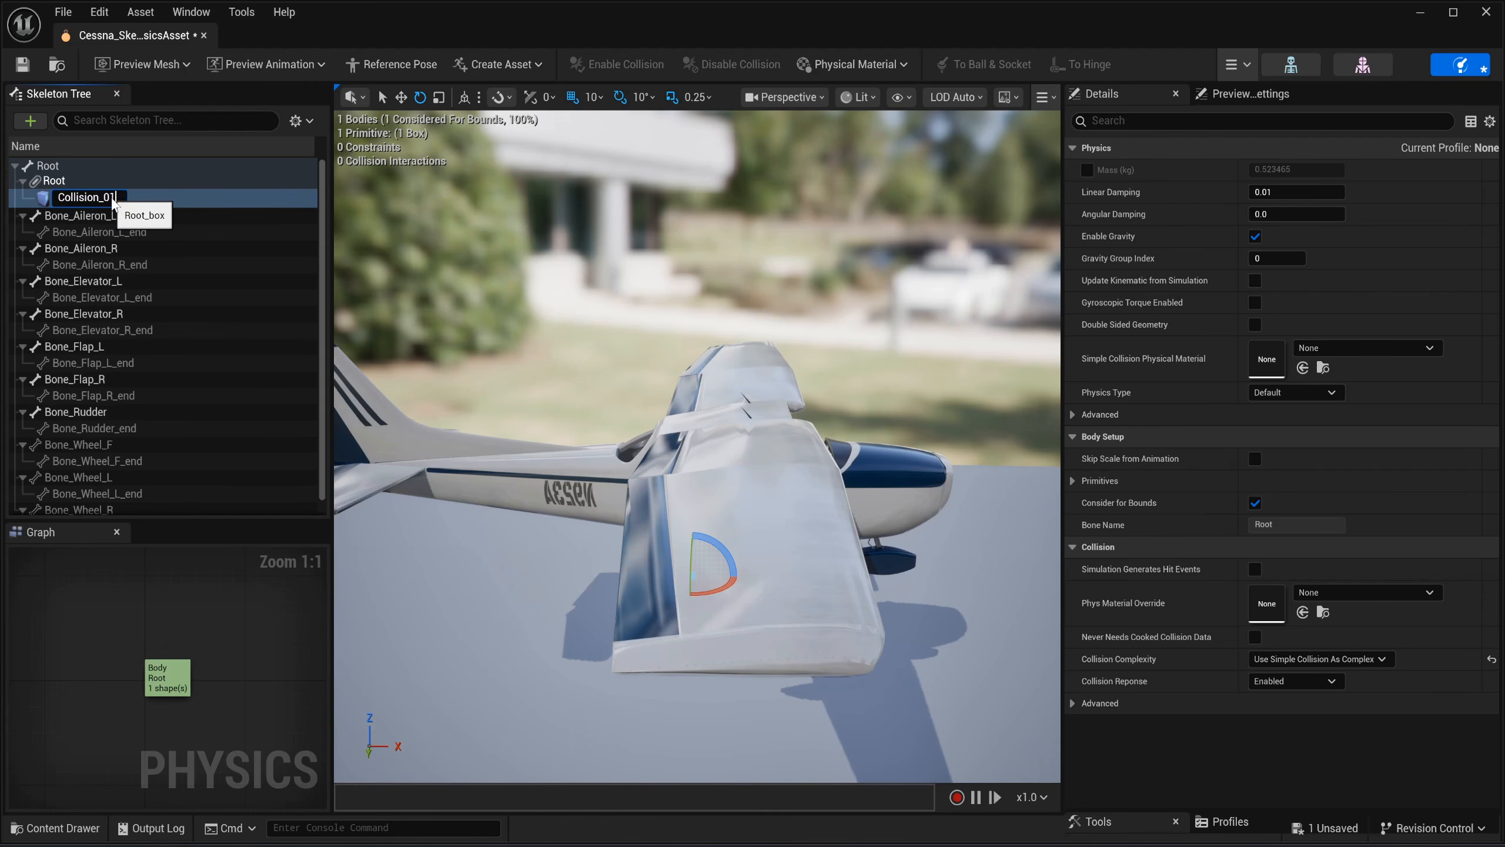
key(Return)
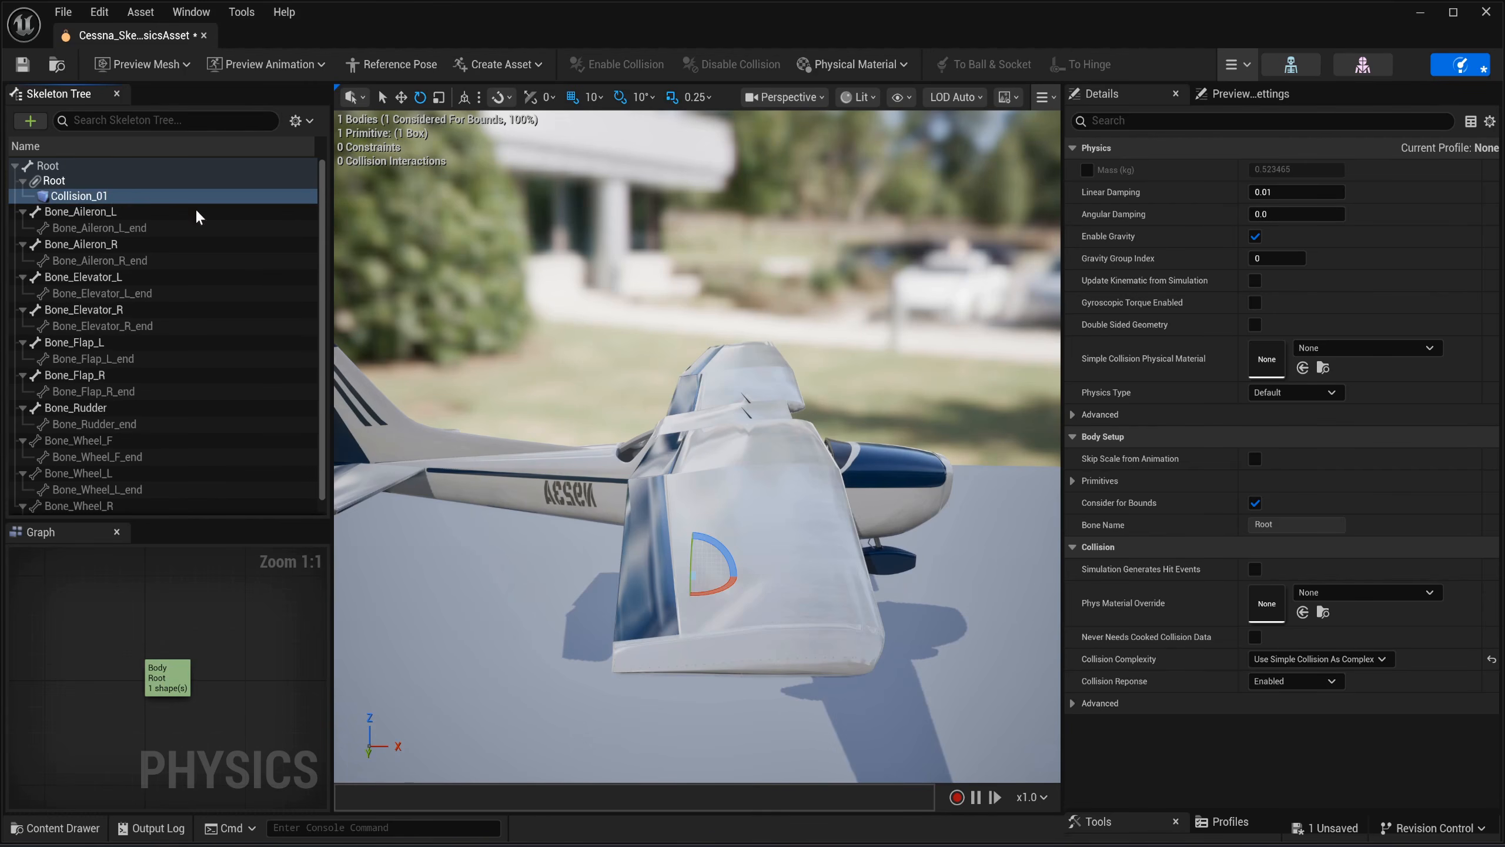
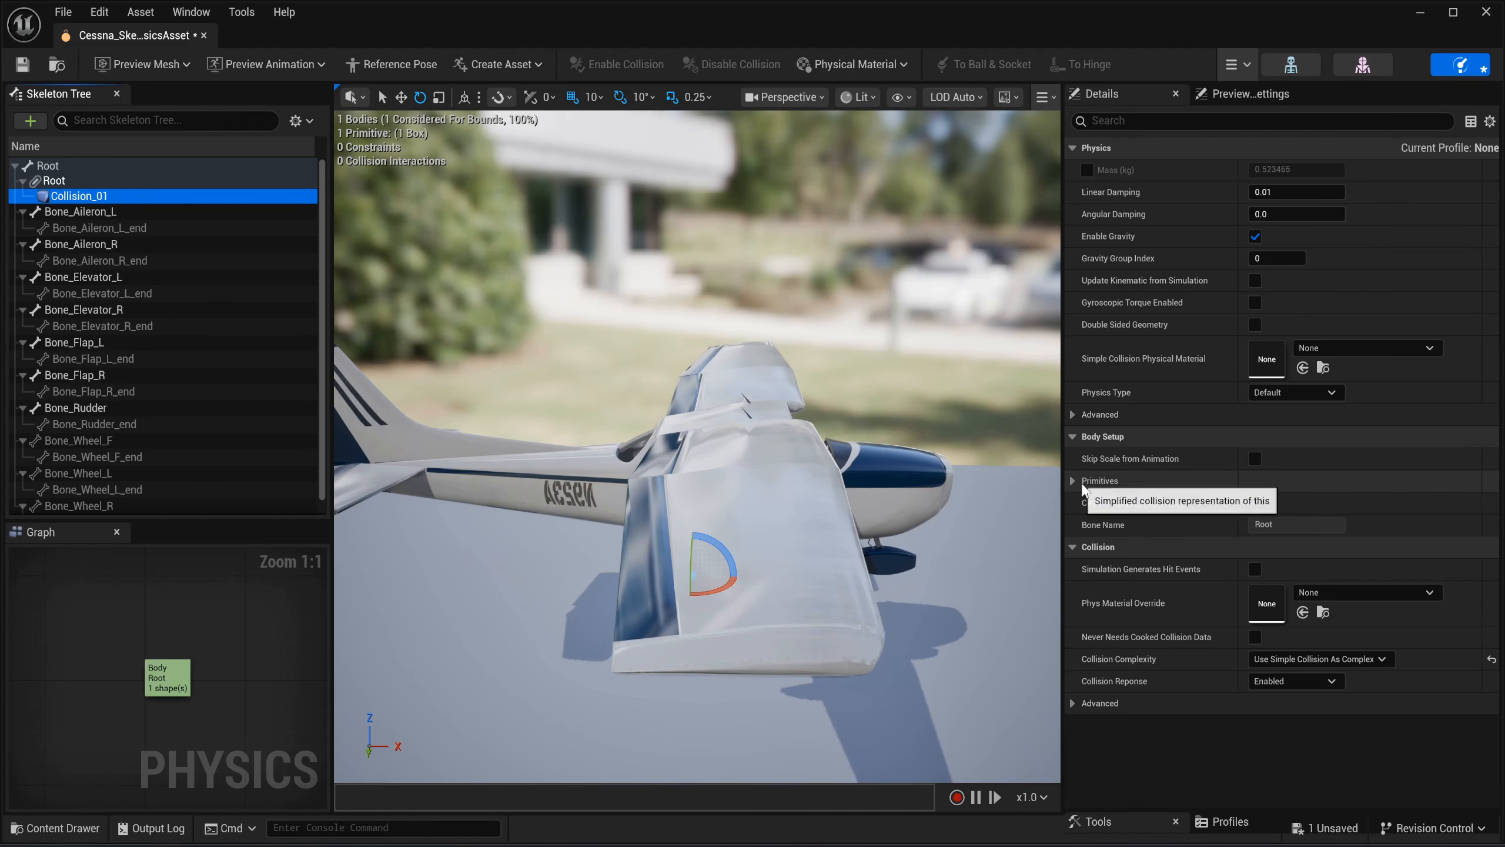
Expand the Collision_01 box's properties under the body's primitives and switch the viewport gizmo to scaling.
click(1082, 482)
click(1084, 525)
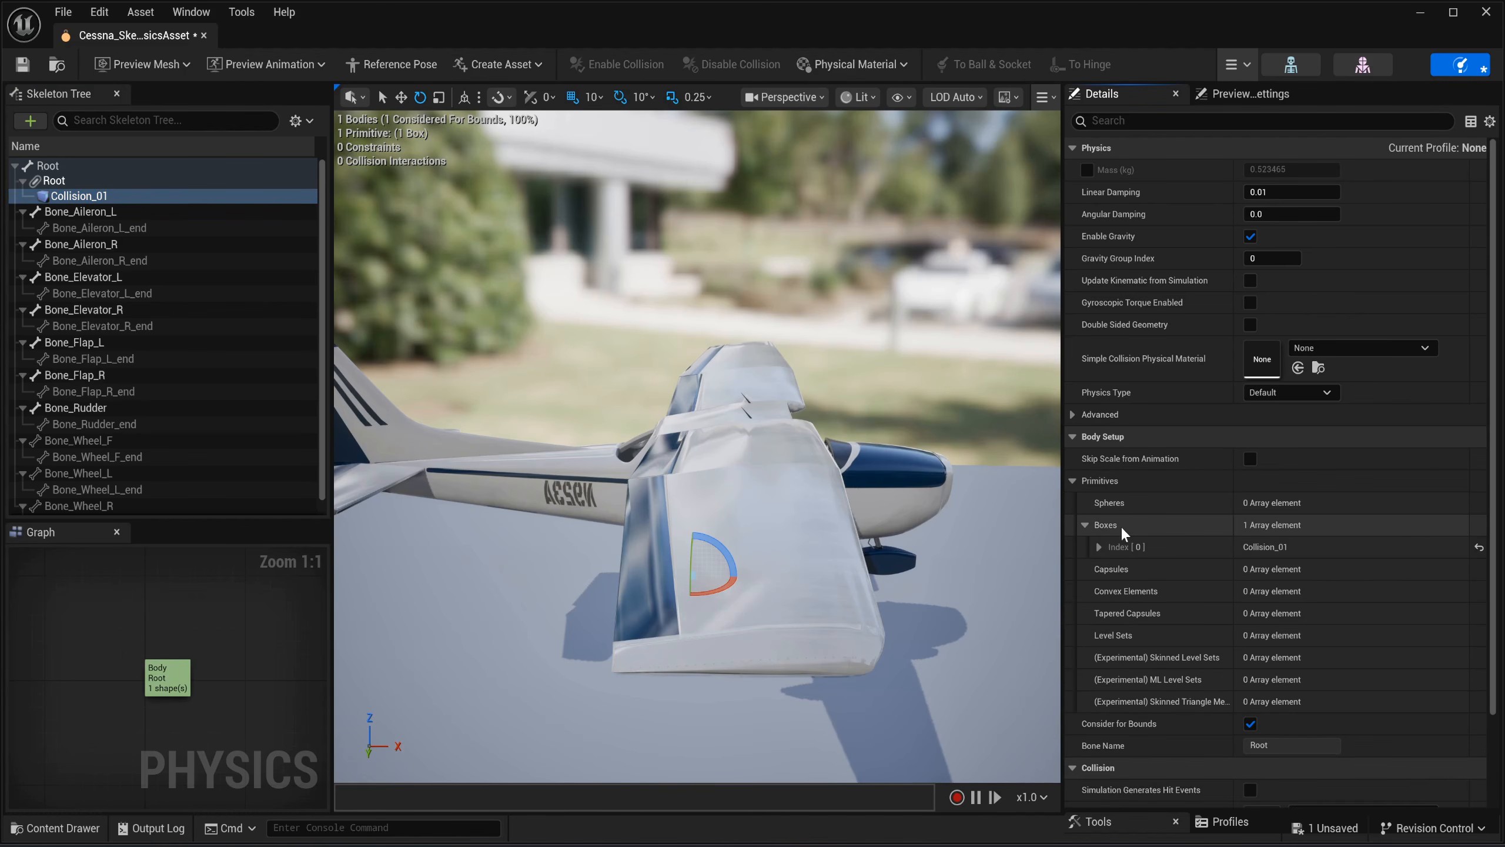
click(1098, 546)
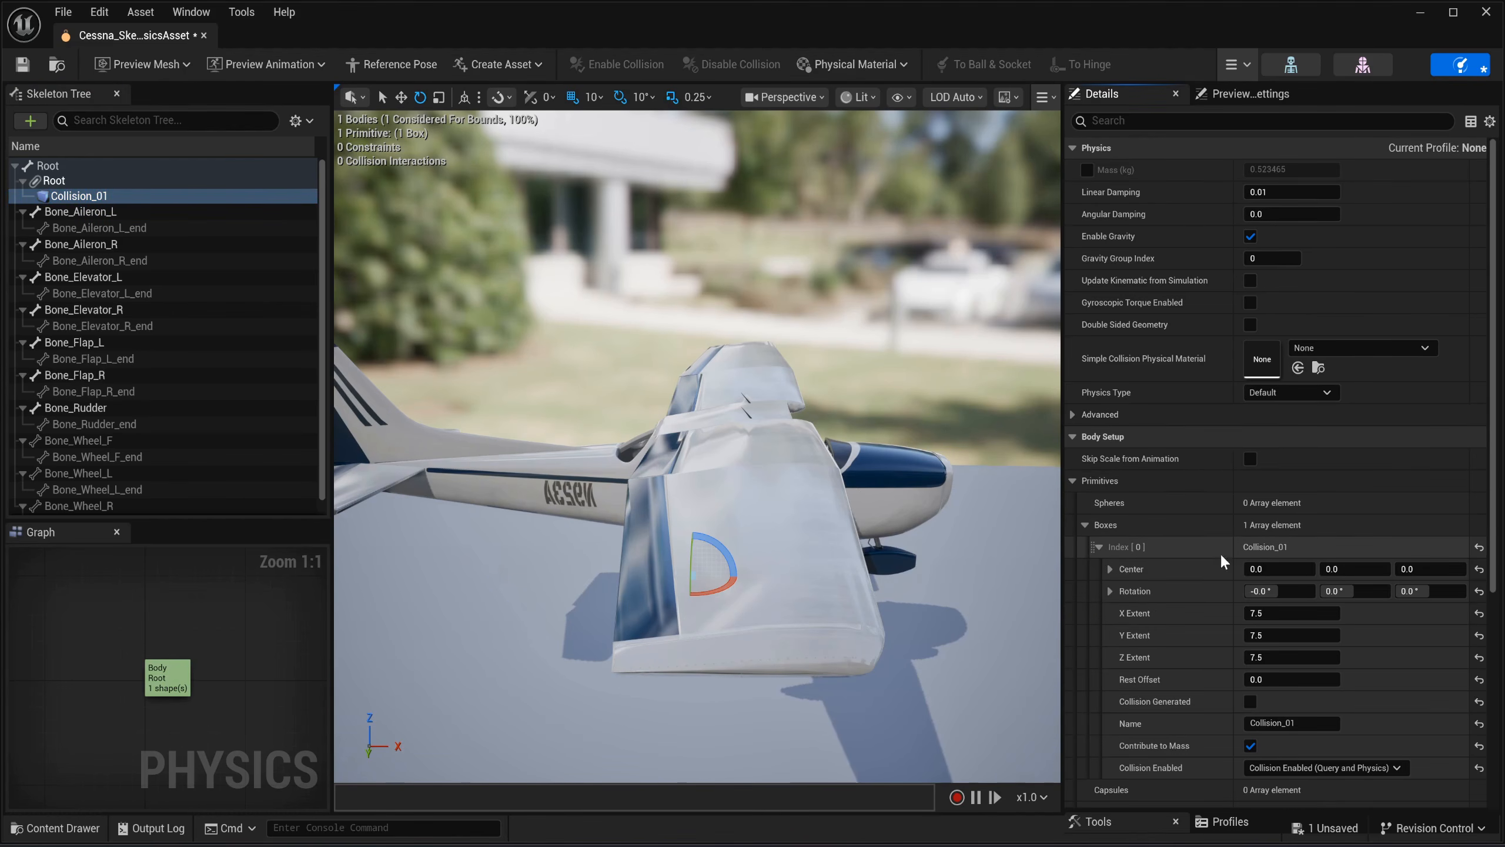
scroll(1116, 574, down, 3)
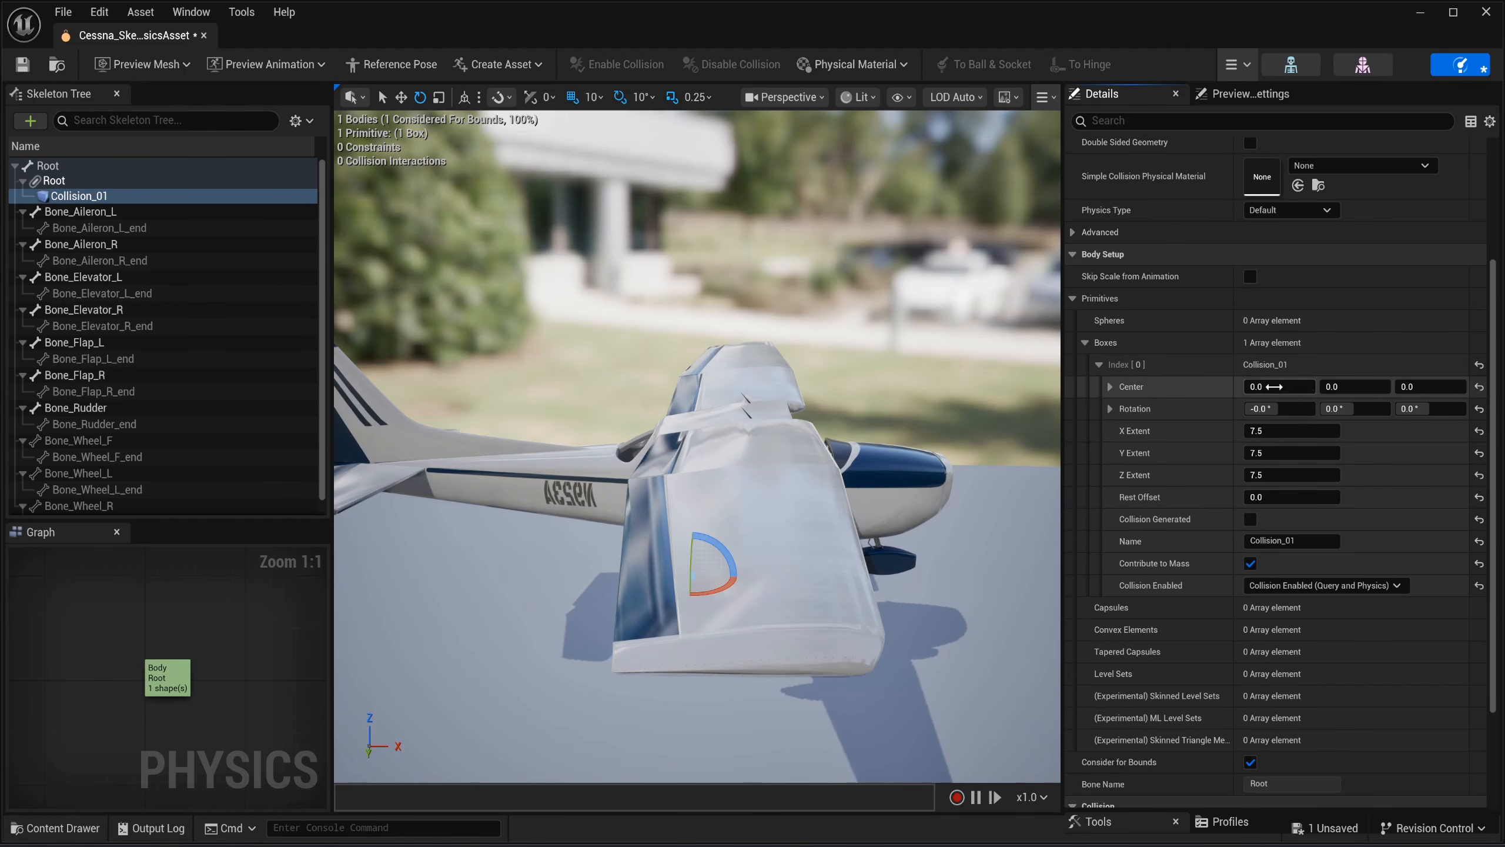
right_drag(780, 421, 723, 424)
right_drag(843, 441, 654, 460)
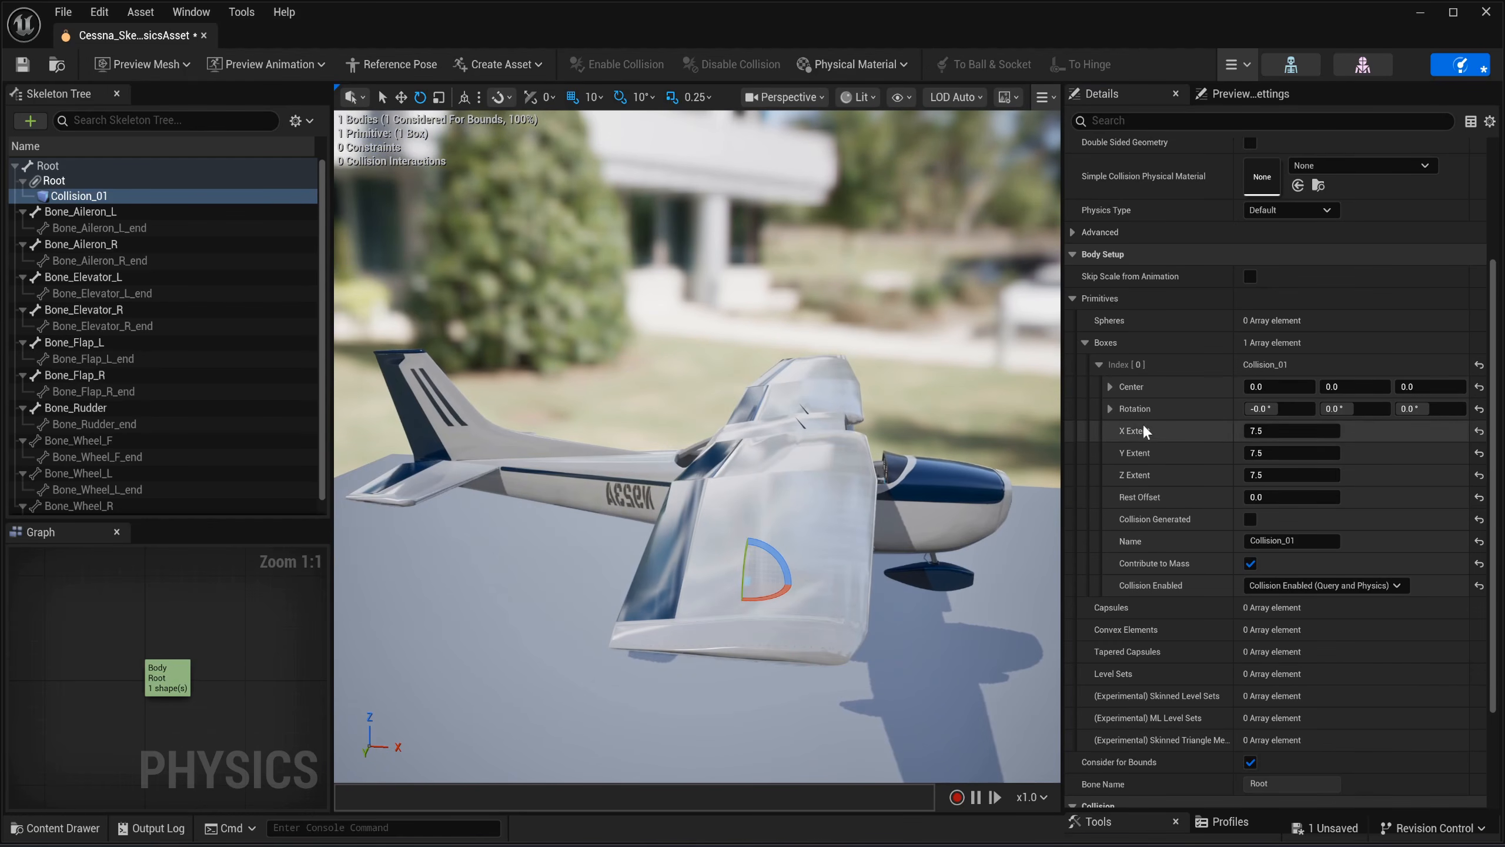
mouse_move(859, 456)
right_down()
mouse_move(821, 436)
mouse_move(847, 442)
right_up()
right_drag(812, 523, 807, 522)
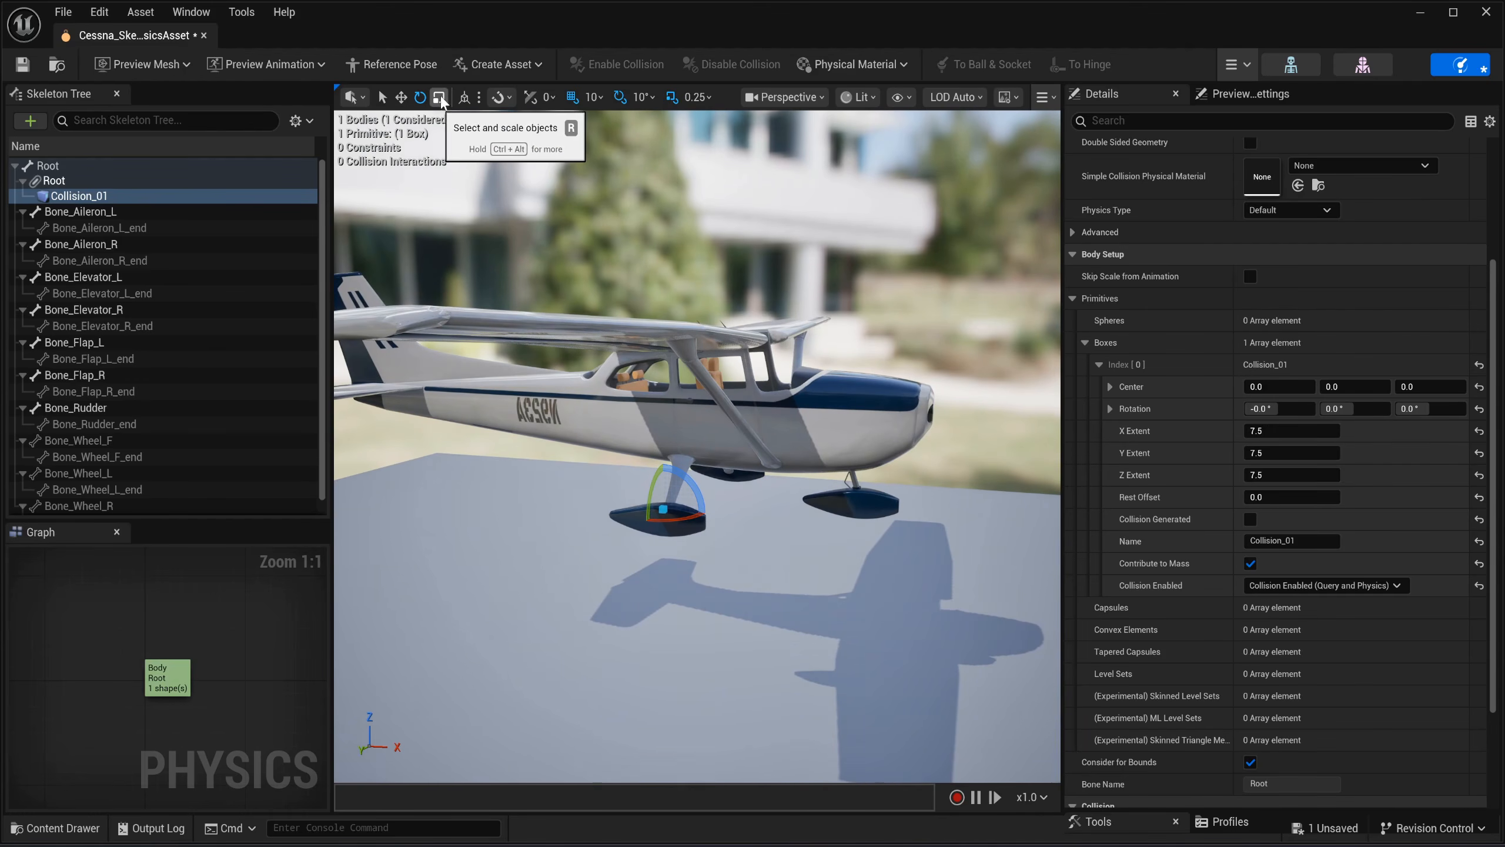
key(r)
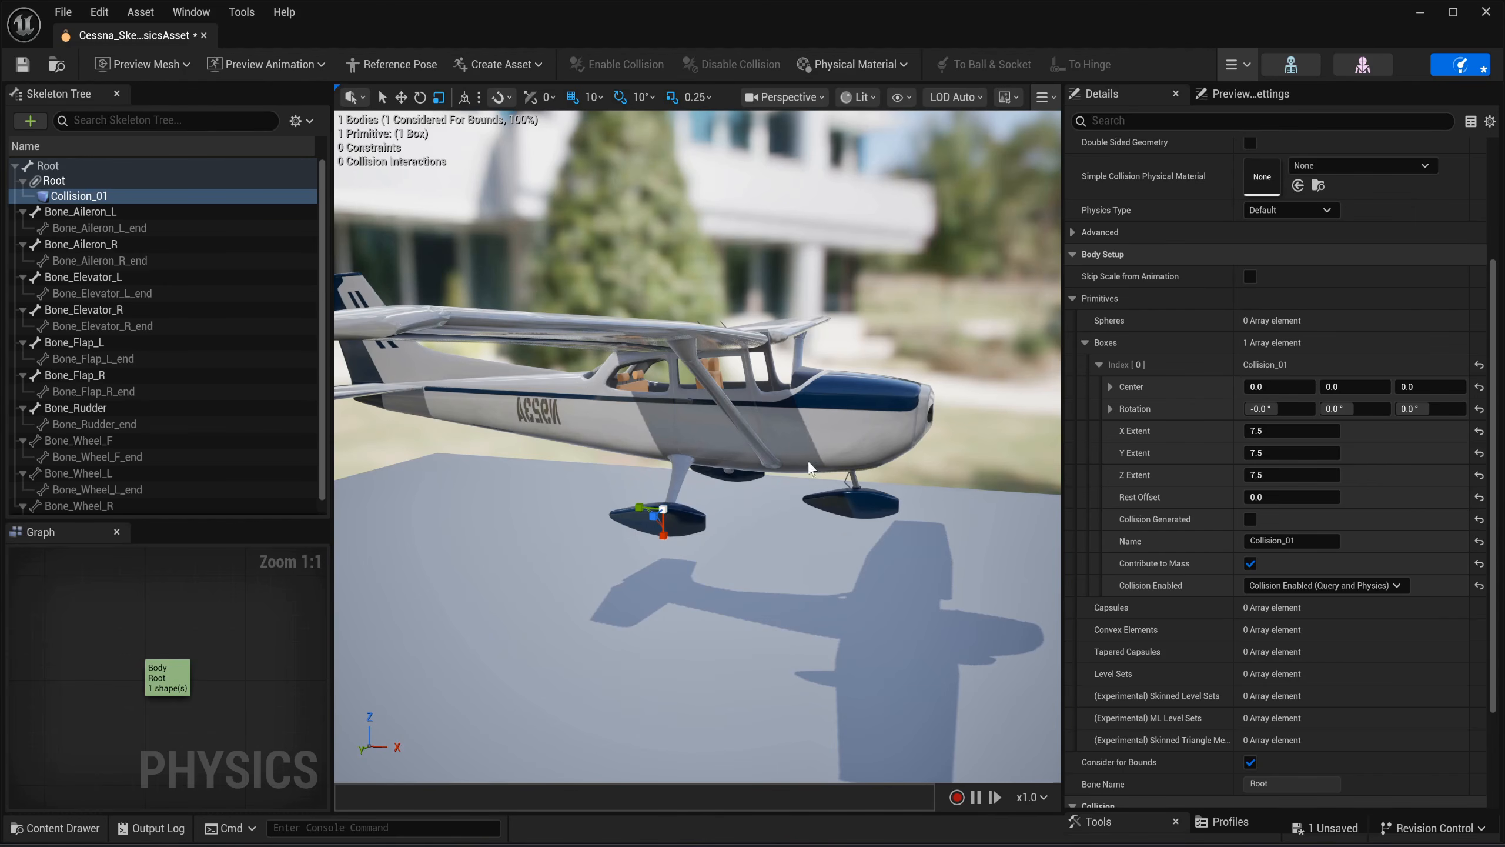
Set the Collision_01 box's center to X -110 and Y -143.
click(1270, 432)
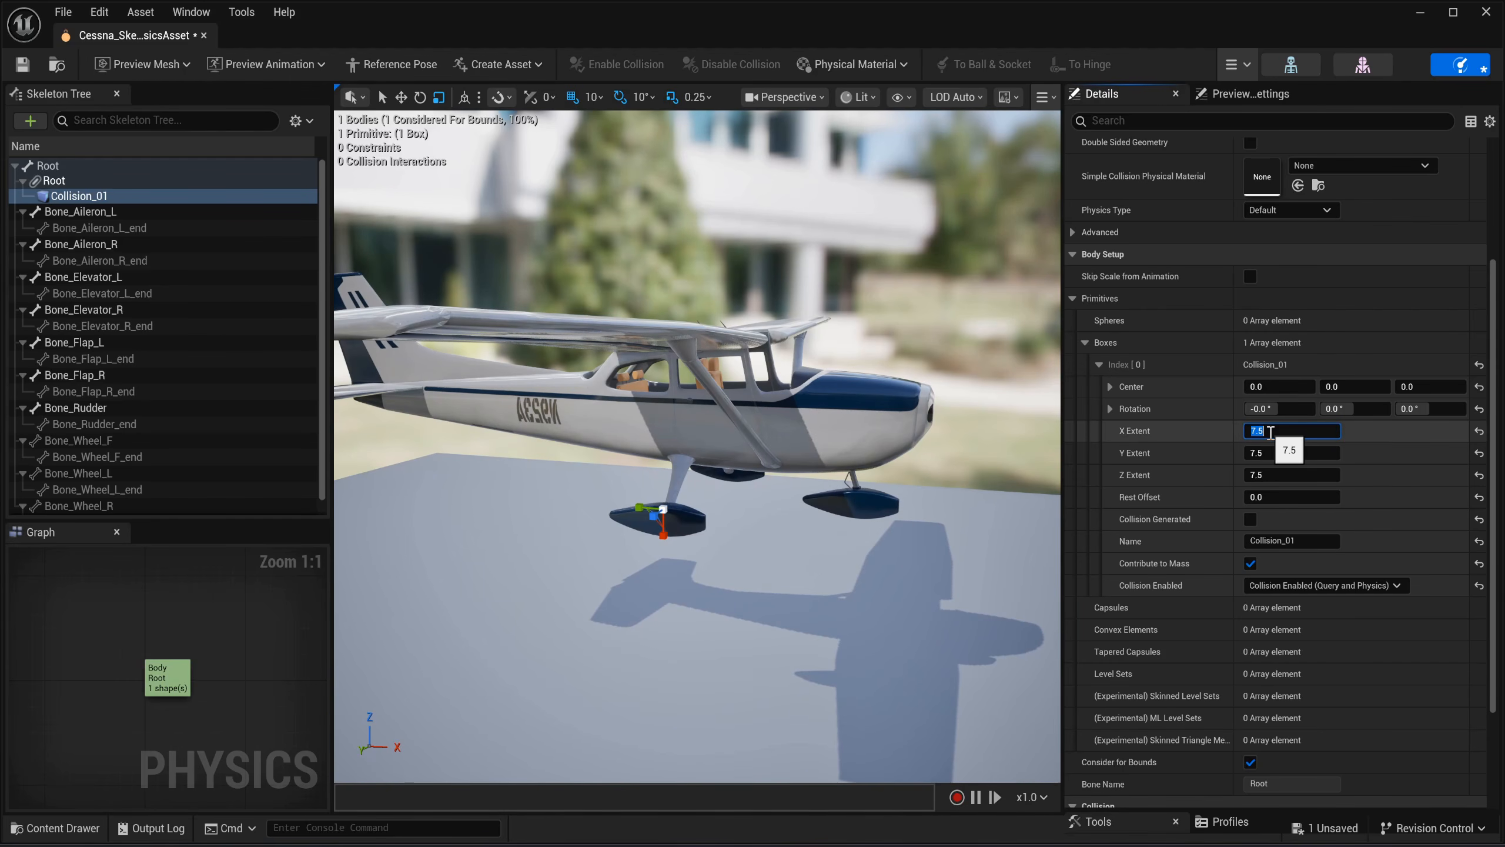
click(1273, 387)
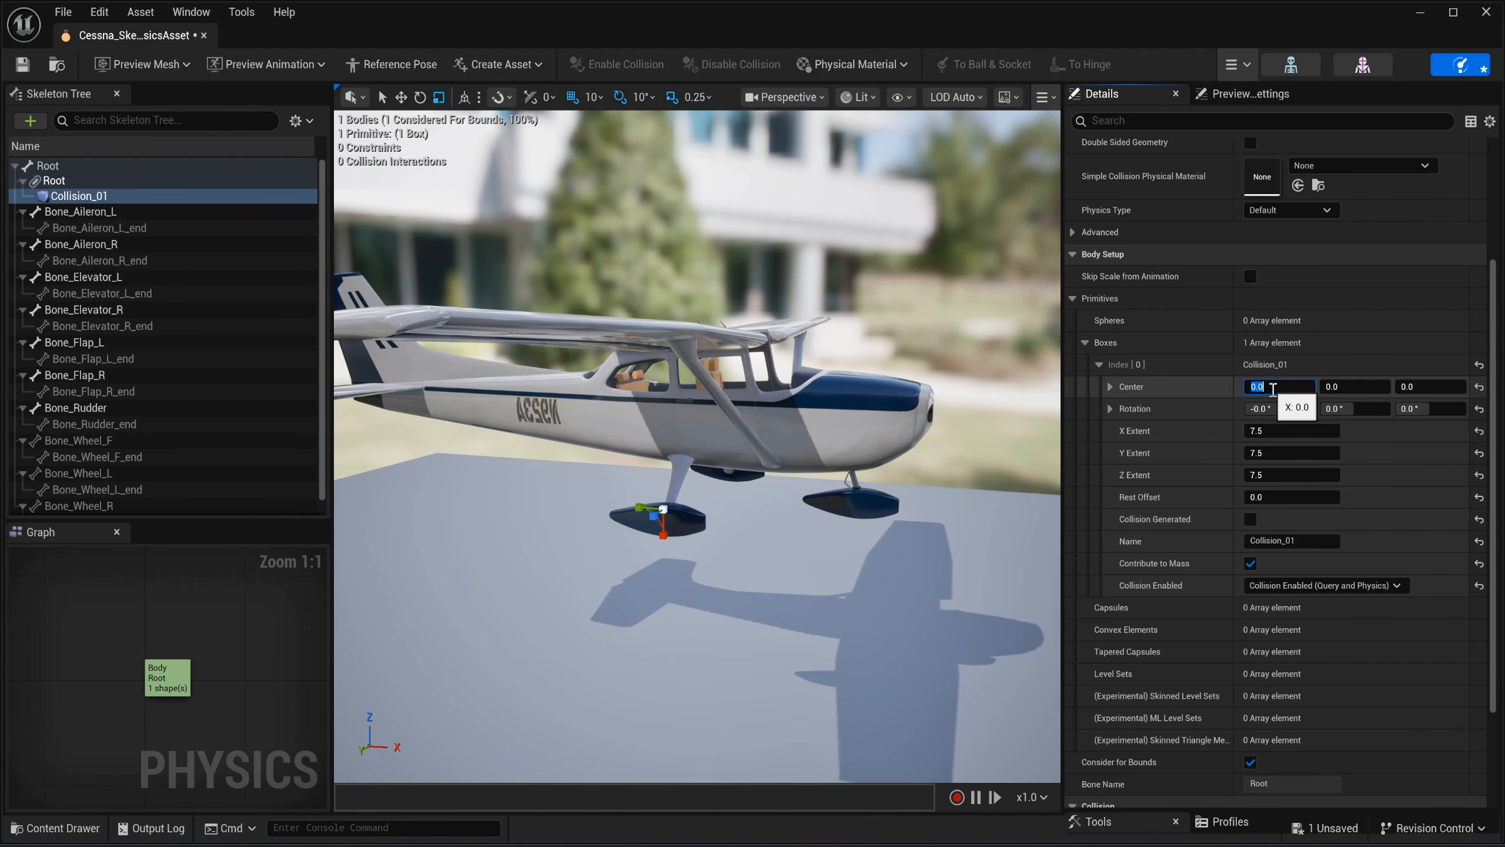
text(-110)
key(Return)
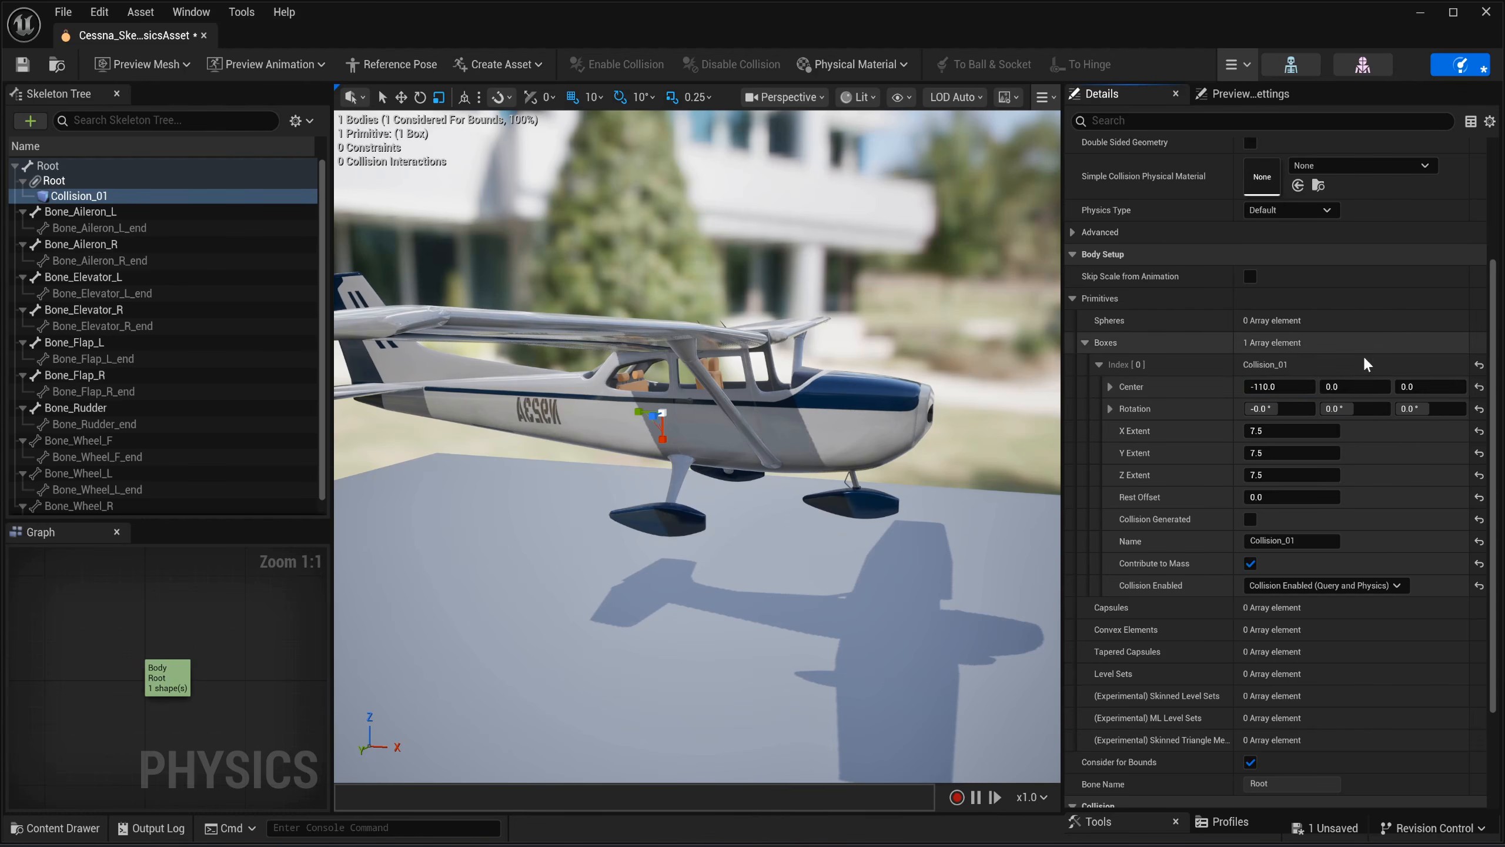
click(1359, 386)
text(-1)
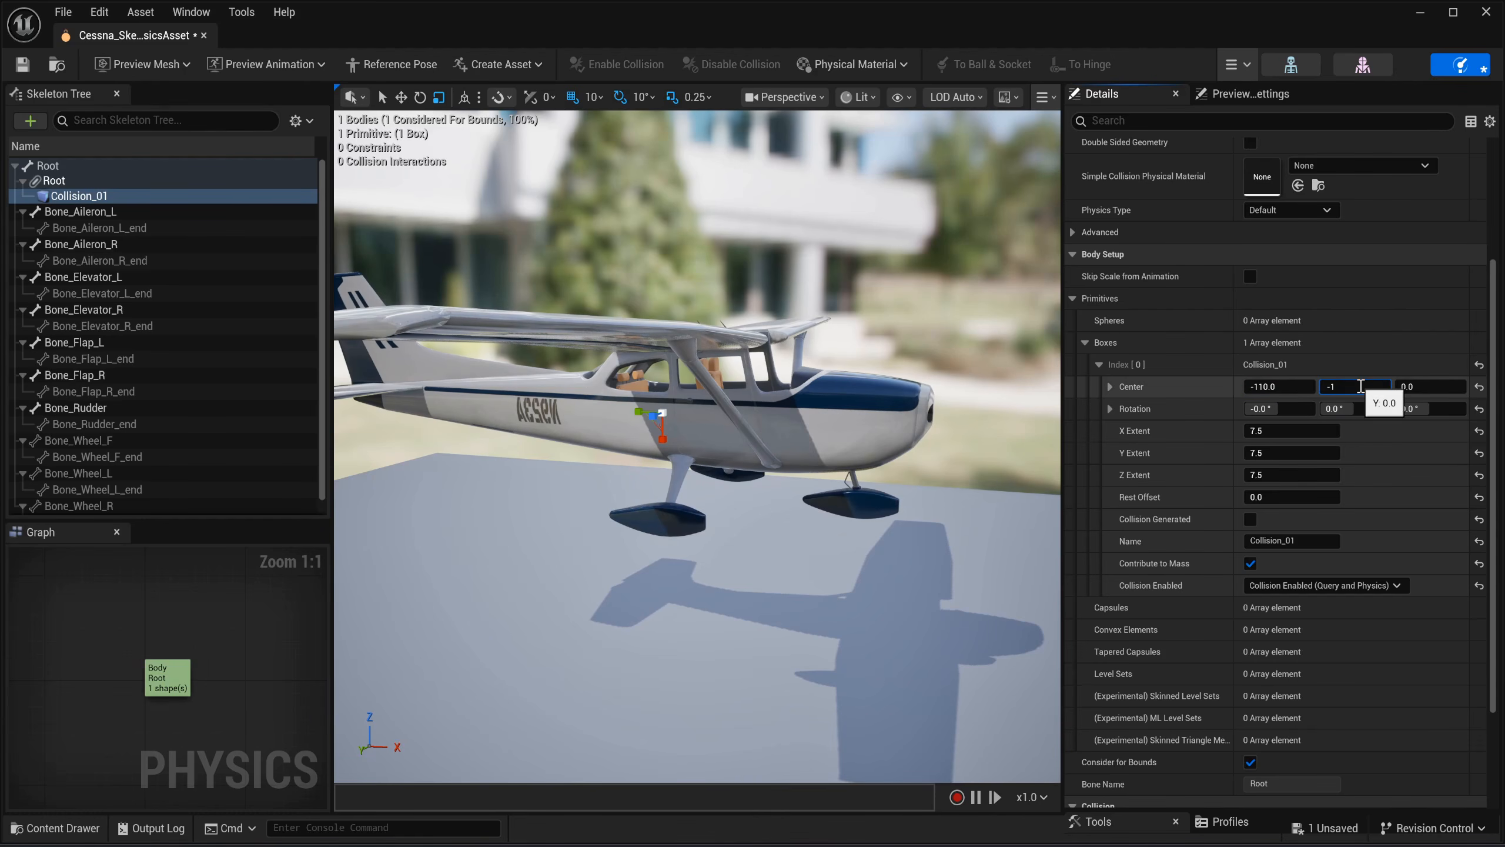
text(43)
key(Return)
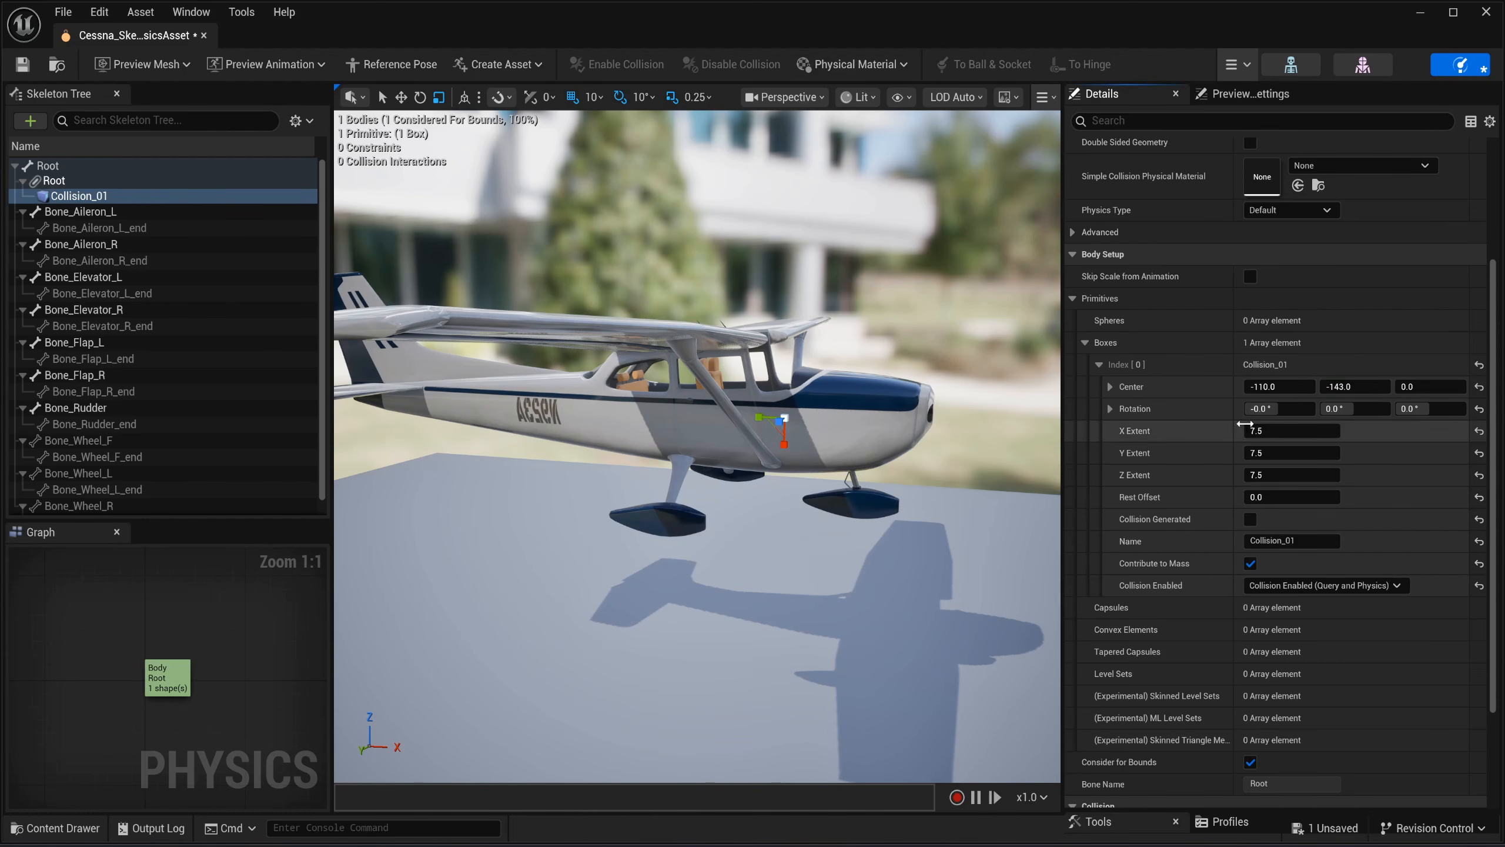
Set the Collision_01 box's extents to X 106, Y 300 and Z 106.
click(1268, 431)
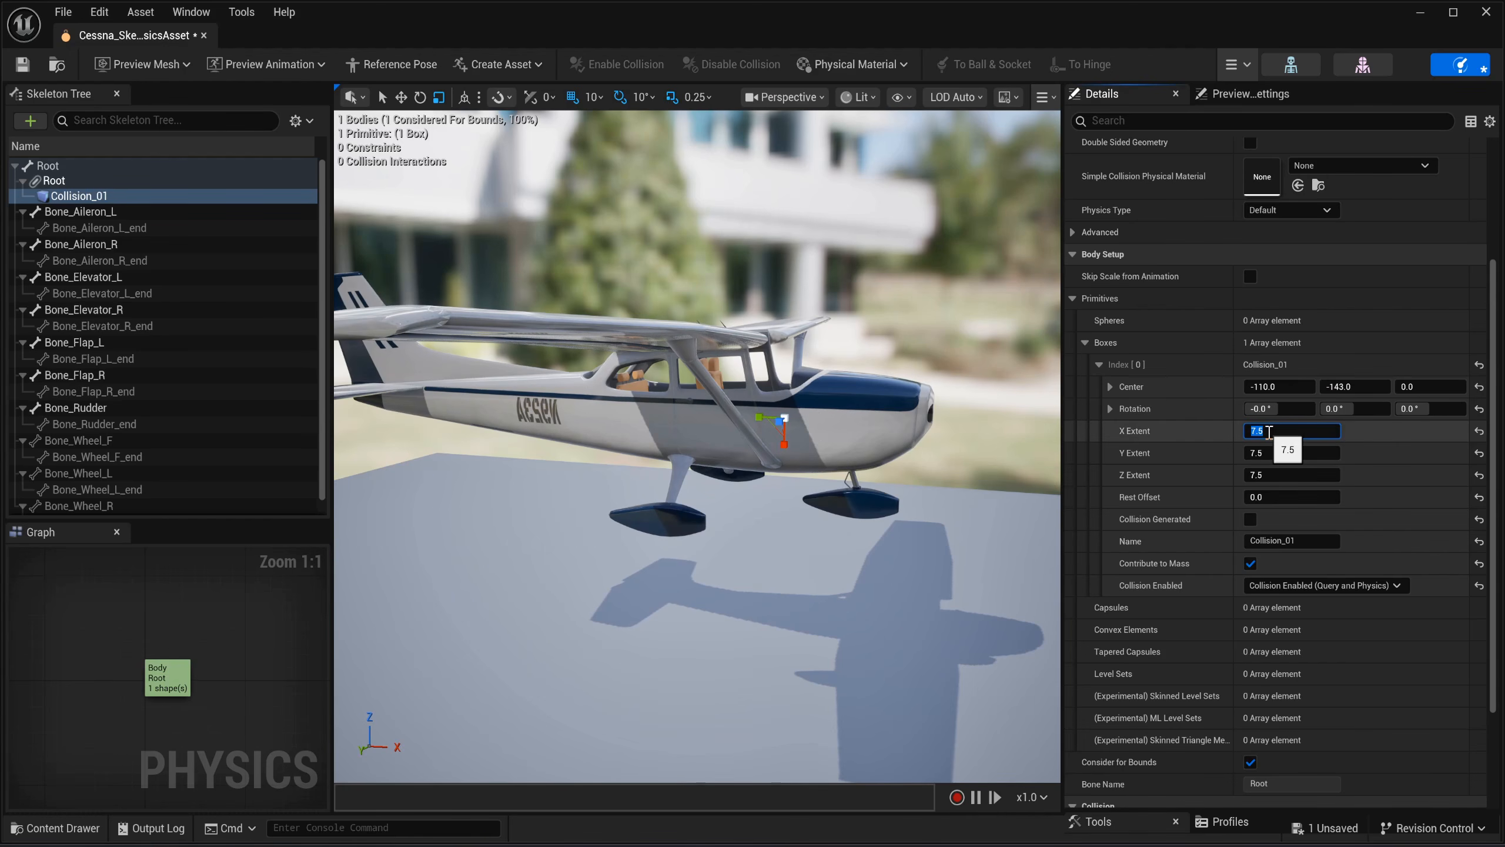
text(106)
key(Return)
click(1283, 453)
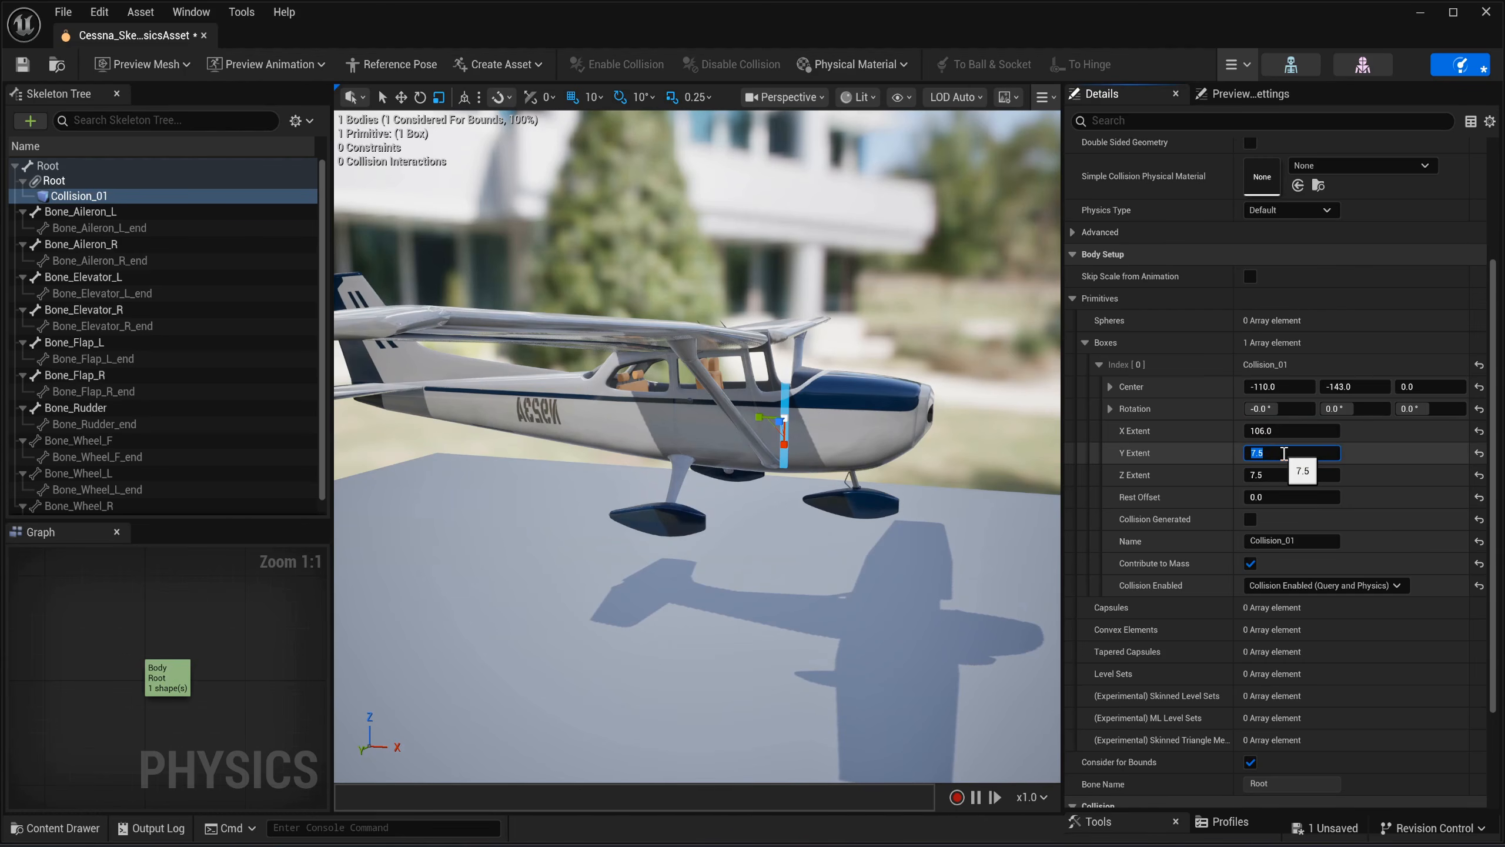
text(300)
key(Return)
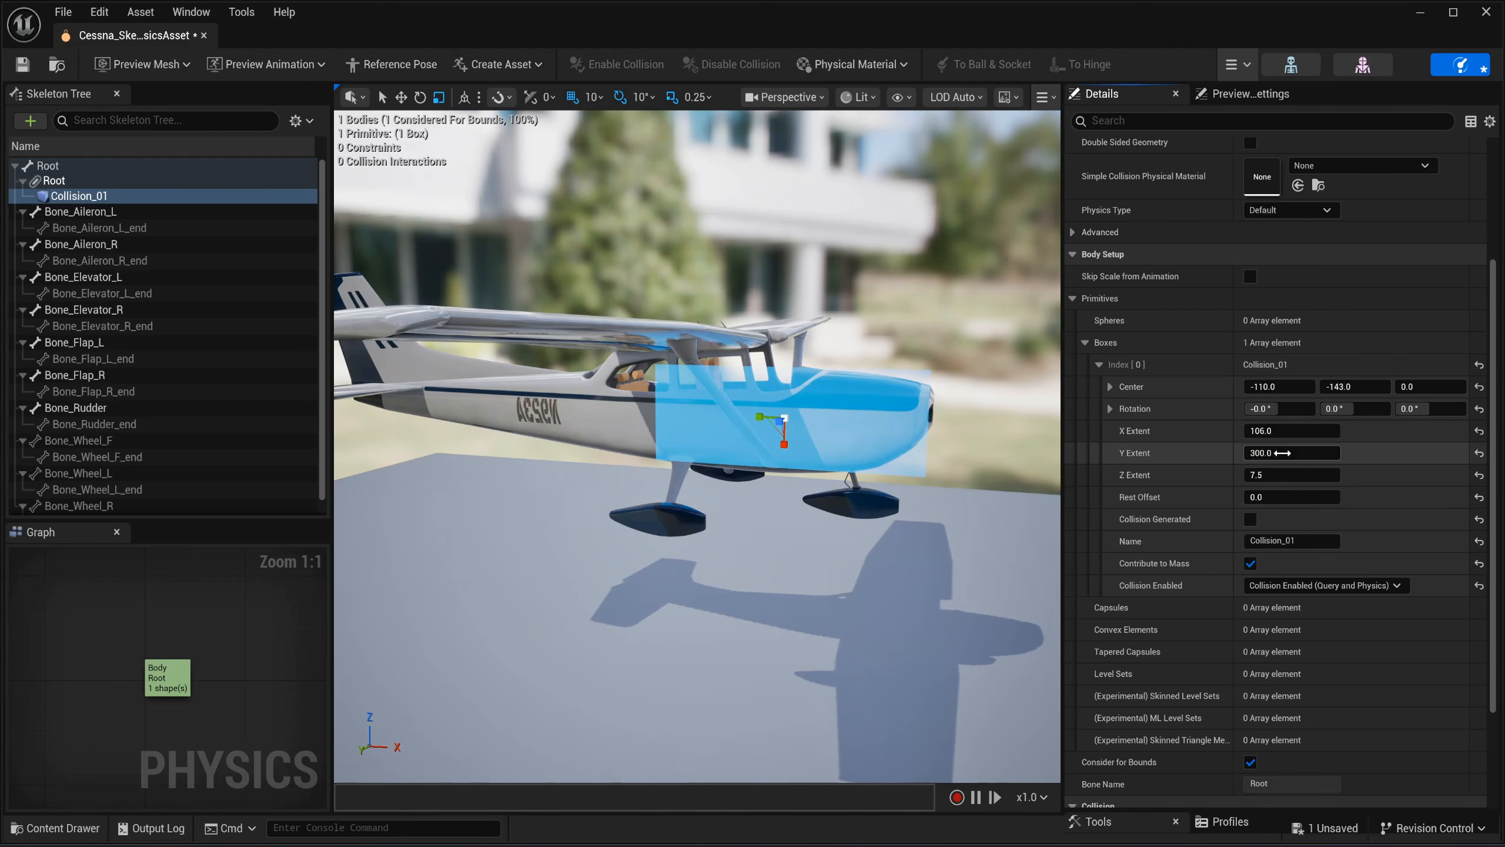
click(1287, 474)
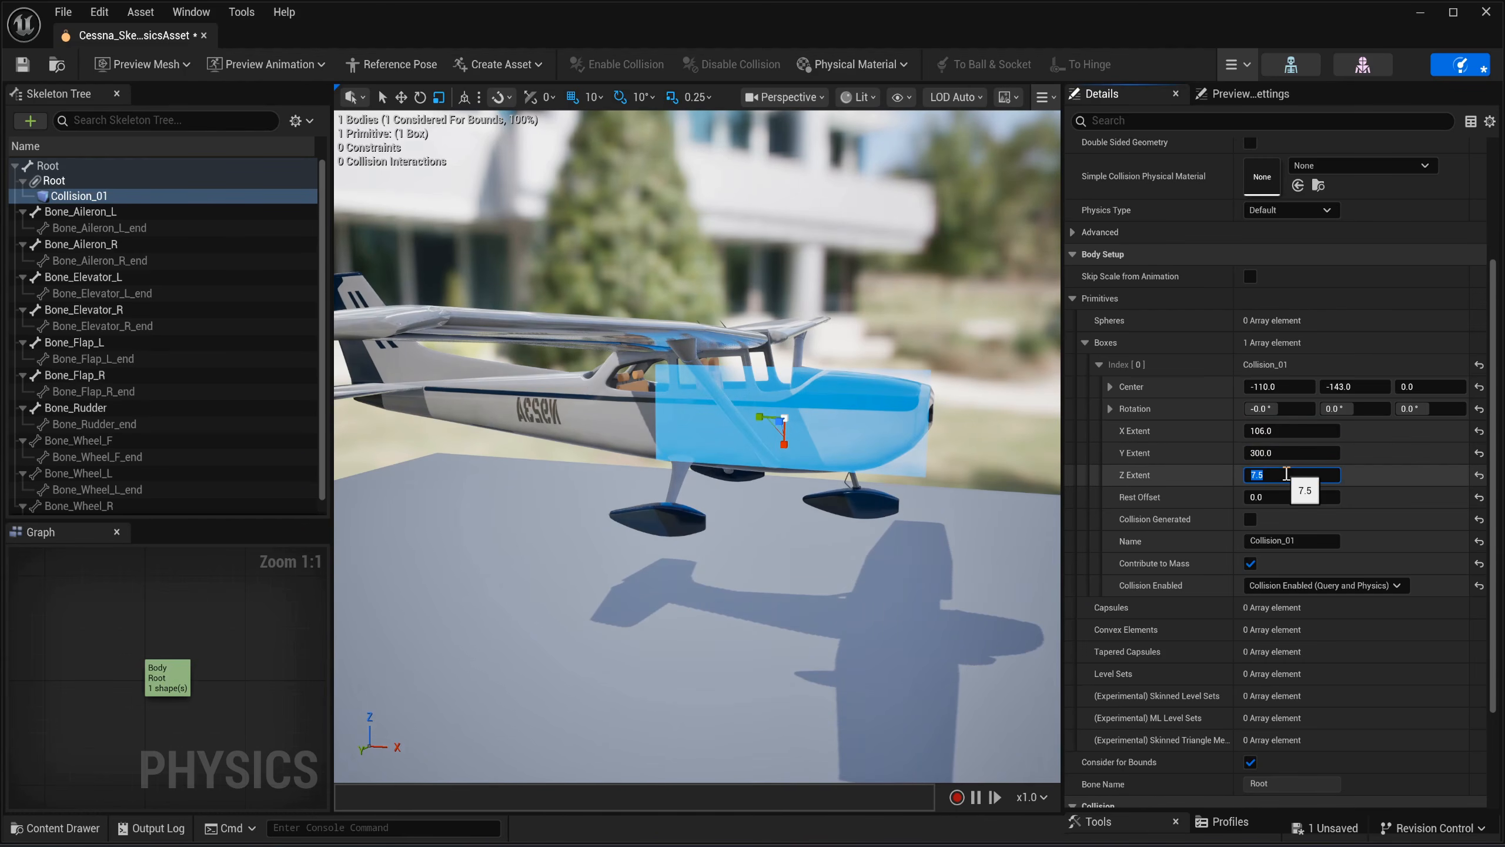
text(106)
key(Return)
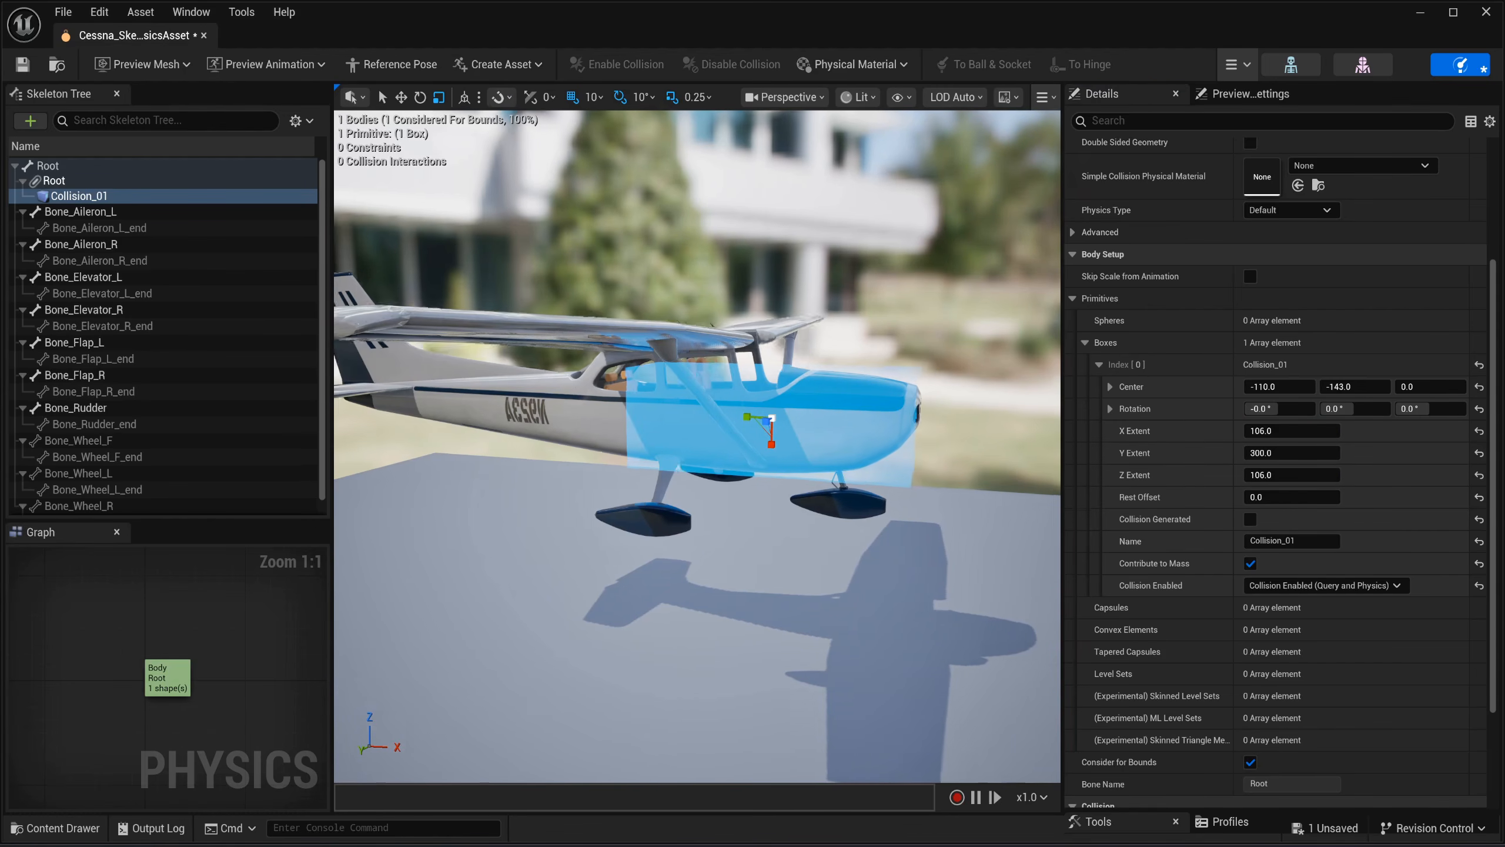
Examine from the front how the Collision_01 box encloses the aircraft's nose and cabin.
key(d)
right_drag(697, 446, 593, 437)
key(a)
key(w)
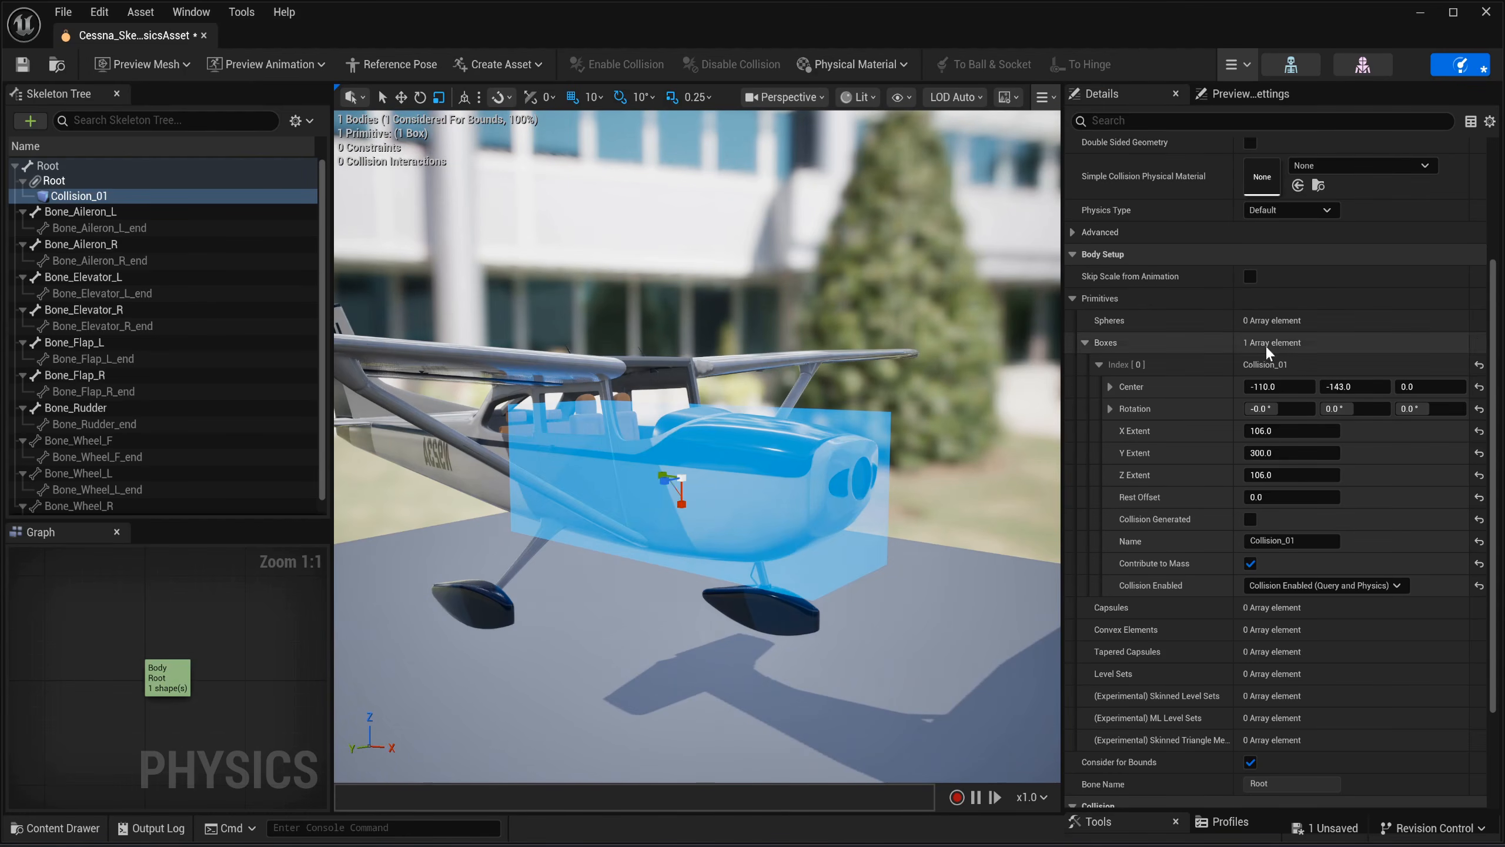
key(d)
right_drag(733, 445, 785, 398)
key(a)
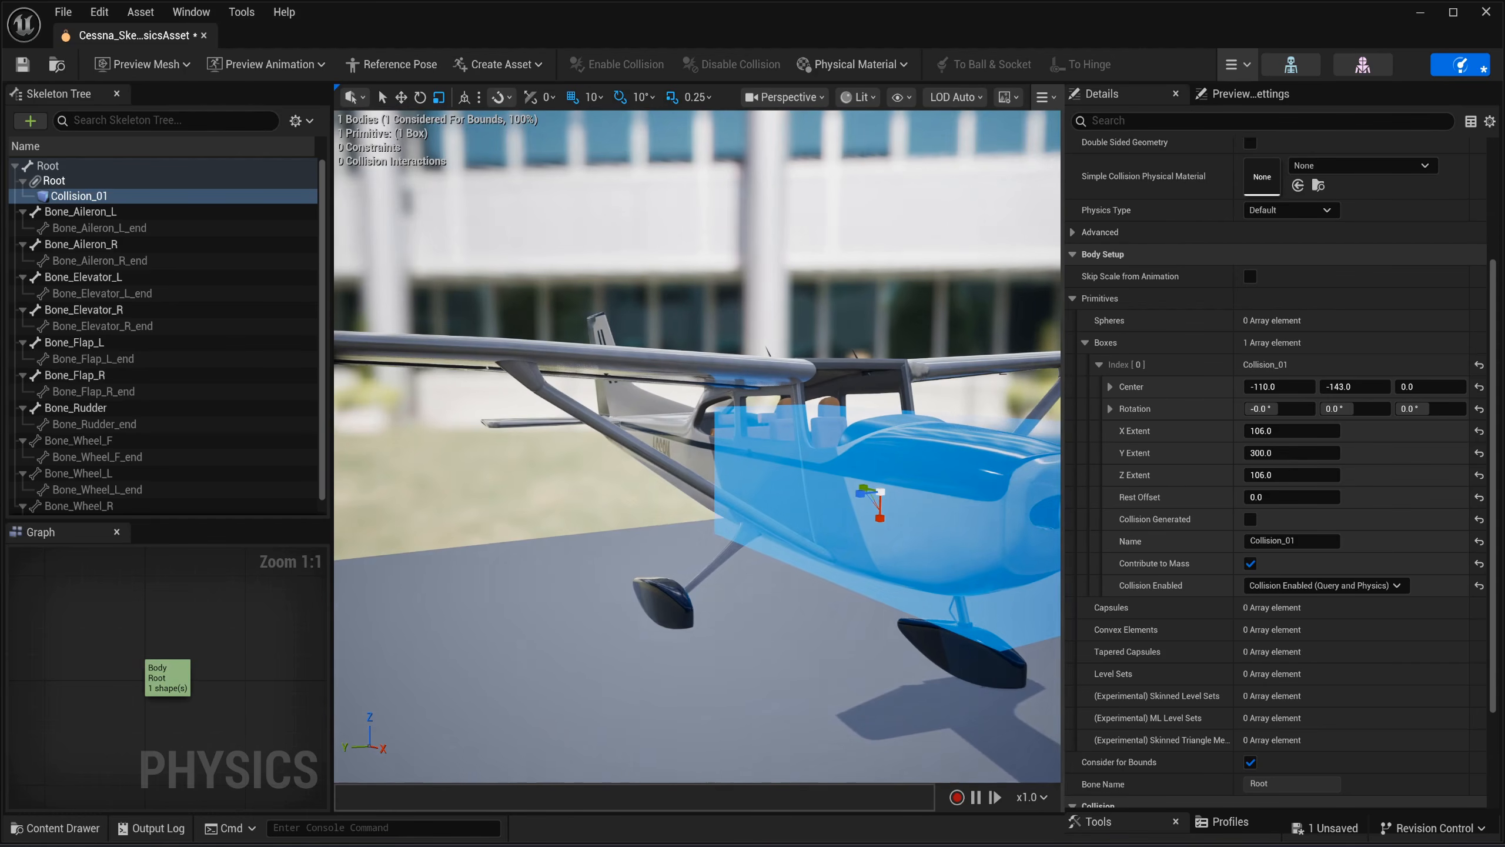
Add another box collision primitive to the Root body.
click(54, 181)
click(30, 122)
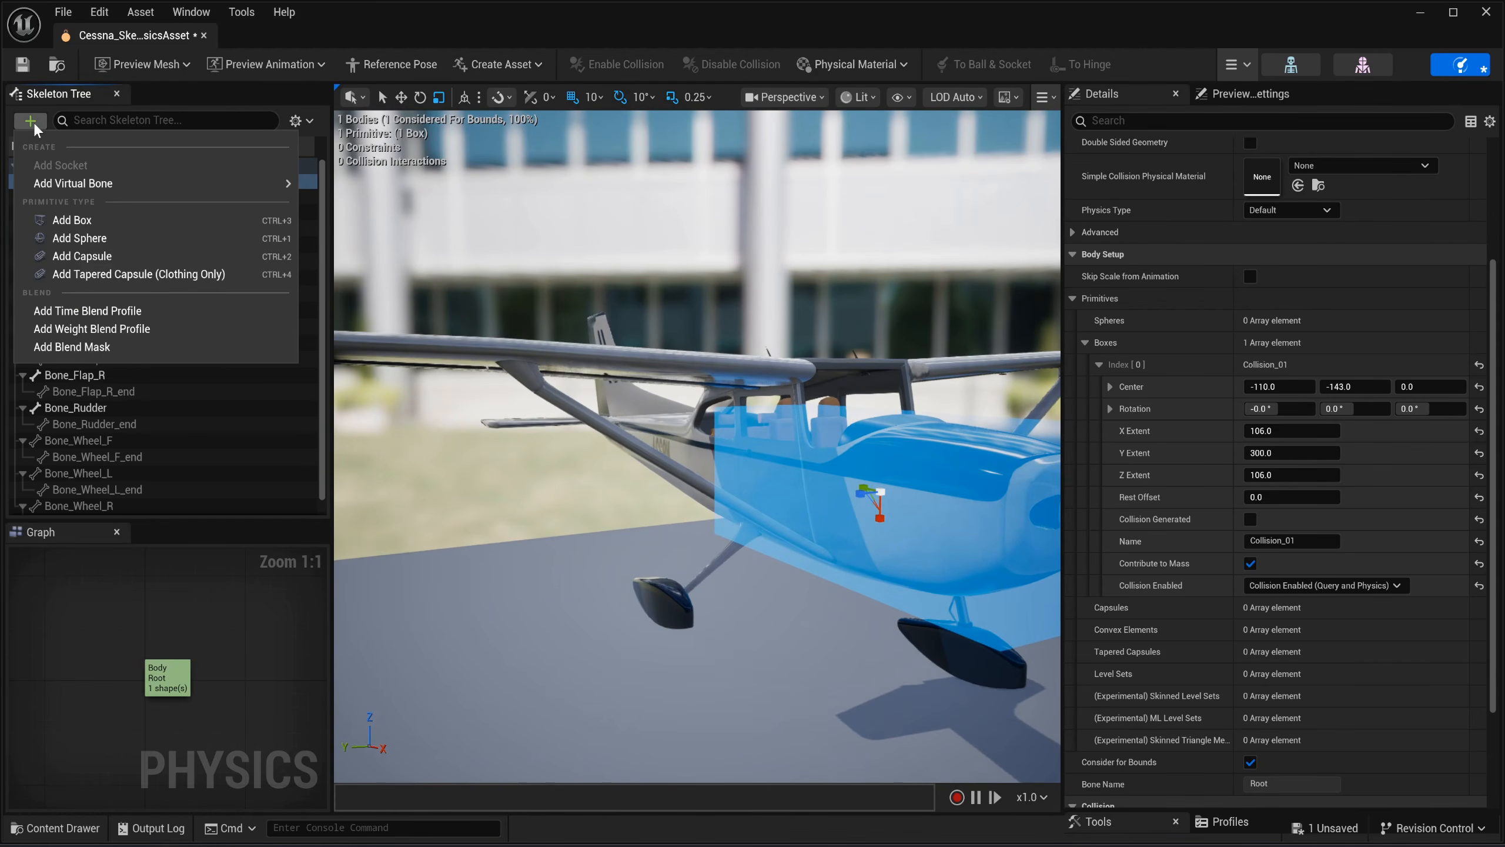
click(97, 219)
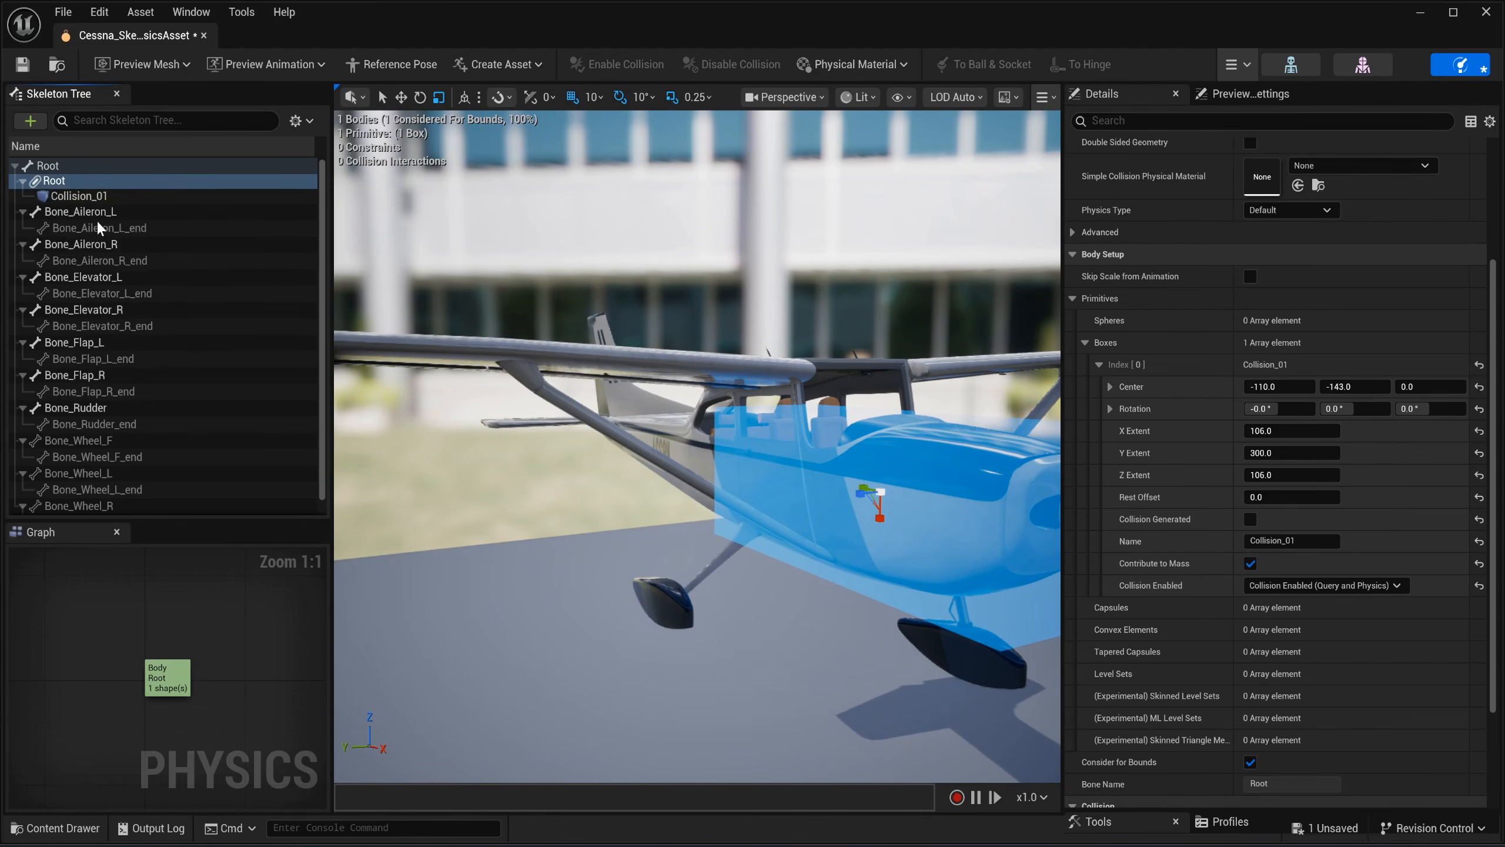
Rename the newly added Root_box primitive as Collision_02.
click(109, 211)
click(110, 212)
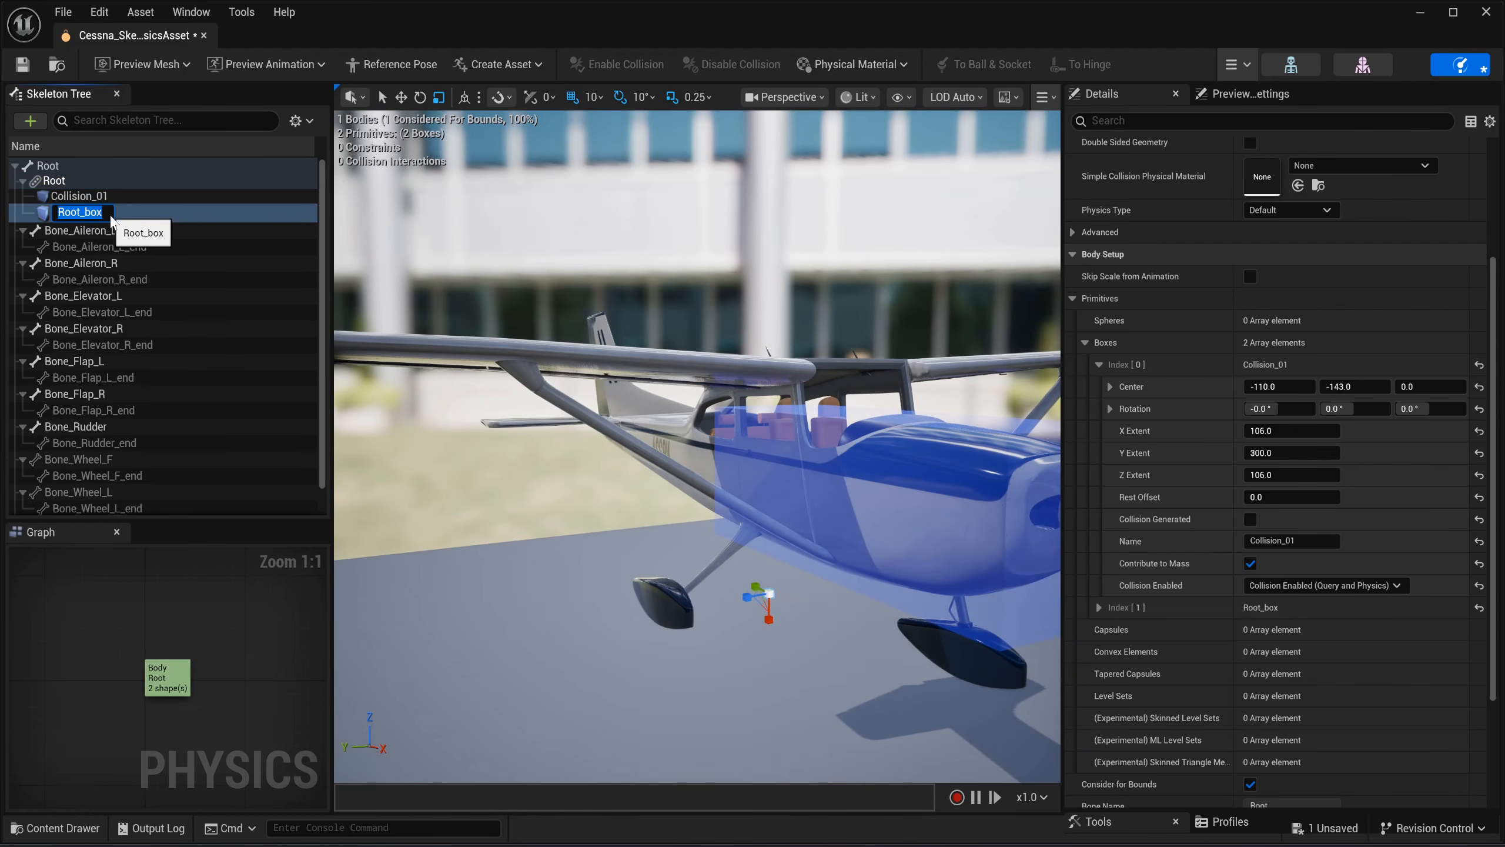
text(Collisi)
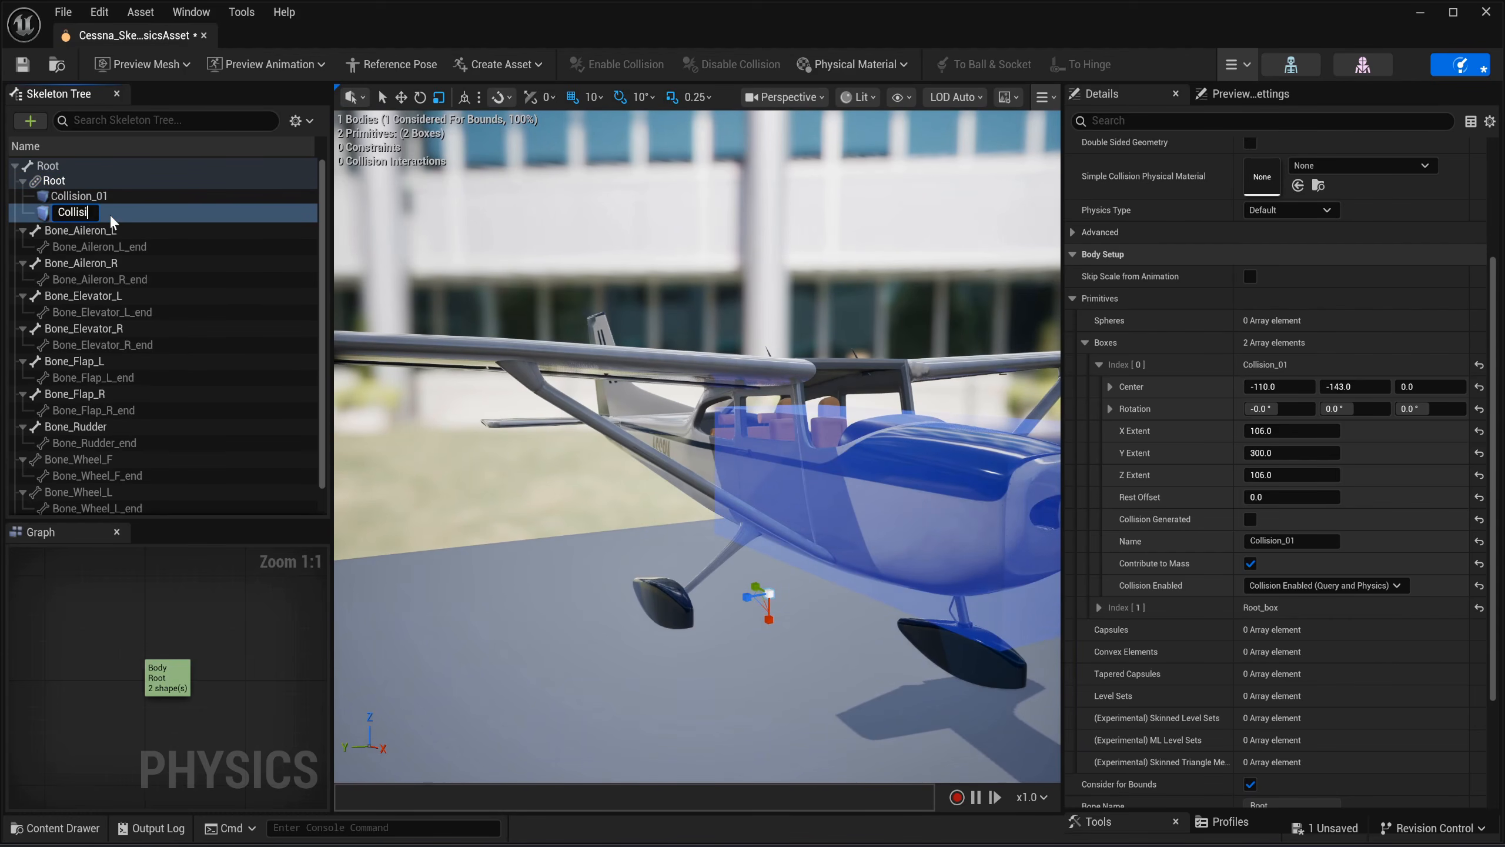
text(on_02)
key(Return)
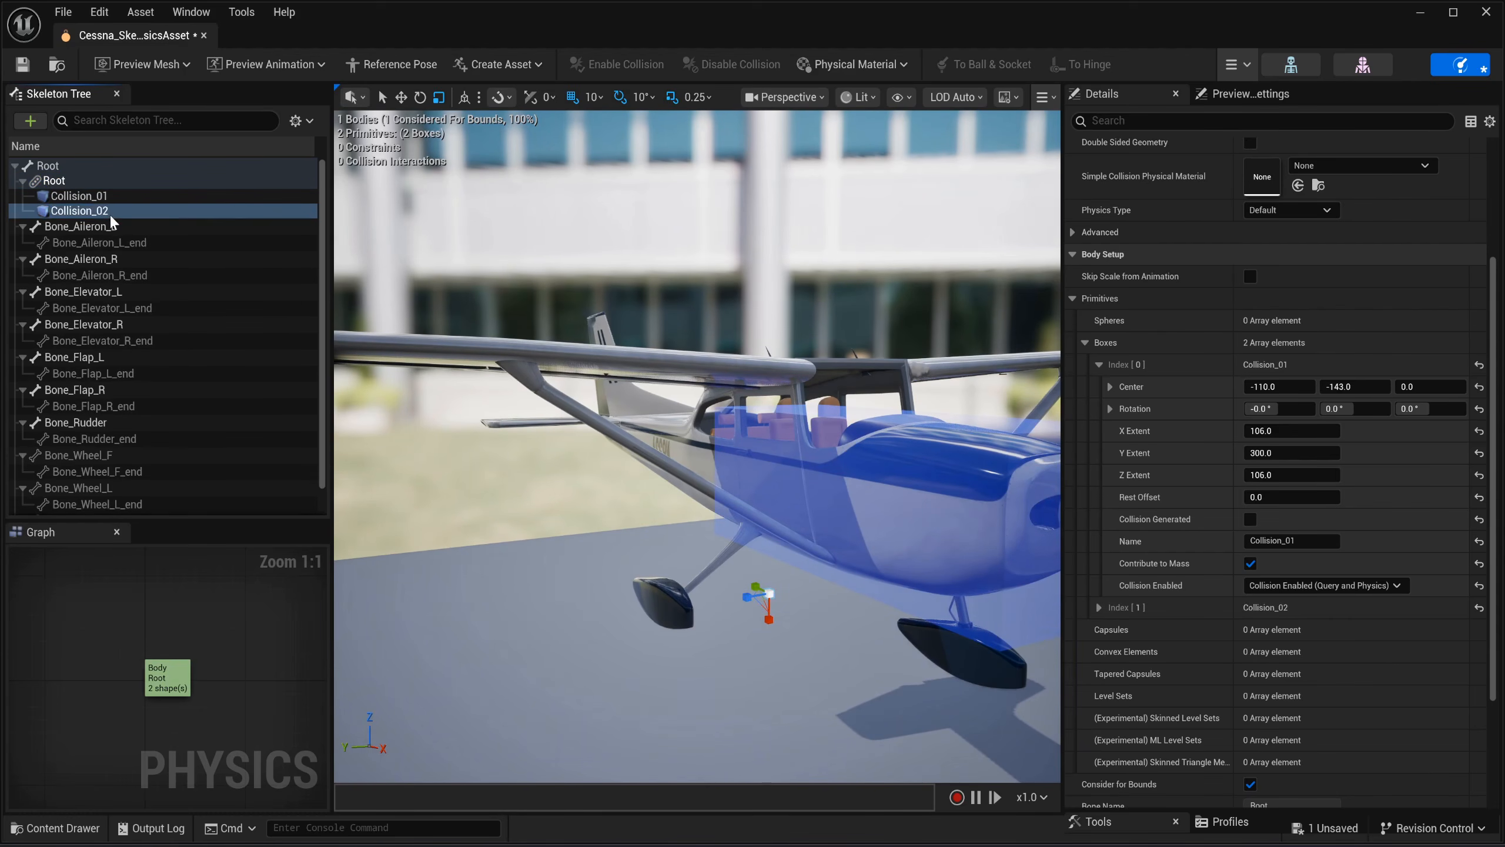
Set the Collision_02 box's center to X -130.9 and Y 381.6.
scroll(1172, 442, down, 5)
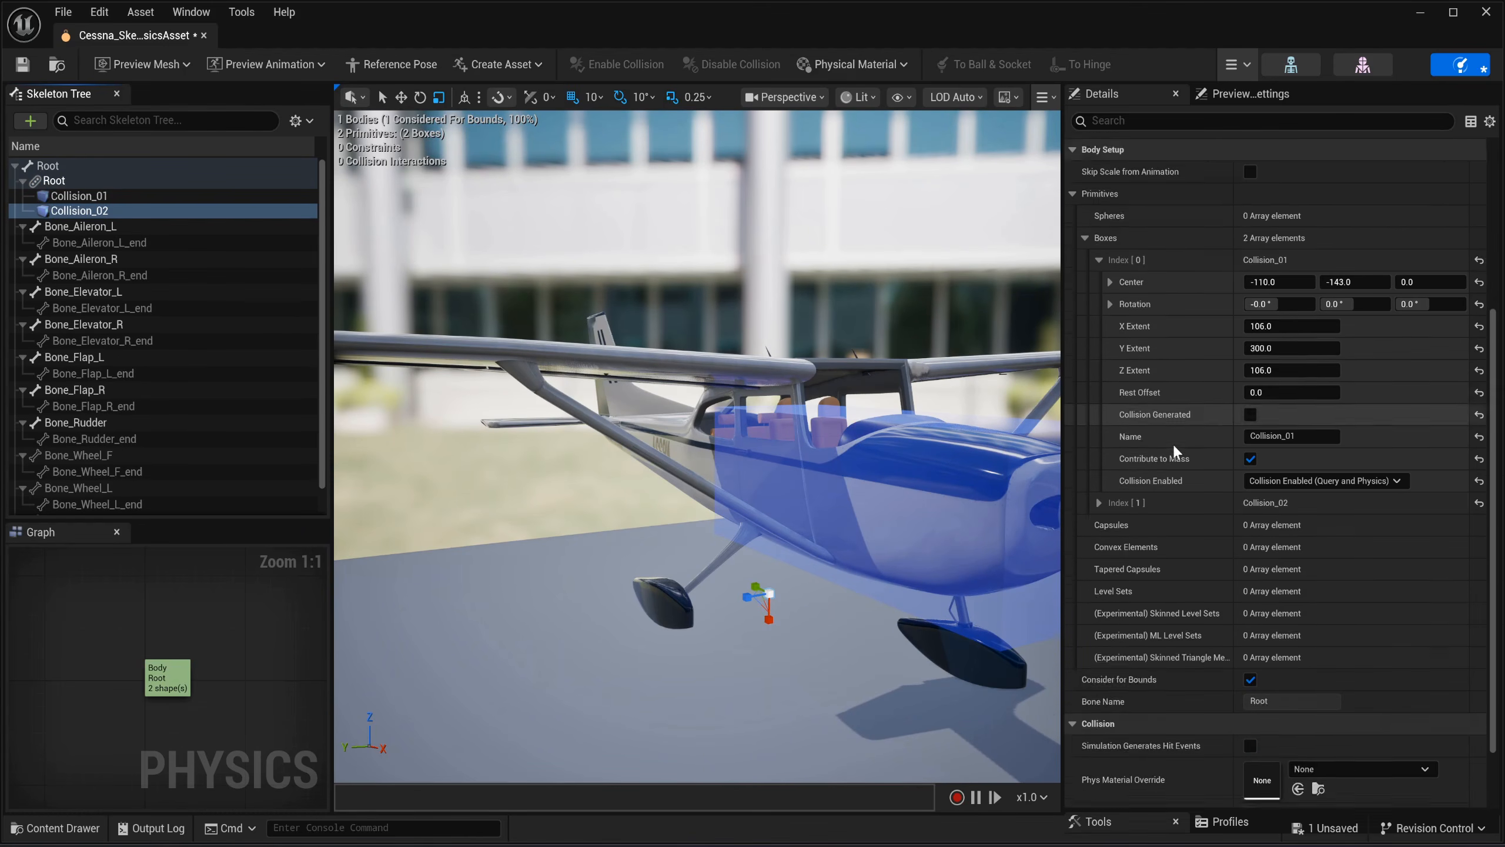
click(1099, 476)
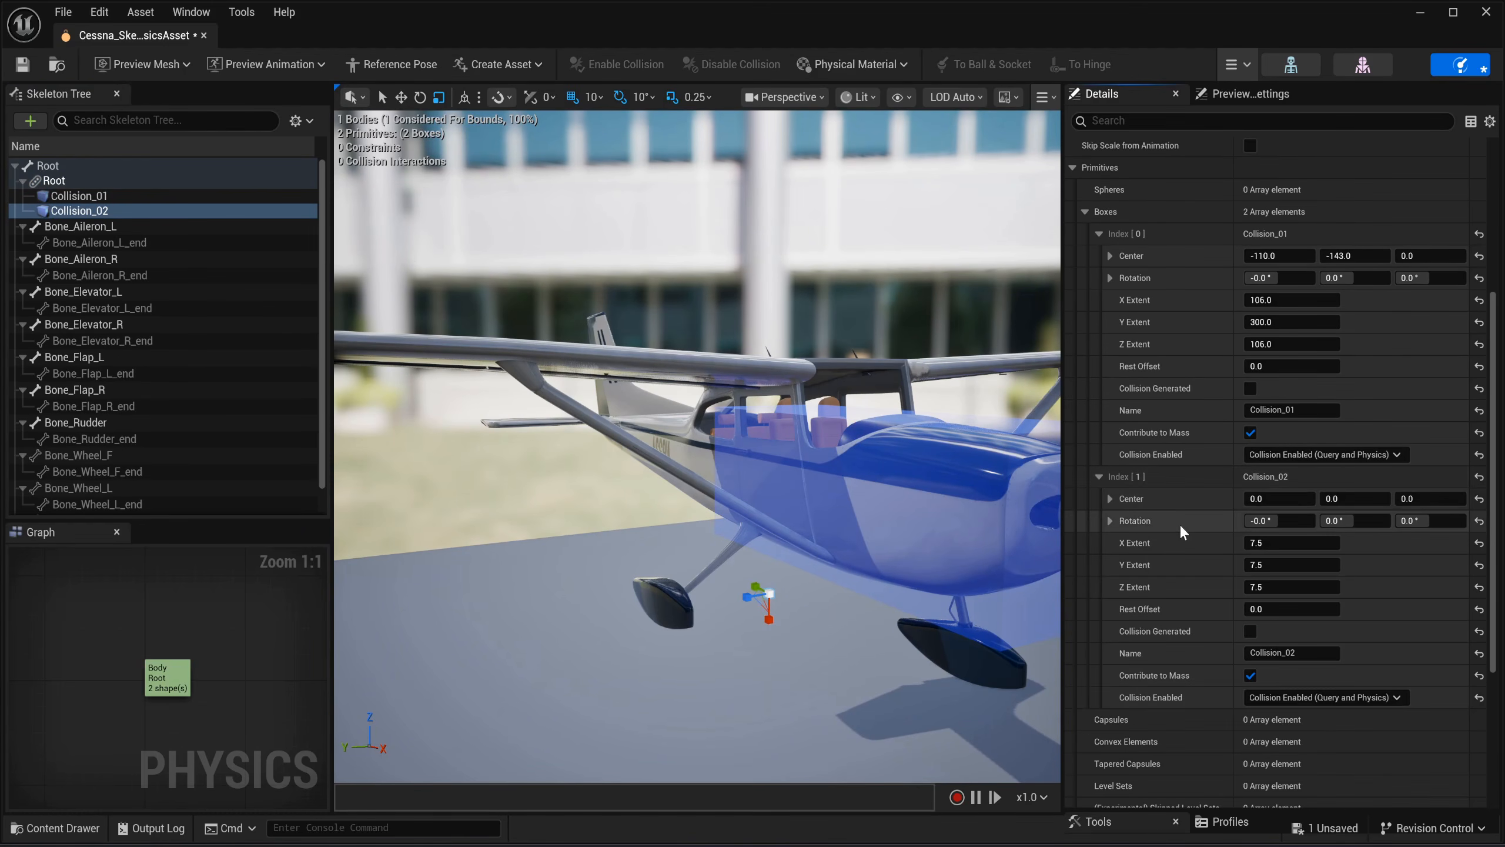
scroll(1178, 522, down, 4)
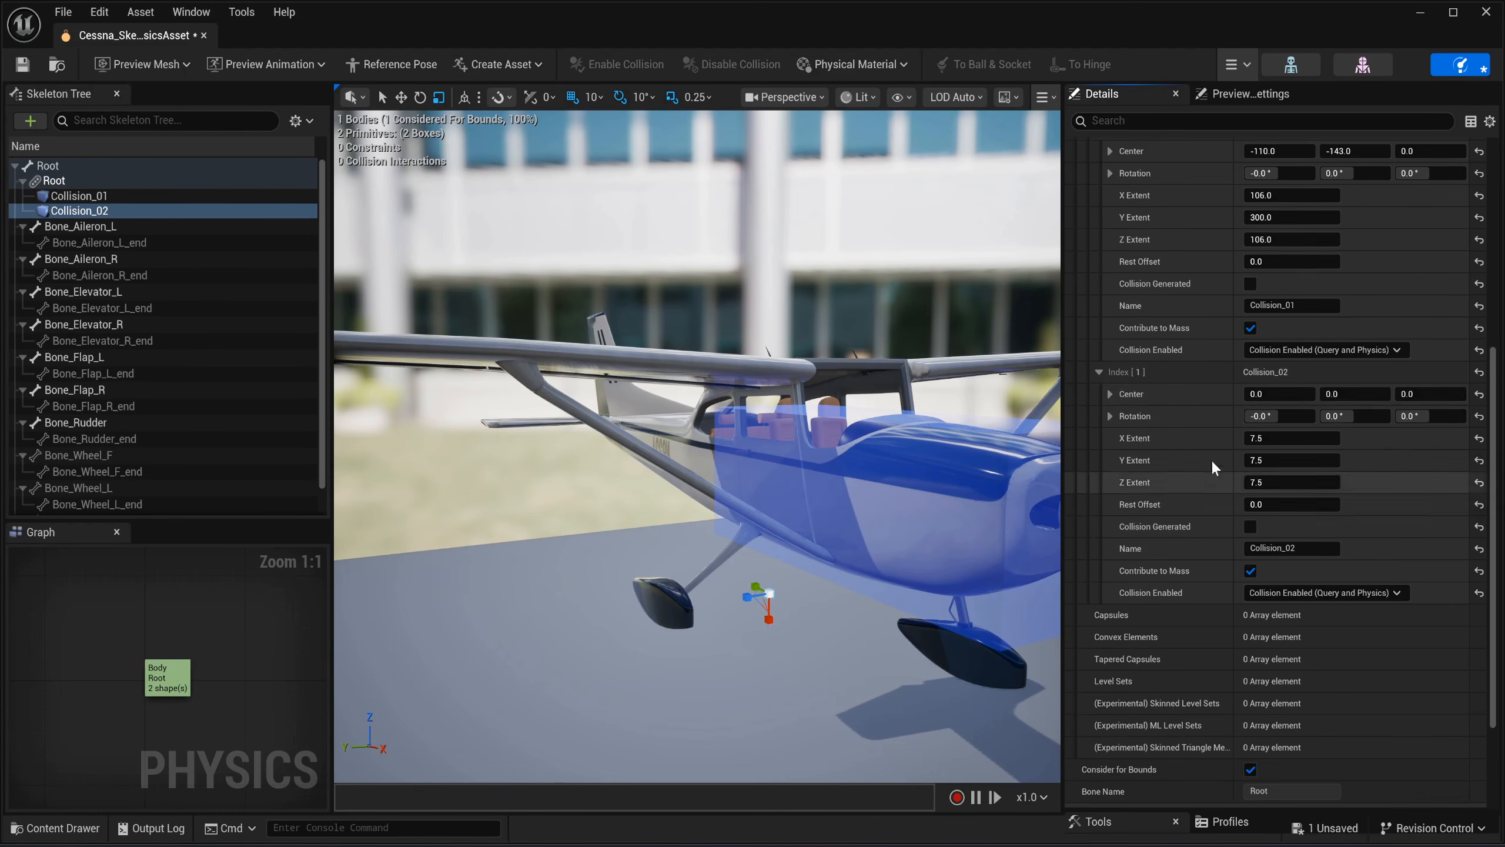
click(1258, 395)
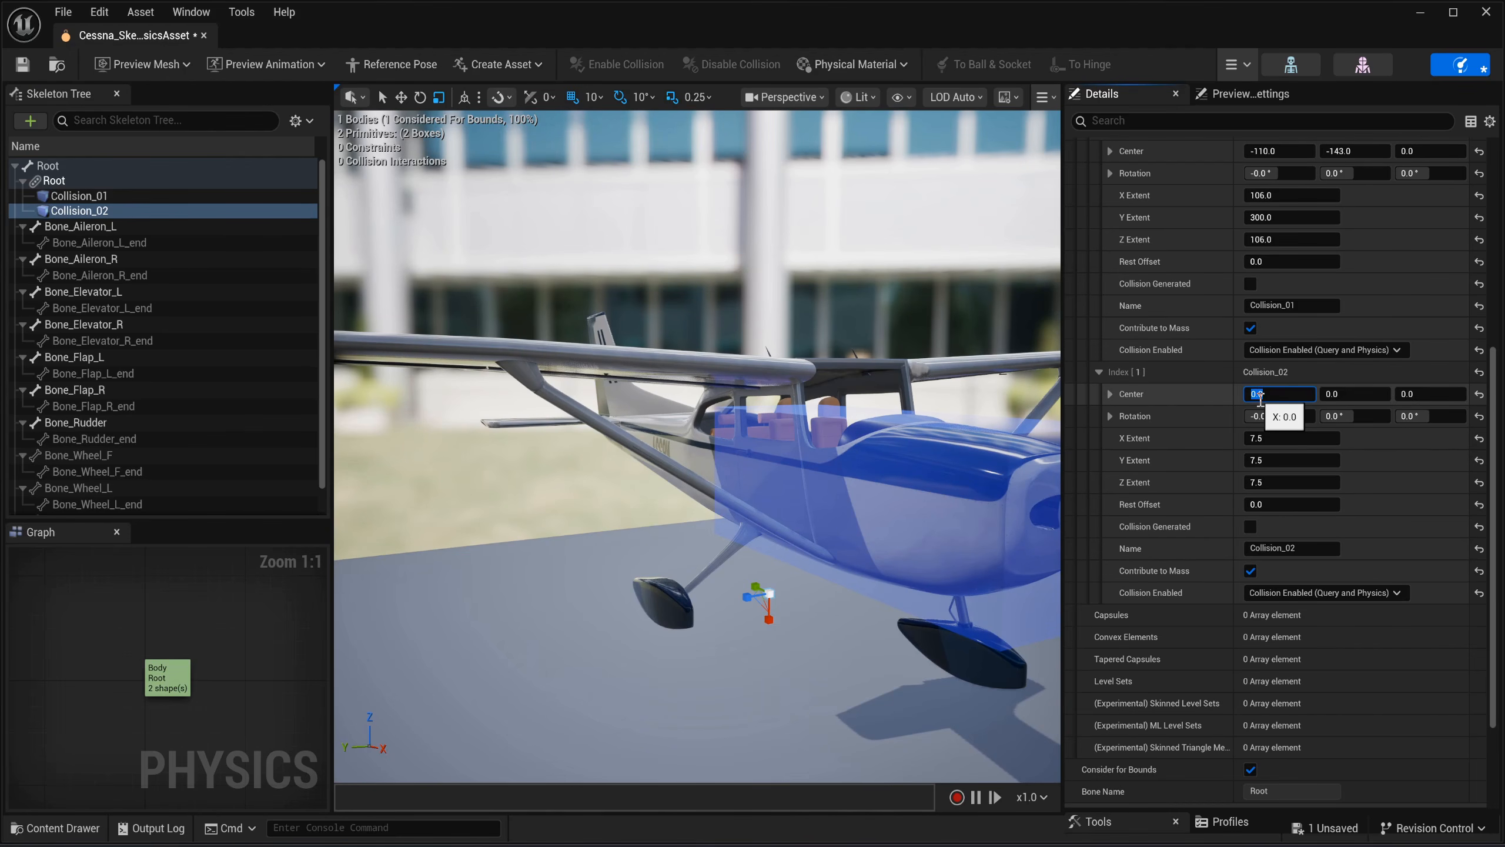
text(-)
text(130.9)
key(Return)
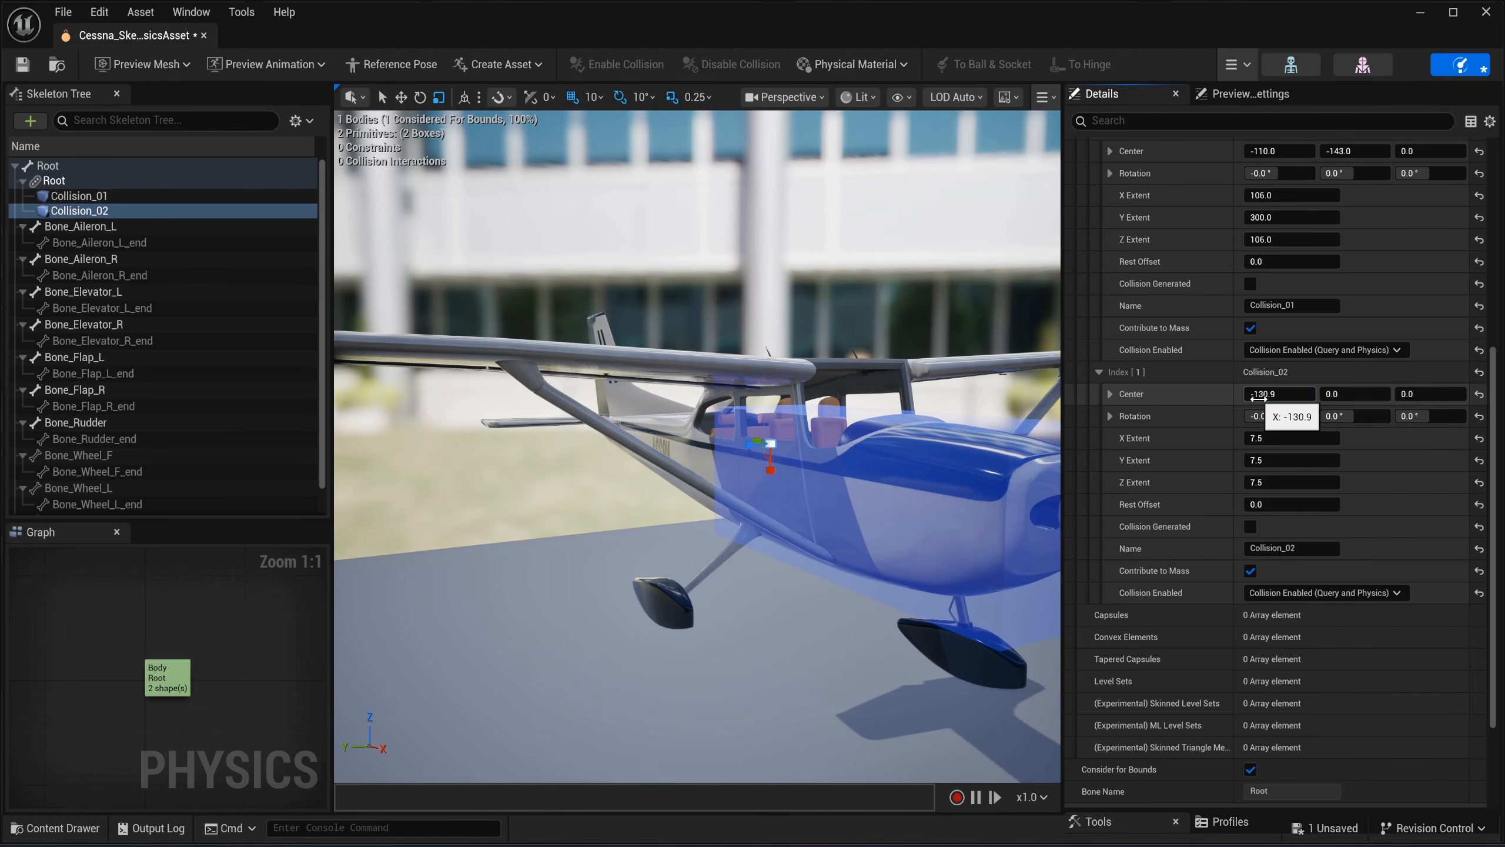
click(1340, 394)
text(381.6)
key(Return)
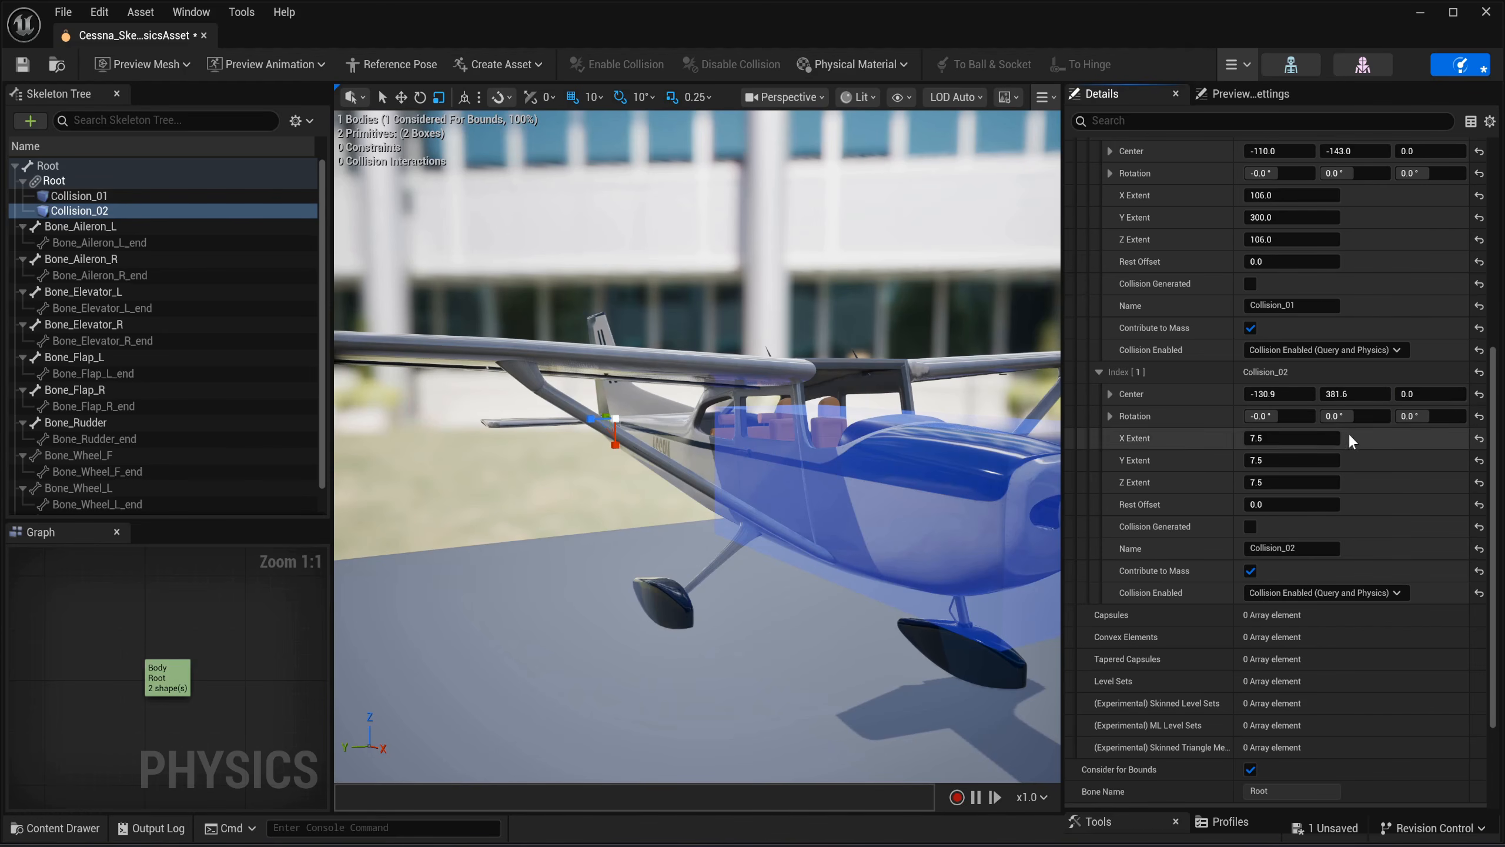
Set the Collision_02 box's extents to X 3, Y 102 and Z 347.
click(1283, 437)
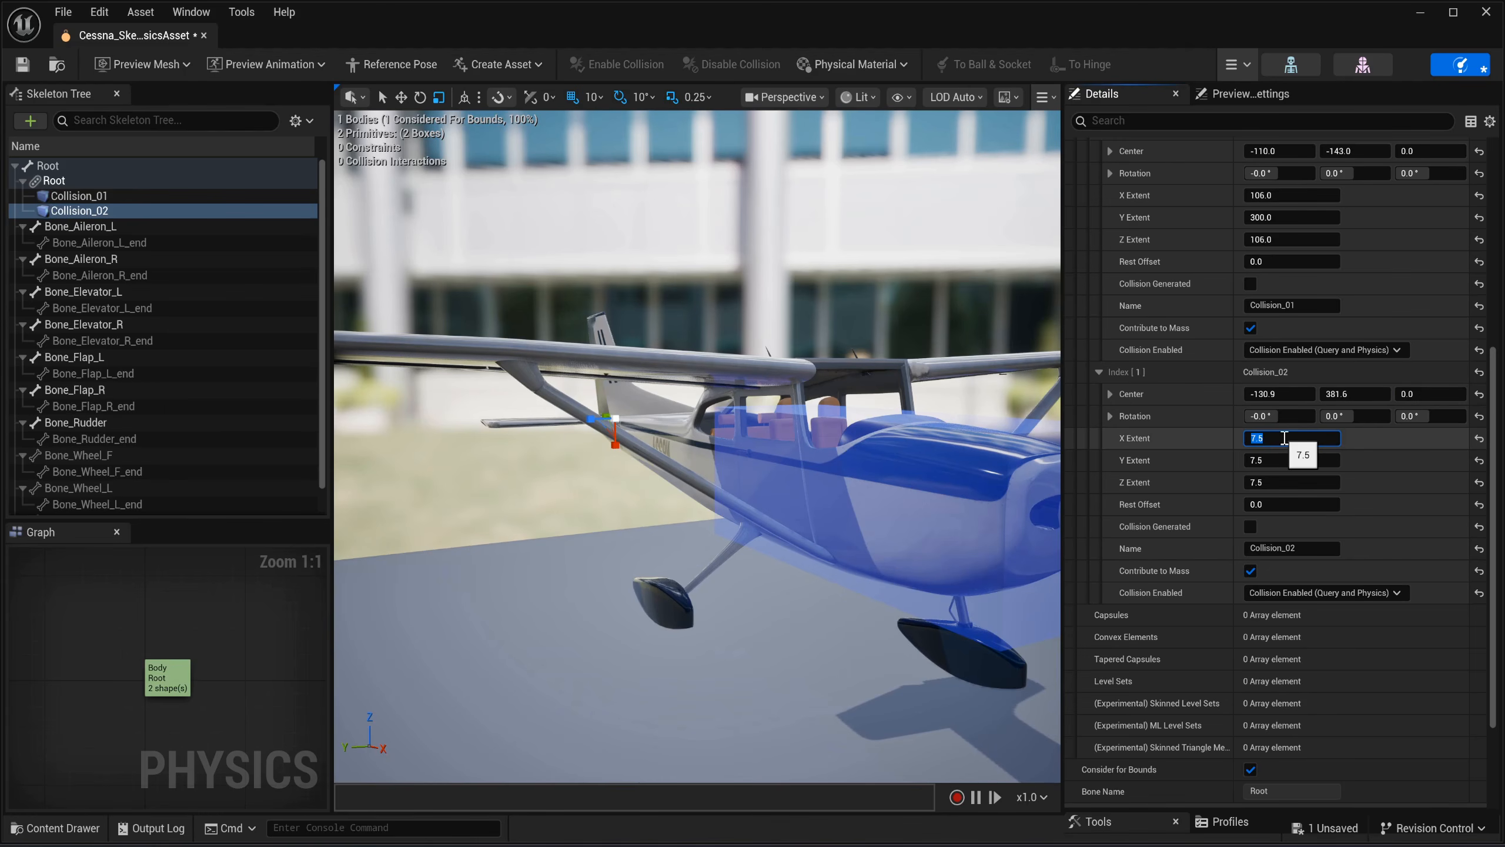
text(3)
key(Return)
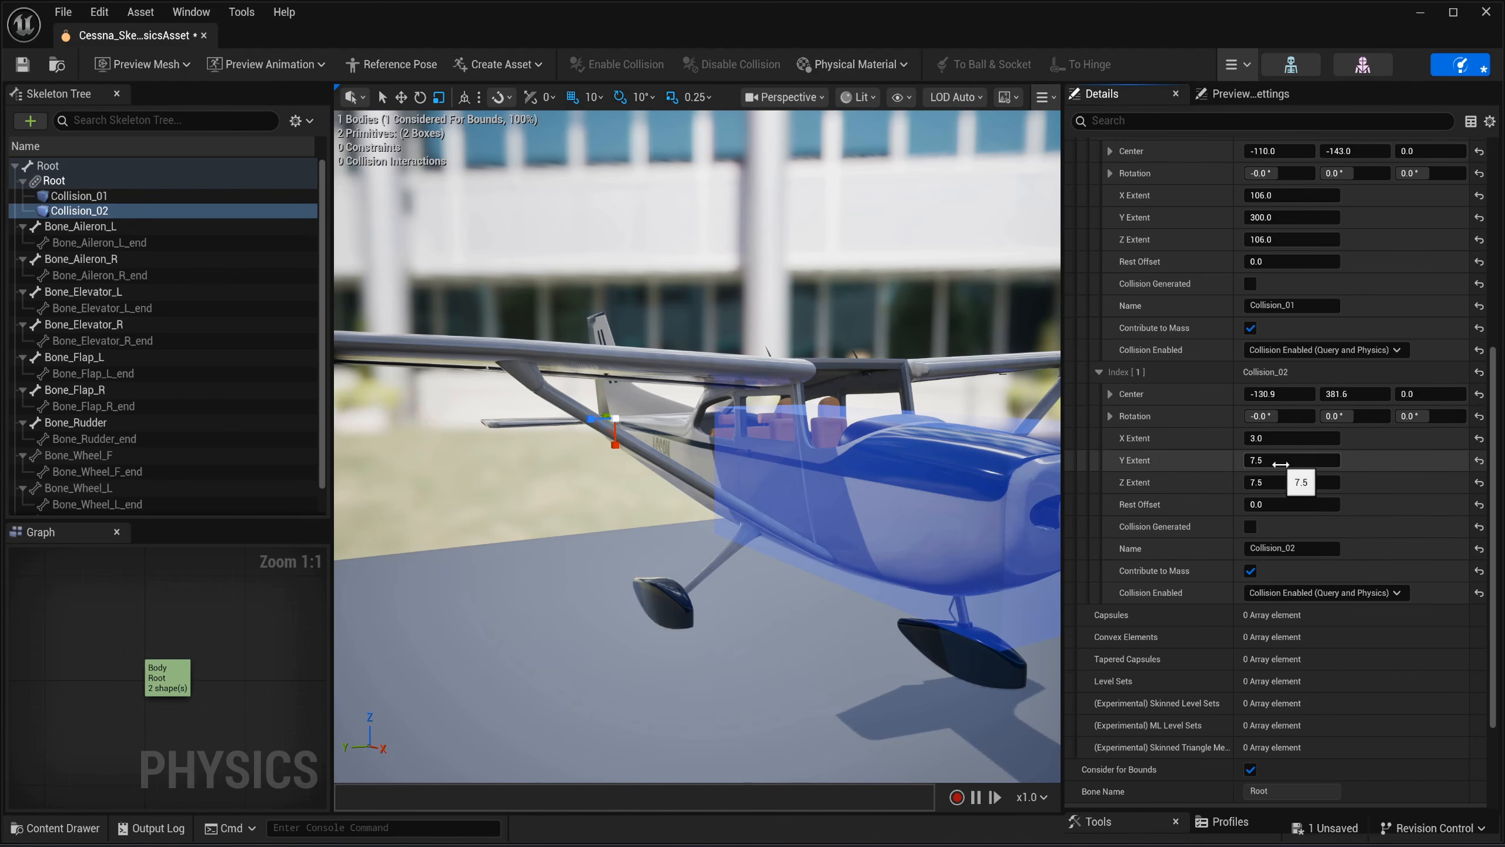
click(1281, 464)
text(102)
click(1295, 483)
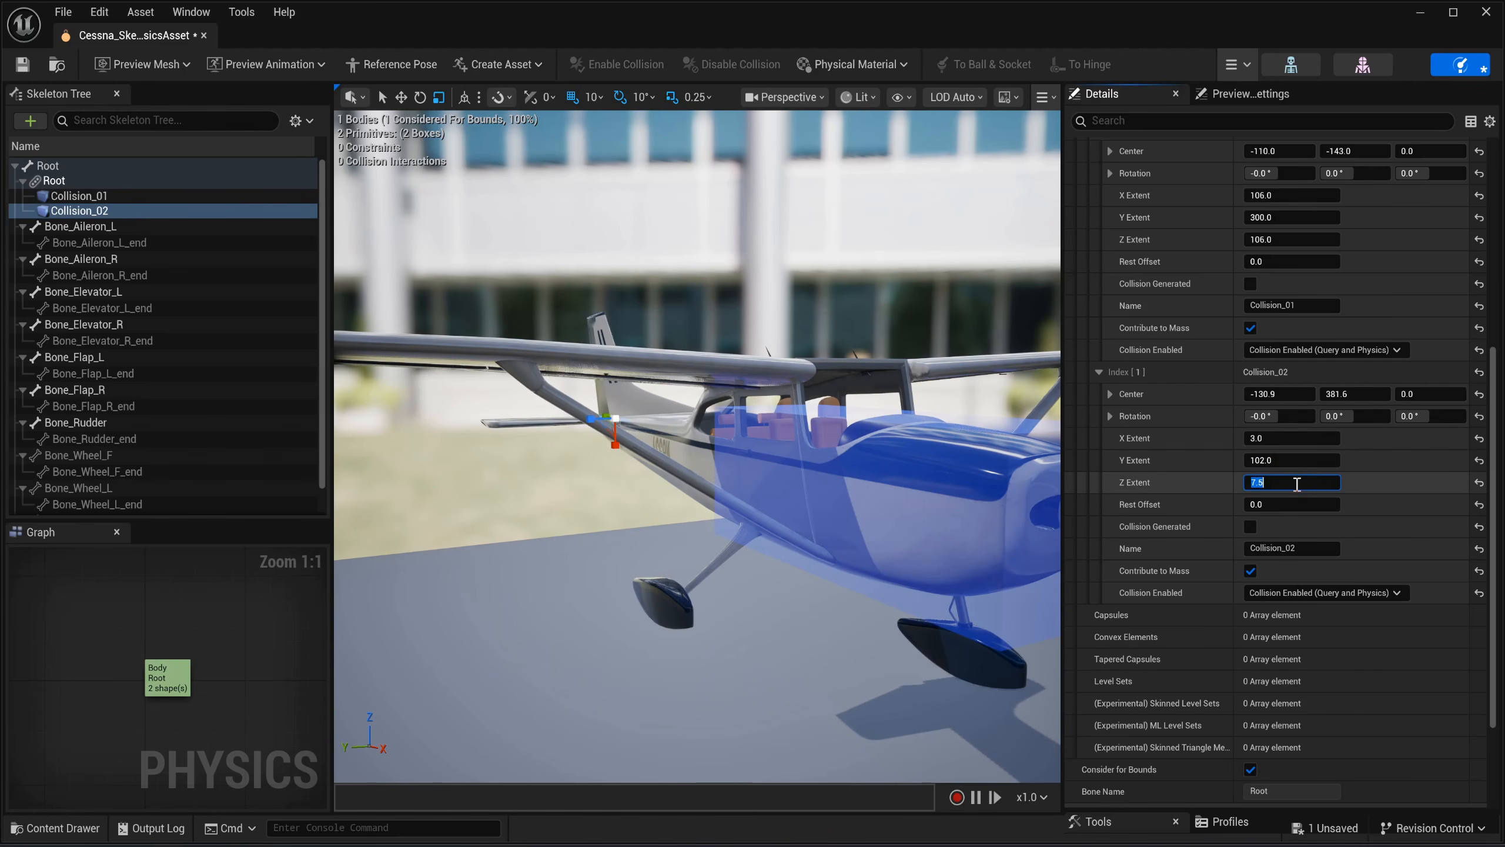
text(347)
key(Return)
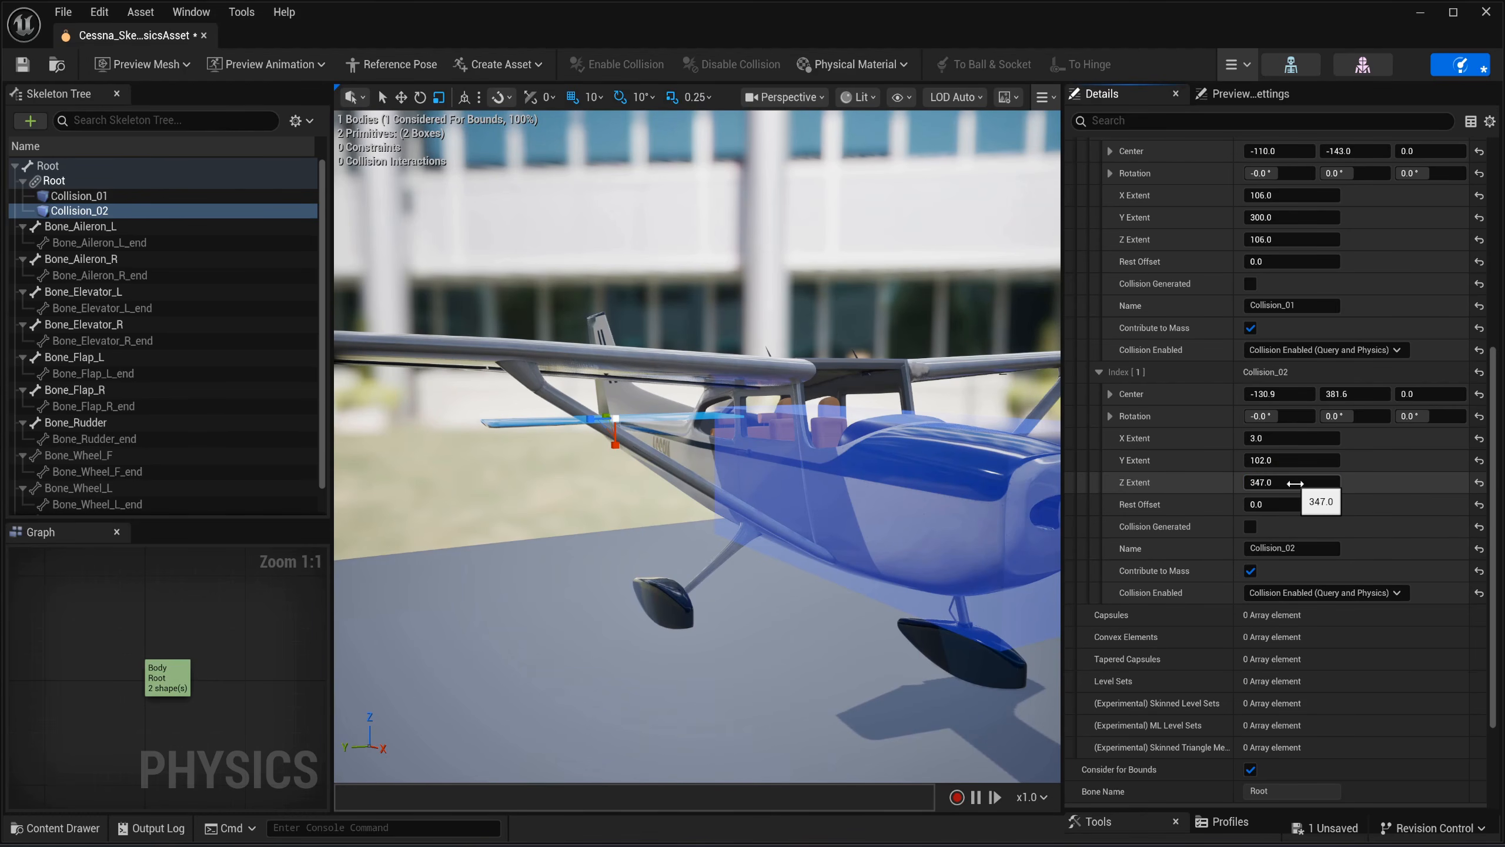
Add a third box collision primitive to the Root body.
right_drag(455, 503, 706, 547)
key(q)
key(d)
key(q)
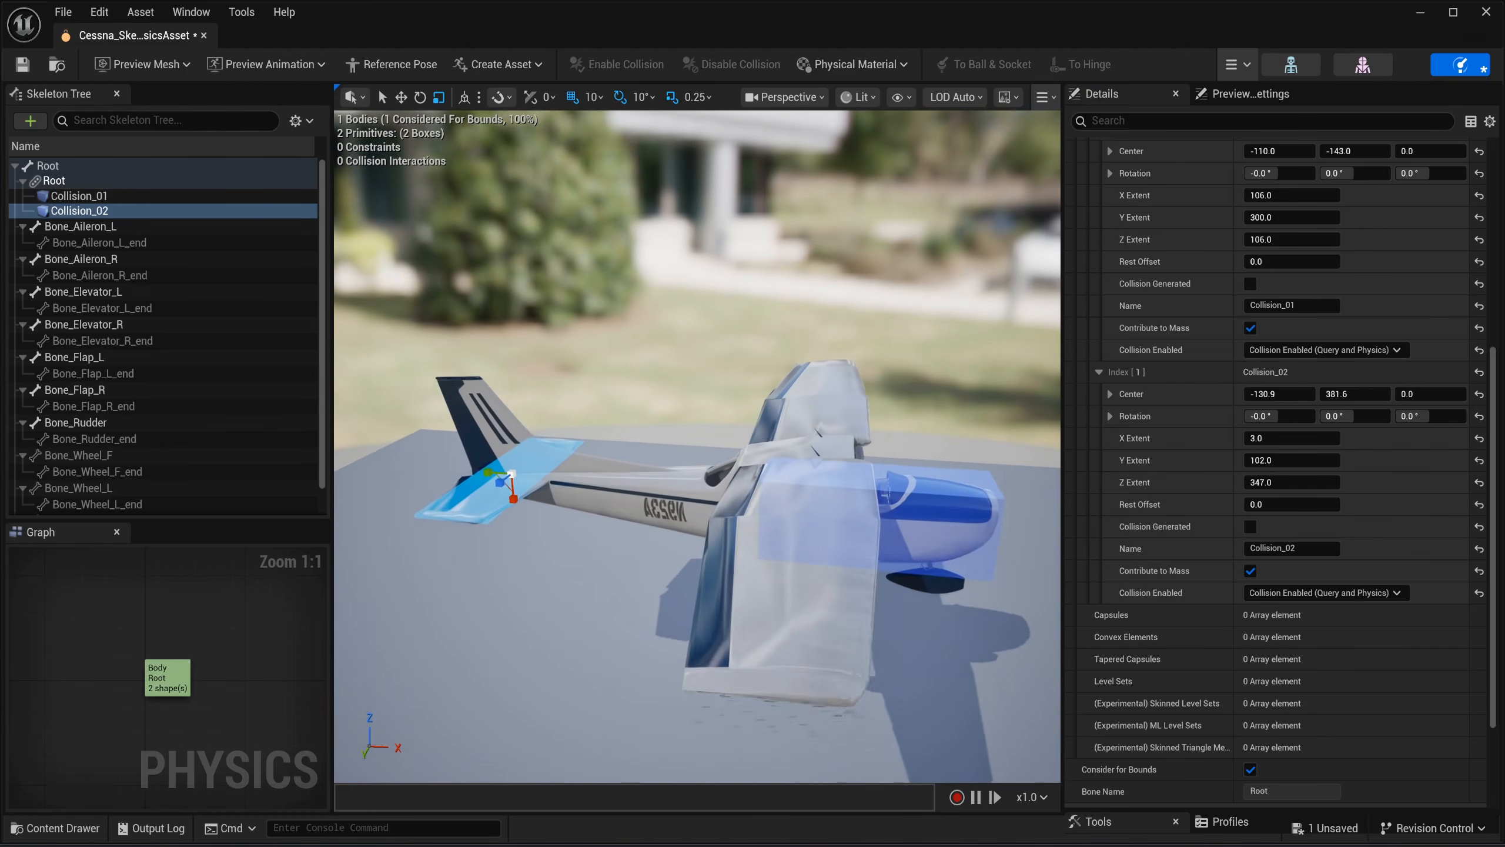
click(110, 183)
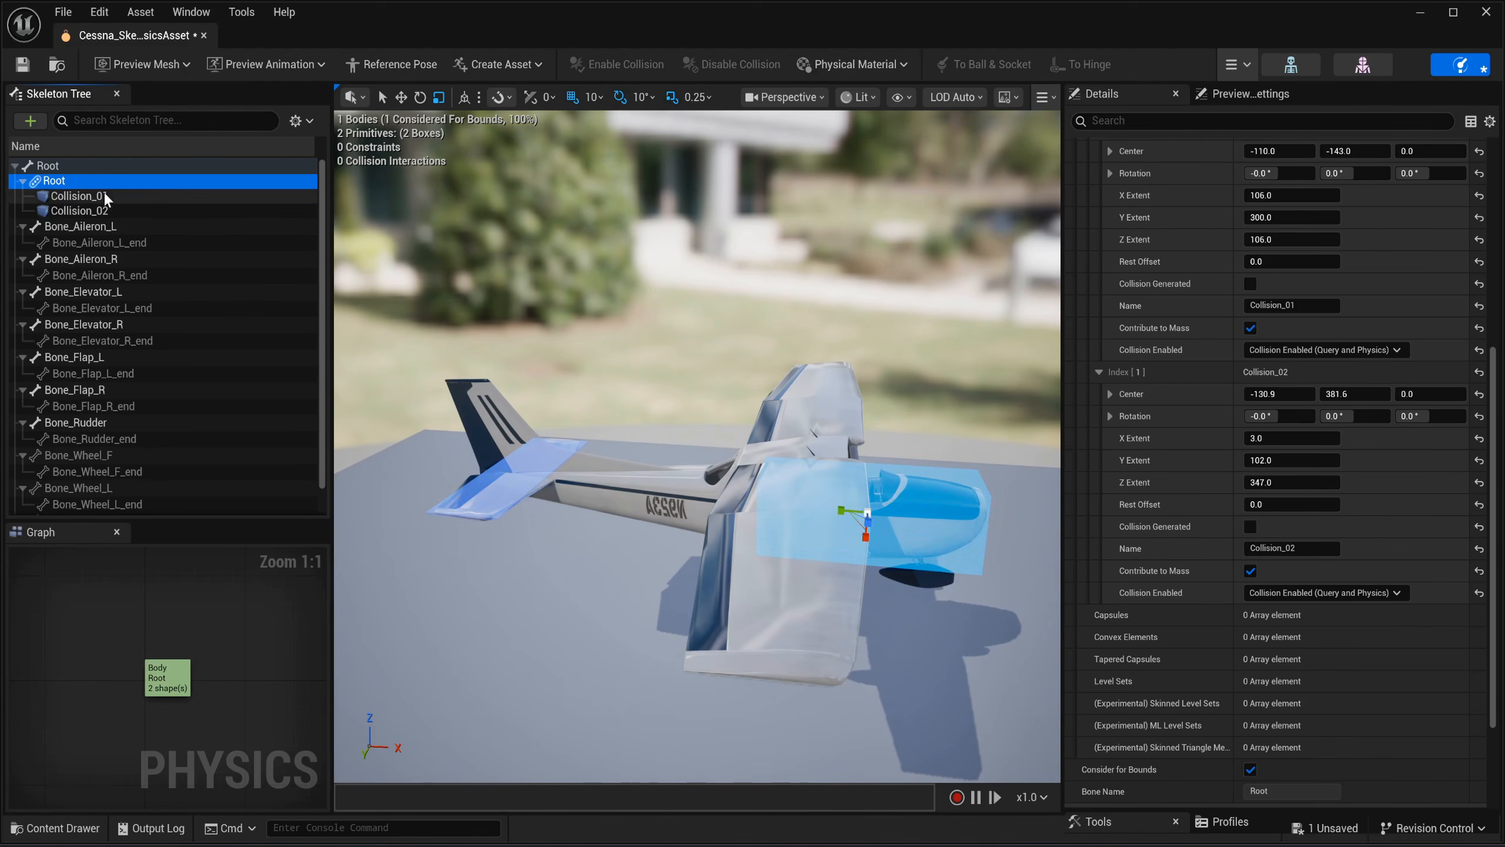
click(30, 121)
click(80, 218)
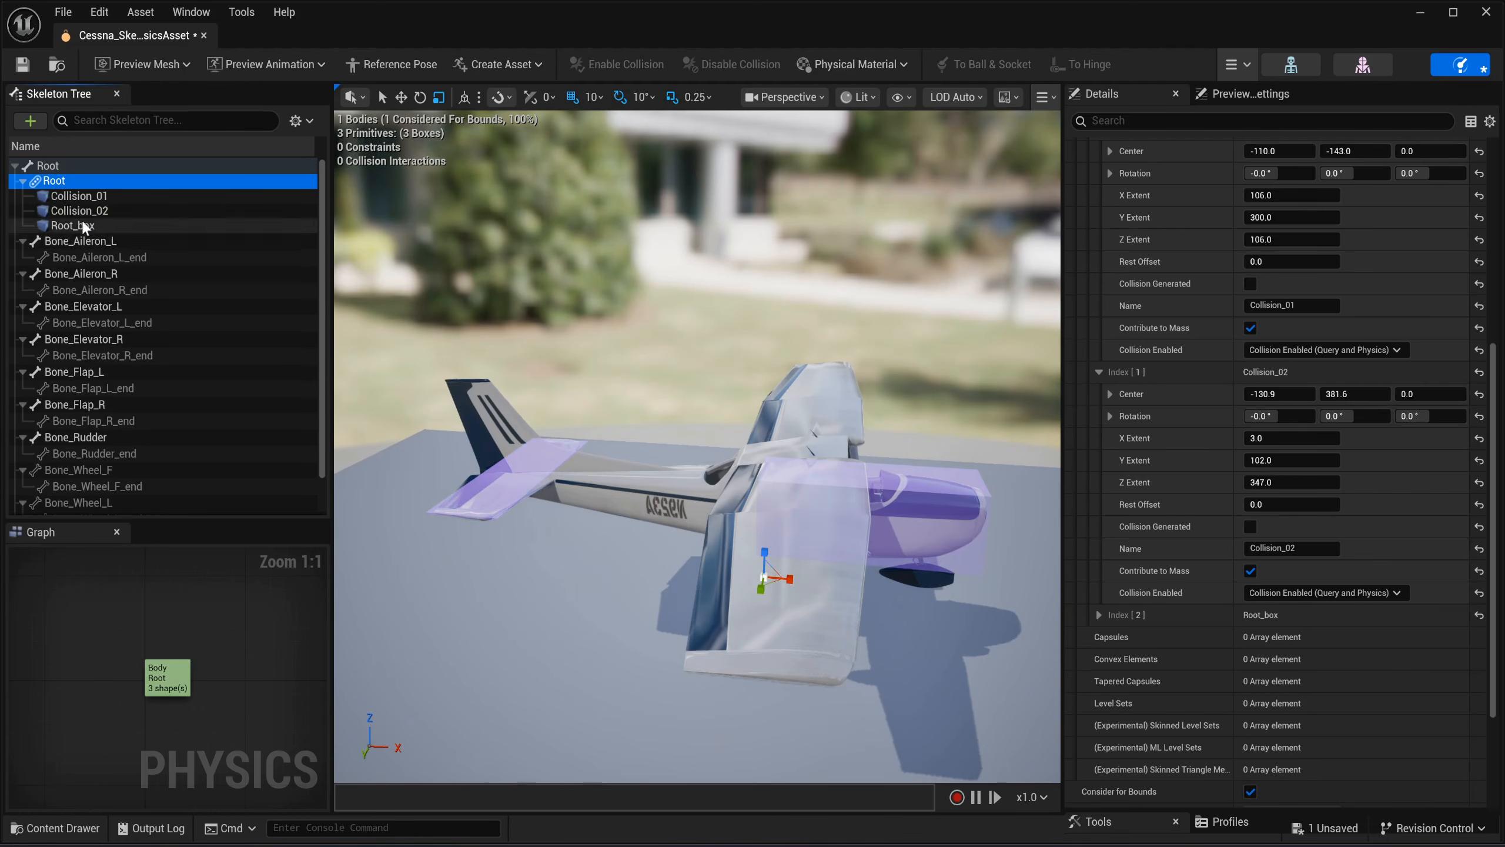
Rename the new Root_box primitive as Collision_03.
click(112, 225)
key(F2)
text(C)
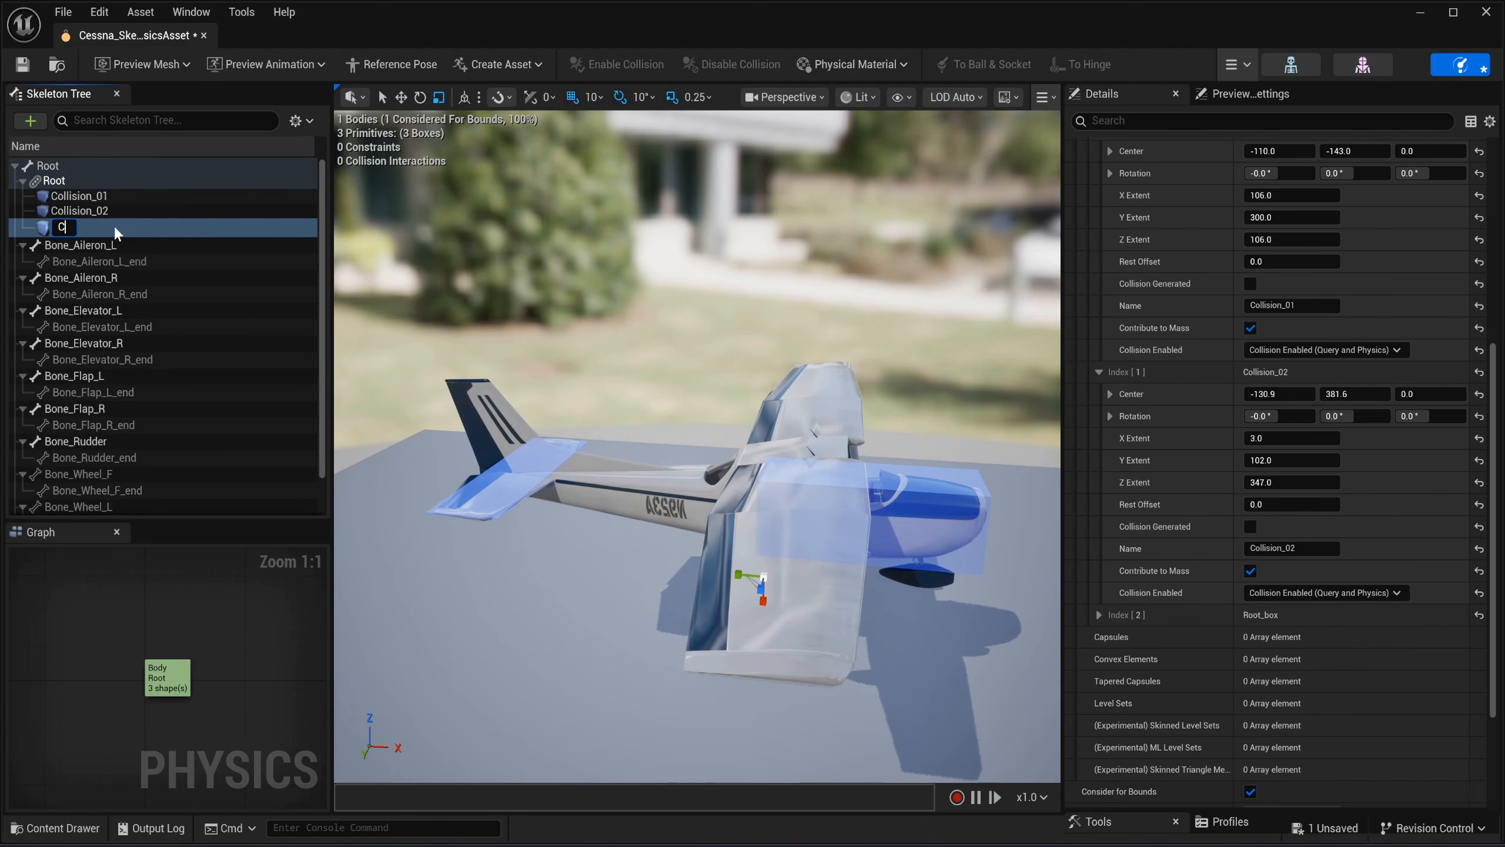
text(ollision_03)
key(Return)
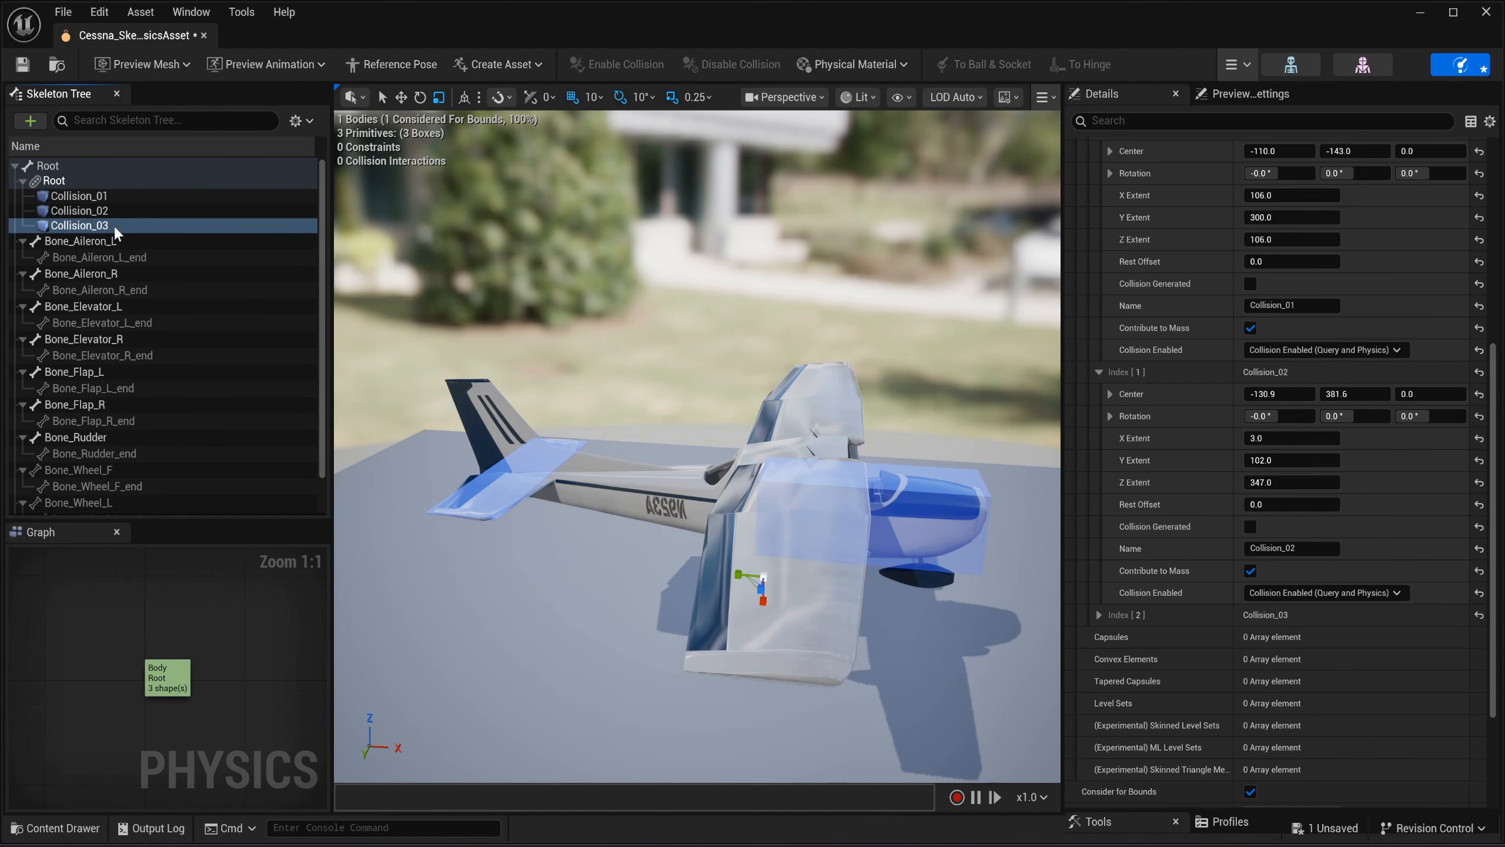
Set the Collision_03 box's center to X -204.6 and Y 423.
scroll(1139, 487, down, 3)
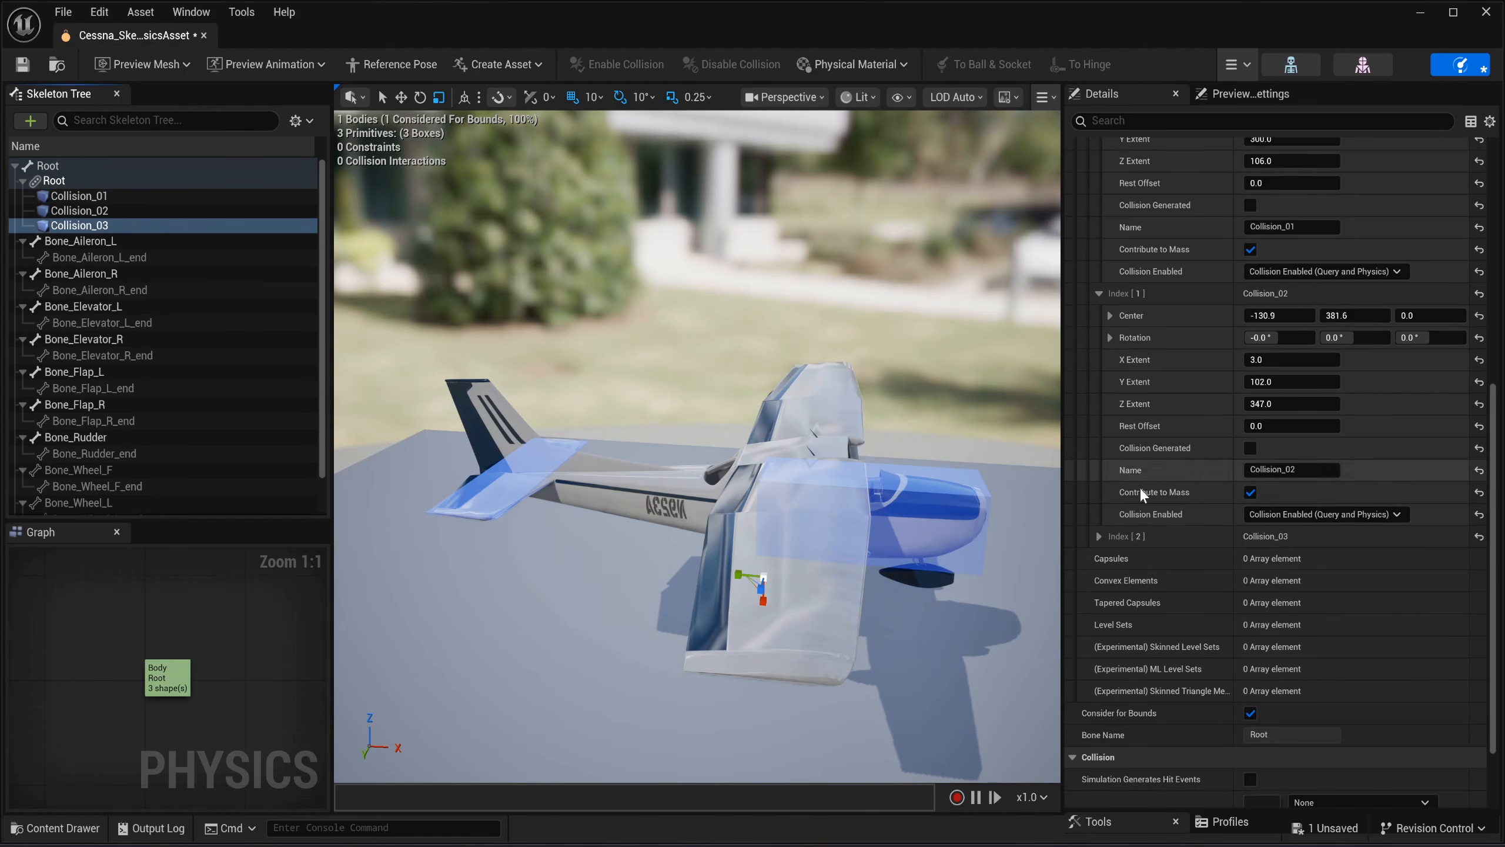
click(1097, 536)
scroll(1151, 445, down, 5)
click(1268, 427)
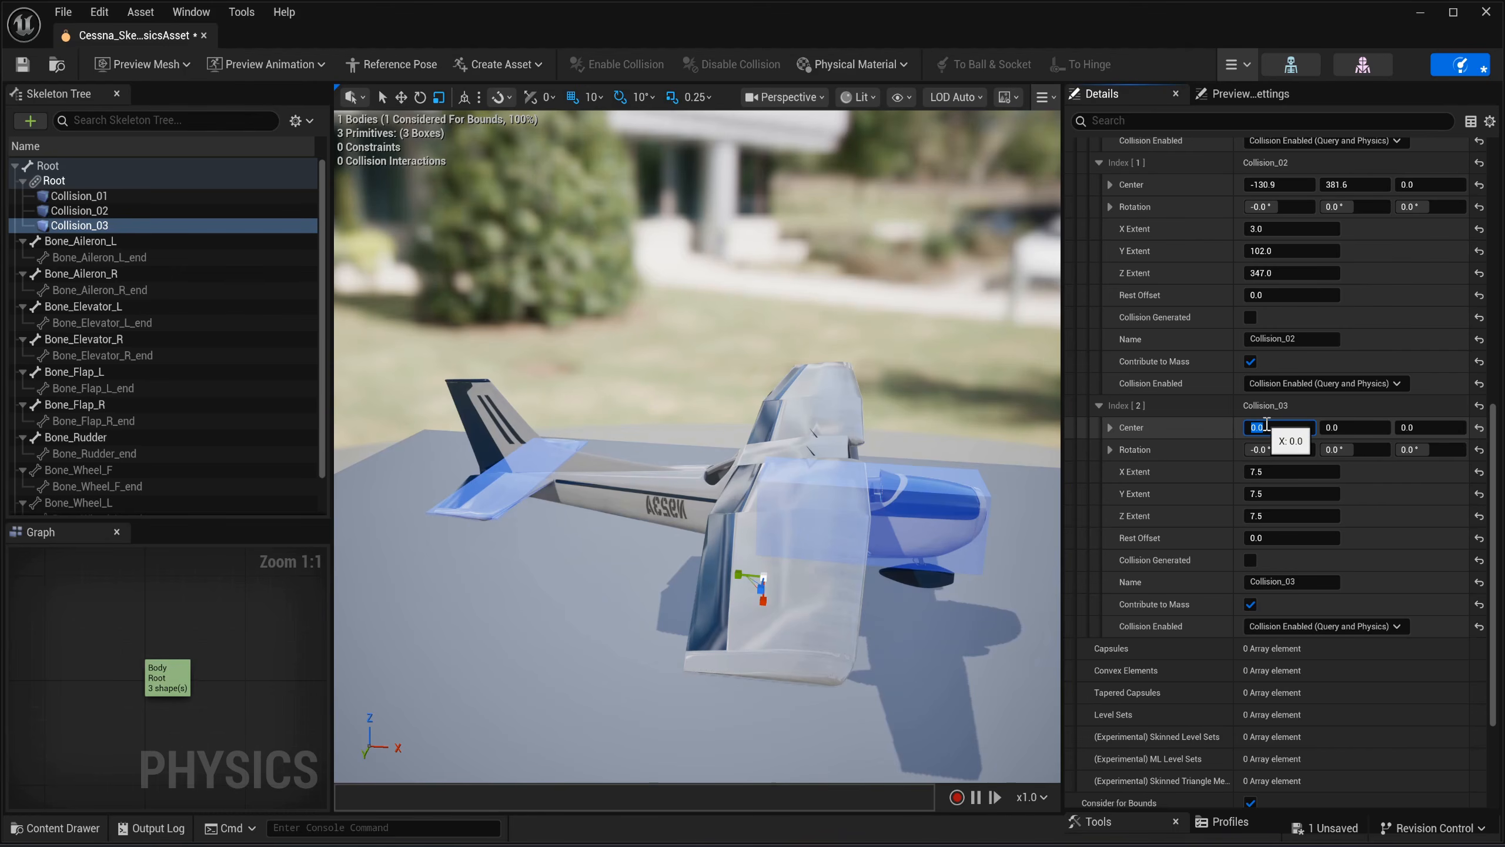
text(-204.6)
key(Return)
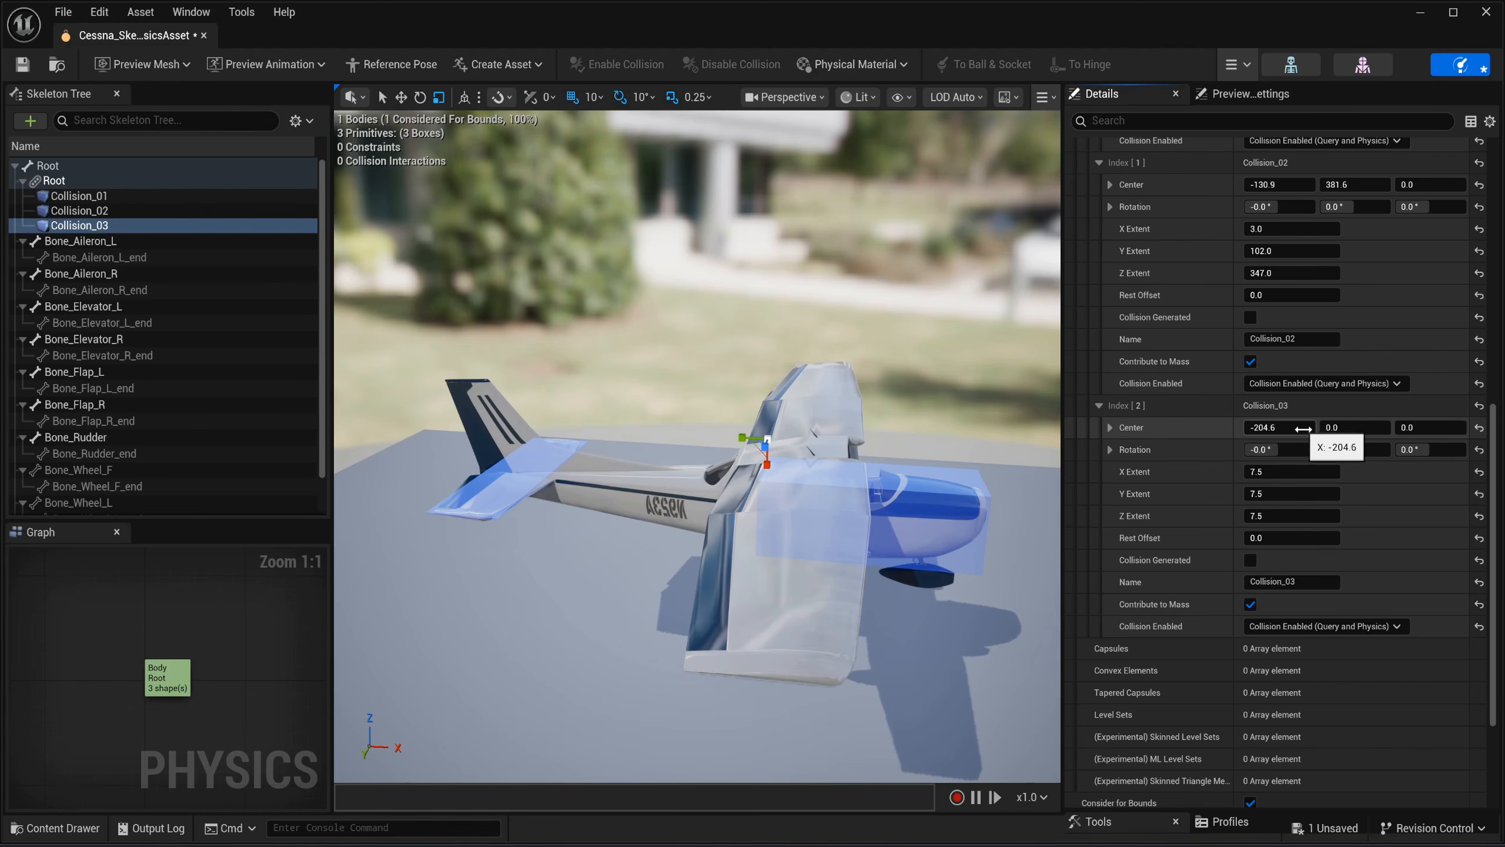
click(1341, 428)
text(4)
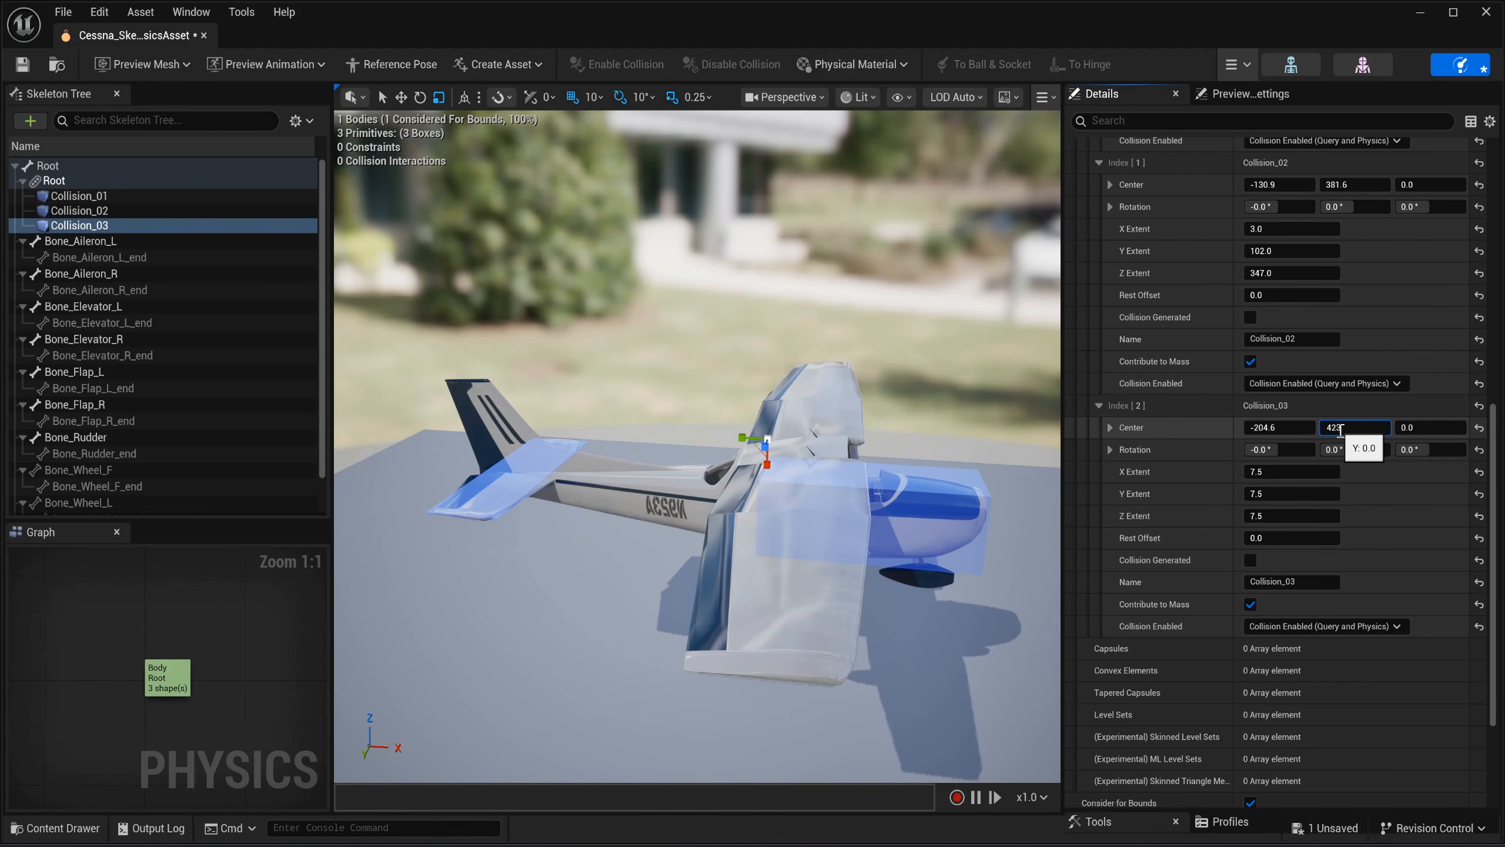
text(23)
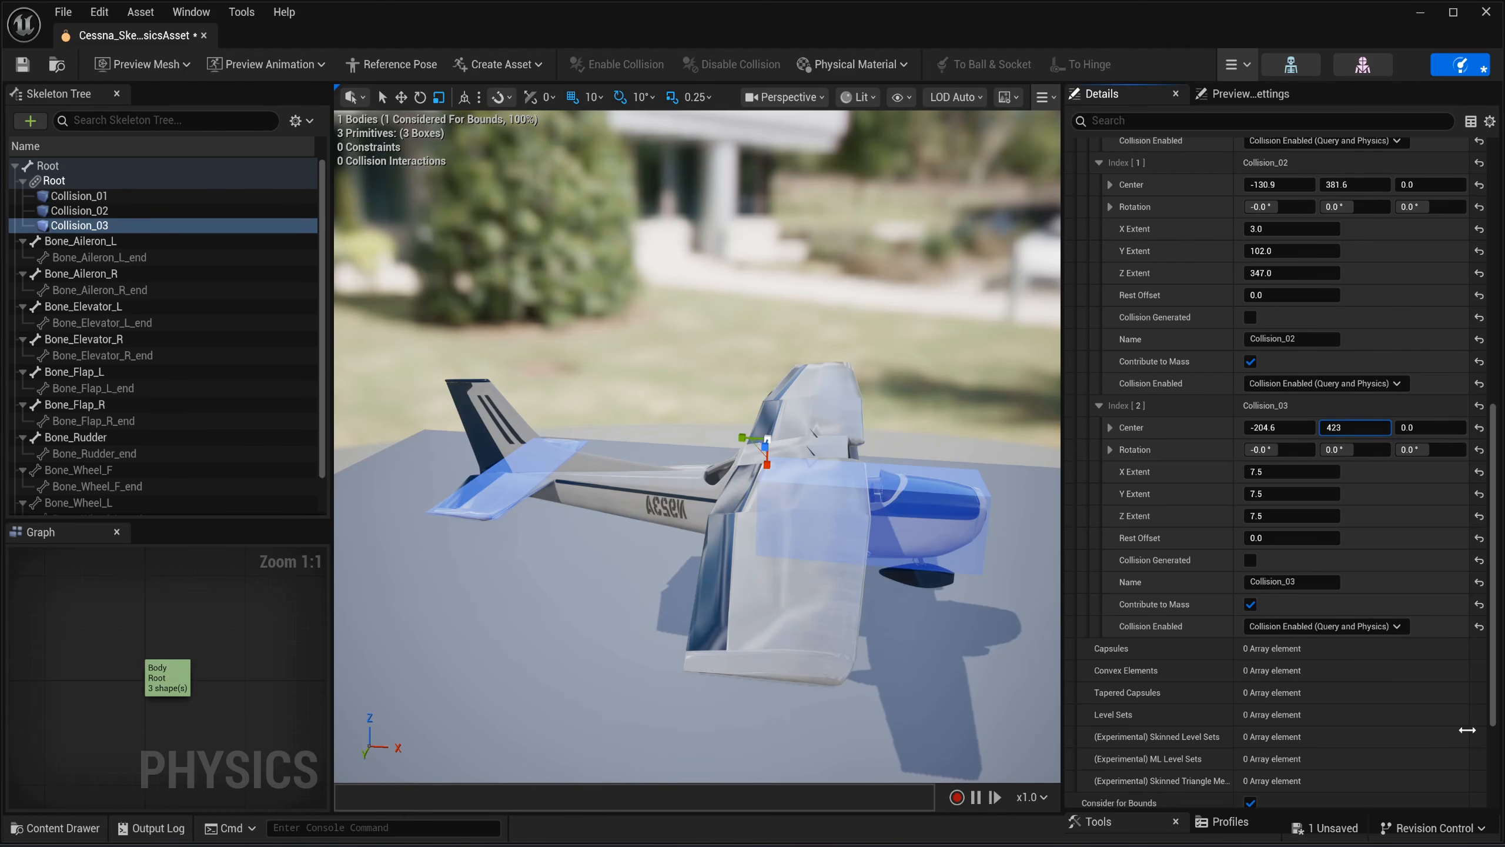
click(1416, 431)
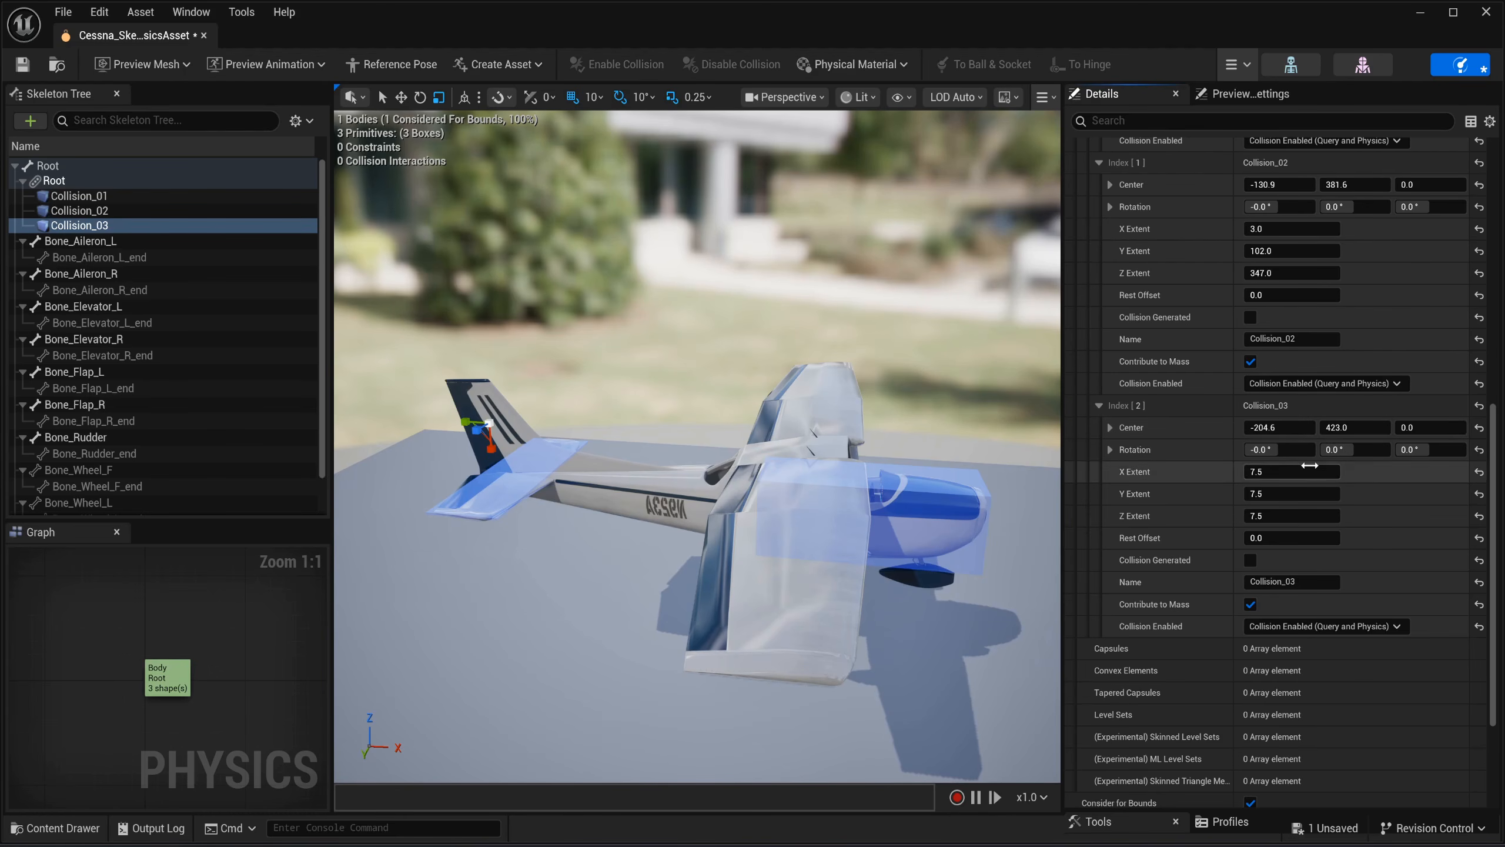
Rotate the Collision_03 box to a pitch of -90° around the Y axis.
click(1342, 451)
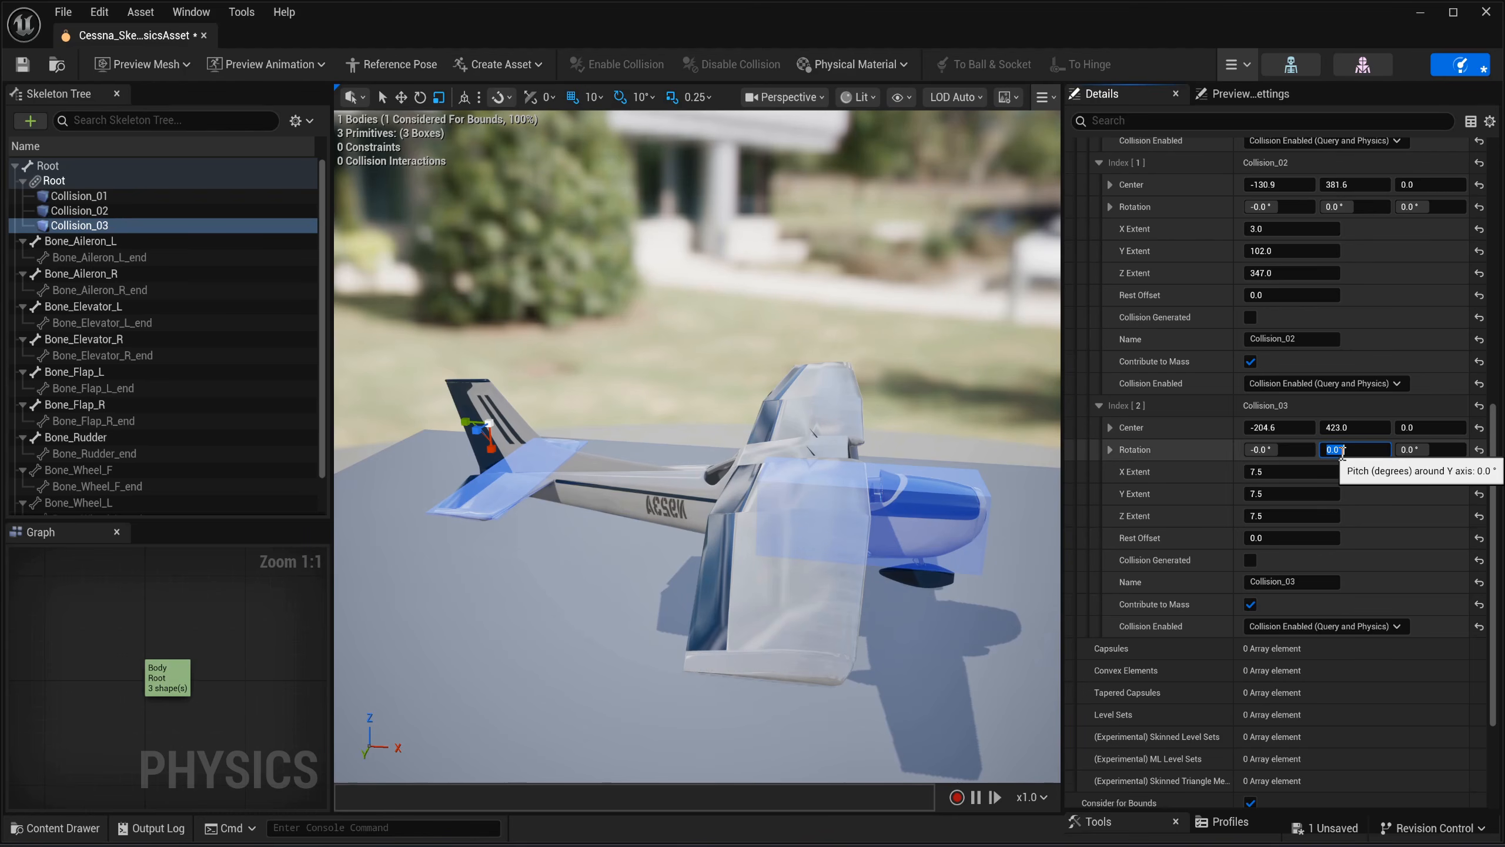
text(-90)
key(Return)
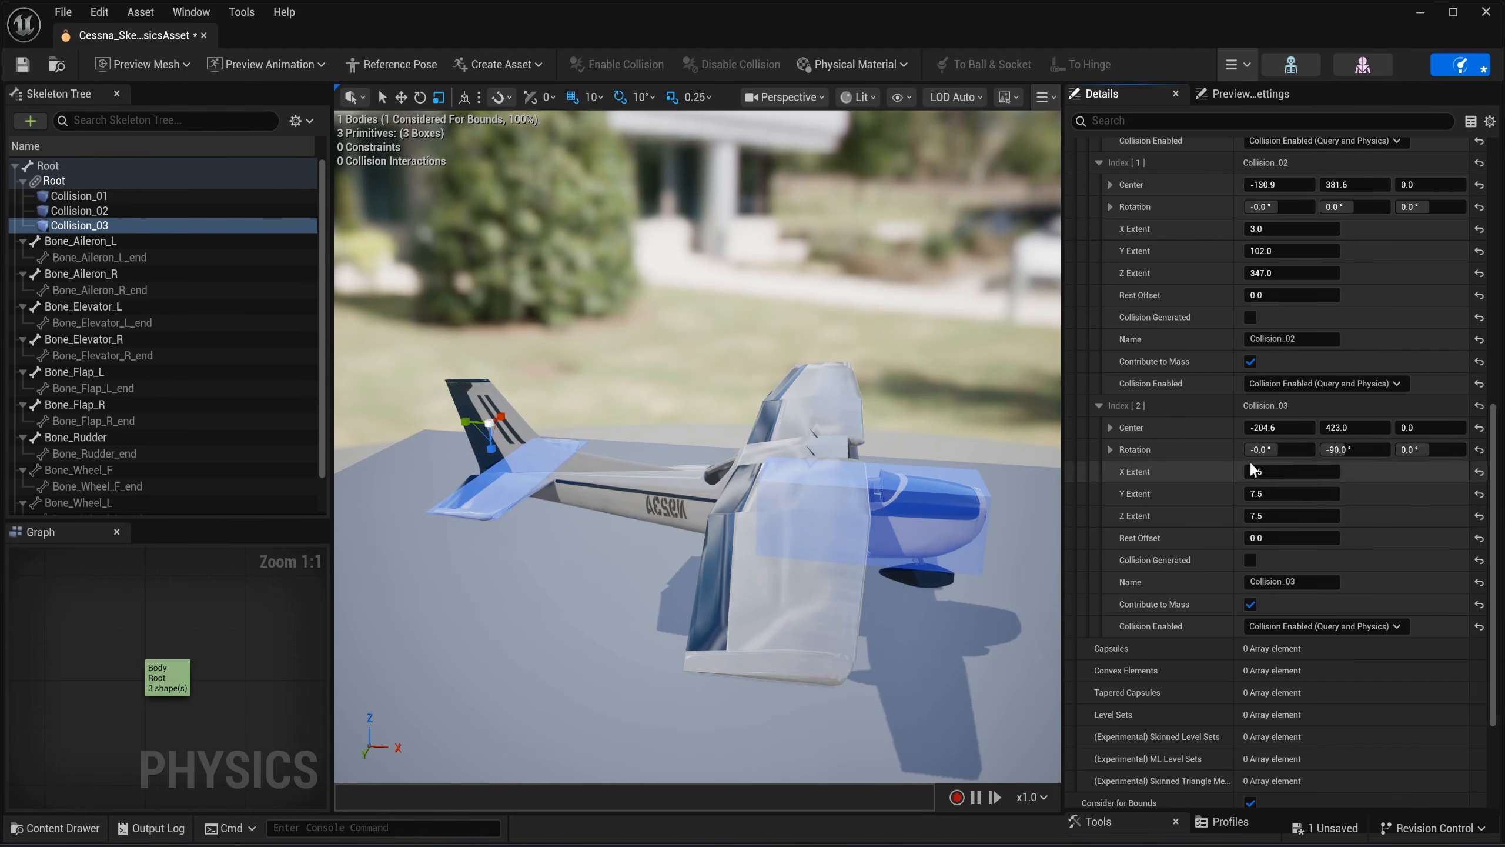
Set the Collision_03 box's extents to X 3.88, Y 102 and Z 144.5.
click(1275, 471)
text(3)
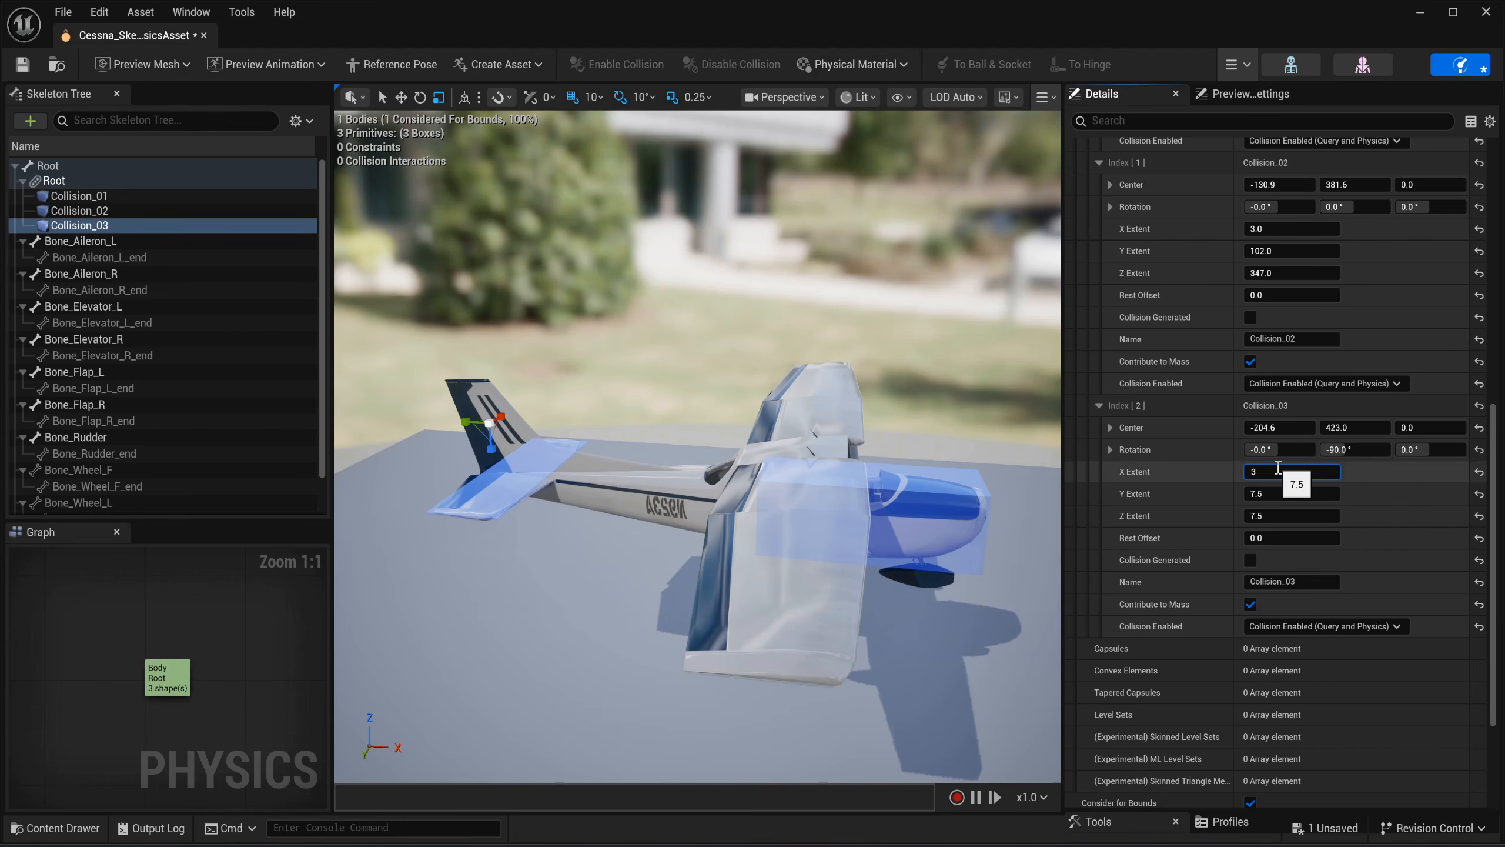
text(.88)
key(Return)
click(1284, 493)
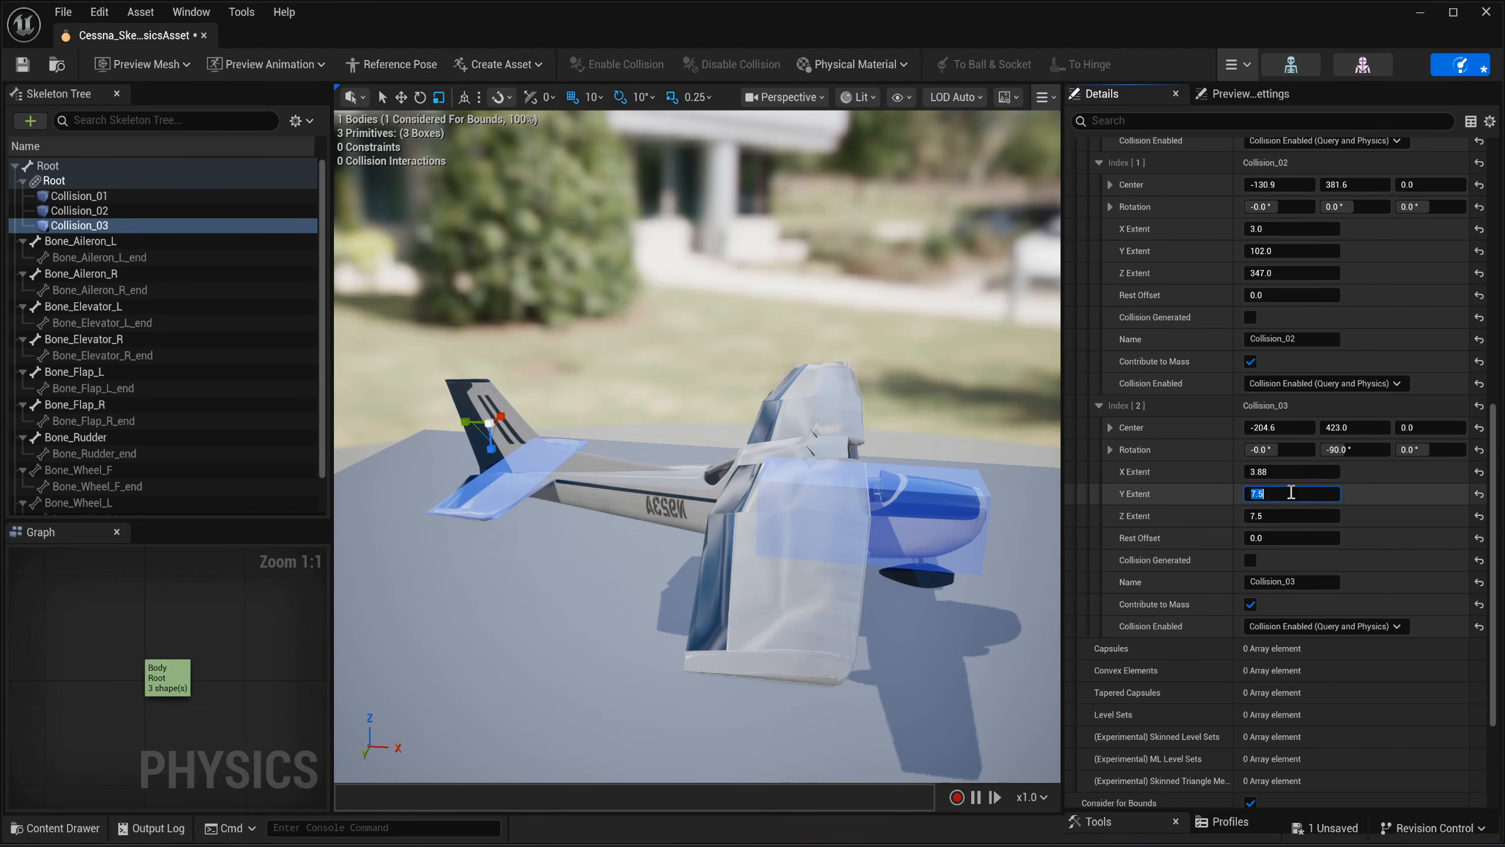
text(102)
key(Return)
click(1250, 517)
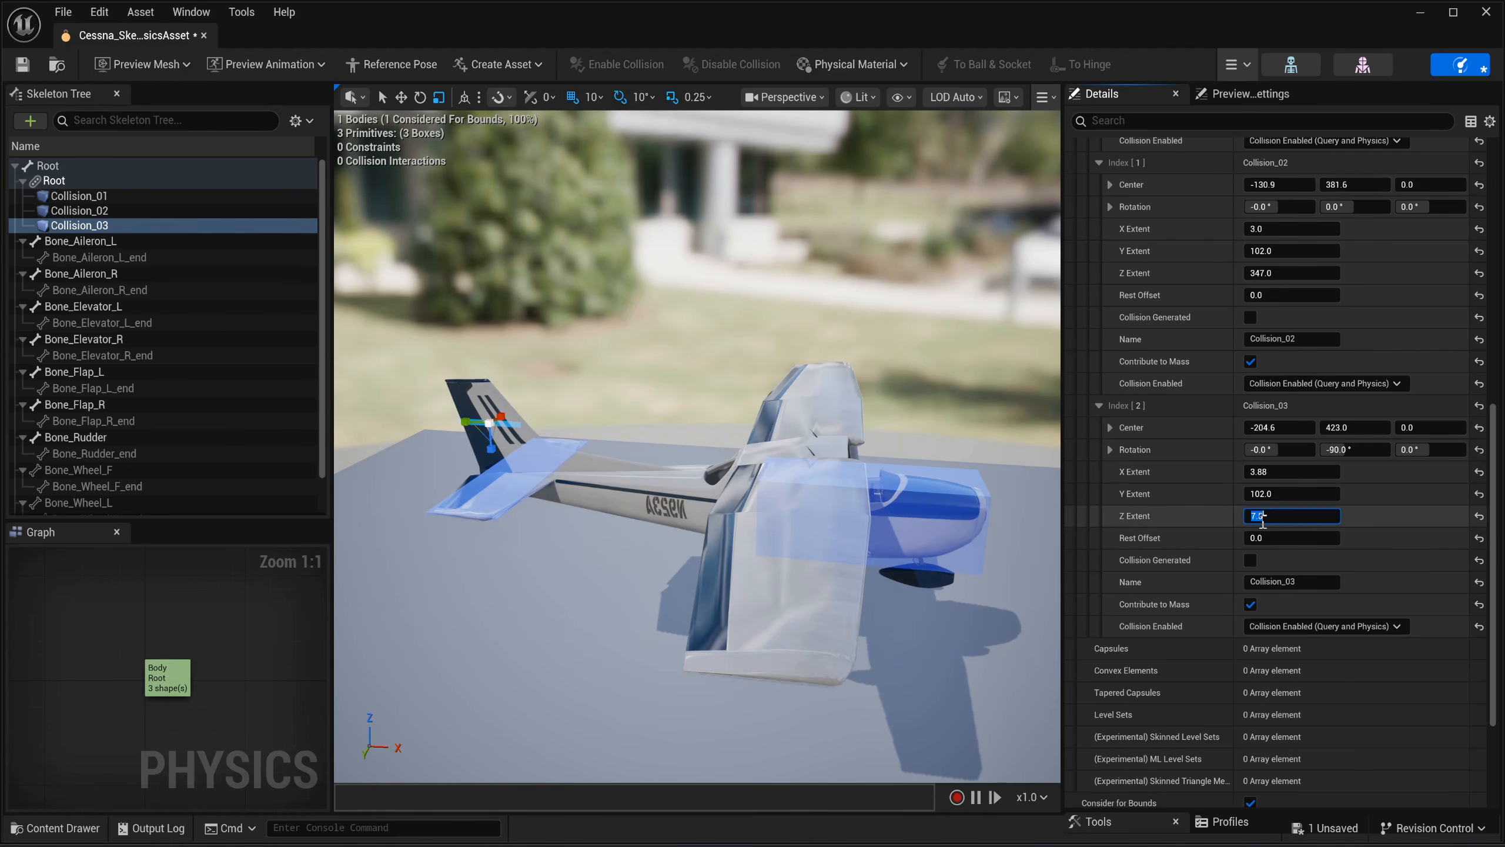
text(144.5)
key(Return)
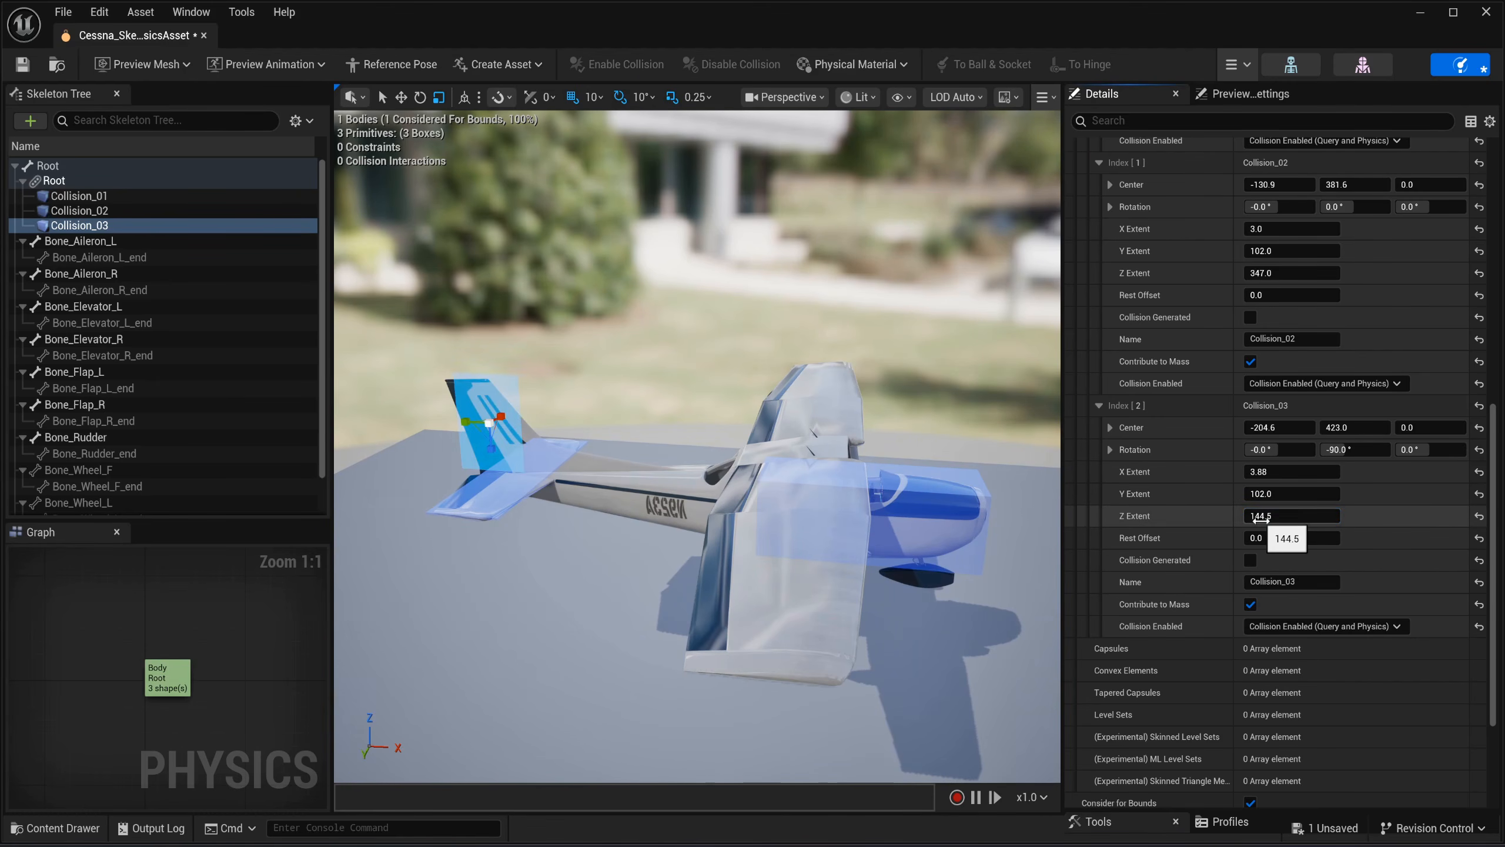
Add a fourth box collision primitive to the Root body and select it in the skeleton hierarchy.
right_drag(533, 427, 628, 447)
click(528, 265)
click(505, 316)
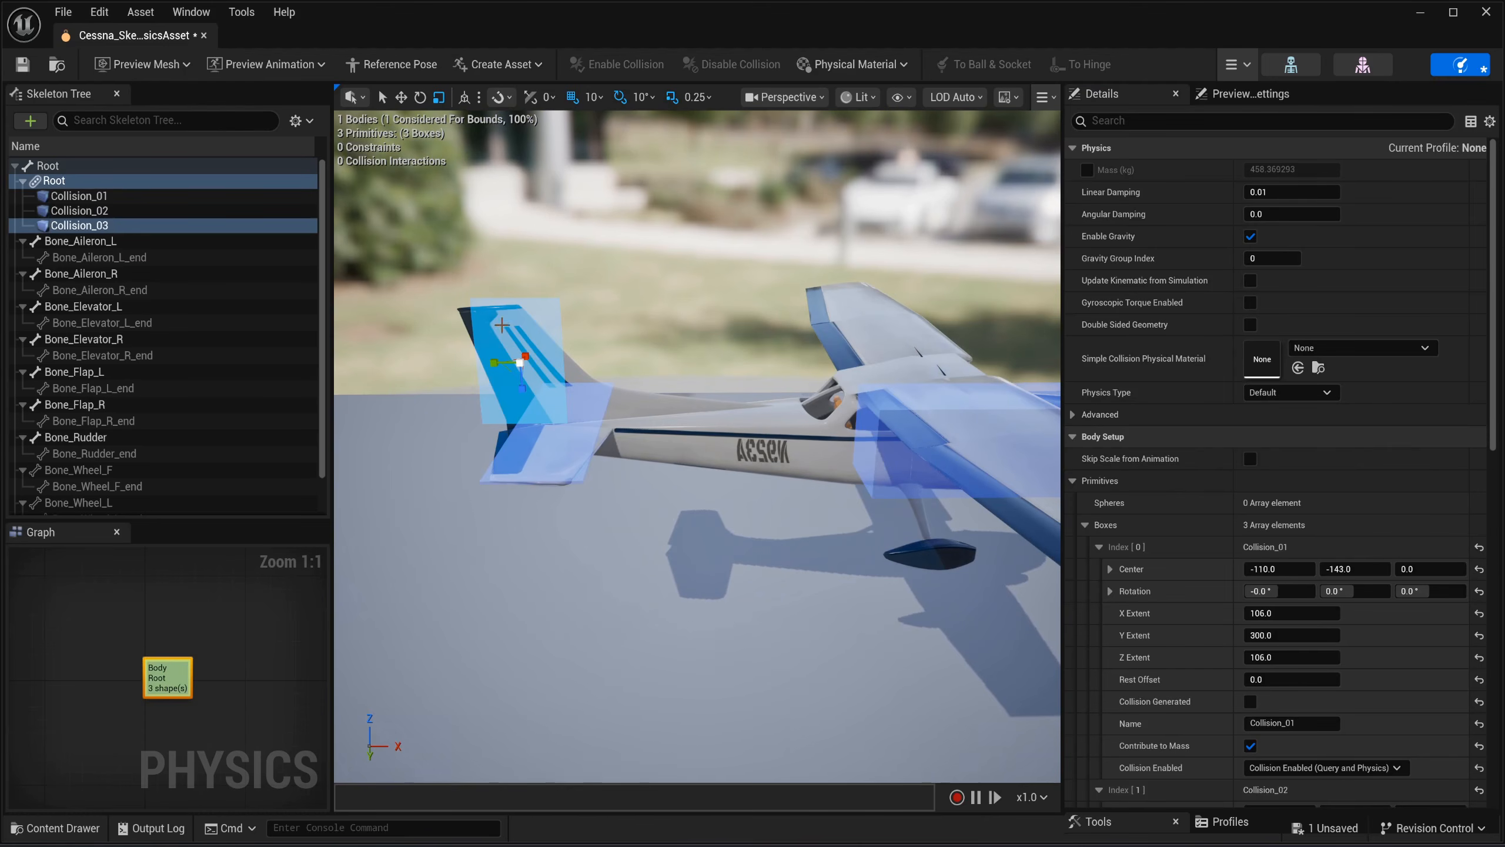
key(d)
right_drag(698, 379, 634, 349)
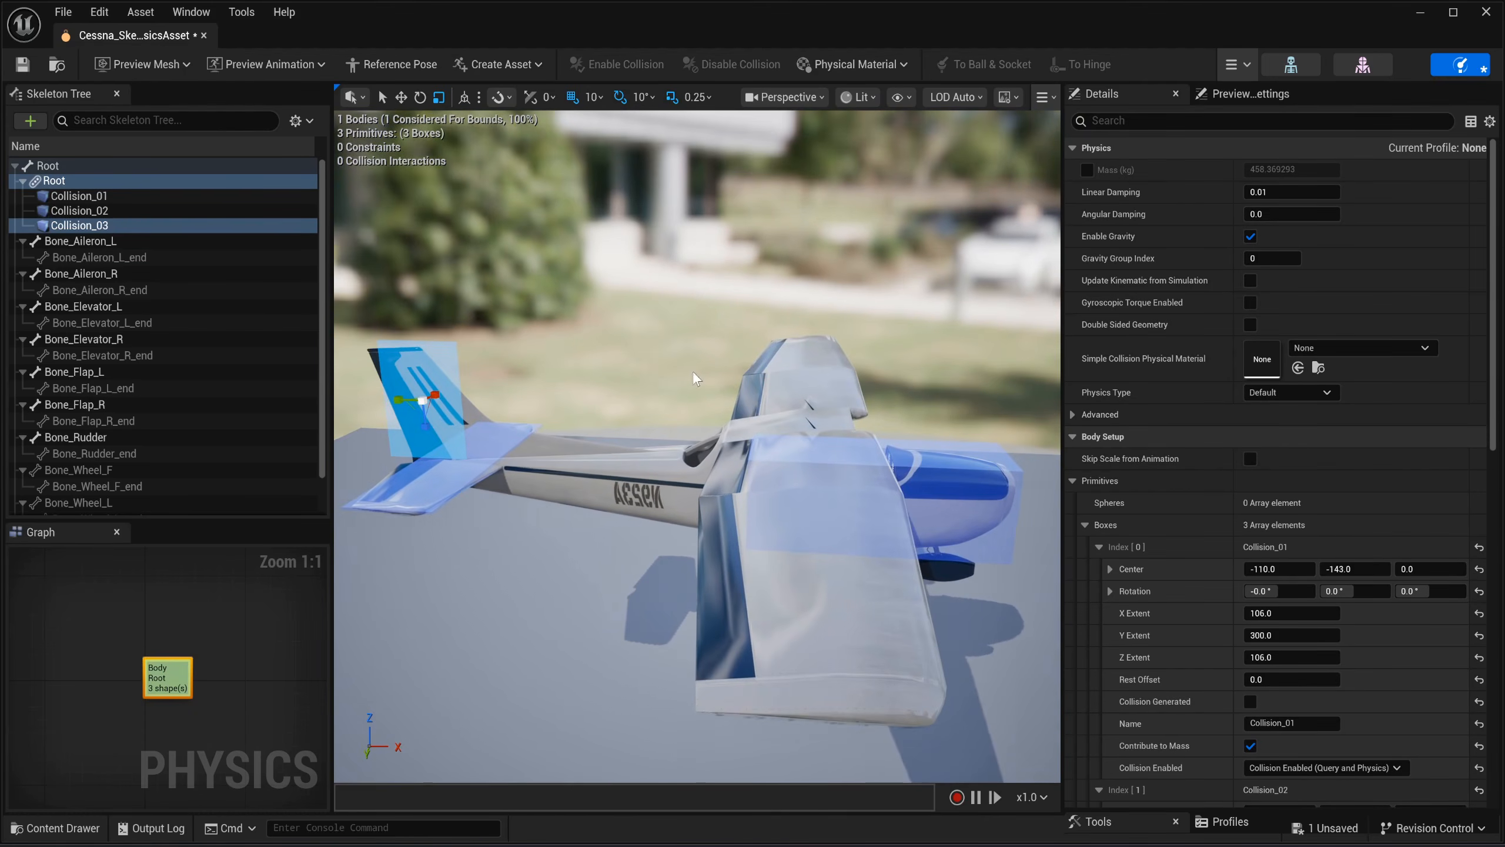
click(121, 179)
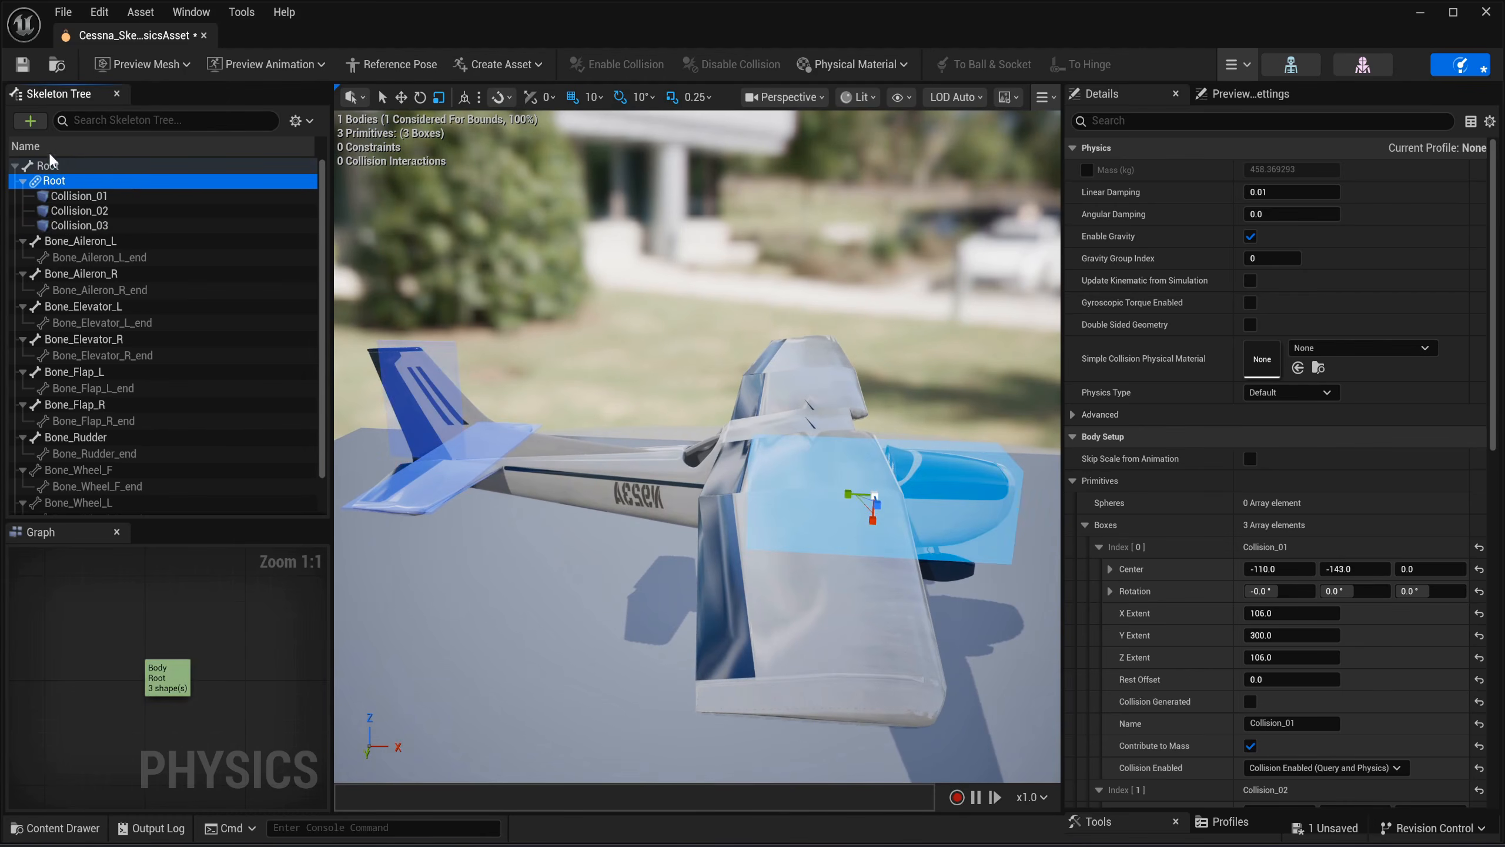
click(38, 123)
click(89, 219)
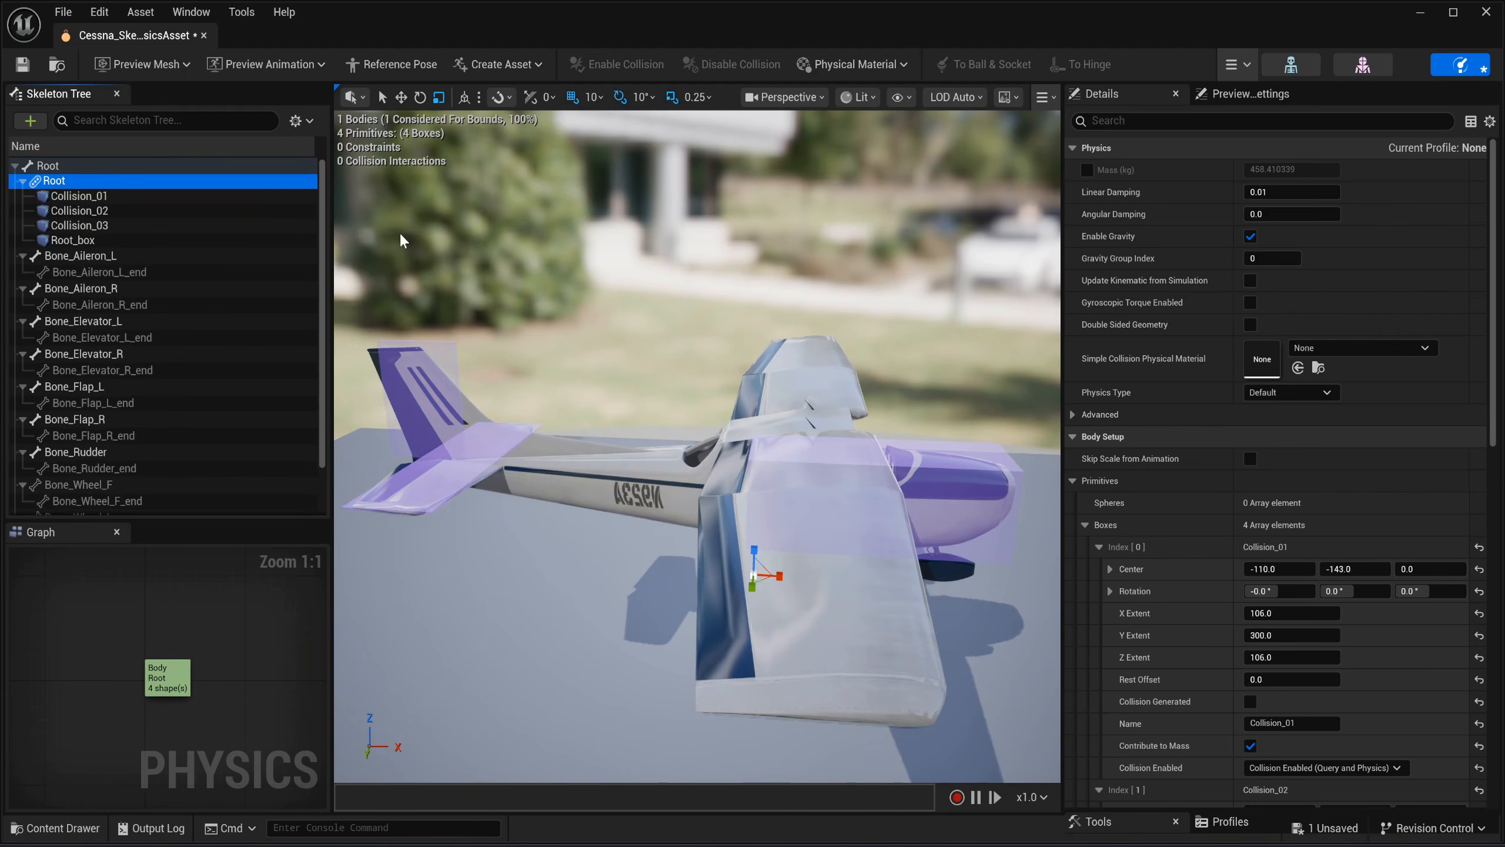
click(134, 240)
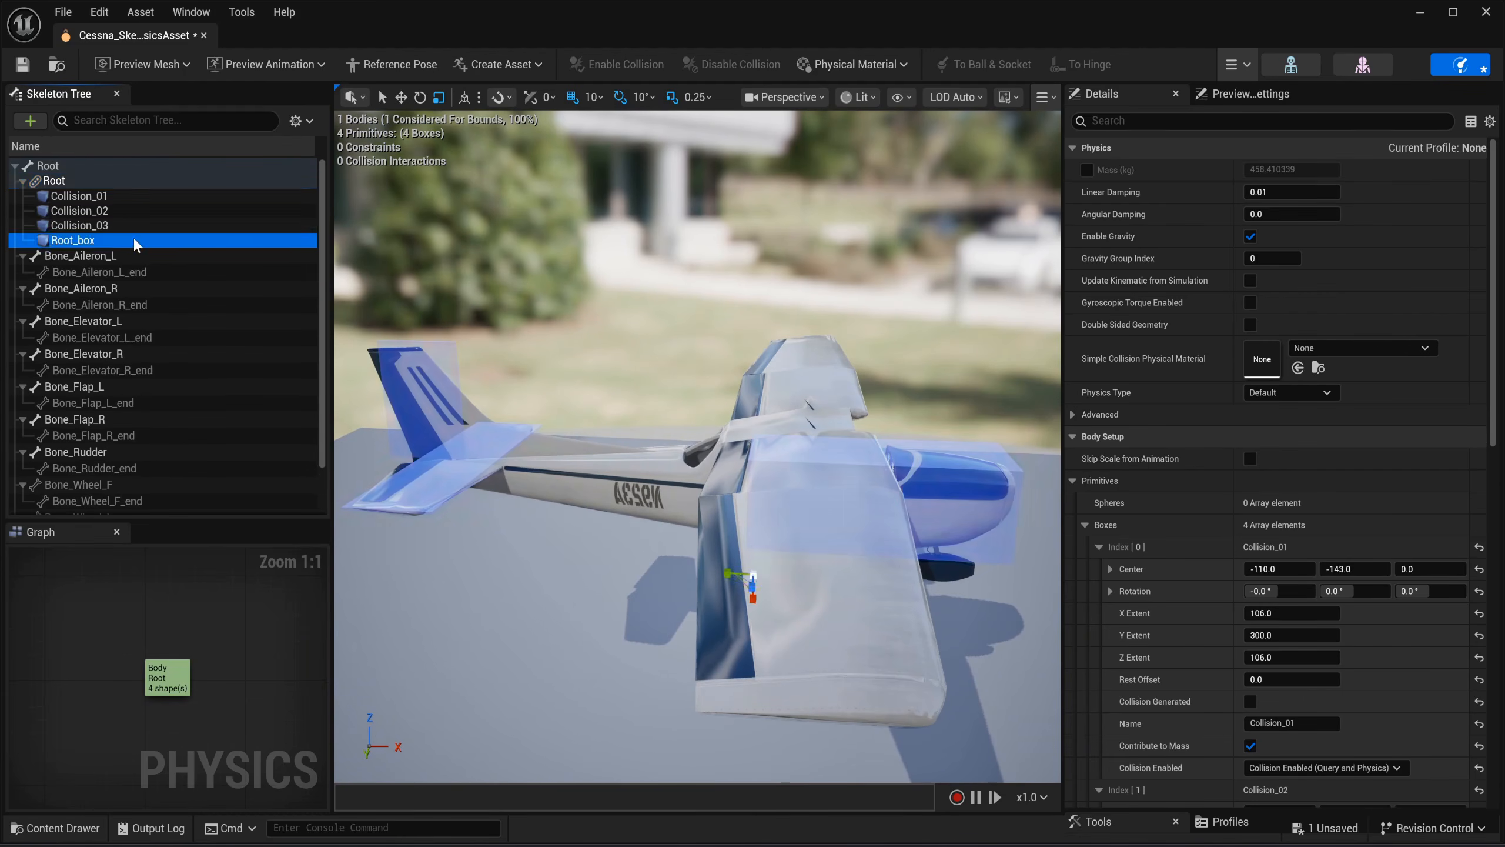
Rename the new Root_box collision primitive as Collision_04.
click(136, 243)
text(Collision_)
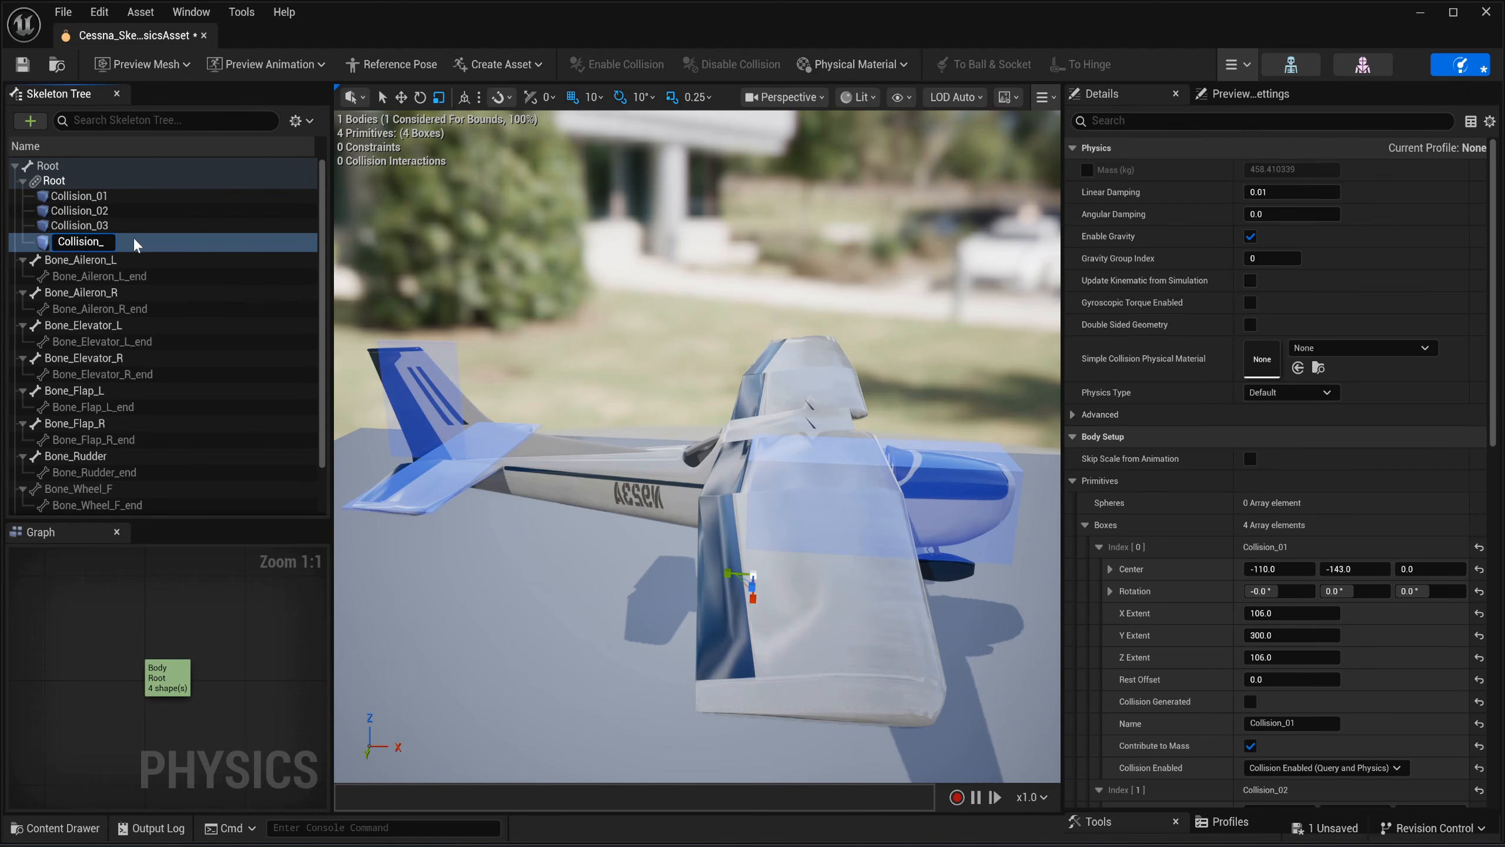
text(04)
key(Return)
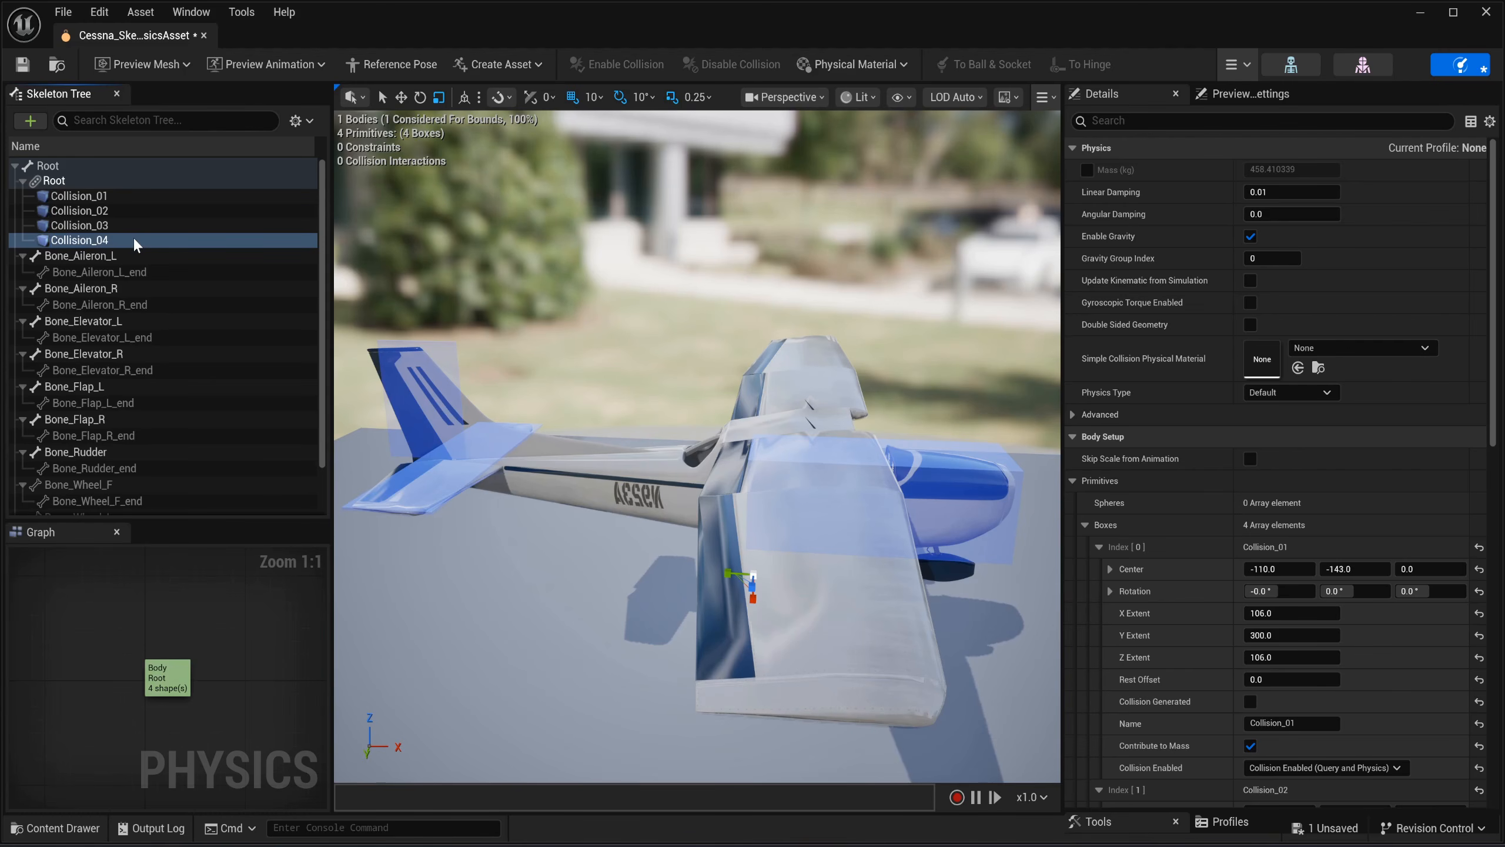
Set the Collision_04 box's center to X -208 and Y -52.
scroll(1159, 407, down, 10)
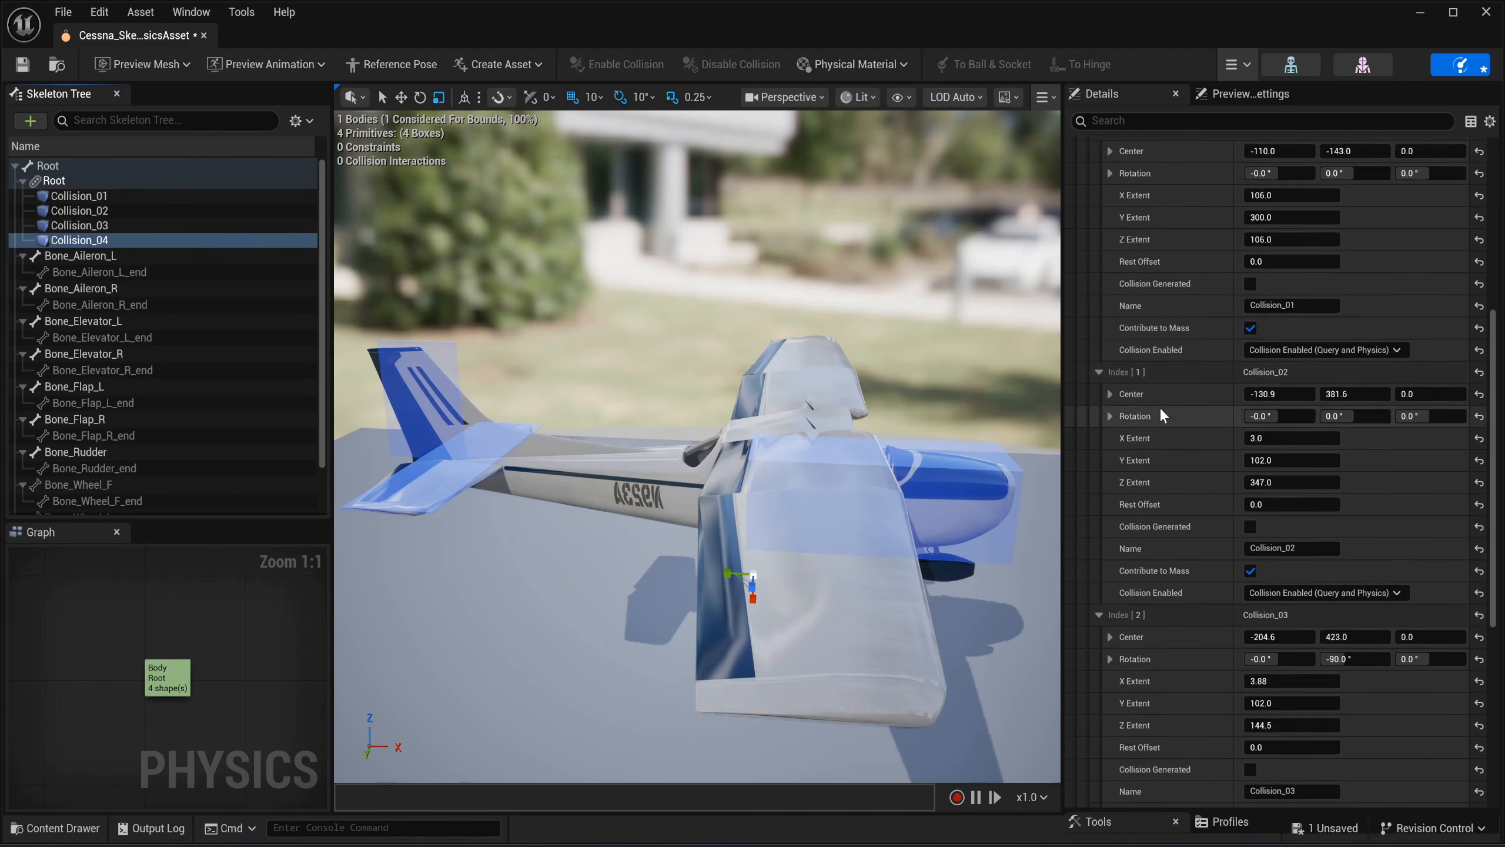
scroll(1159, 416, down, 5)
click(1099, 439)
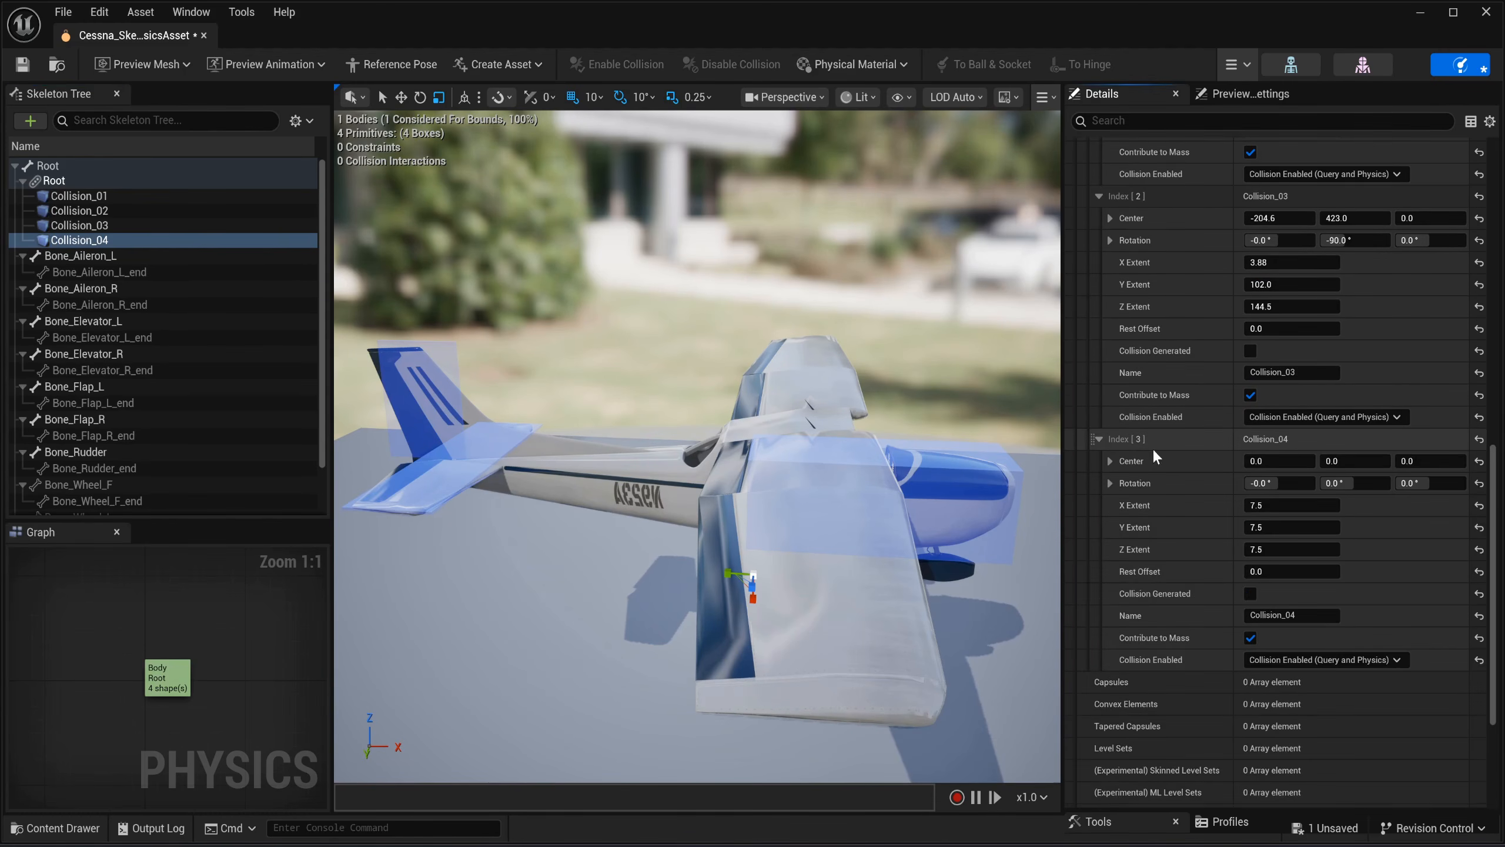
scroll(1153, 448, down, 3)
scroll(1152, 446, down, 3)
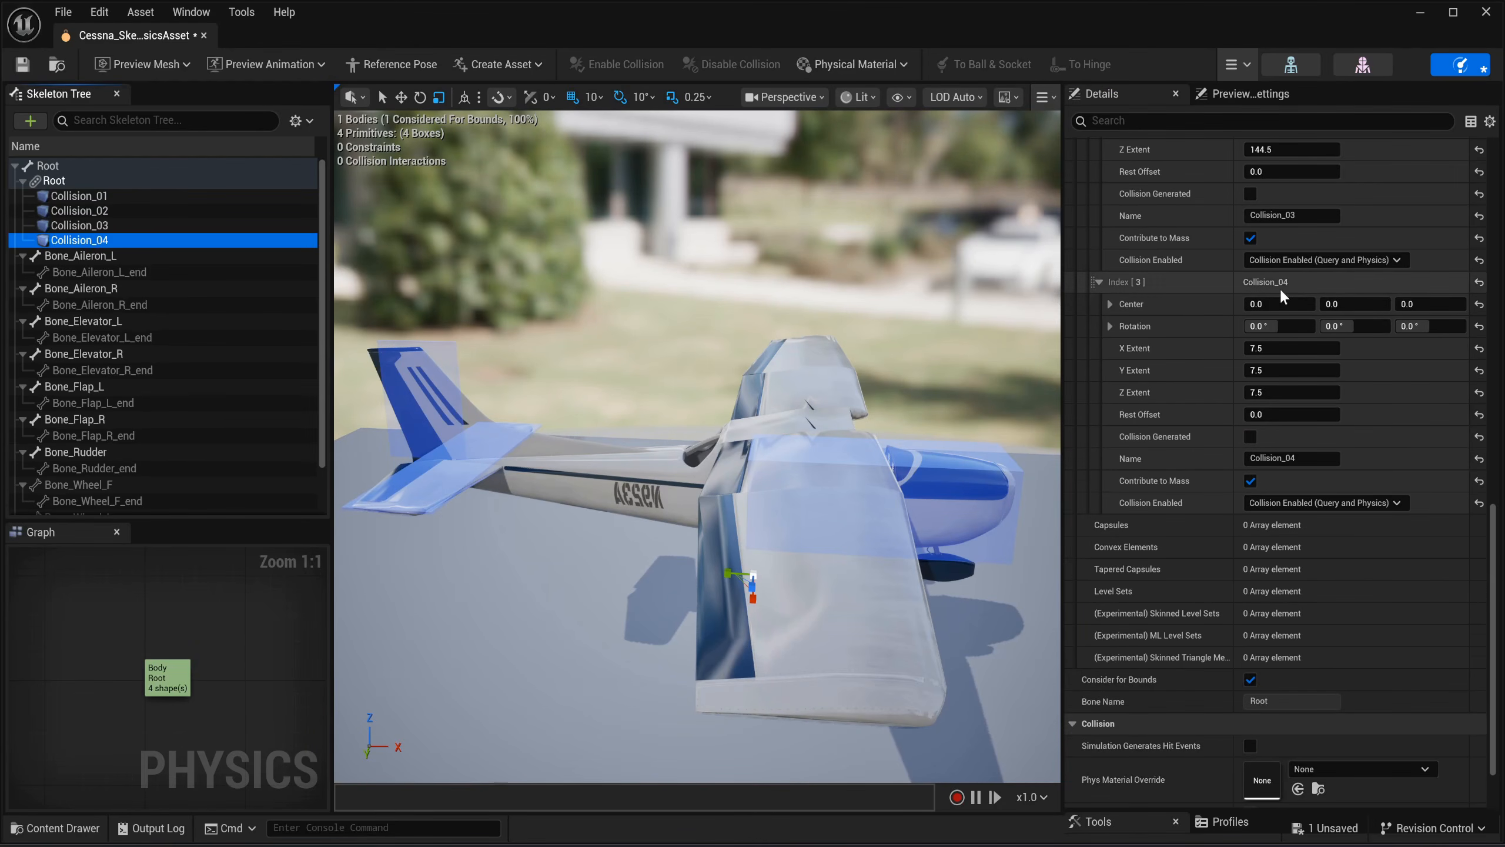
click(1287, 304)
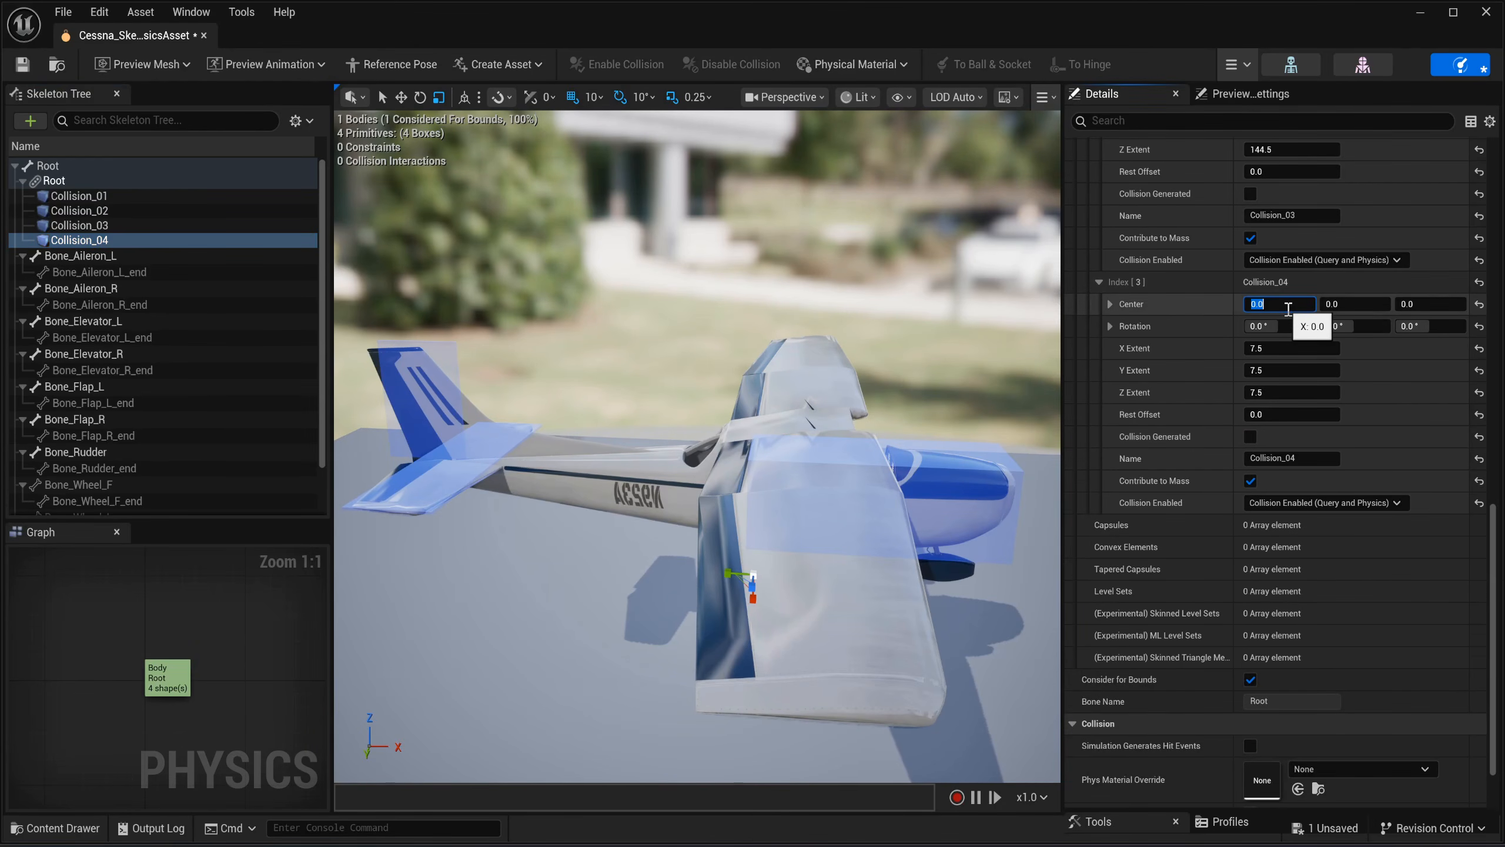
text(-208)
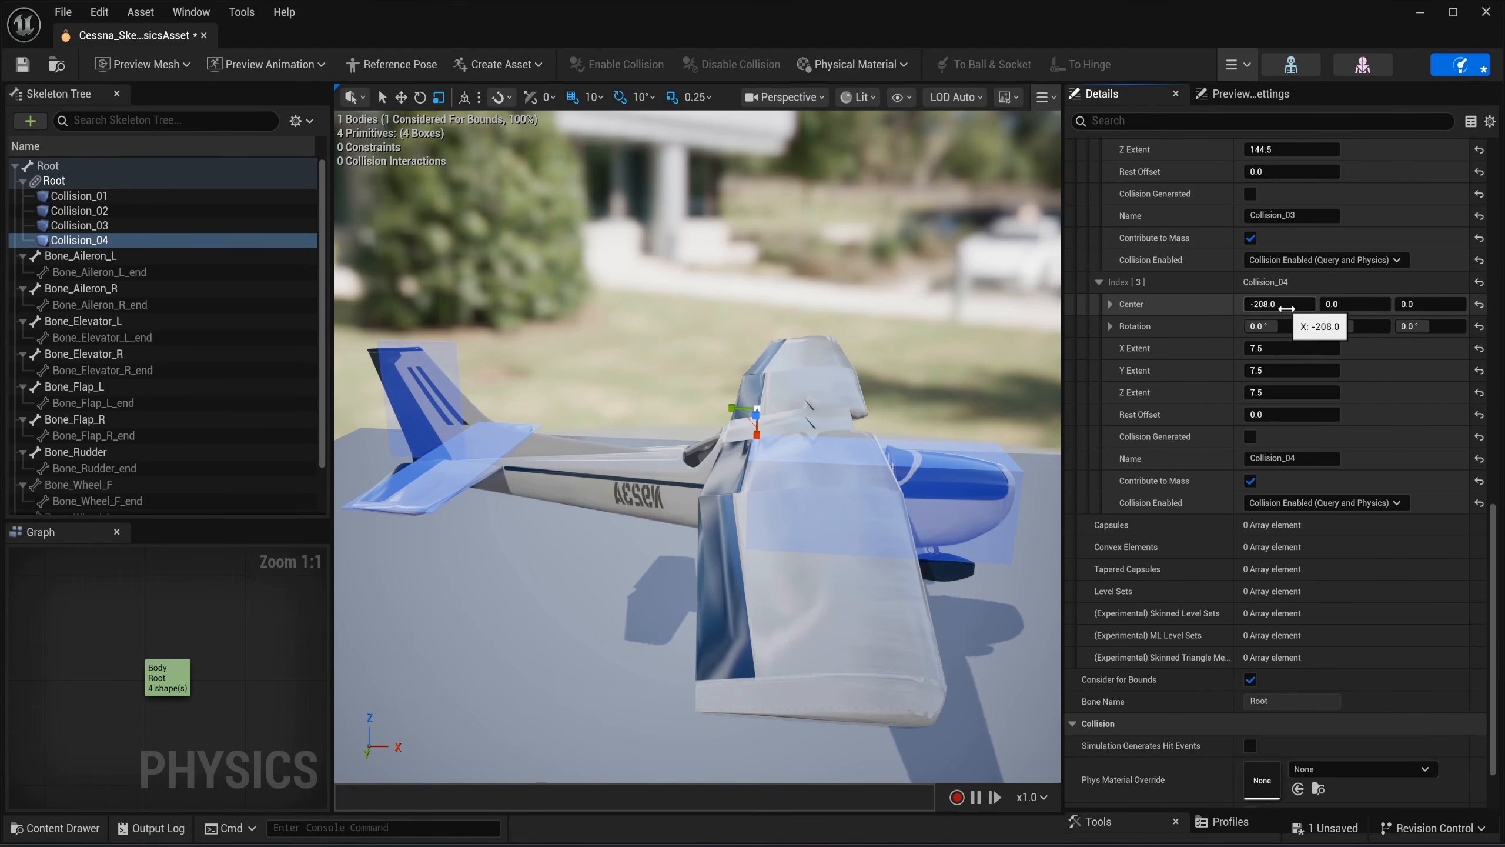
click(1328, 304)
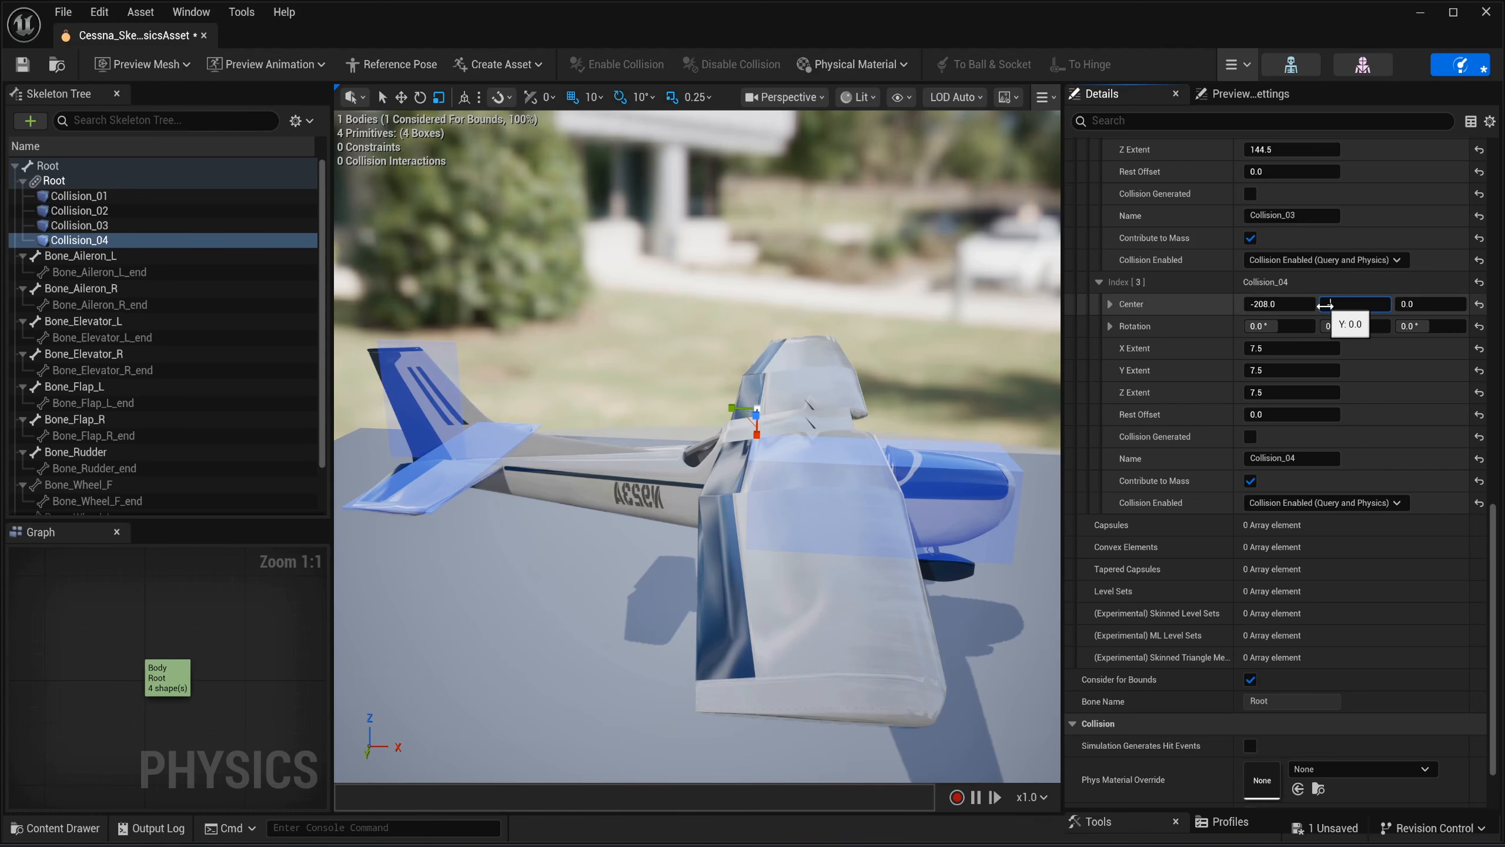
text(-52)
key(Return)
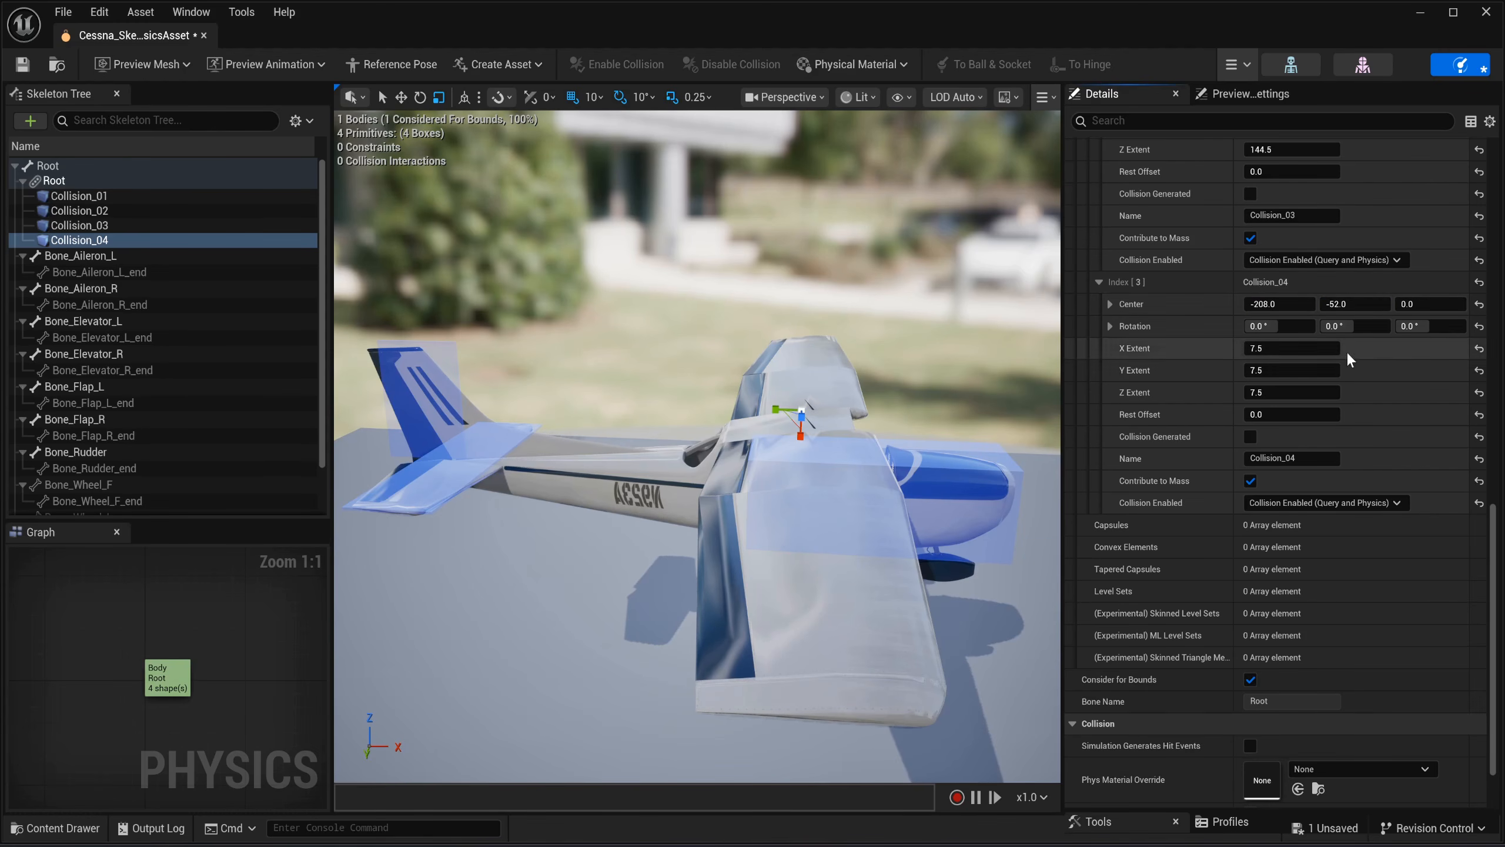
Set the Collision_04 box's extents to X 10, Y 115 and Z 1082 to cover the wings.
click(1299, 350)
key(Return)
click(1300, 370)
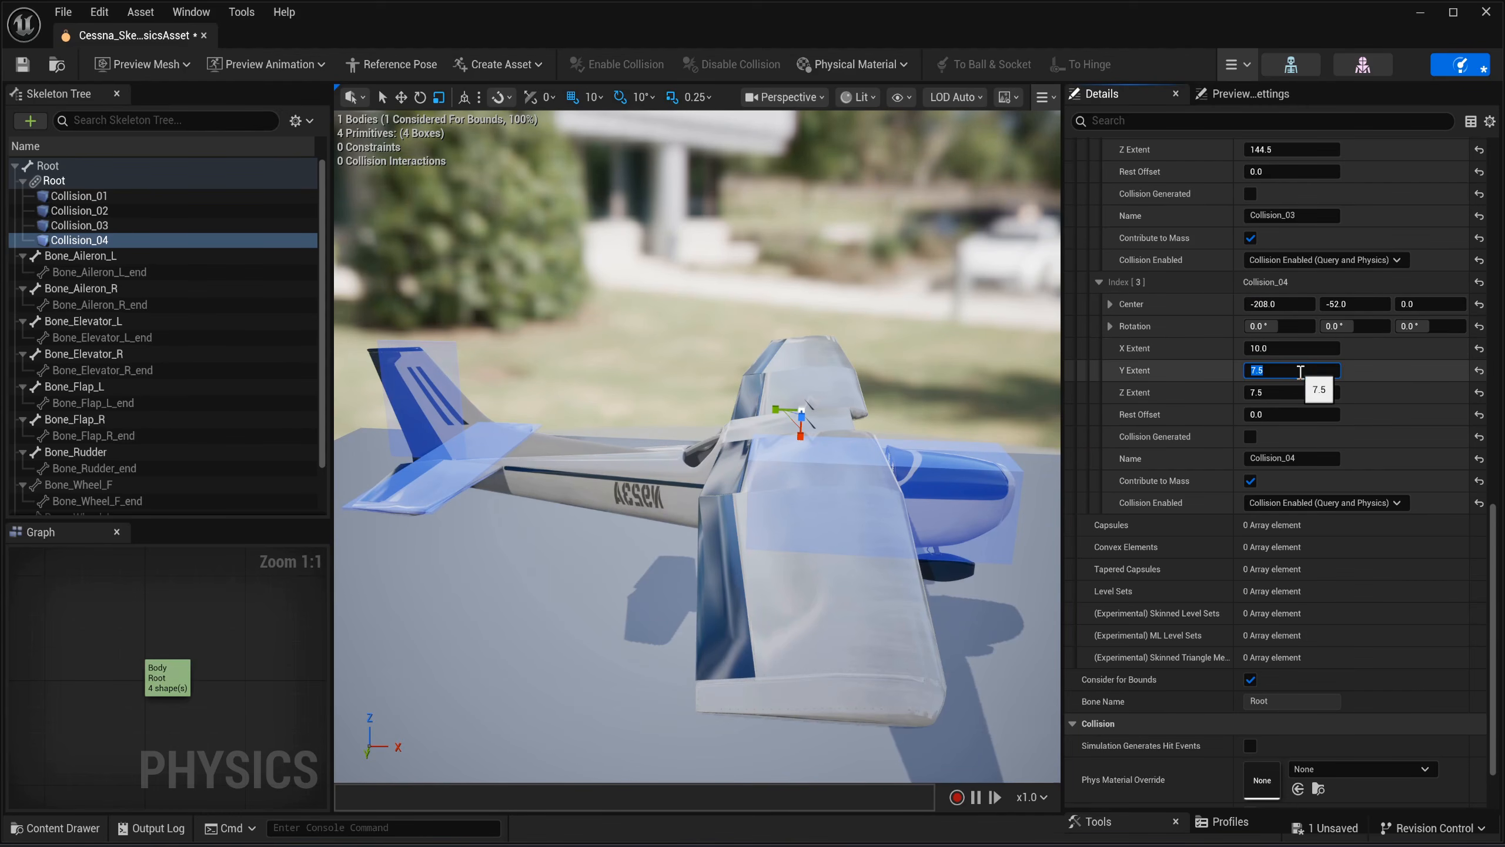
text(115)
click(1299, 393)
text(10)
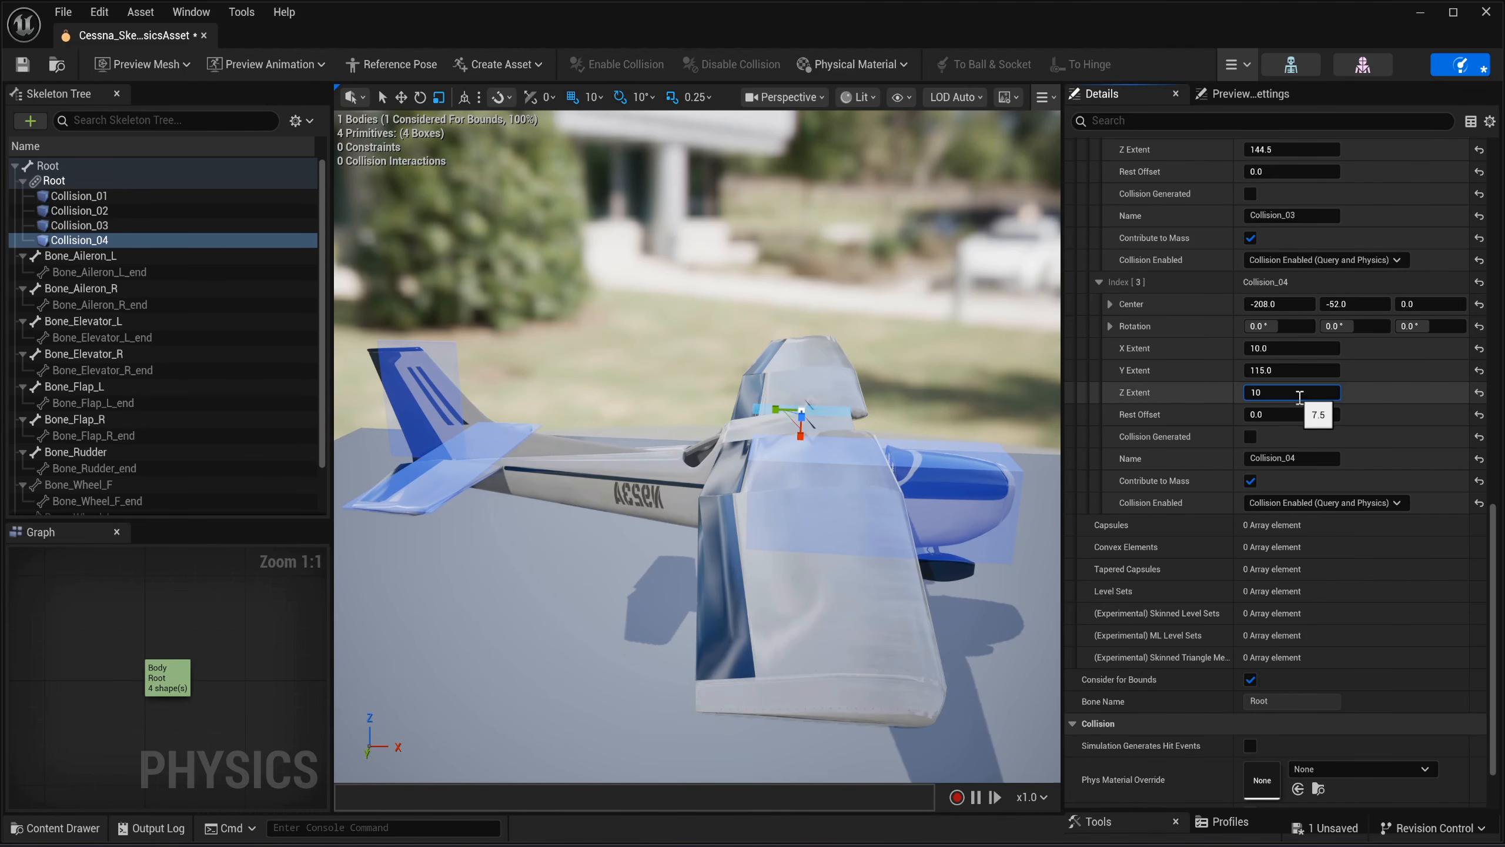
text(82)
key(Return)
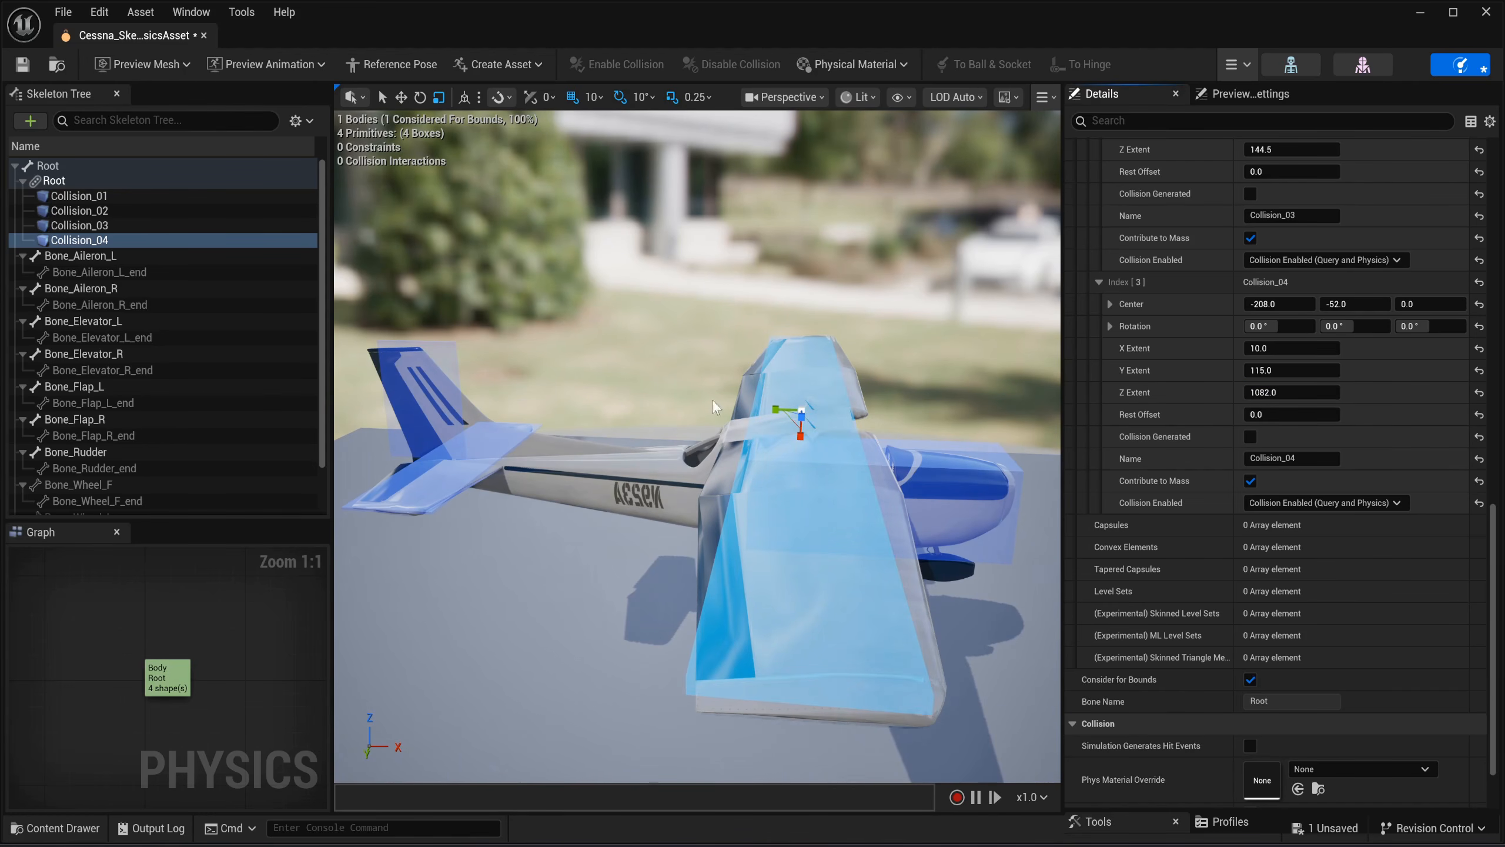
Add a capsule collision primitive to the Root body.
click(597, 374)
right_drag(648, 475, 783, 455)
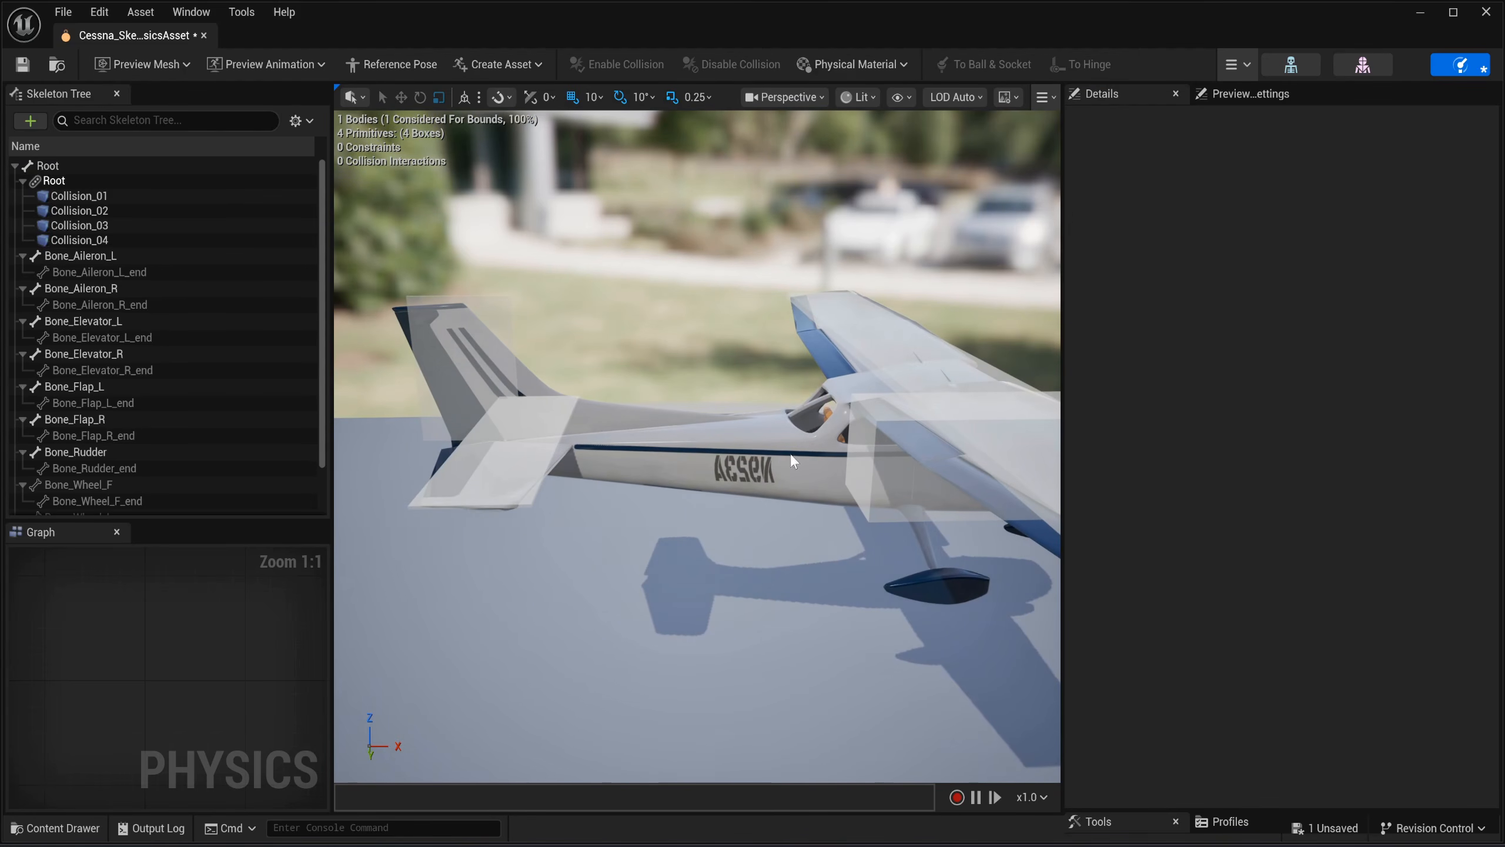
mouse_move(680, 473)
right_down()
mouse_move(717, 466)
mouse_move(682, 474)
right_up()
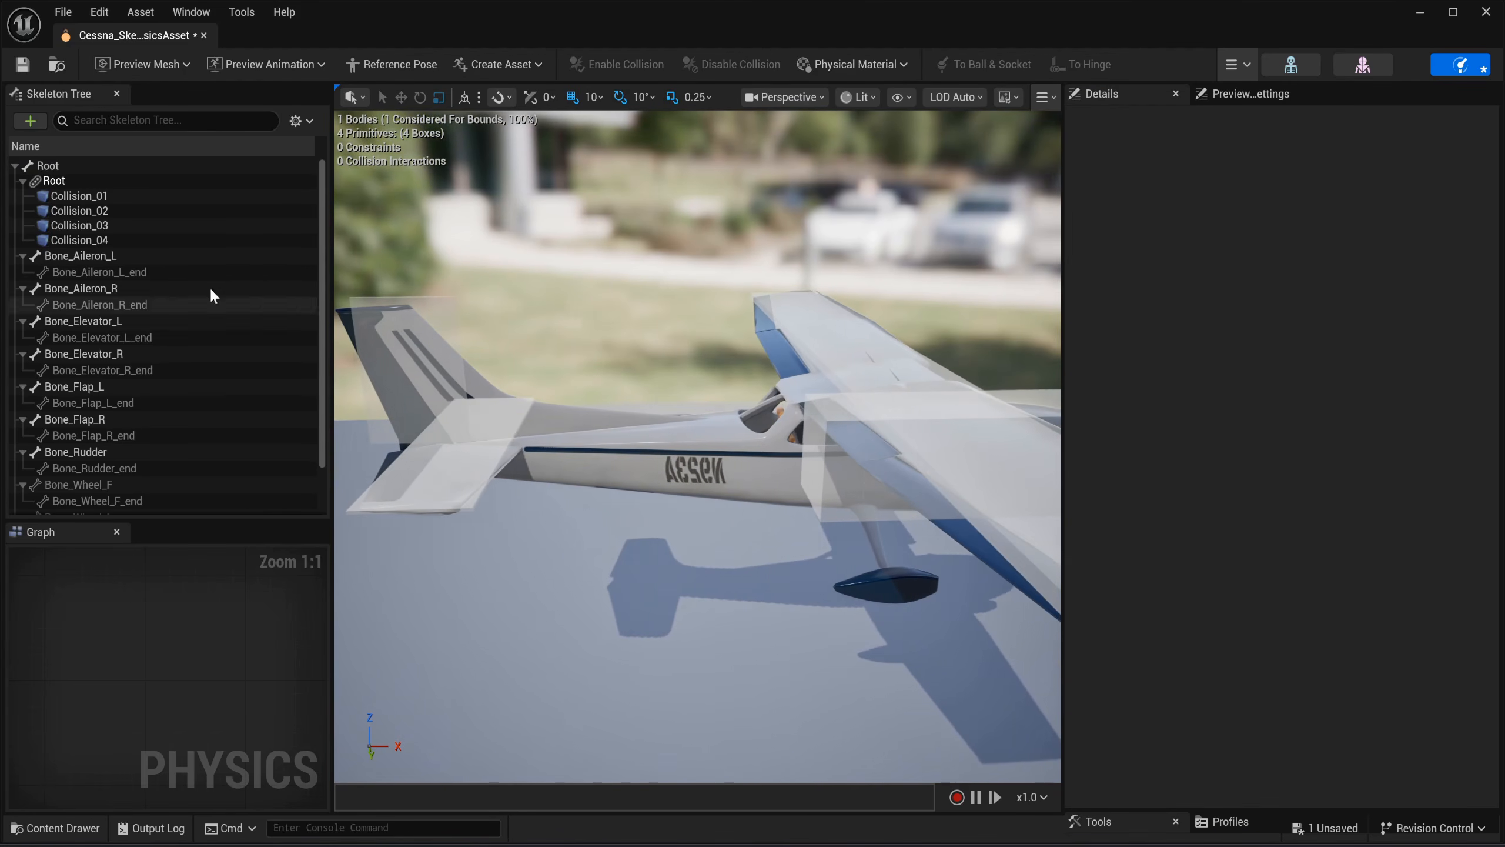
click(76, 177)
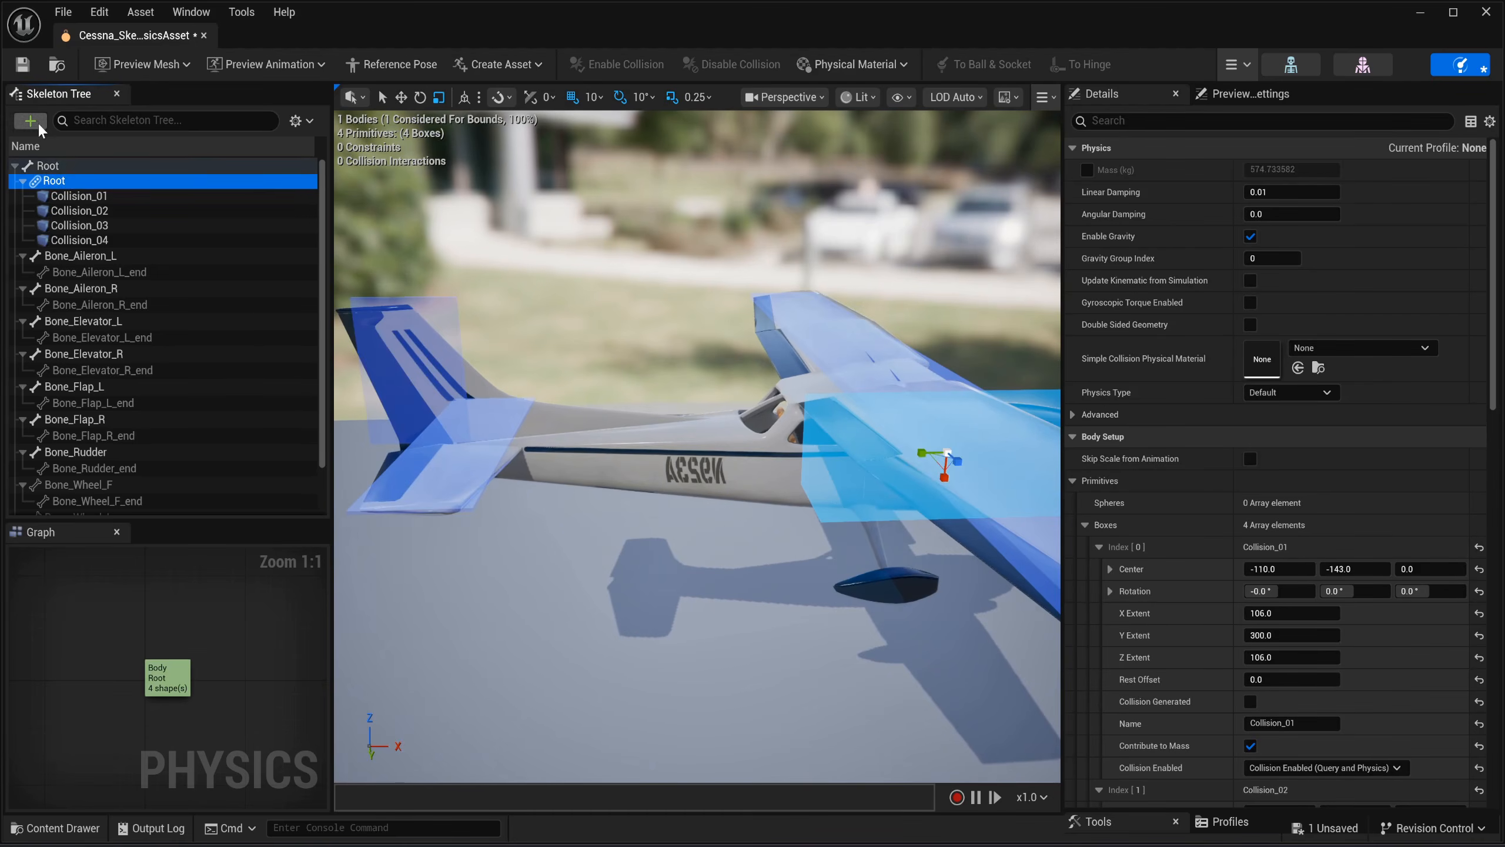
click(33, 121)
click(125, 257)
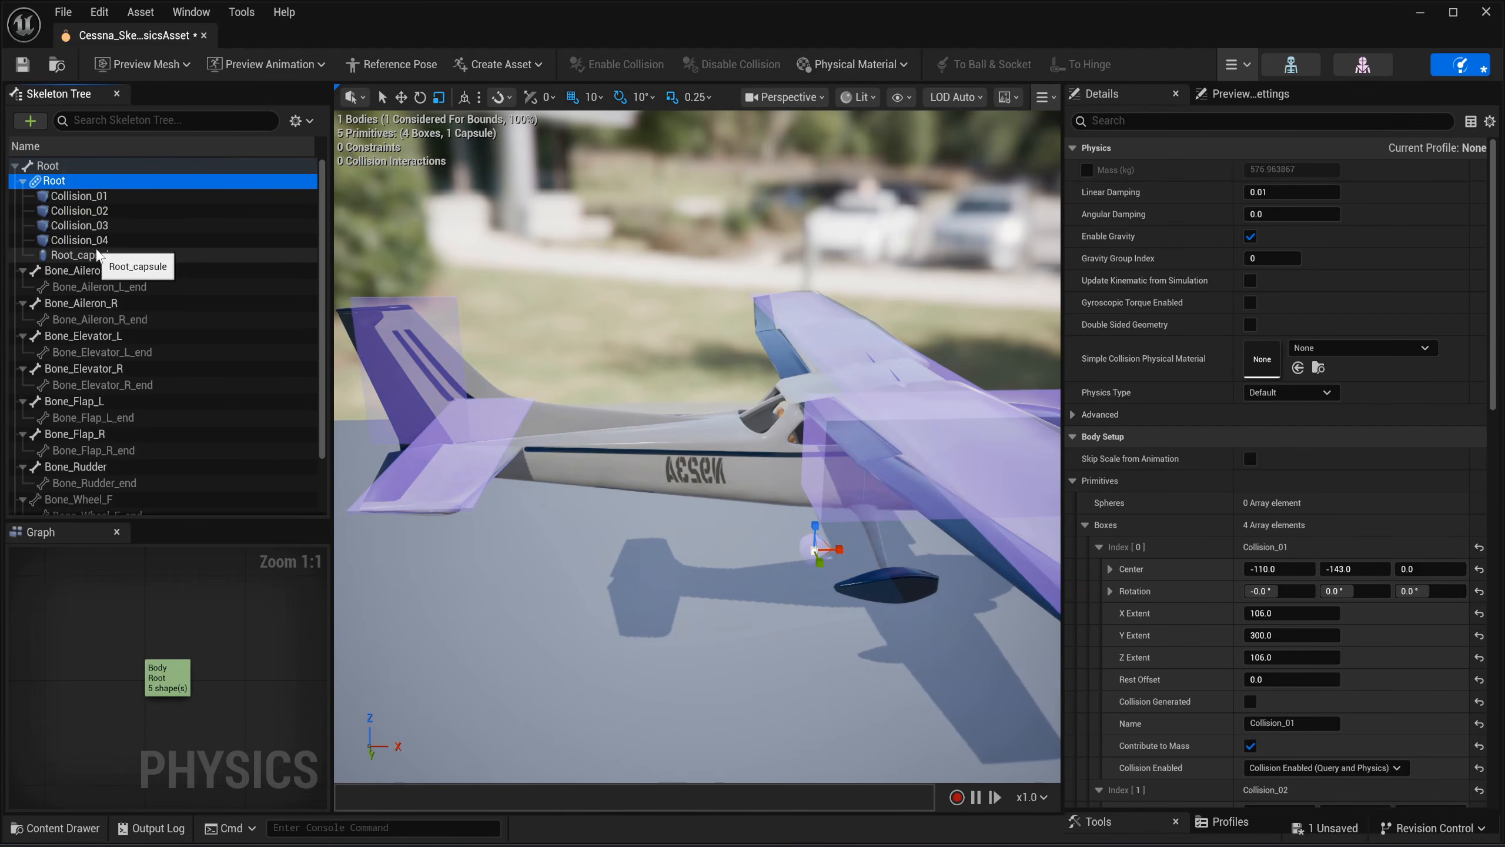
Rename the new Root_capsule primitive as Collision_05.
click(126, 257)
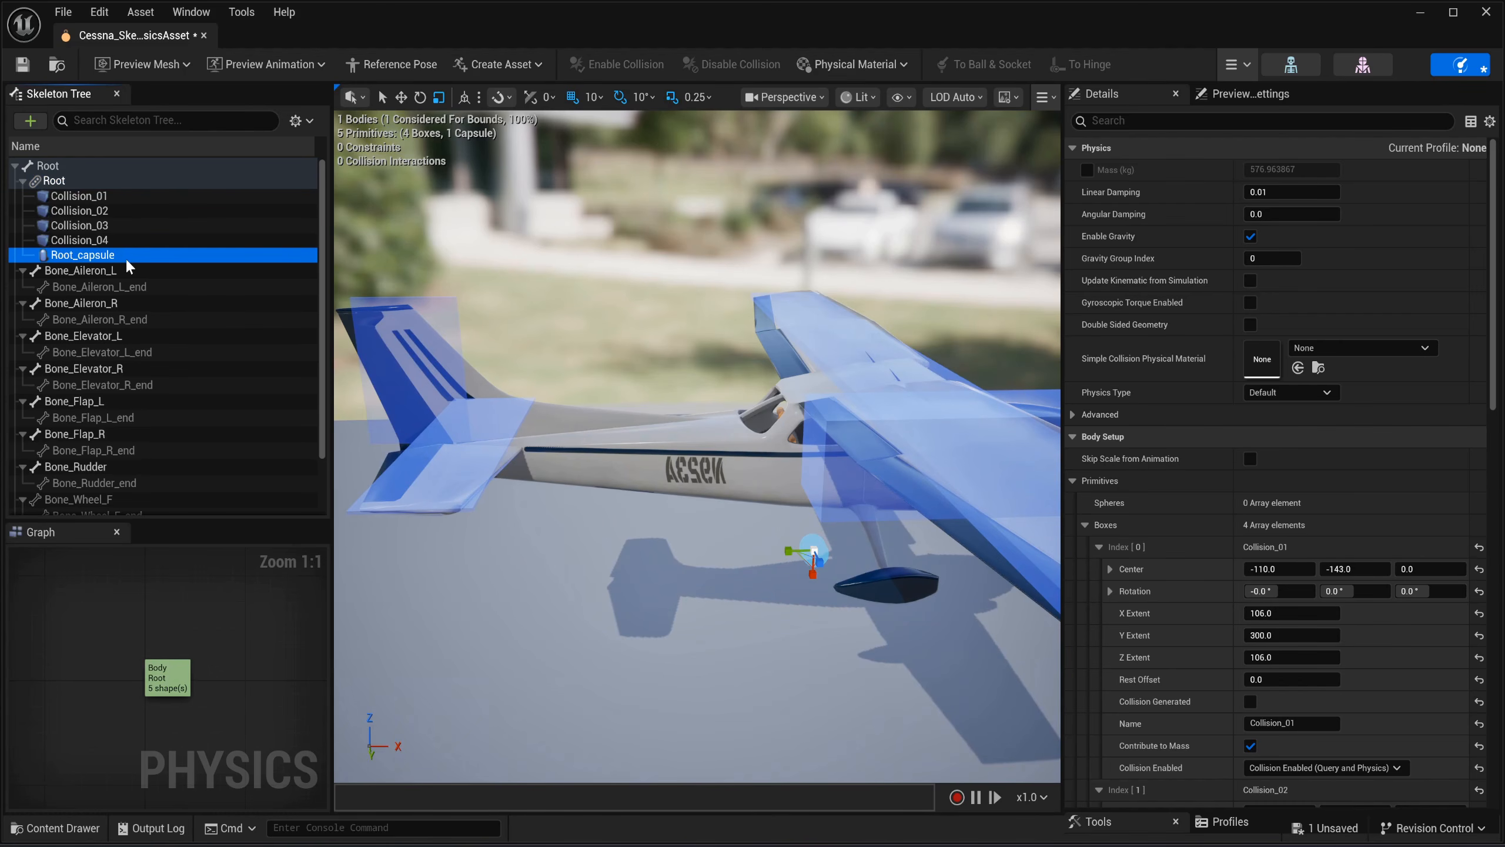
key(F2)
text(Collision_)
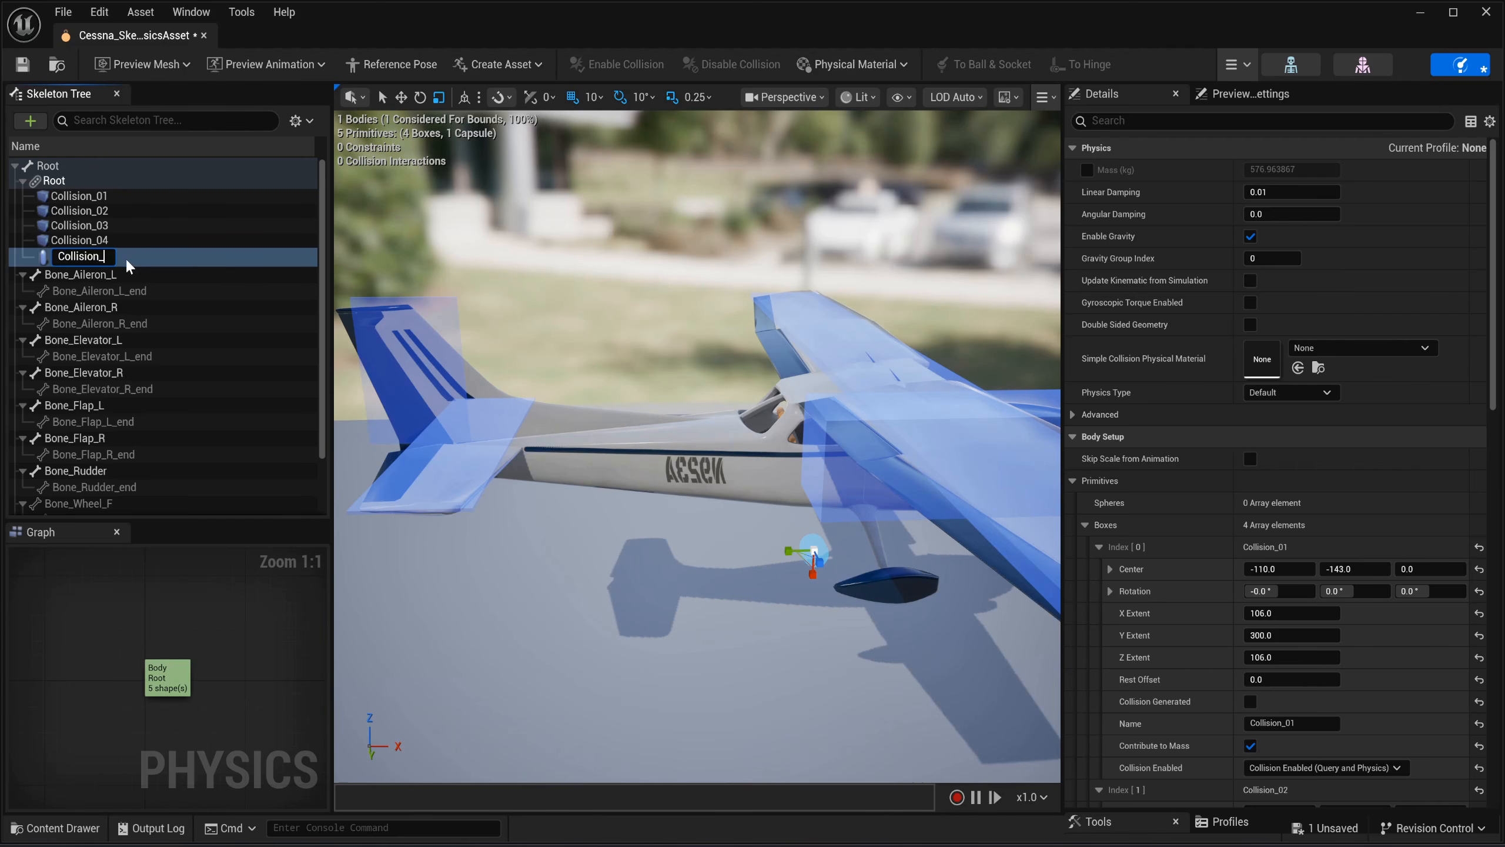
text(05)
key(Return)
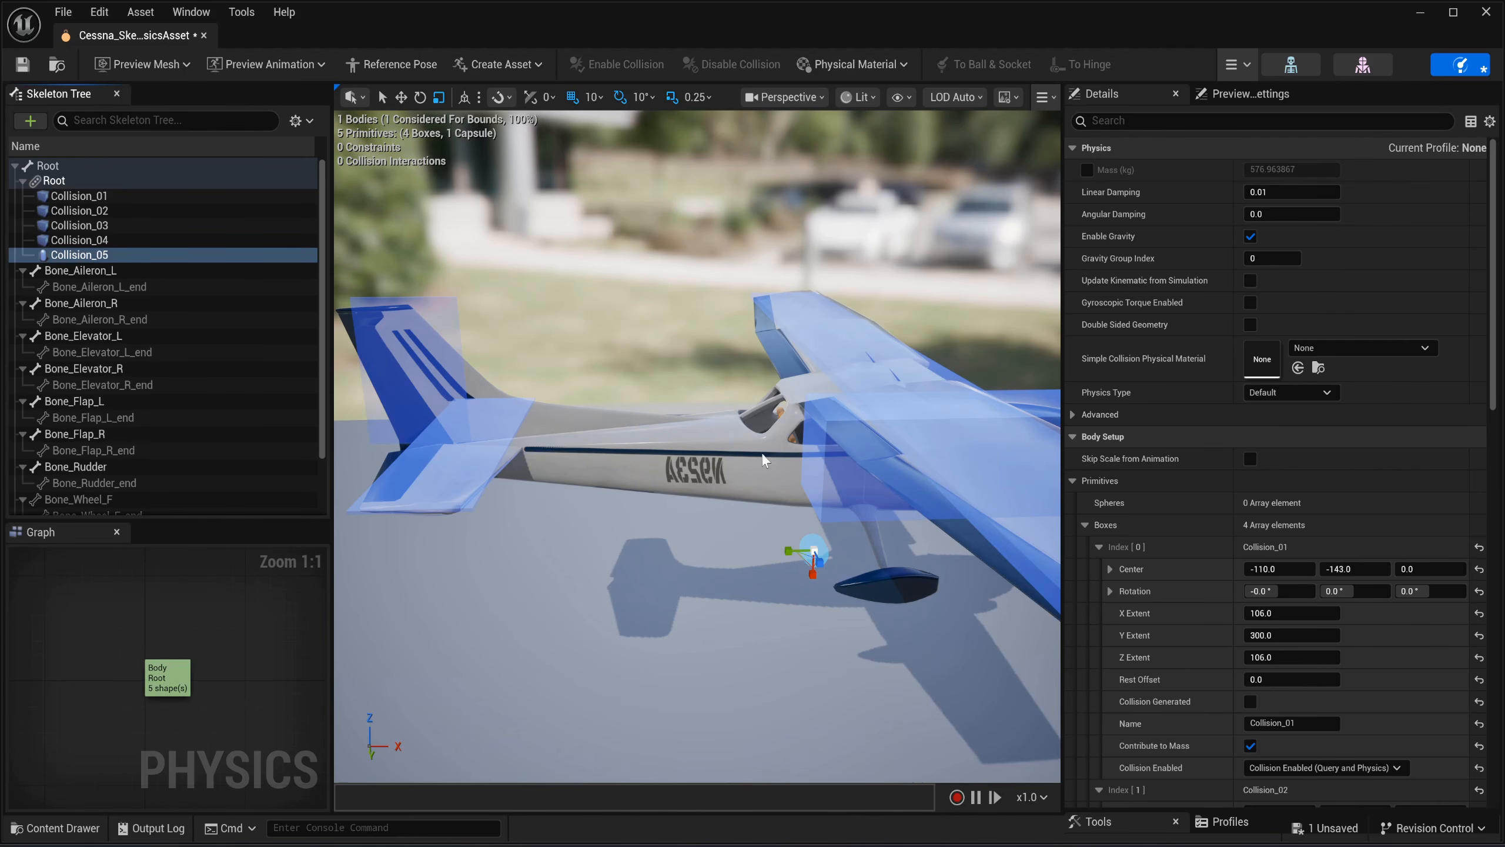
Set the Collision_05 capsule's center to X -129 and Y 160.
scroll(1134, 496, down, 10)
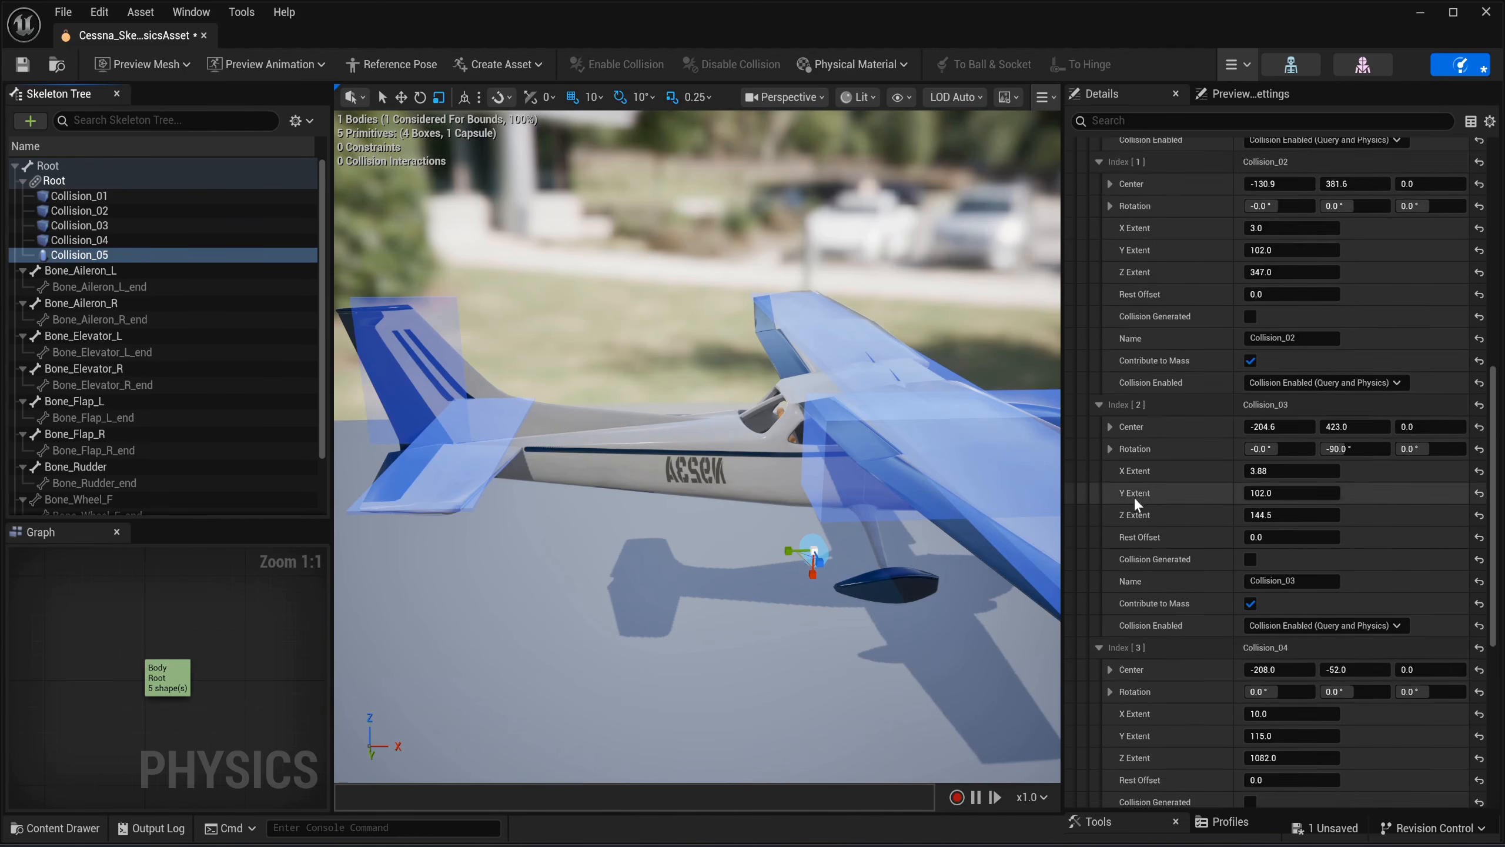
scroll(1134, 496, down, 6)
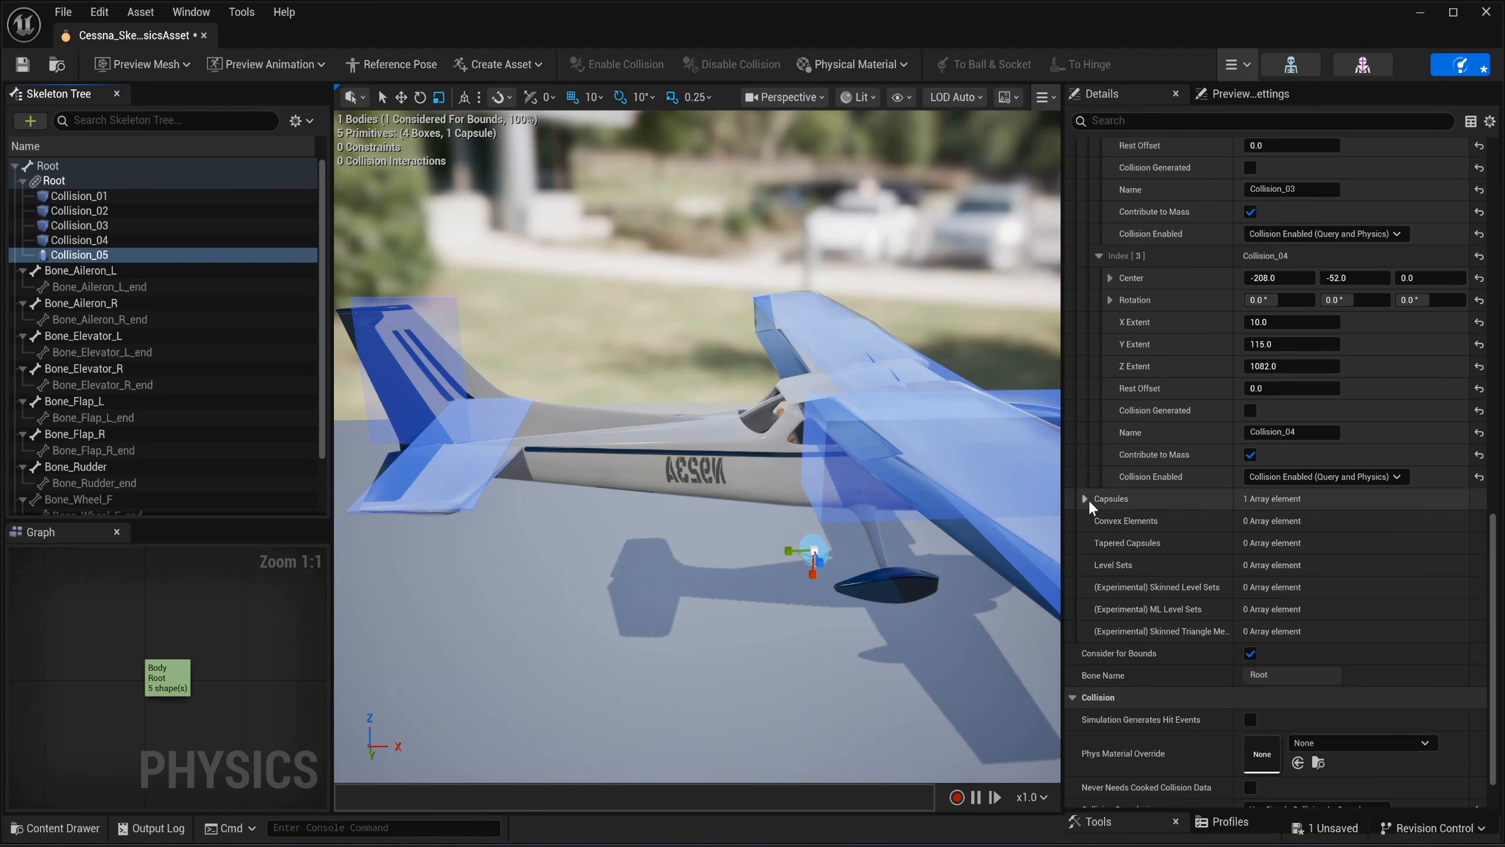
click(1085, 498)
click(1100, 520)
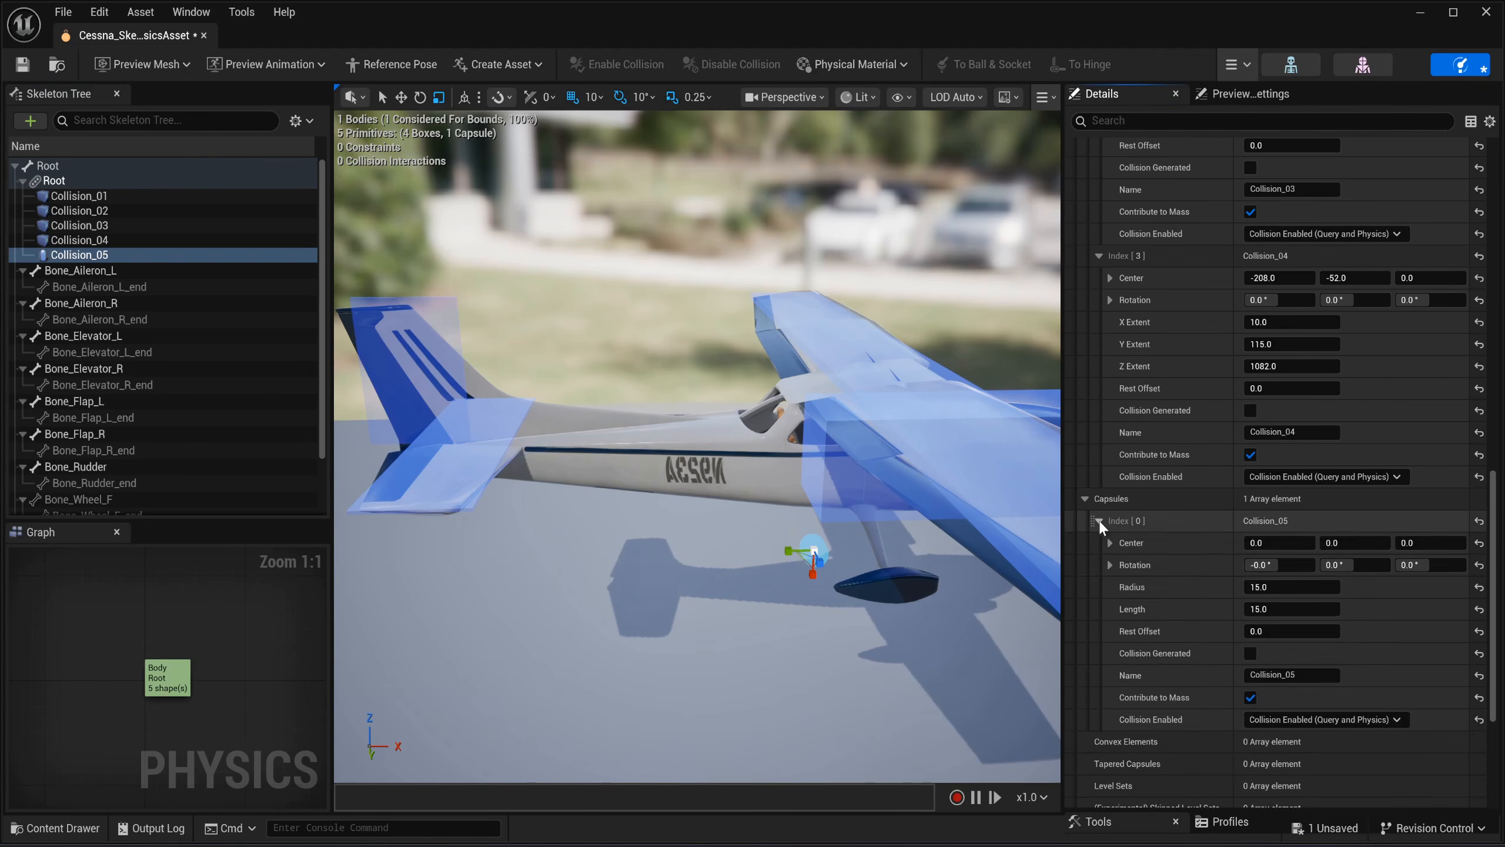
scroll(1171, 563, down, 5)
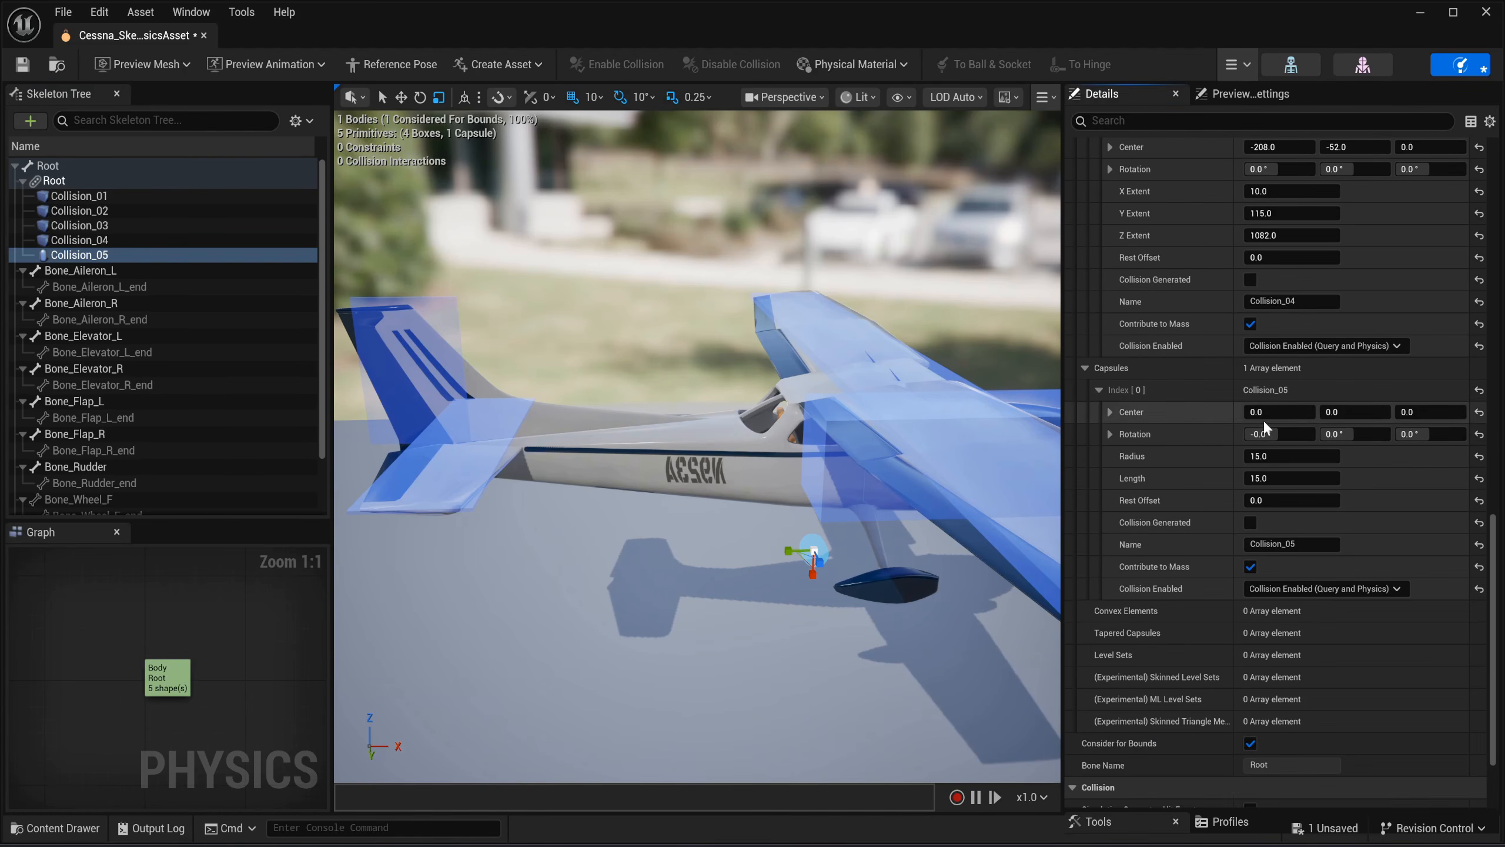
click(1264, 416)
text(-129)
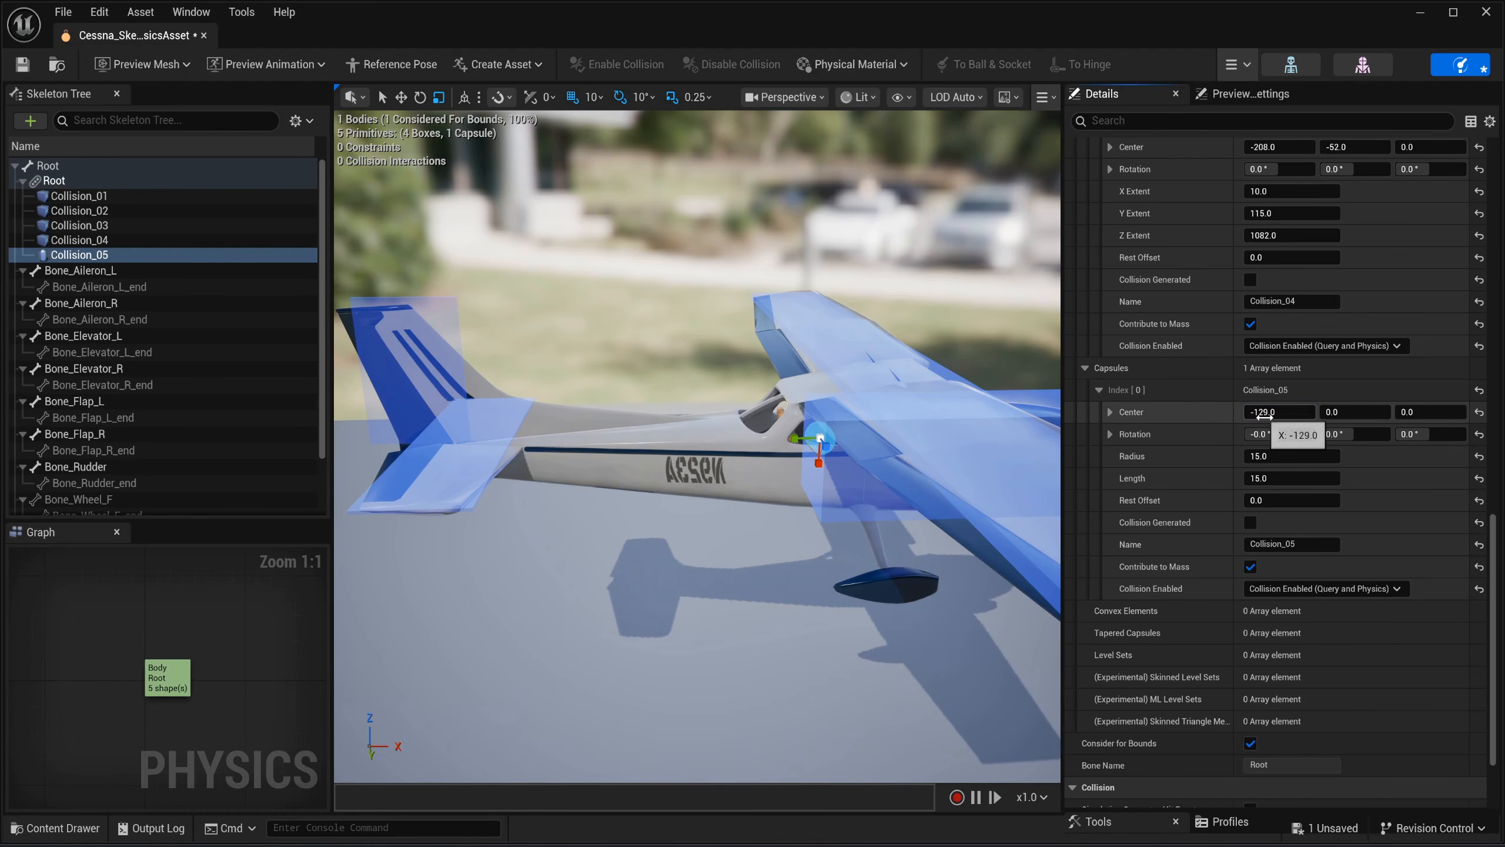
click(1342, 408)
text(160)
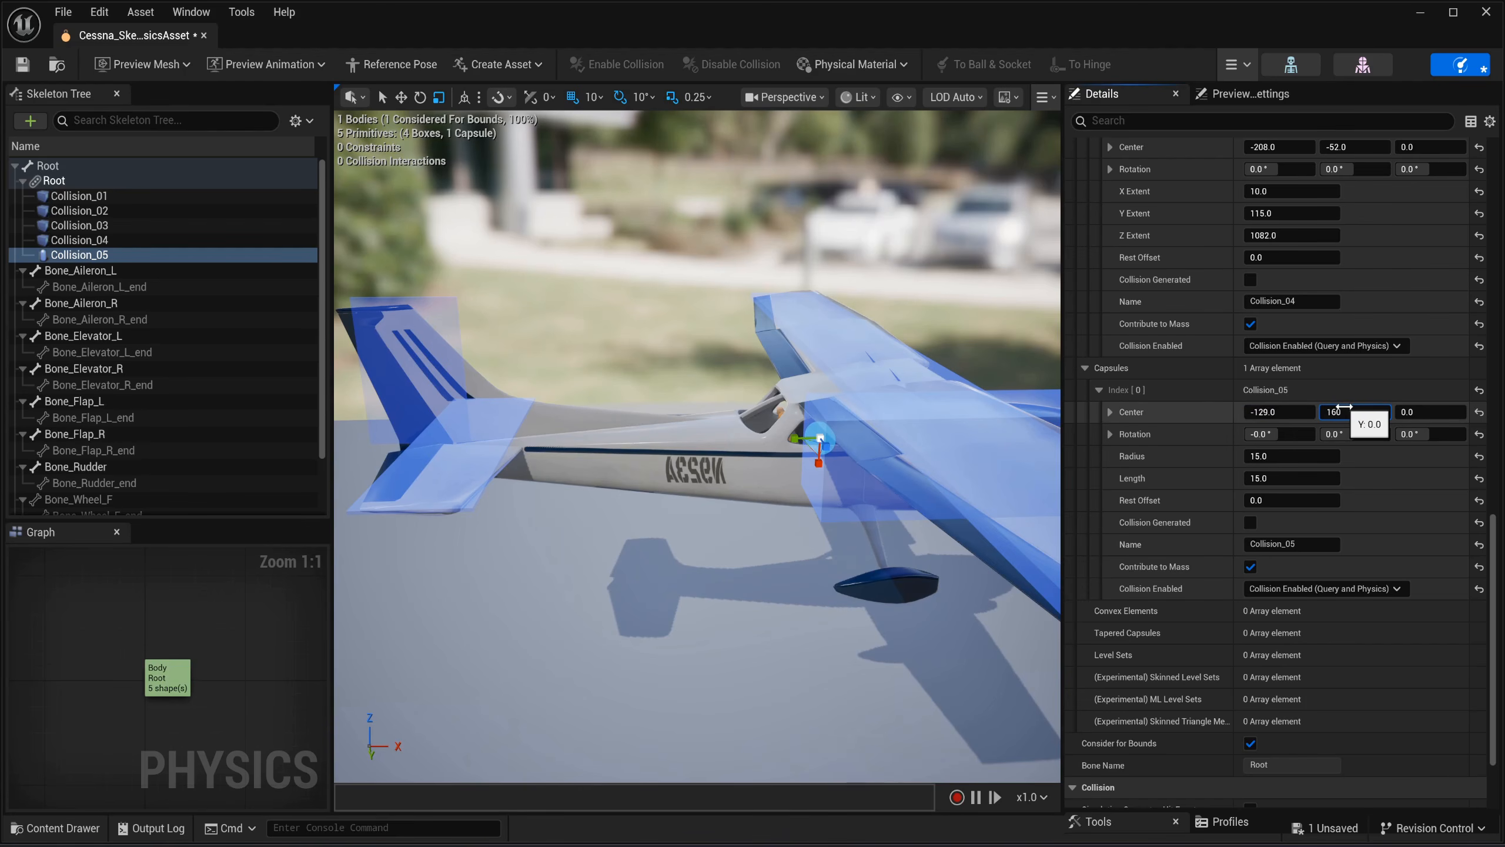
key(Return)
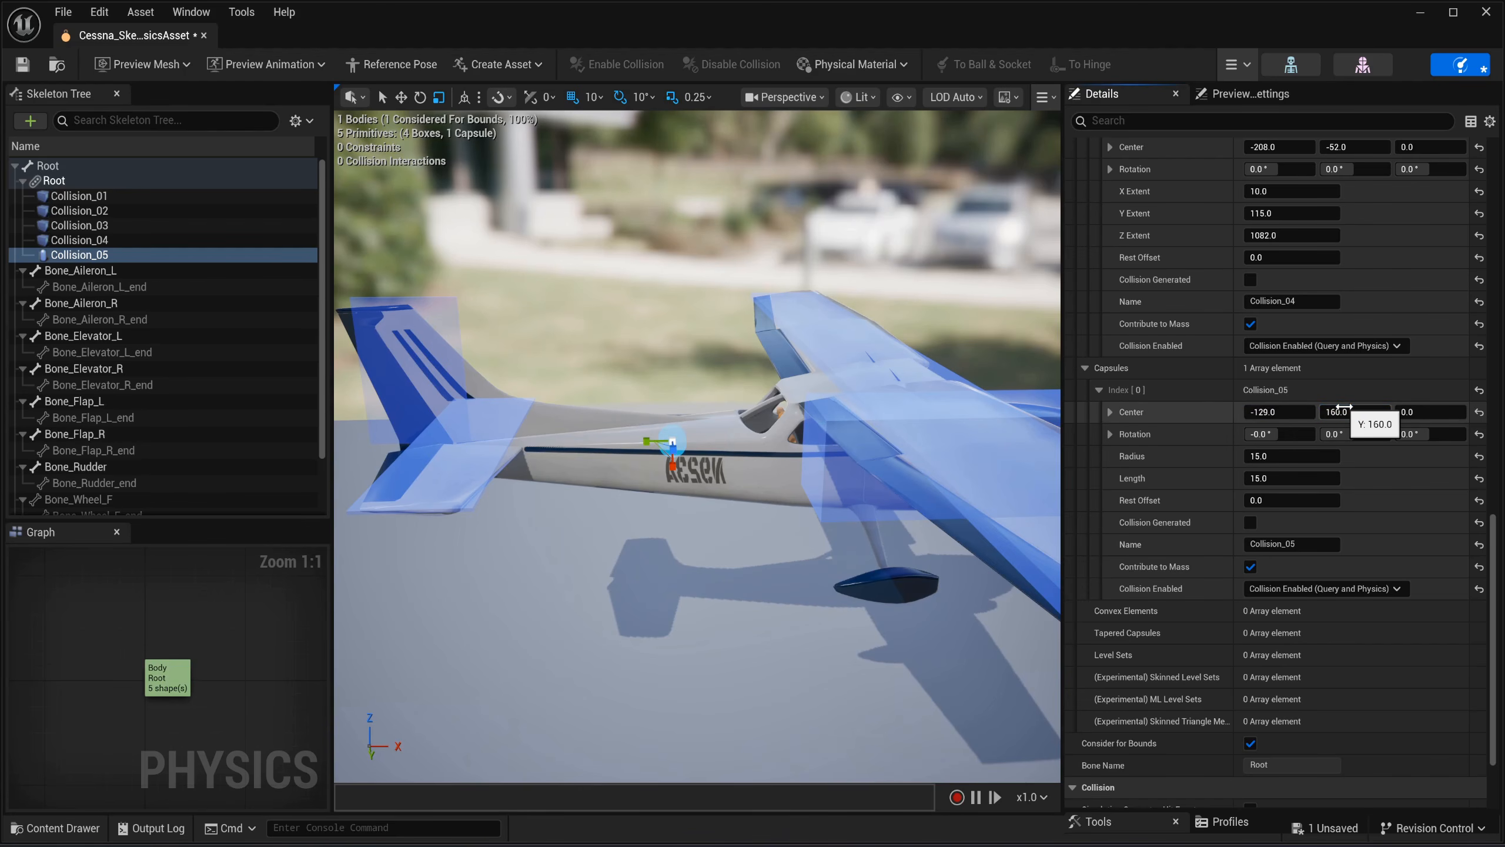
Rotate the Collision_05 capsule to 90° around the X axis.
click(1291, 439)
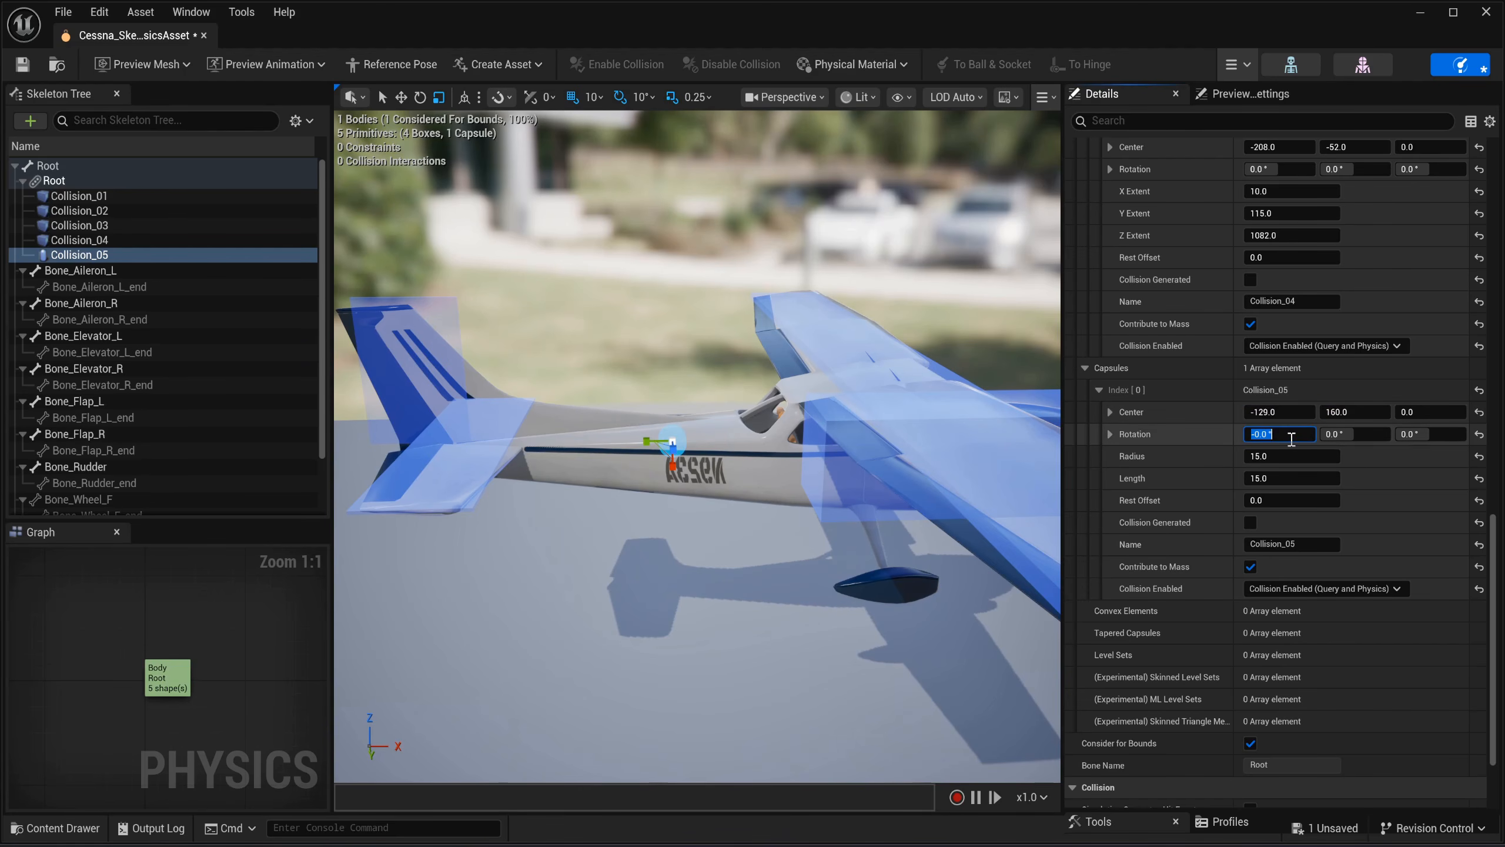
text(90)
key(Return)
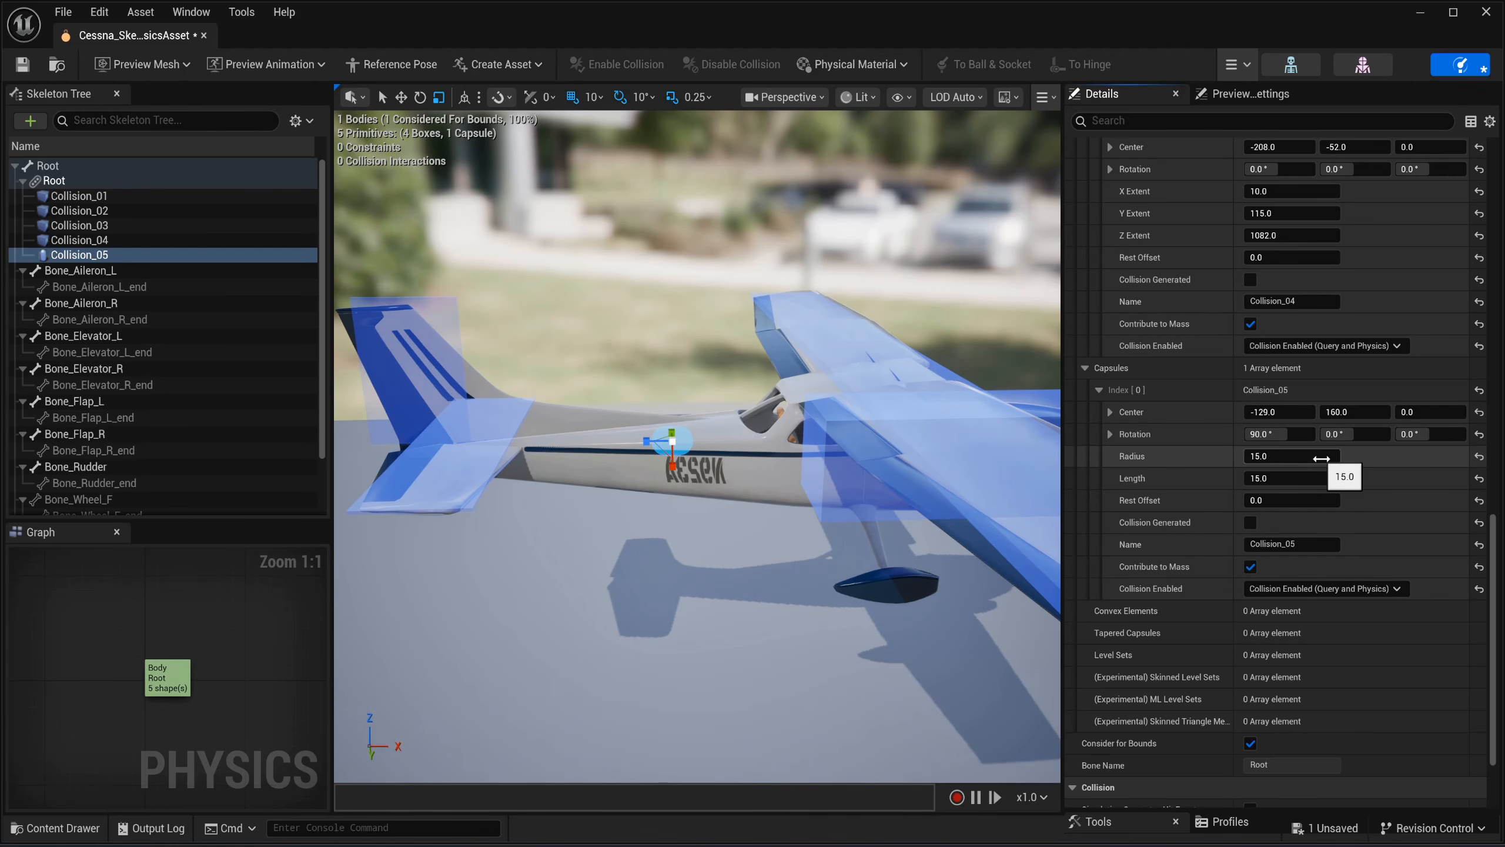
Set the Collision_05 capsule's radius to 25 and its length to 247, and save the physics asset.
click(1322, 457)
text(25)
key(Return)
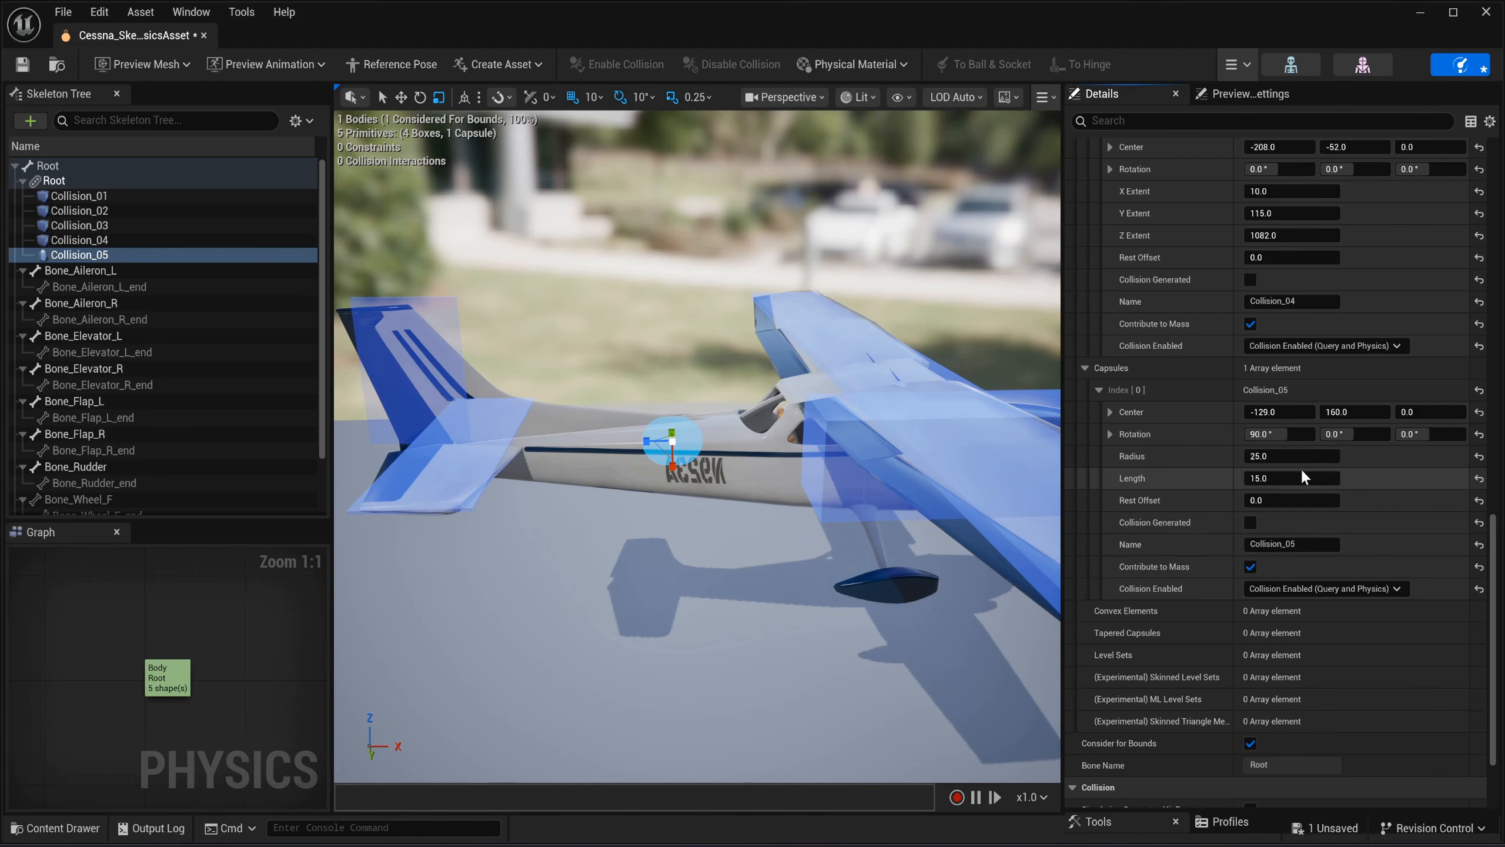
click(1298, 479)
text(247)
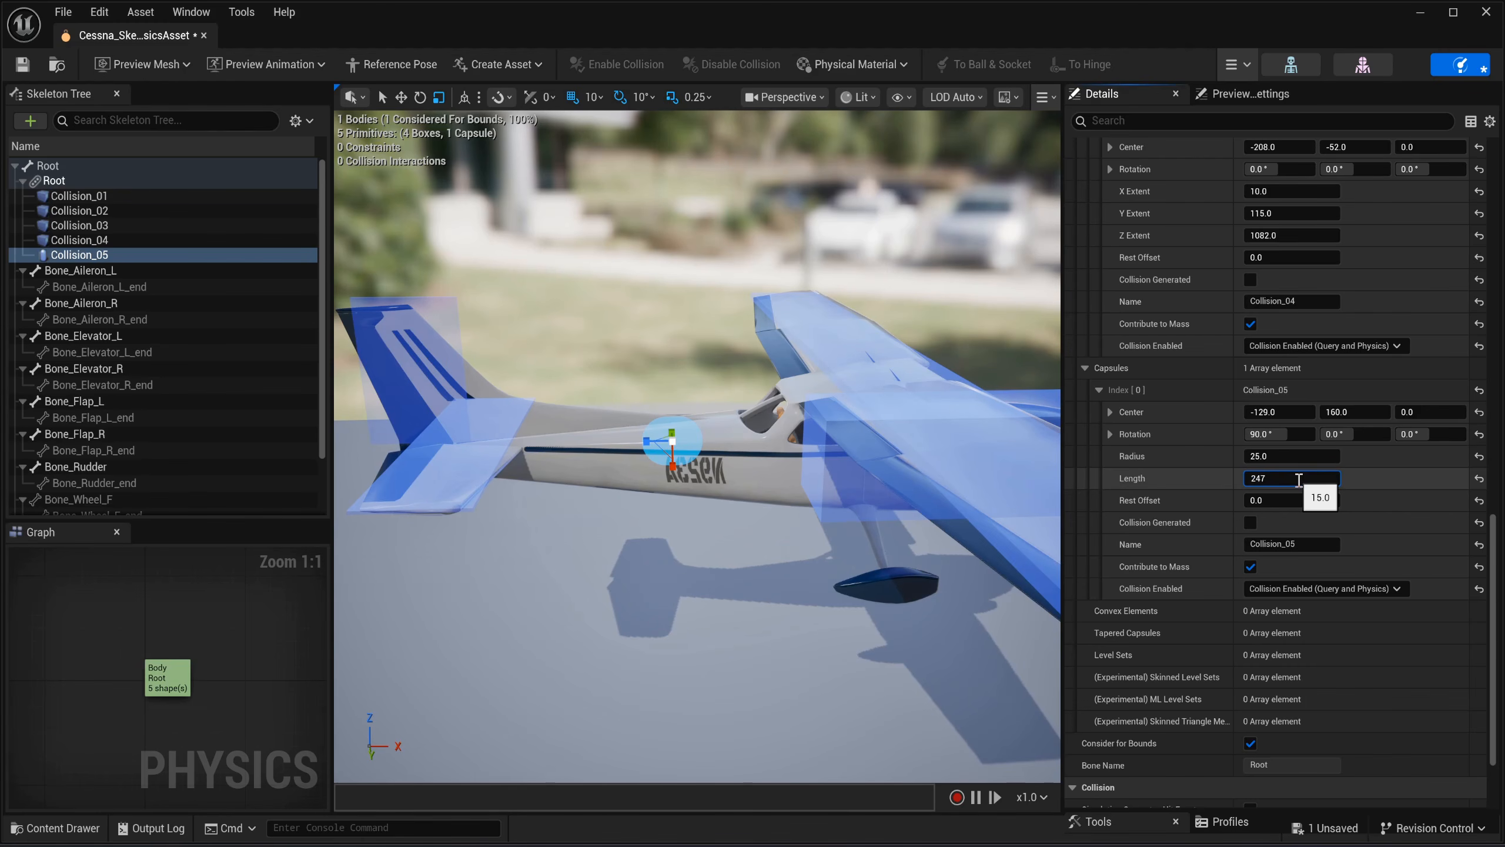
key(Return)
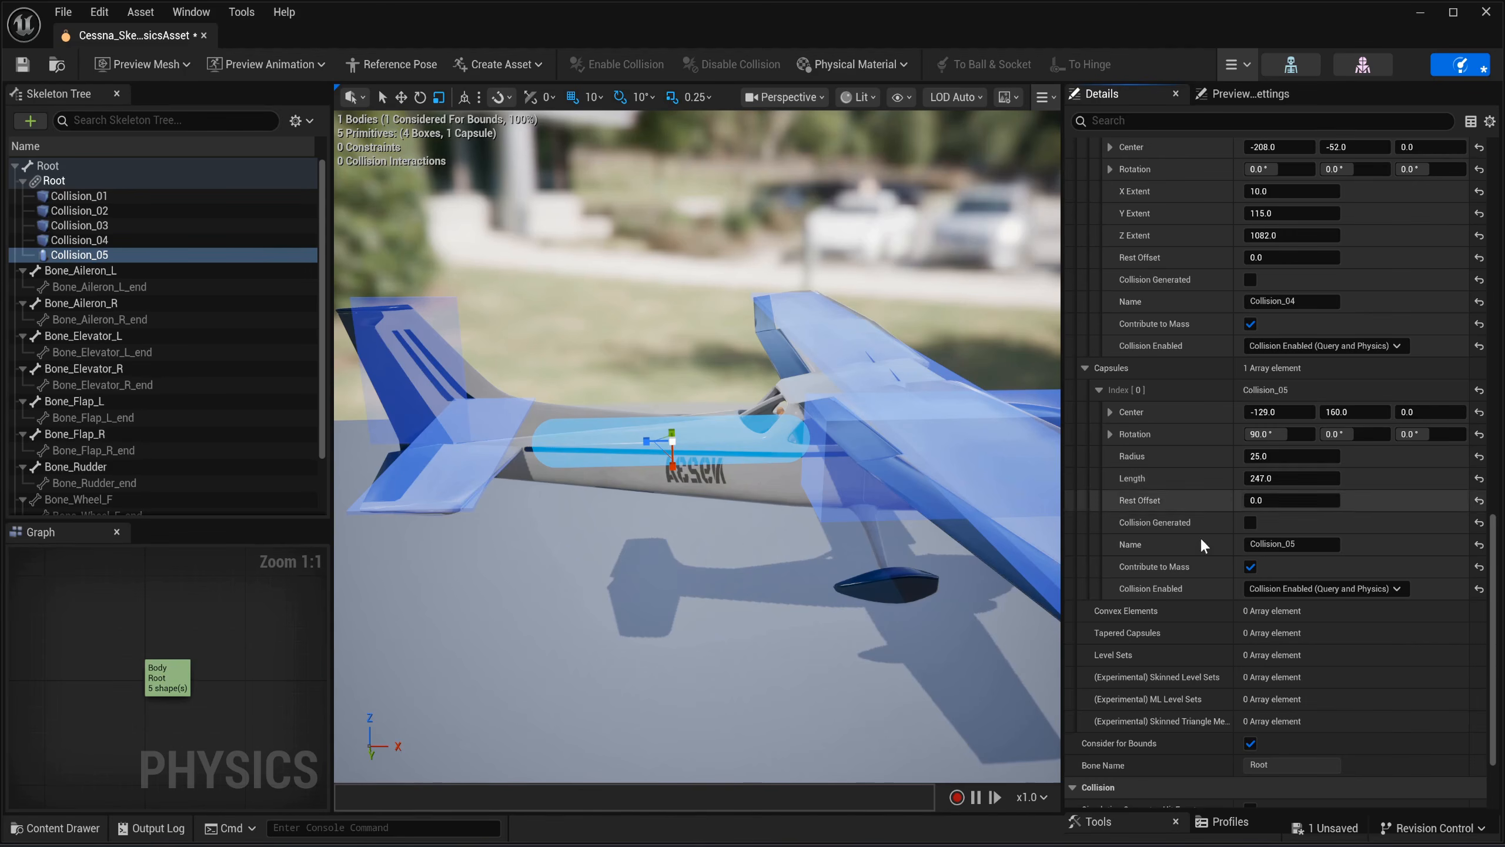
scroll(1180, 543, down, 2)
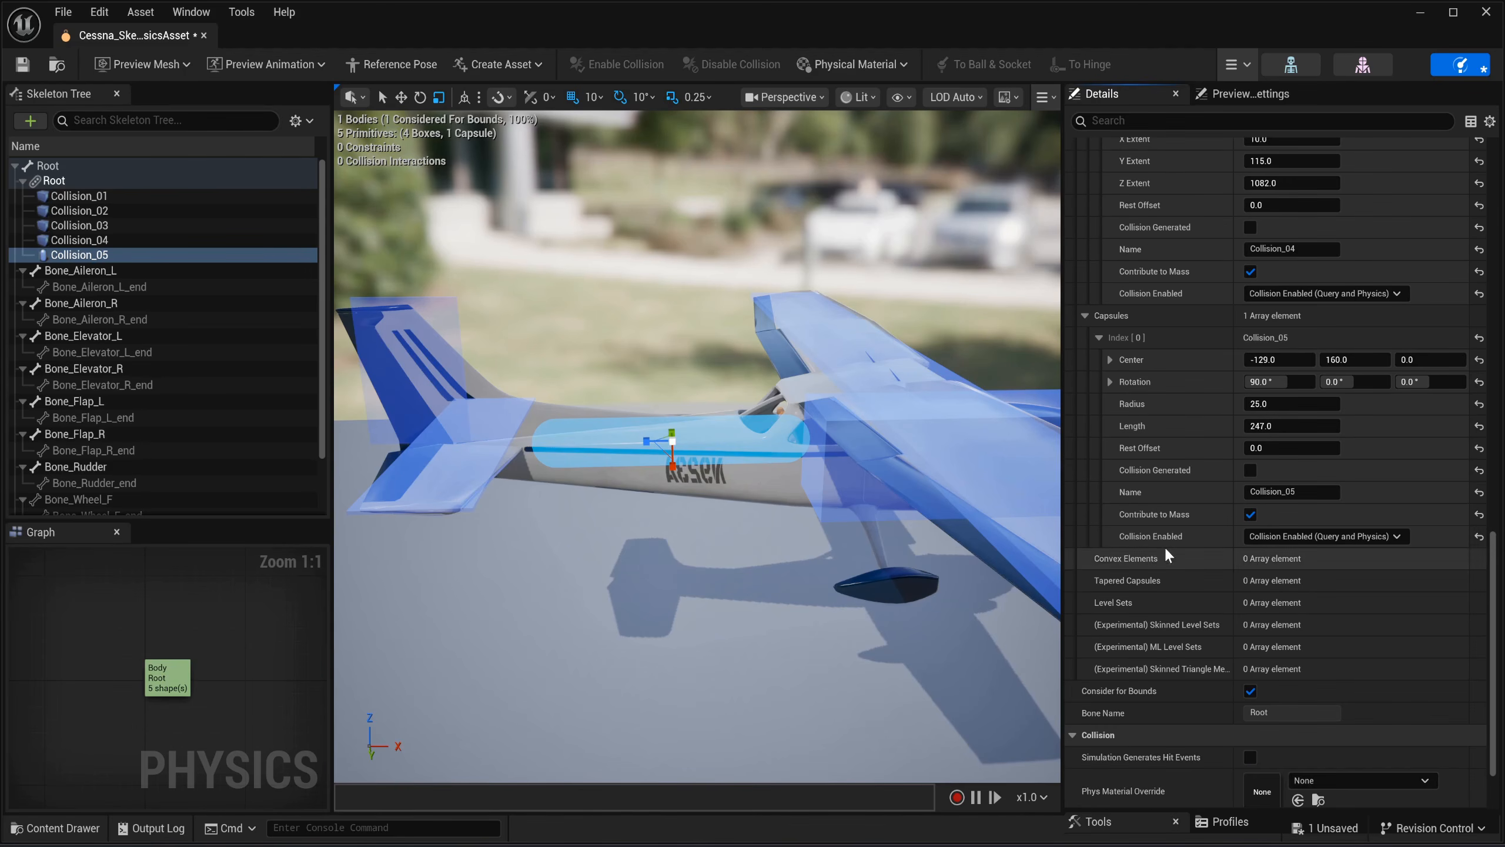
click(22, 64)
Examine the collision primitives from the front of the aircraft, selecting the wing box to check its fit.
scroll(656, 413, down, 3)
key(d)
right_drag(737, 368, 658, 350)
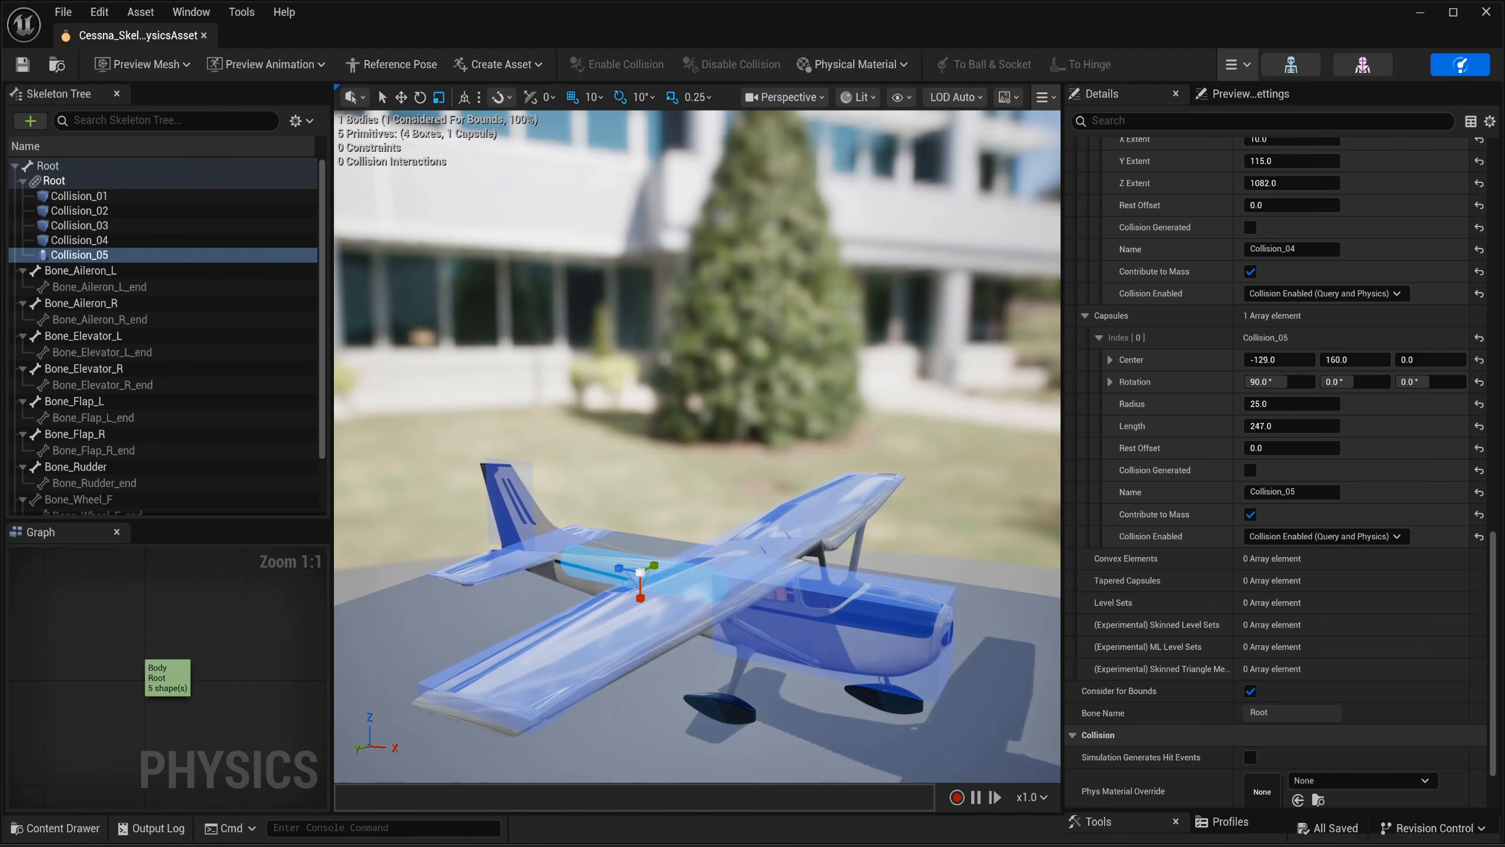
key(q)
key(e)
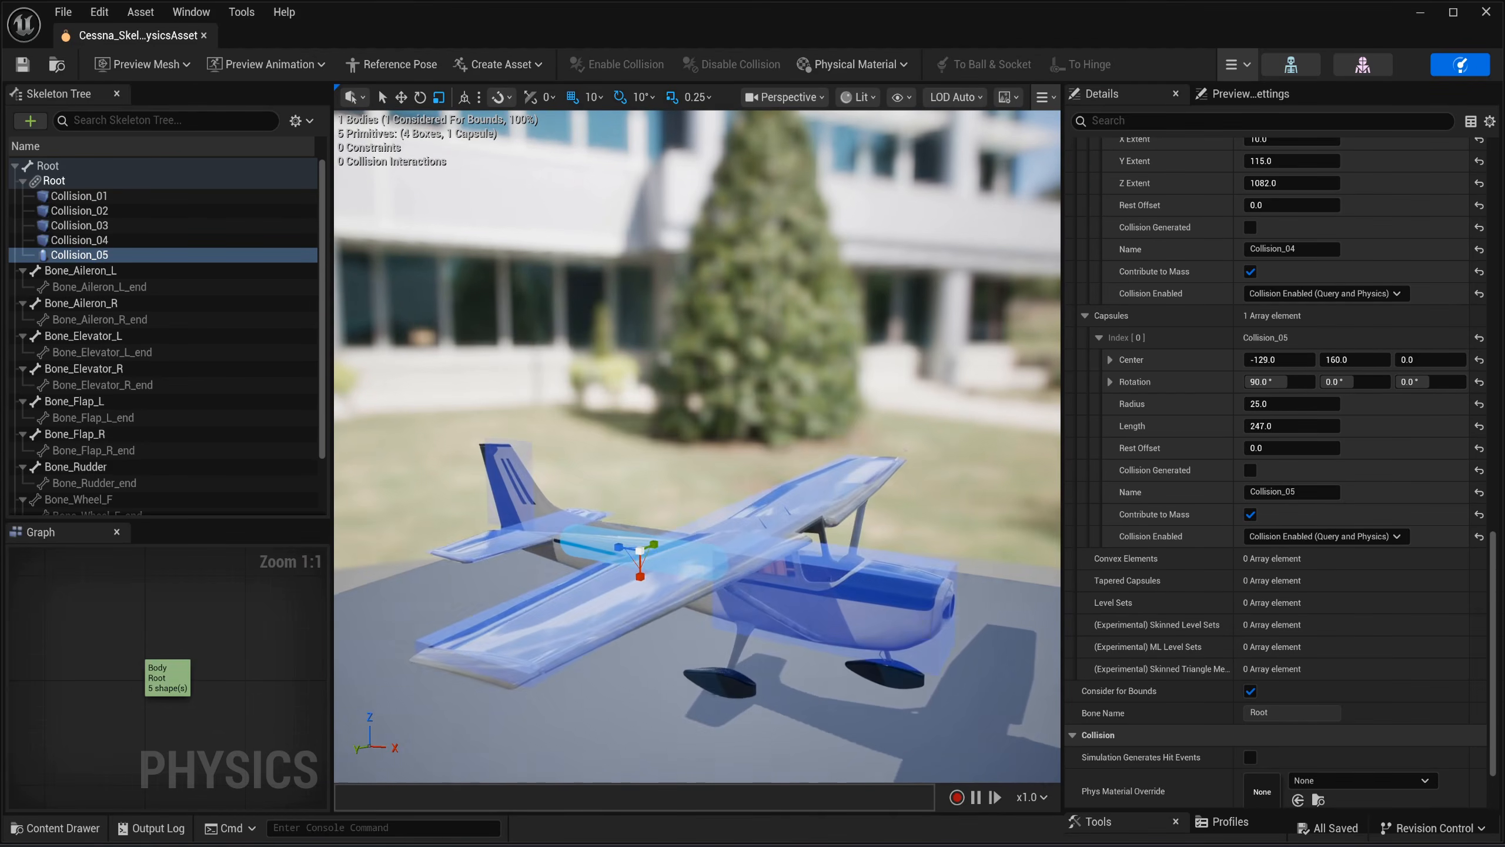
click(798, 509)
key(q)
right_drag(766, 470, 758, 441)
key(e)
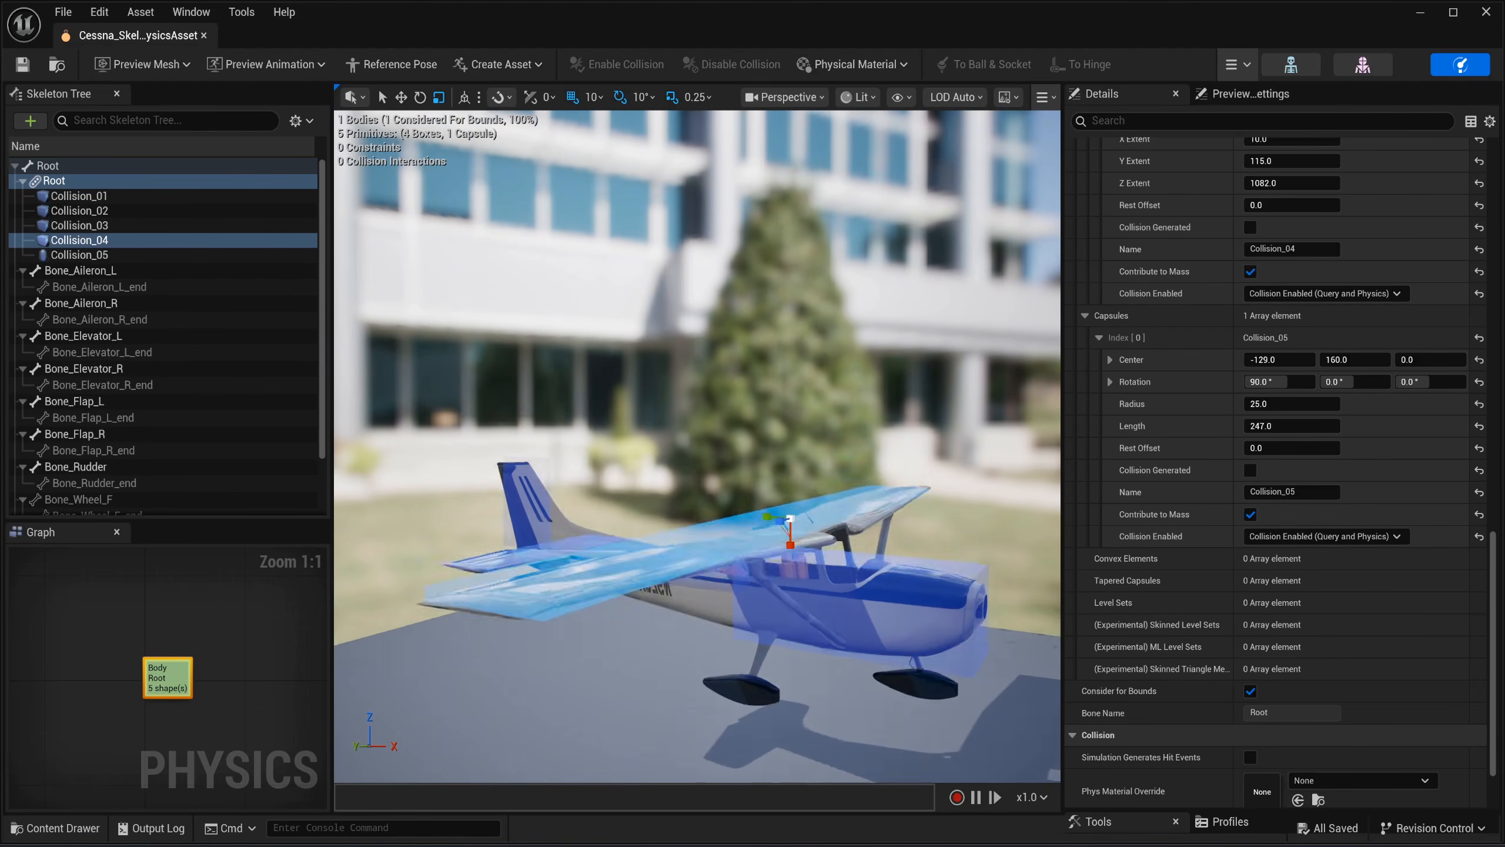
Examine the fit of the collision primitives around the Cessna from the side, selecting the vertical tail box Collision_03.
key(a)
right_drag(759, 441, 781, 465)
key(q)
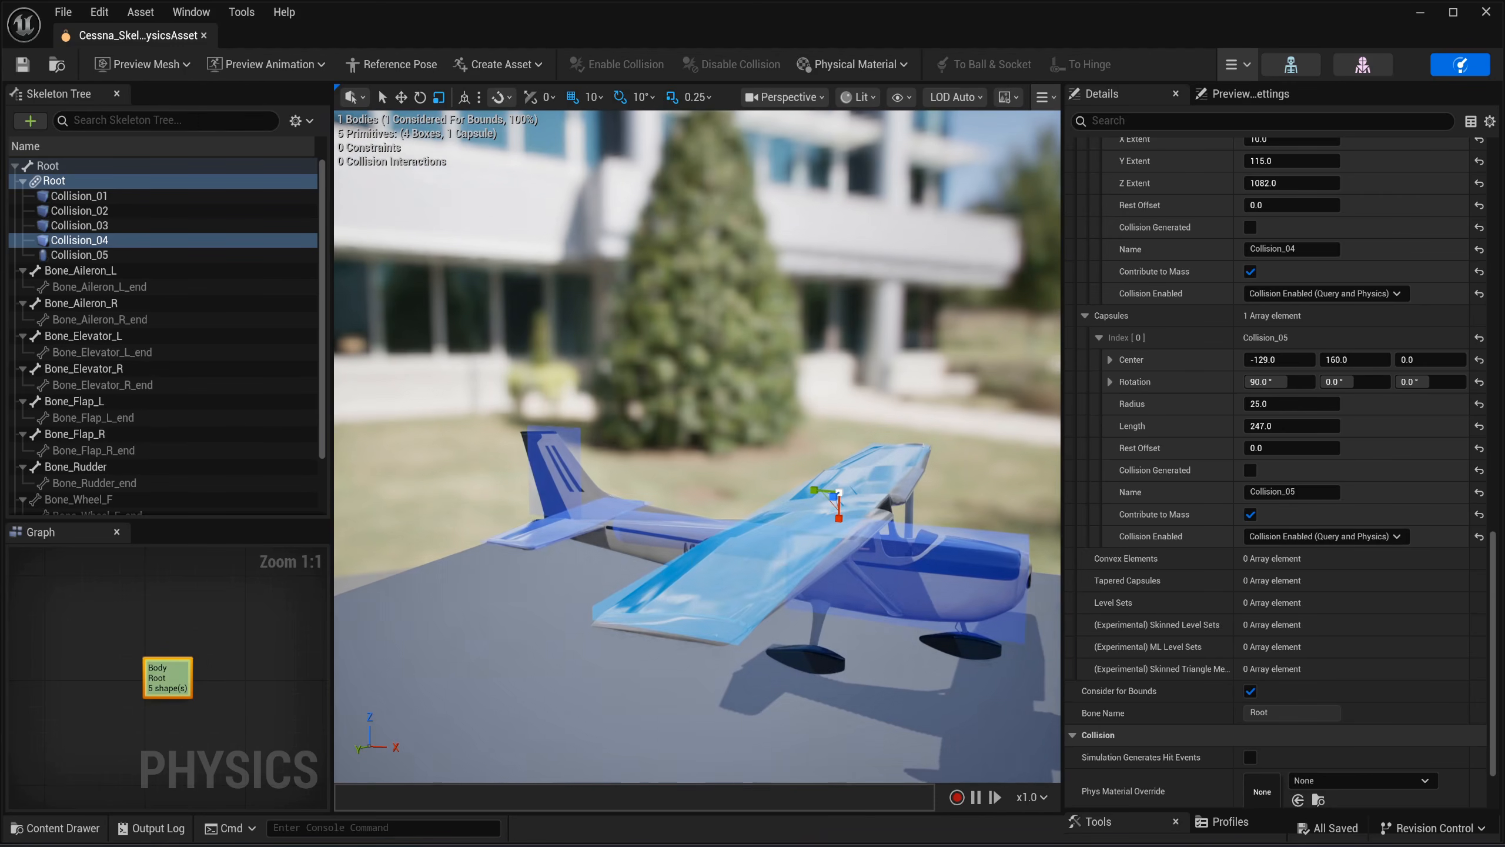
click(571, 437)
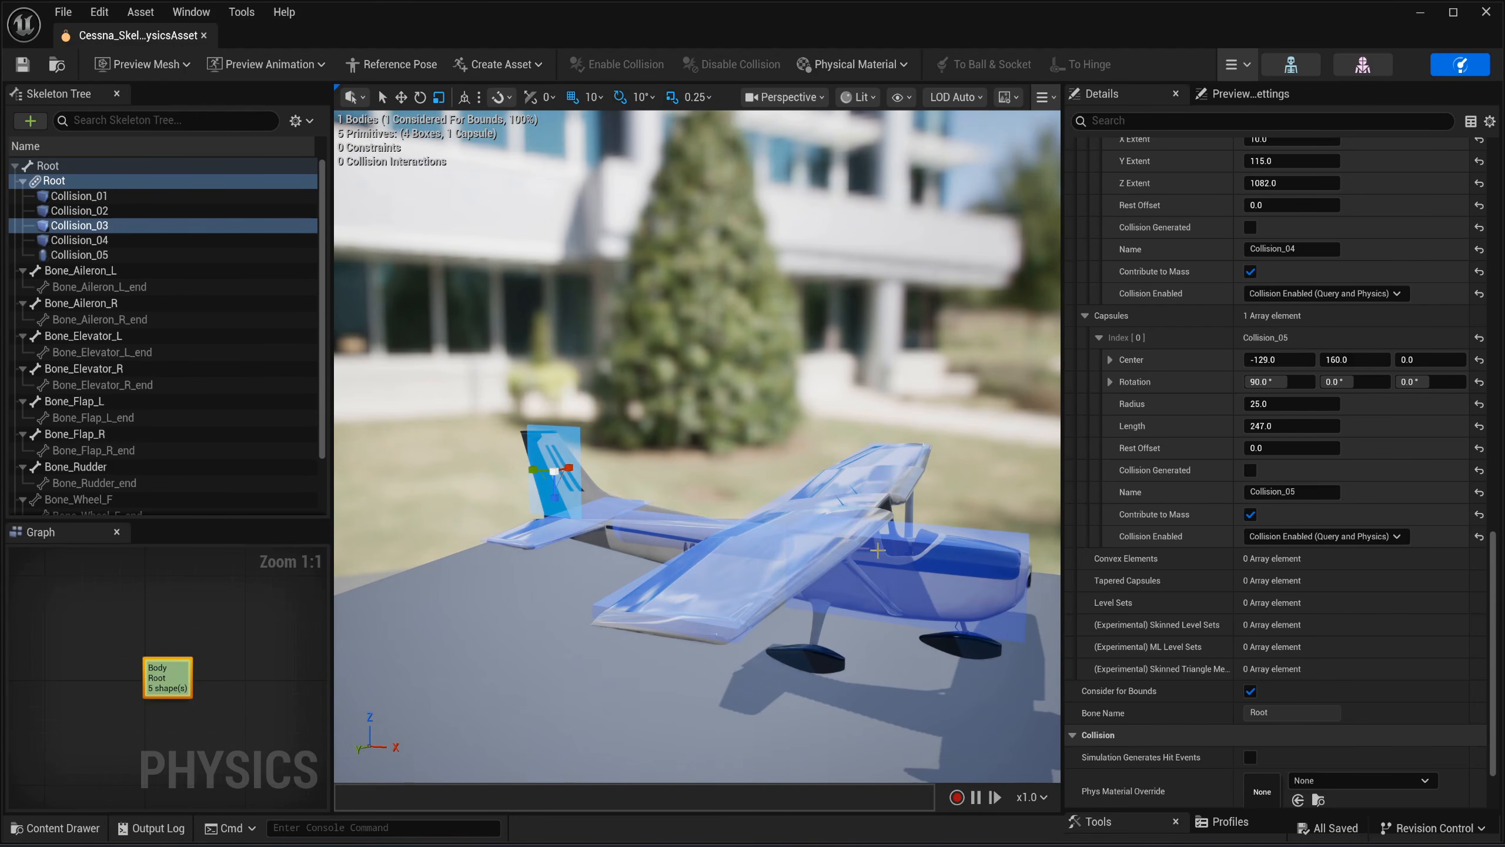
key(d)
right_drag(842, 561, 877, 592)
key(a)
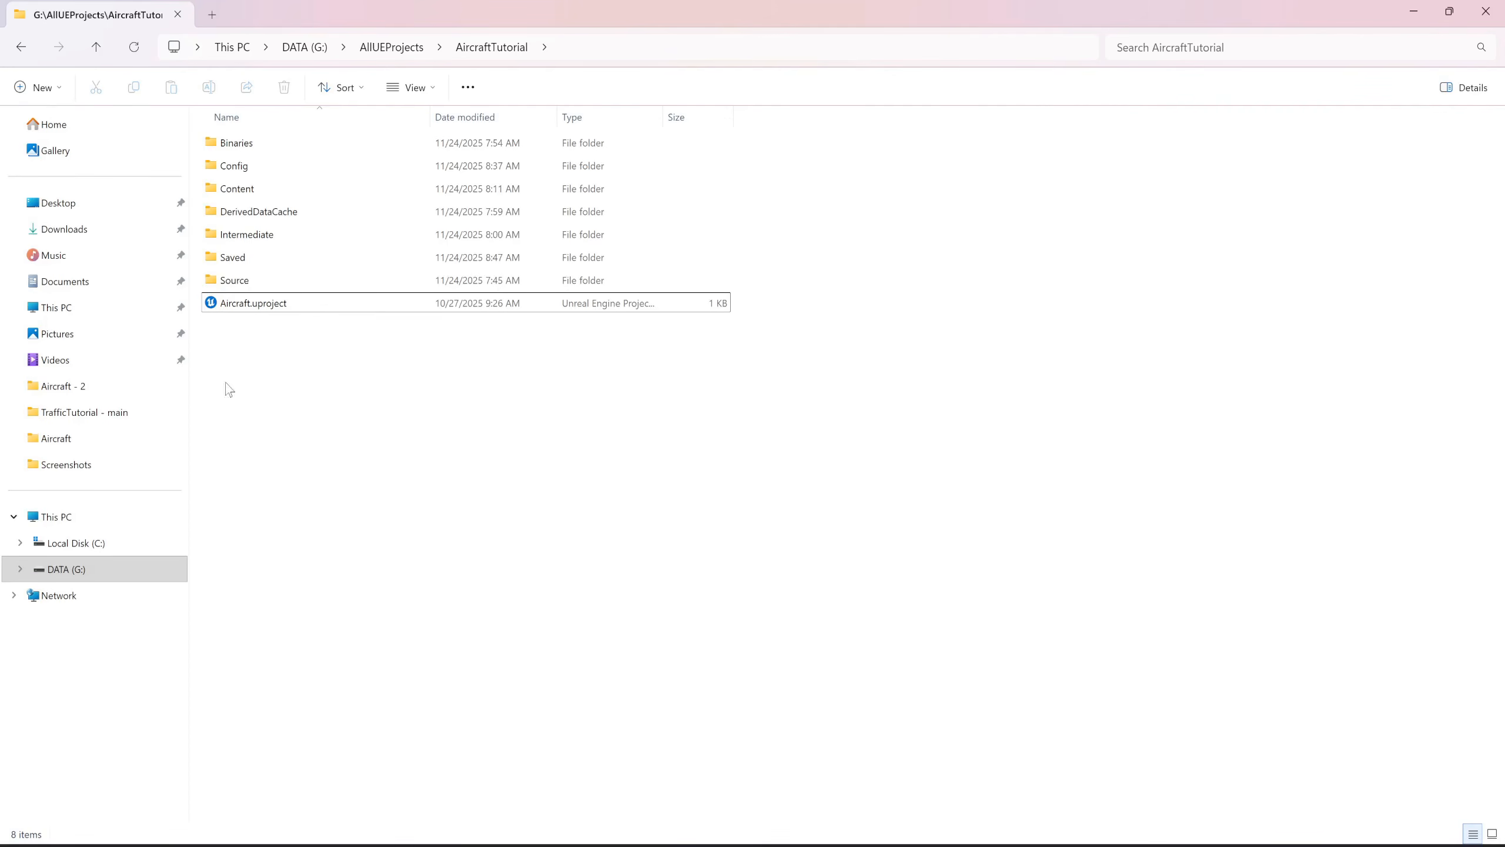
Switch to the AircraftTutorial folder in File Explorer, generate Visual Studio project files for Aircraft.uproject, and open Aircraft.sln.
right_click(245, 309)
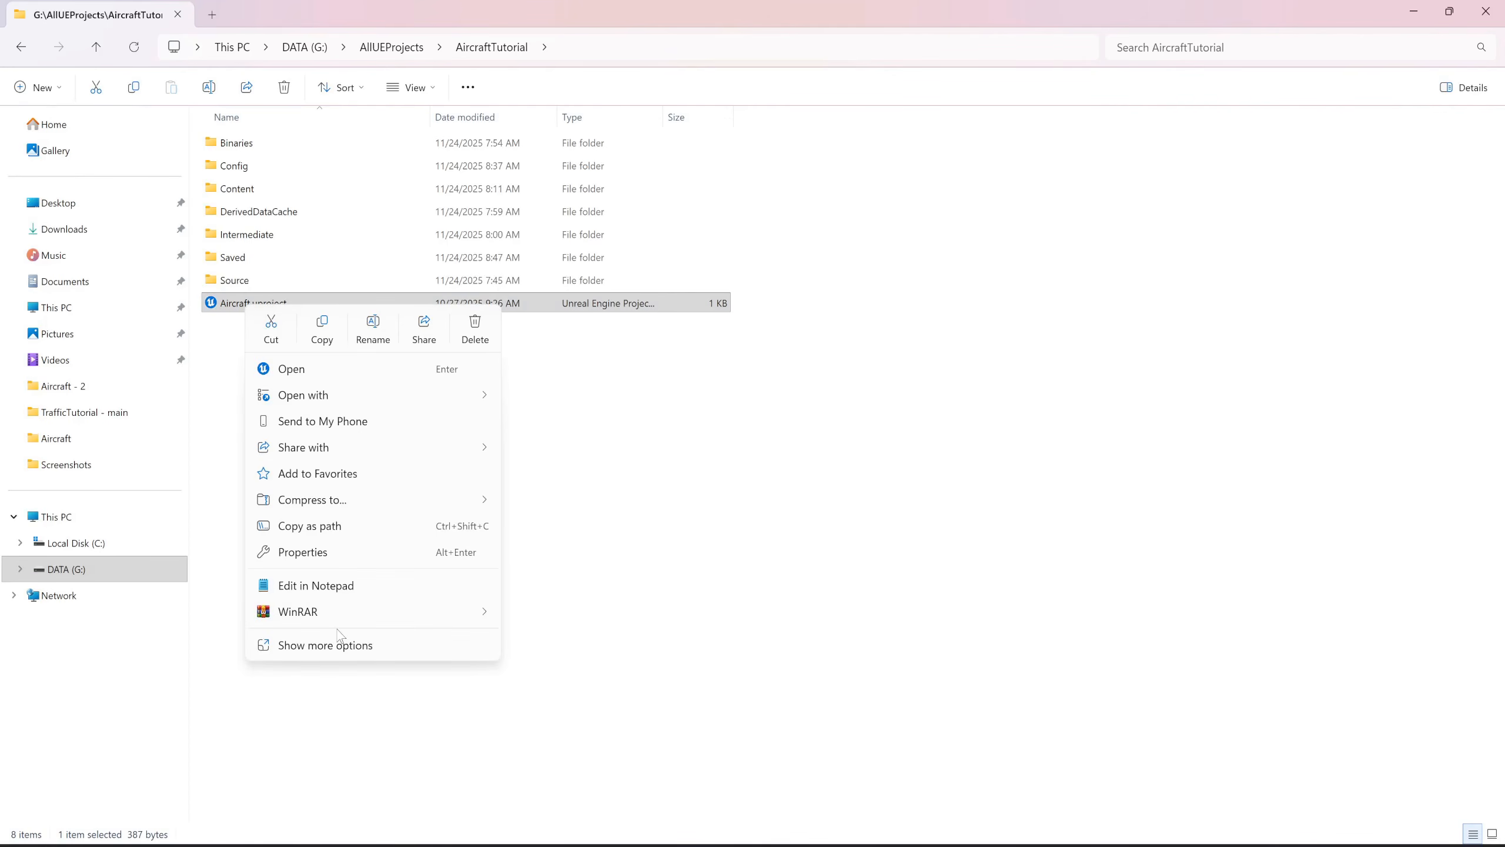
click(347, 645)
click(332, 356)
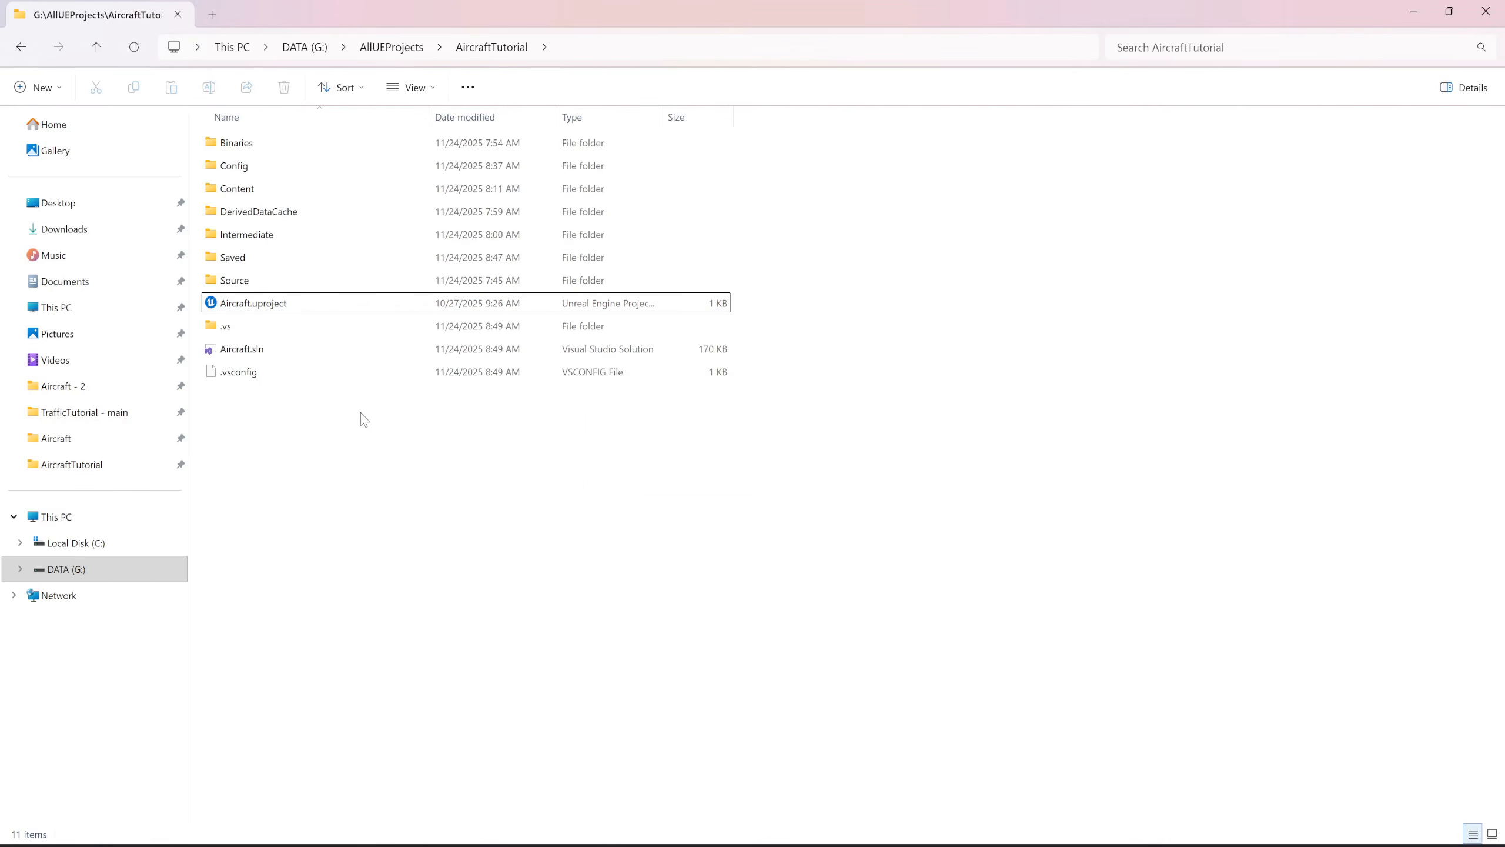
double_click(271, 355)
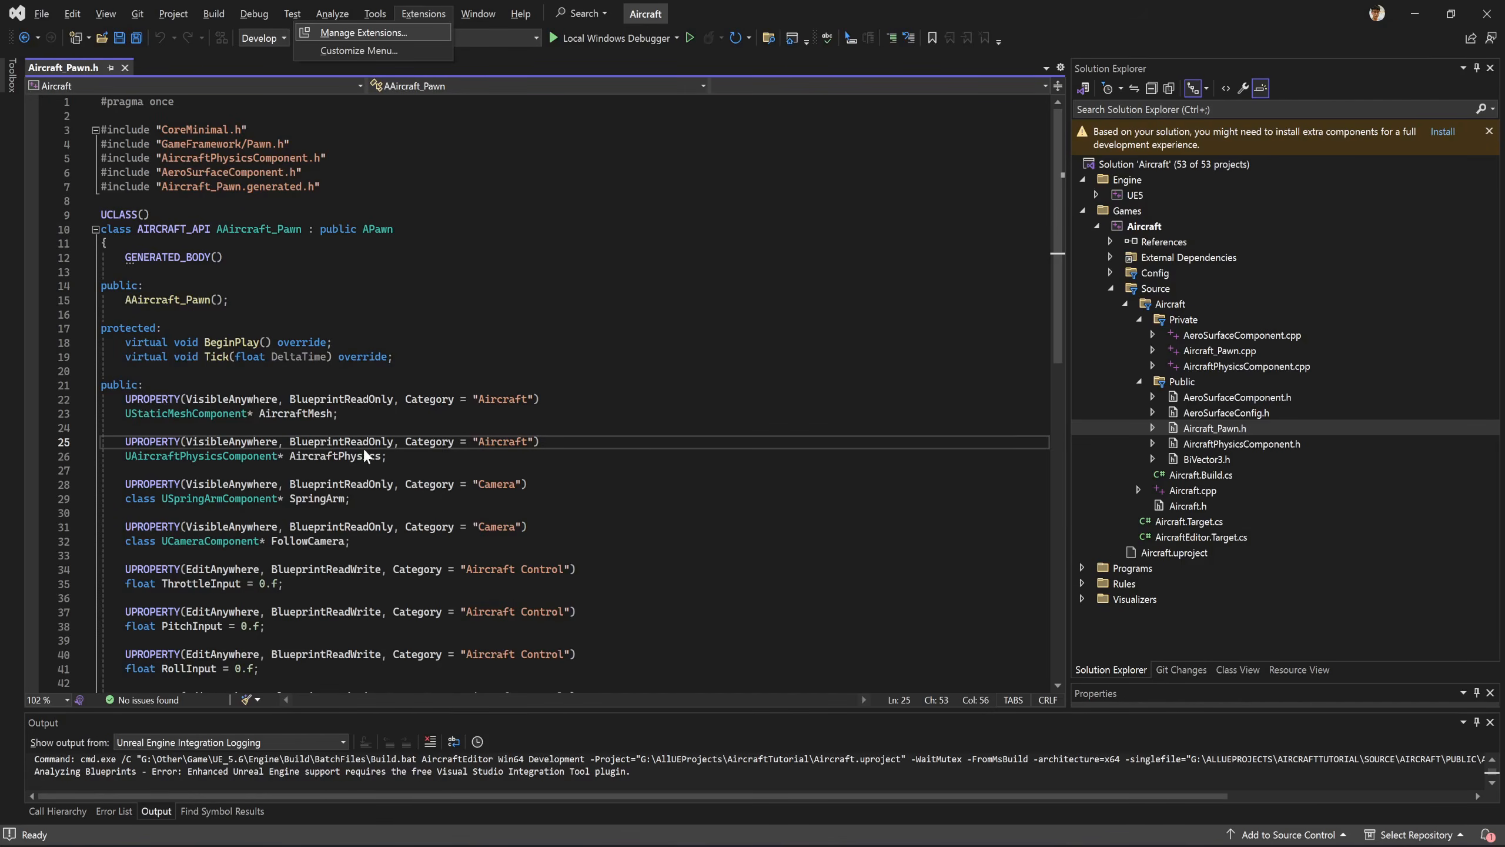
Change the AircraftMesh declaration in Aircraft_Pawn.h to type USkeletalMeshComponent and save the header.
double_click(198, 413)
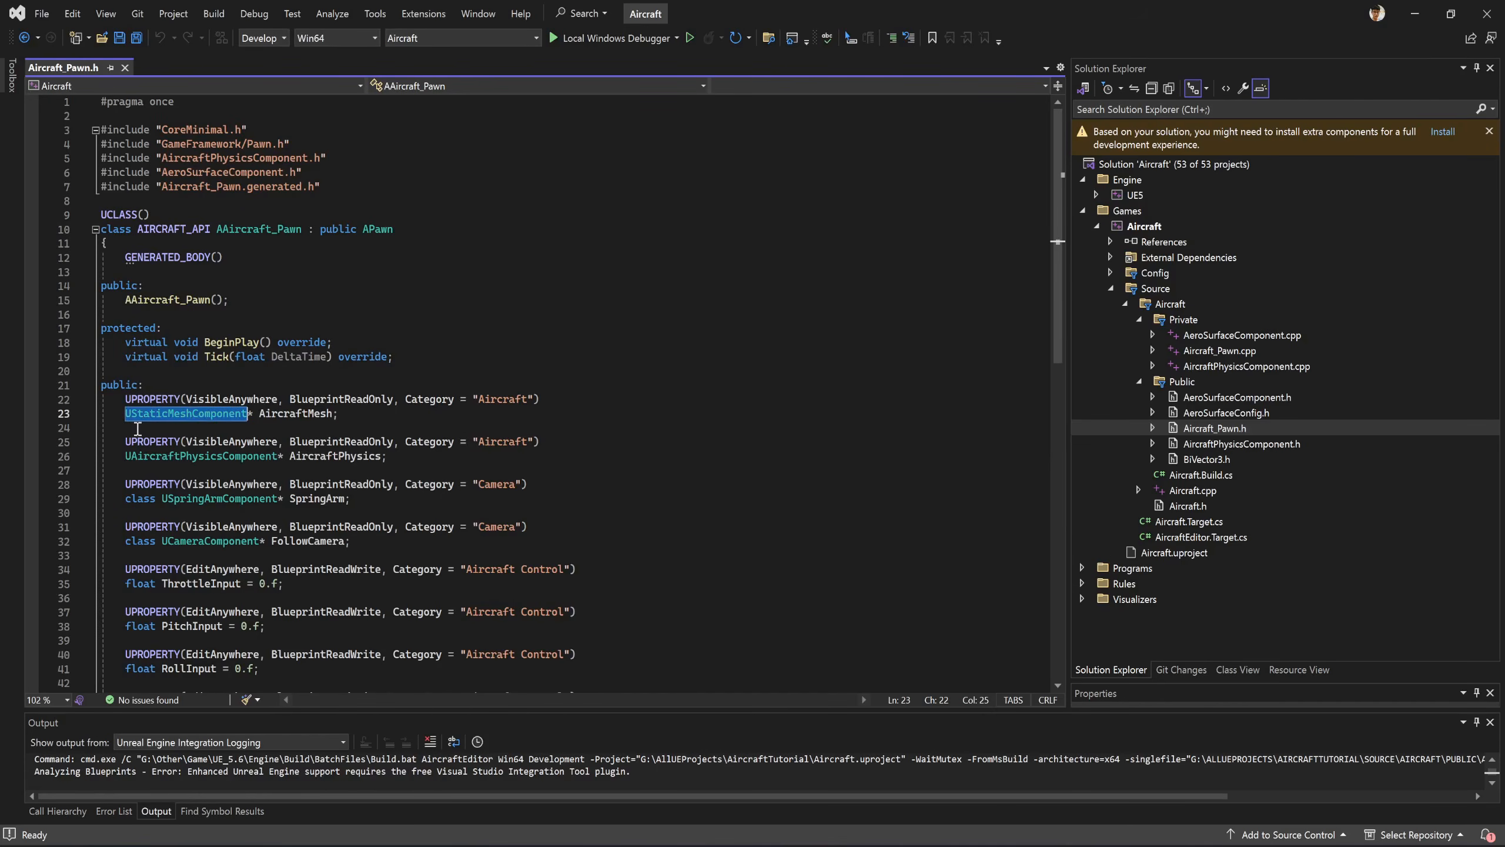
mouse_move(180, 409)
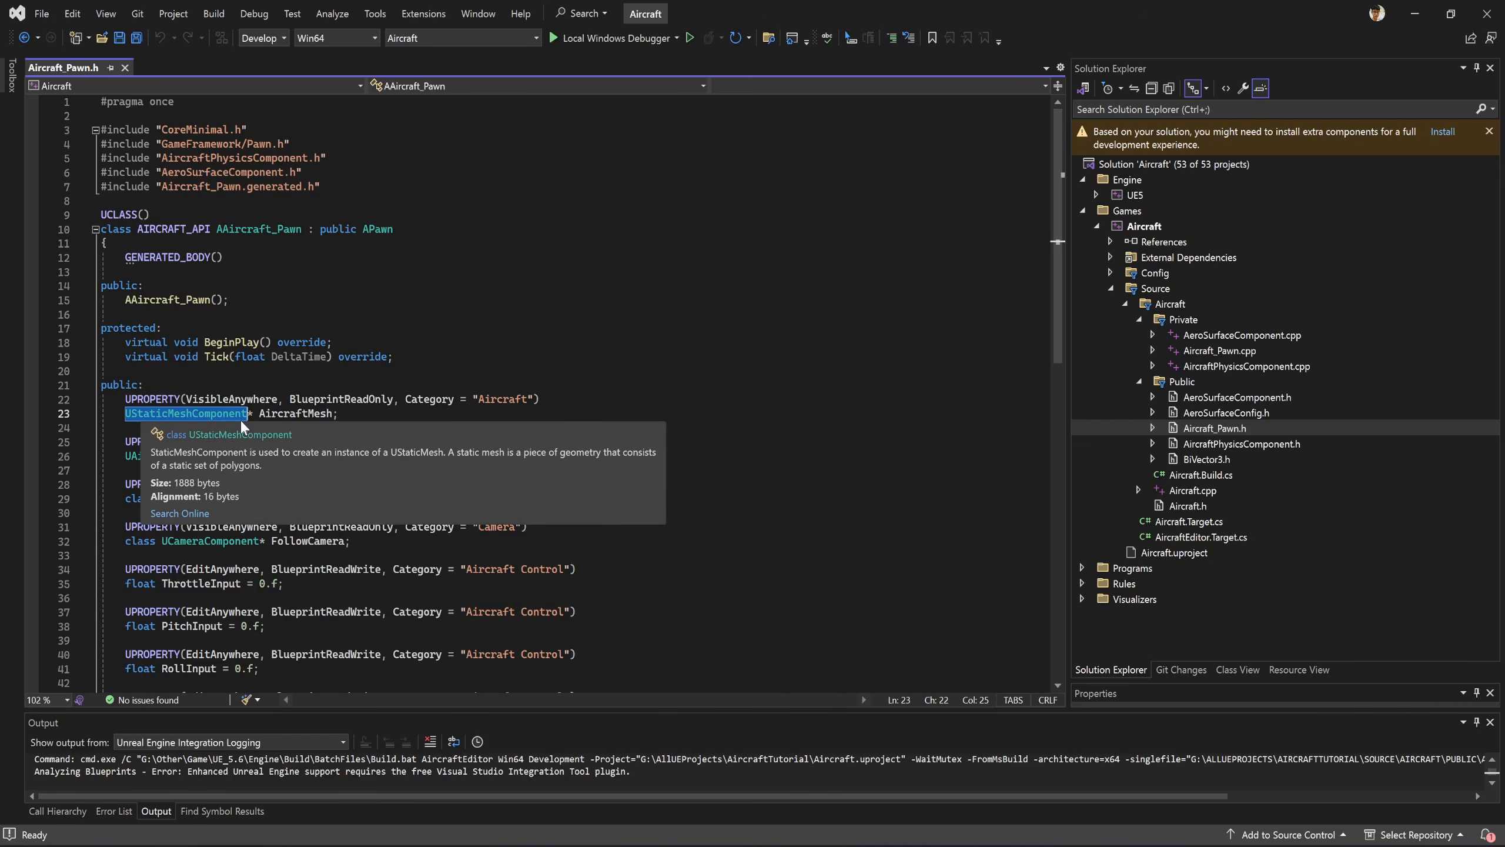
text(USke)
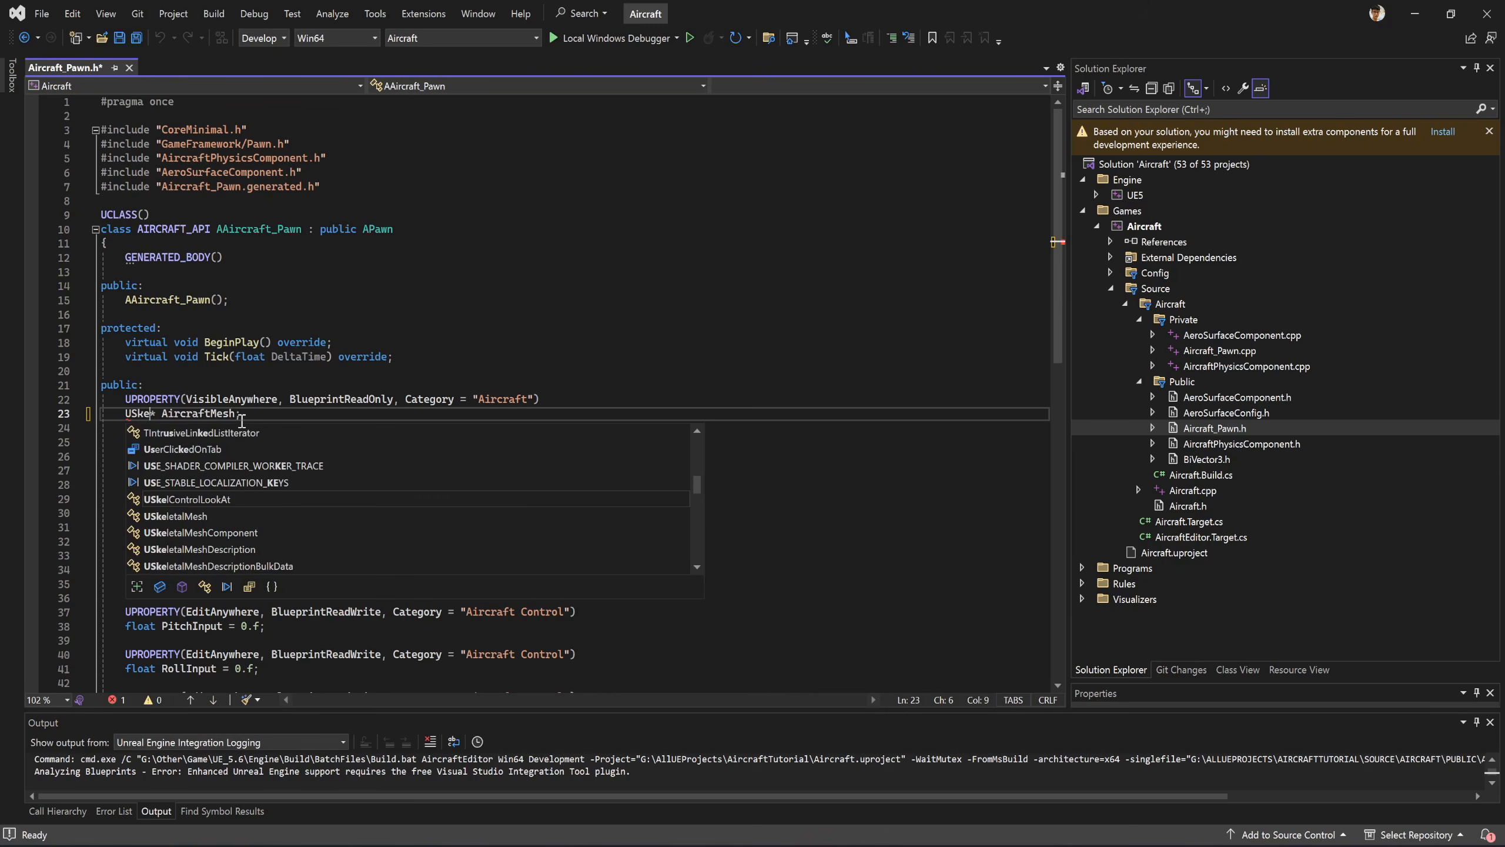
text(letal)
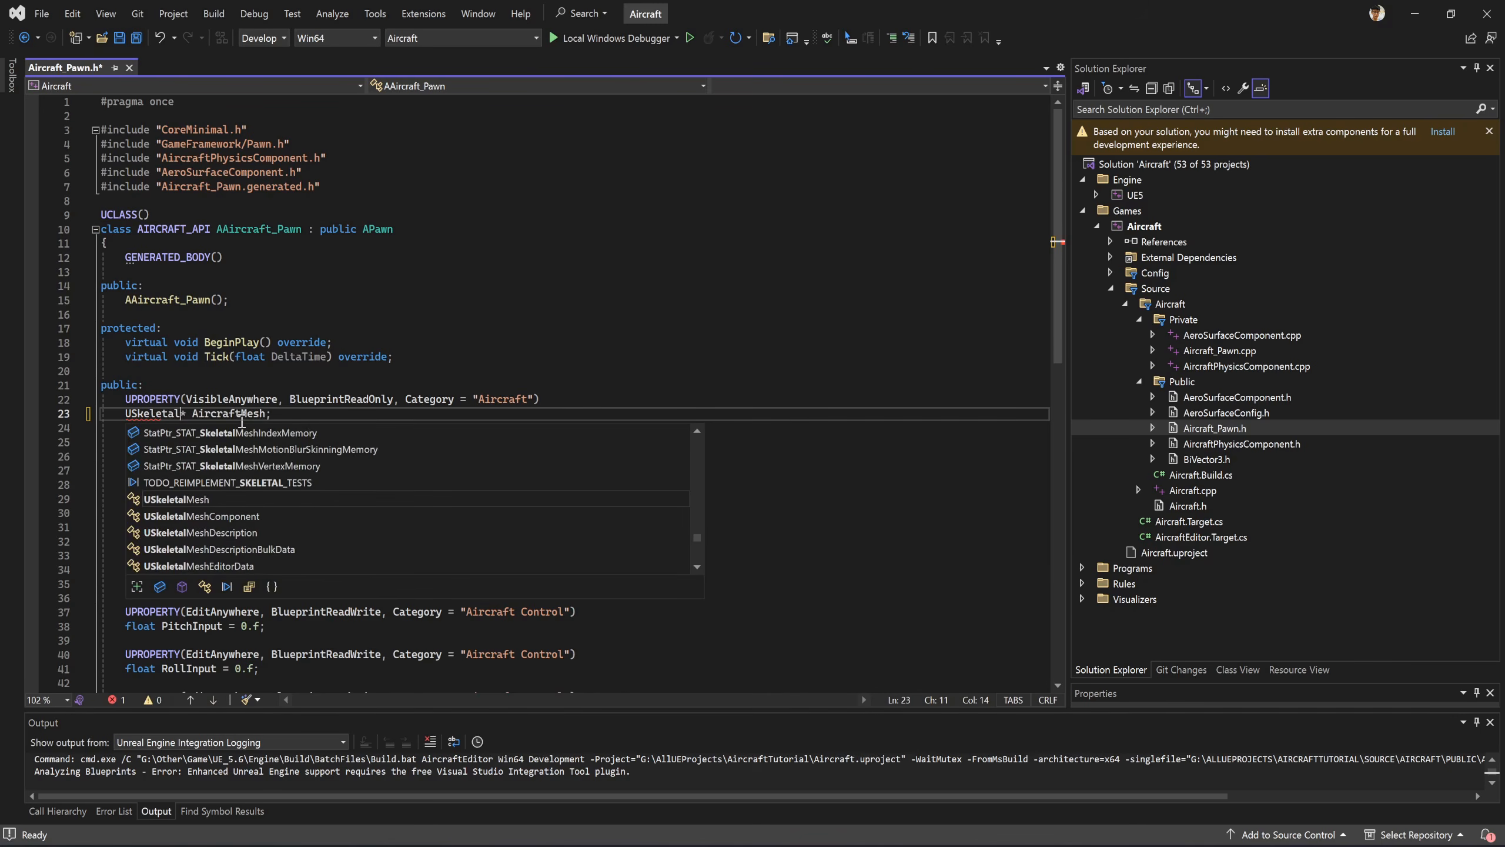
text(MeshCo)
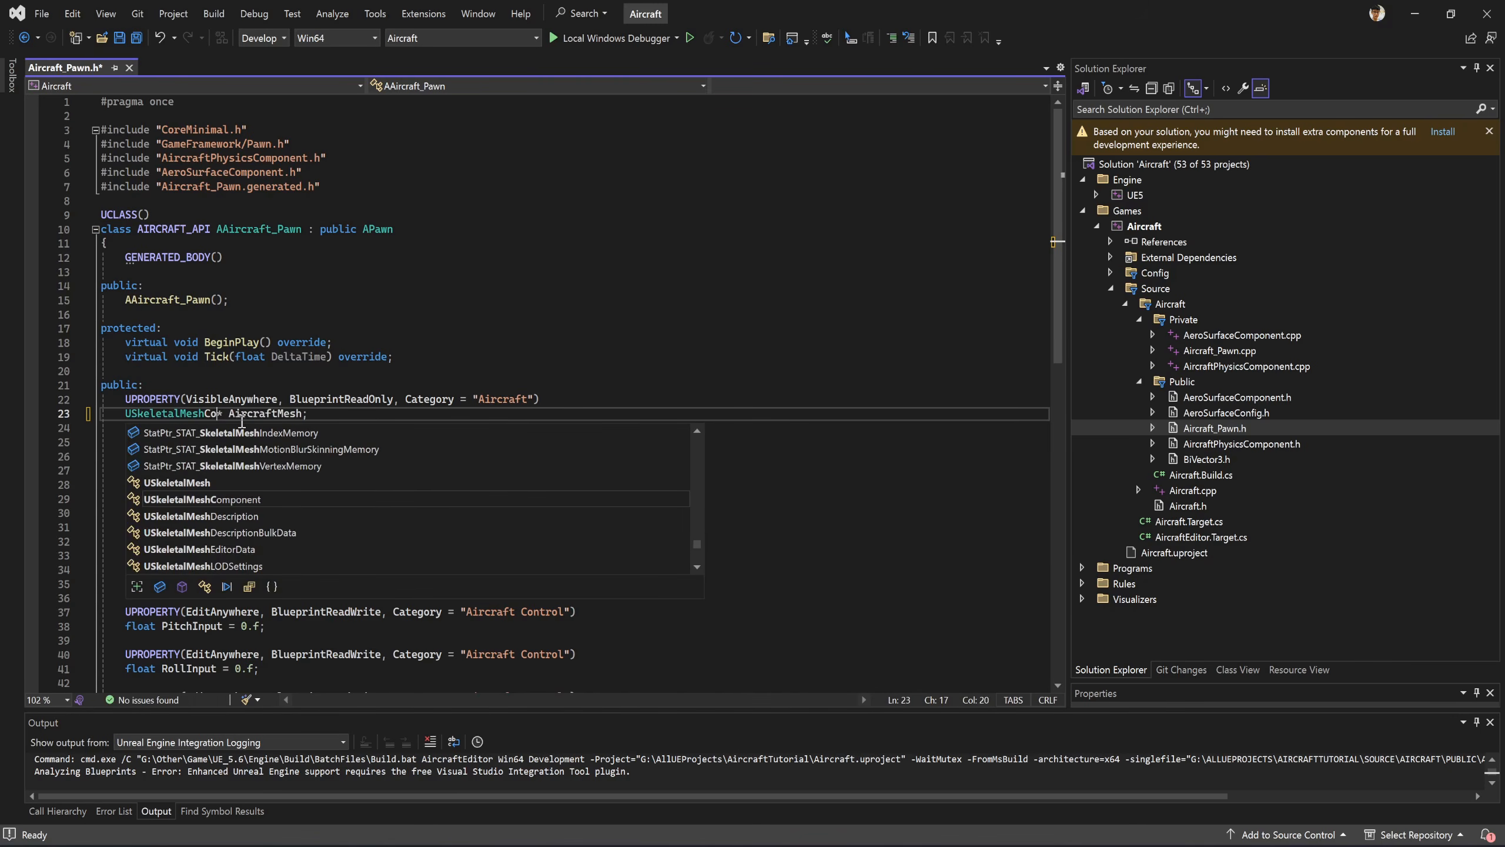
text(mpone)
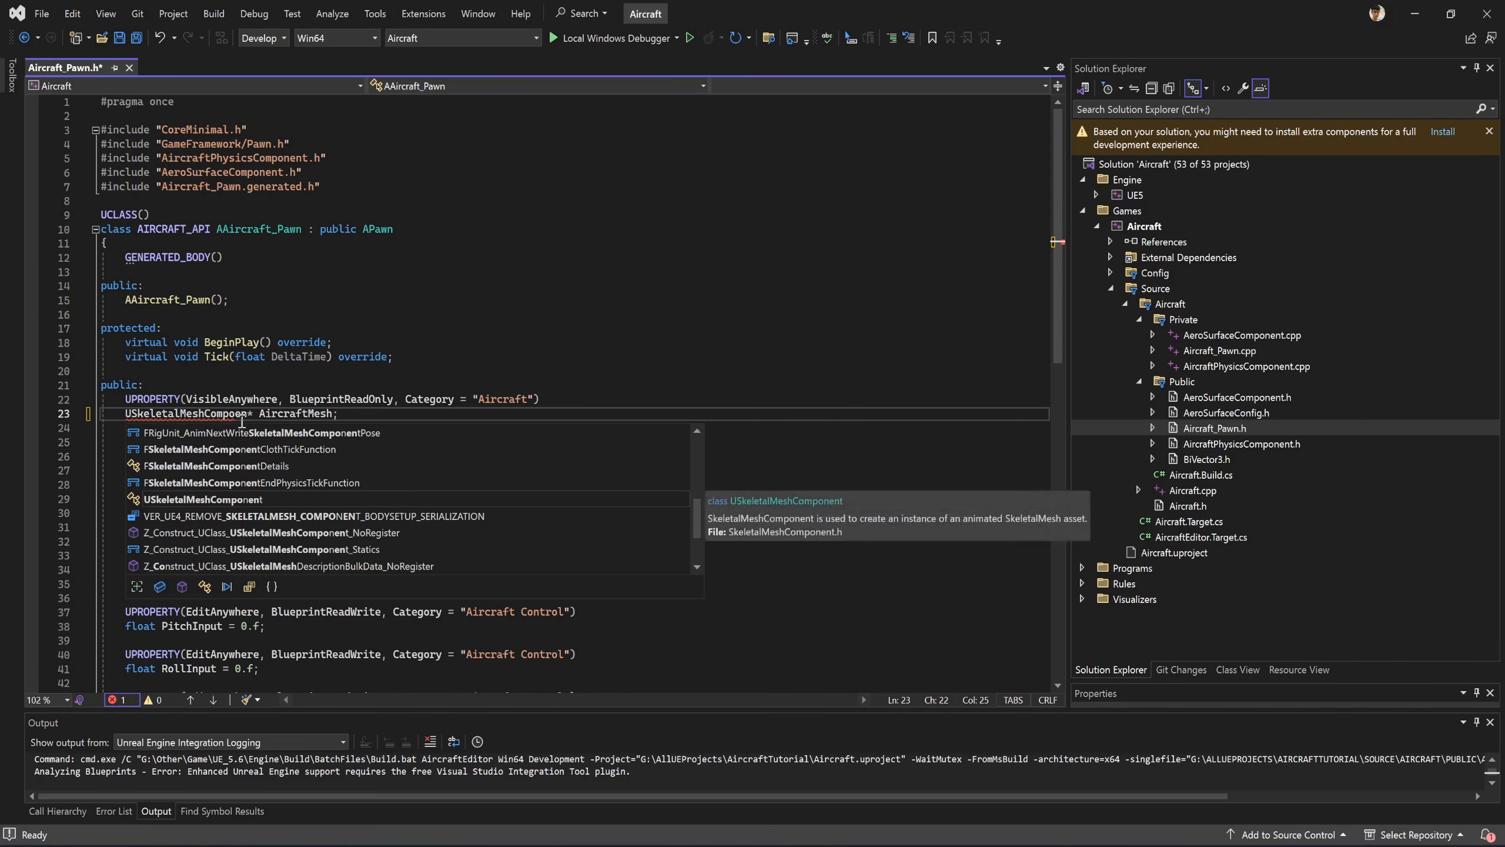
text(nt)
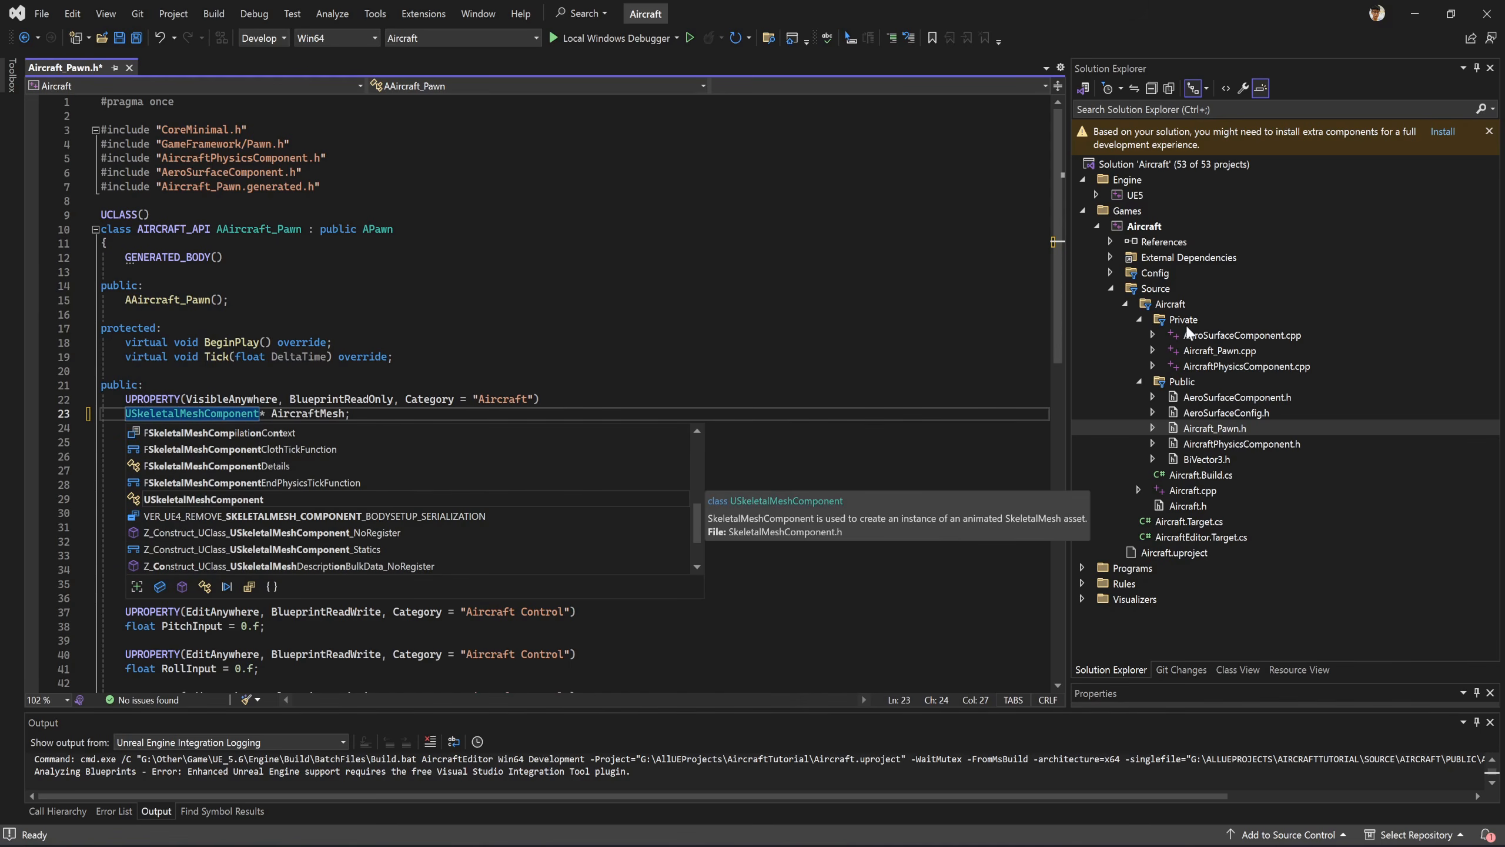
click(737, 345)
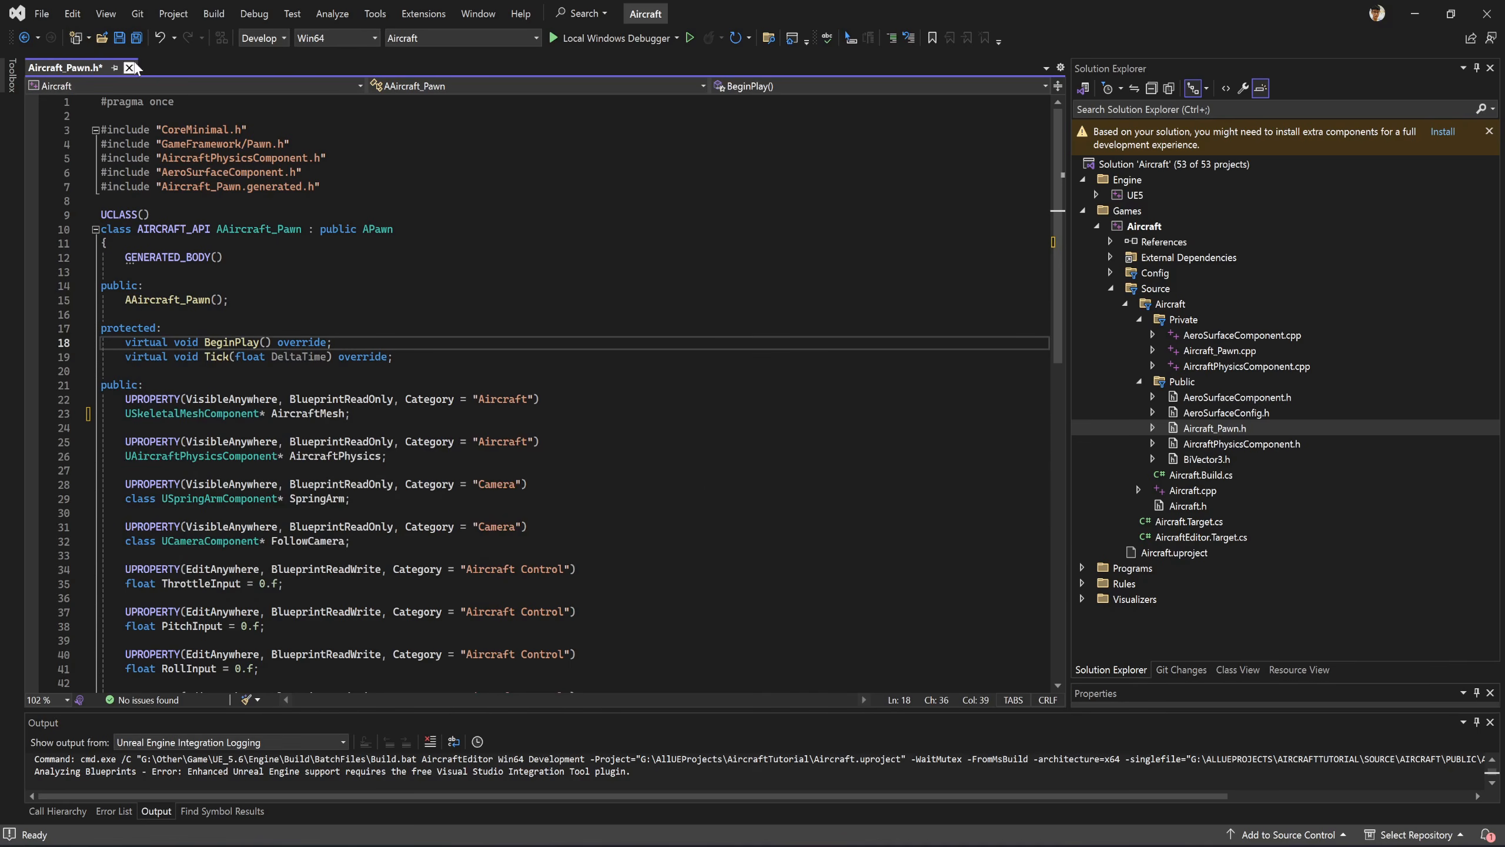
click(119, 37)
click(694, 442)
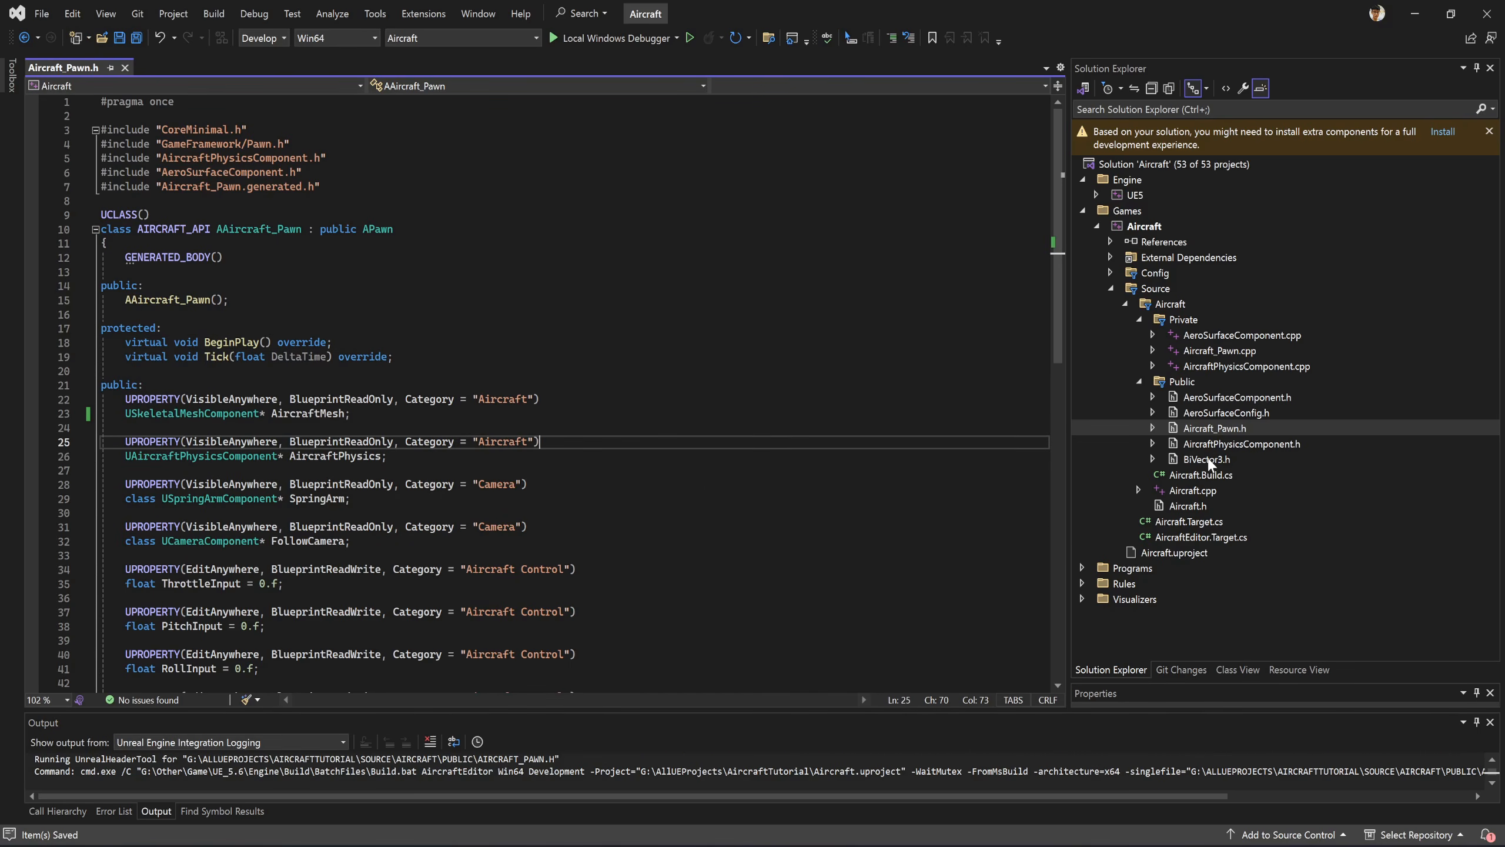
In Aircraft_Pawn.cpp, make the constructor create AircraftMesh as a USkeletalMeshComponent default subobject, and save the file.
double_click(1205, 354)
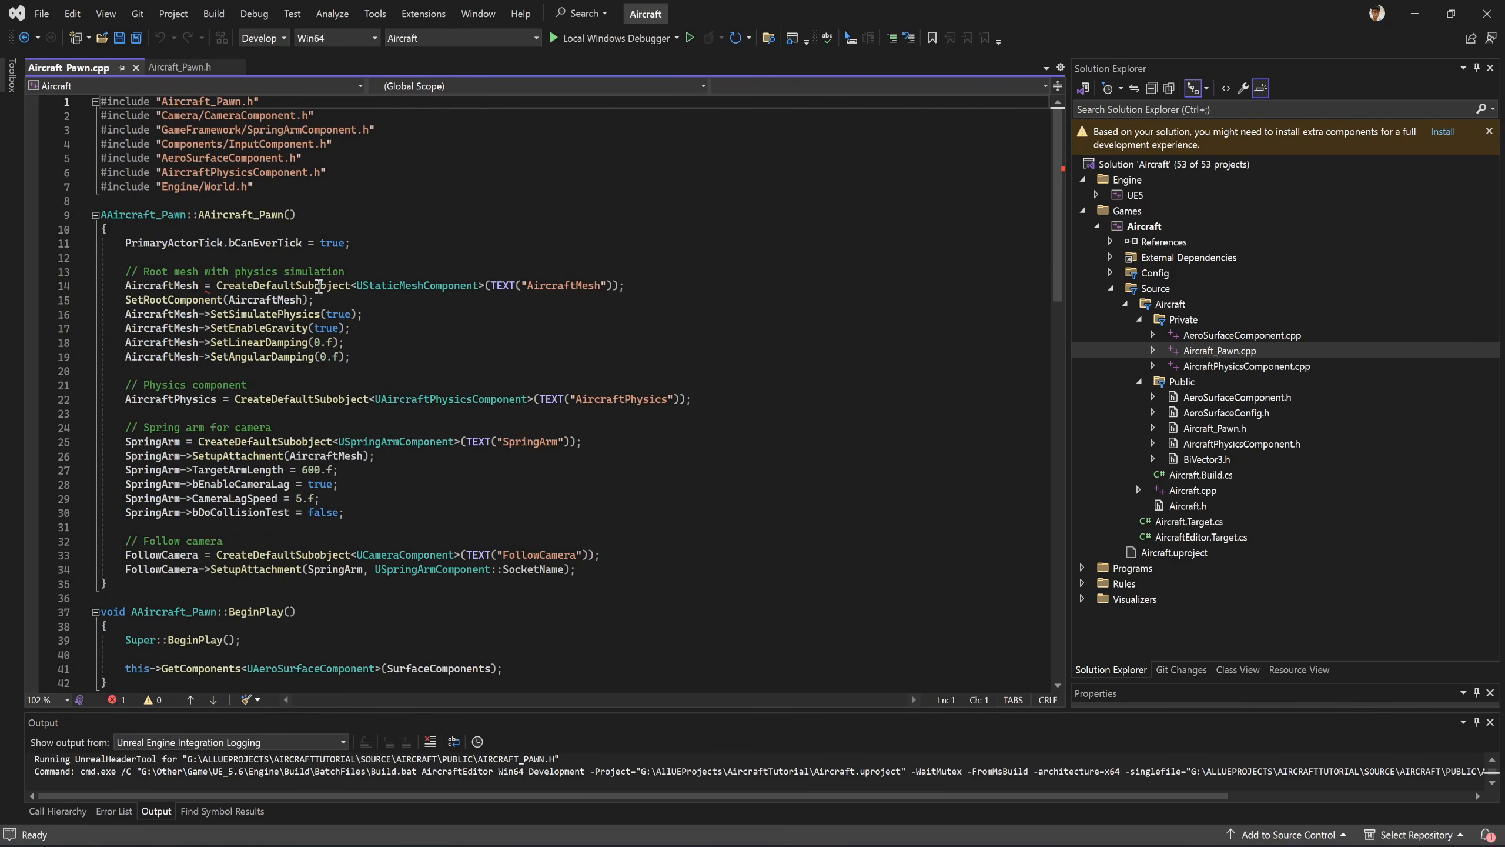
double_click(399, 287)
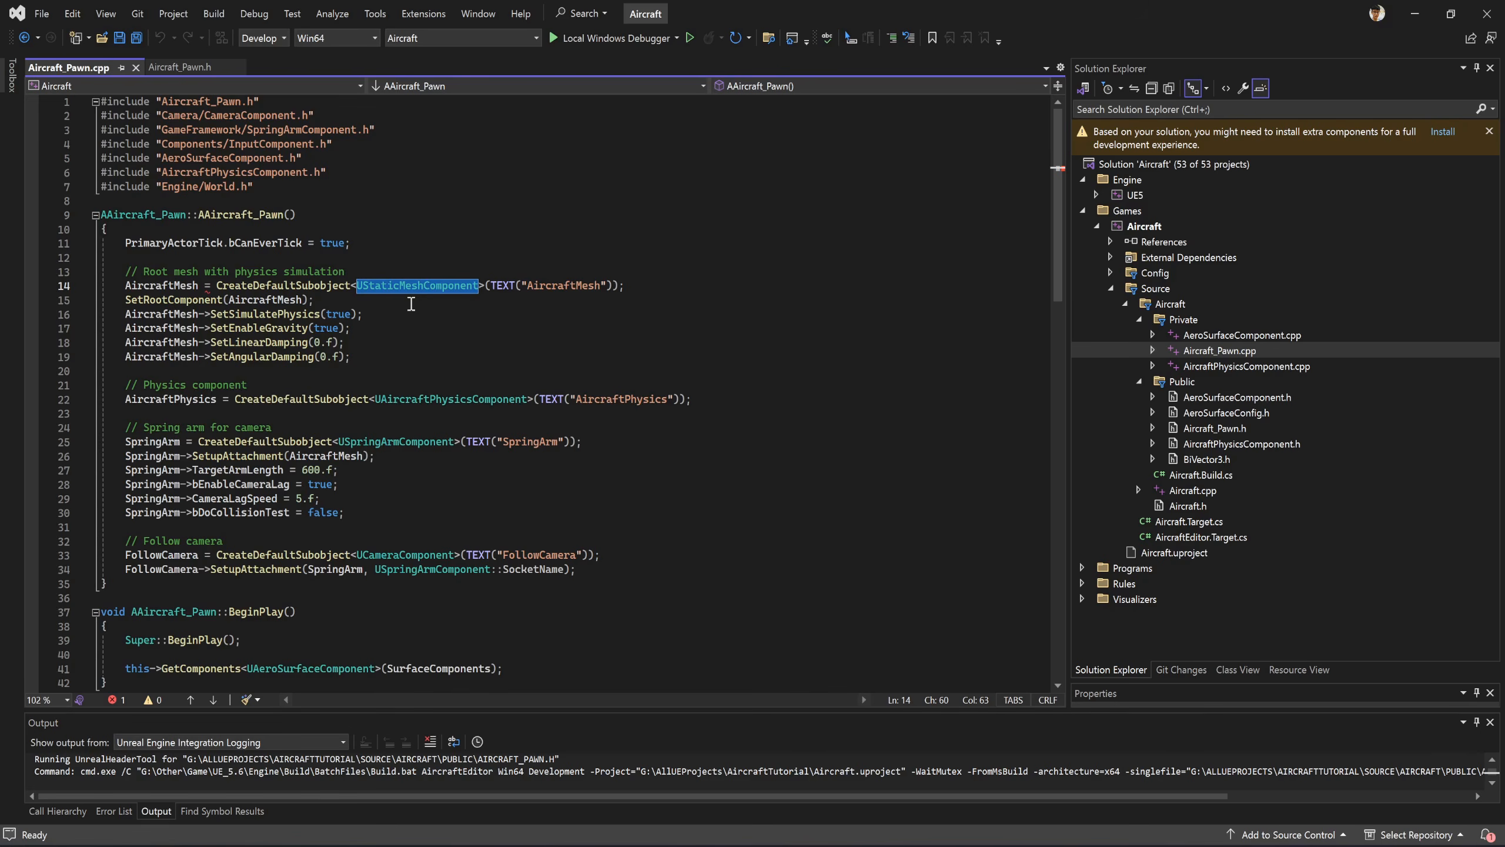
text(U)
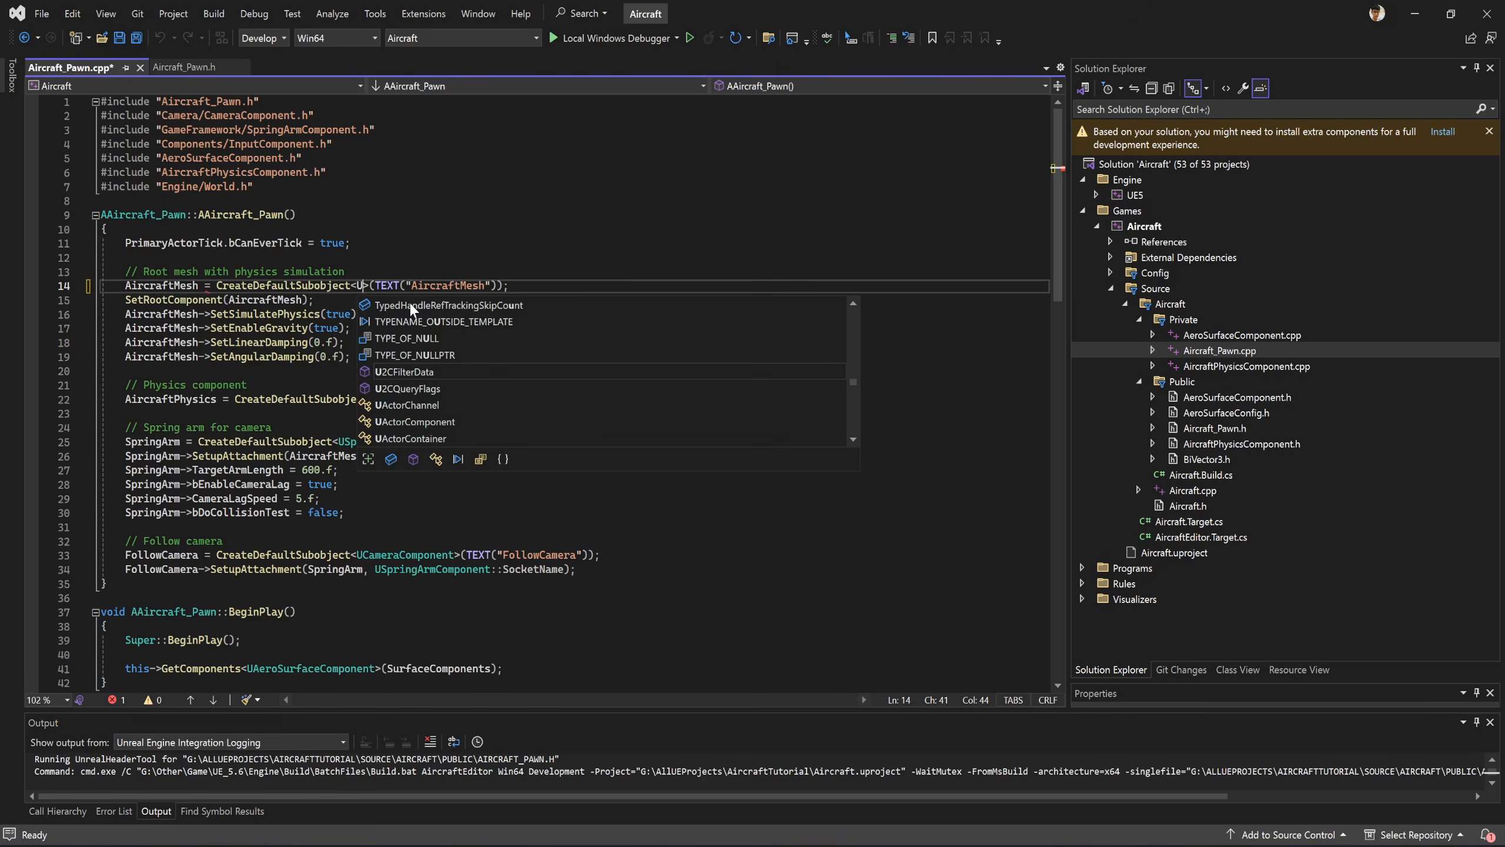
text(Ske)
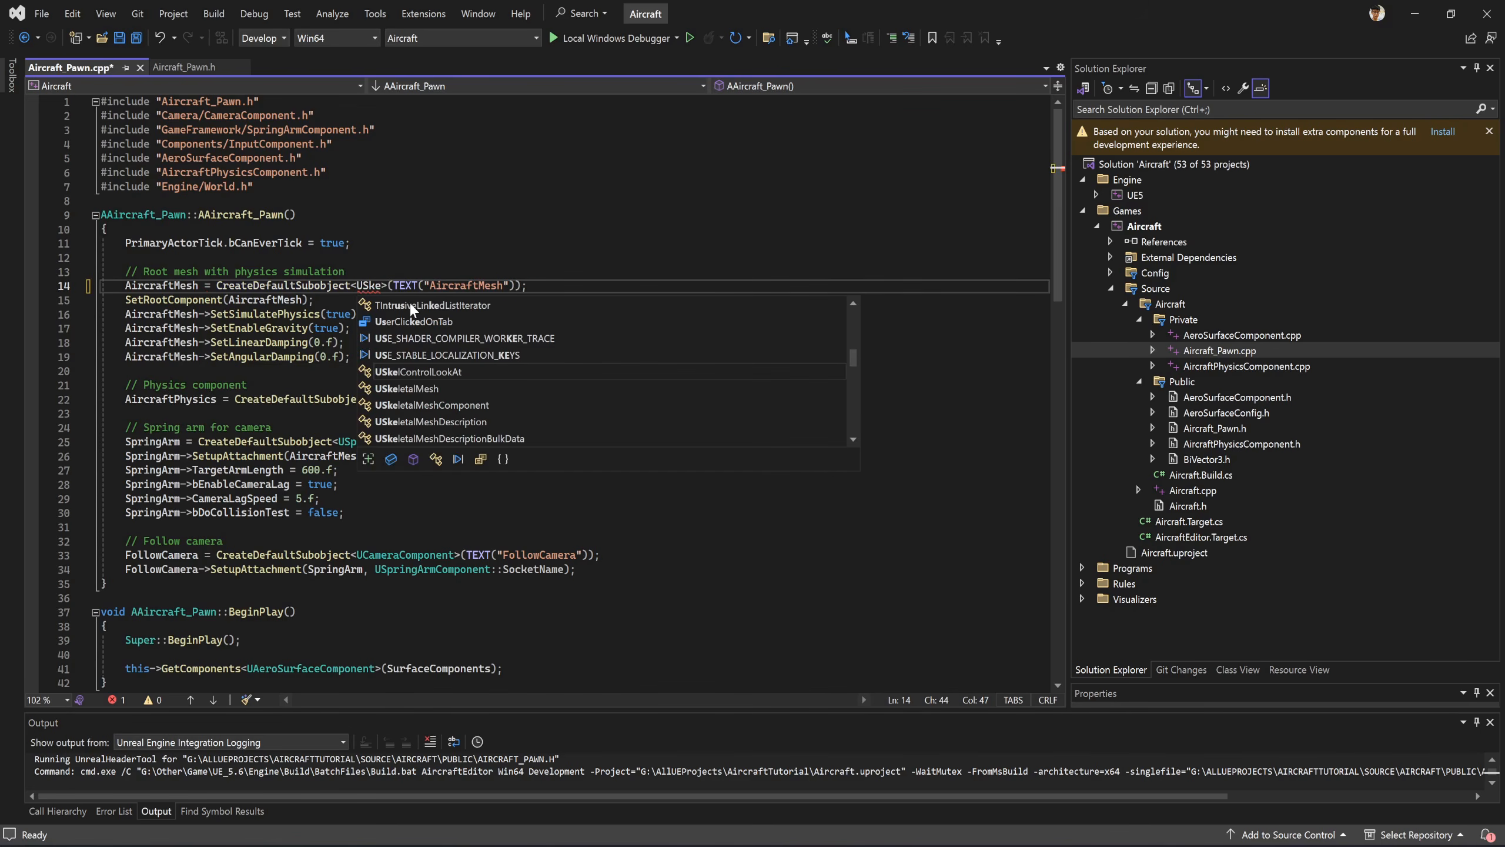
text(letal)
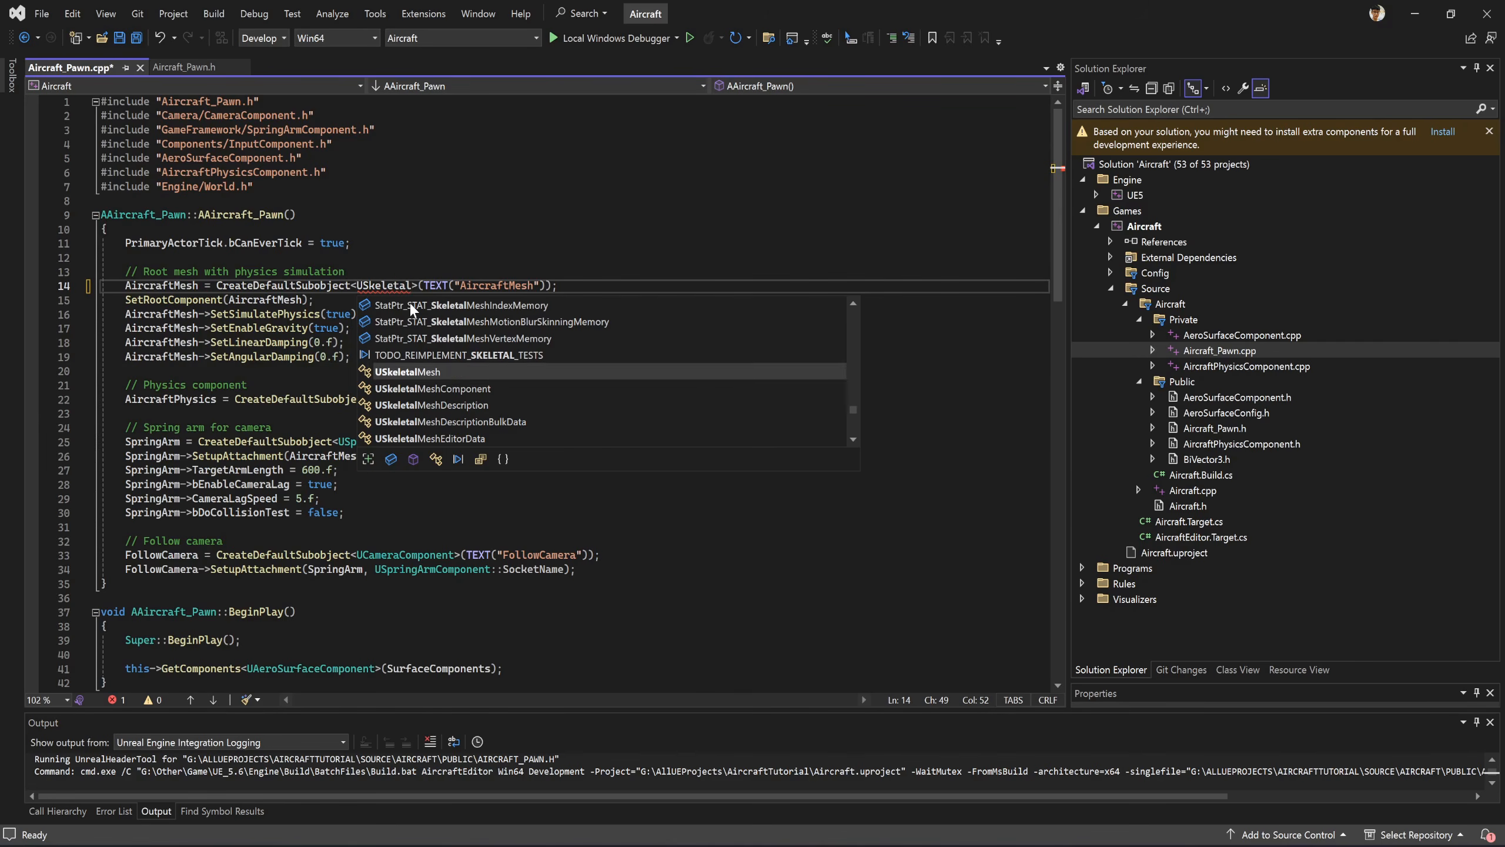
key(Down)
key(Tab)
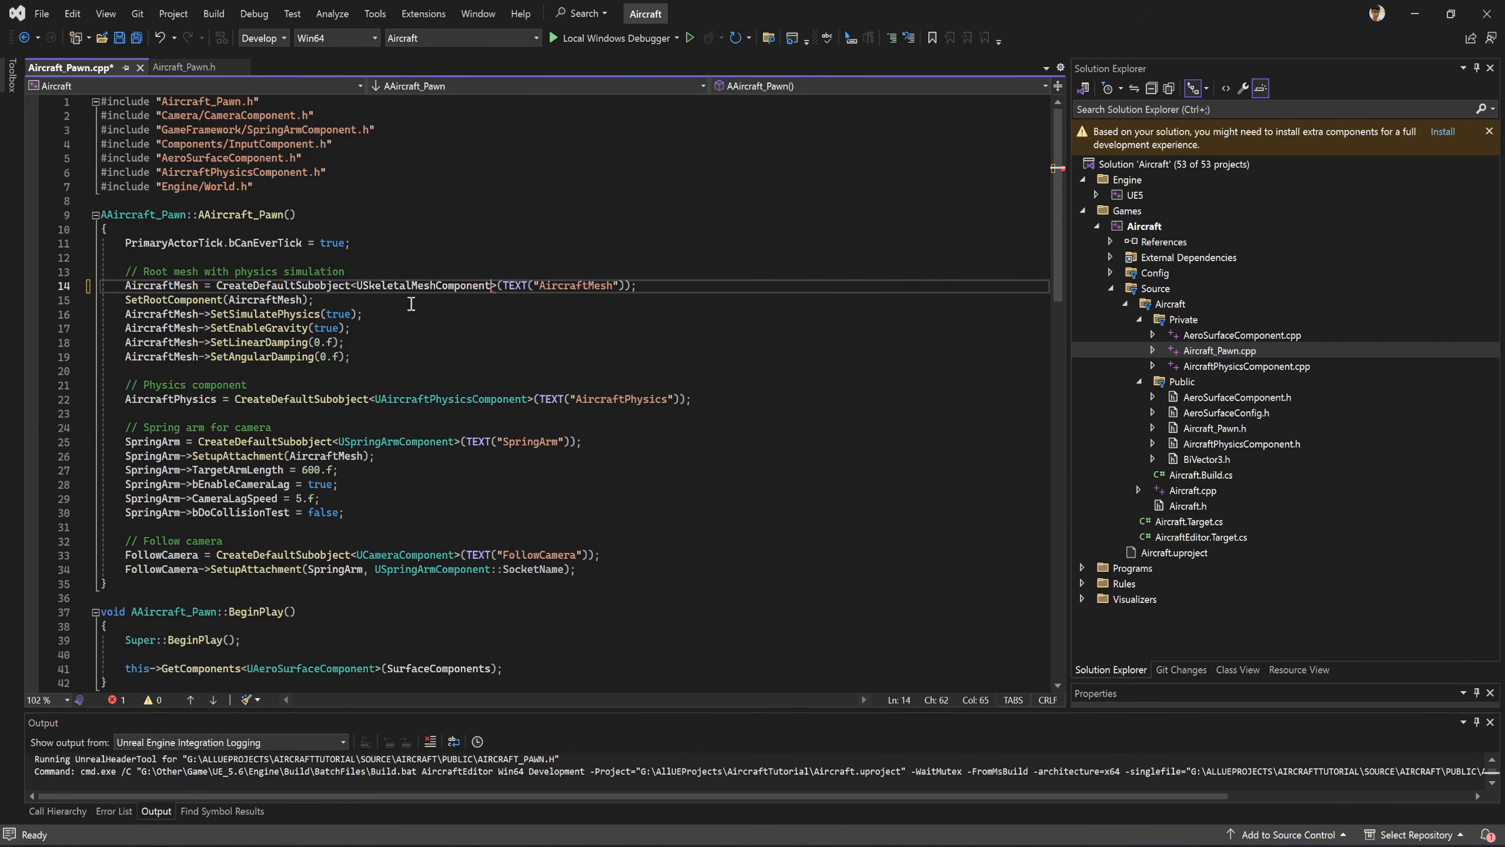
key(ctrl+s)
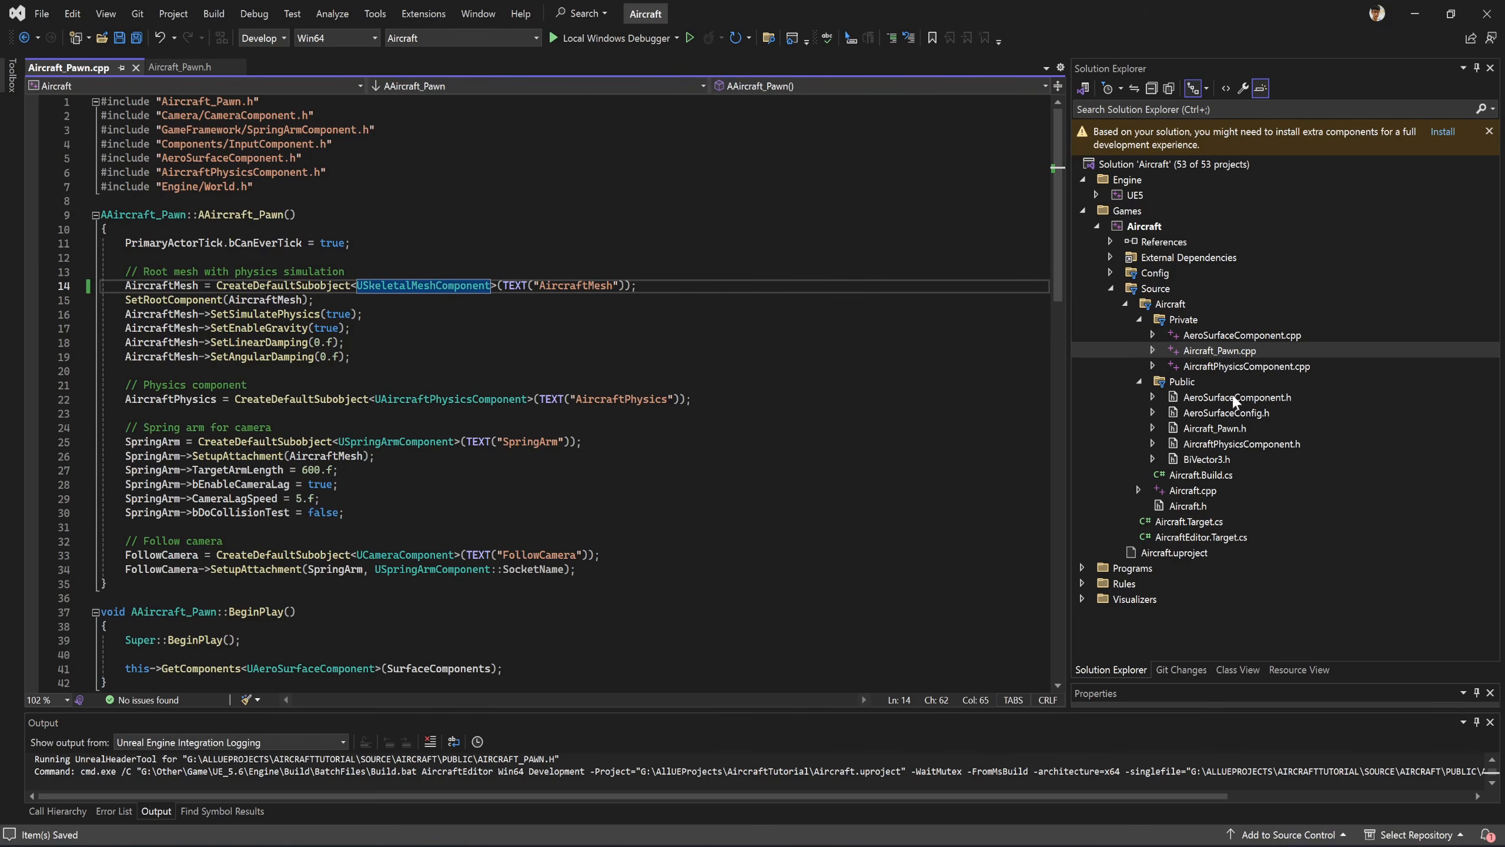
Remove the PredictionTimestepFraction property with its UPROPERTY line from AircraftPhysicsComponent.h and save the header.
double_click(1251, 445)
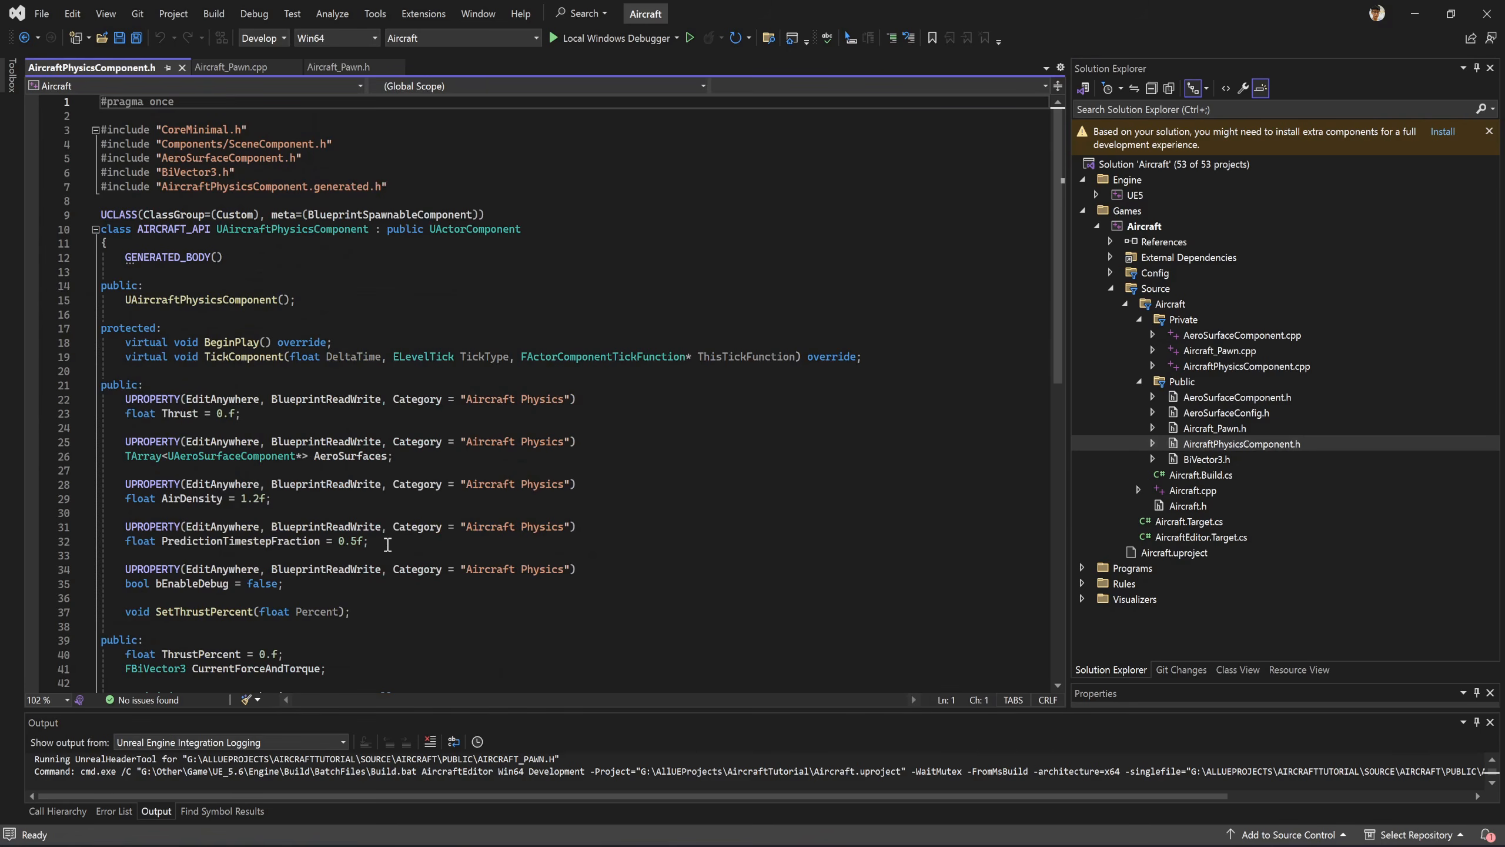
drag(384, 541, 97, 526)
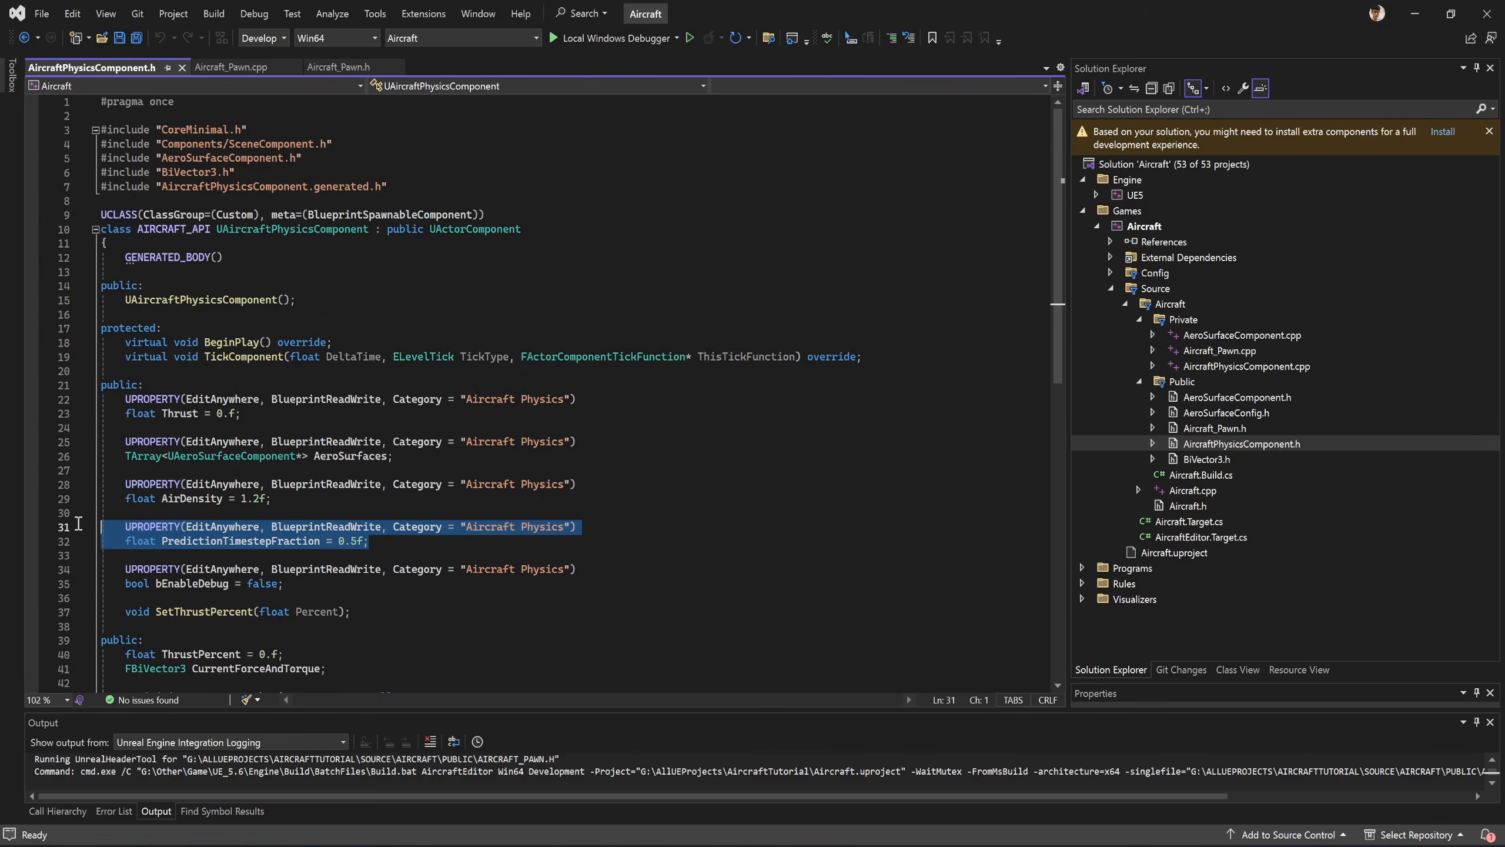
key(BackSpace)
key(BackSpace)
key(BackSpace)
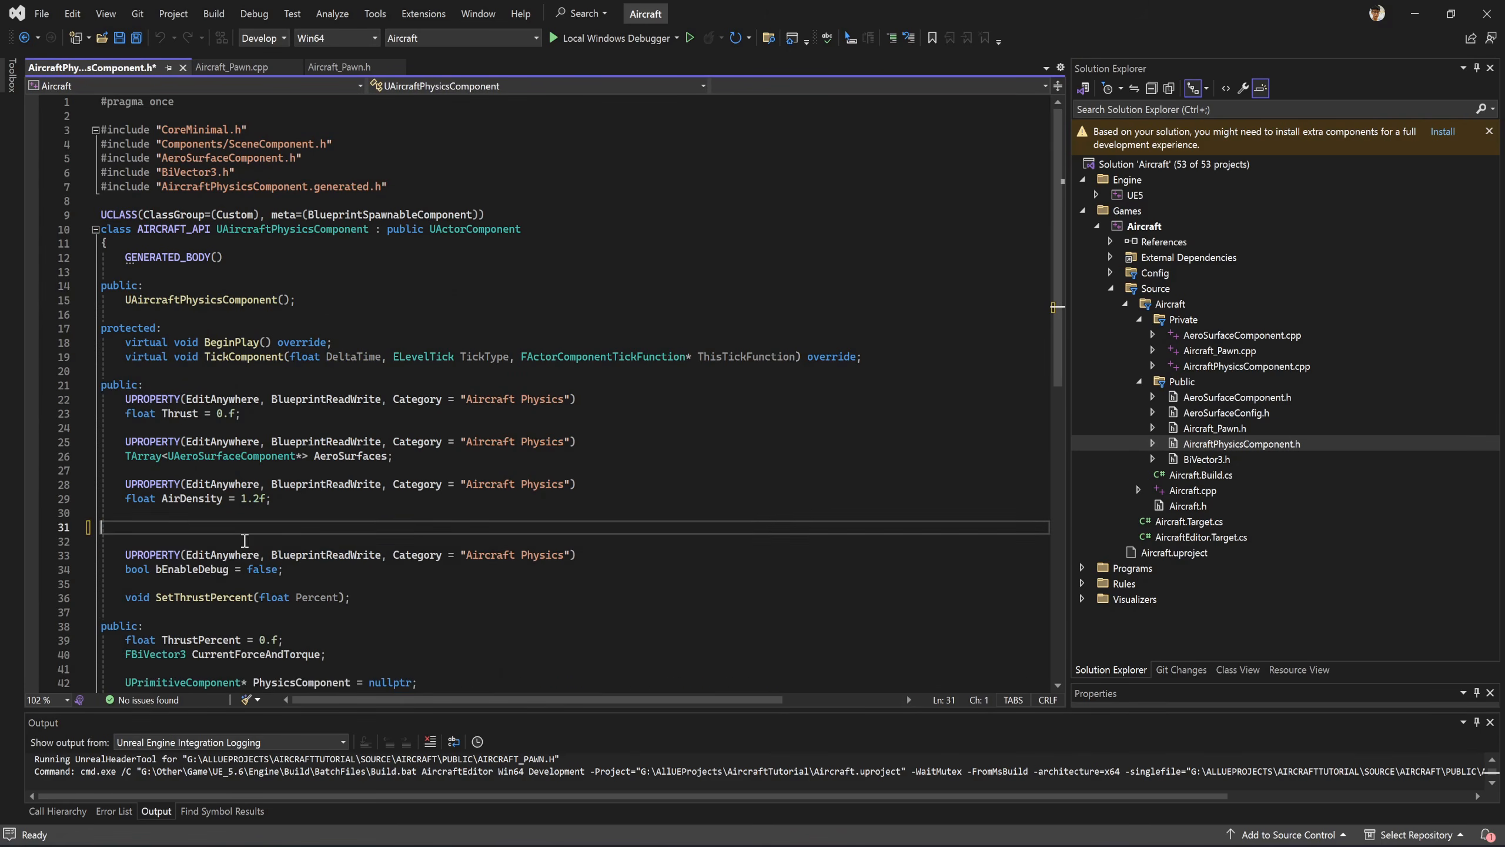
click(184, 285)
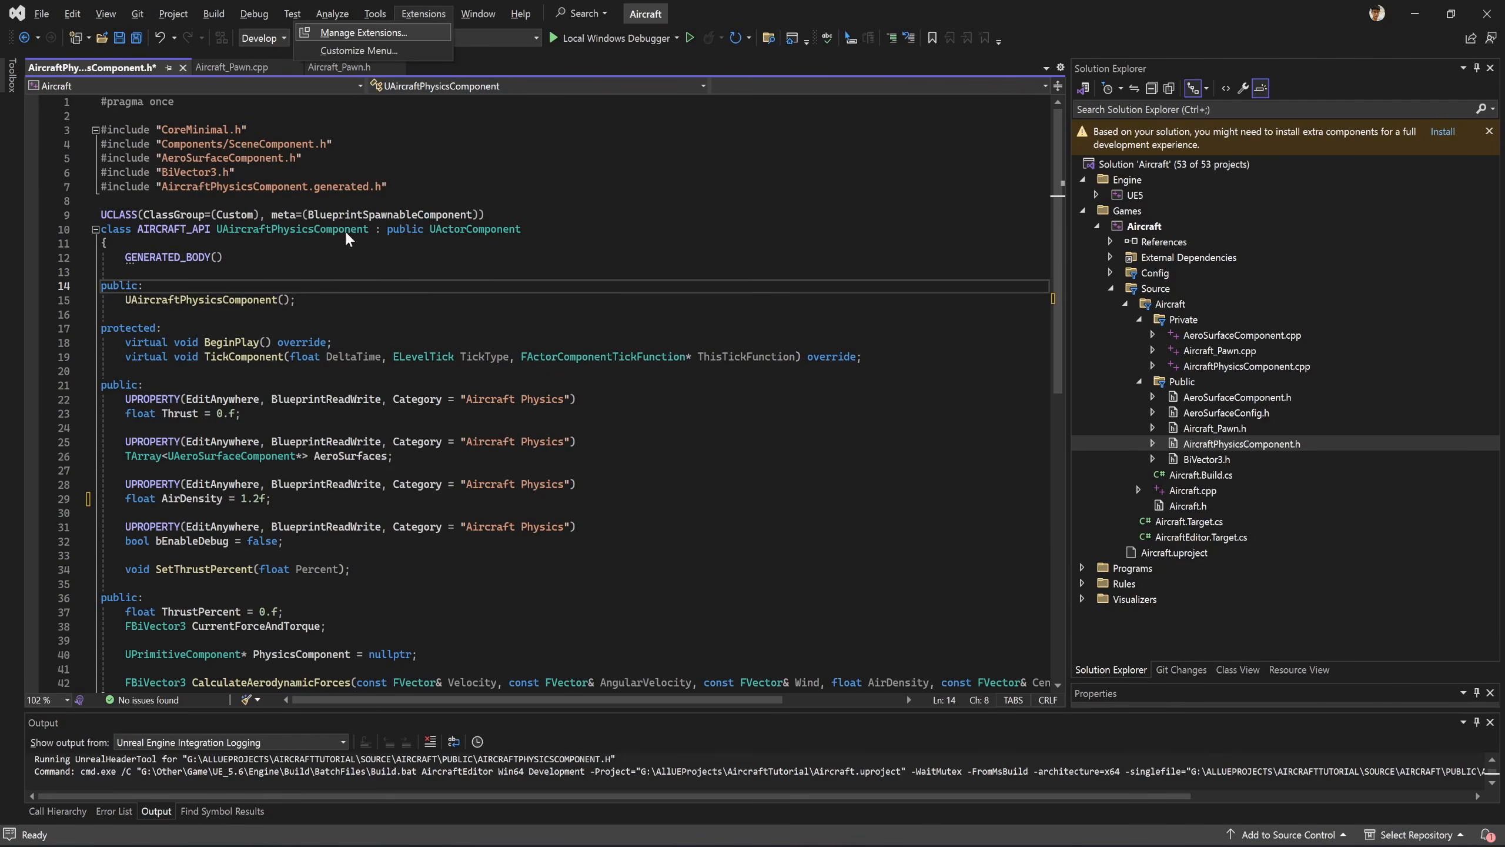
click(121, 39)
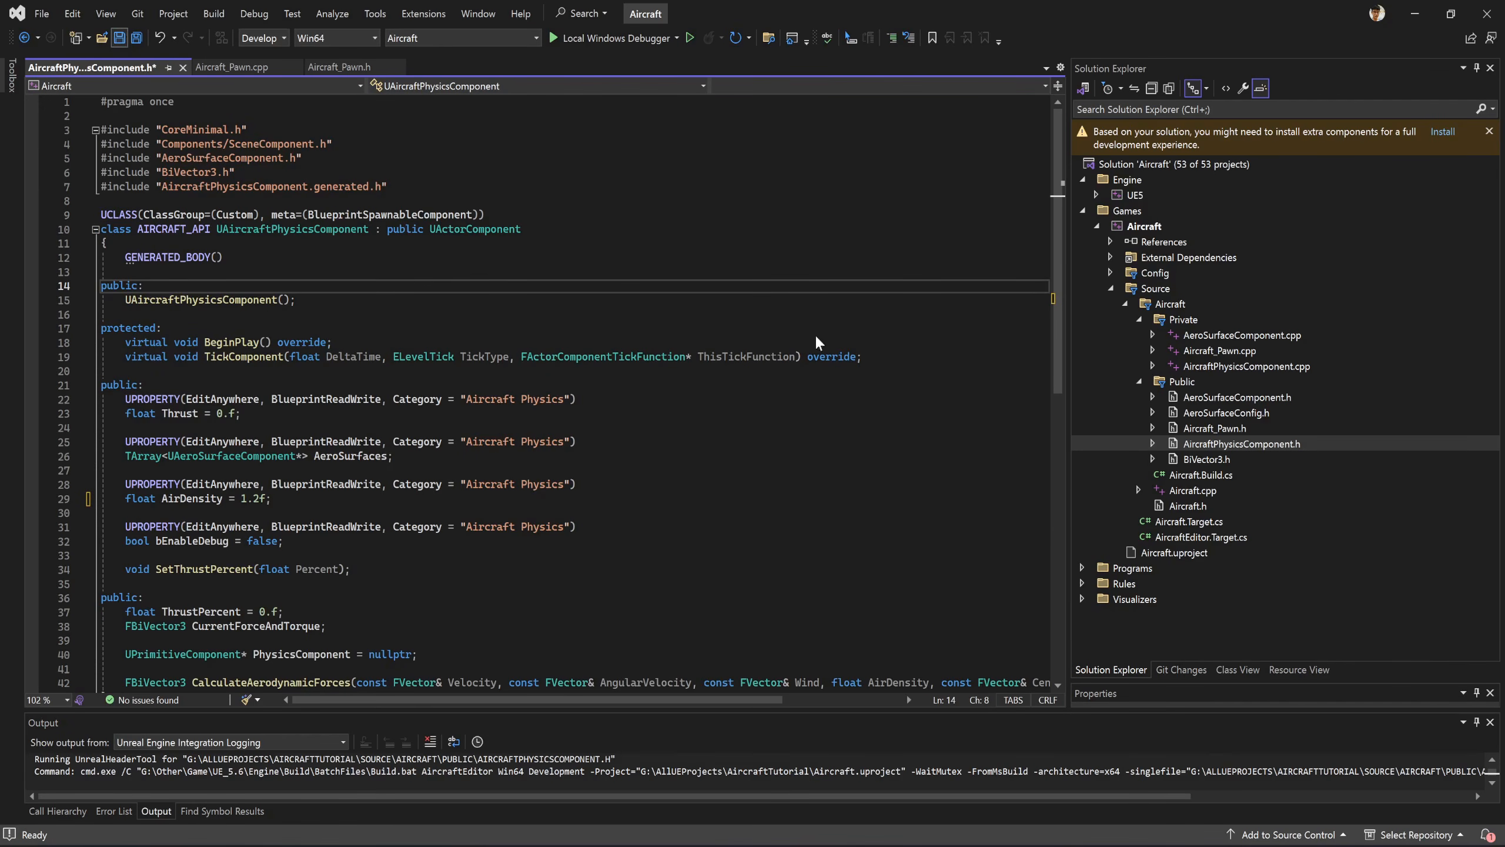
In AircraftPhysicsComponent.cpp, delete the BeginPlay statement that assigns PhysicsComponent from the owner's root component cast.
double_click(1235, 366)
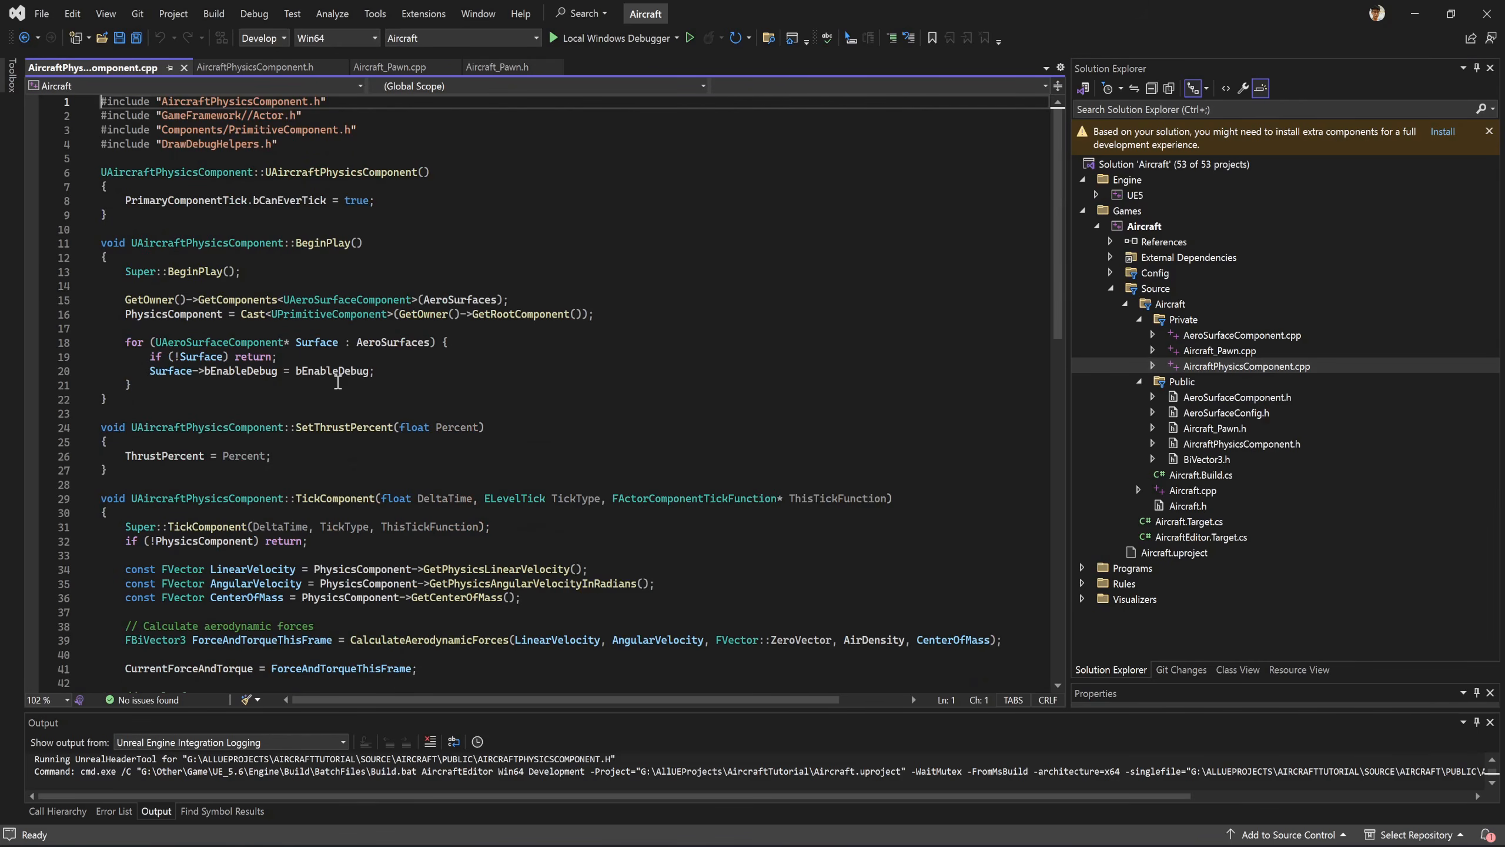
double_click(178, 314)
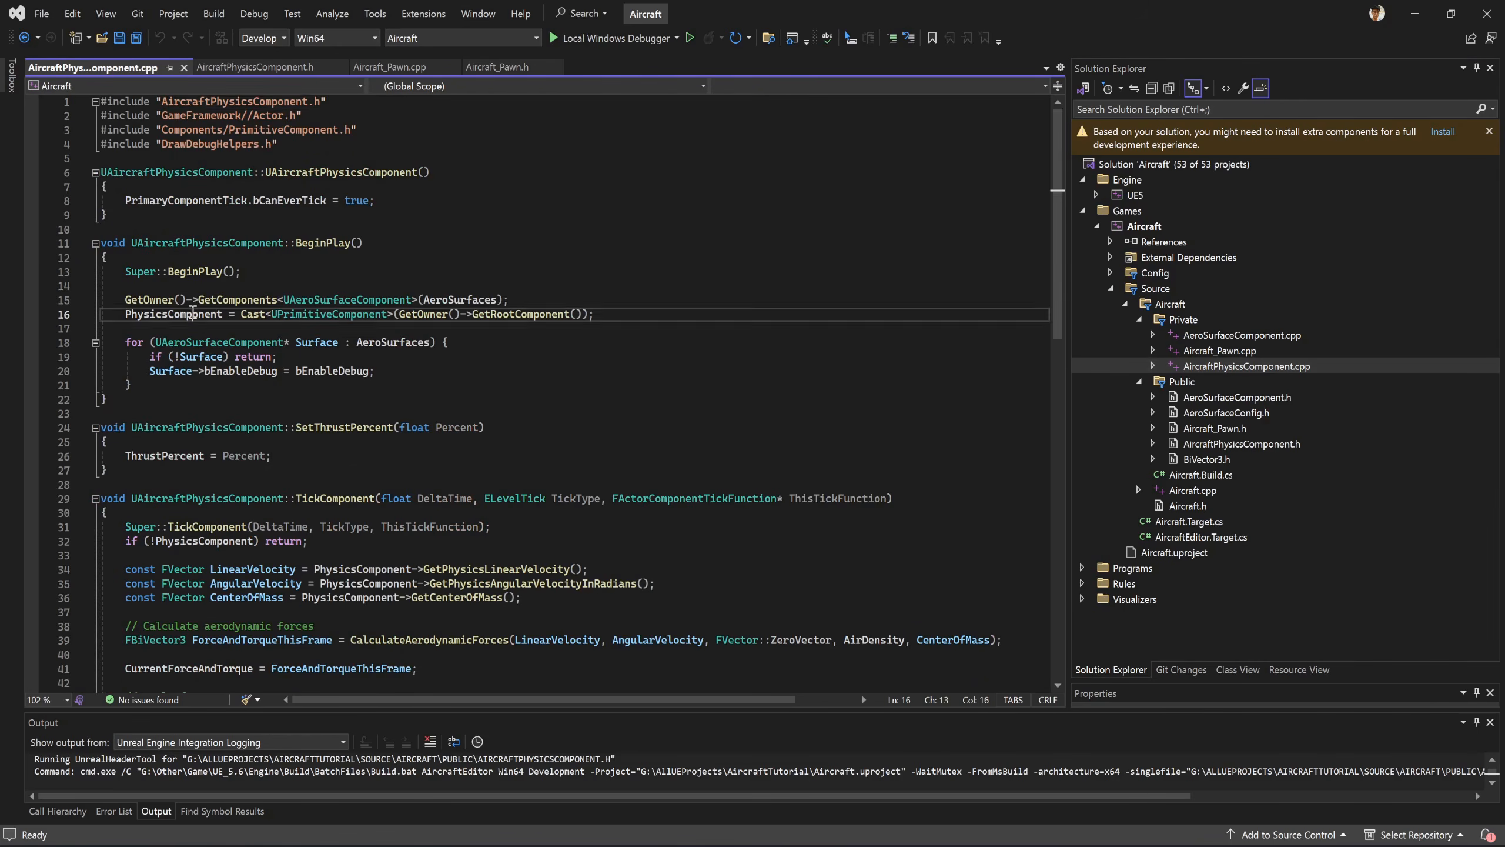
double_click(524, 314)
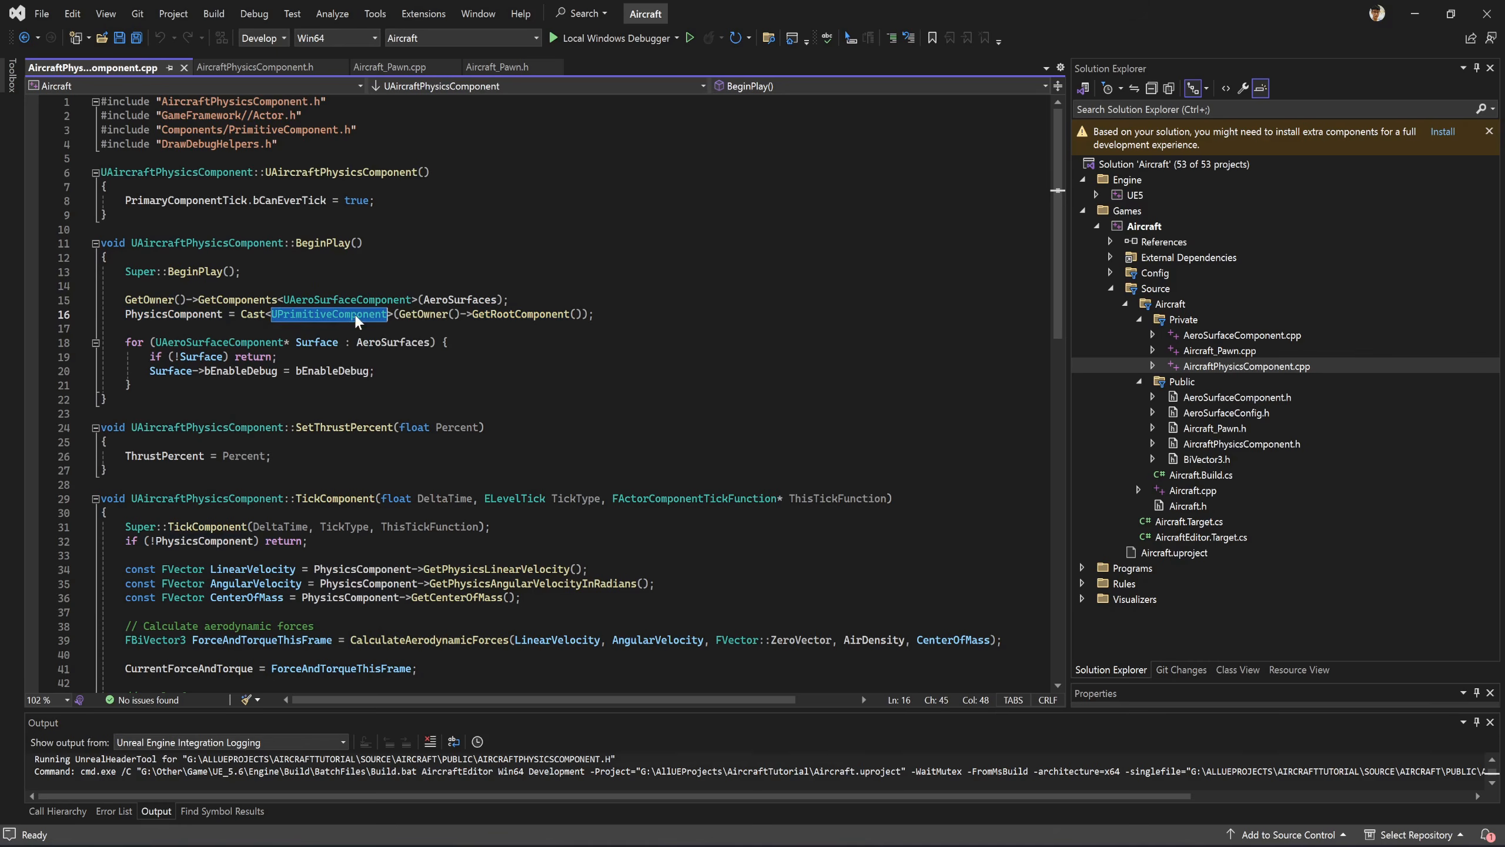
double_click(329, 314)
drag(605, 314, 126, 313)
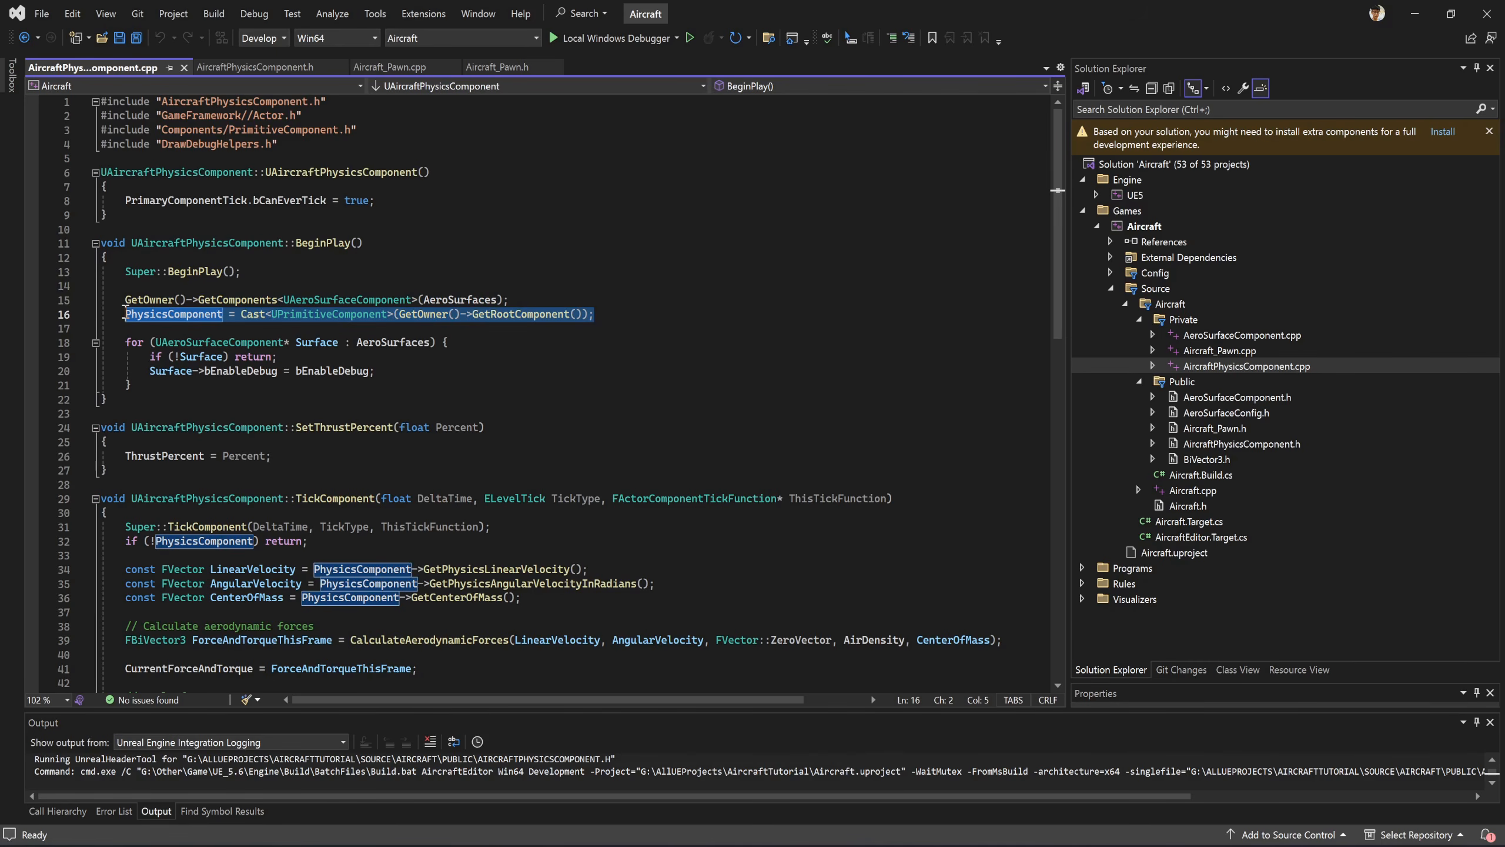
key(Delete)
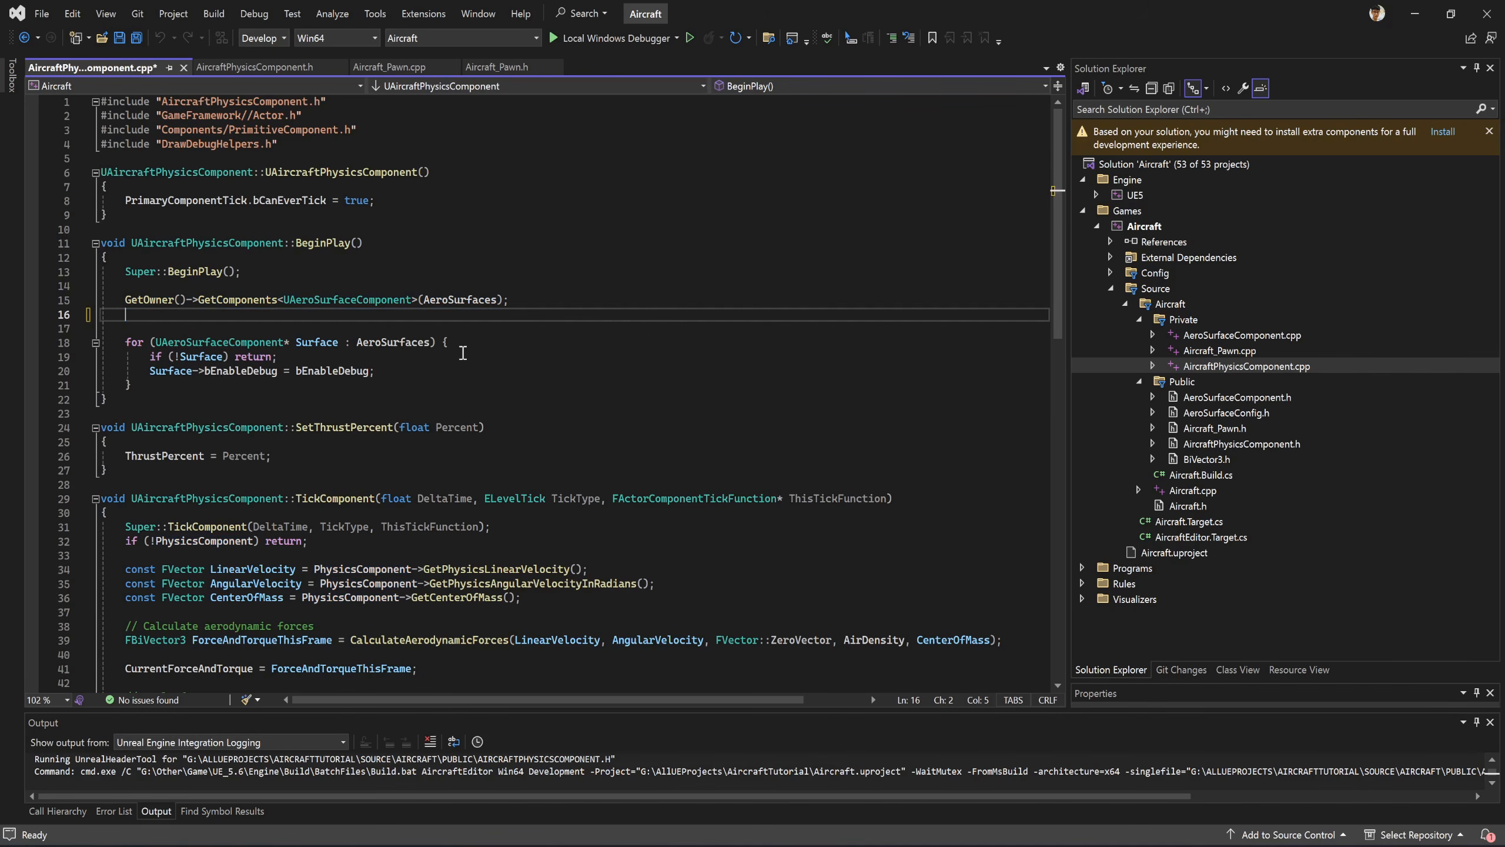
In BeginPlay, declare a skeletal mesh component pointer named Mesh, assigned from GetOwner()->FindComponentByClass with the skeletal mesh component type.
text(USk)
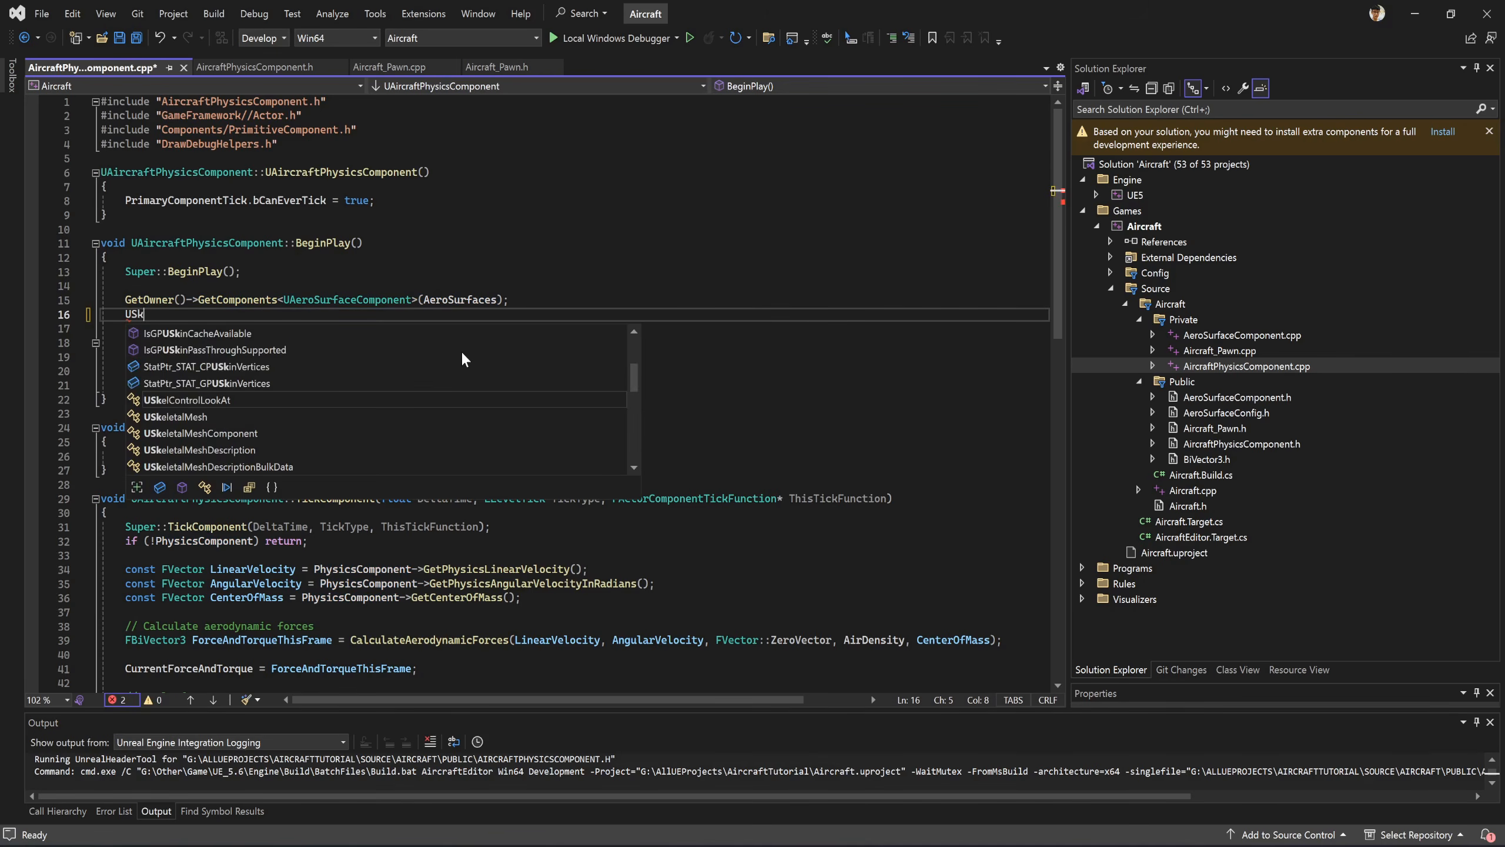
text(eletal)
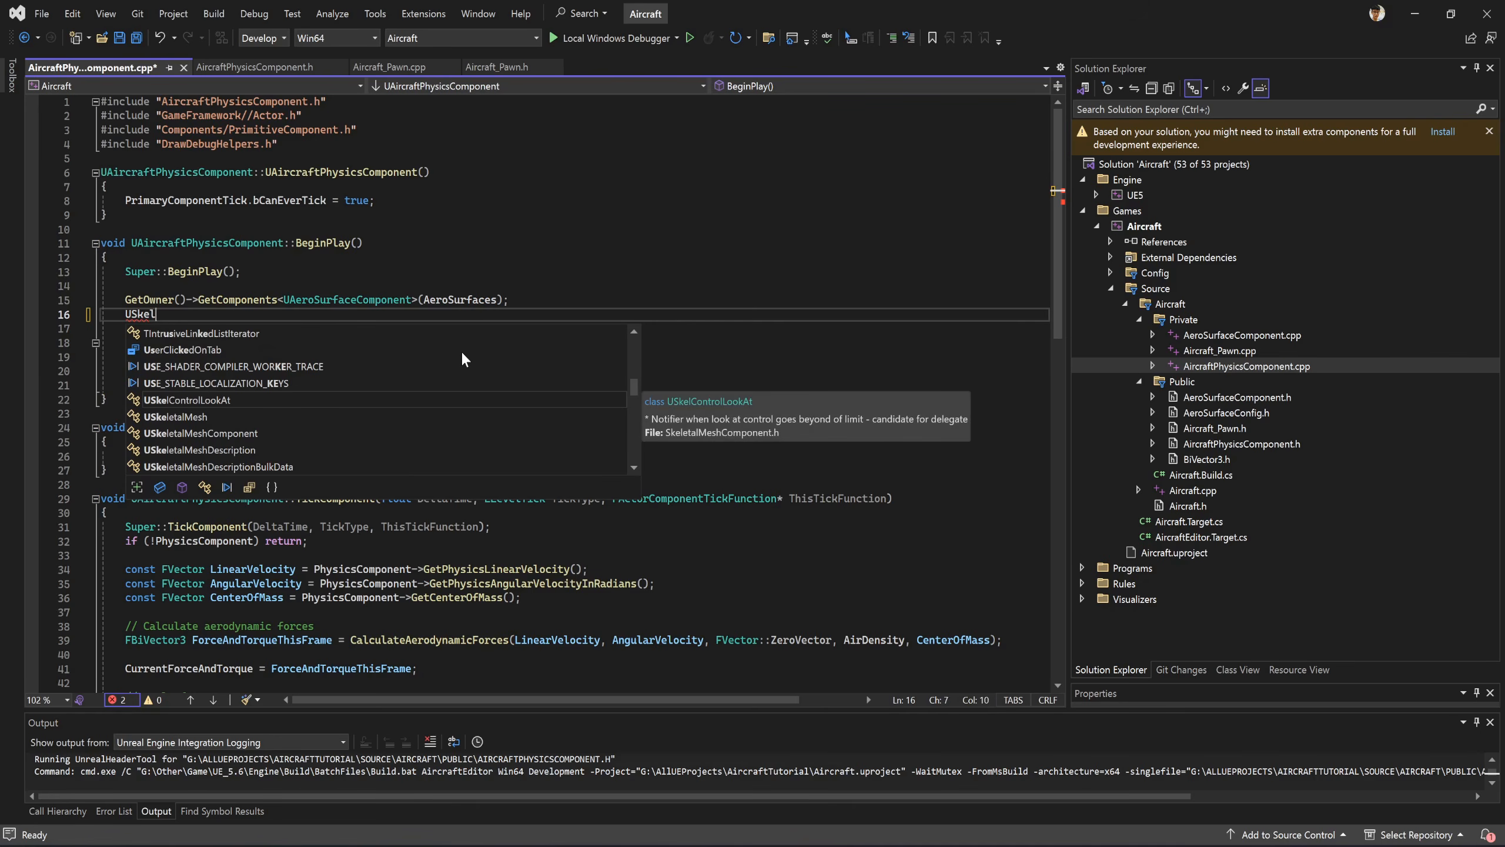
text(esh)
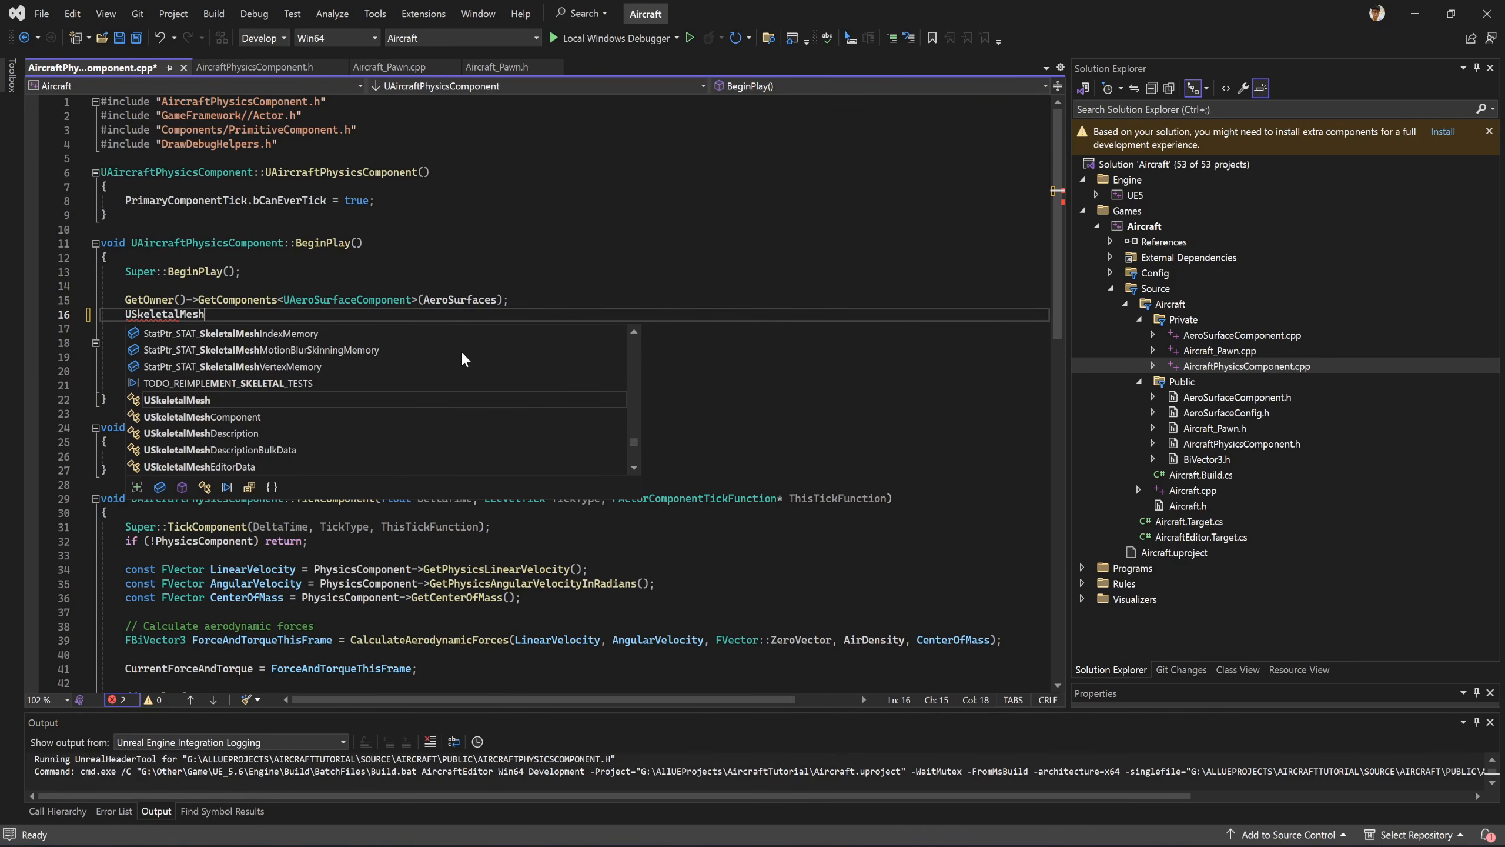
text(Compnent* )
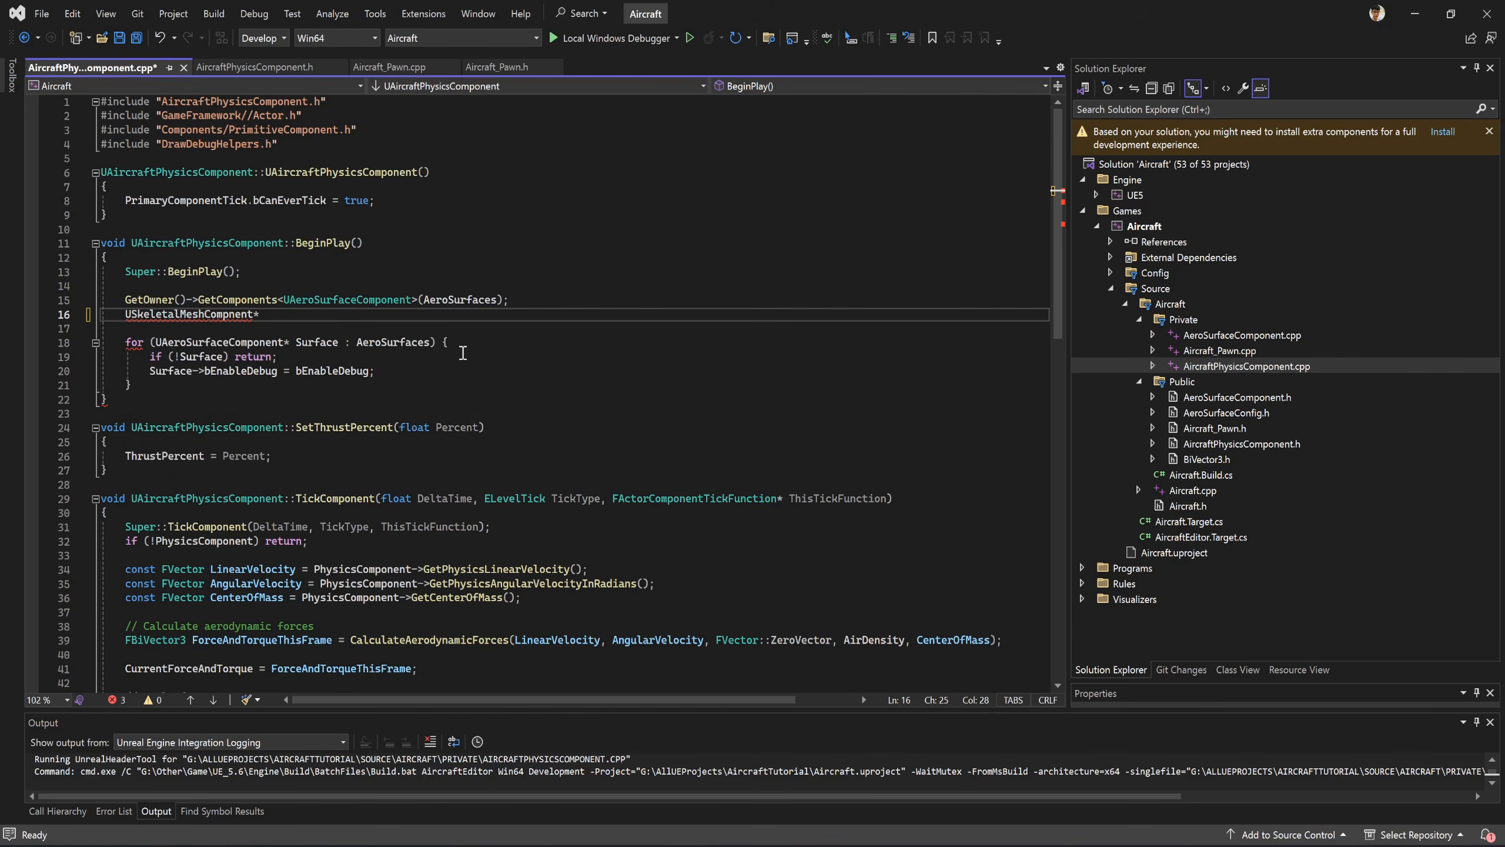
text(Mesh = Ge)
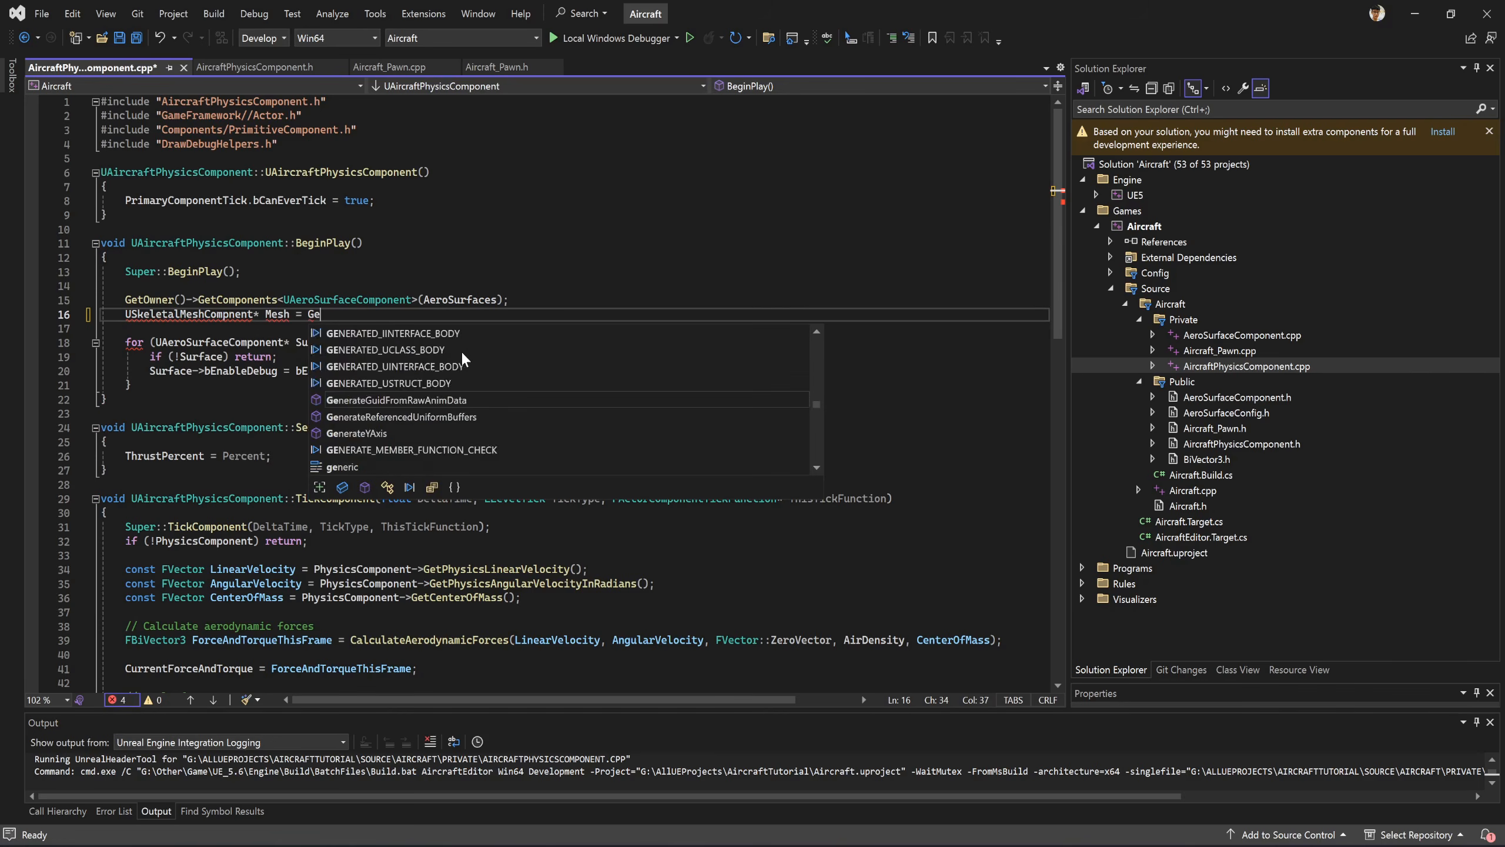
text(tOwner()
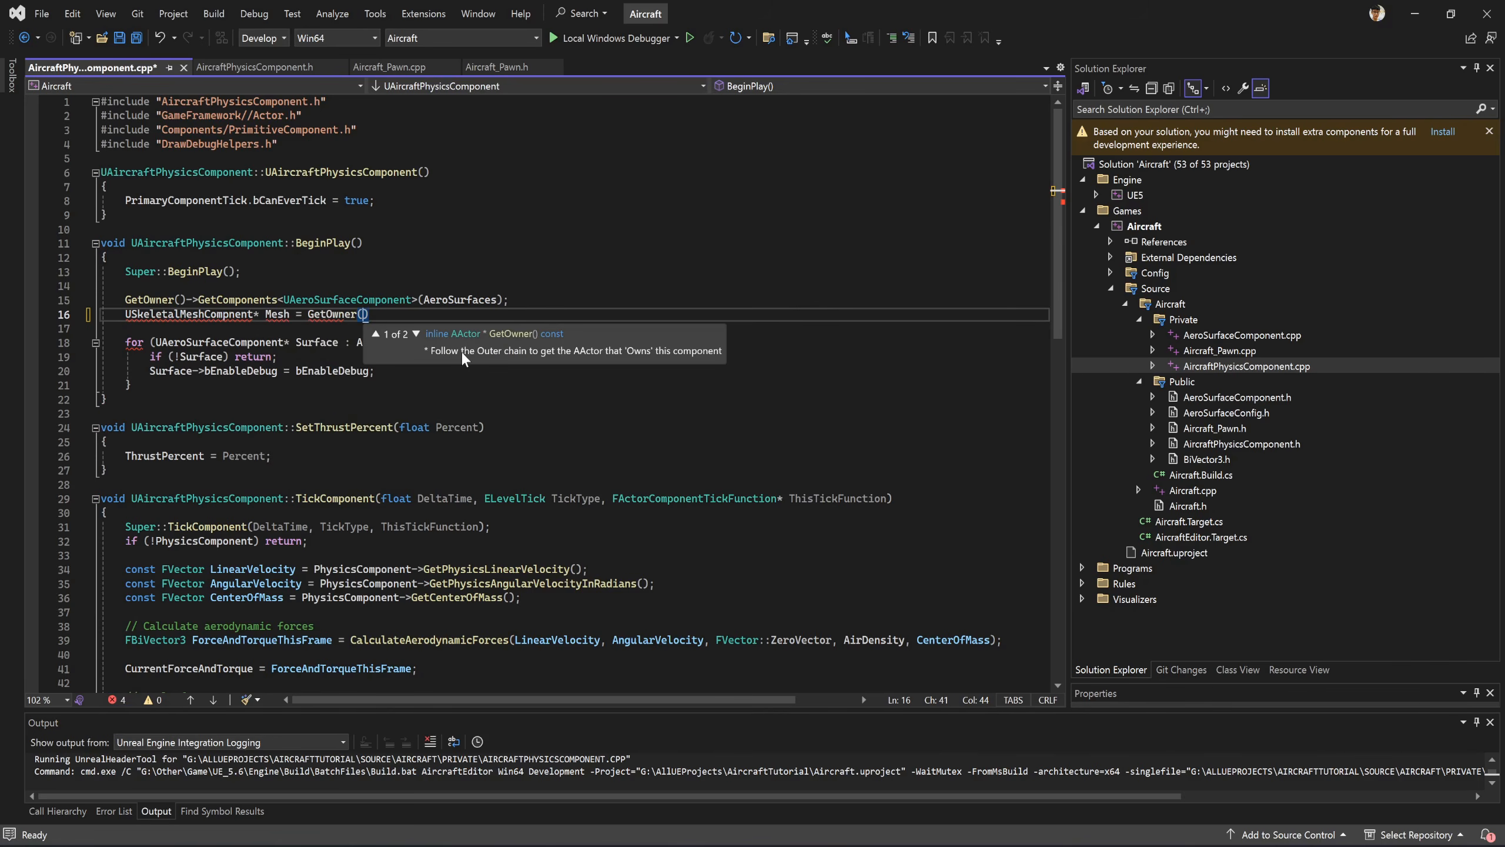
text()-)
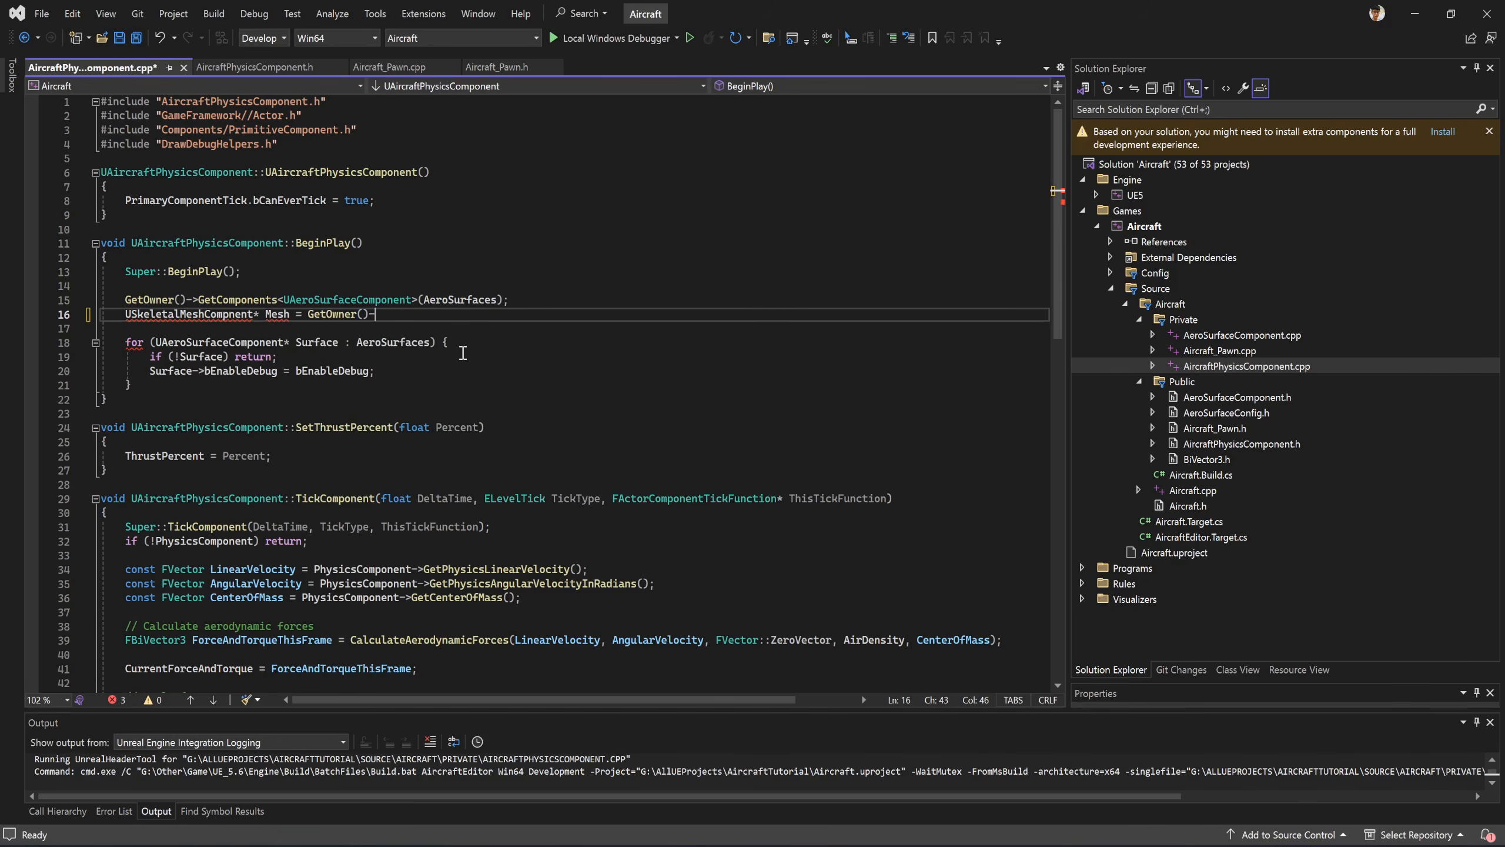
text(>Find)
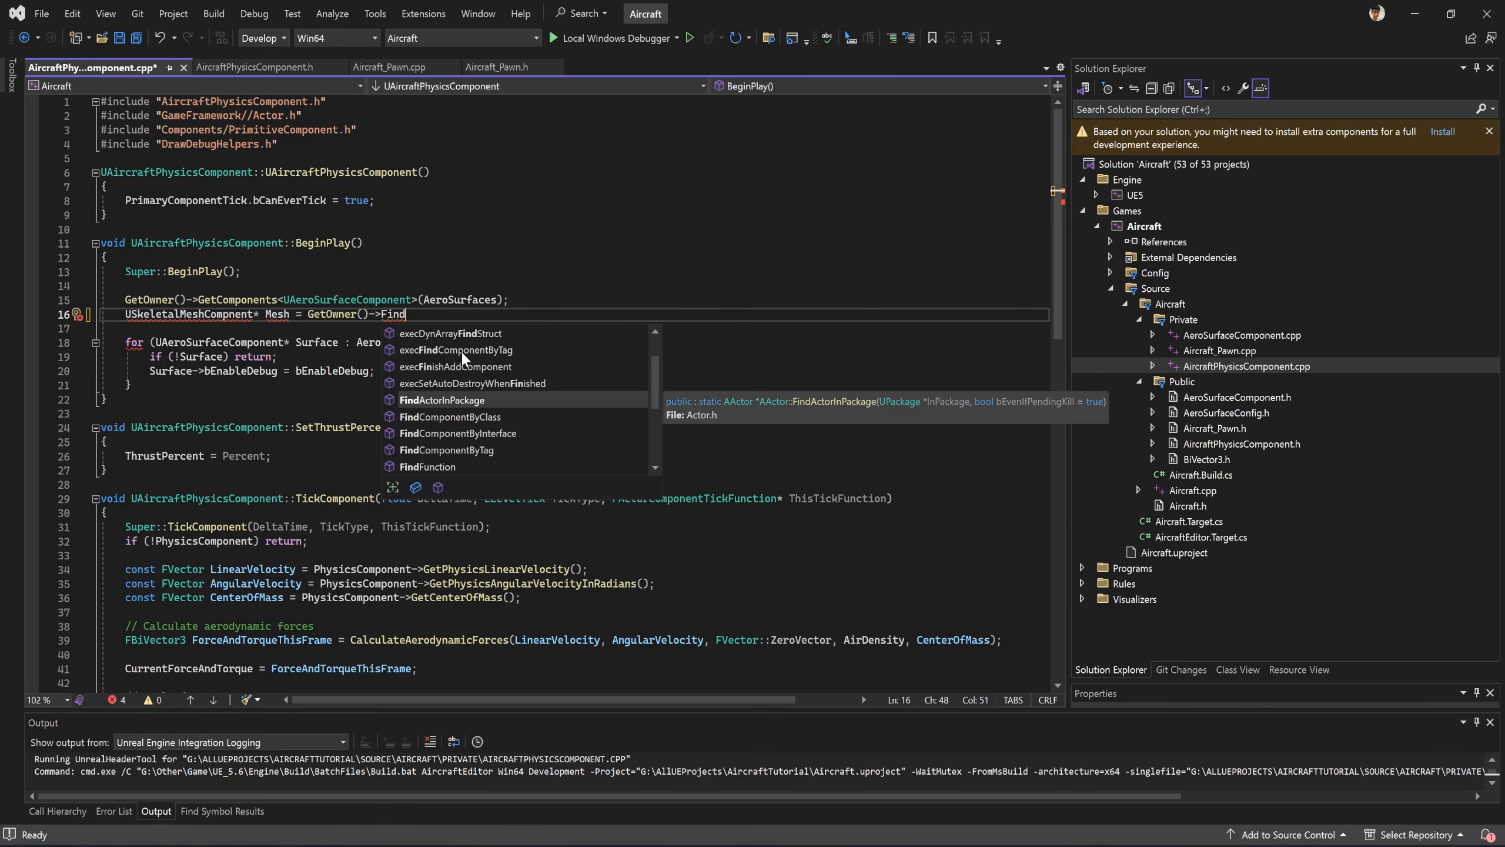
key(Down)
text(<)
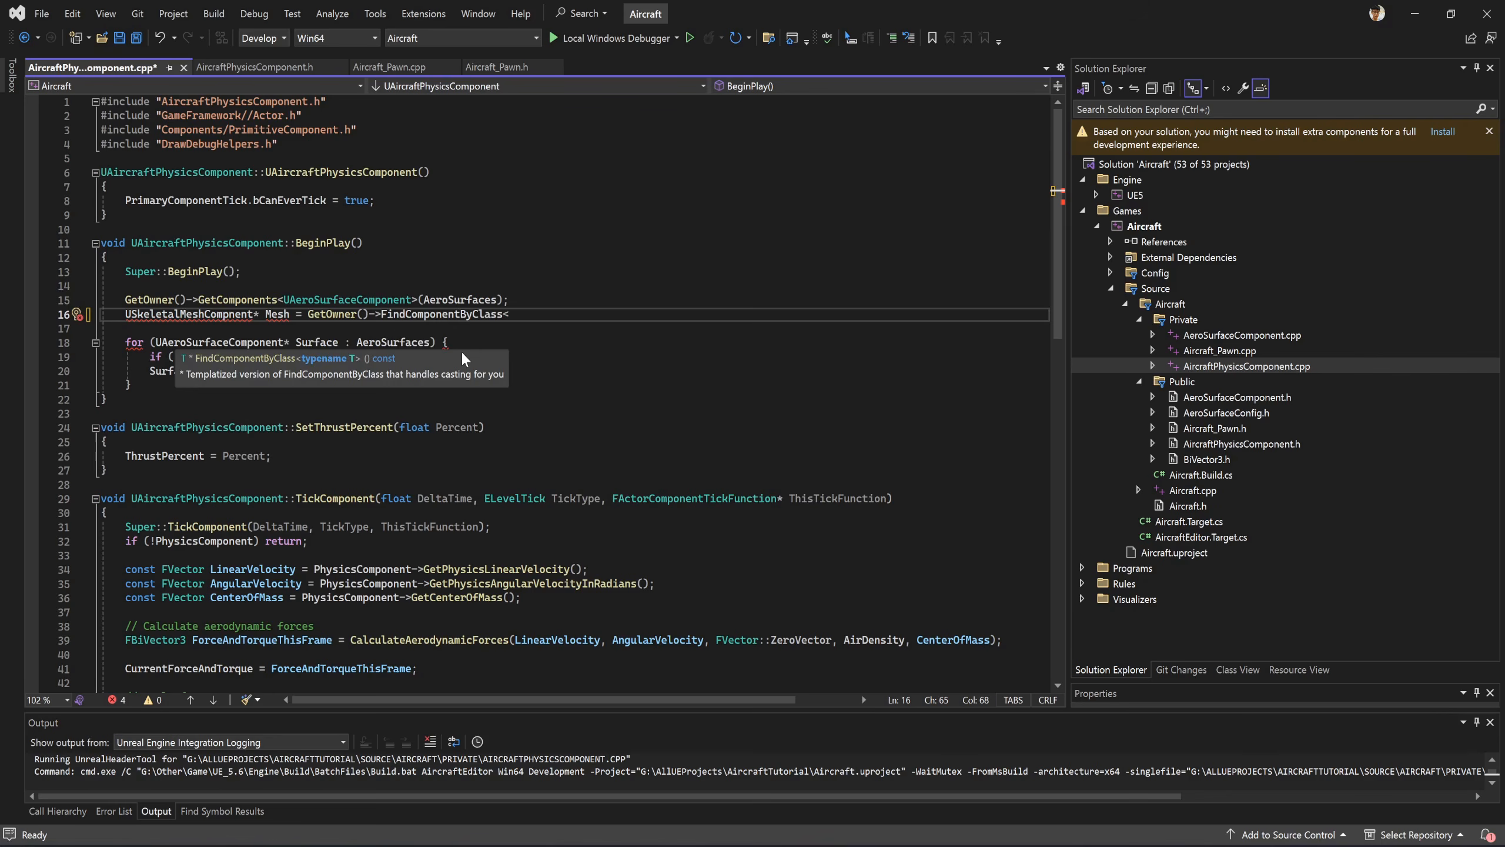
text(Skel)
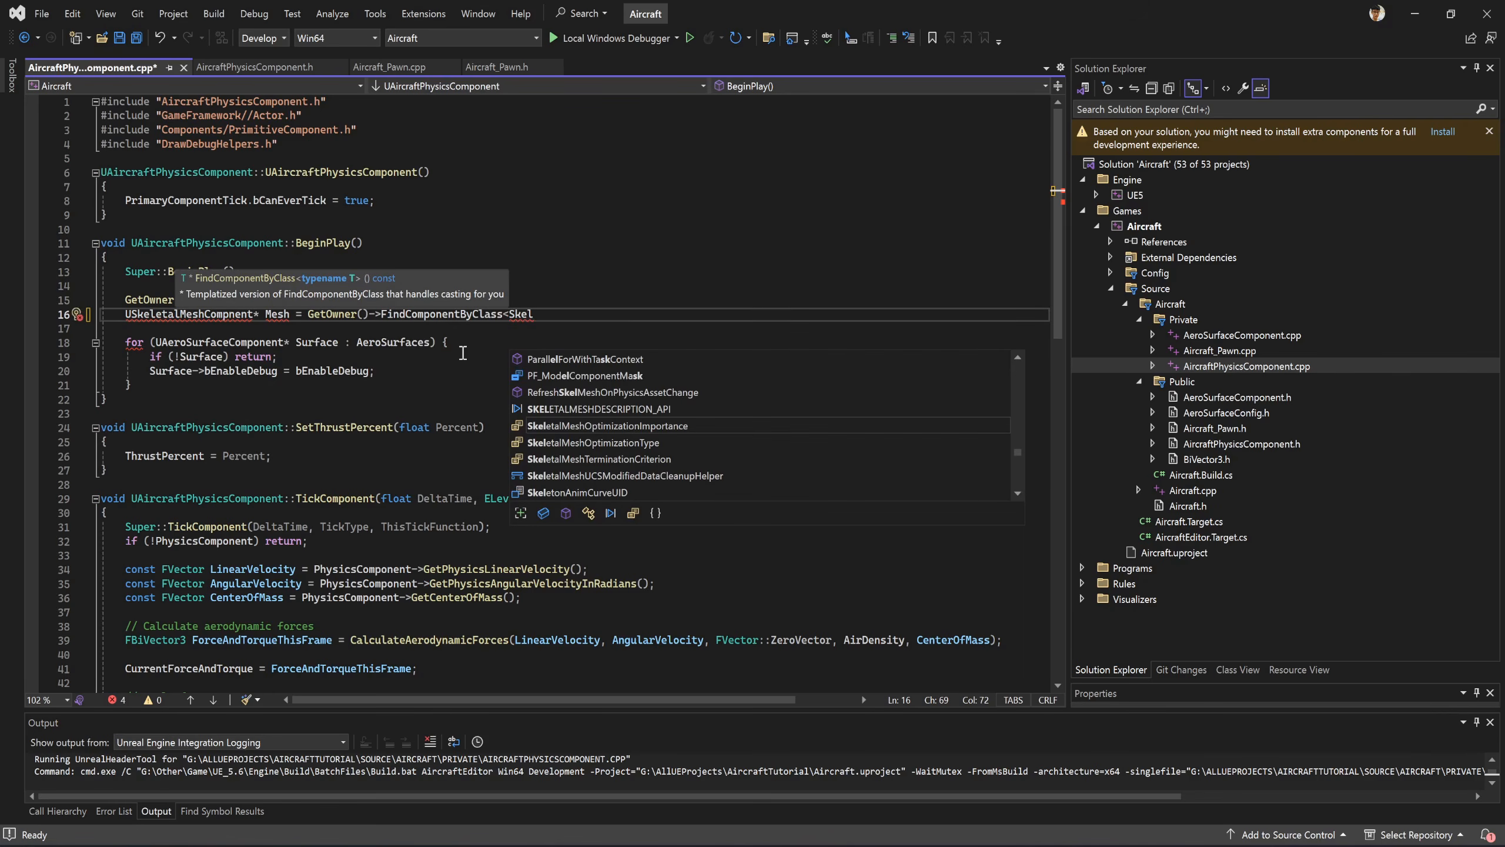
text(etalMesh)
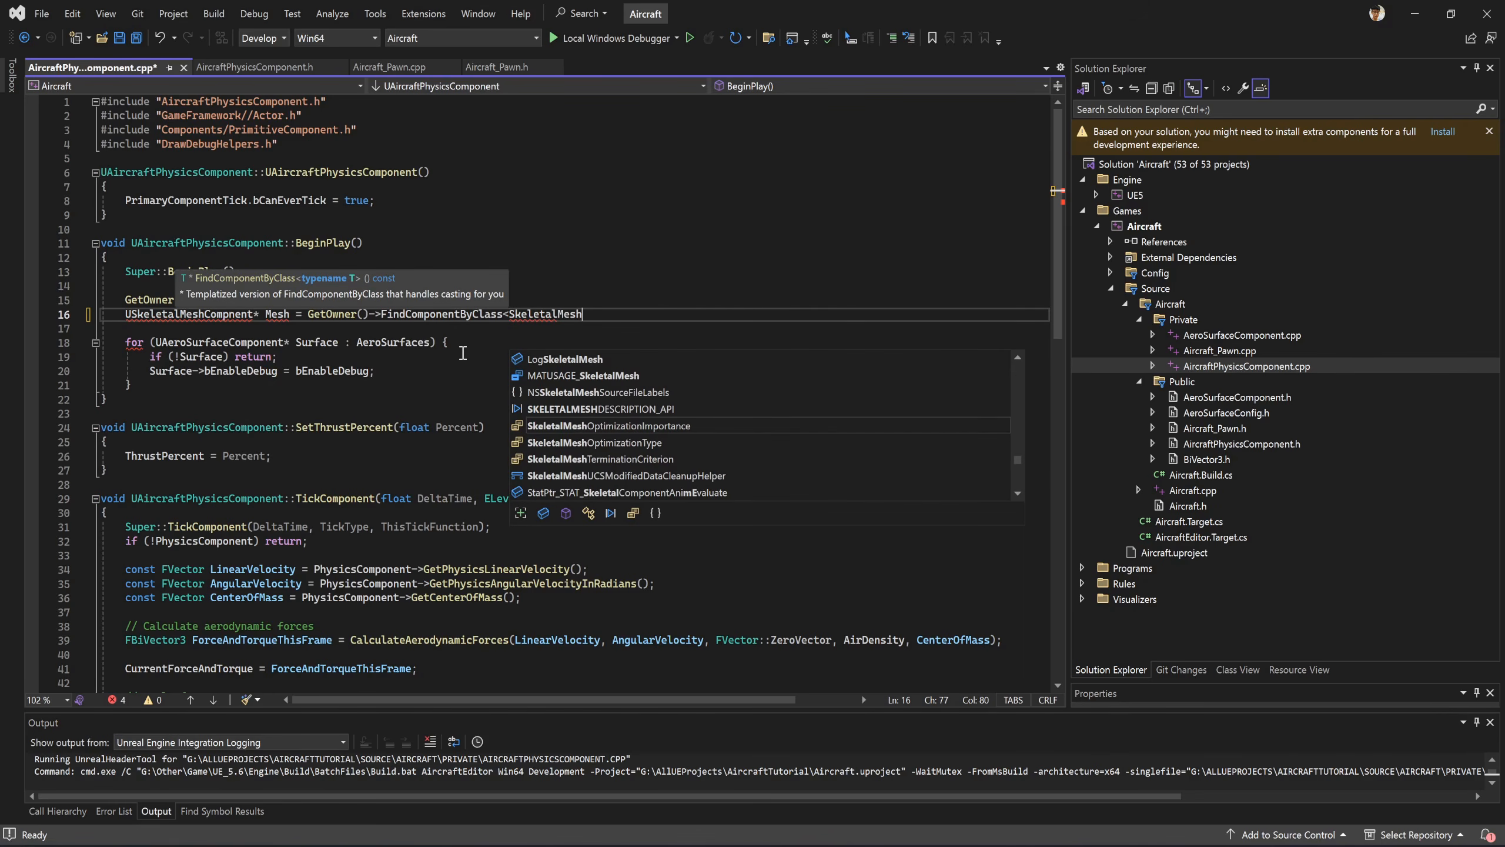
text(Component>();)
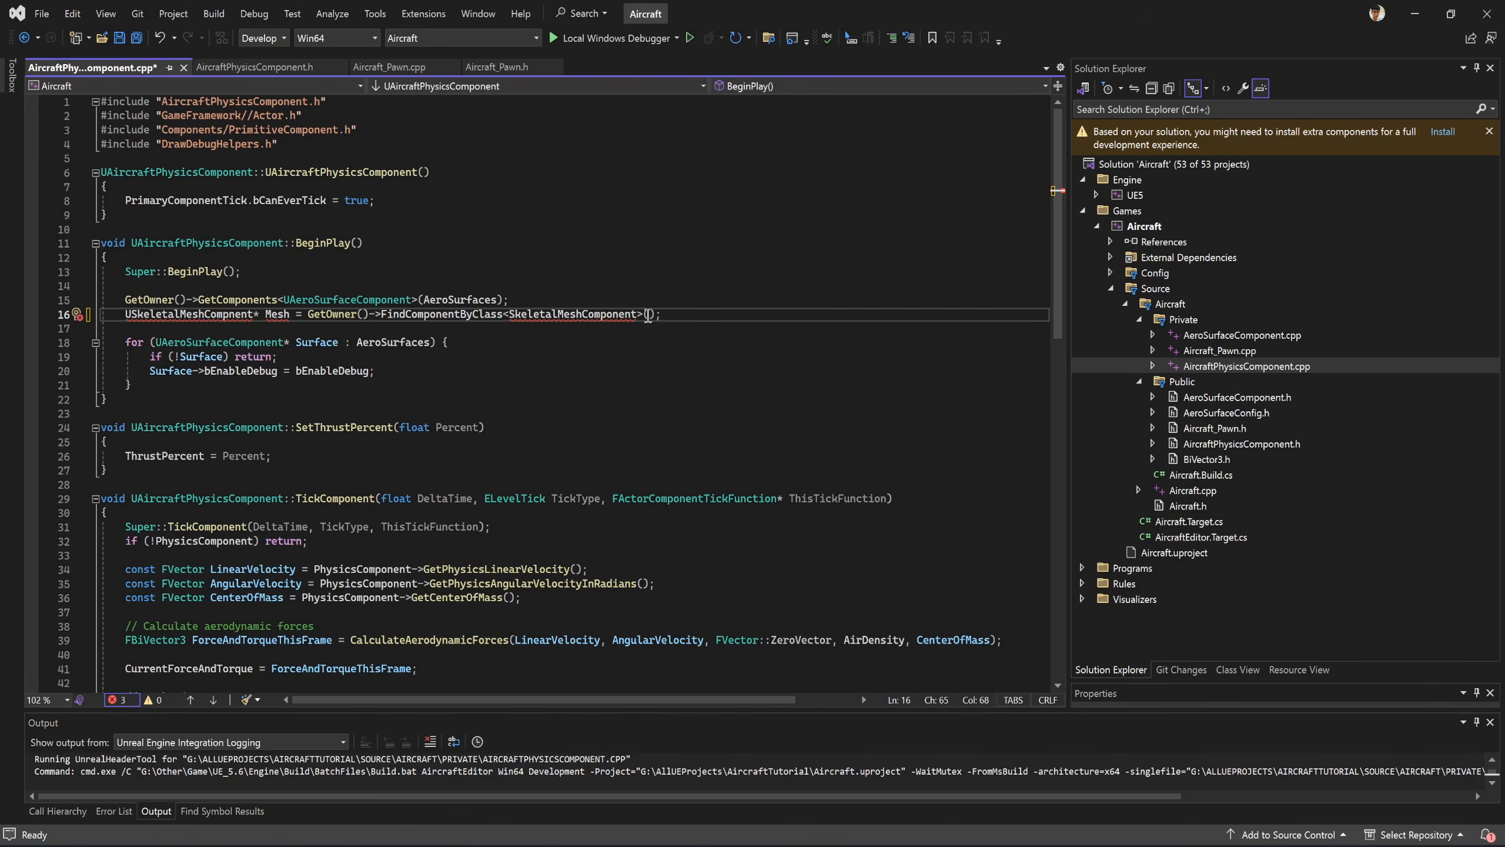
Correct both class names in the Mesh declaration line to USkeletalMeshComponent.
text(U)
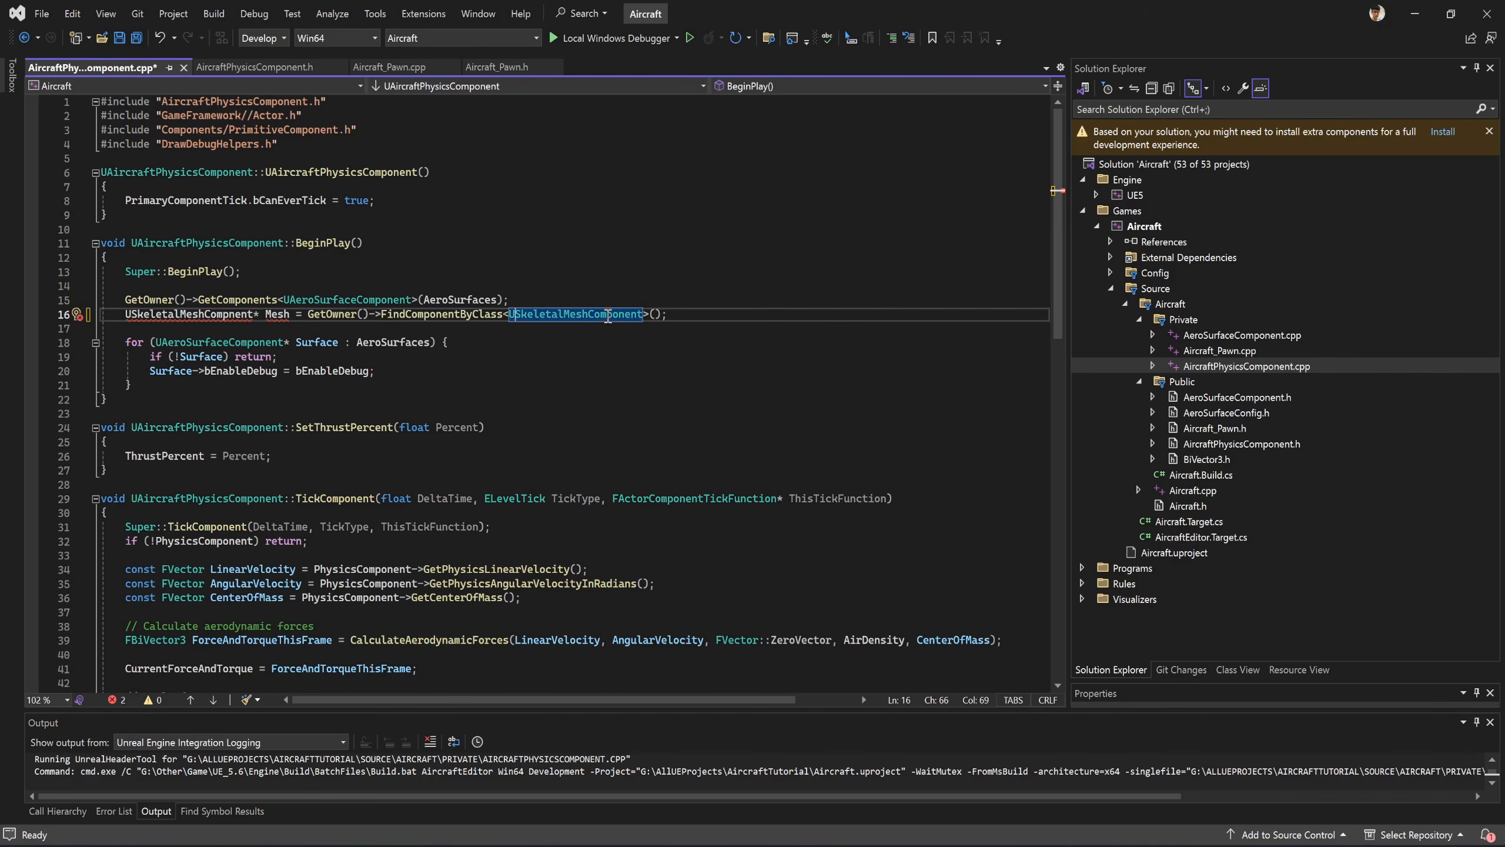
click(229, 322)
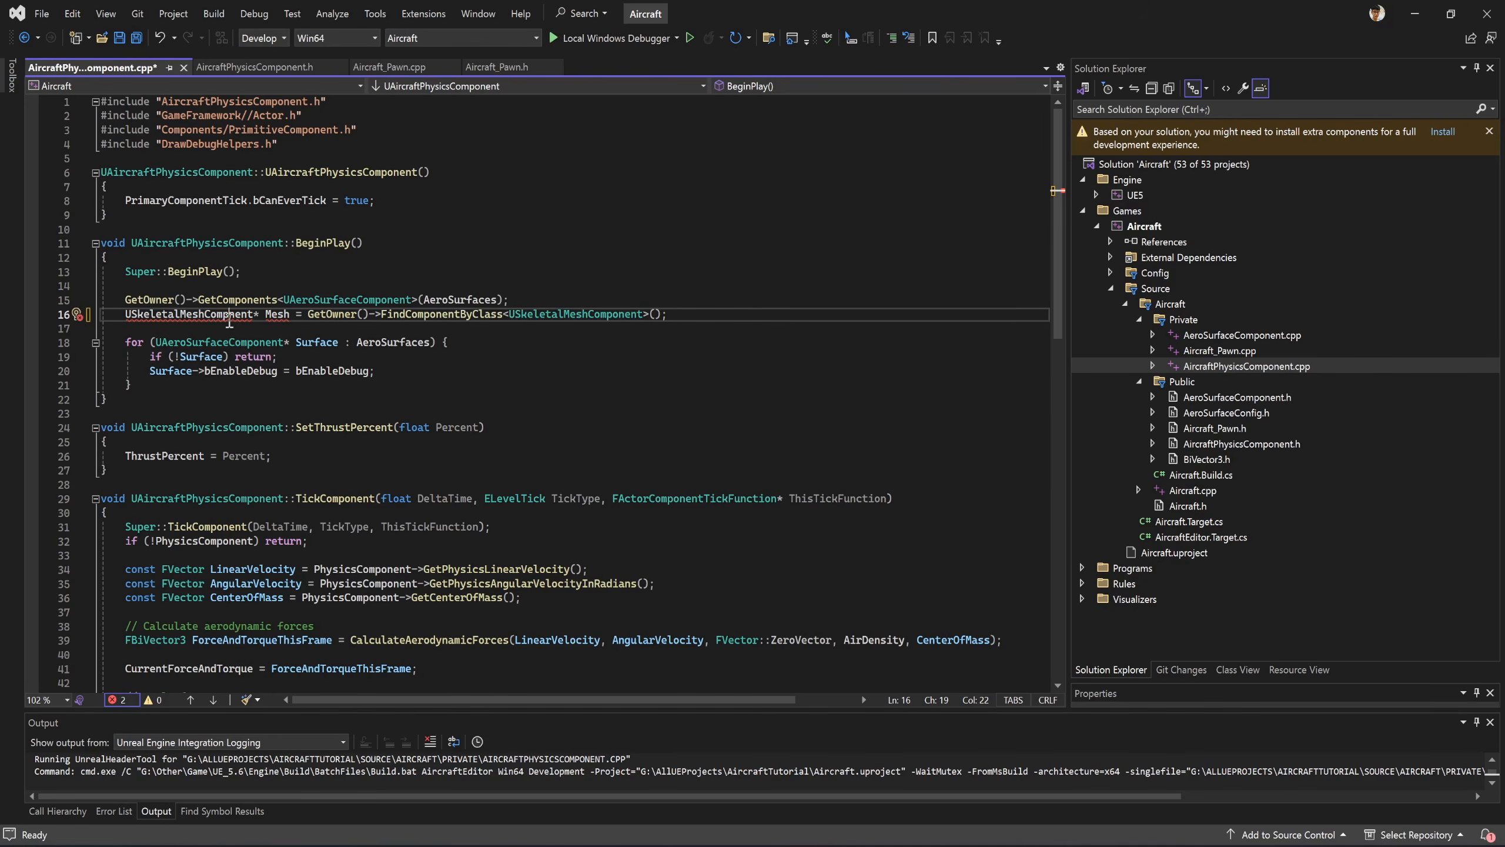
text(o)
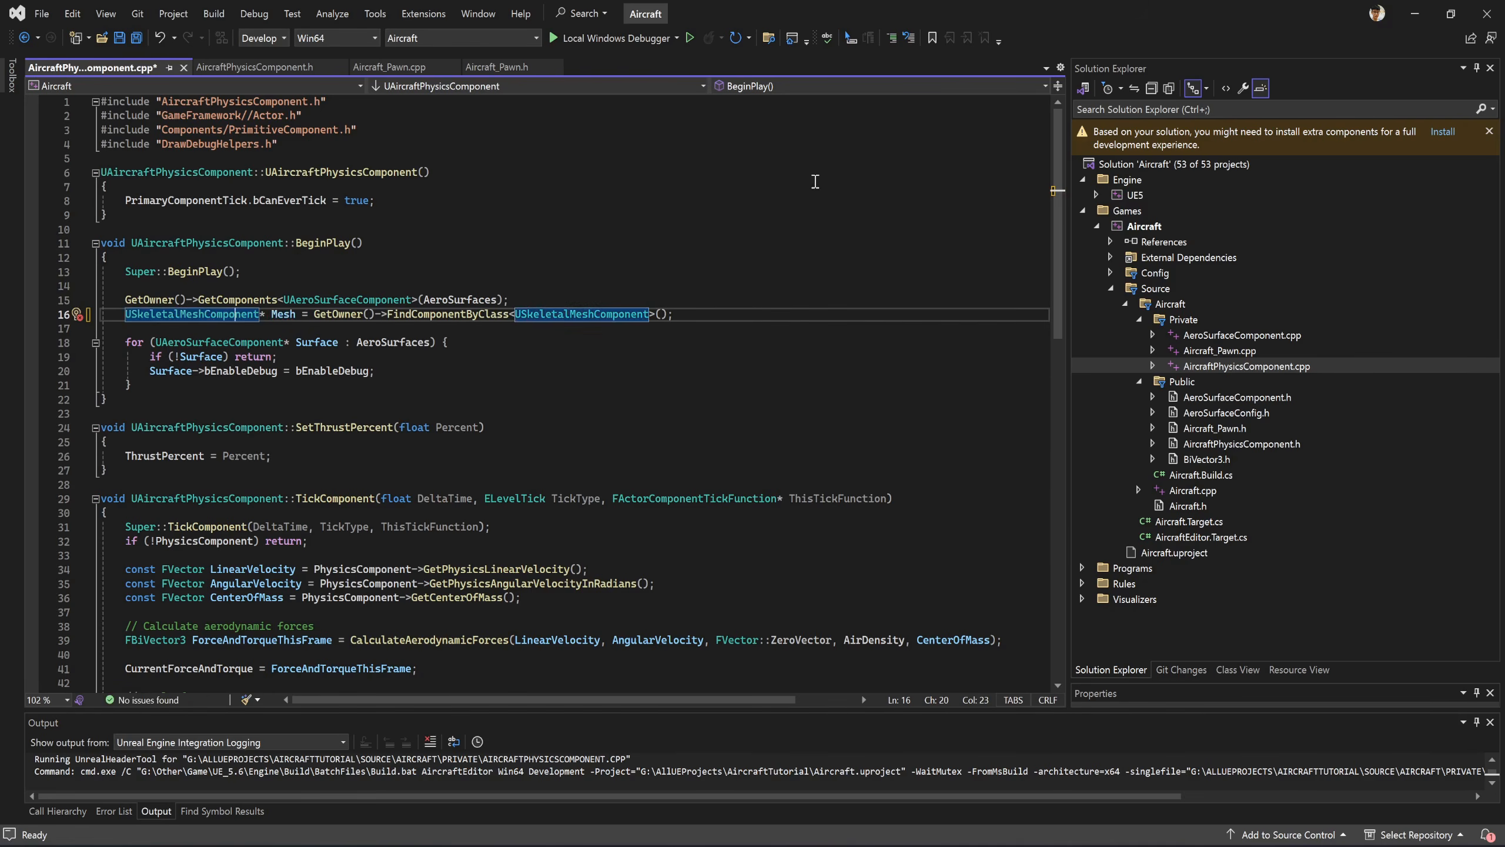
Below the Mesh declaration, add an if (Mesh) block that sets PhysicsComponent = Mesh;.
click(689, 317)
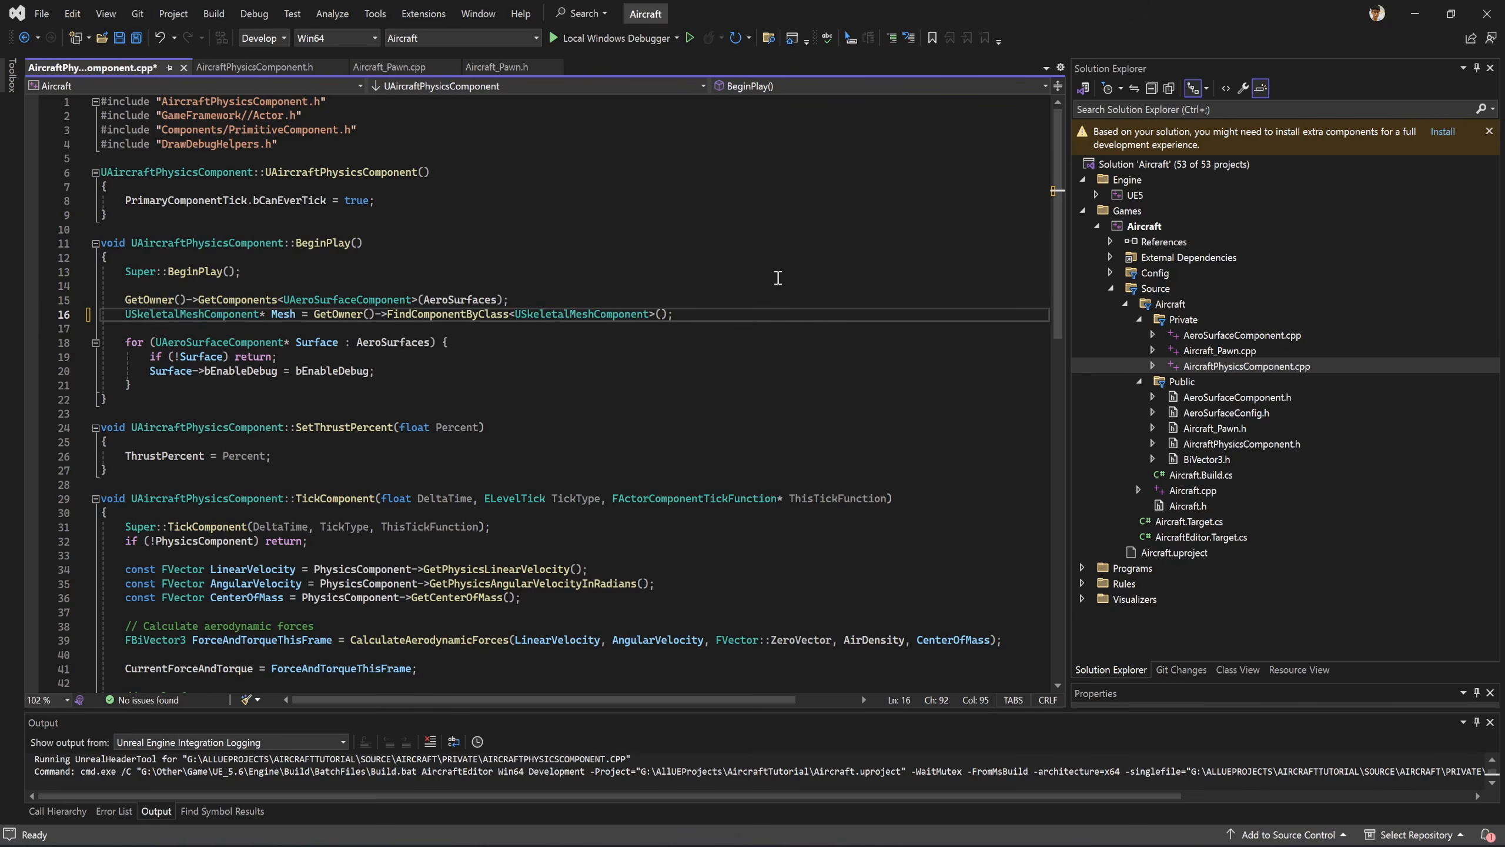
key(Return)
text(if ()
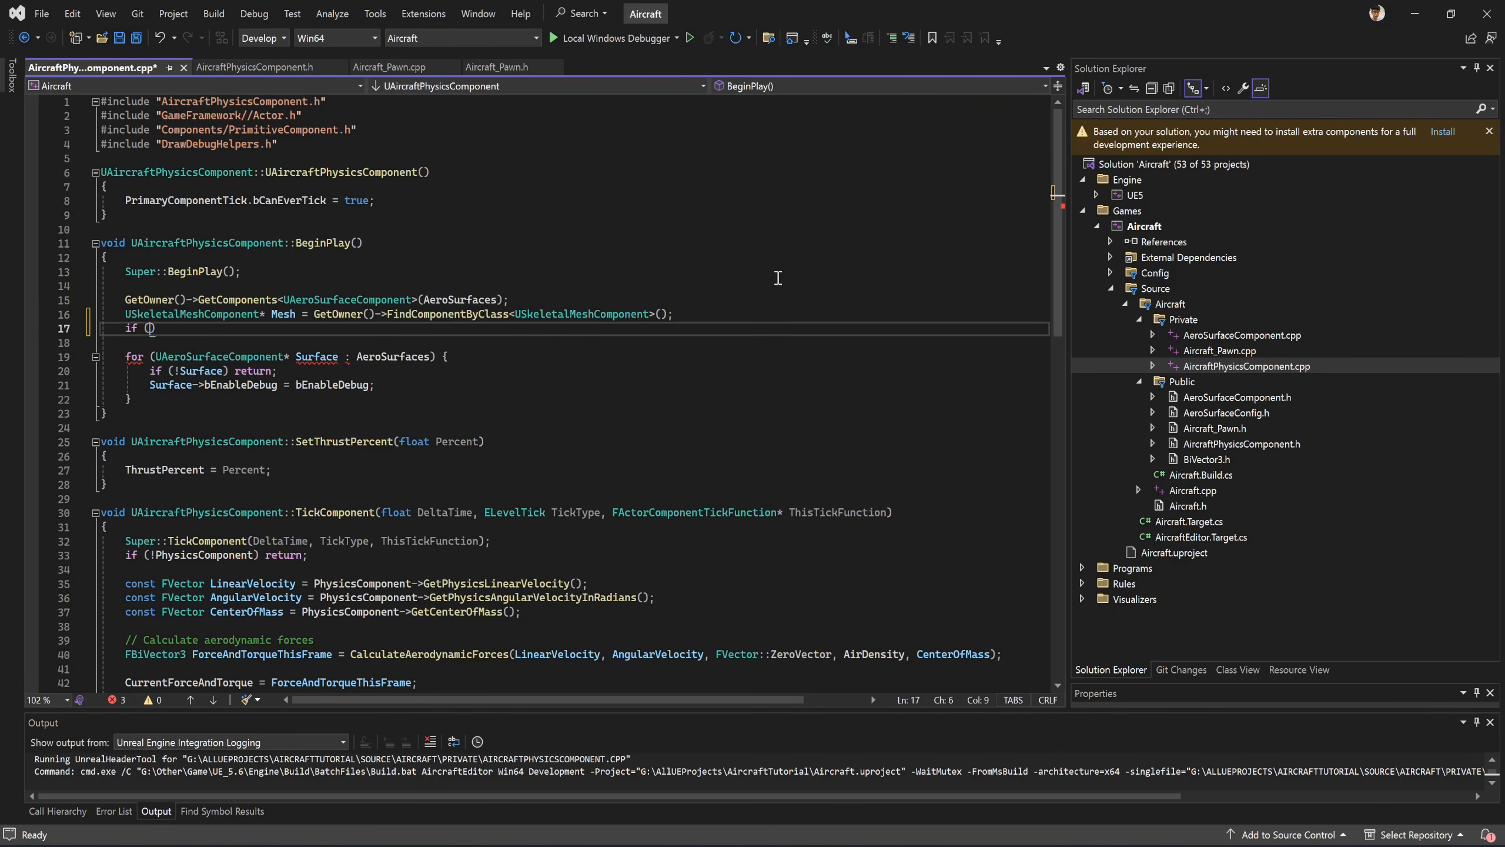
text(Mesh) {)
key(Return)
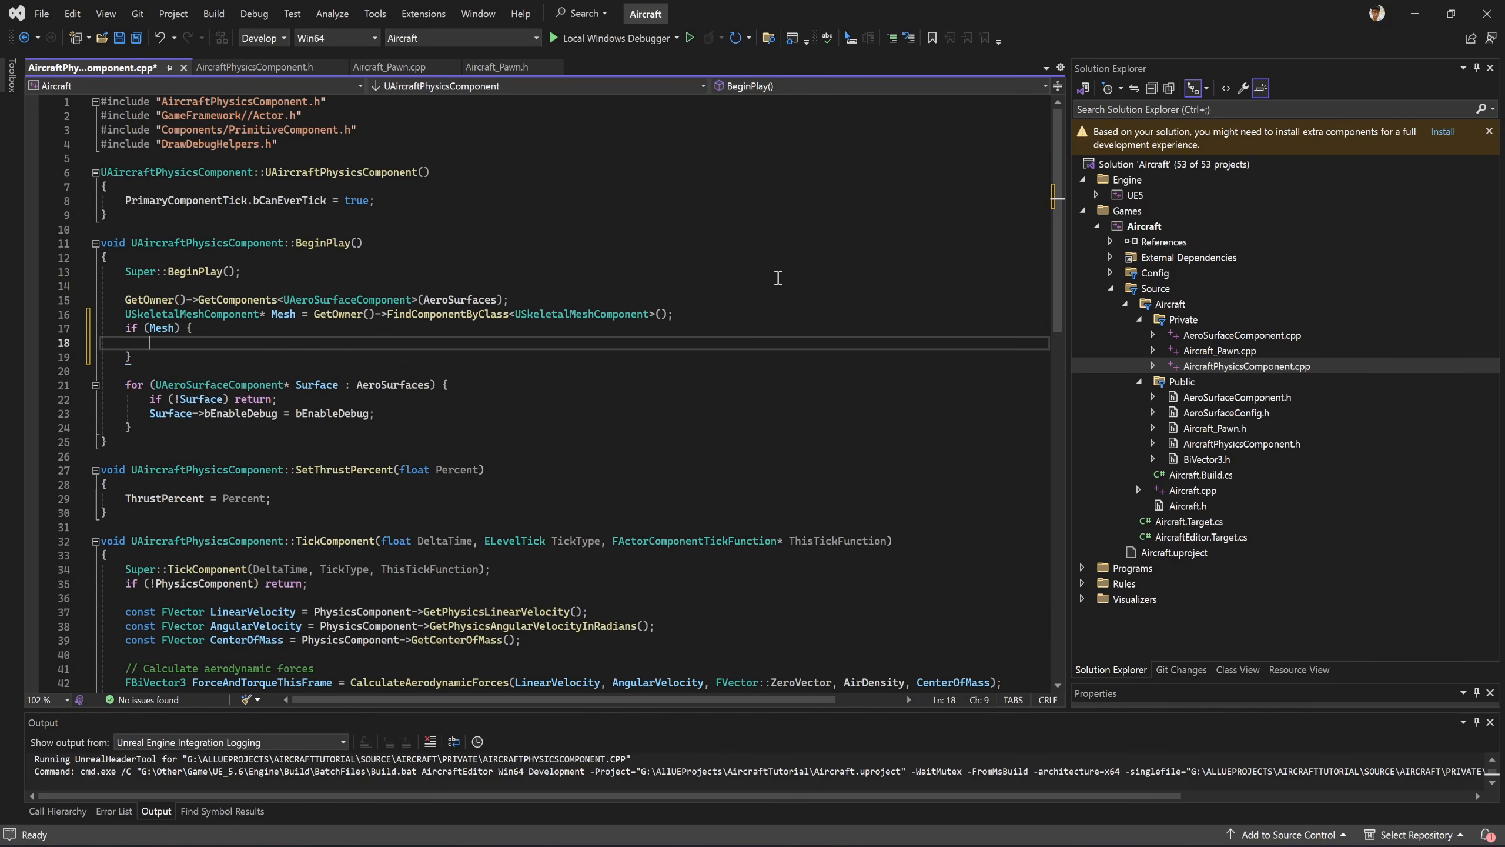
text(Physic)
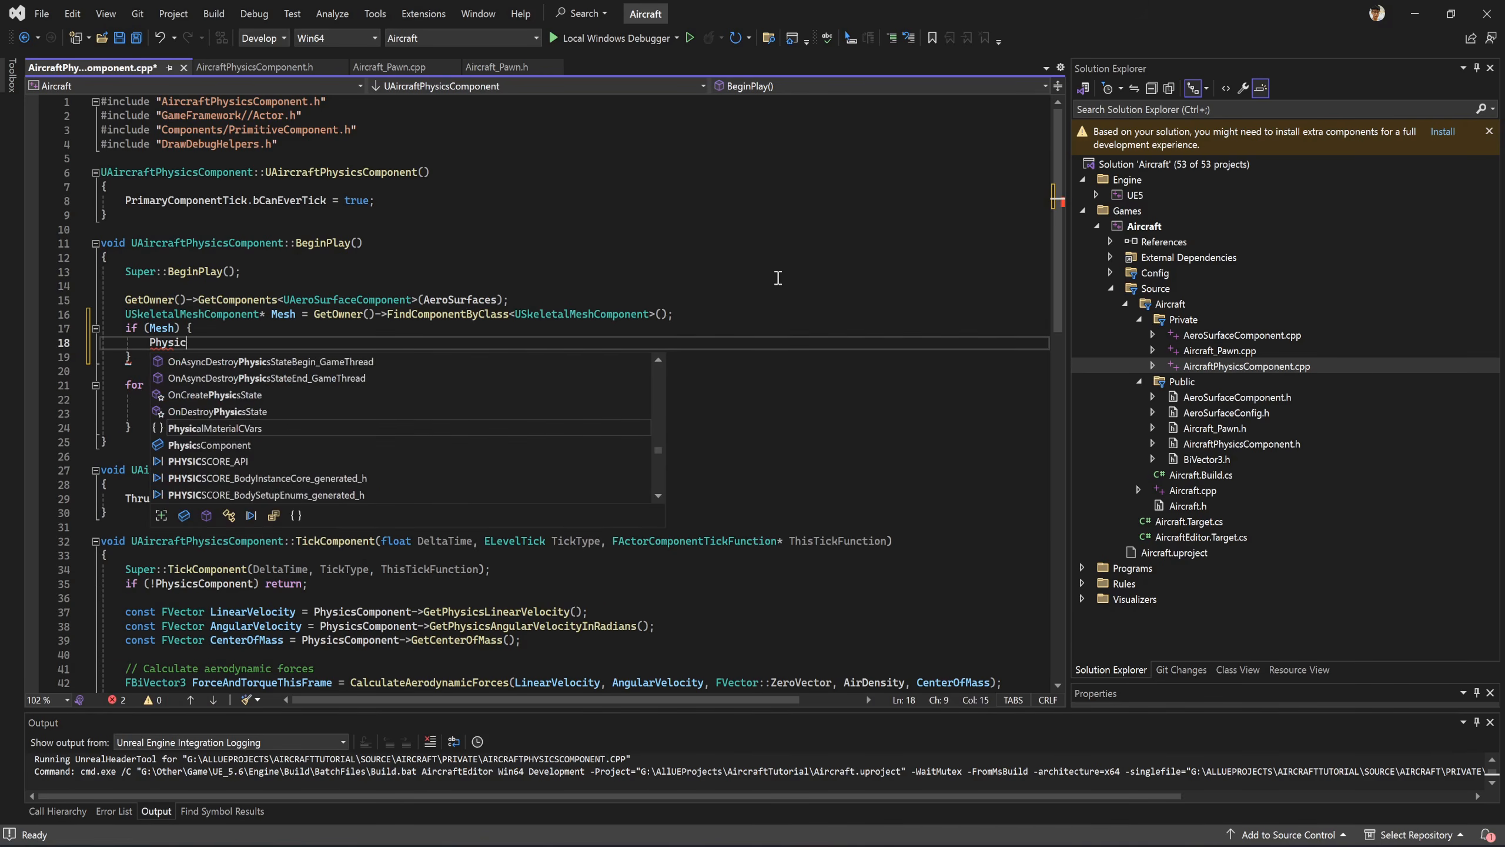
text(sComponen)
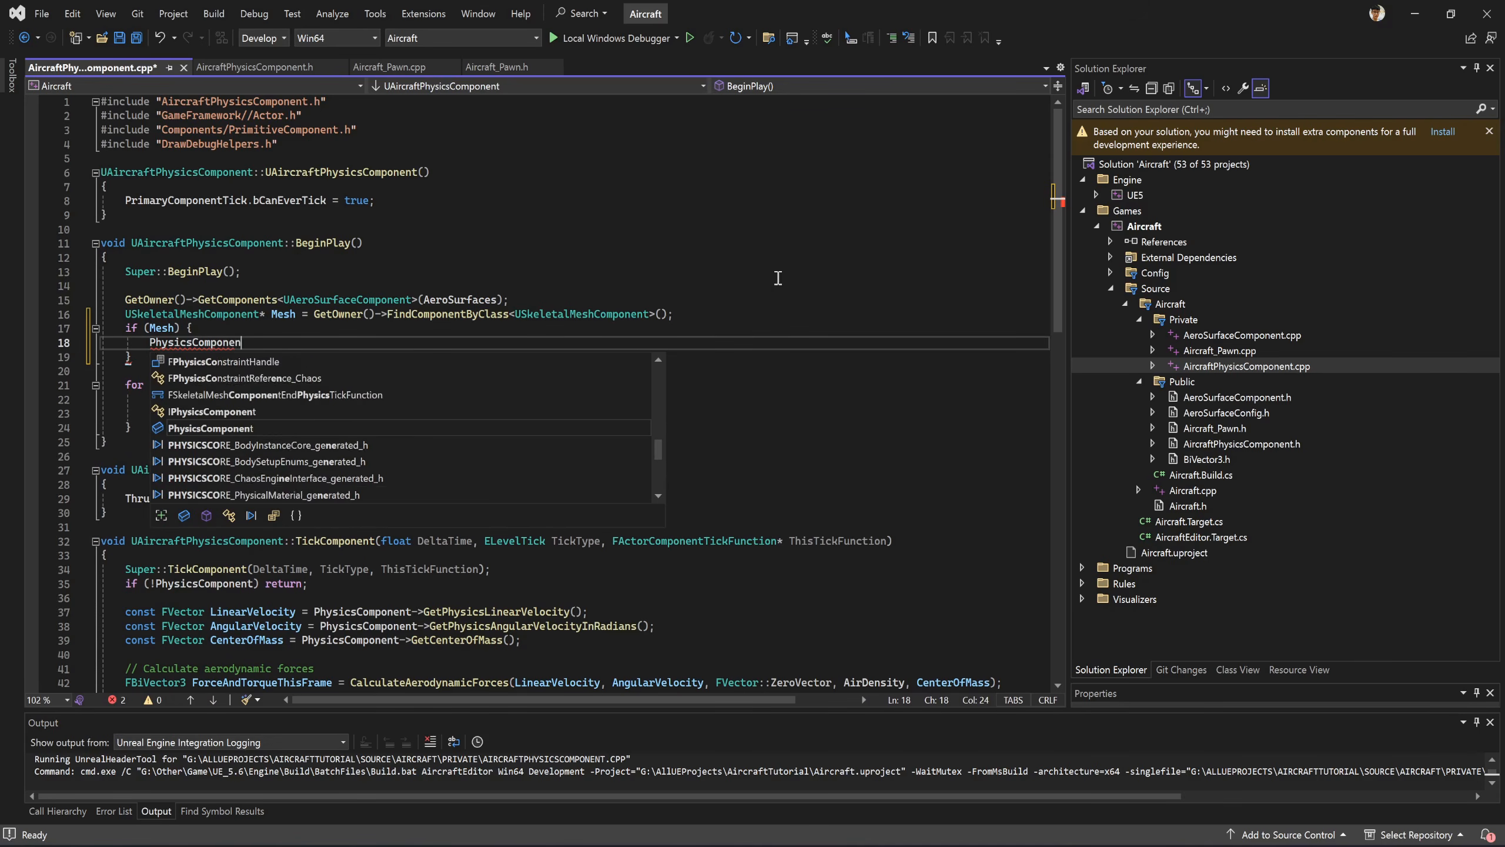
text(t =)
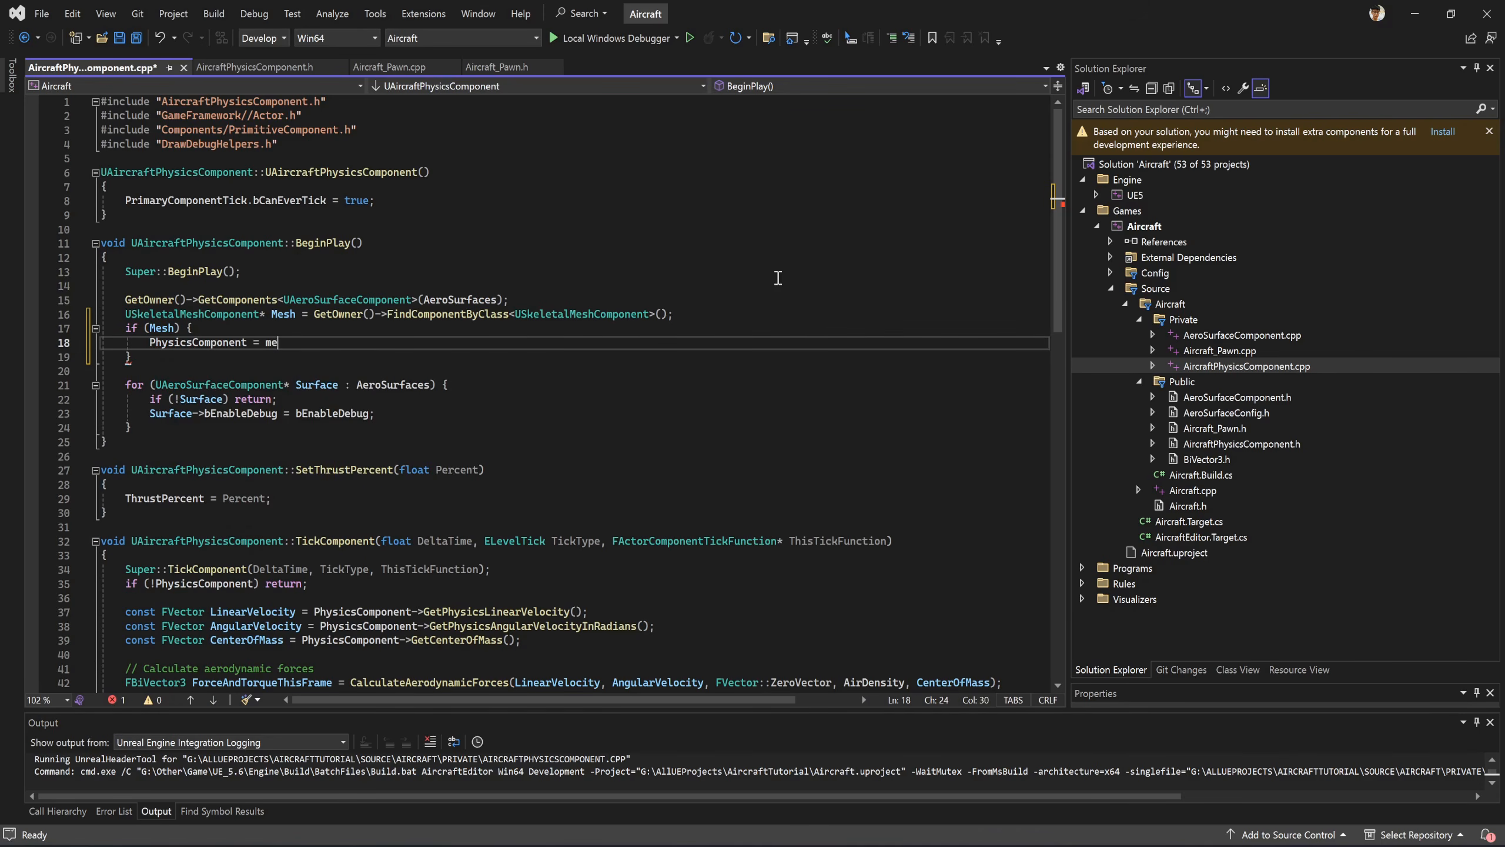
text( me)
key(BackSpace)
key(BackSpace)
text(Mesh;)
click(449, 368)
Replace return with continue in the !Surface check of the BeginPlay loop, and save AircraftPhysicsComponent.cpp.
double_click(245, 398)
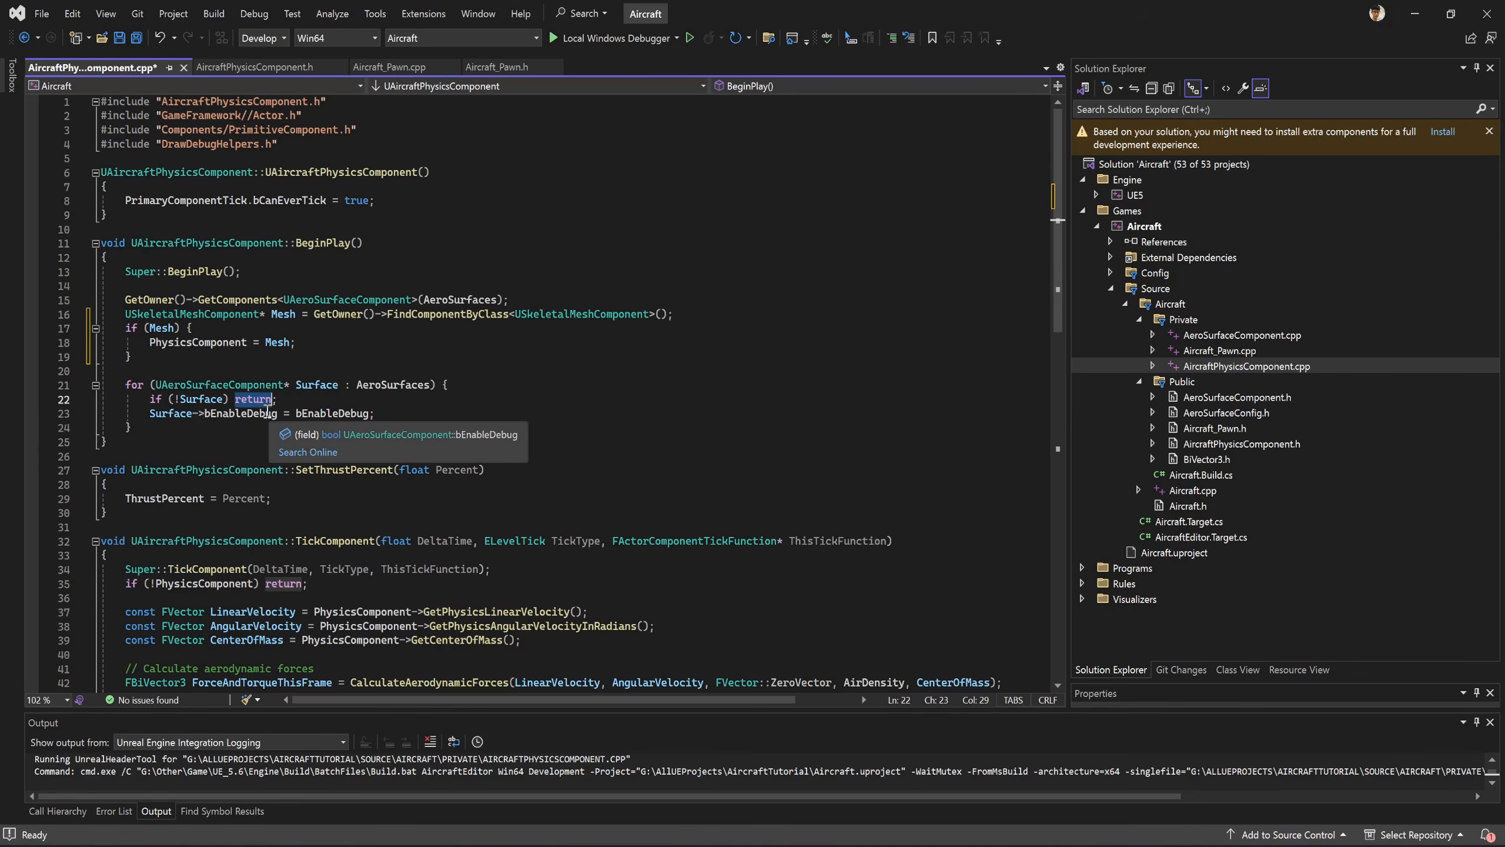
text(continue)
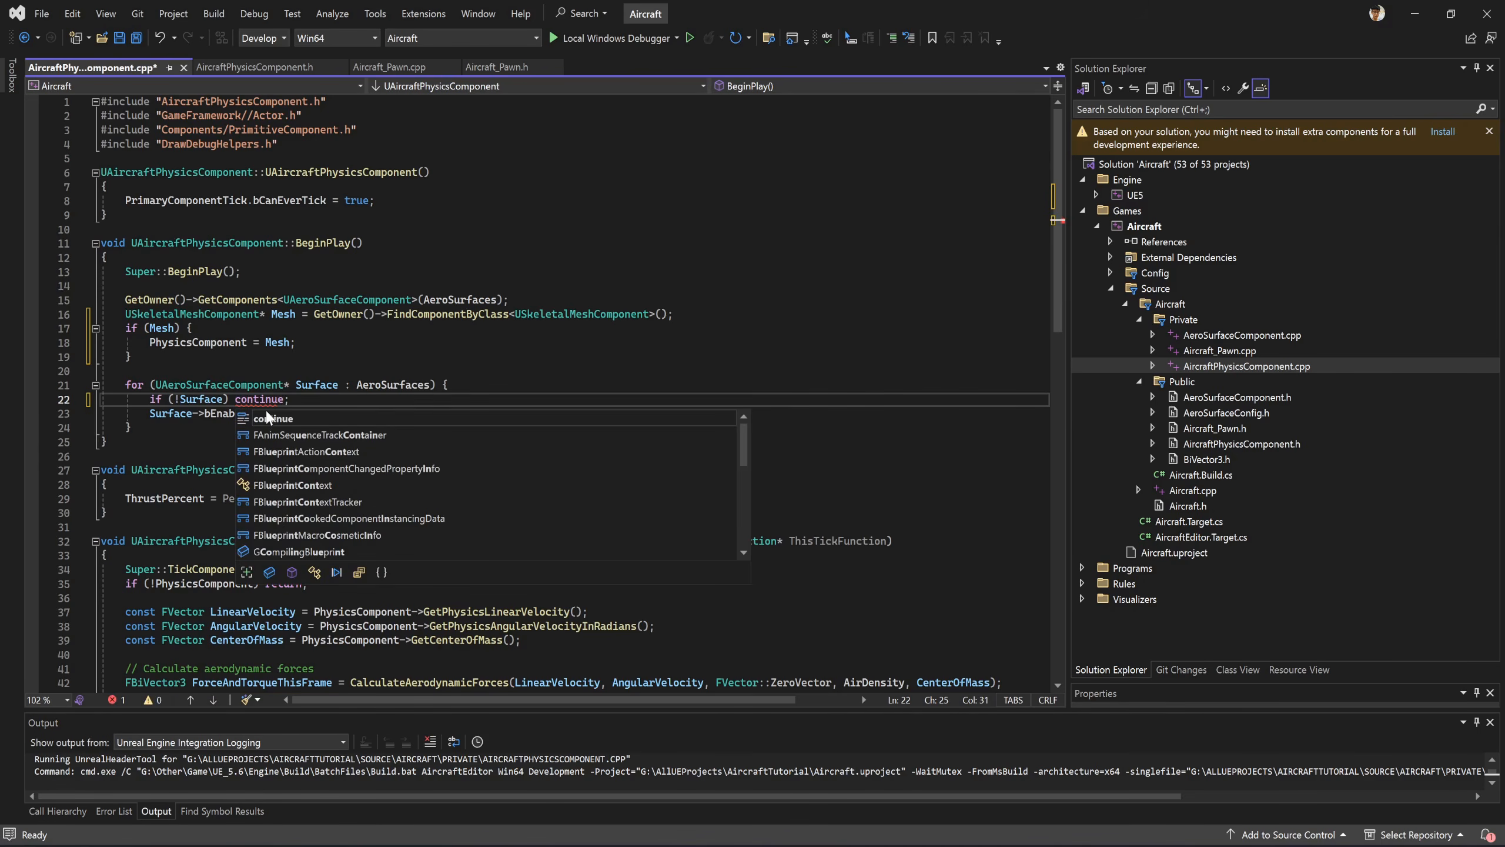
click(314, 314)
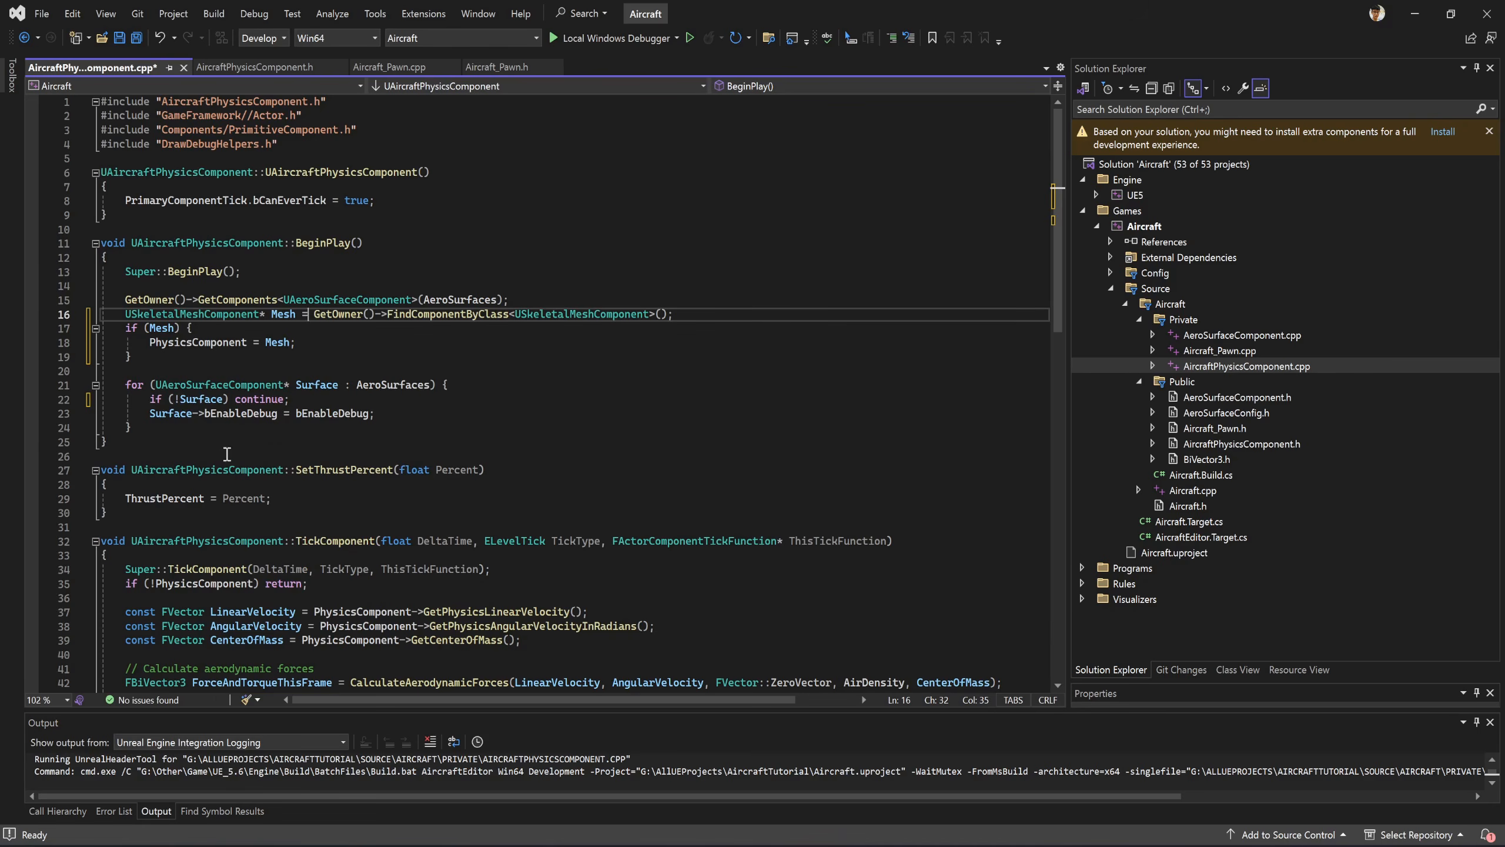
click(320, 399)
click(134, 40)
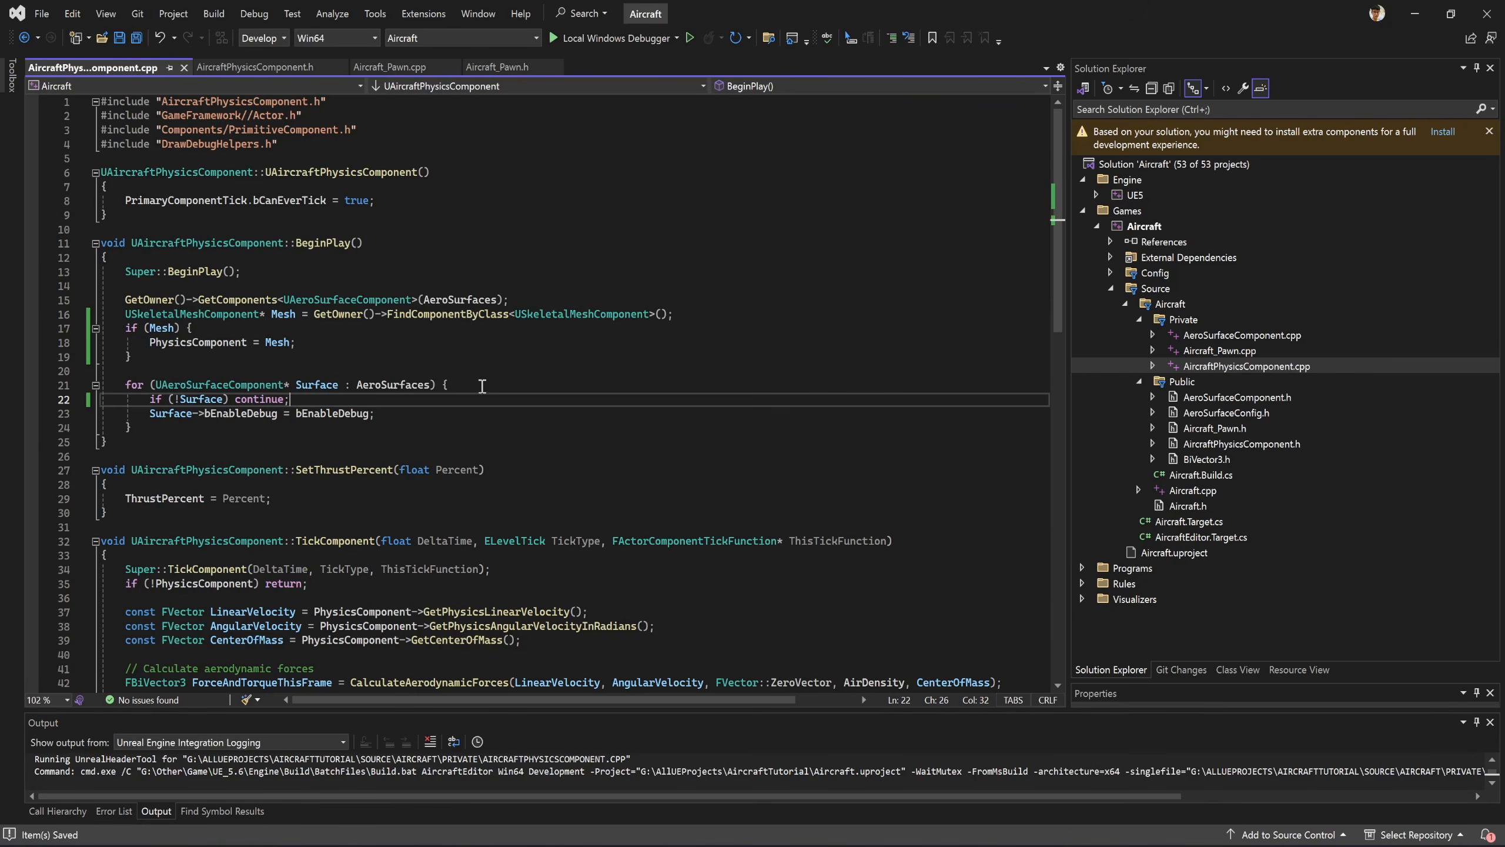
click(481, 386)
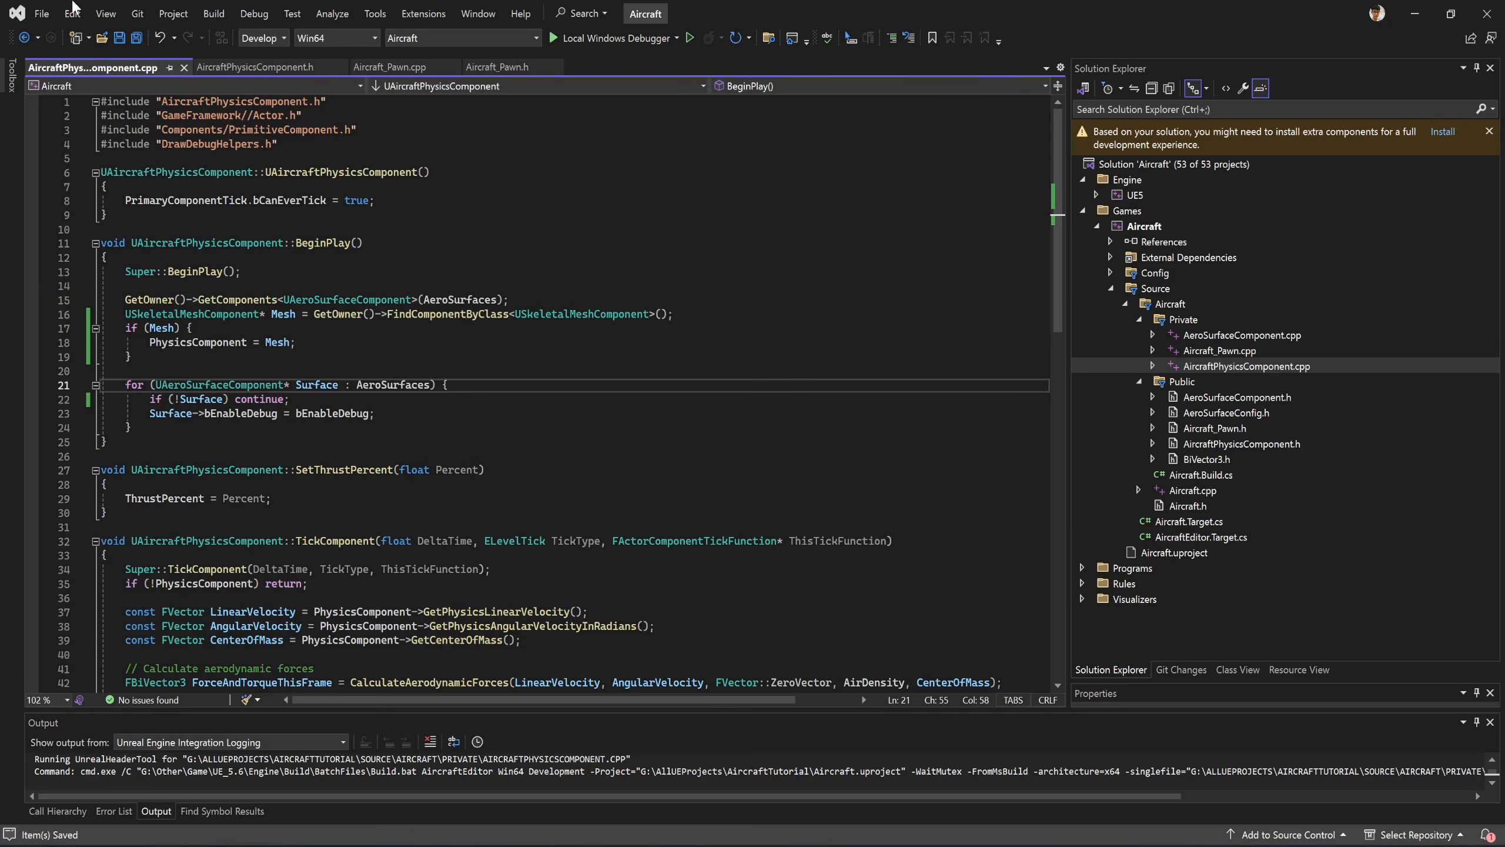
Close Visual Studio and delete the .vs, Binaries, DerivedDataCache, Intermediate and Saved folders from the AircraftTutorial project folder in File Explorer.
click(1497, 2)
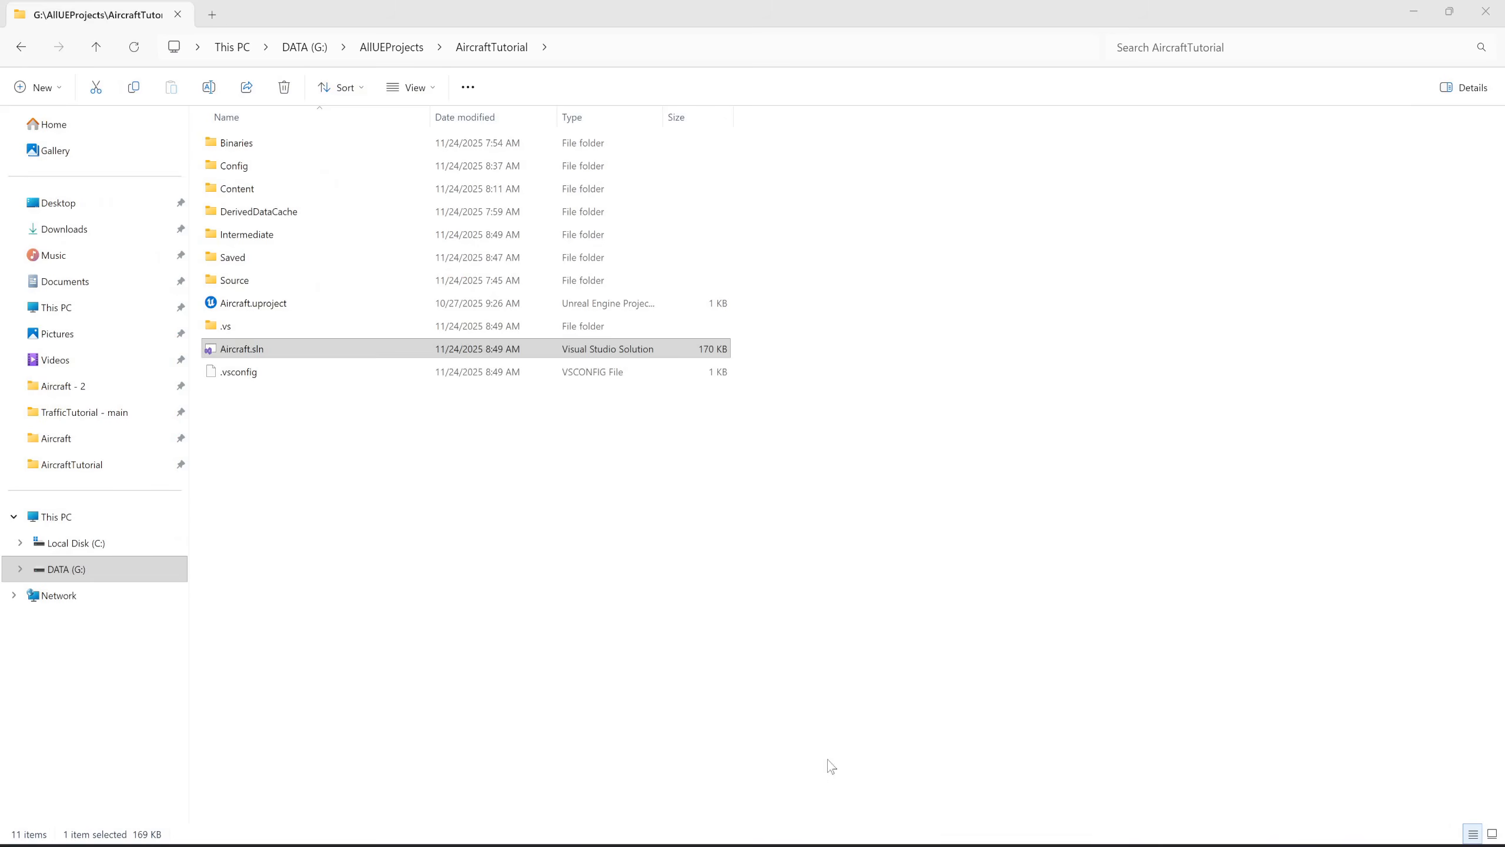
click(665, 700)
click(273, 144)
key(Delete)
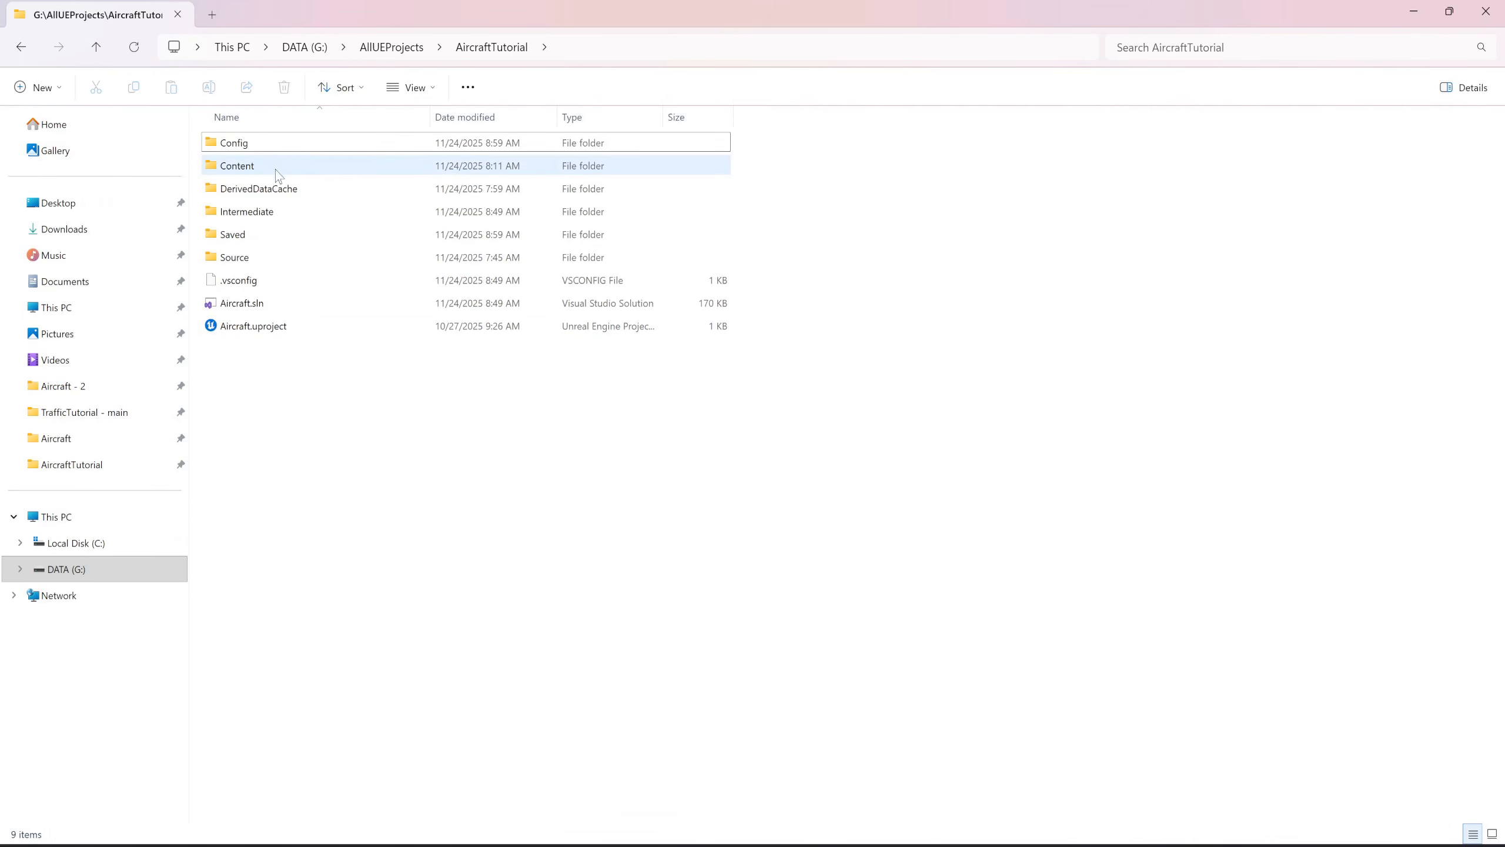
click(287, 191)
key(Delete)
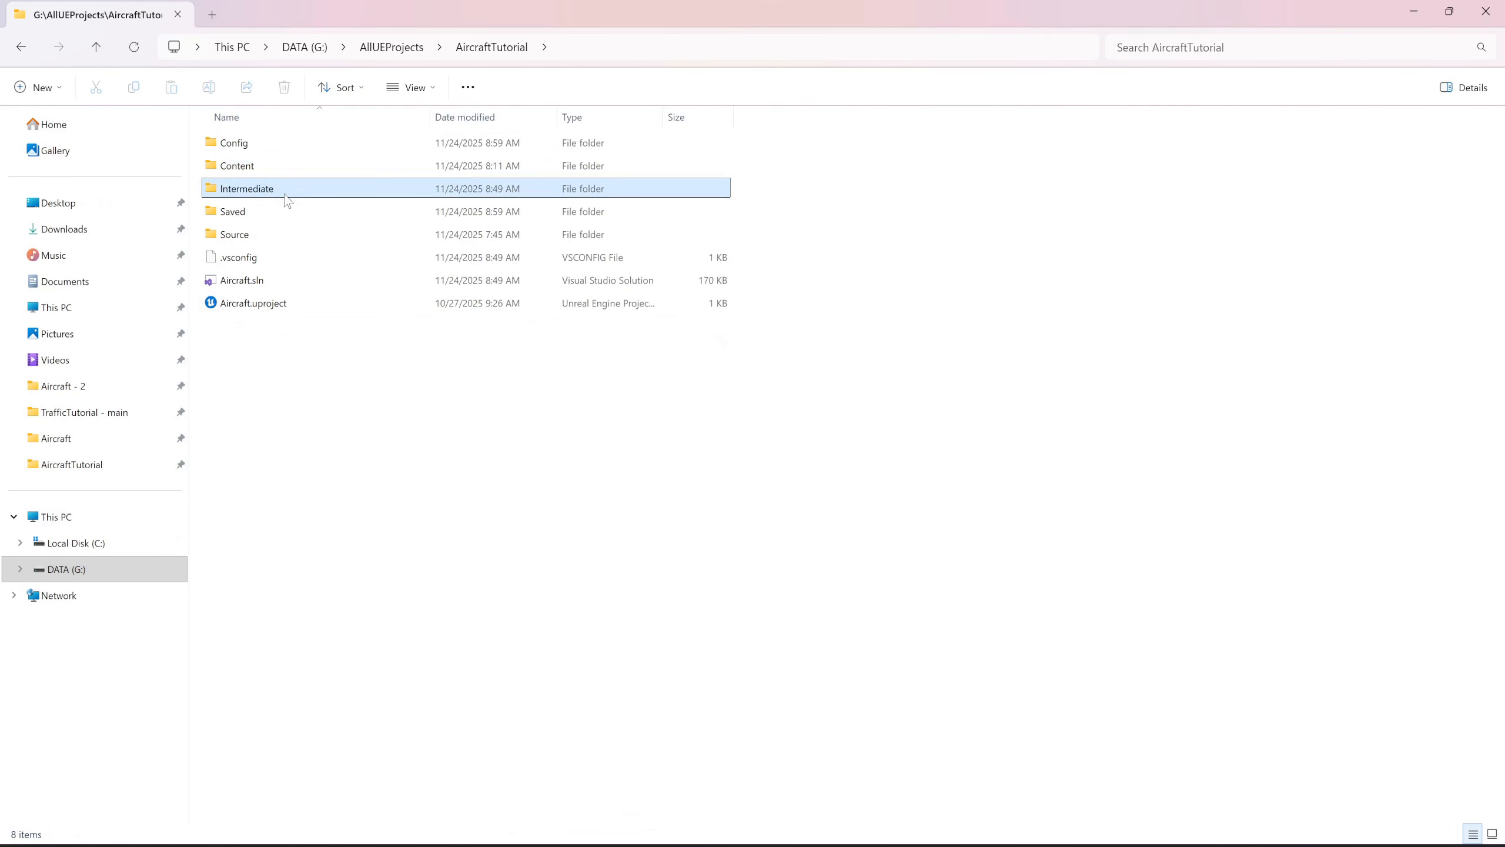
click(288, 193)
key(Delete)
click(286, 188)
key(Delete)
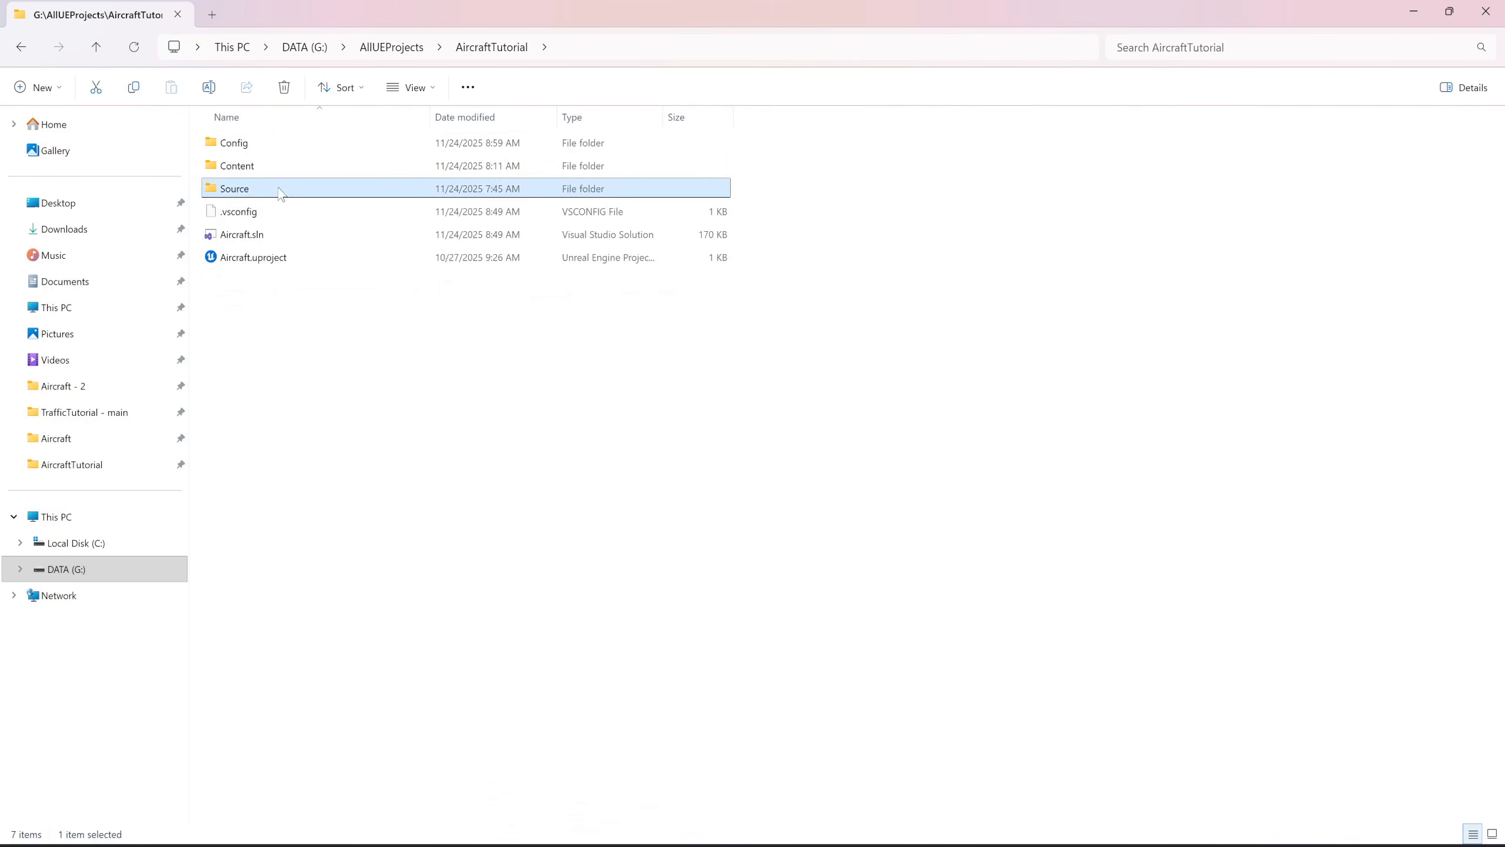
Delete the .vsconfig and Aircraft.sln files from the AircraftTutorial project folder.
click(277, 213)
key(Delete)
click(279, 212)
key(Delete)
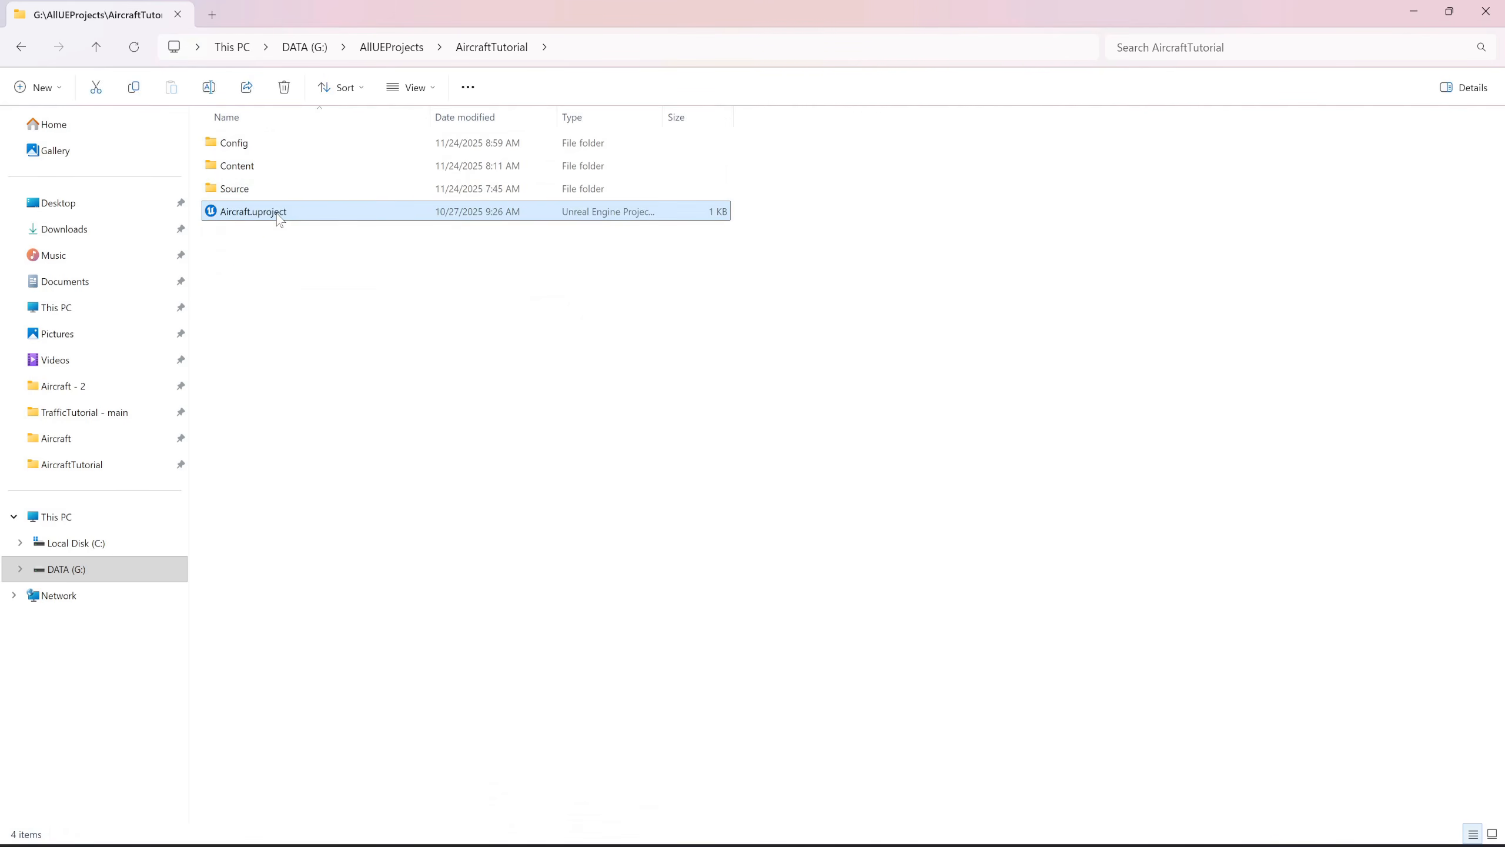
Generate the Visual Studio project files from Aircraft.uproject.
click(279, 212)
right_click(280, 220)
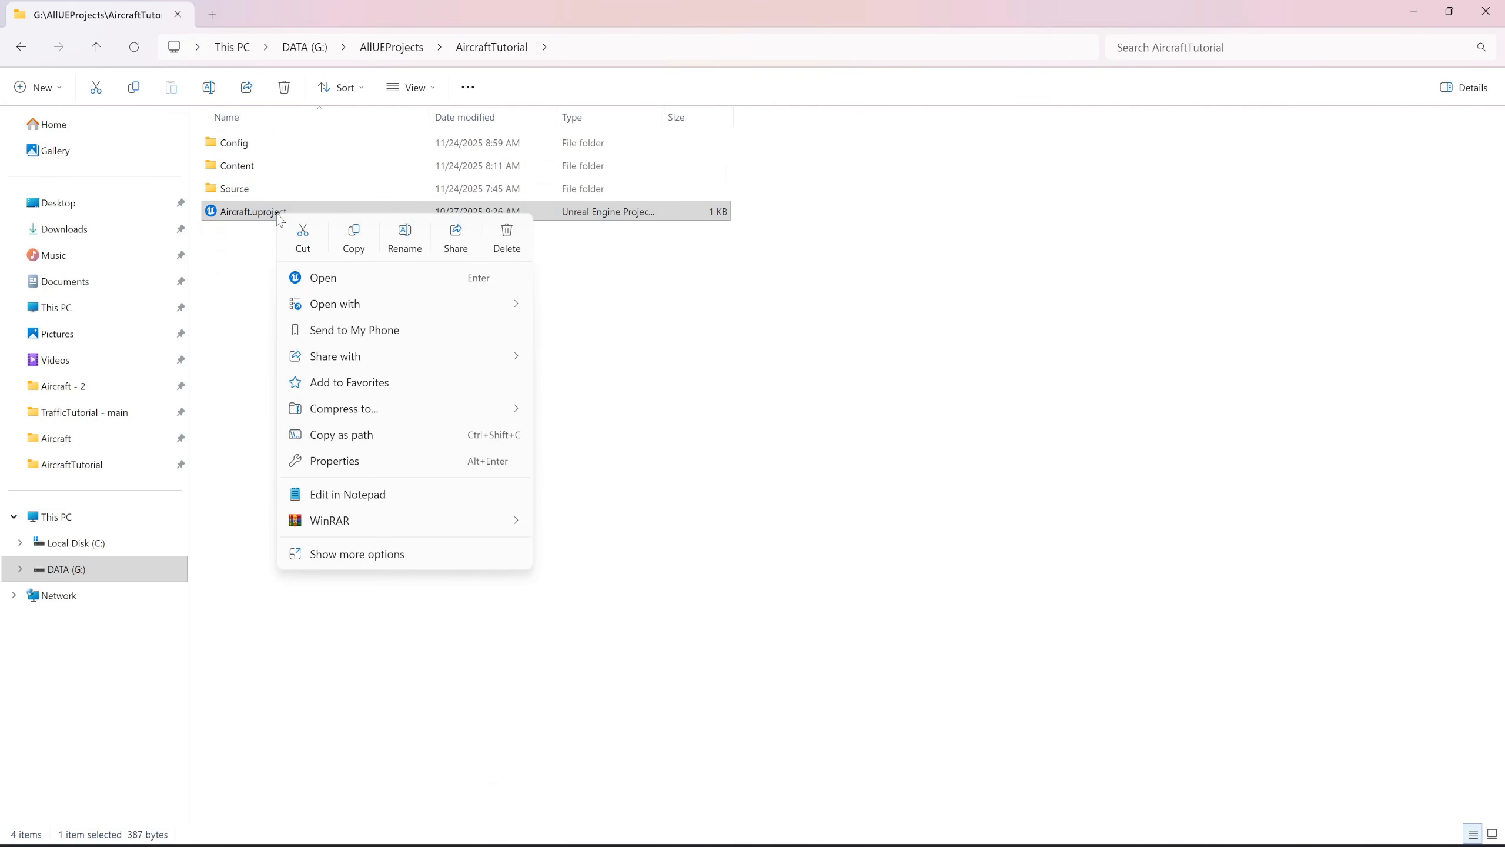
click(395, 560)
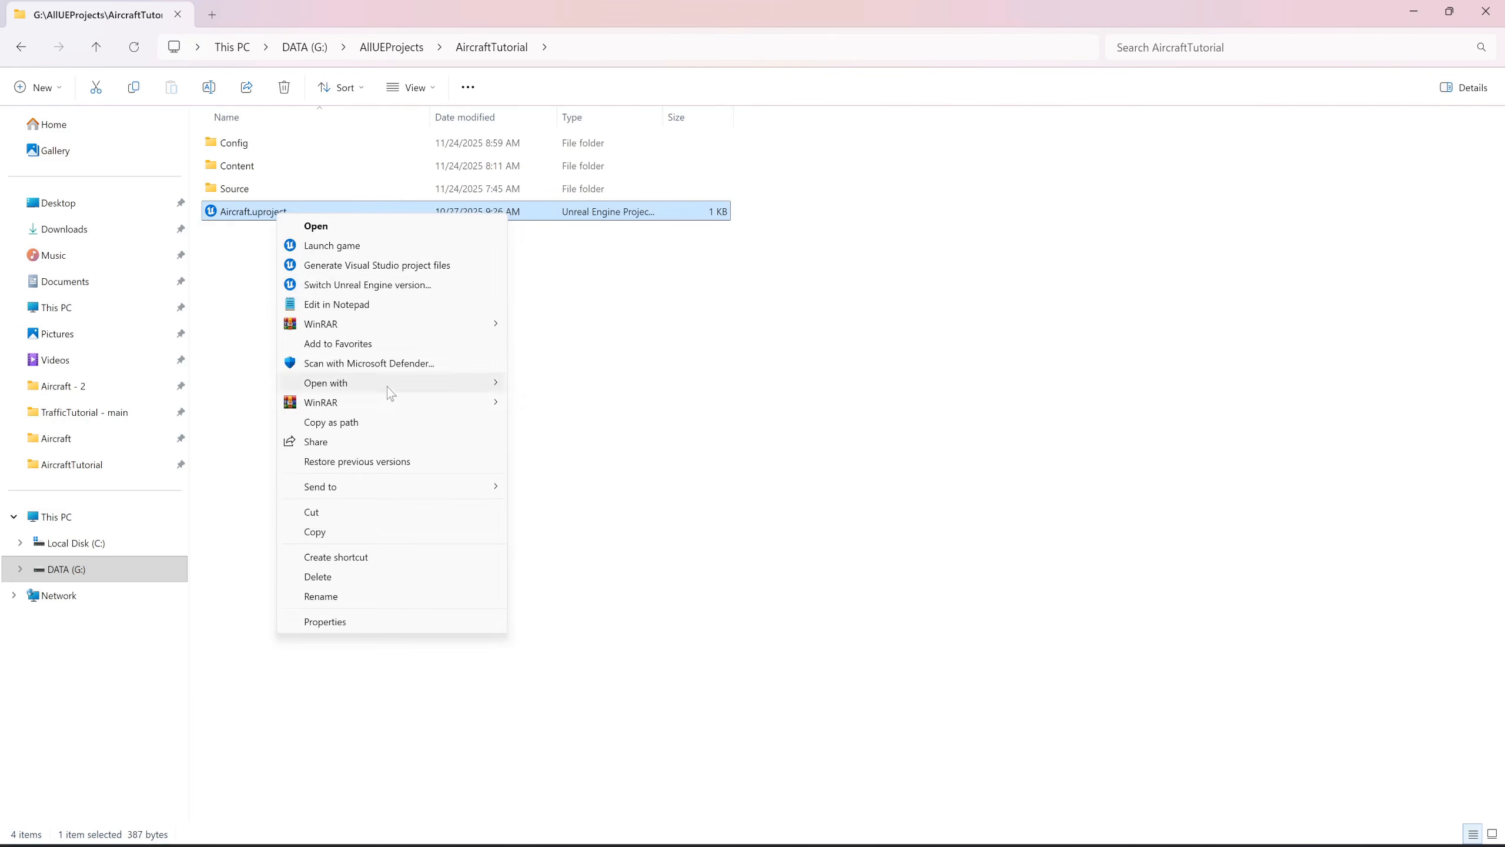
click(384, 265)
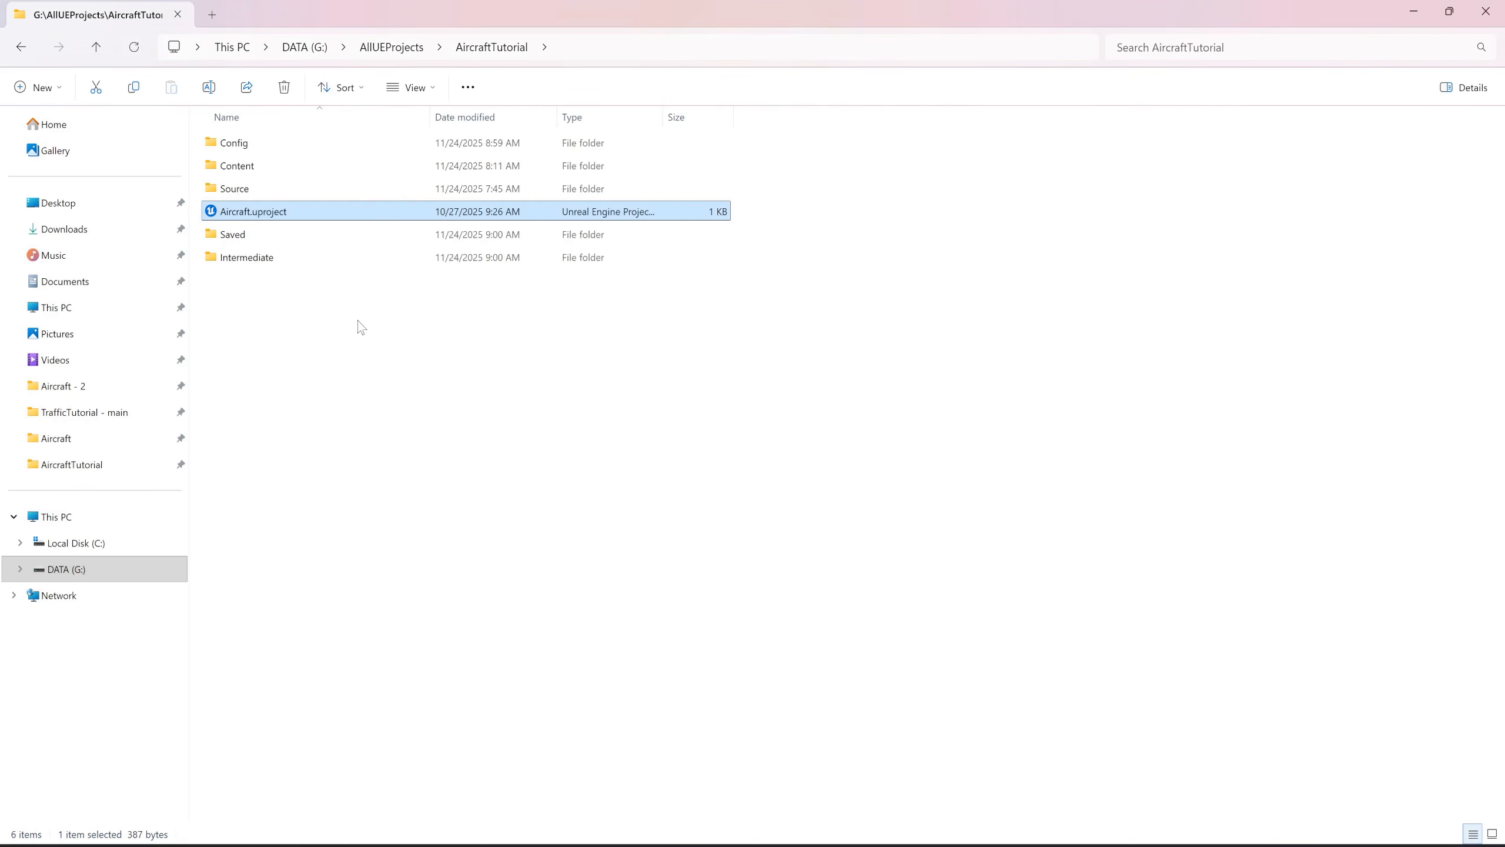
click(341, 377)
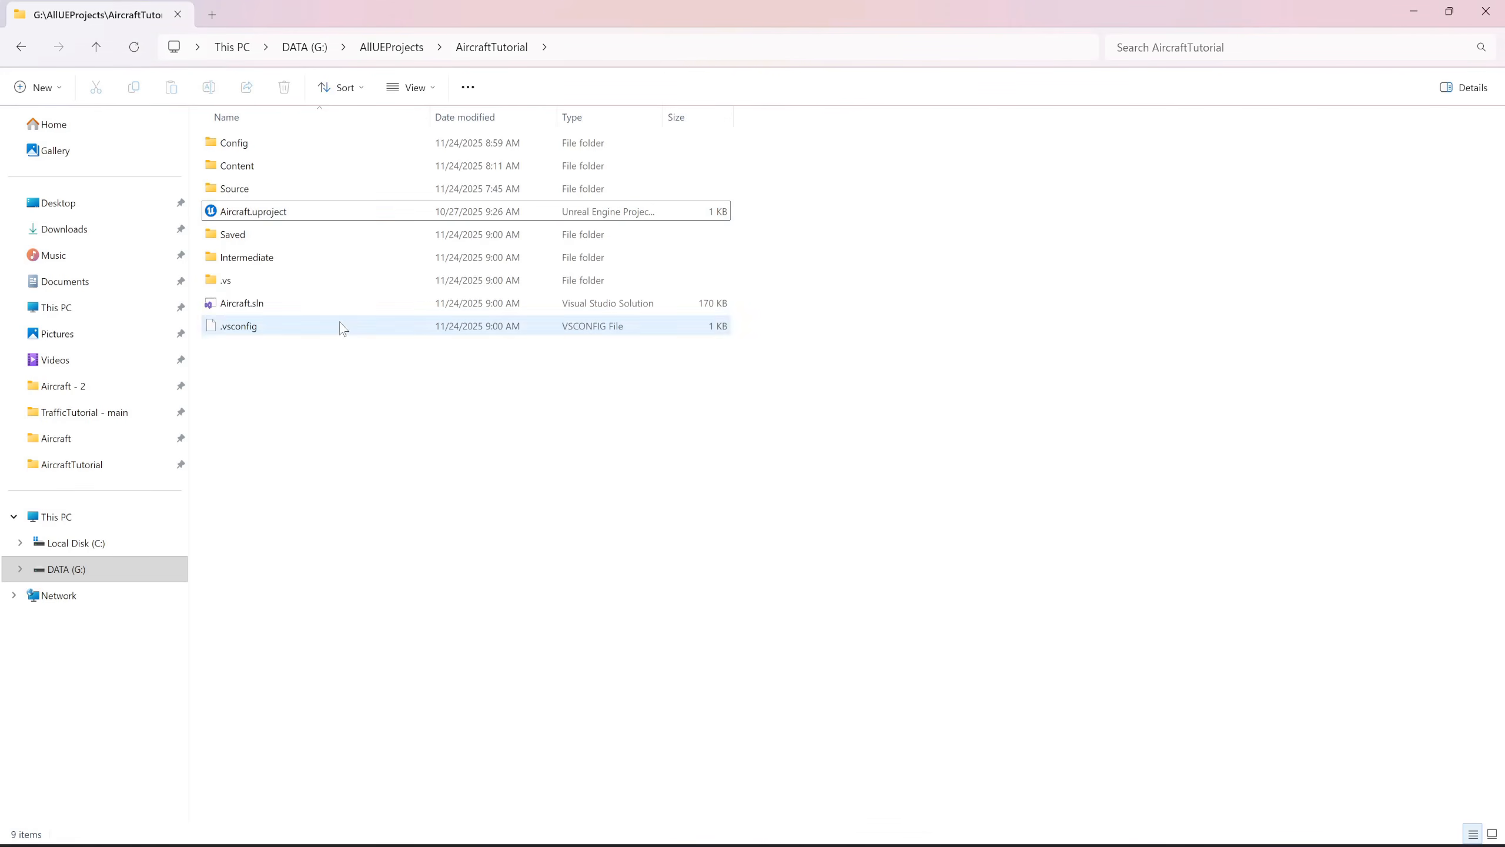
Open the regenerated Aircraft.sln solution in Visual Studio, then build it and launch the Unreal editor with the Local Windows Debugger.
click(350, 306)
double_click(348, 304)
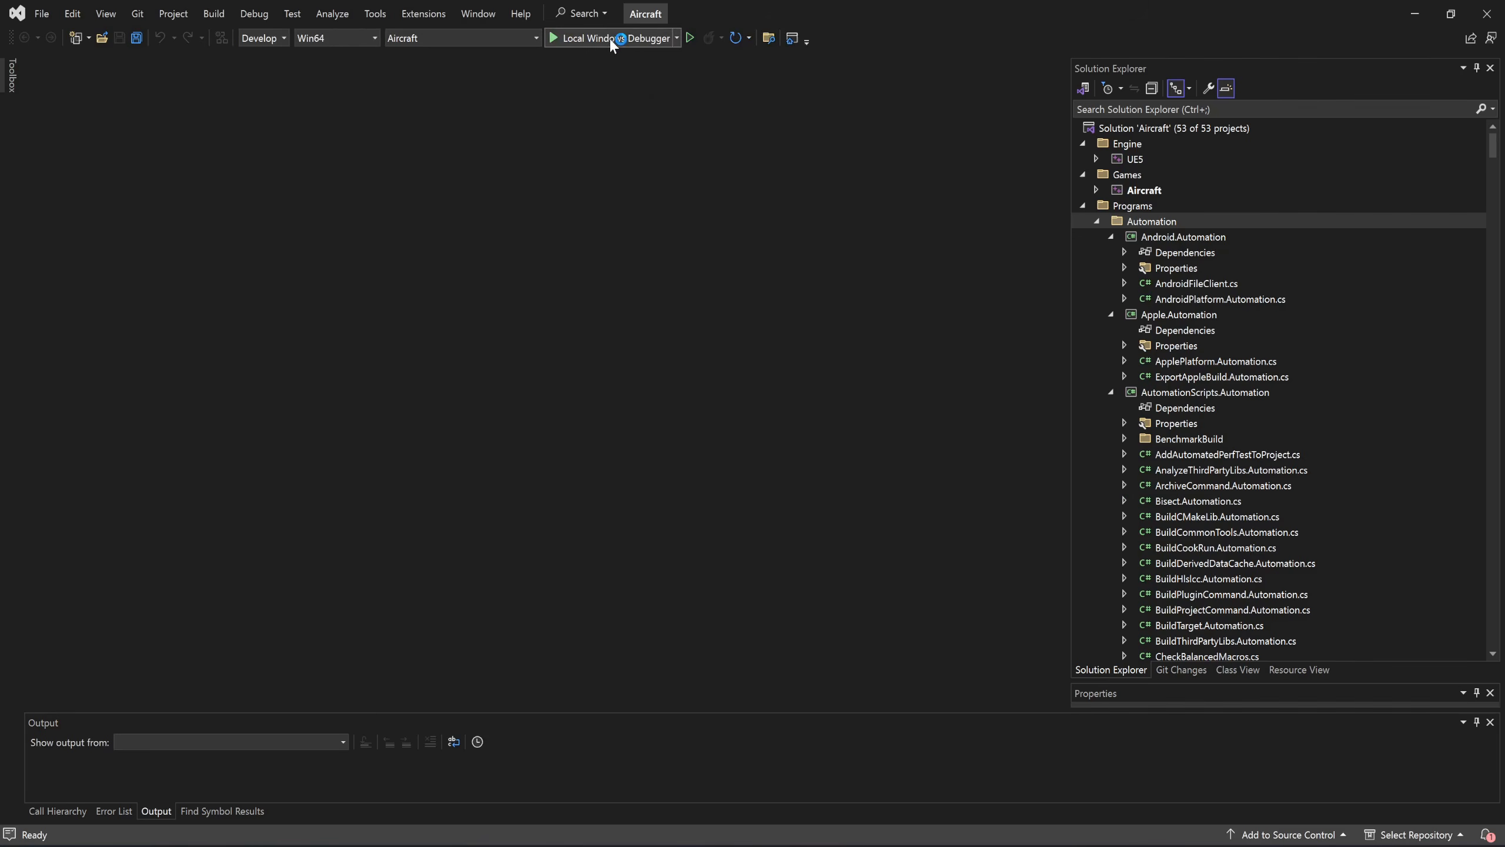
click(603, 40)
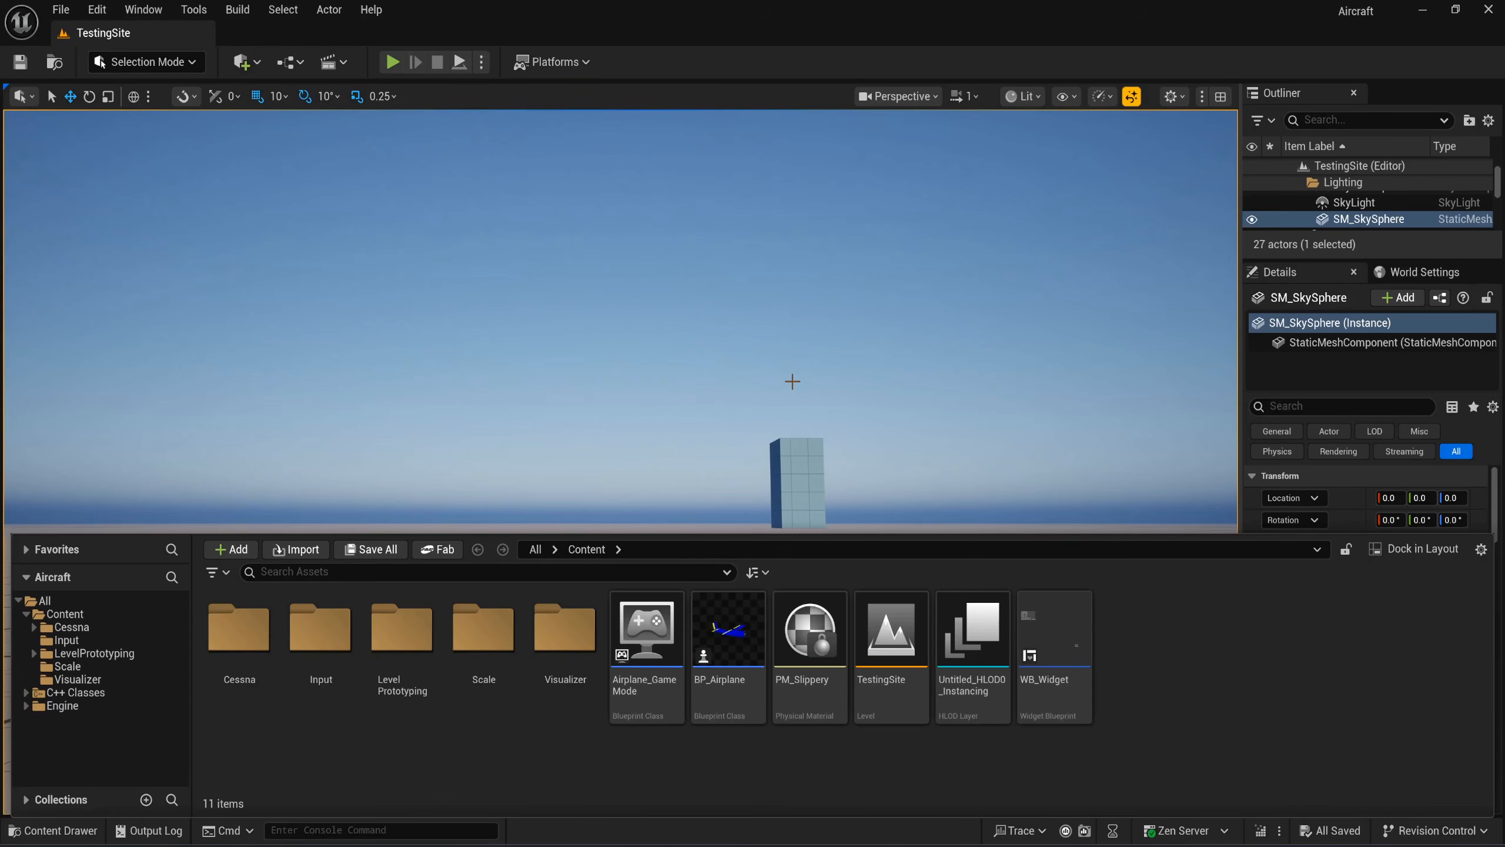
Open the BP_Airplane blueprint and show the airplane in its 3D viewport.
double_click(753, 675)
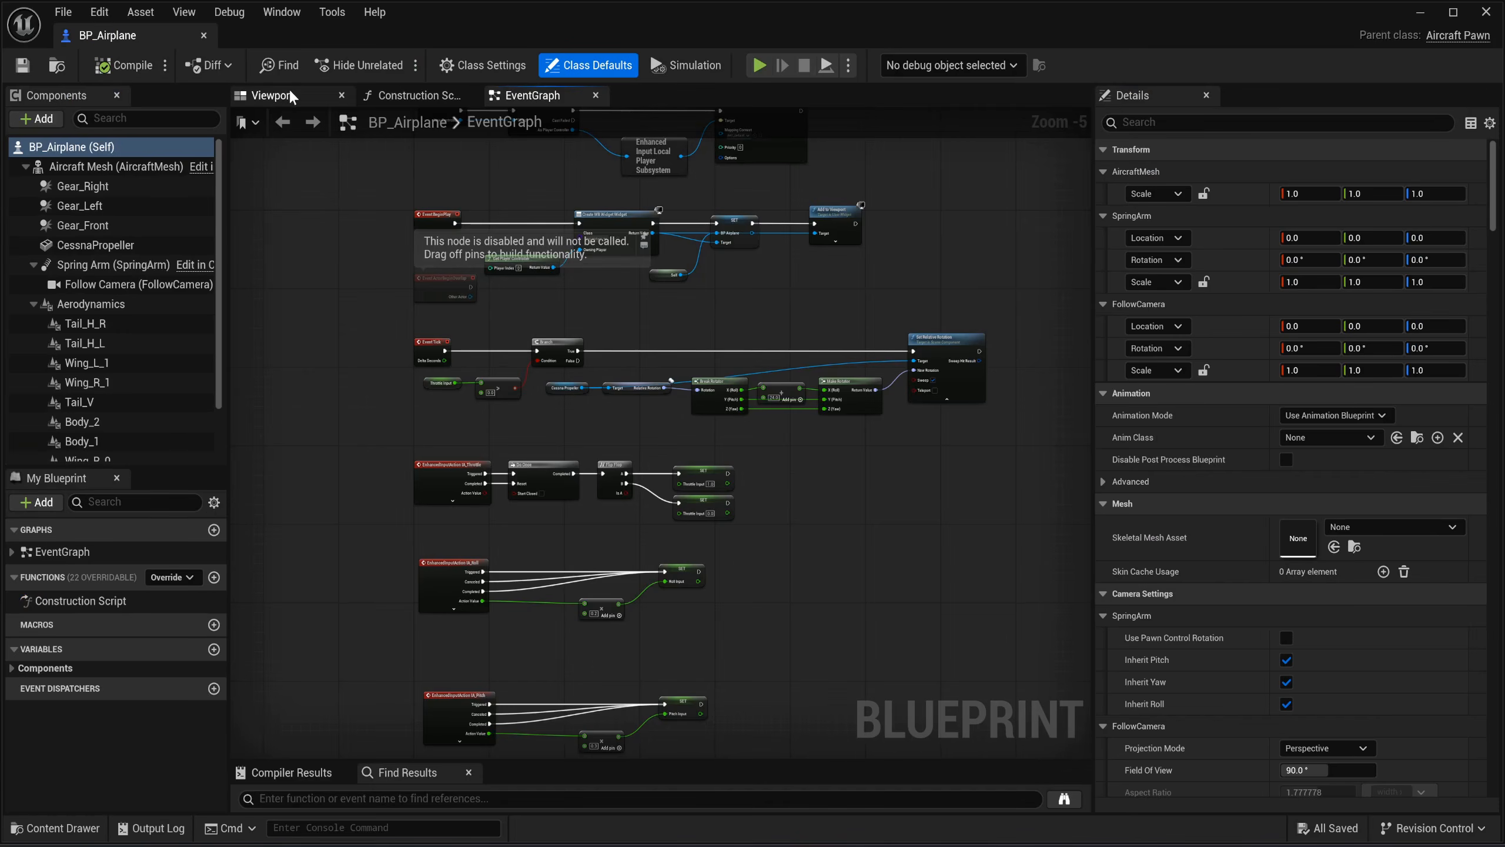
click(285, 98)
right_drag(871, 477, 815, 405)
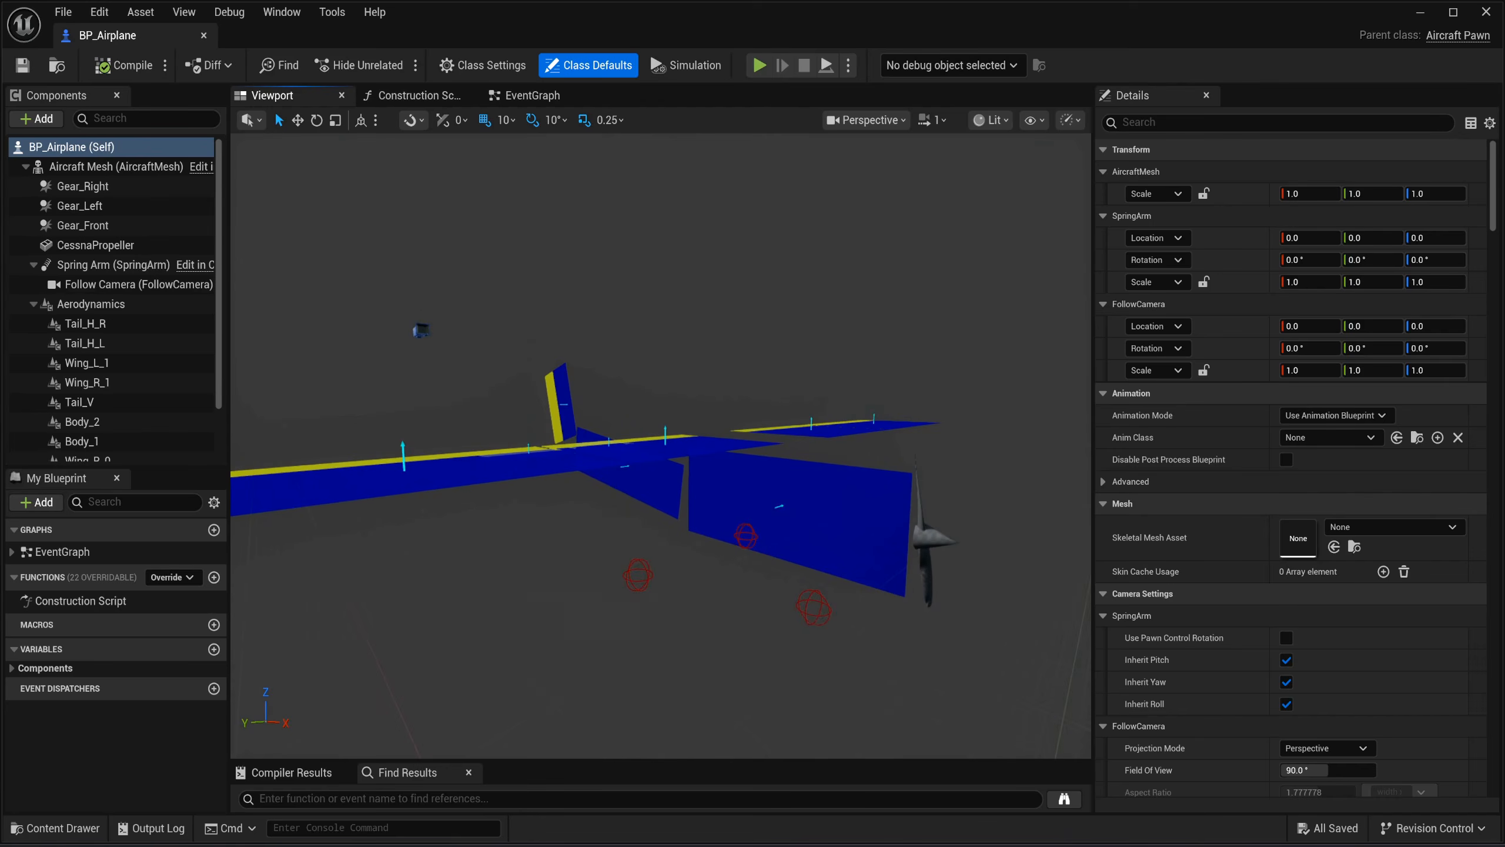
Assign the Cessna_Skeleton skeletal mesh from Content/Cessna/SkeletalMesh to the Aircraft Mesh component.
click(98, 166)
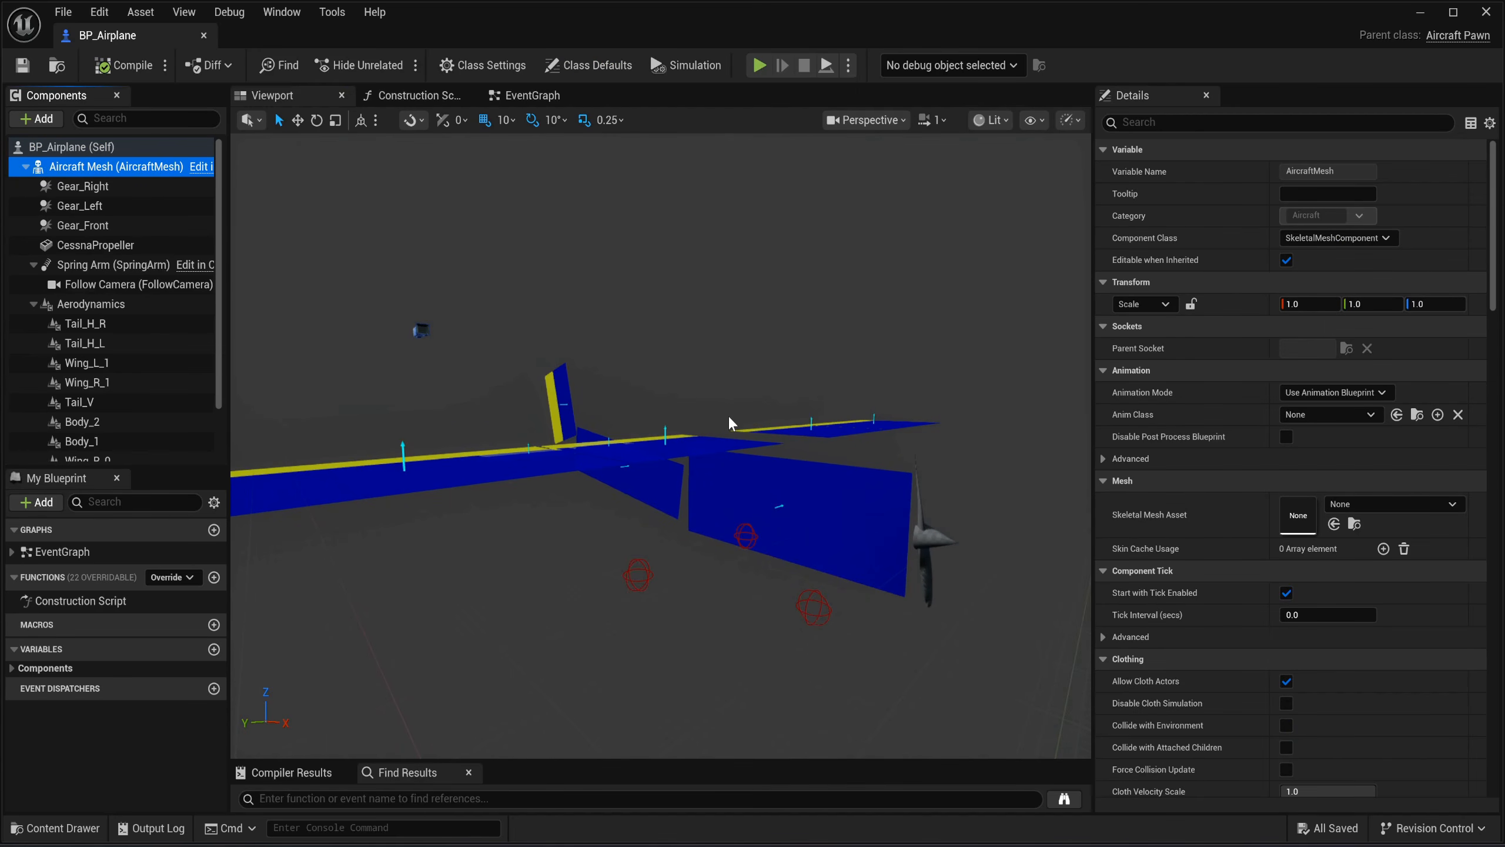
key(ctrl+space)
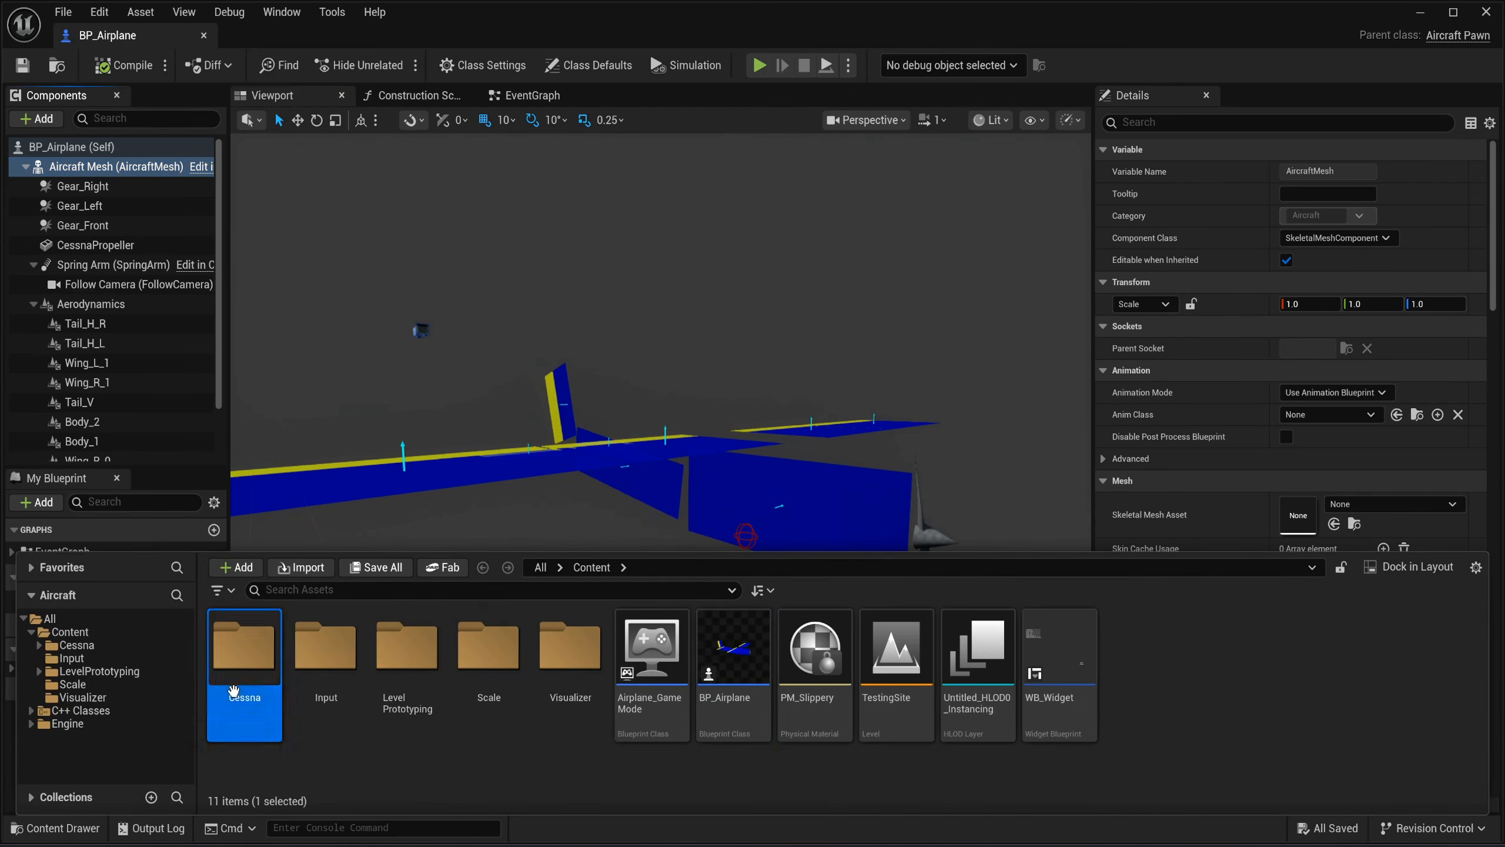
double_click(244, 646)
click(244, 646)
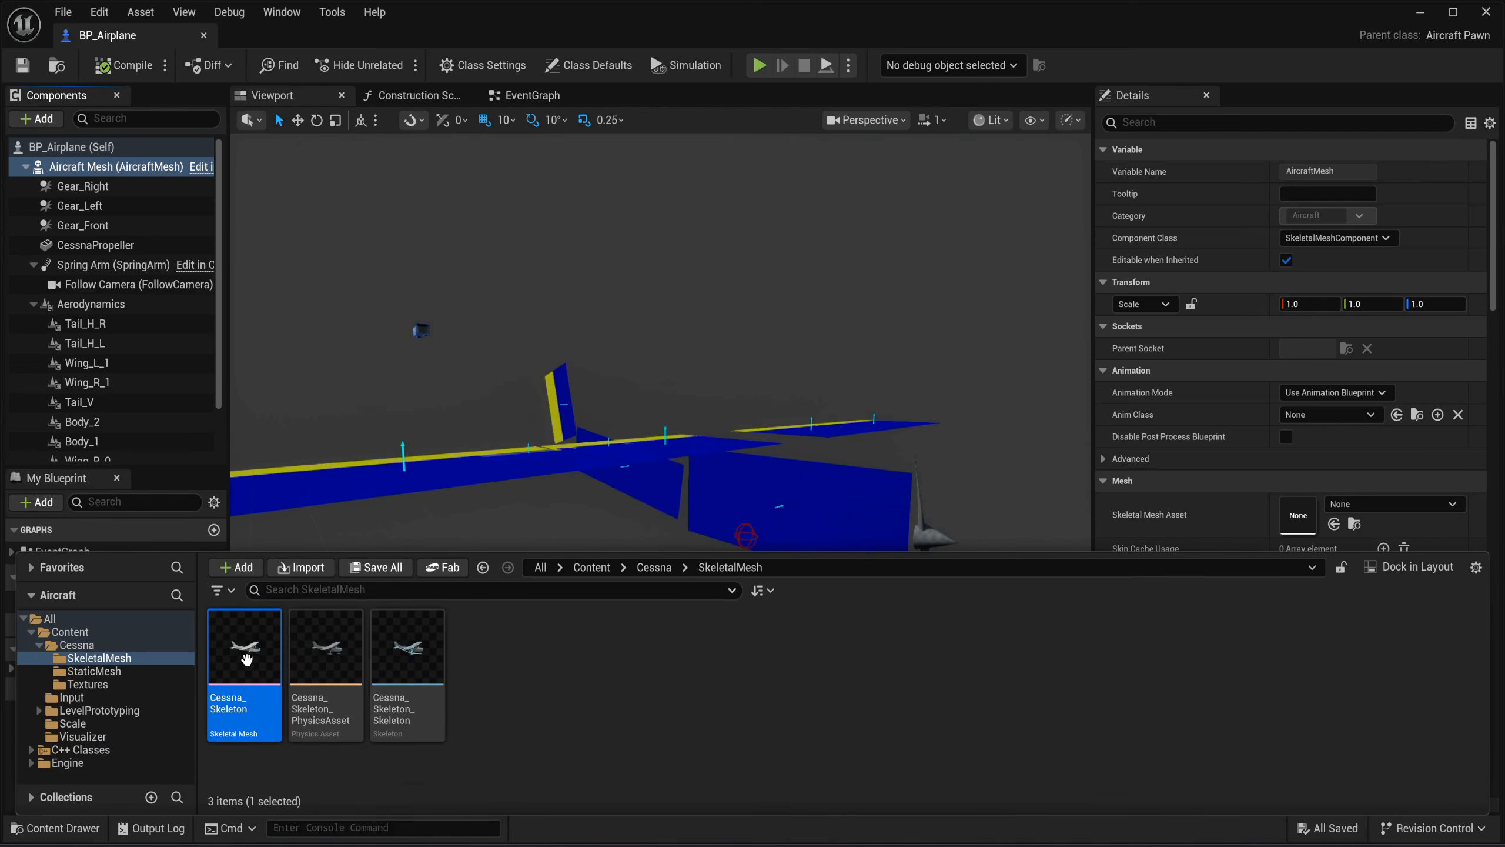
click(1335, 524)
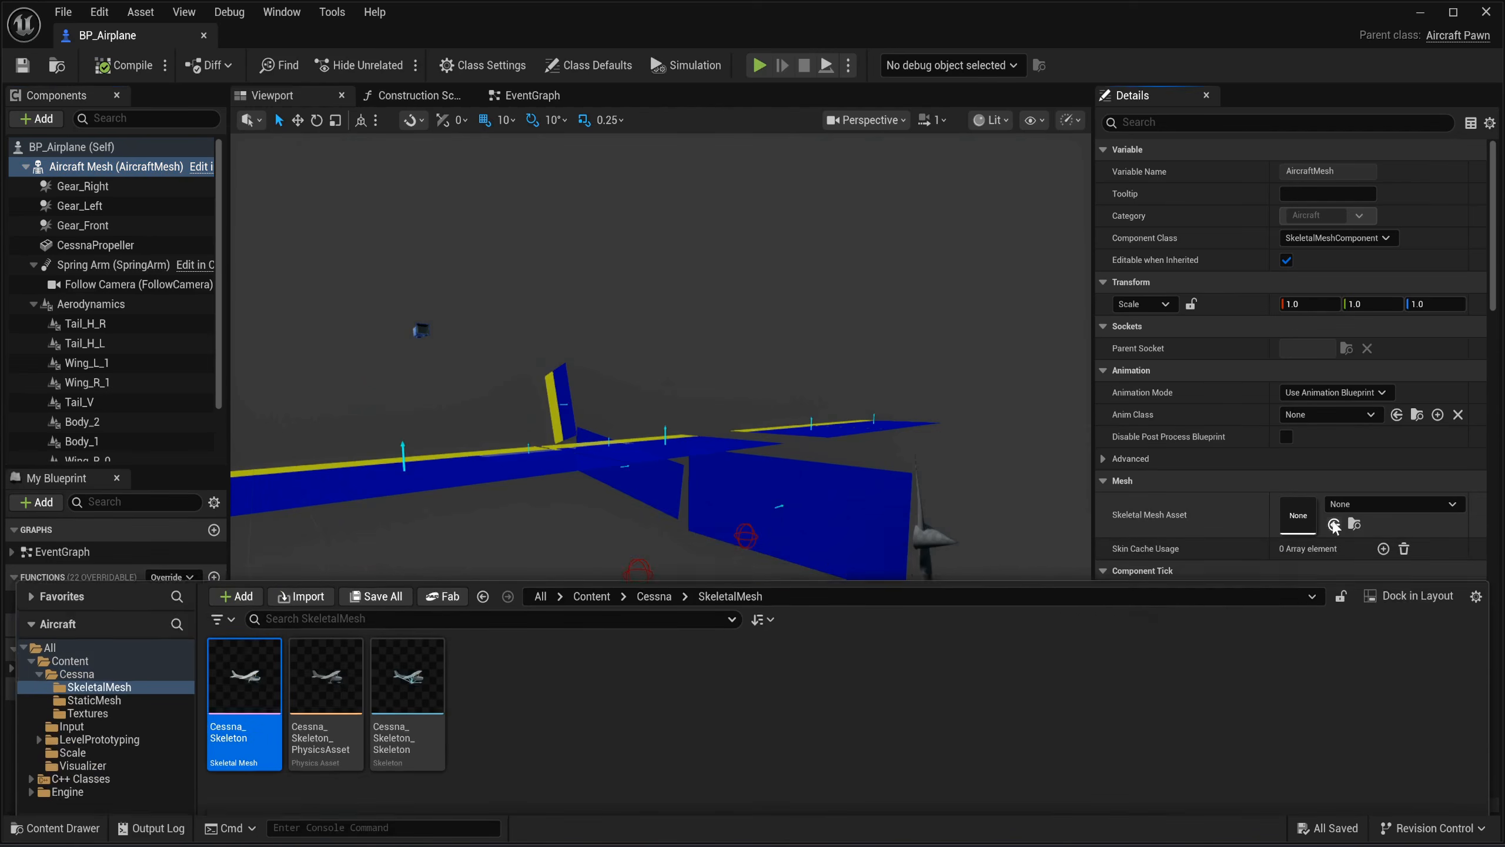
mouse_move(831, 522)
right_down()
mouse_move(890, 524)
mouse_move(831, 521)
right_up()
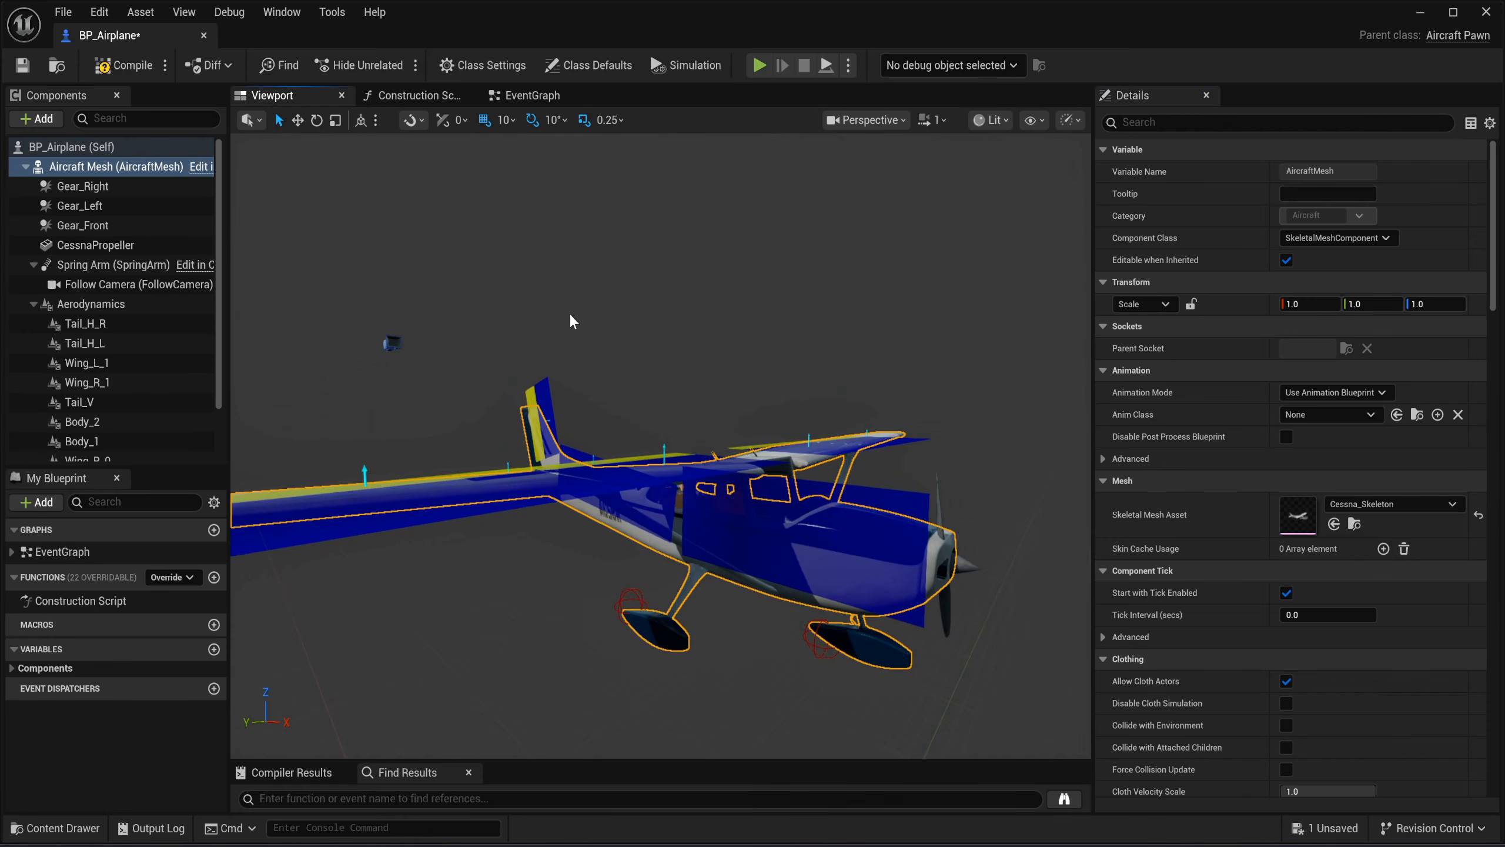
Create an Animation Blueprint named ABP_Aircraft in Content for Cessna_Skeleton_Skeleton and assign it as the Aircraft Mesh component's anim class.
key(ctrl+space)
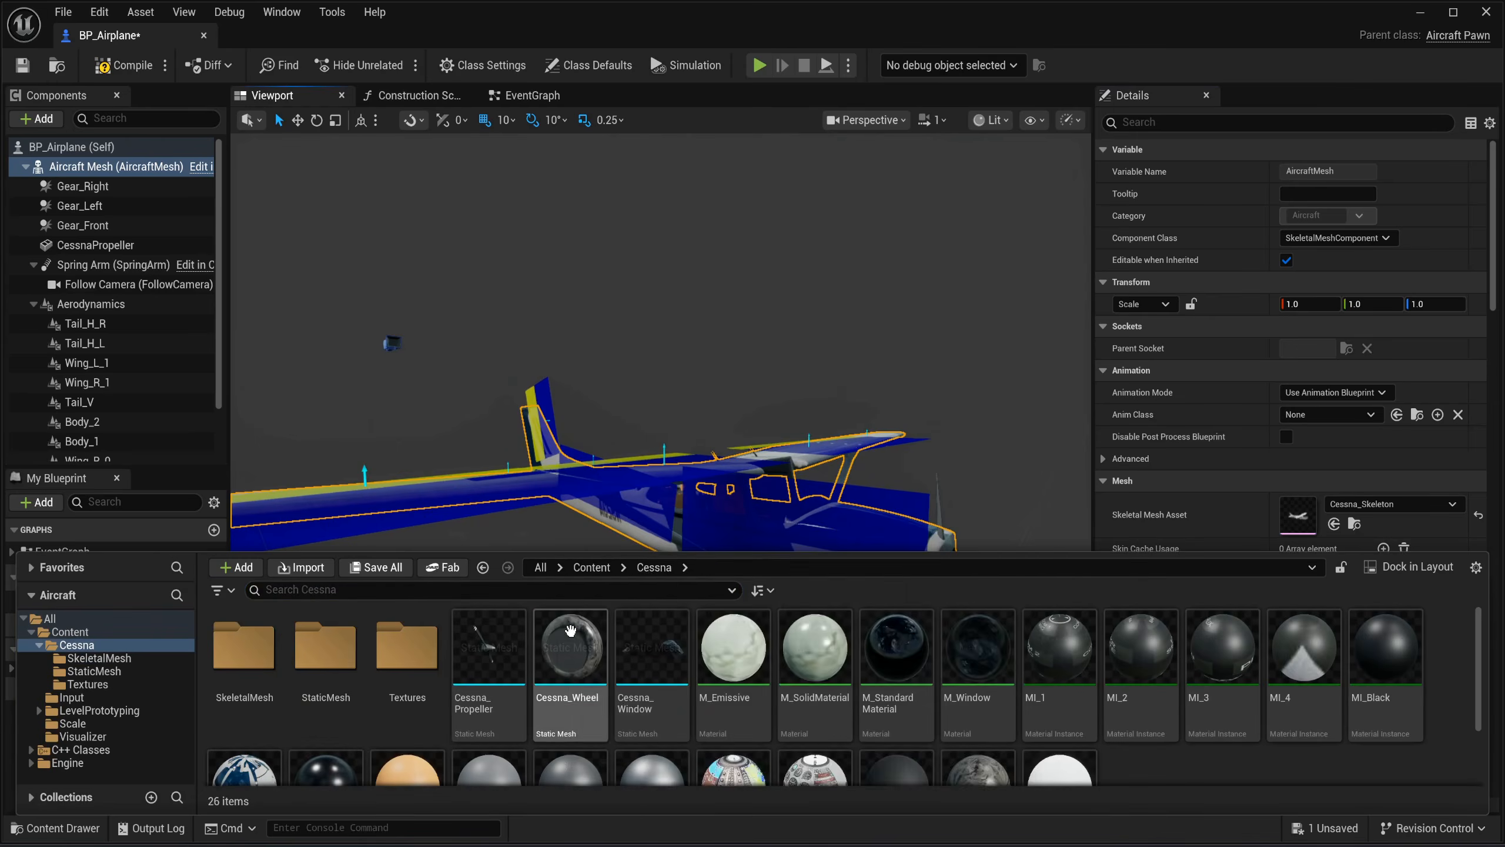
click(592, 567)
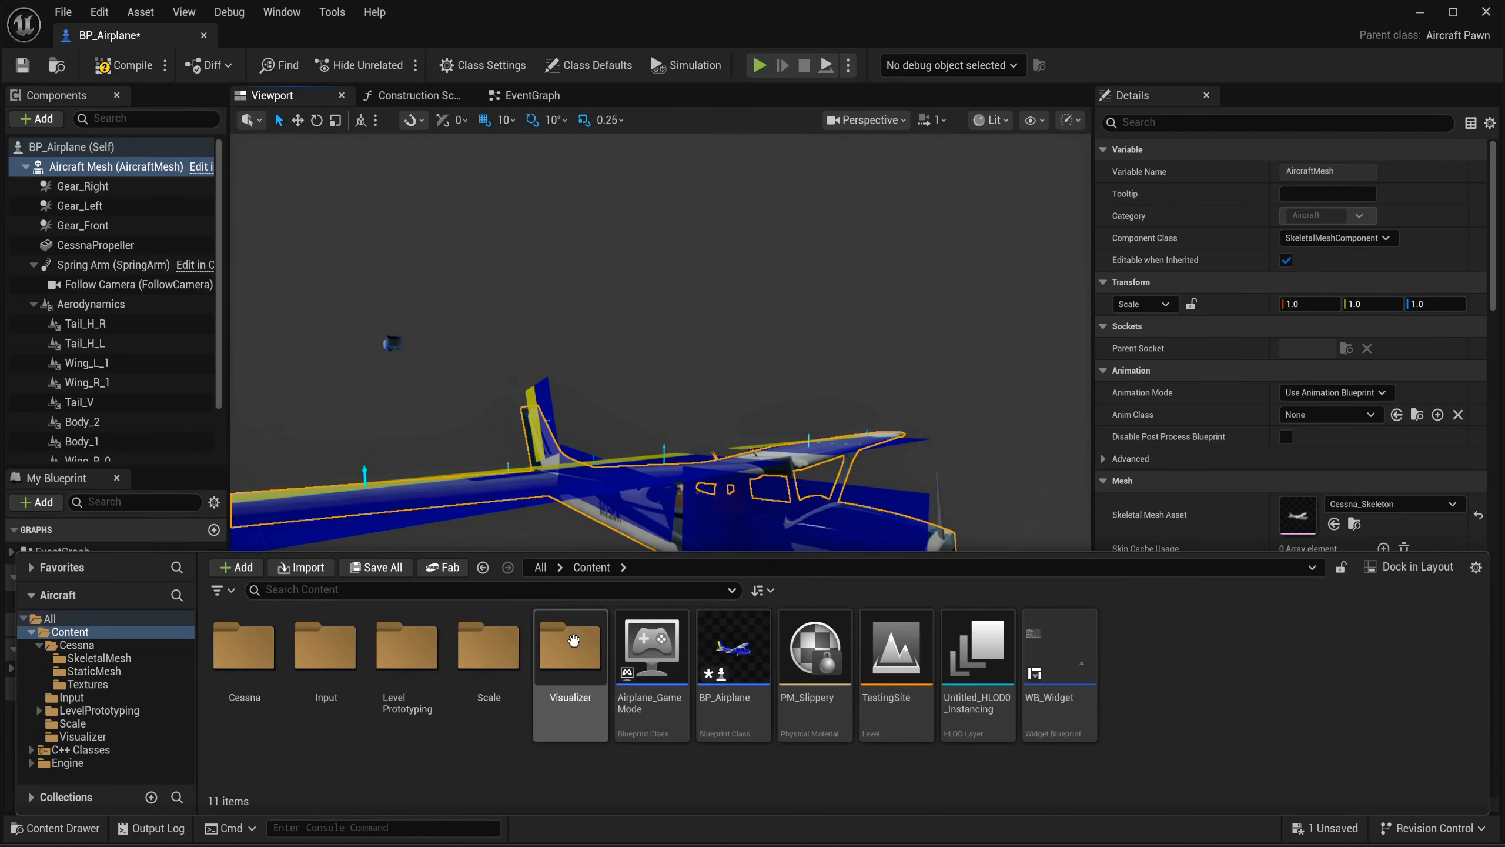
right_click(1297, 680)
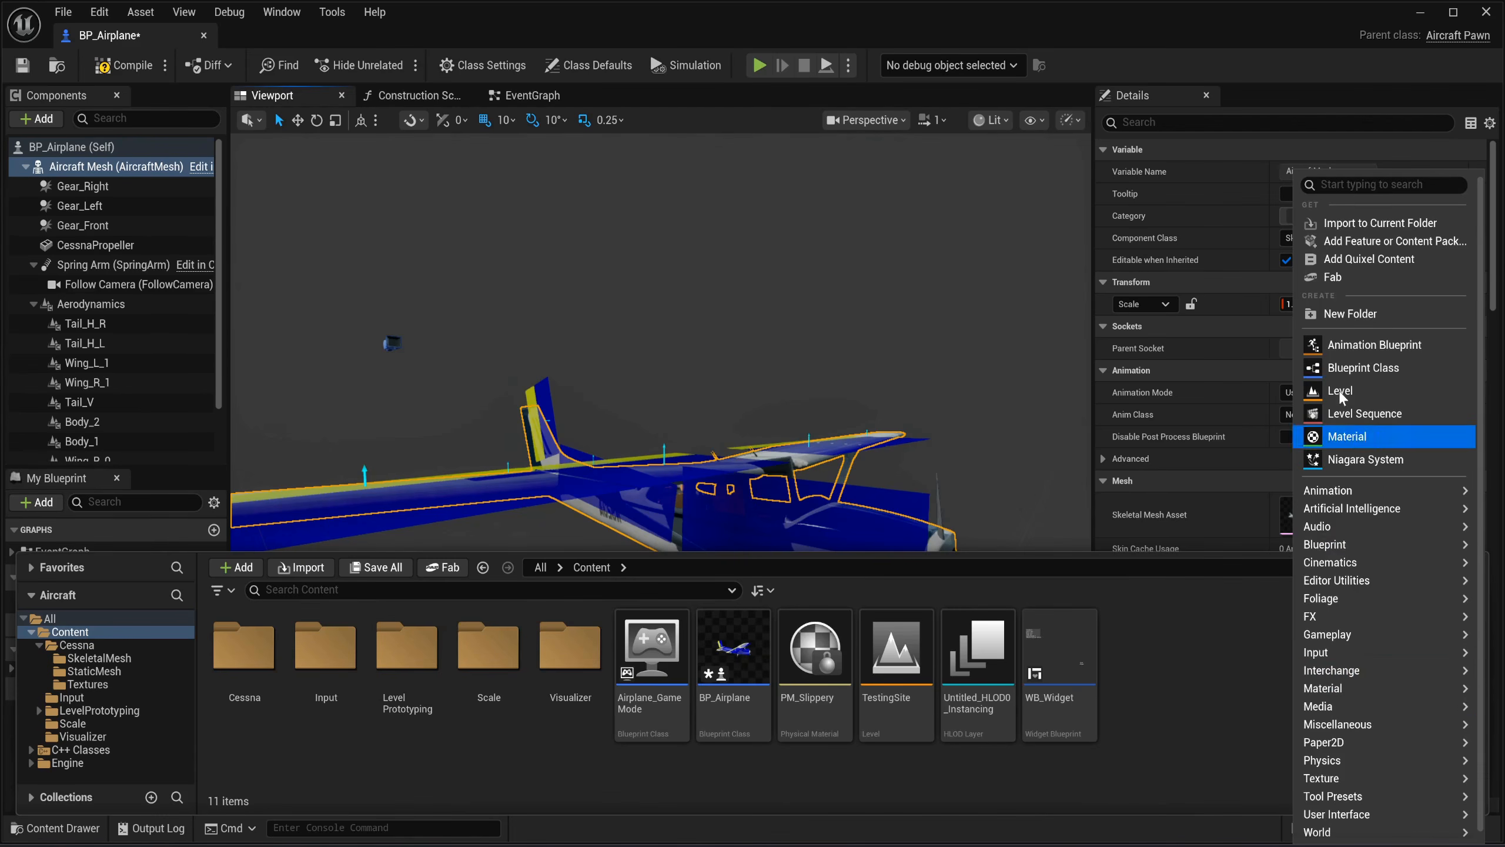
click(1363, 345)
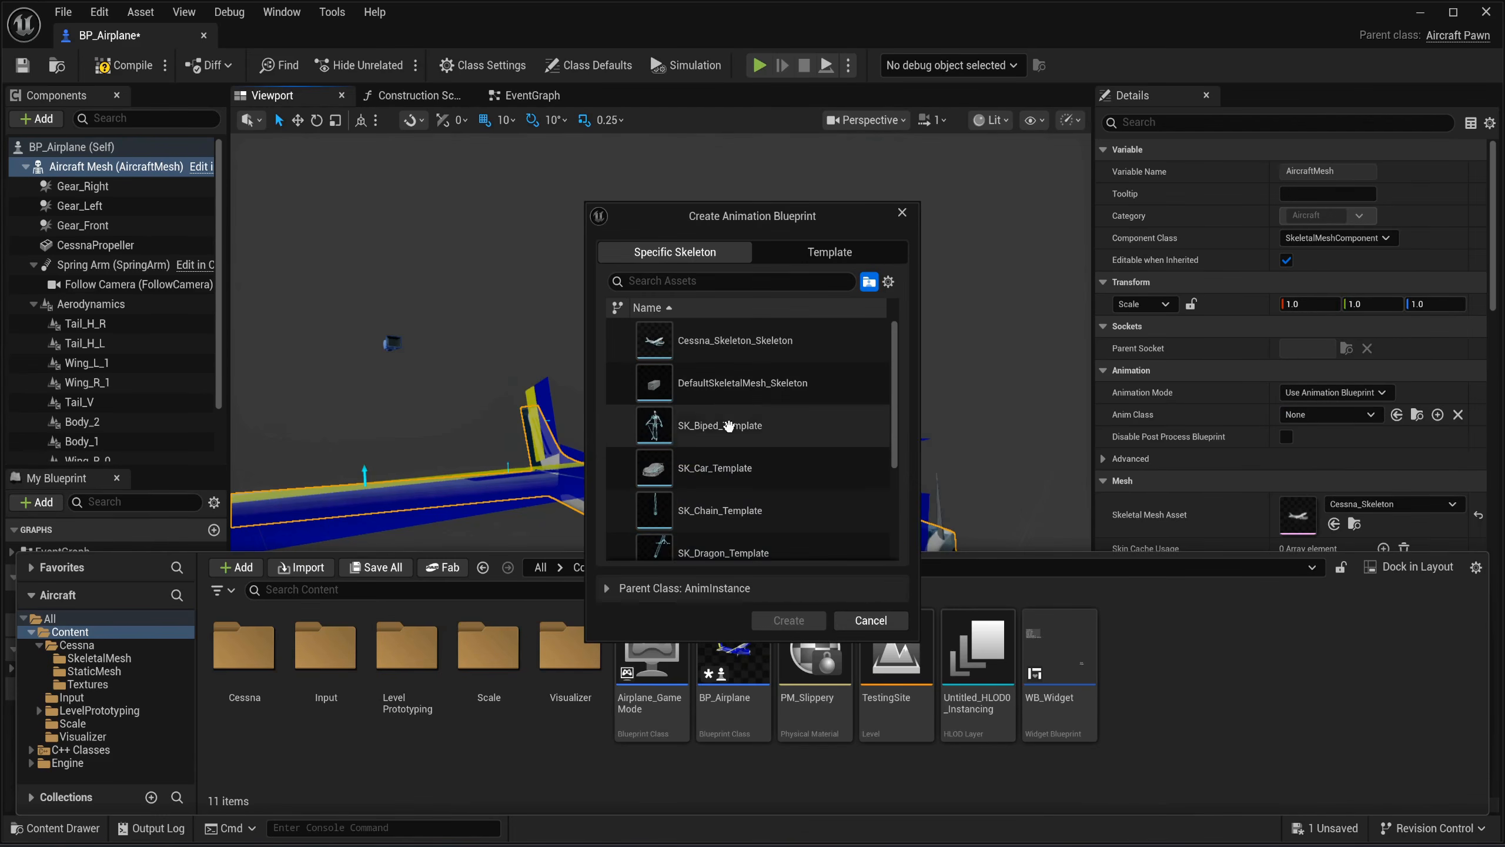
click(708, 349)
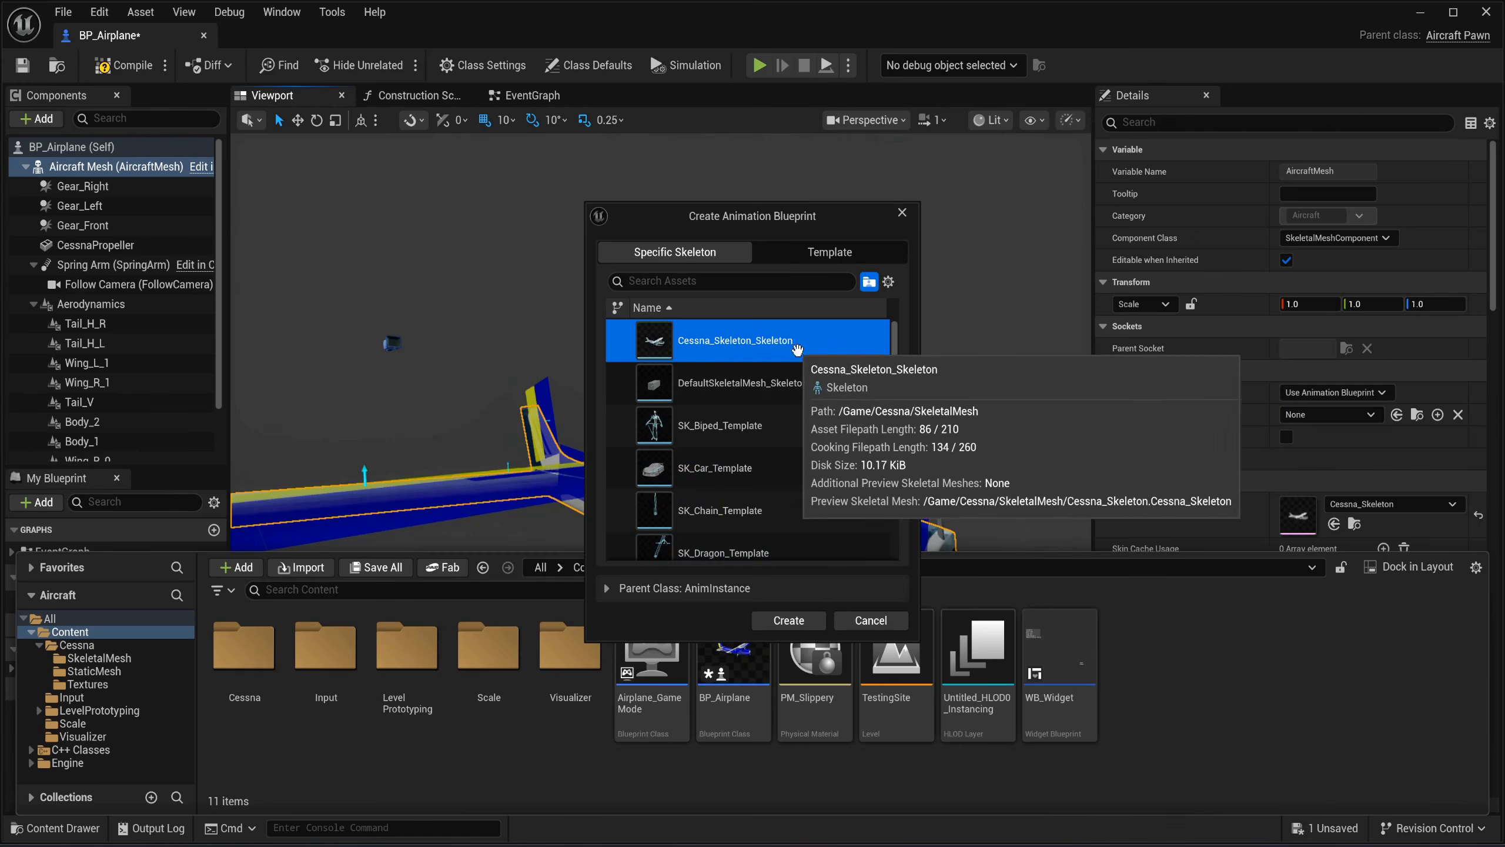
click(788, 620)
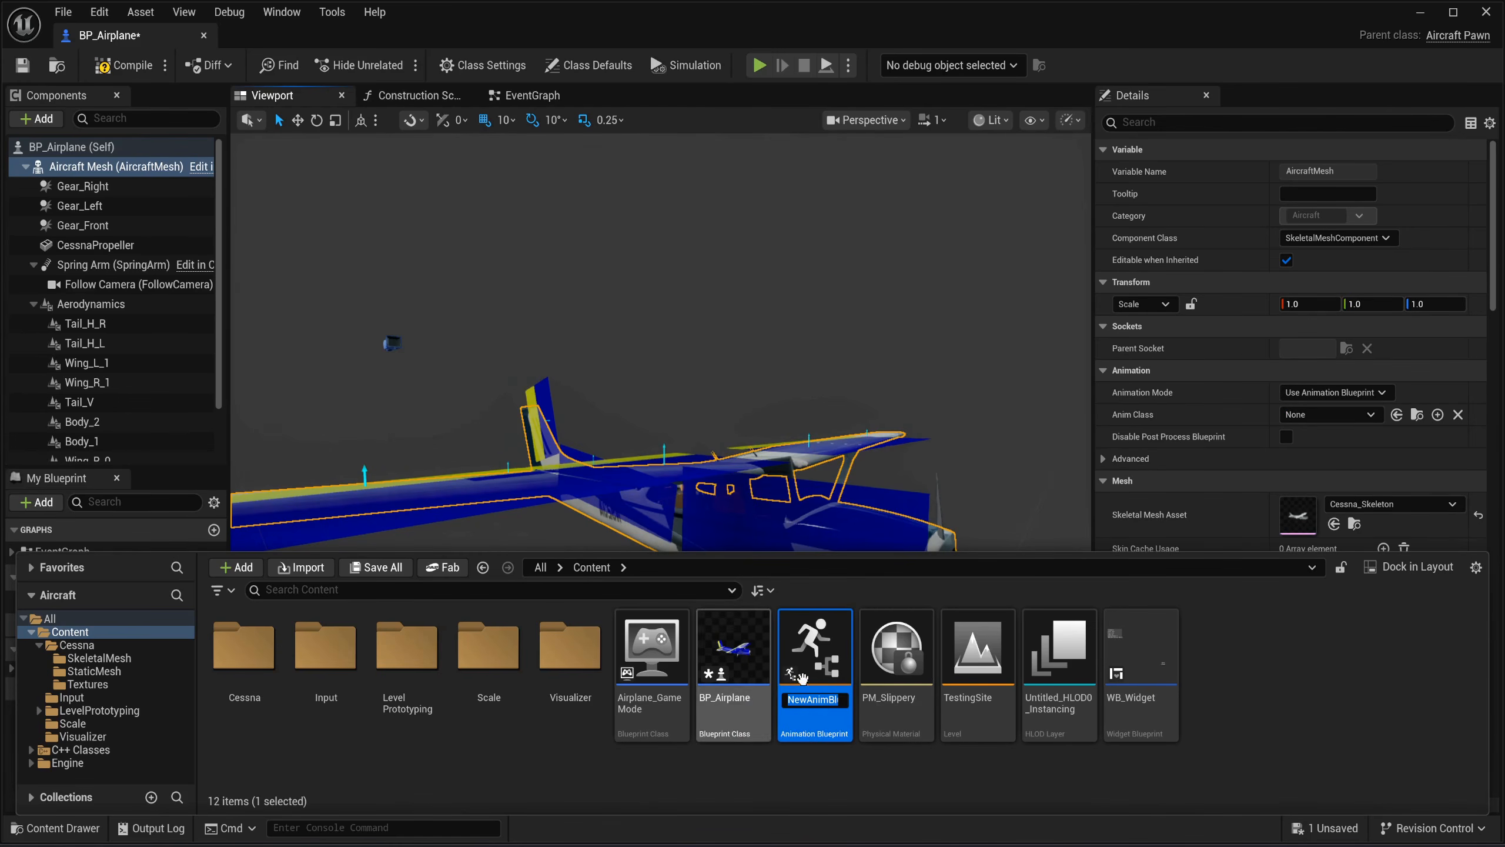
text(ABP_A)
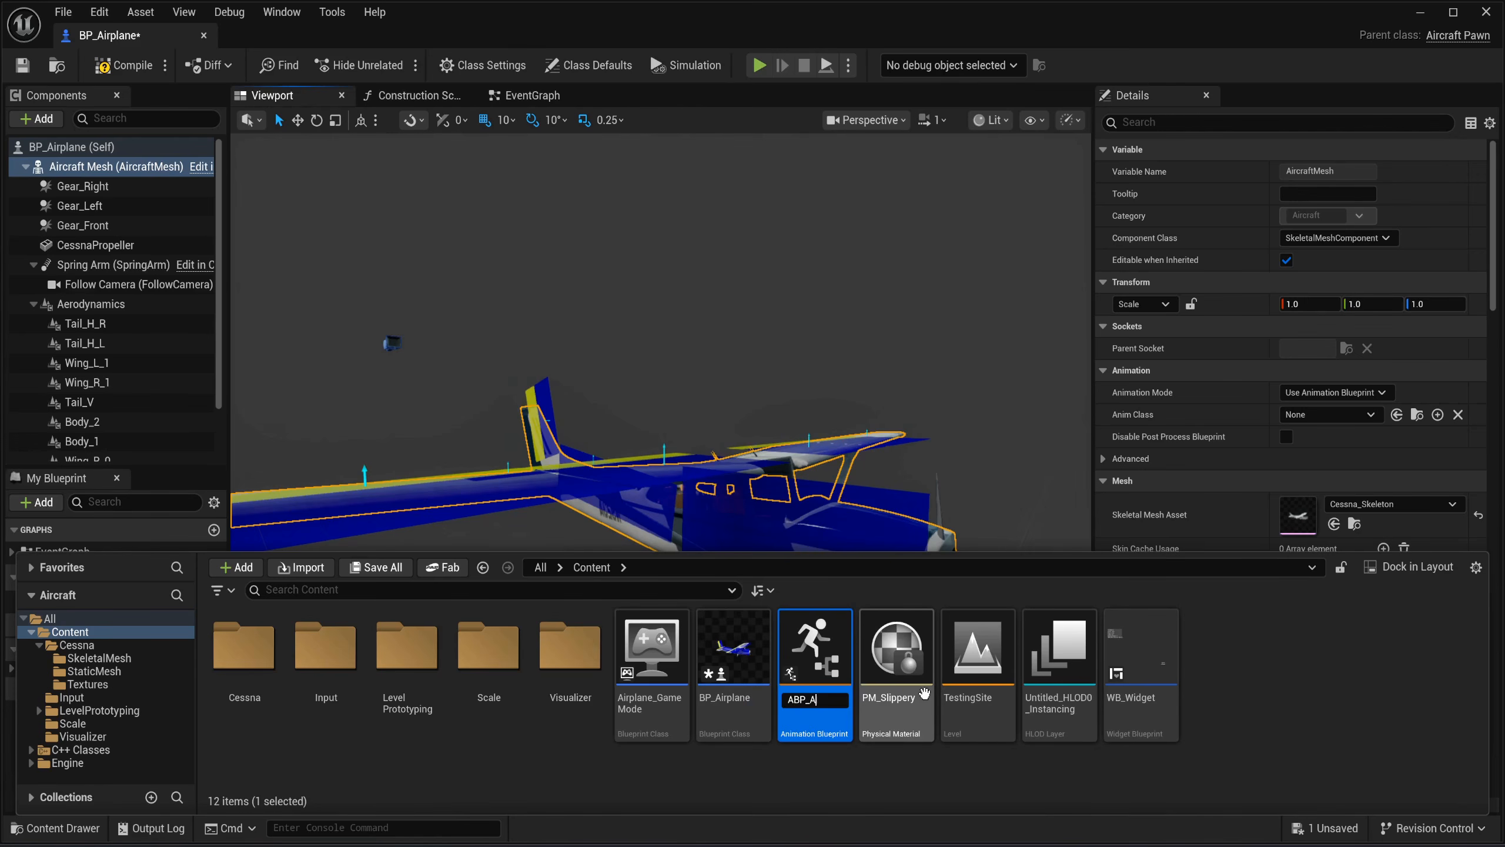
text(ircraft)
key(Return)
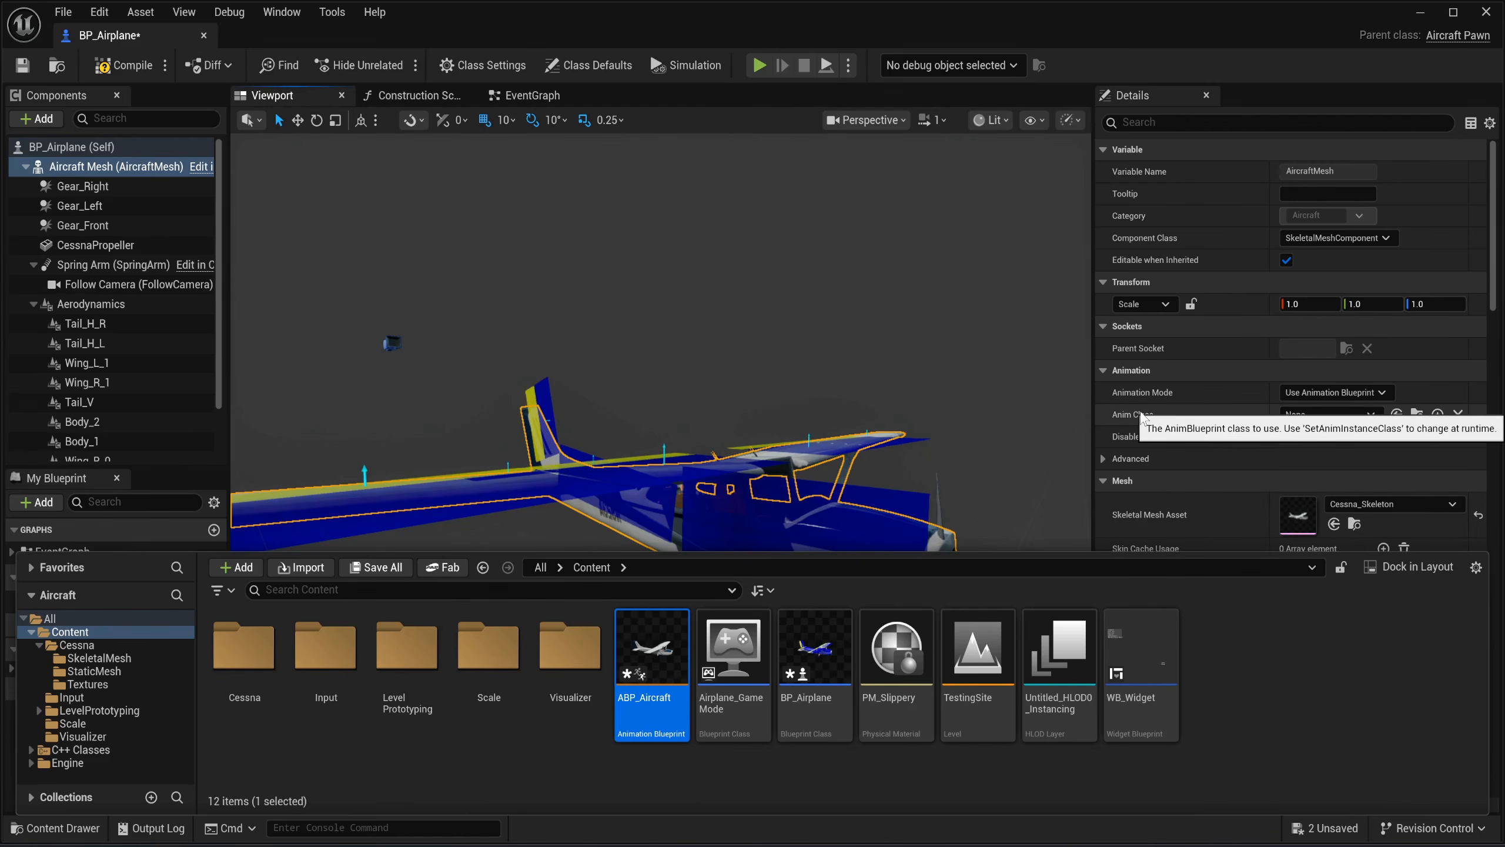
click(1397, 414)
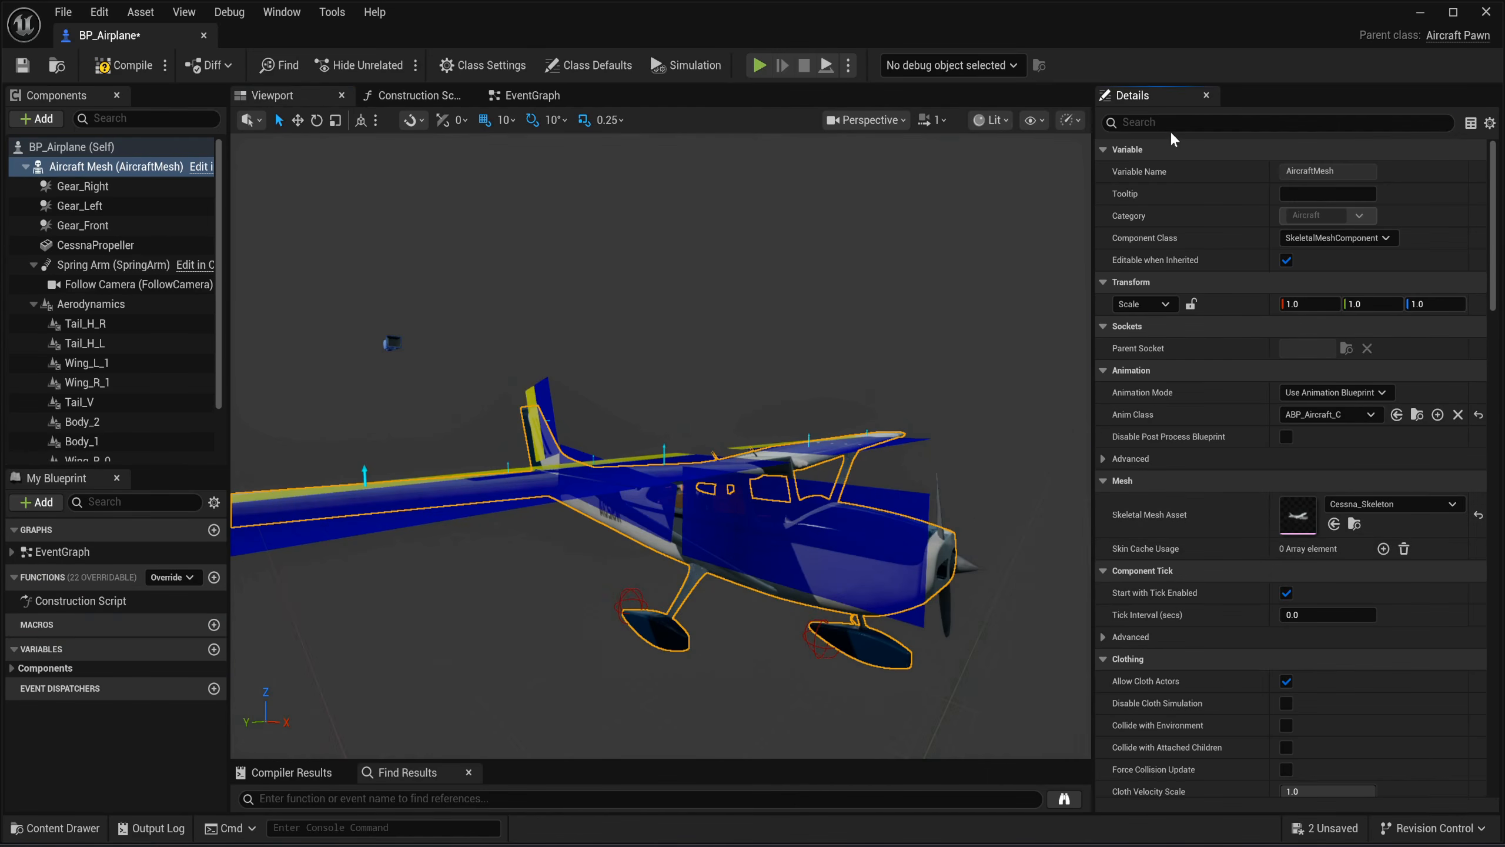
Set the Aircraft Mesh component's Center Of Mass Offset to 0 in X and 8 in Z.
click(1172, 125)
text(center)
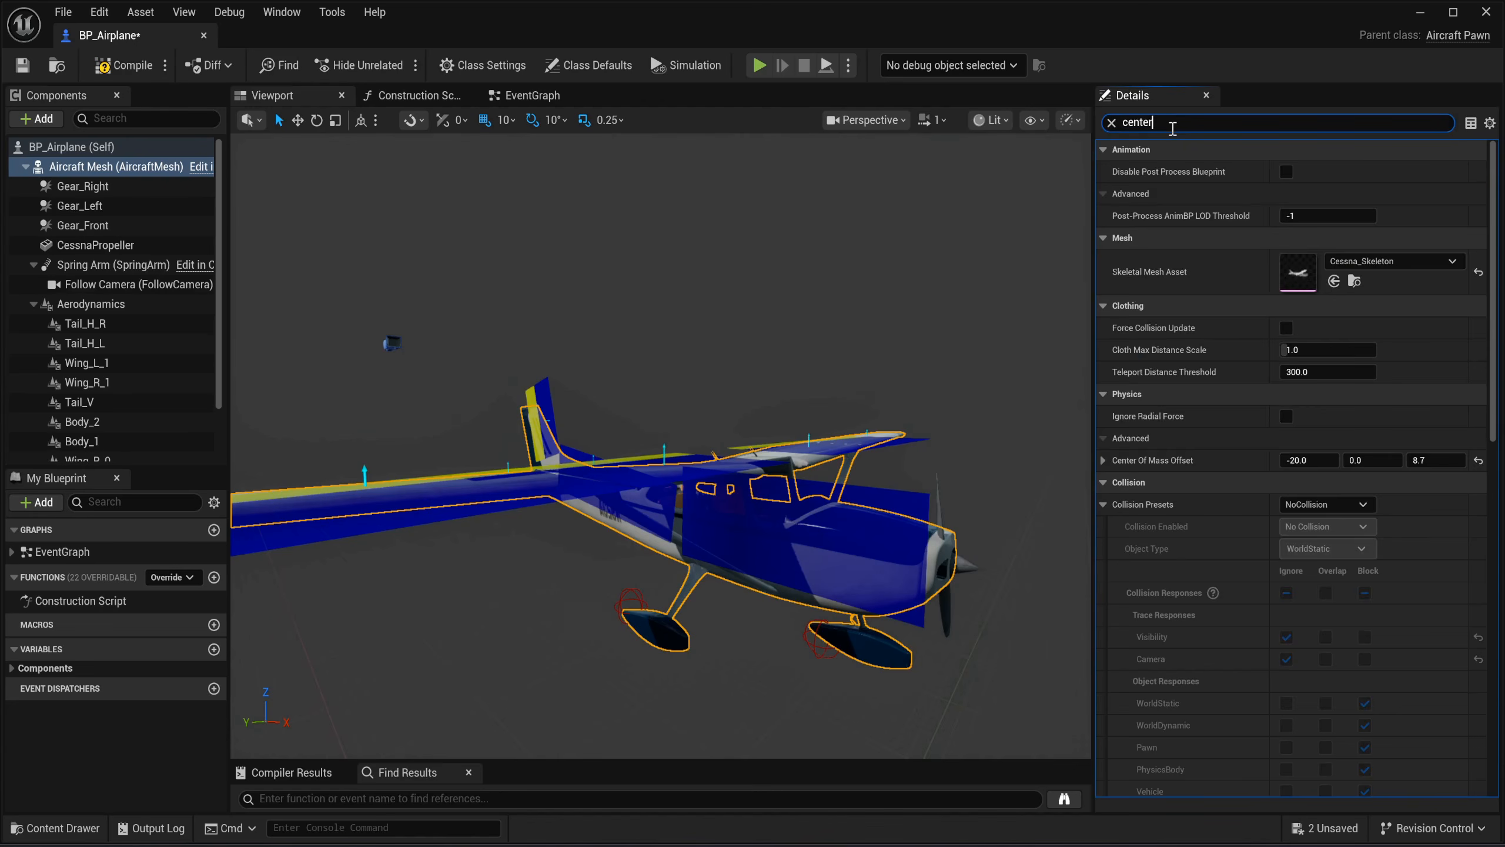
key(Tab)
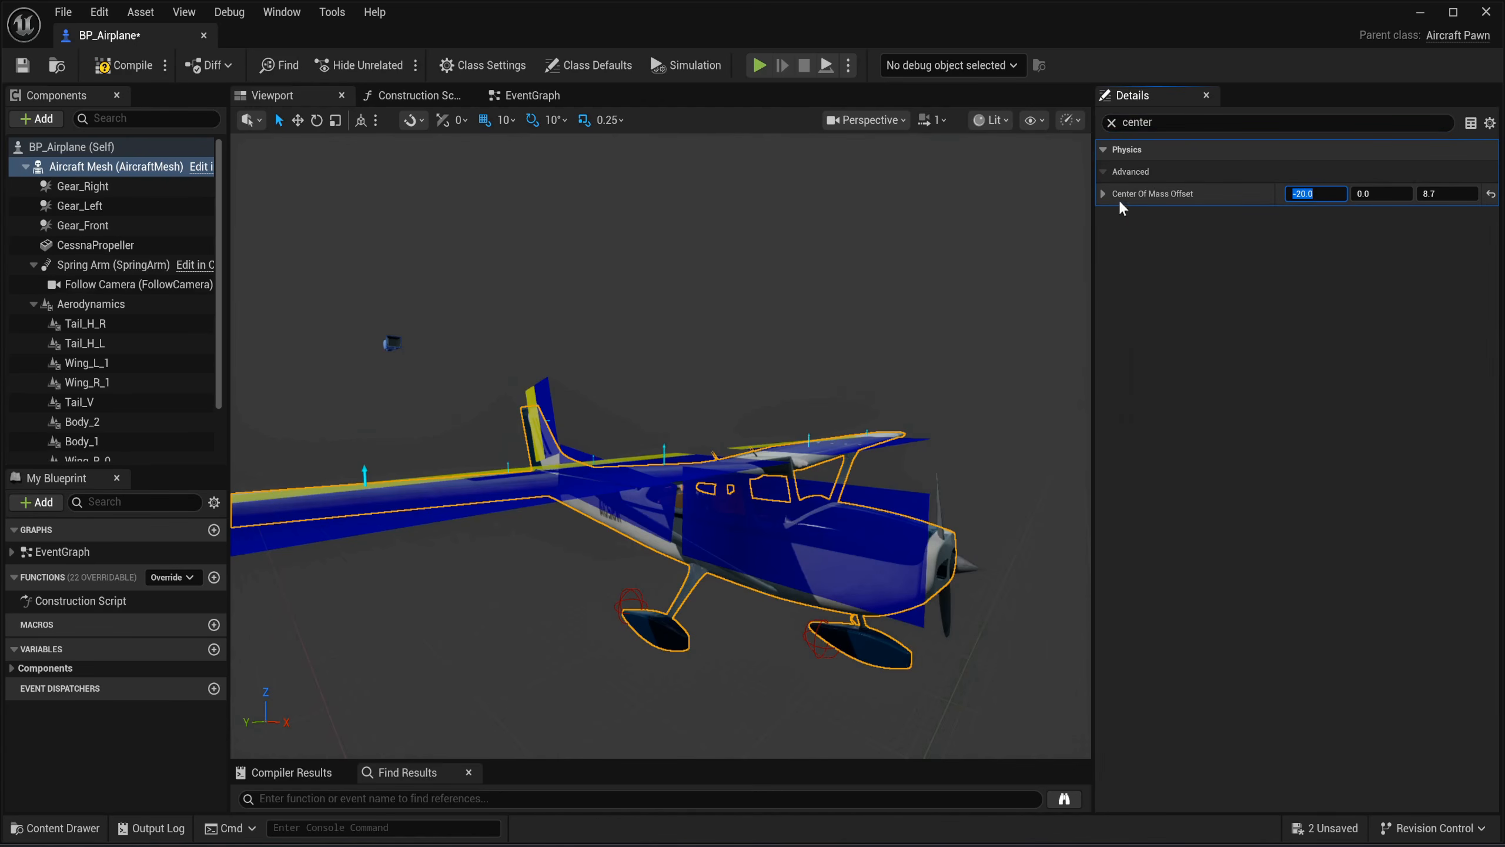
text(0)
key(Return)
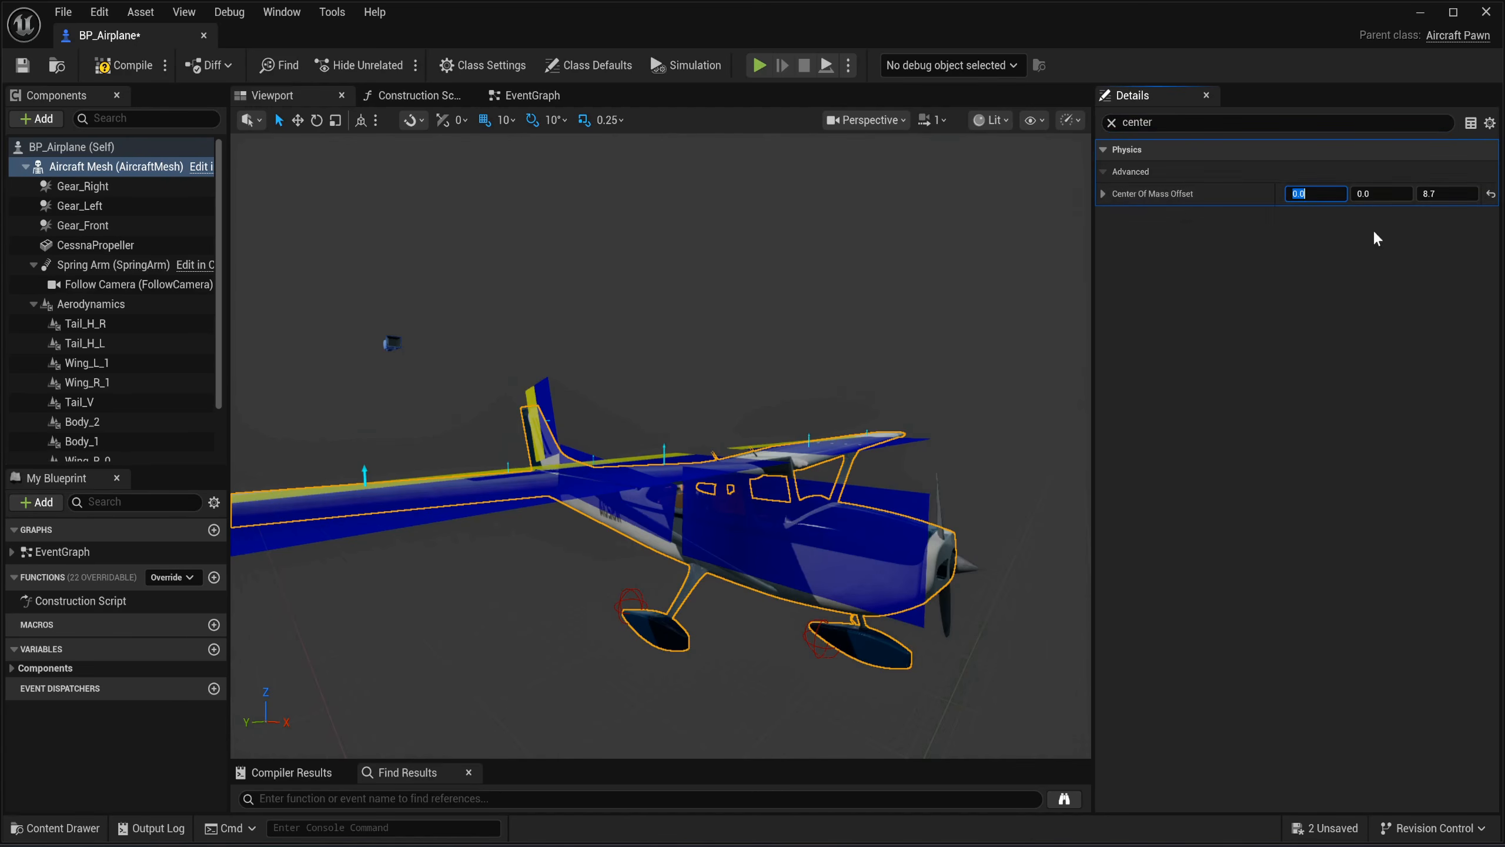
click(1437, 194)
text(8)
key(Return)
Change the Aircraft Mesh component's collision preset to BlockAll.
click(1112, 122)
text(c)
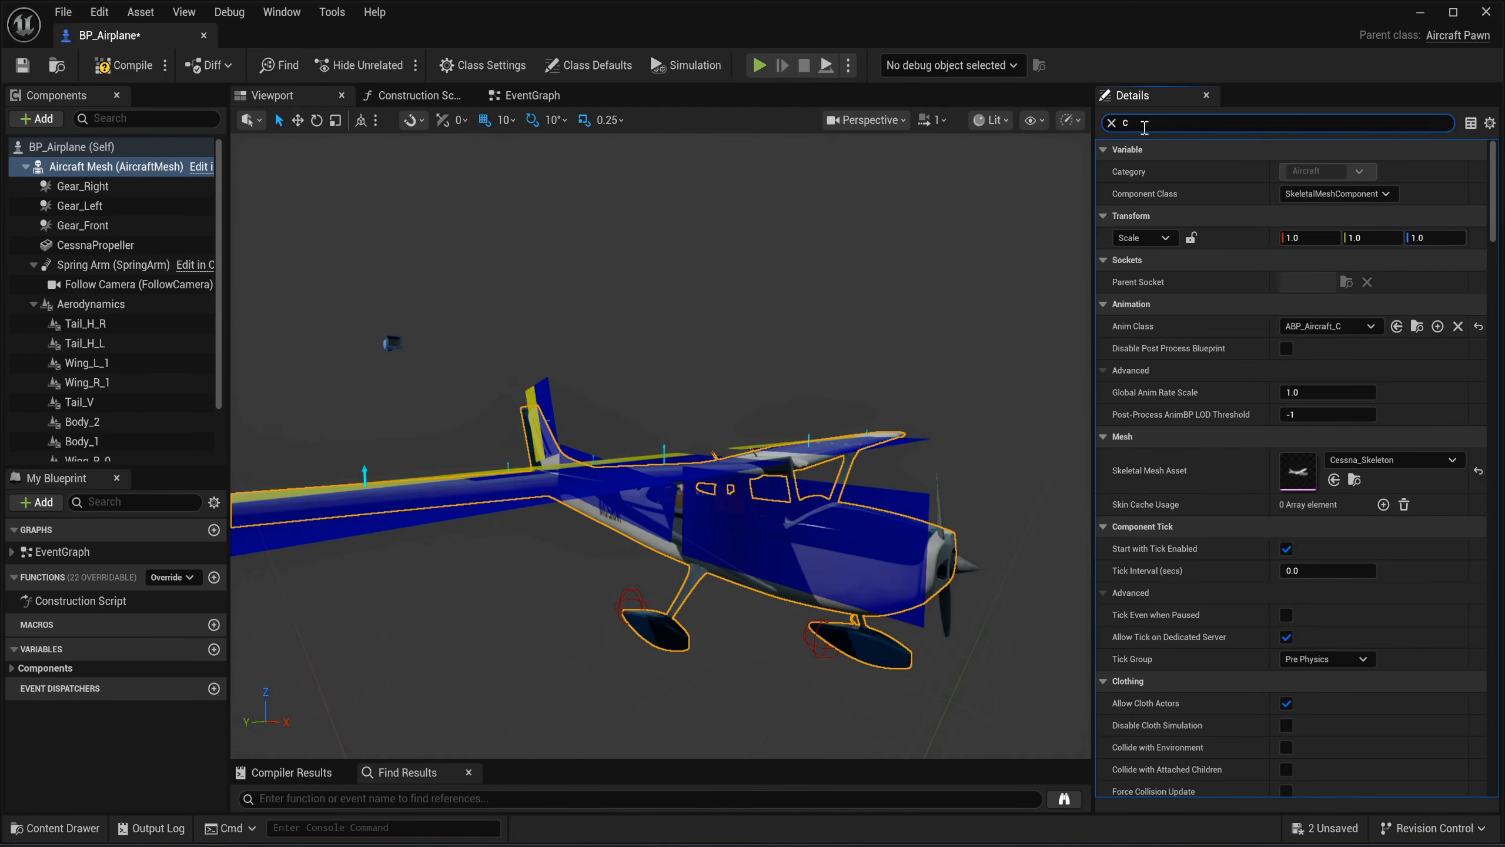
text(ollision)
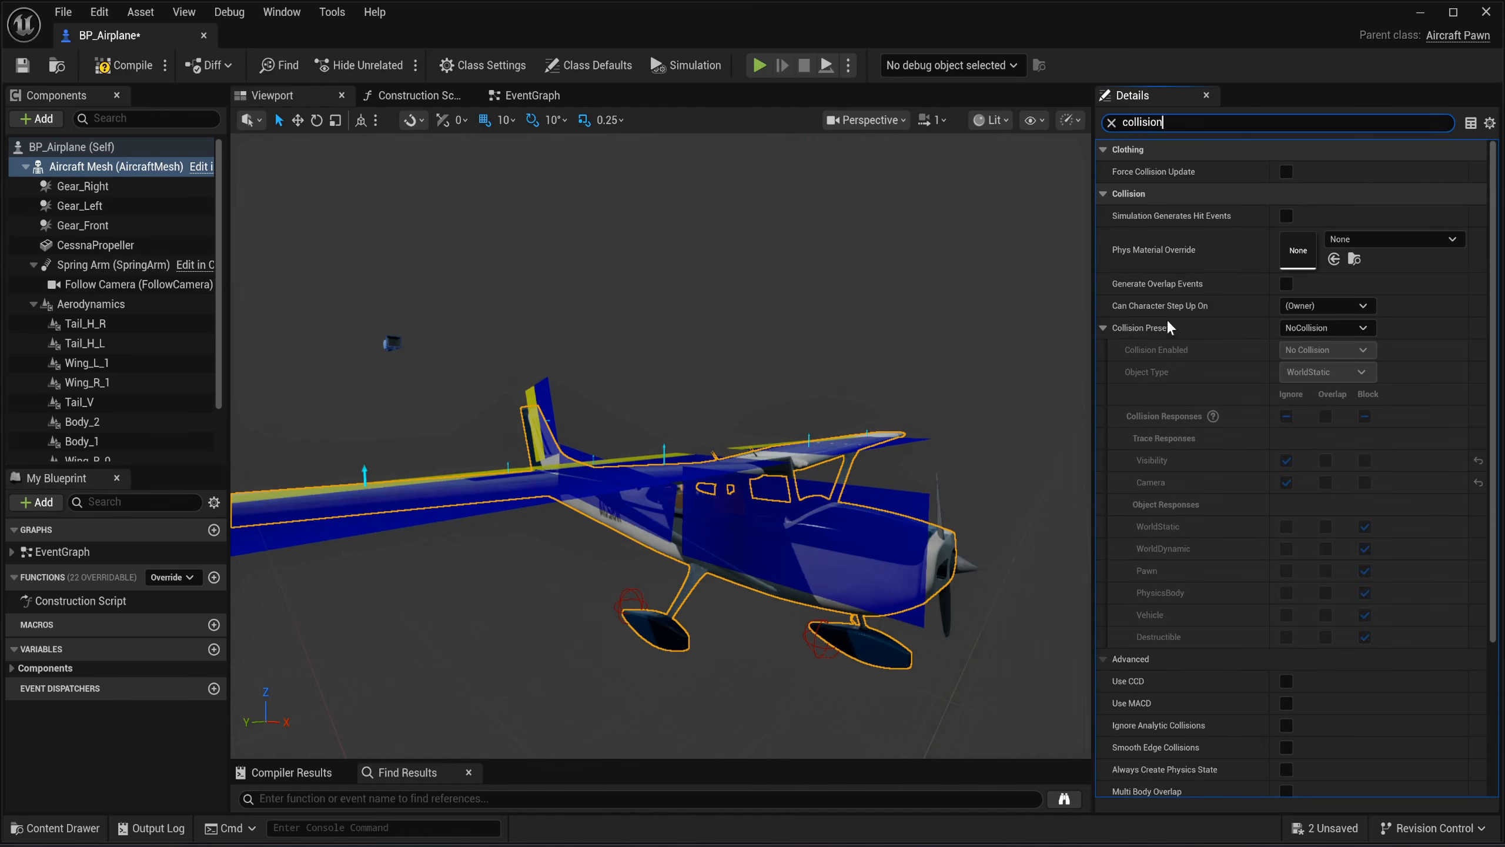
click(1326, 328)
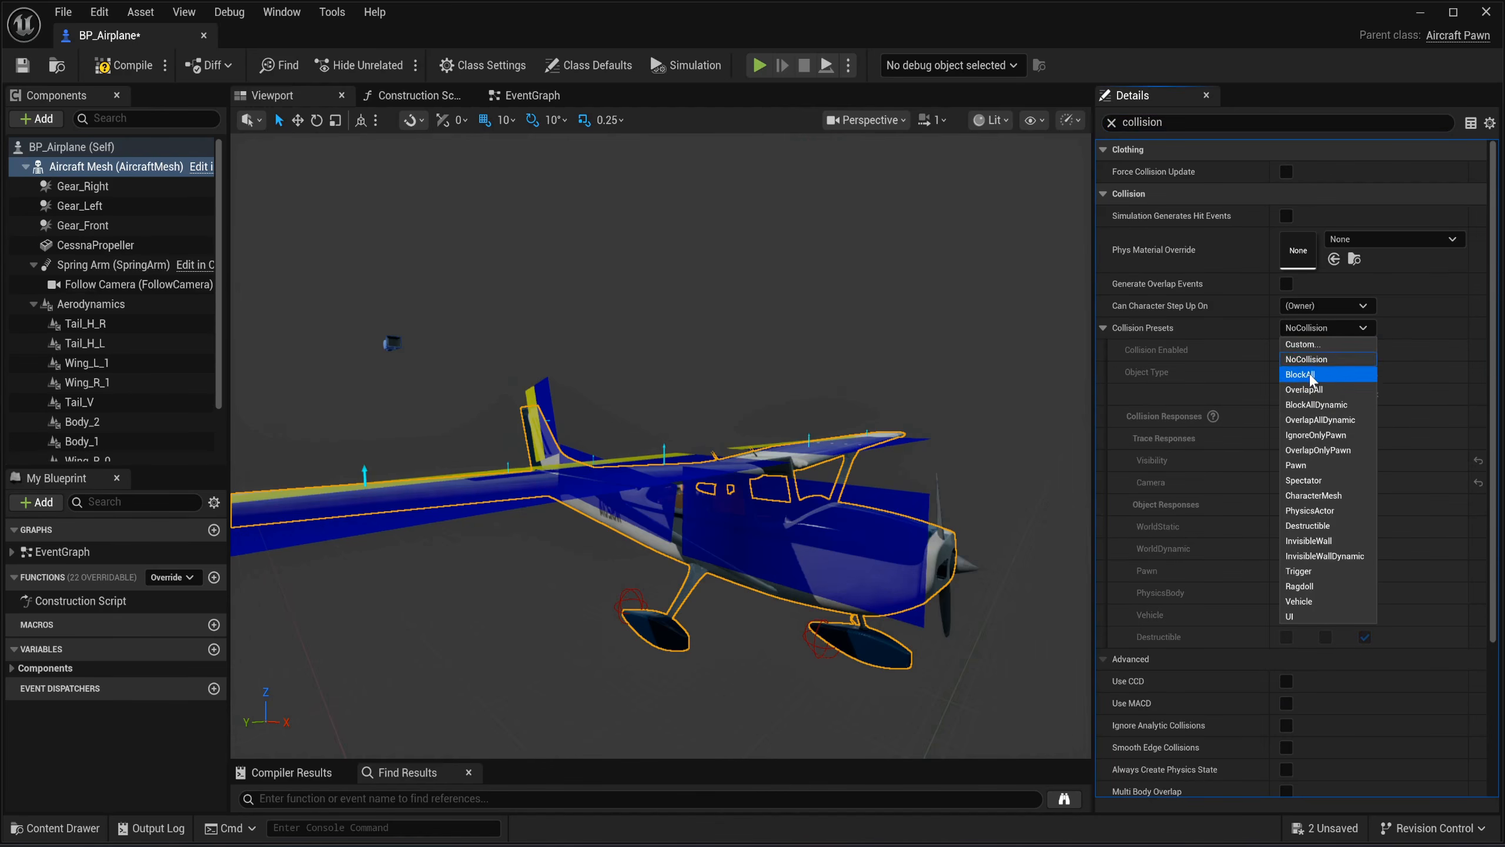
click(1311, 375)
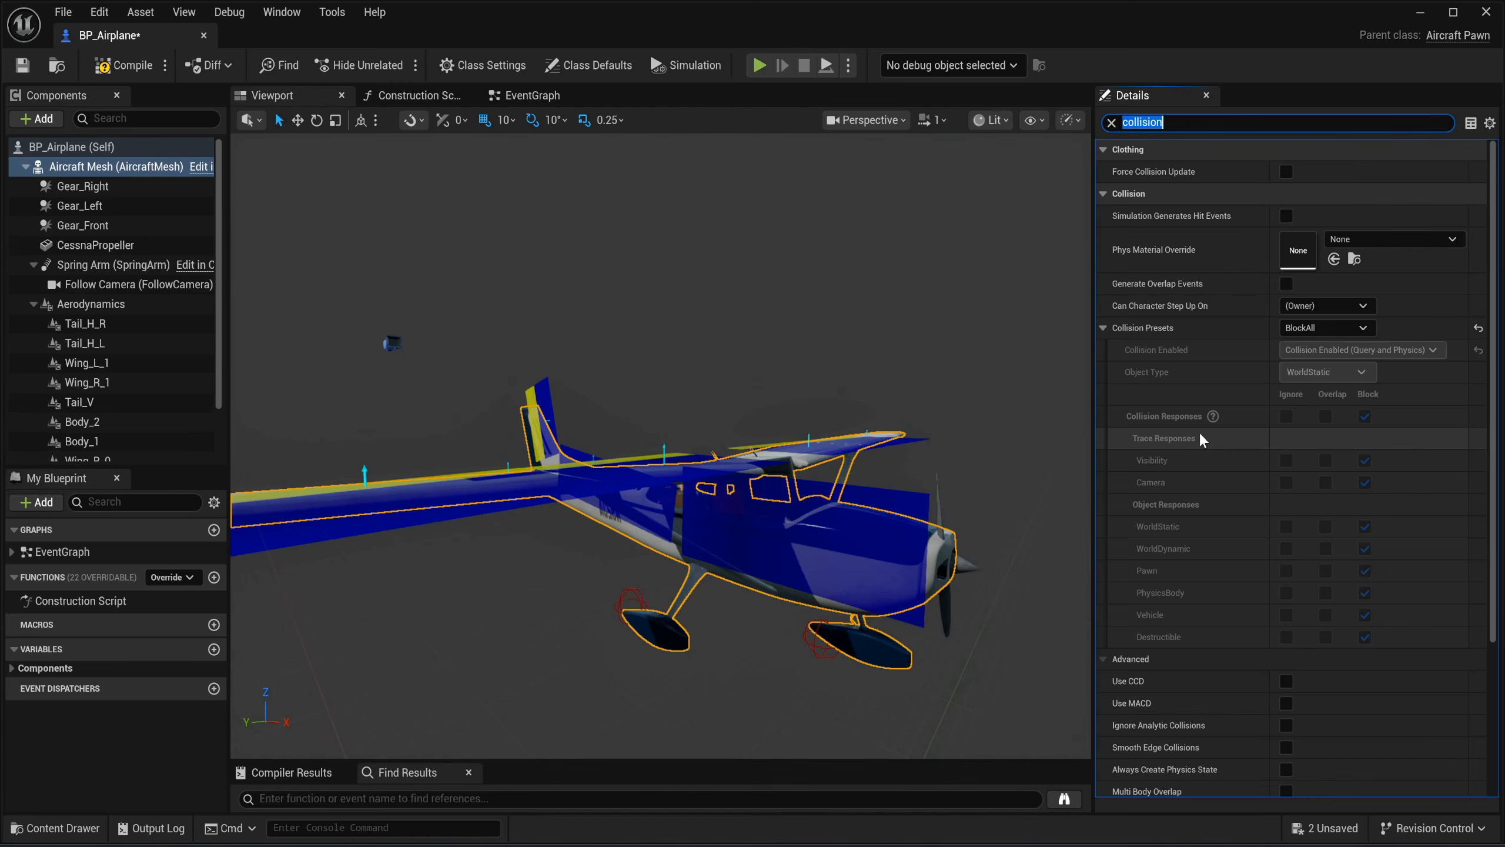
Compile and save BP_Airplane, and dock its editor in the main window beside the TestingSite level.
click(122, 66)
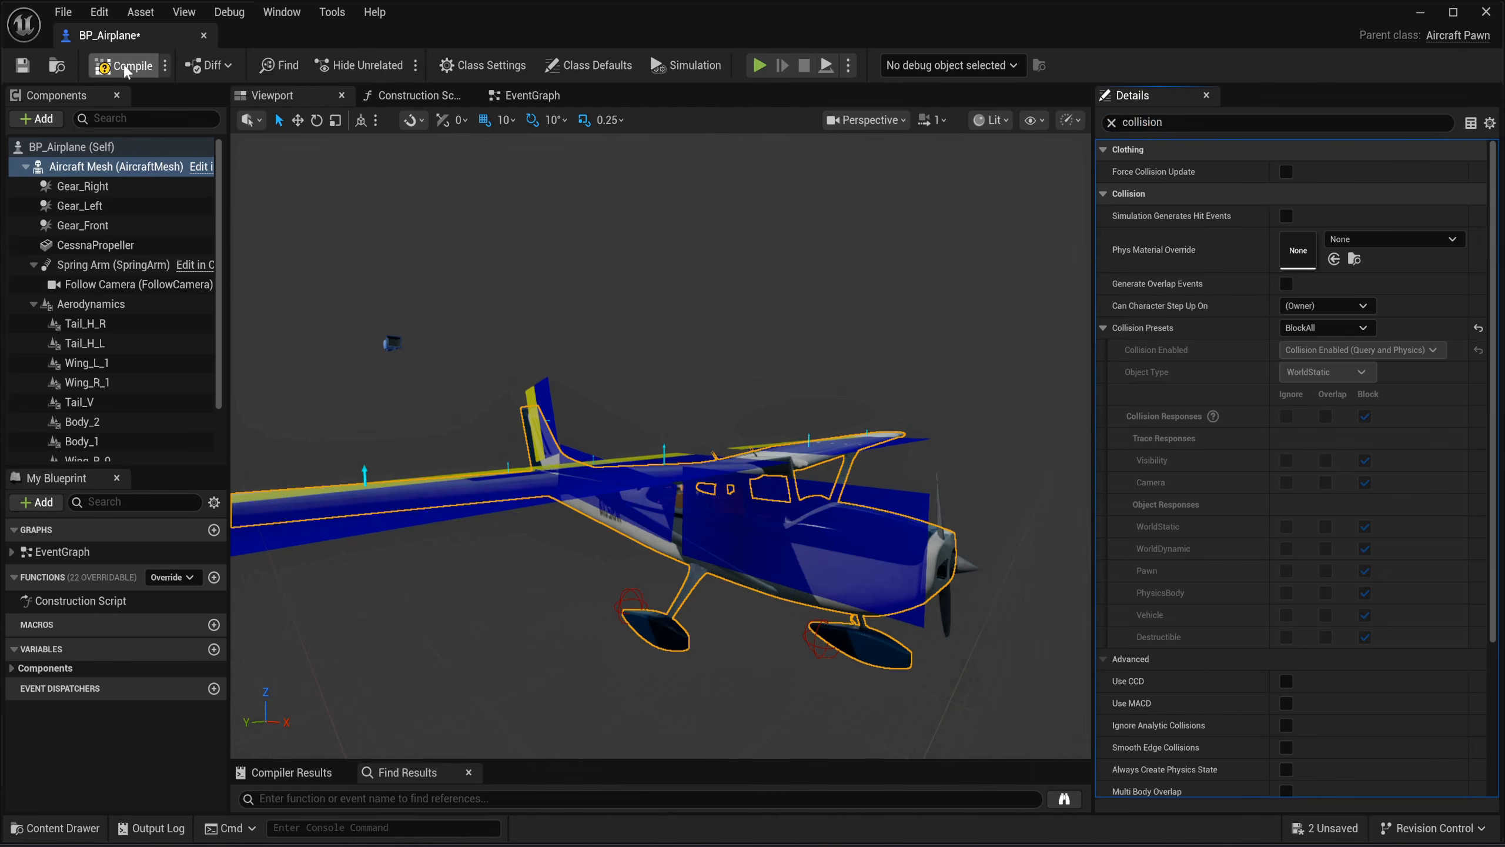
click(22, 66)
drag(102, 38, 338, 38)
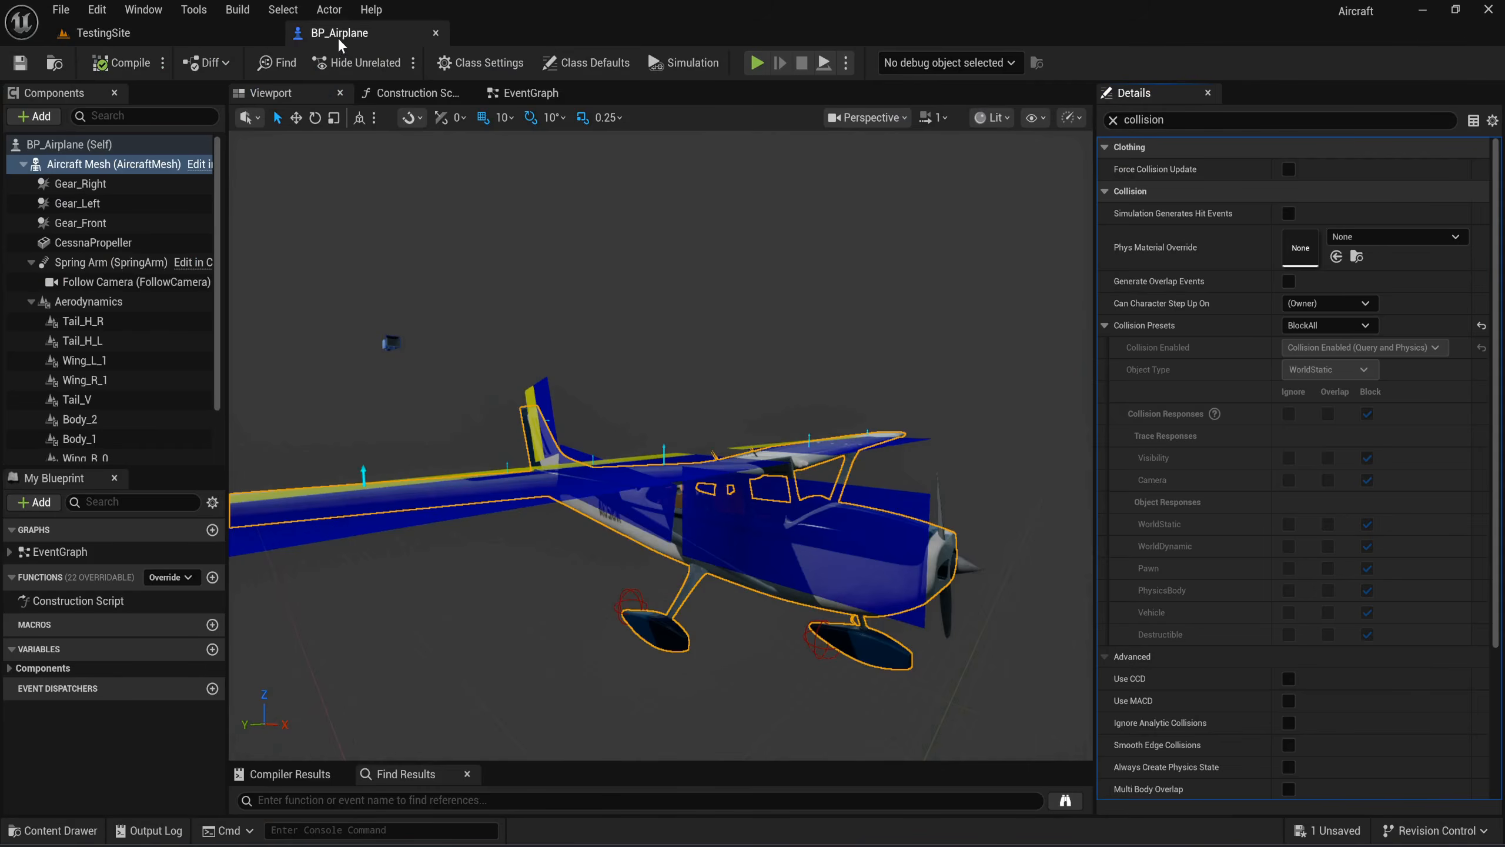
Play-test the TestingSite level to check how the airplane spawns, and stop the session.
click(122, 34)
click(392, 62)
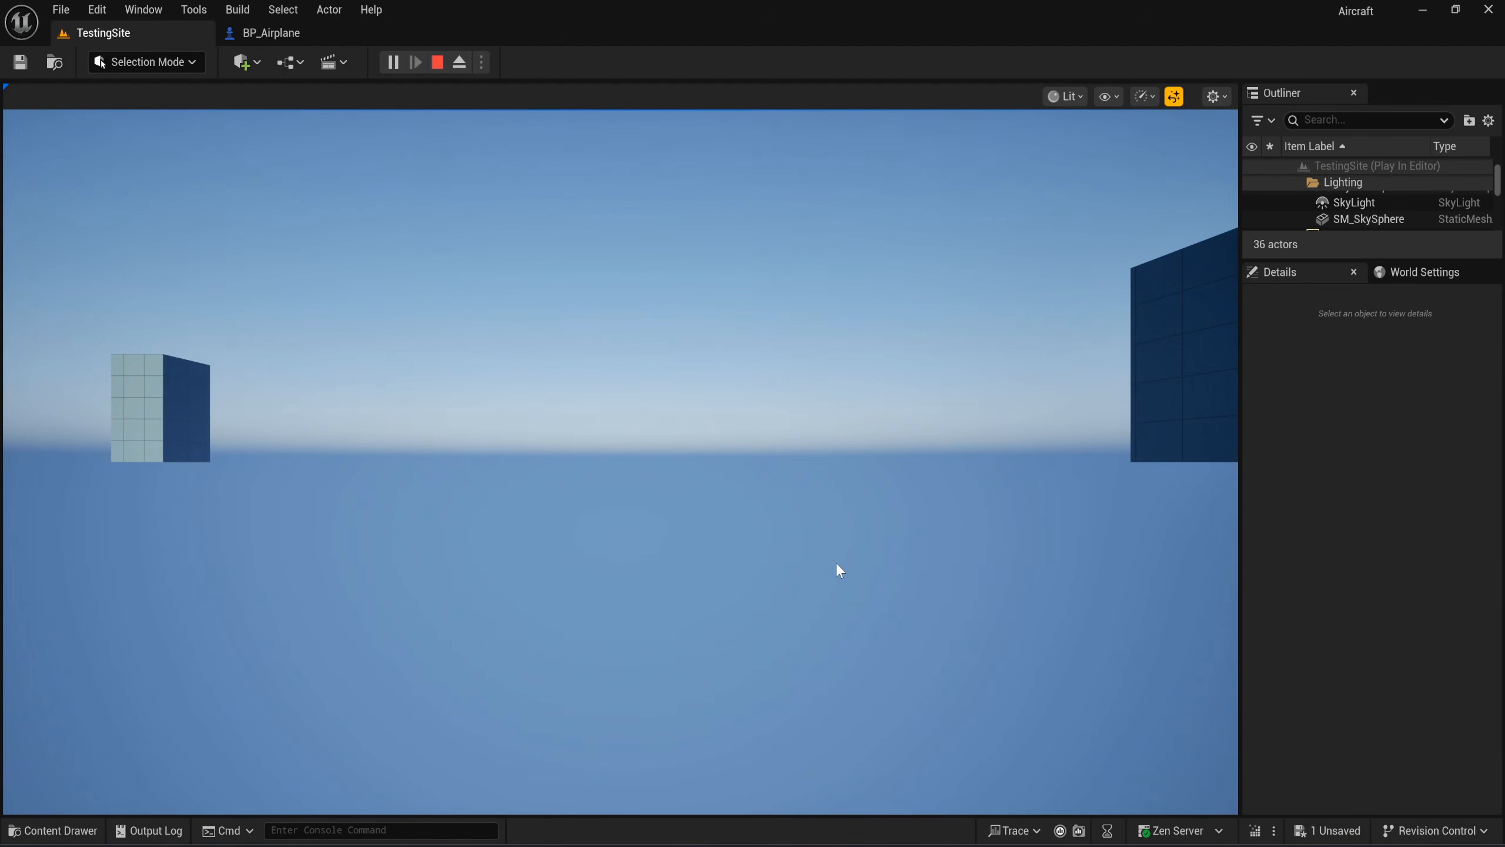
key(Escape)
click(696, 497)
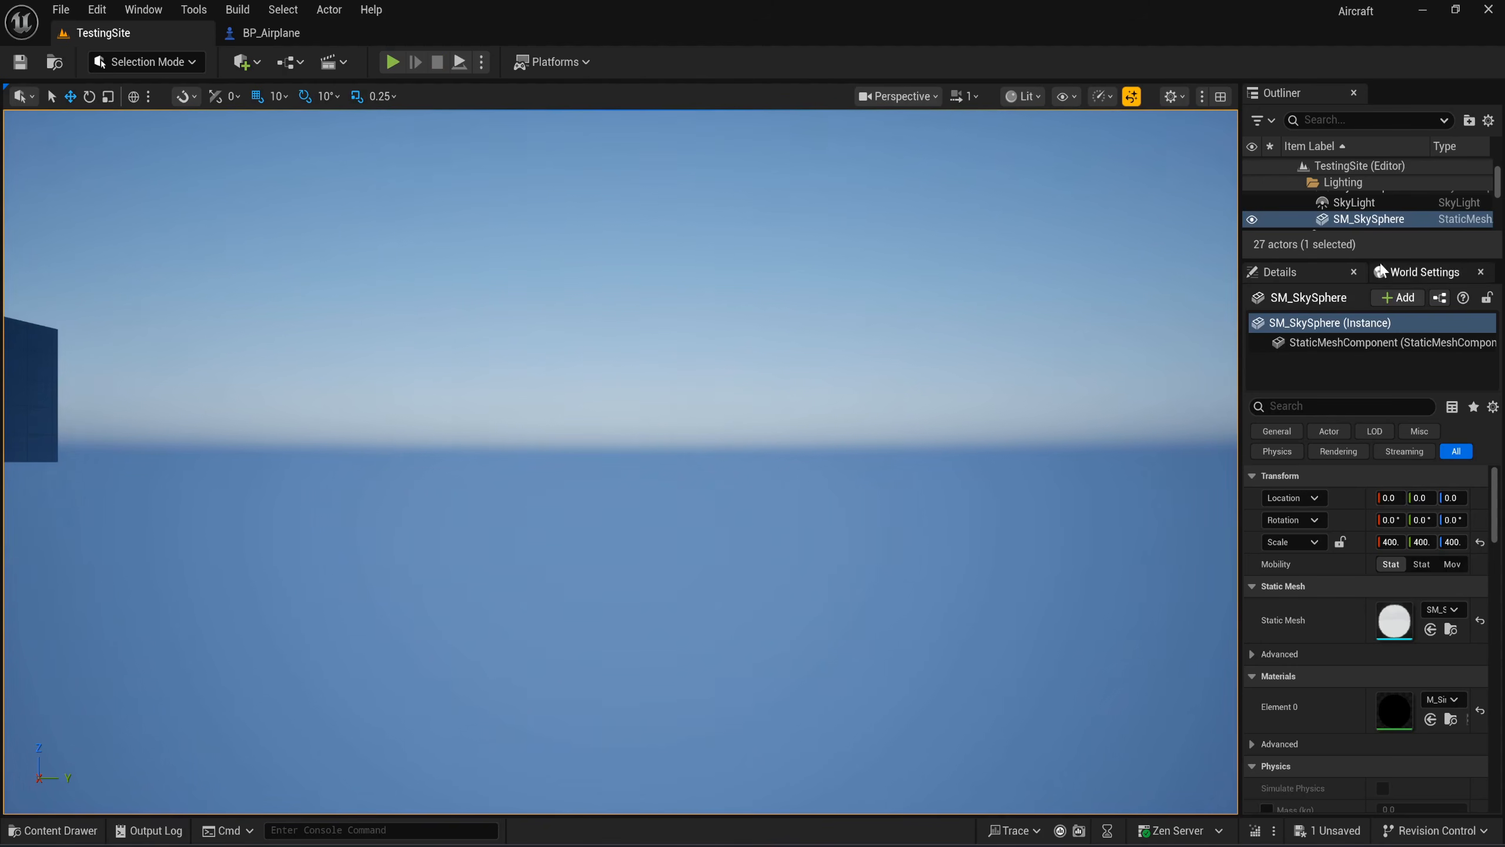
Set the Z location of the PlayerStart actor in the TestingSite level to 1000, and enlarge the actor list and property area.
drag(1371, 259, 1371, 378)
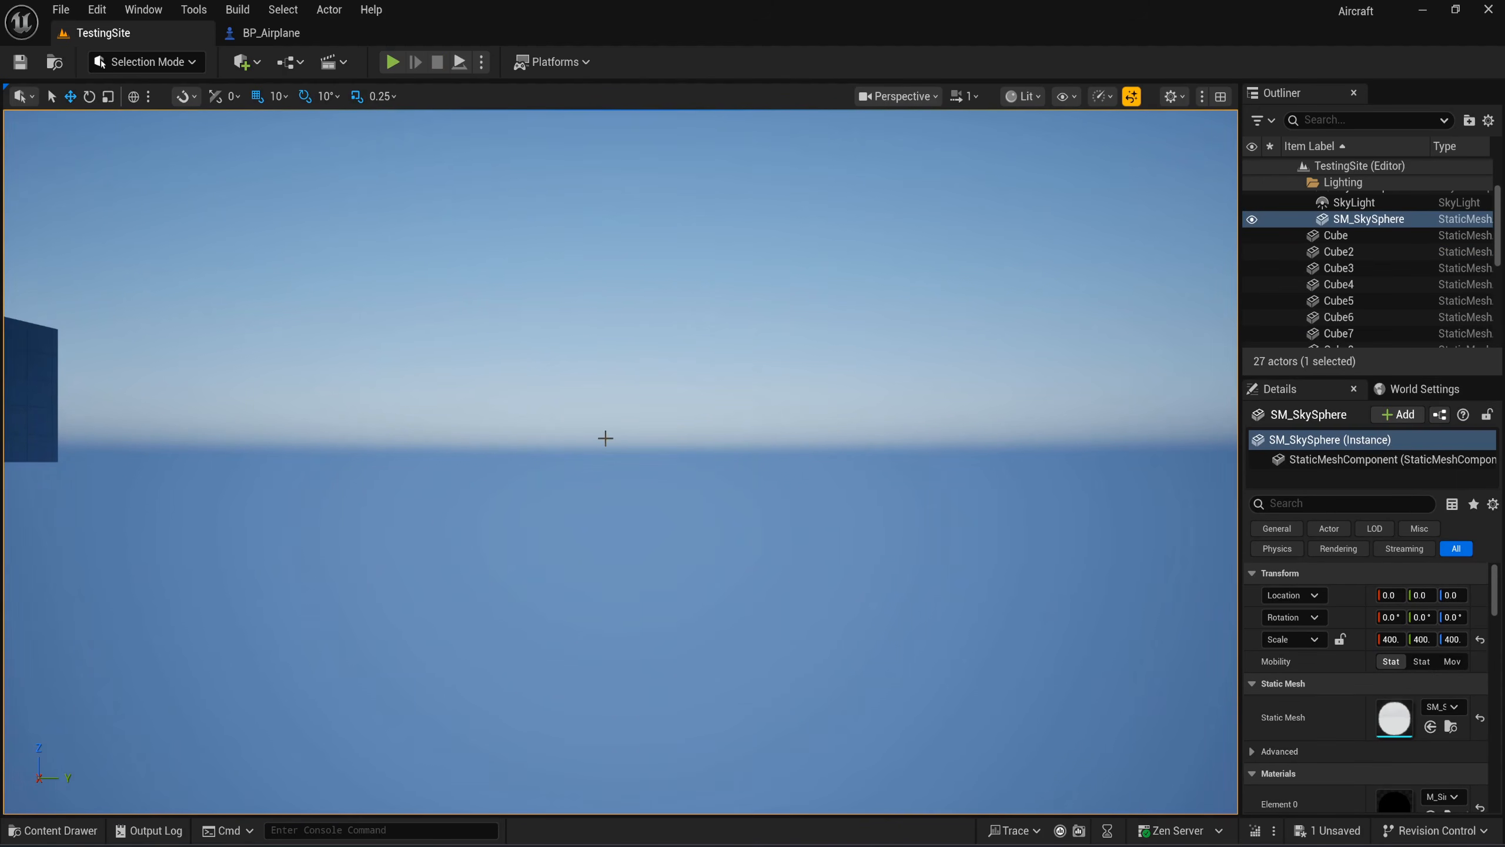
right_drag(604, 437, 608, 498)
right_drag(675, 370, 1015, 361)
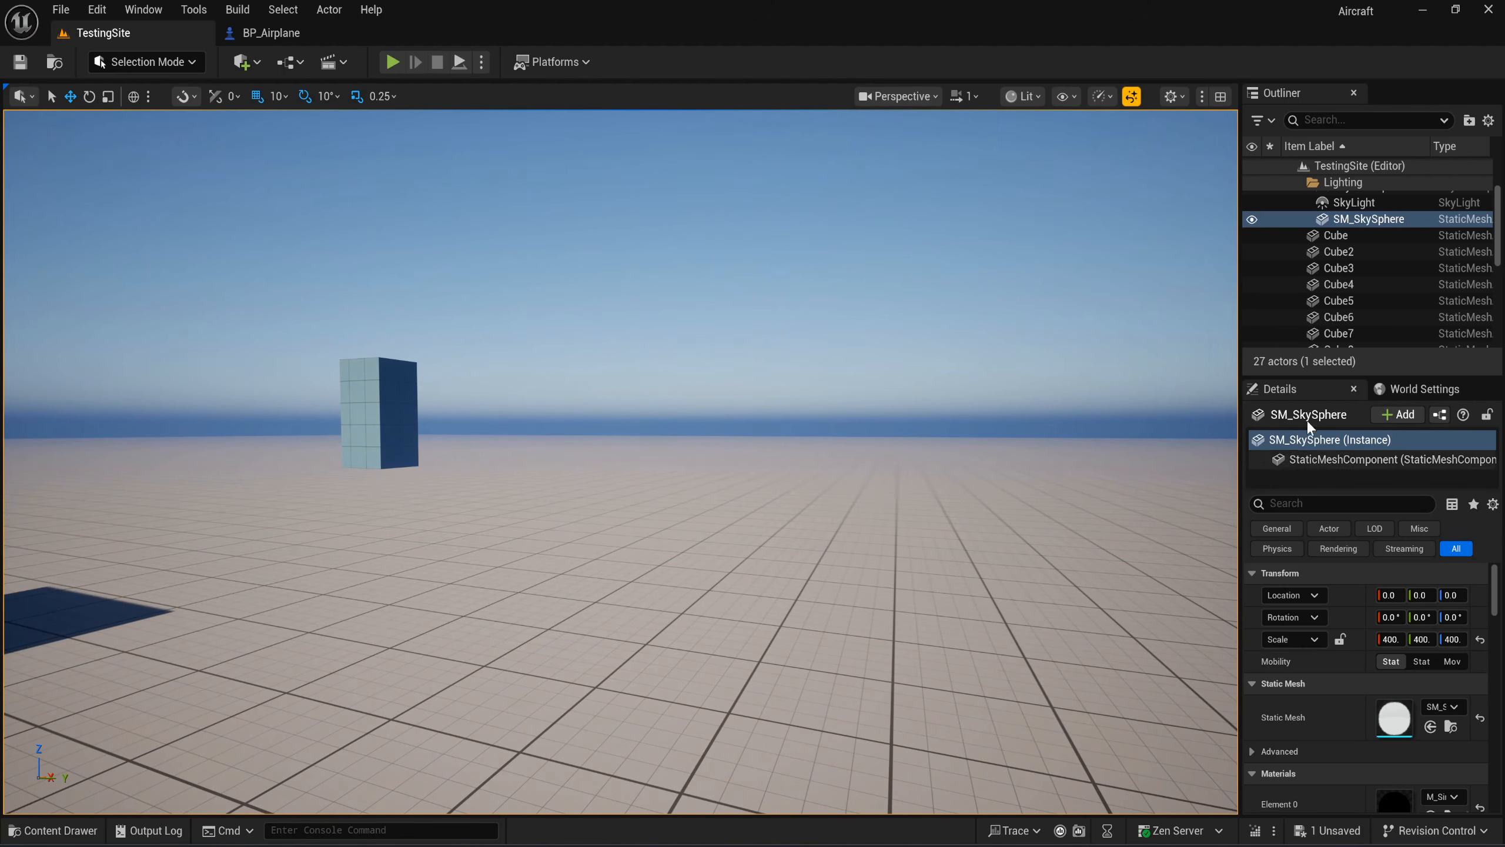
scroll(1345, 254, up, 1)
scroll(1347, 261, down, 6)
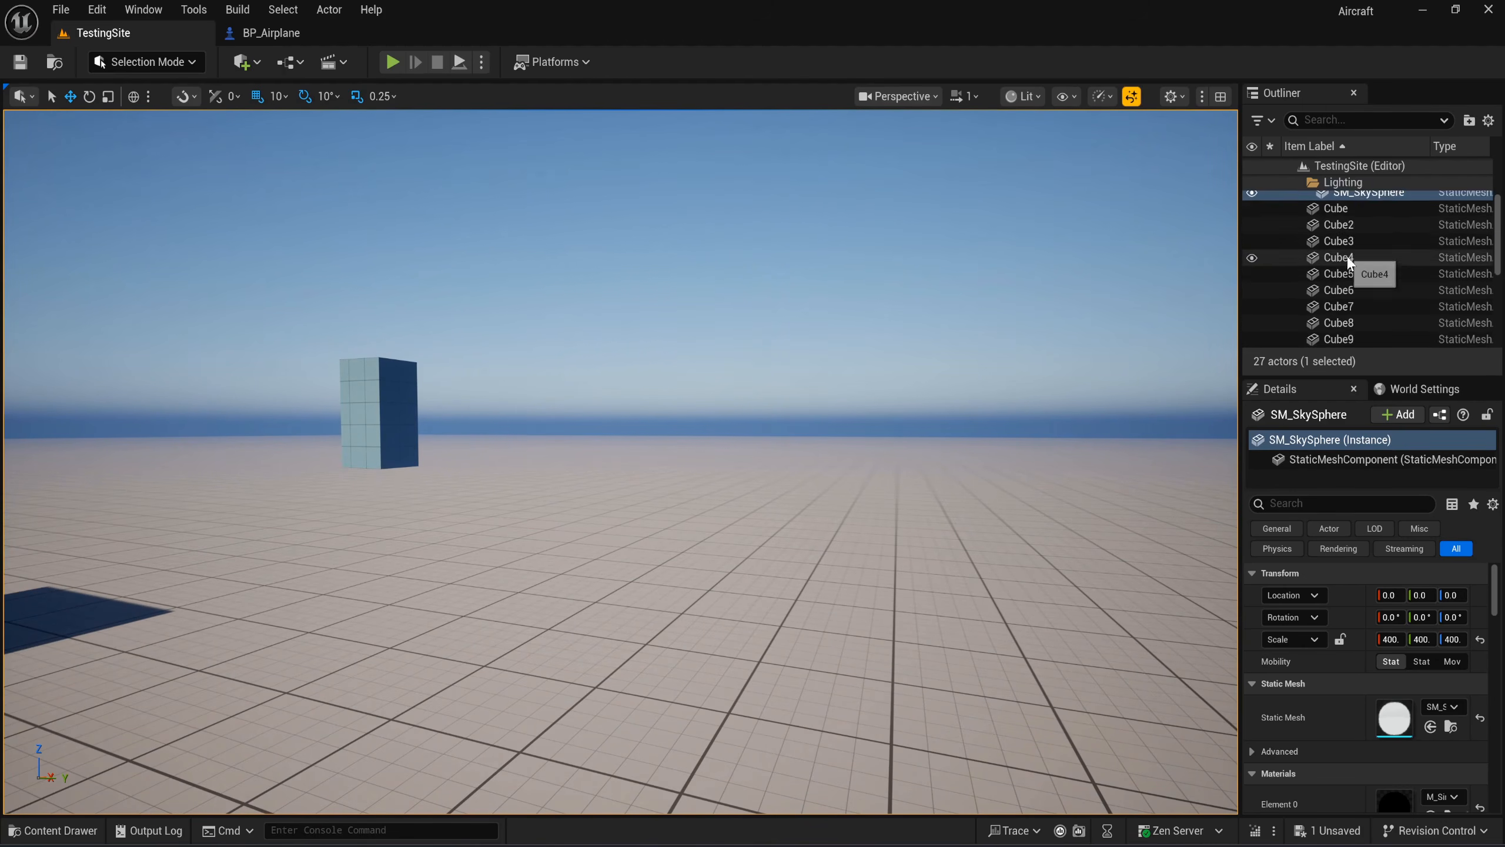
double_click(1347, 340)
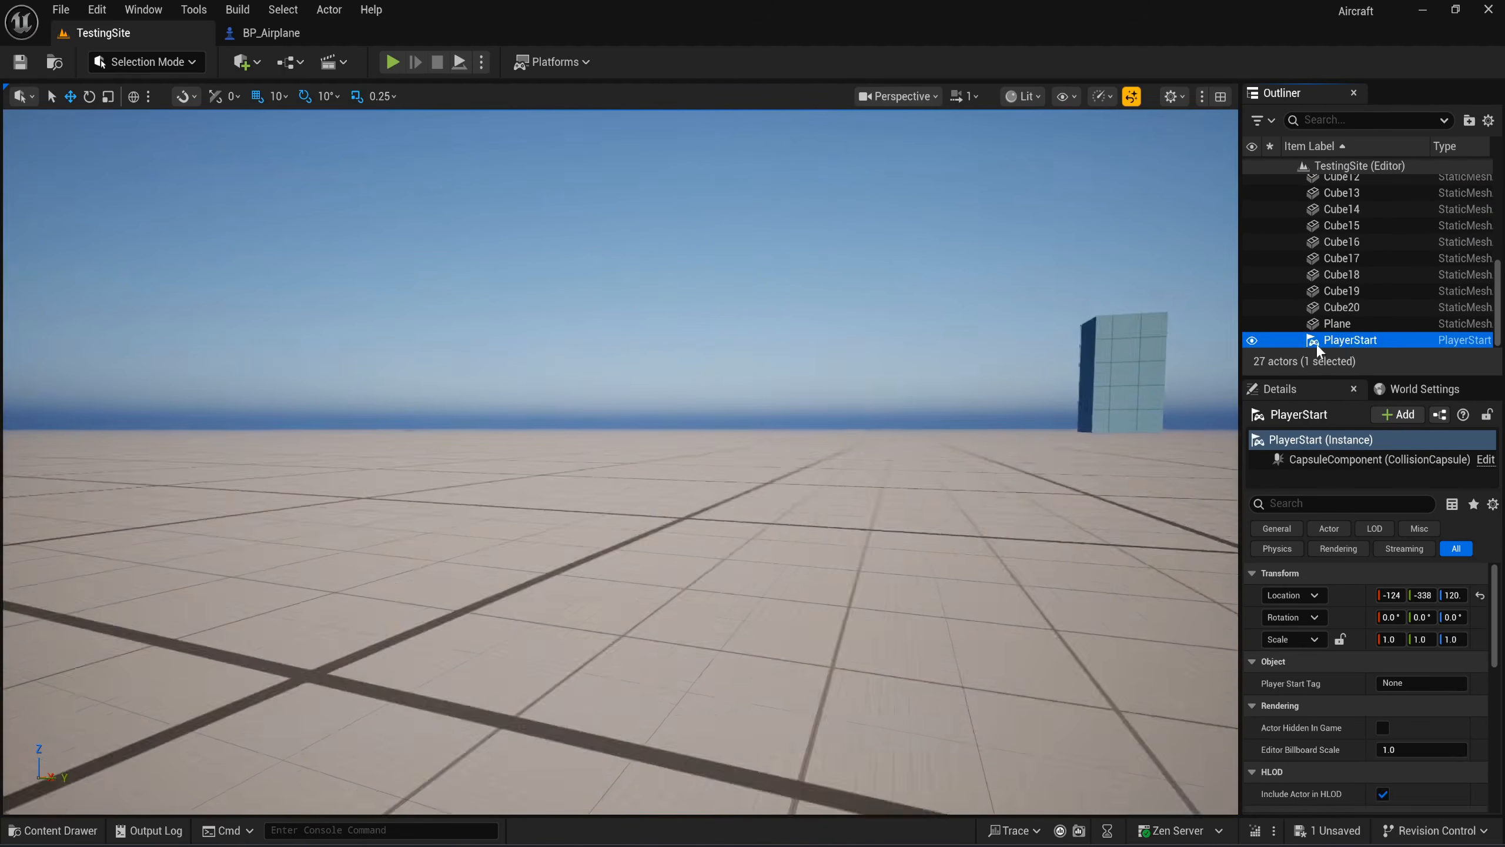
scroll(648, 406, down, 6)
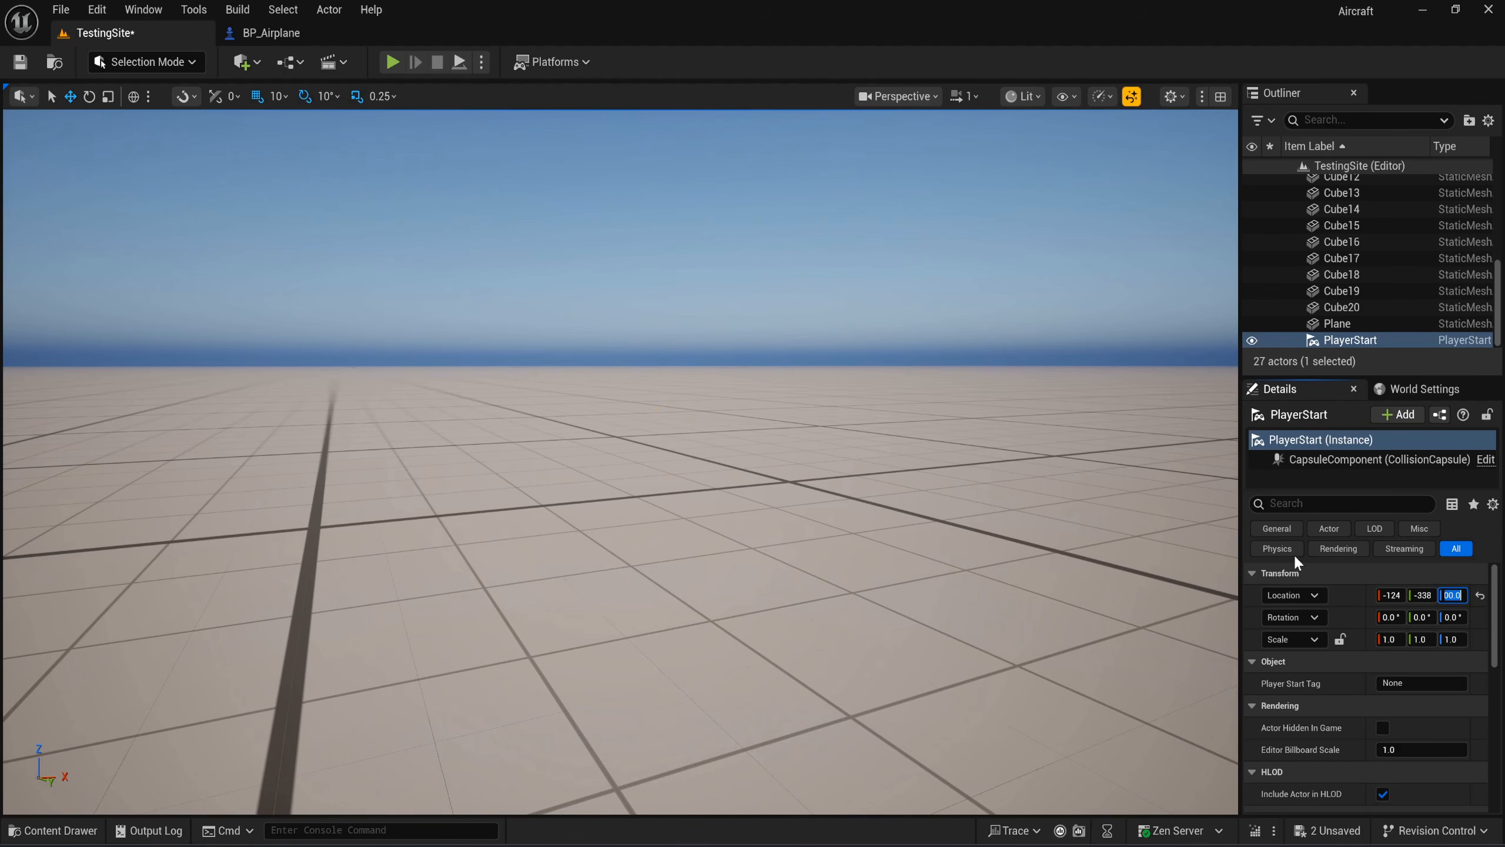
drag(1243, 527, 1131, 527)
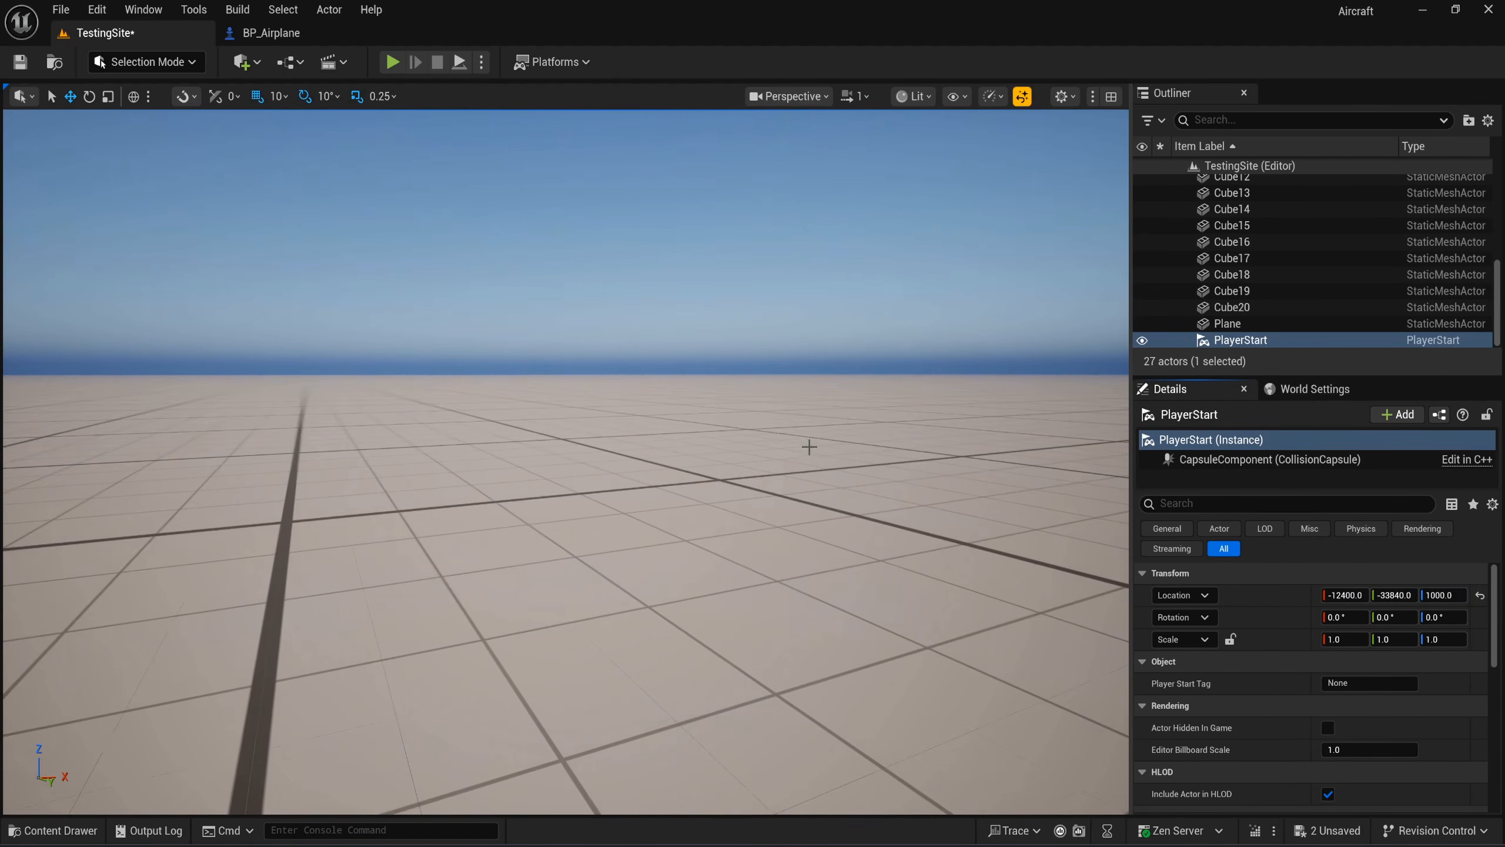
Play-test the TestingSite level with the raised PlayerStart, look around the airplane, and stop the session.
key(s)
right_drag(810, 446, 793, 437)
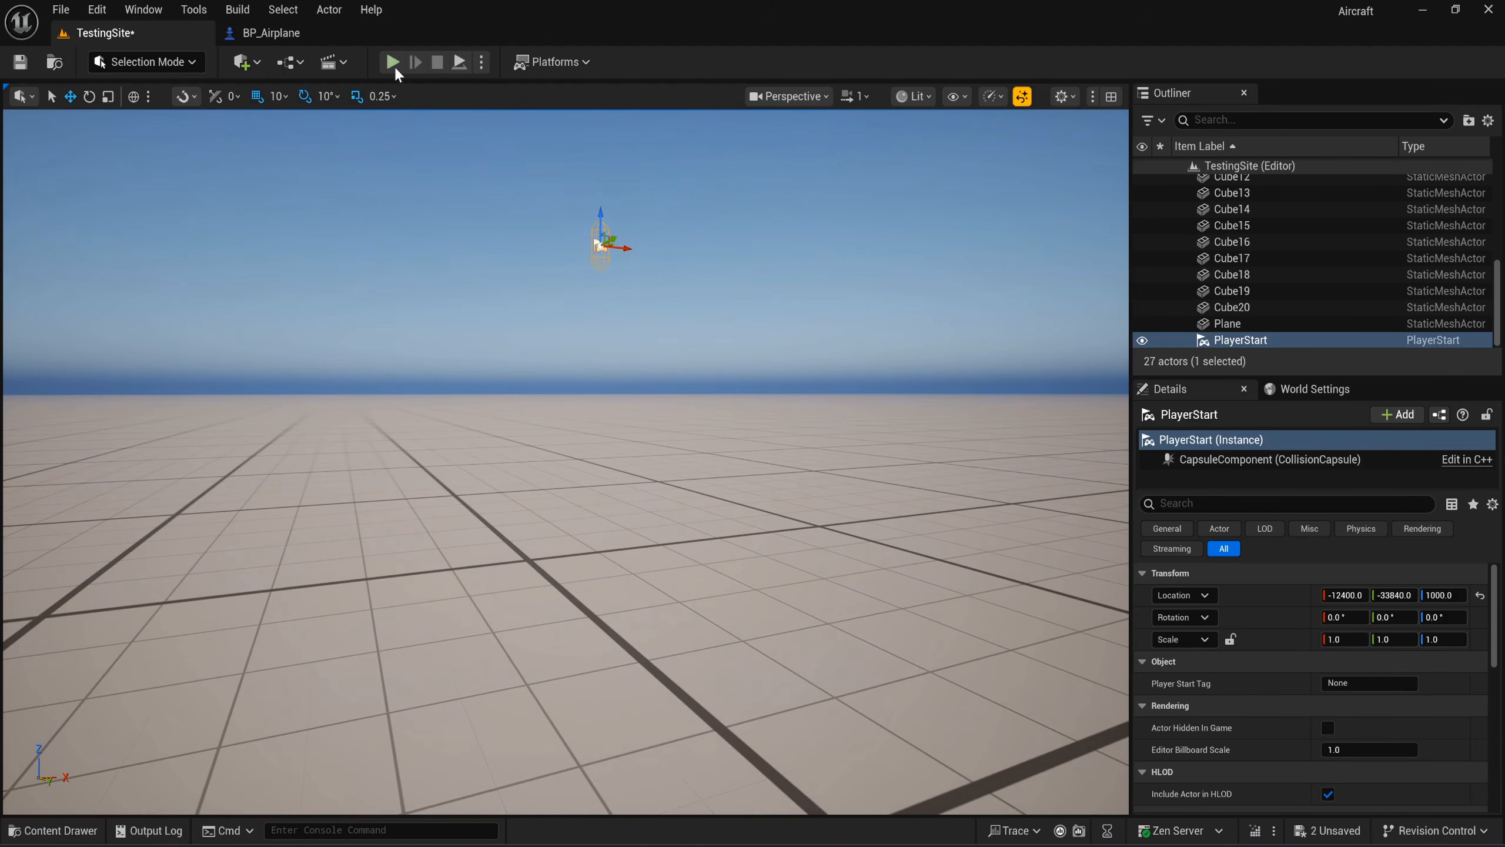
click(392, 63)
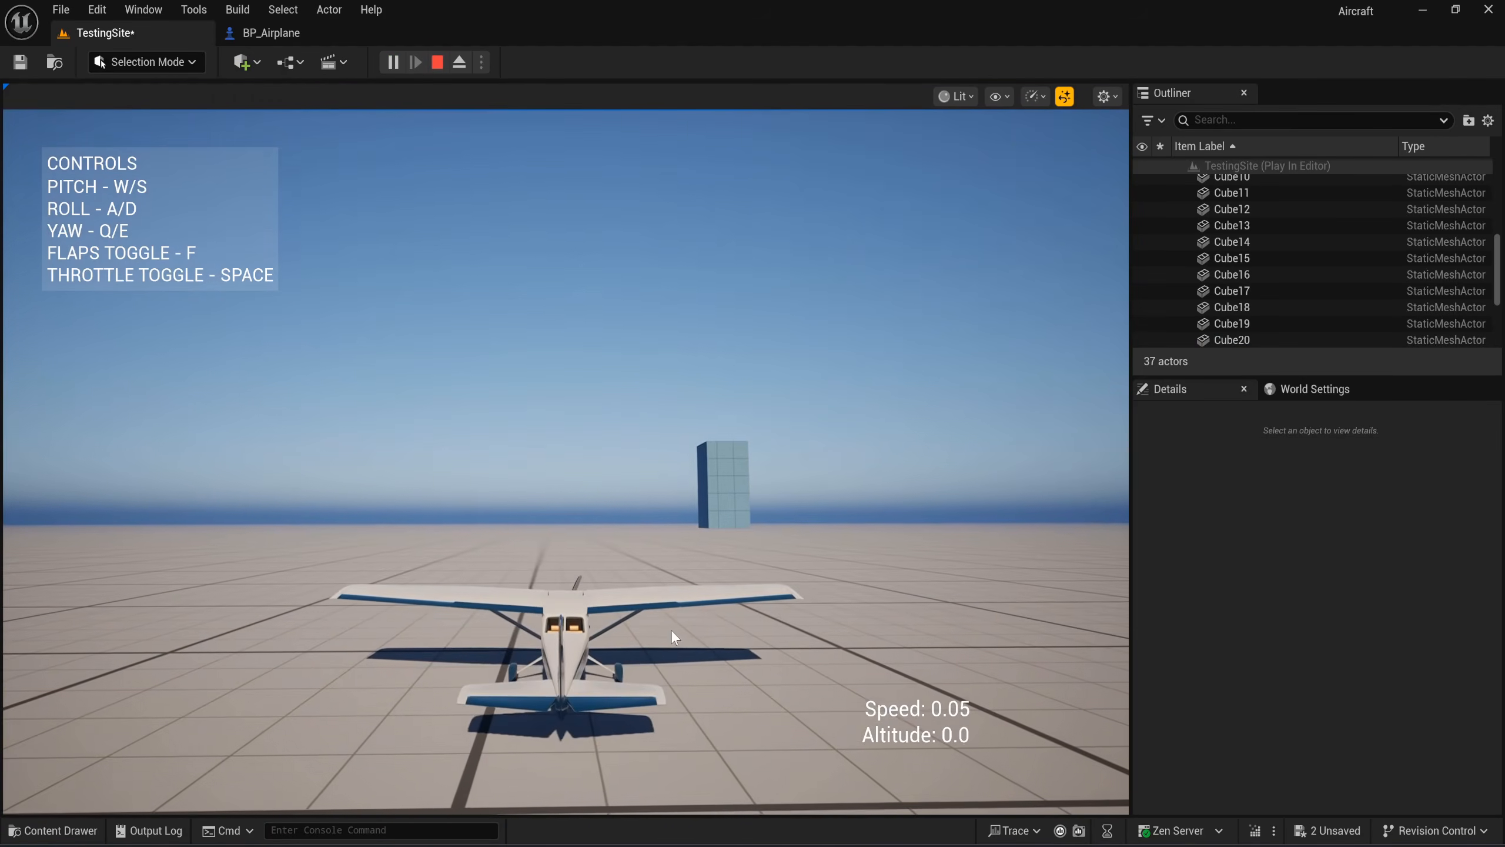
click(758, 569)
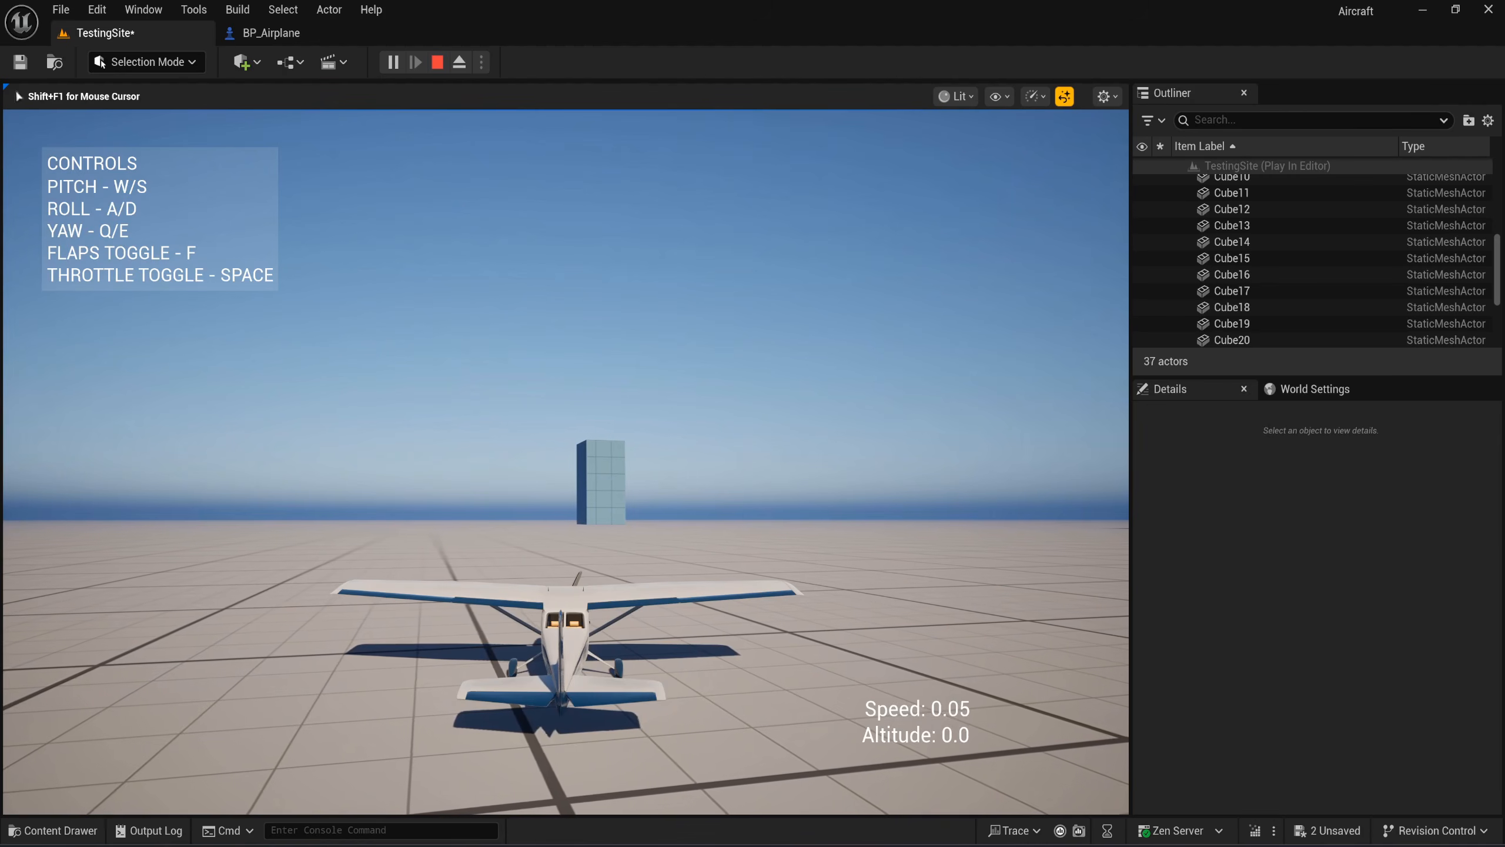
key(Escape)
Open the Cessna_Skeleton_PhysicsAsset from the Content/Cessna/SkeletalMesh folder.
key(ctrl+space)
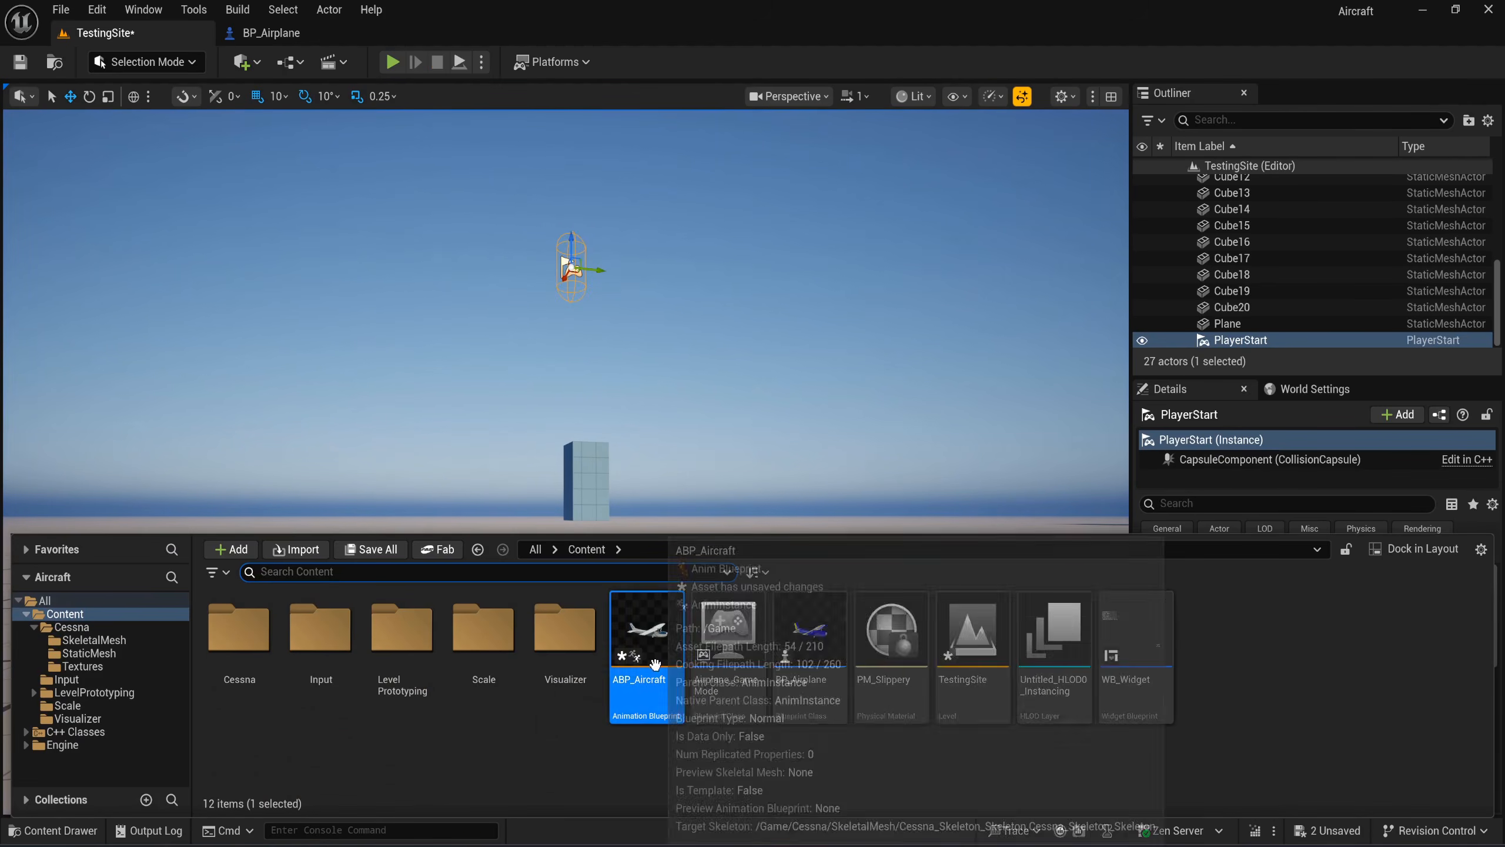
click(440, 762)
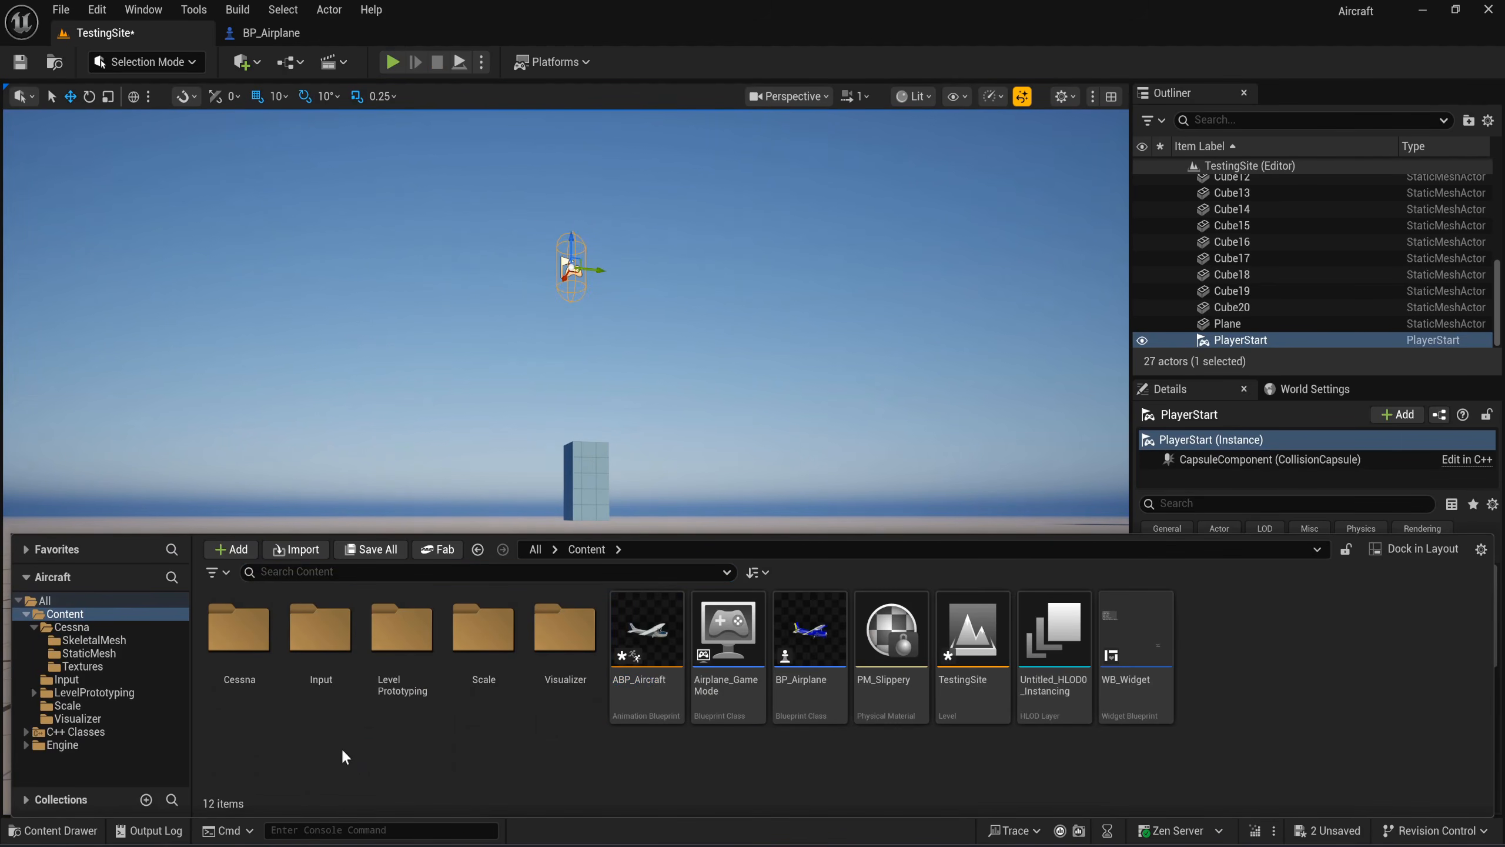
double_click(246, 646)
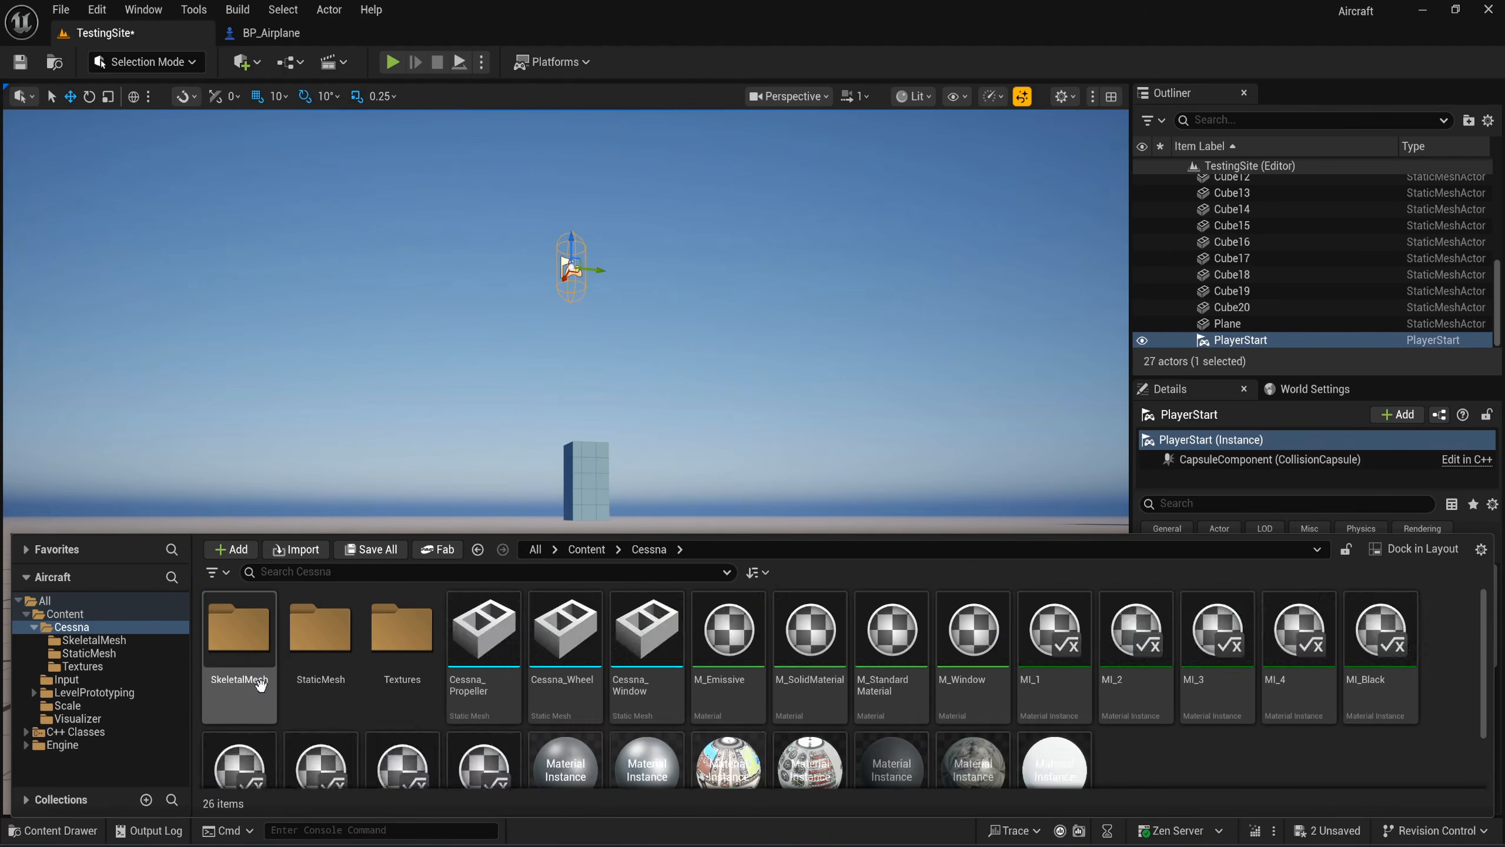
double_click(255, 658)
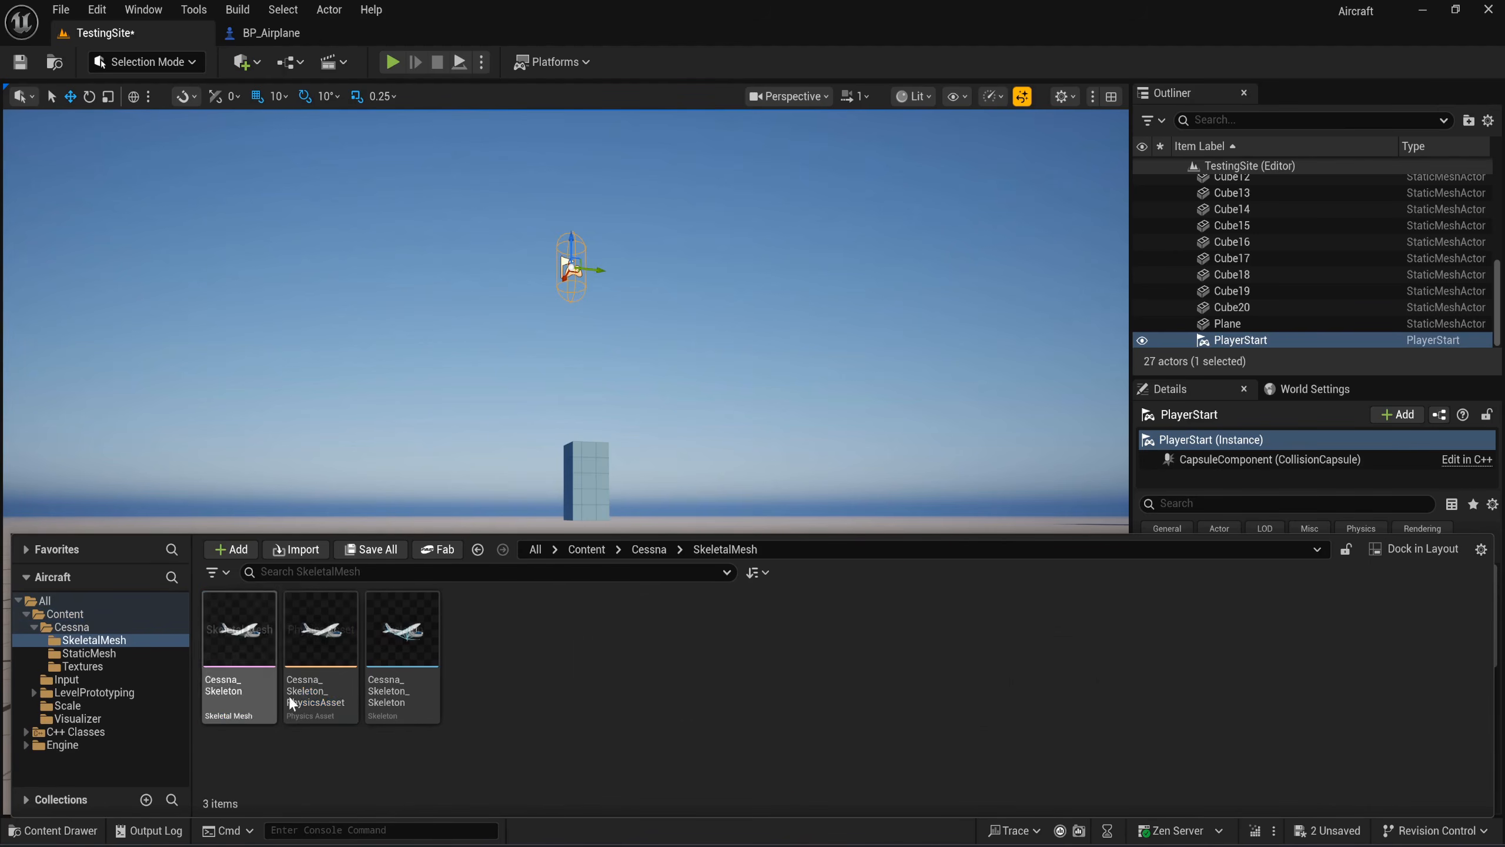
click(330, 682)
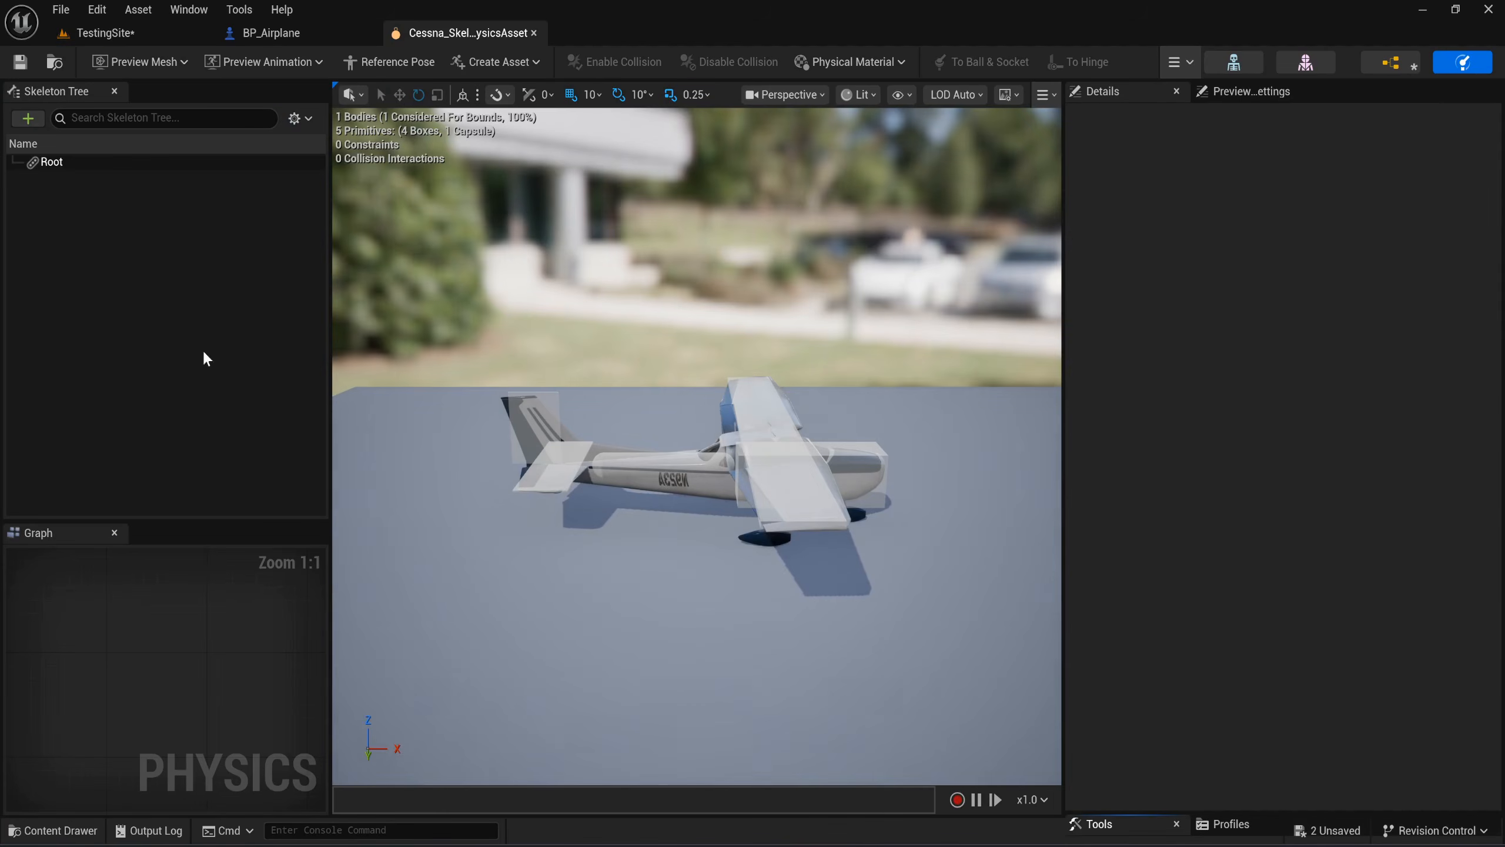
Override the Root body's mass with 850 kg and set its linear damping to 0 in the Cessna physics asset.
click(100, 164)
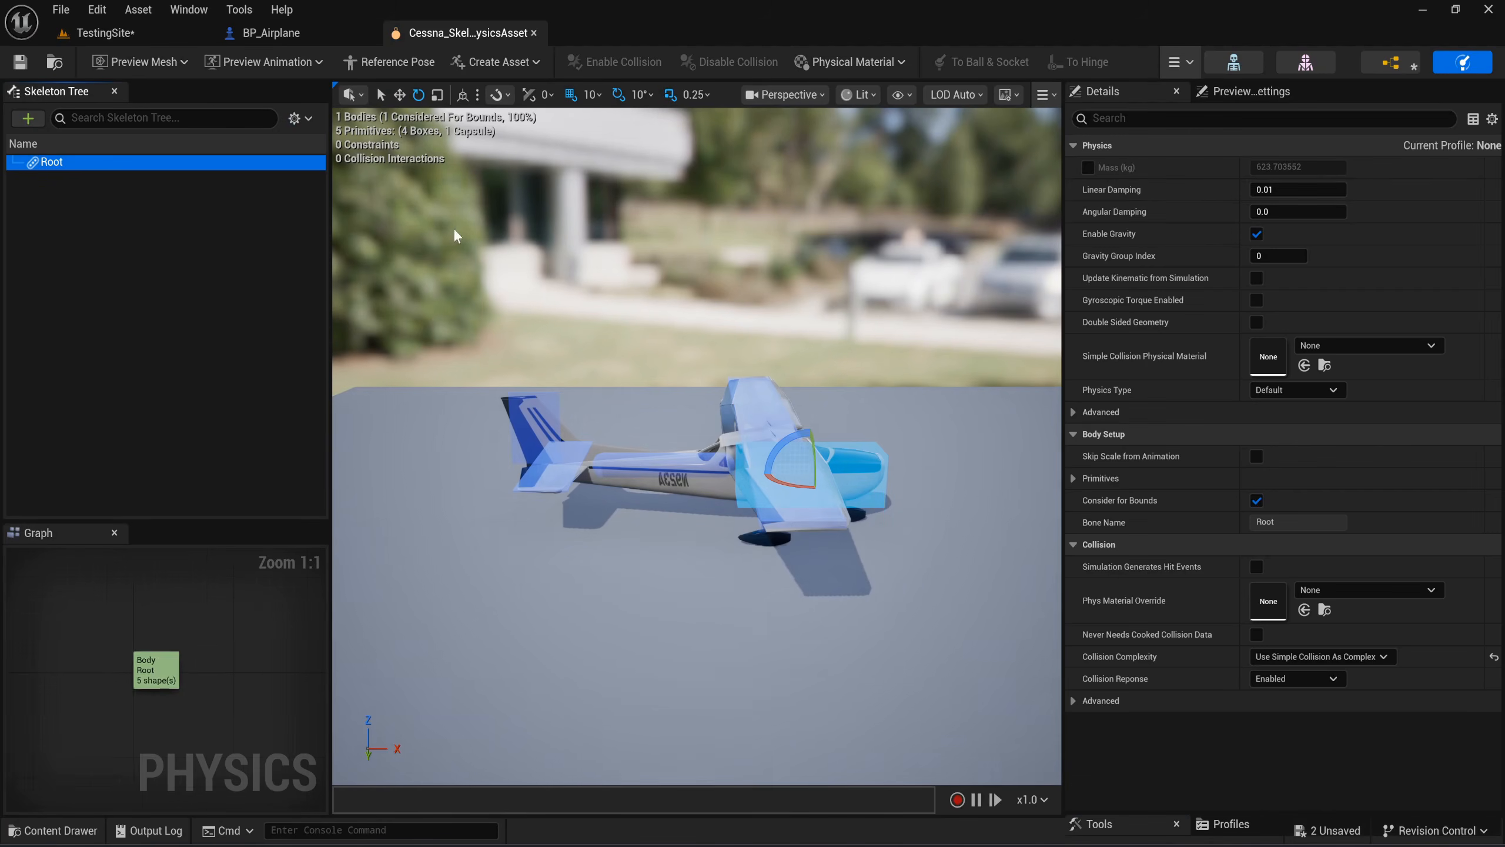
click(1088, 168)
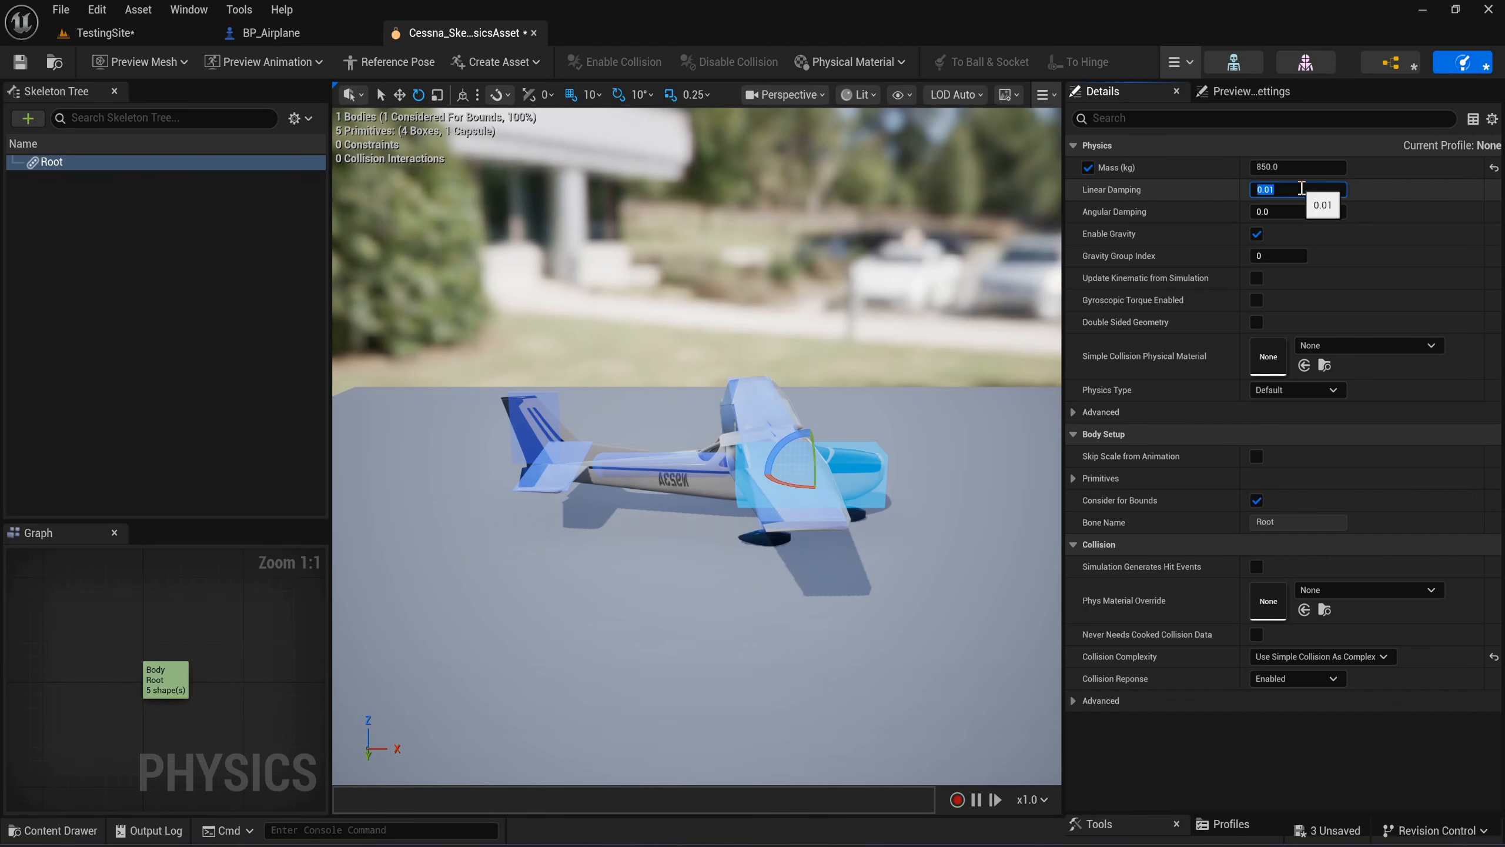
key(Return)
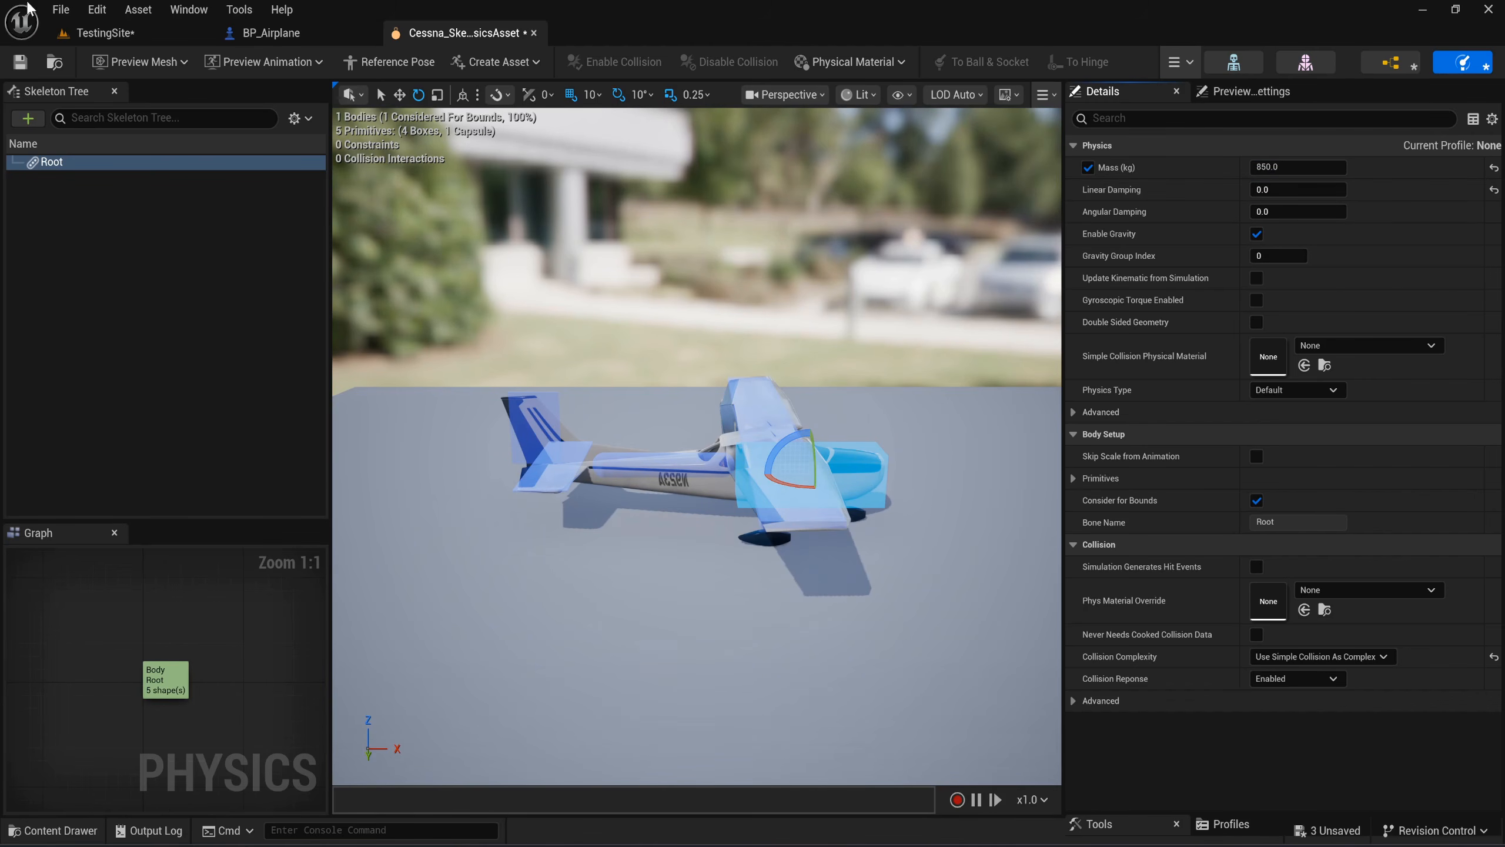
Set the Thrust of the Aircraft Physics component in BP_Airplane to 350000.
click(261, 33)
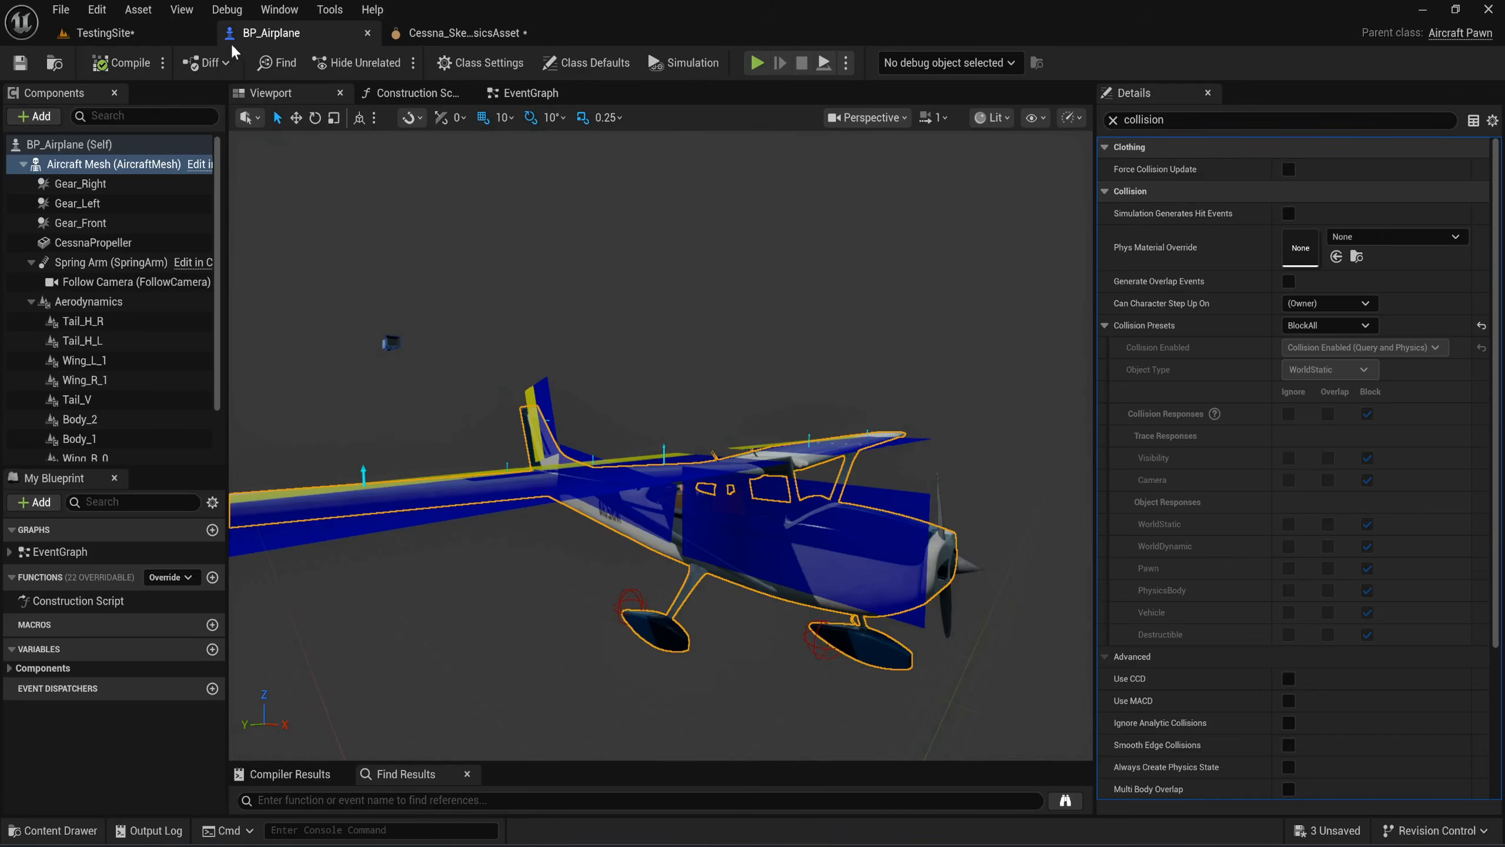
scroll(106, 398, down, 3)
click(118, 452)
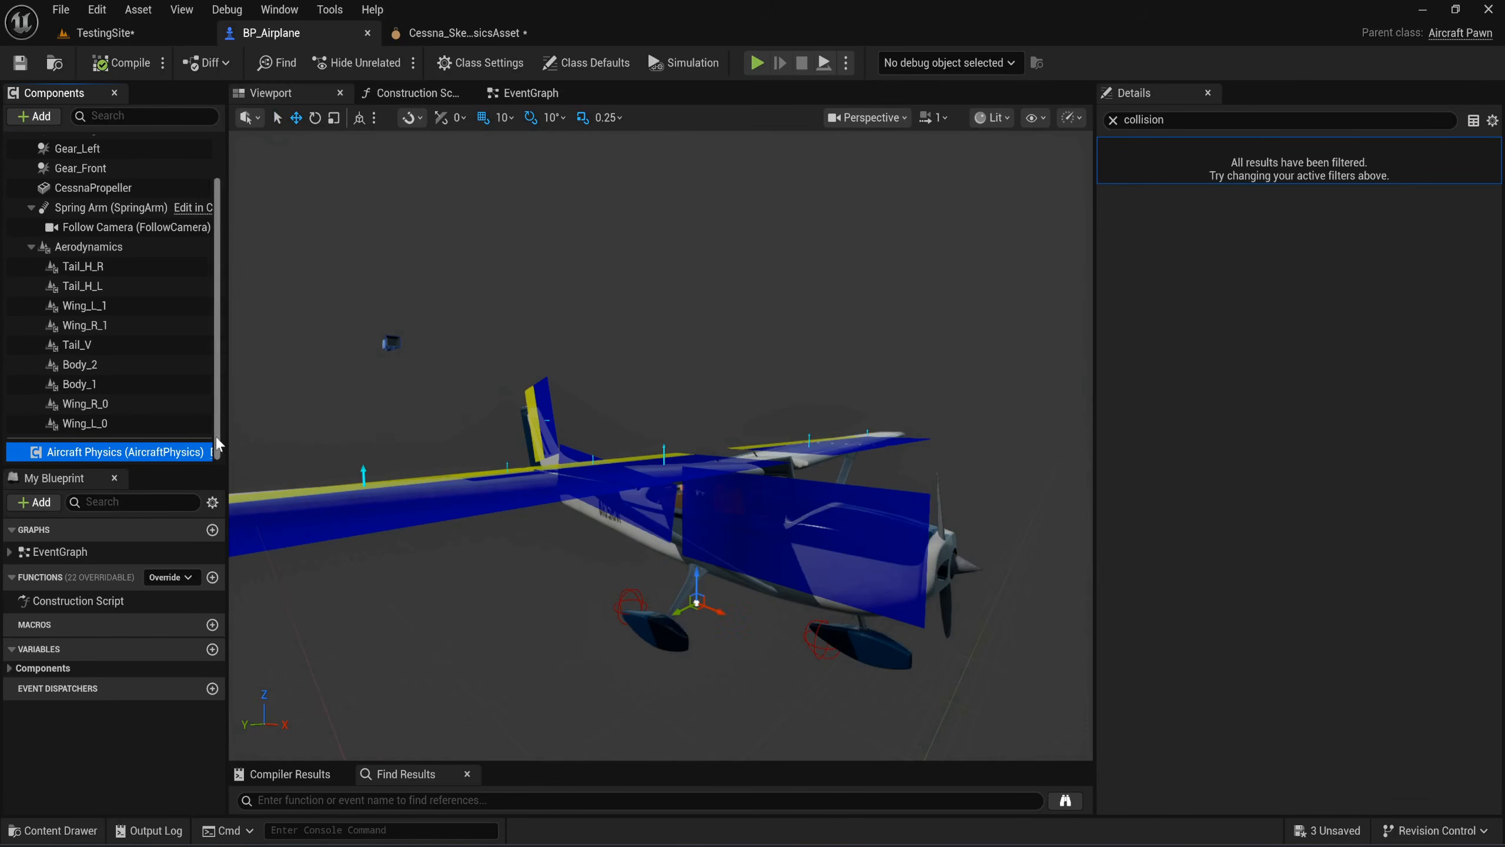
click(1115, 121)
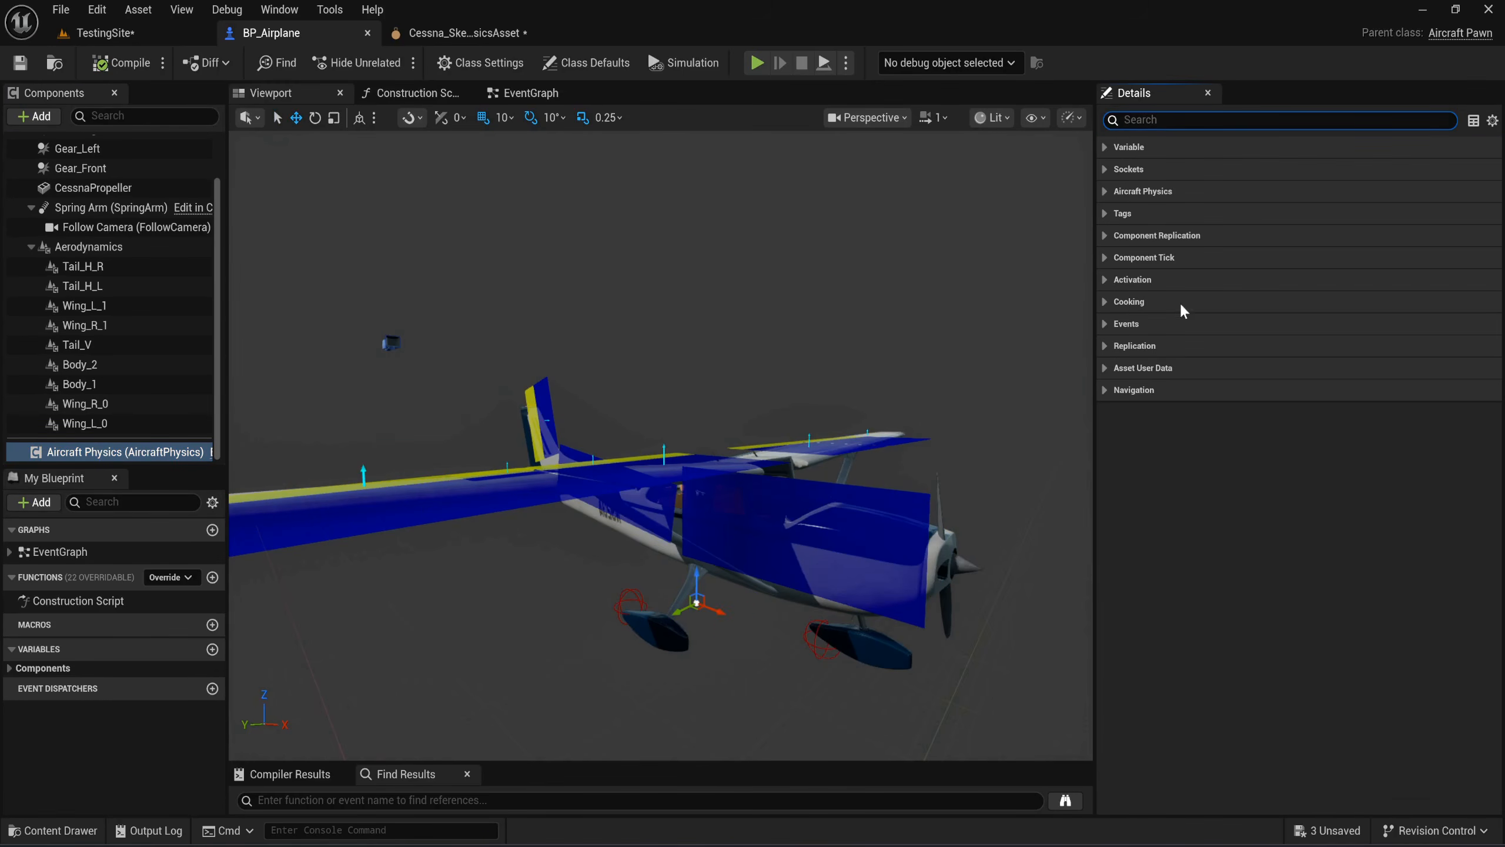
click(1105, 190)
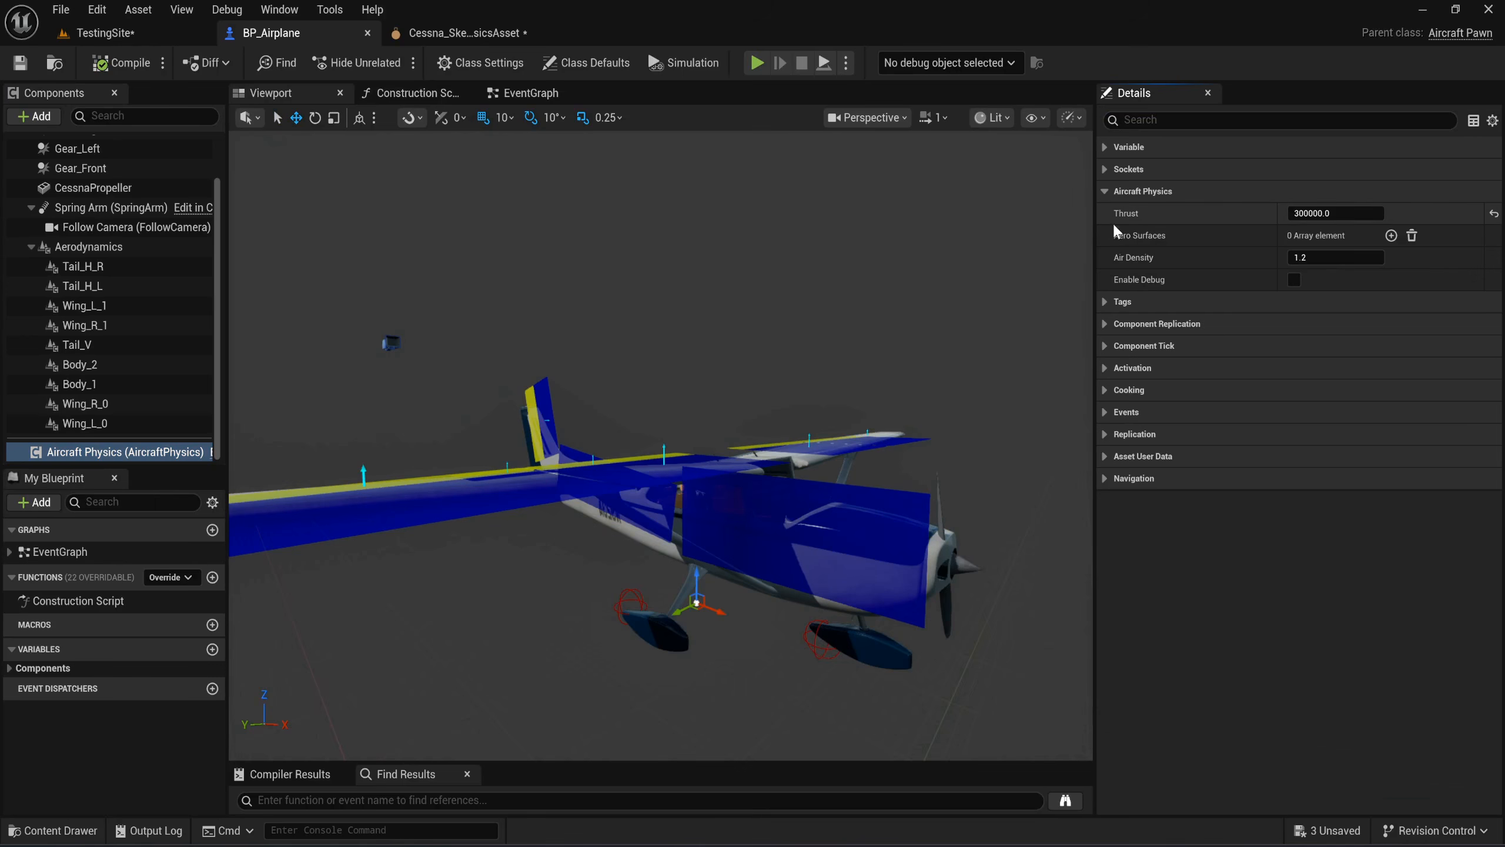
click(1302, 213)
click(1300, 212)
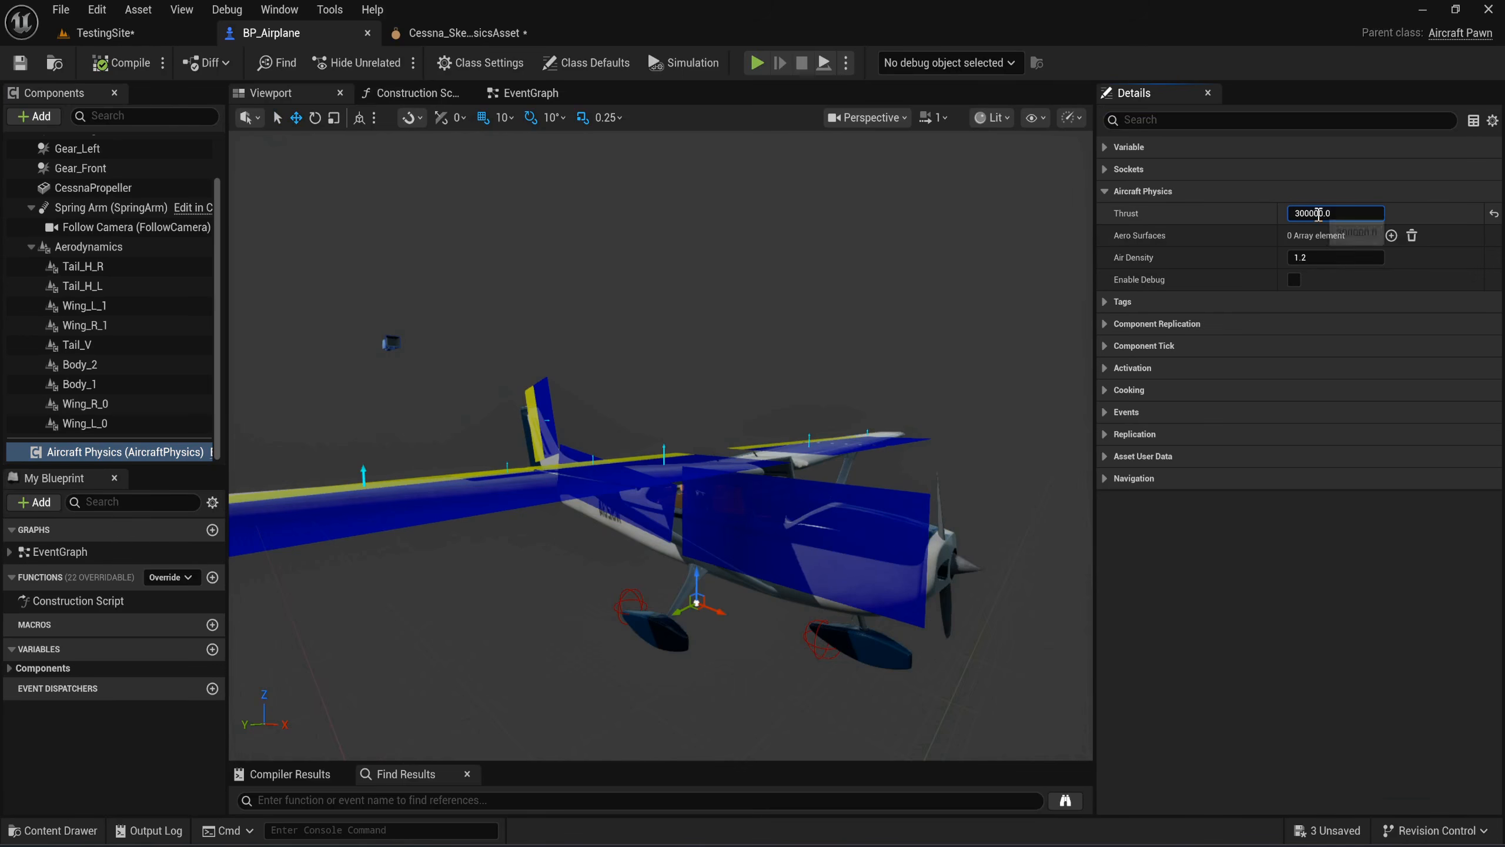
key(Delete)
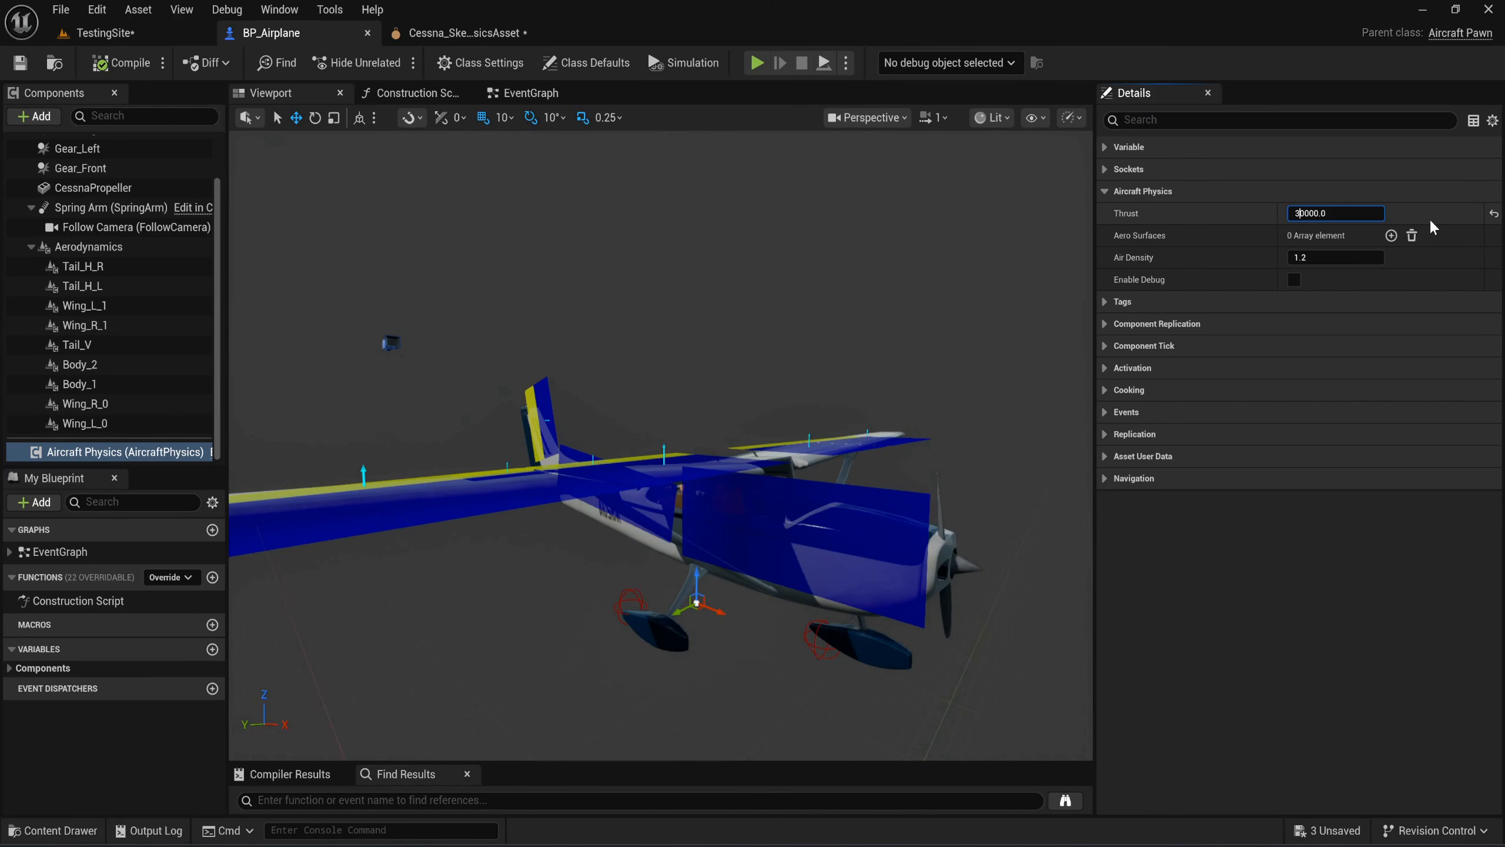
text(5)
key(Return)
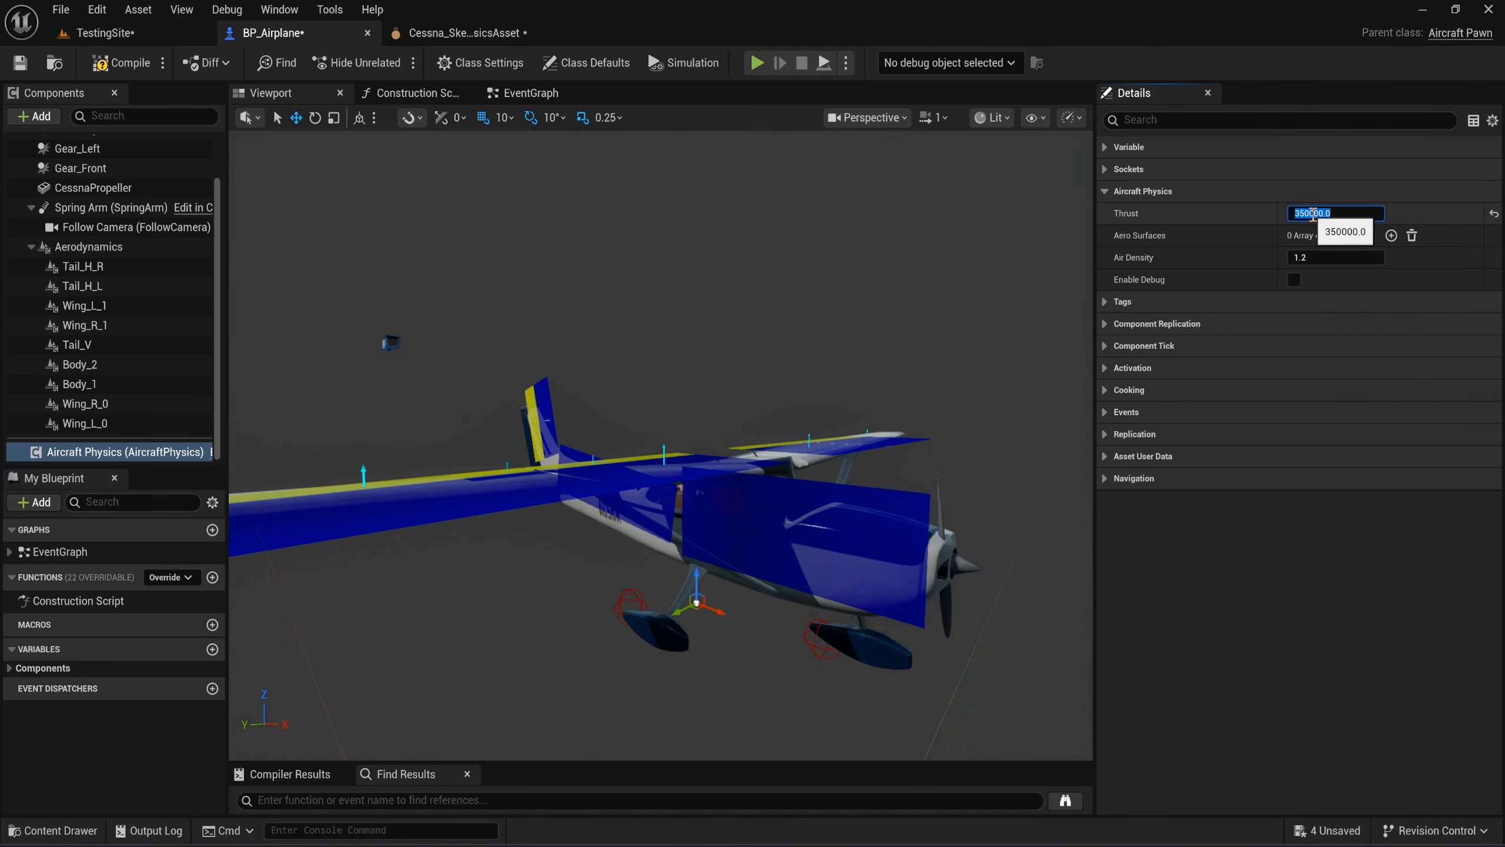
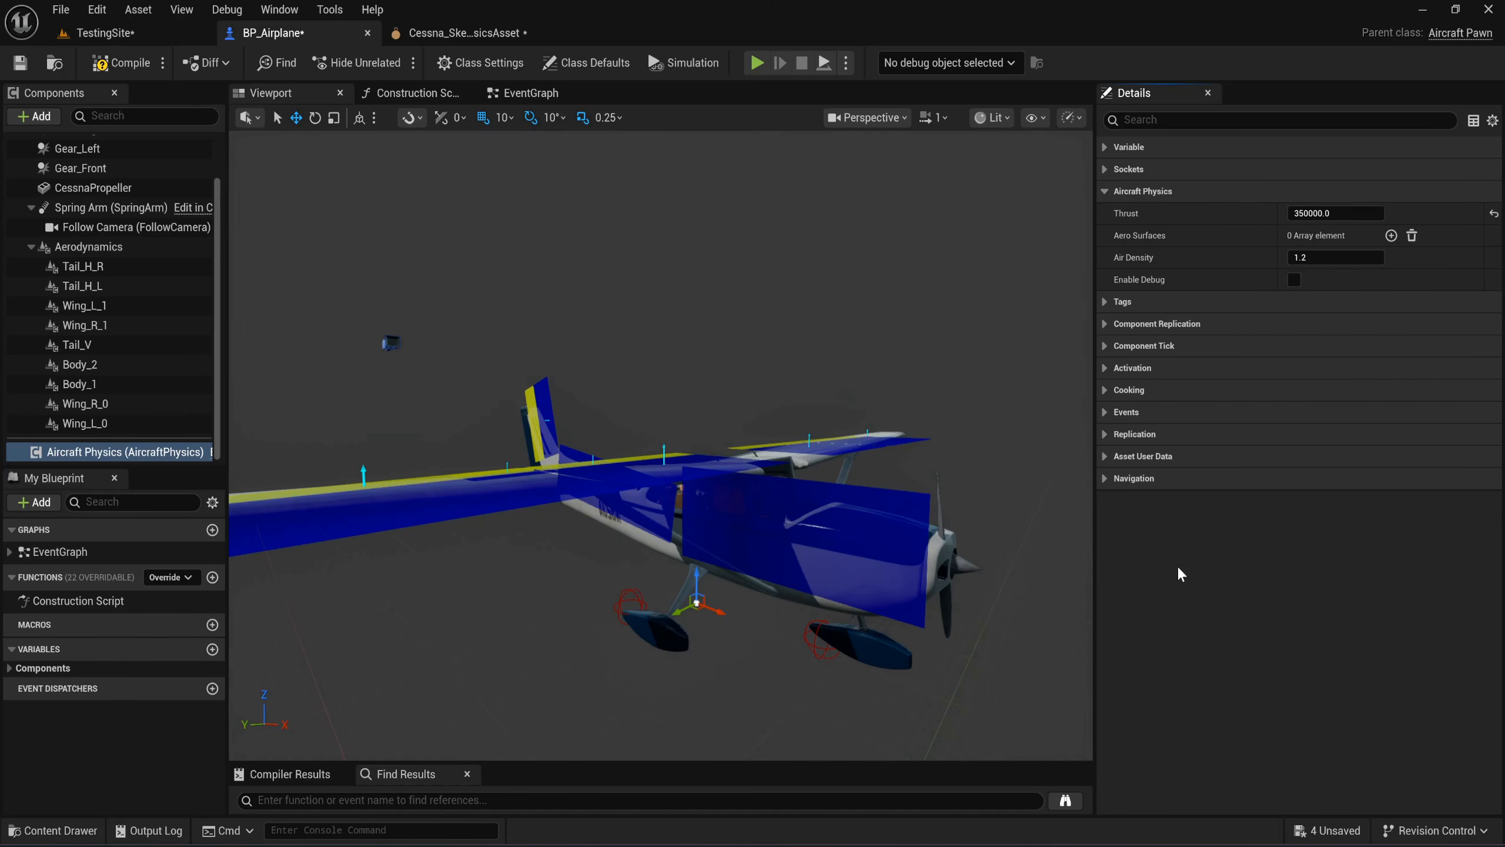
Compile and save the BP_Airplane blueprint, and return to the TestingSite level.
click(125, 63)
click(20, 62)
click(101, 33)
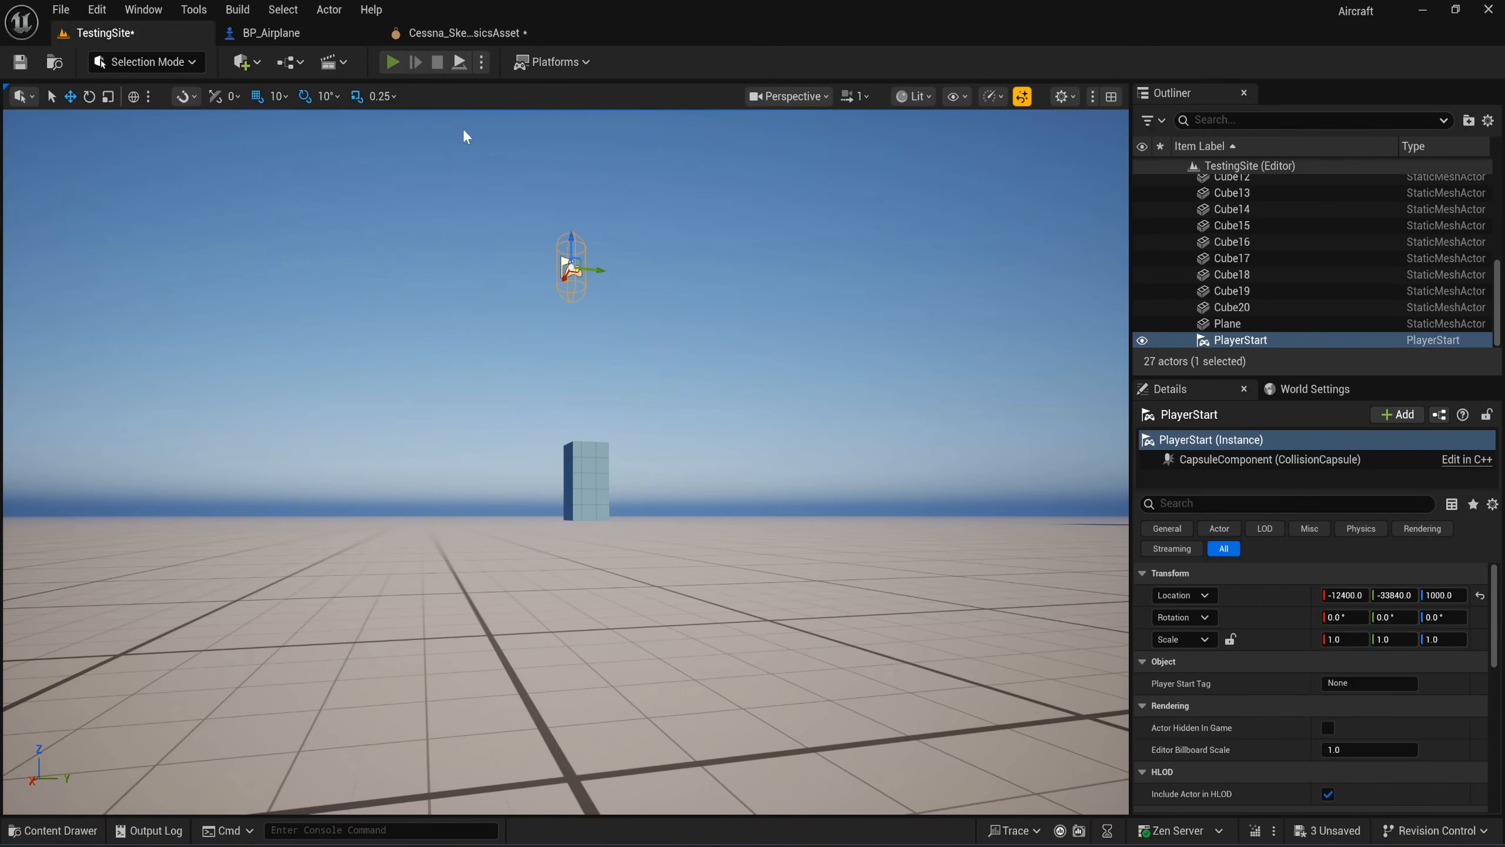
Play the level and test-fly the airplane, turning on the throttle, taking off and banking it with pitch and roll.
key(alt+p)
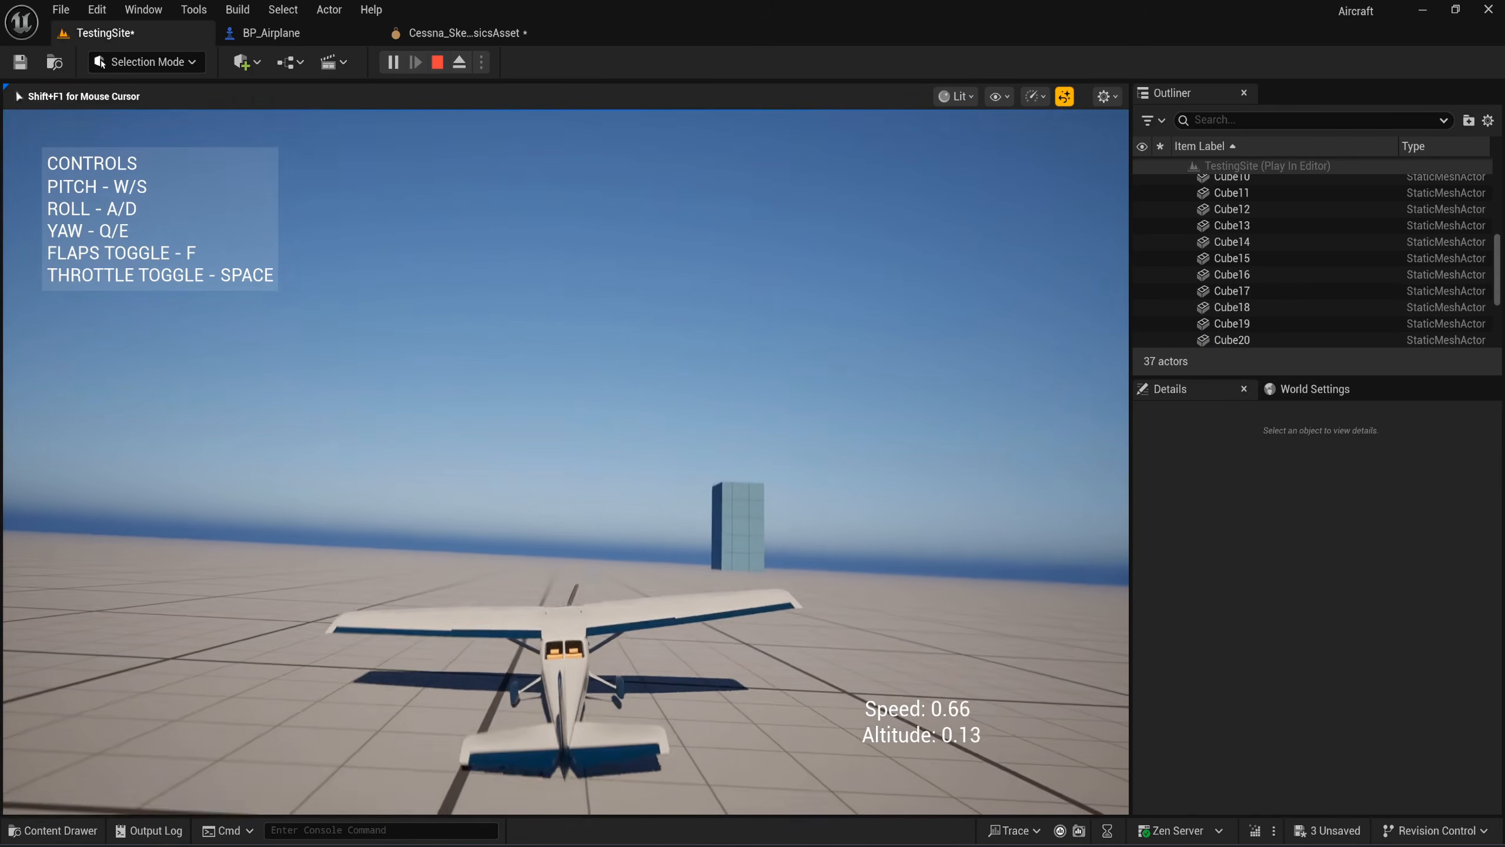
key(space)
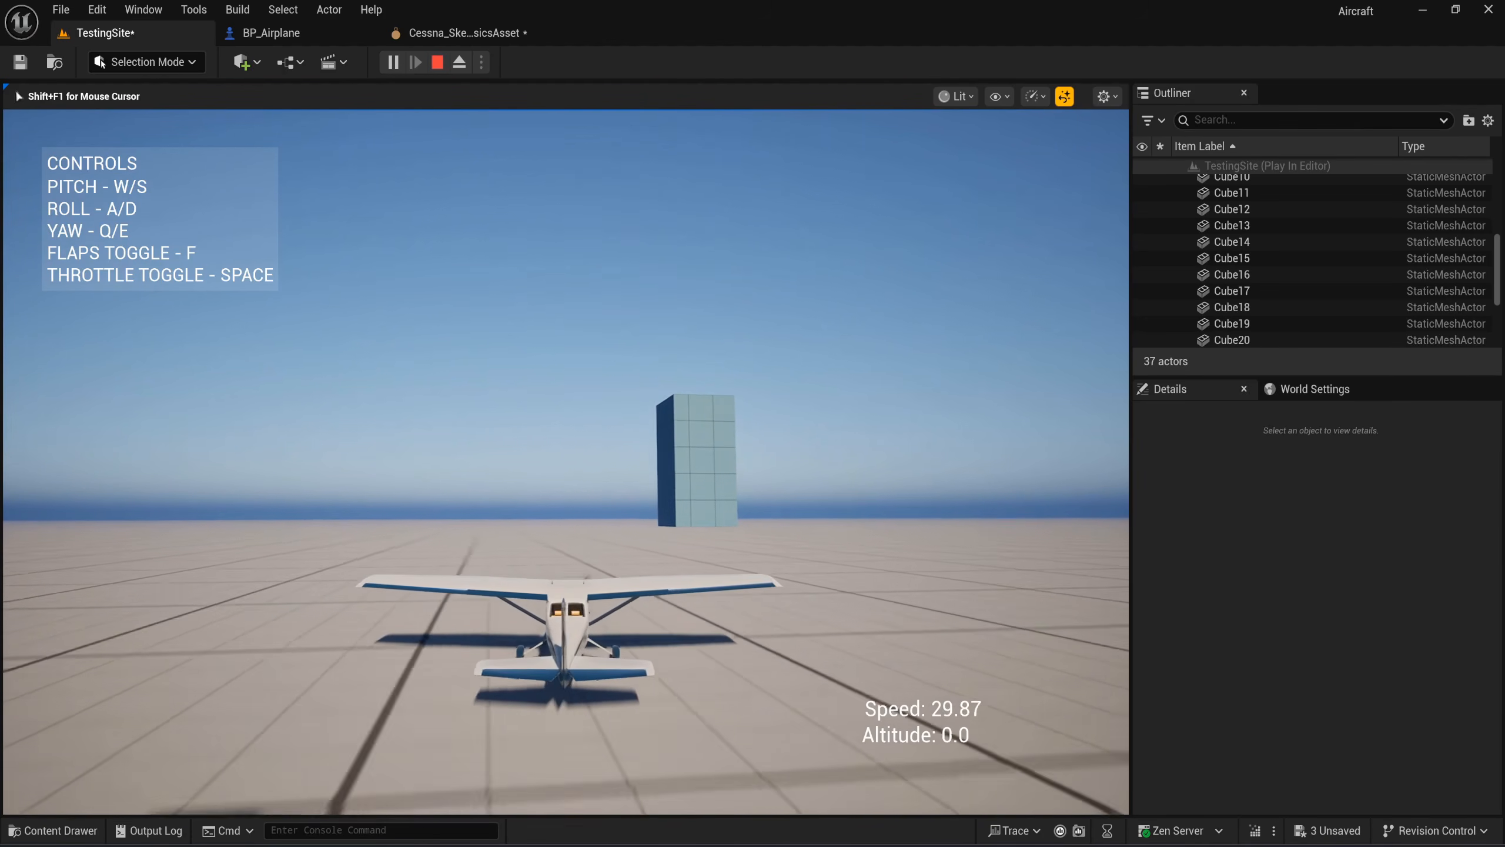
key(d)
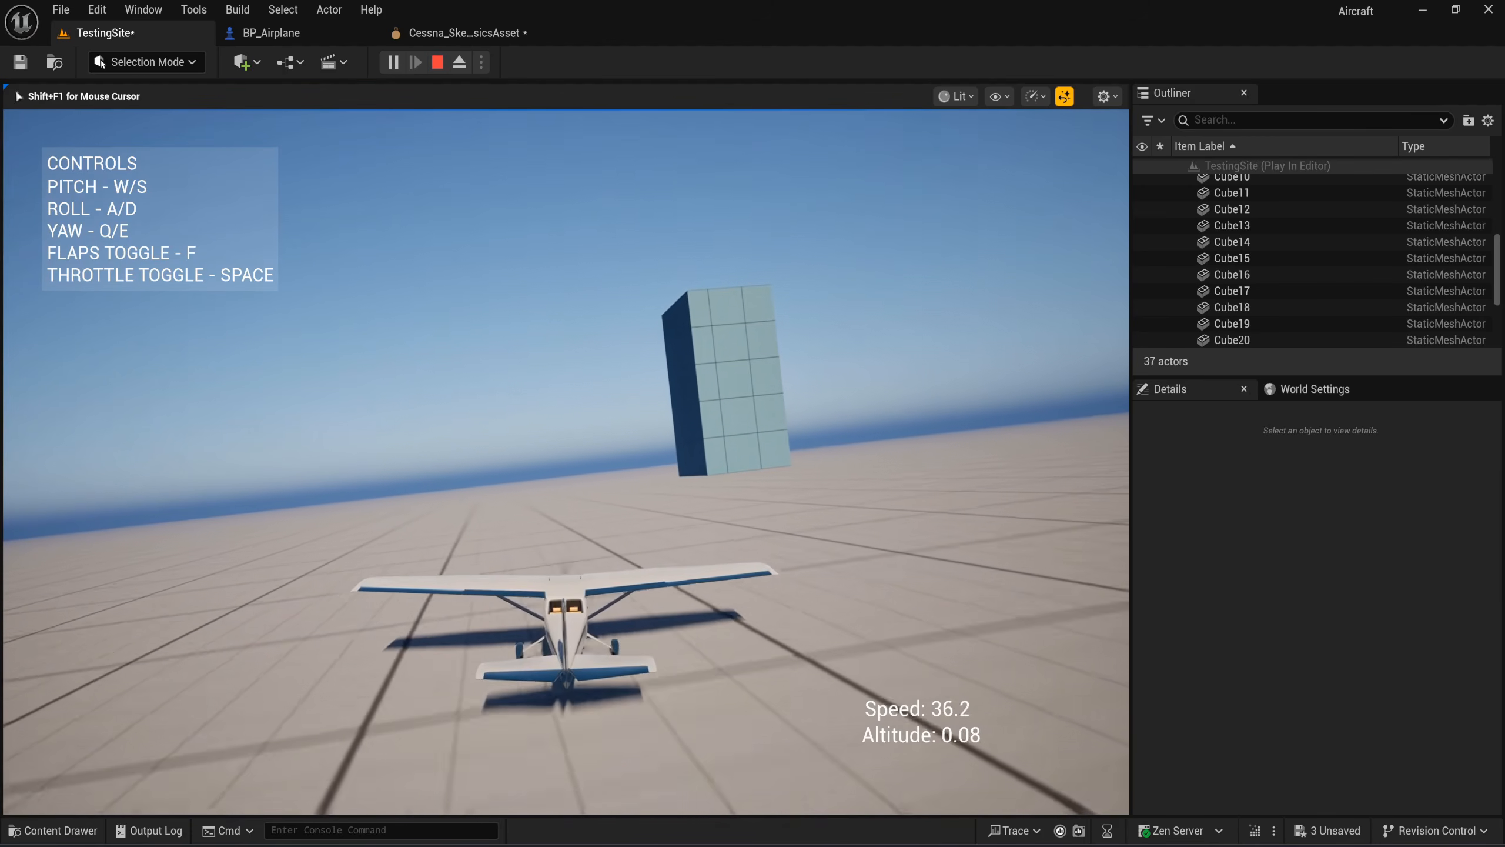
key(s)
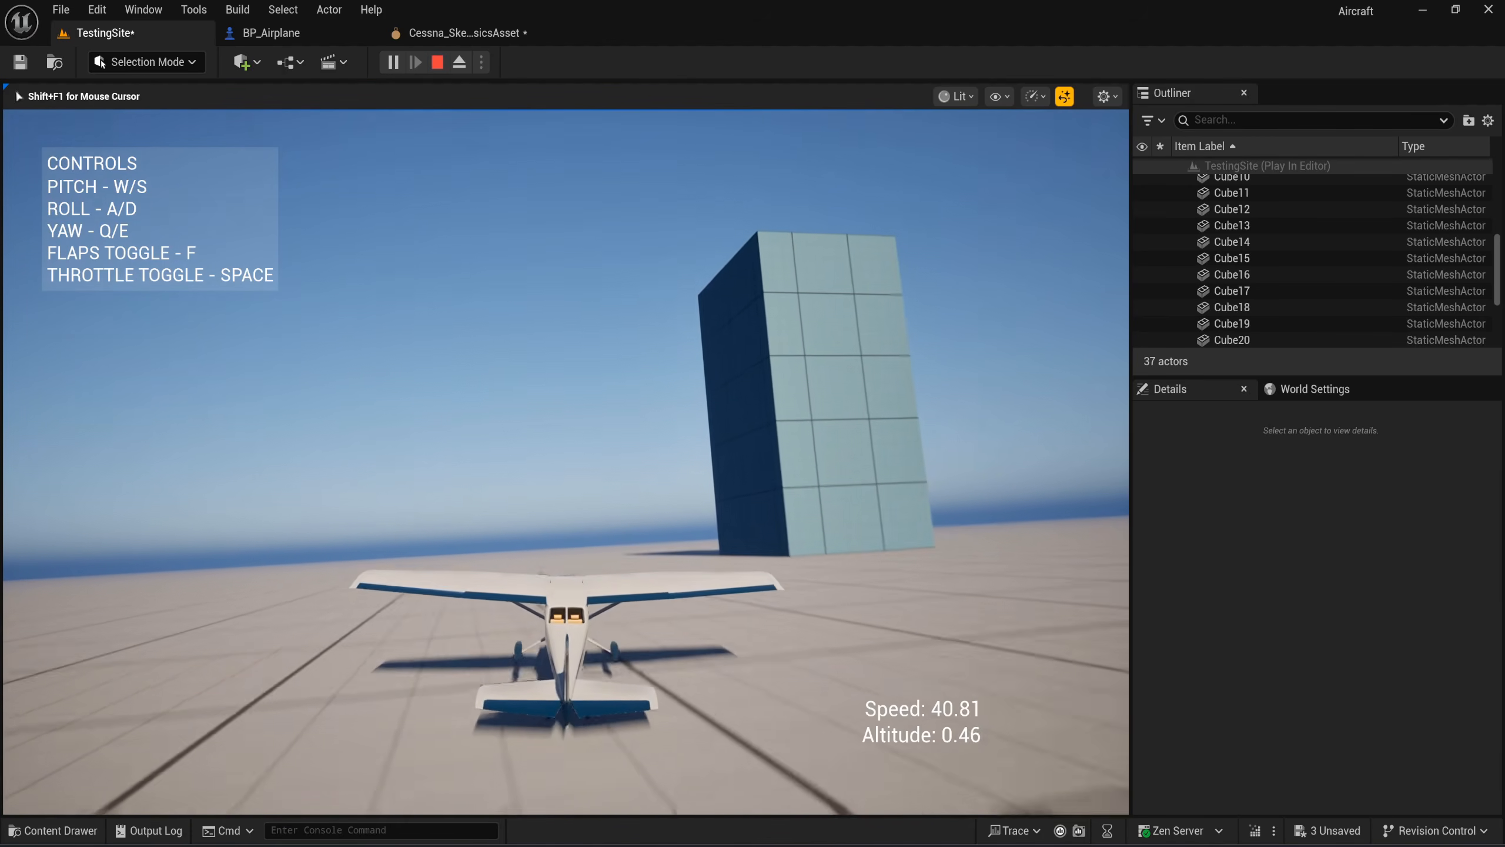
key(w)
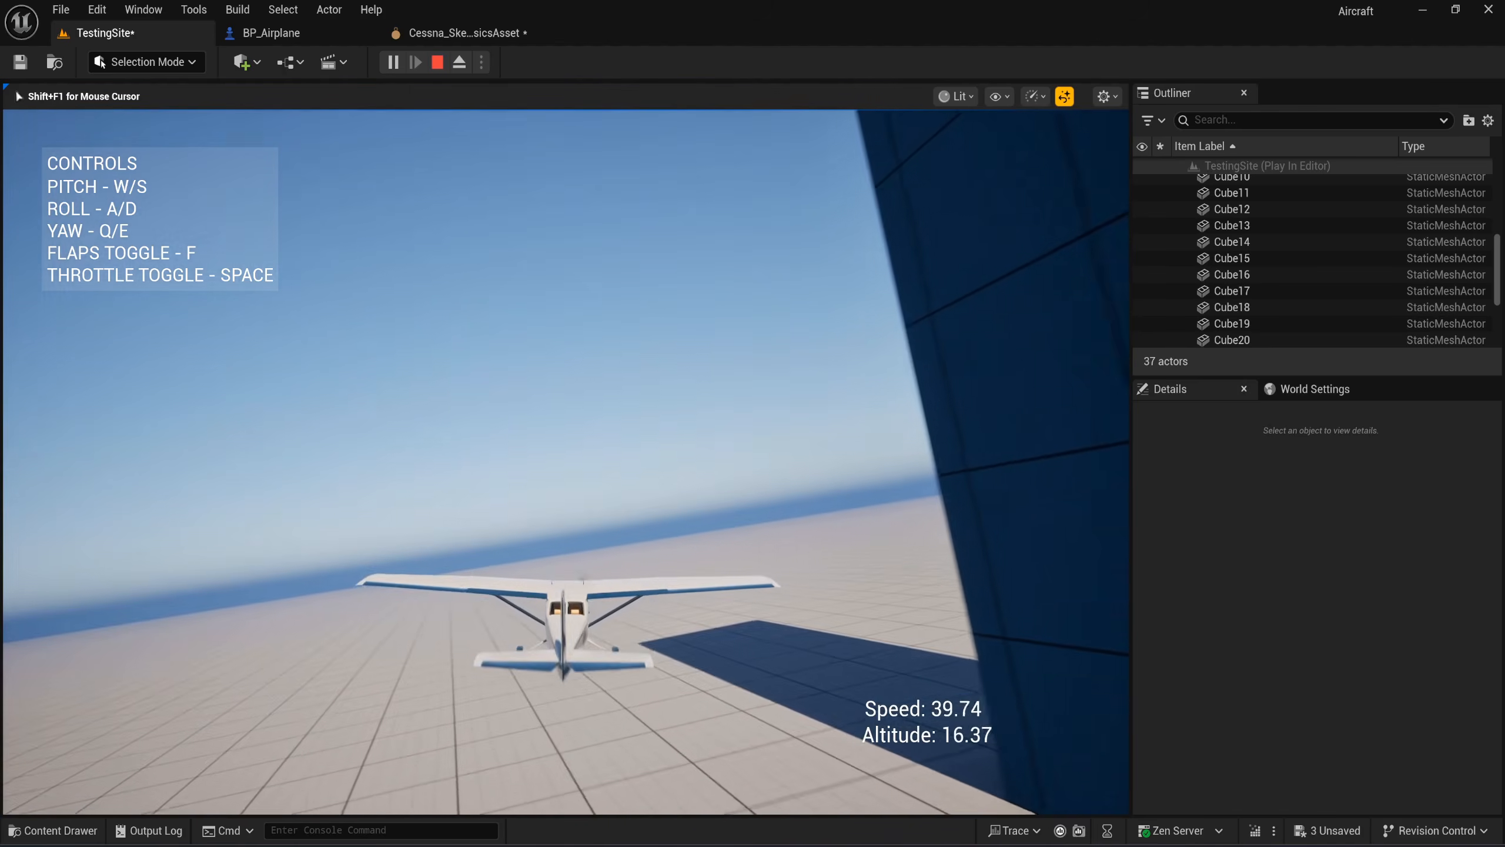
key(s)
key(d)
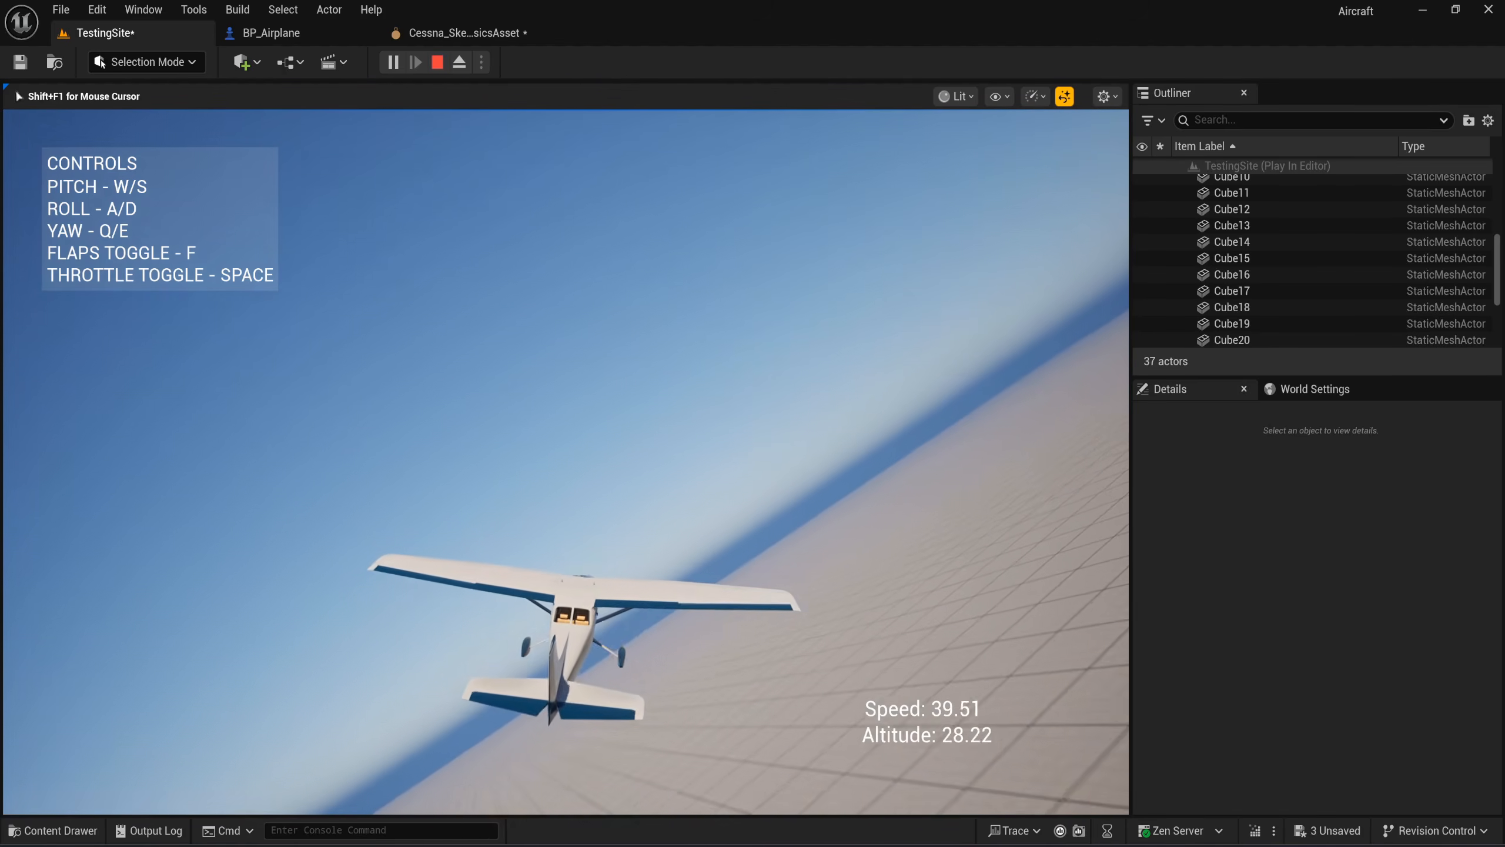
key(d)
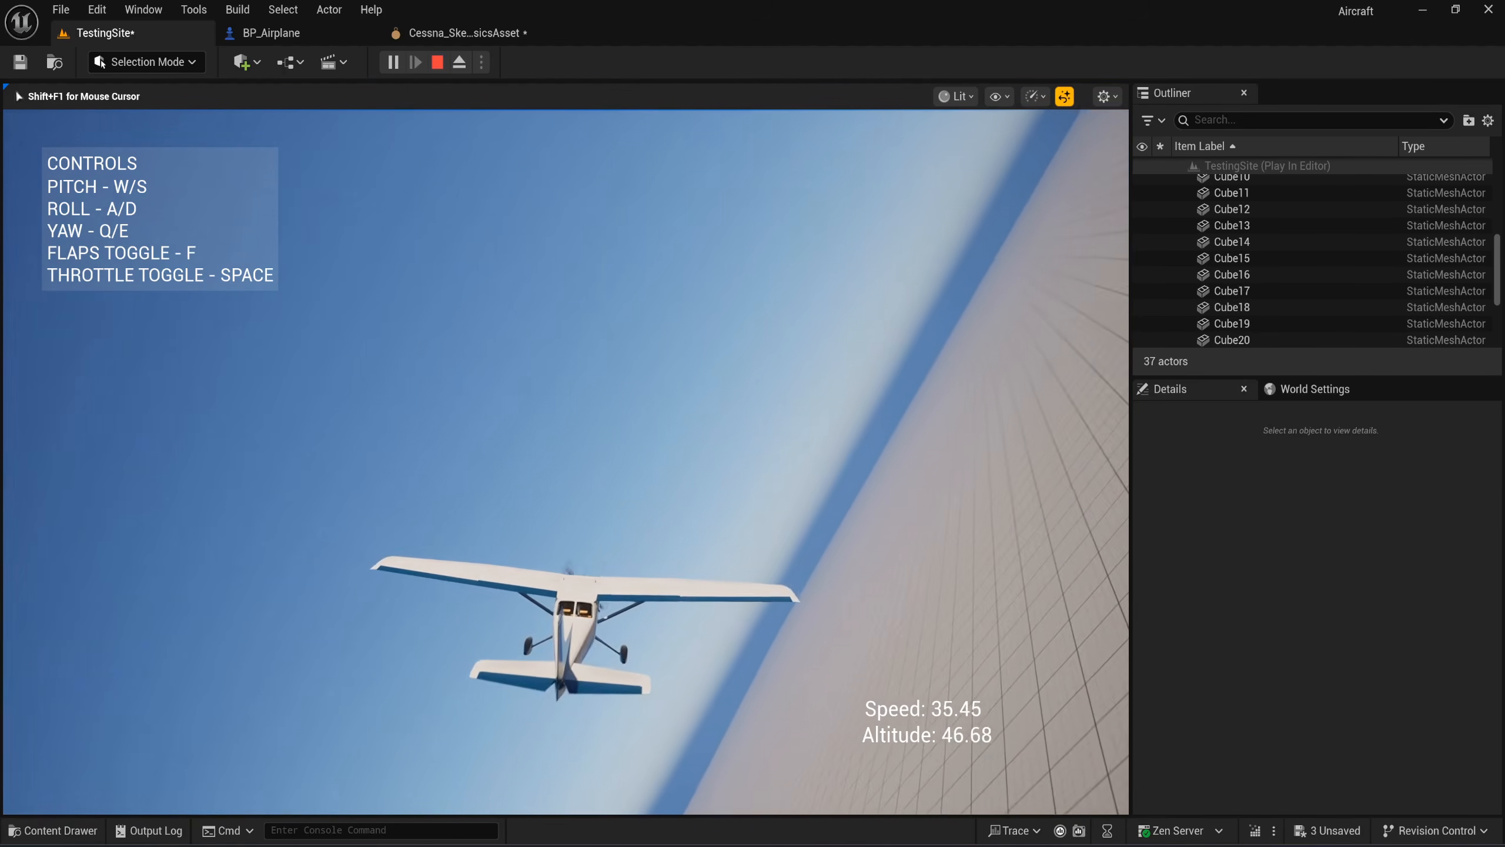
key(s)
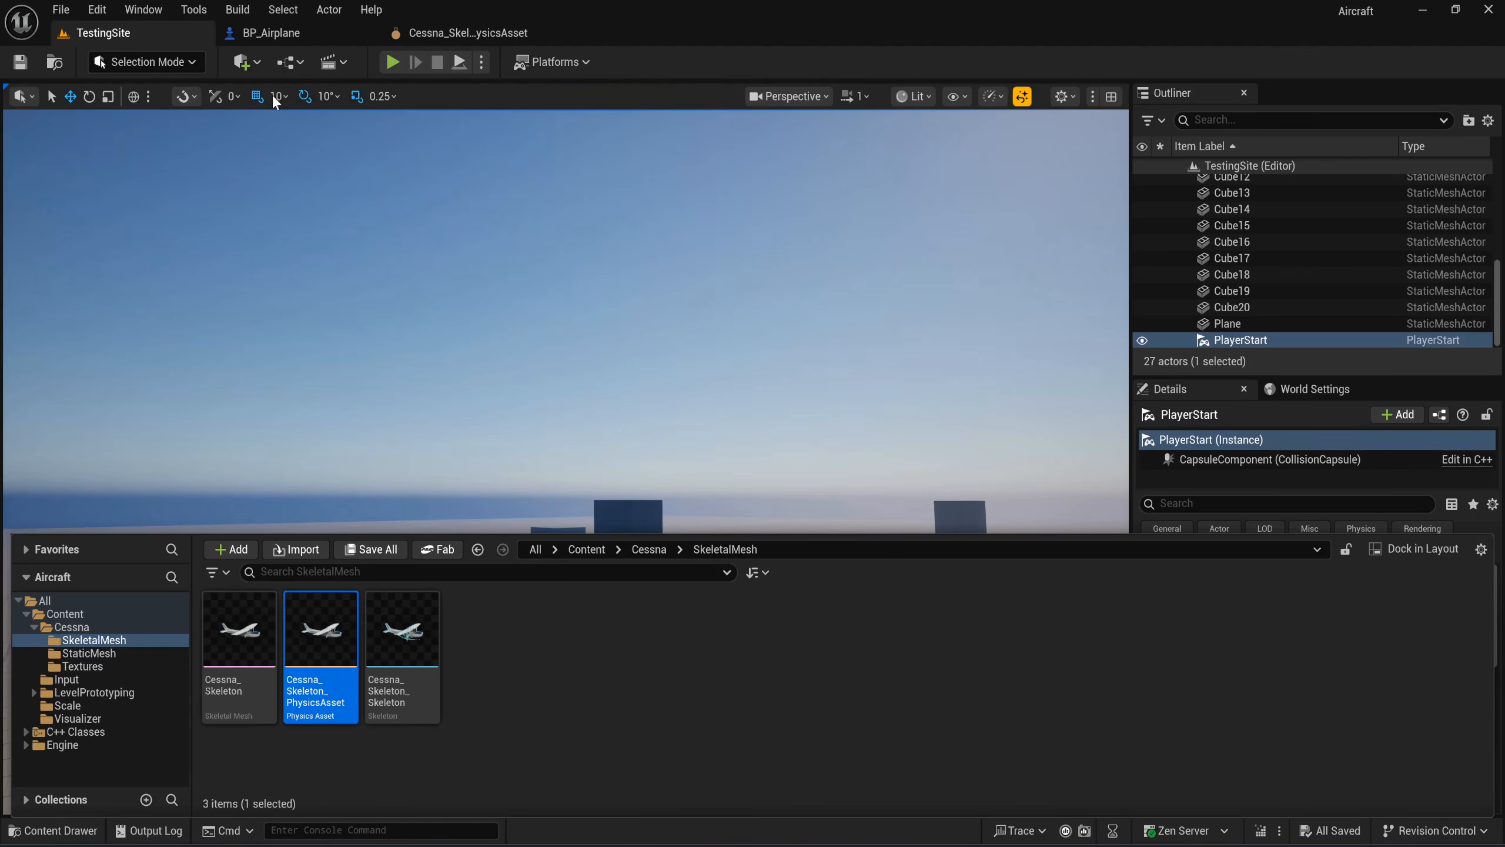
In the BP_Airplane EventGraph, move all nodes beneath the Event BeginPlay chain further down to free space.
click(282, 37)
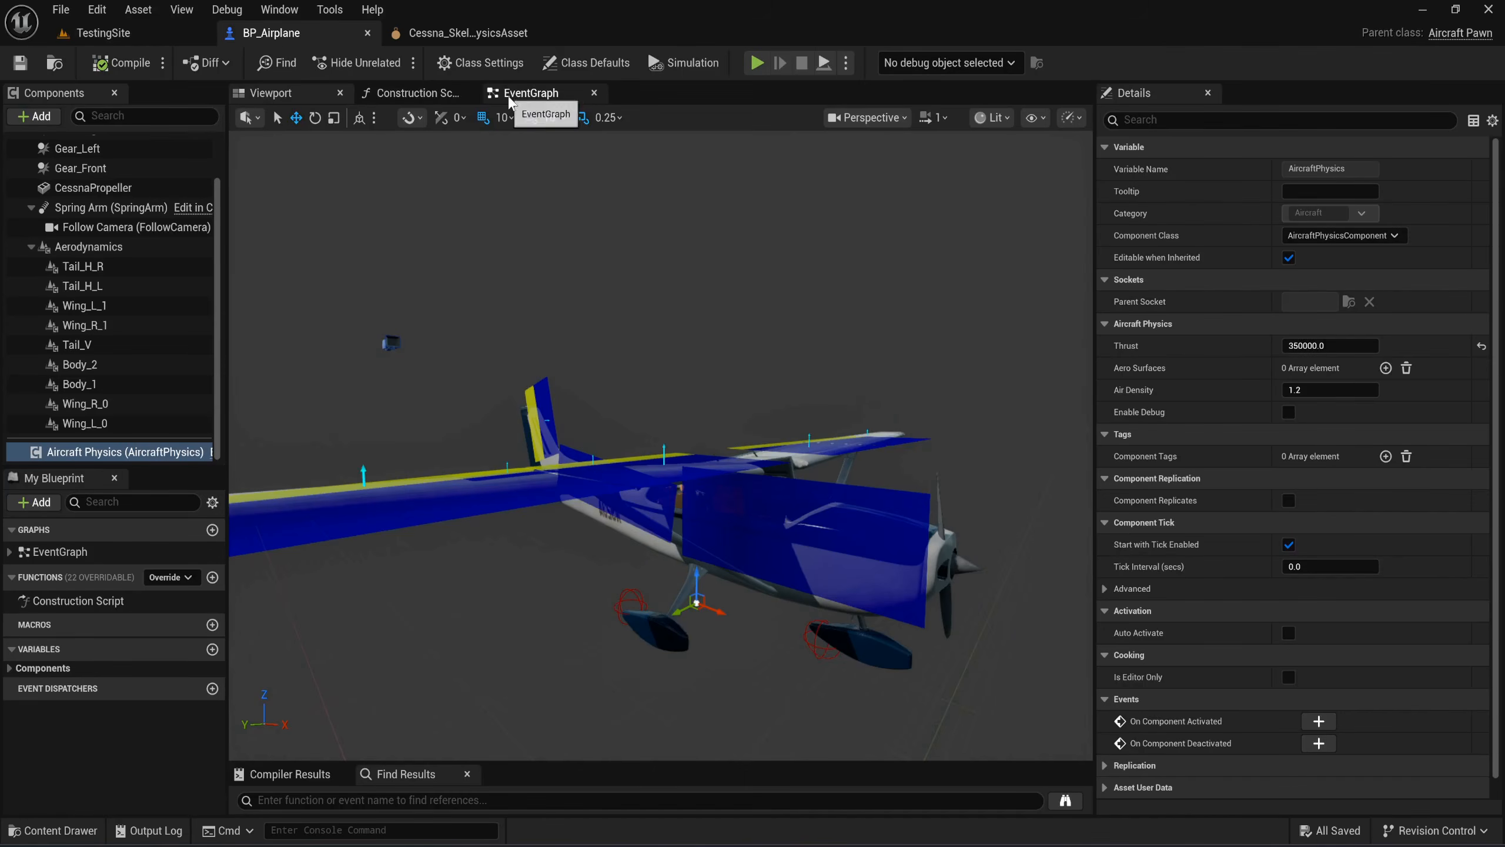
click(530, 93)
scroll(633, 352, up, 3)
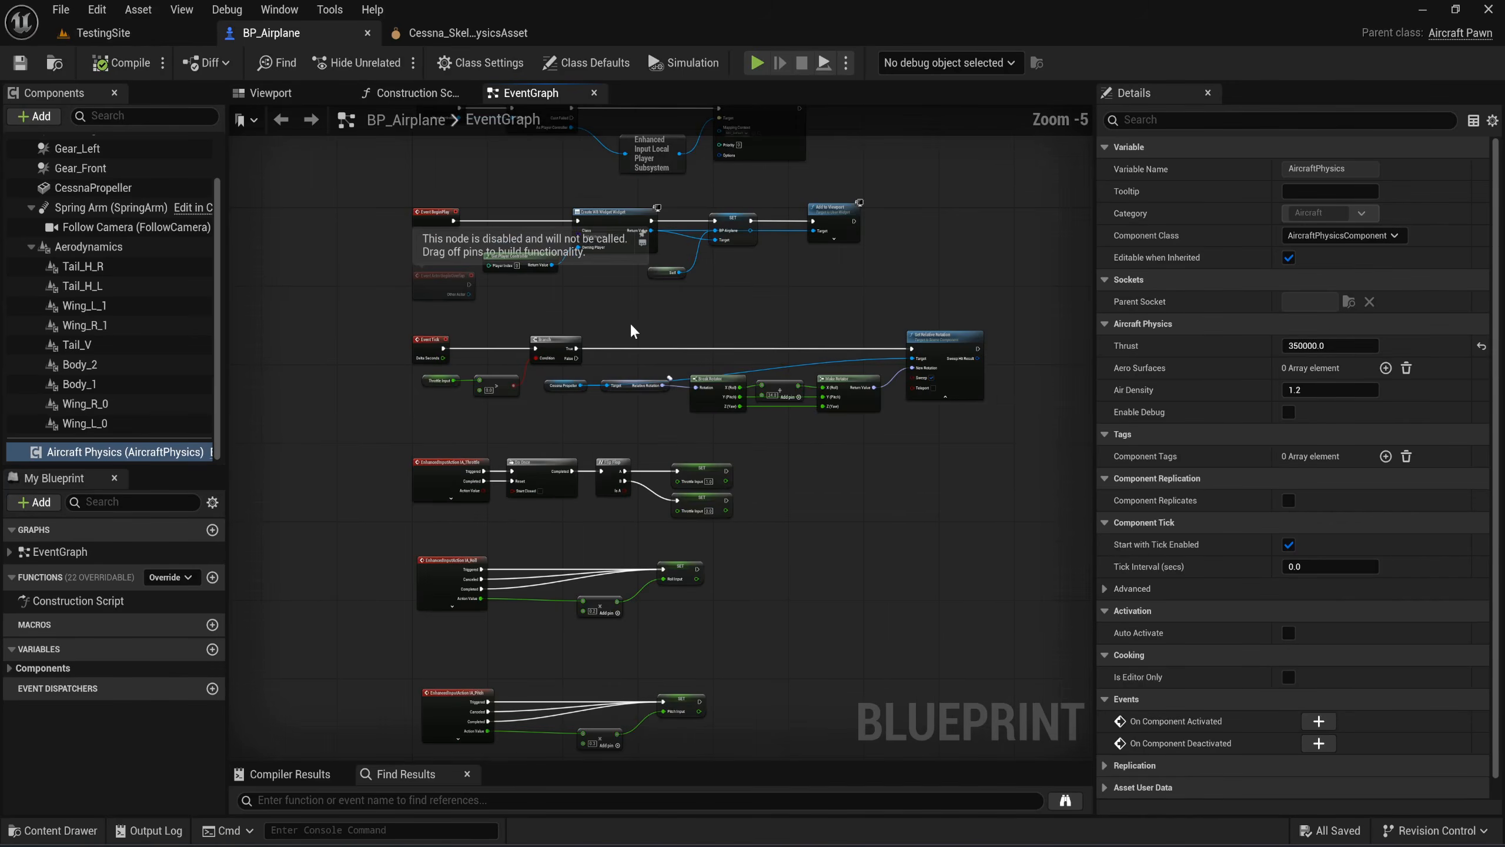
click(356, 234)
drag(347, 292, 661, 535)
click(876, 534)
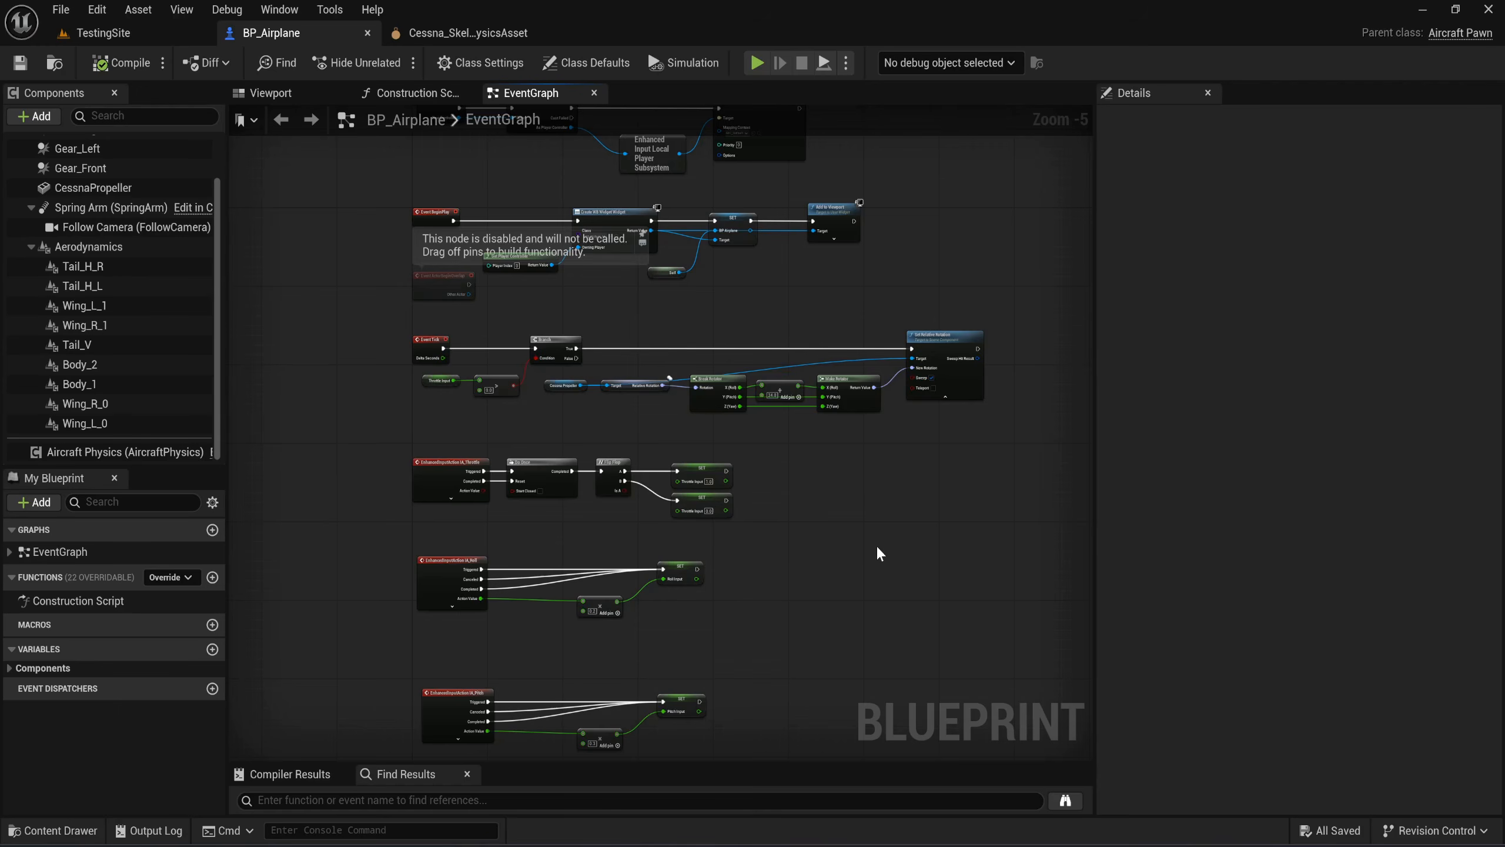
scroll(873, 536, down, 1)
right_drag(872, 534, 818, 363)
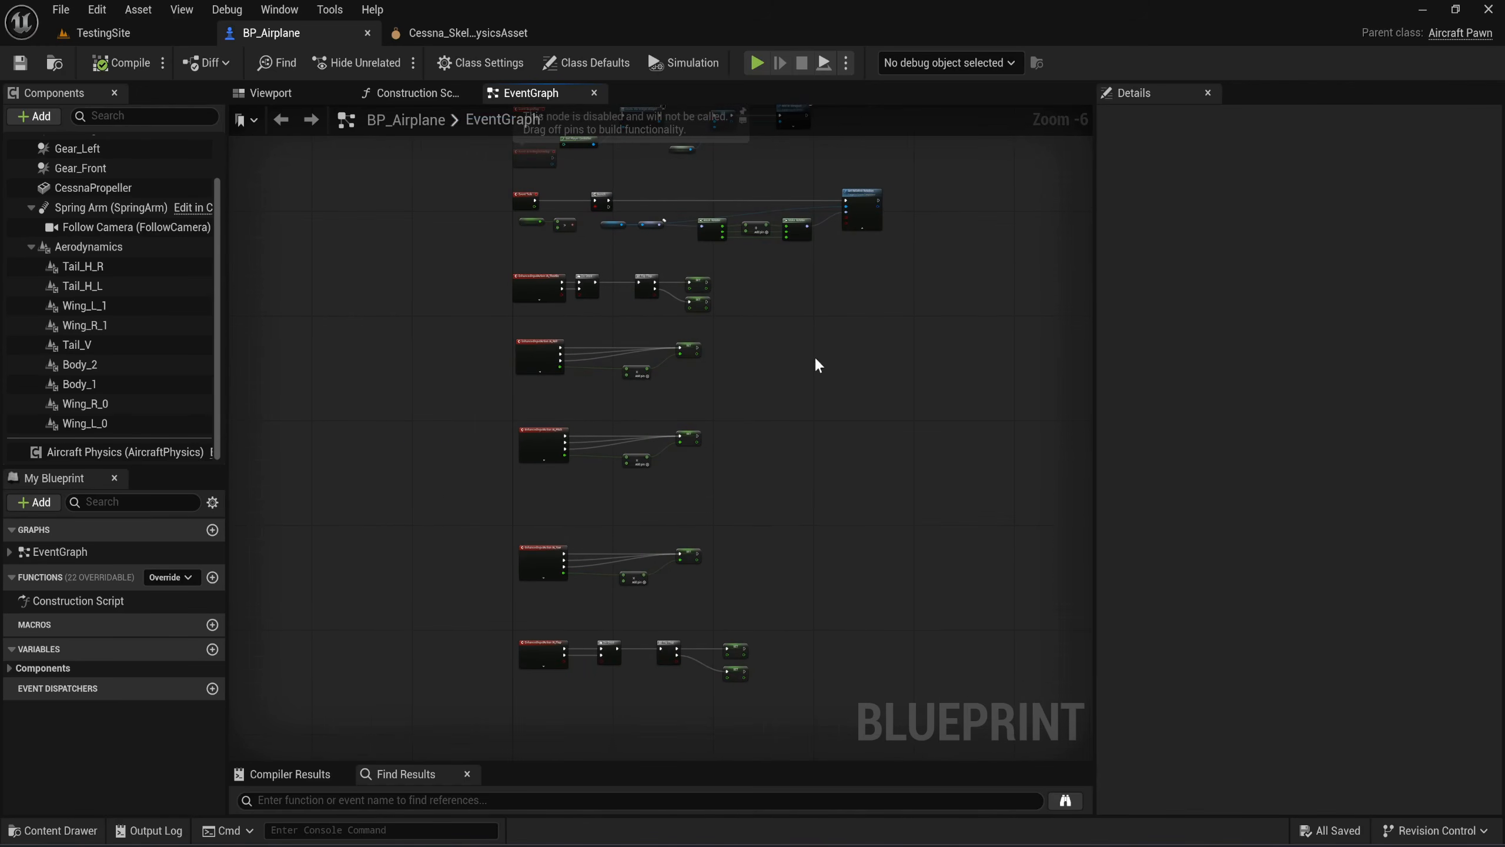
drag(962, 679, 437, 164)
drag(537, 159, 526, 285)
right_drag(752, 208, 773, 343)
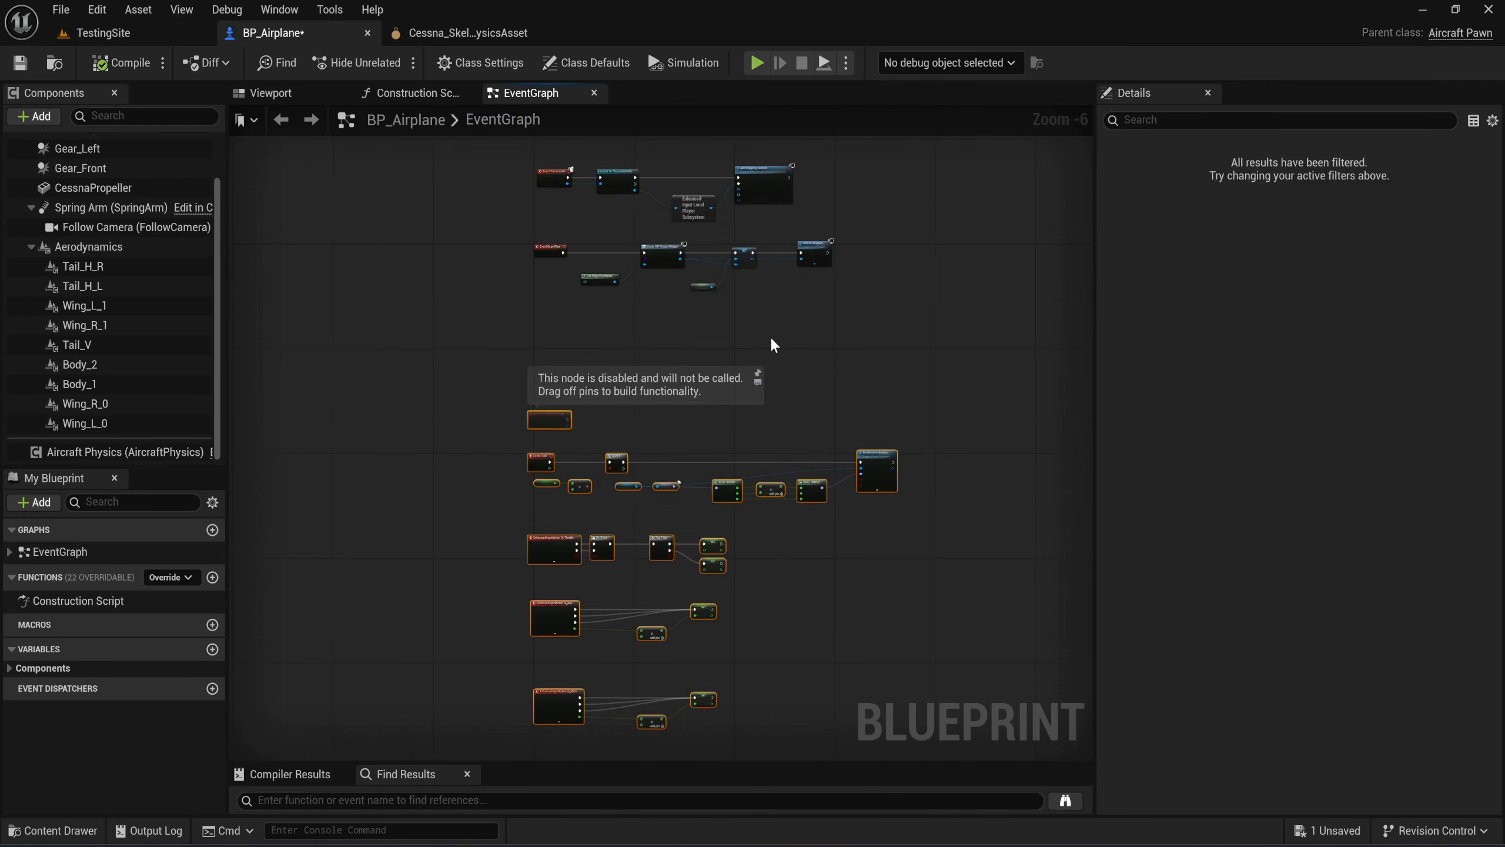
Shift the widget creation nodes away from Event BeginPlay and insert a Sequence node between them.
scroll(668, 220, up, 4)
scroll(928, 431, down, 2)
drag(919, 489, 498, 346)
drag(605, 347, 739, 347)
scroll(332, 359, up, 3)
drag(435, 366, 539, 341)
text(seq)
key(Return)
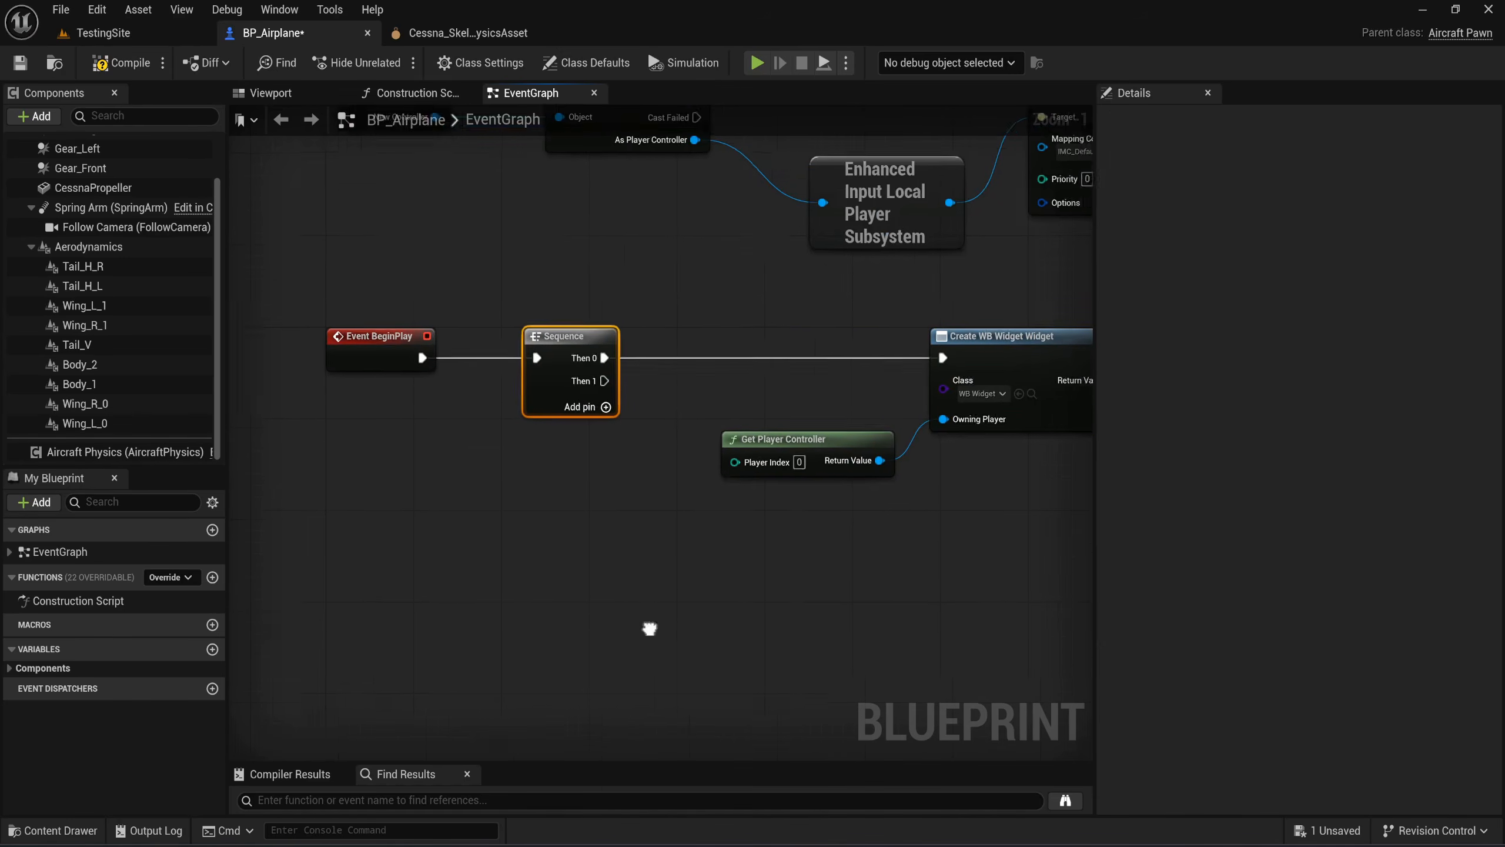
Add a Get Actor Location node in the free space below the Sequence node.
right_drag(648, 625, 524, 514)
scroll(616, 456, up, 1)
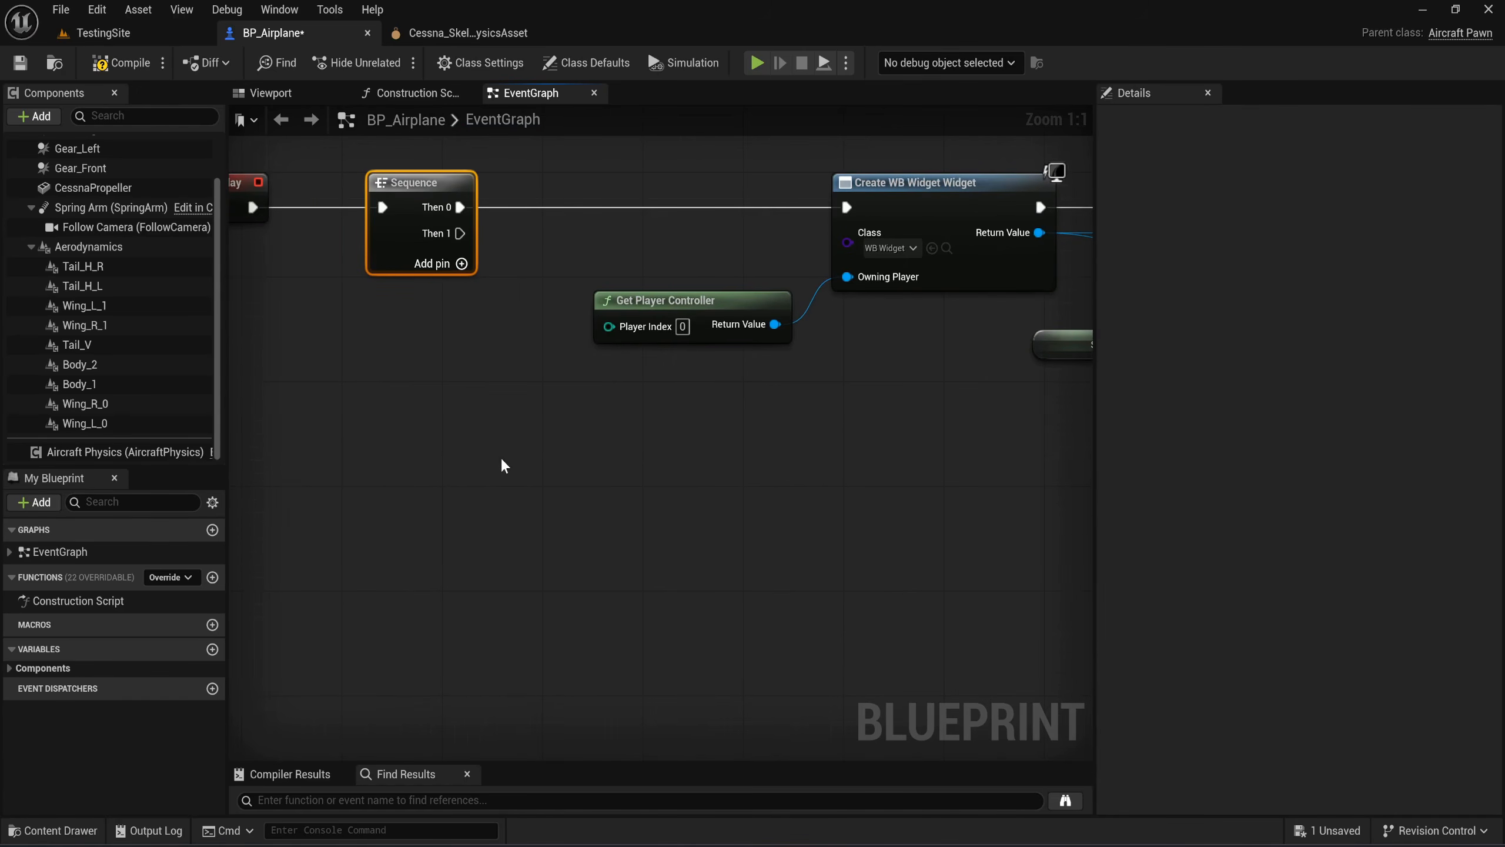
right_click(468, 489)
text(get a)
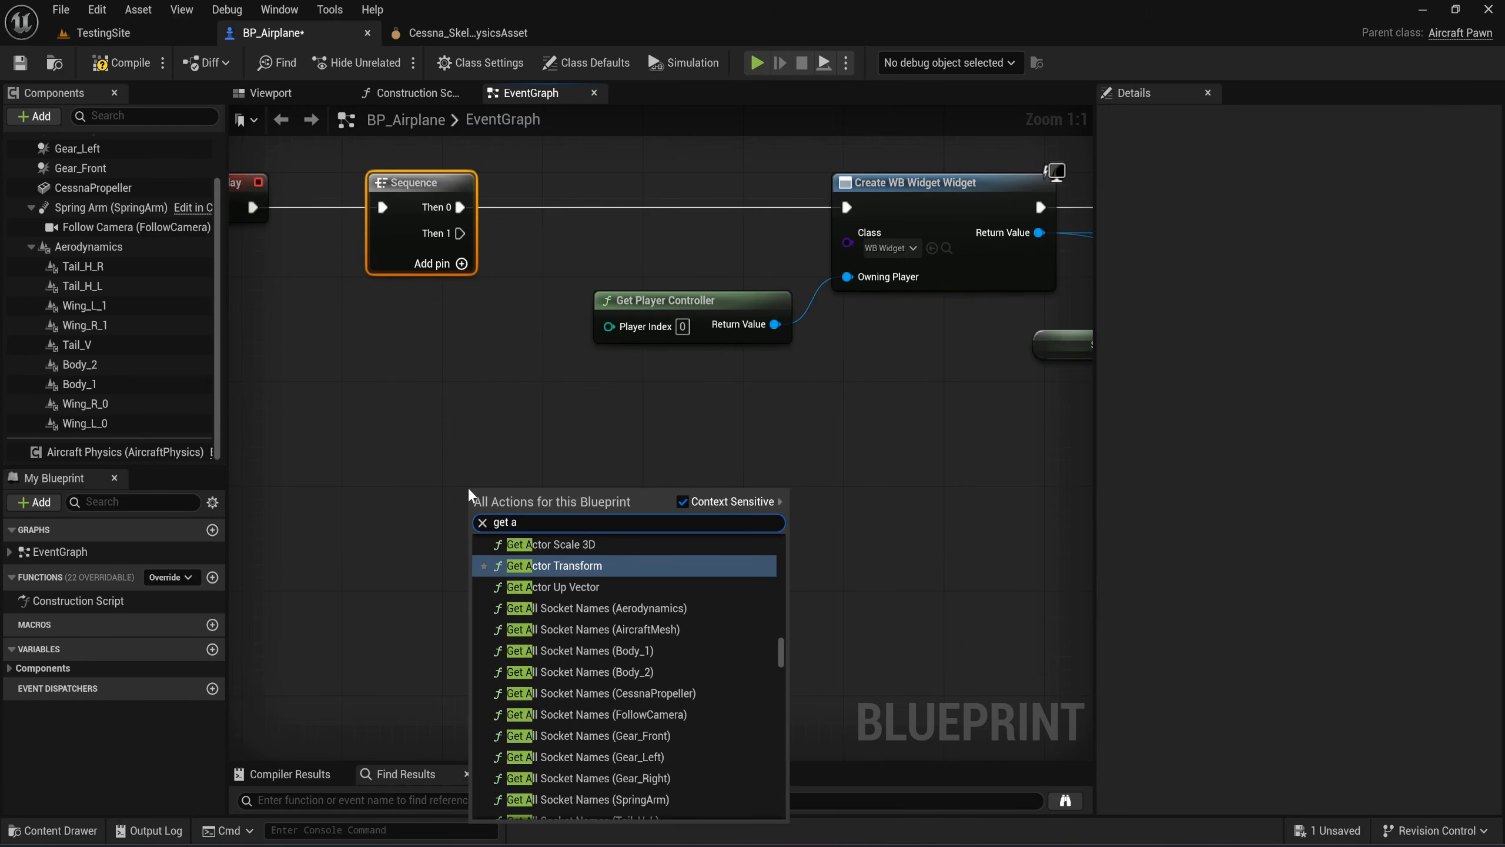
text(ctor loca)
key(Return)
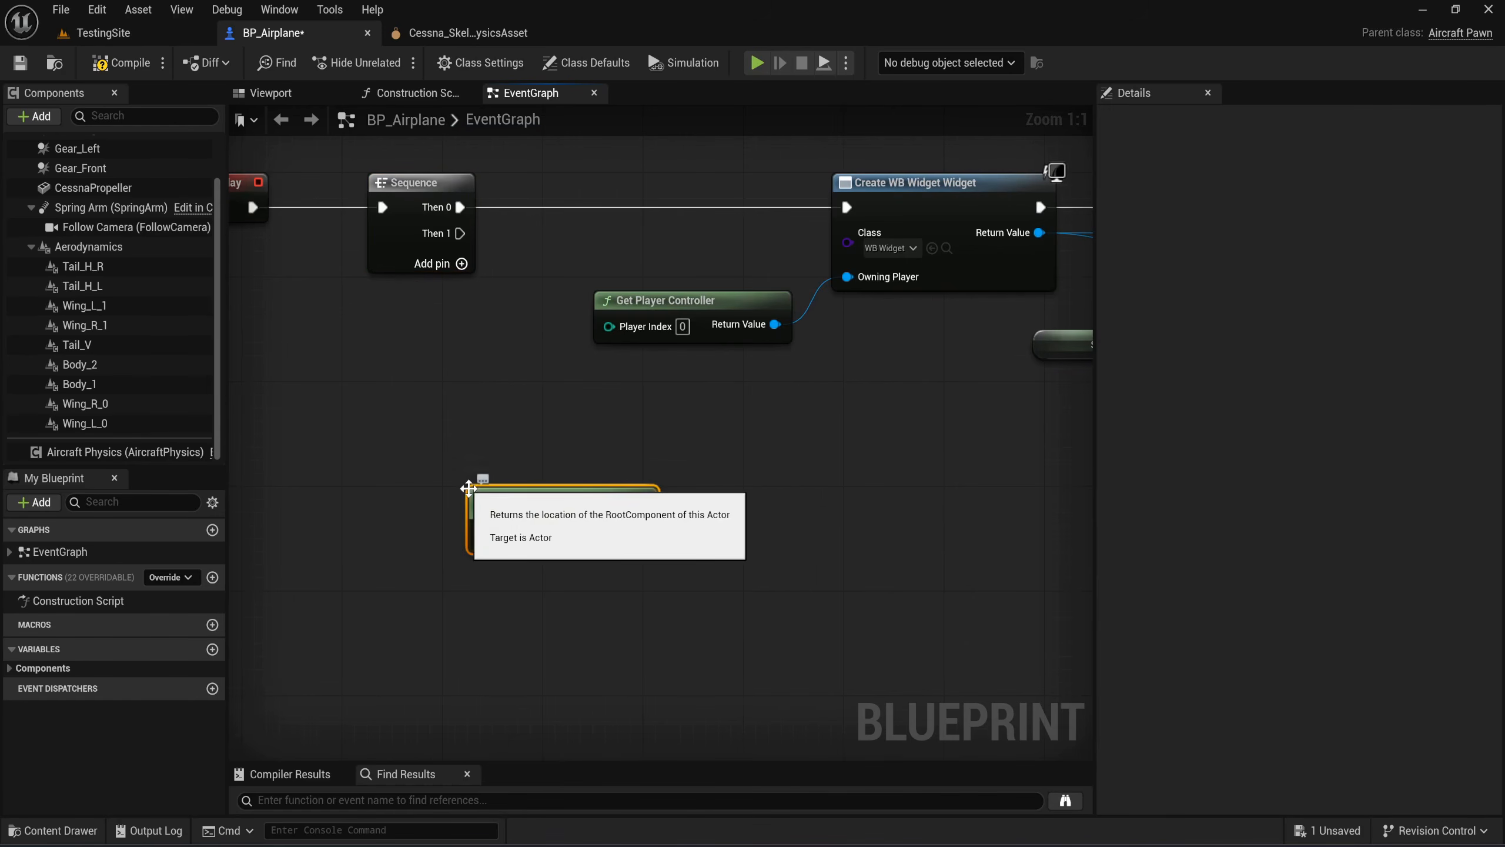
Add a Line Trace By Channel node beside Get Actor Location and run it from the Sequence's Then 1 output.
right_drag(674, 504, 584, 474)
right_click(721, 506)
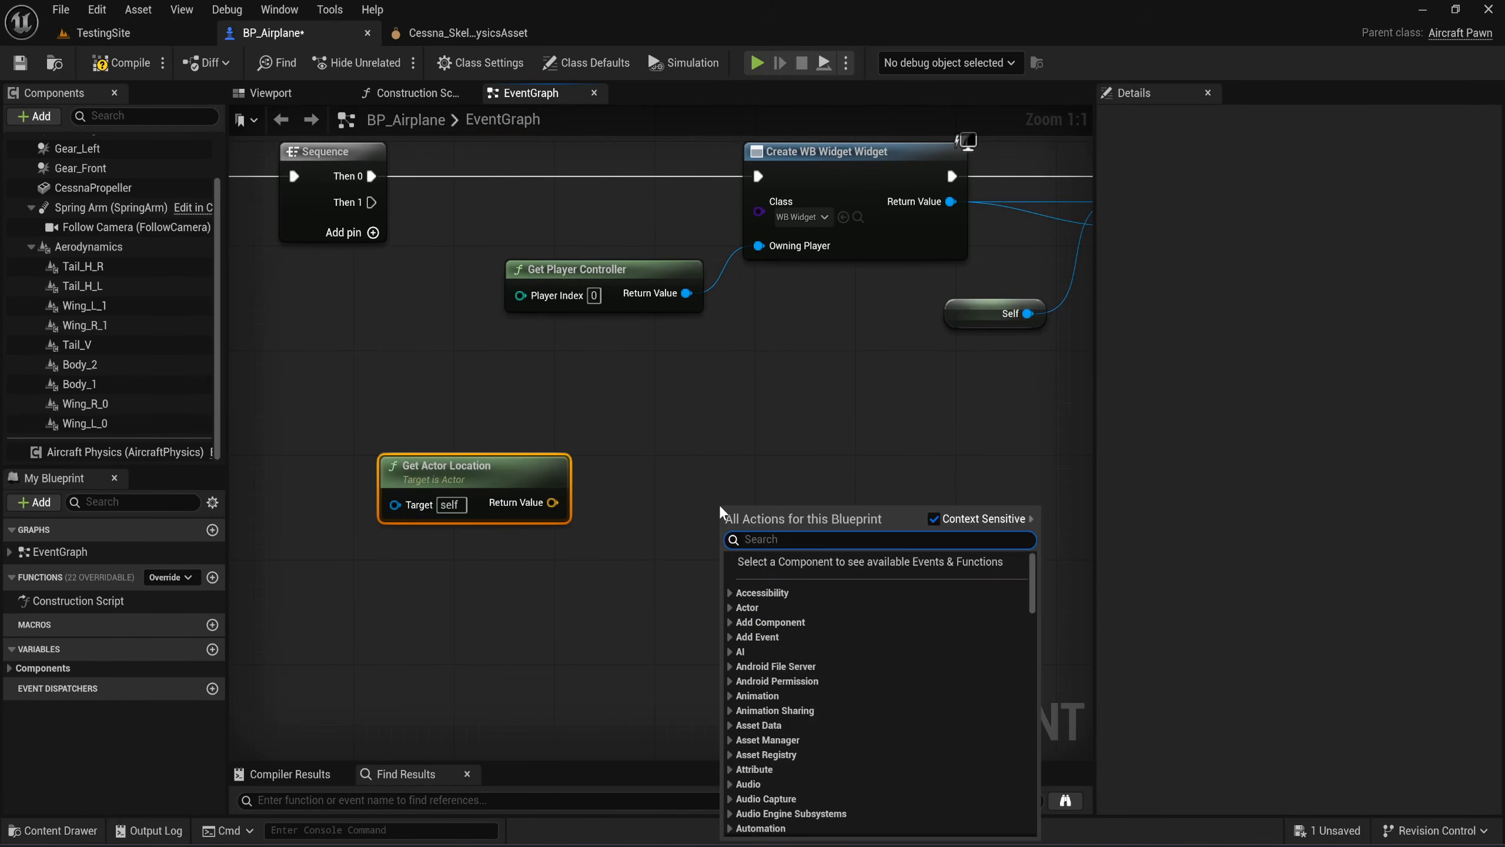
text(line t)
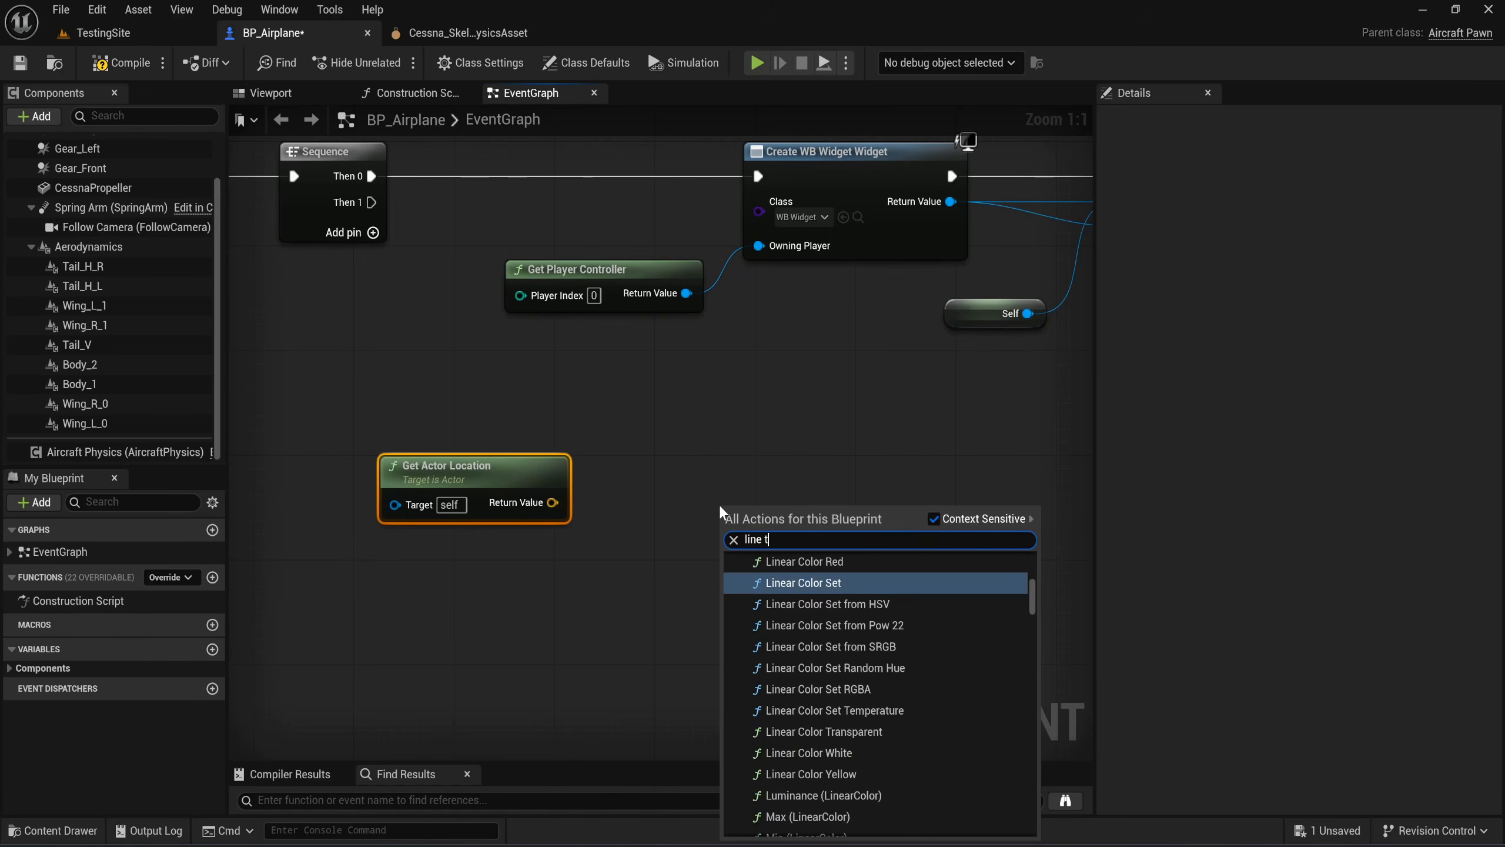
text(race by)
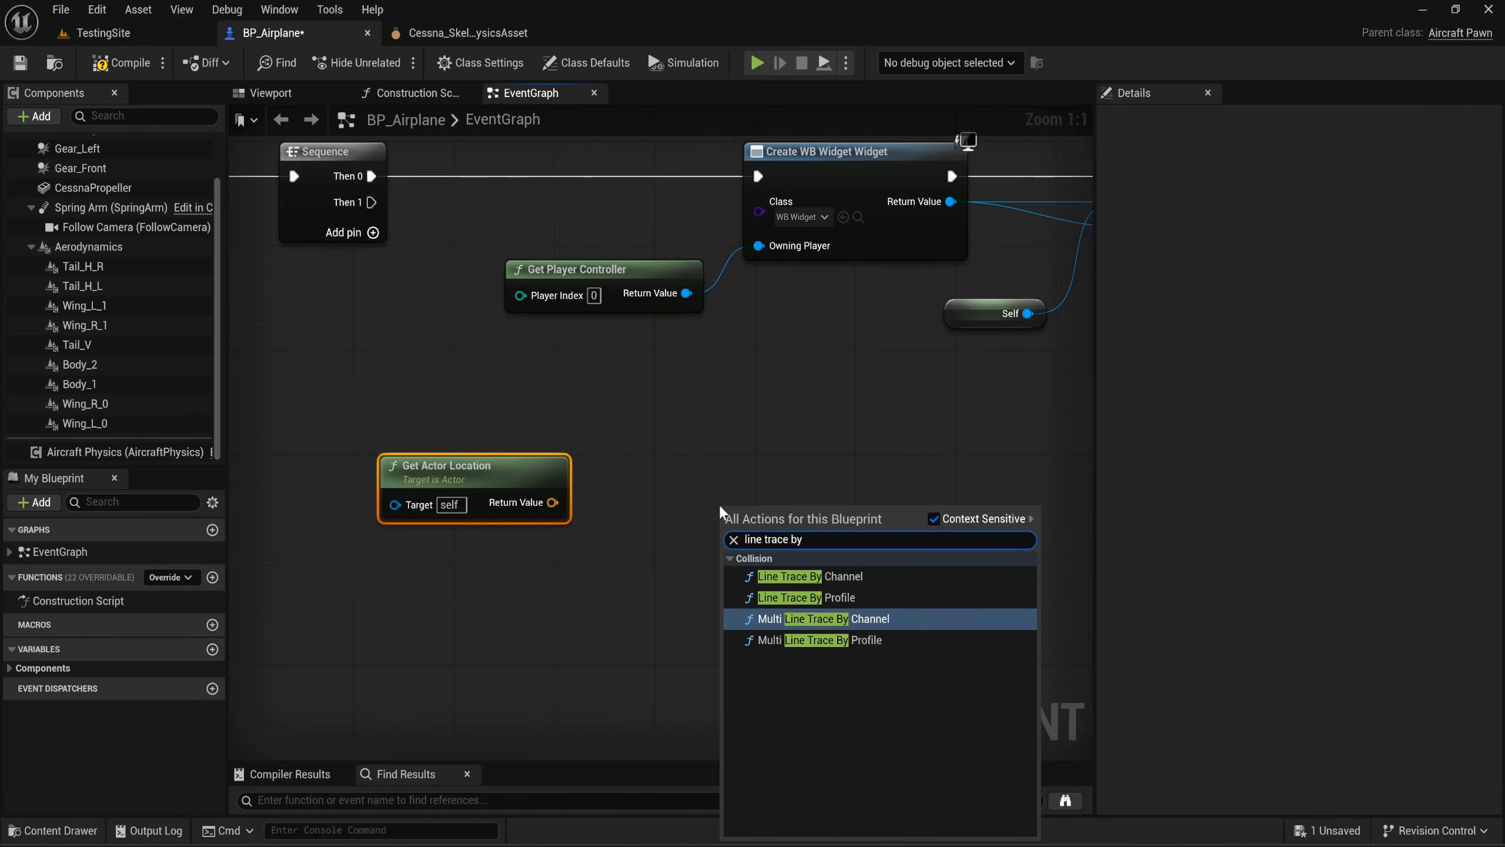
text( cha)
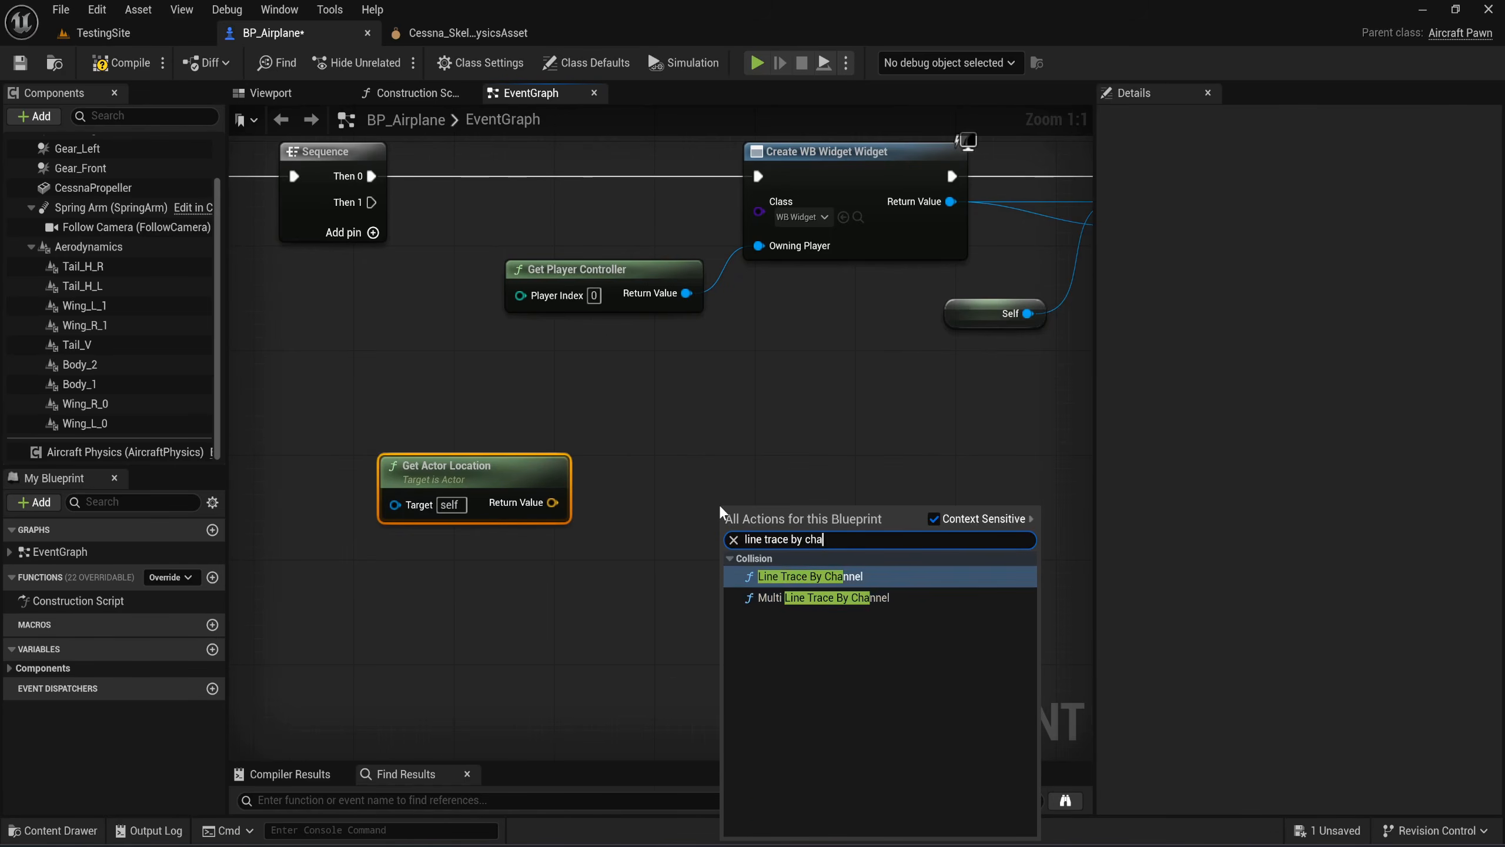
key(Return)
drag(780, 523, 741, 456)
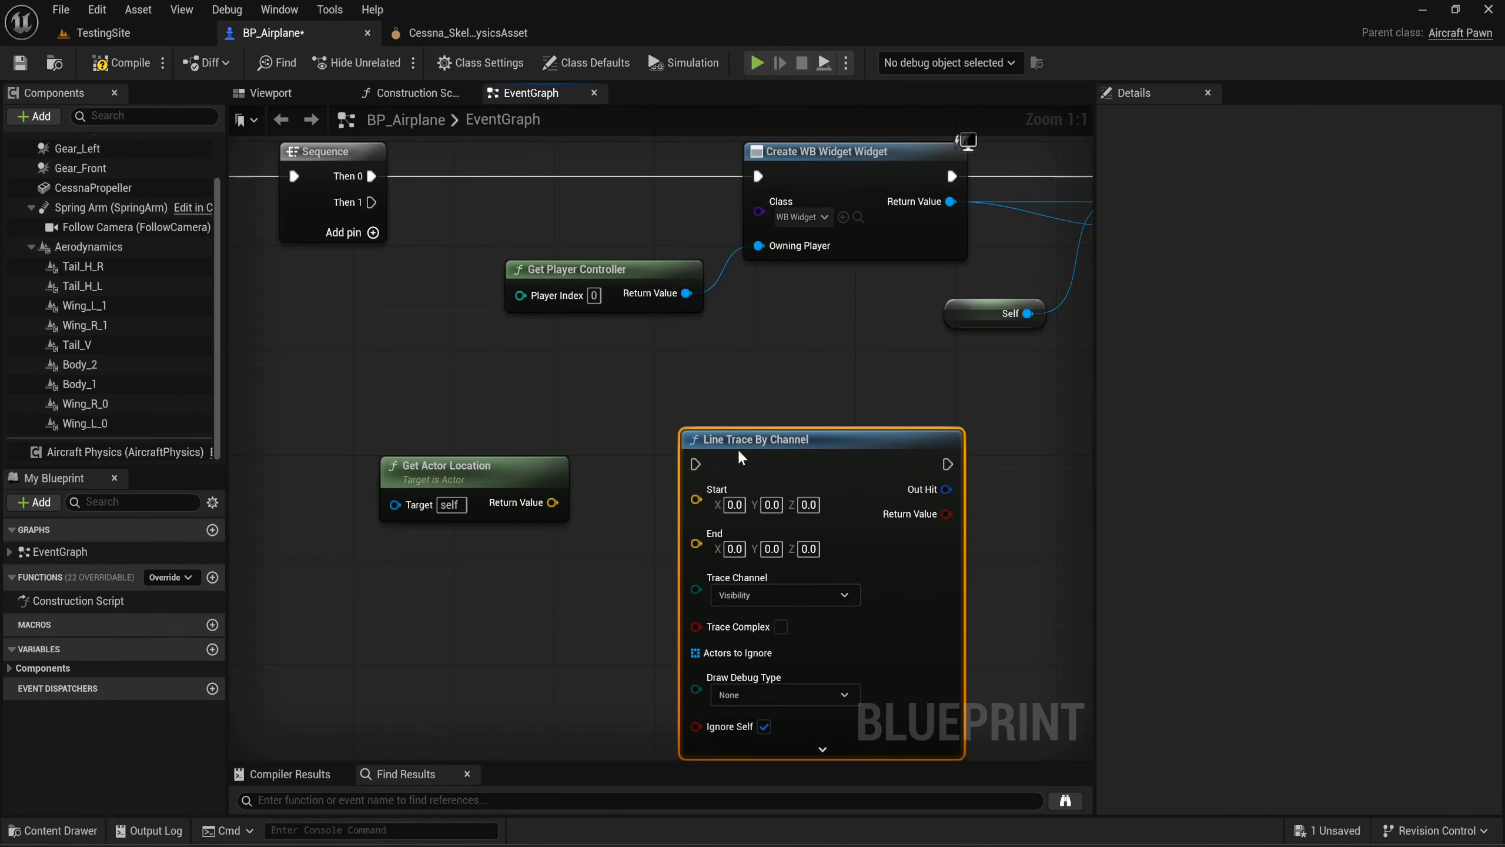
mouse_move(371, 202)
mouse_down()
mouse_move(712, 460)
mouse_move(685, 442)
mouse_move(695, 464)
mouse_up()
Add a vector offset of Z 1000 to the actor location and connect the sum to the line trace's Start.
mouse_move(492, 478)
mouse_down()
mouse_move(366, 478)
mouse_move(476, 501)
mouse_up()
text(+)
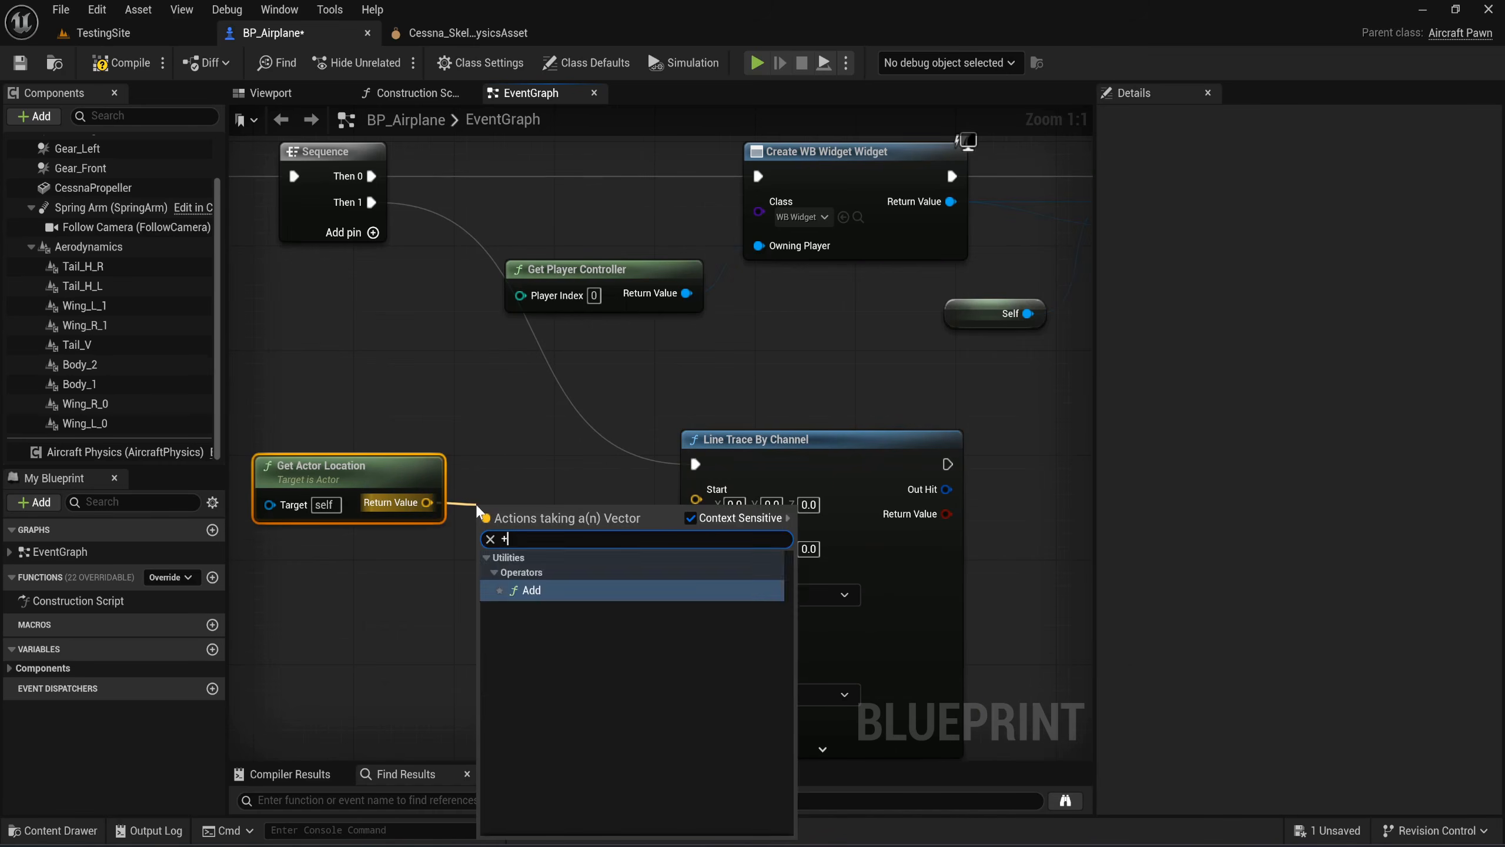
key(Return)
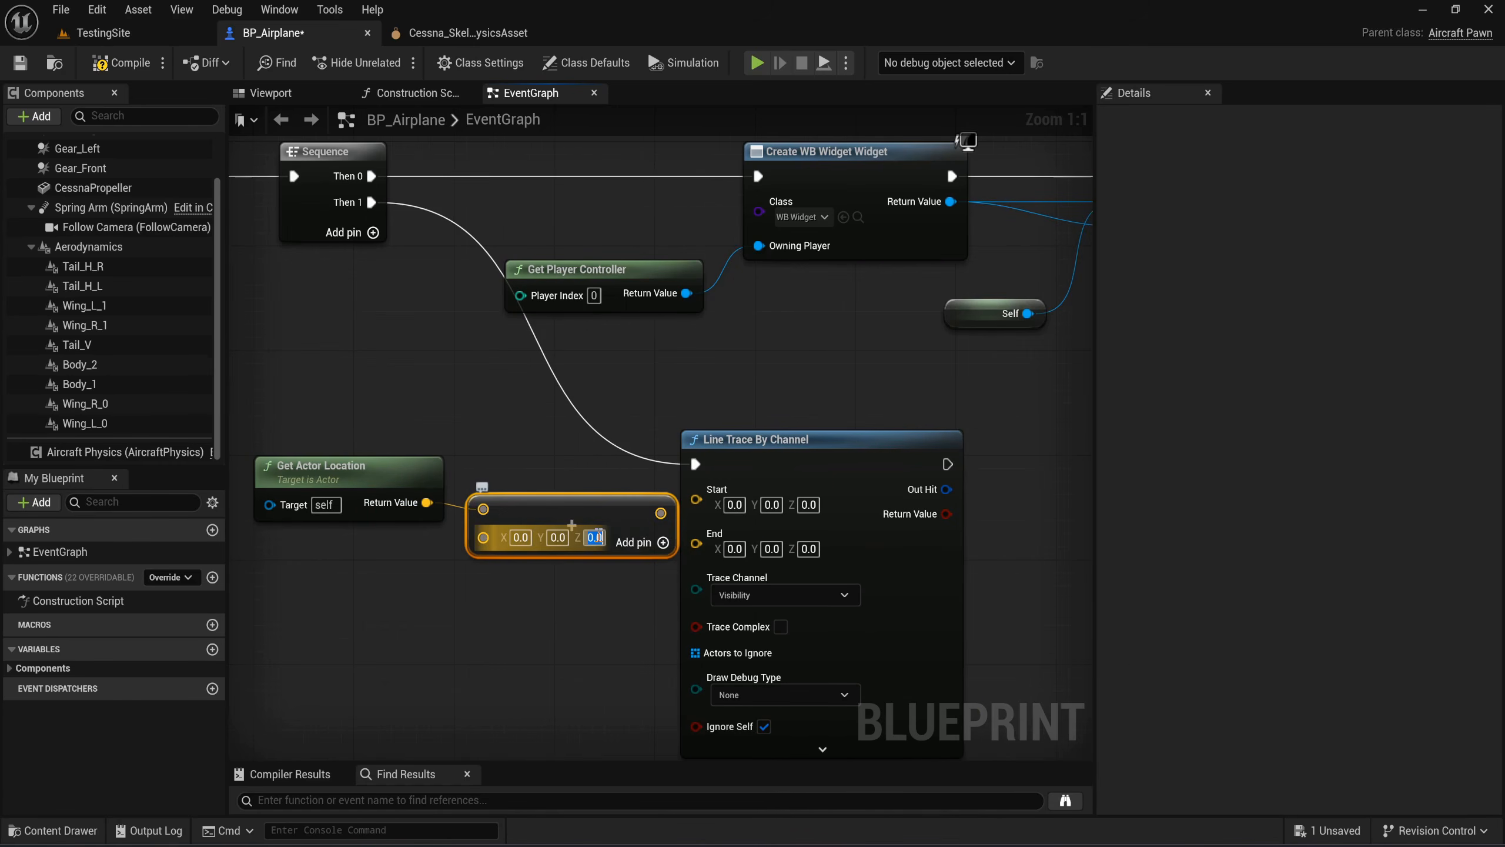
text(100)
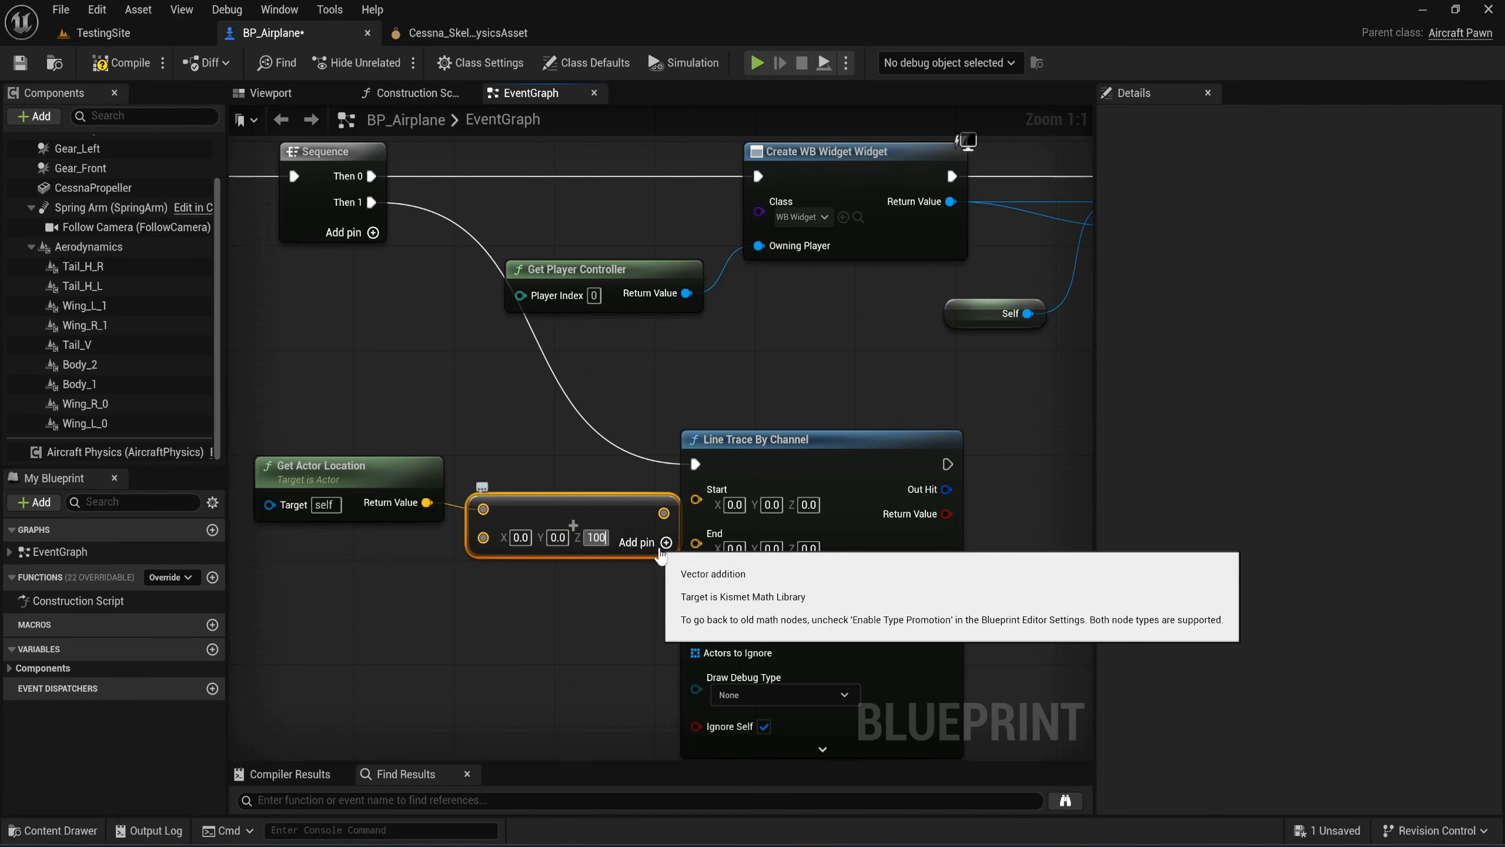
text(0)
key(Return)
drag(572, 641, 363, 497)
drag(572, 503, 699, 499)
click(503, 490)
Add a second vector offset of Z -1000 to the actor location and connect it to the line trace's End.
right_drag(425, 632, 682, 470)
drag(573, 340, 593, 358)
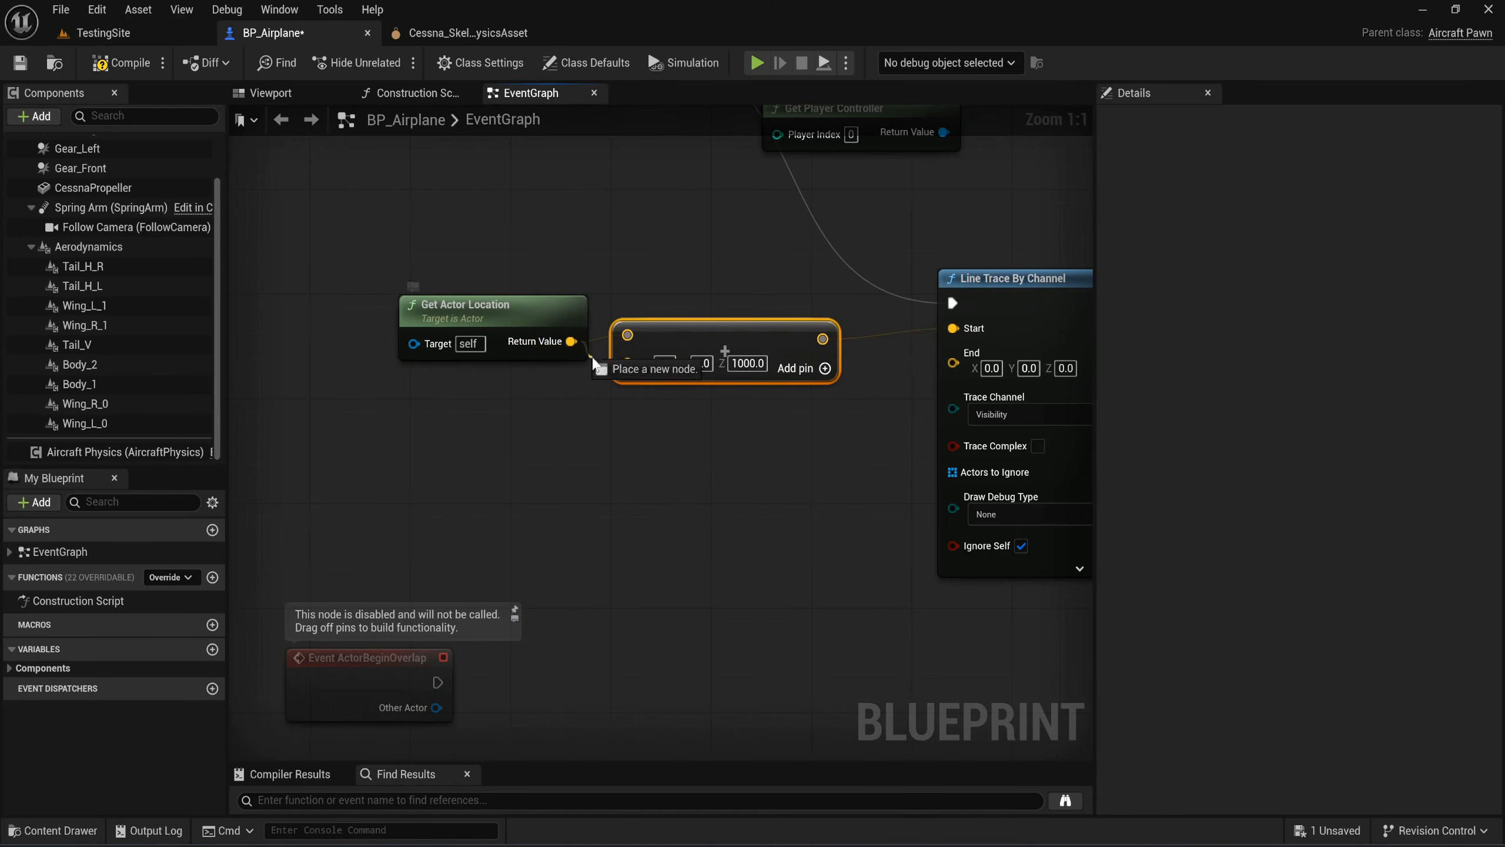
drag(614, 417, 608, 416)
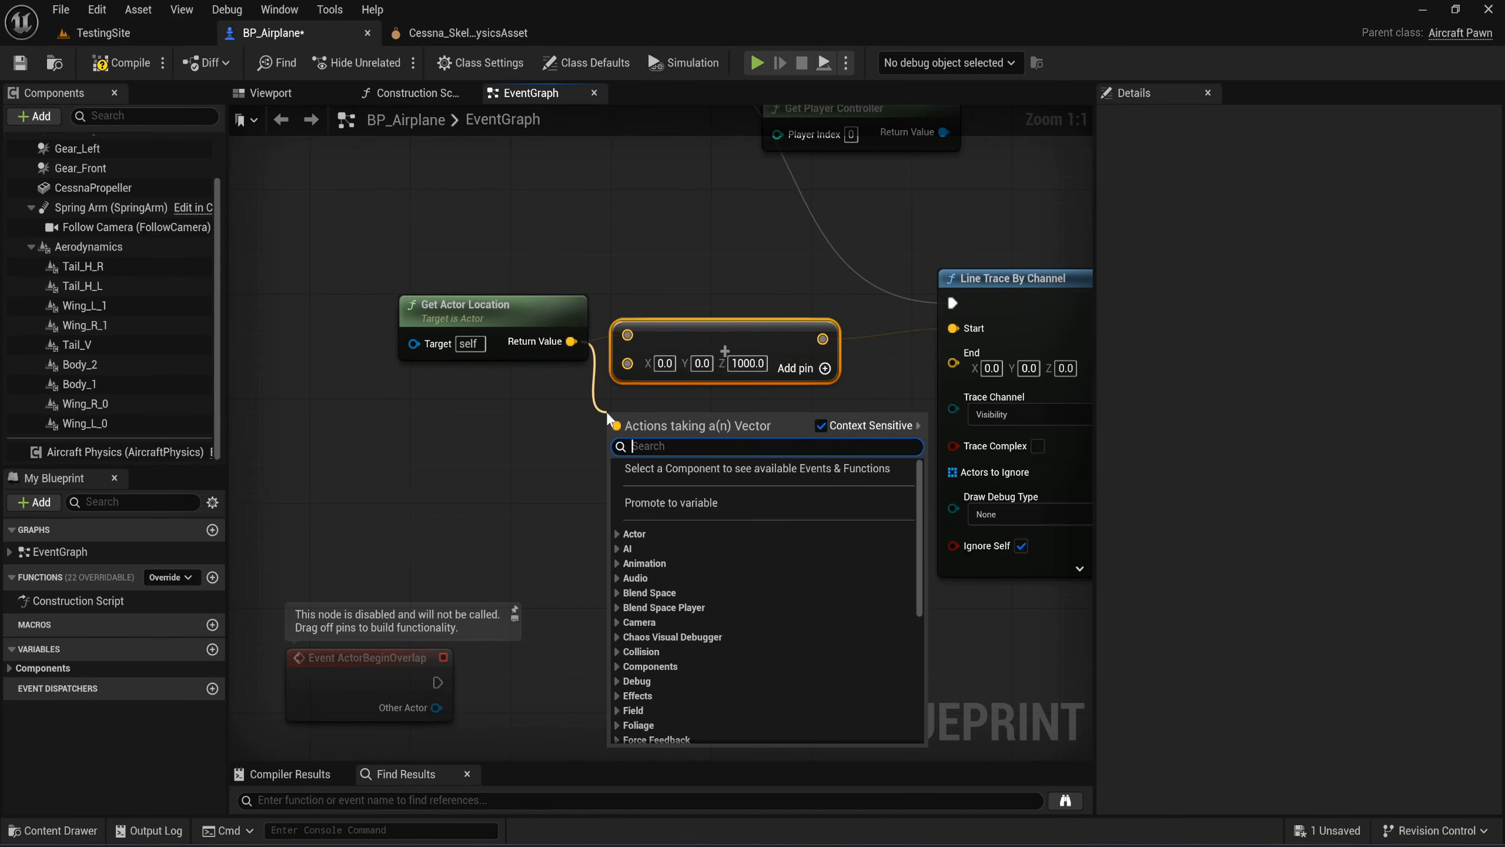
text(+)
key(Return)
mouse_move(692, 419)
mouse_down()
mouse_move(731, 408)
mouse_move(705, 409)
mouse_up()
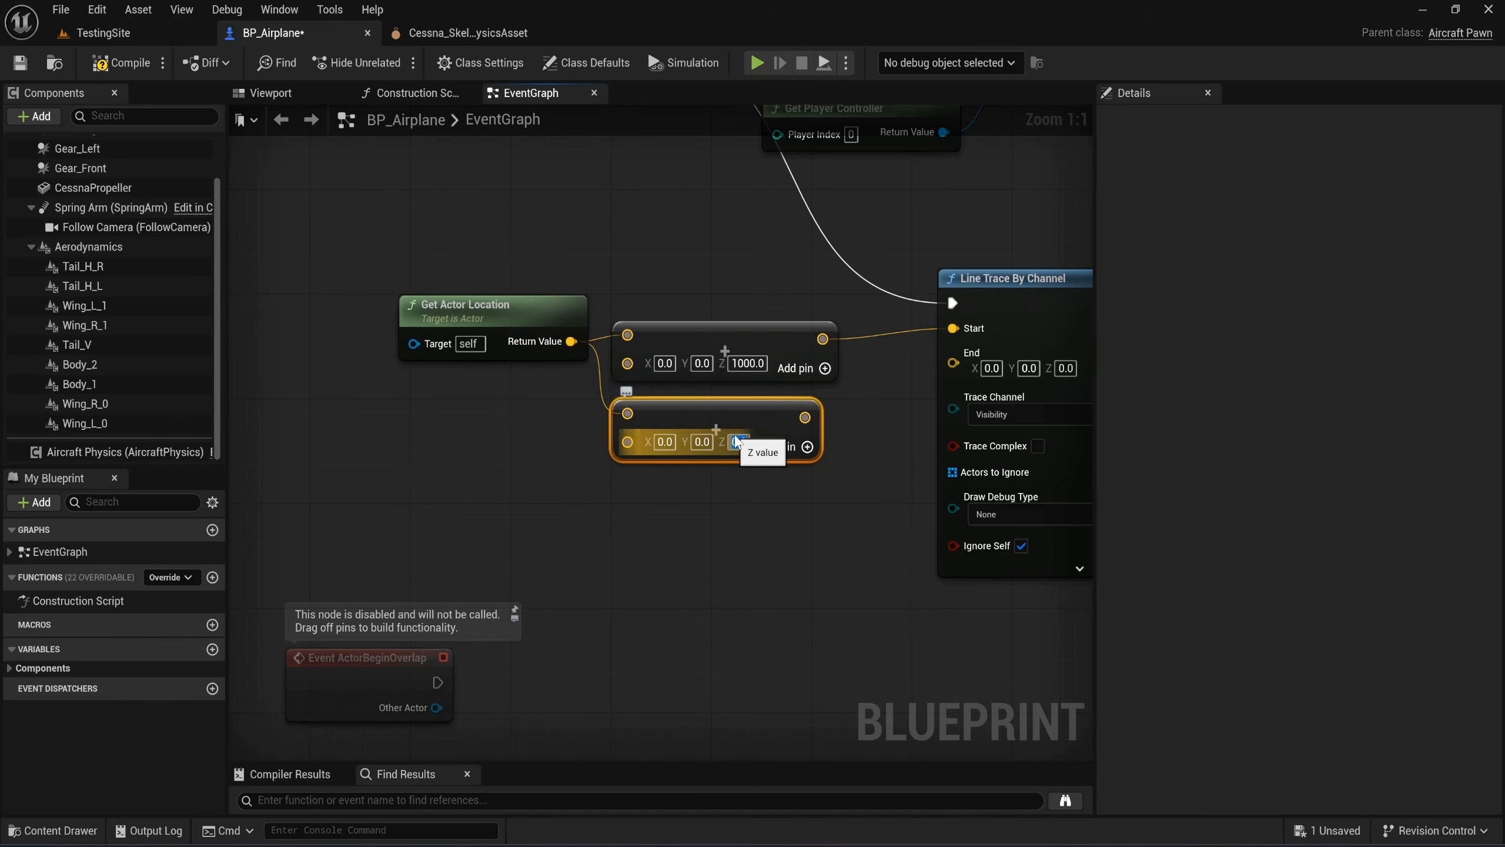
key(Return)
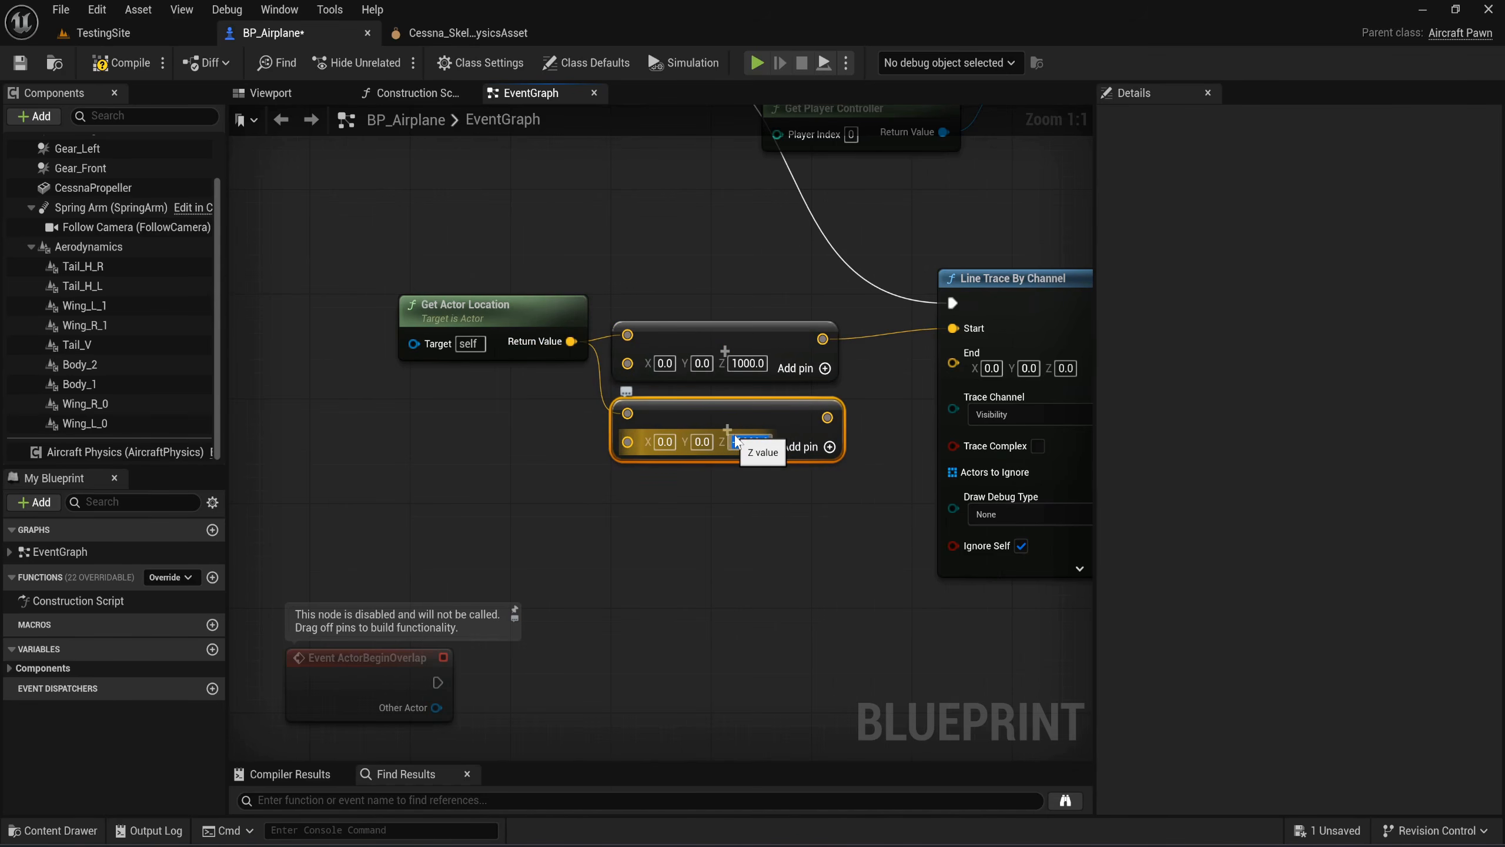
right_drag(804, 476, 530, 591)
mouse_move(553, 533)
mouse_down()
mouse_move(637, 508)
mouse_move(636, 520)
mouse_move(688, 475)
mouse_up()
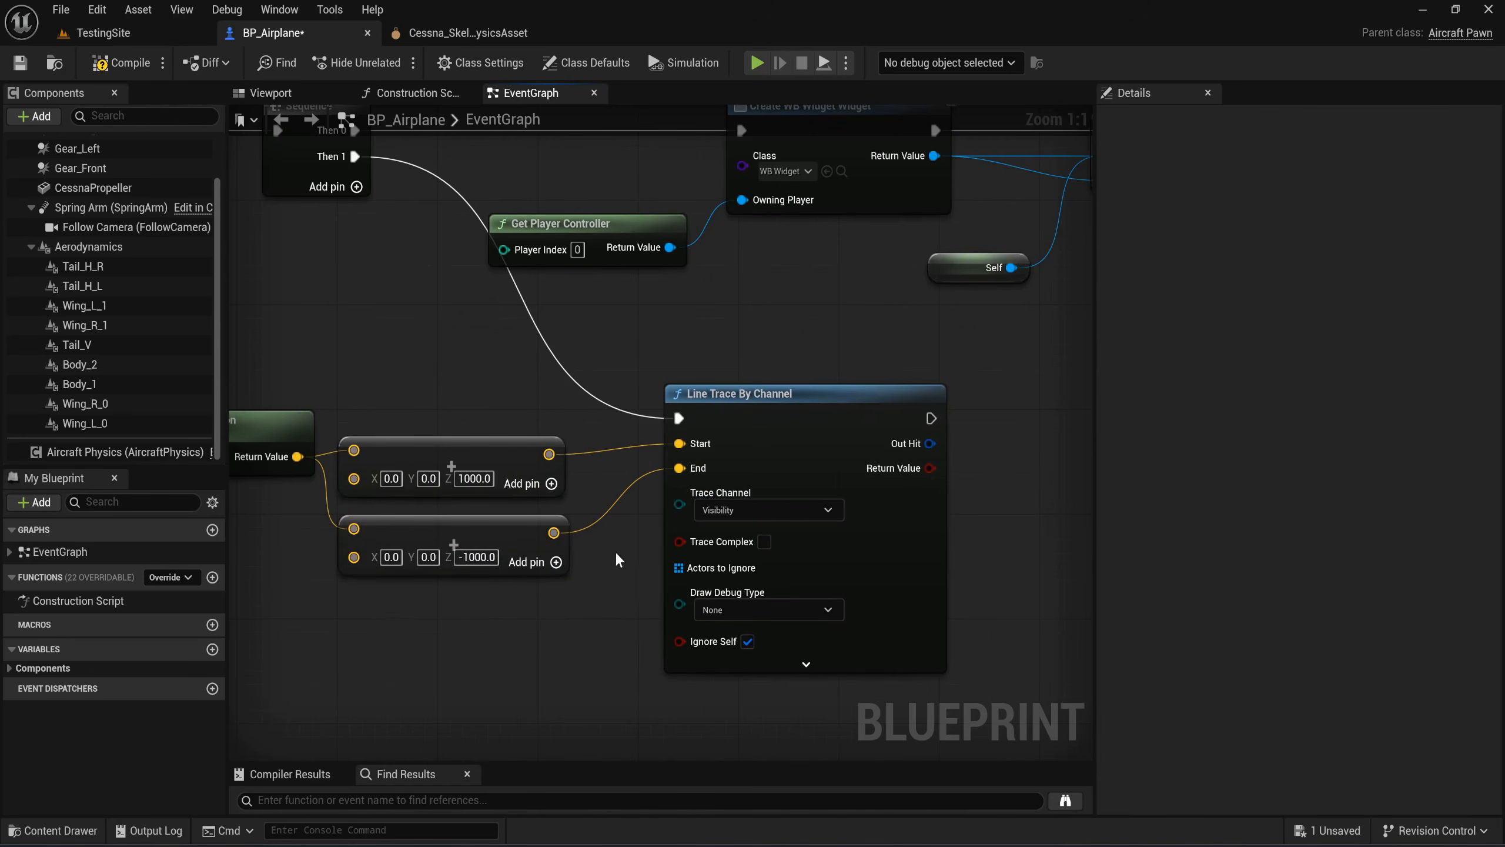
Add a Branch after the line trace, using the trace's Return Value as its condition.
right_drag(603, 564, 231, 578)
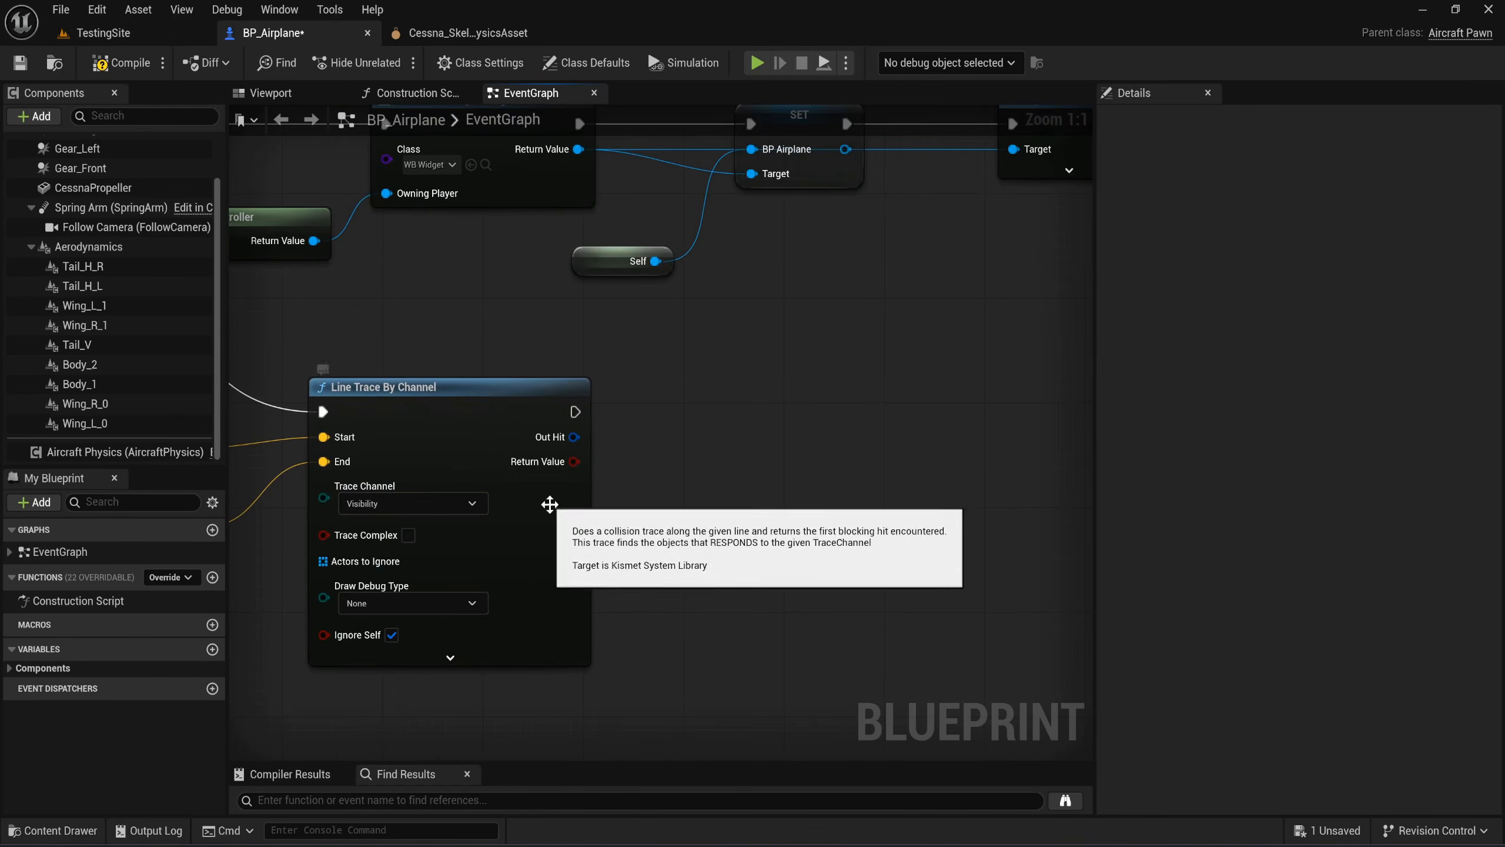
mouse_move(574, 462)
mouse_down()
mouse_move(696, 447)
mouse_move(737, 394)
mouse_move(730, 407)
mouse_up()
text(bra)
key(Return)
right_drag(859, 611, 725, 579)
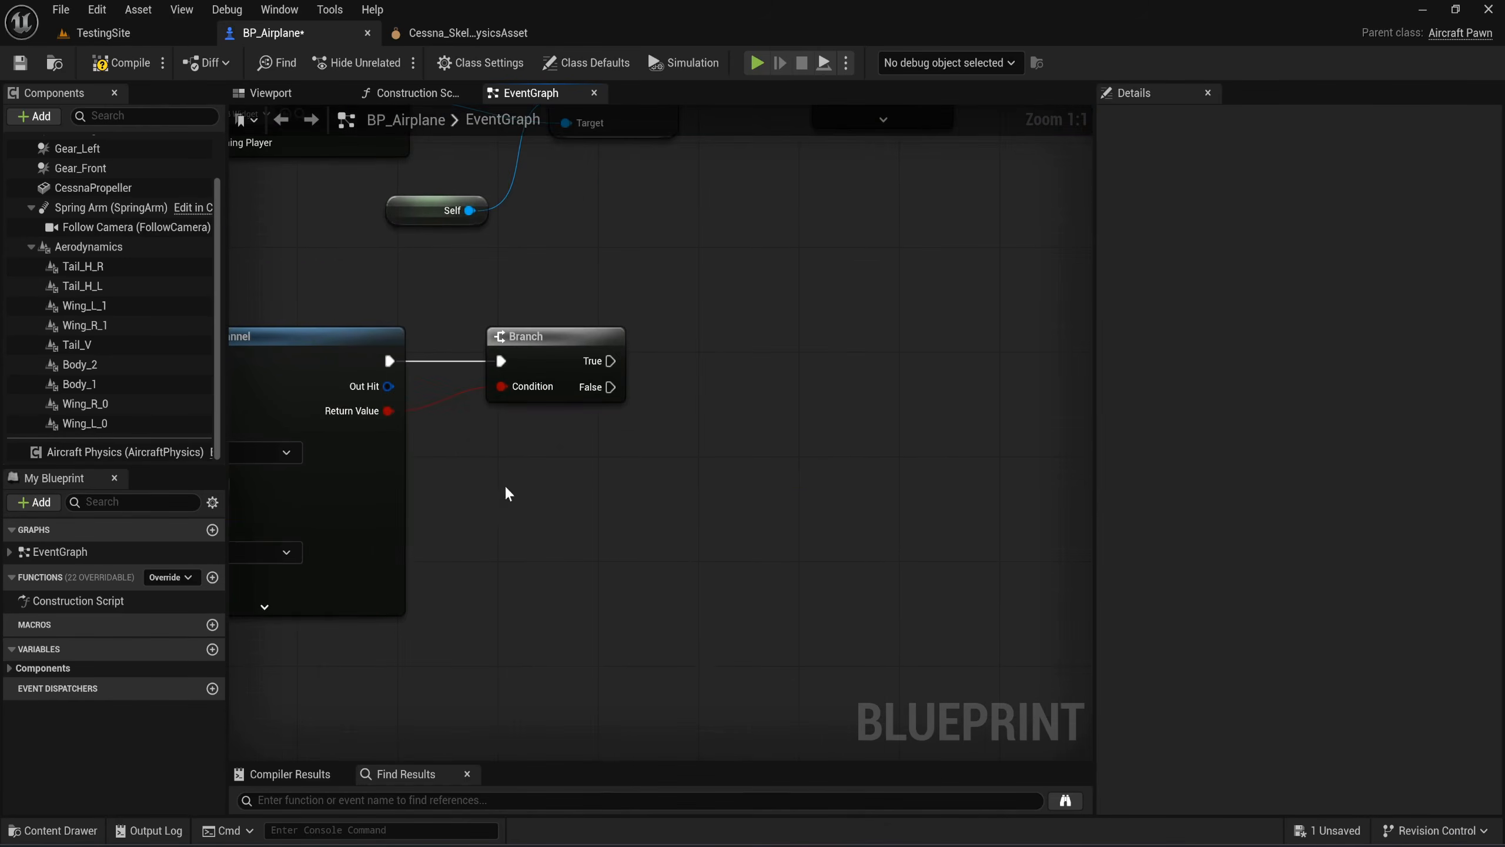
Add a Break Hit Result node fed by the line trace's Out Hit output.
drag(375, 386, 468, 462)
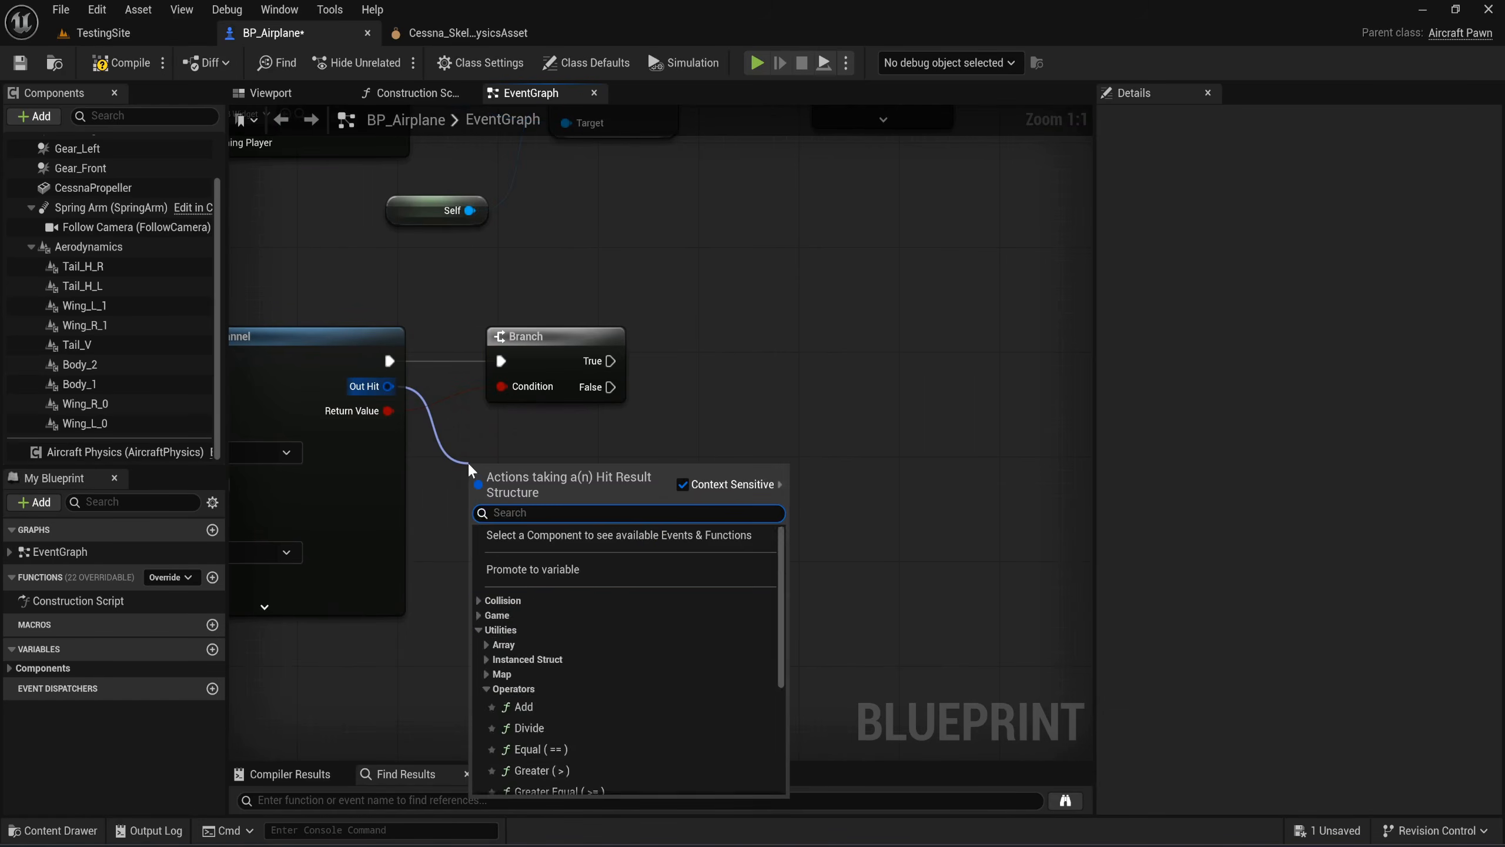
text(bra)
key(BackSpace)
text(e)
key(Return)
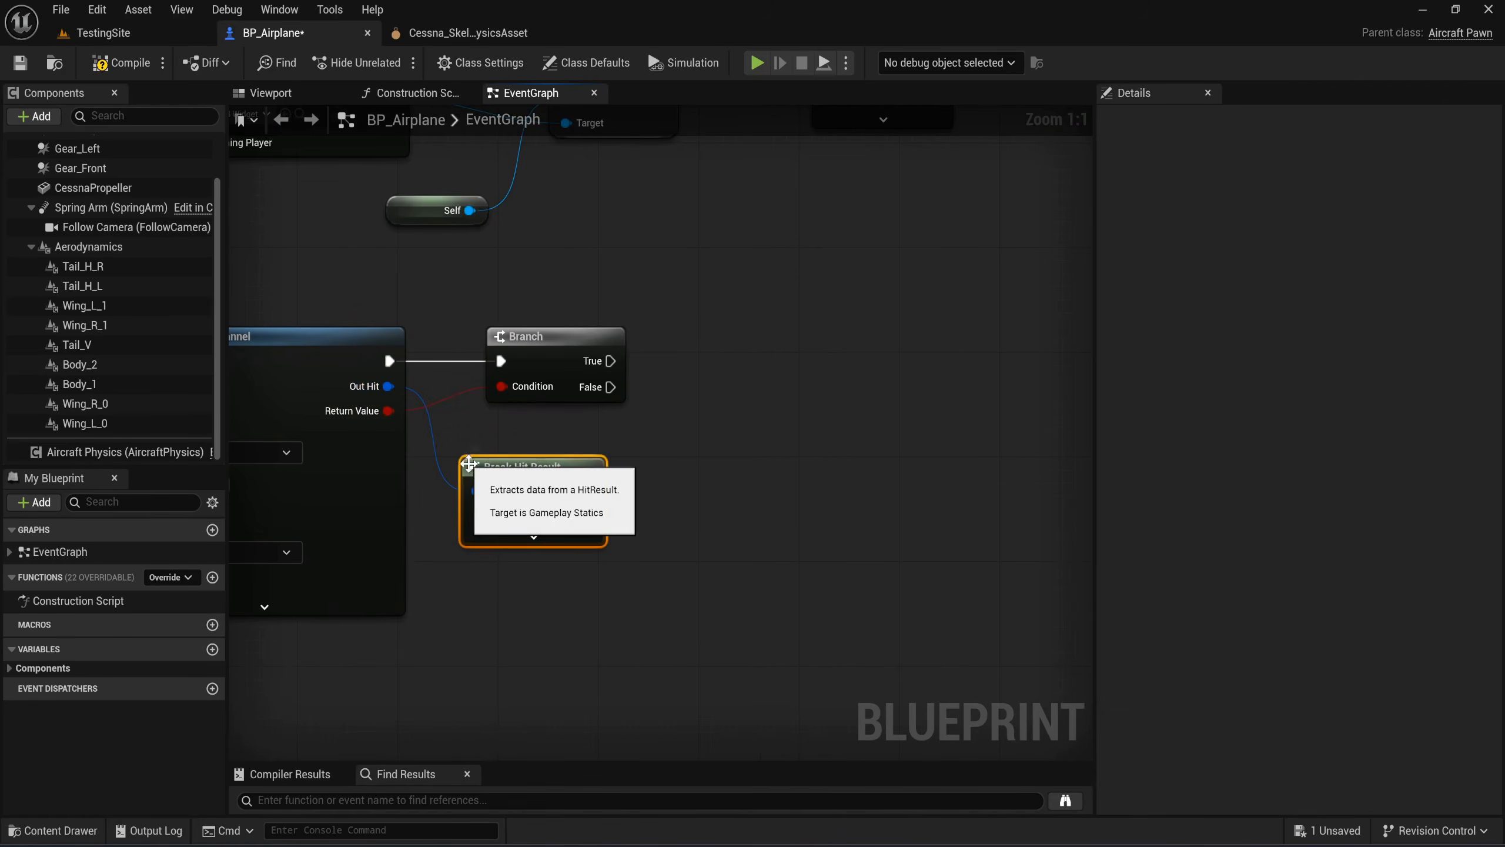
Expand Break Hit Result, add a Set Actor Location on the Branch's True output, and feed its New Location from the hit Location.
click(532, 538)
right_drag(696, 614, 590, 498)
right_drag(798, 461, 742, 531)
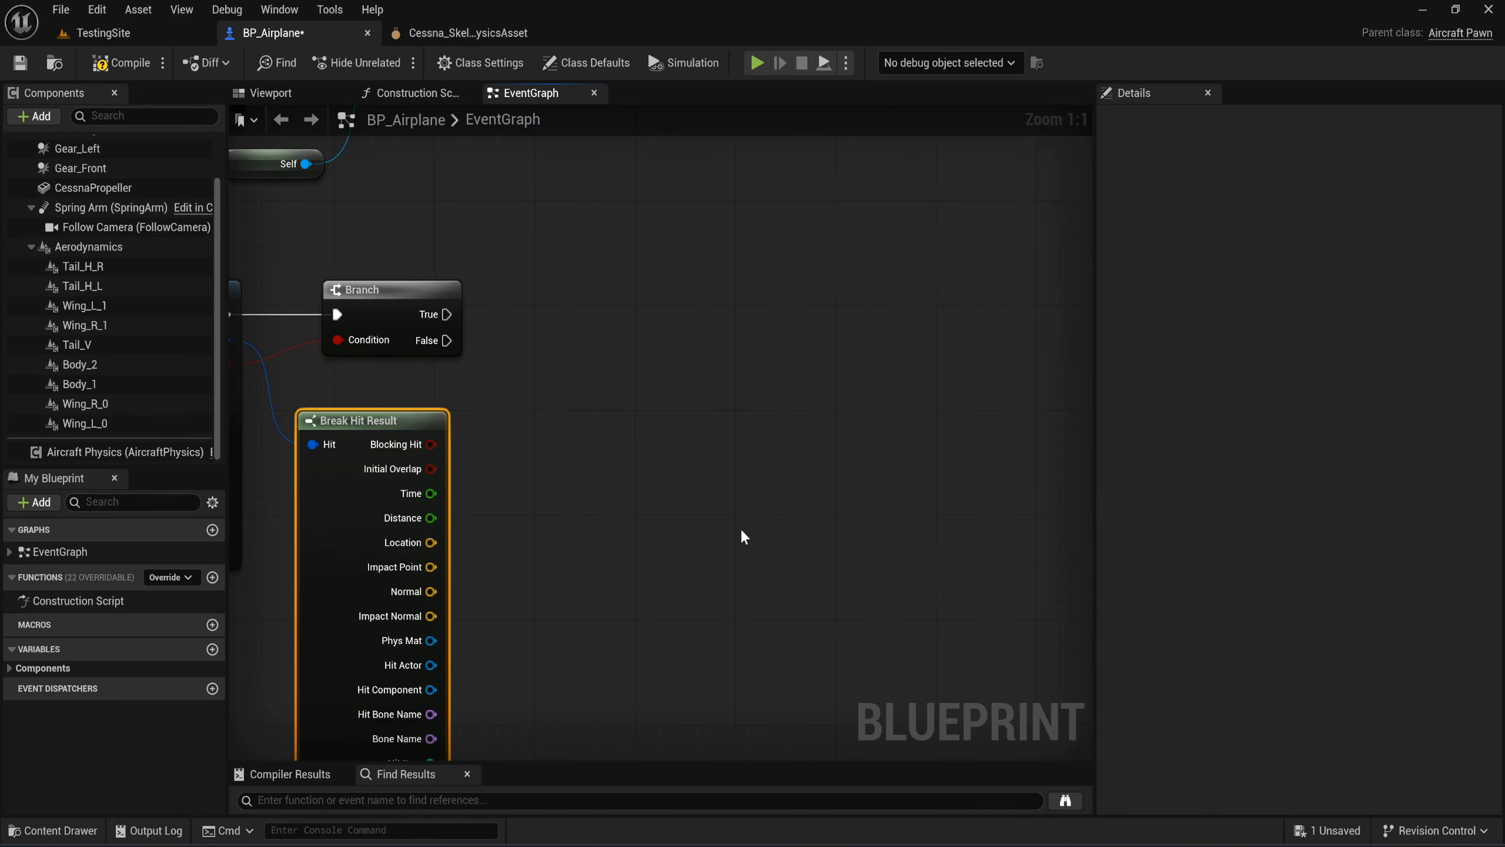
right_click(551, 327)
text(set actor loc)
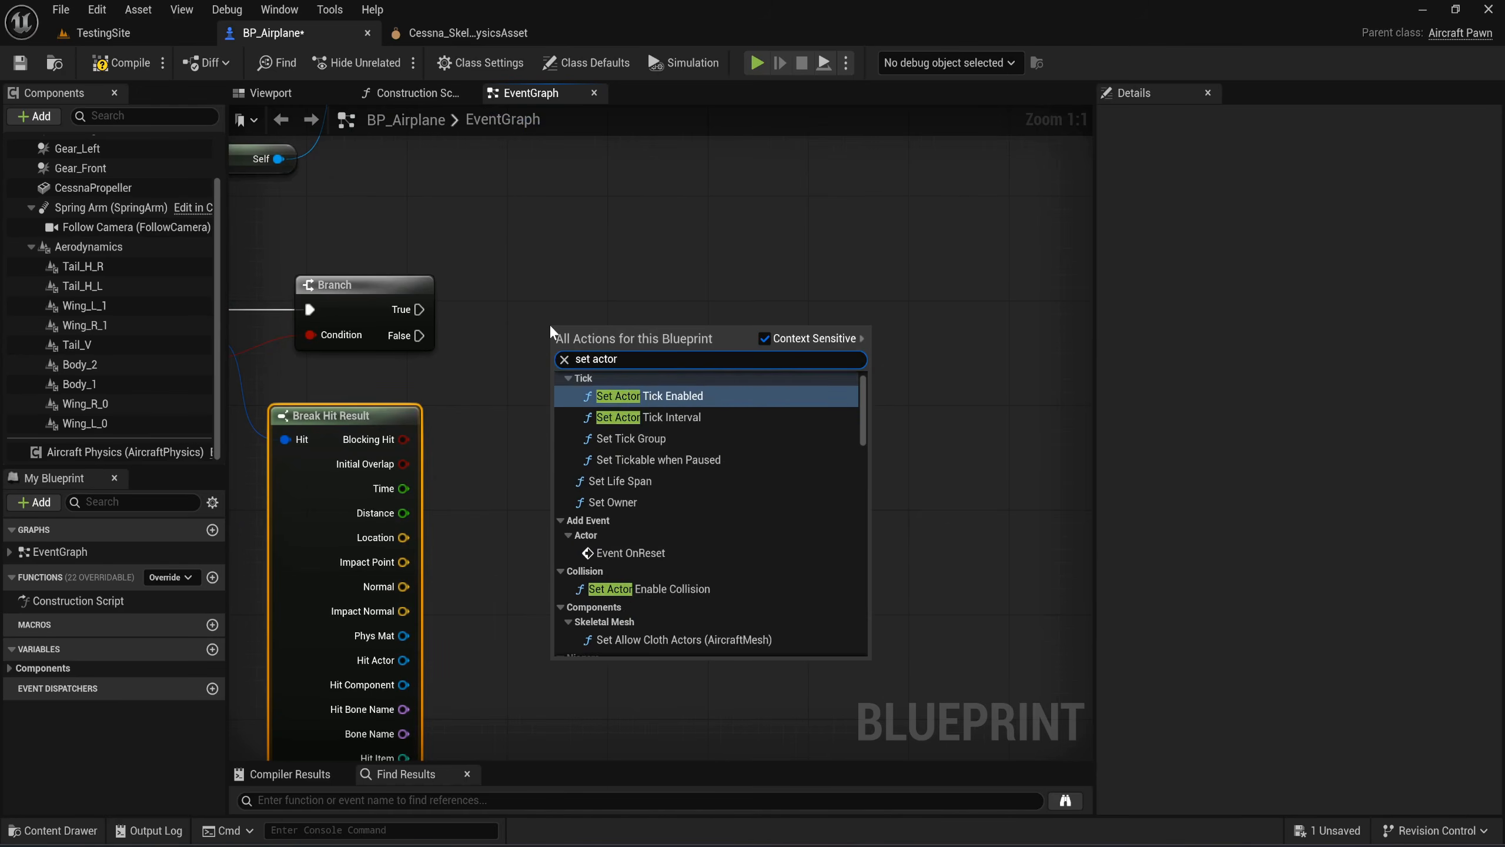
key(Return)
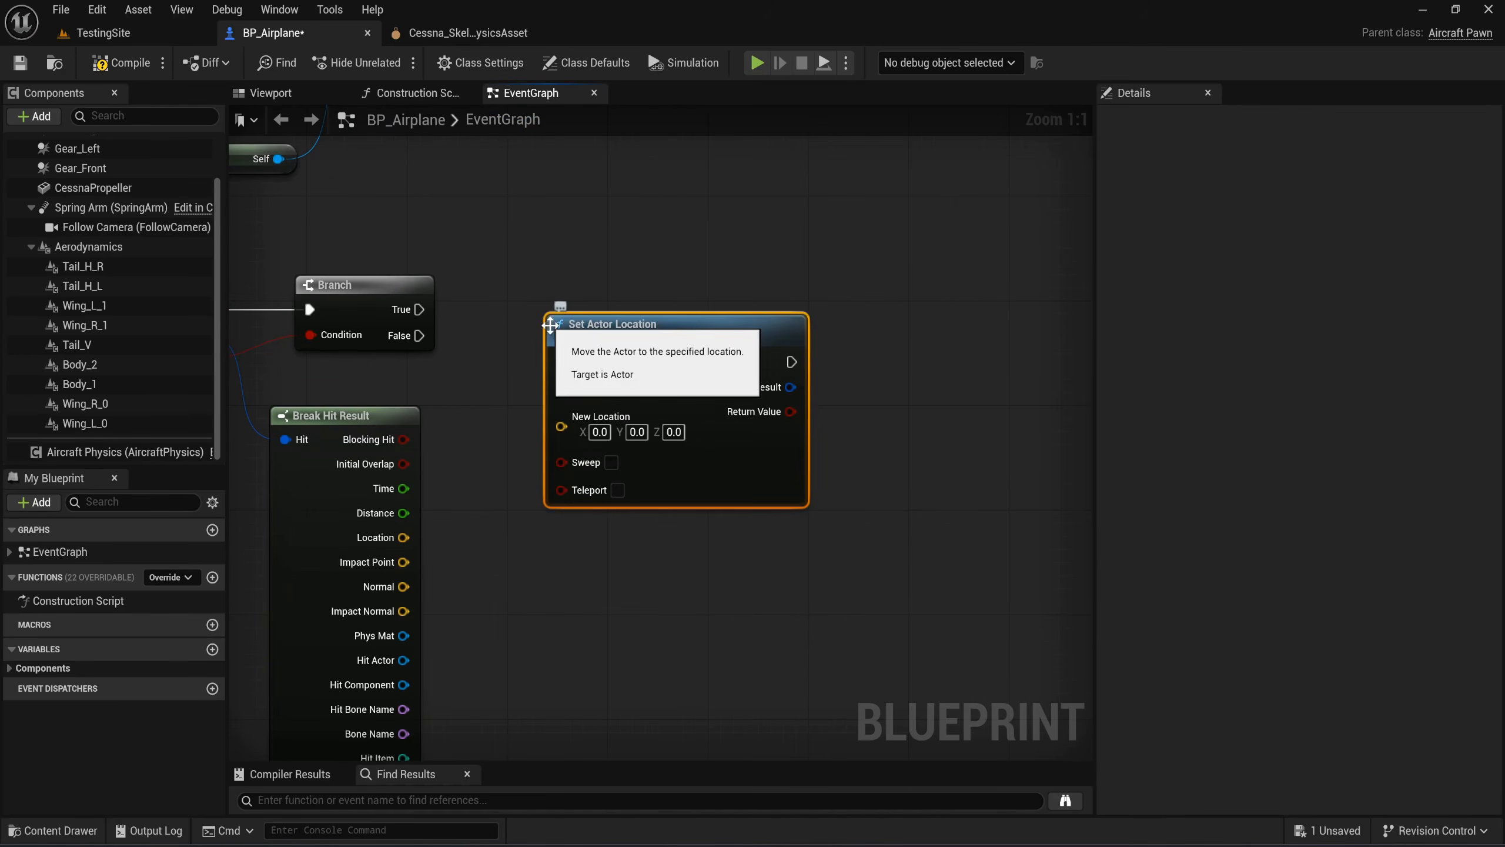
drag(403, 537, 561, 426)
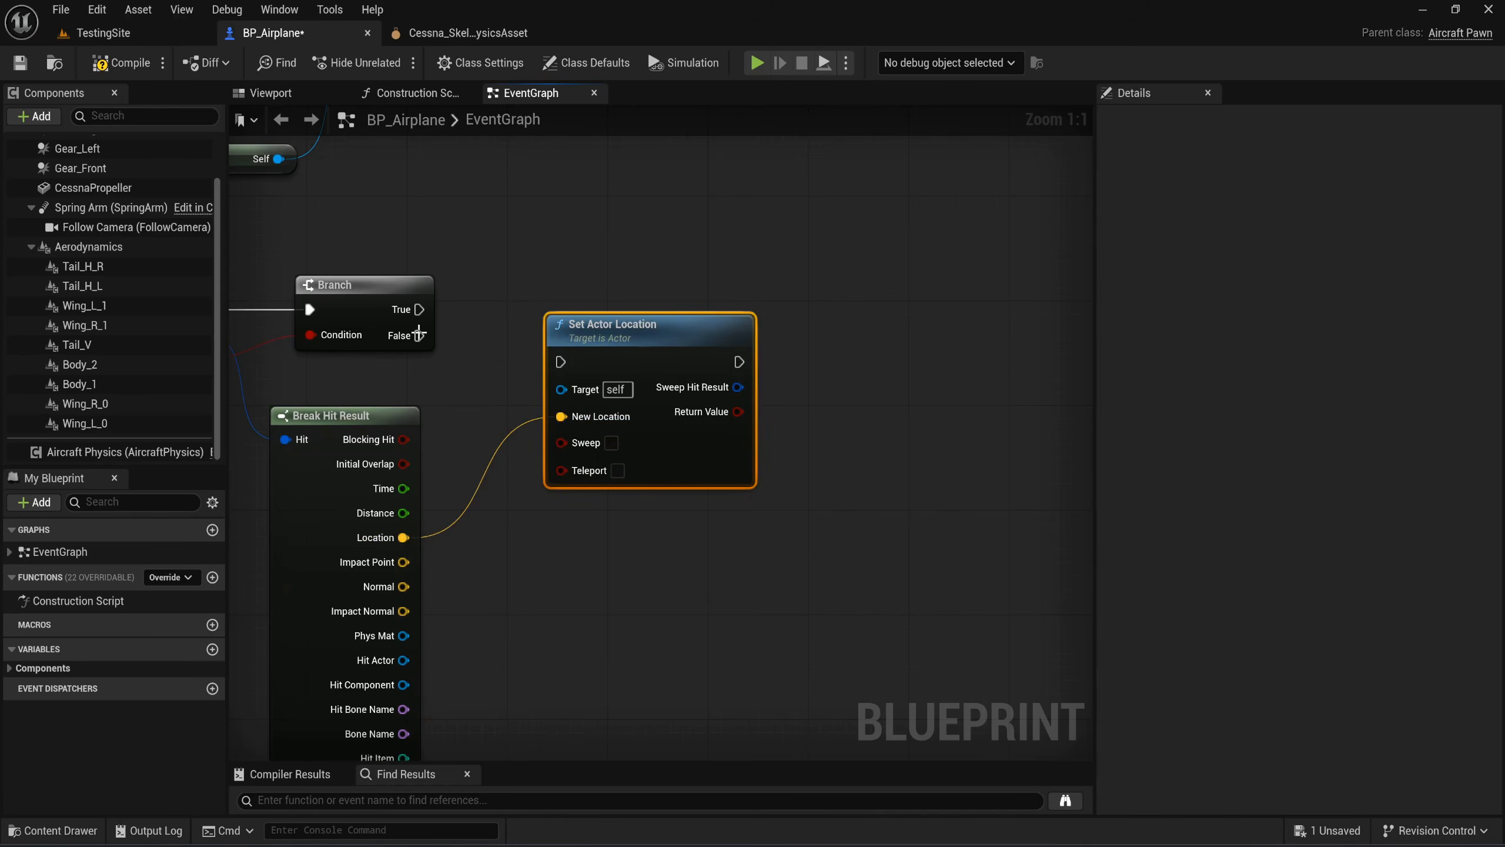
drag(419, 308, 662, 303)
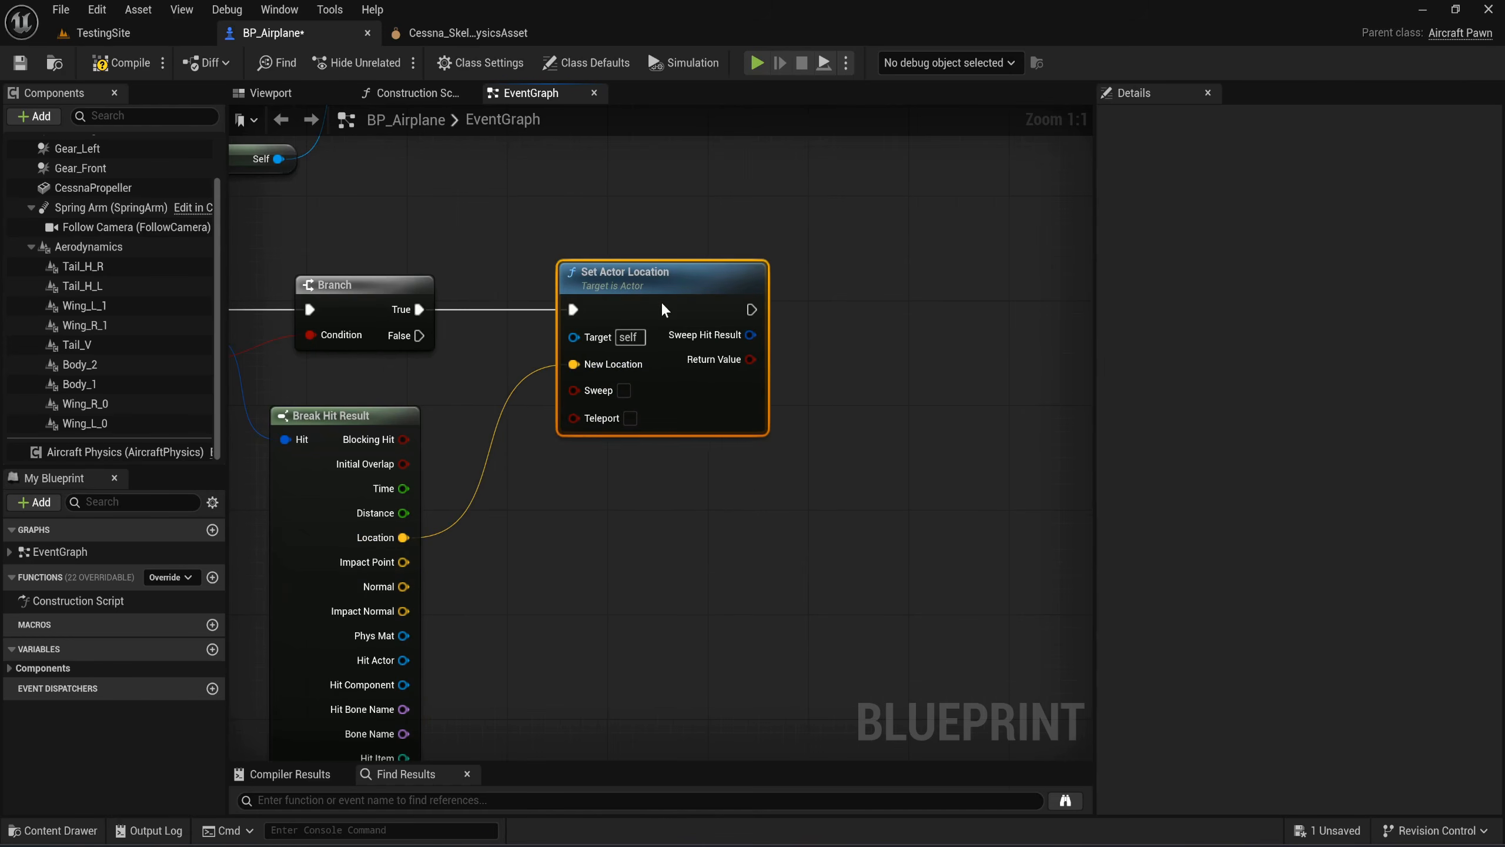
Collapse the unused pins of the Break Hit Result node and save the blueprint.
right_drag(530, 504, 756, 397)
scroll(690, 449, down, 3)
click(608, 672)
right_drag(617, 672, 842, 742)
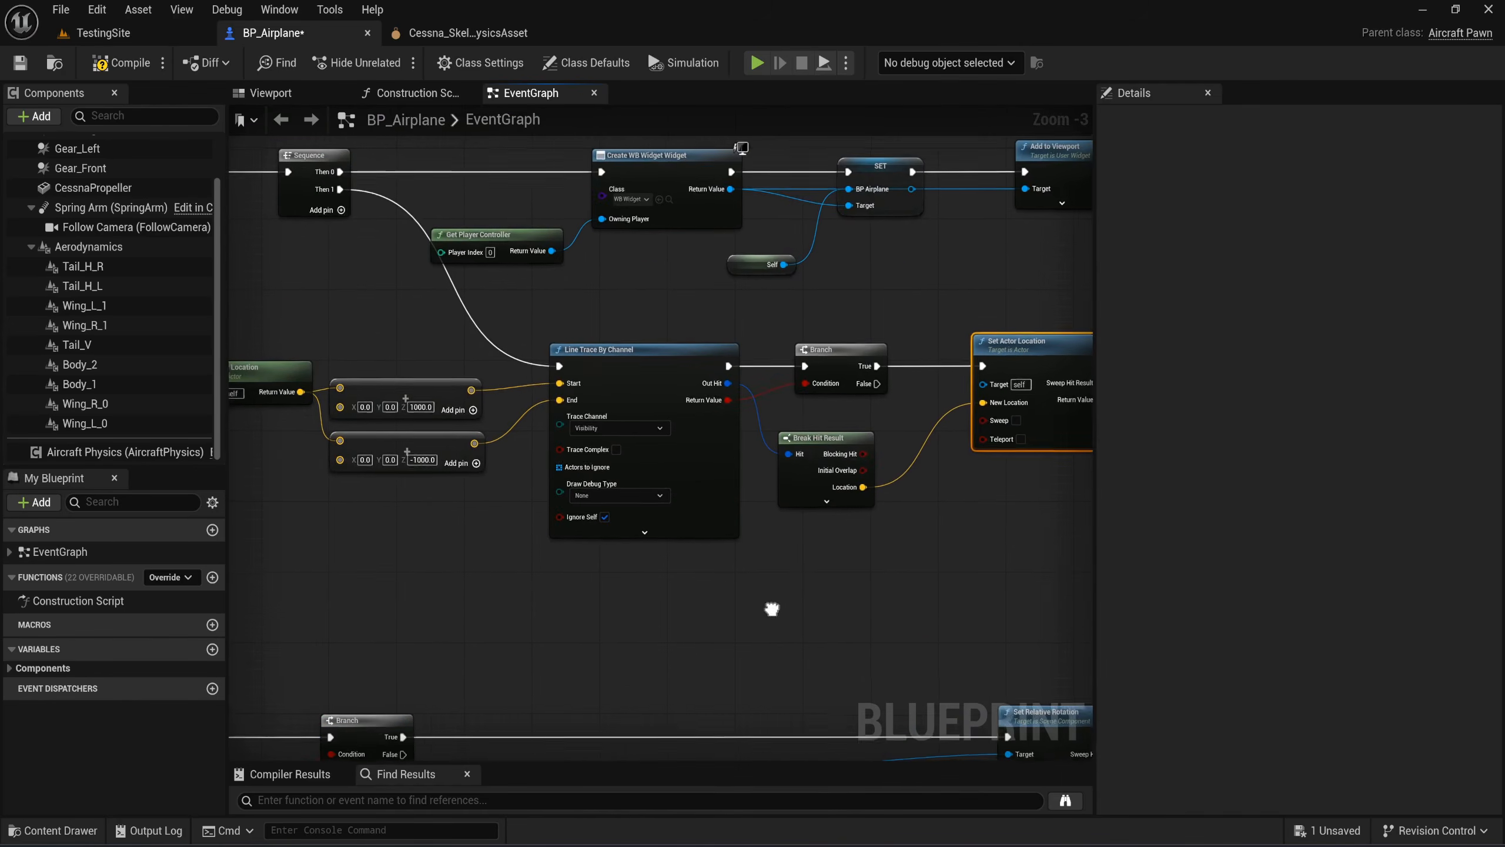
right_drag(310, 332, 415, 407)
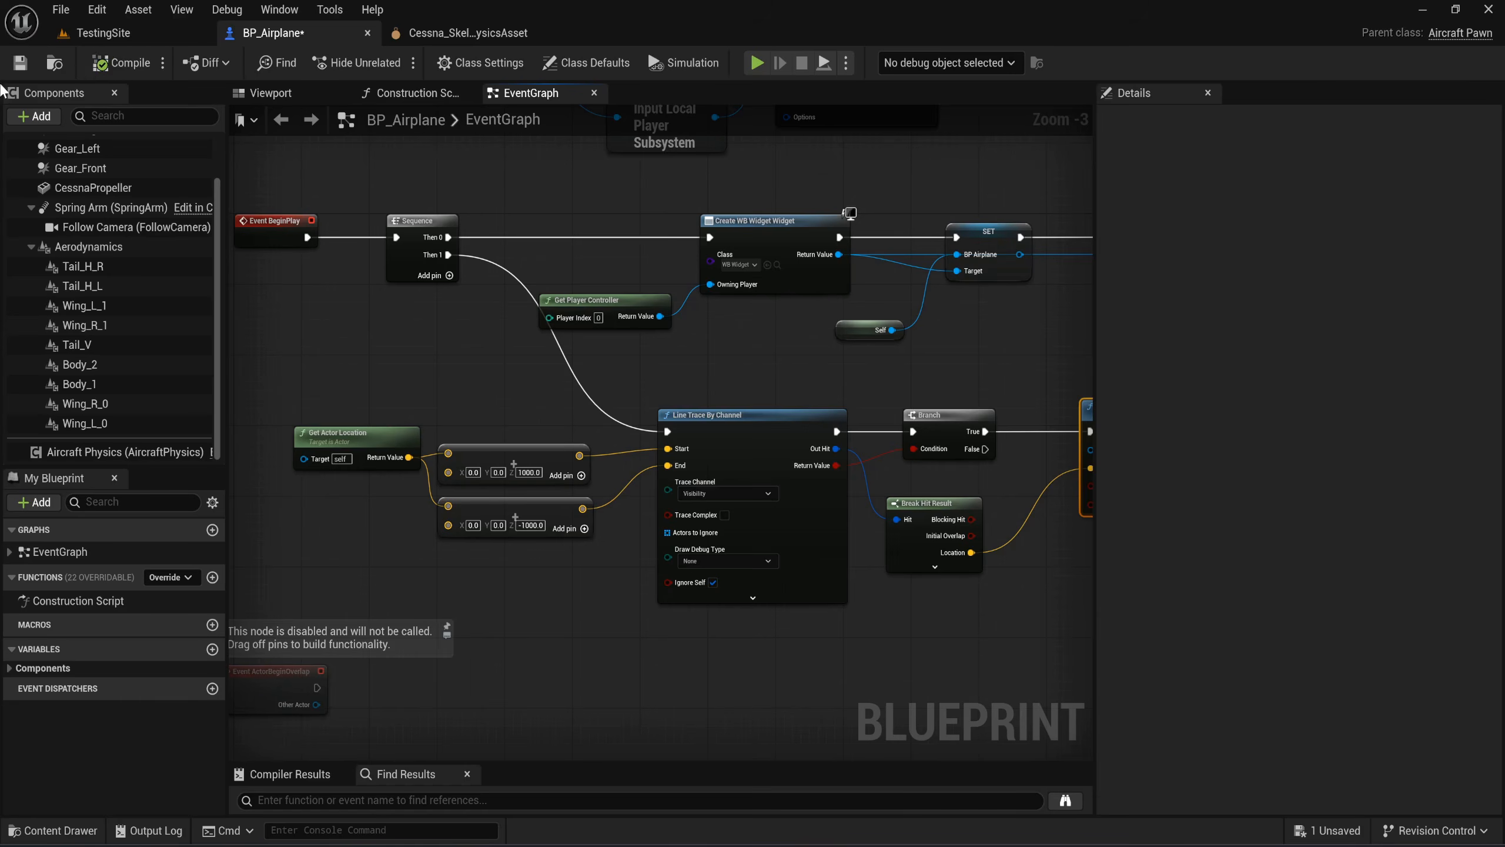
click(19, 61)
Play-test the TestingSite level, stop the session and dismiss the message log.
click(202, 34)
click(393, 63)
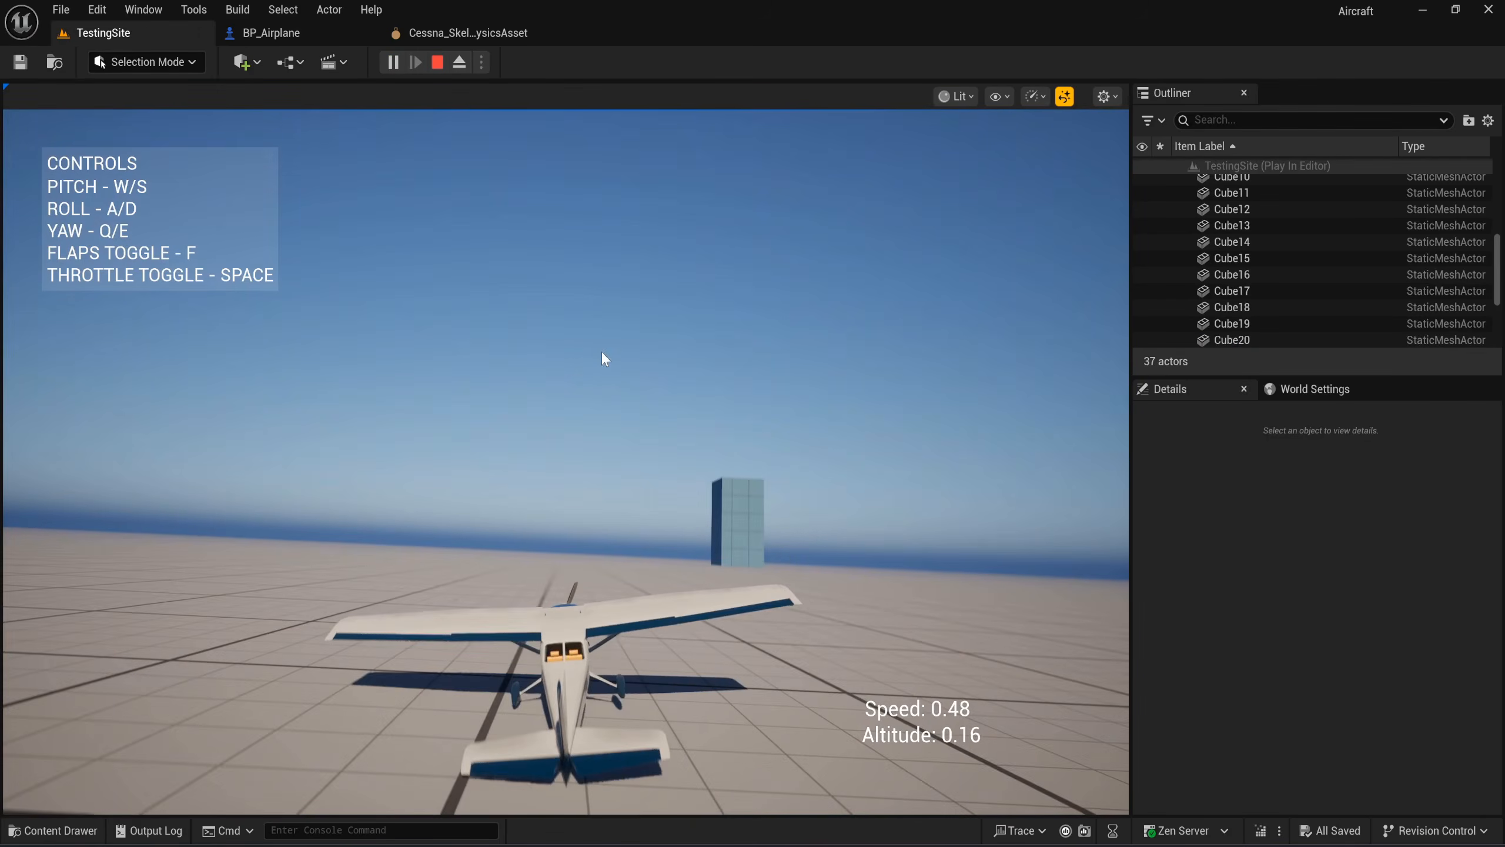
key(Escape)
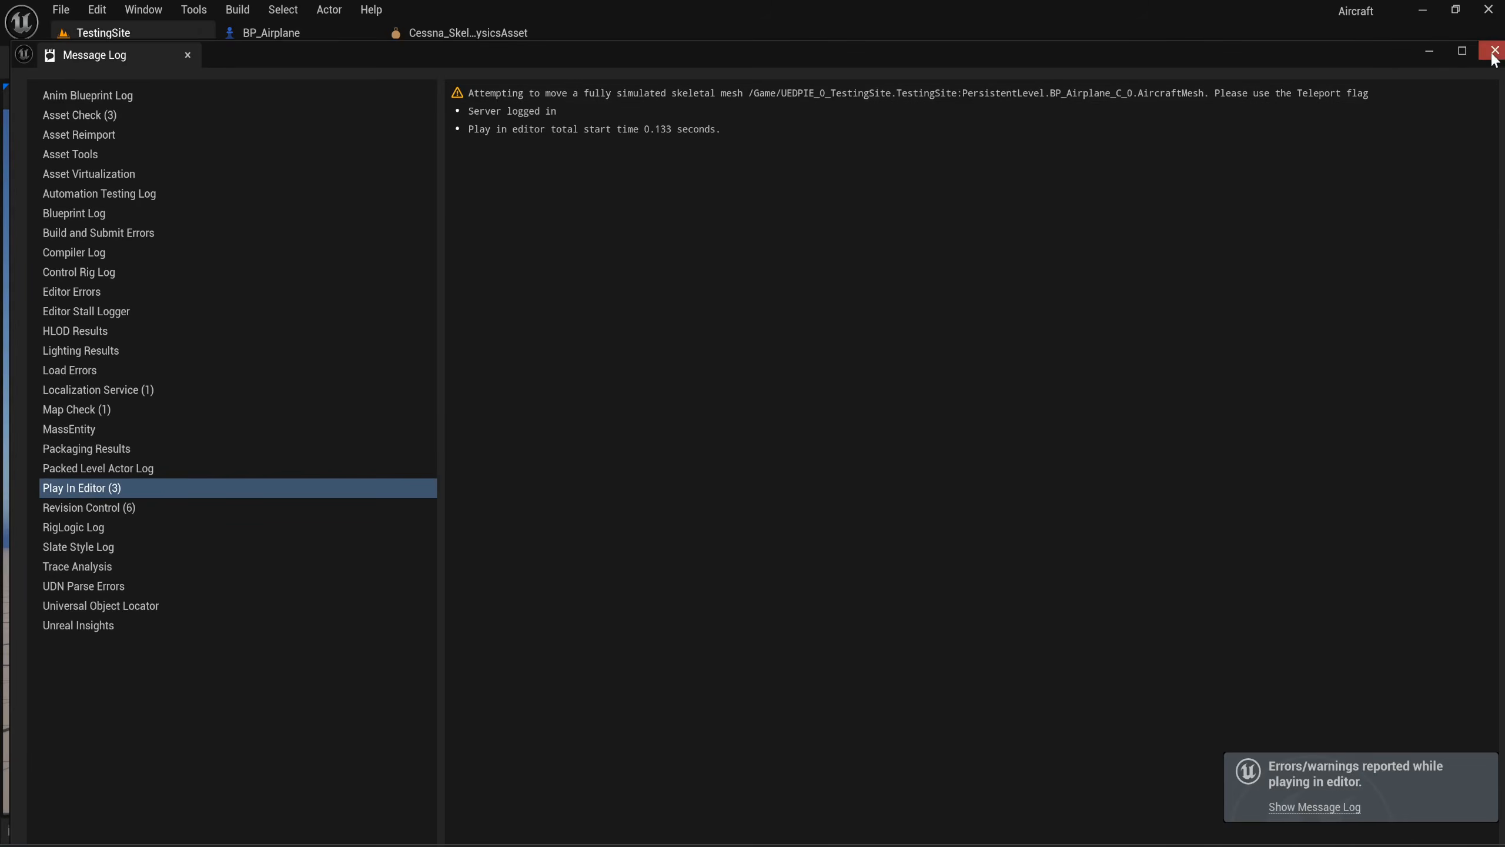
click(1429, 51)
In BP_Airplane, filter the Aircraft Mesh's details by "coll" and set its Collision Presets to Custom.
click(323, 37)
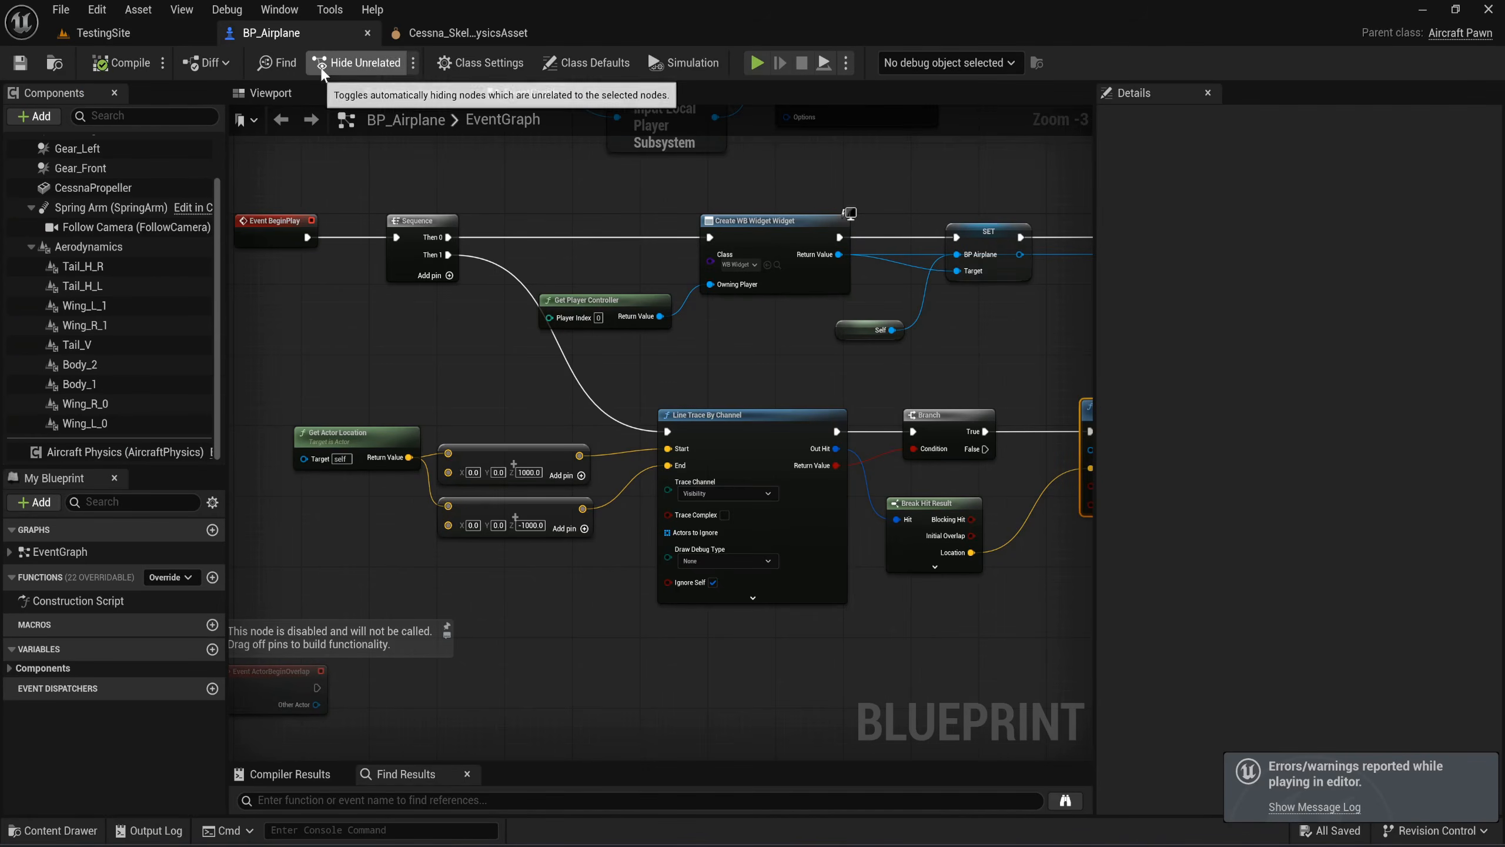
click(1172, 121)
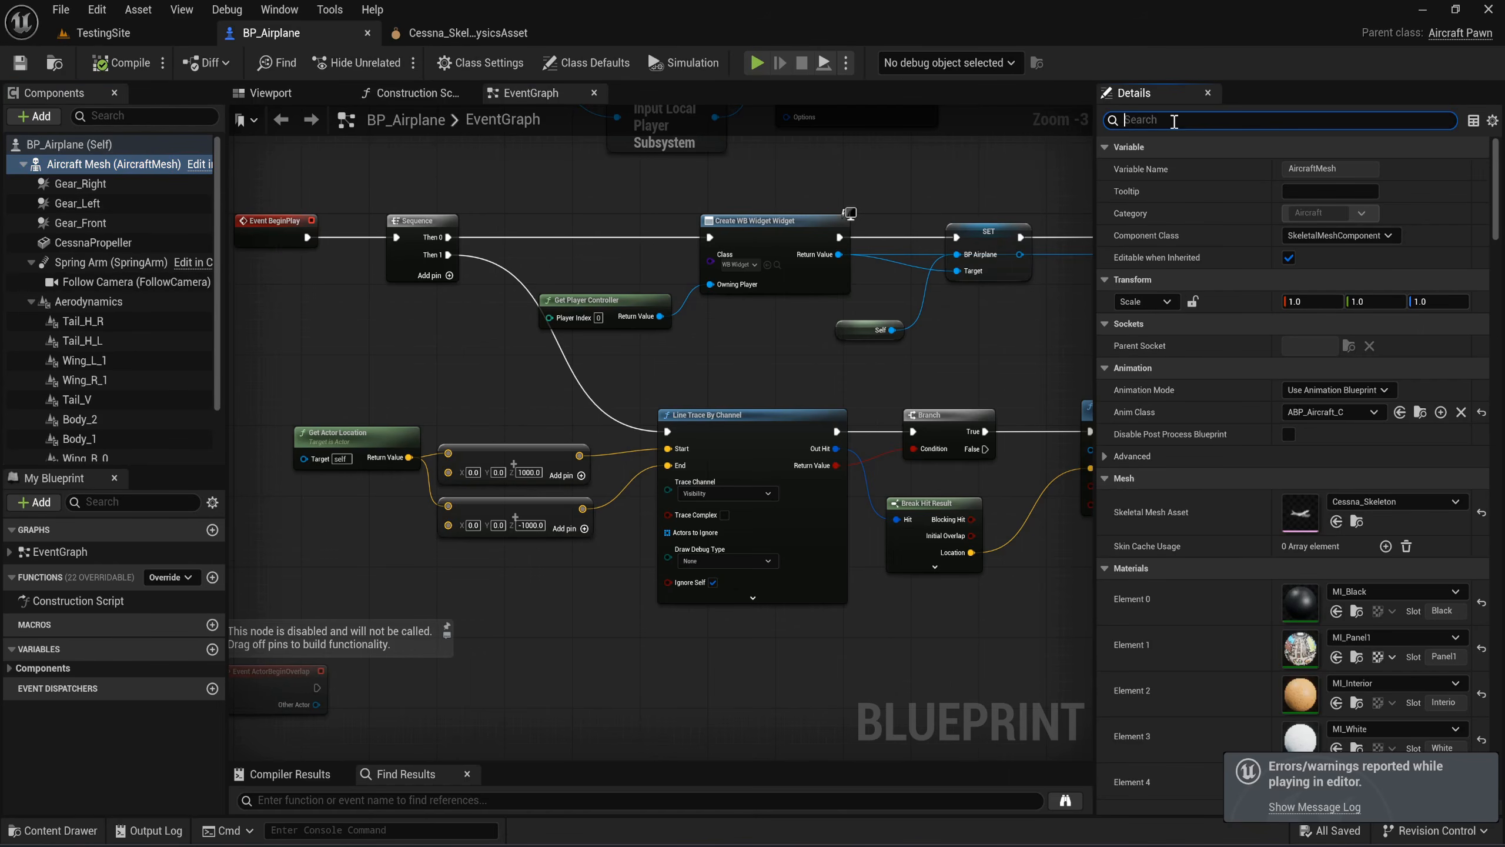
text(coll)
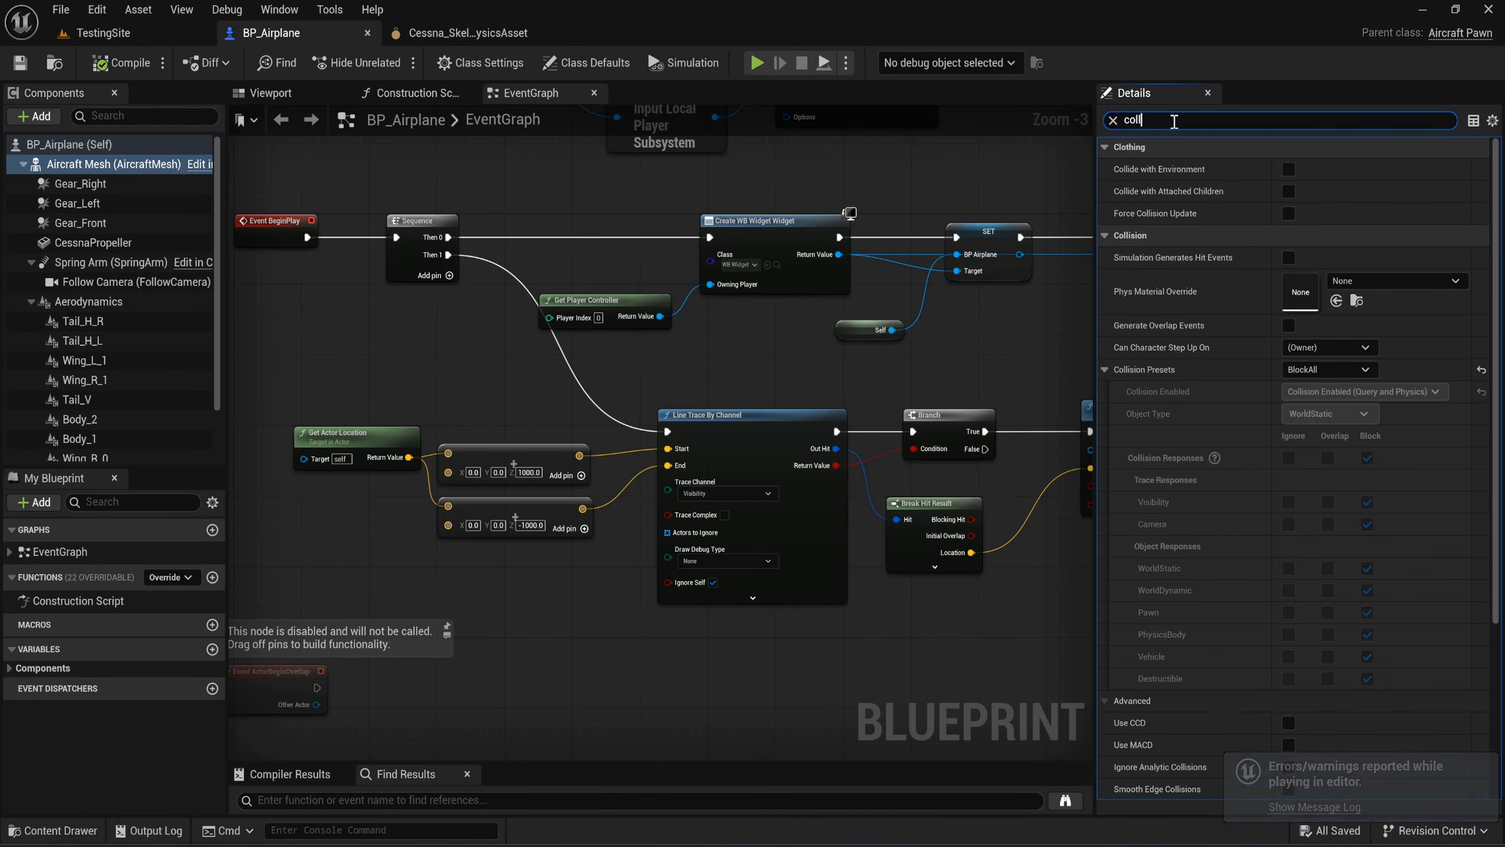
click(1331, 370)
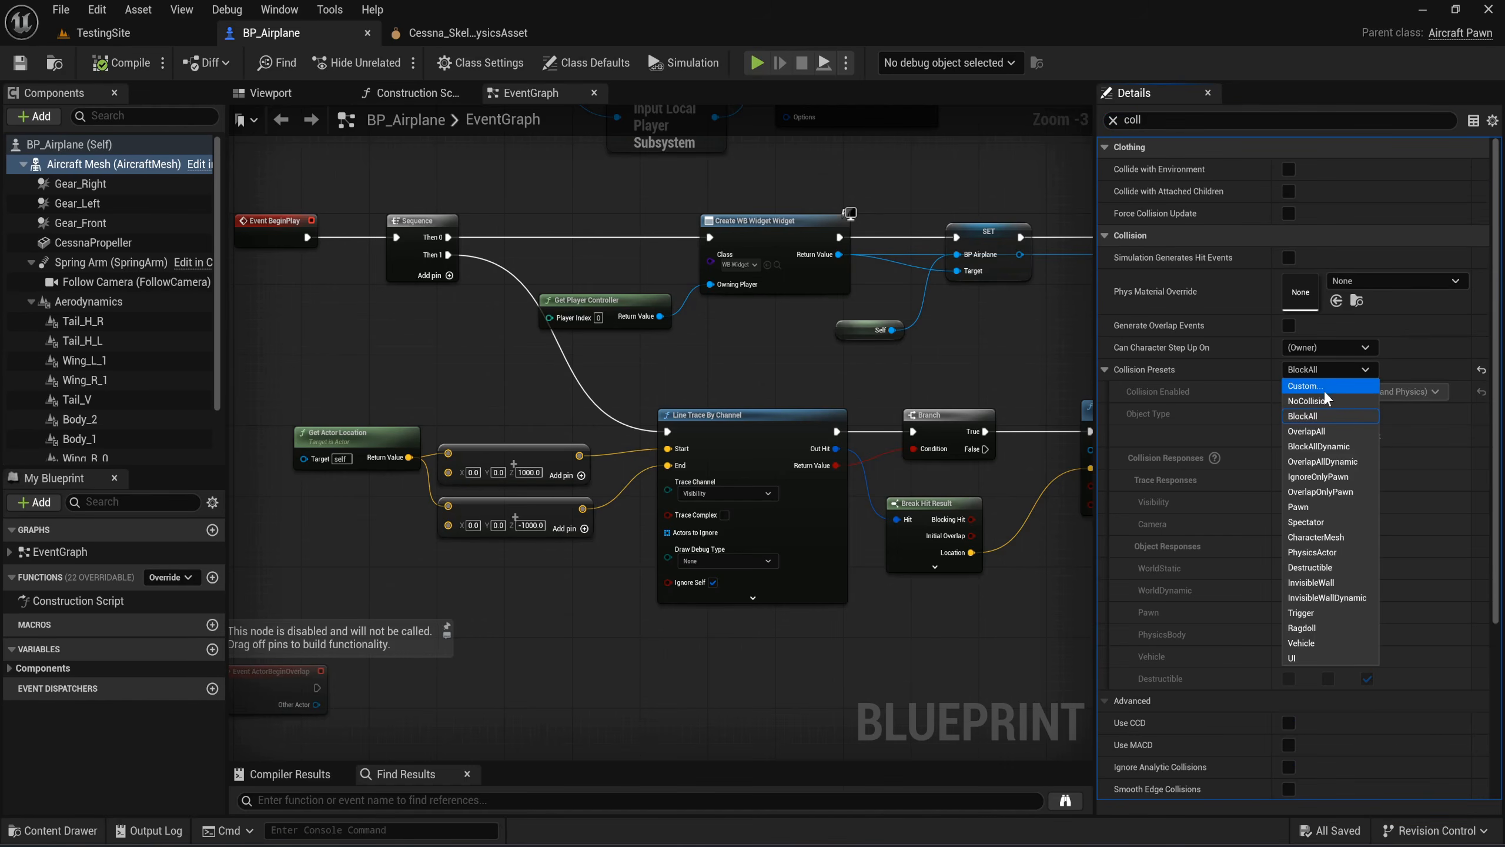
click(1315, 390)
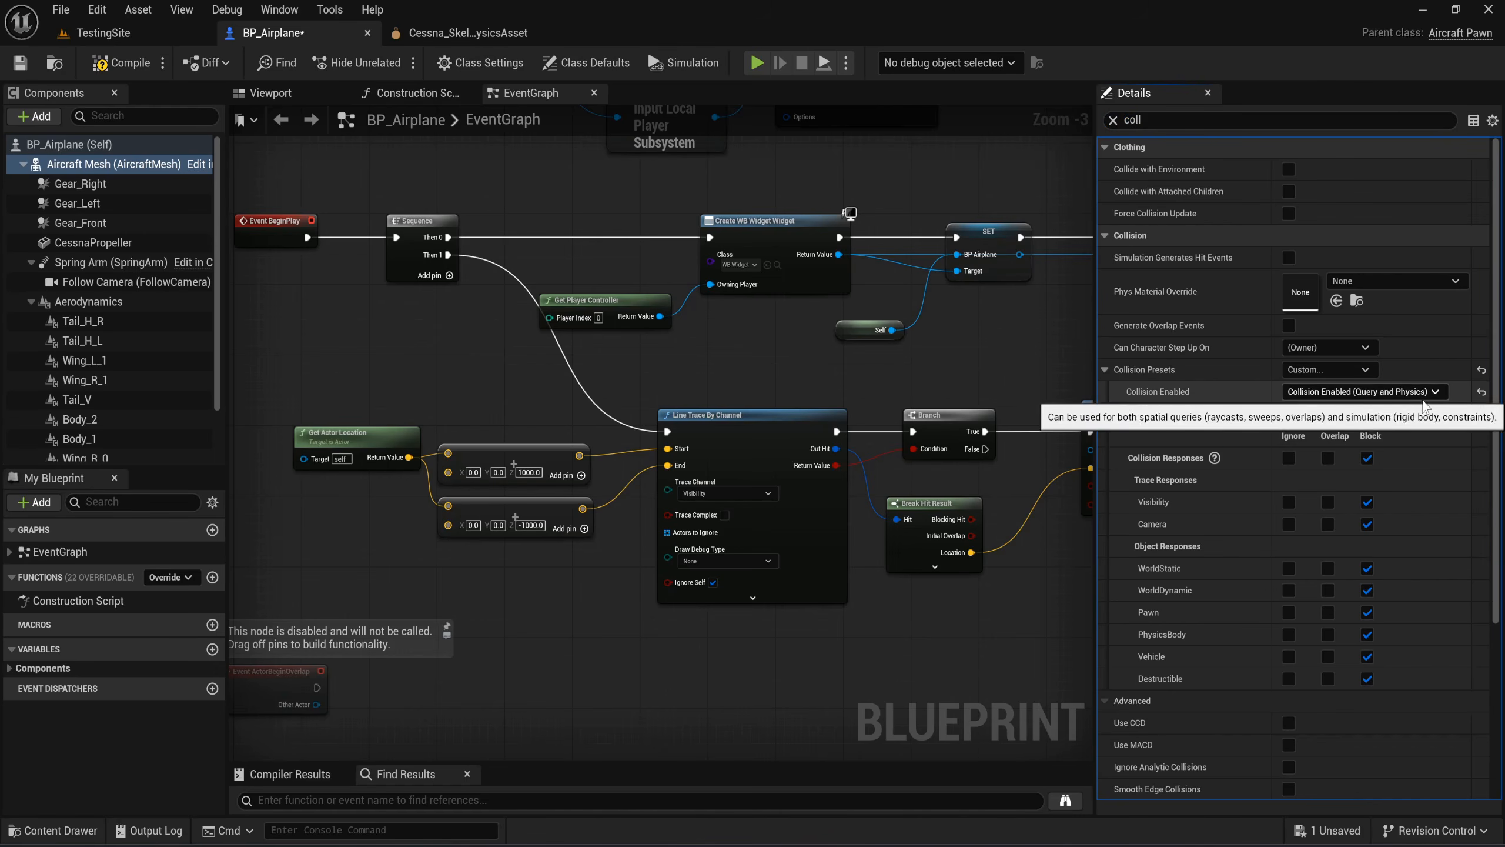
scroll(1196, 471, down, 3)
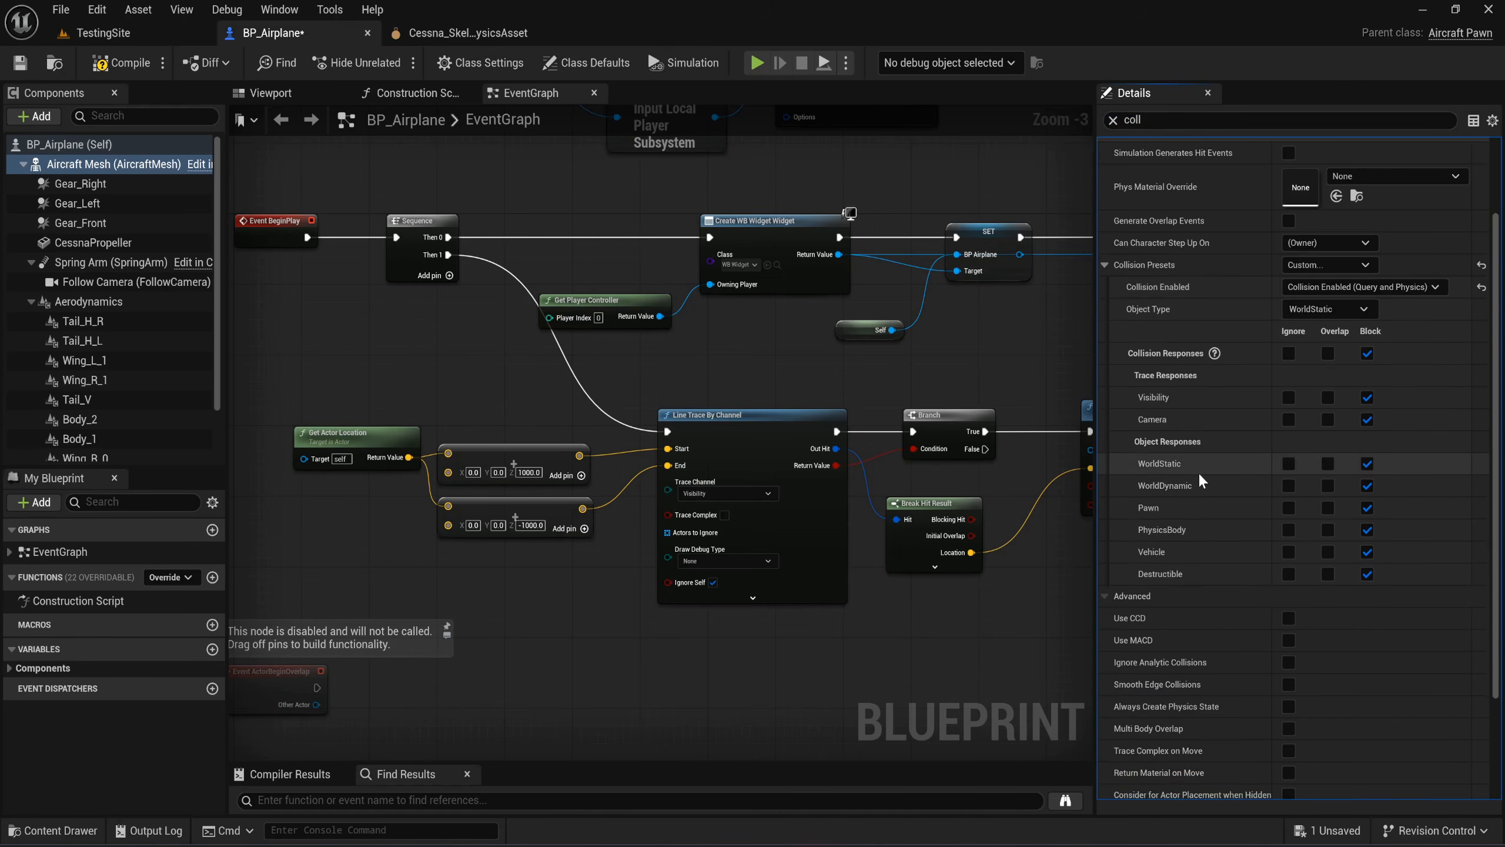
scroll(1199, 472, up, 3)
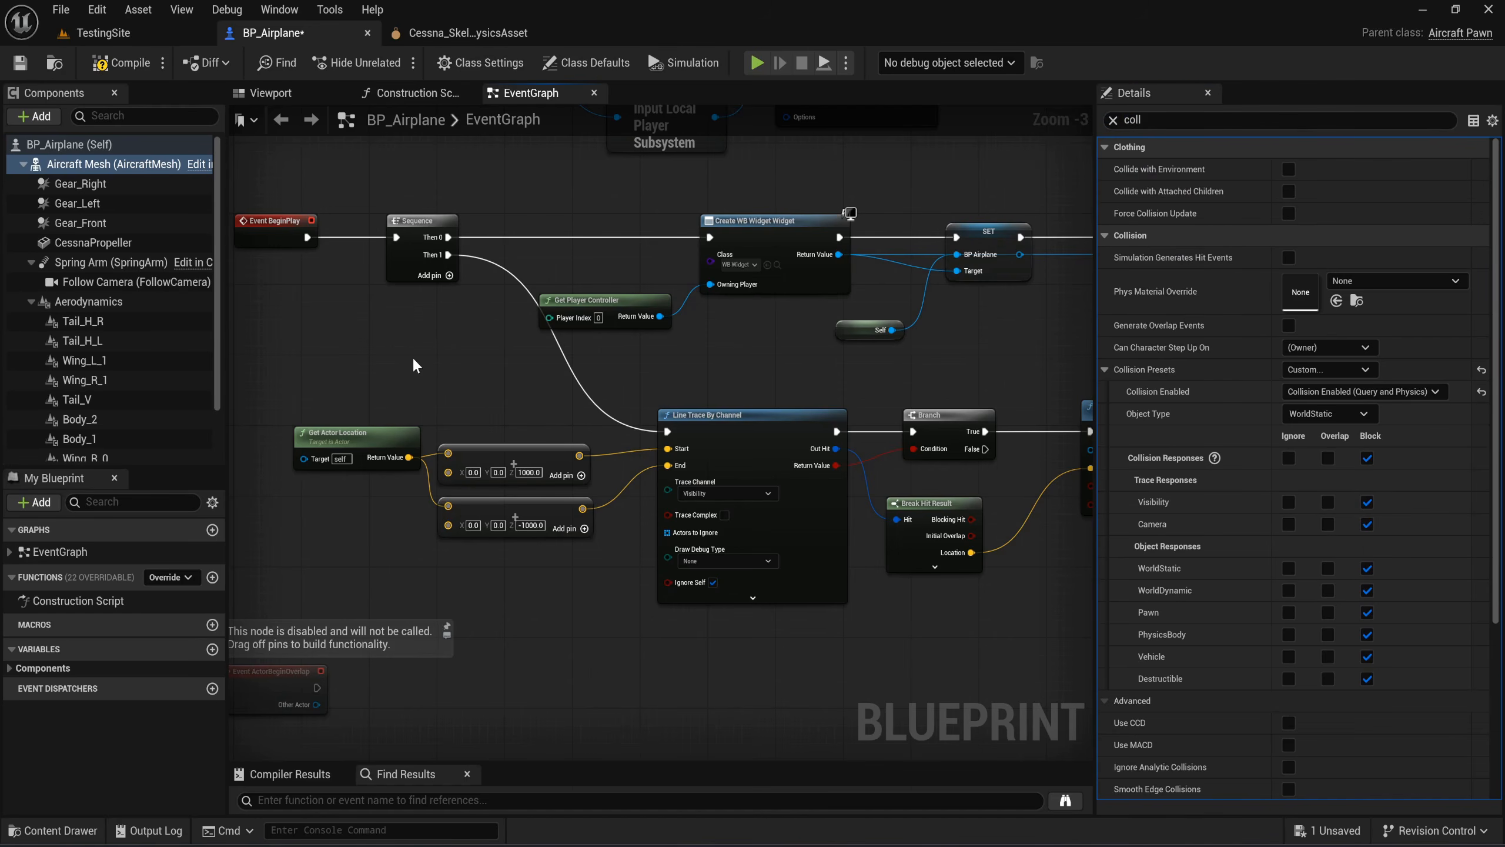
Enable Teleport on the Set Actor Location node, and compile and save BP_Airplane.
click(100, 65)
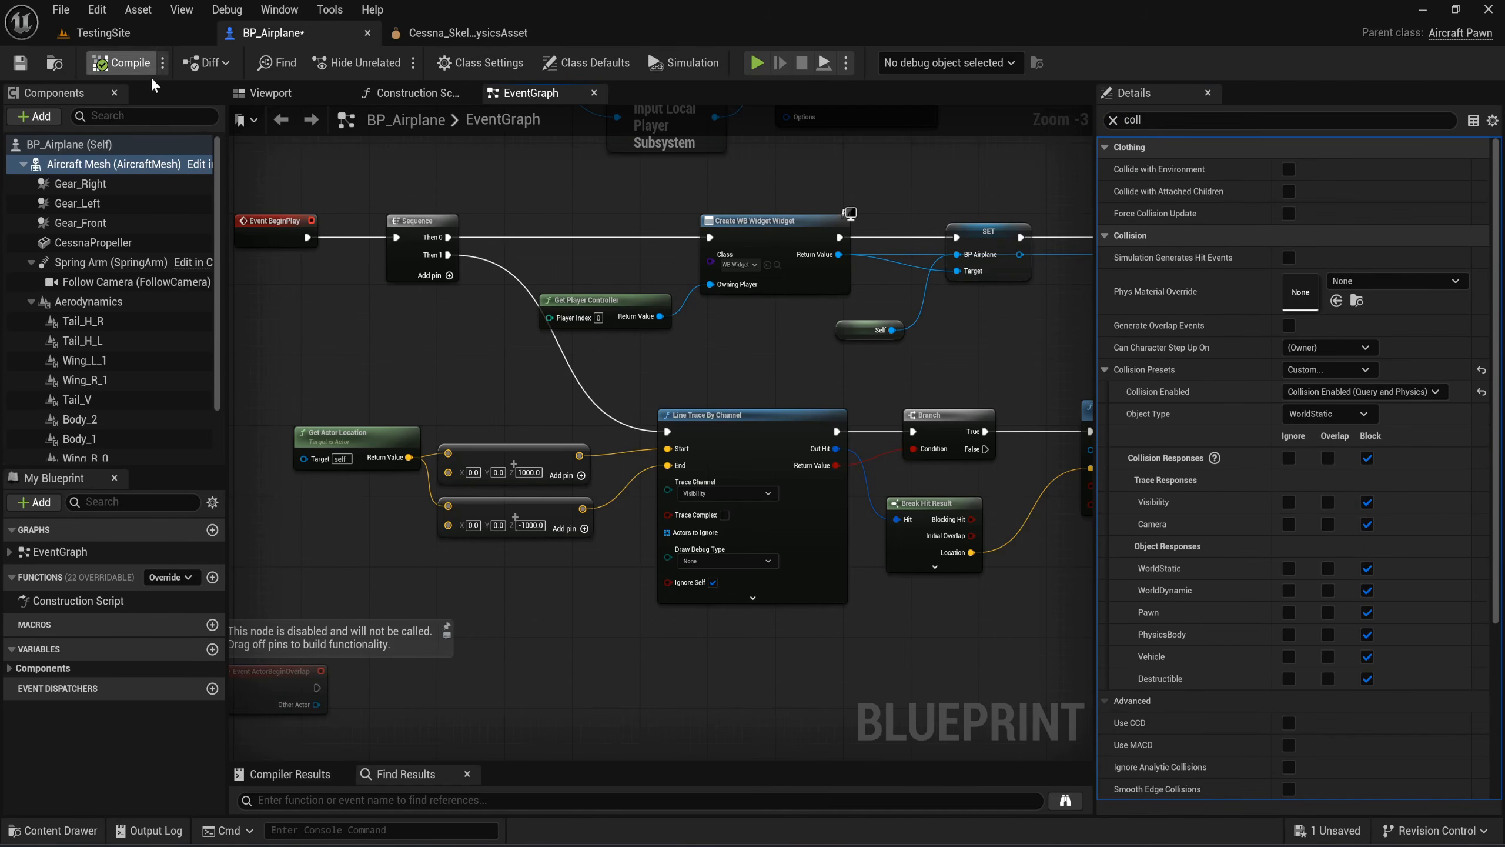
scroll(623, 385, down, 1)
right_drag(942, 561, 986, 482)
scroll(638, 477, up, 4)
click(631, 465)
scroll(548, 537, down, 3)
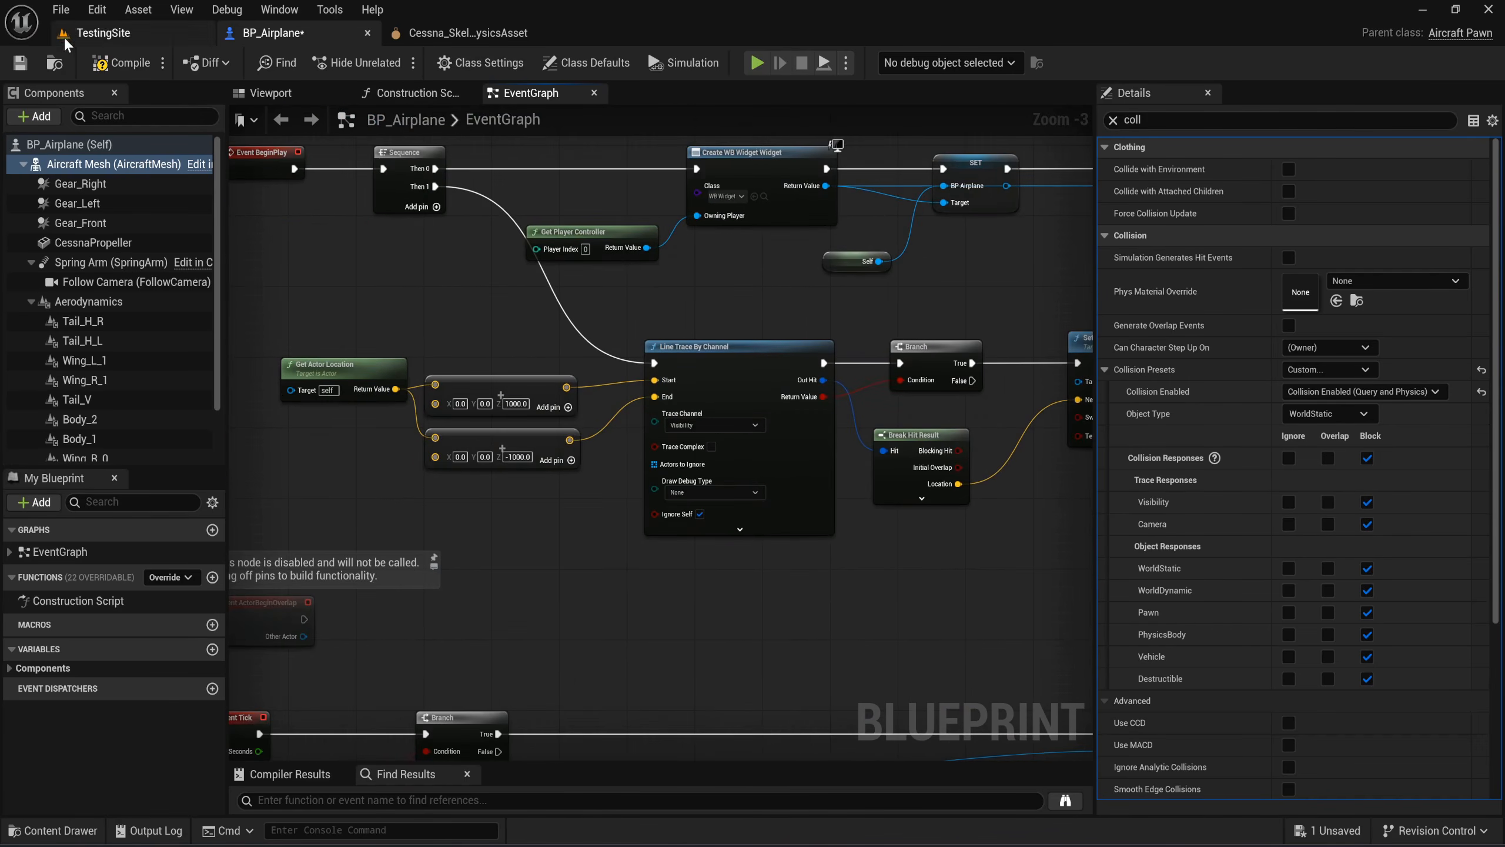
click(125, 63)
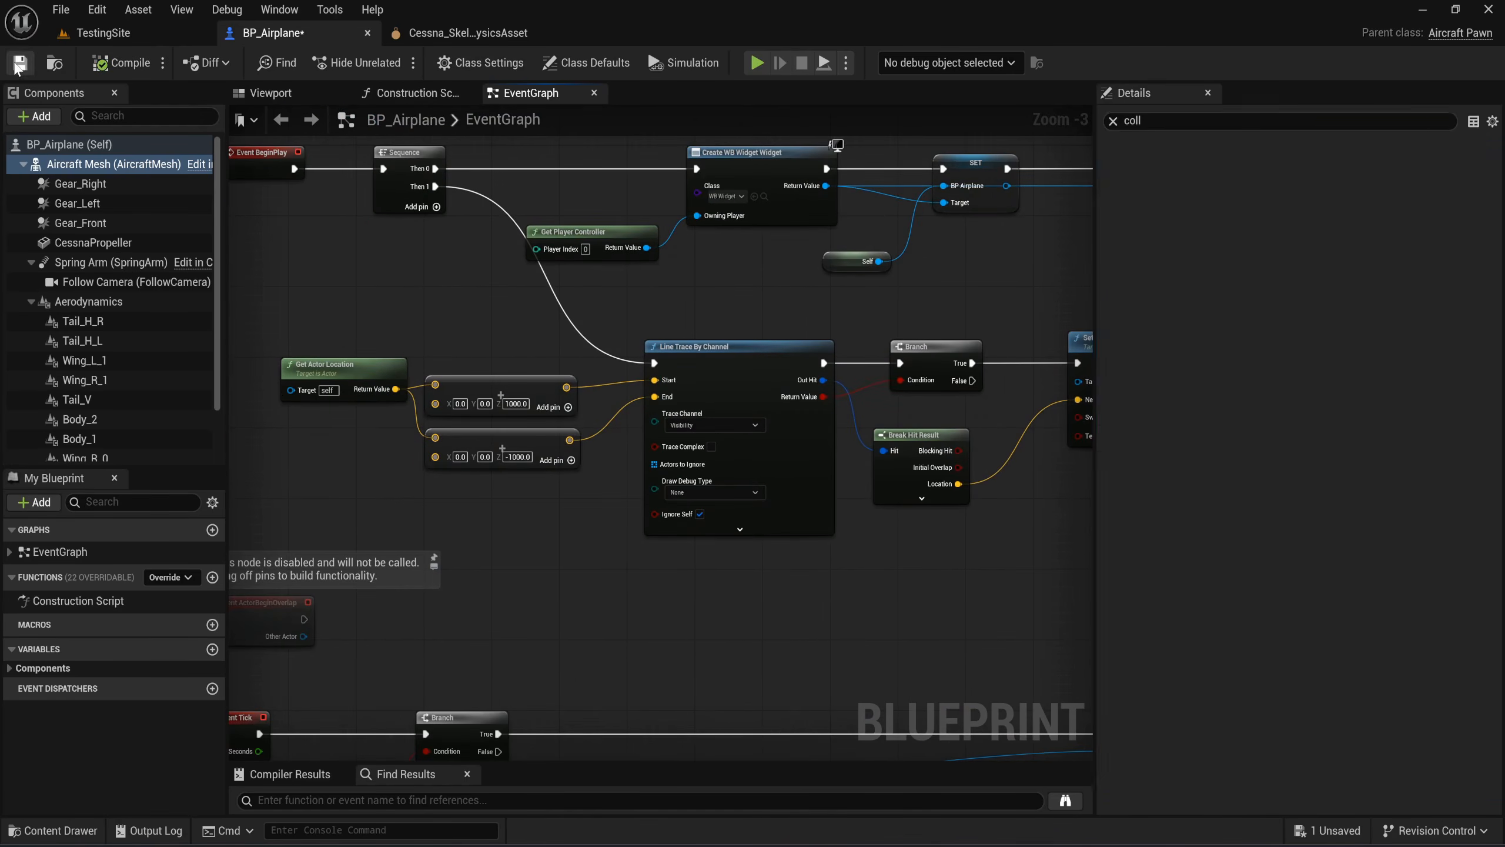
In the TestingSite level, set the PlayerStart's Z location to 900.
click(116, 32)
drag(564, 286, 564, 319)
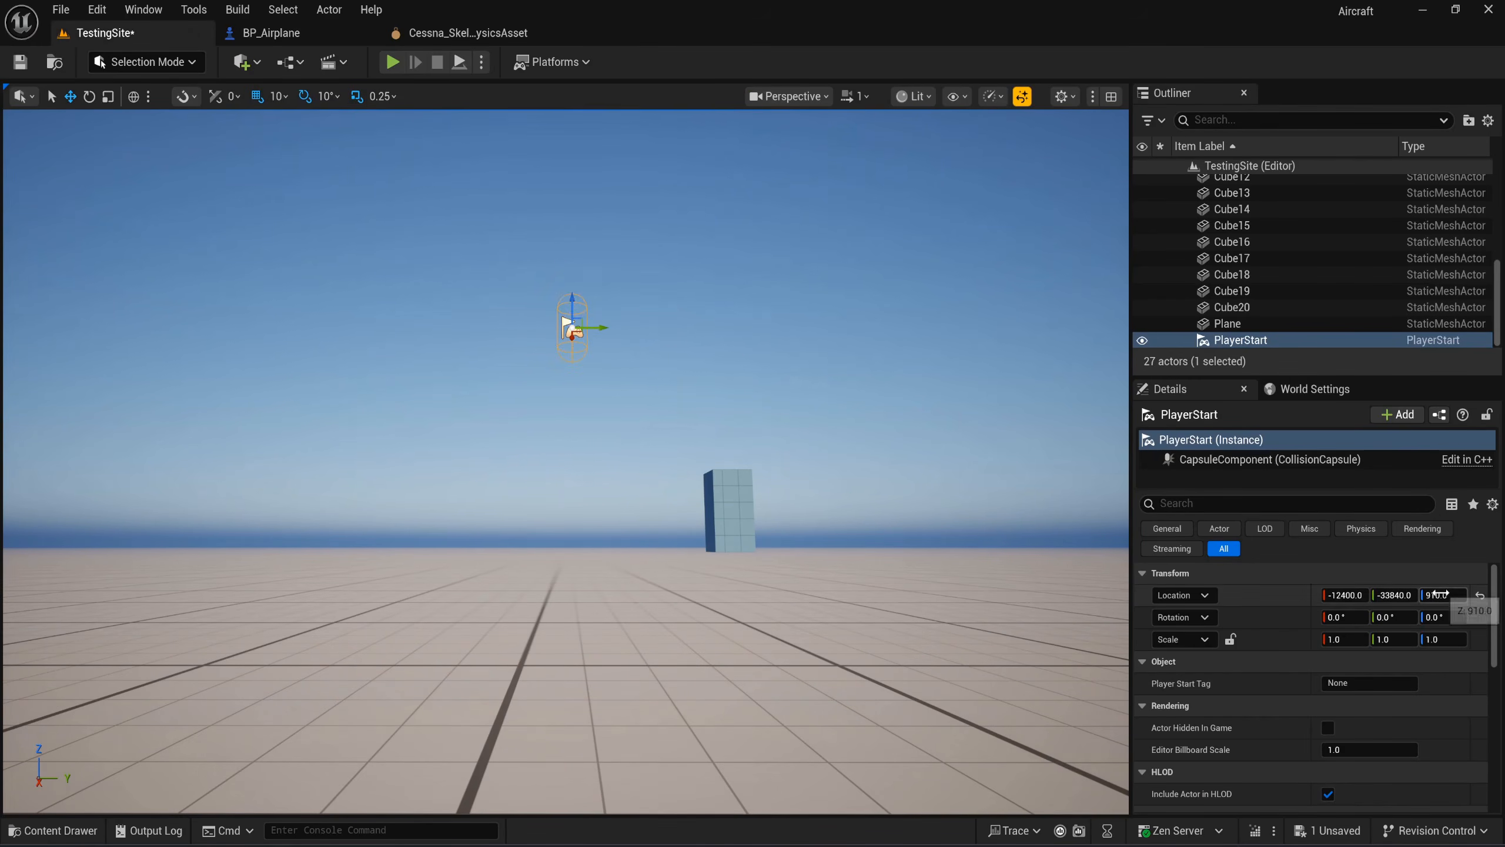
click(1442, 594)
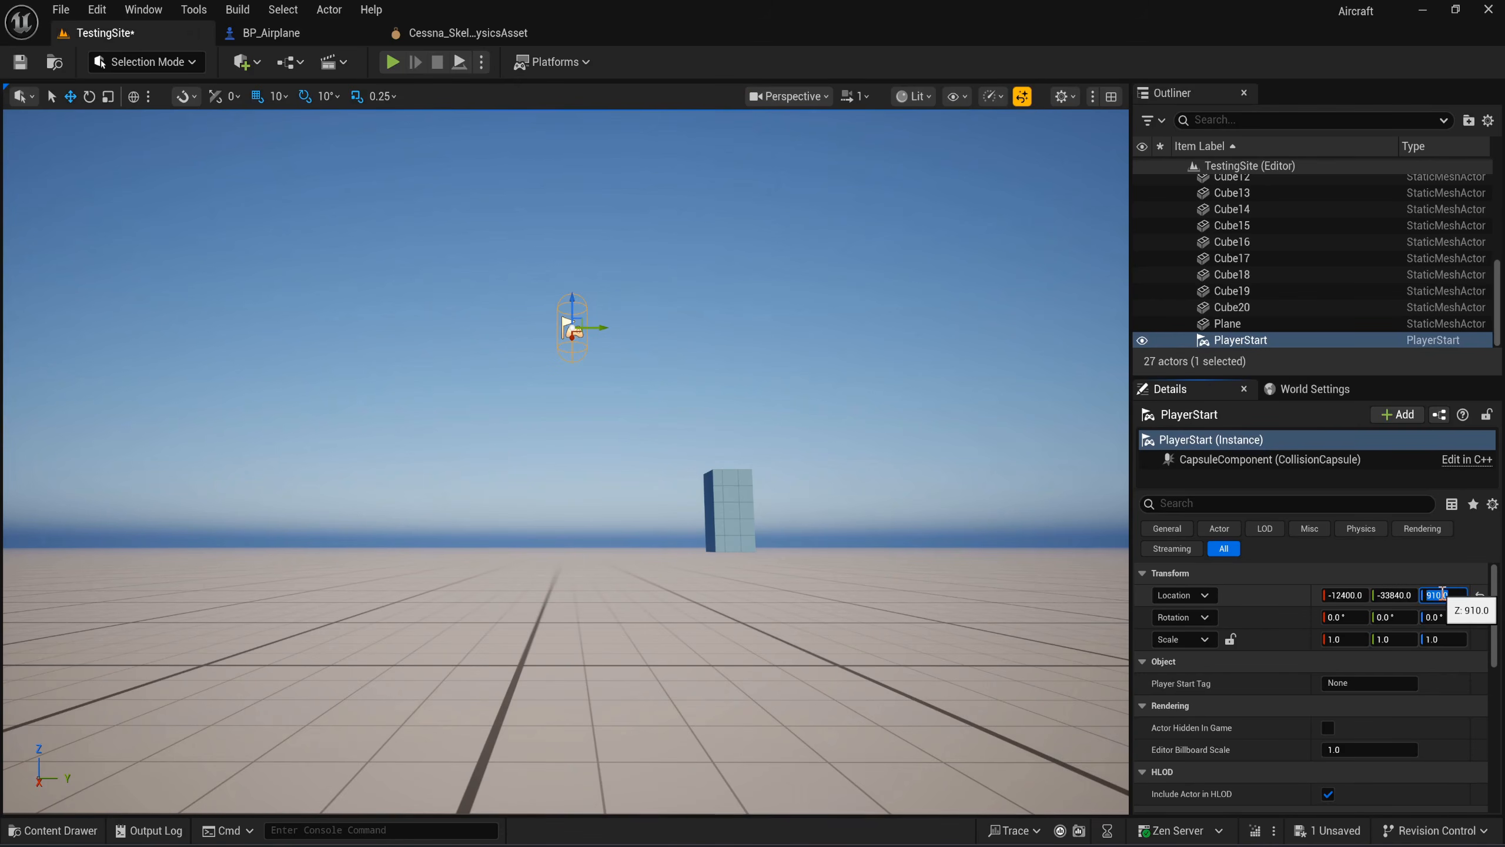
text(900)
key(Return)
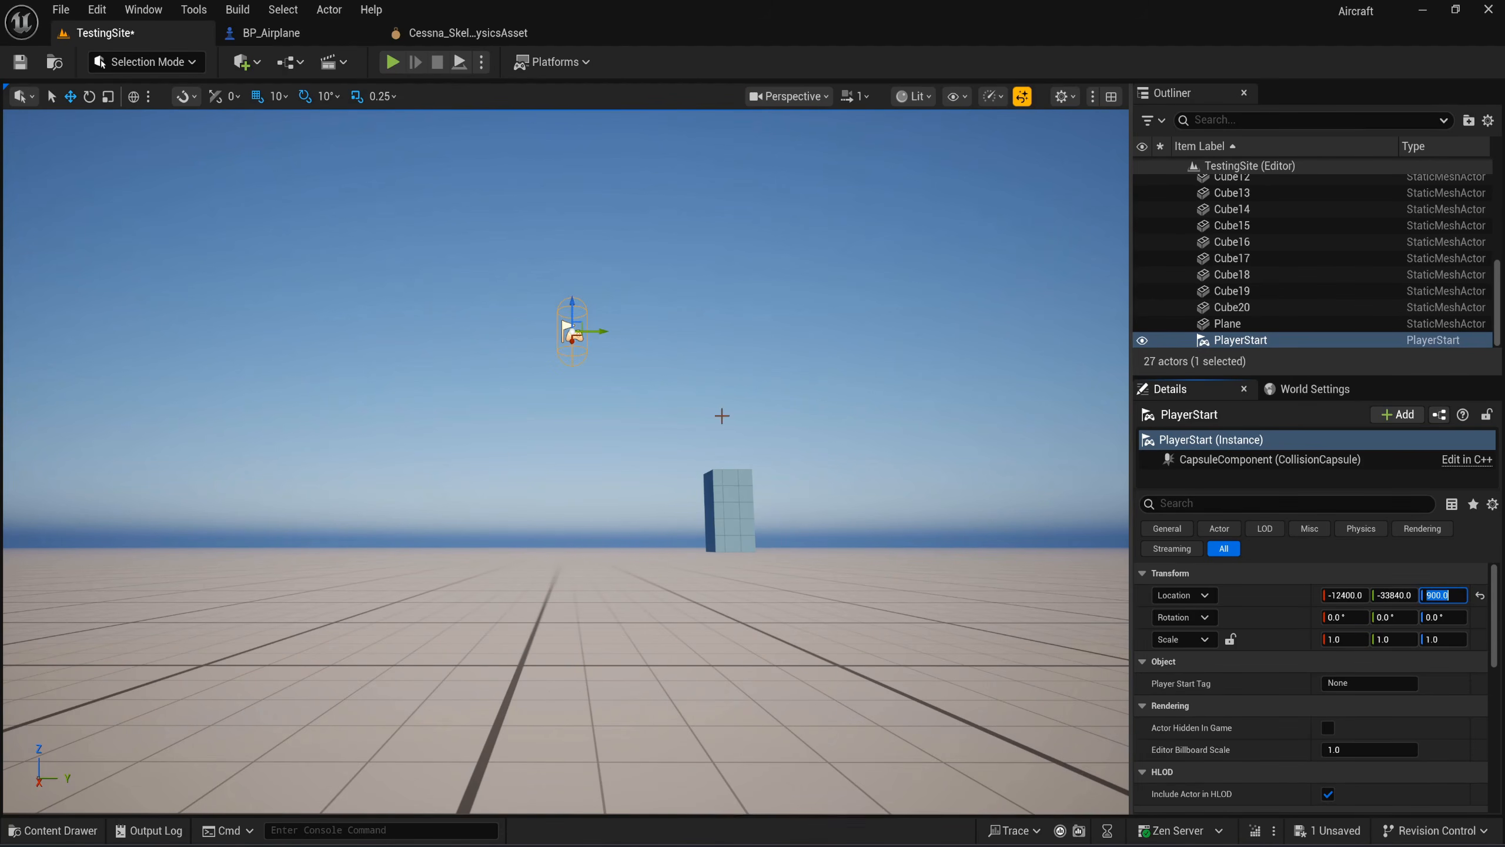
Play-test the level with the airplane's throttle toggled on, and stop the session.
click(390, 62)
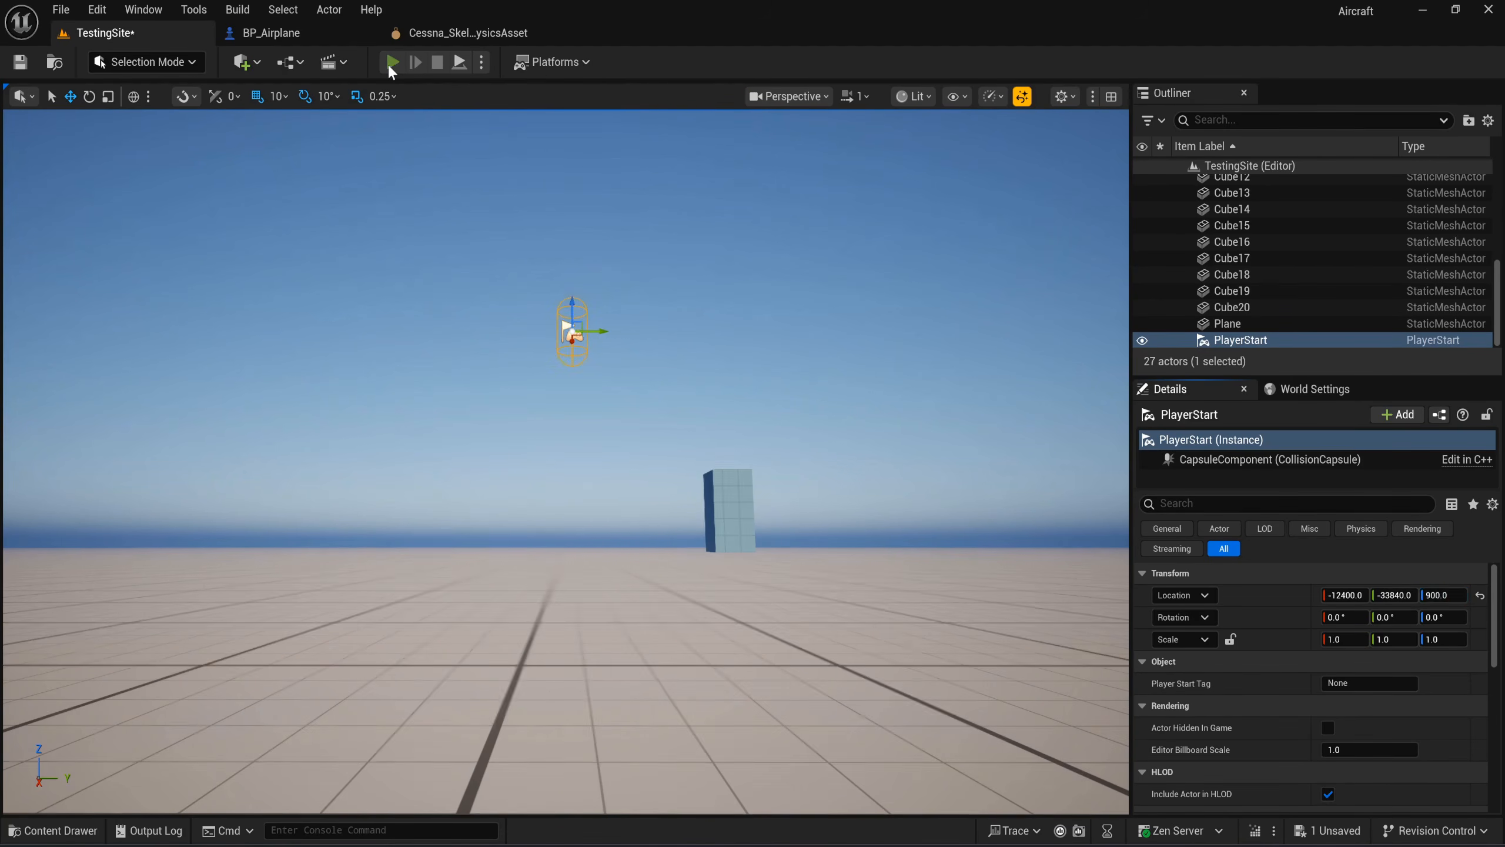
click(689, 402)
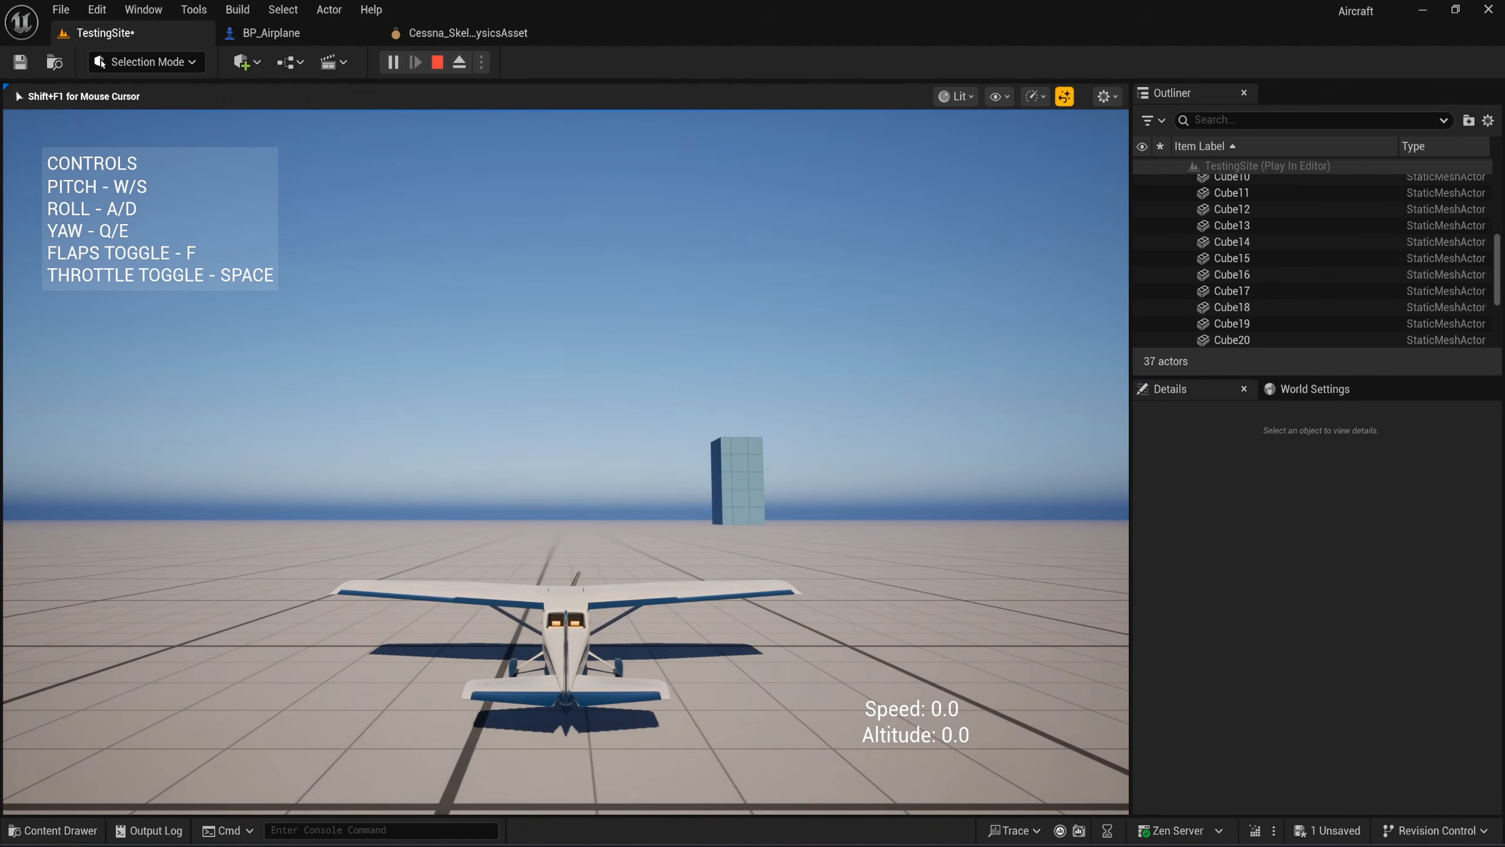
key(space)
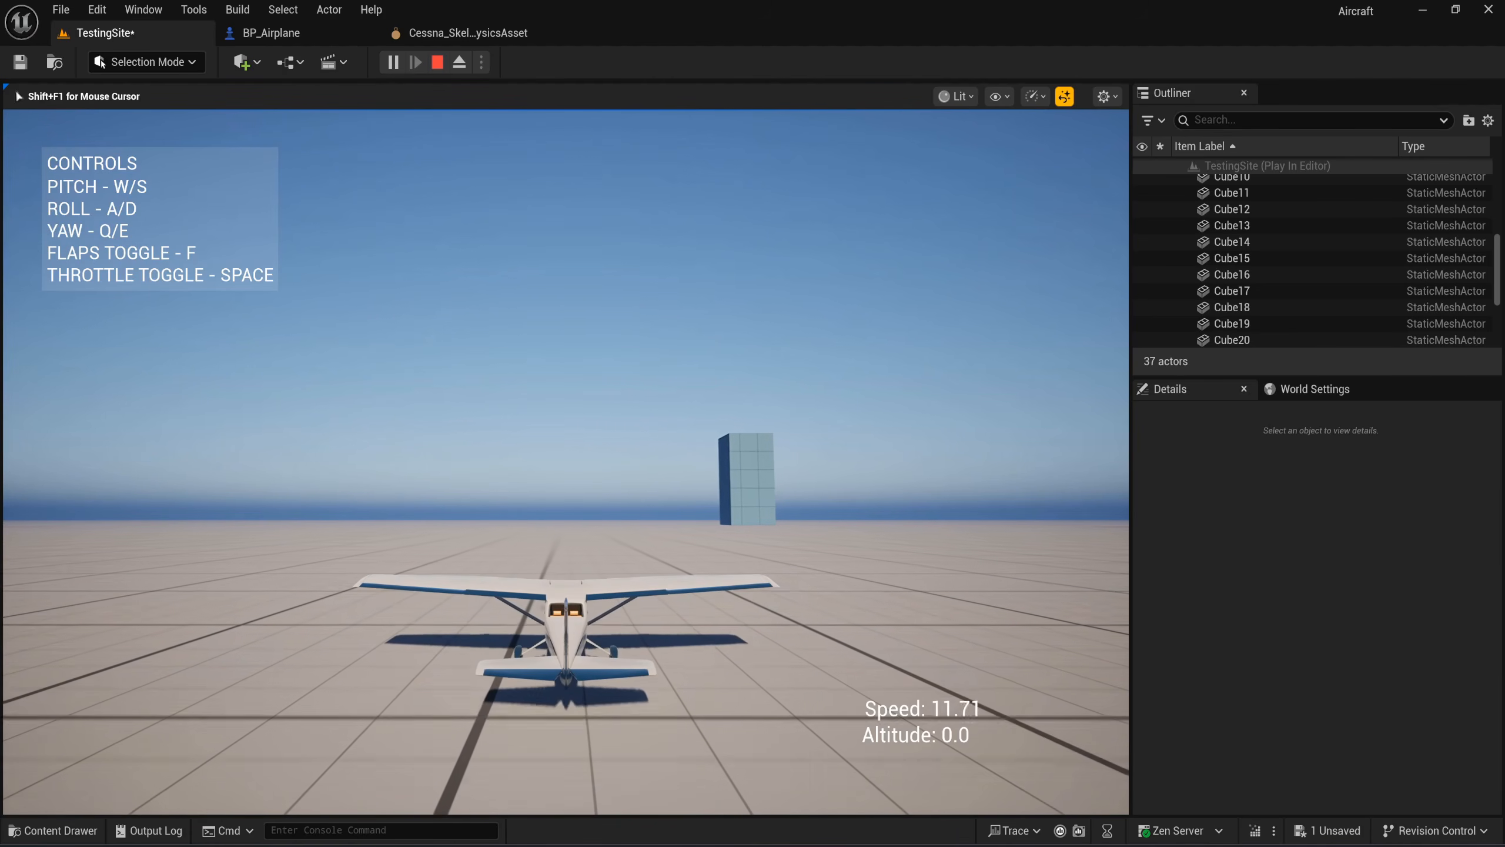
key(Escape)
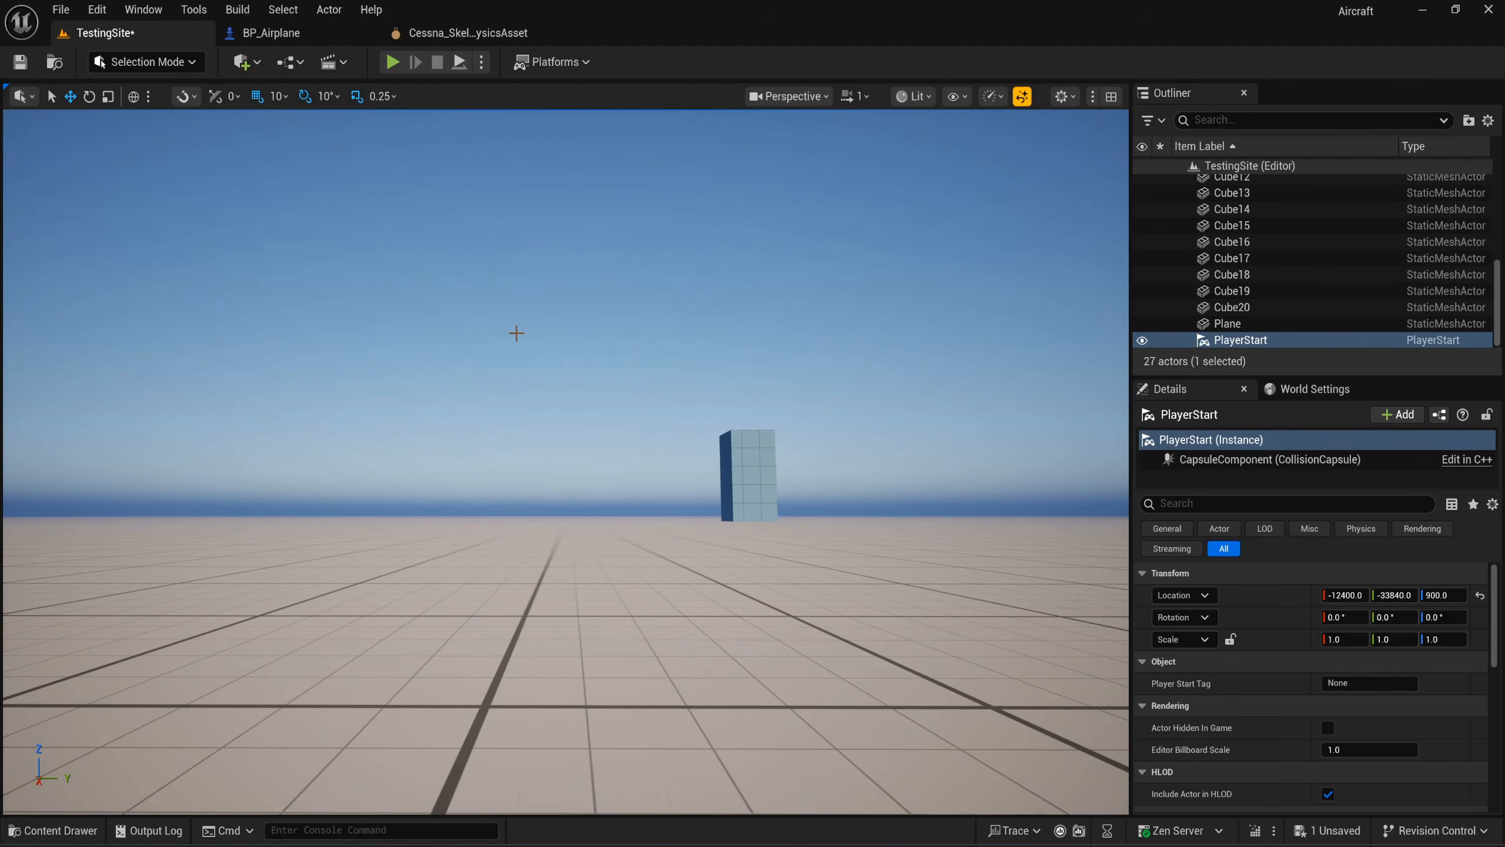
Open the ABP_Aircraft animation blueprint from the Content folder.
key(ctrl+space)
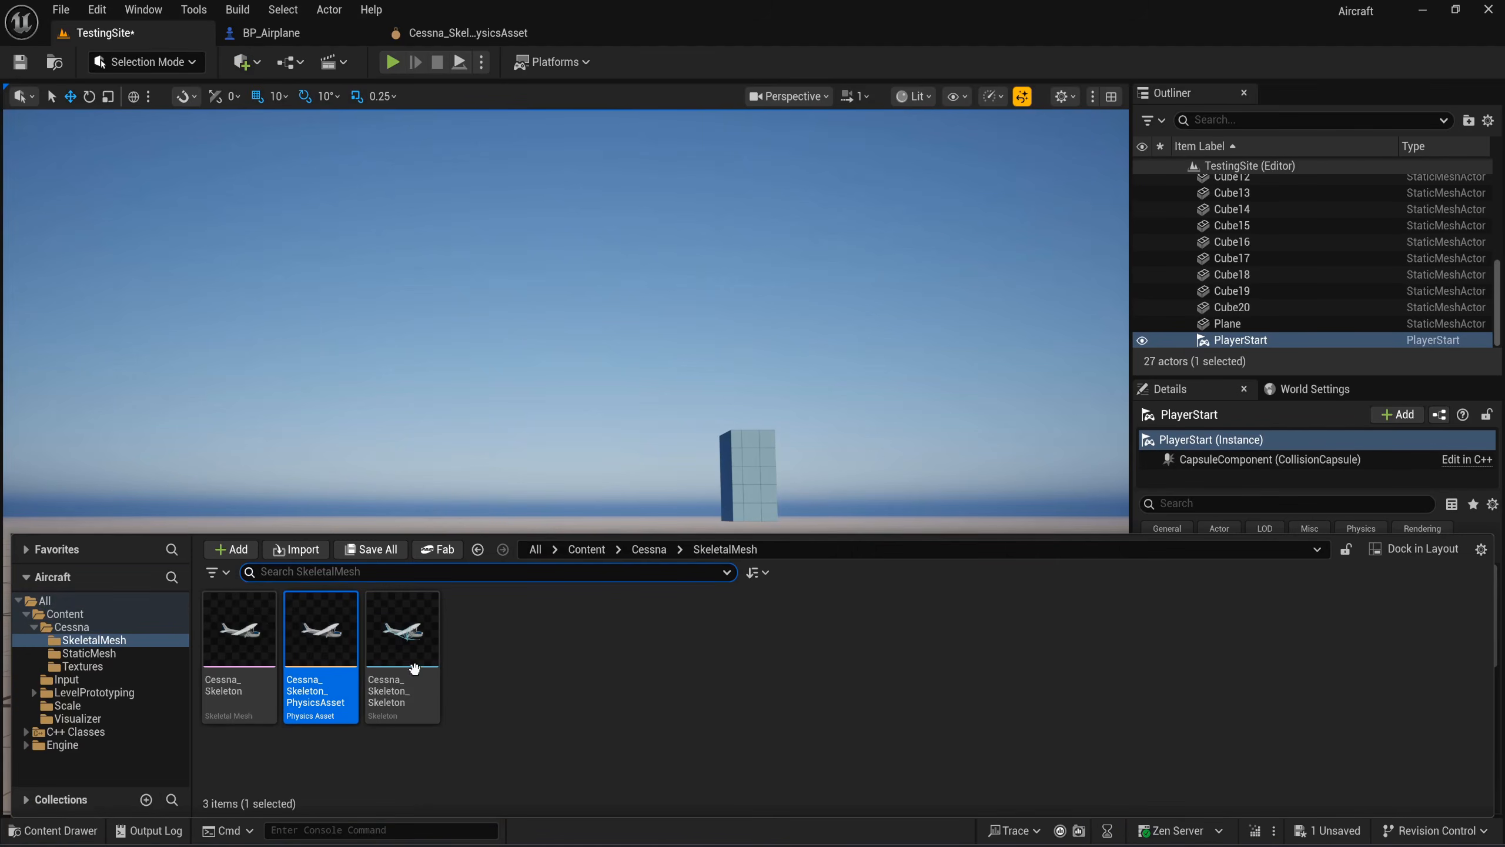
click(111, 616)
click(668, 665)
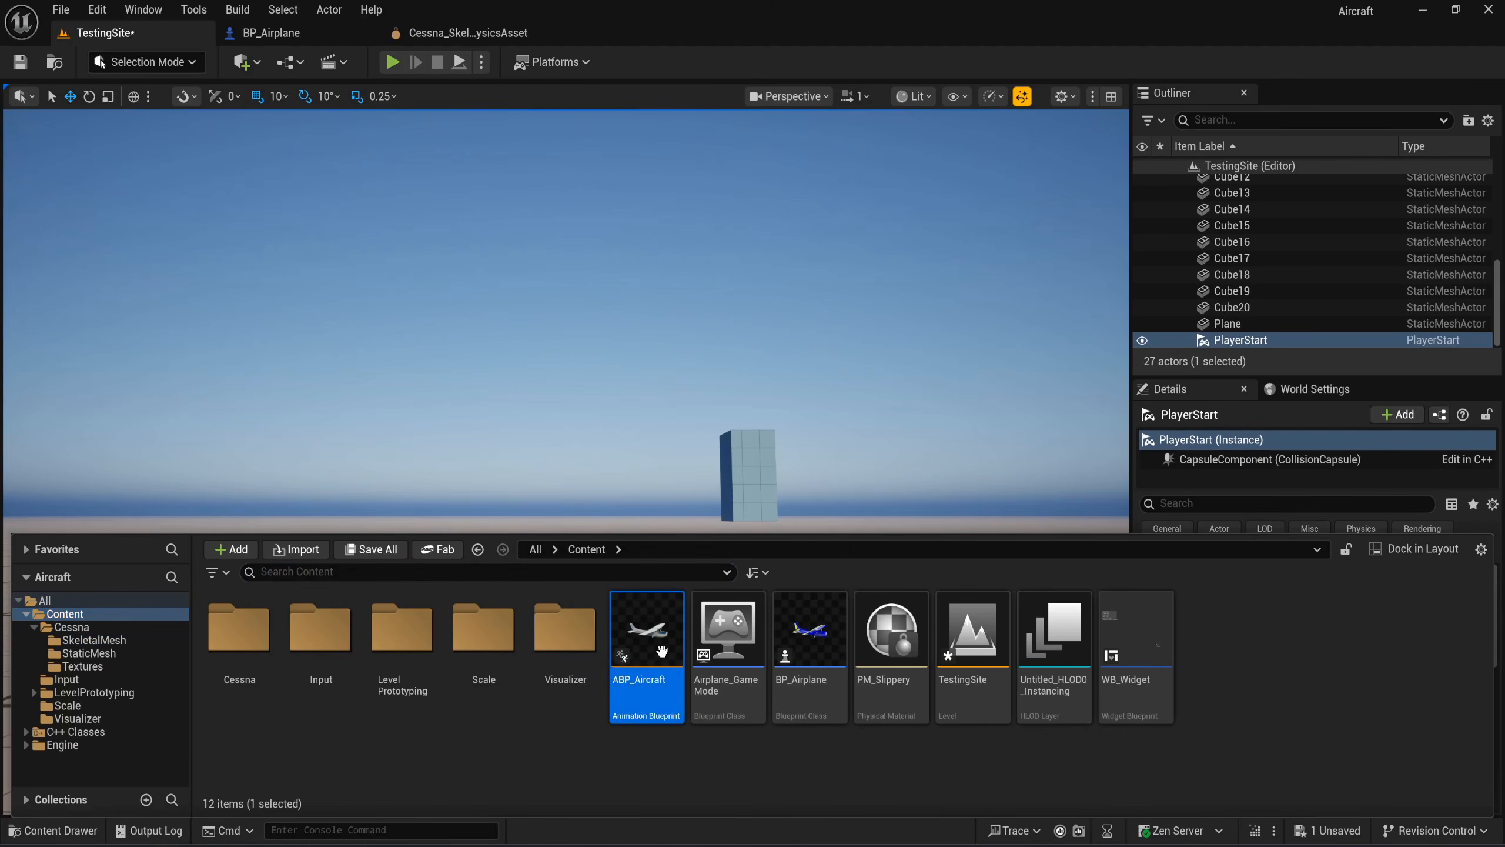
double_click(675, 695)
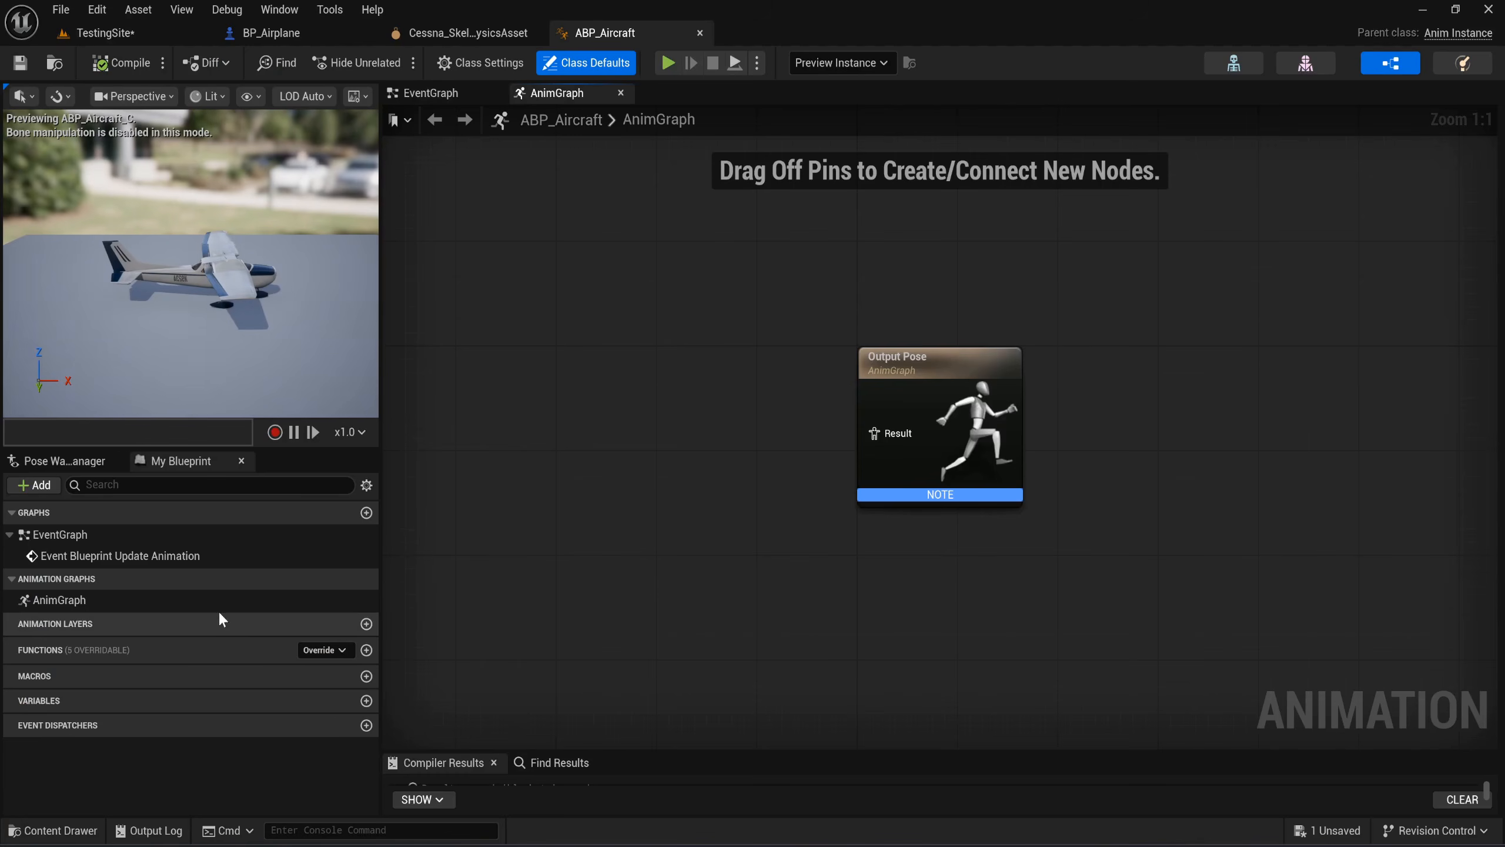
Add a Float variable named Aileron_LAngle to the animation blueprint.
click(366, 701)
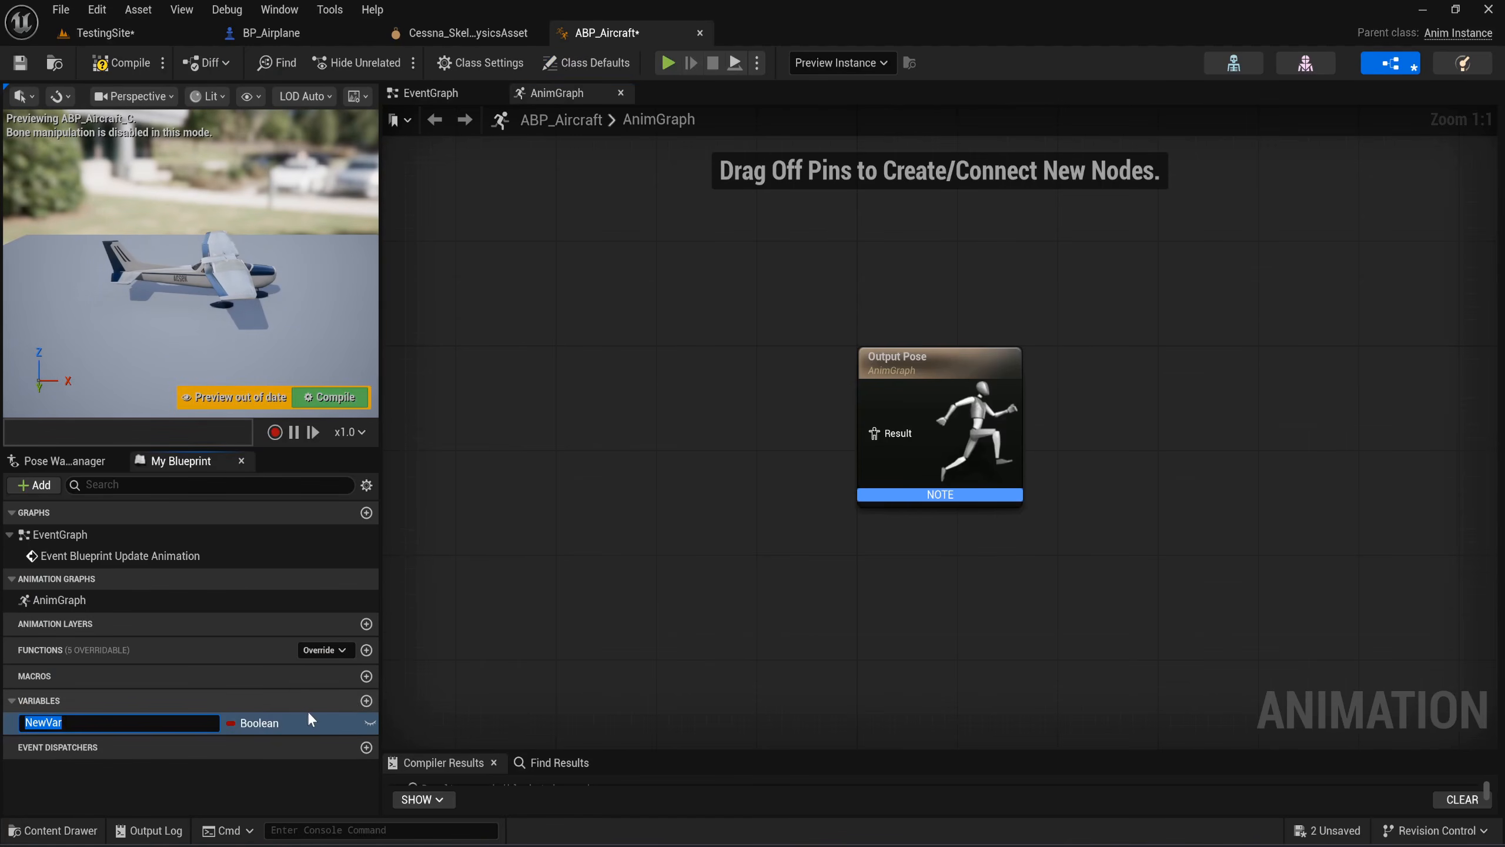
click(255, 722)
click(260, 476)
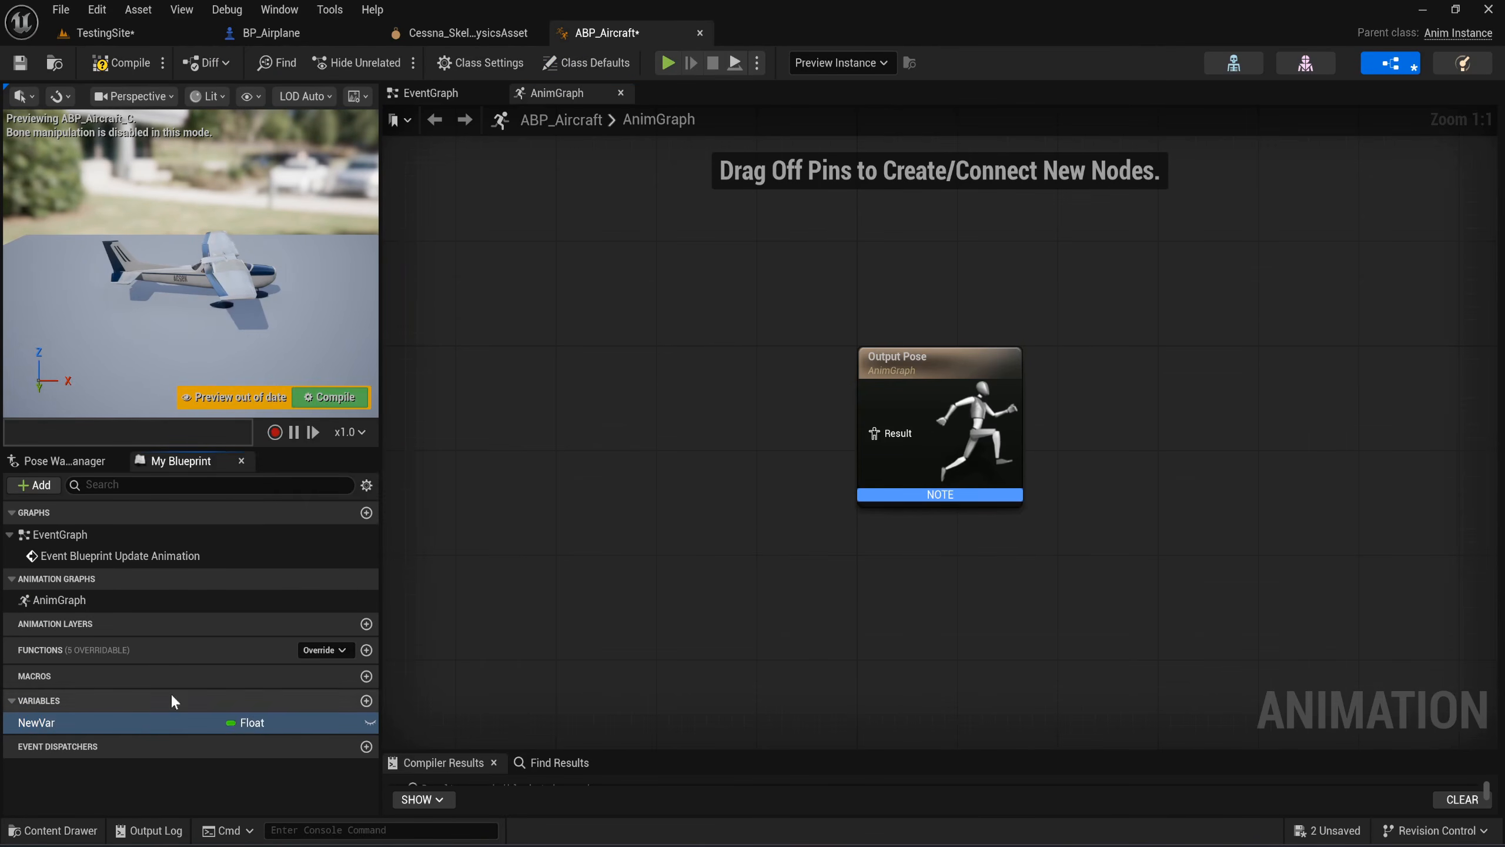
click(115, 725)
click(116, 725)
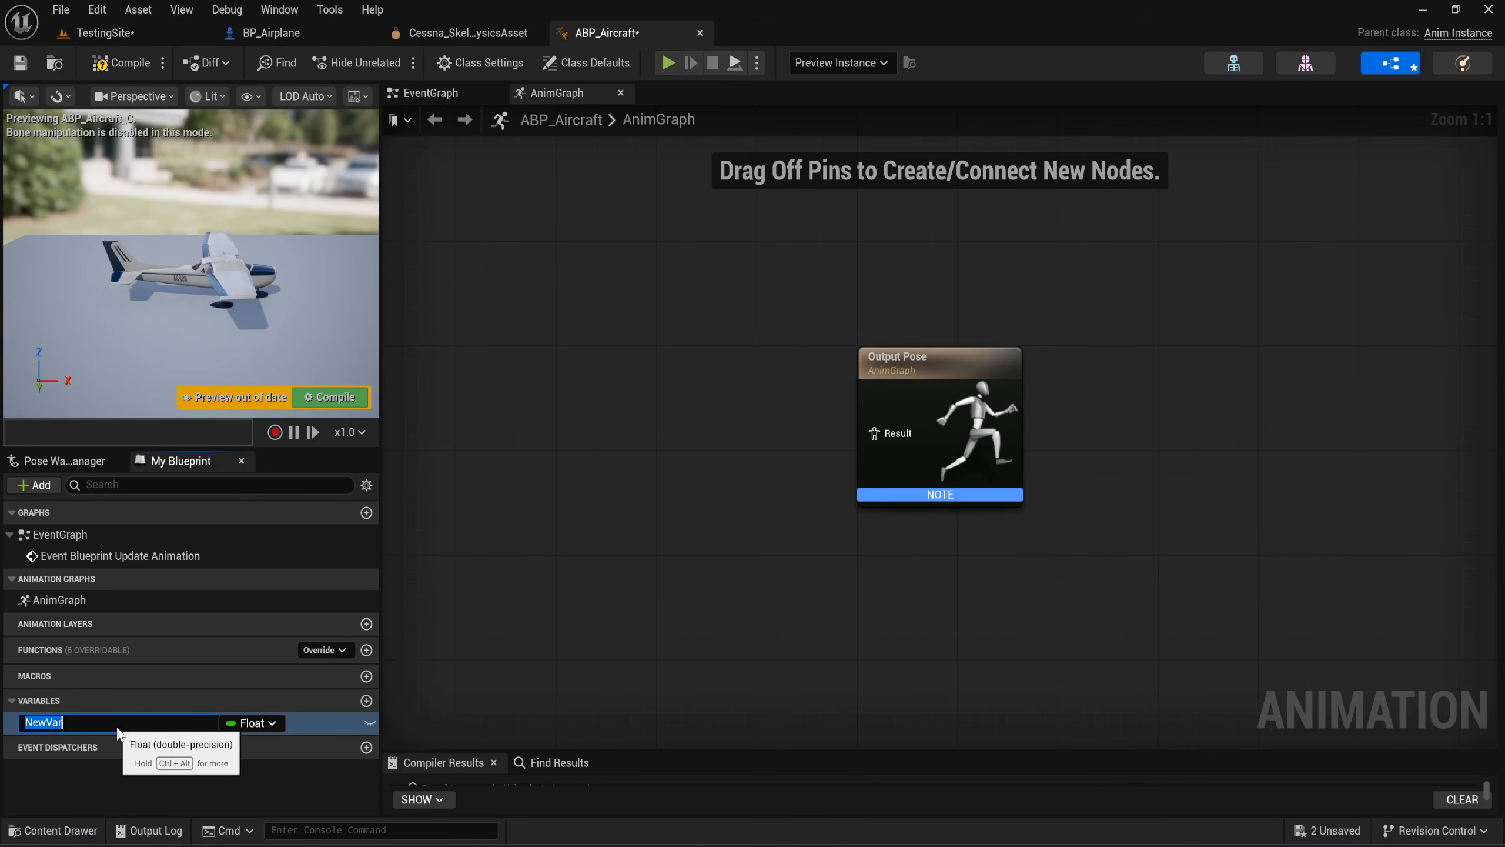
text(Ae)
text(leron_LAngle)
key(Return)
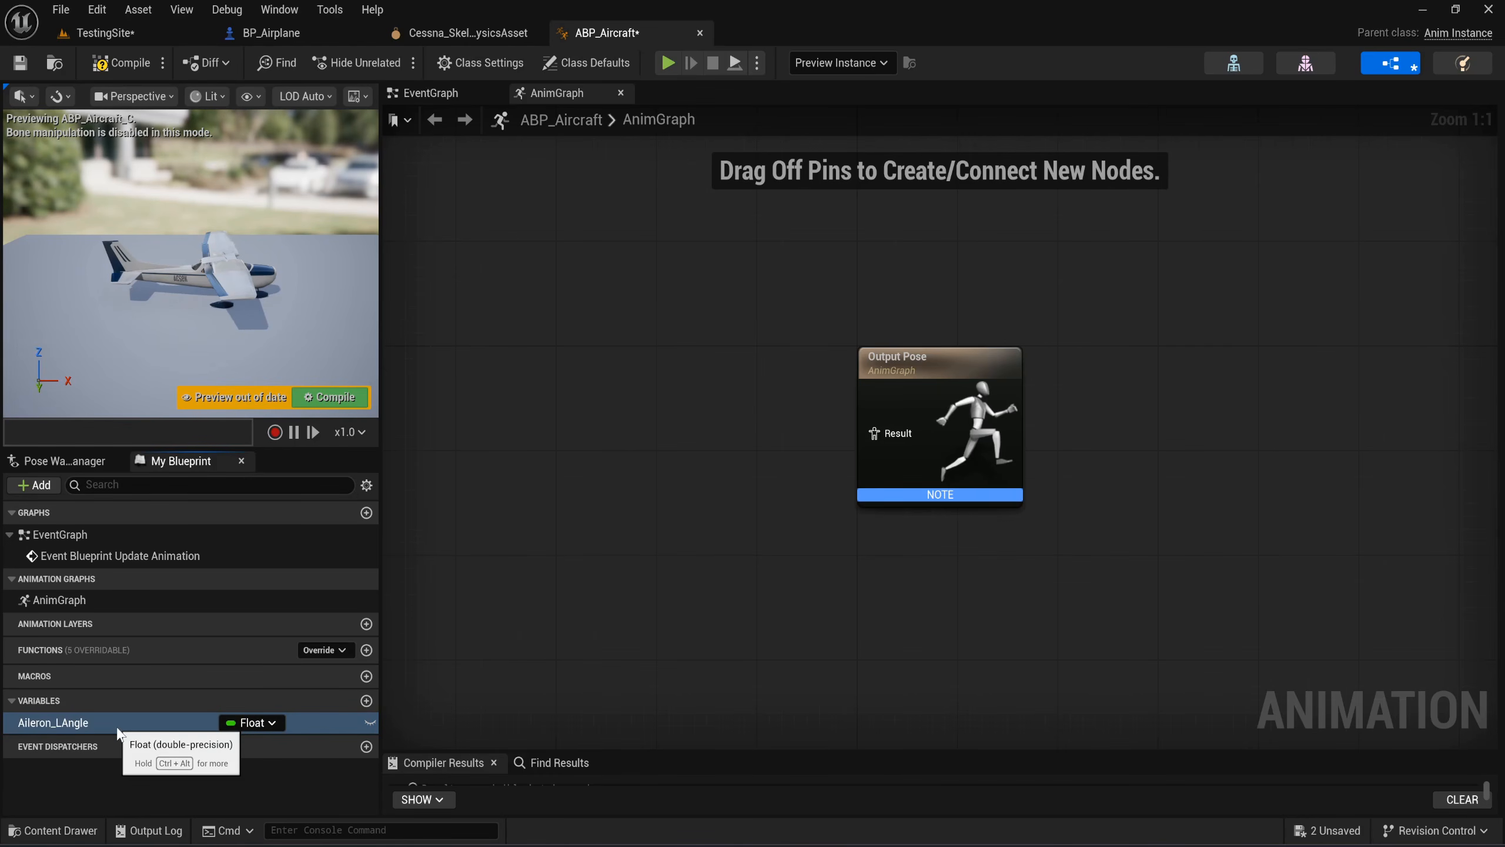
Duplicate the Aileron_LAngle variable and name the copy Aileron_RAngle.
key(ctrl+d)
key(End)
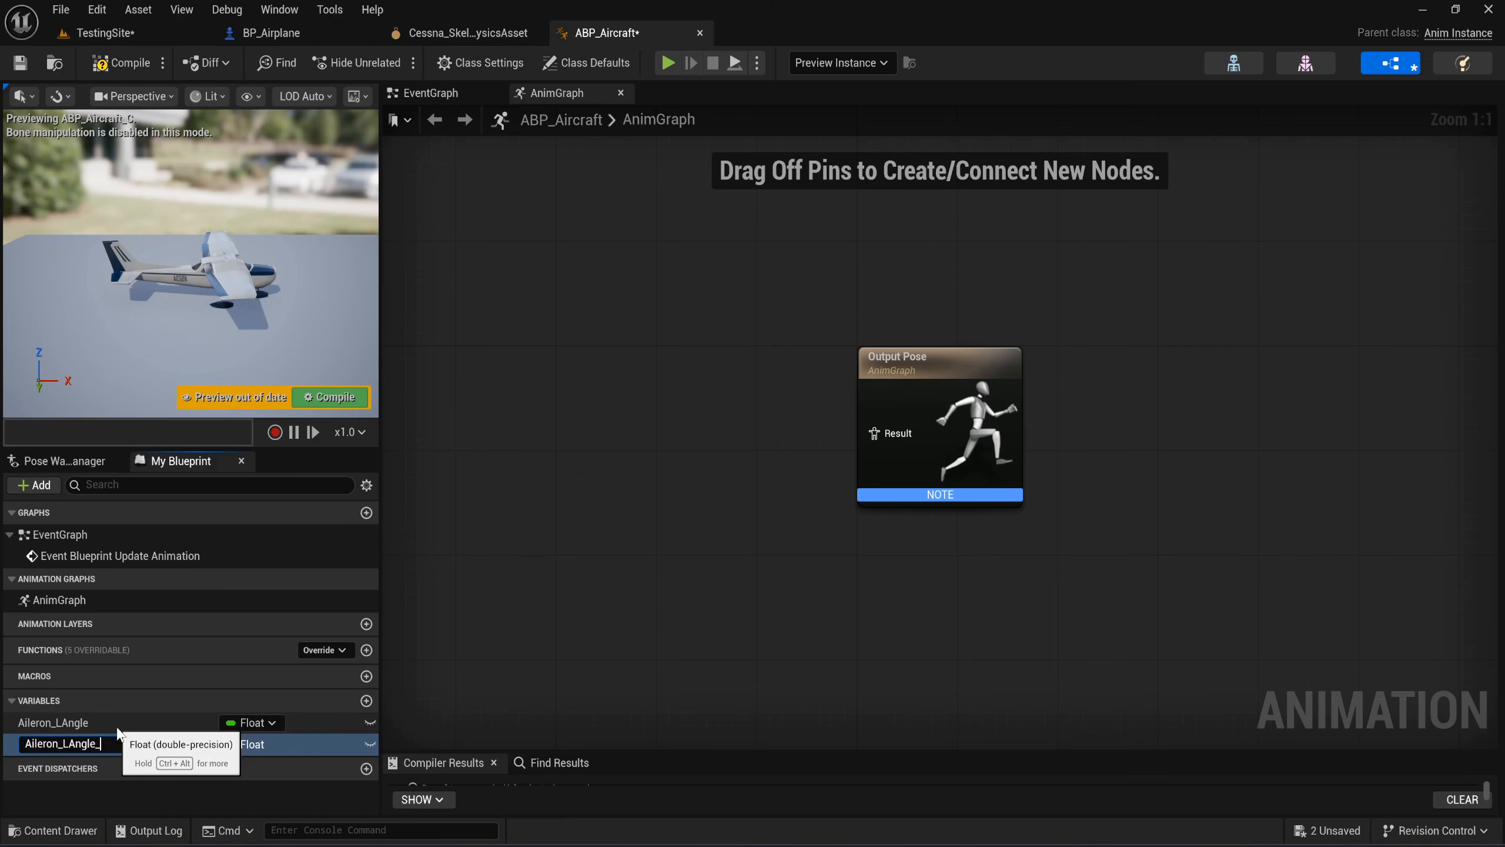
key(BackSpace)
key(BackSpace)
text(R)
key(Return)
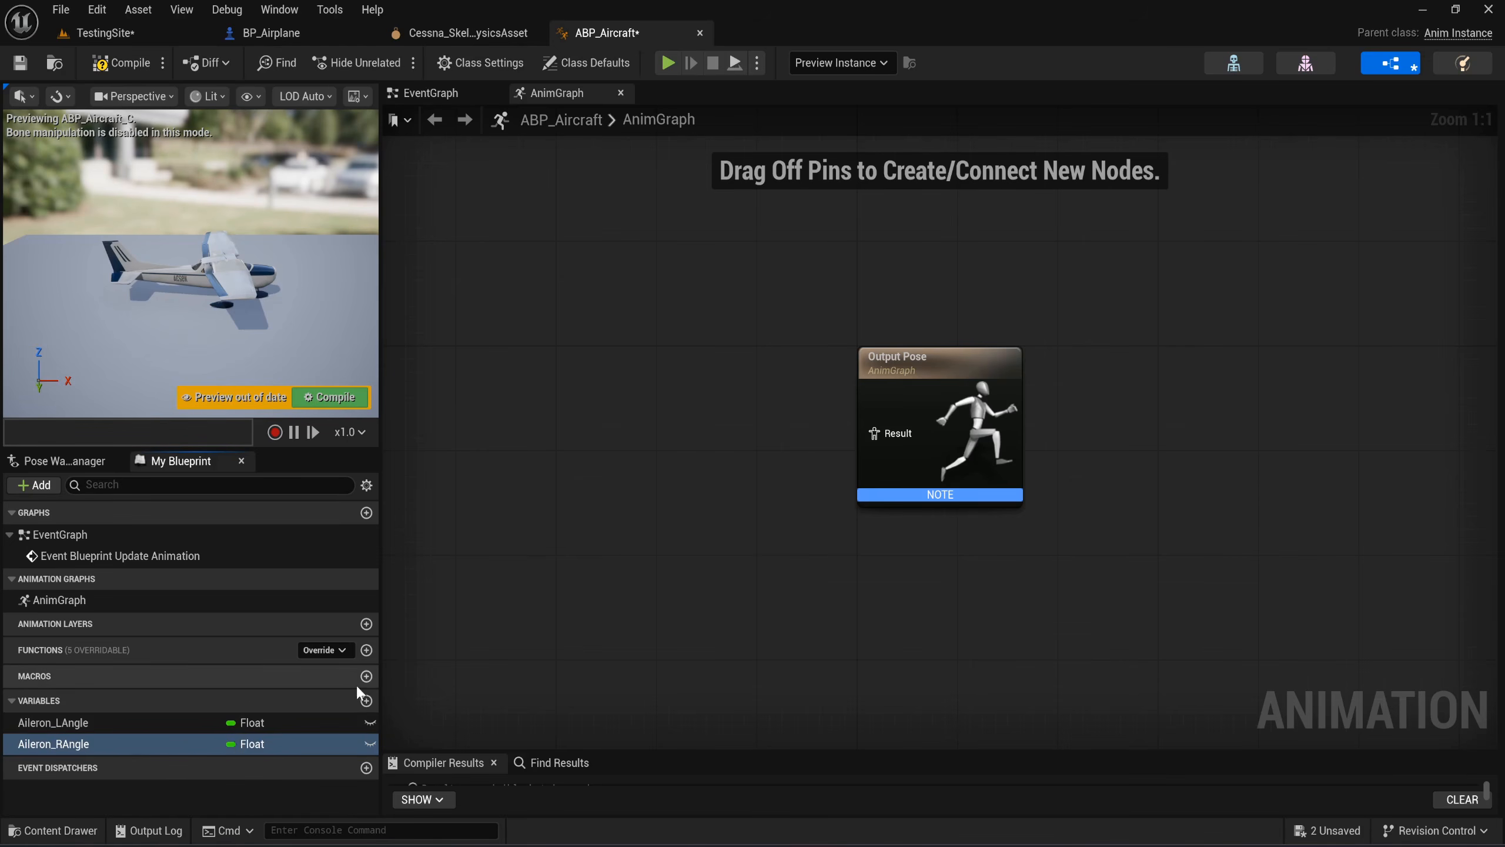
Add three Float variables named Flap_Angle, Elevator_Angle and Rudder_Angle to the animation blueprint.
click(367, 700)
text(Flap_Angle)
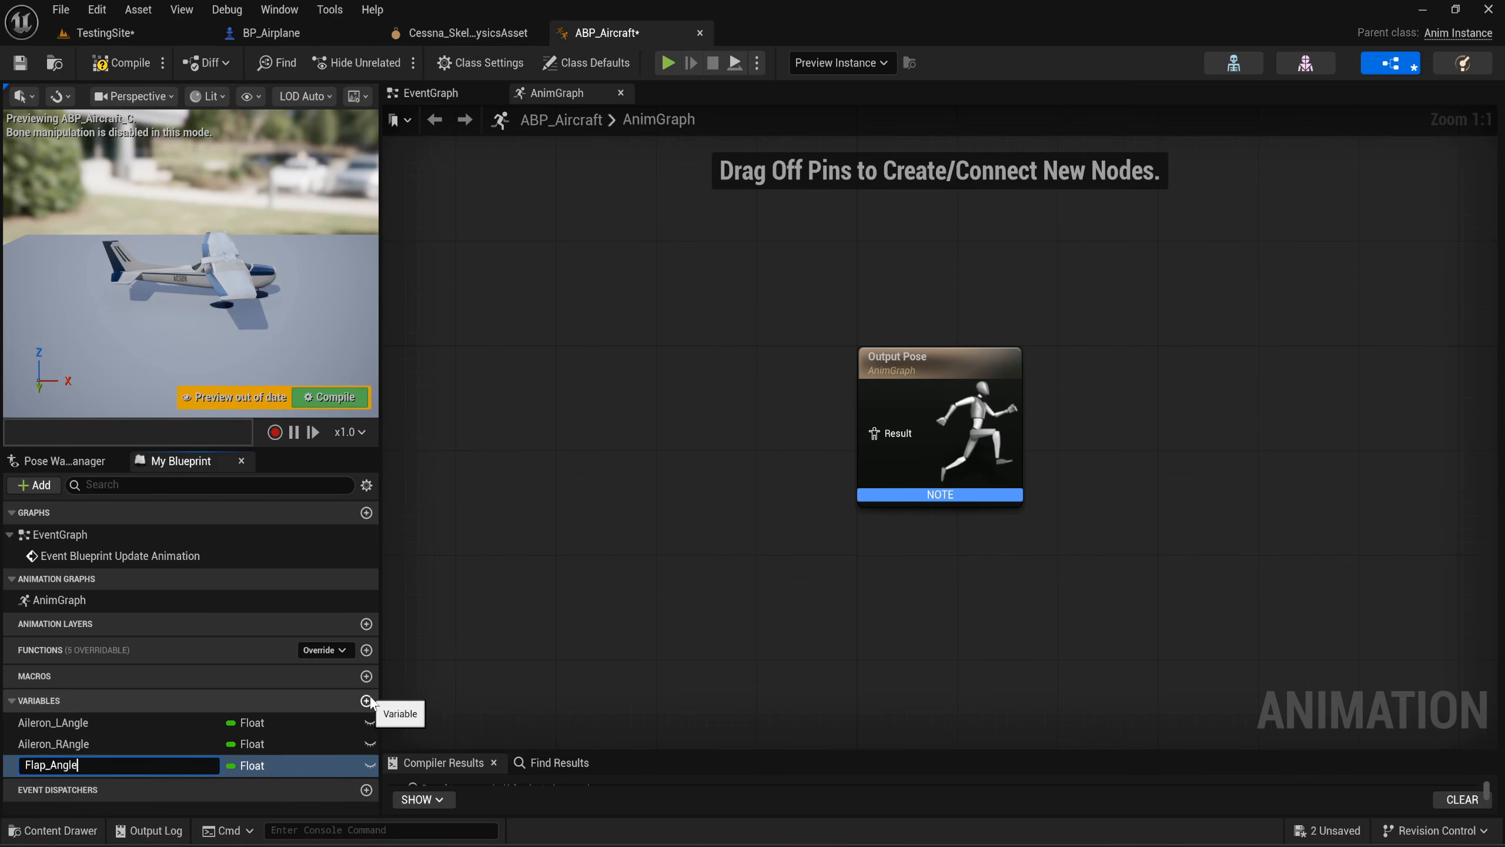
key(Return)
click(366, 701)
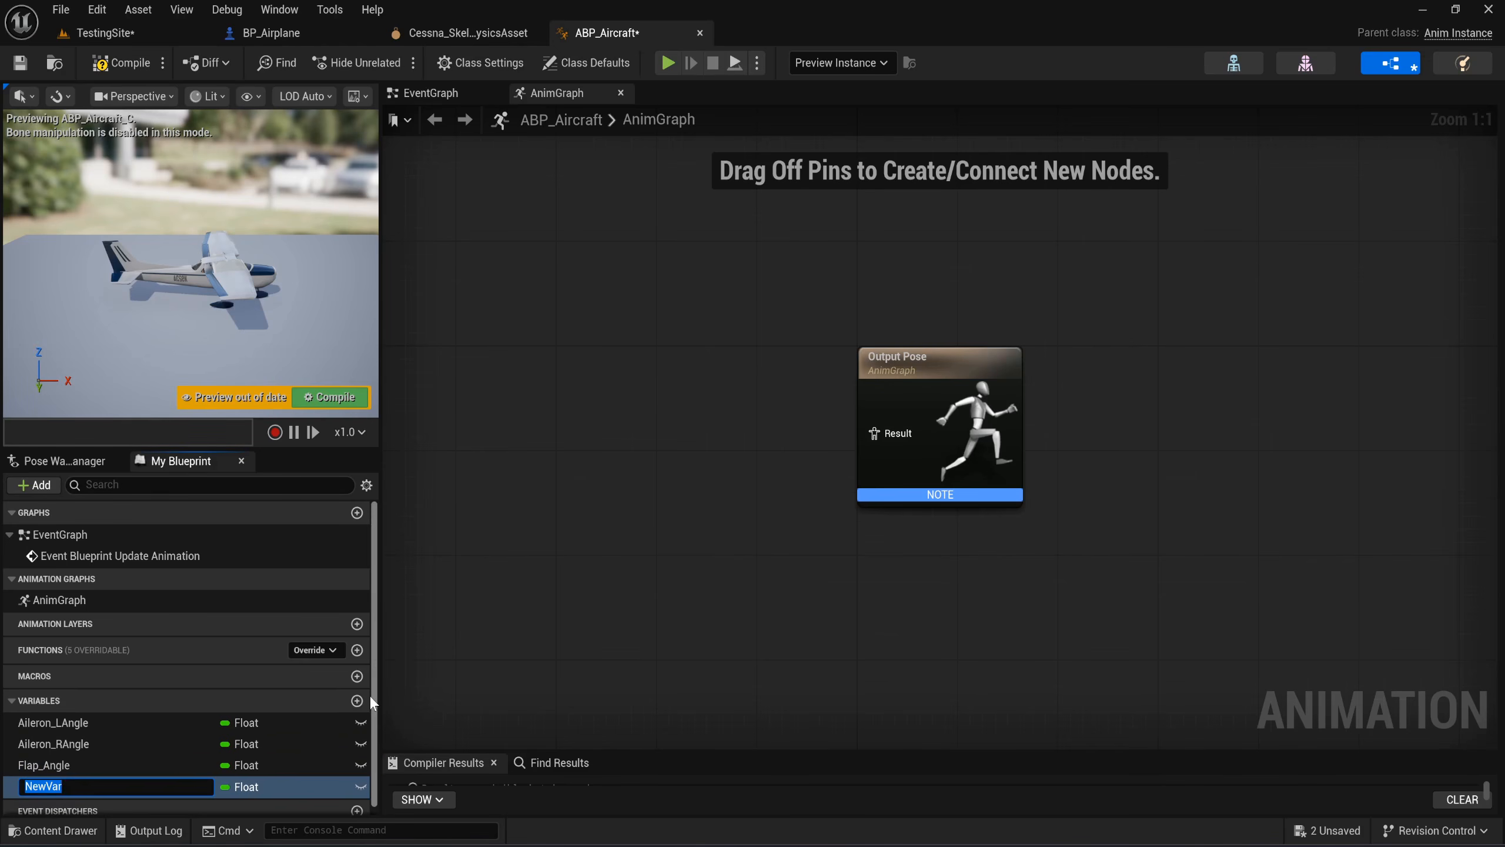
text(Elevator_Angle)
key(Return)
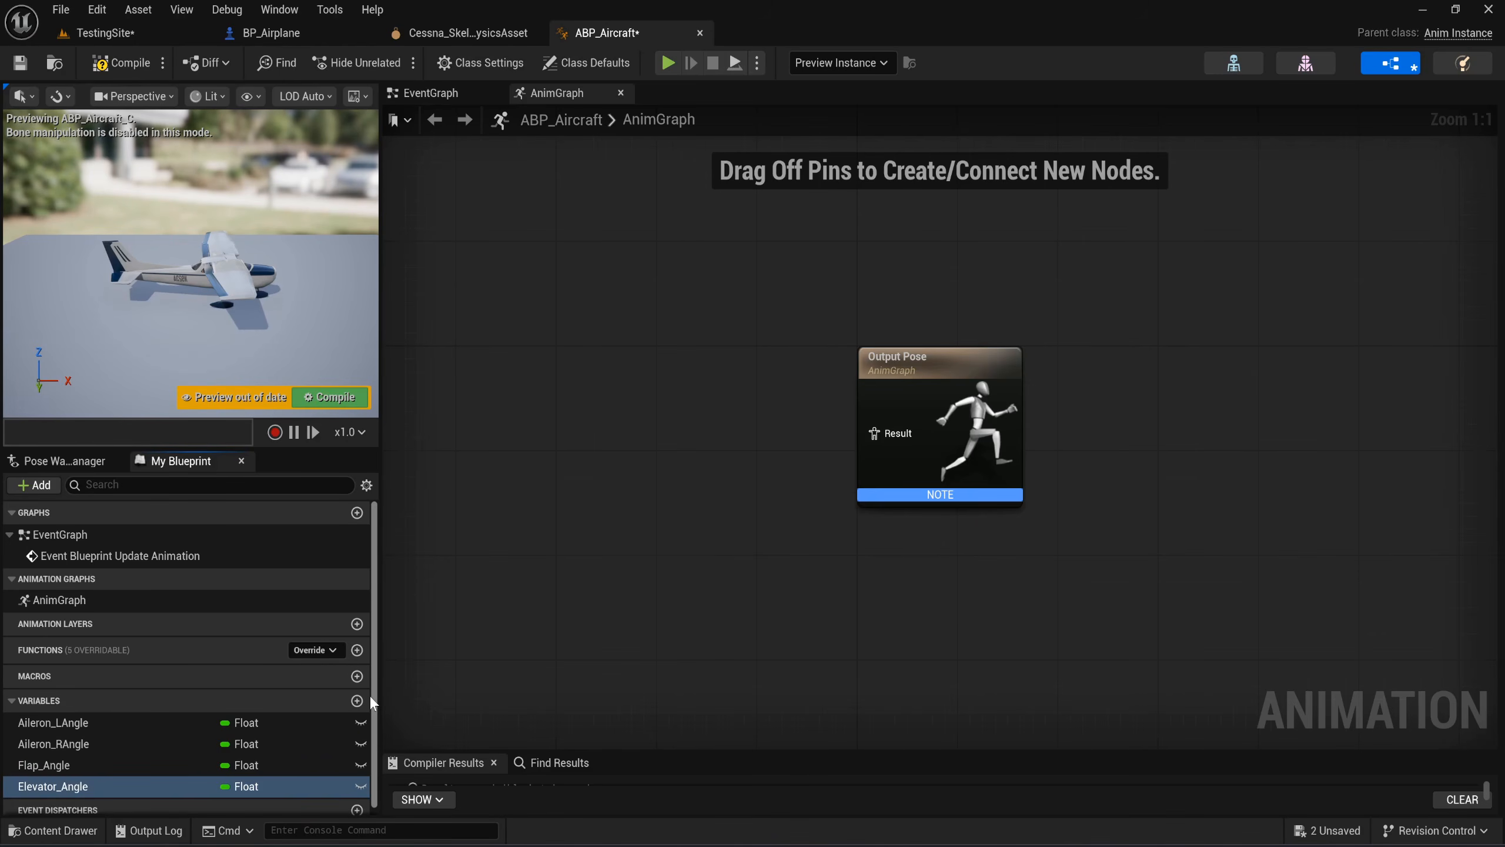
click(357, 701)
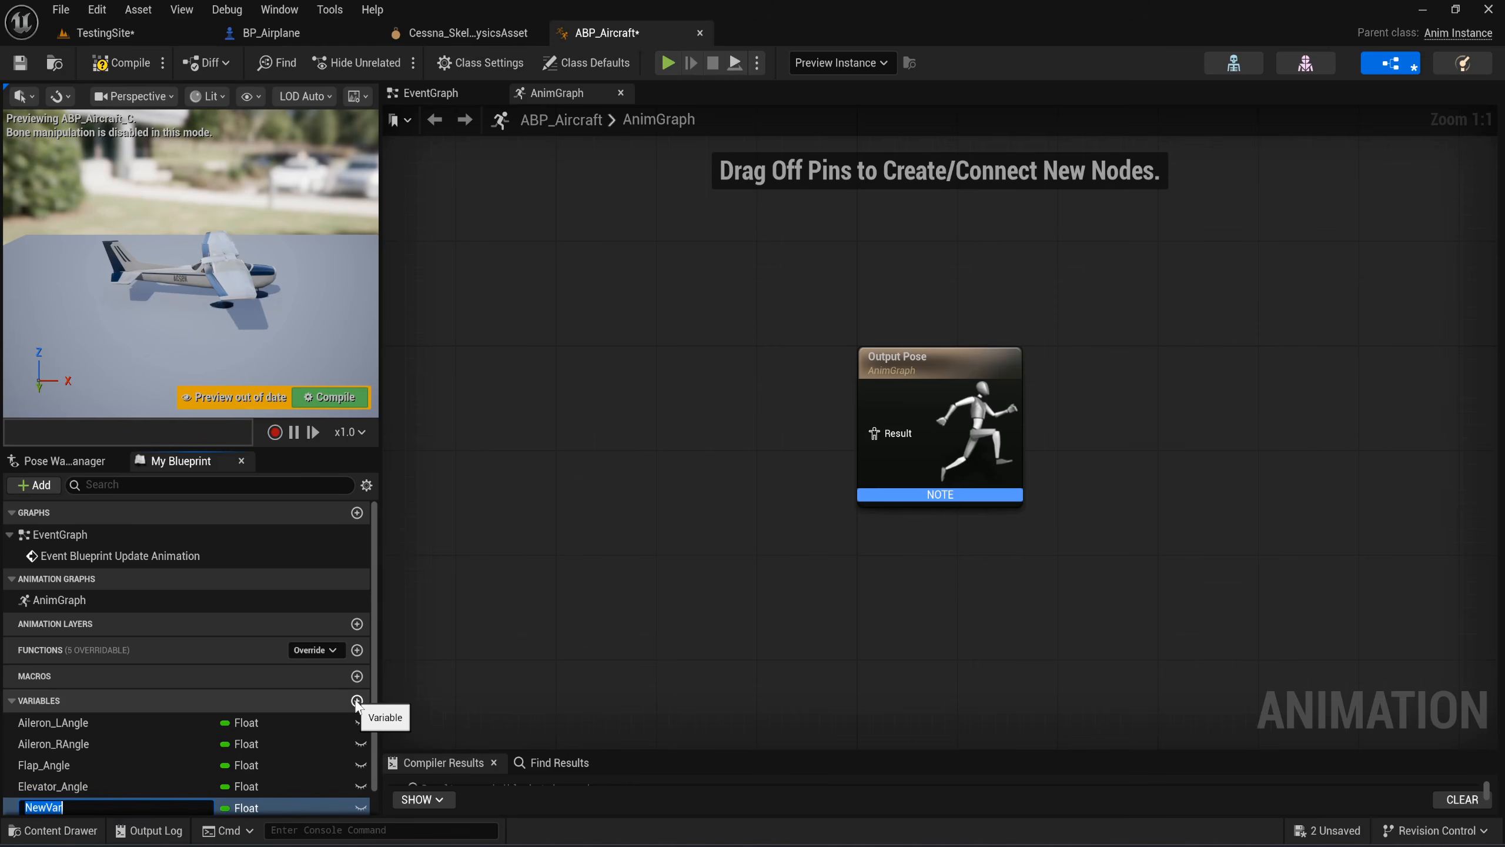
text(Rudder_Angle)
key(Return)
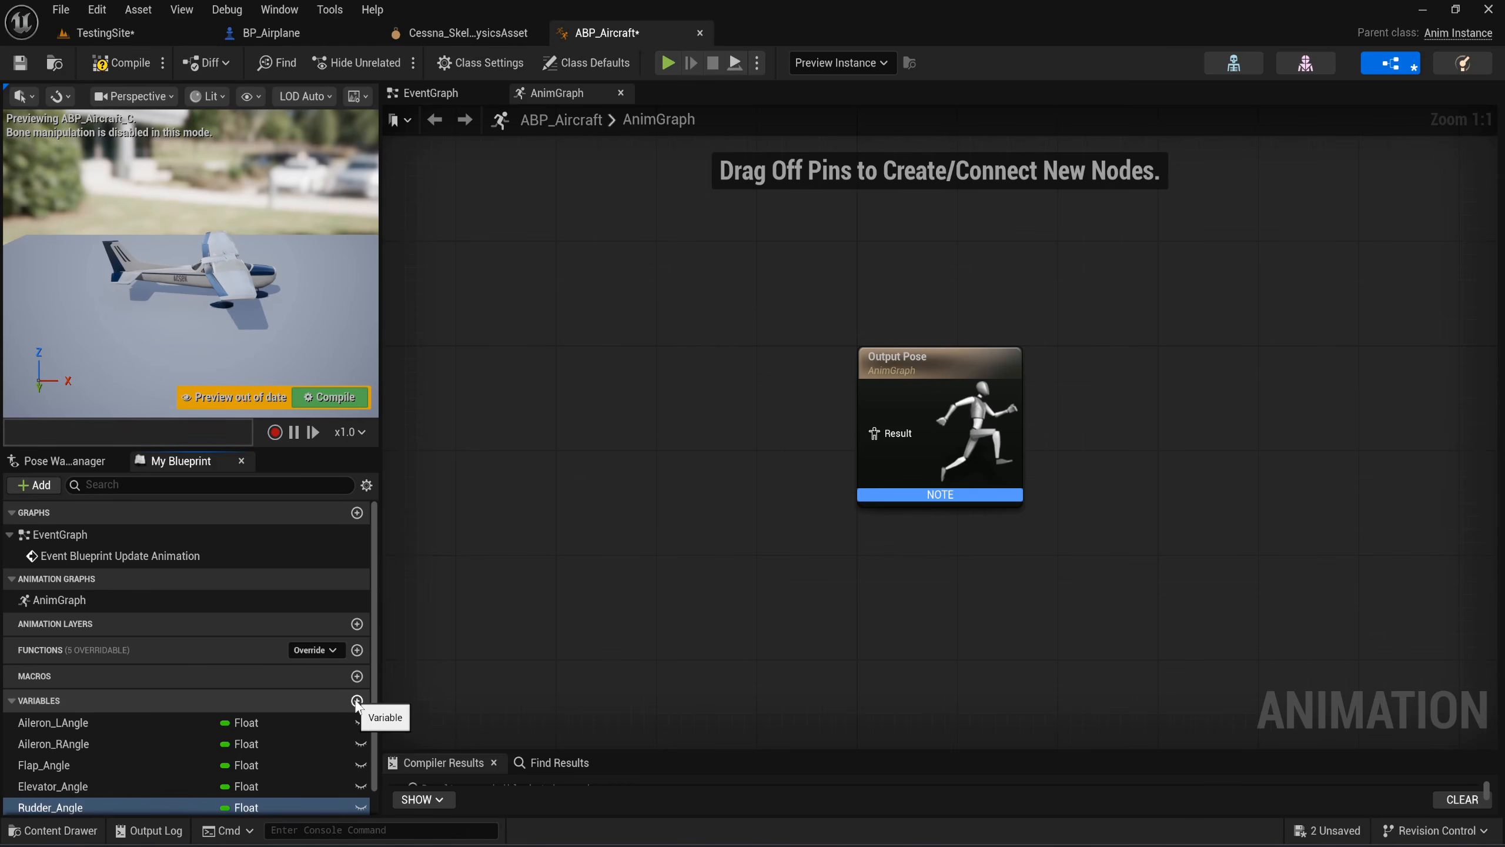
Add a Mesh Space Ref Pose node to the AnimGraph, well ahead of the Output Pose node.
scroll(735, 537, down, 1)
right_drag(735, 536, 1025, 484)
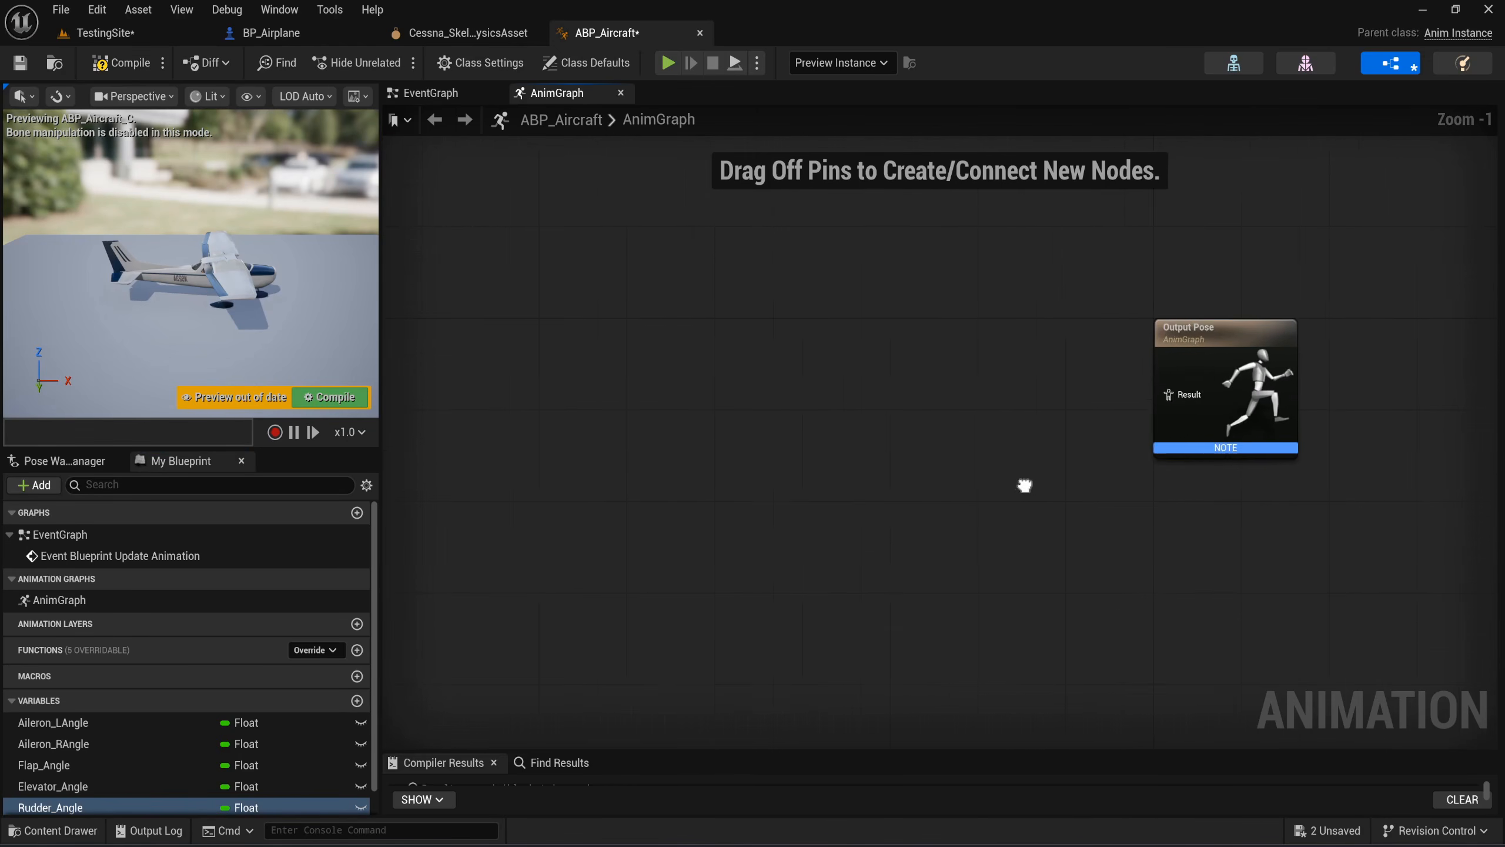
scroll(982, 485, down, 2)
right_drag(744, 440, 878, 331)
scroll(687, 271, up, 1)
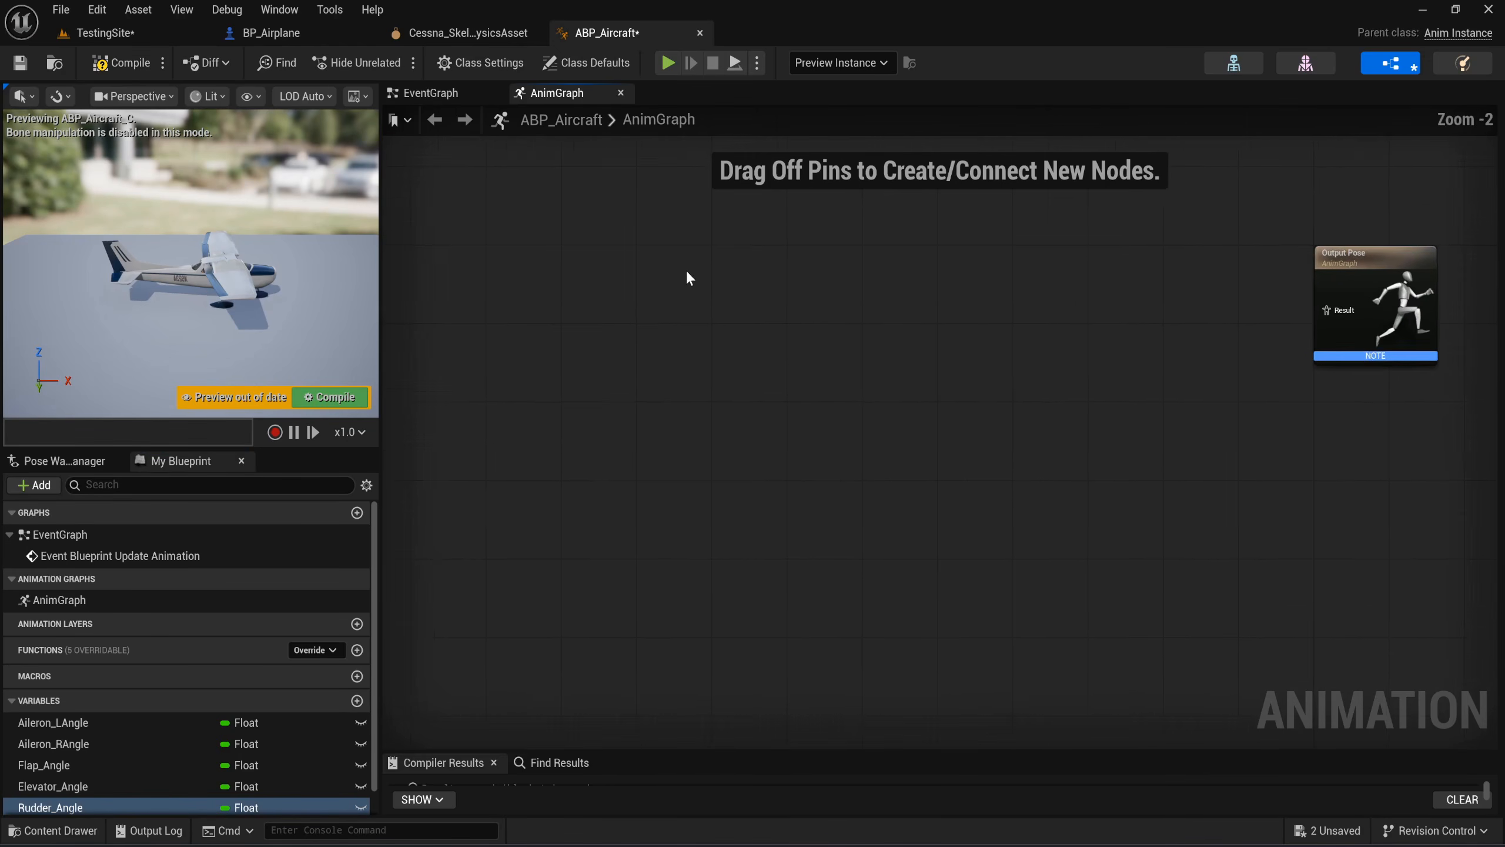
right_drag(690, 282, 585, 320)
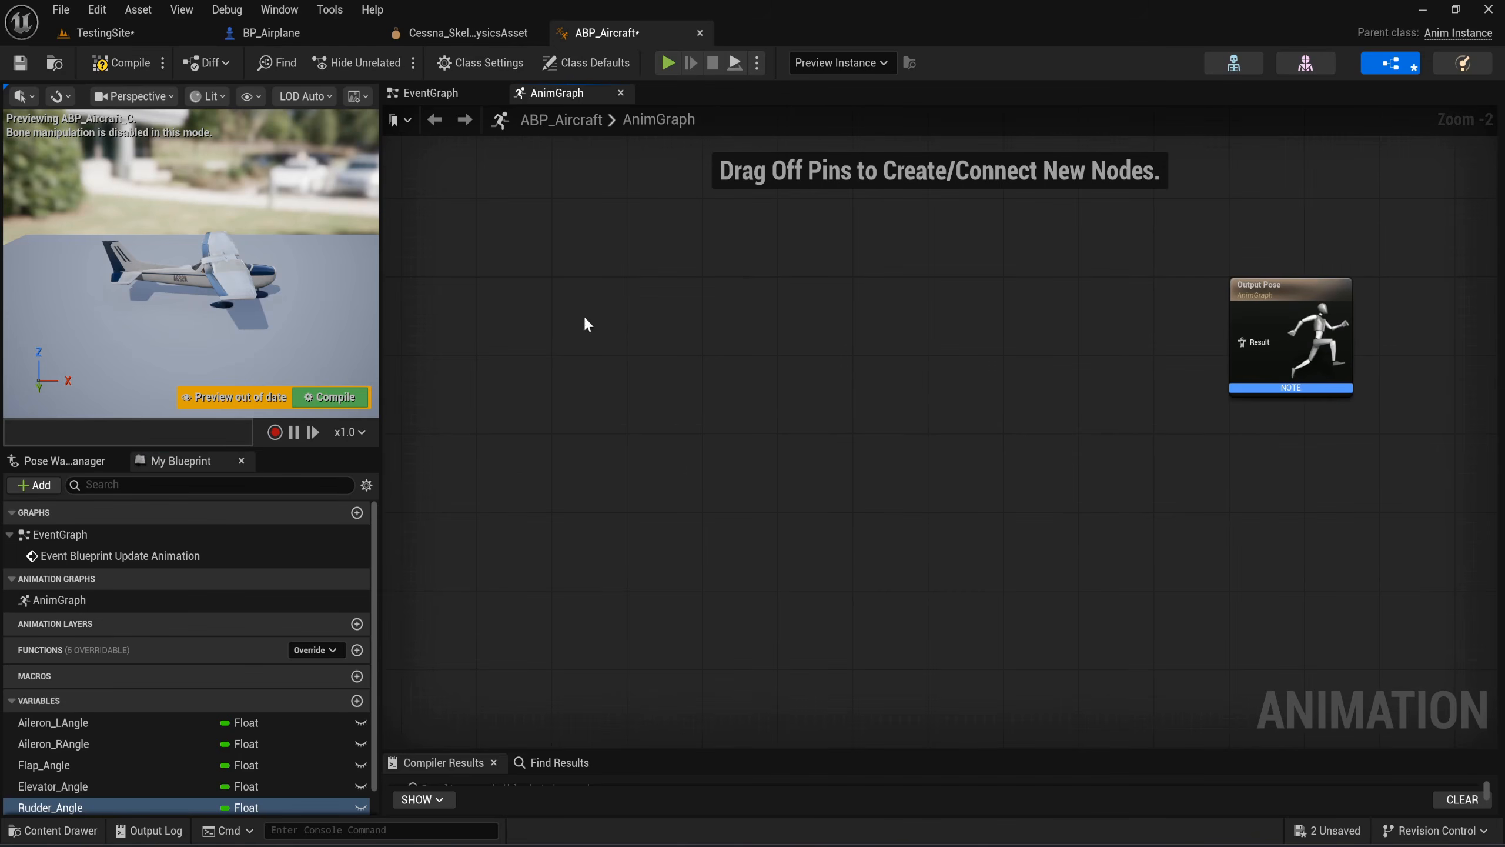
right_click(524, 336)
text(mesh)
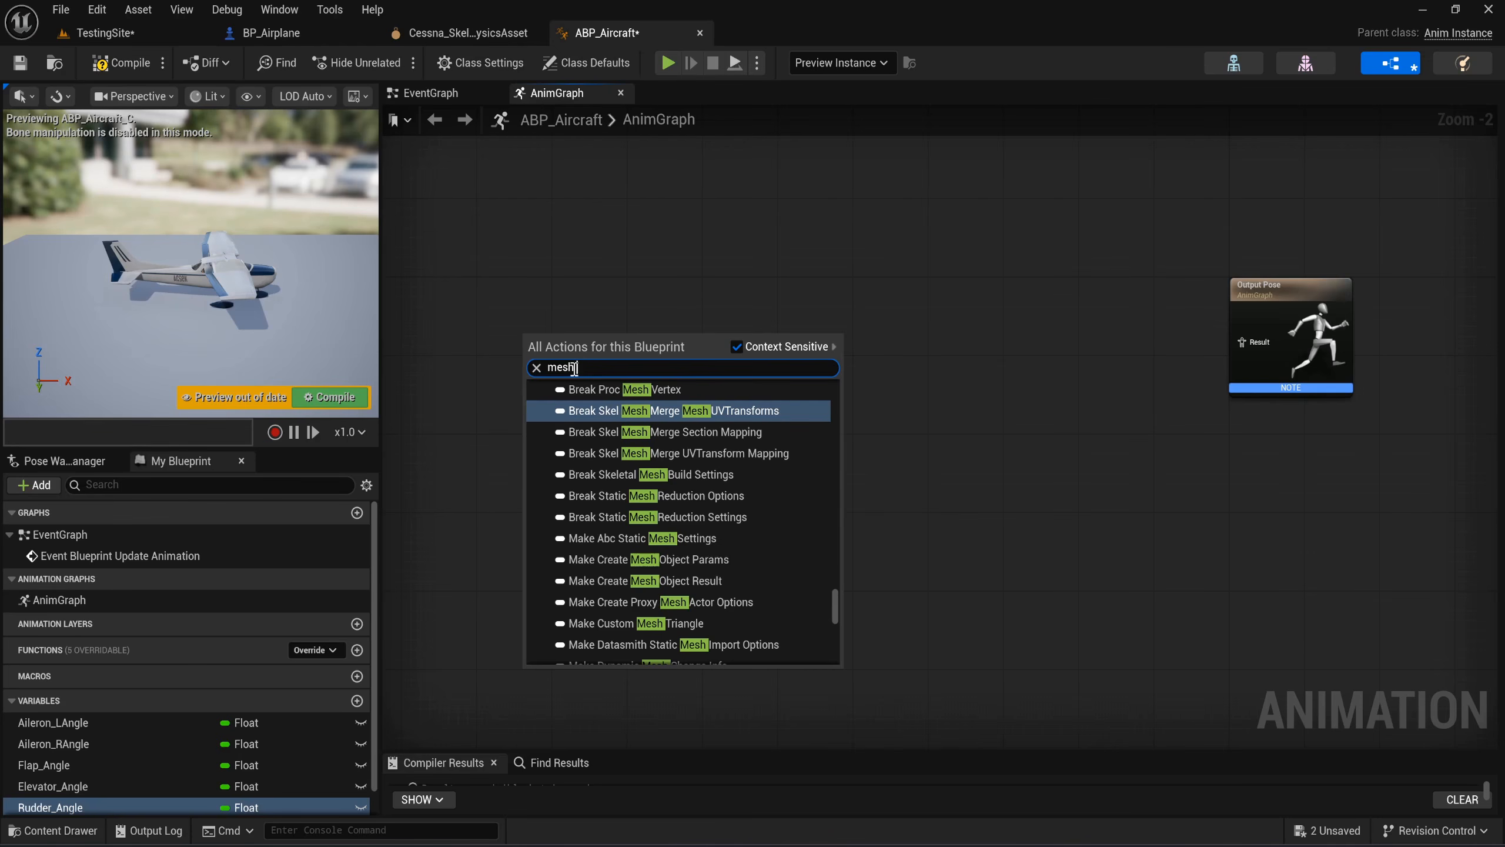
text(spac)
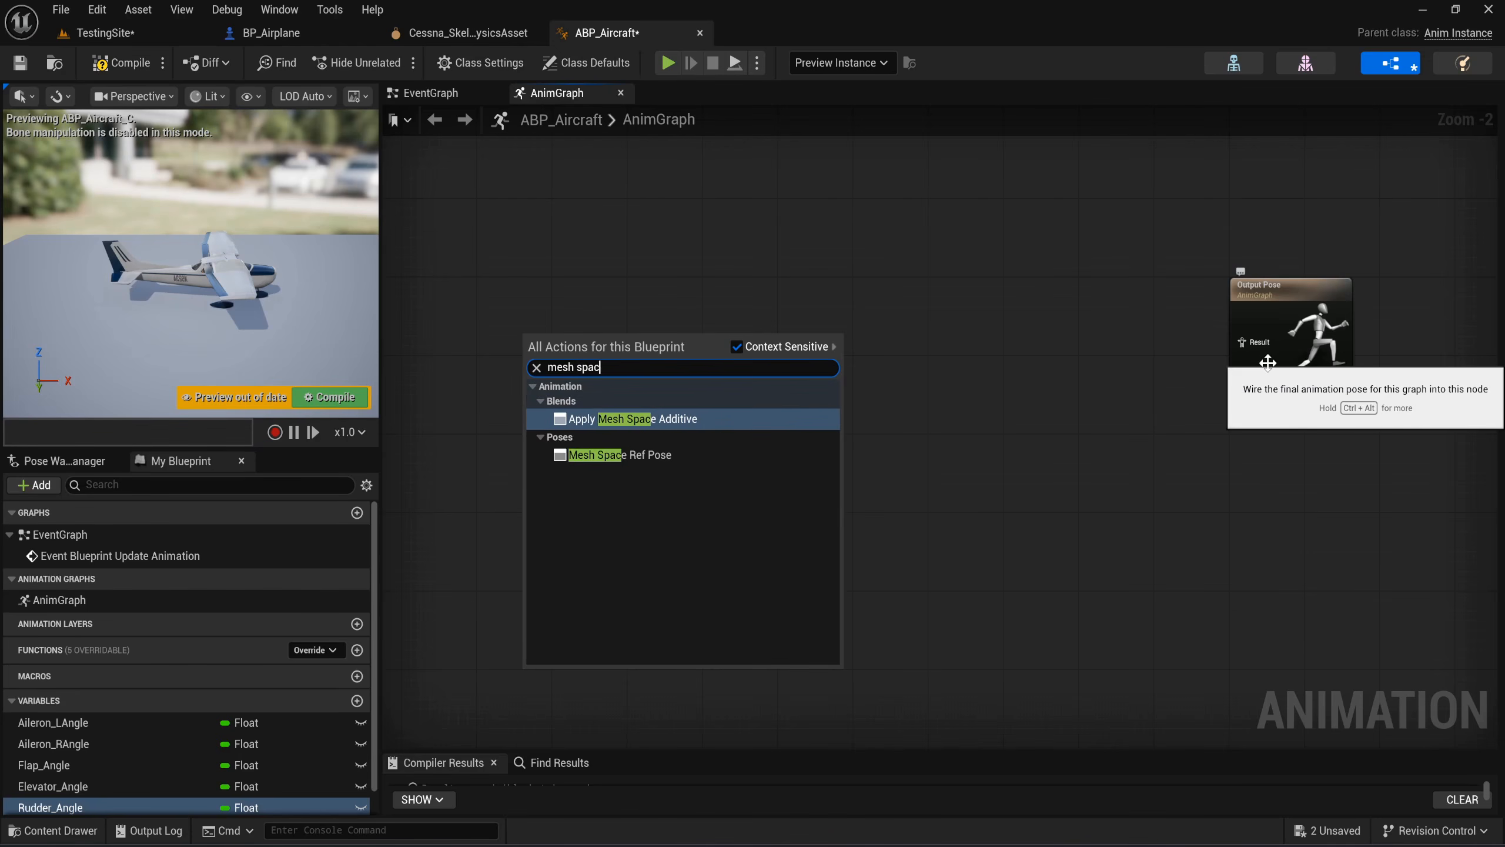
text(e)
key(Down)
key(Return)
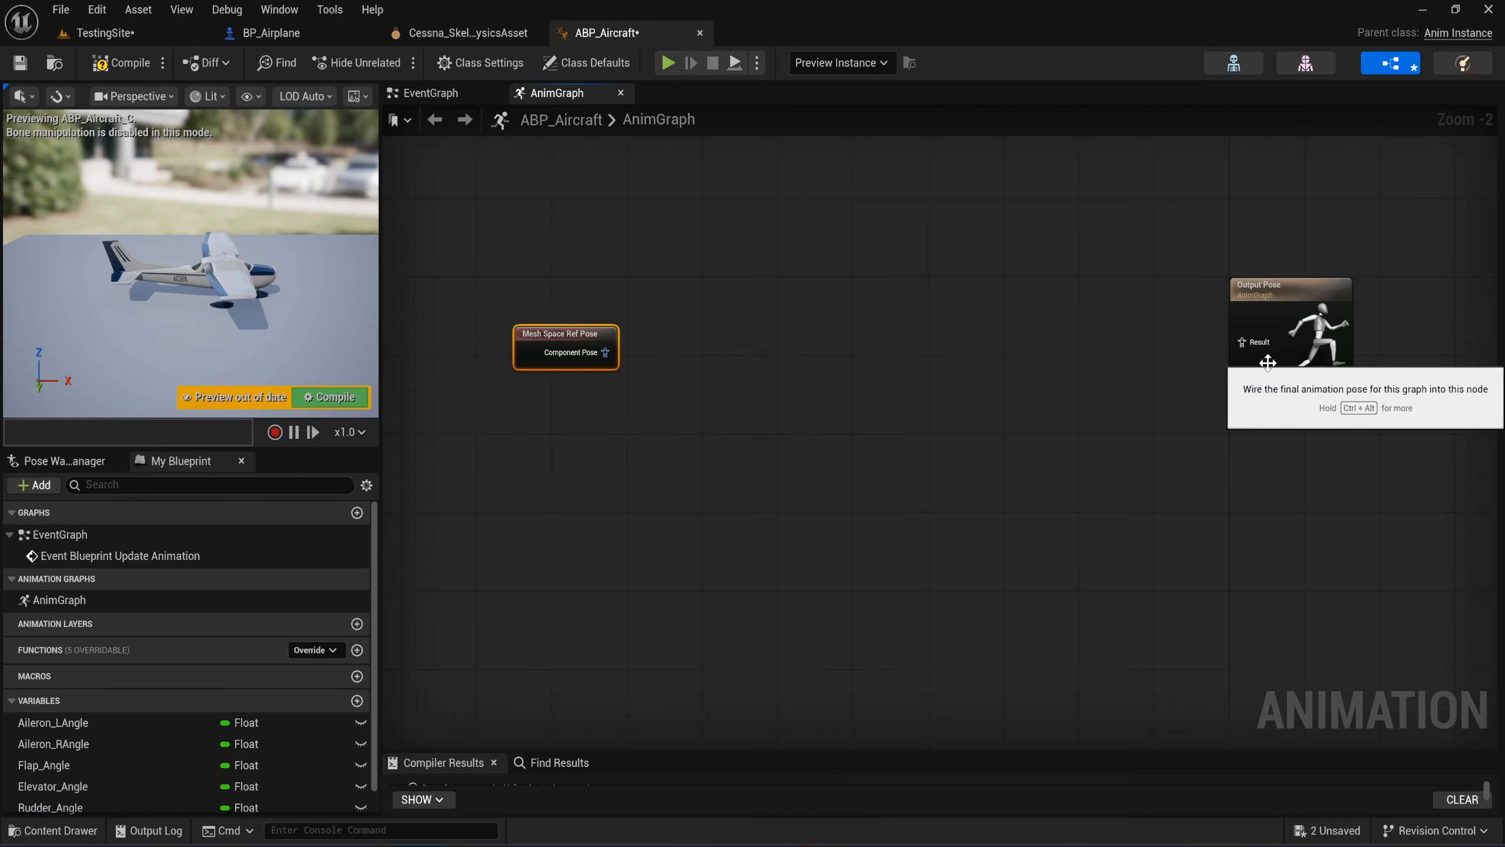
Add a Transform (Modify) Bone node and connect the Mesh Space Ref Pose output to its Component Pose input.
right_click(682, 353)
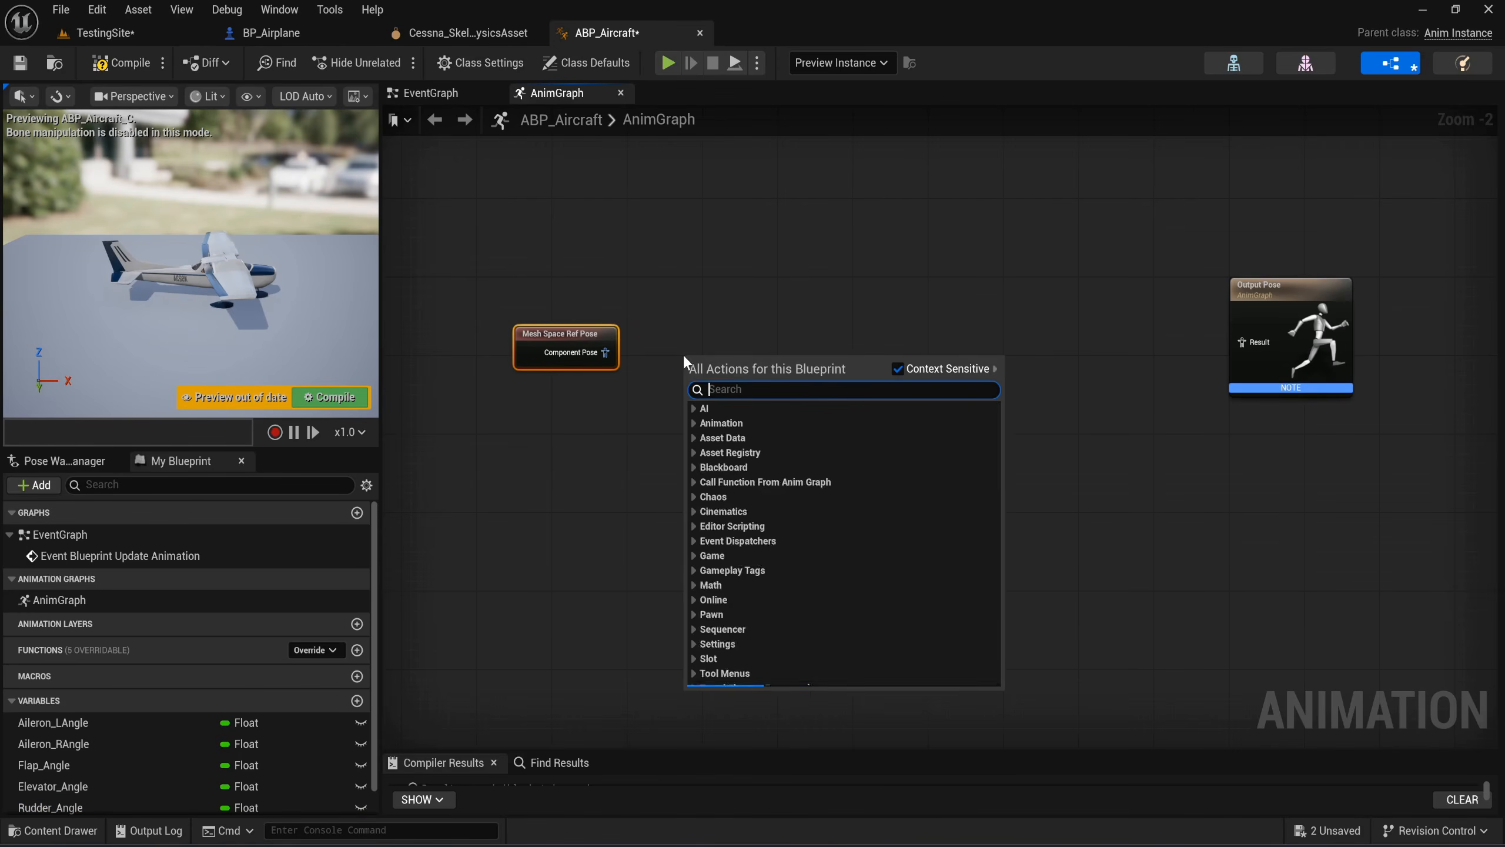
text(modify bone)
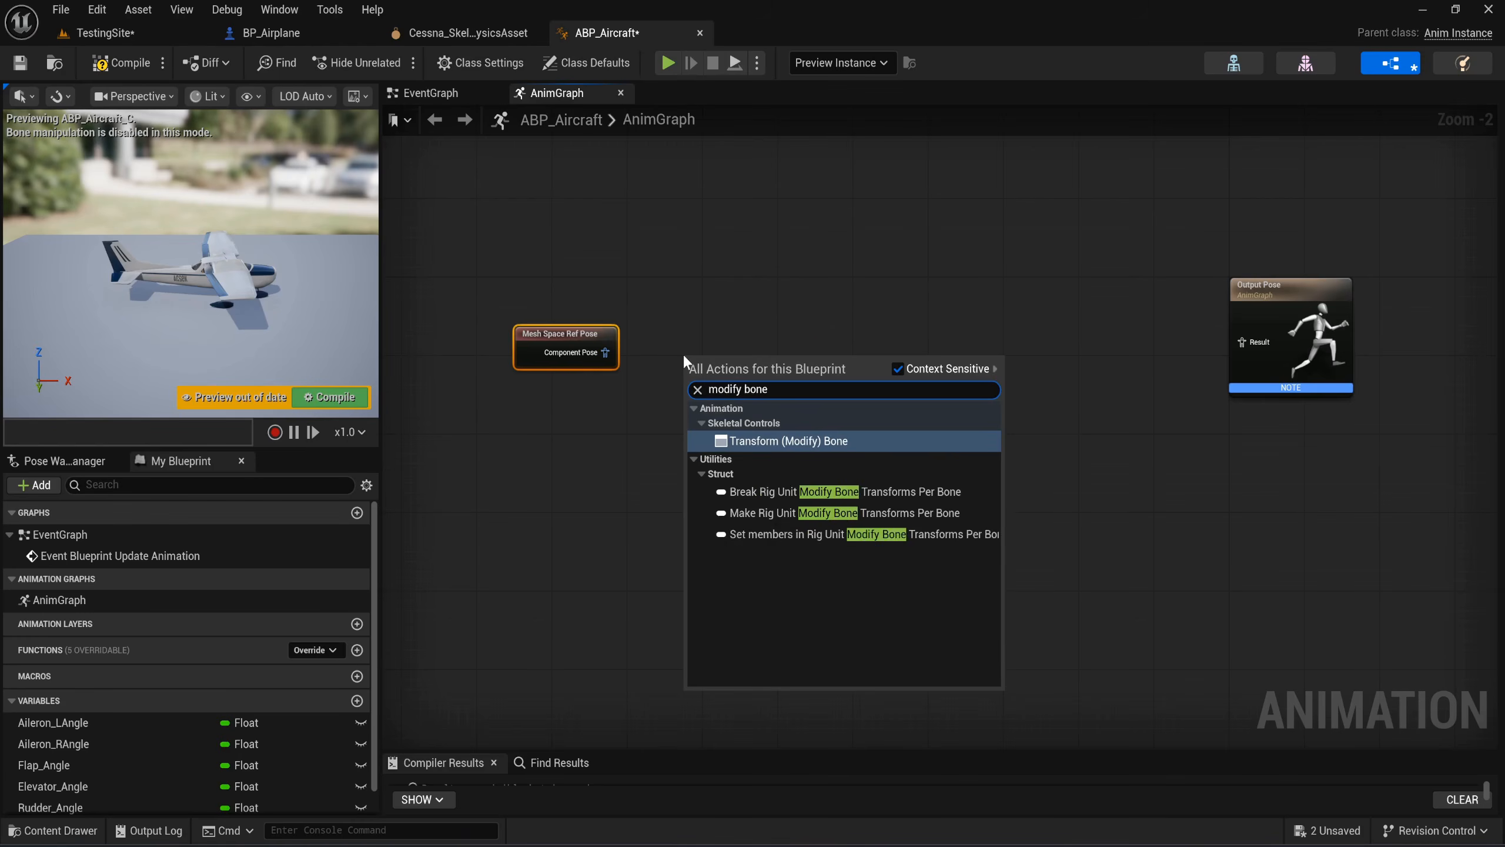
key(Return)
scroll(686, 360, up, 2)
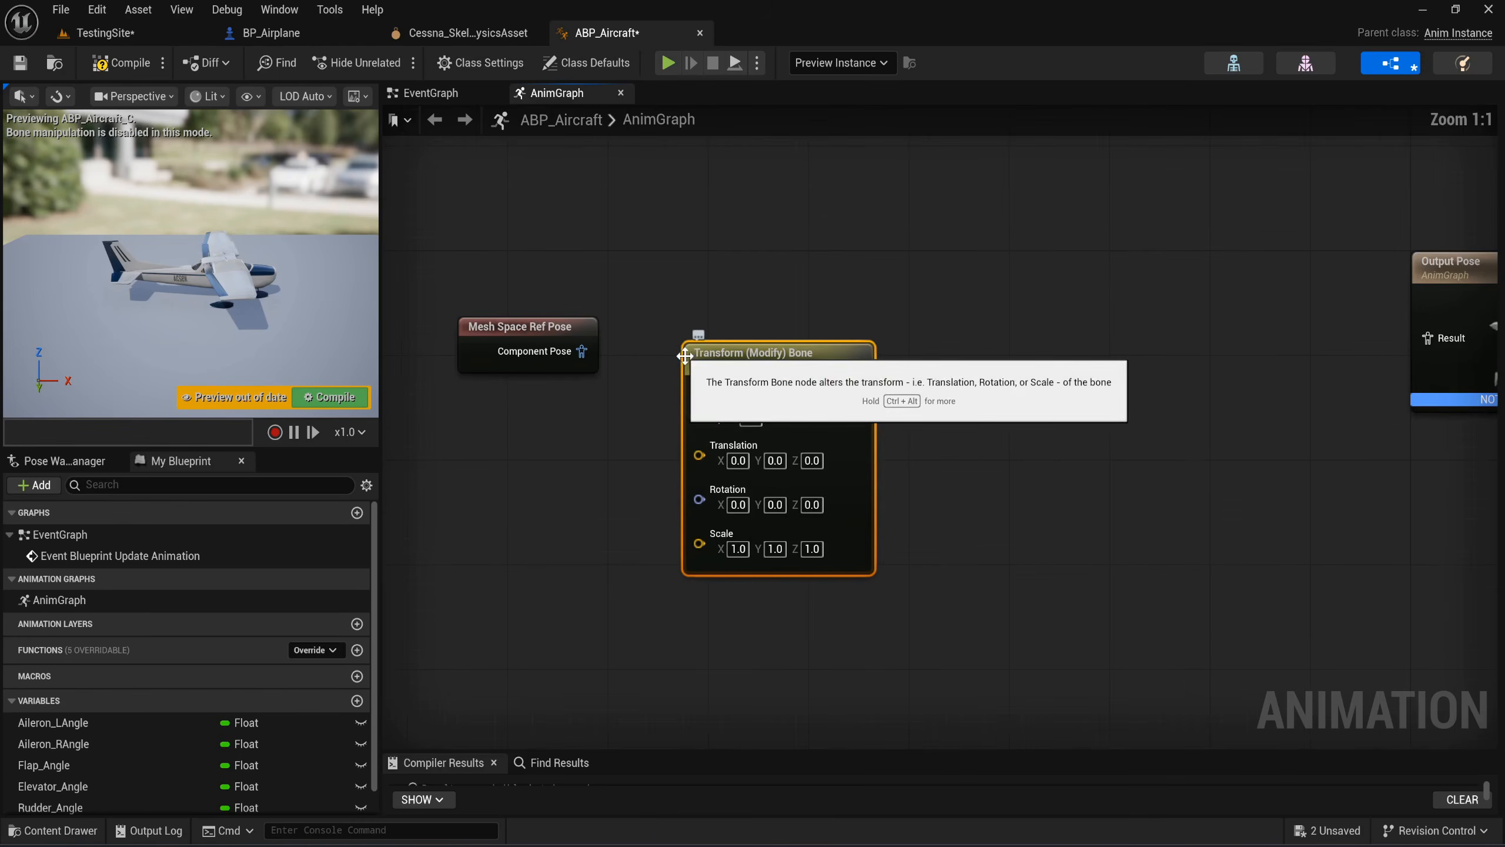
drag(572, 359, 744, 326)
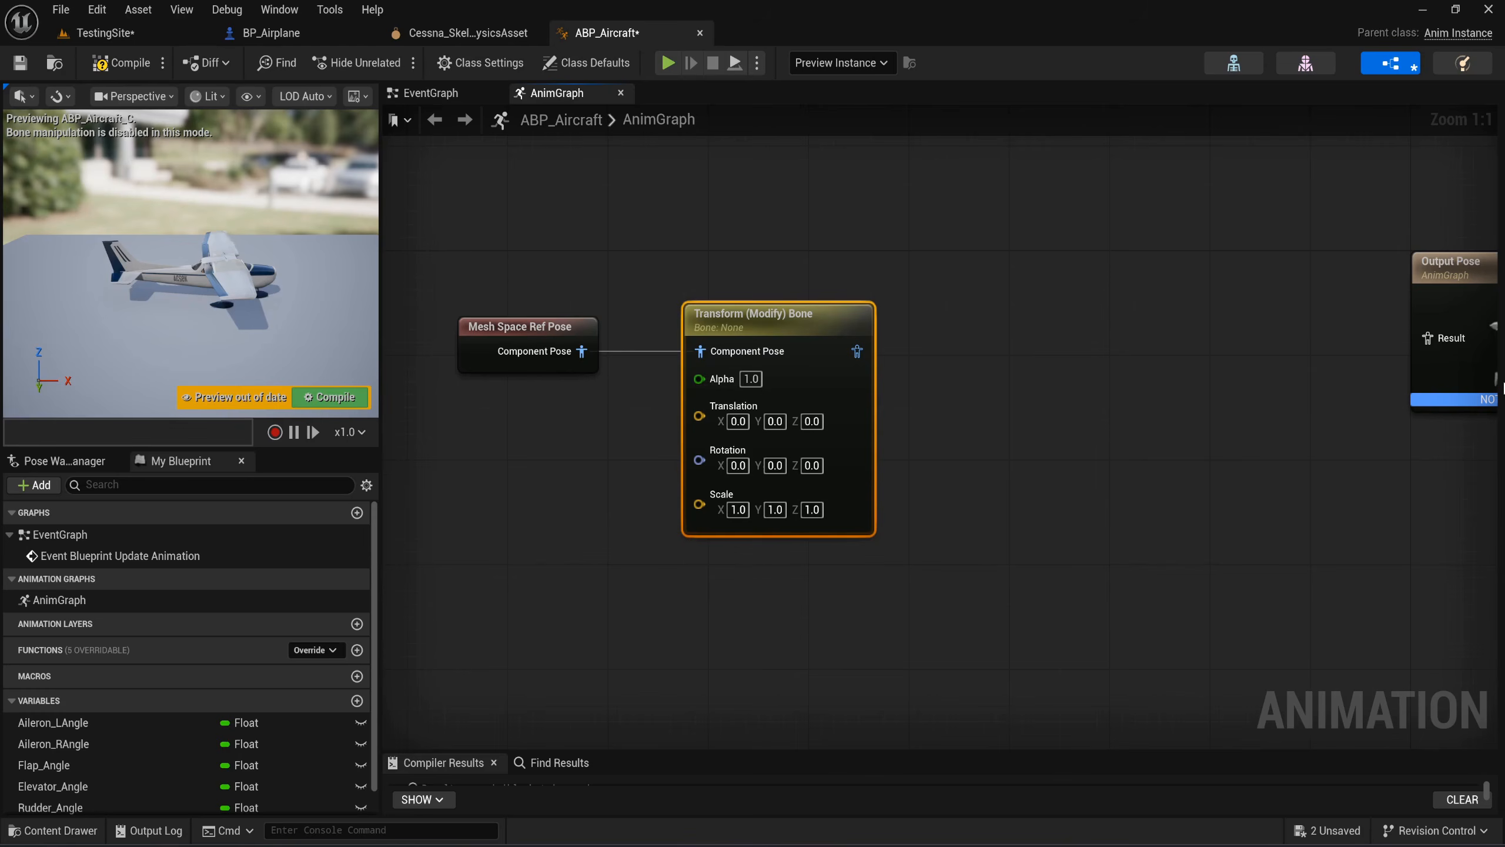
scroll(1059, 405, down, 1)
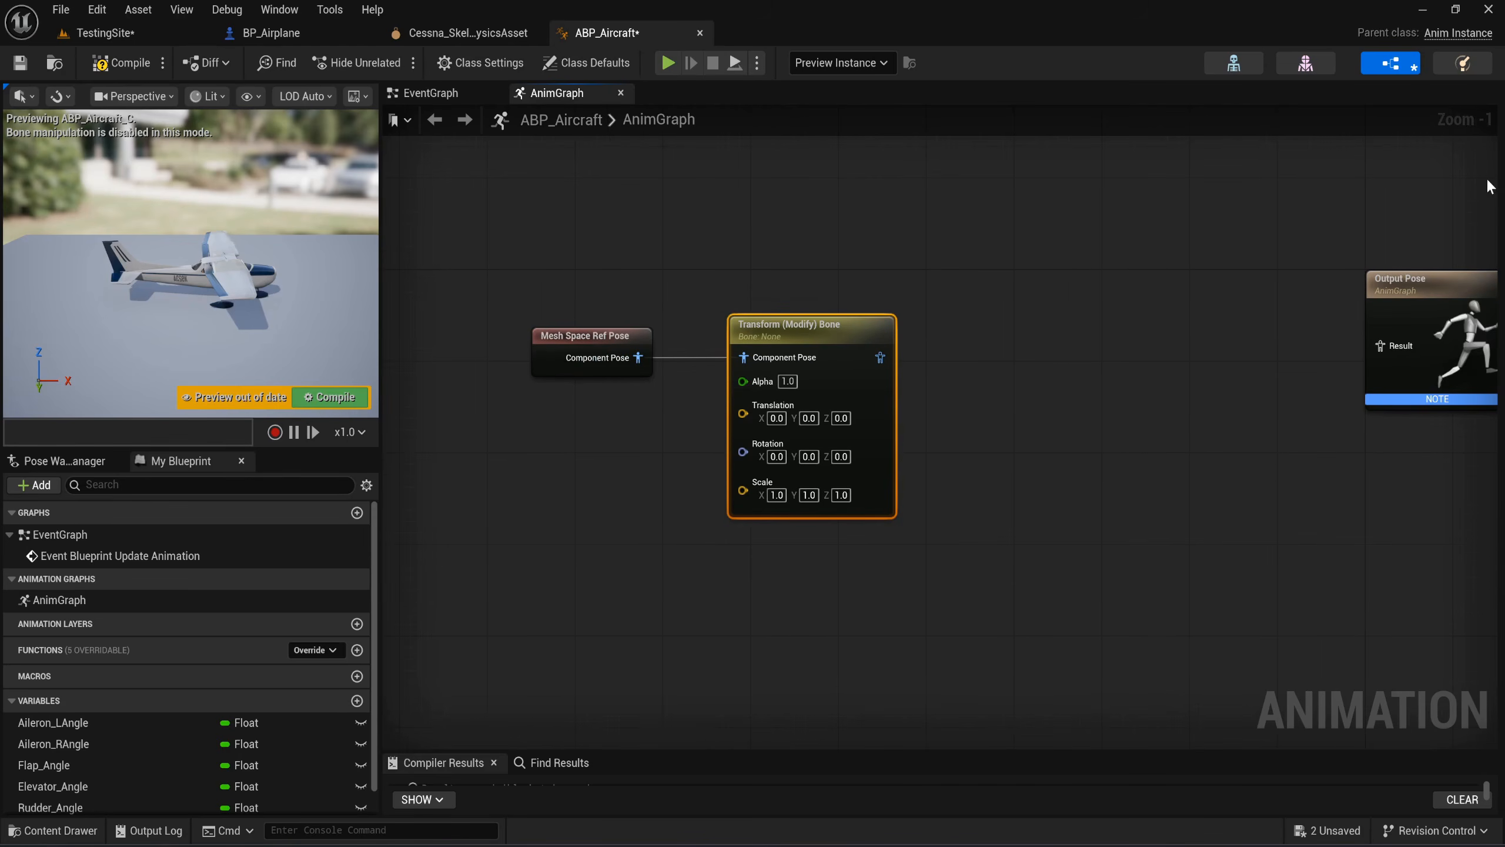
Show the details of the Transform (Modify) Bone node and stop exposing its Translation and Scale as pins.
drag(1498, 190, 1211, 190)
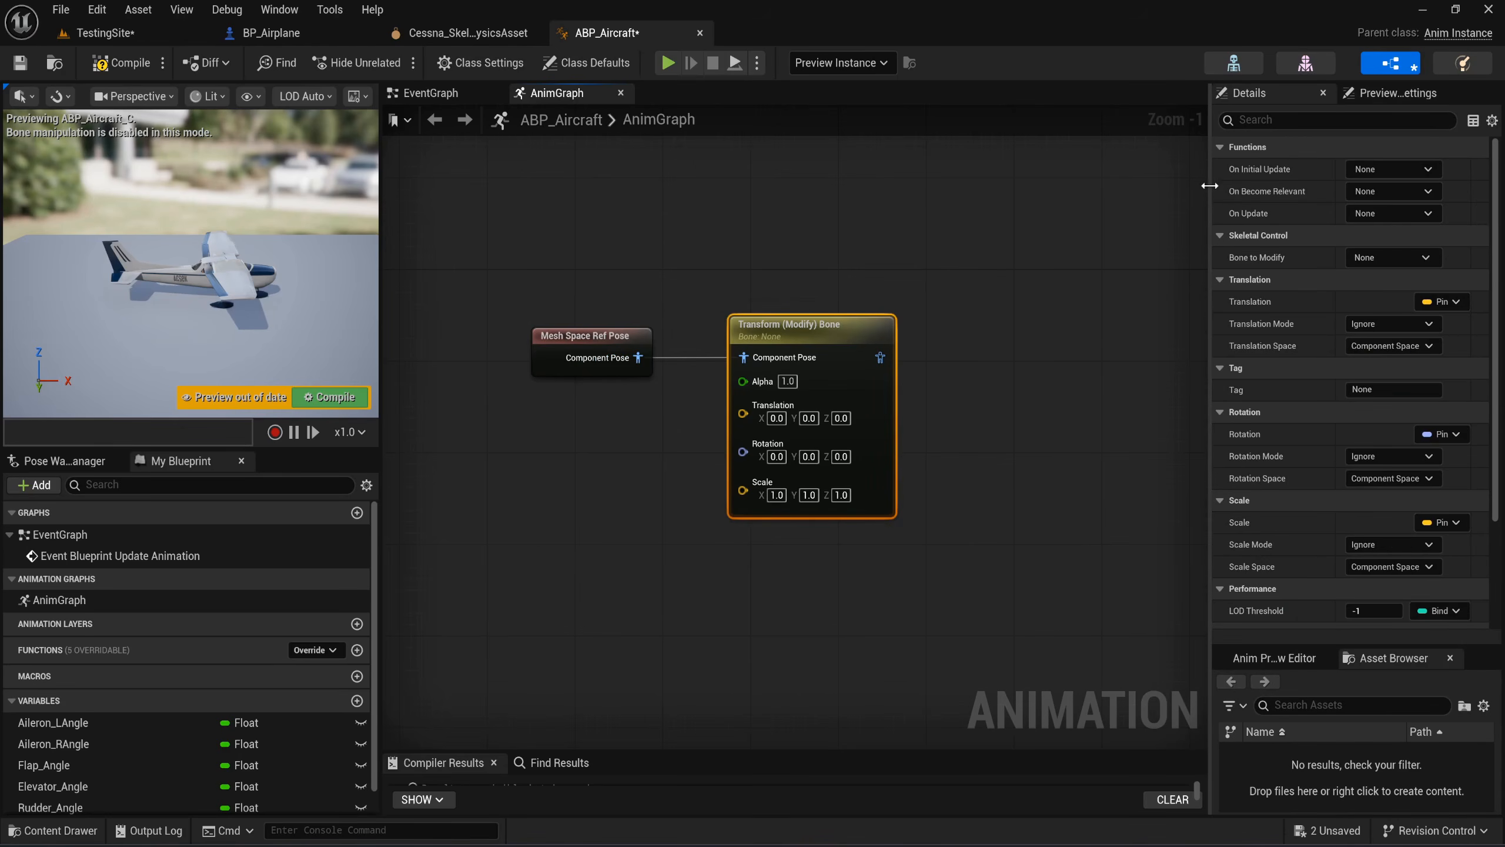
right_drag(1015, 405, 901, 296)
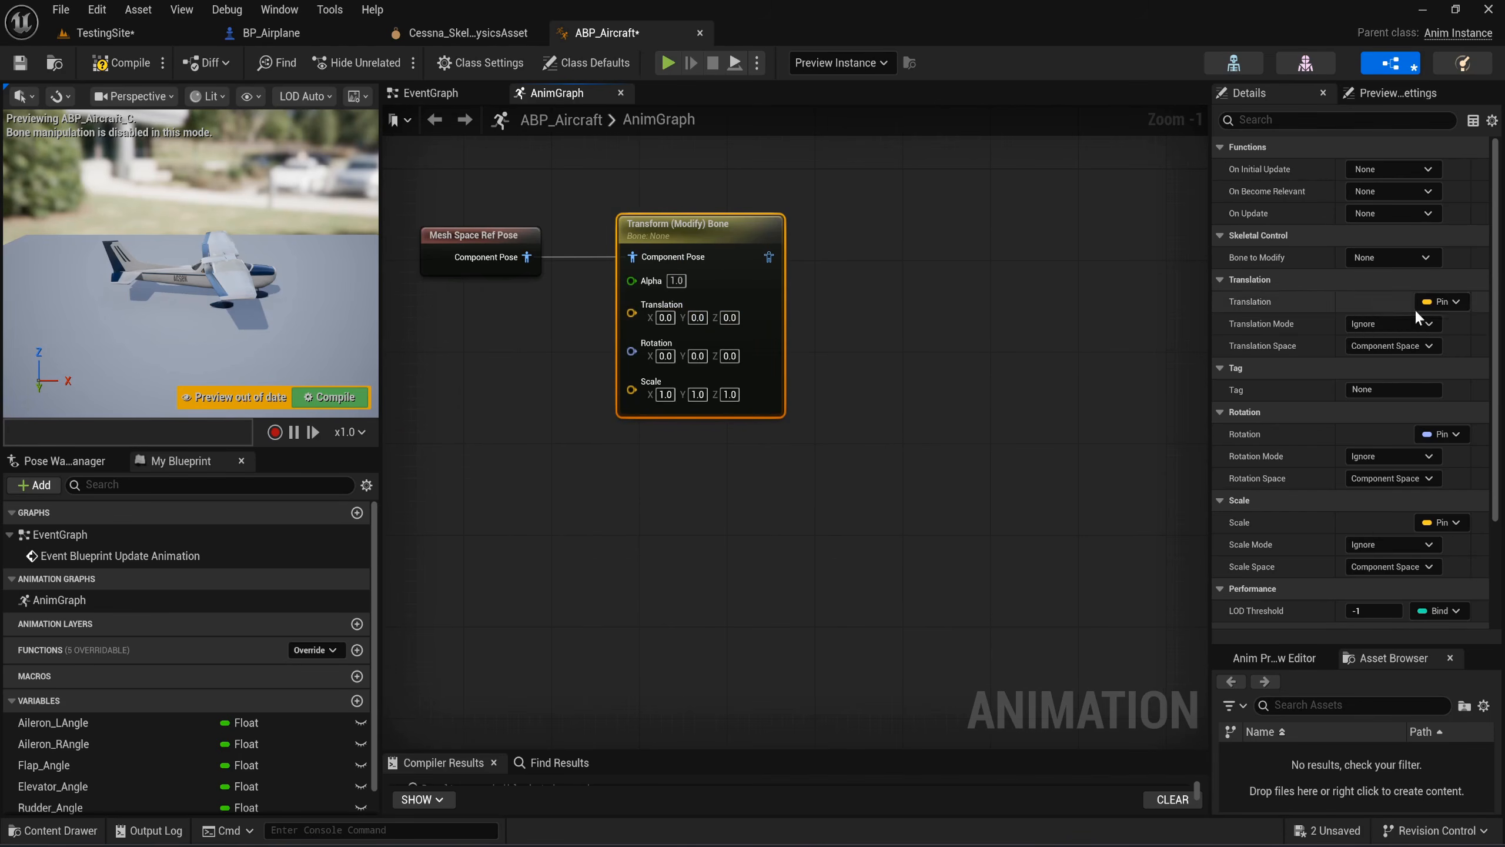
click(1441, 302)
click(1366, 349)
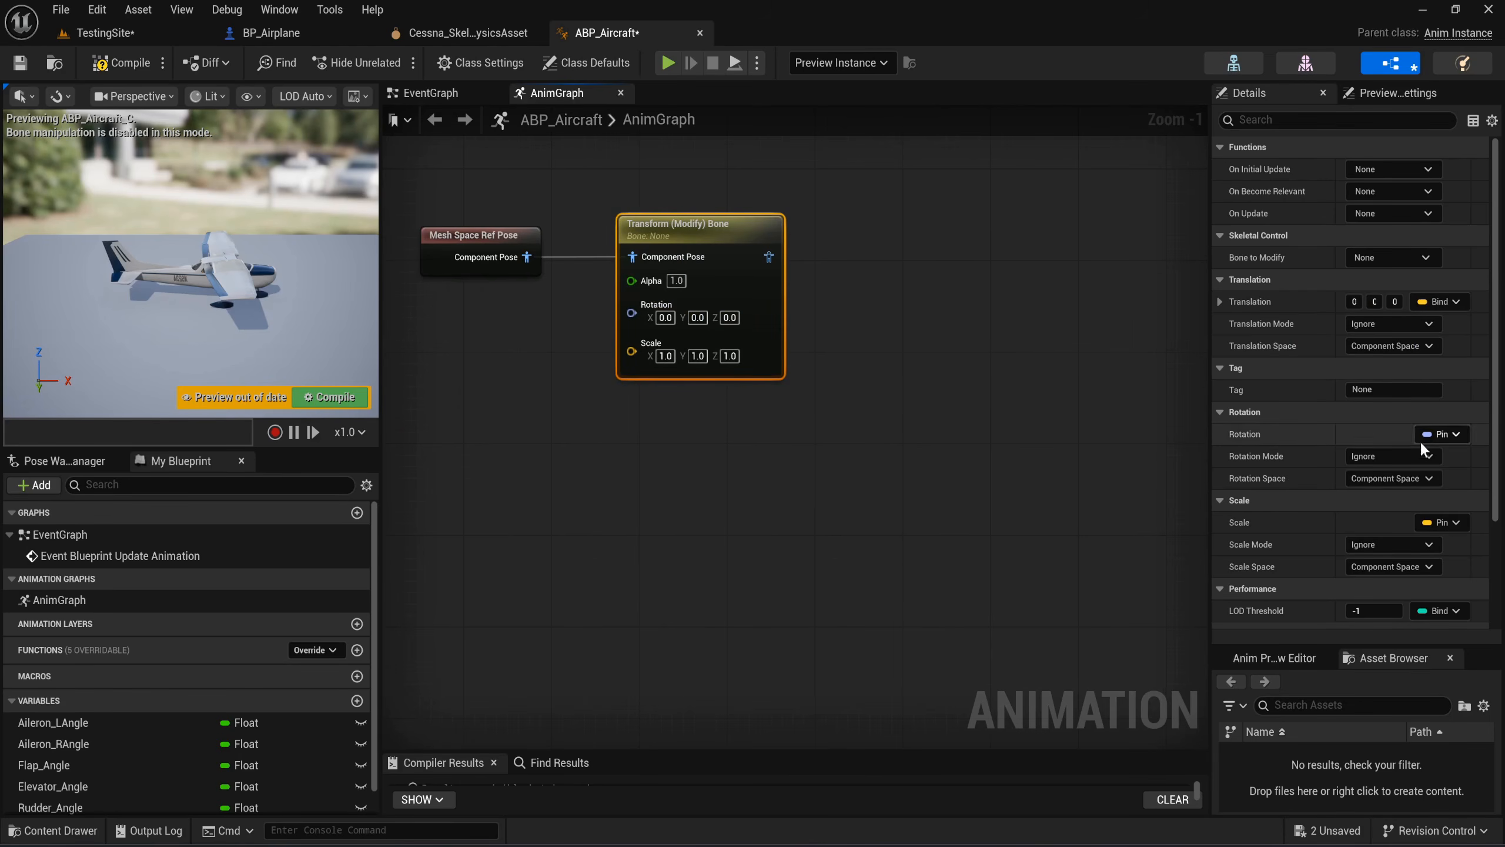
scroll(1370, 453, down, 3)
click(1442, 444)
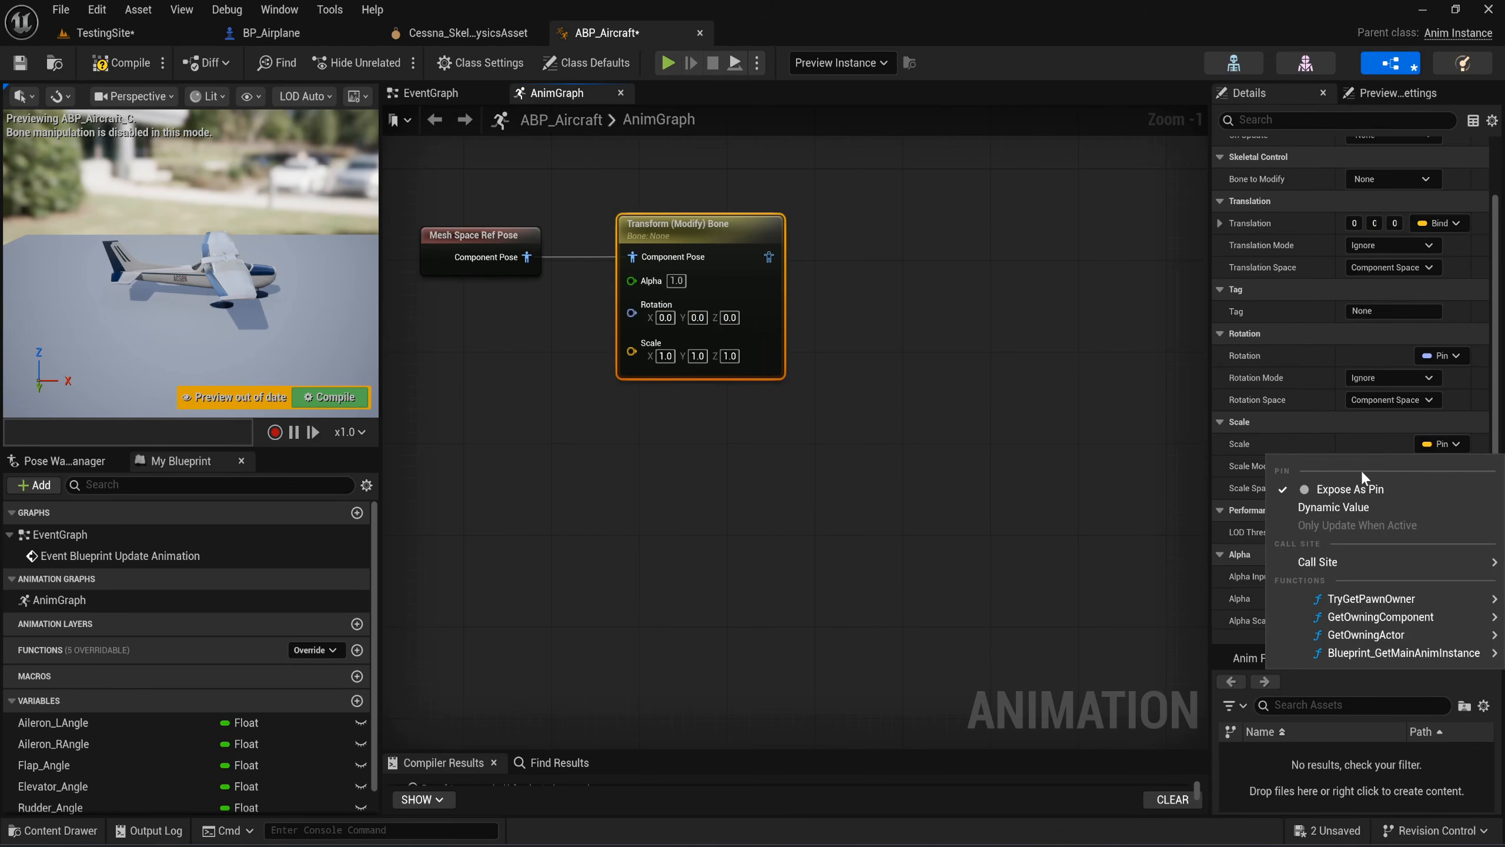
click(1354, 491)
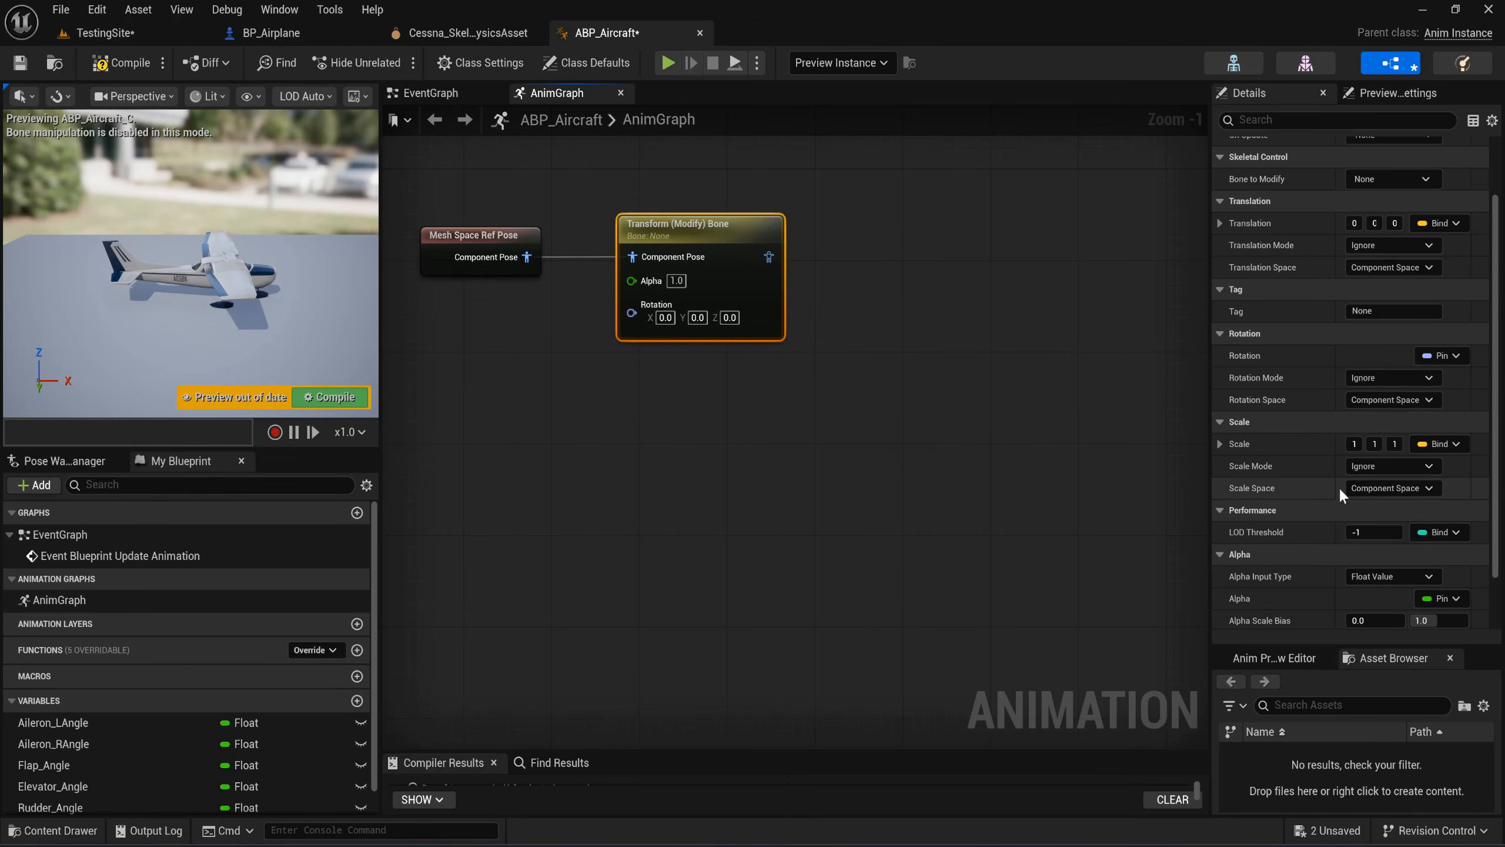
Set the bone node's Rotation Space to Bone Space and its Rotation Mode to Add to Existing.
click(1413, 377)
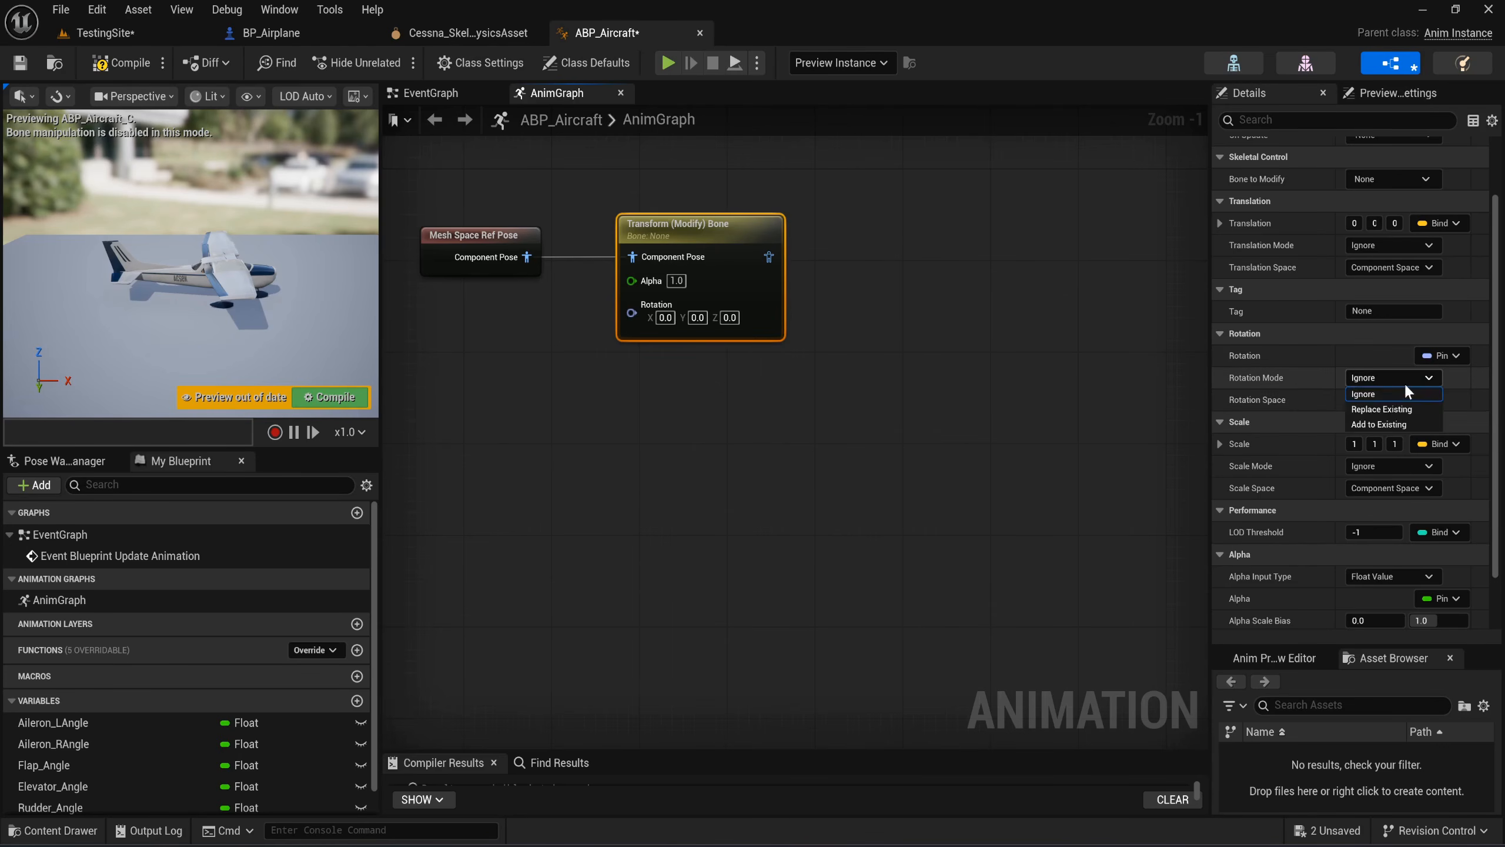
click(1404, 381)
click(1375, 397)
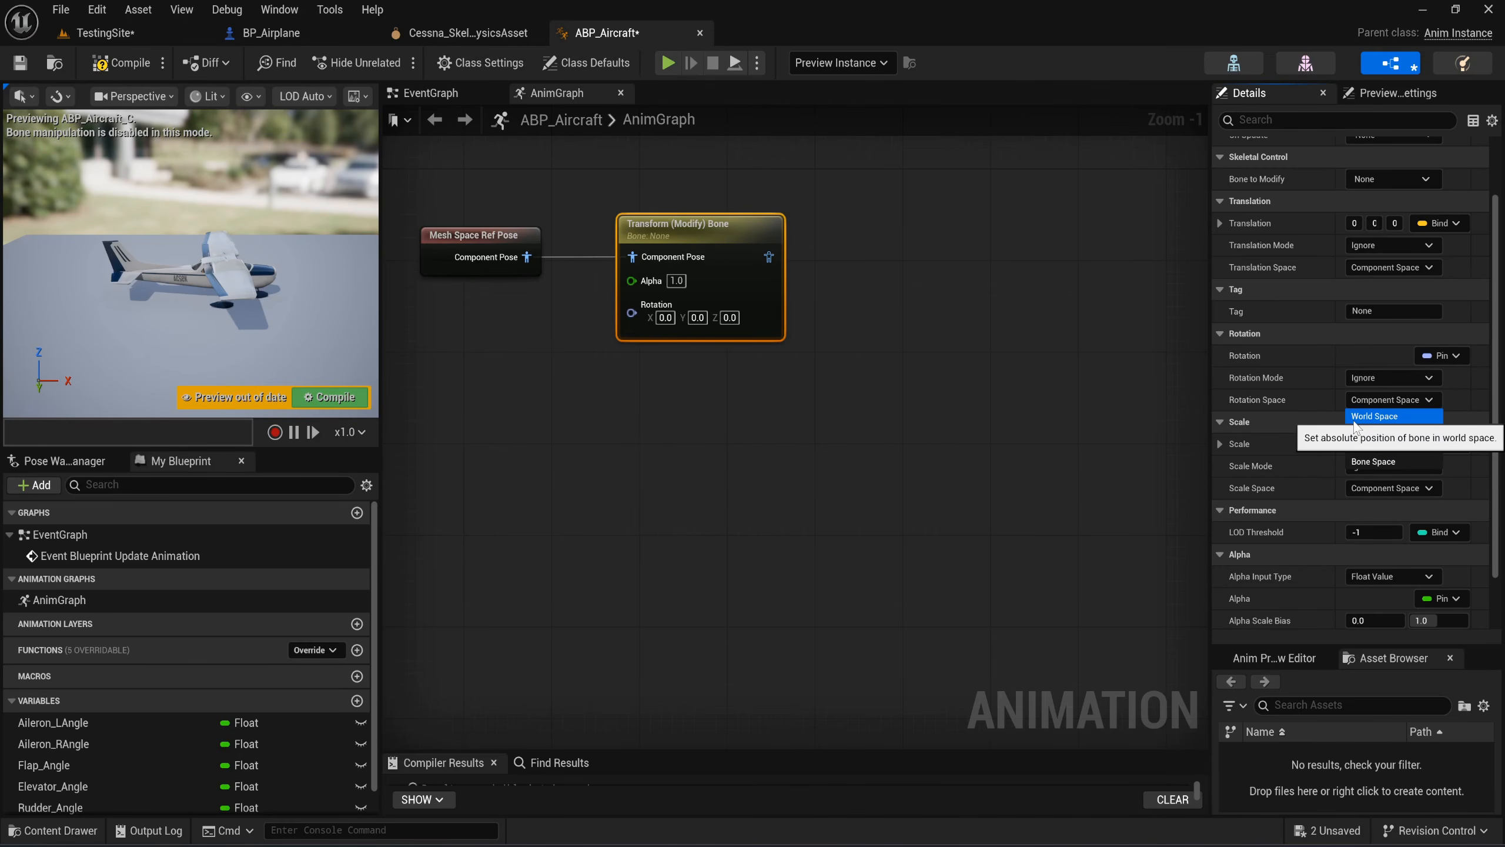
click(1404, 461)
click(1373, 385)
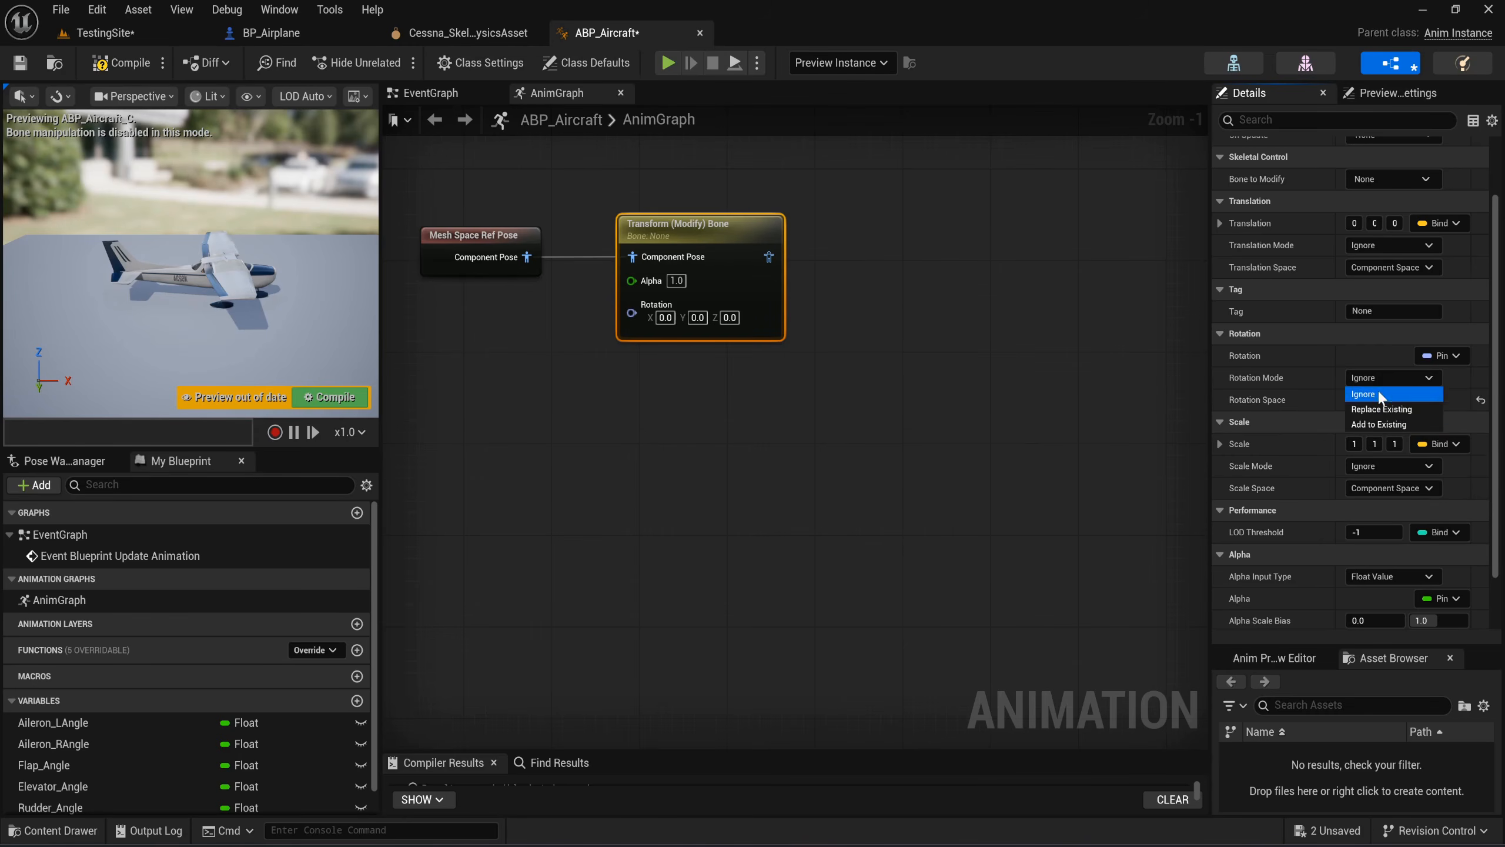
click(1381, 425)
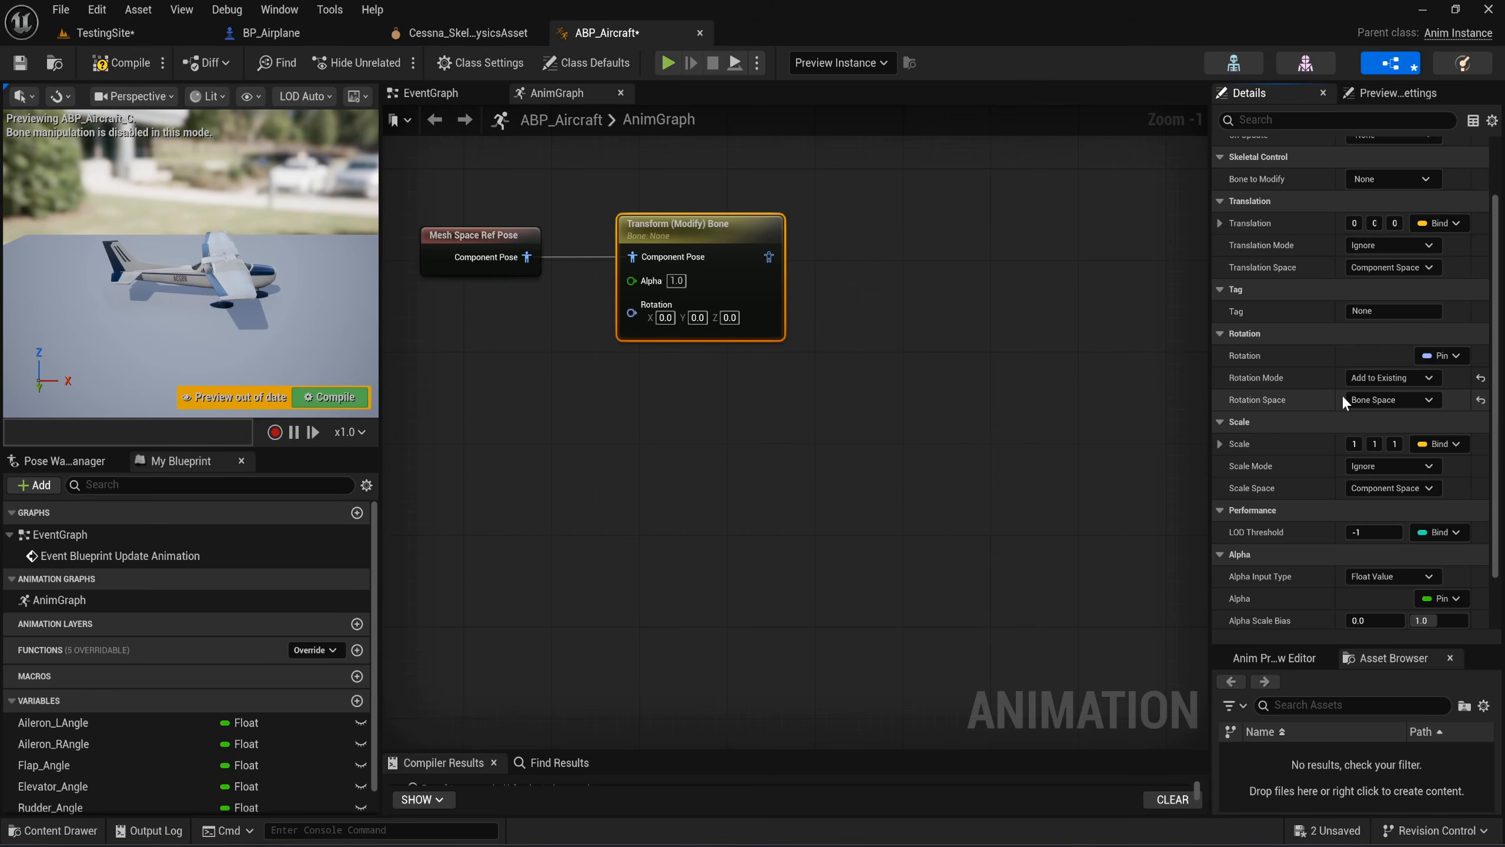
Choose Bone_Aileron_L as the bone to modify in the Transform (Modify) Bone node.
scroll(1341, 393, up, 3)
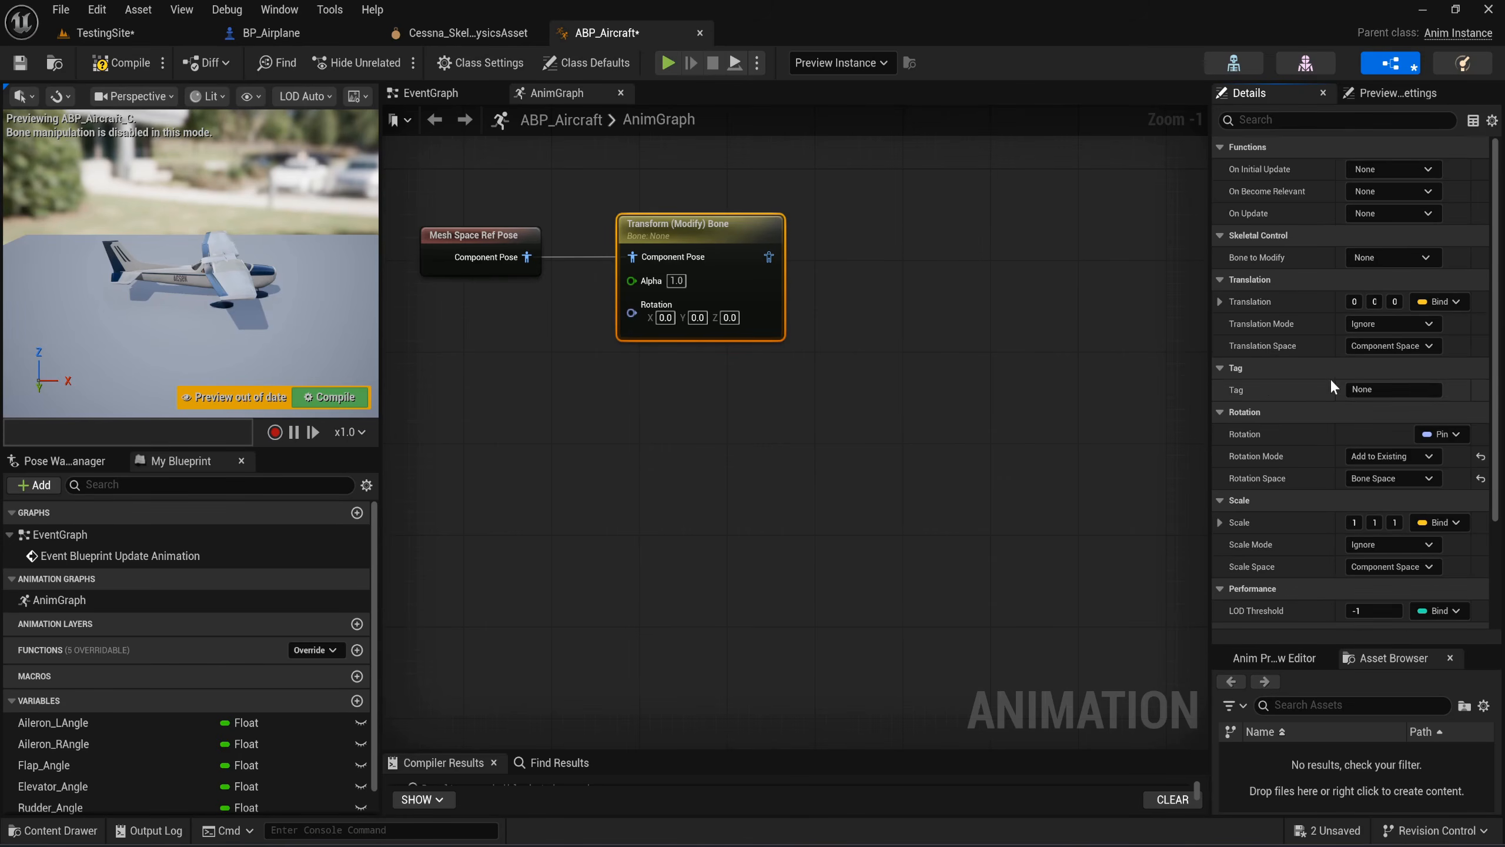
click(1367, 263)
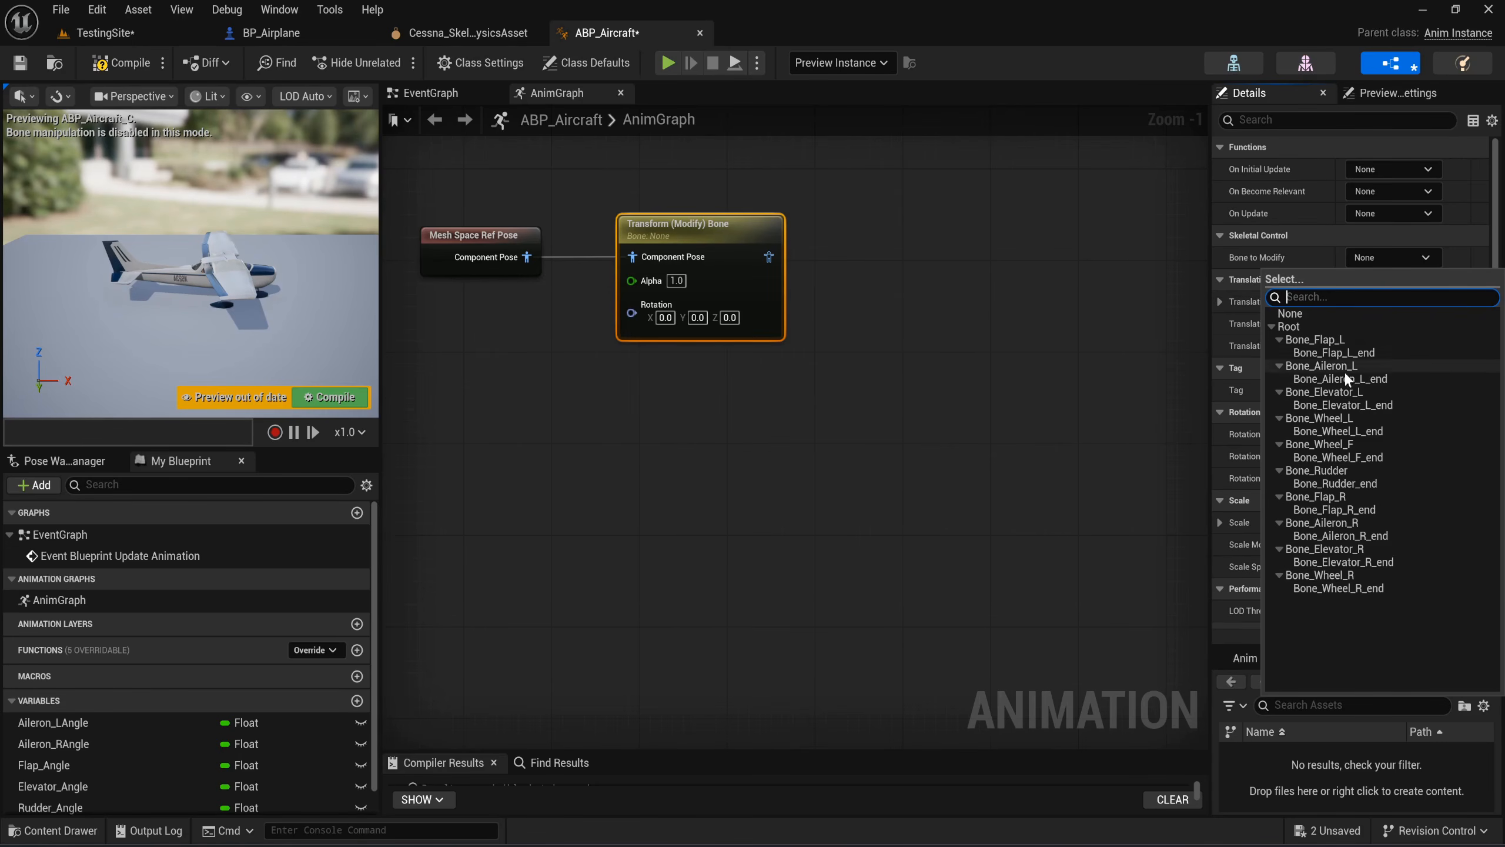
click(1322, 366)
click(922, 432)
right_drag(923, 432, 855, 486)
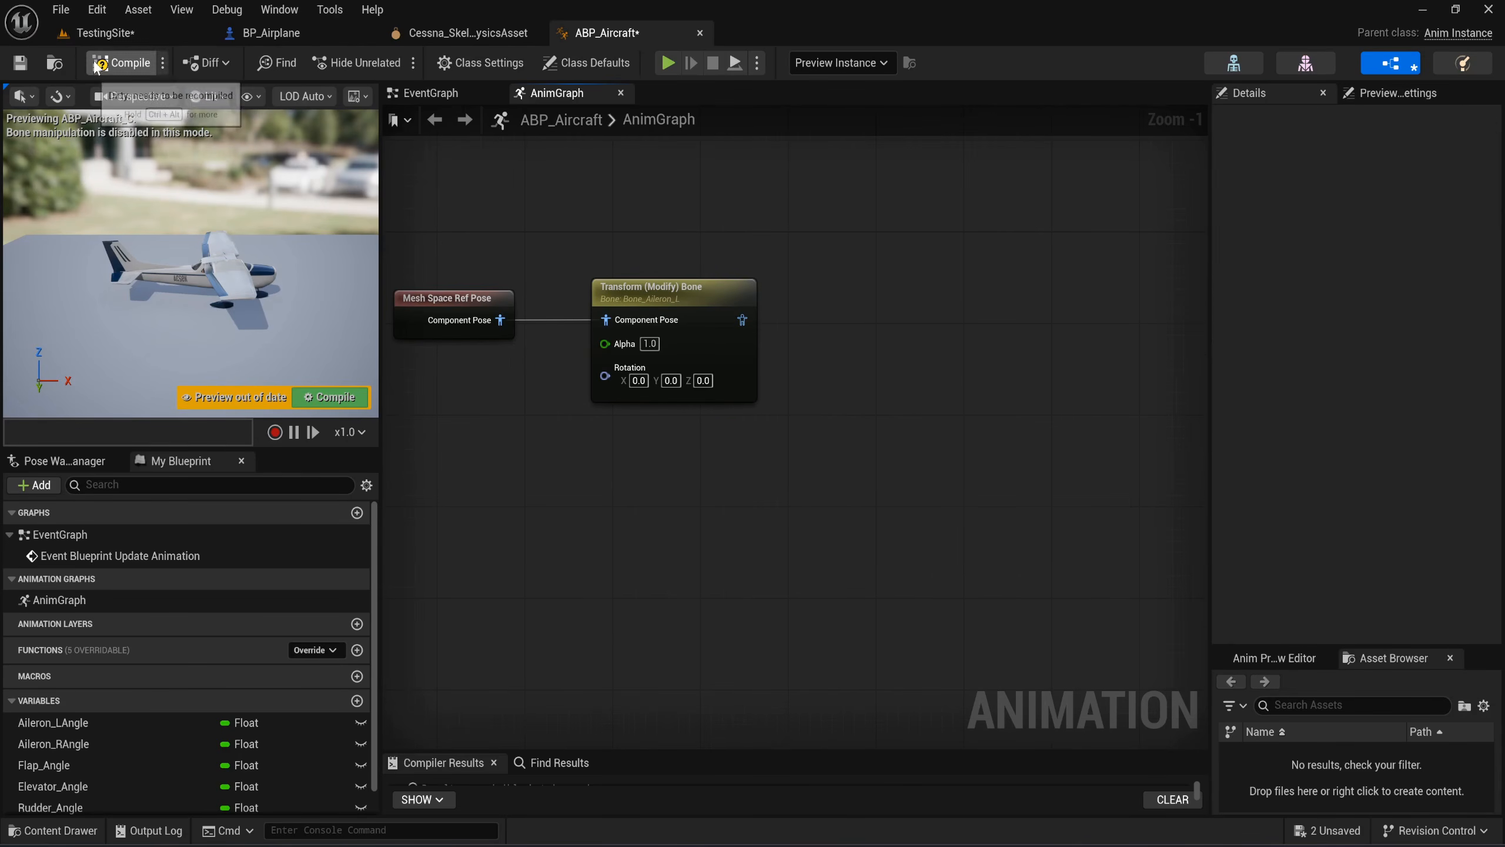
Place a getter for the Aileron_LAngle variable in the AnimGraph, below the Mesh Space Ref Pose node.
right_drag(604, 257, 828, 267)
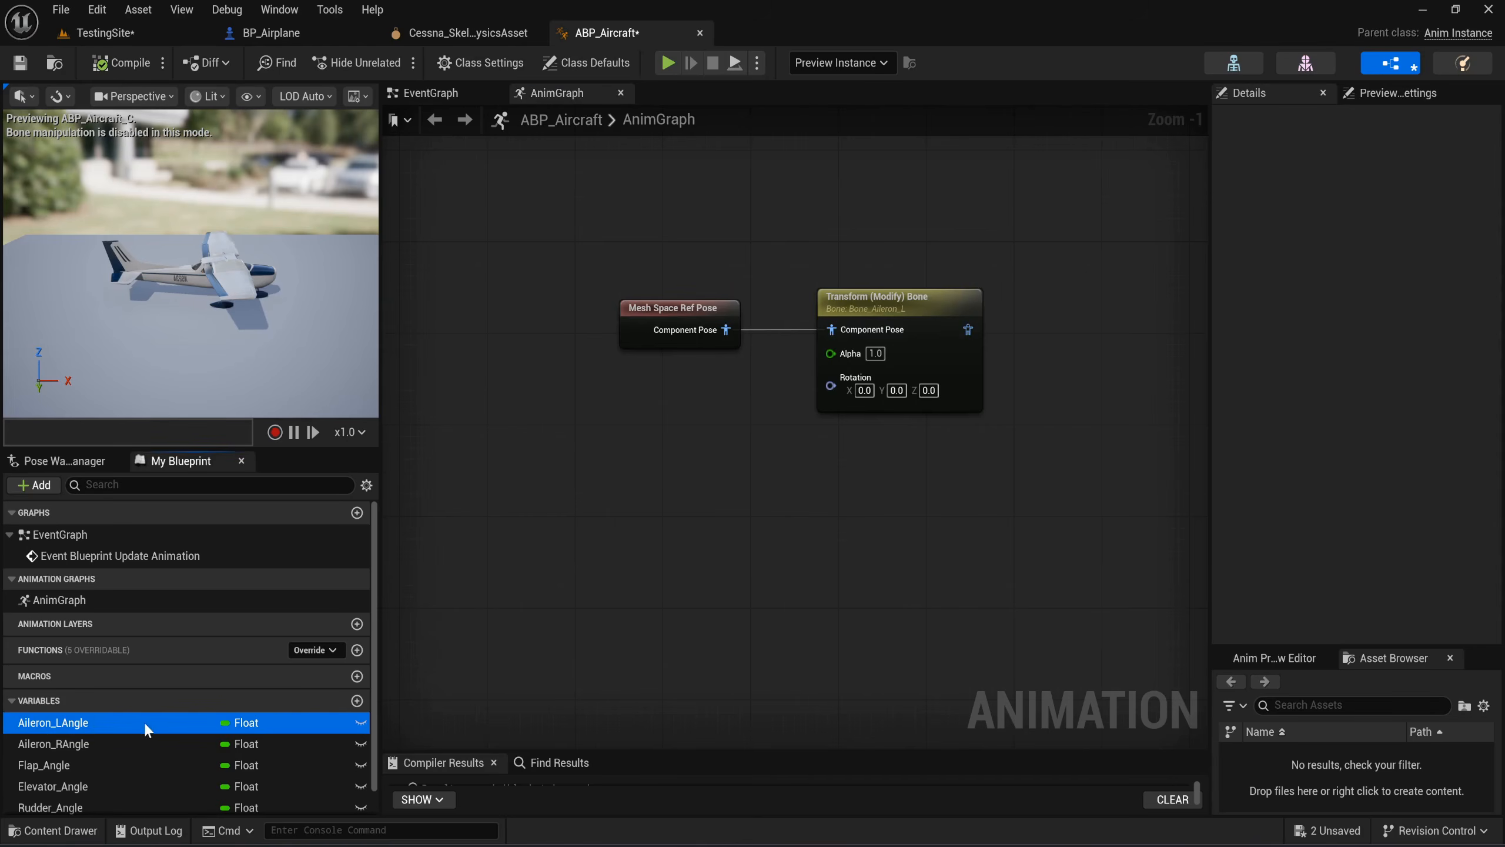
drag(143, 720, 596, 414)
click(536, 432)
click(769, 379)
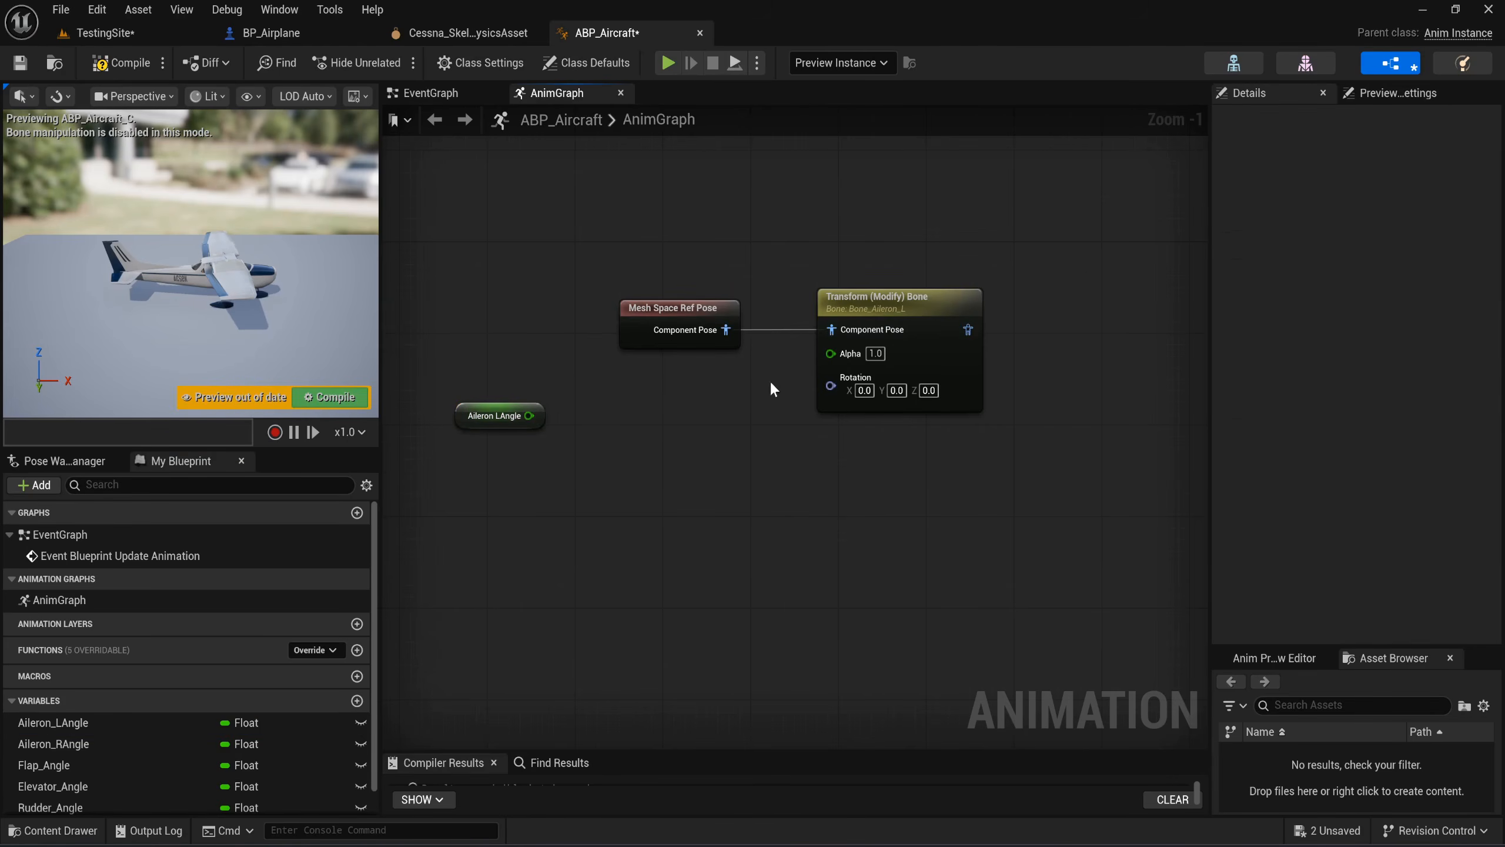
Feed the bone node's Rotation from a new Make Rotator node and connect Aileron LAngle to its Y (Pitch) input.
drag(830, 385, 657, 426)
text(ma)
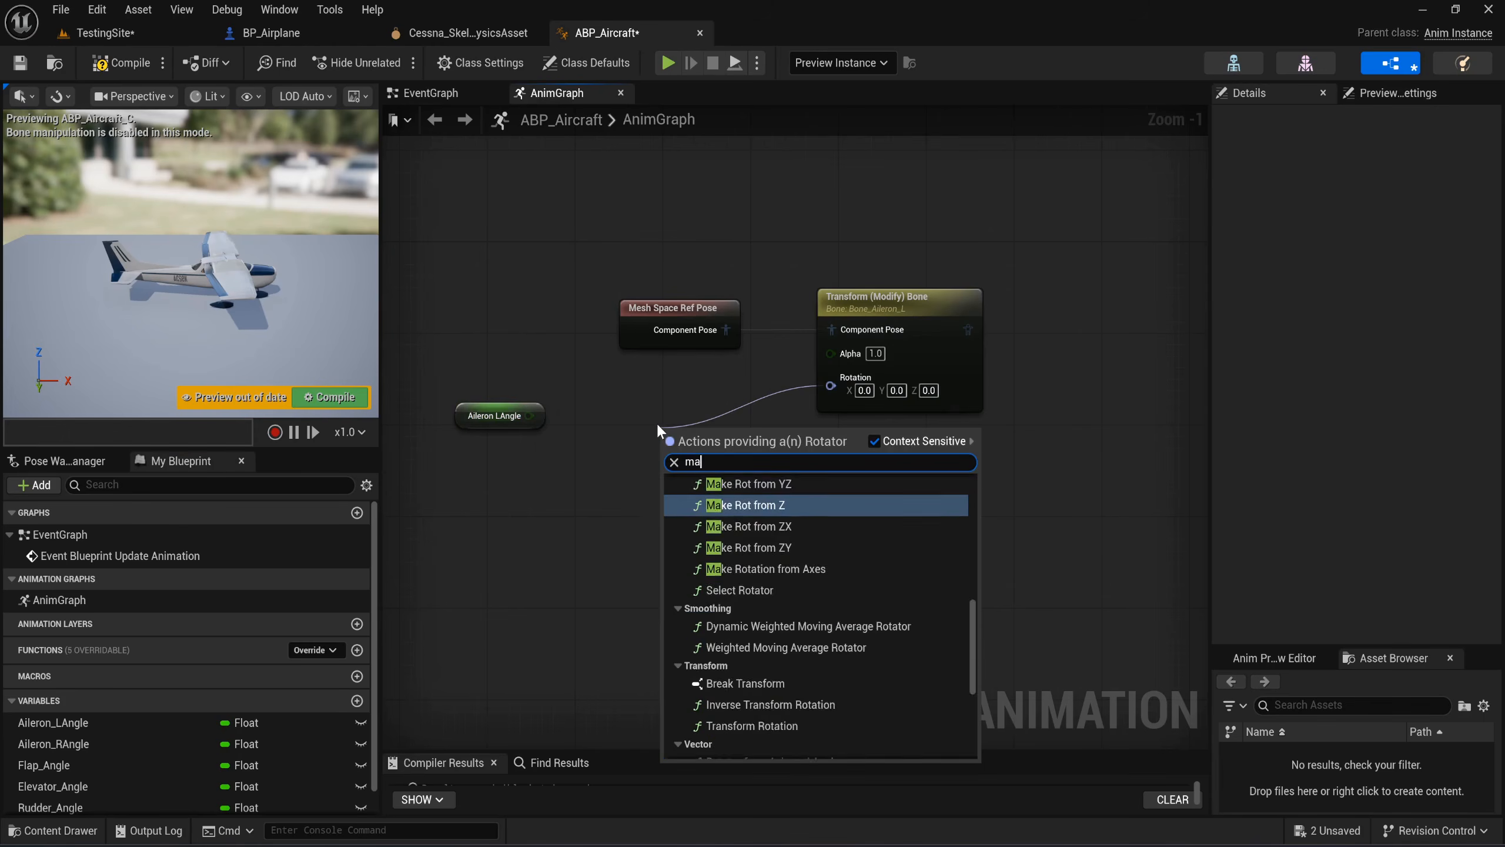
text(ke rotator)
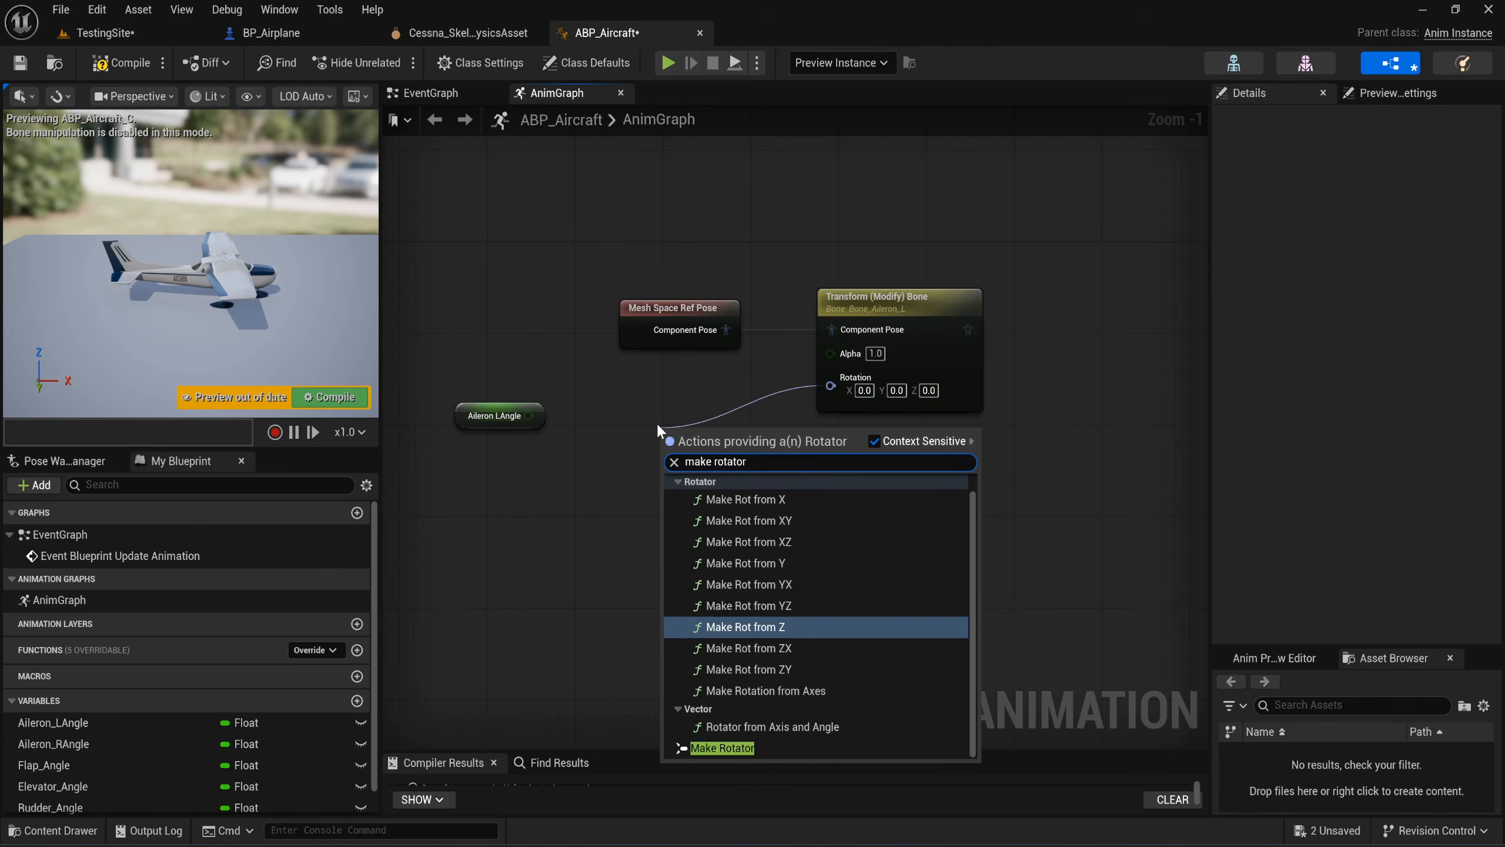
key(Down)
key(Down)
key(Down)
key(Down)
key(Down)
key(Return)
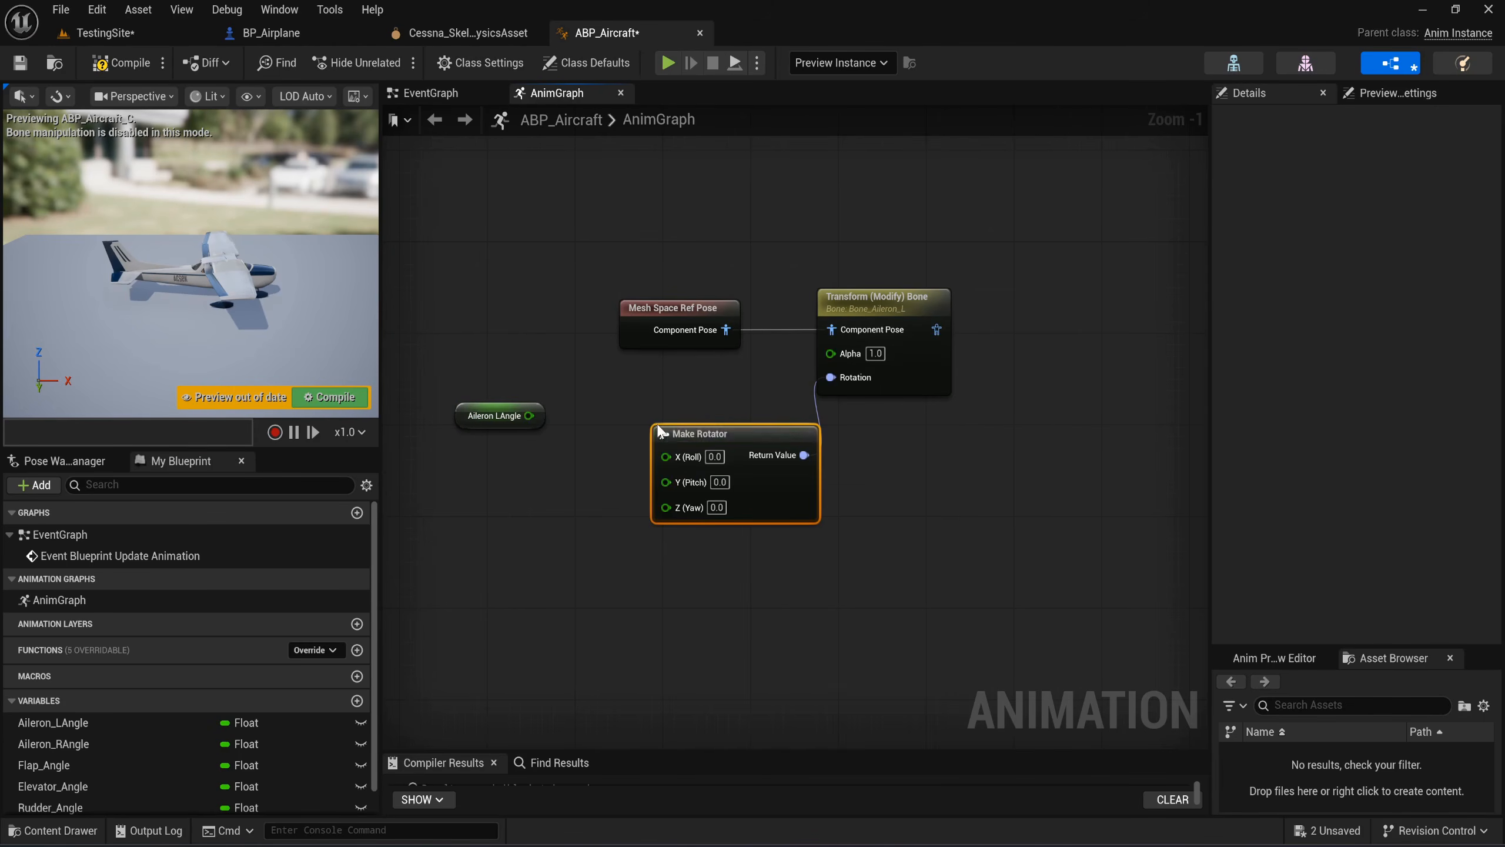
drag(682, 432, 649, 374)
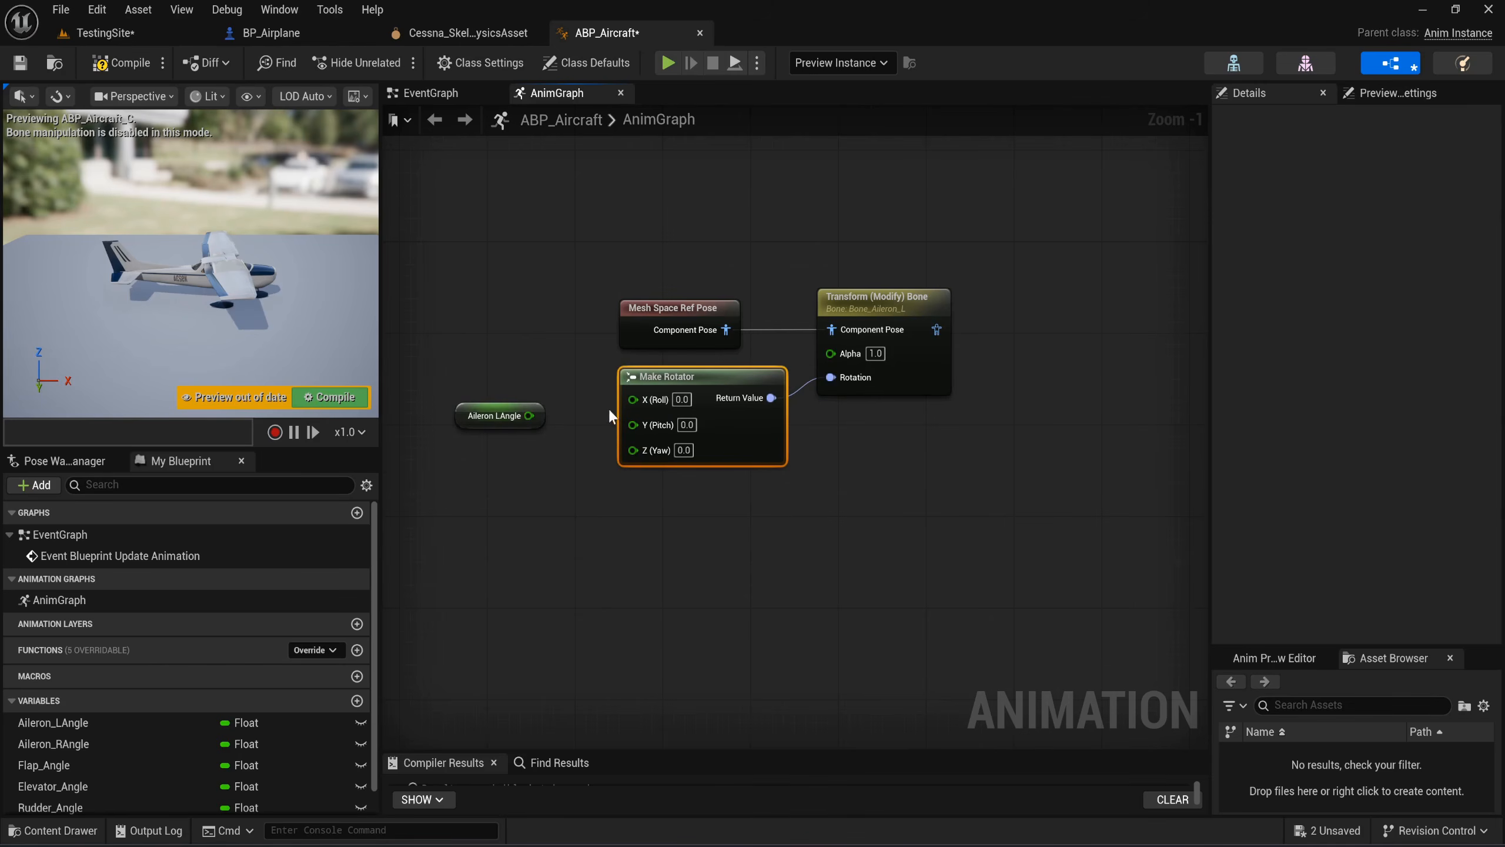
drag(529, 415, 631, 422)
drag(467, 422, 521, 420)
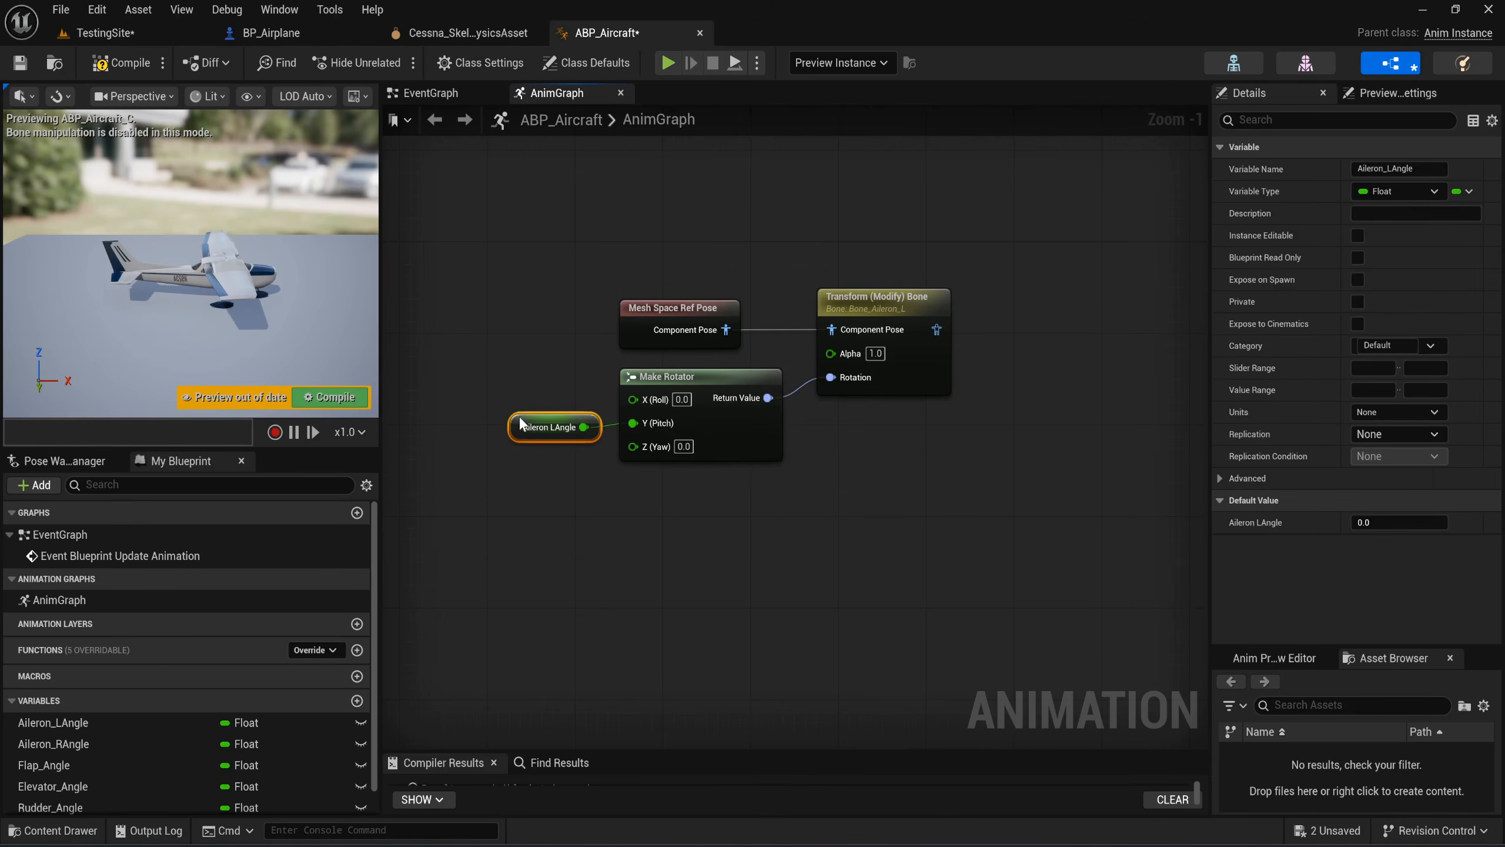
Duplicate the Transform (Modify) Bone node in line after the original and connect the original's pose output to the copy's Component Pose.
click(903, 313)
right_drag(945, 350, 793, 363)
key(ctrl+c)
key(ctrl+v)
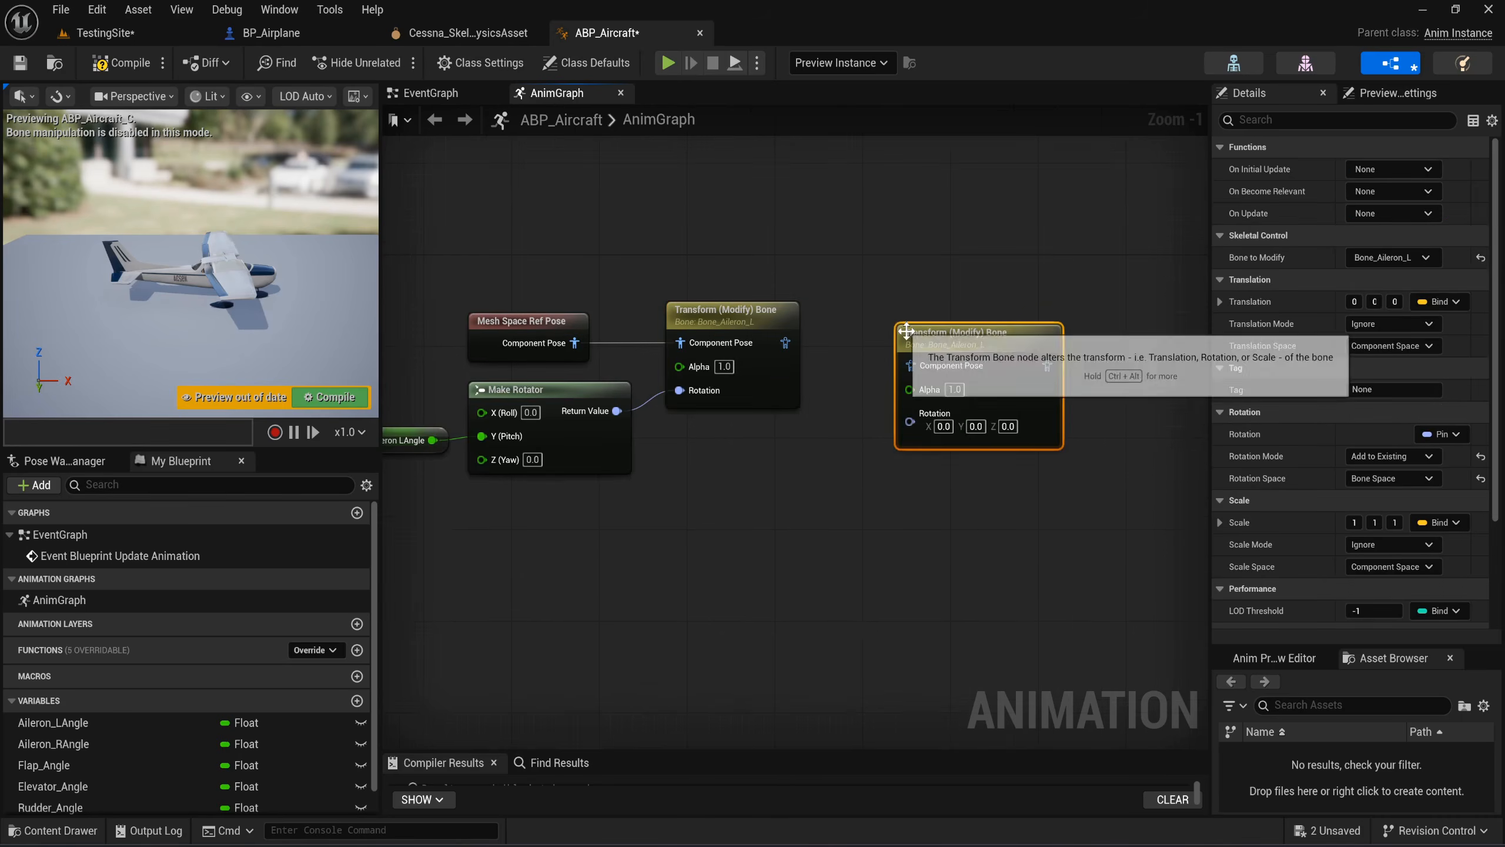
drag(907, 331, 962, 307)
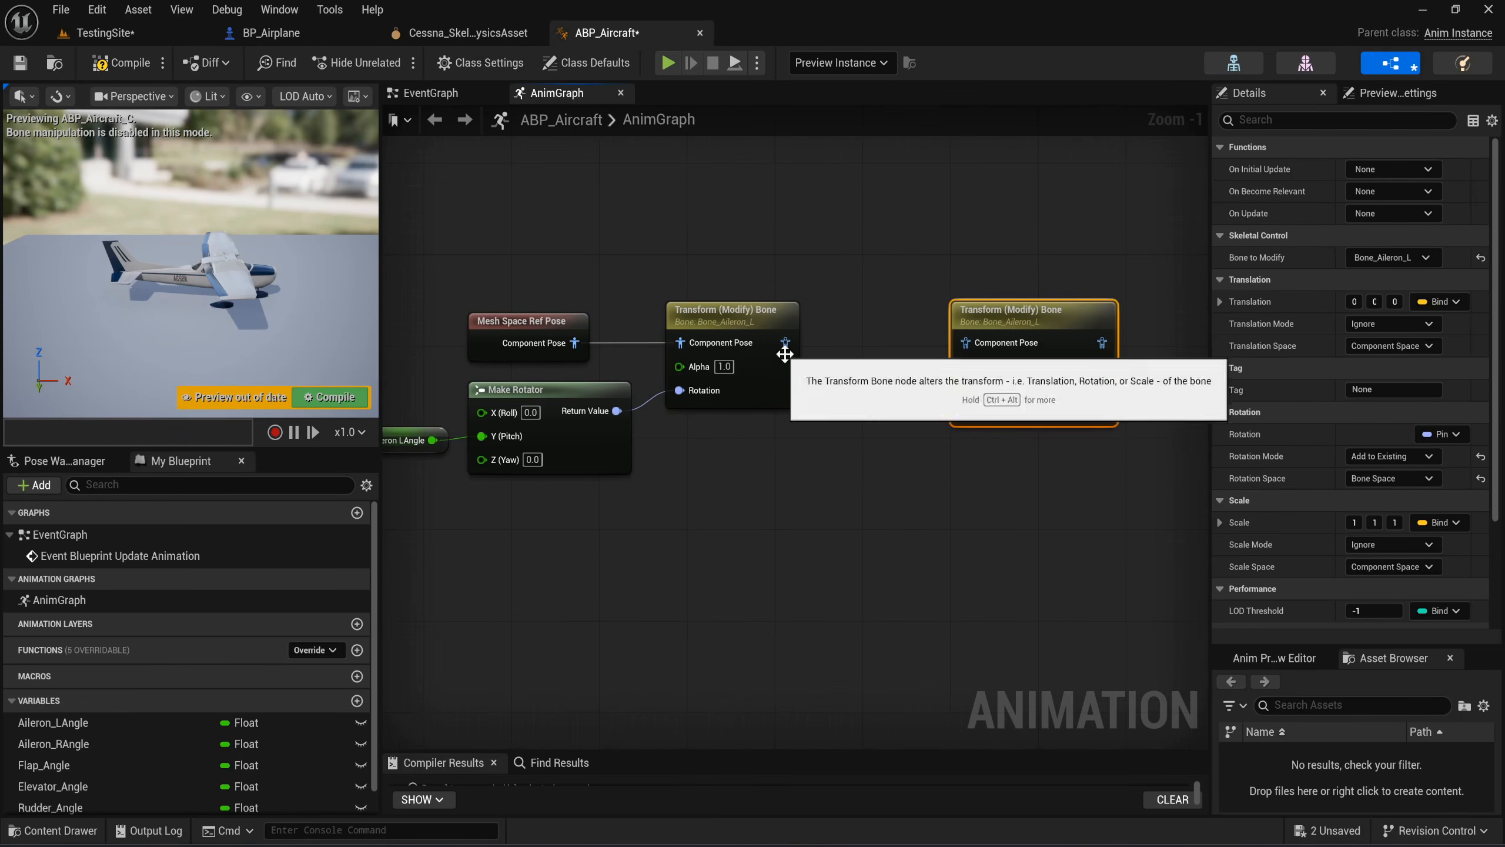
drag(785, 342, 990, 349)
Duplicate the Make Rotator node and connect the copy's Return Value to the second Transform (Modify) Bone node's Rotation.
click(637, 536)
right_drag(637, 536, 806, 478)
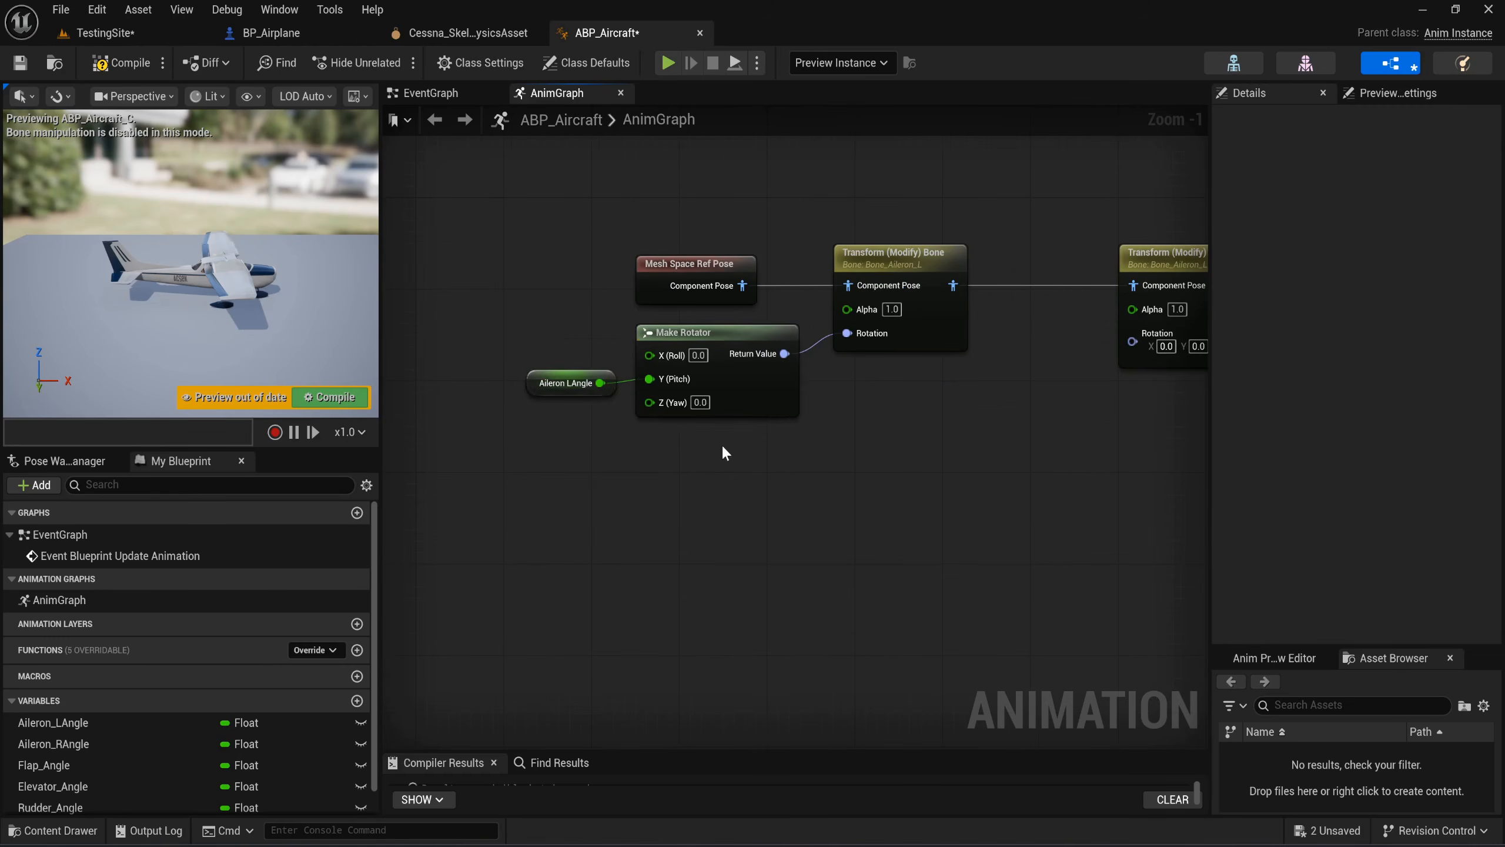
drag(722, 445, 560, 333)
right_click(703, 355)
click(735, 397)
key(ctrl+c)
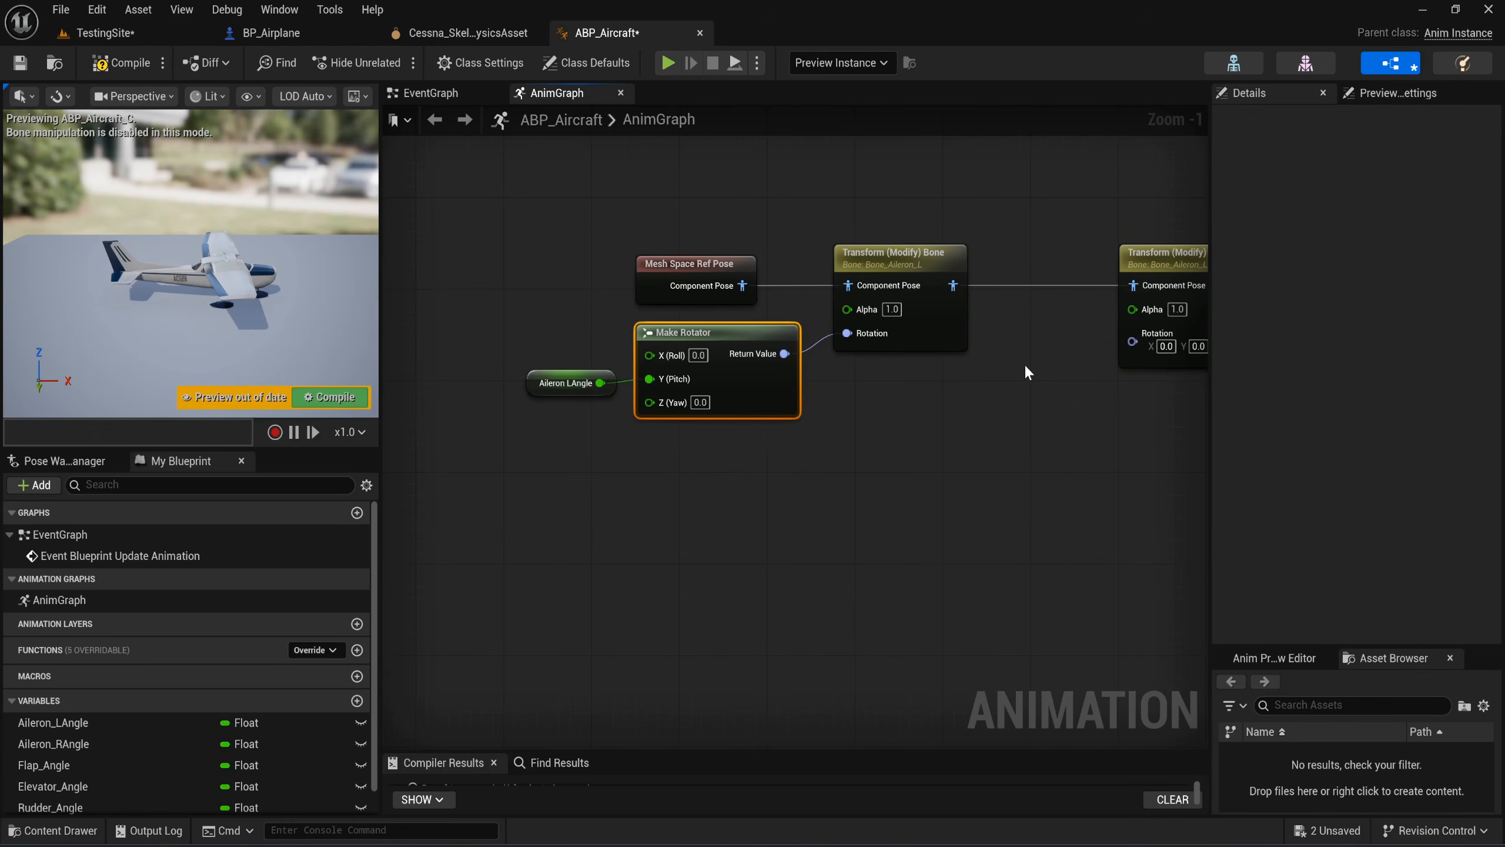
key(ctrl+v)
right_drag(1127, 349, 697, 364)
drag(808, 332, 917, 333)
click(651, 384)
drag(651, 385, 653, 351)
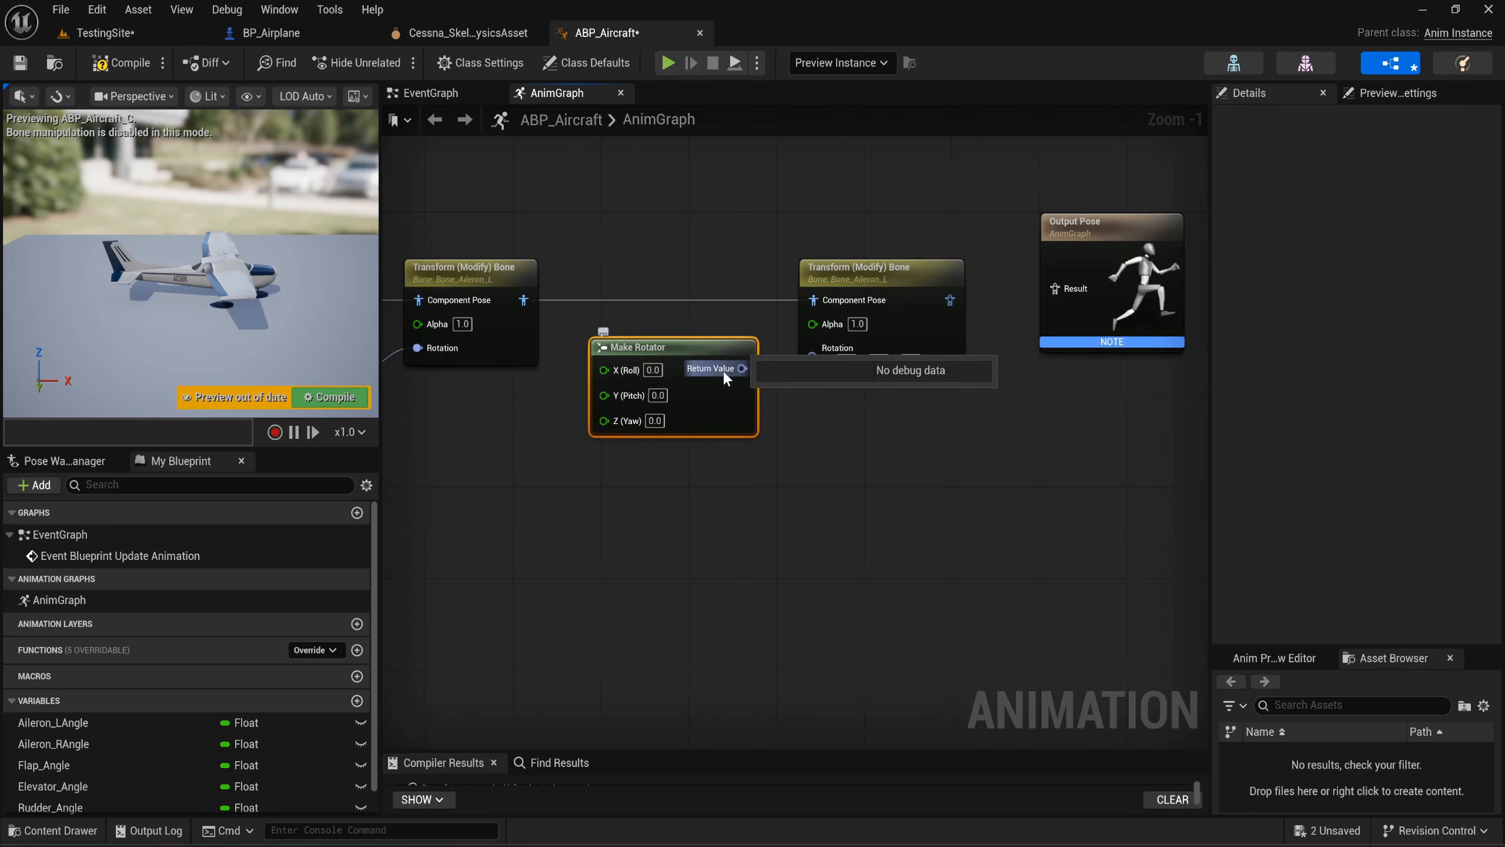
drag(742, 368, 815, 357)
Add an Aileron_RAngle getter and connect it to Y (Pitch) on the second Make Rotator node.
right_drag(453, 450, 751, 463)
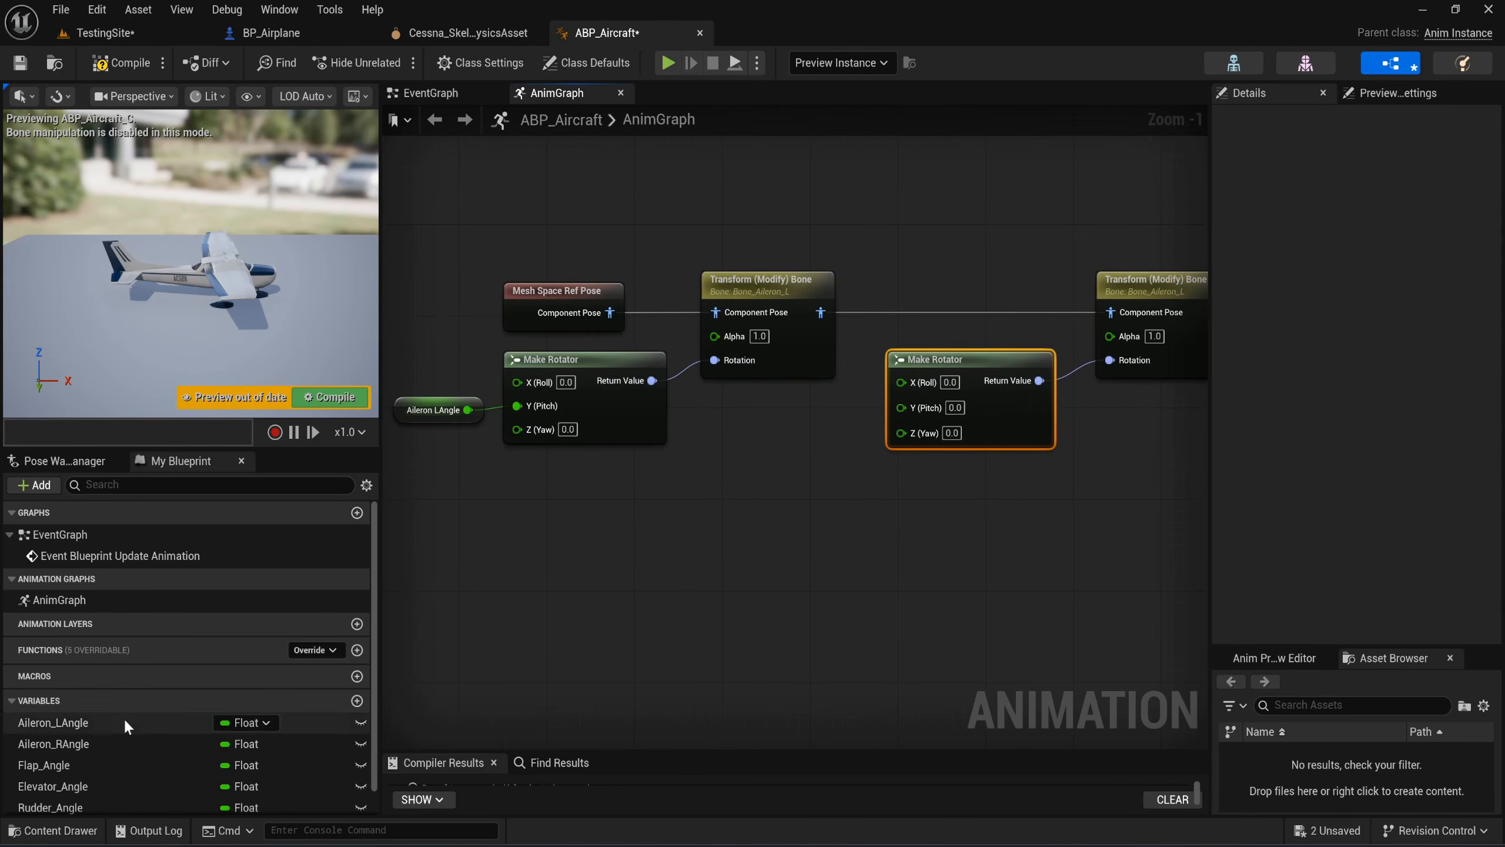
drag(99, 742, 907, 406)
click(835, 443)
Choose Bone_Aileron_R as the bone to modify in the second Transform (Modify) Bone node.
click(1114, 376)
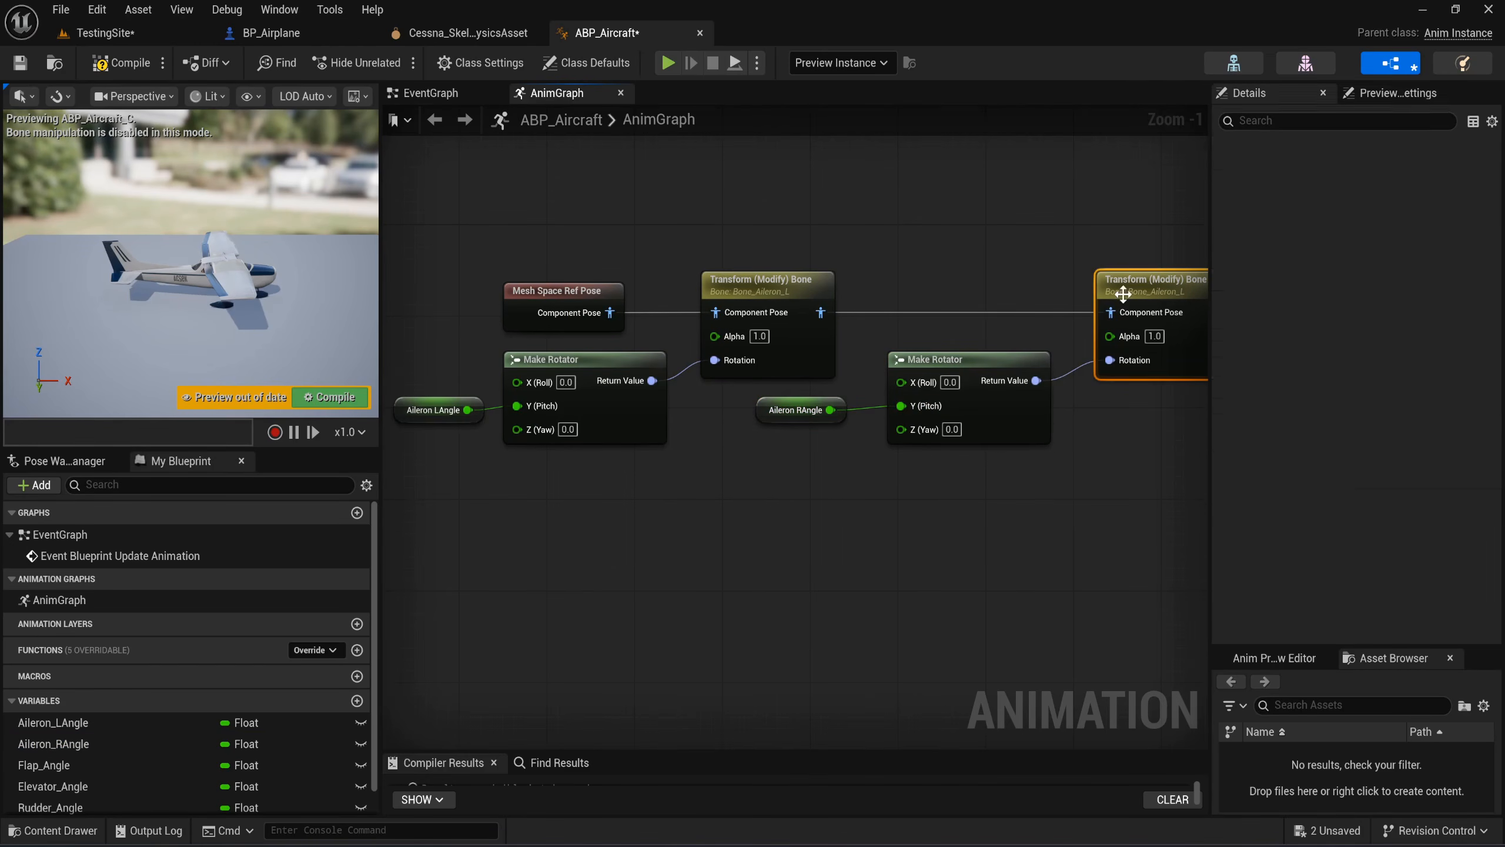
click(1394, 257)
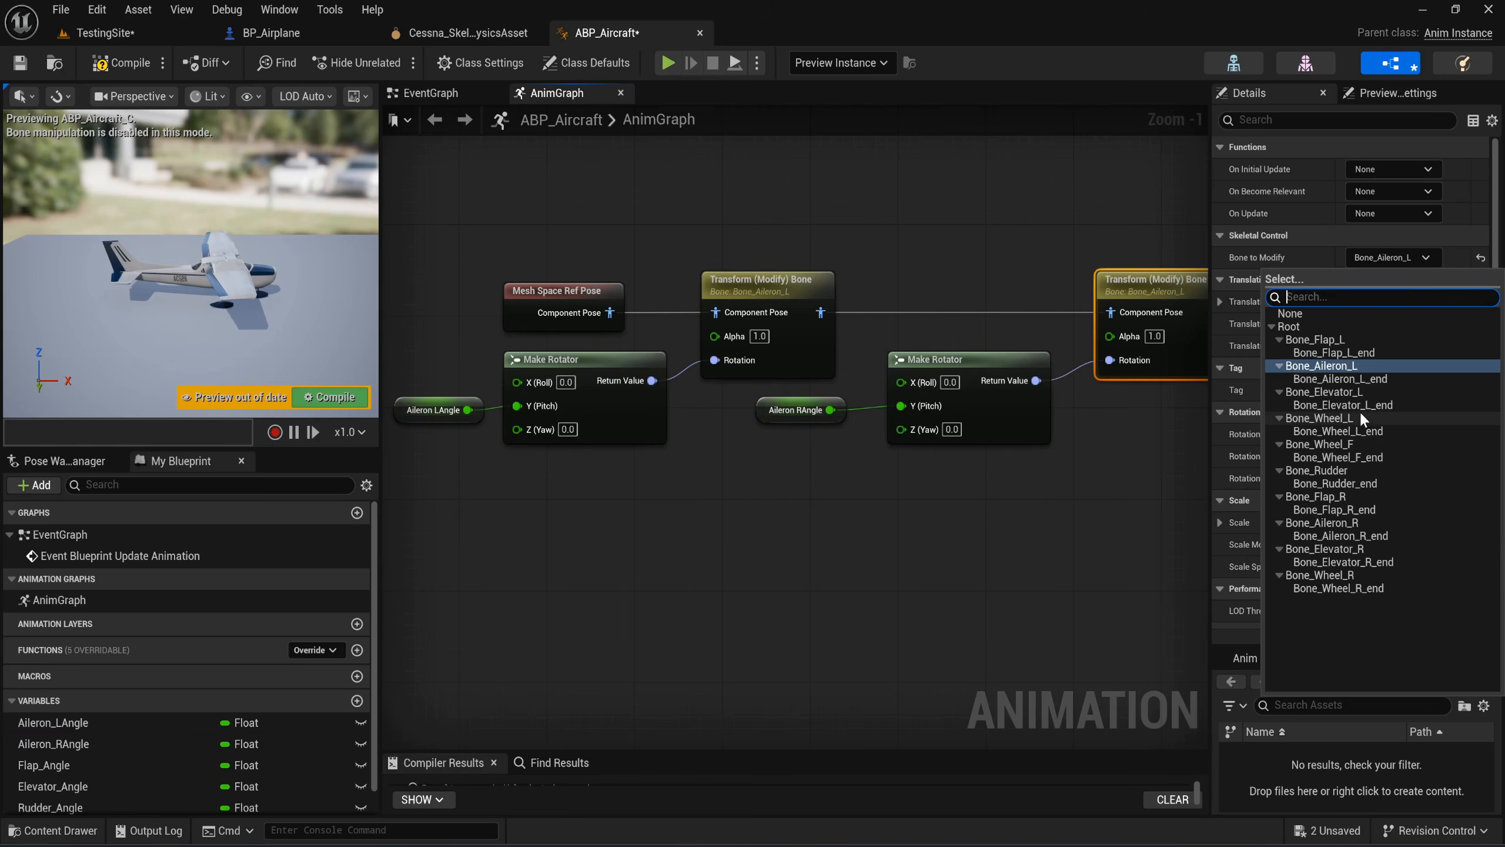
click(1323, 522)
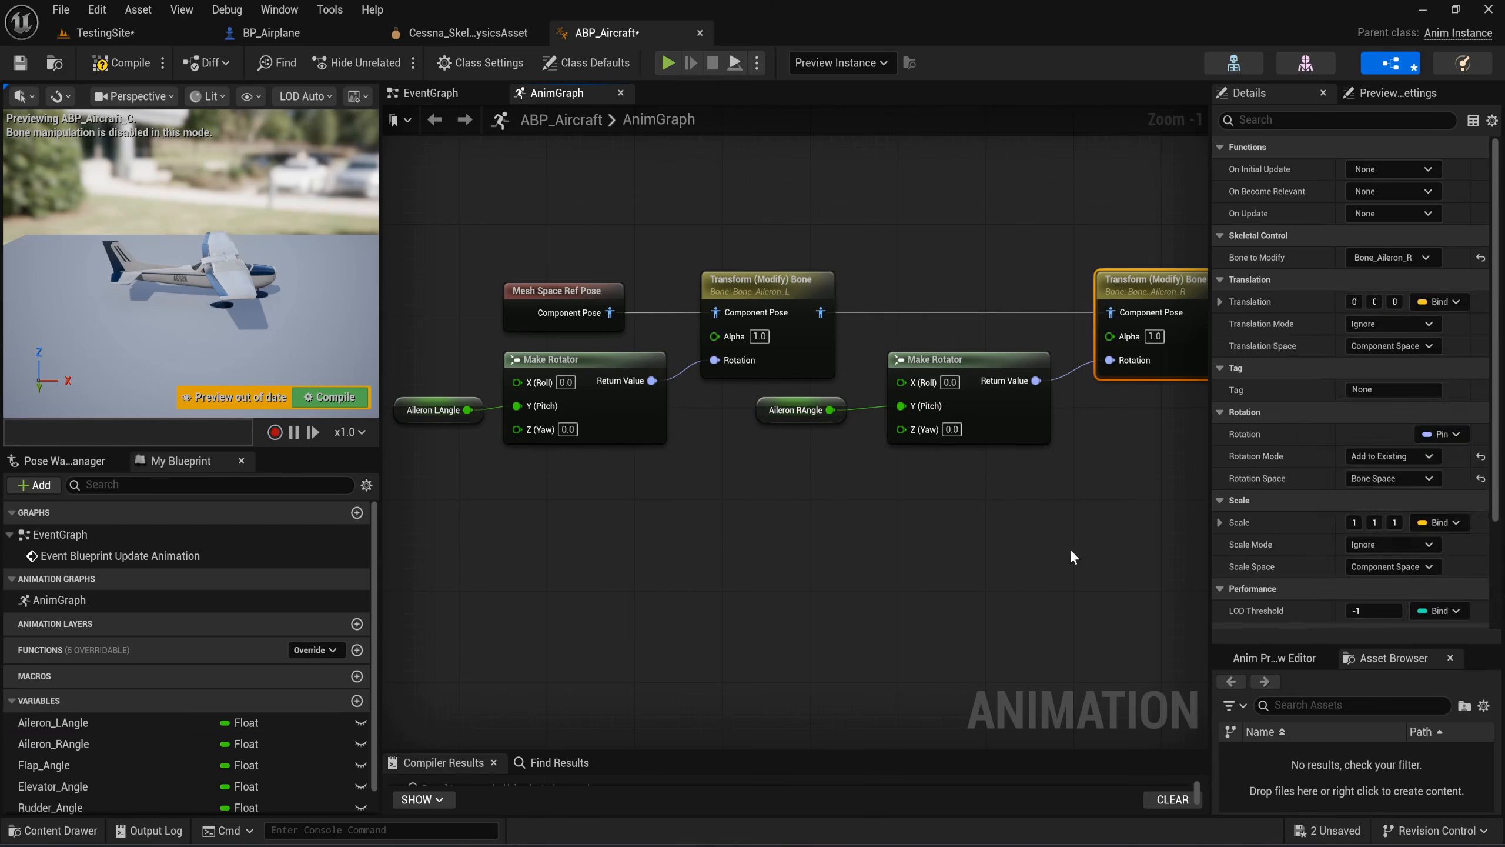
click(831, 518)
Add two more Transform (Modify) Bone copies in a row below the aileron nodes, aligned and with their Component Pose pins linked.
scroll(830, 519, down, 1)
right_drag(830, 519, 834, 381)
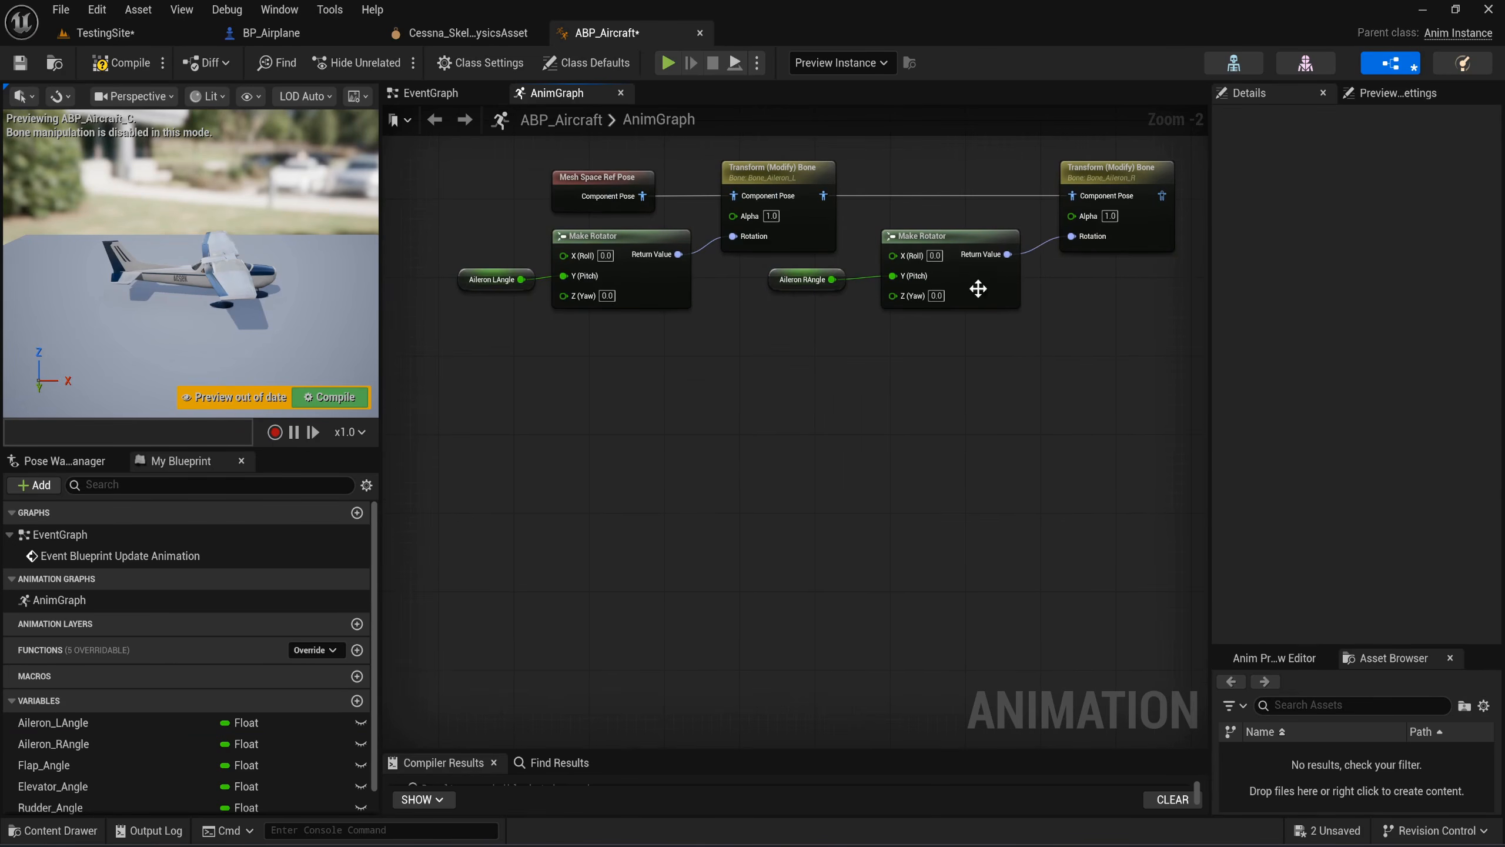
click(1111, 181)
key(ctrl+v)
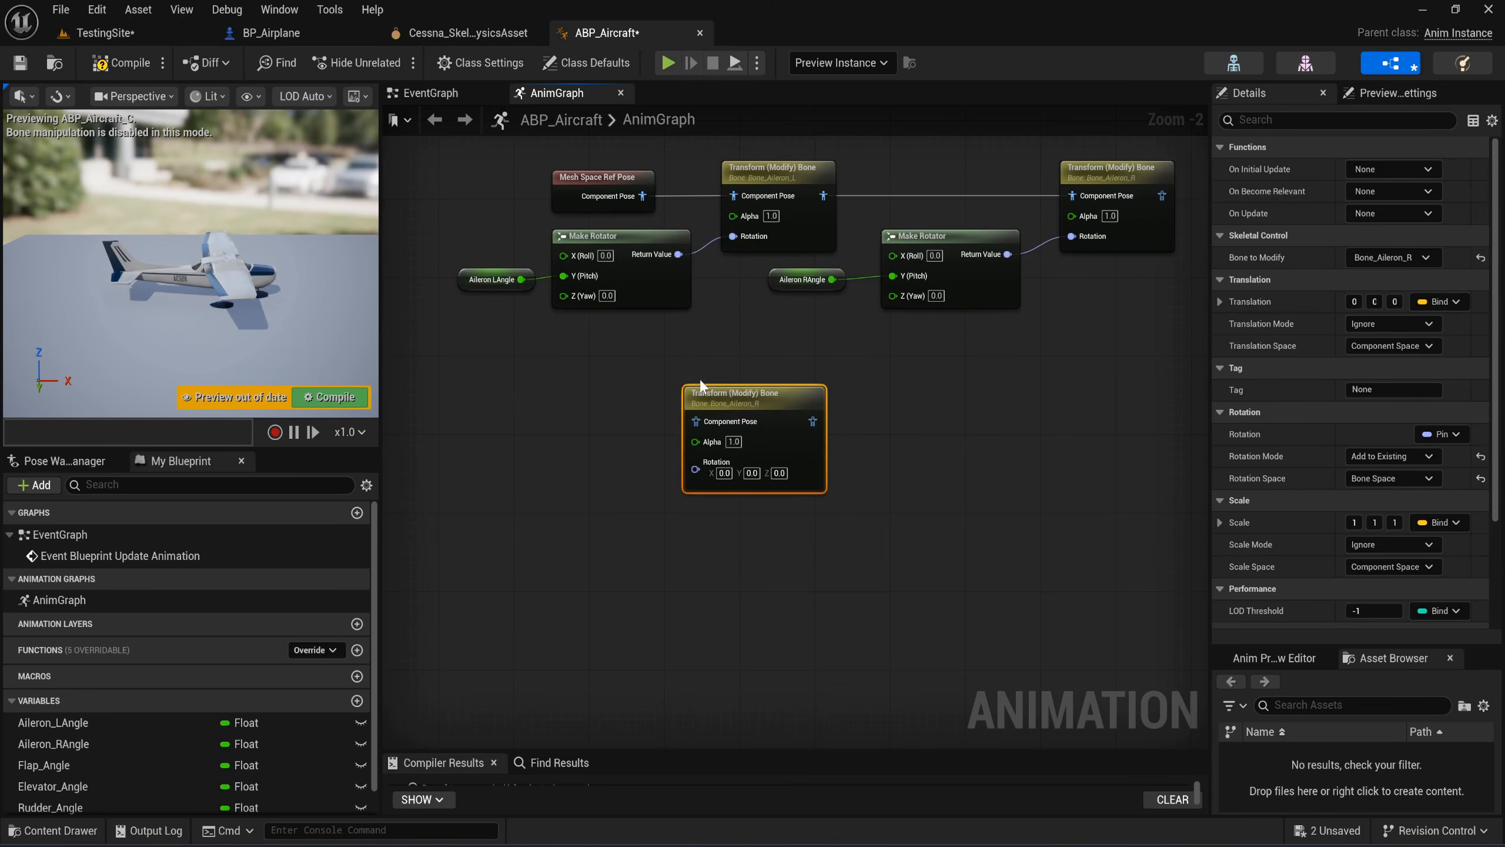
drag(750, 410, 768, 391)
key(ctrl+v)
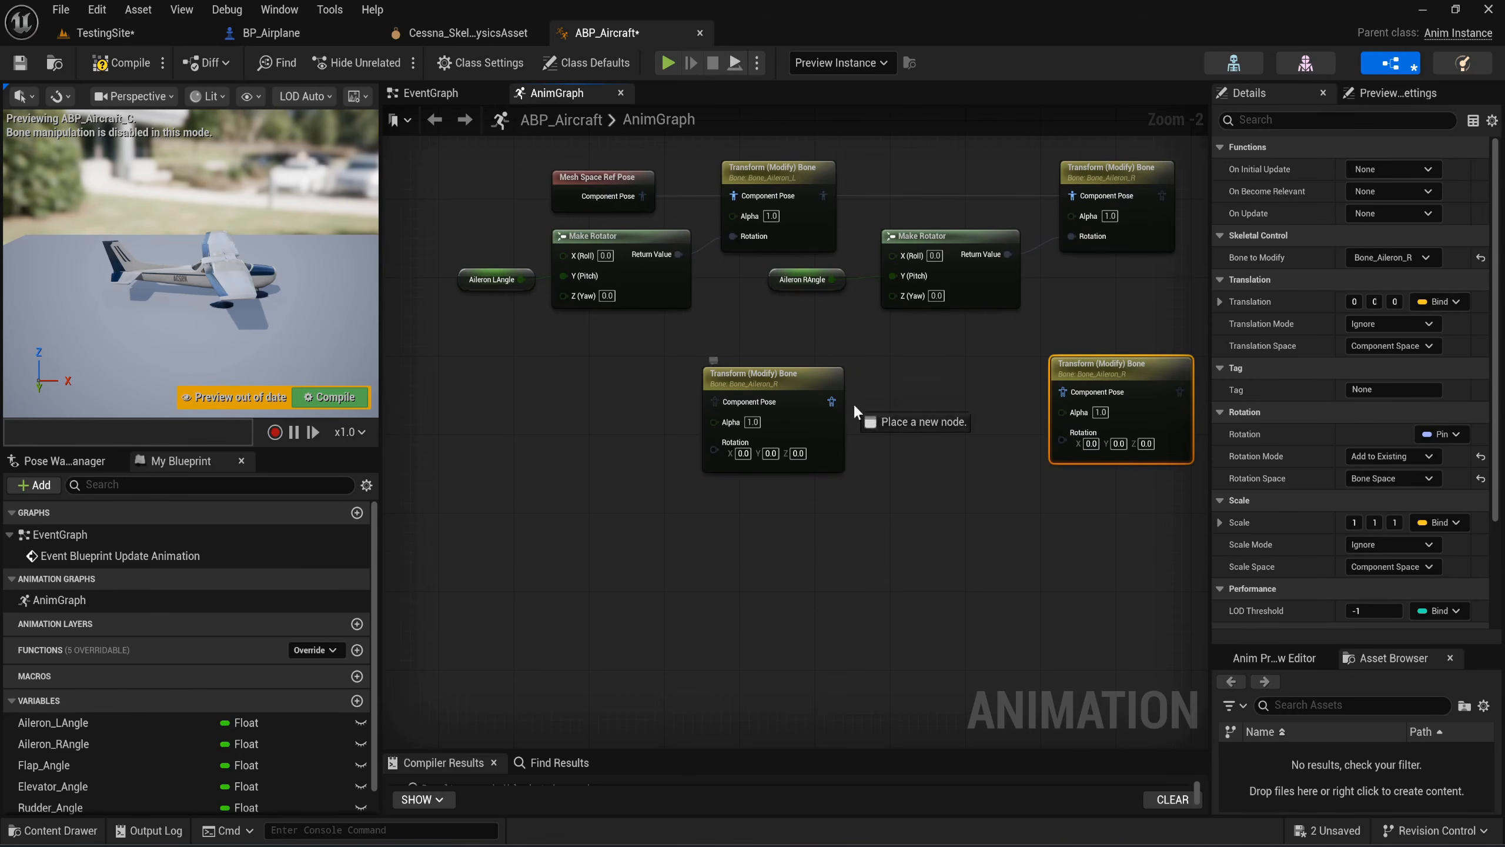
drag(1077, 393, 1078, 393)
key(q)
click(930, 505)
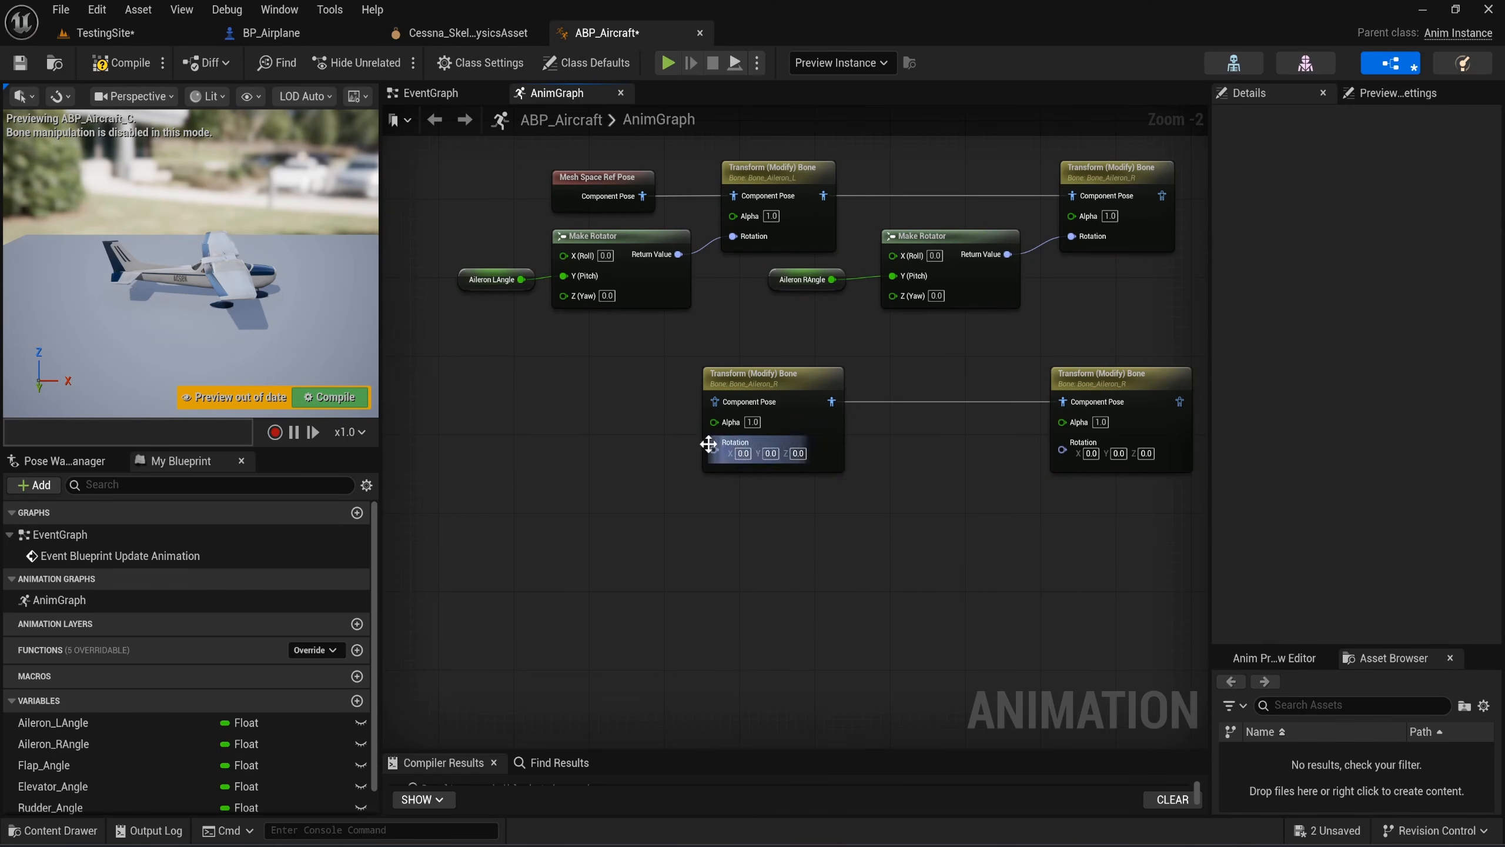
Set the new row's first bone node to modify Bone_Flap_L and its second to modify Bone_Flap_R.
click(731, 380)
click(1355, 259)
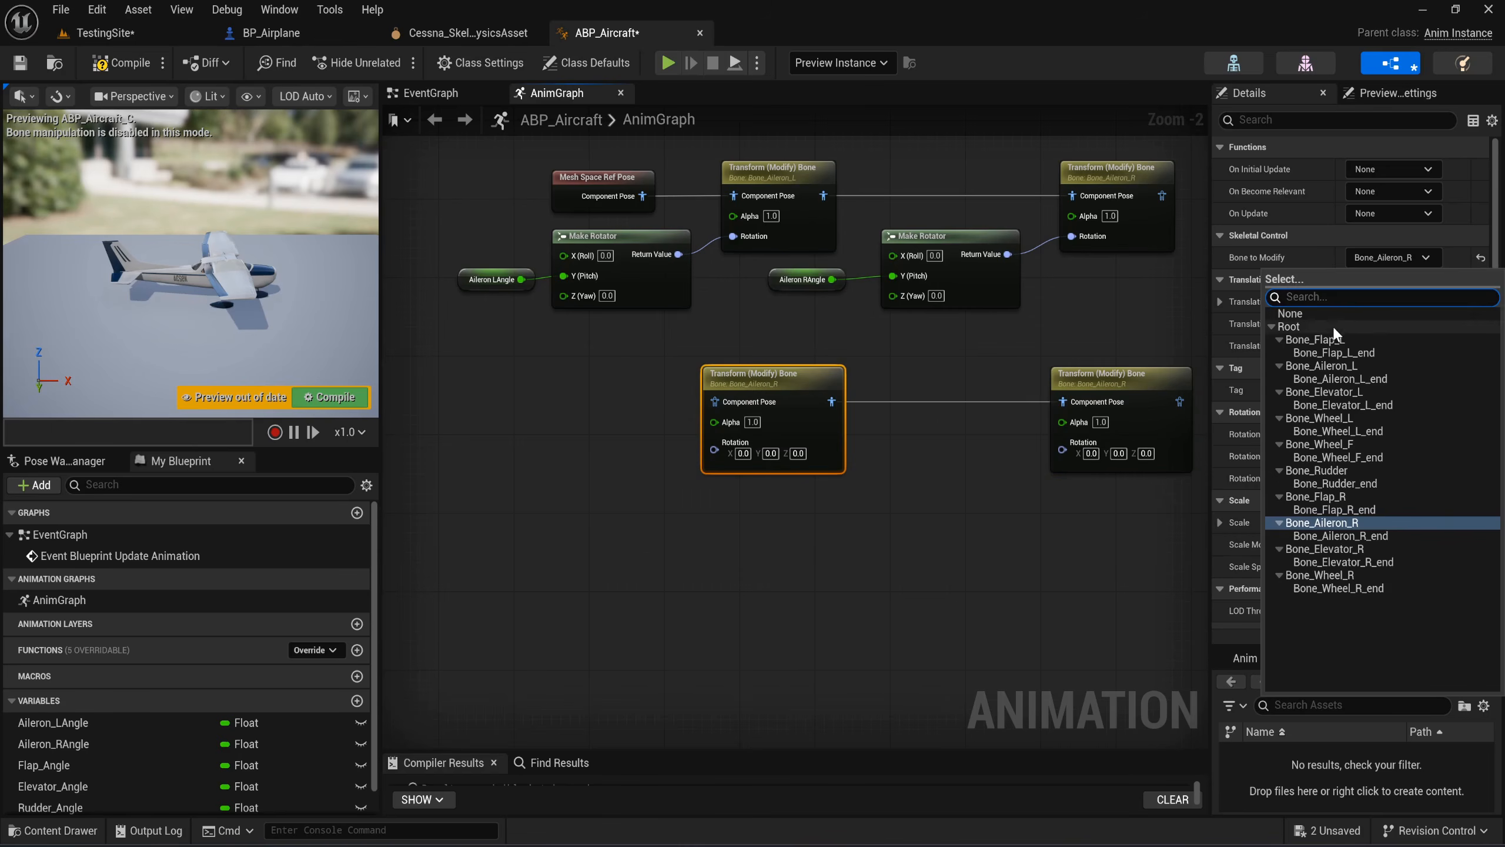
click(1322, 339)
click(1068, 379)
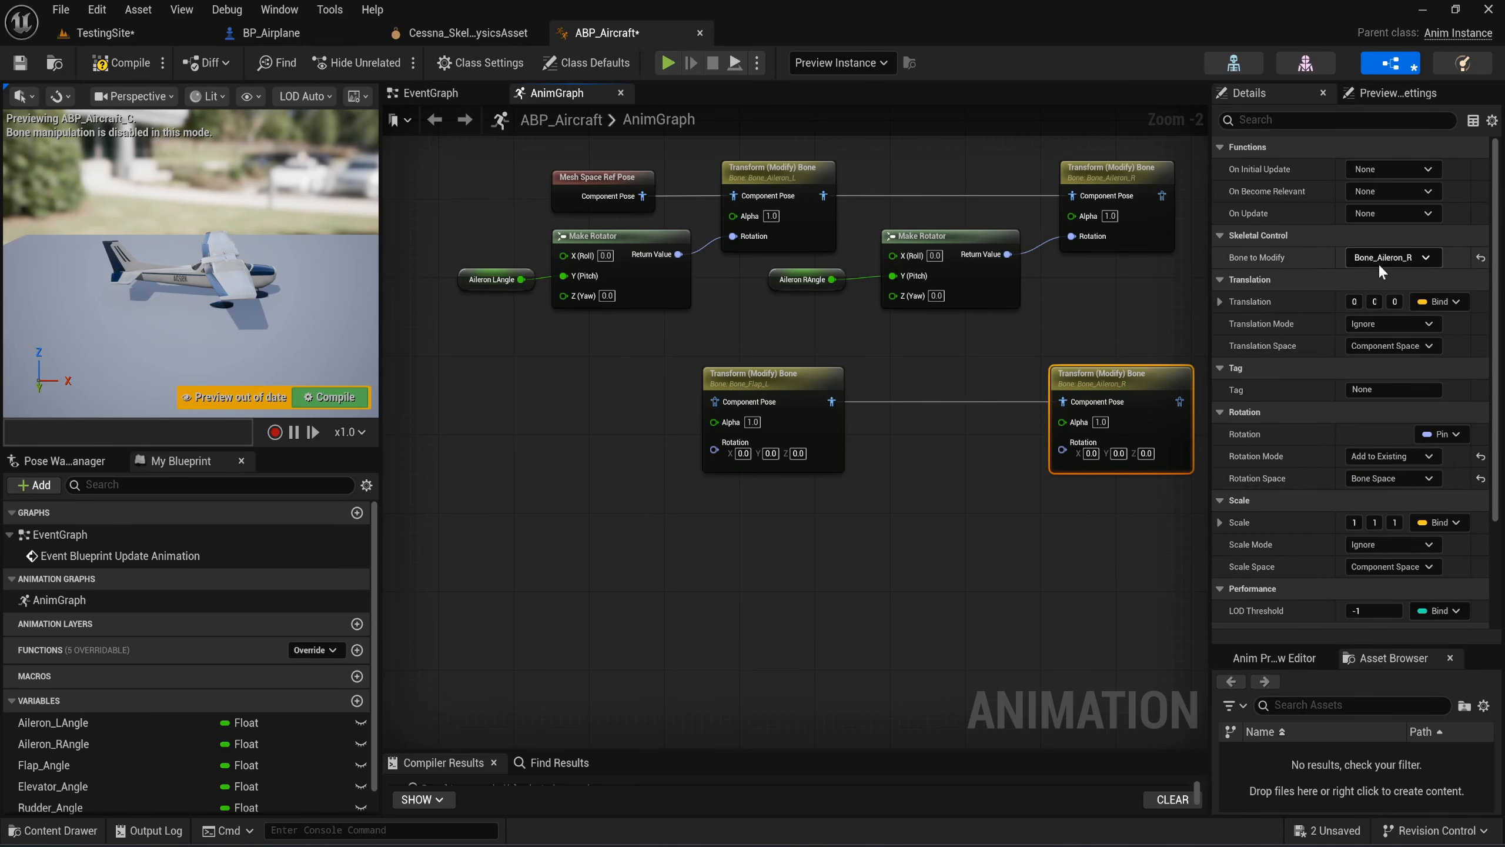
click(1378, 259)
click(1333, 498)
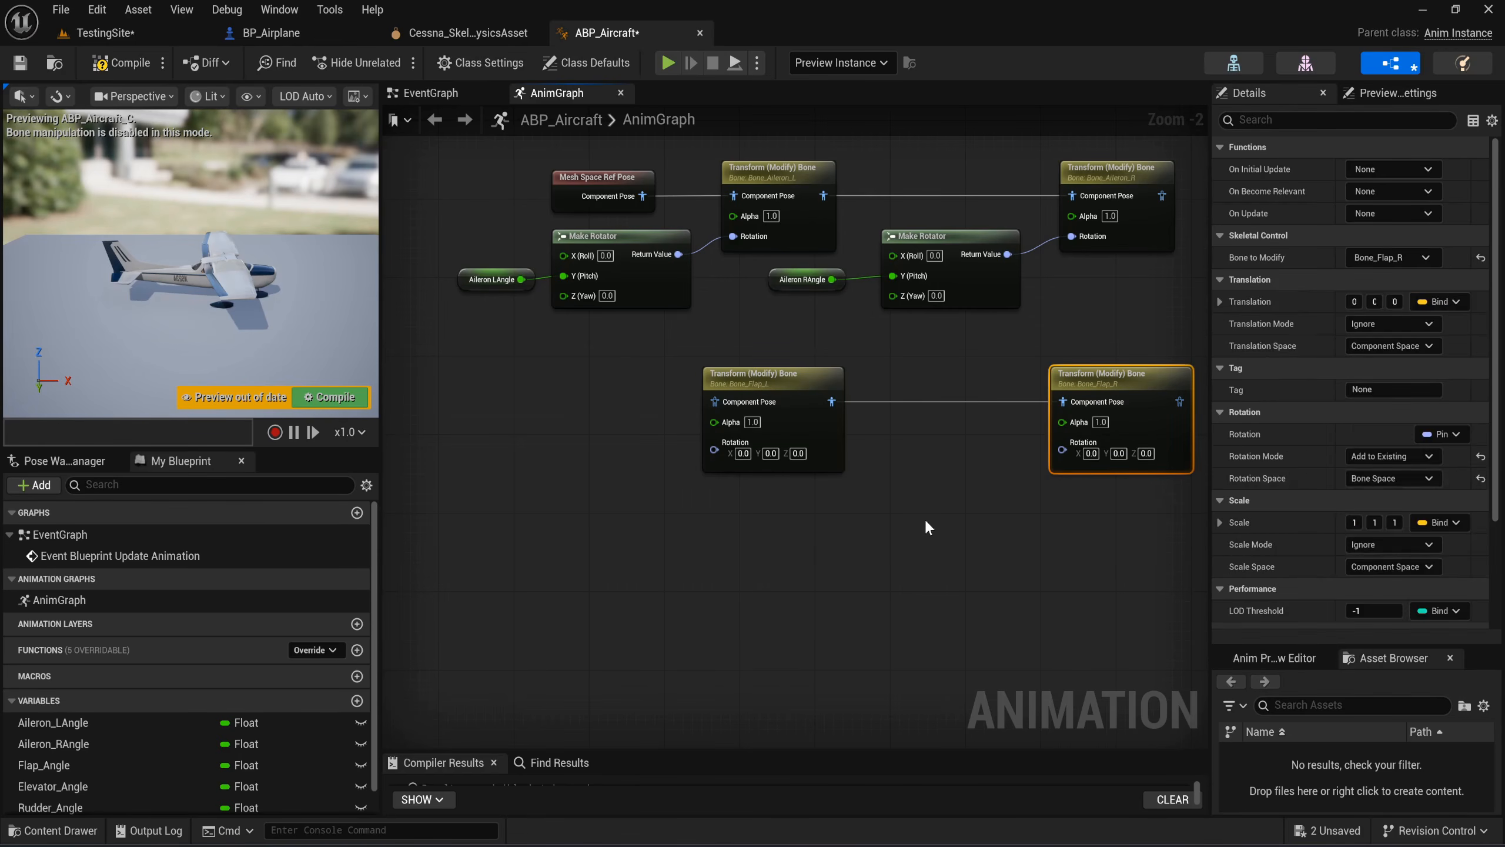
click(925, 517)
Drive the Bone_Flap_L node's Rotation with a copied Make Rotator whose Y (Pitch) comes from a Flap_Angle getter.
right_drag(596, 521, 749, 531)
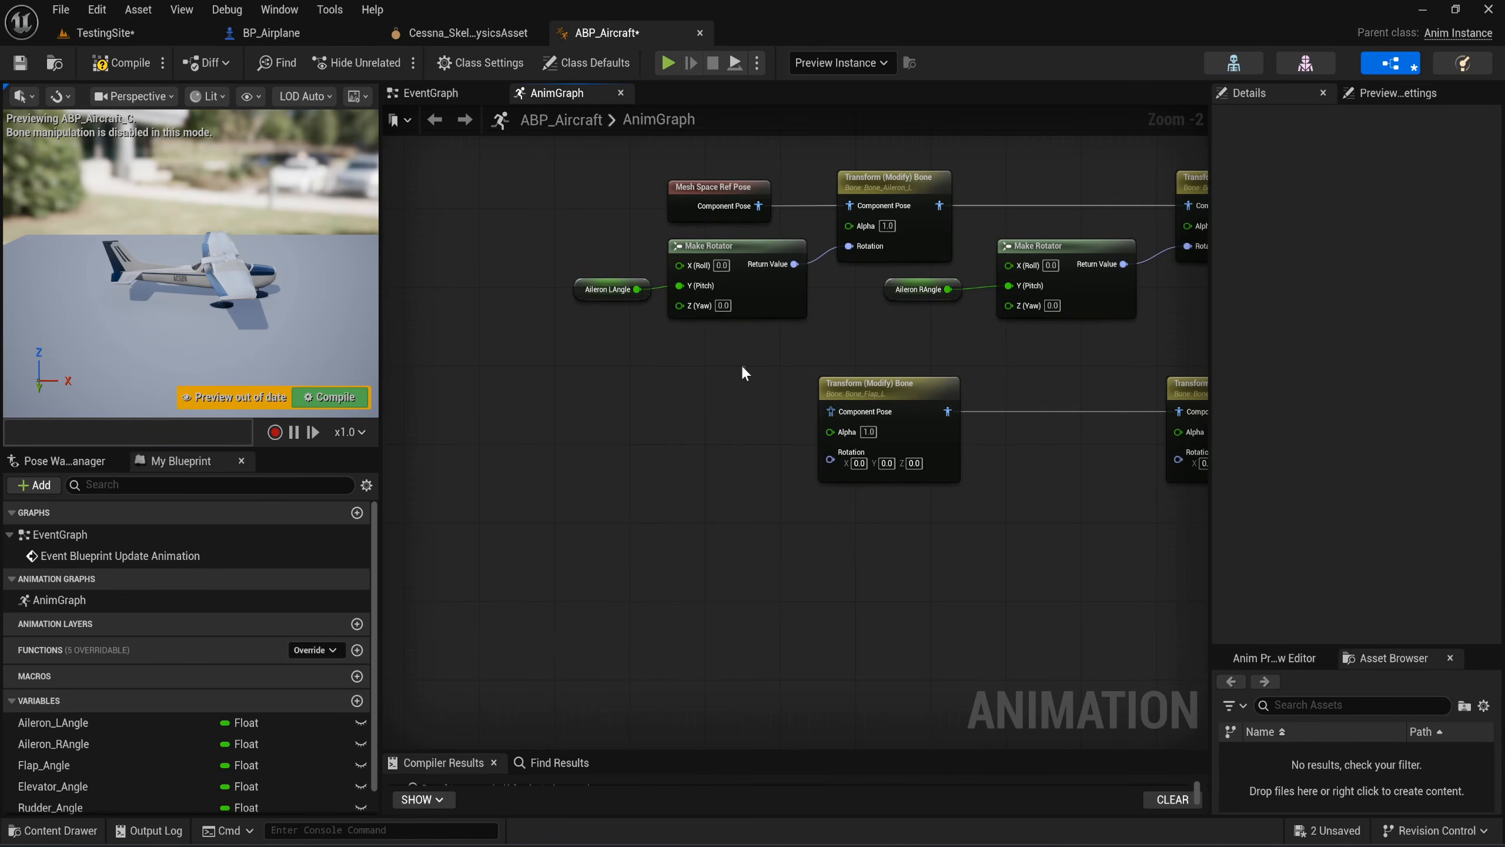
click(748, 291)
key(ctrl+c)
key(ctrl+v)
drag(742, 438, 689, 450)
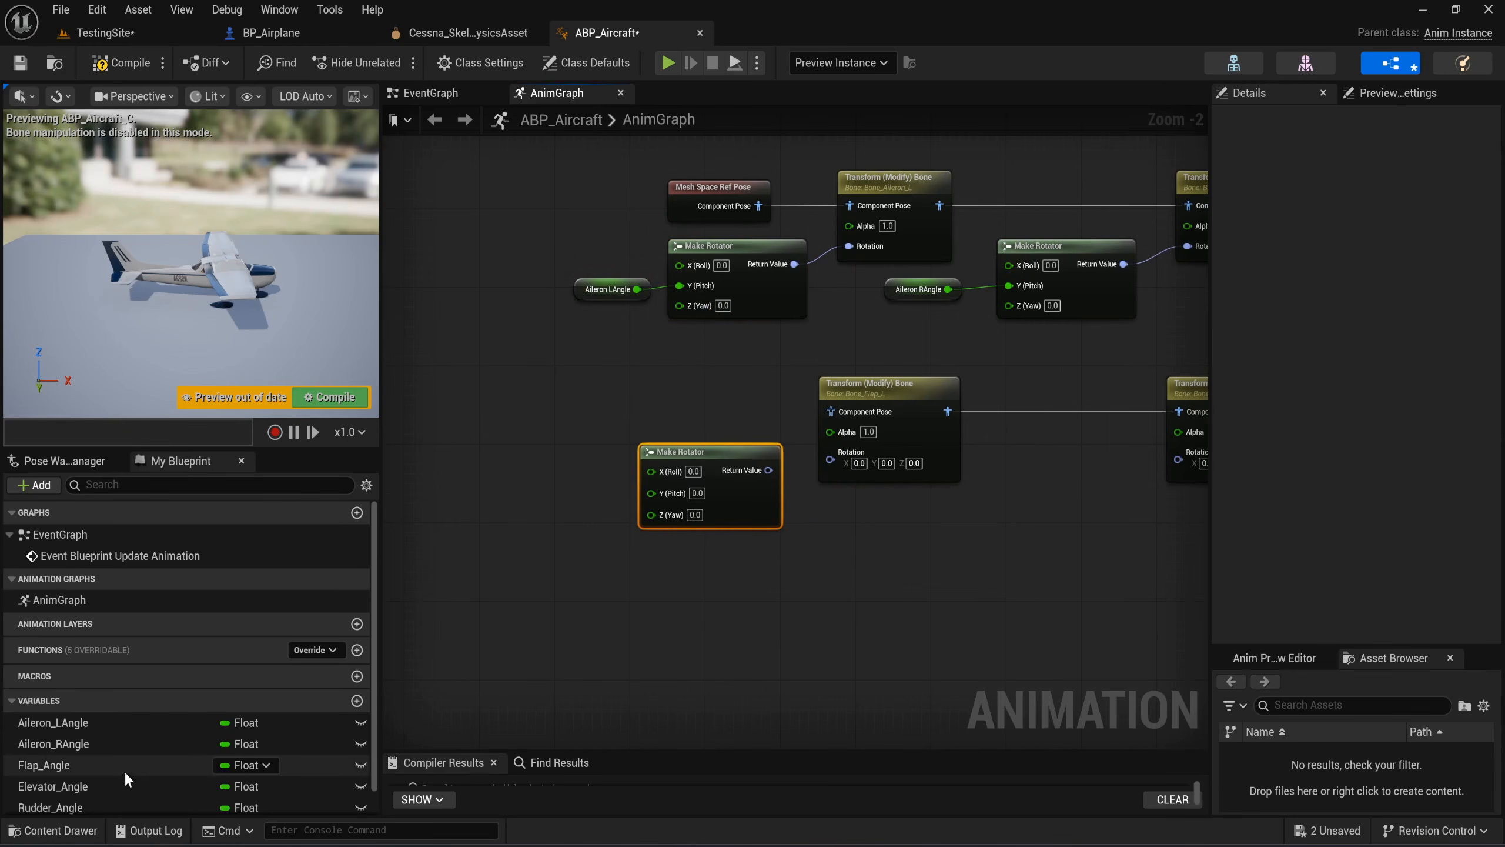
drag(123, 767, 833, 461)
Duplicate the Flap Angle getter with its Make Rotator and connect the copied rotator to the Bone_Flap_R node's Rotation.
right_drag(917, 546, 890, 547)
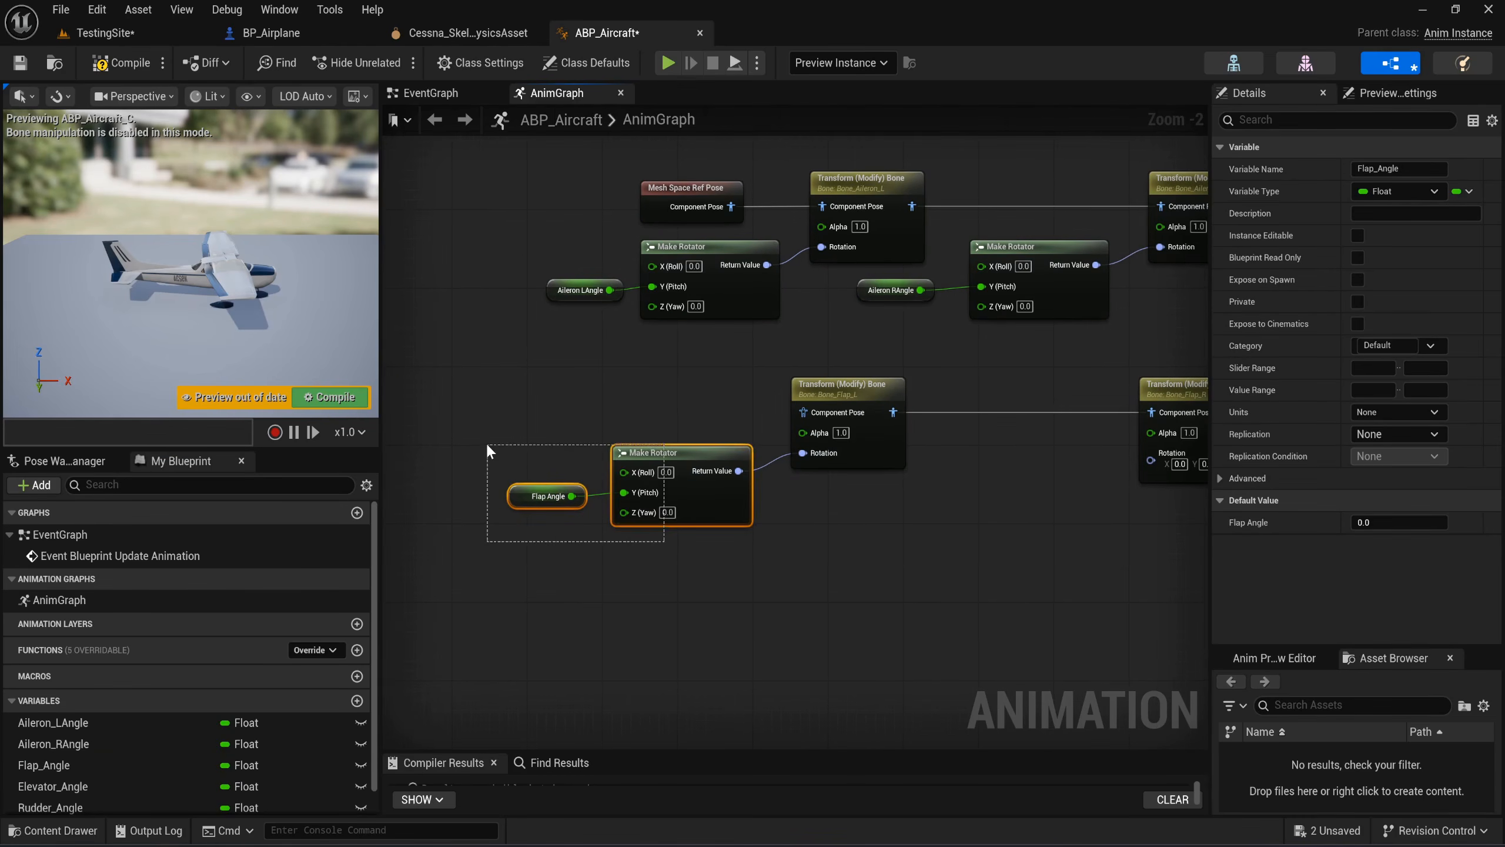
drag(487, 450, 486, 445)
key(ctrl+c)
key(ctrl+v)
drag(1093, 477, 1161, 460)
right_drag(1089, 516, 889, 489)
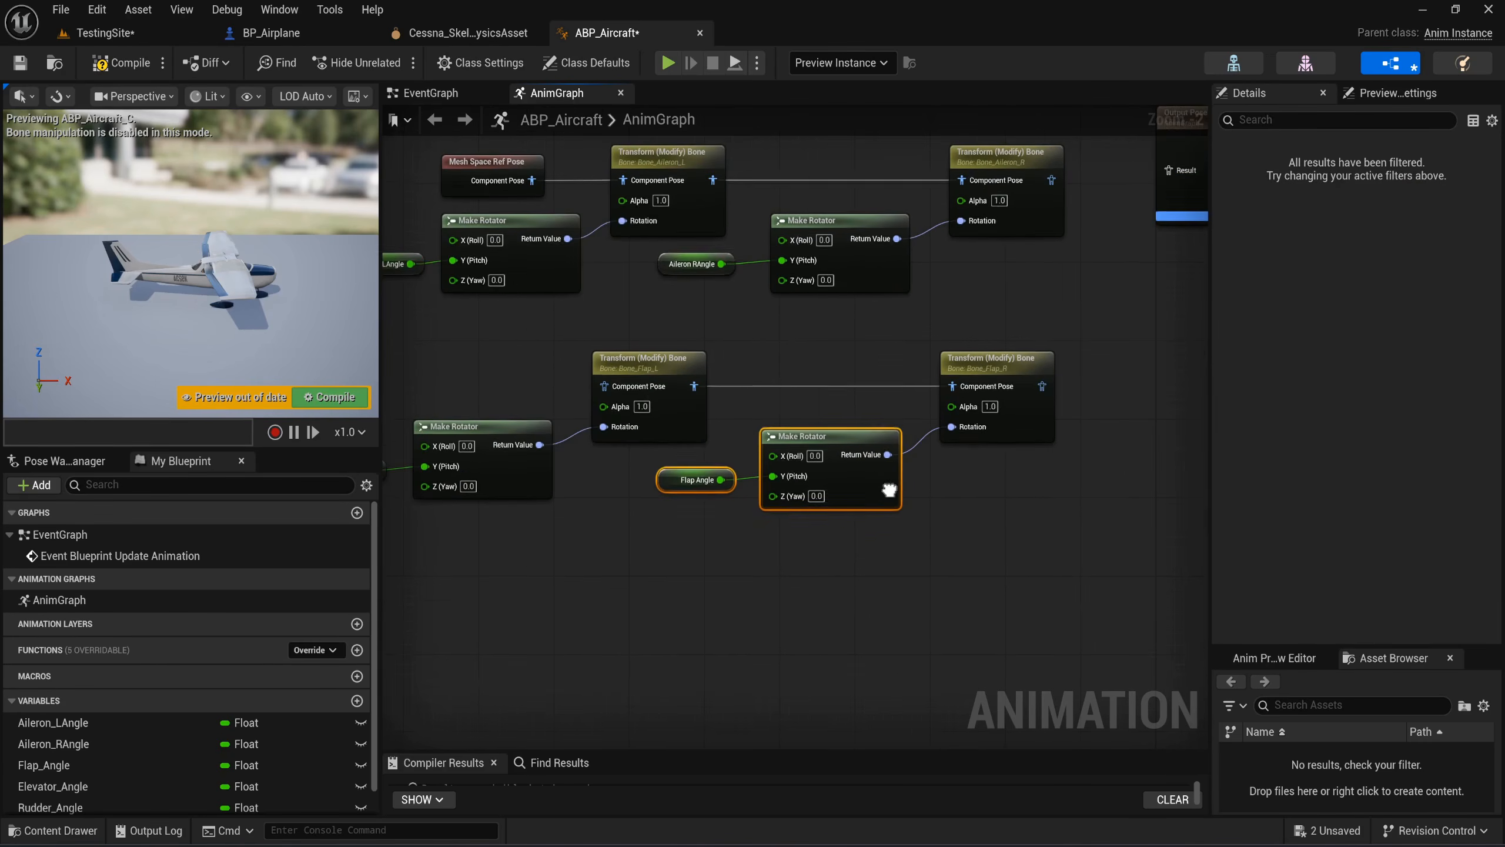
click(889, 490)
drag(889, 489, 927, 480)
Insert a Multiply node with factor -1 between the copied Flap Angle getter and its Make Rotator's Y (Pitch).
mouse_move(699, 480)
mouse_down()
mouse_move(660, 471)
mouse_move(713, 467)
mouse_up()
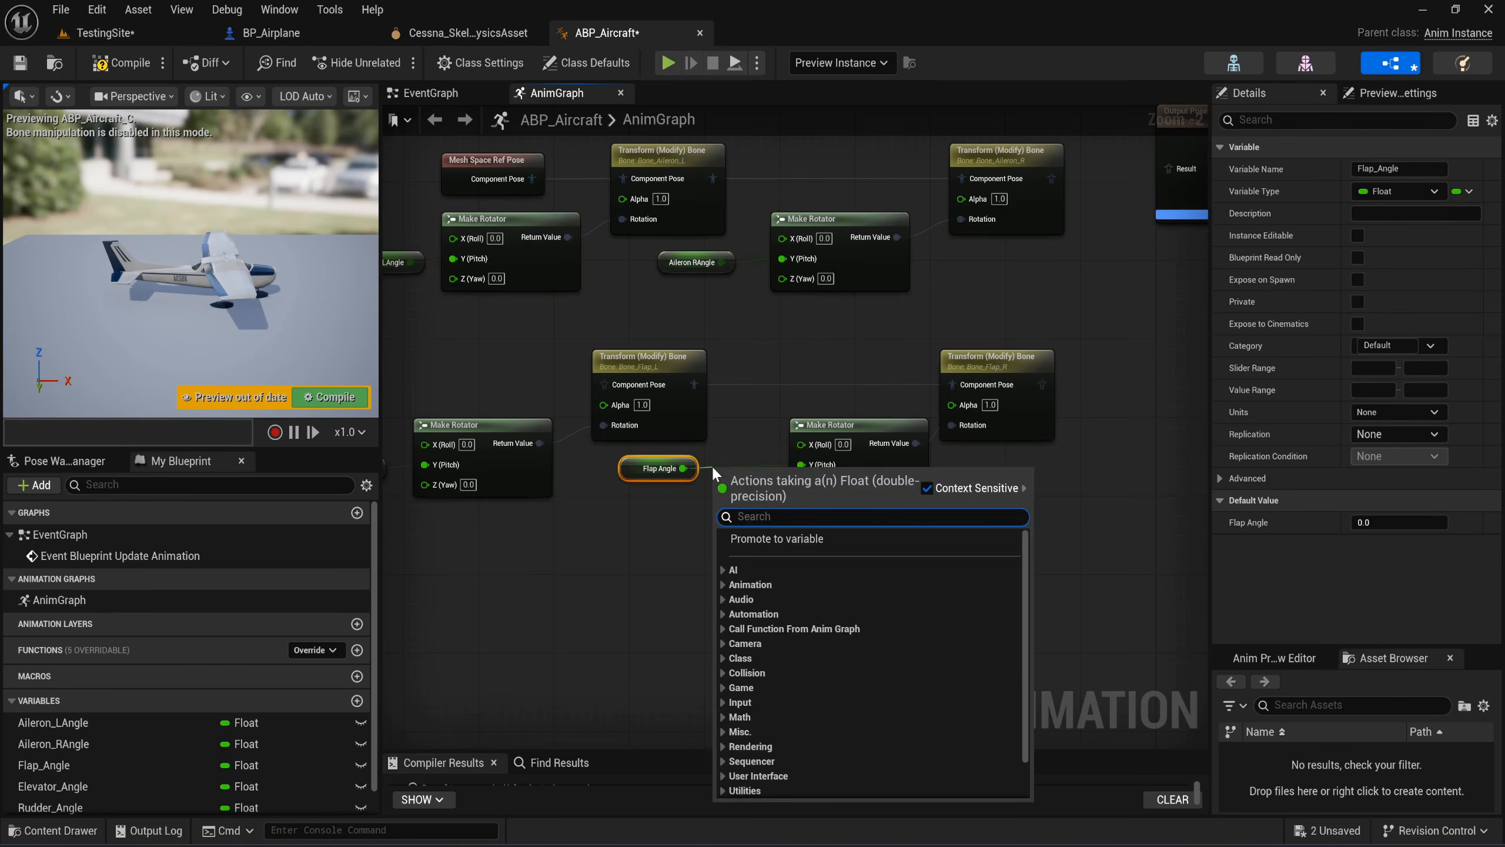
text(*)
key(Return)
scroll(712, 468, up, 2)
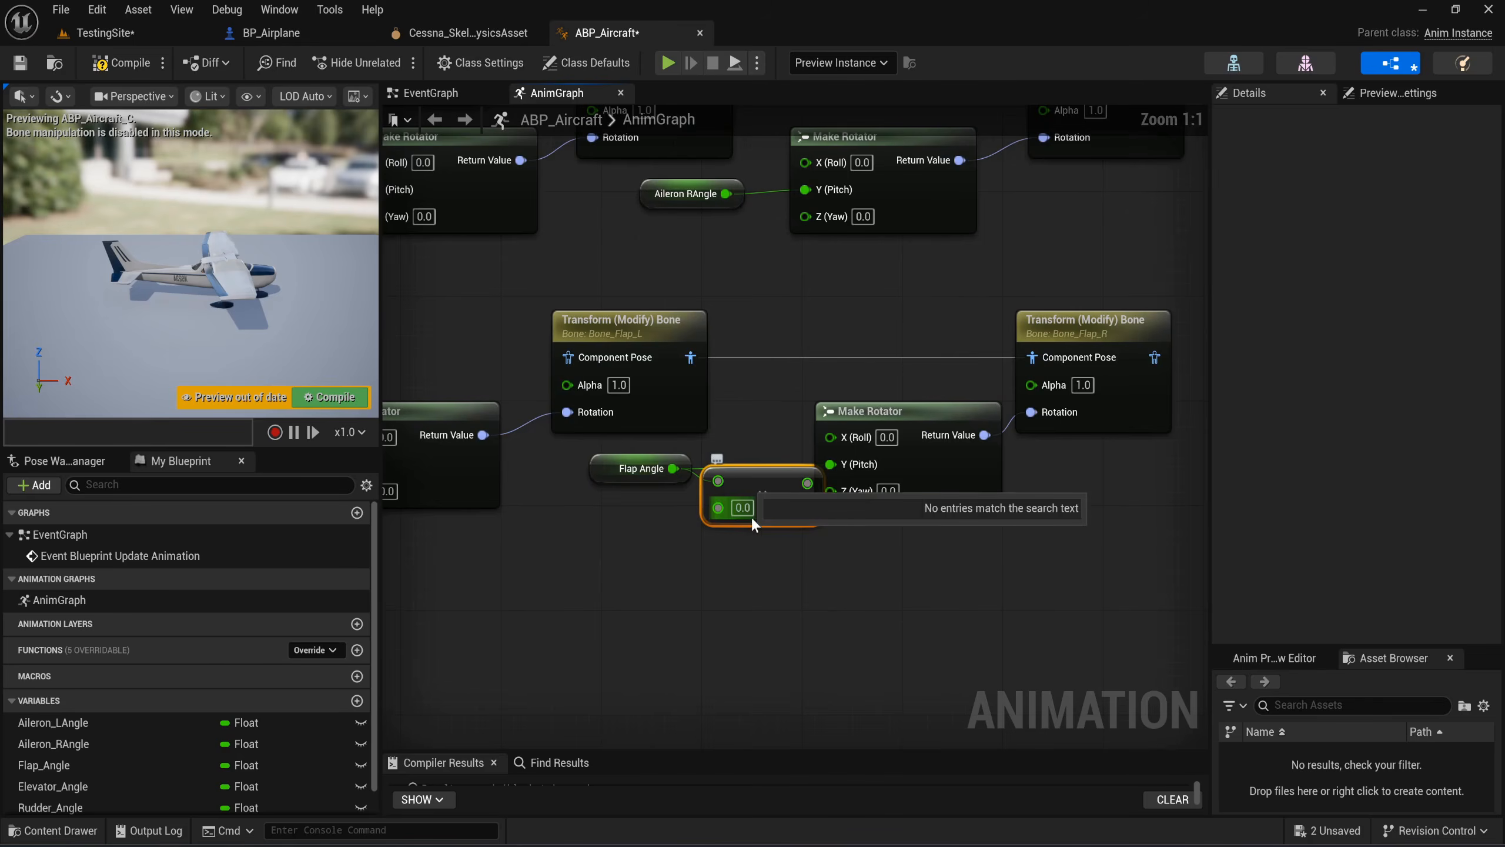
click(746, 509)
text(-1)
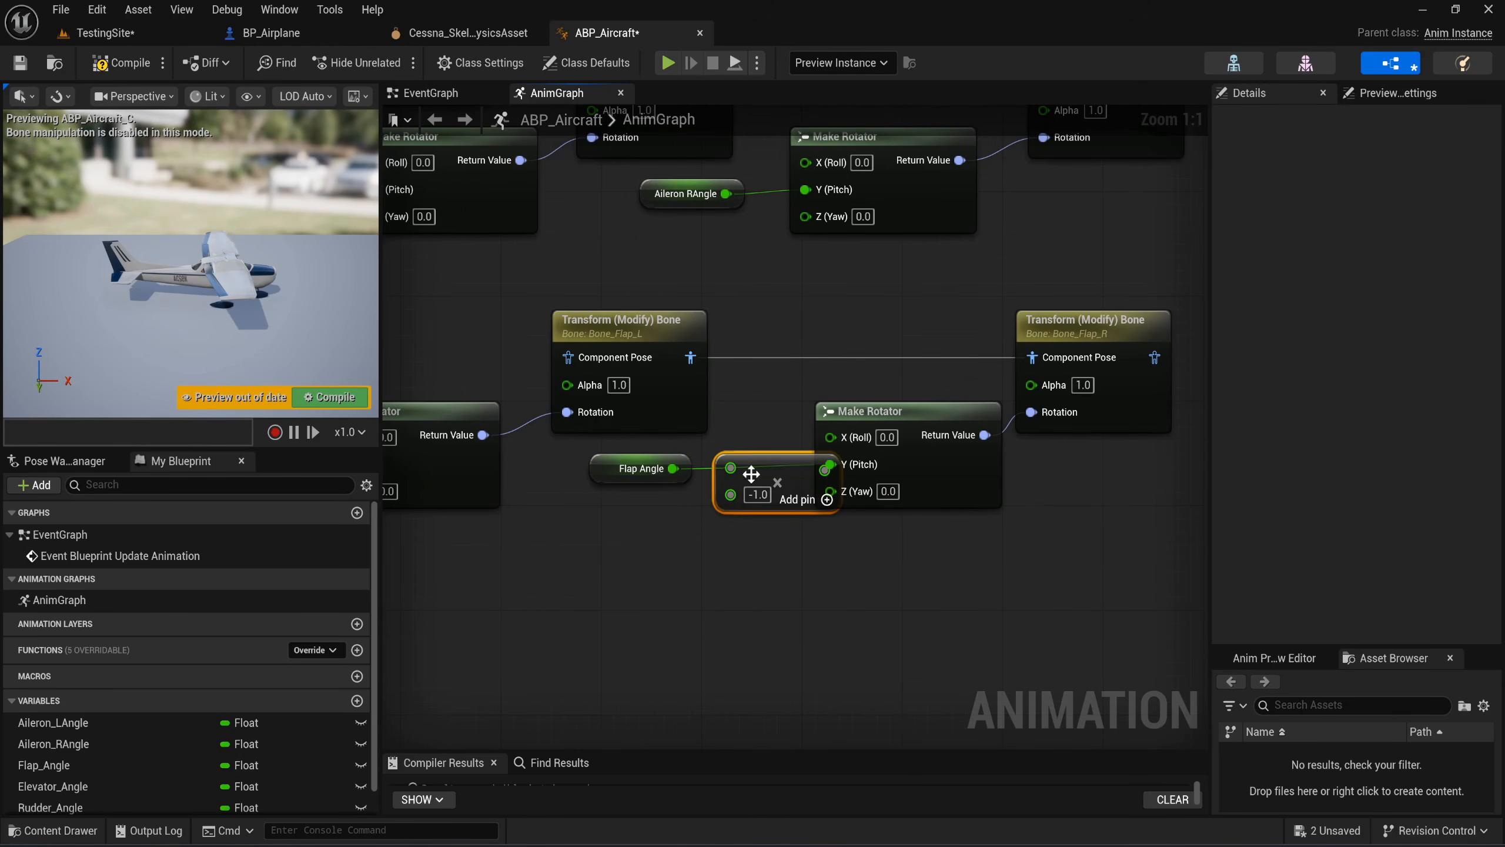
drag(732, 547, 632, 453)
drag(772, 455, 855, 471)
scroll(702, 510, down, 3)
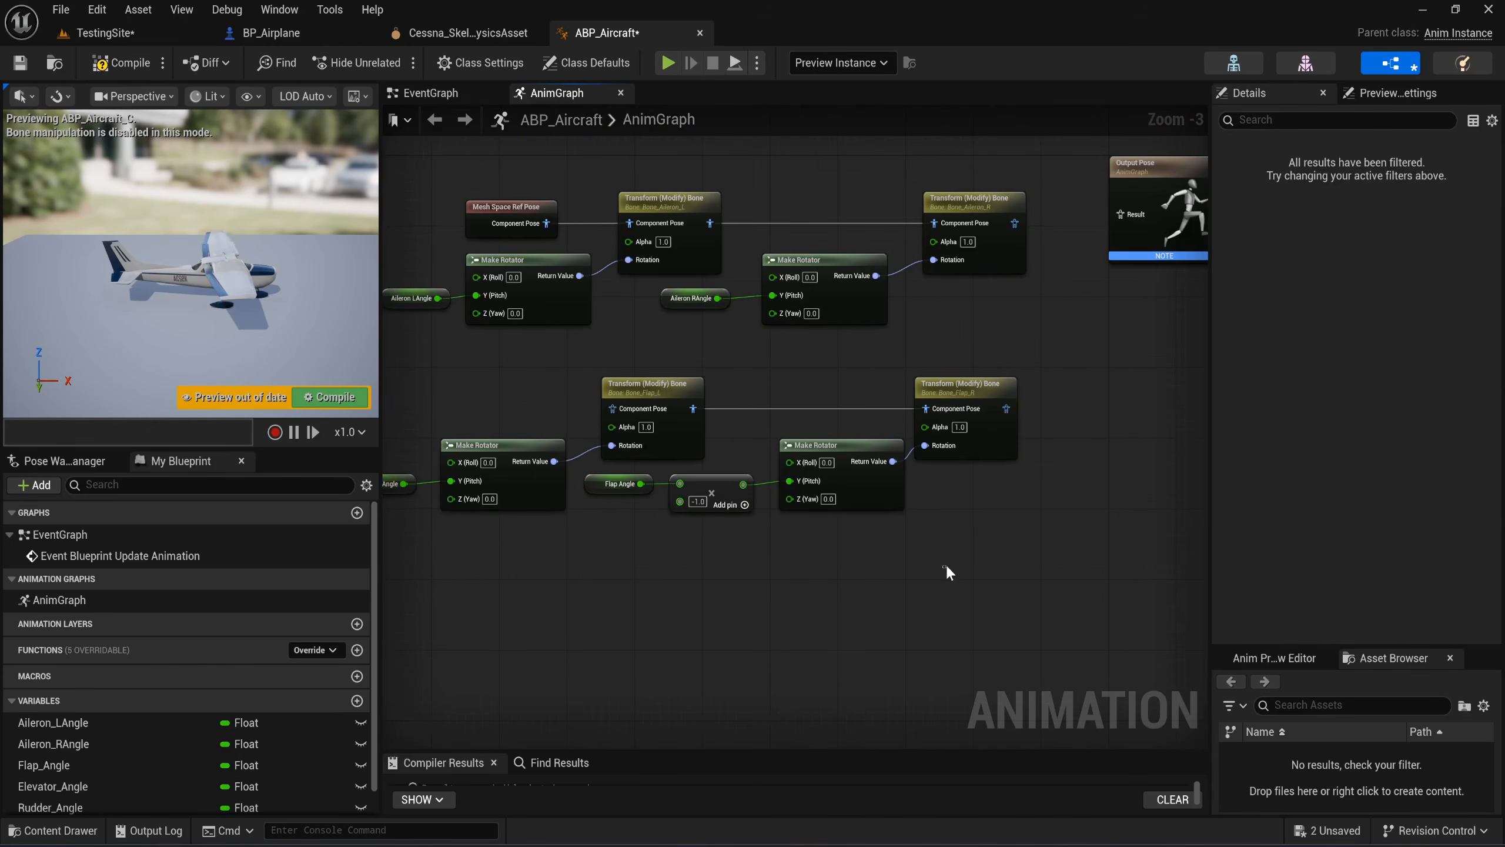
Align the Bone_Flap_R node directly beneath the Bone_Aileron_R node.
click(946, 566)
right_drag(966, 594, 907, 552)
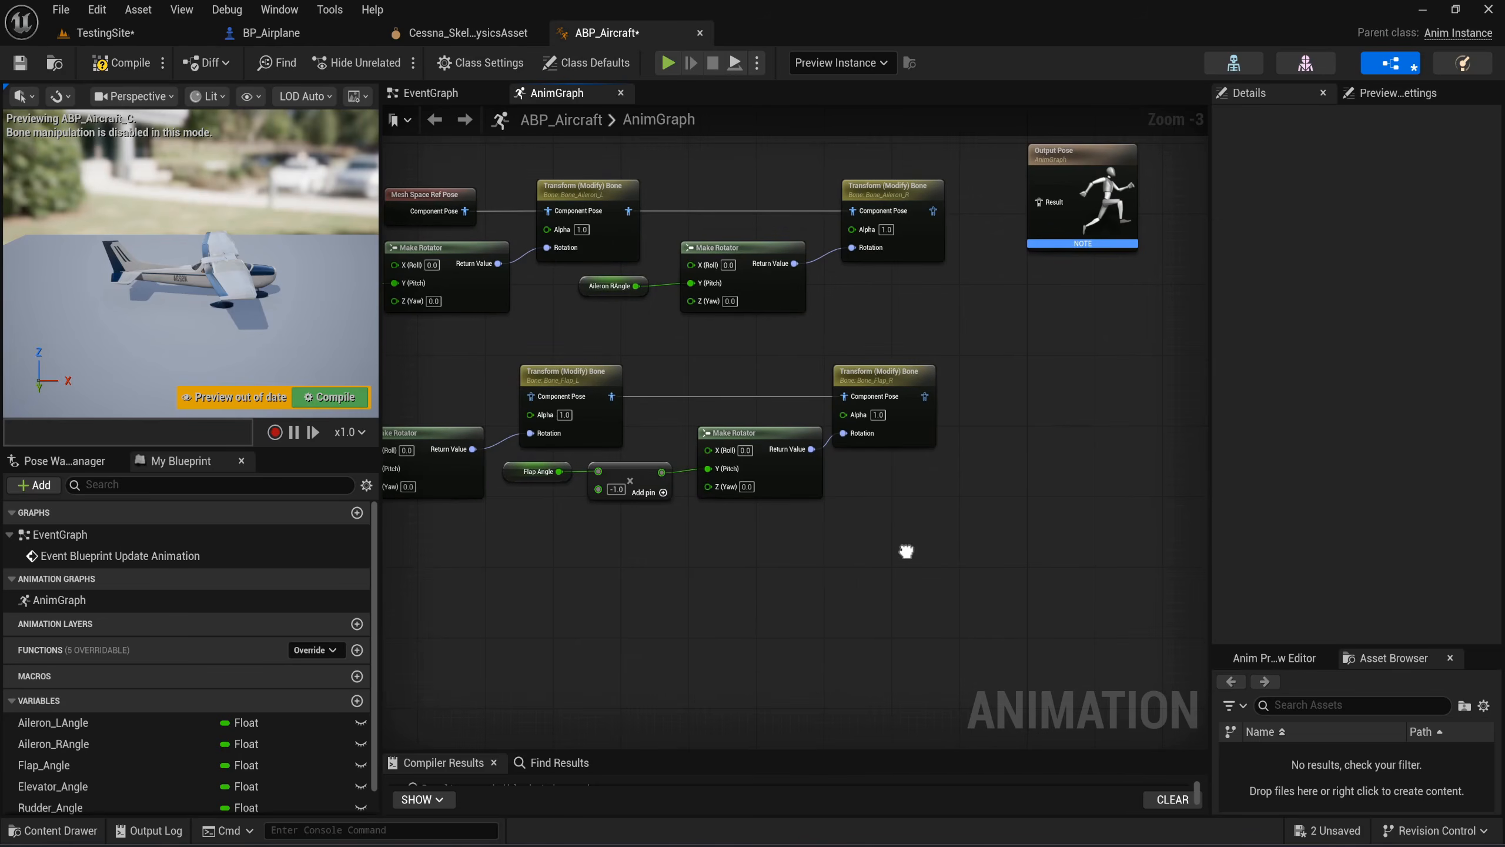
drag(922, 444, 929, 443)
click(953, 534)
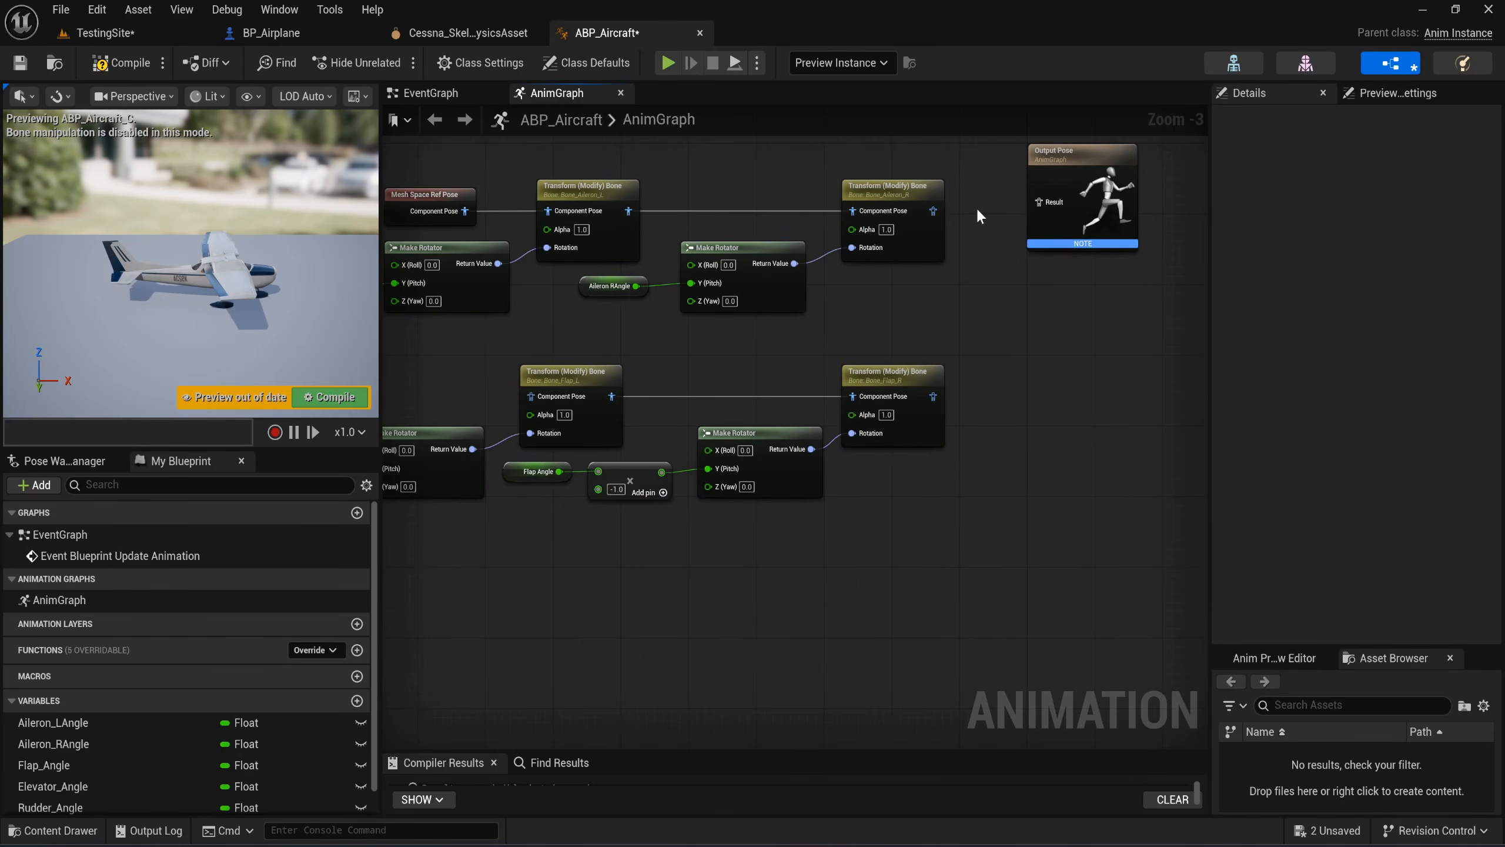
Duplicate the Bone_Flap_L node below the flap row and set the copy to modify Bone_Elevator_L.
right_drag(559, 338, 632, 240)
click(621, 283)
key(ctrl+c)
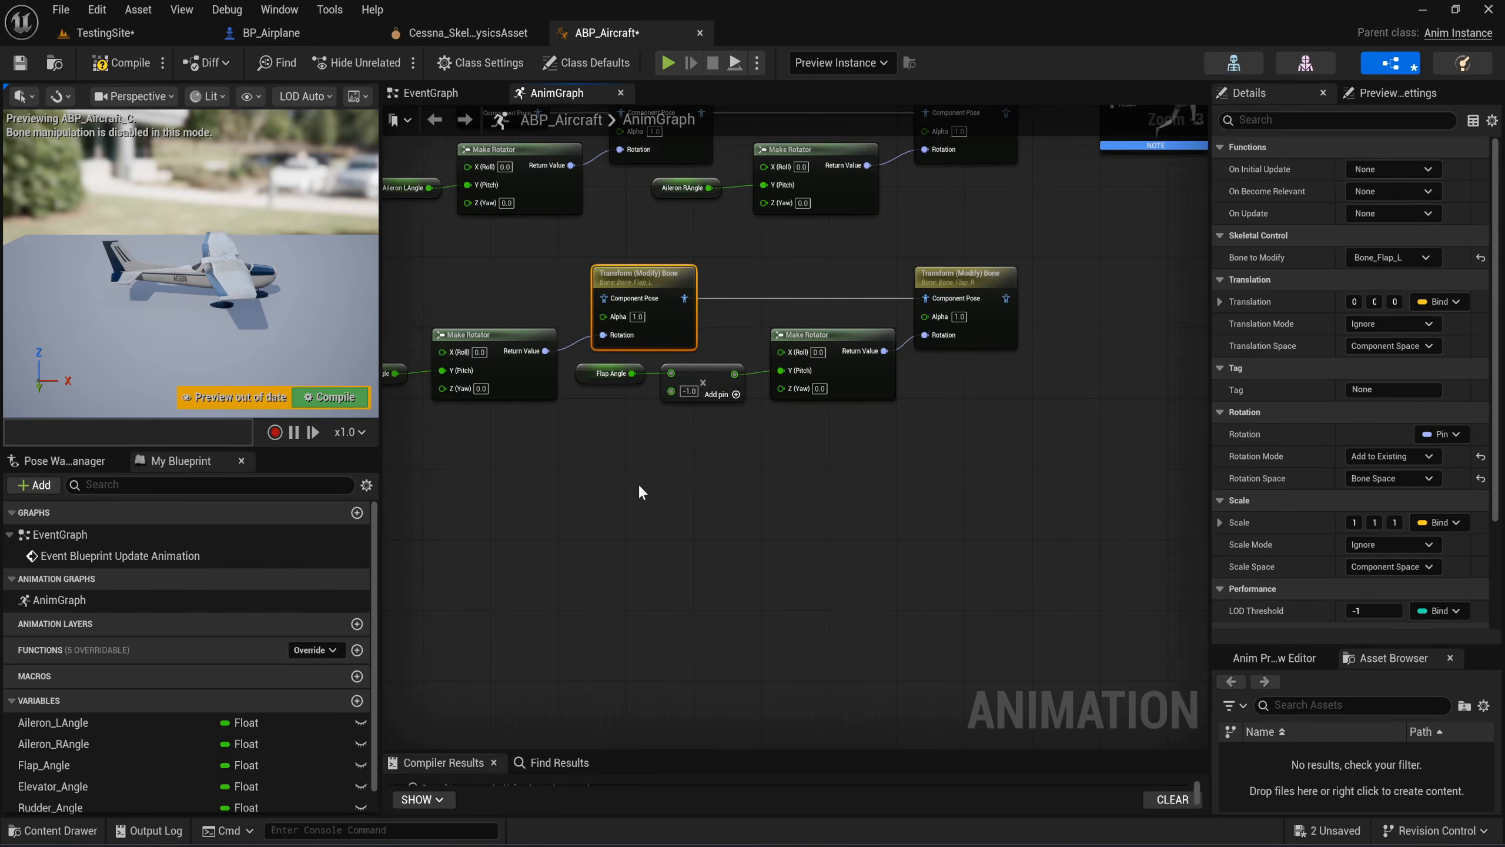
key(ctrl+v)
click(774, 503)
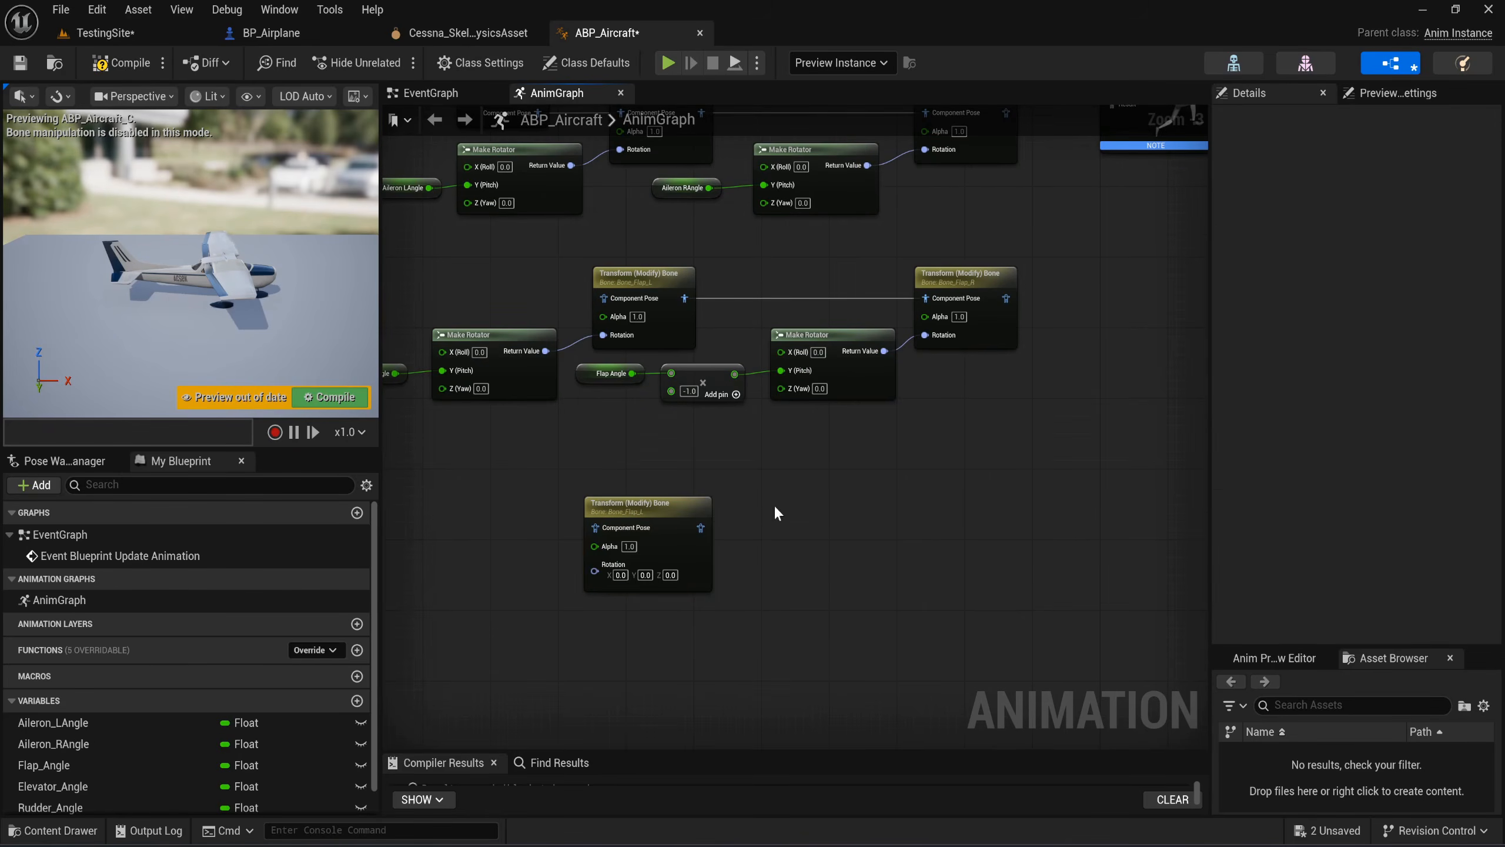
click(688, 532)
right_drag(876, 522, 1000, 433)
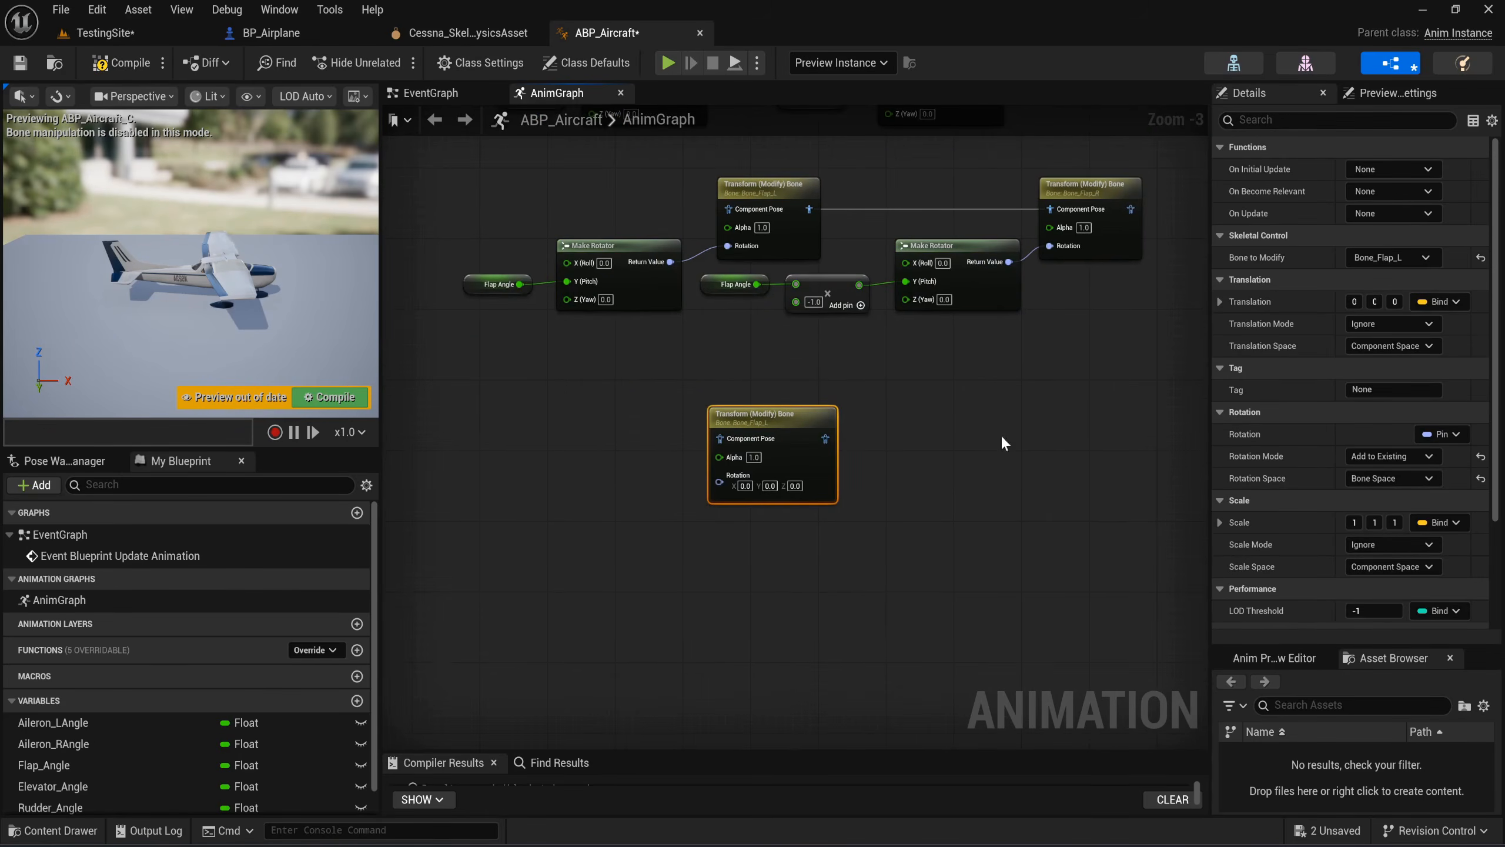
click(1375, 255)
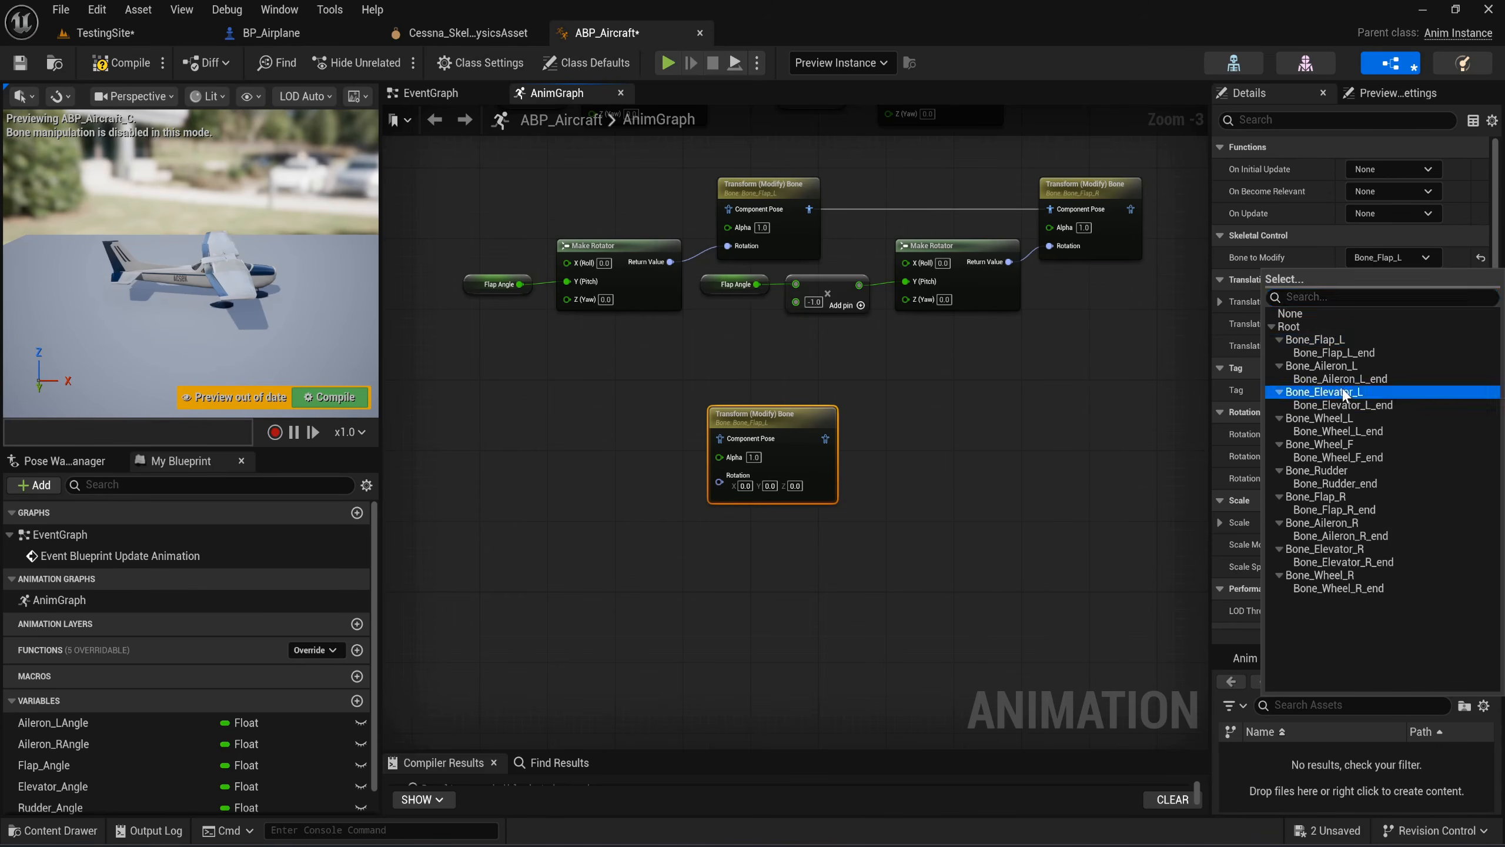
click(1325, 393)
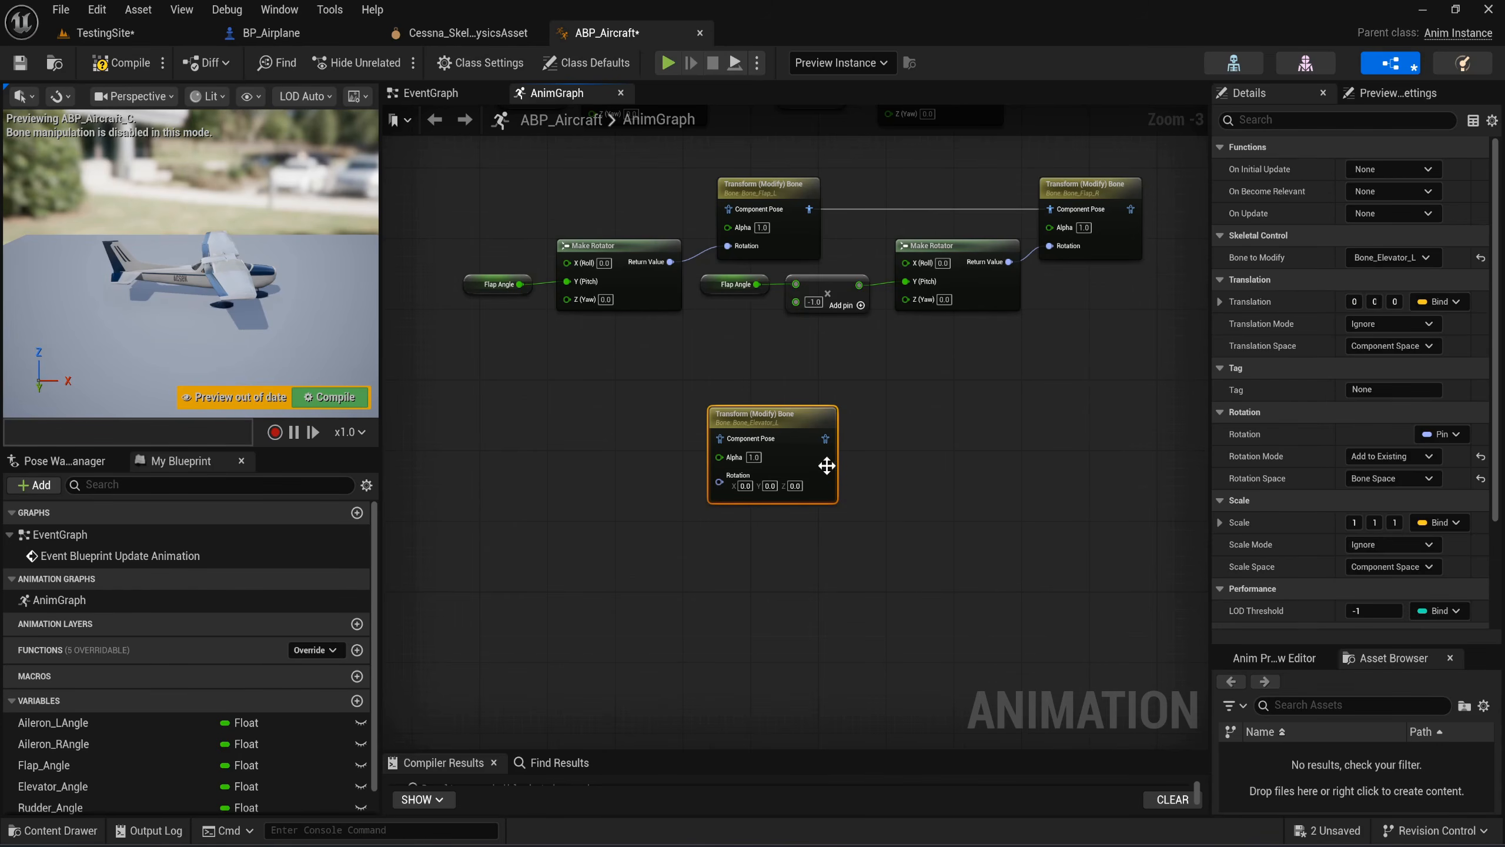
Place another bone node copy in line after the Bone_Elevator_L node and set it to modify Bone_Elevator_R.
key(ctrl+v)
key(ctrl+space)
drag(1092, 447, 1092, 422)
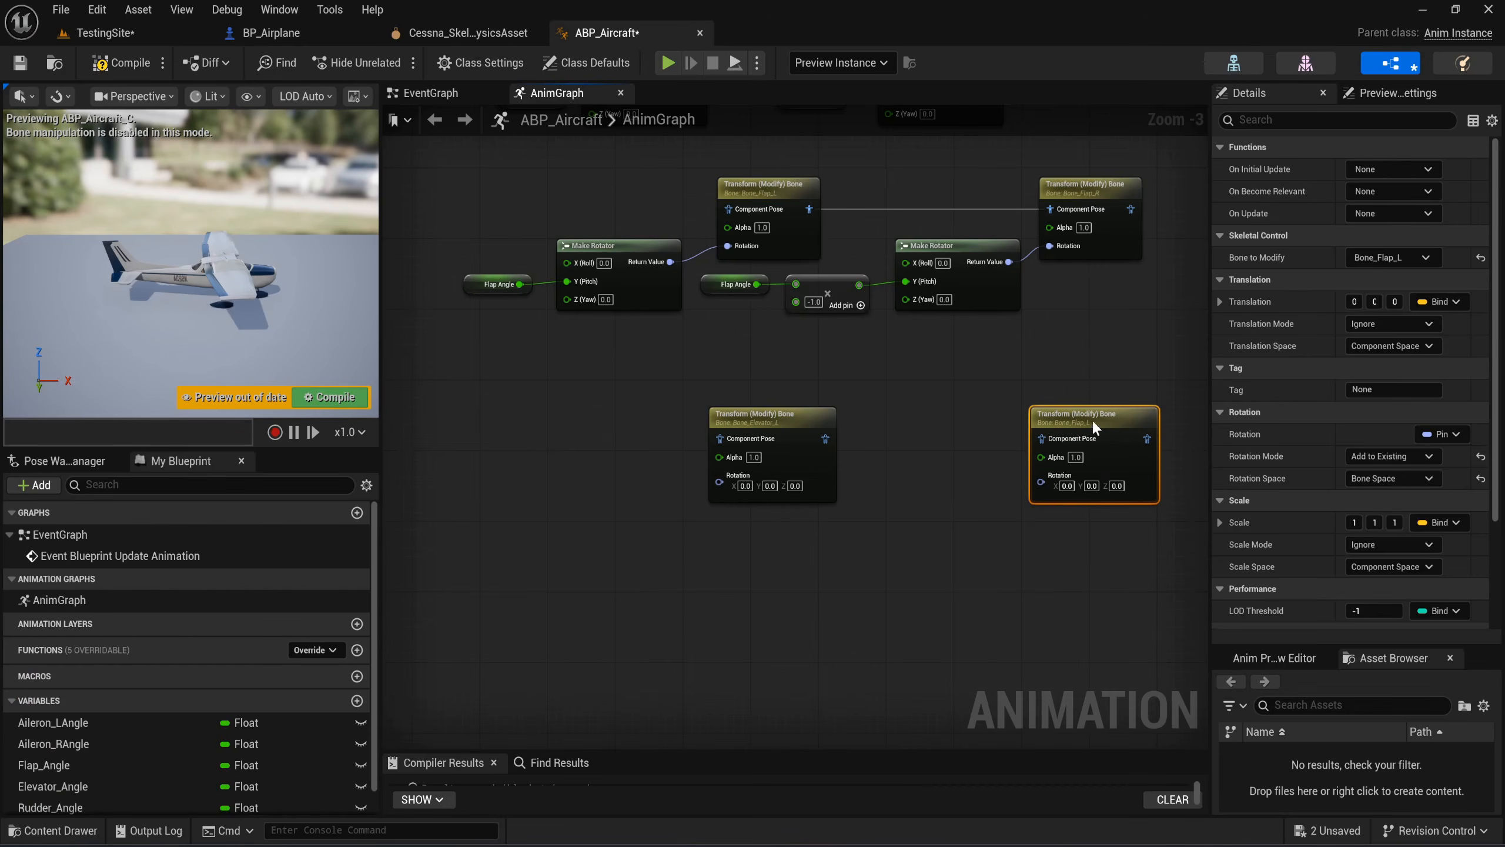
click(1391, 260)
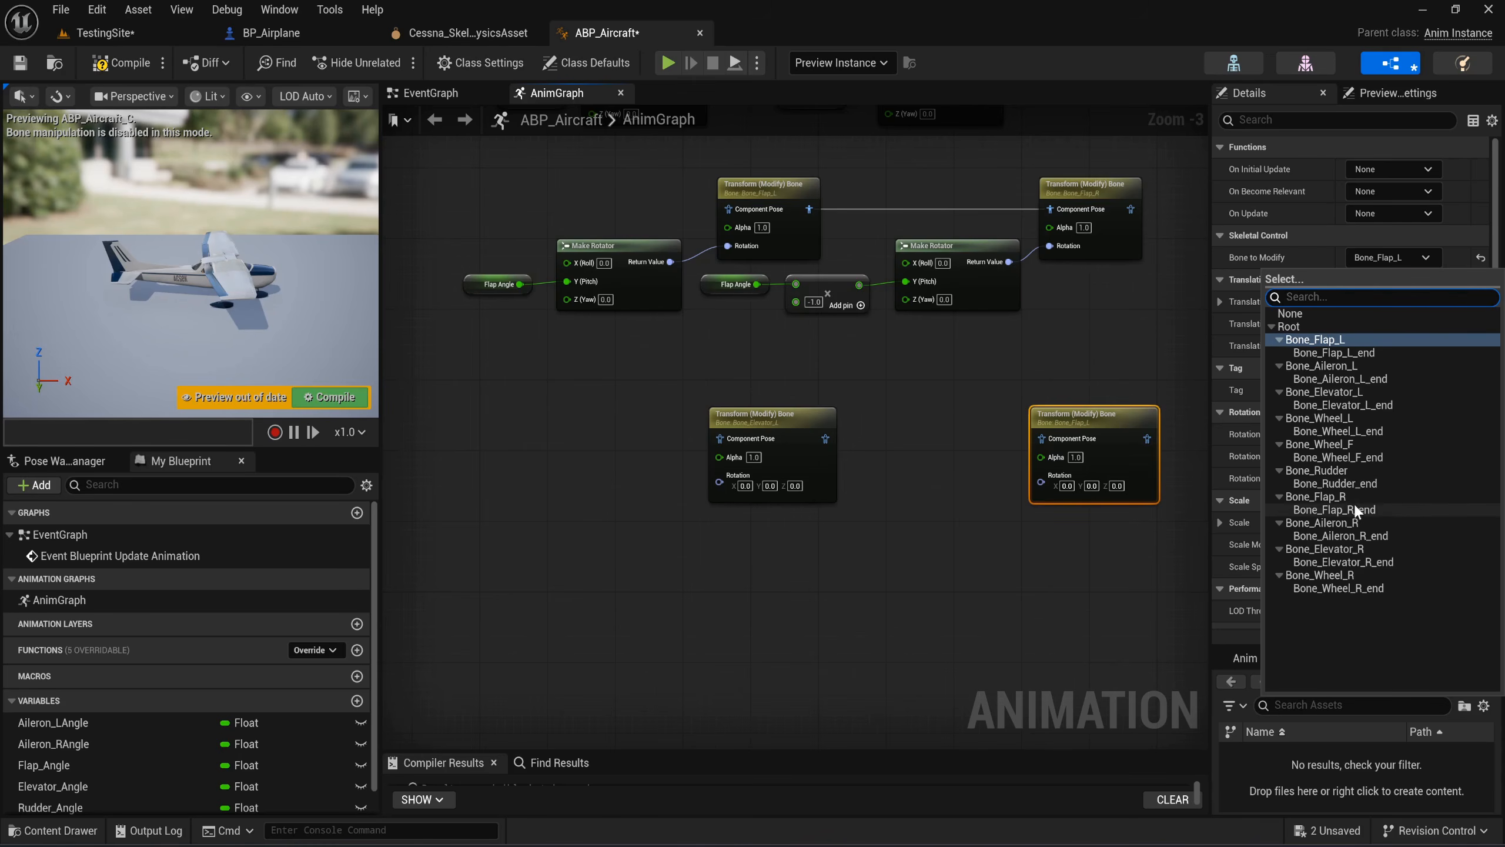
click(1351, 549)
Place another bone node copy in line after the Bone_Elevator_R node and set it to modify Bone_Rudder.
right_drag(1066, 567, 808, 590)
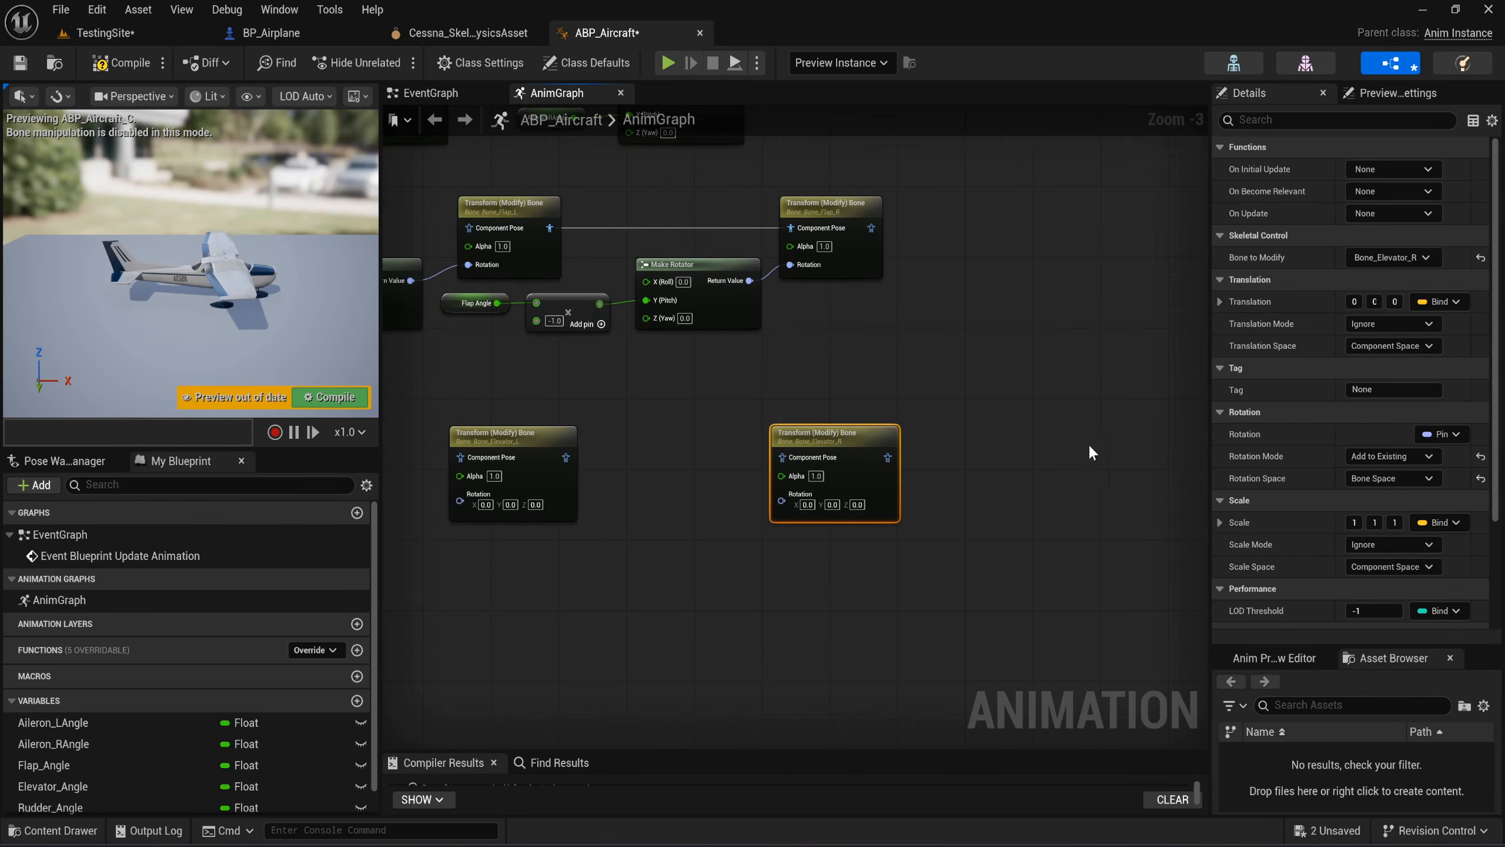
key(ctrl+v)
drag(1112, 451, 1108, 443)
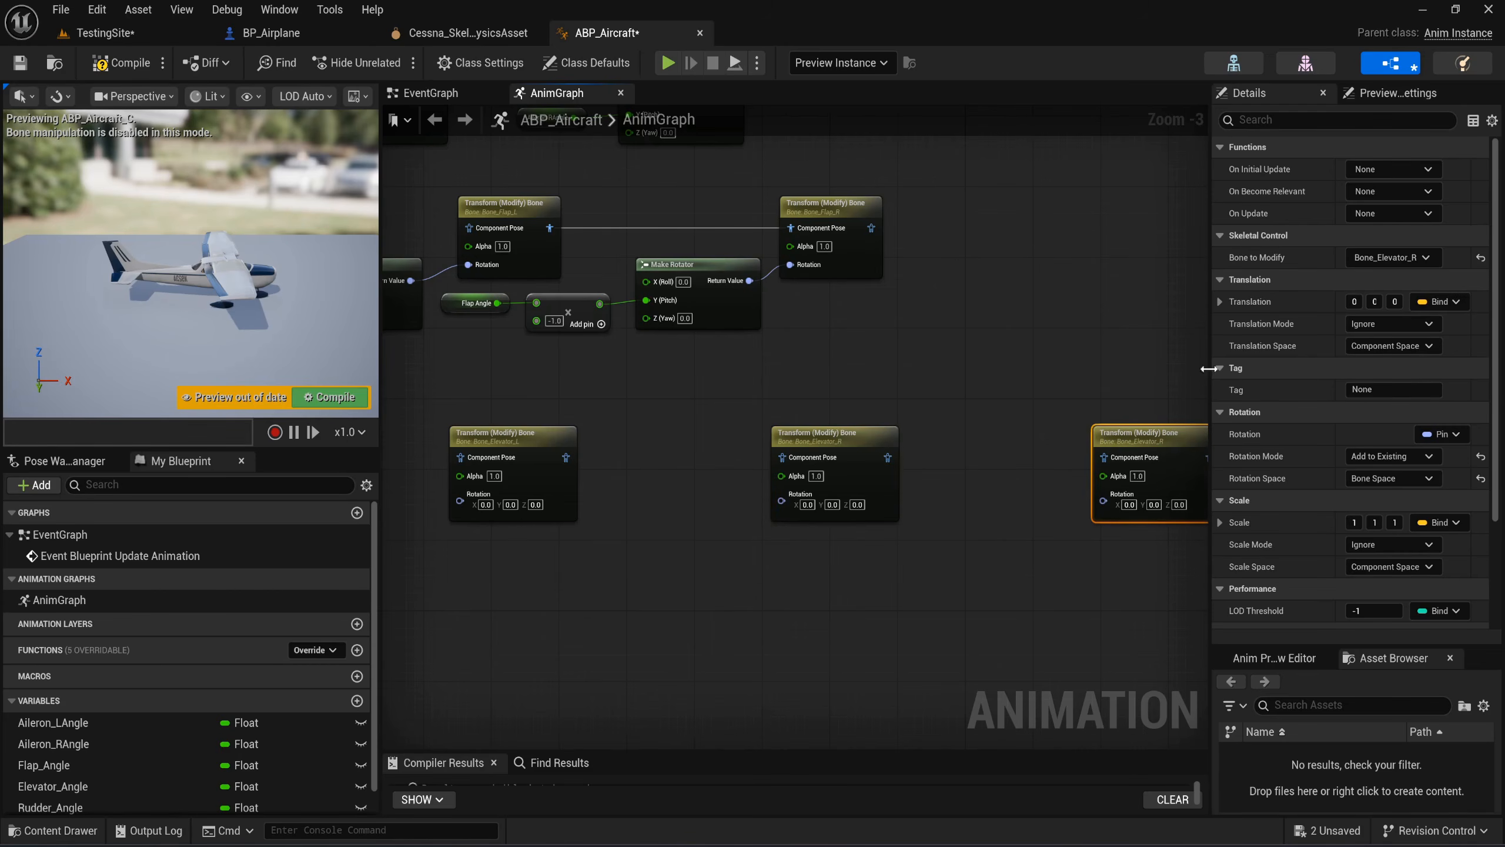
click(1386, 258)
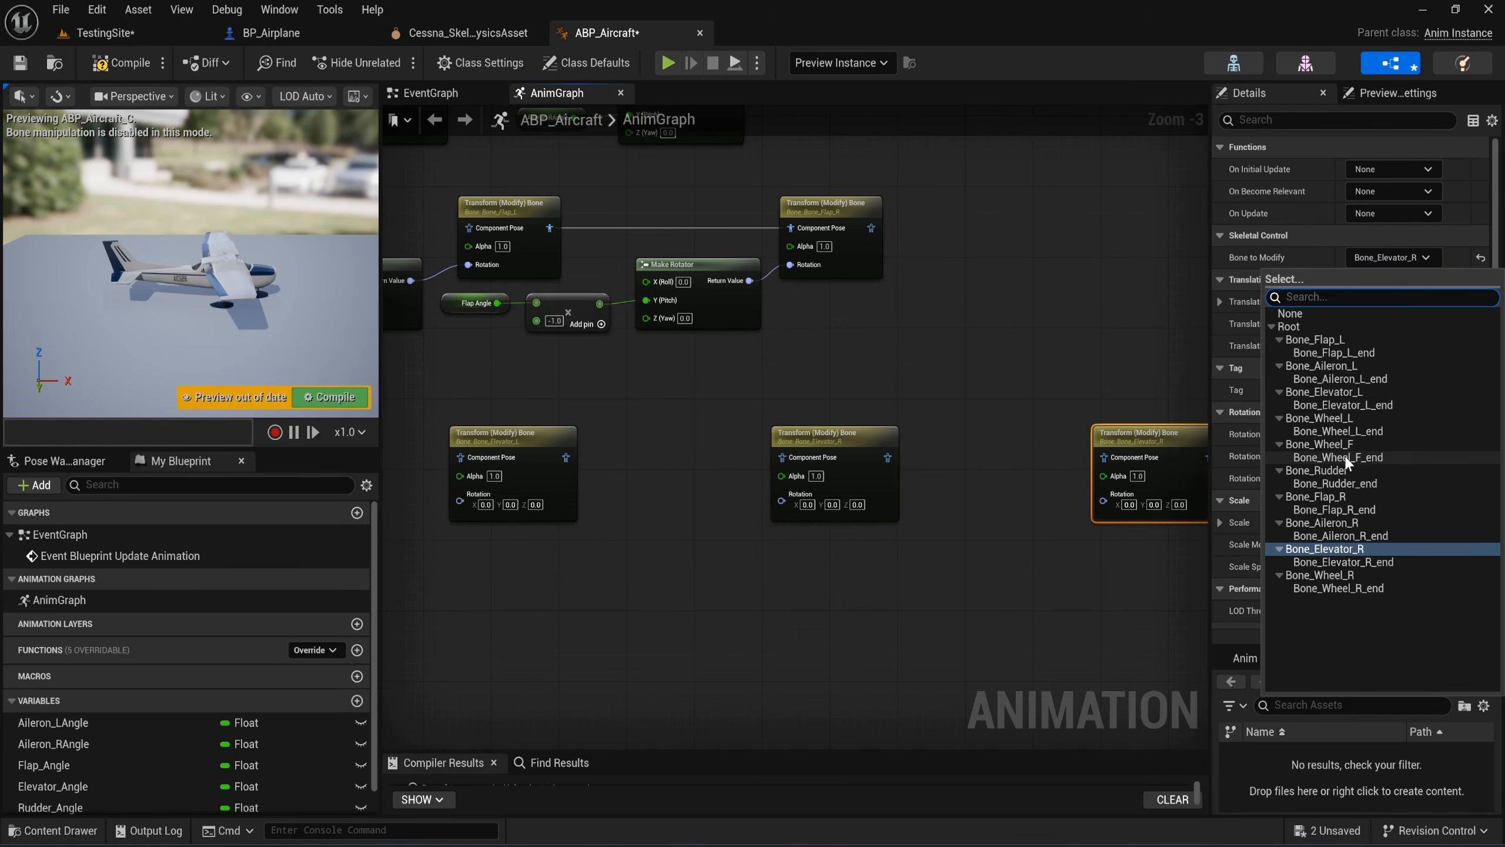
click(1344, 471)
Chain the component pose from the Bone_Elevator_L node through Bone_Elevator_R to the Bone_Rudder node.
right_drag(777, 561, 906, 569)
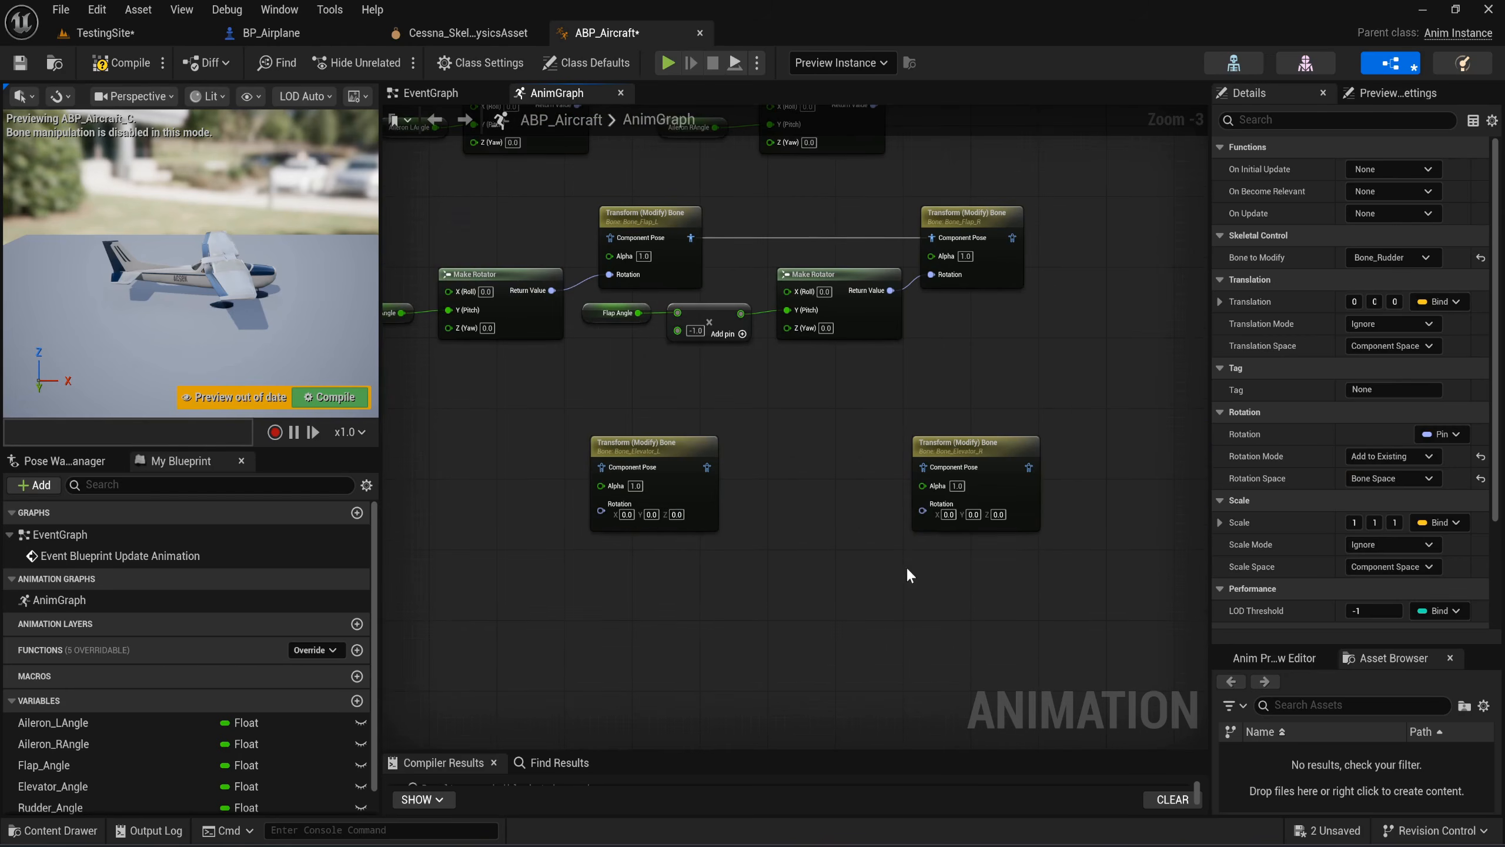
click(763, 463)
drag(763, 464, 924, 466)
right_drag(926, 466, 625, 453)
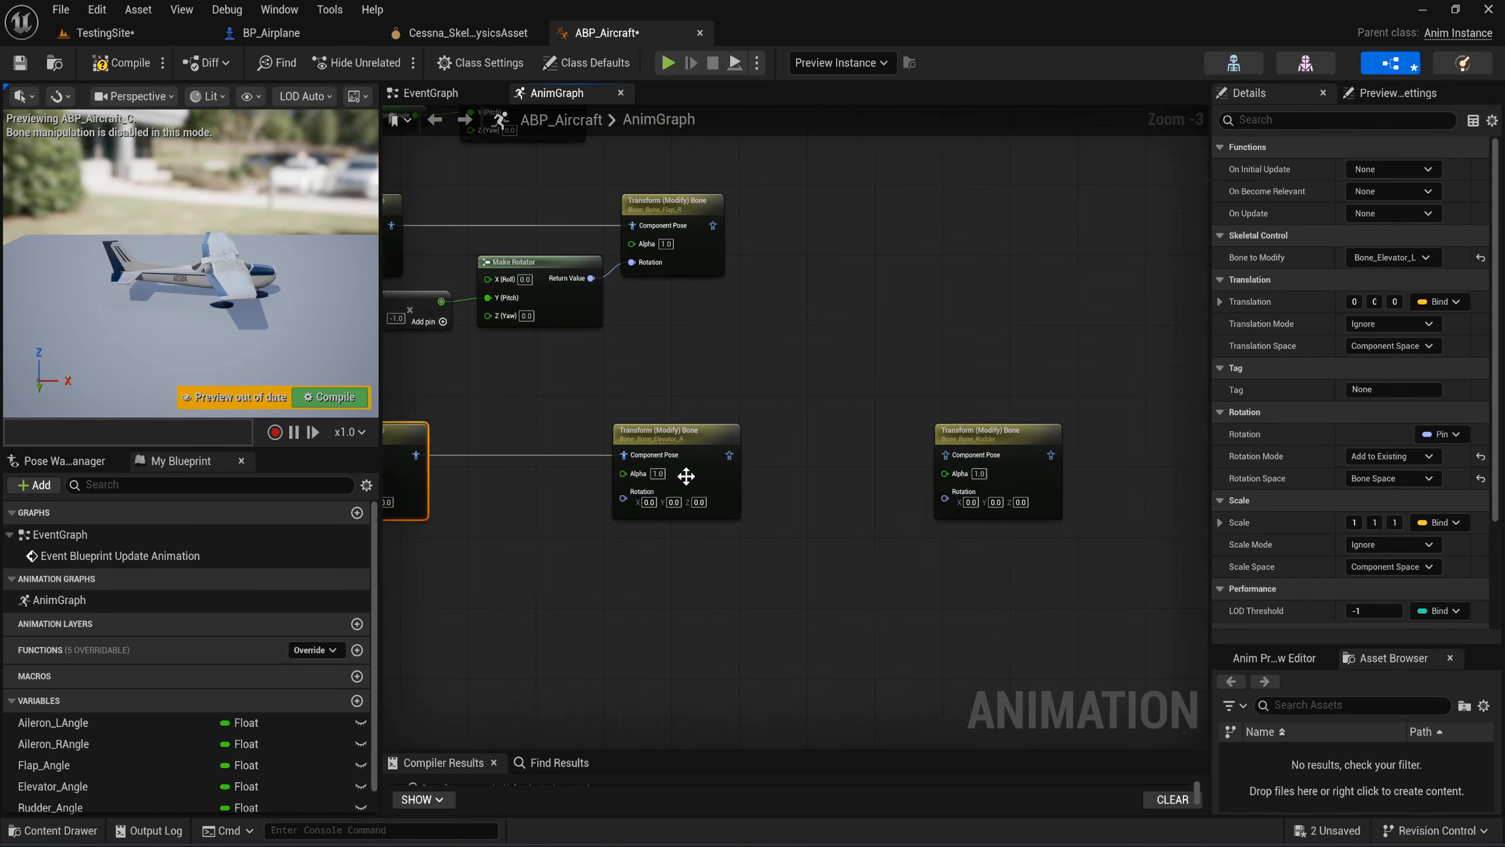
drag(729, 455, 948, 455)
Copy the flap row's first Make Rotator beside the Bone_Elevator_L node and feed its Return Value into that node's Rotation.
right_drag(610, 362, 1073, 370)
drag(635, 377, 599, 311)
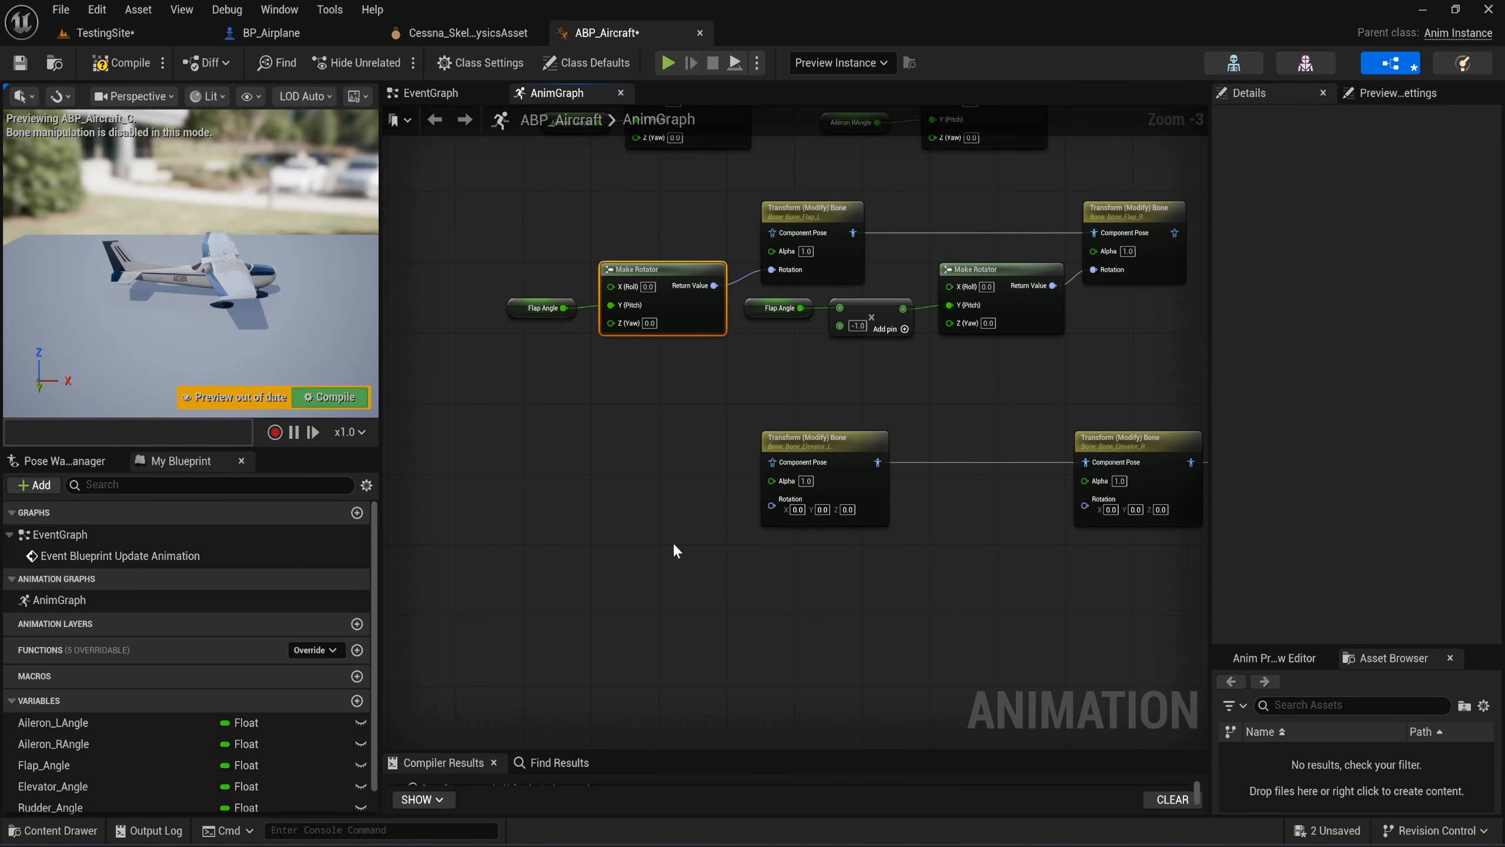
key(ctrl+v)
drag(717, 541, 774, 505)
right_drag(798, 577, 936, 554)
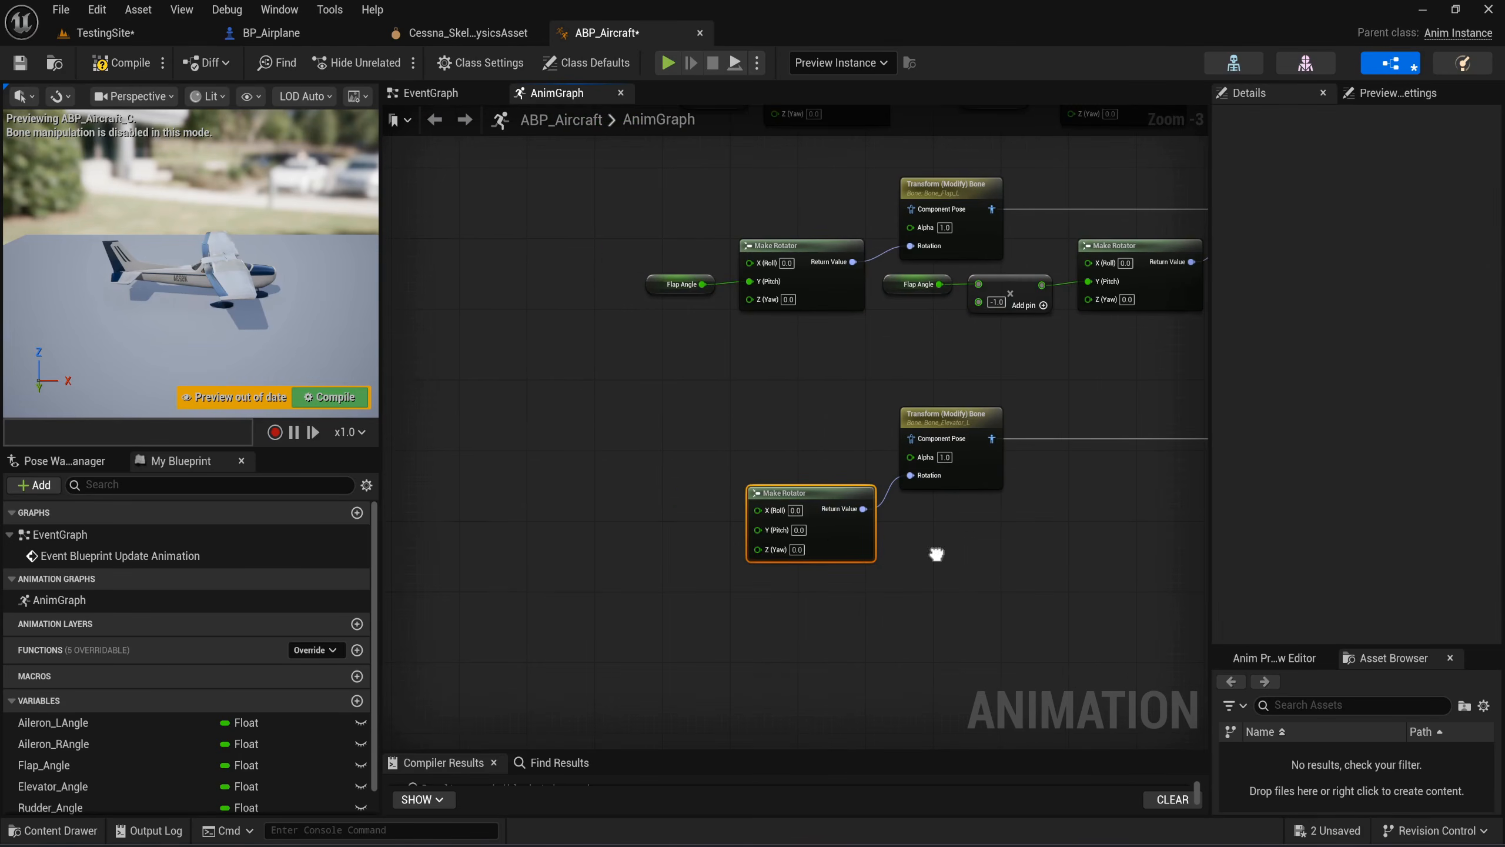
Feed an Elevator_Angle getter into Y (Pitch) of the Make Rotator for Bone_Elevator_L.
scroll(619, 567, up, 2)
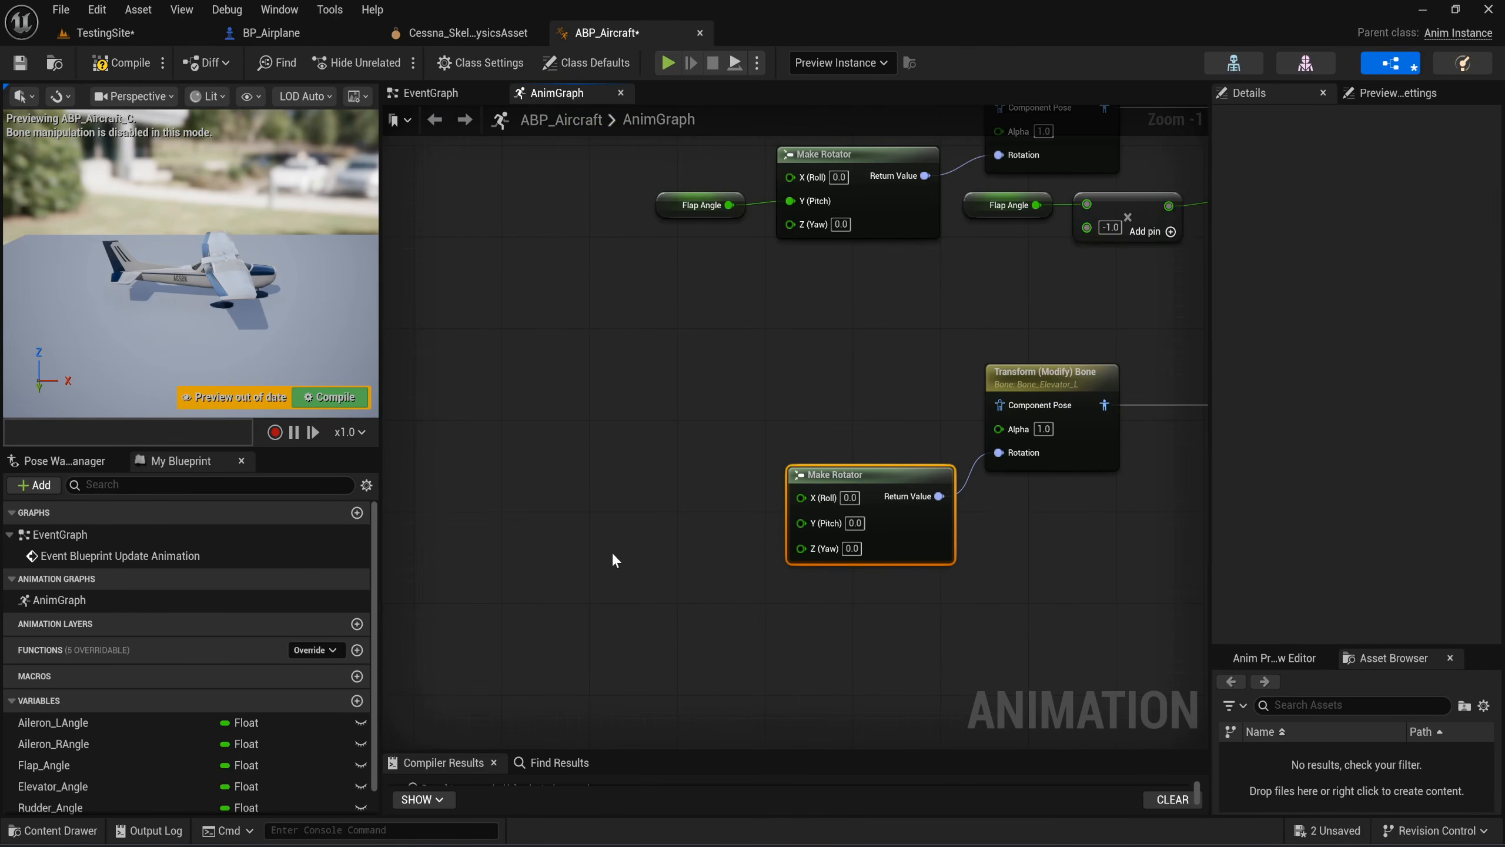
scroll(39, 730, down, 1)
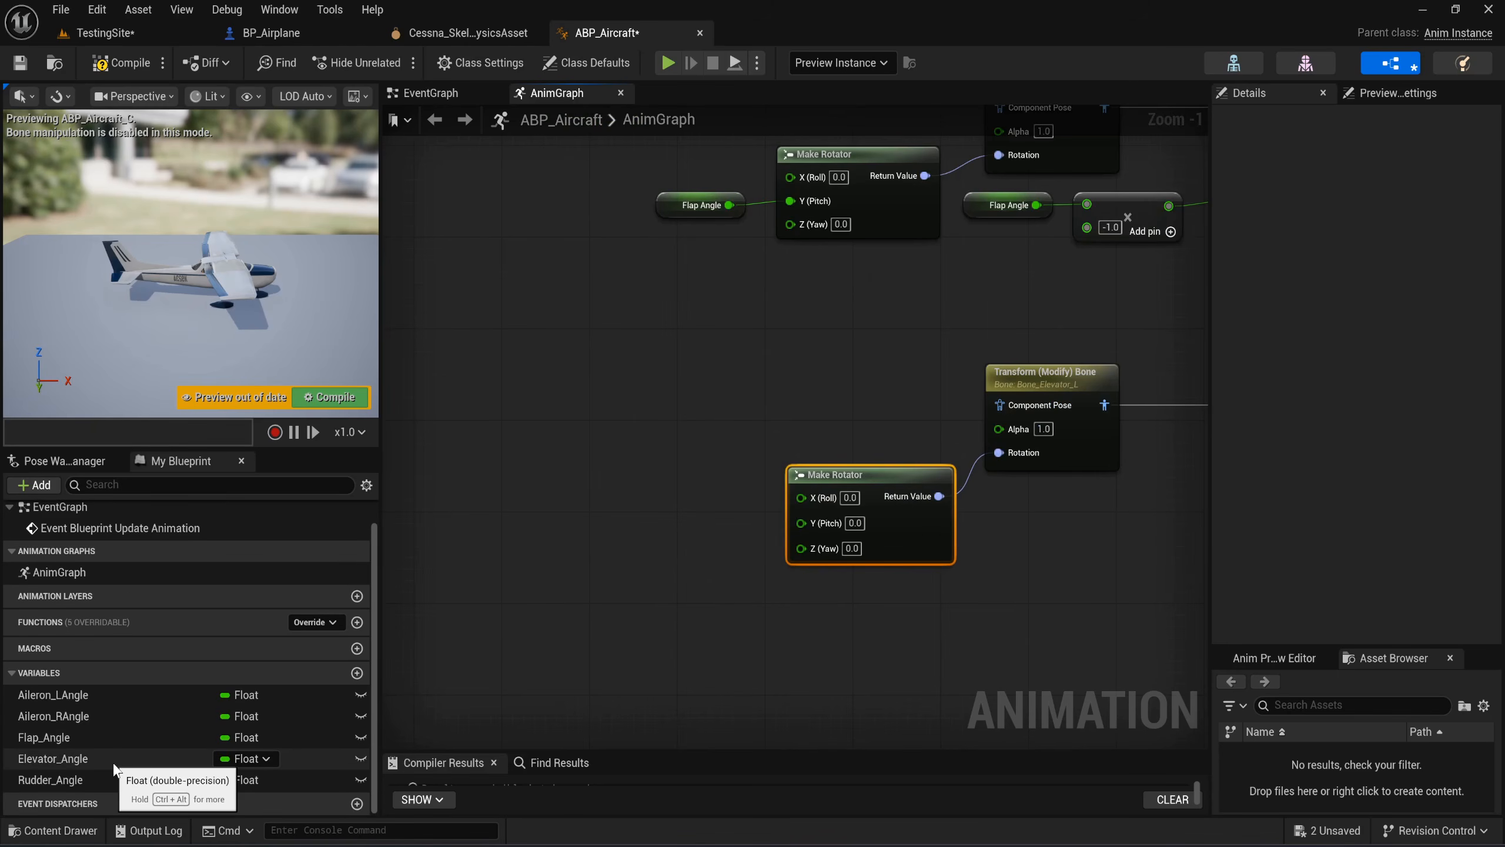
drag(114, 763, 801, 523)
Duplicate the Elevator Angle getter with its Make Rotator and connect the copy to the Bone_Elevator_R node's Rotation.
right_drag(1012, 590, 853, 535)
drag(699, 535, 584, 453)
right_drag(1066, 496, 714, 490)
key(ctrl+v)
drag(852, 465, 927, 406)
right_drag(578, 489, 748, 471)
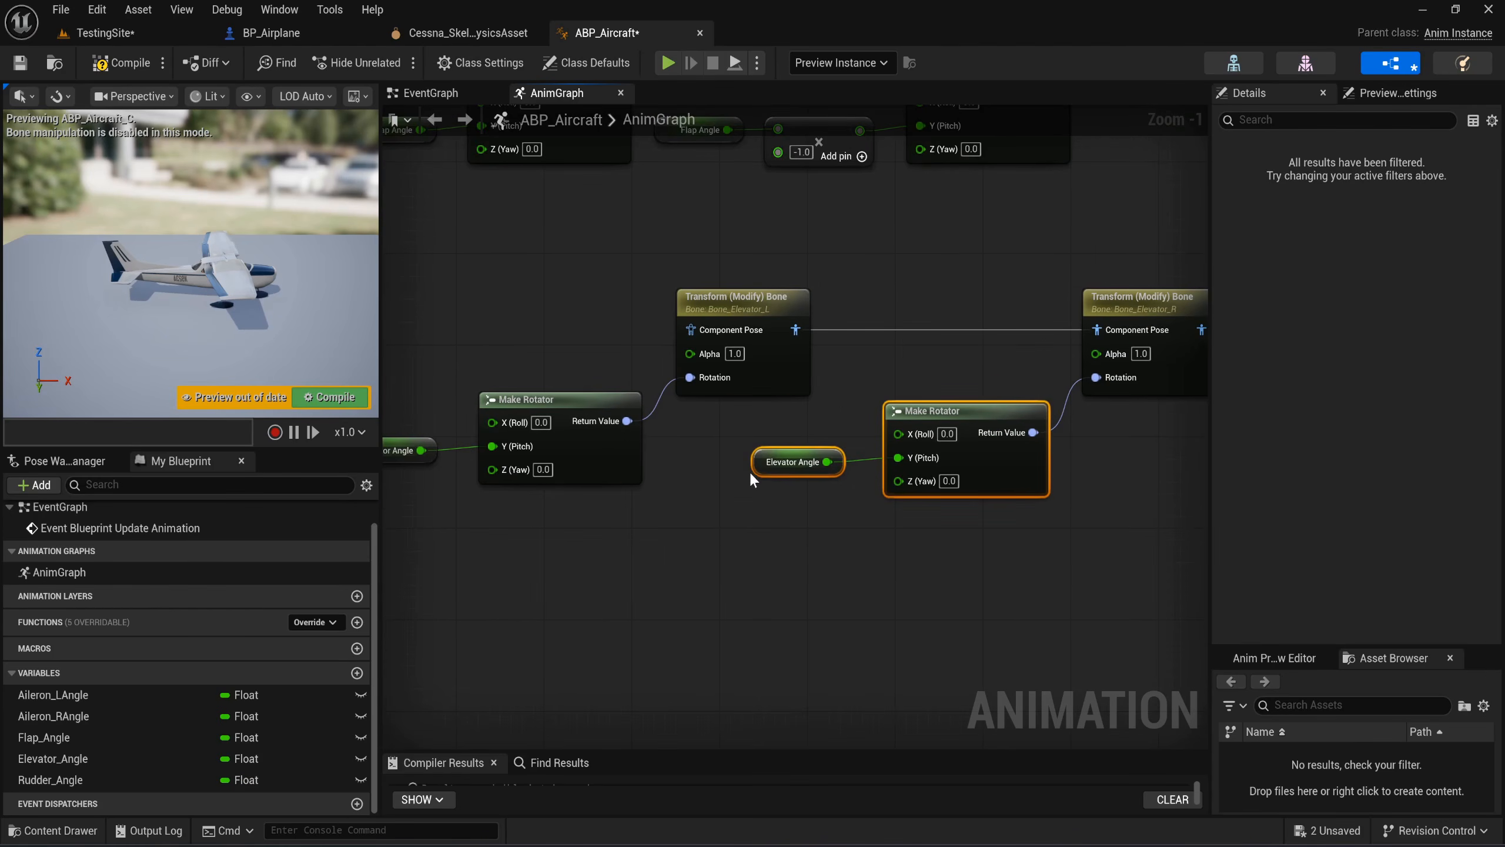
Insert a Multiply node with factor -1 between the copied Elevator Angle getter and its Make Rotator's Y (Pitch).
drag(755, 464, 800, 465)
click(832, 530)
text(*)
key(Return)
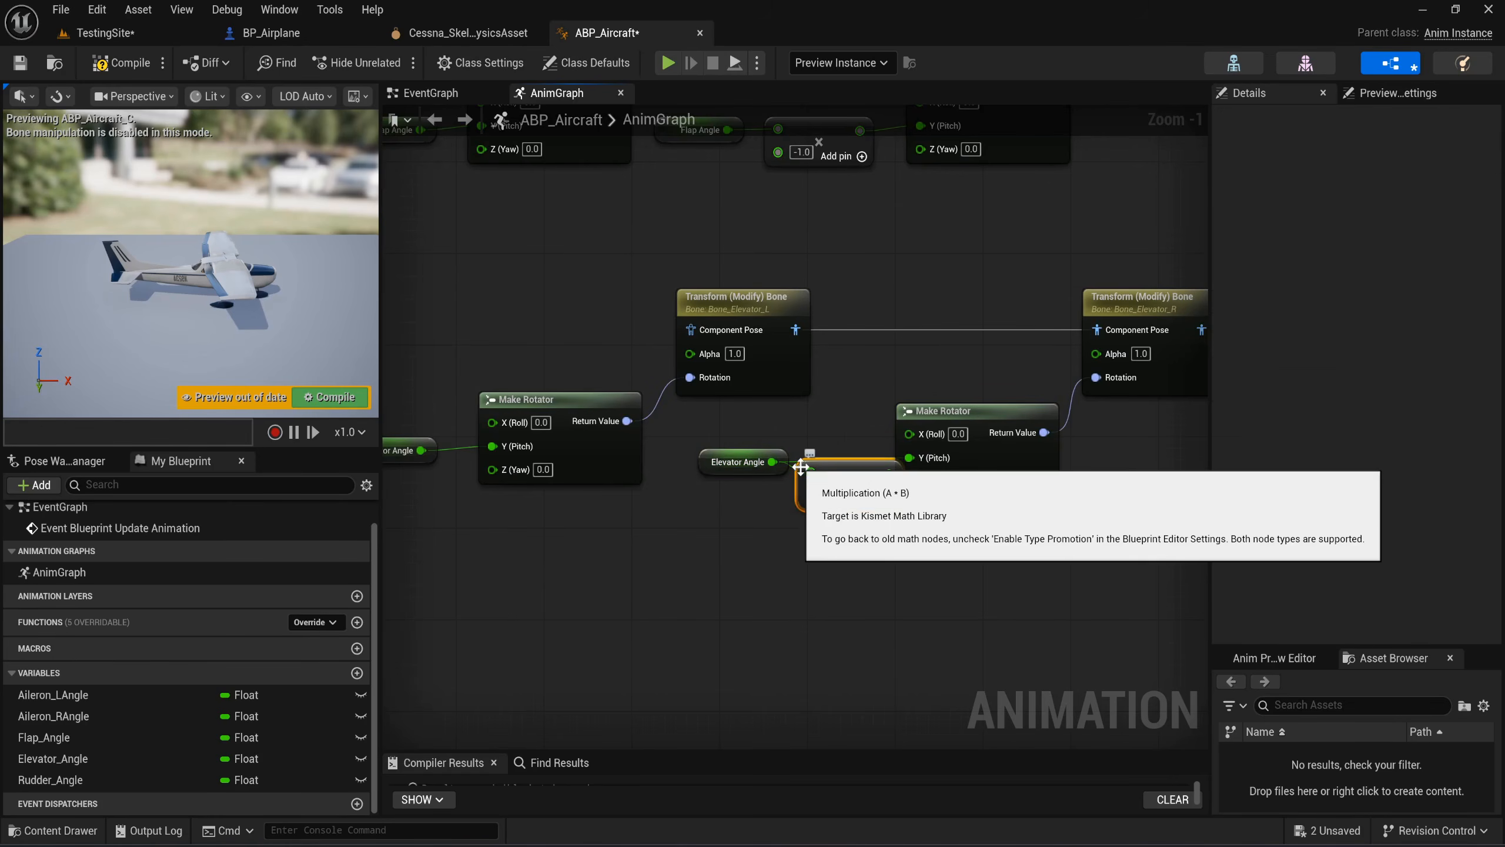
click(832, 496)
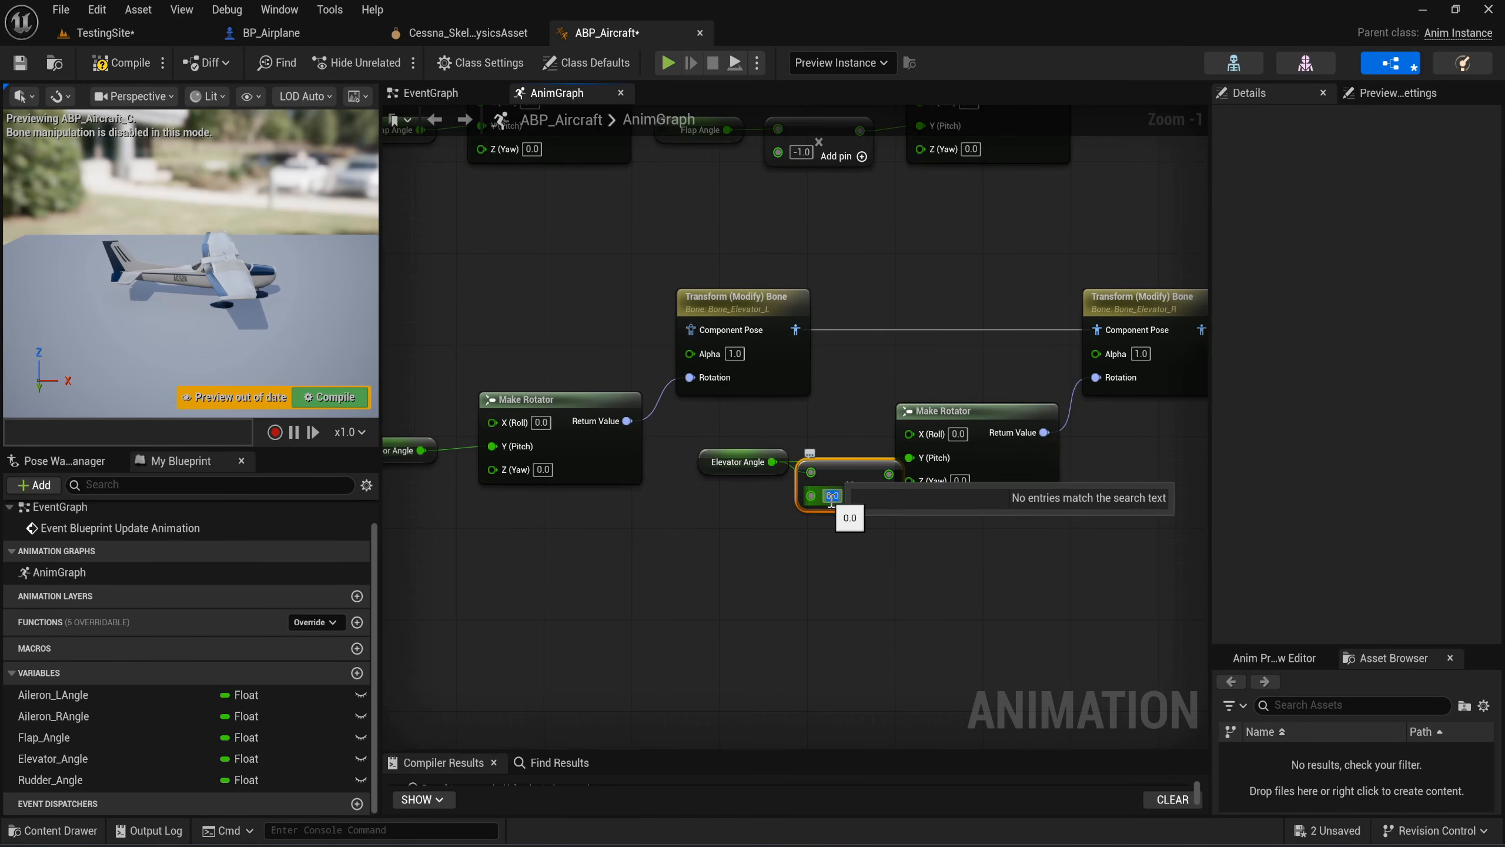
key(Return)
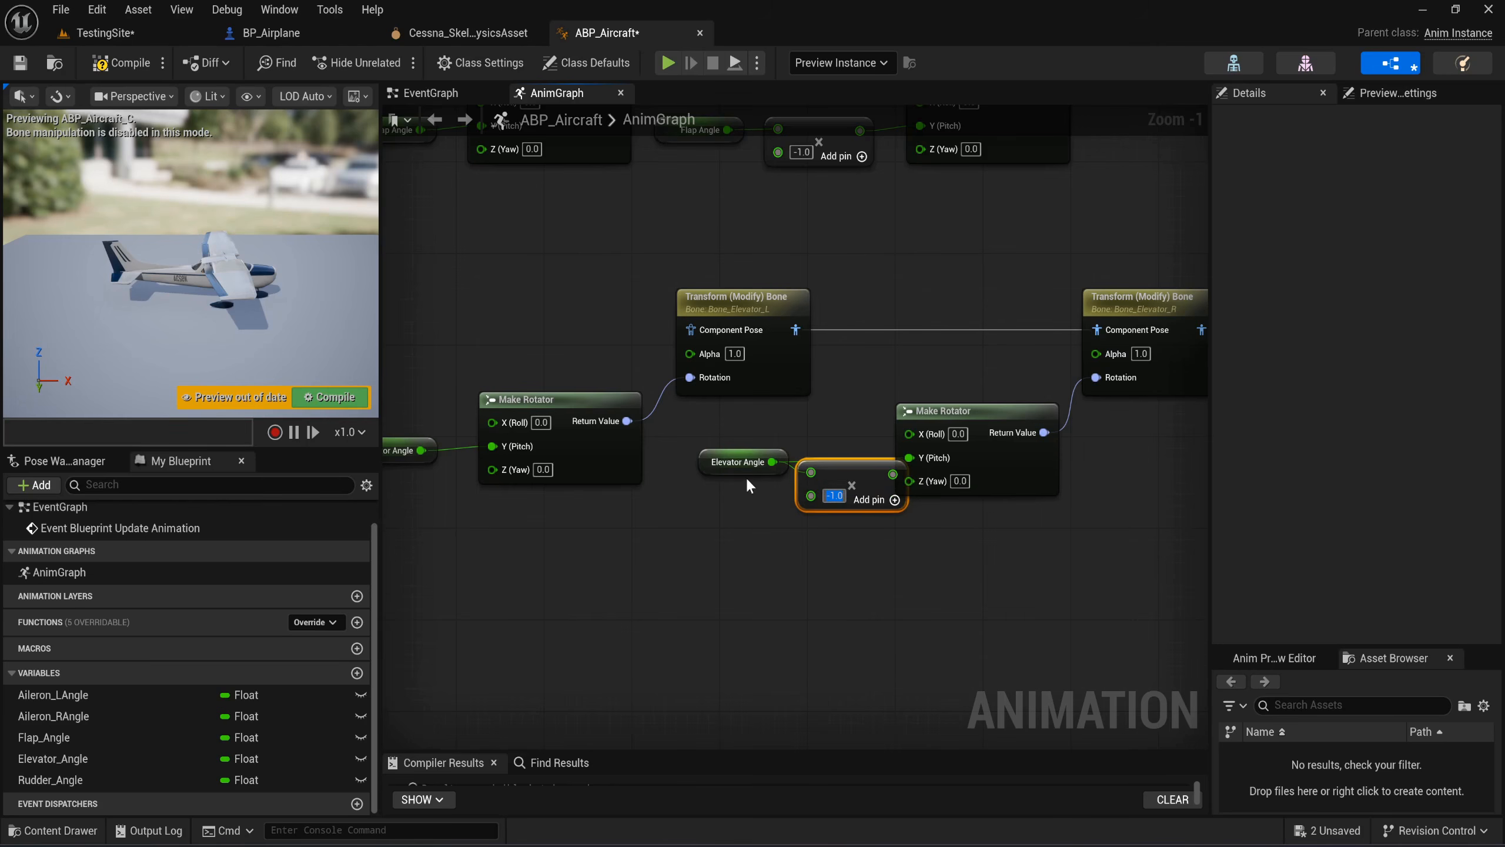
drag(746, 475, 713, 472)
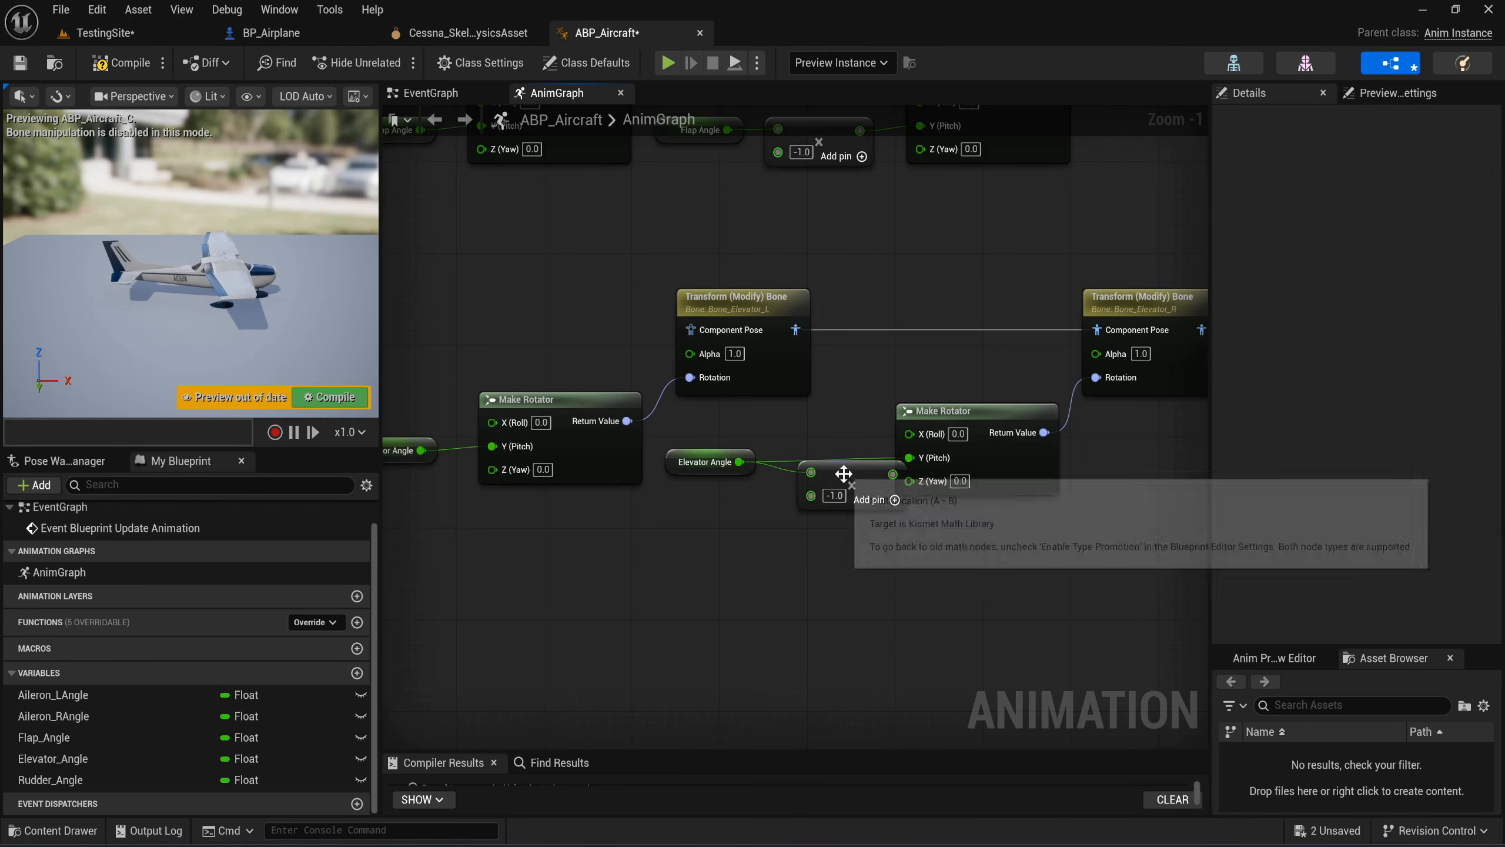
drag(839, 467, 817, 454)
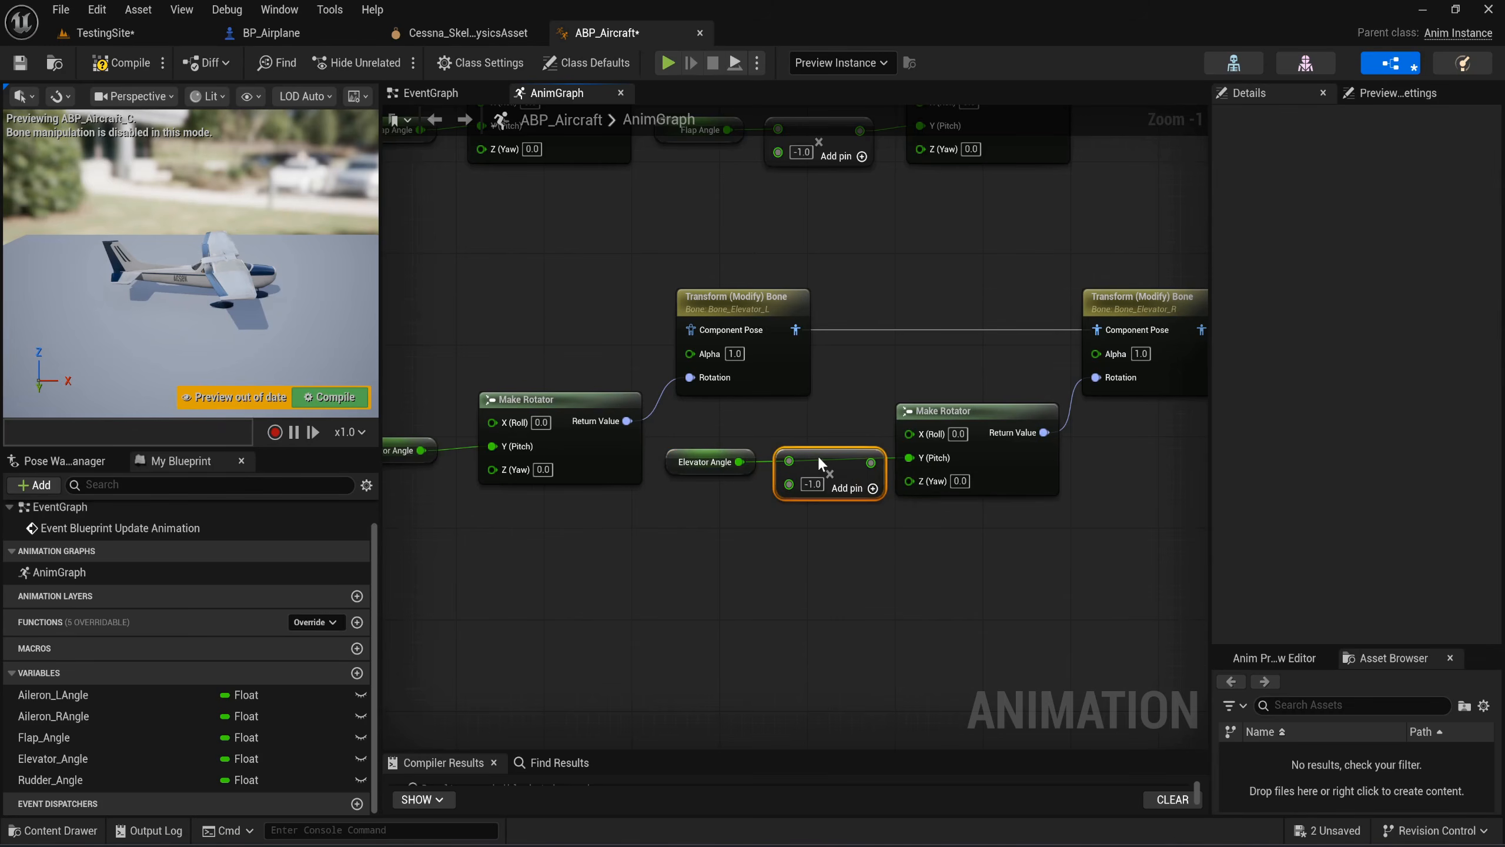
click(948, 593)
Copy a Make Rotator beside the Bone_Rudder node, feed Rudder_Angle into its Y (Pitch) and connect it to the node's Rotation.
right_drag(1028, 510, 594, 571)
scroll(810, 550, down, 1)
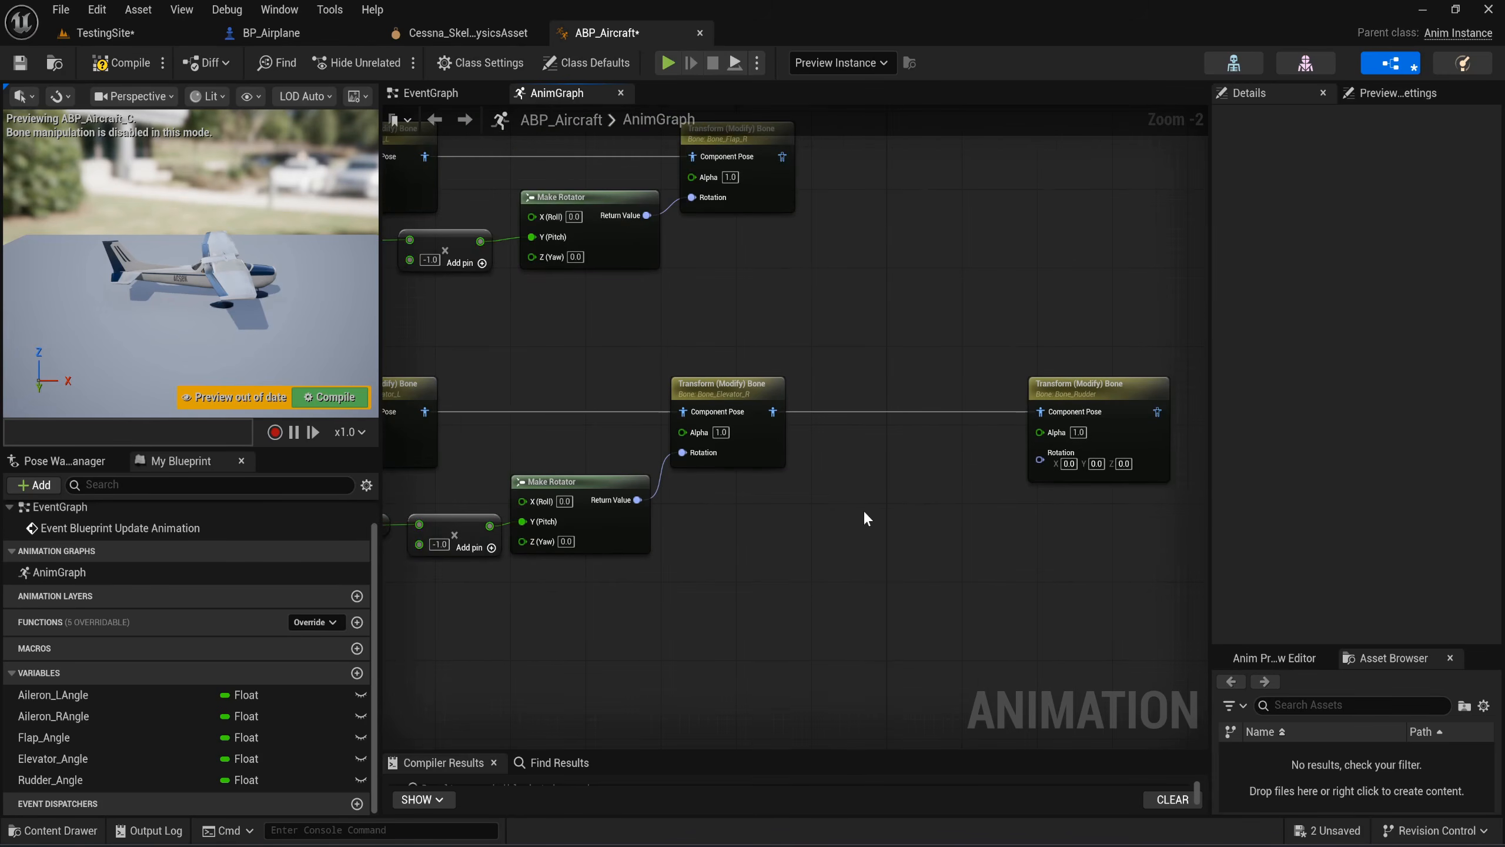
click(1118, 405)
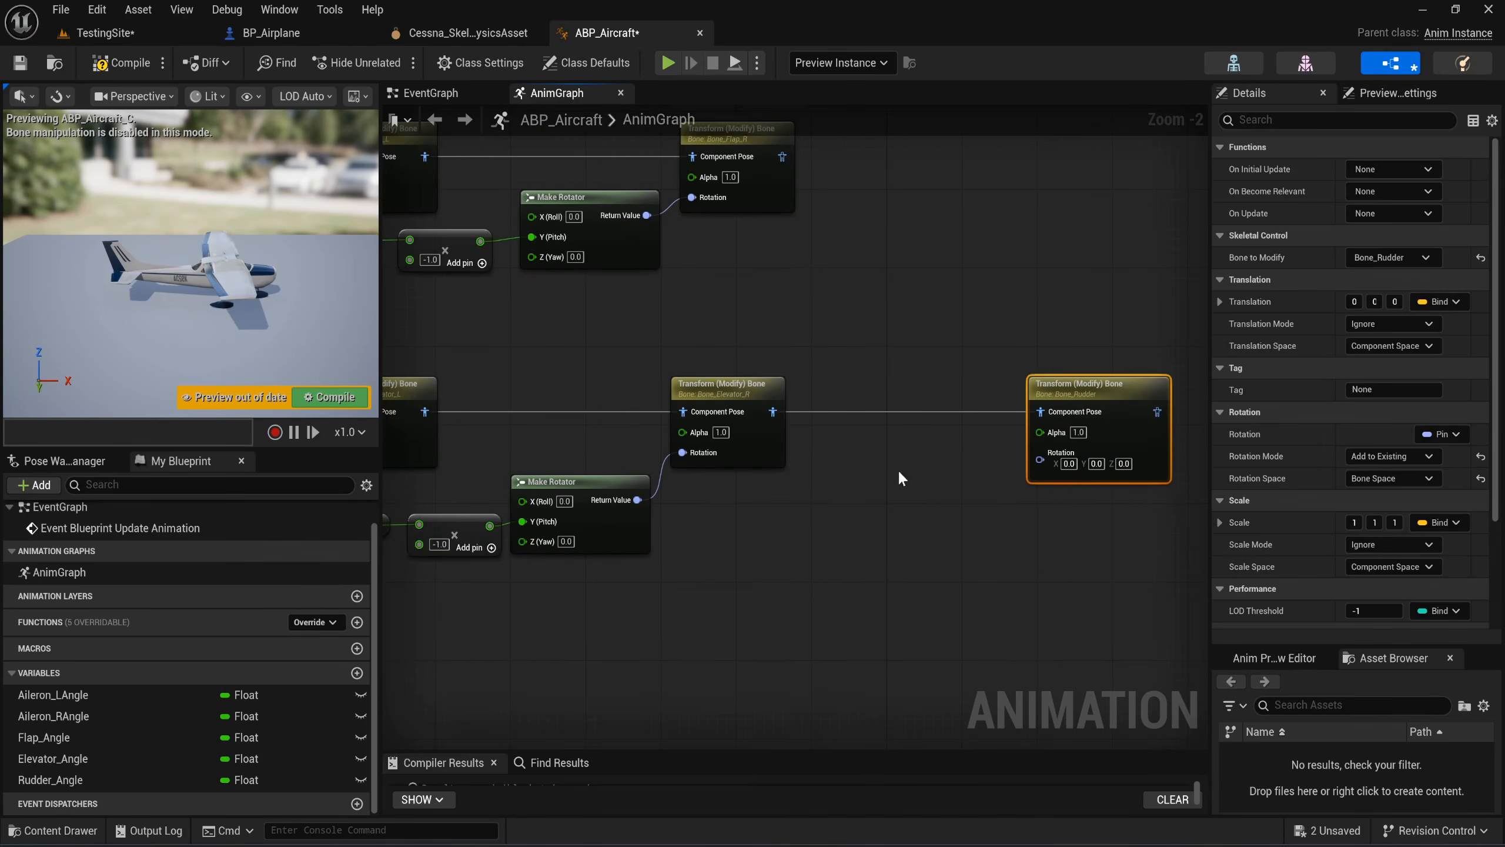
click(865, 481)
right_drag(718, 470, 869, 423)
click(718, 469)
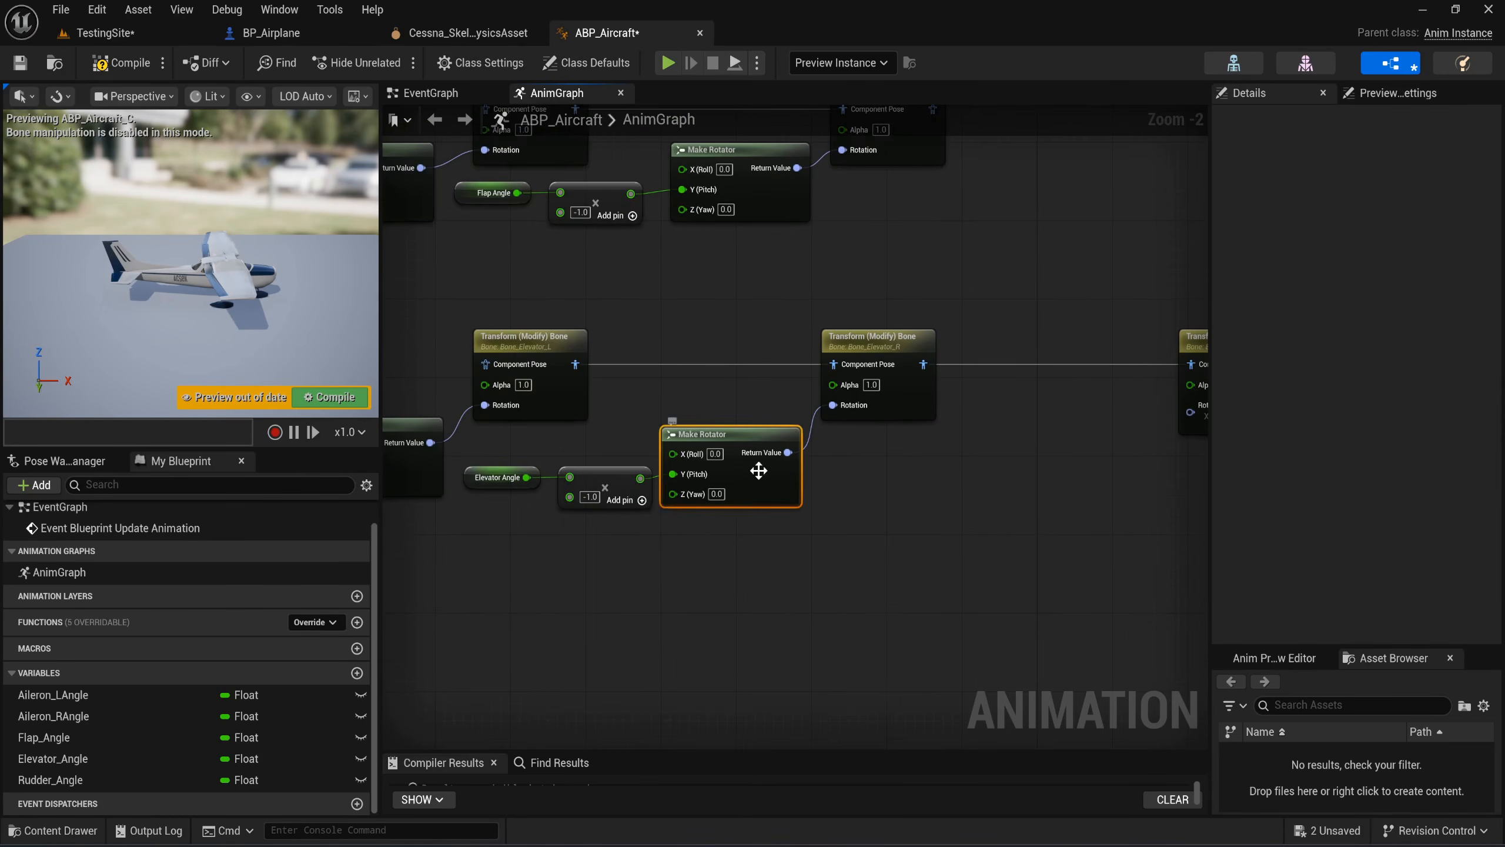
key(ctrl+c)
key(ctrl+v)
drag(1115, 445, 1041, 424)
right_drag(1042, 424, 919, 441)
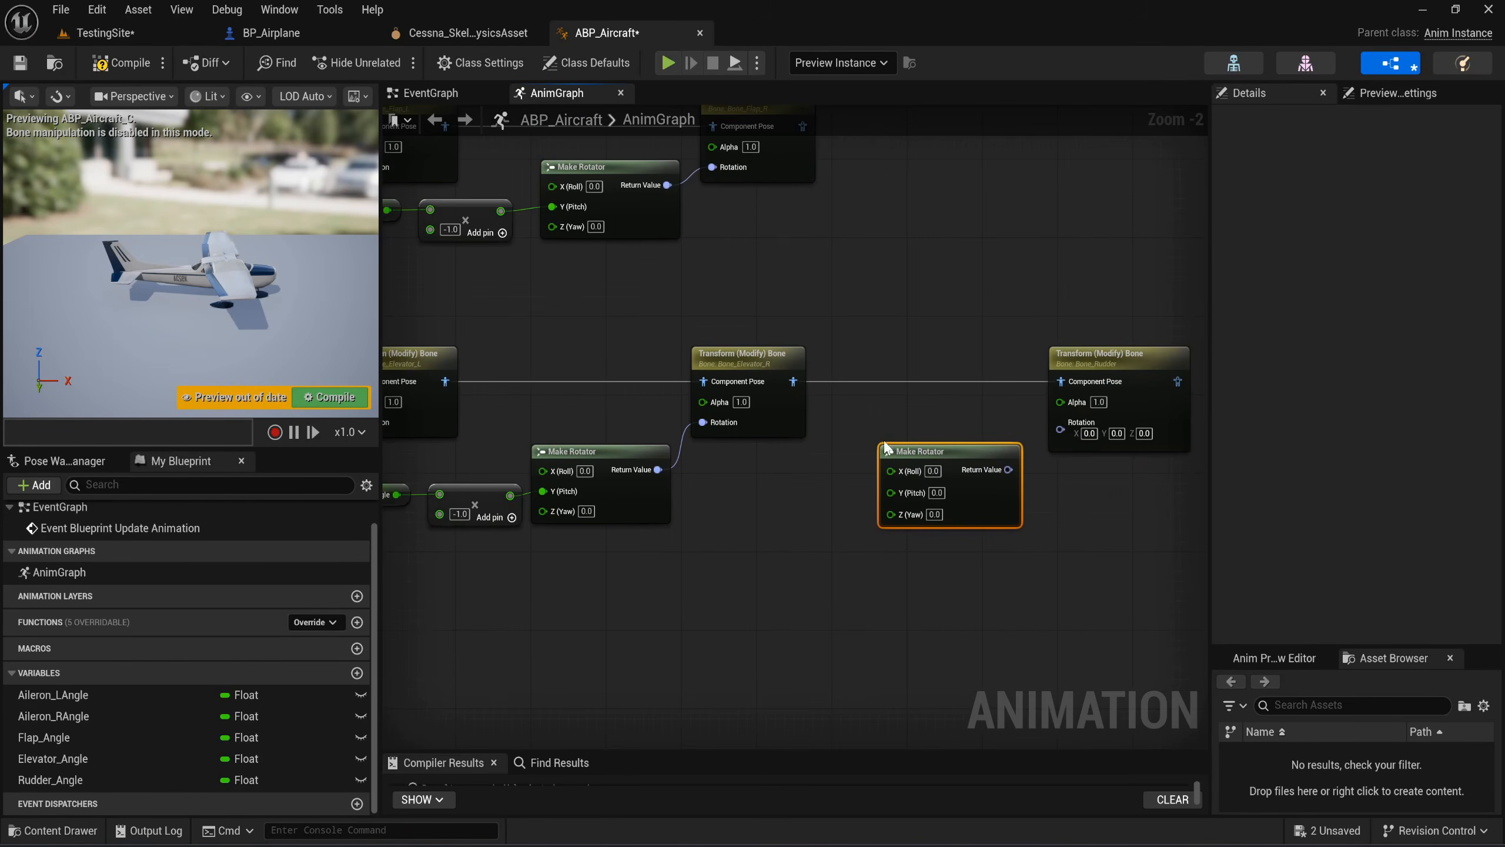
drag(89, 780, 921, 487)
drag(1009, 473, 1060, 422)
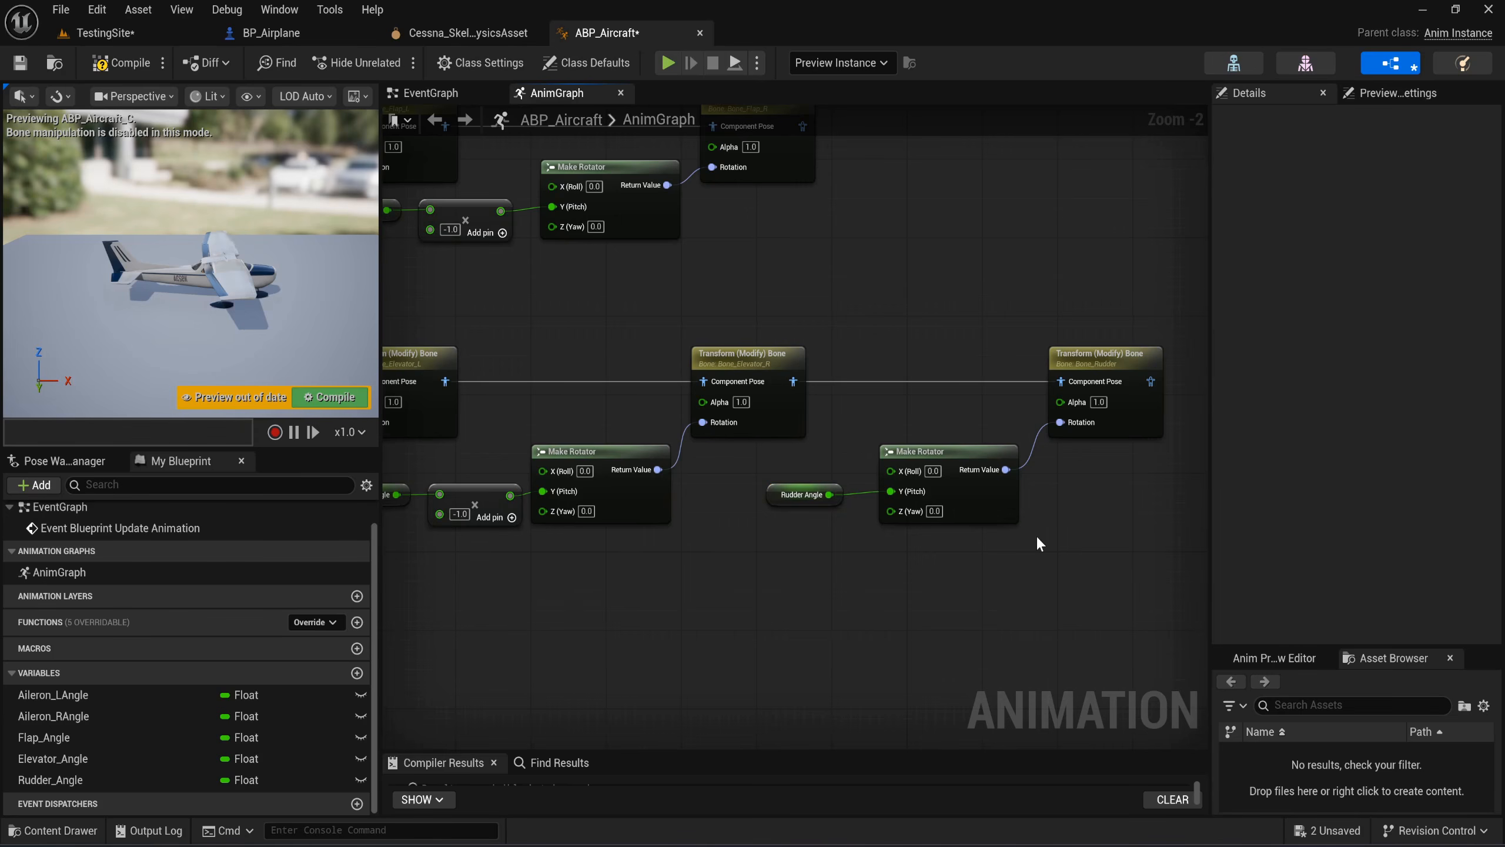
Link the node rows by connecting the Bone_Aileron_R pose to Bone_Flap_L and the Bone_Flap_R pose to Bone_Elevator_L.
scroll(929, 414, down, 3)
right_drag(740, 290, 747, 352)
scroll(849, 199, up, 2)
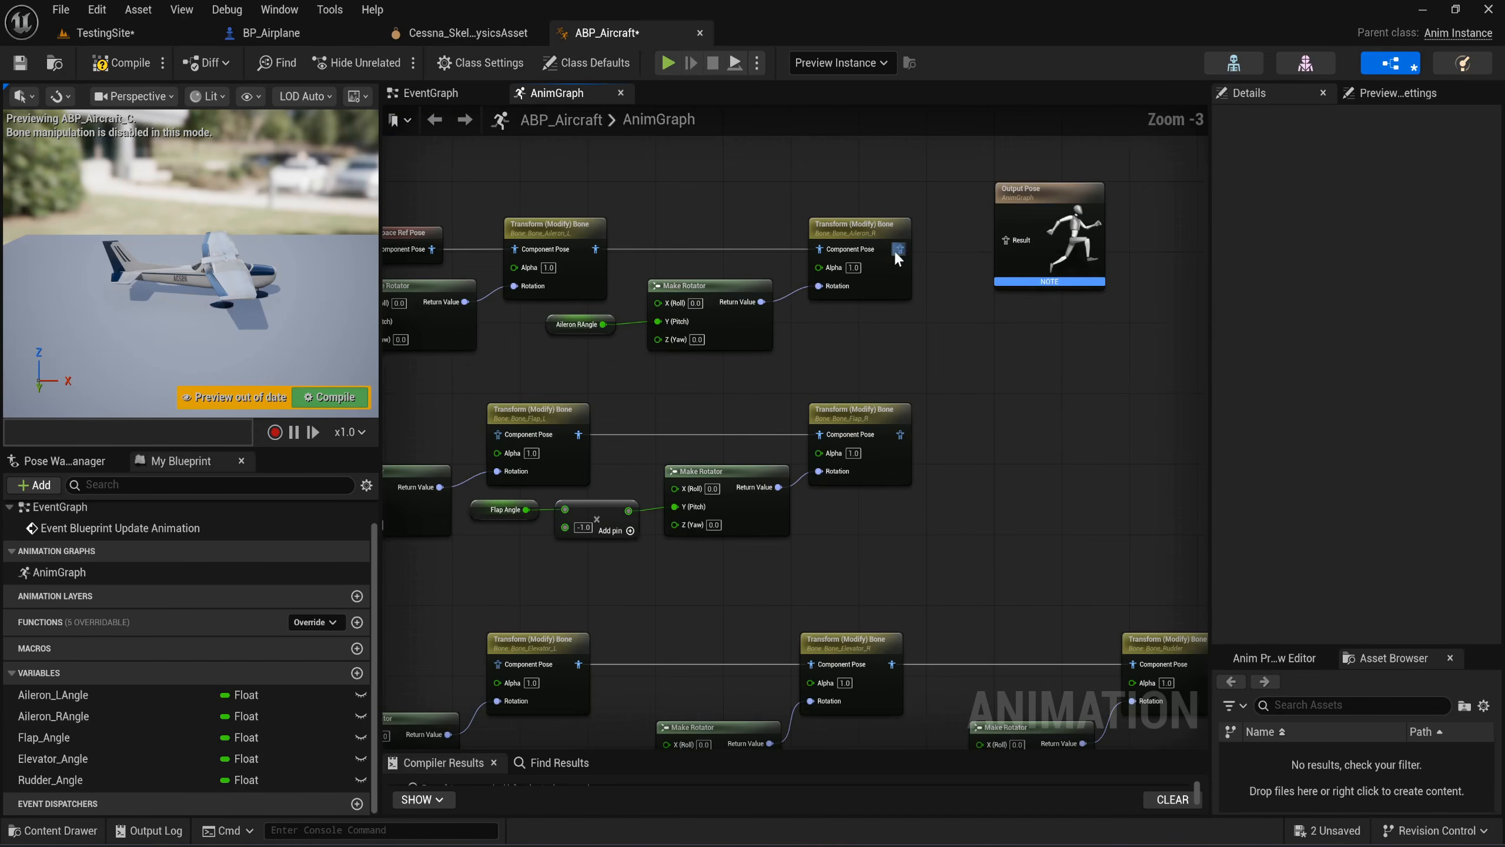
drag(899, 250, 497, 429)
right_drag(1013, 426, 1162, 258)
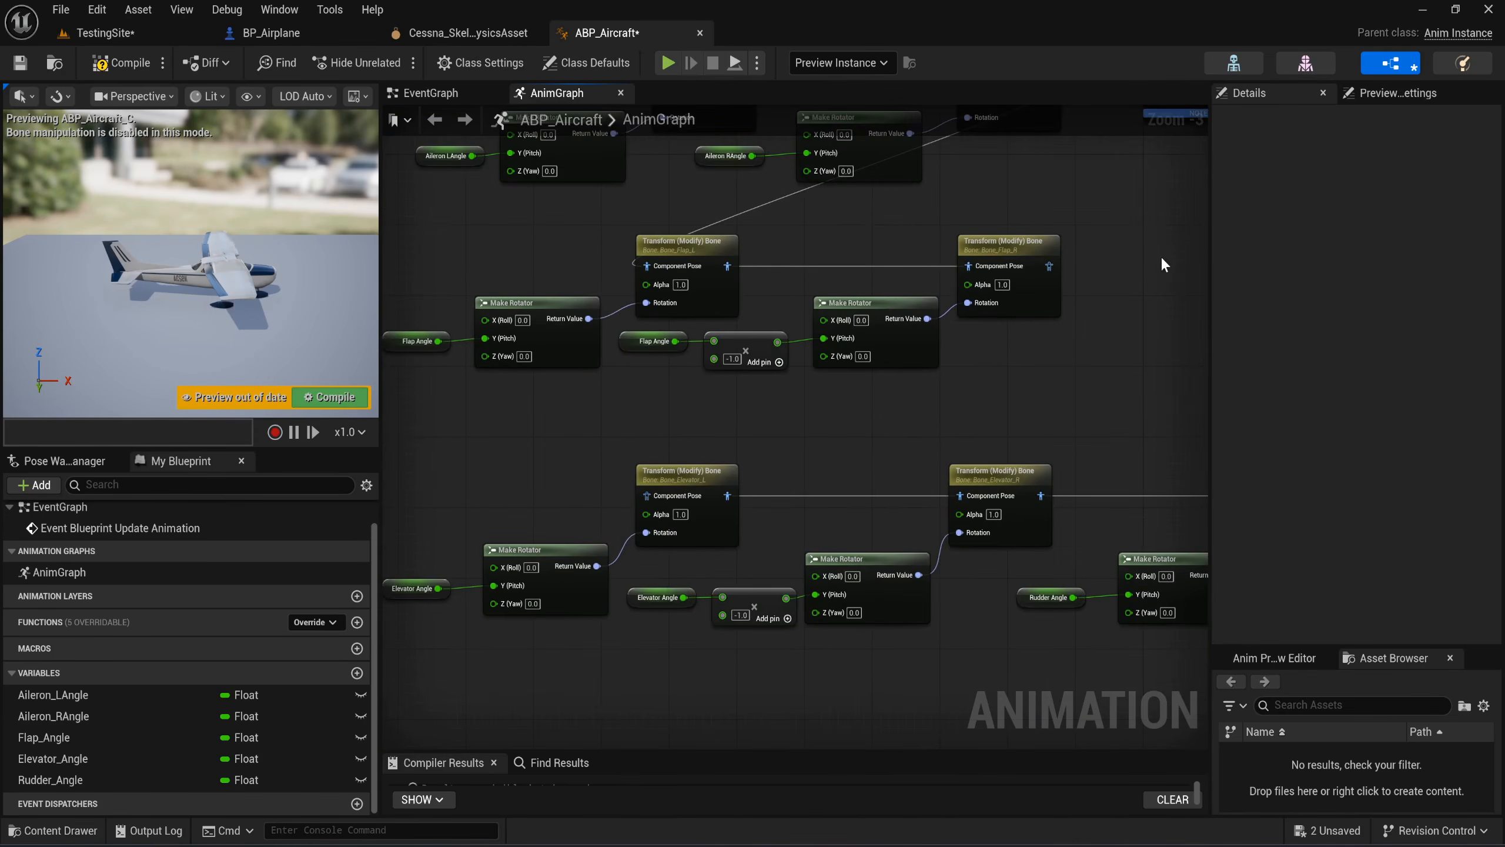
drag(1049, 266, 646, 495)
scroll(764, 405, down, 3)
scroll(691, 337, up, 3)
Move Output Pose after the Bone_Rudder node and connect that node's pose to Result through a Component To Local conversion.
drag(683, 252, 1032, 652)
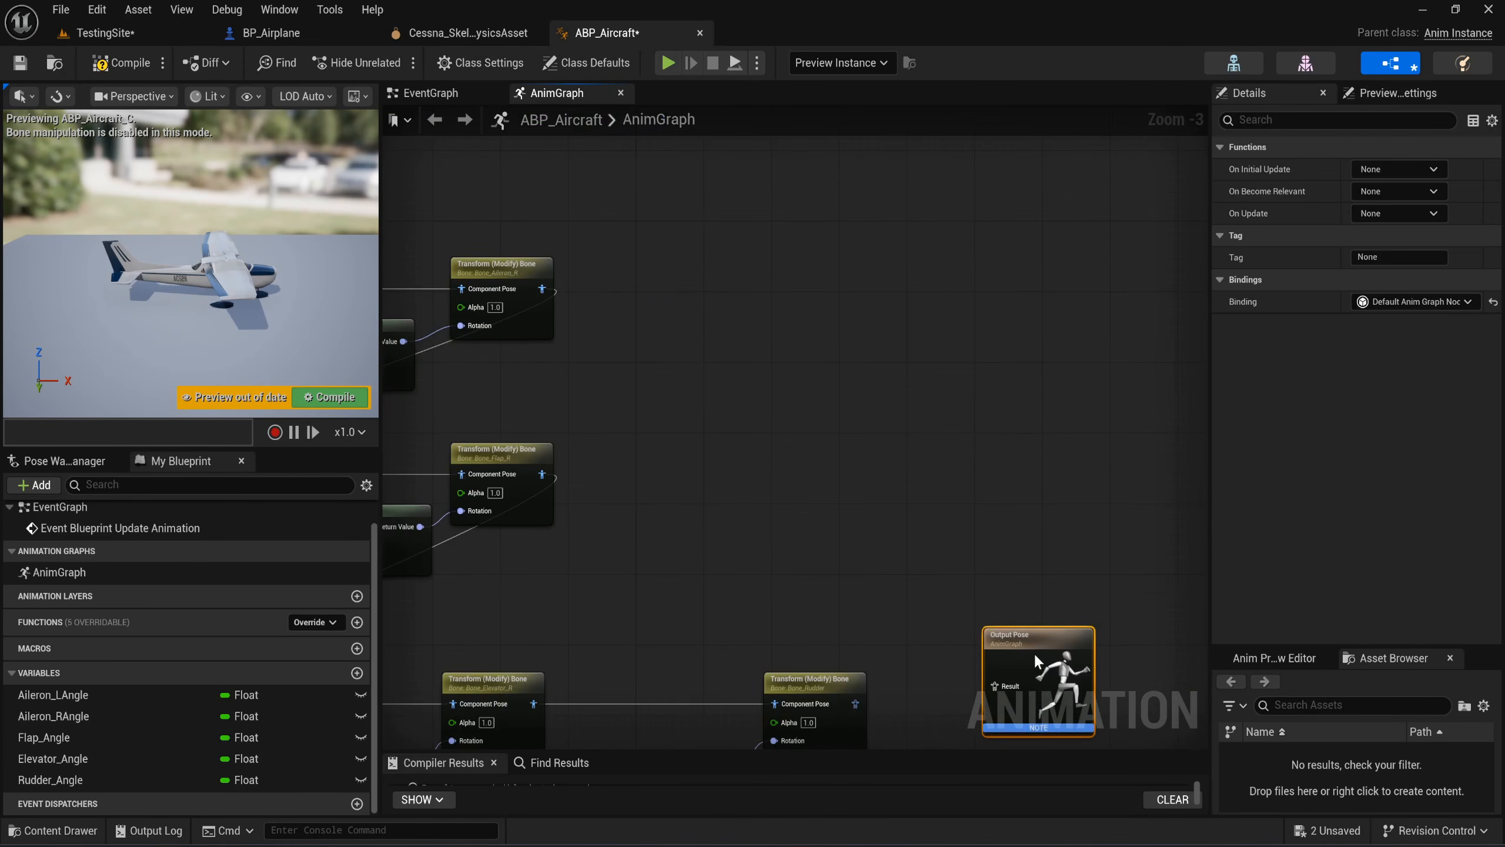
right_drag(999, 616, 831, 366)
mouse_move(836, 389)
mouse_down()
mouse_move(852, 407)
mouse_move(862, 398)
mouse_up()
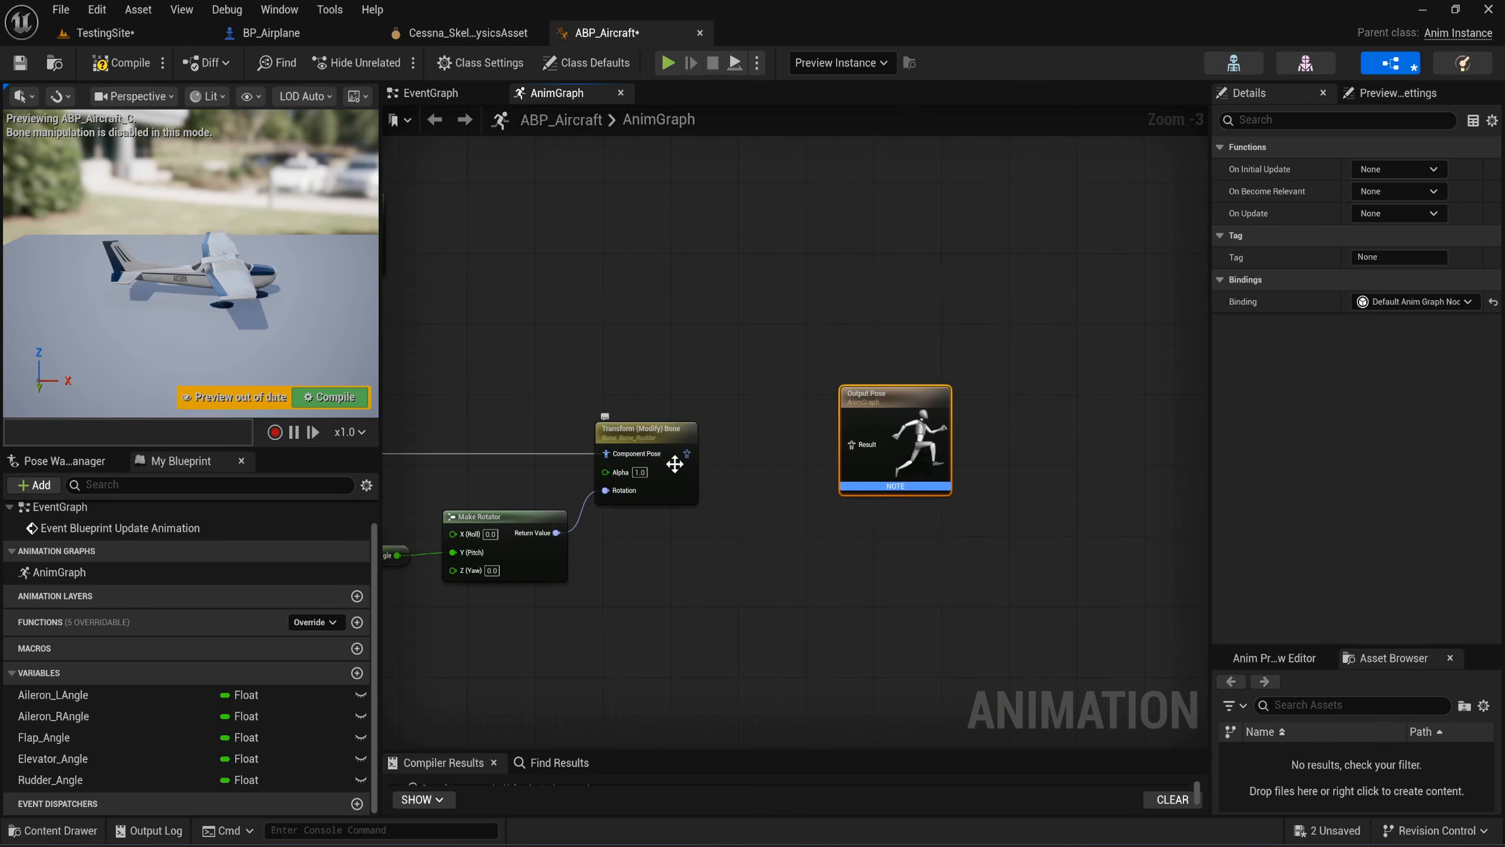
drag(687, 454, 856, 445)
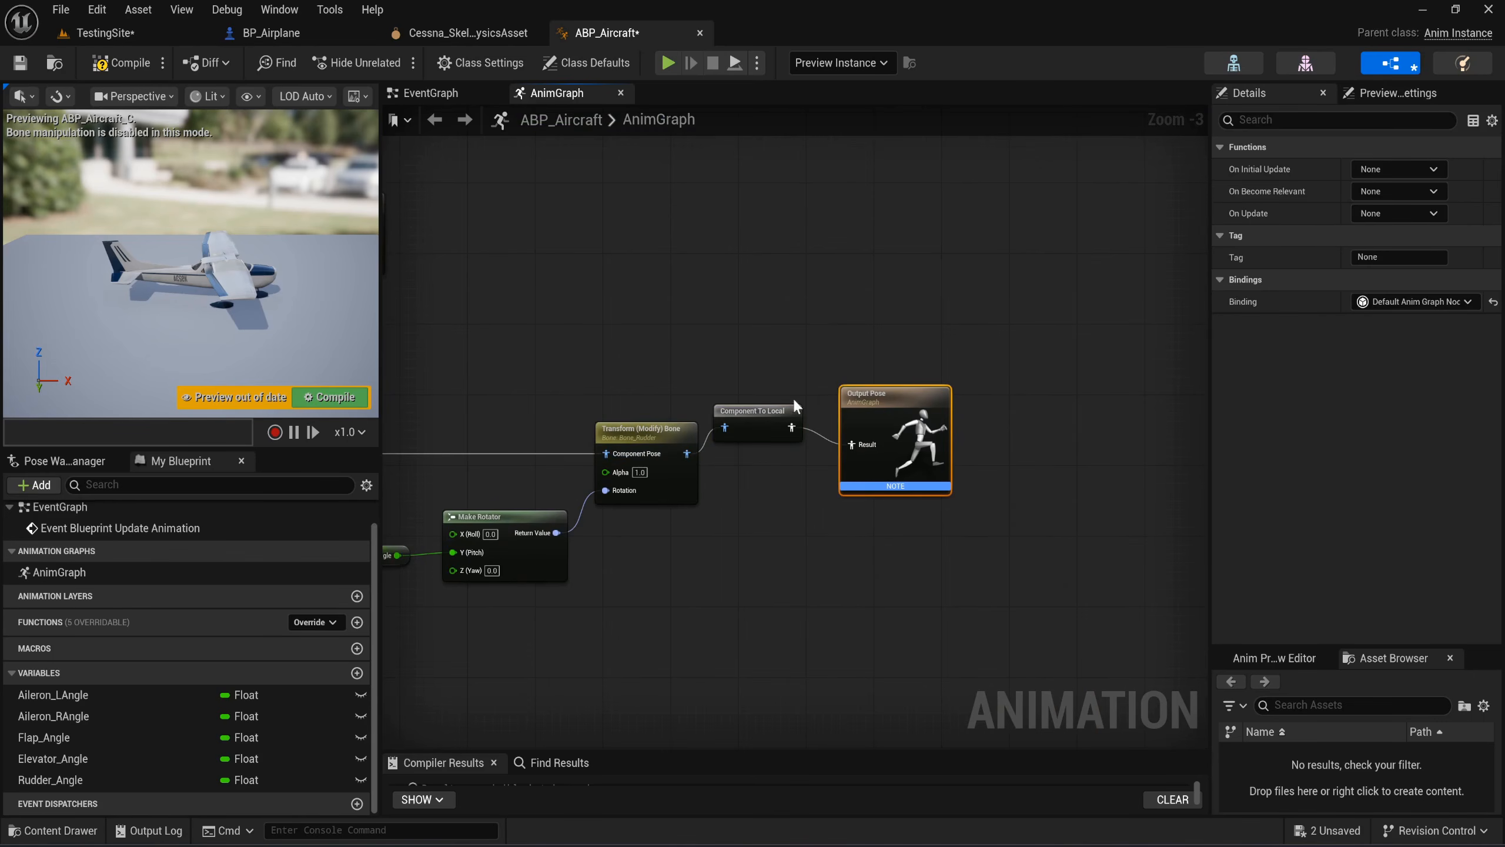
drag(742, 420, 755, 441)
drag(881, 401, 883, 413)
Compile and save the ABP_Aircraft animation blueprint.
click(794, 552)
scroll(795, 552, down, 2)
right_drag(638, 555, 900, 535)
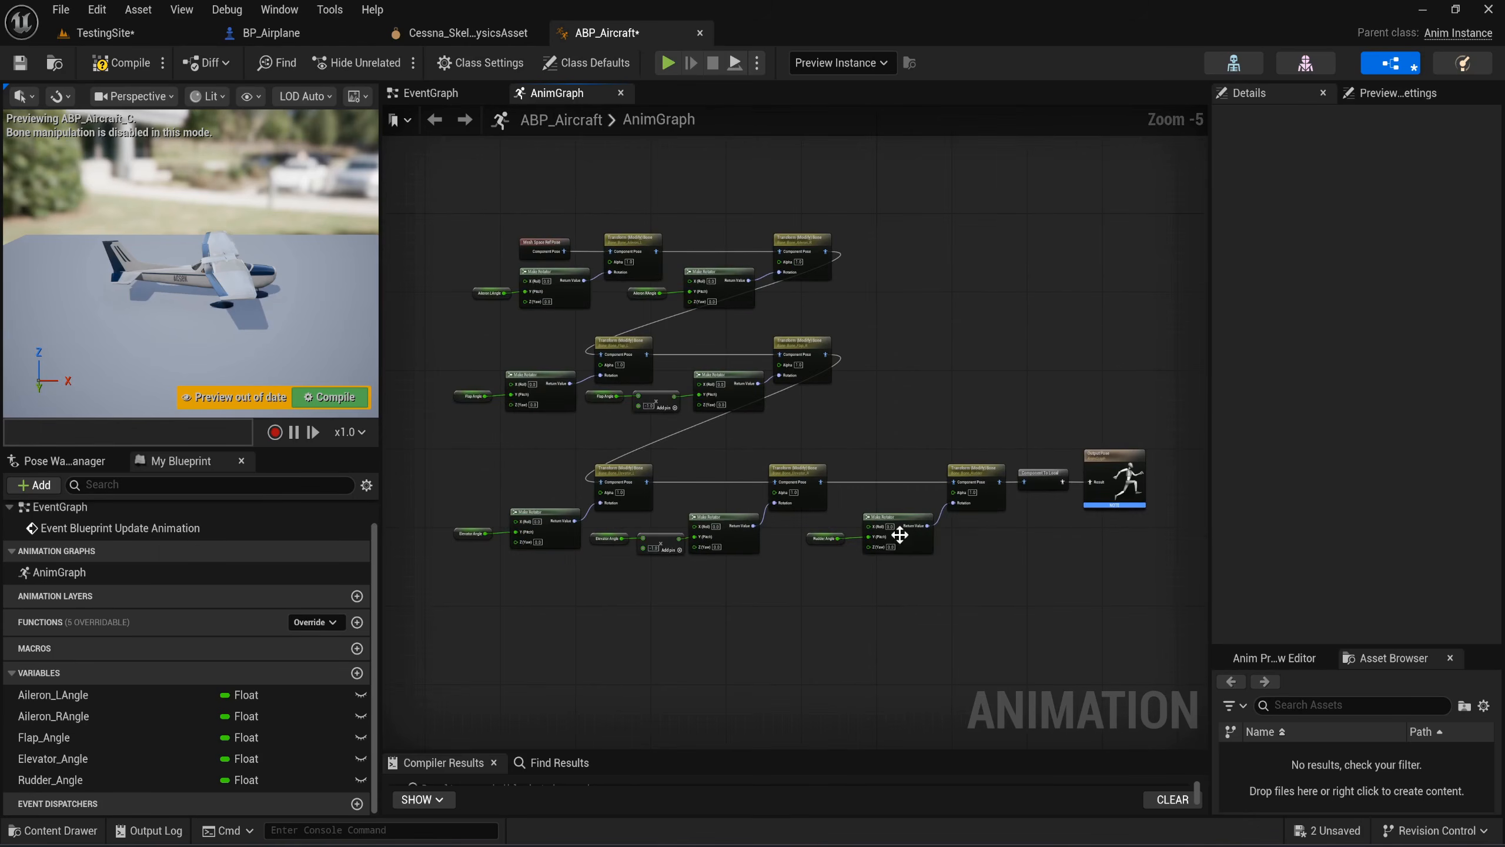
click(121, 63)
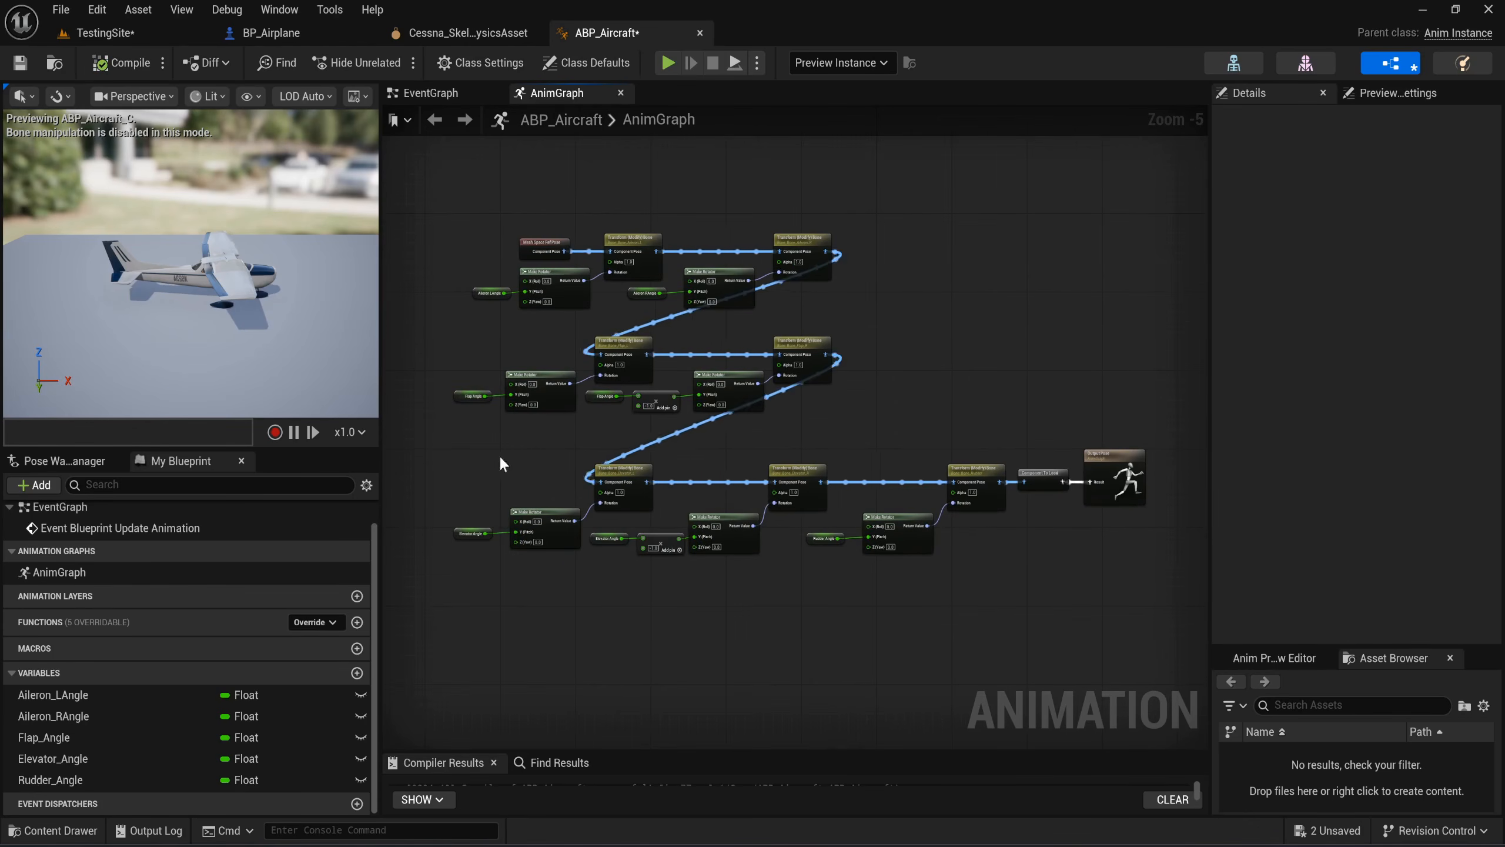
click(20, 63)
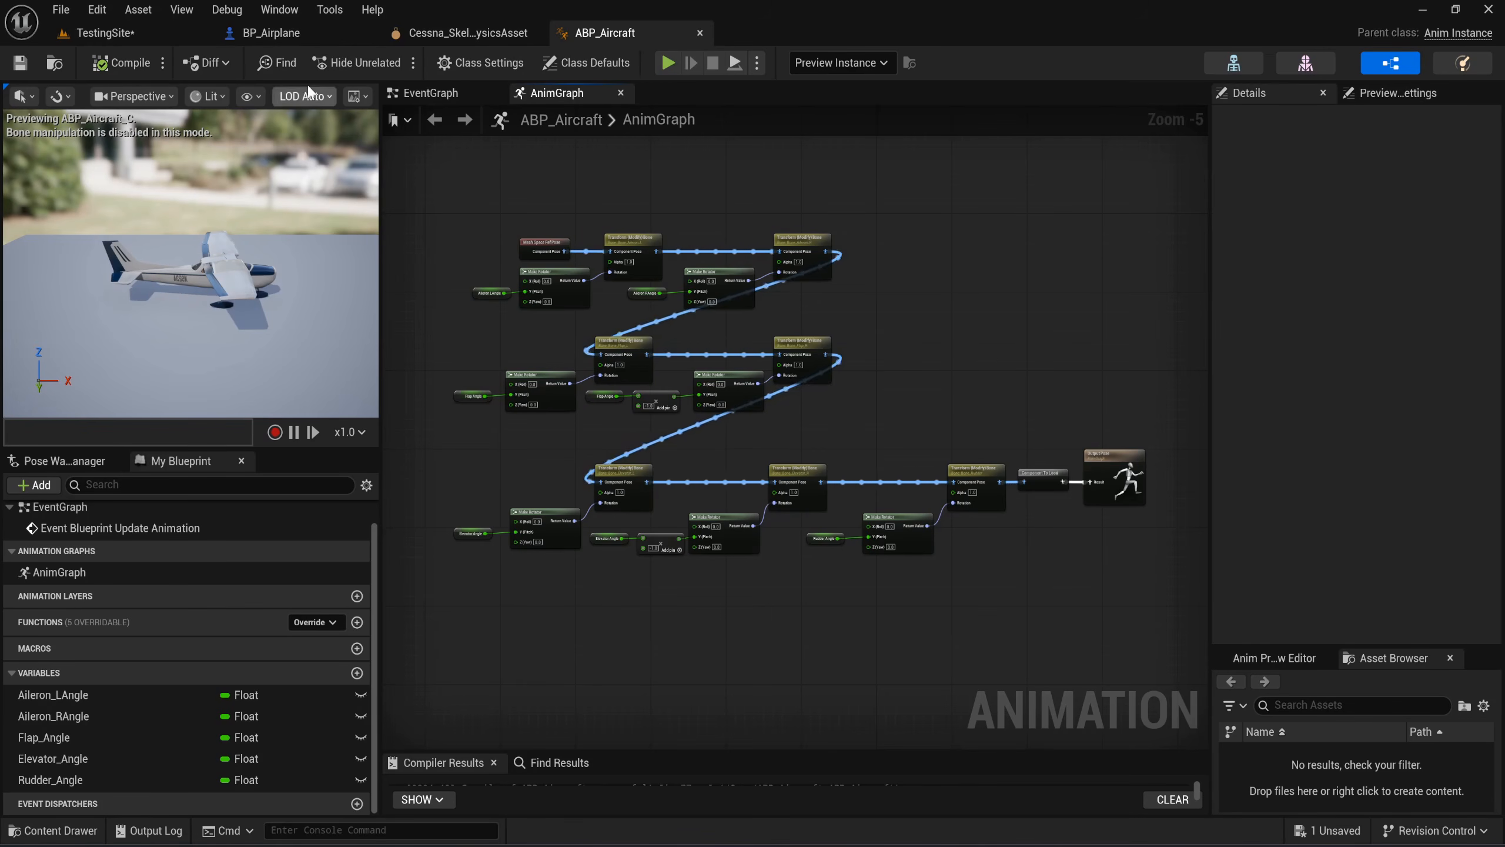
In BP_Airplane's EventGraph, add an Aircraft Mesh reference near Add to Viewport and attach a Get Anim Instance node to it.
click(306, 39)
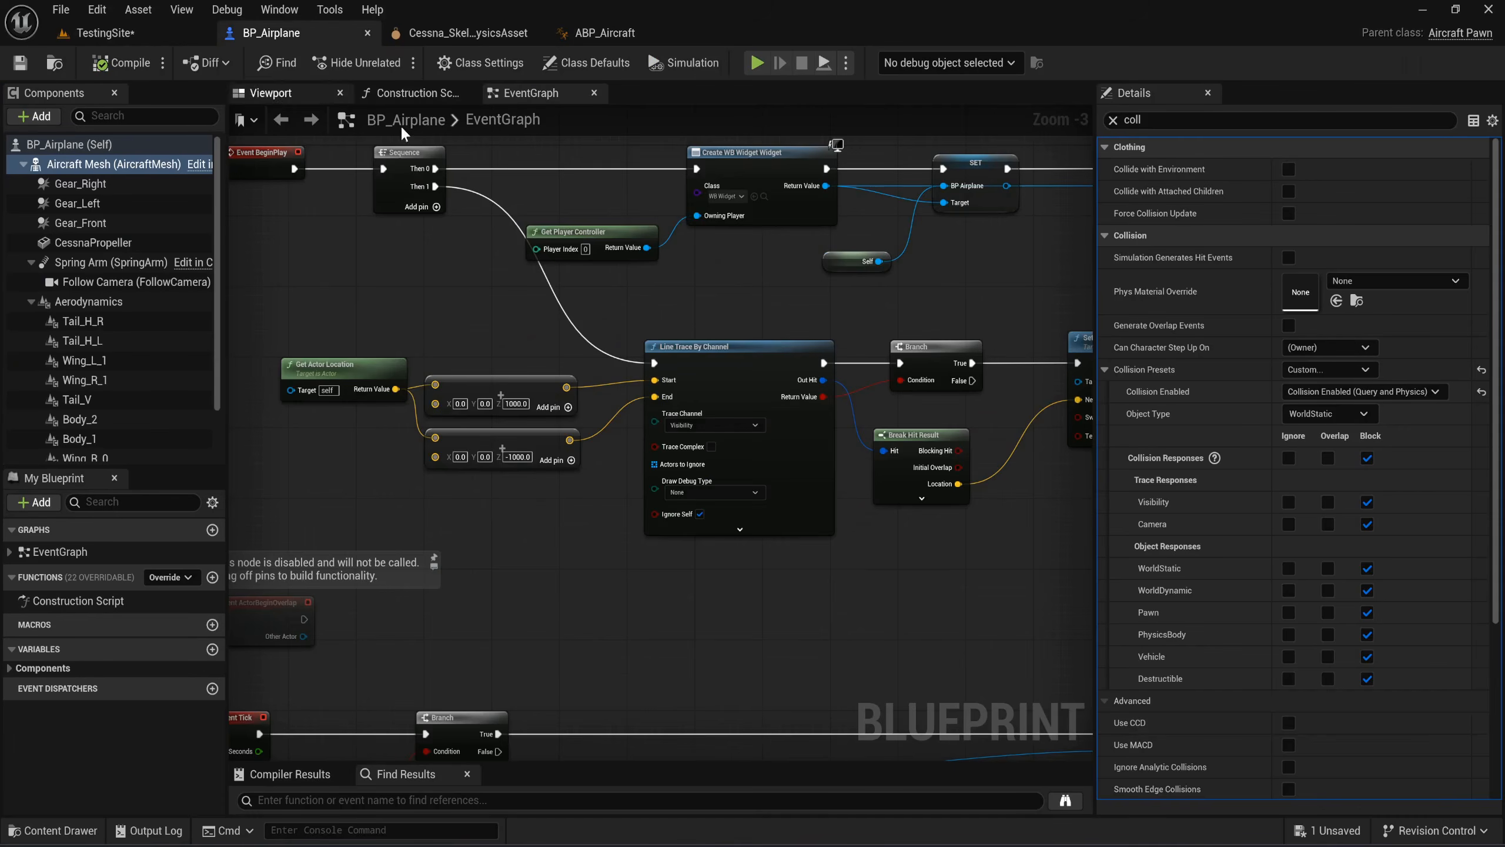
scroll(798, 193, up, 5)
right_drag(837, 491, 540, 459)
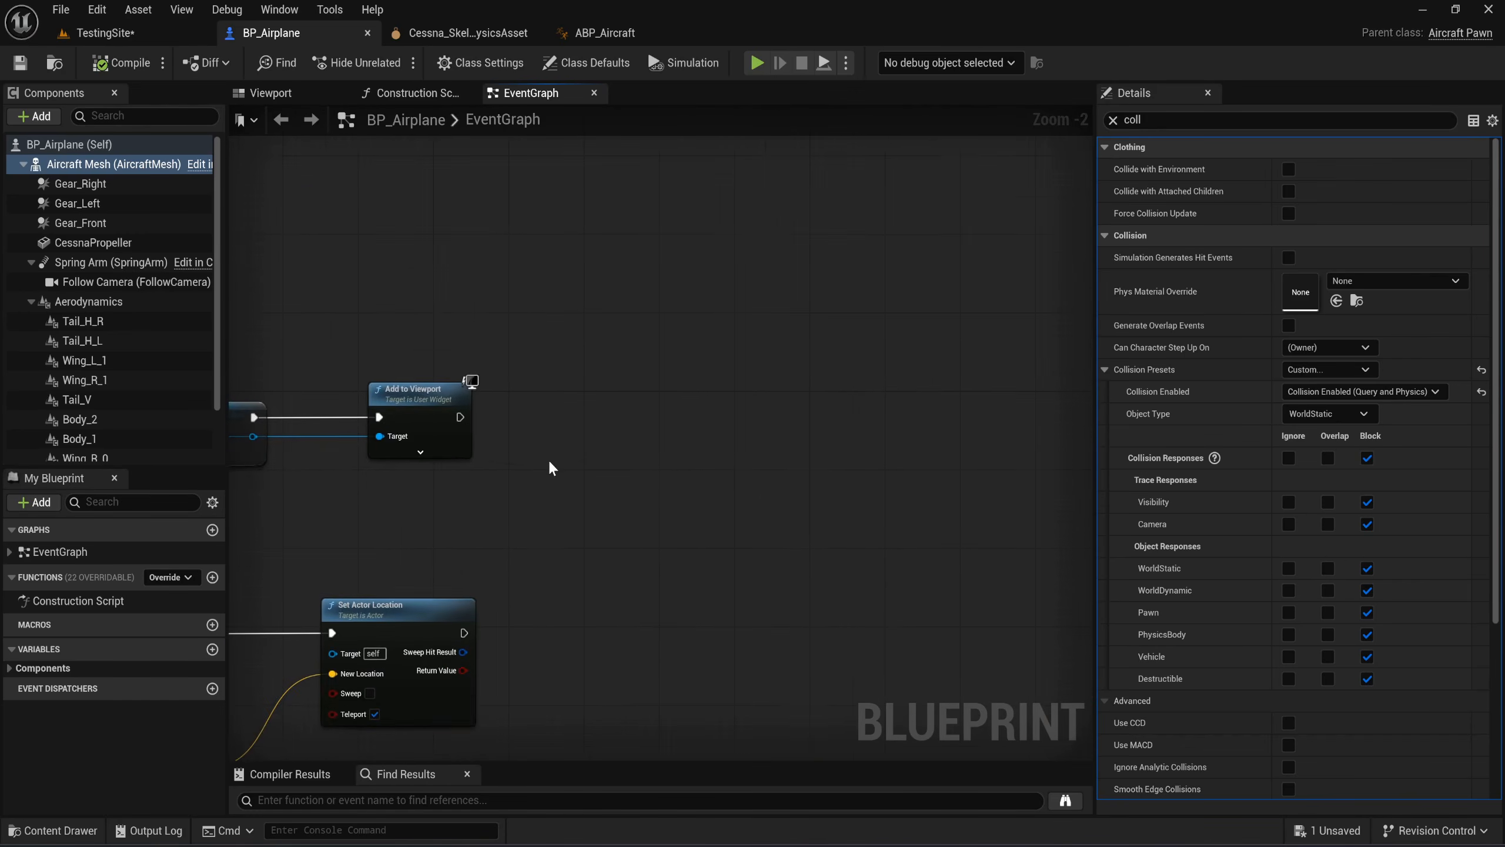
scroll(548, 459, up, 1)
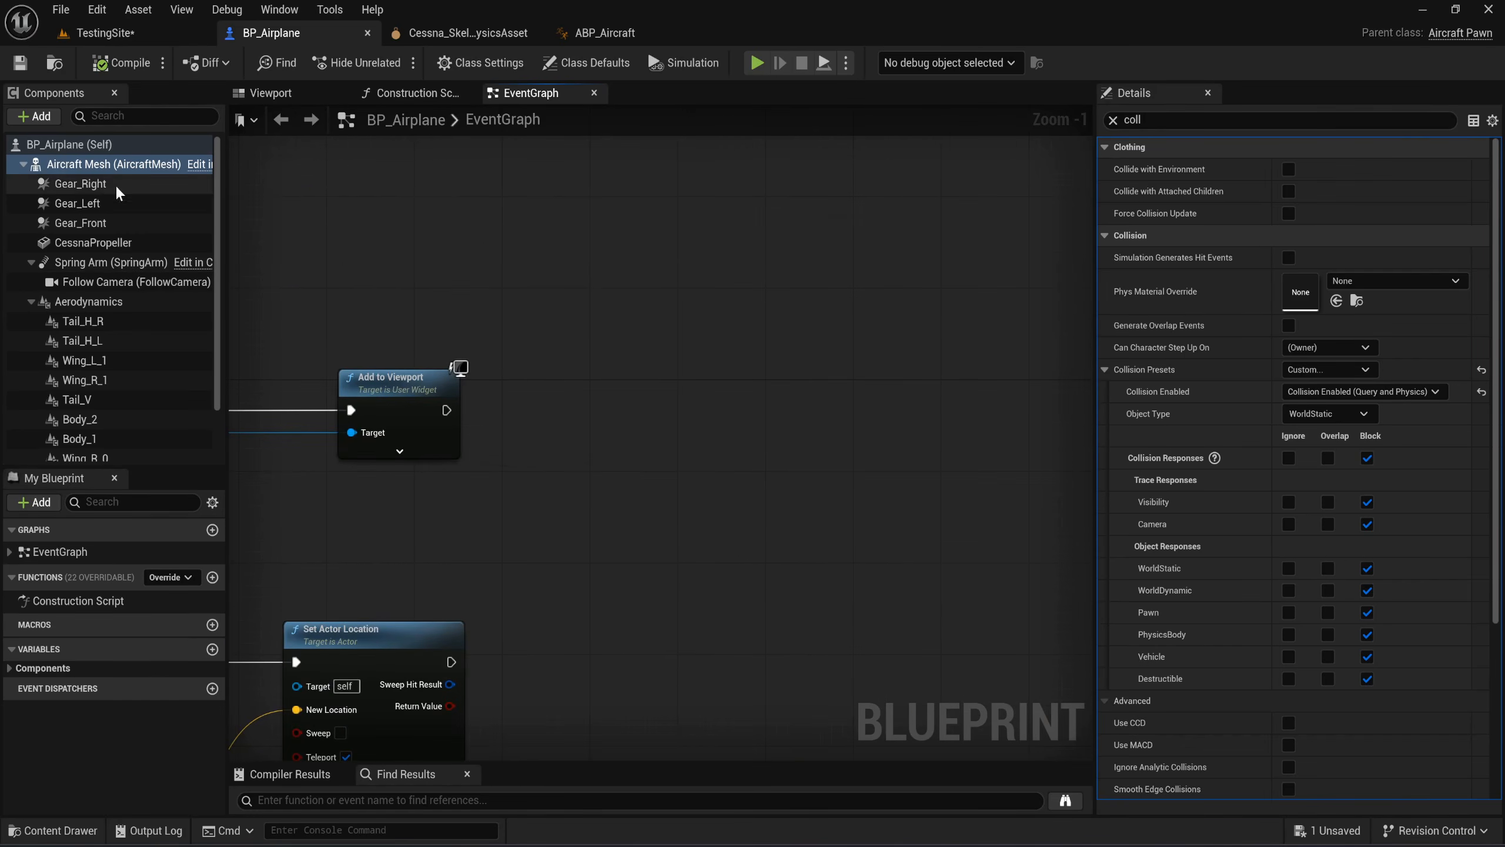
drag(113, 164, 555, 521)
text(get anim ins)
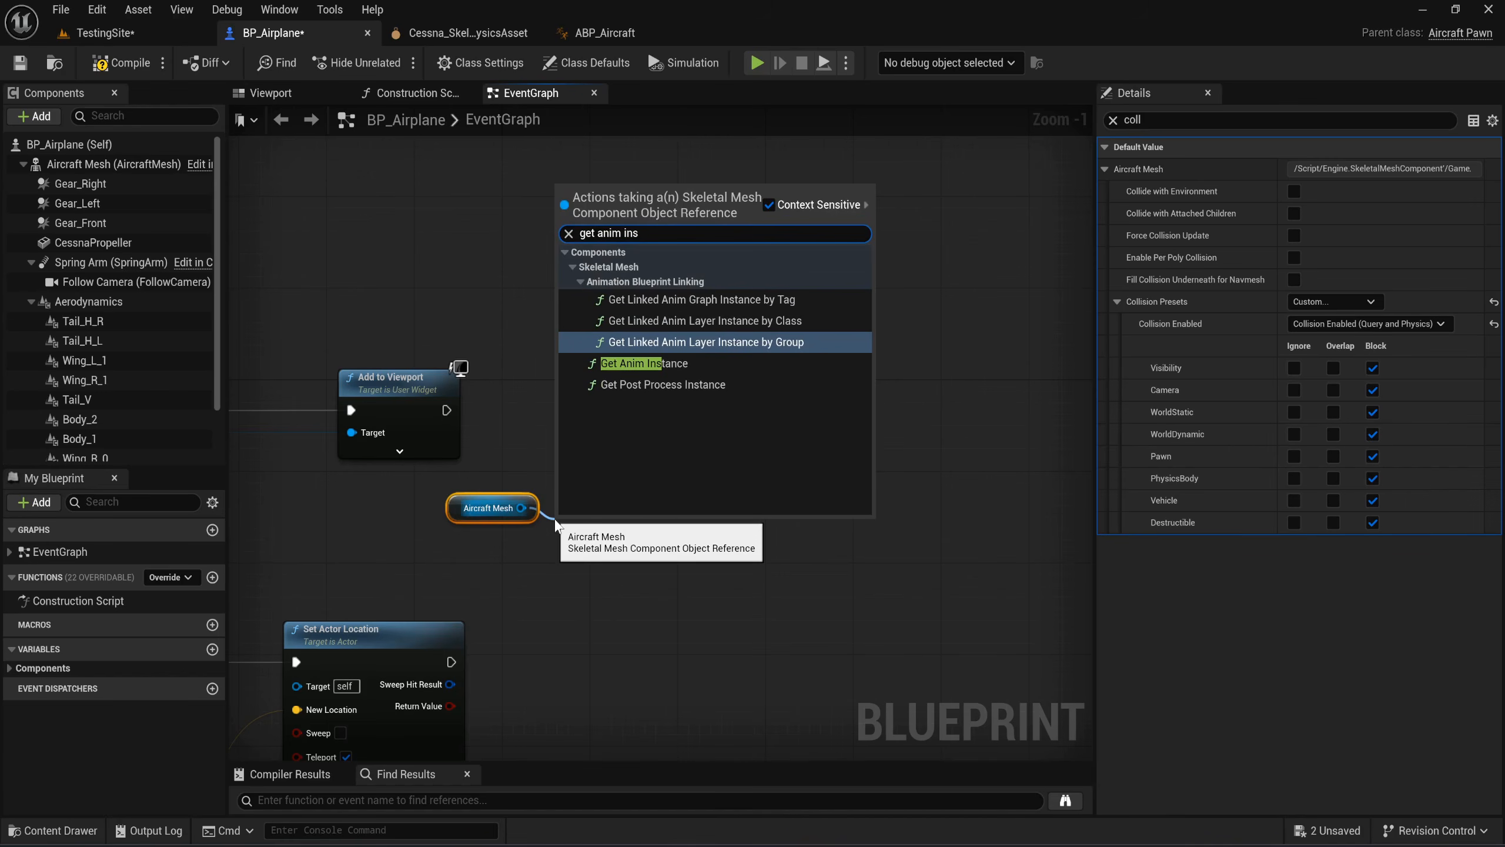
key(Down)
key(Return)
Add a Cast To ABP_Aircraft node fed by the Get Anim Instance return value.
drag(590, 527, 602, 482)
drag(718, 513, 724, 428)
text(ca)
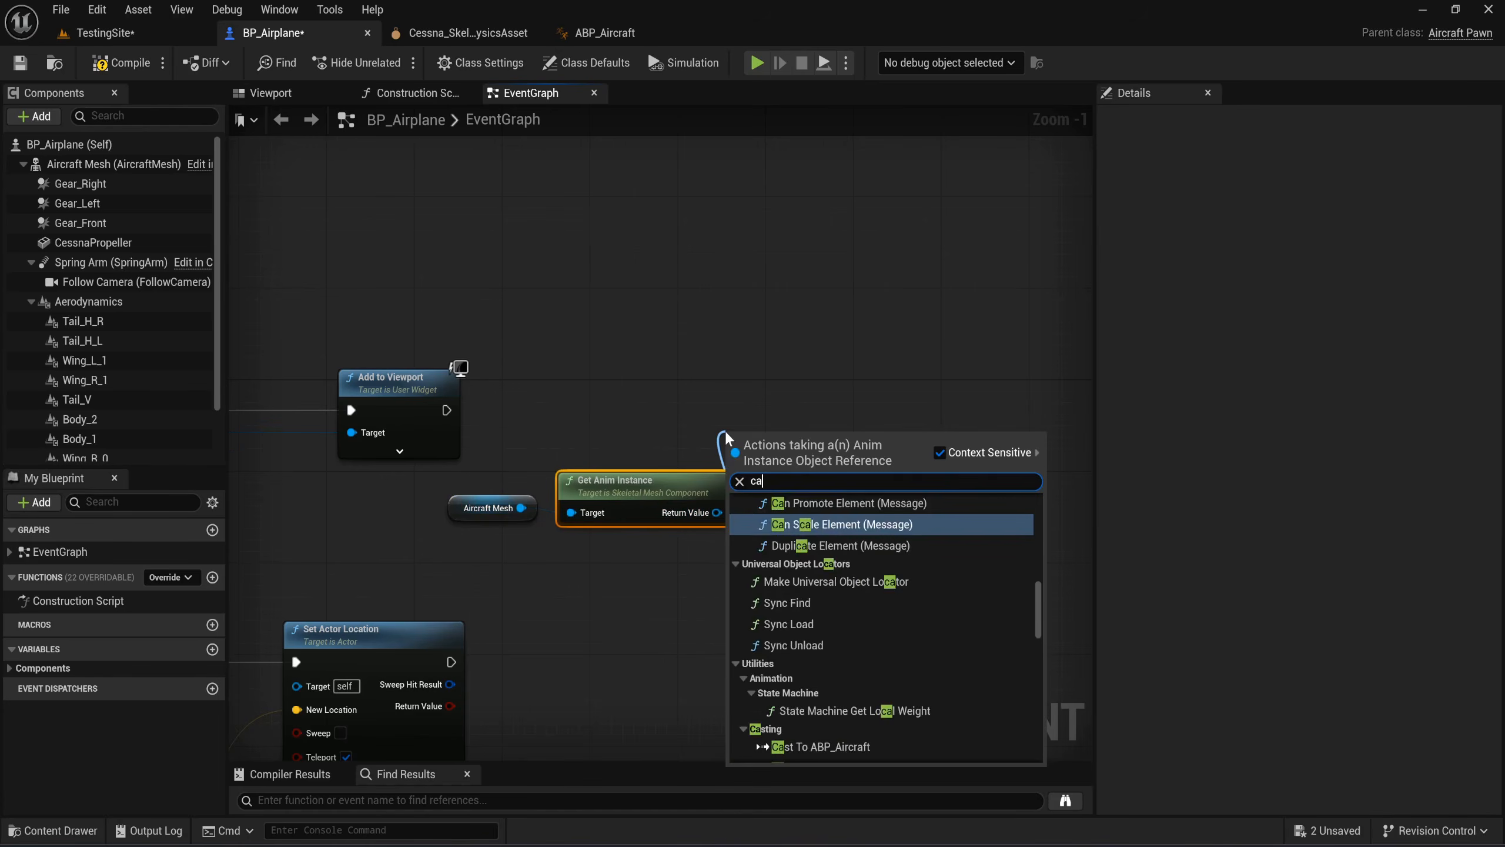
text(st to abp)
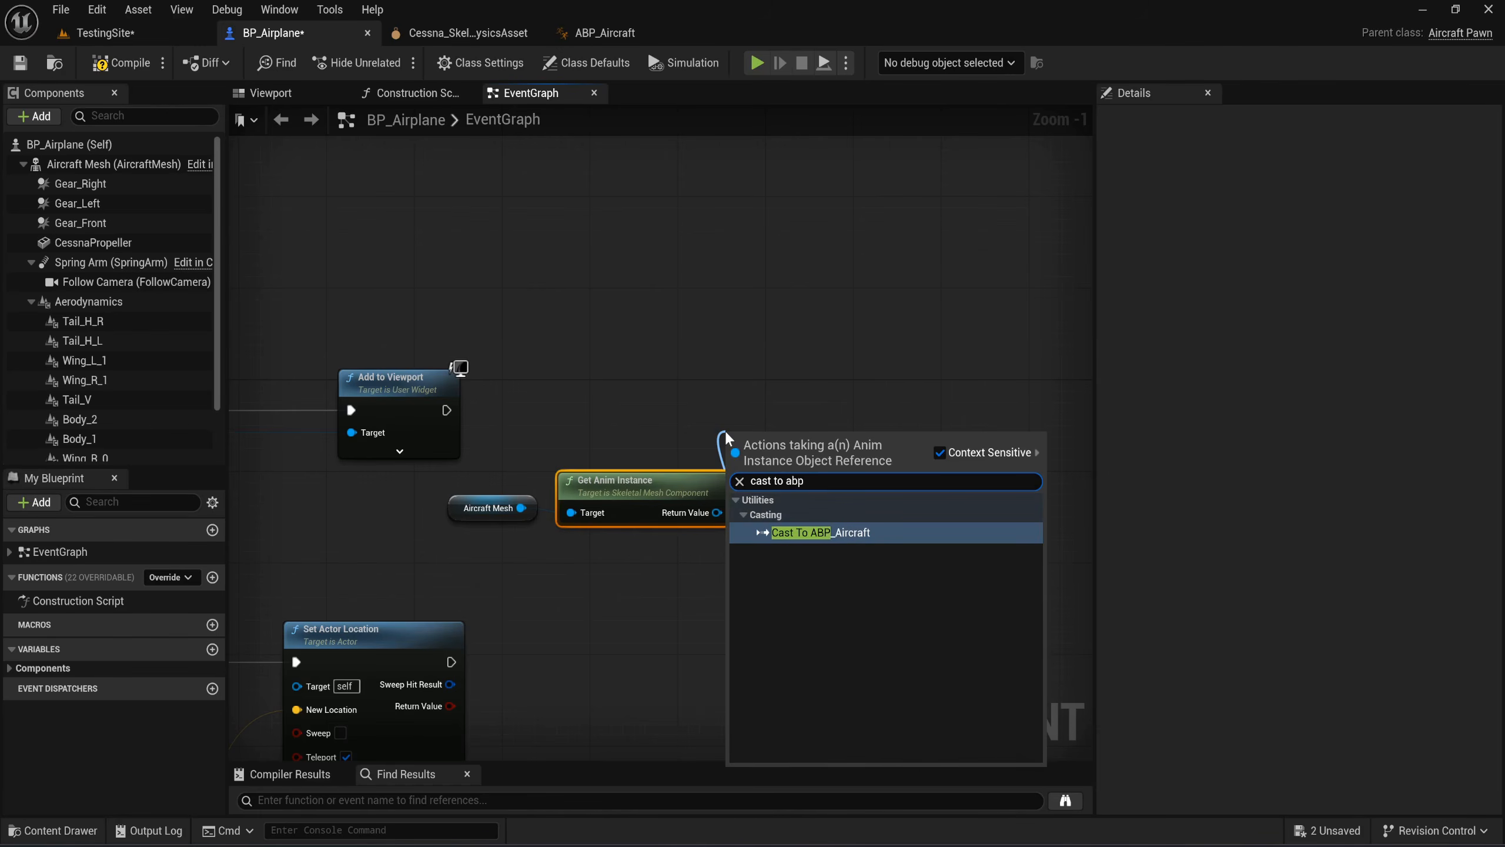
key(Return)
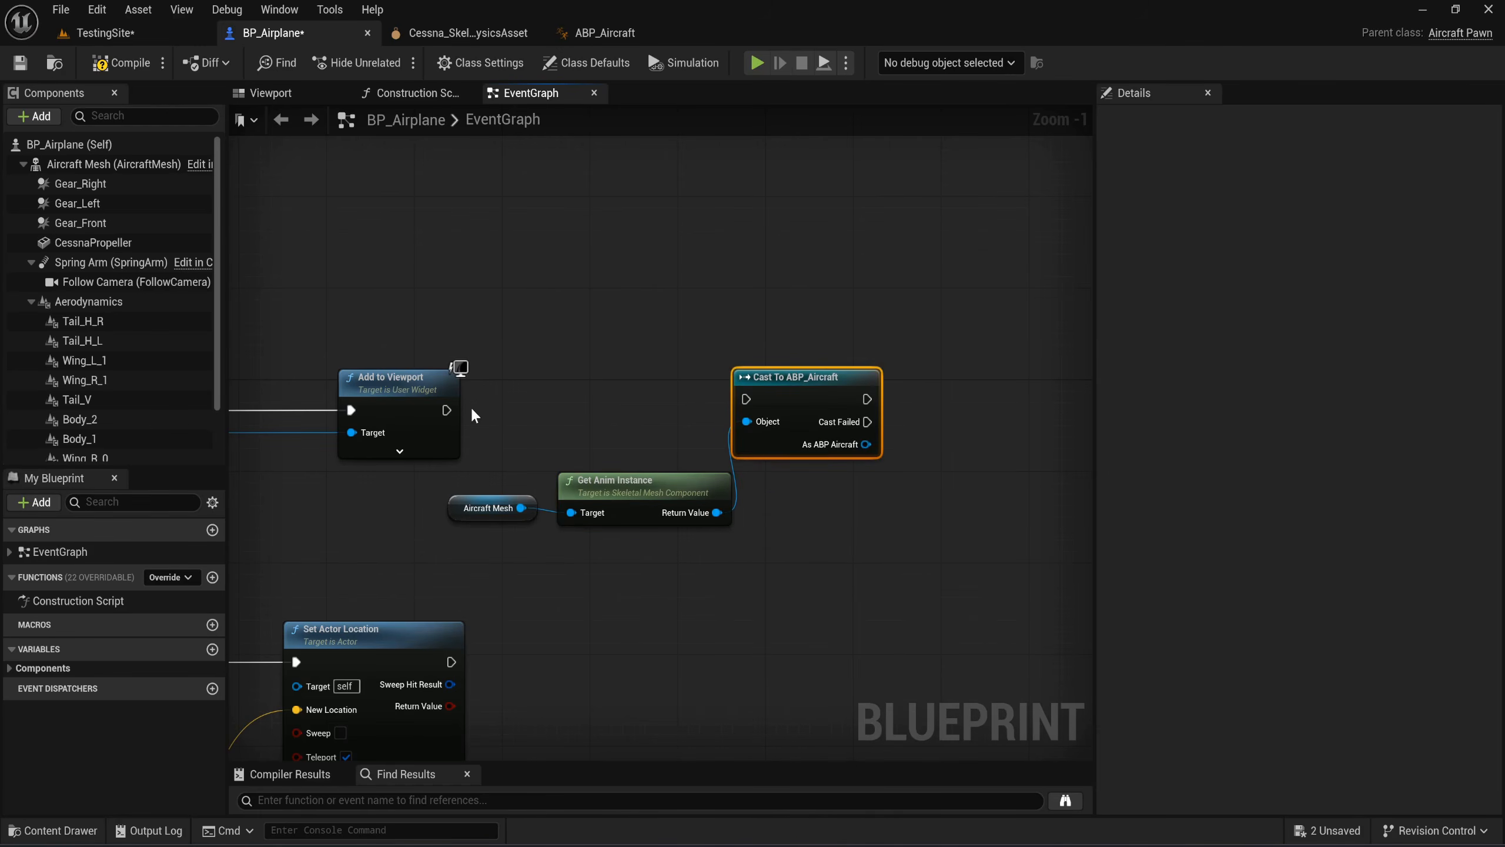
Run the Cast To ABP_Aircraft after Add to Viewport and promote its As ABP Aircraft output to a variable named ABP Aircraft.
drag(445, 410, 748, 400)
drag(767, 394, 778, 405)
right_drag(841, 521, 734, 540)
right_click(749, 481)
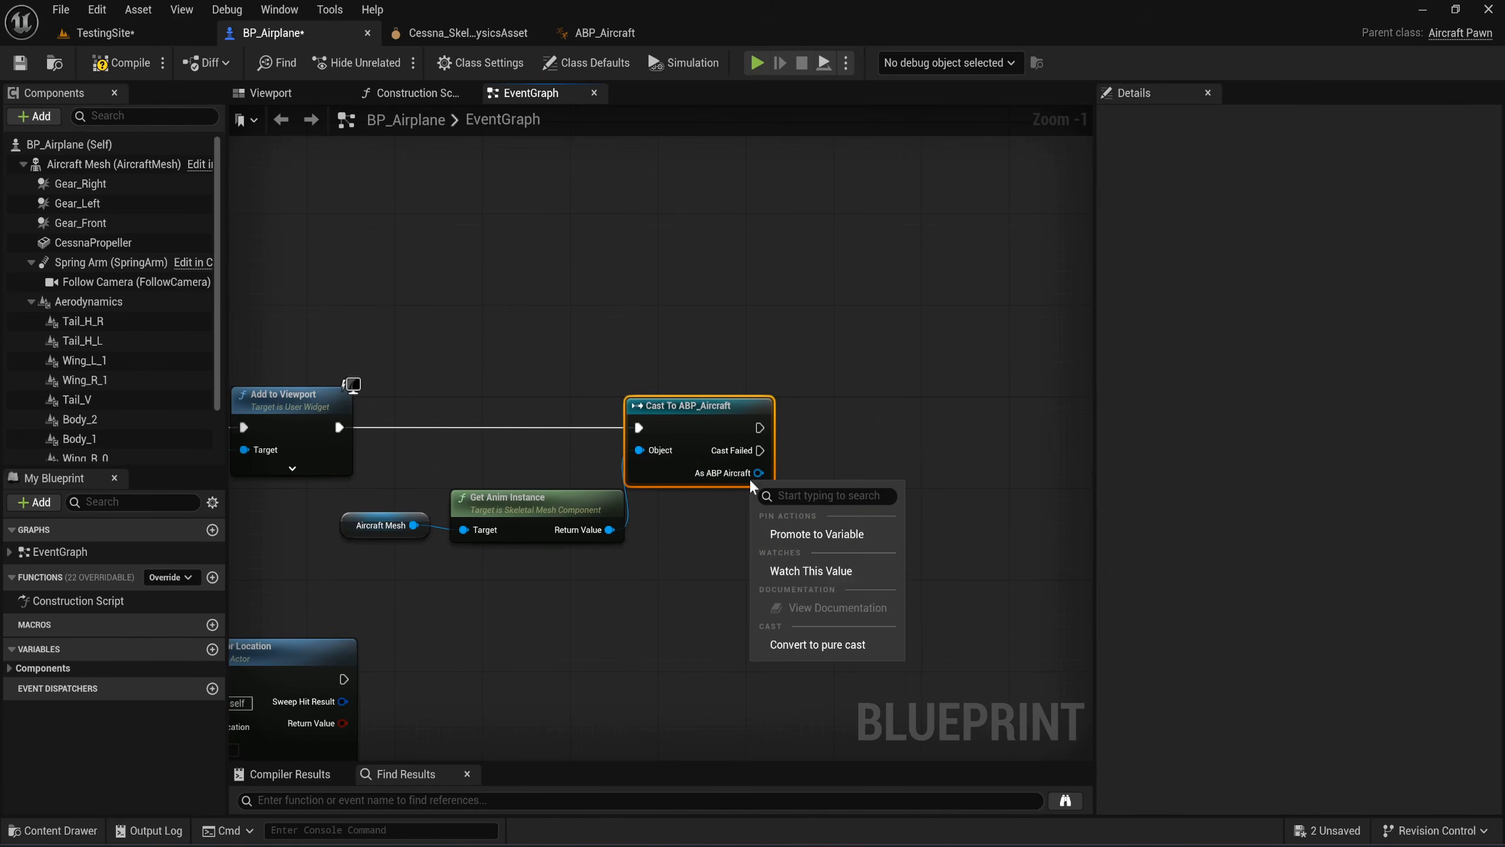
click(814, 534)
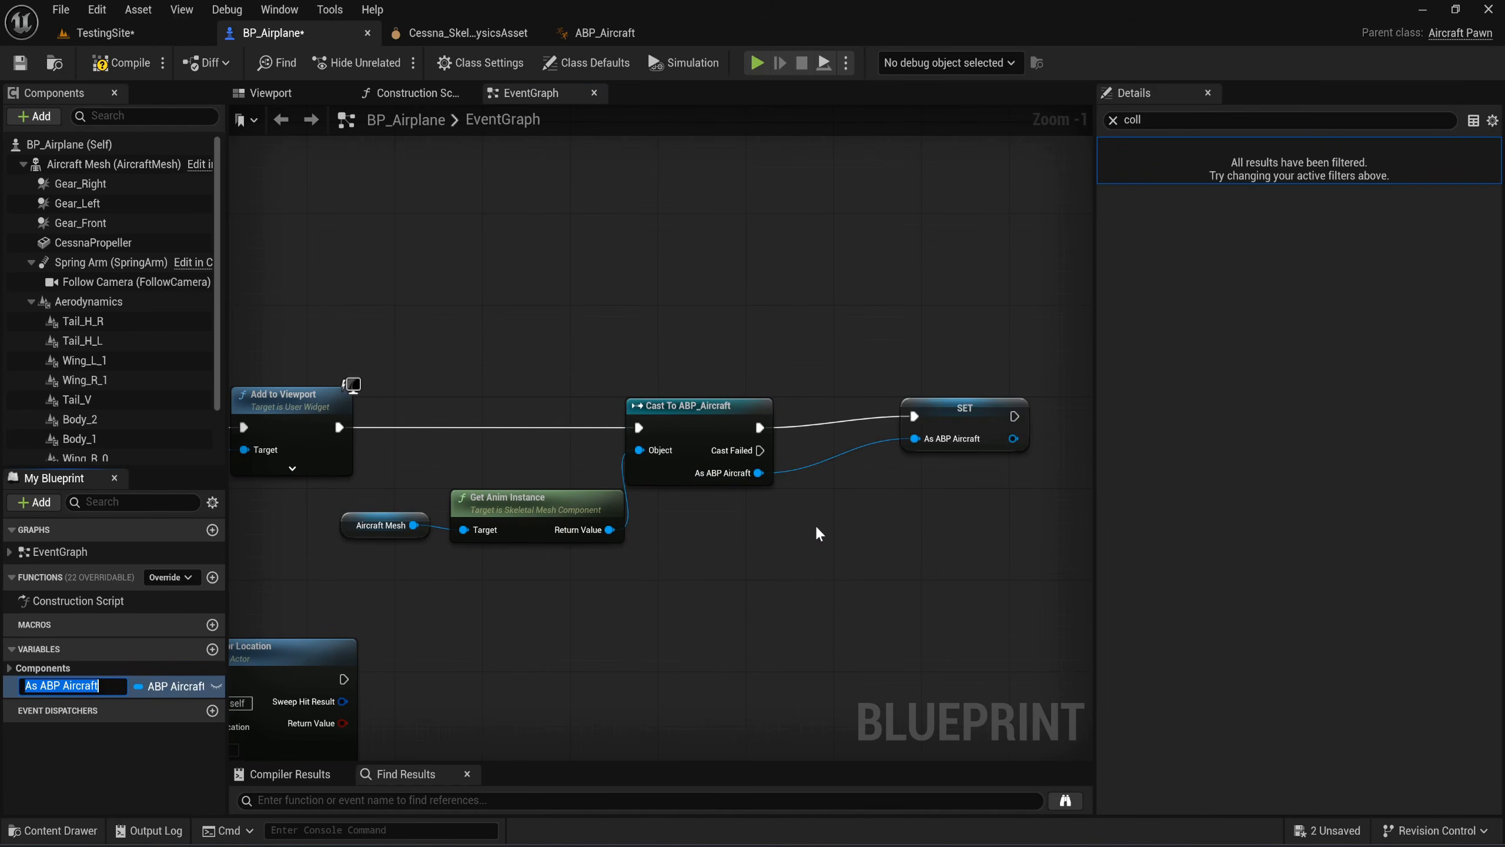
text(A)
key(Return)
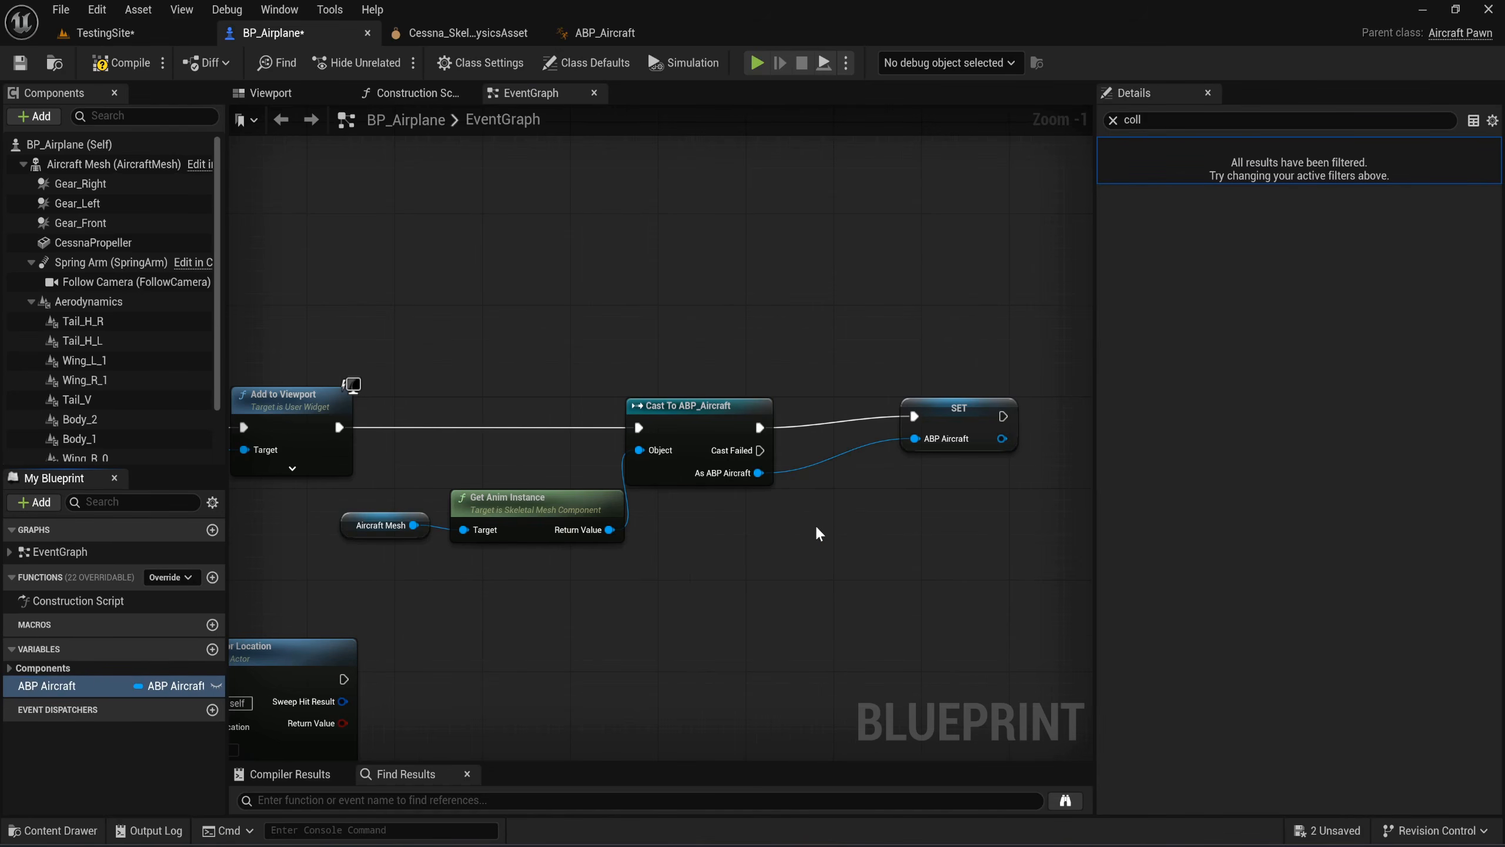
click(814, 567)
Move the input action node groups down to make room below the Event Tick nodes.
scroll(814, 567, down, 2)
scroll(816, 570, down, 4)
right_drag(611, 665, 641, 334)
scroll(467, 394, up, 4)
scroll(466, 391, down, 5)
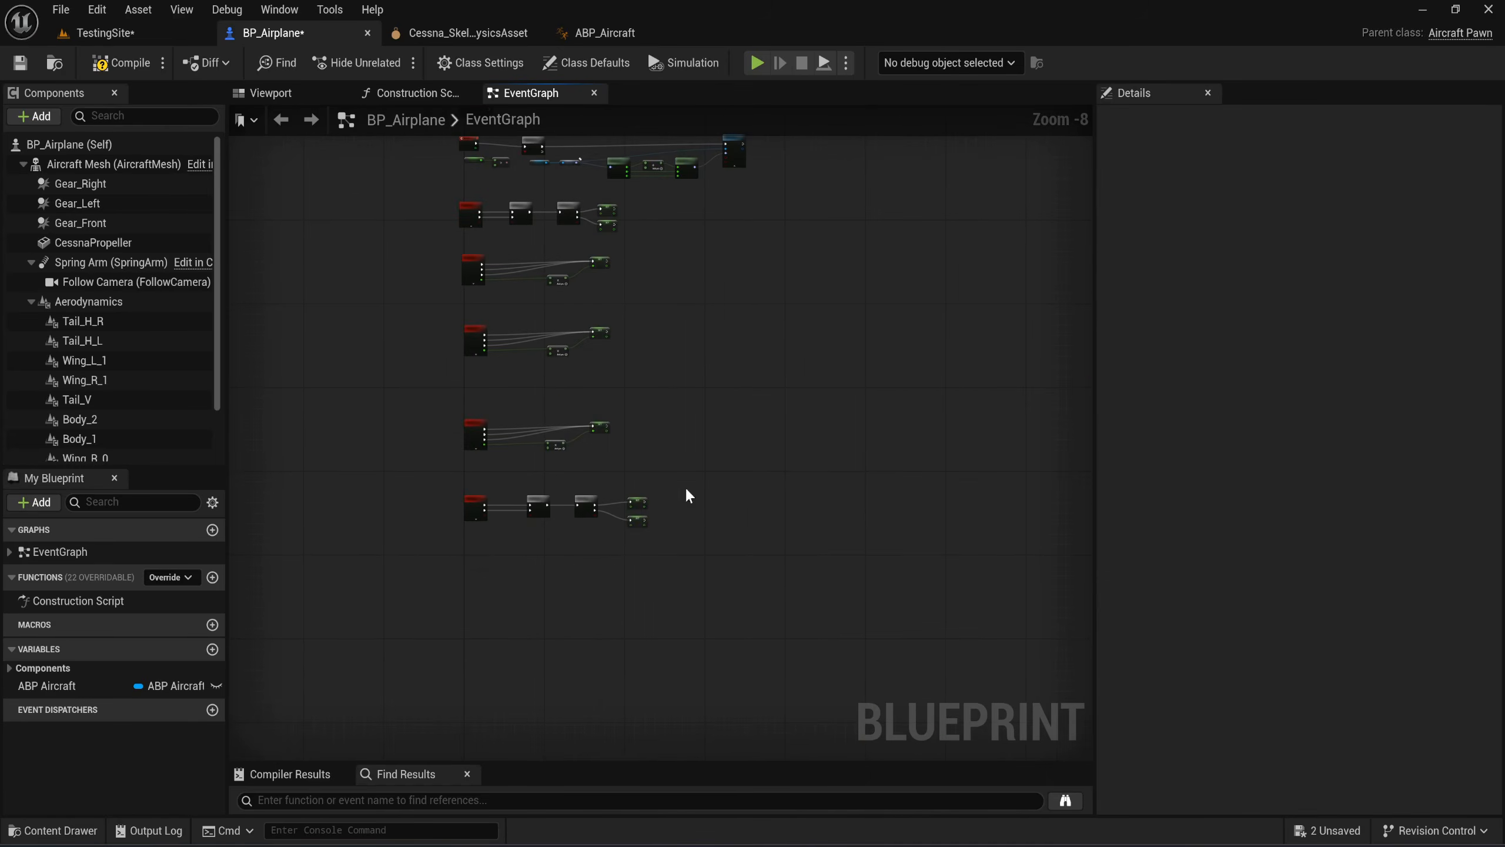
drag(778, 658, 471, 293)
scroll(587, 213, up, 4)
mouse_move(683, 201)
mouse_down()
mouse_move(666, 414)
mouse_move(666, 384)
mouse_up()
Shift the nodes following Event Tick farther away and insert a Sequence node between Event Tick and the Branch.
right_drag(666, 383, 682, 589)
scroll(423, 475, up, 3)
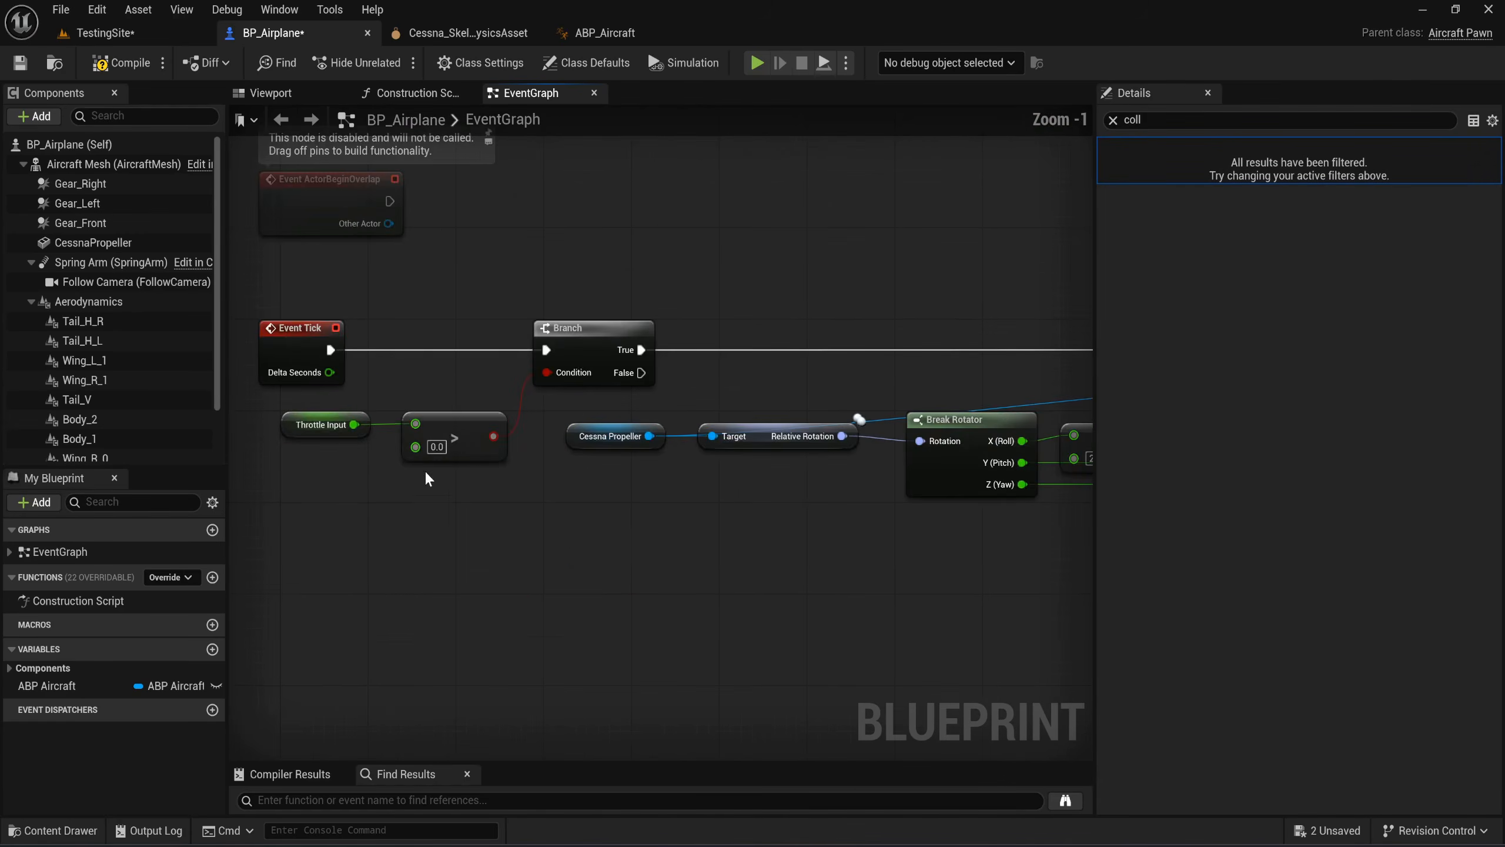
scroll(427, 472, down, 2)
right_drag(811, 541, 226, 534)
drag(690, 571, 1030, 365)
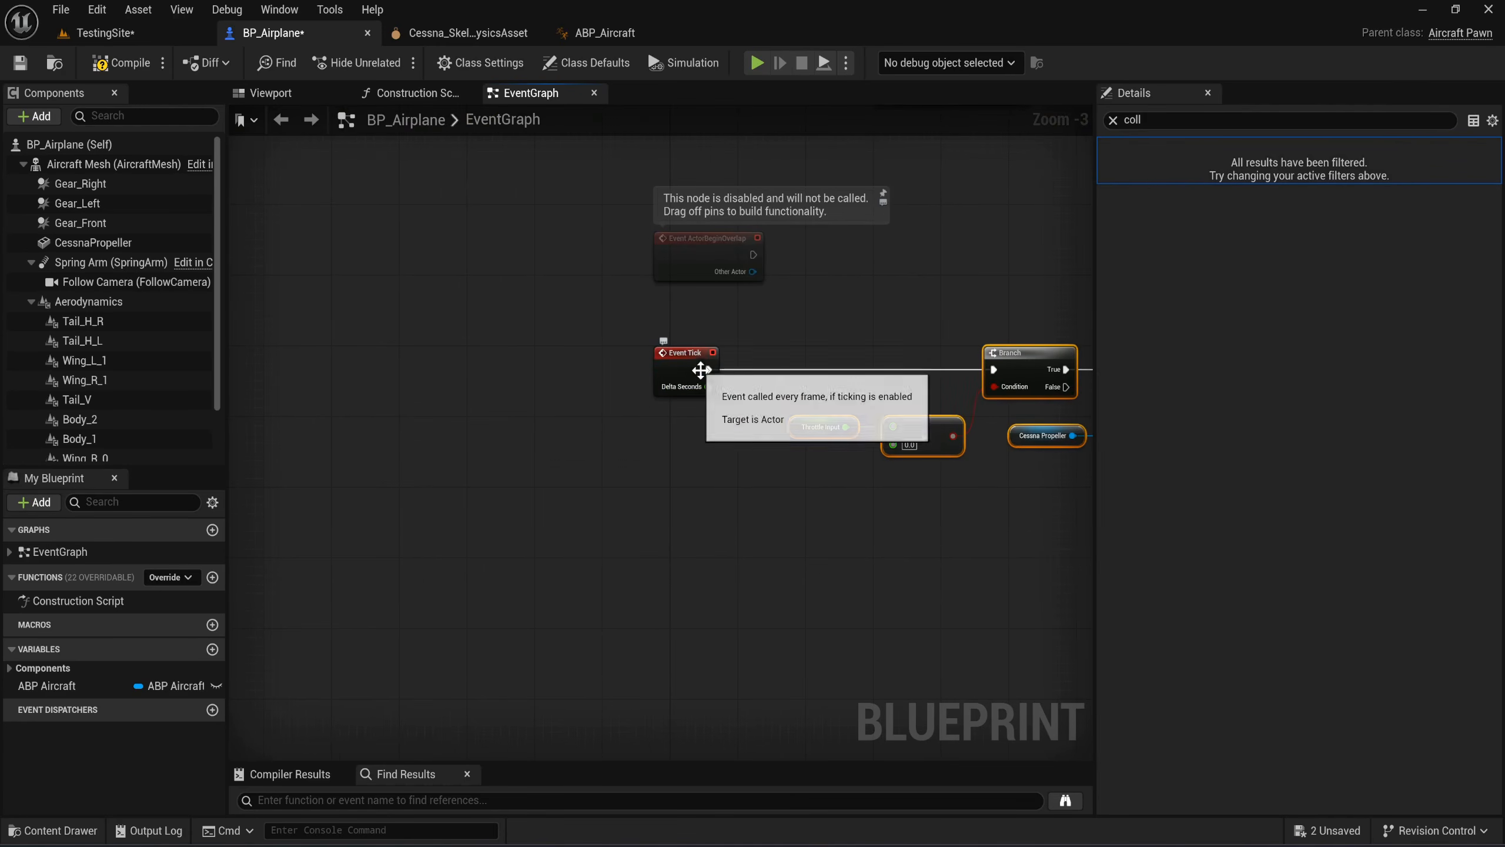
drag(709, 369, 723, 377)
text(seq)
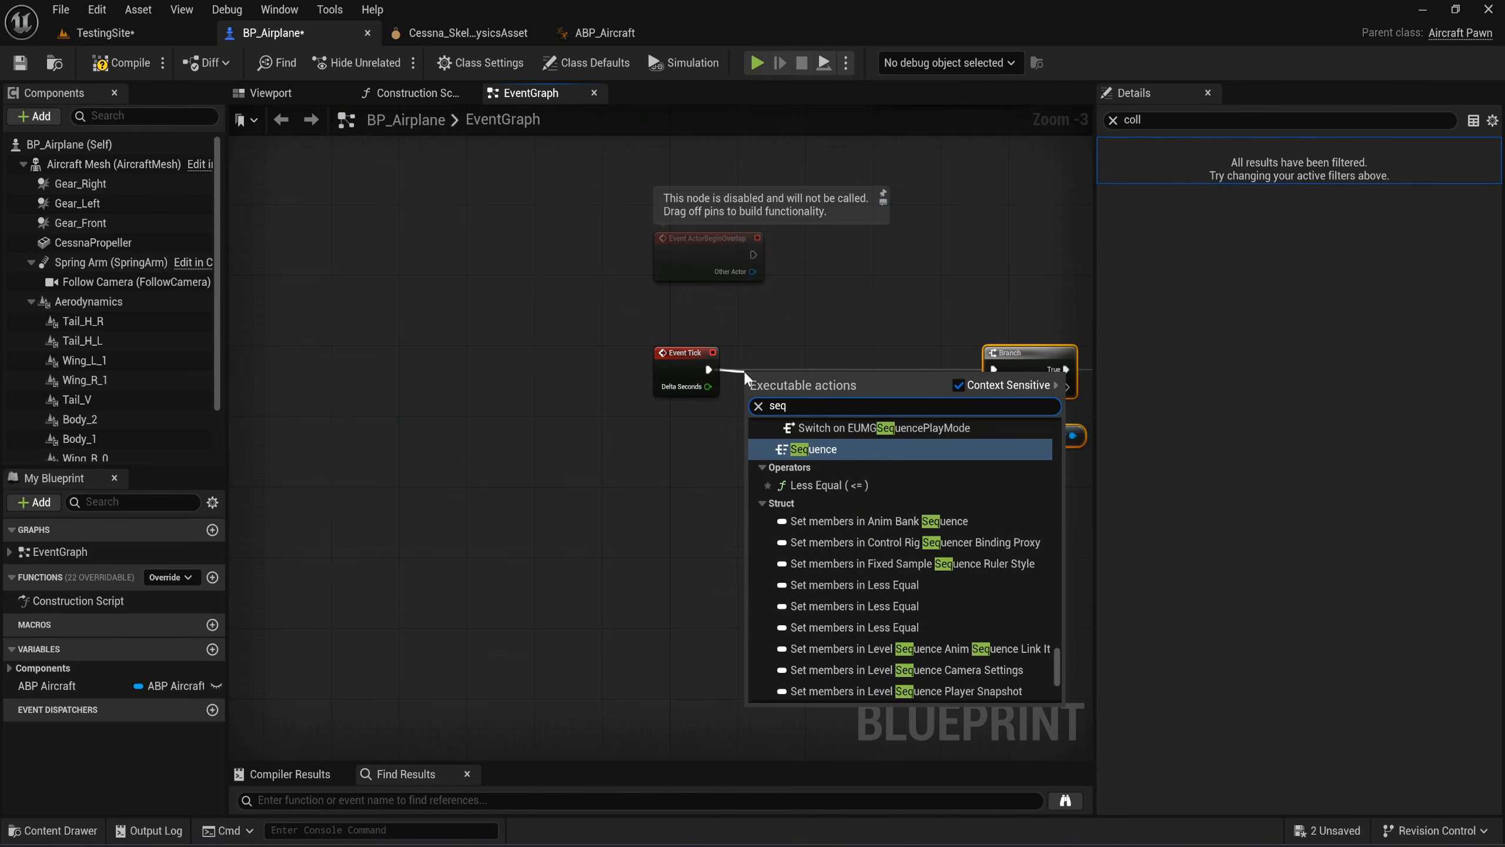
key(Return)
scroll(745, 372, up, 3)
drag(779, 372, 829, 349)
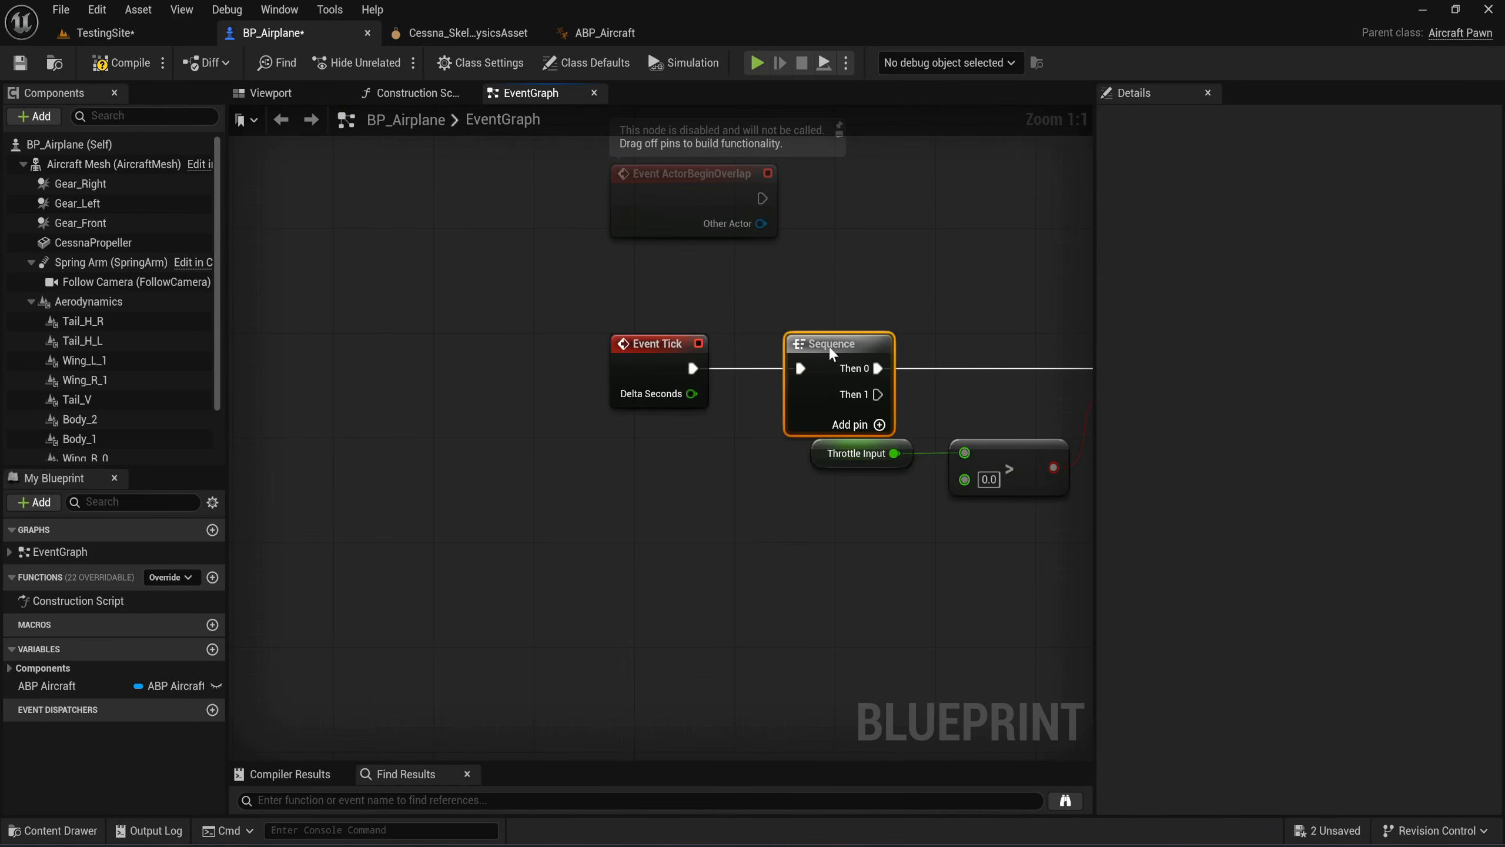
right_drag(813, 528, 530, 460)
click(515, 502)
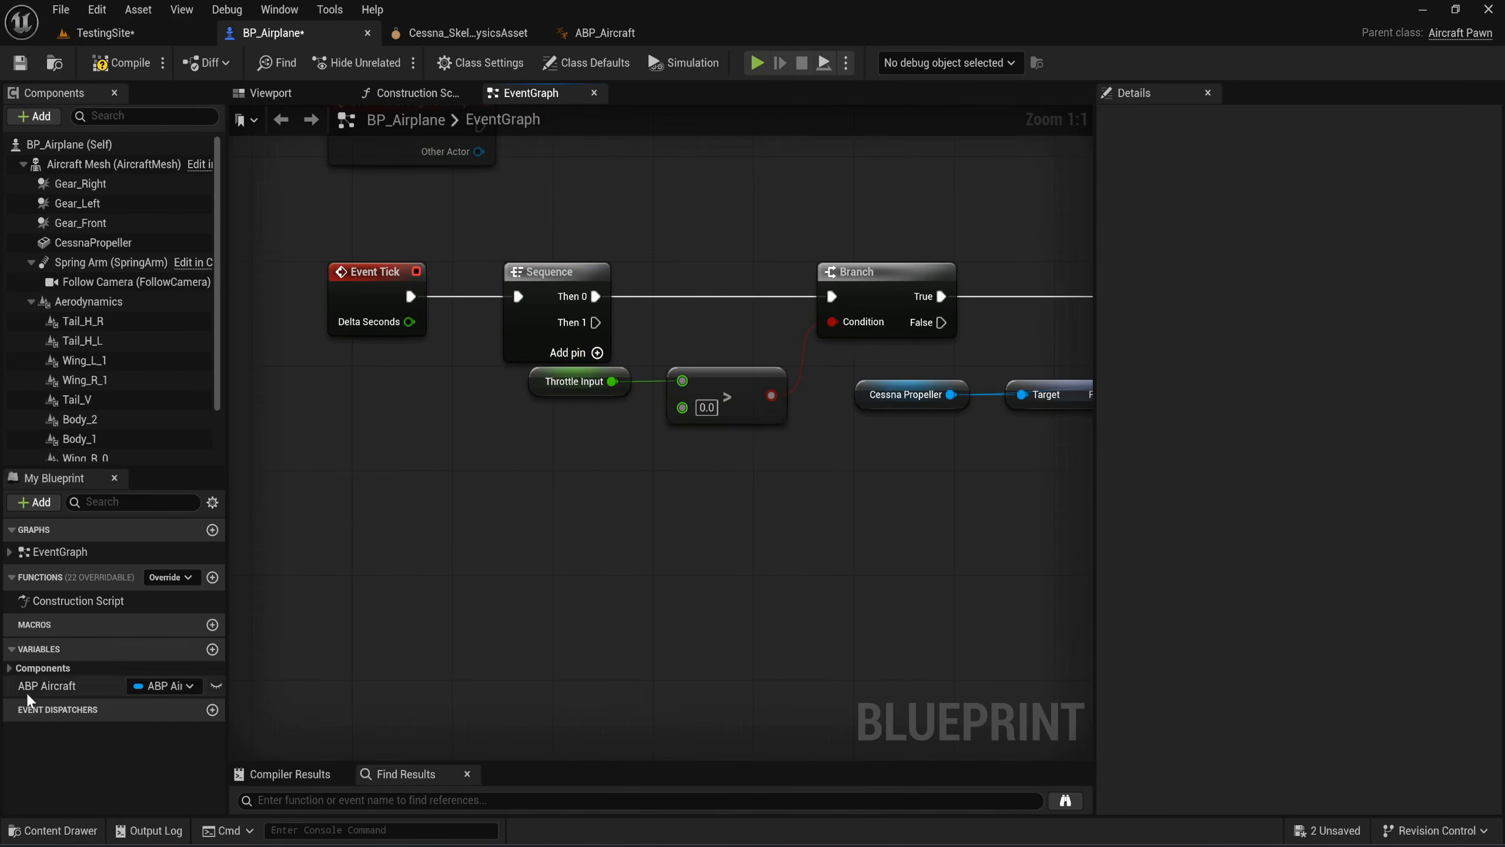
Add an ABP Aircraft reference with an Is Valid check below the Event Tick nodes, executed from the Sequence's Then 1.
drag(35, 686, 692, 560)
click(571, 615)
text(b)
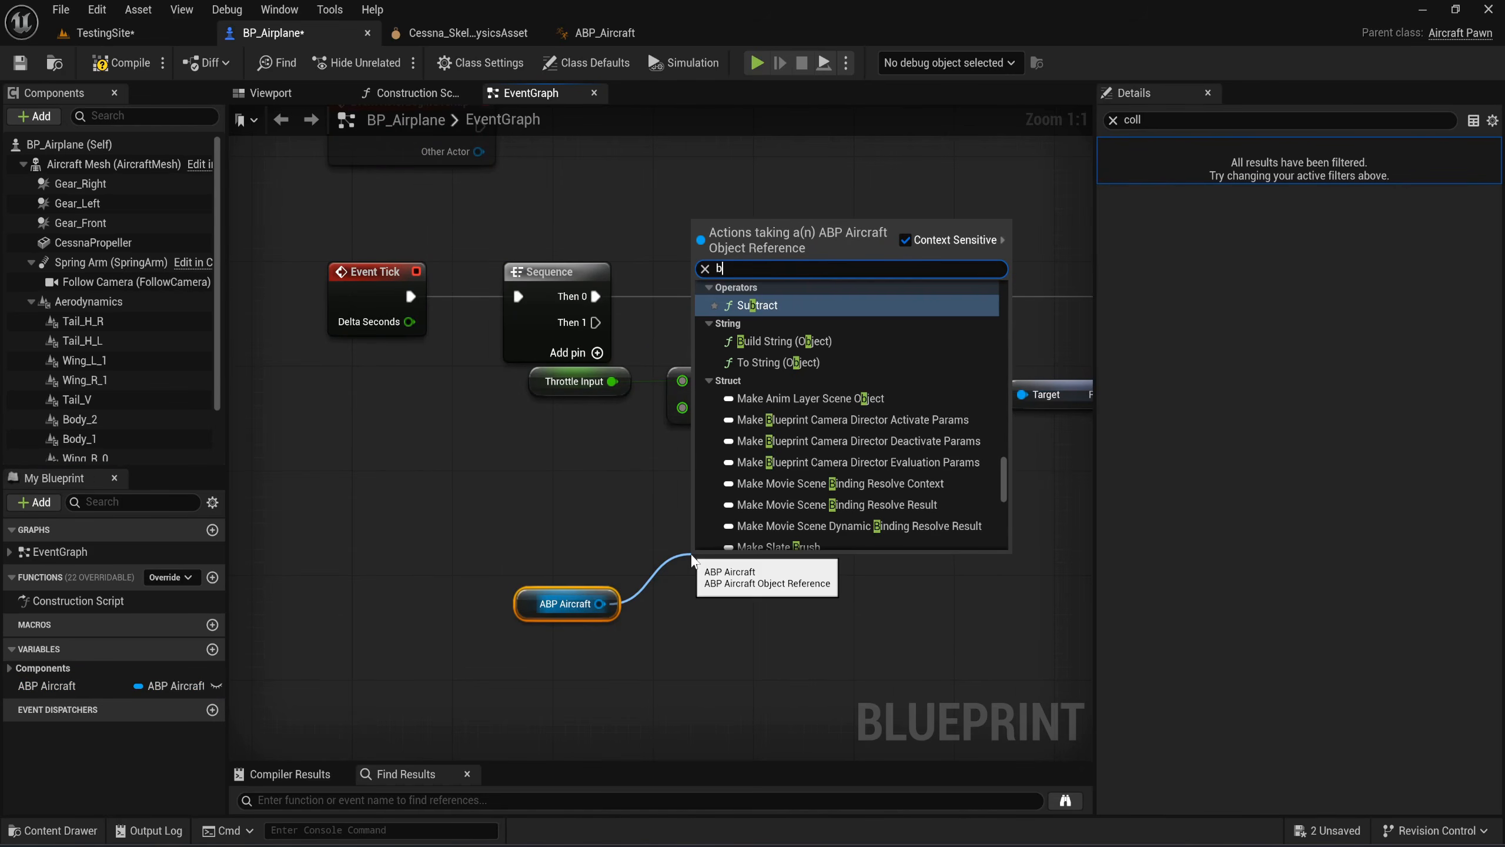
key(BackSpace)
text(is)
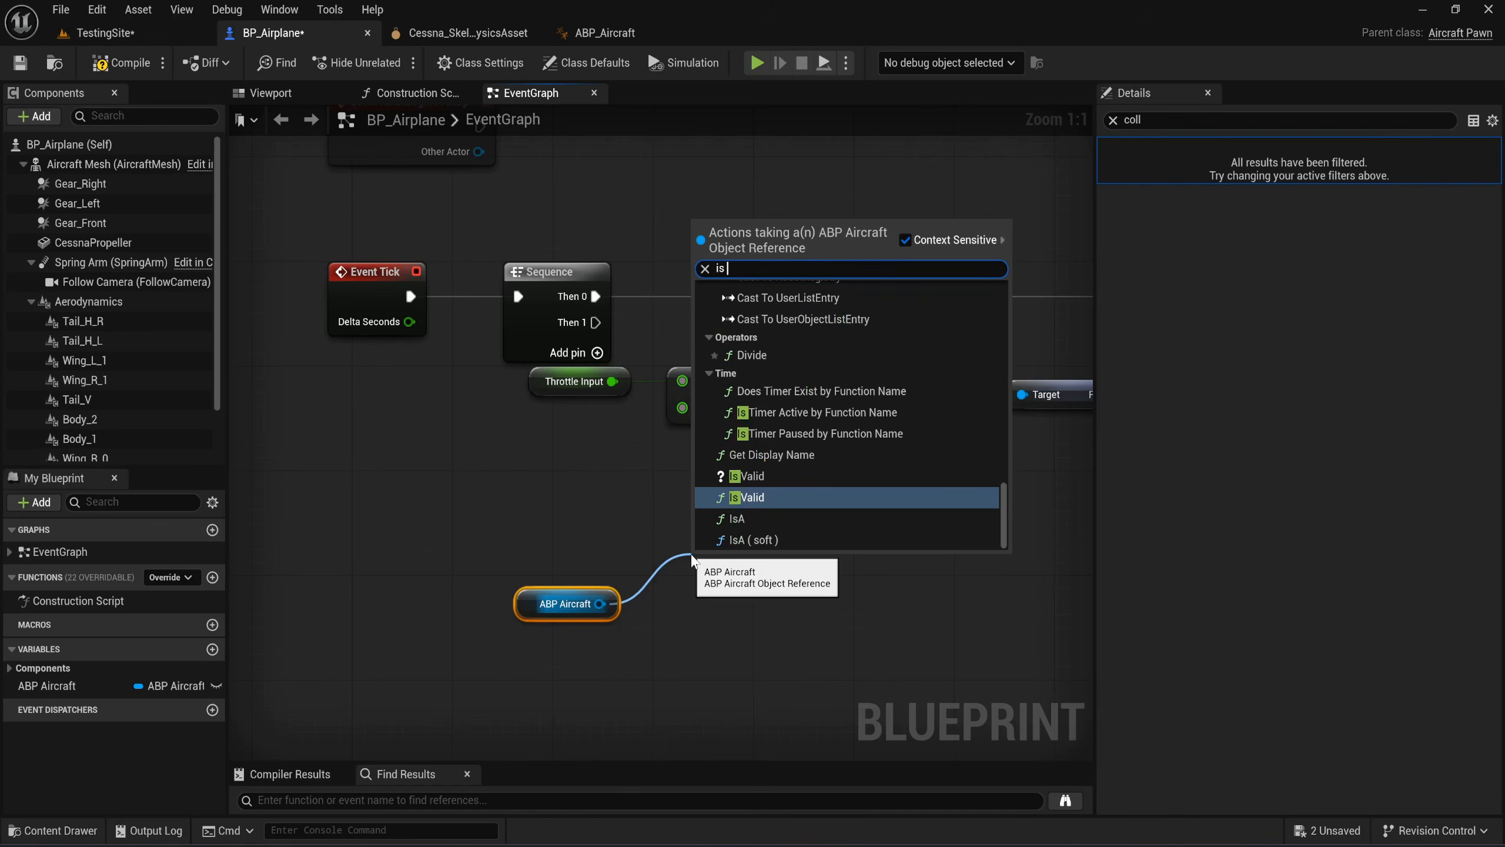
text( val)
key(Return)
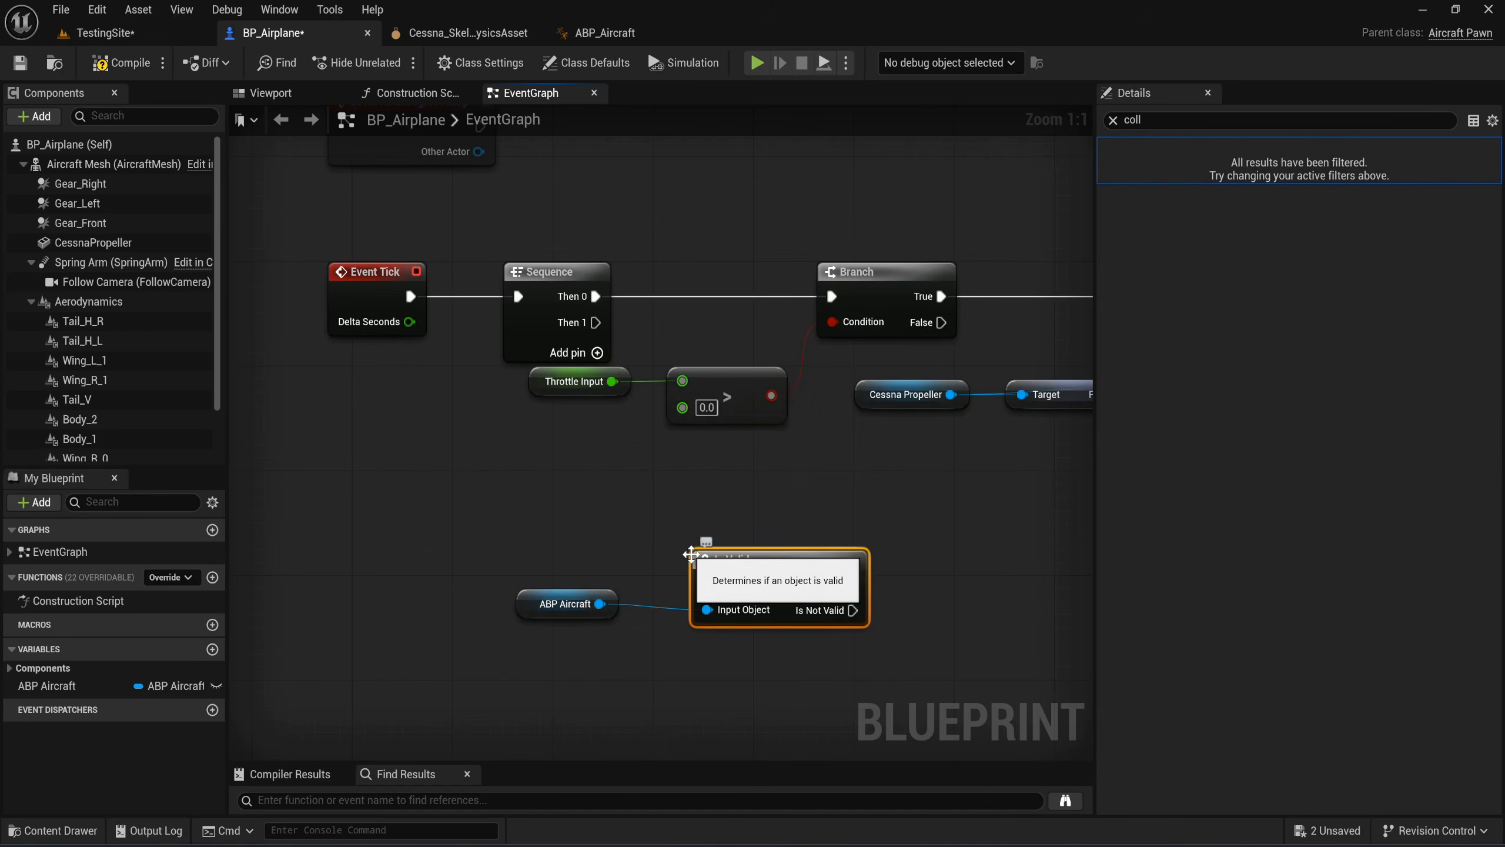
drag(596, 322, 706, 584)
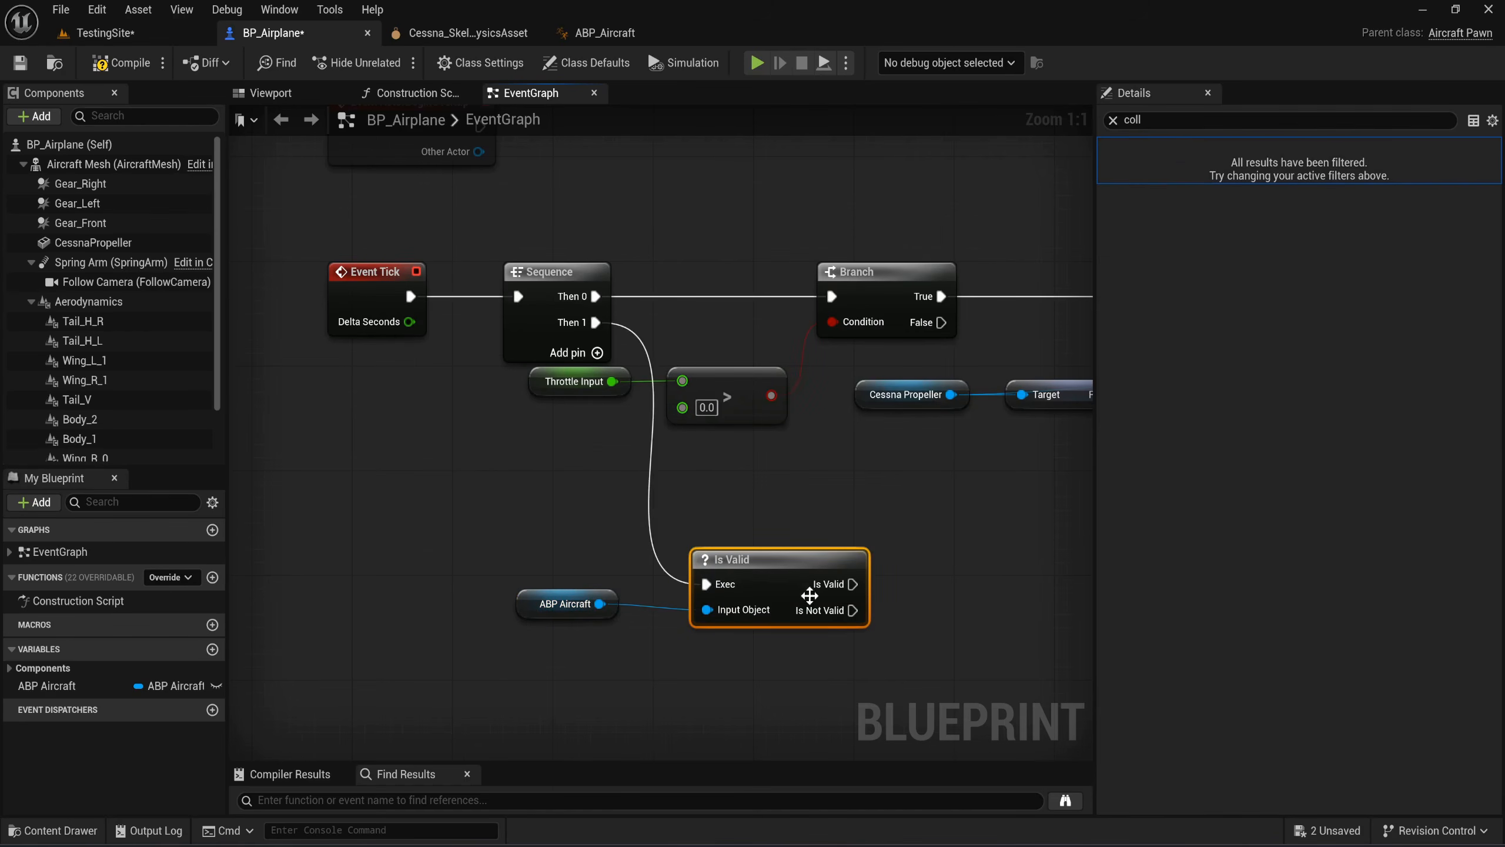
Add a second Sequence node executed from the Is Valid output of the ABP Aircraft check.
right_drag(810, 595, 342, 518)
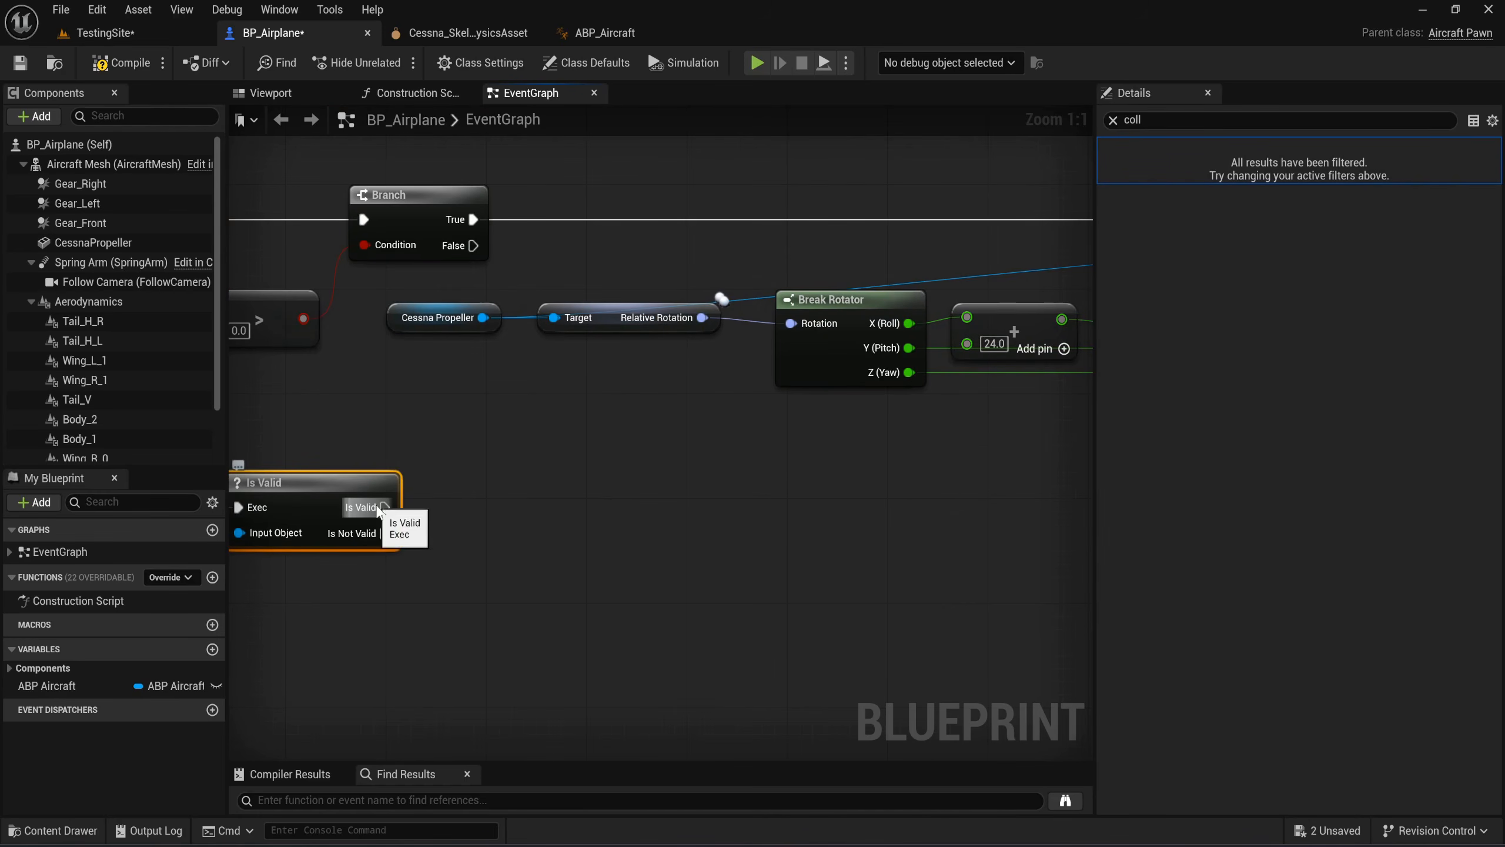
drag(380, 511, 494, 485)
text(seq)
key(Return)
right_drag(738, 574, 579, 531)
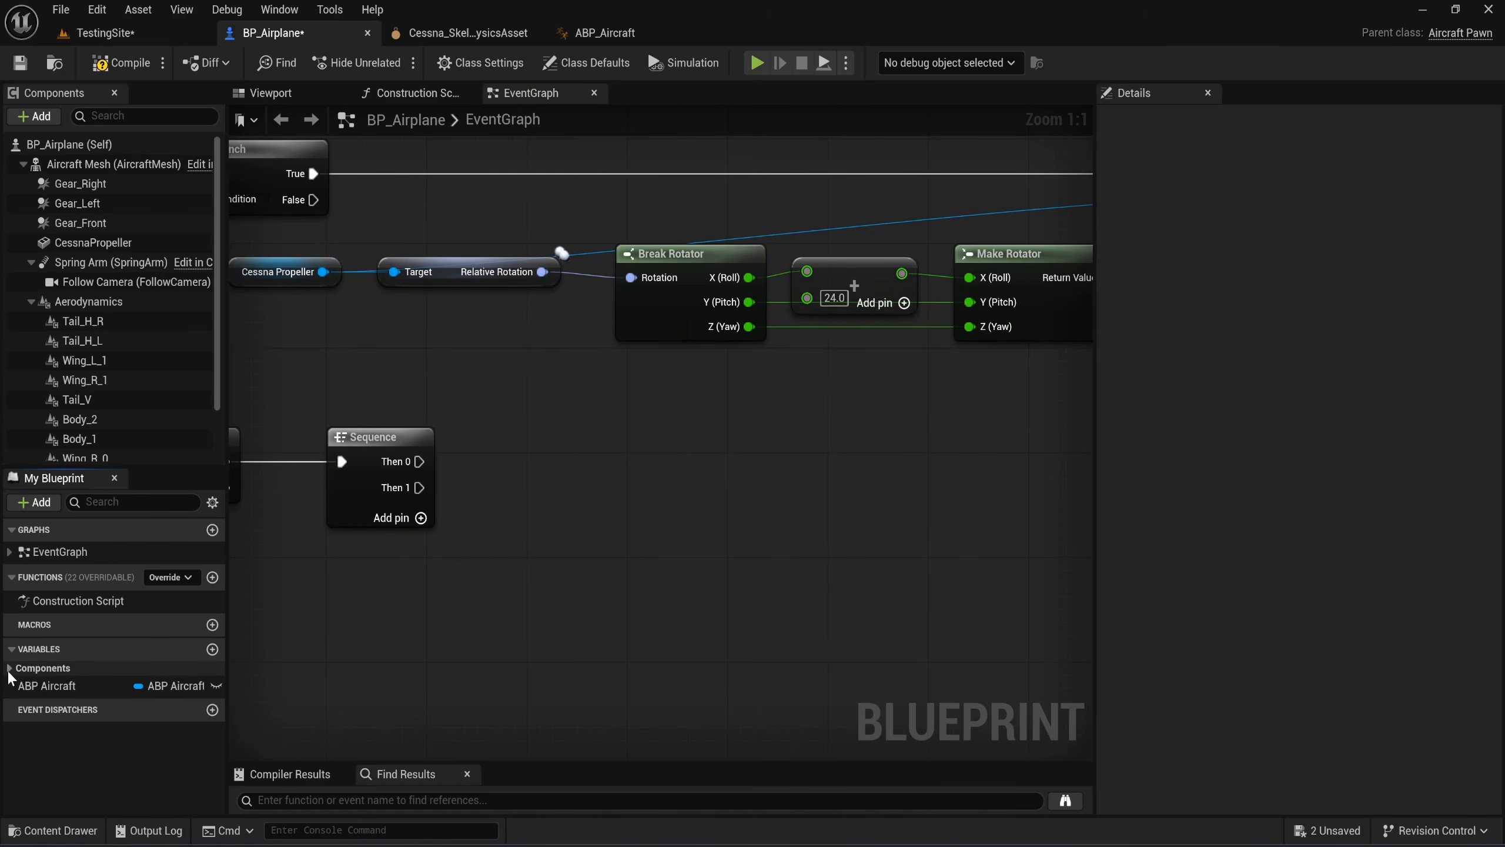
Add a Get Roll Input node near the new Sequence and multiply its value by 25.
right_click(509, 539)
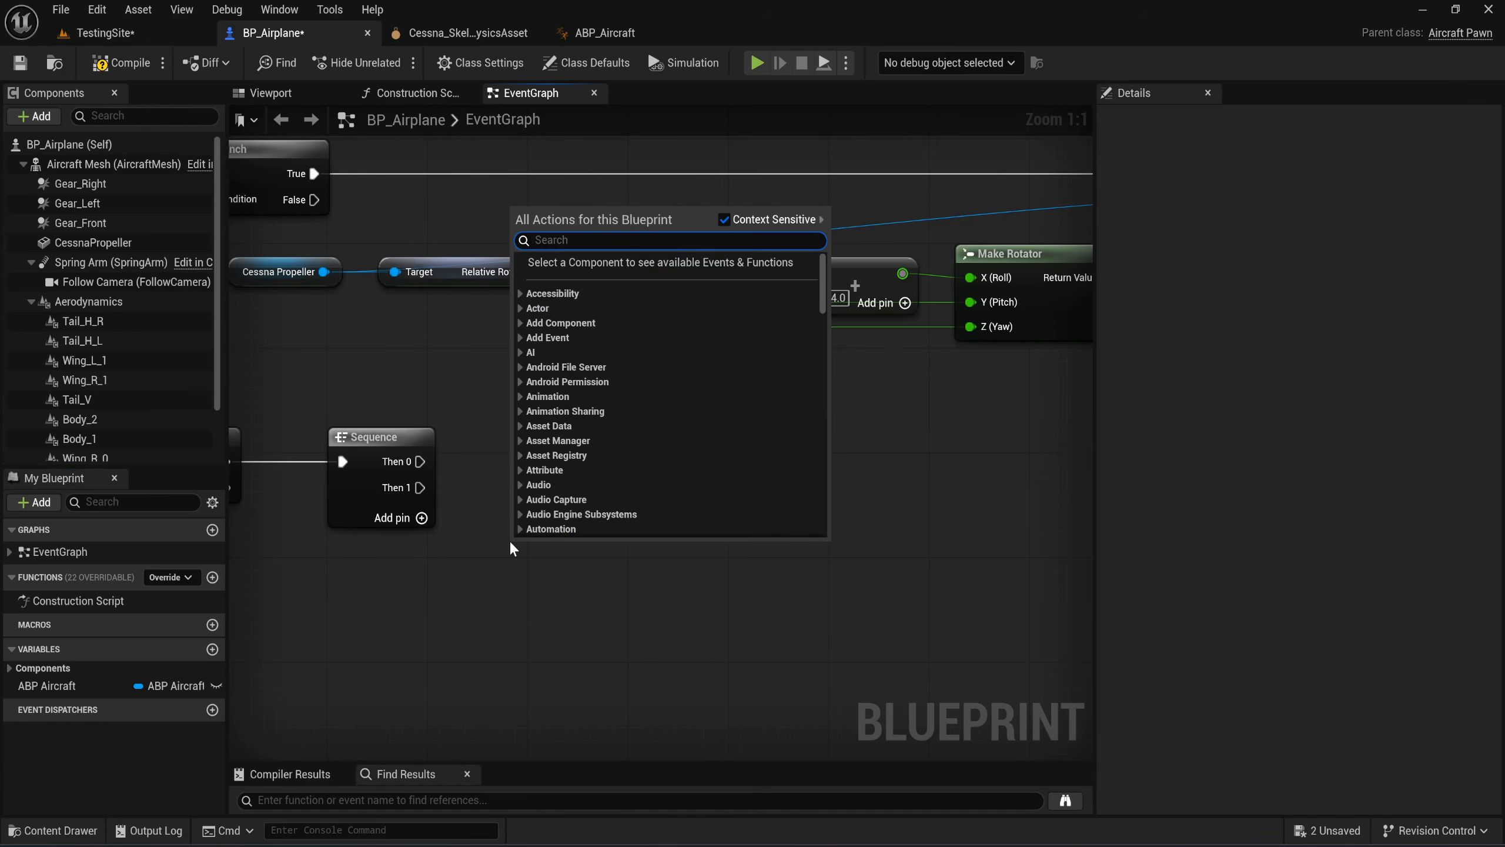
text(get r)
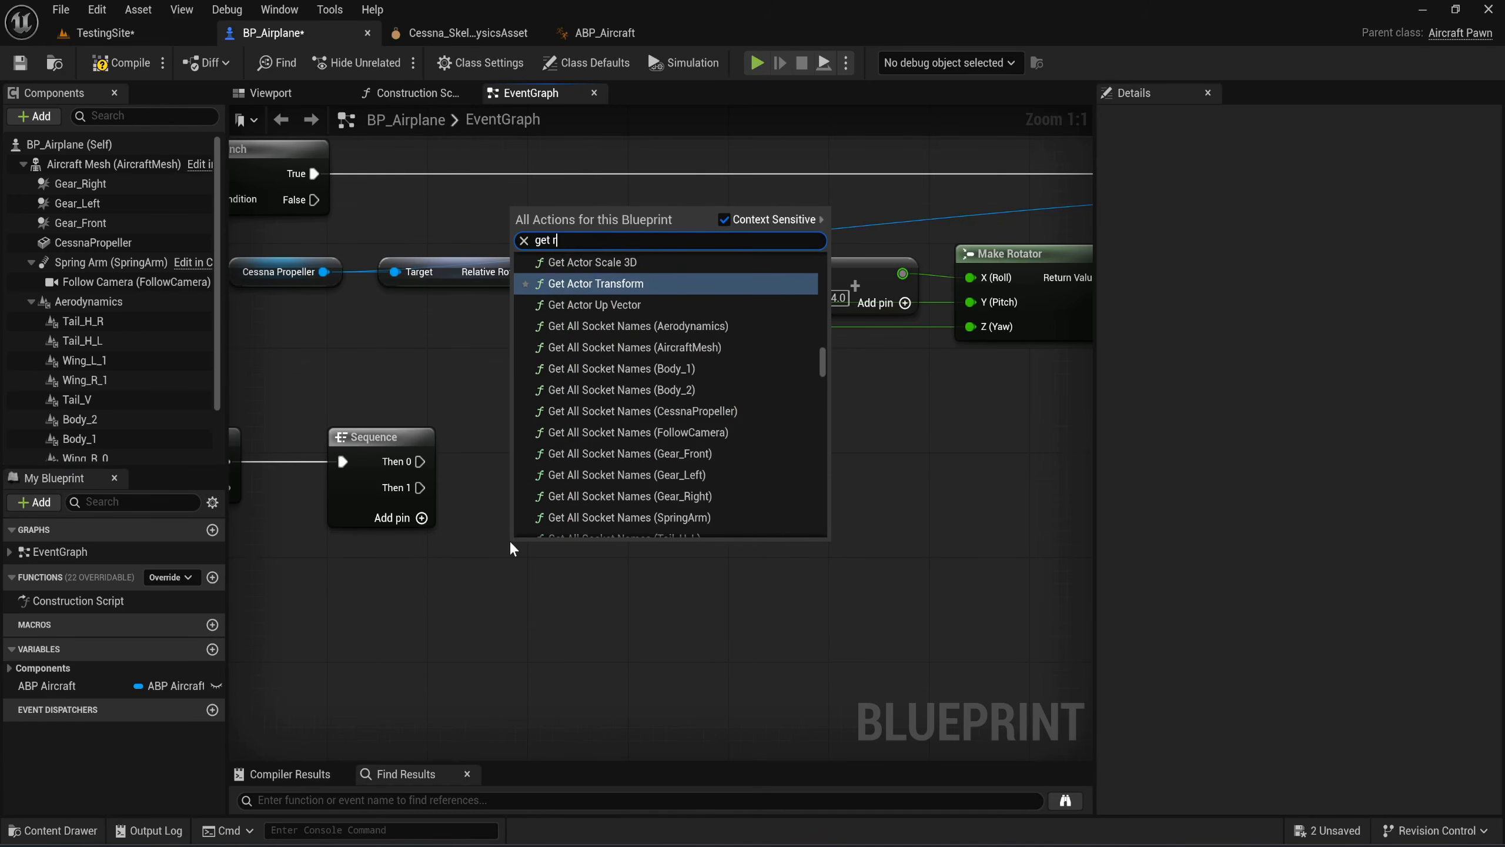
text(oll inpu)
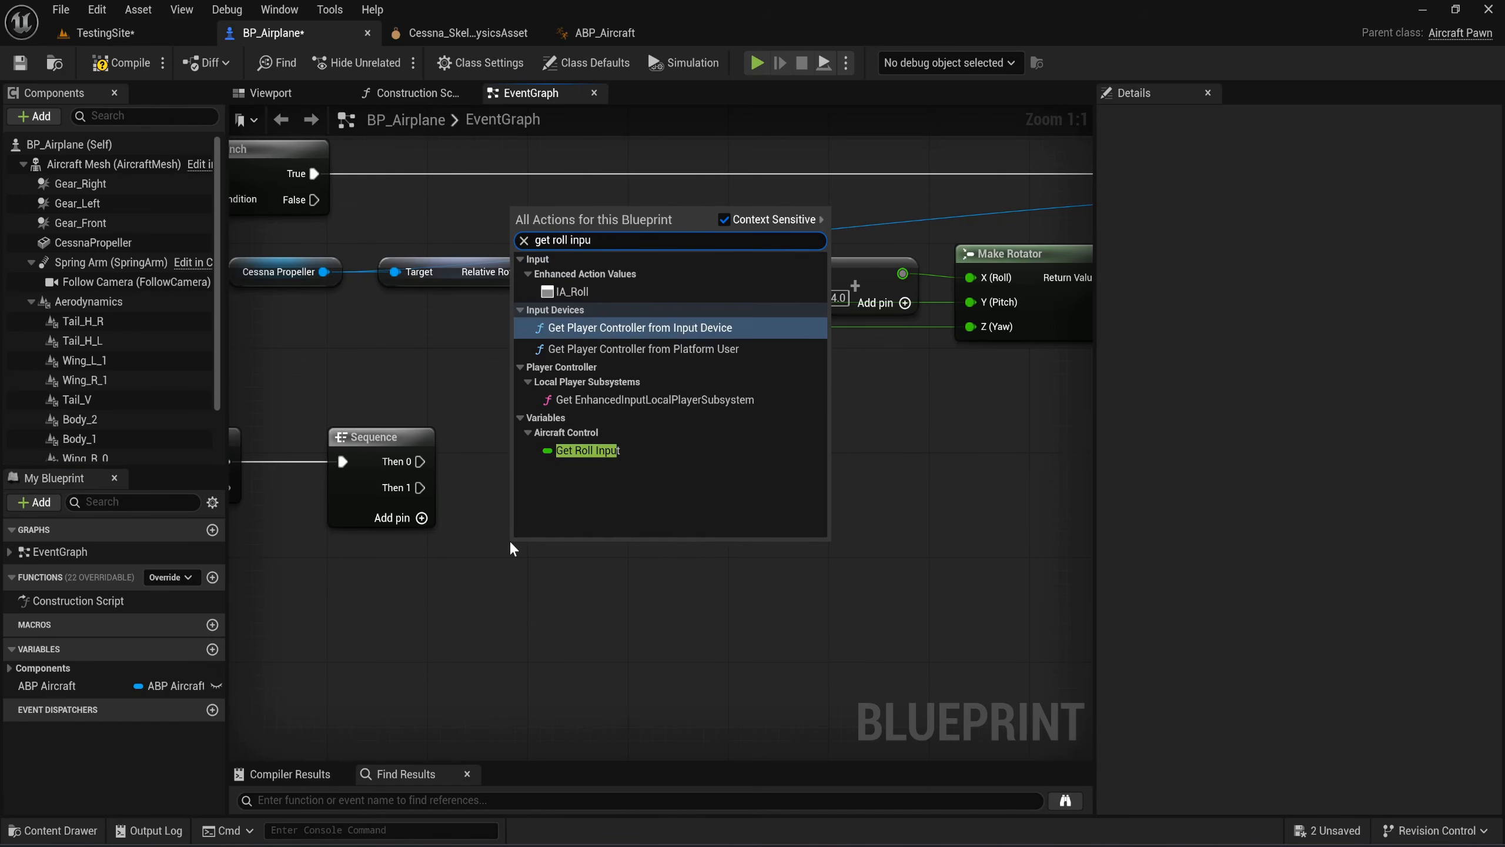
key(Return)
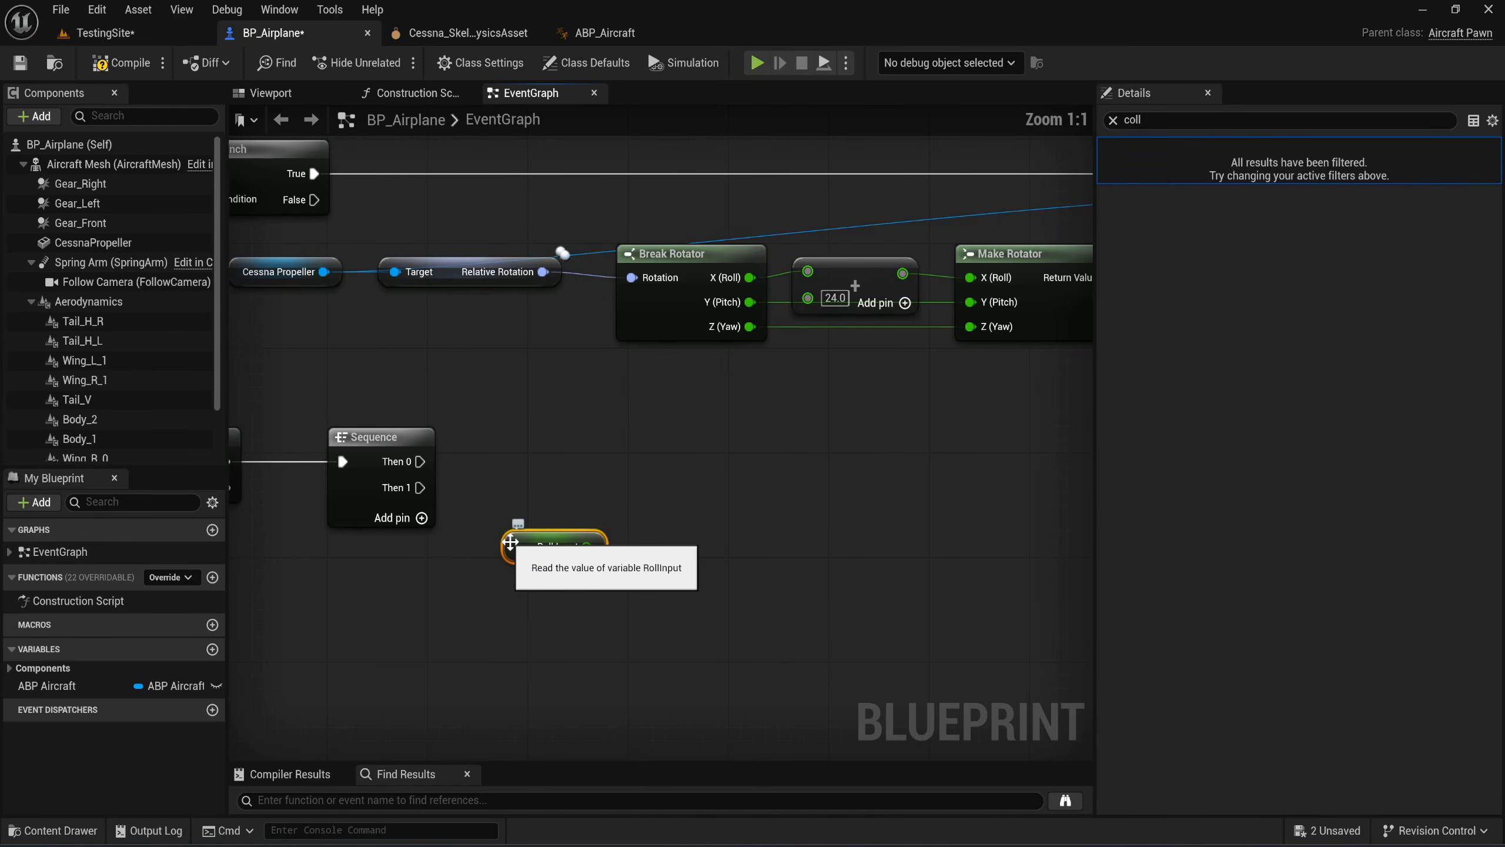
drag(587, 547, 637, 545)
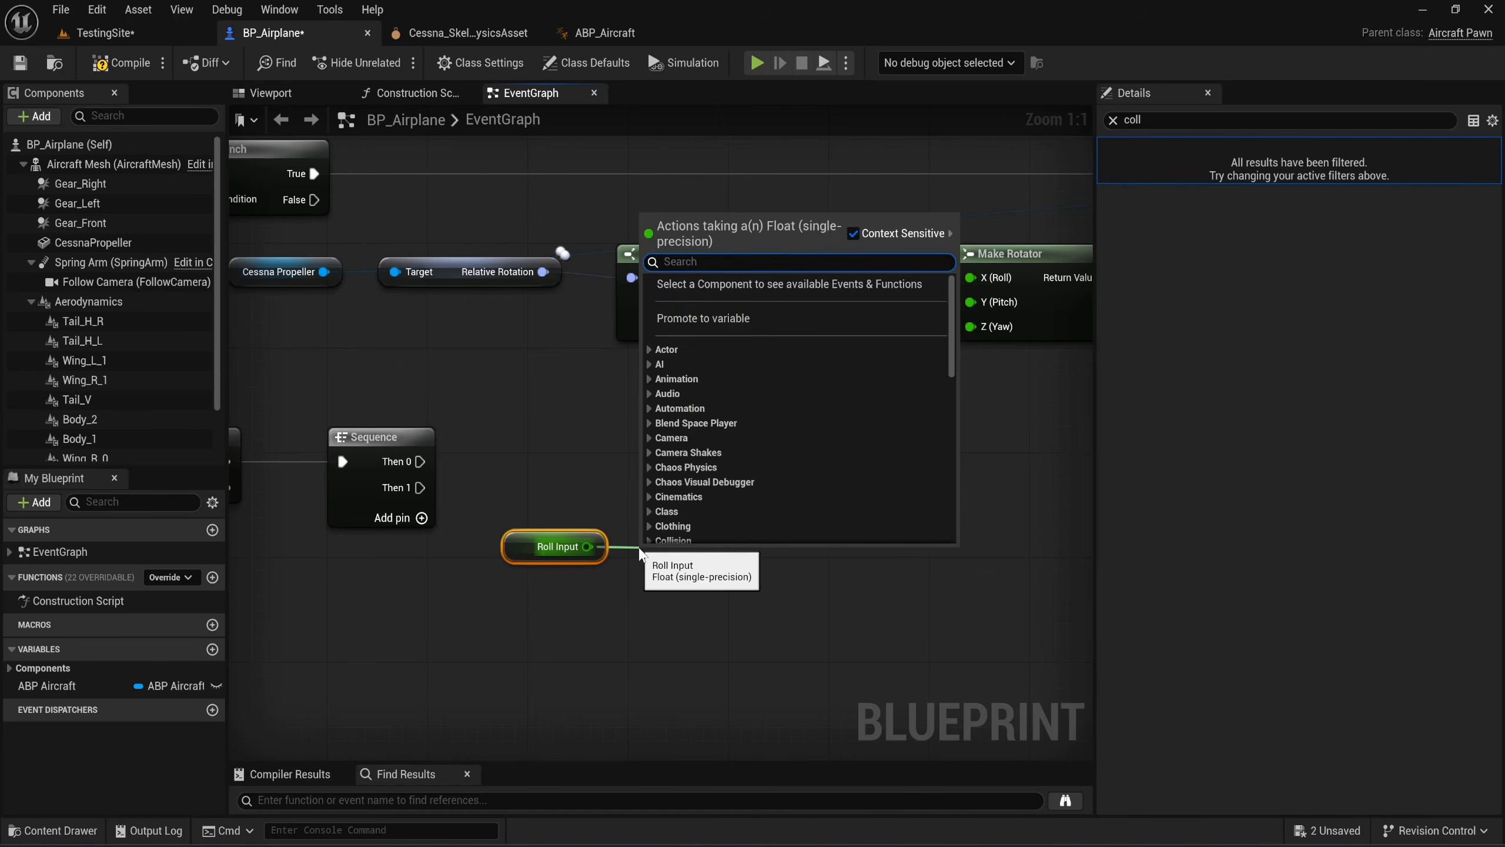
text(*)
key(Return)
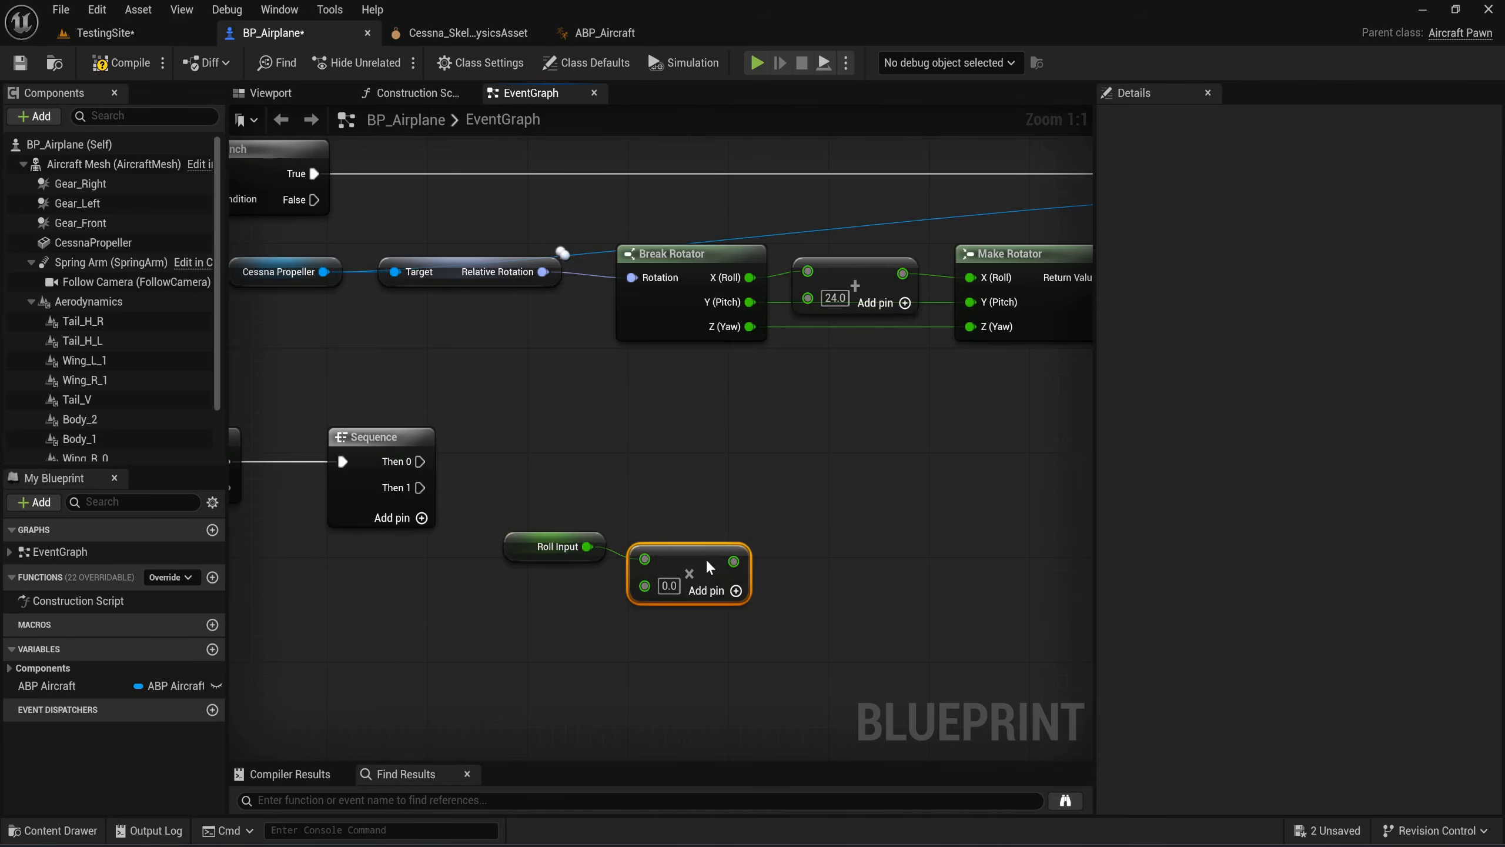
drag(708, 566, 708, 553)
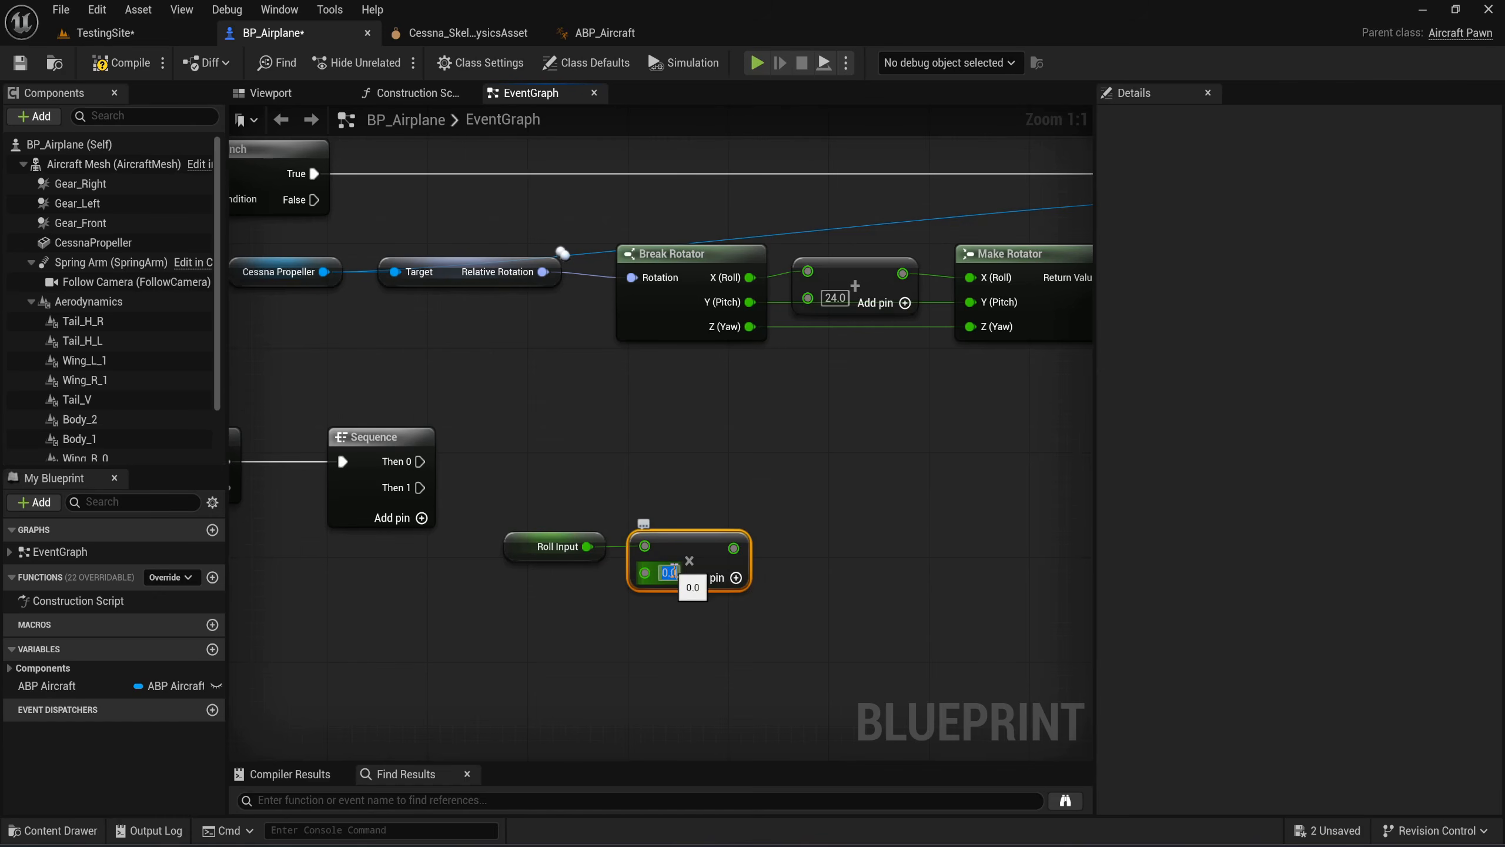
text(25)
click(706, 666)
Move the roll multiplication closer to the Sequence and divide its result by 0.2.
drag(696, 647, 524, 548)
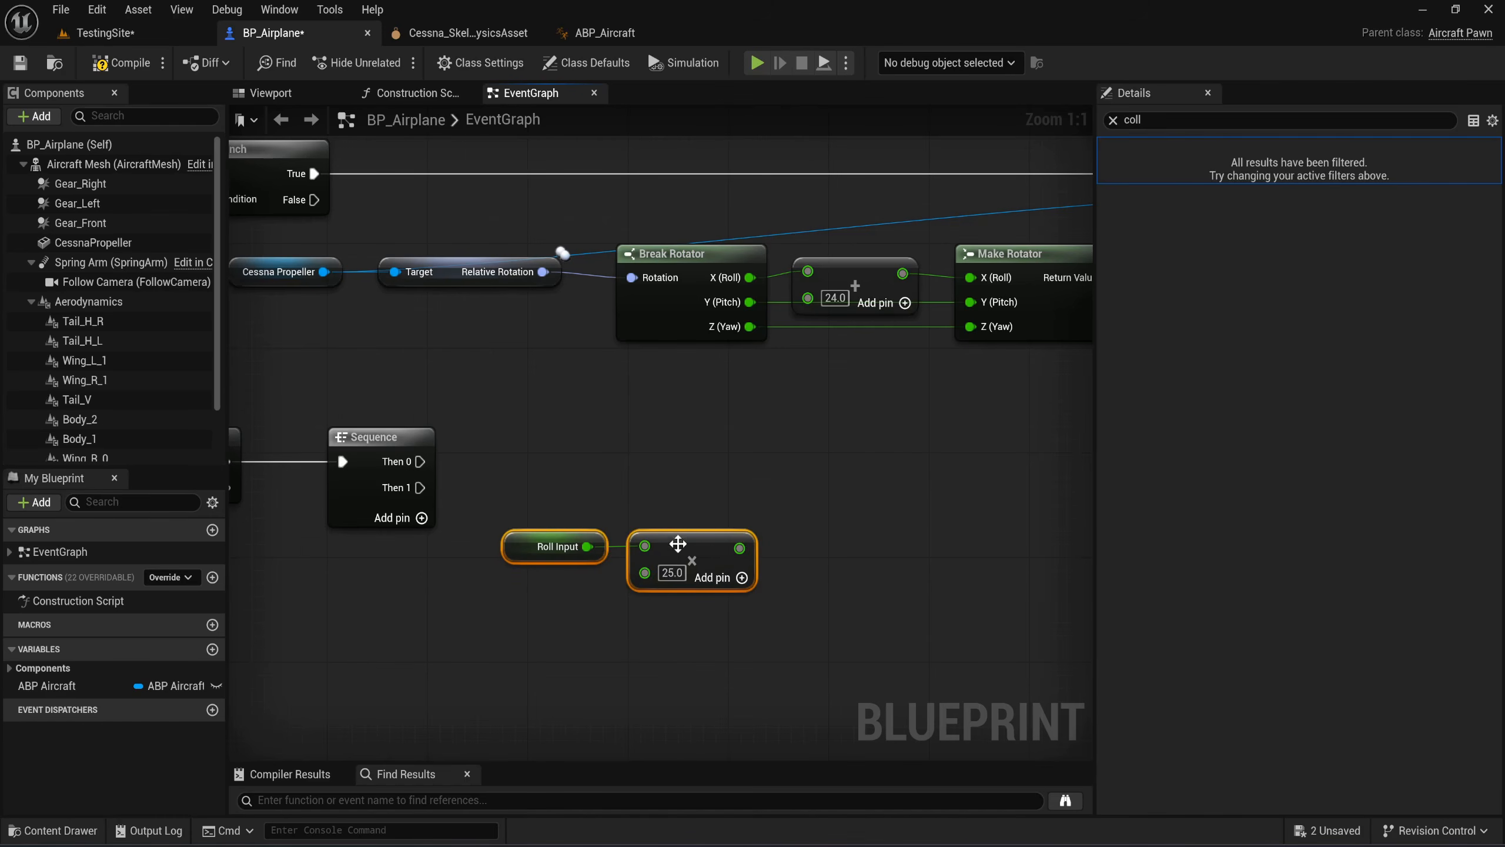
drag(679, 544, 768, 553)
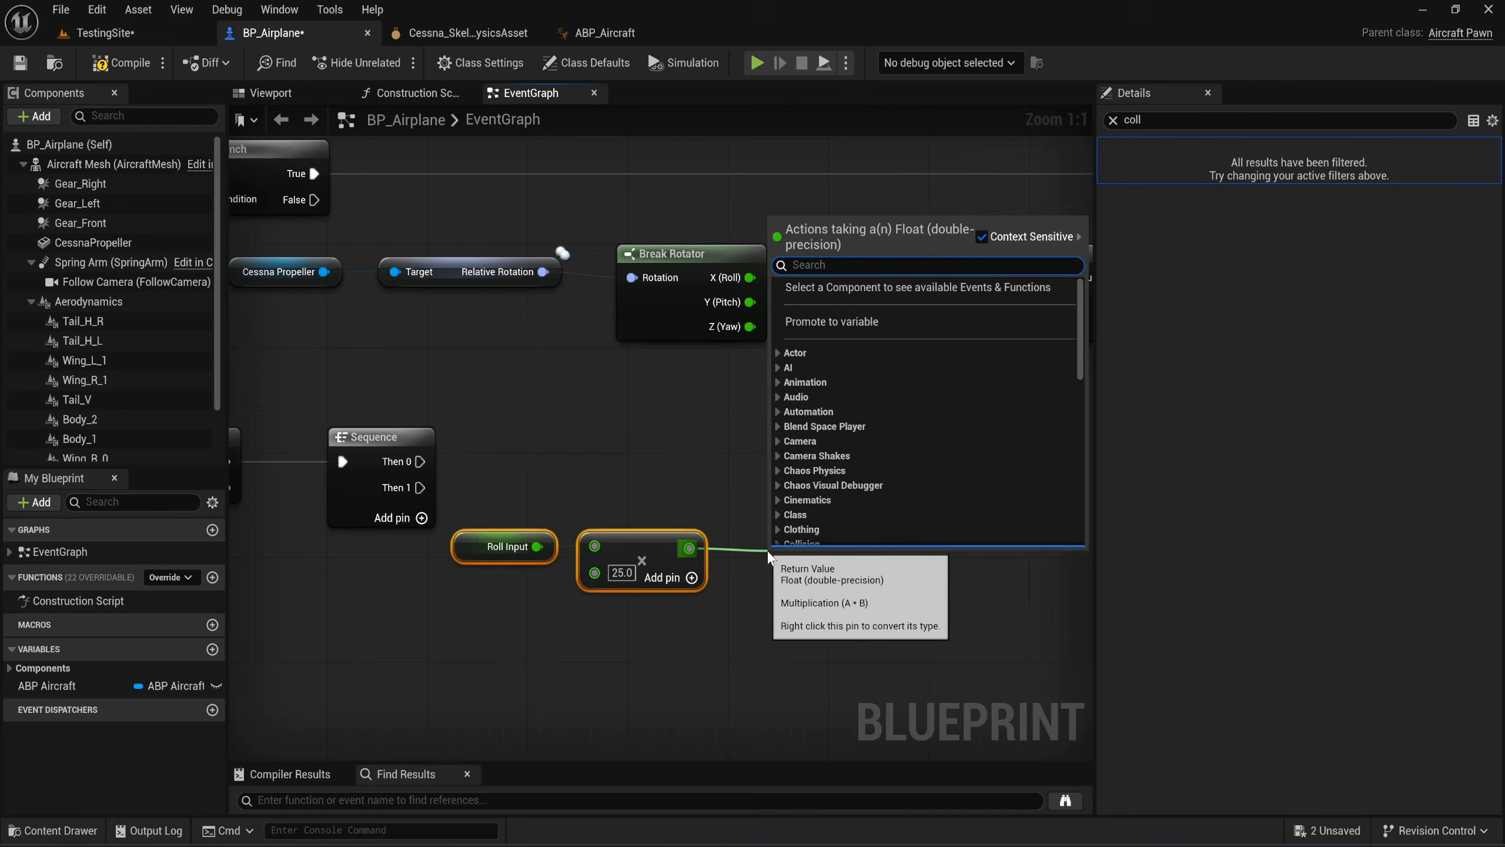
text(/)
key(Return)
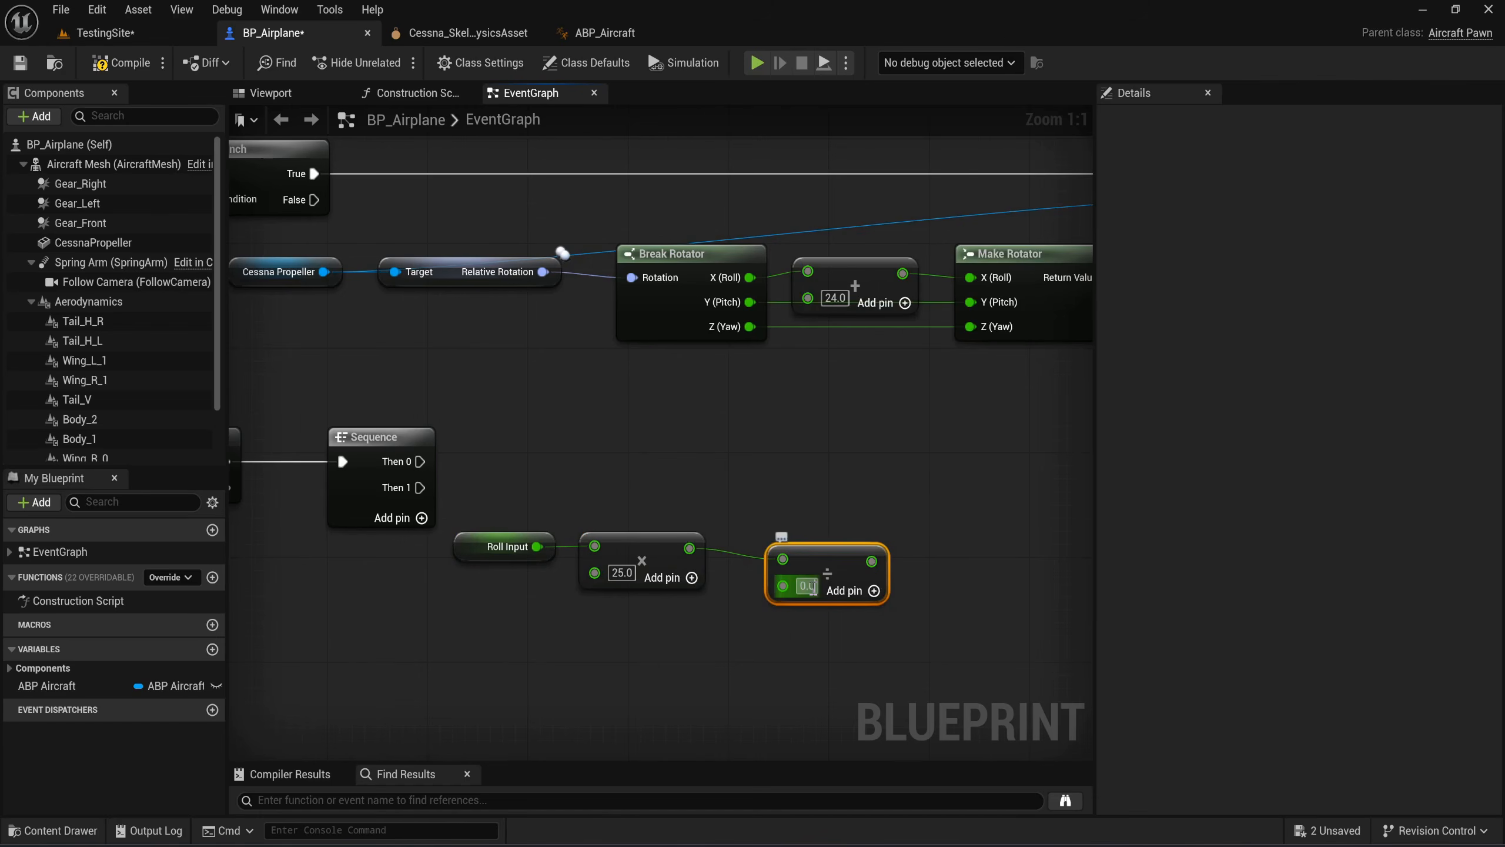
text(2)
key(Return)
drag(821, 562, 810, 550)
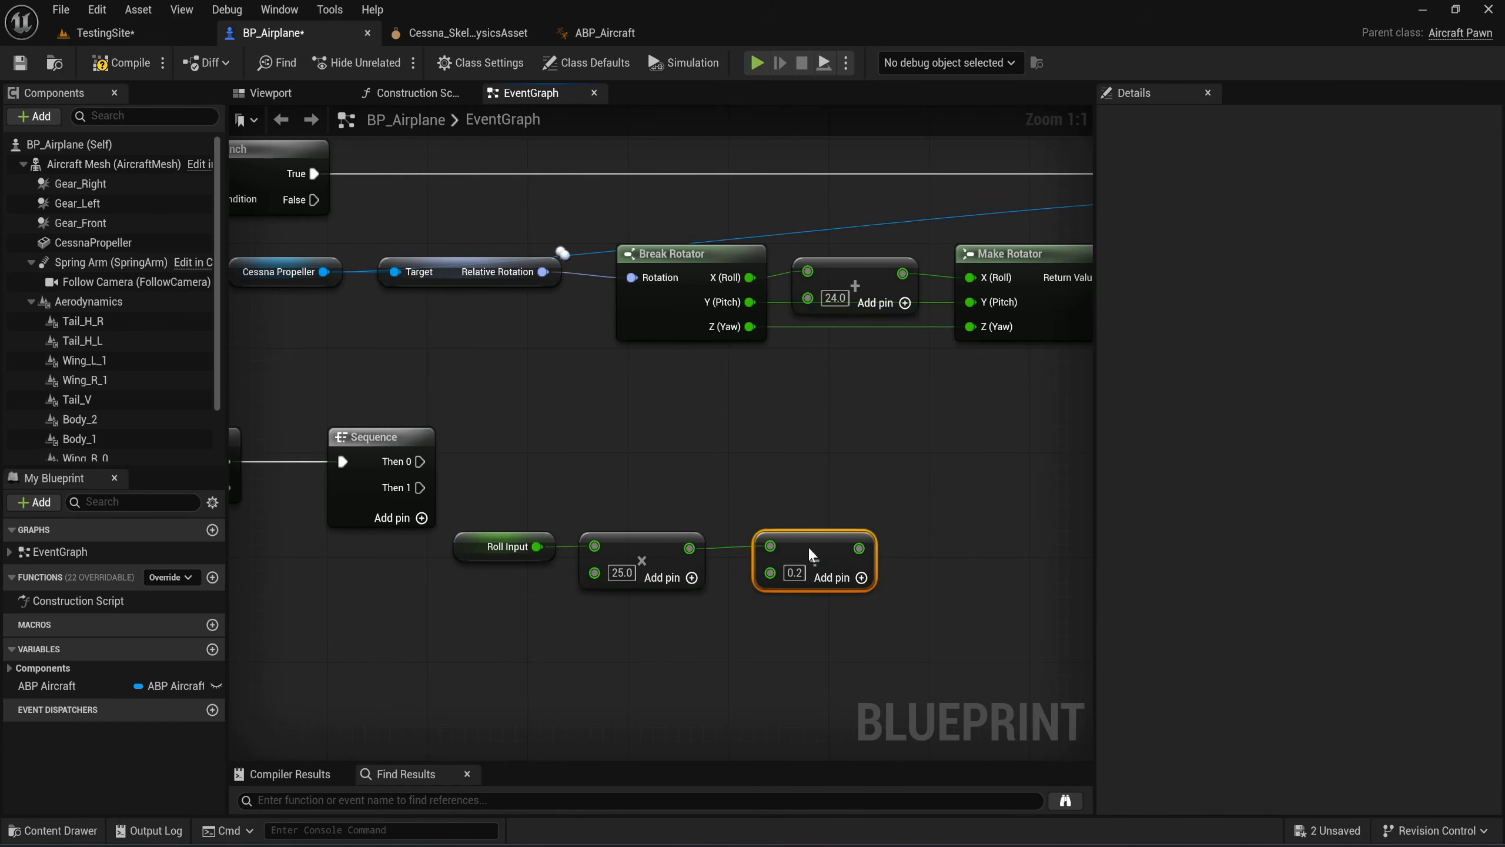
Examine the multiplier that feeds Roll Input in the IA_Roll input action event.
scroll(619, 427, down, 4)
right_drag(594, 624, 864, 244)
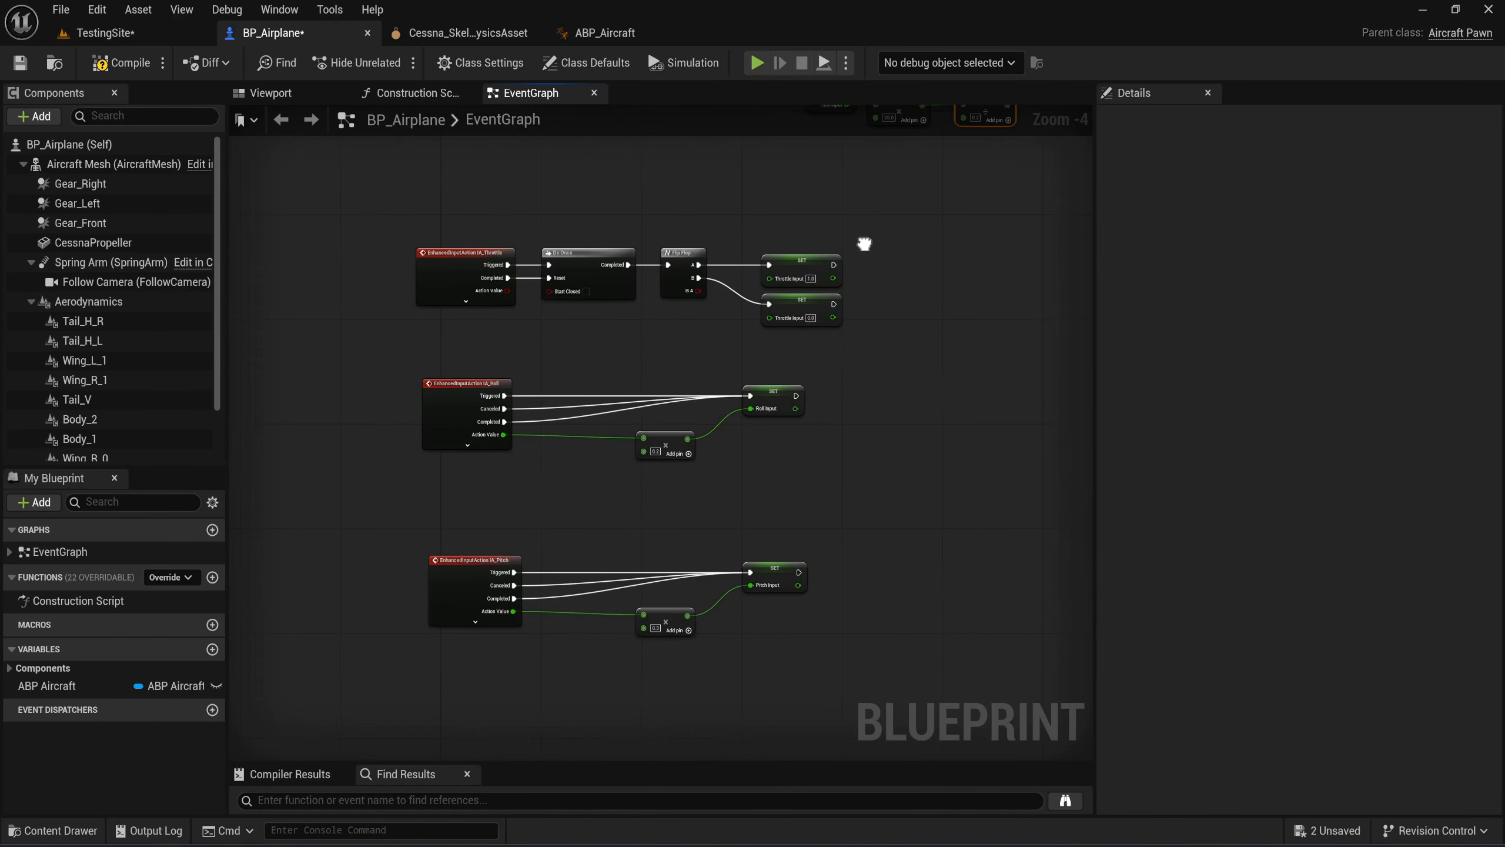
scroll(676, 438, up, 3)
click(847, 365)
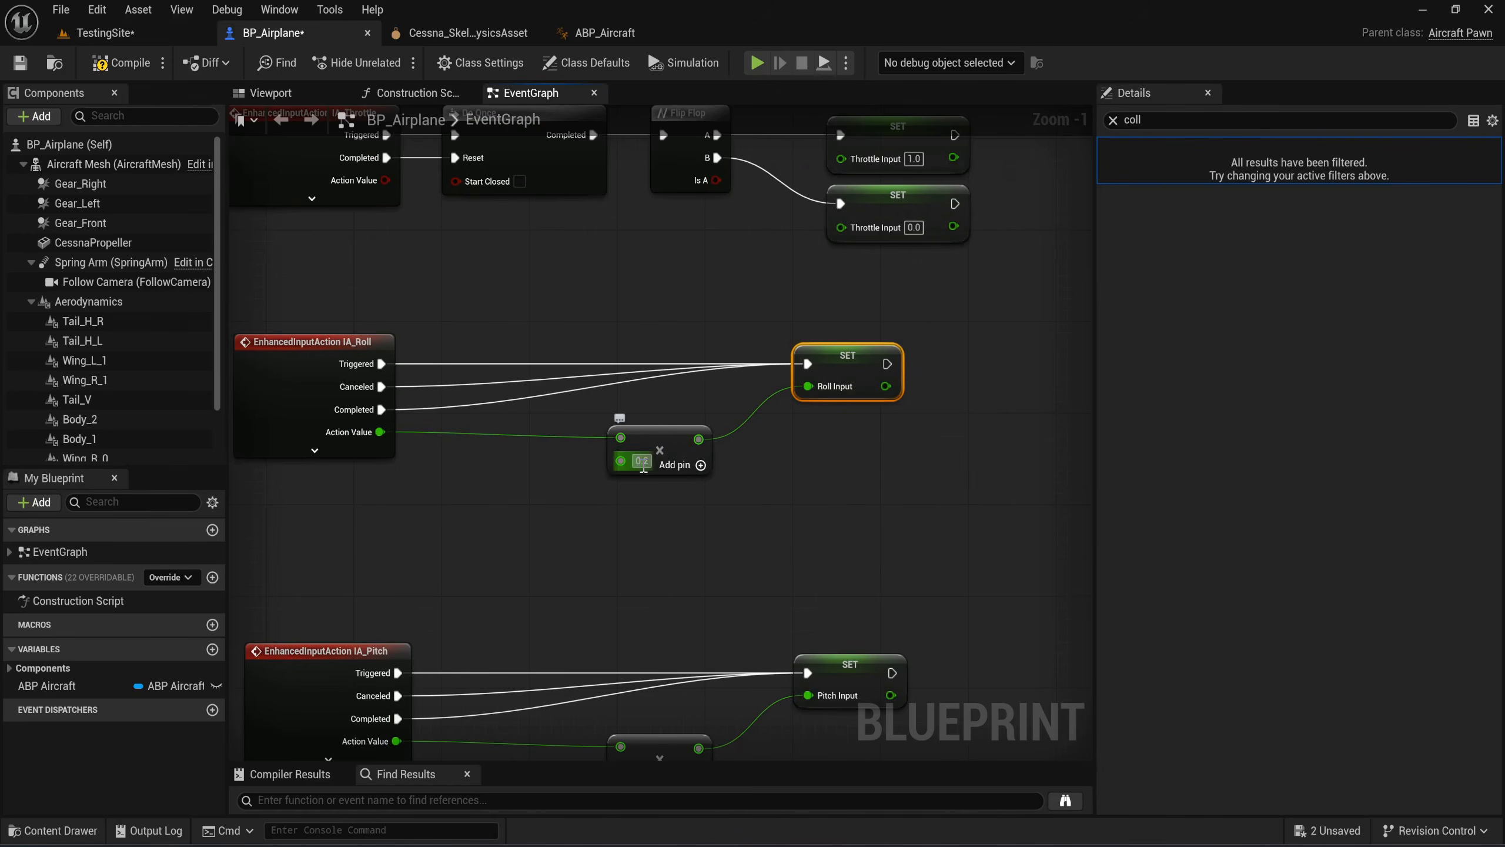
scroll(725, 552, down, 4)
right_drag(883, 415, 645, 683)
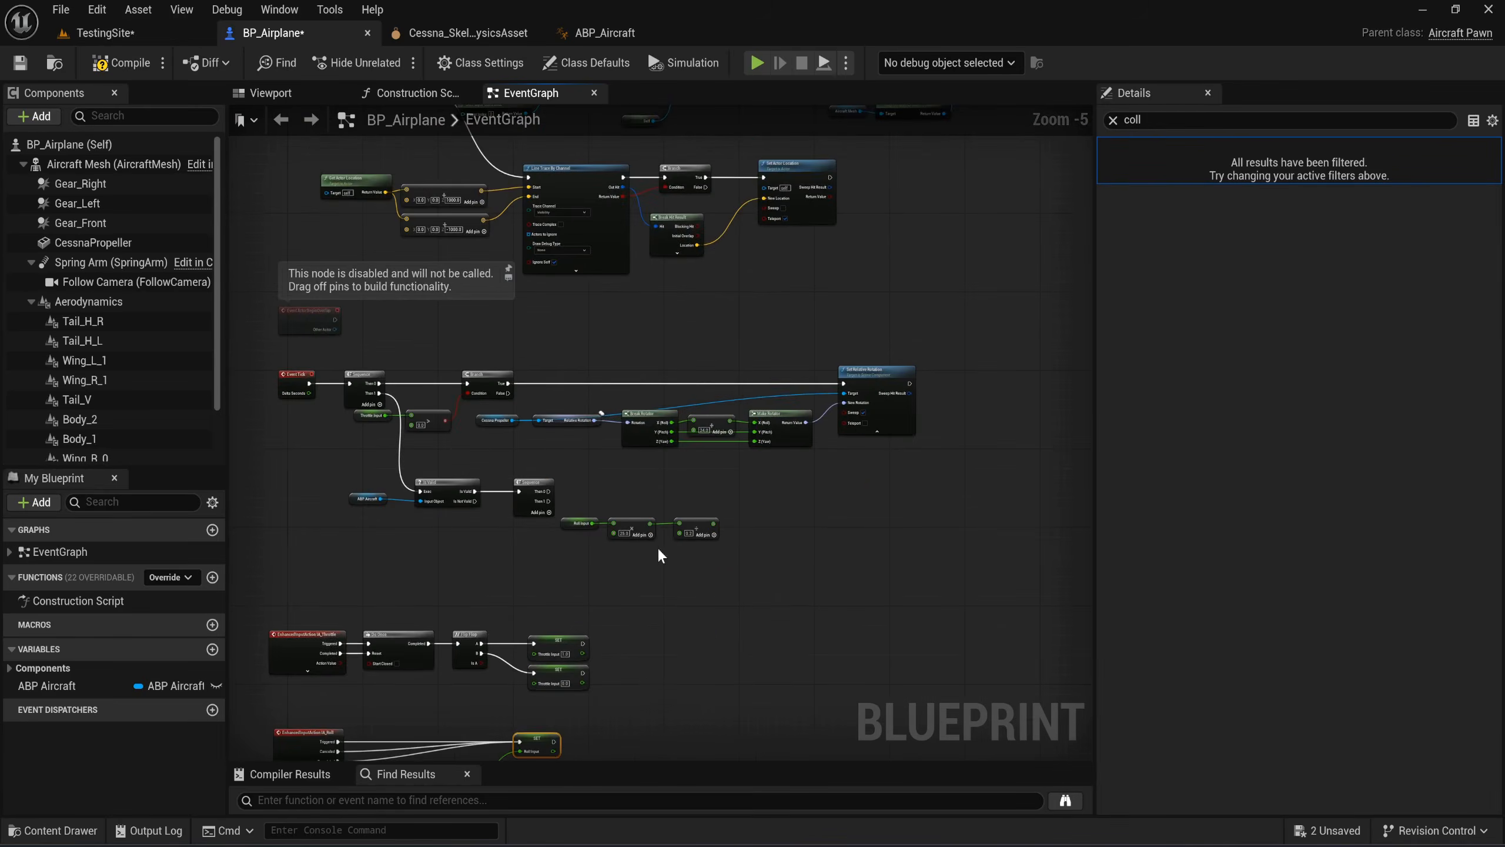
scroll(705, 520, up, 4)
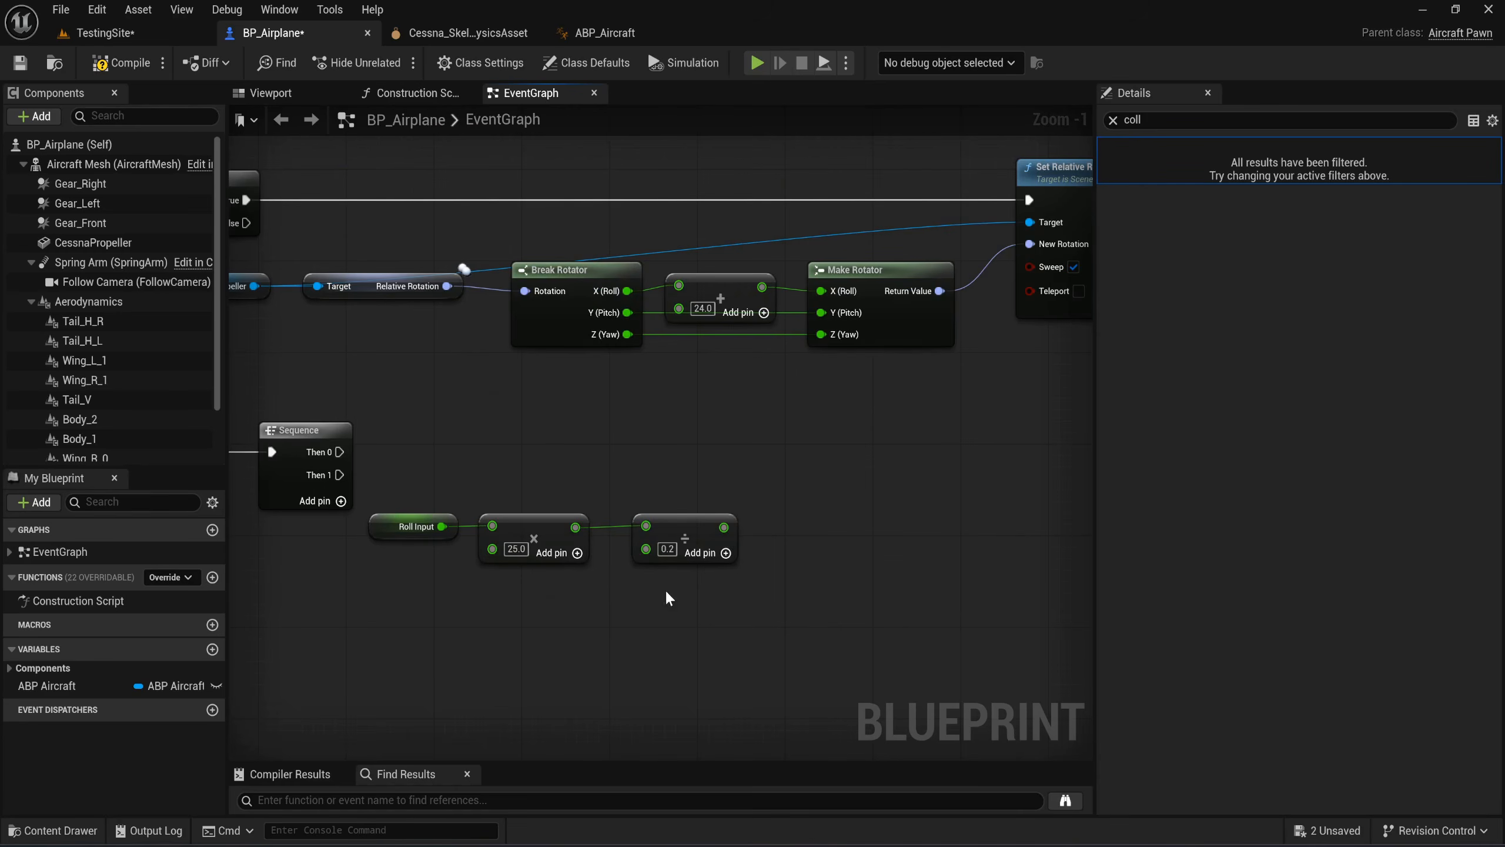
Add a Set Aileron LAngle node targeting ABP Aircraft, executed from the second Sequence's Then 0 and fed by the division result.
drag(75, 686, 828, 483)
click(638, 602)
text(set)
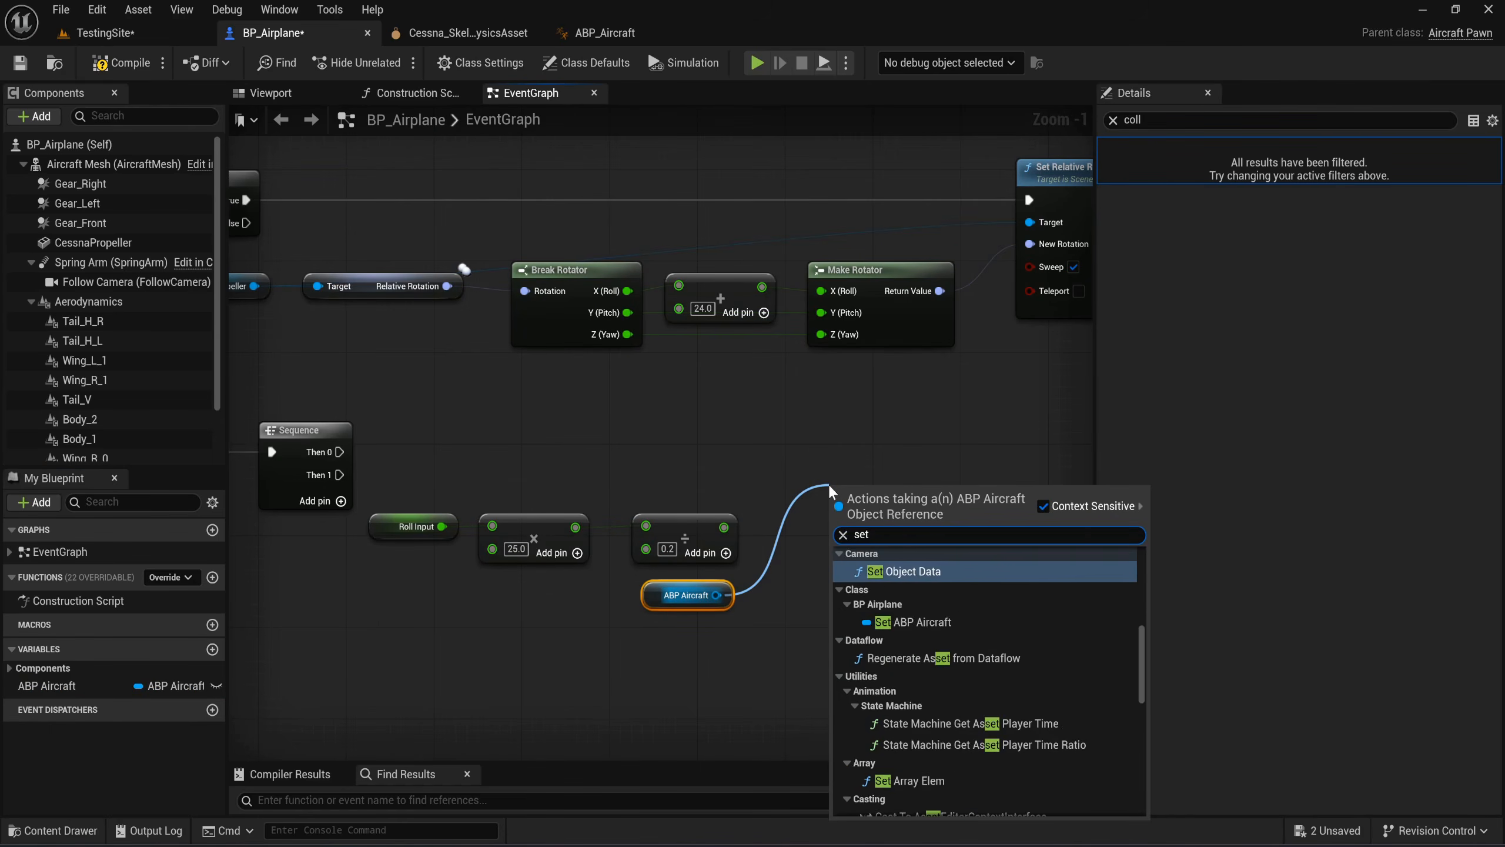
text( ai)
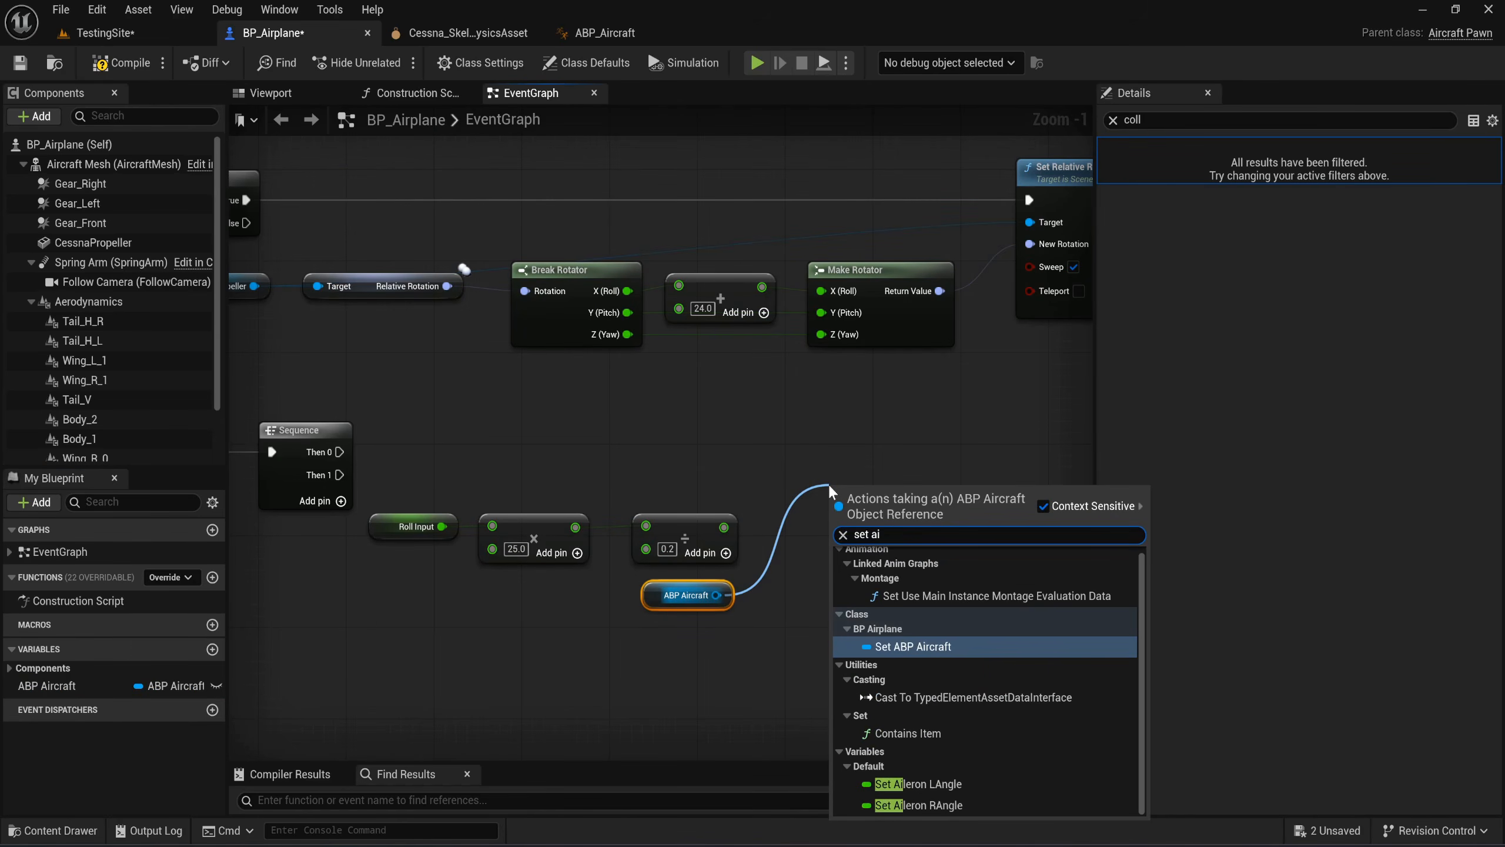
click(941, 781)
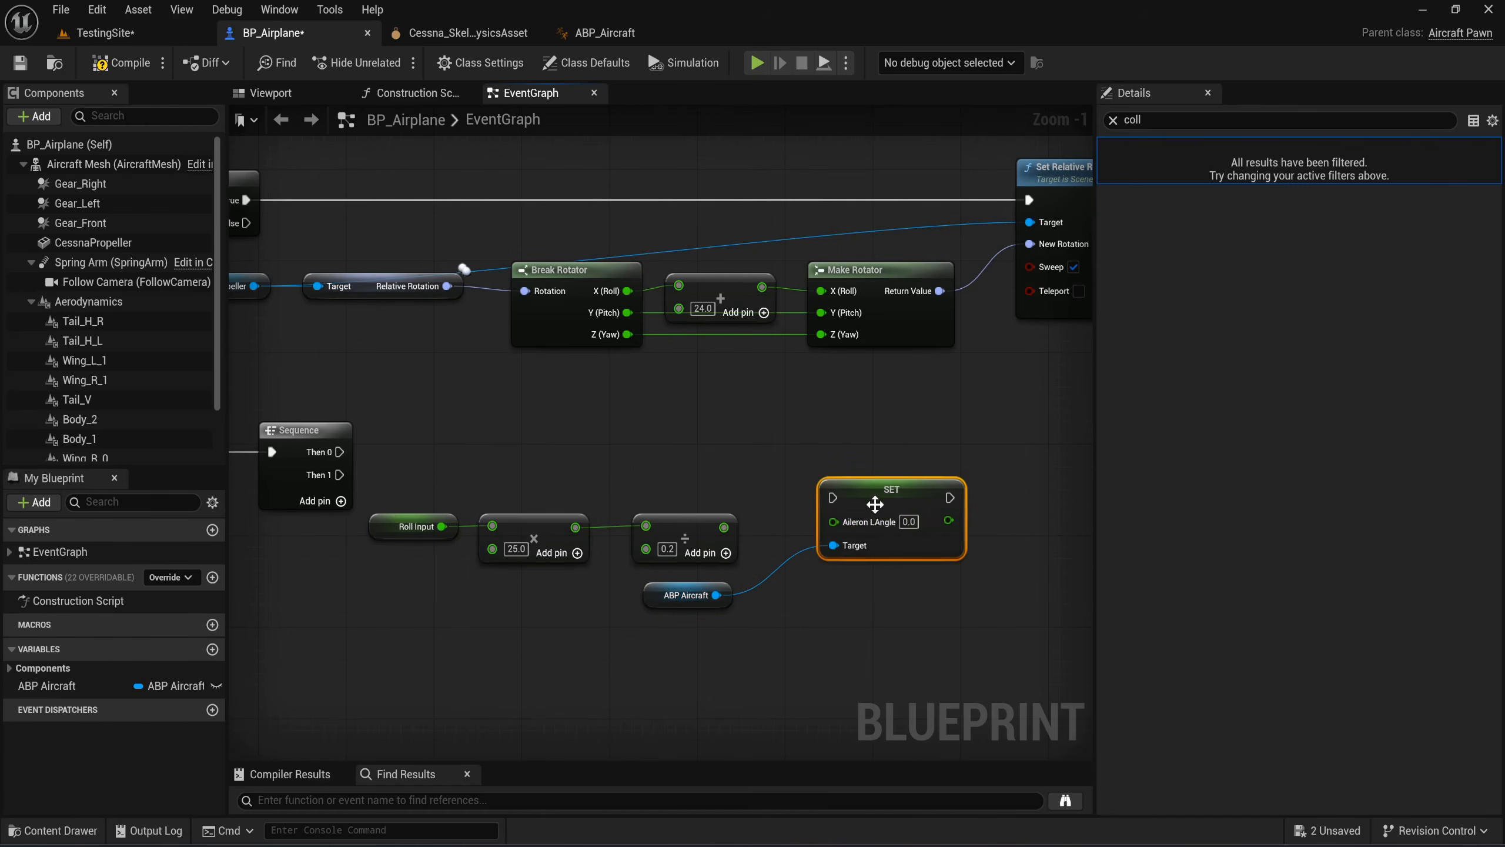
drag(875, 504, 820, 447)
drag(339, 452, 832, 451)
drag(725, 527, 798, 475)
click(892, 602)
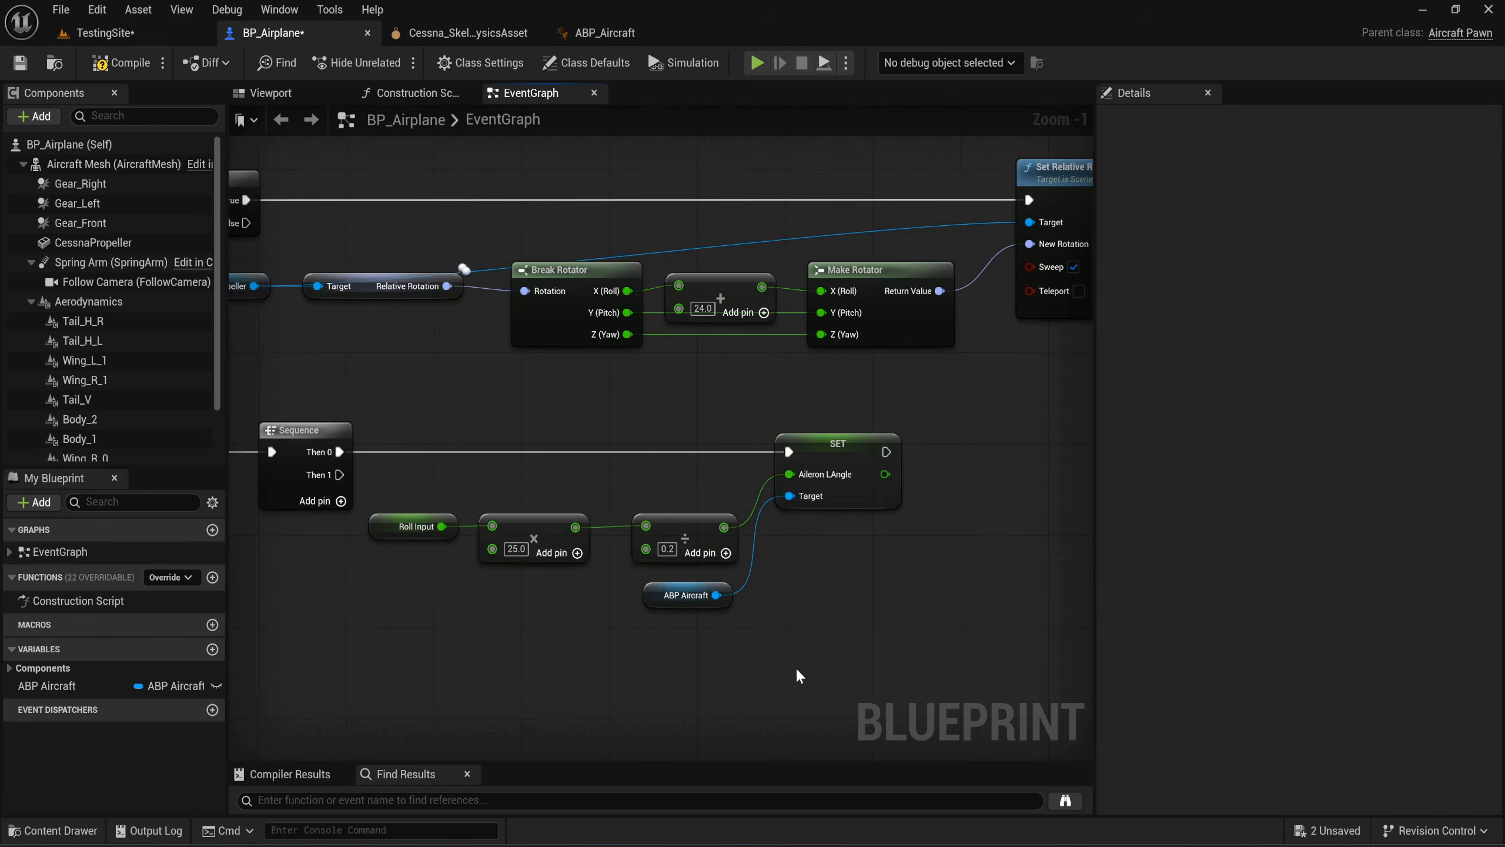
Duplicate the Roll Input, multiply, divide, ABP Aircraft and Set Aileron LAngle nodes beyond the original setter.
right_drag(877, 614, 866, 526)
drag(867, 528, 446, 326)
key(ctrl+c)
right_drag(871, 450, 548, 481)
key(ctrl+v)
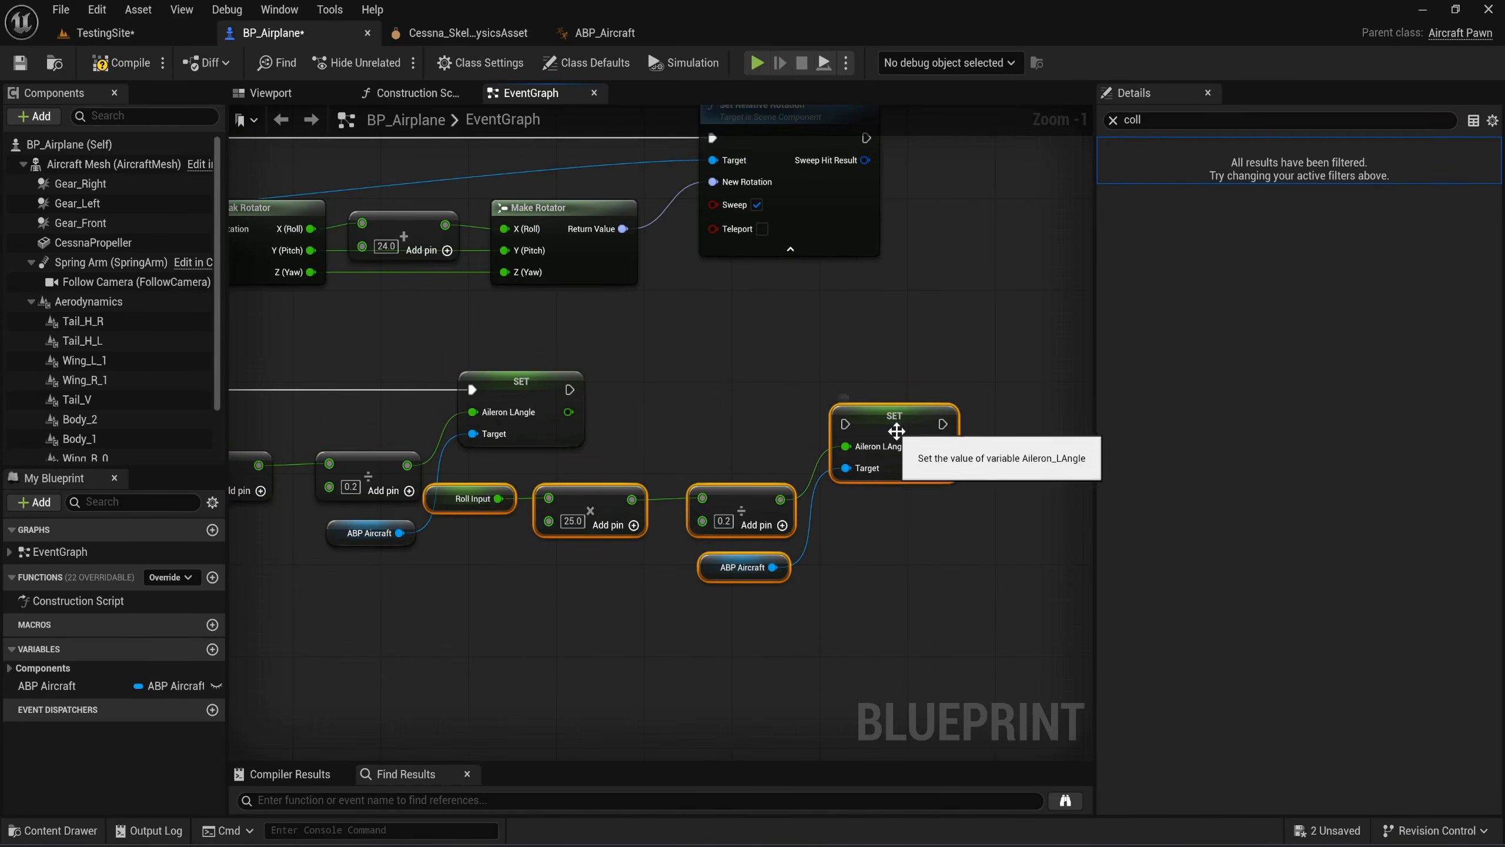
Replace the duplicated Set Aileron LAngle node with a Set Aileron RAngle node targeting the duplicated ABP Aircraft reference.
drag(896, 431, 981, 394)
click(980, 394)
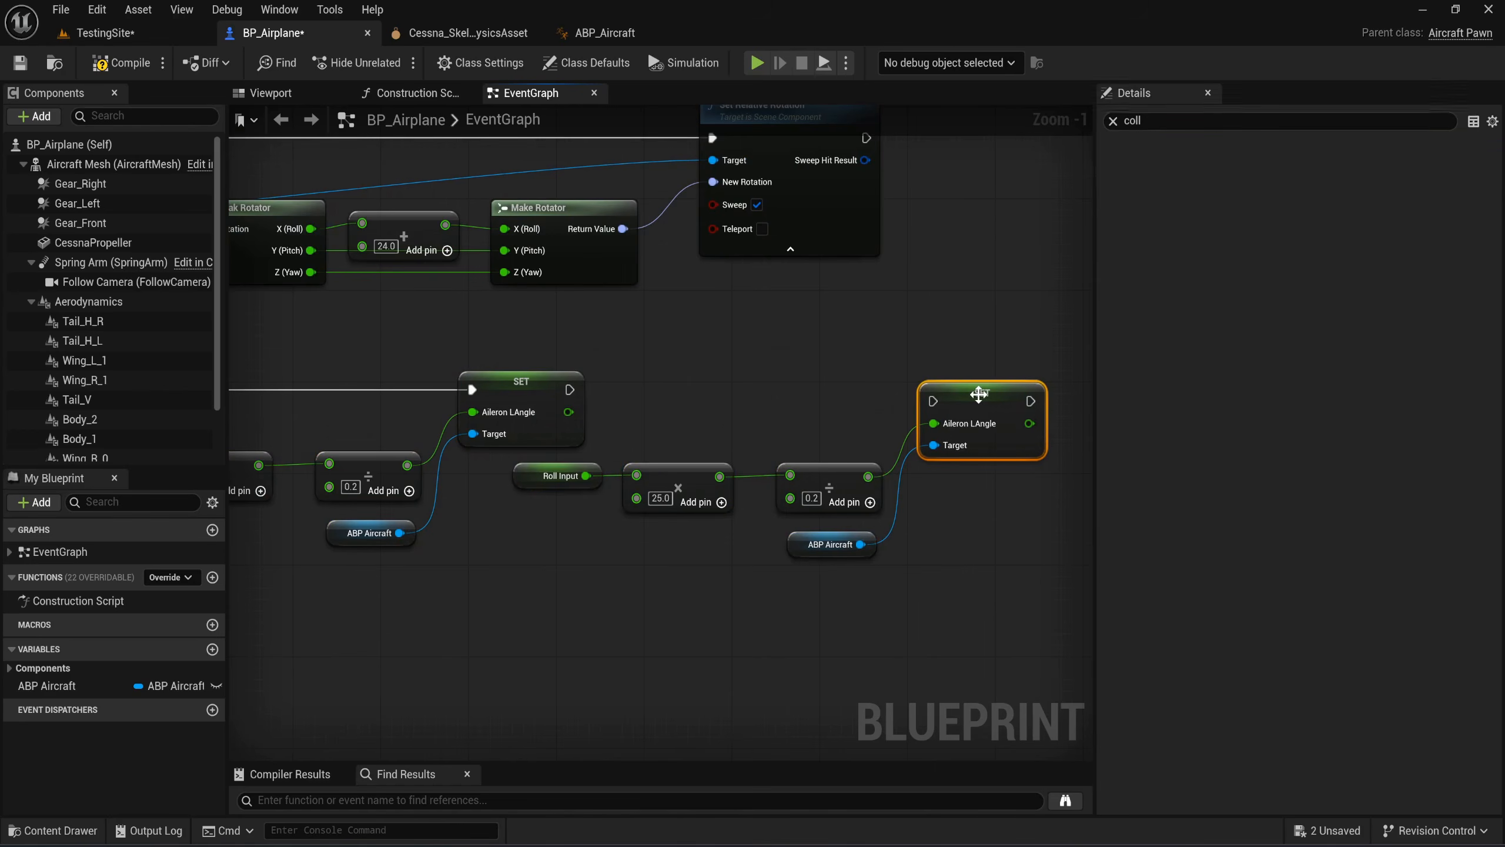
key(Delete)
drag(860, 544, 937, 412)
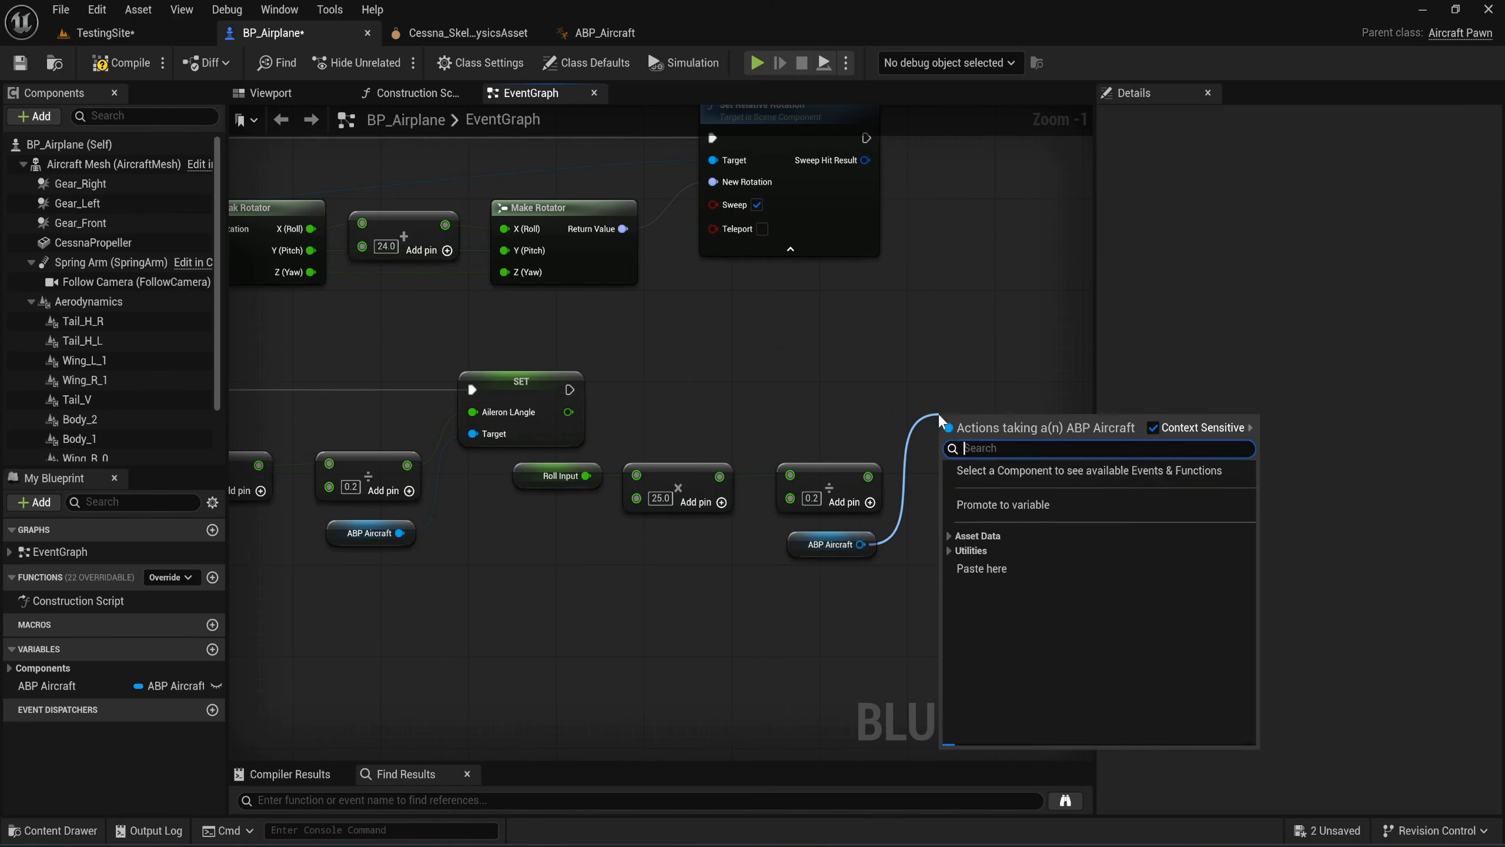
text(set ai)
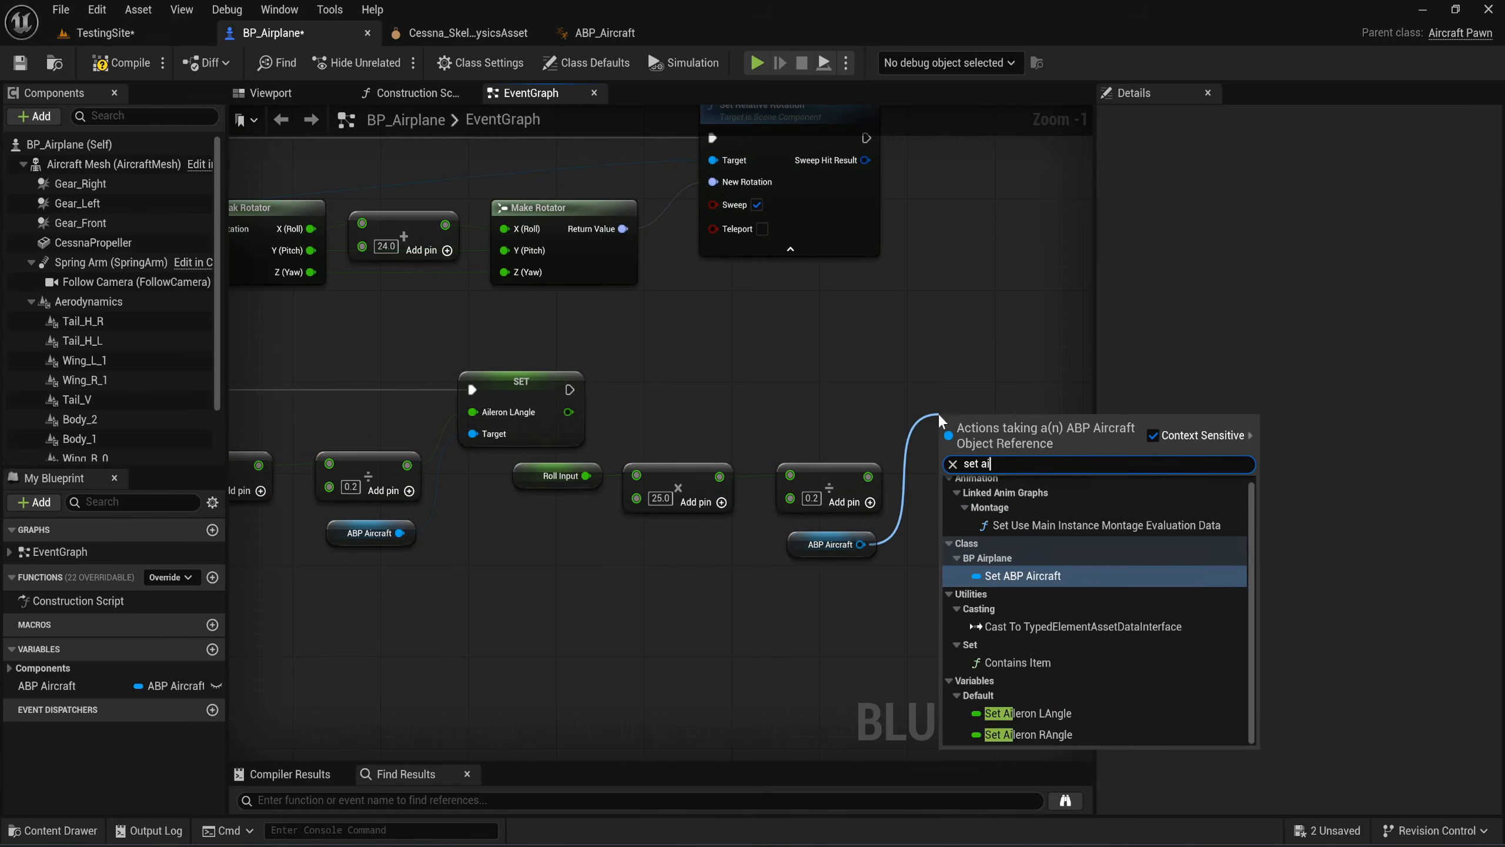
key(BackSpace)
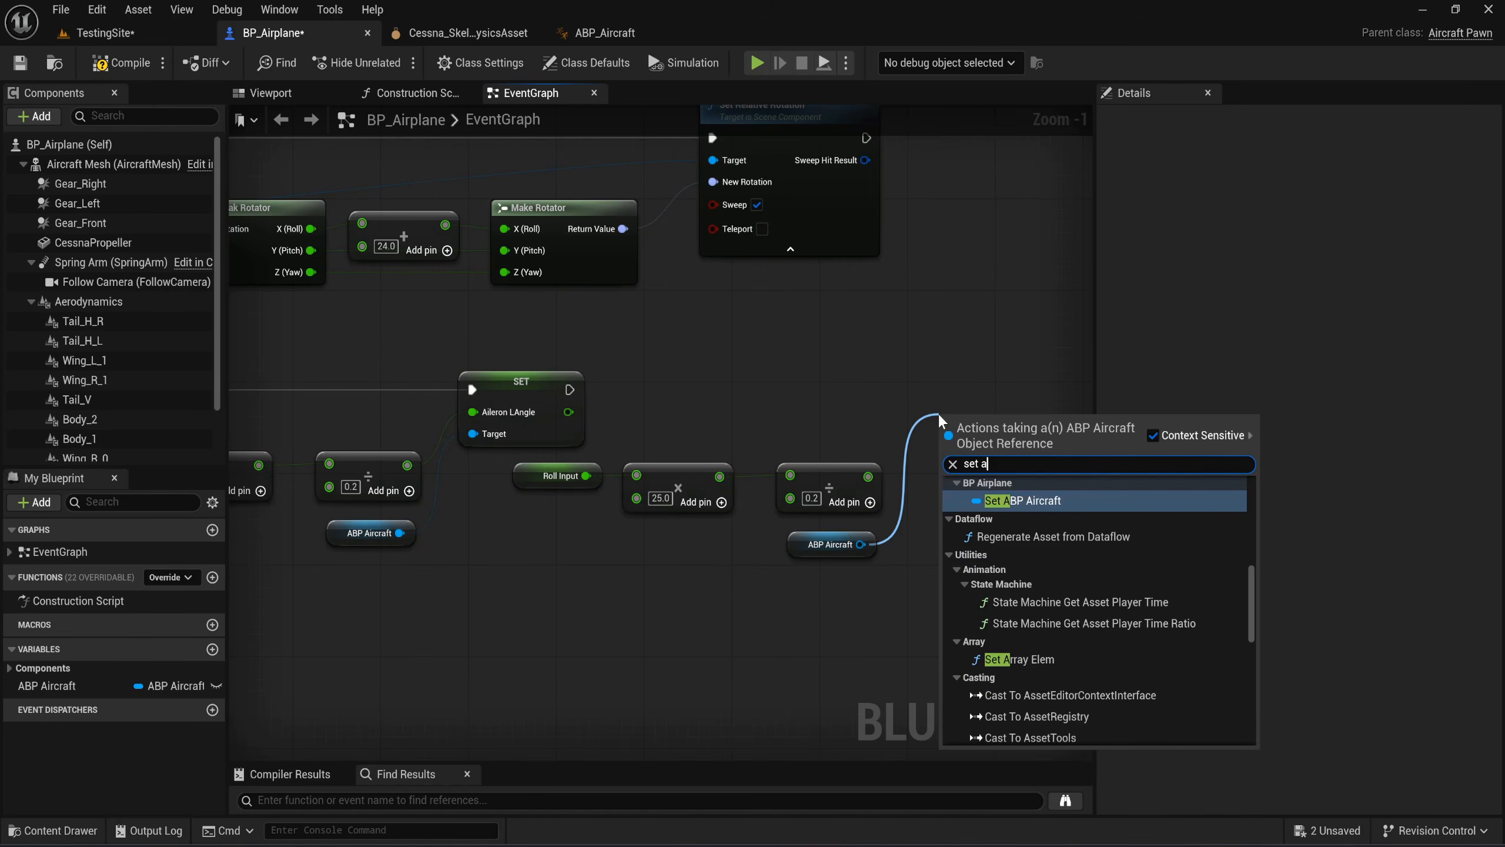
text(i)
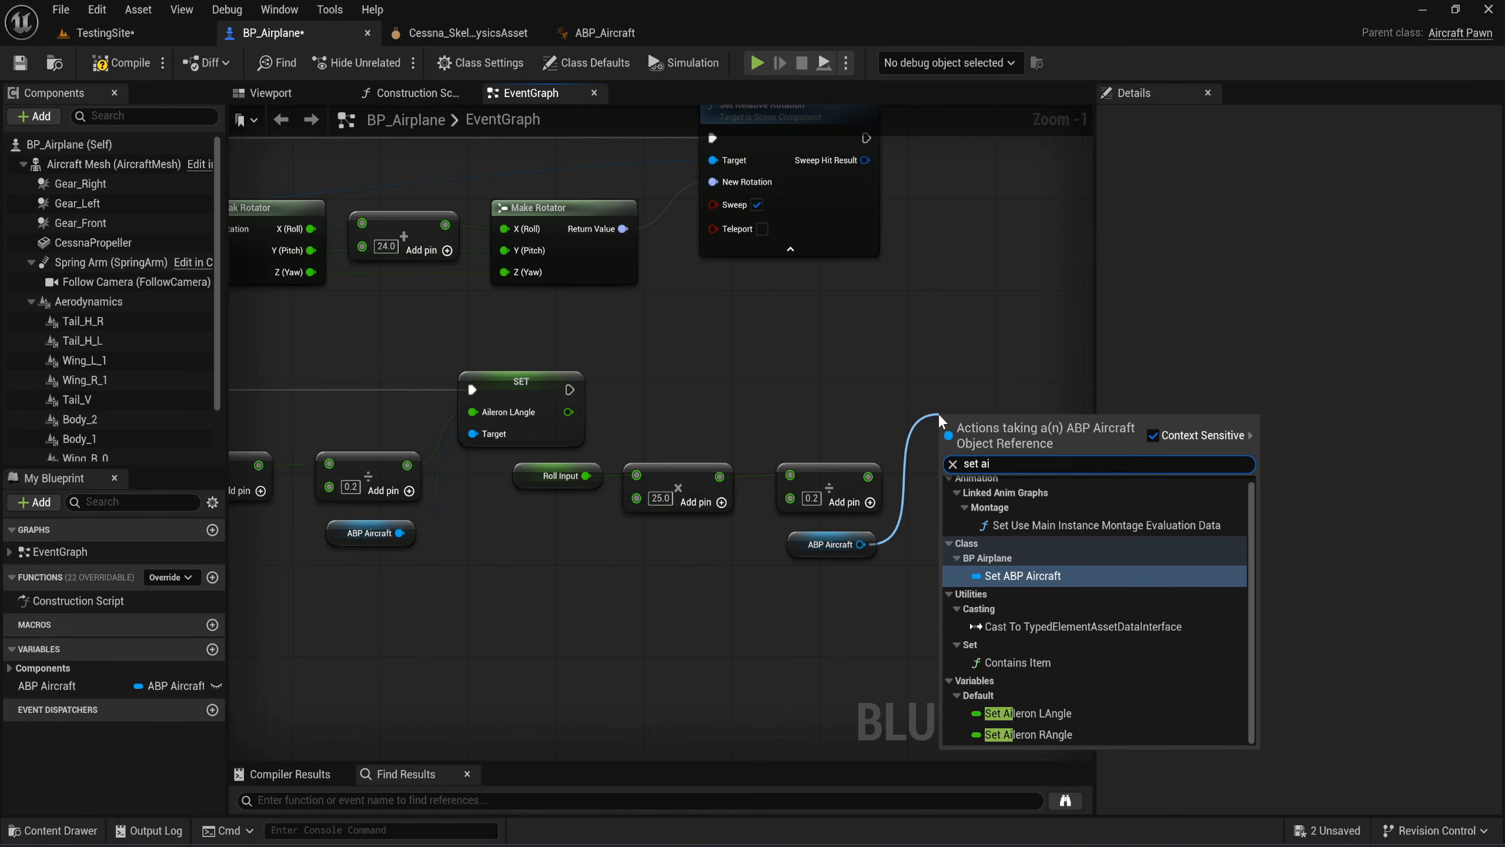
text(ler)
key(Down)
key(Return)
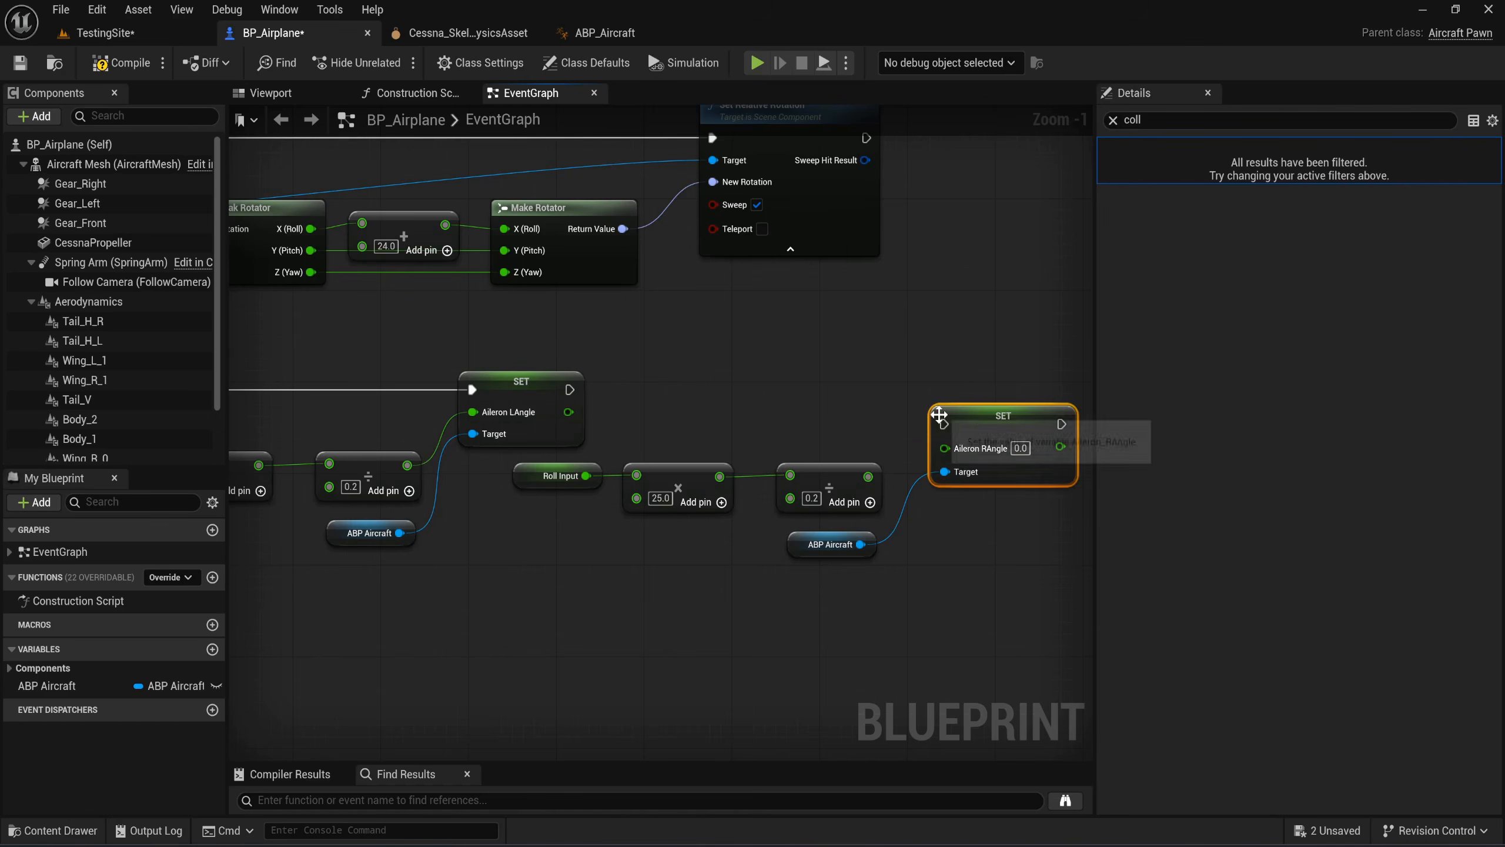
Feed the duplicated division result into Set Aileron RAngle and execute that node after Set Aileron LAngle.
drag(984, 423, 978, 400)
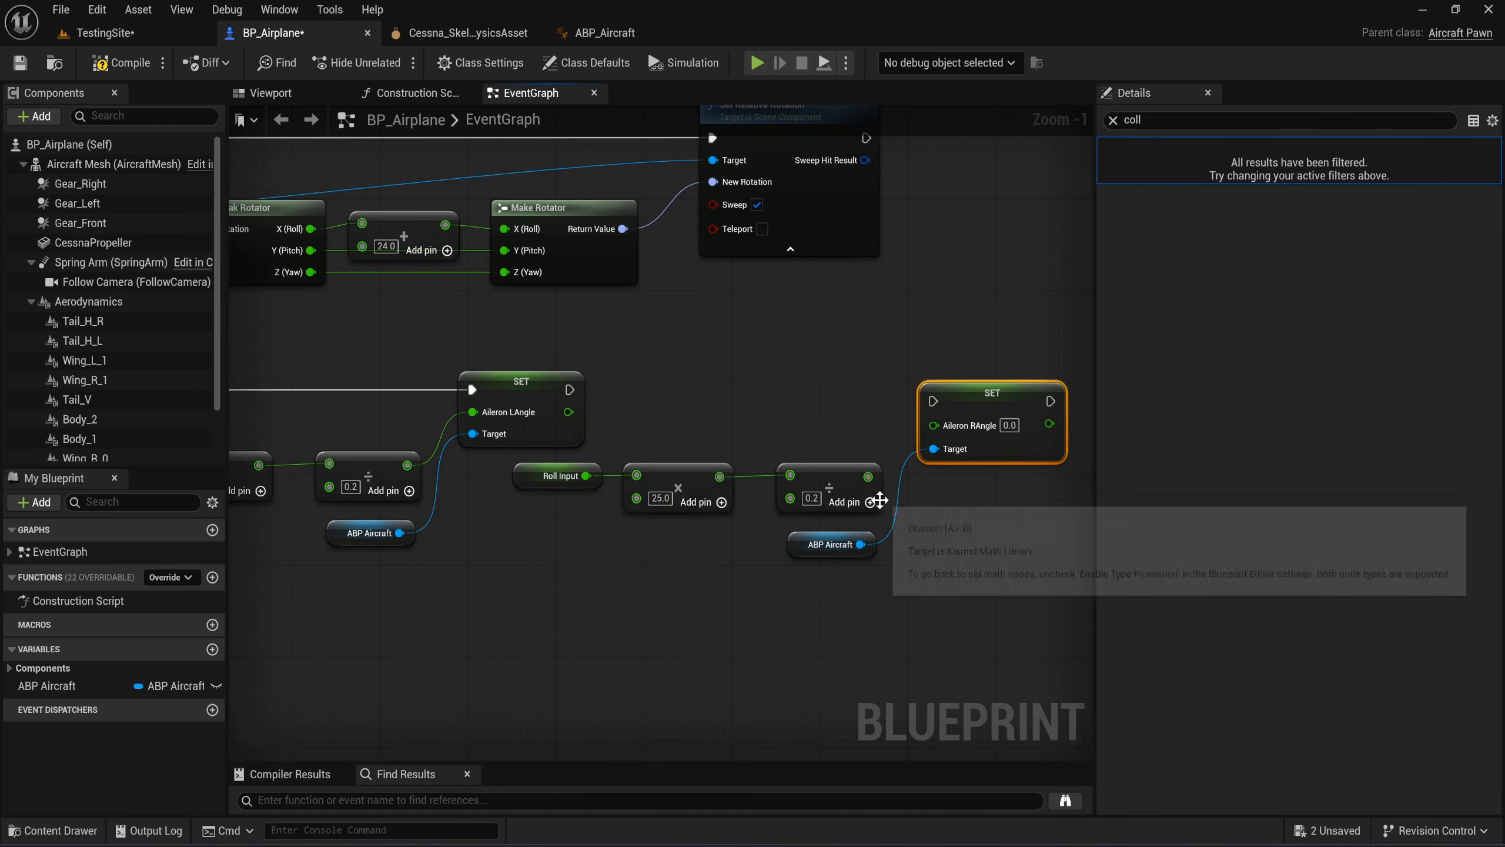
drag(869, 477, 942, 427)
drag(570, 390, 1020, 391)
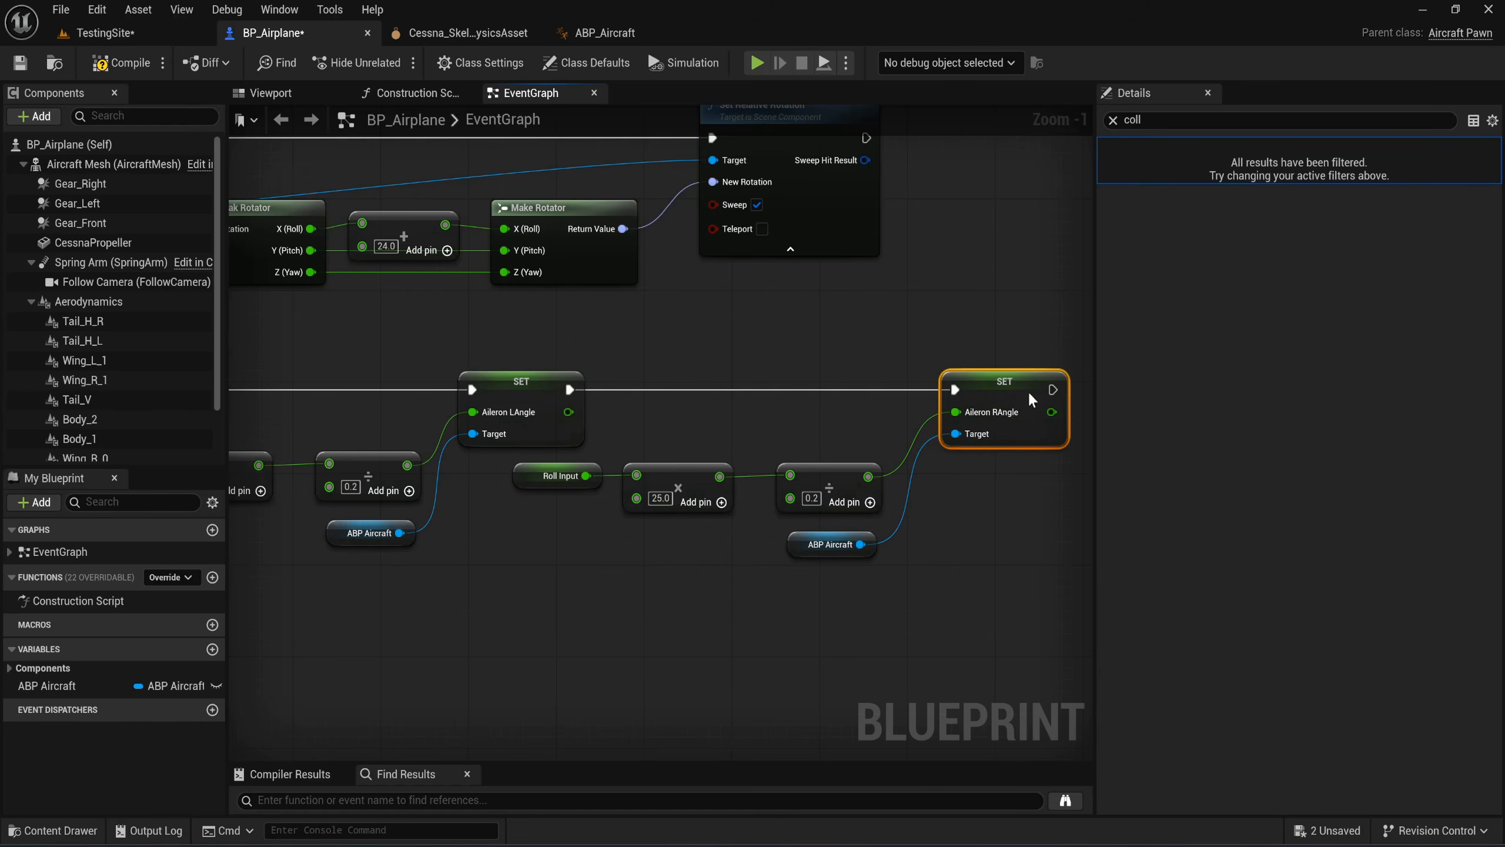
click(968, 632)
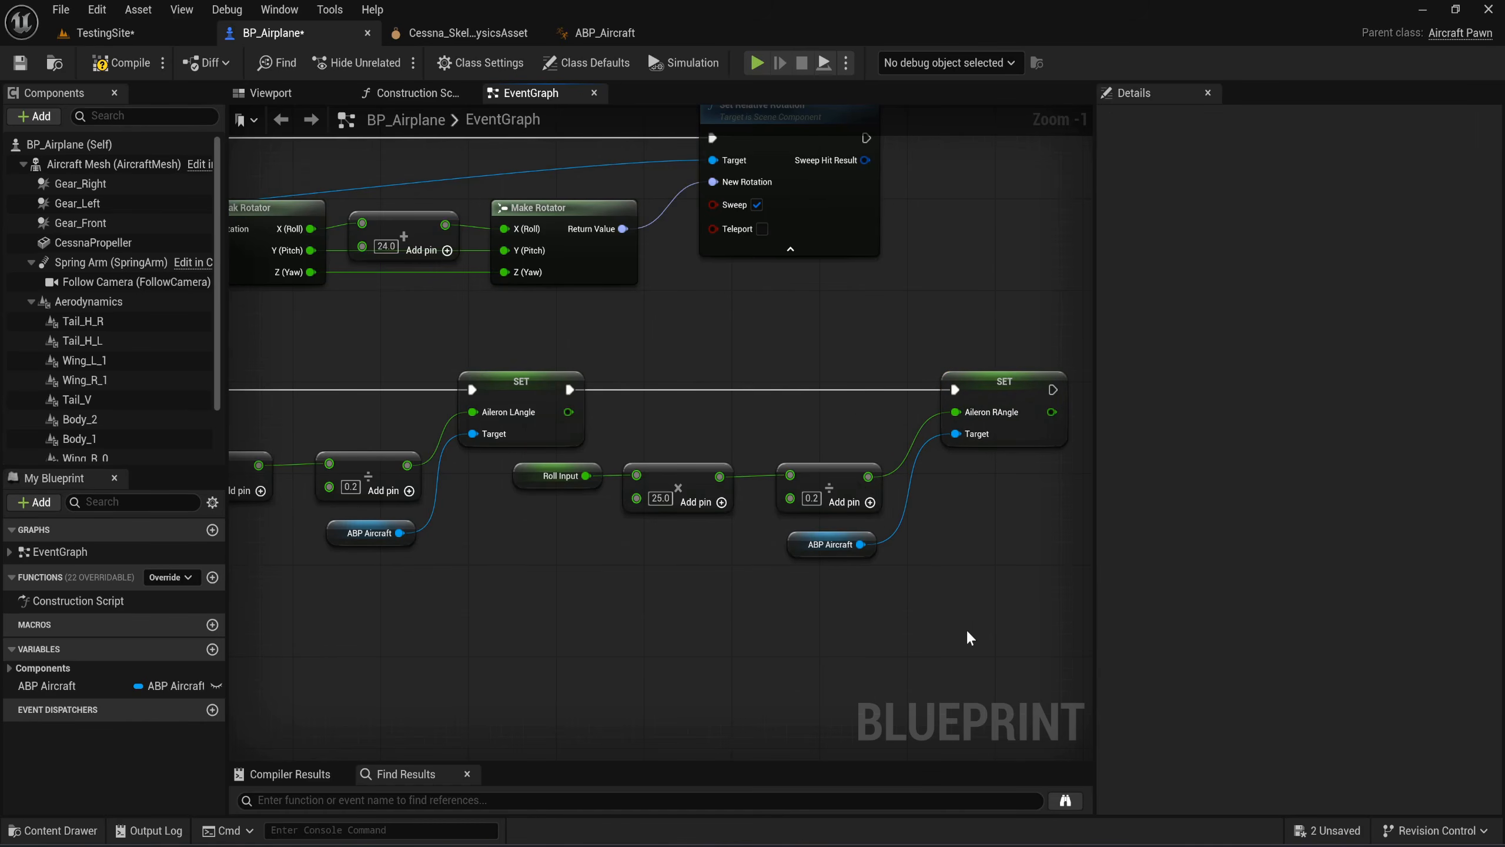
Add a Flap Input getter in the empty space below the first Roll Input chain.
scroll(706, 547, down, 4)
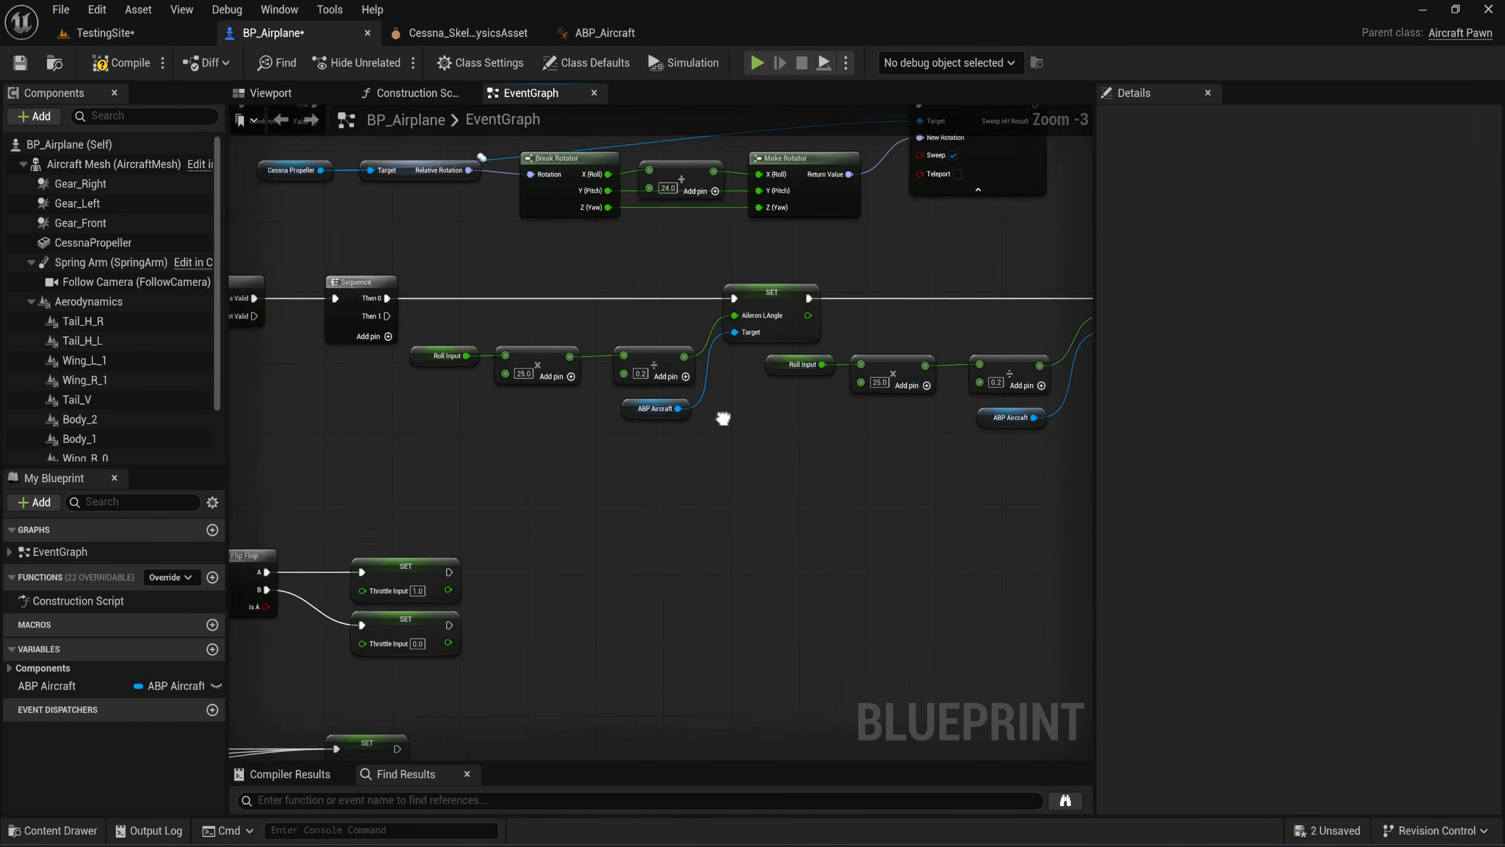
scroll(777, 325, up, 2)
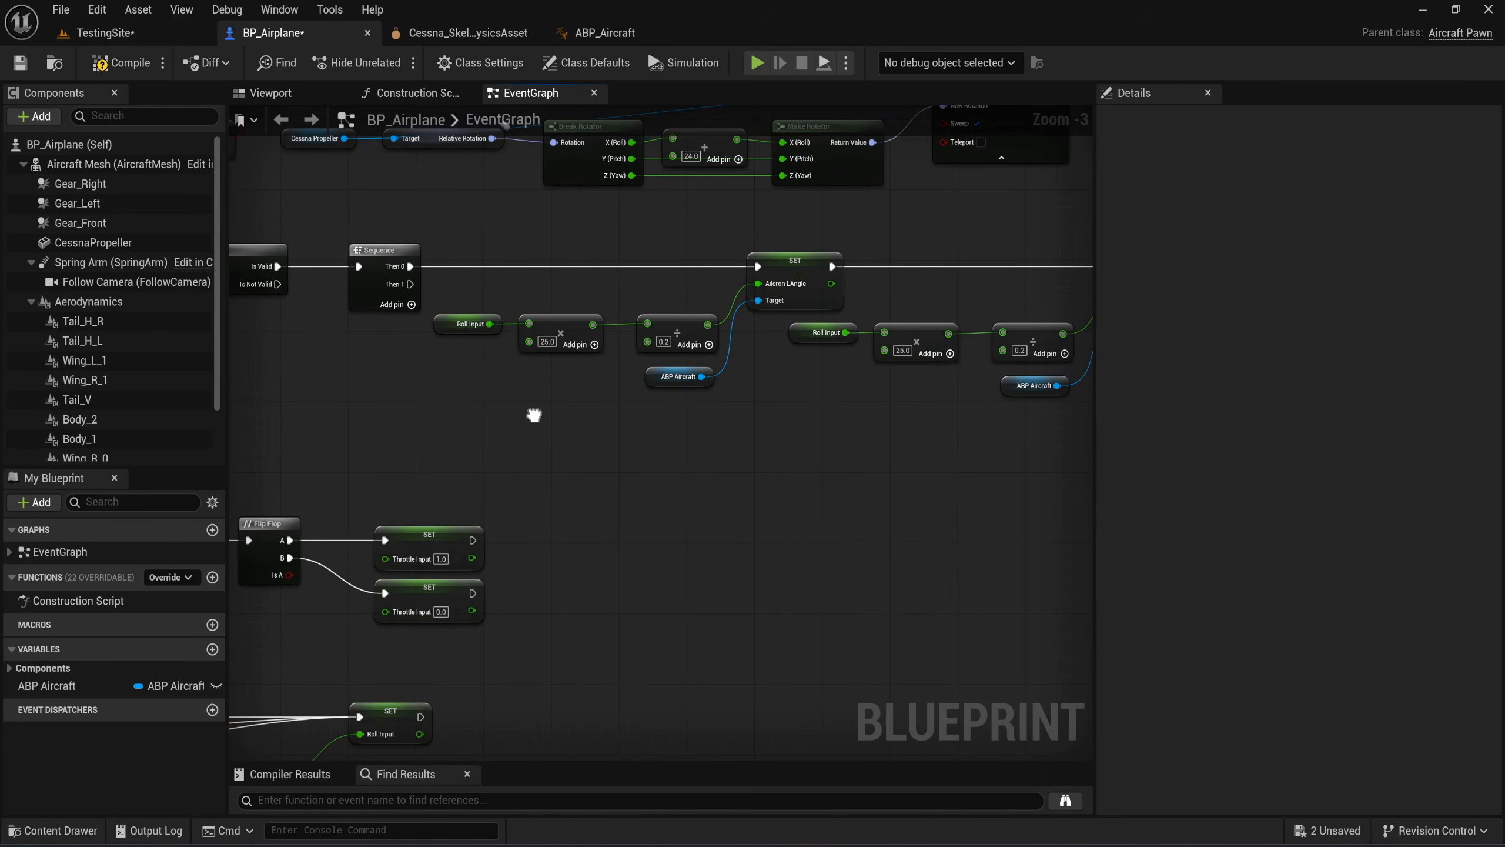
right_click(535, 416)
click(516, 434)
right_click(517, 449)
text(get f)
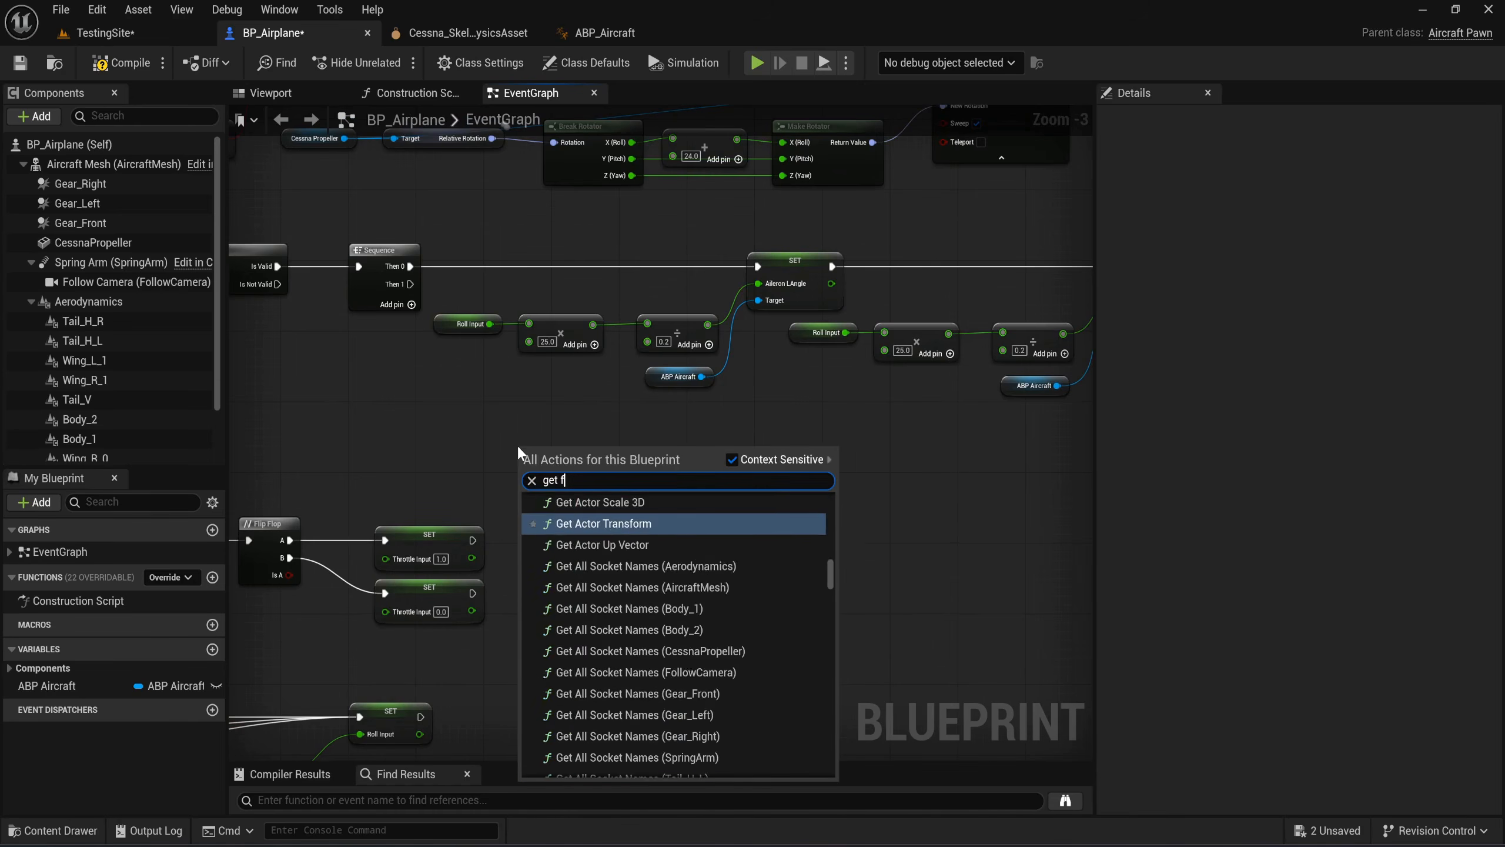
text(lap)
key(Return)
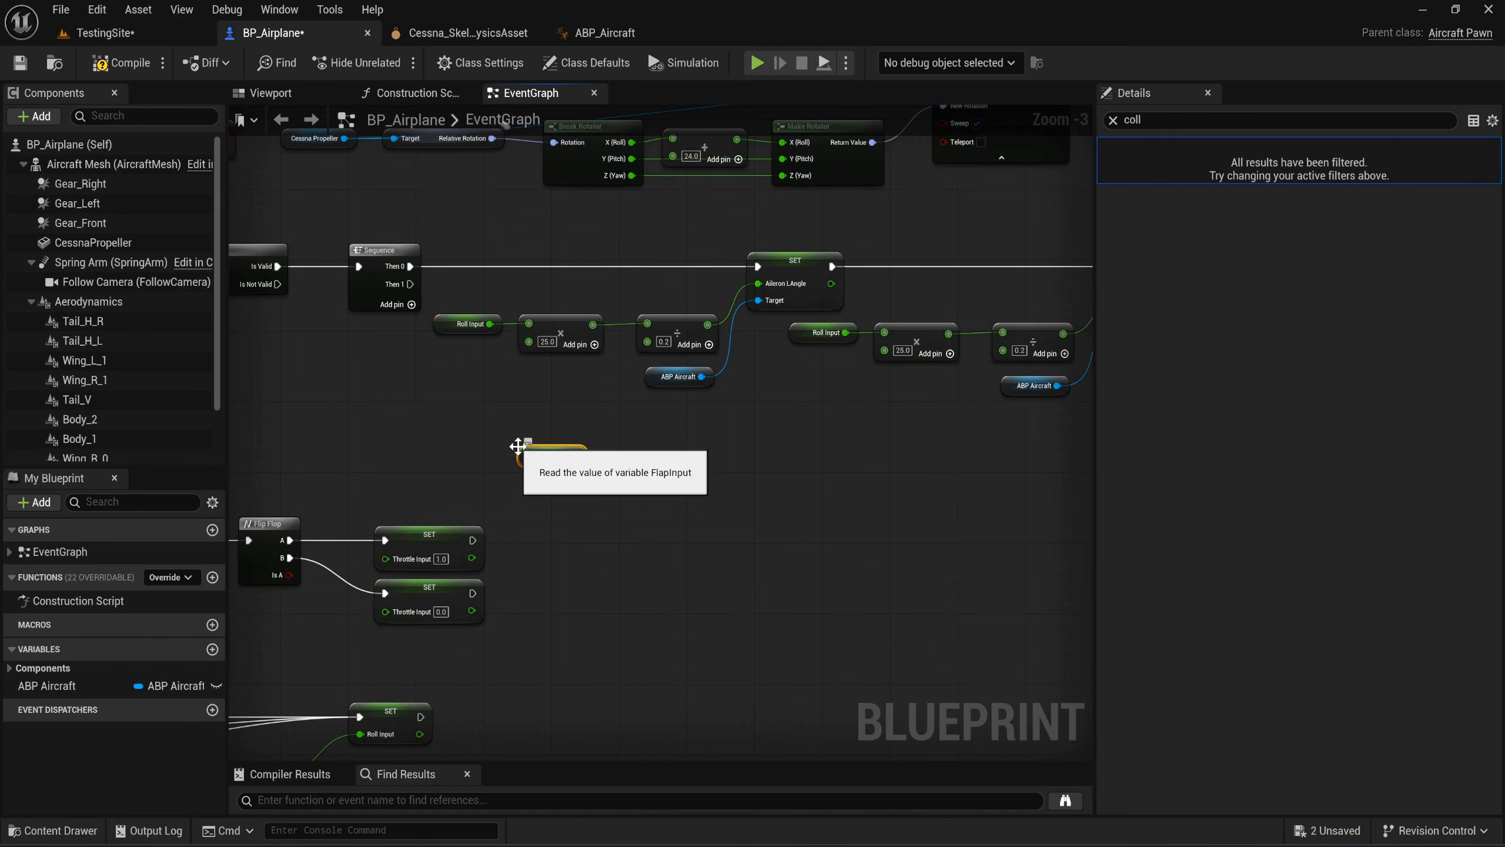
Multiply the Flap Input value by 30.
scroll(517, 446, up, 2)
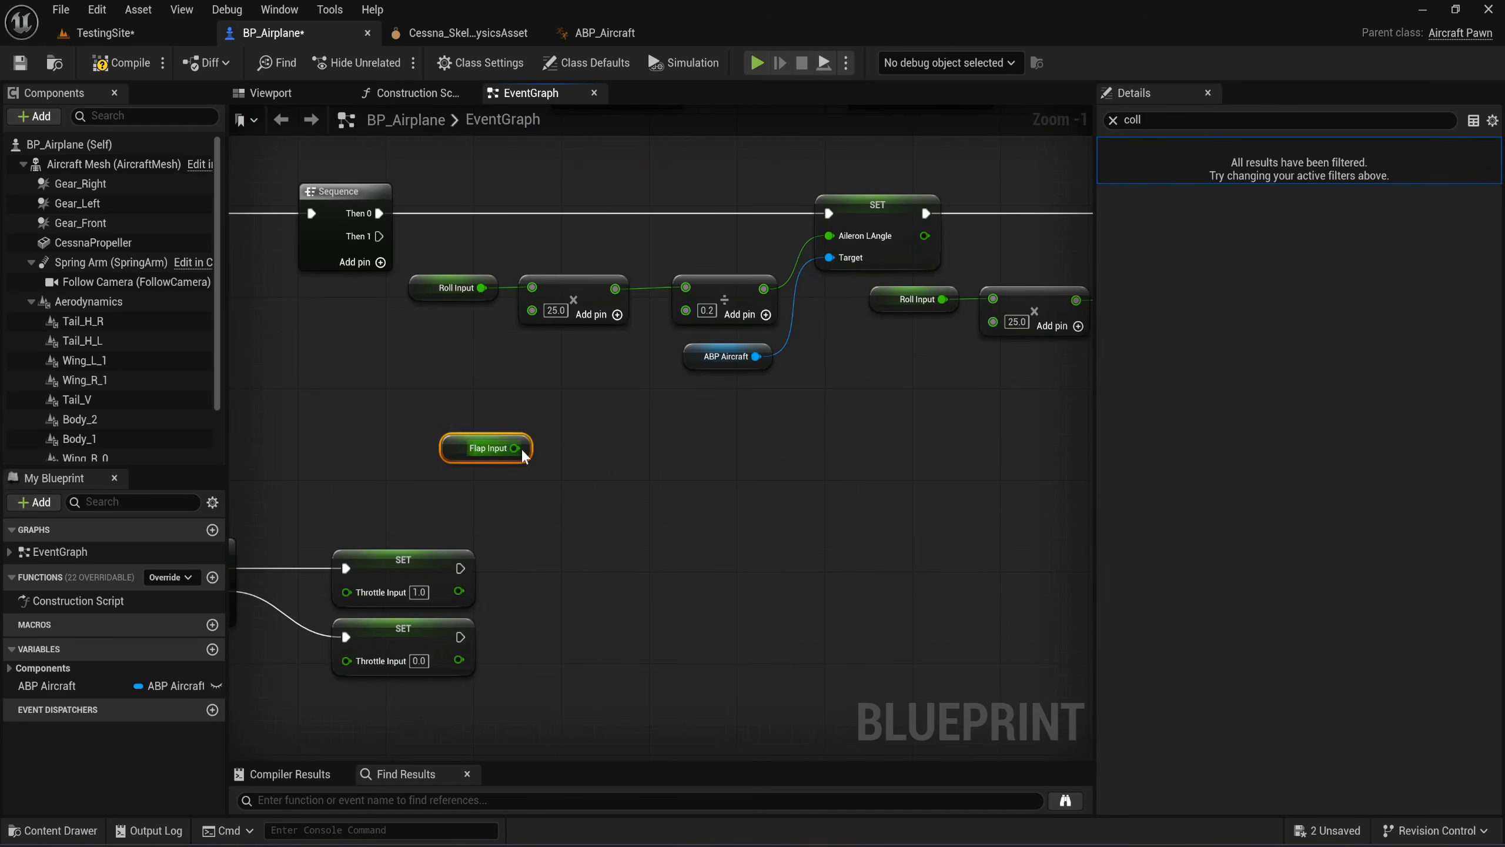
drag(521, 449, 579, 449)
text(*)
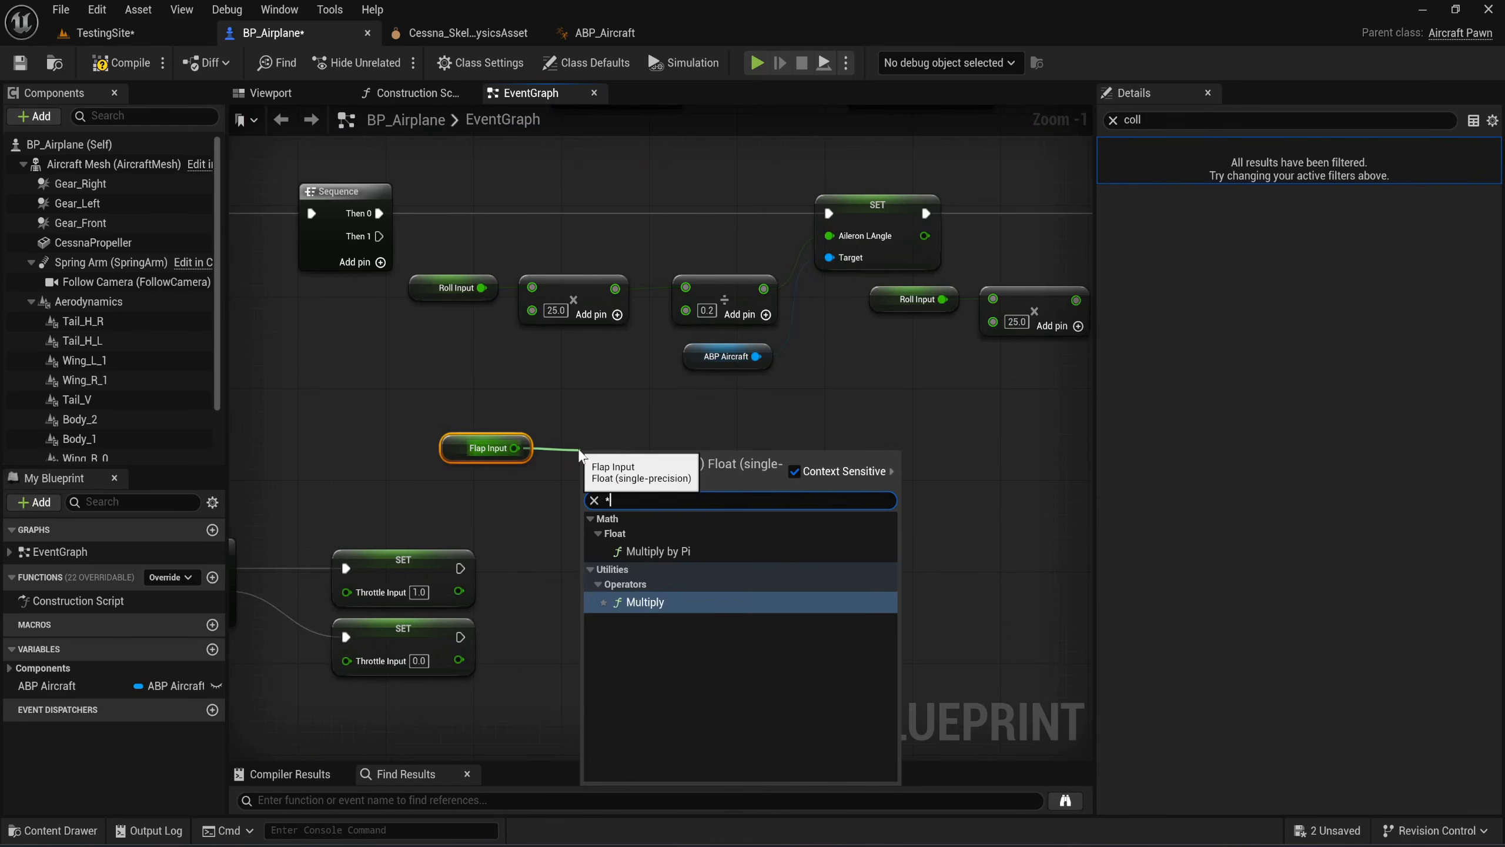
key(Return)
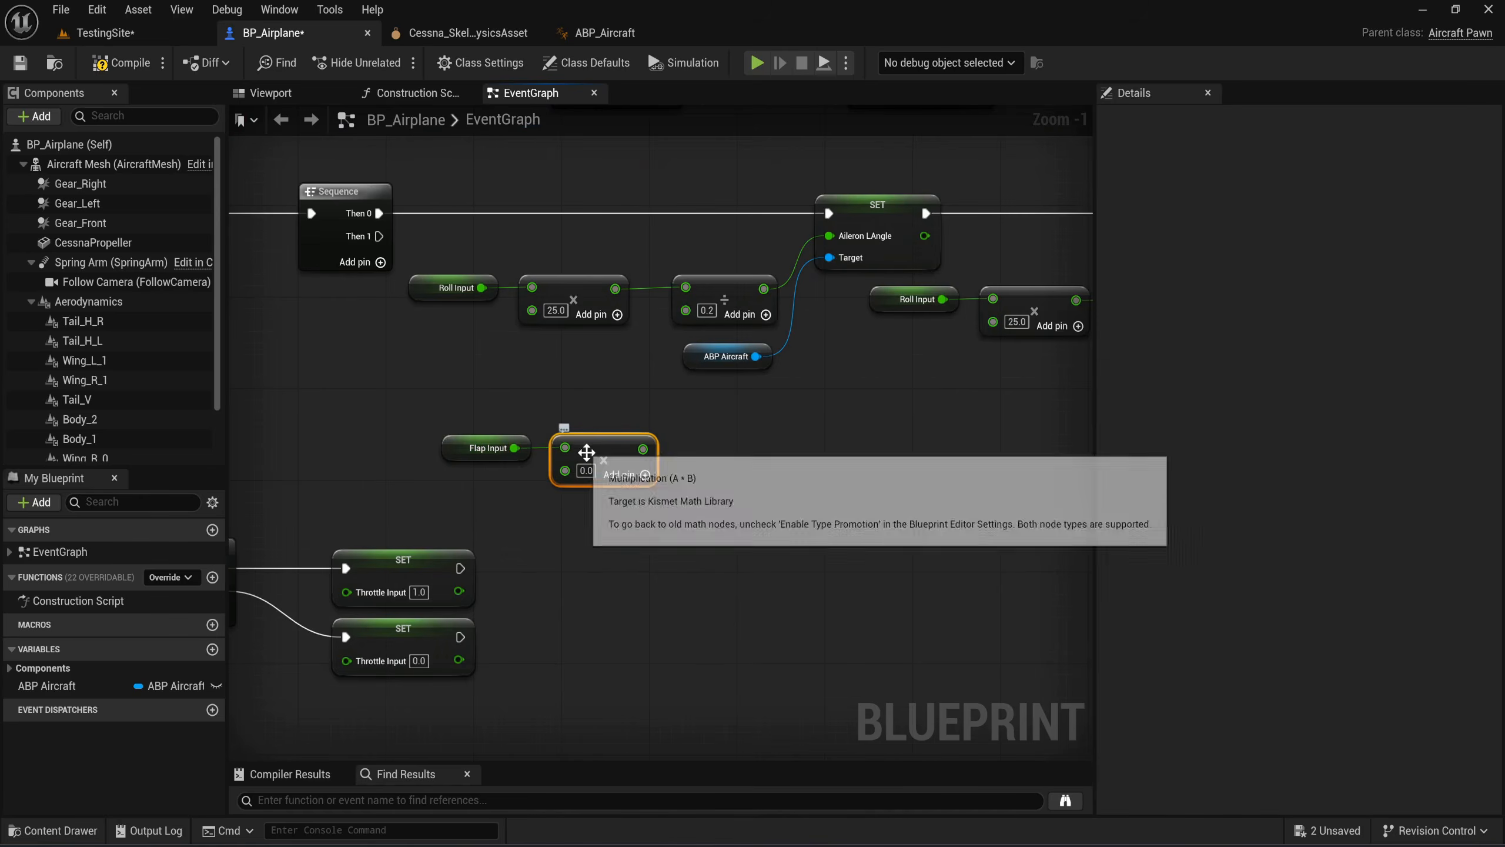
click(586, 470)
text(30)
key(Return)
click(587, 470)
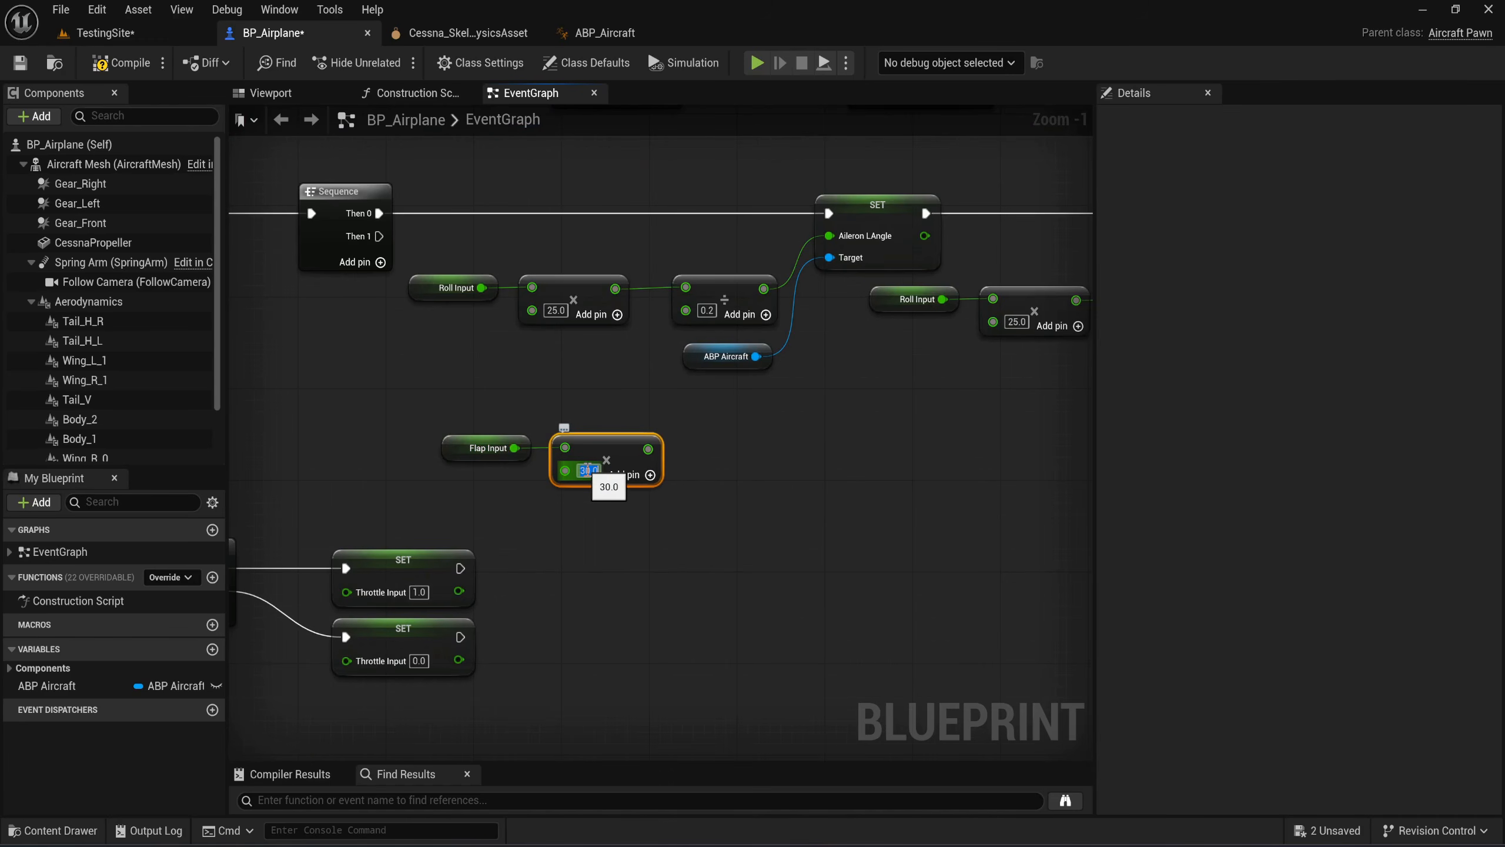
Divide the flap multiplication result by 0.3 and align the three flap nodes beneath the roll chain.
drag(649, 449, 701, 456)
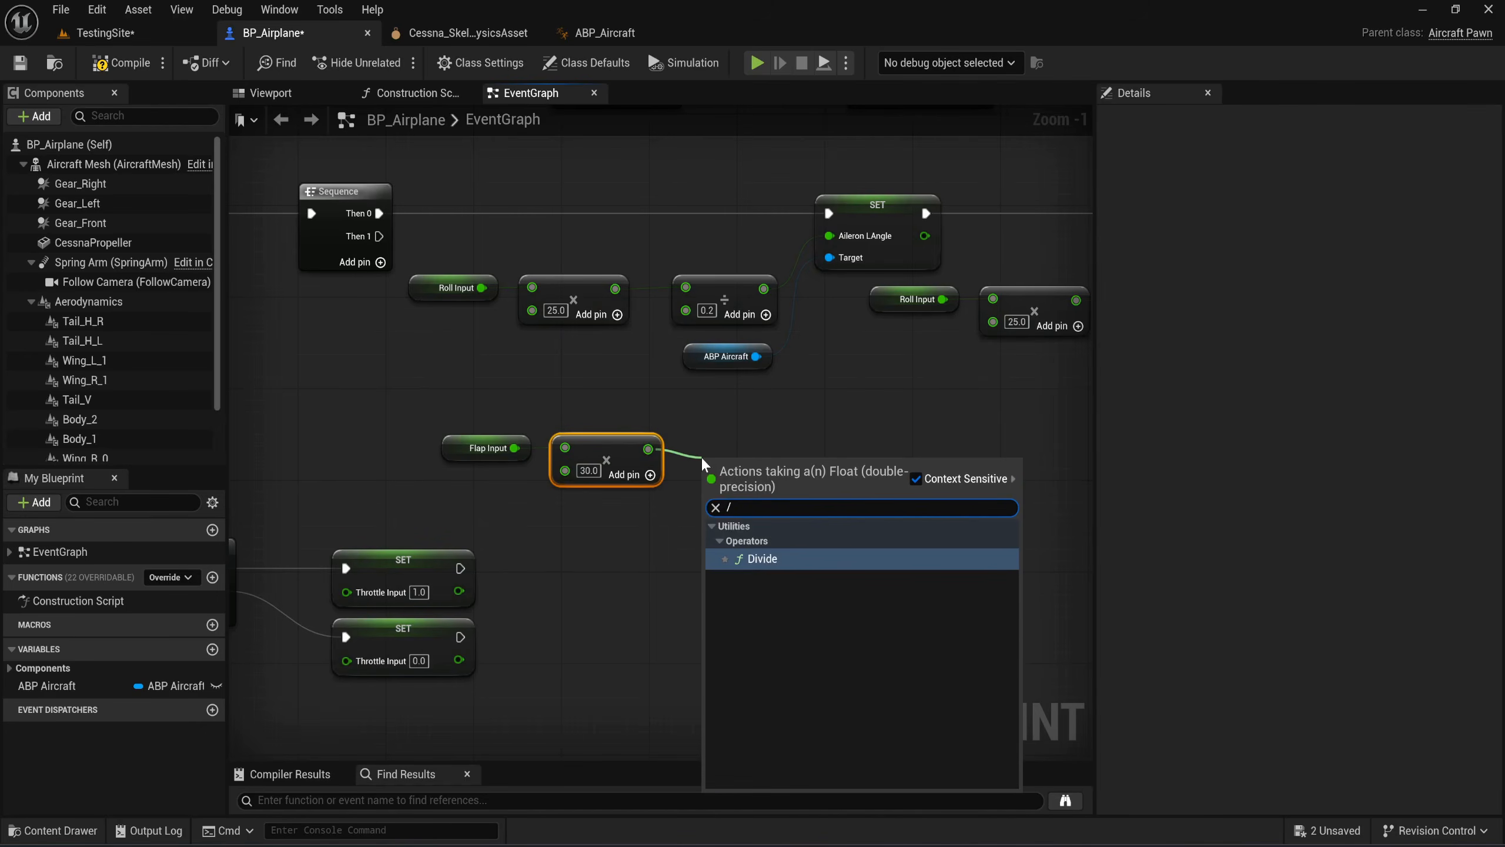
key(Return)
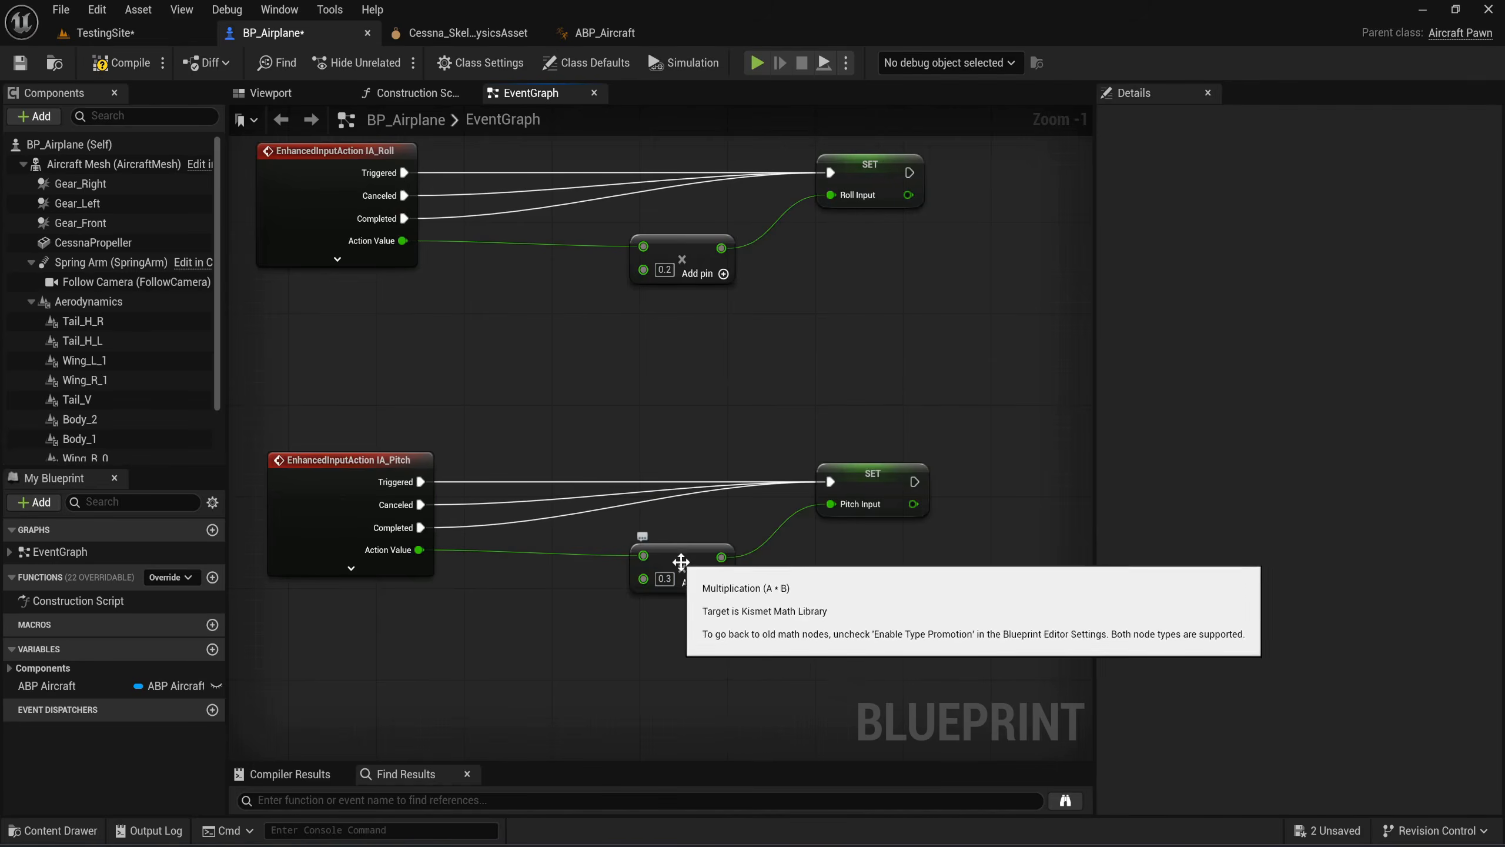
scroll(825, 536, down, 4)
right_drag(893, 411, 595, 673)
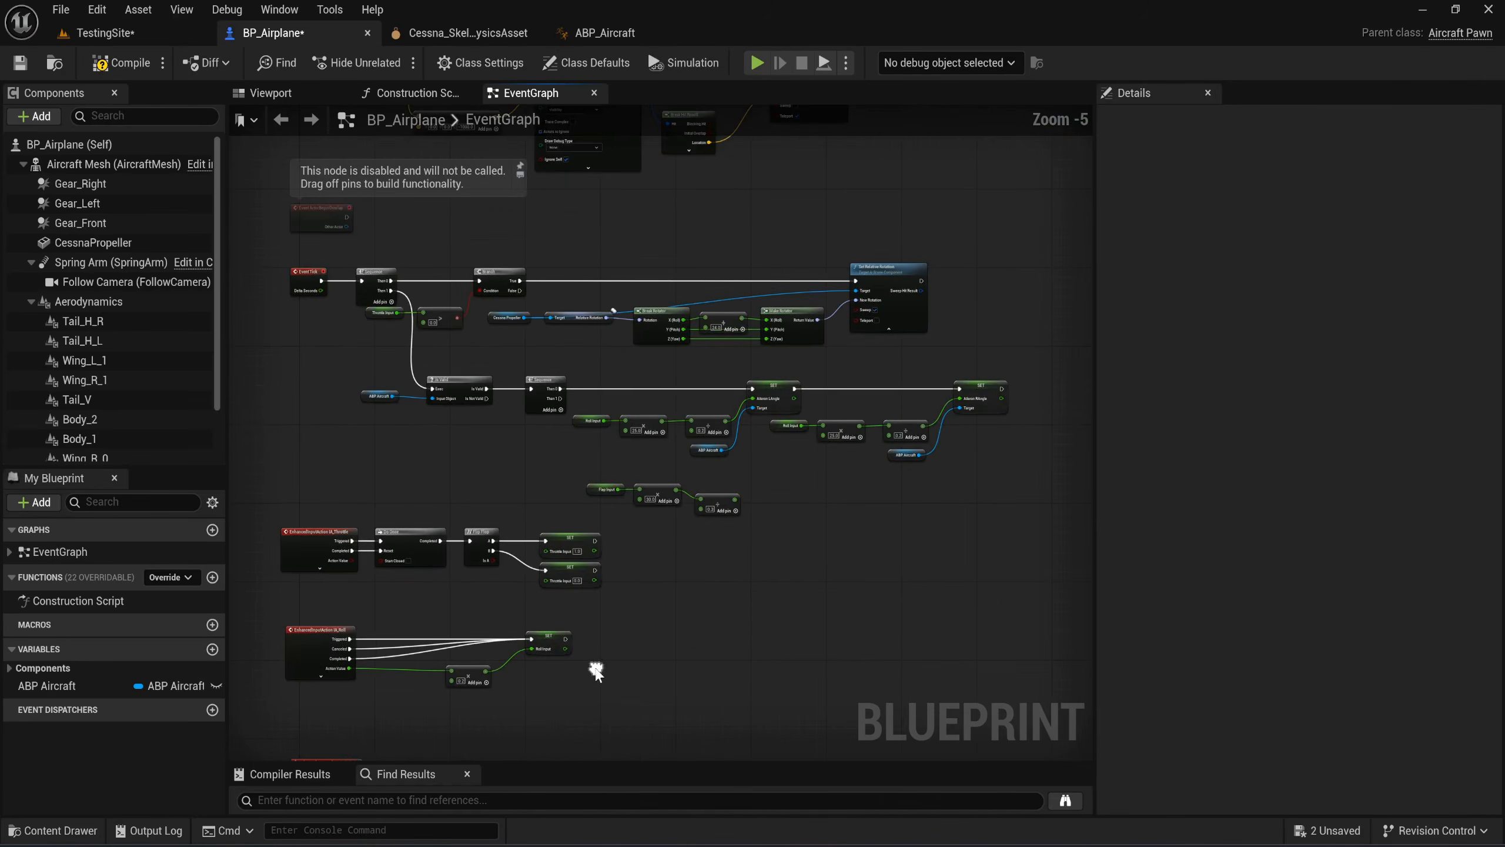
scroll(699, 457, up, 4)
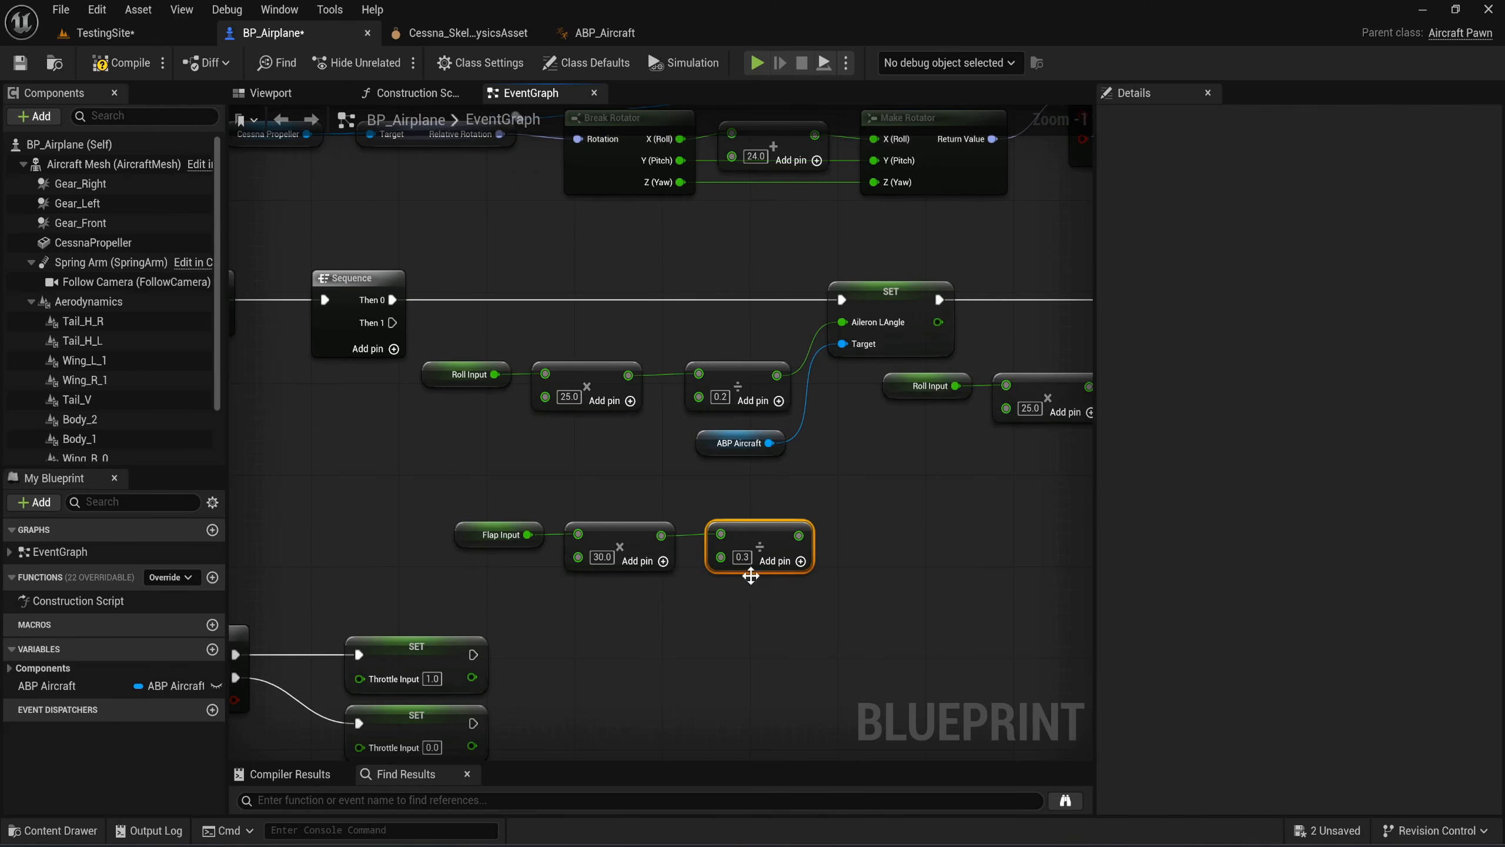
drag(735, 615, 516, 523)
drag(746, 534, 724, 557)
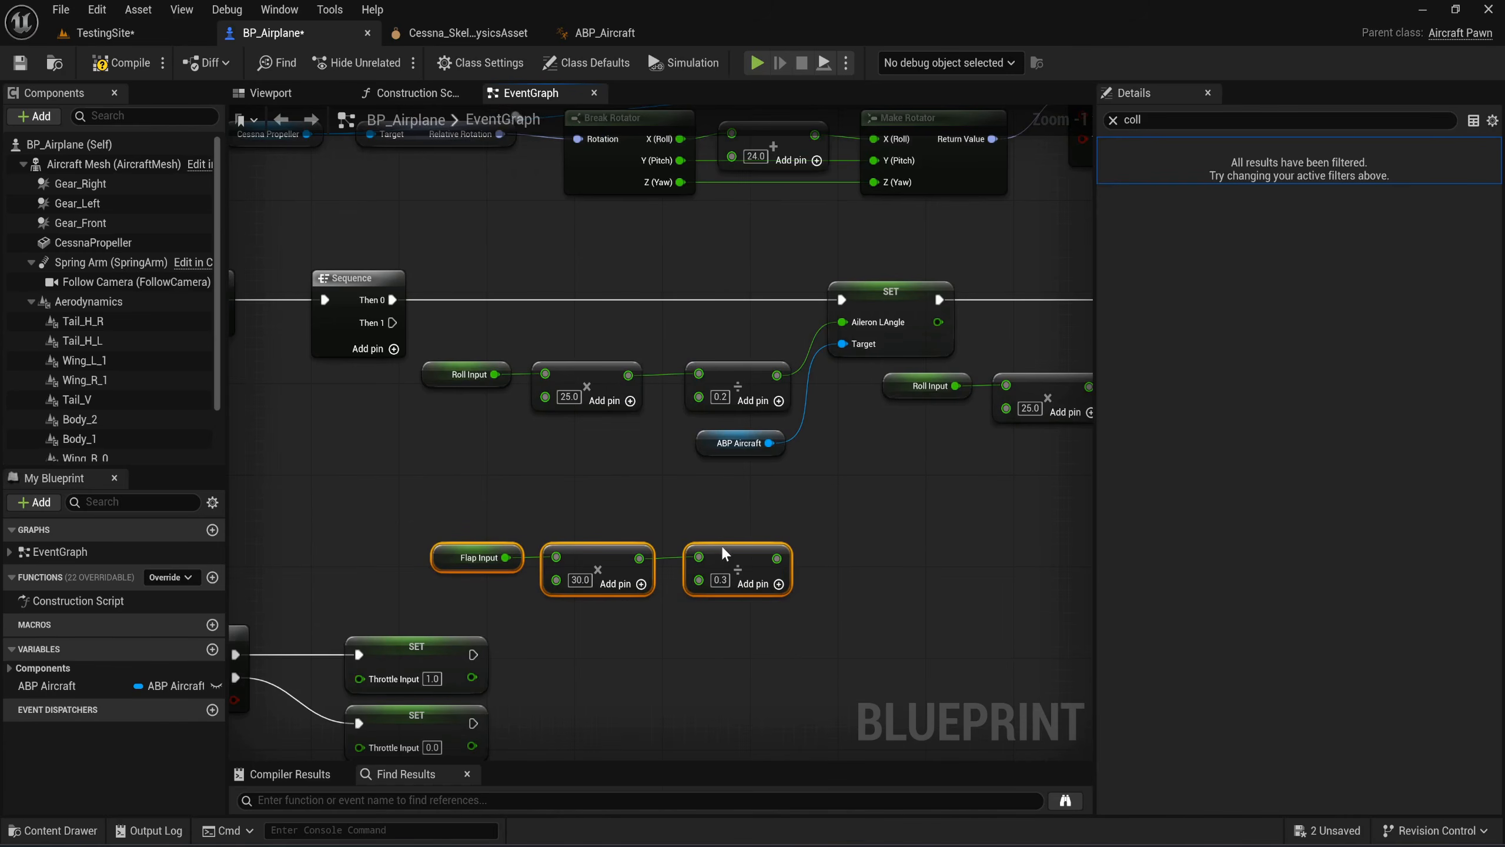
click(764, 539)
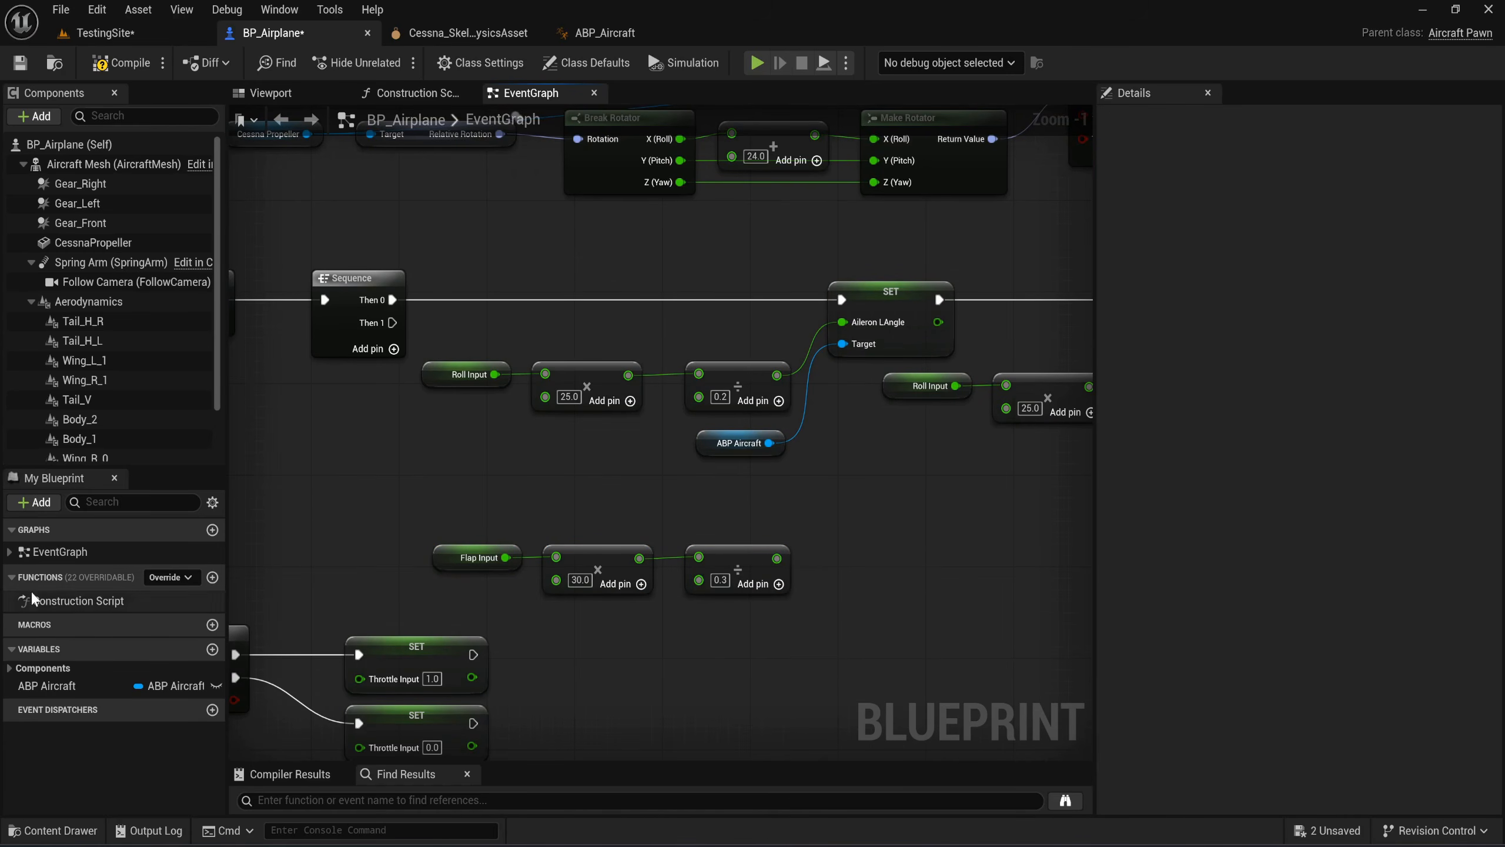
Add an ABP Aircraft reference below the flap division and create a Set Flap Angle node targeting it.
drag(66, 686, 964, 645)
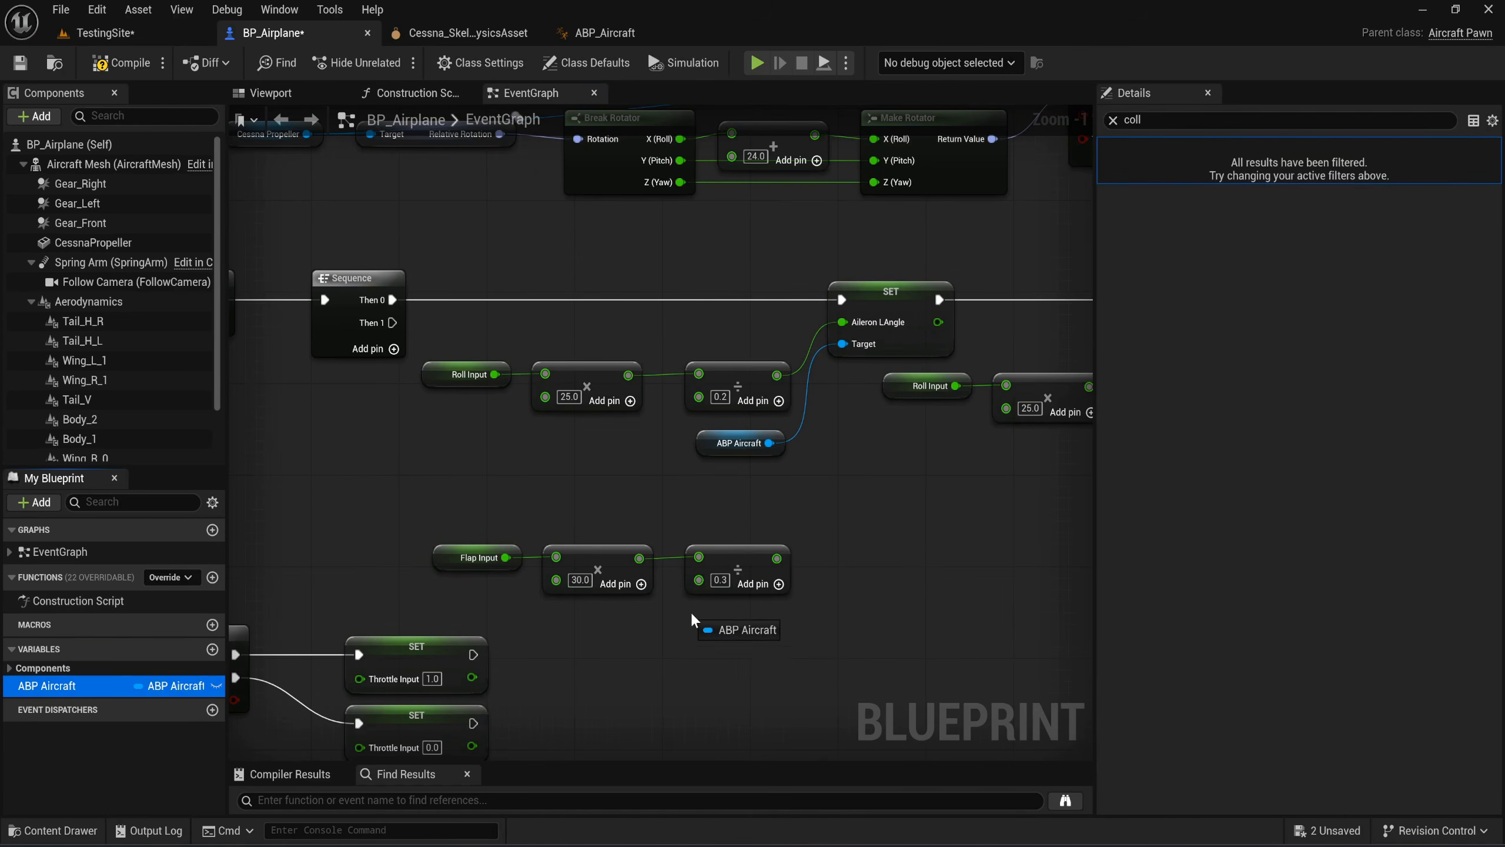
drag(693, 620, 711, 630)
click(747, 652)
scroll(765, 636, up, 1)
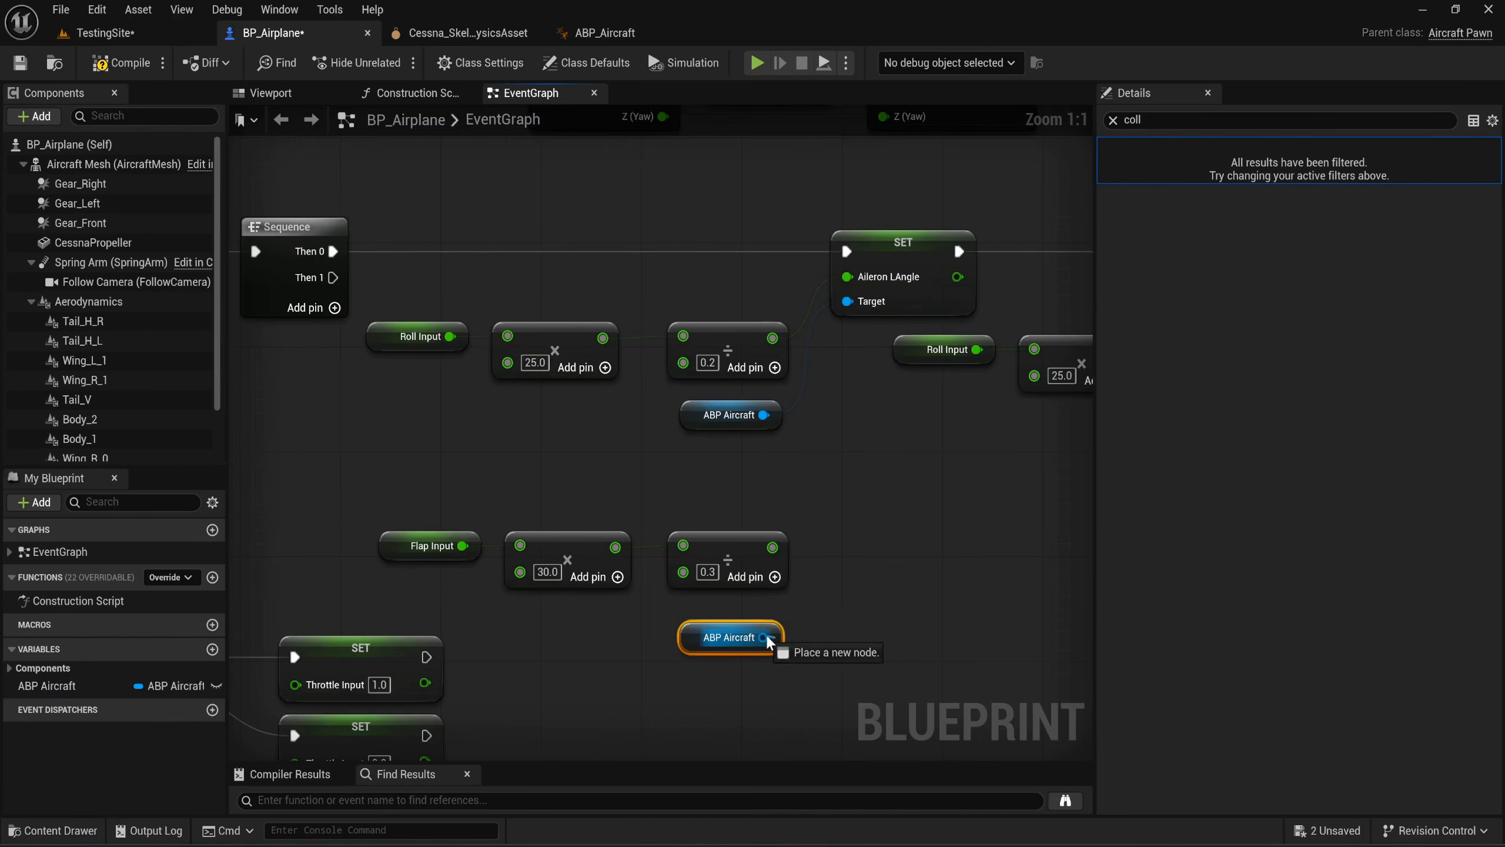
drag(861, 555, 861, 556)
text(set flap)
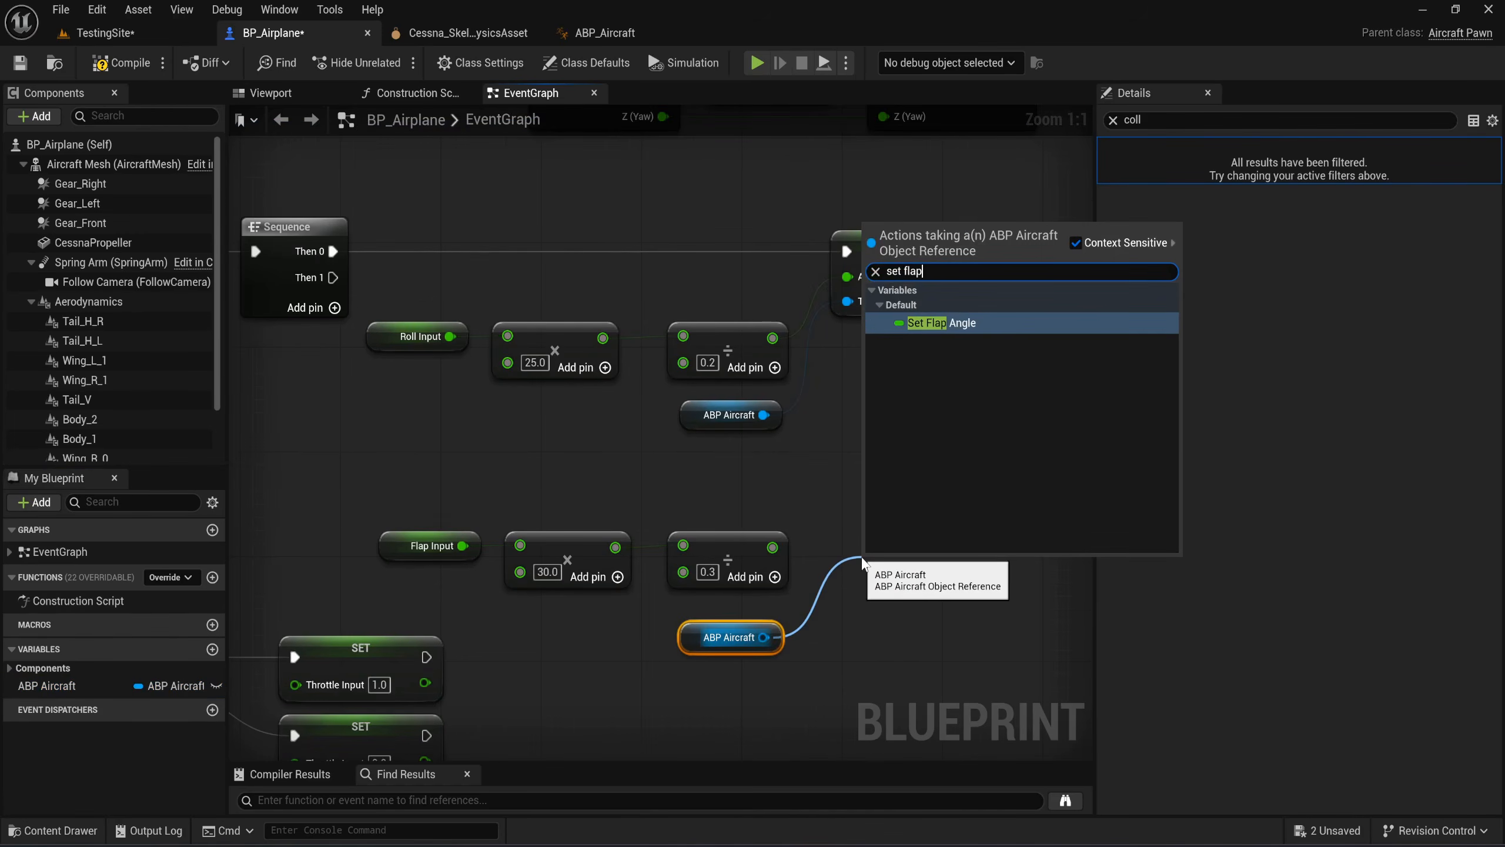
key(Return)
Feed the flap division result into Set Flap Angle and execute the node from the second Sequence's Then 1.
drag(890, 562, 862, 507)
drag(772, 547, 847, 541)
drag(332, 277, 846, 513)
right_drag(891, 655, 815, 617)
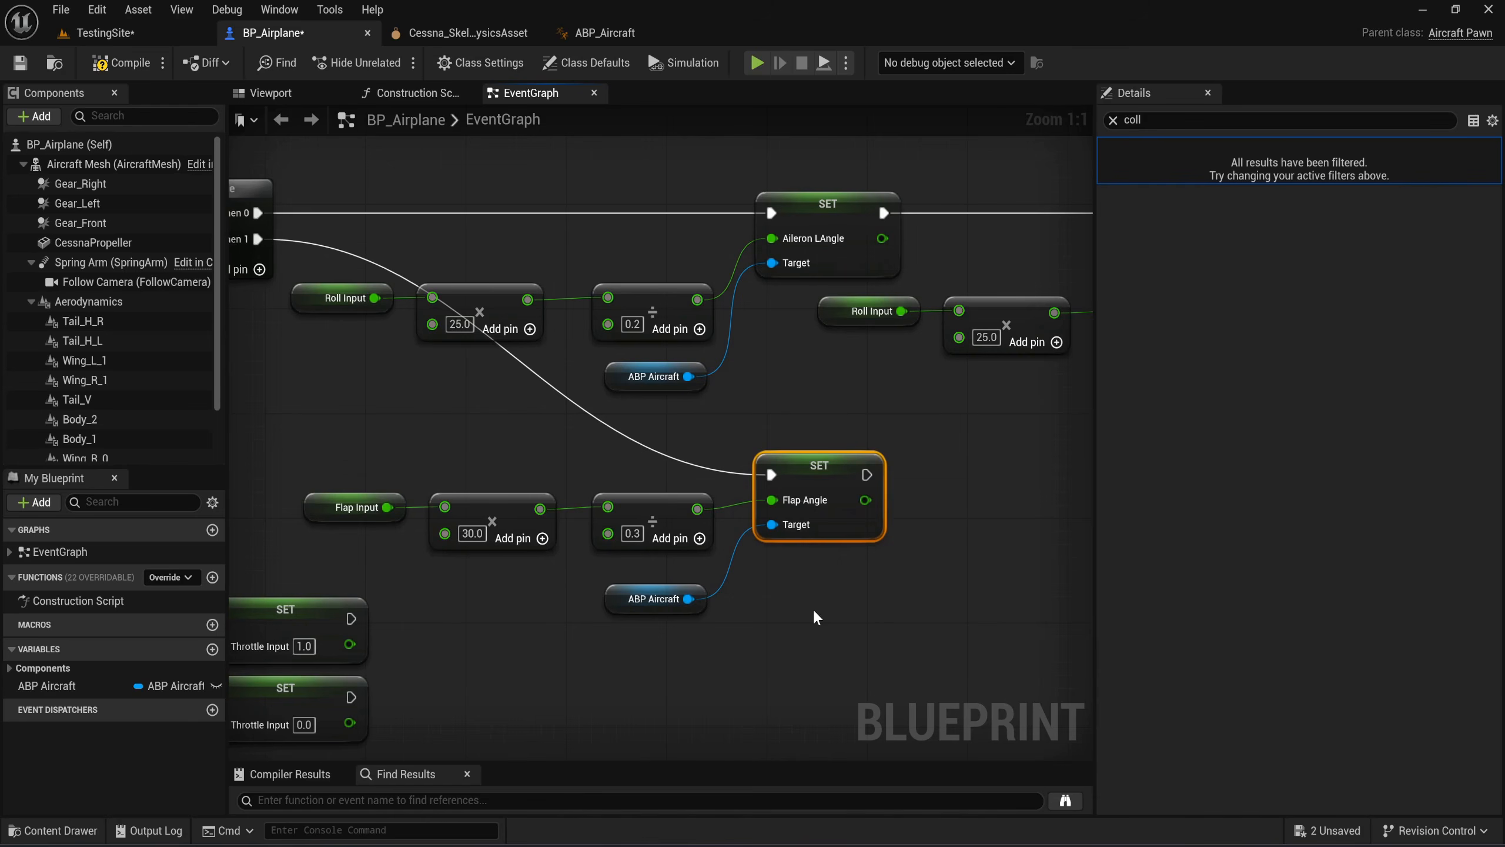
click(815, 617)
Add a Pitch Input getter beyond the Set Flap Angle node.
right_drag(813, 615, 685, 572)
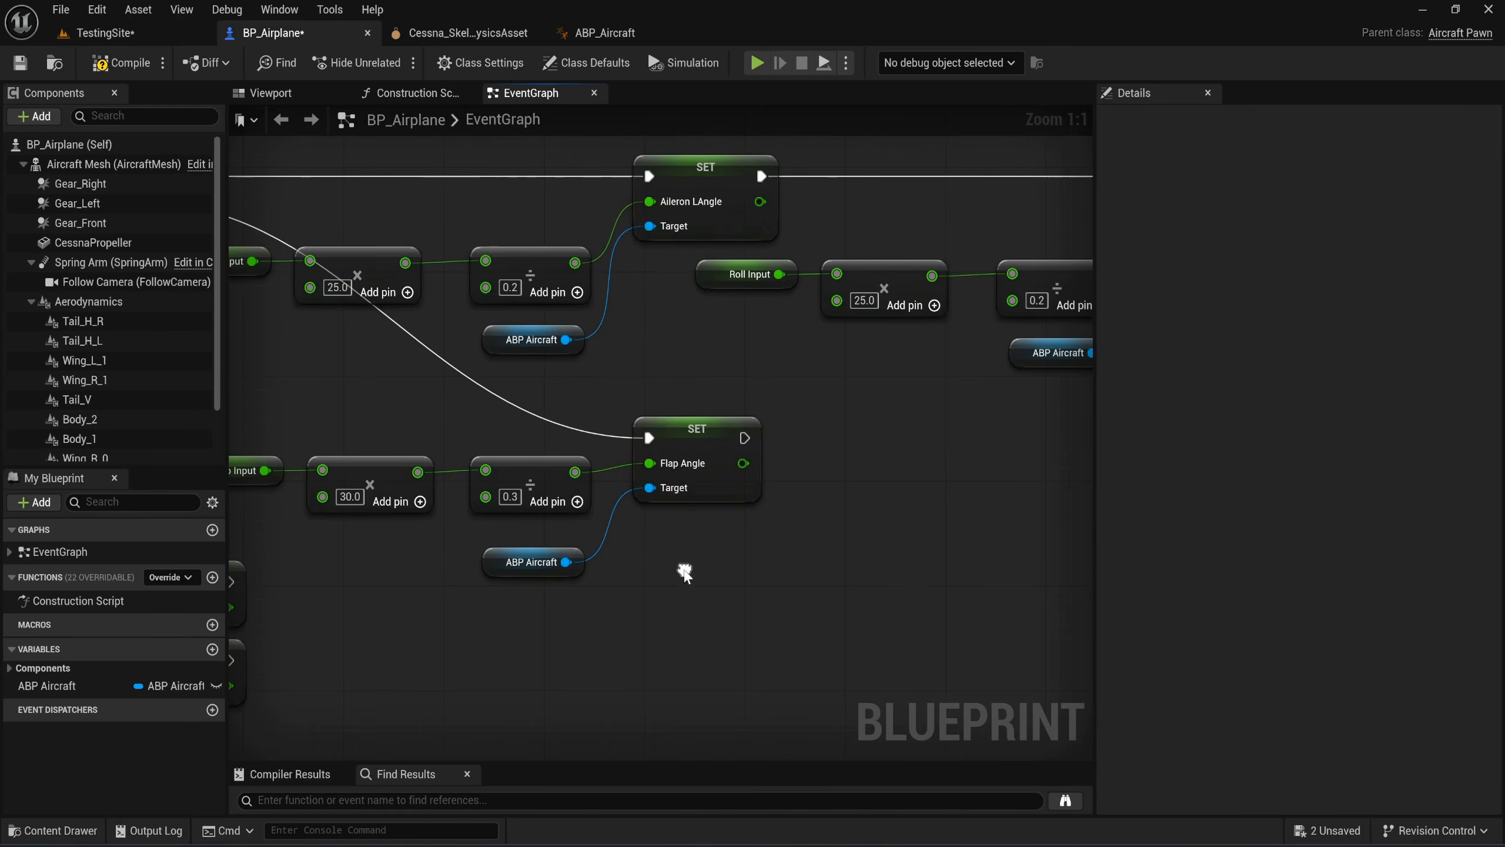
right_click(859, 473)
text(get )
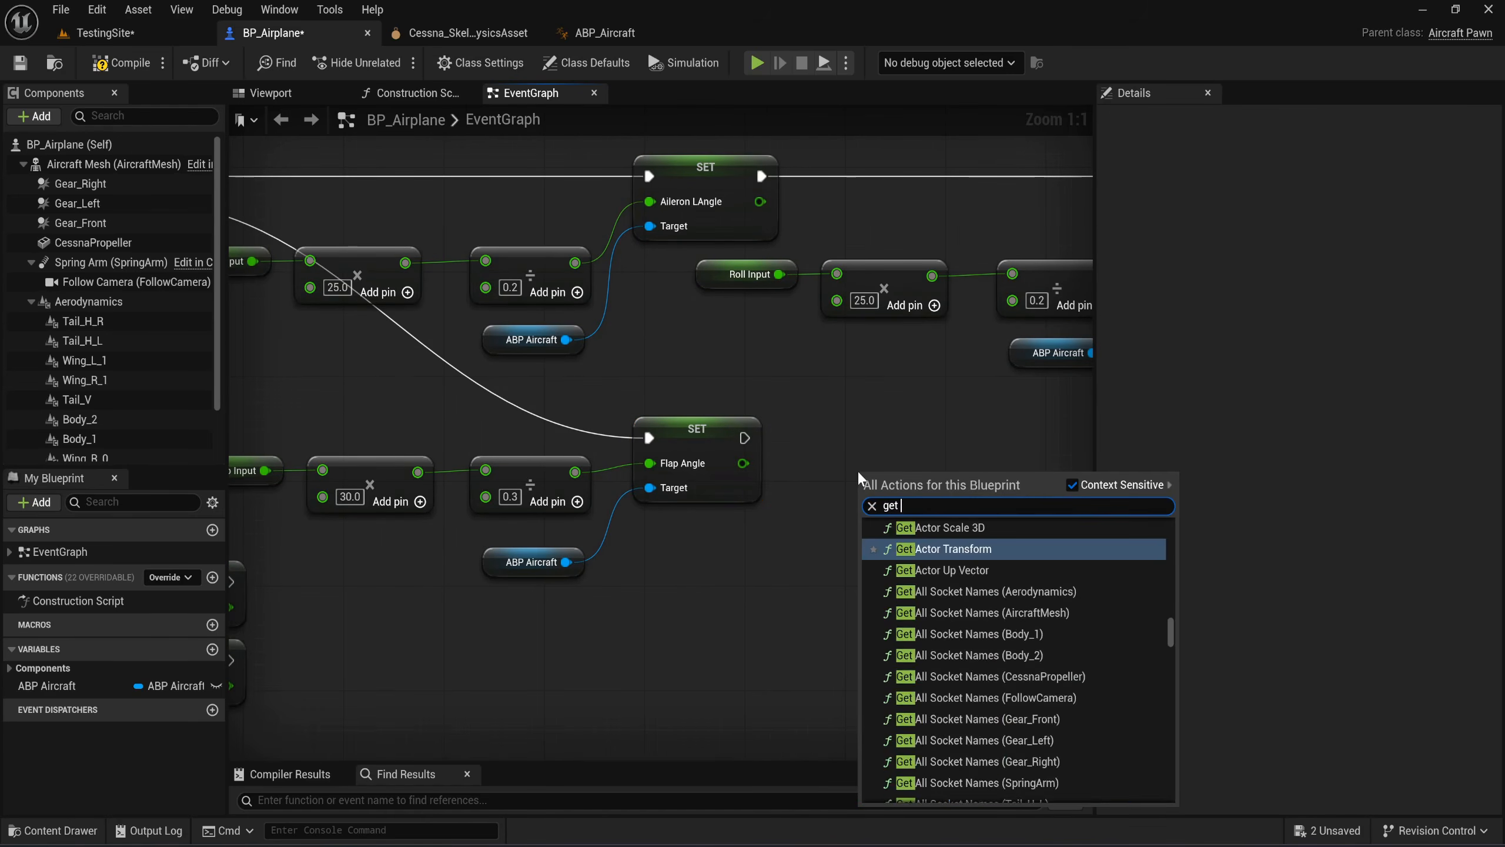
text(pitch)
key(Down)
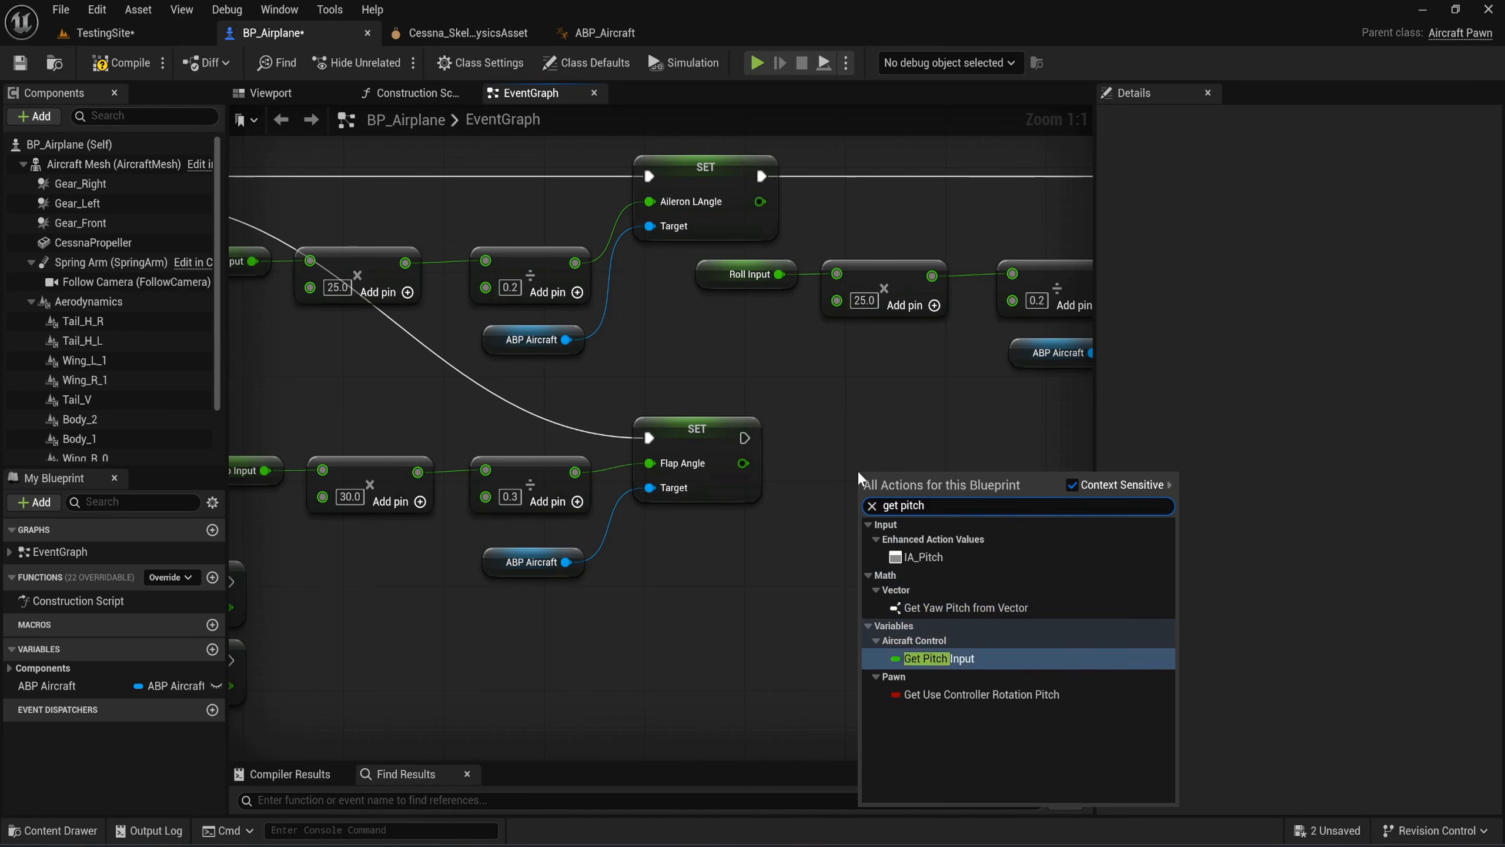
key(Return)
drag(860, 487, 850, 499)
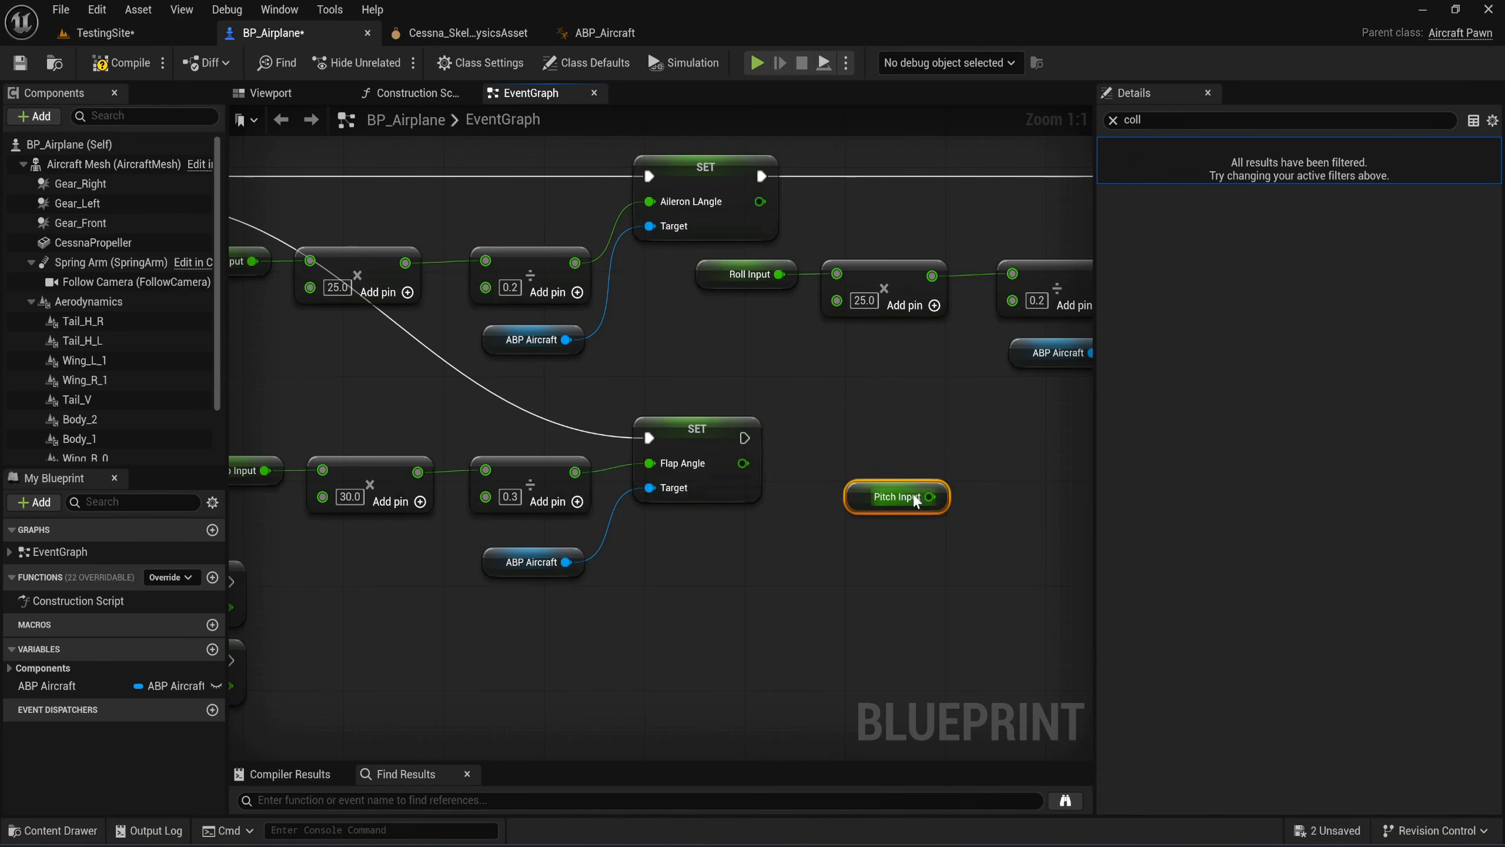
Multiply the Pitch Input value by 30.
right_drag(915, 503, 760, 540)
drag(775, 533, 892, 558)
text(*)
key(Return)
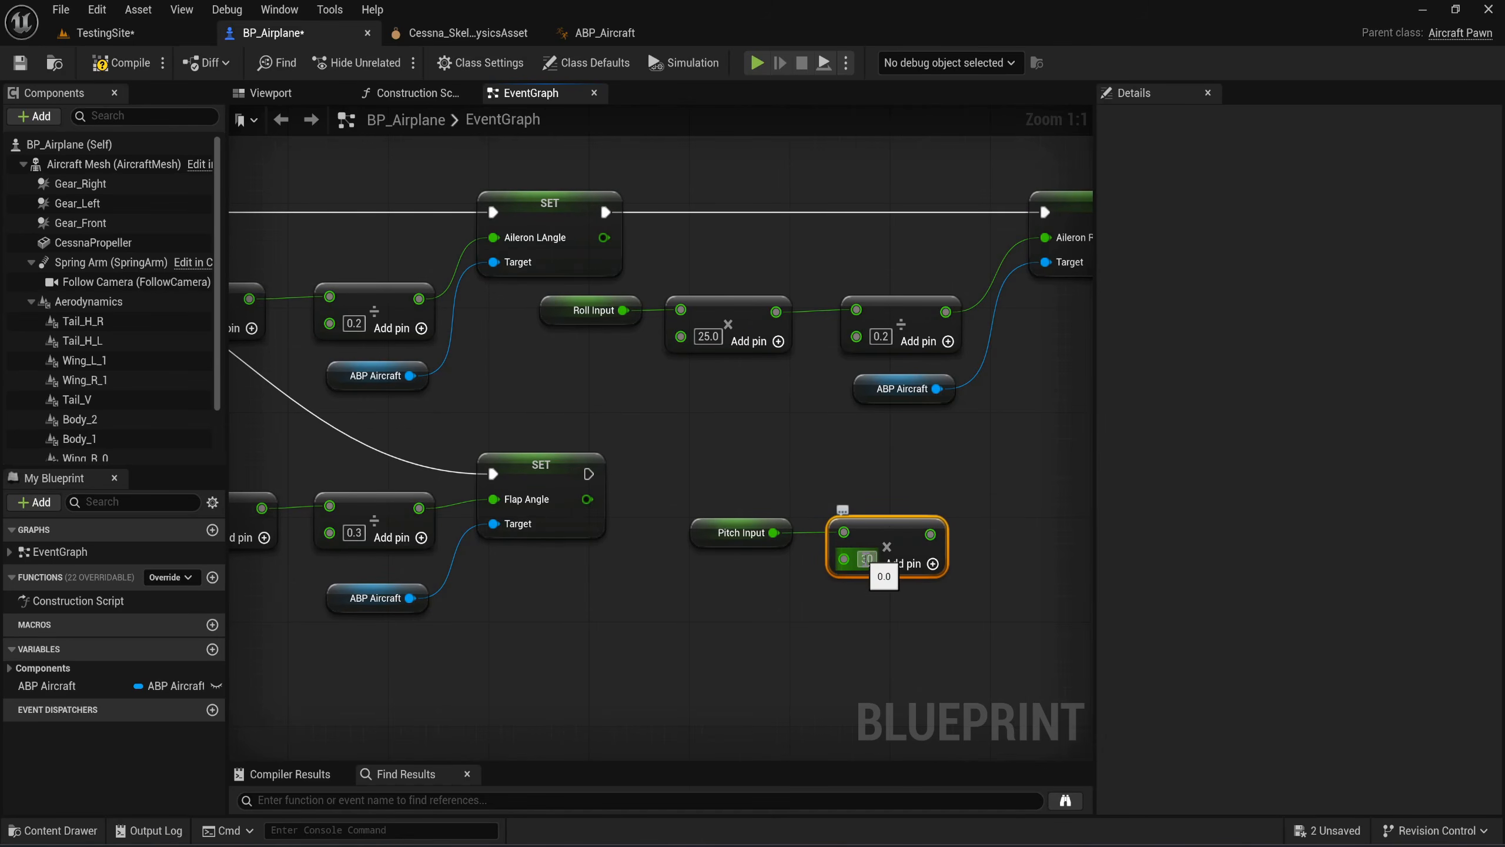
Divide the Pitch Input multiplication result by 0.3.
drag(931, 535, 960, 541)
text(/)
key(Return)
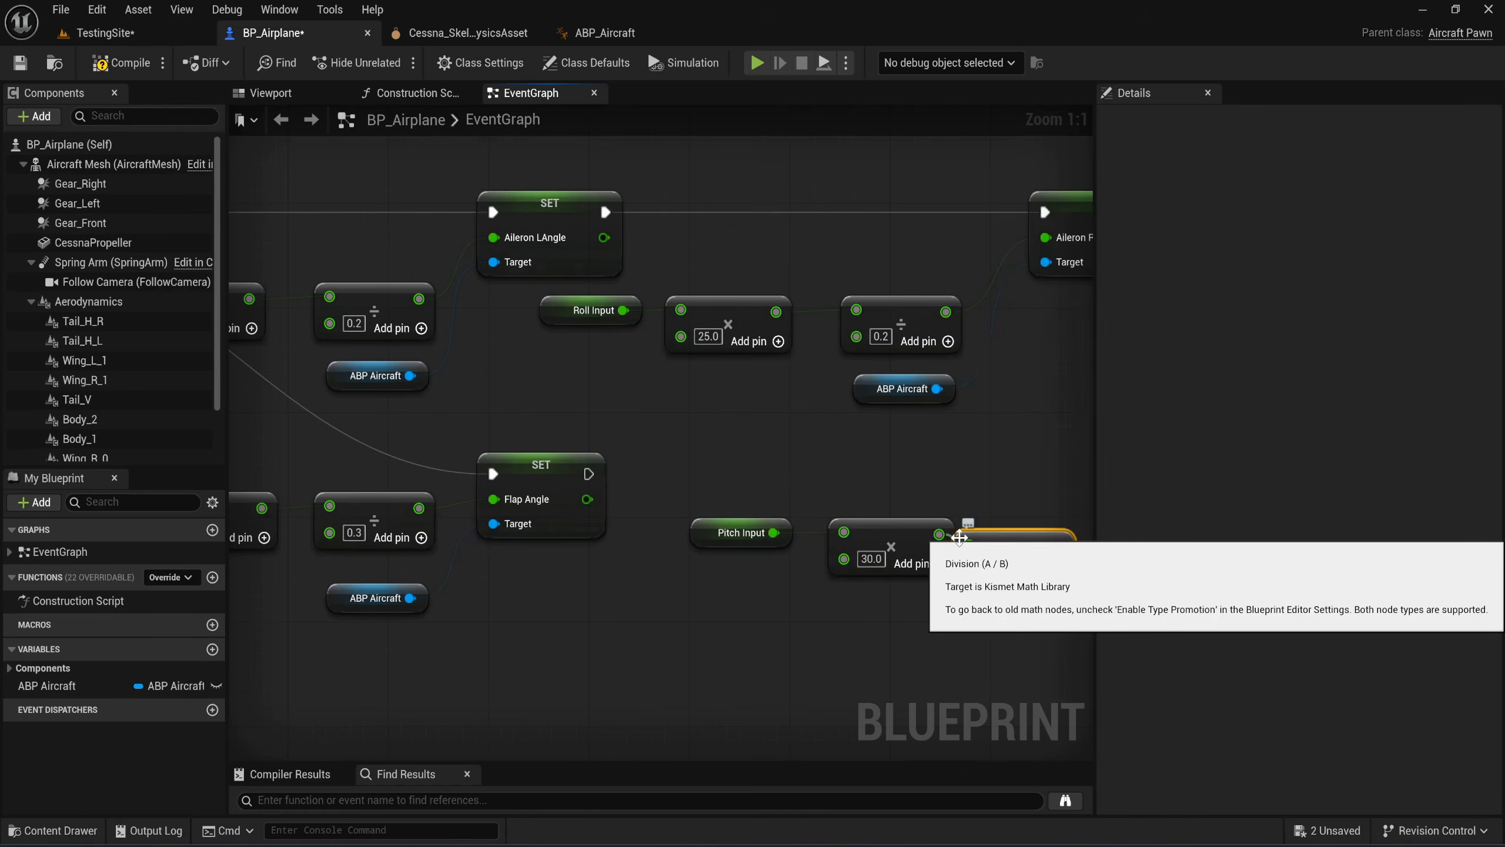
right_drag(960, 537, 677, 549)
drag(751, 564, 777, 551)
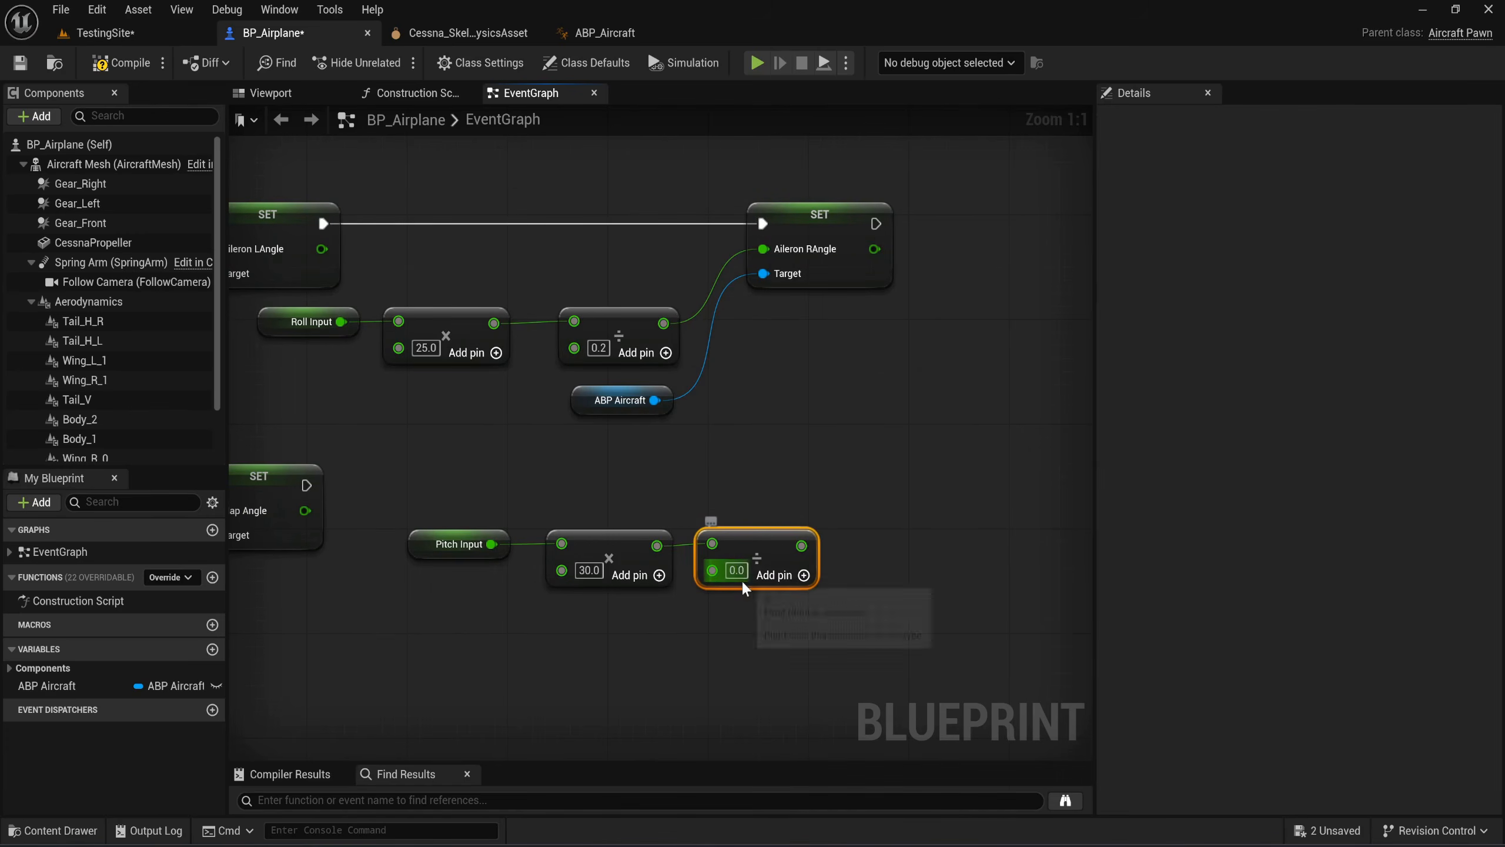
text(0.3)
click(743, 614)
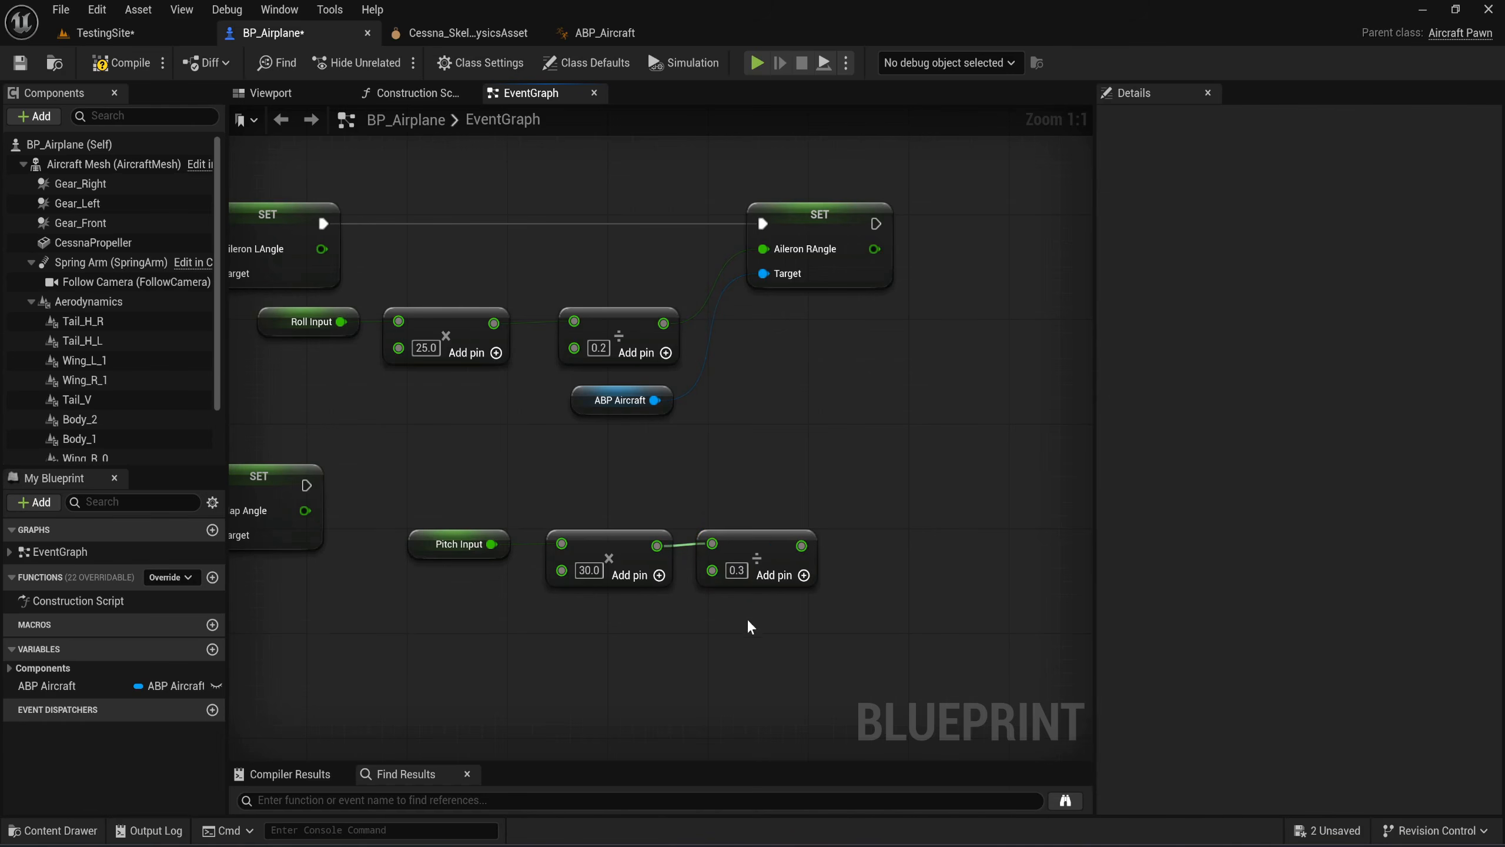
Move the Pitch Input getter with its multiply and divide nodes closer to the Set Flap Angle node, beneath the roll nodes.
right_drag(747, 618, 756, 524)
drag(750, 536, 485, 450)
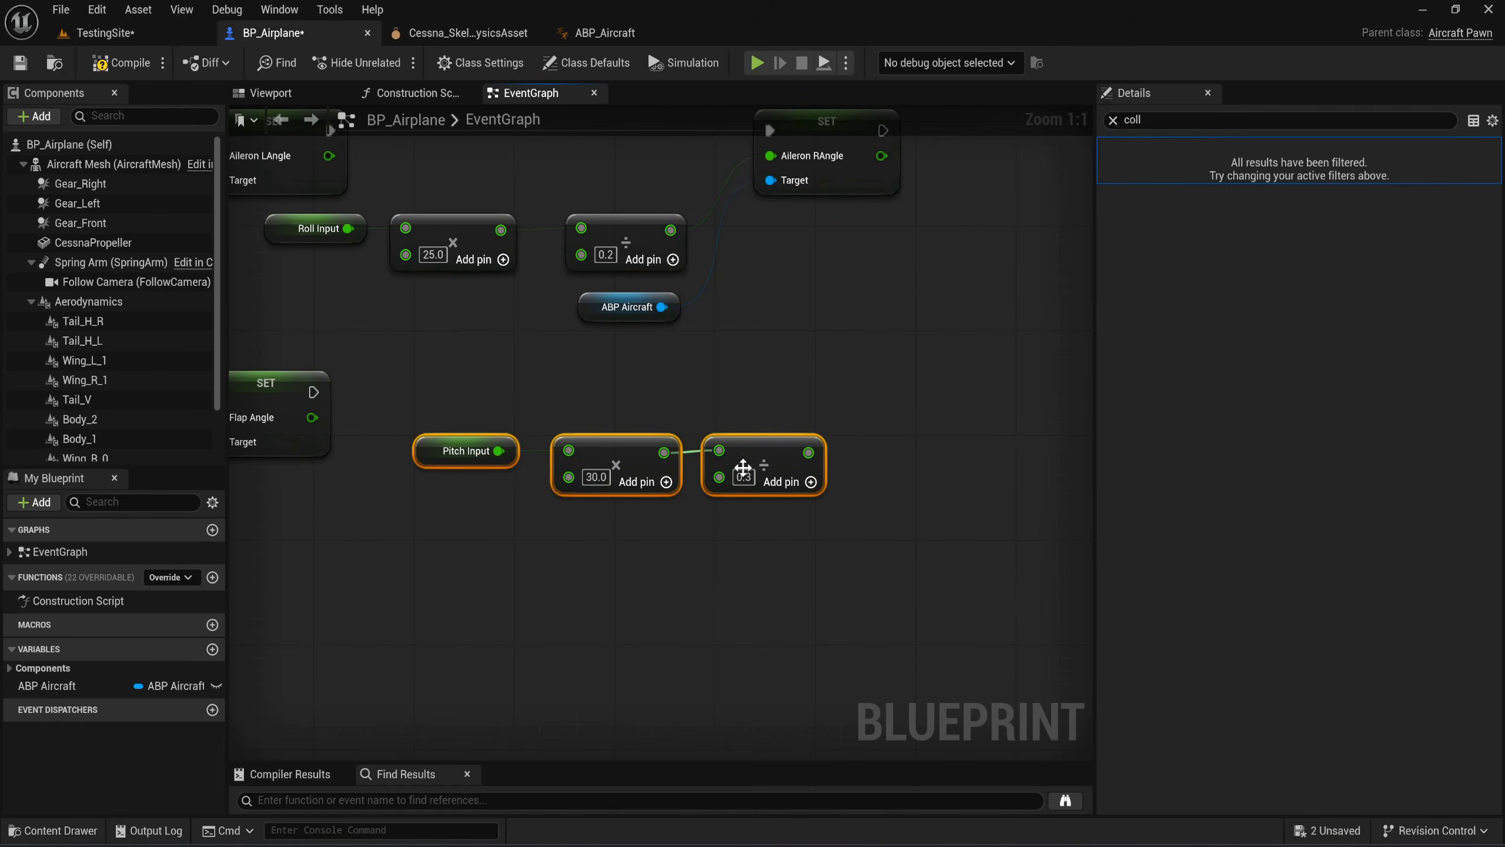
drag(773, 469, 638, 510)
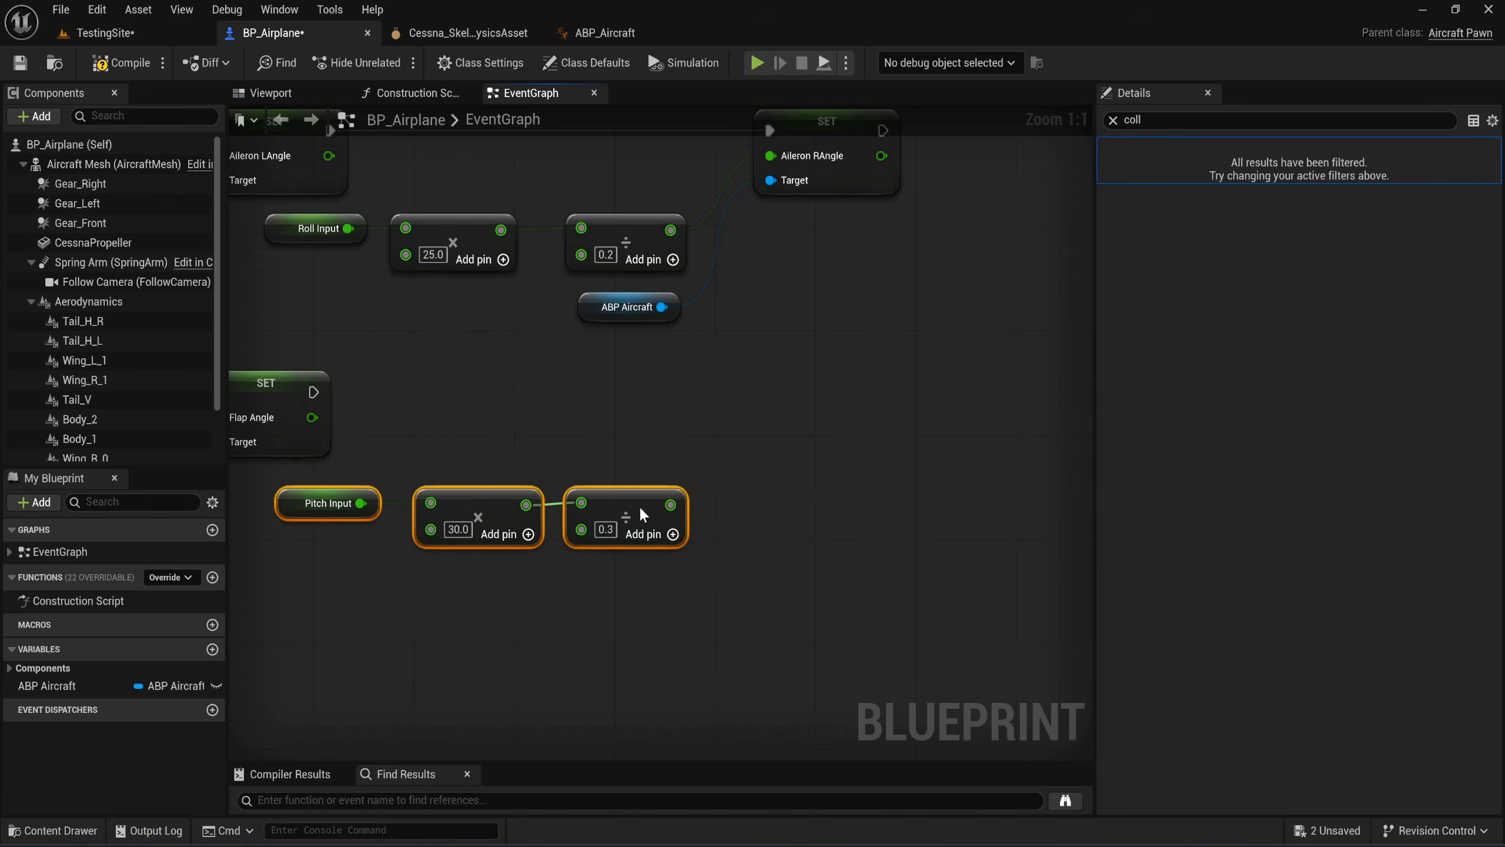
Add an ABP Aircraft getter below the pitch math and create a Set Elevator Angle node from it.
drag(83, 687, 790, 485)
click(640, 604)
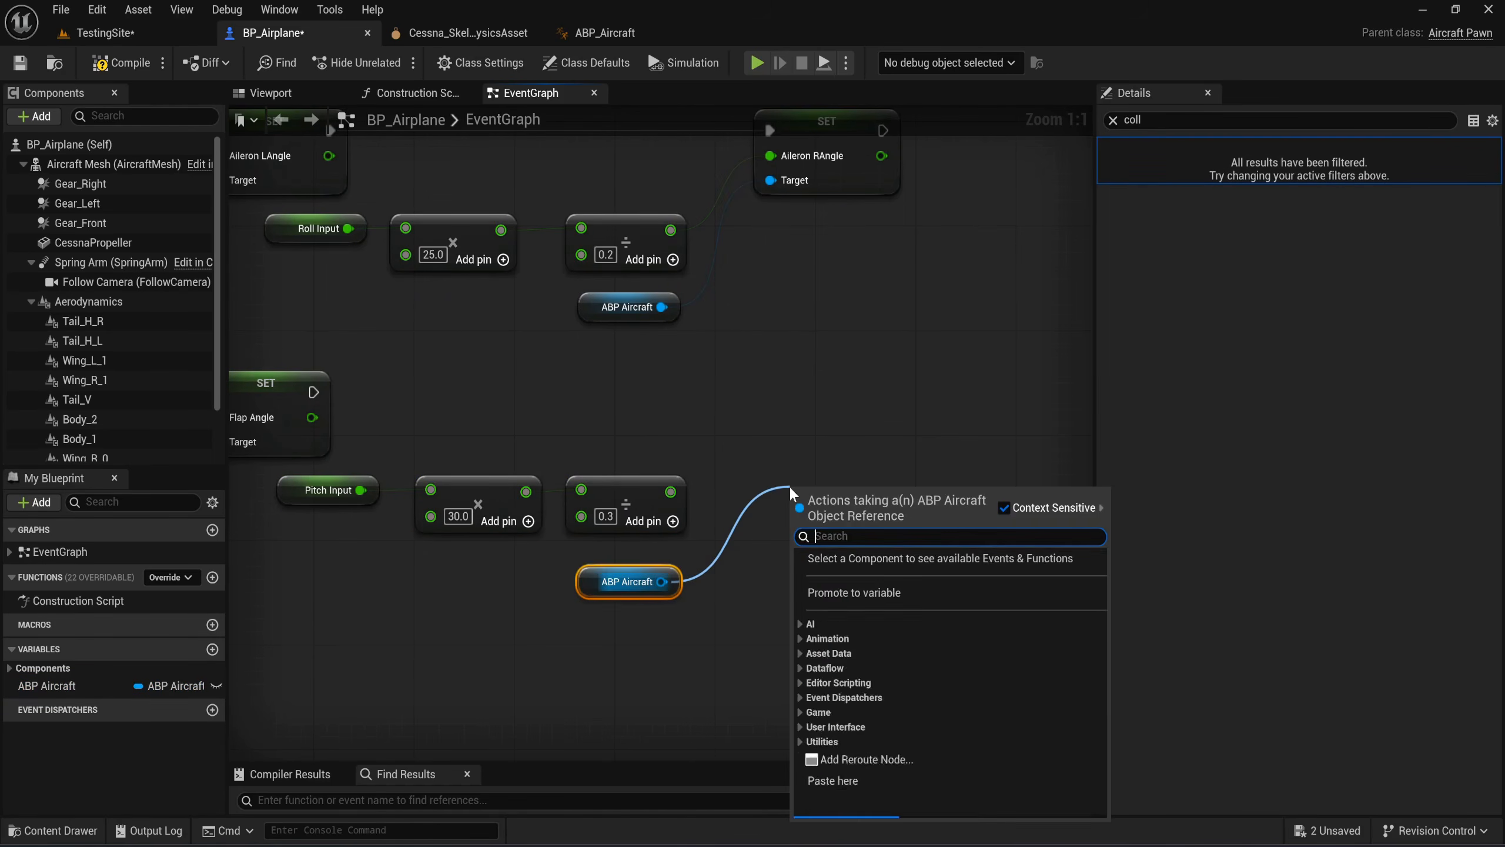
text(set eleva)
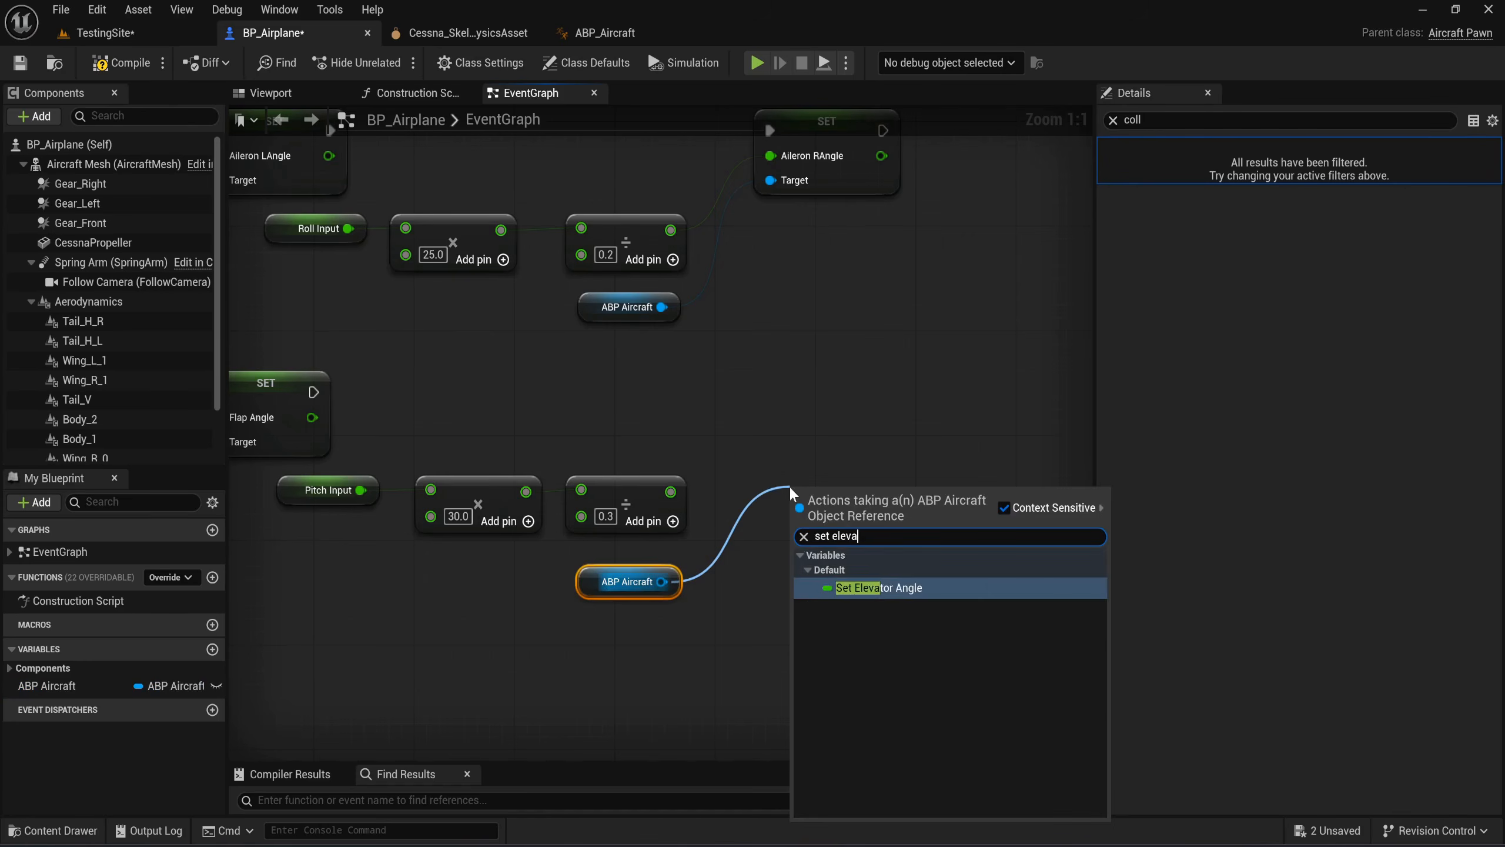
key(Return)
drag(789, 482, 746, 422)
Execute Set Elevator Angle after Set Flap Angle and feed it the pitch division result.
drag(314, 393, 745, 431)
drag(800, 441, 800, 428)
drag(671, 492, 797, 407)
Add a Yaw Input getter beyond the Set Elevator Angle node.
right_drag(858, 567, 464, 552)
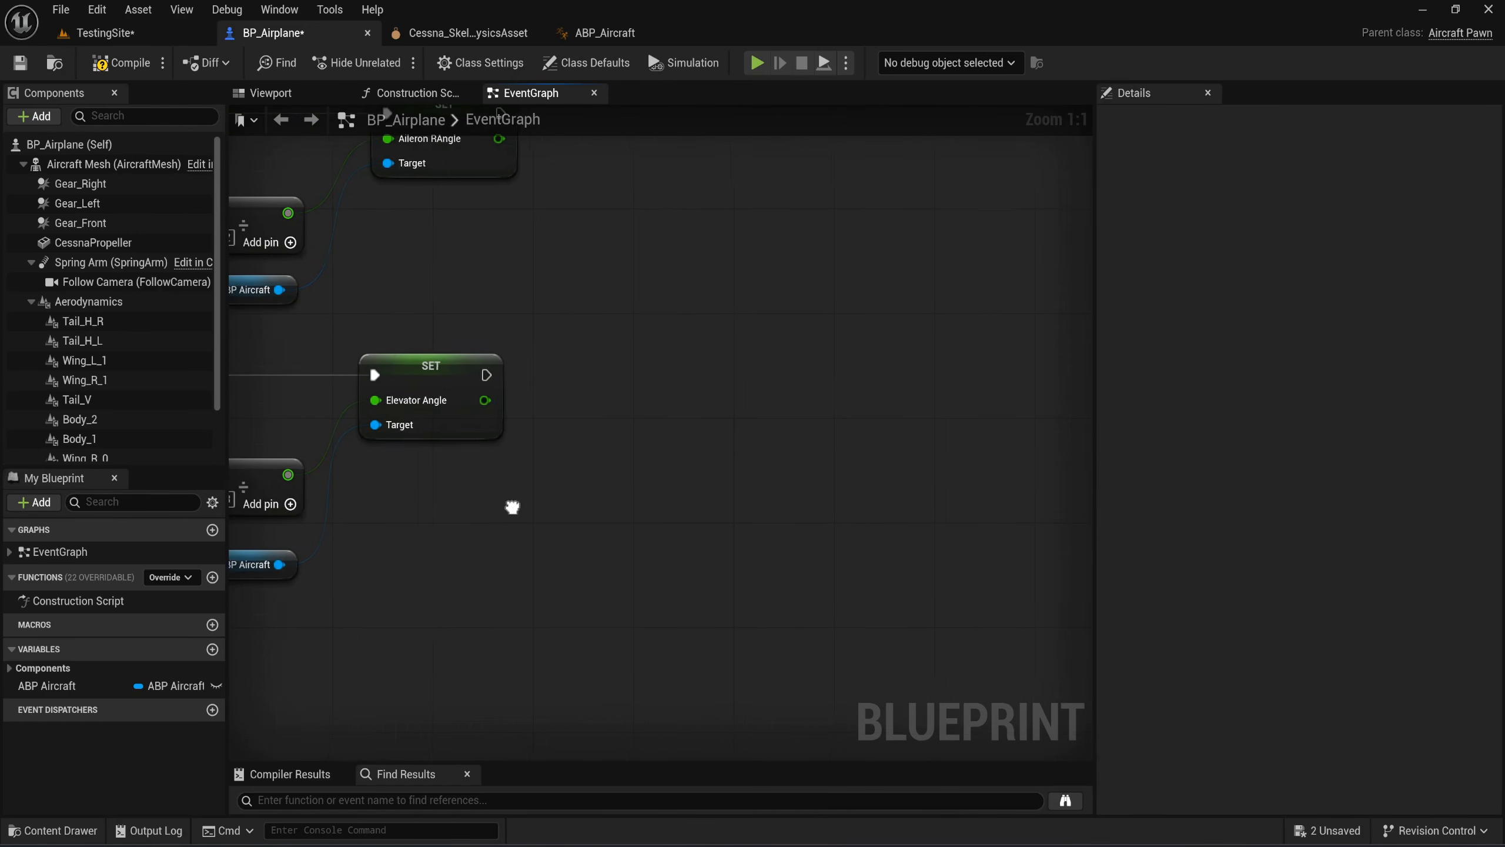
right_drag(511, 504, 602, 500)
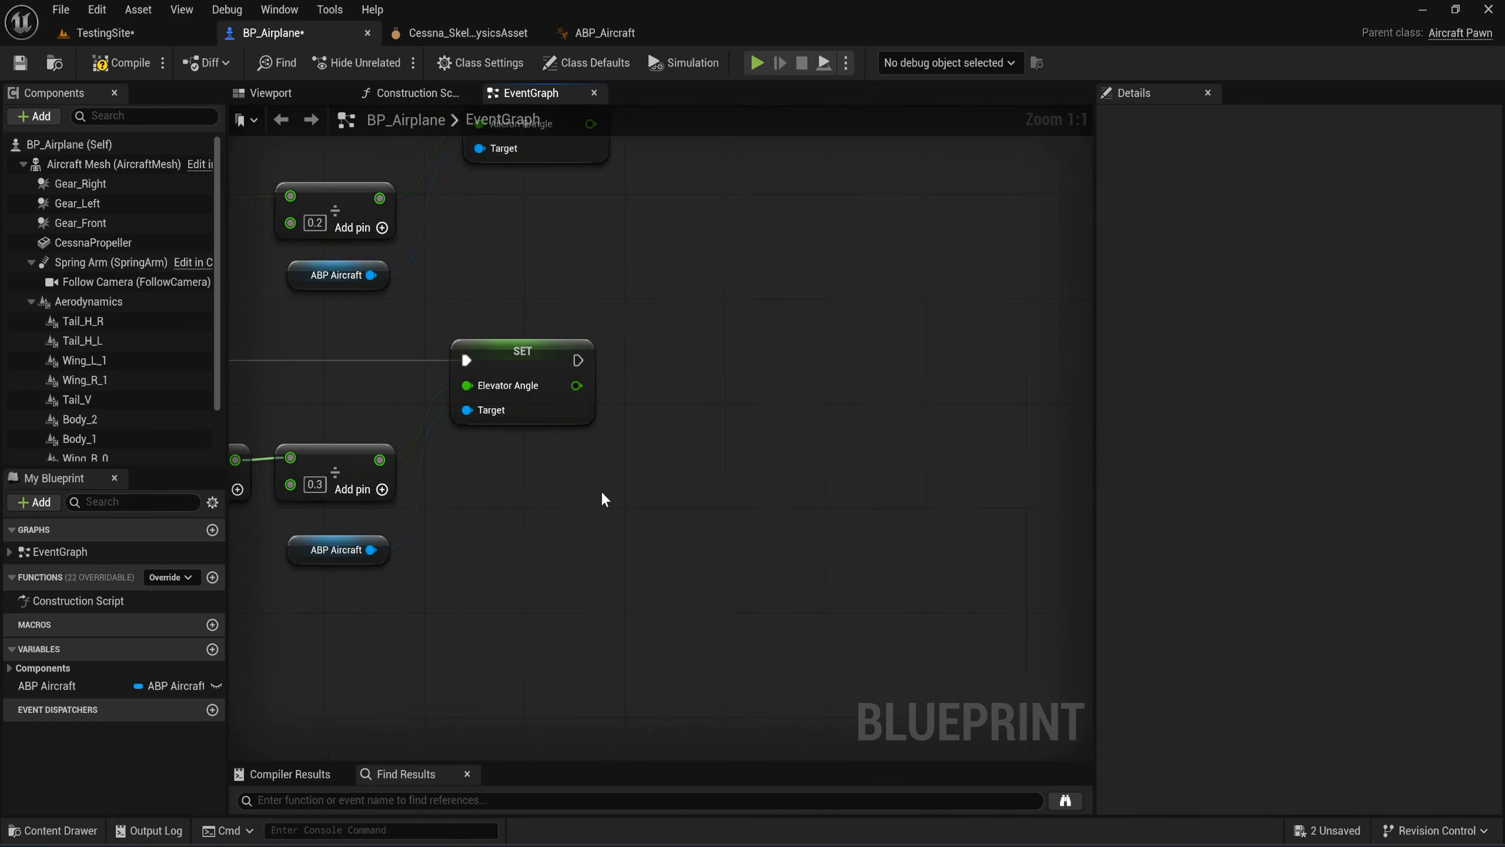
right_click(552, 481)
text(get yaw i)
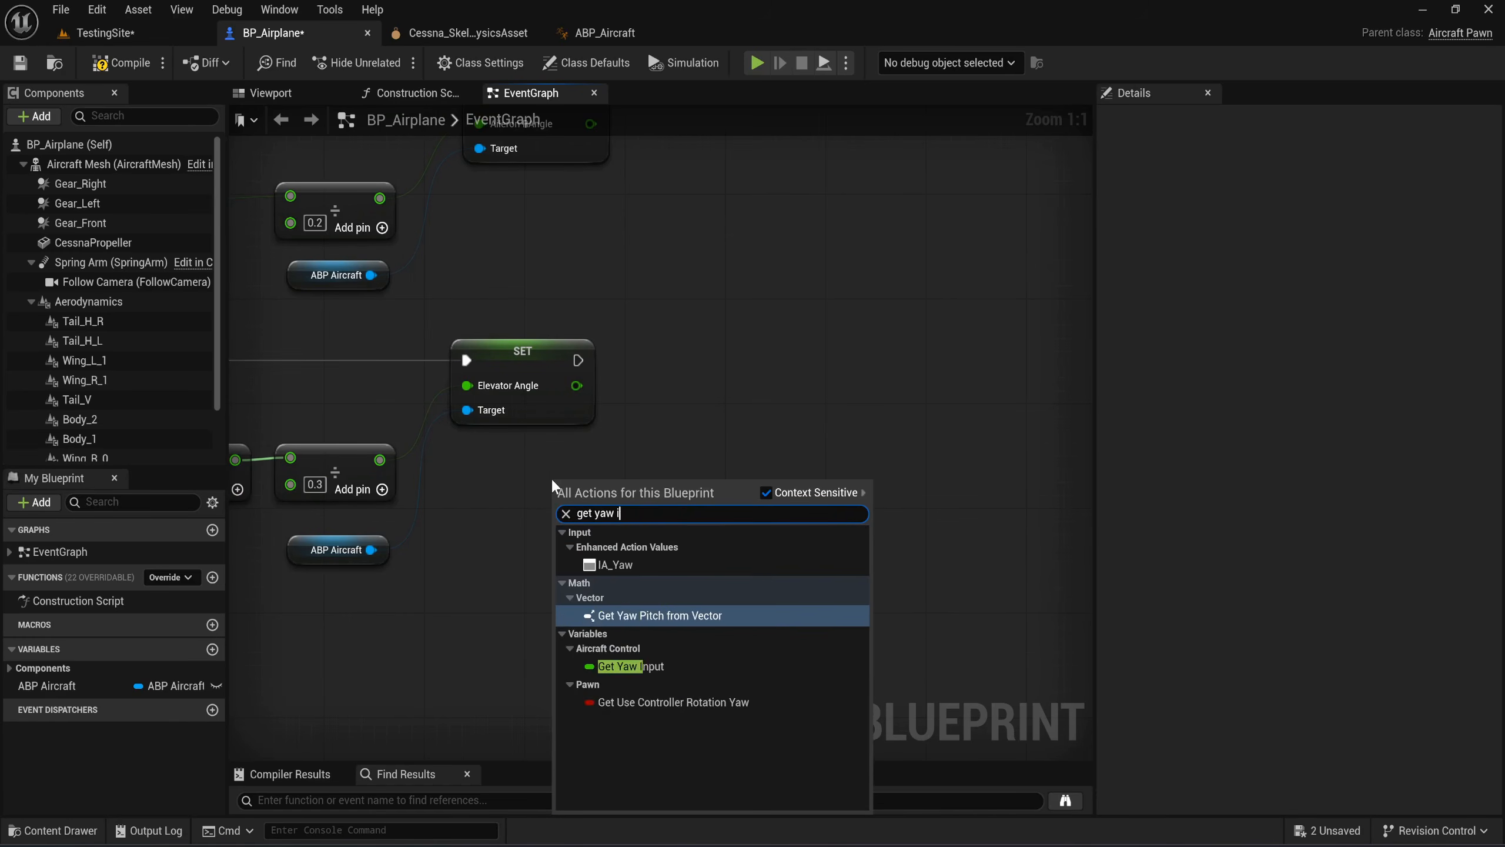
text(npu)
key(Return)
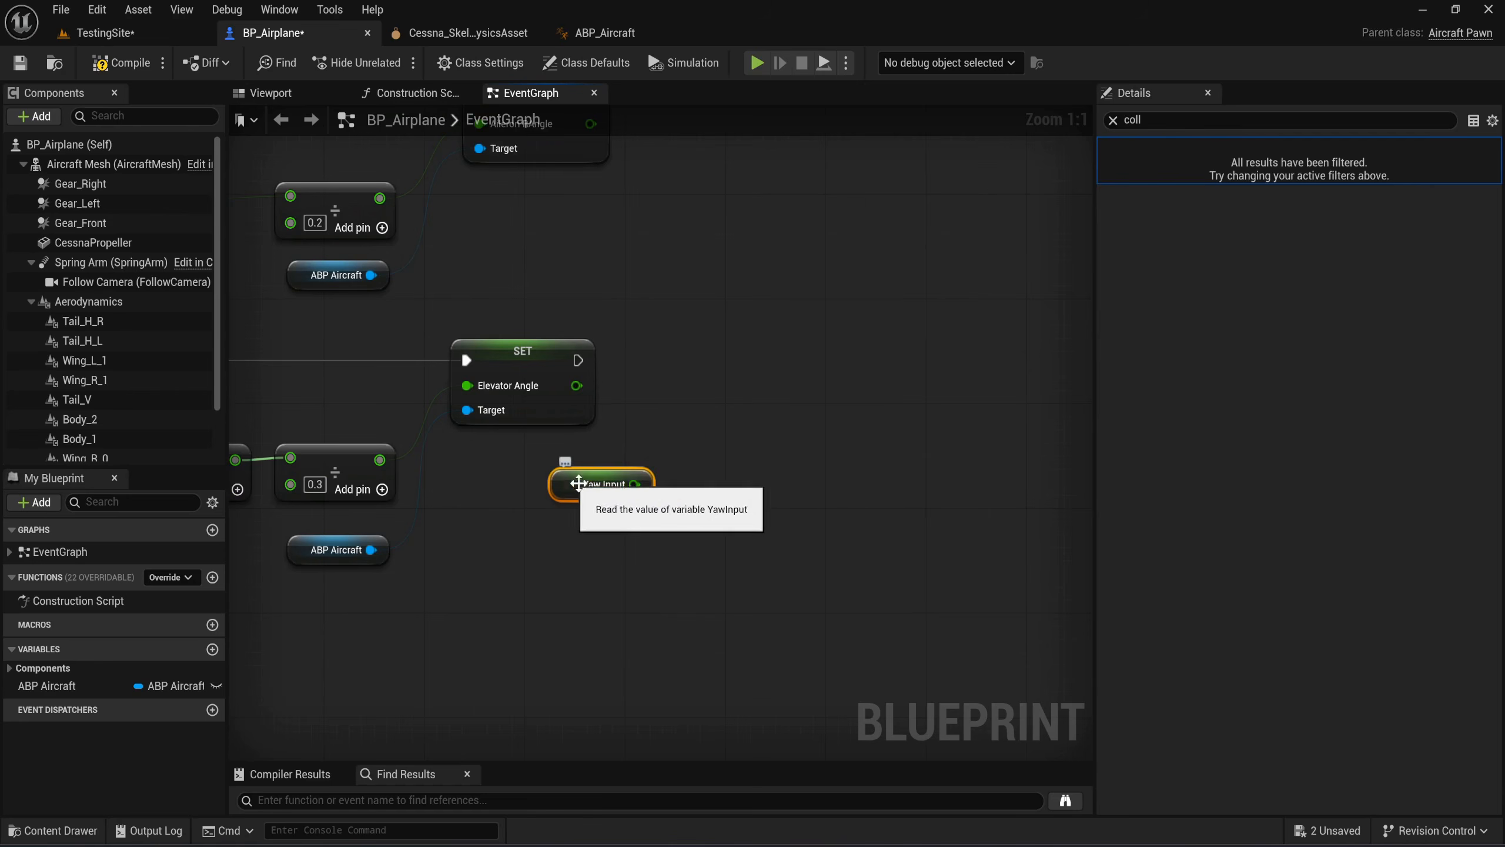
Multiply the Yaw Input value by 20.
drag(634, 485, 730, 497)
text(*)
key(Return)
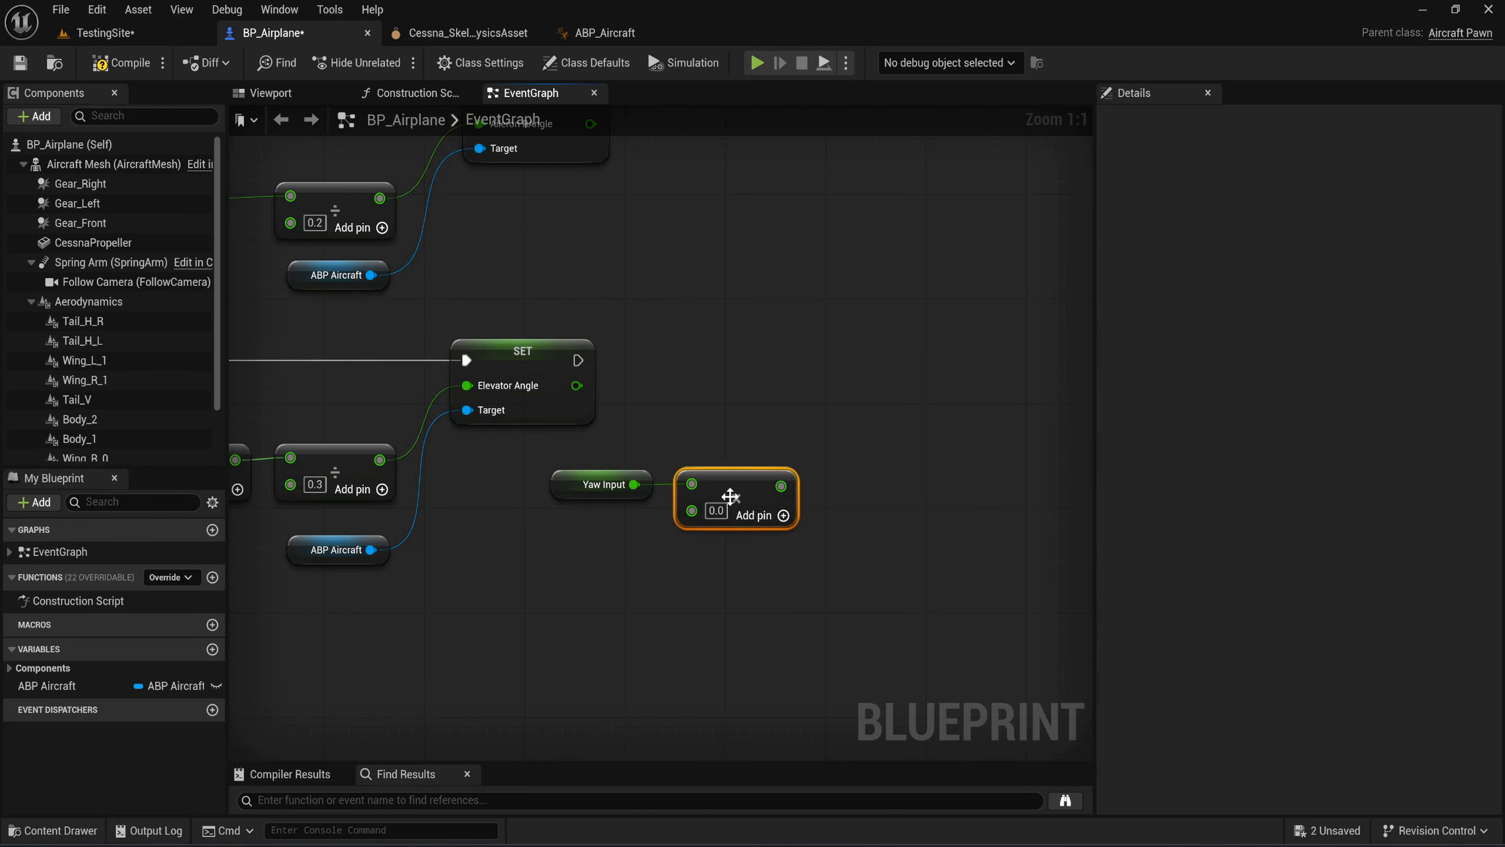
text(20)
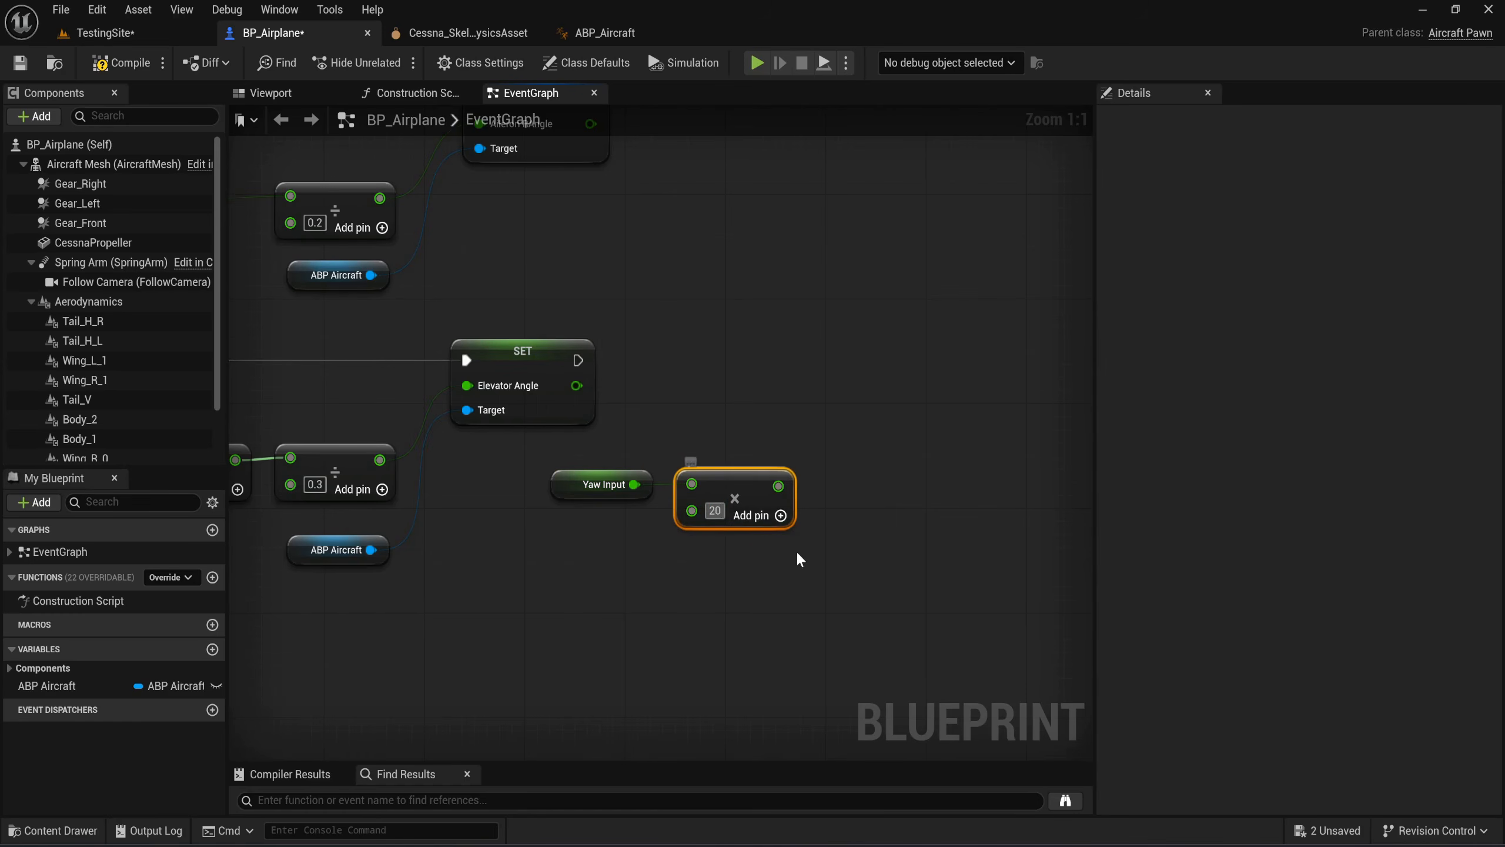
click(797, 559)
Divide the Yaw Input multiplication result by 0.5 and align the divide node with the multiply node.
drag(787, 486, 879, 497)
text(/)
key(Return)
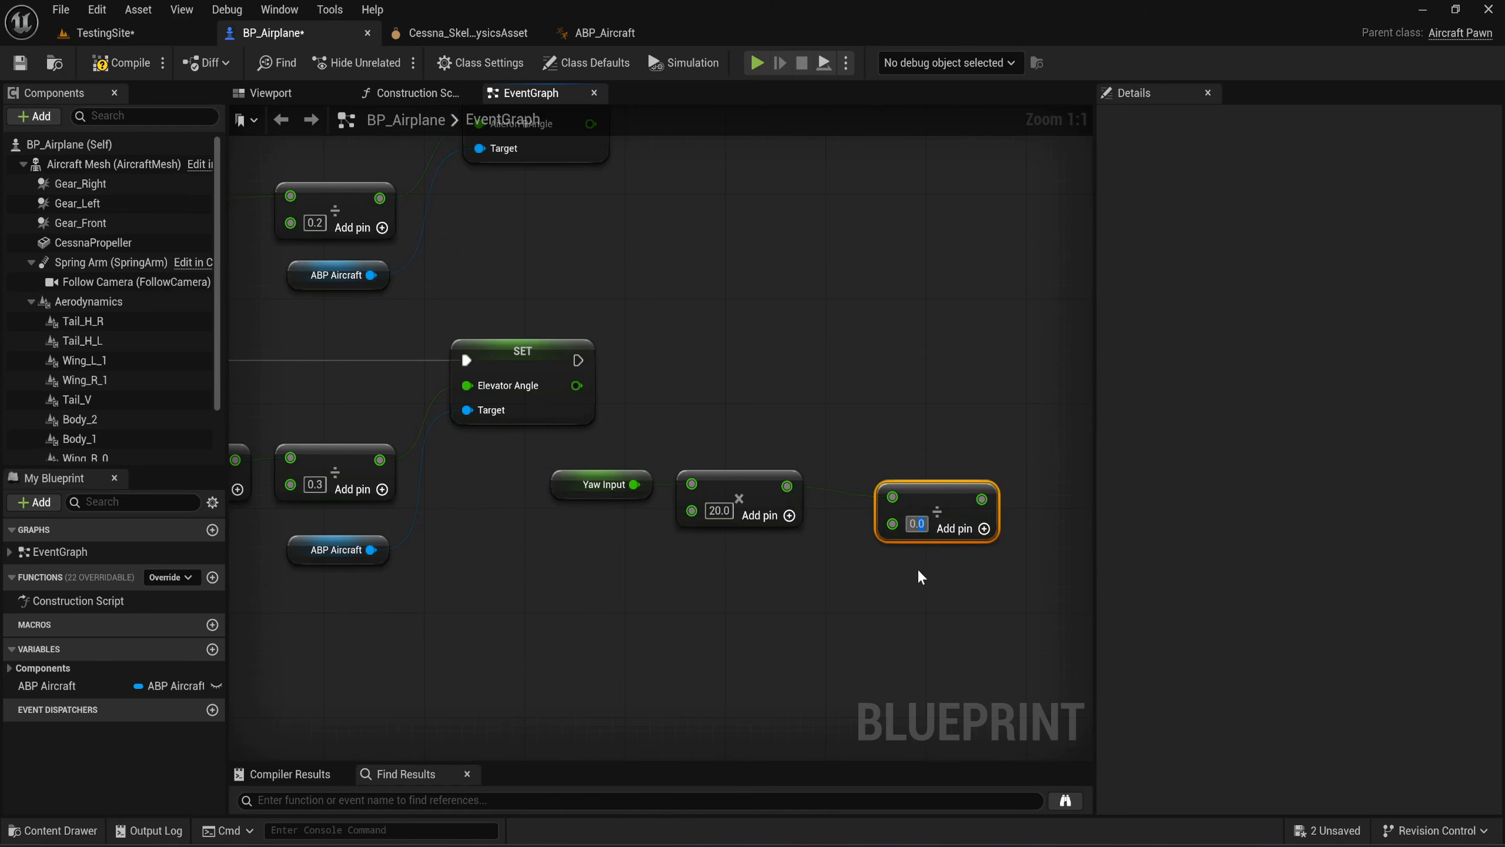
text(5)
click(922, 577)
drag(922, 503, 903, 498)
click(889, 623)
Add an ABP Aircraft getter beneath the yaw division and create a Set Rudder Angle node from it.
right_drag(889, 623, 770, 593)
drag(119, 686, 942, 354)
click(831, 566)
text(s)
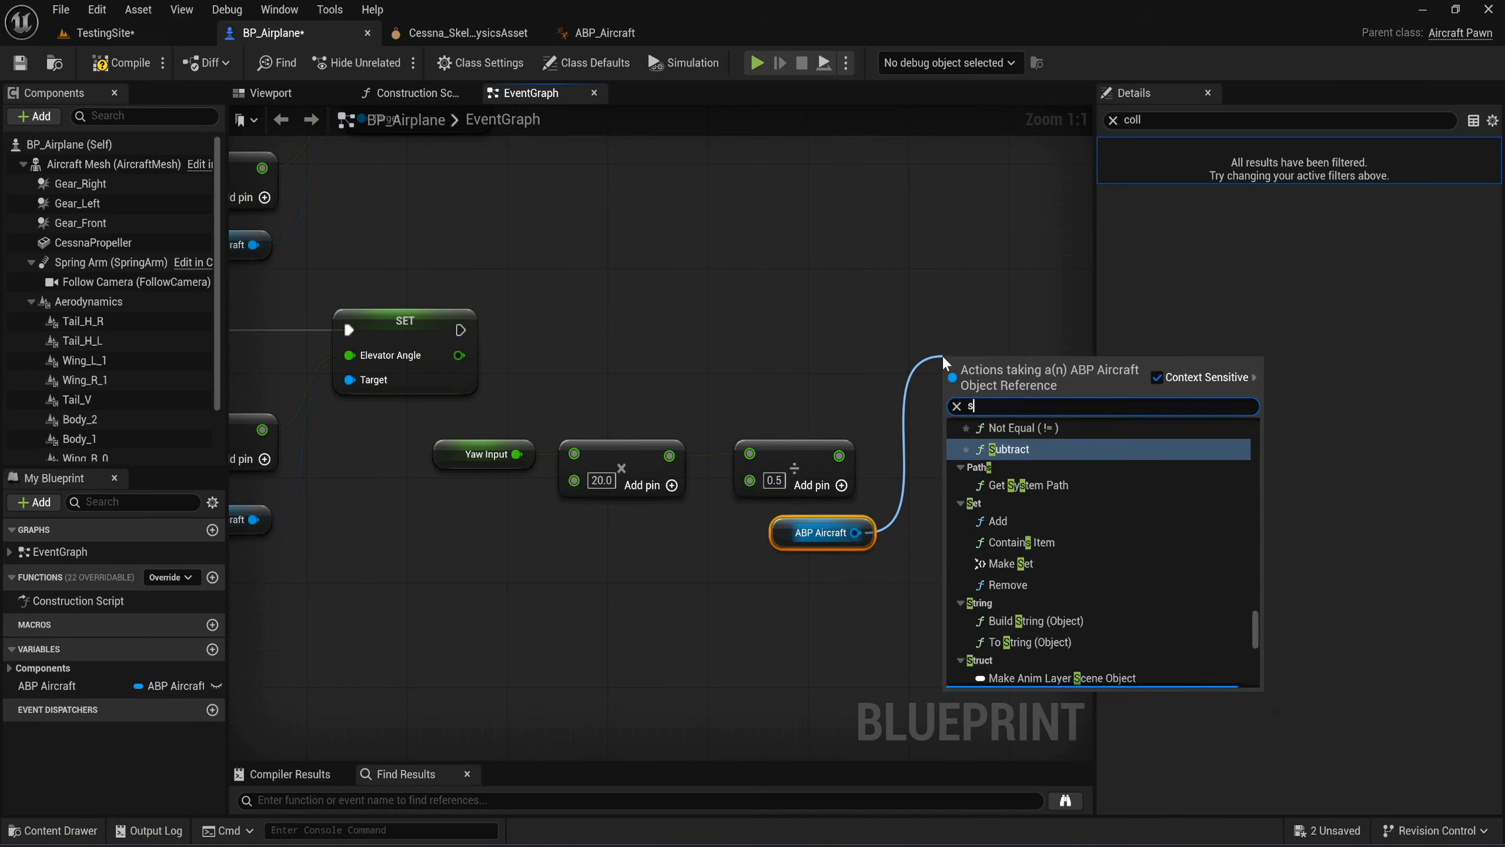
text(et rudde)
key(Return)
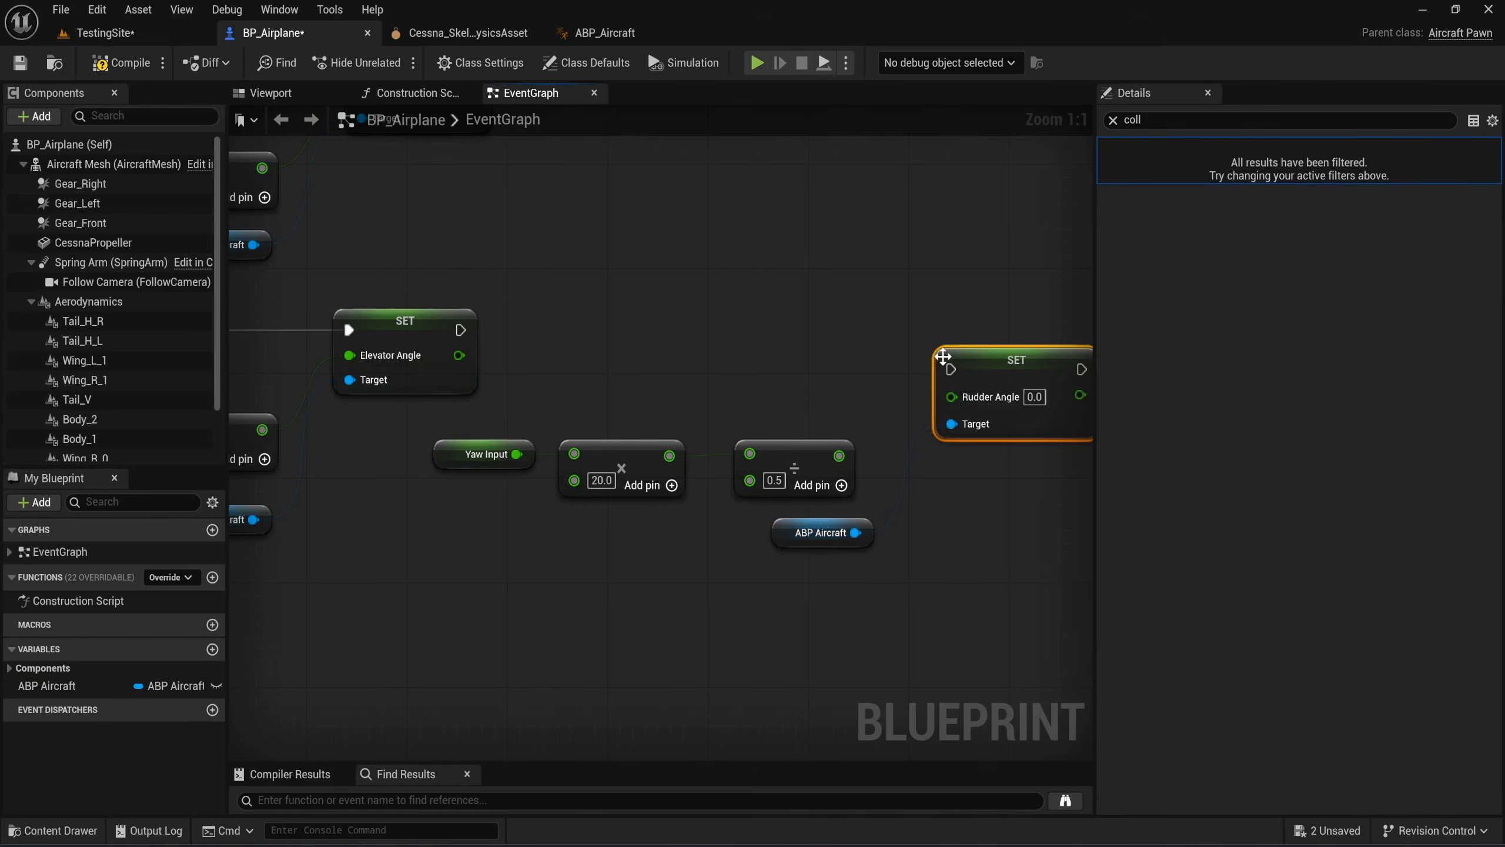
Wire Set Rudder Angle after Set Elevator Angle with the yaw division result as its value, and compile and save the blueprint.
drag(460, 330, 994, 342)
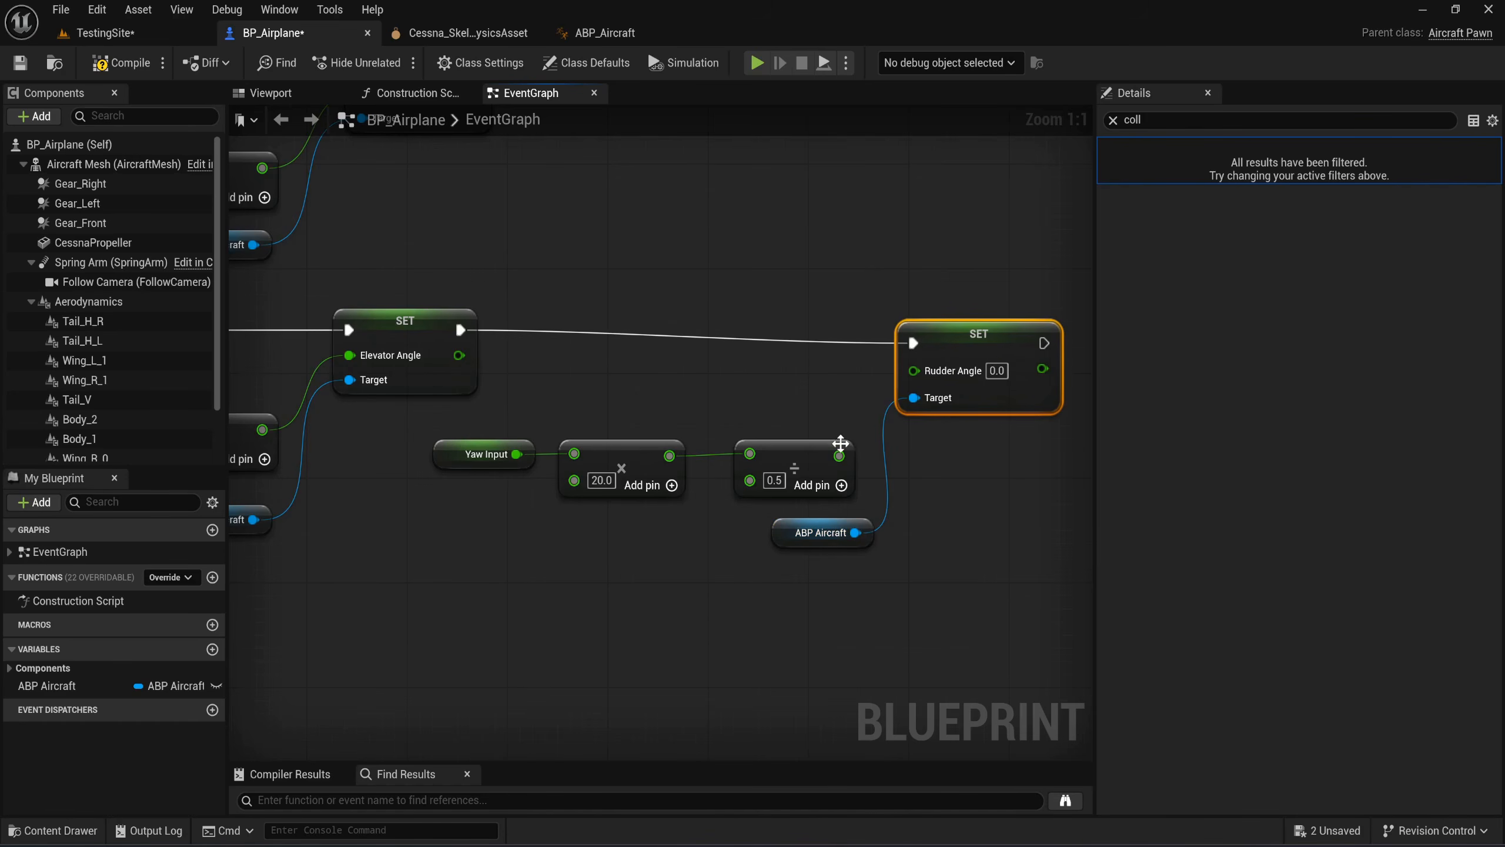
drag(839, 455, 957, 330)
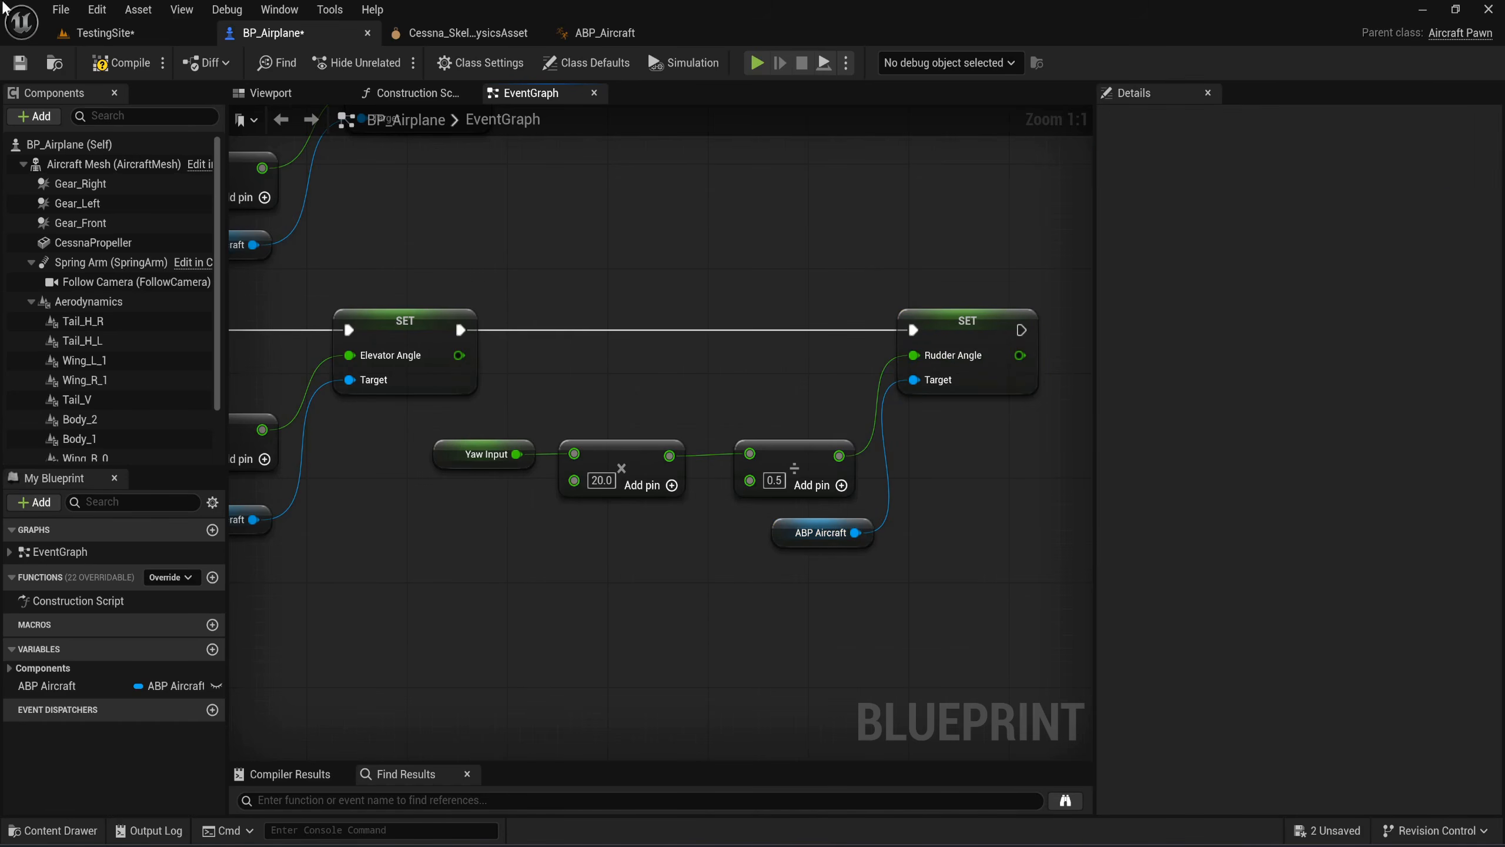
click(122, 62)
click(20, 66)
Play the TestingSite level and toggle the airplane's throttle on.
click(105, 36)
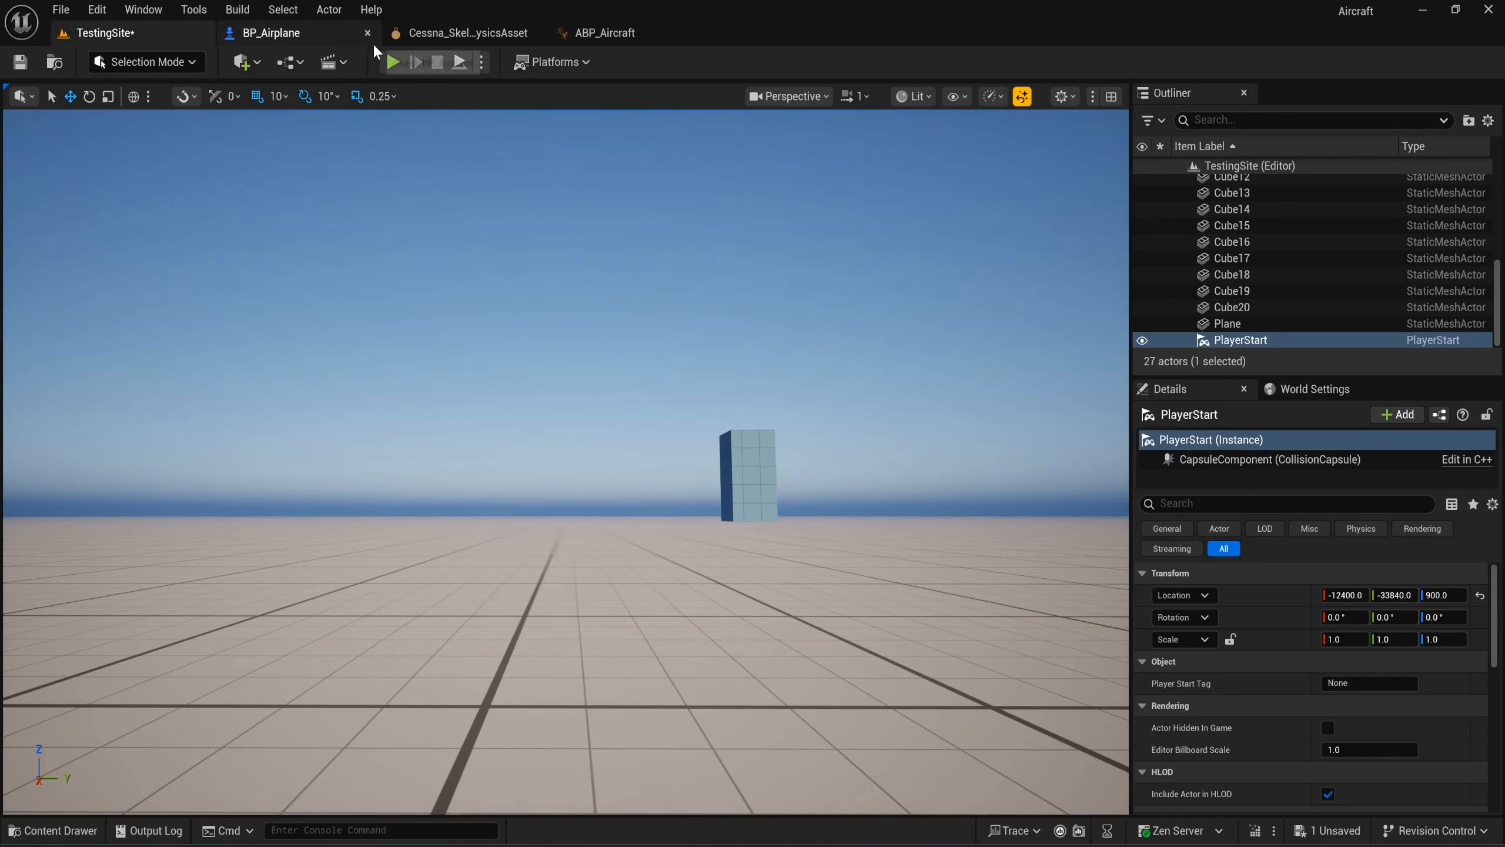
click(394, 62)
click(500, 160)
key(space)
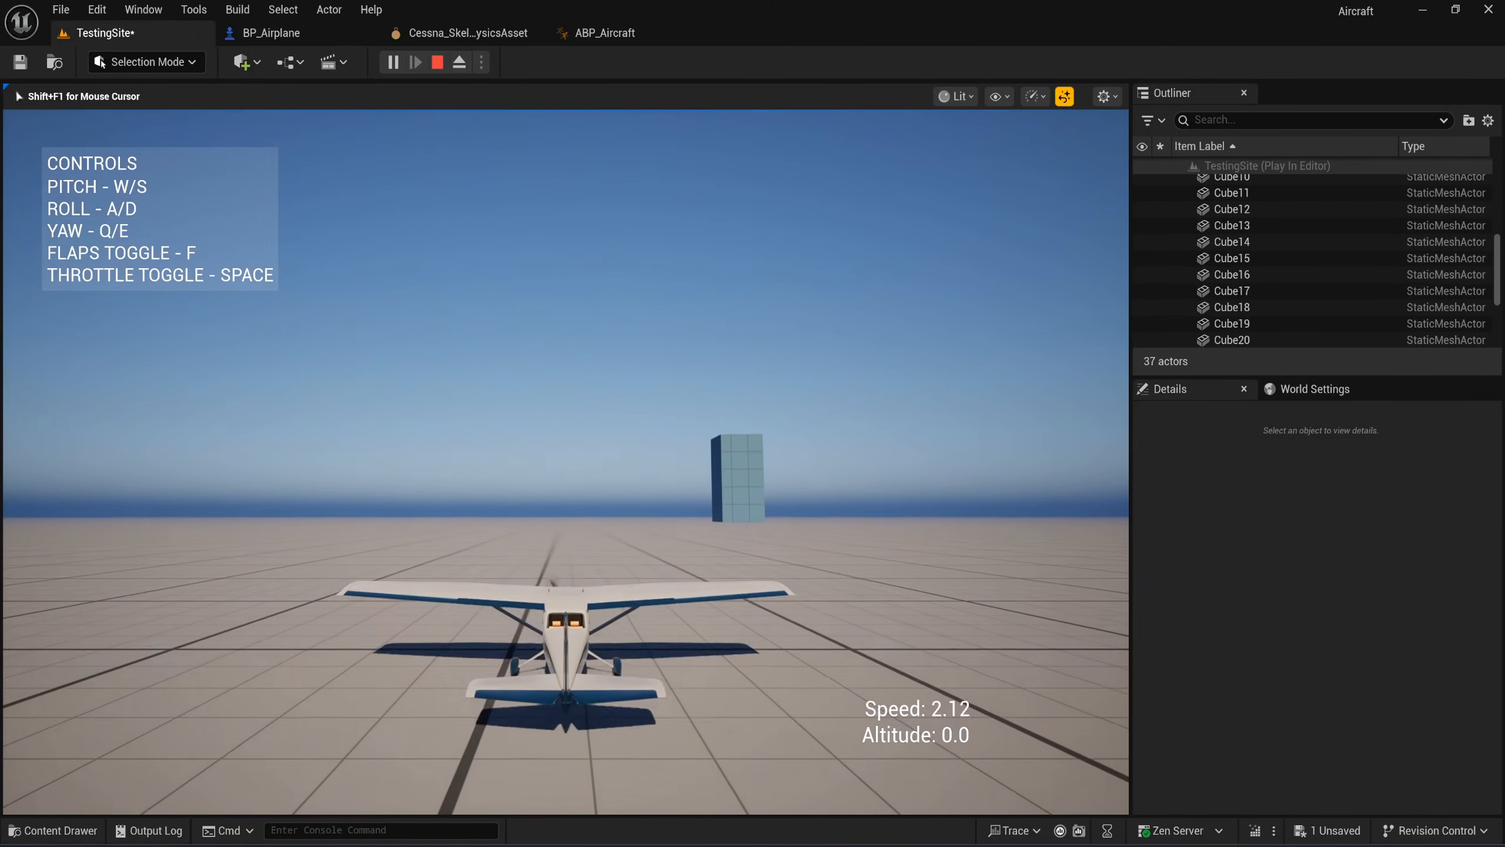
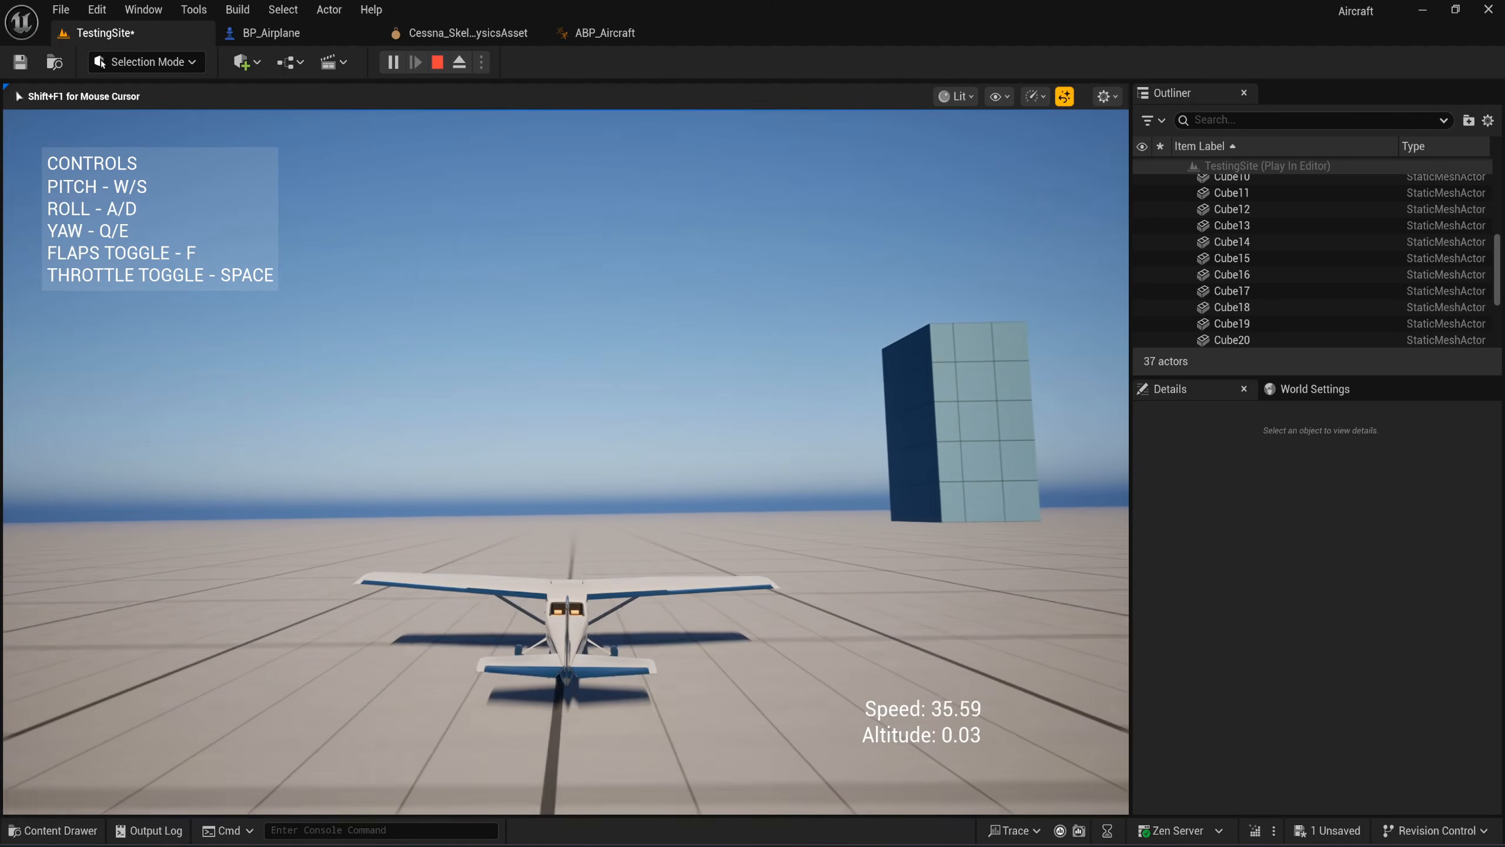
Take off and fly the airplane with pitch and roll inputs to check the moving control surfaces, and end the play session.
key(s)
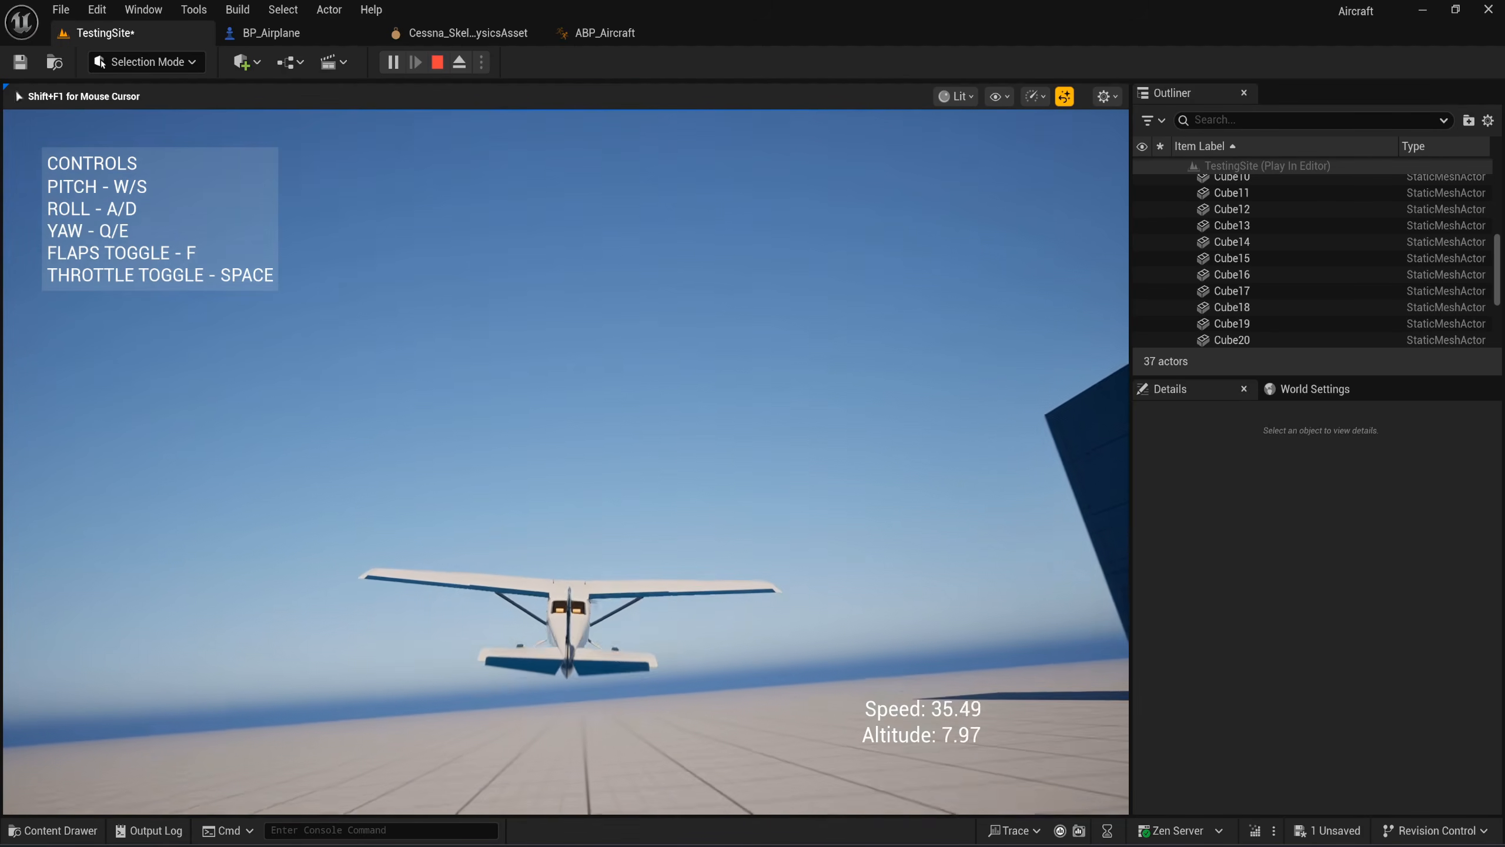
key(a)
key(s)
key(d)
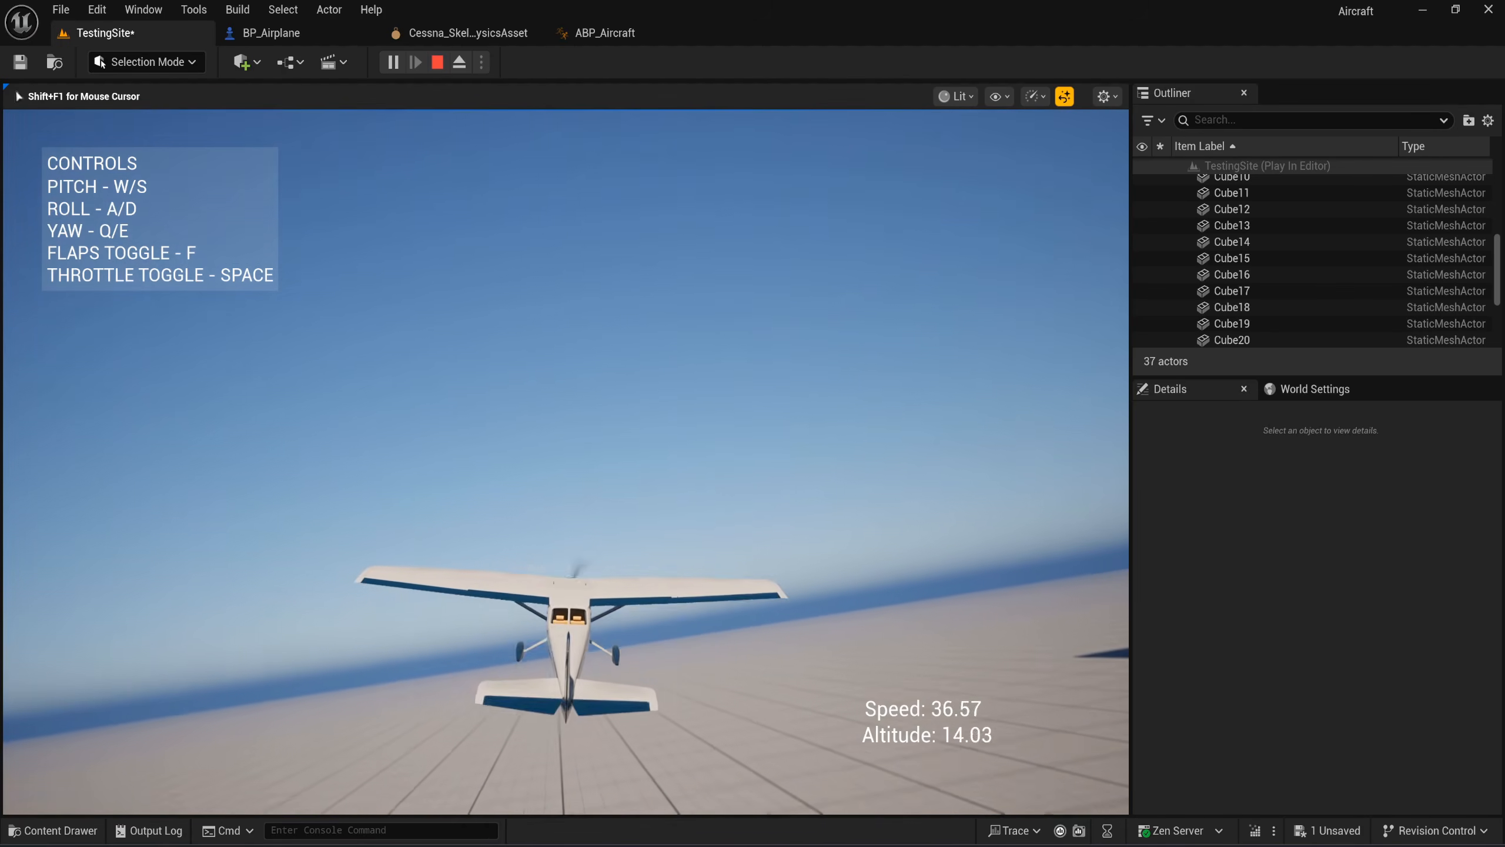
key(a)
key(s)
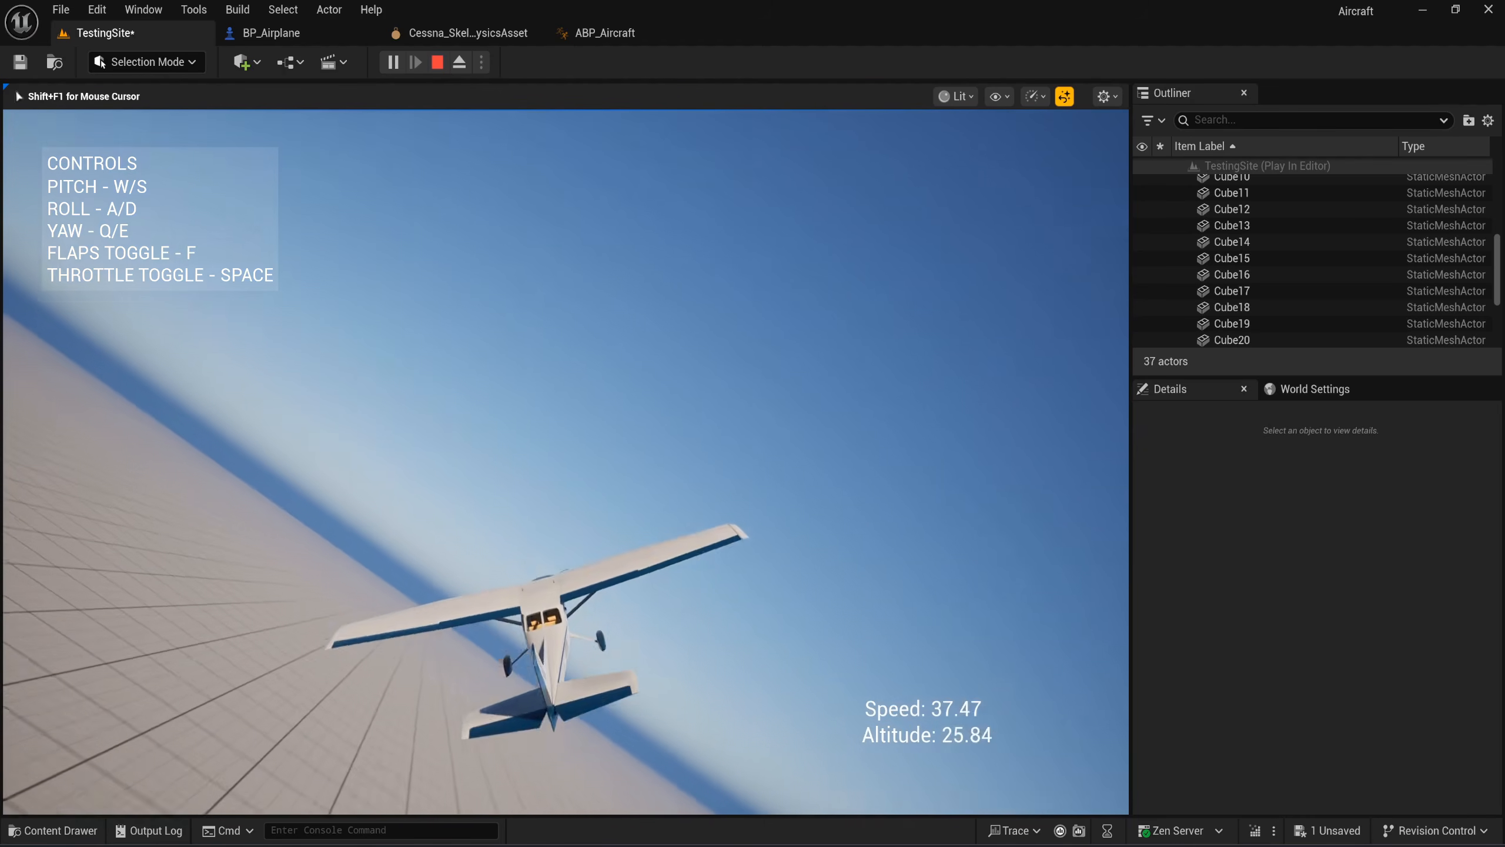
key(d)
key(d)
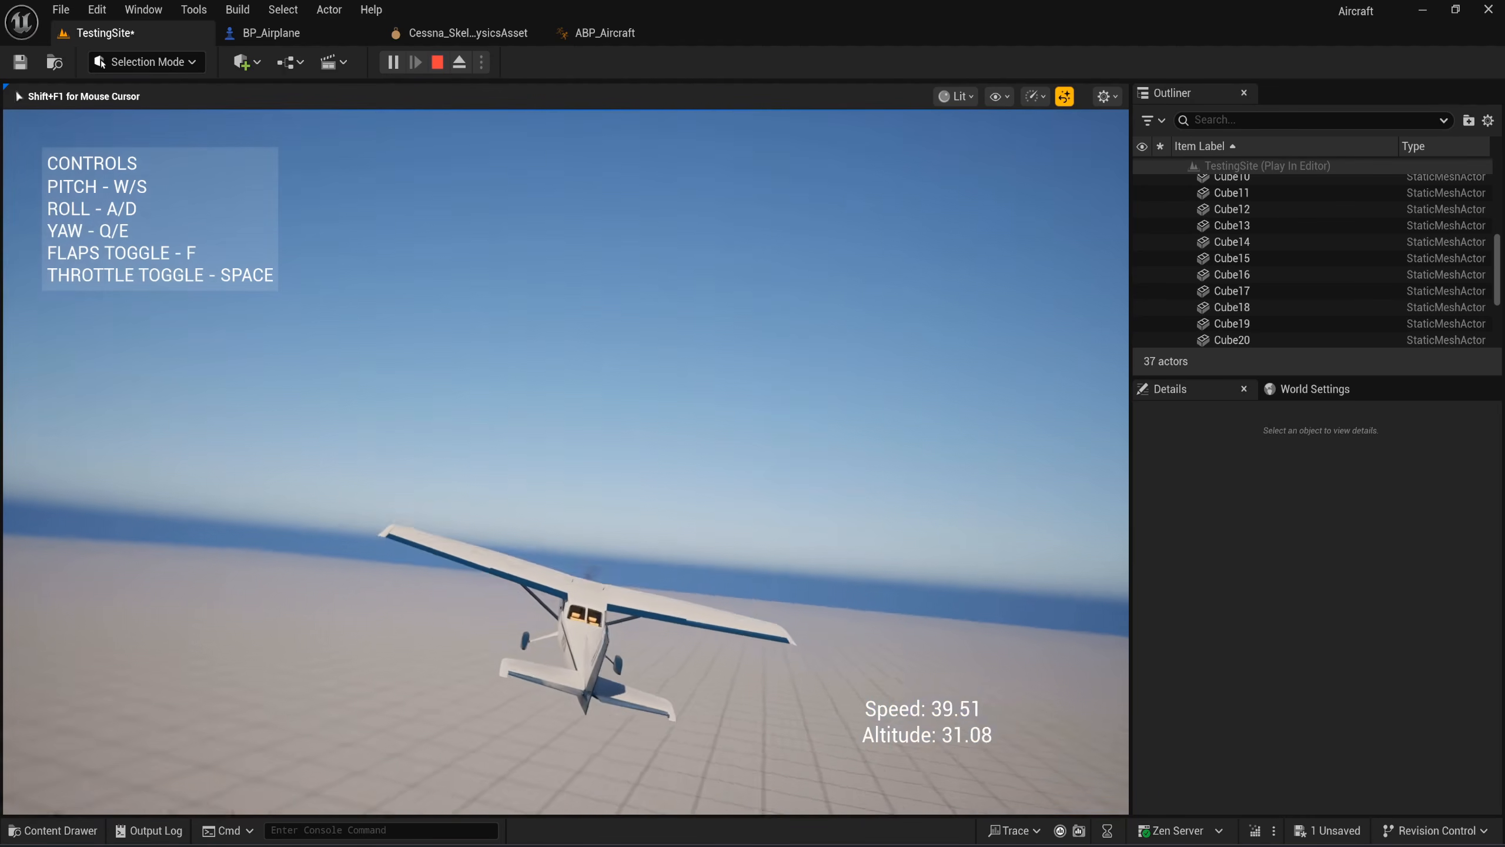
key(a)
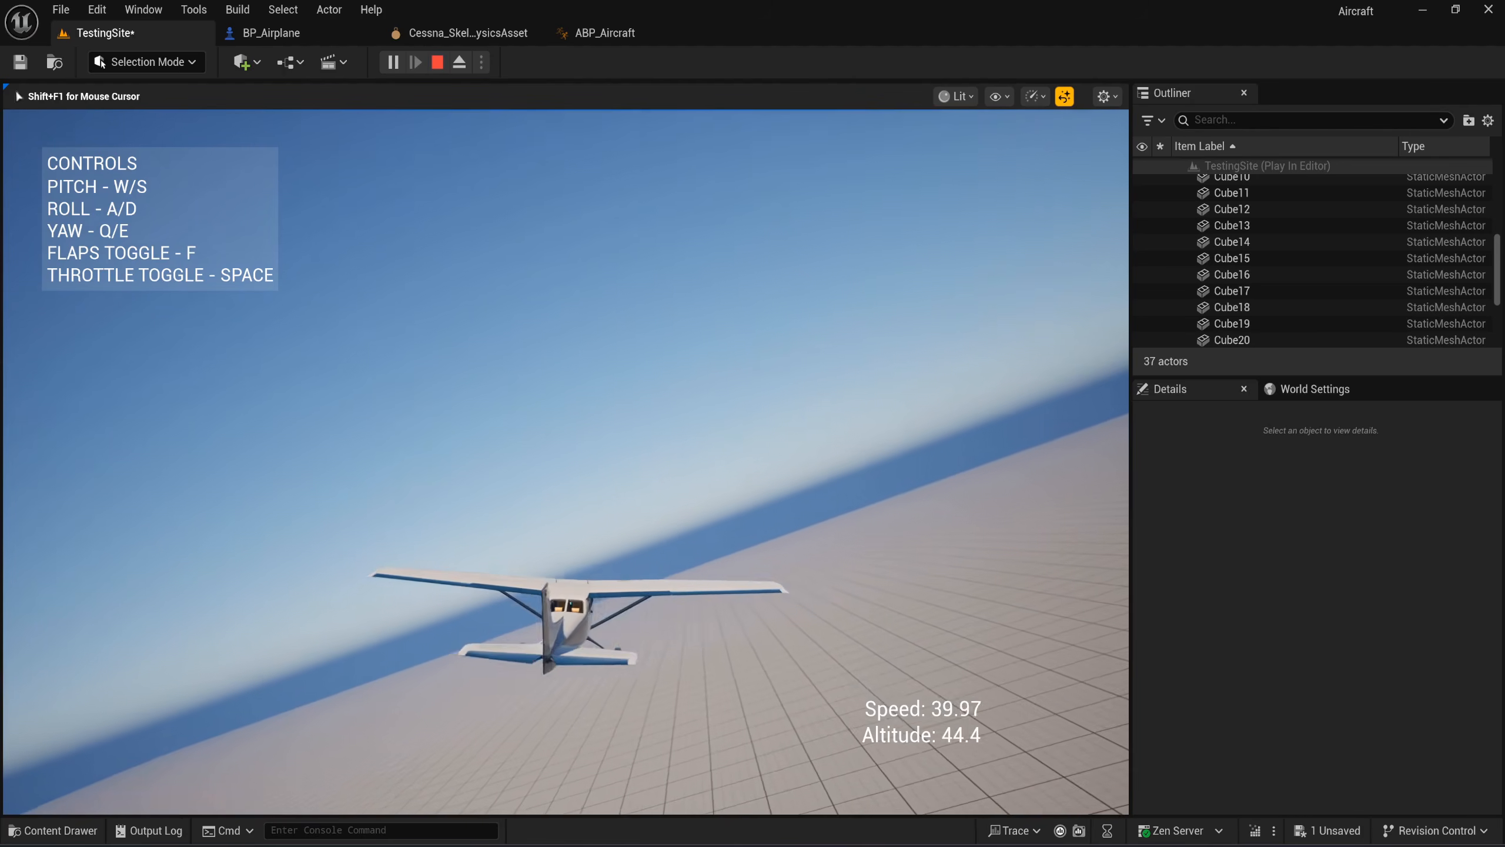
key(d)
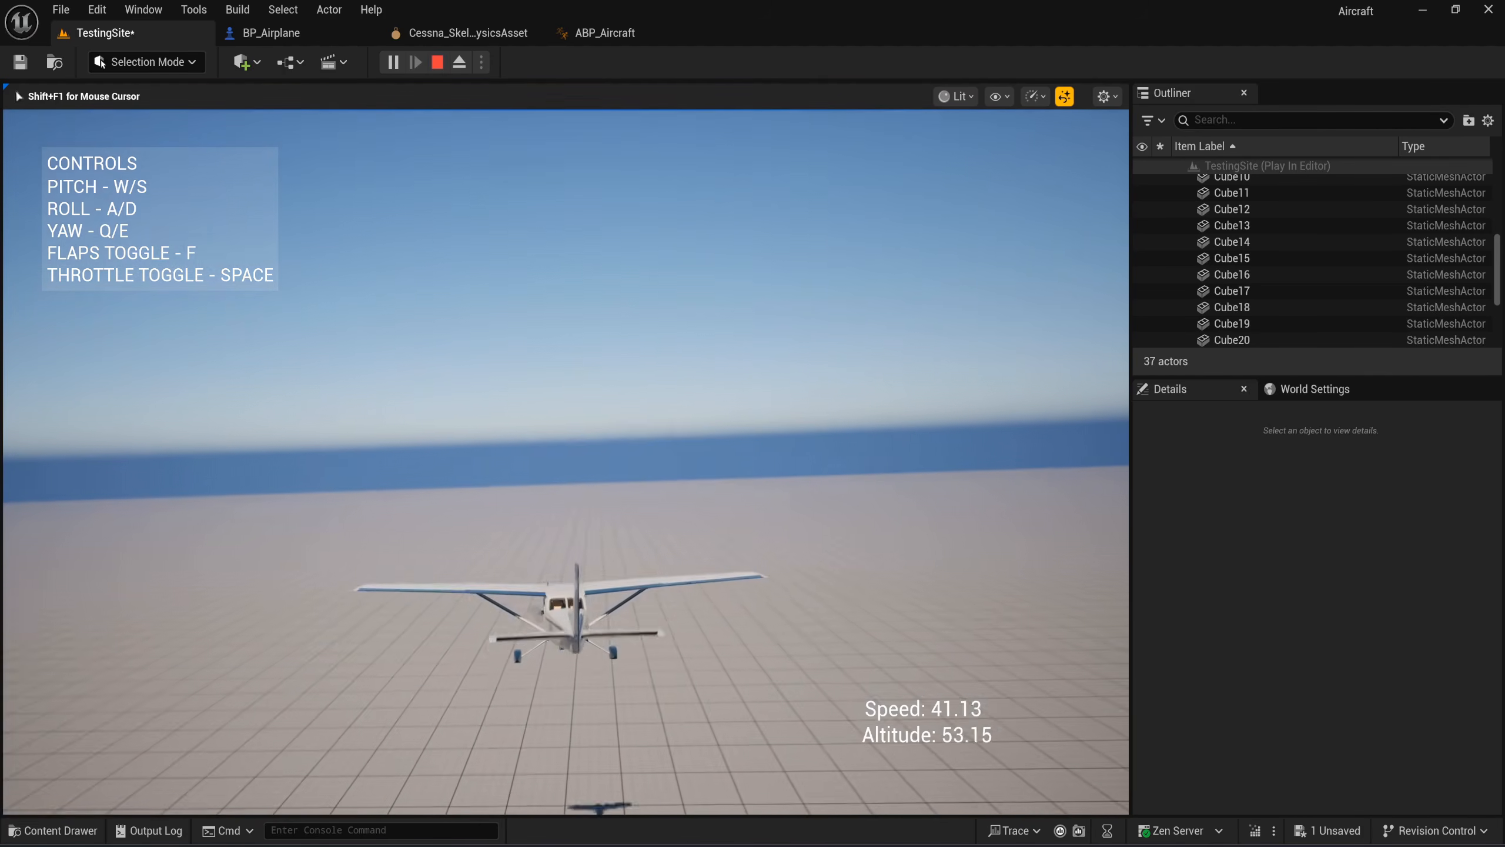
key(d)
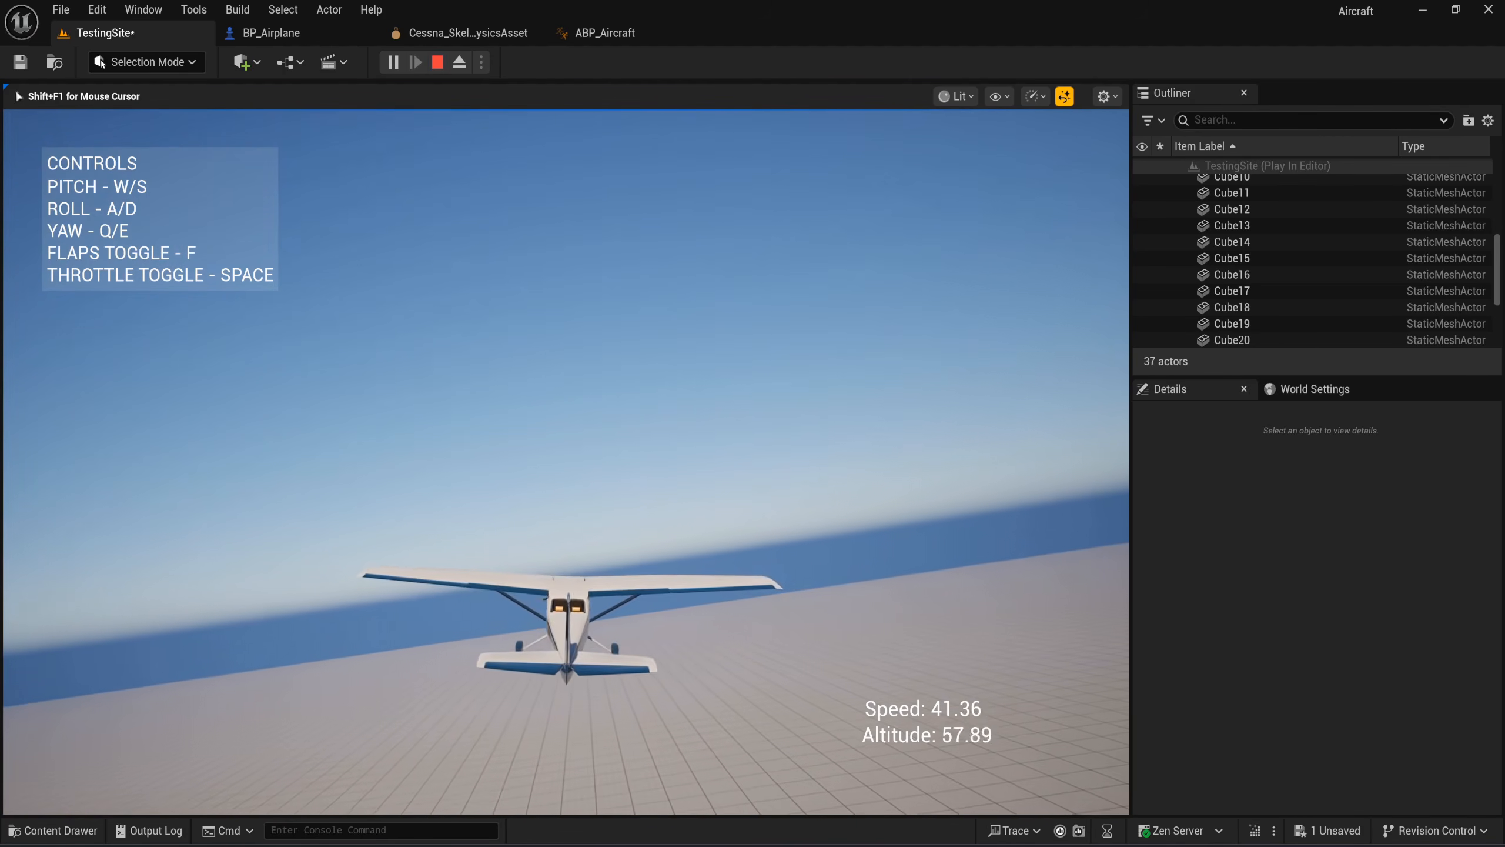
key(w)
key(s)
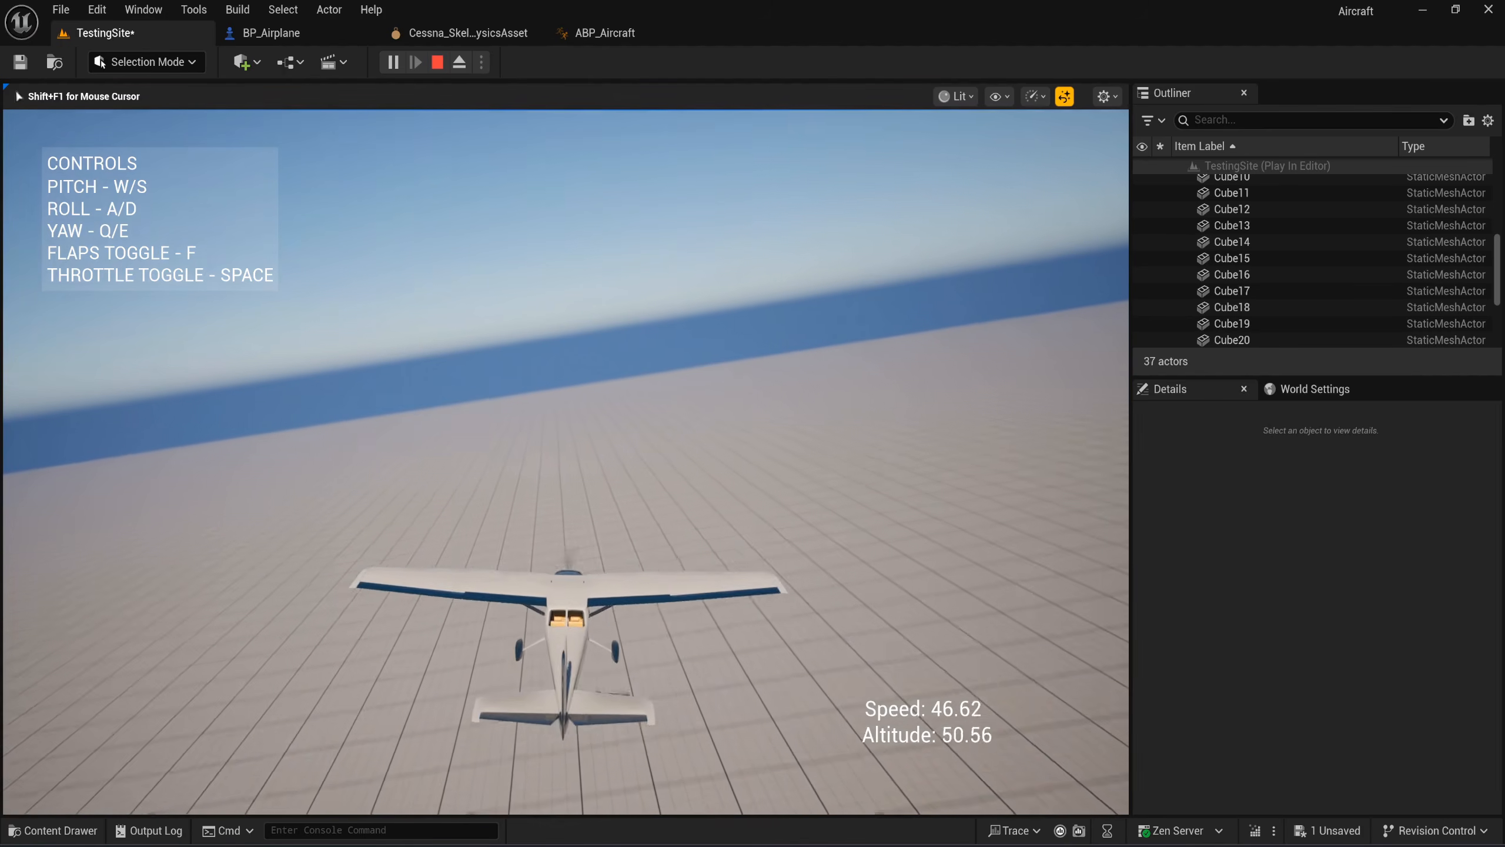
key(d)
key(d)
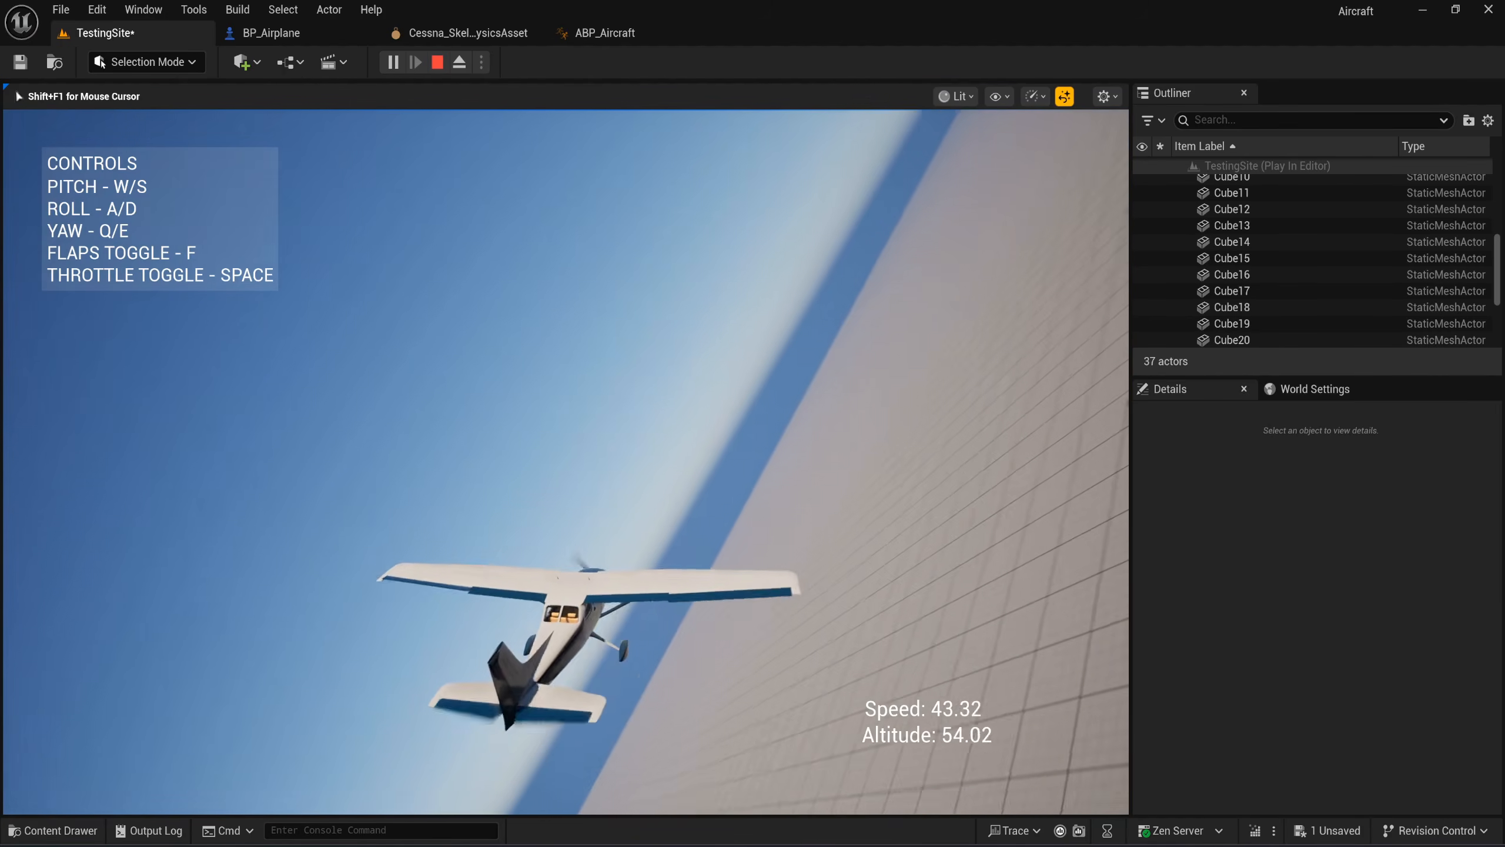
key(Escape)
click(534, 290)
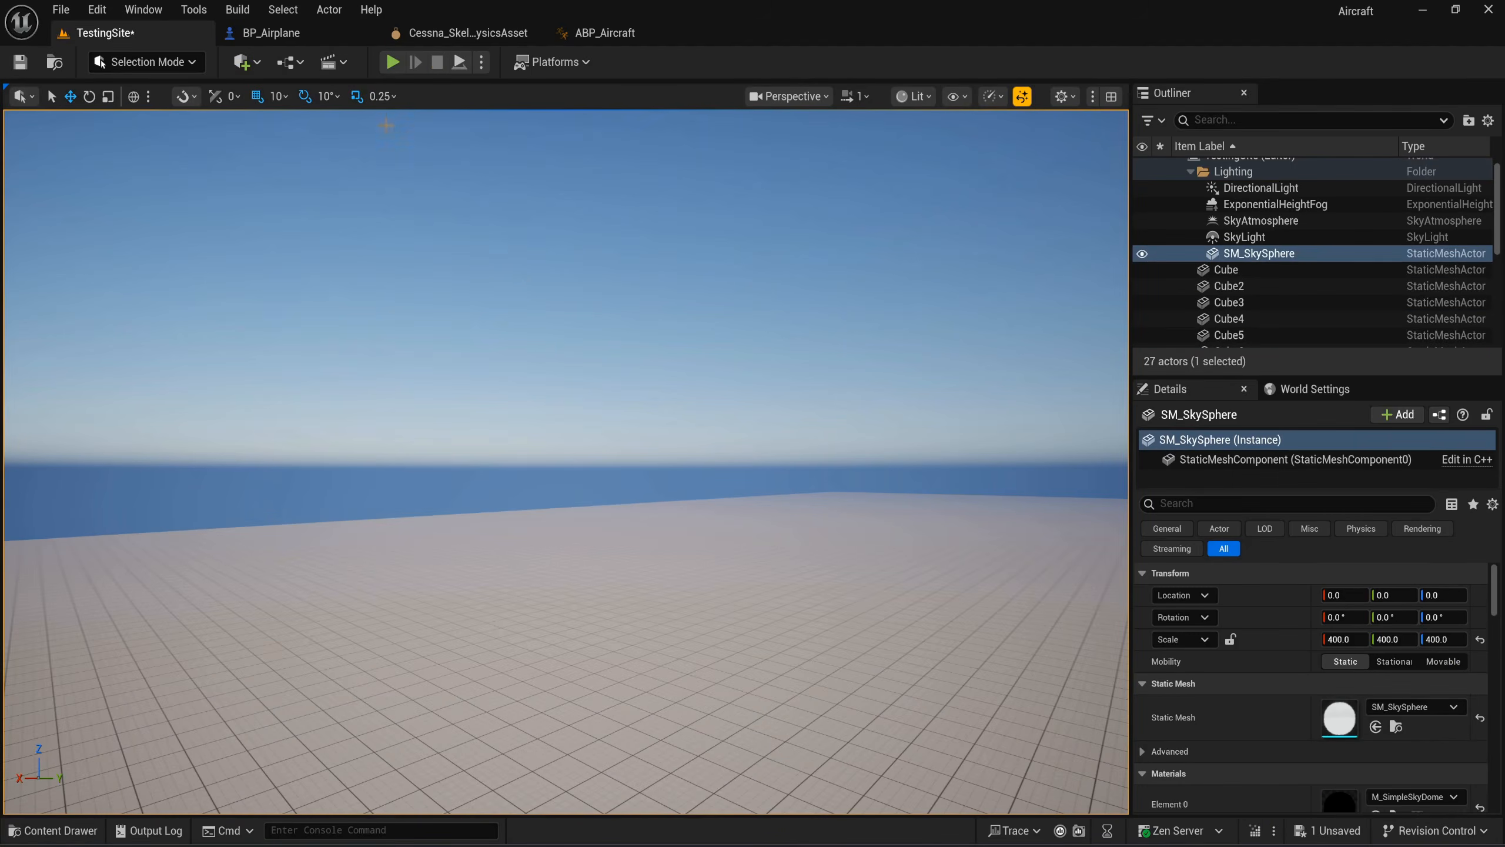
Select the propeller mesh on the airplane's nose in the BP_Airplane viewport.
click(294, 38)
click(284, 92)
mouse_move(805, 434)
right_down()
mouse_move(907, 442)
mouse_move(890, 454)
mouse_move(804, 438)
right_up()
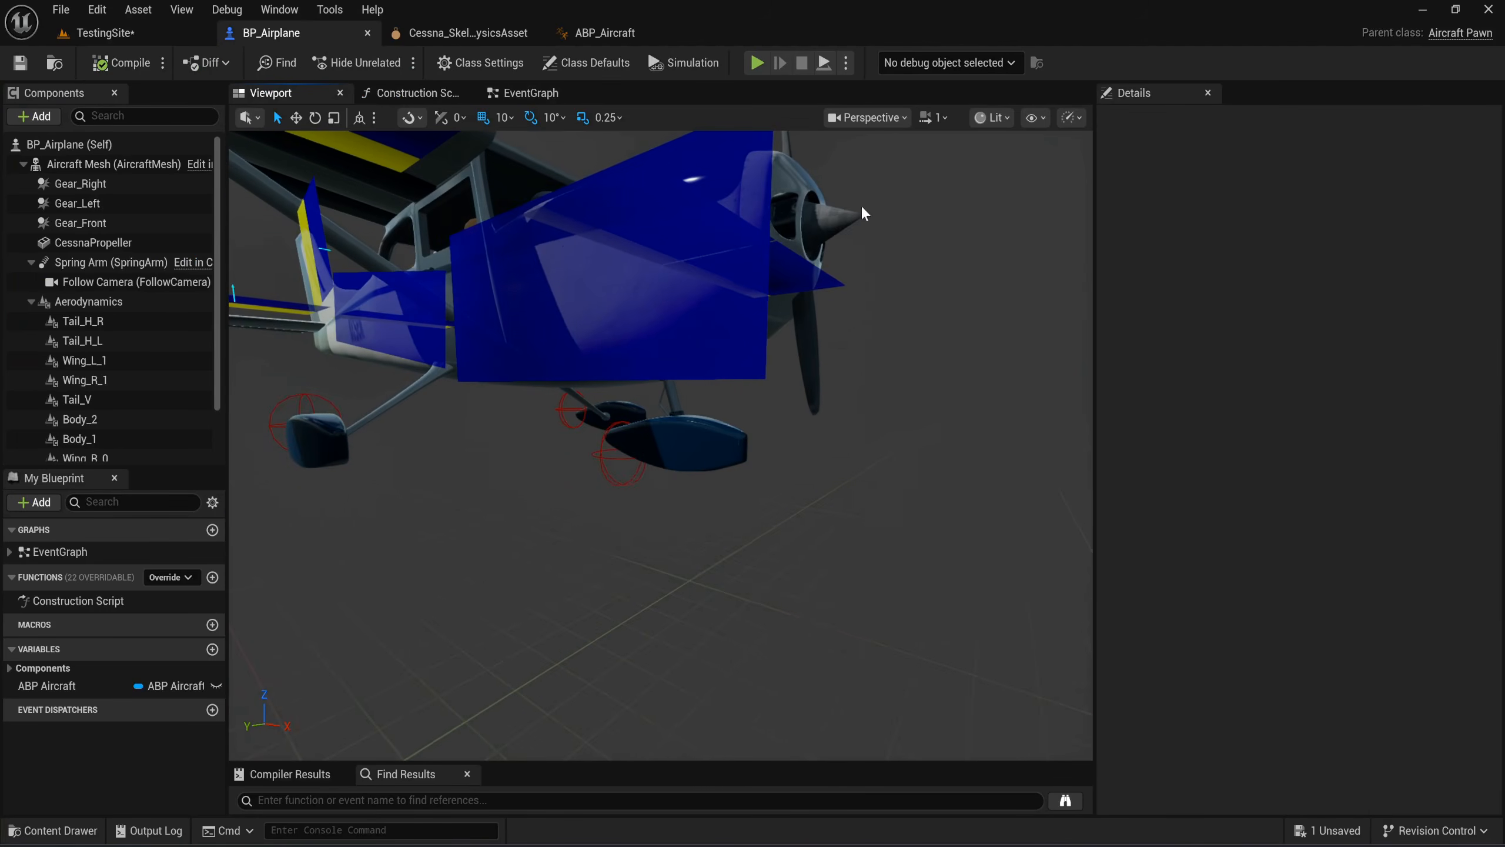
click(834, 217)
right_drag(835, 217, 869, 237)
Rename the CessnaPropeller component to Cessna_Propeller.
key(ctrl+space)
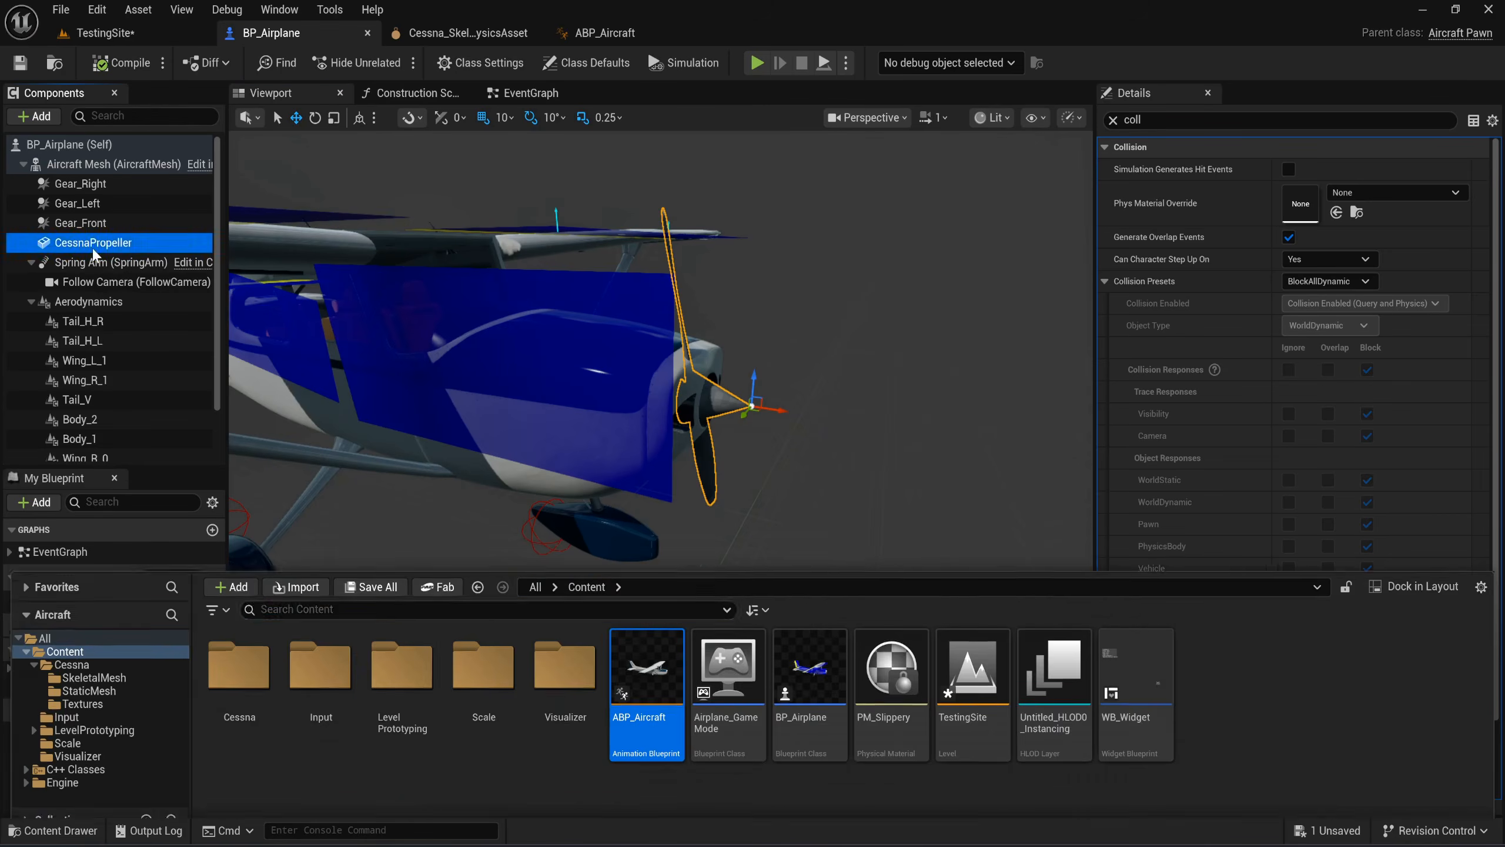
double_click(94, 243)
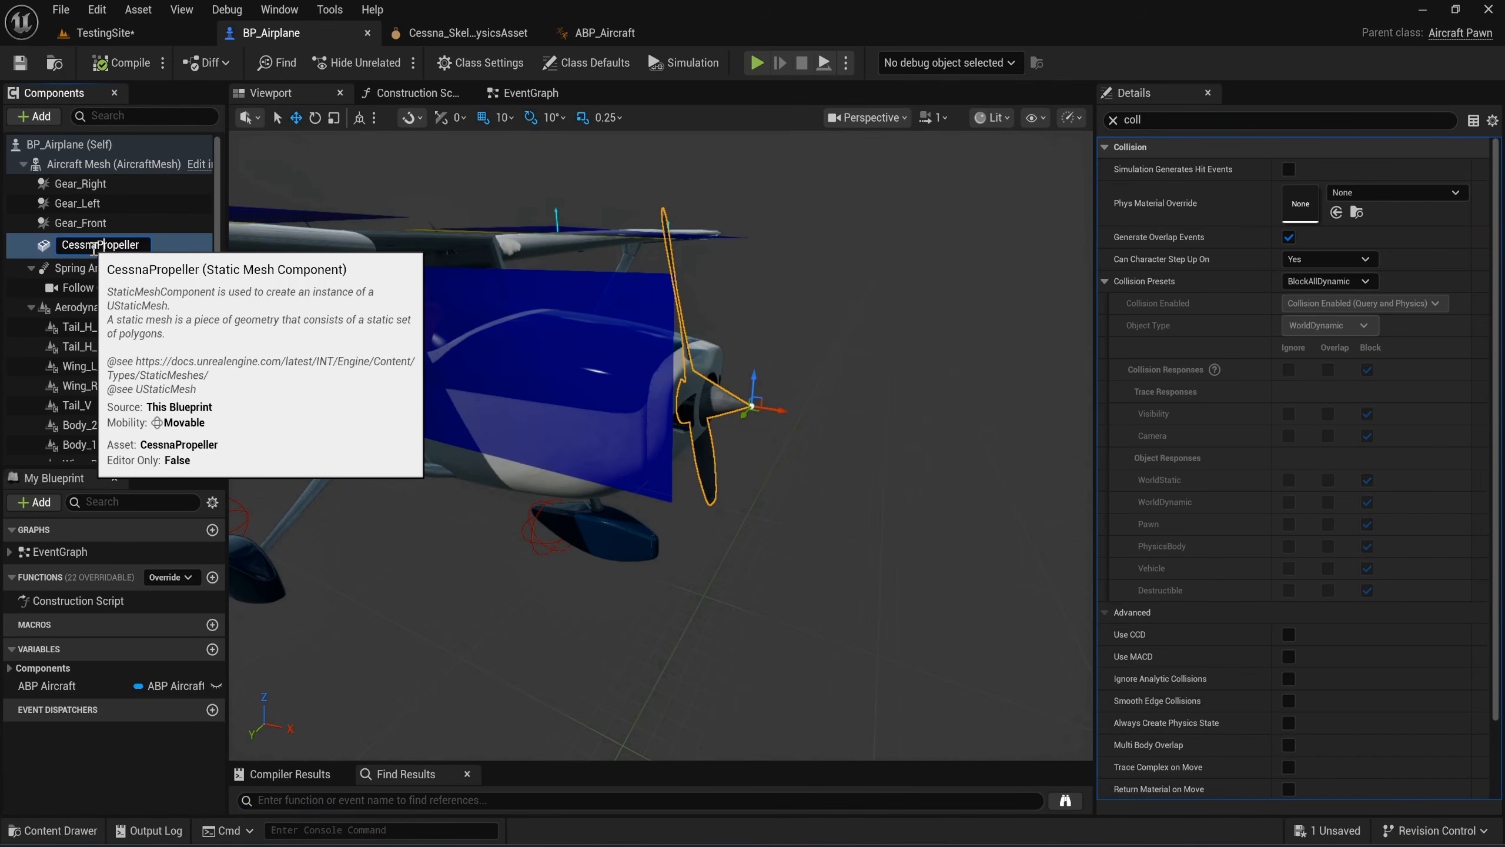
key(Return)
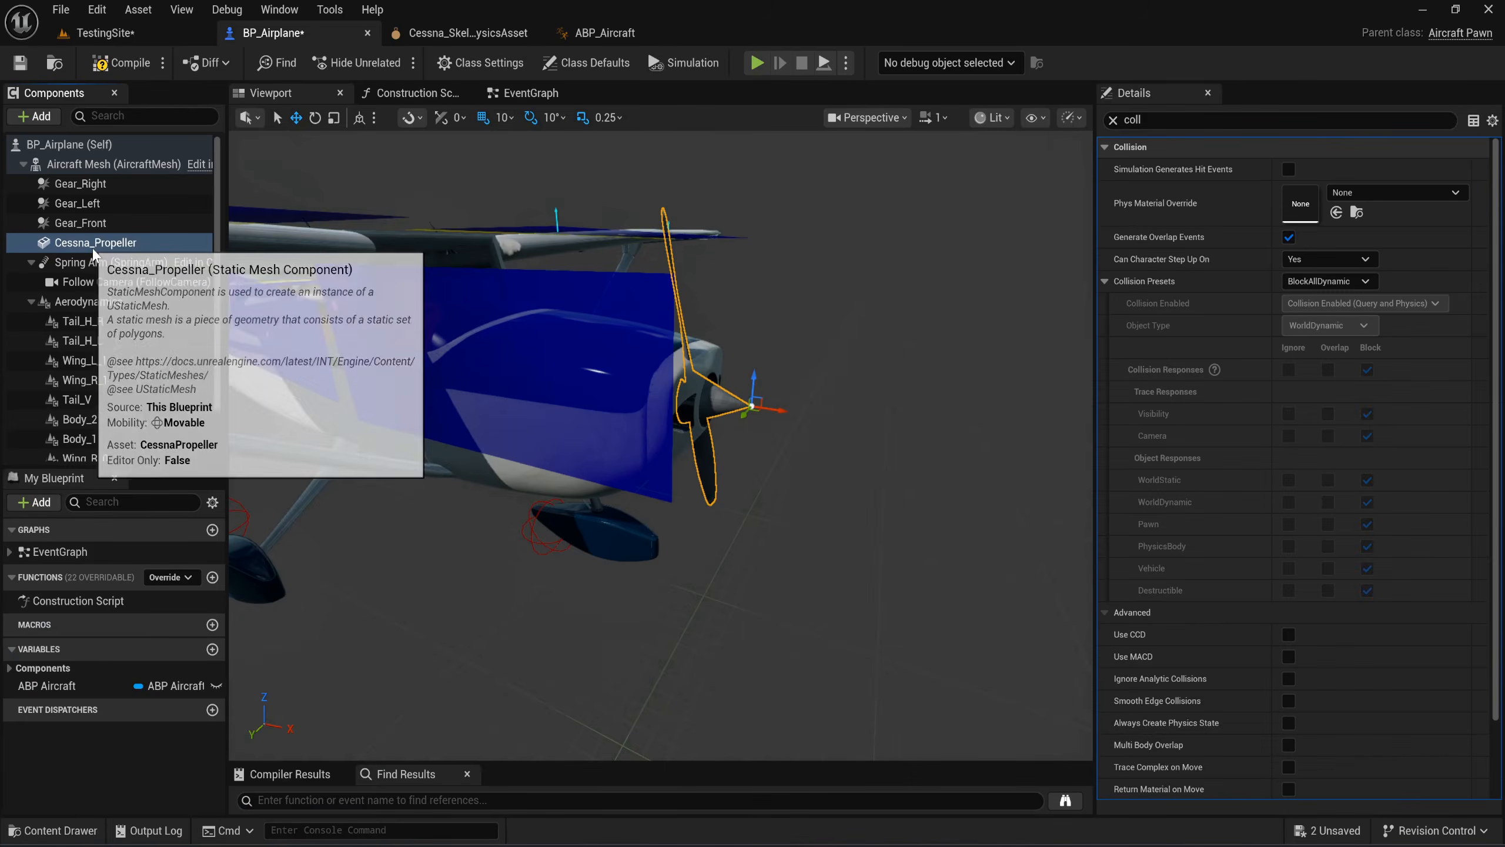
Assign the Cessna_Propeller static mesh from the Cessna folder to the propeller component and set its X location to 310.
key(ctrl+space)
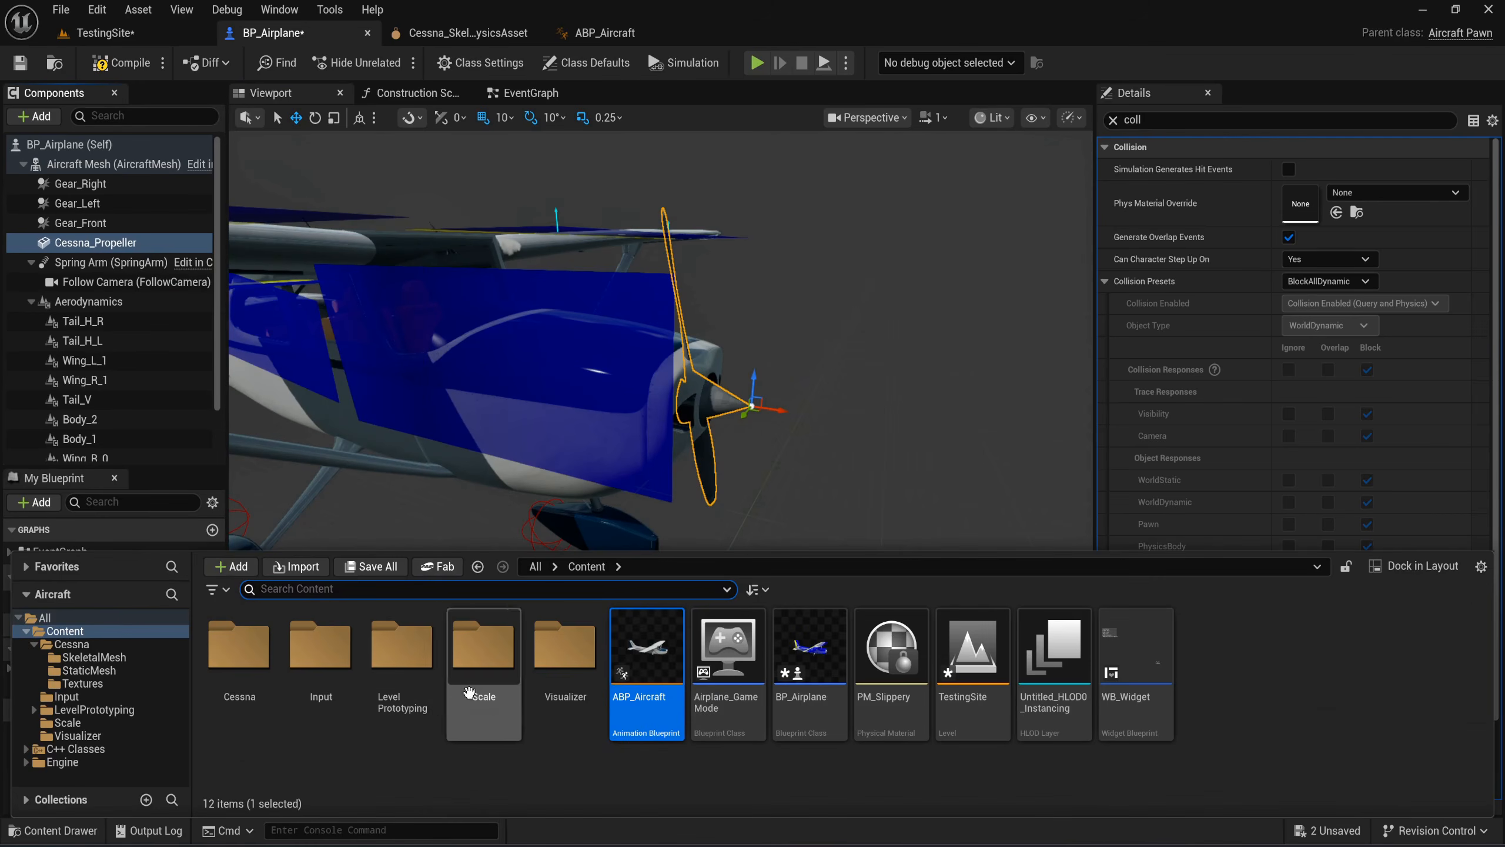
click(270, 702)
double_click(270, 702)
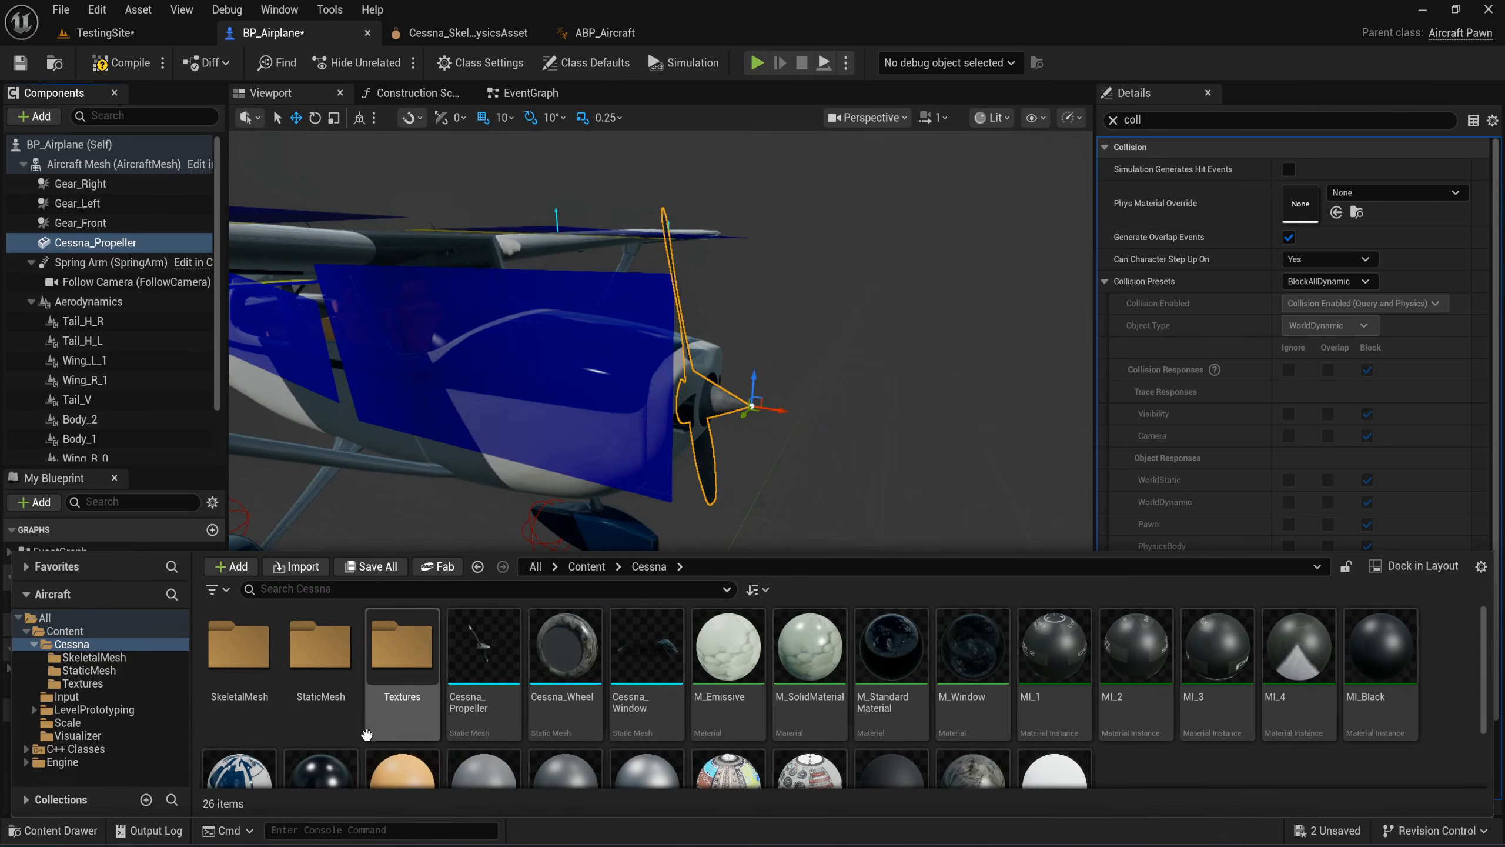
click(468, 680)
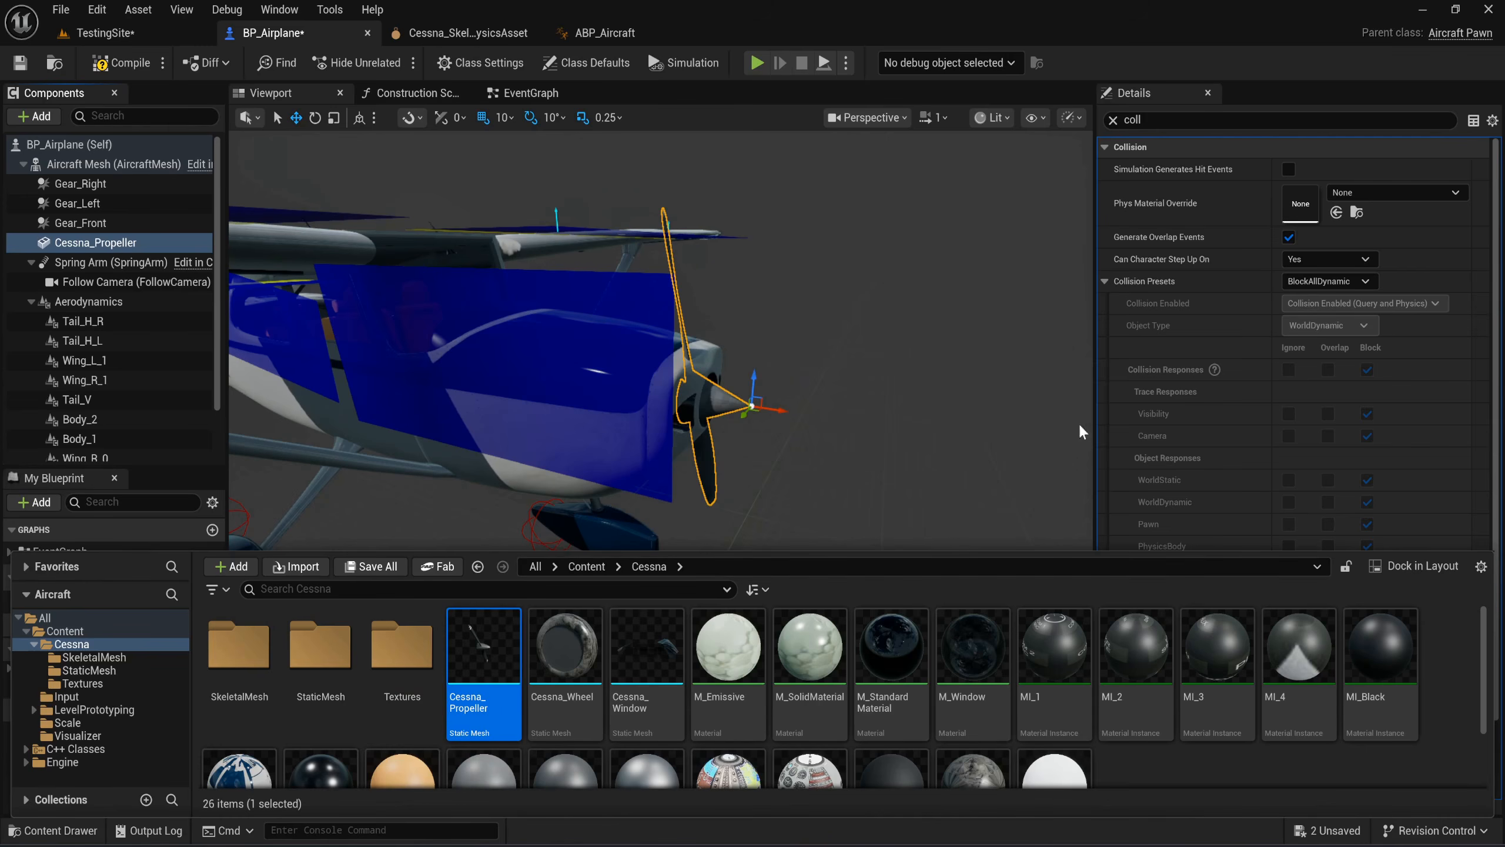
click(1113, 119)
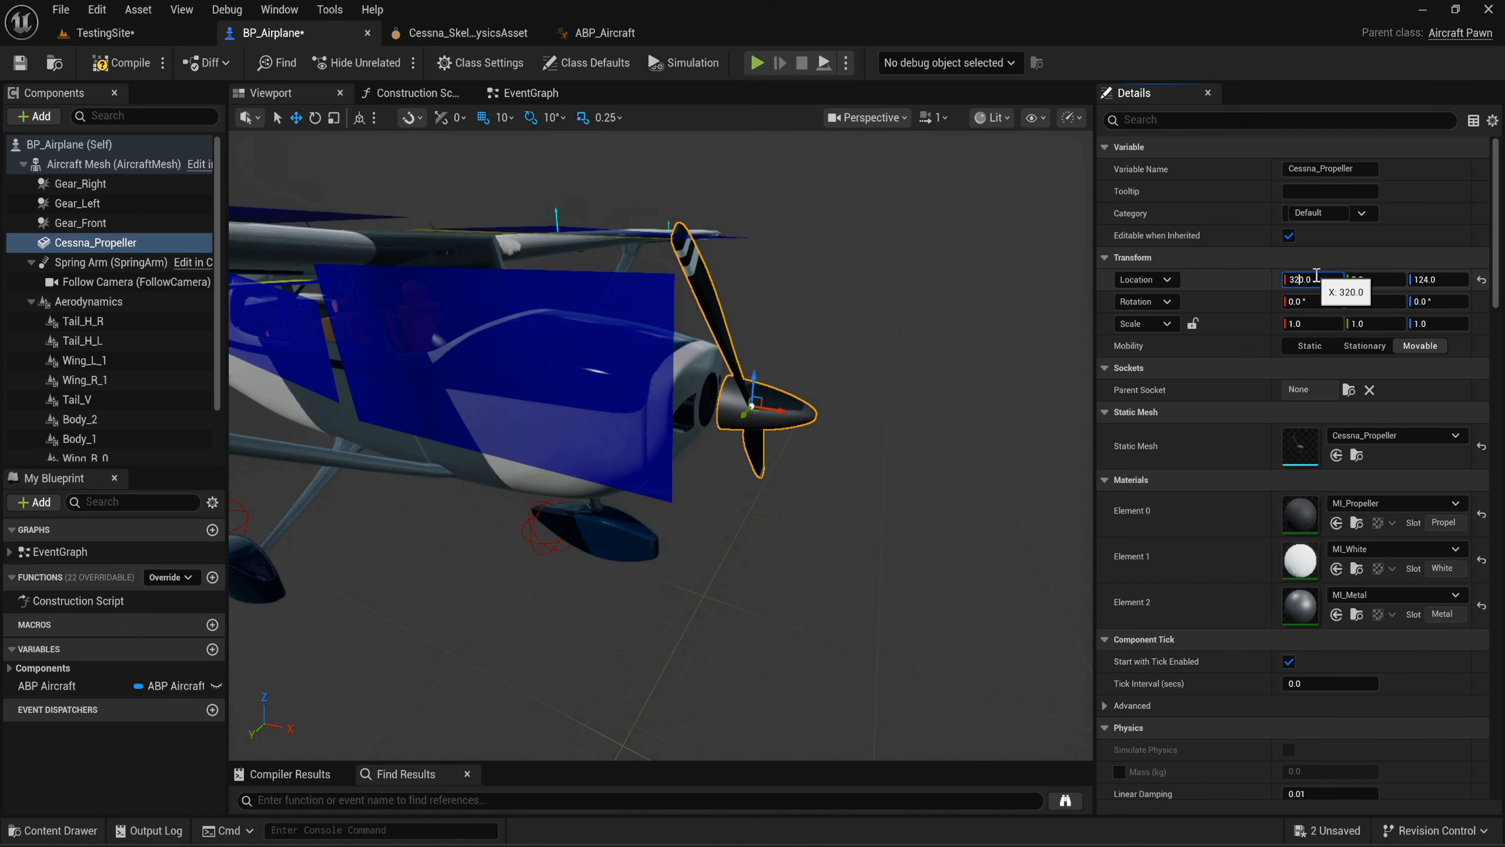
key(Return)
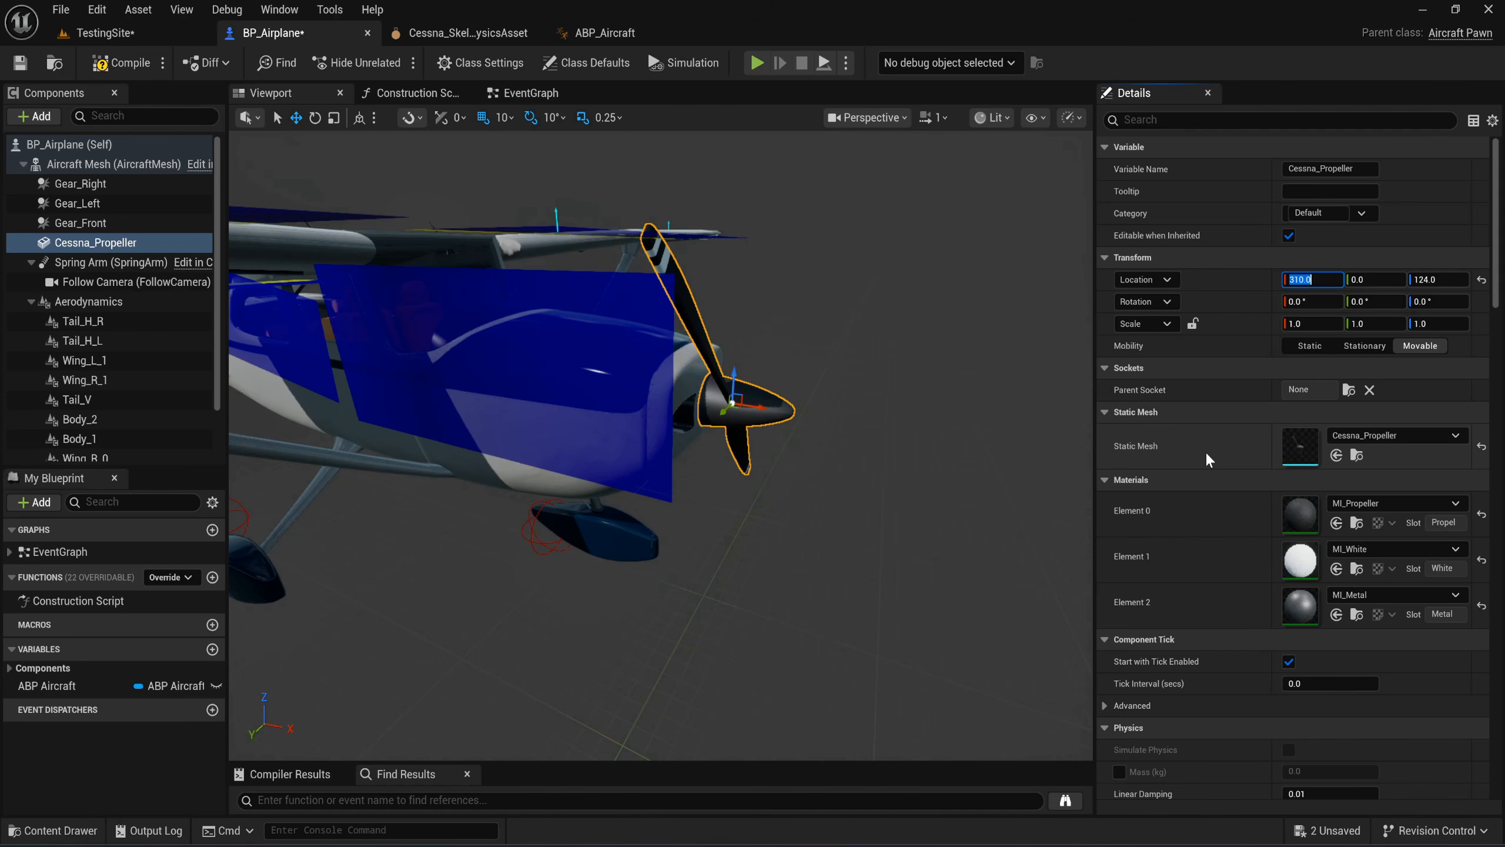
Set the propeller component's collision preset to NoCollision.
click(1211, 125)
text(colli)
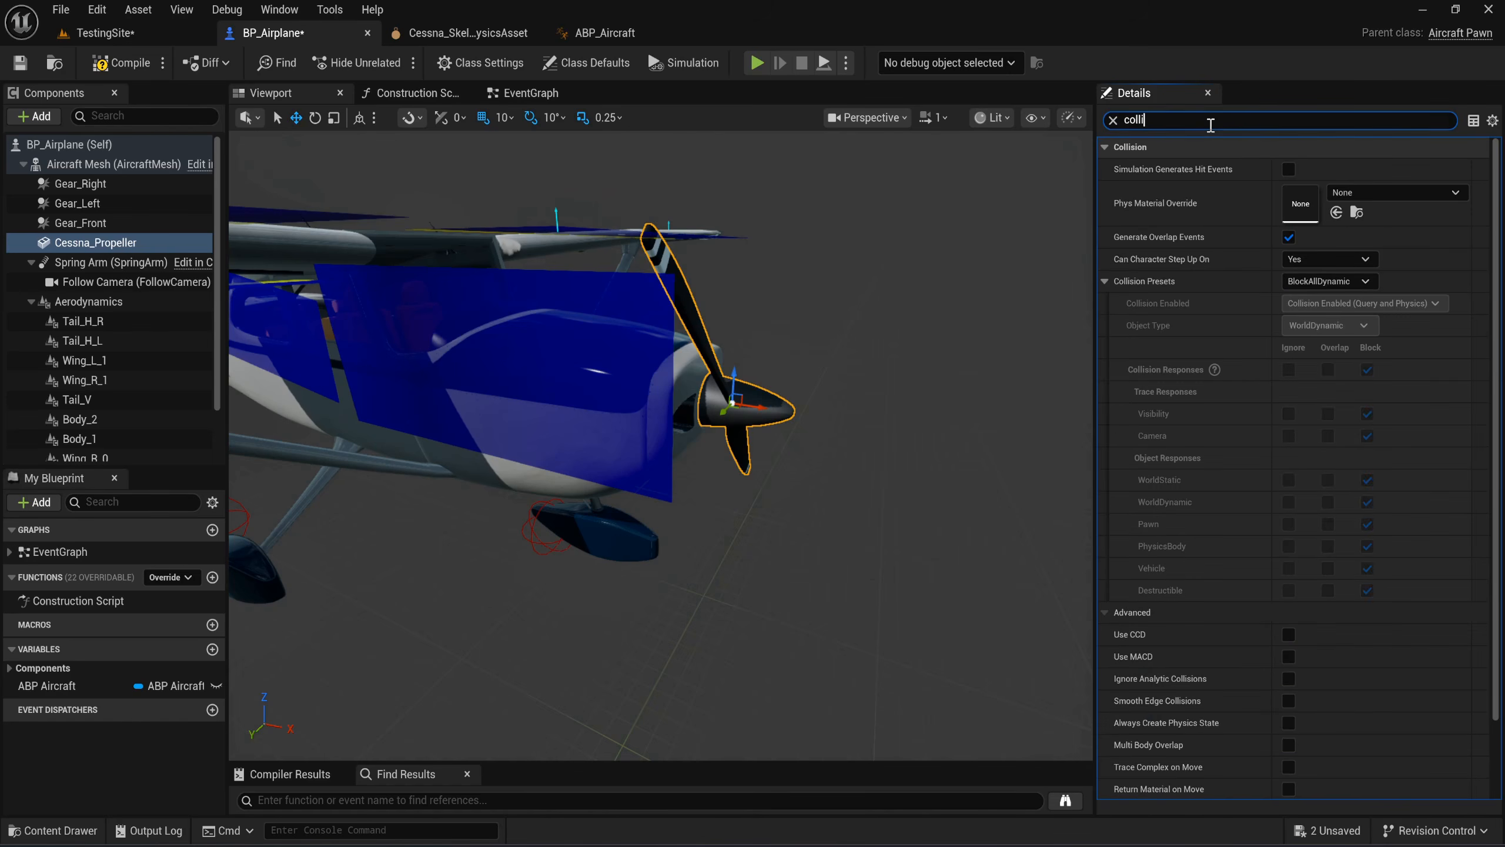
click(1360, 280)
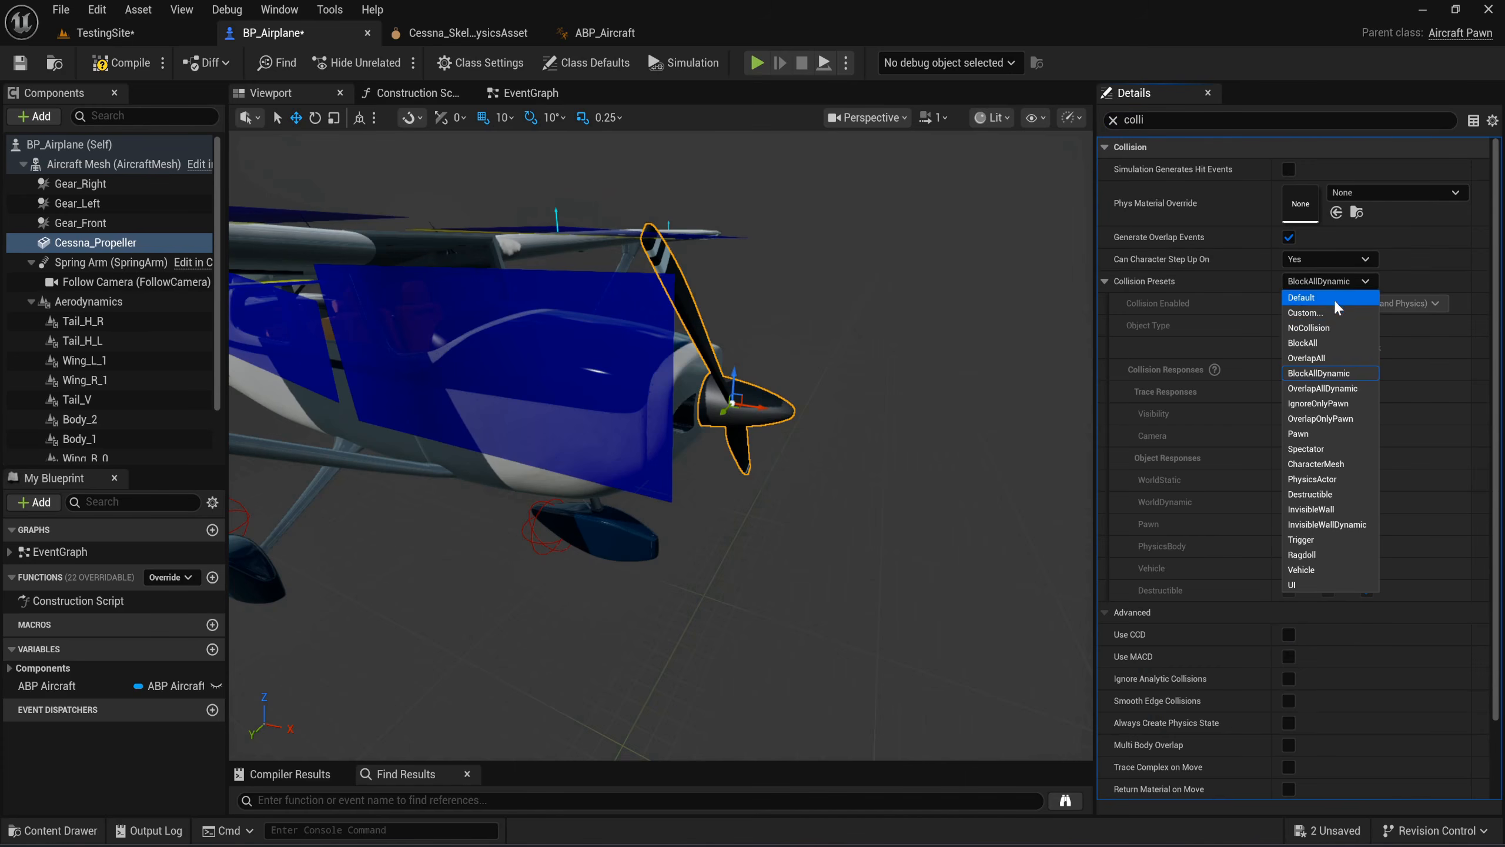
click(1324, 329)
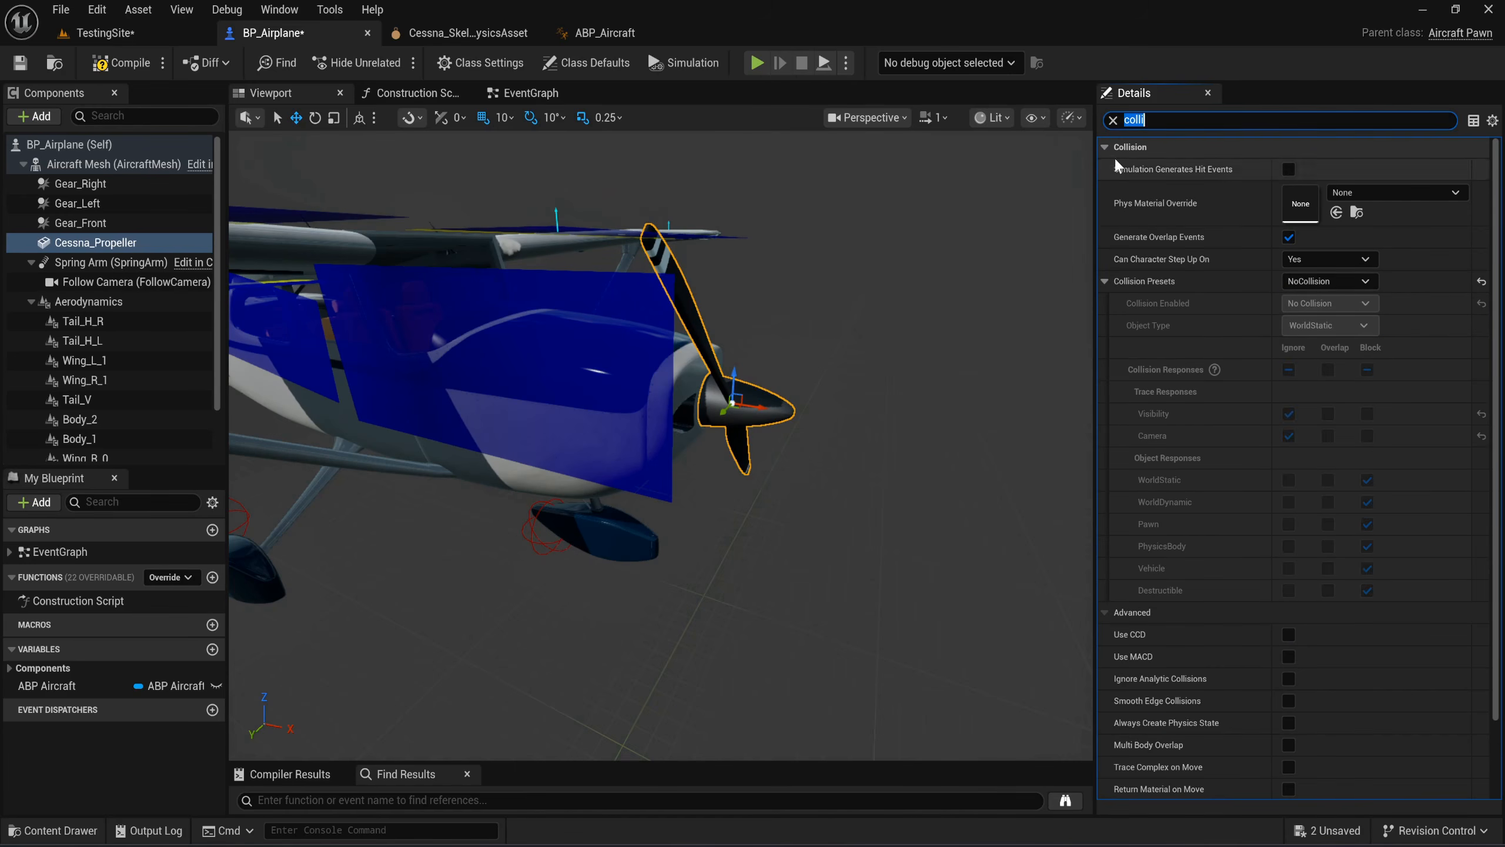
Override the propeller component's mass with 0.001 kg, and compile and save the blueprint.
click(1114, 123)
click(1113, 121)
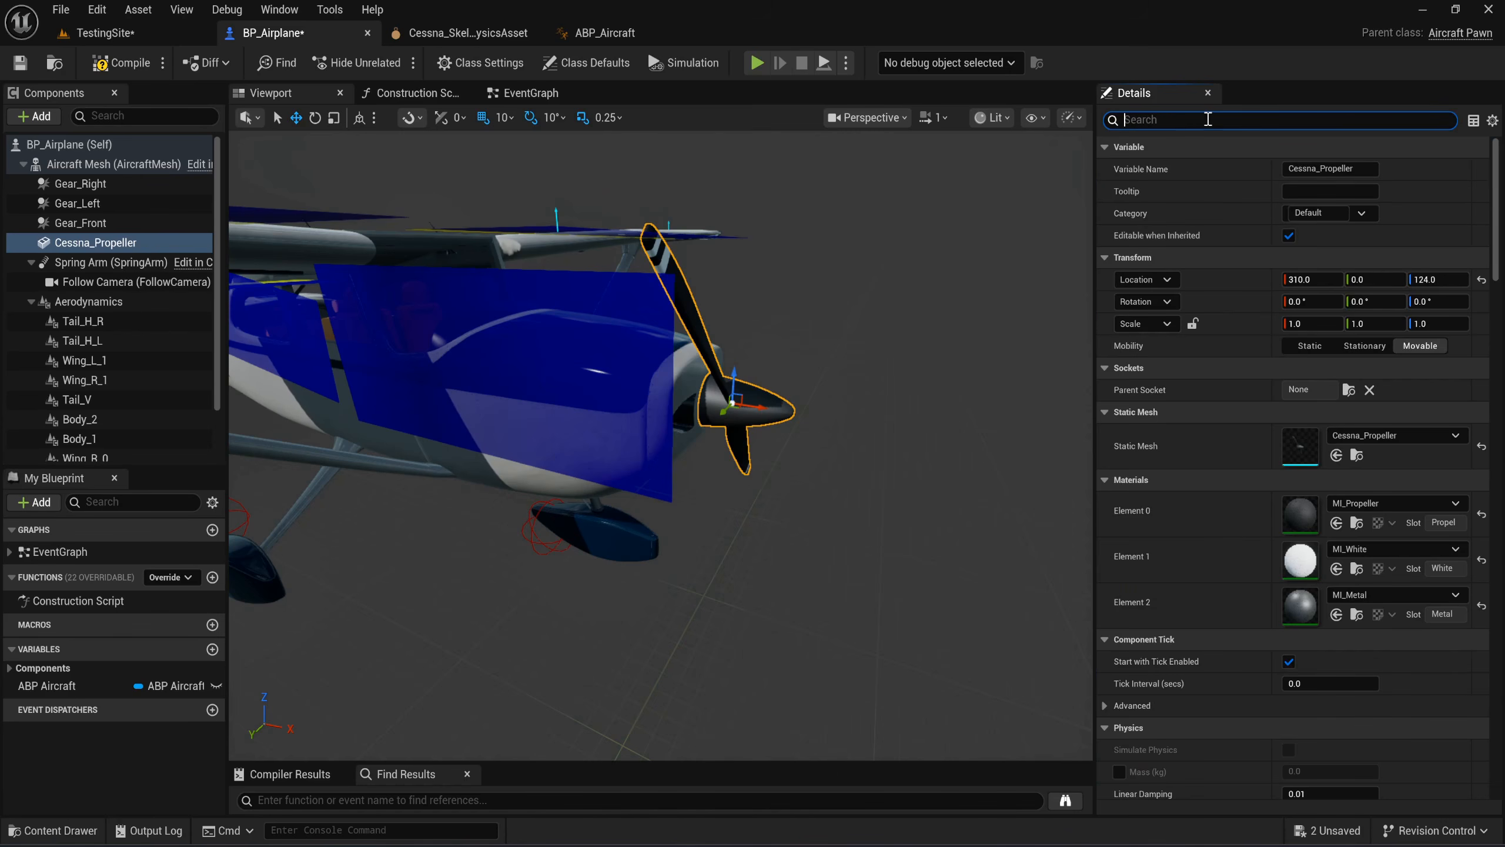
text(mass)
click(1119, 168)
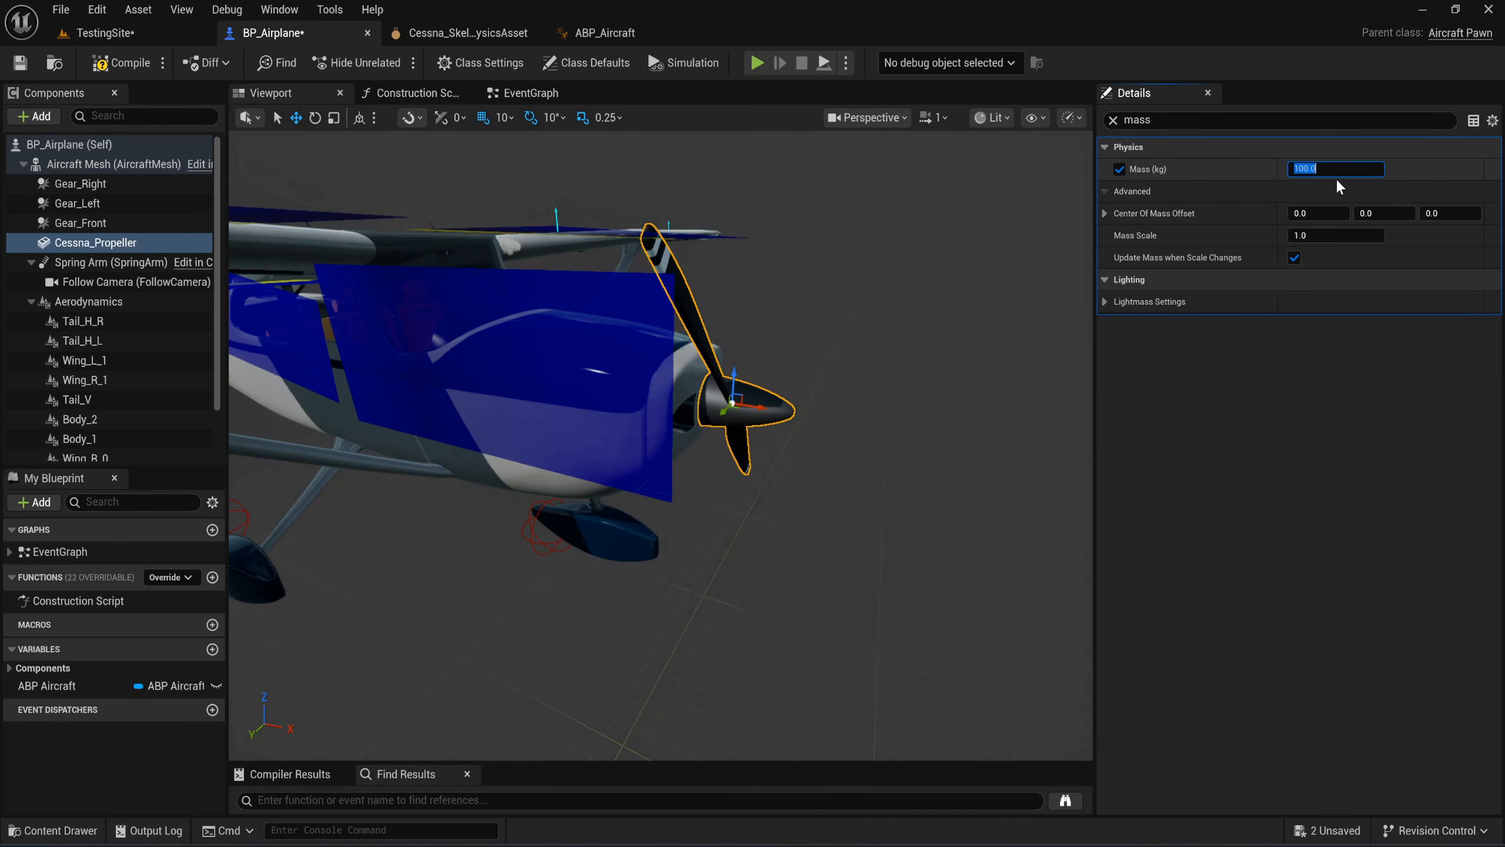
click(1114, 120)
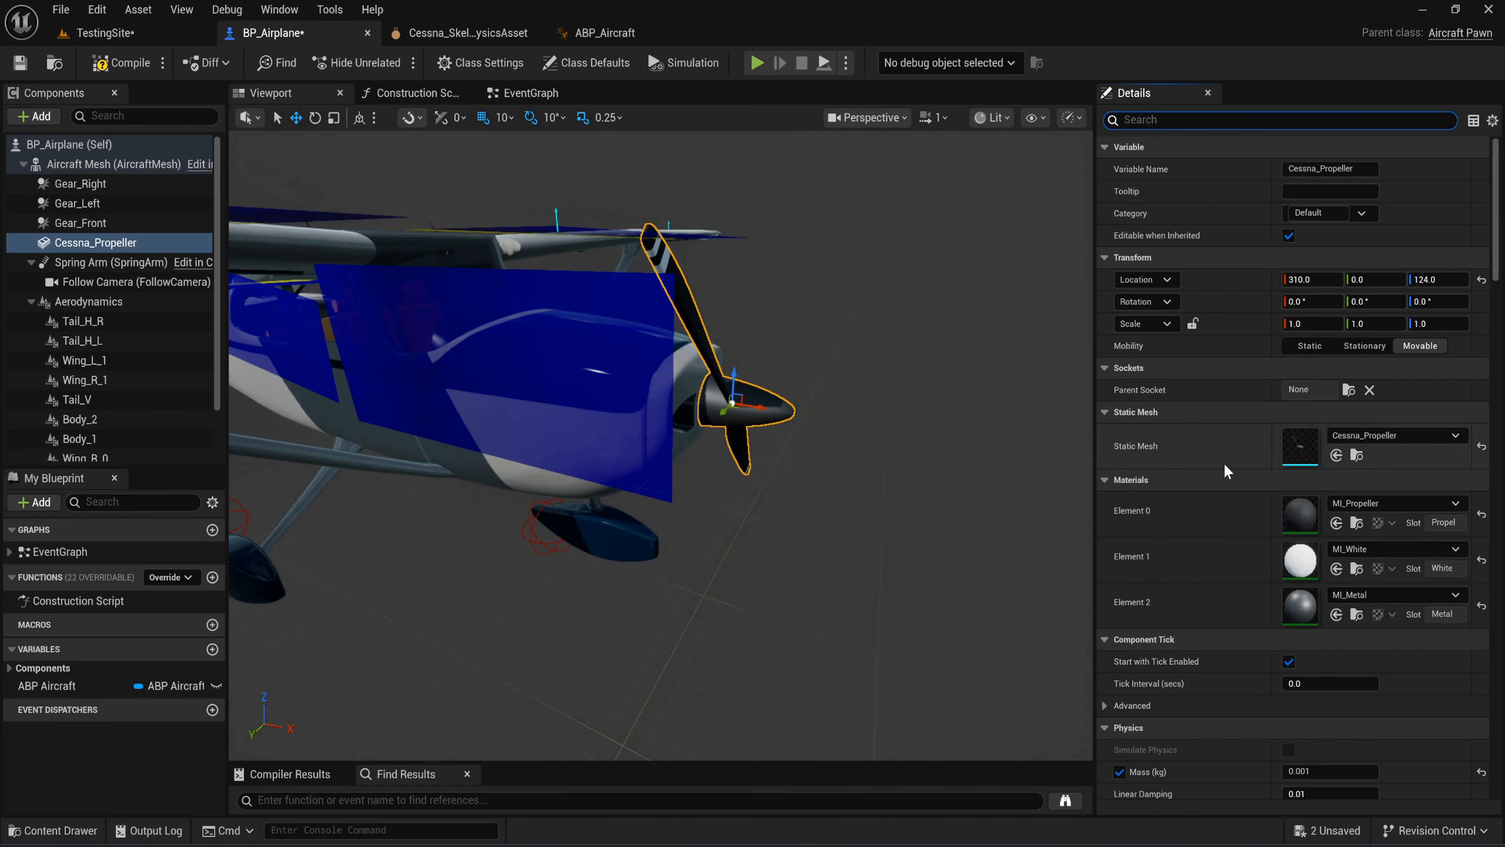
click(122, 62)
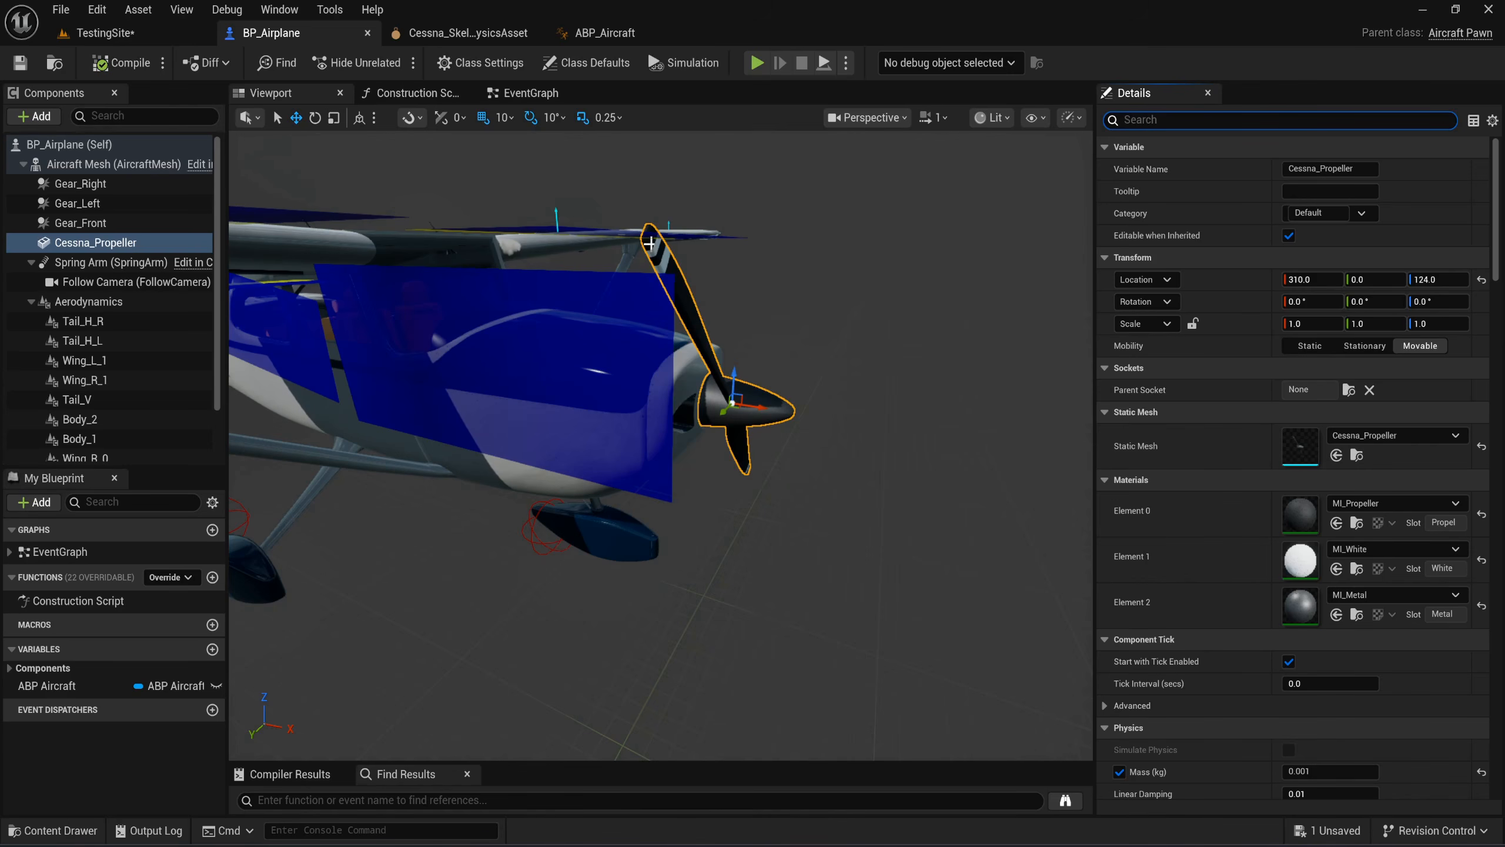
Examine the Event Tick propeller logic in the EventGraph, from the throttle comparison and Branch through to the Set Relative Rotation node.
click(515, 98)
scroll(632, 391, down, 7)
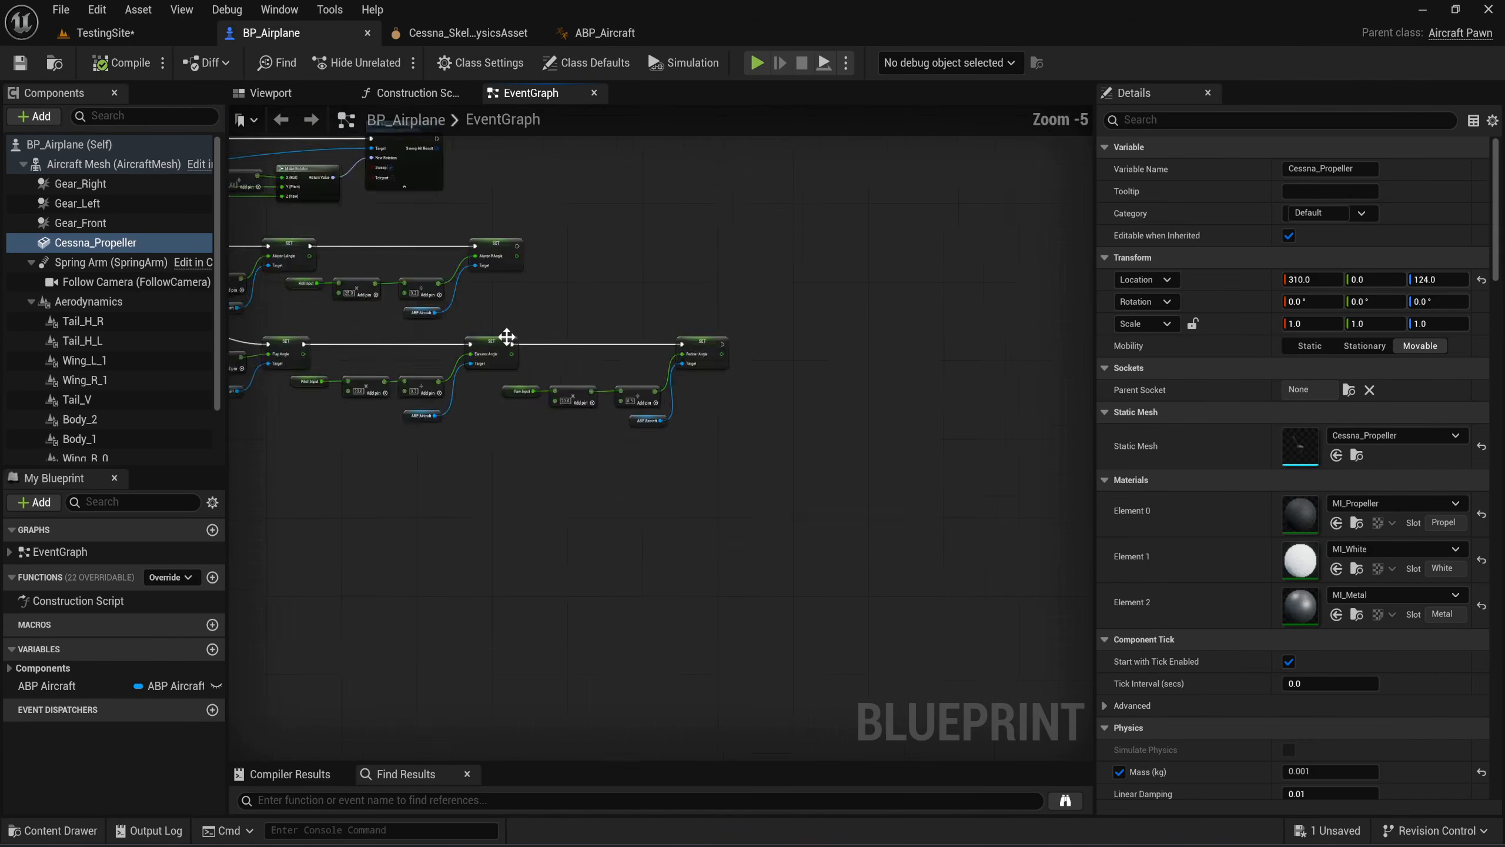
right_drag(386, 431, 713, 531)
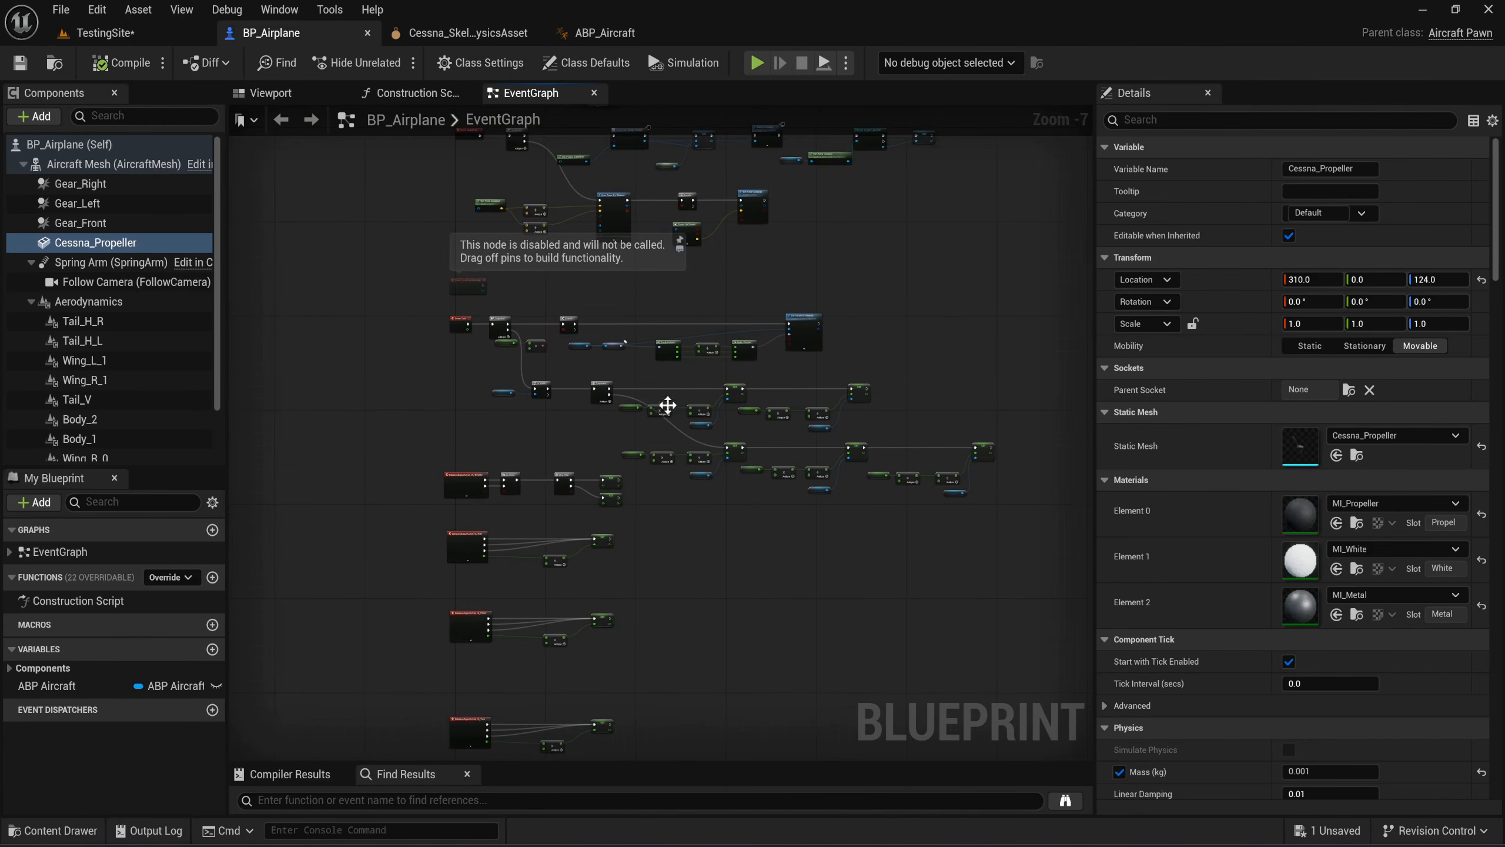
scroll(616, 326, up, 4)
right_drag(807, 395, 566, 379)
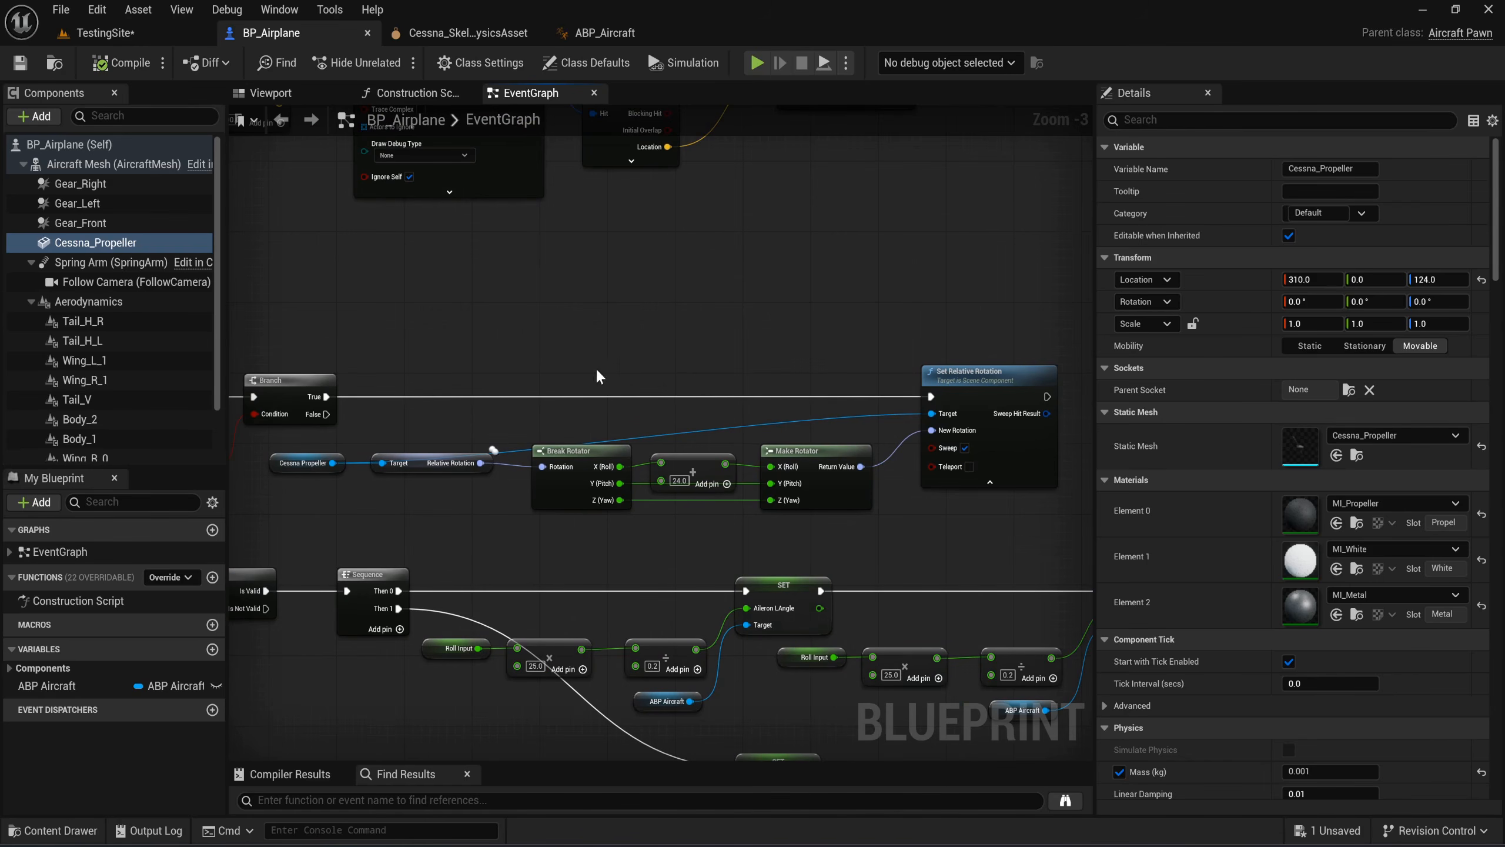
scroll(551, 371, down, 1)
scroll(559, 394, up, 1)
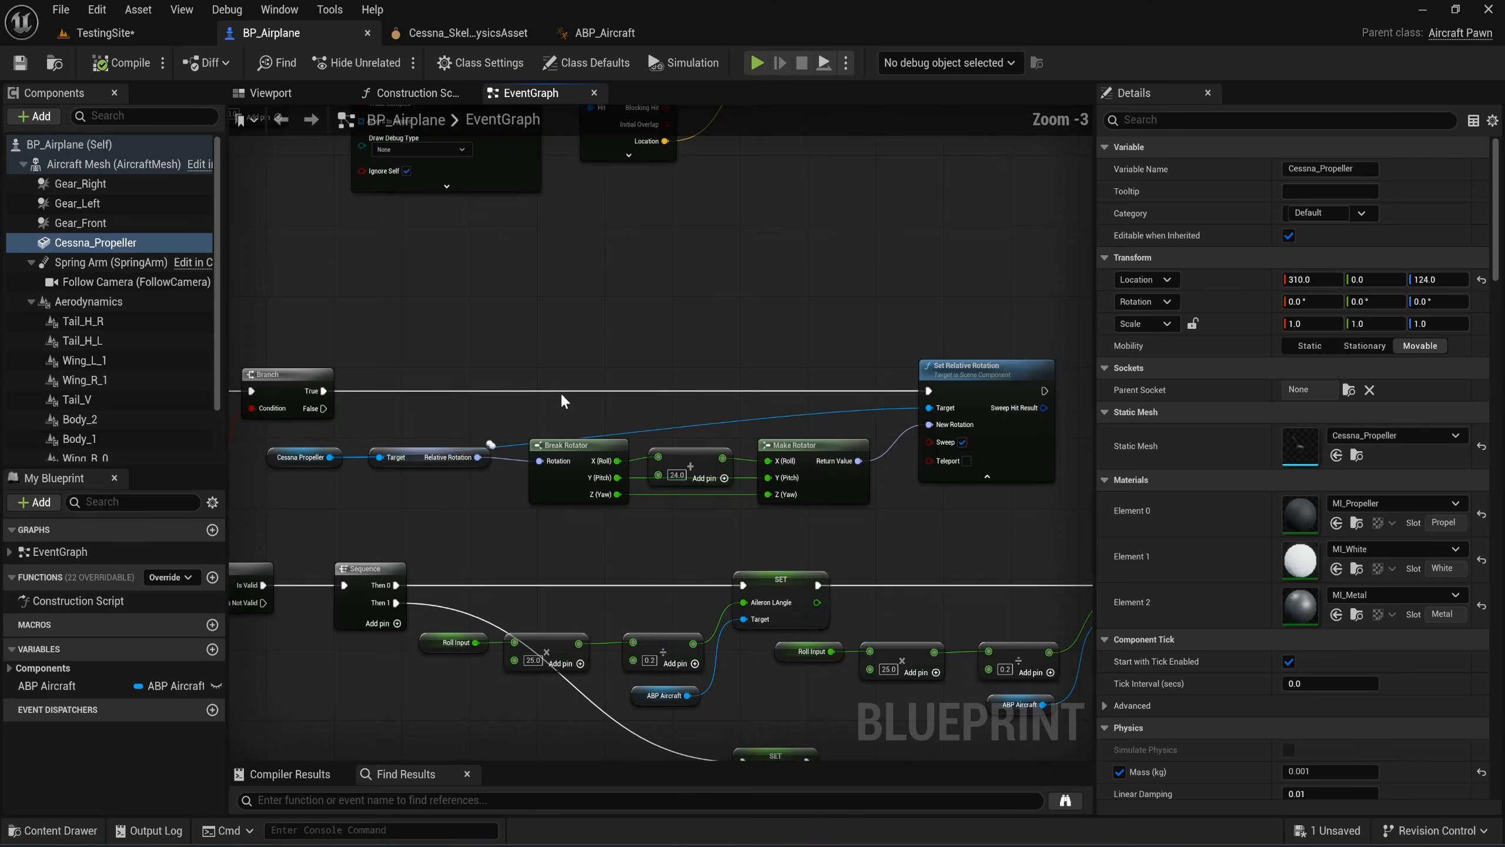
right_drag(553, 391, 621, 464)
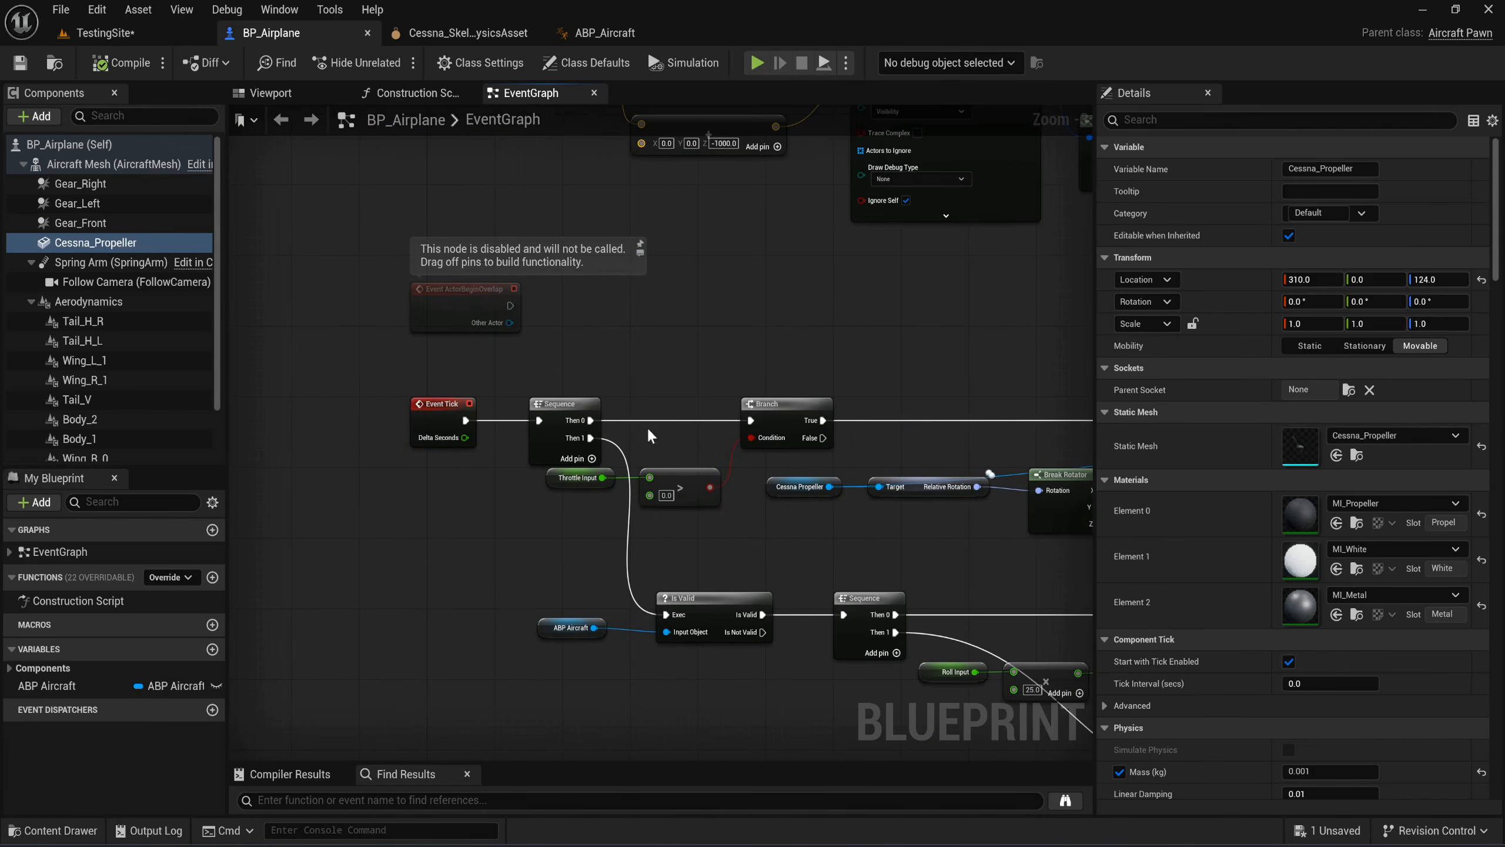
right_drag(839, 468, 644, 409)
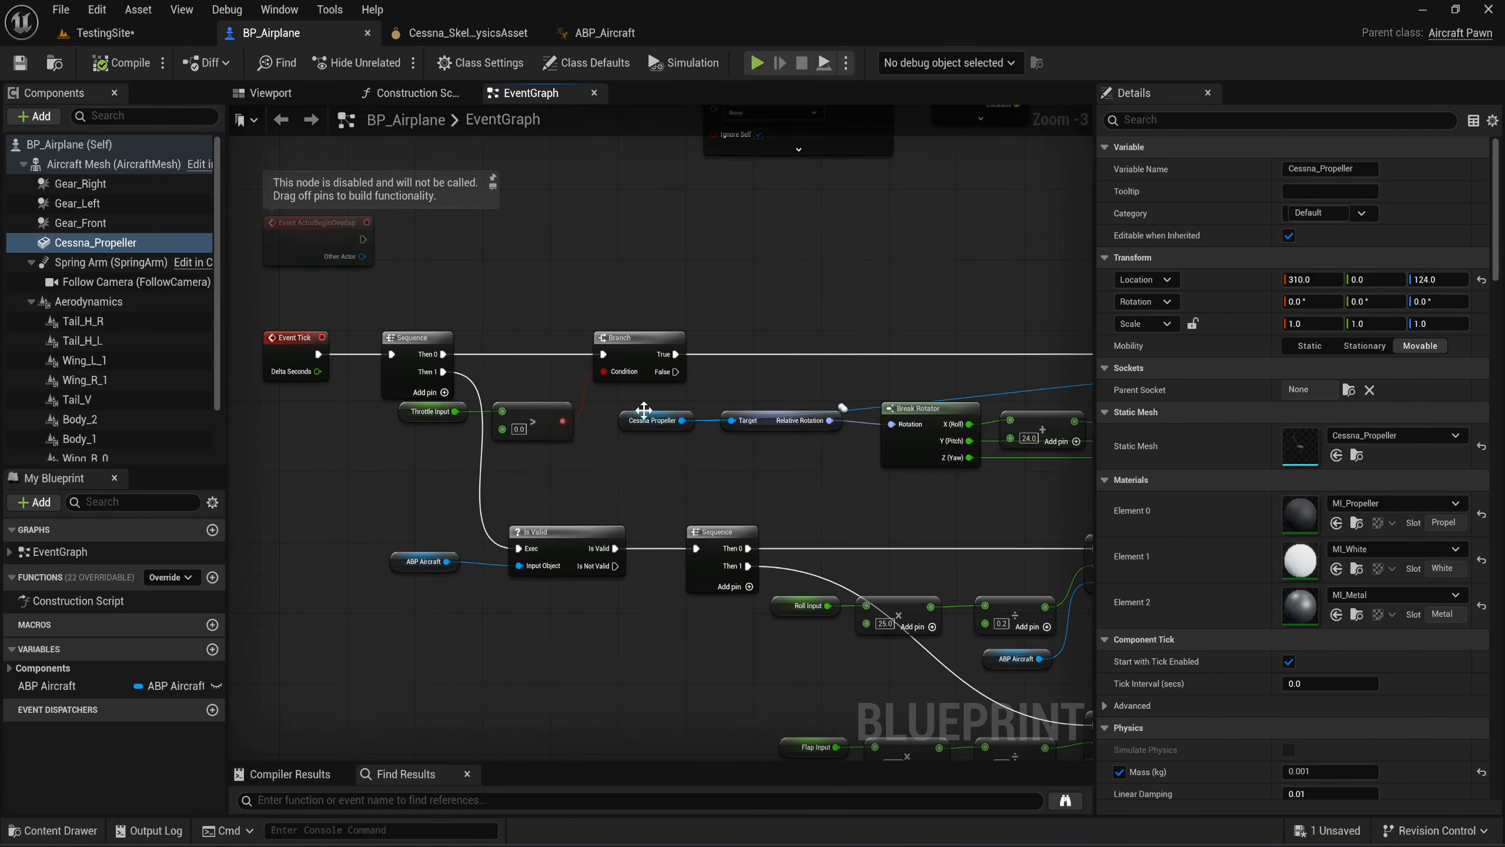
click(429, 413)
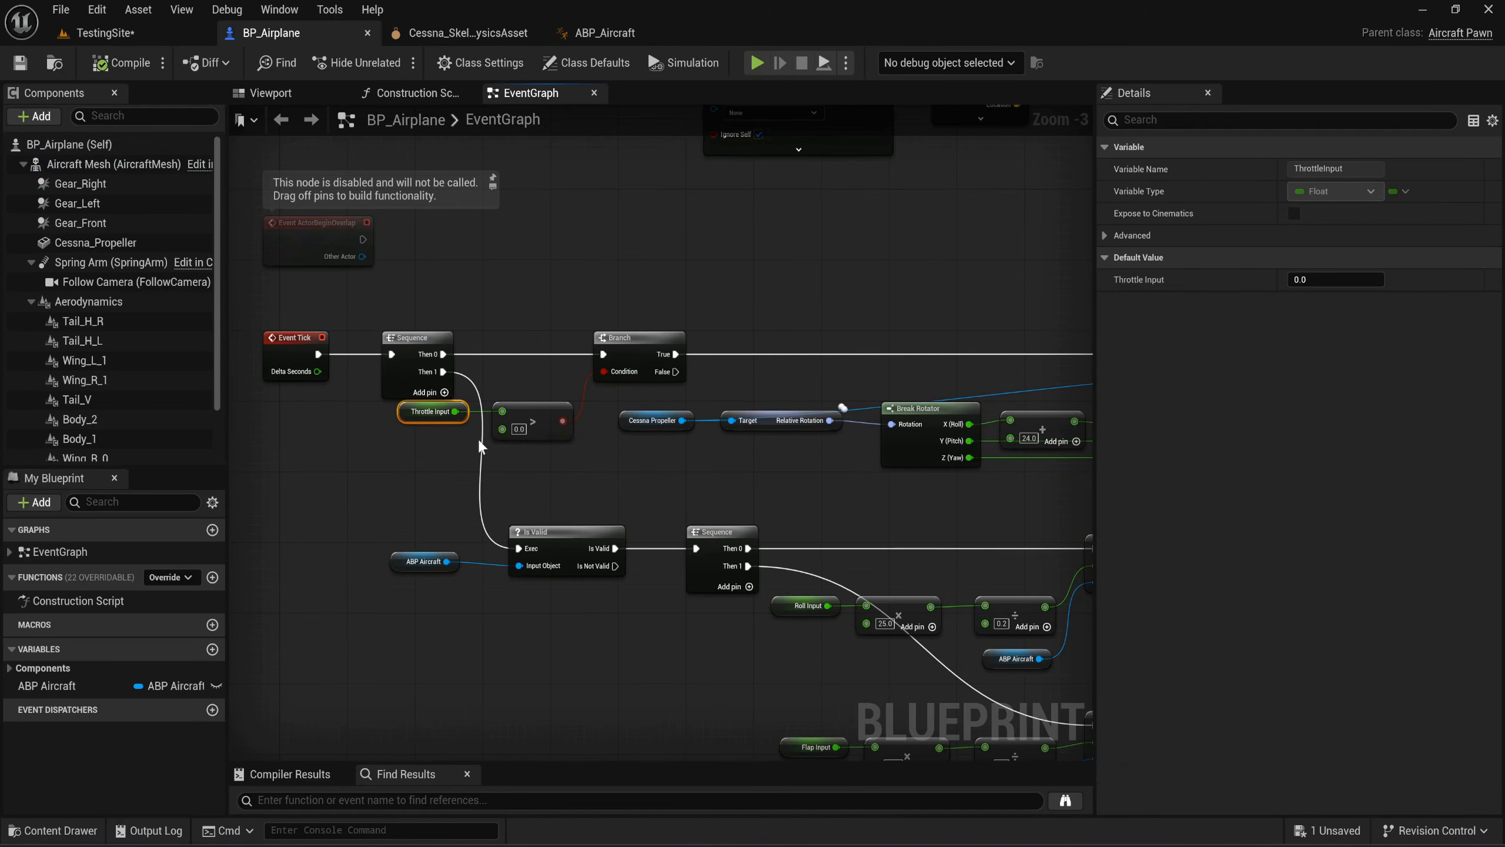
right_drag(688, 363, 555, 393)
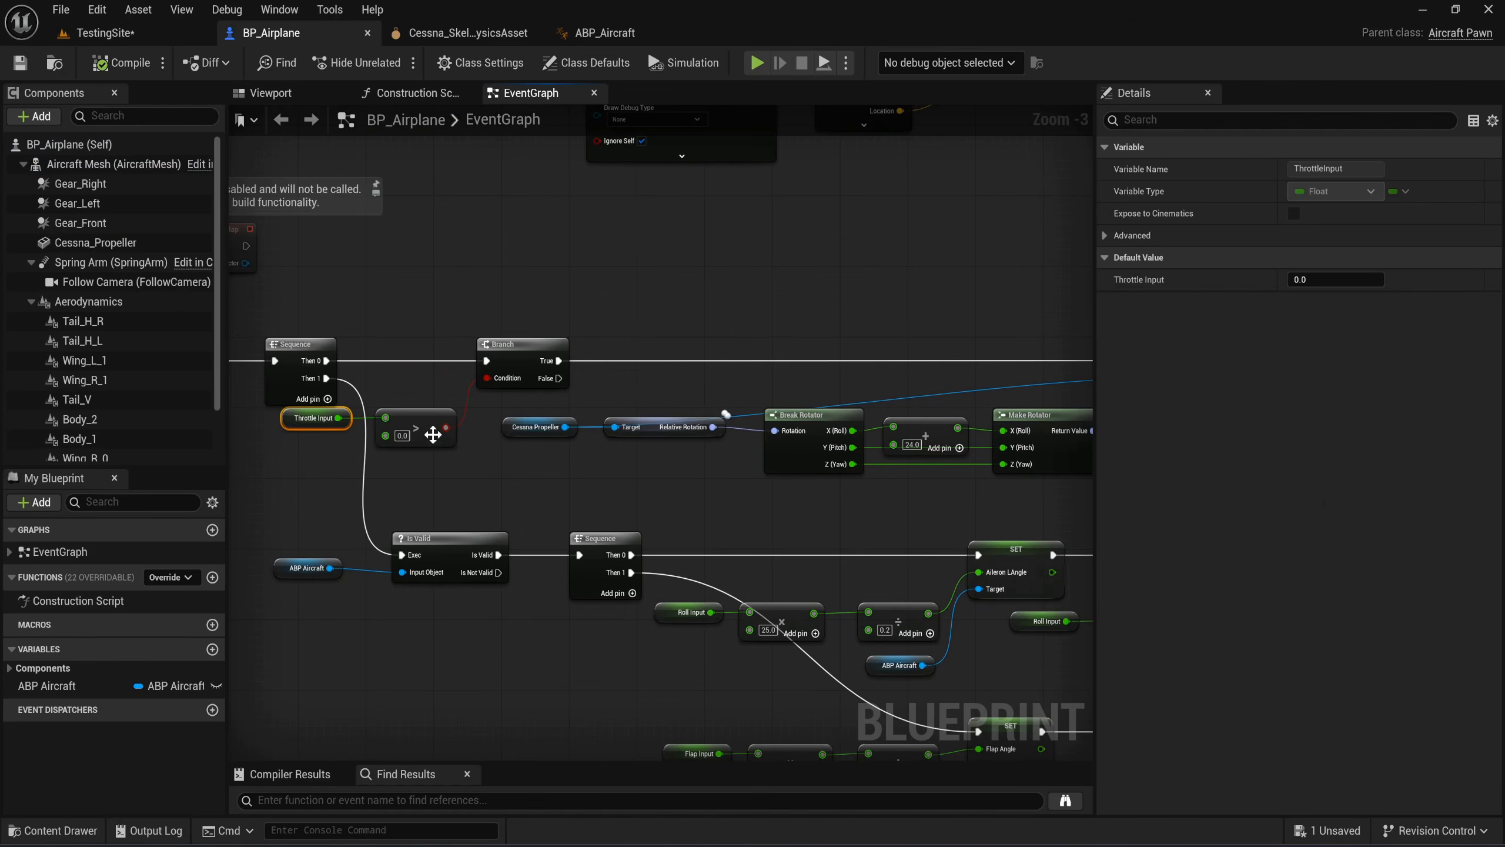
scroll(356, 432, up, 2)
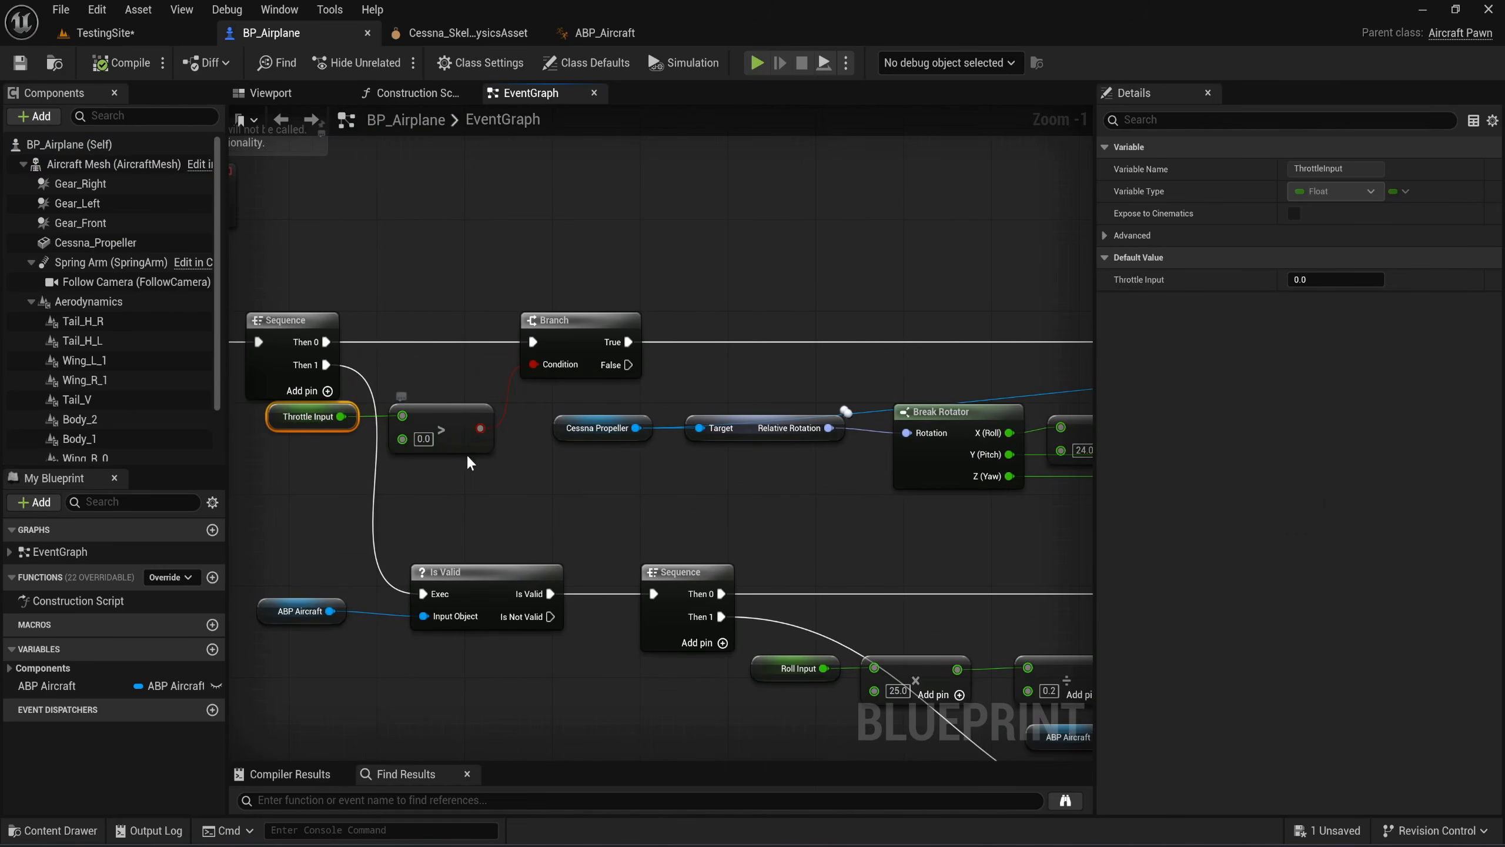
scroll(633, 391, down, 2)
right_drag(633, 392, 323, 412)
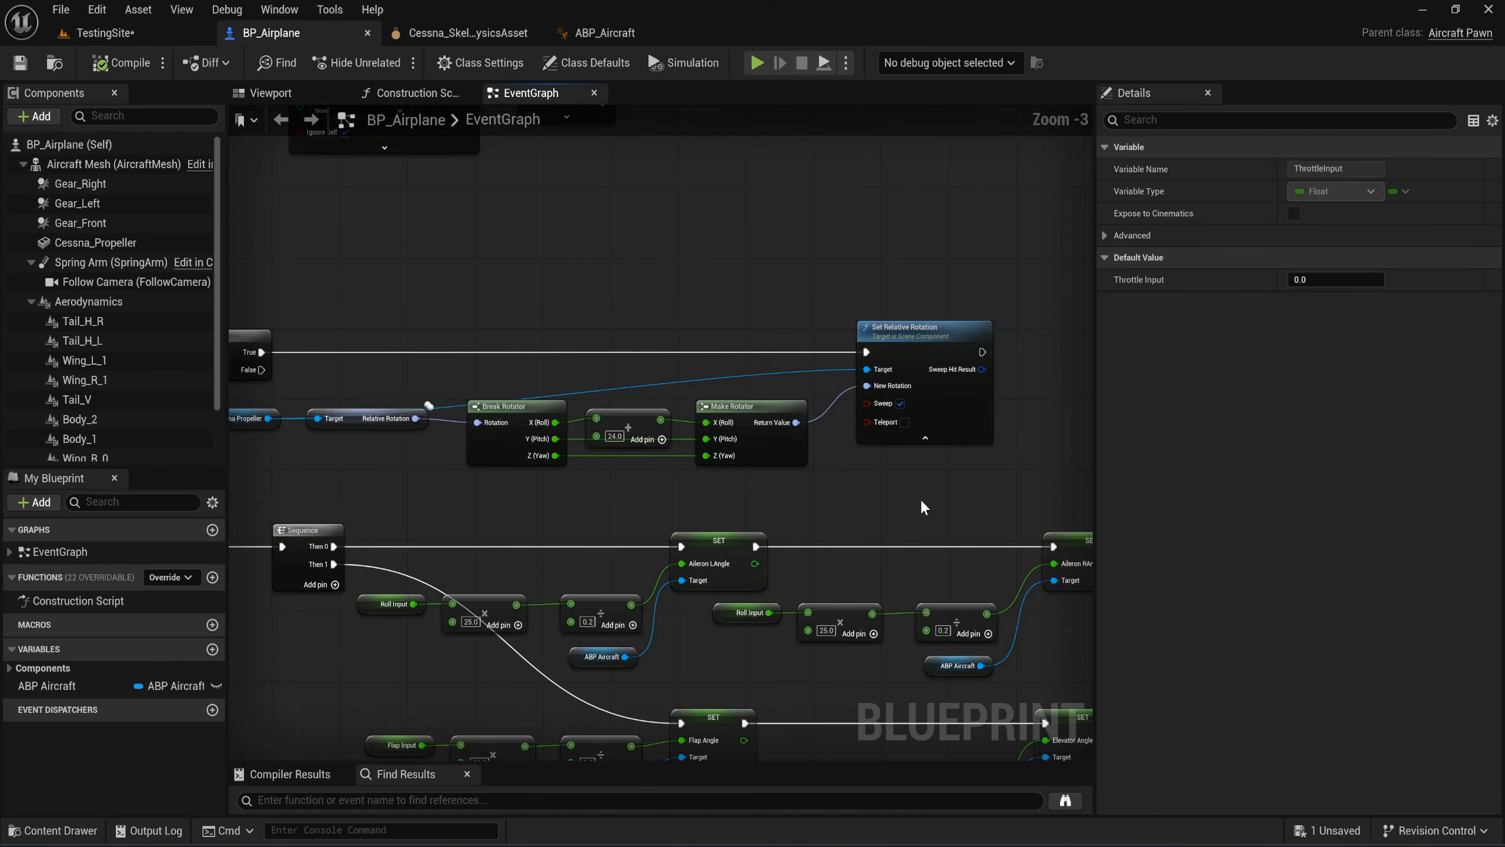
Move the propeller rotation nodes, from Cessna Propeller to Set Relative Rotation, farther from the Branch to make room between them.
click(945, 497)
drag(802, 449, 270, 267)
drag(903, 360, 980, 363)
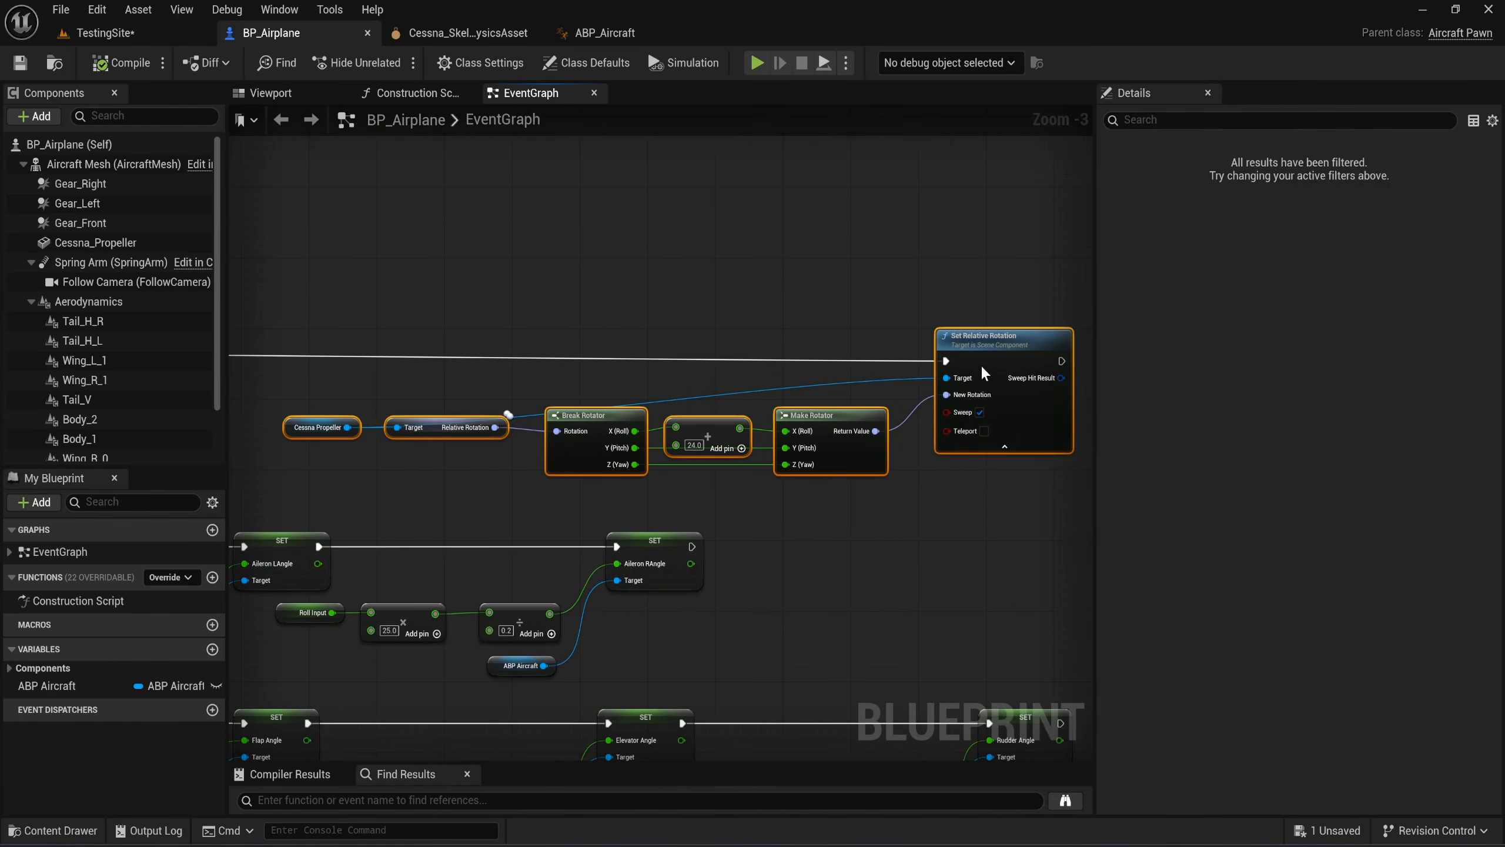
Create a Float variable named TargetRollAngle in the blueprint.
right_drag(454, 363, 717, 401)
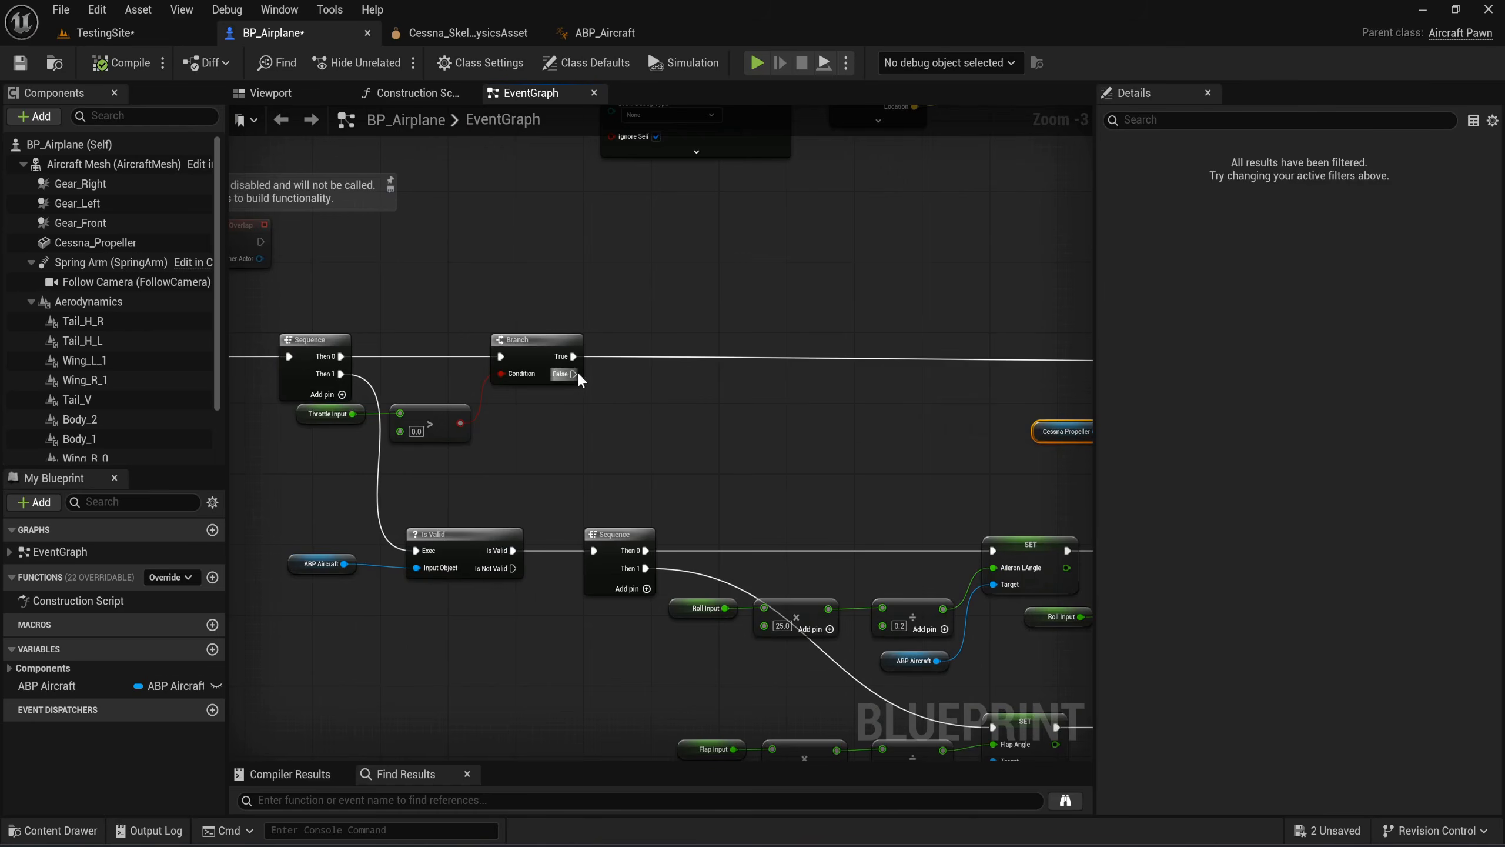
scroll(579, 370, up, 1)
right_drag(544, 374, 601, 404)
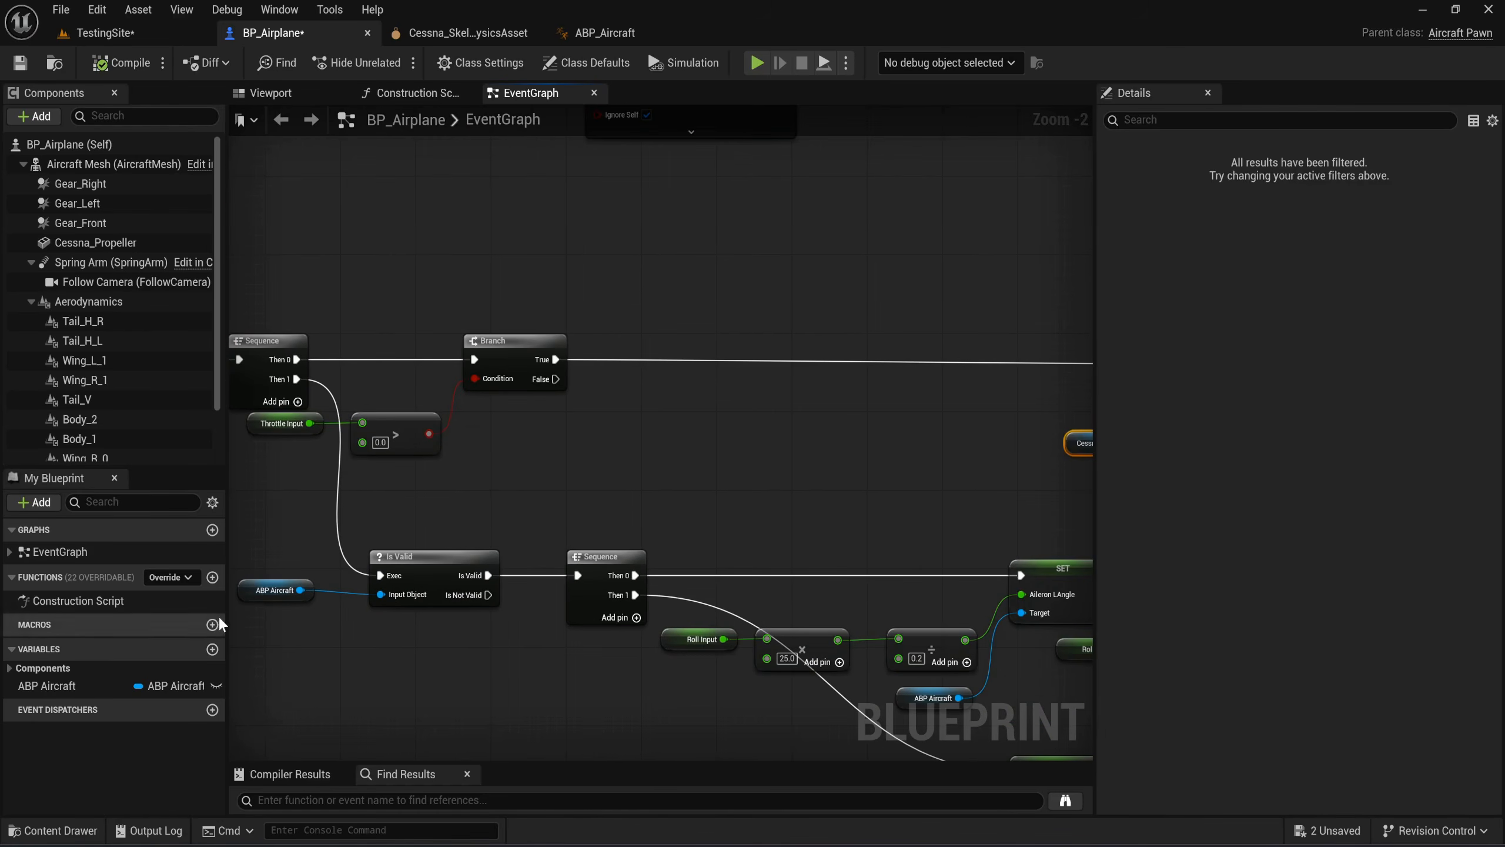
click(208, 652)
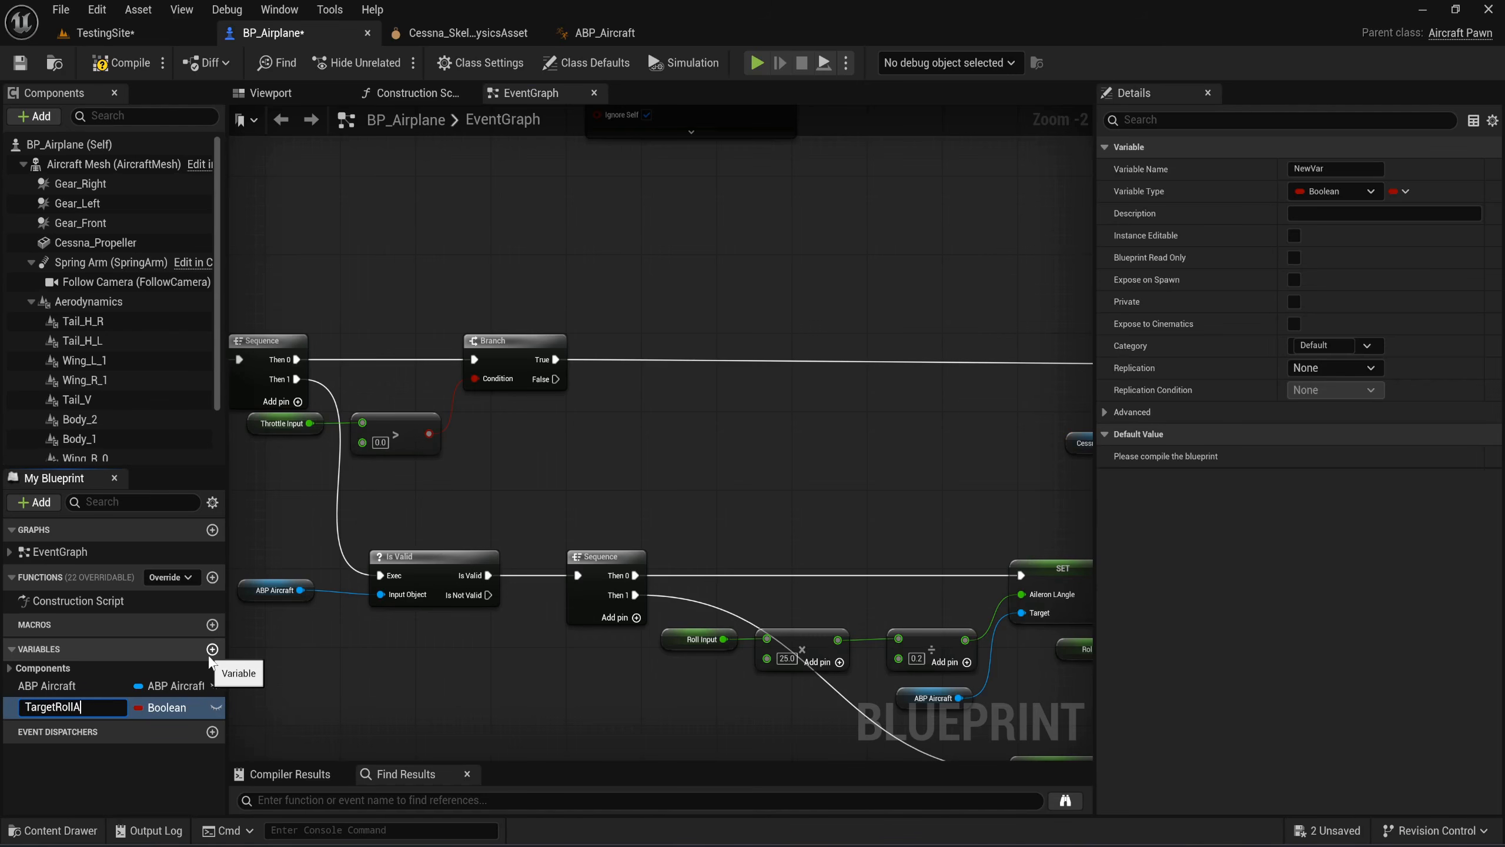
key(Return)
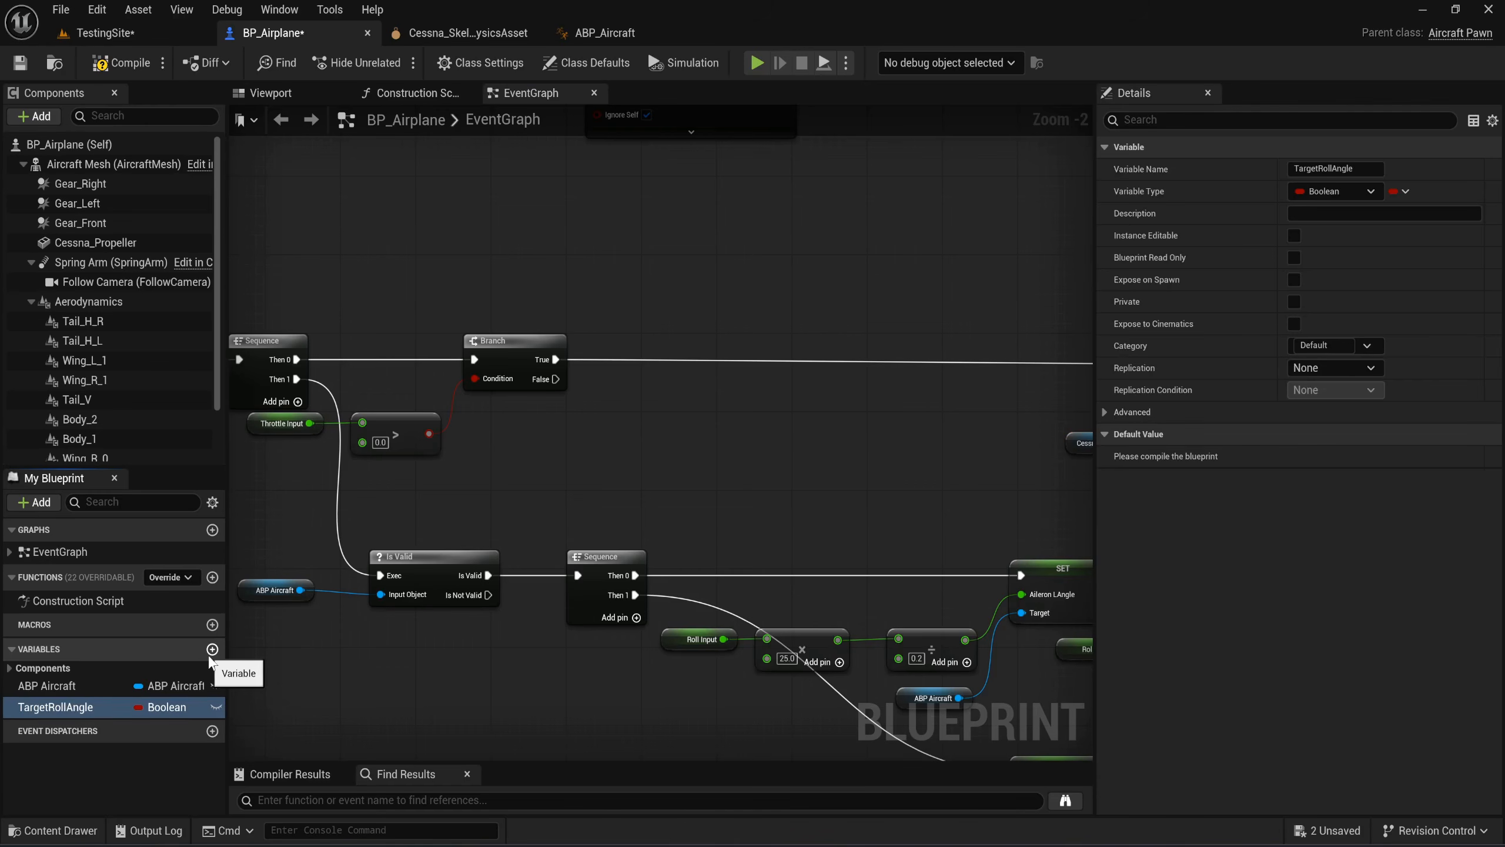
click(142, 708)
click(117, 763)
Add a Set TargetRollAngle node with value 24 and connect it to the throttle Branch's True output.
drag(87, 708, 627, 345)
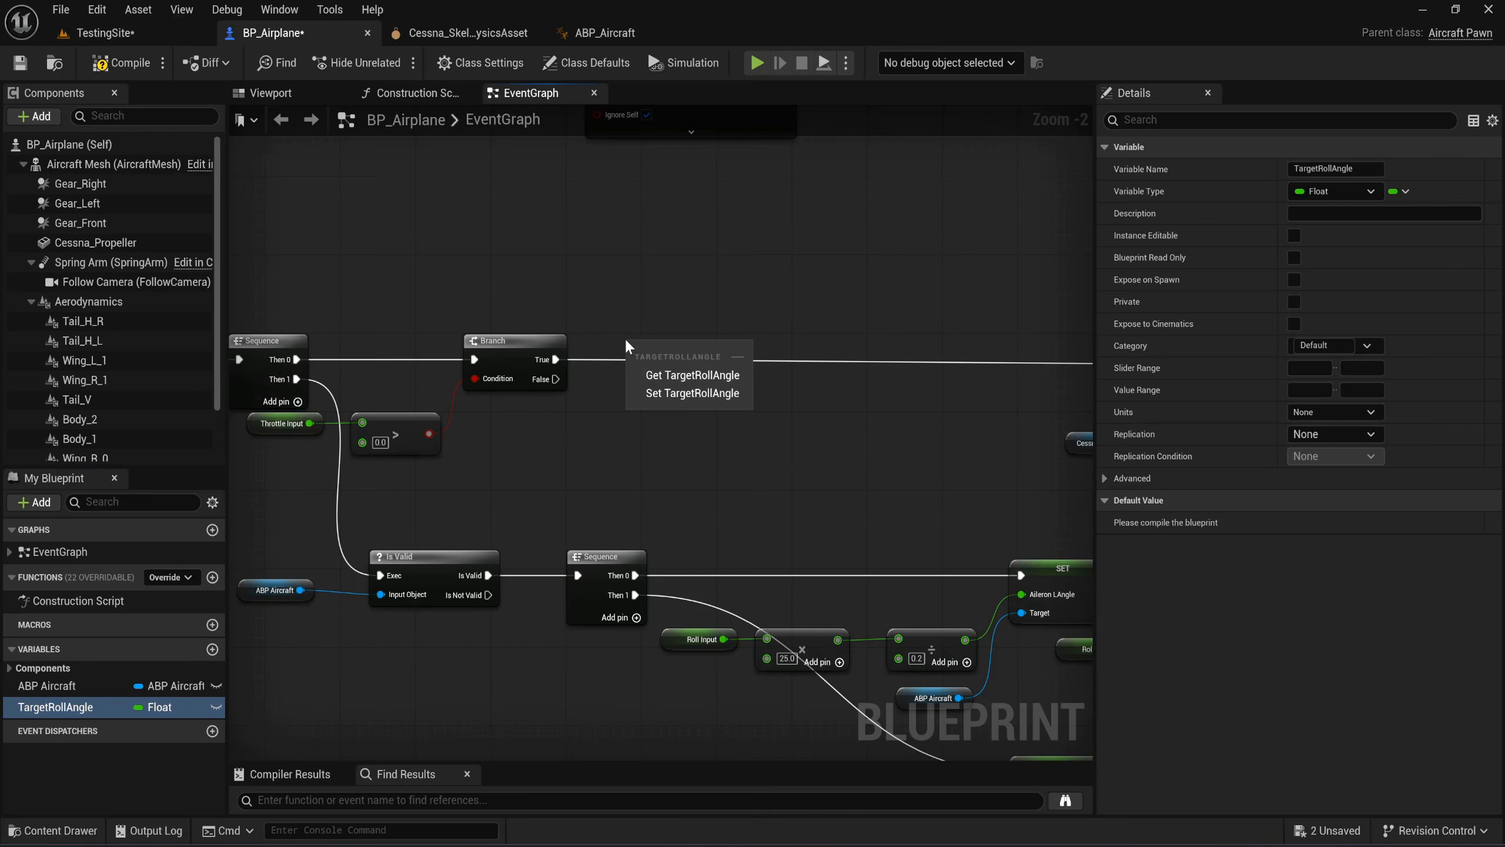
click(693, 393)
scroll(729, 367, up, 2)
click(729, 365)
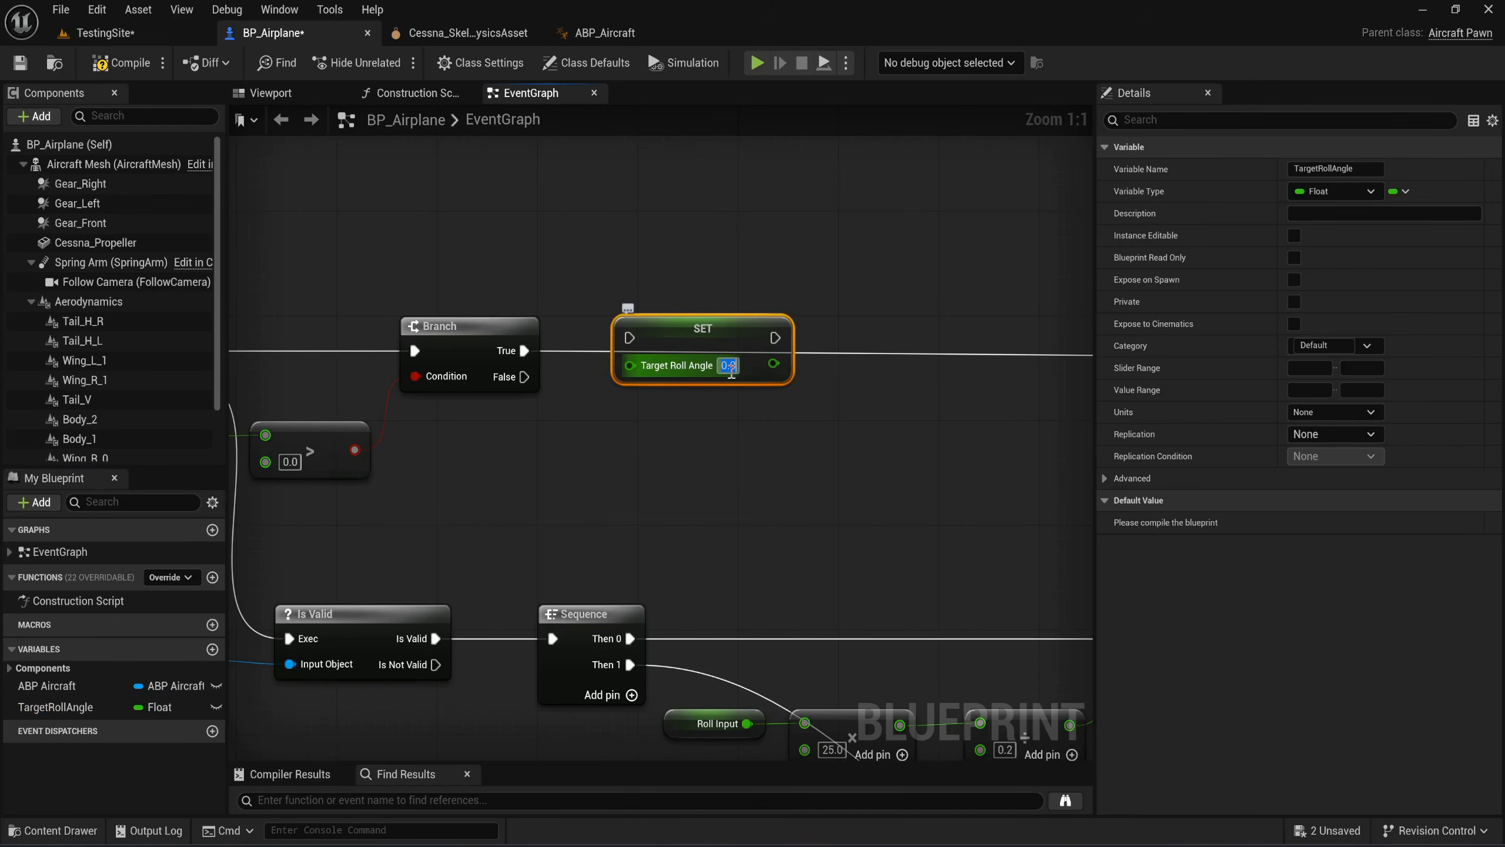
text(24)
click(707, 455)
drag(671, 308, 673, 350)
drag(510, 351, 630, 352)
Duplicate the Set TargetRollAngle node, give the copy value 0, and connect it to the Branch's False output.
key(ctrl+d)
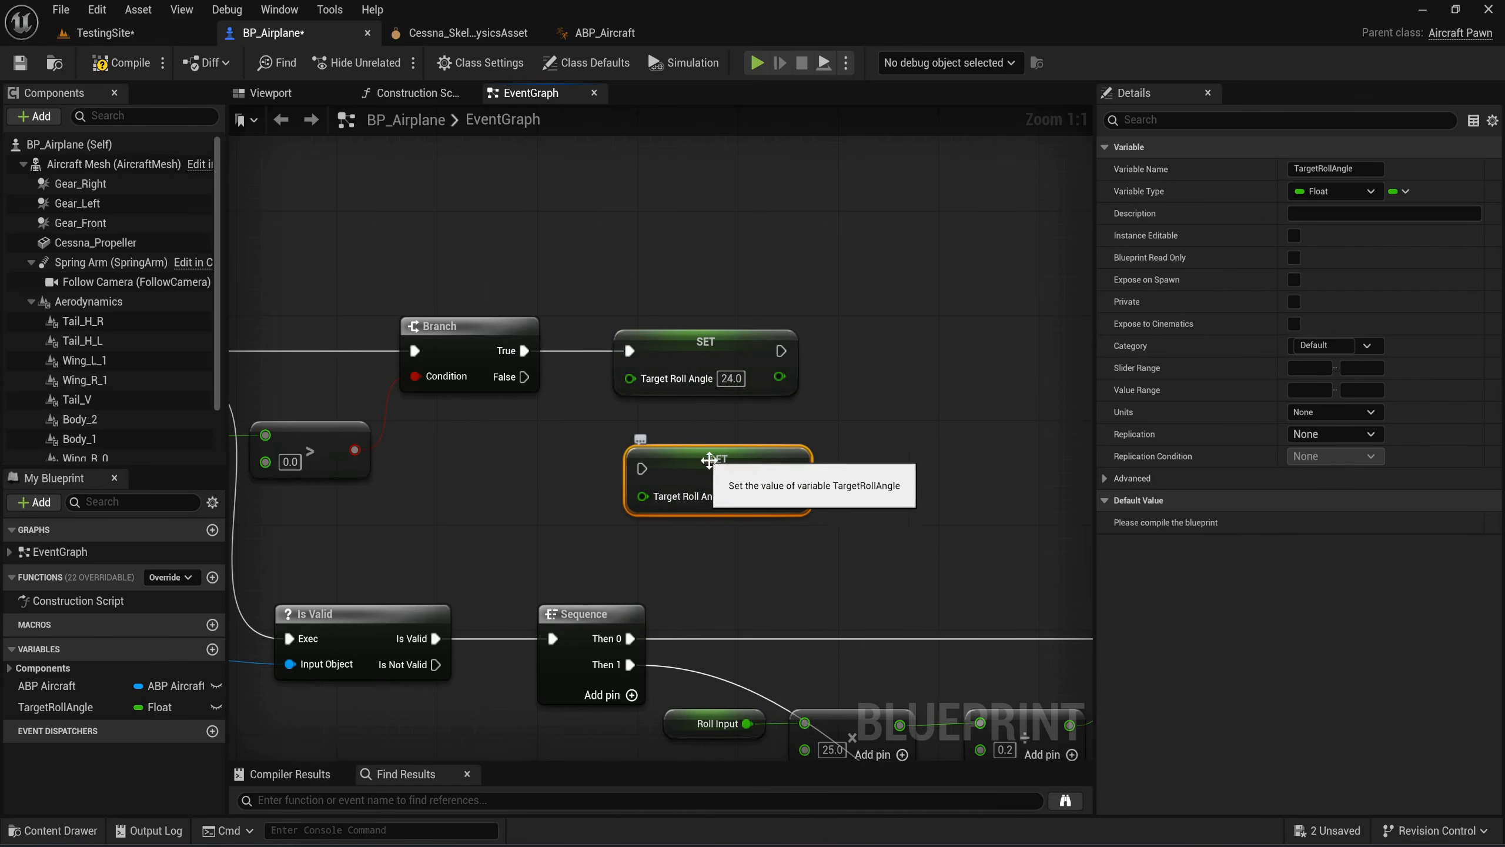
click(740, 496)
text(0)
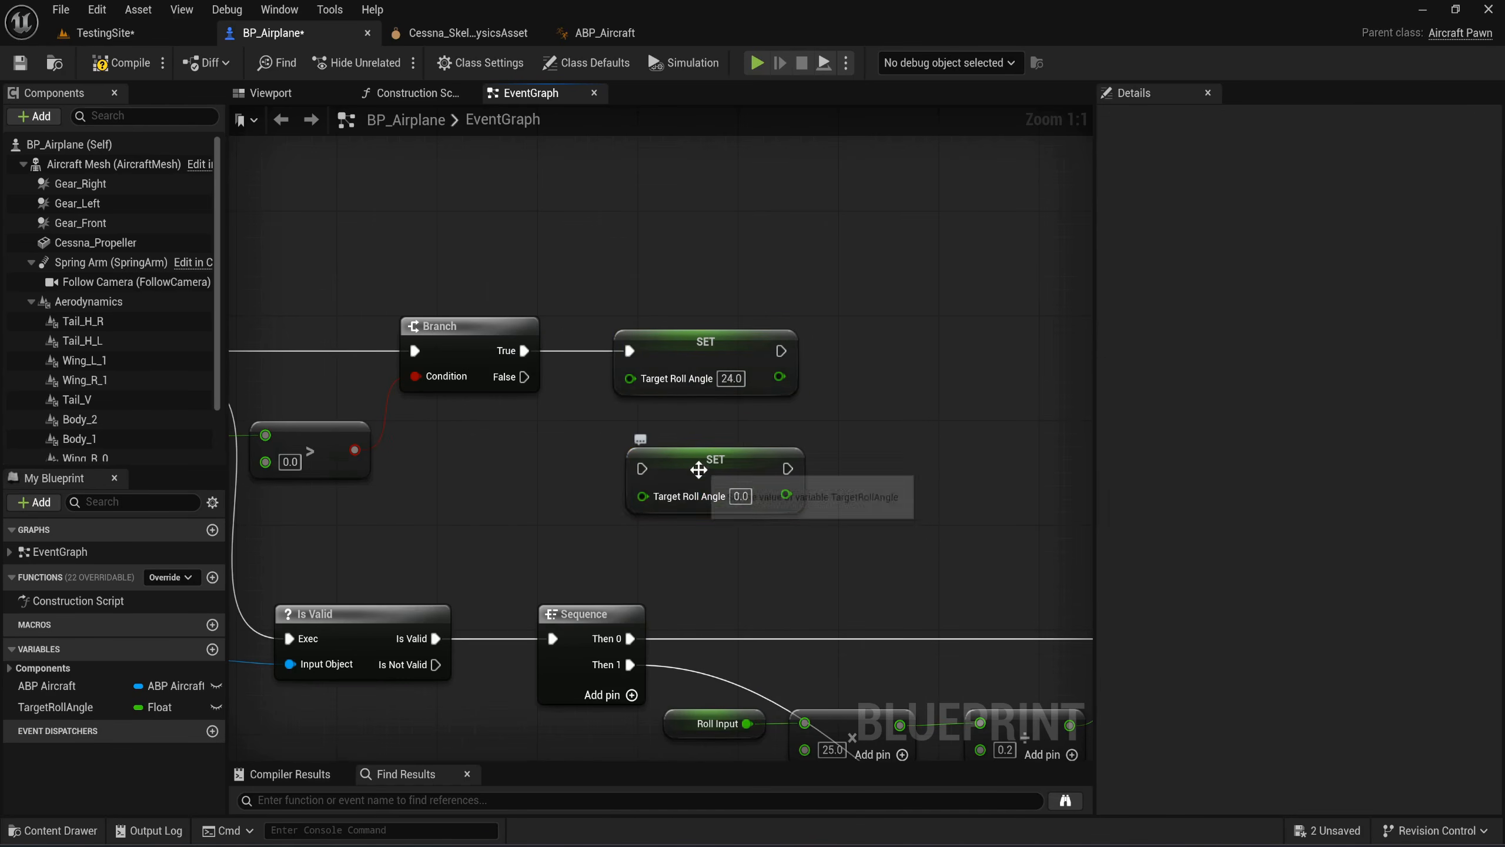
drag(699, 473, 684, 446)
drag(525, 377, 629, 442)
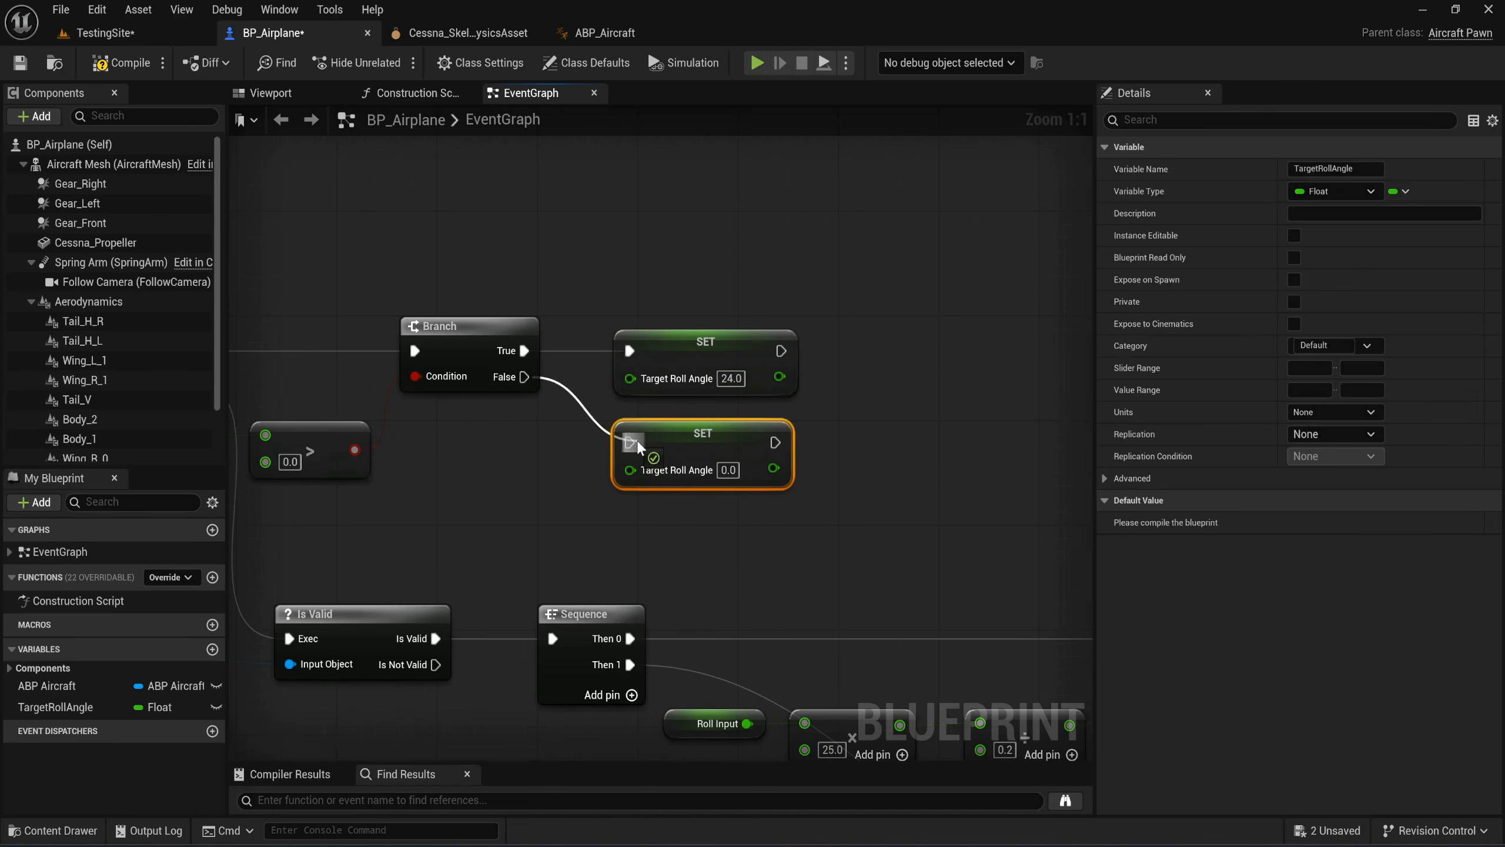
click(906, 494)
Create another Float variable named CurrentRollAngle.
right_drag(905, 494, 605, 446)
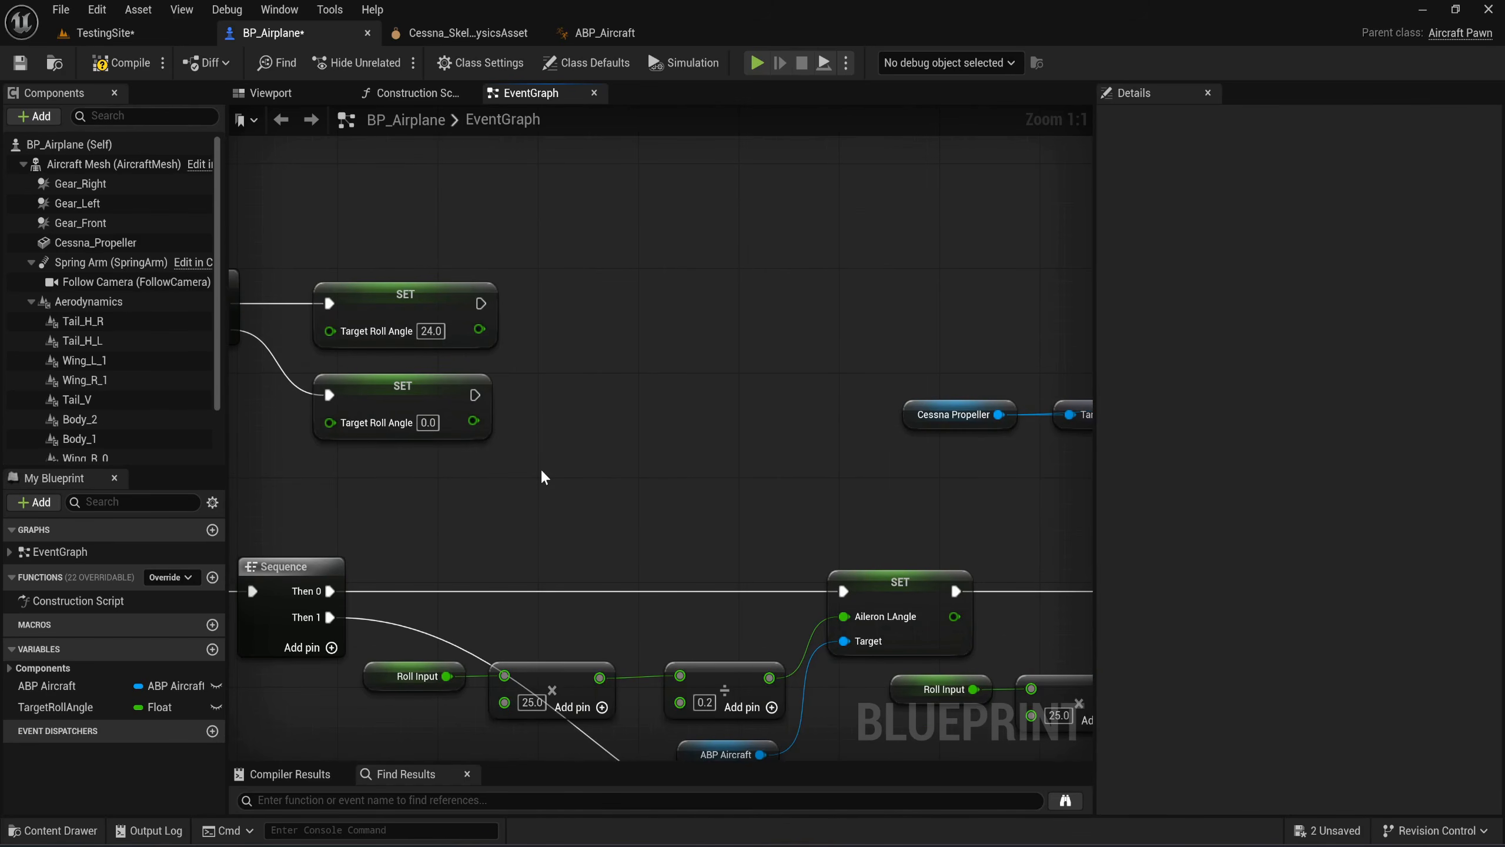
click(212, 649)
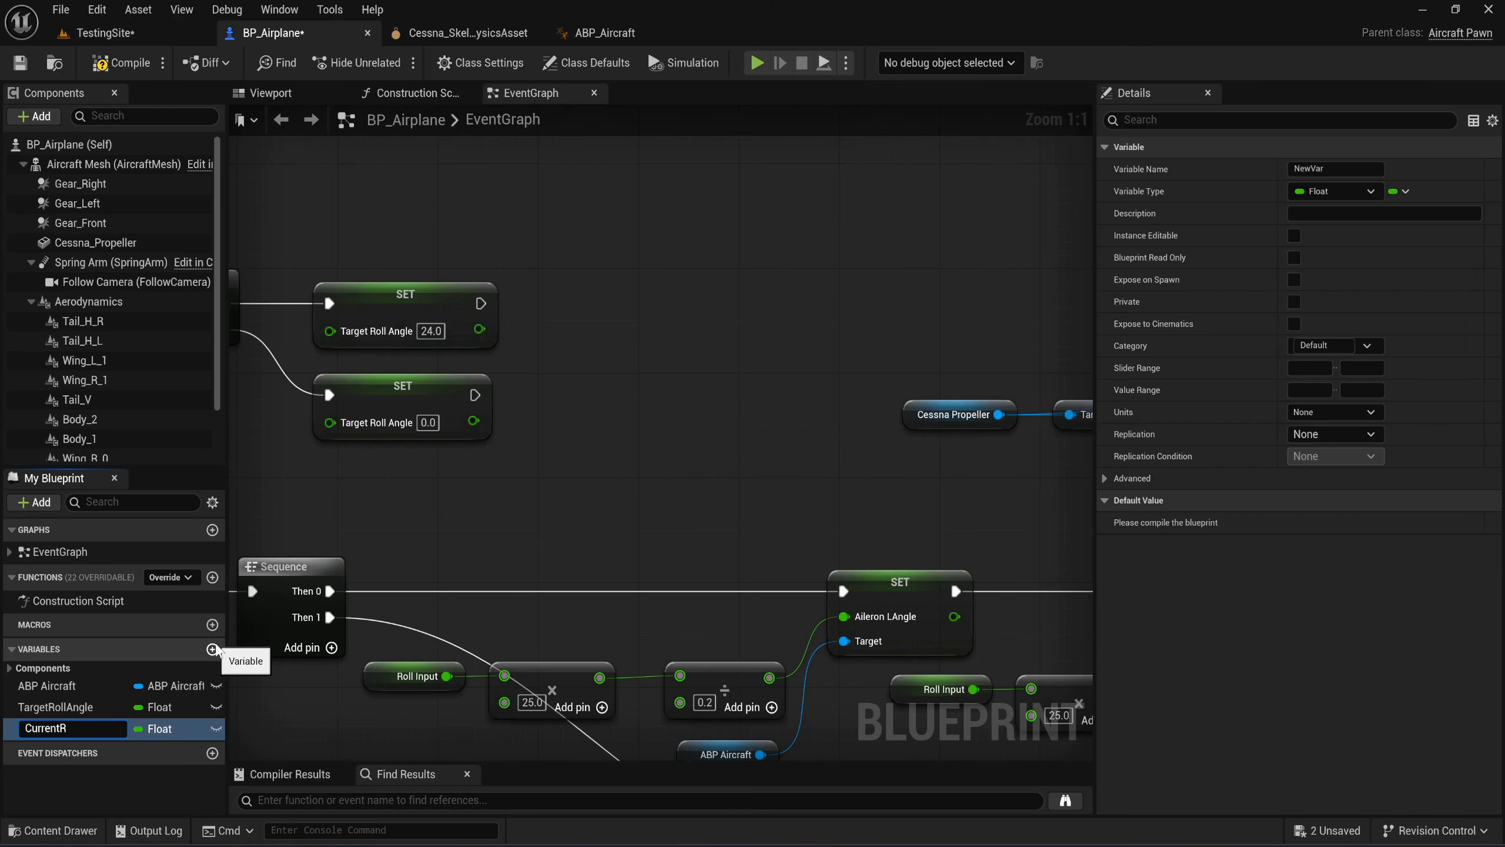
text(CurrentRollAngle)
key(Return)
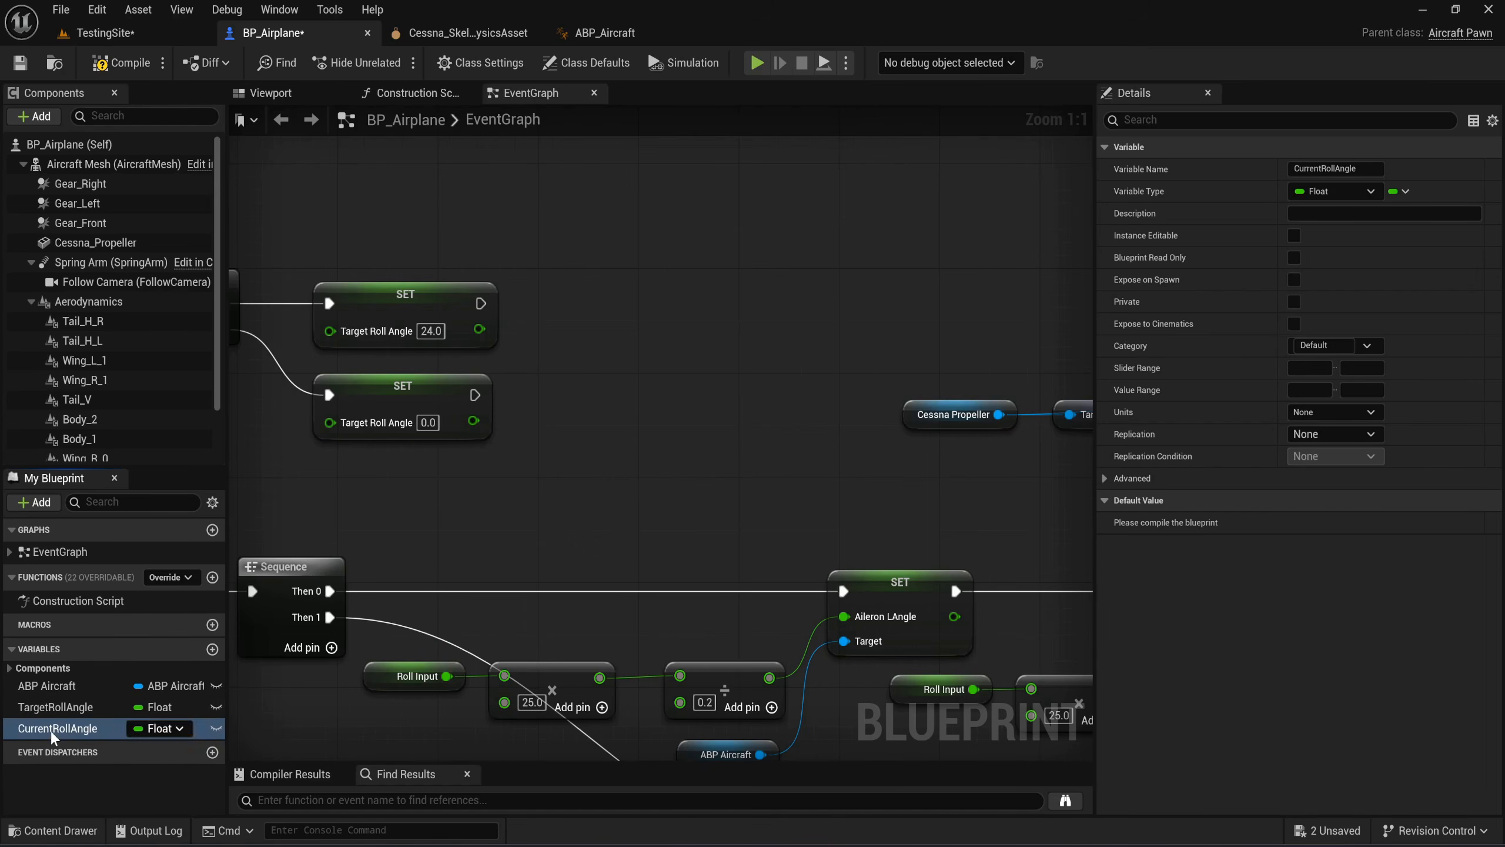
Add a Set CurrentRollAngle node and connect both Set TargetRollAngle execution outputs to its input.
drag(57, 729, 587, 311)
click(625, 363)
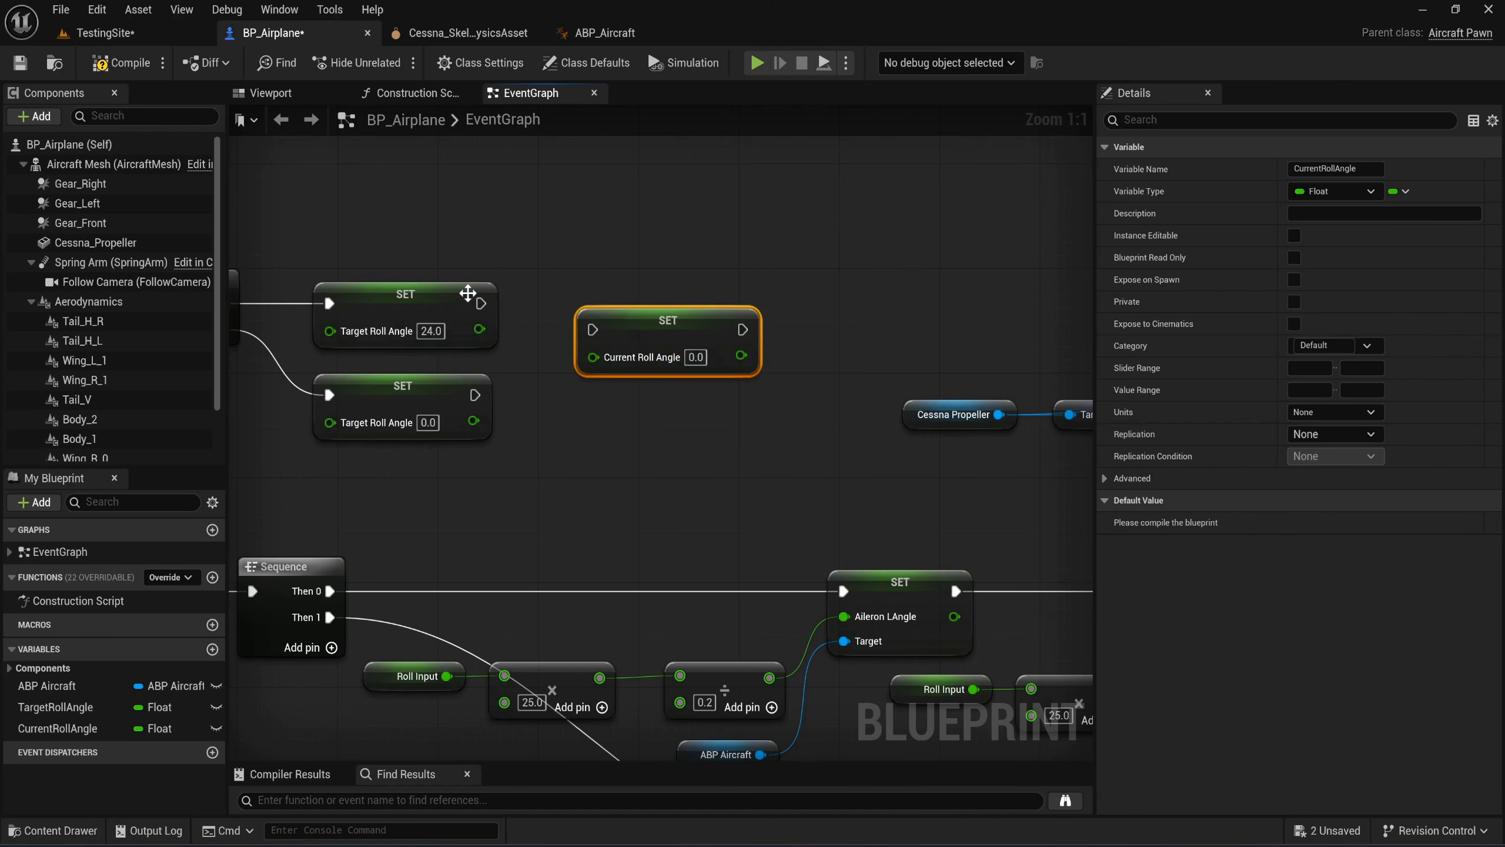
drag(480, 303, 668, 314)
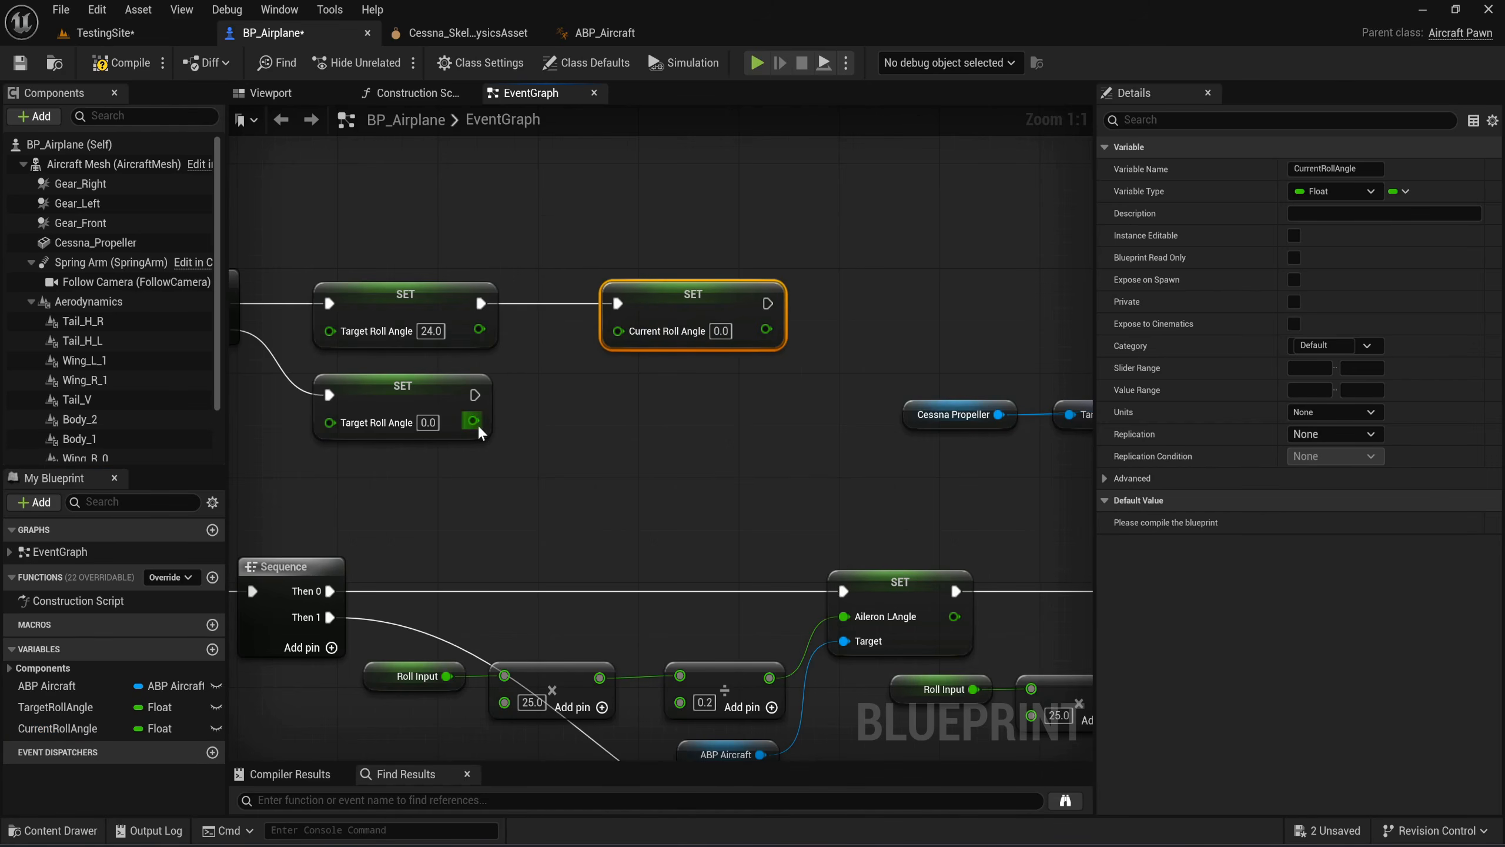
drag(473, 395, 618, 305)
click(623, 510)
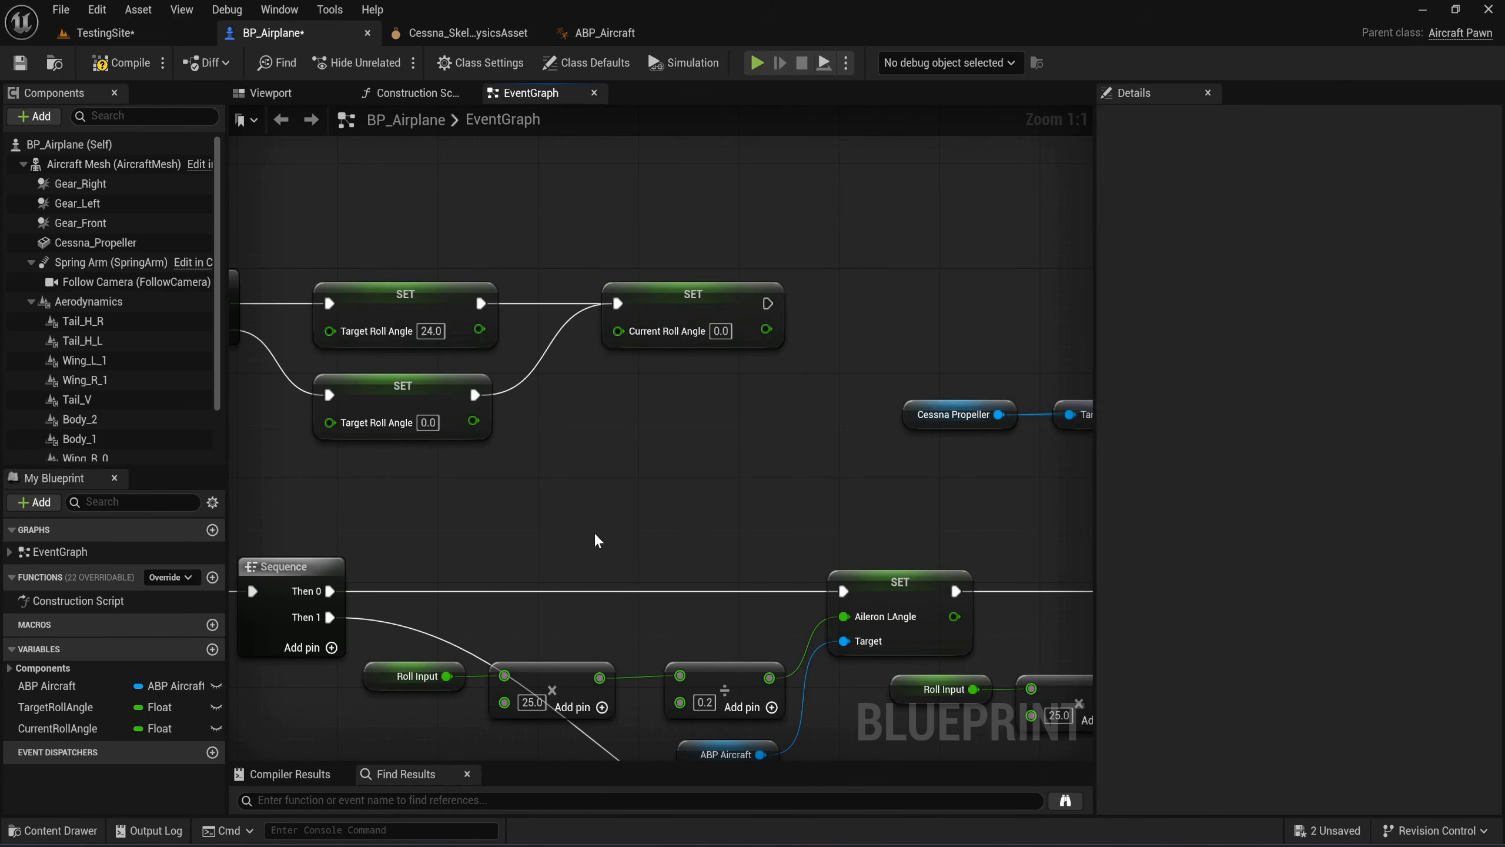
Add a Get CurrentRollAngle node and feed it into the Current input of a new FInterp To node below the Set nodes.
right_drag(593, 531, 722, 412)
scroll(723, 412, down, 3)
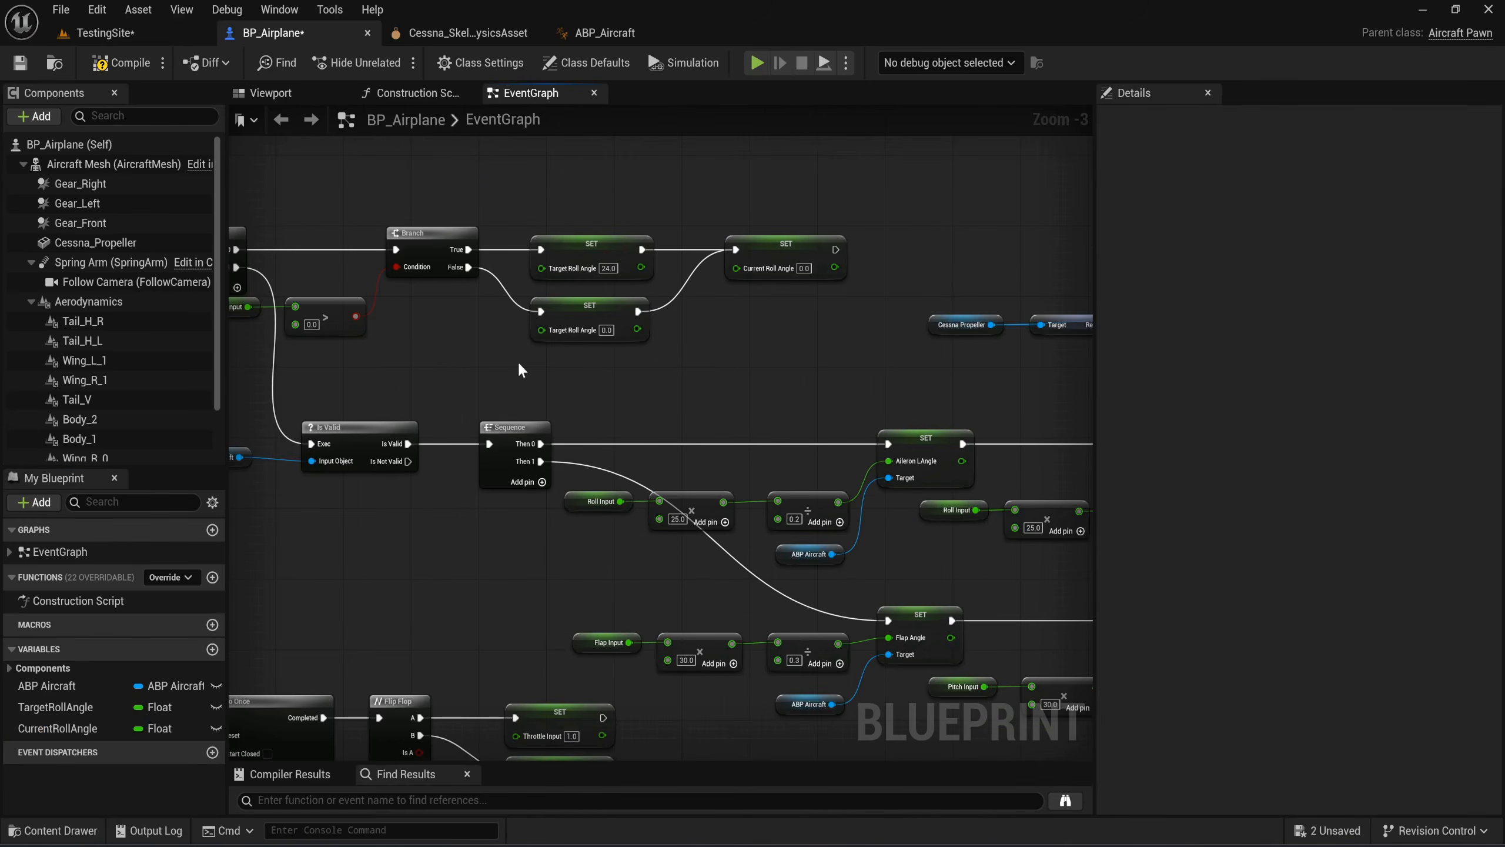
scroll(518, 360, up, 2)
drag(71, 725, 490, 346)
click(537, 379)
scroll(540, 362, up, 1)
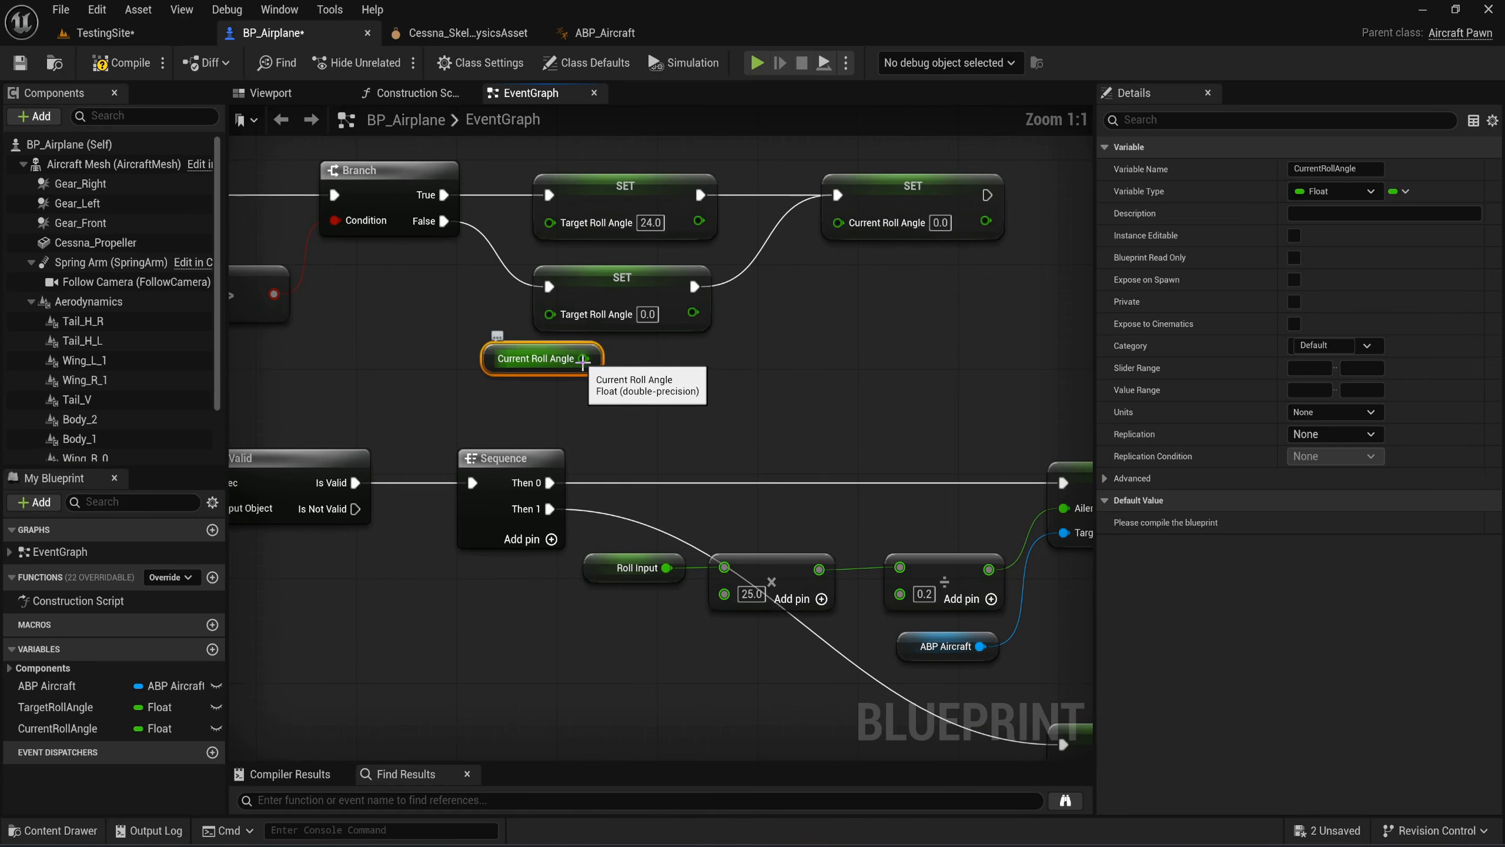
drag(583, 360, 656, 366)
text(finter)
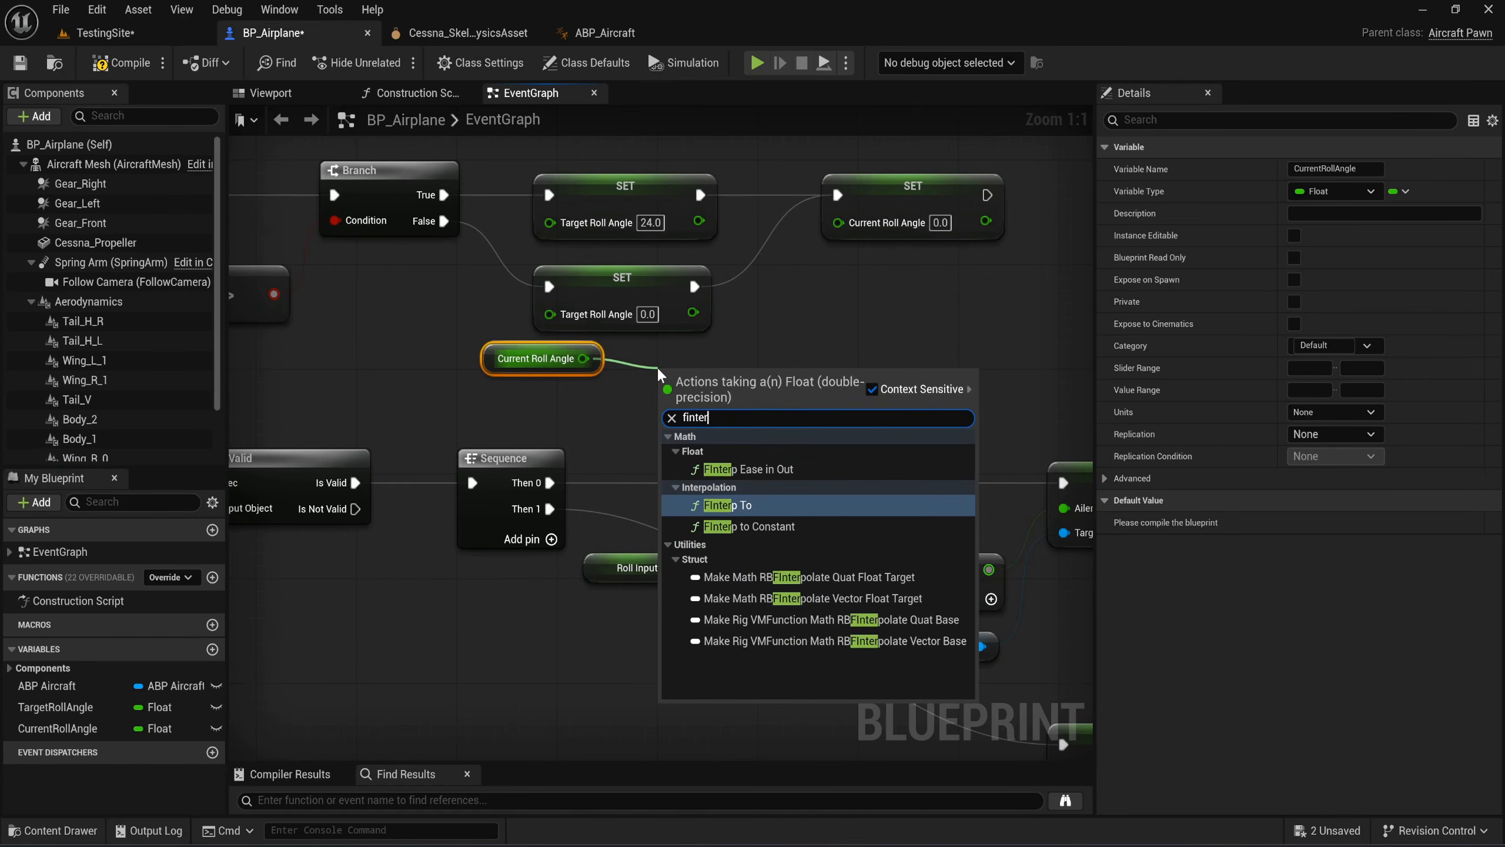
key(Return)
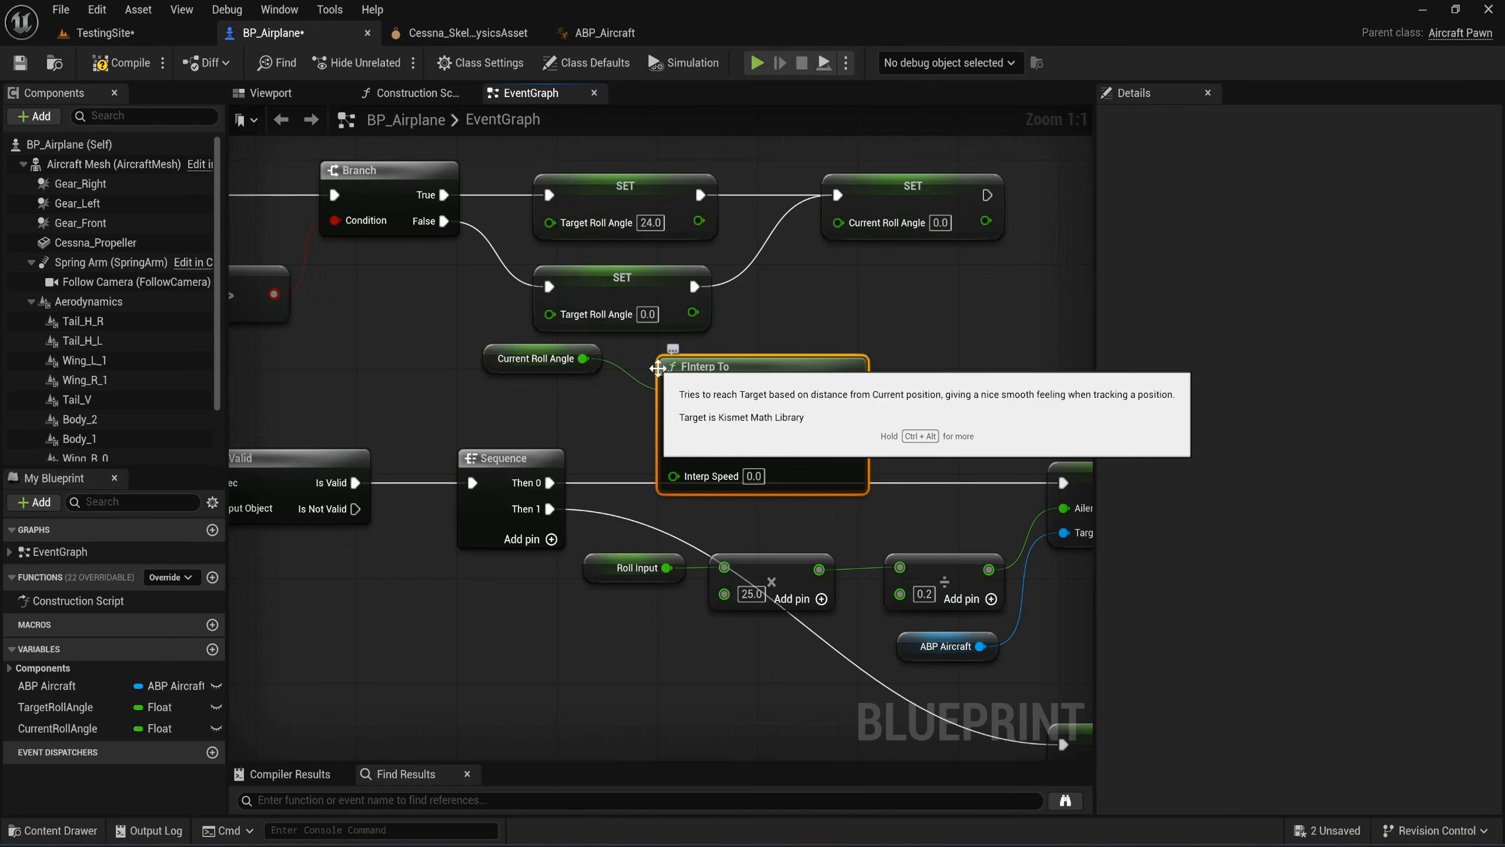
drag(688, 376, 673, 356)
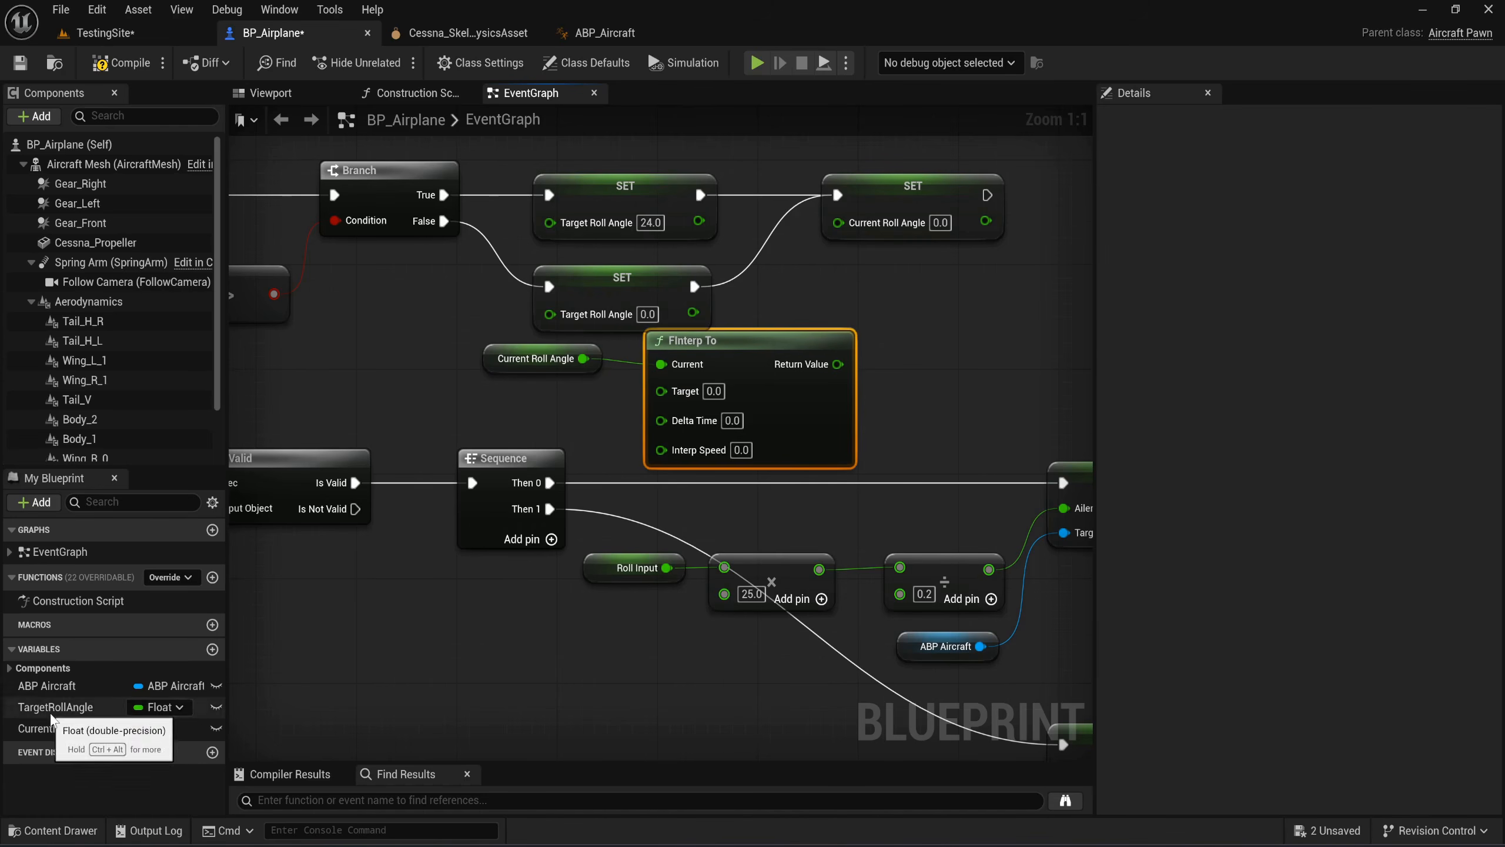
Connect a TargetRollAngle getter to FInterp To's Target input and align both roll angle getters beside the node.
drag(65, 707, 661, 389)
drag(509, 403, 491, 396)
click(591, 415)
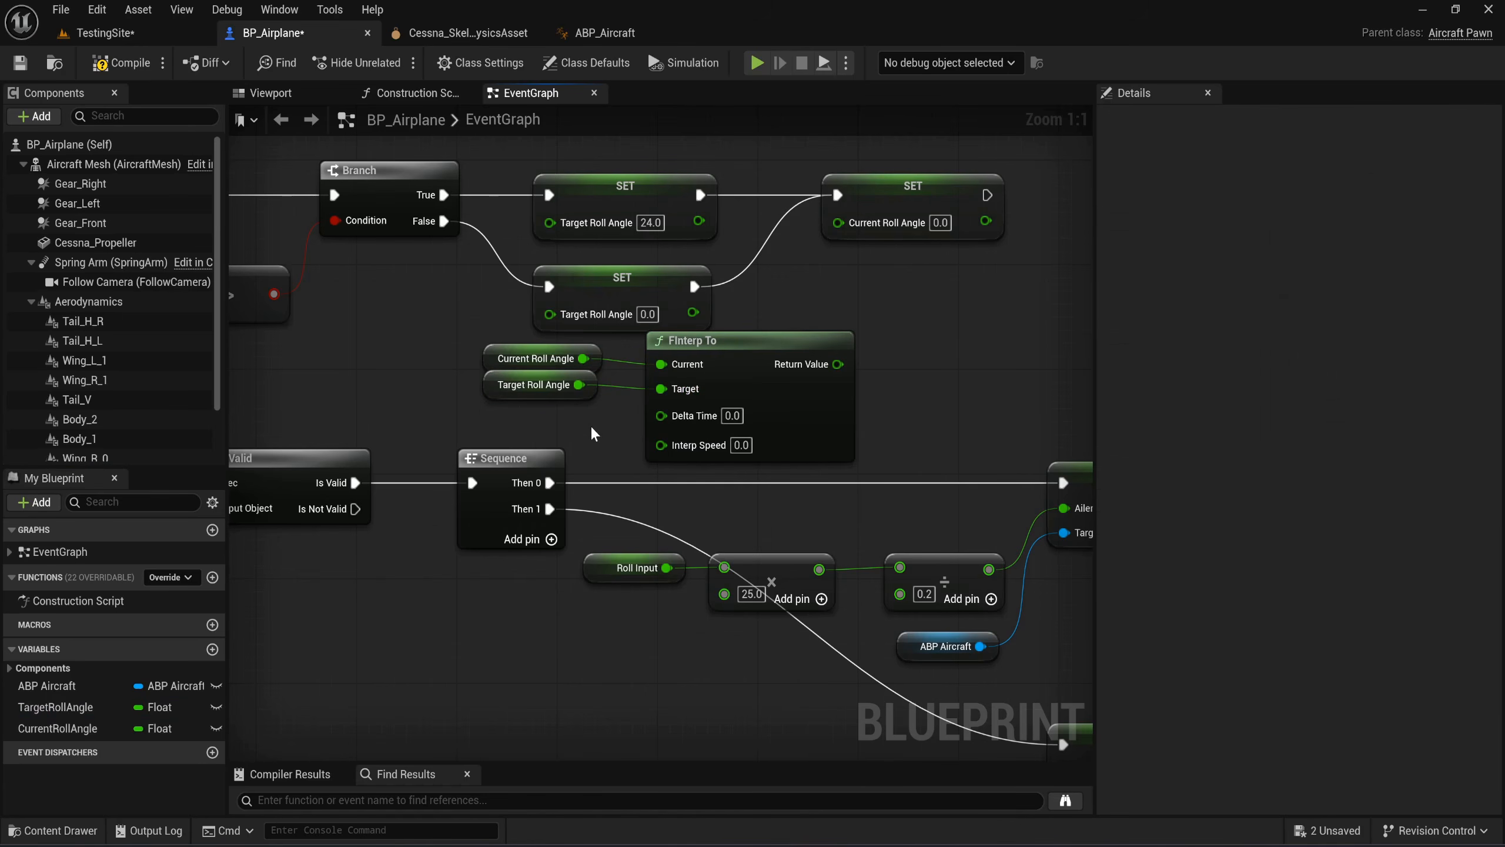
drag(508, 349, 504, 351)
drag(492, 363, 491, 351)
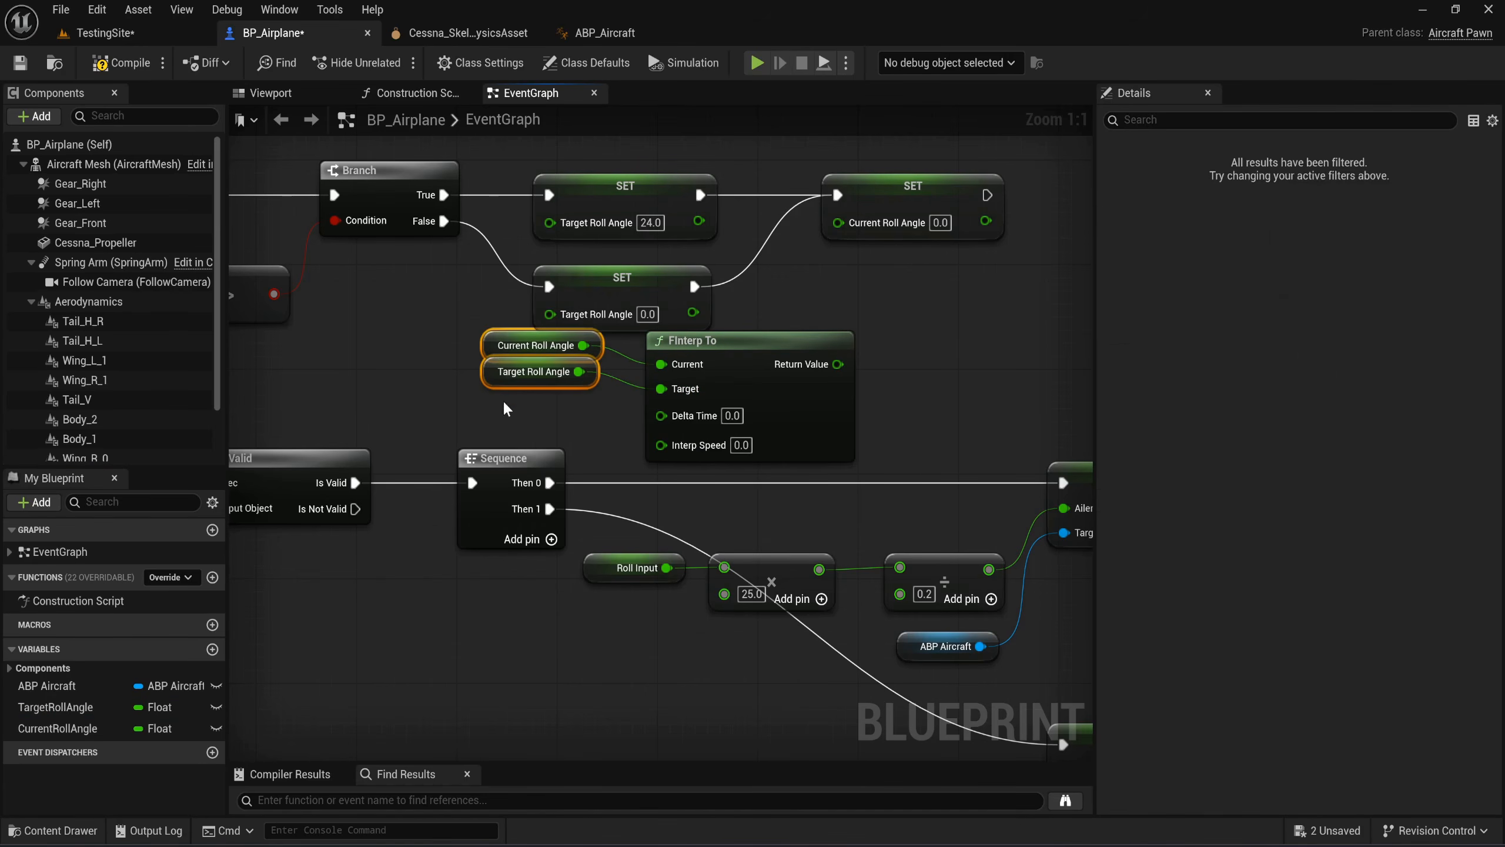
click(483, 419)
Add a Get World Delta Seconds node and connect its return value to FInterp To's Delta Time input.
right_click(404, 408)
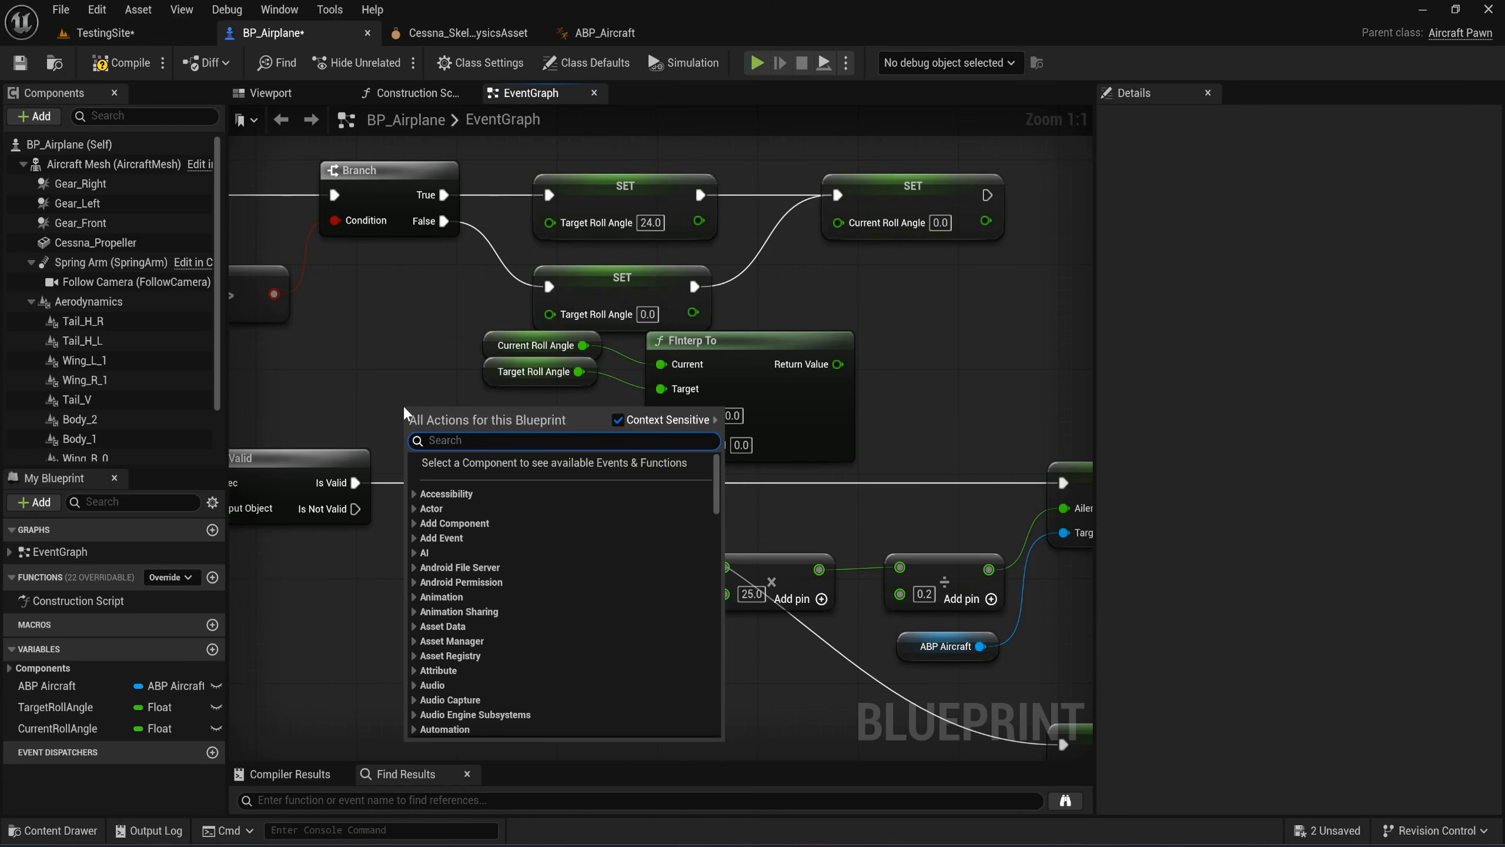
text(getw)
key(BackSpace)
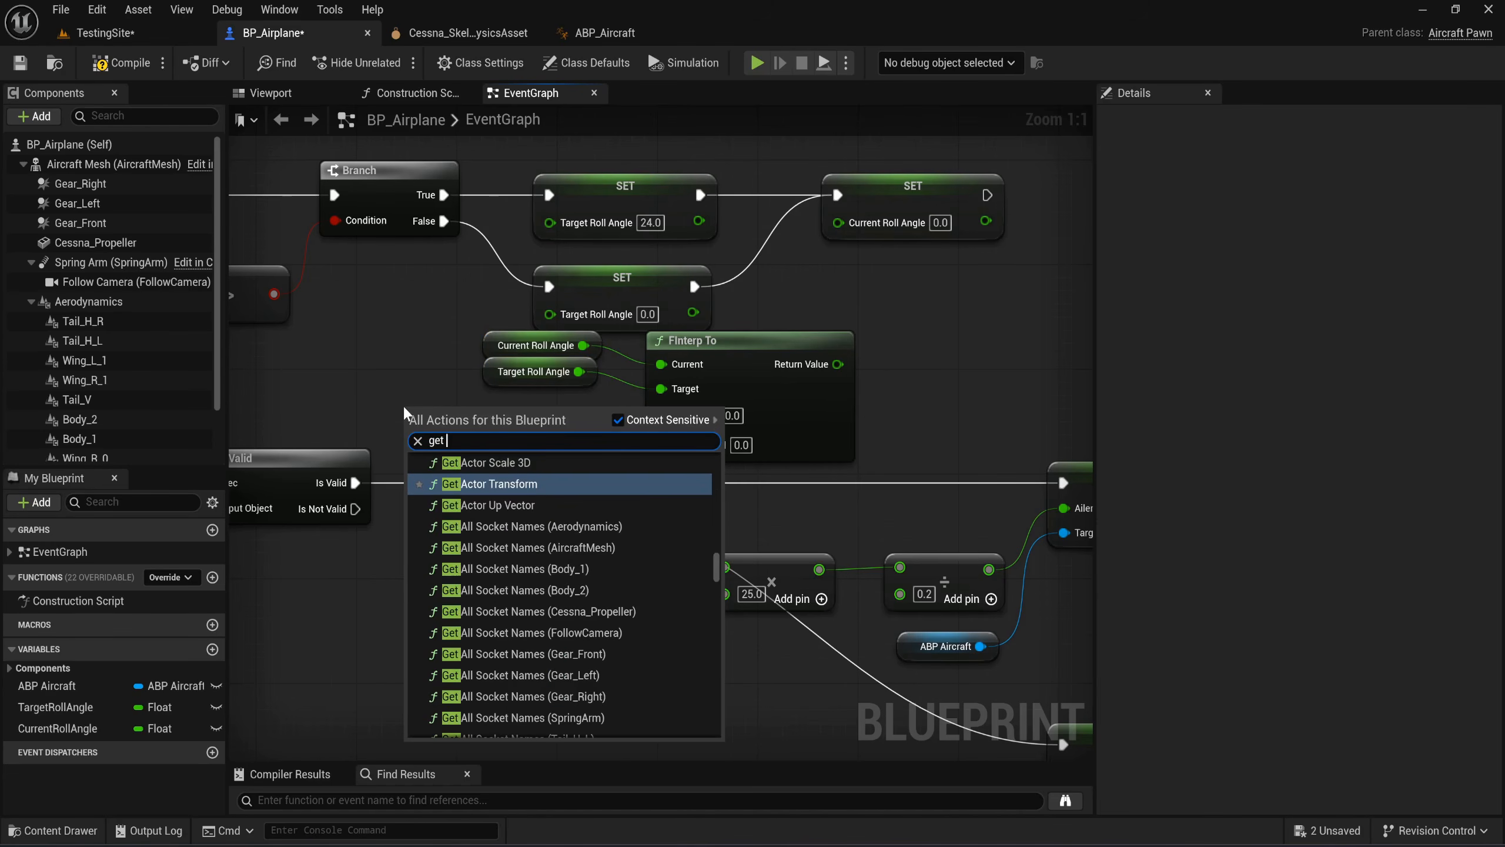
text(world del)
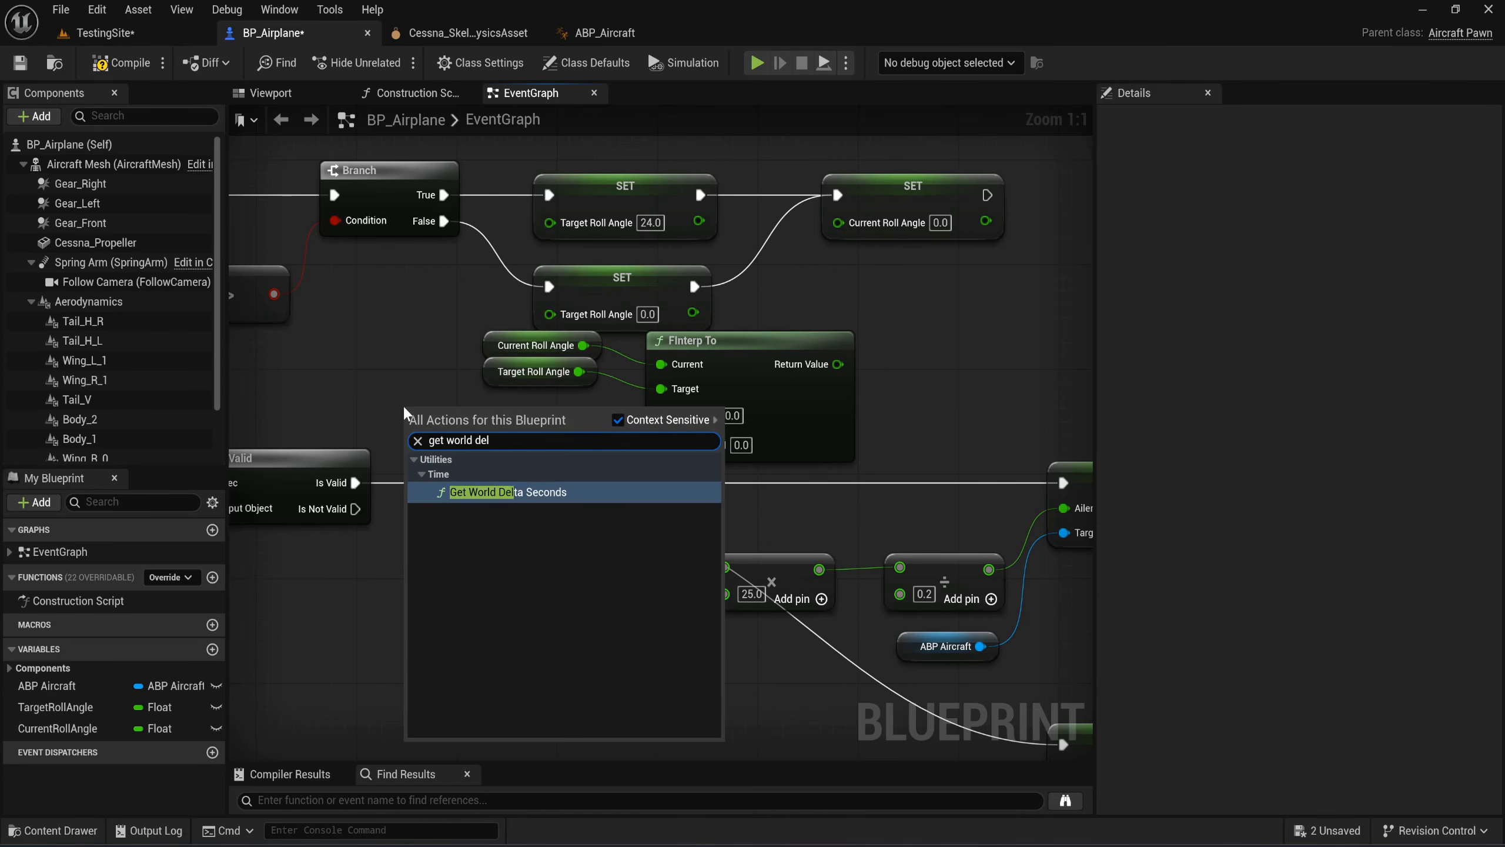
key(Return)
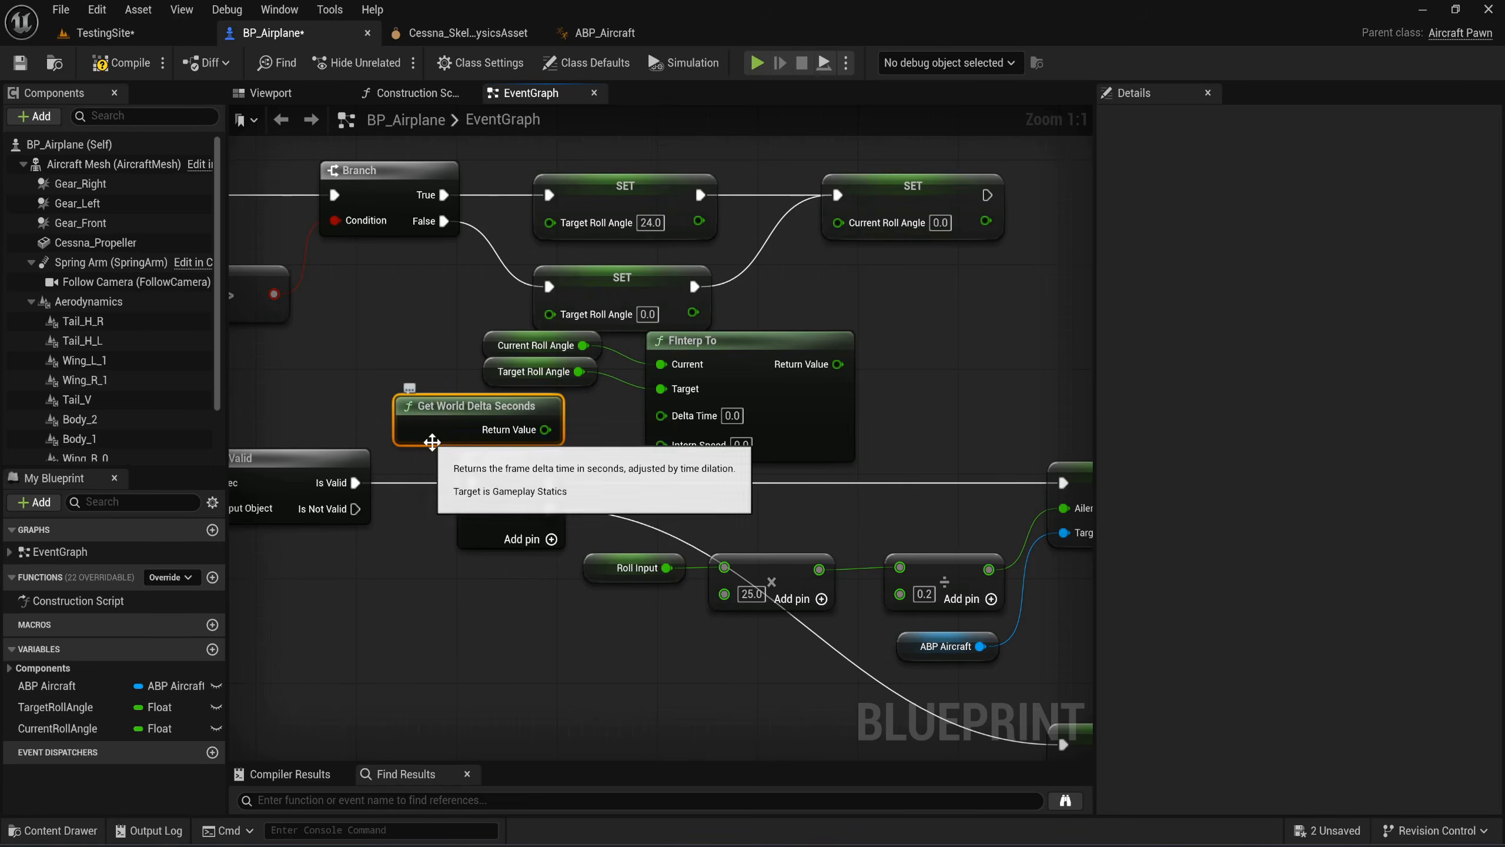
drag(548, 438, 661, 416)
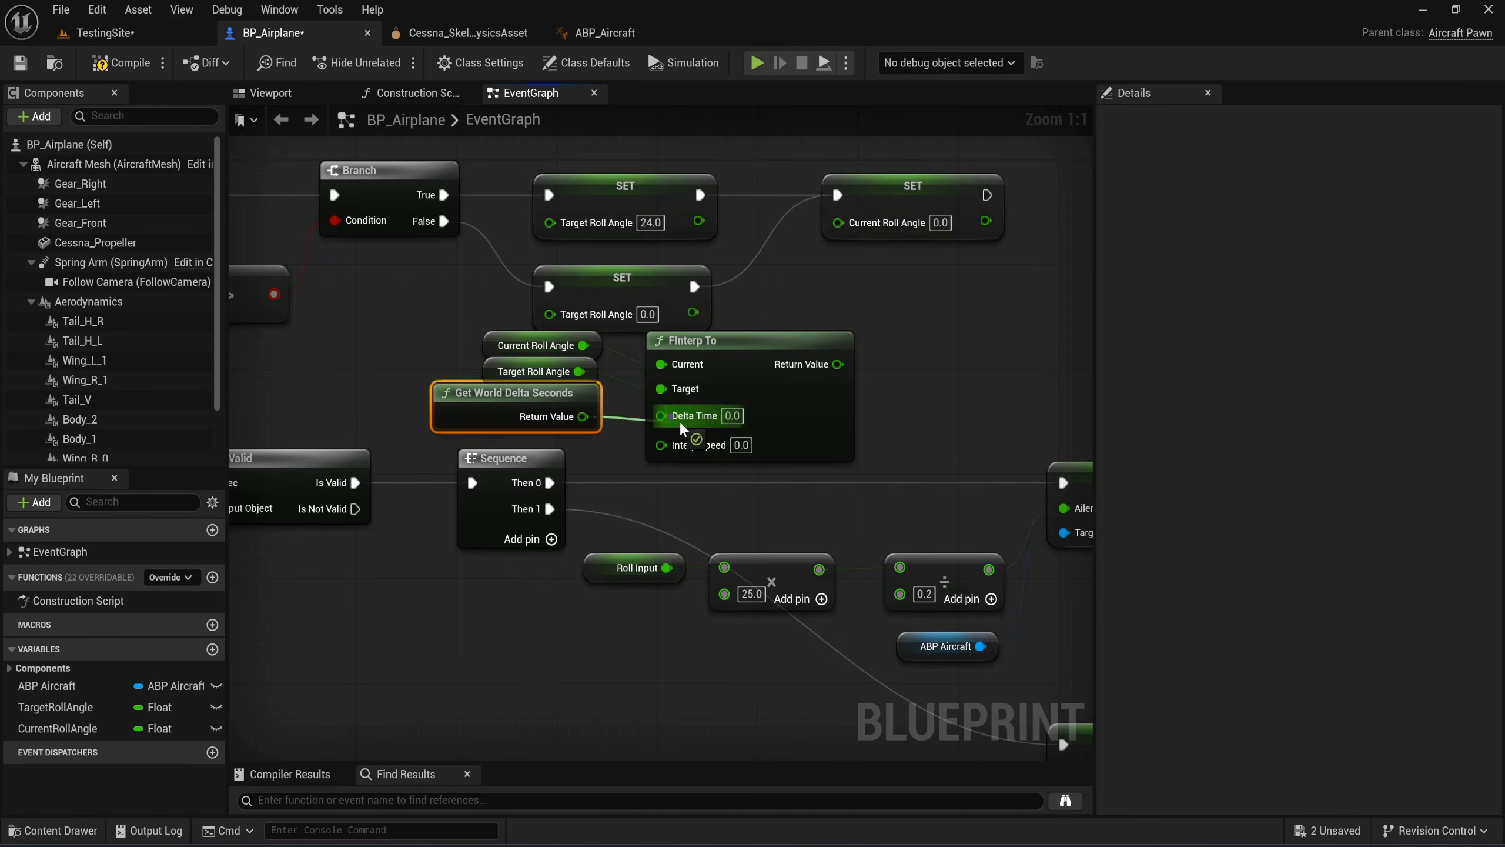
drag(550, 402, 550, 415)
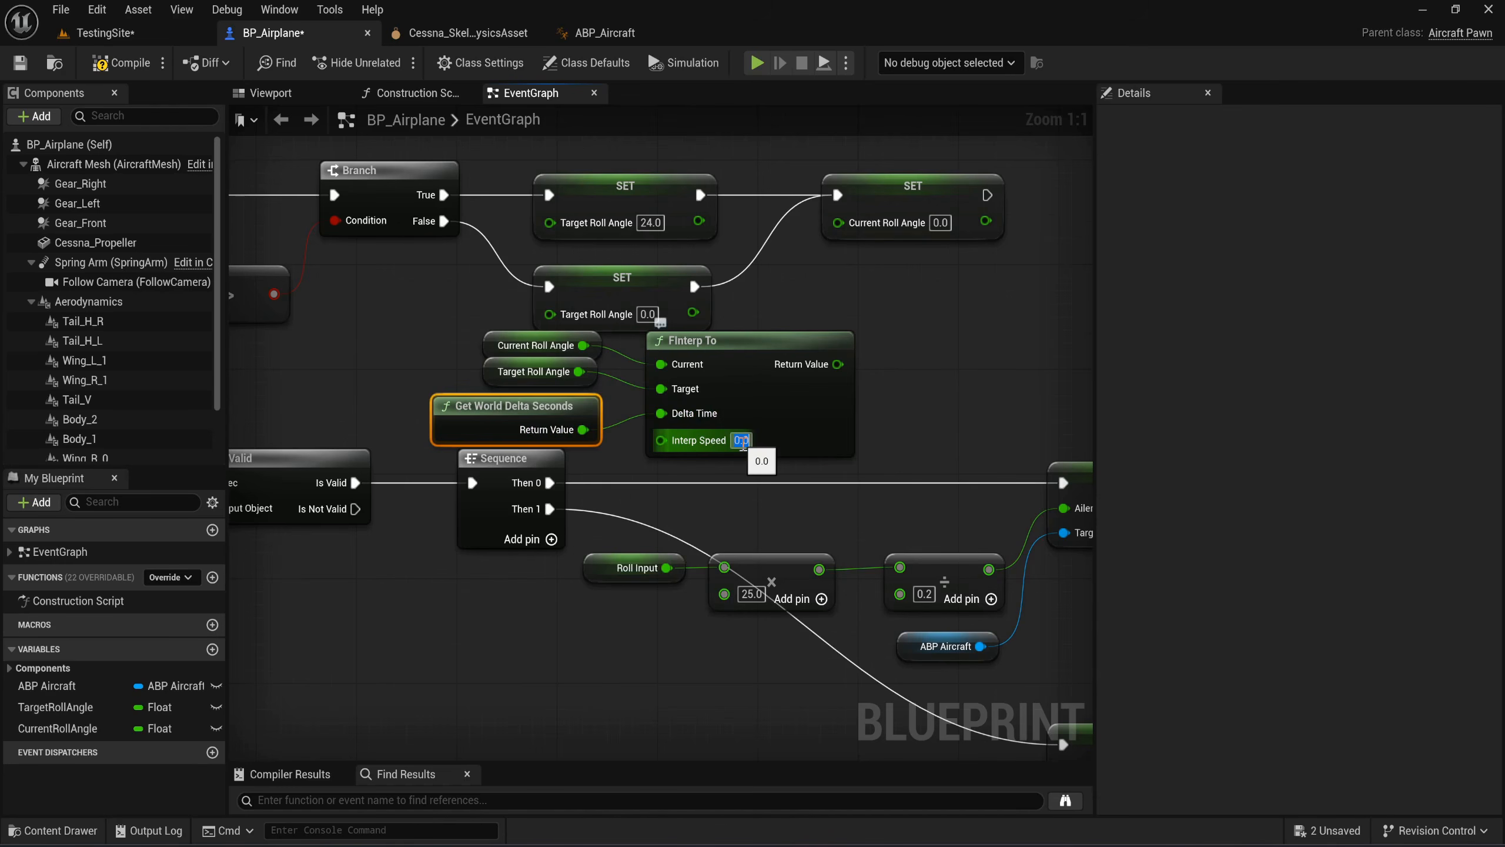
Set FInterp To's Interp Speed to 0.25 and connect its Return Value to the Set CurrentRollAngle node, moving that node further along.
click(741, 439)
text(0.25)
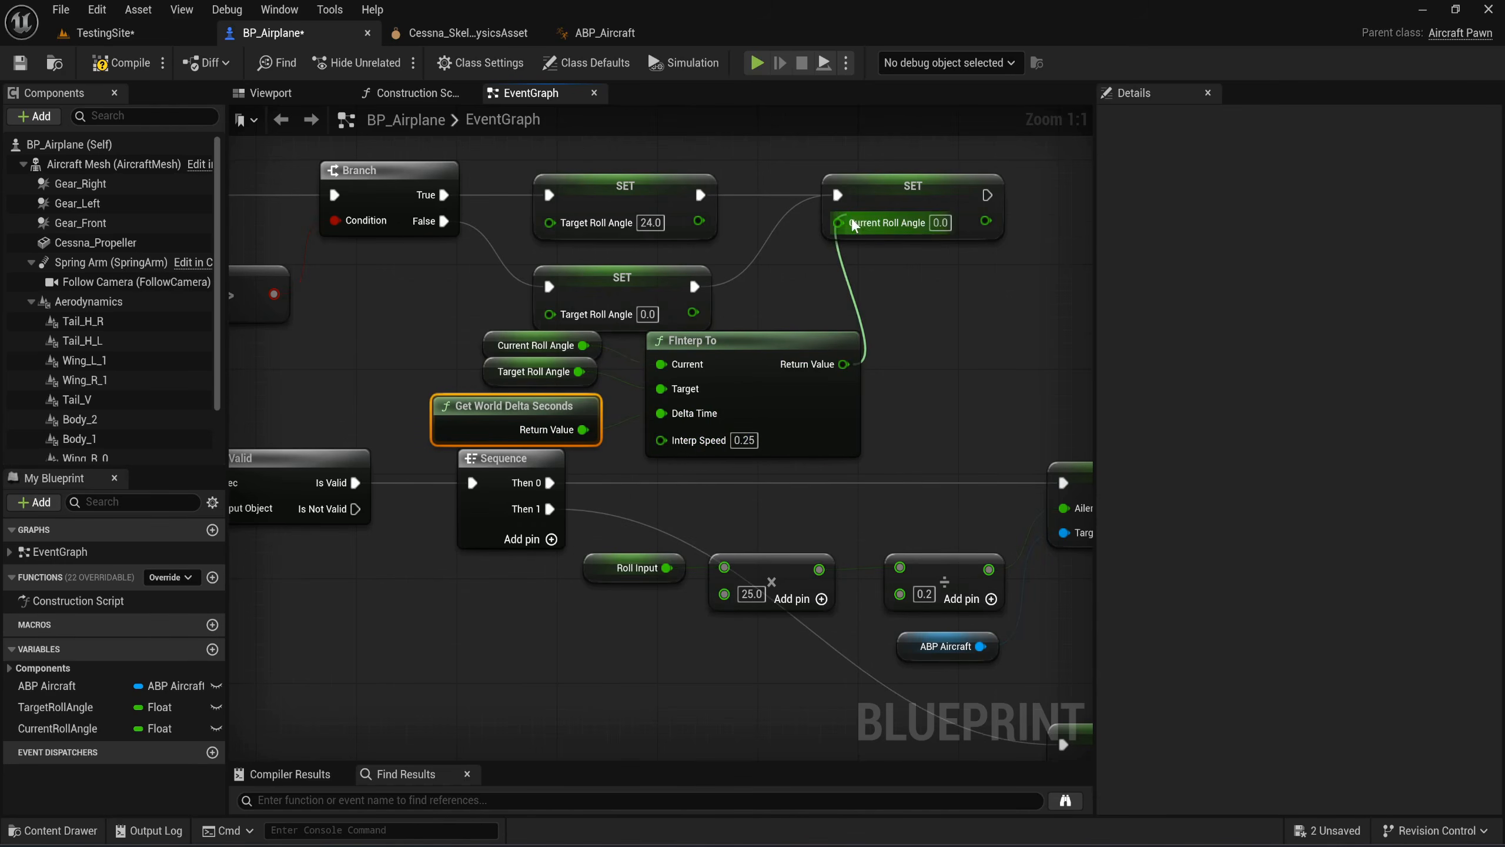
right_drag(908, 209, 617, 246)
drag(617, 246, 692, 228)
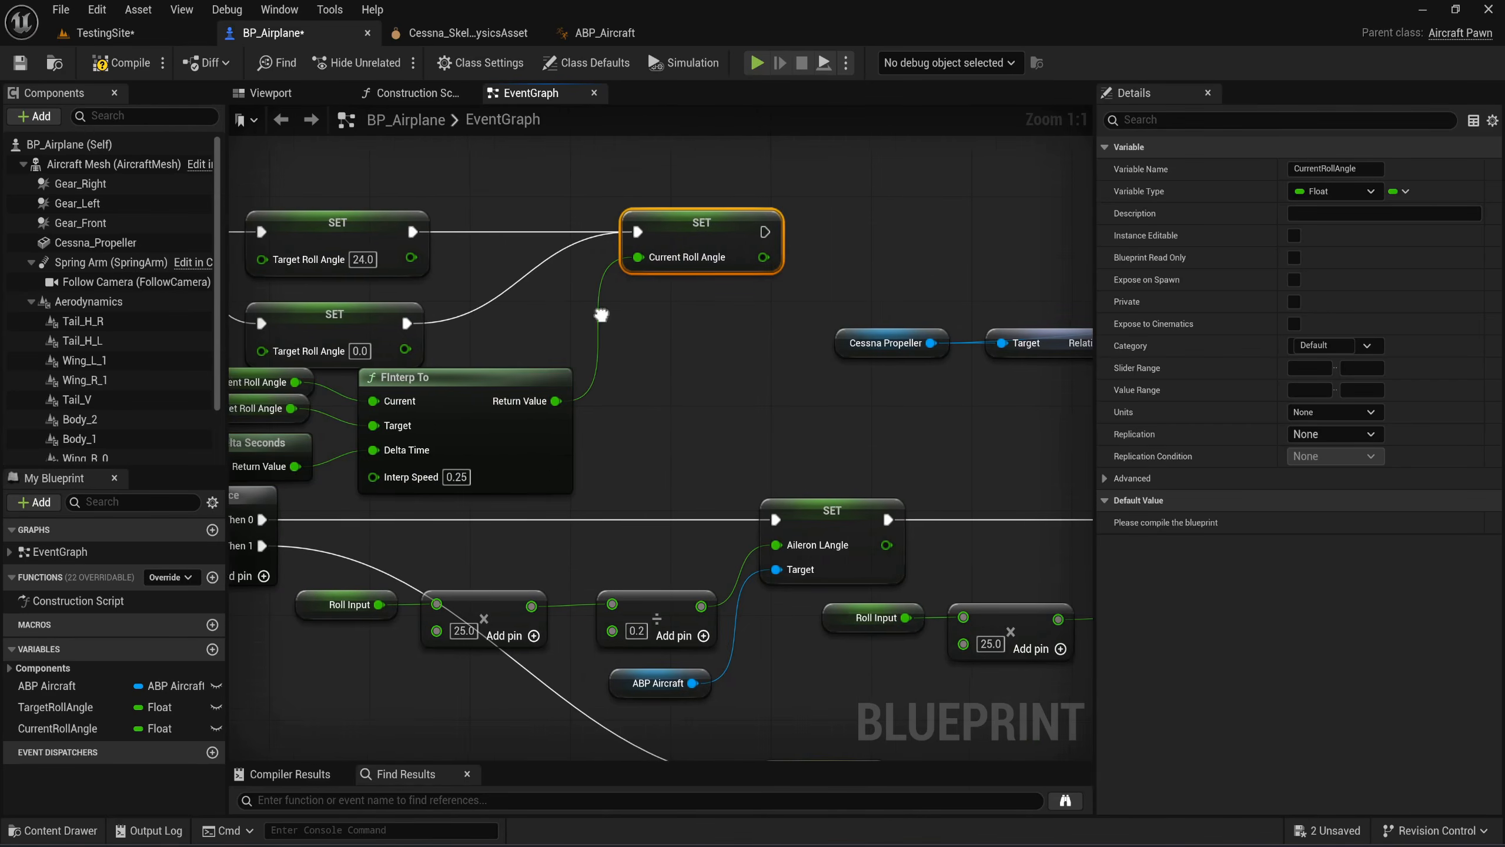
right_drag(244, 385, 572, 374)
click(573, 371)
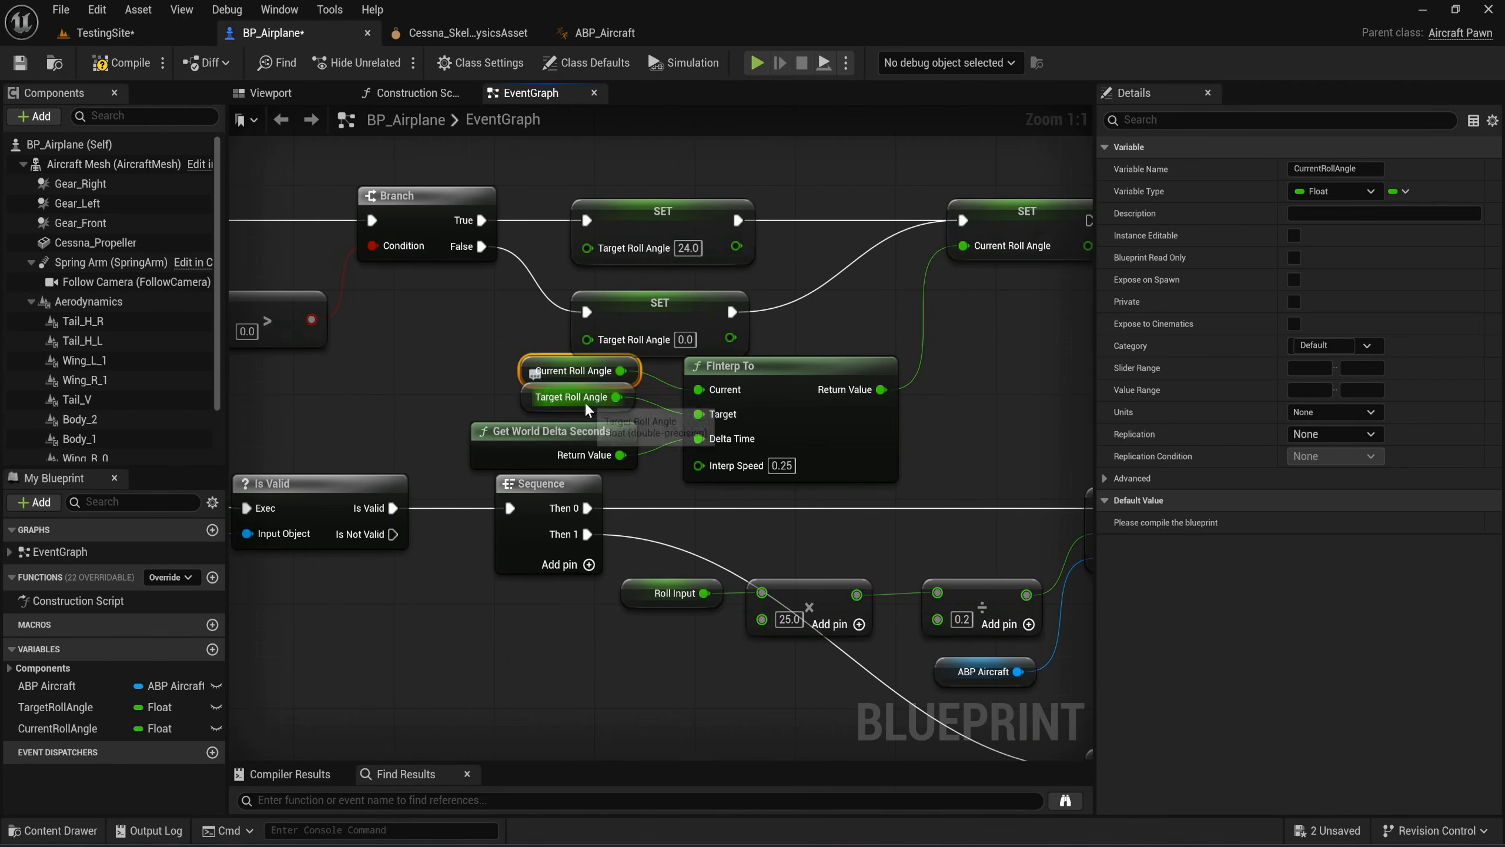
right_drag(885, 440, 501, 507)
click(611, 488)
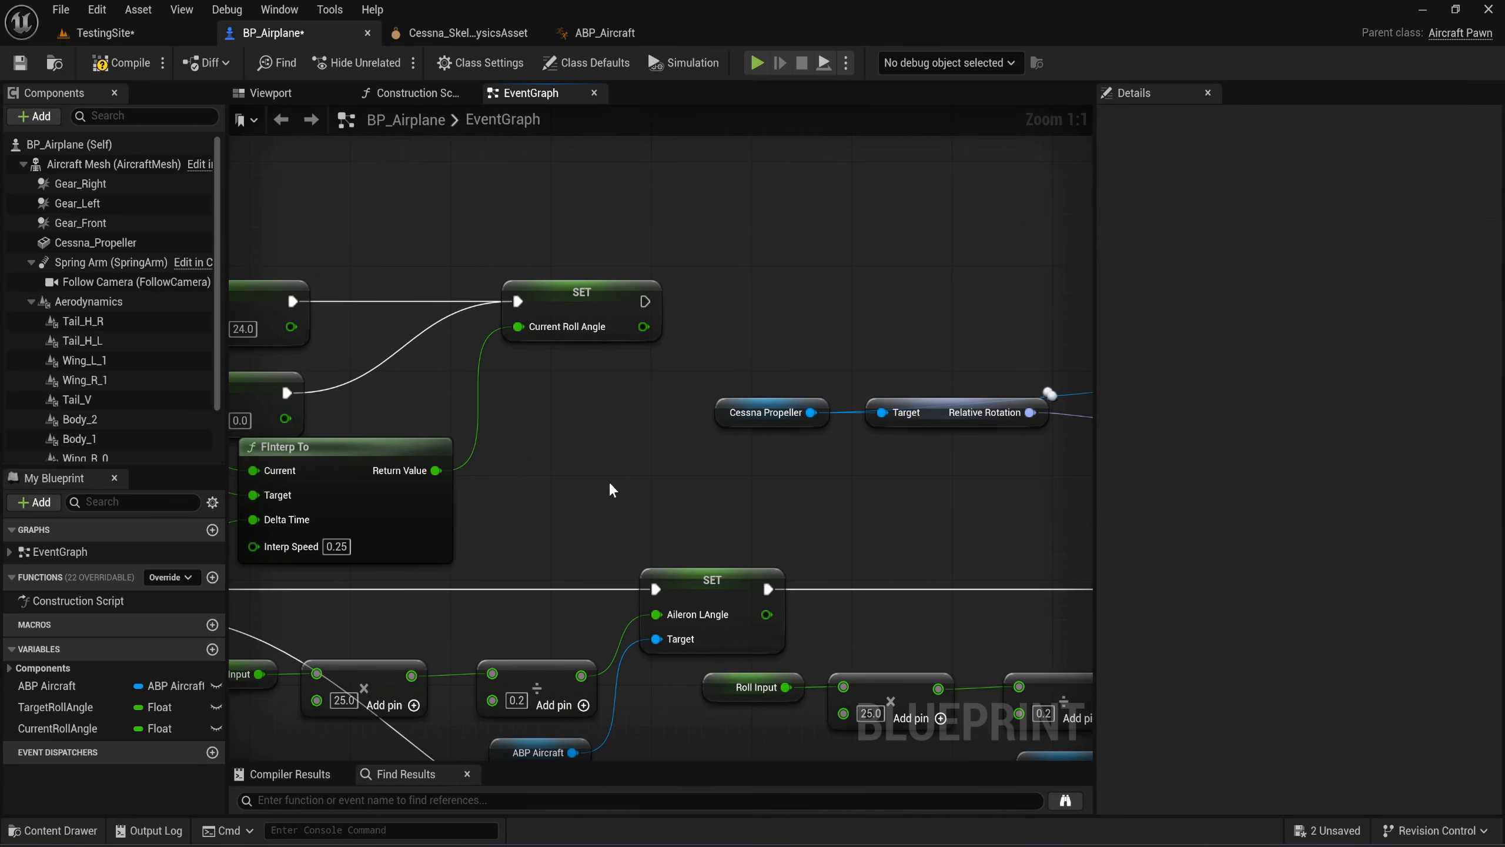
right_drag(610, 485, 362, 413)
scroll(538, 396, down, 2)
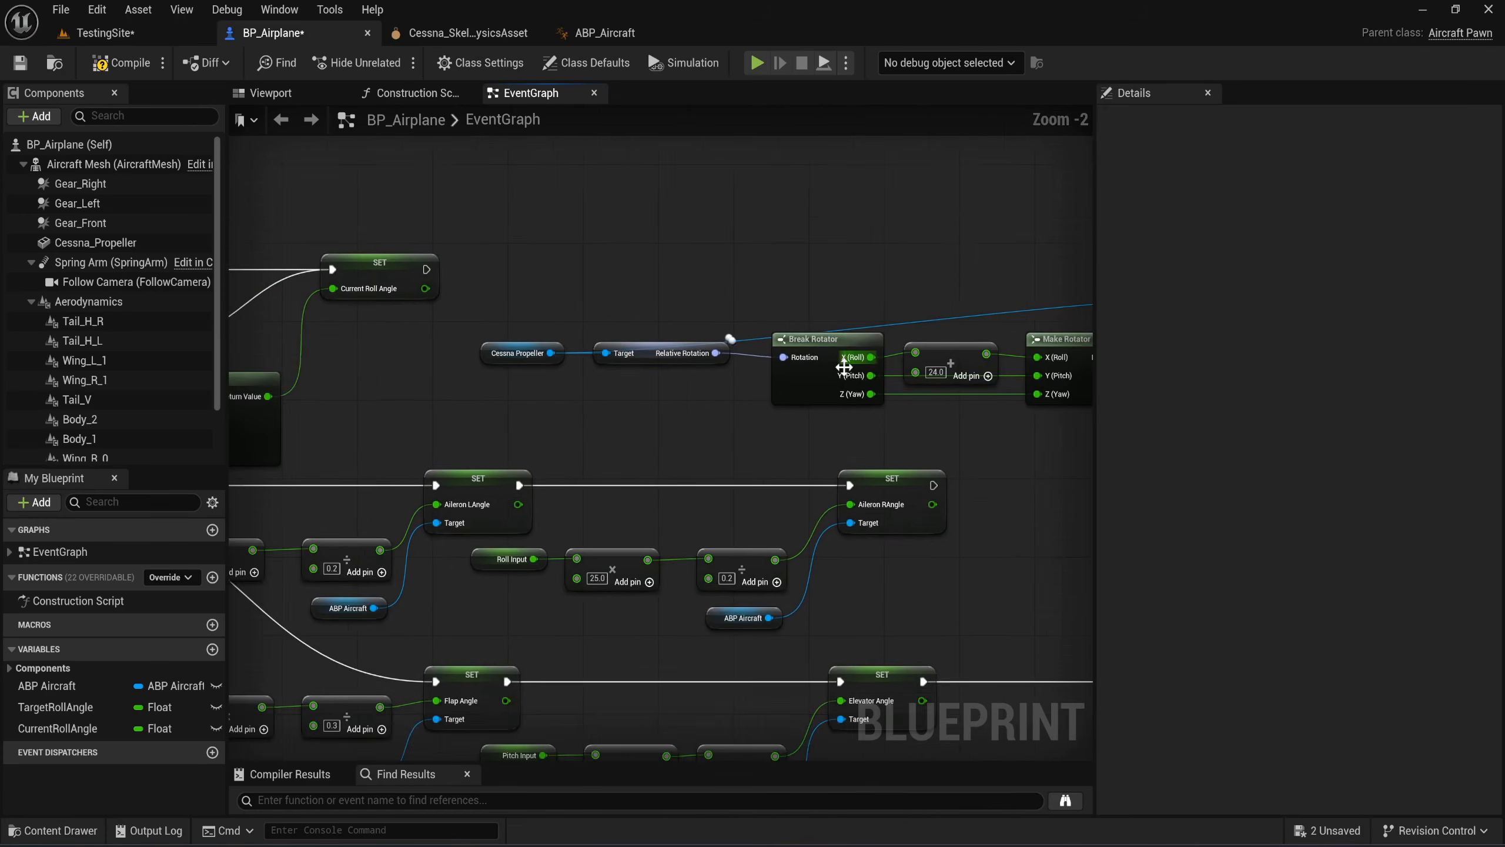
Move the propeller rotation nodes closer and connect the Current Roll Angle SET node's execution output to Set Relative Rotation.
scroll(844, 368, down, 1)
right_drag(1018, 456, 971, 494)
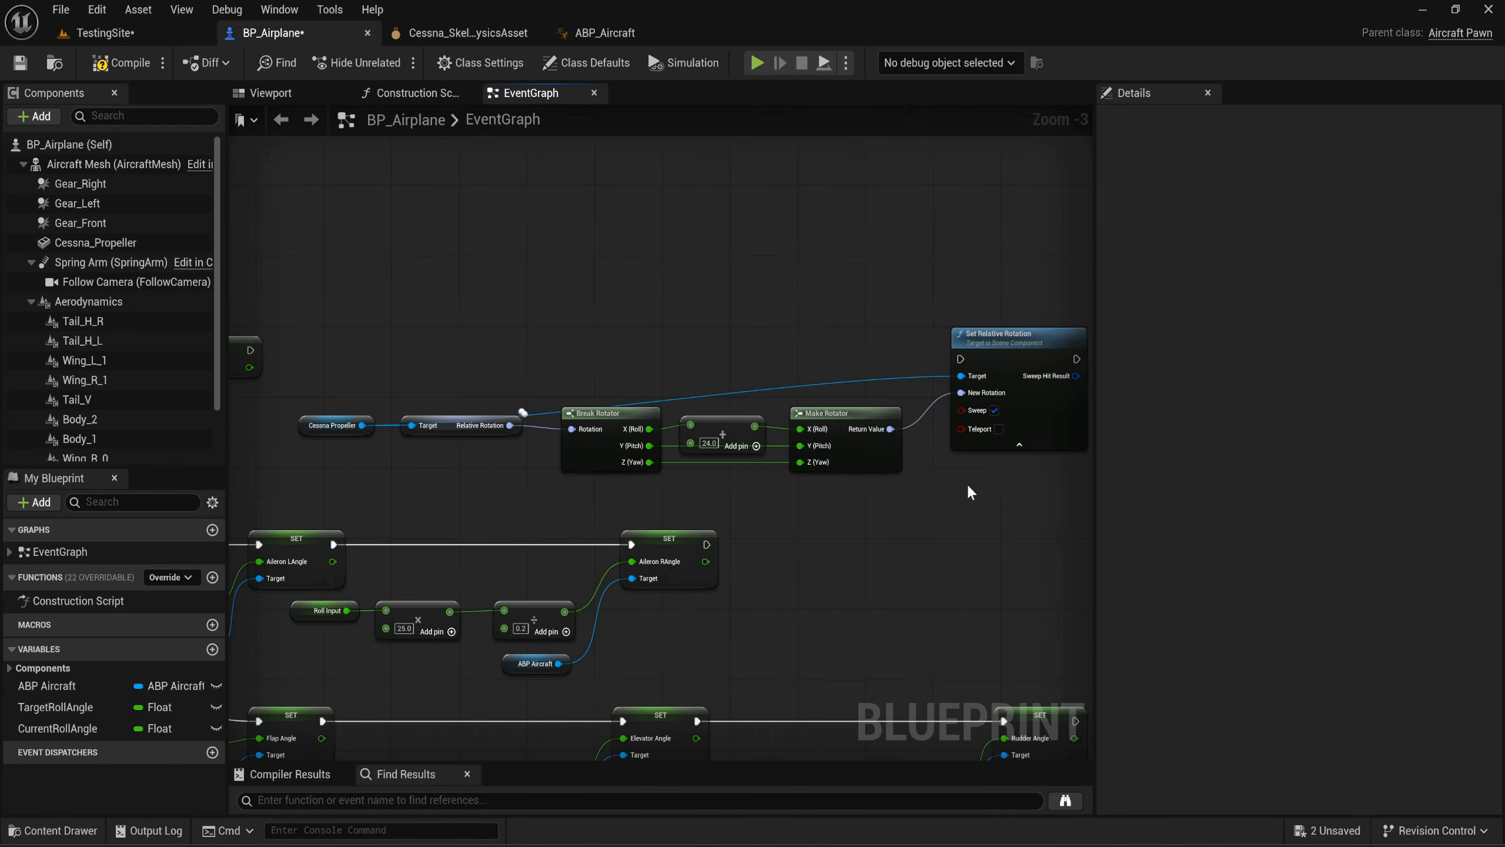
drag(1082, 475, 344, 327)
drag(1018, 336, 822, 344)
right_drag(251, 372, 474, 337)
drag(472, 314, 1019, 315)
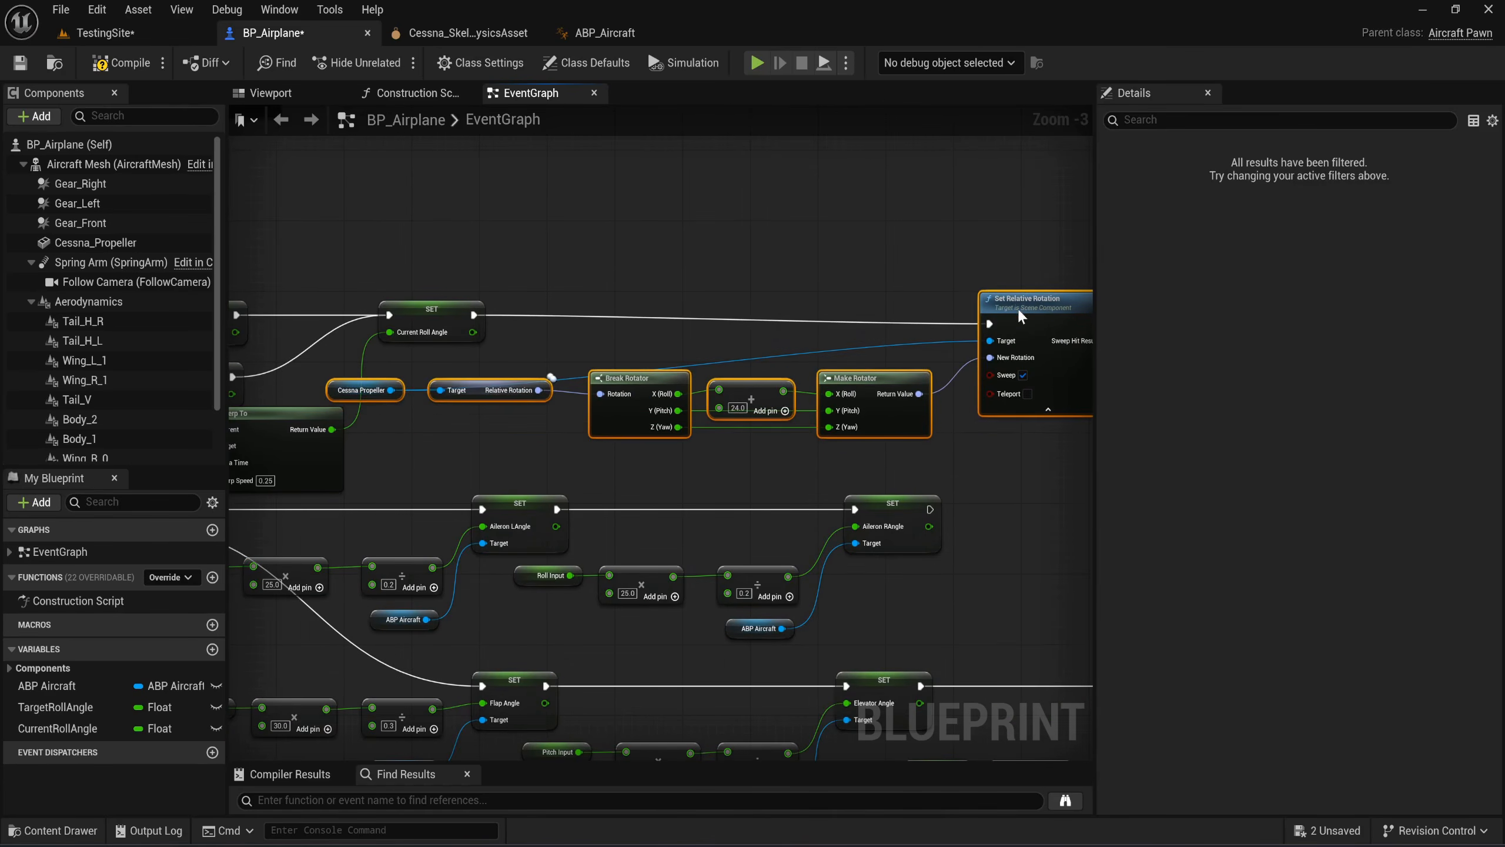
Add a Current Roll Angle getter and feed it into the second input of the propeller's roll addition node.
click(443, 319)
drag(58, 728, 743, 382)
click(665, 466)
scroll(665, 466, up, 3)
click(712, 490)
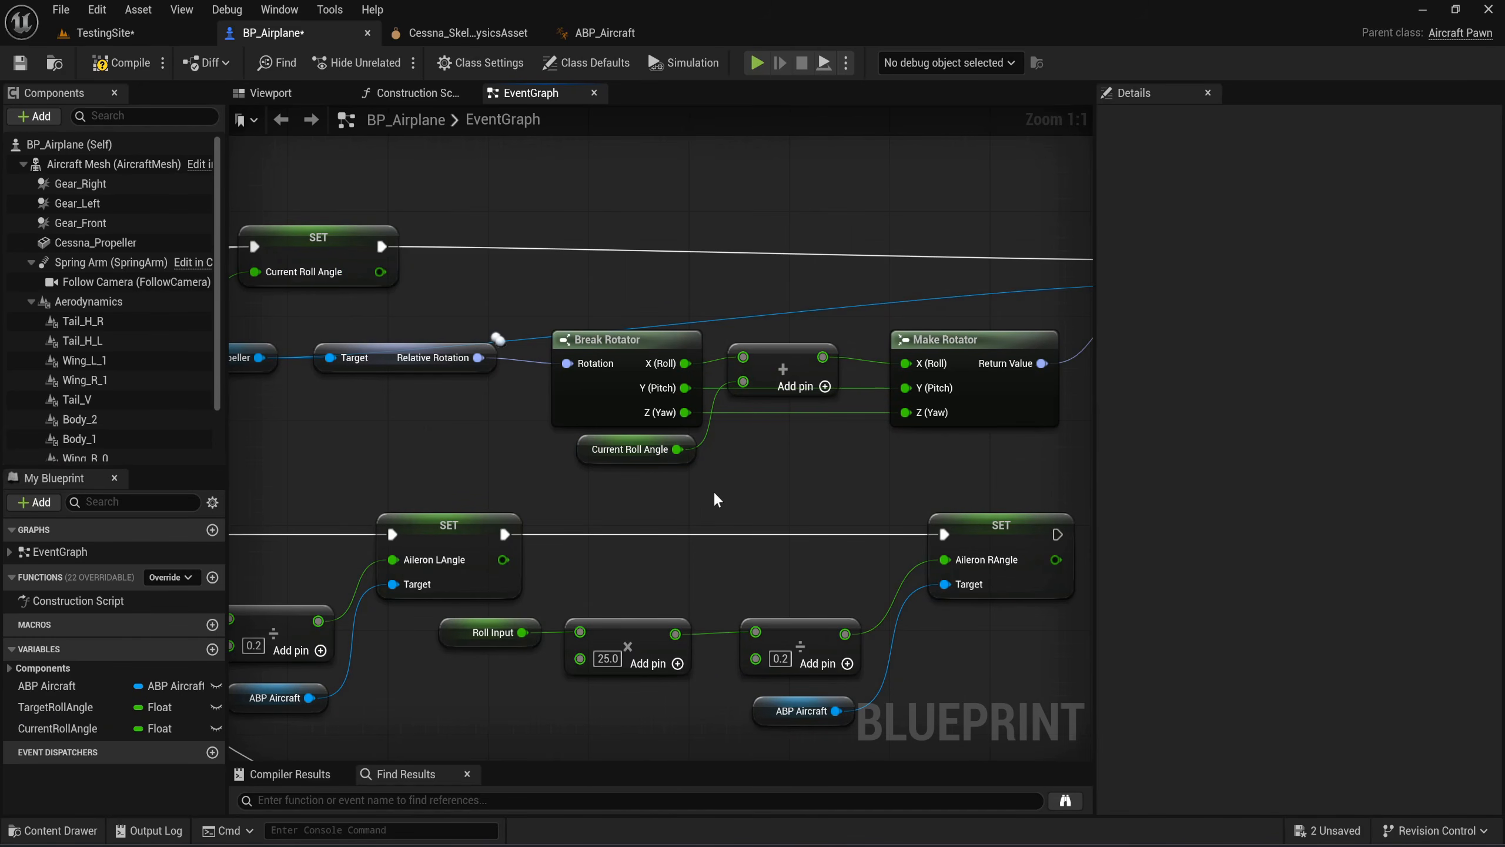
scroll(761, 451, down, 1)
right_drag(761, 451, 717, 564)
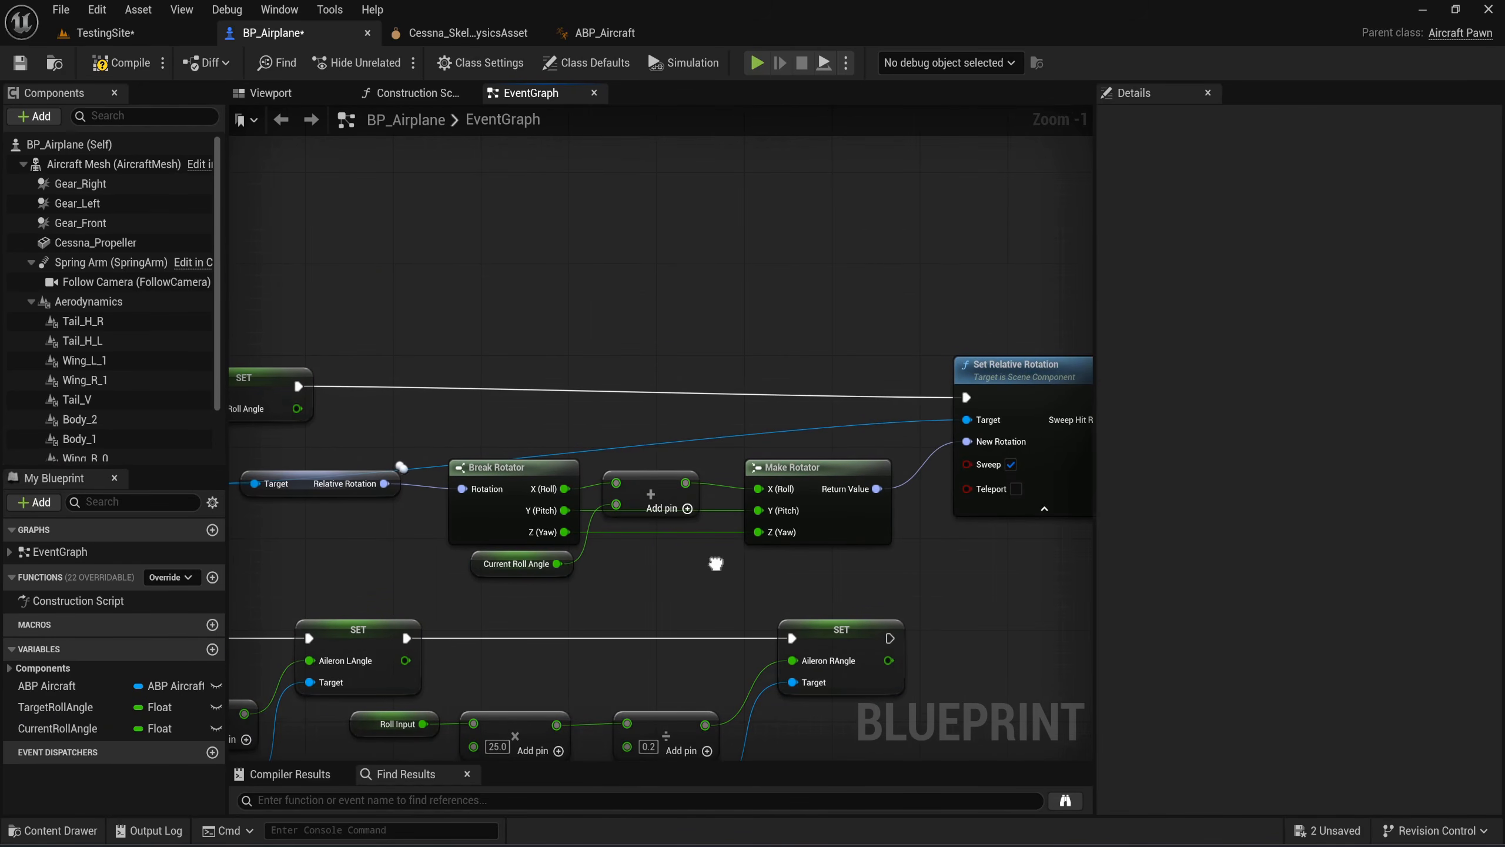
Save the airplane blueprint and play-test the TestingSite level with the throttle toggled on.
click(19, 63)
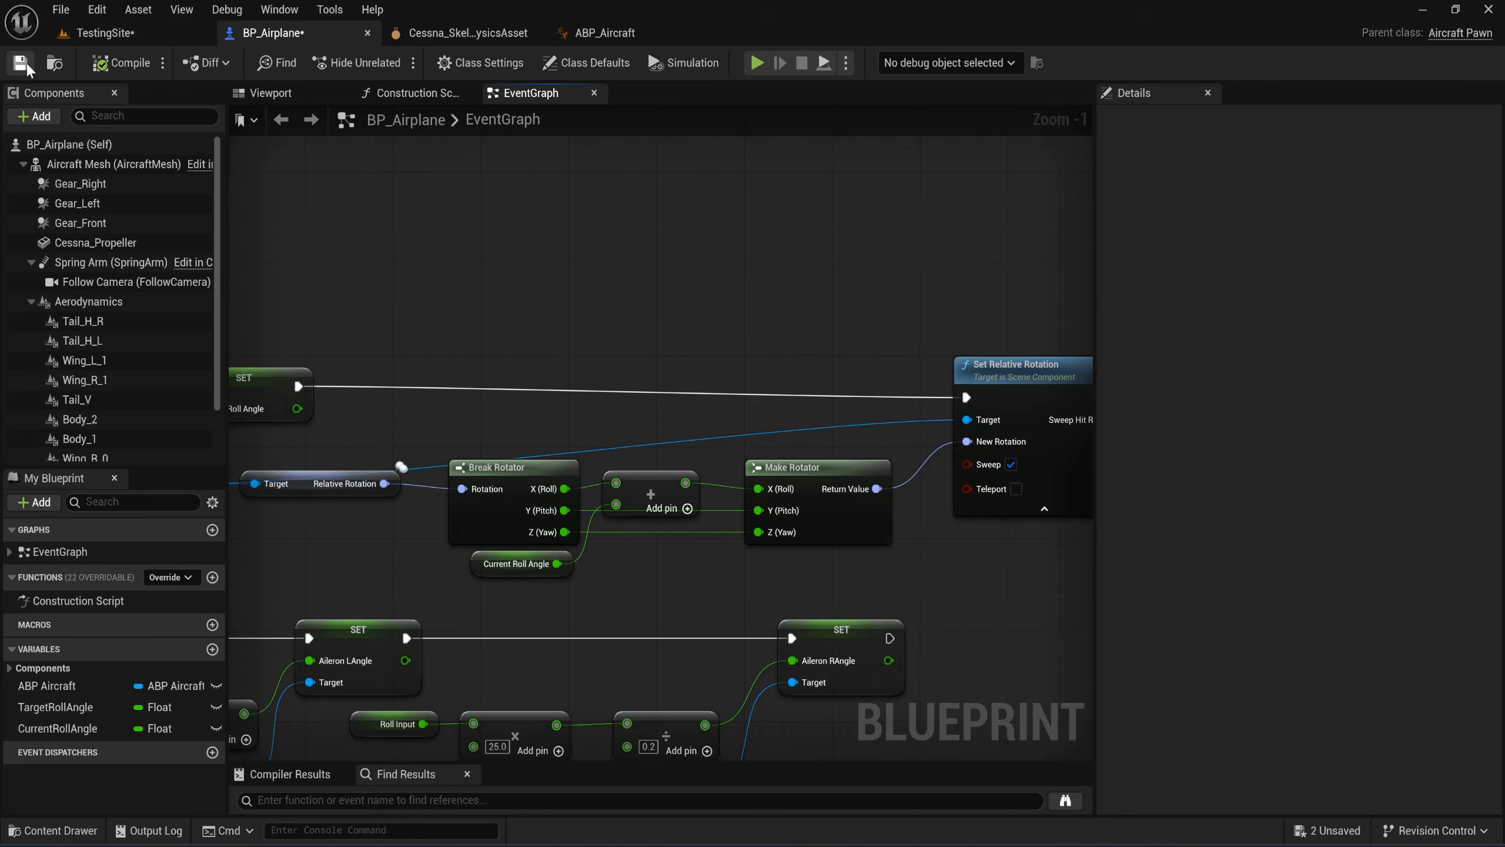
click(89, 34)
click(393, 62)
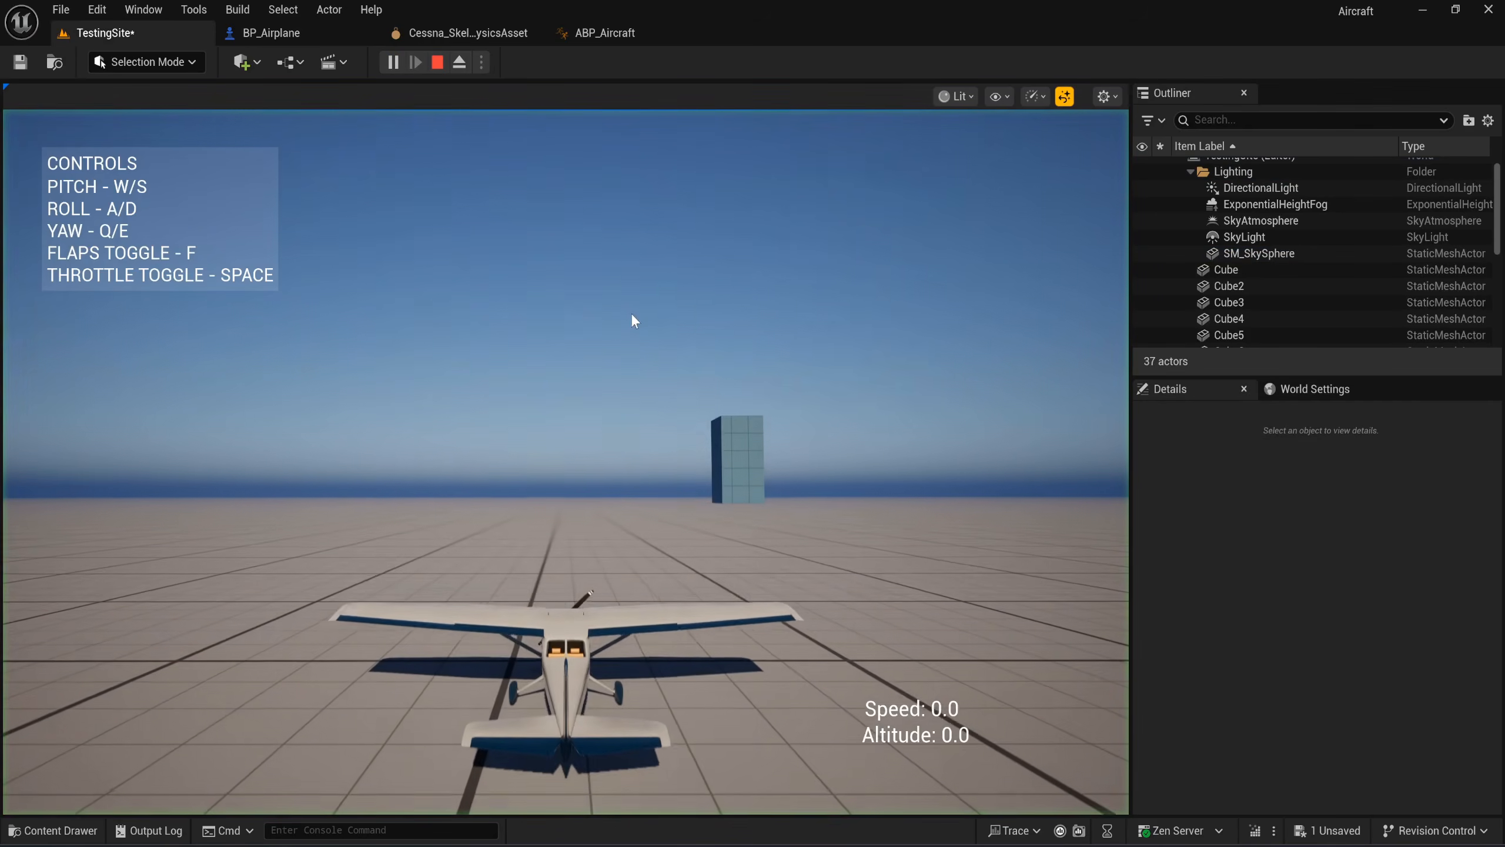
key(space)
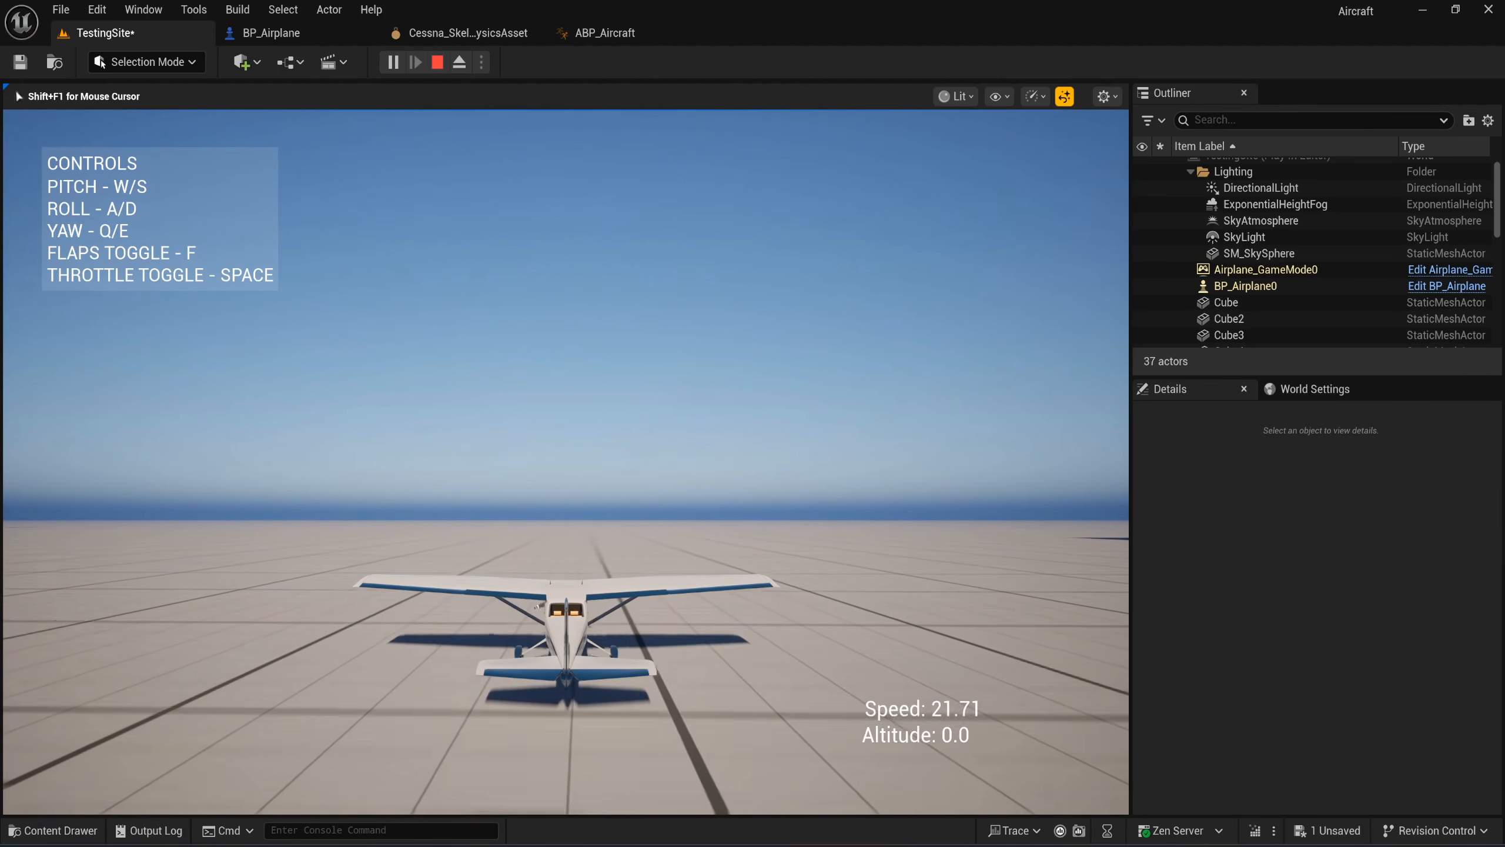
key(Escape)
Duplicate the Cessna_Propeller component in BP_Airplane and name the copy Cessna_Window.
click(322, 37)
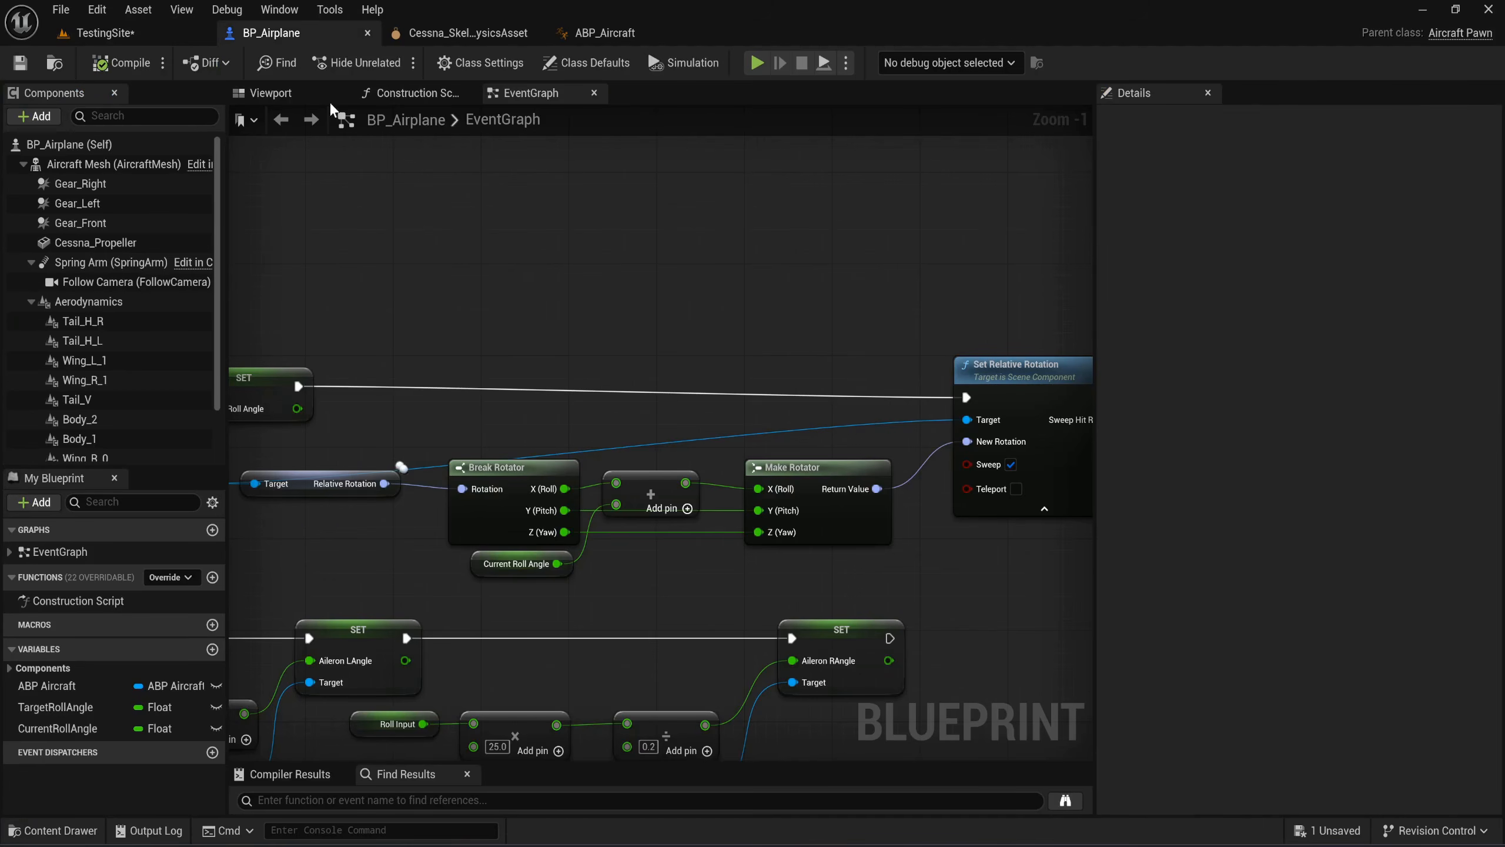
click(150, 242)
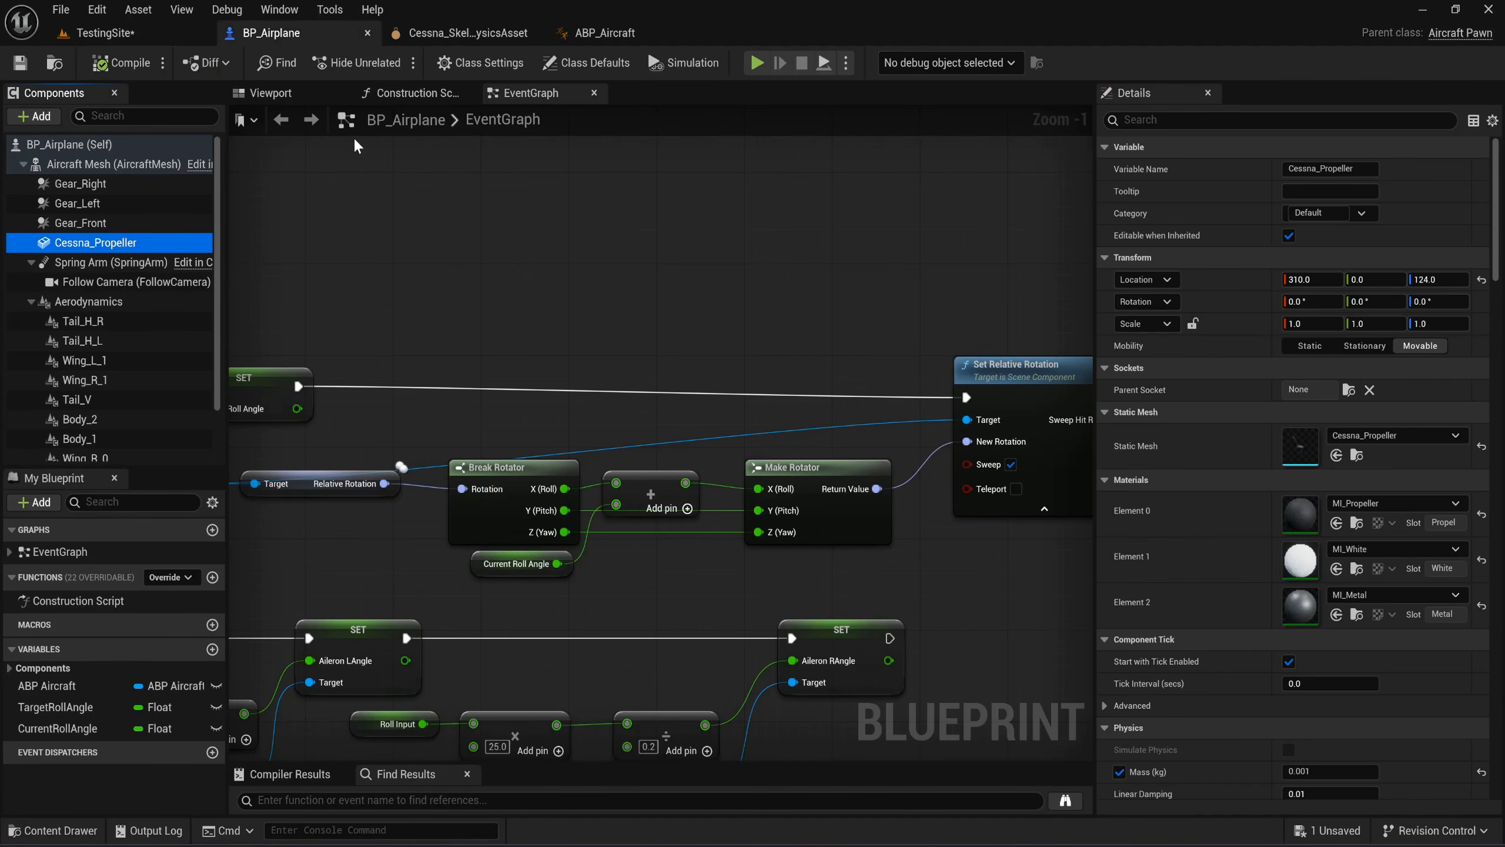
click(286, 94)
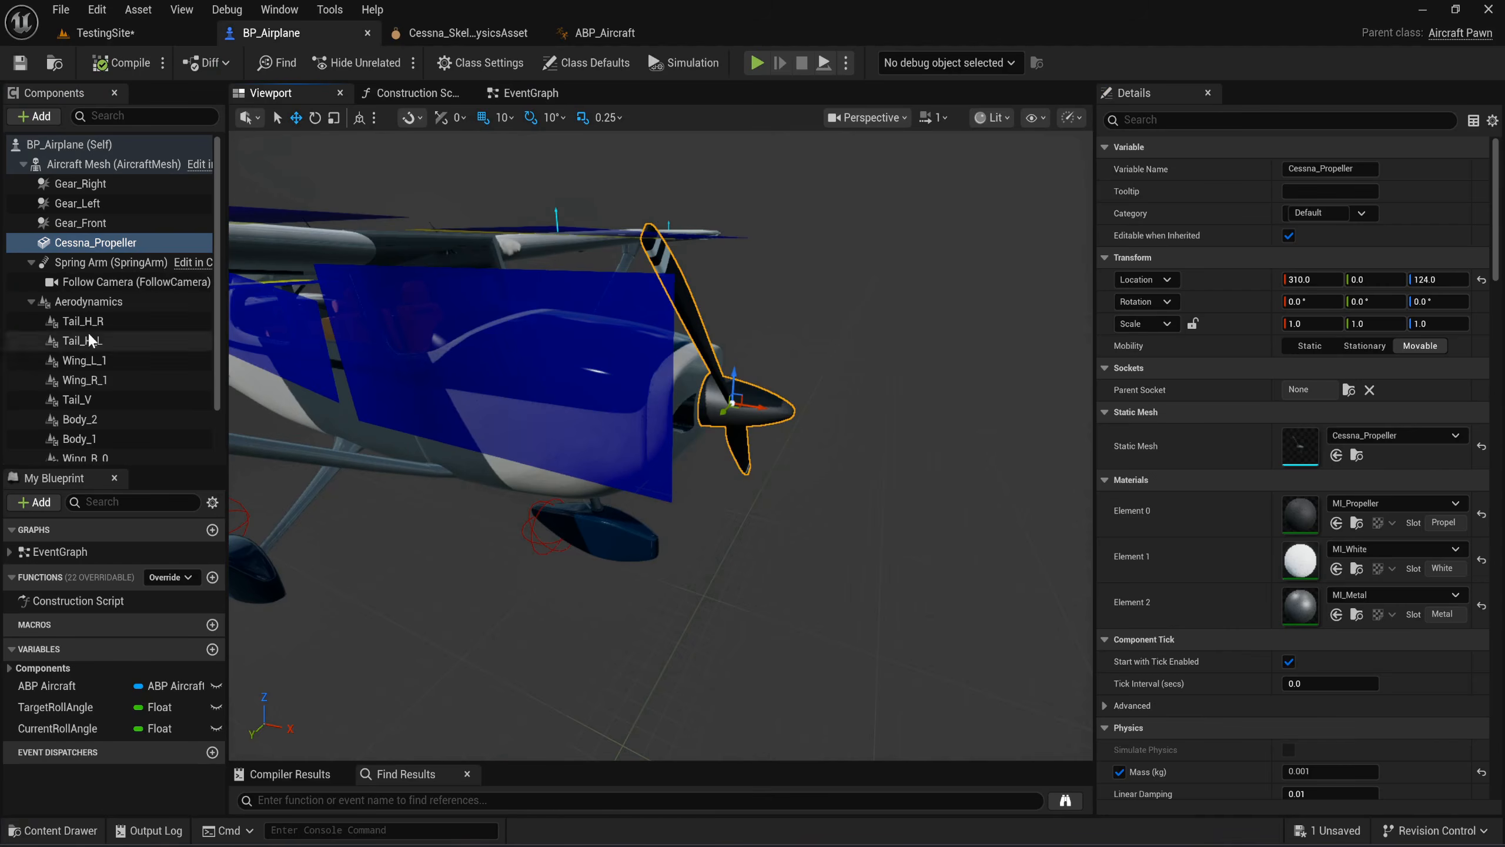
right_click(95, 250)
click(168, 406)
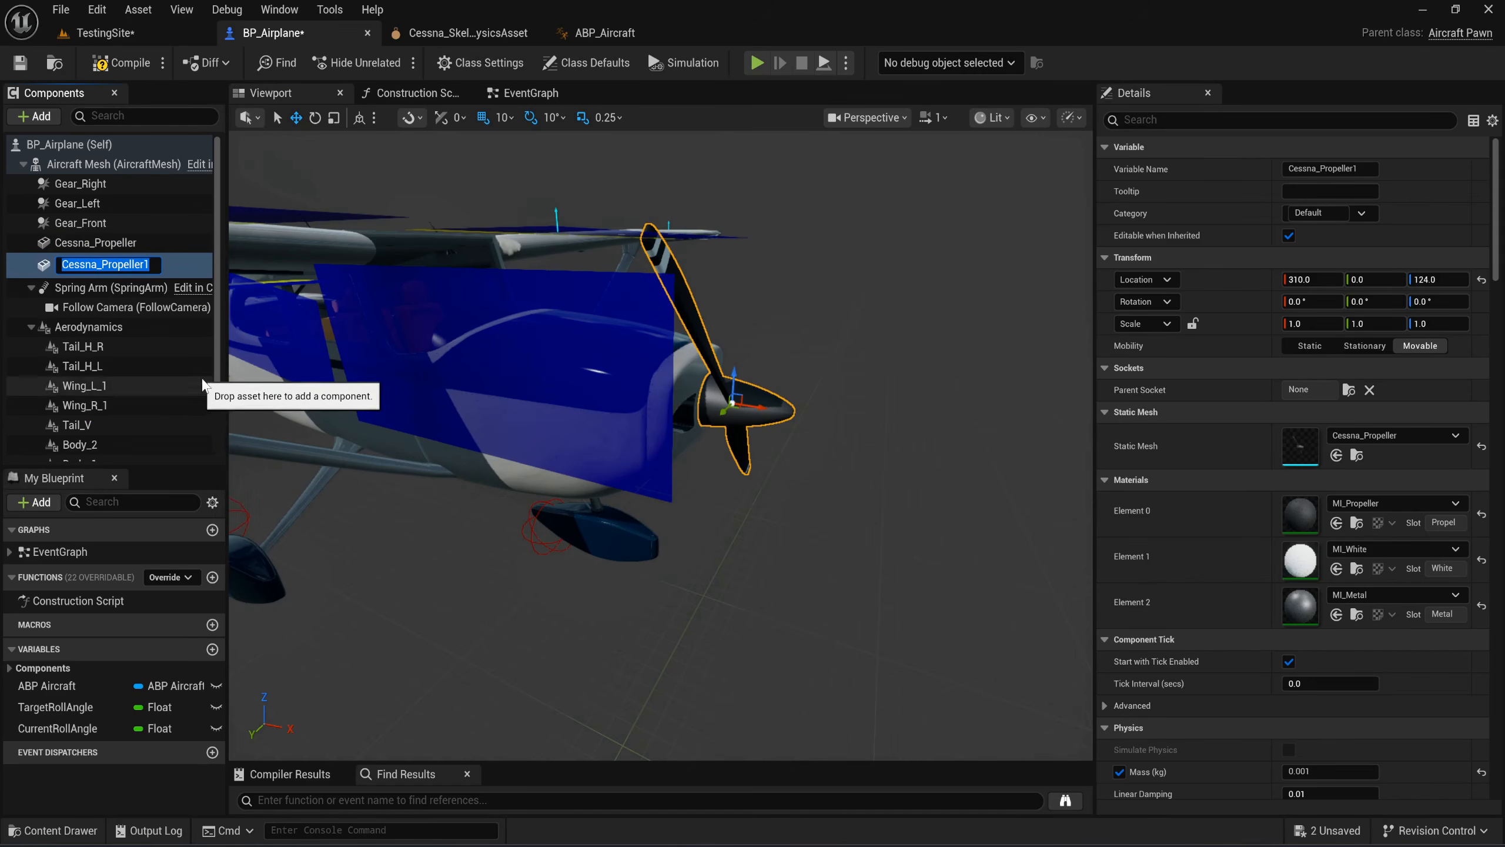
key(End)
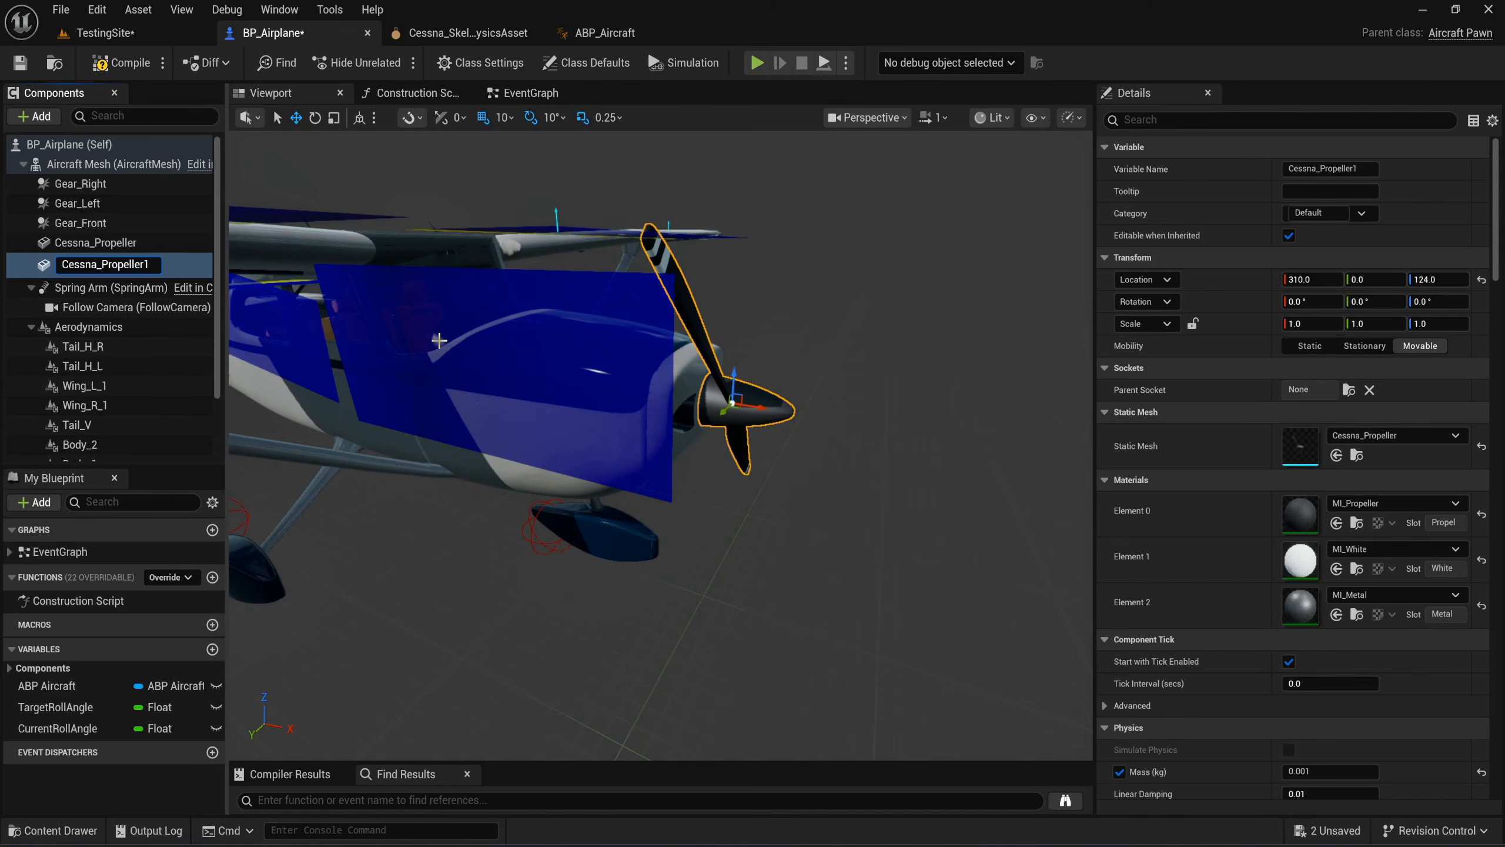
key(BackSpace)
key(BackSpace)
key(BackSpace)
text(Window)
key(Return)
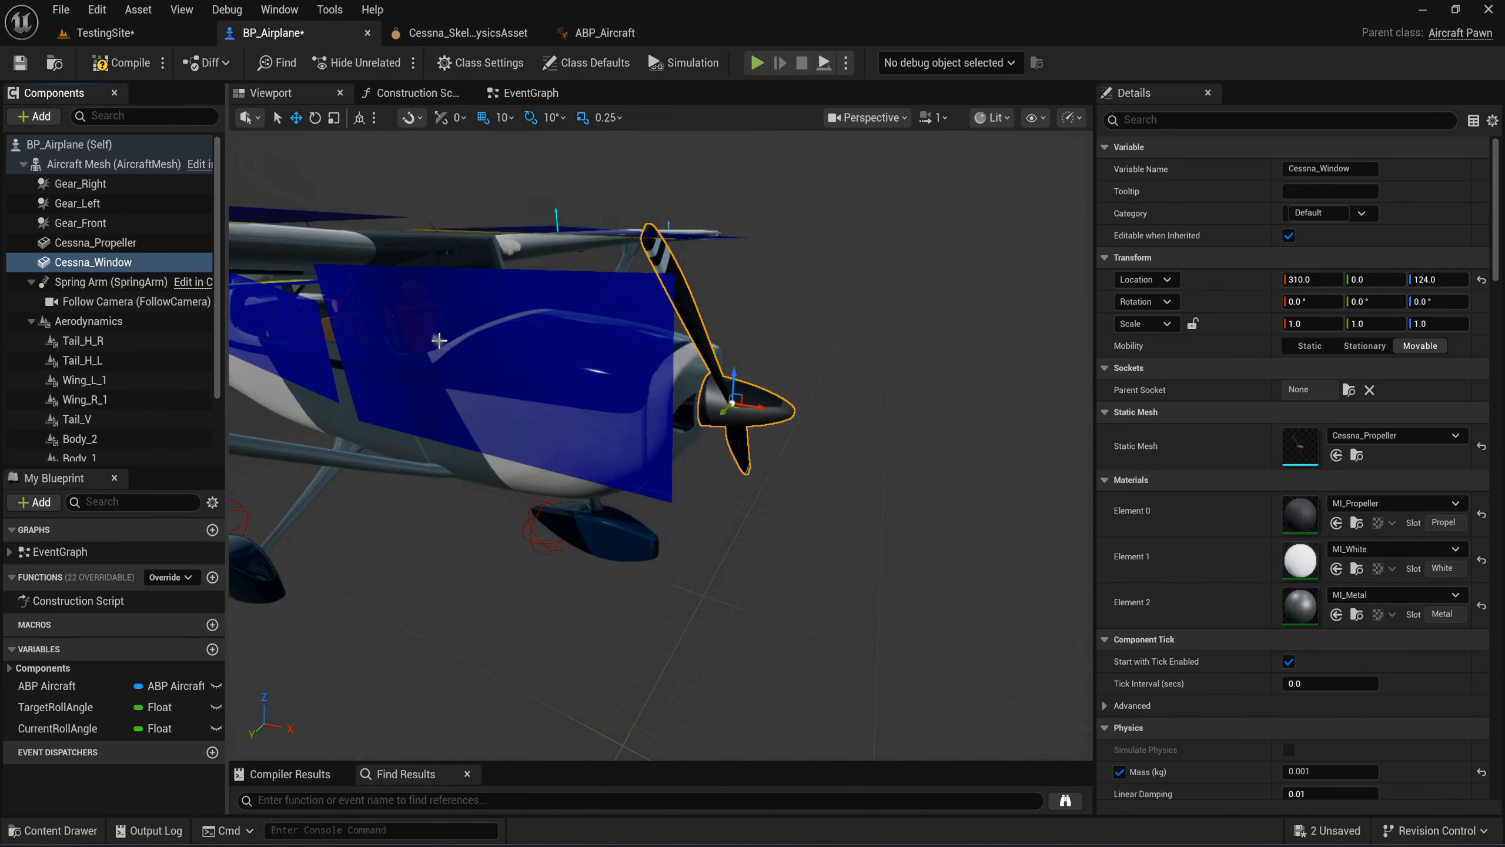
Assign the Cessna_Window static mesh to the new window component, reset its location to default, and compile.
key(ctrl+space)
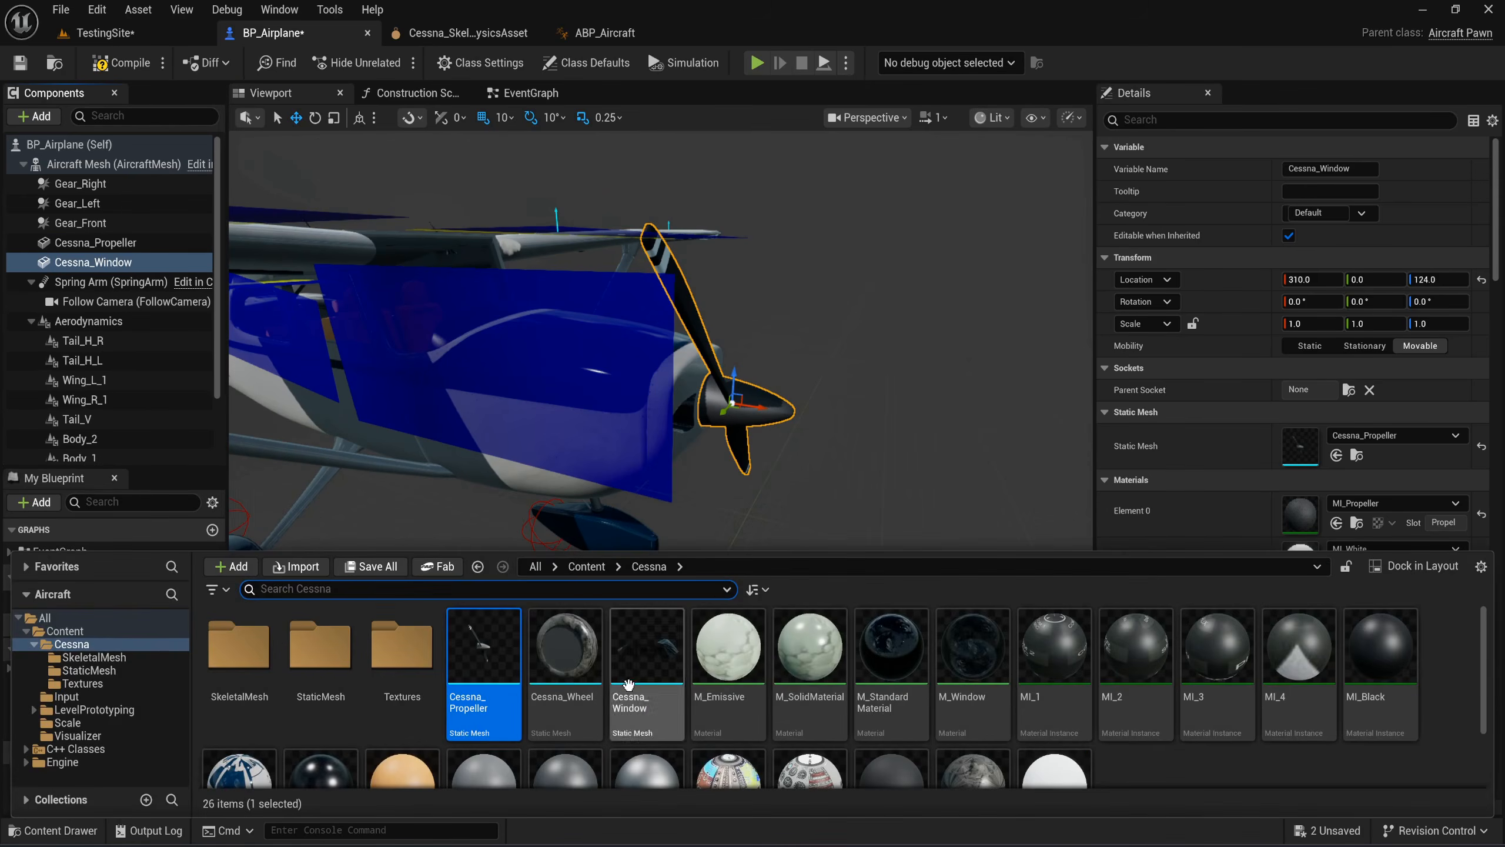
click(650, 702)
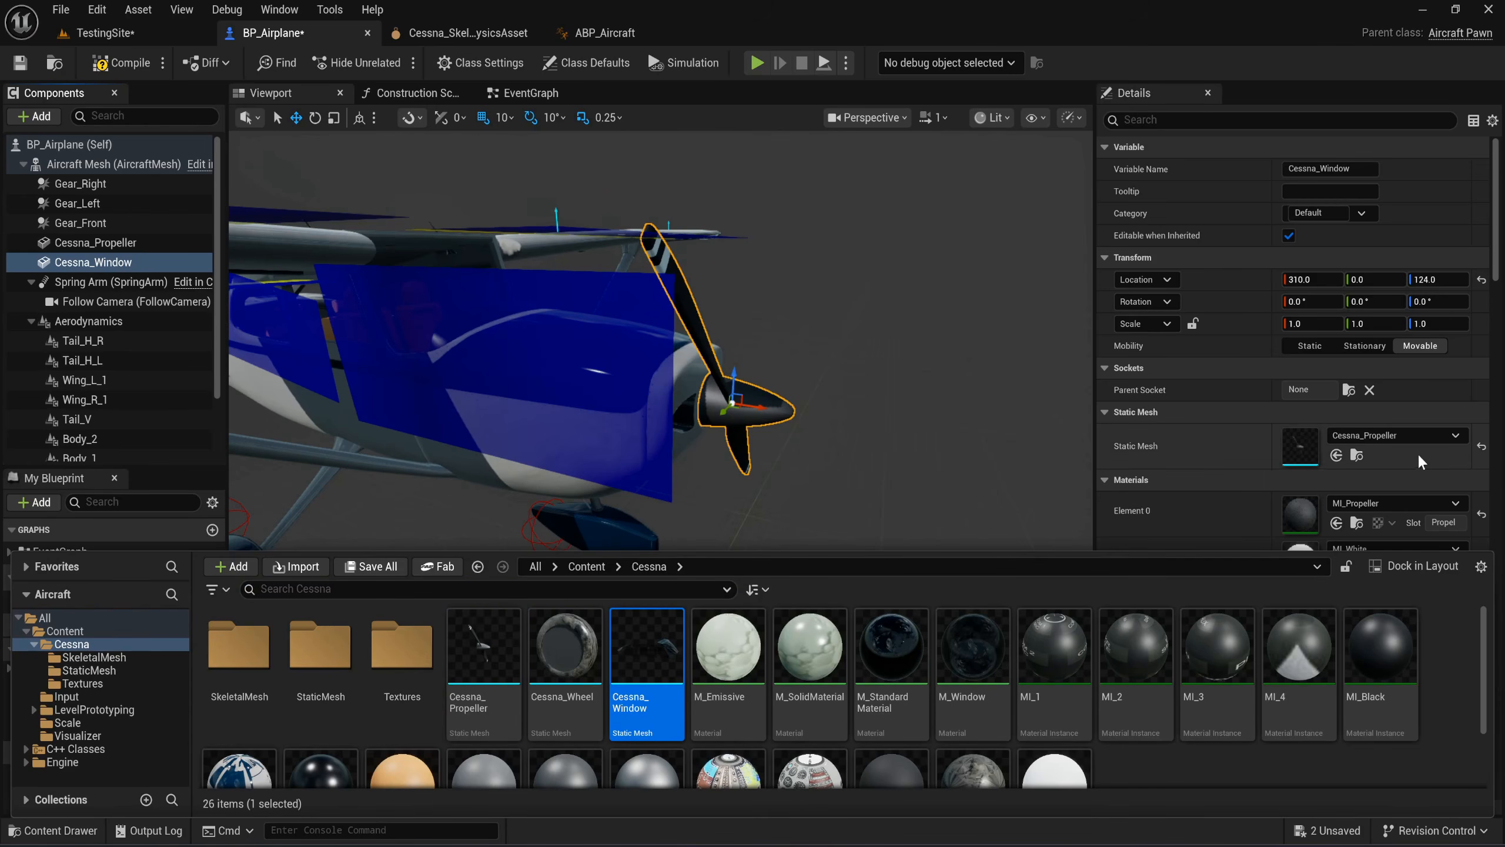
click(1336, 455)
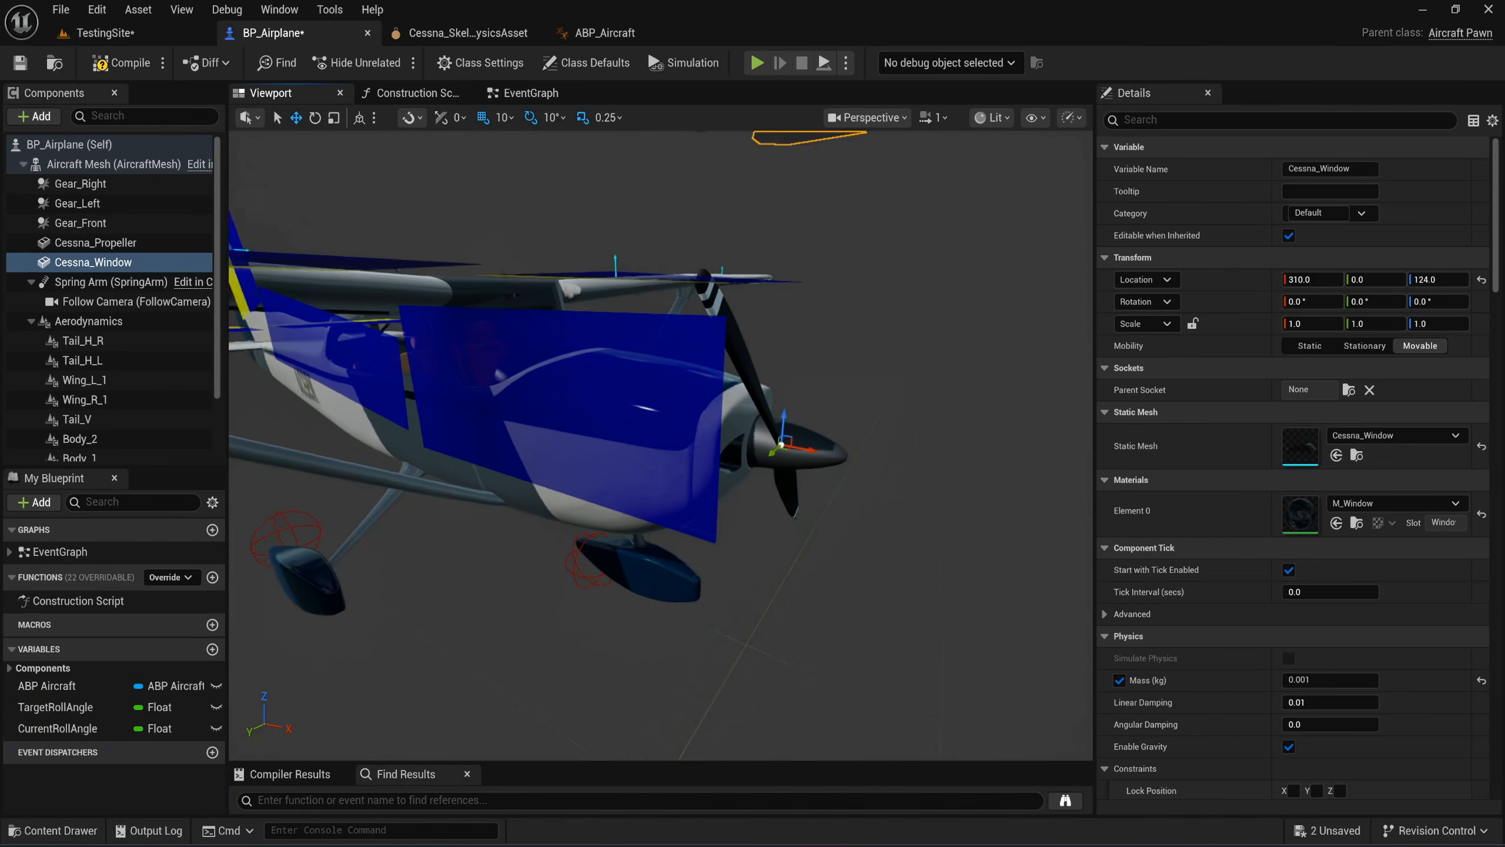
right_drag(661, 445, 697, 442)
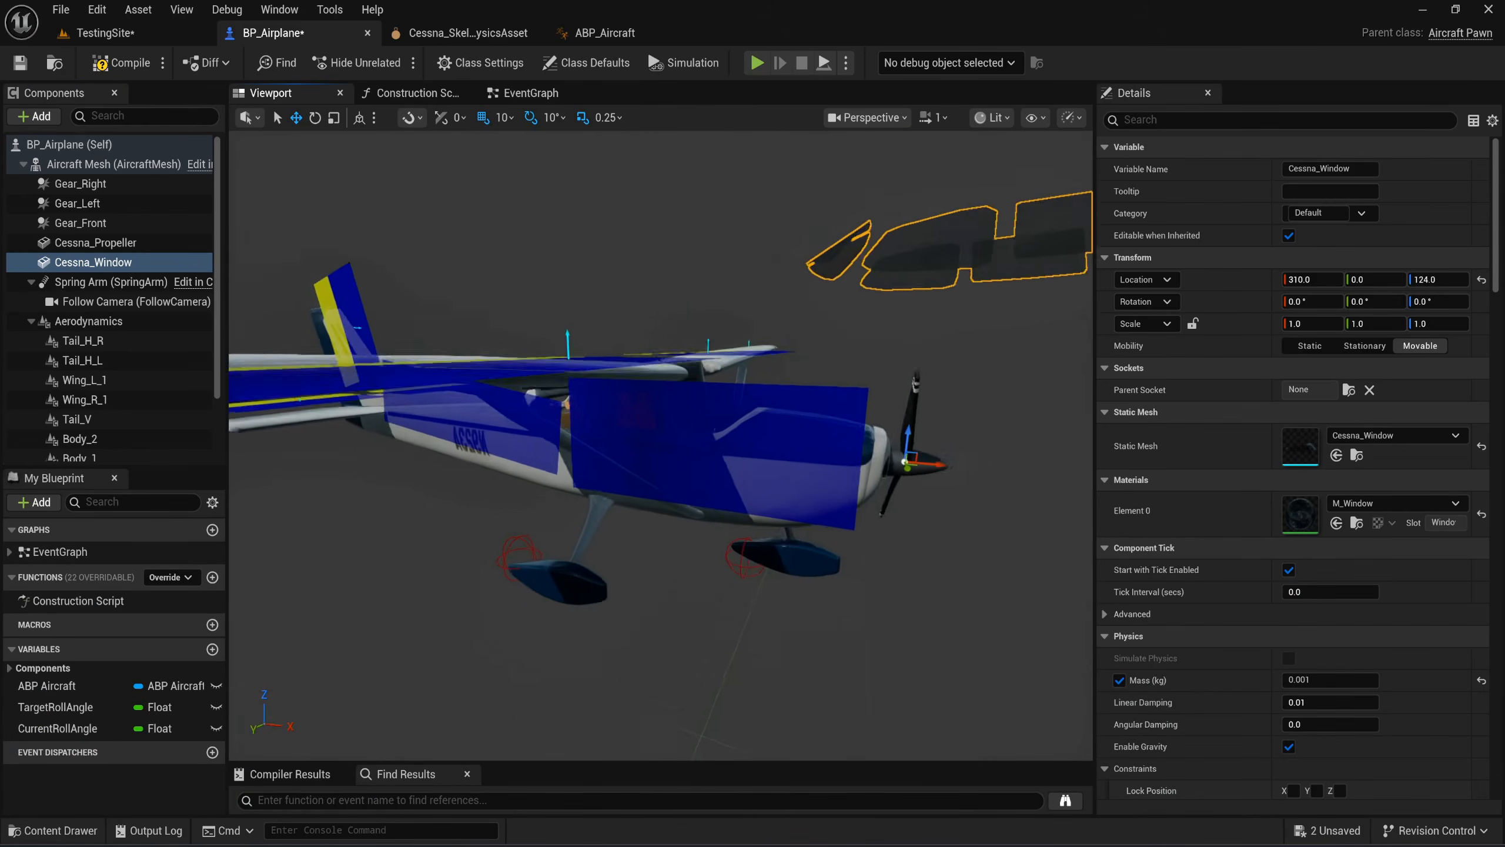
click(1482, 280)
right_drag(818, 427, 797, 422)
key(d)
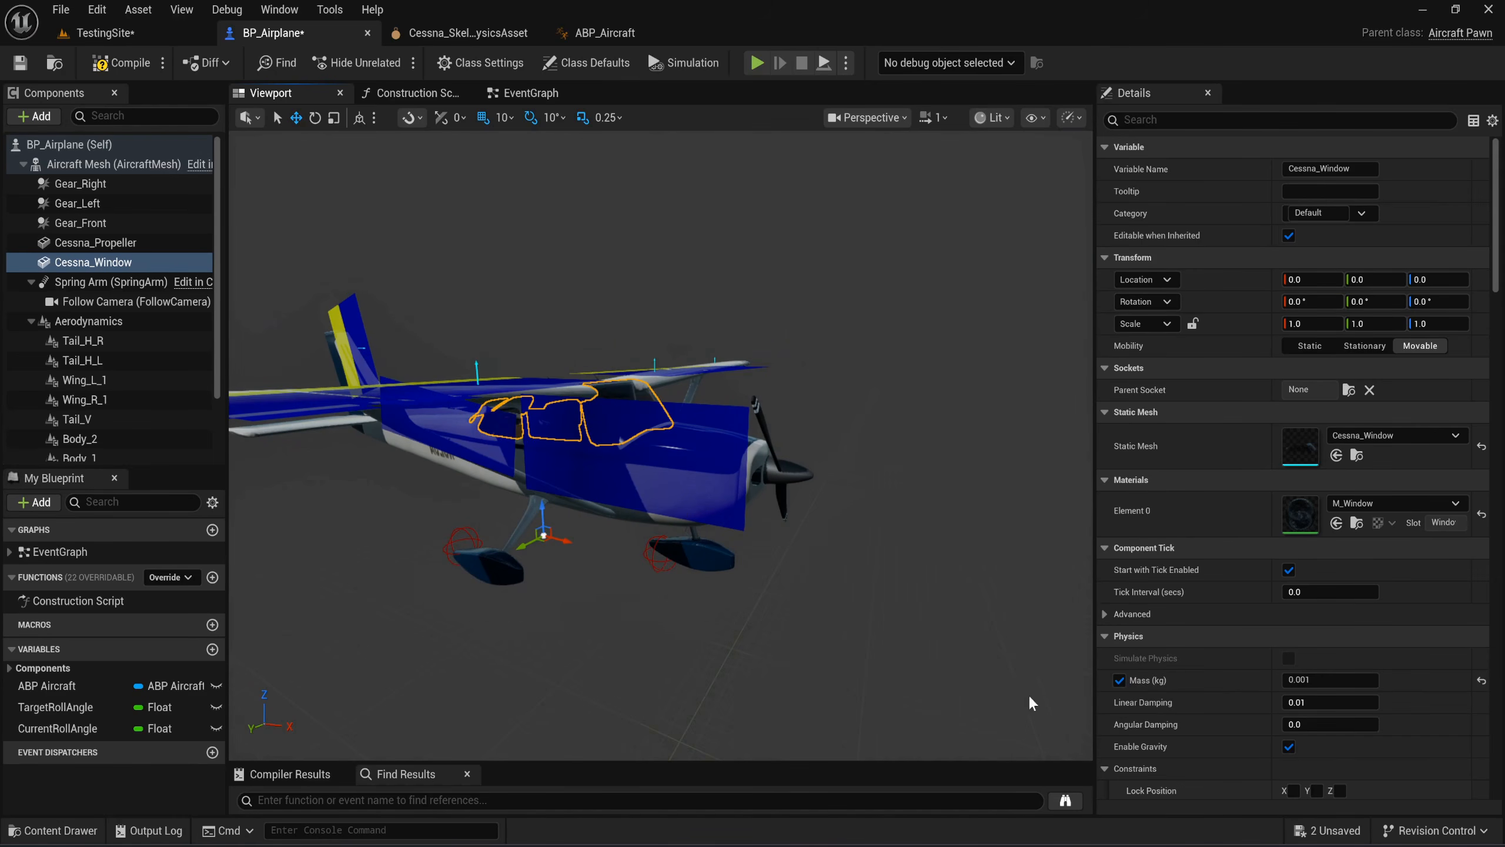
click(106, 71)
Delete the Gear_Right, Gear_Left and Gear_Front collision spheres from the airplane's components.
click(463, 541)
right_drag(463, 541, 441, 522)
key(w)
click(77, 203)
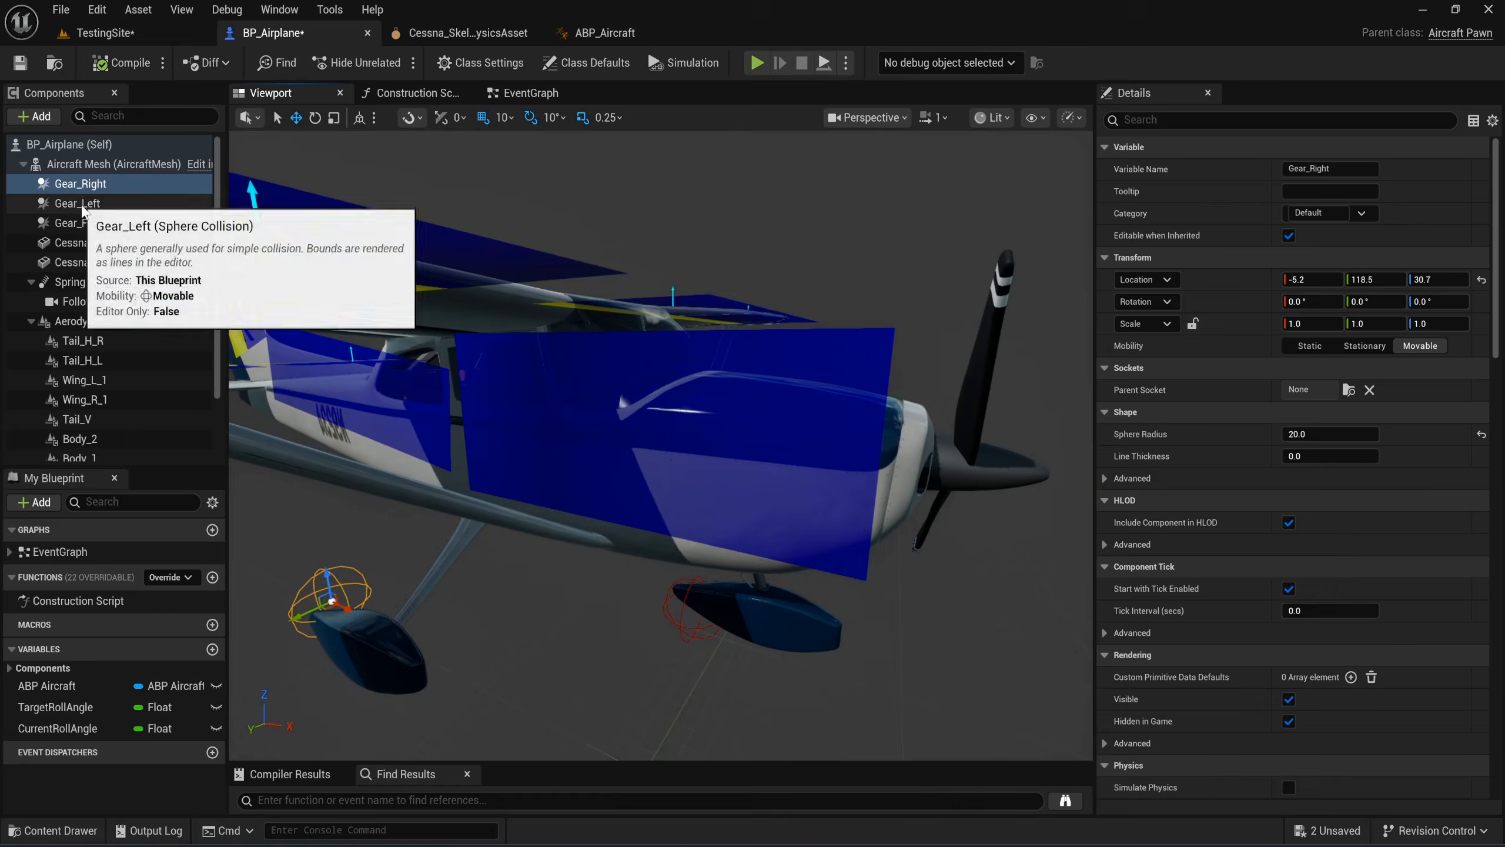
scroll(336, 233, down, 5)
click(142, 184)
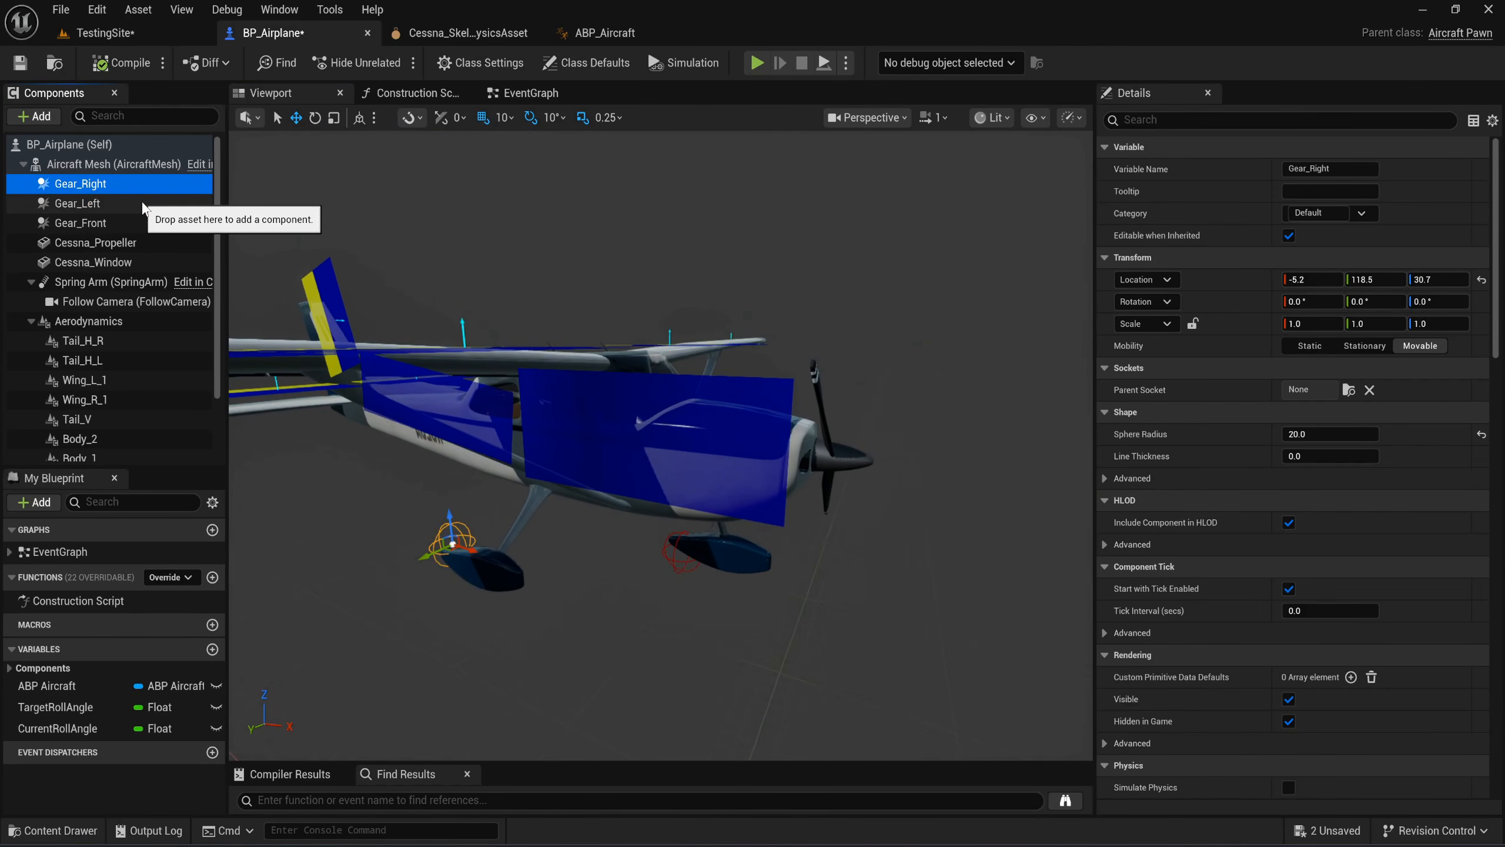
ctrl+click(137, 207)
ctrl+click(135, 225)
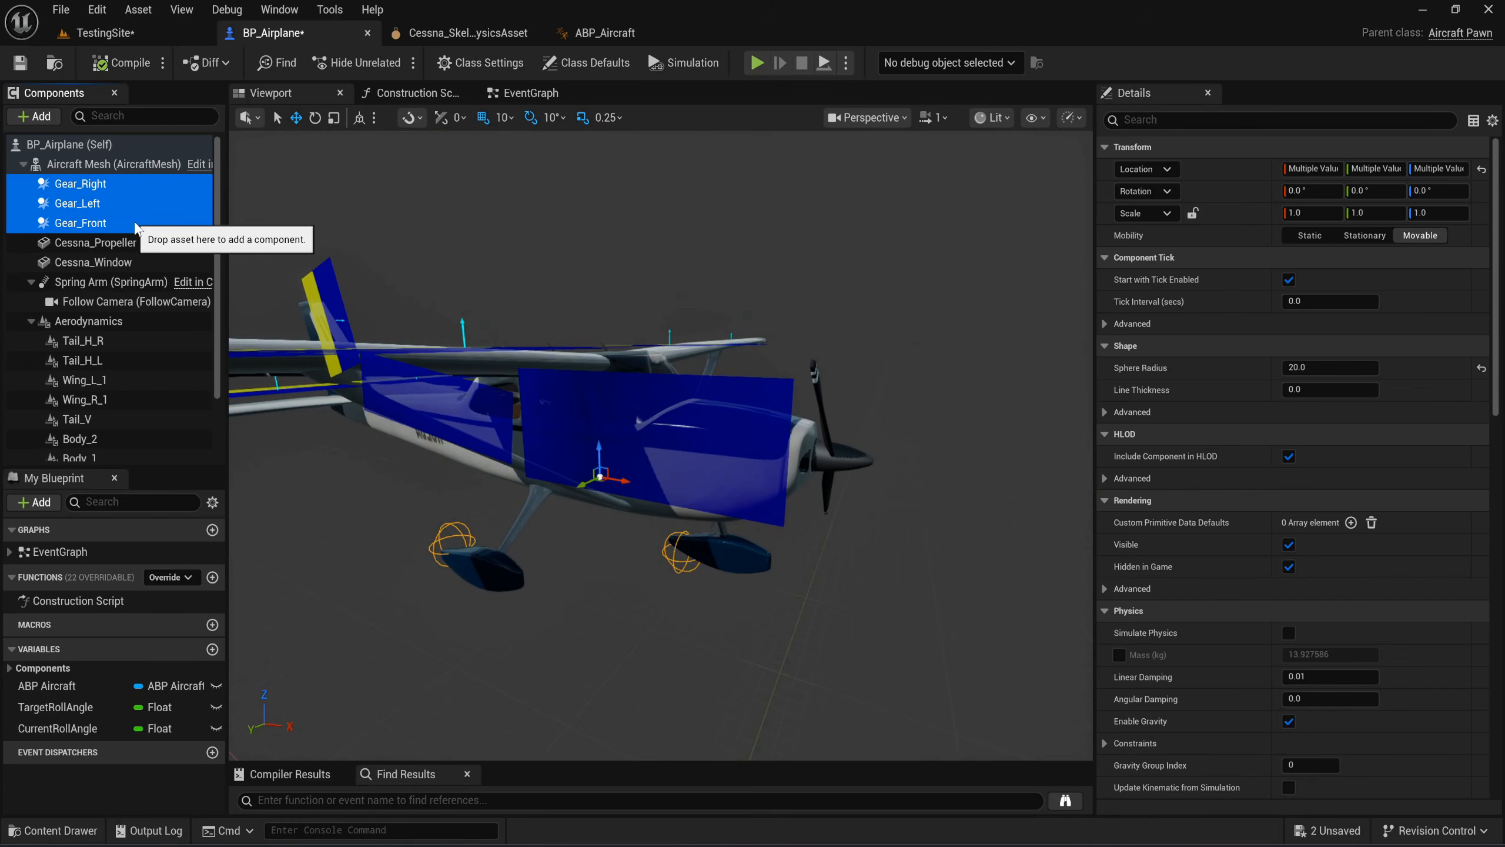
key(Delete)
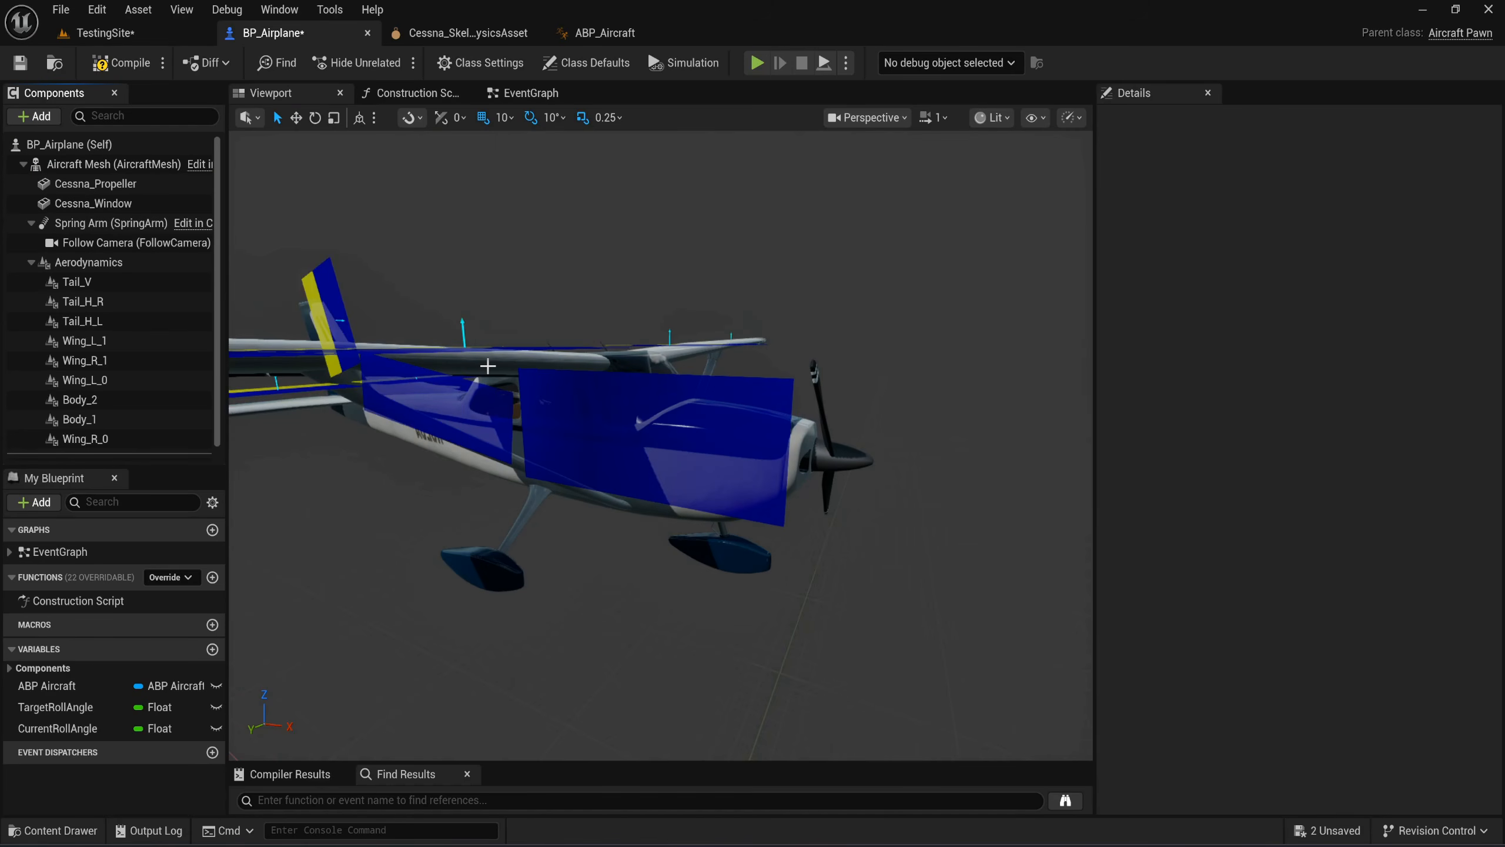
In the TestingSite level, reset the ground Plane's Phys Material Override to None.
click(146, 37)
key(ctrl+space)
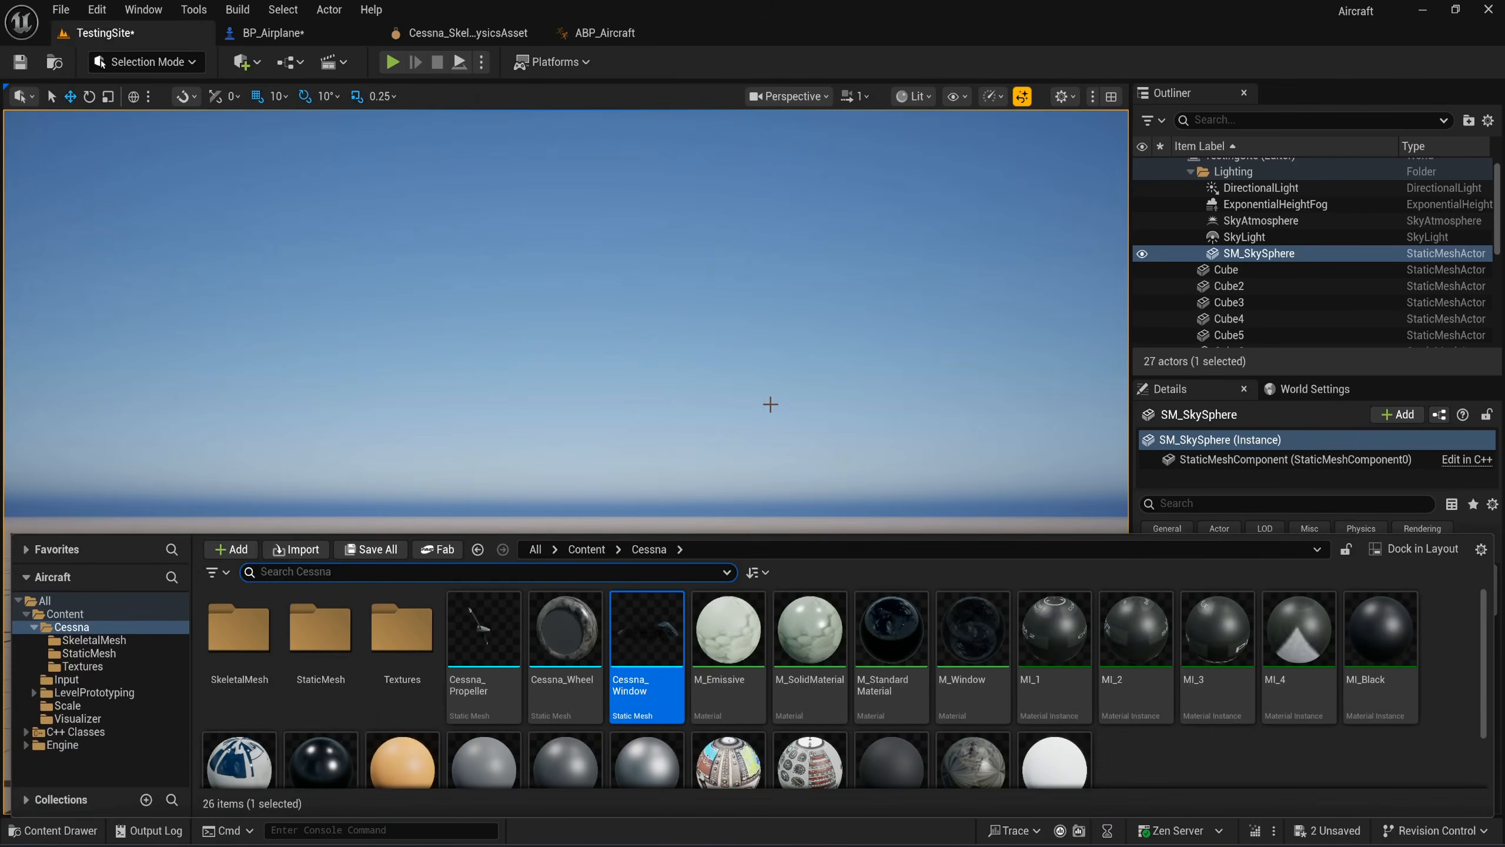
click(916, 509)
right_drag(915, 508, 912, 558)
key(s)
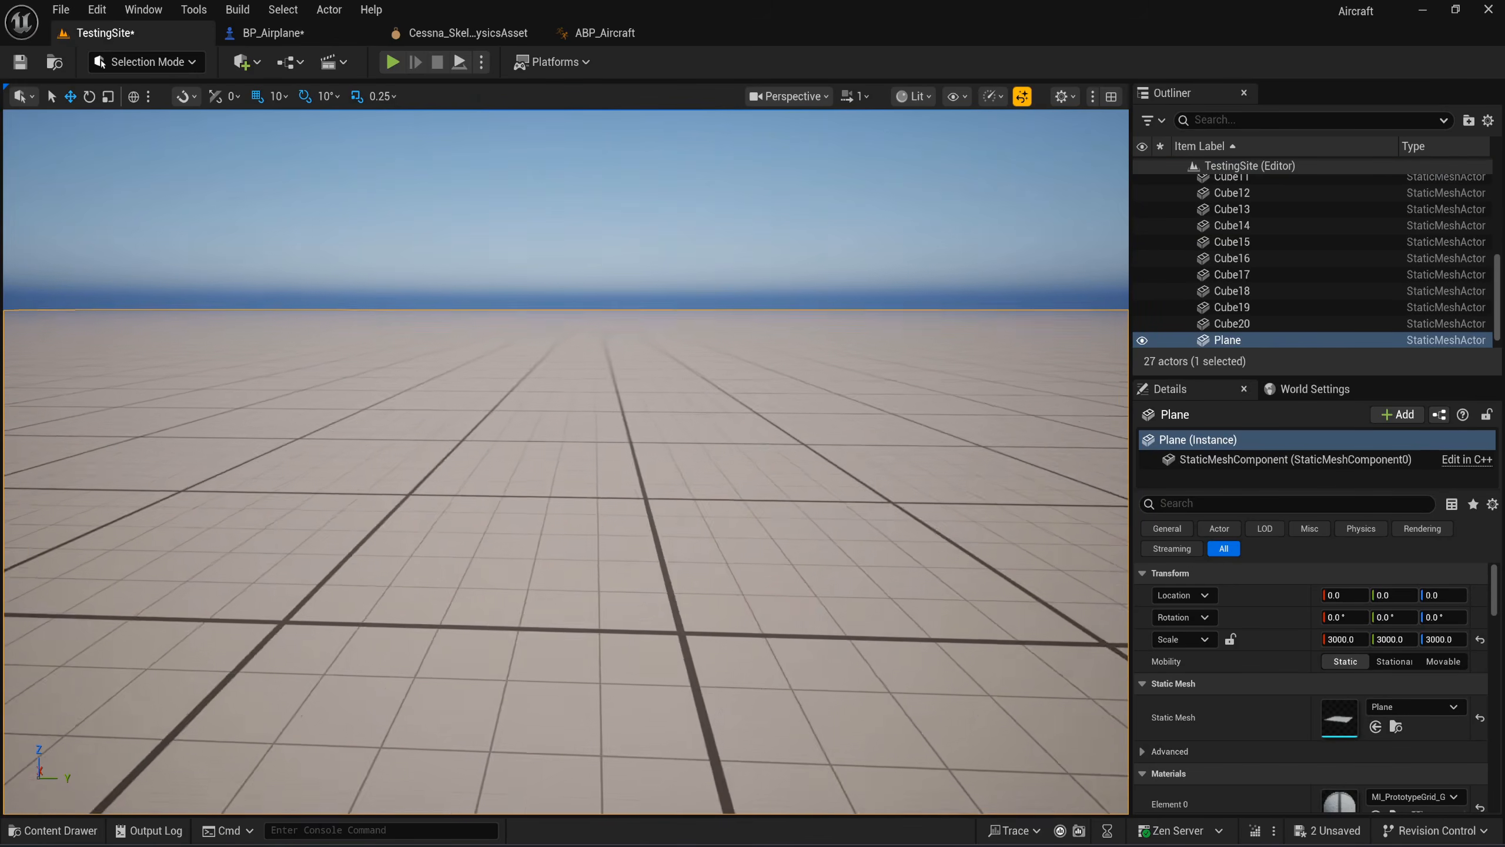
click(1262, 498)
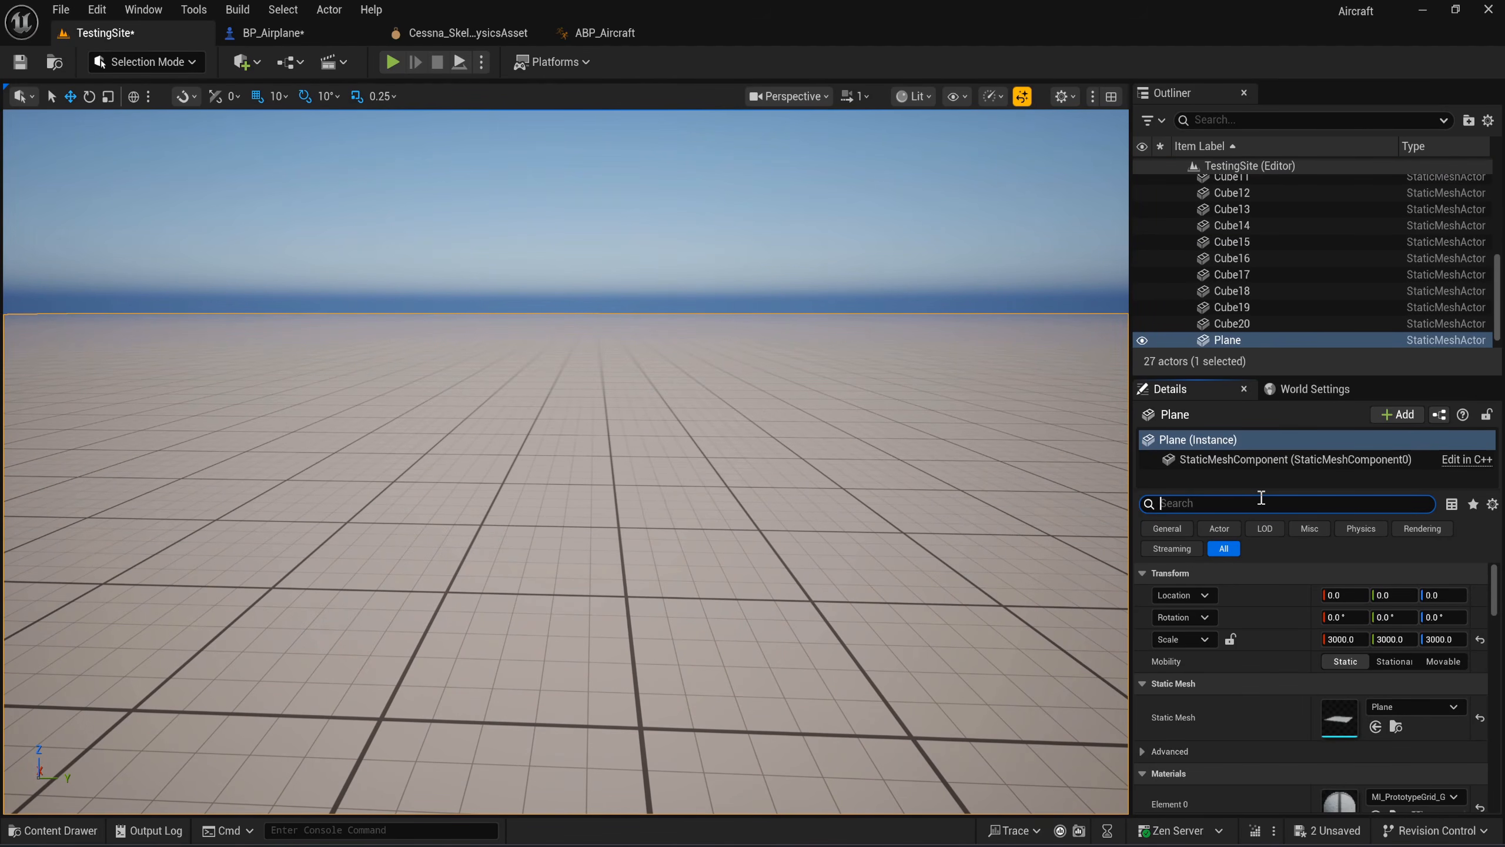
text(ma)
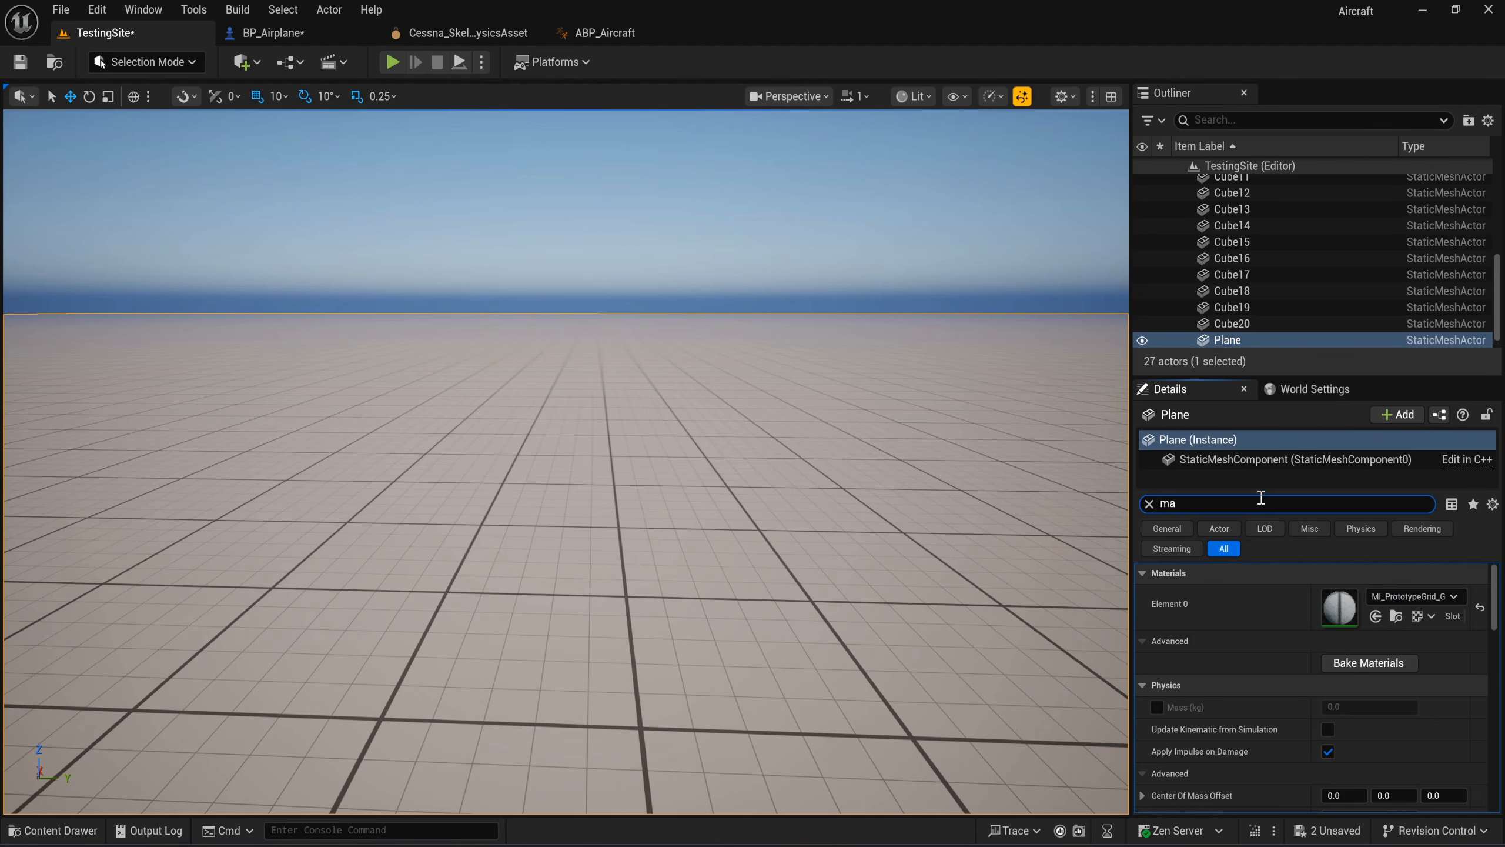
text(terial)
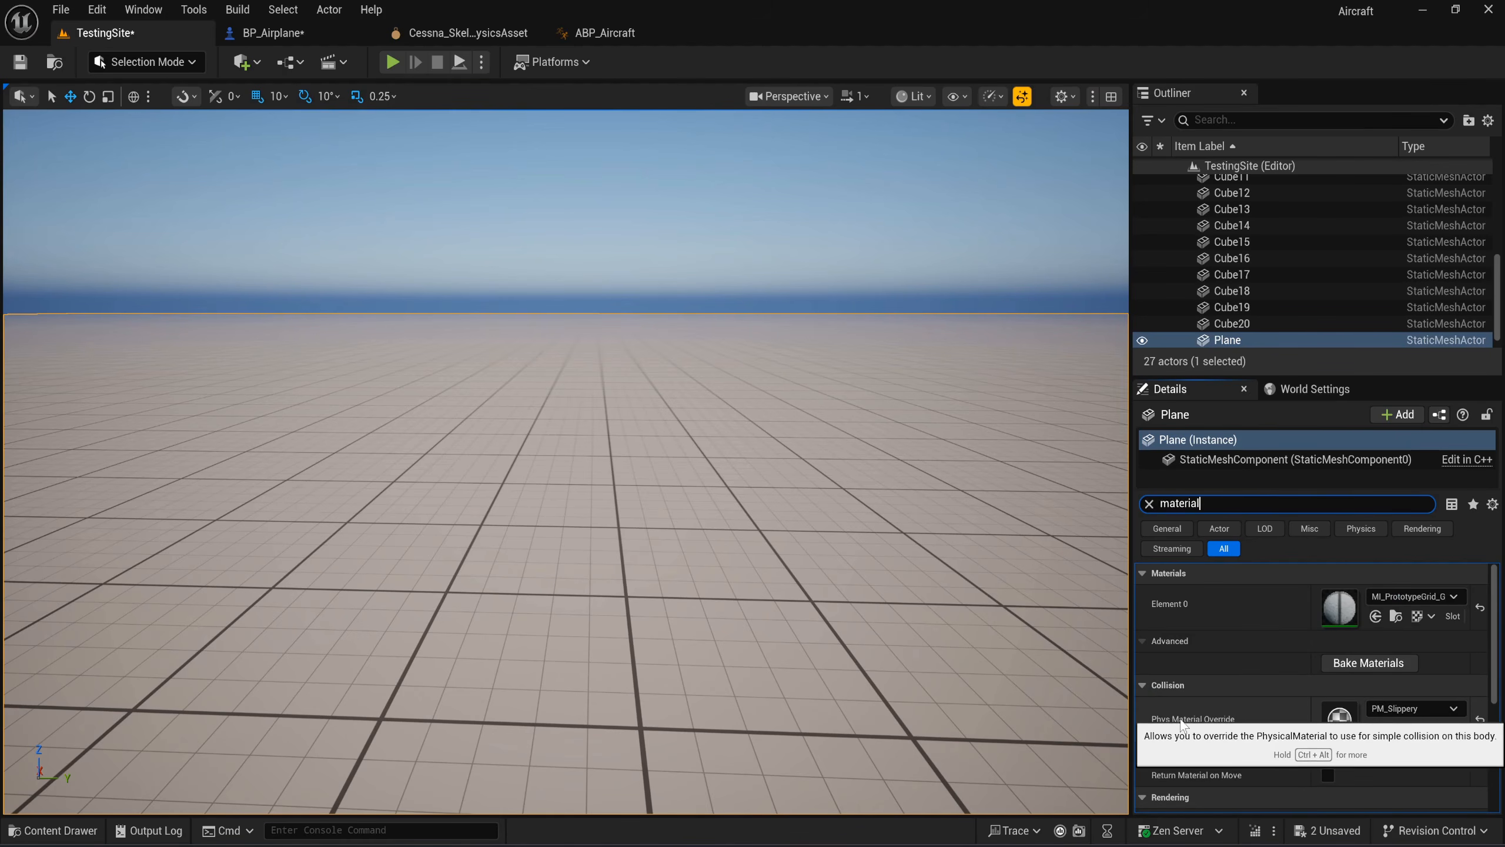
click(1480, 719)
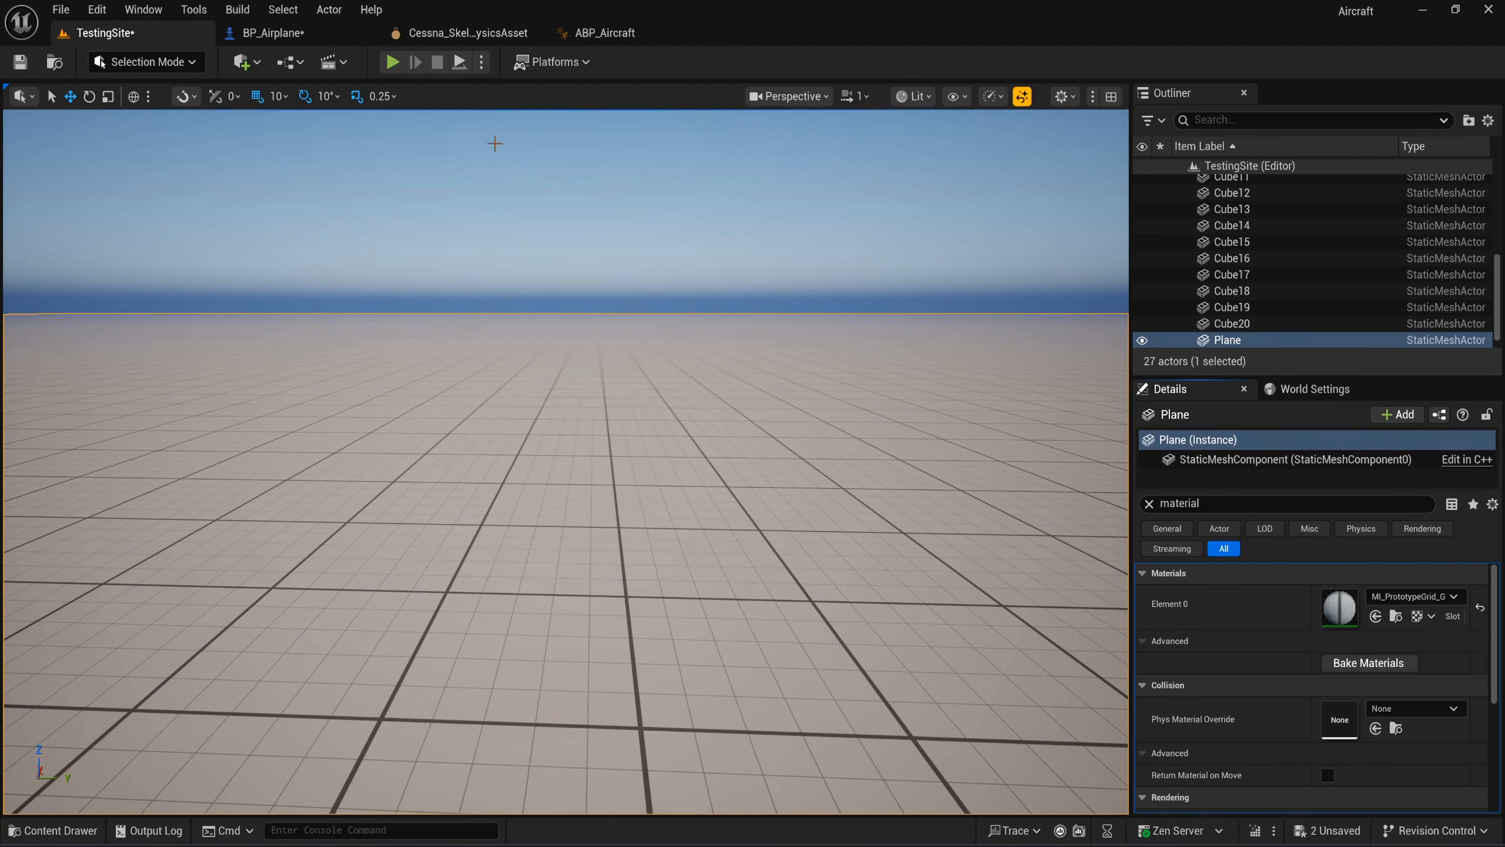
Play-test the level to check how the airplane rests on the ground without its gear spheres.
click(391, 61)
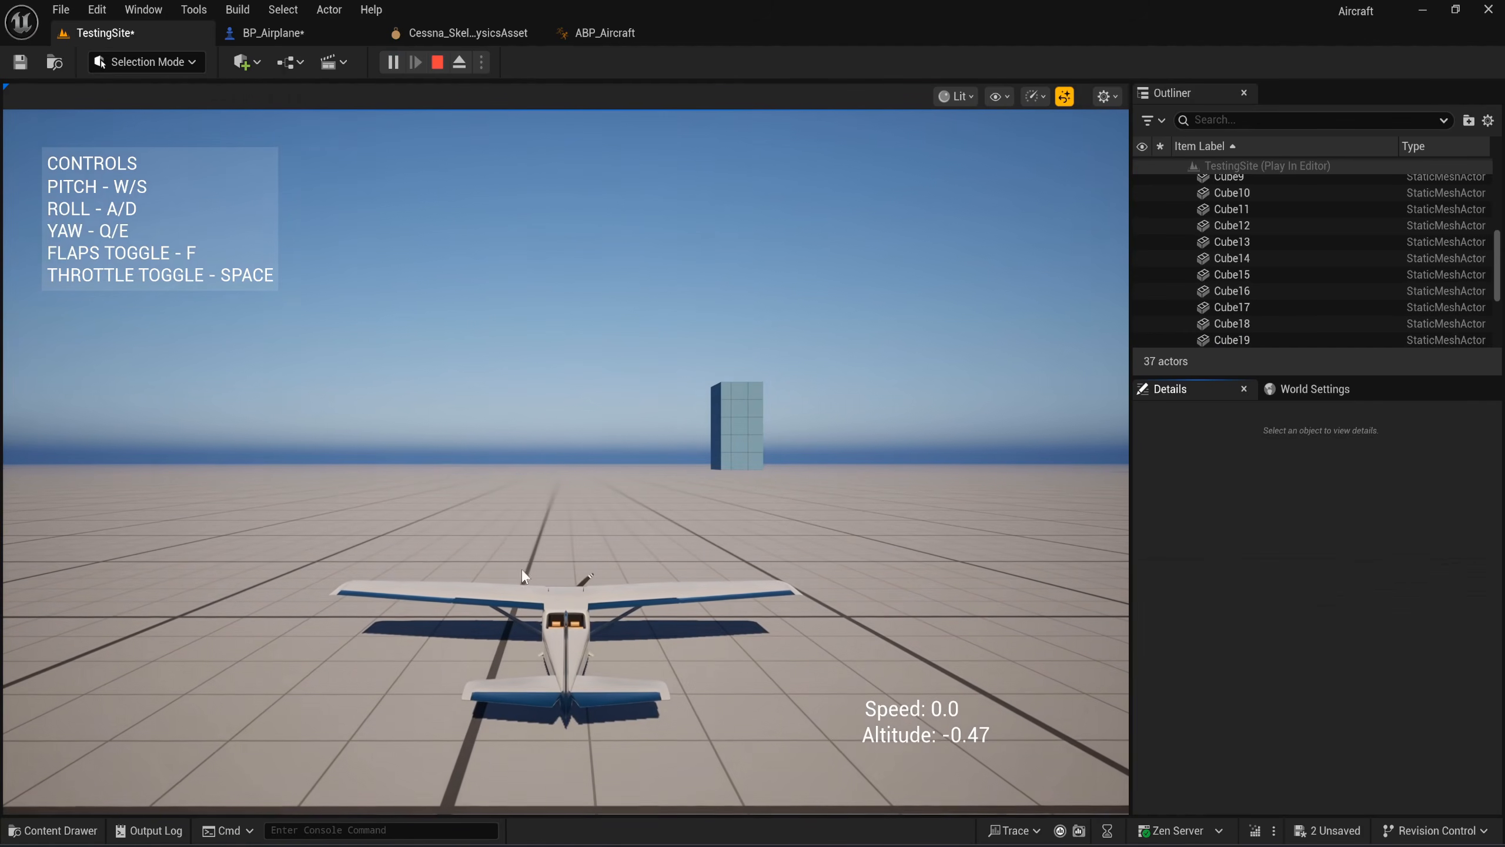
key(Escape)
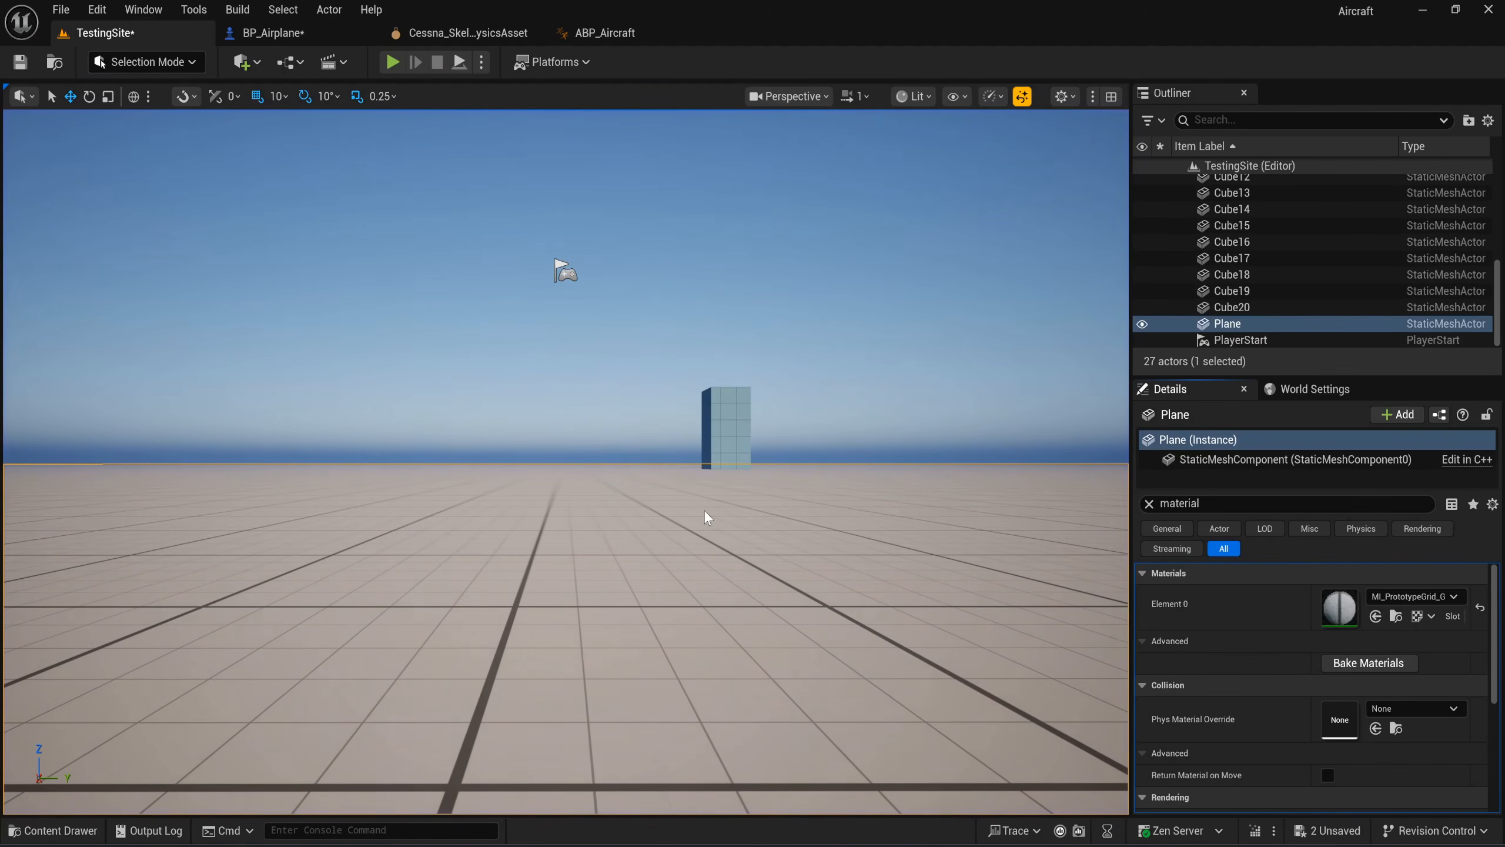
click(672, 340)
key(ctrl+space)
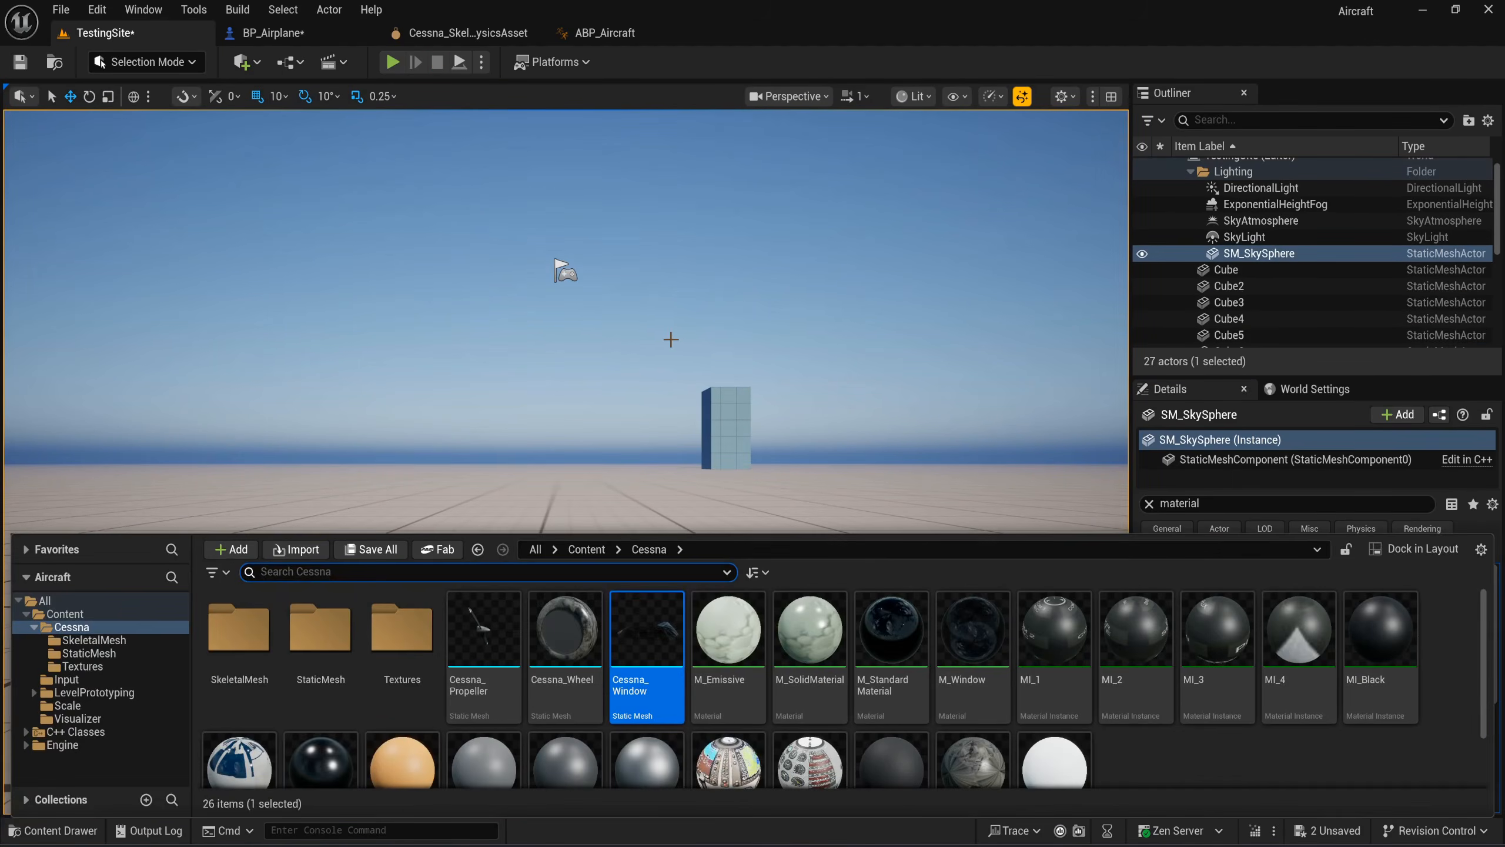
In the Cessna physics asset's skeleton tree, enable showing primitives, constraints and all bones.
click(465, 32)
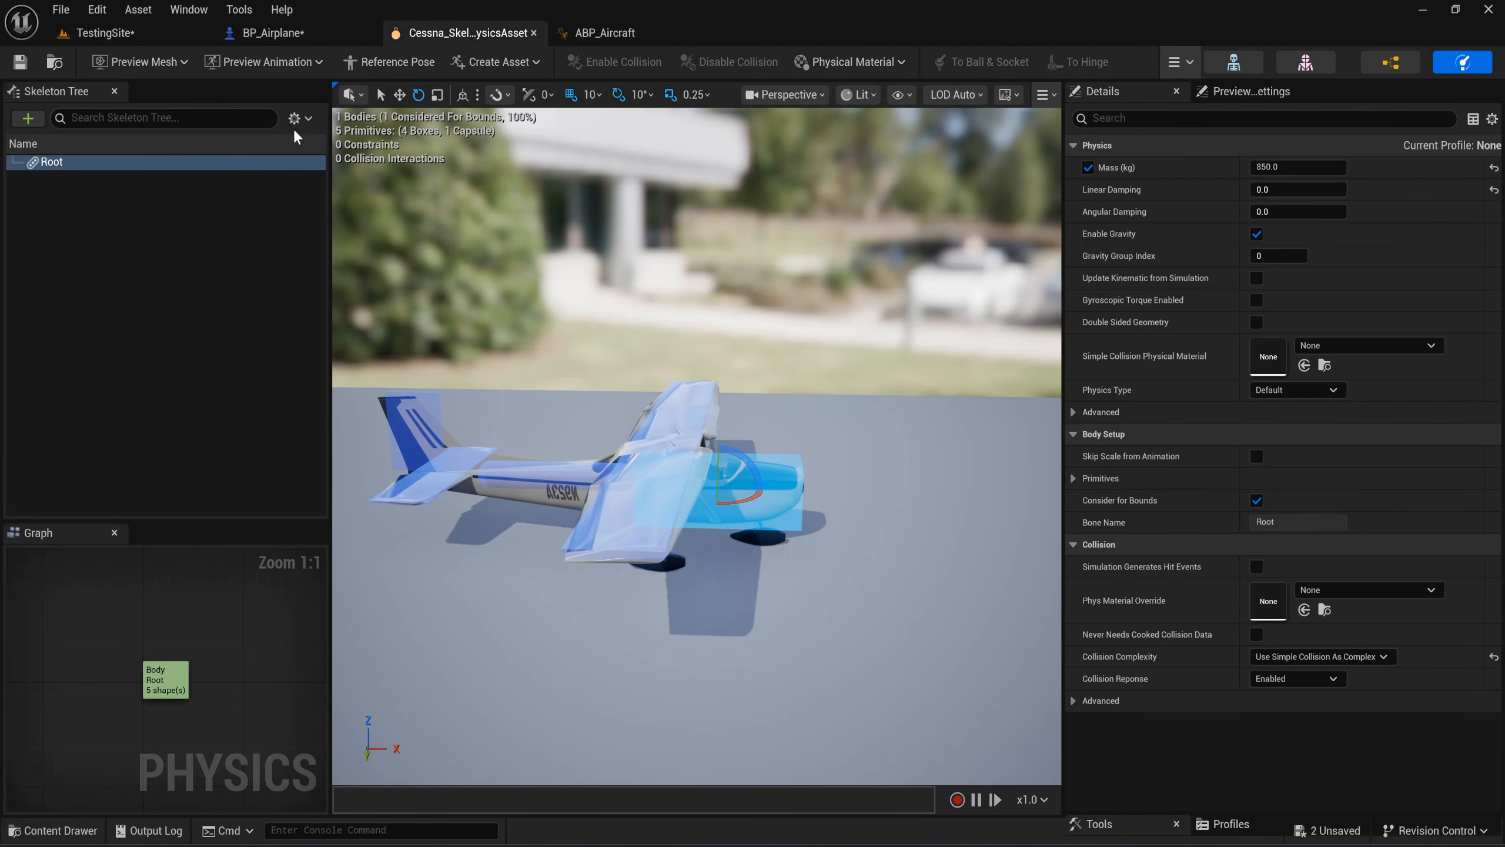
click(296, 119)
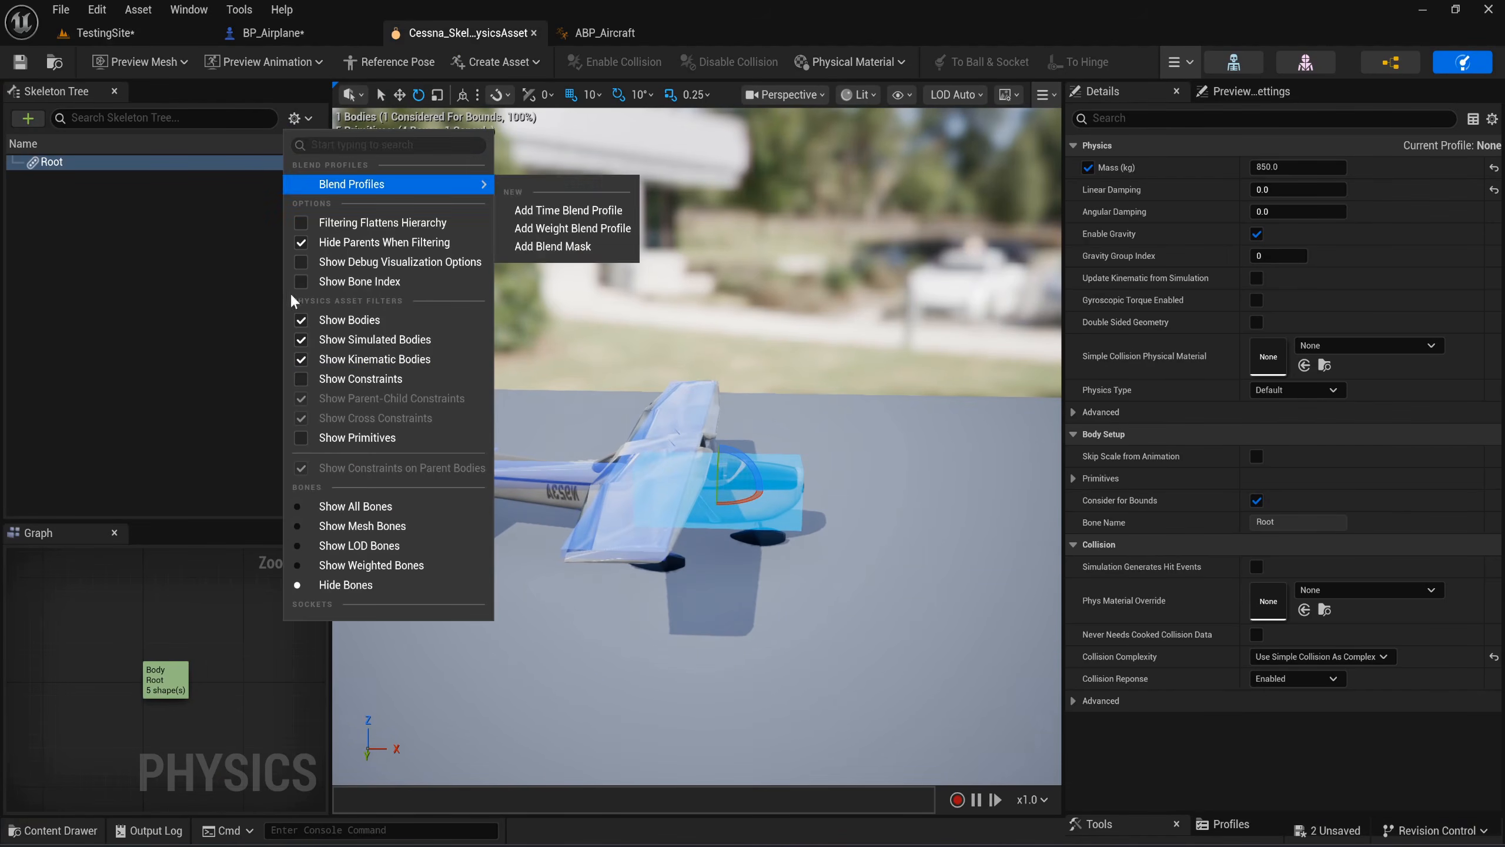
click(308, 441)
click(356, 379)
click(328, 507)
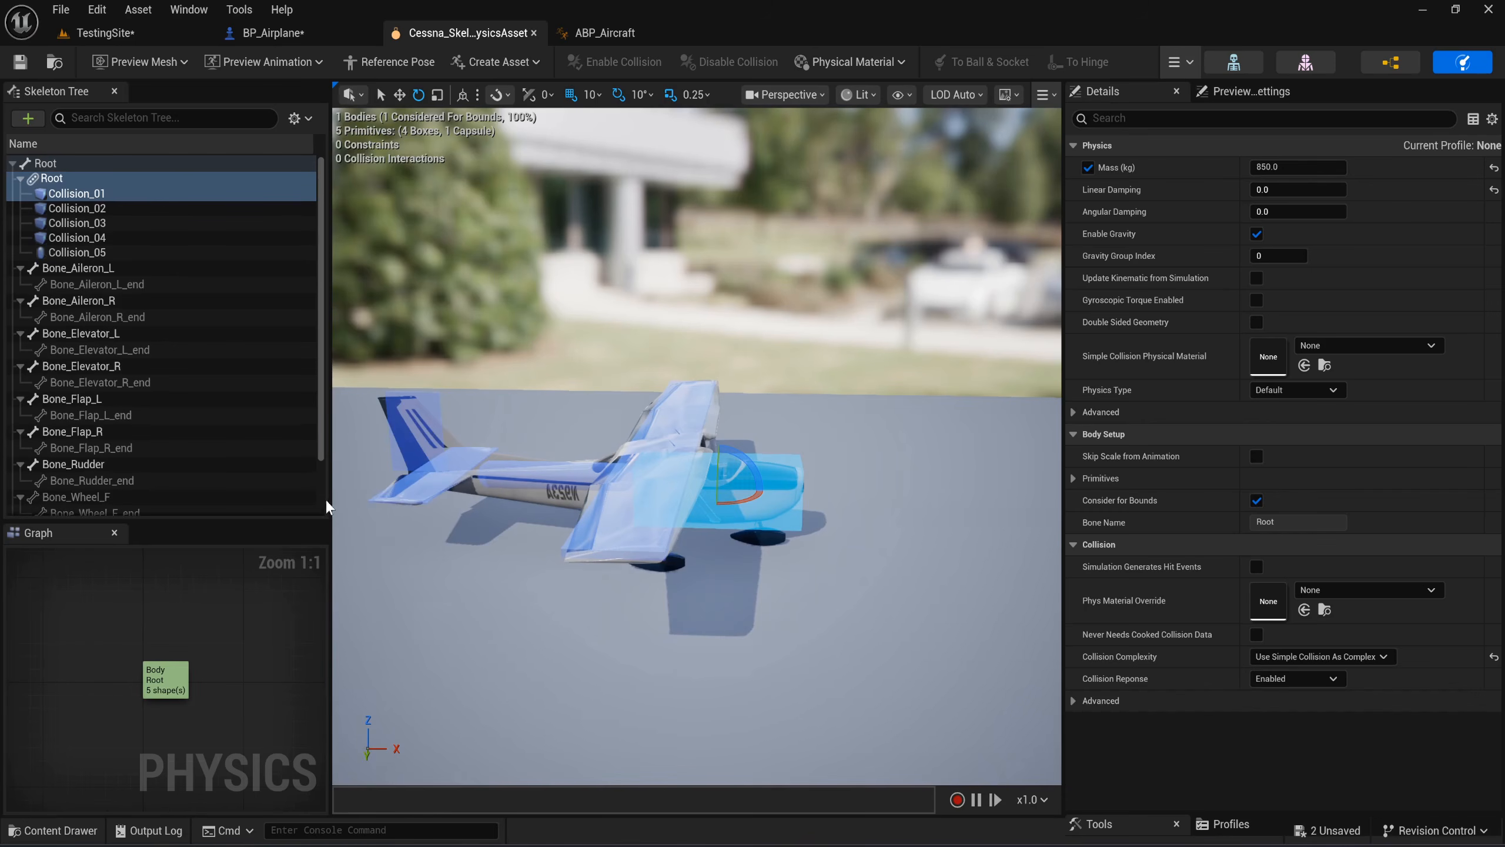
click(295, 118)
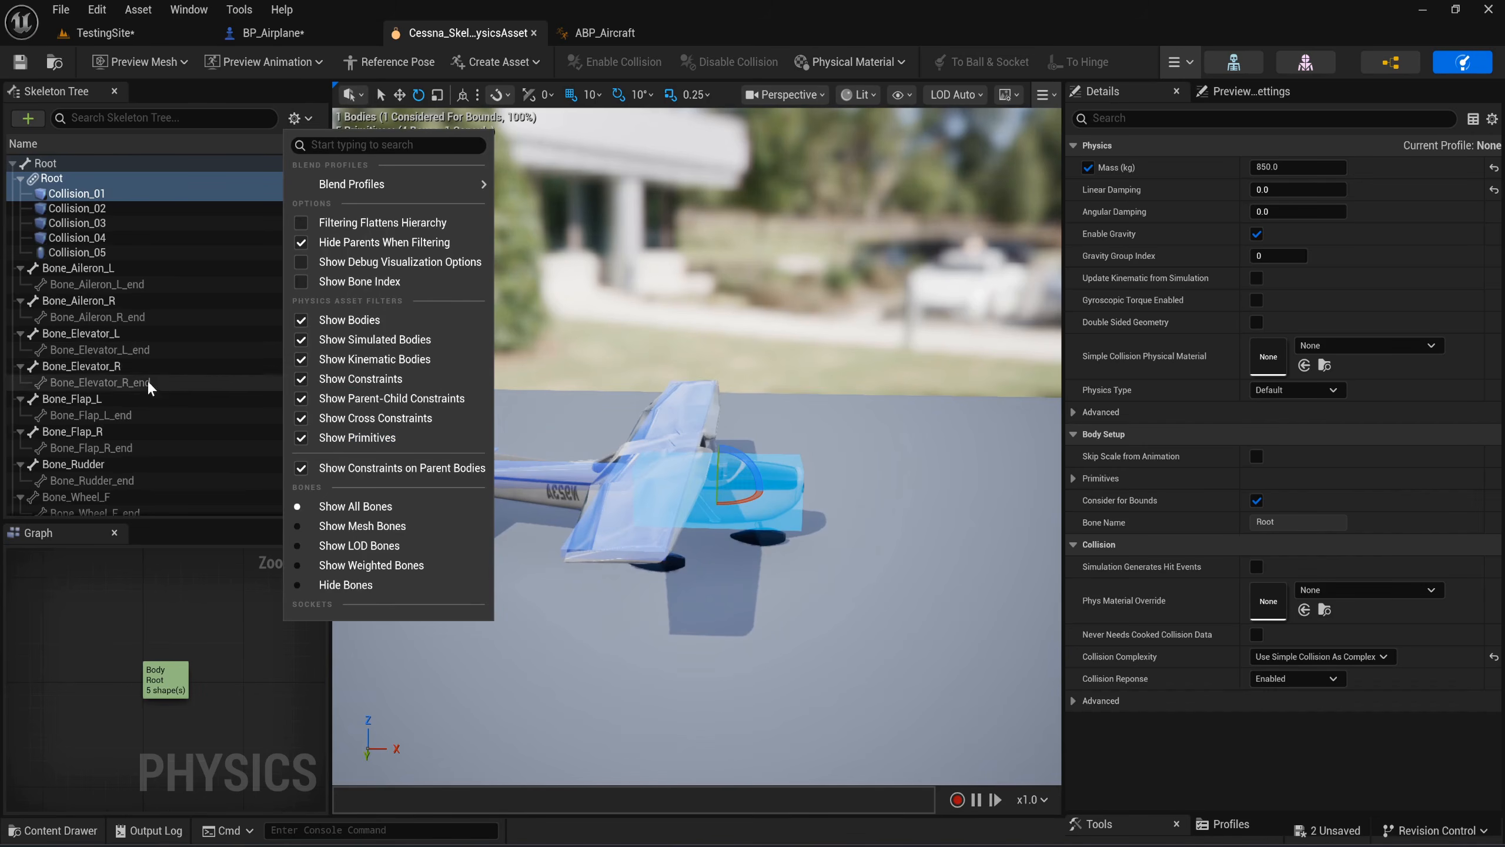
Create a capsule physics body with a constraint on the front wheel bone, Bone_Wheel_F.
click(129, 465)
scroll(158, 440, down, 3)
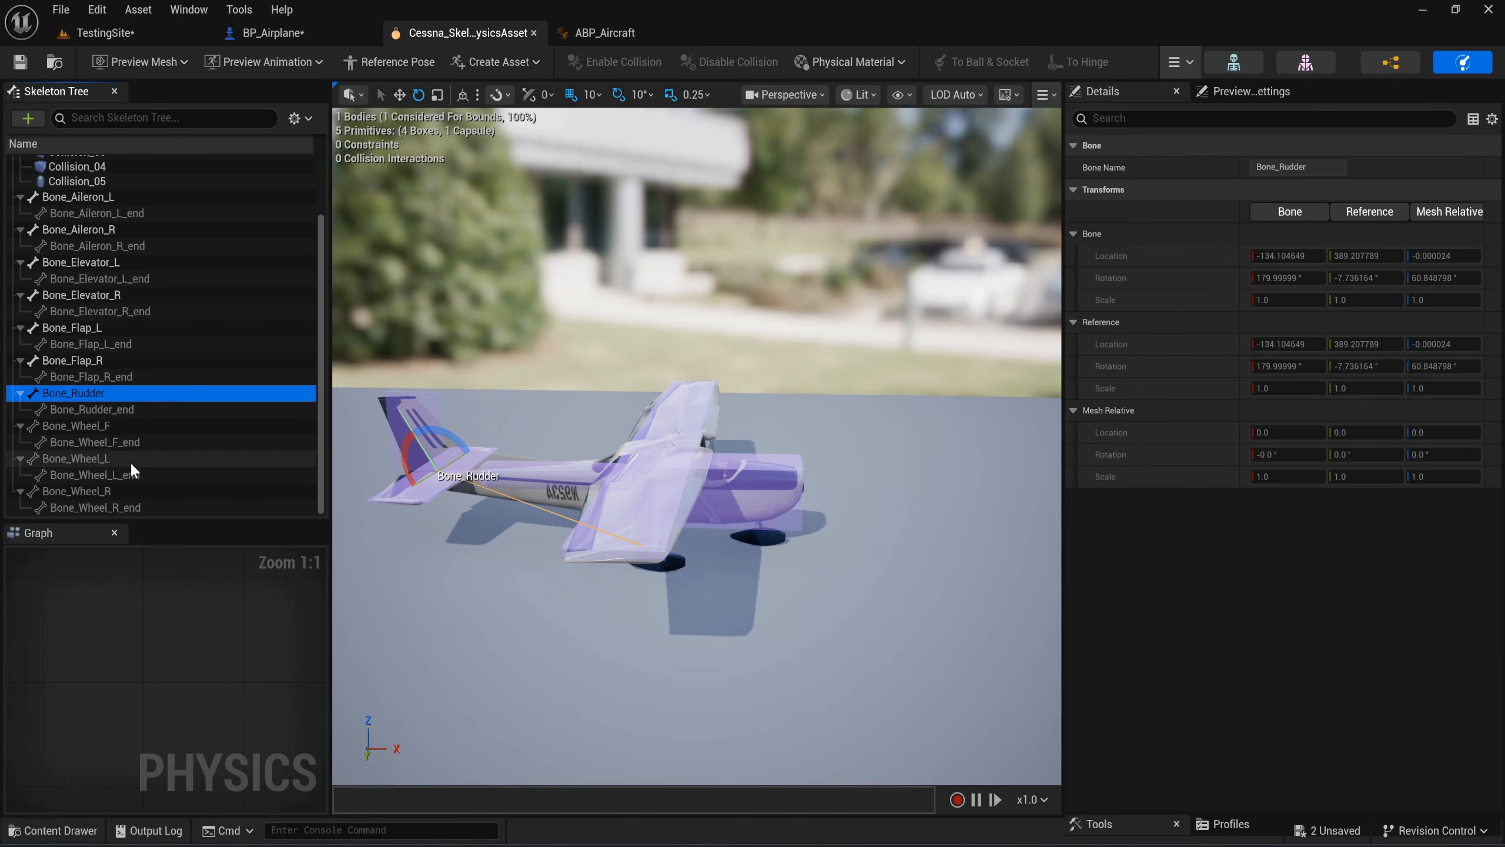
click(128, 425)
right_drag(670, 464, 721, 470)
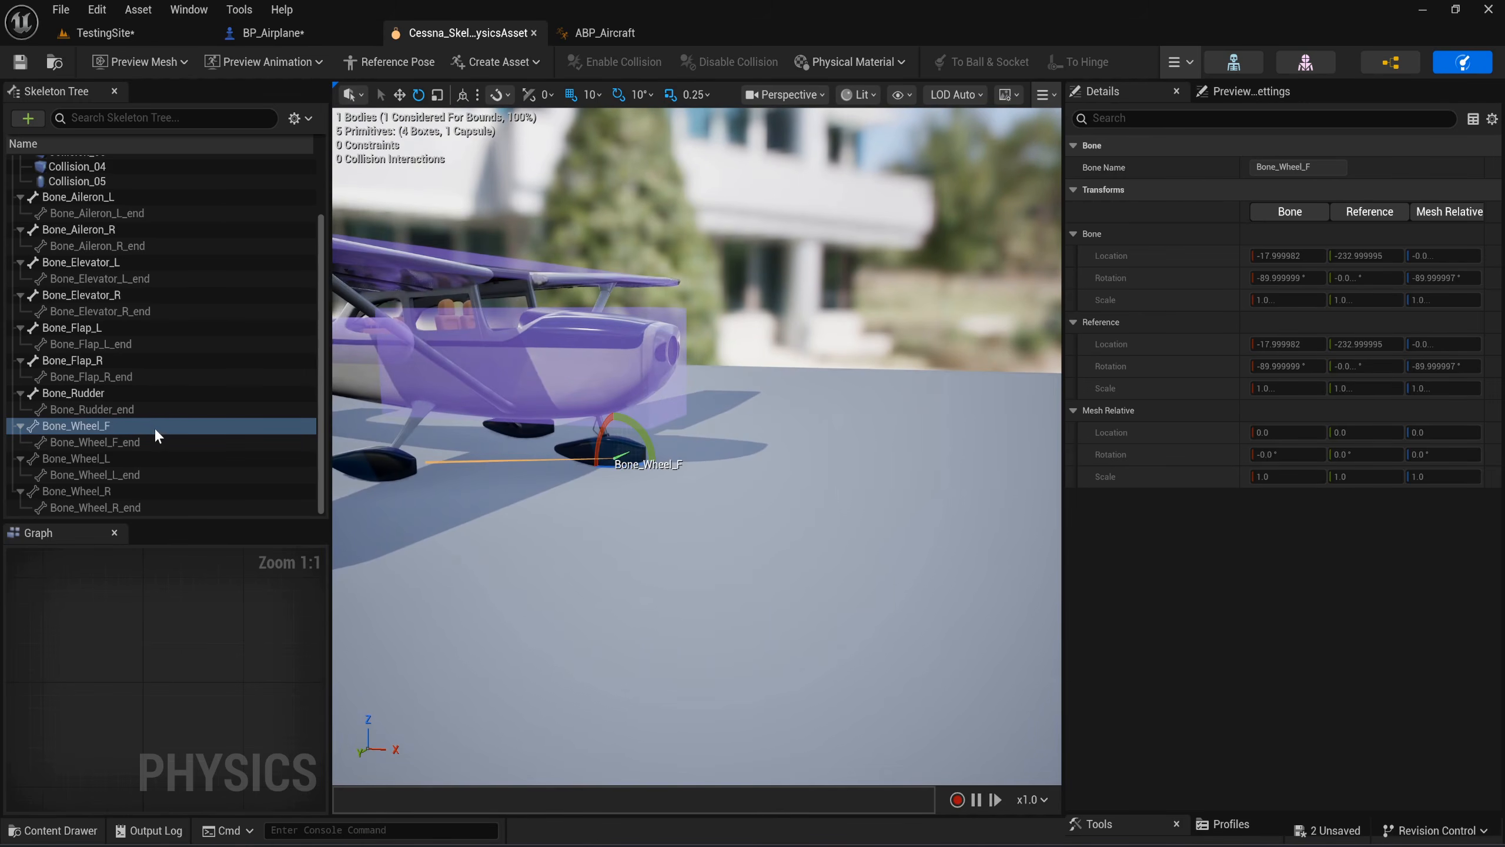
right_click(155, 434)
mouse_move(312, 378)
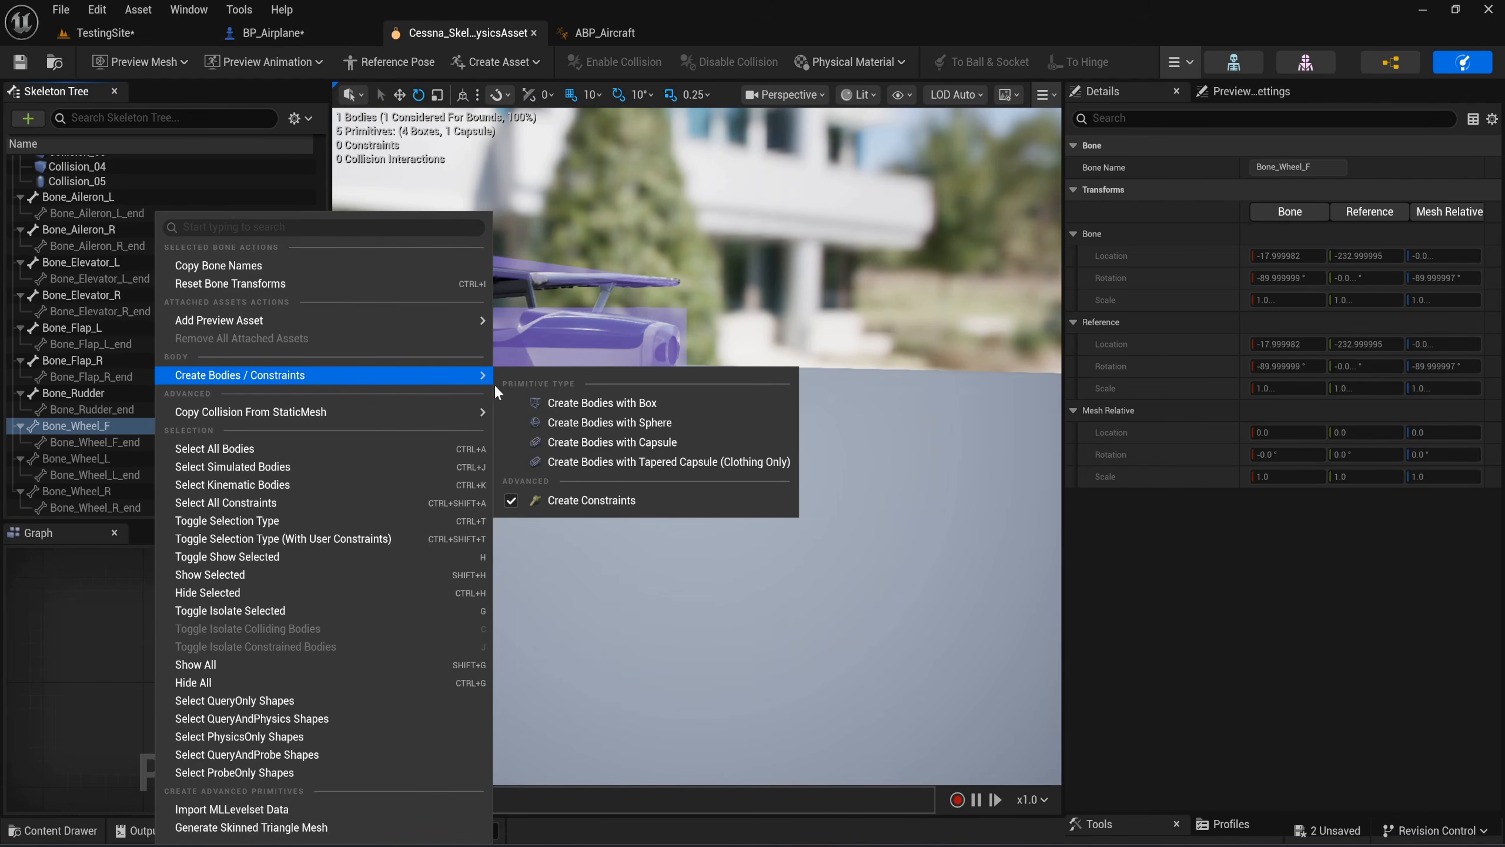
click(591, 449)
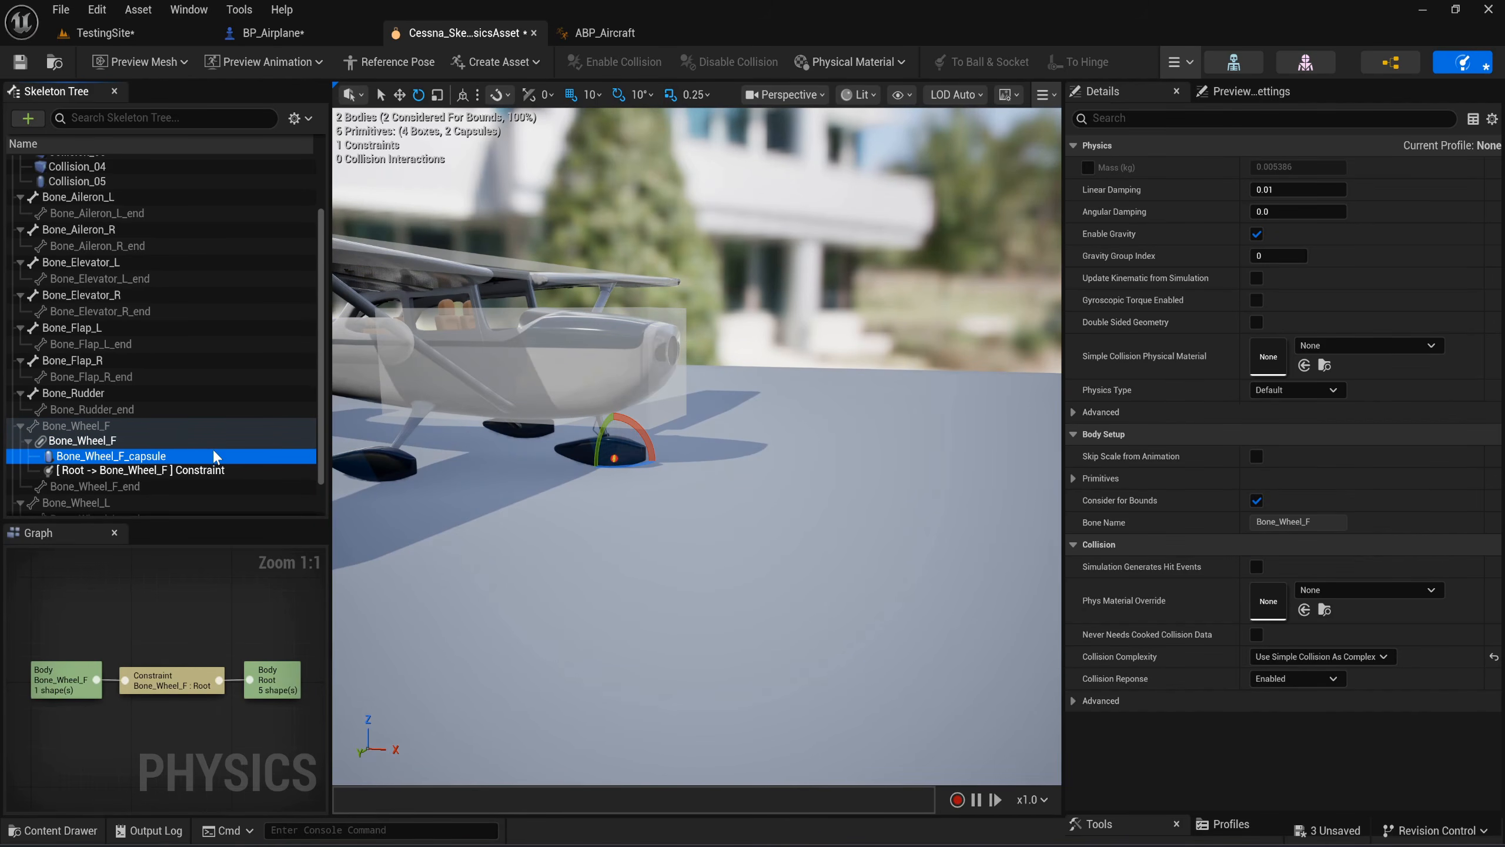
Override the Bone_Wheel_F body's mass with 20 kg, and set its linear damping to 0.0 and angular damping to 10.
click(1086, 167)
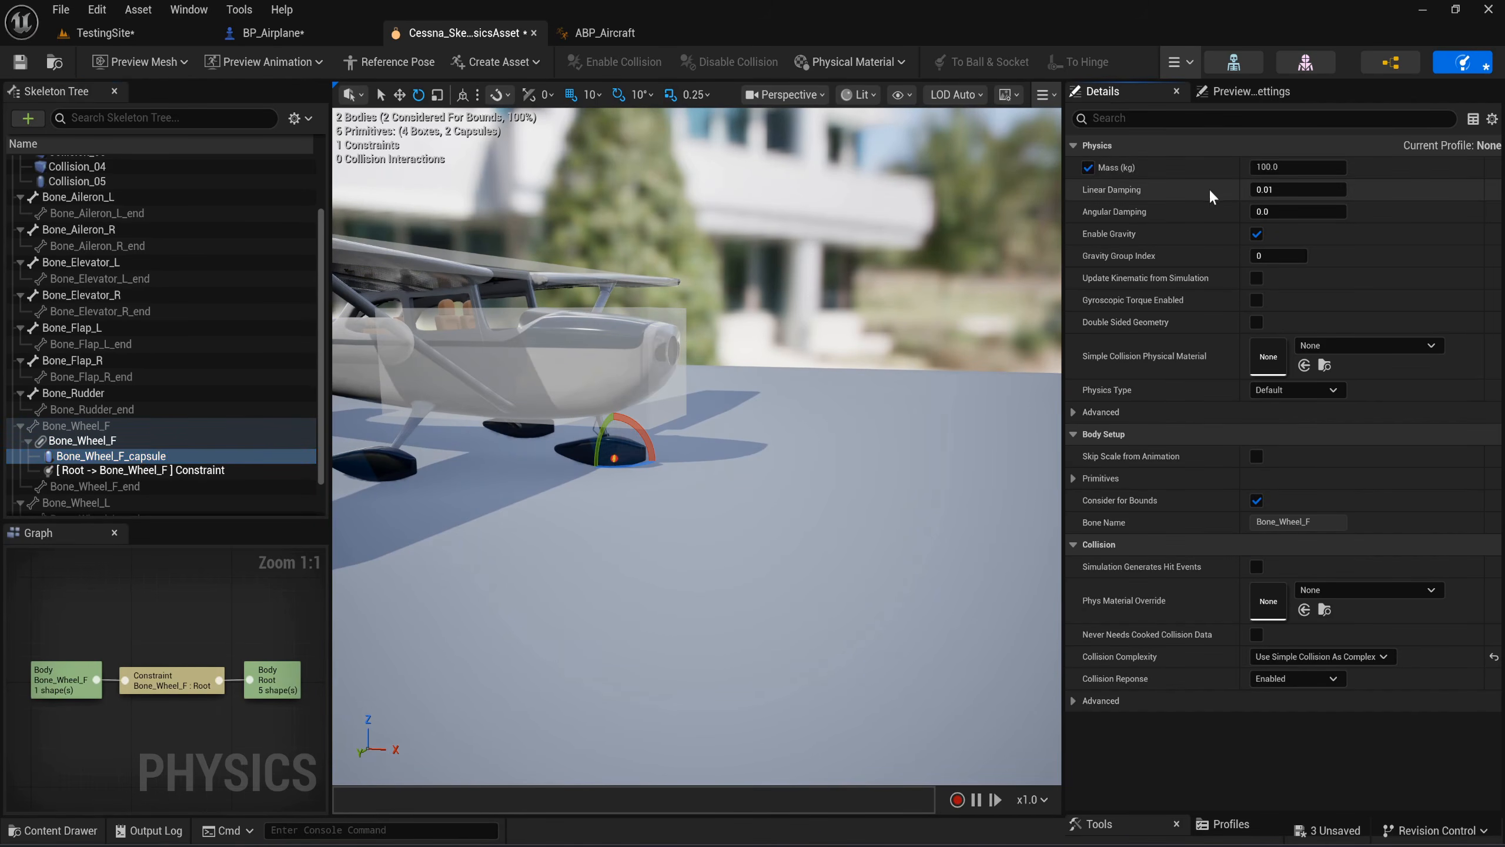
click(1282, 166)
text(20)
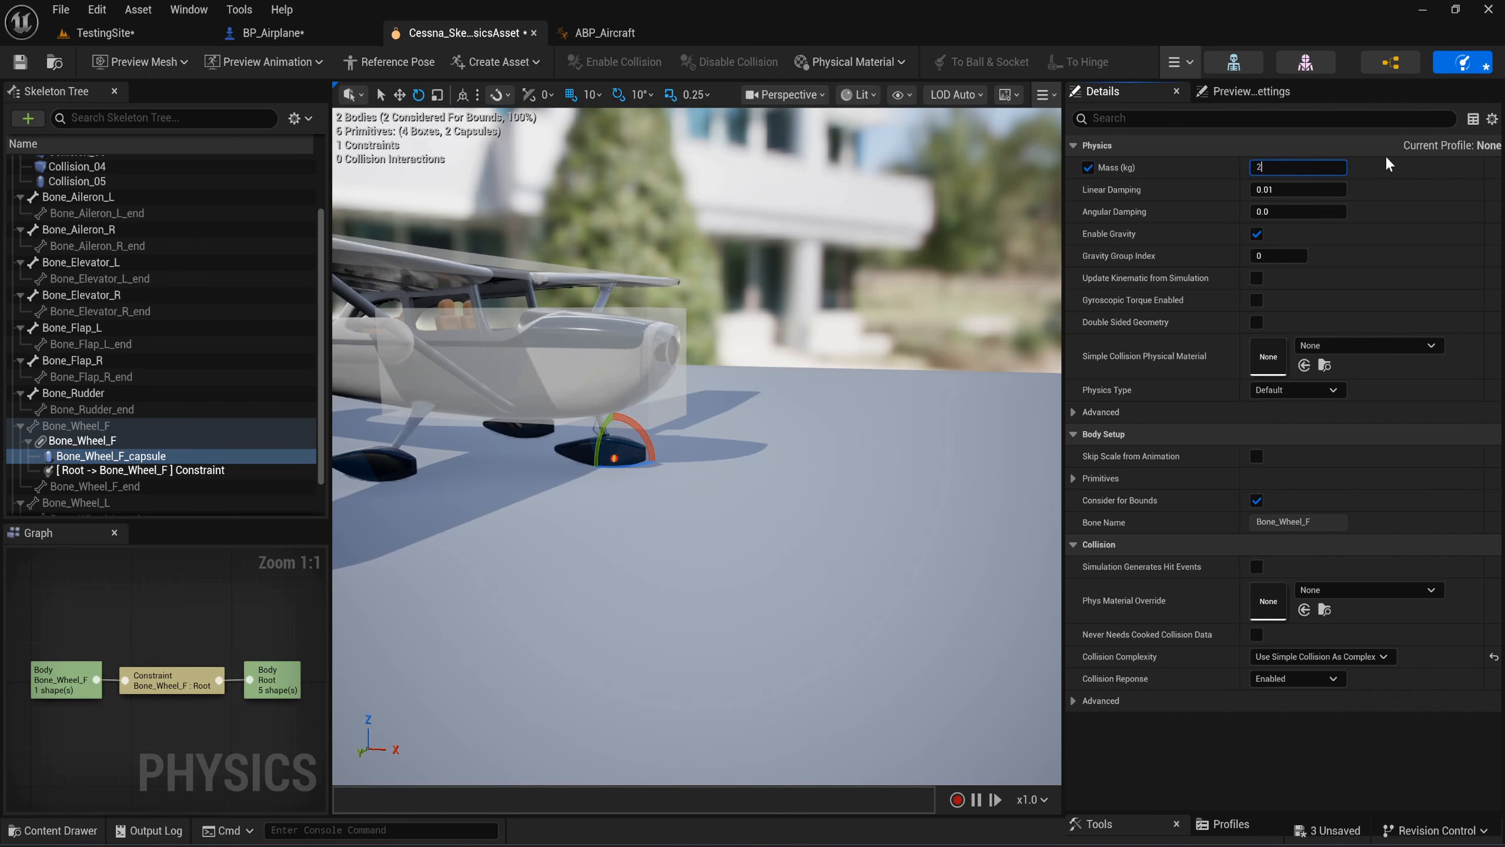
key(Return)
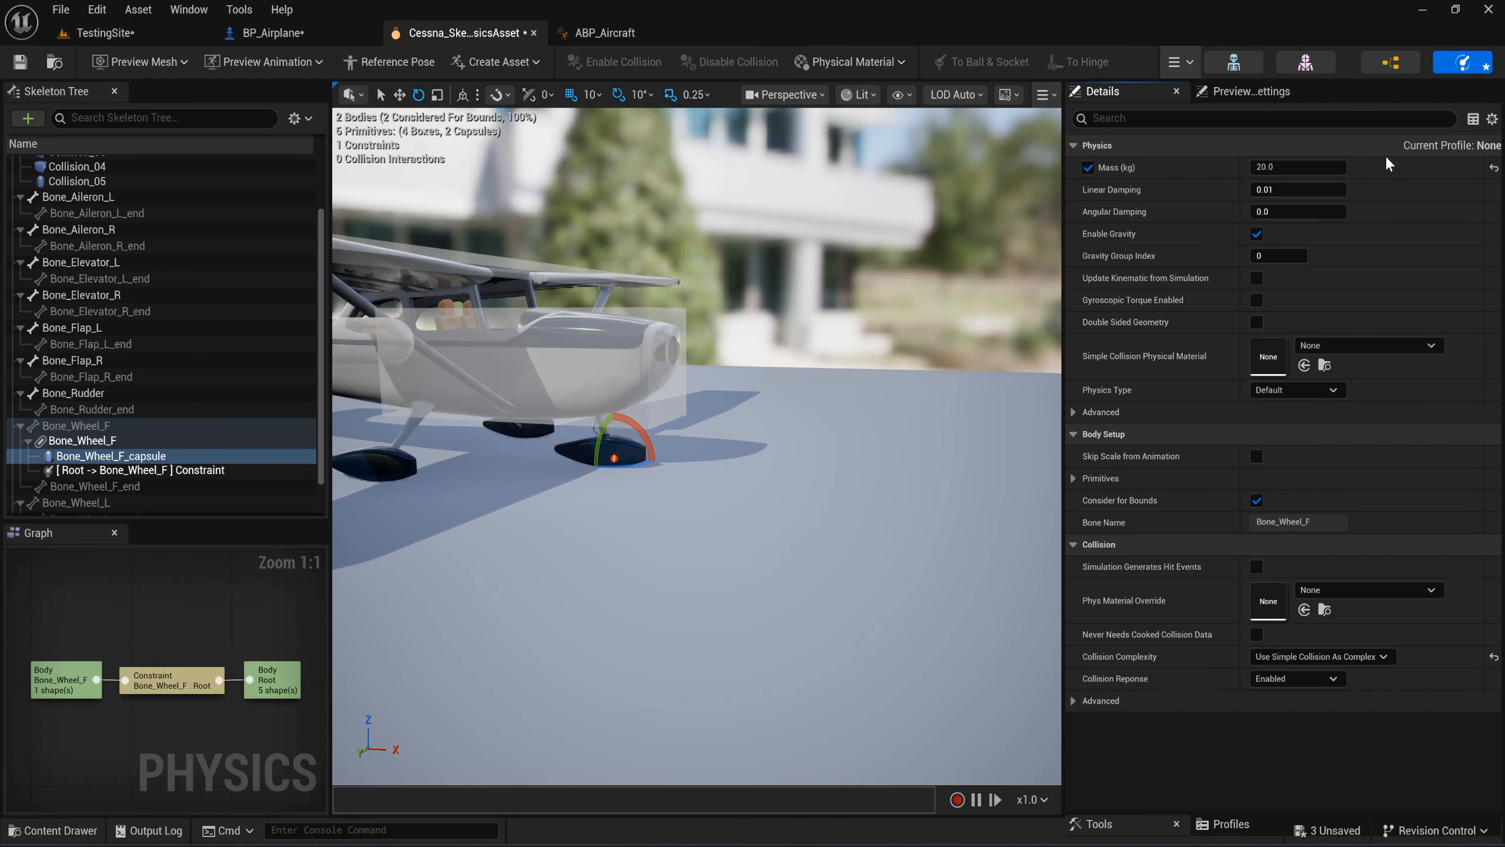
click(1295, 191)
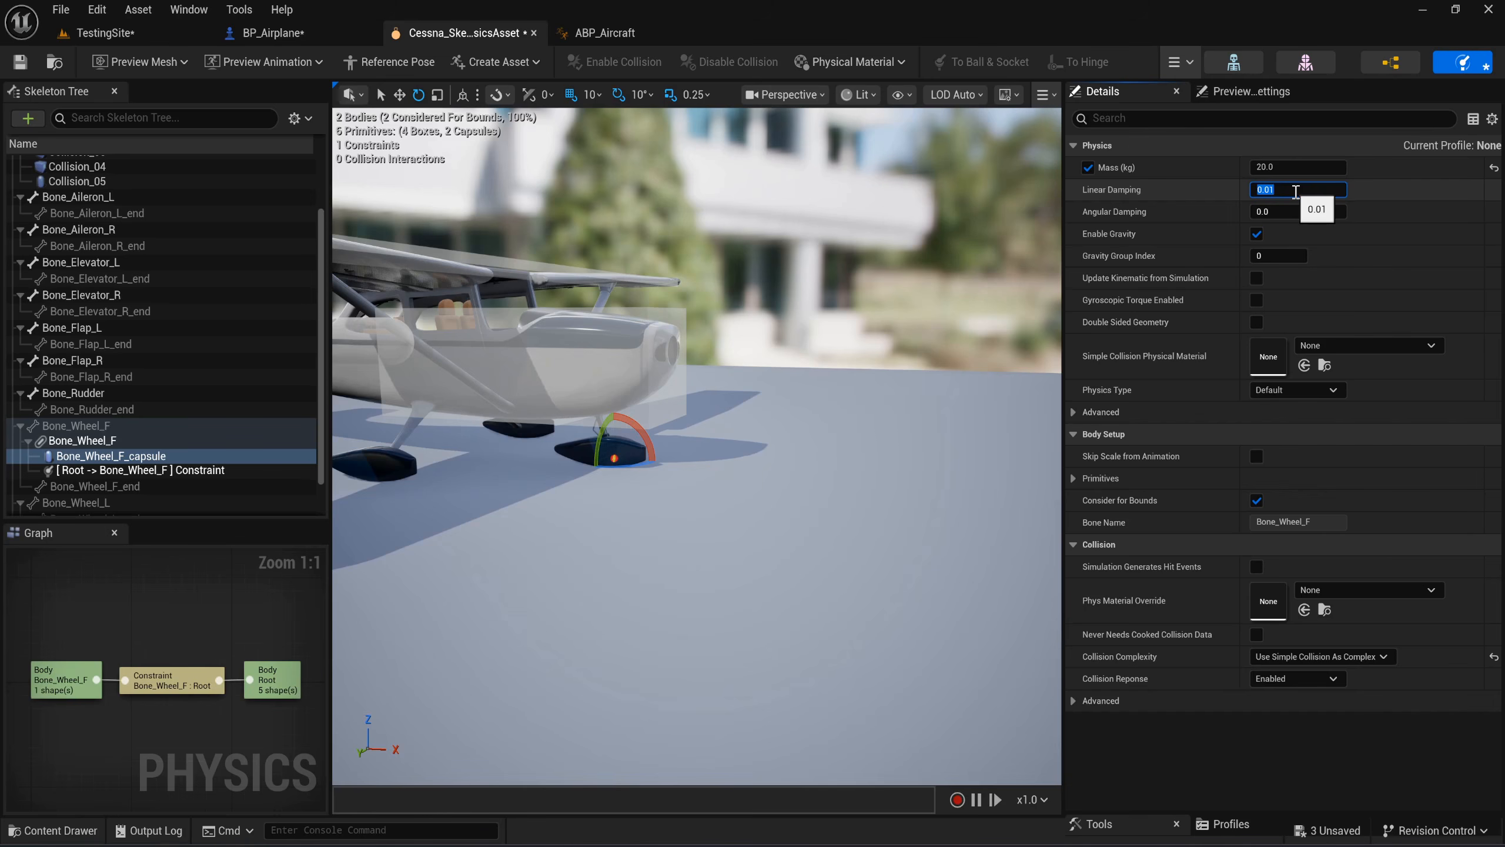
text(0.0)
key(Return)
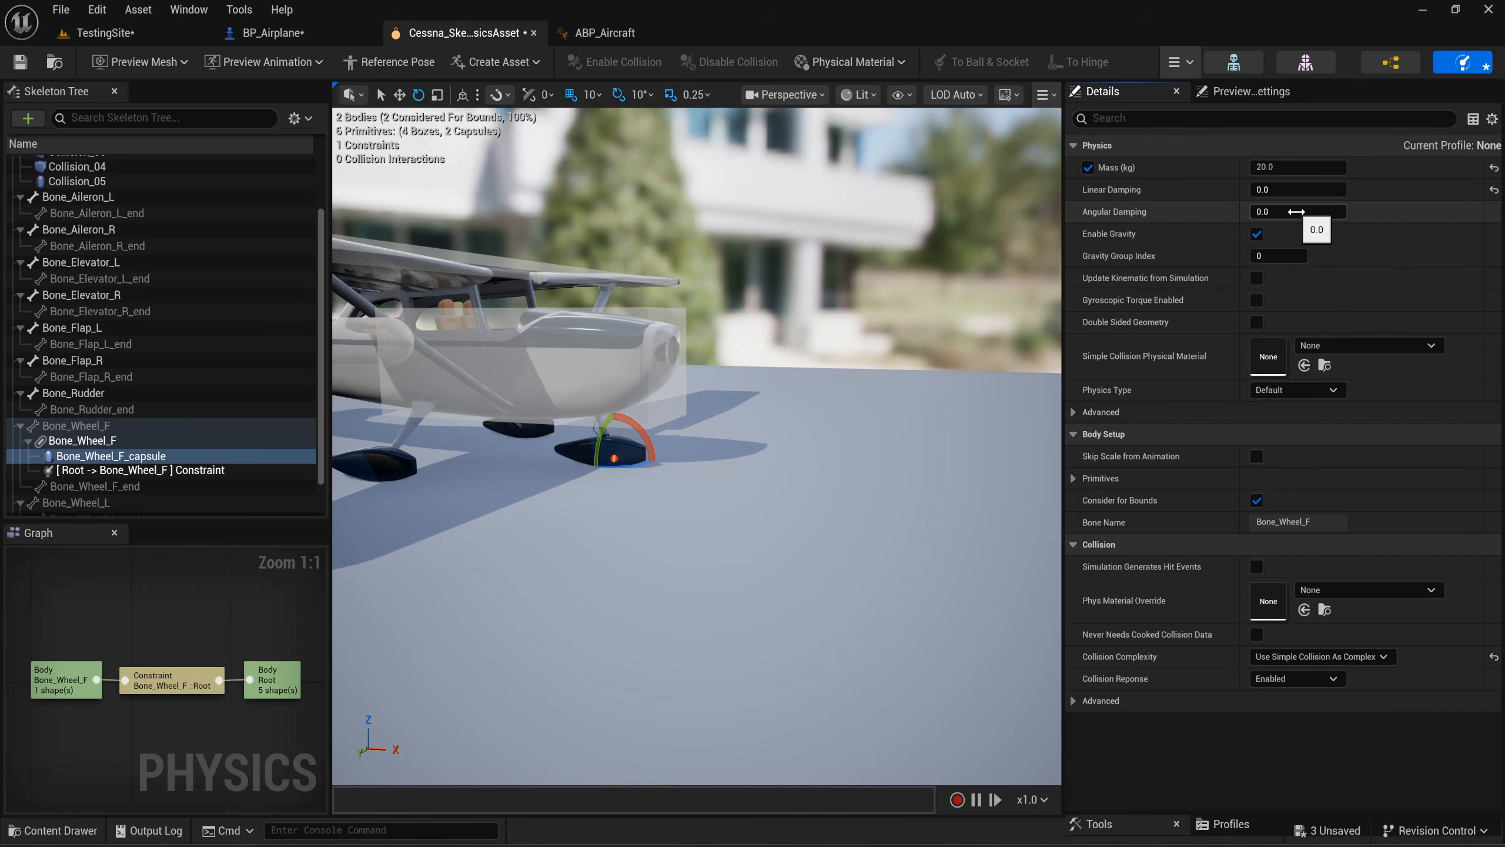
click(1296, 211)
text(10)
key(Return)
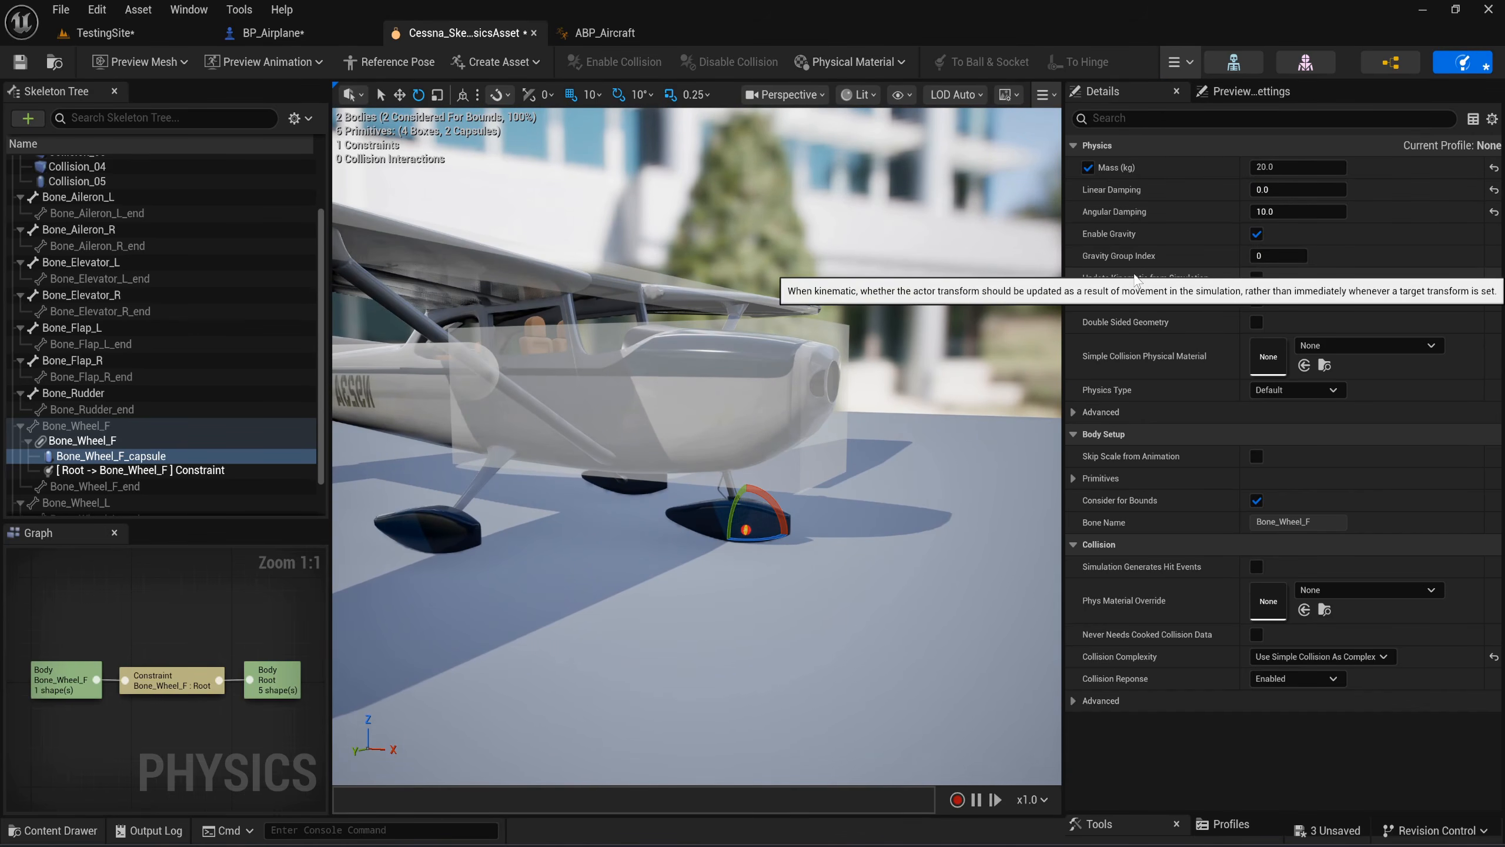
Set the Bone_Wheel_F capsule's rotation to 90° around X and 0° around Z.
click(1073, 480)
scroll(1175, 367, down, 3)
click(1085, 443)
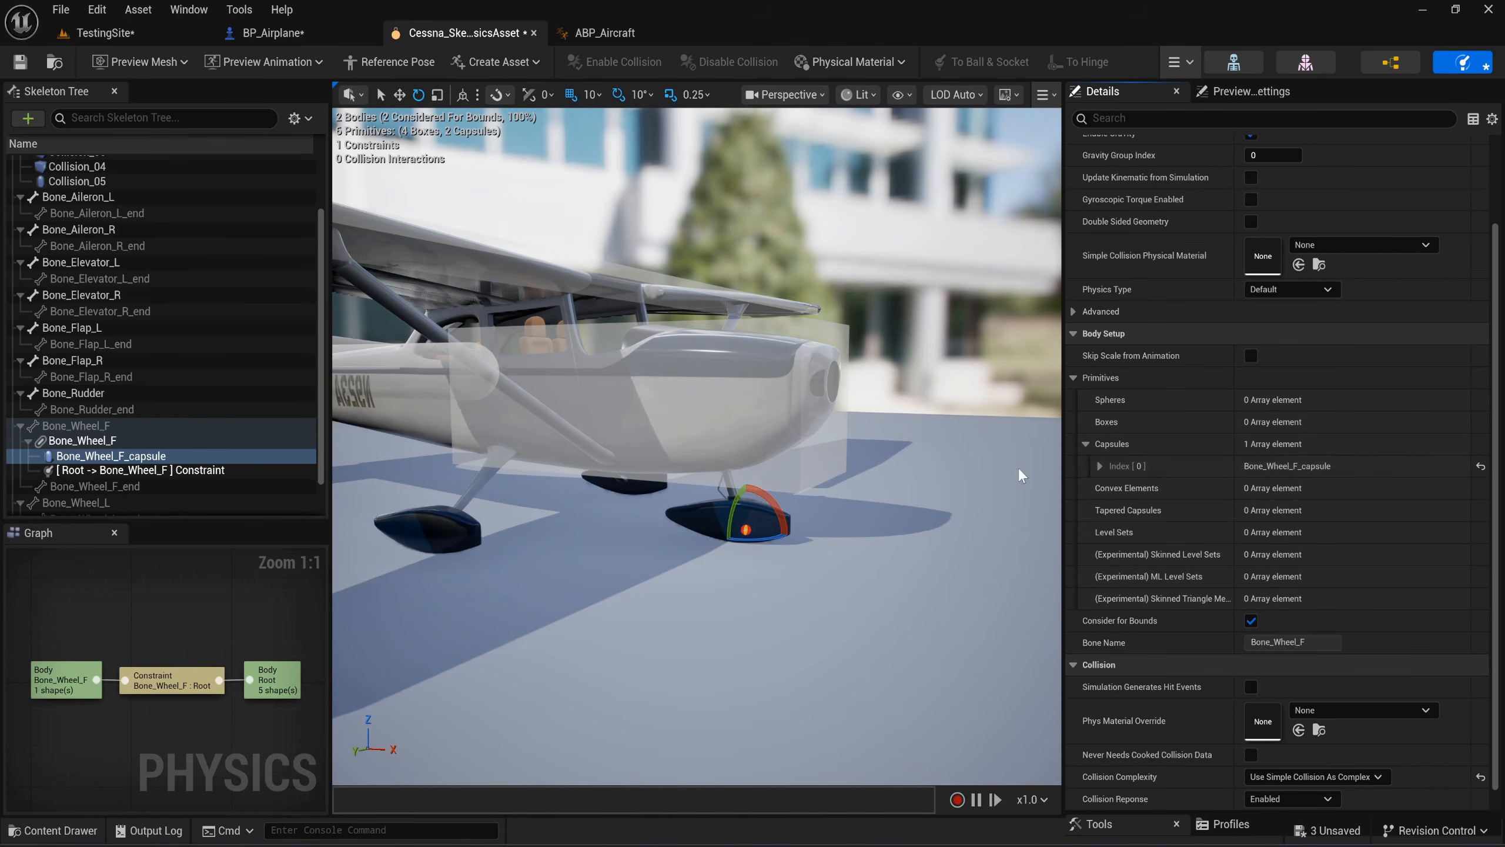
click(1101, 467)
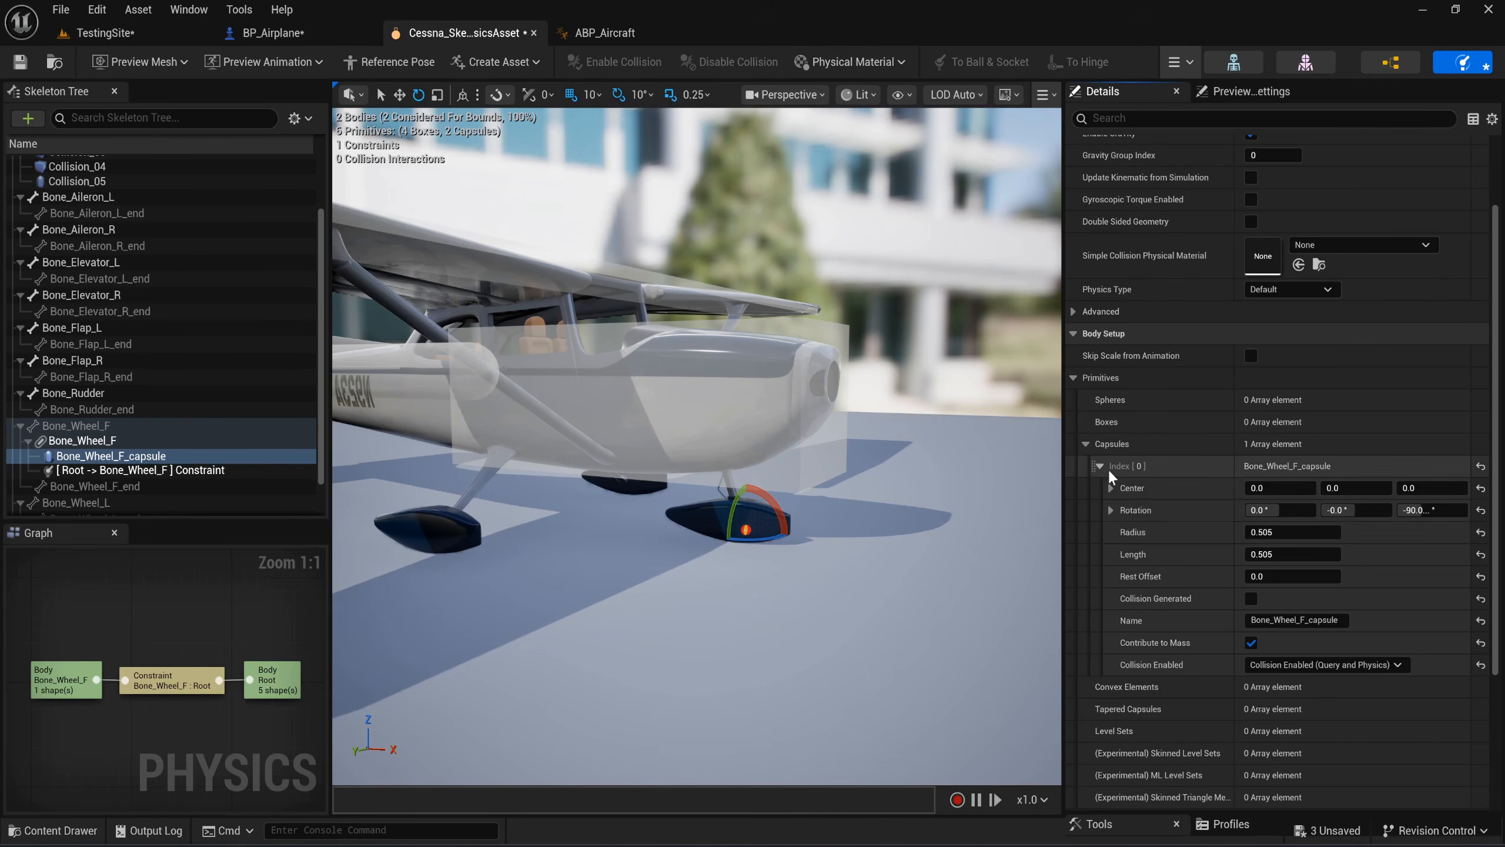
click(1435, 509)
text(0)
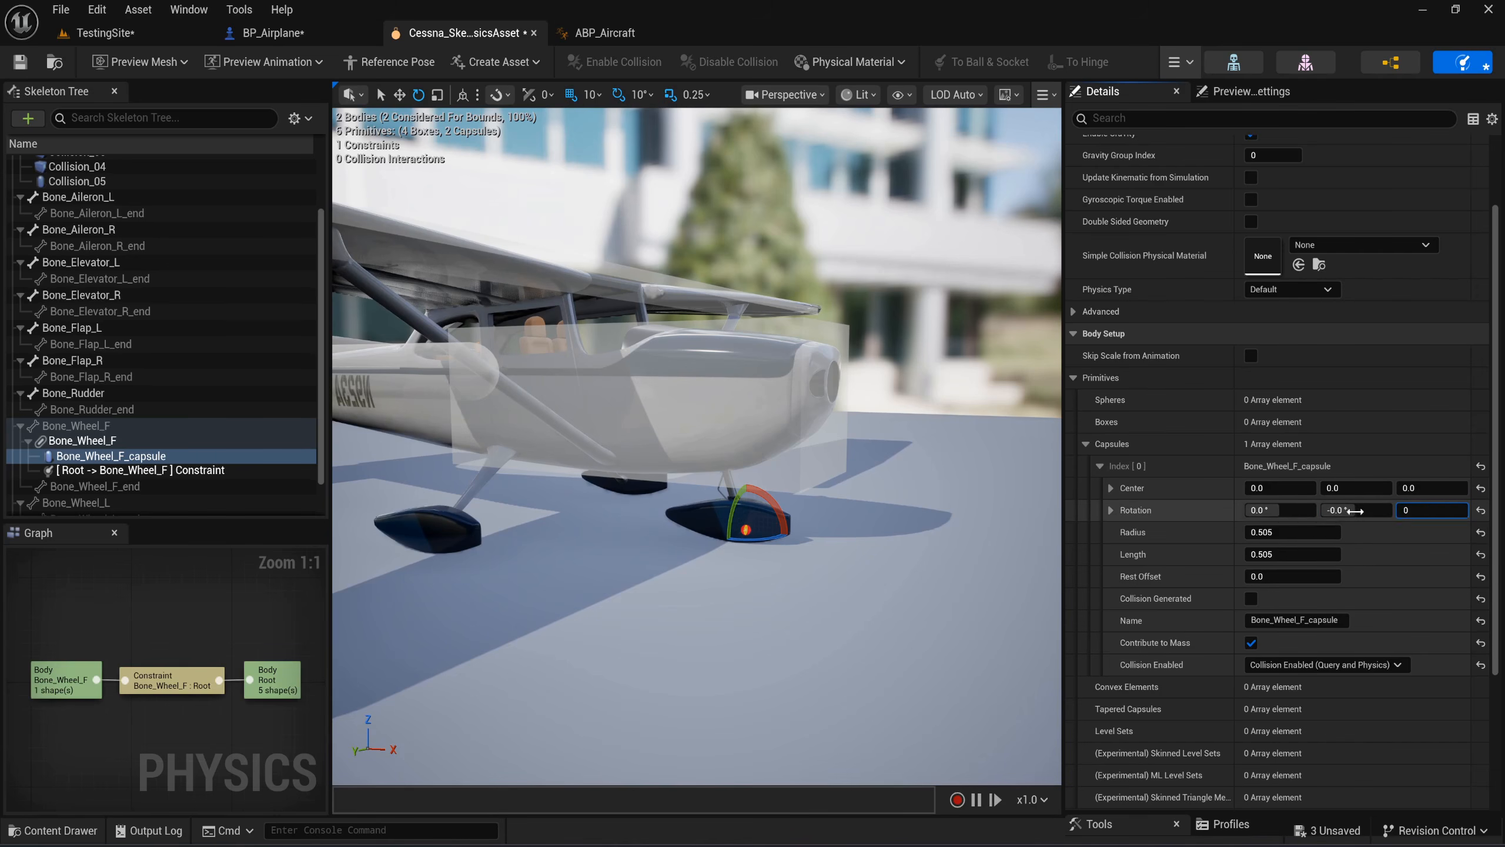
click(1276, 511)
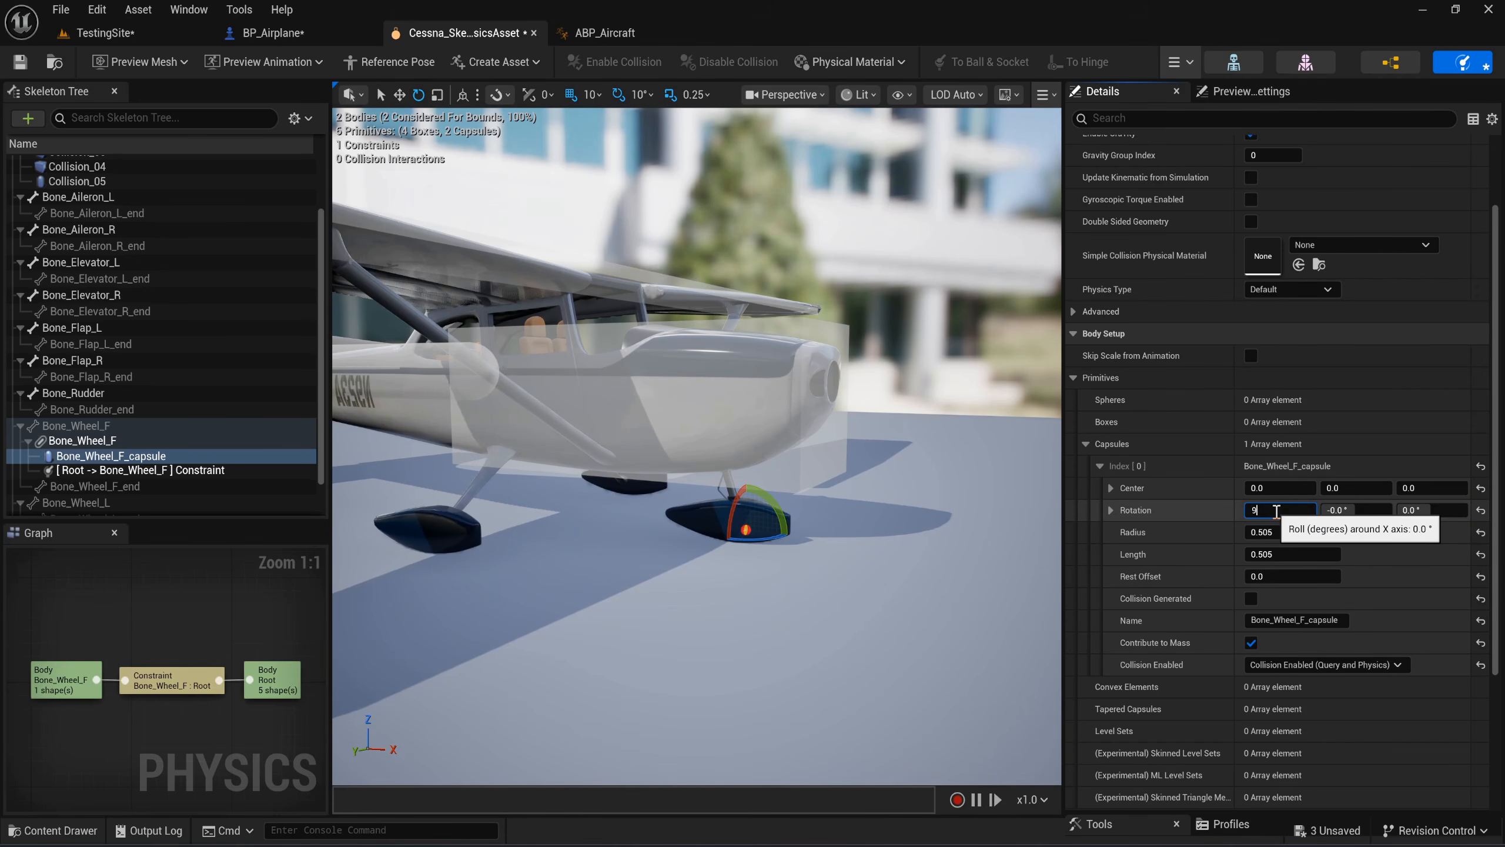
text(90)
key(Return)
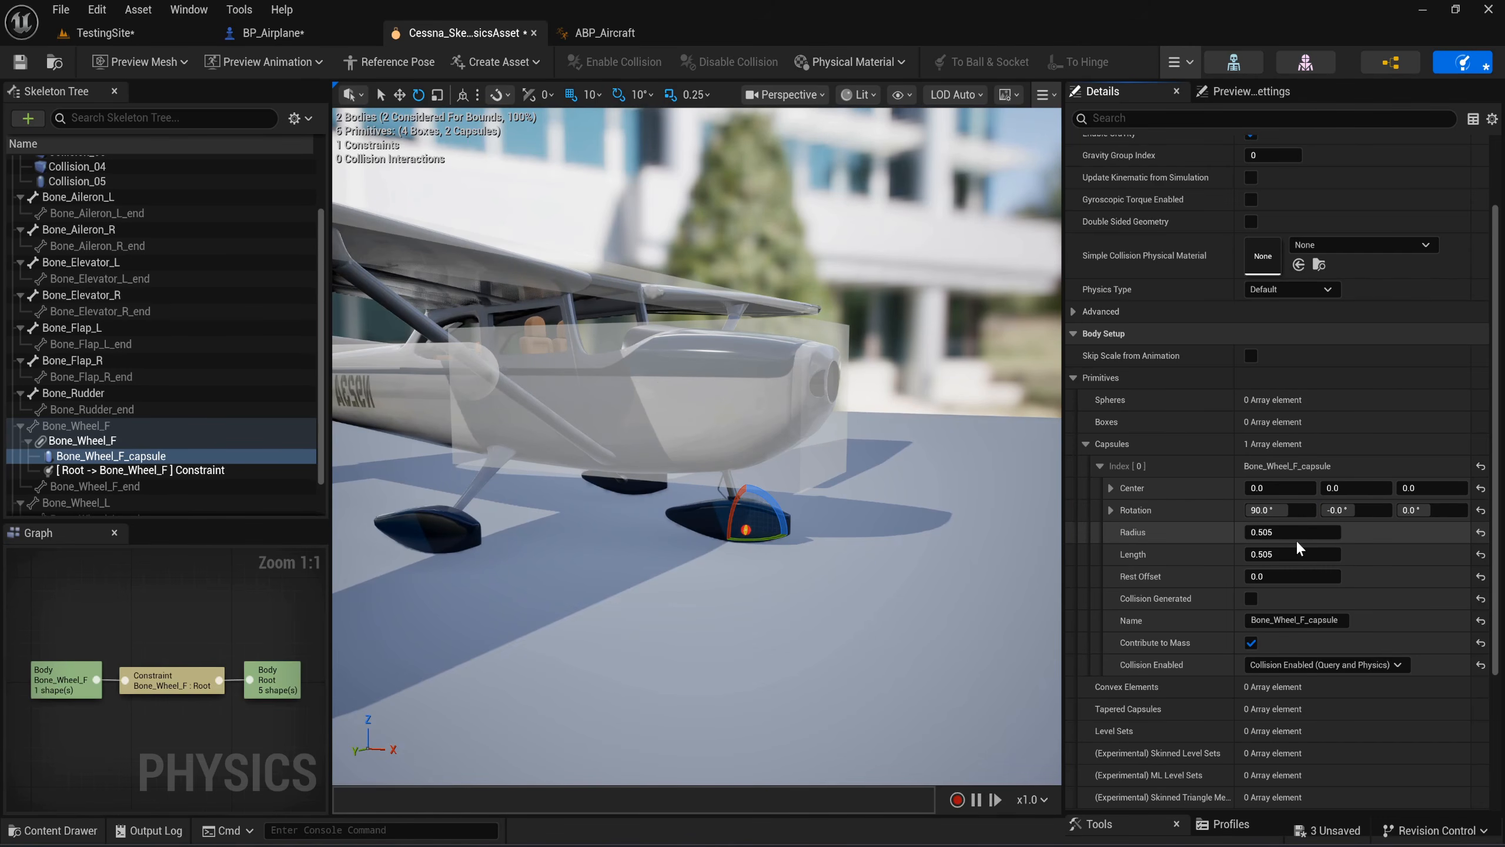
Set both the radius and the length of the Bone_Wheel_F capsule to 17.75.
click(1280, 534)
text(17.75)
key(Return)
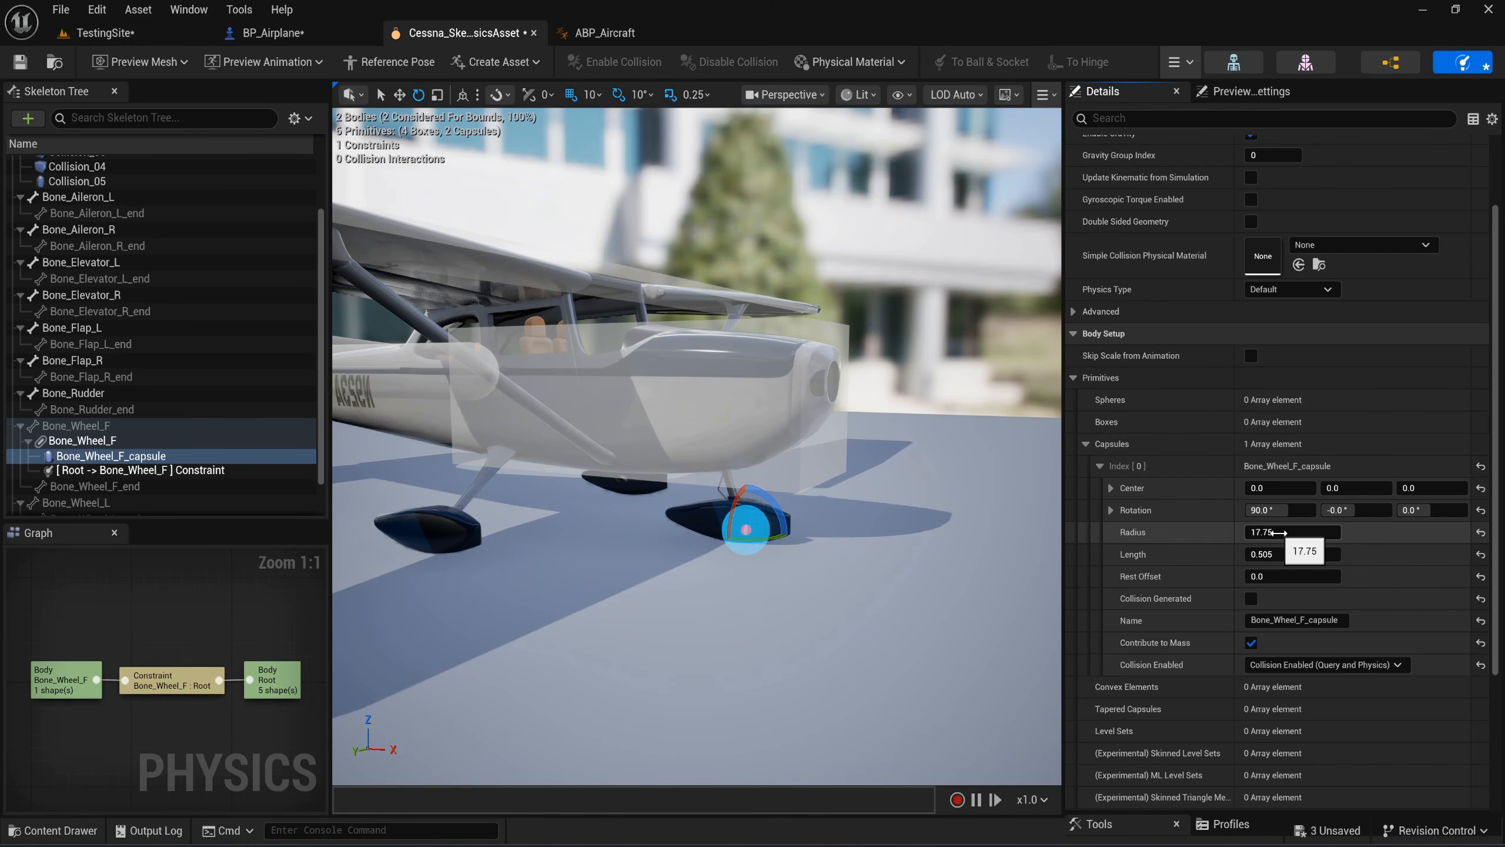
click(1290, 548)
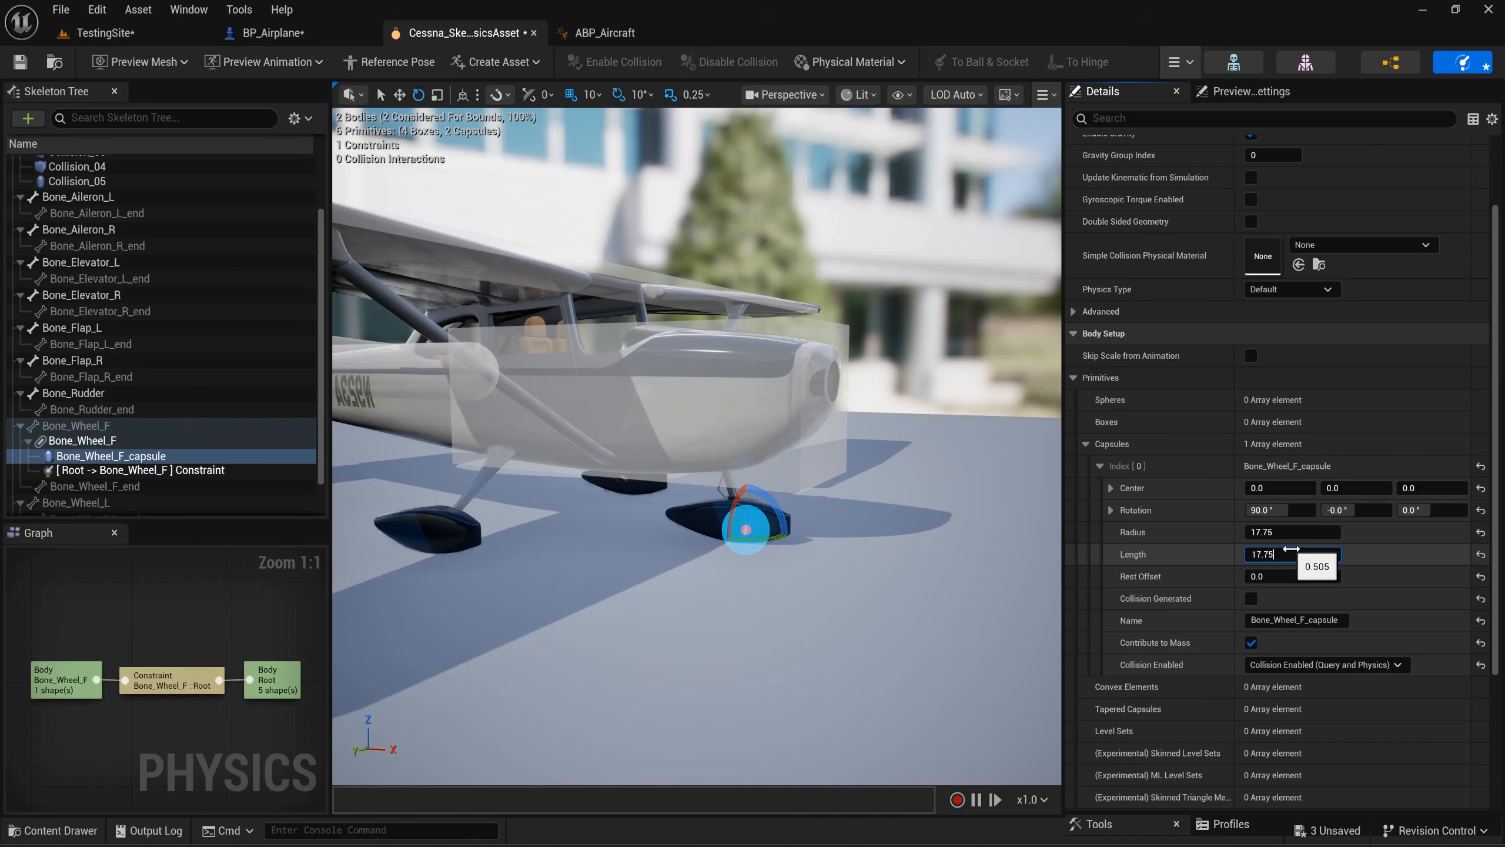
text(17.75)
key(Return)
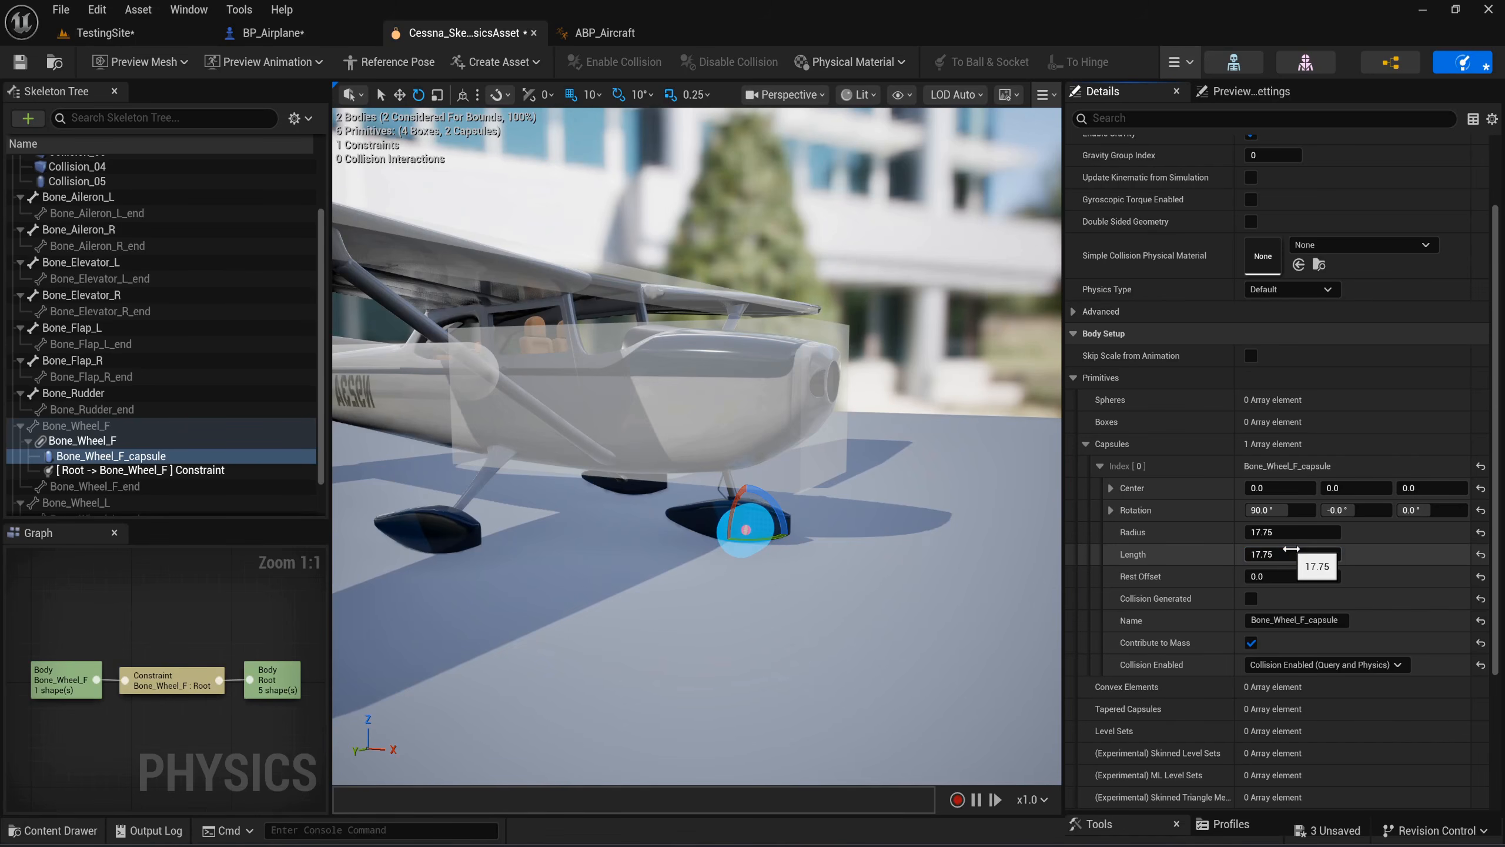
Lock Swing 1 Motion and Twist Motion in the angular limits of the Root to Bone_Wheel_F constraint.
click(150, 474)
mouse_move(894, 526)
right_down()
mouse_move(943, 540)
mouse_move(895, 534)
right_up()
key(w)
key(w)
mouse_move(817, 420)
right_down()
mouse_move(948, 418)
mouse_move(817, 420)
right_up()
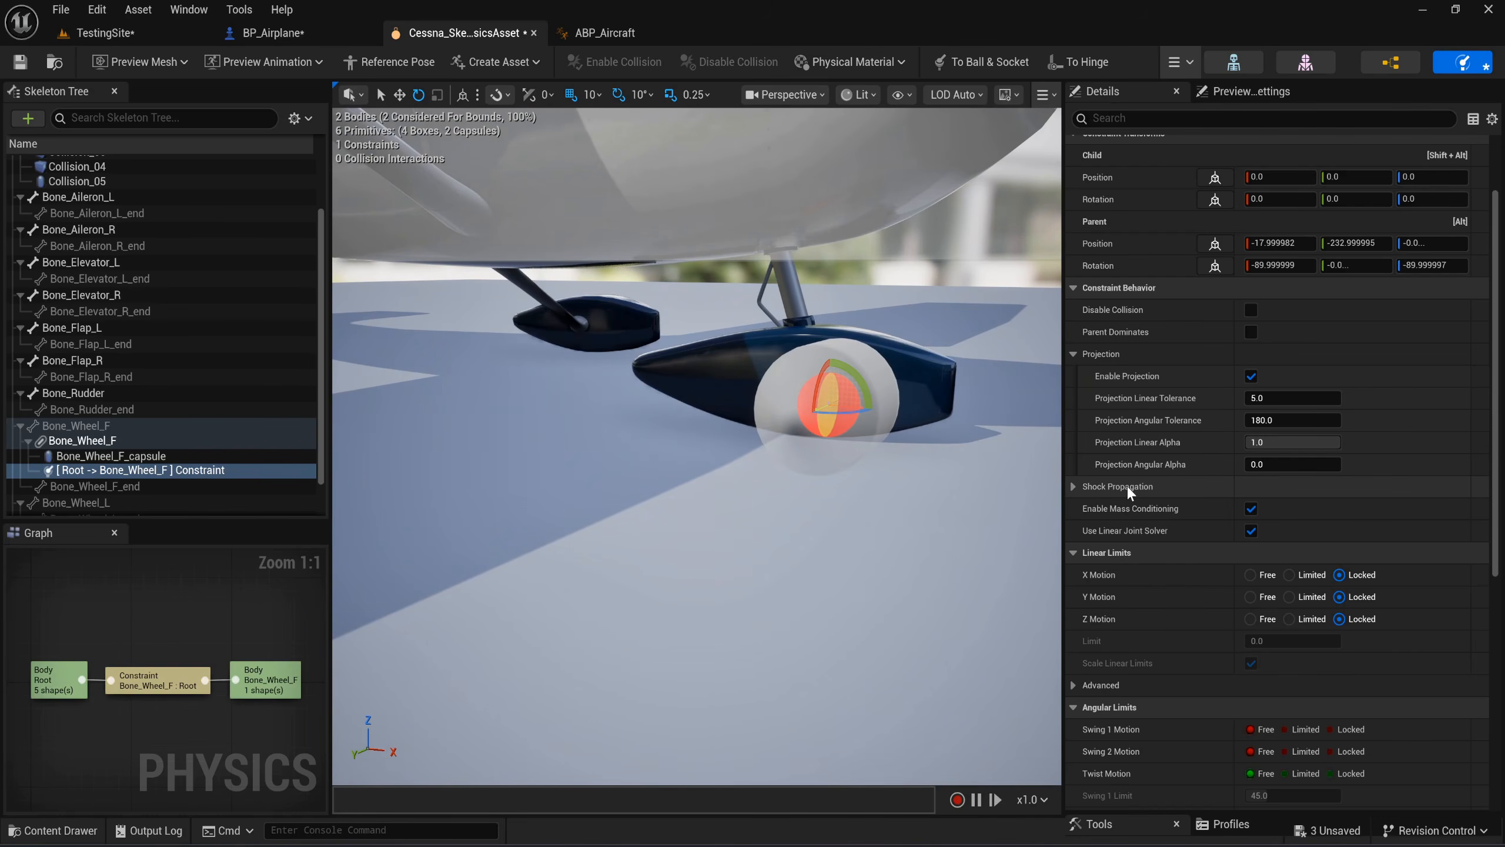
scroll(1305, 604, down, 5)
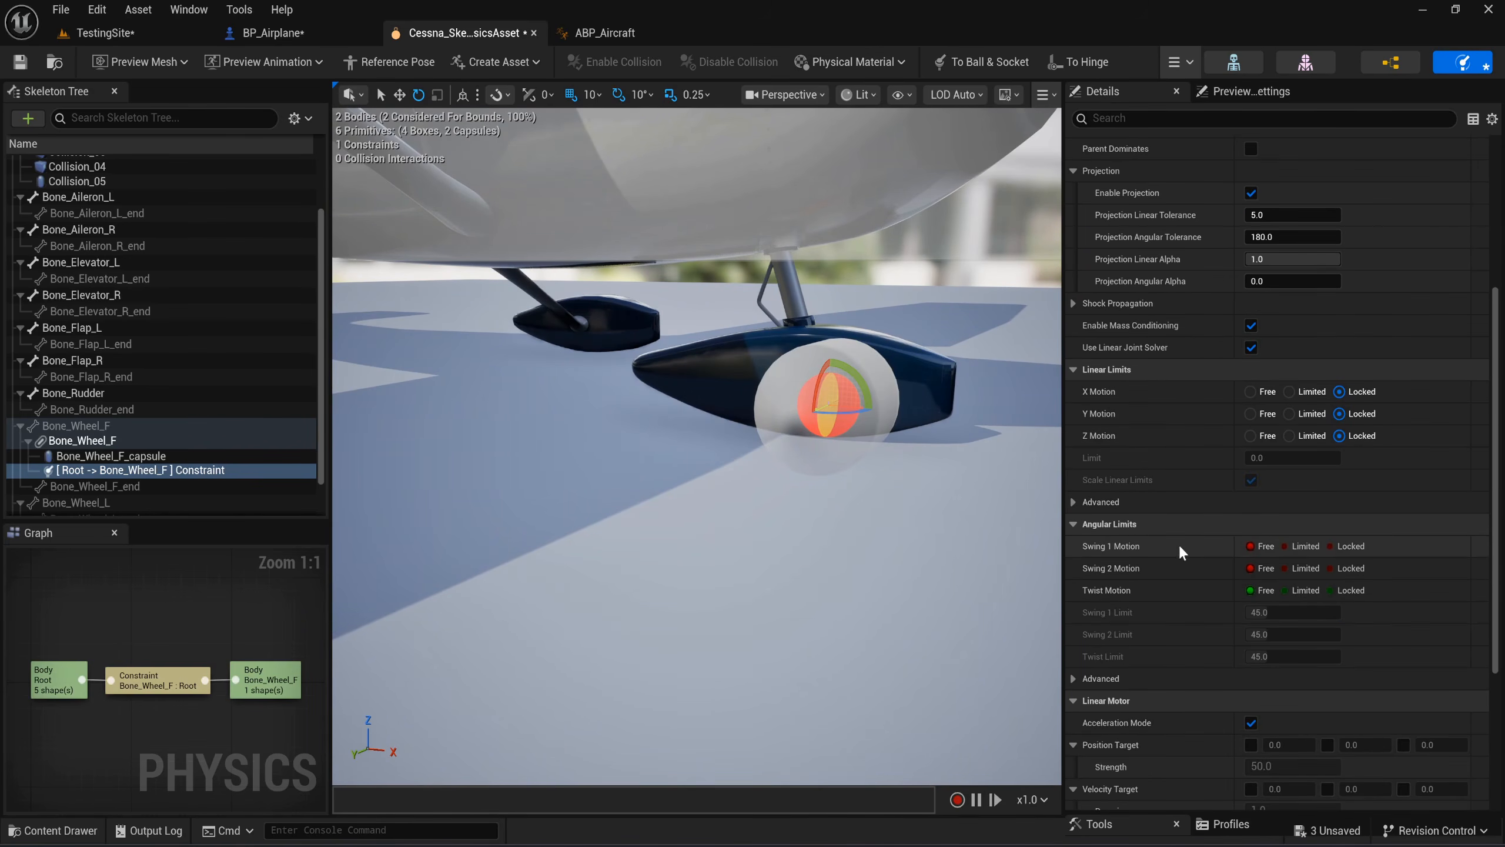
click(1342, 548)
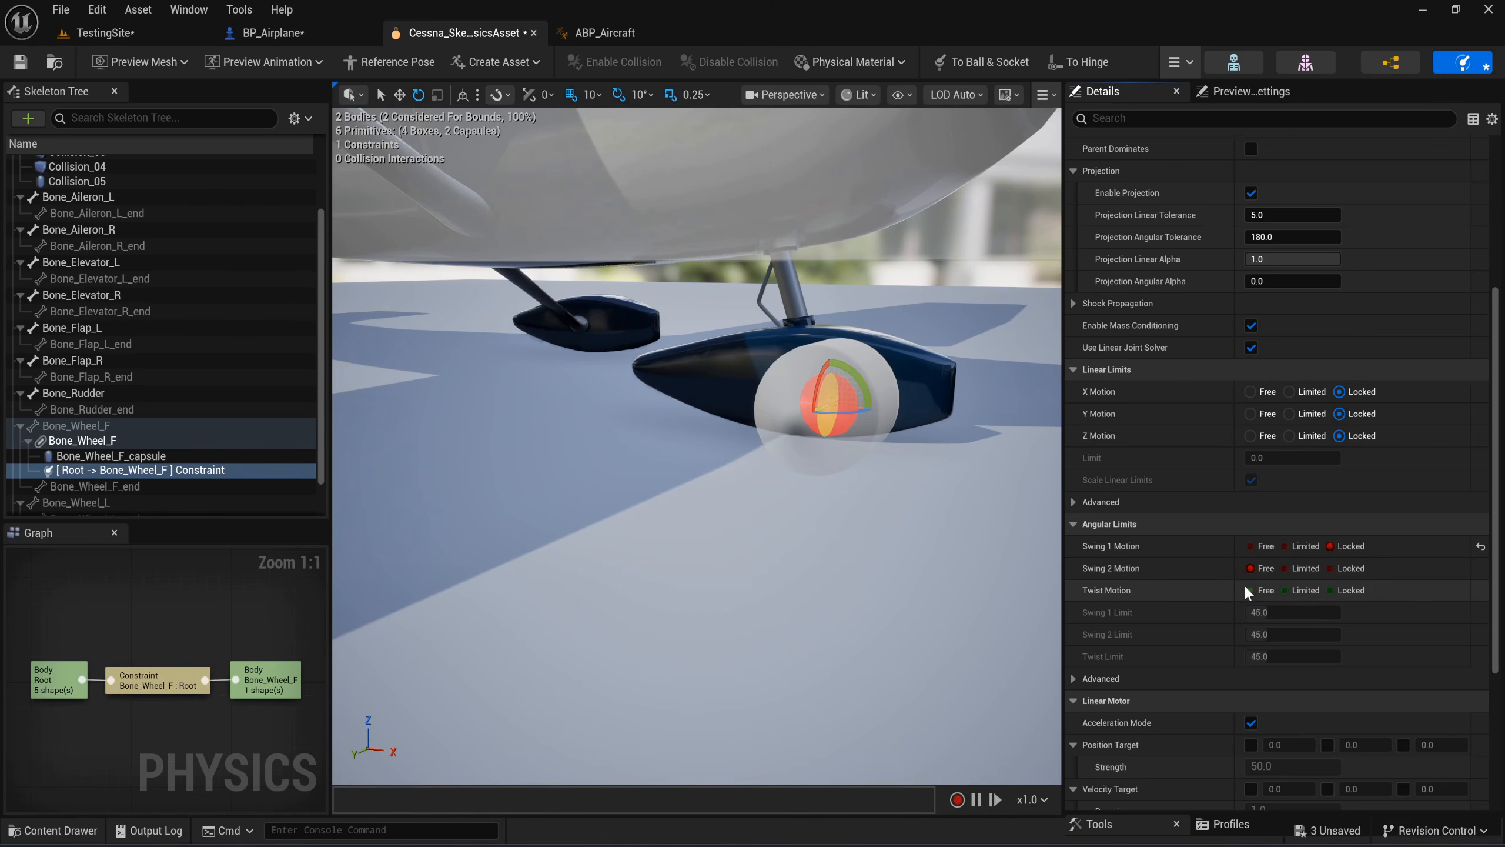
click(1331, 590)
right_drag(697, 446, 646, 430)
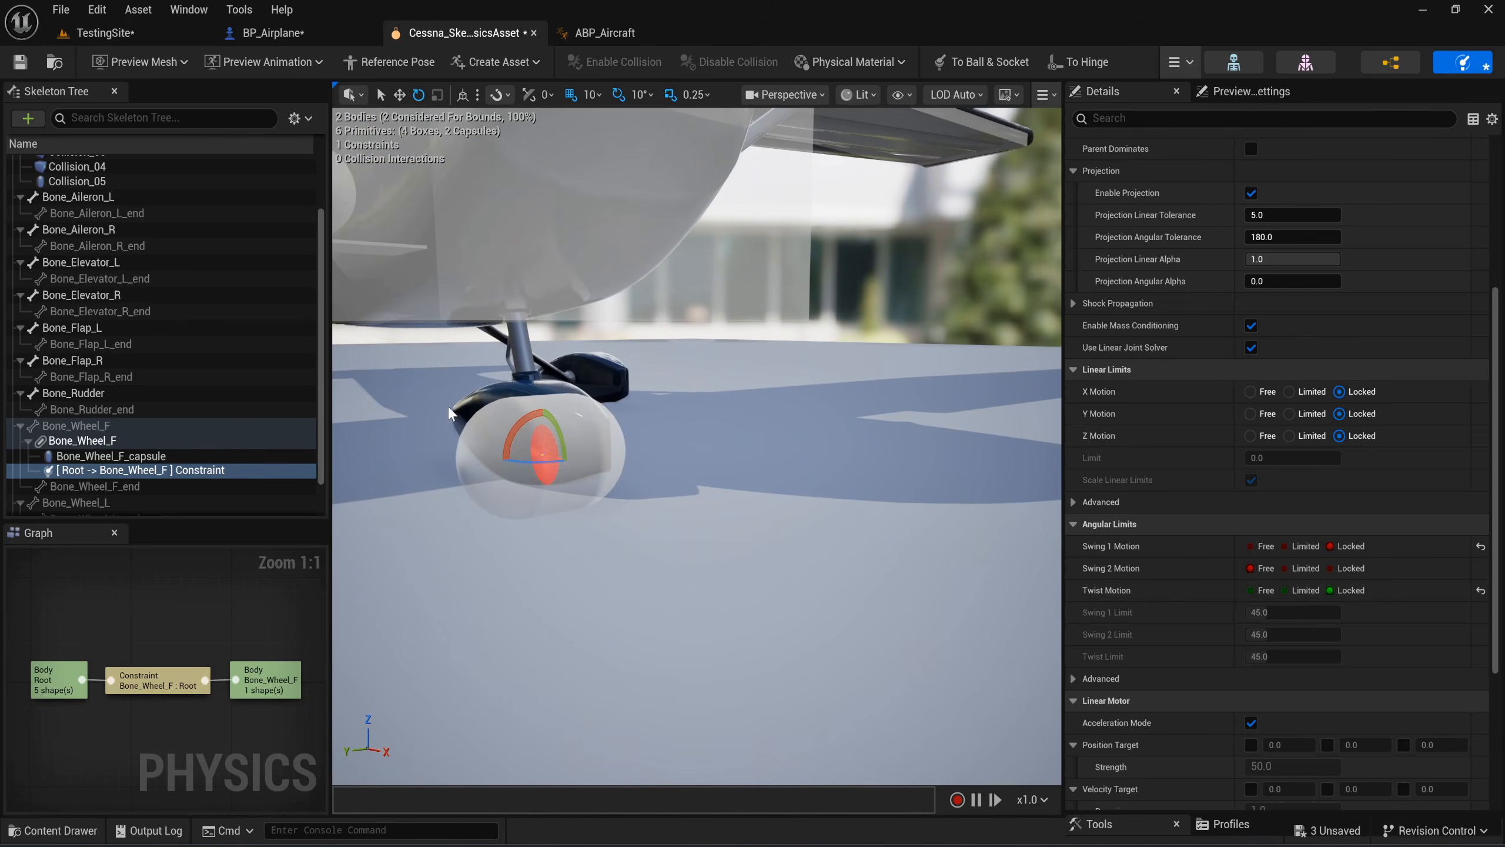
right_drag(449, 409, 436, 430)
right_drag(1046, 424, 1043, 427)
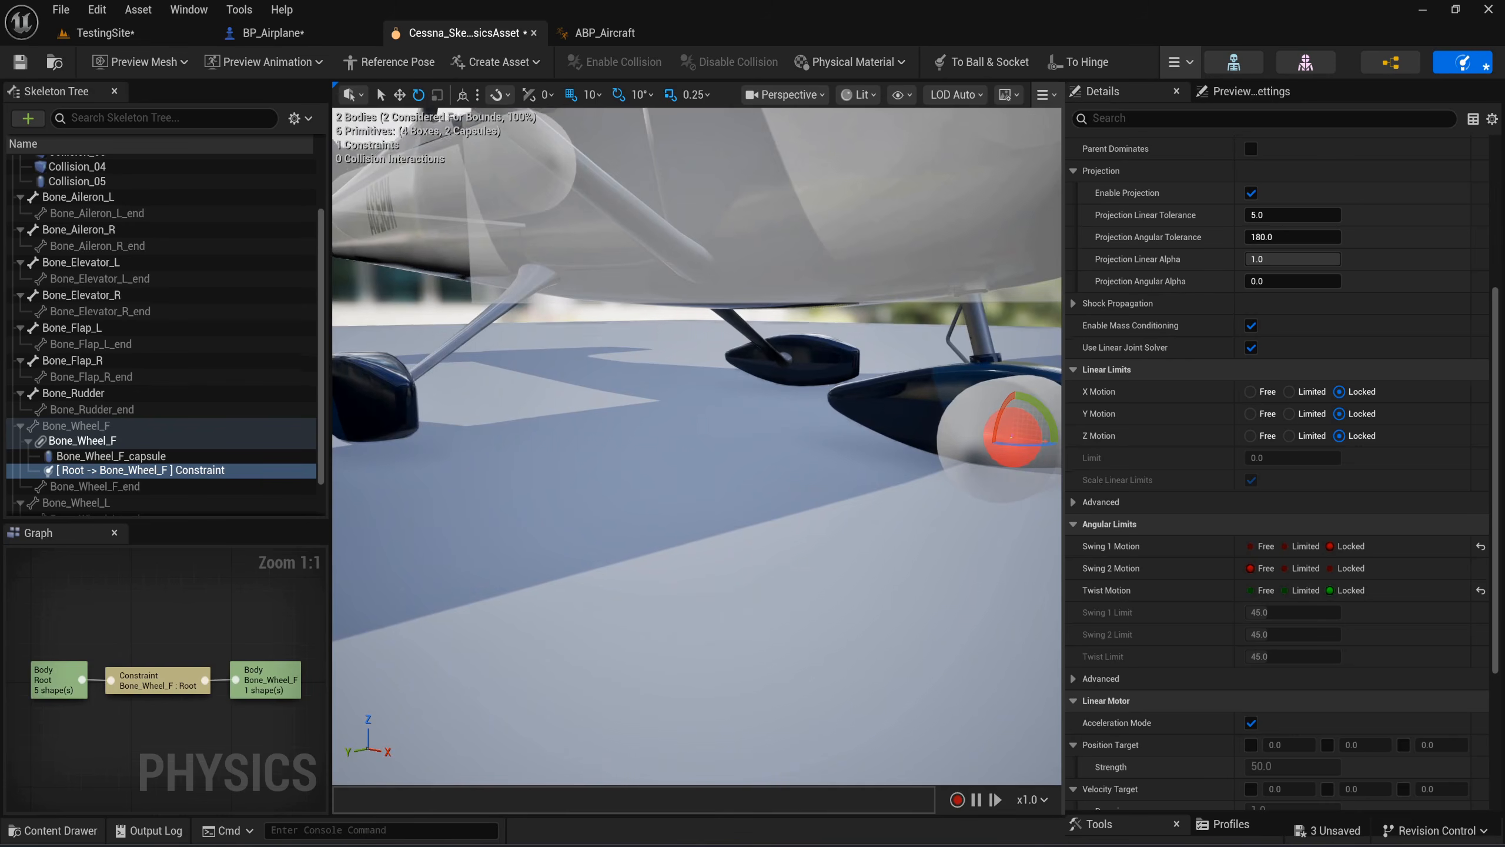
right_drag(758, 541, 824, 524)
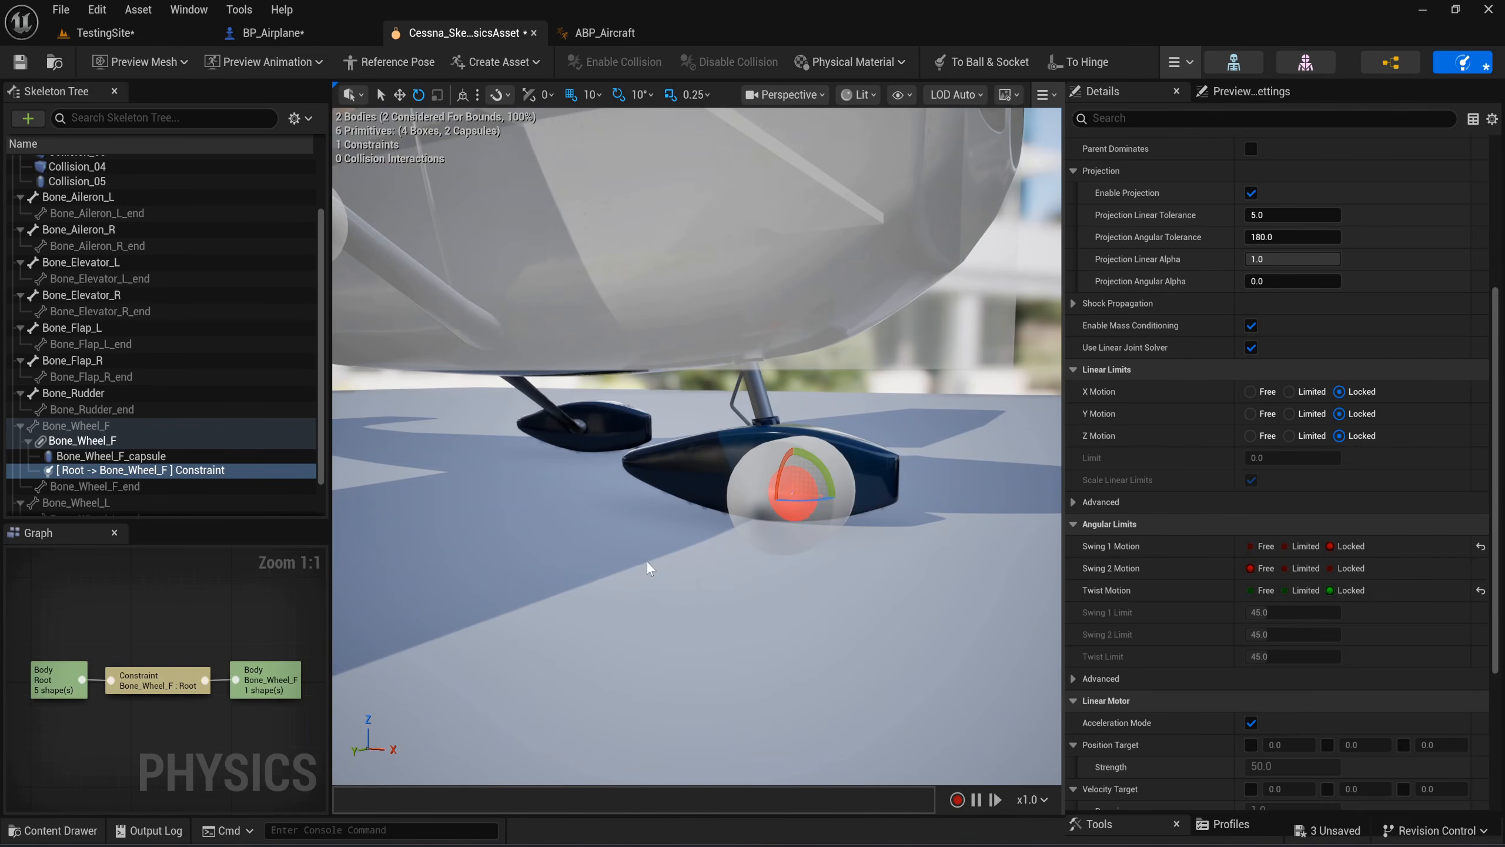
Create a capsule physics body with a constraint on the left wheel bone, Bone_Wheel_L.
key(a)
right_drag(647, 562, 649, 563)
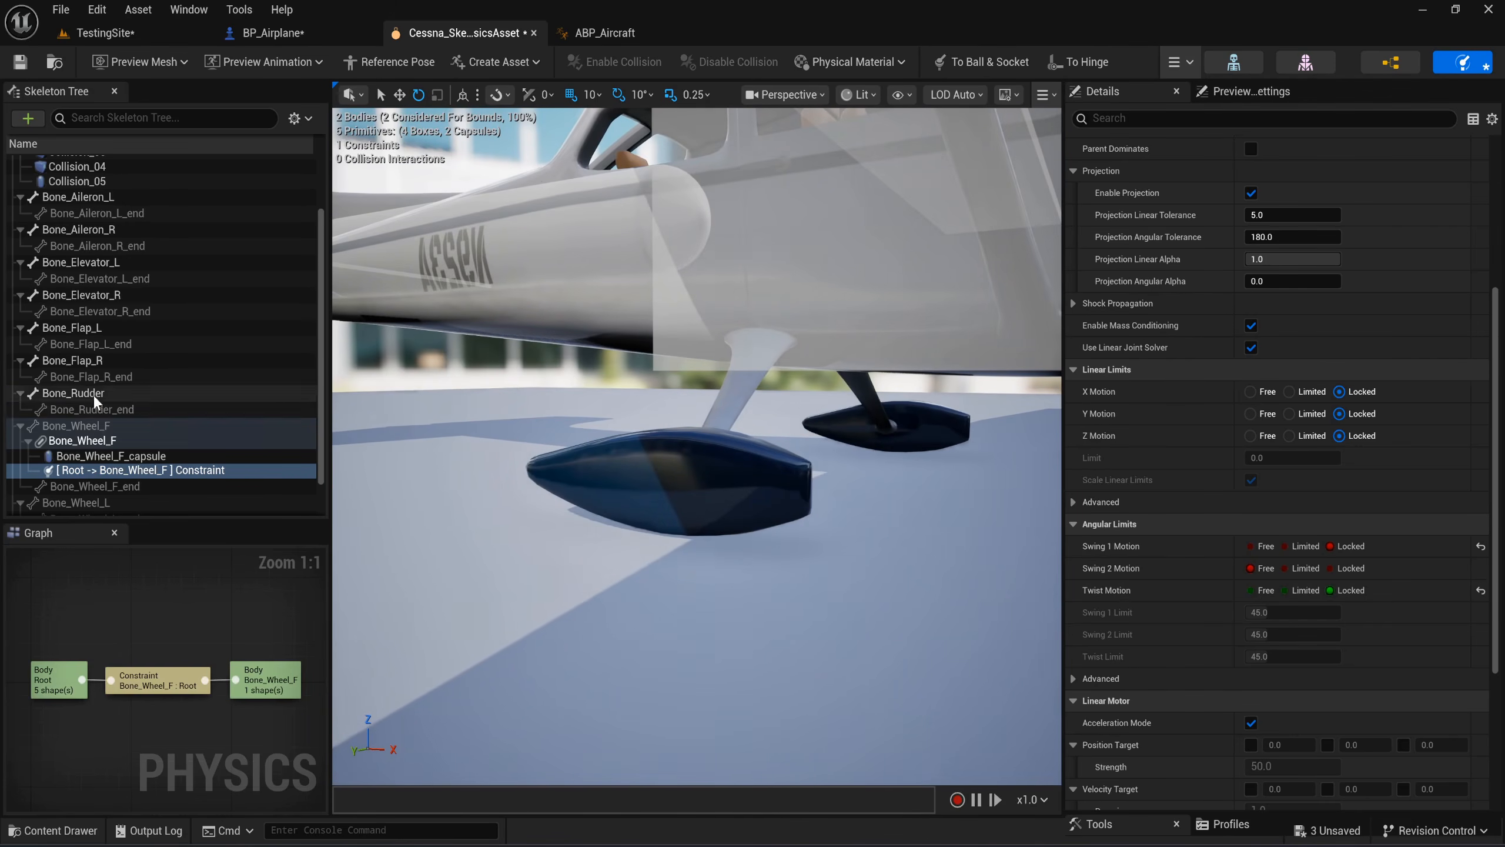
scroll(113, 396, down, 2)
click(127, 457)
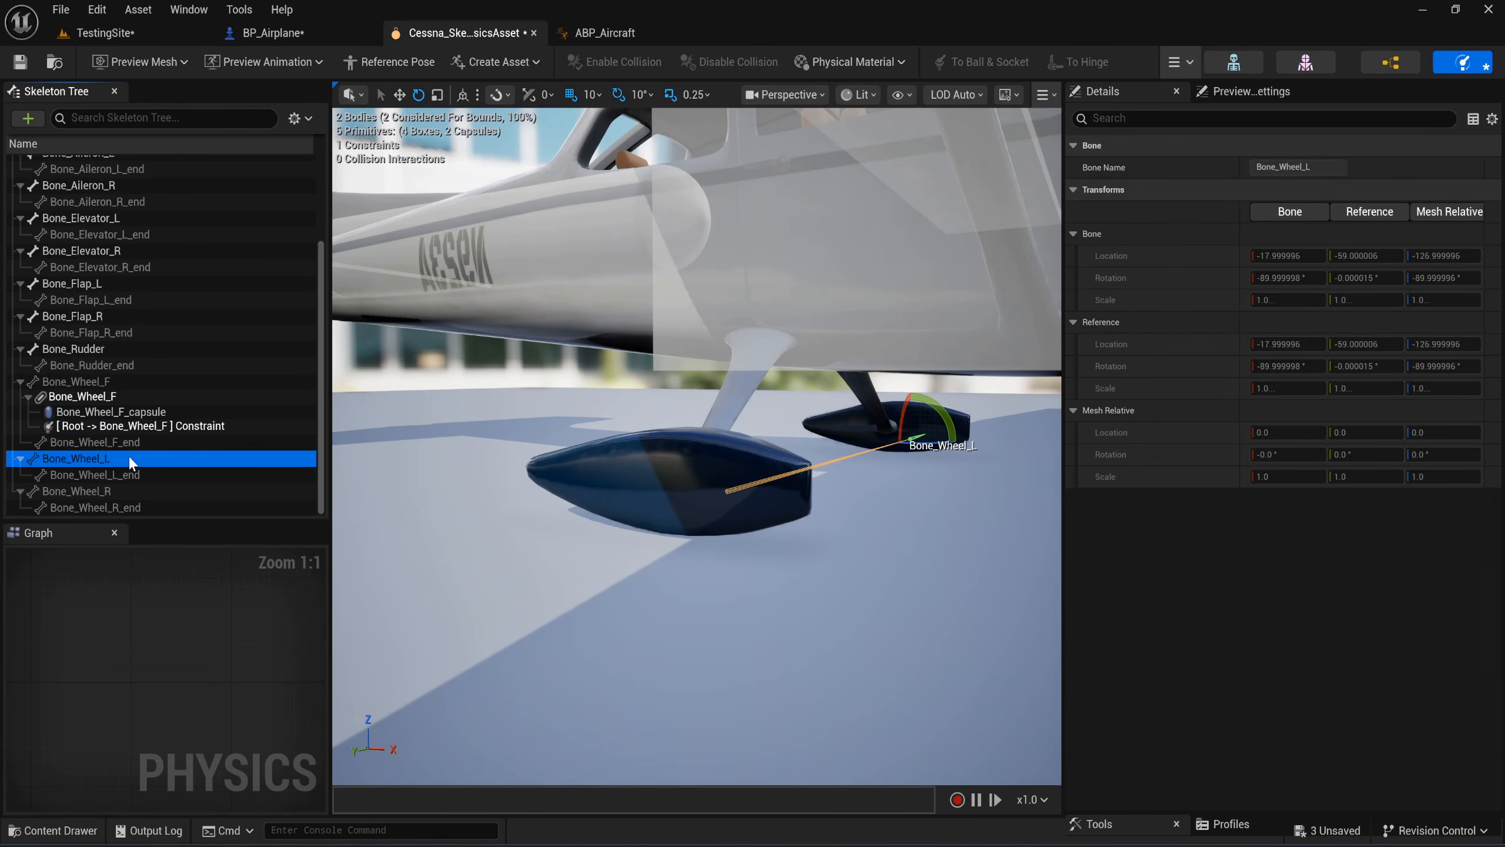
right_click(130, 461)
mouse_move(245, 375)
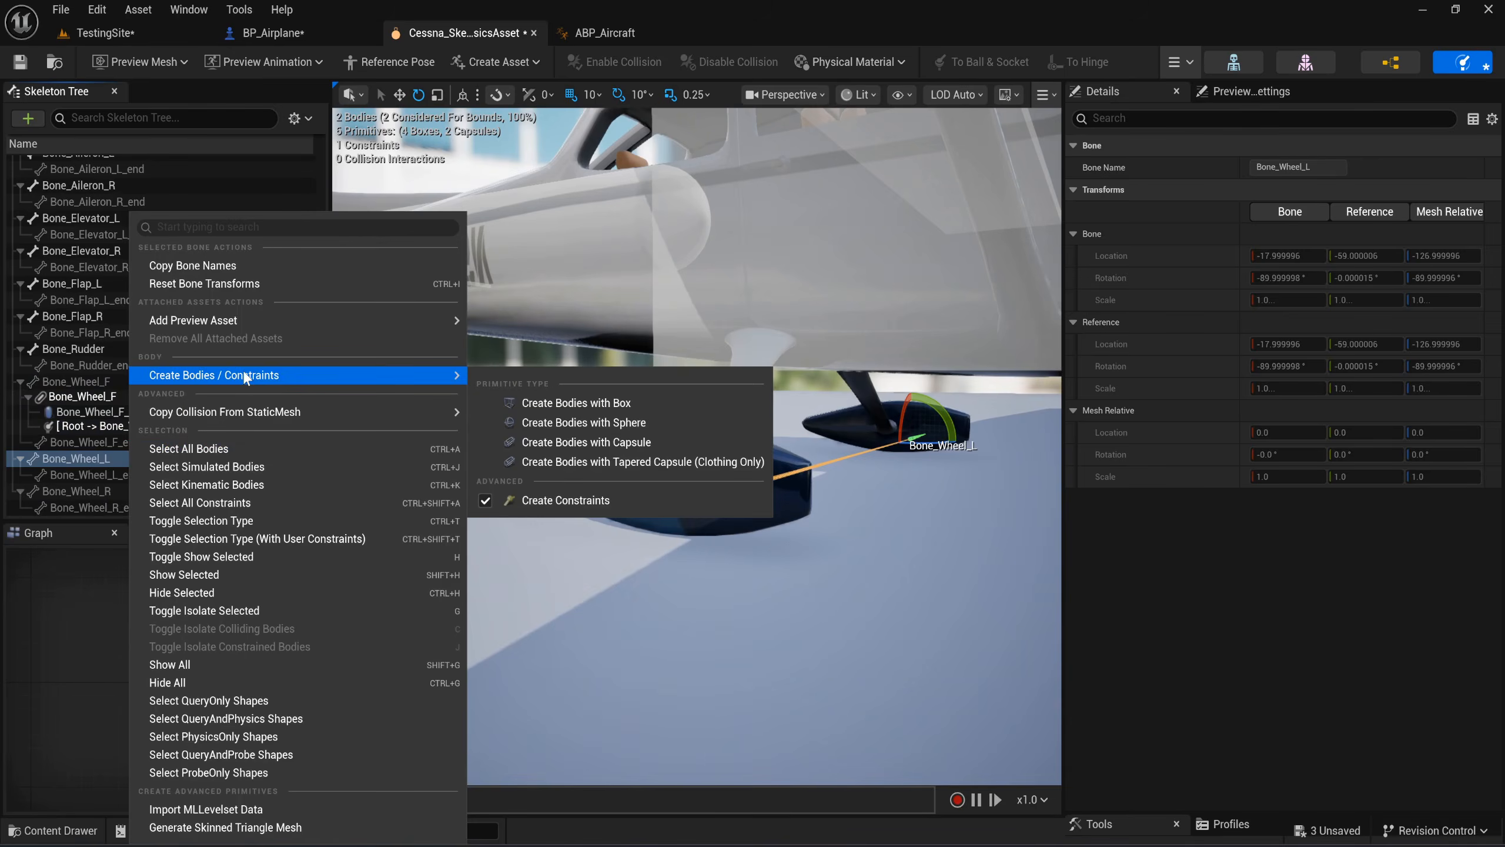
click(608, 445)
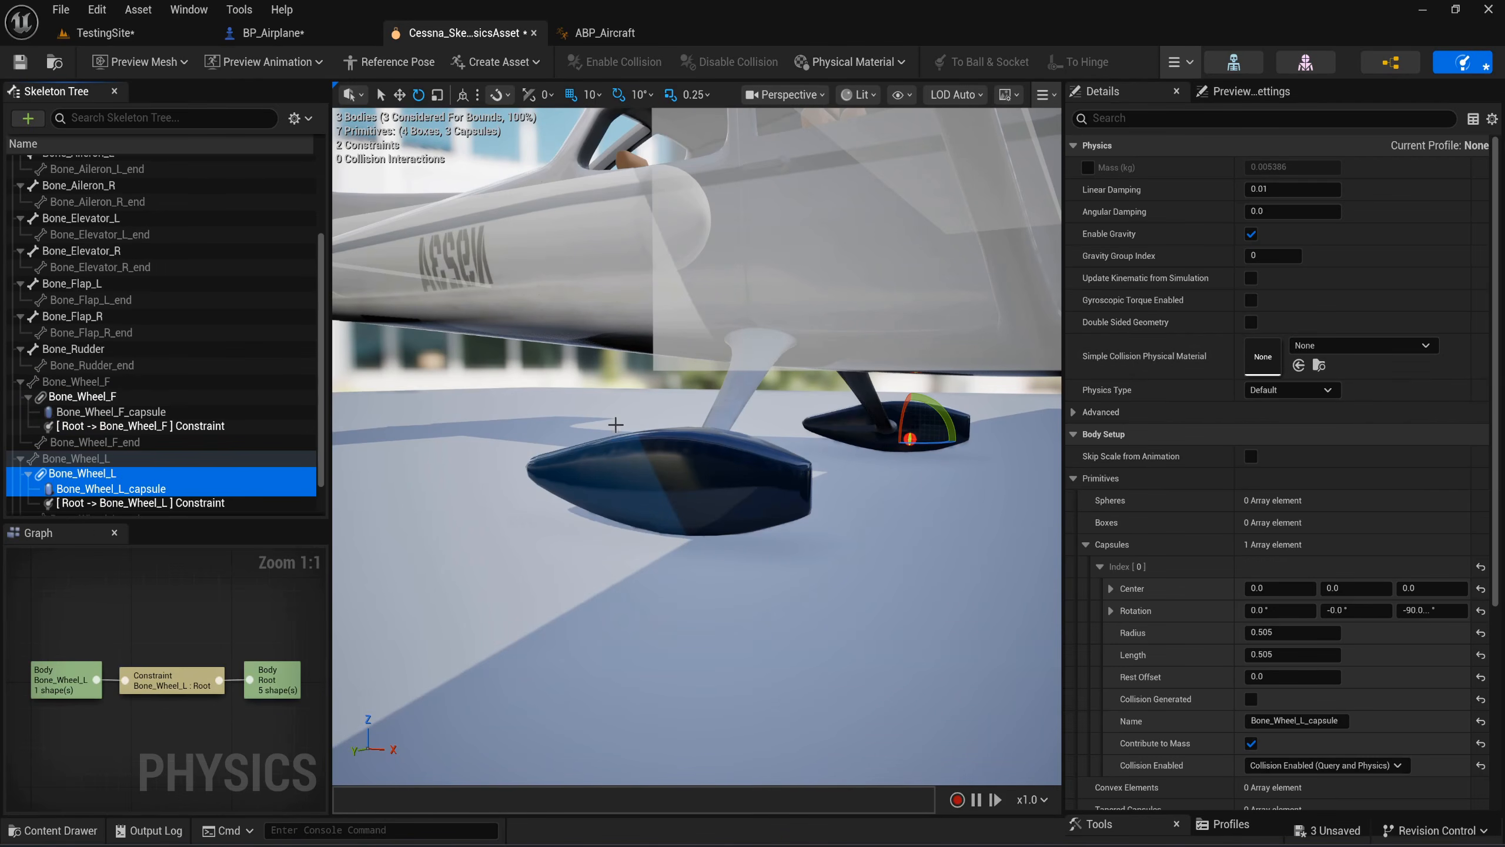
Override the Bone_Wheel_L body's mass with 20 kg, and set its linear damping to 0.0 and angular damping to 10.
click(127, 488)
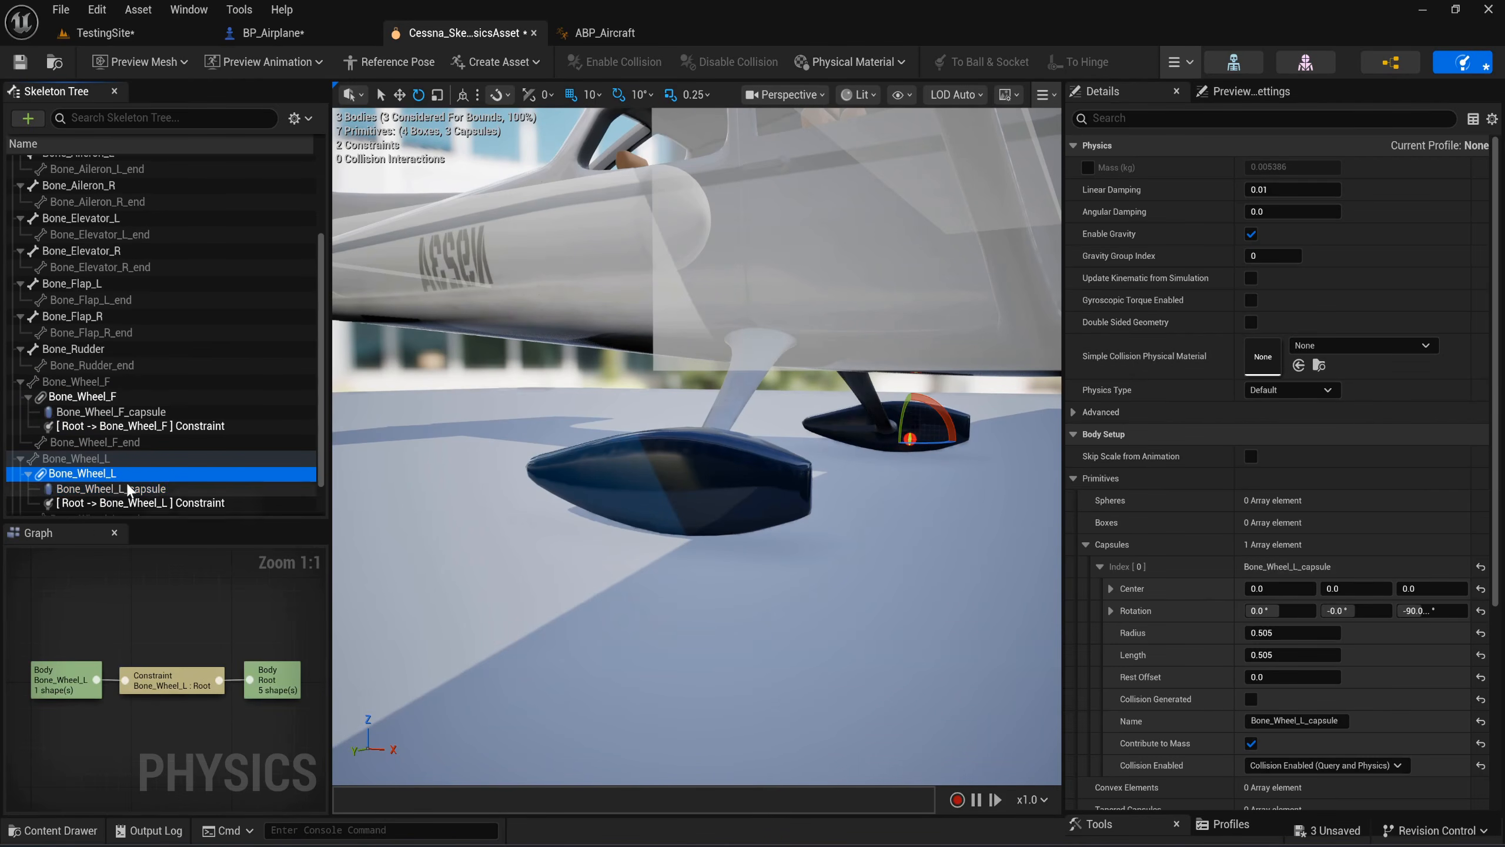
click(127, 489)
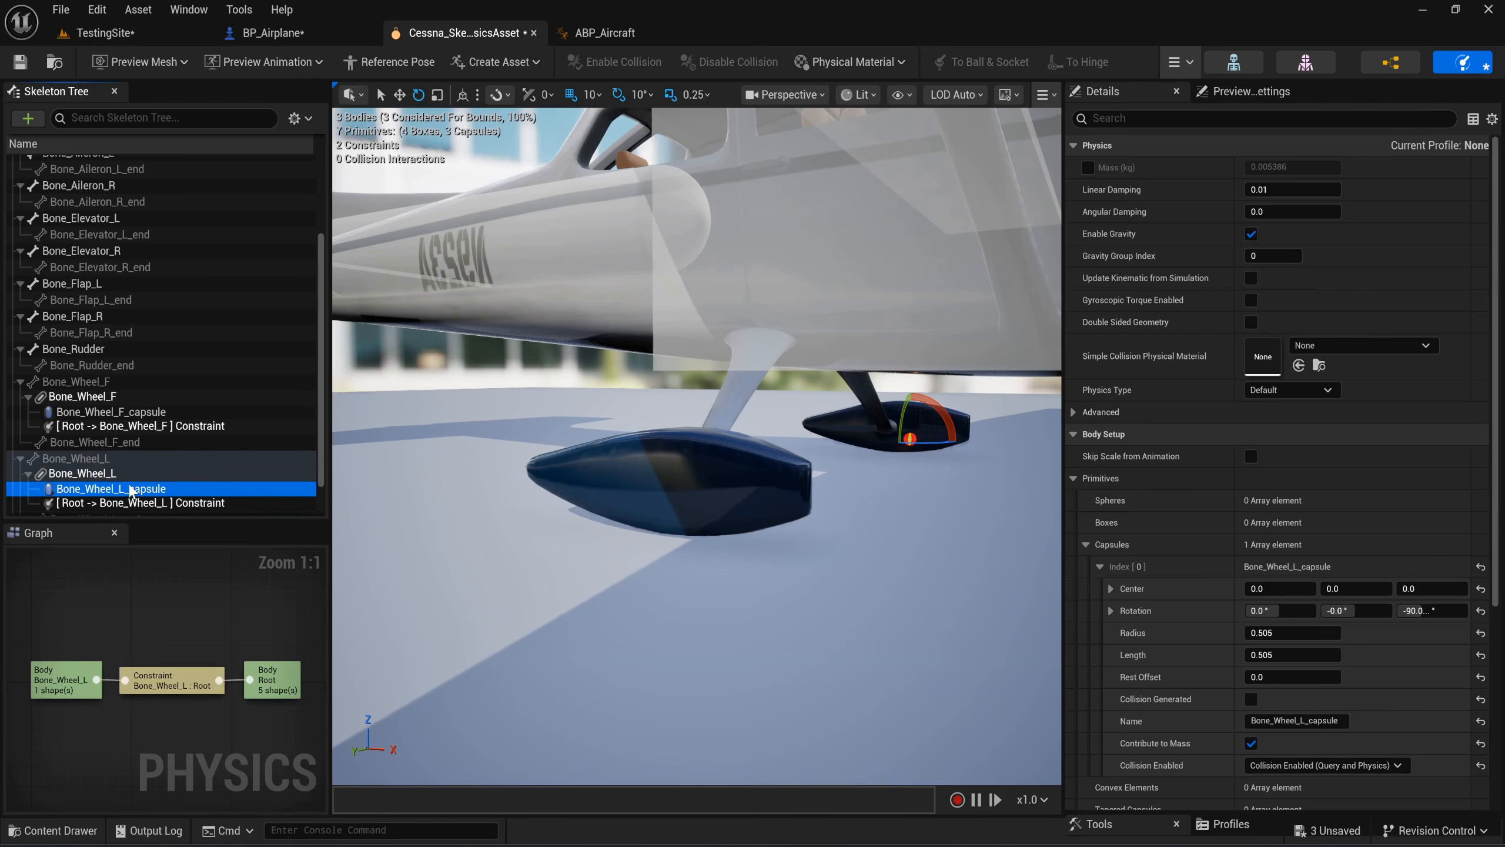
click(1088, 167)
click(1288, 168)
text(2)
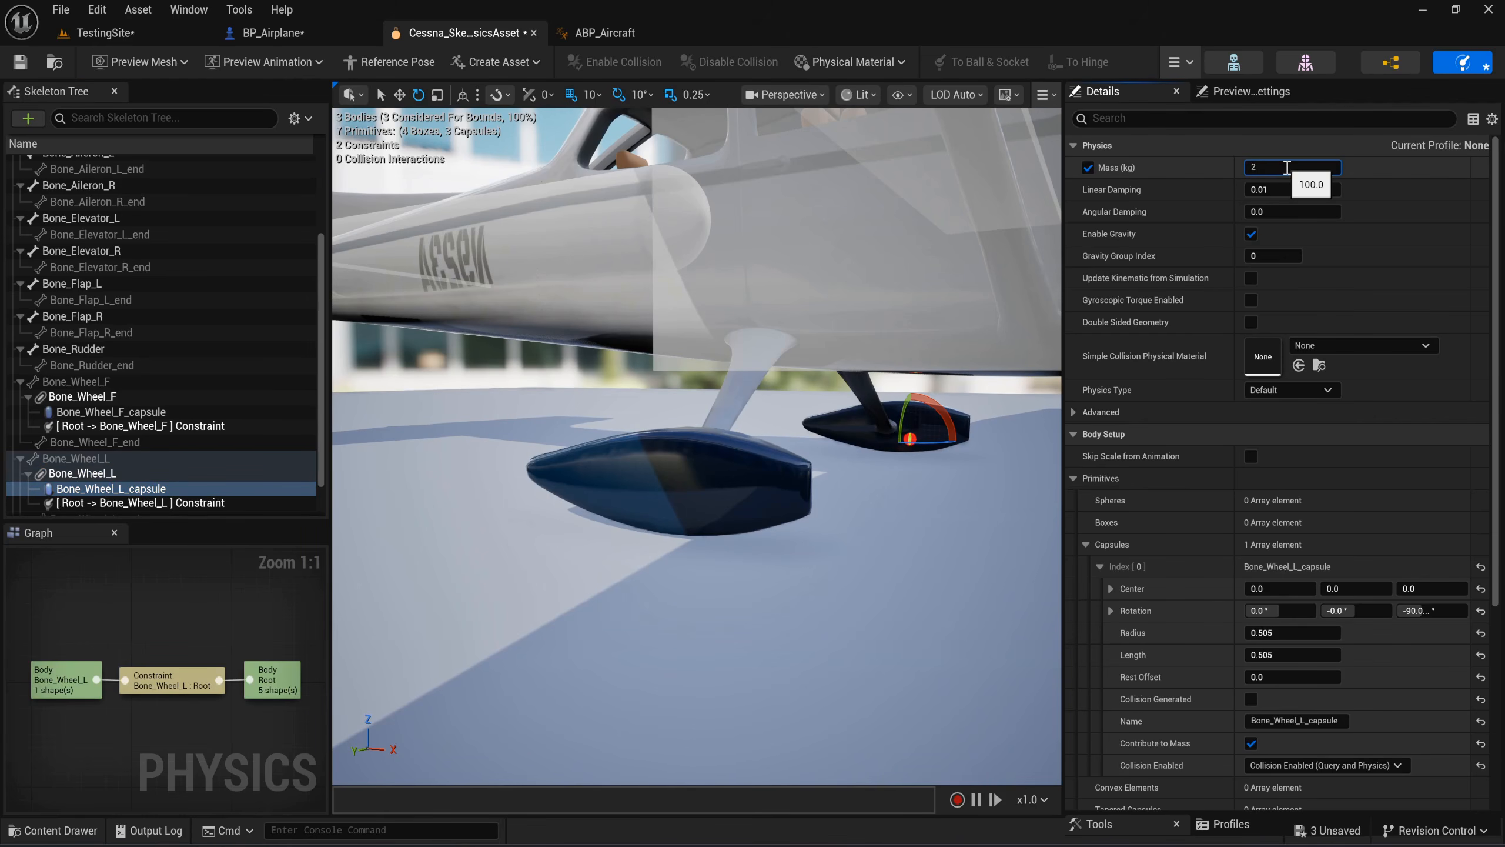
text(0)
key(Return)
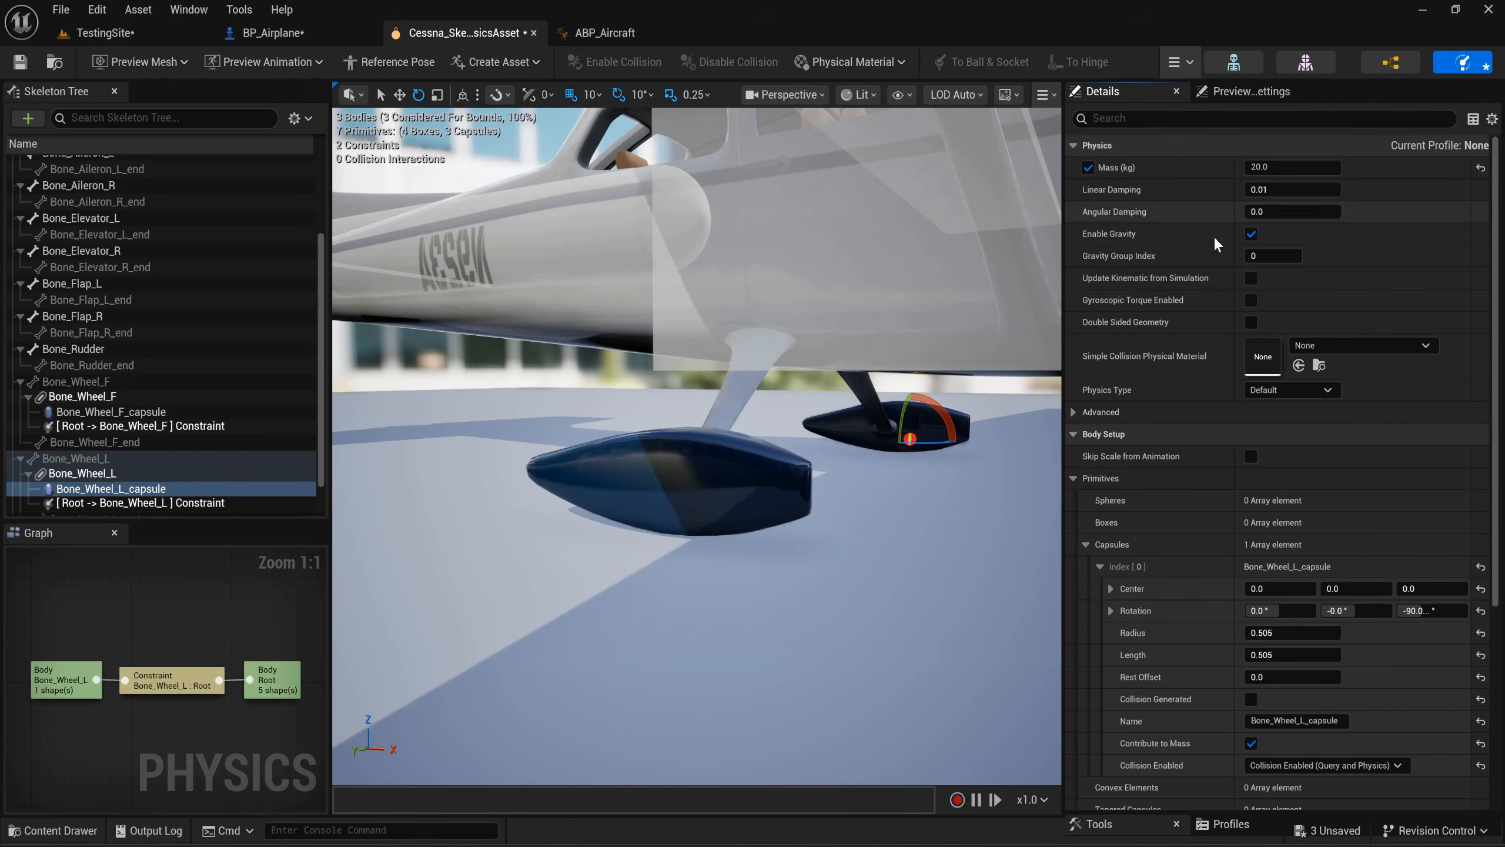
click(1289, 191)
click(1291, 212)
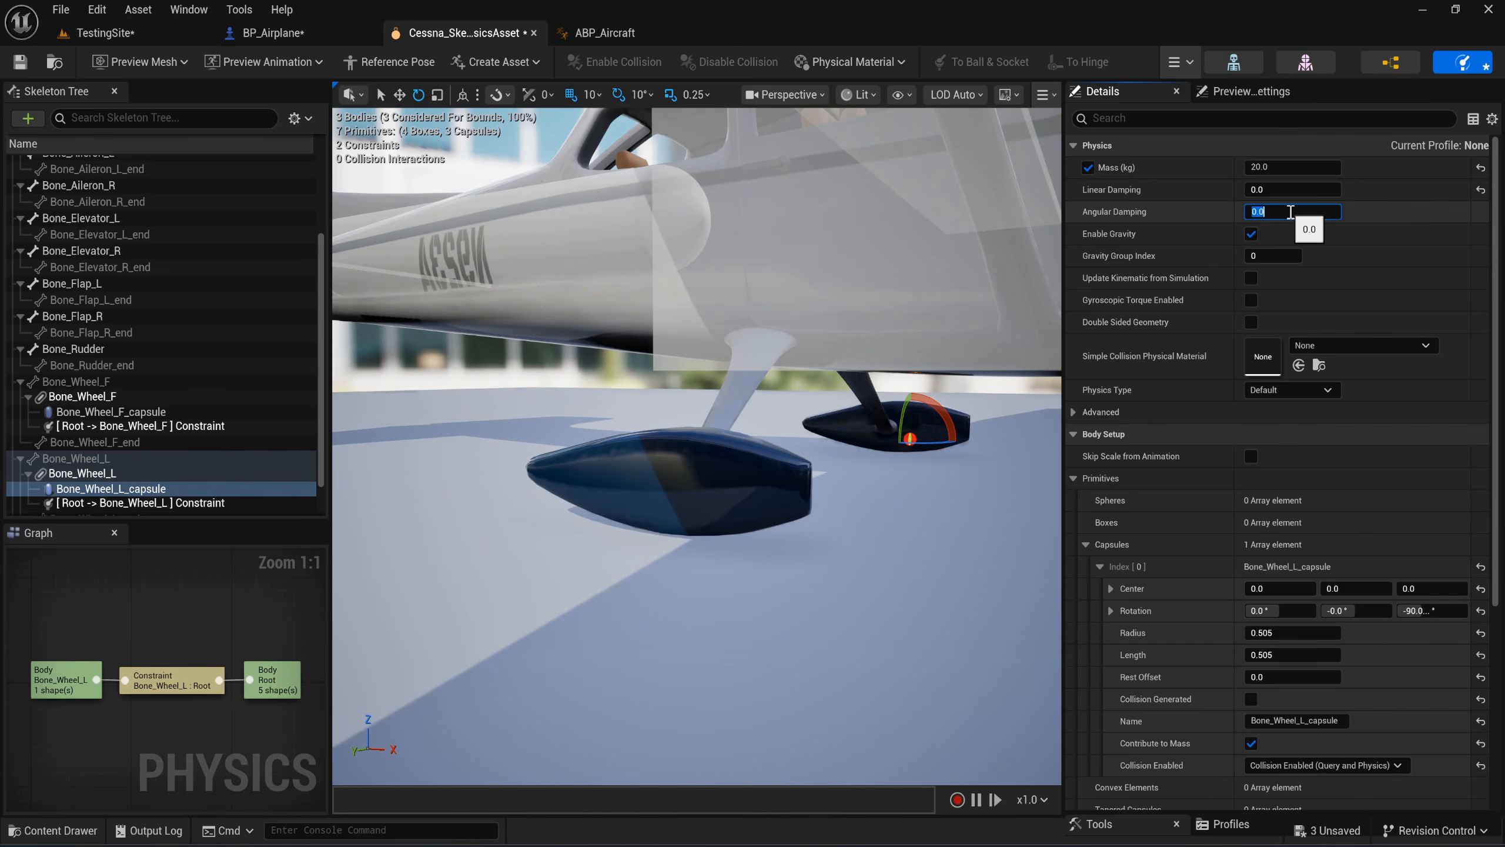
key(Return)
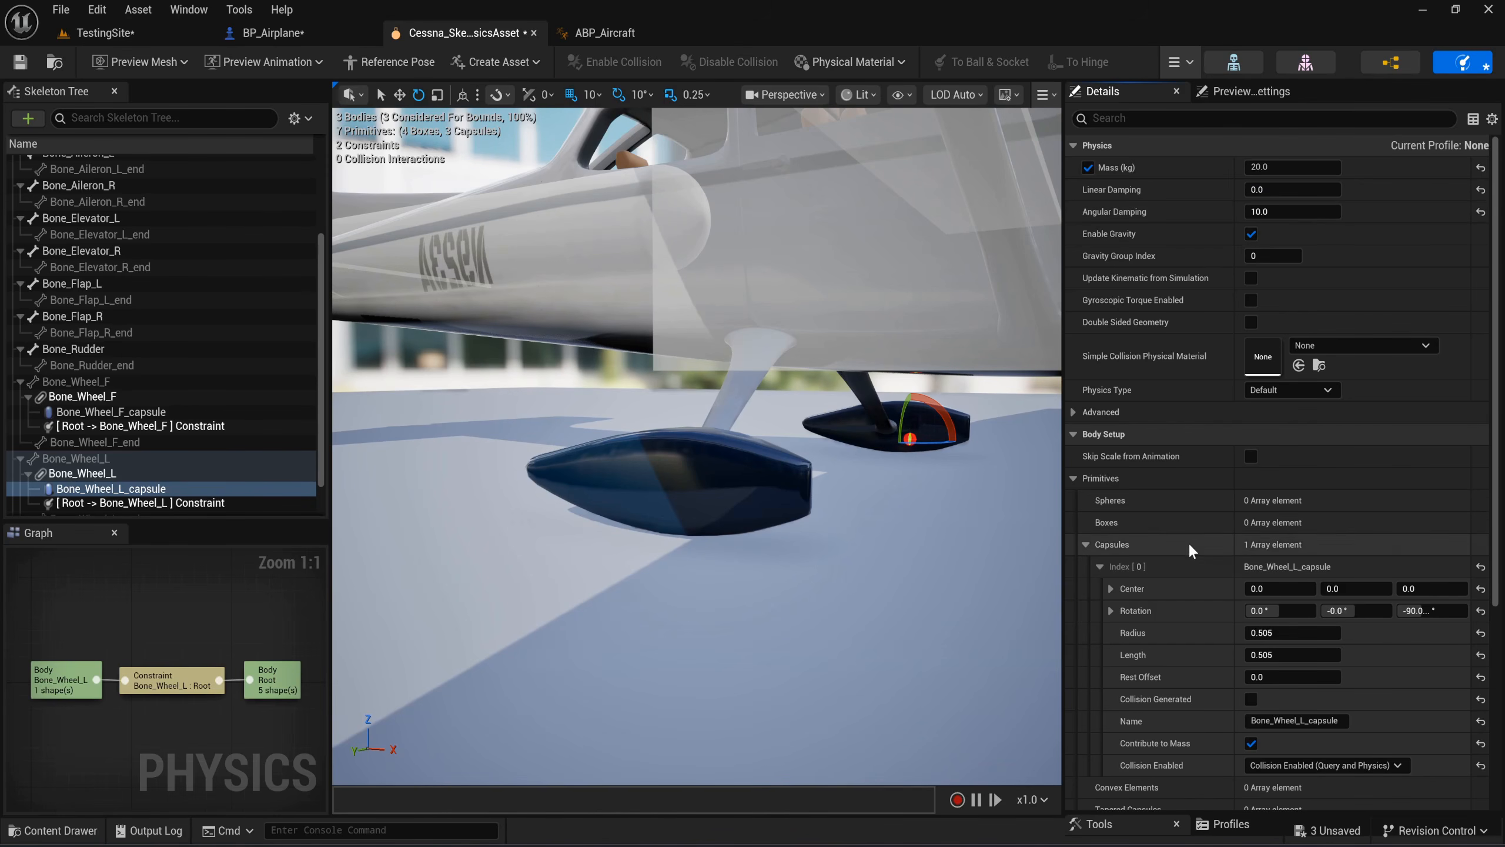
scroll(1179, 564, down, 2)
scroll(1180, 568, down, 3)
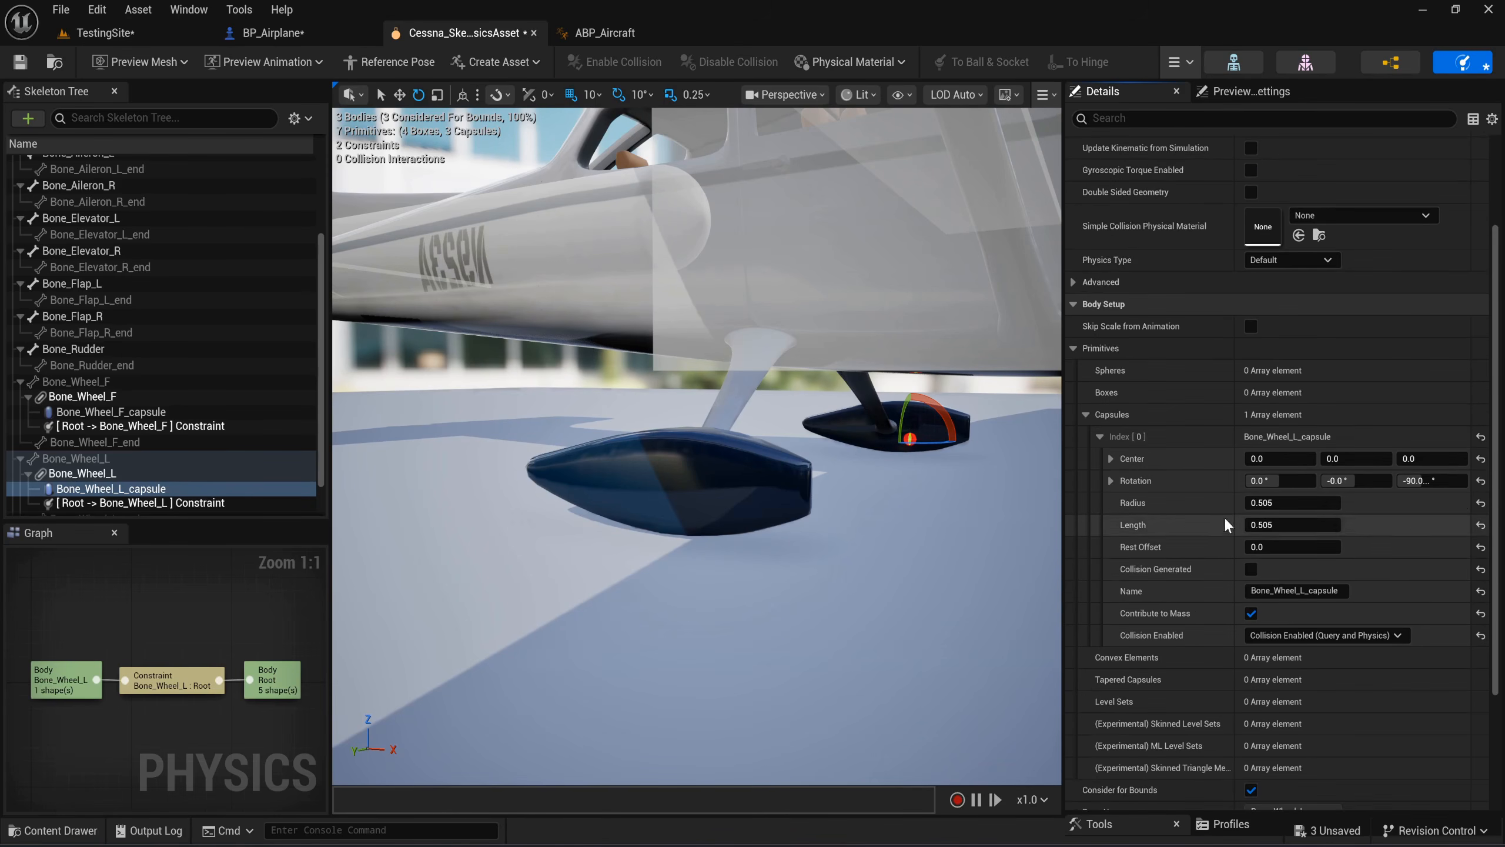
Set the Bone_Wheel_L capsule's rotation to 90° around X and 0° around Z.
click(1423, 479)
text(0)
key(Return)
click(1298, 487)
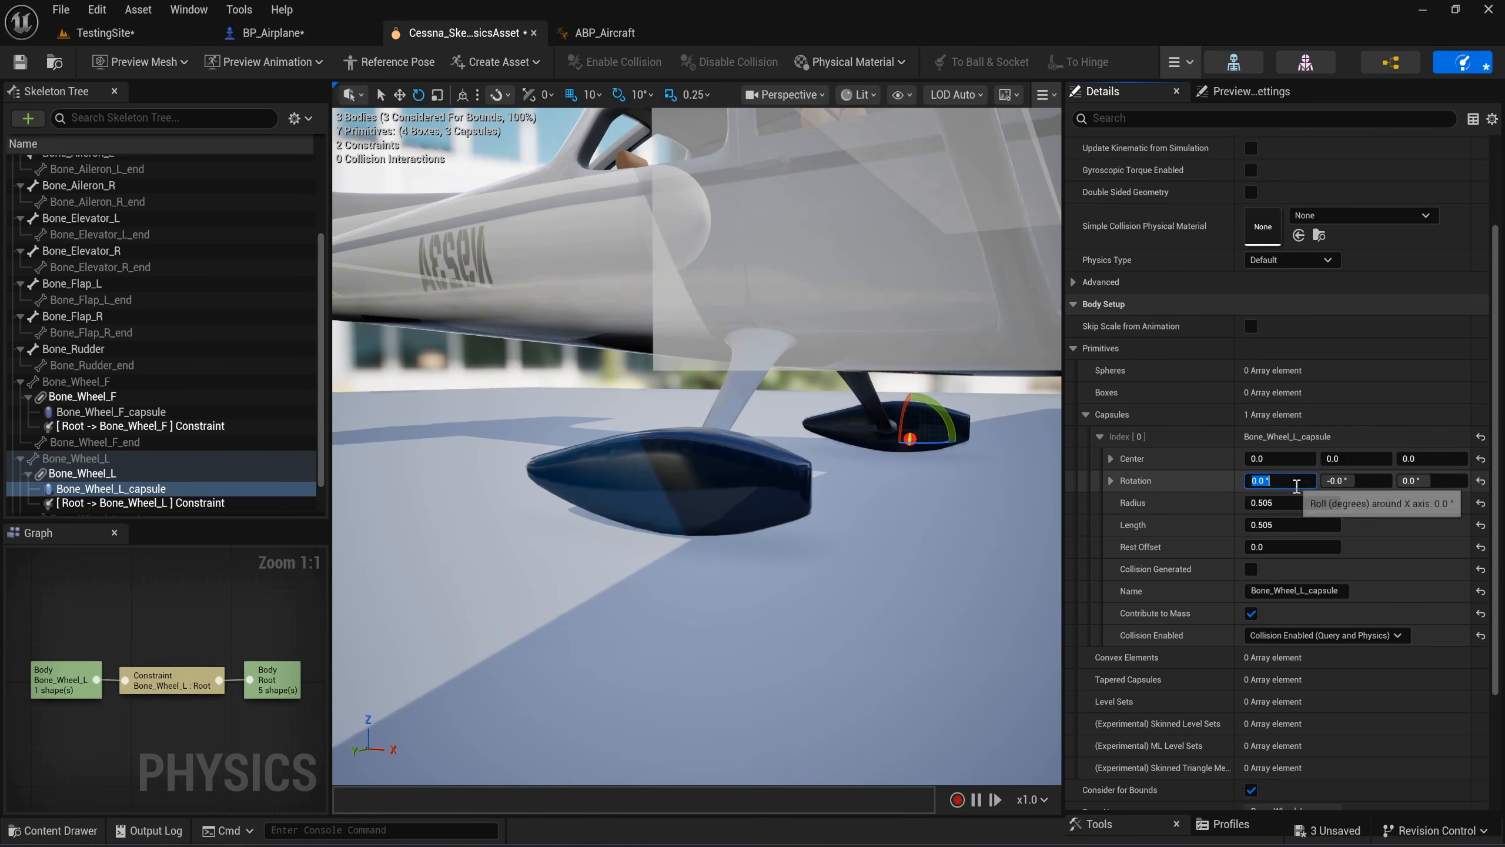
text(90)
key(Return)
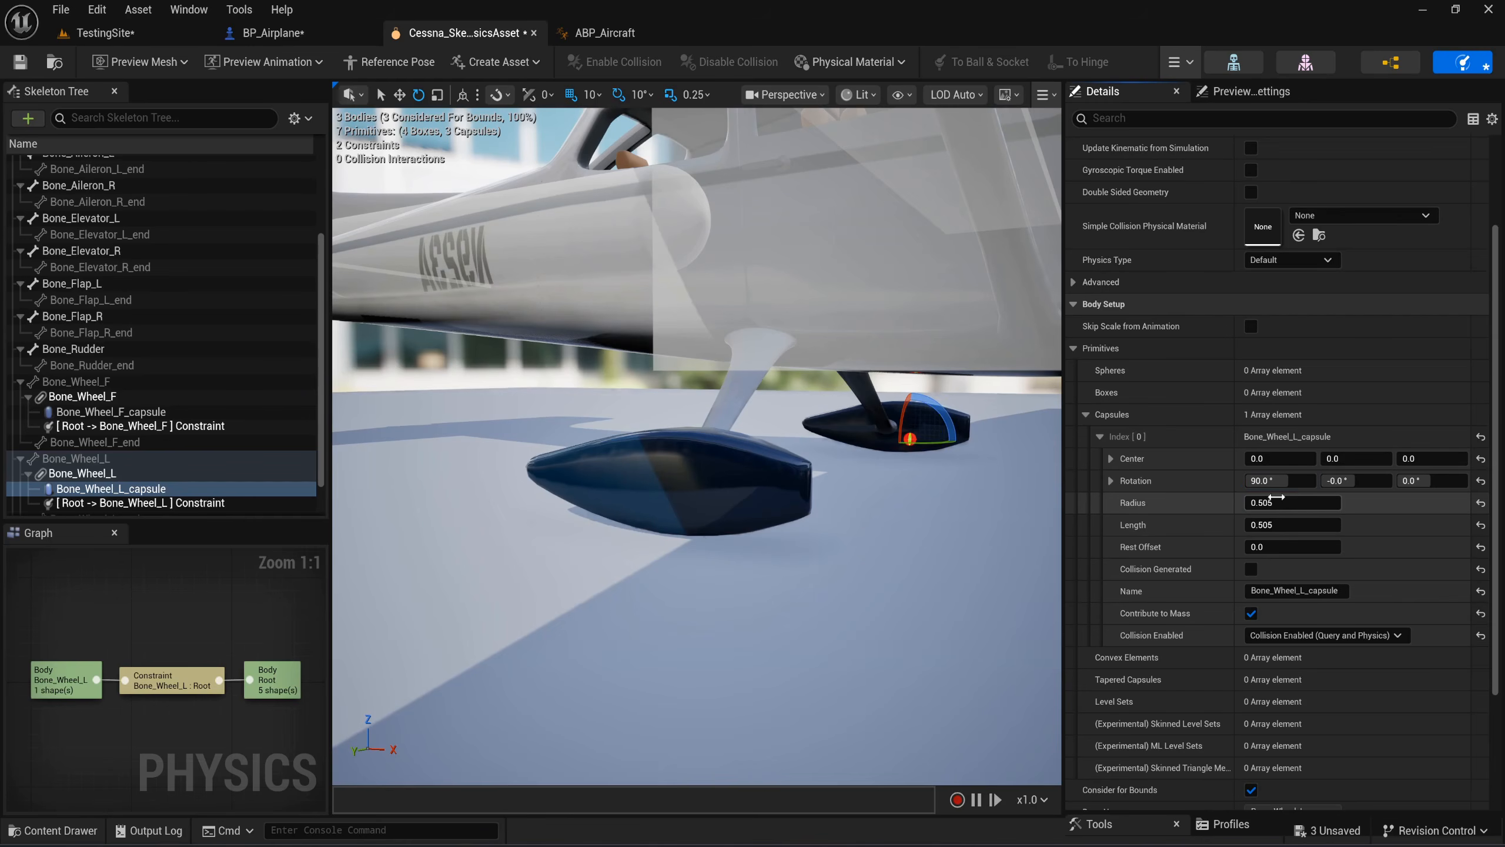
Set both the radius and the length of the Bone_Wheel_L capsule to 17.75.
click(1284, 502)
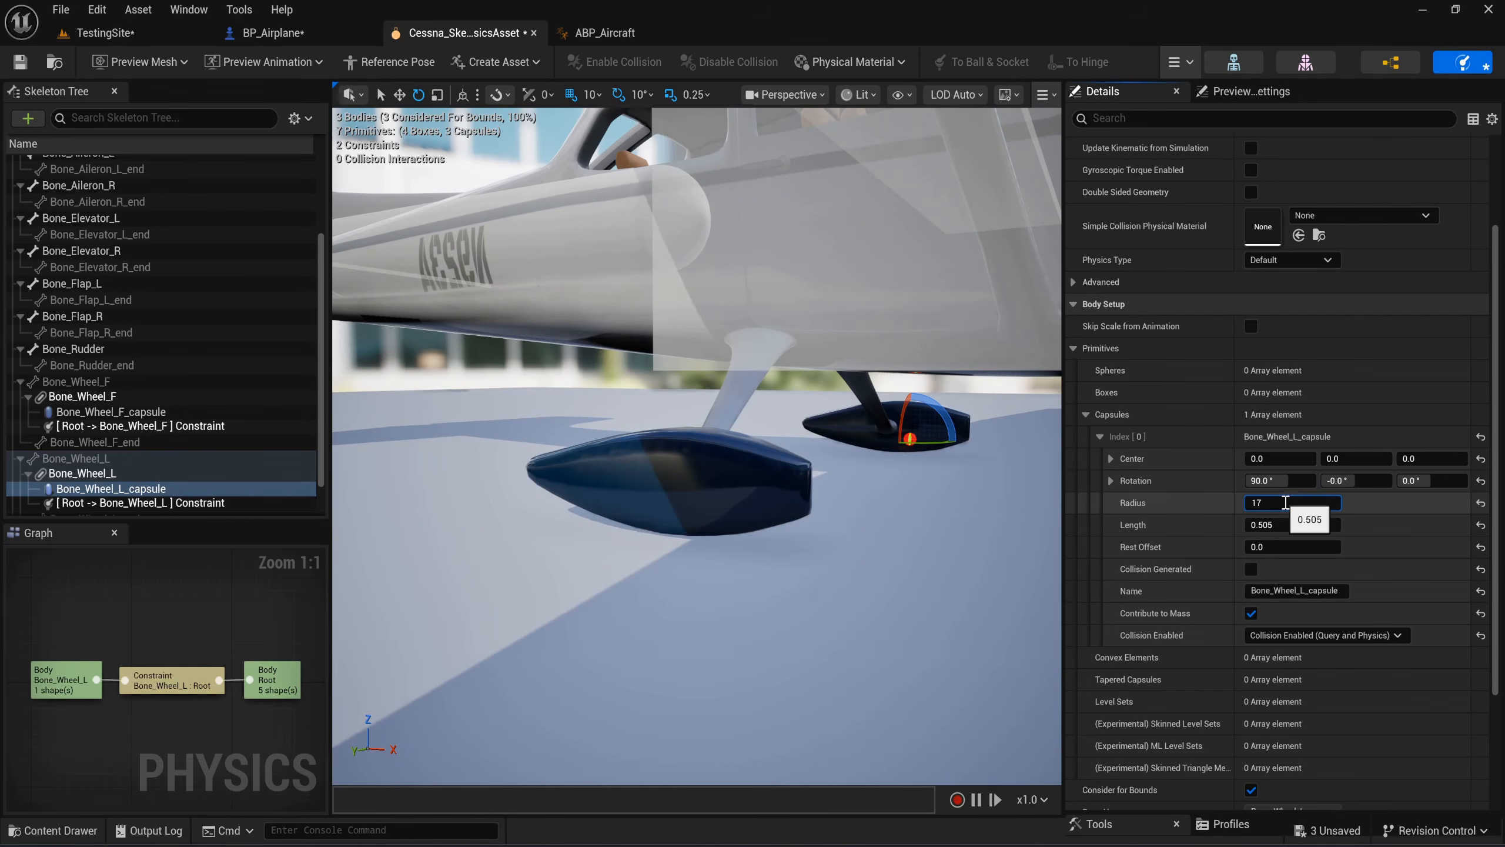
key(Return)
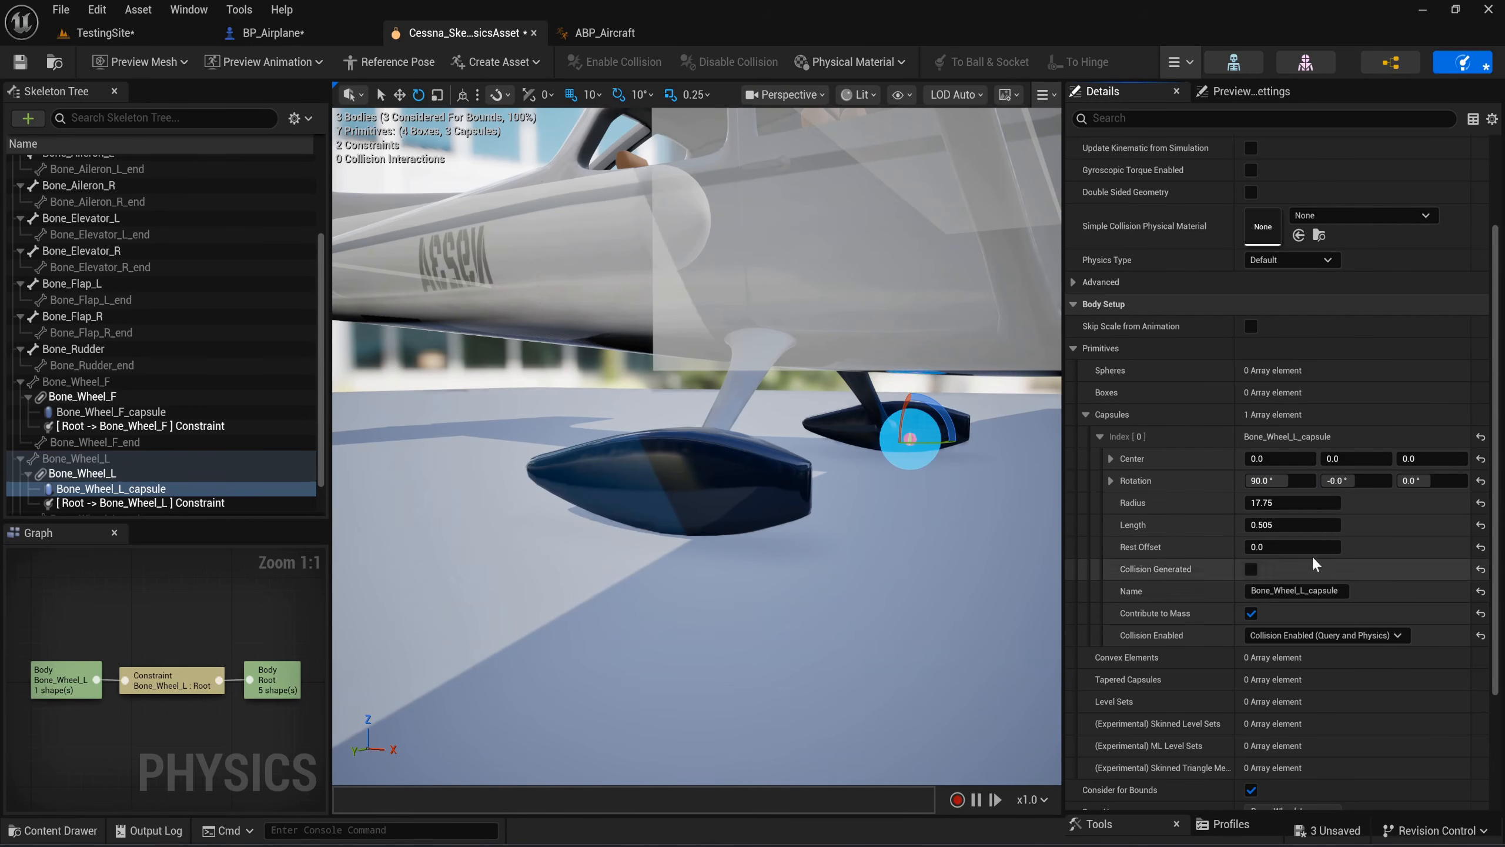
click(1290, 526)
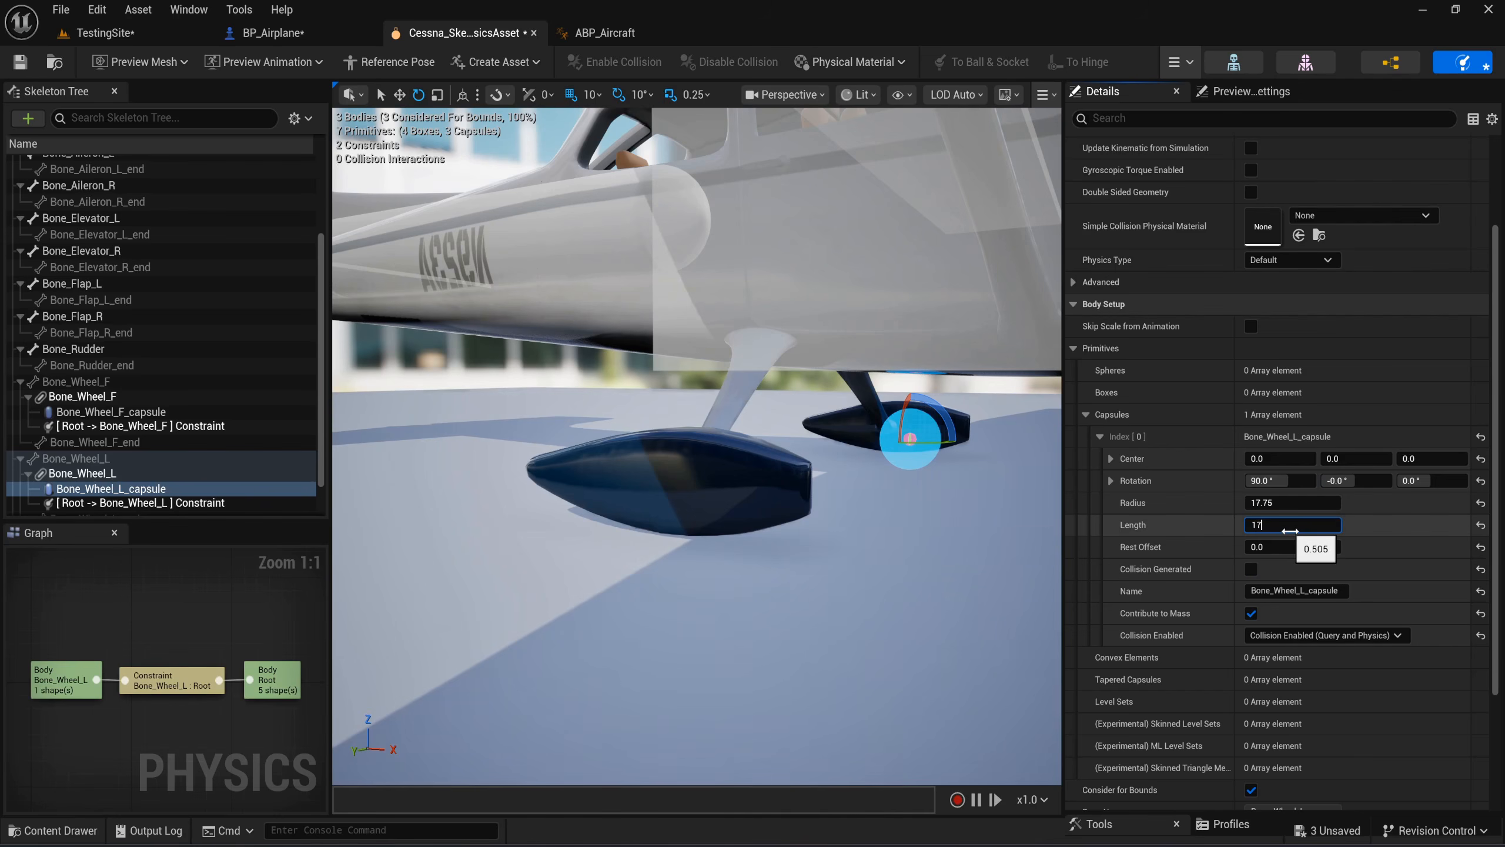
text(5)
key(Return)
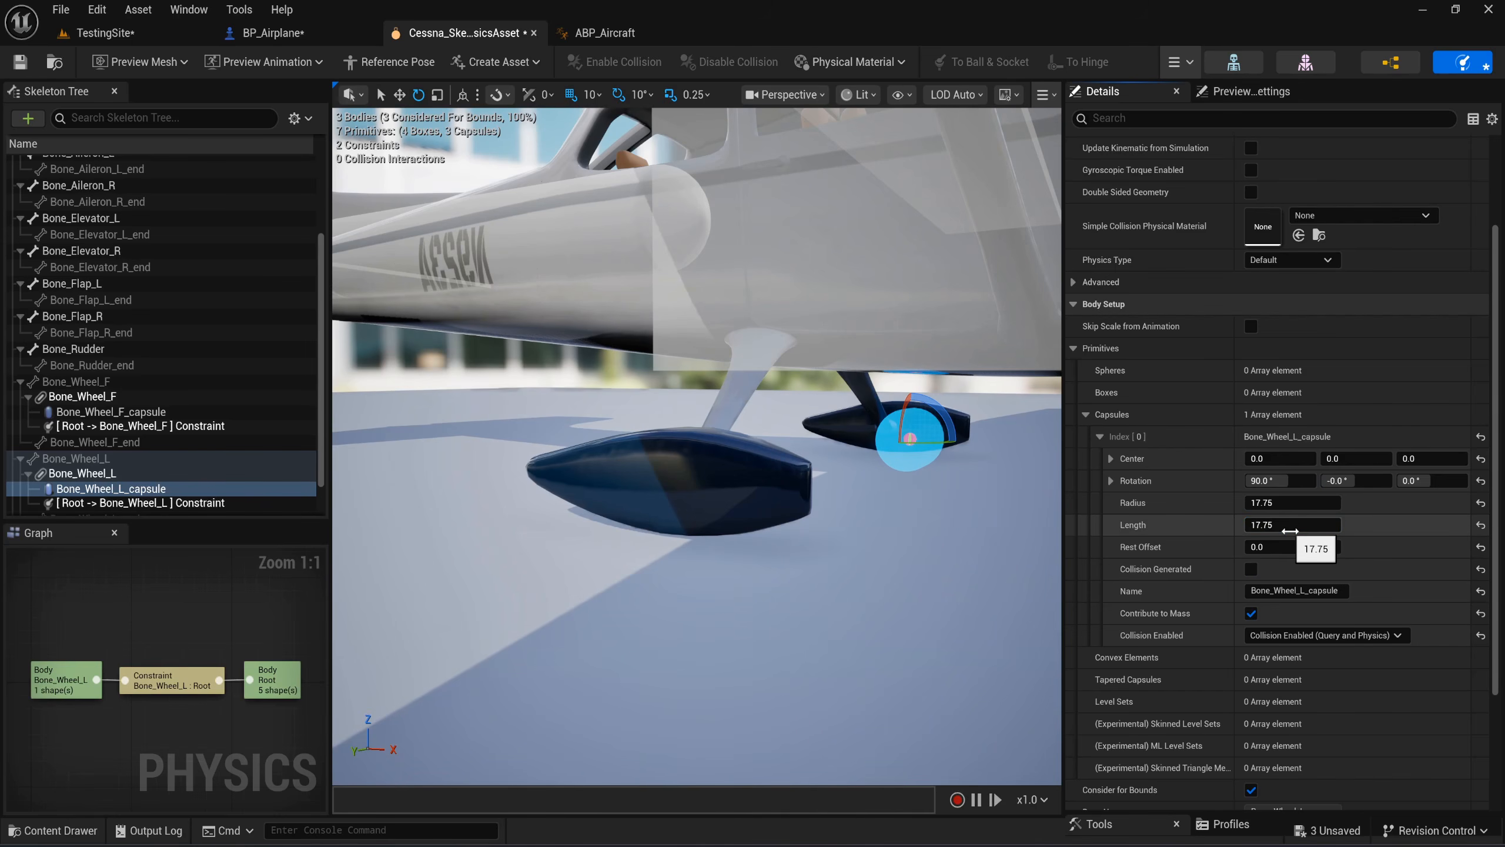
scroll(1158, 549, down, 1)
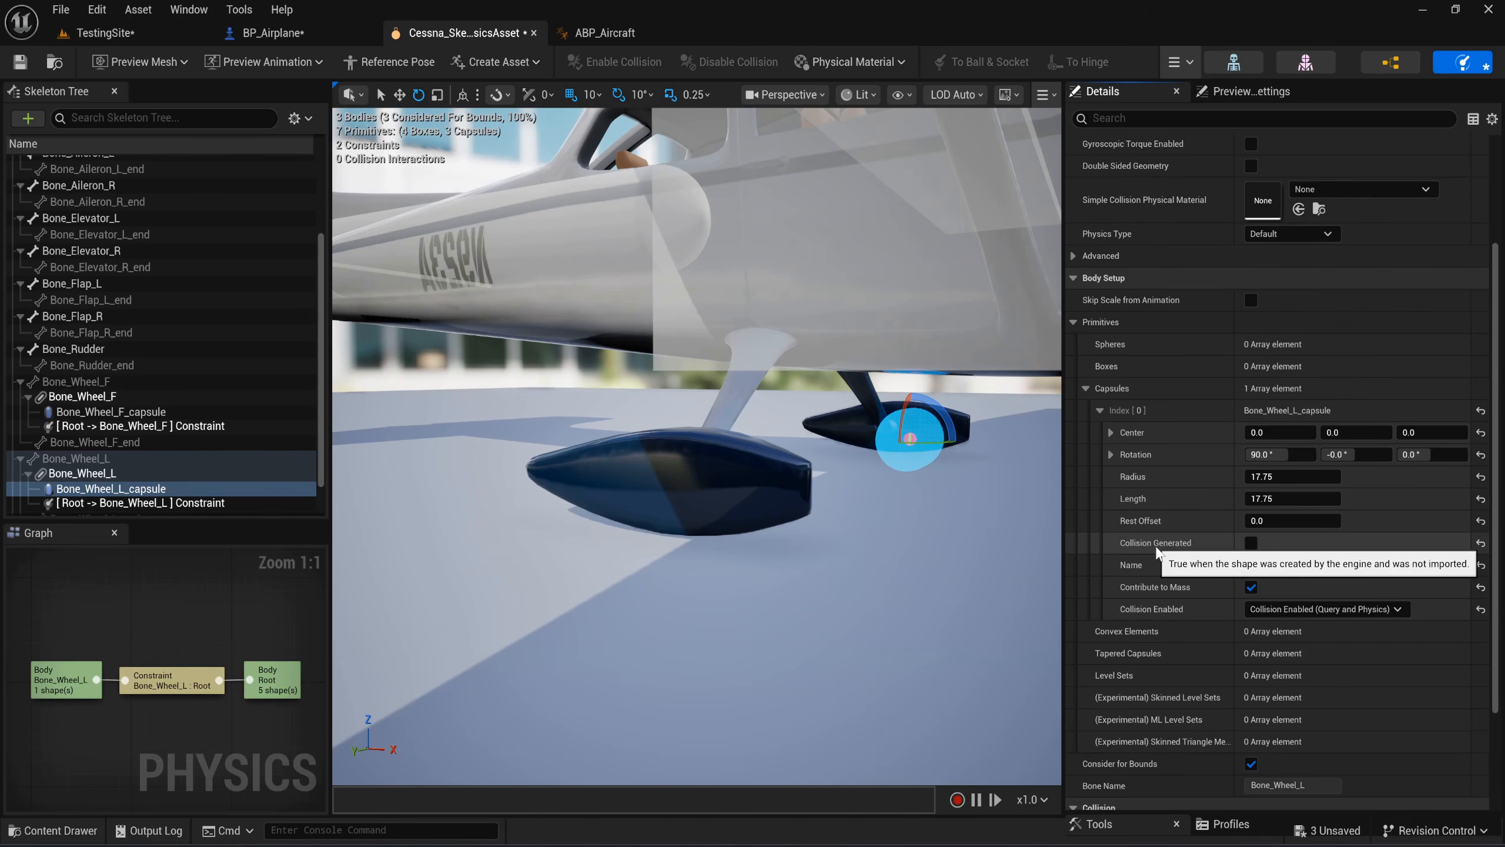
scroll(1159, 551, down, 1)
scroll(1159, 474, up, 2)
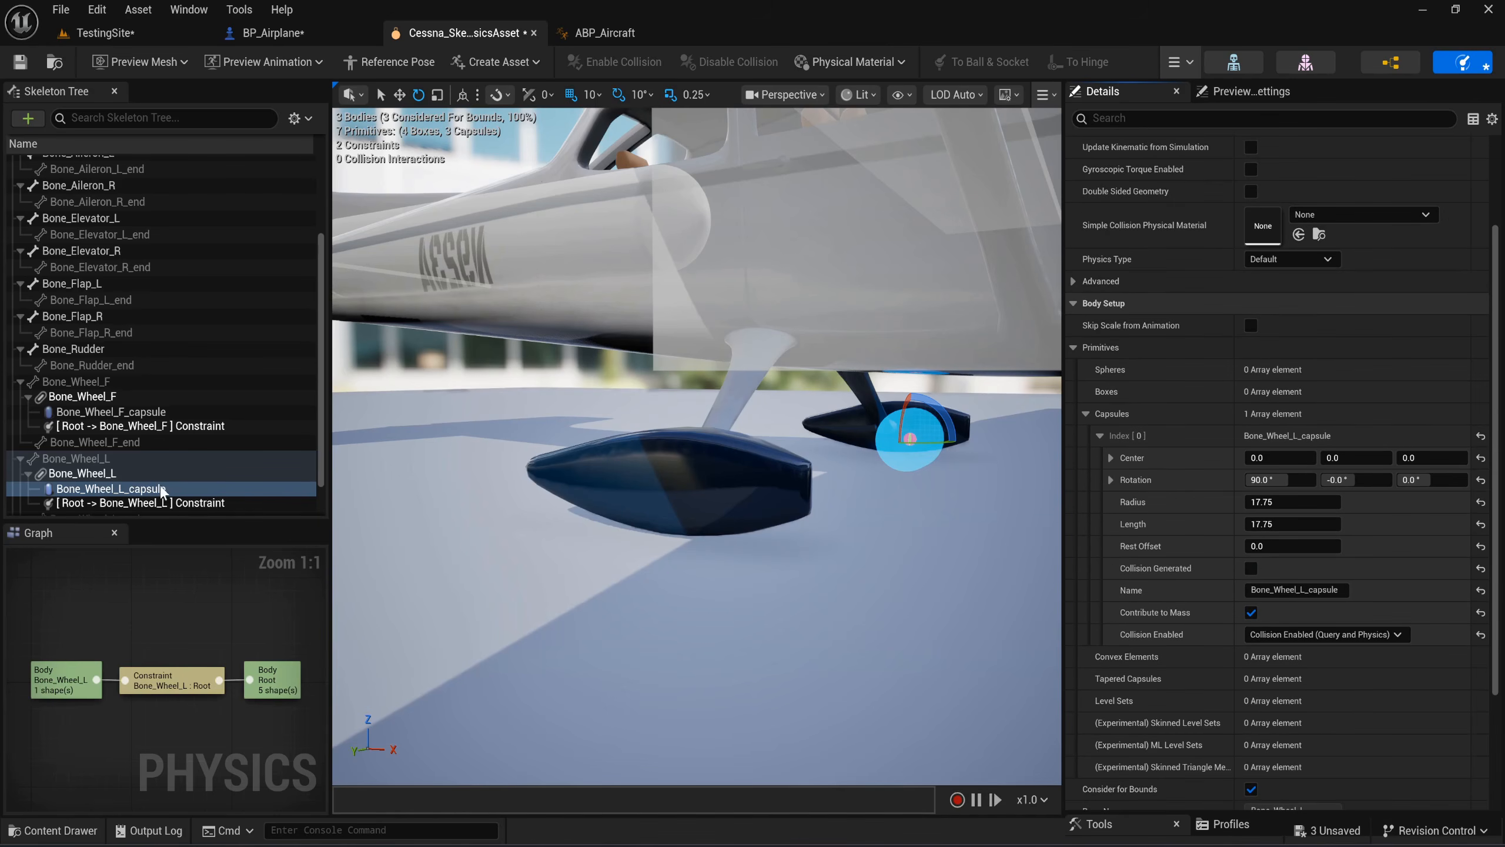
Lock Swing 1 Motion and Twist Motion in the angular limits of the Root to Bone_Wheel_L constraint.
scroll(191, 426, down, 1)
click(247, 458)
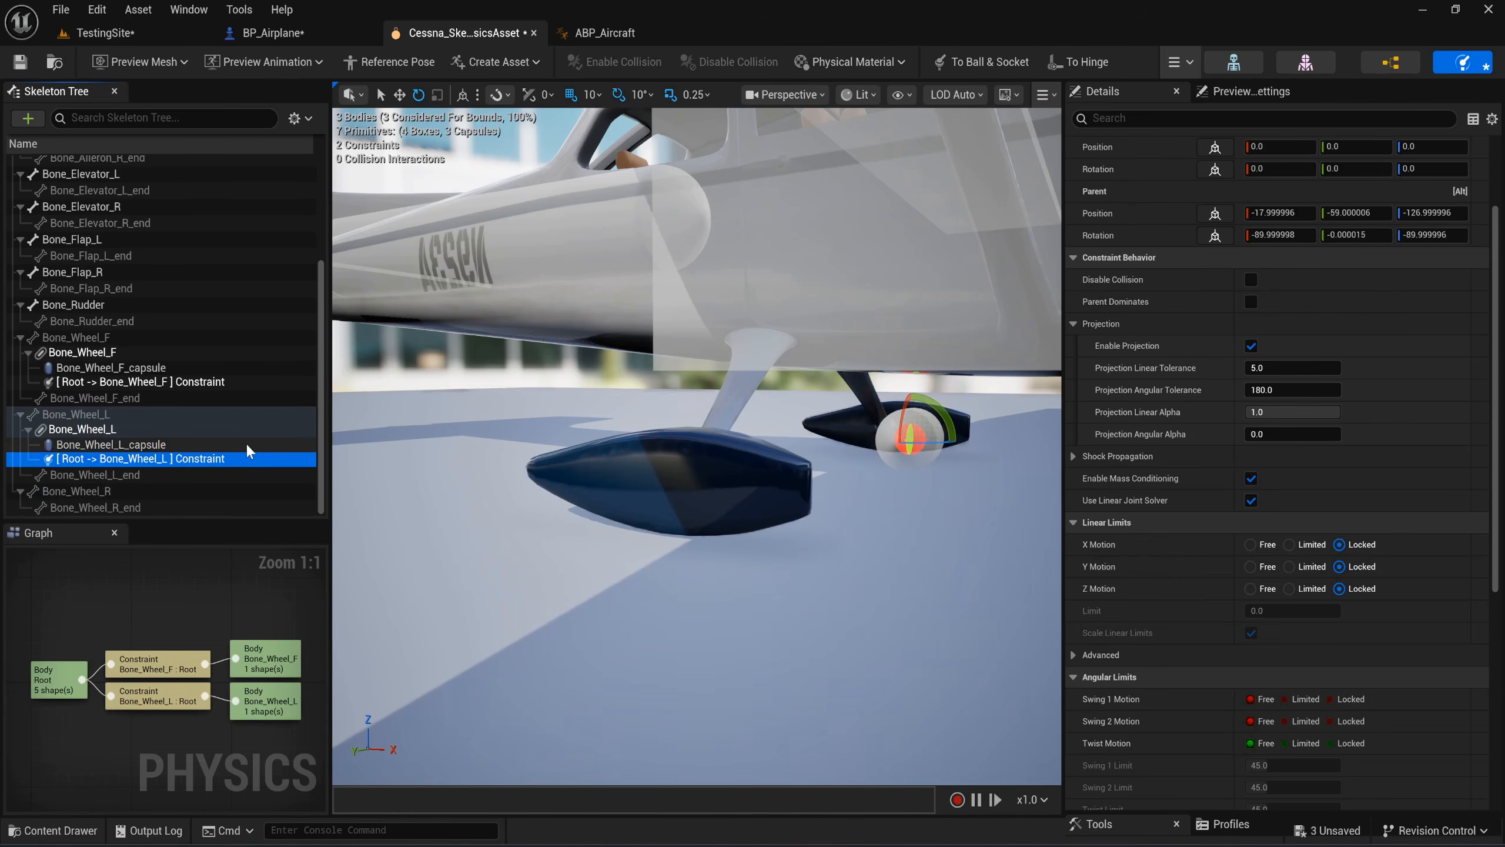
right_click(249, 446)
click(183, 460)
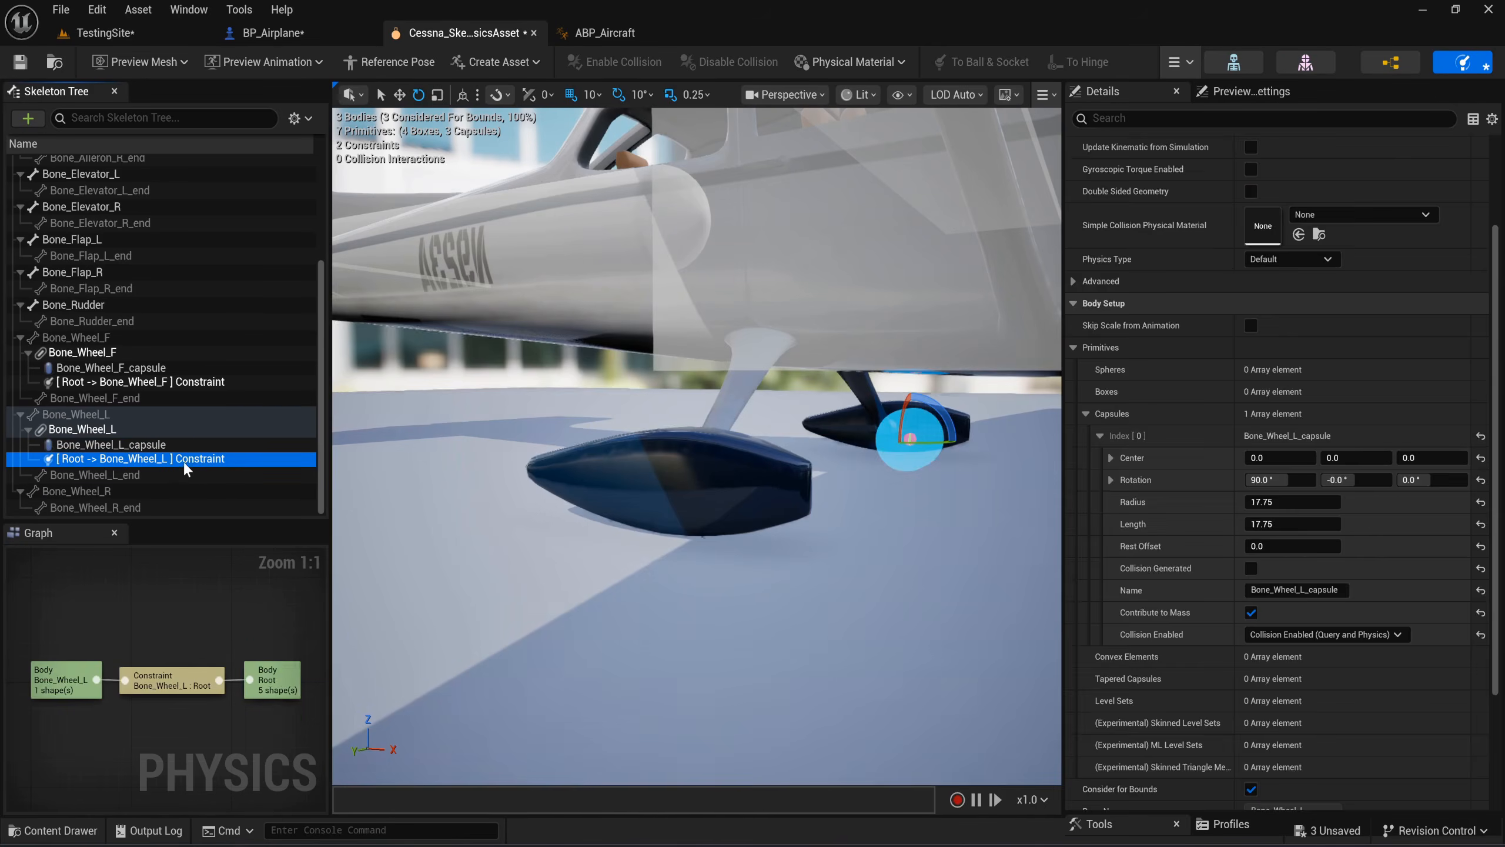
scroll(1256, 569, down, 2)
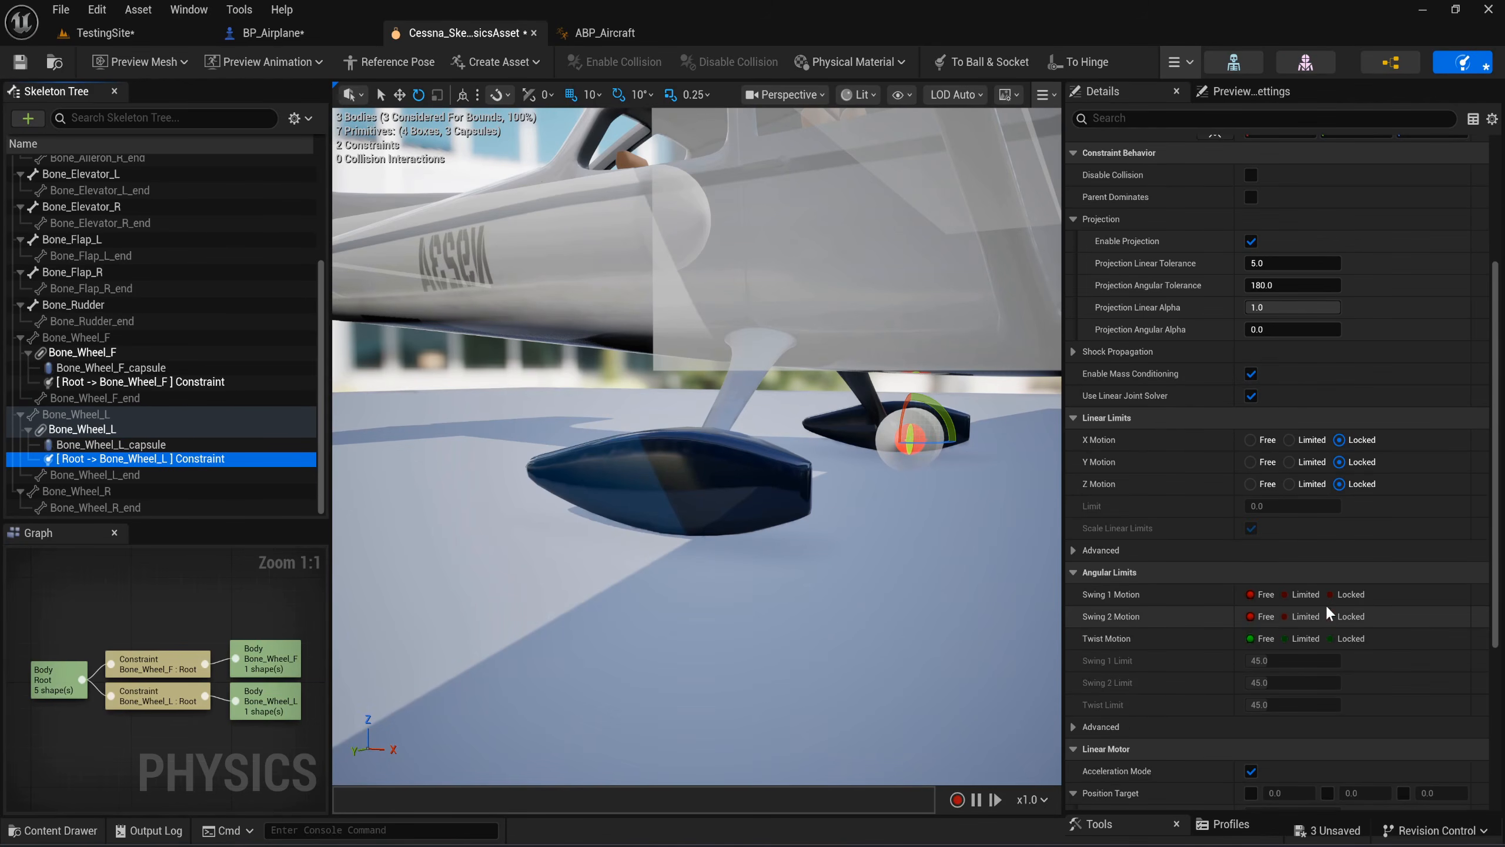
click(1341, 595)
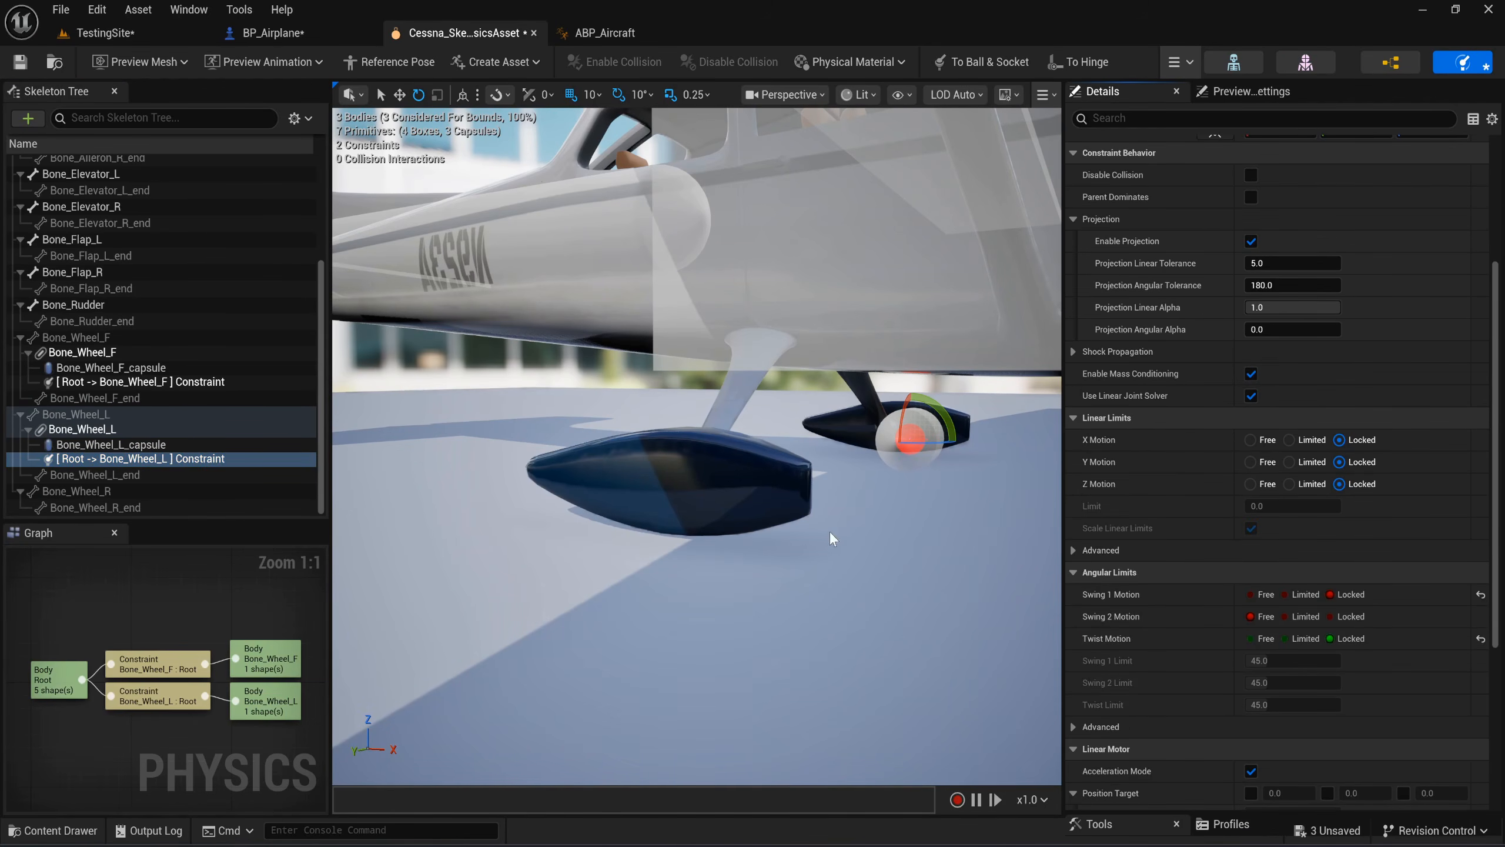
Create a capsule physics body with a constraint on the right wheel bone, Bone_Wheel_R.
scroll(1265, 445, up, 3)
scroll(1265, 445, up, 2)
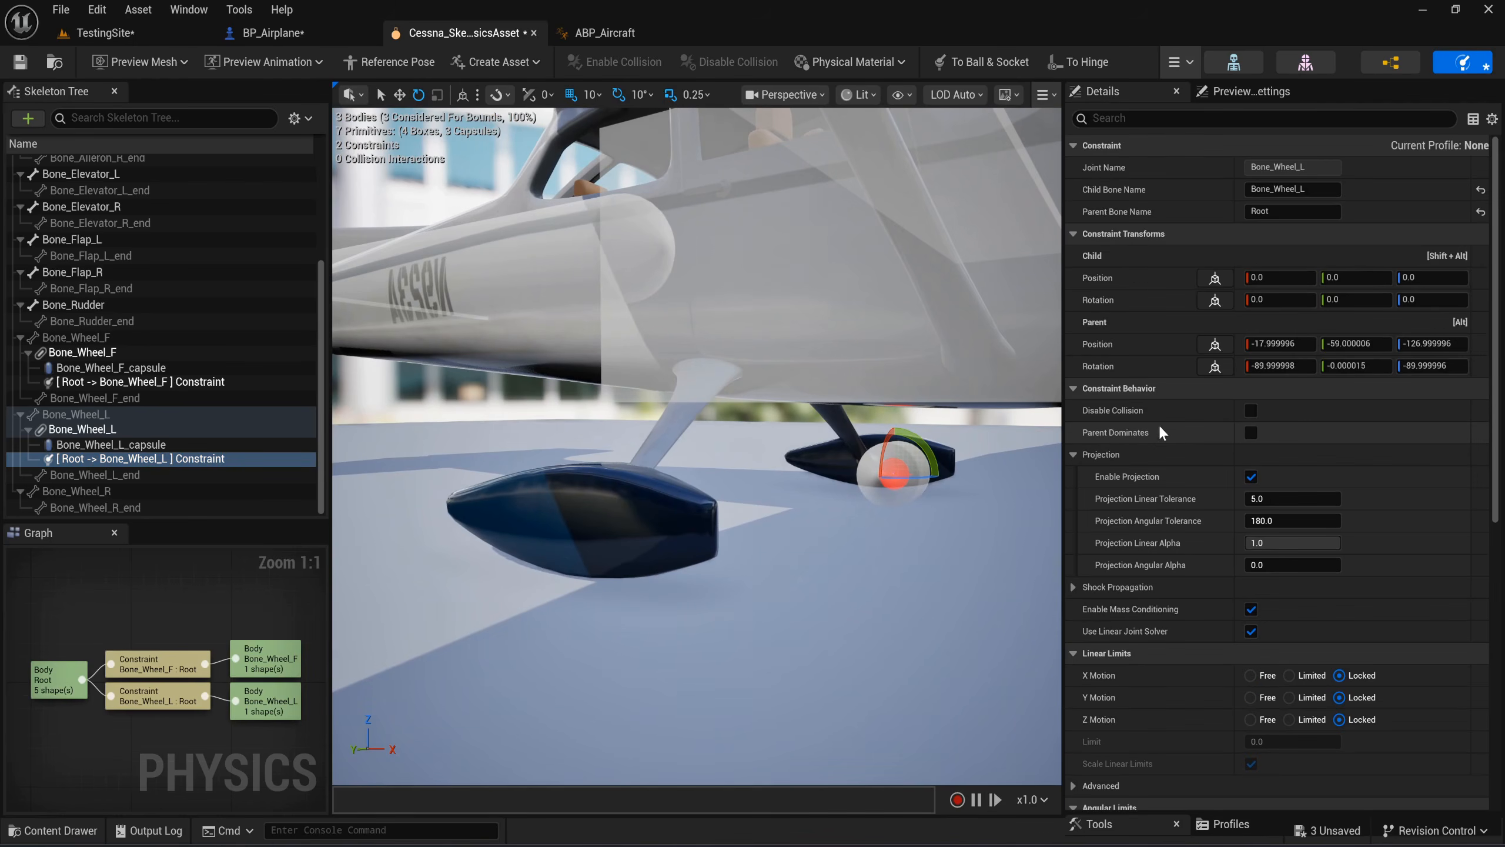
click(127, 492)
right_click(126, 492)
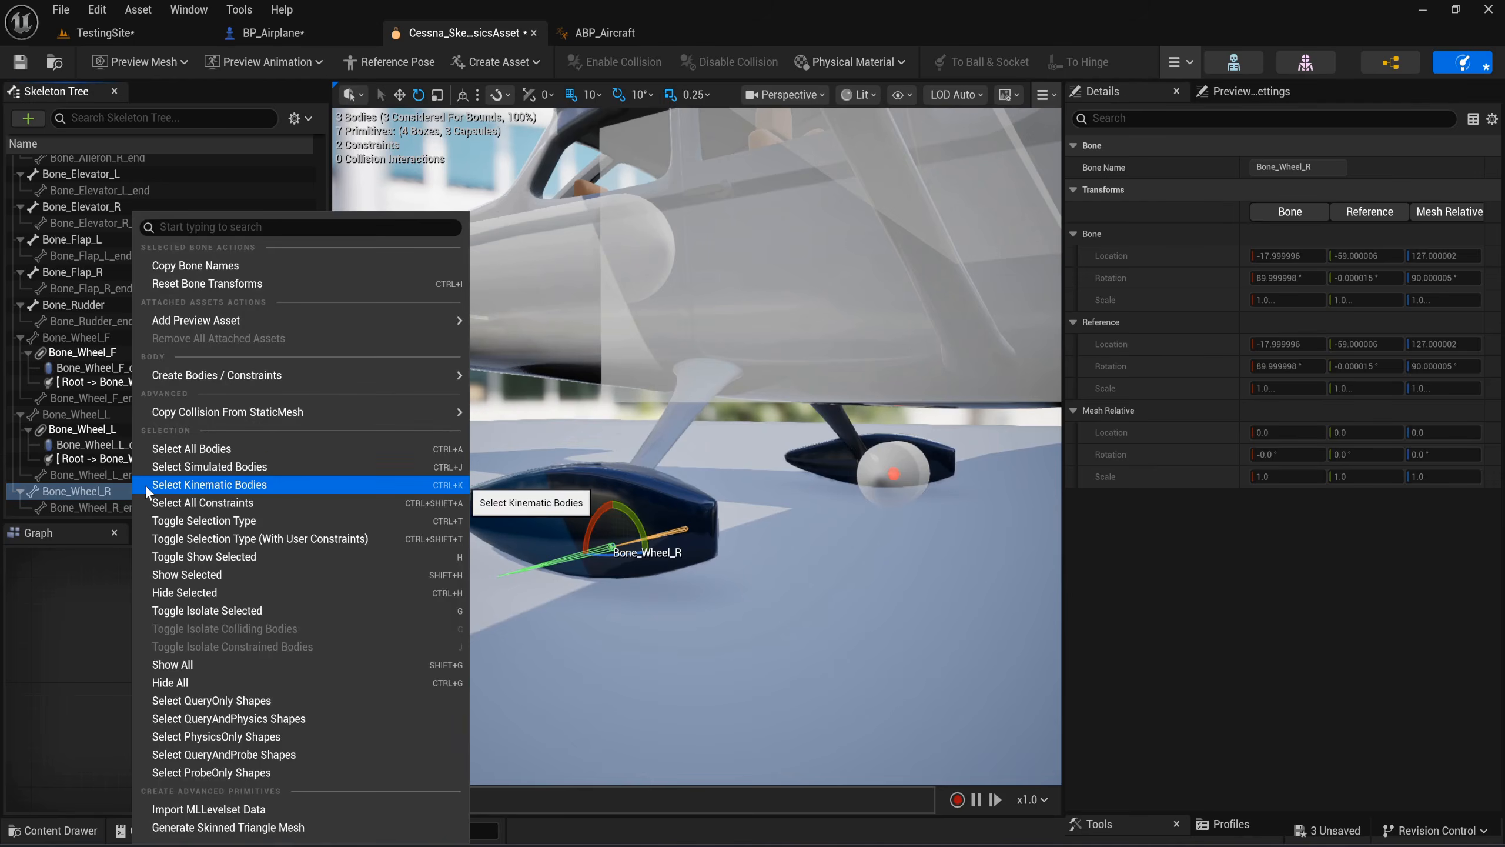
mouse_move(279, 377)
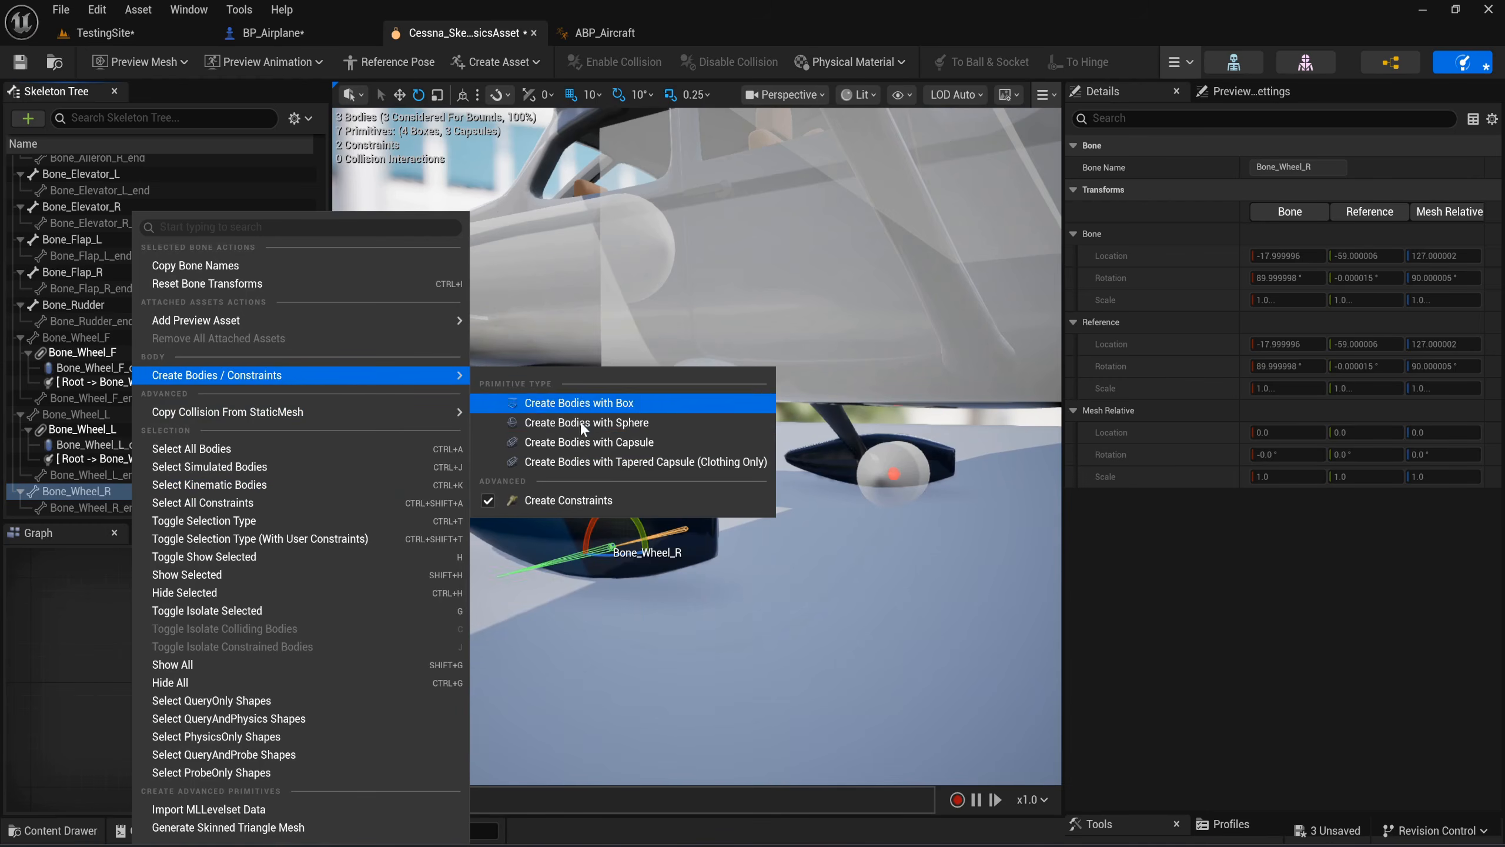
click(579, 442)
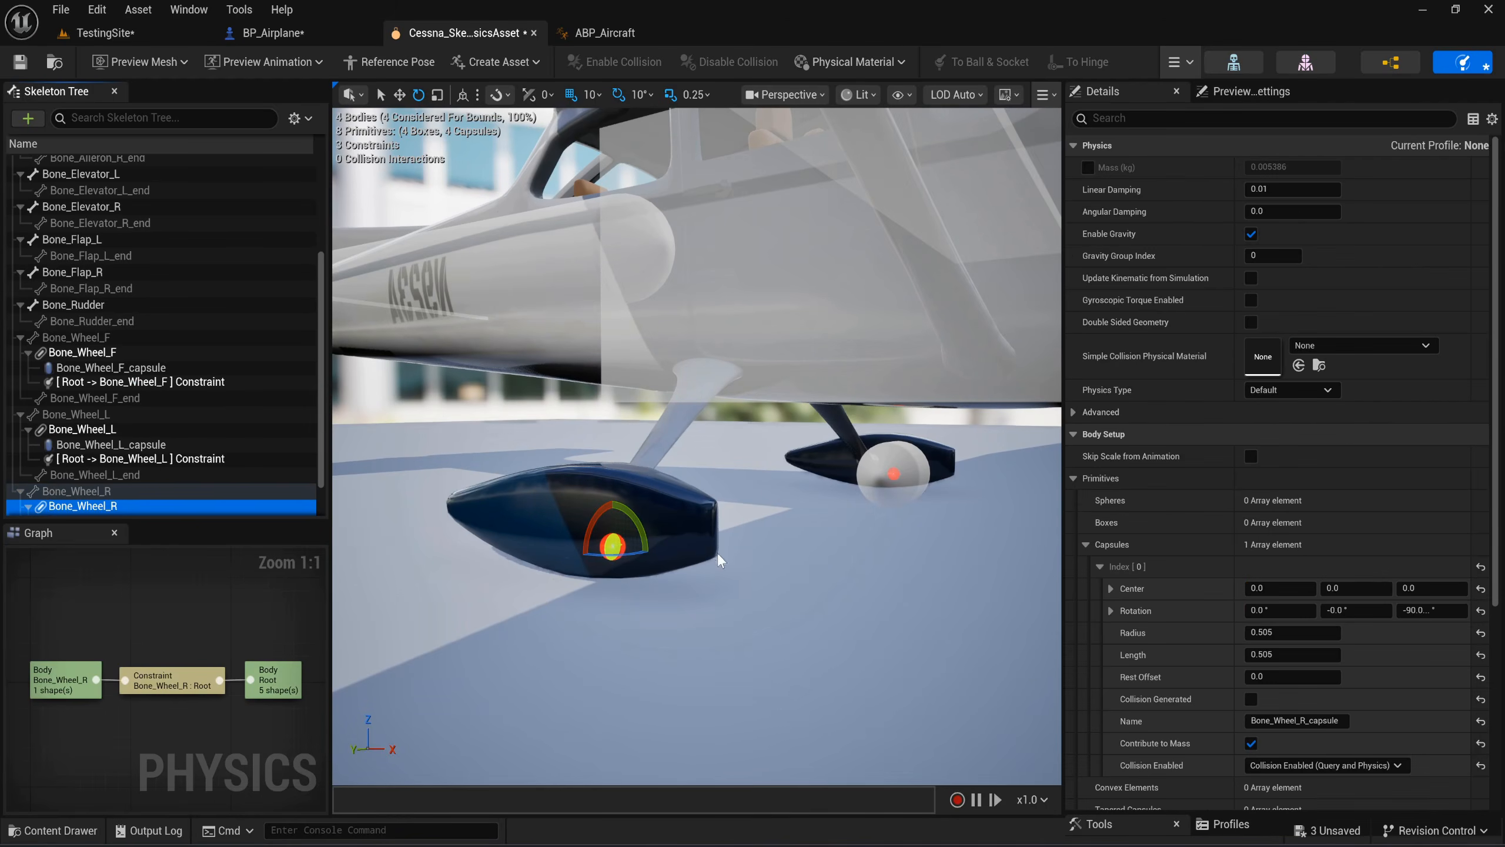
Override the Bone_Wheel_R body's mass with 20 kg, and set its linear damping to 0.0 and angular damping to 10.
scroll(155, 415, down, 2)
click(150, 483)
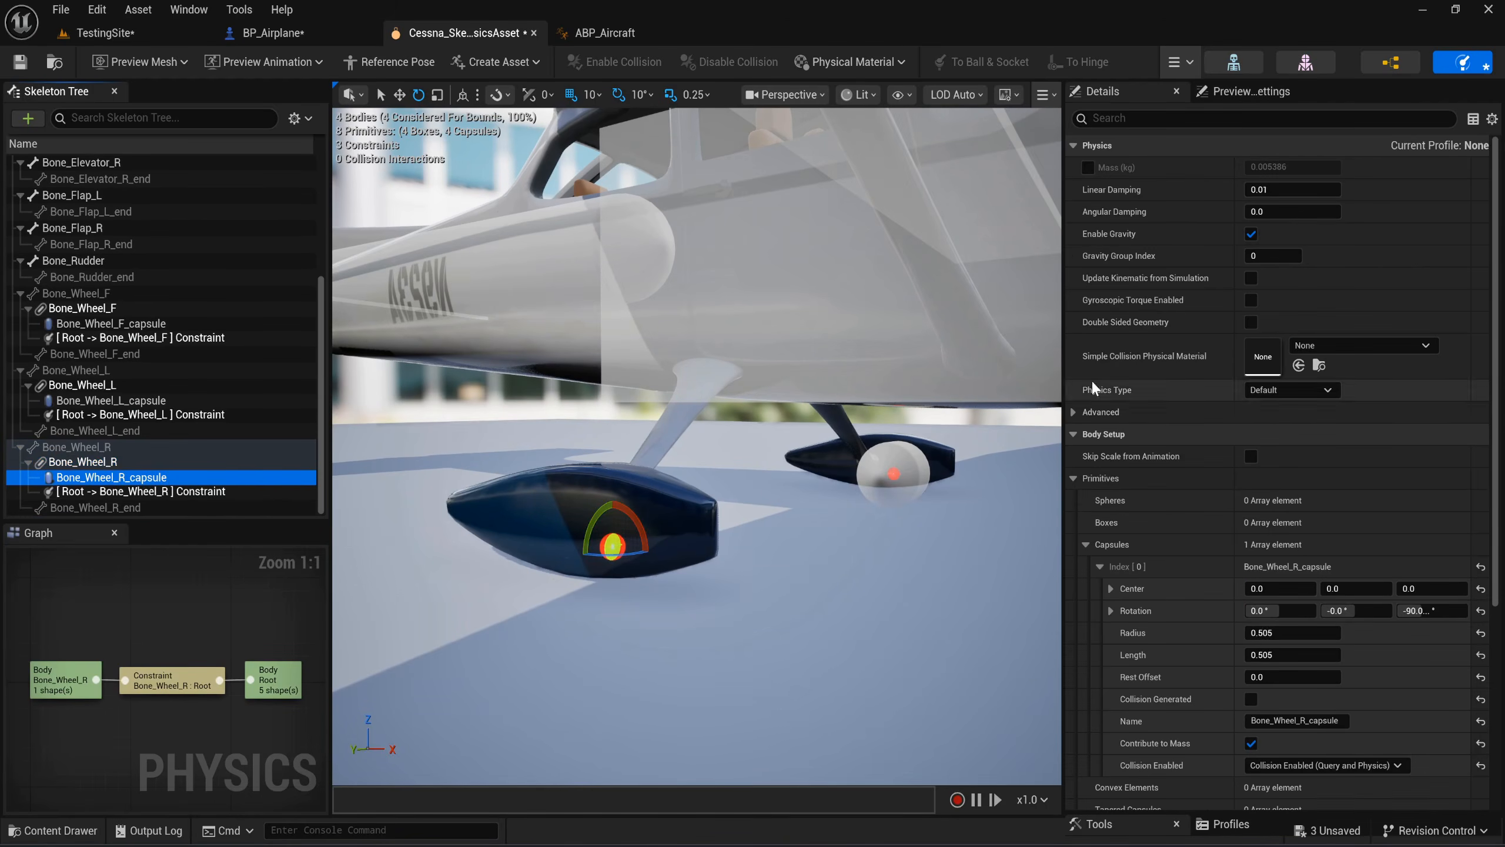
click(1088, 167)
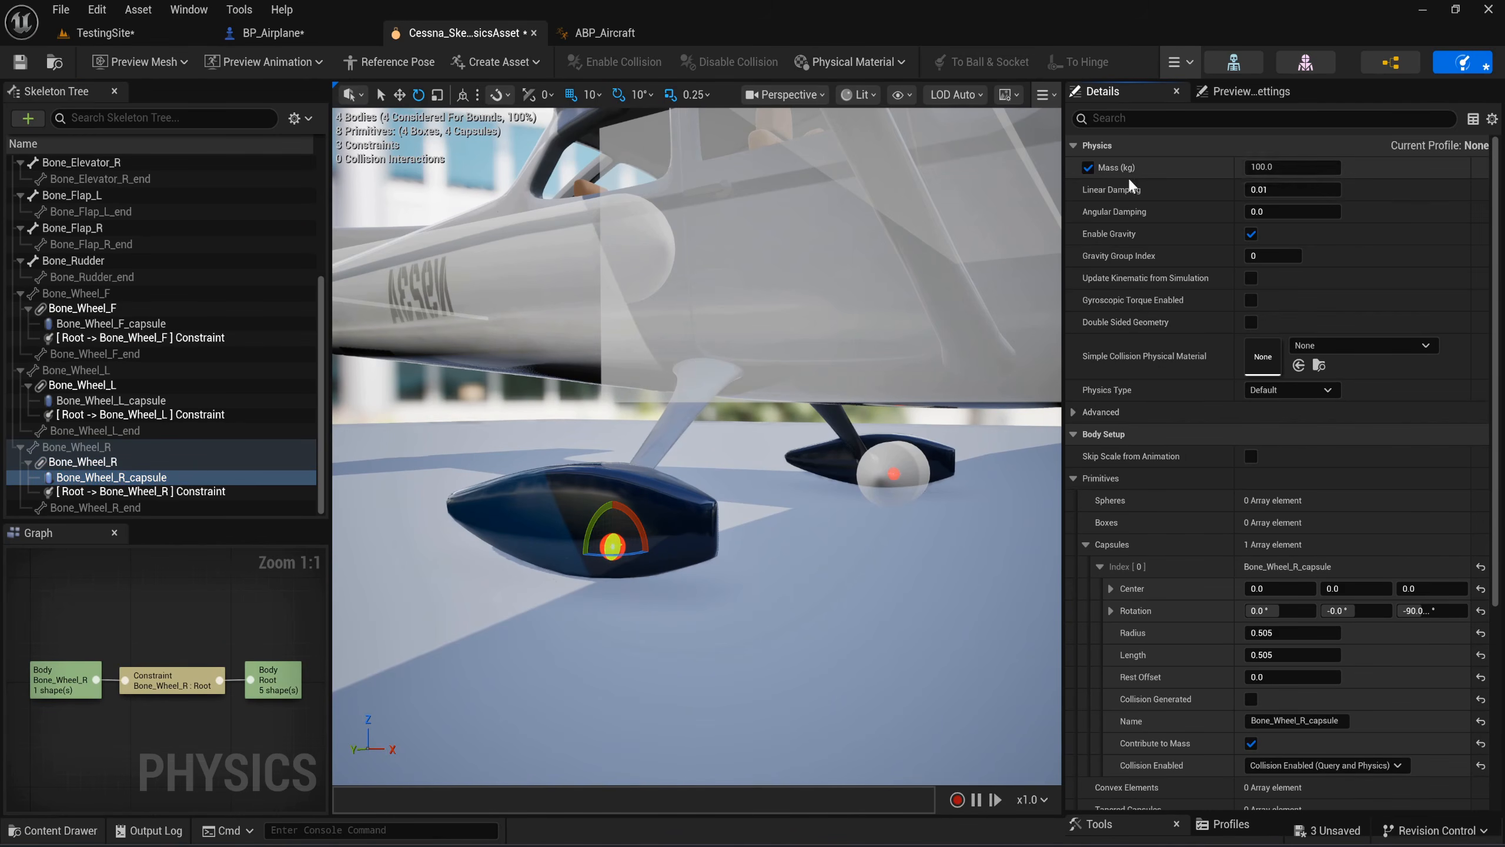
click(1305, 168)
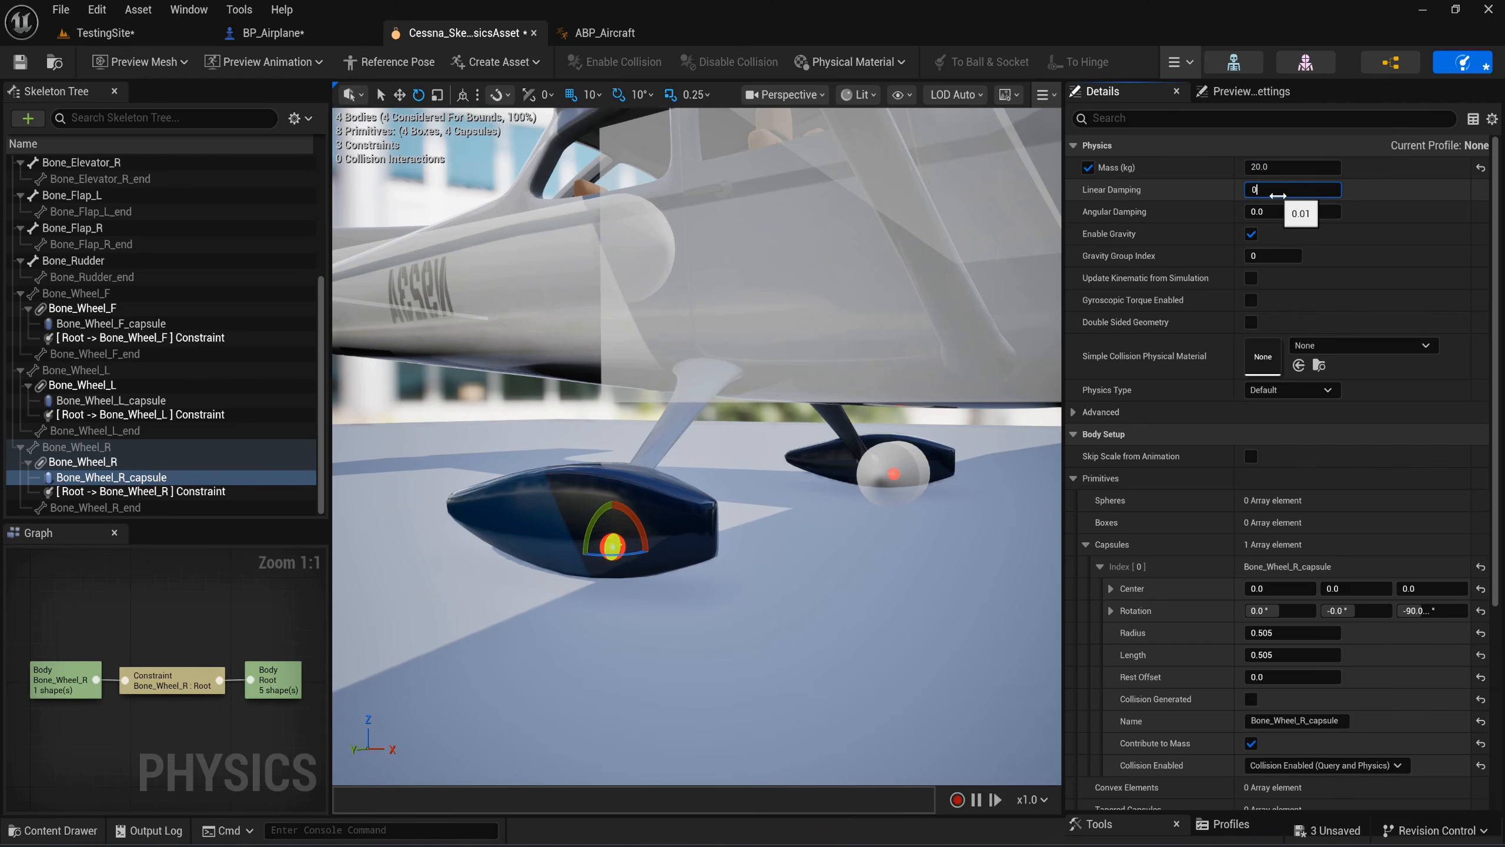
key(Return)
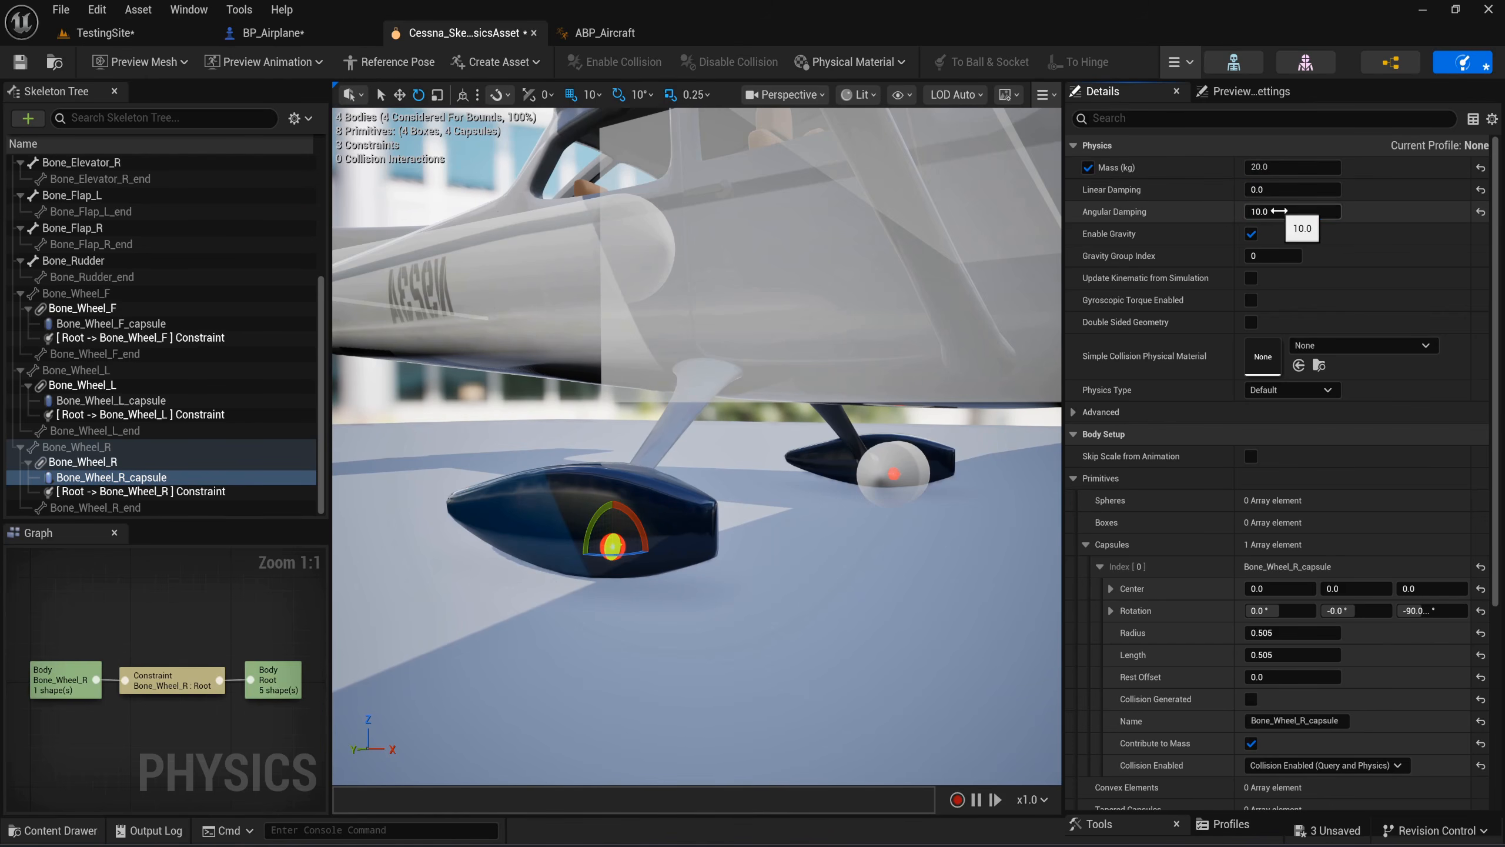
Set the Bone_Wheel_R capsule's rotation to 90° around X and 0° around Z.
scroll(1162, 564, down, 3)
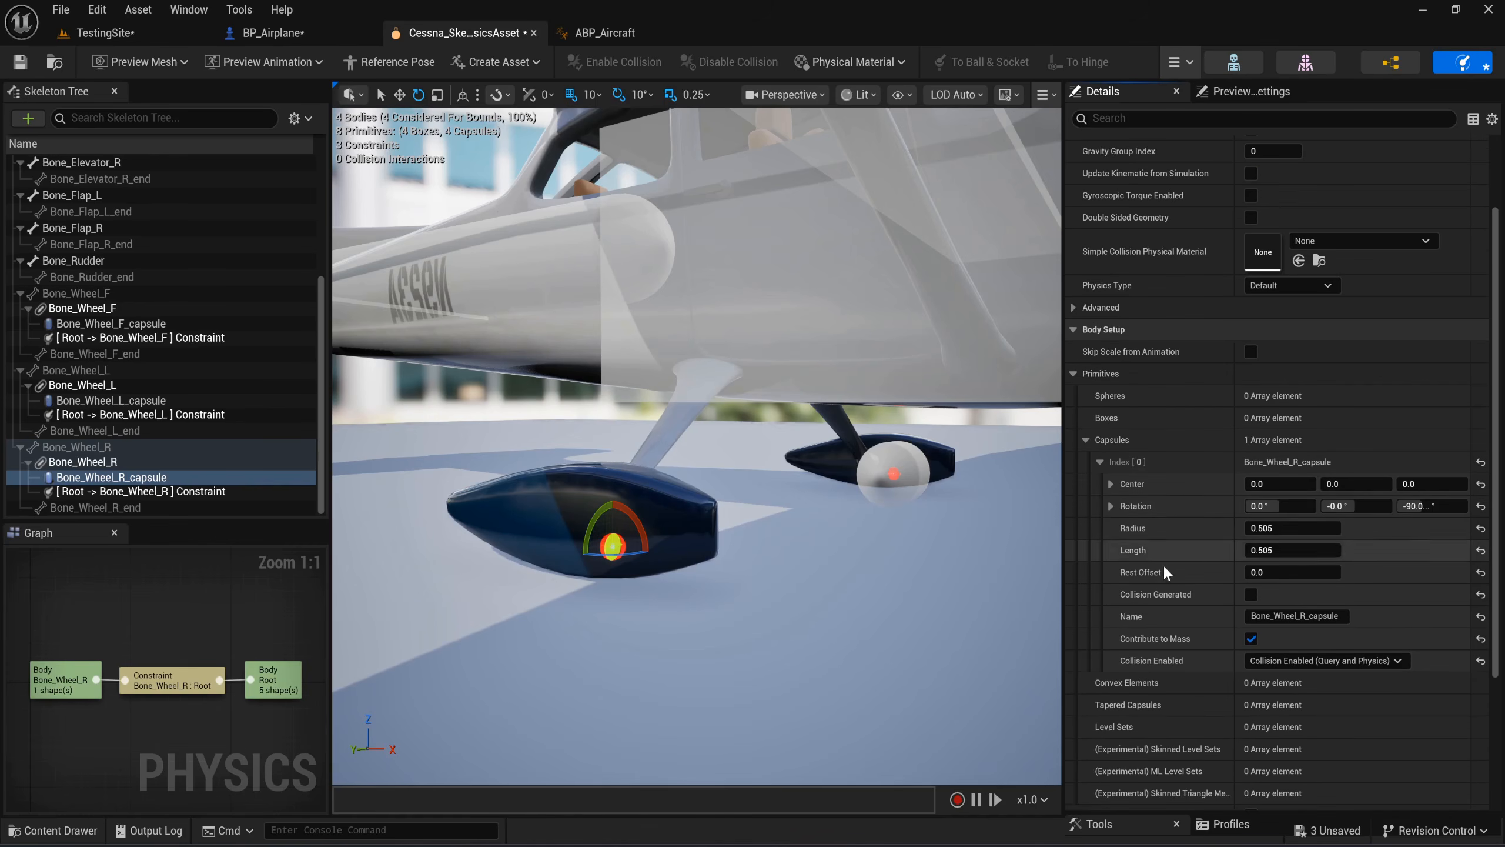
click(1290, 505)
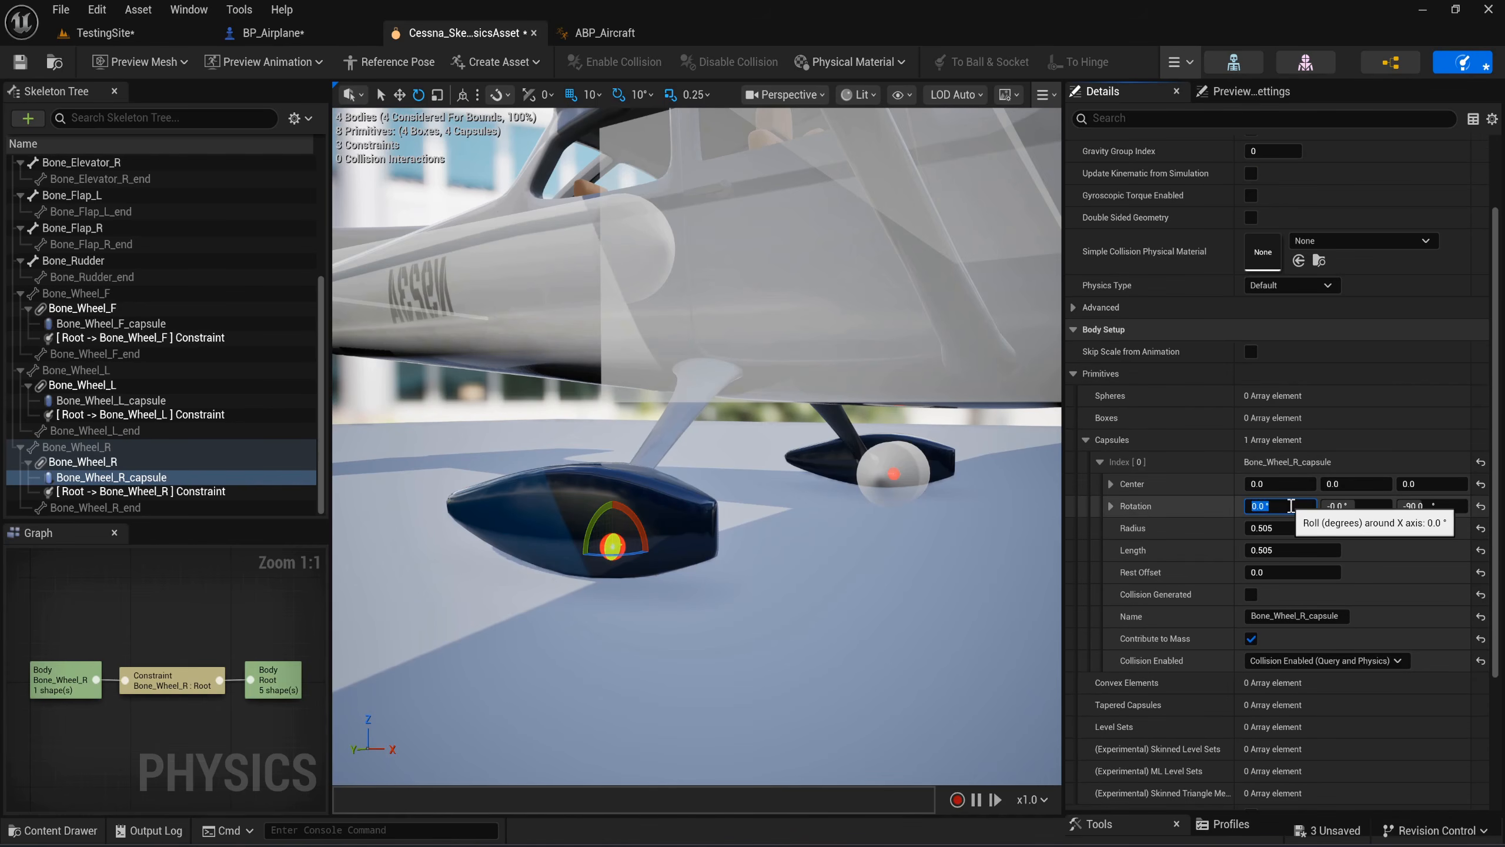
click(1415, 505)
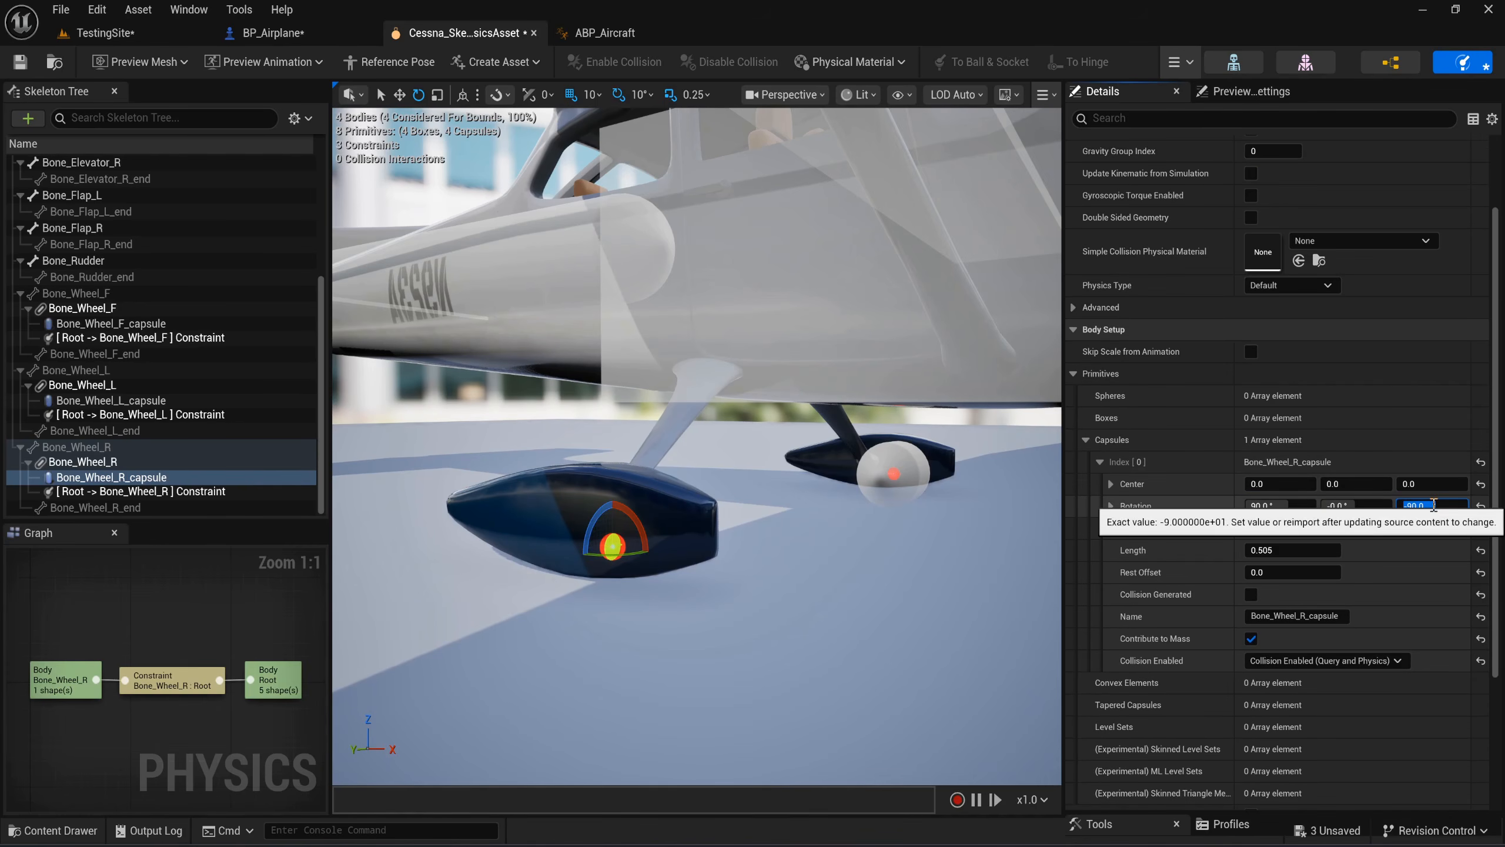
text(0)
key(Return)
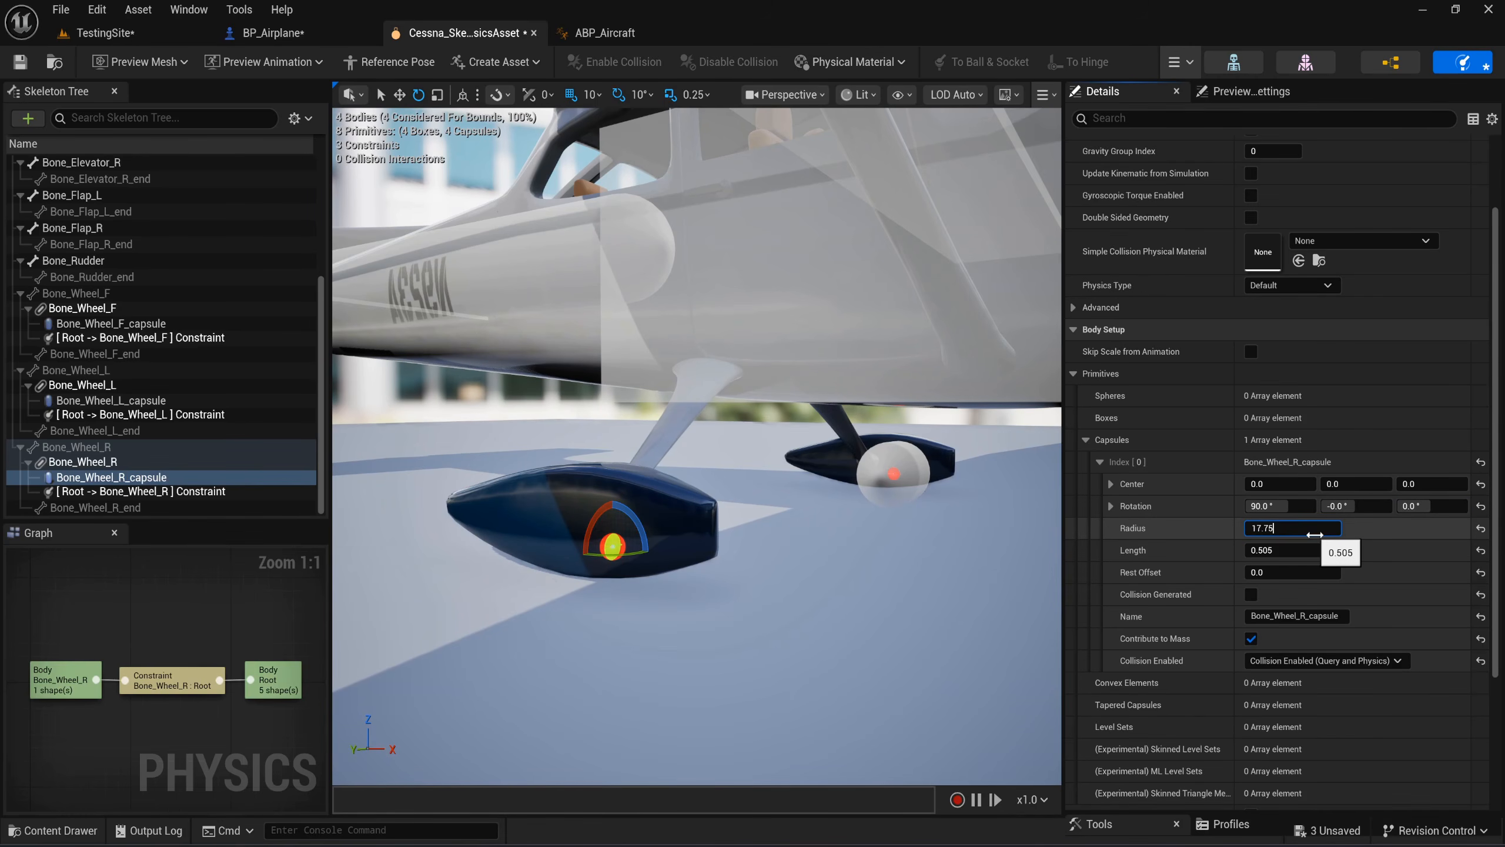
Set both the radius and the length of the Bone_Wheel_R capsule to 17.75.
key(Return)
click(1303, 550)
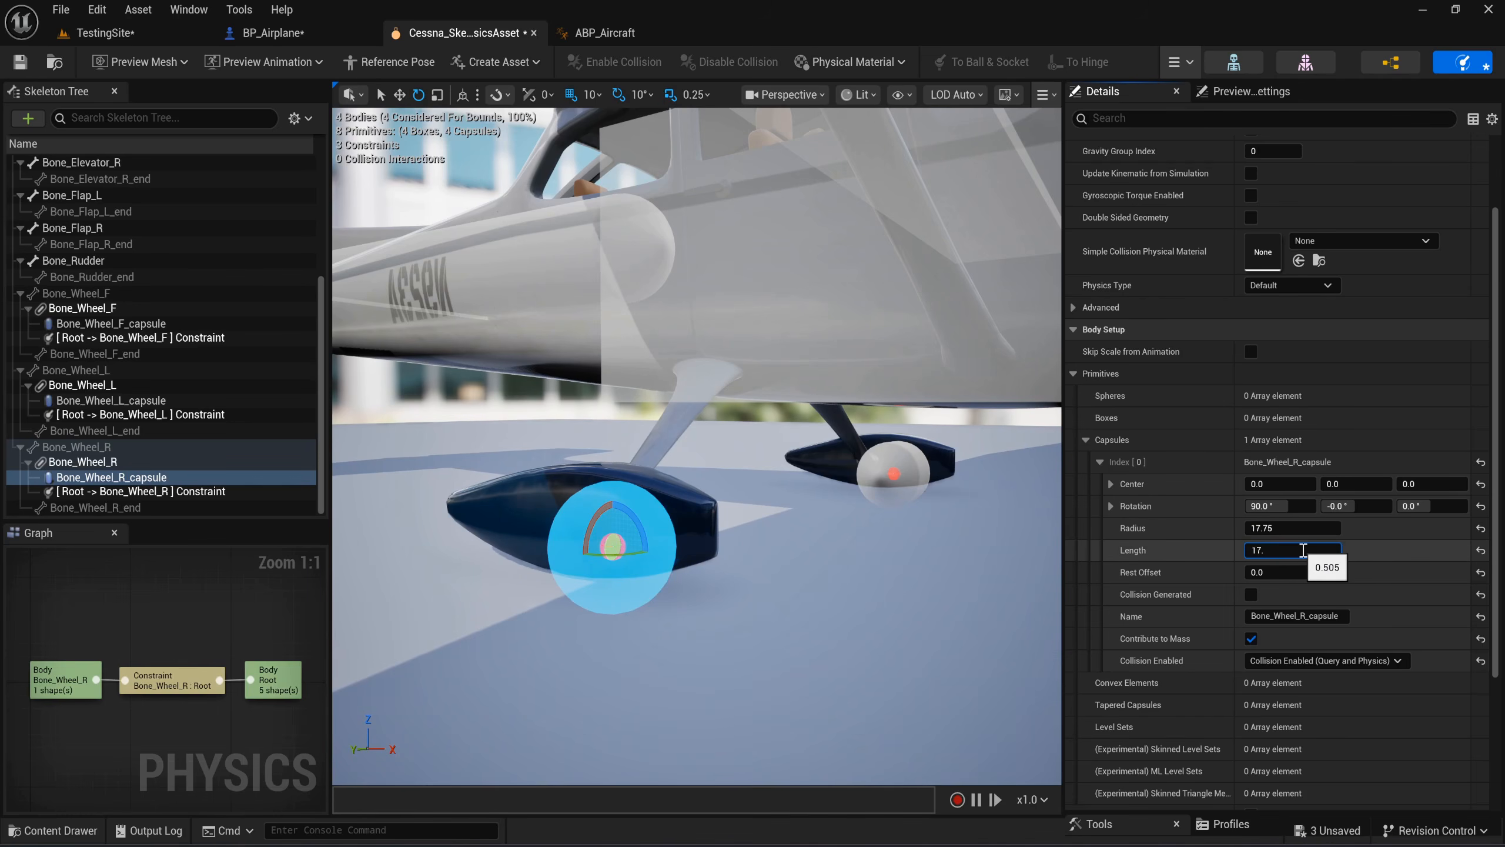
text(17.75)
key(Return)
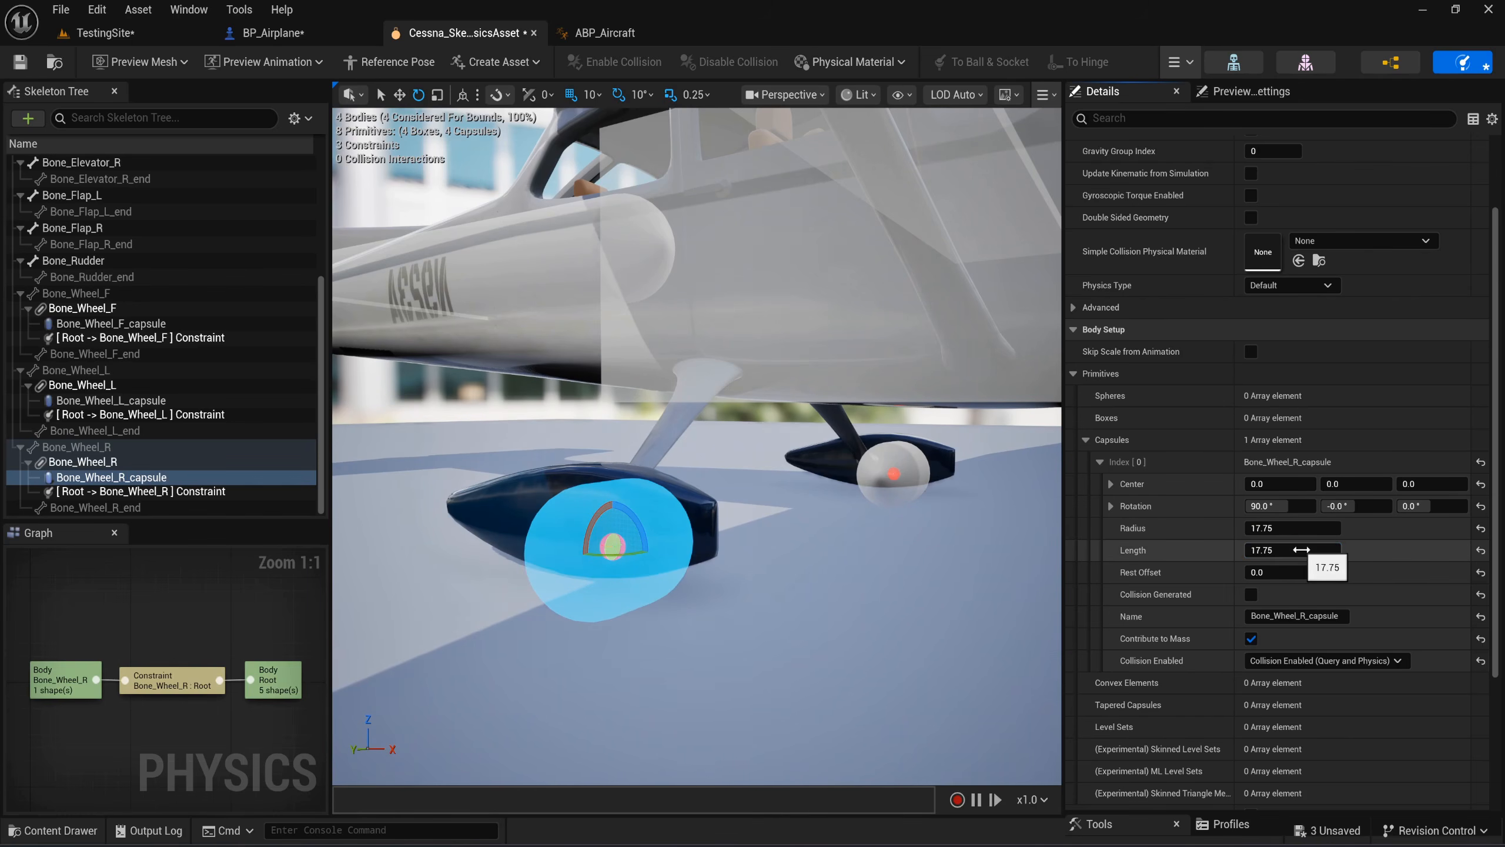
scroll(1102, 572, up, 4)
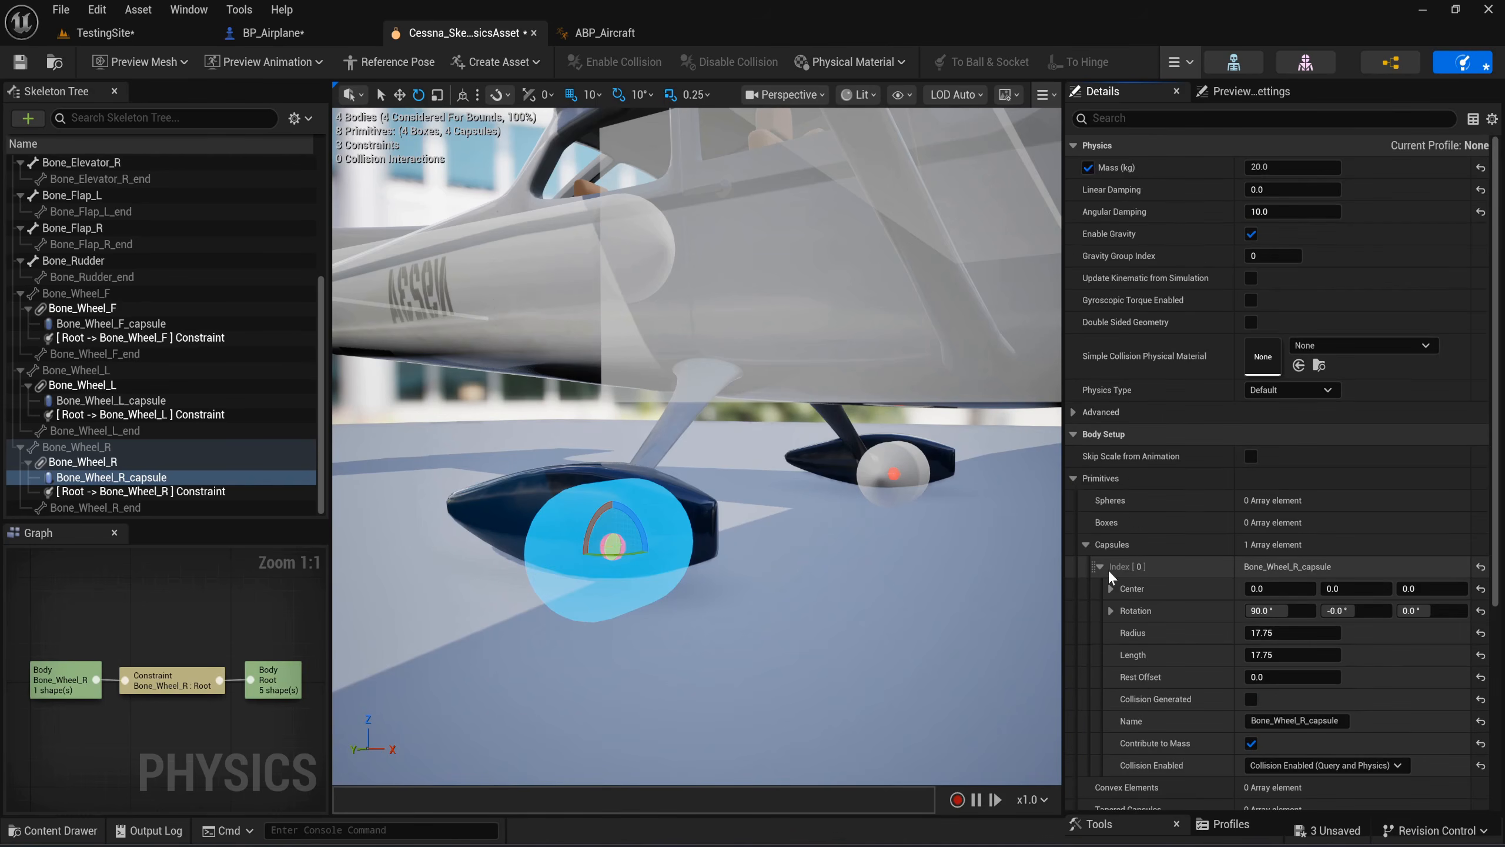
Lock Swing 1 Motion and Twist Motion in the angular limits of the Root to Bone_Wheel_R constraint.
click(174, 491)
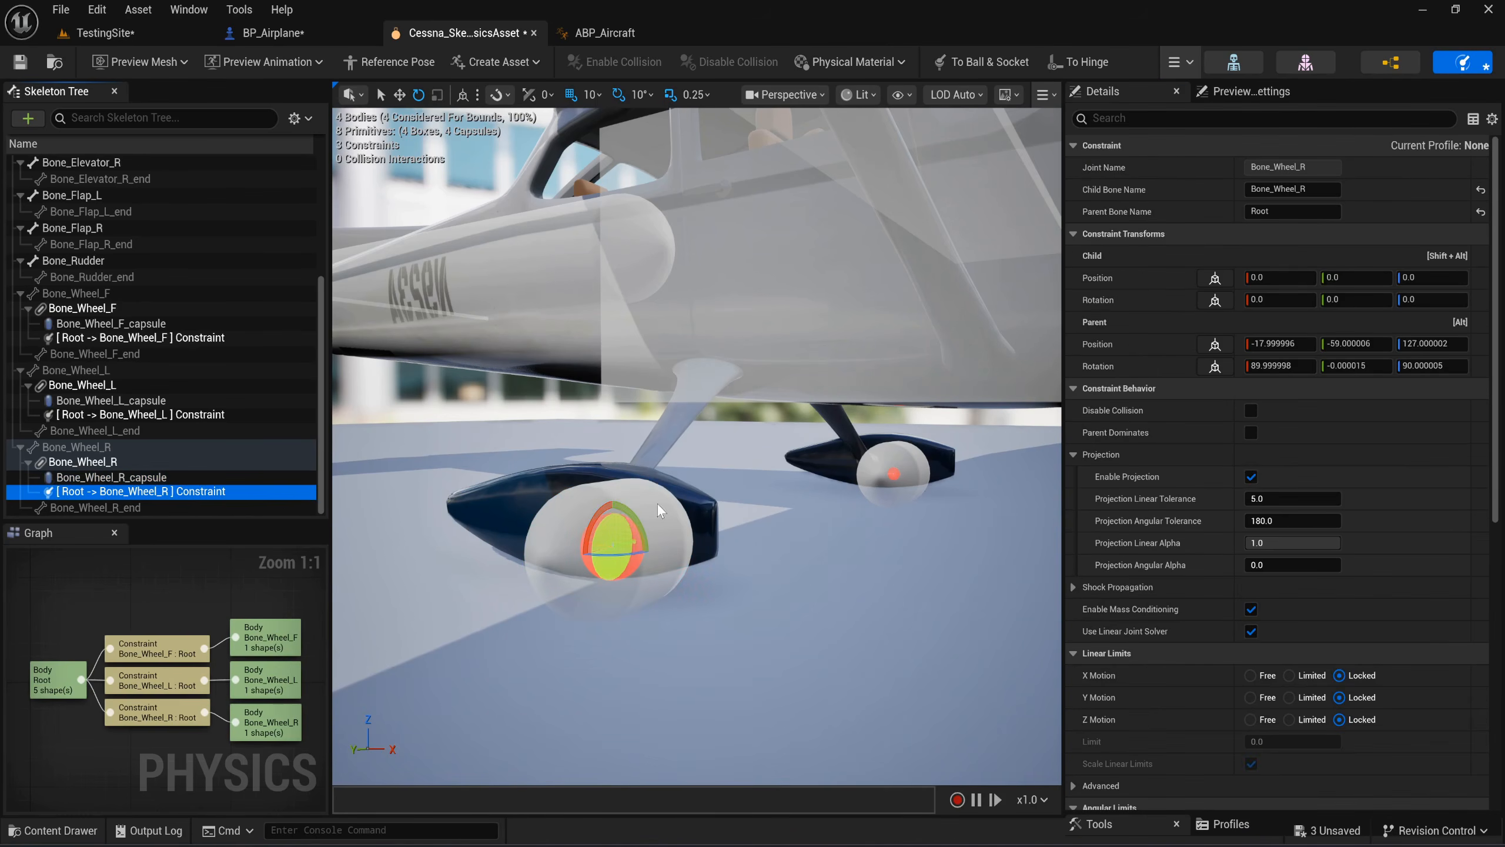
scroll(1136, 490, down, 8)
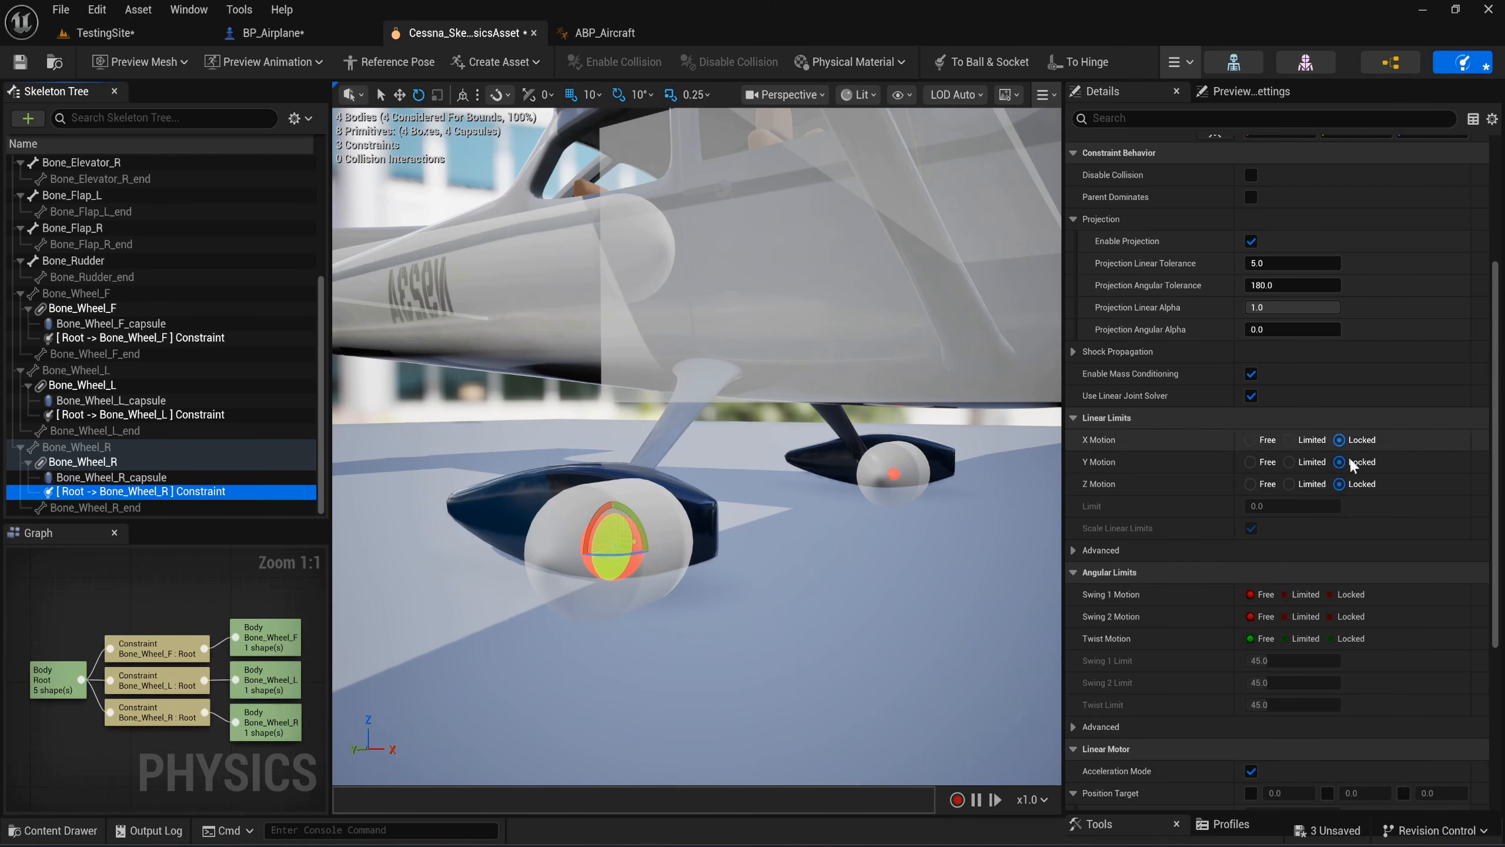
scroll(1165, 505, down, 3)
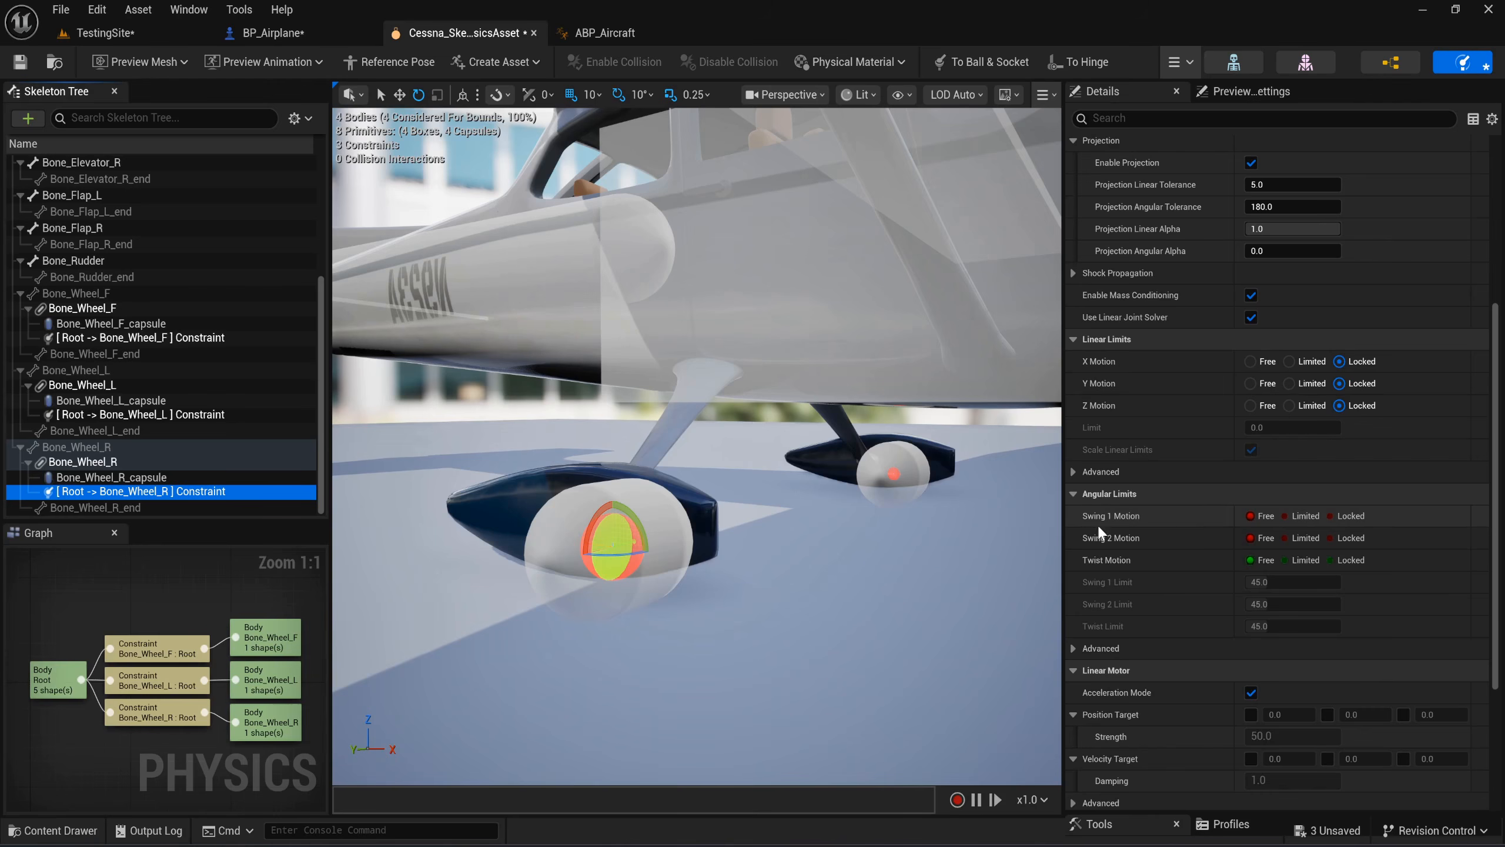
click(1338, 515)
click(1332, 559)
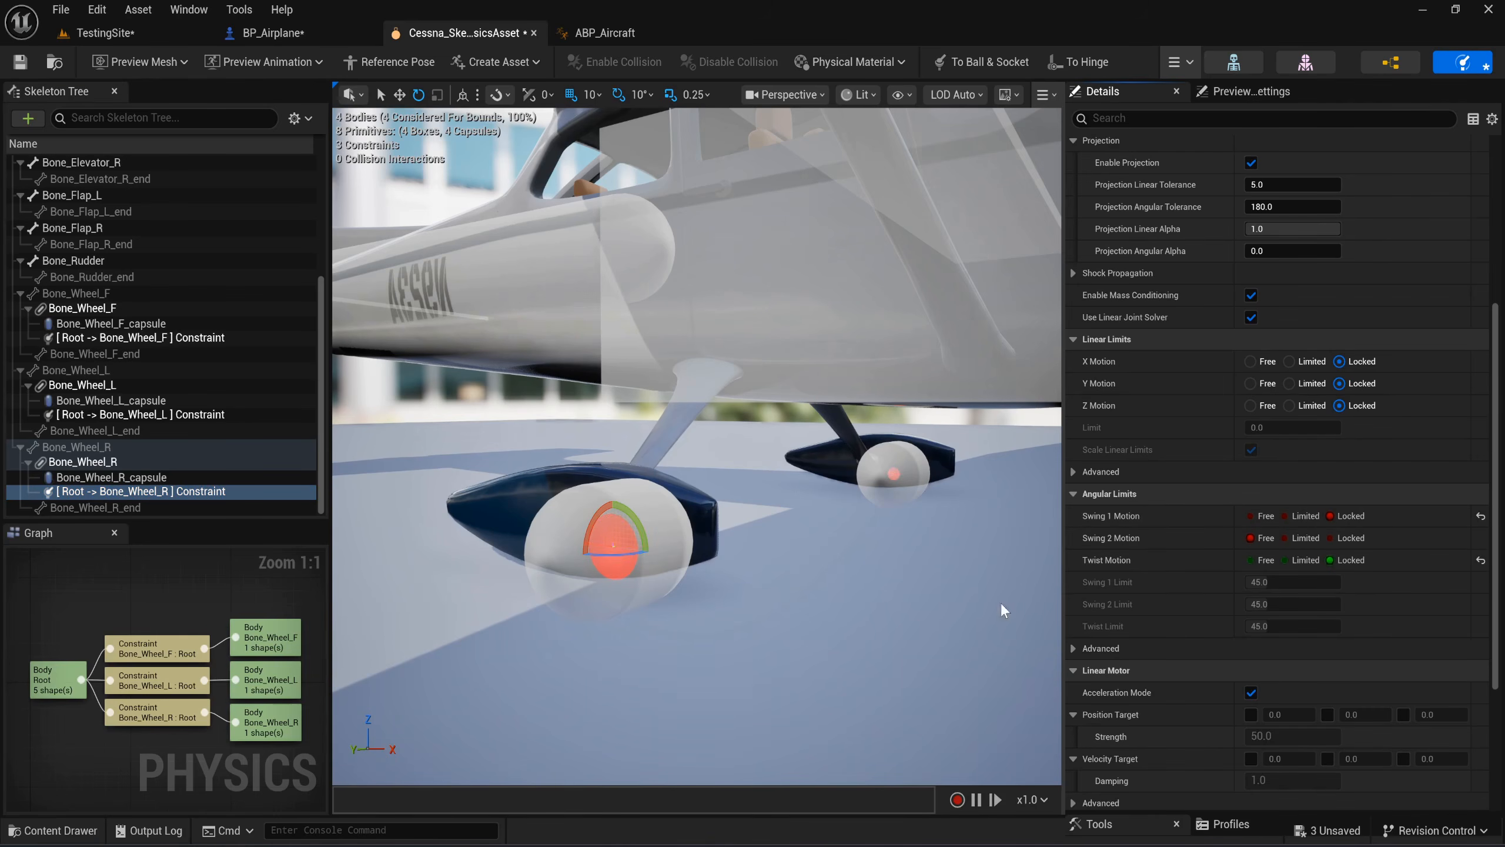
Save the Cessna physics asset with its three wheel bodies and constraints.
key(s)
right_drag(892, 493, 931, 469)
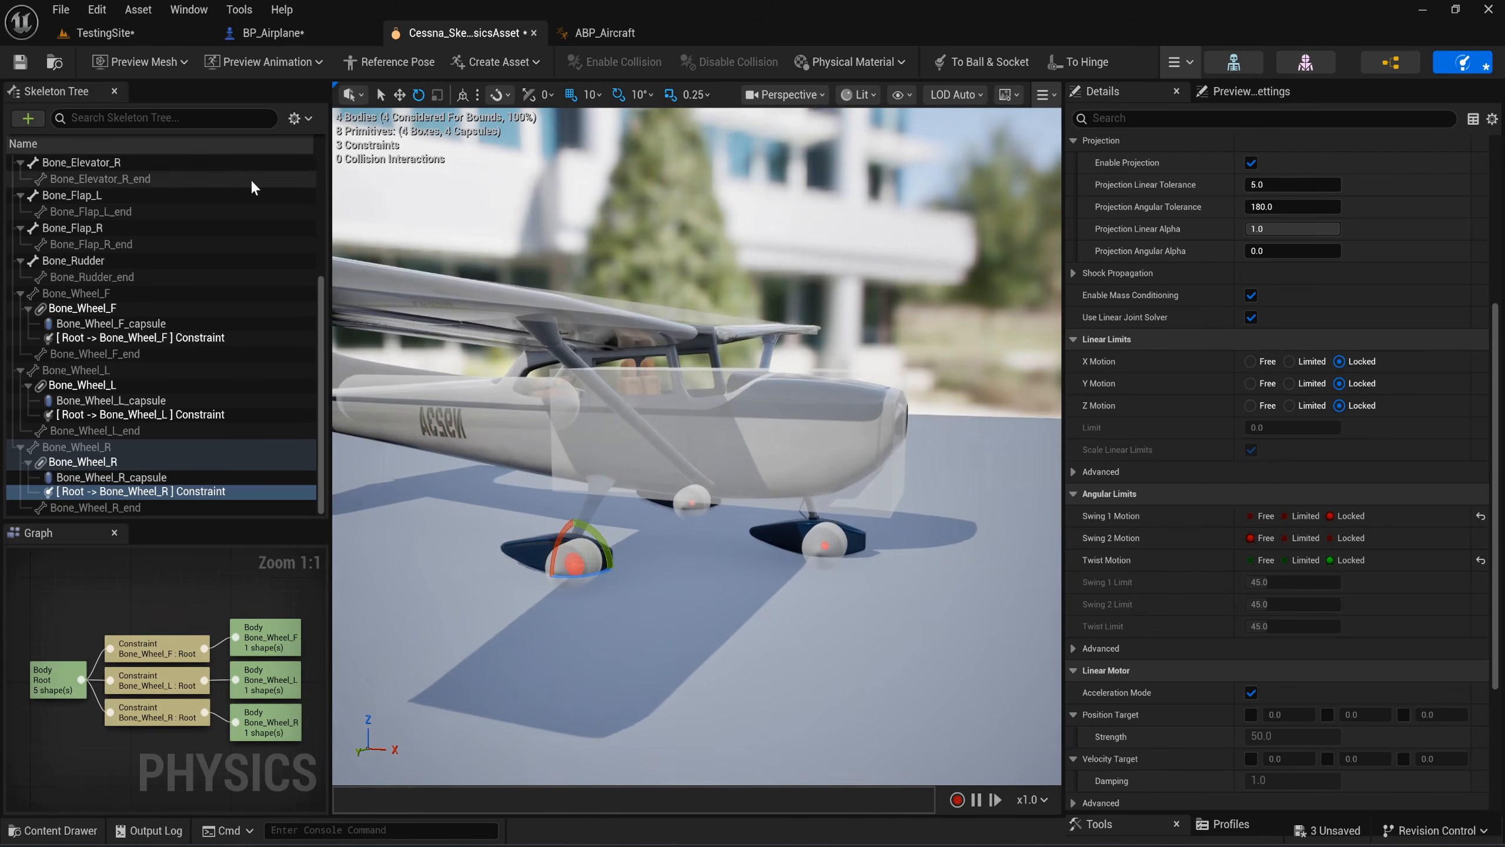
key(ctrl+s)
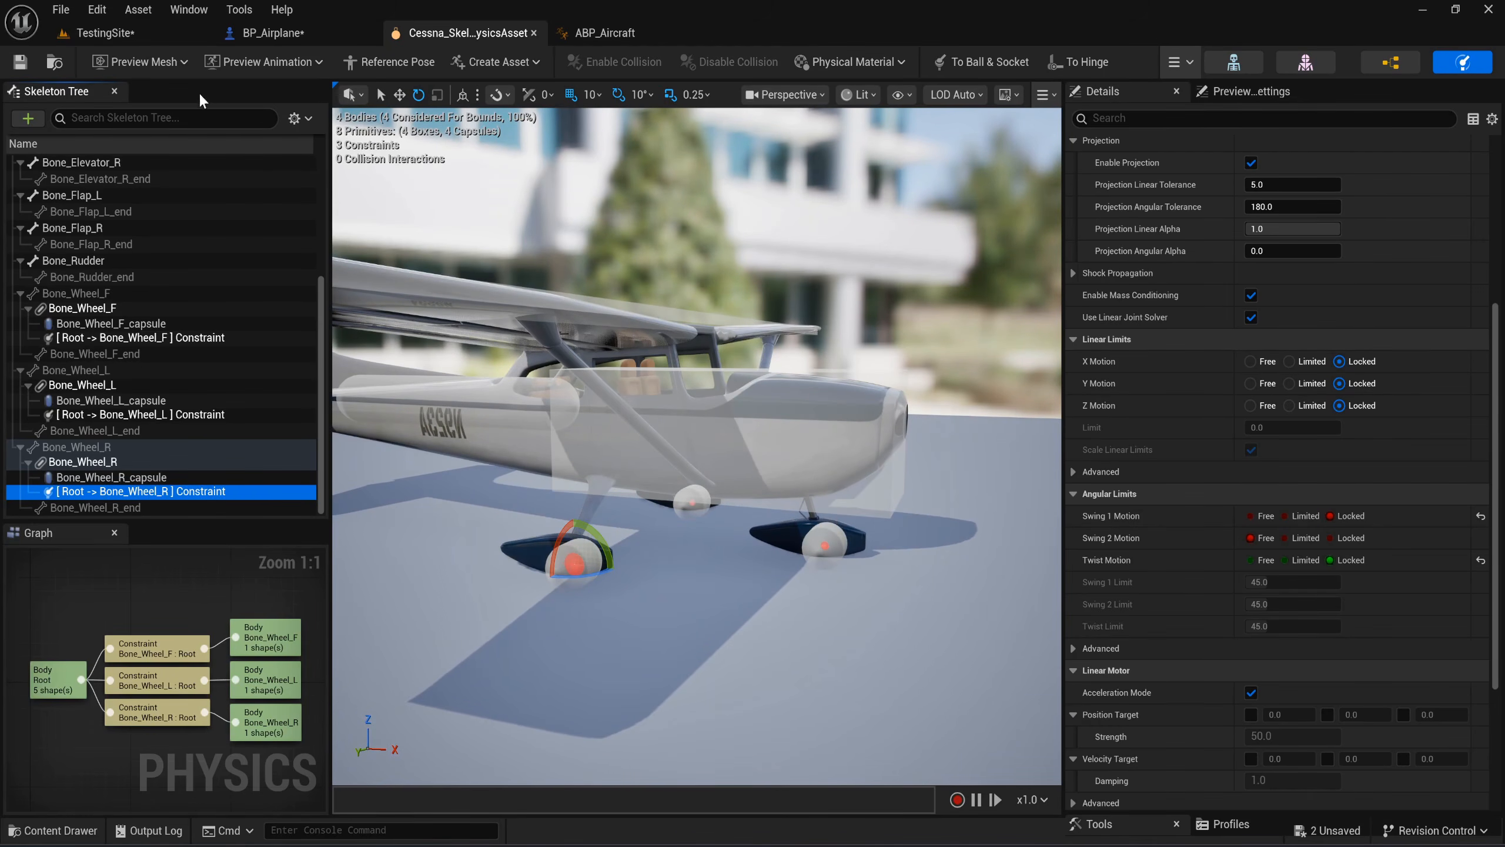
Create a Physical Material named PM_Wheel in the project's Content folder.
click(106, 33)
key(ctrl+space)
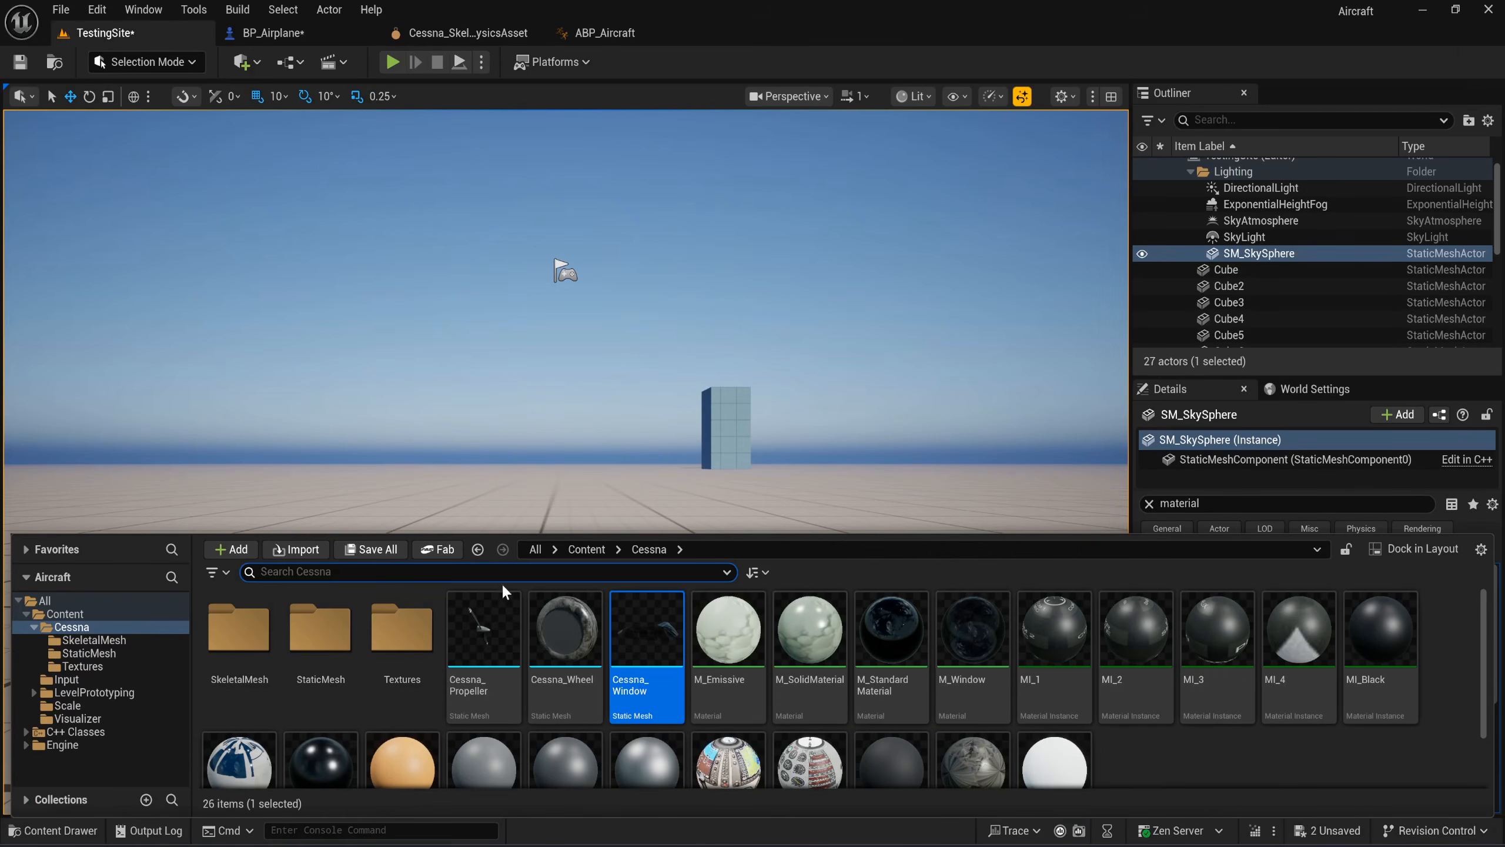
click(587, 549)
right_click(1243, 686)
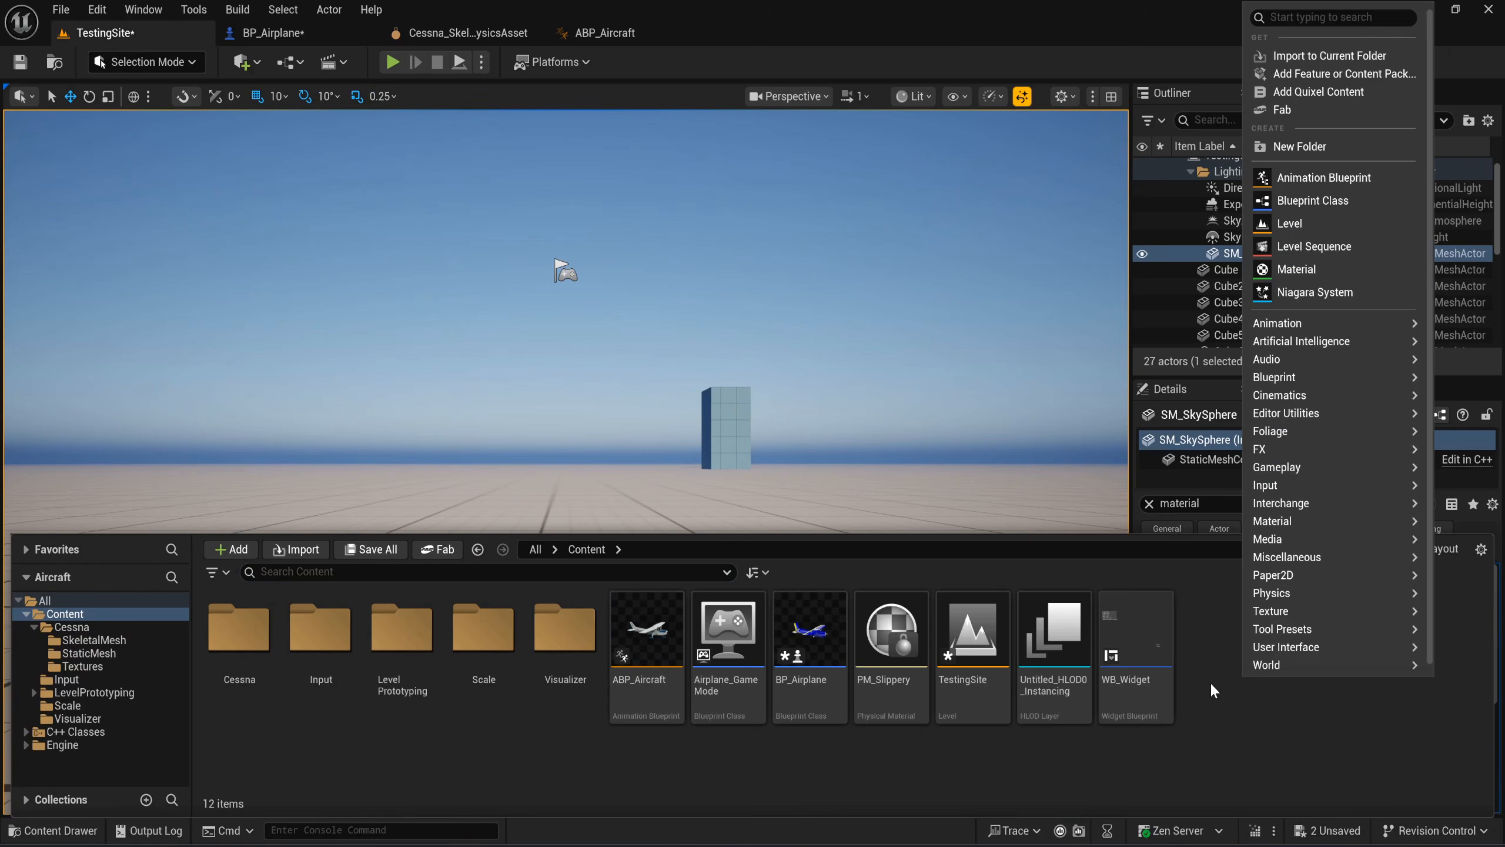
mouse_move(1293, 596)
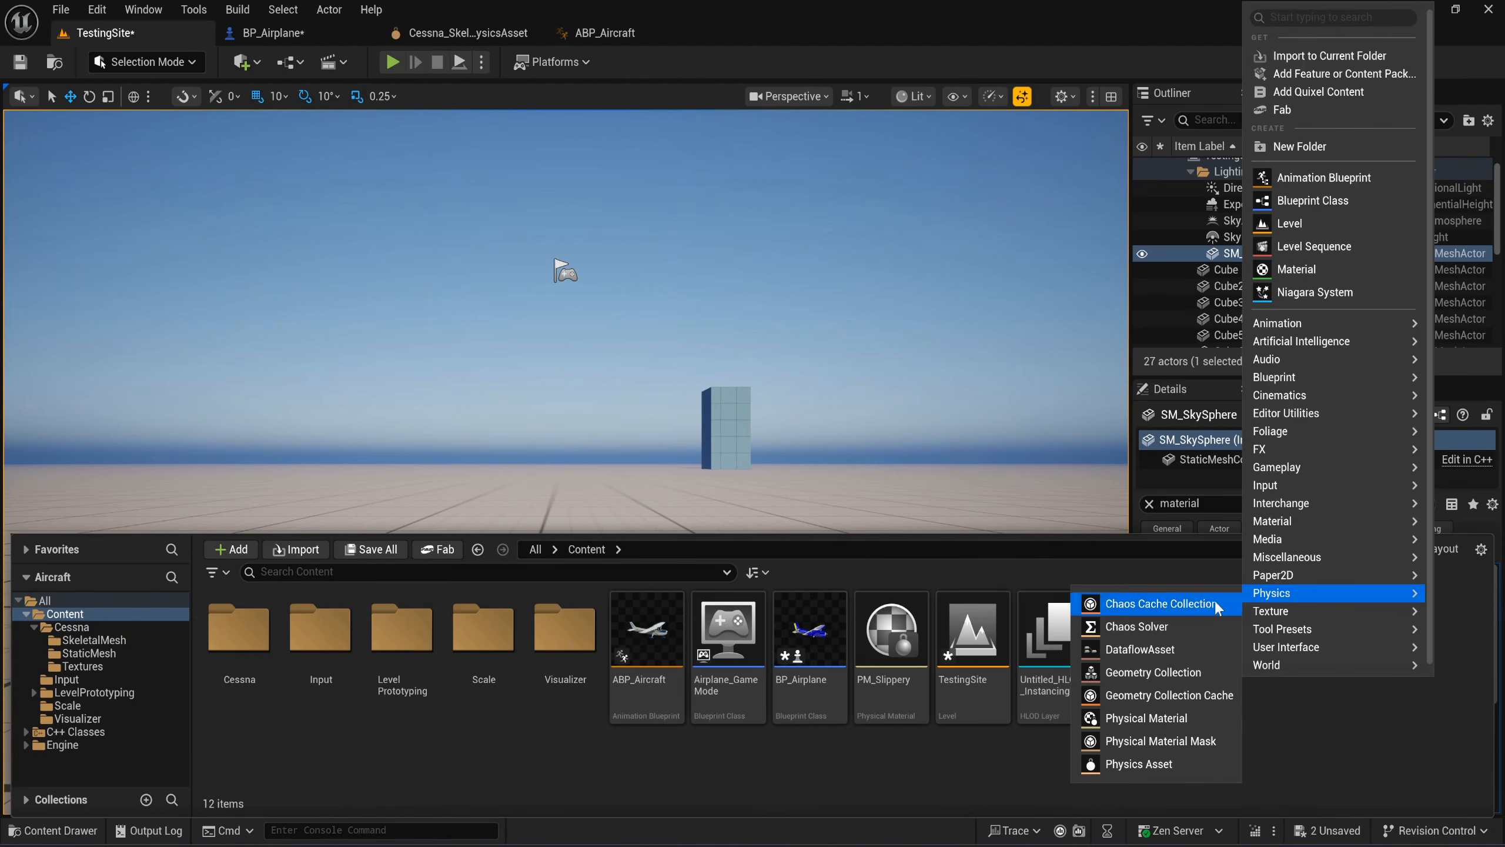
click(1157, 717)
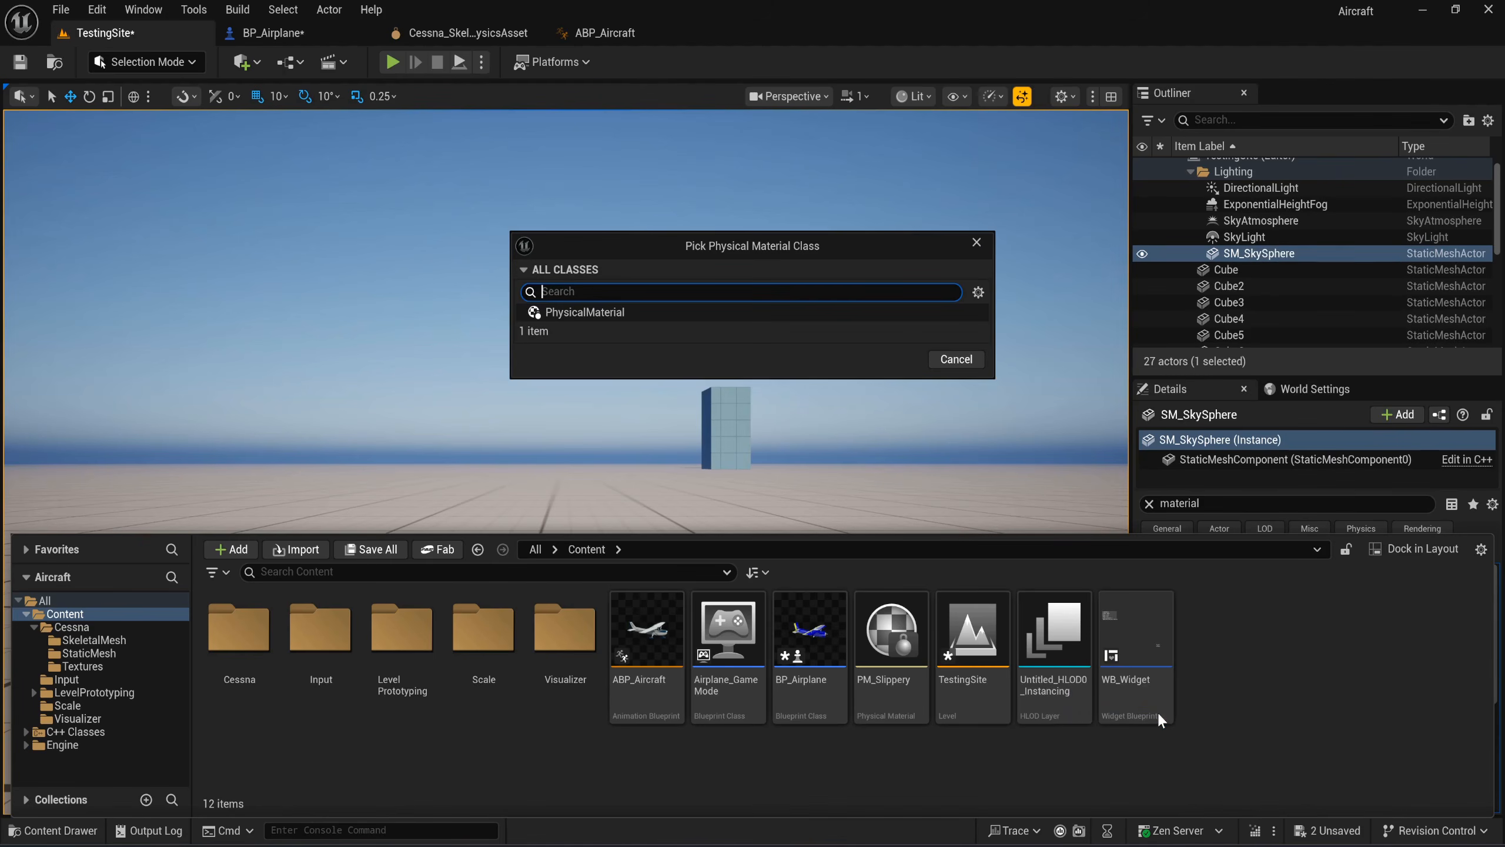
click(686, 312)
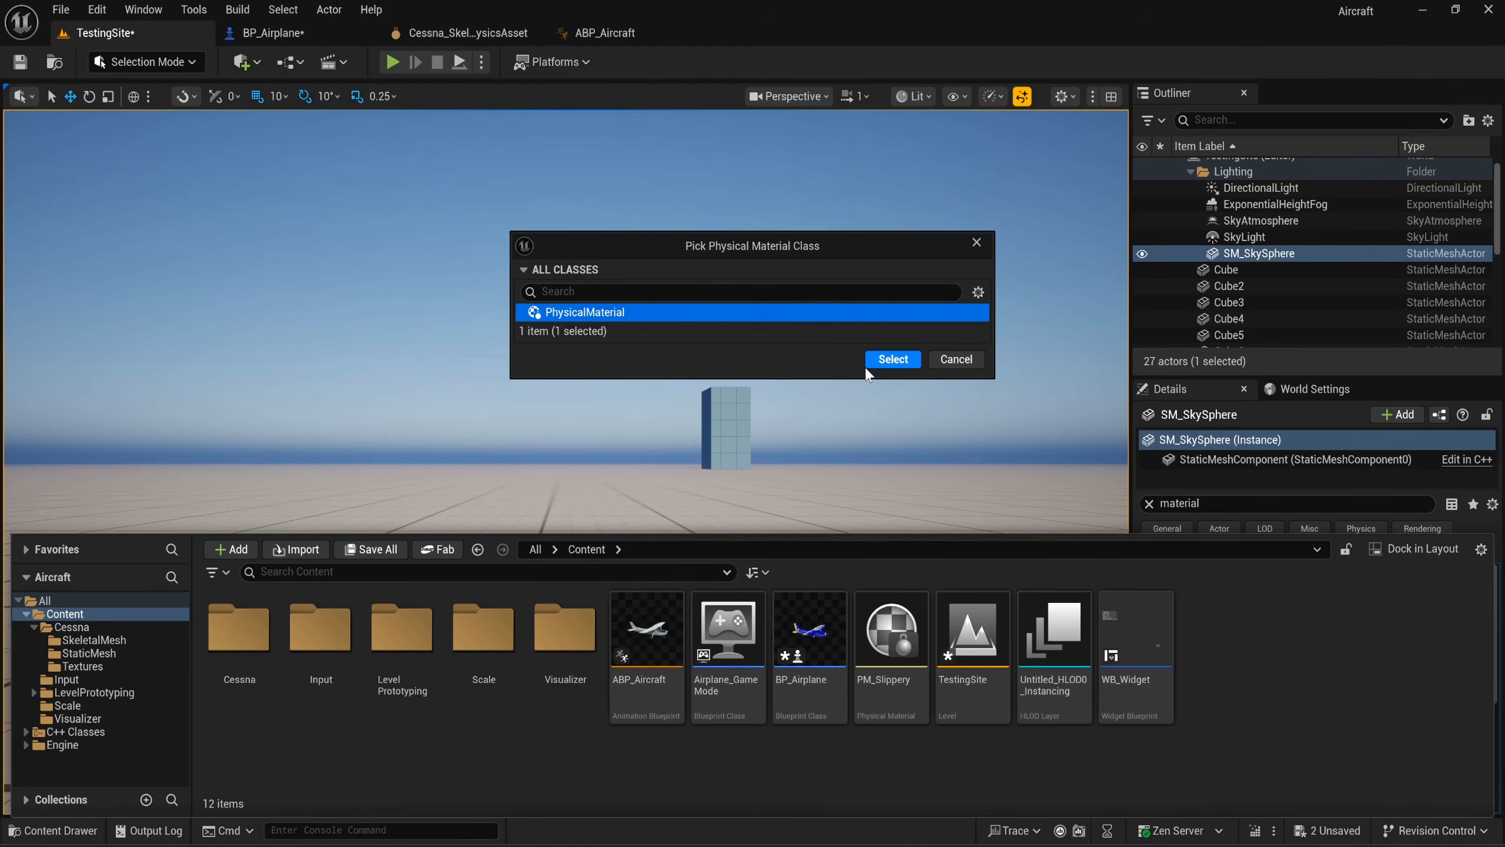
click(871, 363)
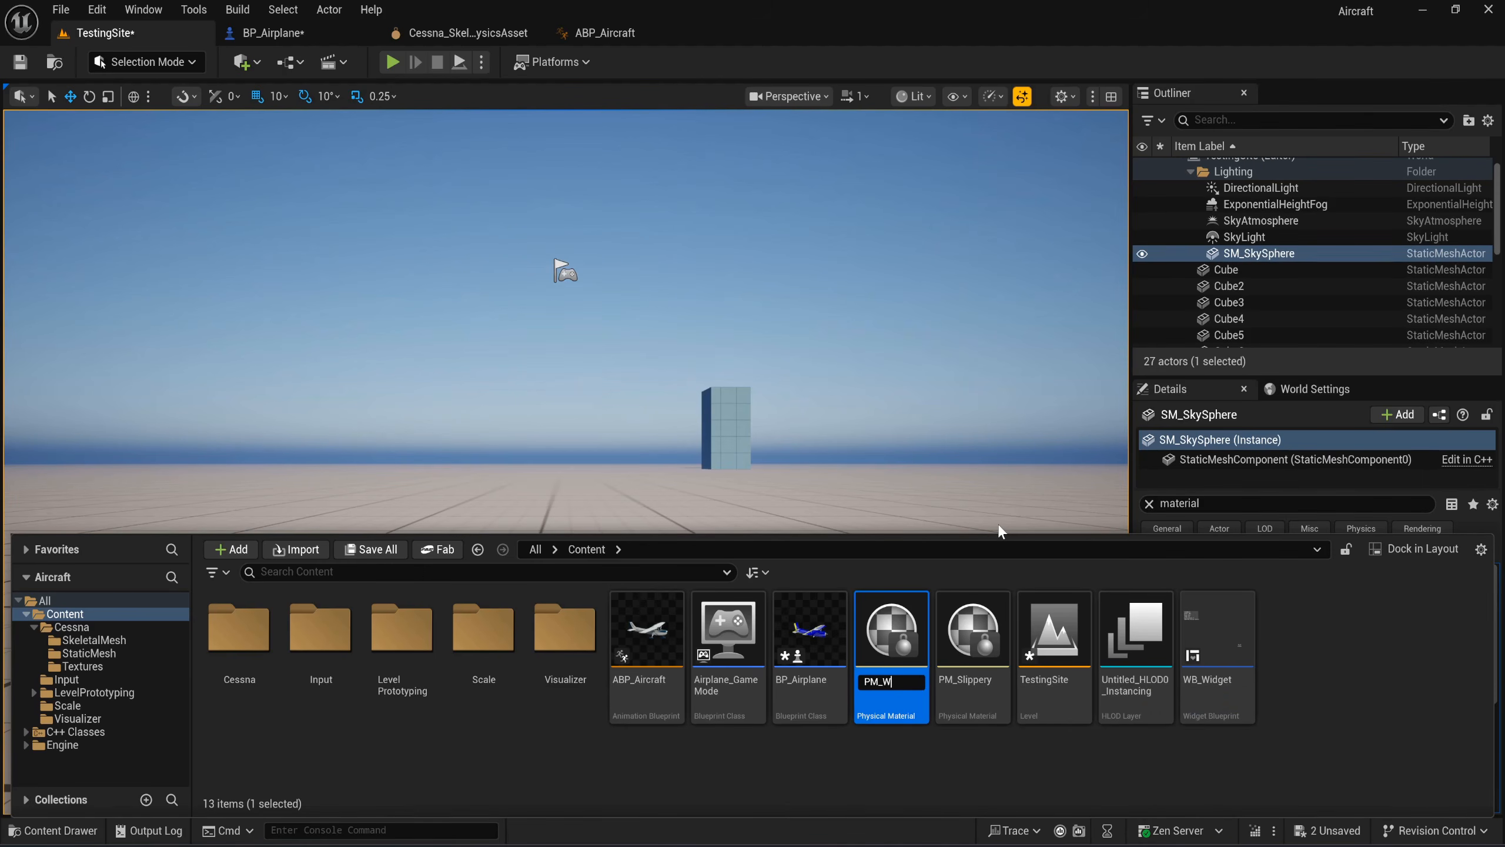
key(Return)
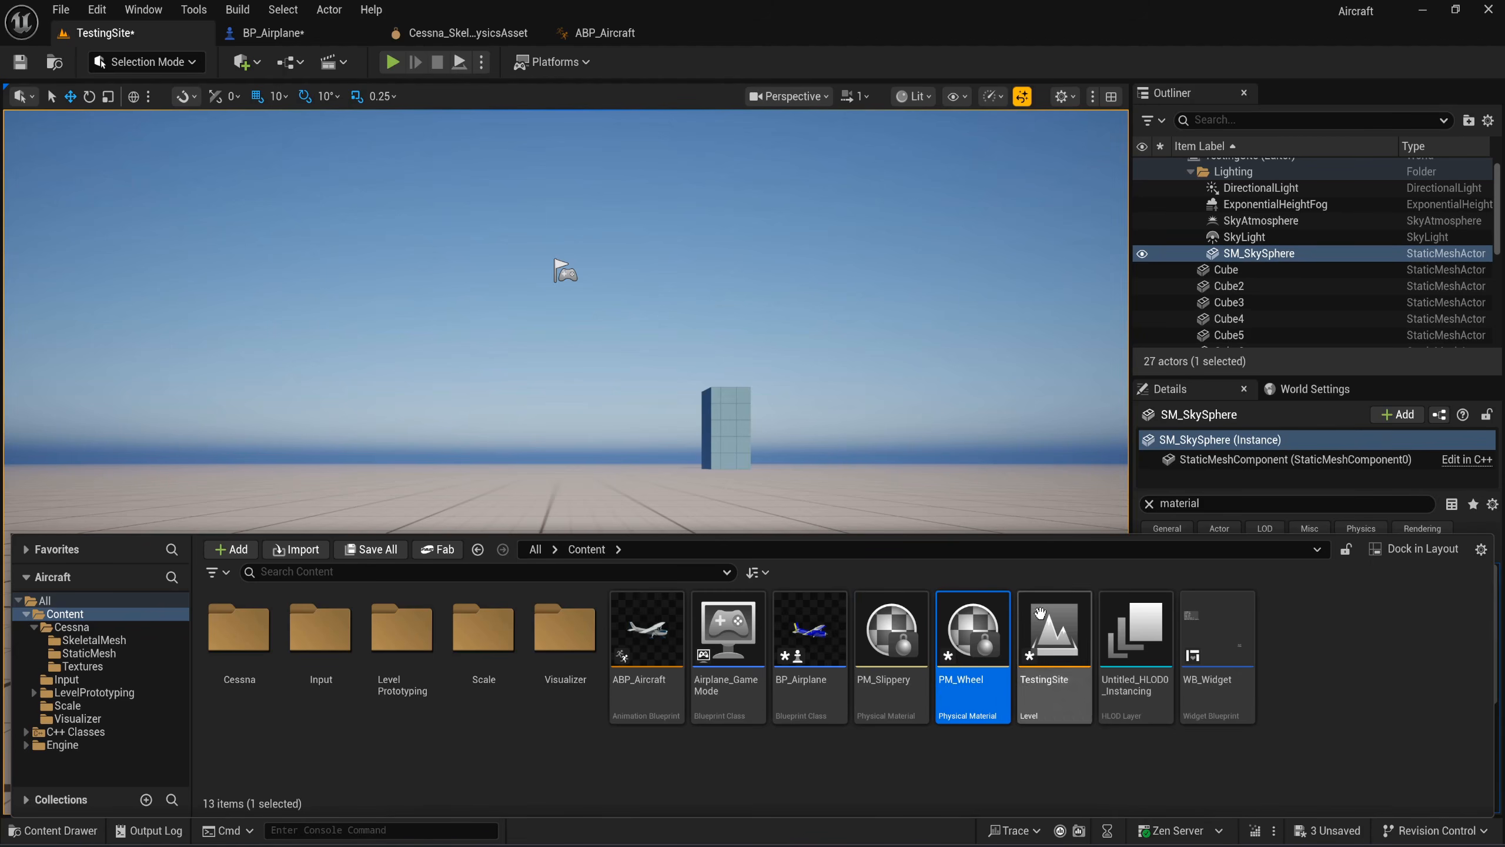
Give PM_Wheel a friction of 0.35 and override its friction combine mode with Multiply.
double_click(988, 654)
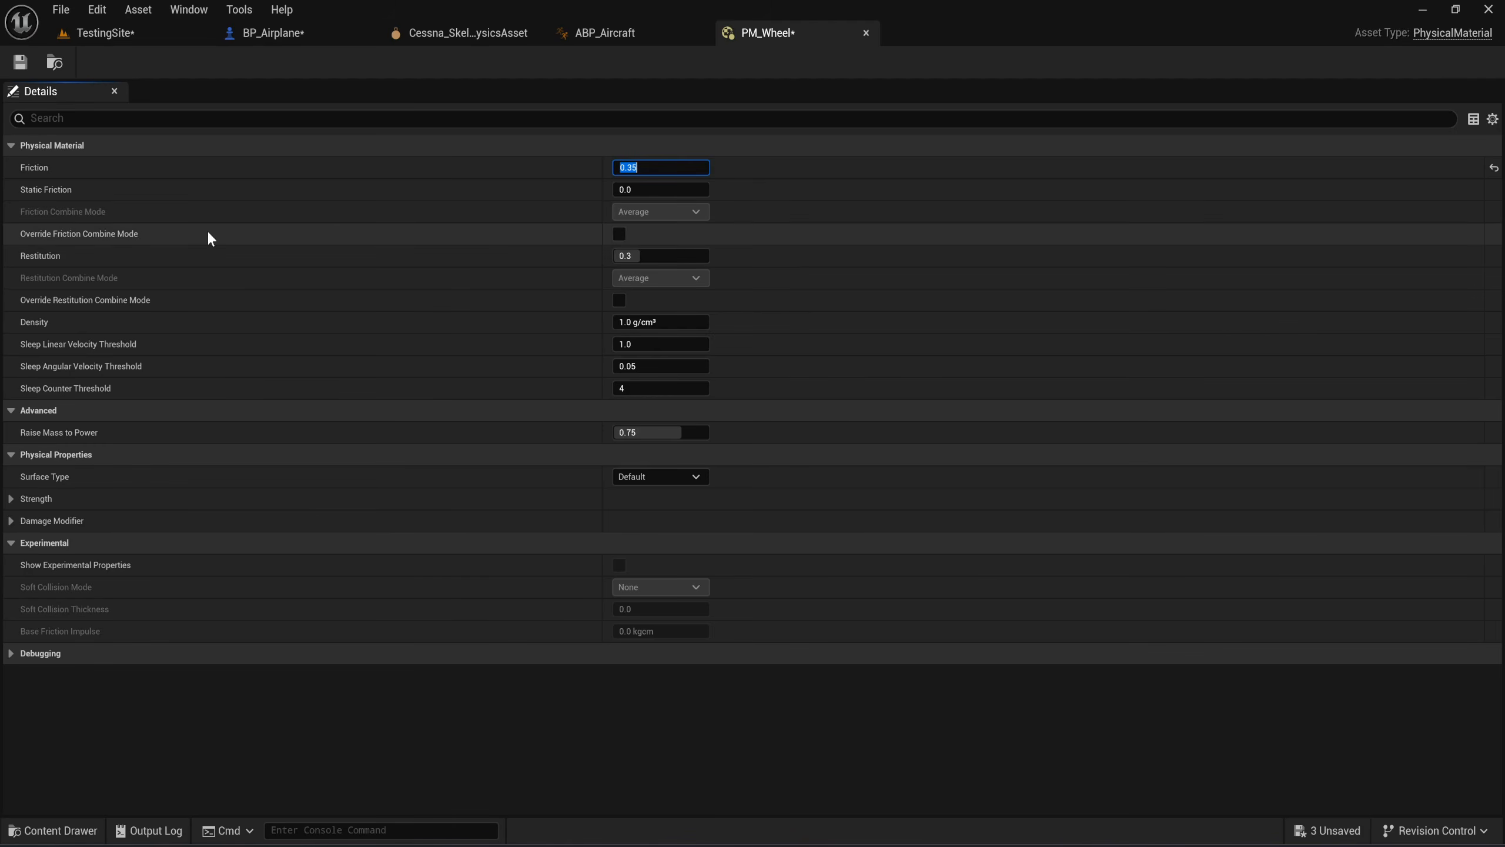
click(617, 235)
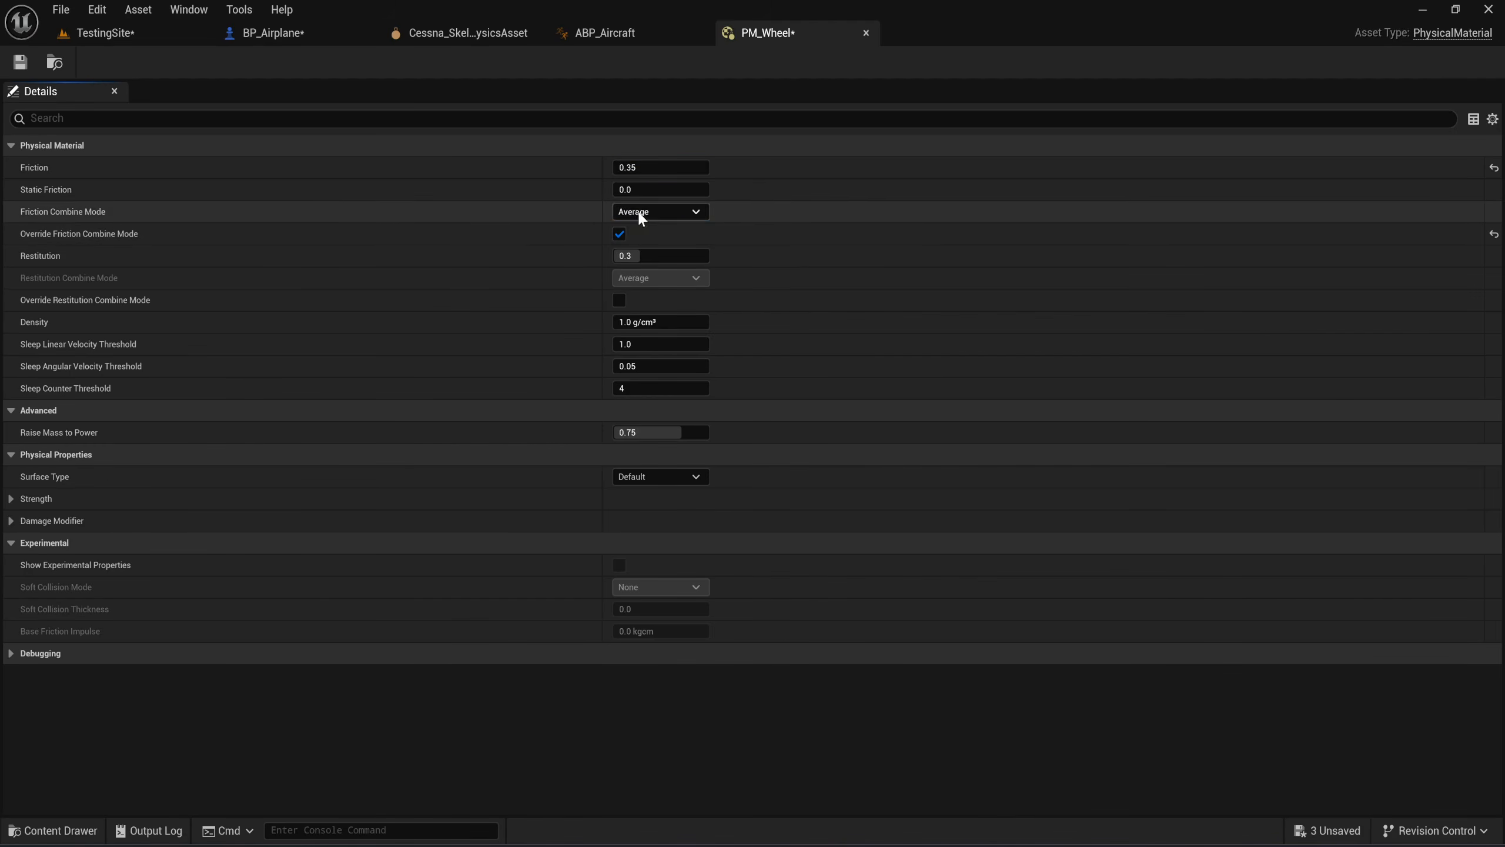
click(640, 214)
click(654, 253)
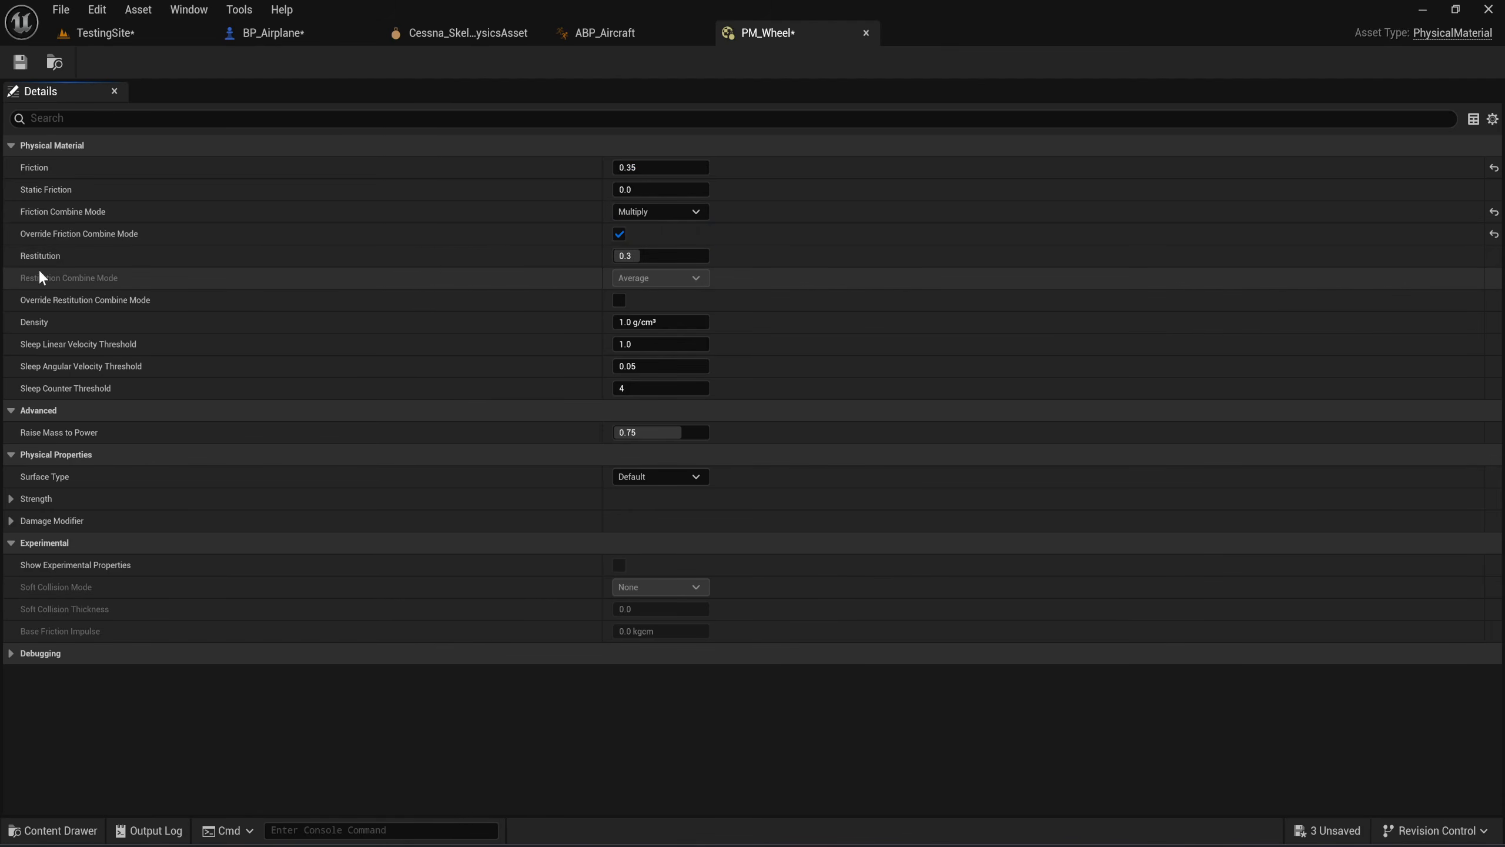
Set the restitution of PM_Wheel to 0.0, then save and close the material.
mouse_move(36, 258)
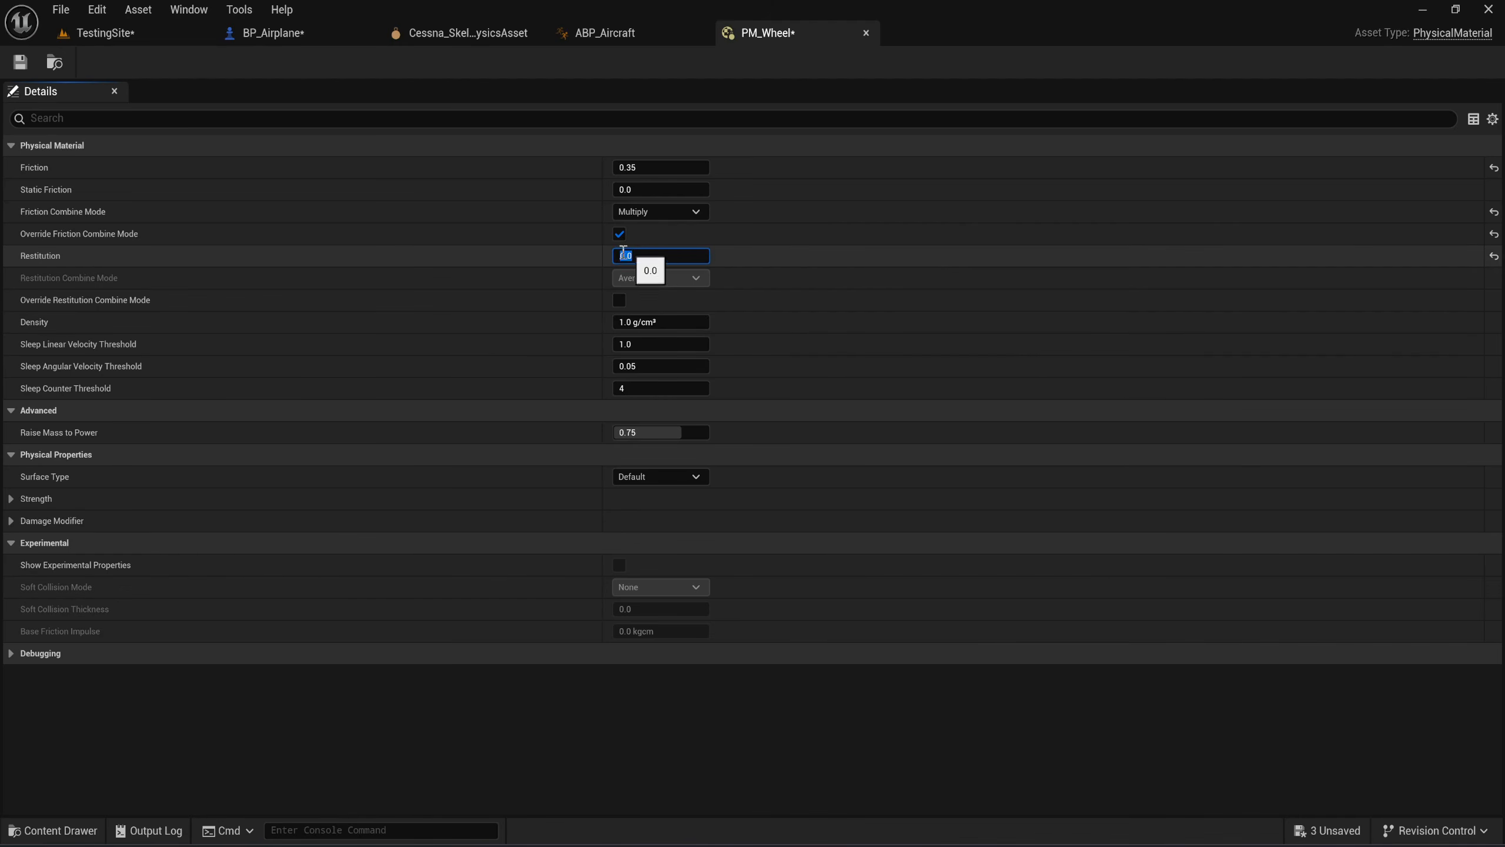
click(20, 63)
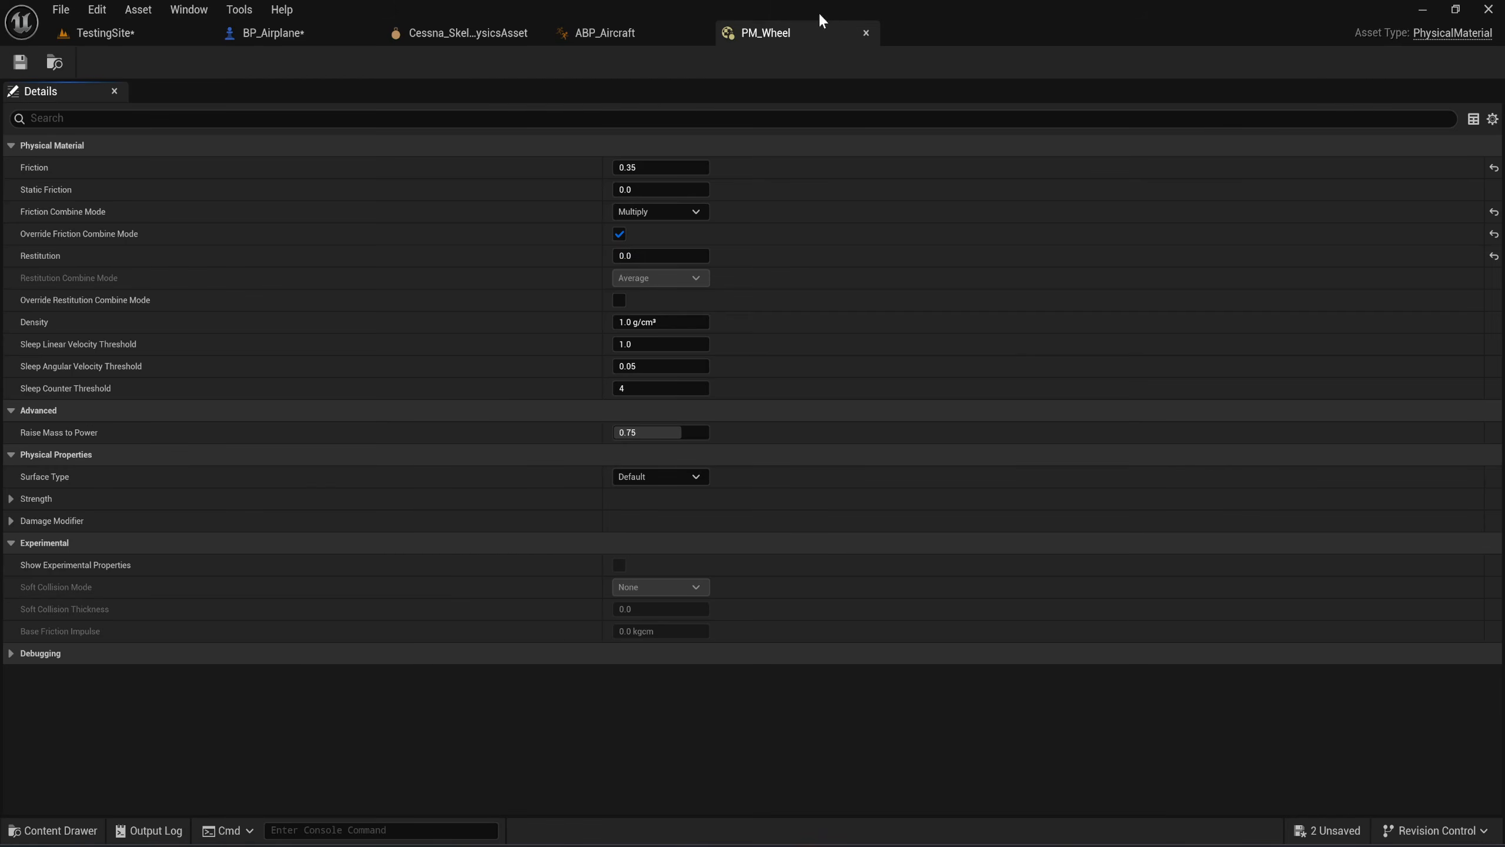
click(866, 37)
Assign PM_Wheel as the Phys Material Override of the Bone_Wheel_R body in the Cessna physics asset.
click(468, 33)
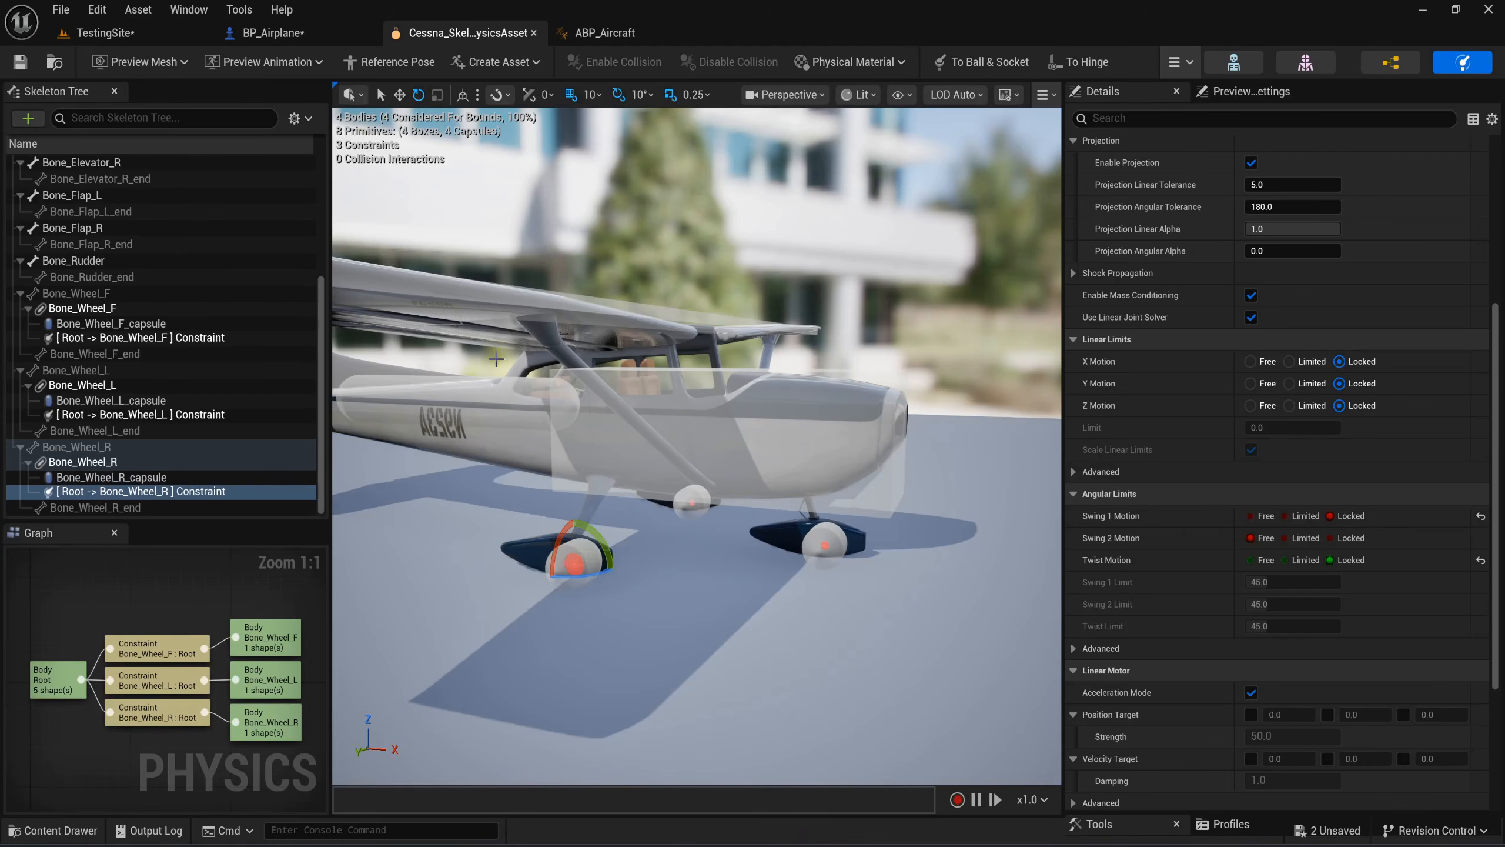
drag(707, 475, 682, 412)
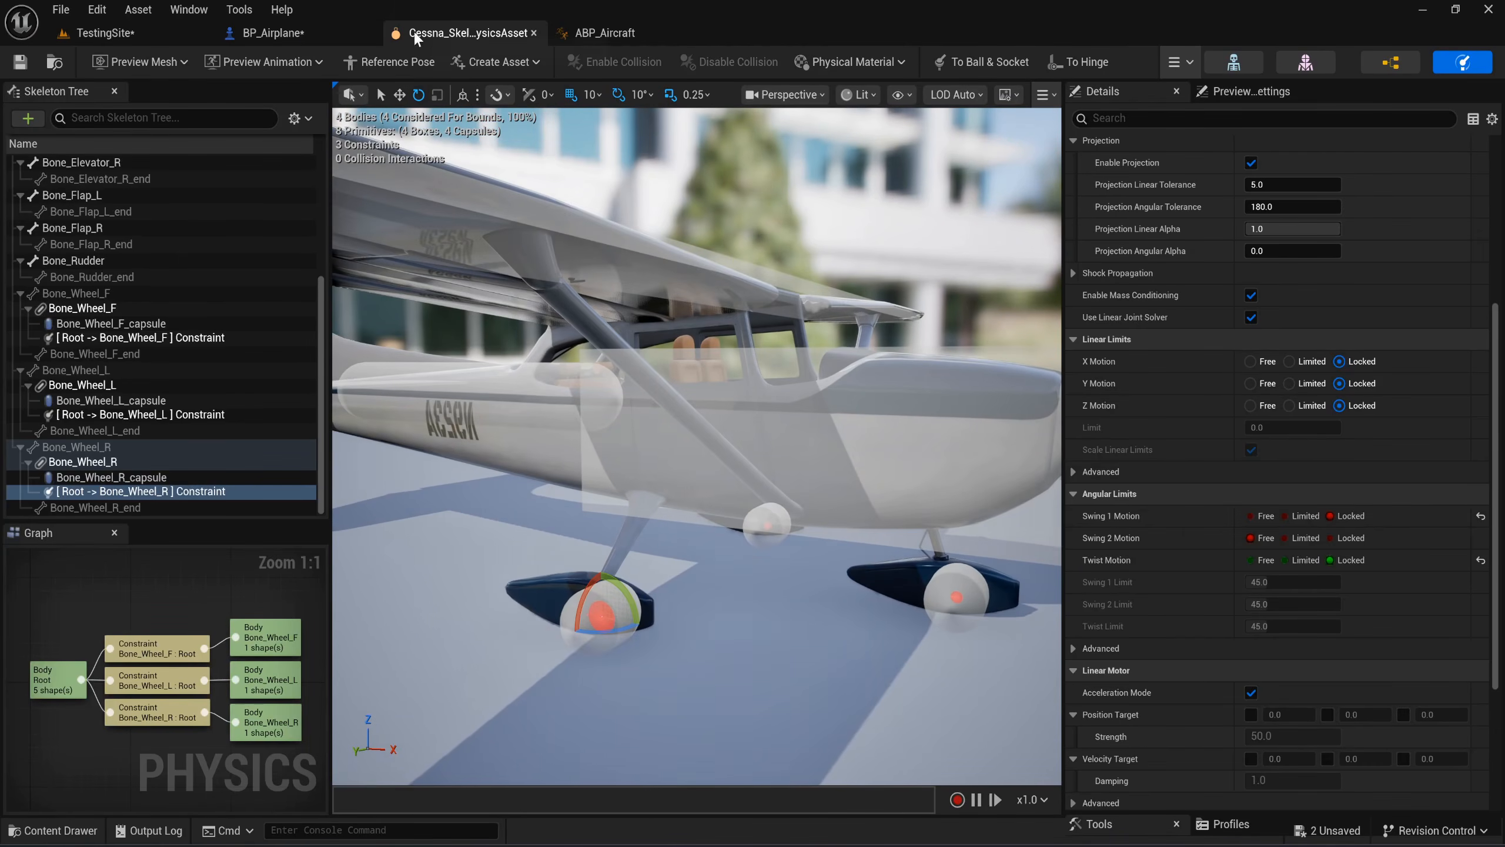
click(713, 607)
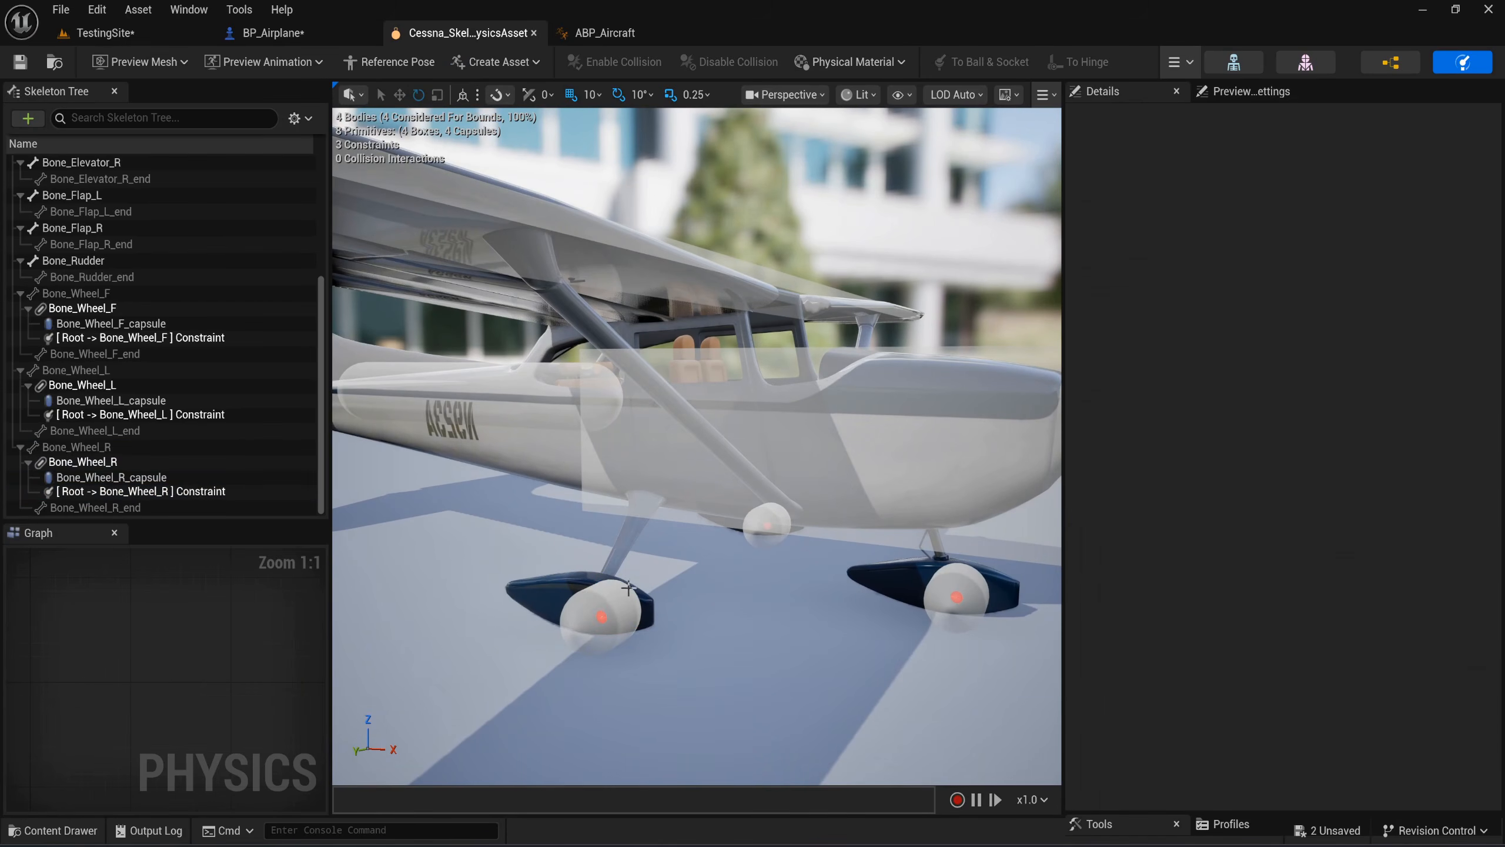
click(614, 601)
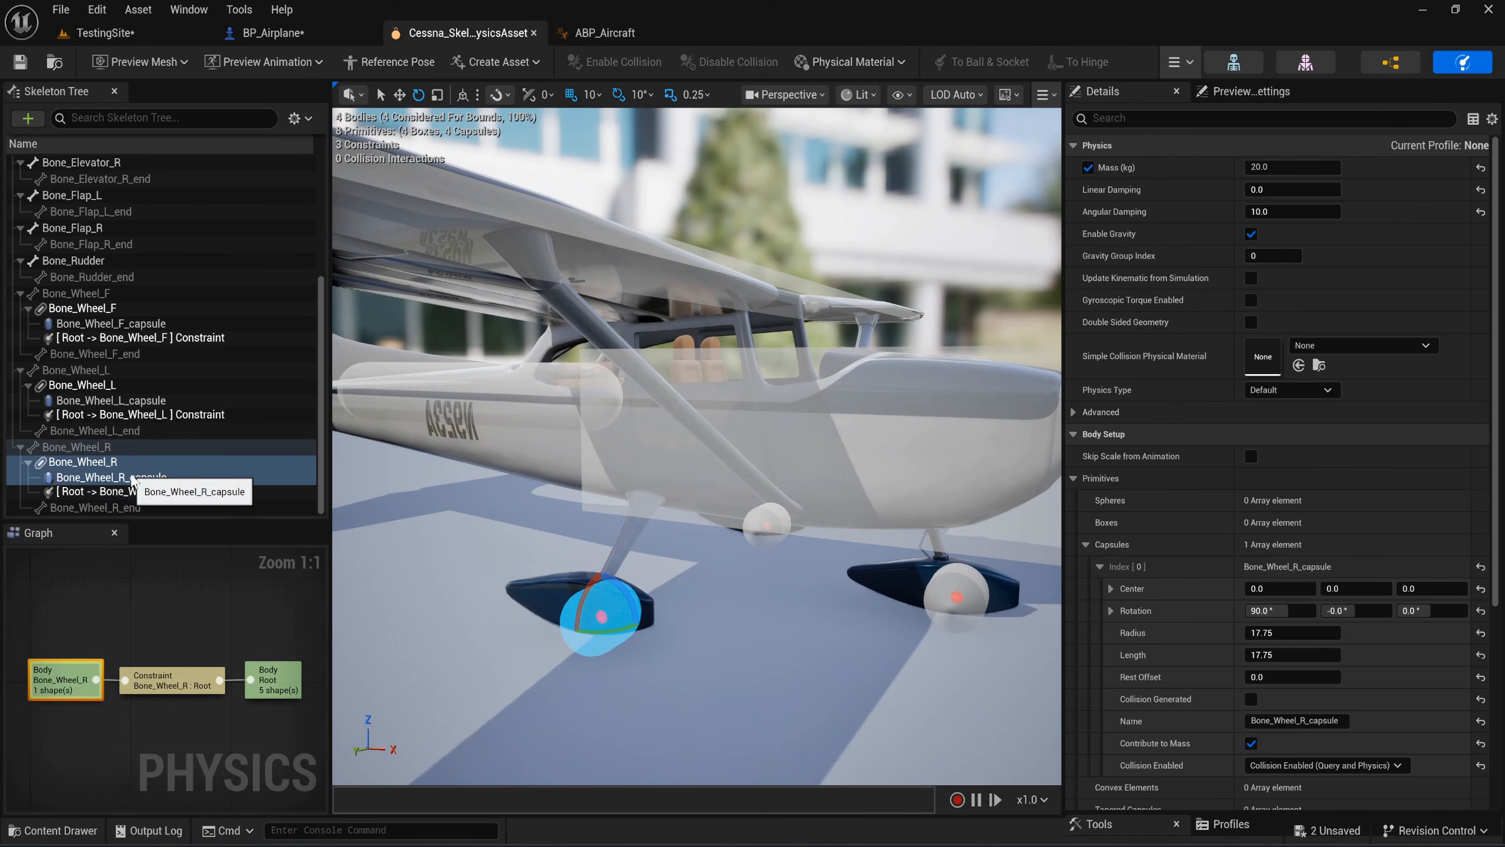
click(130, 477)
scroll(1188, 505, down, 5)
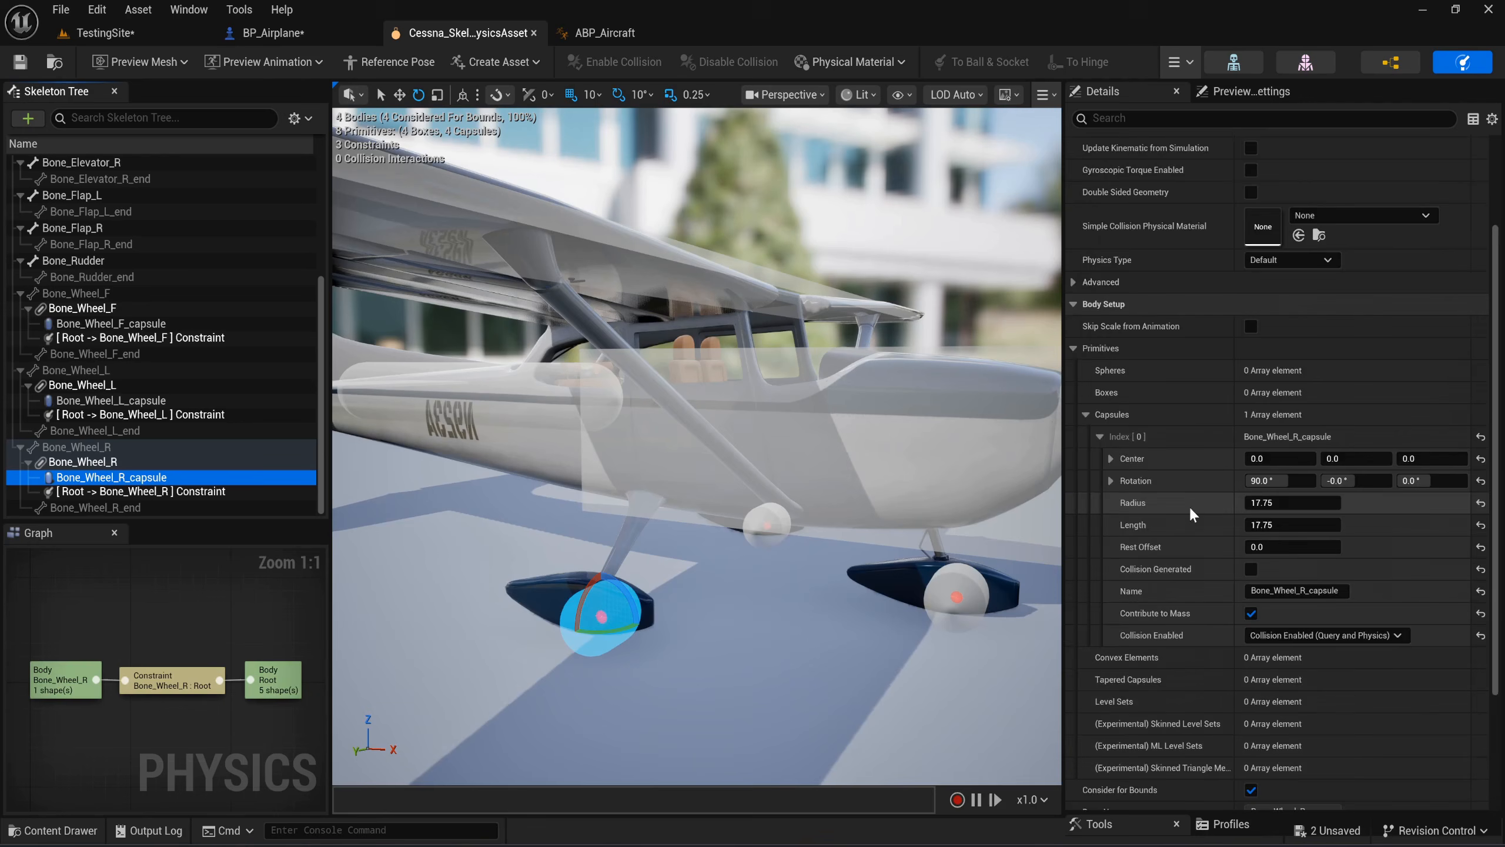
key(ctrl+space)
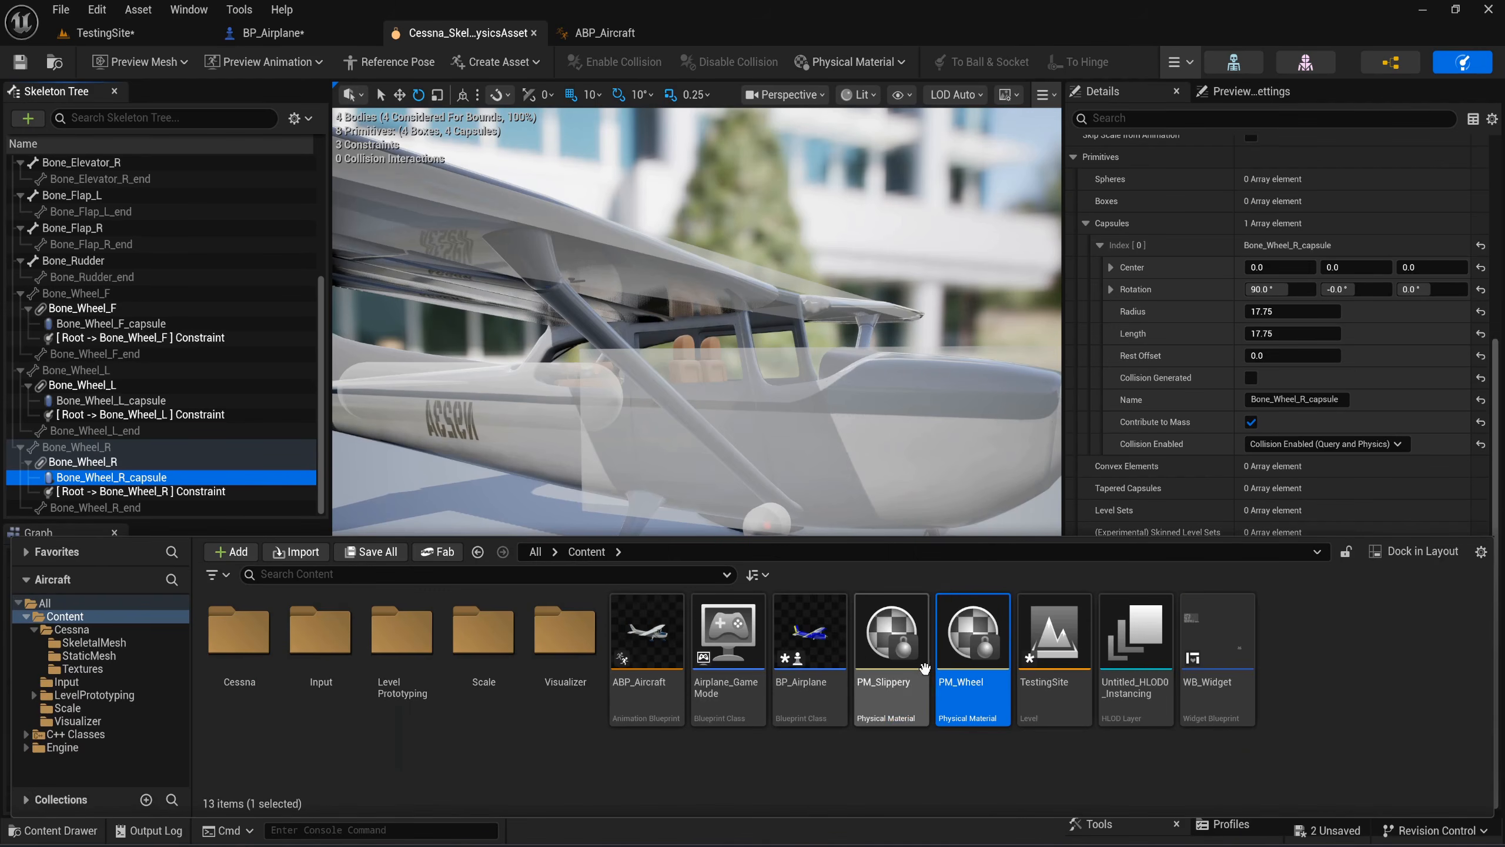
click(962, 663)
click(1073, 351)
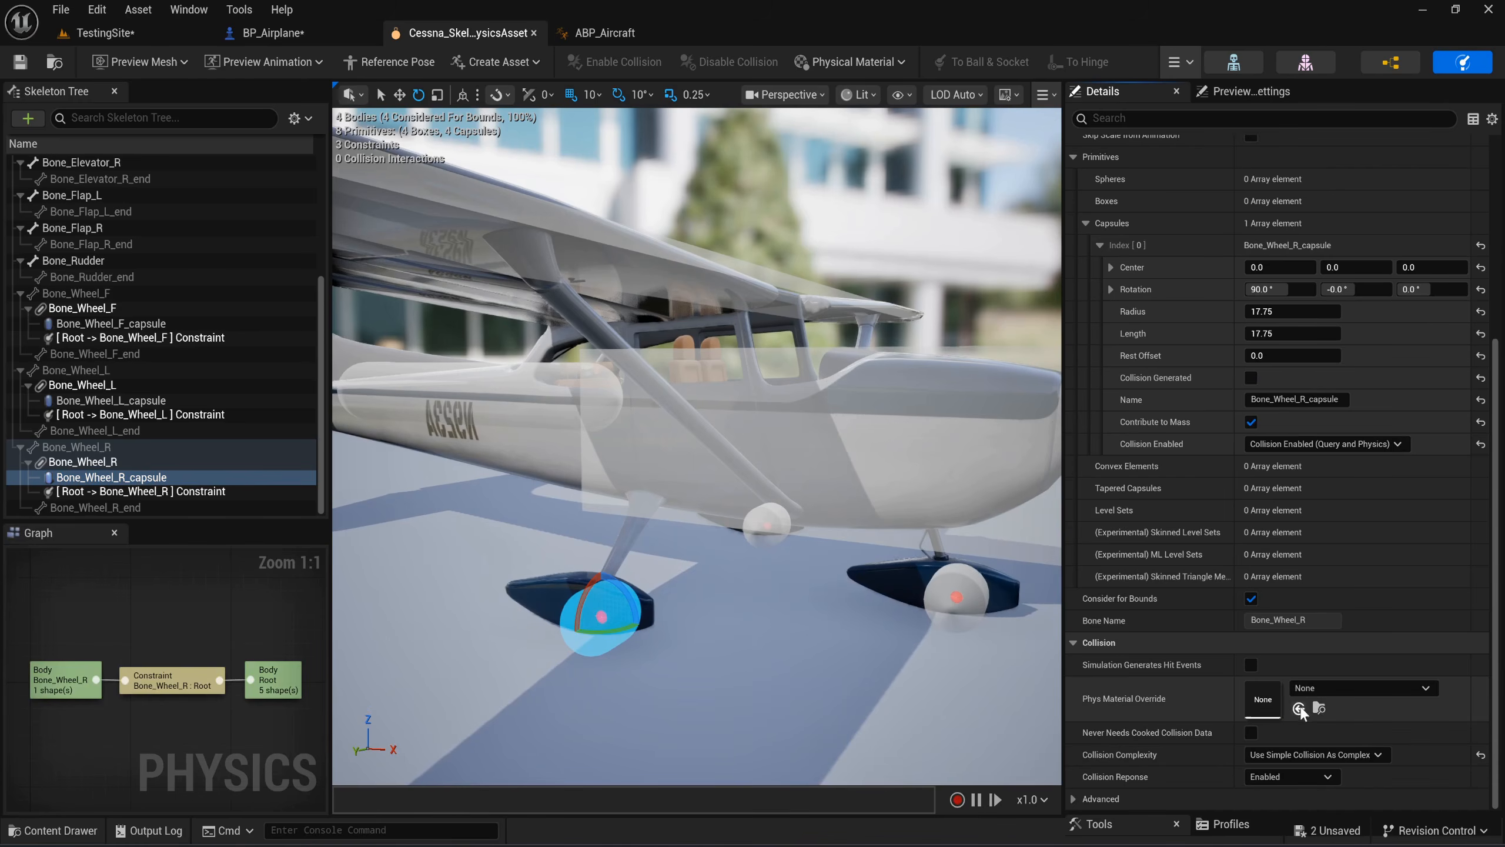
click(1300, 708)
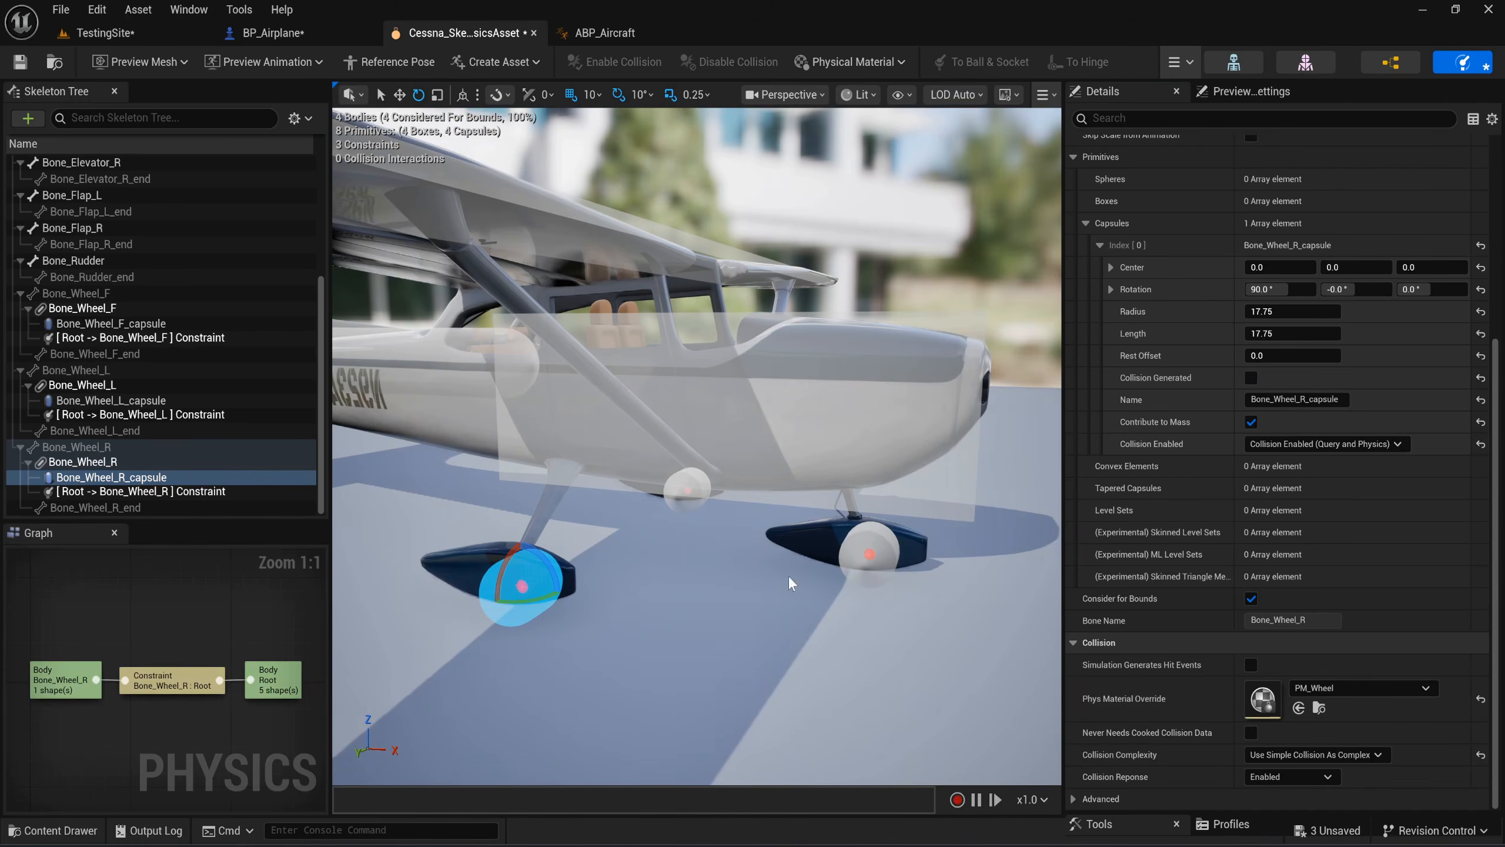
Assign PM_Wheel as the Phys Material Override of the Bone_Wheel_F and Bone_Wheel_L bodies and save the physics asset.
click(869, 557)
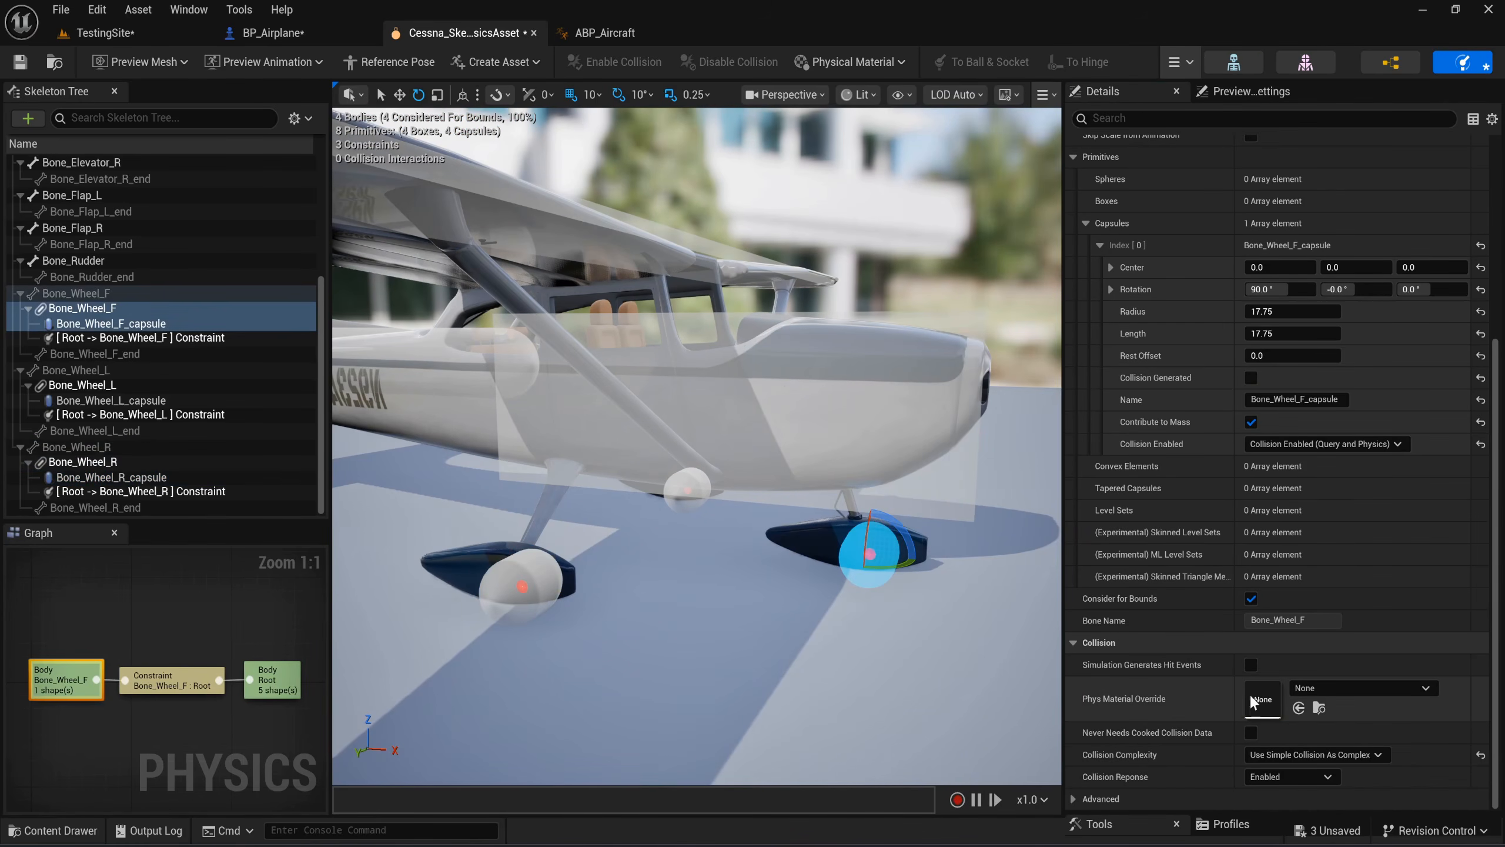
click(1298, 708)
right_drag(852, 617, 806, 606)
key(w)
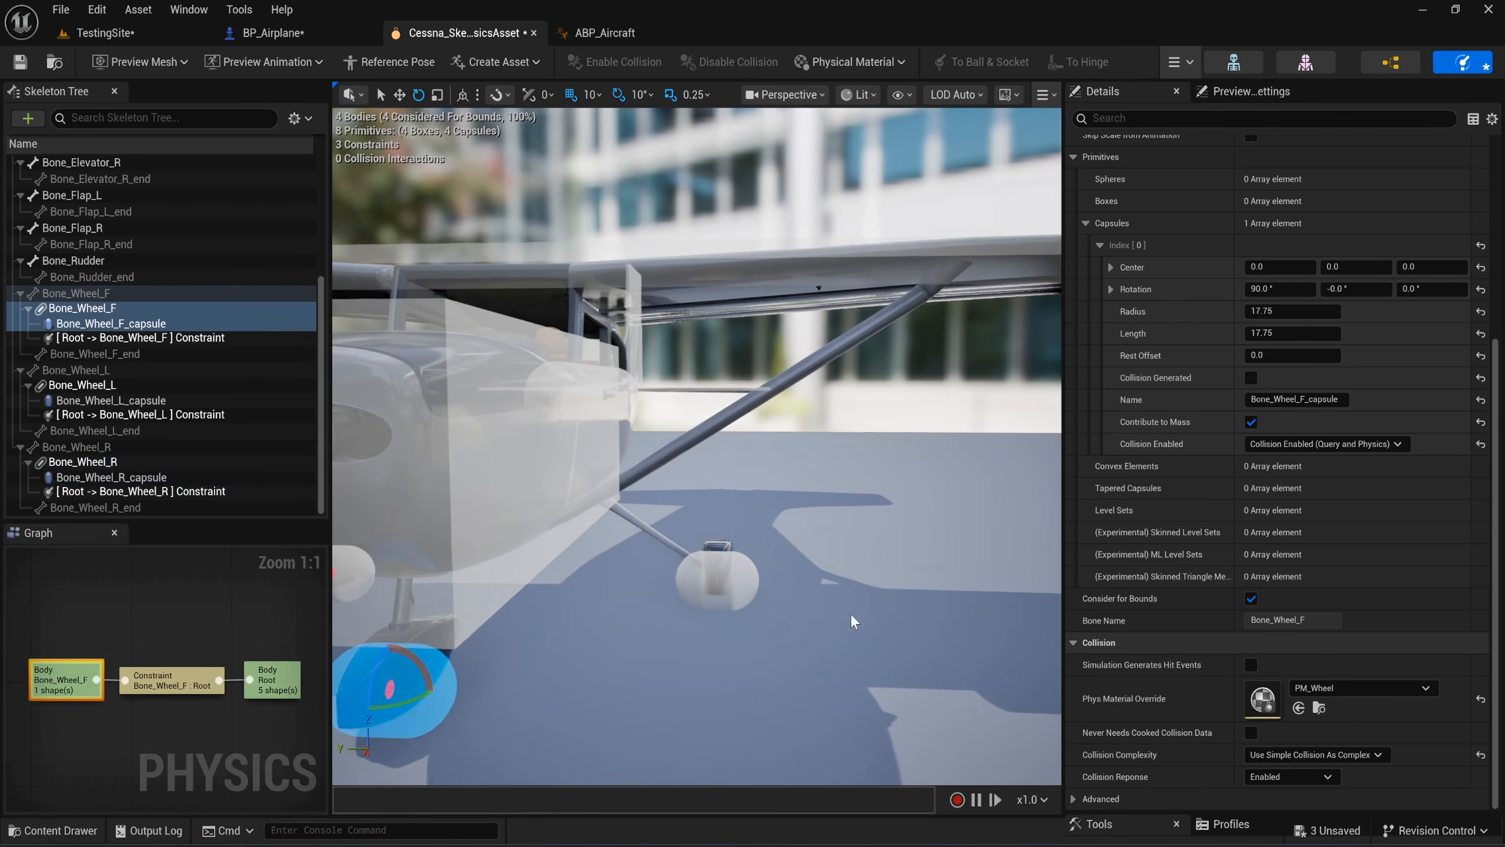
click(709, 558)
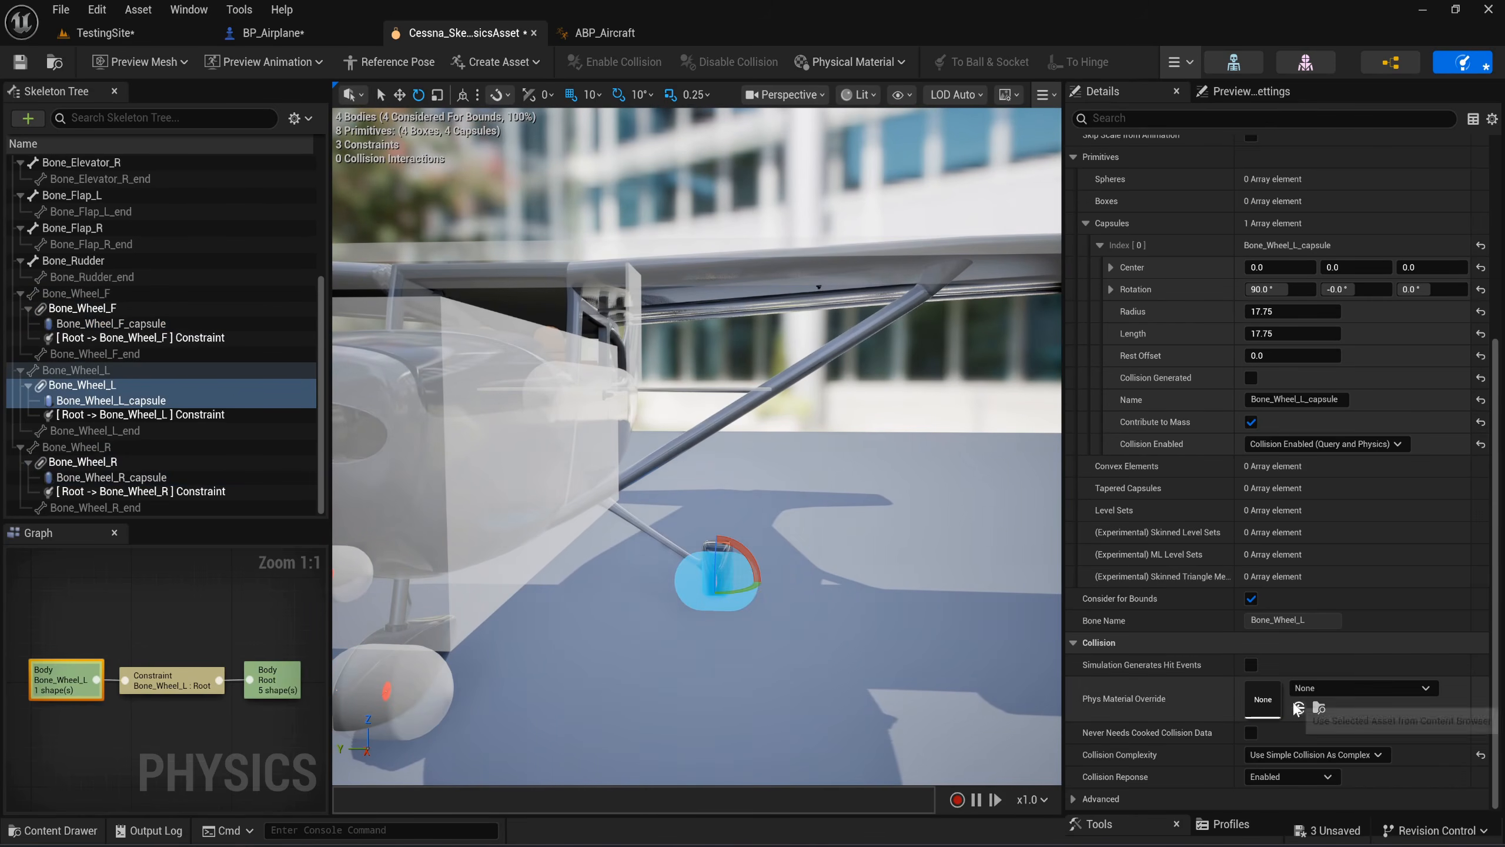
key(a)
right_drag(864, 576, 1034, 578)
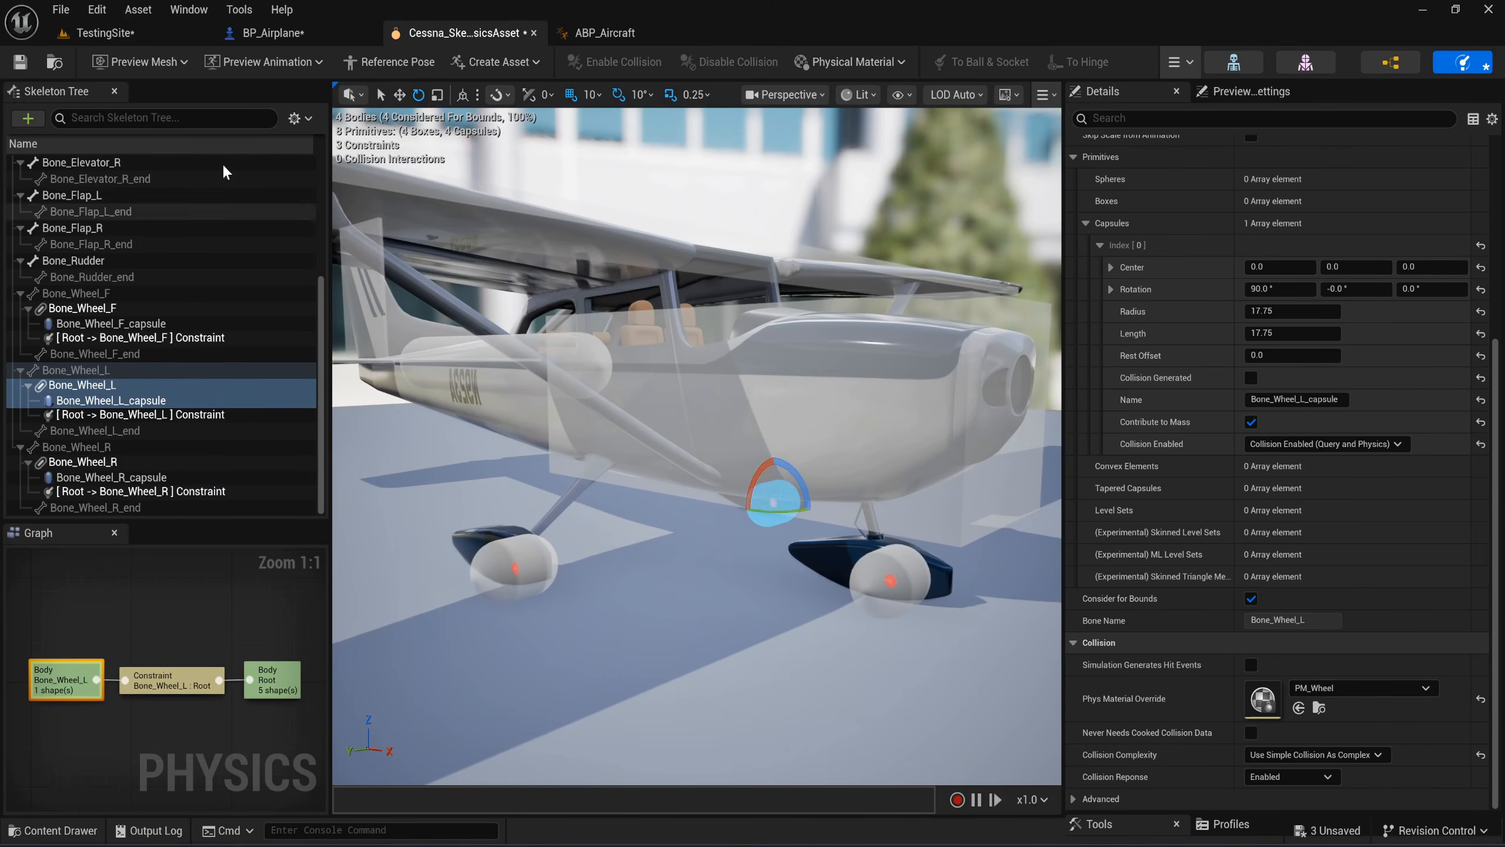
click(19, 62)
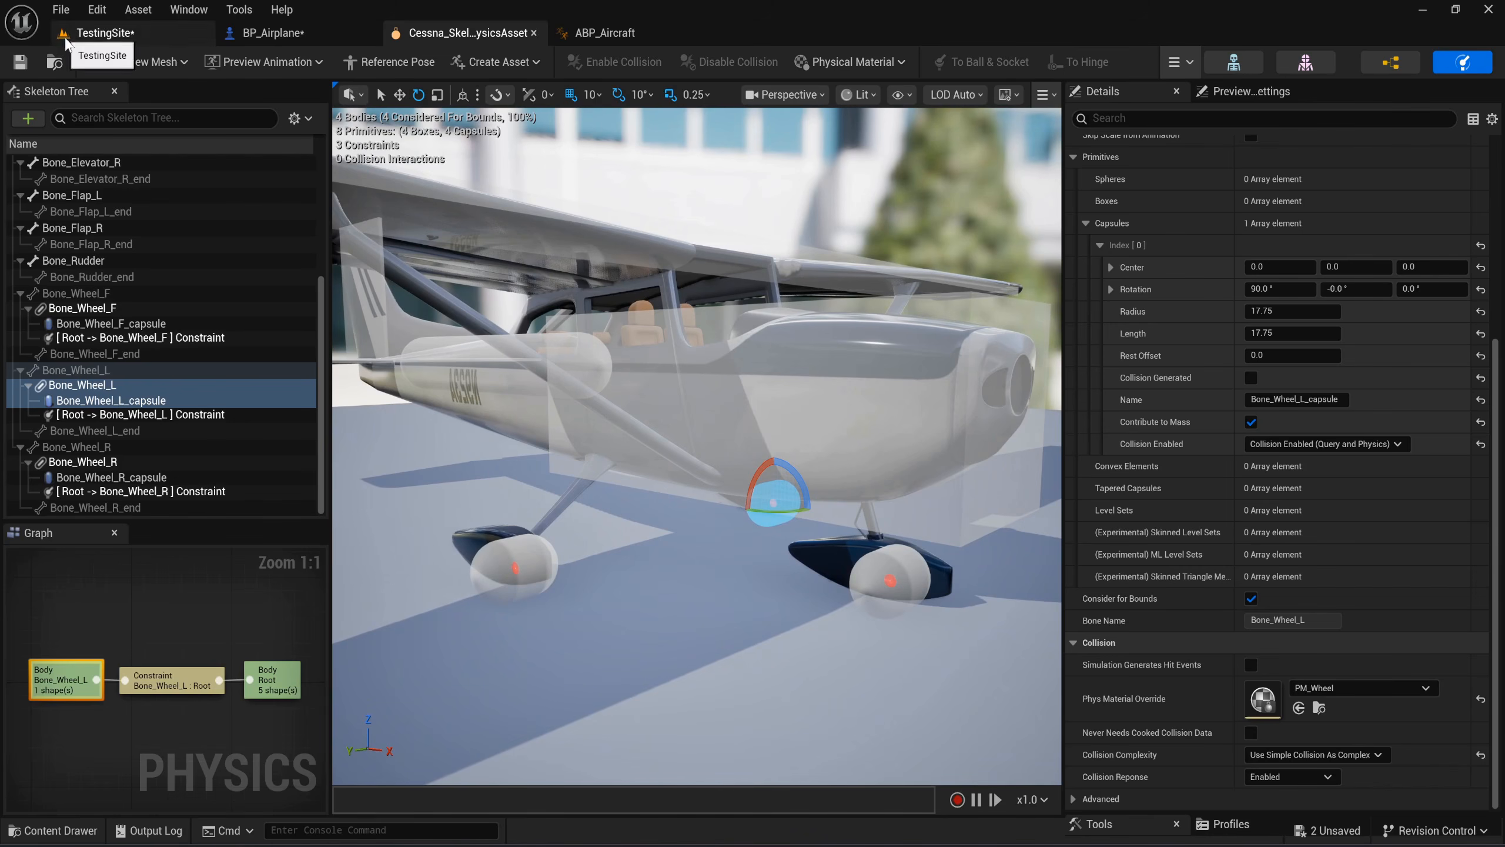
Play-test the TestingSite level with the airplane's throttle toggled on and stop the session.
click(107, 33)
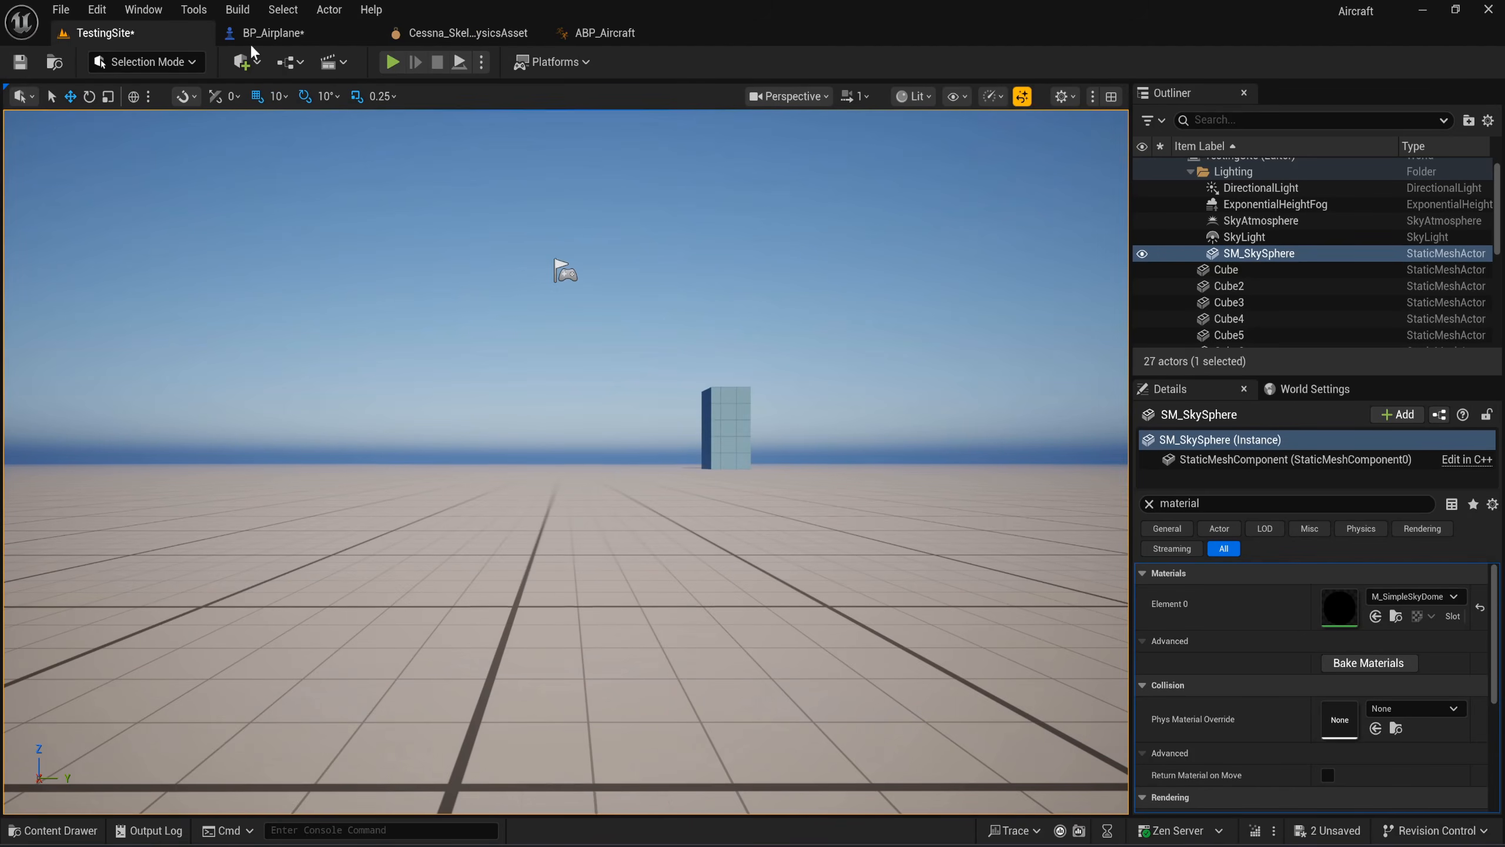
click(393, 62)
click(619, 304)
key(space)
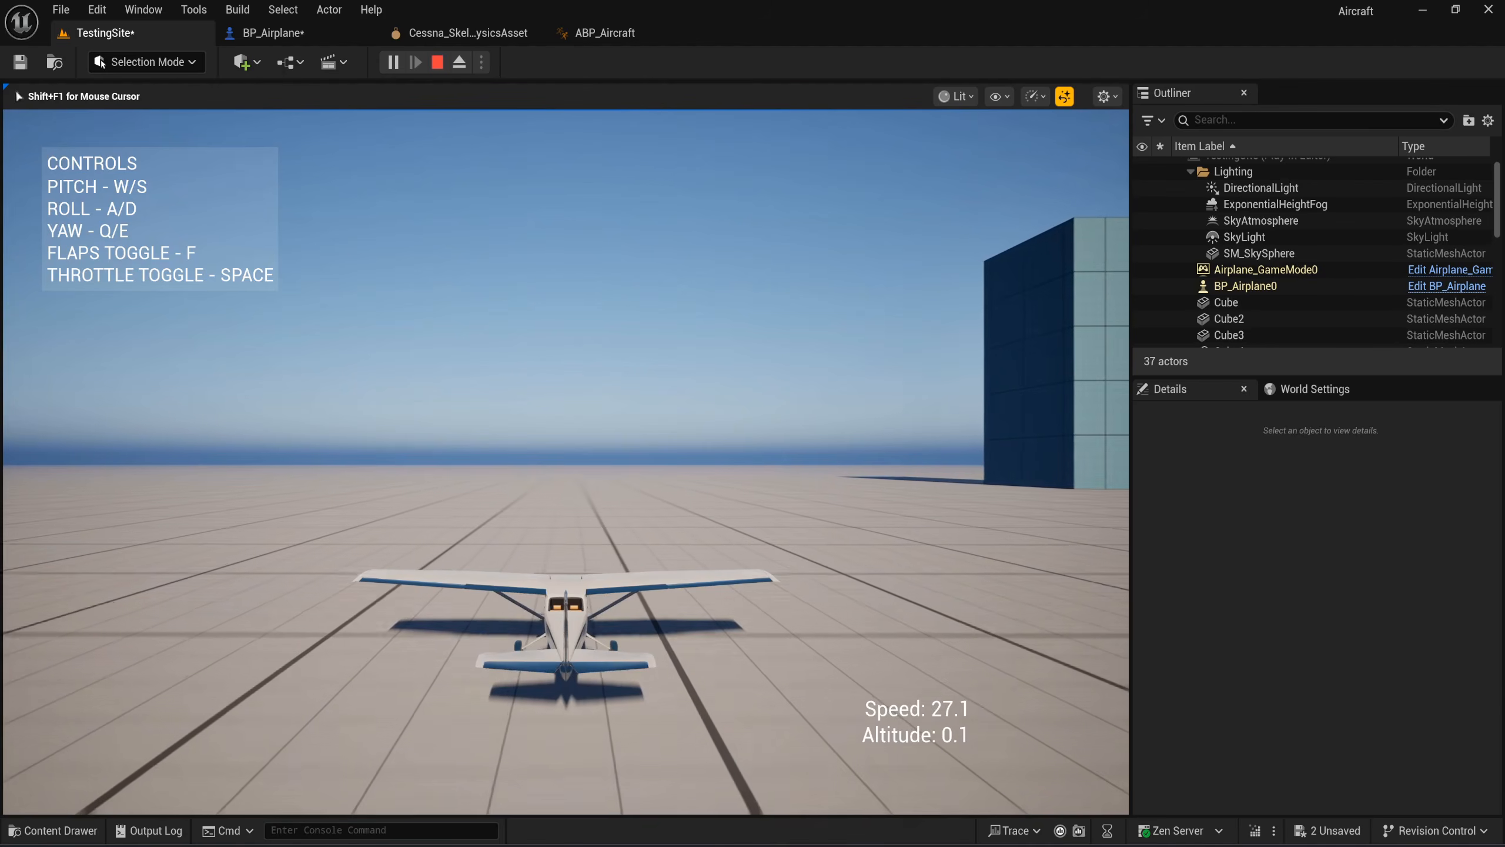
key(Escape)
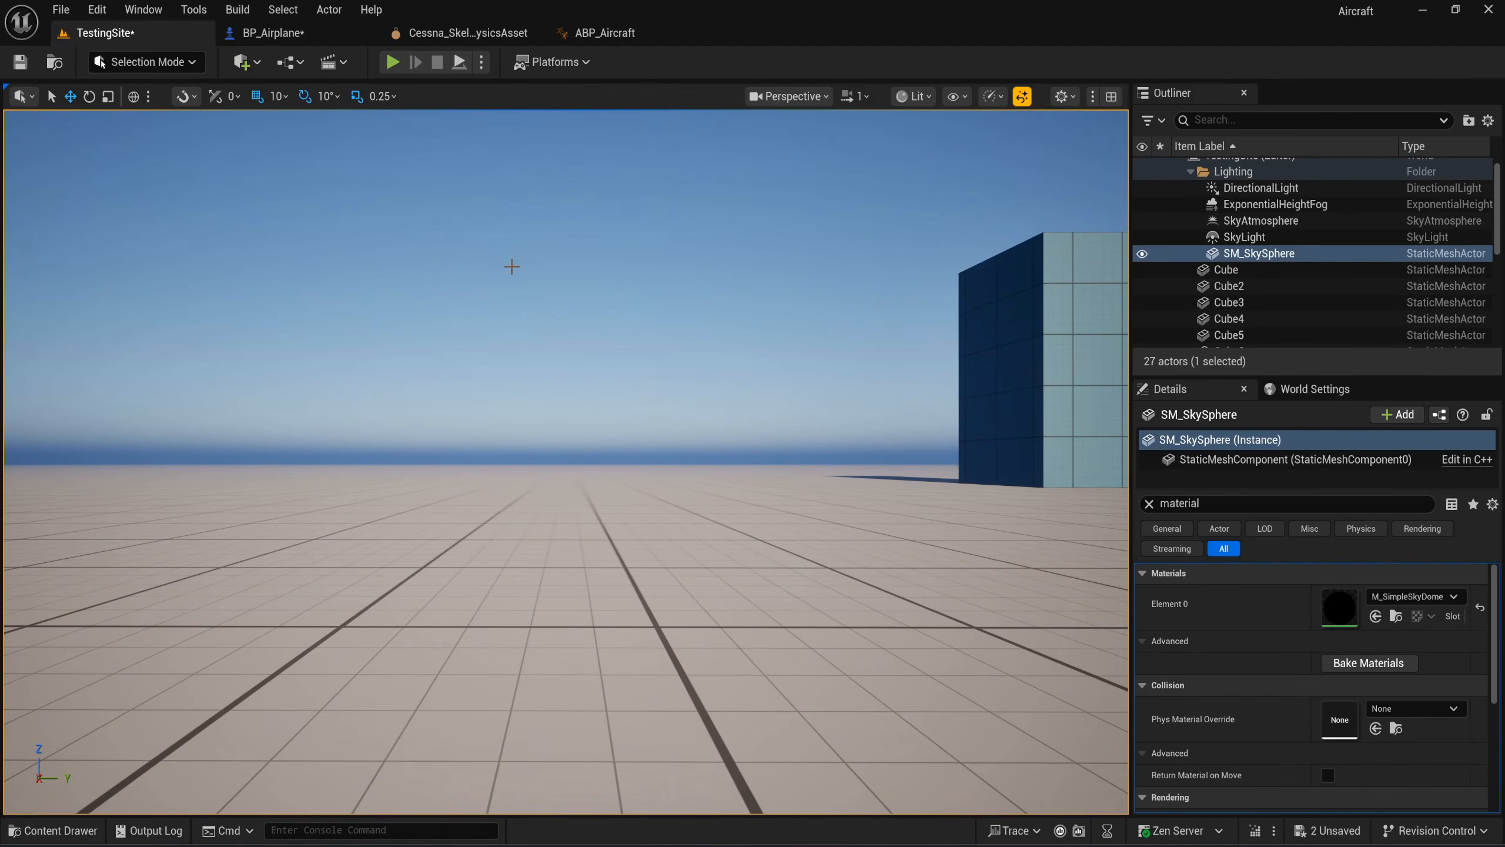
Duplicate the Cessna_Window component in BP_Airplane and name the copy Cessna_WheelF.
click(274, 32)
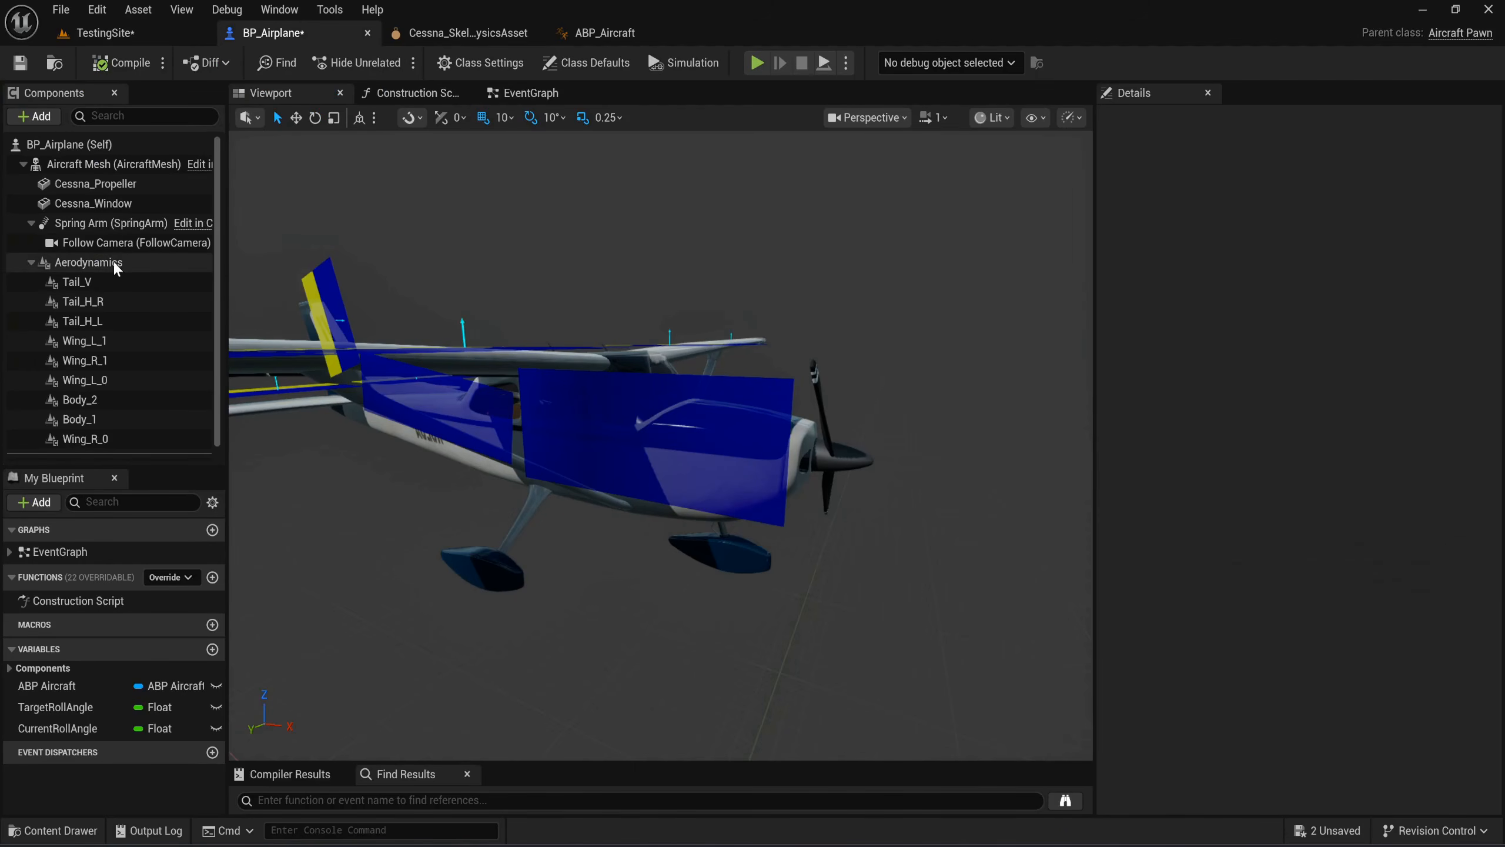
click(86, 204)
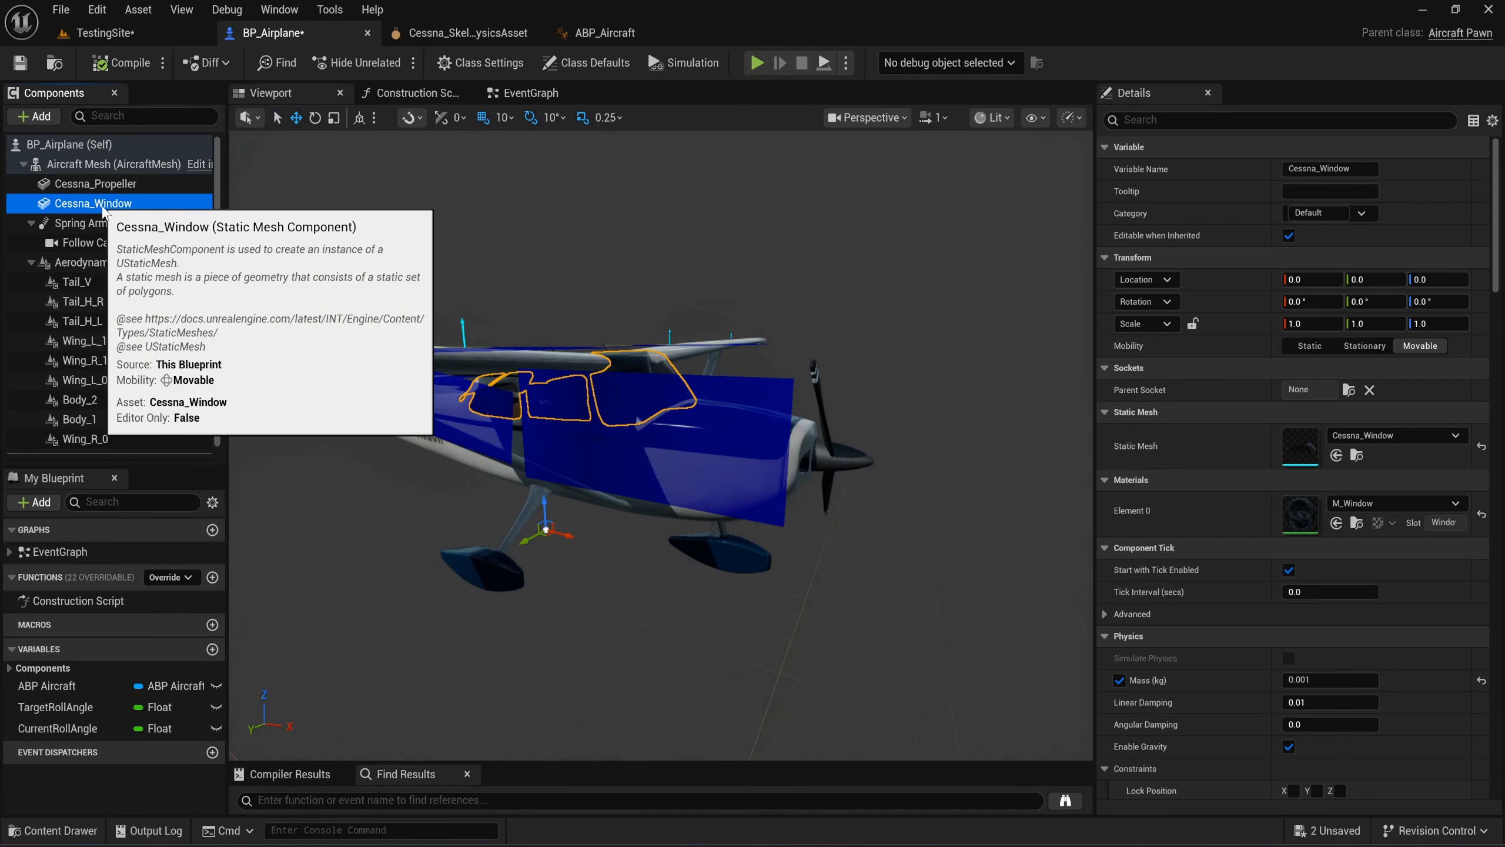
key(ctrl+d)
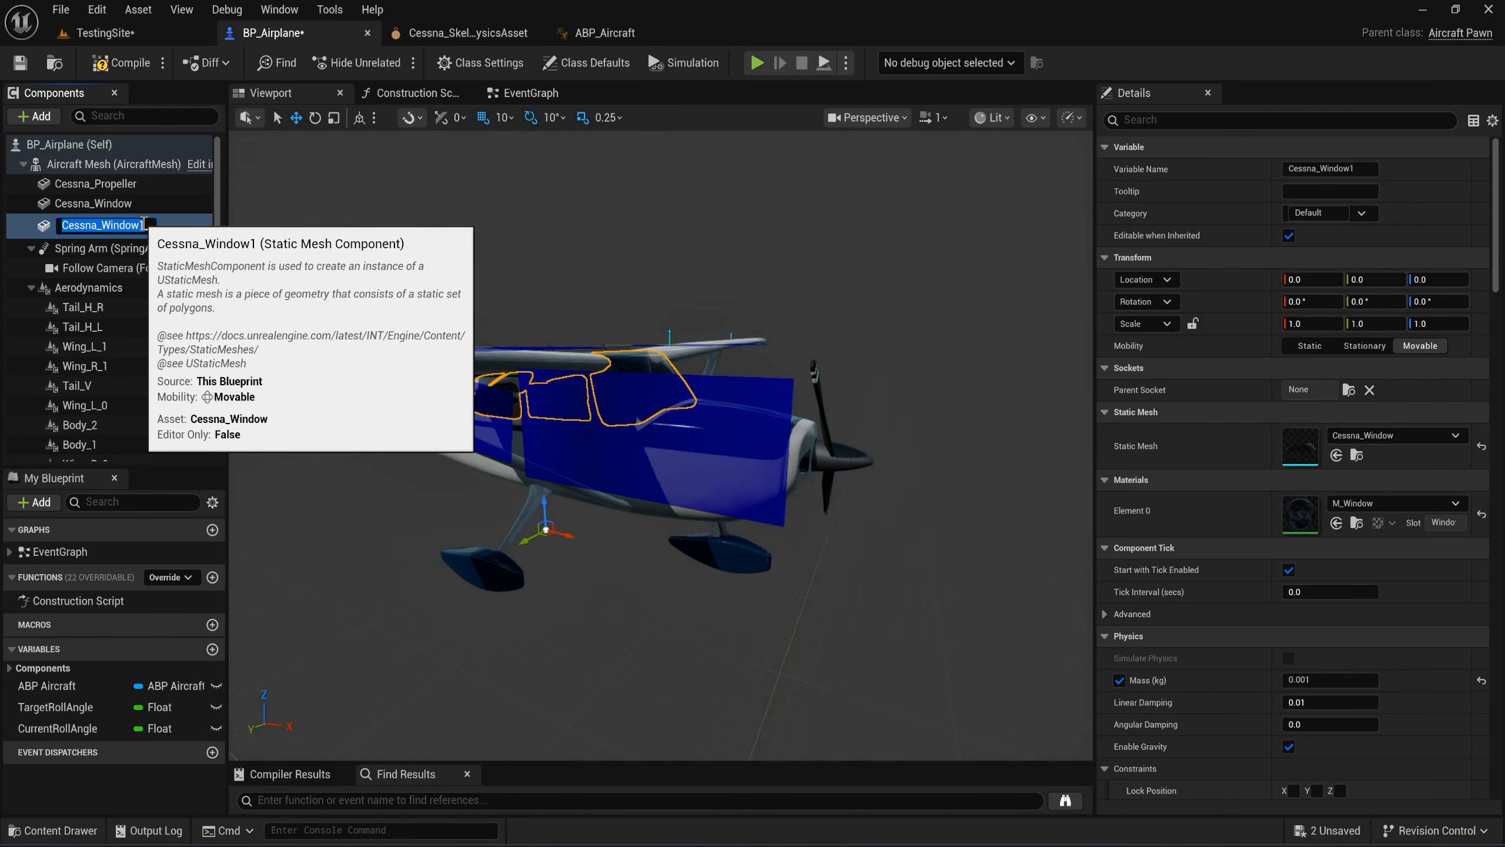
key(BackSpace)
key(BackSpace)
key(BackSpace)
key(BackSpace)
key(BackSpace)
key(BackSpace)
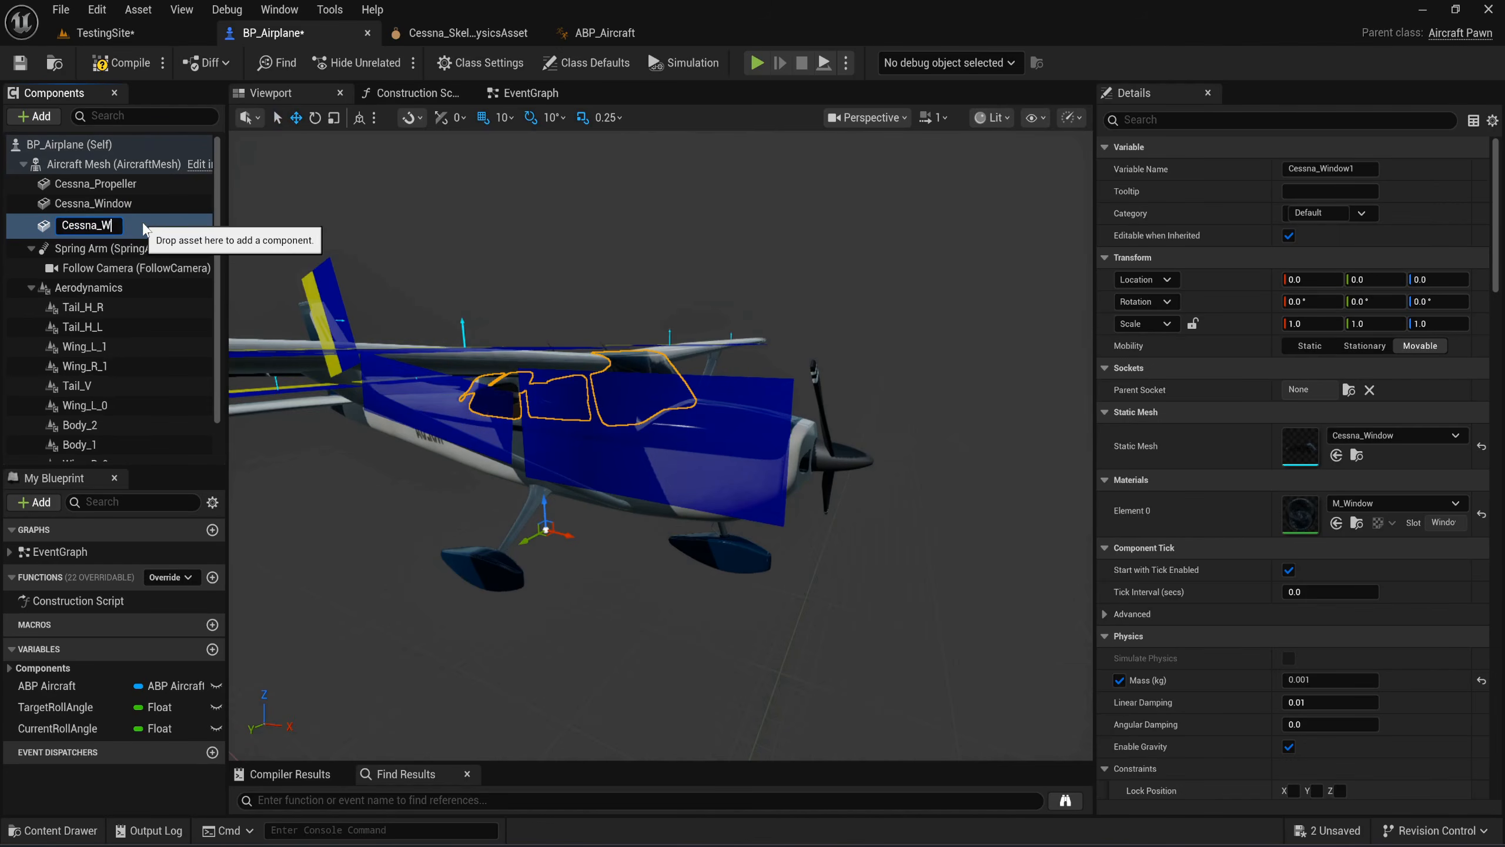
text(heelF)
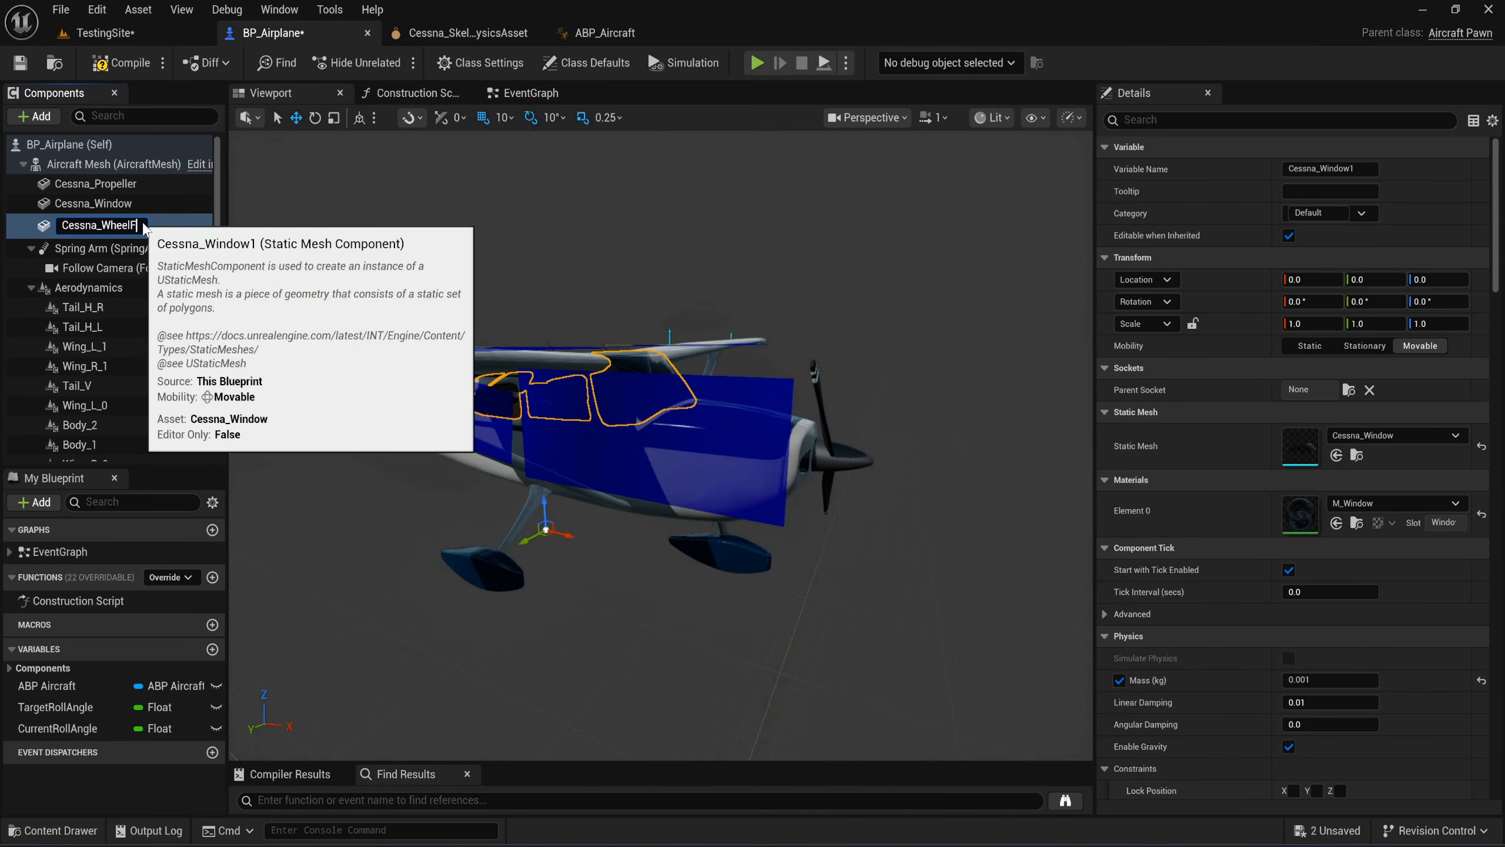
key(Return)
Set the static mesh of the Cessna_WheelF component to Cessna_Wheel from the Cessna folder.
key(ctrl+space)
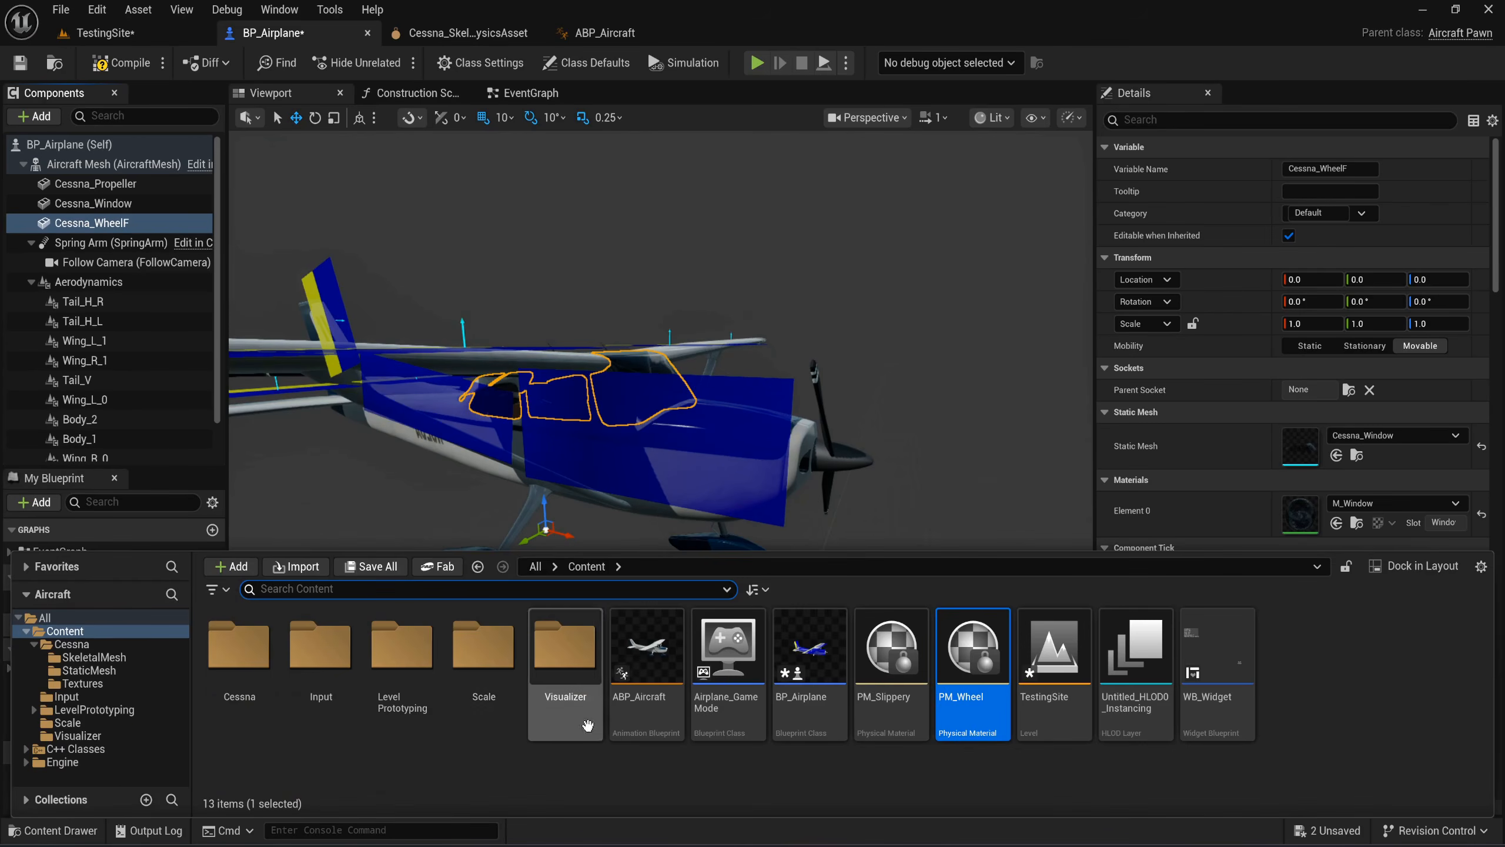
double_click(273, 733)
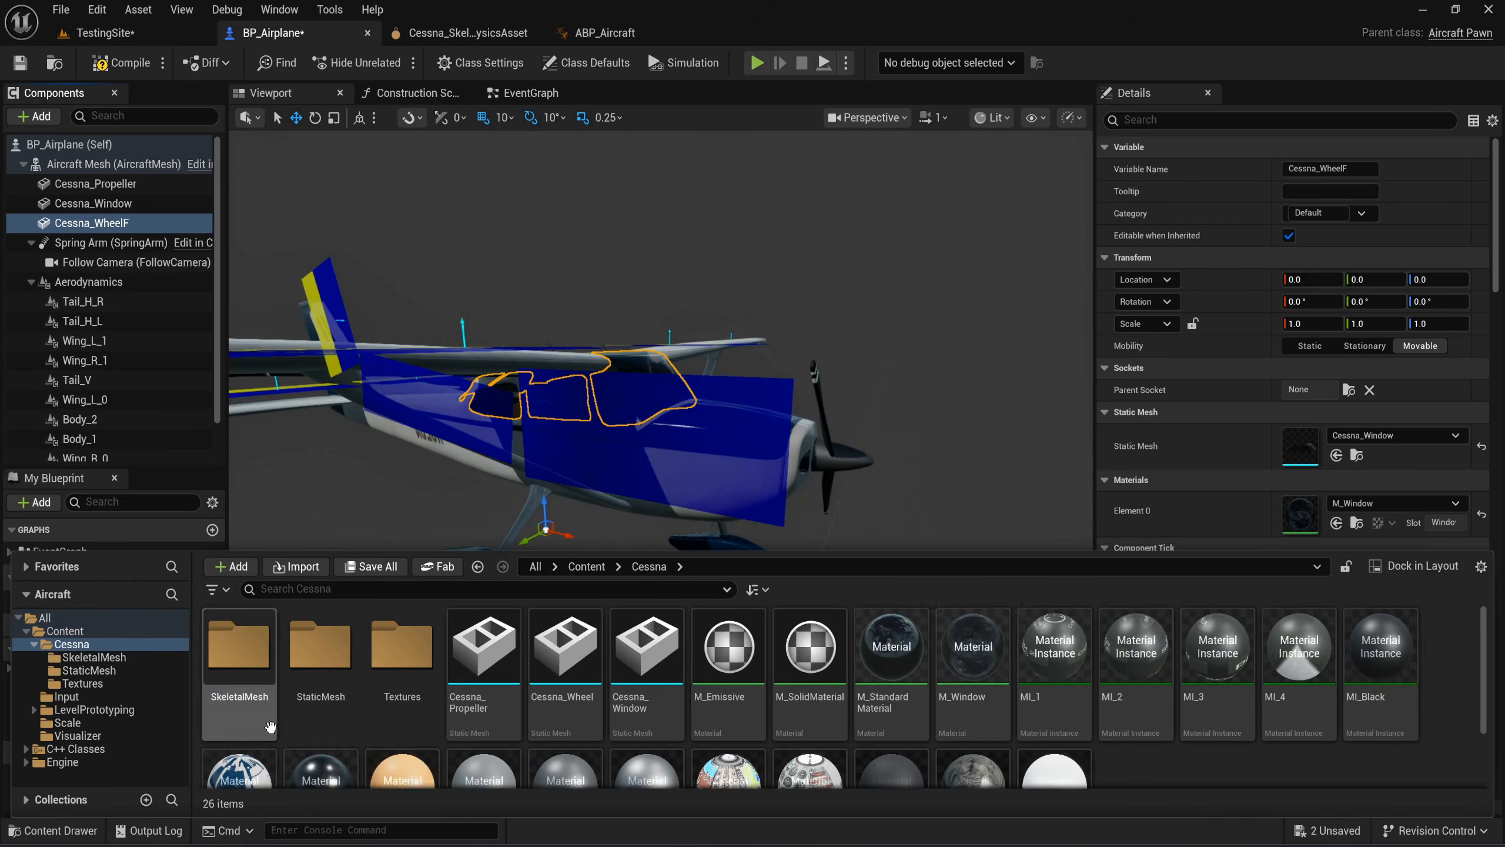
click(554, 681)
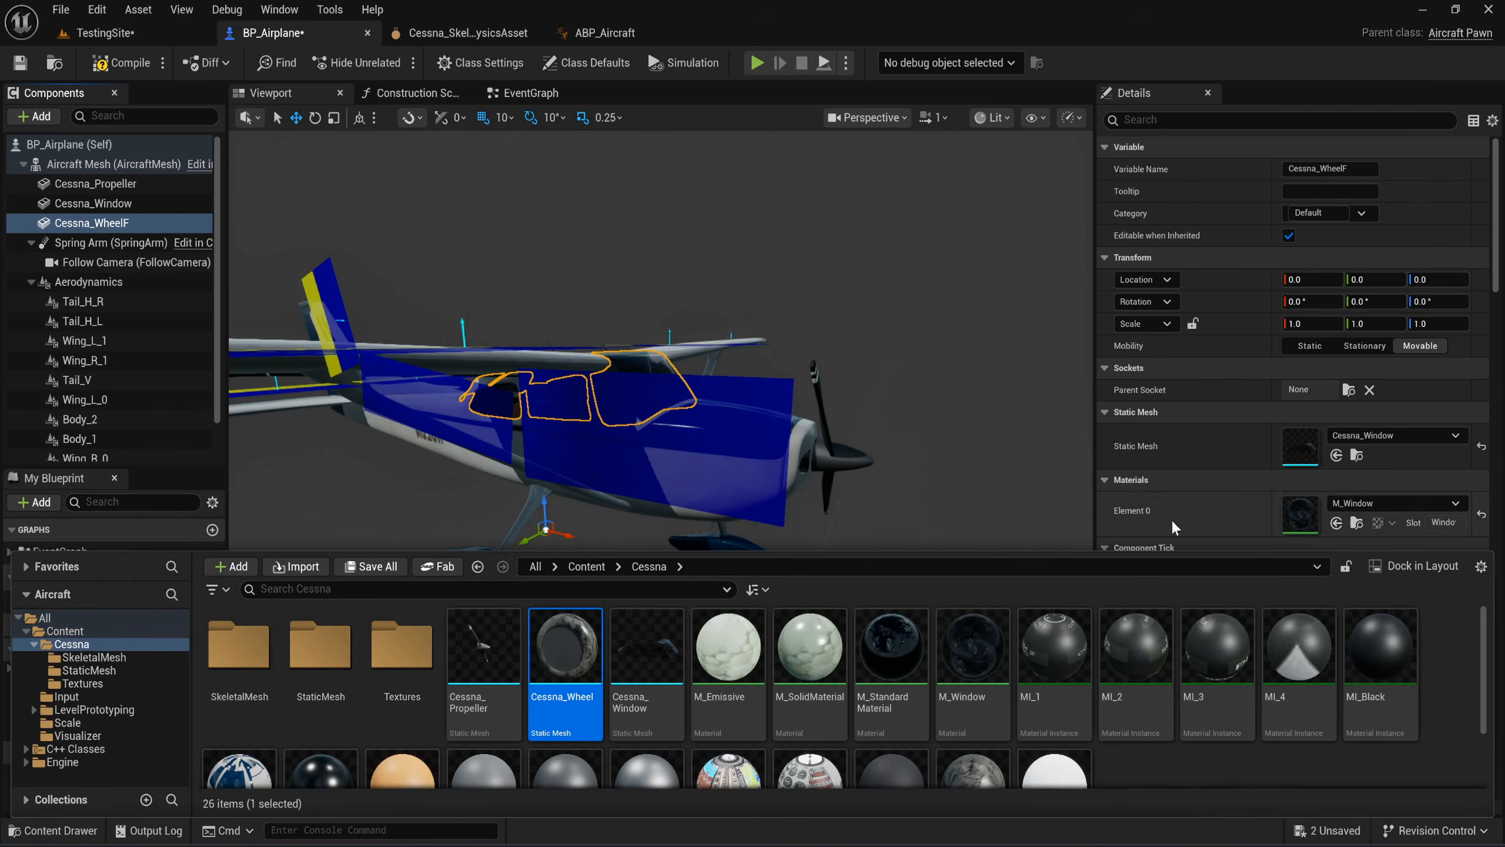
click(1336, 454)
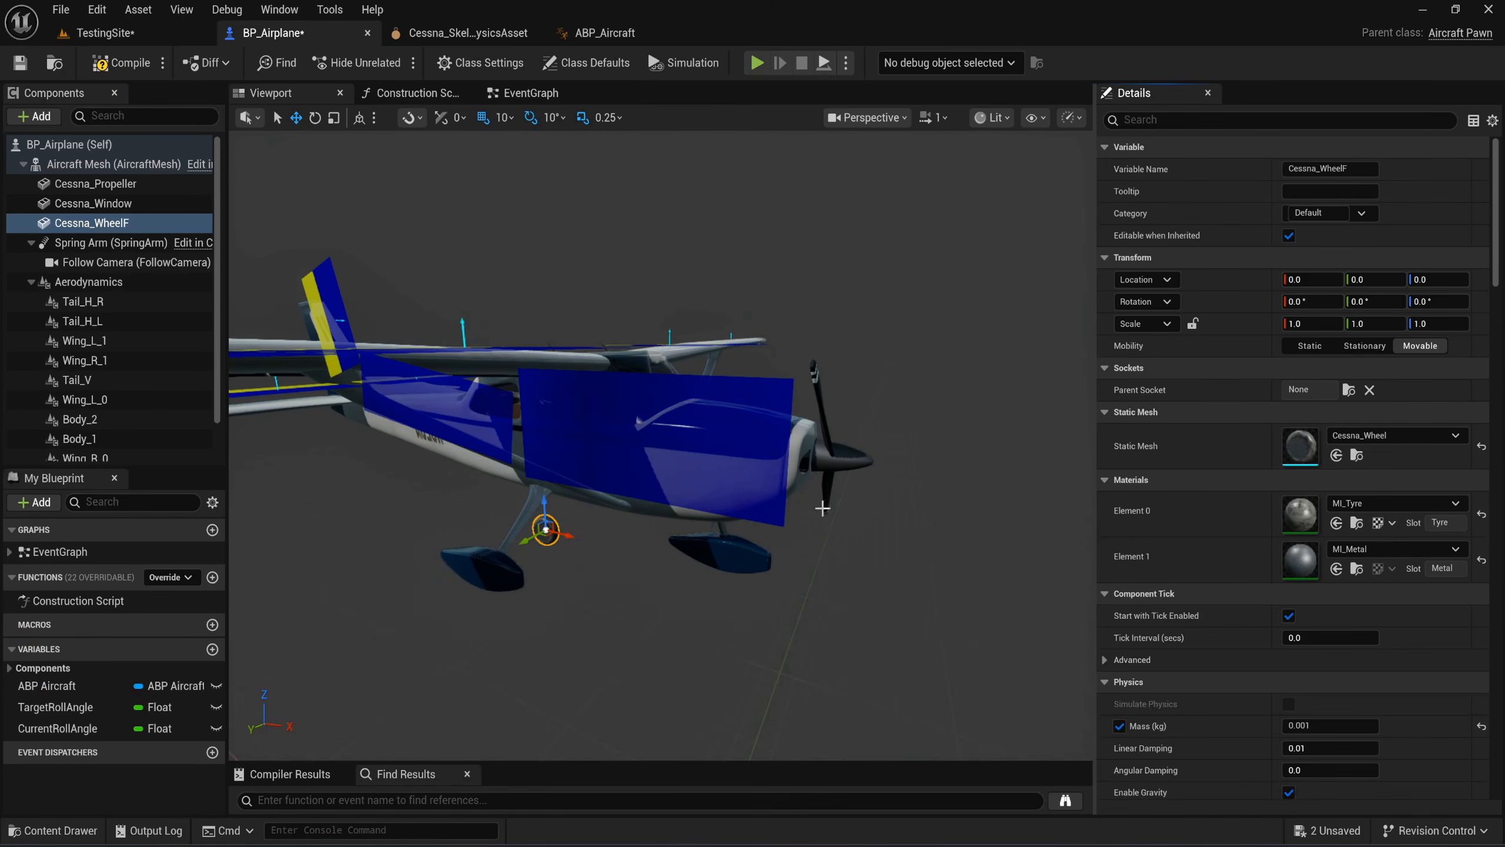
Attach the Cessna_WheelF component to the Bone_Wheel_F parent socket.
right_drag(889, 474, 925, 501)
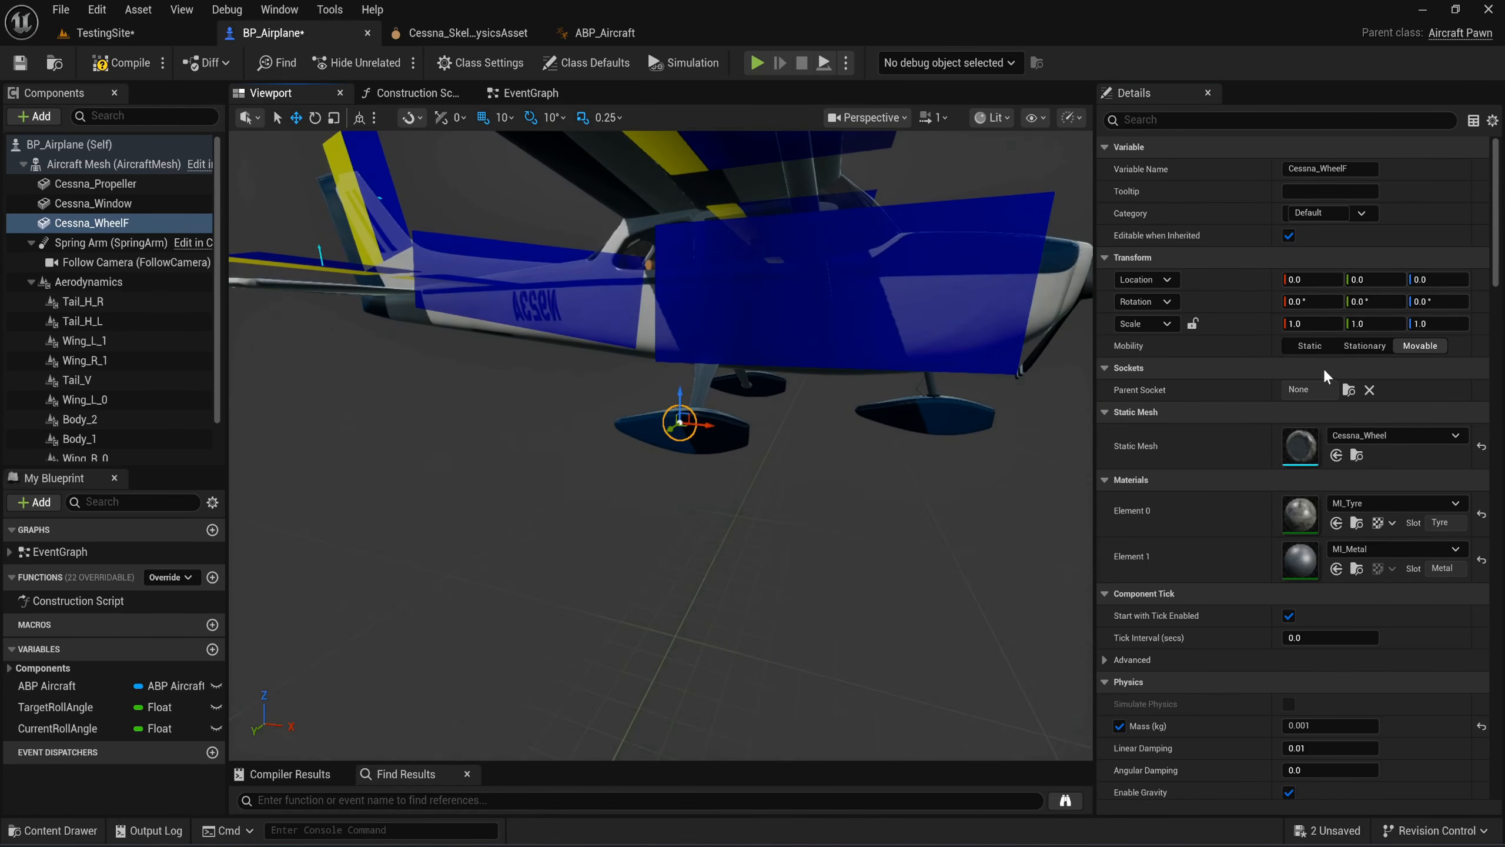
click(1349, 390)
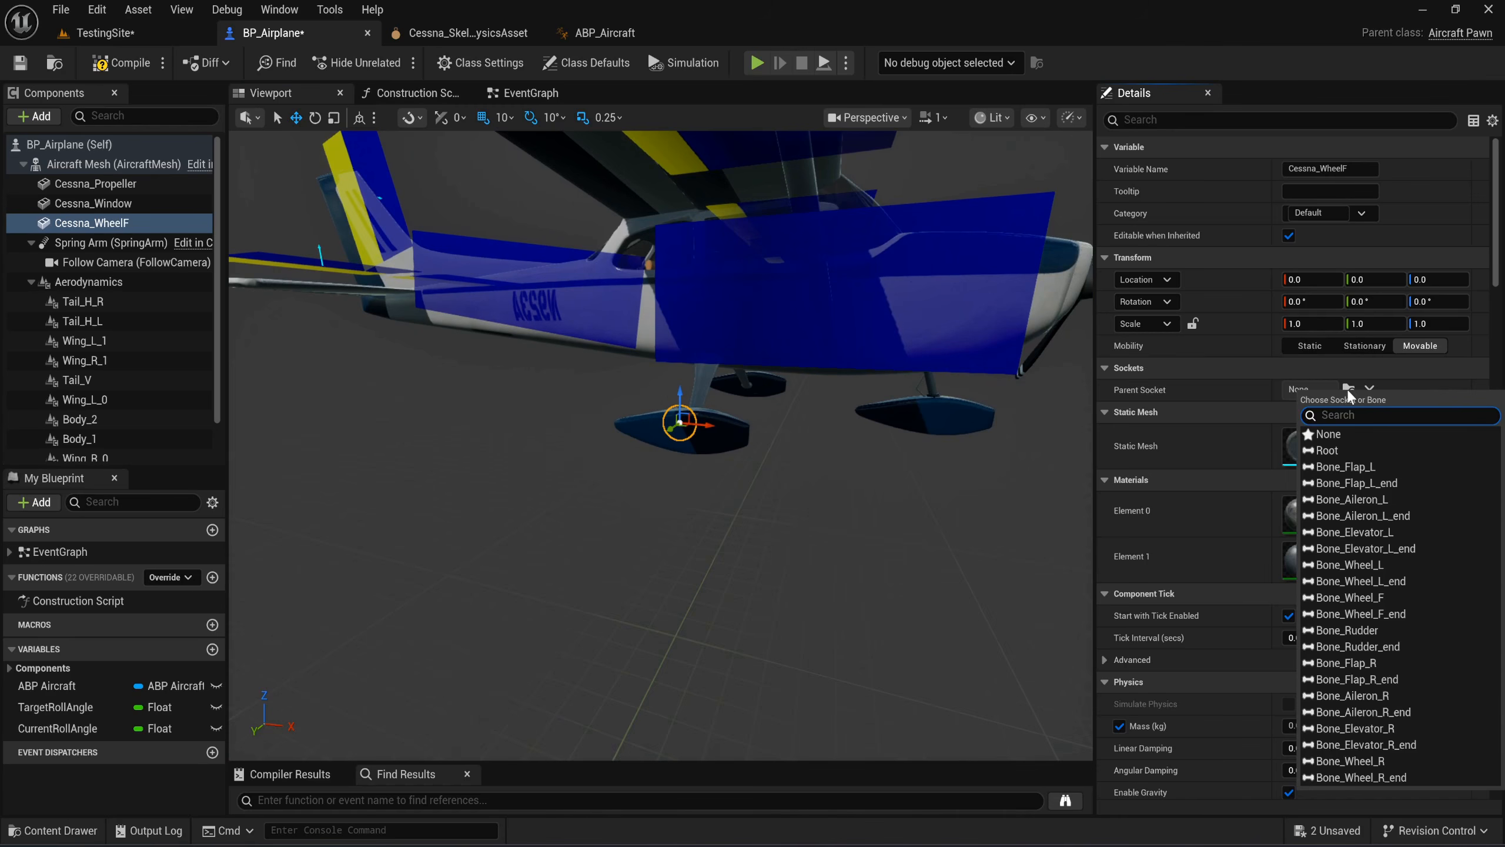
click(1348, 597)
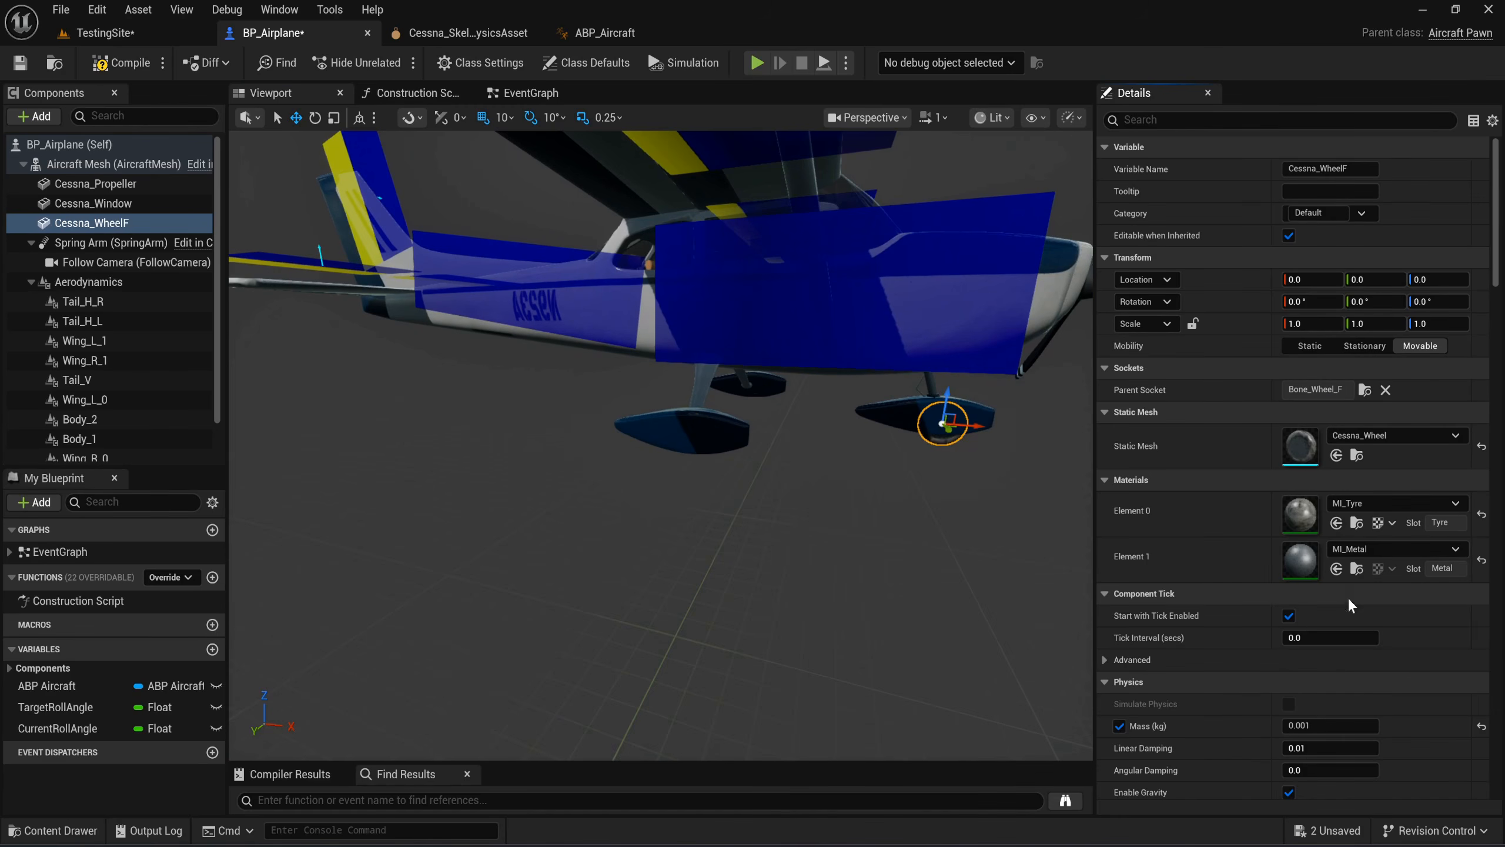
right_drag(922, 542, 921, 541)
key(d)
Duplicate Cessna_WheelF as Cessna_WheelL and attach the copy to the Bone_Wheel_L parent socket.
click(93, 225)
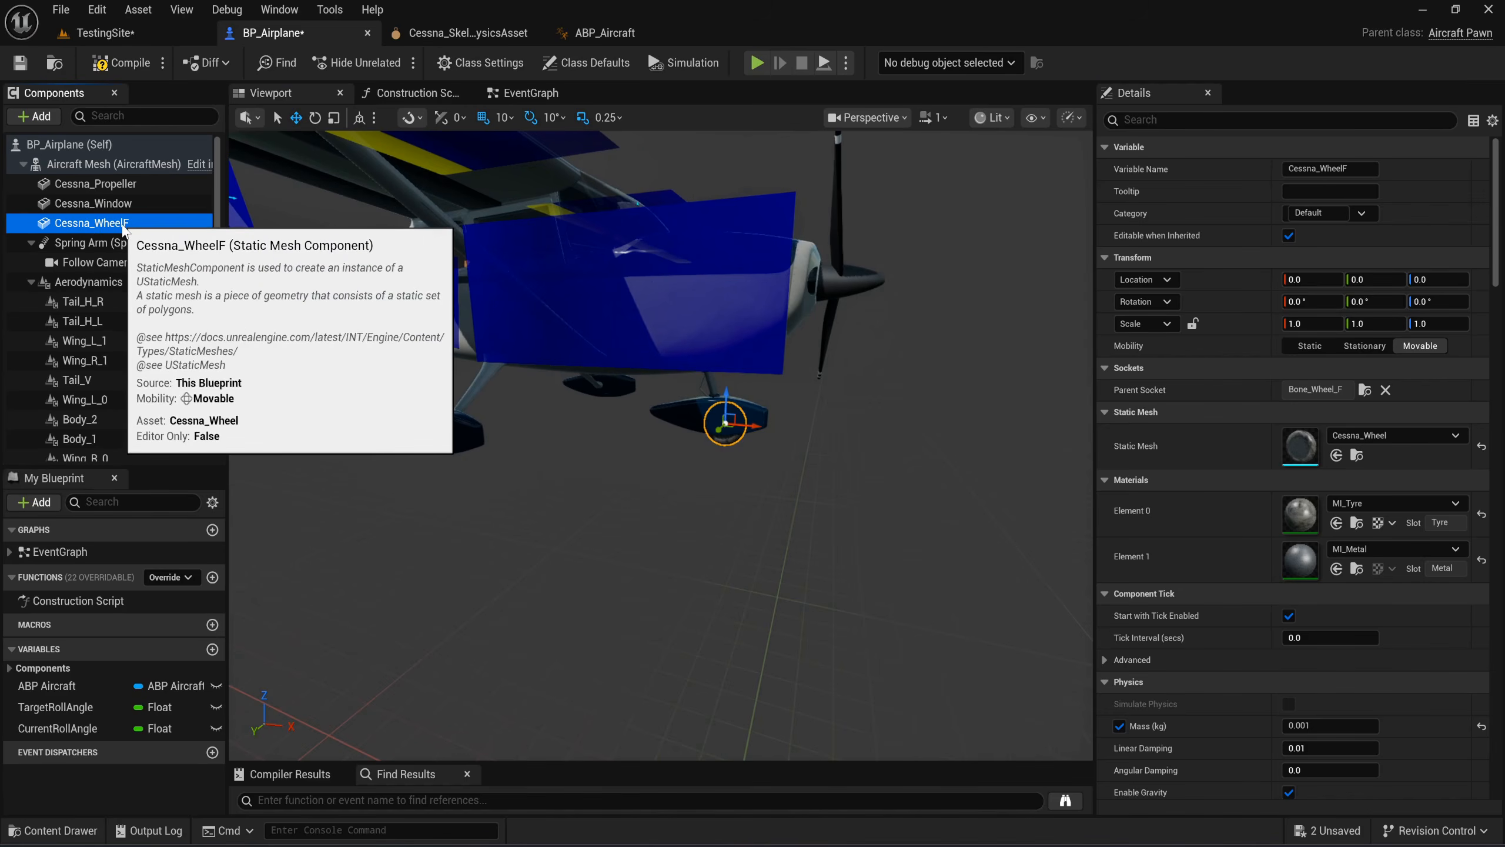
key(ctrl+d)
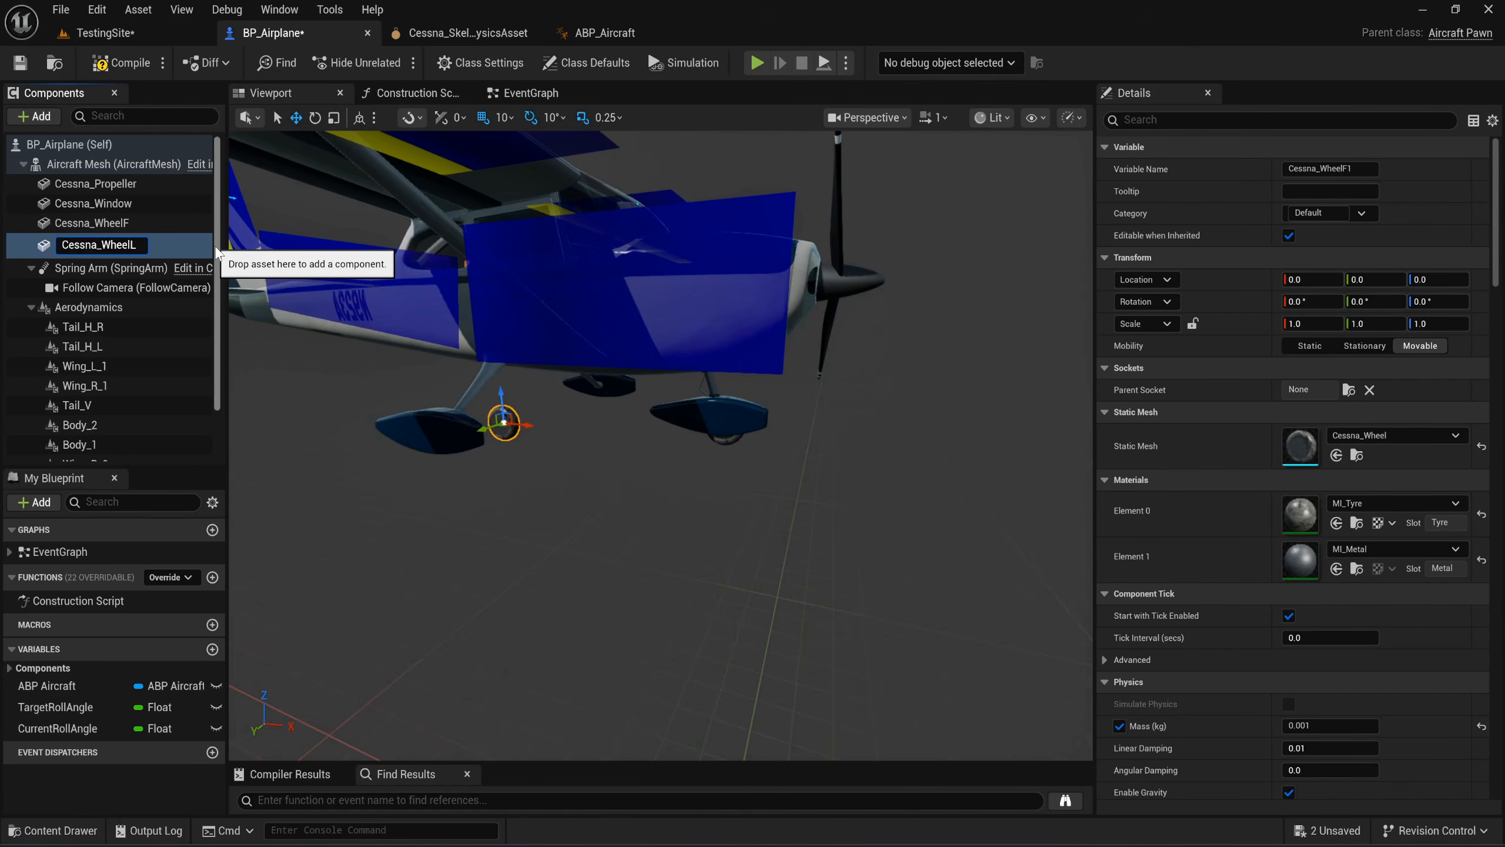
key(Return)
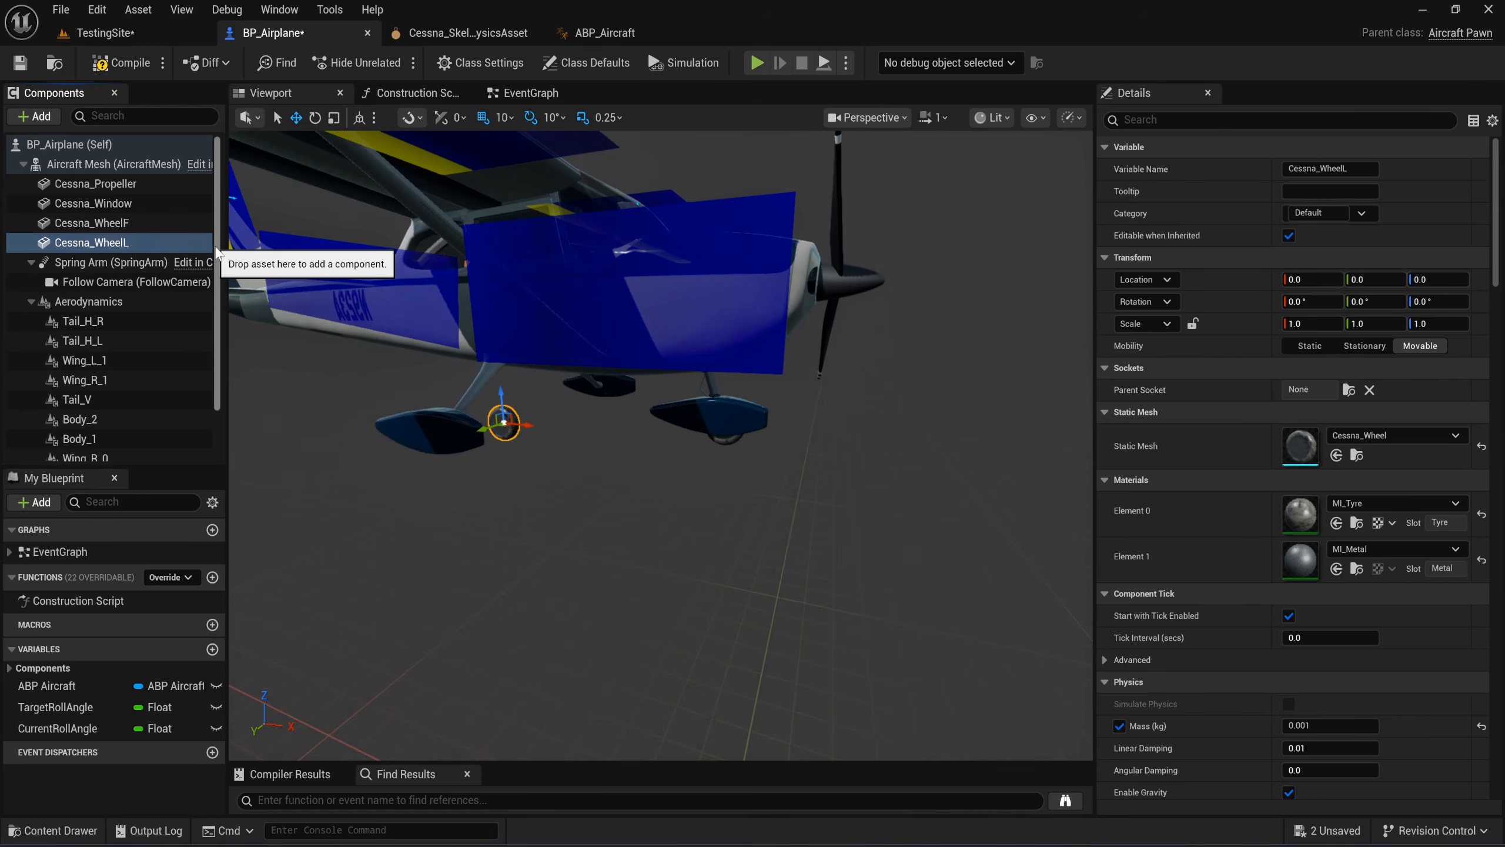
click(1345, 392)
text(W)
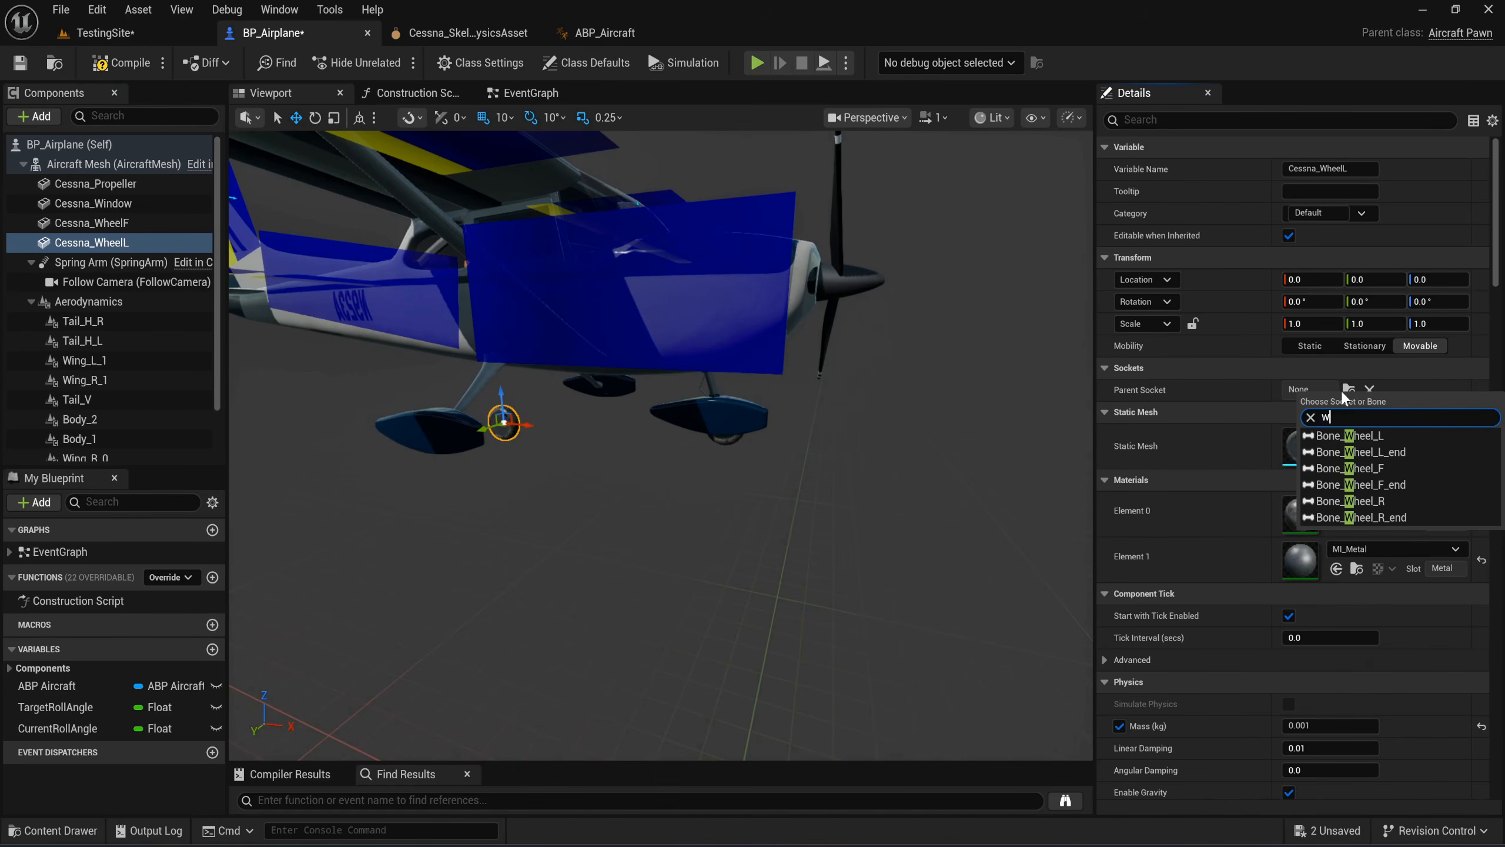
click(1355, 435)
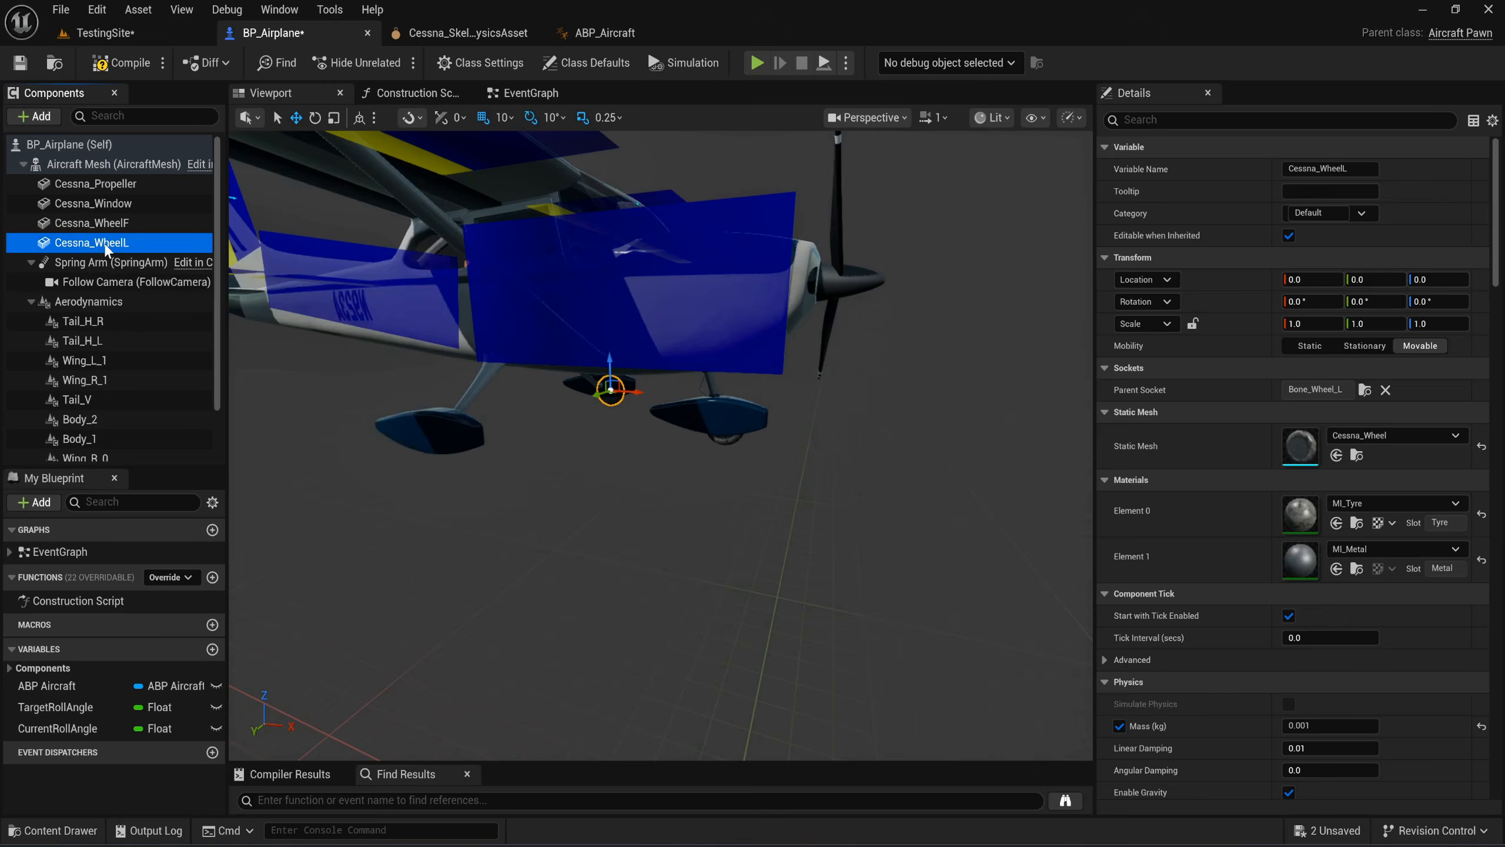
Duplicate Cessna_WheelL as Cessna_WheelR and attach the copy to the Bone_Wheel_R parent socket.
key(ctrl+d)
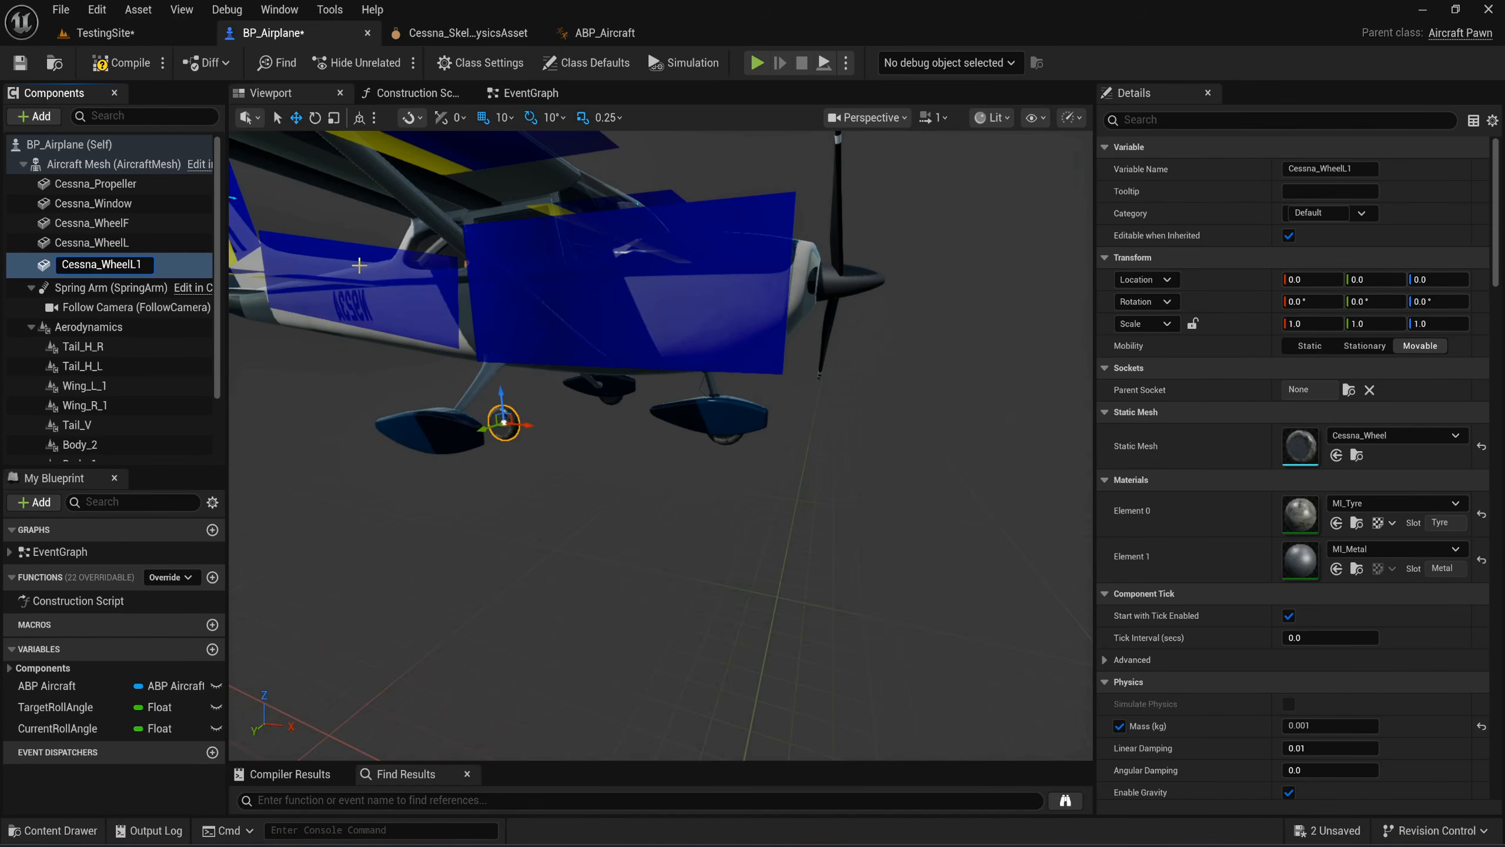
key(End)
key(BackSpace)
key(BackSpace)
key(BackSpace)
text(lR)
key(Return)
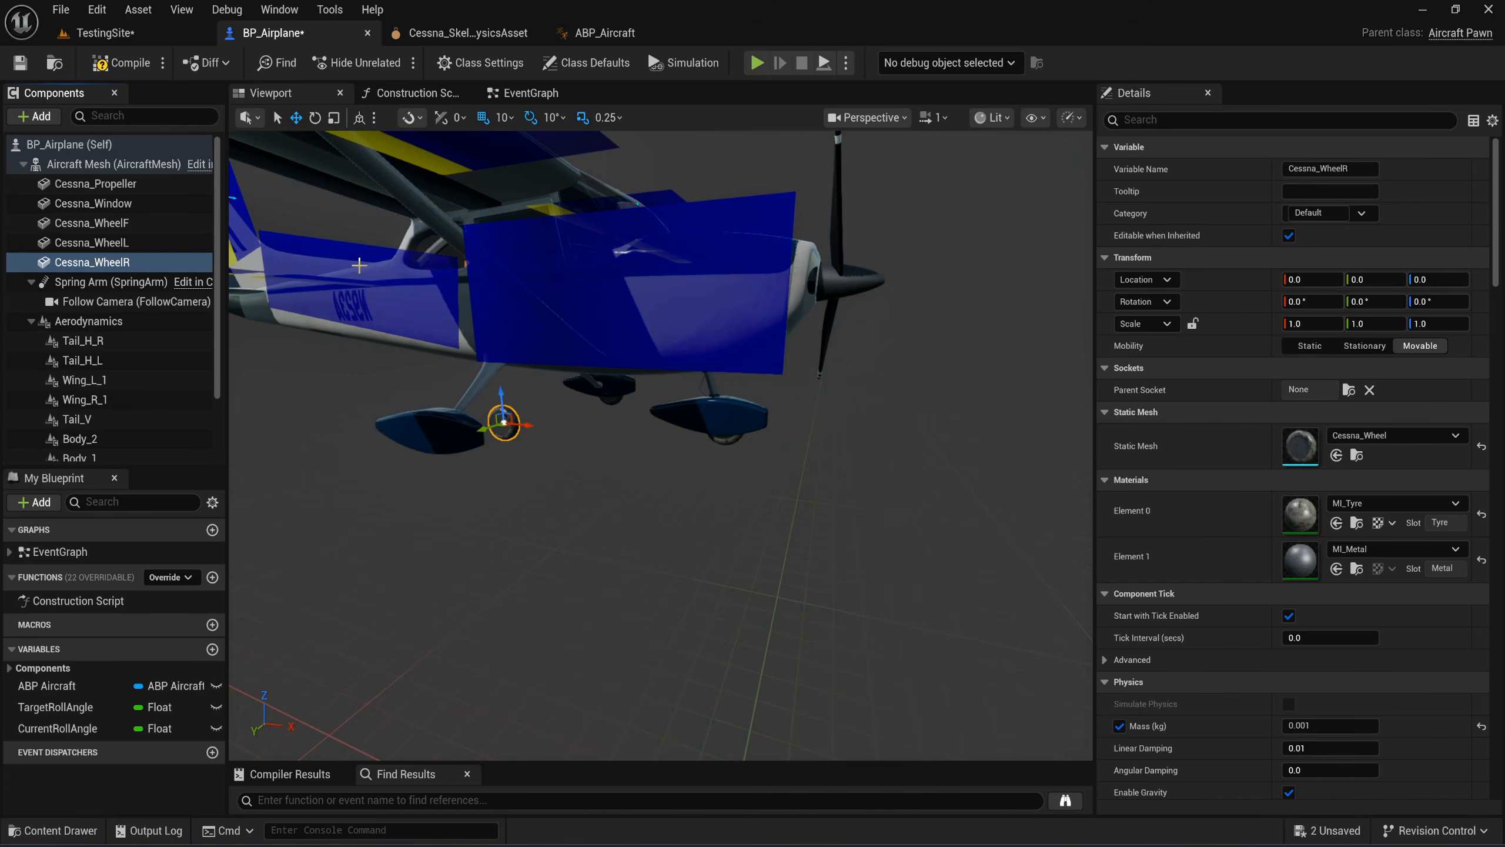
click(1348, 391)
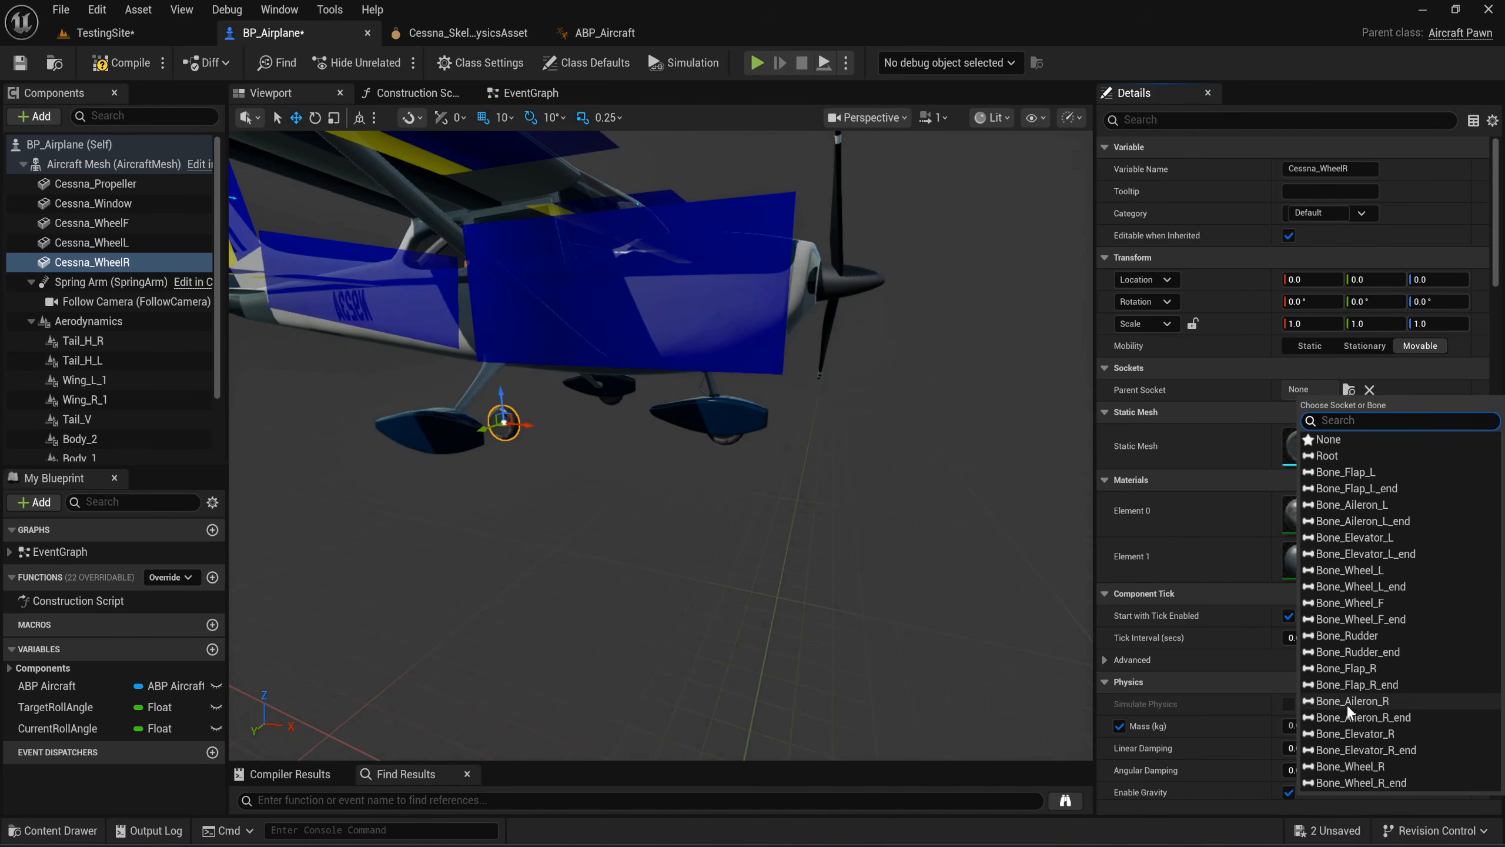
click(1350, 767)
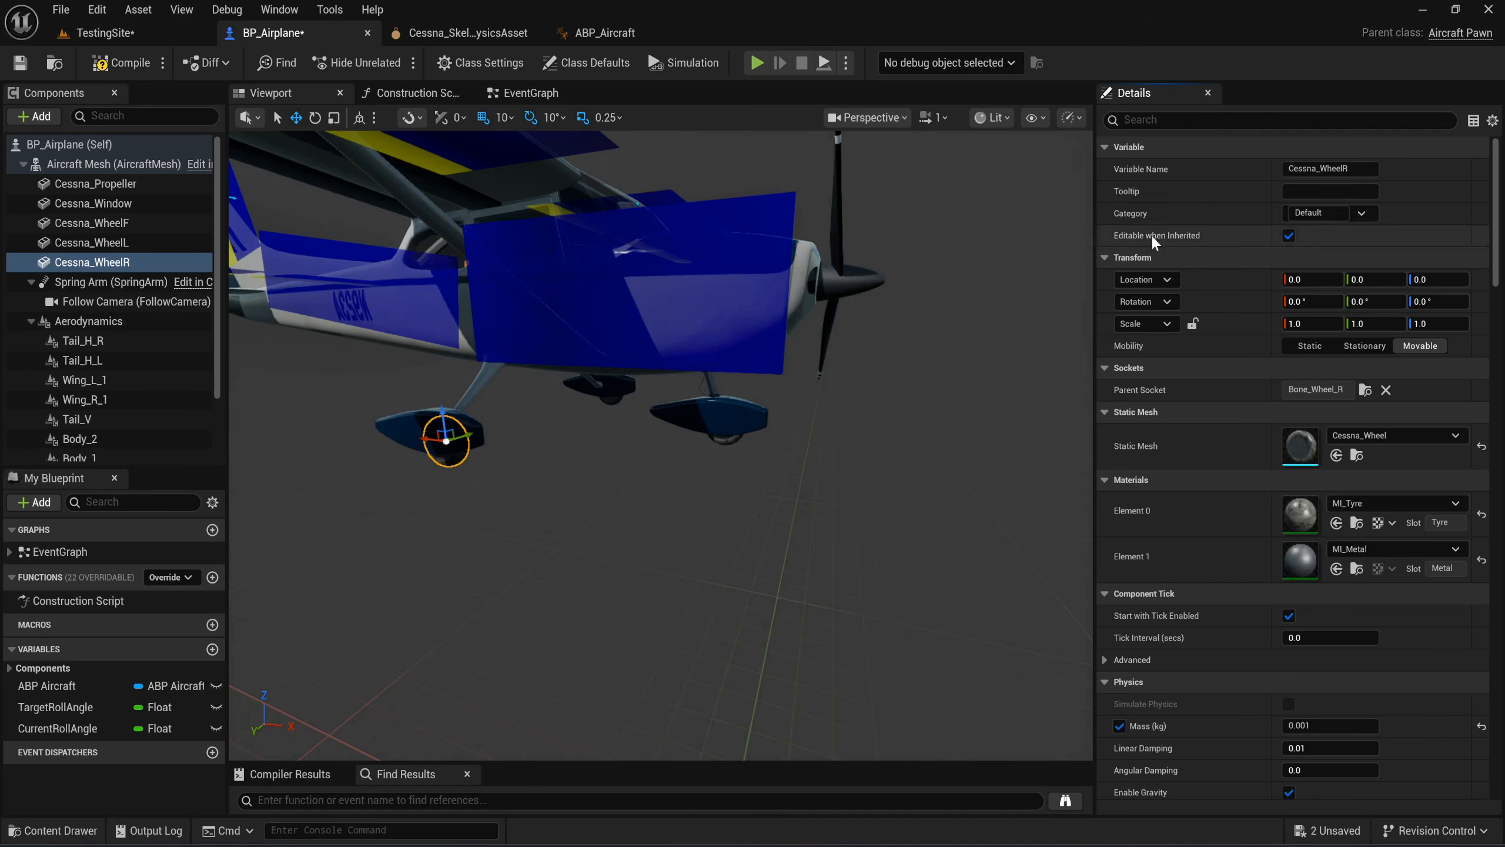
Check the collision preset of the Cessna_WheelR component by filtering its properties for "coll", and clear the filter.
click(1151, 120)
text(coll)
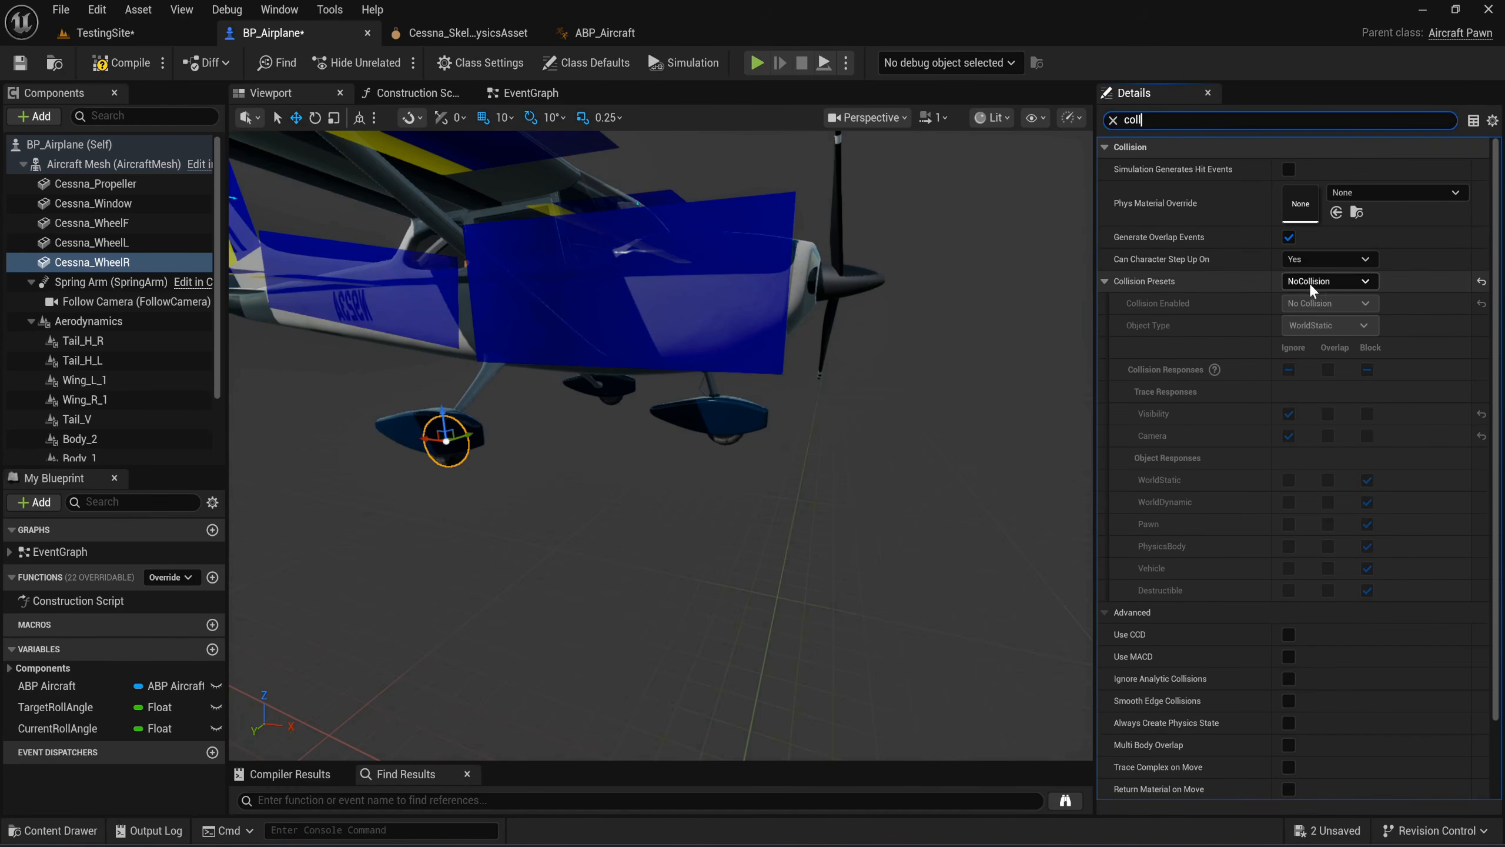
click(1114, 120)
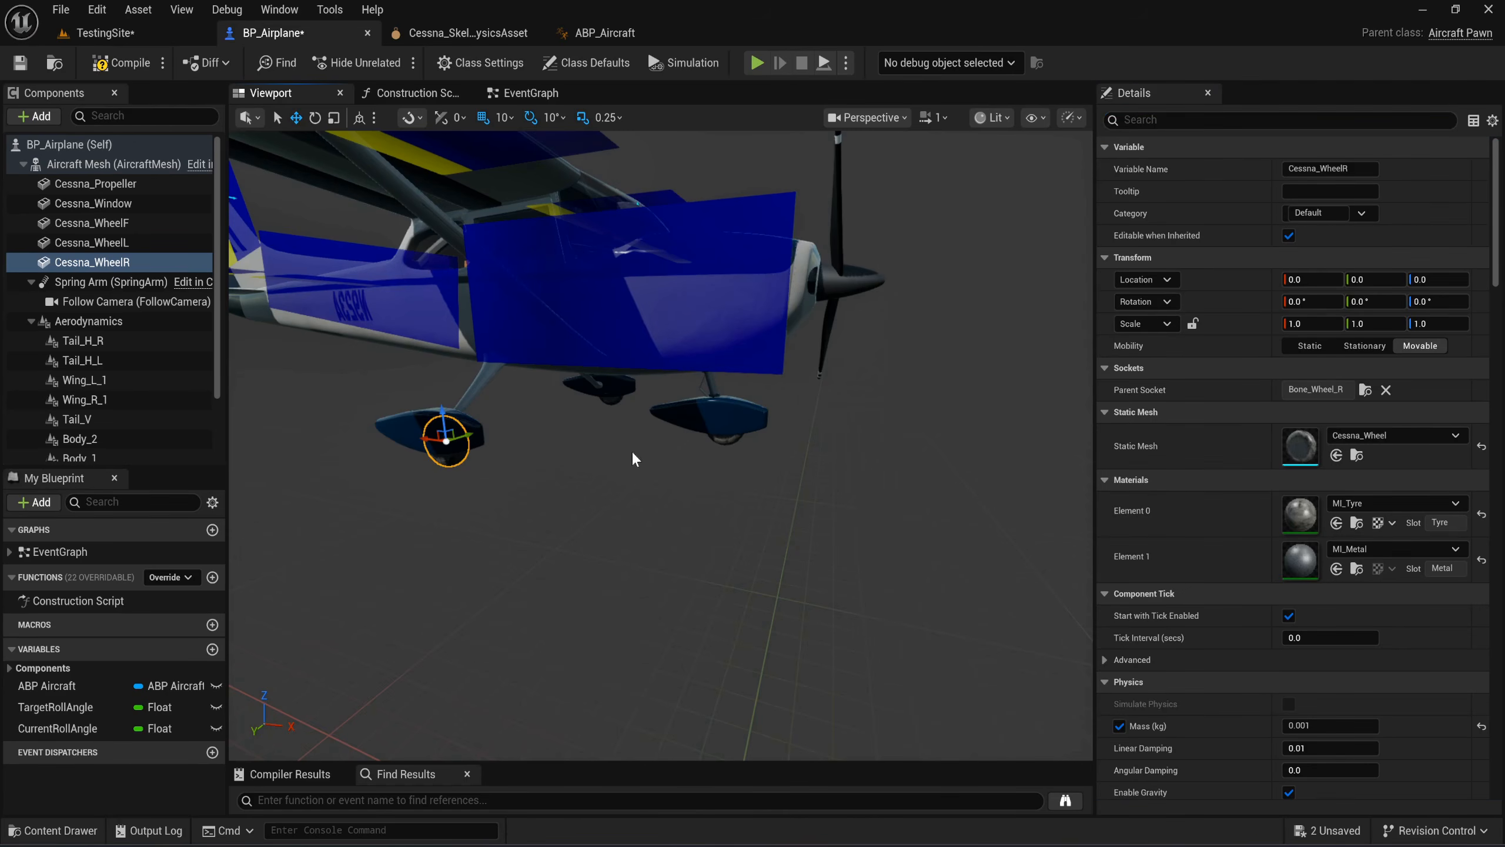
Inspect the placed wheels on the airplane, and compile and save BP_Airplane.
right_drag(633, 452, 639, 444)
key(a)
right_drag(761, 426, 788, 409)
key(w)
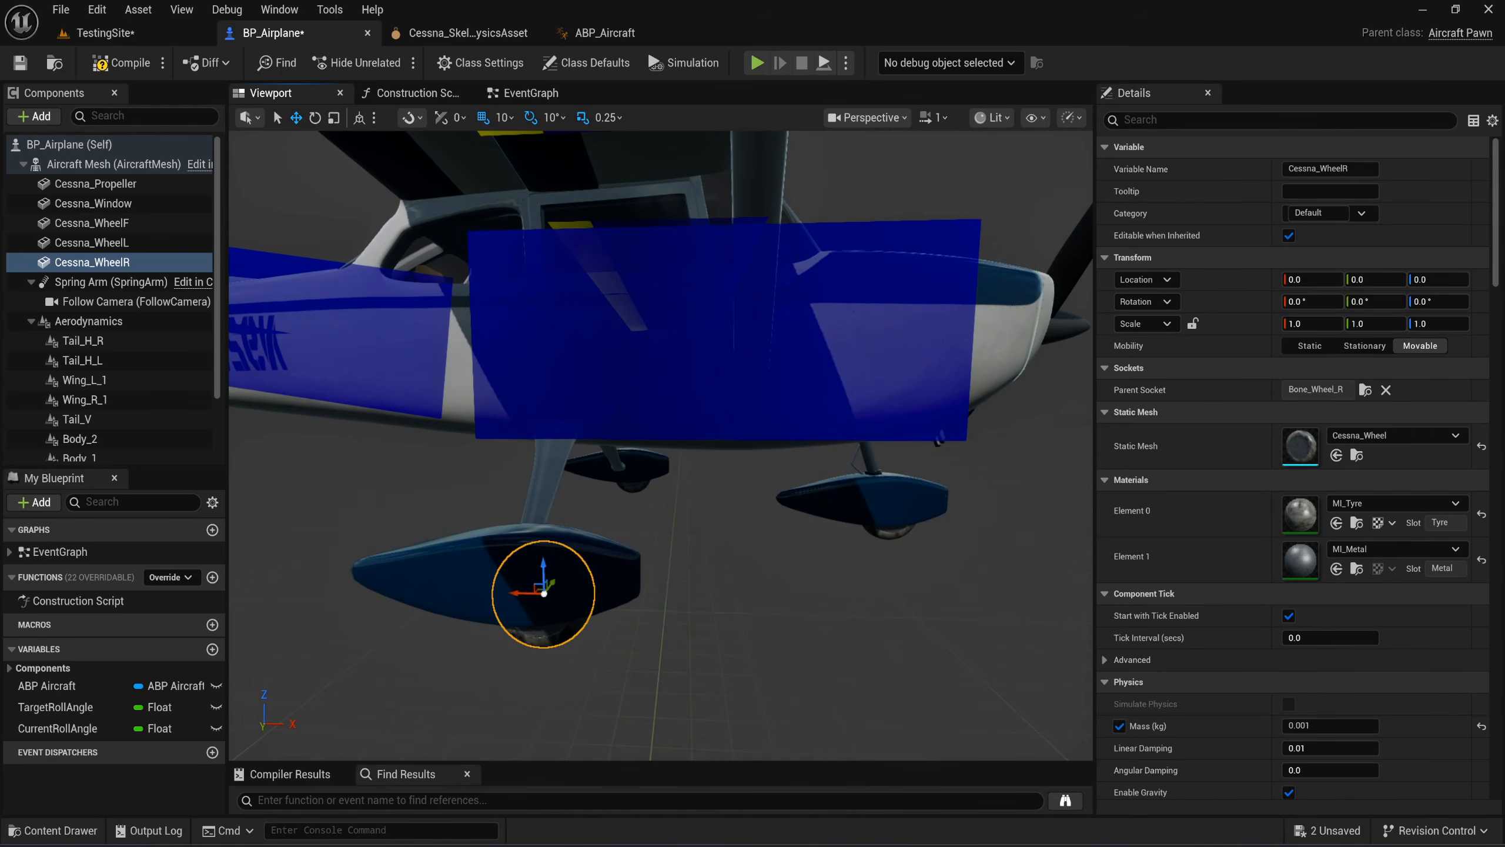
key(s)
mouse_move(595, 478)
right_down()
mouse_move(569, 478)
mouse_move(595, 478)
right_up()
key(d)
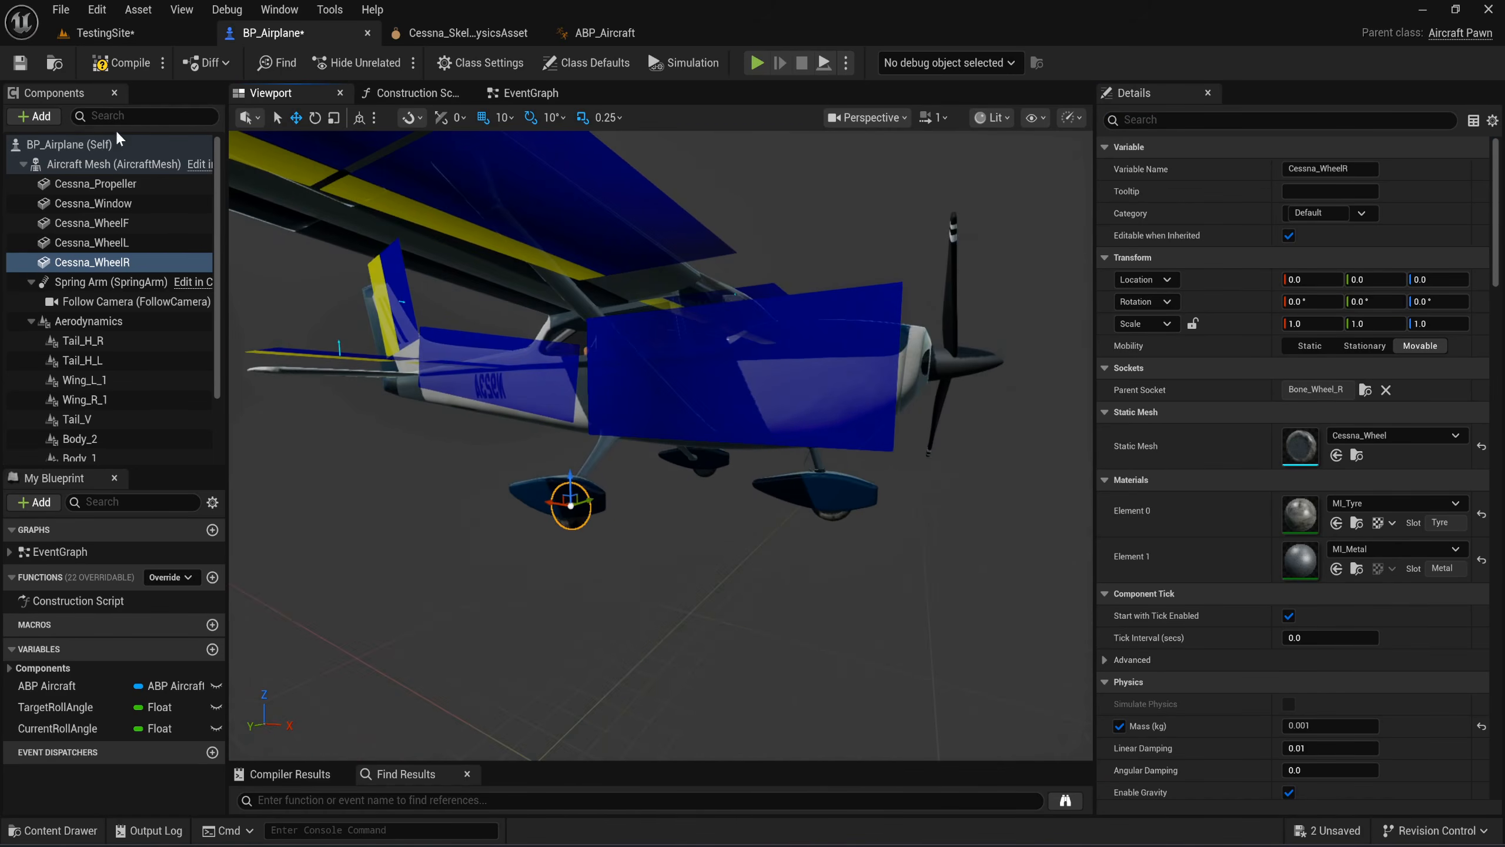
click(122, 63)
click(20, 62)
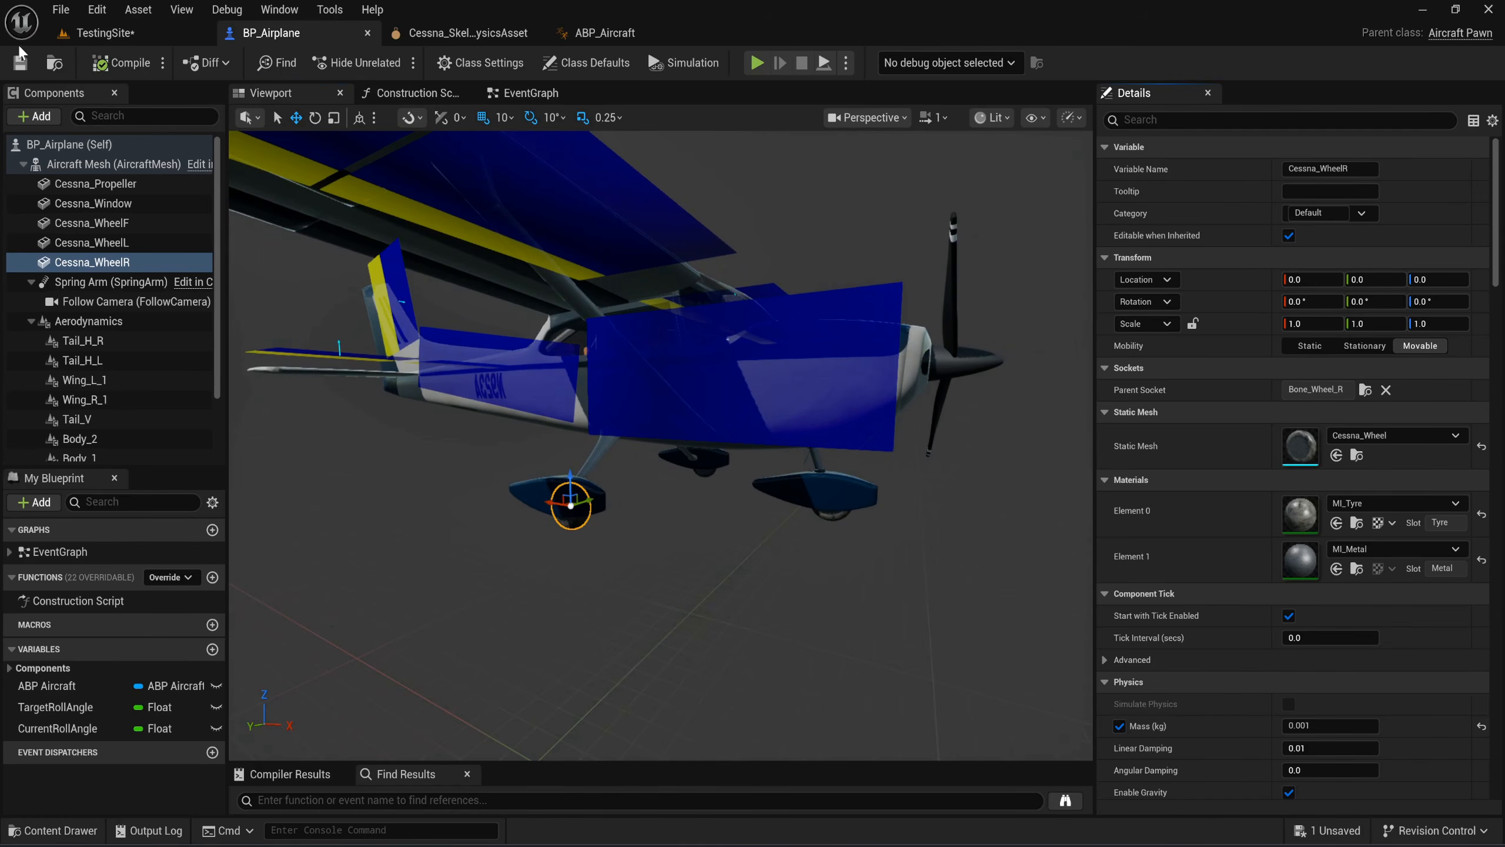
Turn on the Collision show flag in the TestingSite level viewport.
click(104, 32)
click(956, 96)
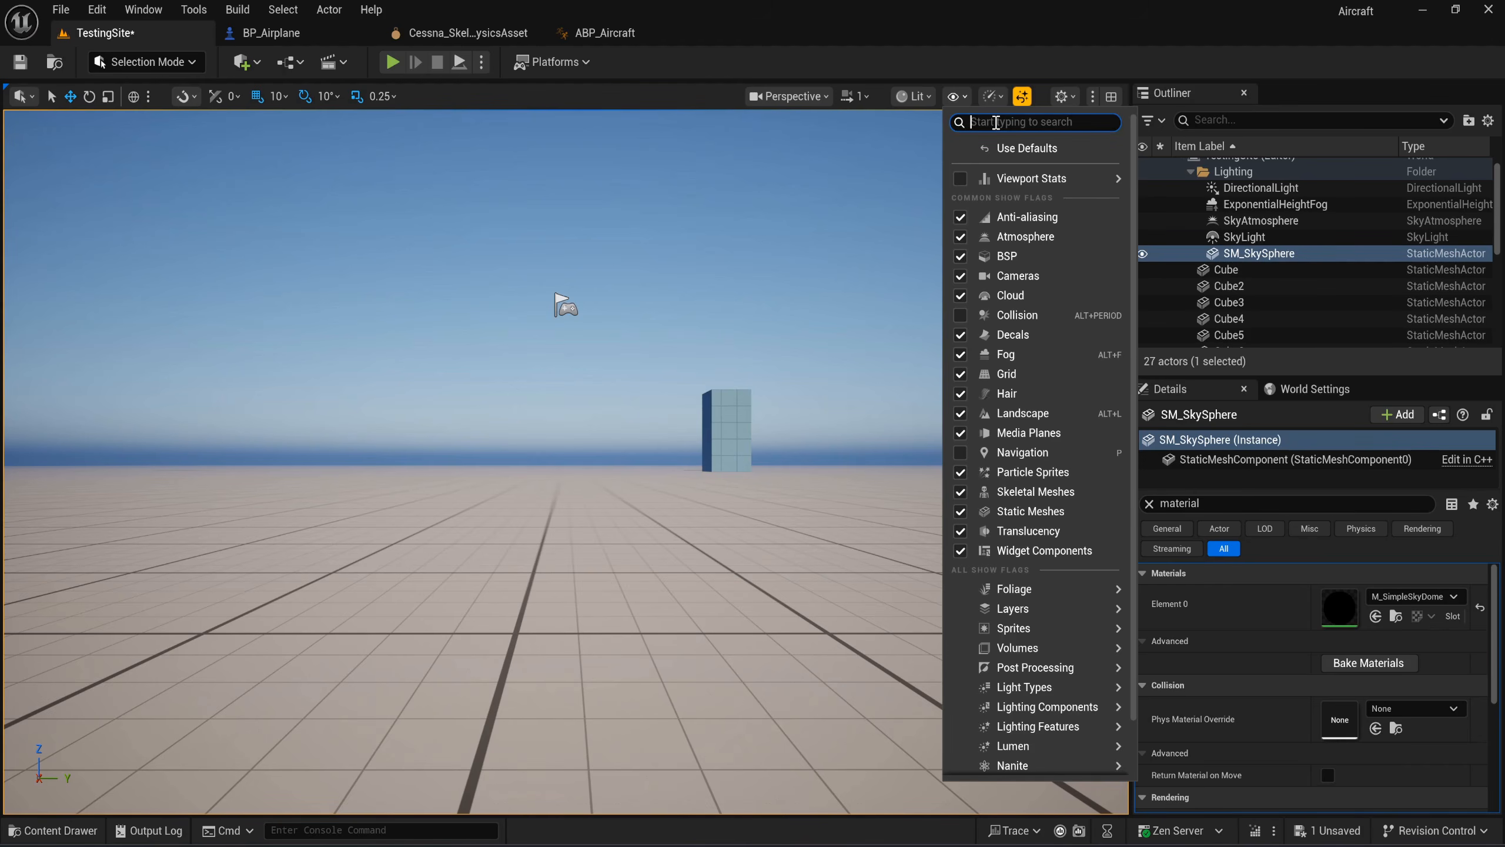
click(965, 316)
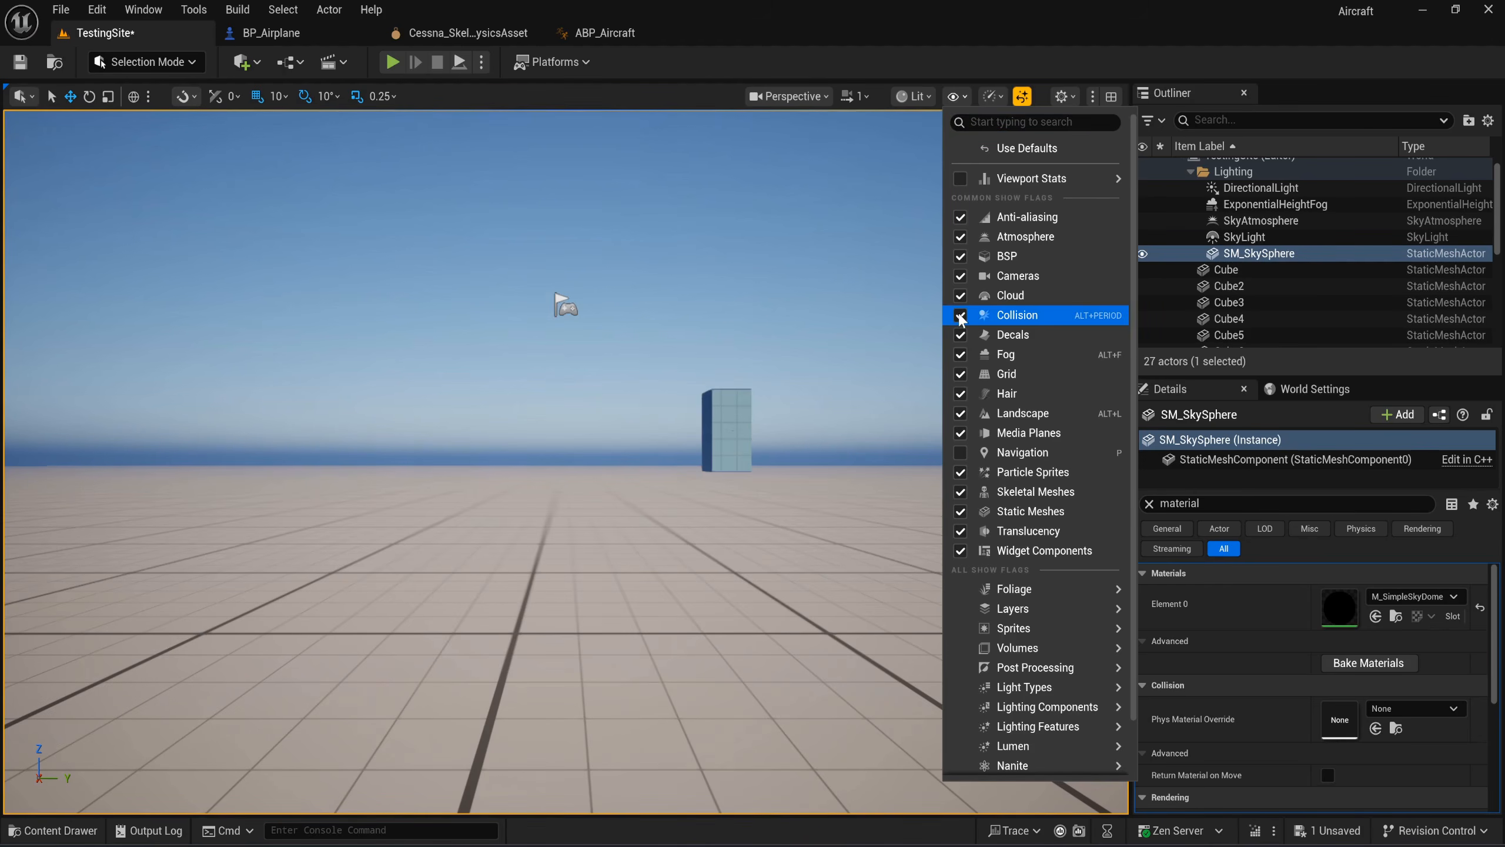
Play-test the TestingSite level, eject from the airplane to examine its rolling wheels and collision shapes, and stop the session.
click(392, 62)
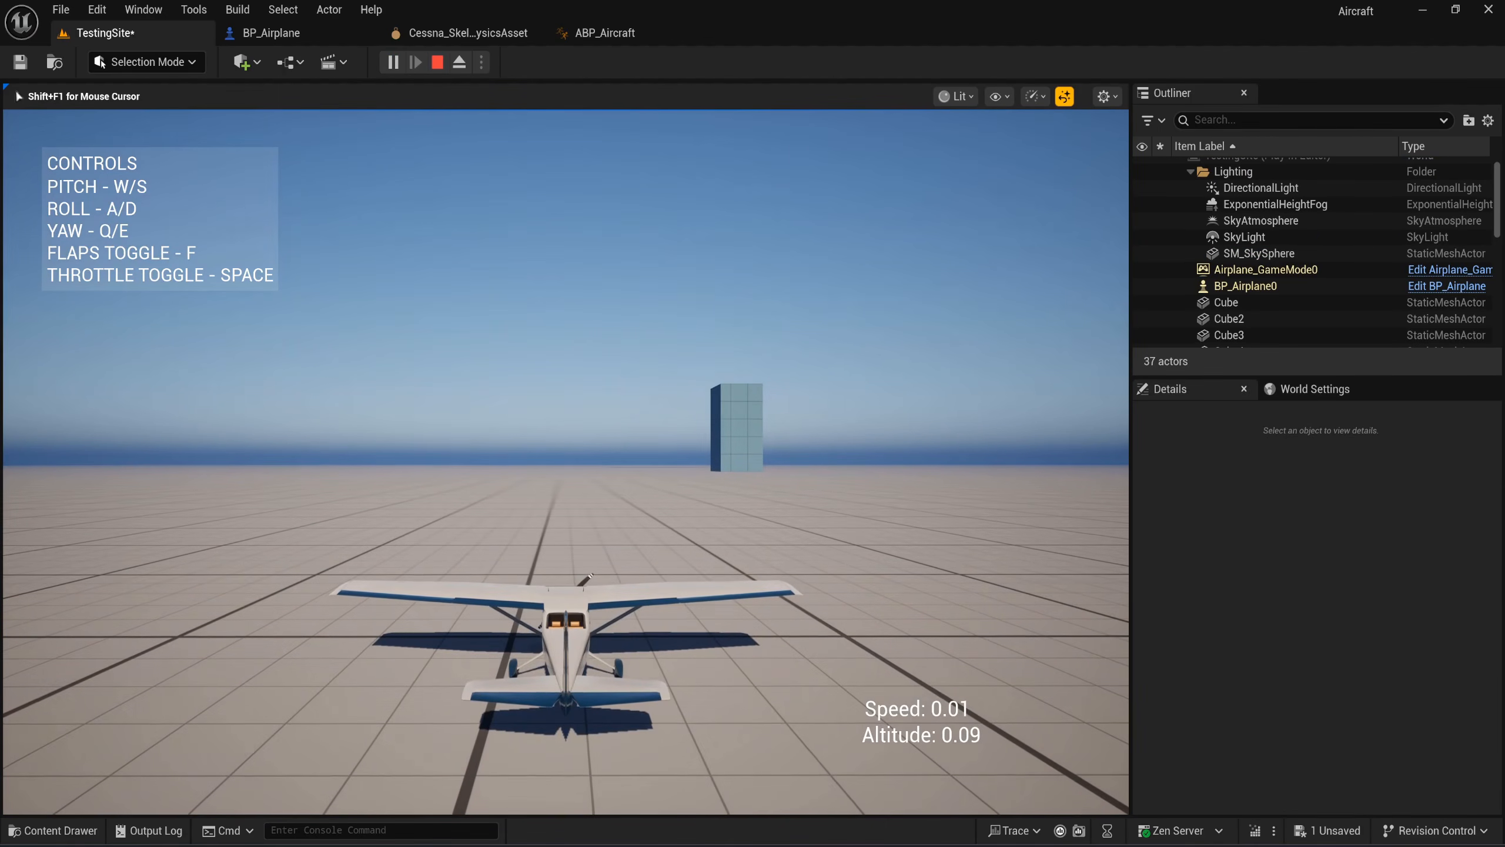
key(F8)
right_drag(749, 347, 966, 358)
key(a)
key(a)
key(a)
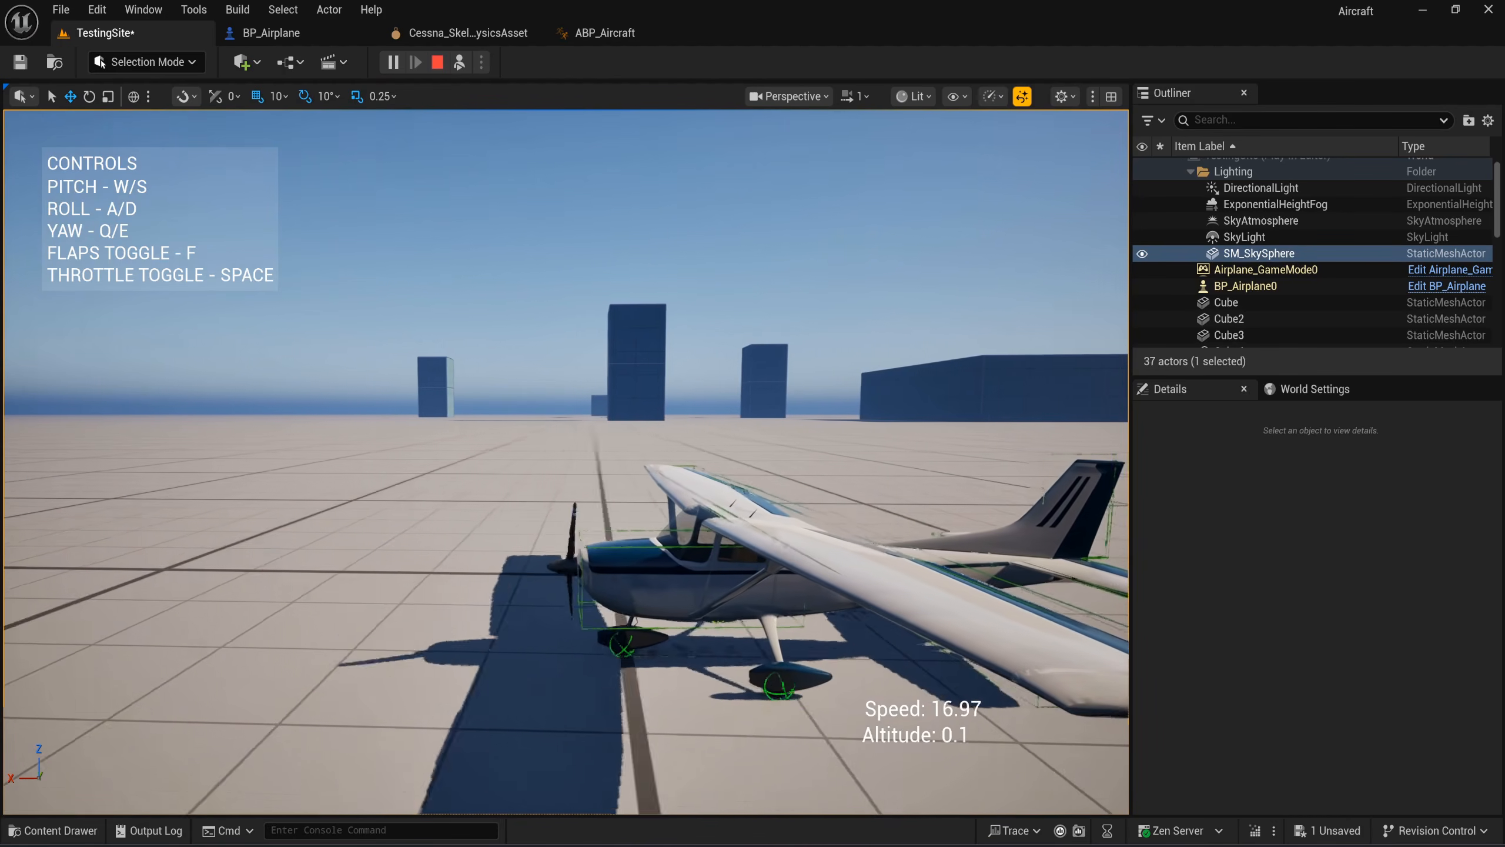
key(a)
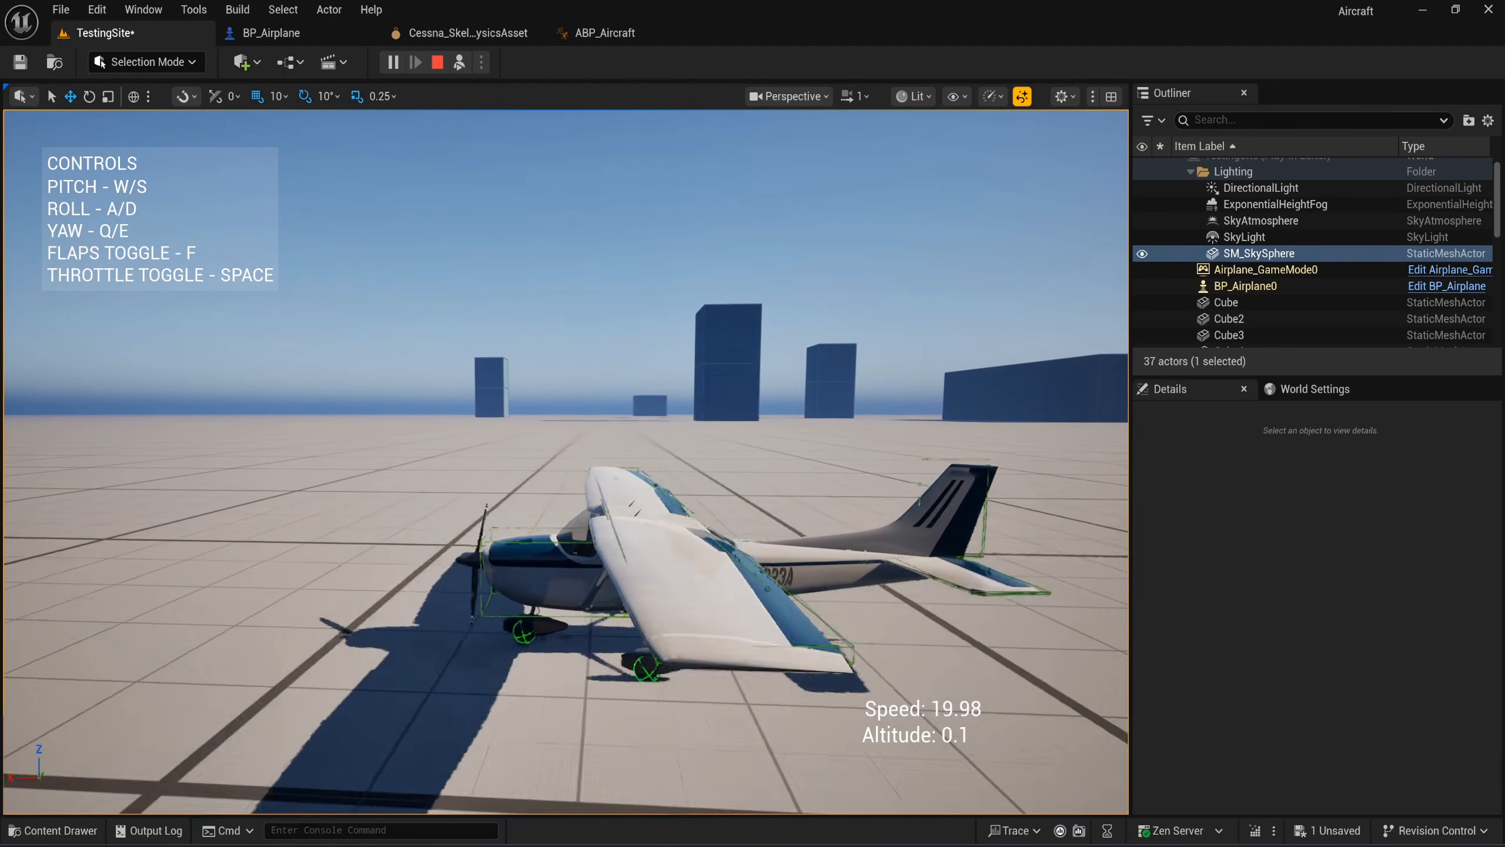
key(a)
right_drag(966, 358, 864, 338)
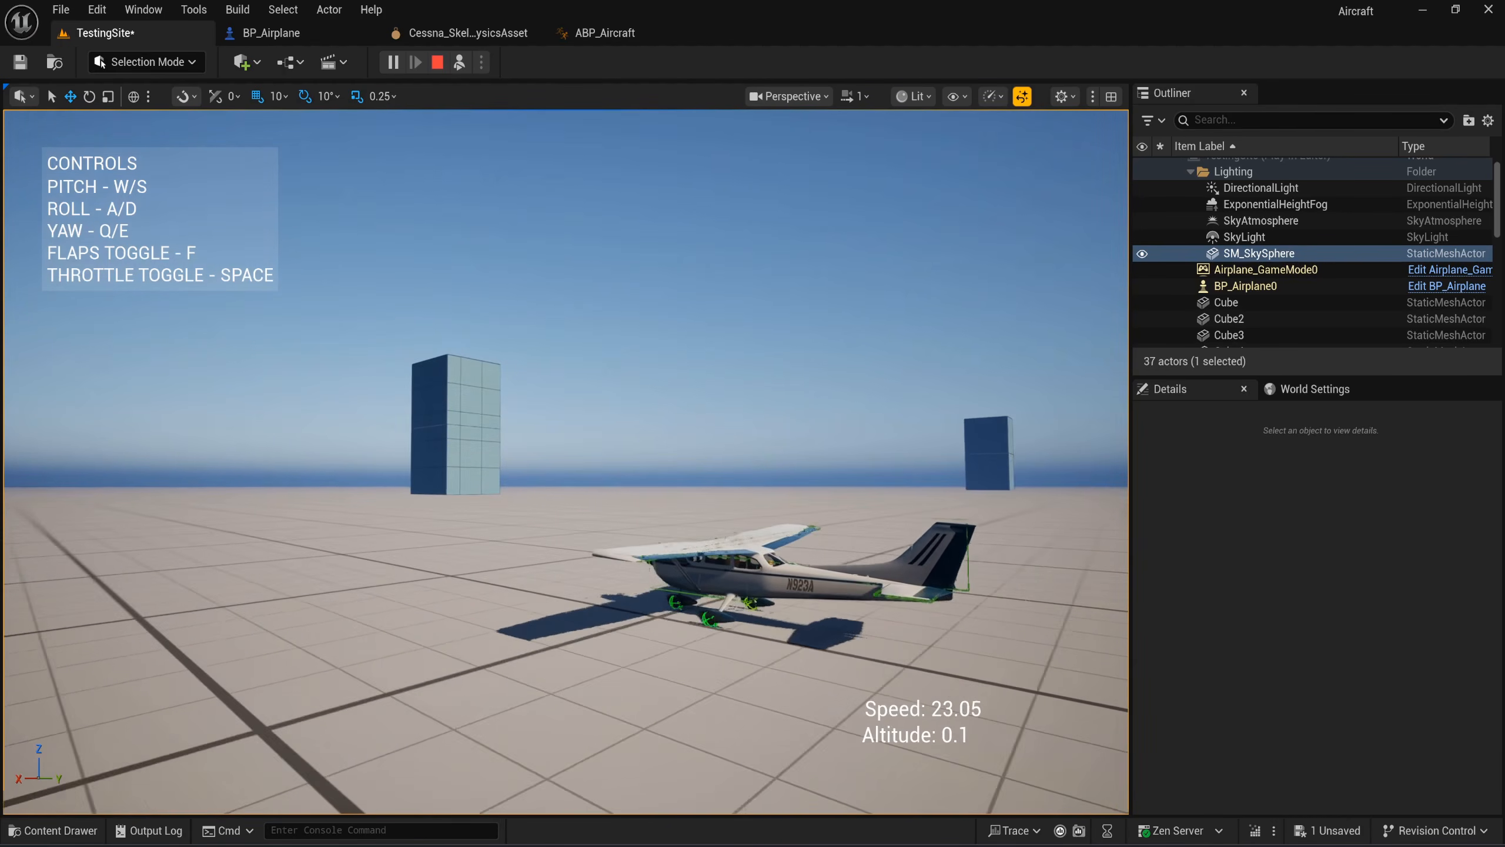
key(Escape)
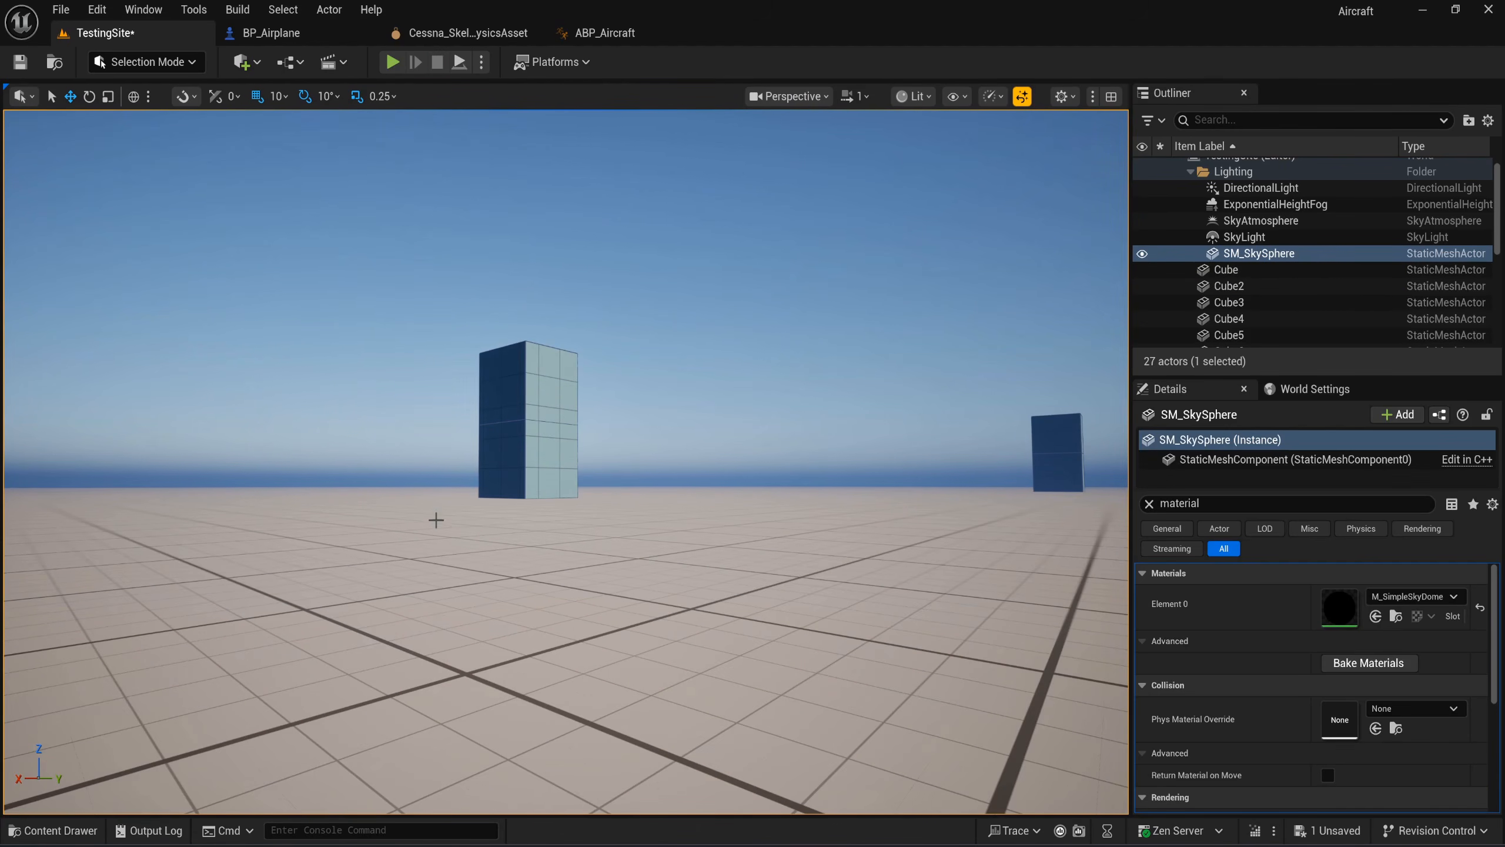
Duplicate the IA_Throttle input action in the Input folder and name the copy IA_Brake.
click(563, 387)
key(ctrl+space)
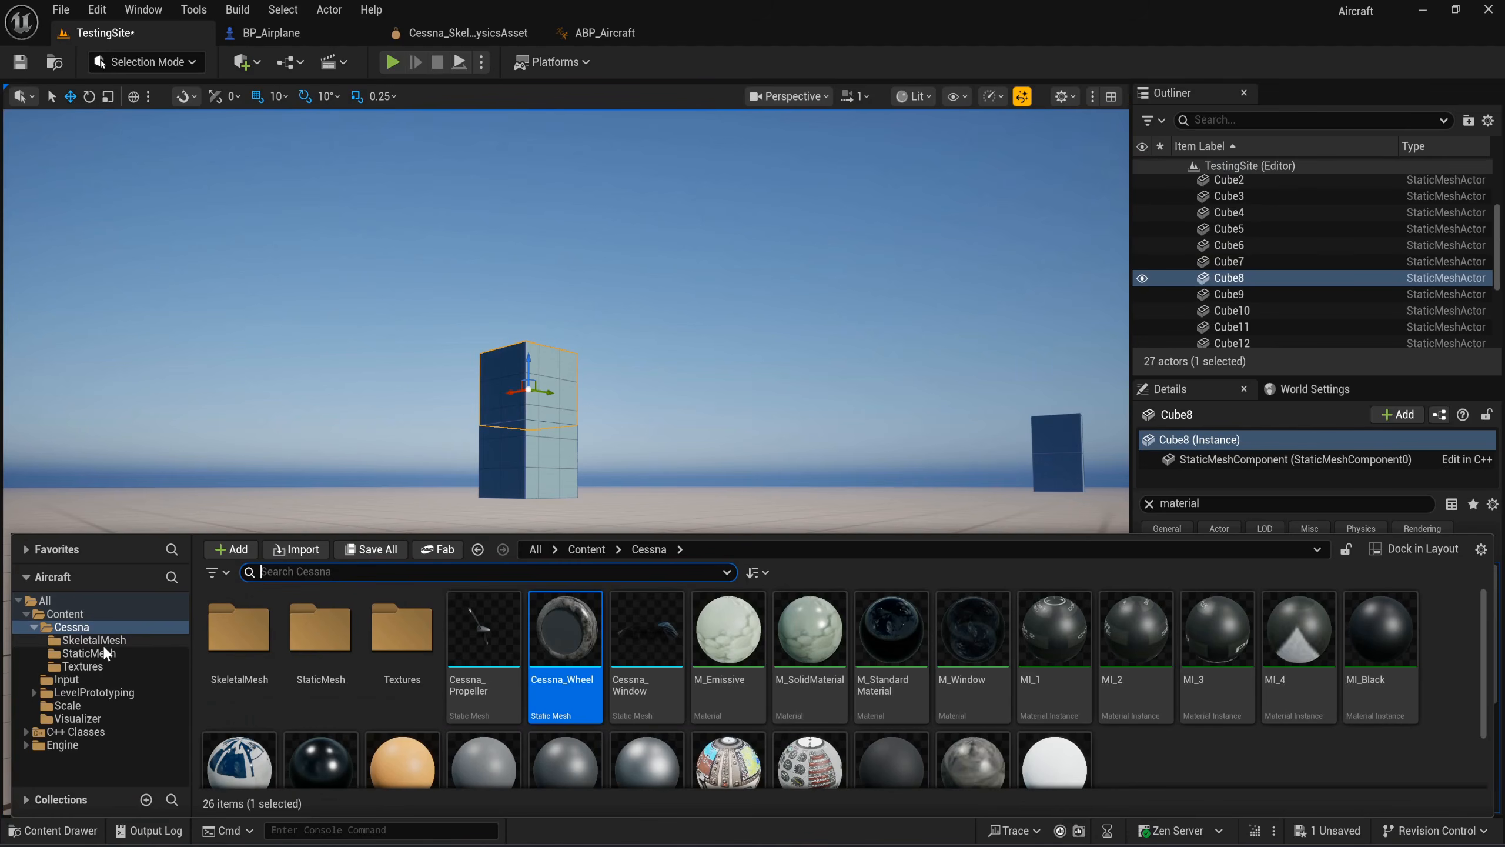
click(108, 677)
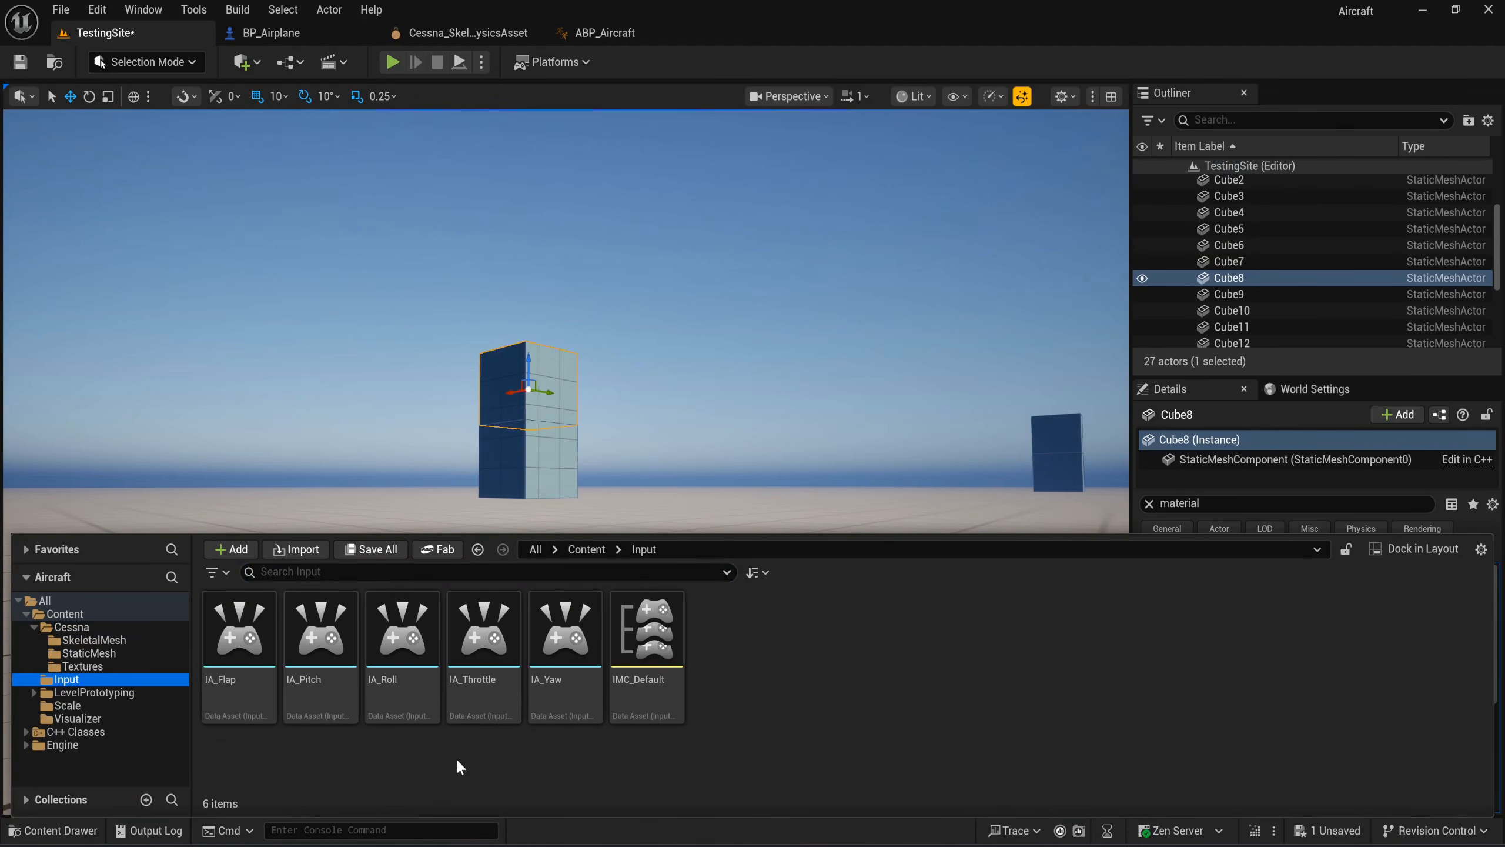
click(493, 674)
key(ctrl+d)
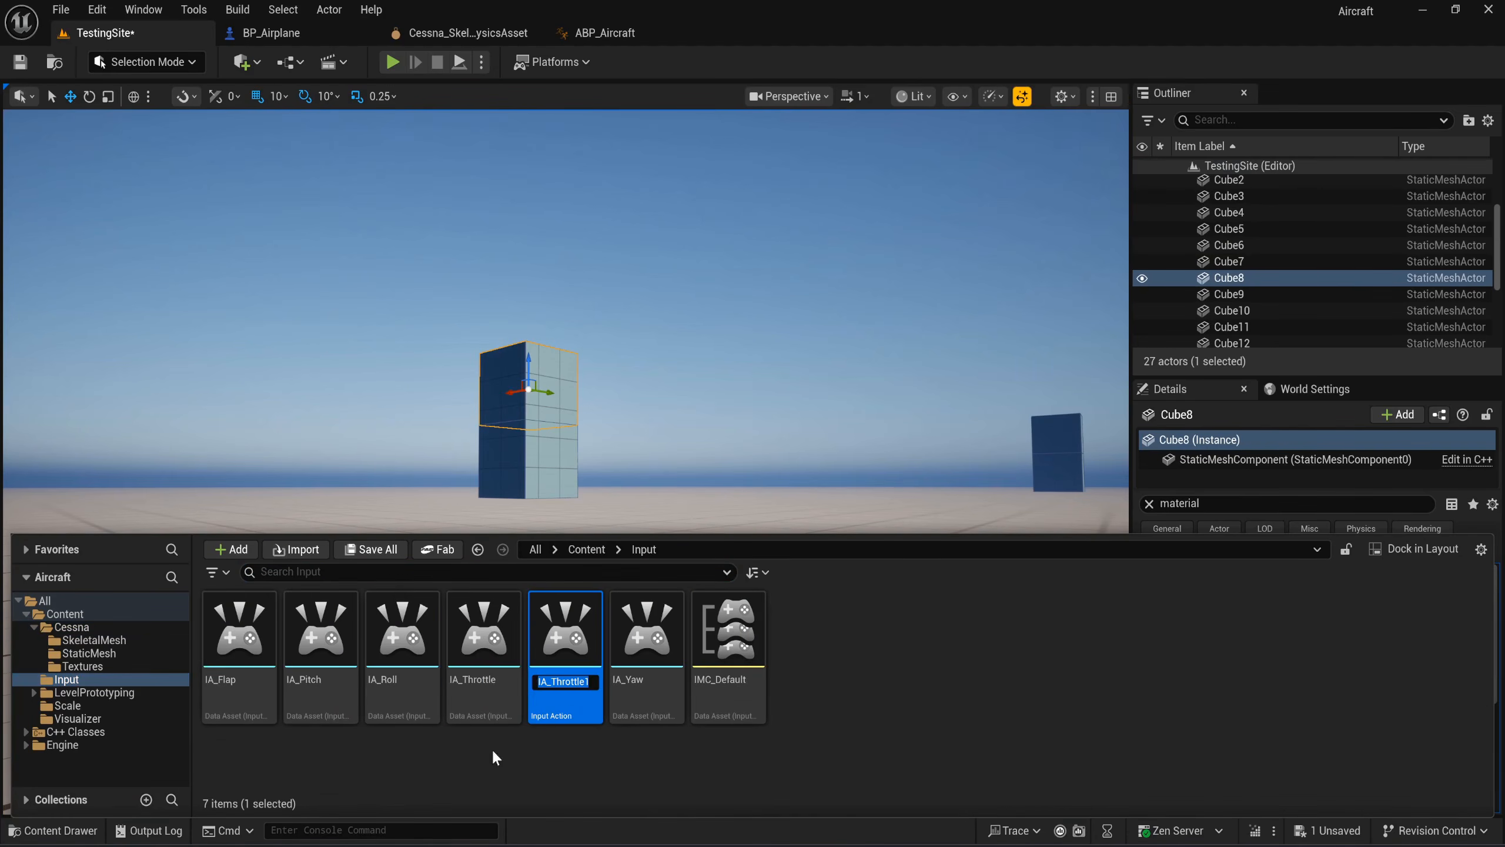
key(End)
key(BackSpace)
key(BackSpace)
key(BackSpace)
key(BackSpace)
key(BackSpace)
key(BackSpace)
key(BackSpace)
key(BackSpace)
key(BackSpace)
text(Brake)
key(Return)
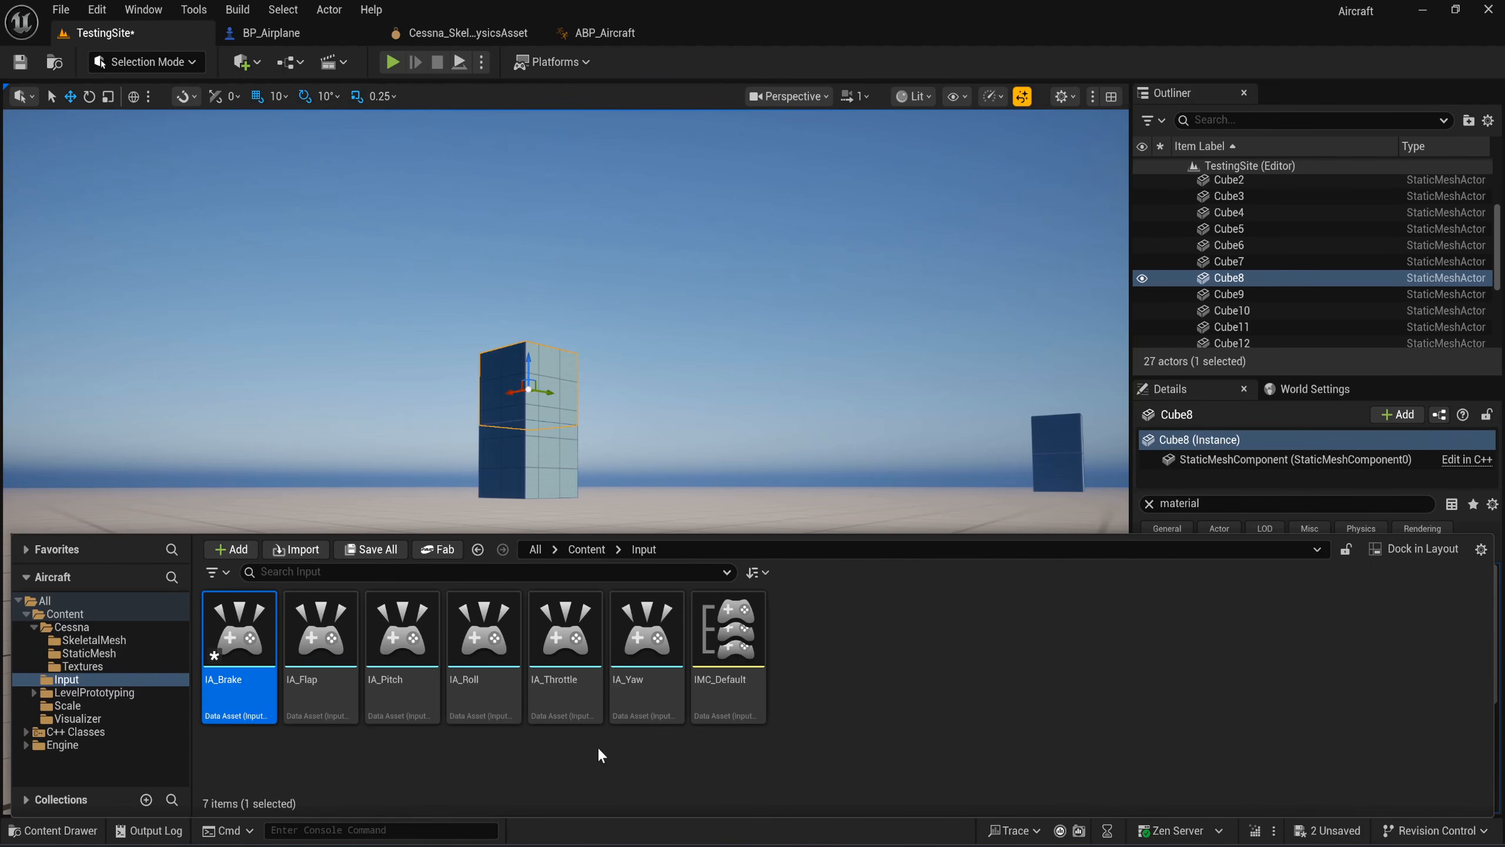
Check the value type of the IA_Brake input action, close its editor and bring up the Input folder again.
double_click(248, 674)
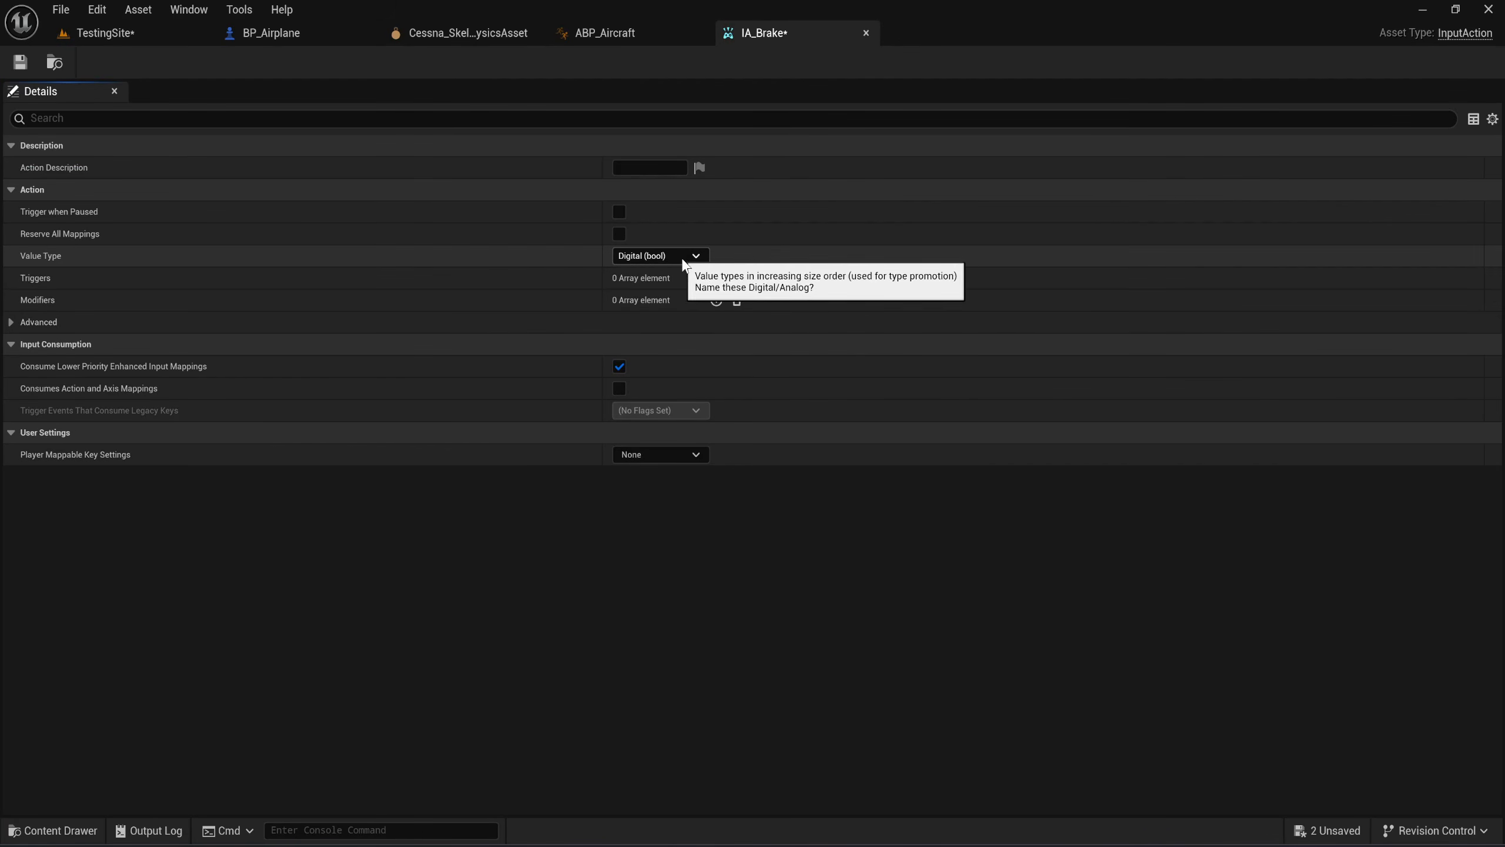
click(867, 33)
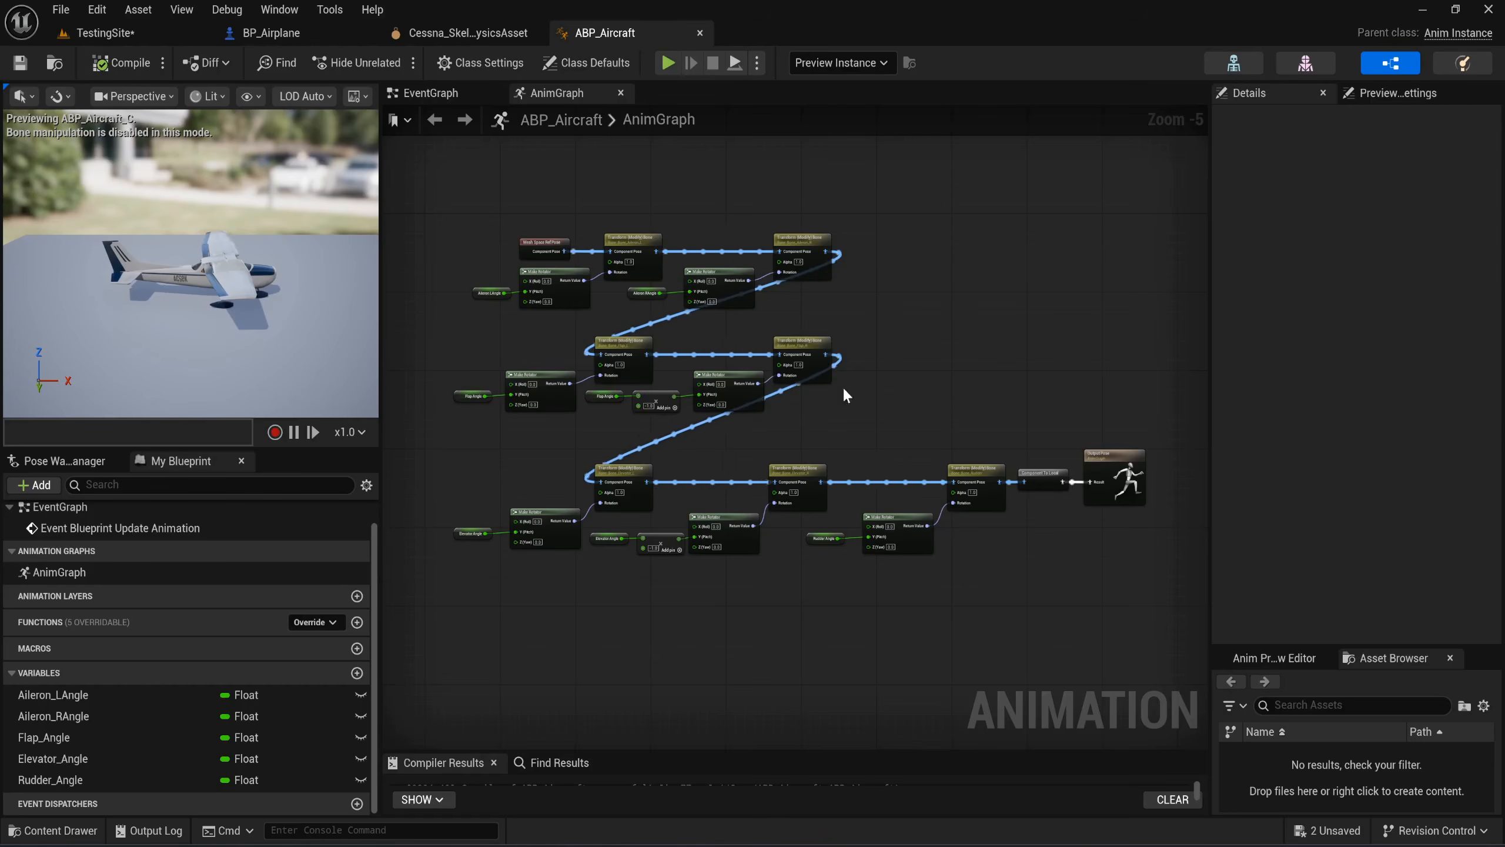
key(ctrl+space)
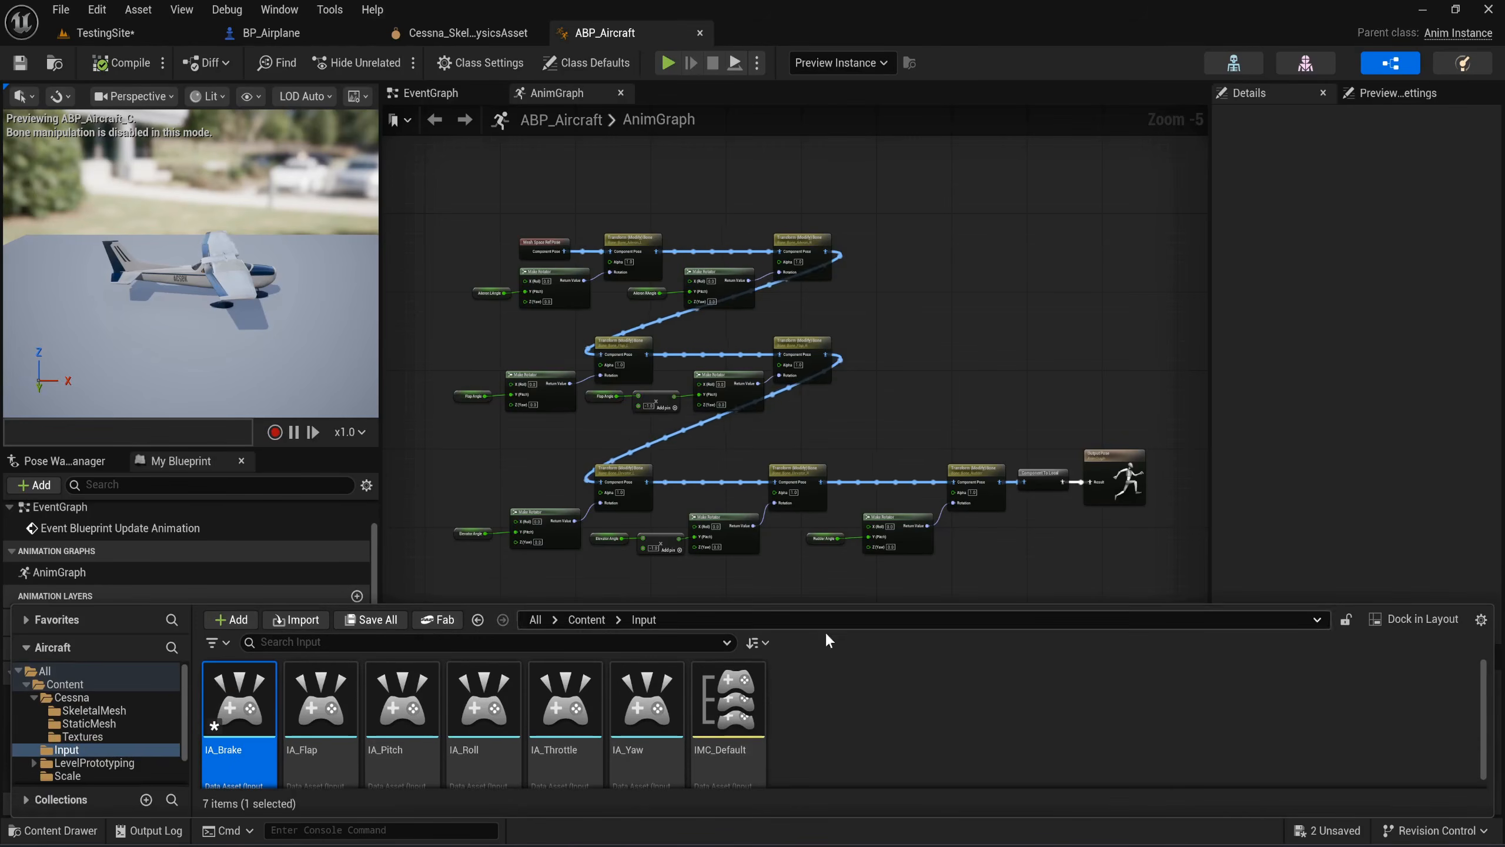
Close the ABP_Aircraft and Cessna physics asset editors and open the IMC_Default mapping context from the Input folder.
click(699, 32)
click(533, 33)
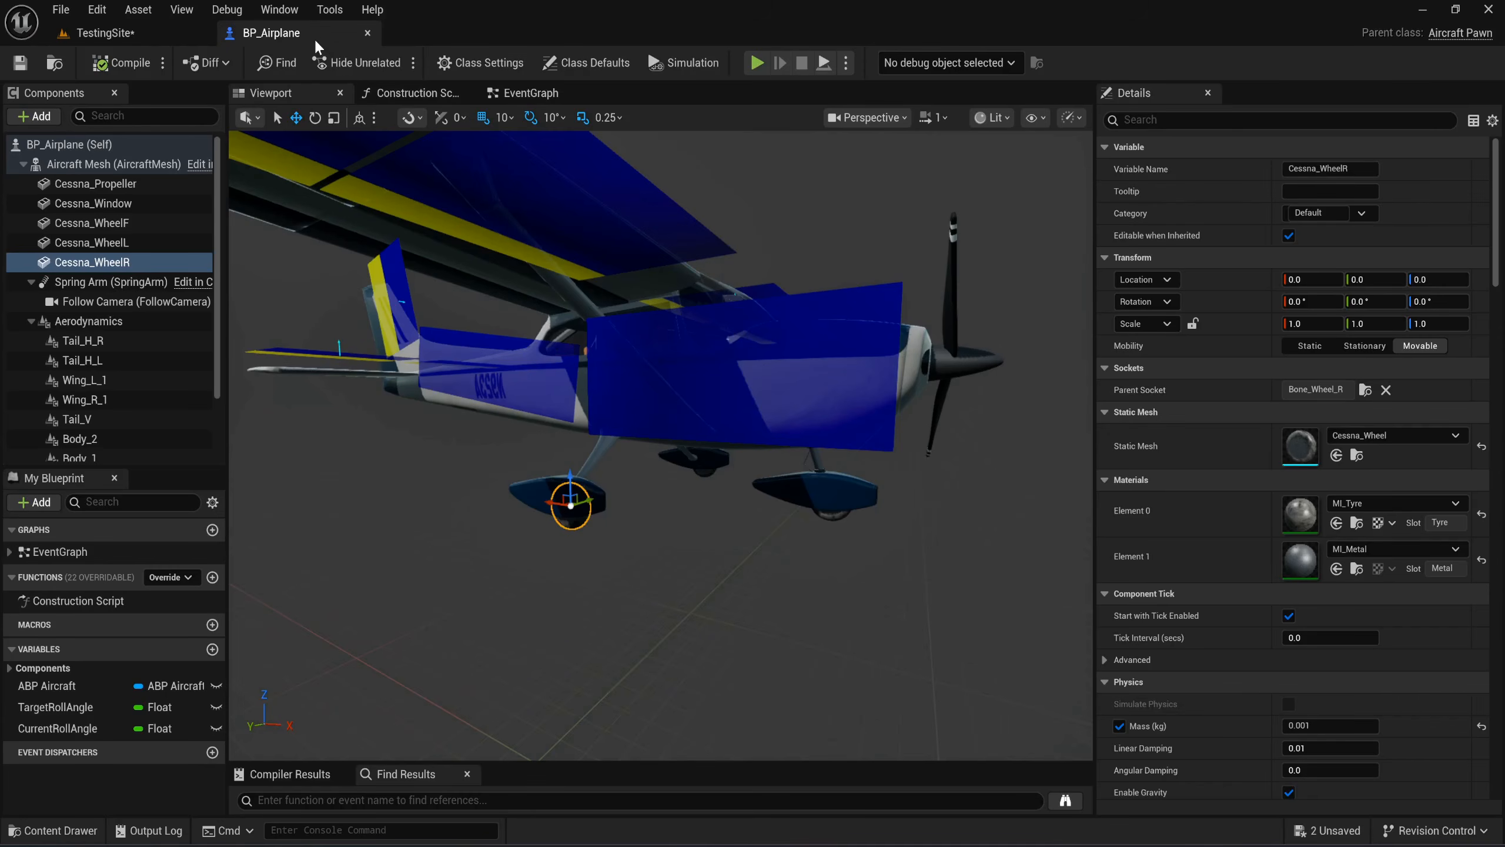
key(ctrl+space)
double_click(729, 649)
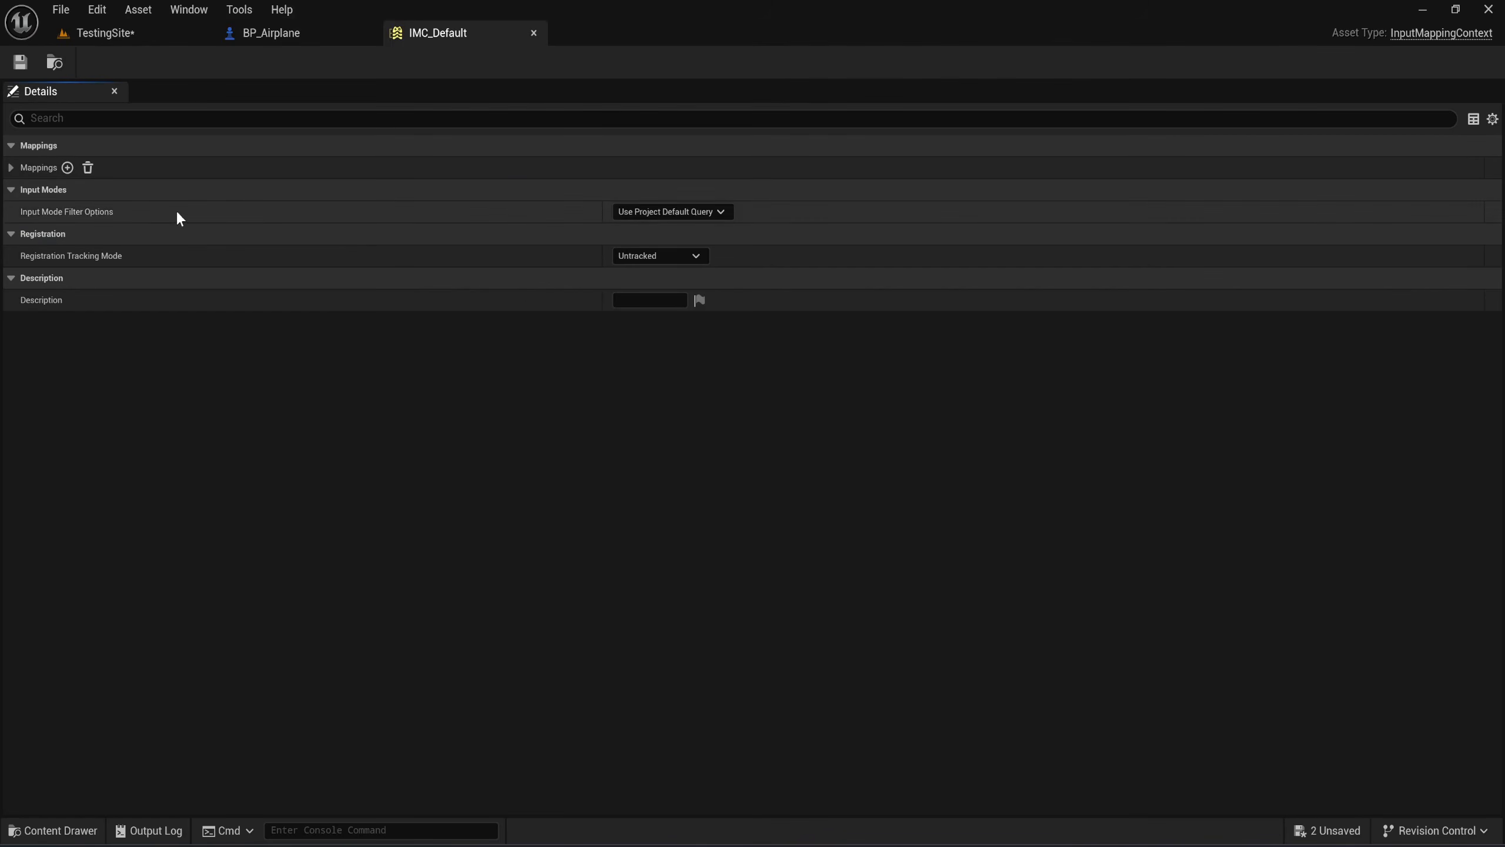
Add an IA_Brake mapping bound to the B key in IMC_Default, then save and close the asset.
click(13, 167)
click(67, 167)
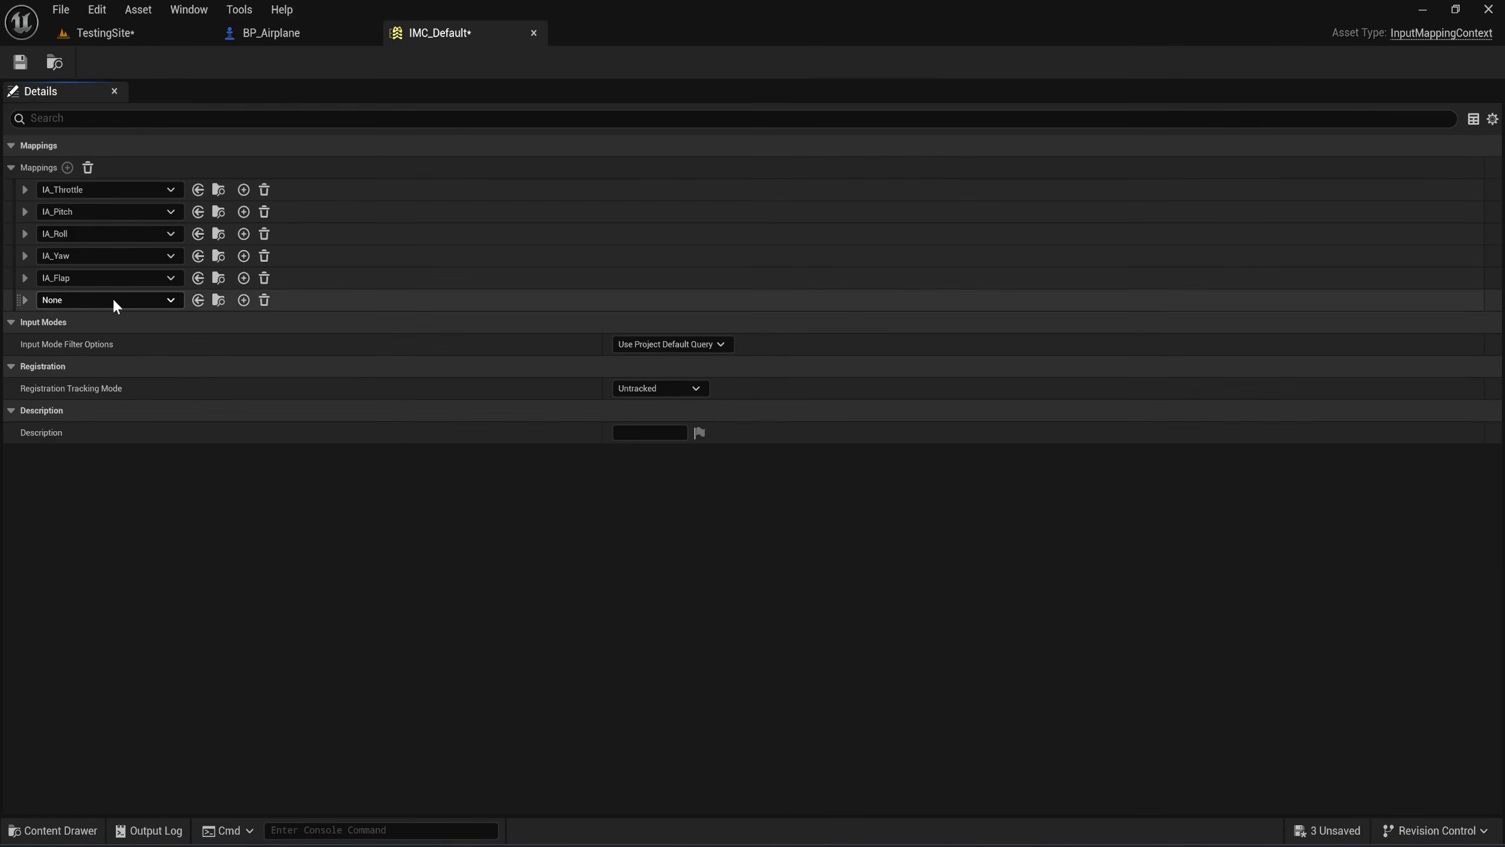
click(101, 299)
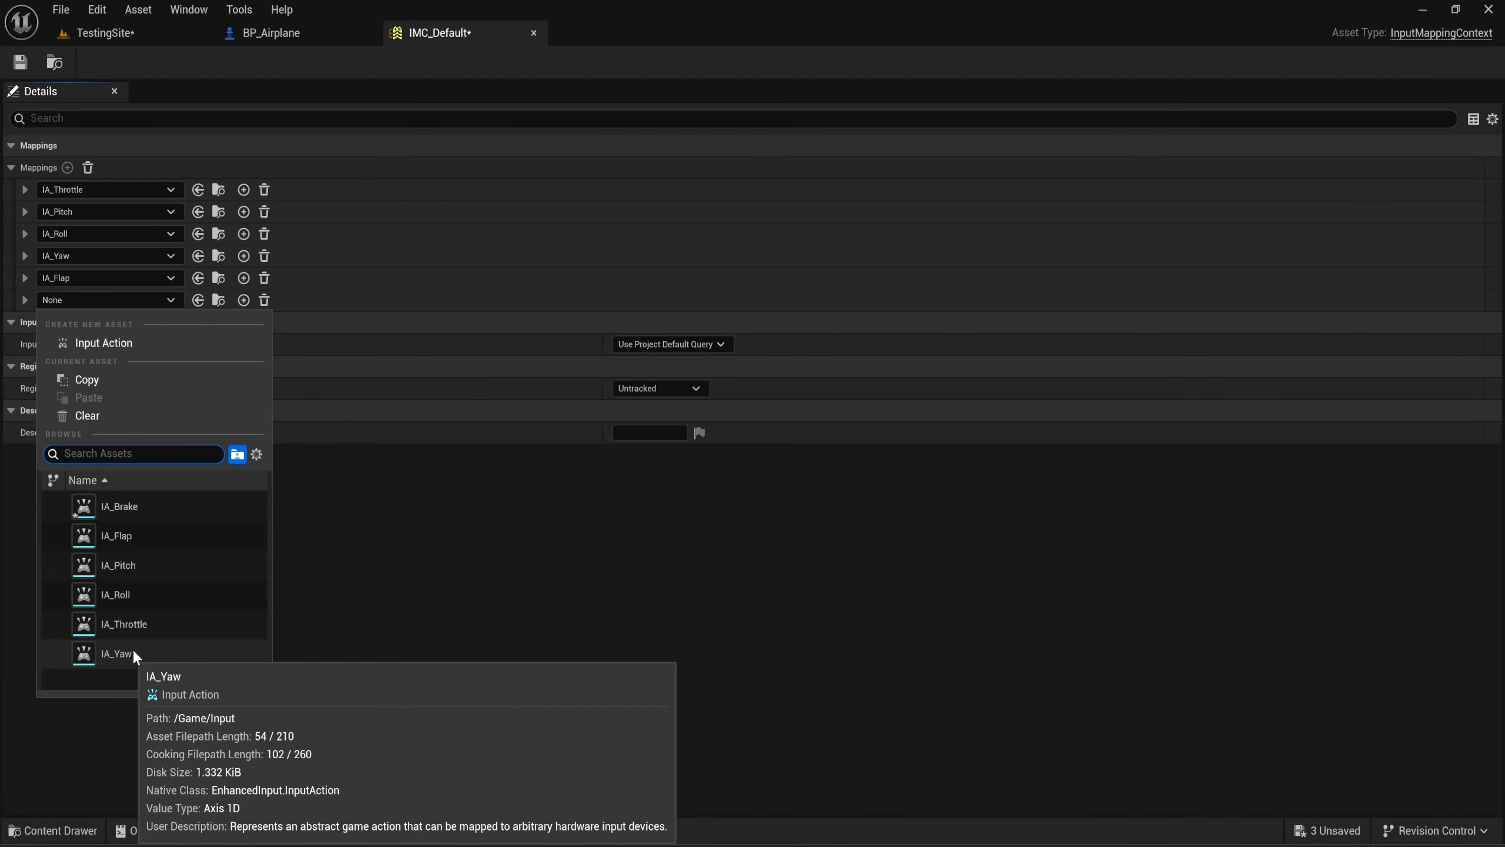
click(164, 508)
click(24, 299)
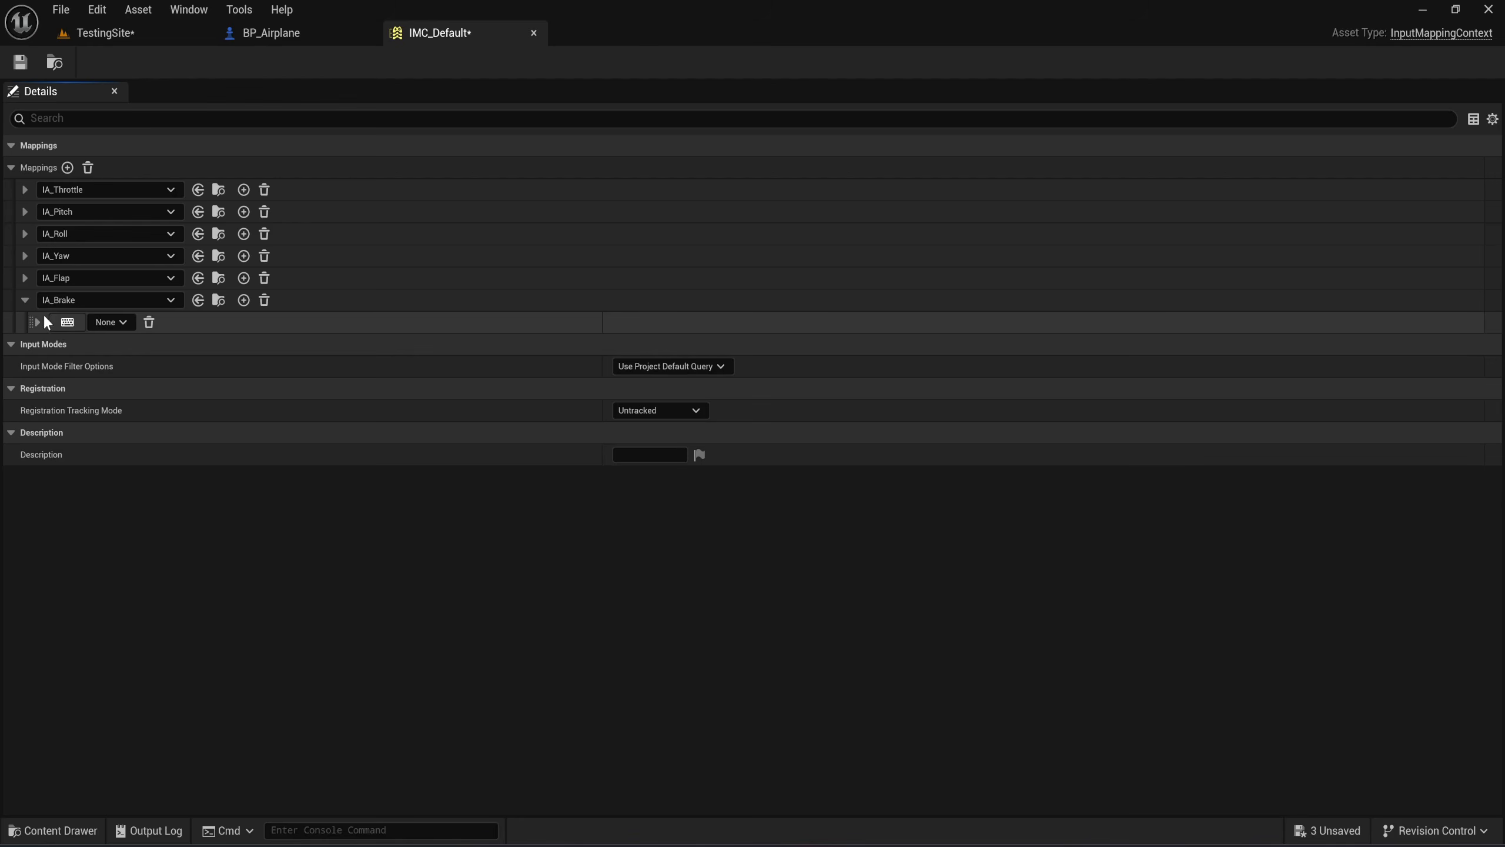
click(69, 321)
click(34, 321)
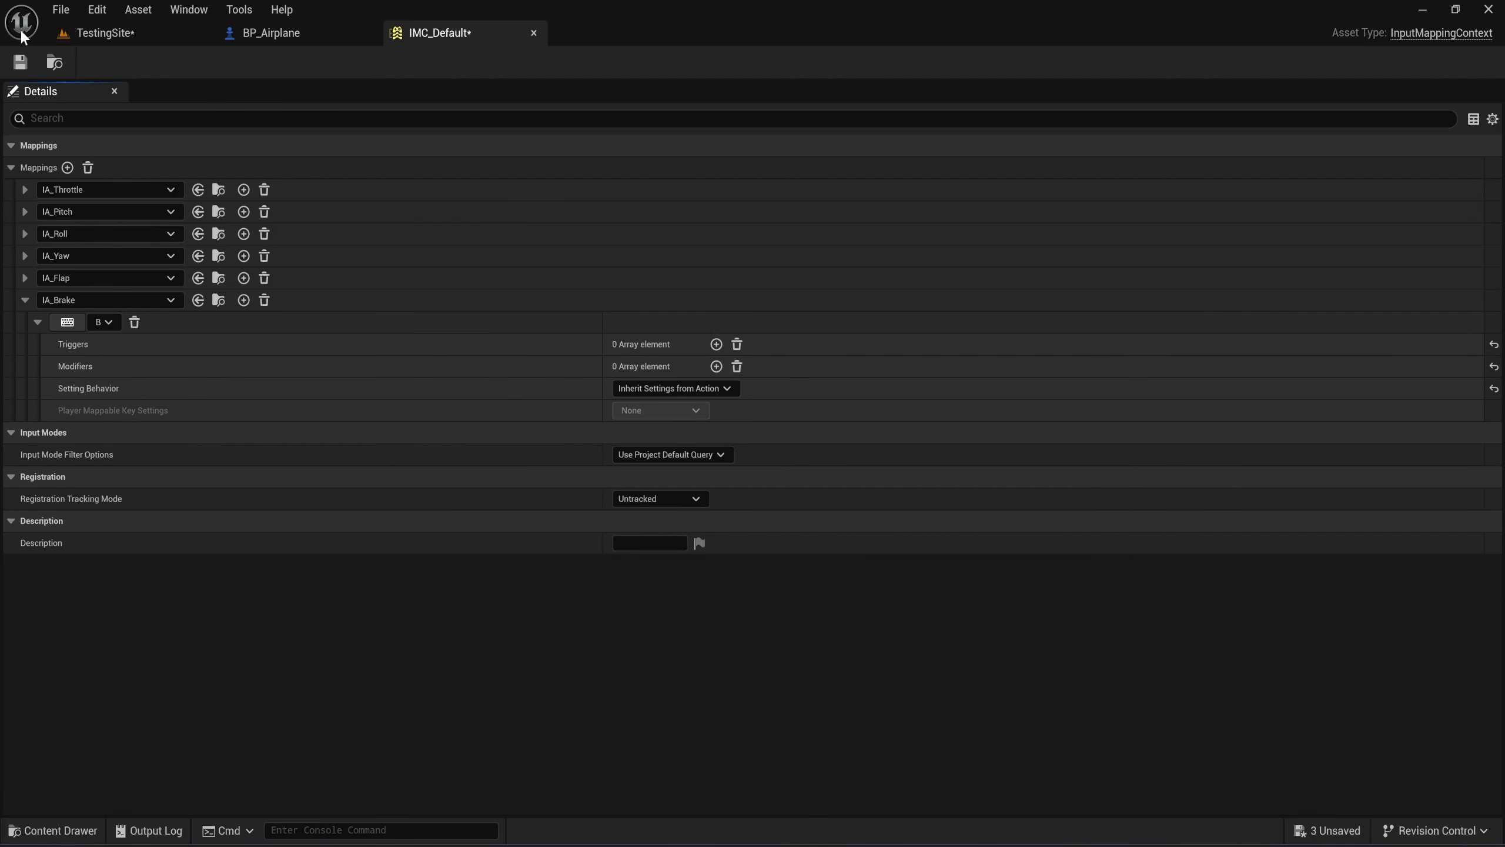
click(23, 64)
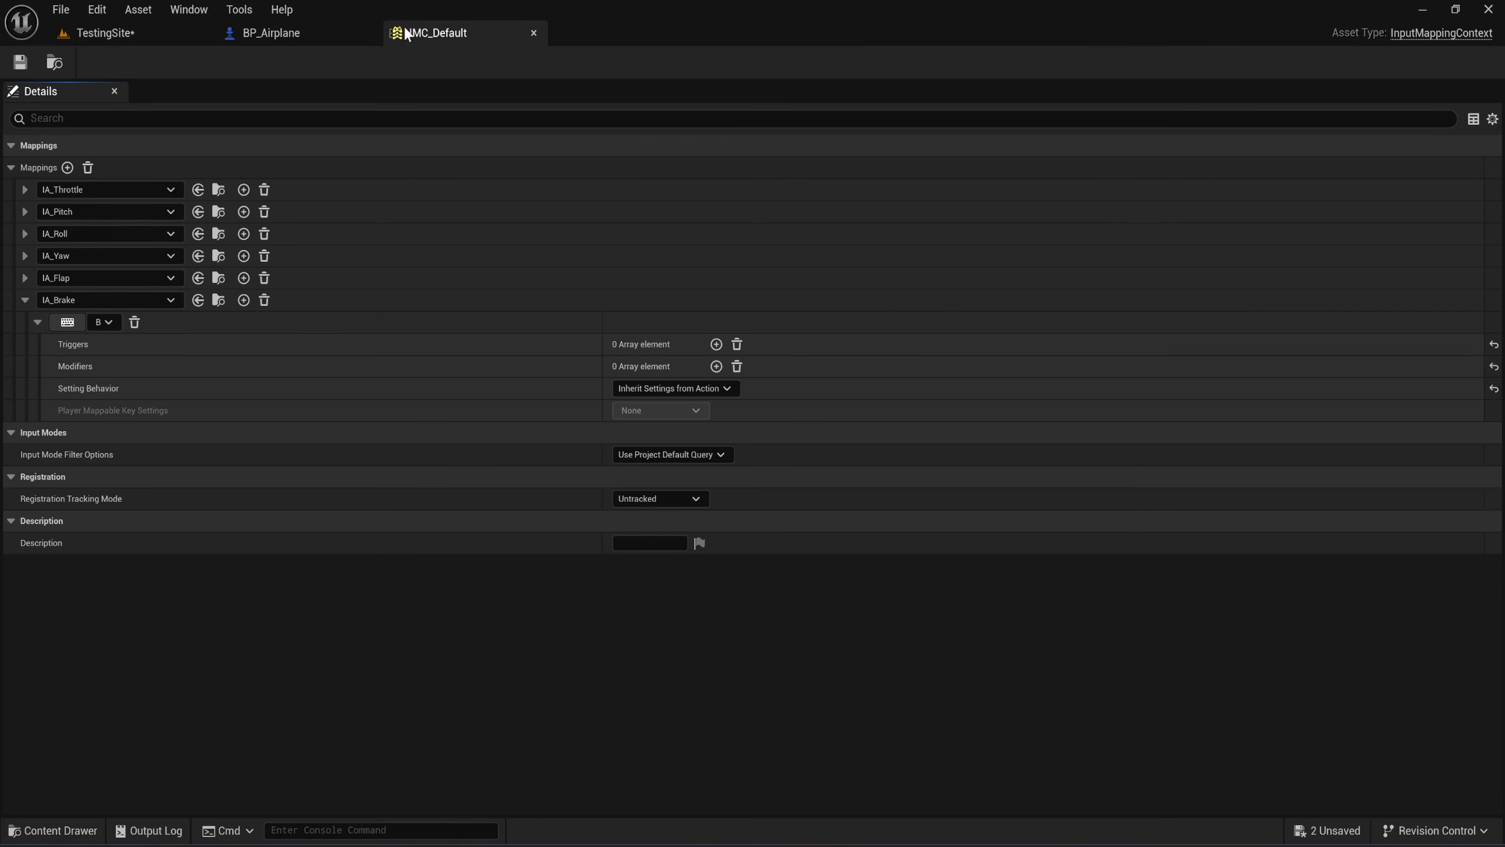
click(533, 32)
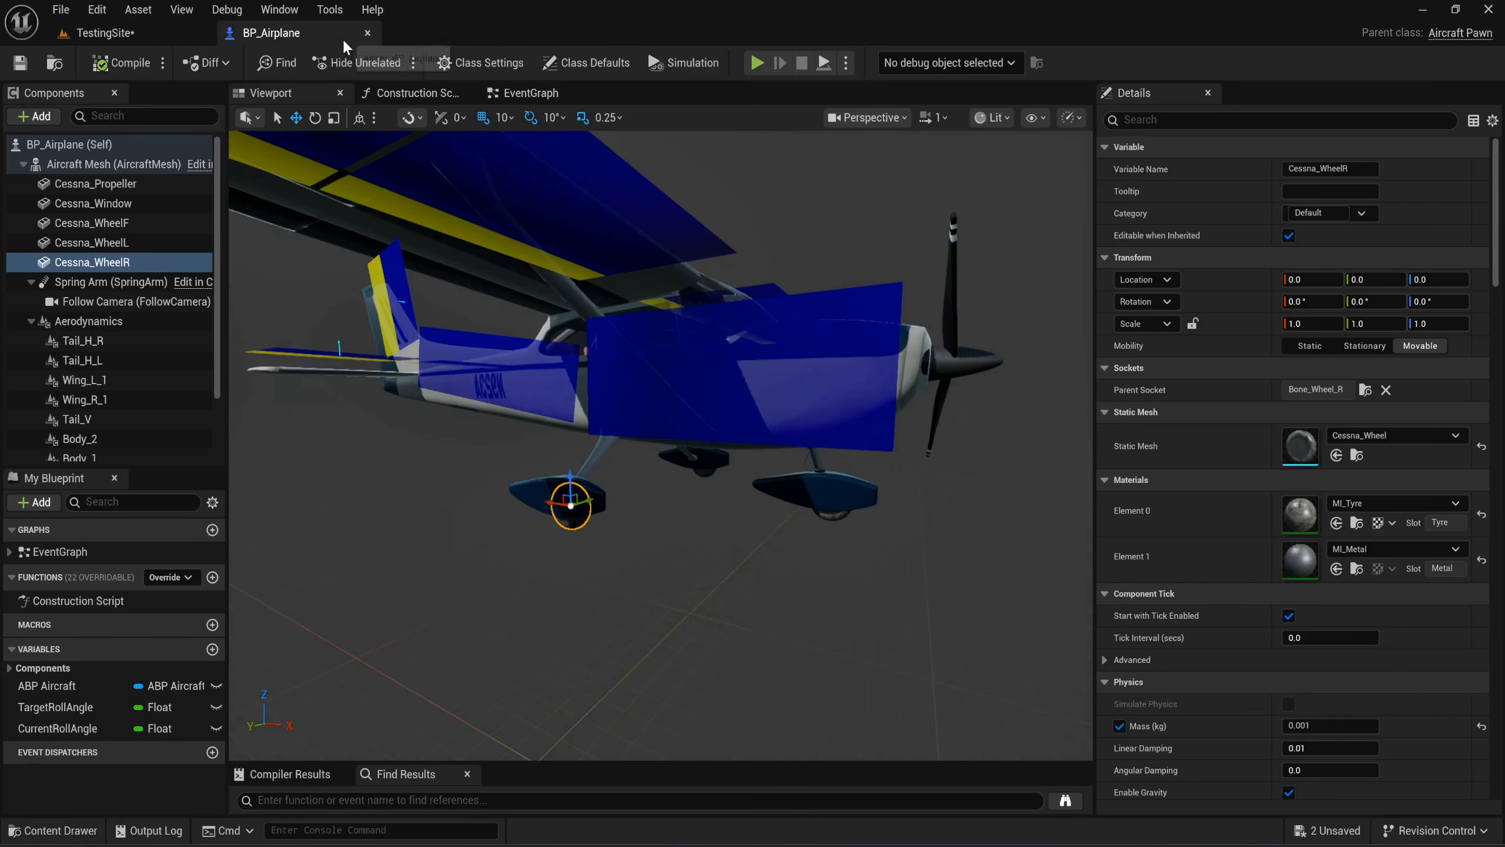
Add an IA_Brake enhanced input action event below the IA_Flap nodes in BP_Airplane's event graph.
click(515, 95)
scroll(675, 236, down, 8)
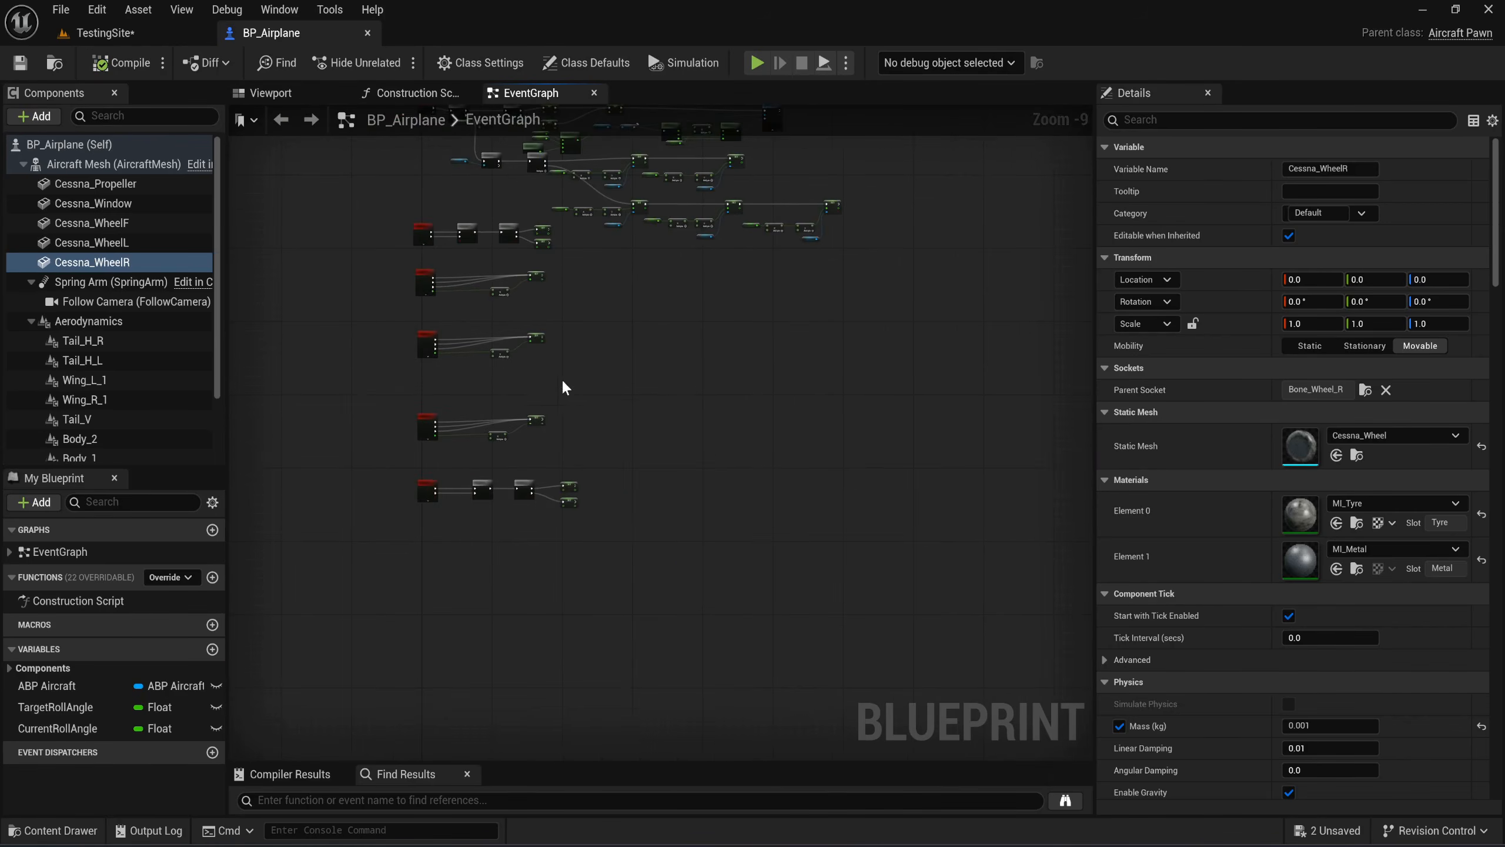
scroll(427, 527, up, 7)
right_click(420, 520)
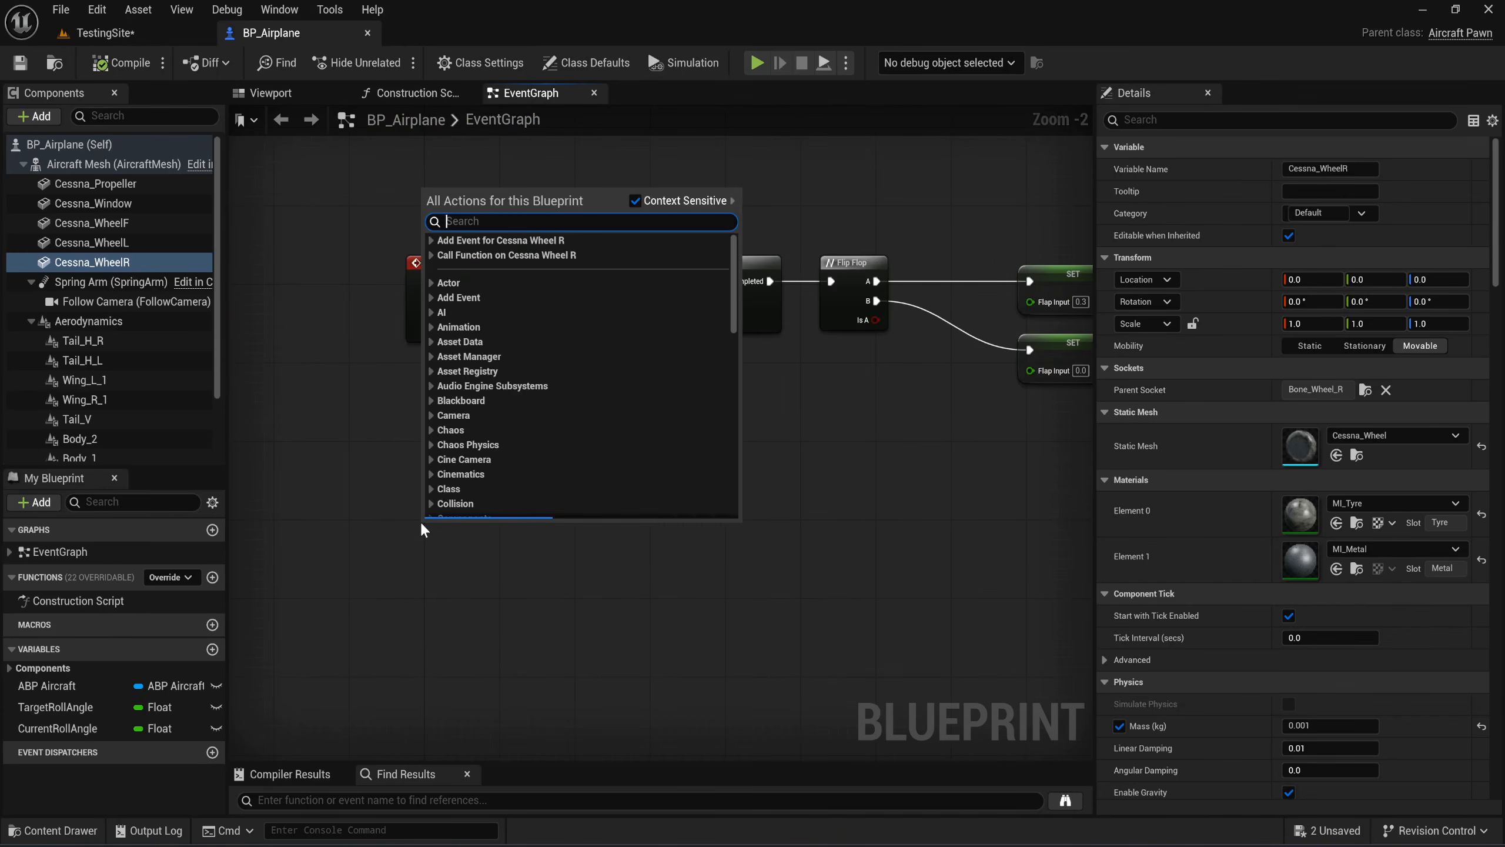
text(ia)
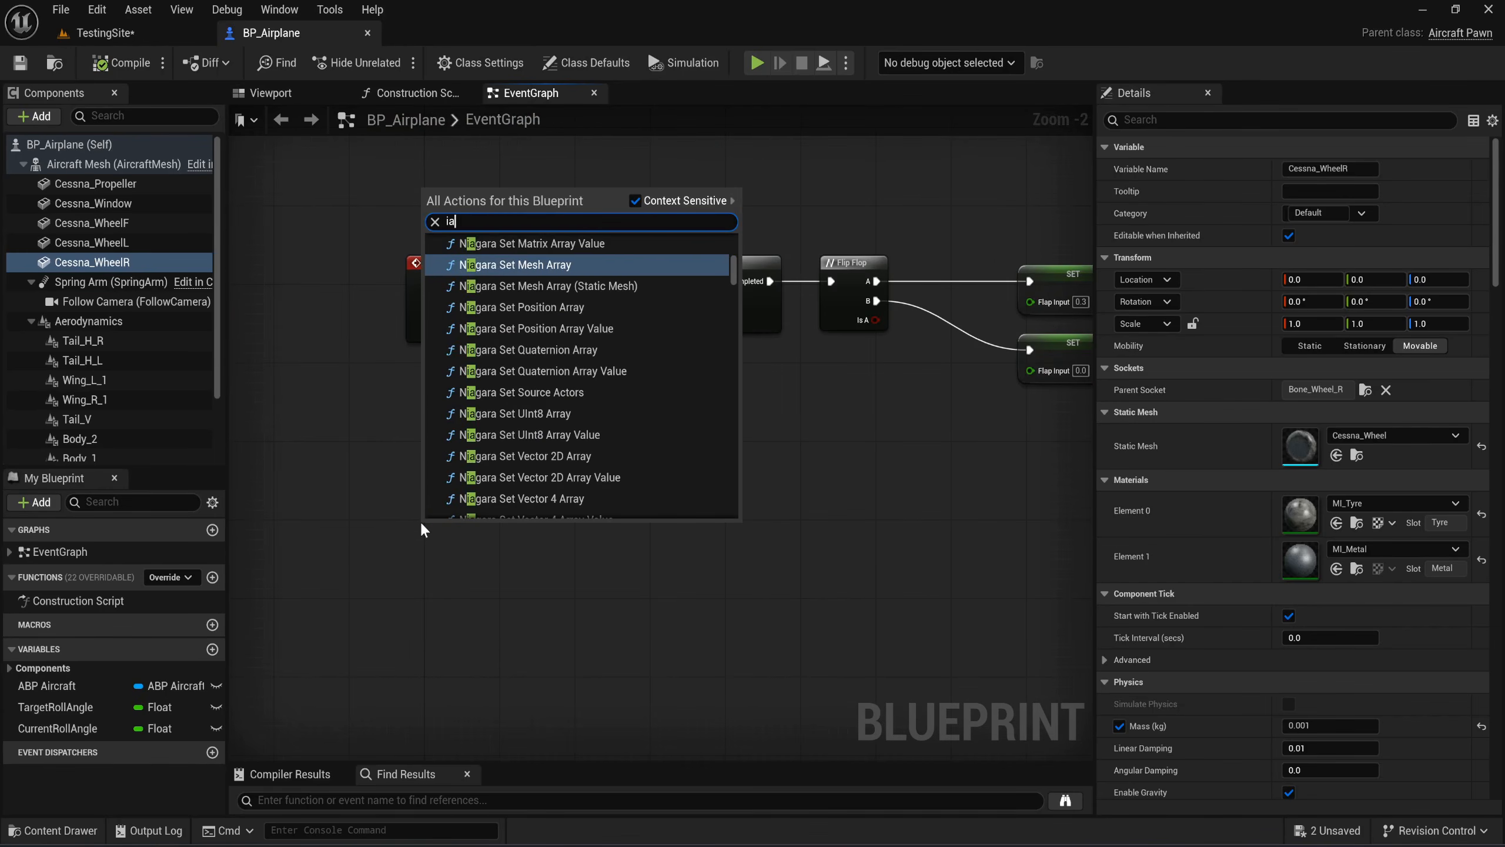
text(_brake)
key(Return)
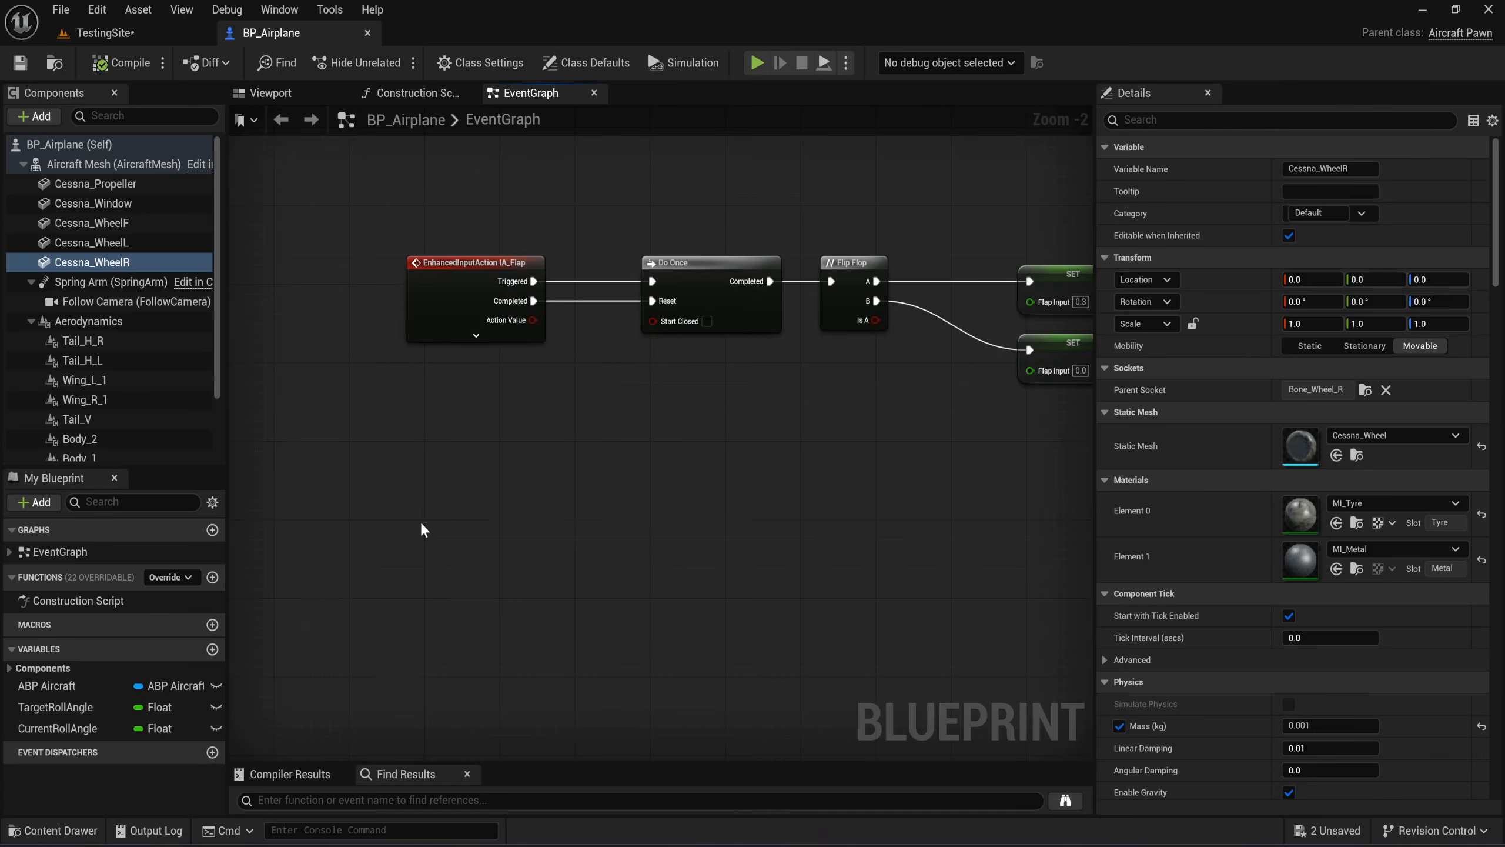
Add a Do Once node after the IA_Brake event's Triggered output and connect the event's Completed output to its Reset.
right_drag(698, 565, 622, 522)
drag(493, 504, 563, 504)
text(do once)
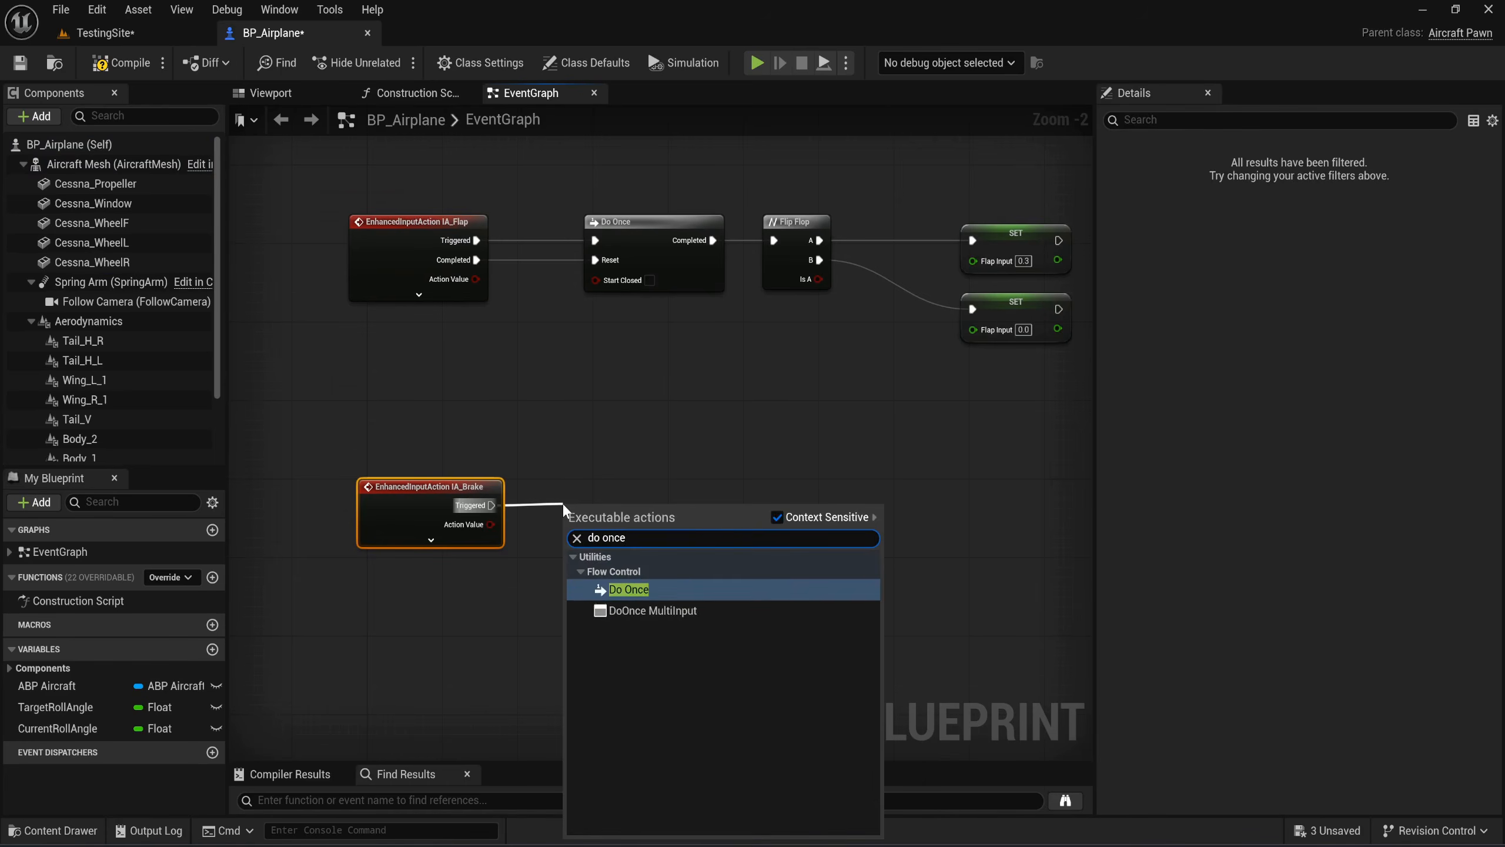
key(Return)
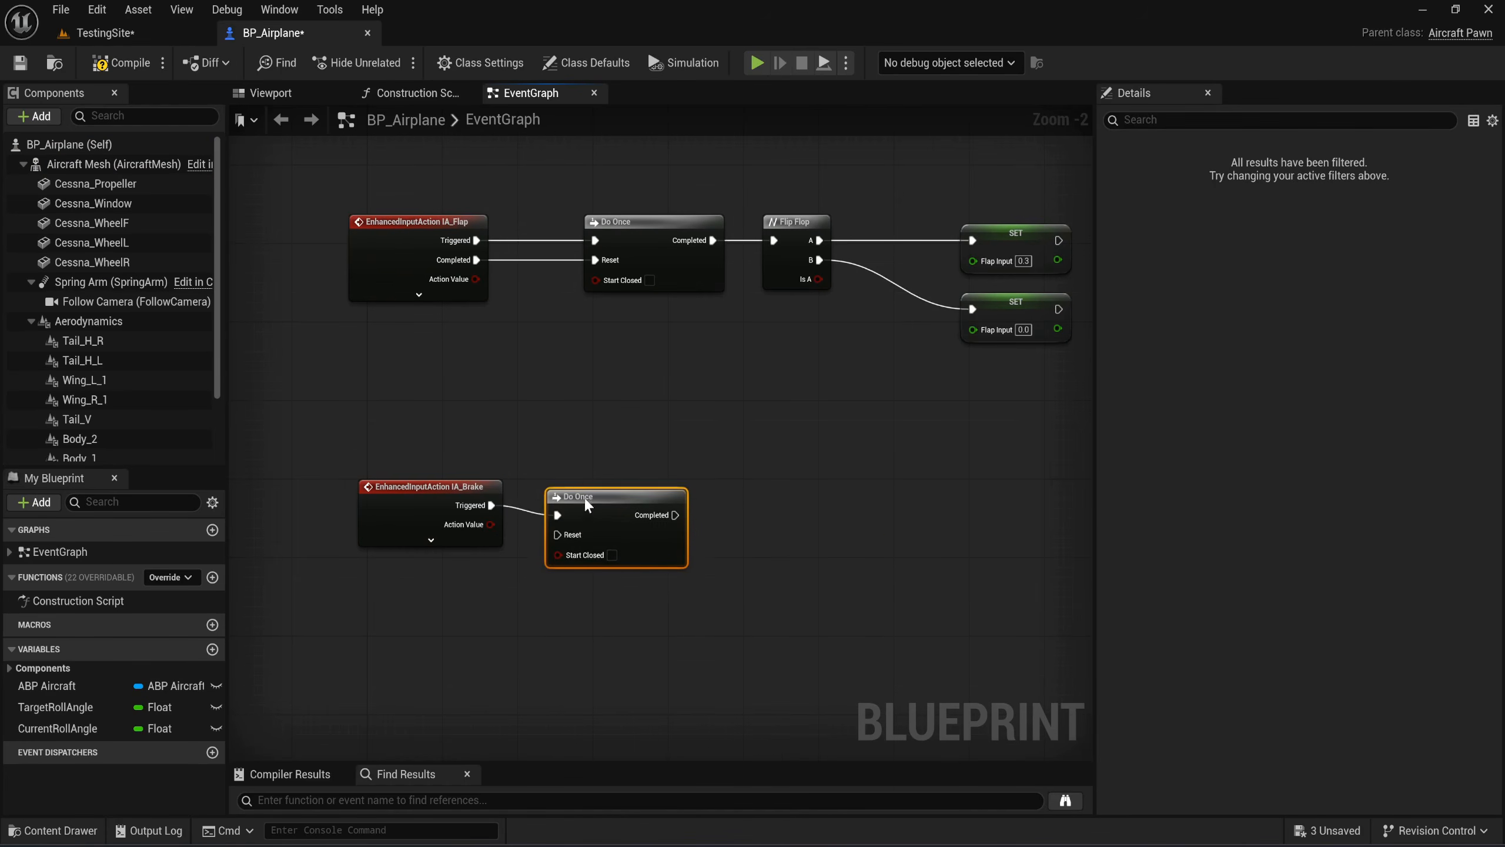
click(431, 540)
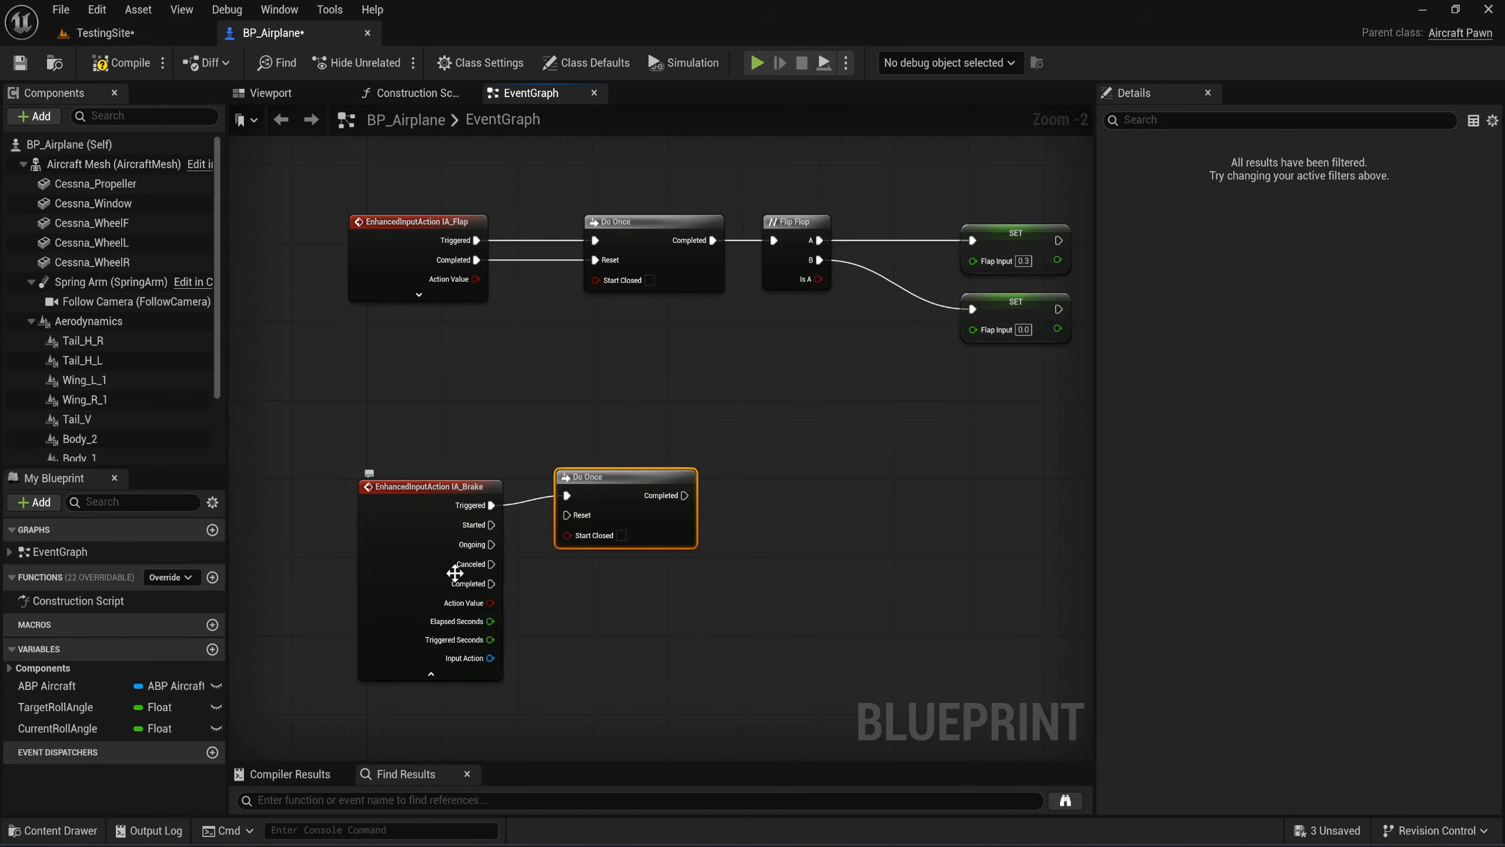
drag(492, 583, 620, 492)
click(431, 674)
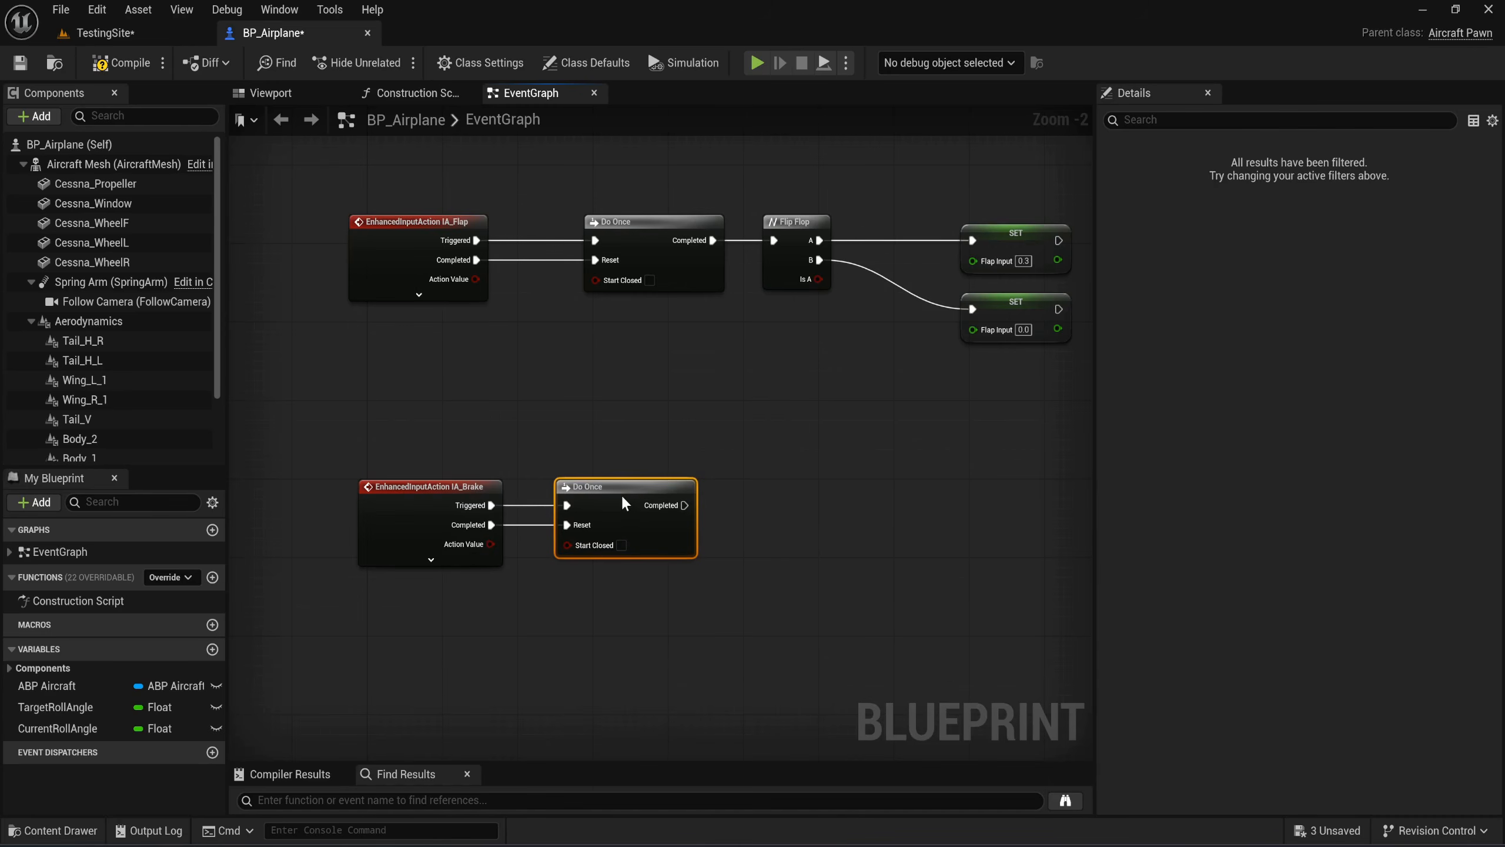
Add a Flip Flop node fed by the Completed output of the brake's Do Once node and align it.
right_drag(765, 608, 572, 592)
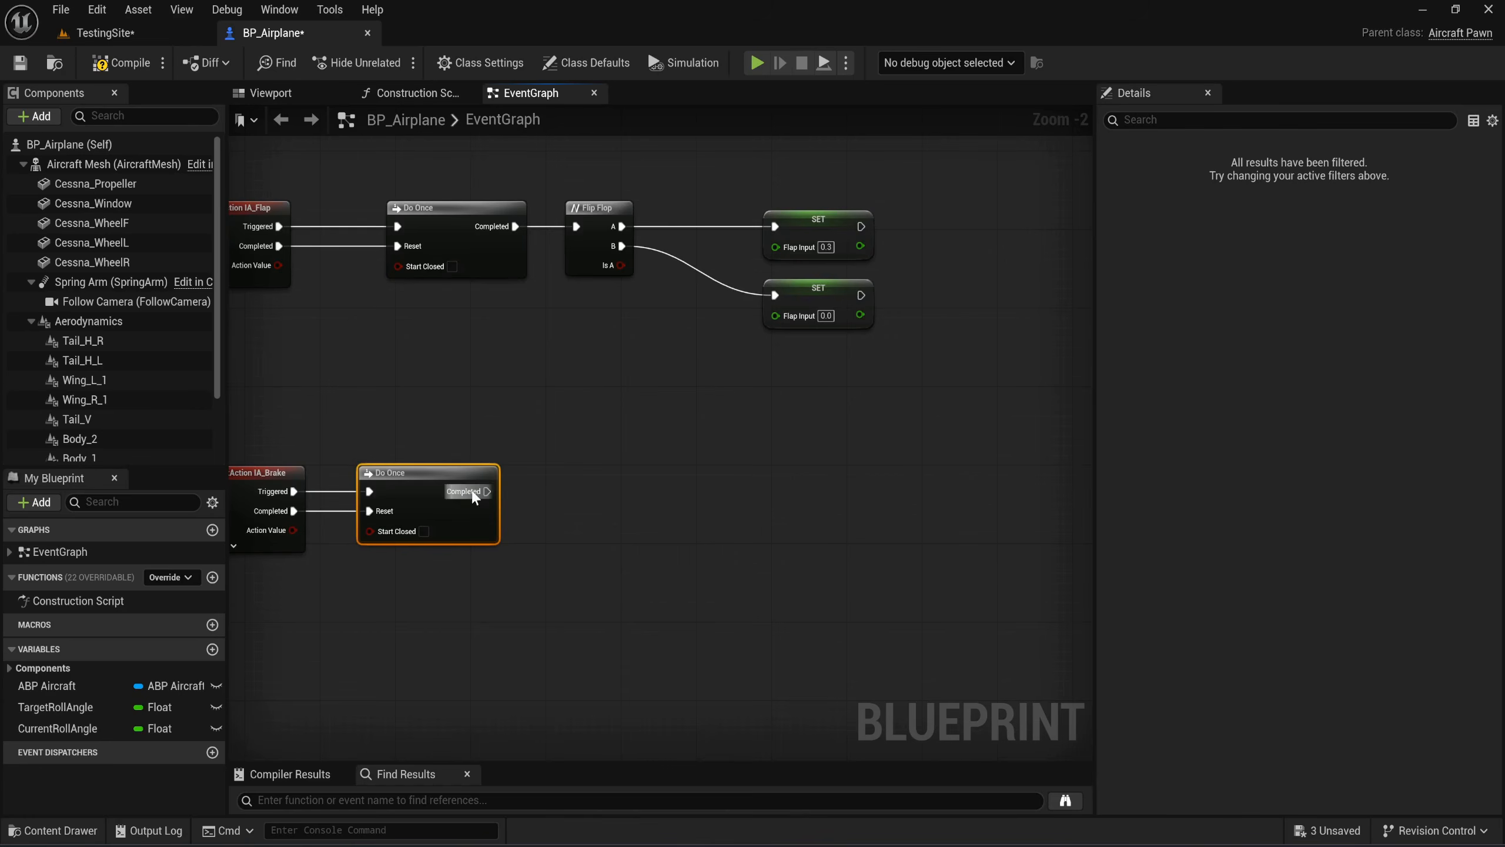
drag(486, 491, 546, 488)
text(flip flo)
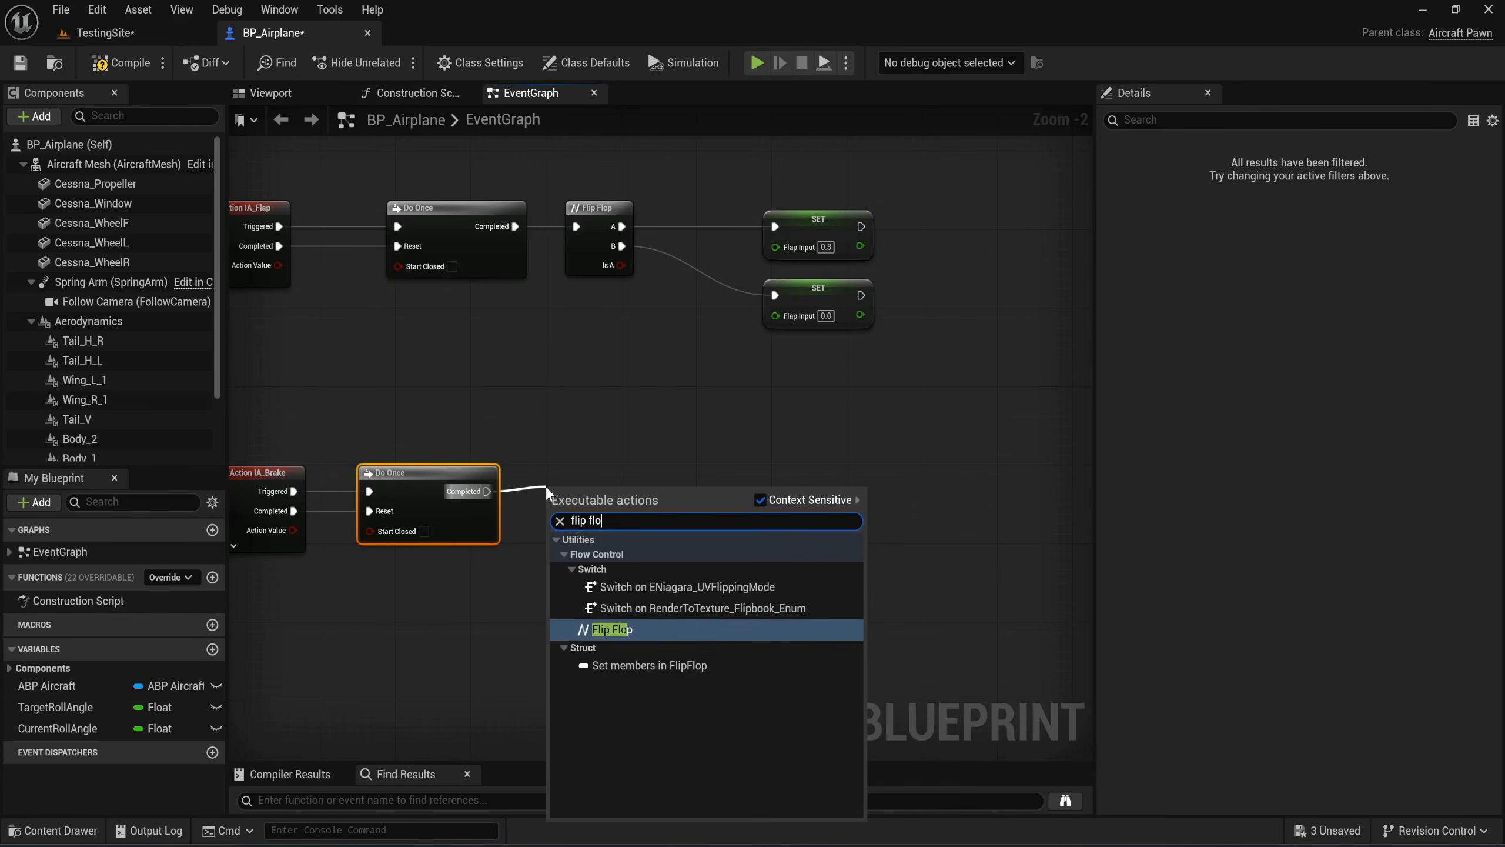
key(Return)
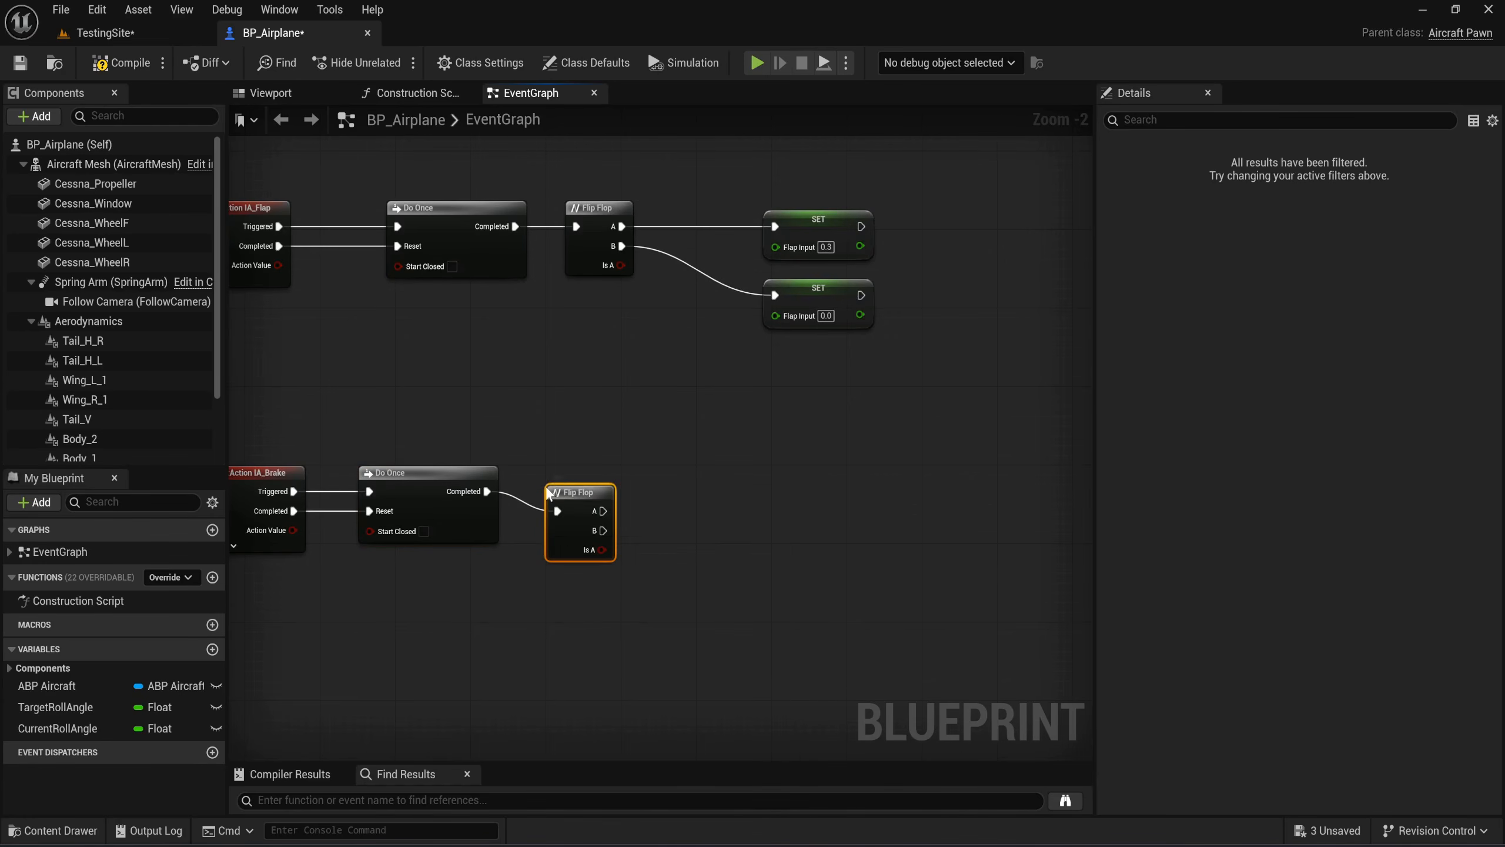
click(790, 631)
right_drag(791, 631, 697, 607)
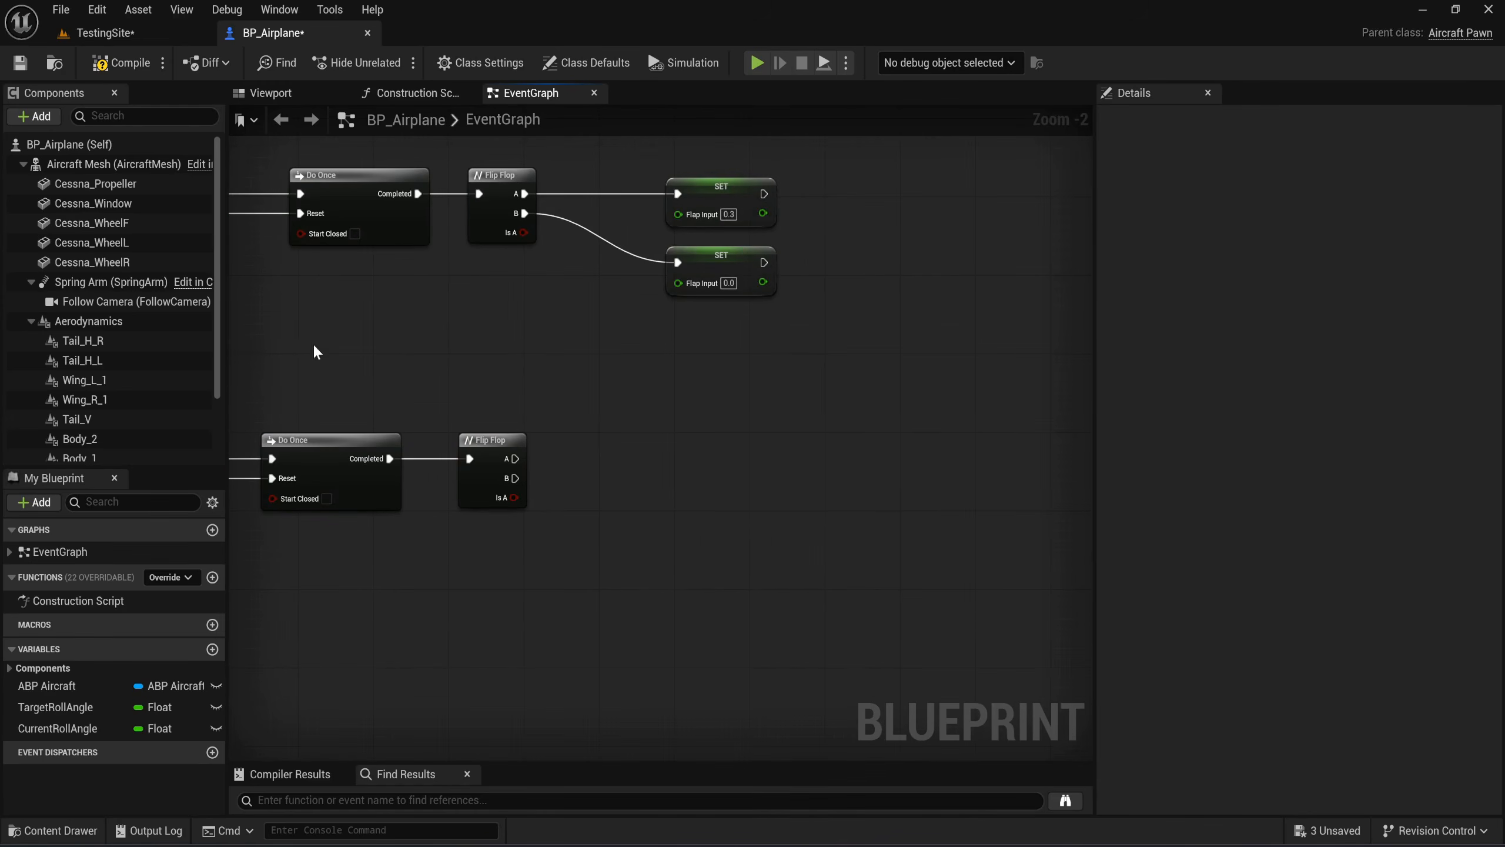
Add a Get Constraint by Name node targeting Aircraft Mesh and run it from output A of the brake's Flip Flop.
drag(101, 164, 689, 440)
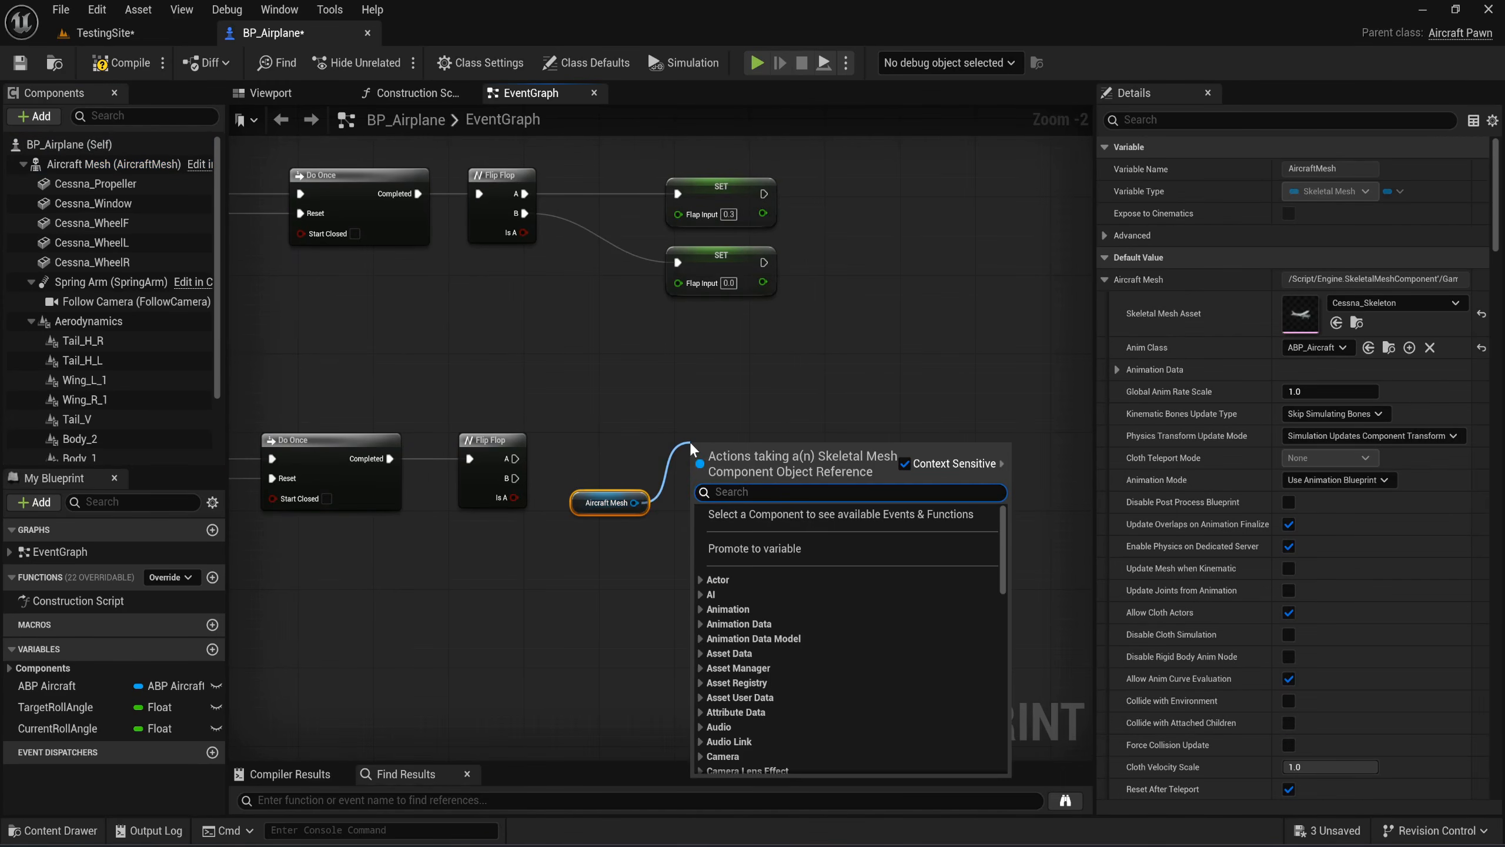
text(get con)
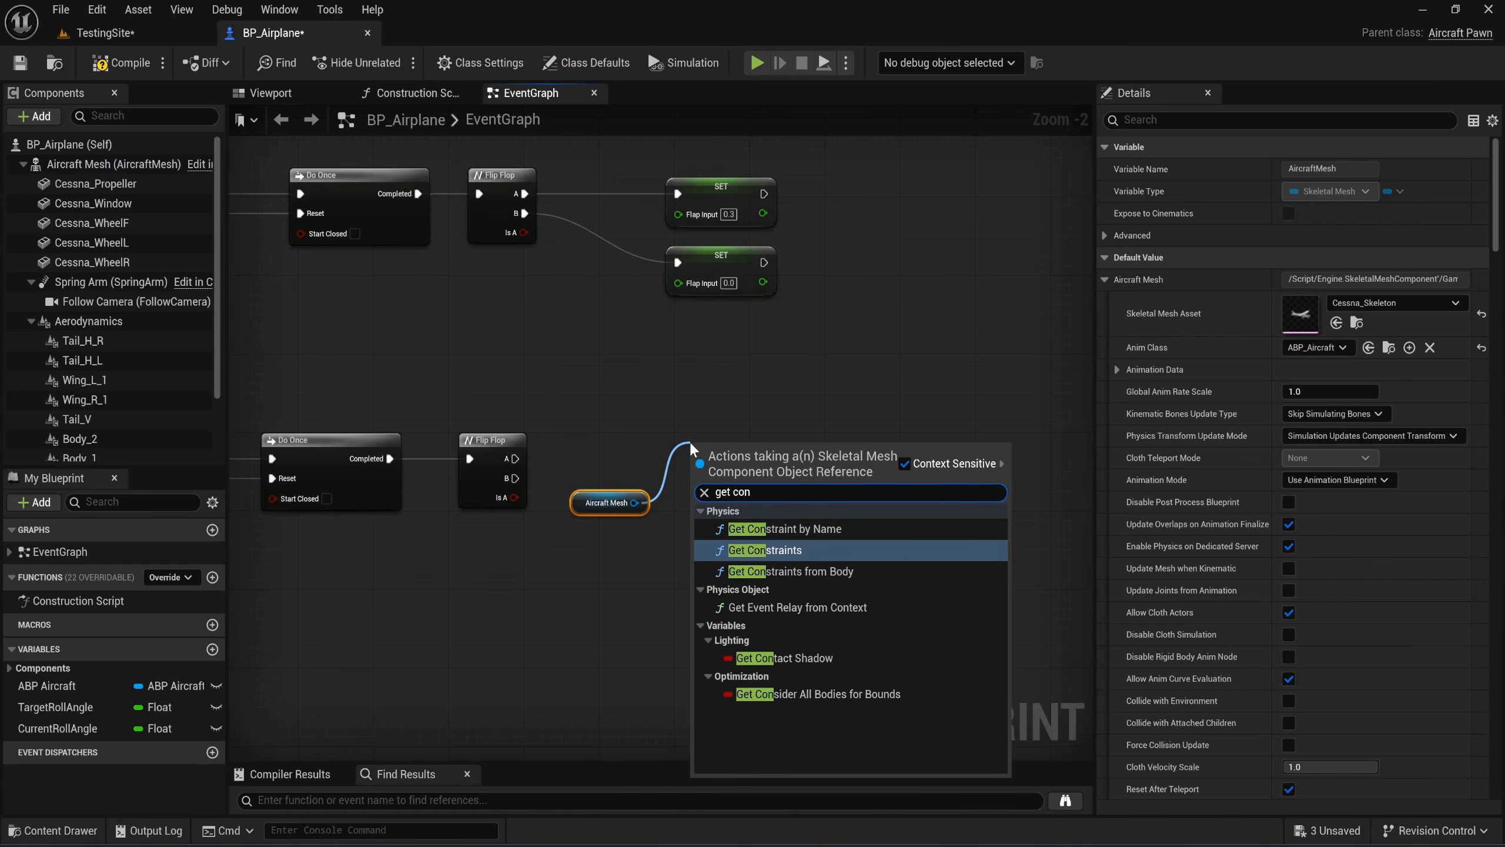
key(Up)
key(Return)
scroll(689, 440, up, 2)
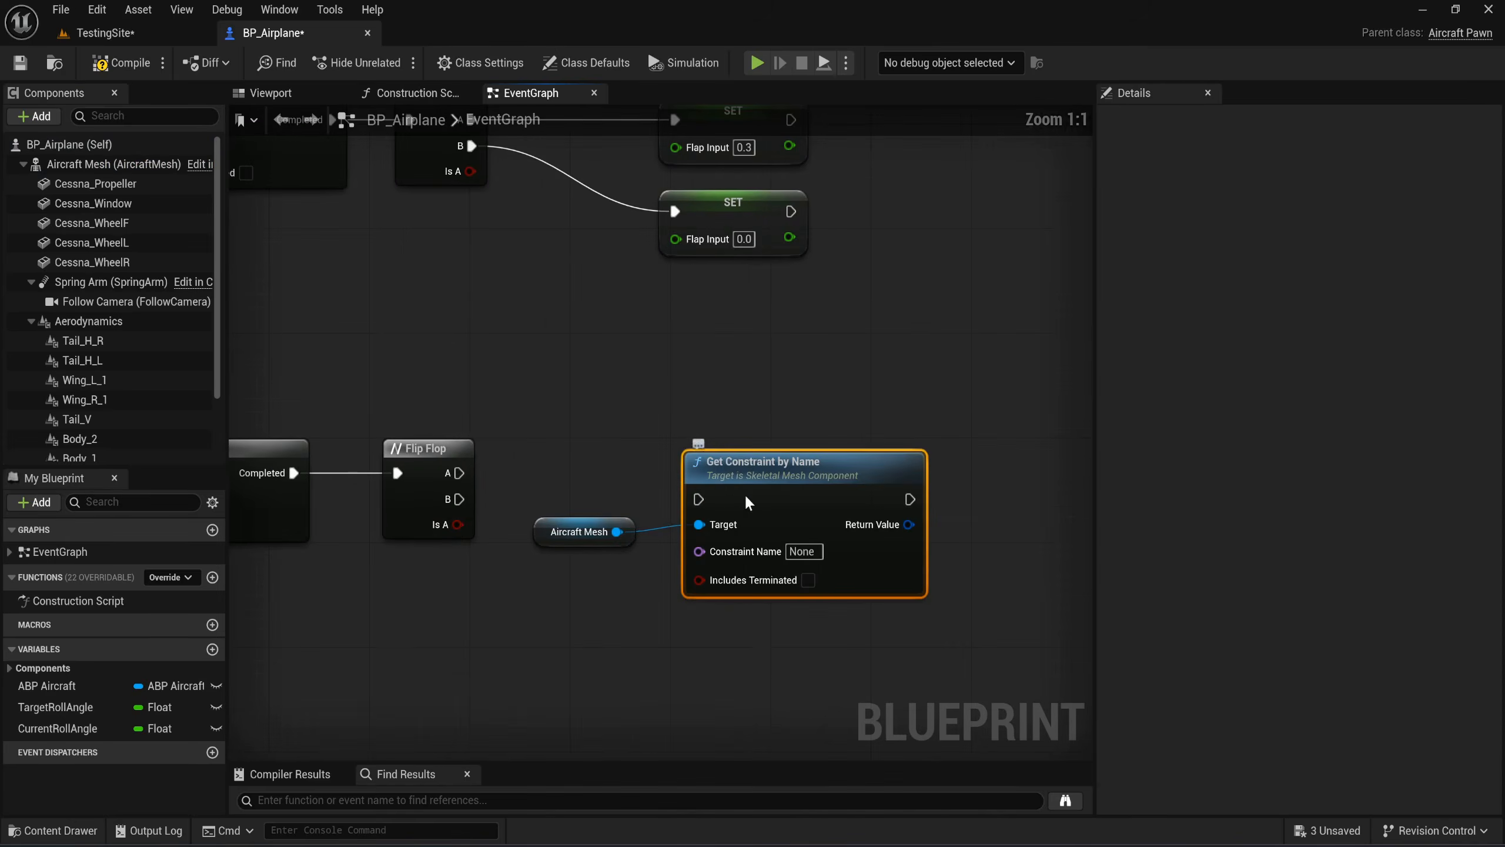
drag(748, 502, 748, 476)
drag(459, 473, 699, 473)
Set the Constraint Name of the Get Constraint by Name node to Bone_Wheel_R.
click(798, 524)
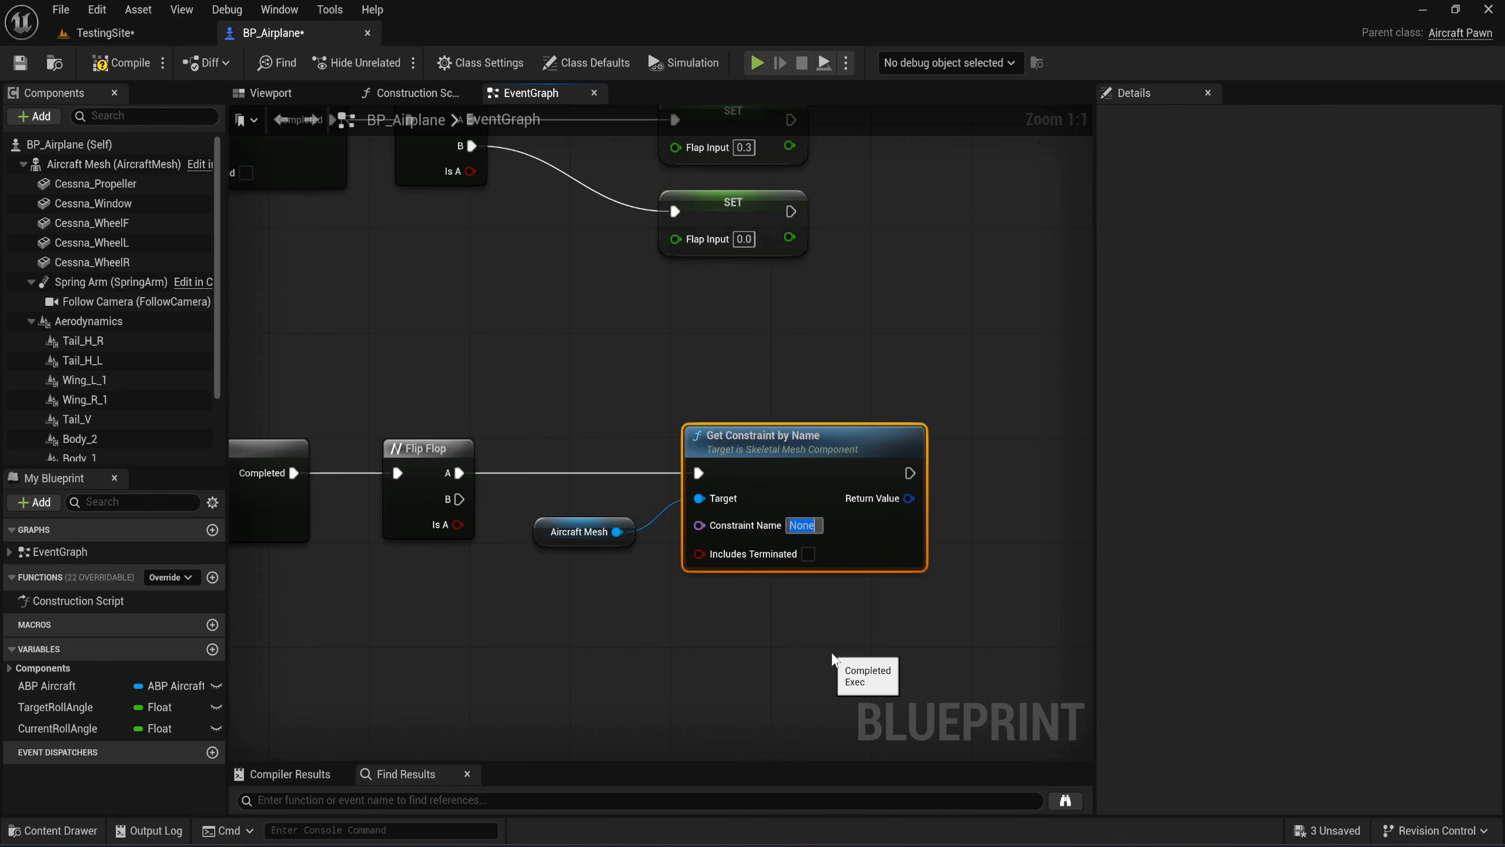
text(Bone)
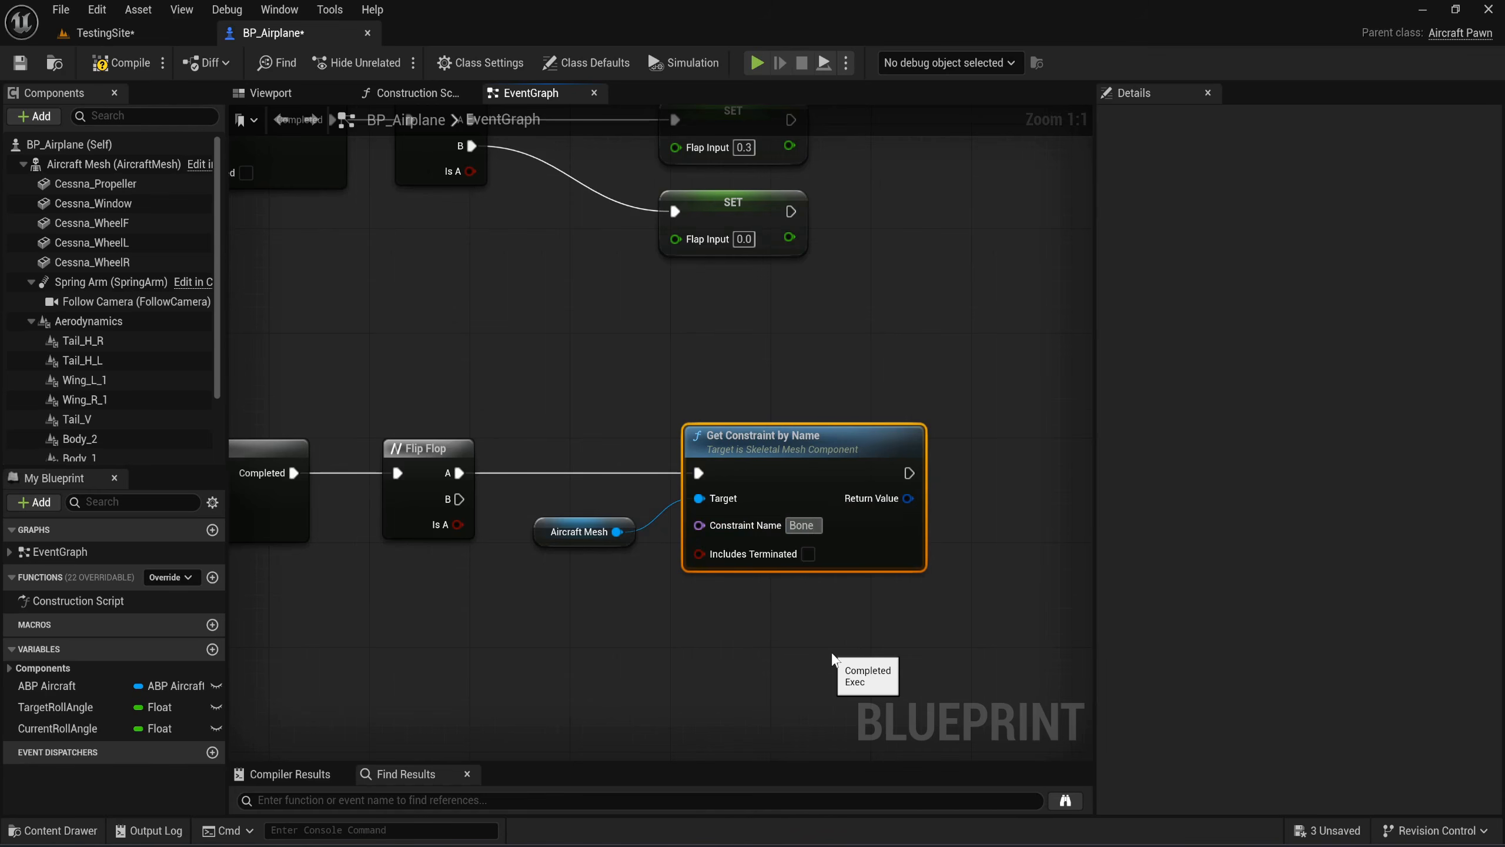
text(_Wheel_R)
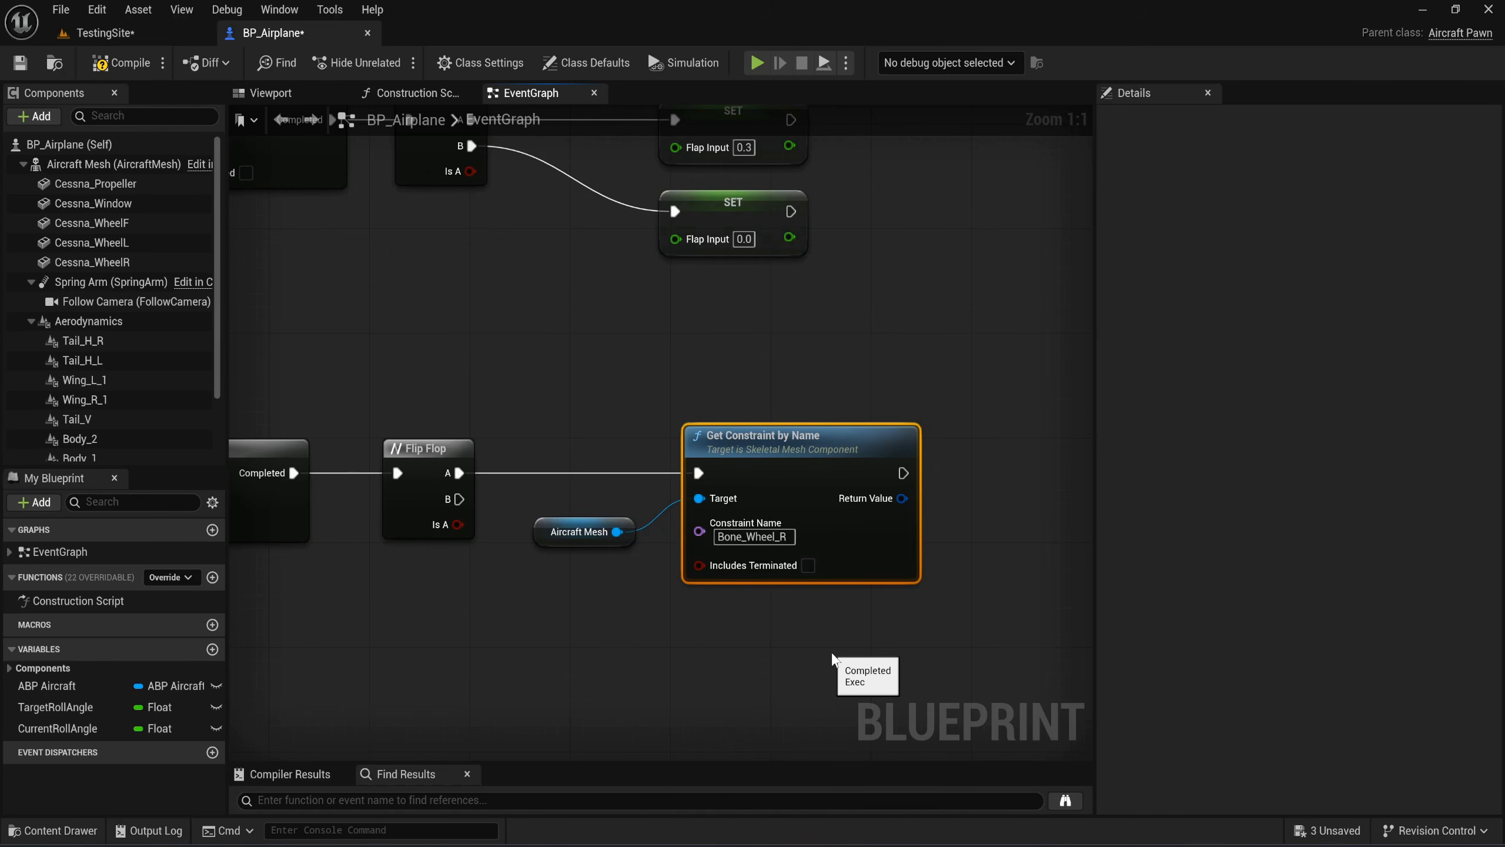
click(728, 412)
Open Cessna_Skeleton_PhysicsAsset, show constraints in its skeleton tree and check the joint name of the Bone_Wheel_F constraint.
key(ctrl+space)
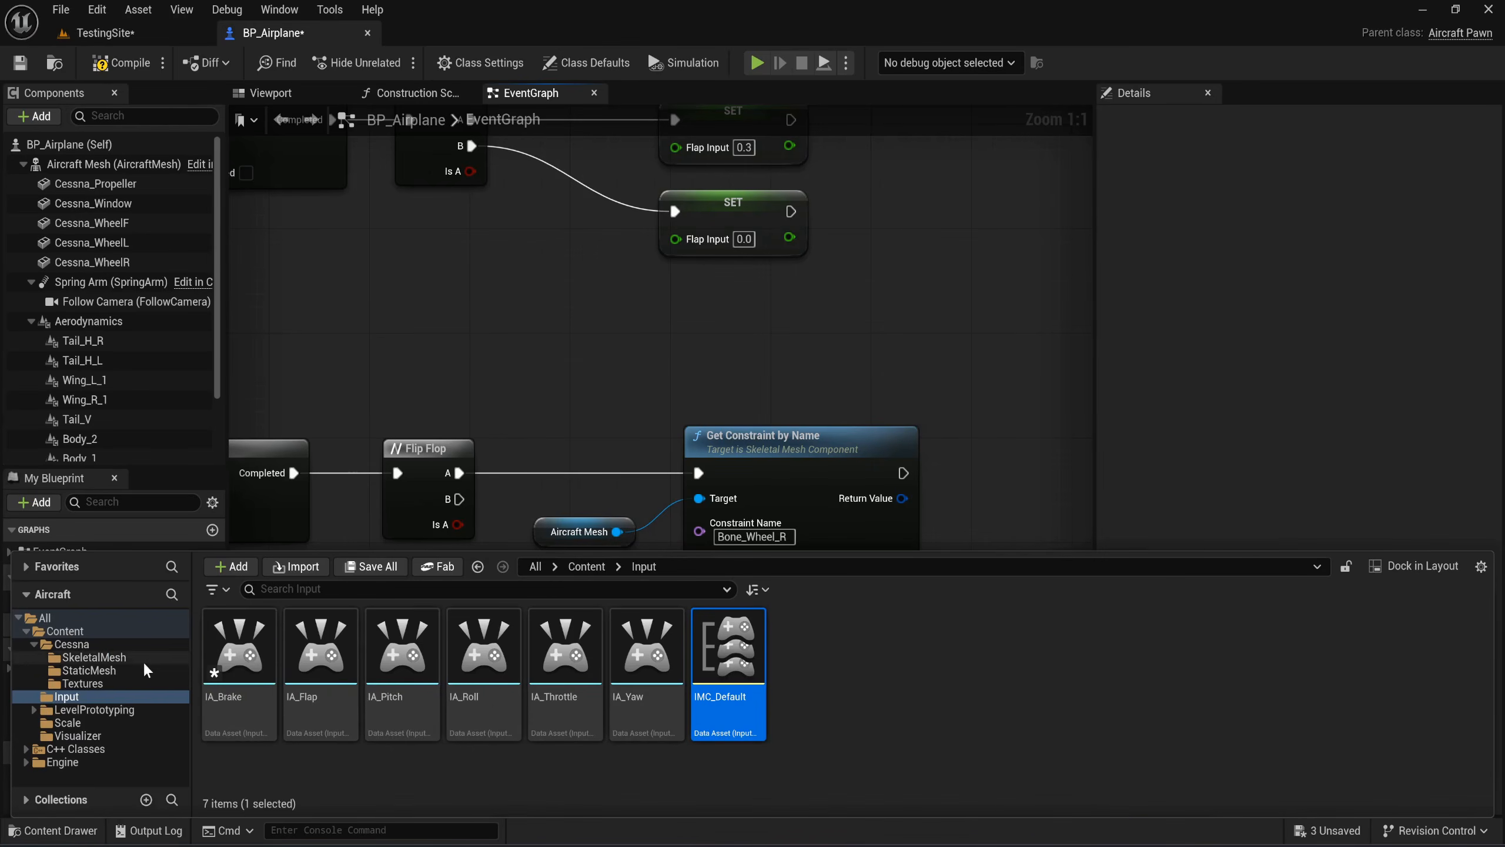
click(95, 656)
click(307, 669)
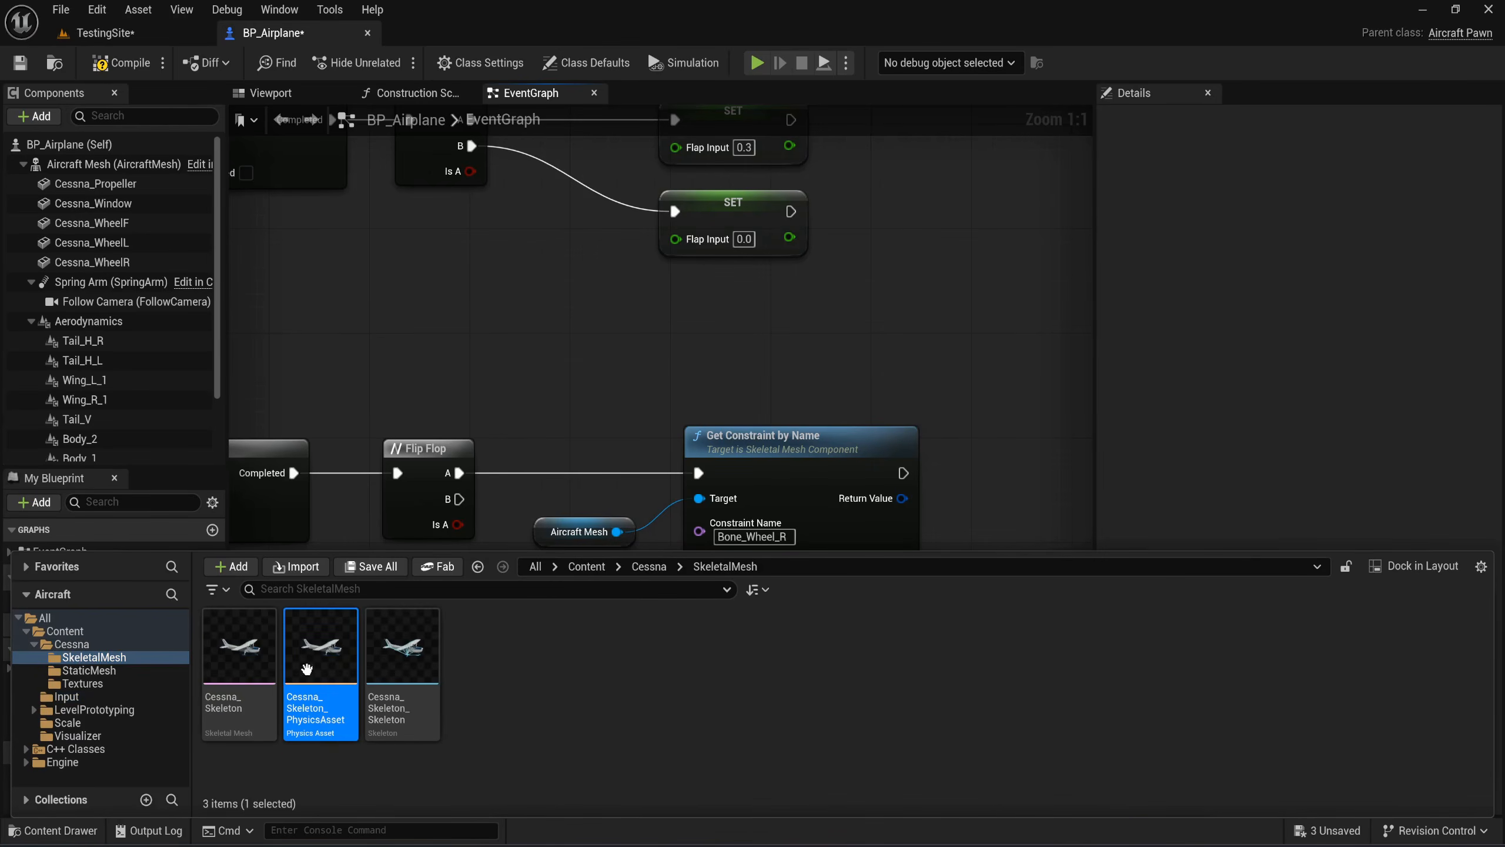
double_click(356, 668)
click(308, 120)
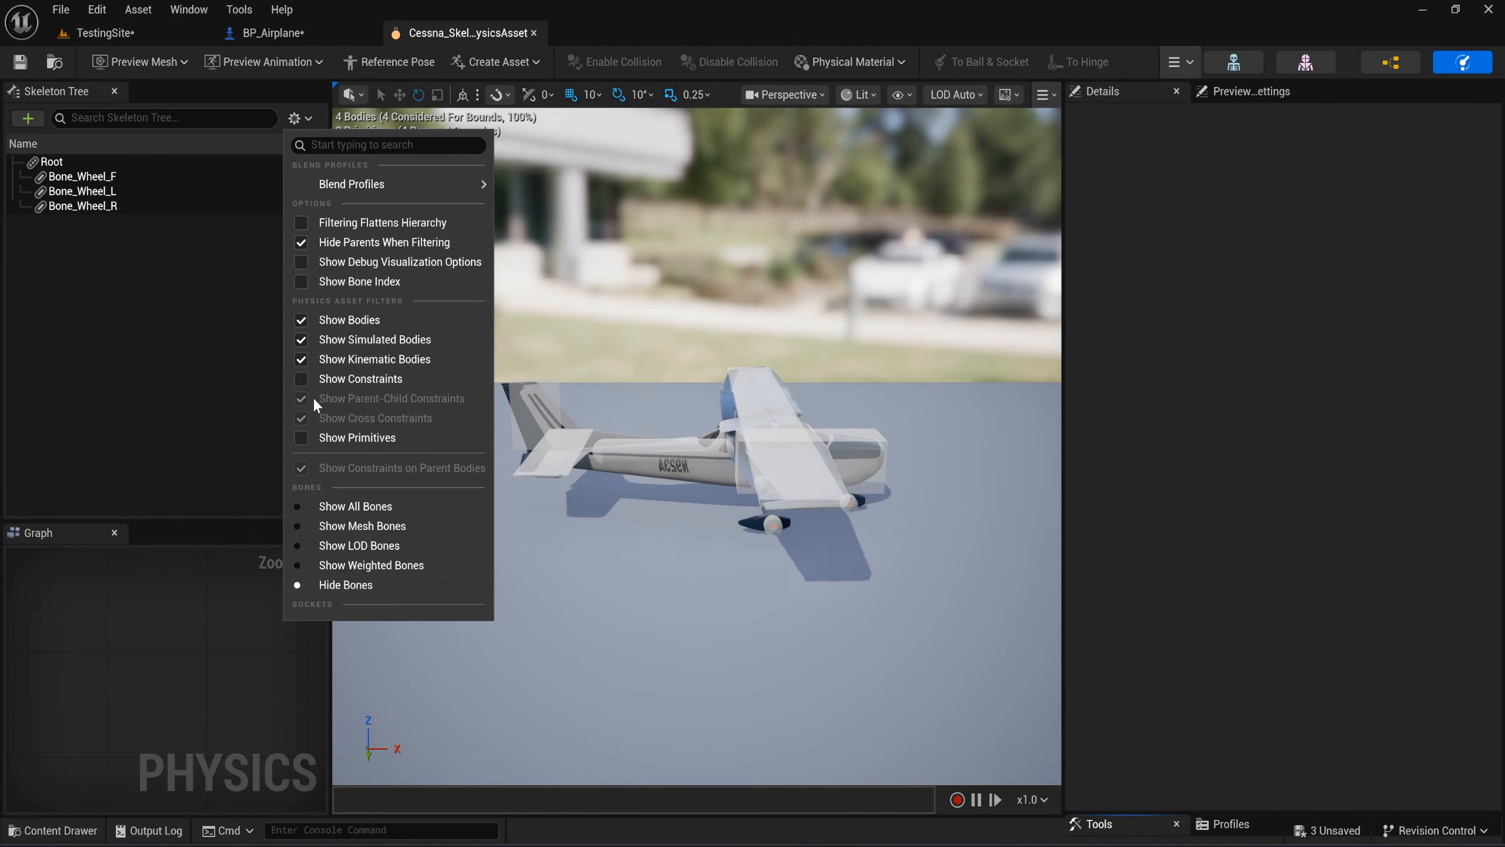
click(302, 380)
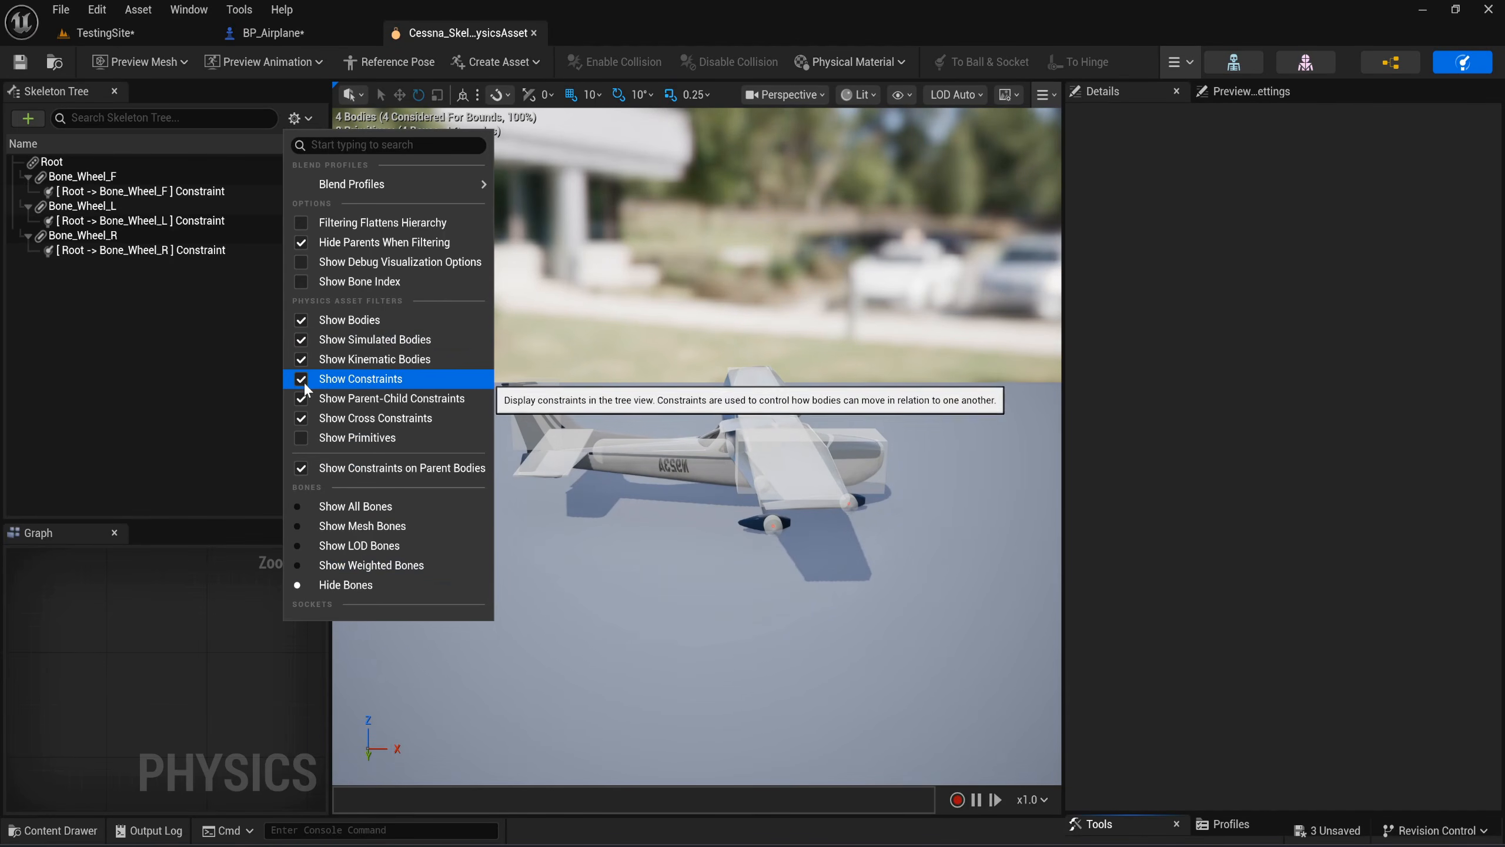
click(167, 191)
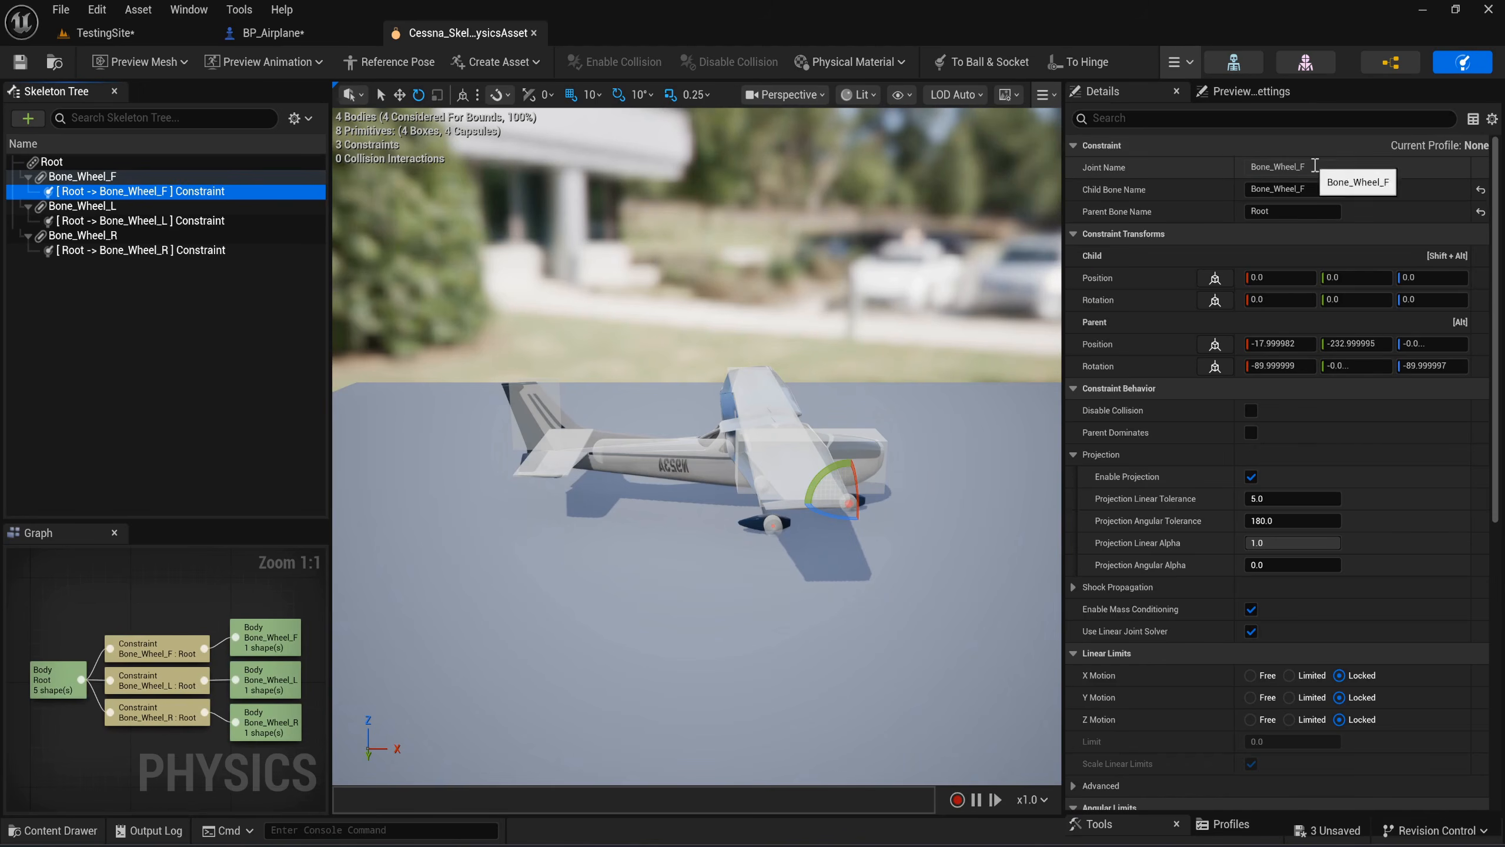
click(1285, 167)
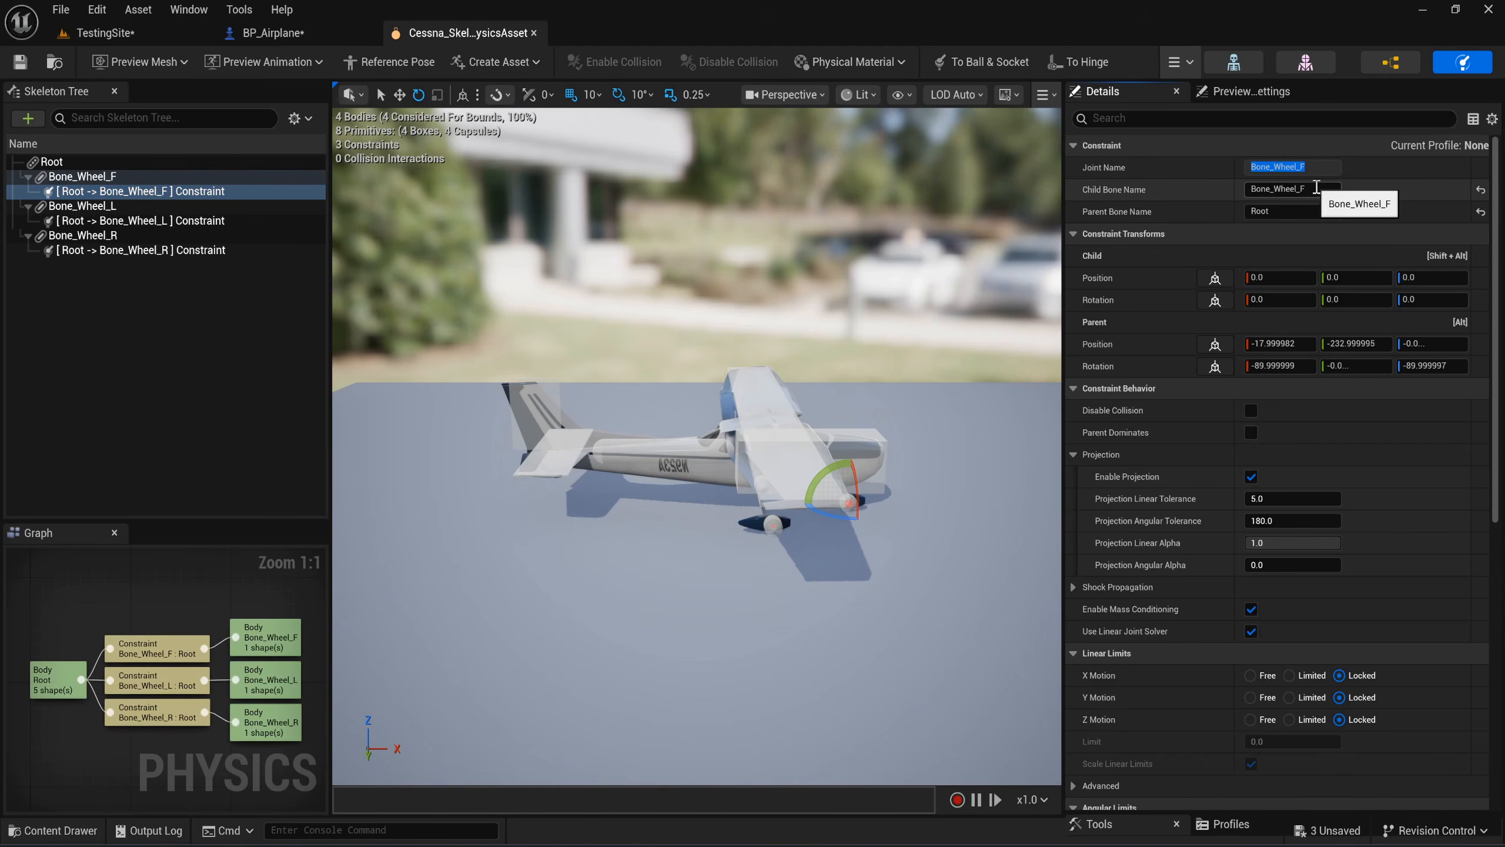
In BP_Airplane's event graph, add a Set Angular Limits node from the Return Value of Get Constraint by Name and align it.
click(279, 33)
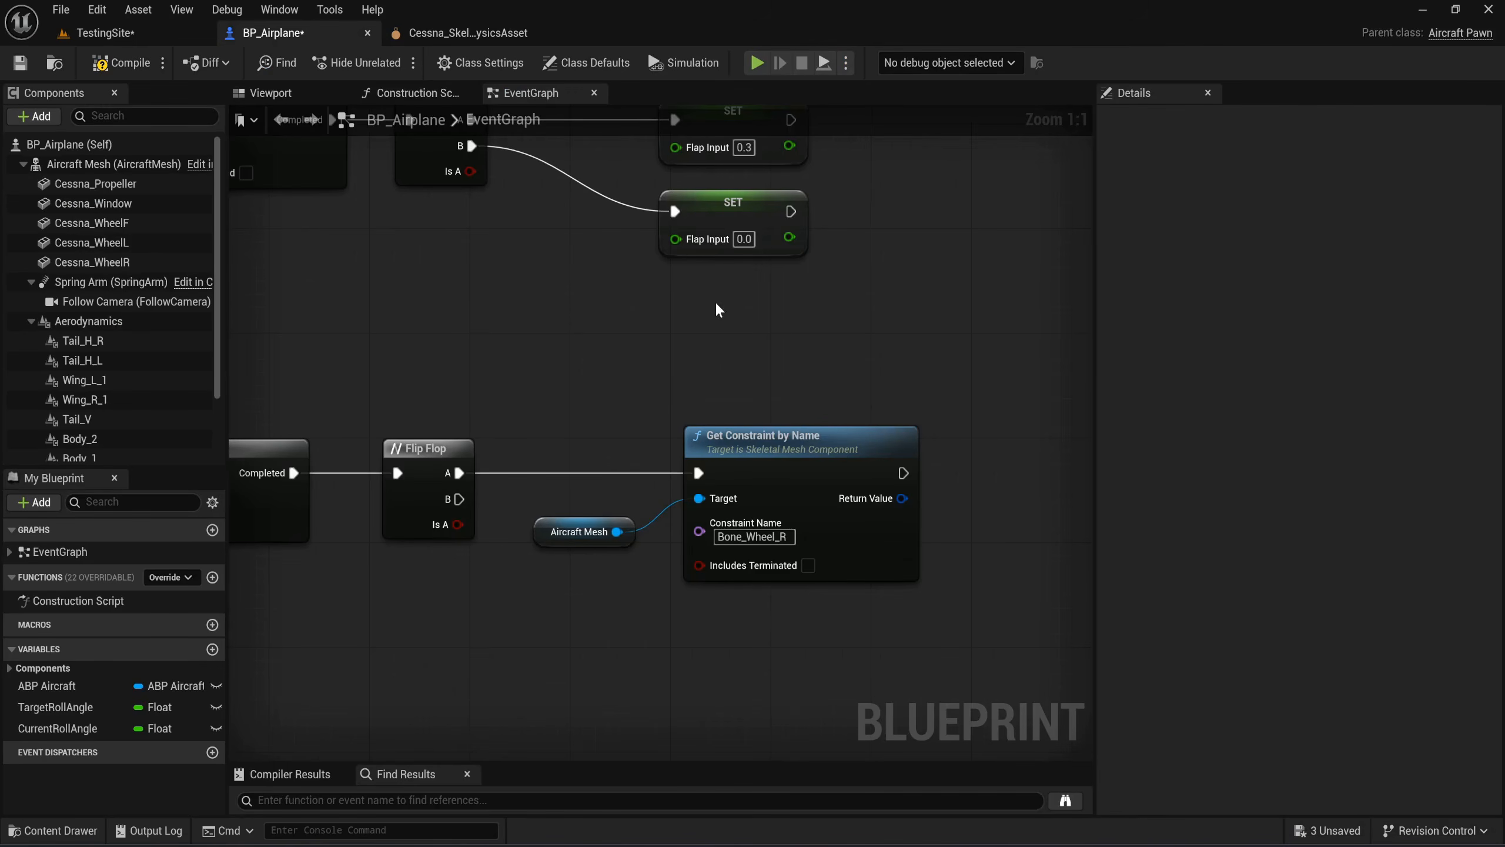
right_drag(718, 310, 379, 291)
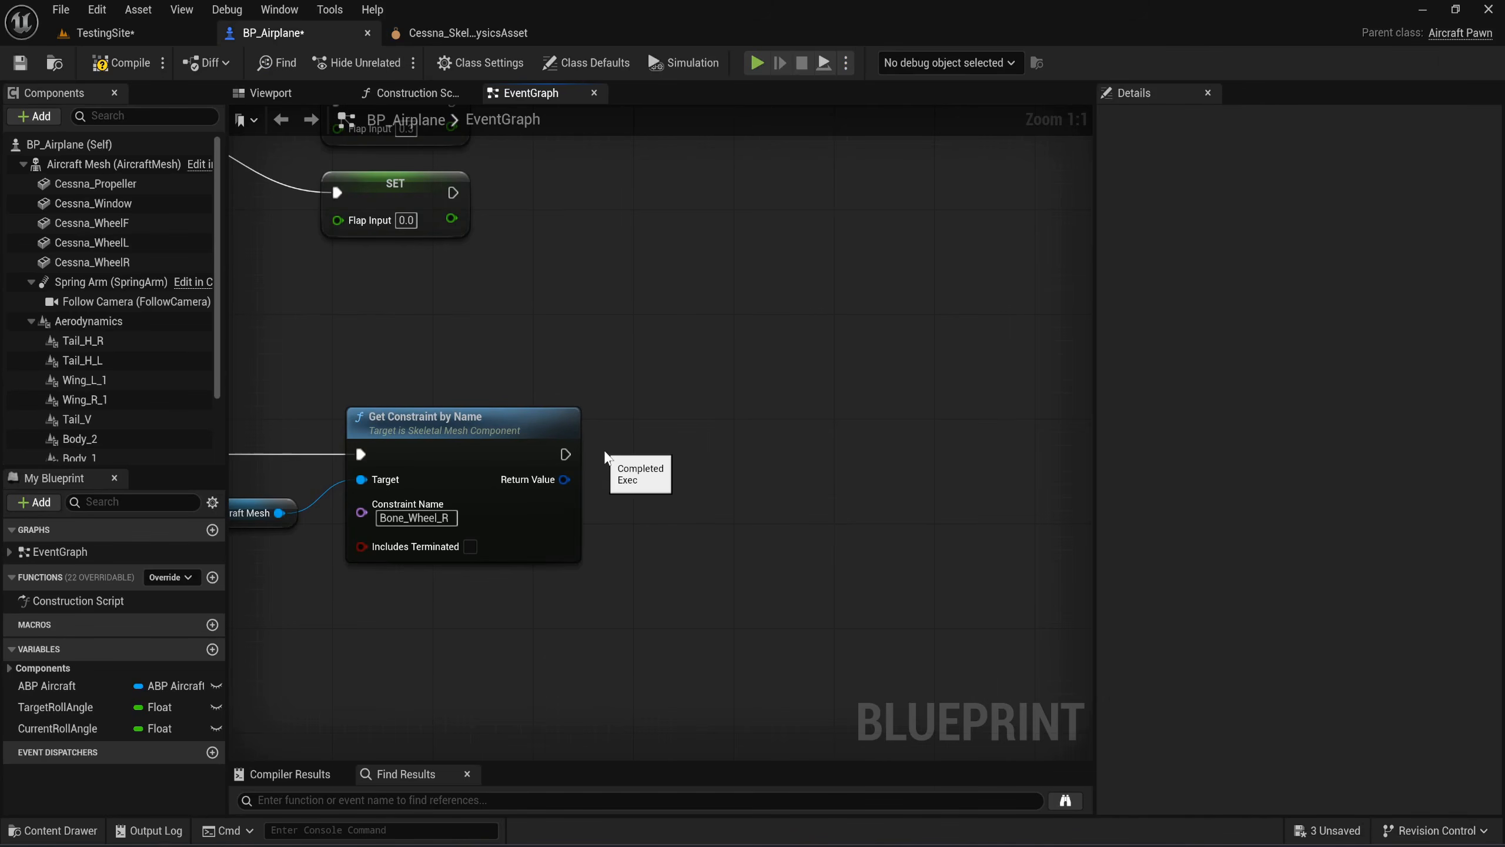
drag(564, 479, 661, 472)
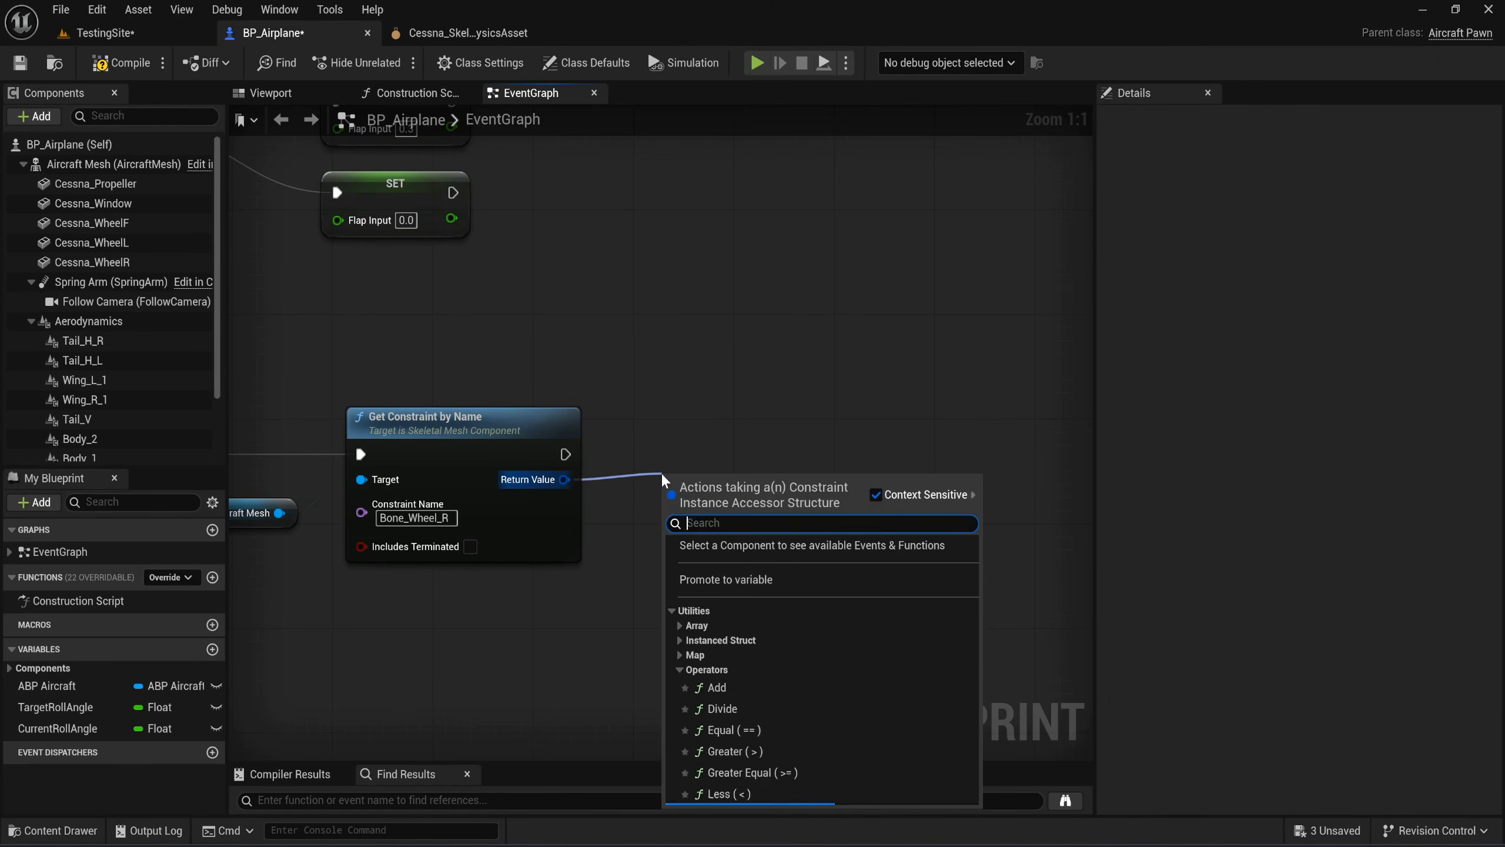
text(set angl)
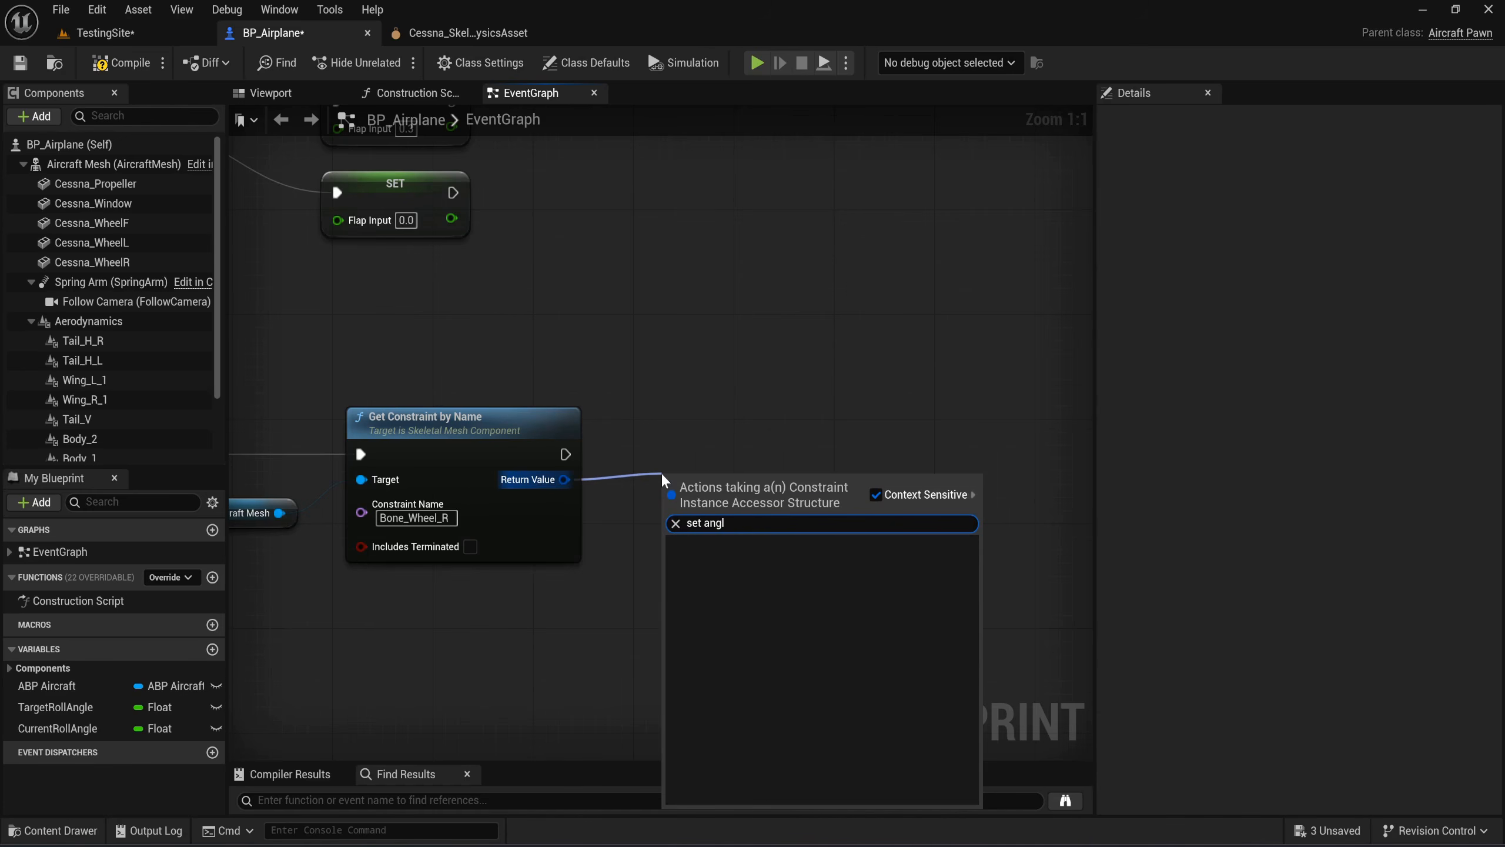
key(BackSpace)
text(ular lim)
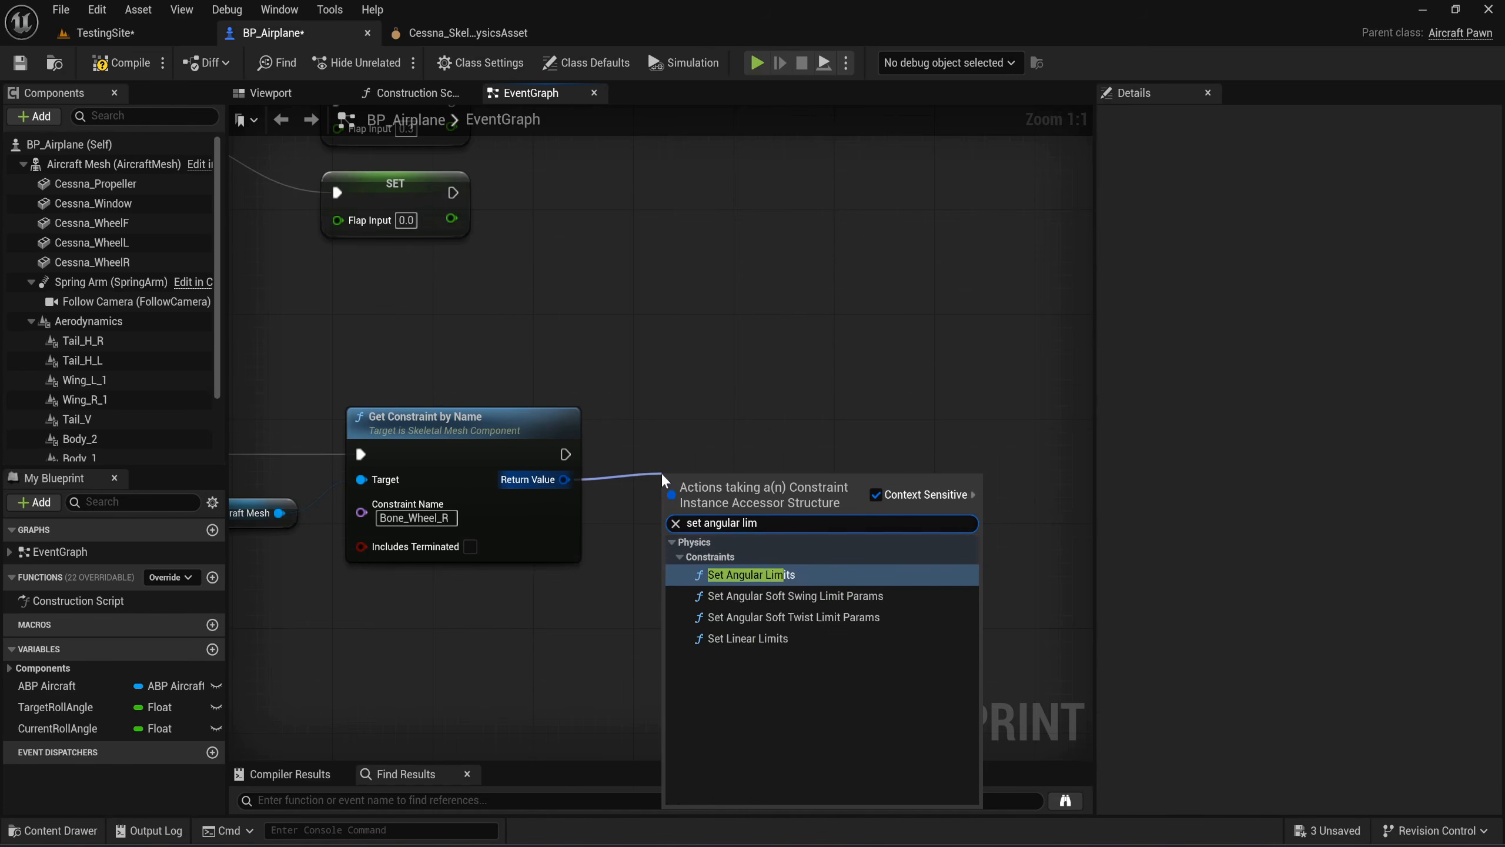
key(Return)
drag(765, 510, 793, 447)
right_drag(951, 587, 838, 510)
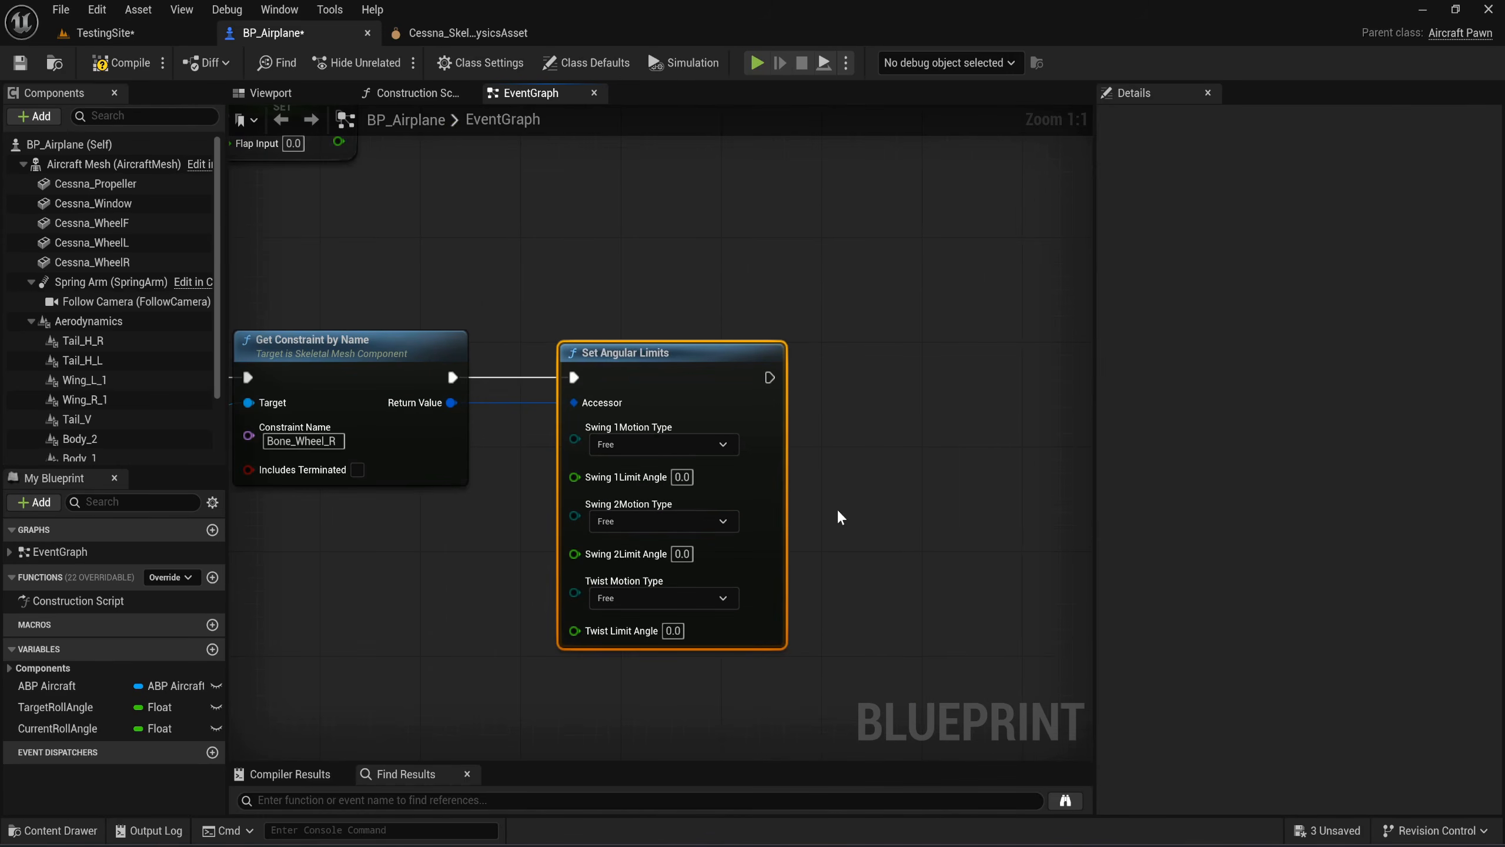
Set the Swing 1, Swing 2 and Twist Motion Types of the Set Angular Limits node to Locked.
click(662, 450)
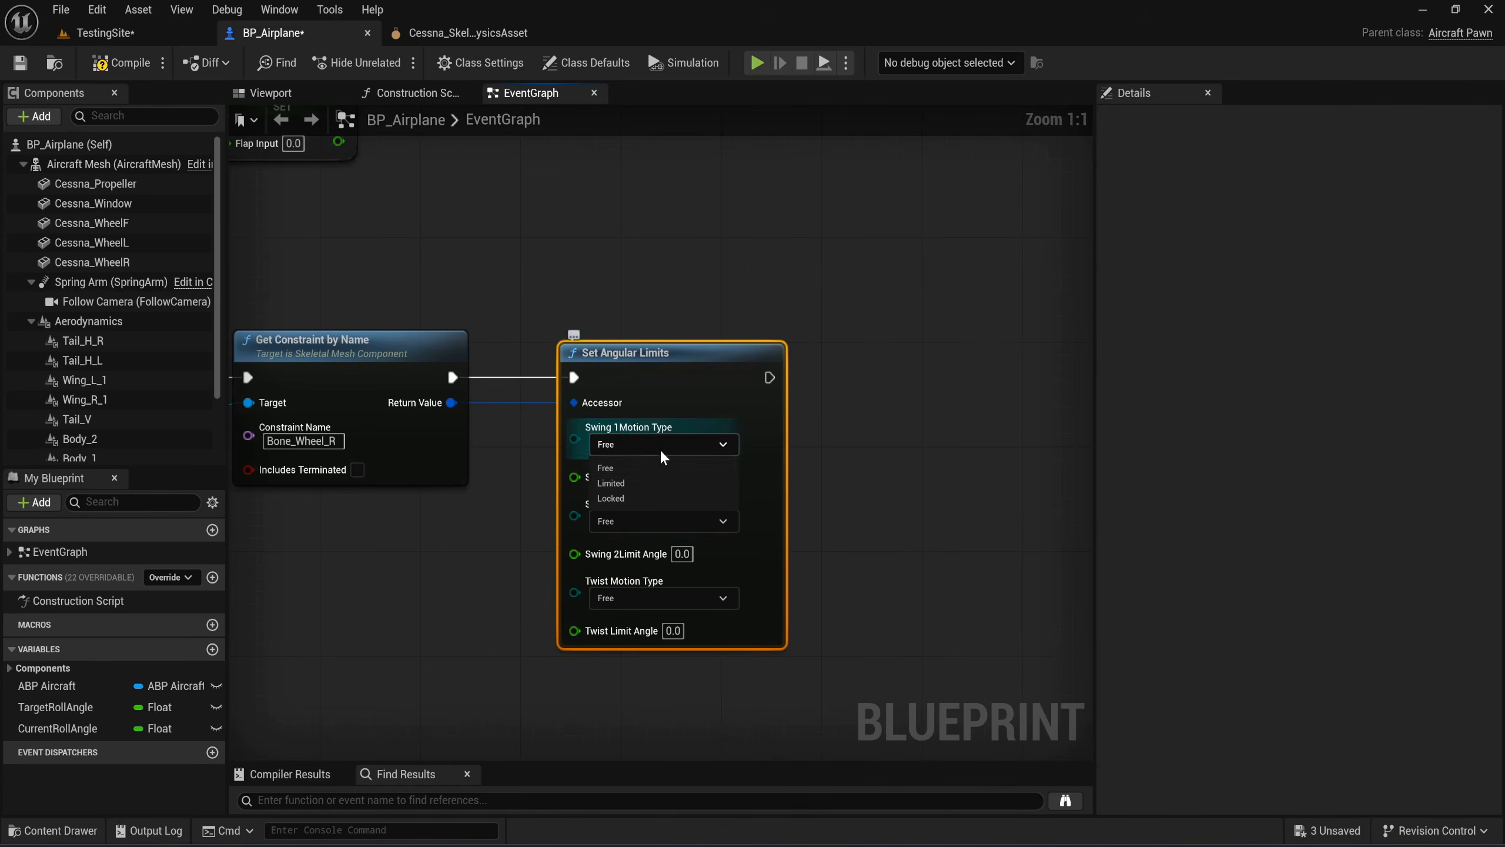
click(652, 498)
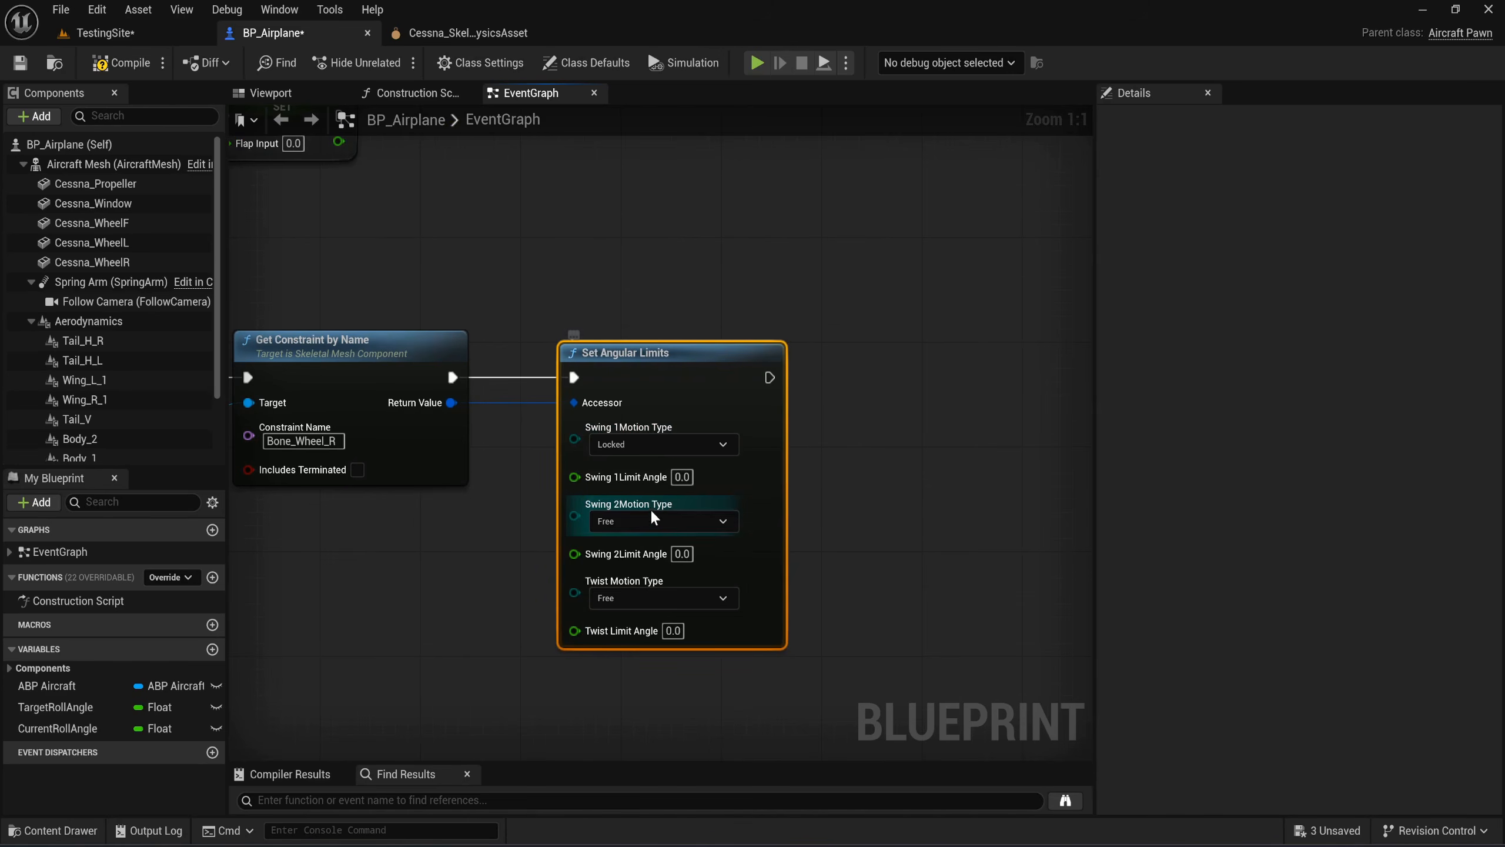
click(653, 520)
click(628, 575)
click(634, 596)
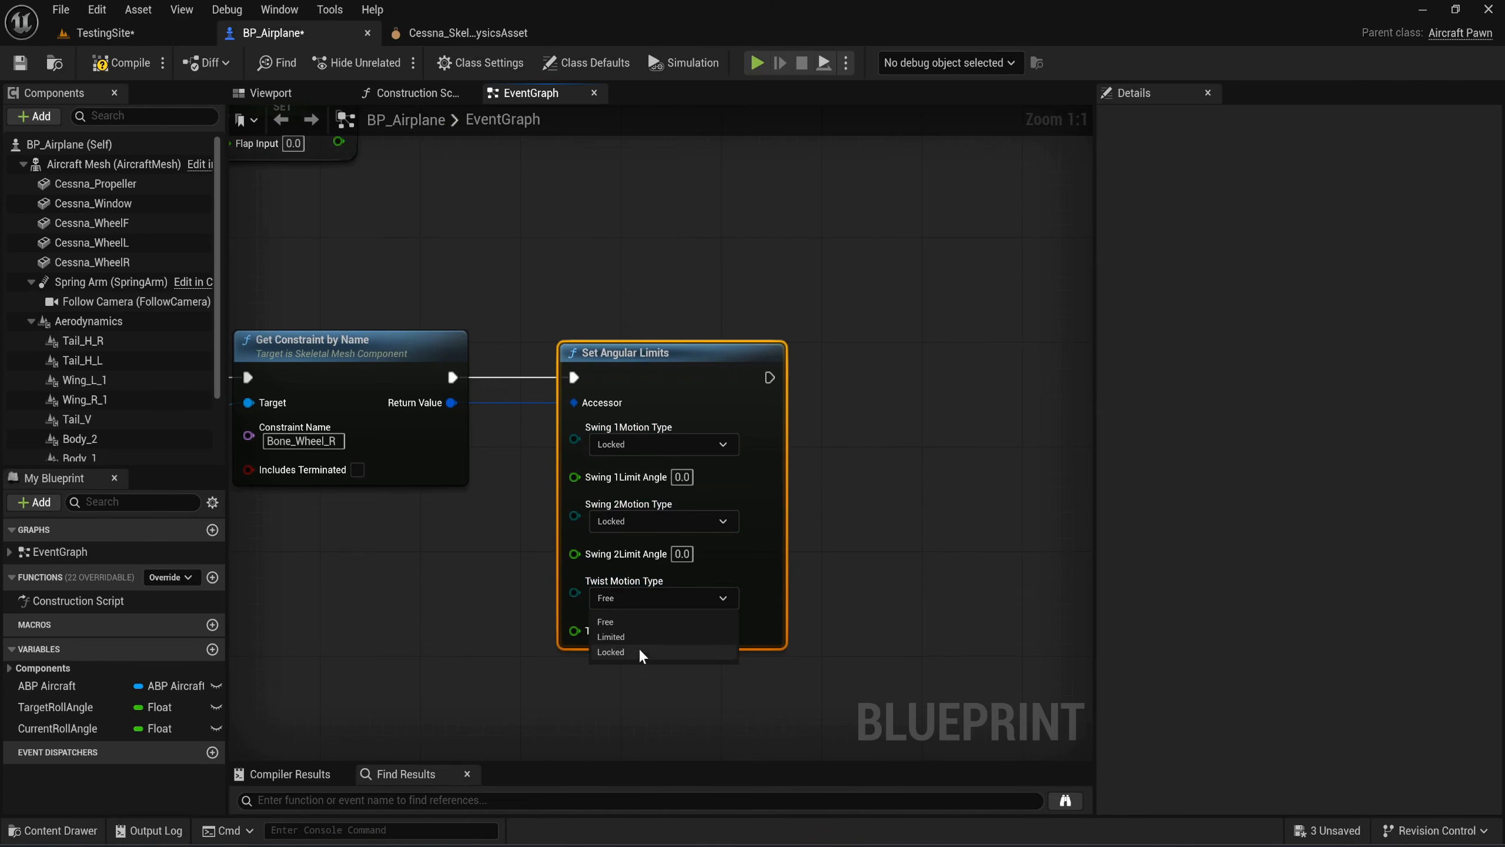
click(638, 652)
click(804, 520)
Append a copy of the Aircraft Mesh, Get Constraint by Name and Set Angular Limits nodes to the chain, with Constraint Name Bone_Wheel_L.
scroll(854, 482, down, 2)
right_drag(854, 482, 884, 455)
drag(893, 491, 336, 256)
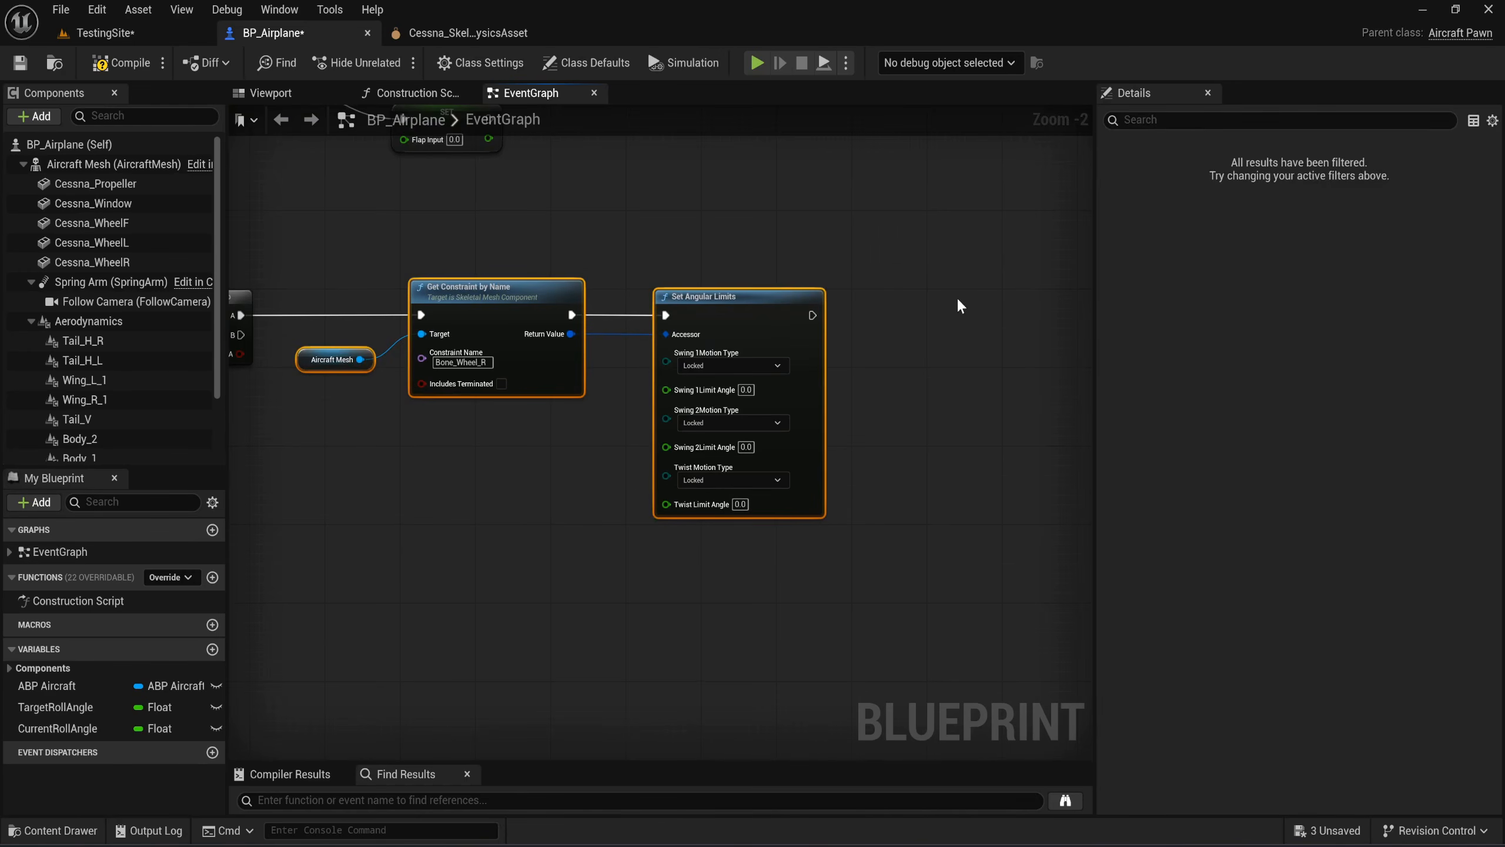
key(ctrl+c)
right_drag(960, 305, 508, 377)
key(ctrl+v)
drag(508, 376, 599, 363)
drag(368, 368, 613, 361)
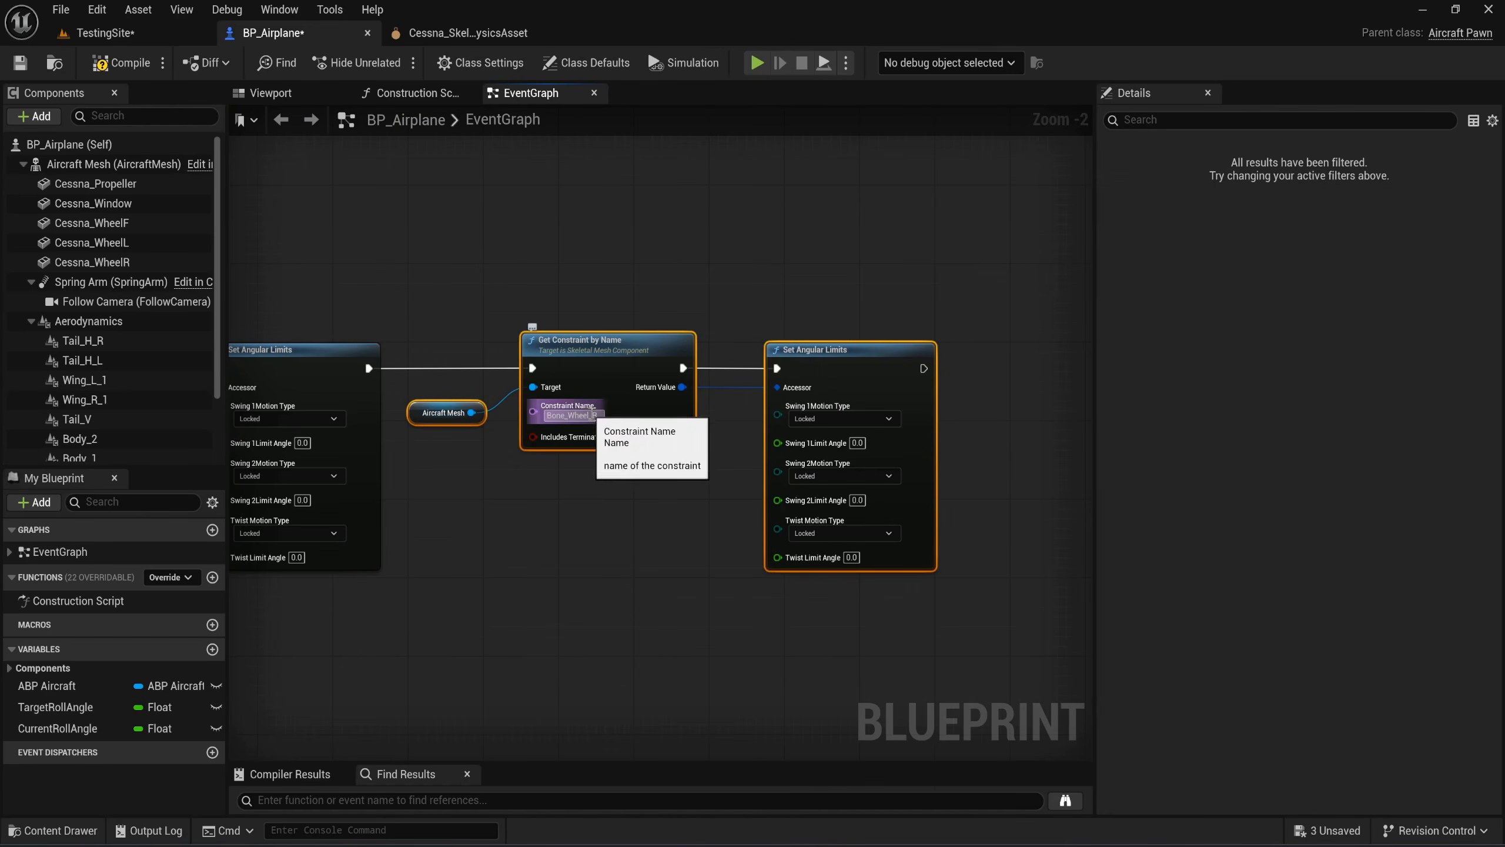
drag(594, 415, 604, 413)
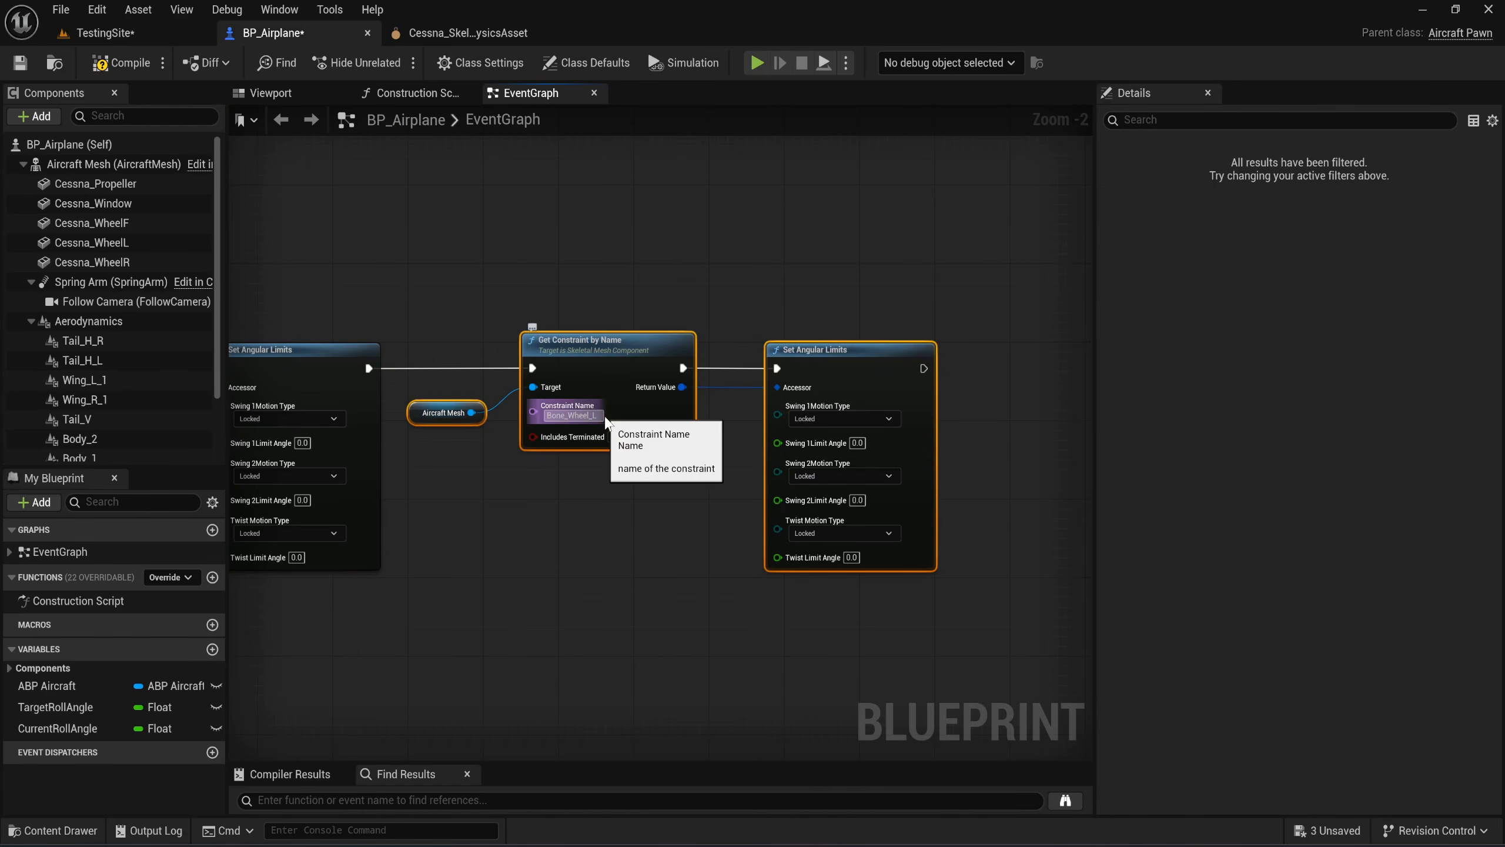
click(664, 510)
Duplicate the Bone_Wheel_L constraint nodes and chain the copy after the second Set Angular Limits node, aligned with the row.
drag(825, 630, 430, 307)
key(ctrl+c)
right_drag(927, 374, 492, 391)
key(ctrl+v)
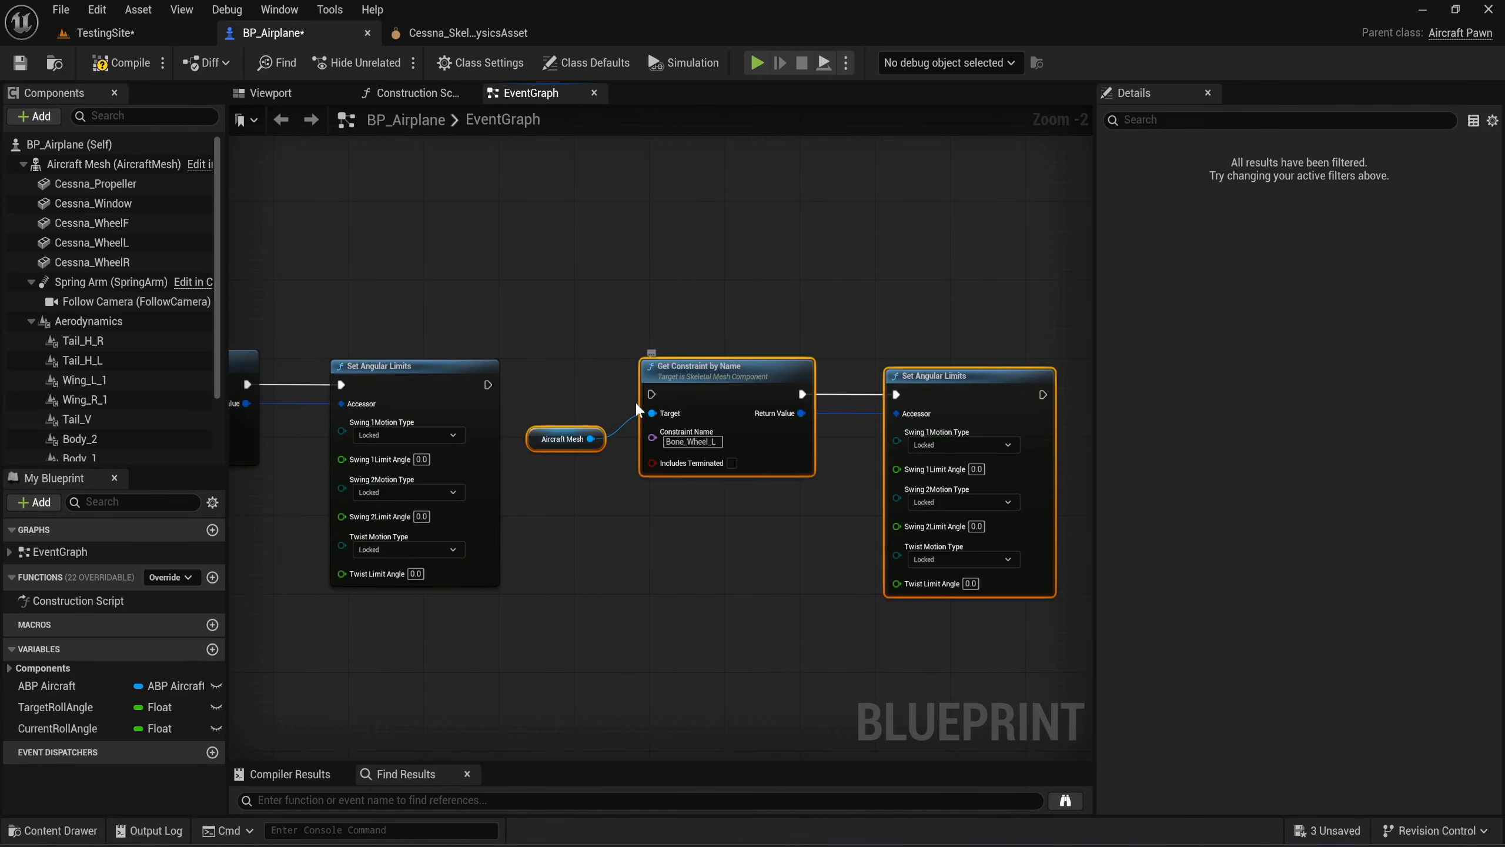
drag(652, 394, 487, 384)
drag(705, 389, 706, 381)
right_drag(529, 447, 921, 431)
click(747, 441)
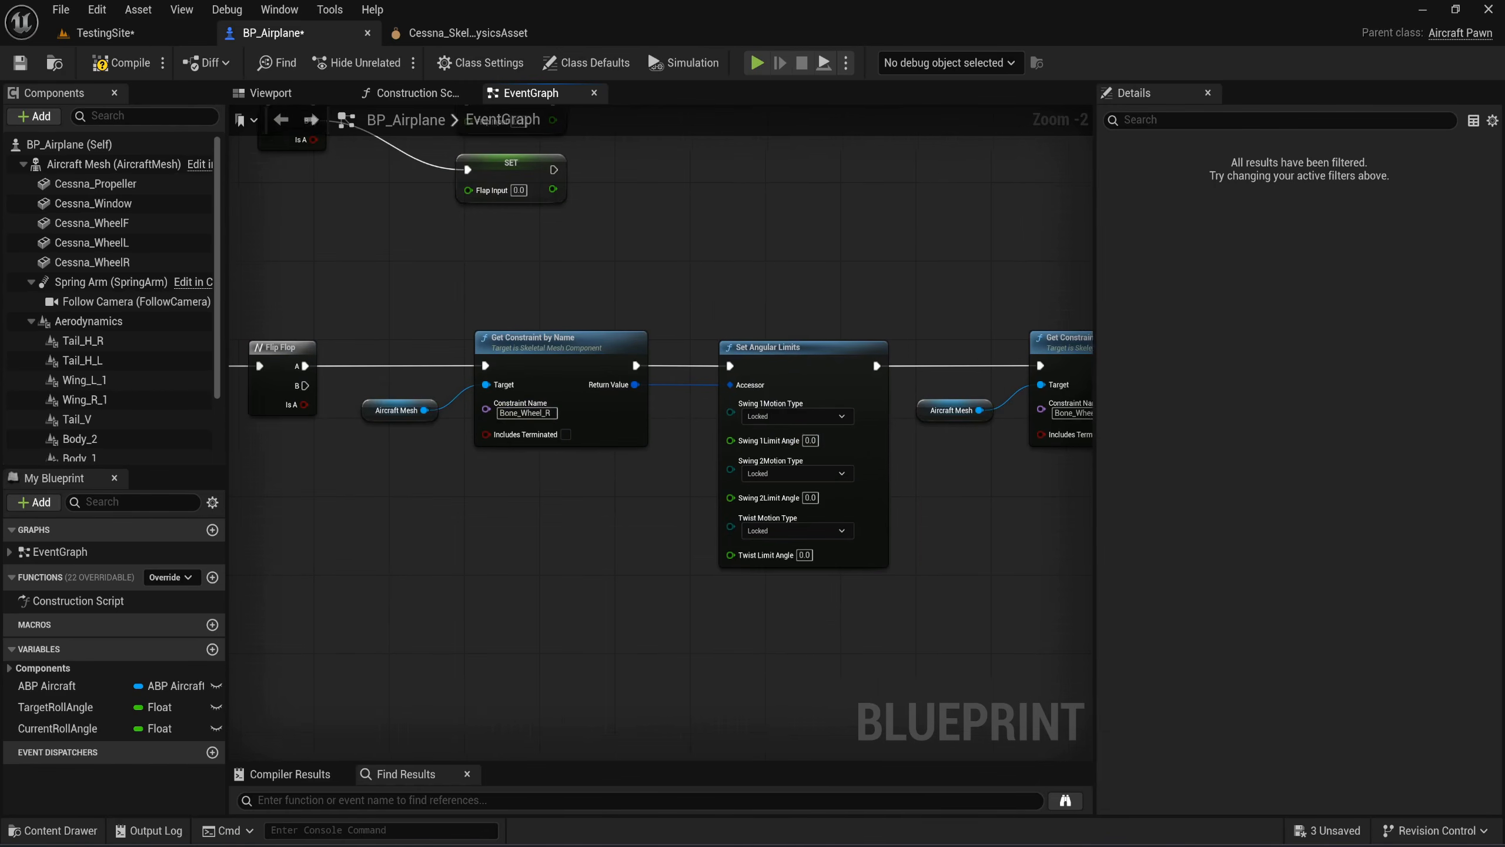
right_drag(983, 472, 239, 442)
Set the Constraint Name of the third Get Constraint by Name node to Bone_Wheel_F.
key(Home)
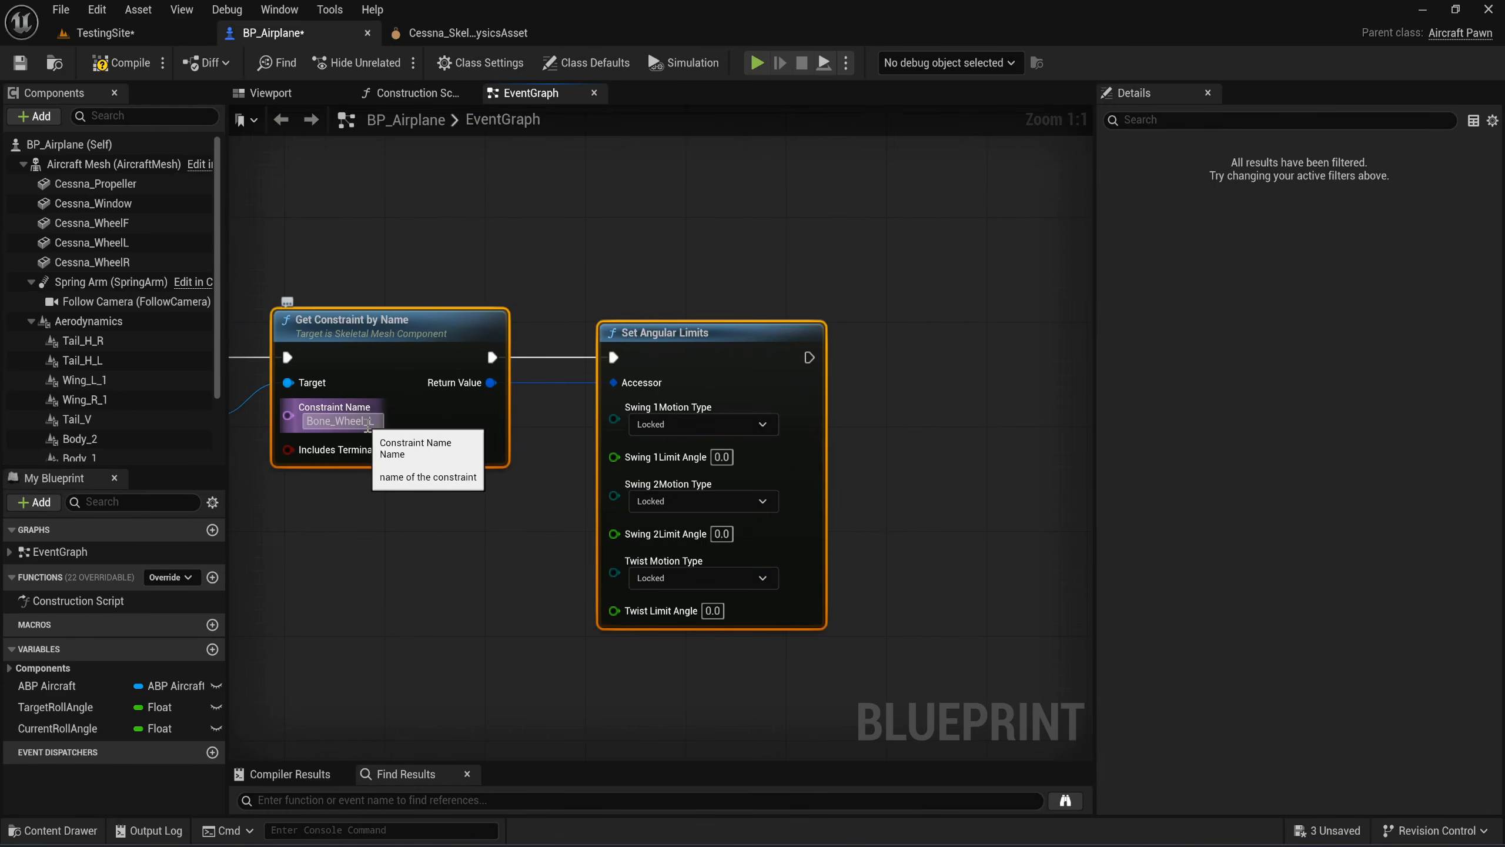
drag(370, 424, 392, 427)
text(F)
key(Return)
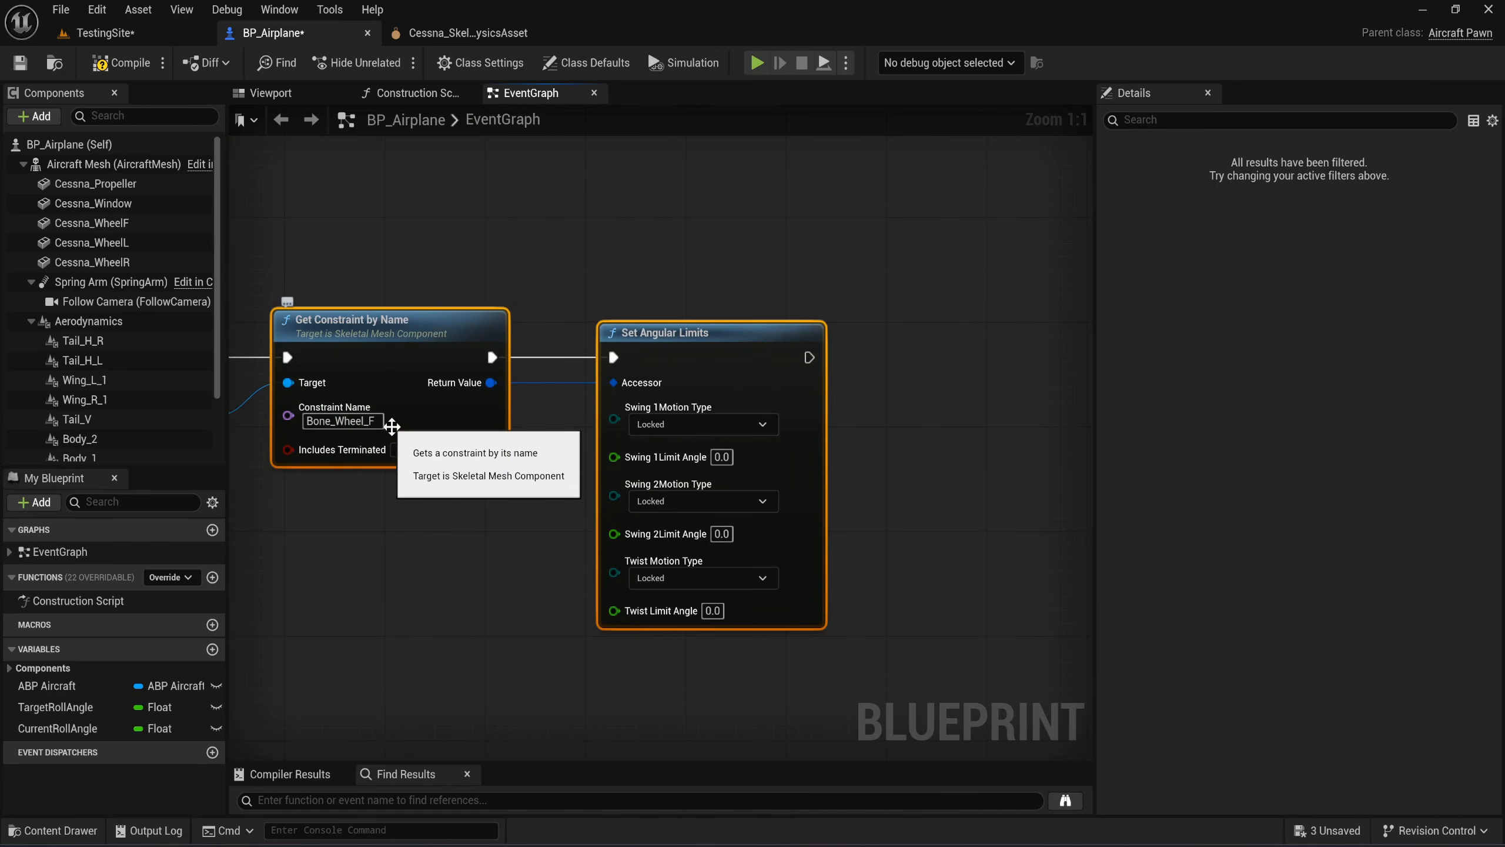
click(448, 554)
Duplicate the whole row of wheel constraint nodes below the original and run it from output B of the brake's Flip Flop.
scroll(588, 474, down, 4)
right_drag(498, 508, 933, 399)
scroll(932, 400, down, 2)
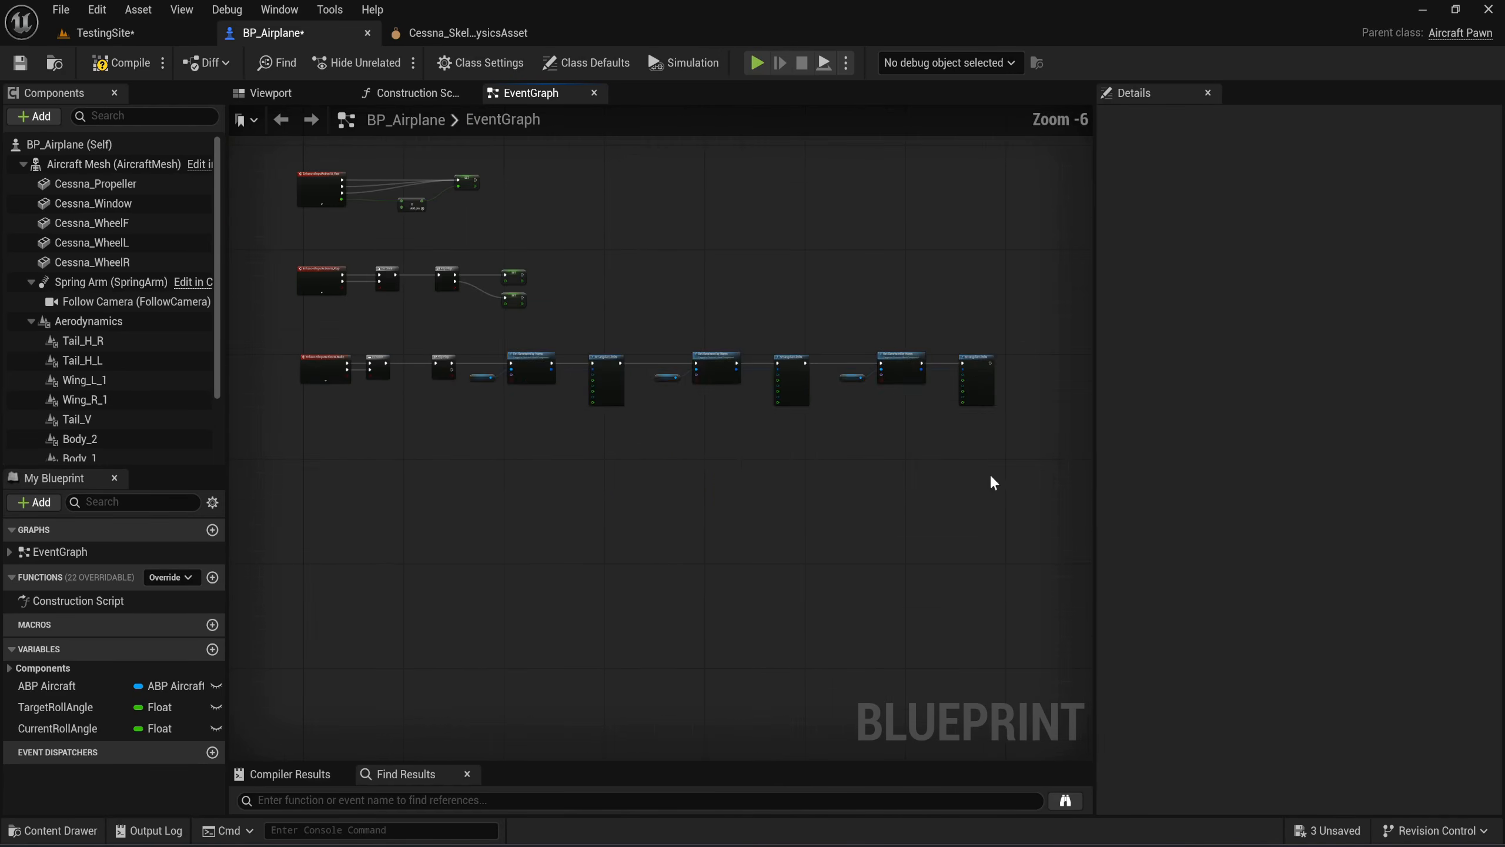
drag(992, 481, 500, 377)
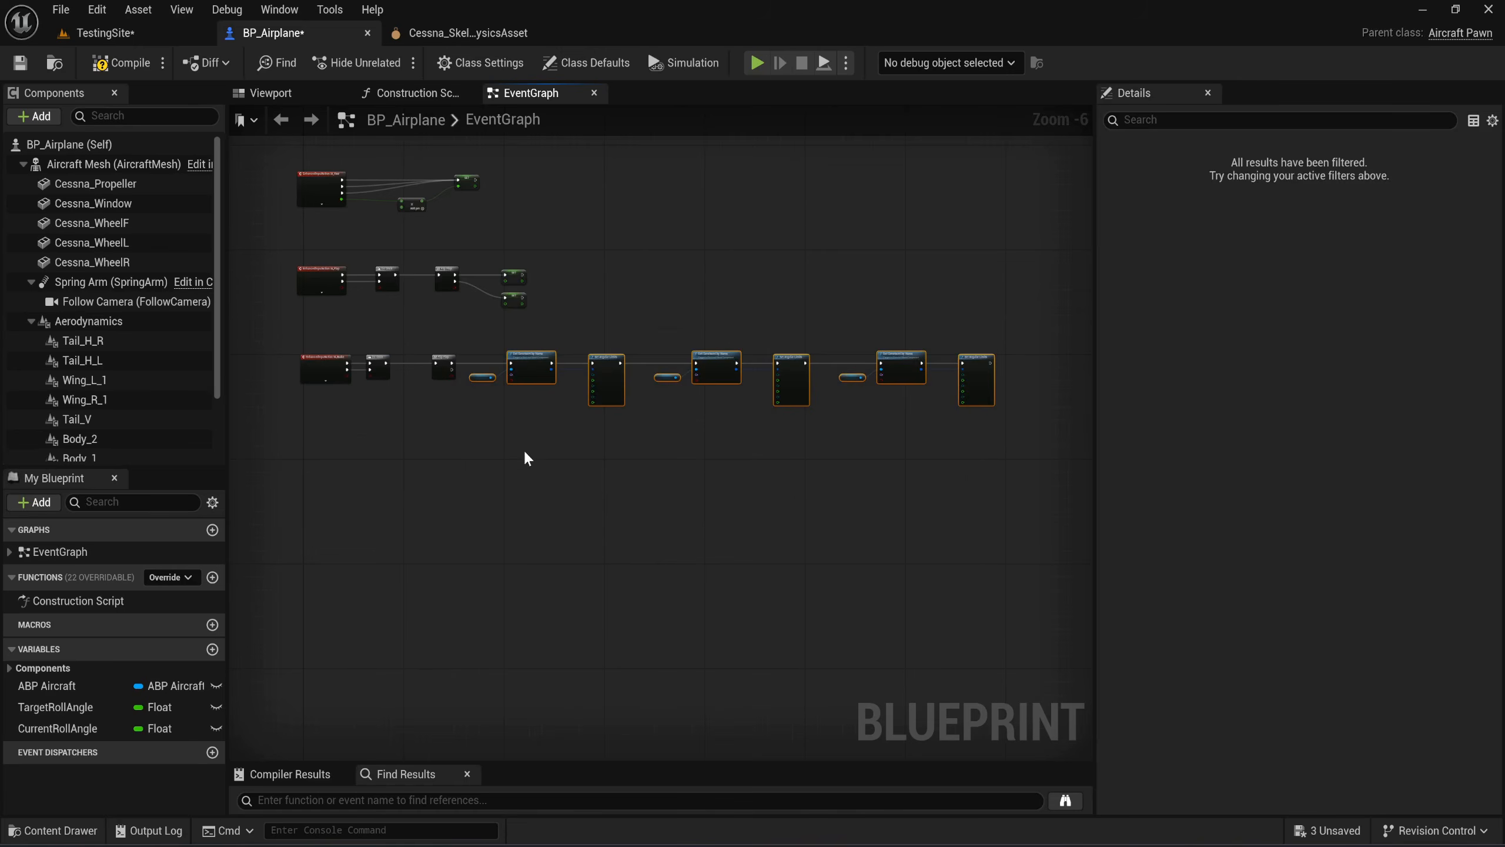
key(ctrl+c)
key(ctrl+v)
drag(427, 445, 607, 450)
scroll(481, 428, up, 4)
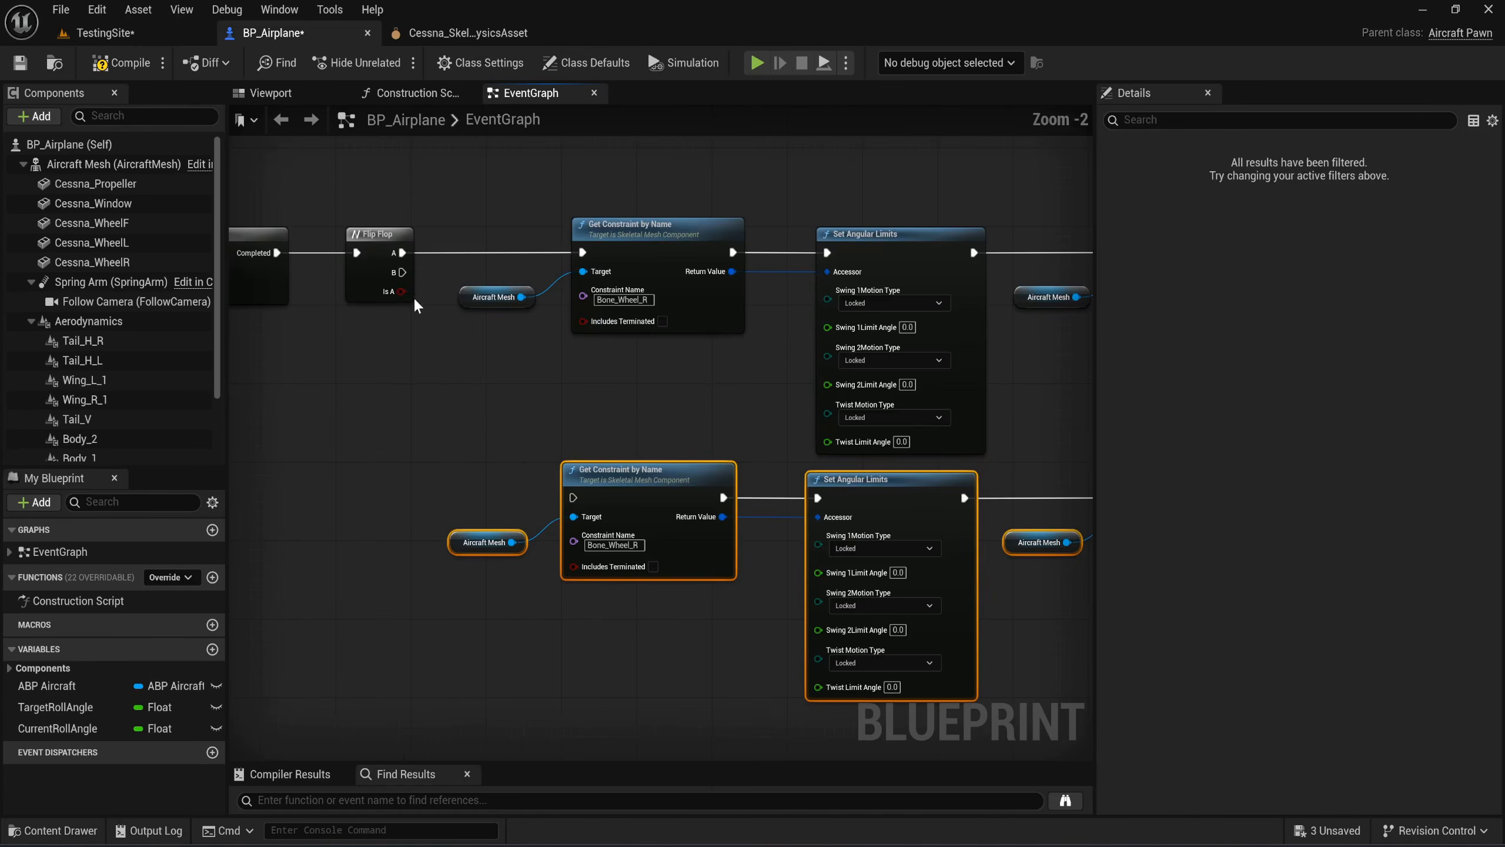
drag(403, 272, 579, 497)
In the Flip Flop's B branch, set Swing 2 Motion Type to Free on the Set Angular Limits node for Bone_Wheel_R.
right_drag(912, 508, 720, 479)
right_drag(892, 596, 777, 596)
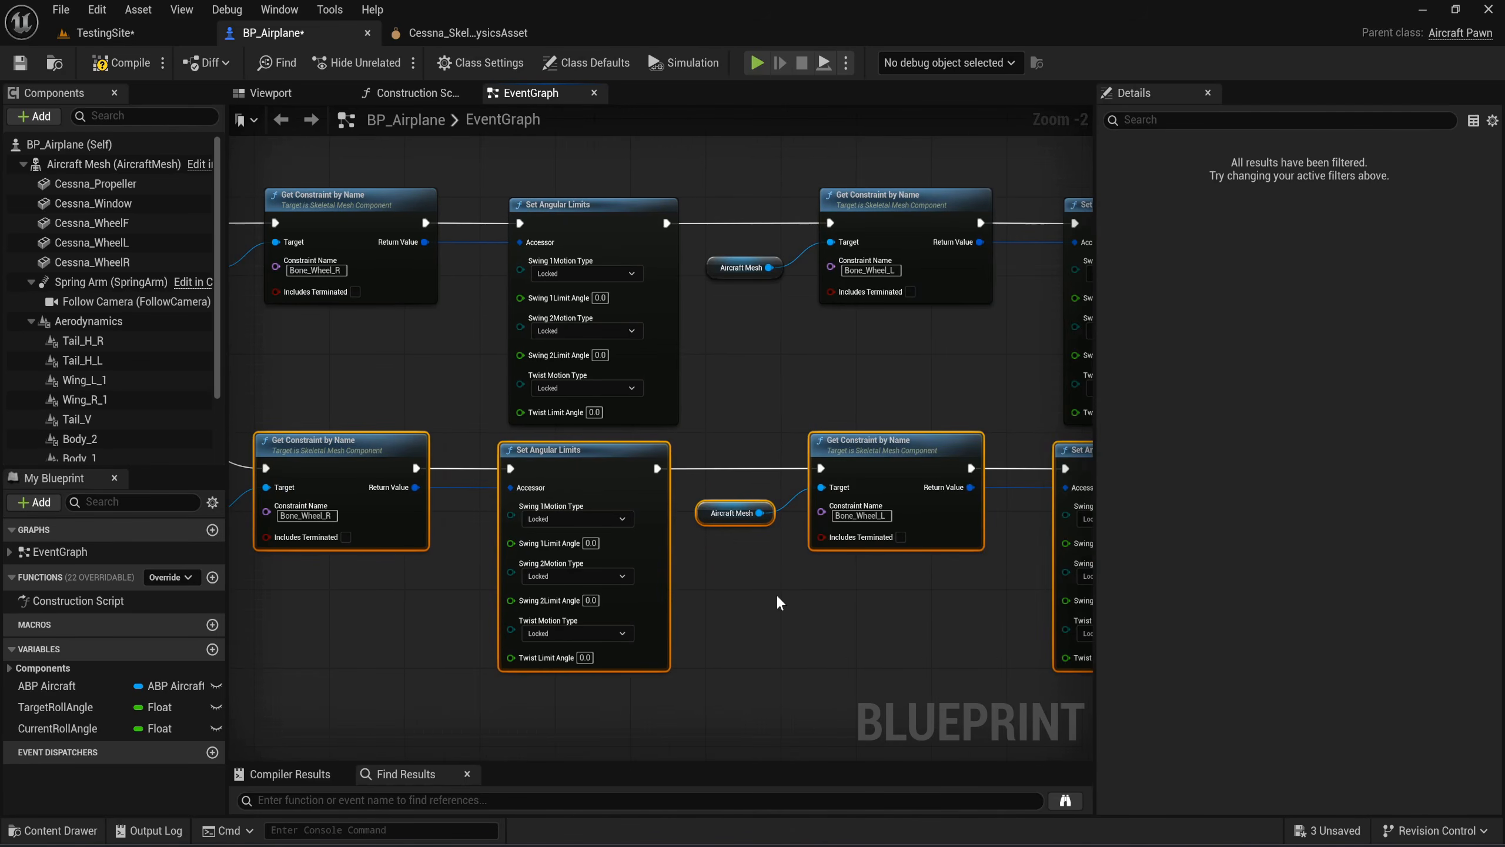
scroll(776, 592, up, 2)
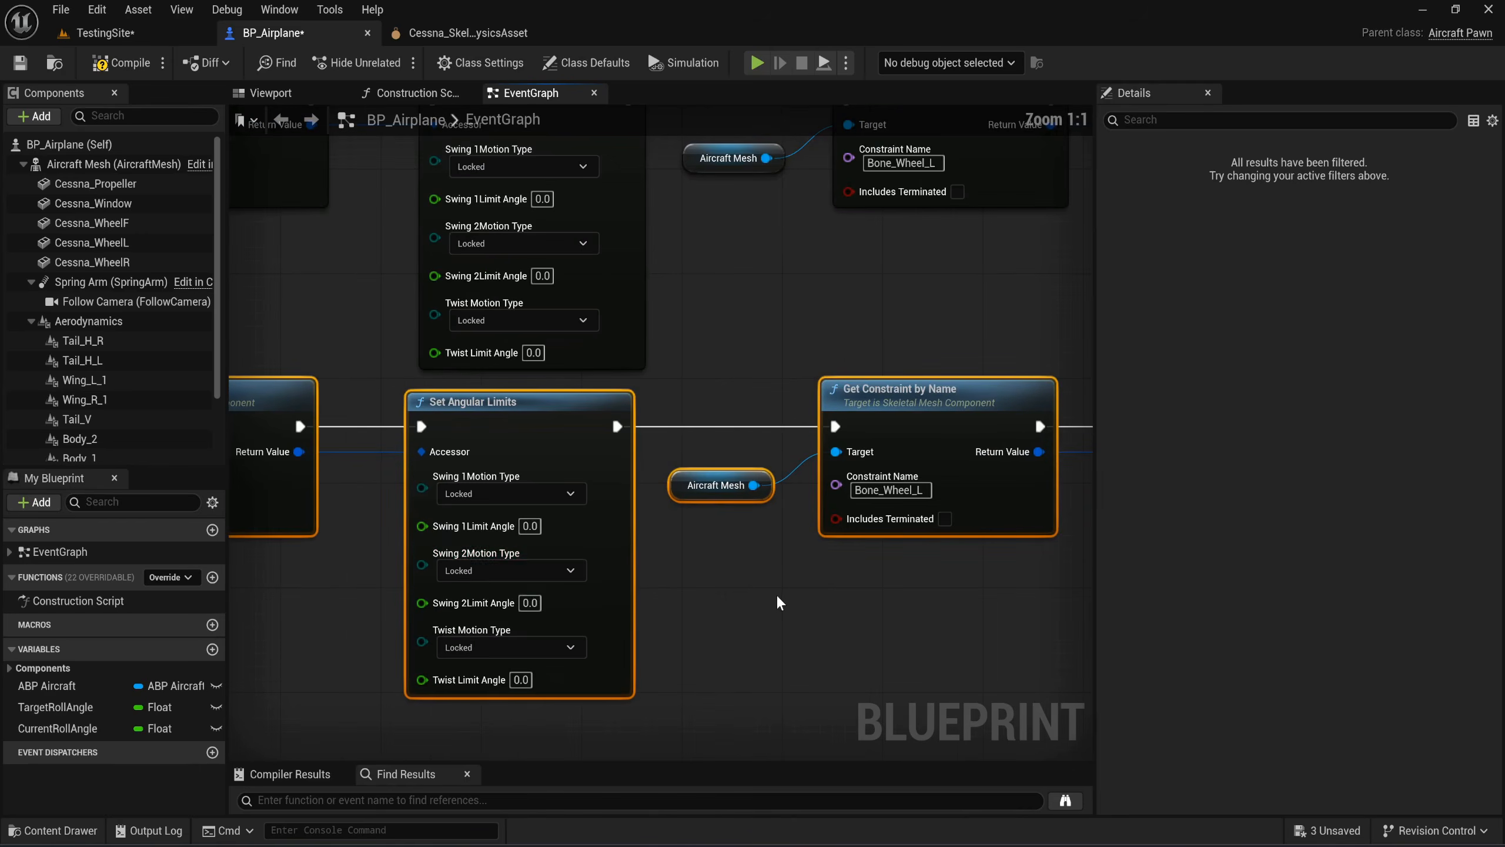
click(489, 570)
click(491, 568)
click(565, 576)
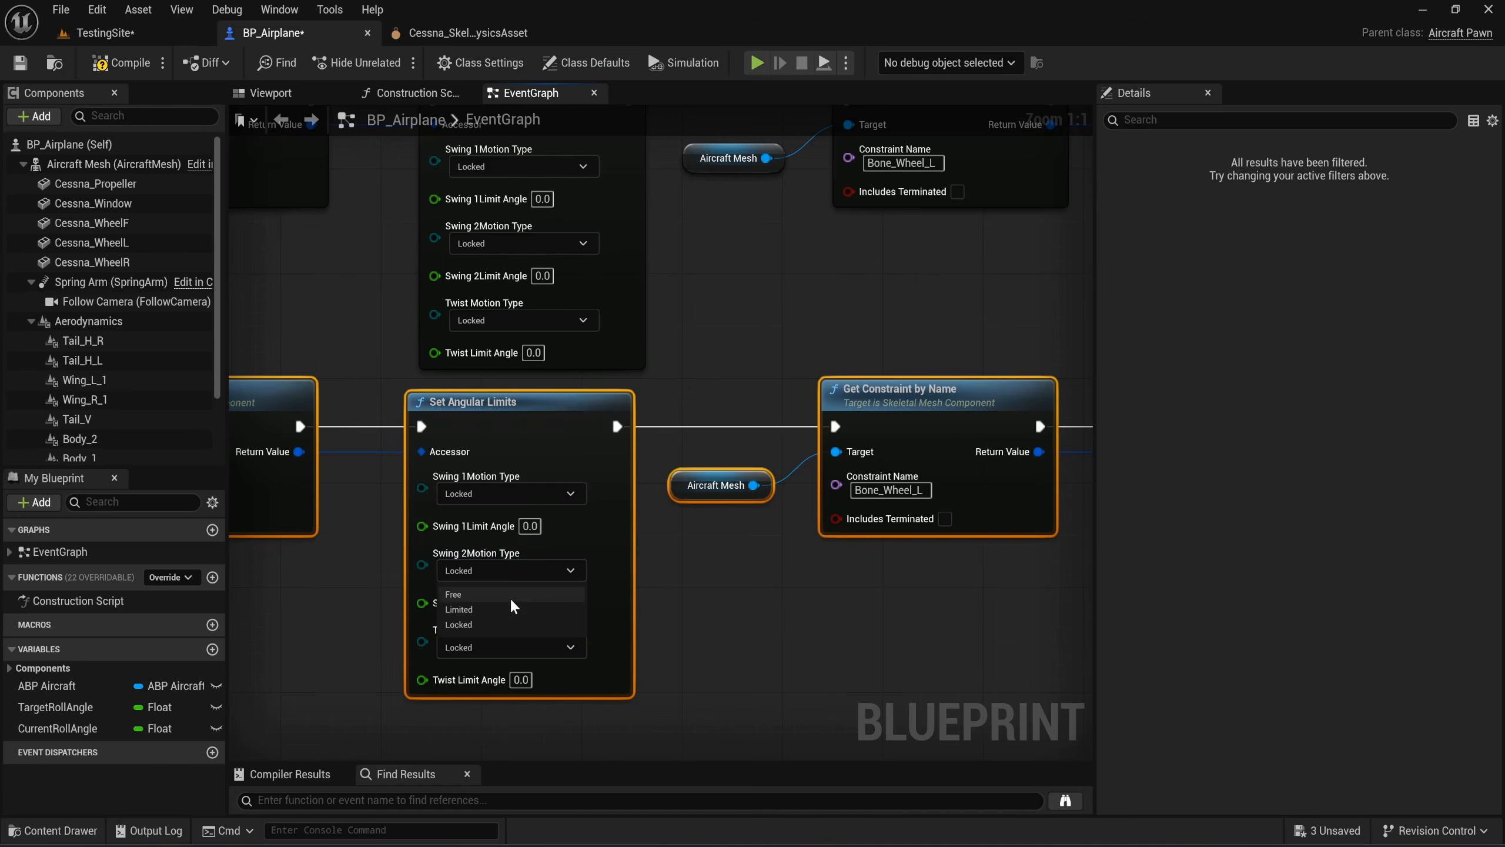
click(509, 594)
click(758, 598)
Set Swing 2 Motion Type to Free on the B branch's Set Angular Limits nodes for Bone_Wheel_L and Bone_Wheel_F.
scroll(705, 573, down, 2)
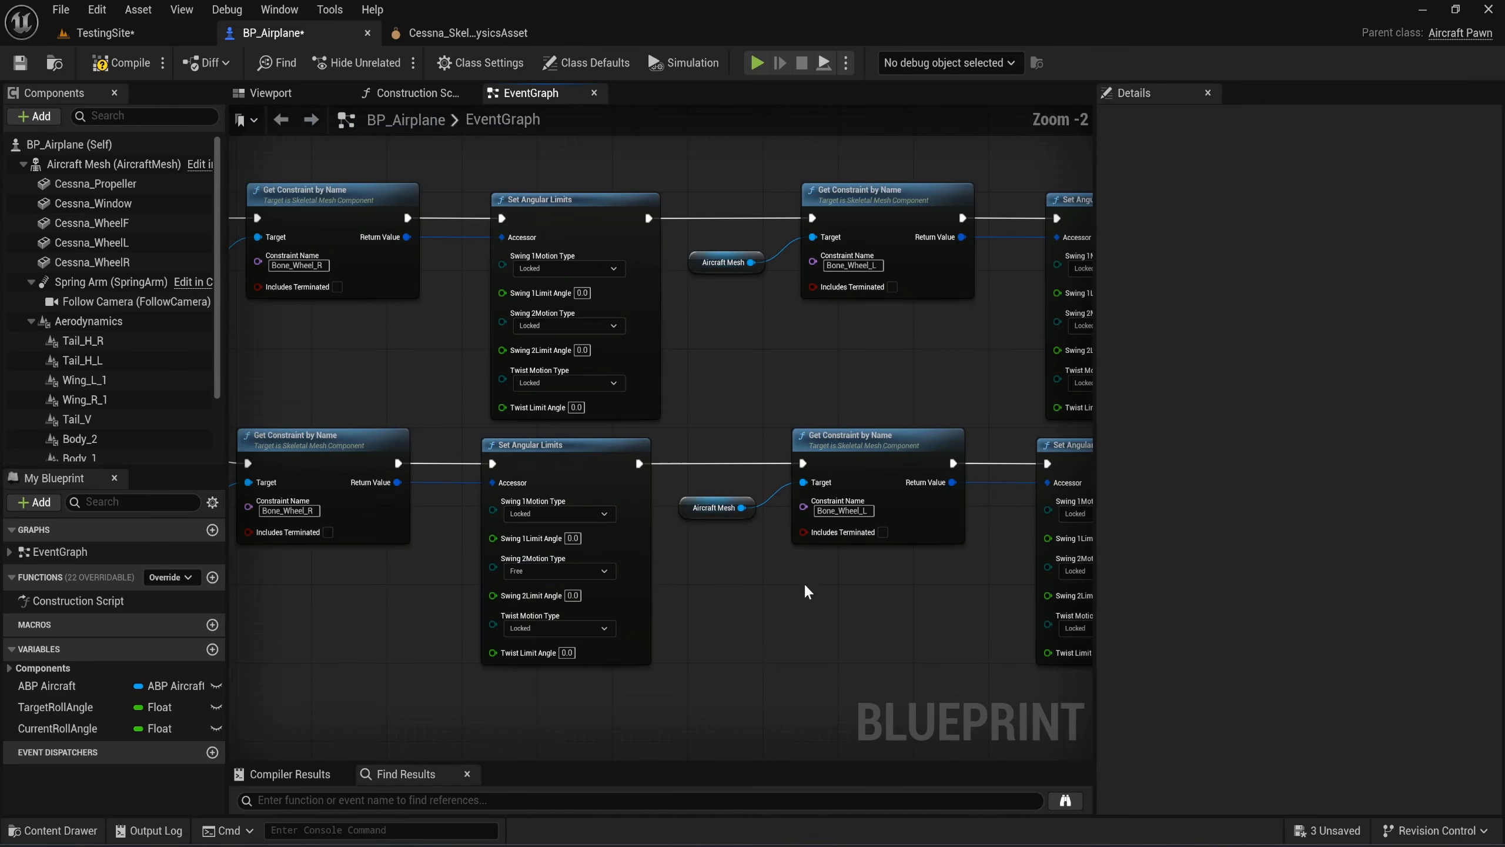
right_drag(873, 591, 487, 578)
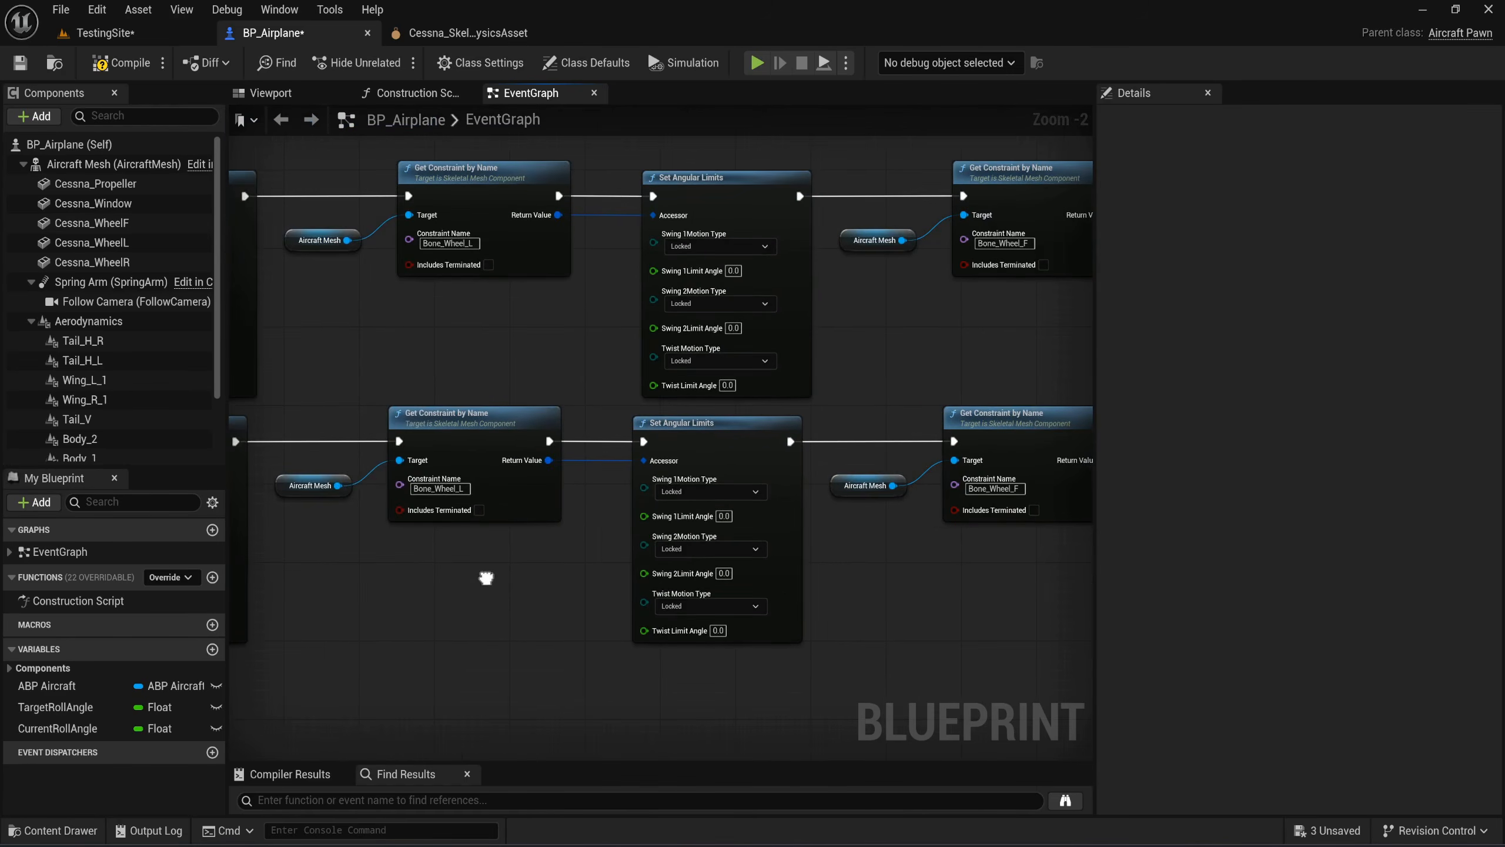
scroll(718, 554, up, 2)
click(716, 552)
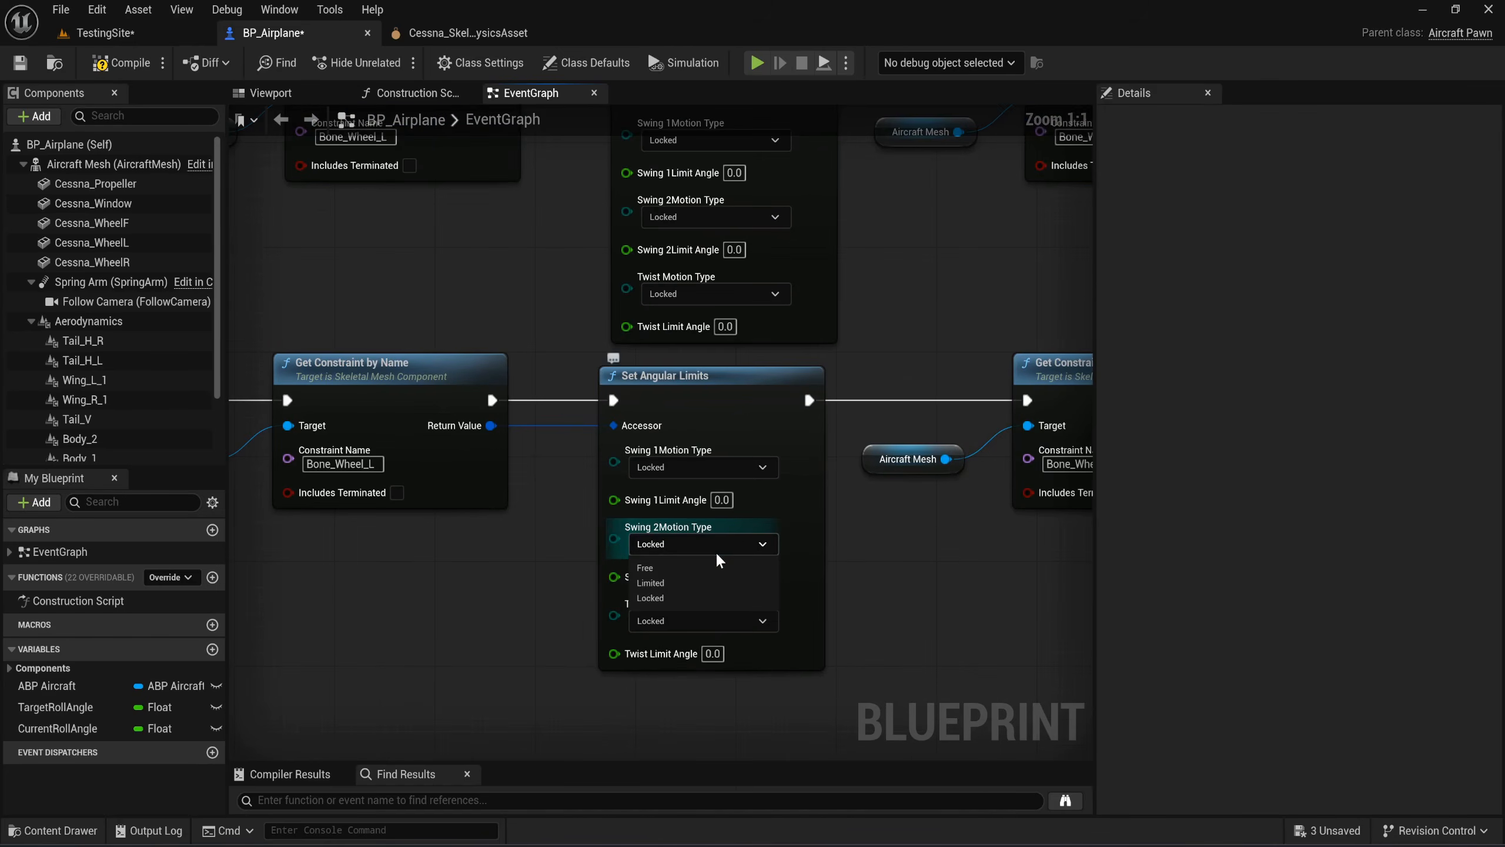
click(686, 568)
right_drag(951, 560, 110, 549)
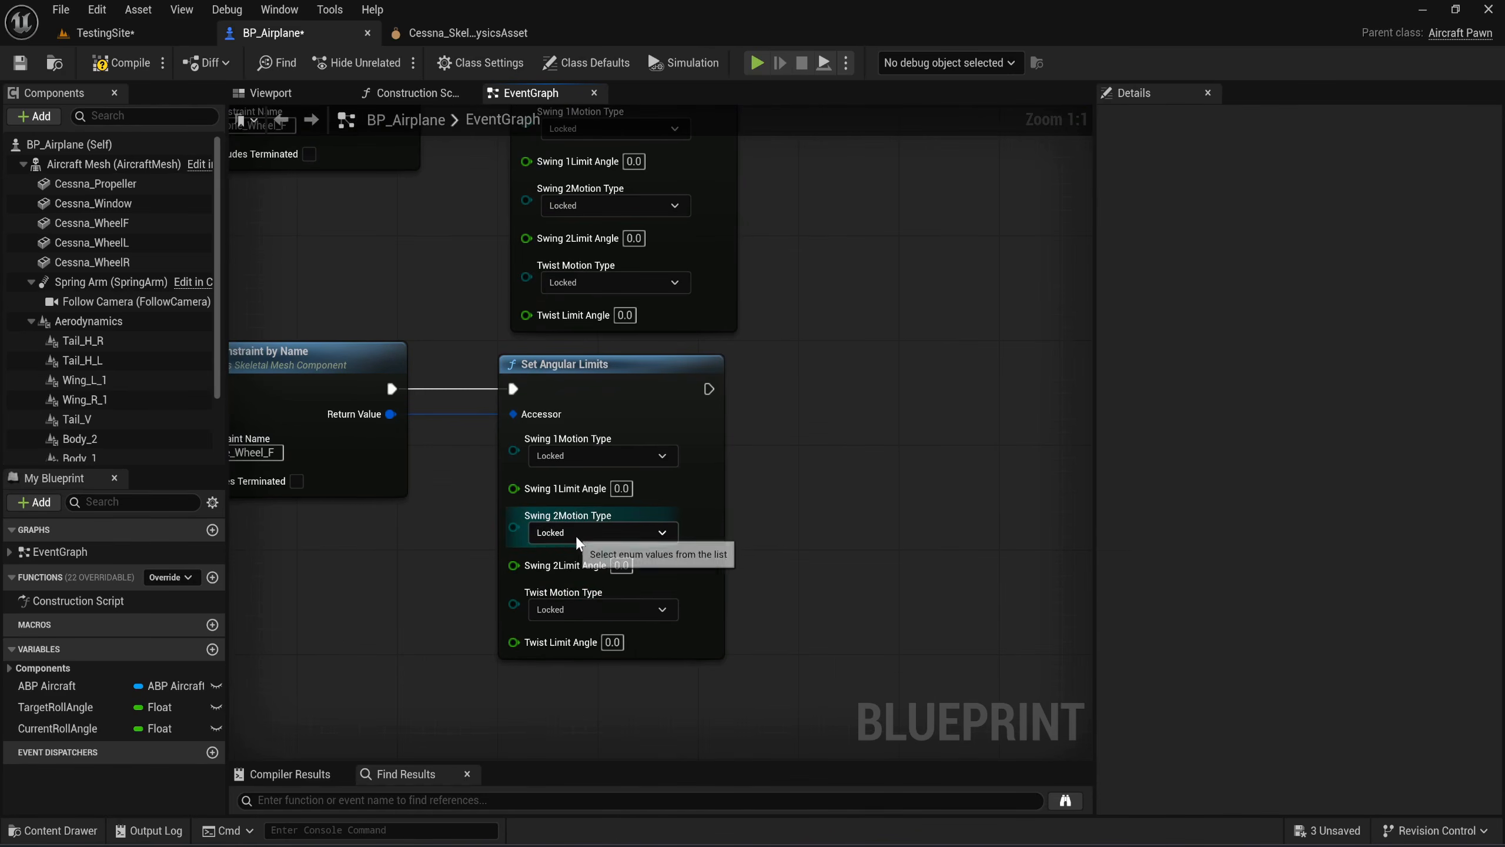
click(576, 538)
click(576, 556)
scroll(421, 547, down, 4)
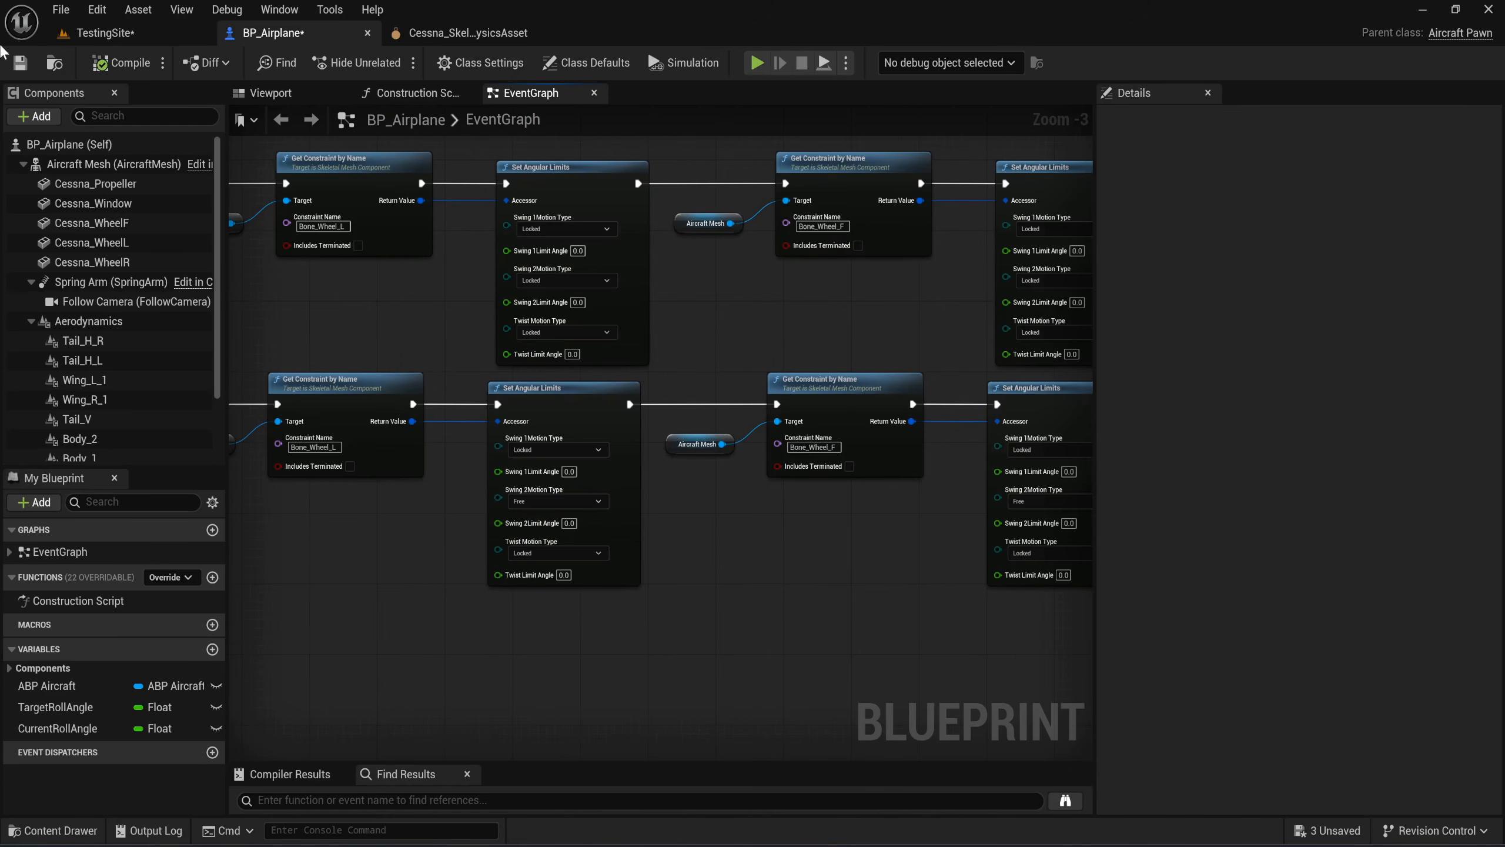
Save BP_Airplane with the finished brake logic.
click(19, 63)
right_drag(420, 336, 723, 309)
scroll(723, 308, down, 2)
right_drag(559, 315, 674, 409)
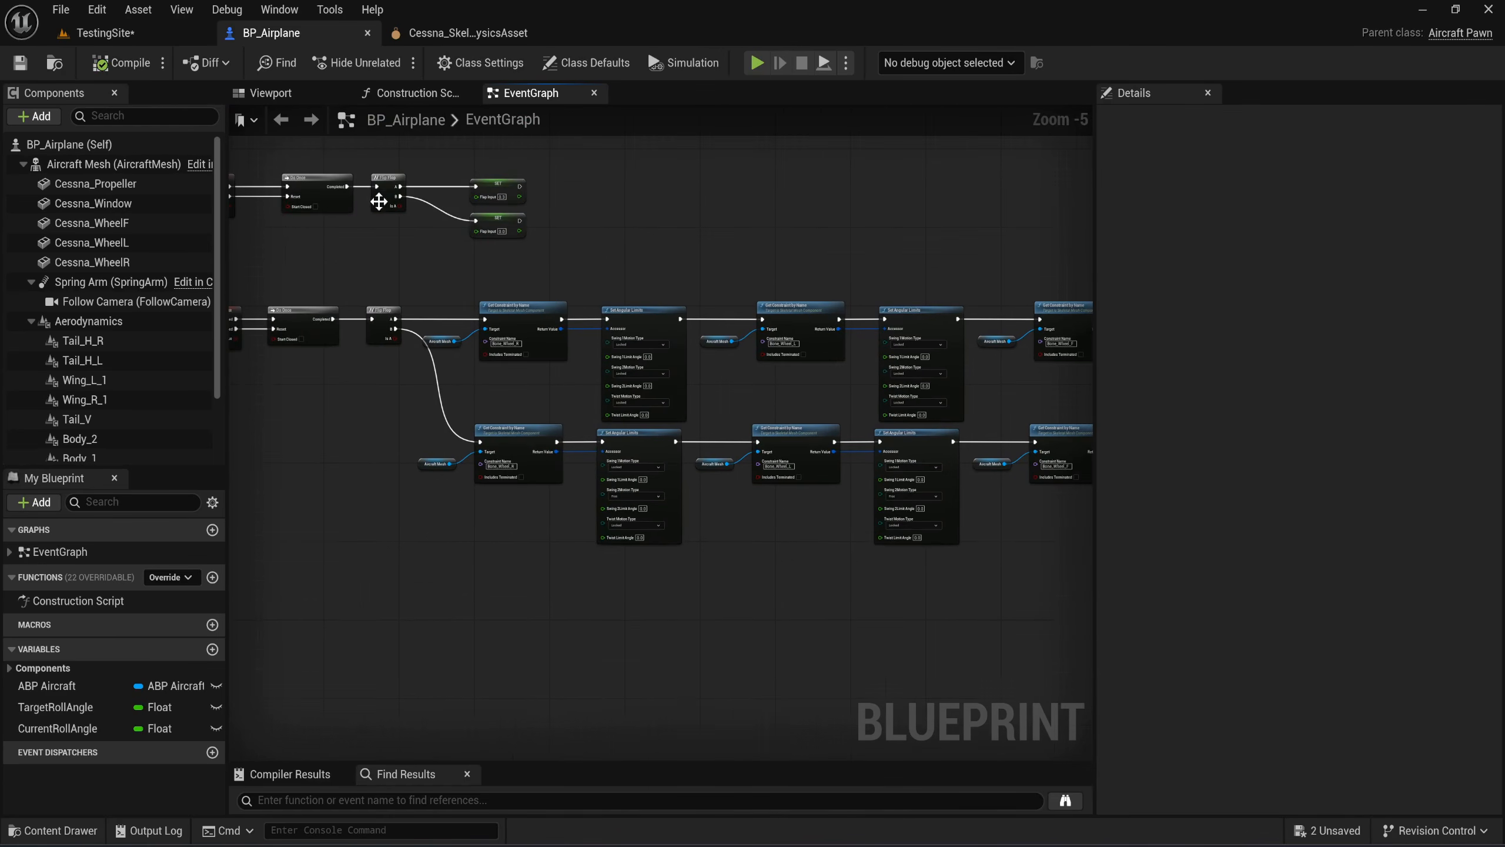
Open the WB_Widget widget blueprint from the project's Content folder.
key(ctrl+space)
click(650, 568)
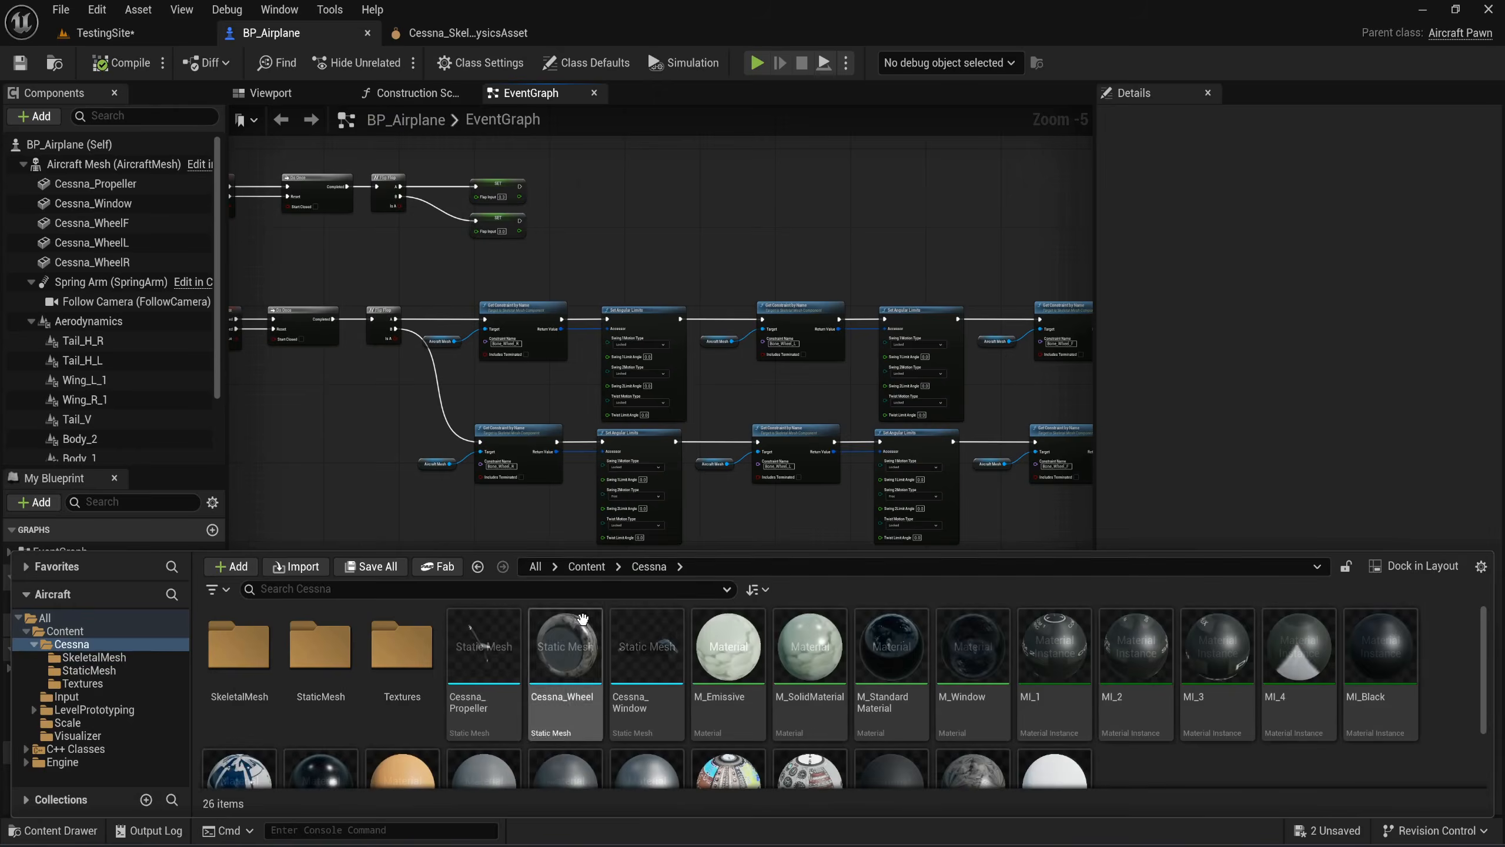
click(116, 658)
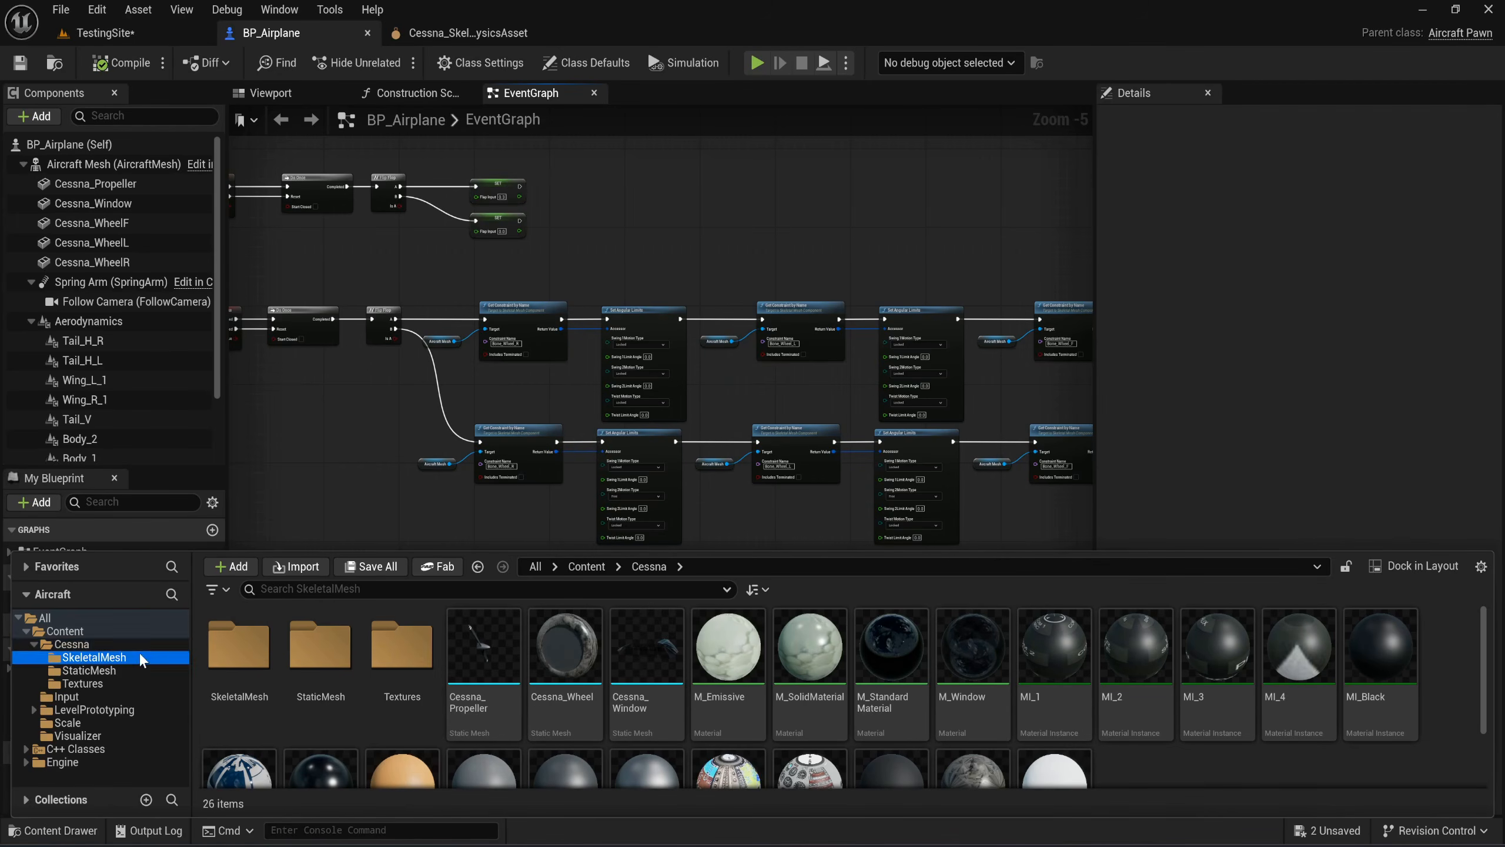
click(109, 646)
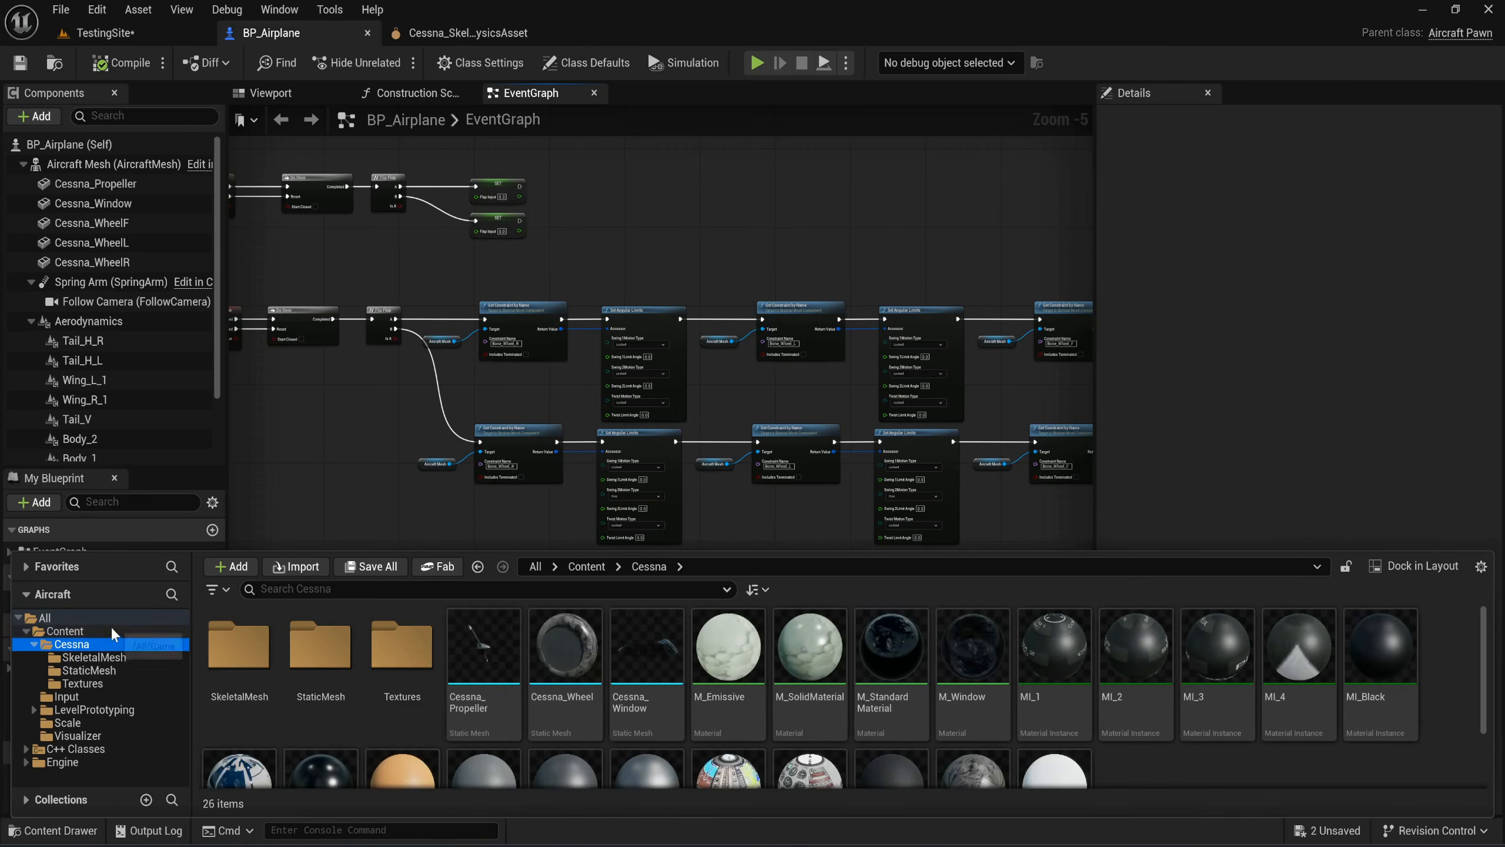
click(111, 630)
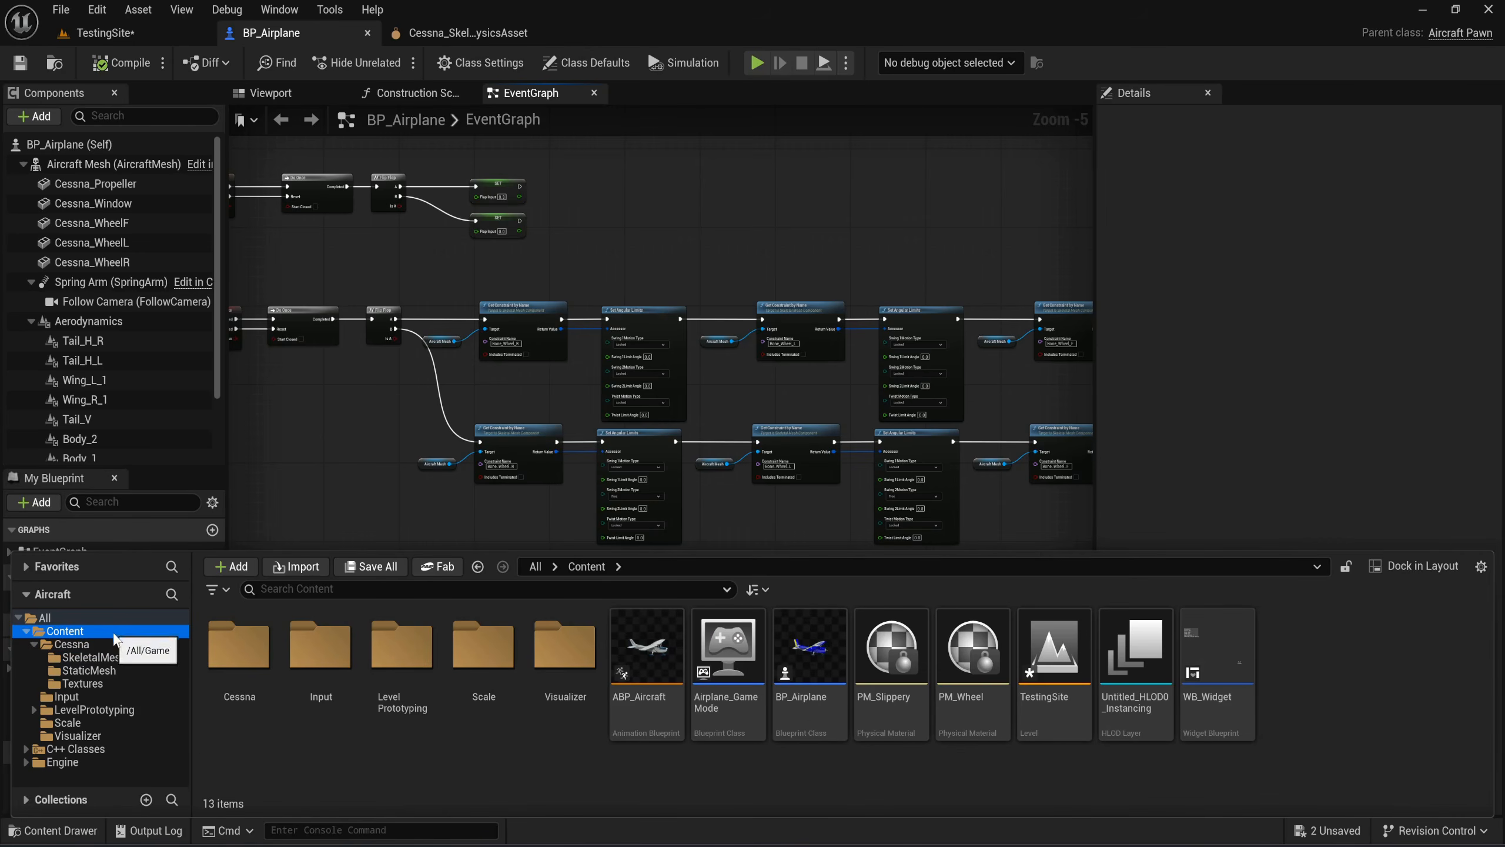
click(303, 765)
click(1188, 694)
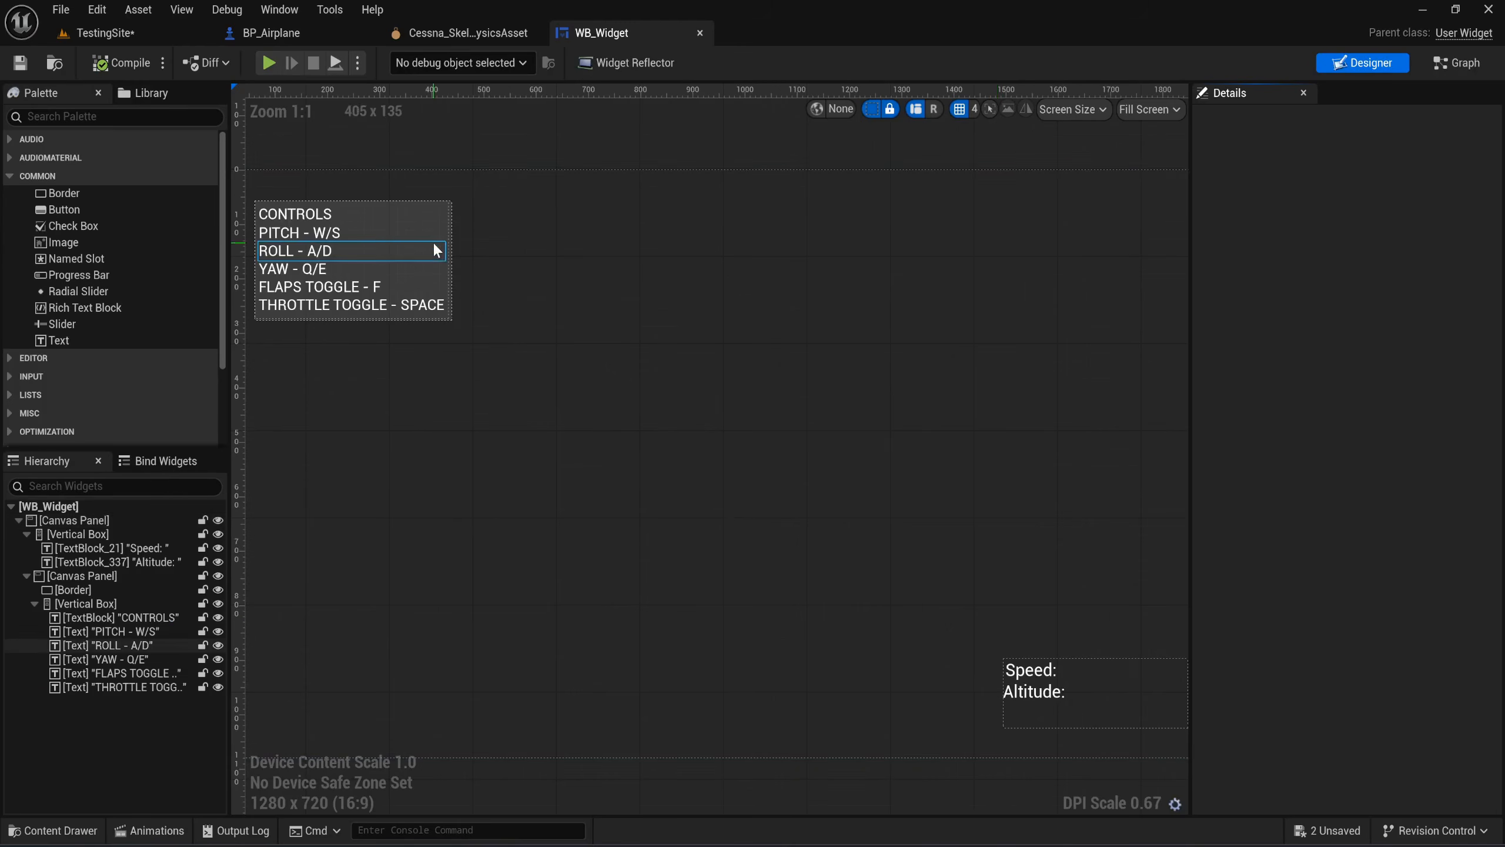
Duplicate the "THROTTLE TOGGLE - SPACE" text entry at the end of the controls list.
right_drag(514, 352, 750, 454)
scroll(524, 386, up, 8)
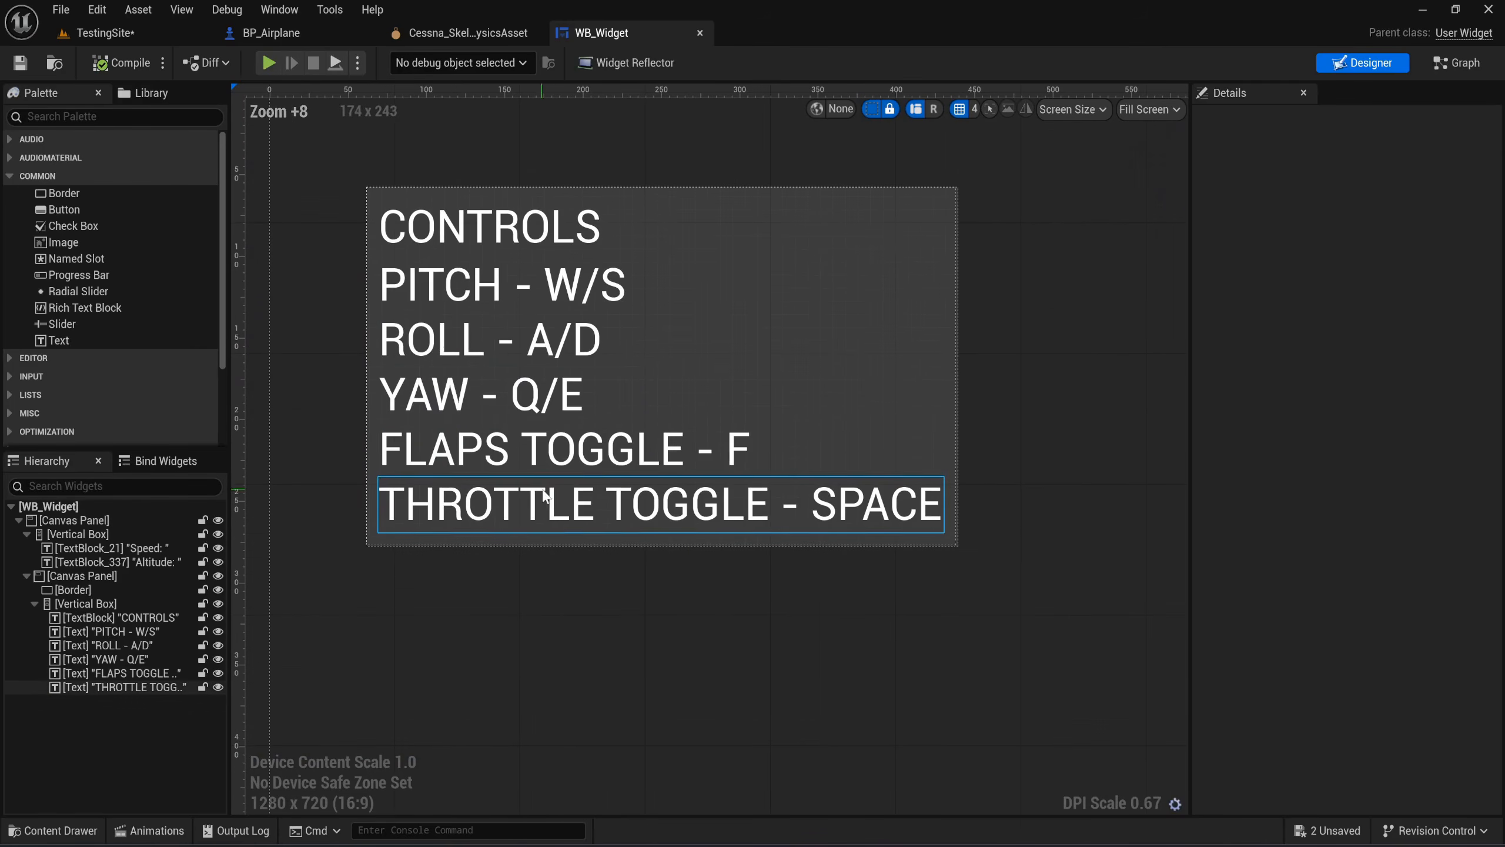
click(477, 501)
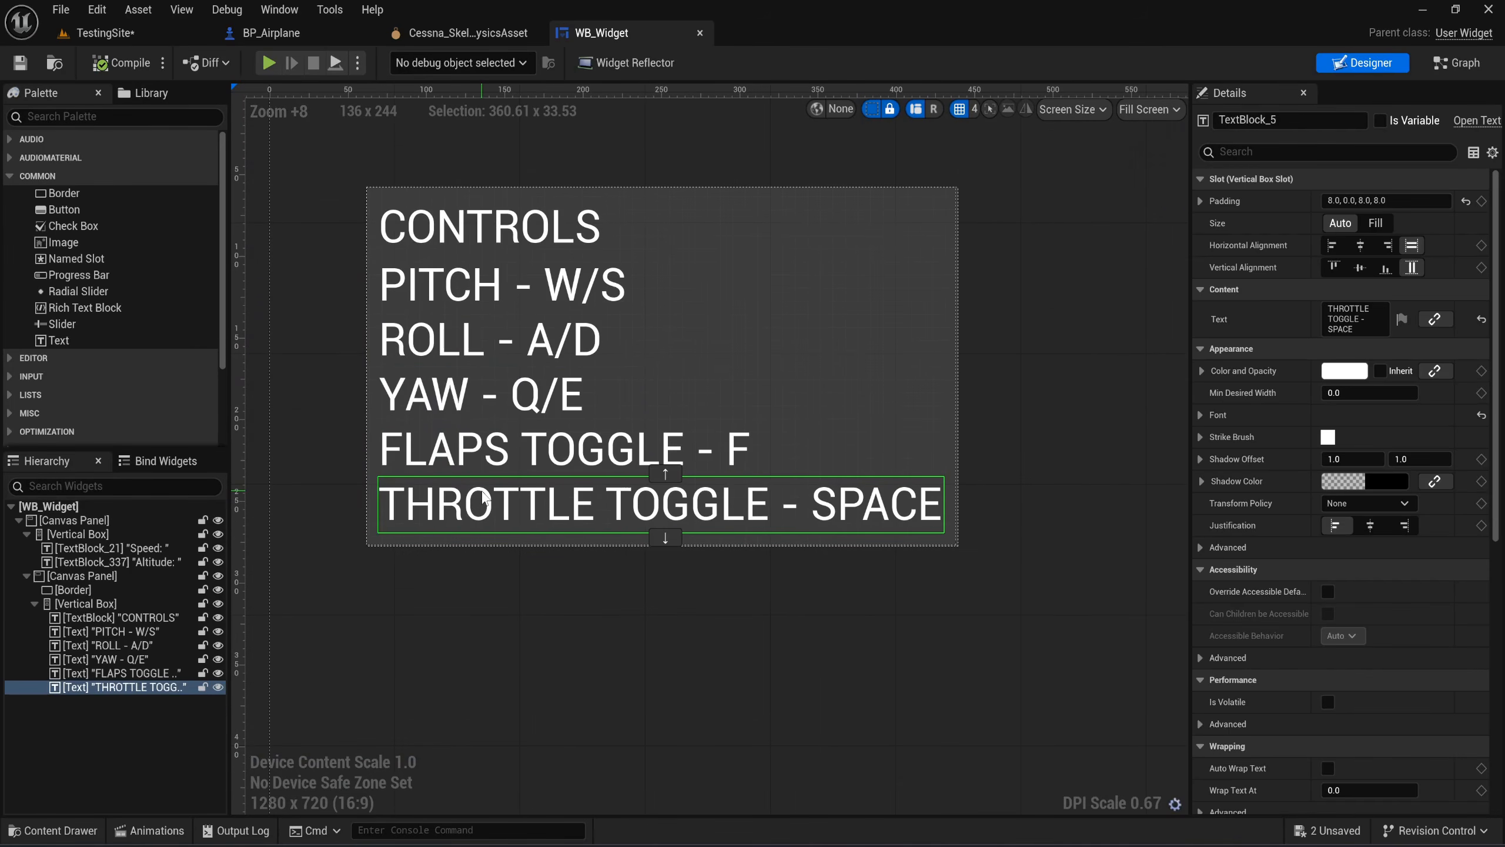
key(ctrl+d)
click(519, 531)
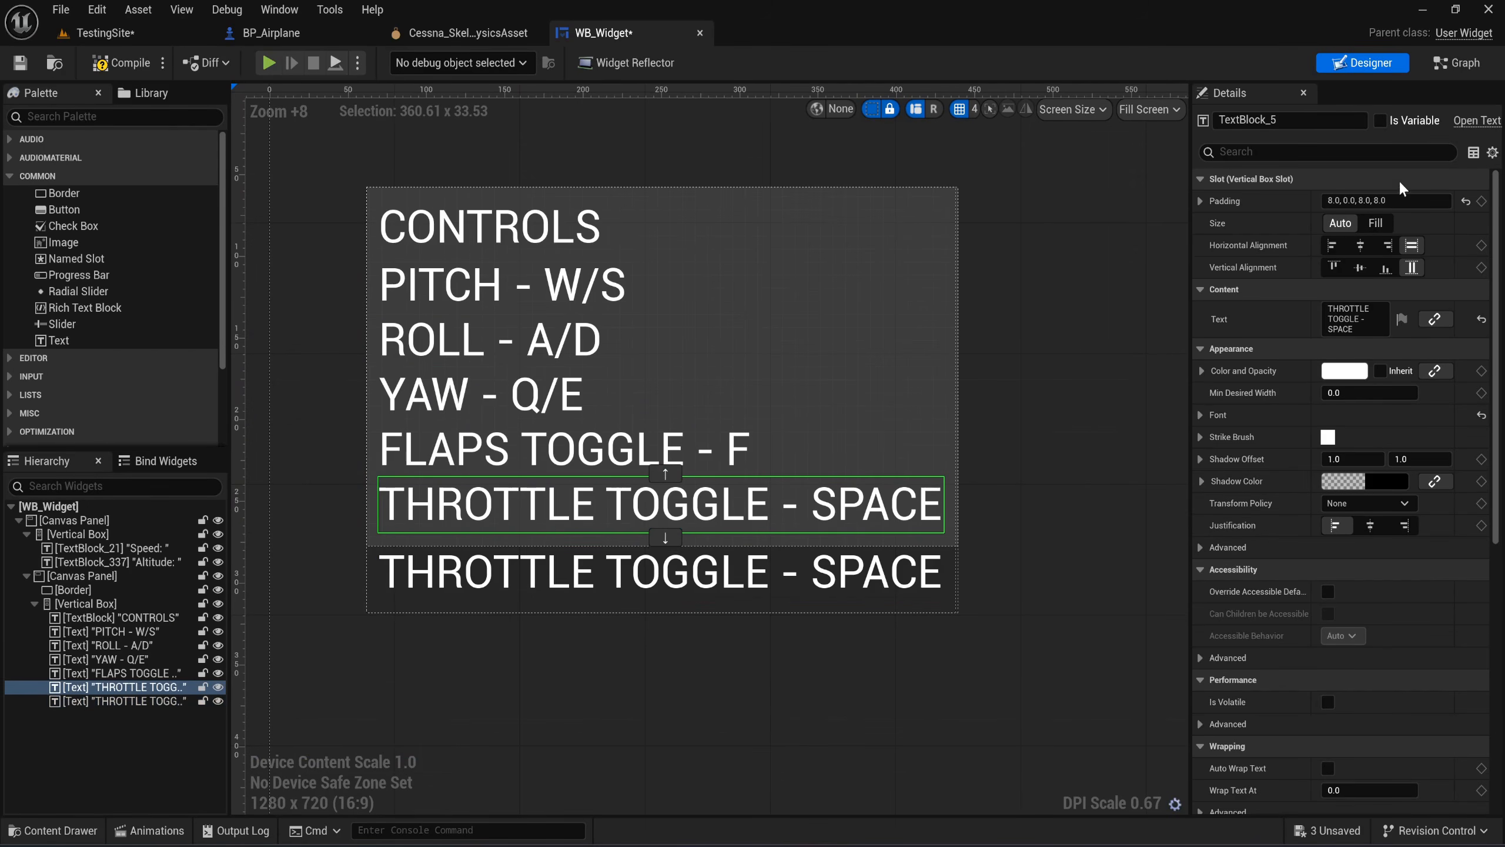
Set the bottom padding of the original "THROTTLE TOGGLE - SPACE" text to 0.
click(1375, 200)
drag(1375, 200, 1398, 203)
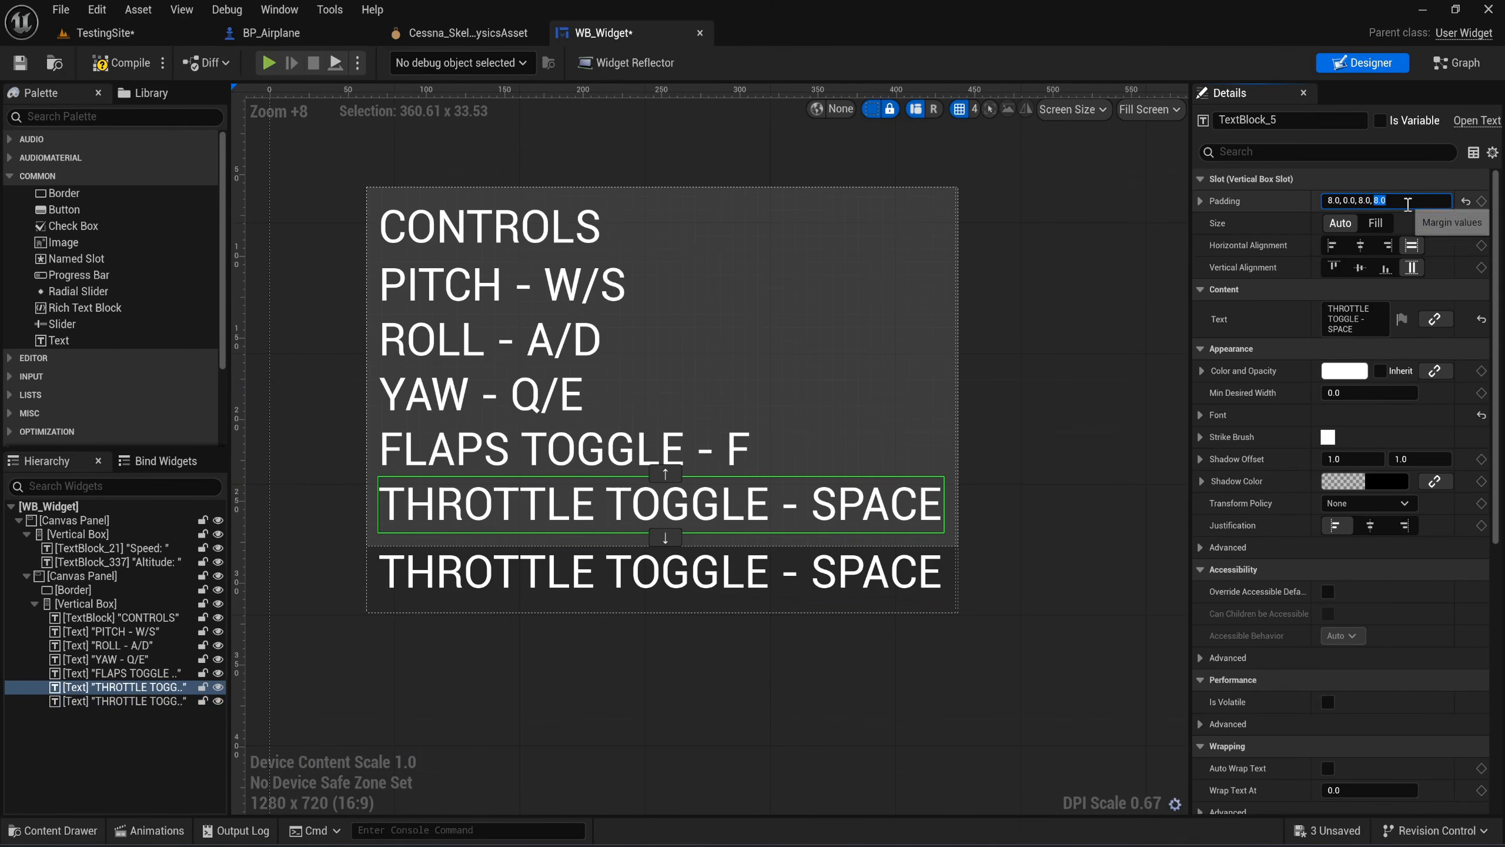
text(0)
key(Return)
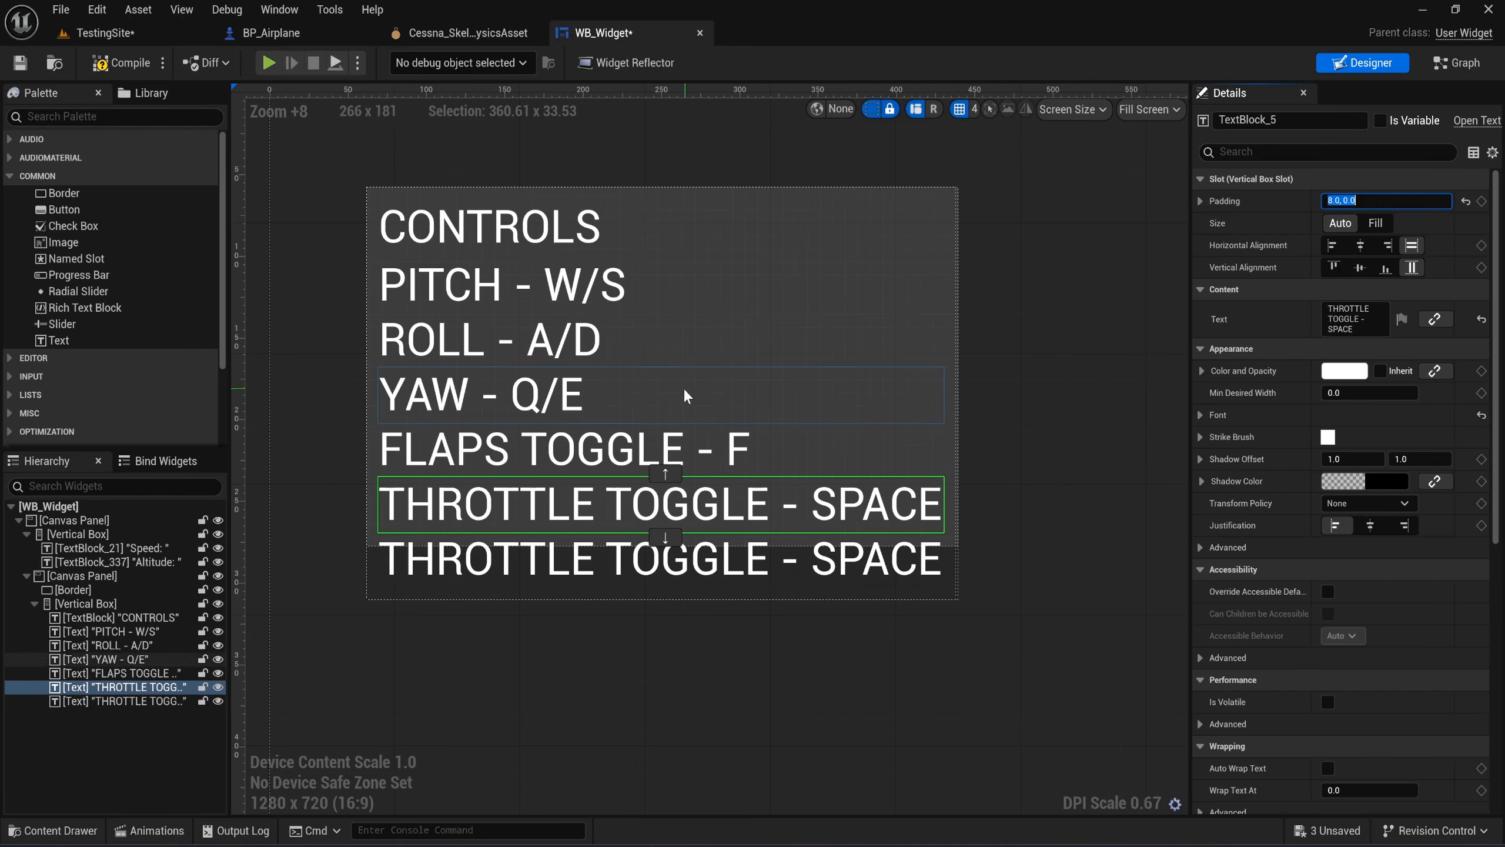
Set the bottom padding of the "CONTROLS" heading text to 0.
click(636, 578)
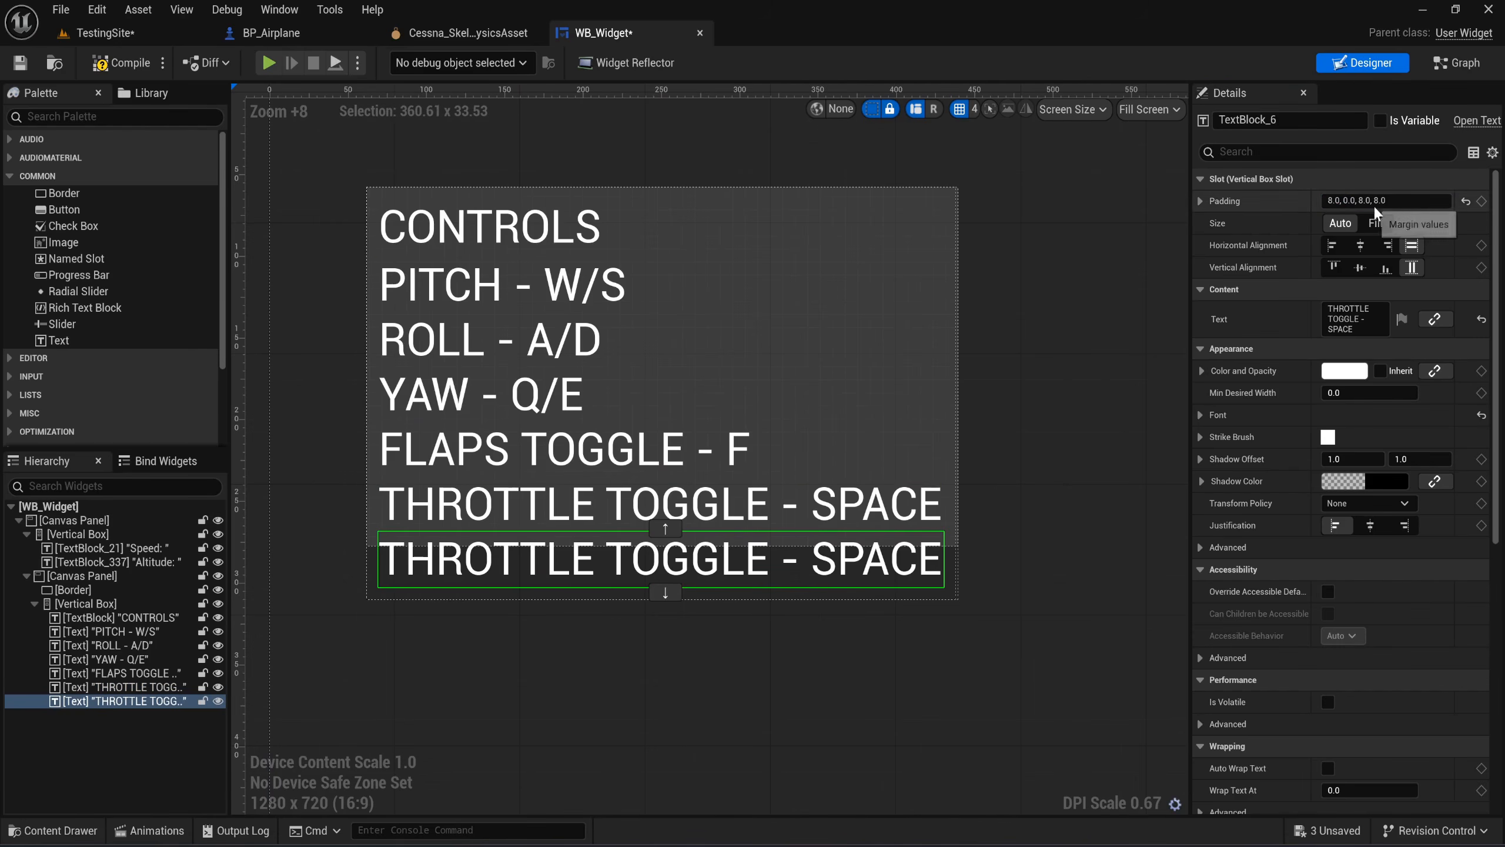
click(584, 229)
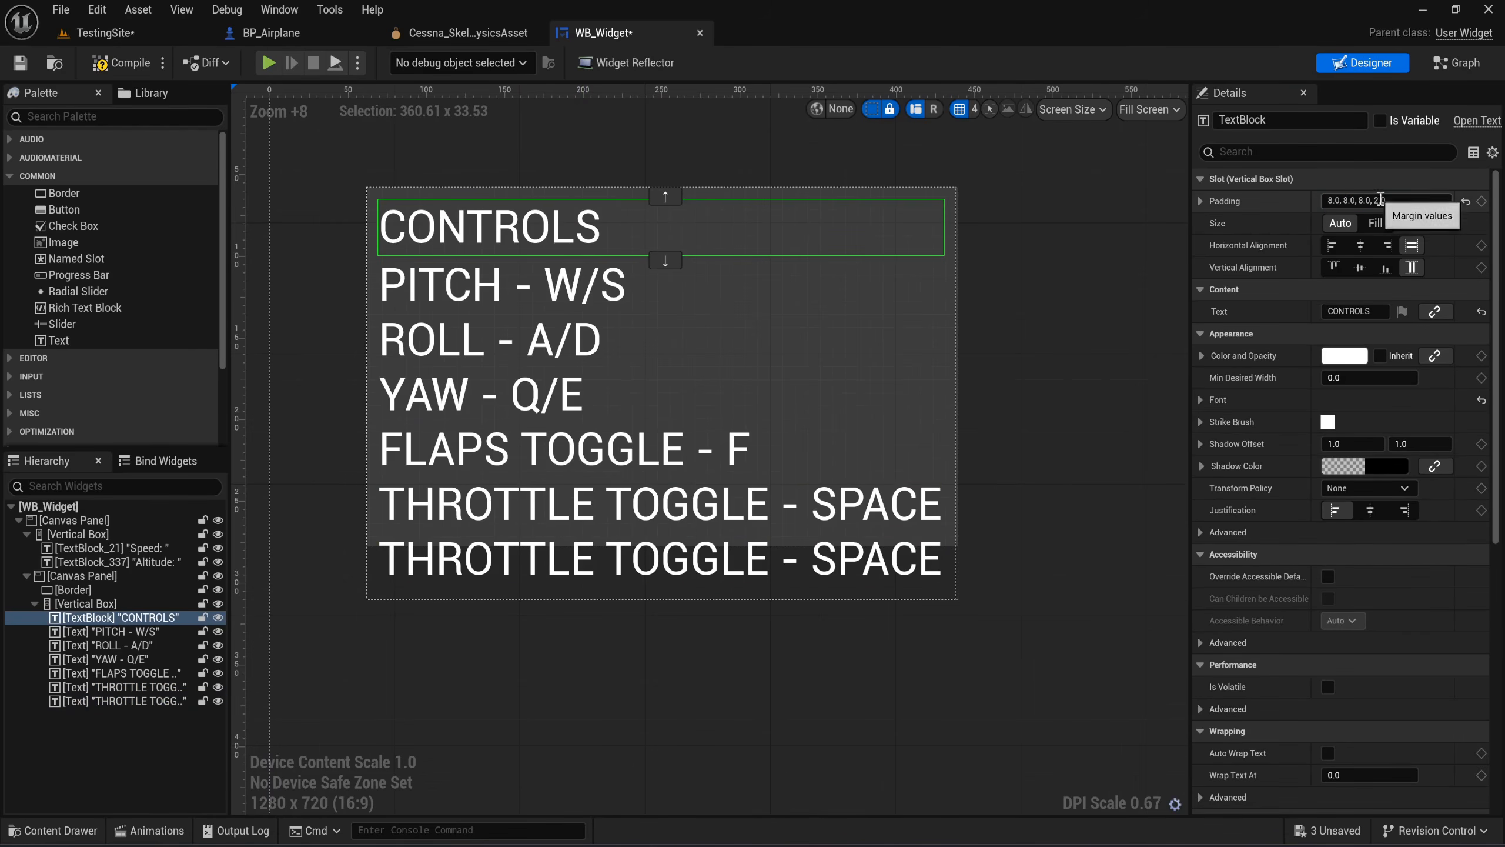
drag(1374, 200, 1417, 199)
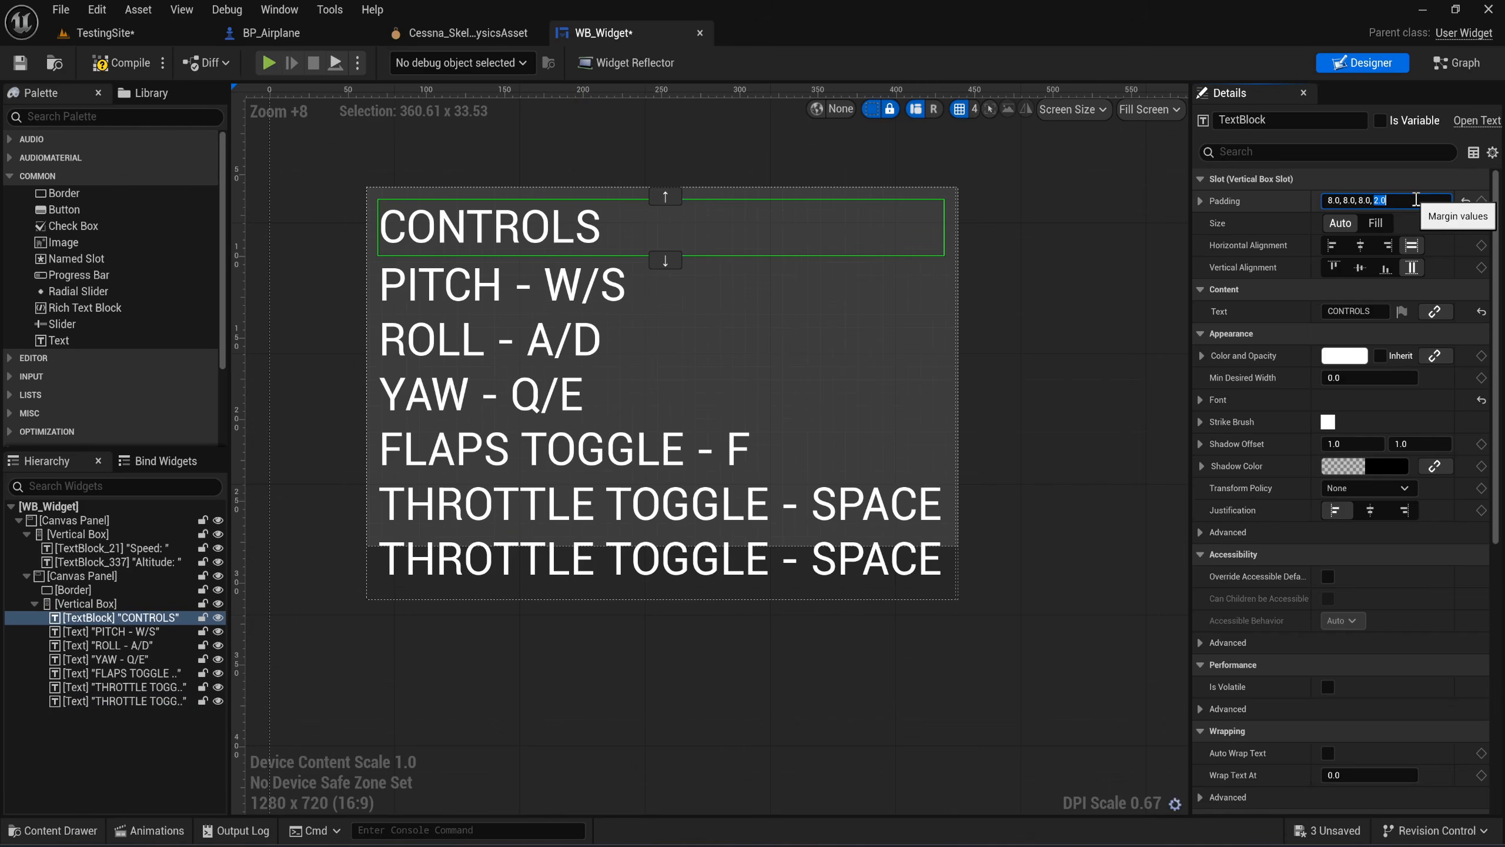
text(0)
key(Return)
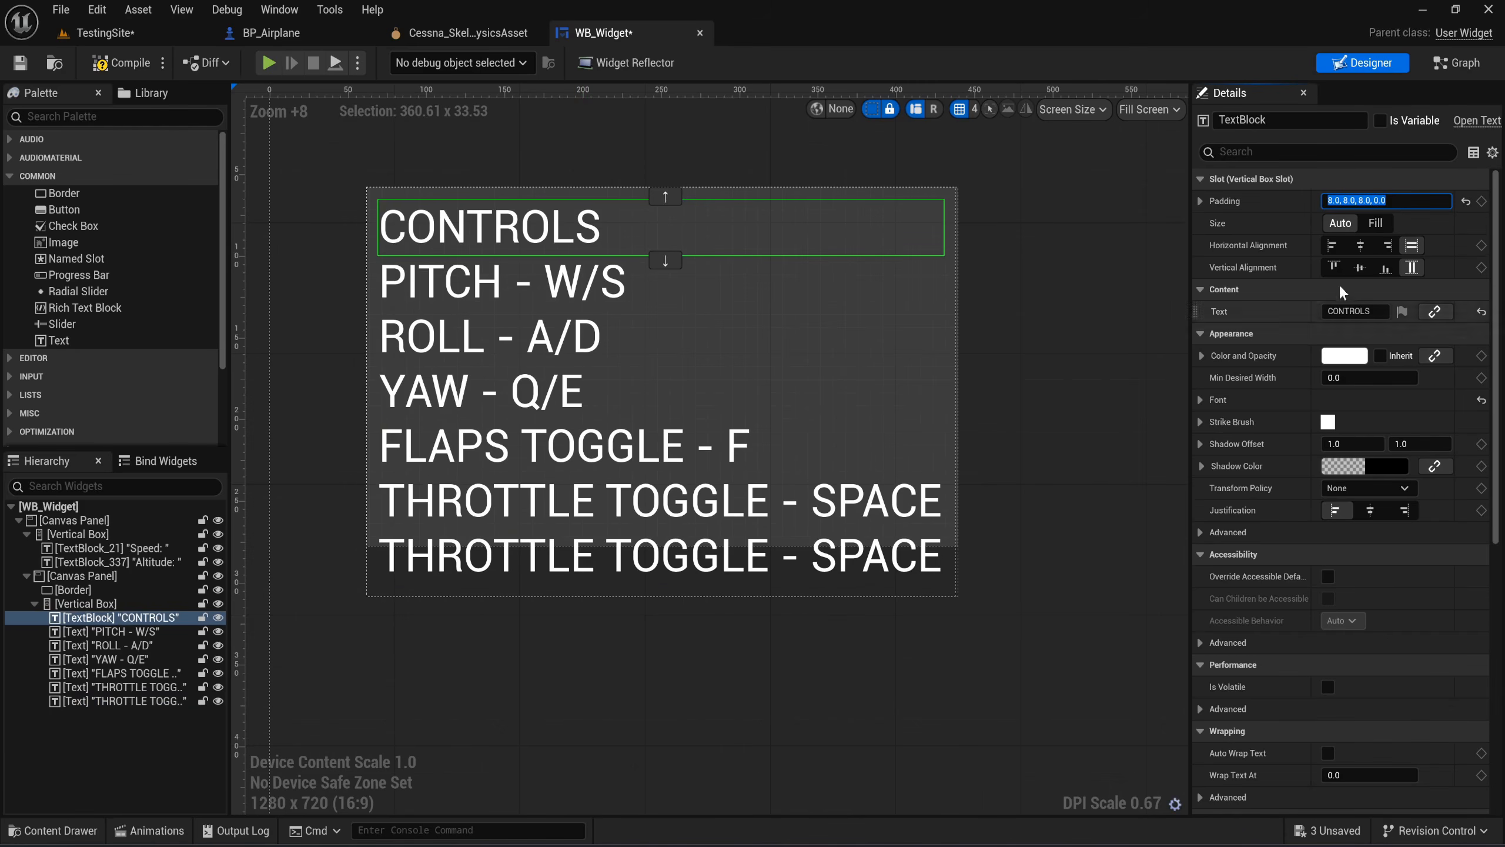
click(1201, 200)
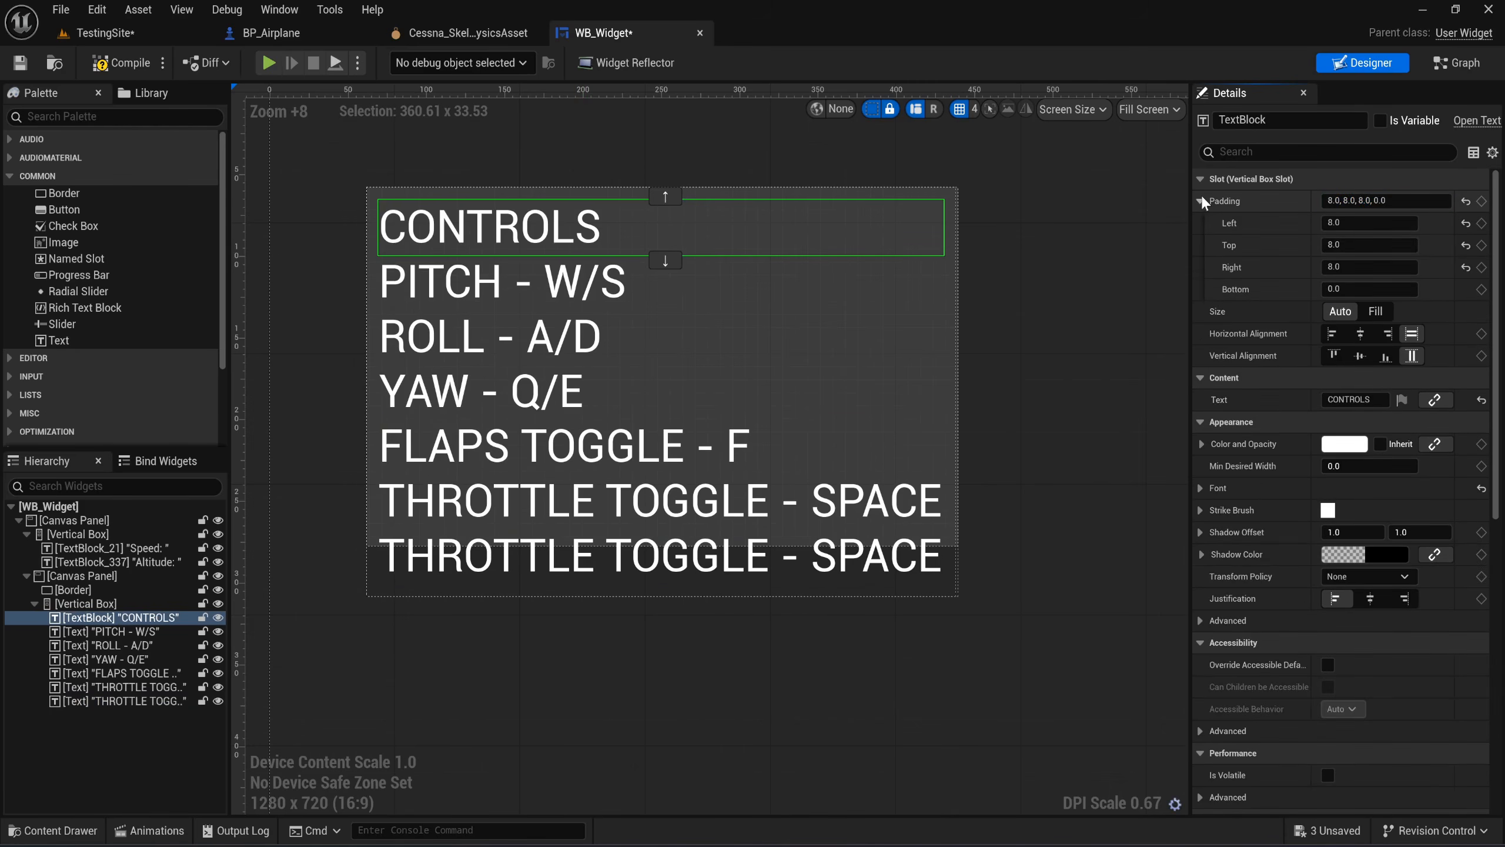
click(1201, 199)
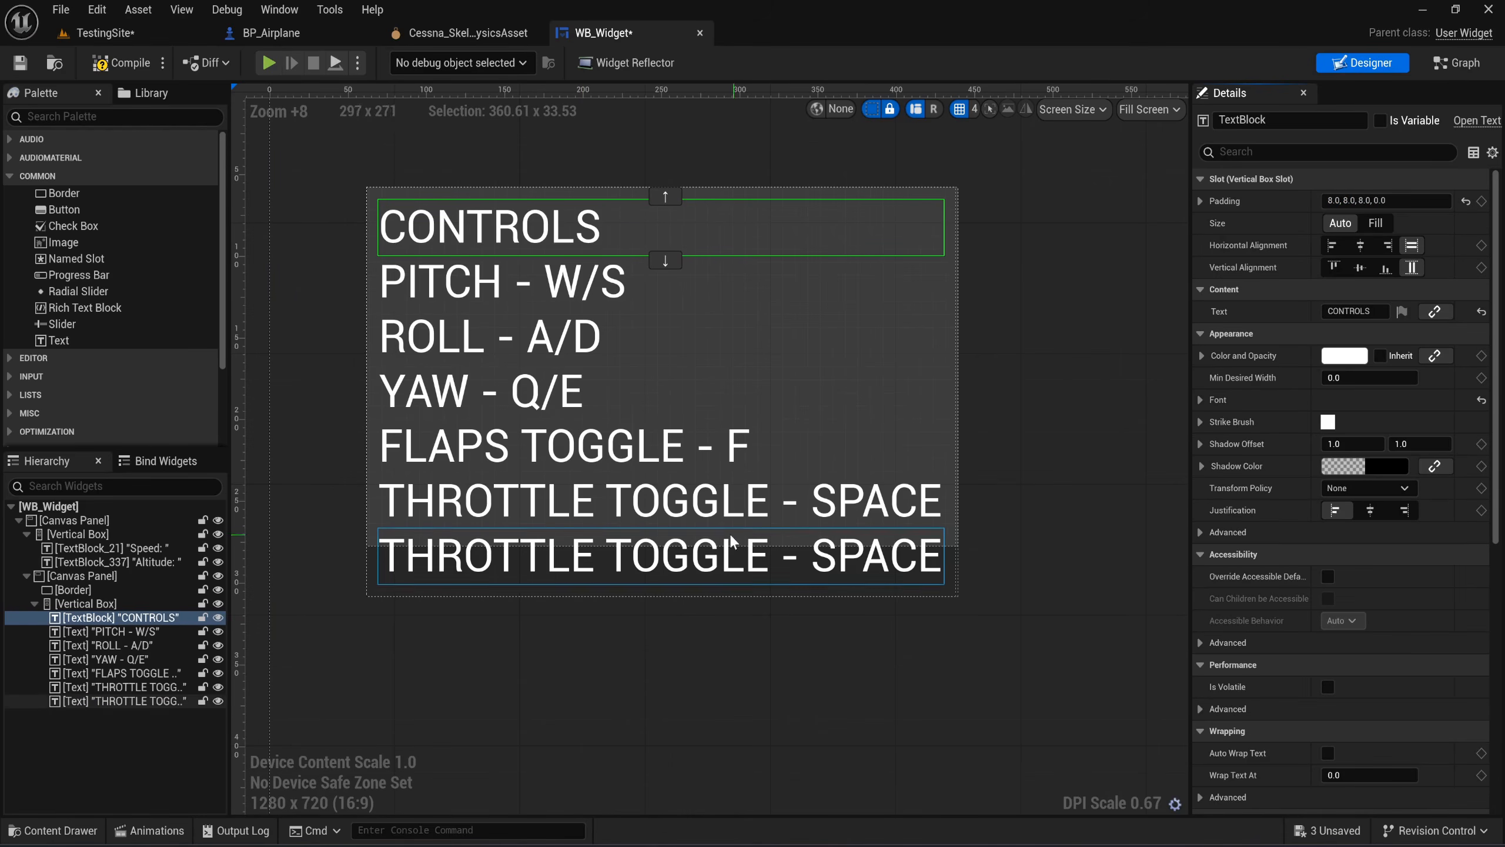
Change the text of the duplicated last entry in the controls list to "BRAKE TOGGLE - B".
click(710, 551)
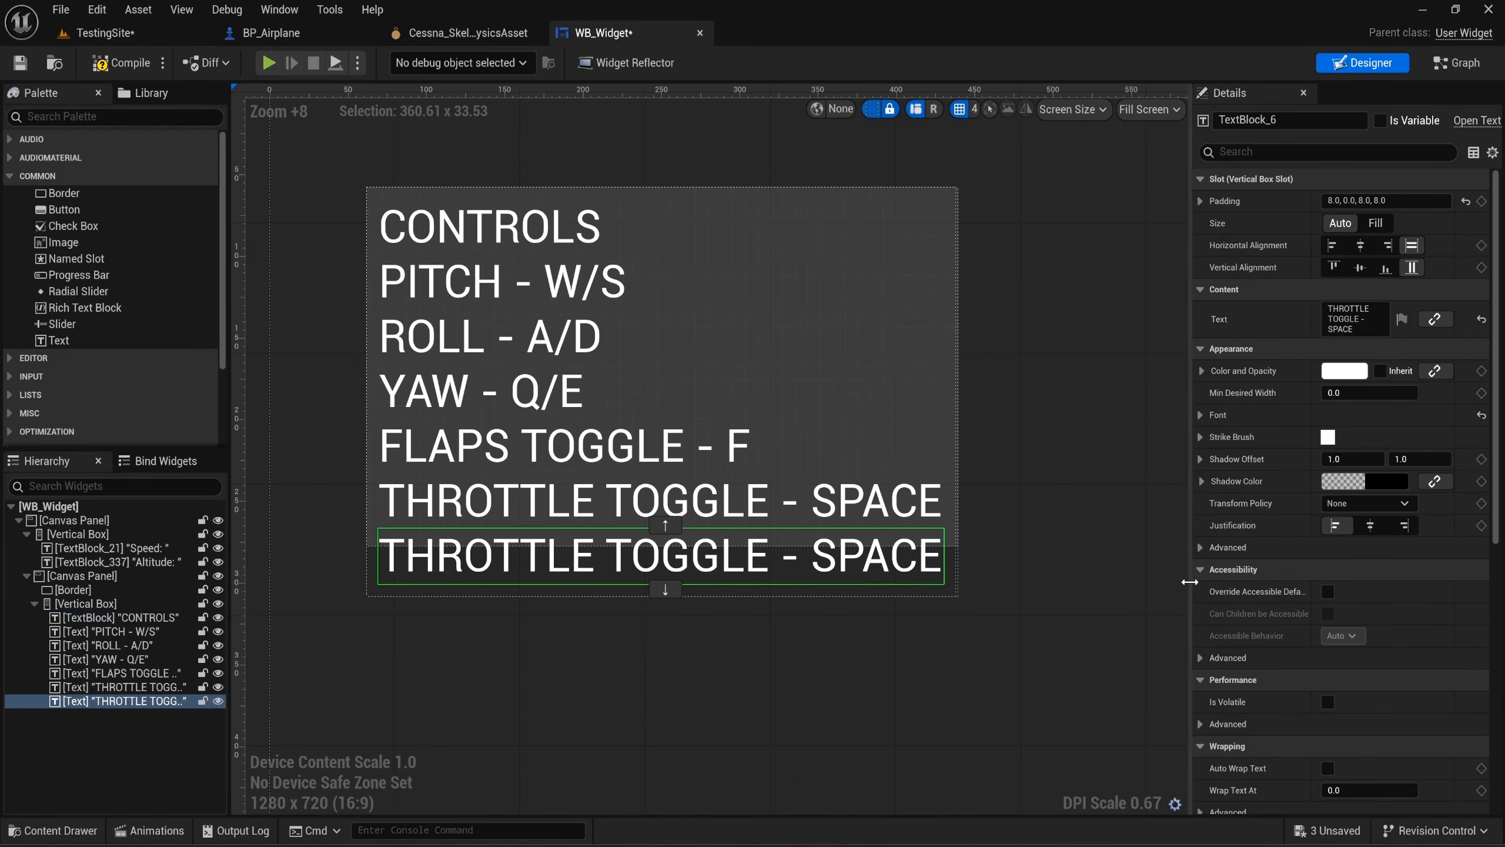
click(1368, 328)
key(ctrl+a)
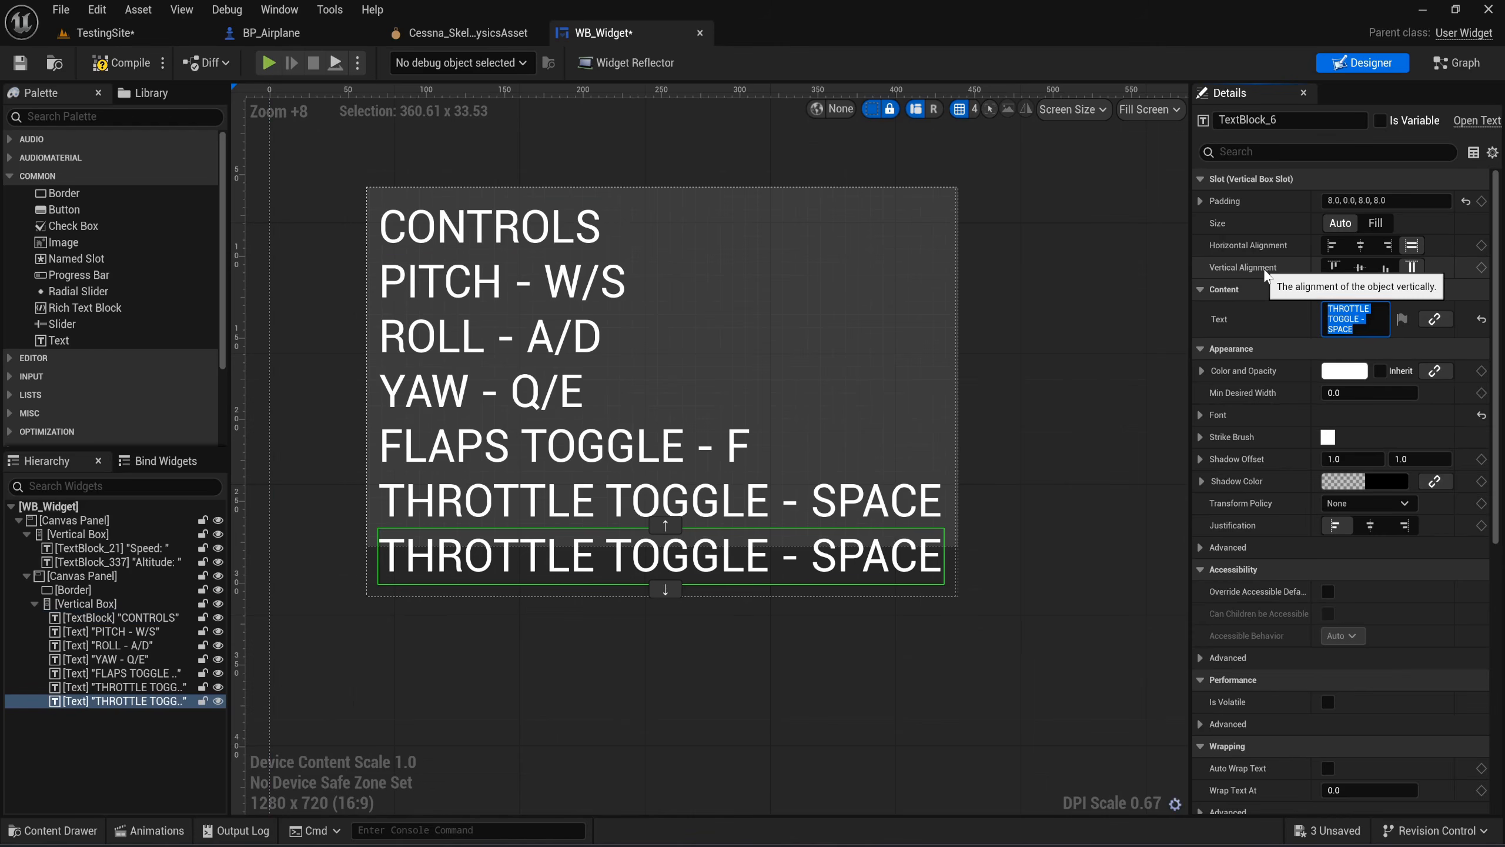
key(BackSpace)
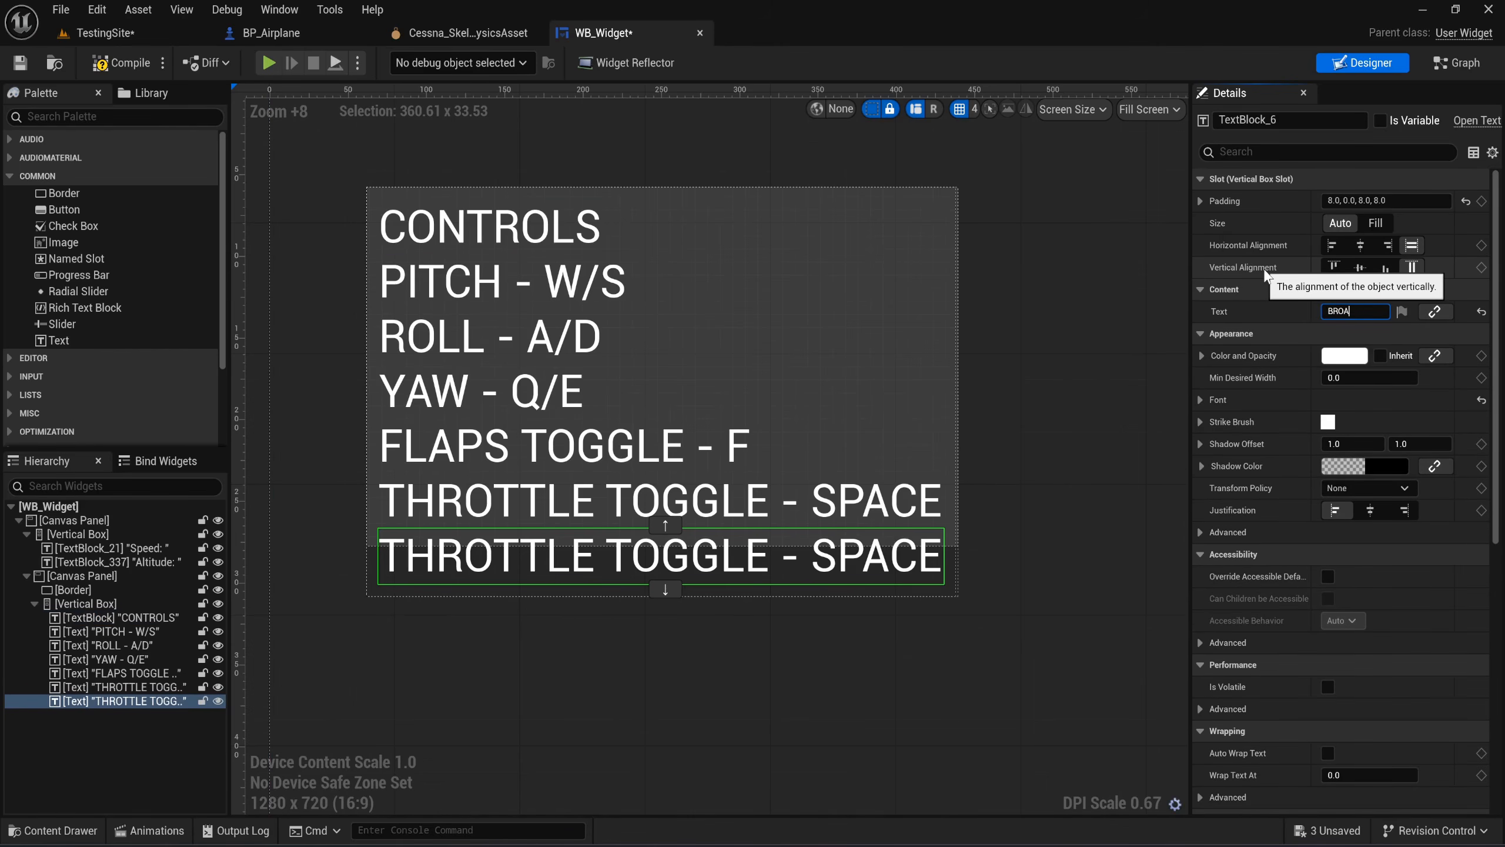
text(BROAKE TOGGLE - B)
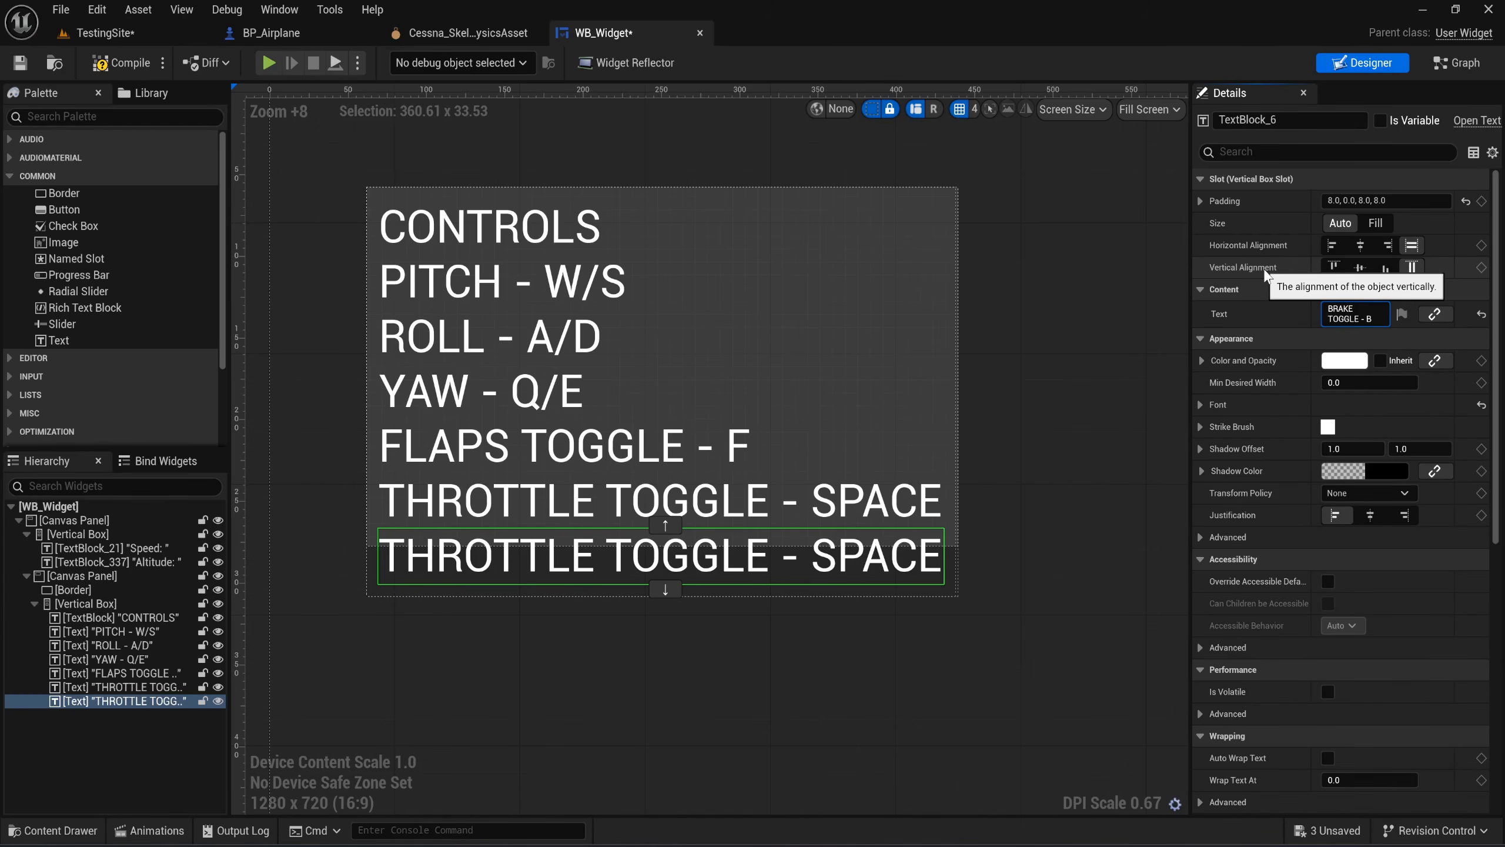
key(Return)
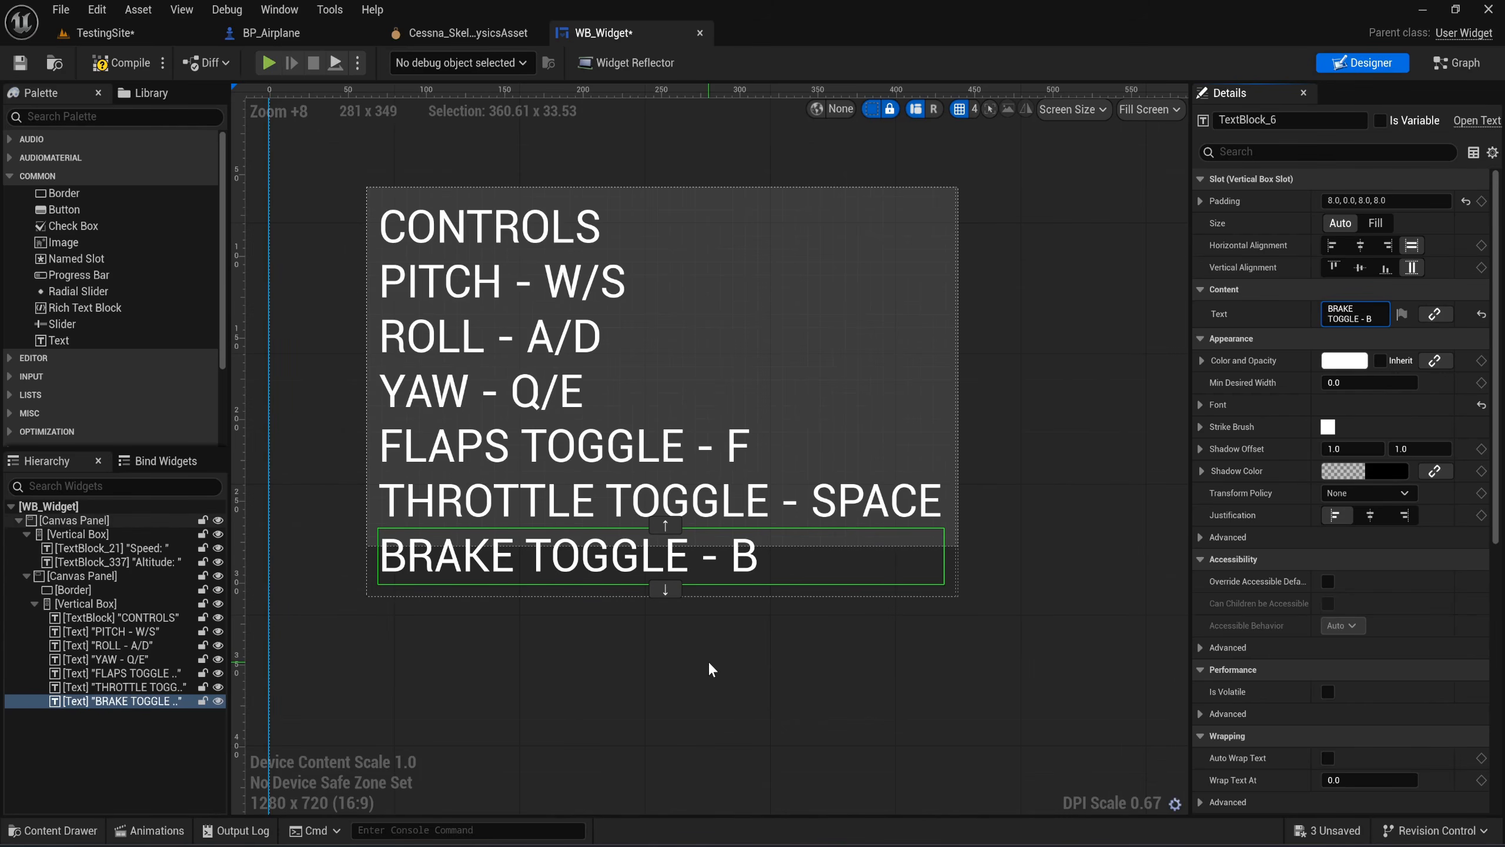
Set the Size Y of the Border behind the controls list to 252.
click(823, 195)
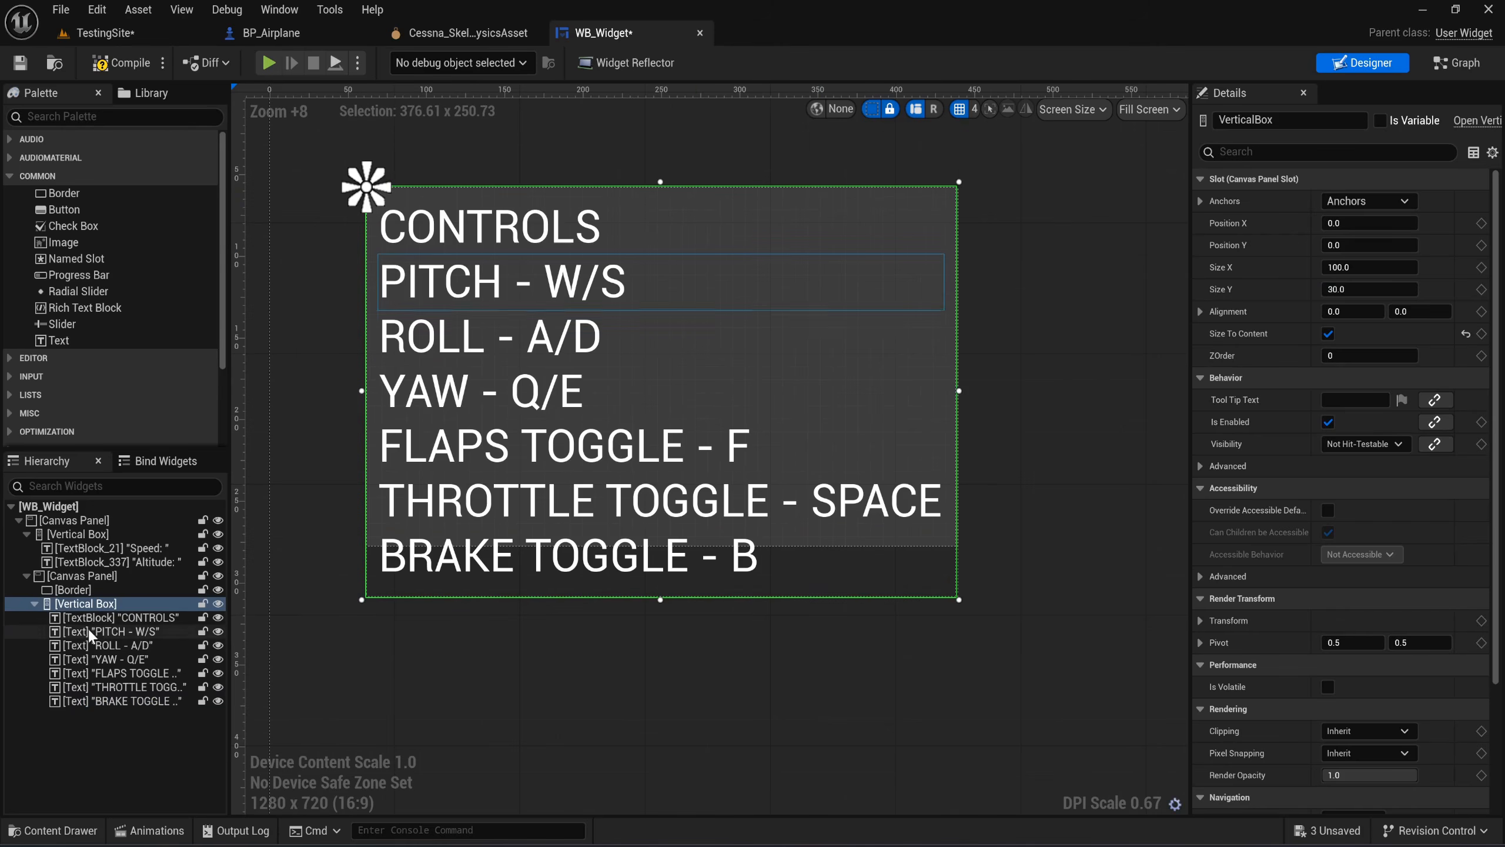
click(72, 589)
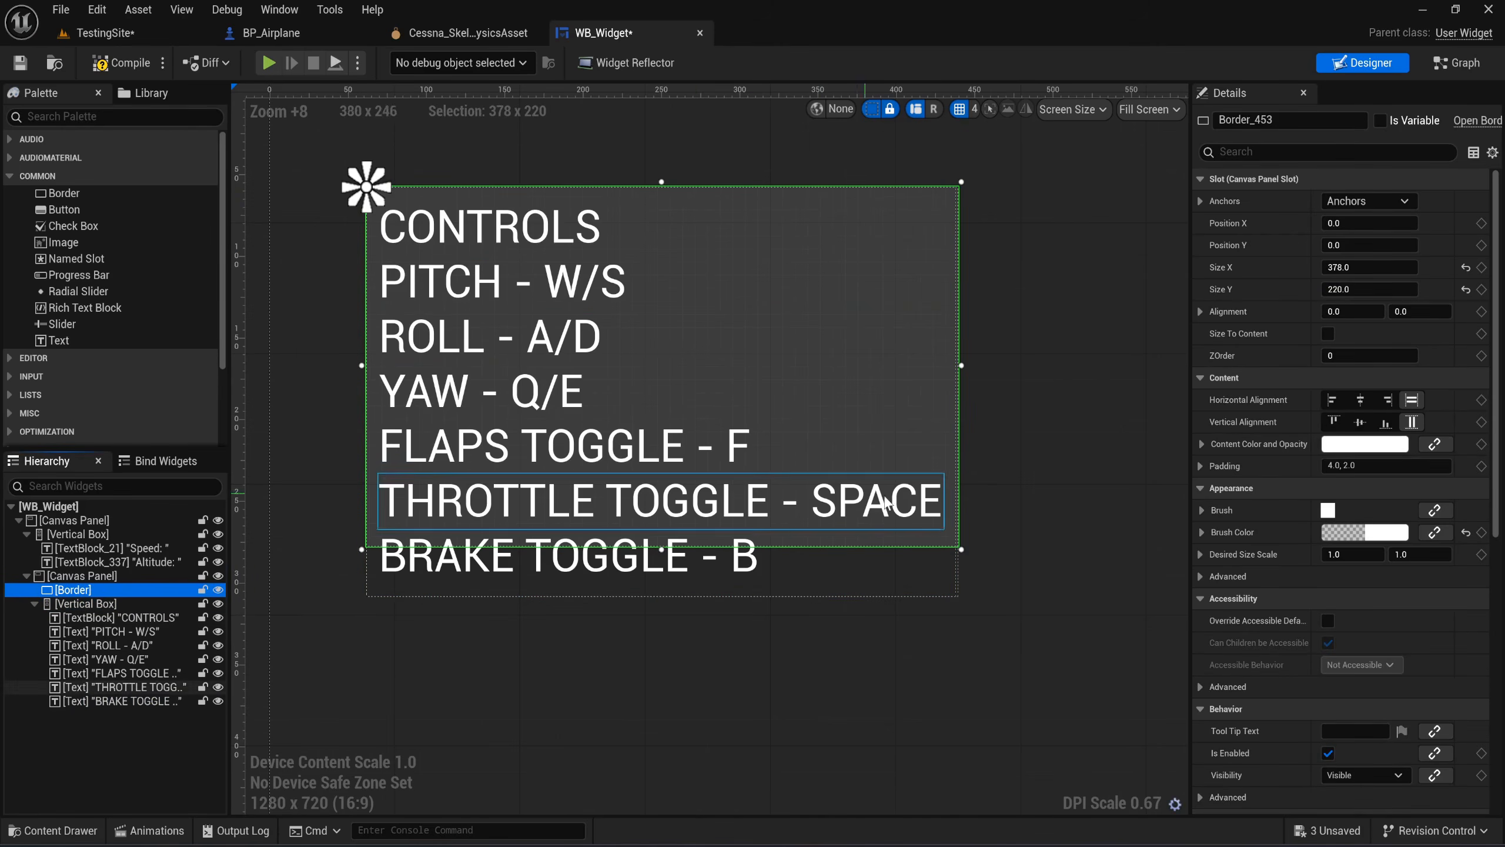
click(1343, 290)
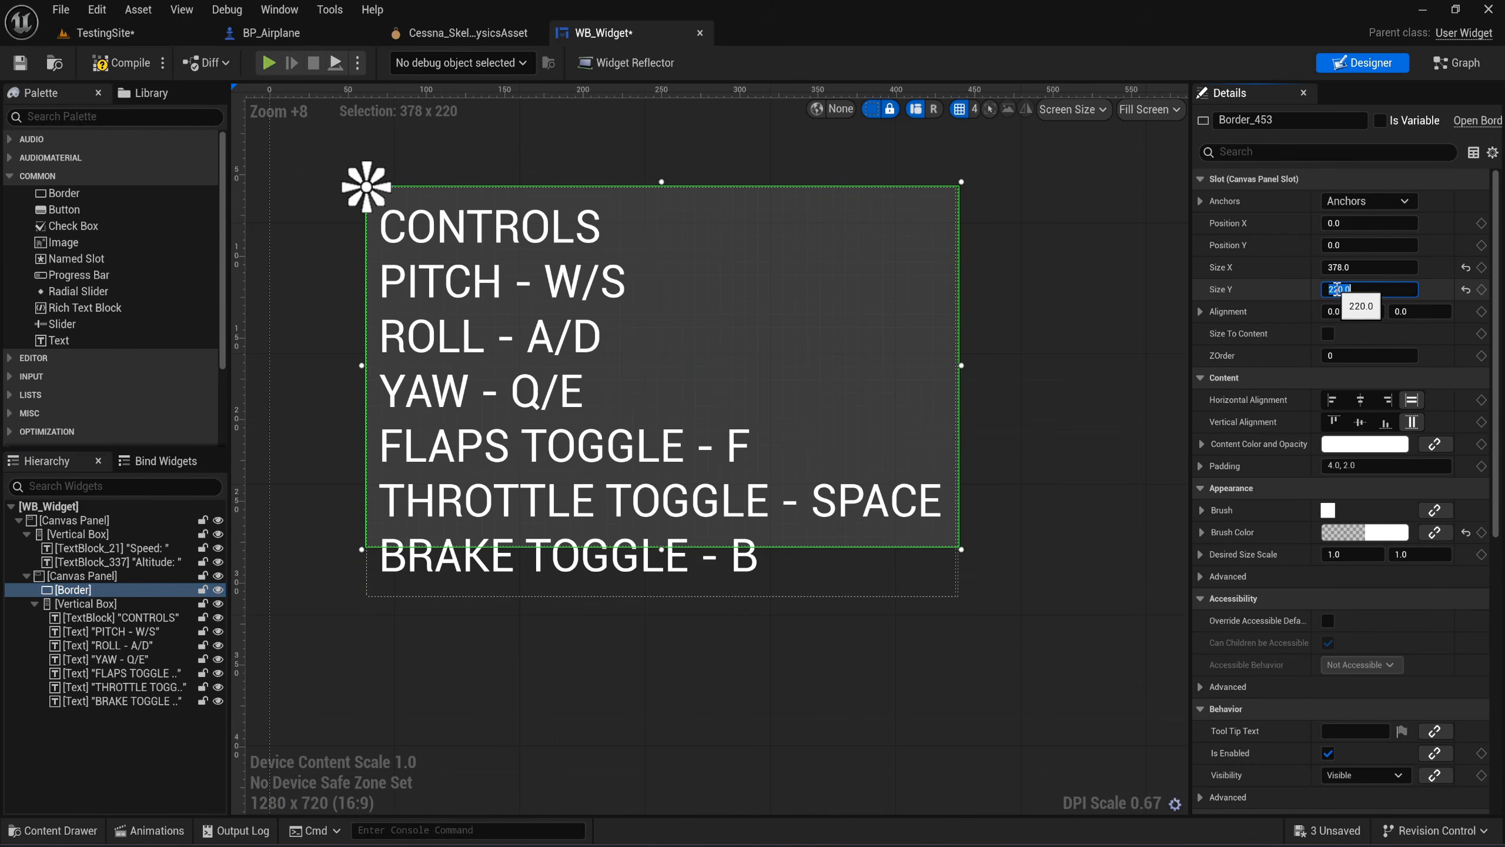
drag(1335, 289, 1382, 288)
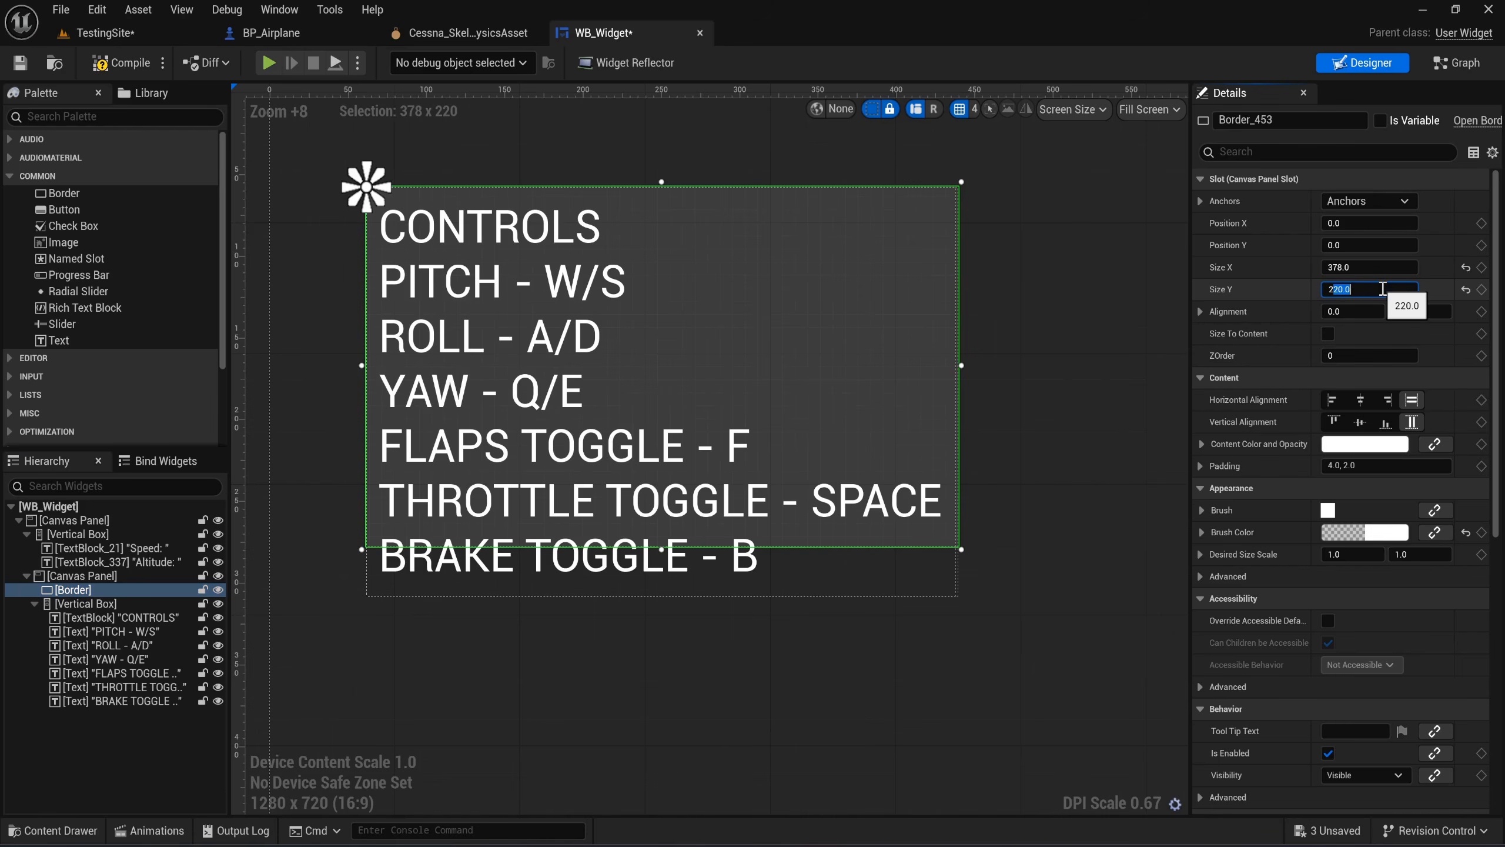
text(52)
key(Return)
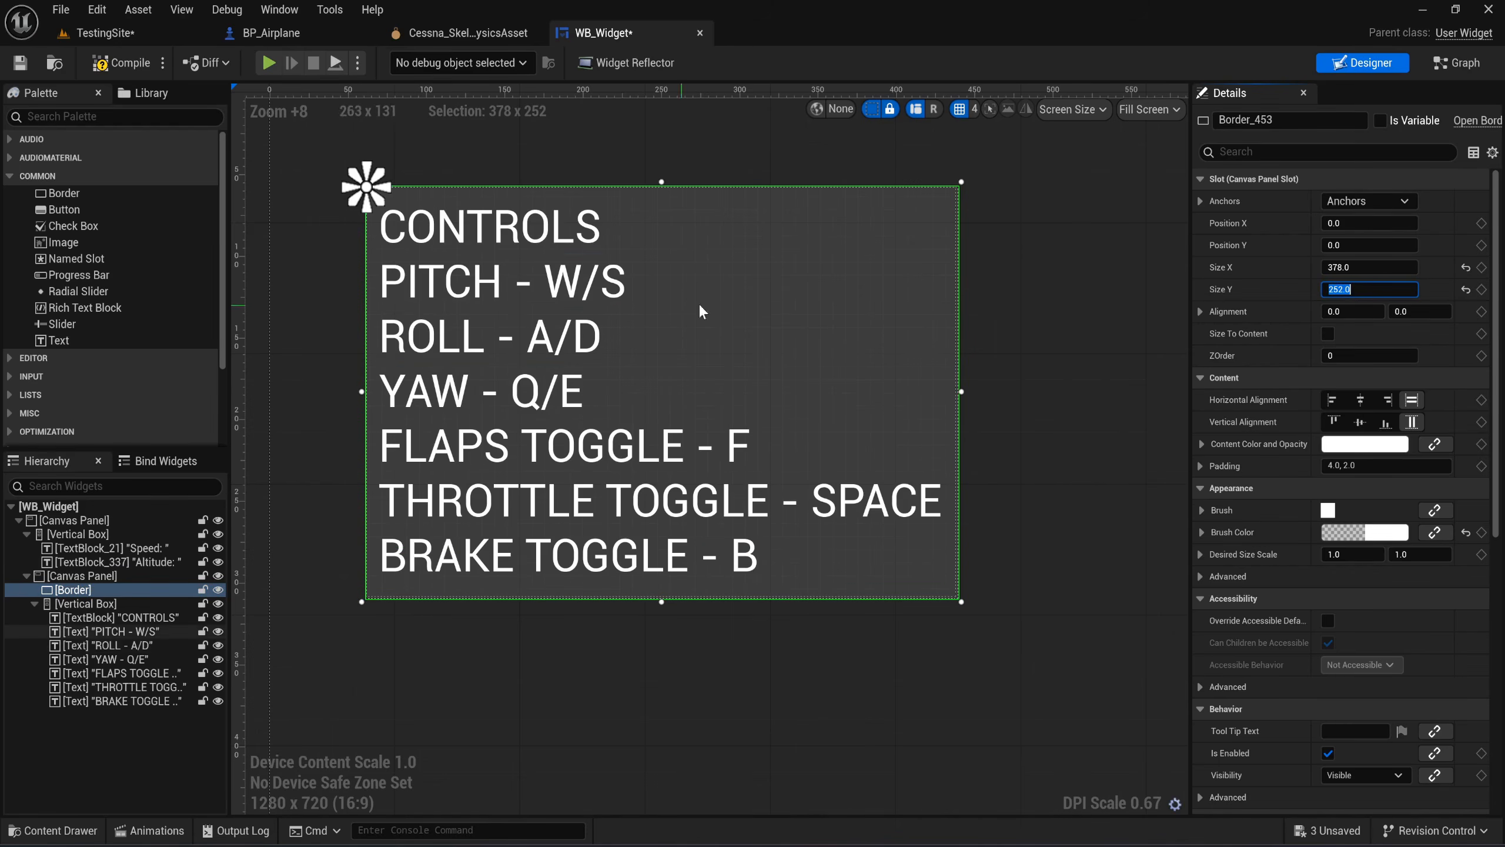
Duplicate the "Altitude:" text block inside its vertical box below the speed readout.
click(934, 294)
scroll(711, 346, down, 9)
right_drag(1002, 605, 718, 498)
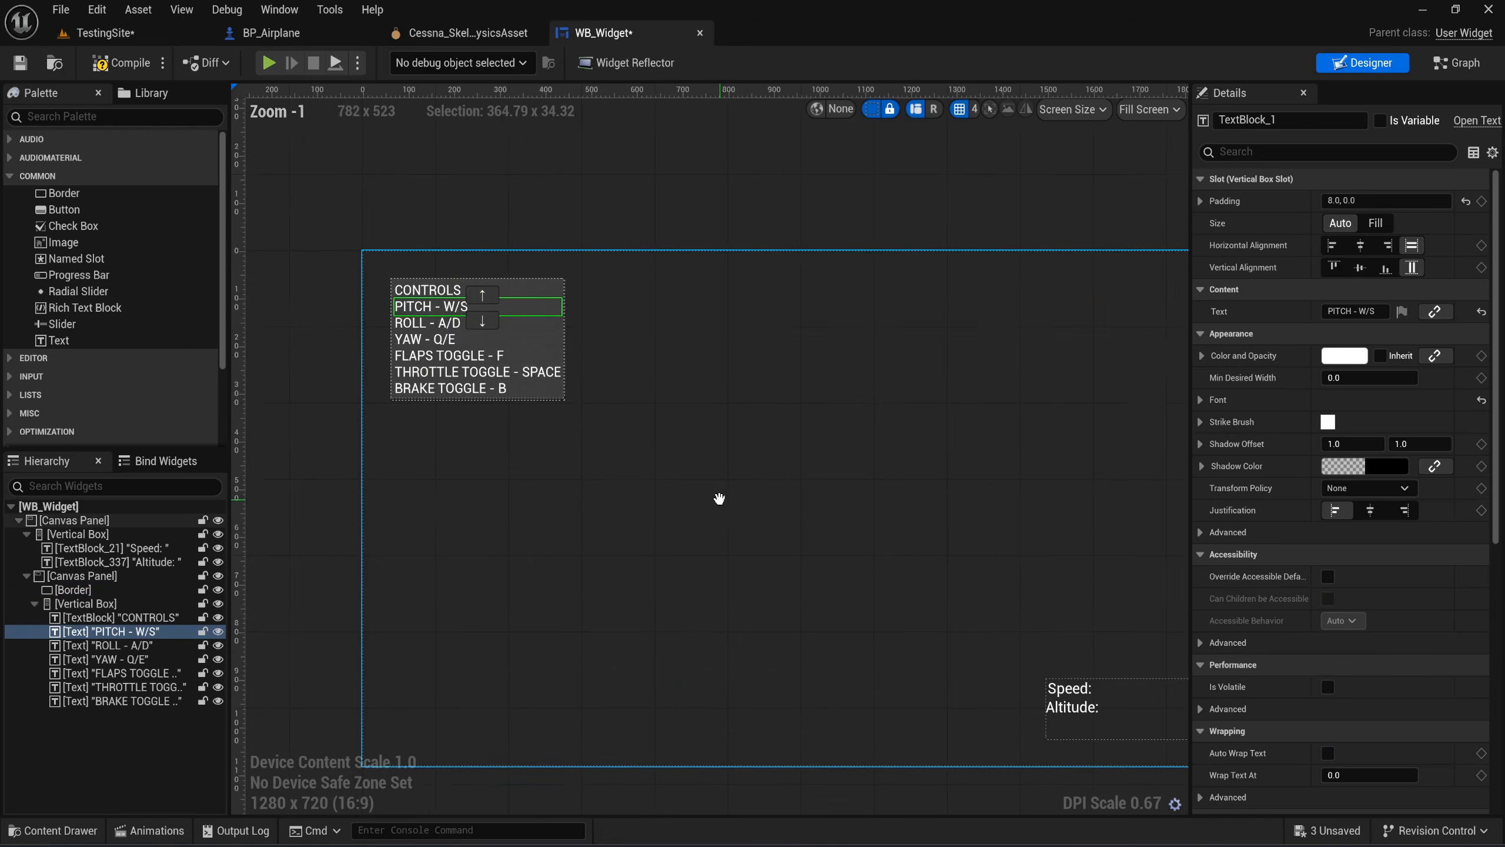
scroll(721, 504, down, 2)
right_drag(1016, 648, 863, 577)
scroll(853, 578, up, 5)
scroll(806, 585, up, 4)
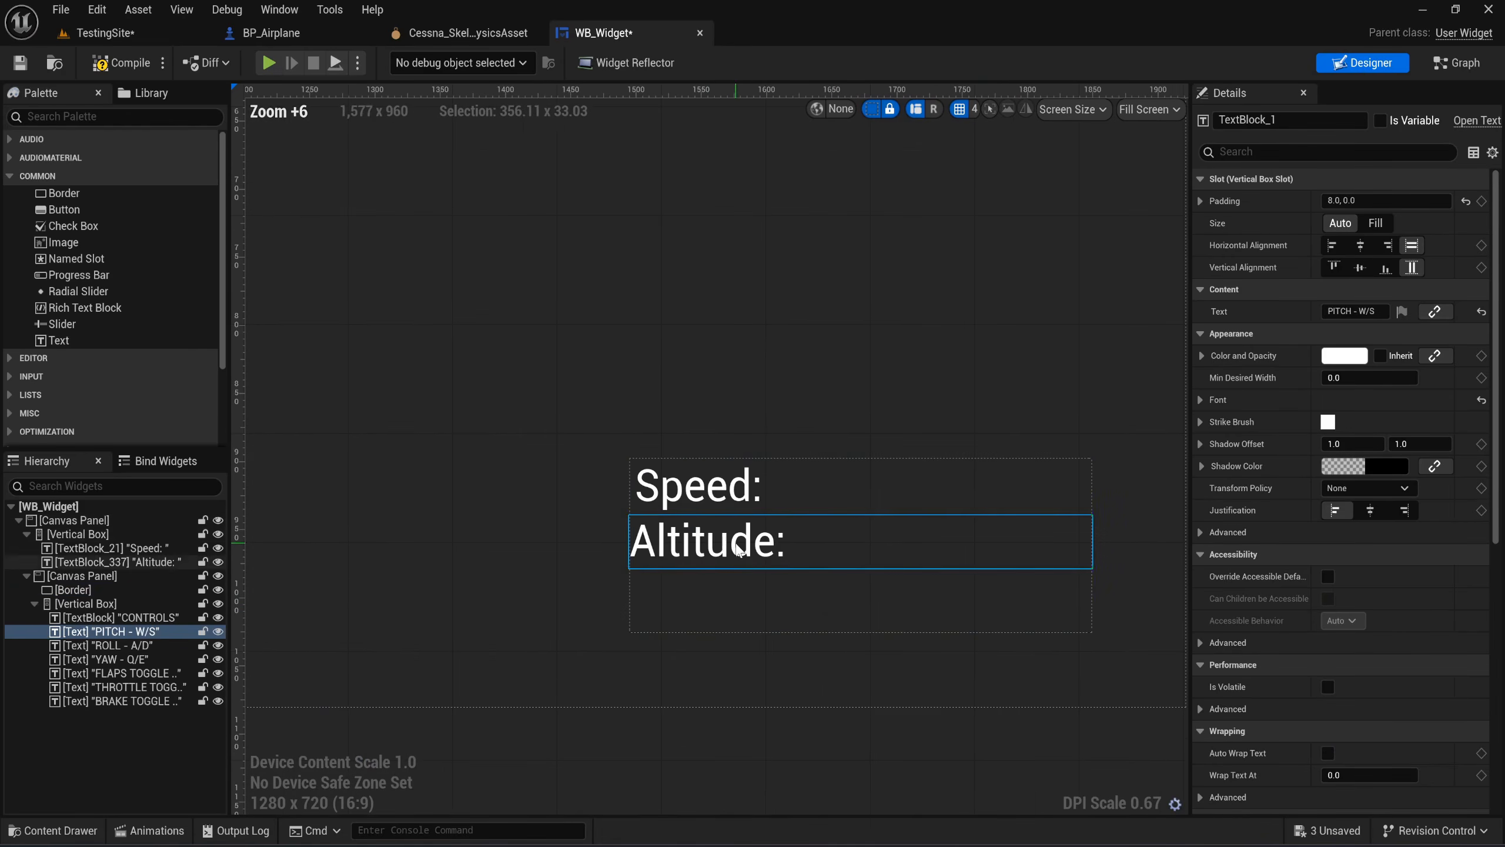
click(727, 558)
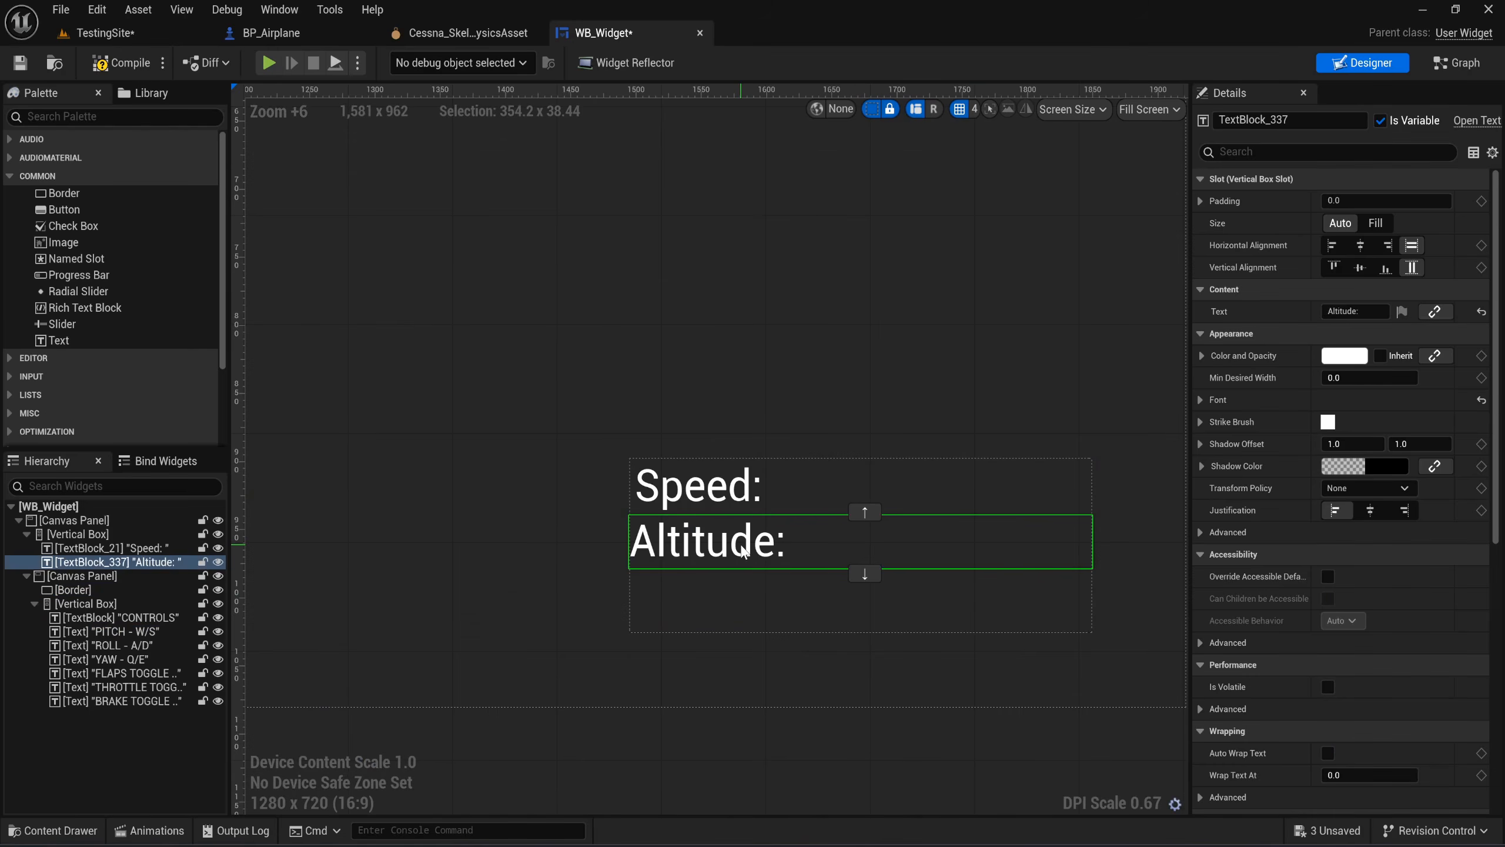
key(ctrl+d)
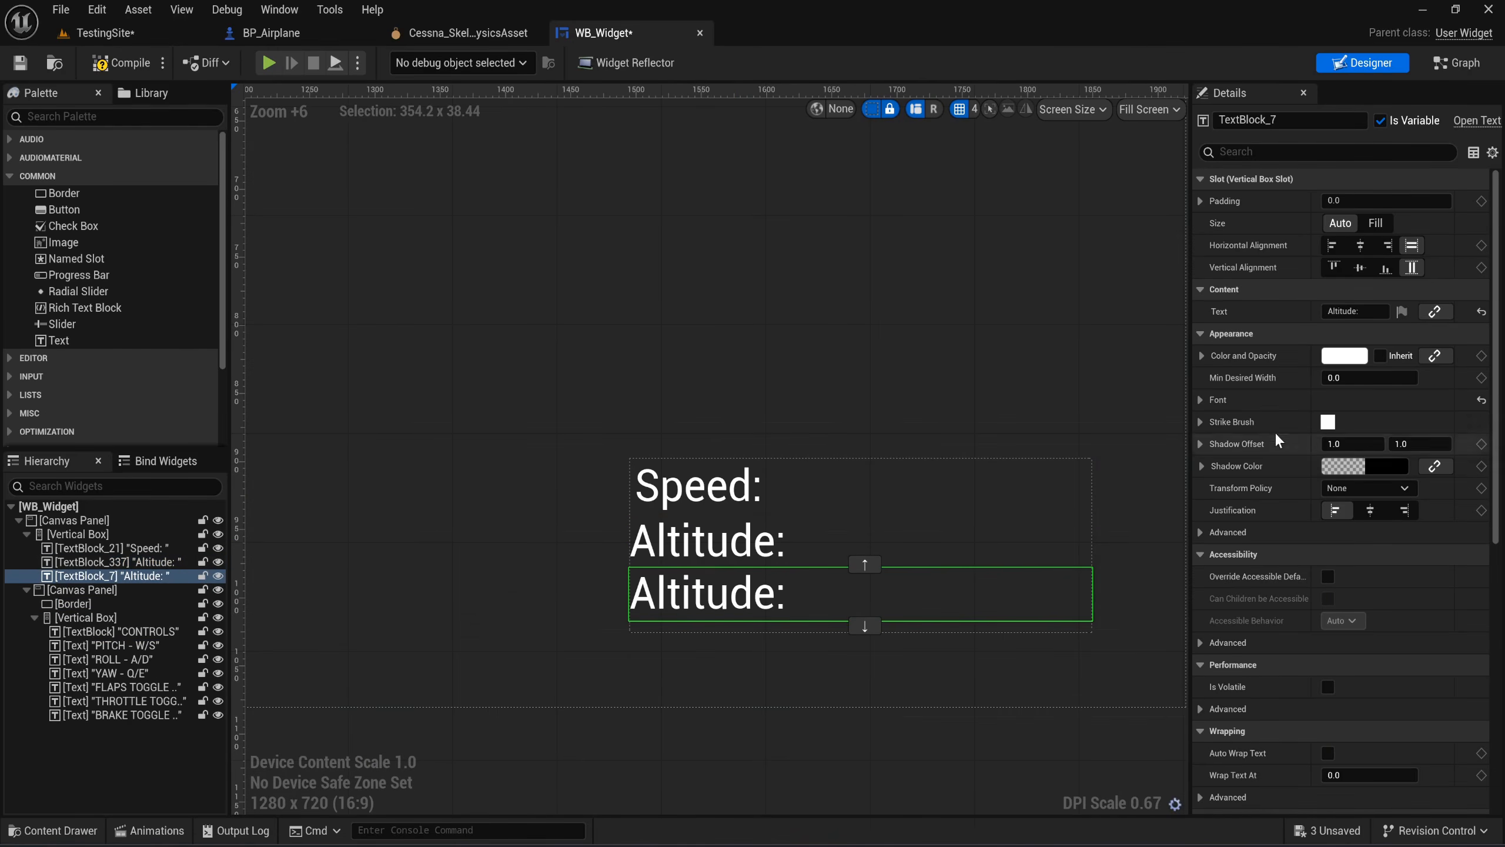
Change the duplicated text block's content to "Brake:".
click(1355, 312)
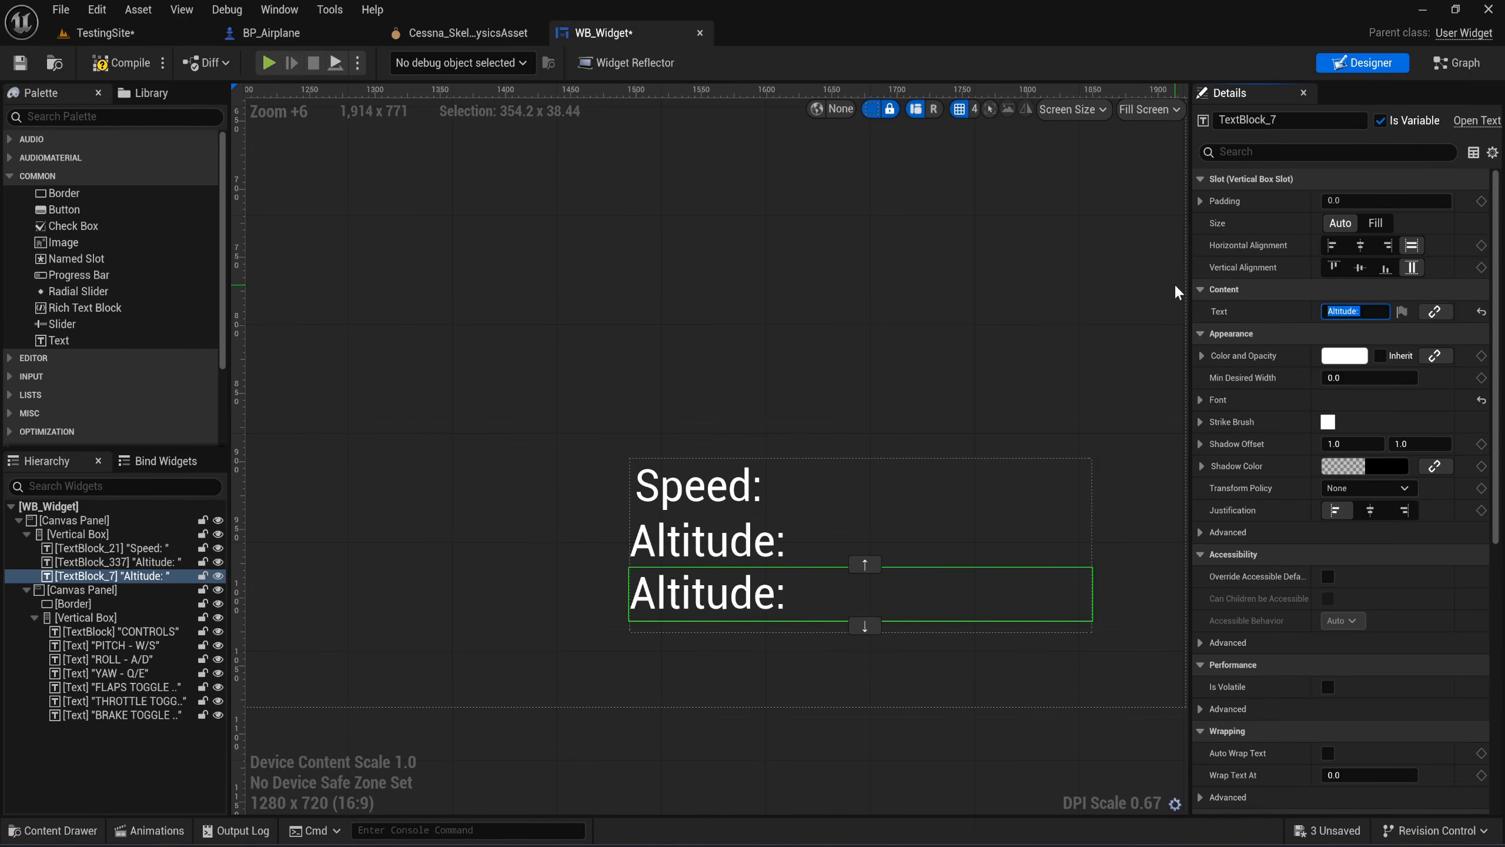
key(BackSpace)
text(Brake:)
key(Return)
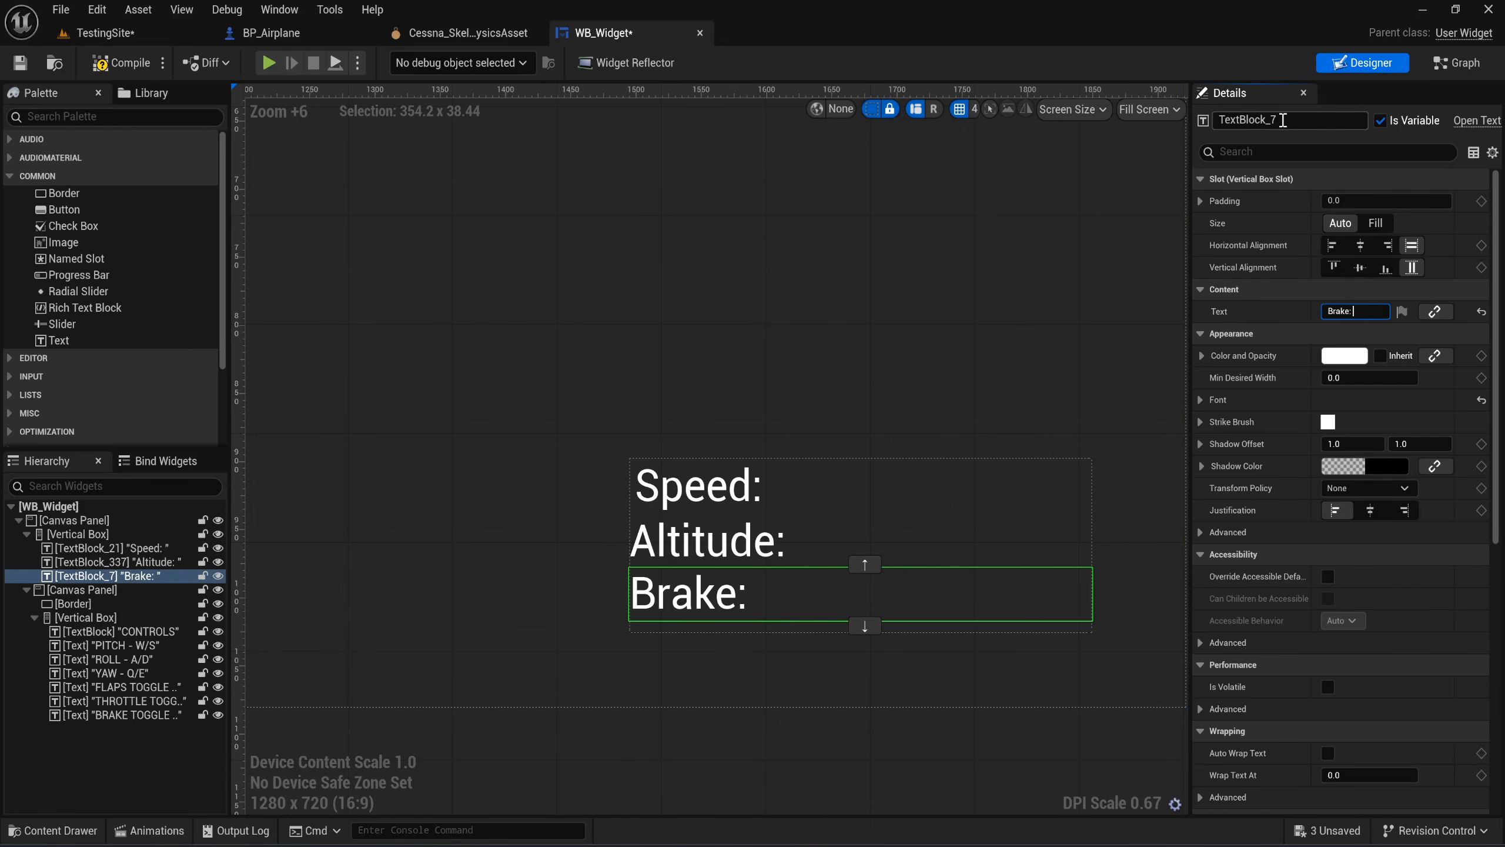
Open the widget's event graph and add a third output, Then 2, to the Sequence node after Event Tick.
click(1448, 62)
scroll(703, 329, down, 4)
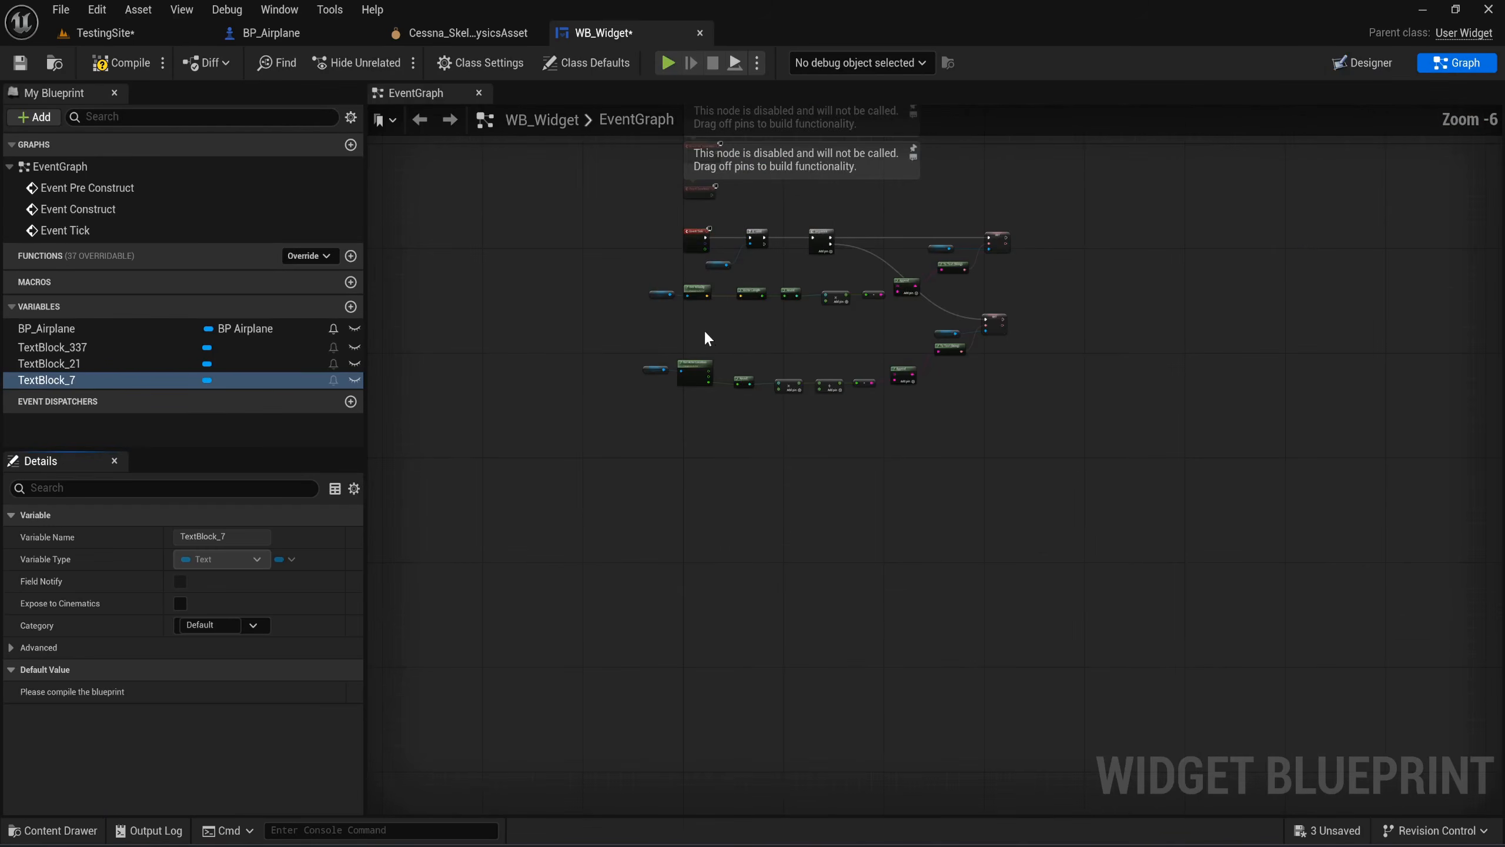
scroll(705, 334, up, 3)
right_drag(709, 343, 549, 428)
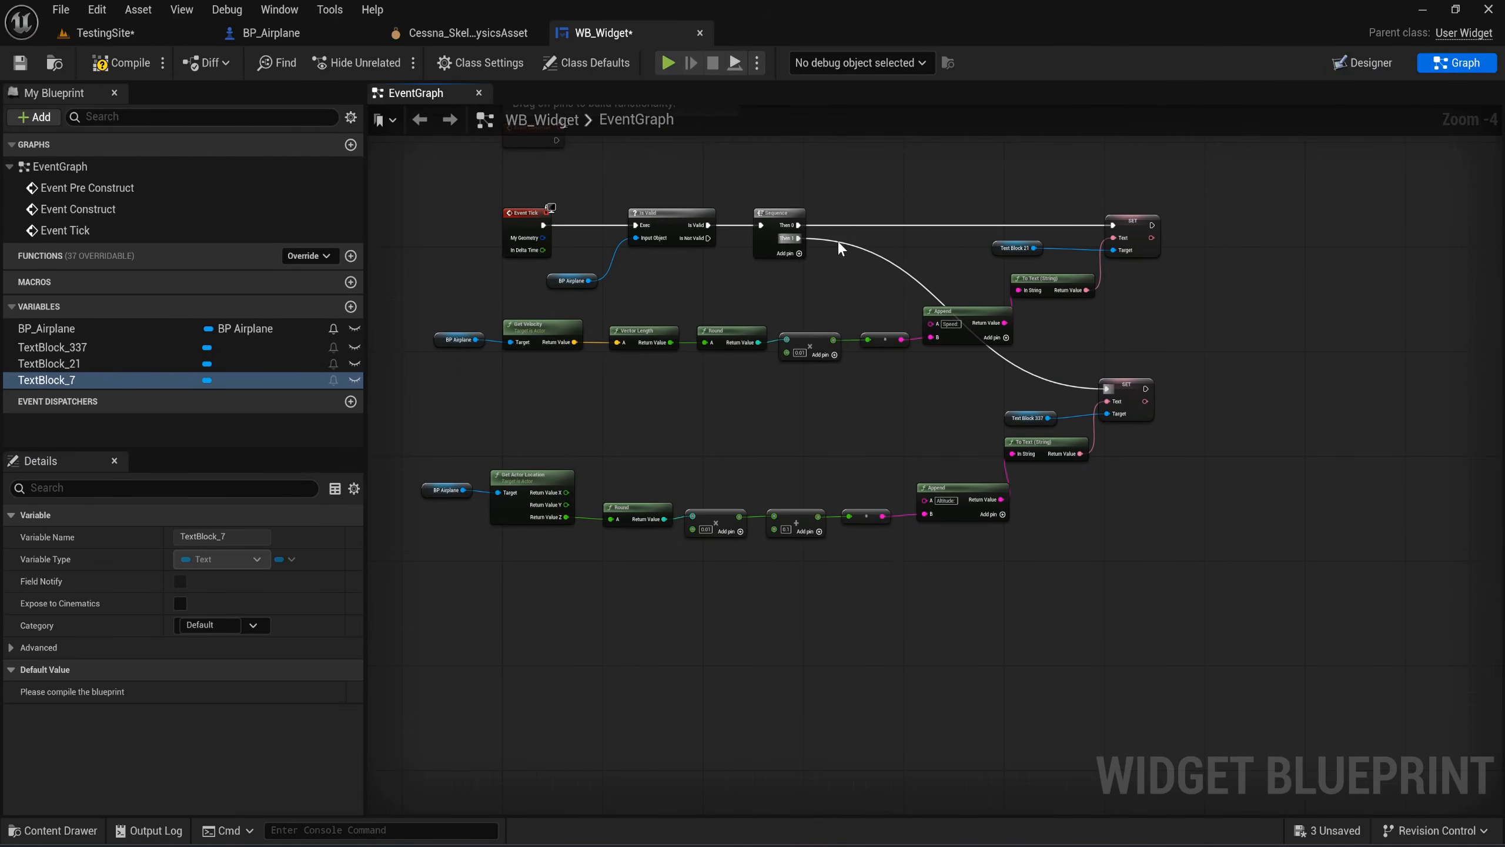
click(786, 255)
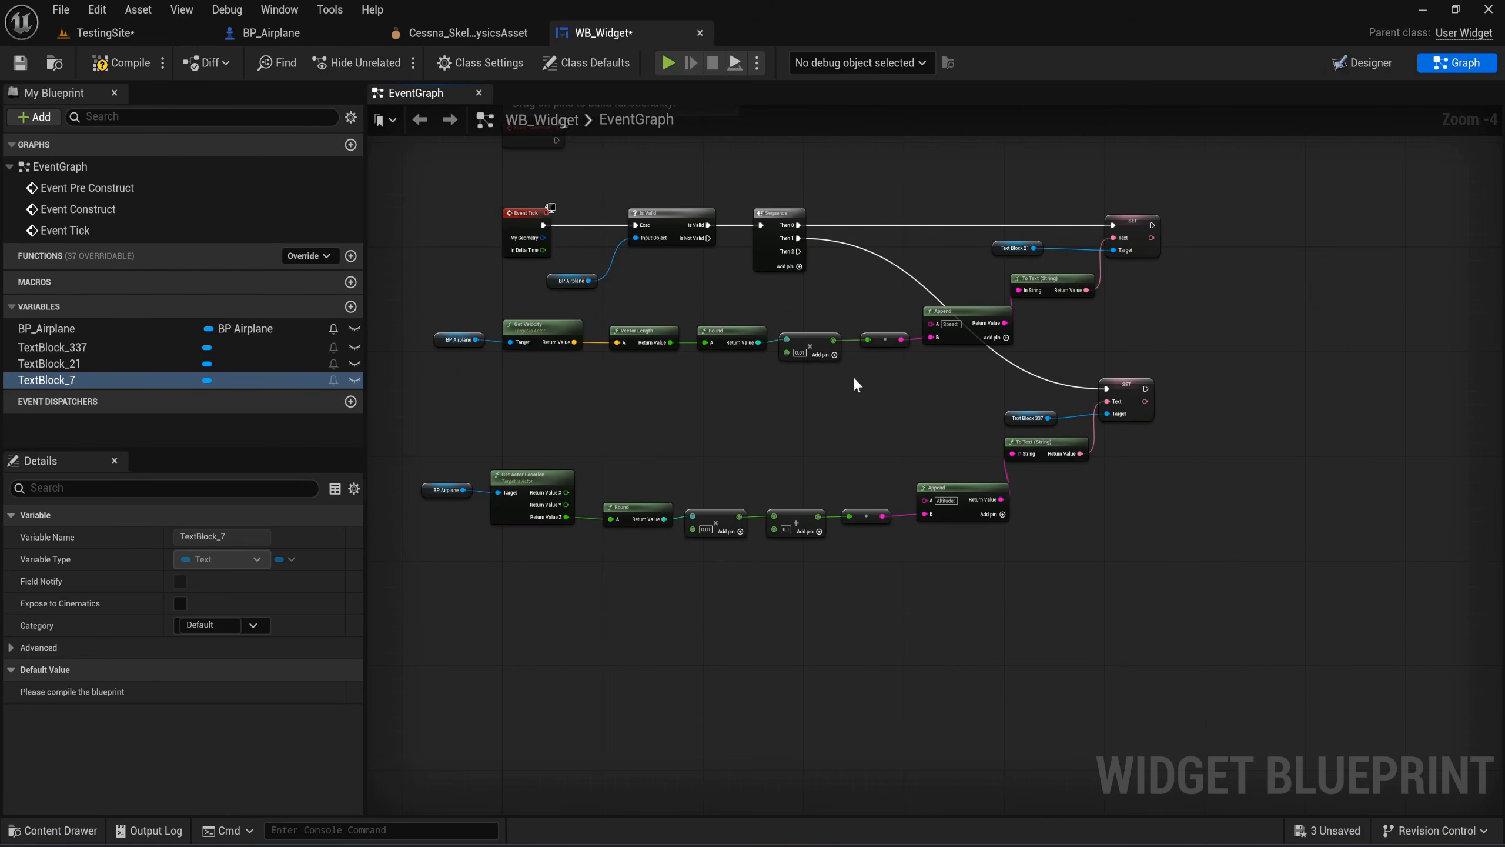
Duplicate the altitude node chain below the original and connect the Sequence node's Then 2 output to the copied SET node.
mouse_move(853, 384)
right_down()
mouse_move(737, 357)
mouse_move(825, 396)
right_up()
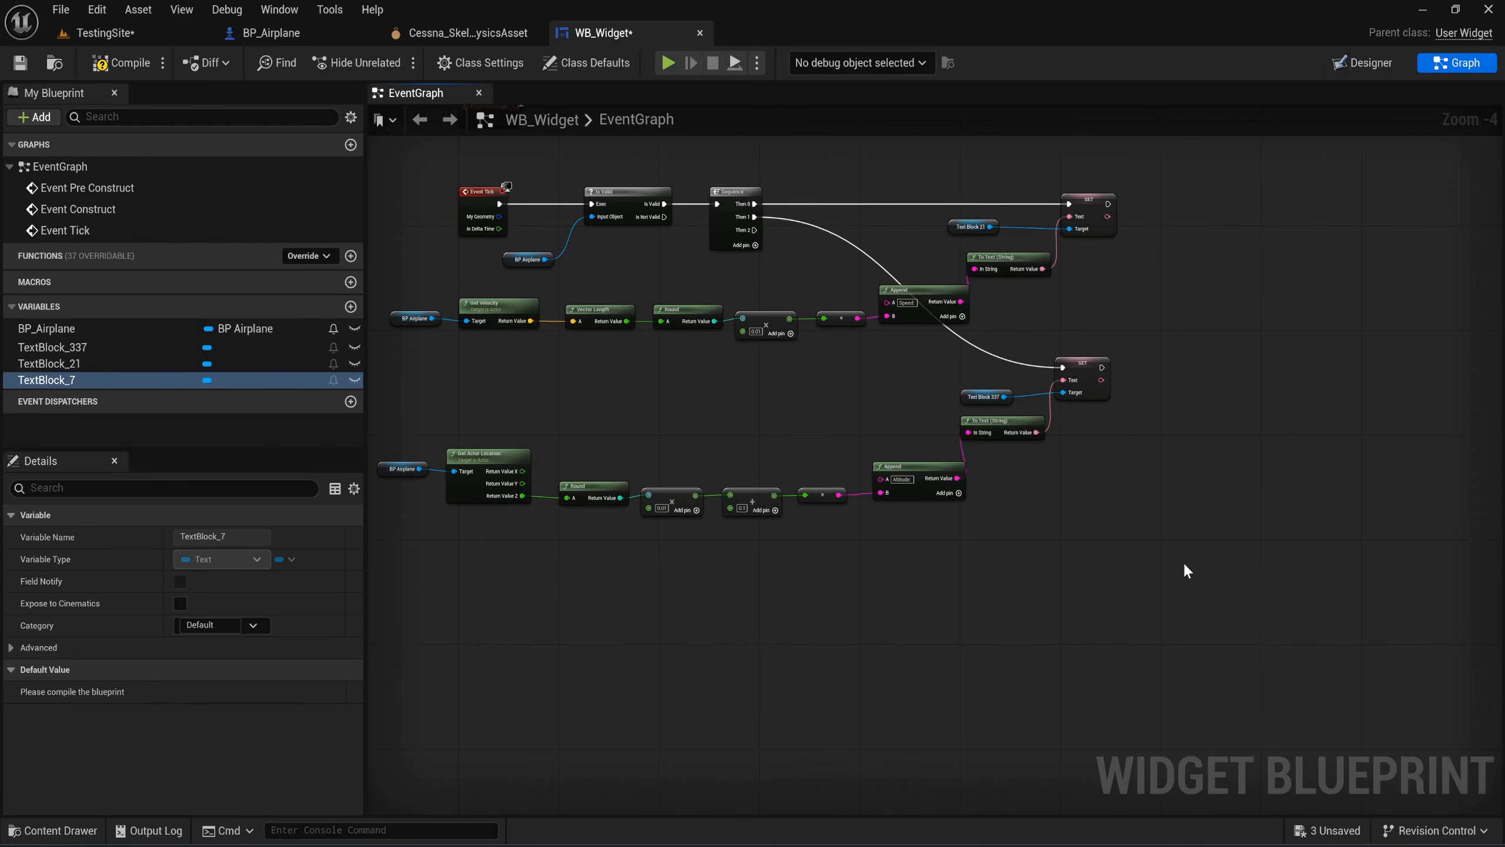
drag(1055, 515, 426, 379)
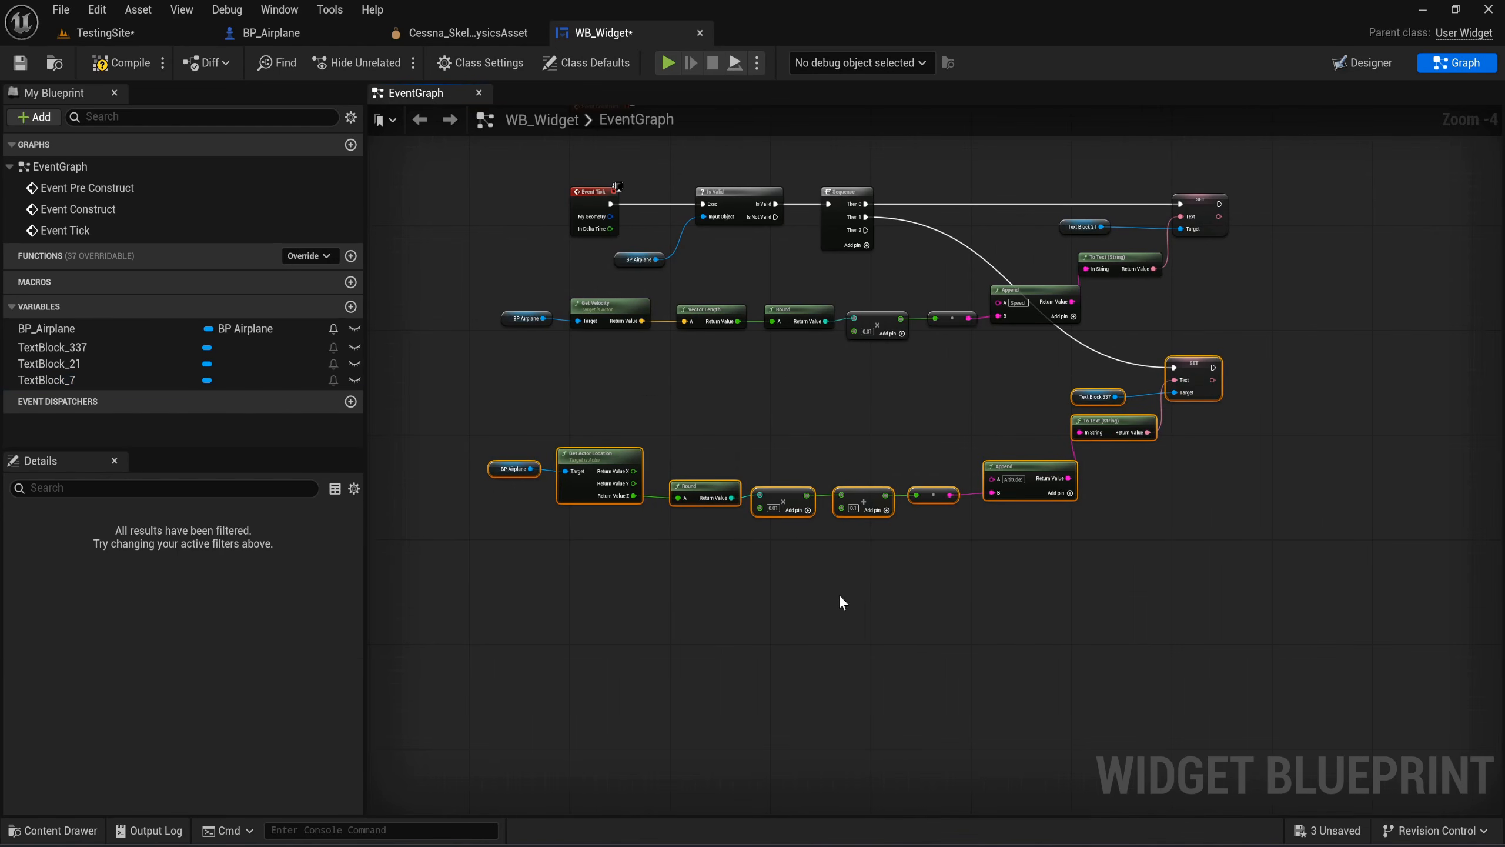
key(ctrl+v)
drag(1175, 511, 1190, 528)
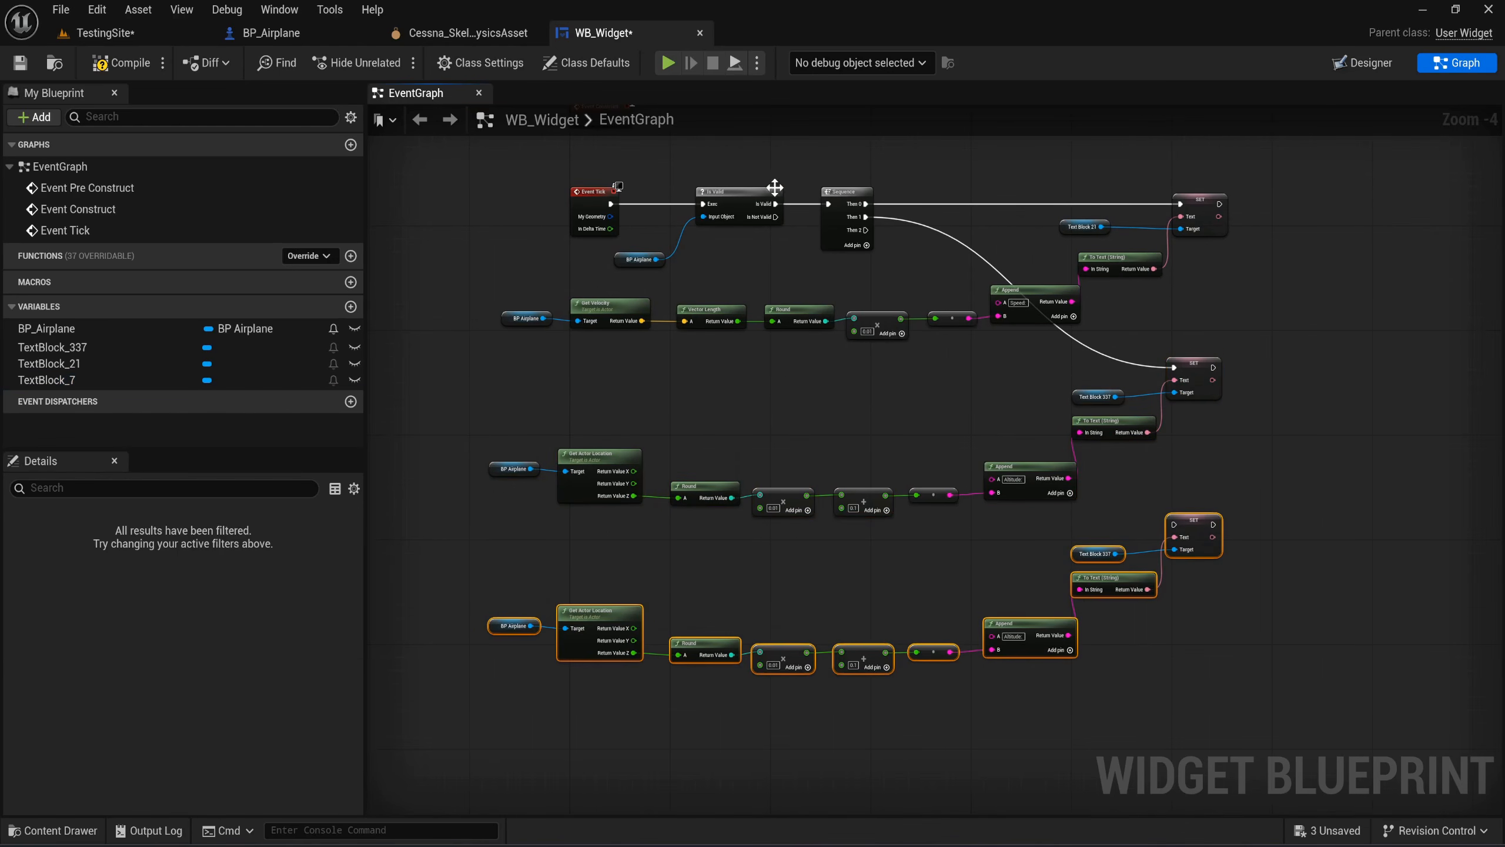
drag(864, 230, 1175, 524)
Replace the copied chain's Text Block 337 reference with TextBlock_7 as the Target of its SET node.
scroll(1114, 537, up, 5)
drag(696, 451, 739, 475)
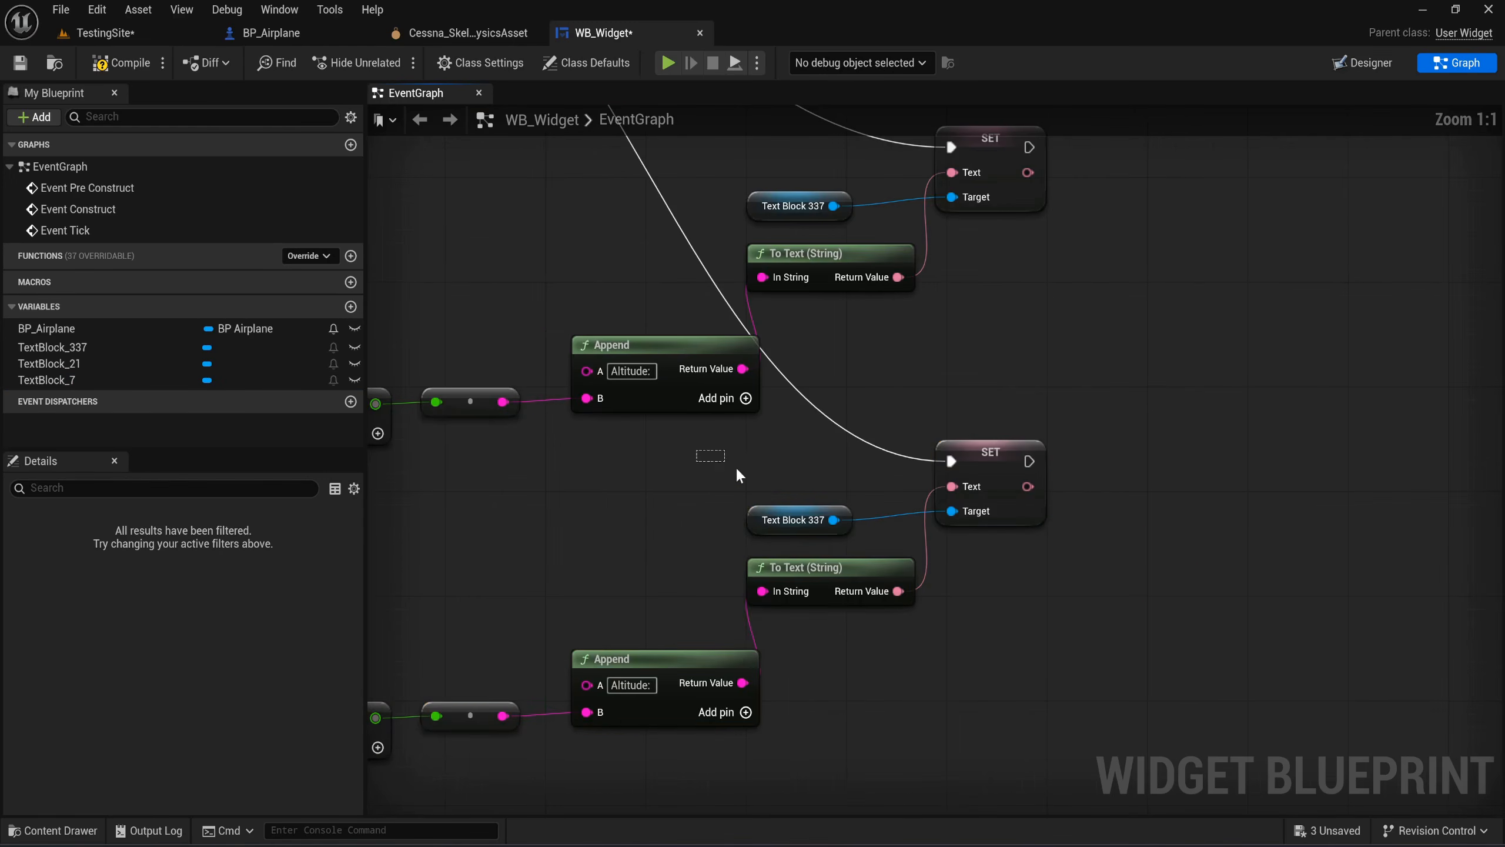
drag(816, 520, 815, 520)
key(Delete)
drag(47, 379, 968, 510)
drag(807, 527, 785, 502)
click(595, 517)
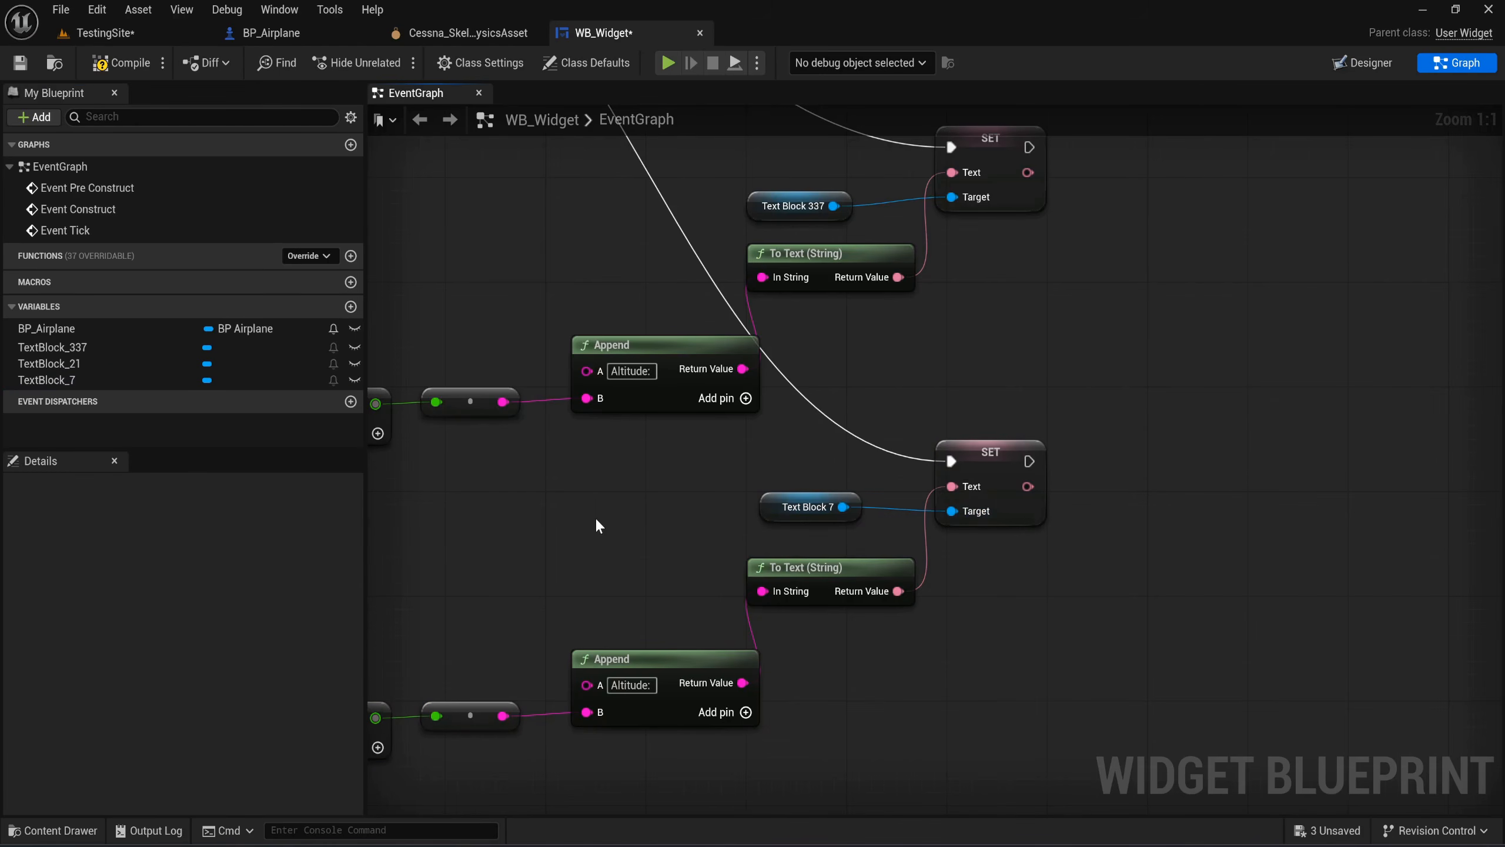
Delete the copied altitude calculation and Append nodes that feed the lower To Text node.
right_drag(514, 527, 911, 418)
scroll(910, 418, down, 1)
scroll(913, 422, down, 1)
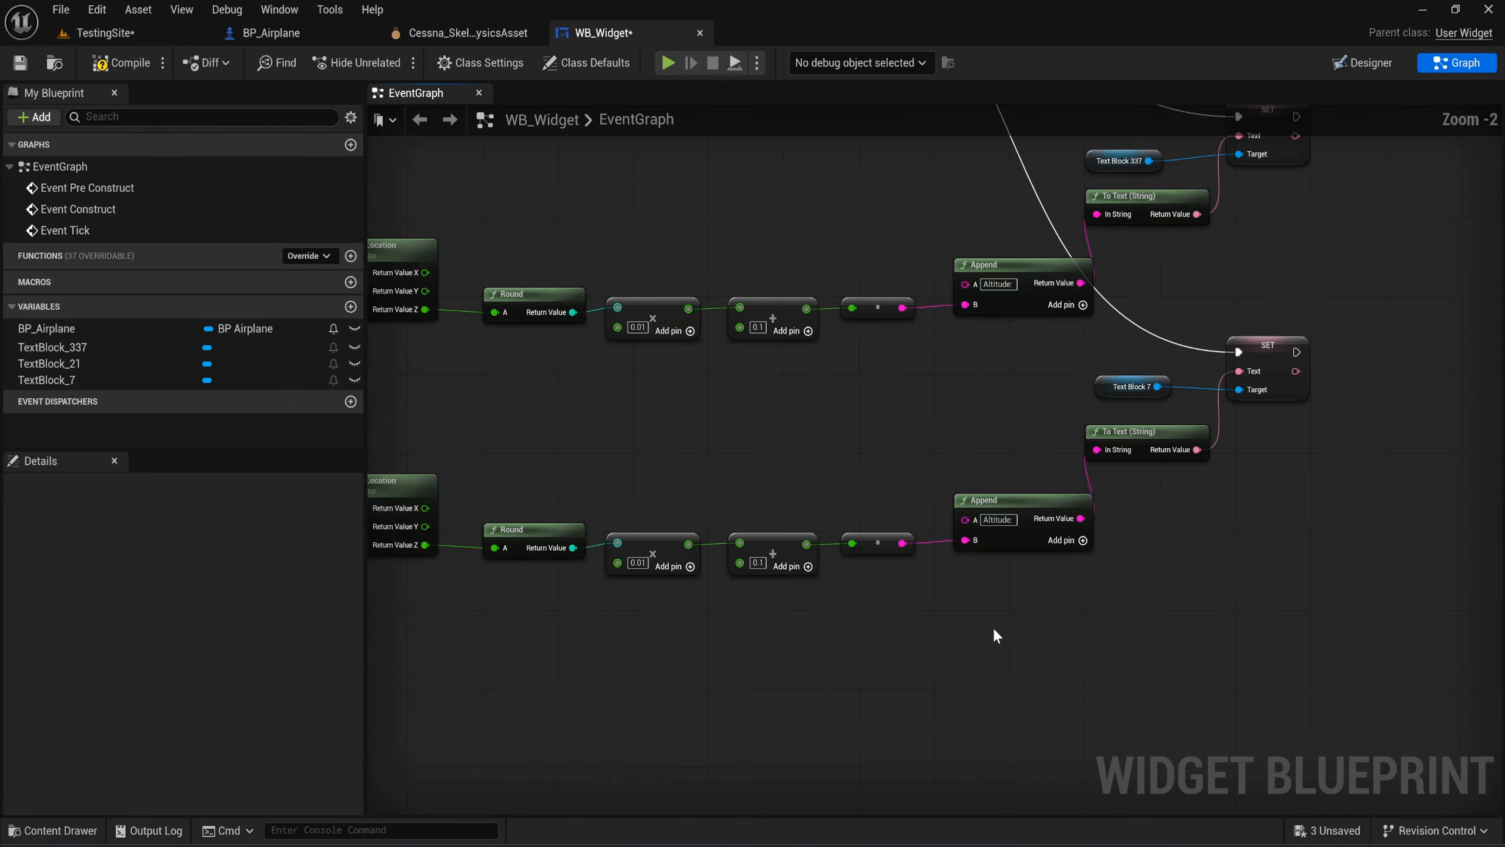
drag(995, 629, 483, 490)
key(Delete)
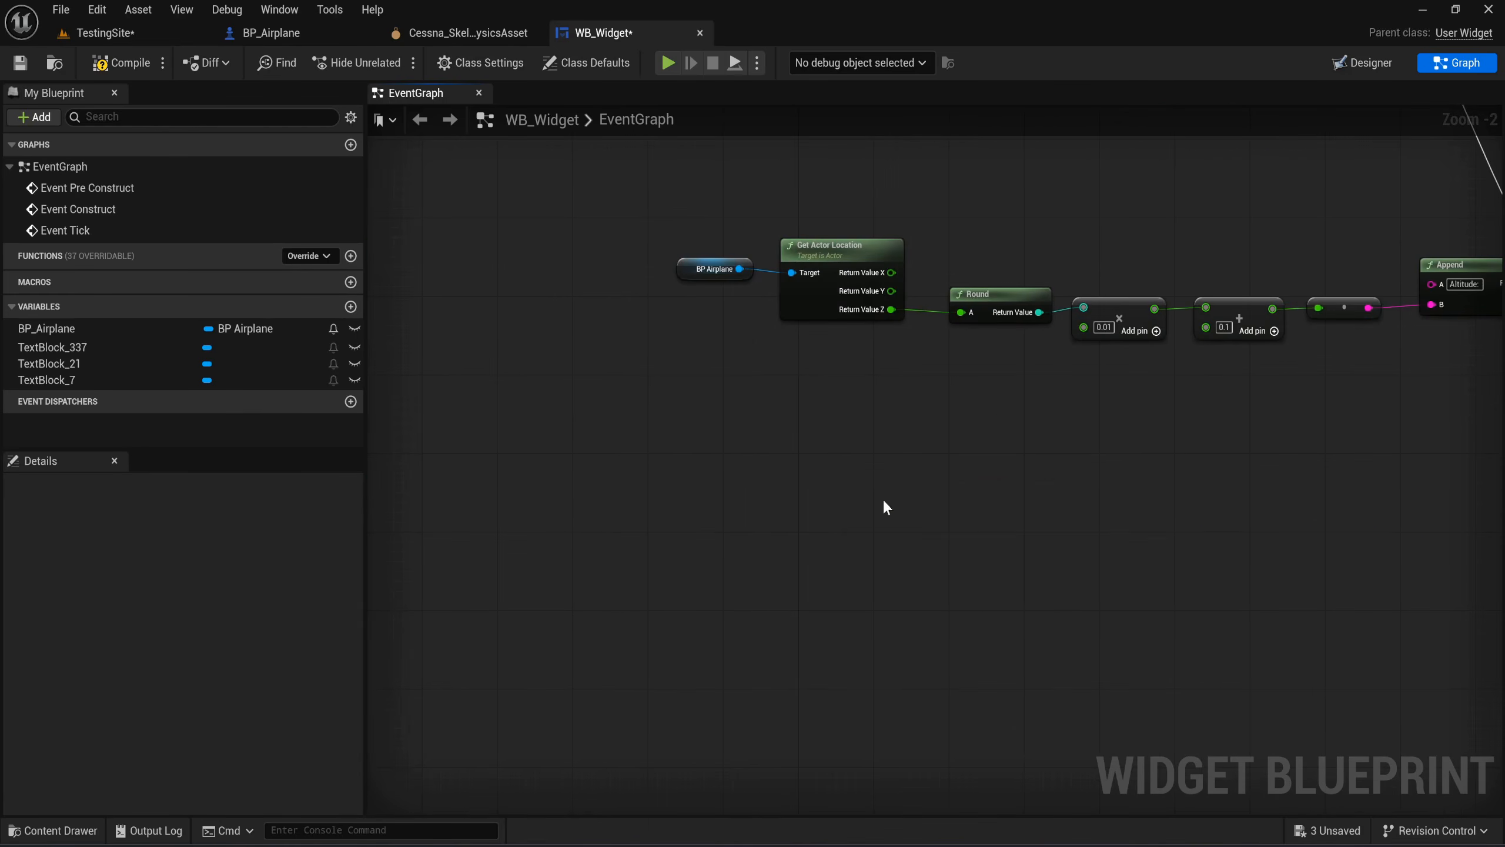
Create a Boolean variable named Brake in the widget blueprint.
right_drag(1078, 466, 562, 497)
scroll(626, 494, up, 1)
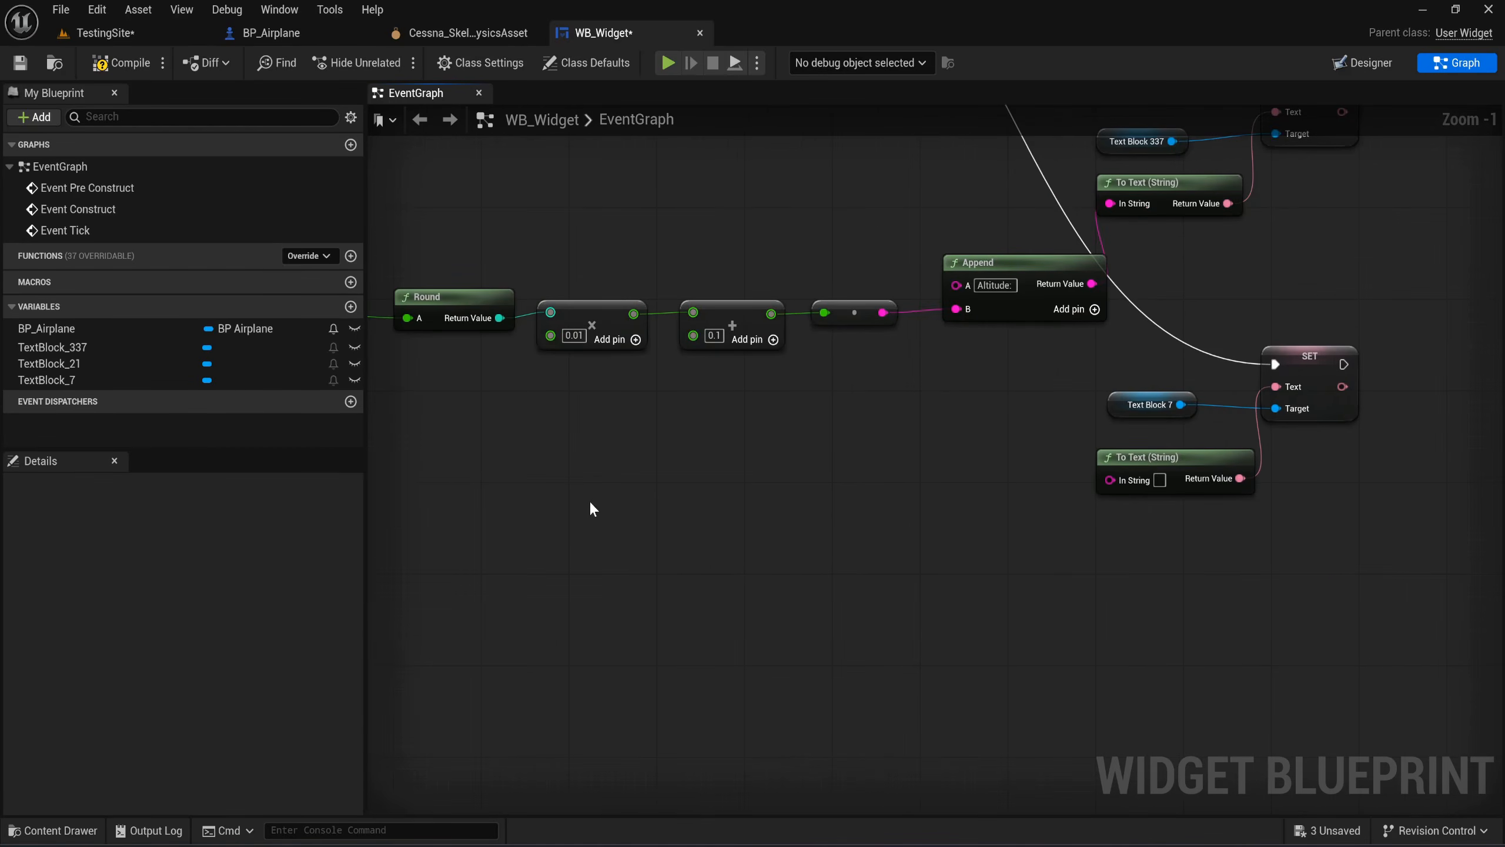
click(351, 307)
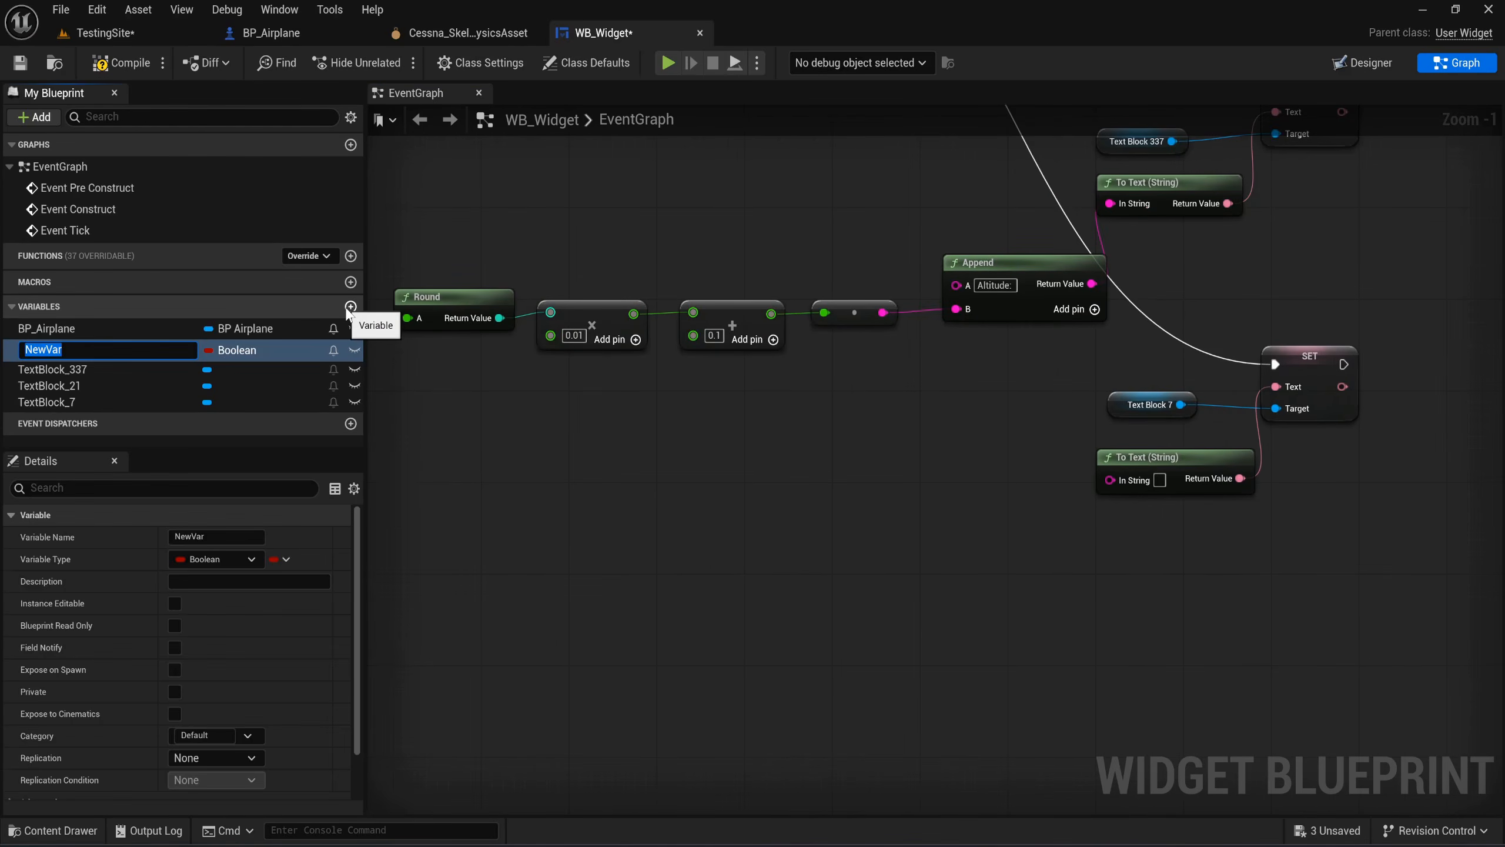
text(Brake)
key(Return)
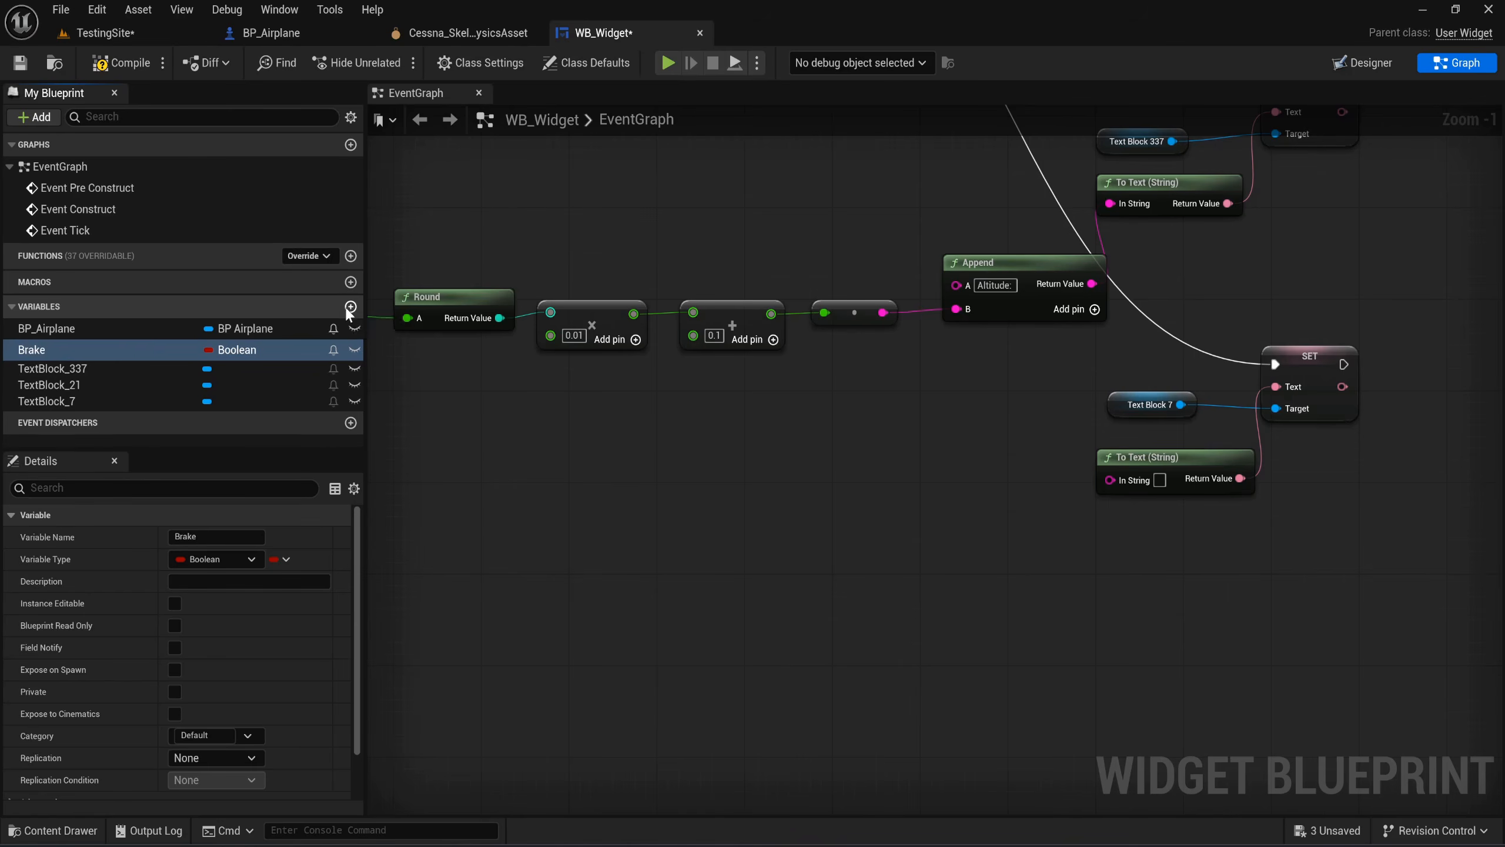
Place a Brake getter below the altitude chain and connect it to a new Select String node's Pick A input.
scroll(773, 471, up, 1)
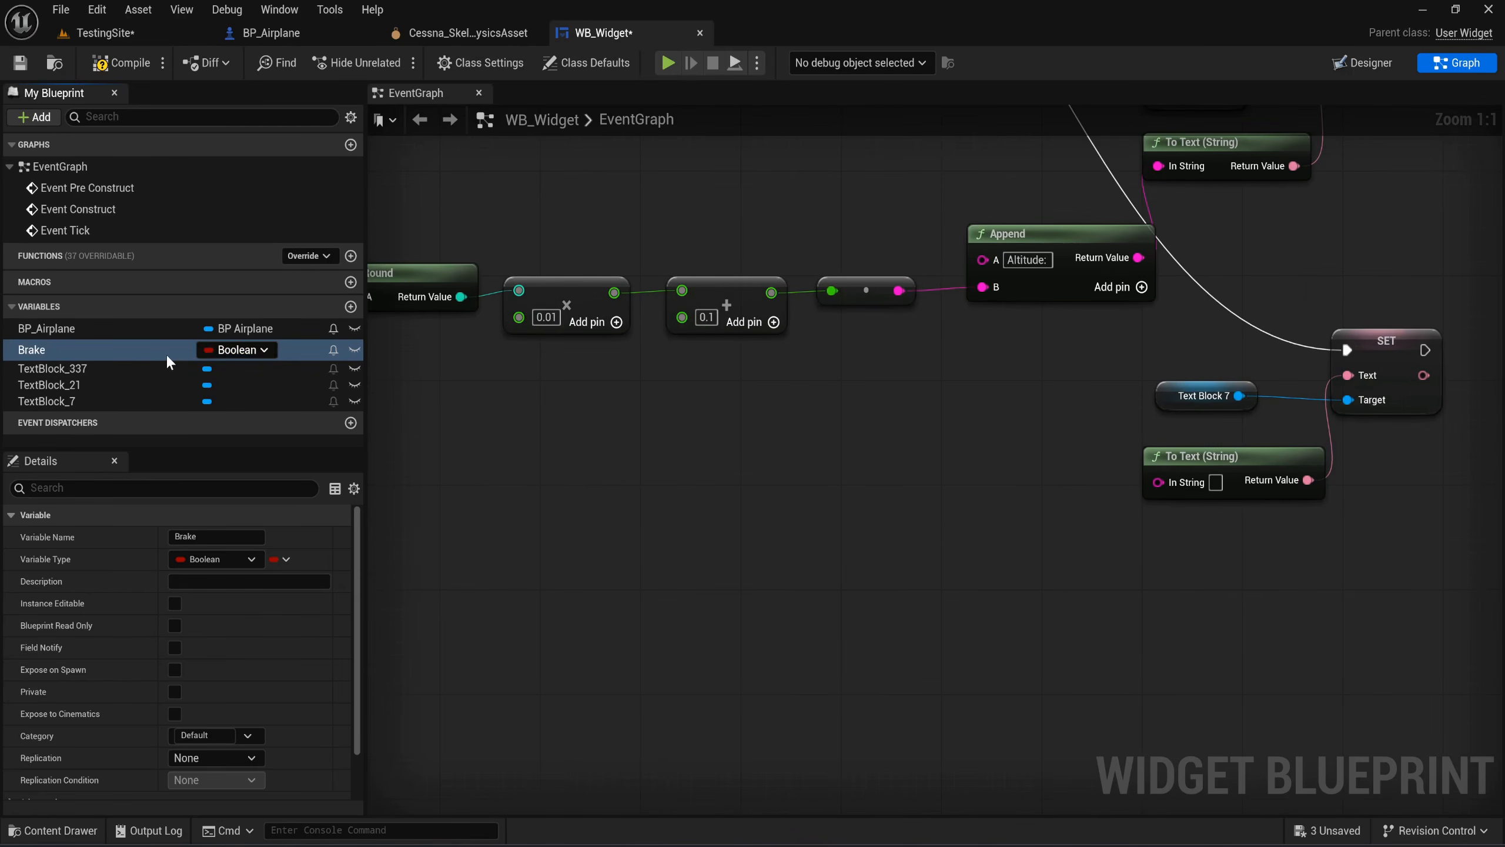
drag(164, 353, 696, 570)
click(593, 586)
text(s)
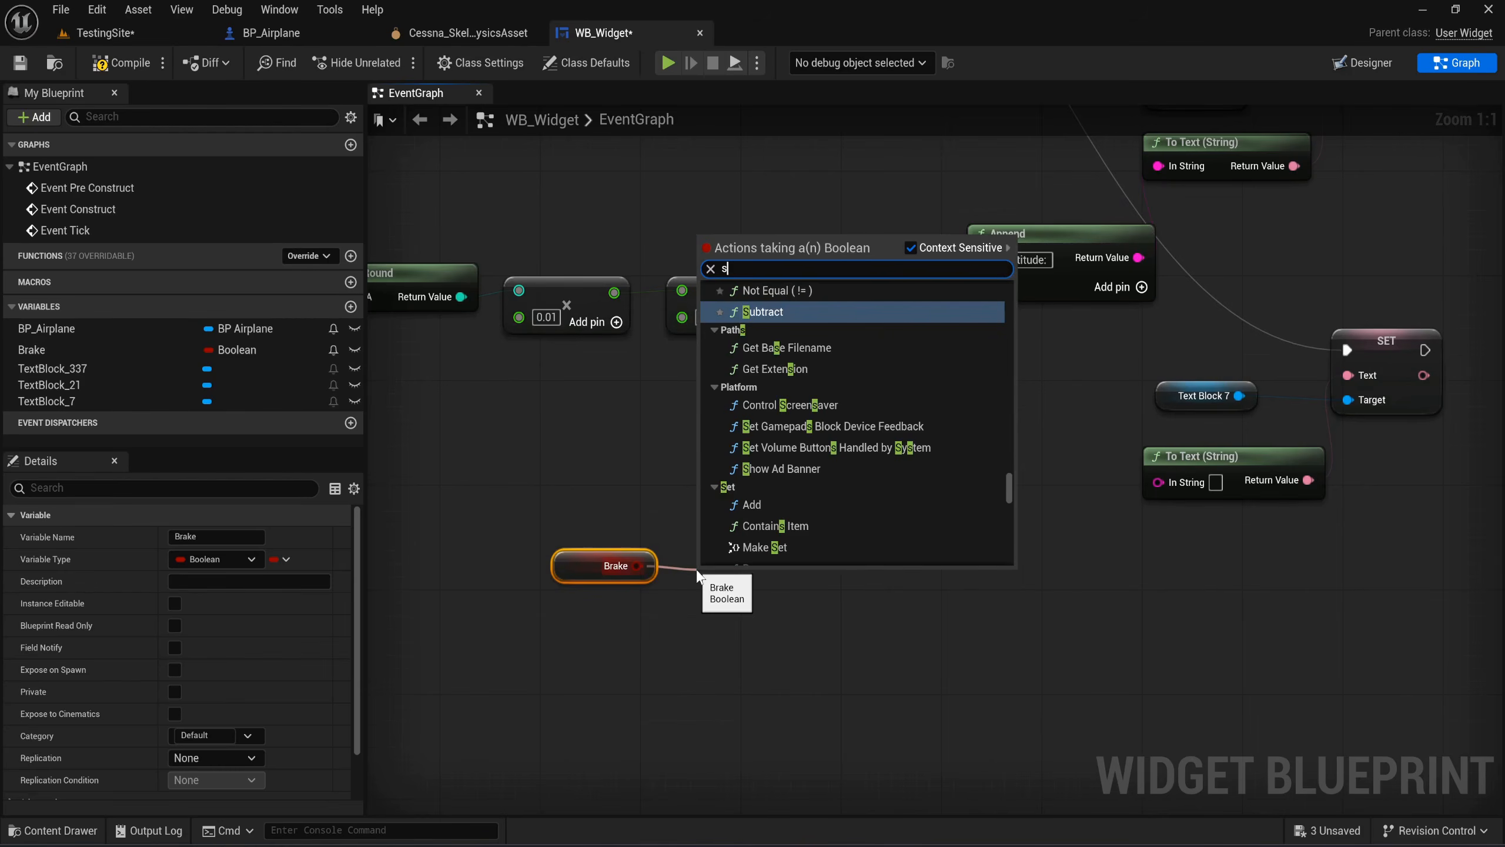
text(elecc)
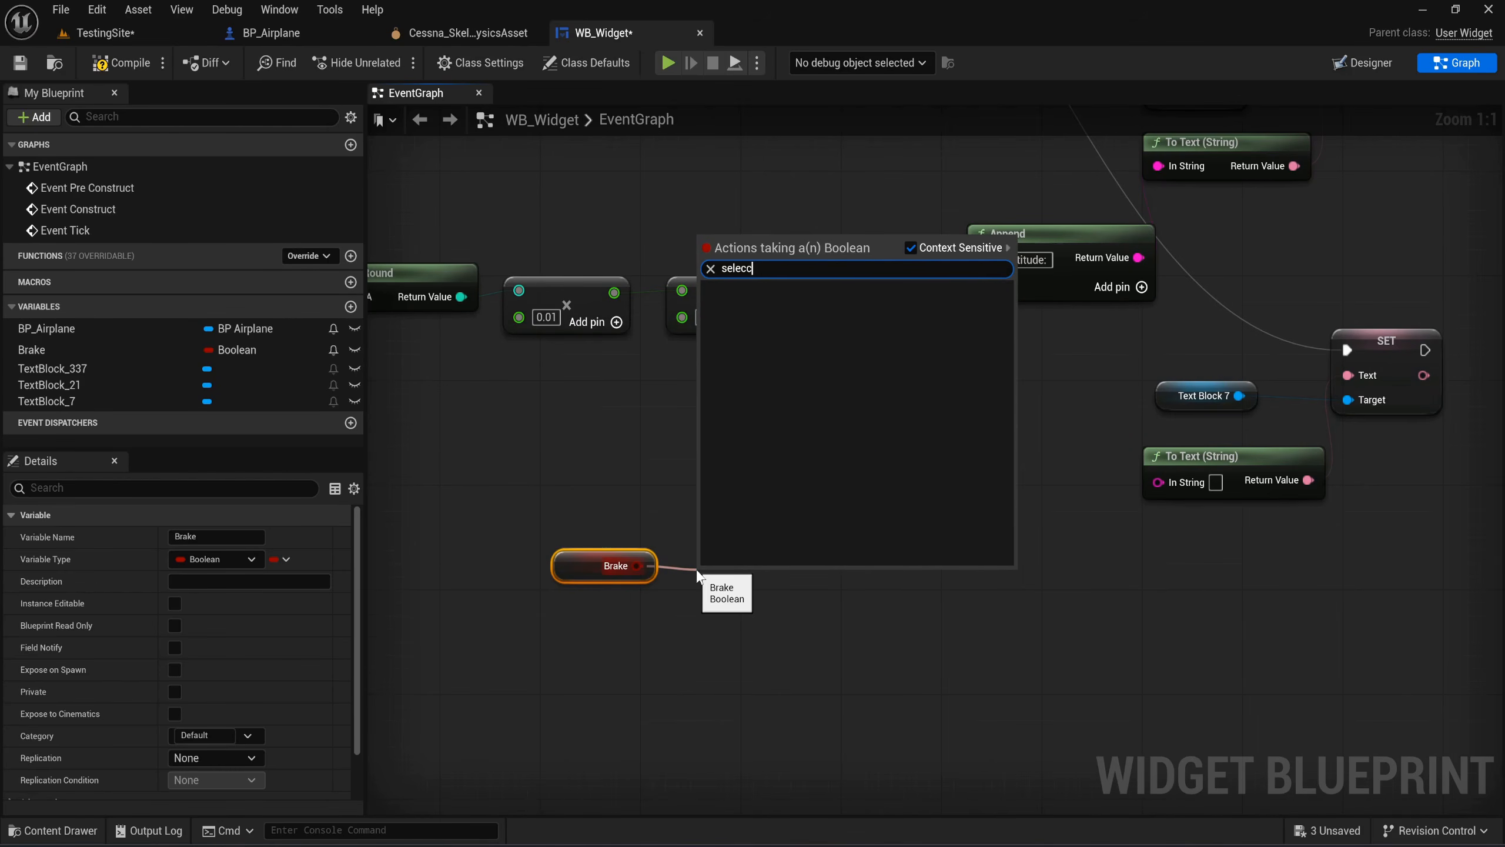
text(t)
key(BackSpace)
key(BackSpace)
text(t st)
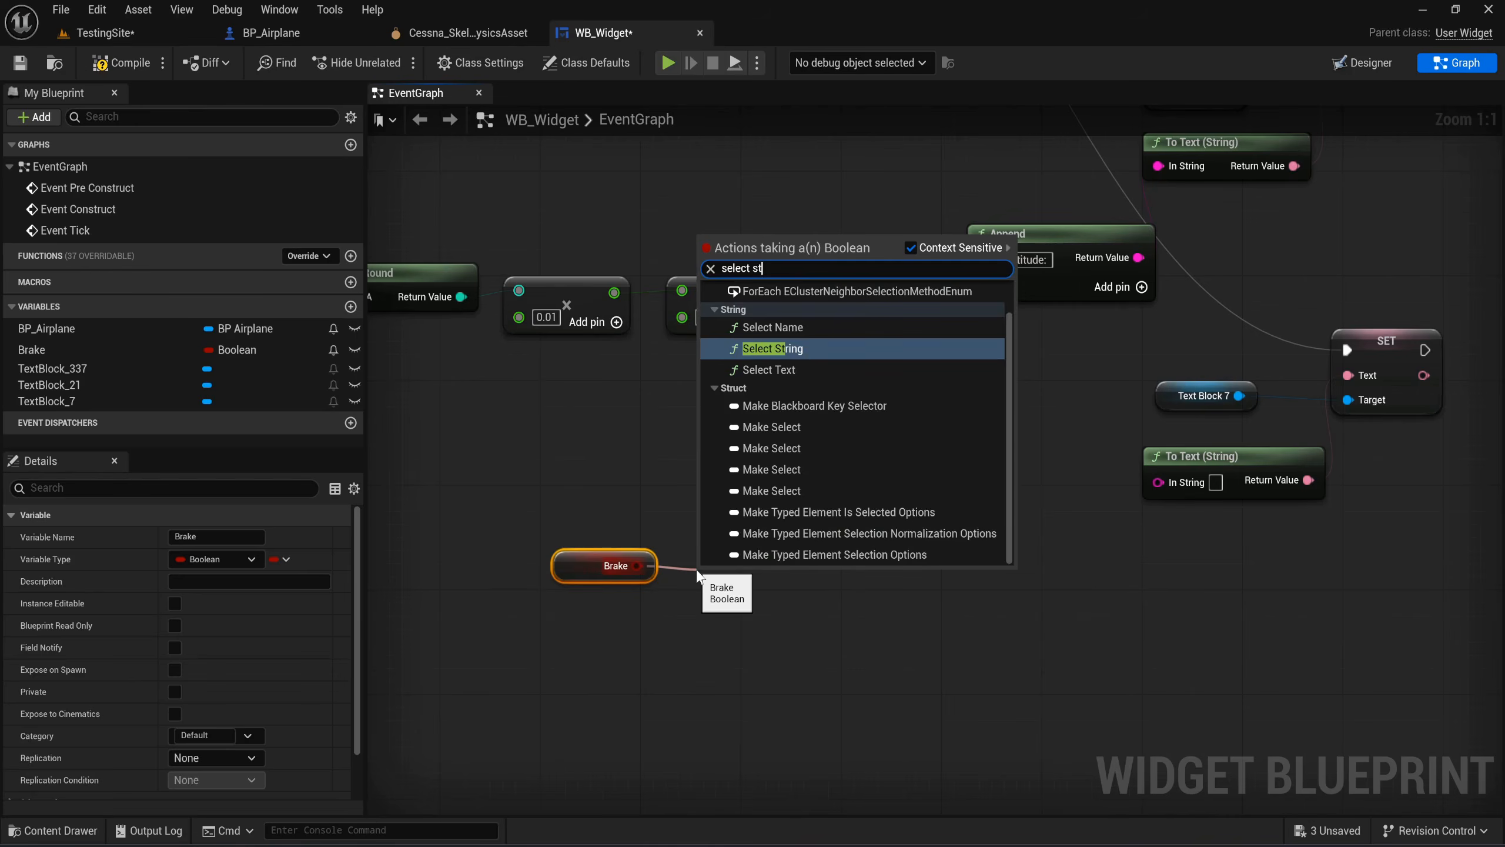
key(Return)
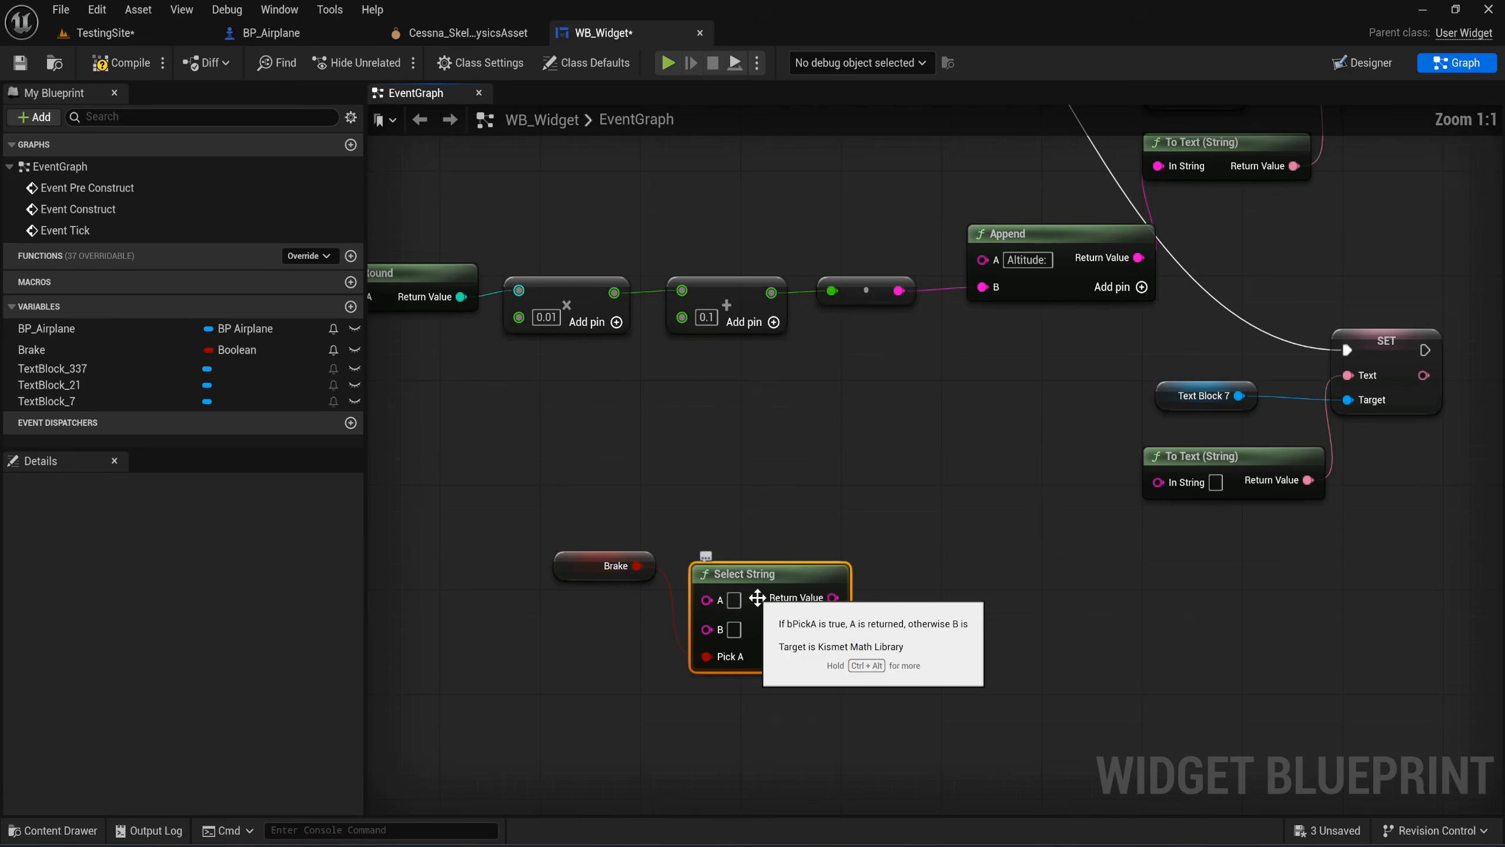
Reposition the Select String node beside the Brake getter and set option A to ON and option B to OFF.
drag(760, 604, 766, 514)
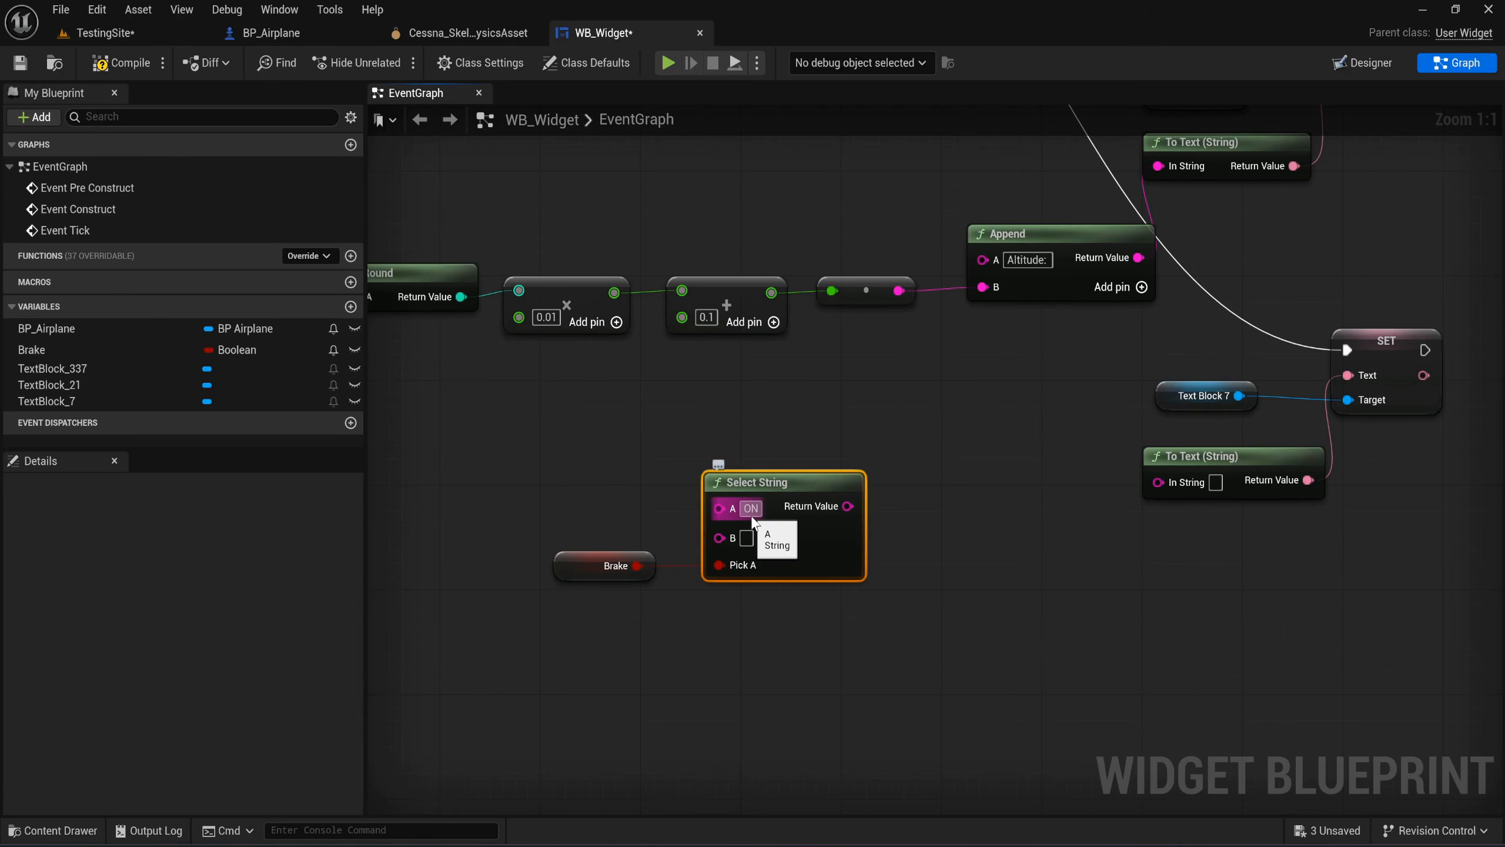
click(751, 543)
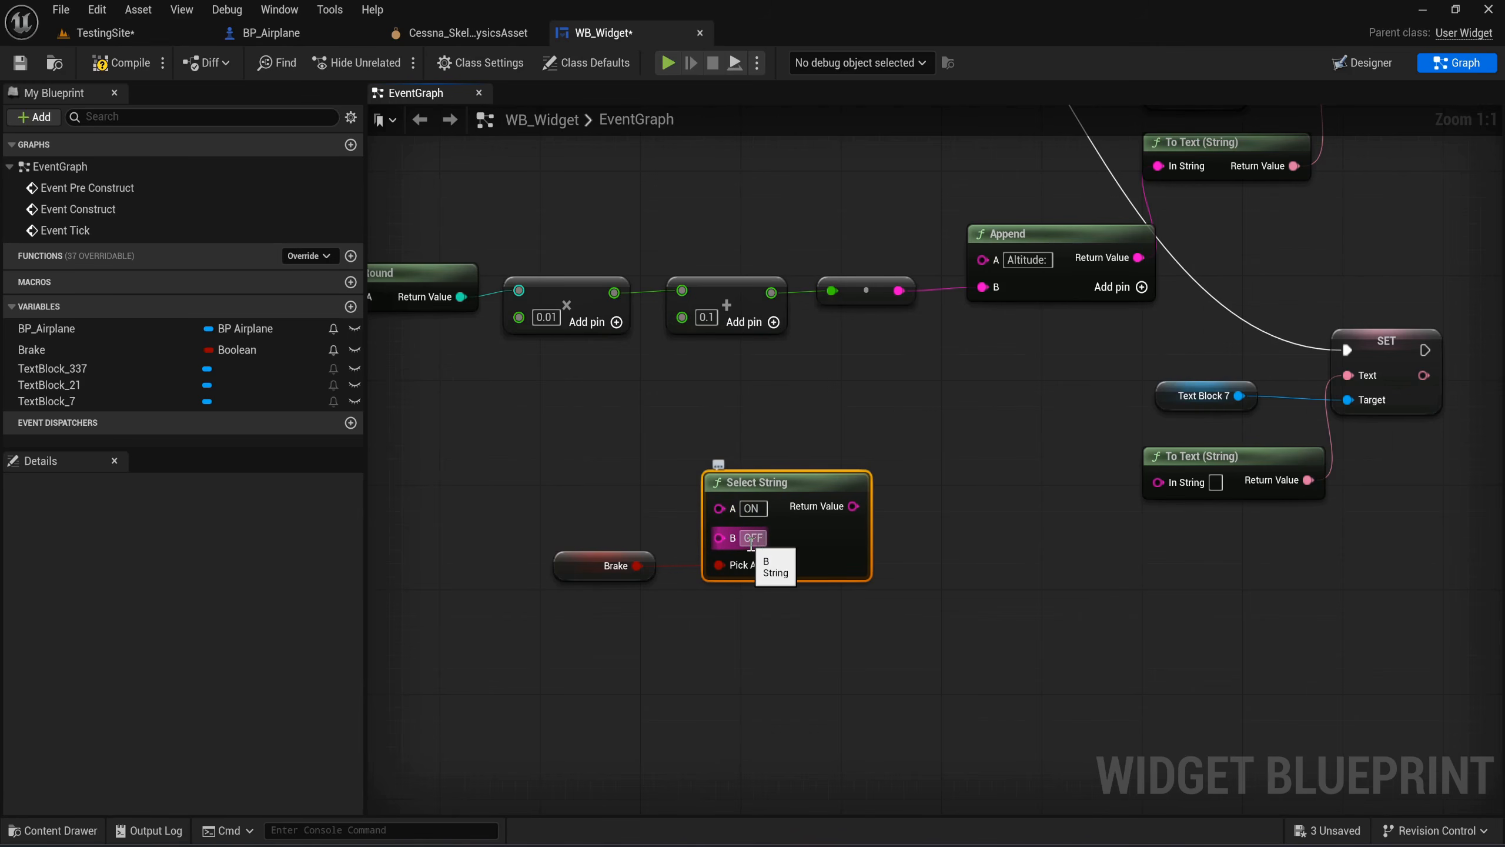
click(891, 503)
Add an Append node after Select String and feed Select String's Return Value into its B input.
drag(857, 506, 929, 505)
text(appe)
click(1001, 587)
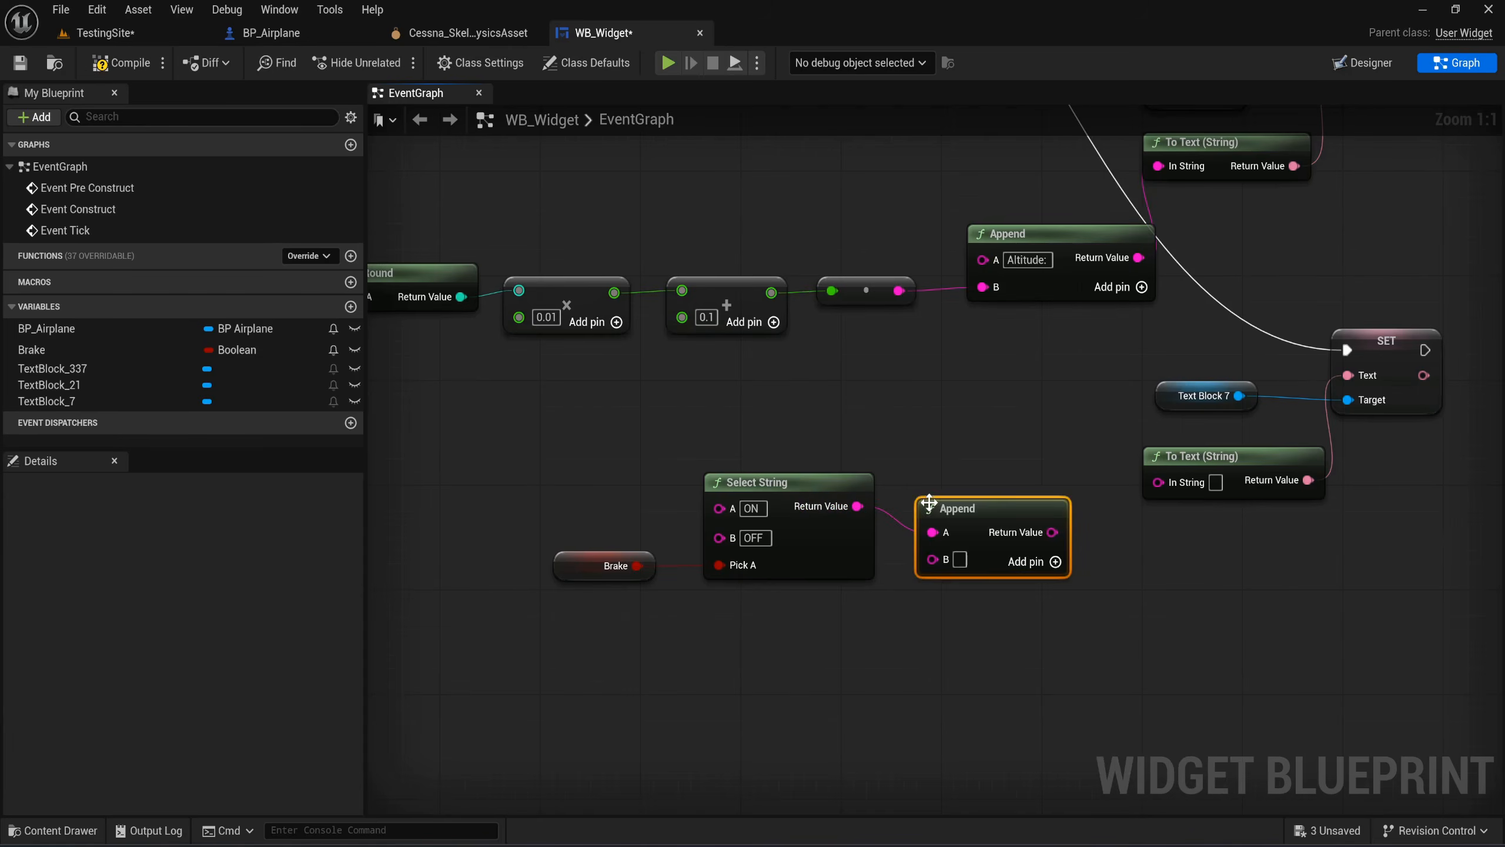
drag(947, 569, 929, 562)
drag(857, 507, 893, 528)
key(Escape)
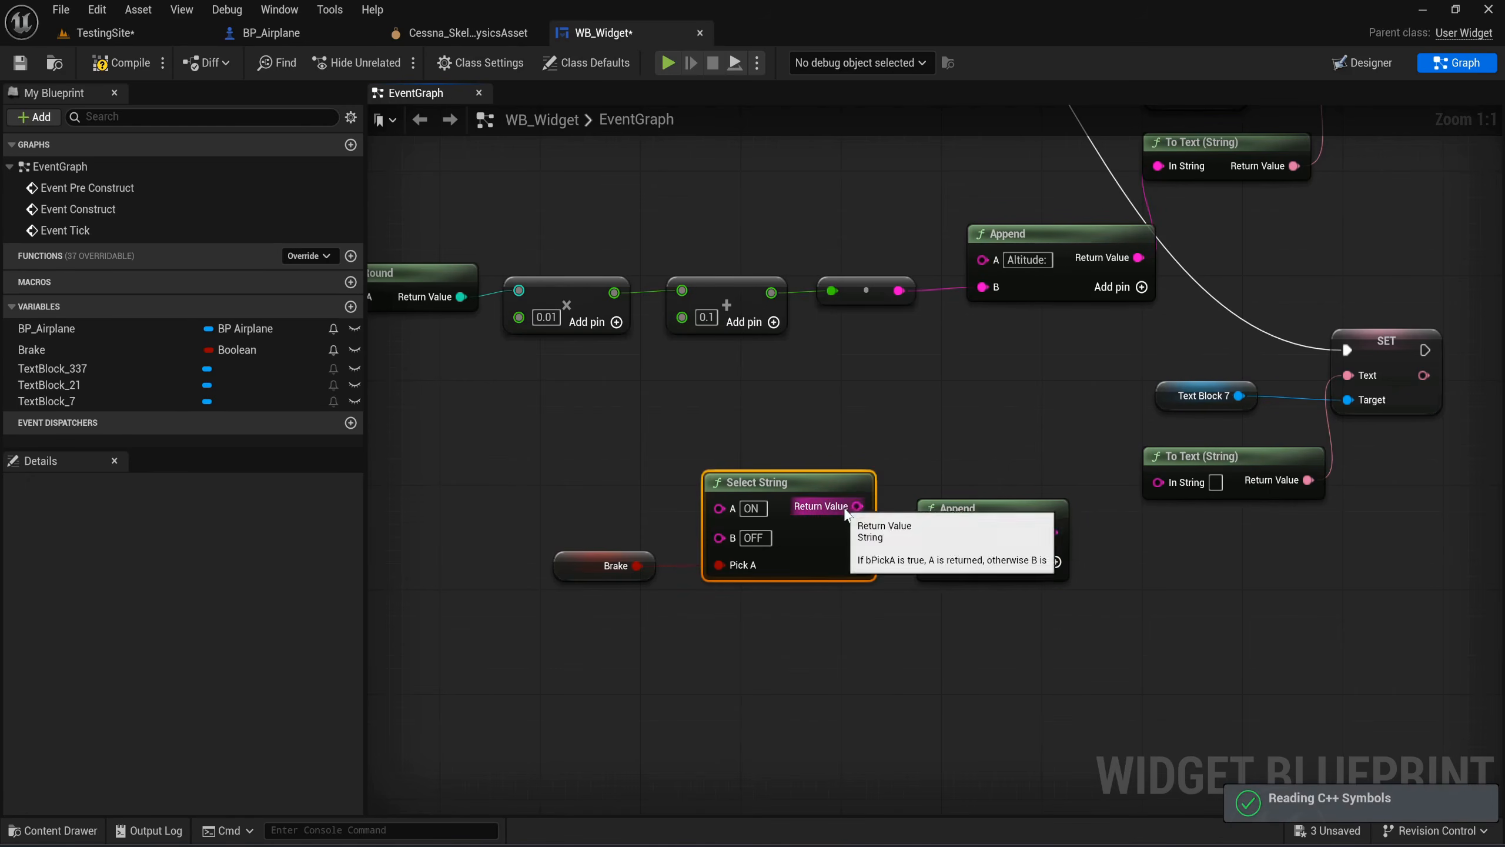
drag(1007, 565, 999, 505)
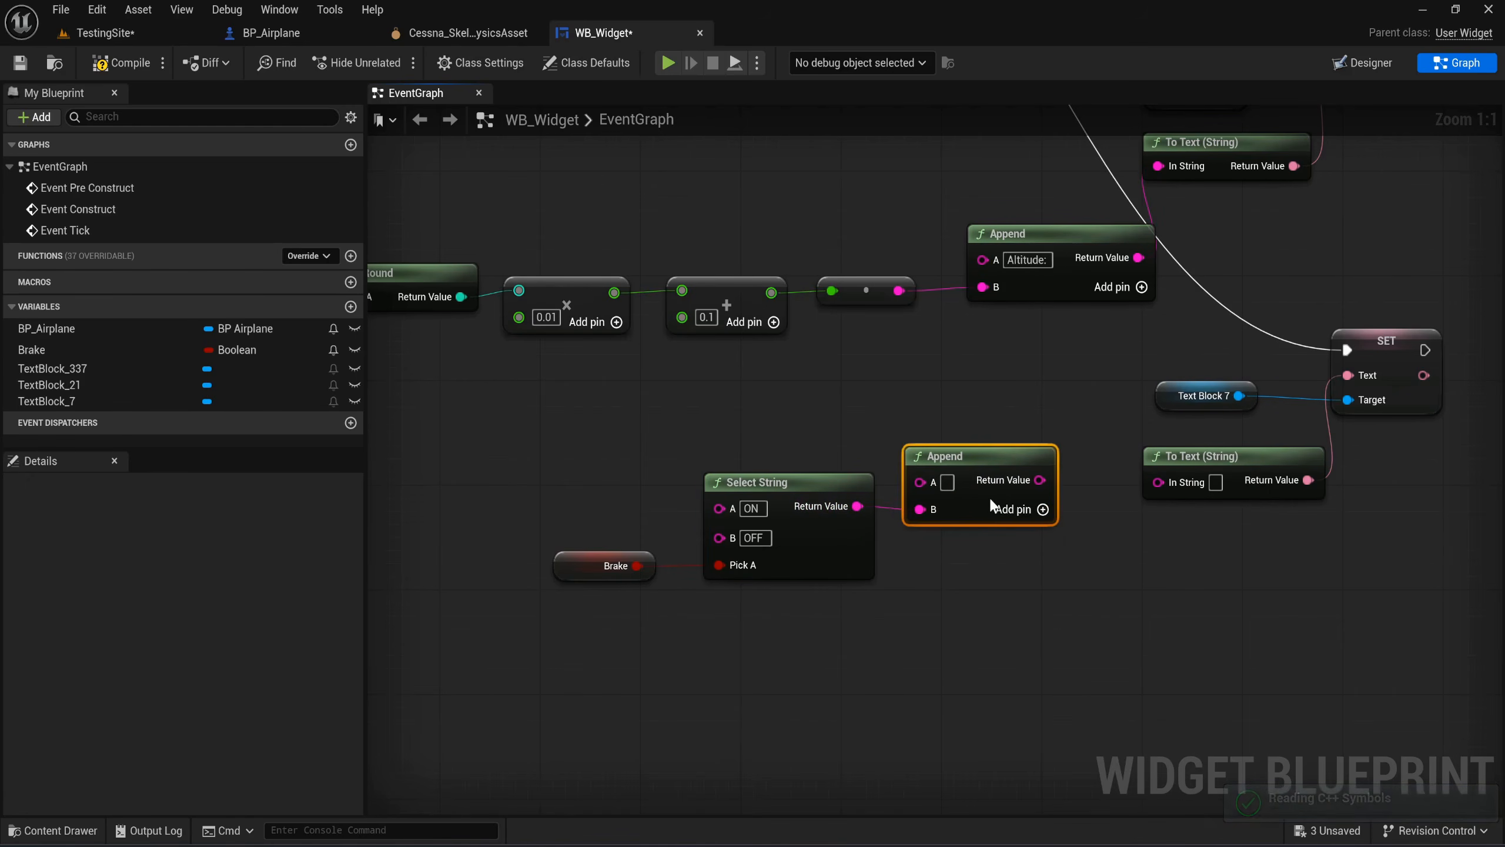
Set the new Append node's A text to "Brake:" and connect its Return Value to the lower To Text node's In String.
click(964, 642)
drag(965, 642, 433, 449)
drag(976, 511, 936, 576)
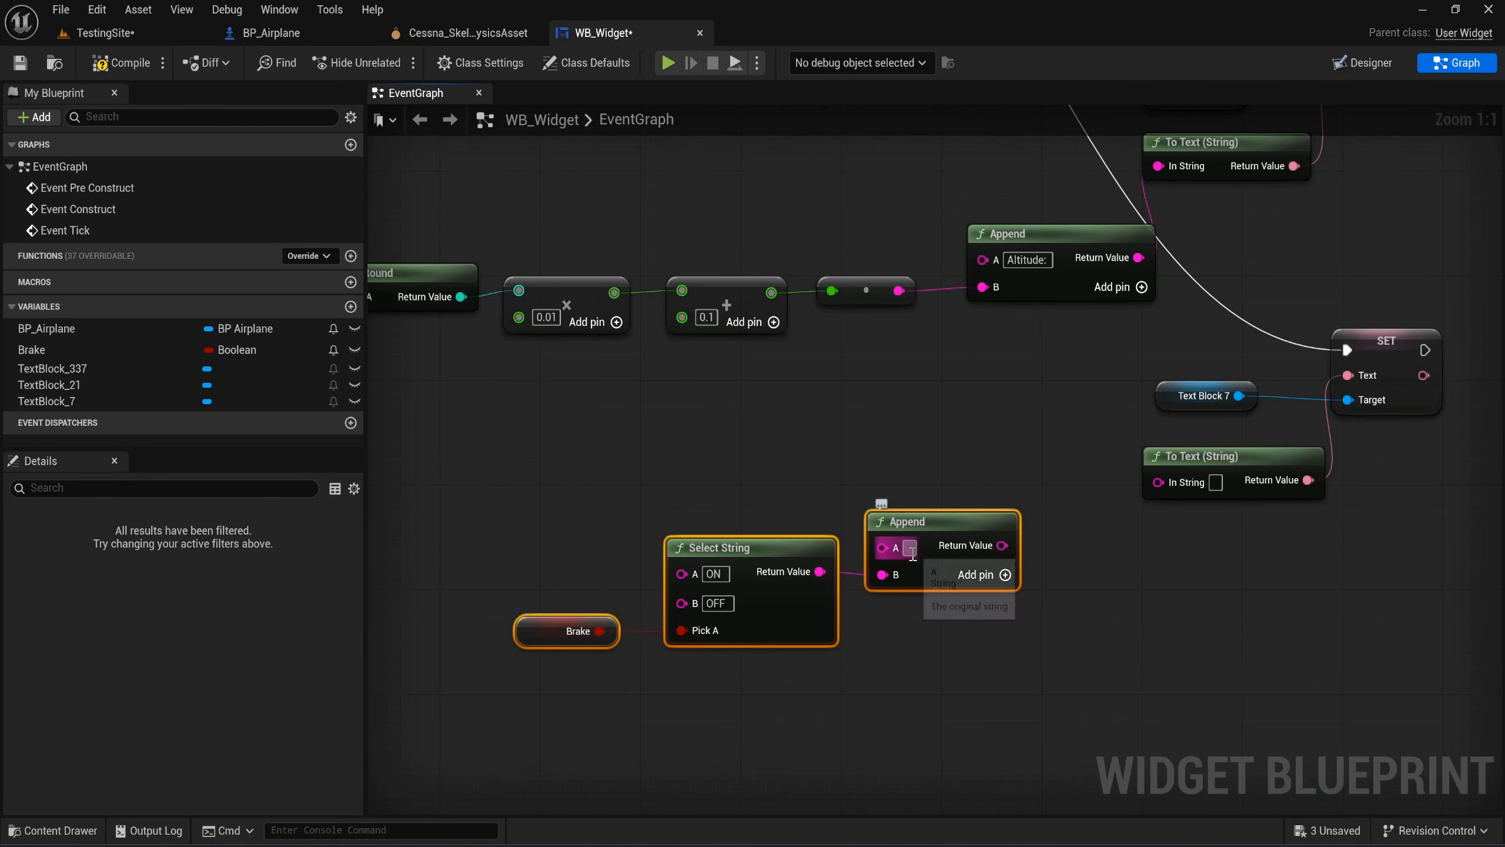
text(Brake:)
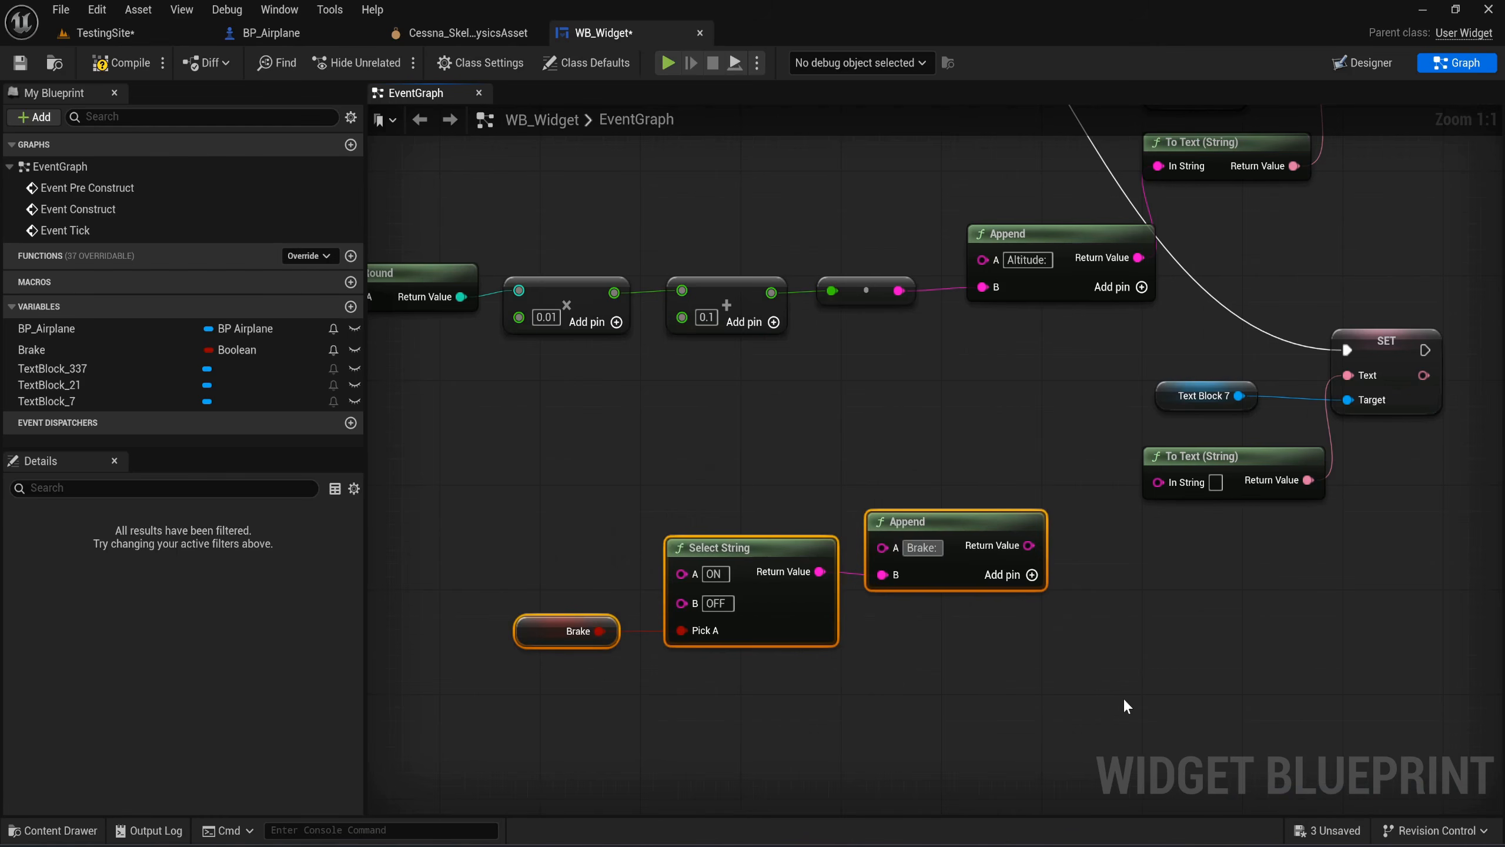
click(1148, 615)
drag(1034, 546, 1158, 481)
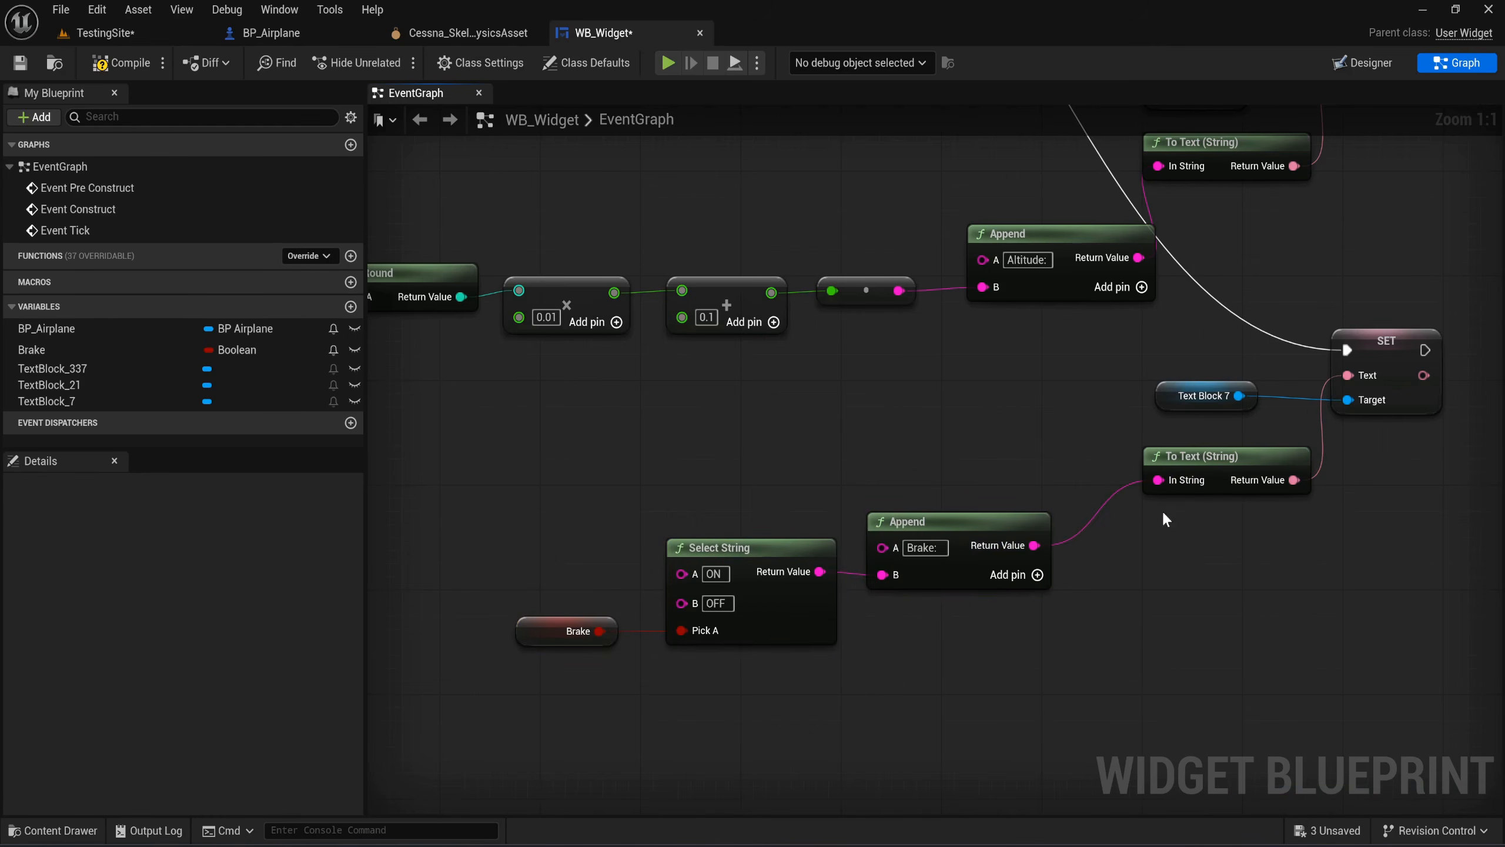
Line up the brake readout nodes with the lower To Text node, and compile and save the widget.
drag(938, 721, 498, 394)
drag(936, 582, 963, 518)
click(1164, 667)
right_drag(1164, 667, 986, 697)
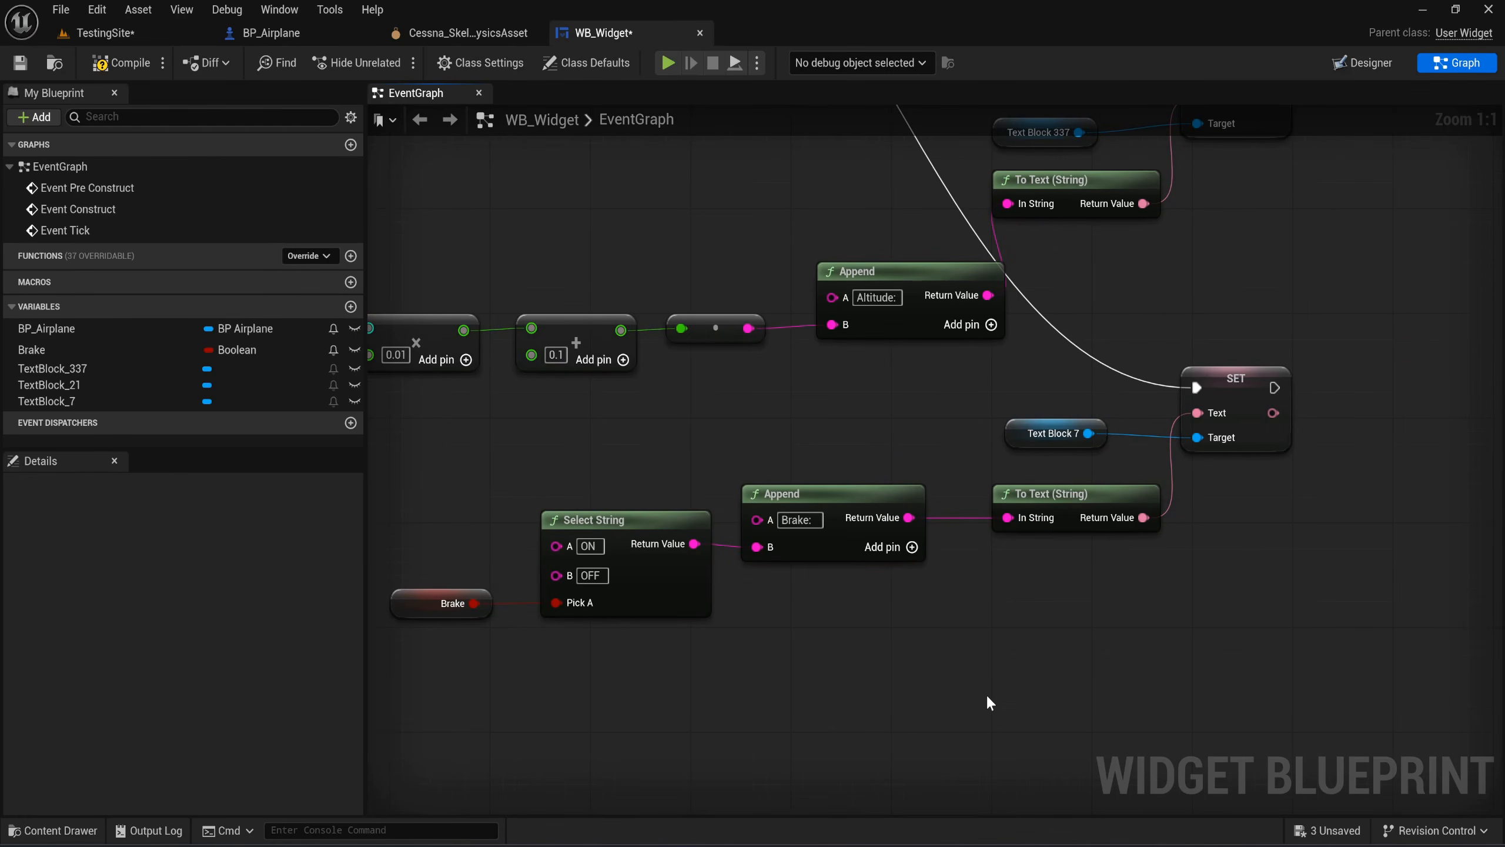
click(147, 71)
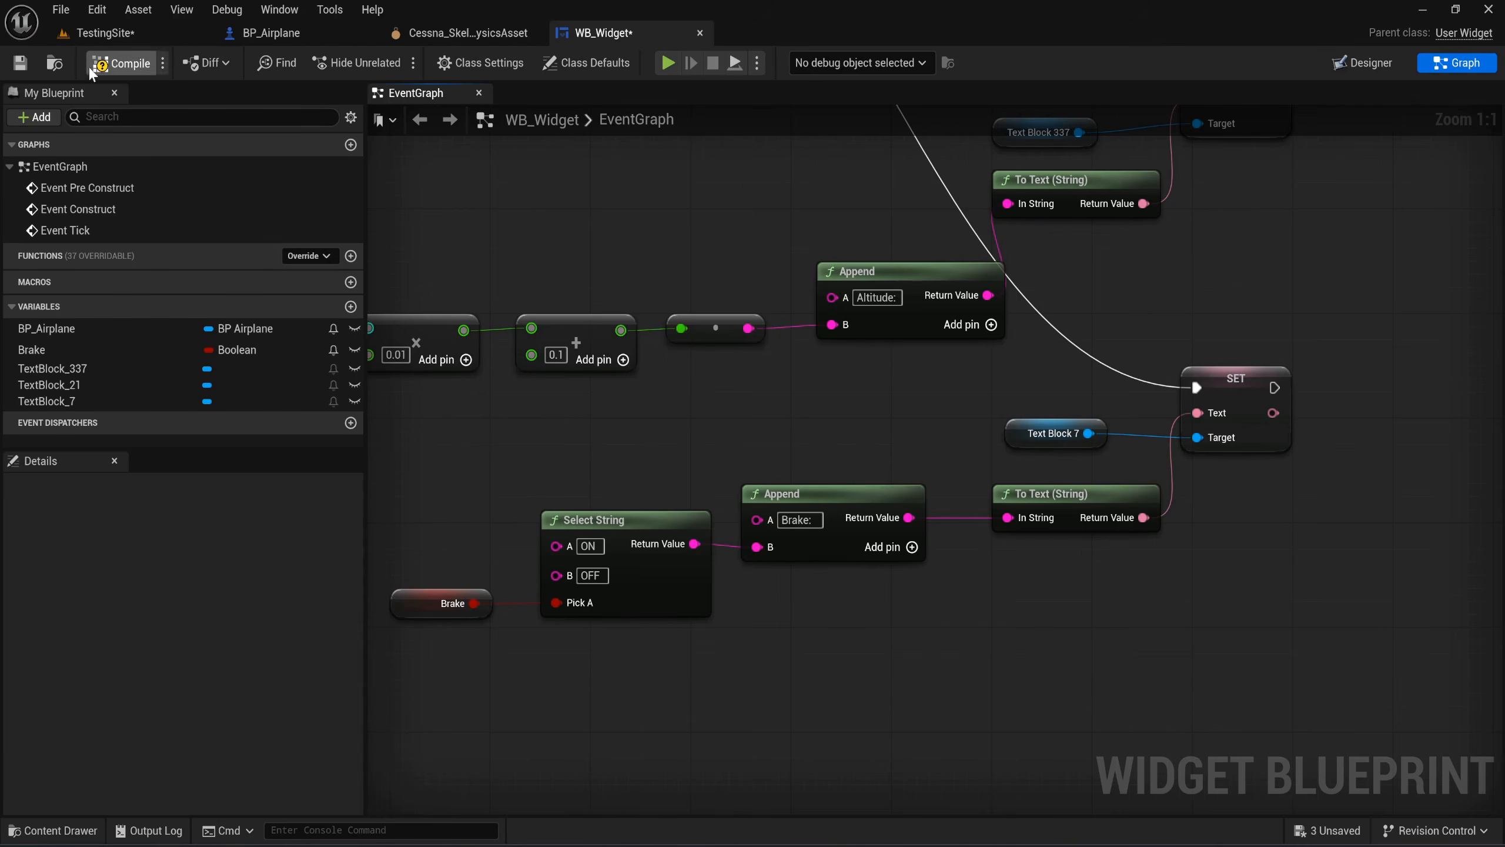
click(19, 62)
In BP_Airplane's event graph, move the SET BP Airplane, Self and Add to Viewport nodes farther from the Create WB Widget node.
click(202, 29)
click(284, 32)
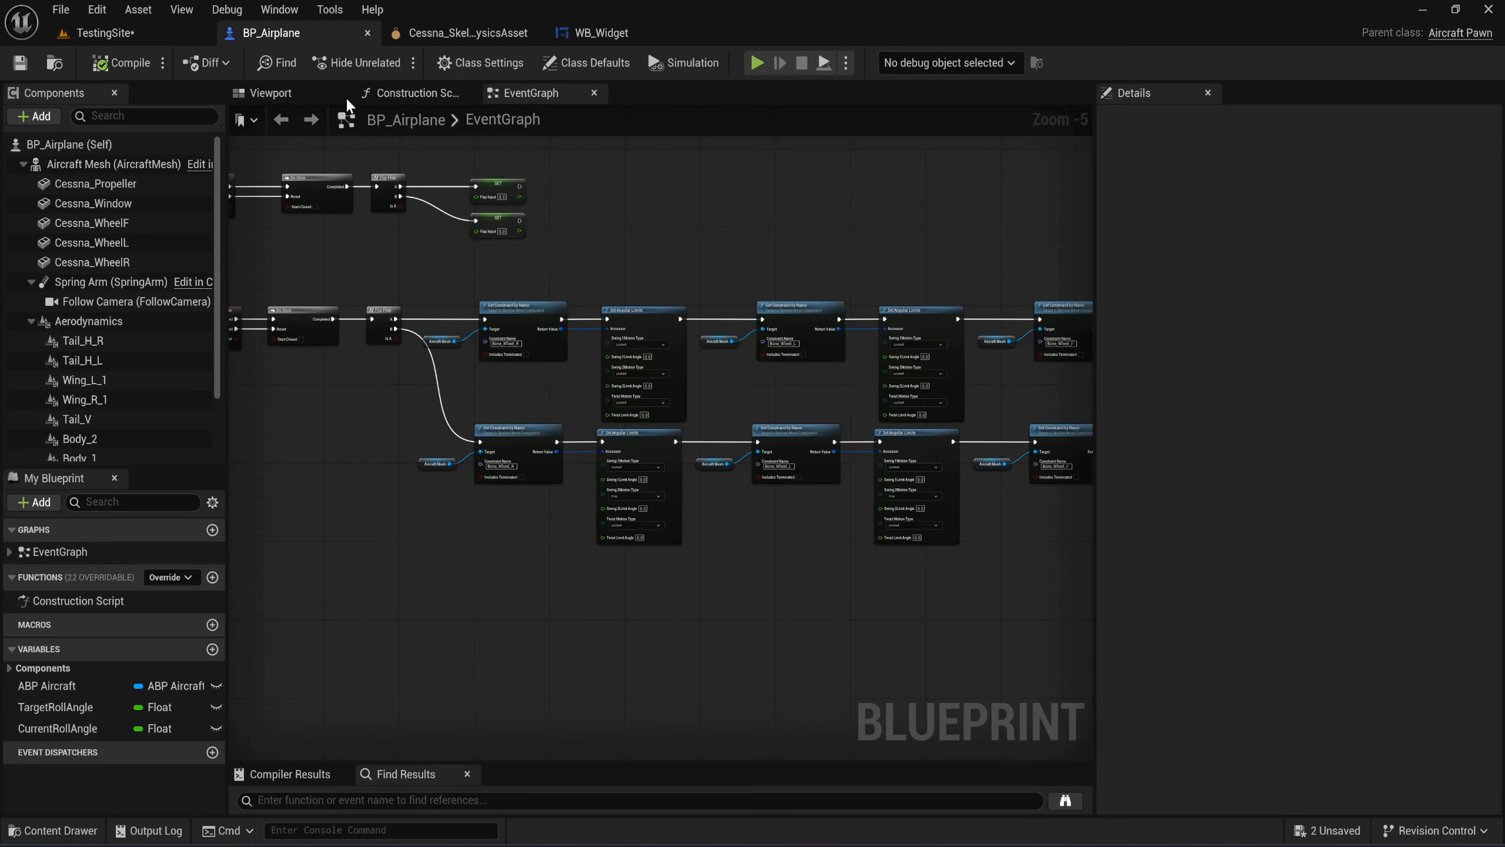
scroll(596, 290, down, 2)
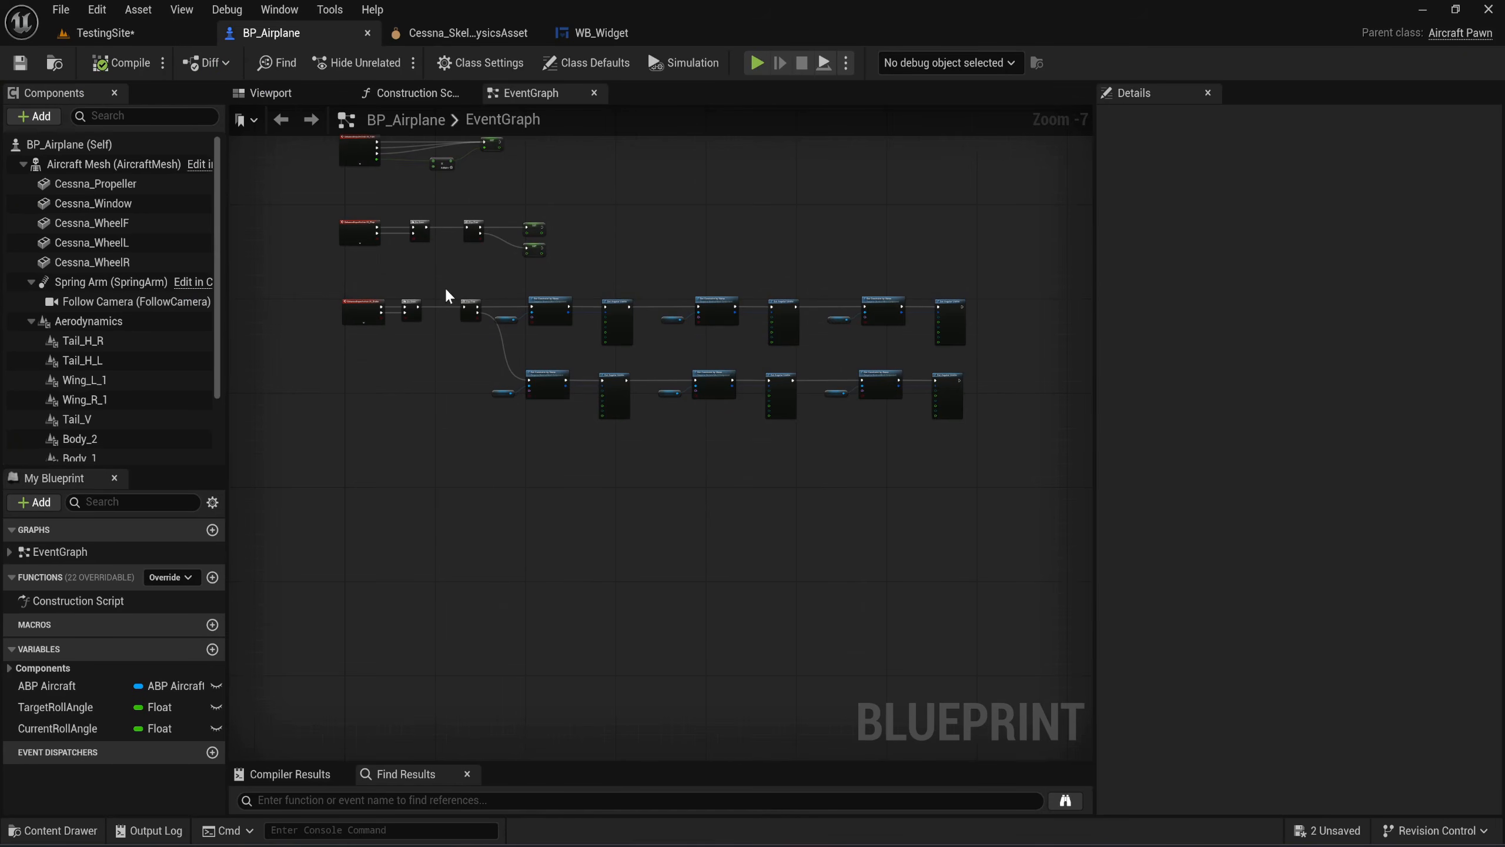
scroll(474, 270, up, 5)
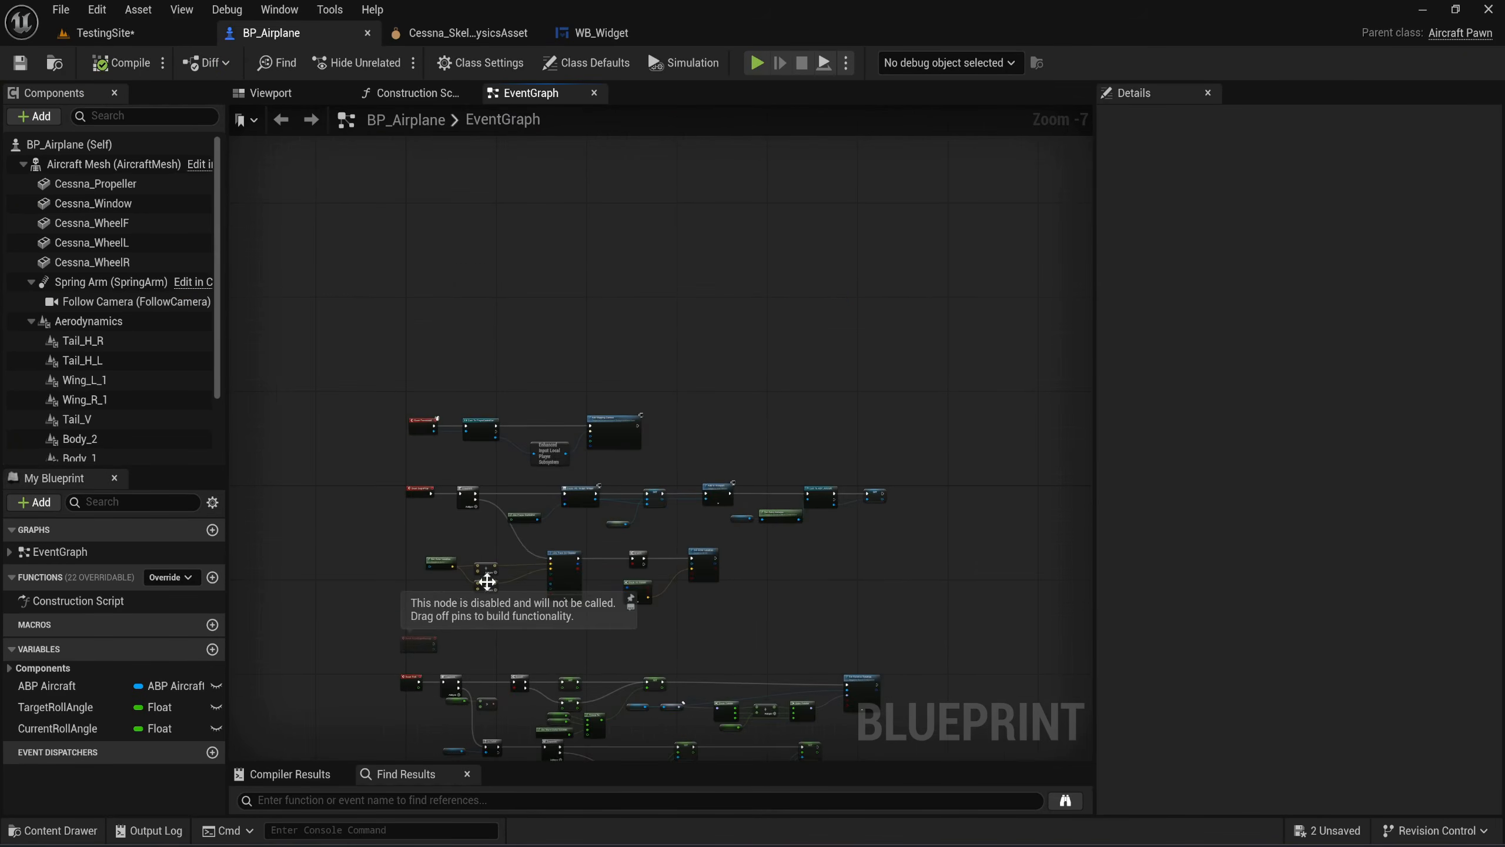
scroll(609, 458, up, 2)
right_drag(791, 449, 350, 486)
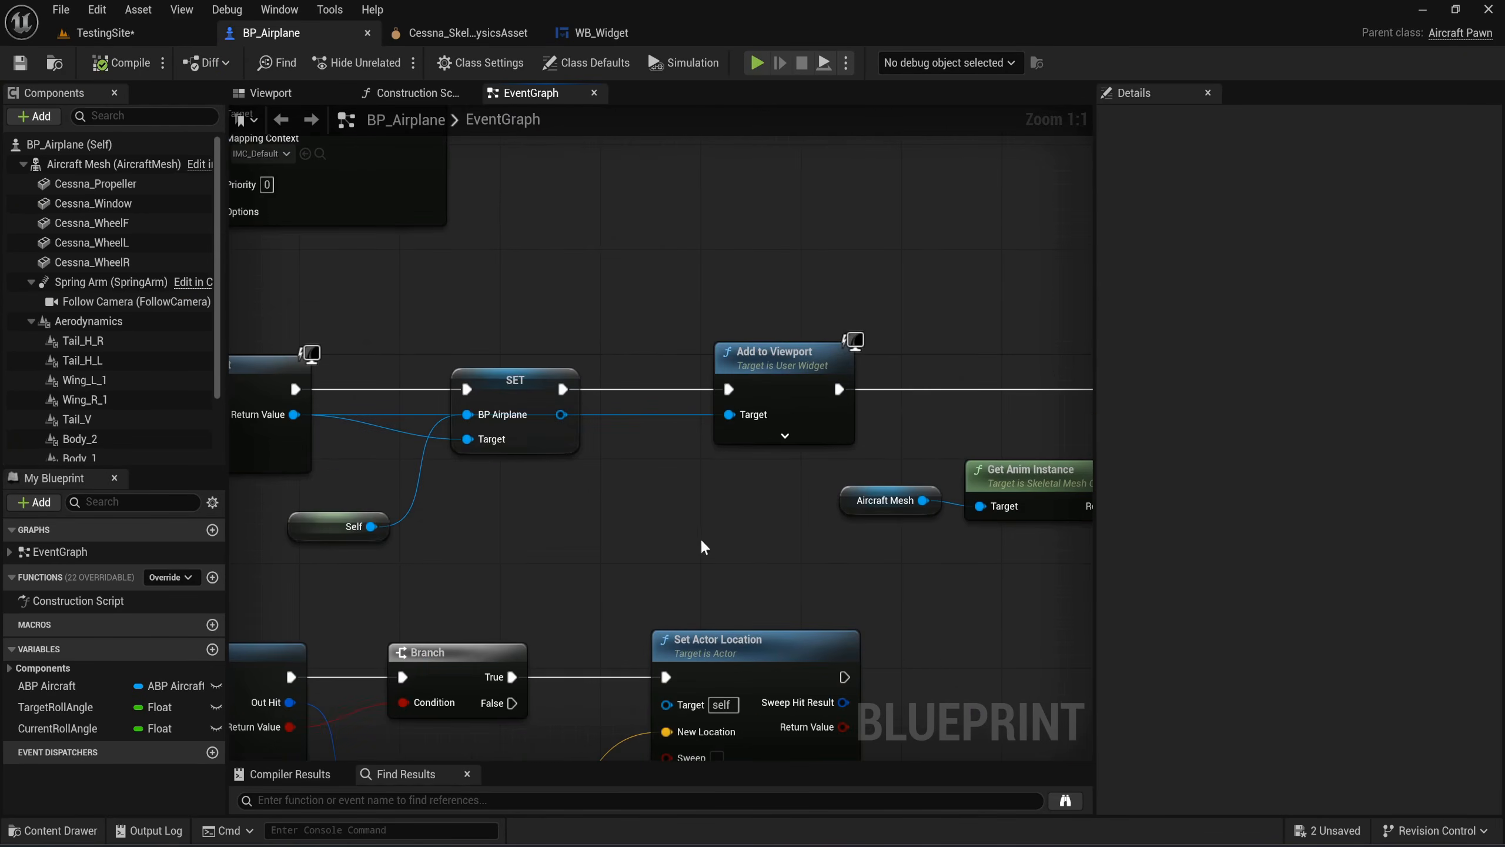
drag(704, 547, 323, 335)
drag(530, 406, 652, 405)
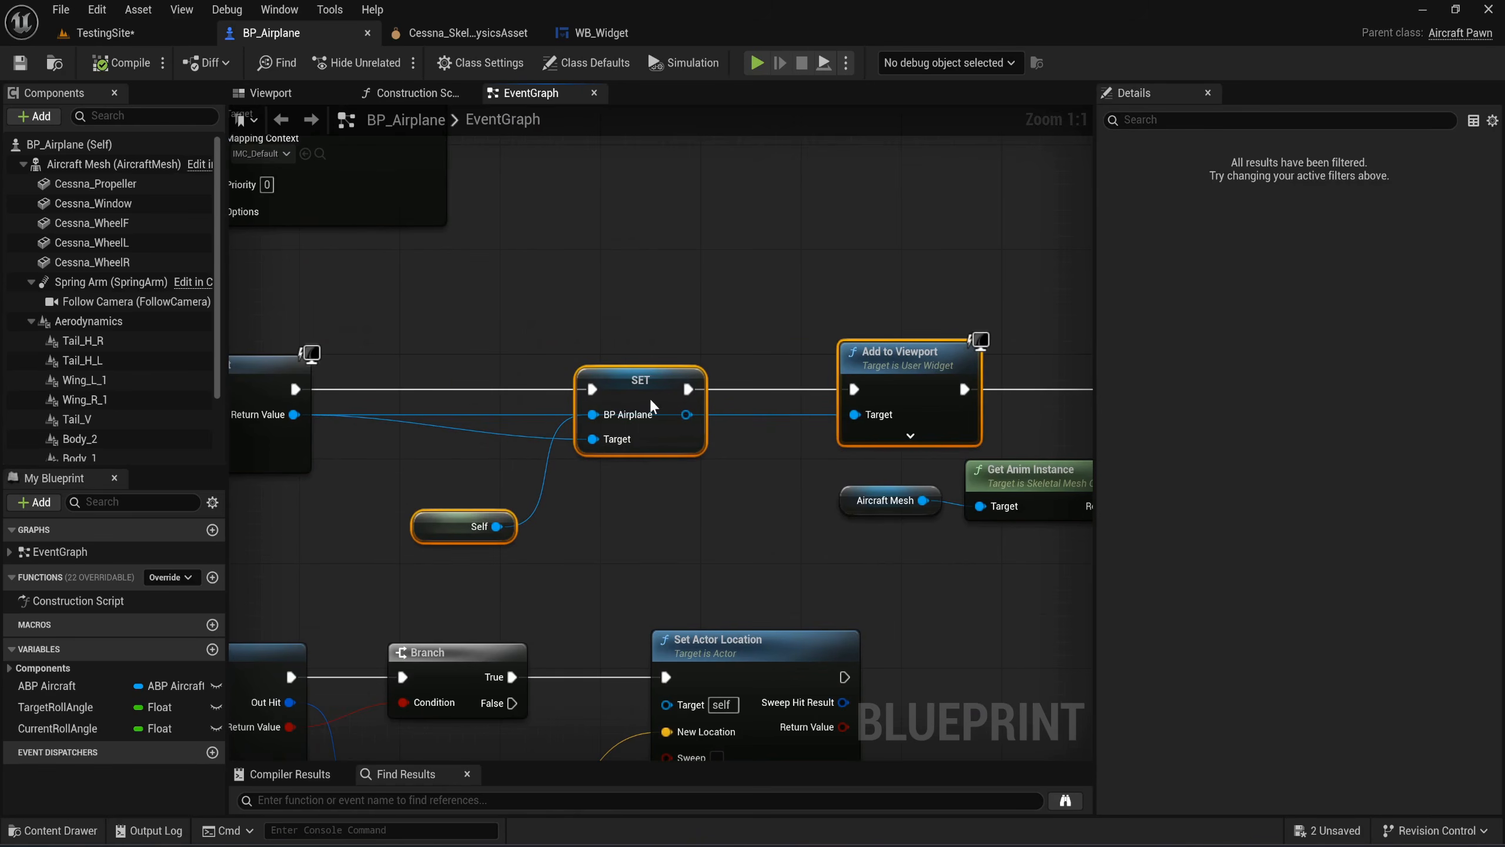
Promote the Create WB Widget node's Return Value to a variable named Widget.
right_drag(296, 422, 692, 438)
right_click(691, 435)
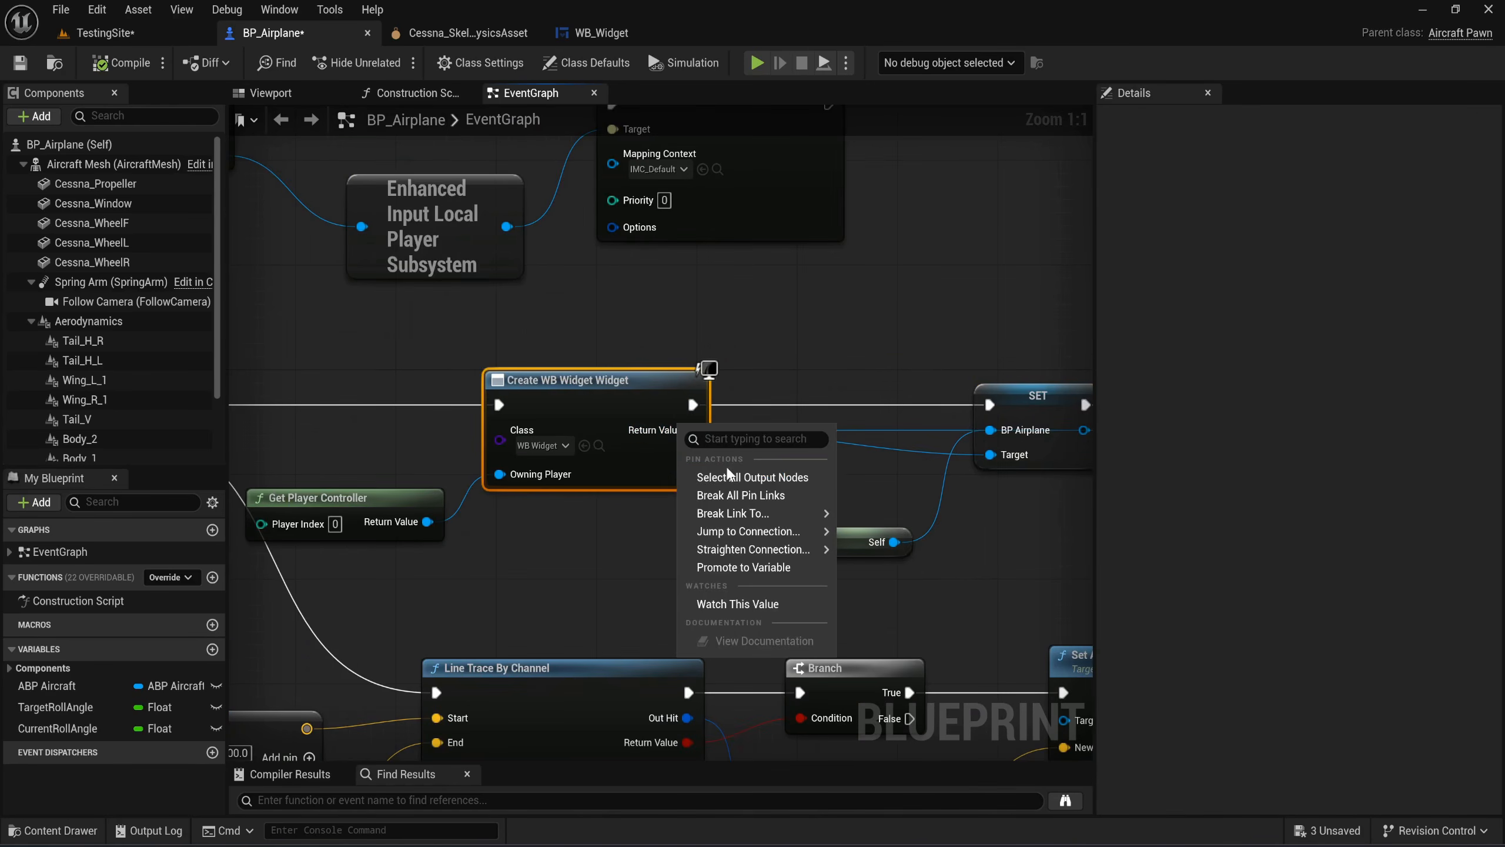
click(735, 567)
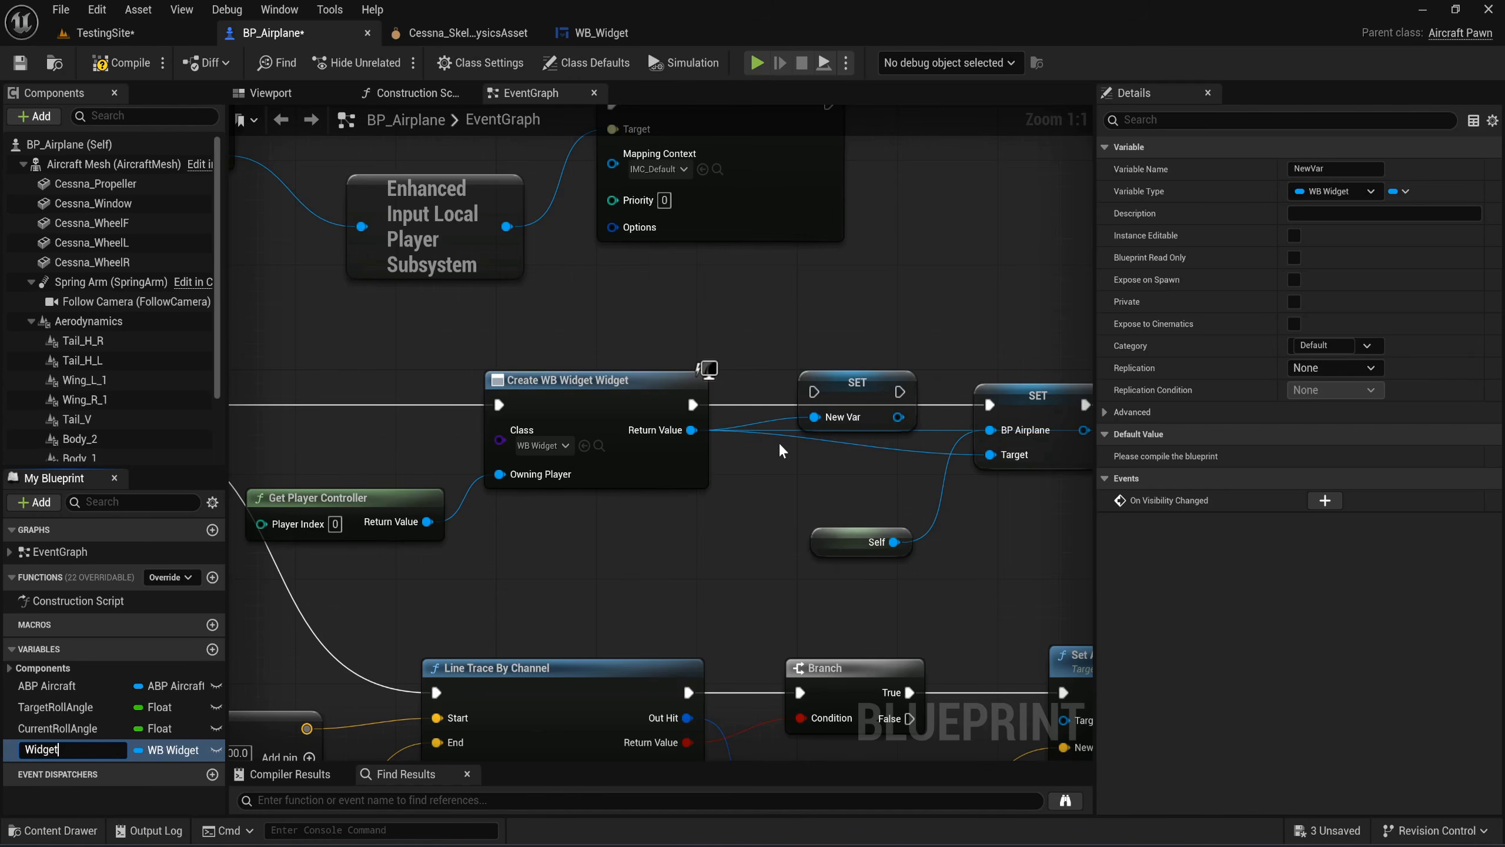
key(Return)
Align the SET Widget node and wire its execution between the Create WB Widget and SET BP Airplane nodes.
drag(832, 387, 831, 400)
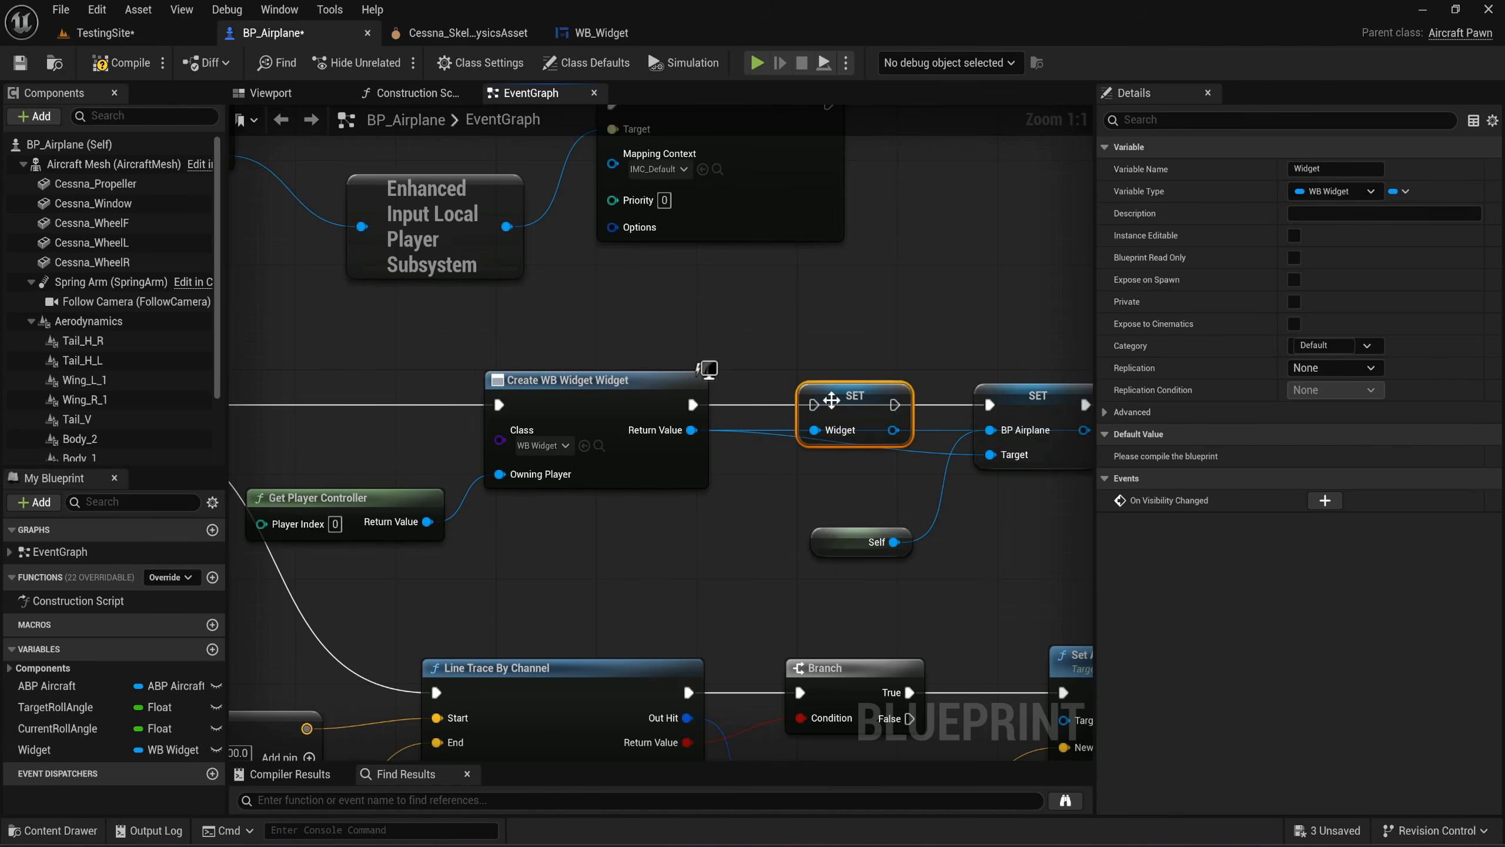
drag(691, 406, 991, 407)
click(983, 546)
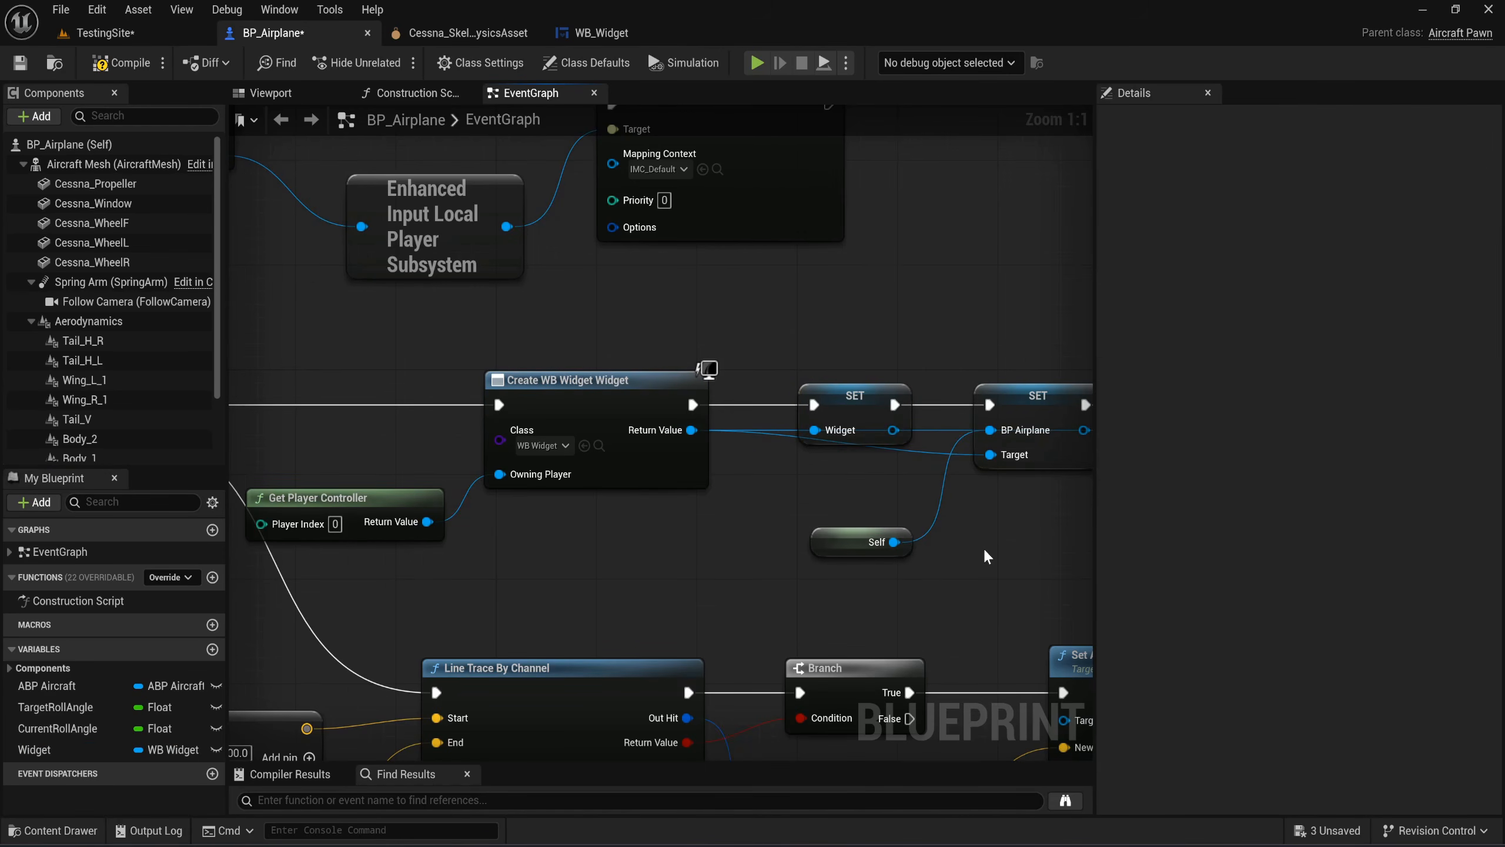
Move both rows of wheel constraint nodes farther from the IA_Brake Flip Flop to make room.
scroll(983, 546, down, 7)
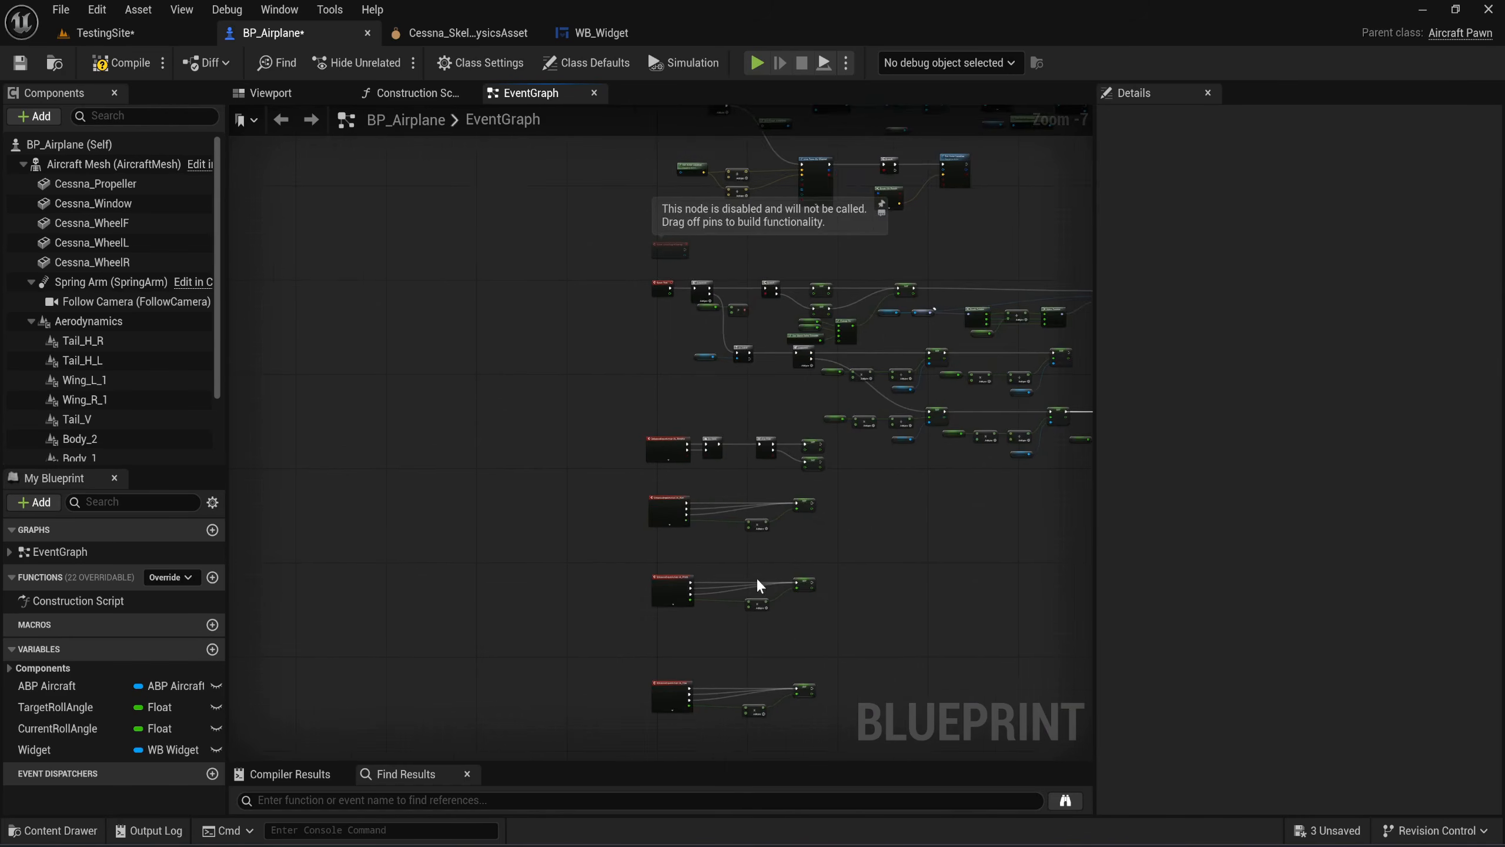
right_drag(757, 579, 694, 174)
scroll(721, 430, up, 5)
scroll(739, 470, down, 4)
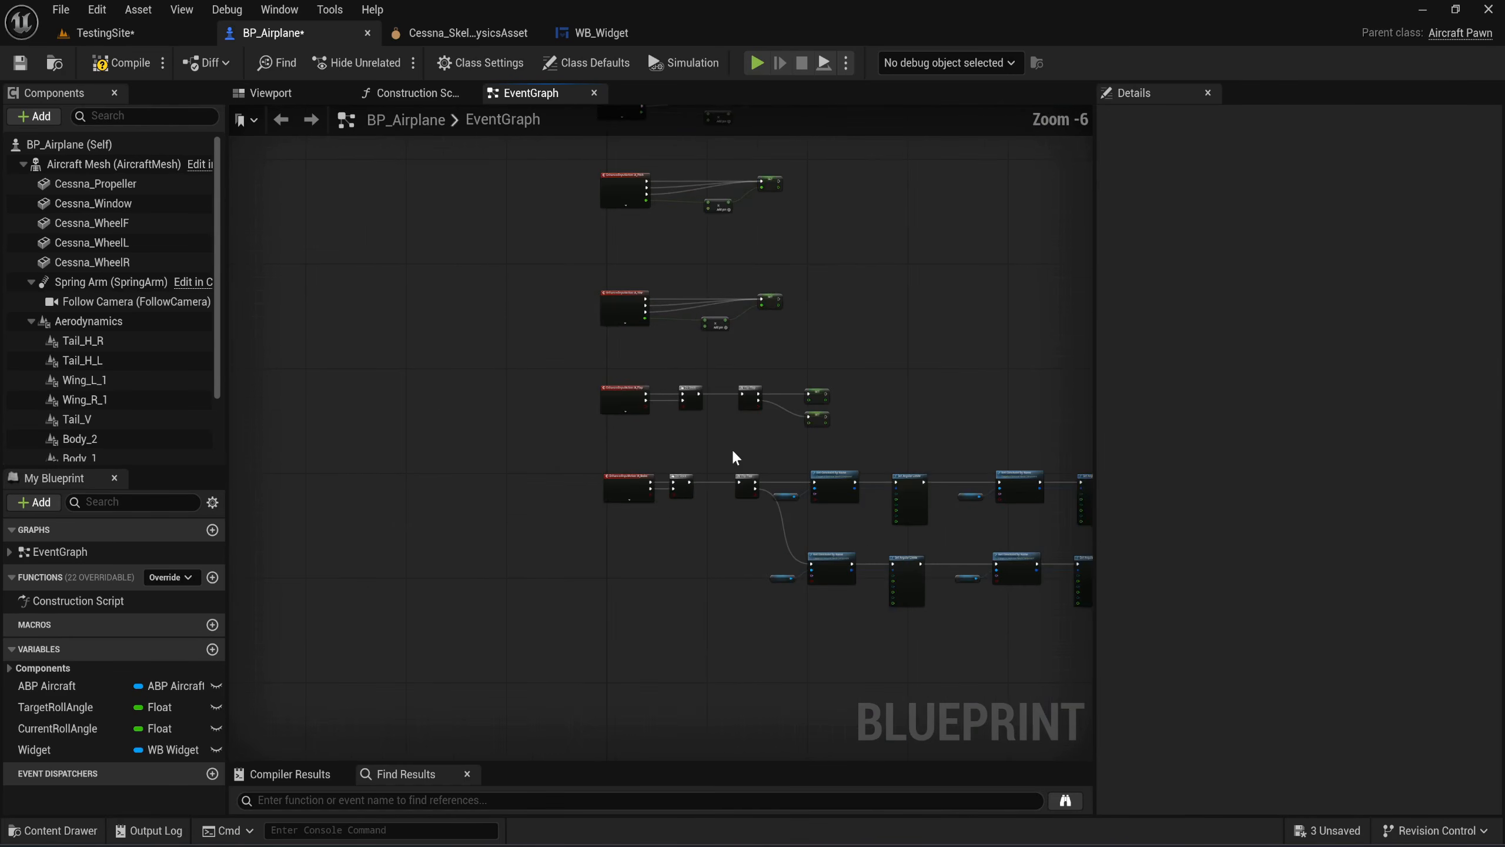
right_drag(734, 452, 321, 369)
drag(906, 598, 373, 385)
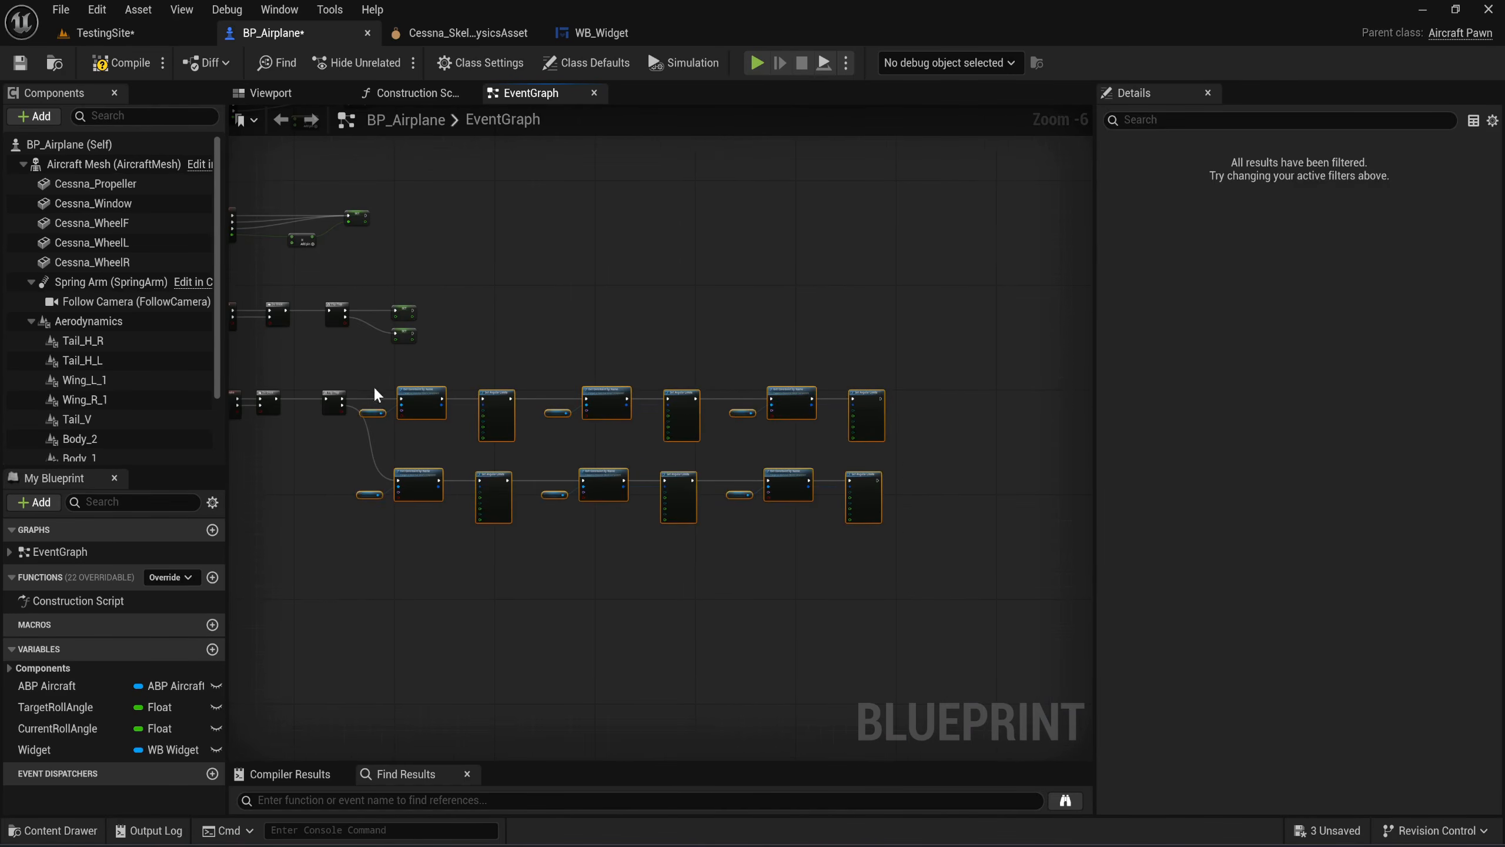
scroll(373, 387, up, 4)
drag(464, 409, 600, 410)
Add a Widget getter beside the IA_Brake Flip Flop and create a Set Brake node from it.
right_drag(352, 486, 759, 491)
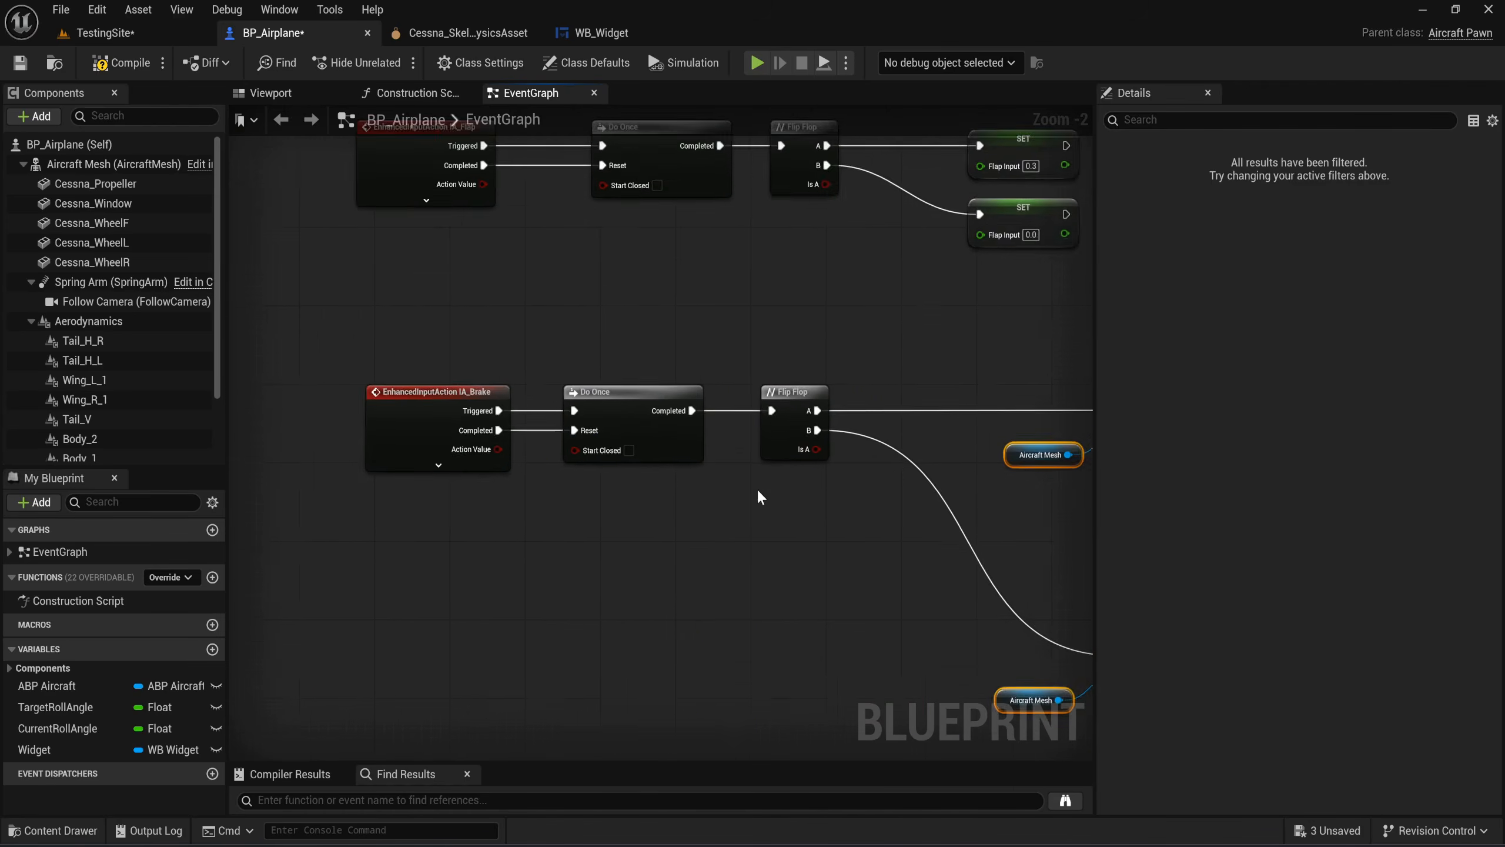
scroll(761, 497, up, 1)
drag(113, 750, 886, 439)
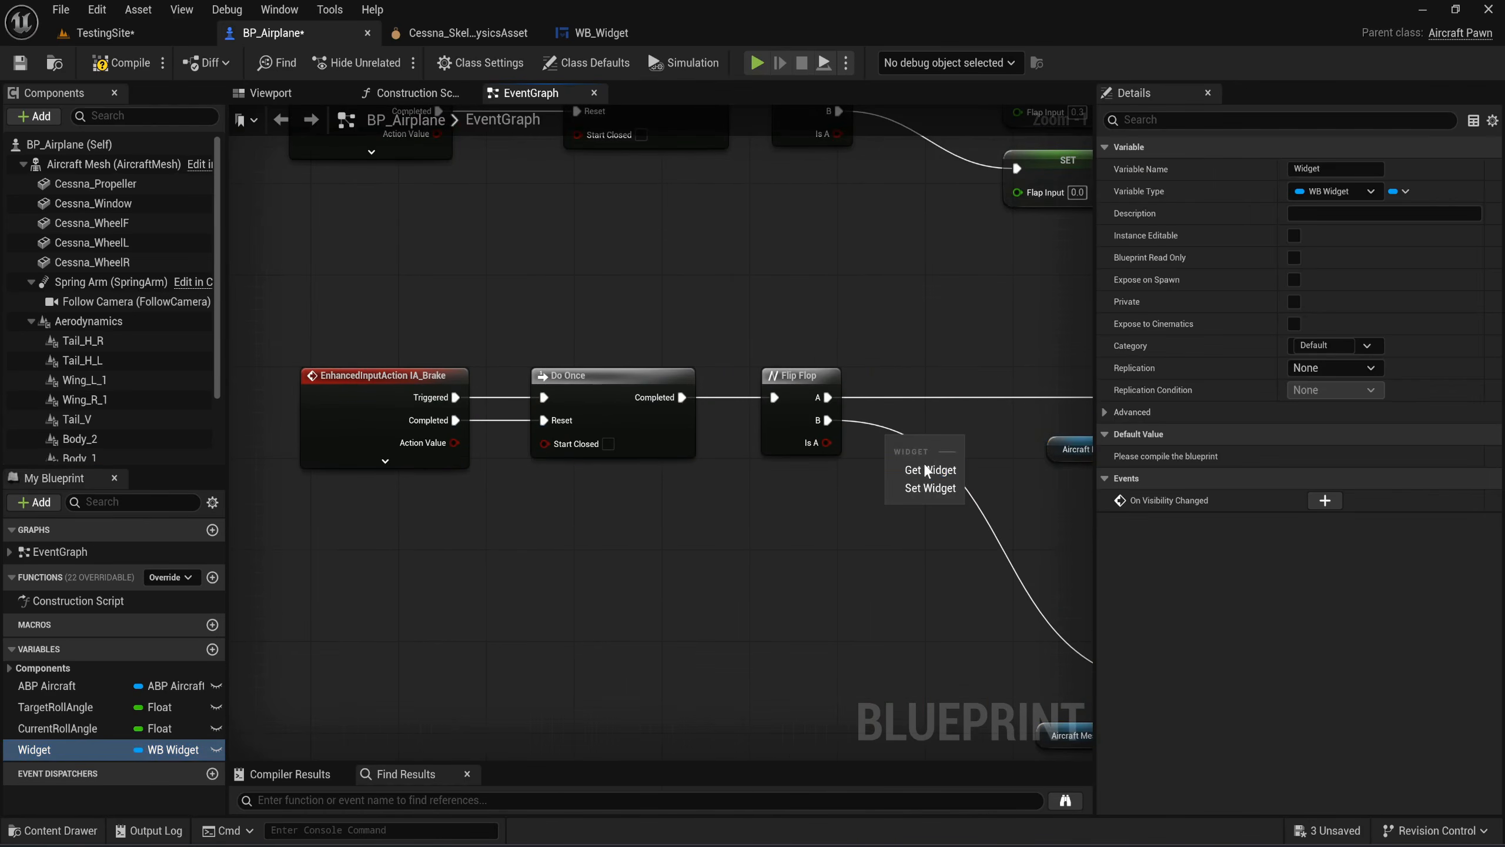
click(927, 470)
right_drag(927, 471, 691, 492)
mouse_move(691, 493)
mouse_down()
mouse_move(668, 514)
mouse_move(711, 482)
mouse_up()
text(set br)
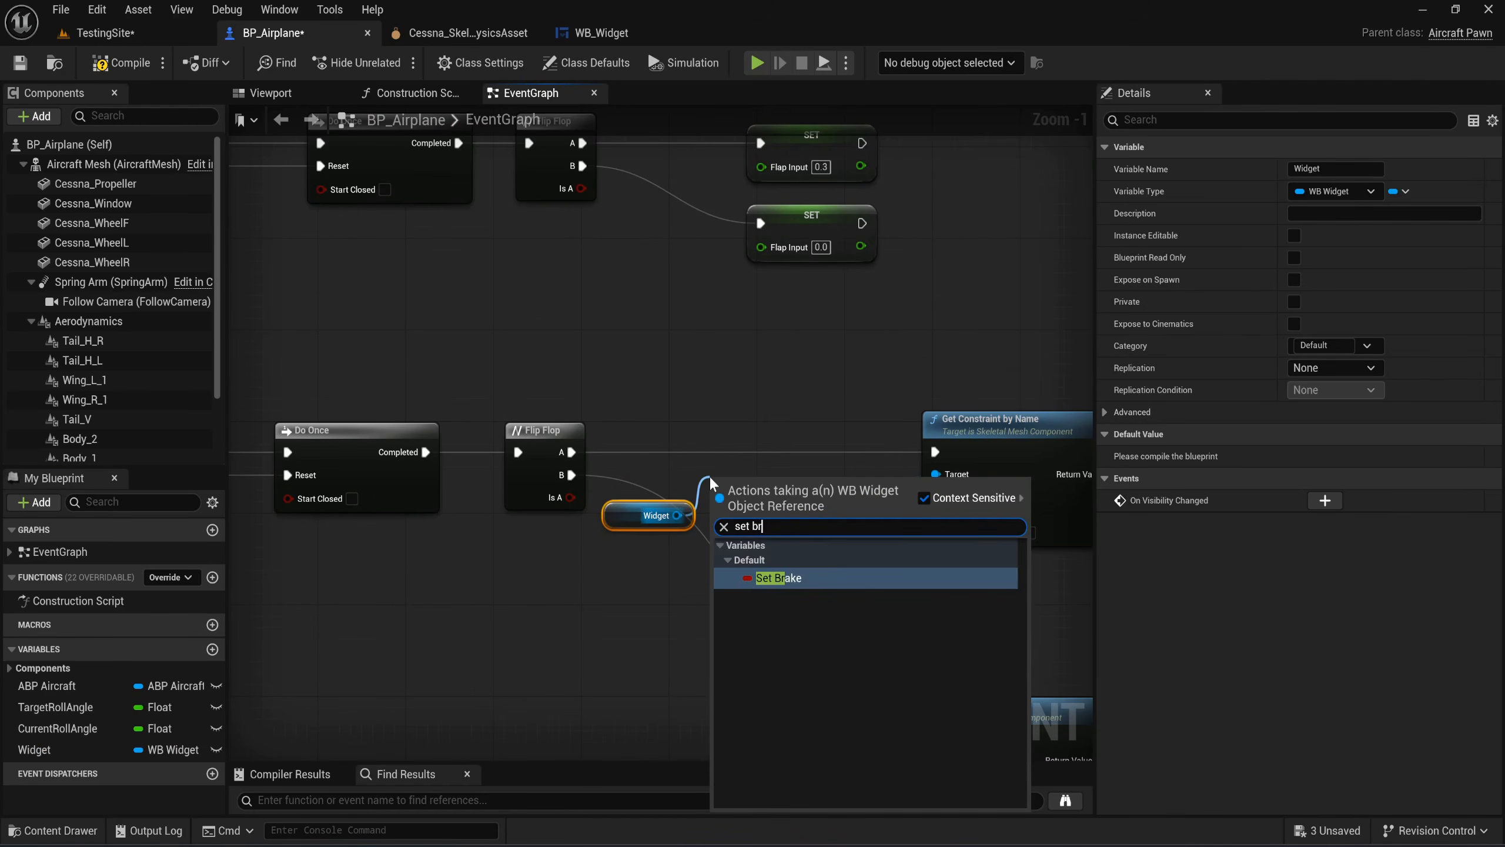
text(ak)
key(Return)
Wire the SET Brake node between the Flip Flop's A output and the upper Get Constraint by Name node, with Brake enabled.
scroll(711, 477, up, 1)
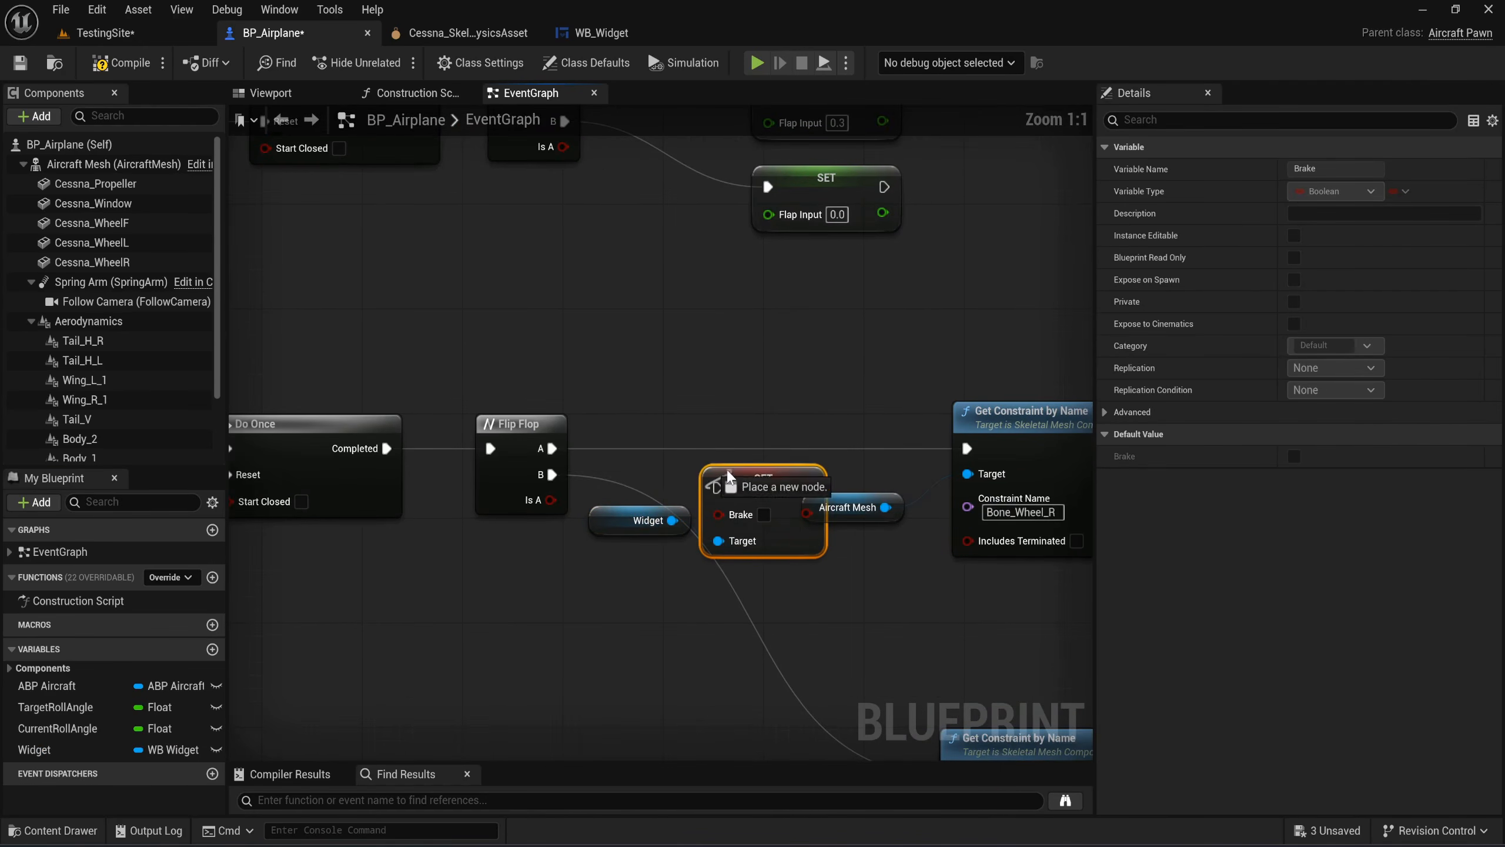
drag(578, 463, 550, 448)
drag(741, 486, 968, 448)
Duplicate the Widget getter and SET Brake node and place the copies in front of the lower wheel constraint row.
drag(746, 579, 637, 449)
right_drag(748, 598, 710, 320)
key(ctrl+v)
drag(745, 411, 701, 489)
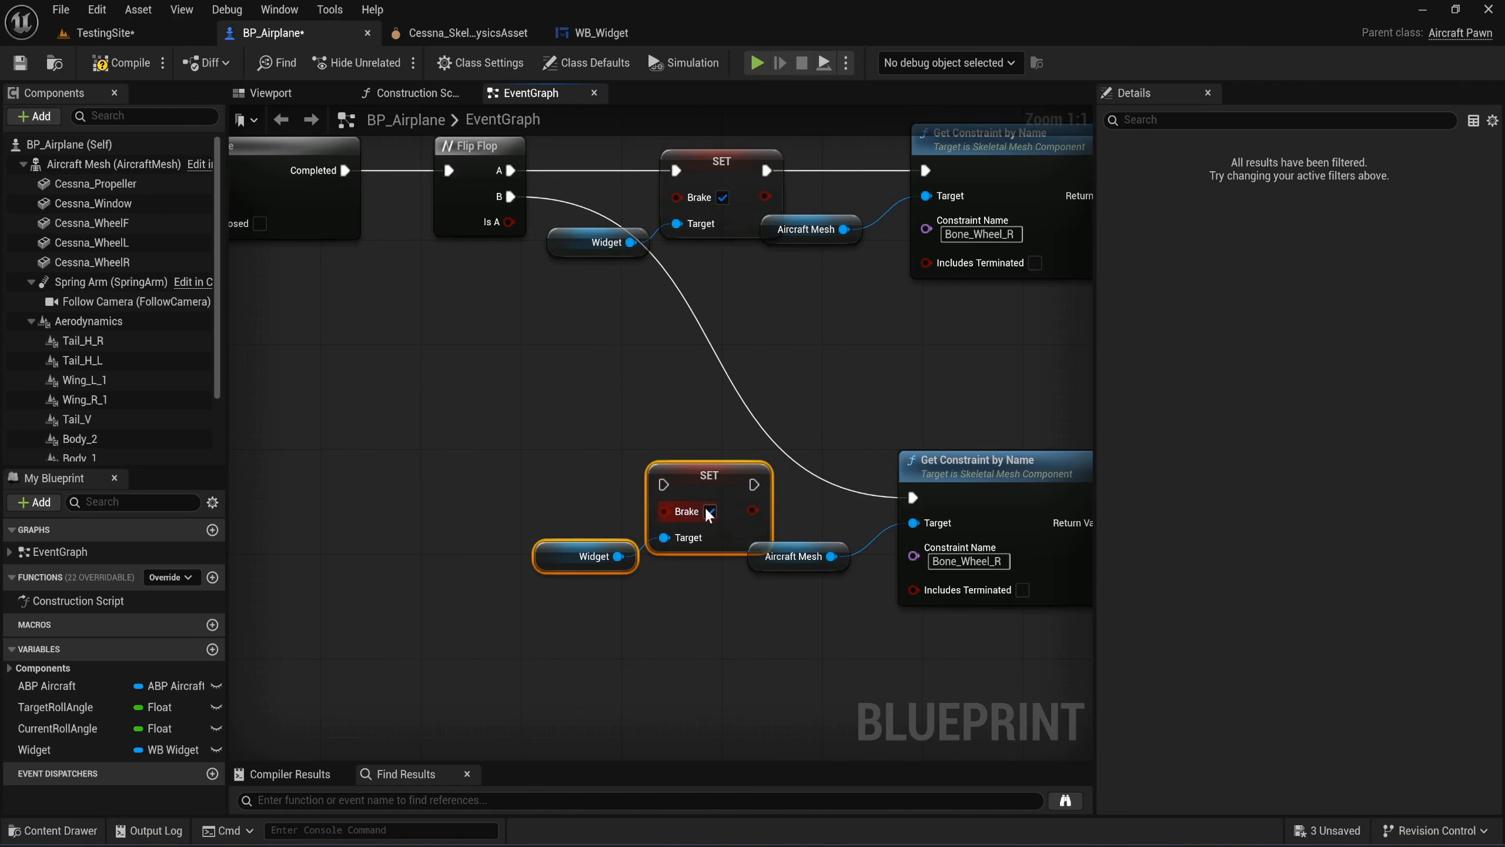
Wire the lower SET Brake node, with Brake disabled, between Flip Flop B and the lower Get Constraint by Name, then align and compile.
drag(512, 195, 664, 484)
drag(696, 469, 913, 497)
drag(687, 602, 593, 501)
drag(706, 473, 706, 485)
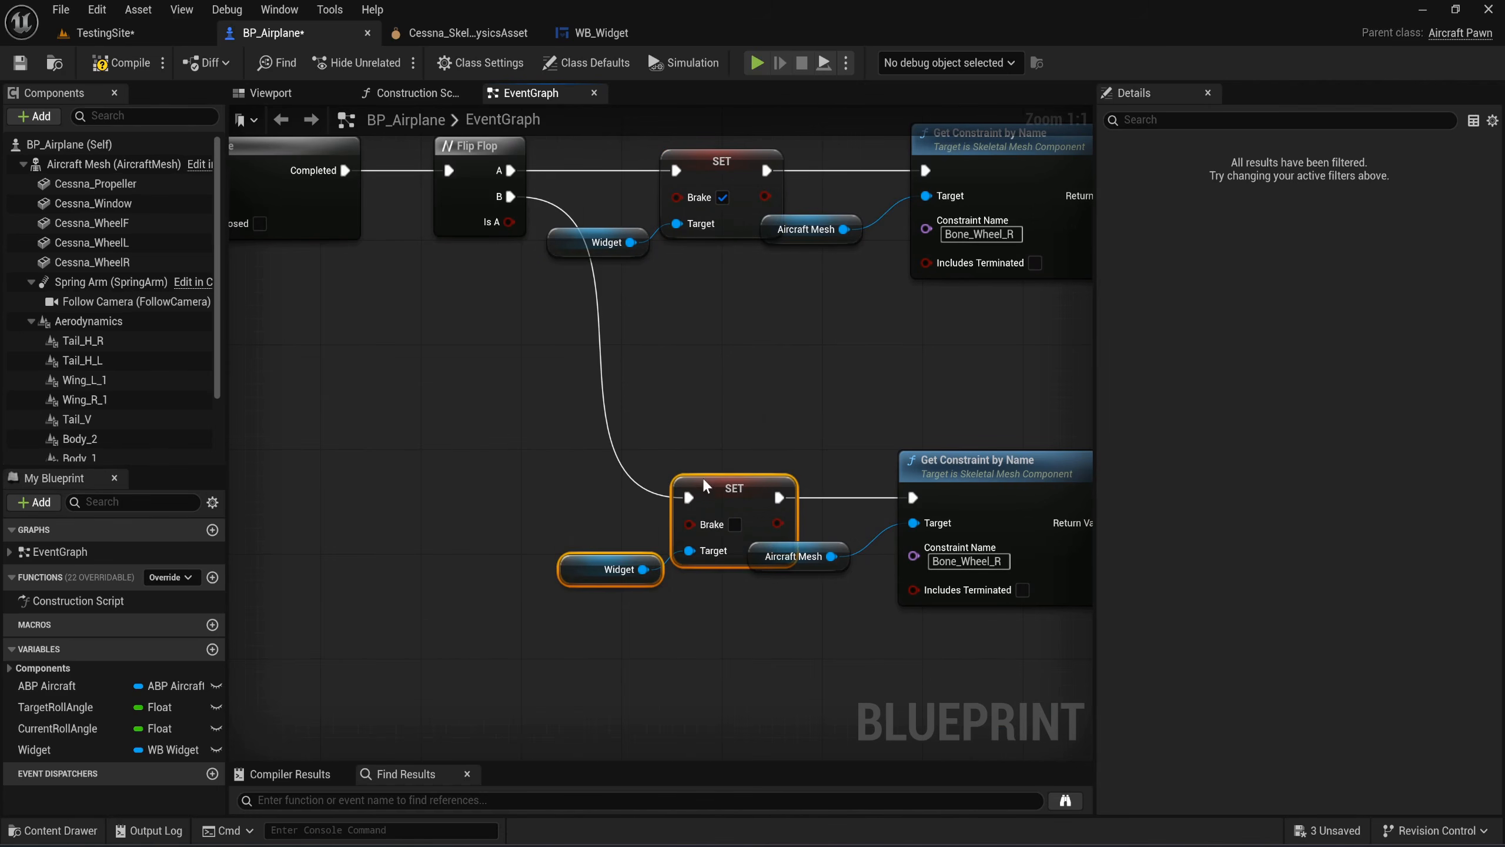
click(745, 409)
click(121, 62)
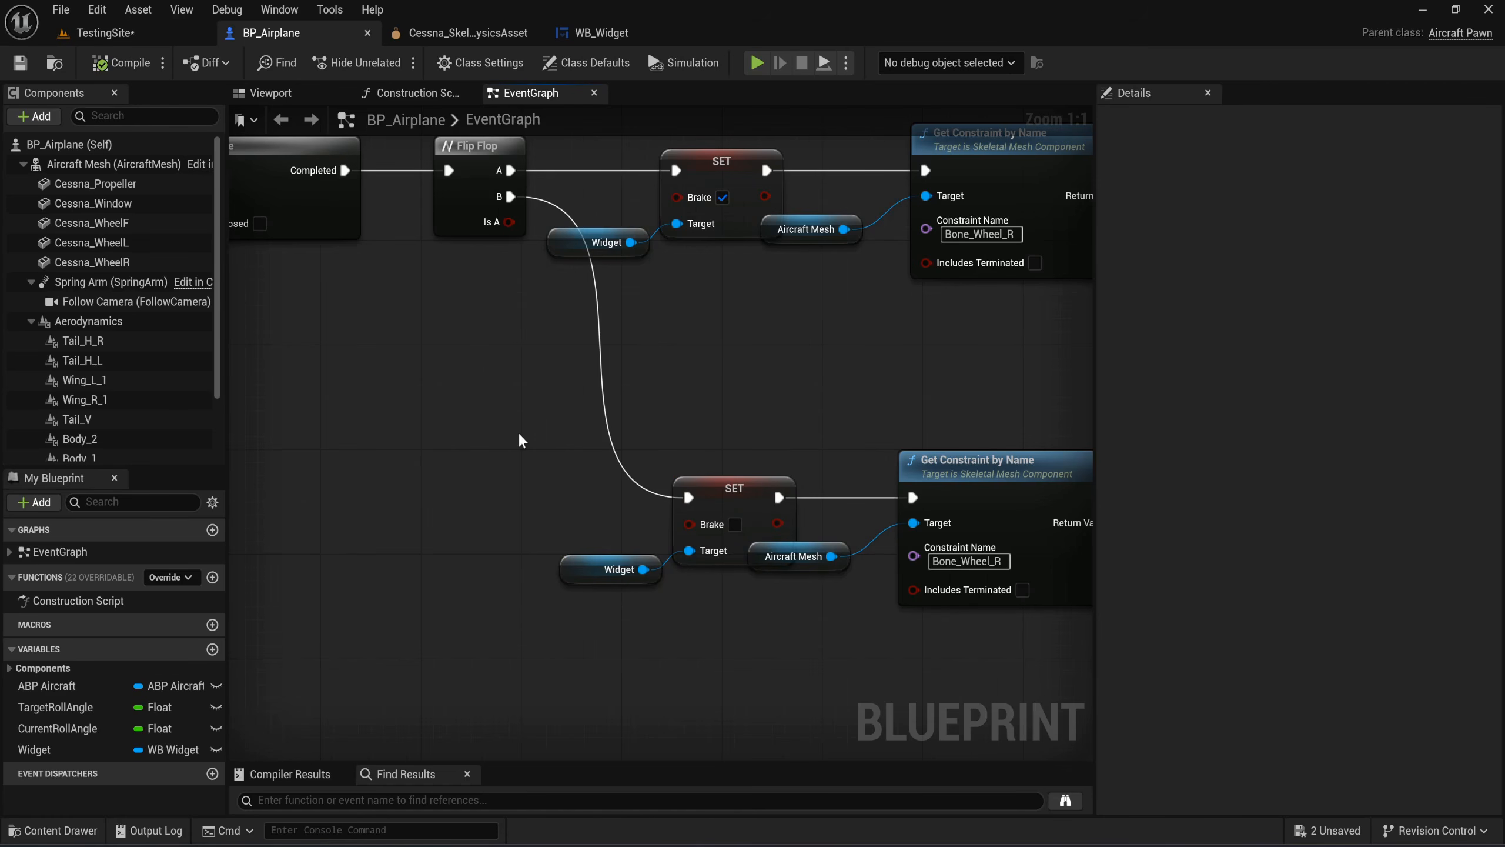
Set the Spring Arm's Socket Offset Z to 400 in BP_Airplane and compile the blueprint.
click(272, 93)
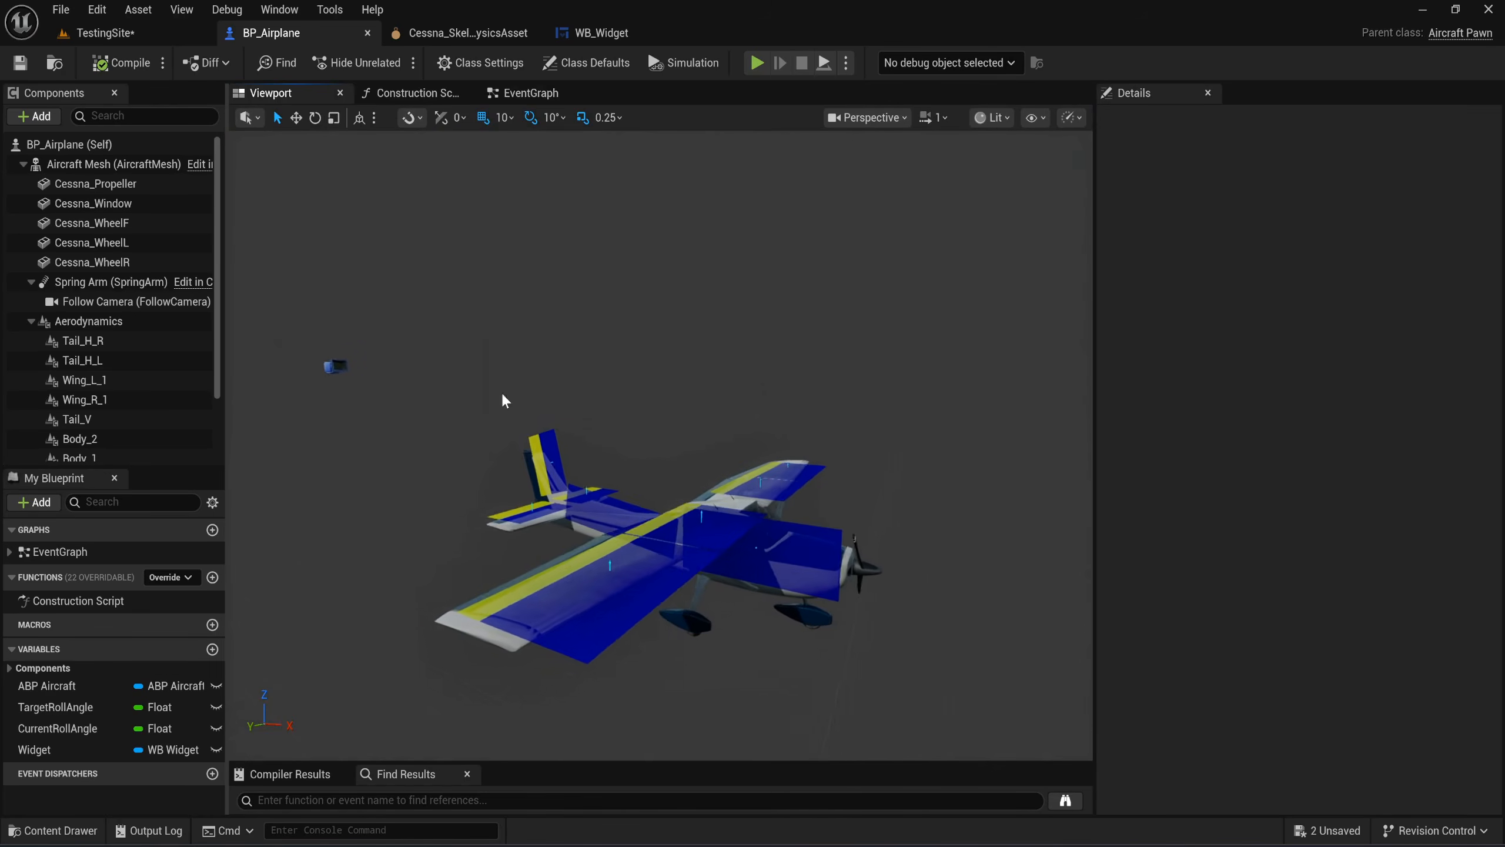
click(110, 282)
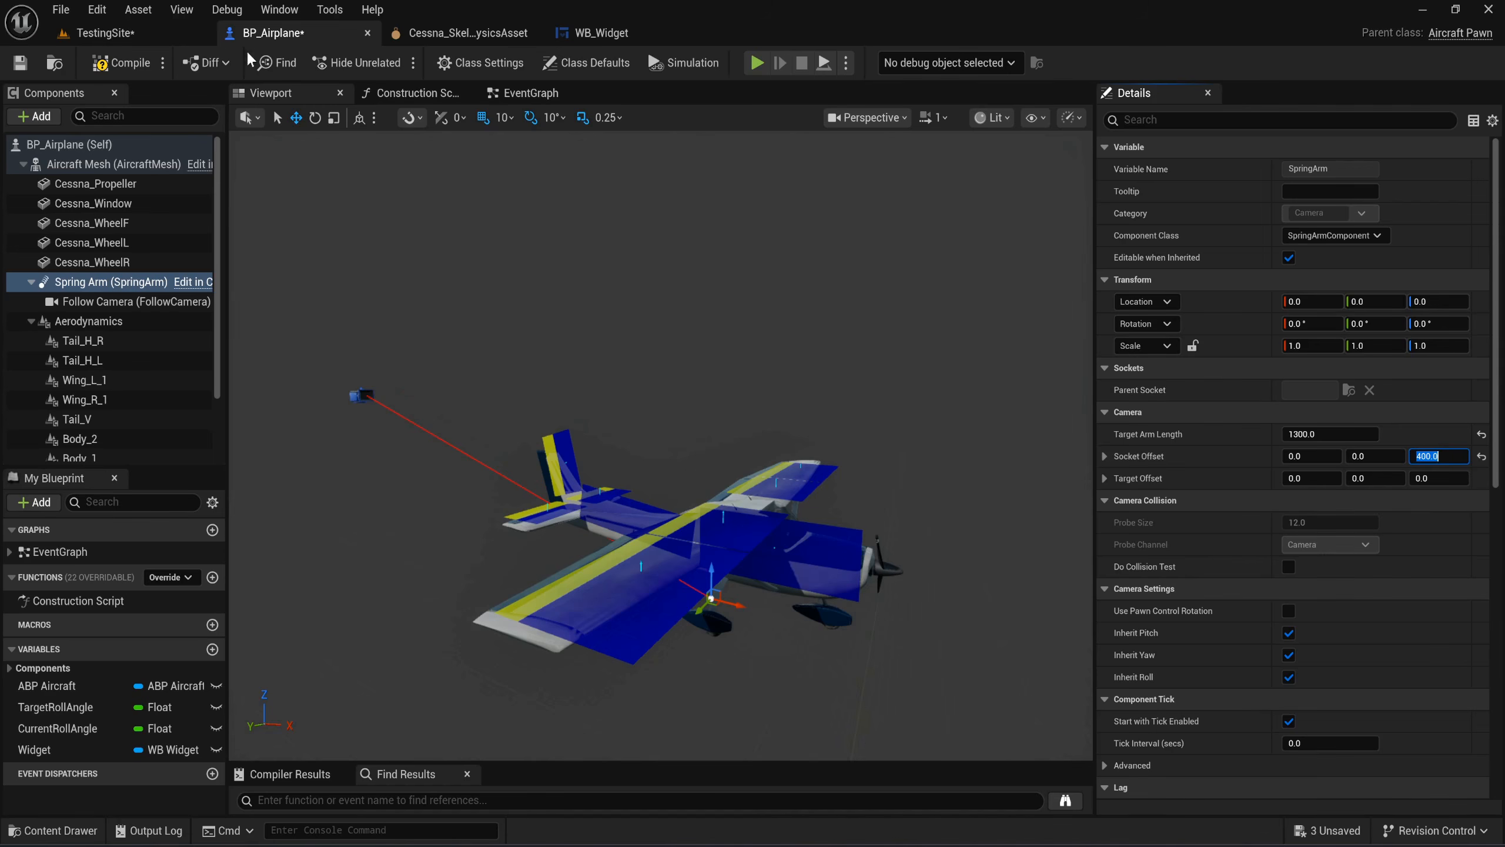
click(107, 66)
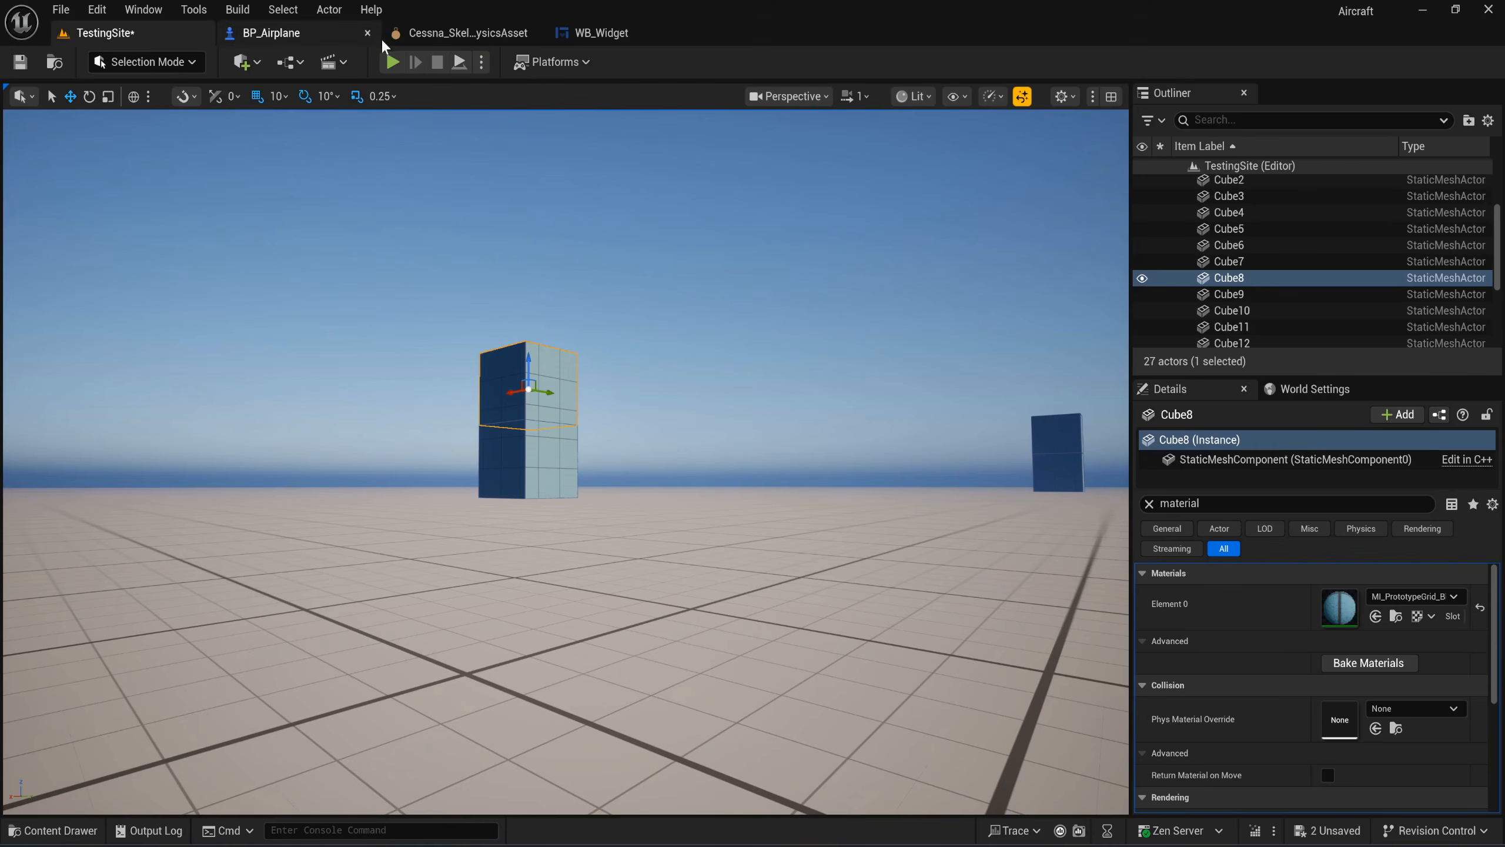
Play the TestingSite level in full screen, take off in the Cessna and bank it into a climbing turn.
click(413, 54)
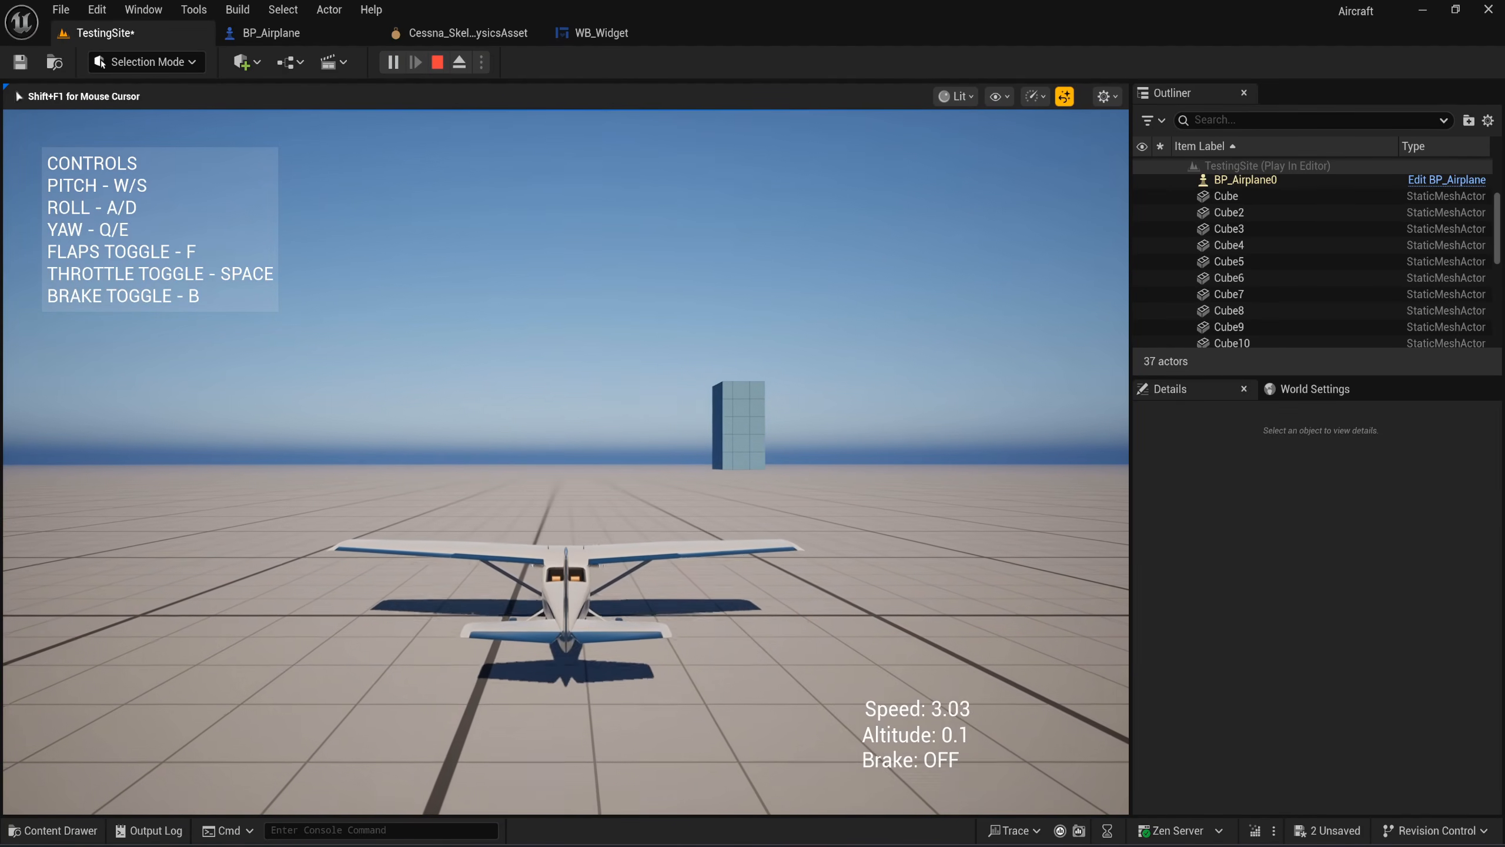
key(F11)
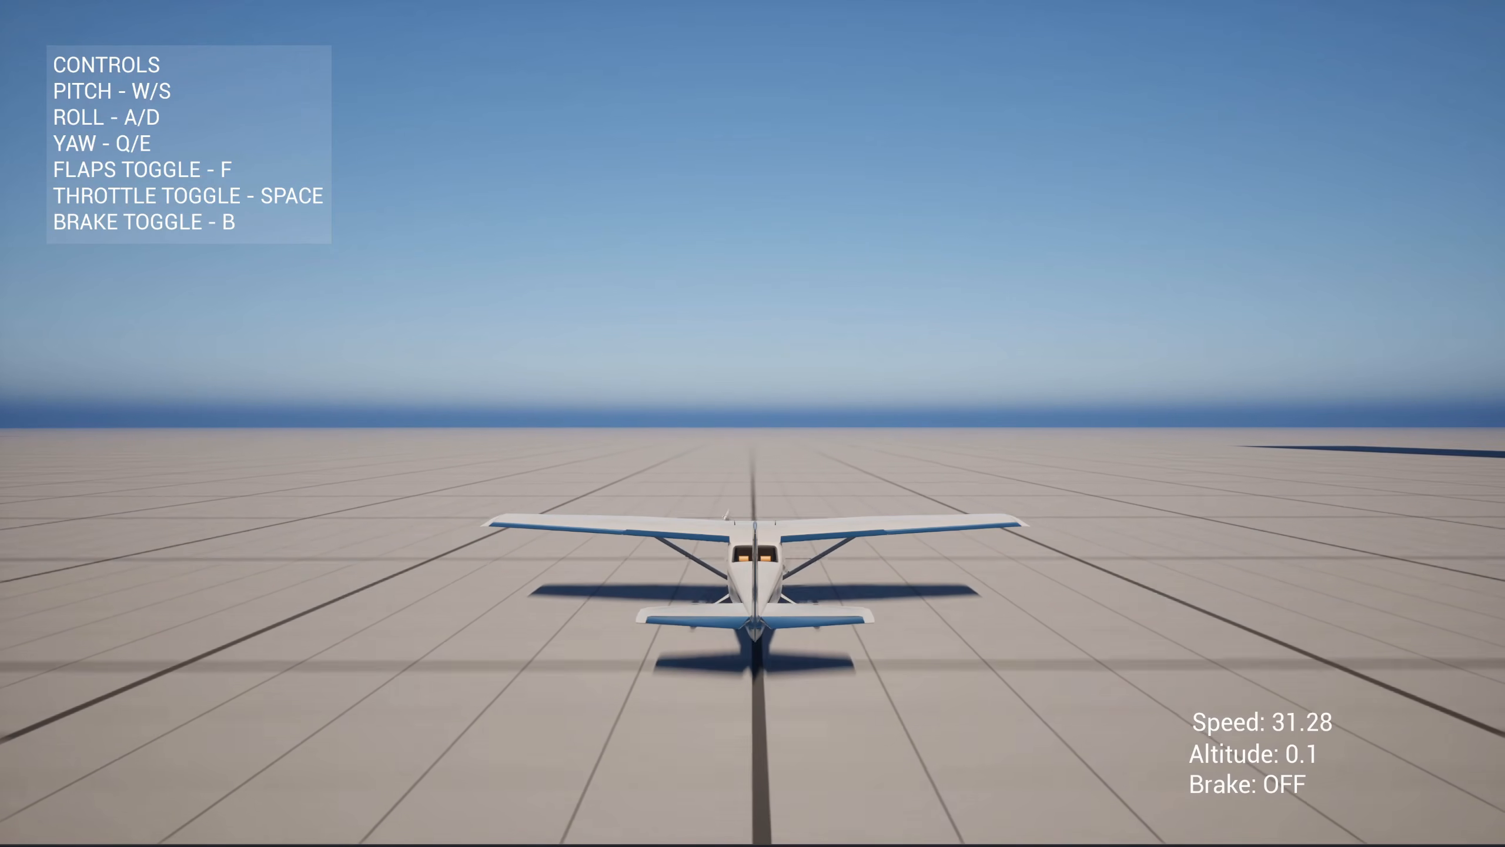
key(s)
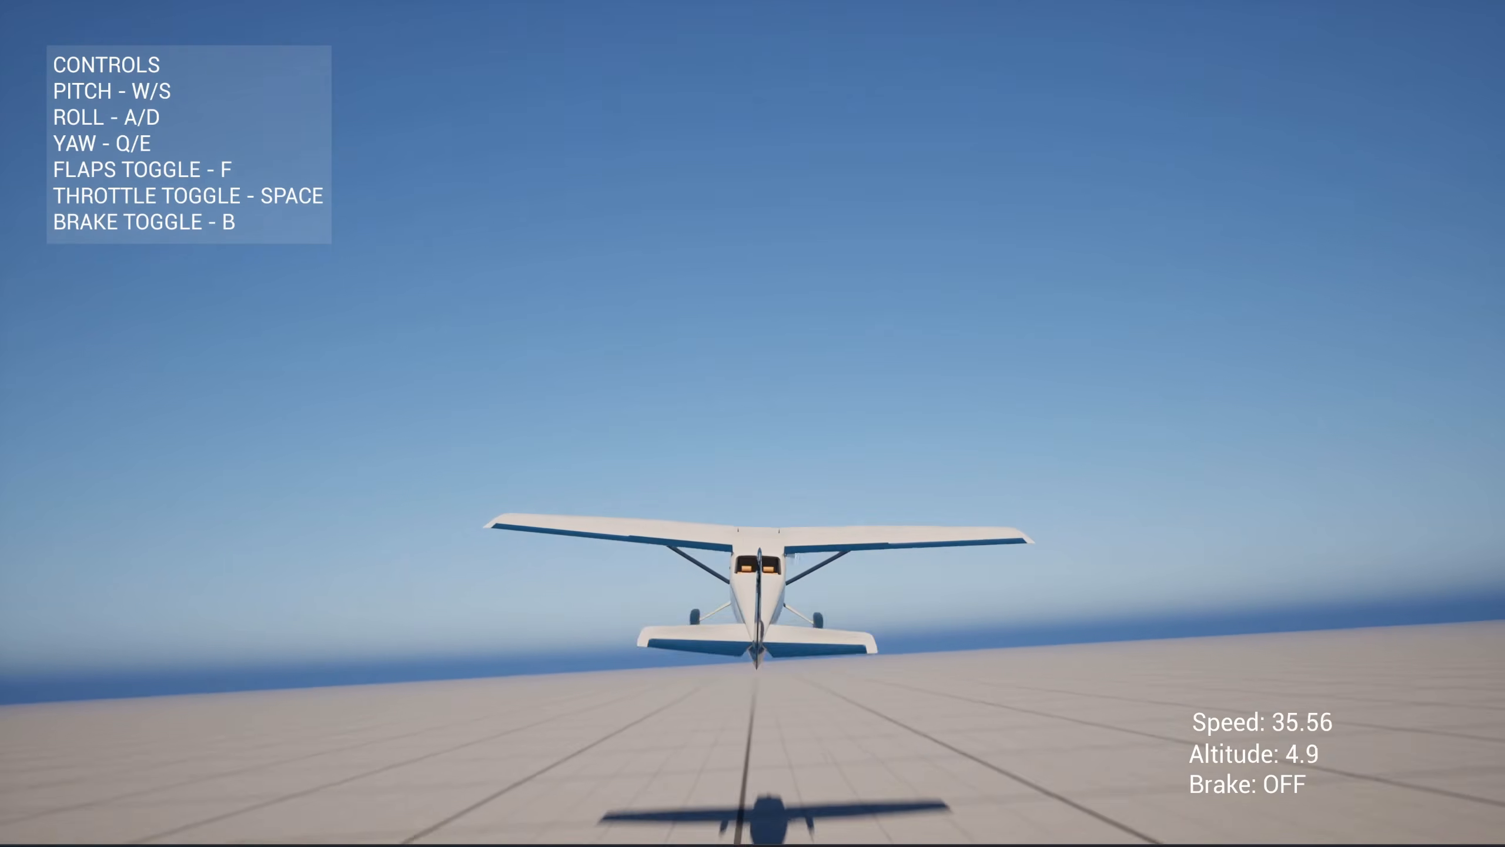
key(d)
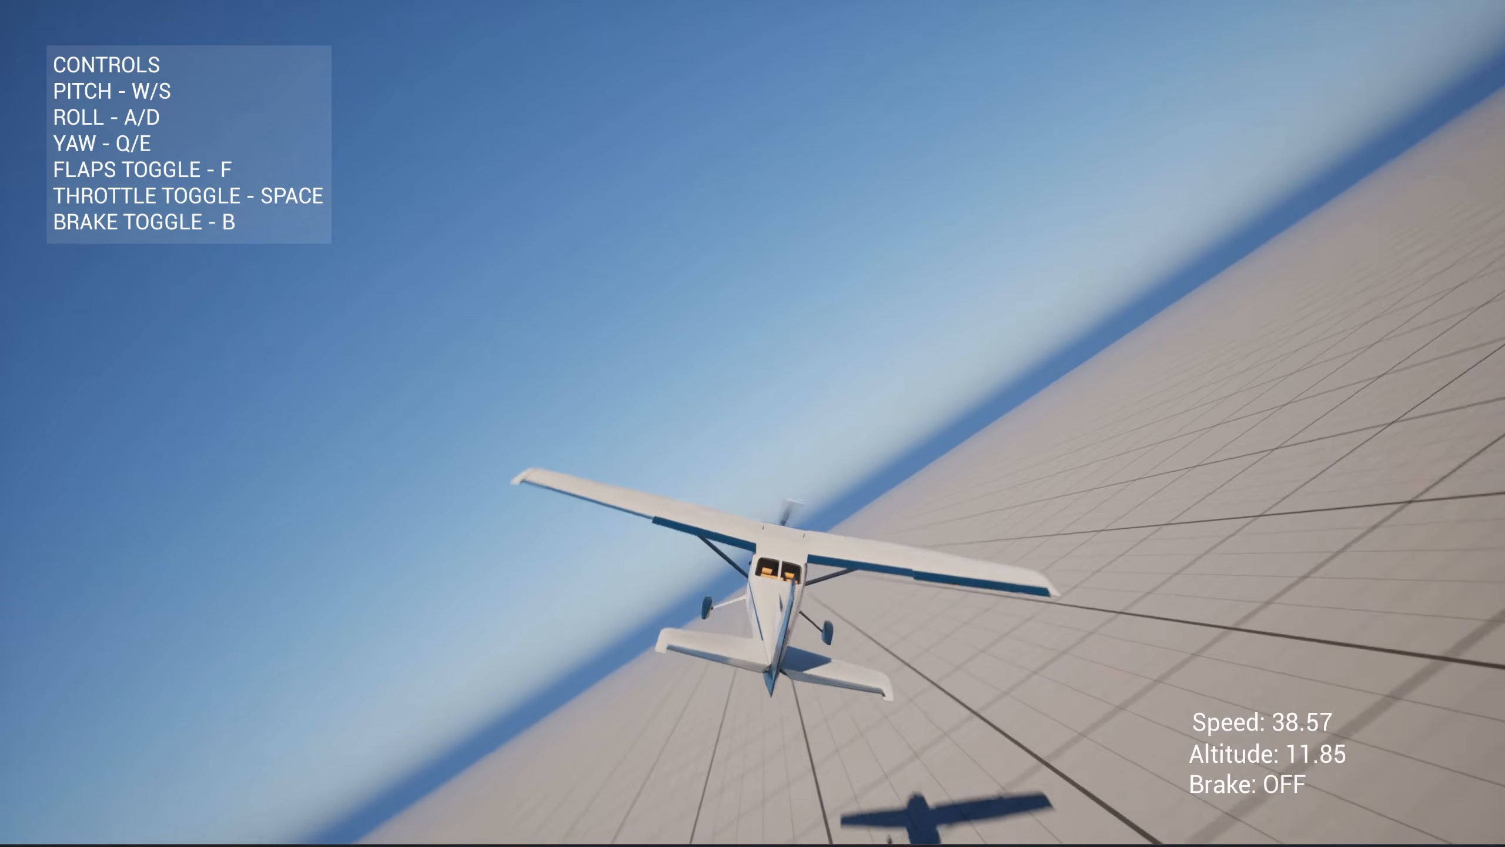
key(s)
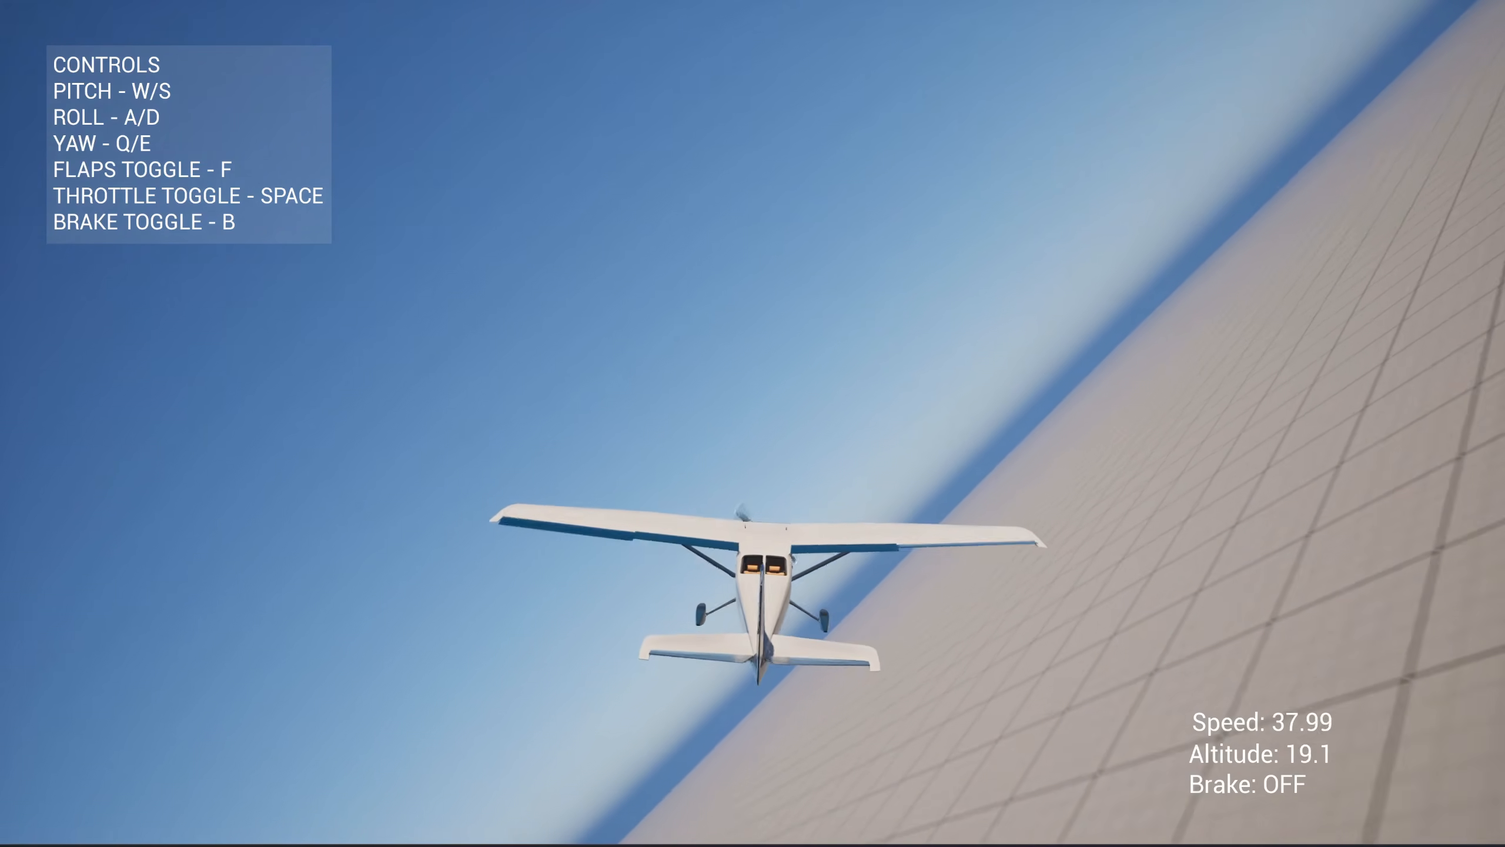
key(d)
Level the Cessna out, land it on the ground and test the brake toggle.
key(a)
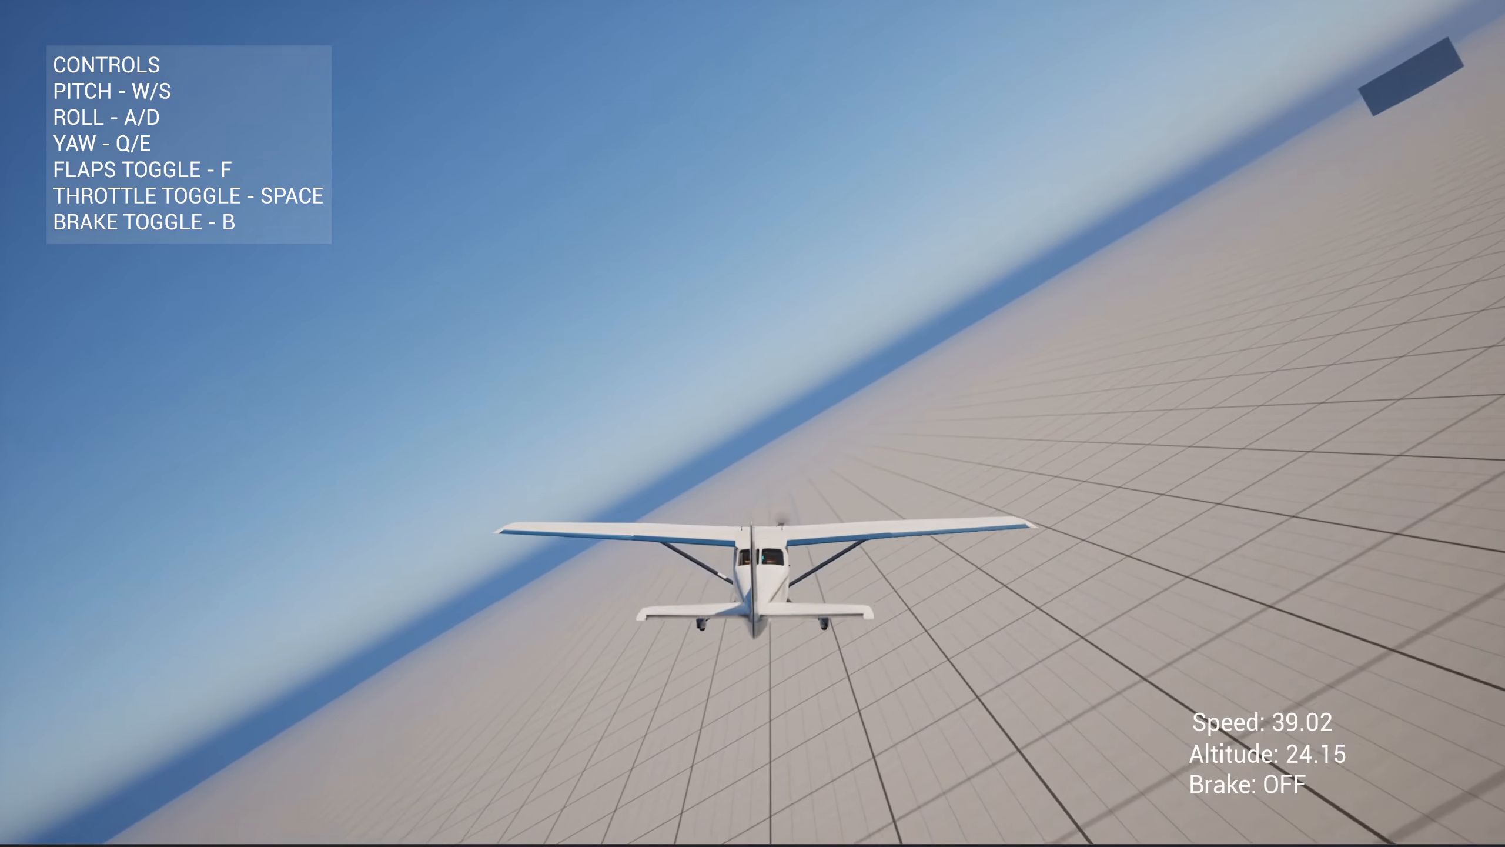
key(s)
key(s)
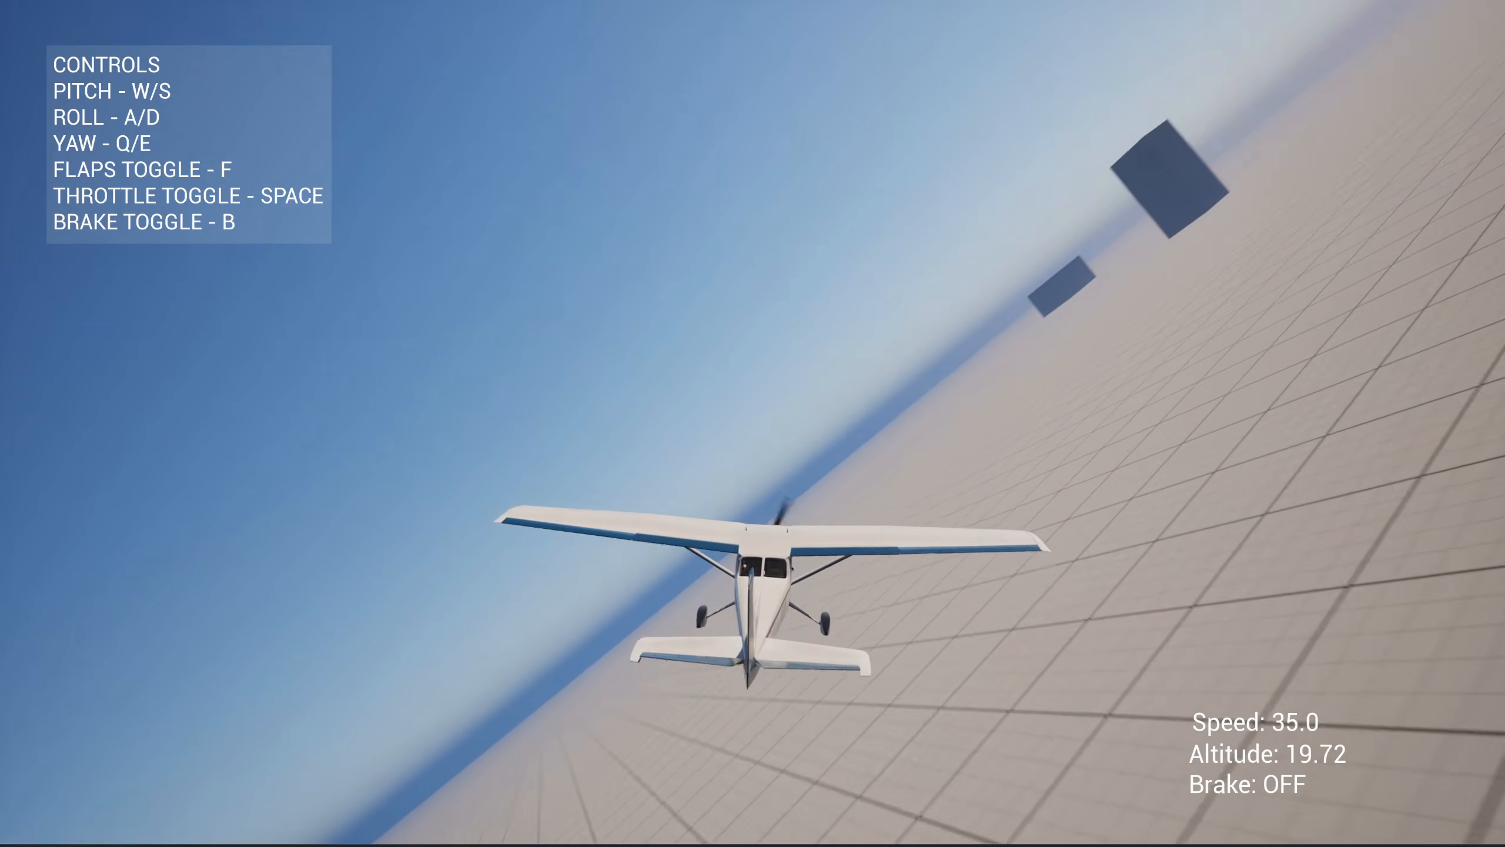
key(a)
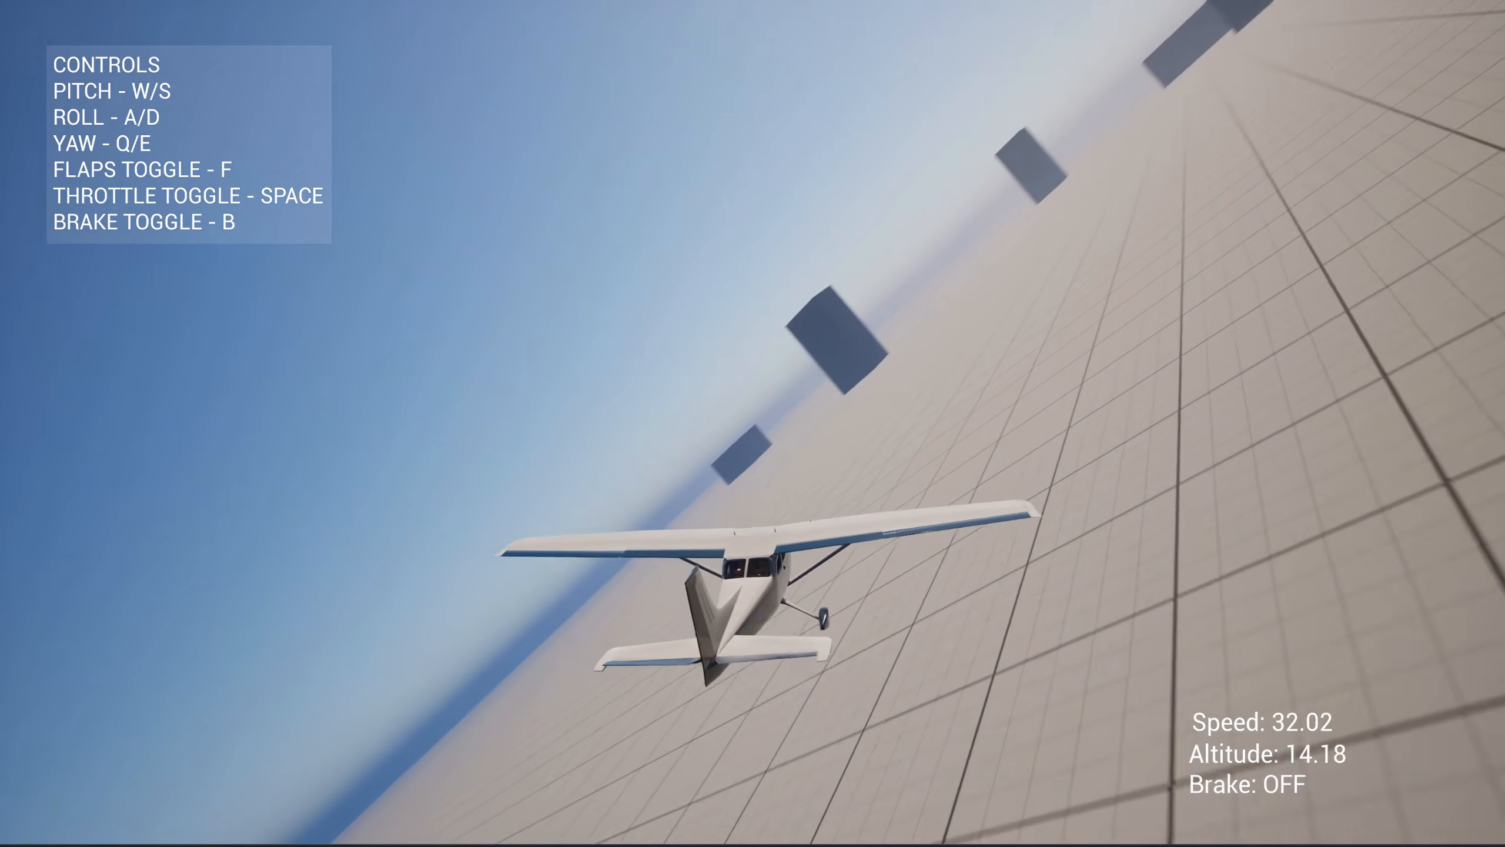
key(a)
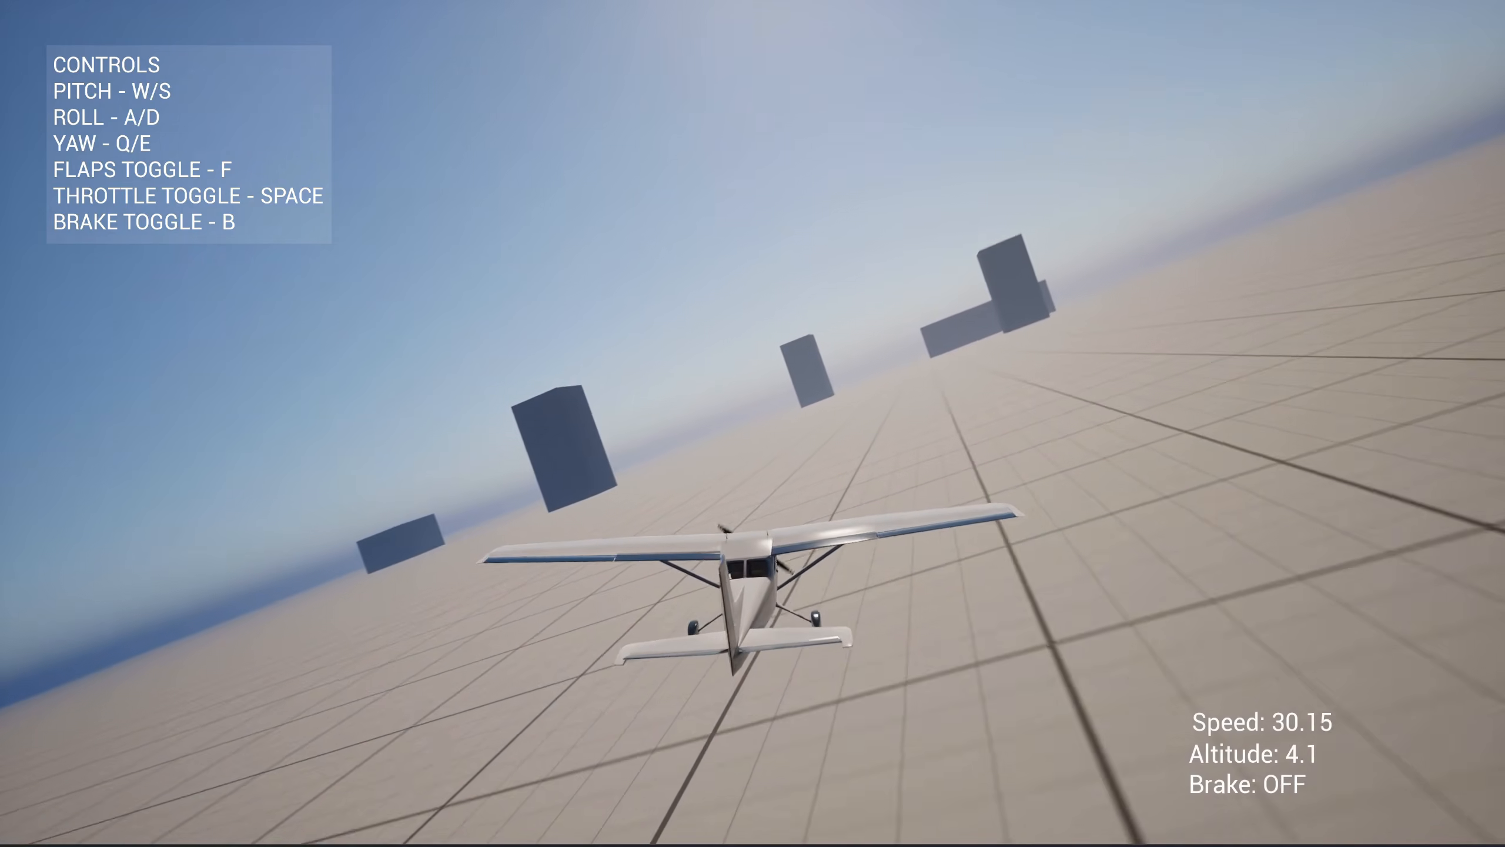
key(s)
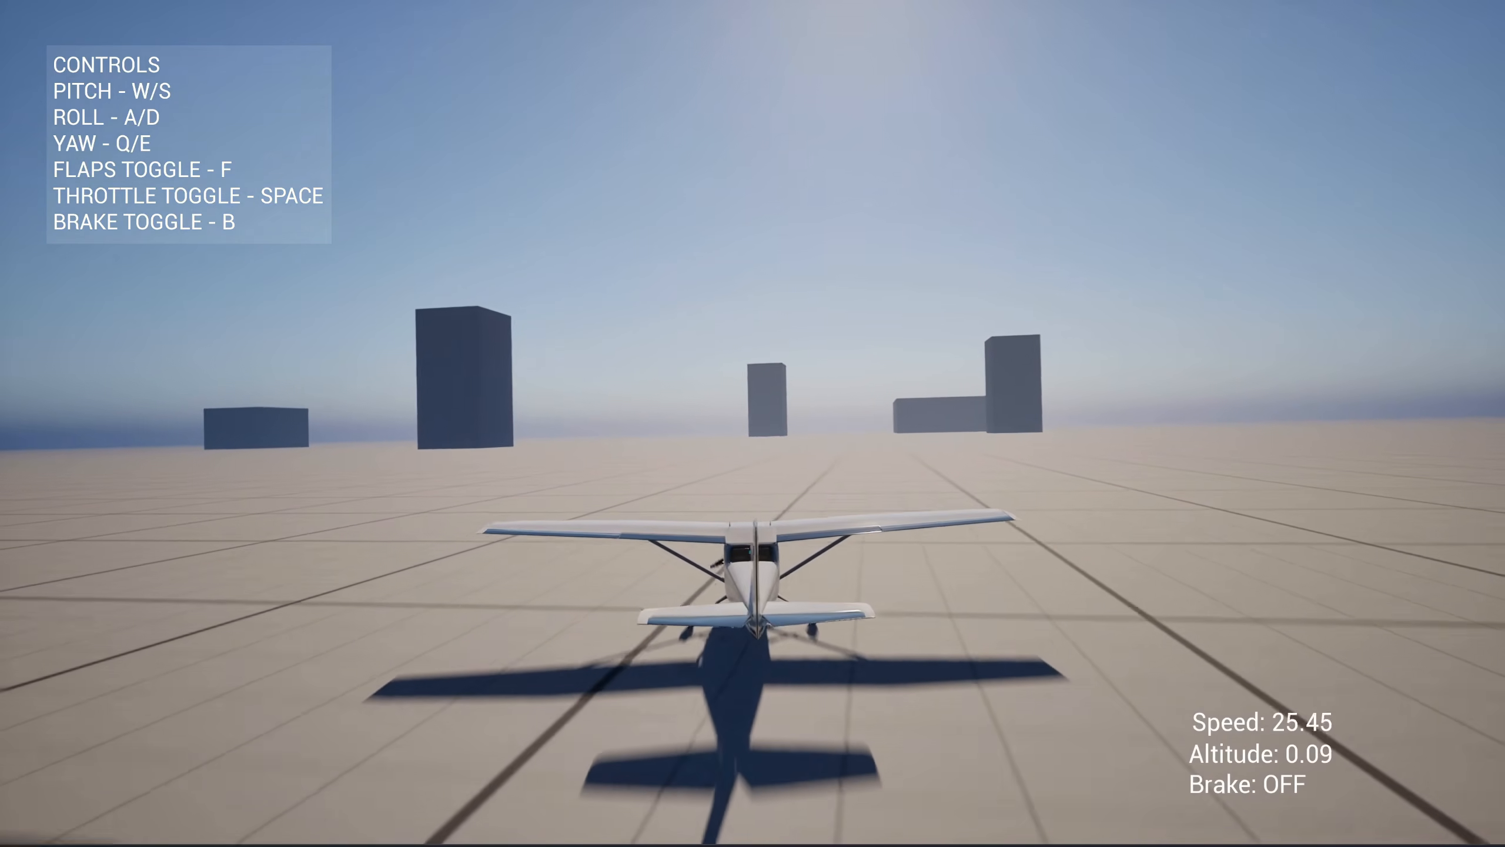
key(b)
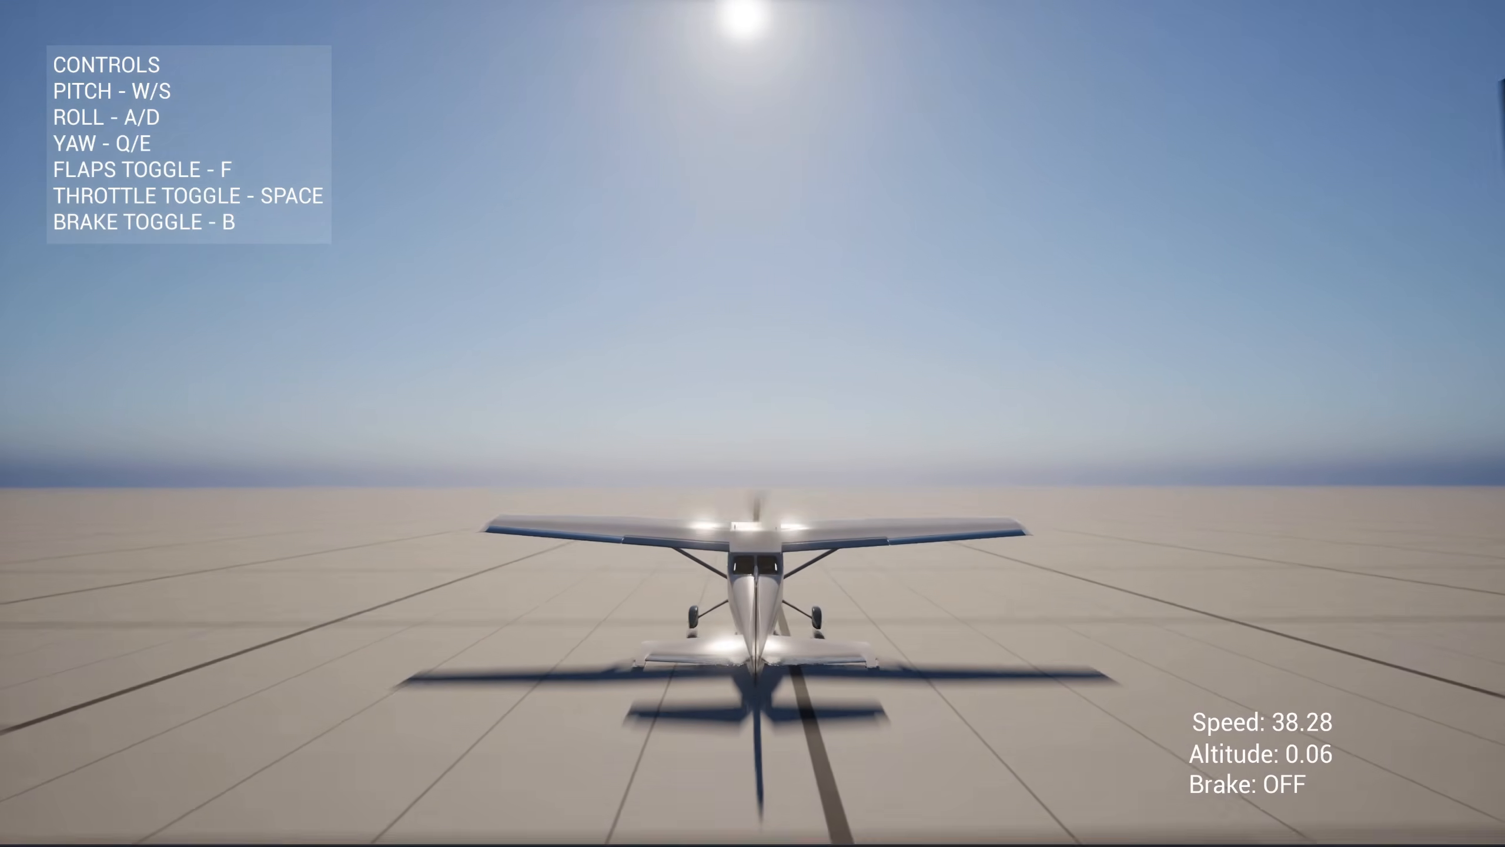
Take off again and test the Cessna's pitch, roll and yaw in banked turns.
key(s)
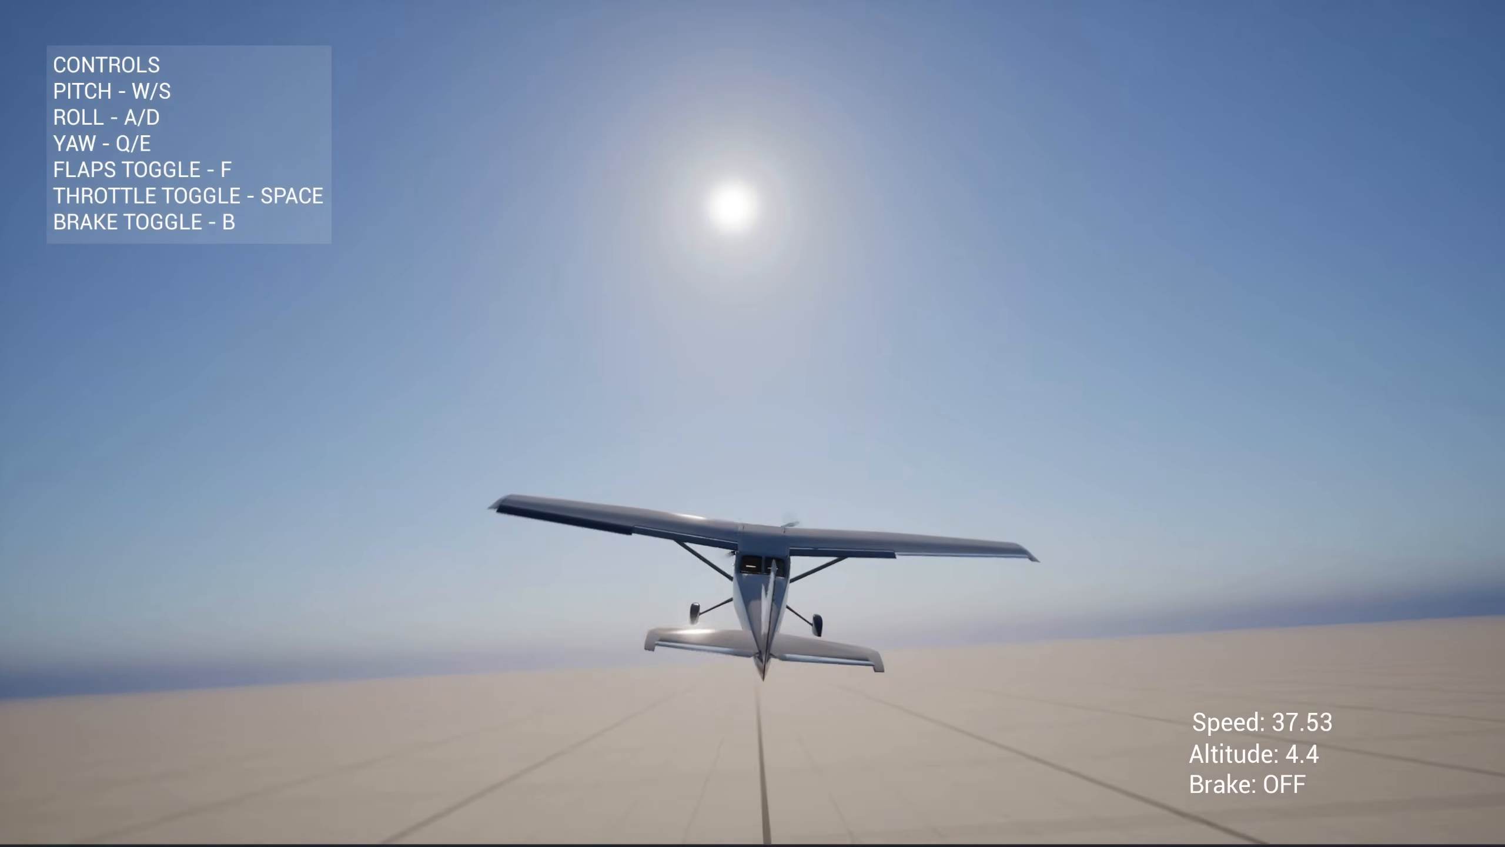
key(d)
key(e)
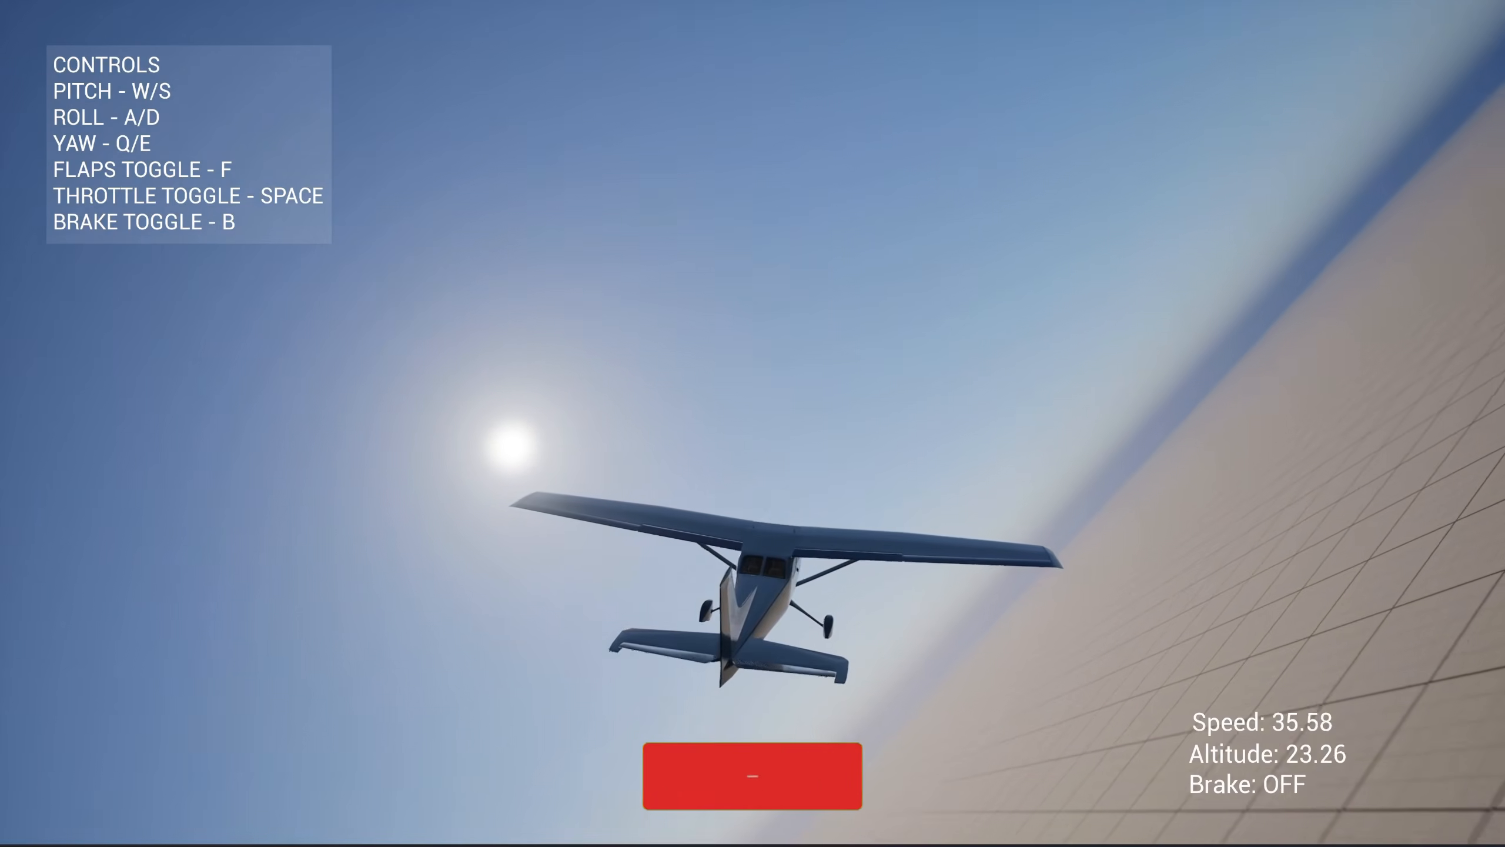
key(d)
key(a)
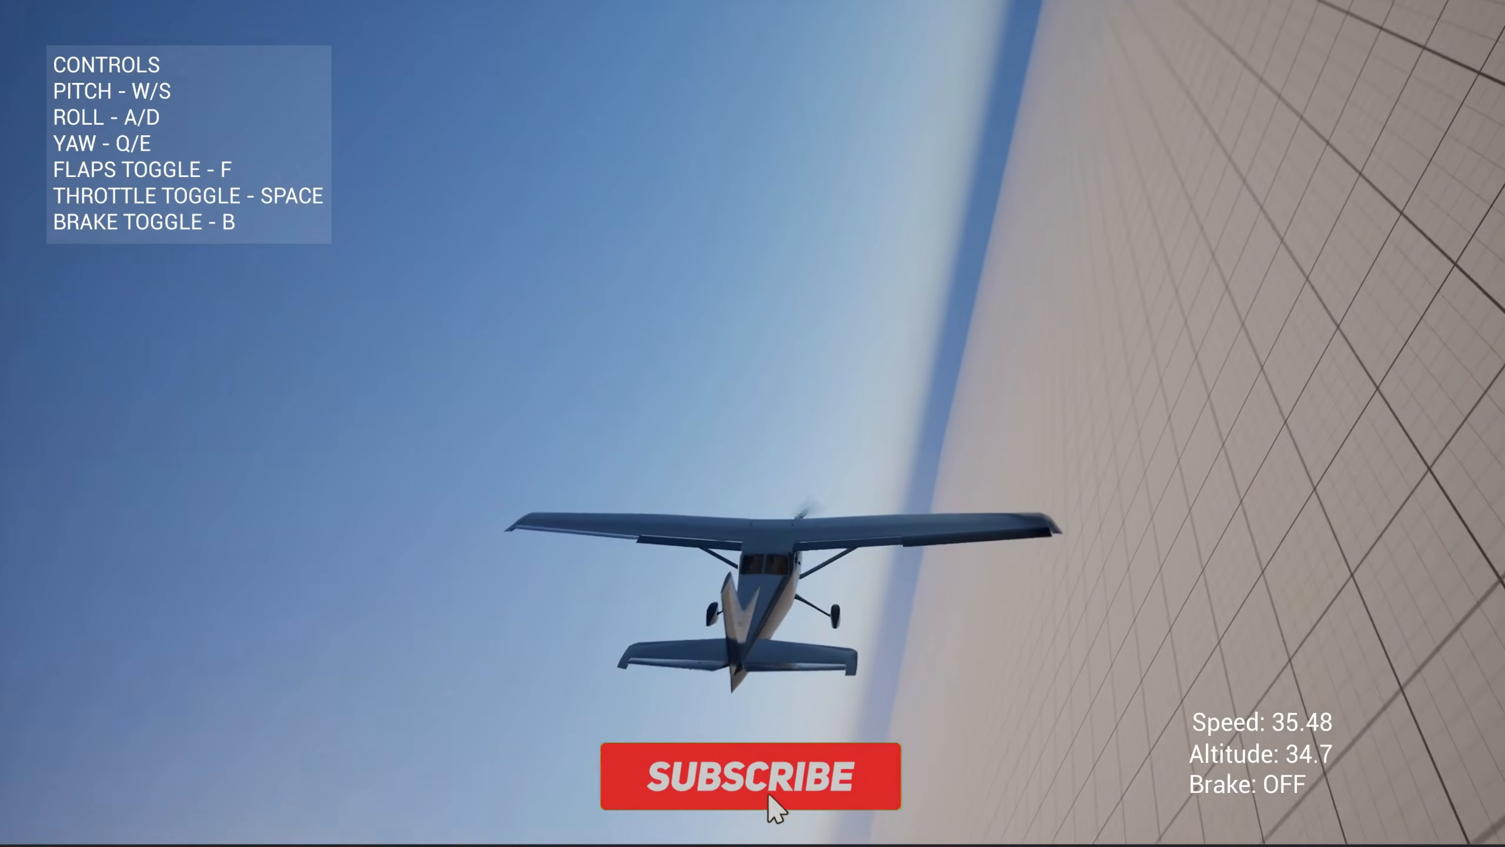
key(a)
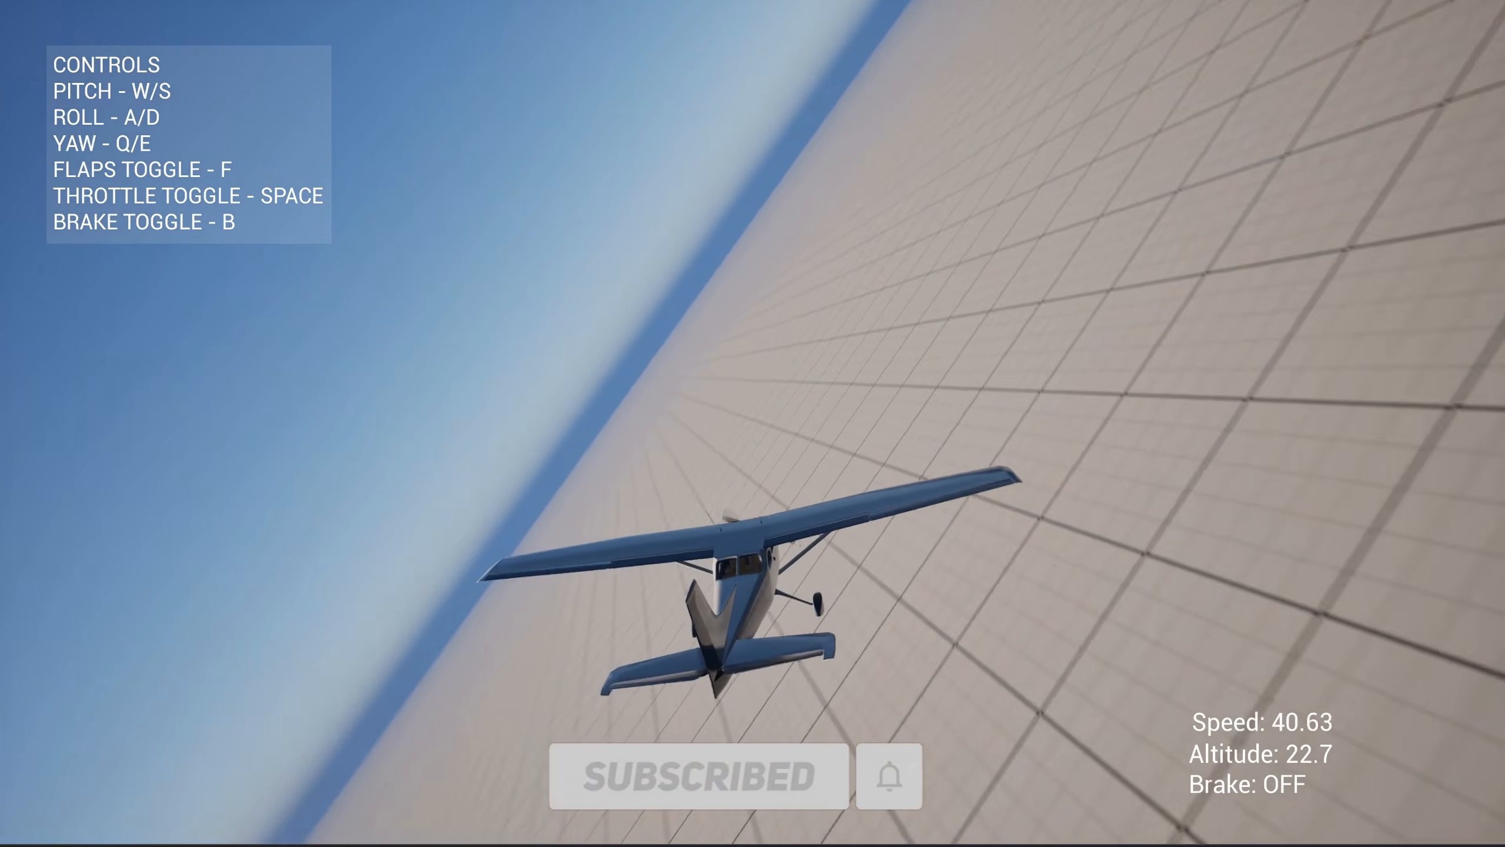
key(s)
key(d)
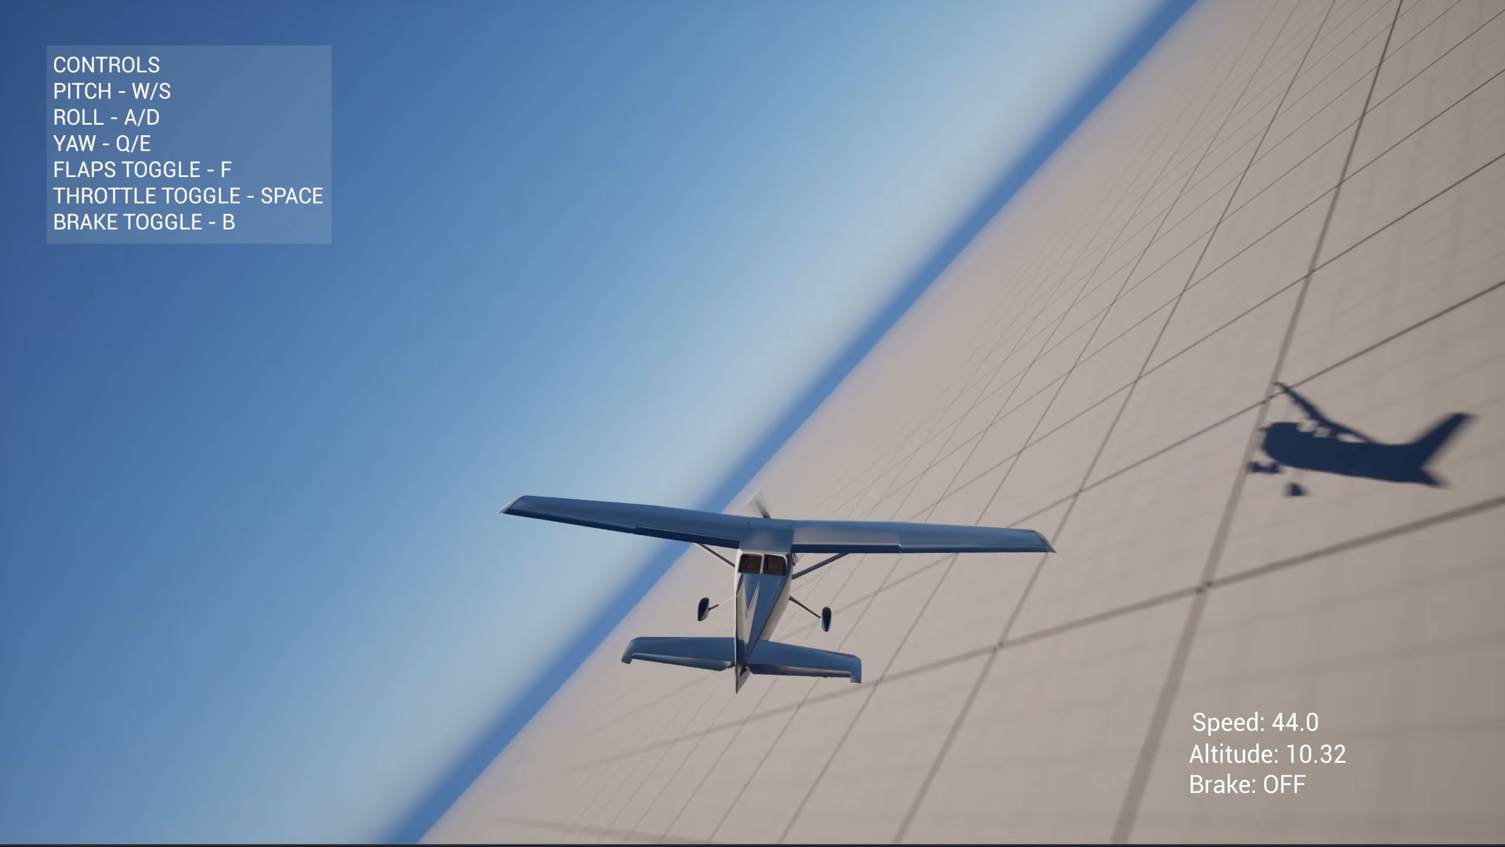
key(s)
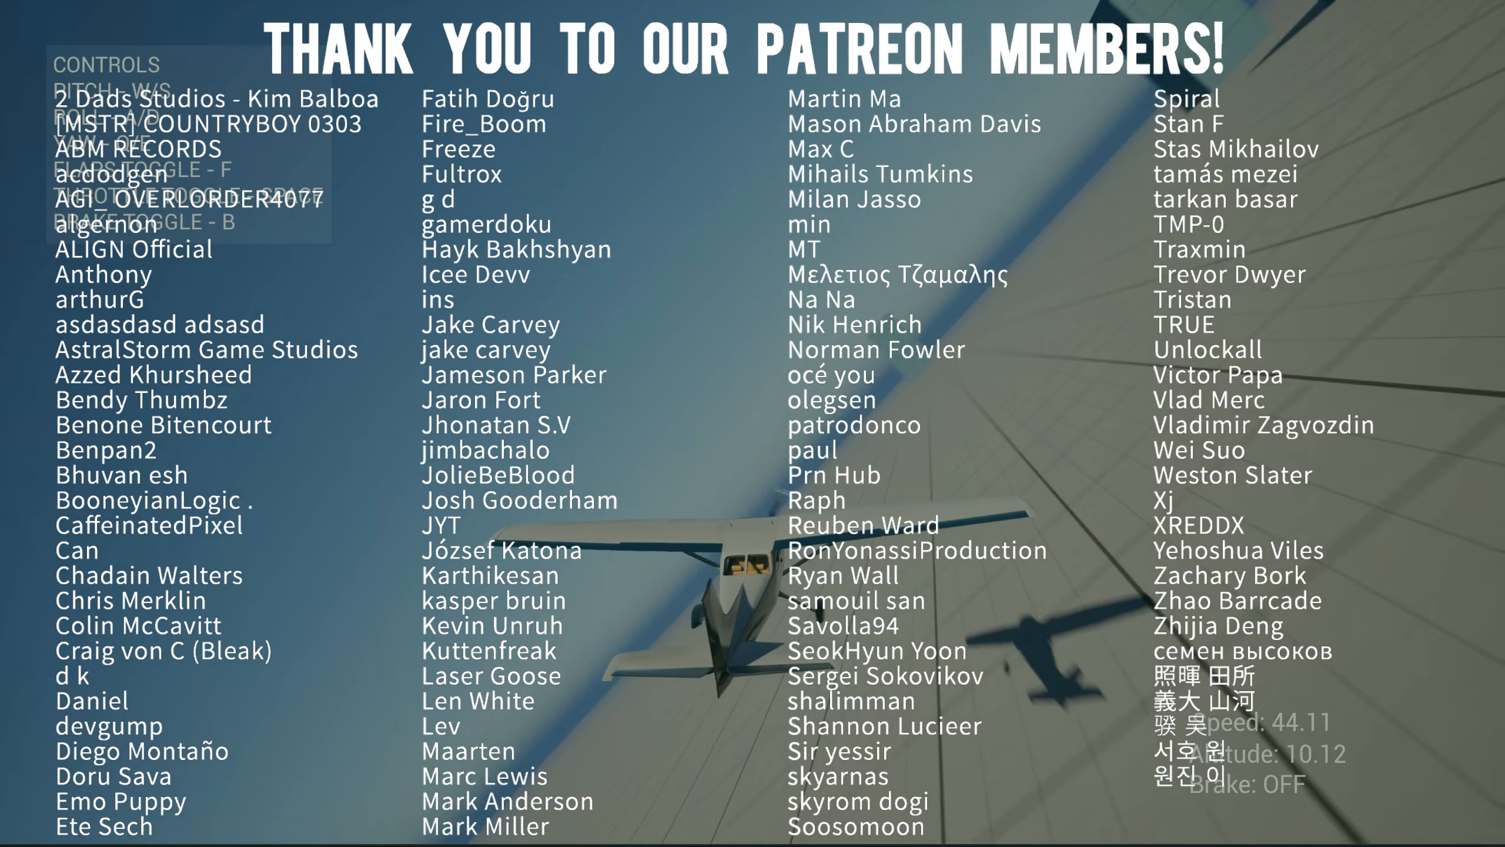